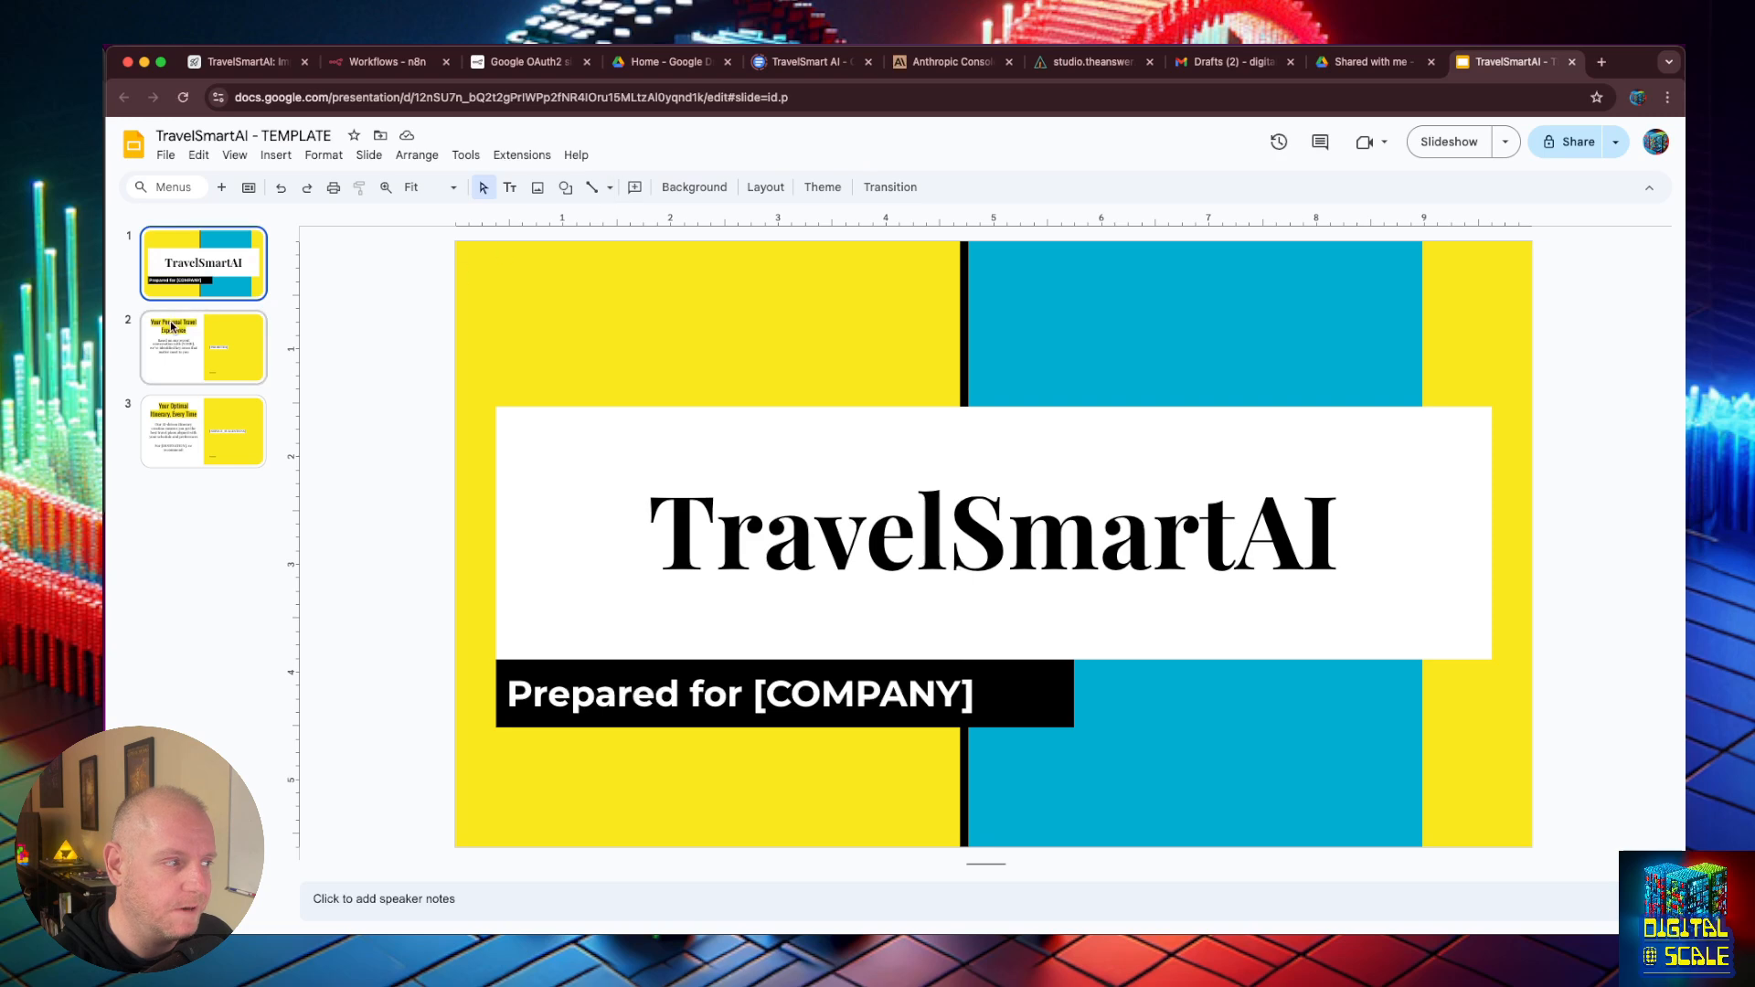
- Review the placeholders on all three slides of the TravelSmartAI template presentation
{"action": "left_click", "coordinate": [191, 282]}
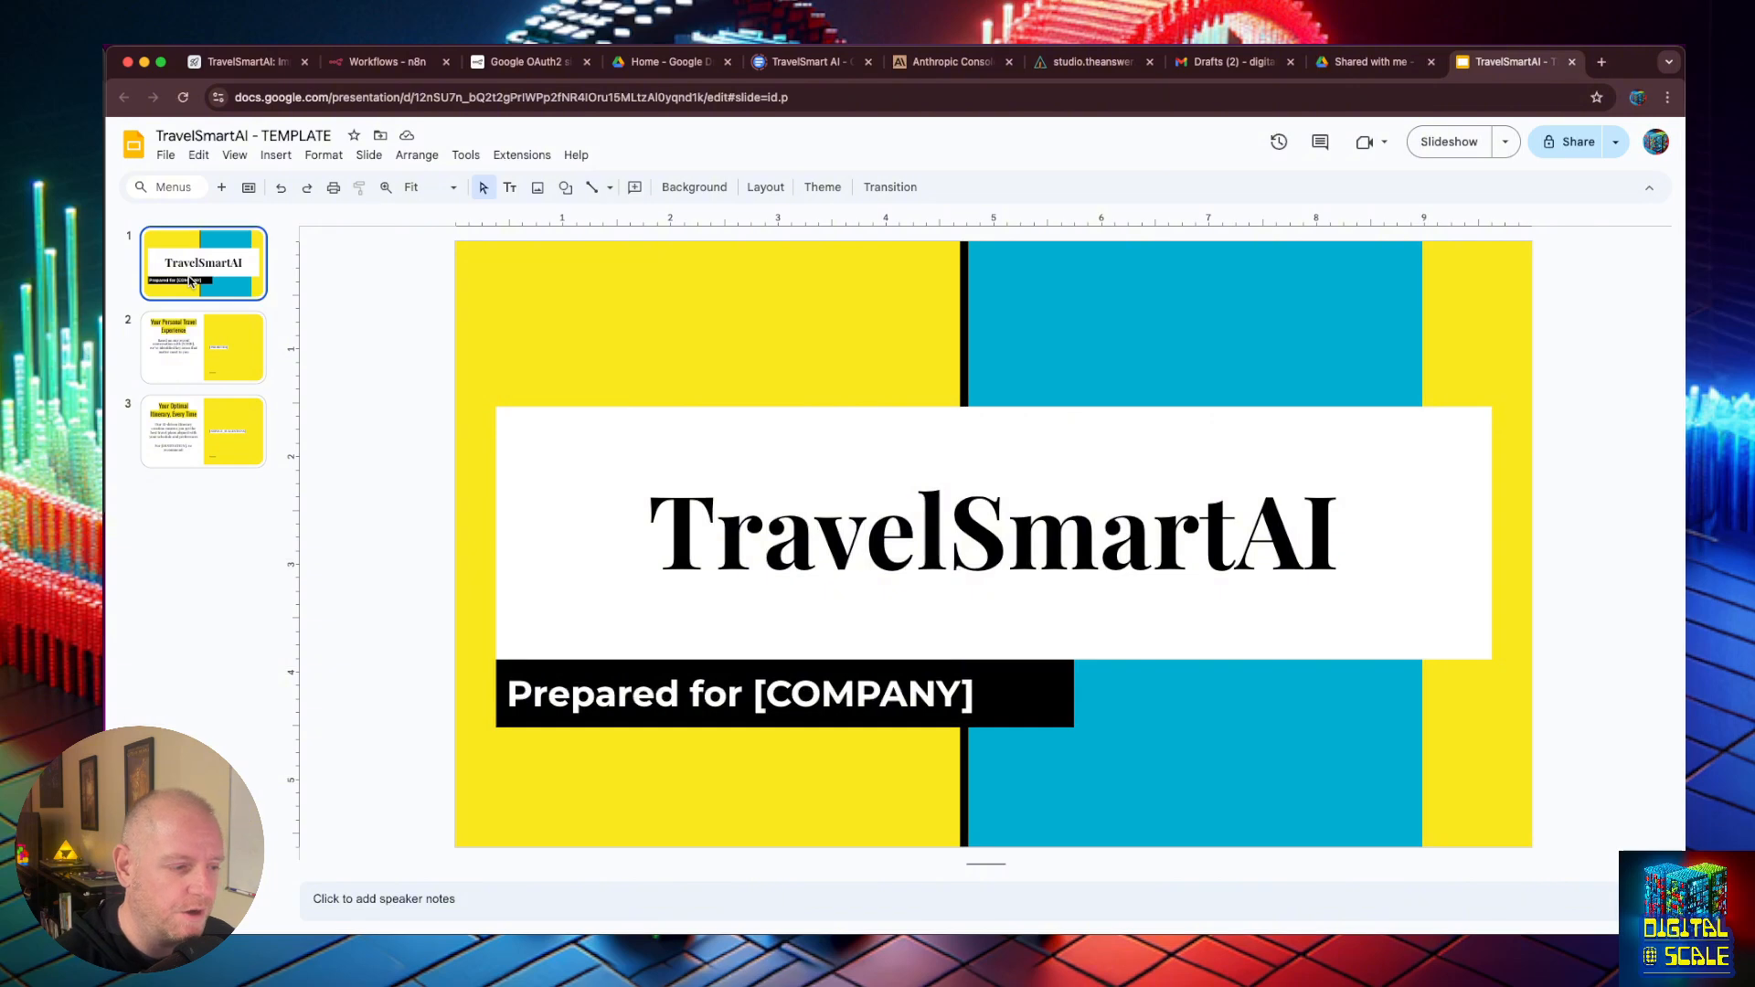
{"action": "left_click", "coordinate": [220, 342]}
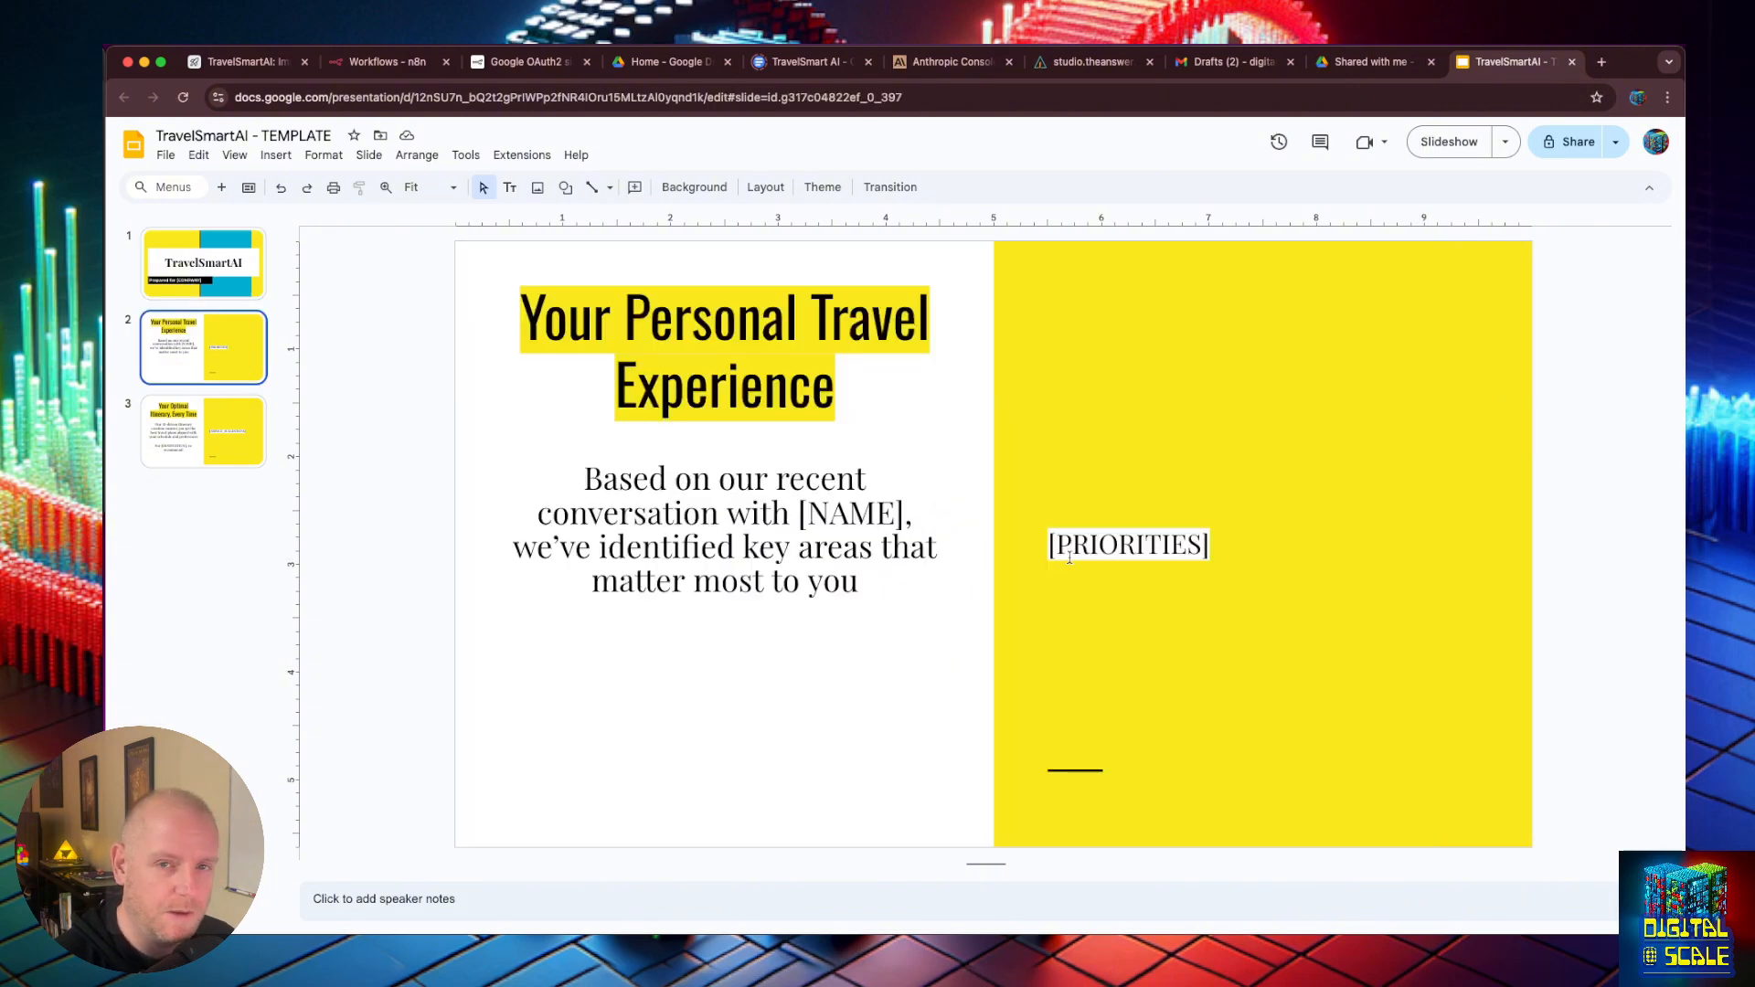
{"action": "left_click", "coordinate": [208, 413]}
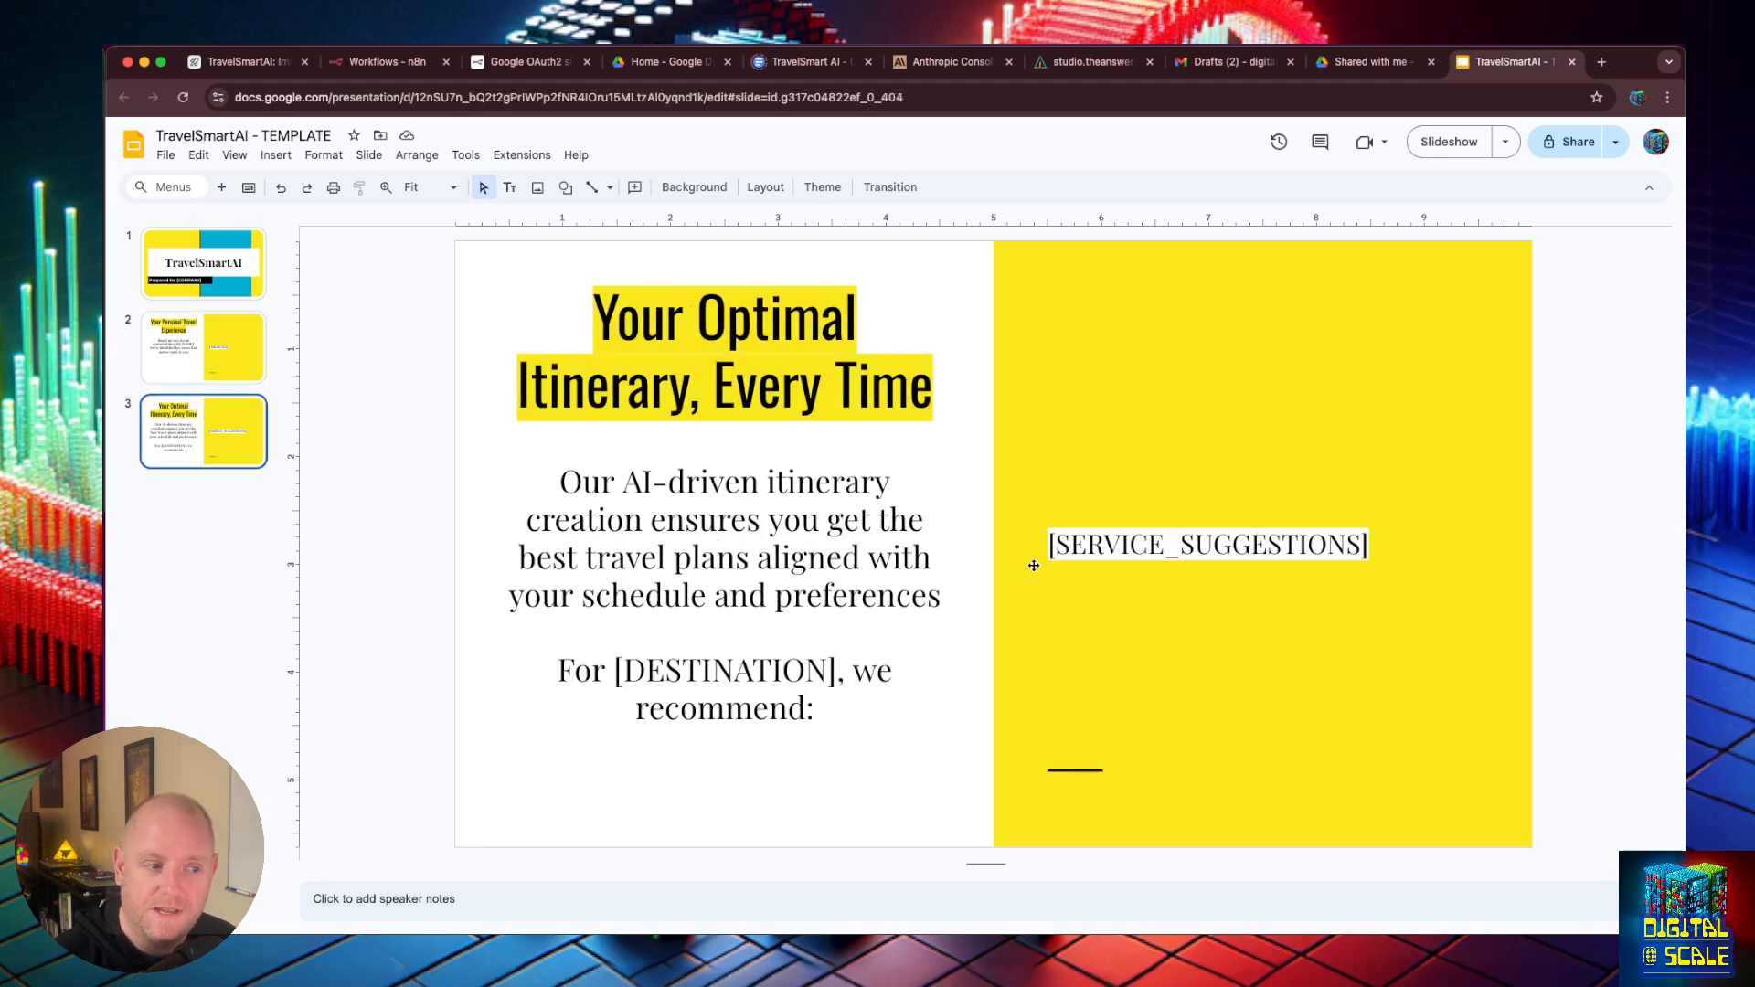
- Switch to the TravelSmartAI base in Airtable and rename the imported table as Services
{"action": "left_click", "coordinate": [228, 62]}
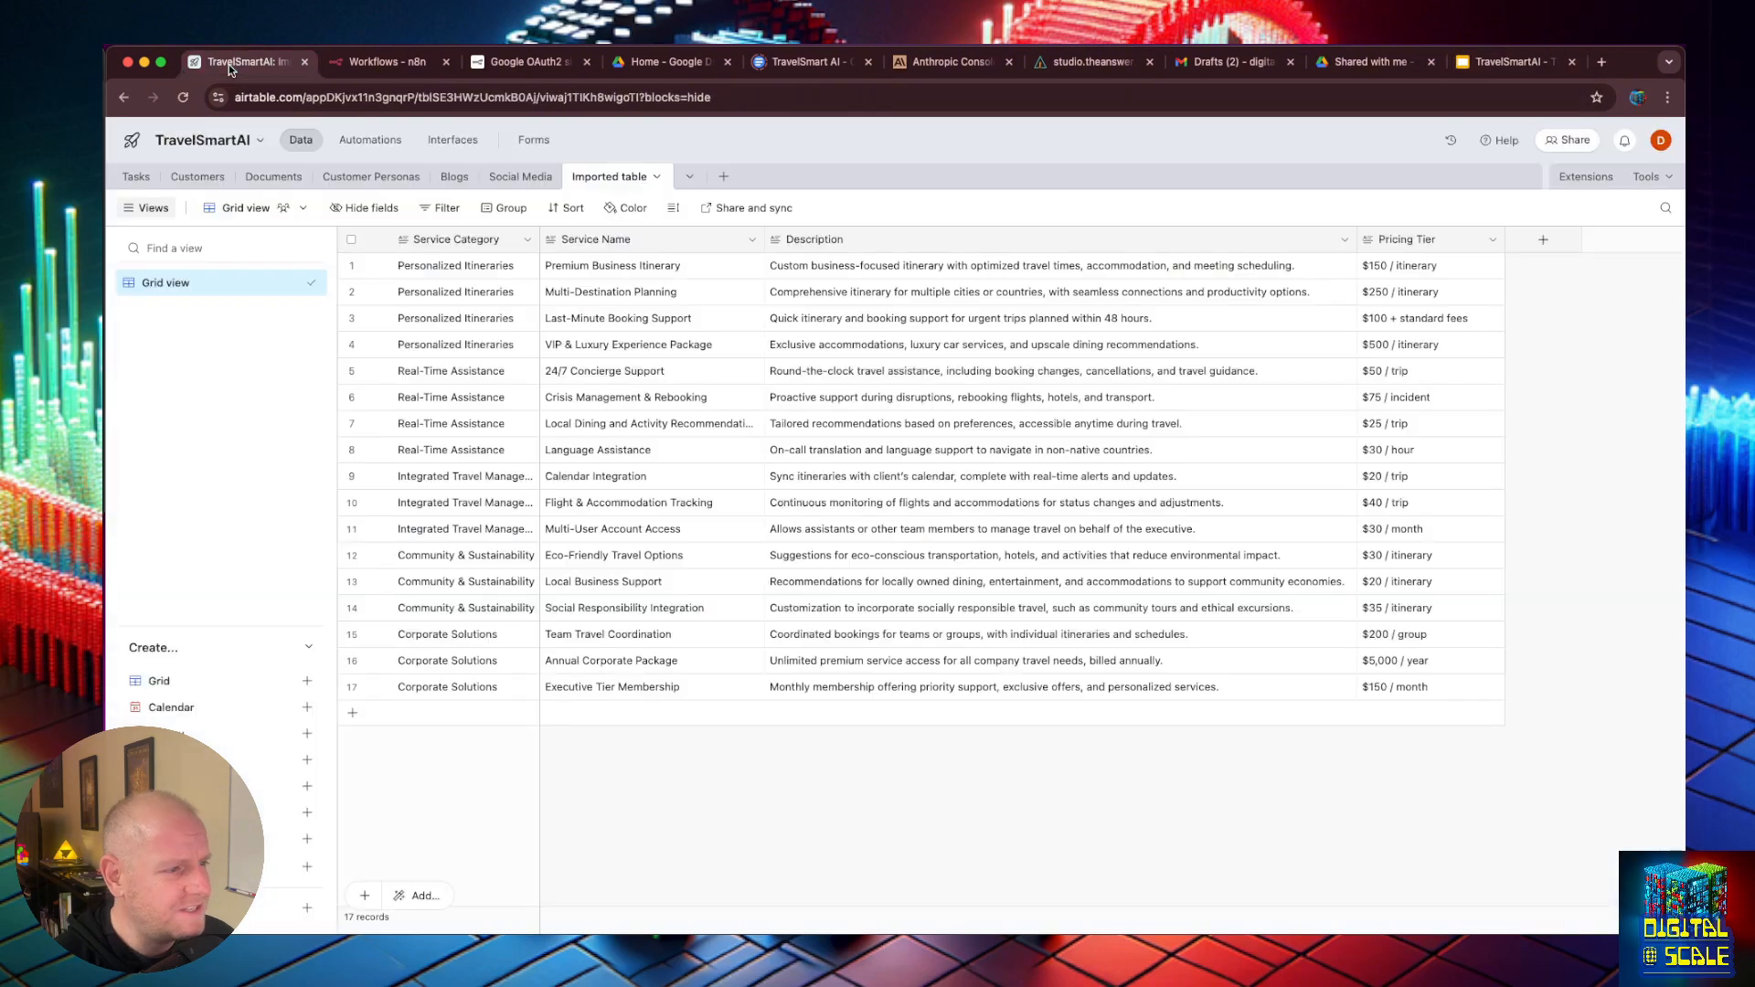
{"action": "left_click", "coordinate": [657, 179]}
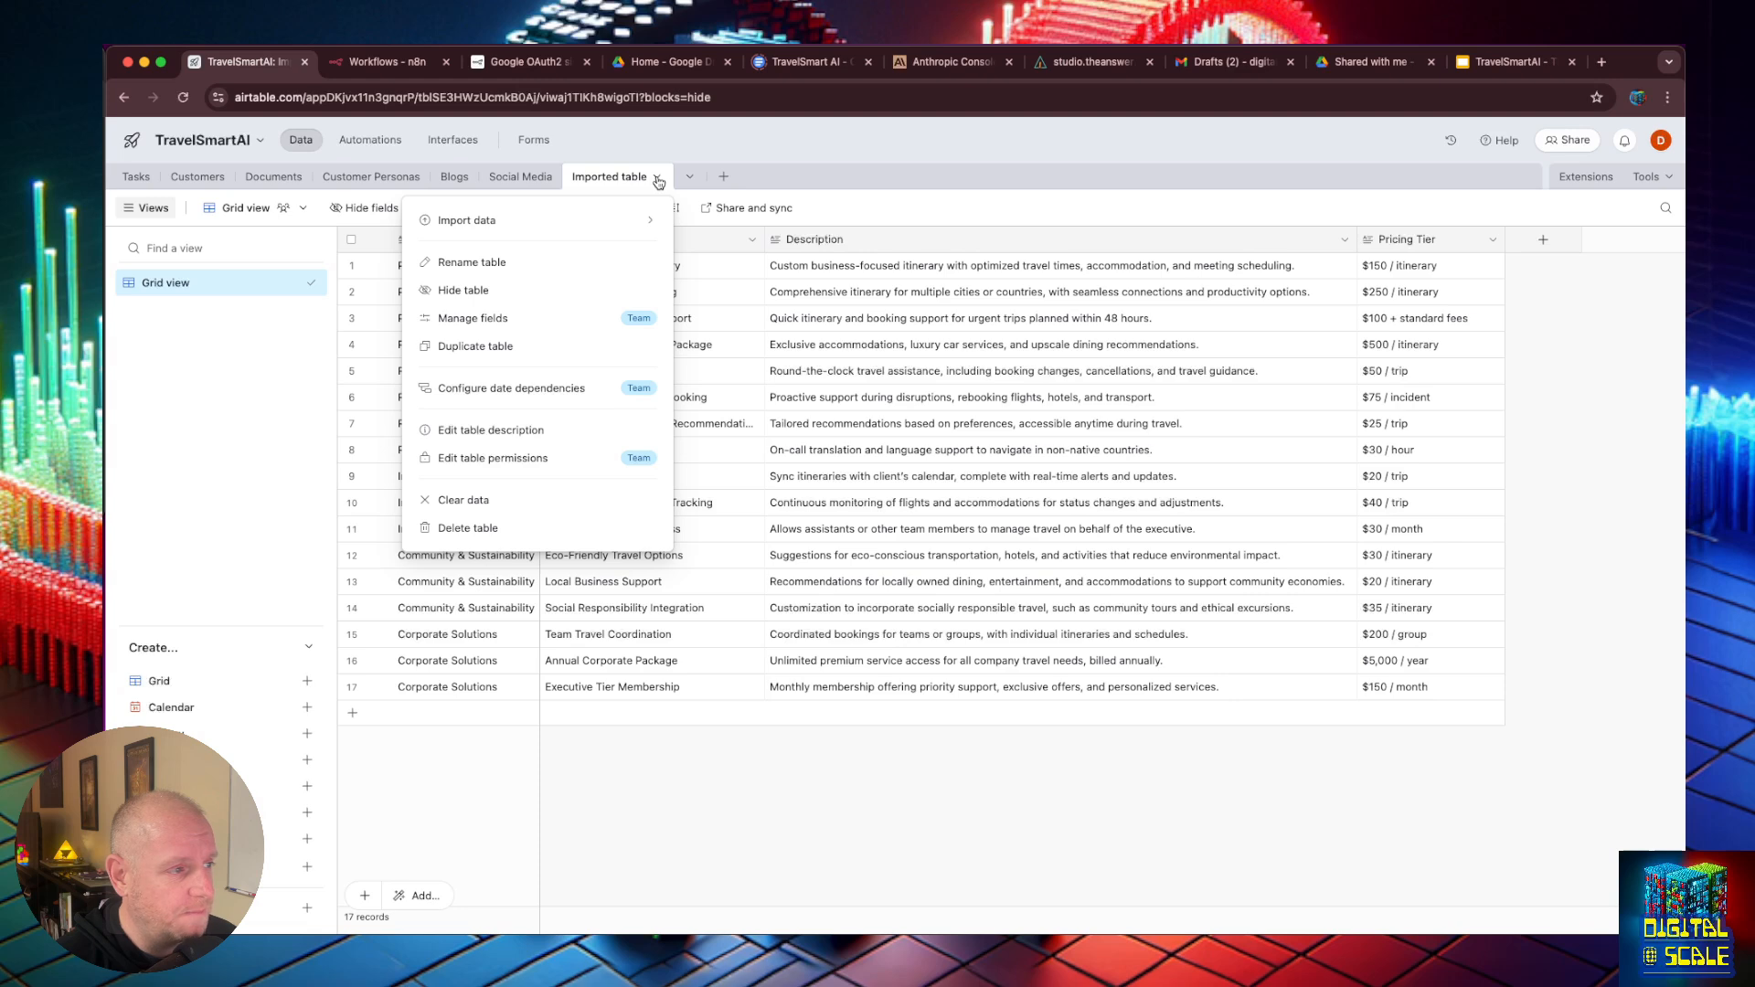
{"action": "left_click", "coordinate": [875, 205]}
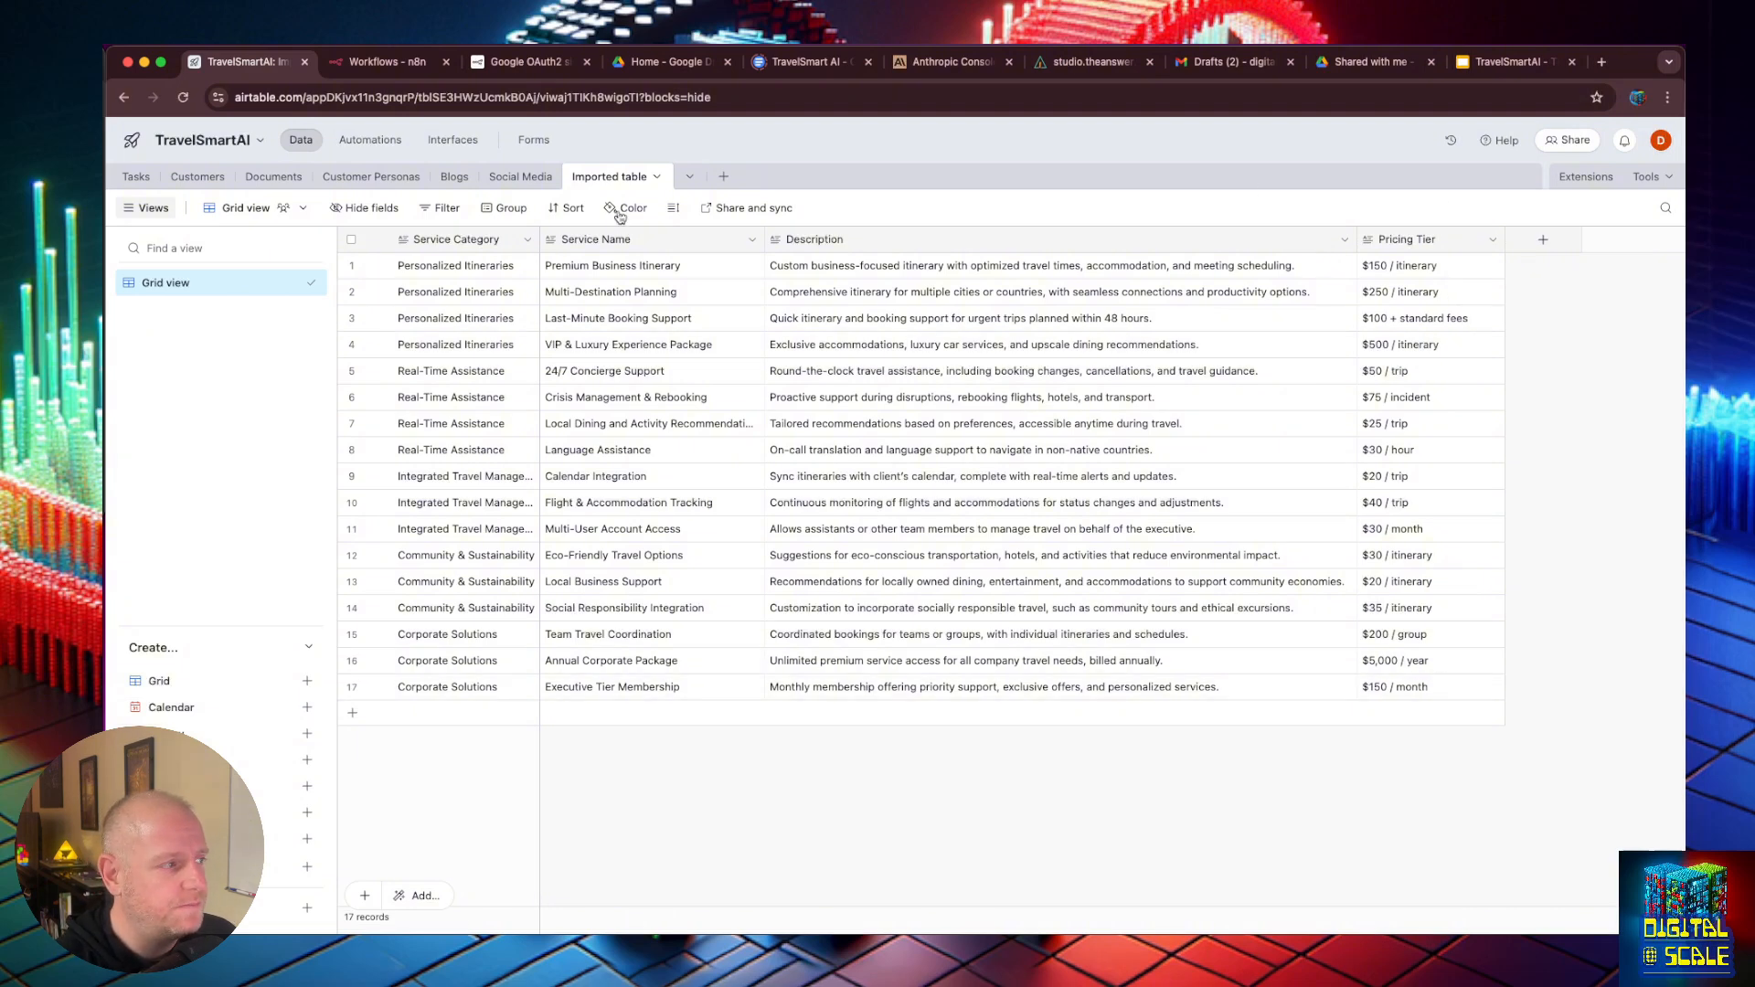
{"action": "left_click", "coordinate": [196, 176]}
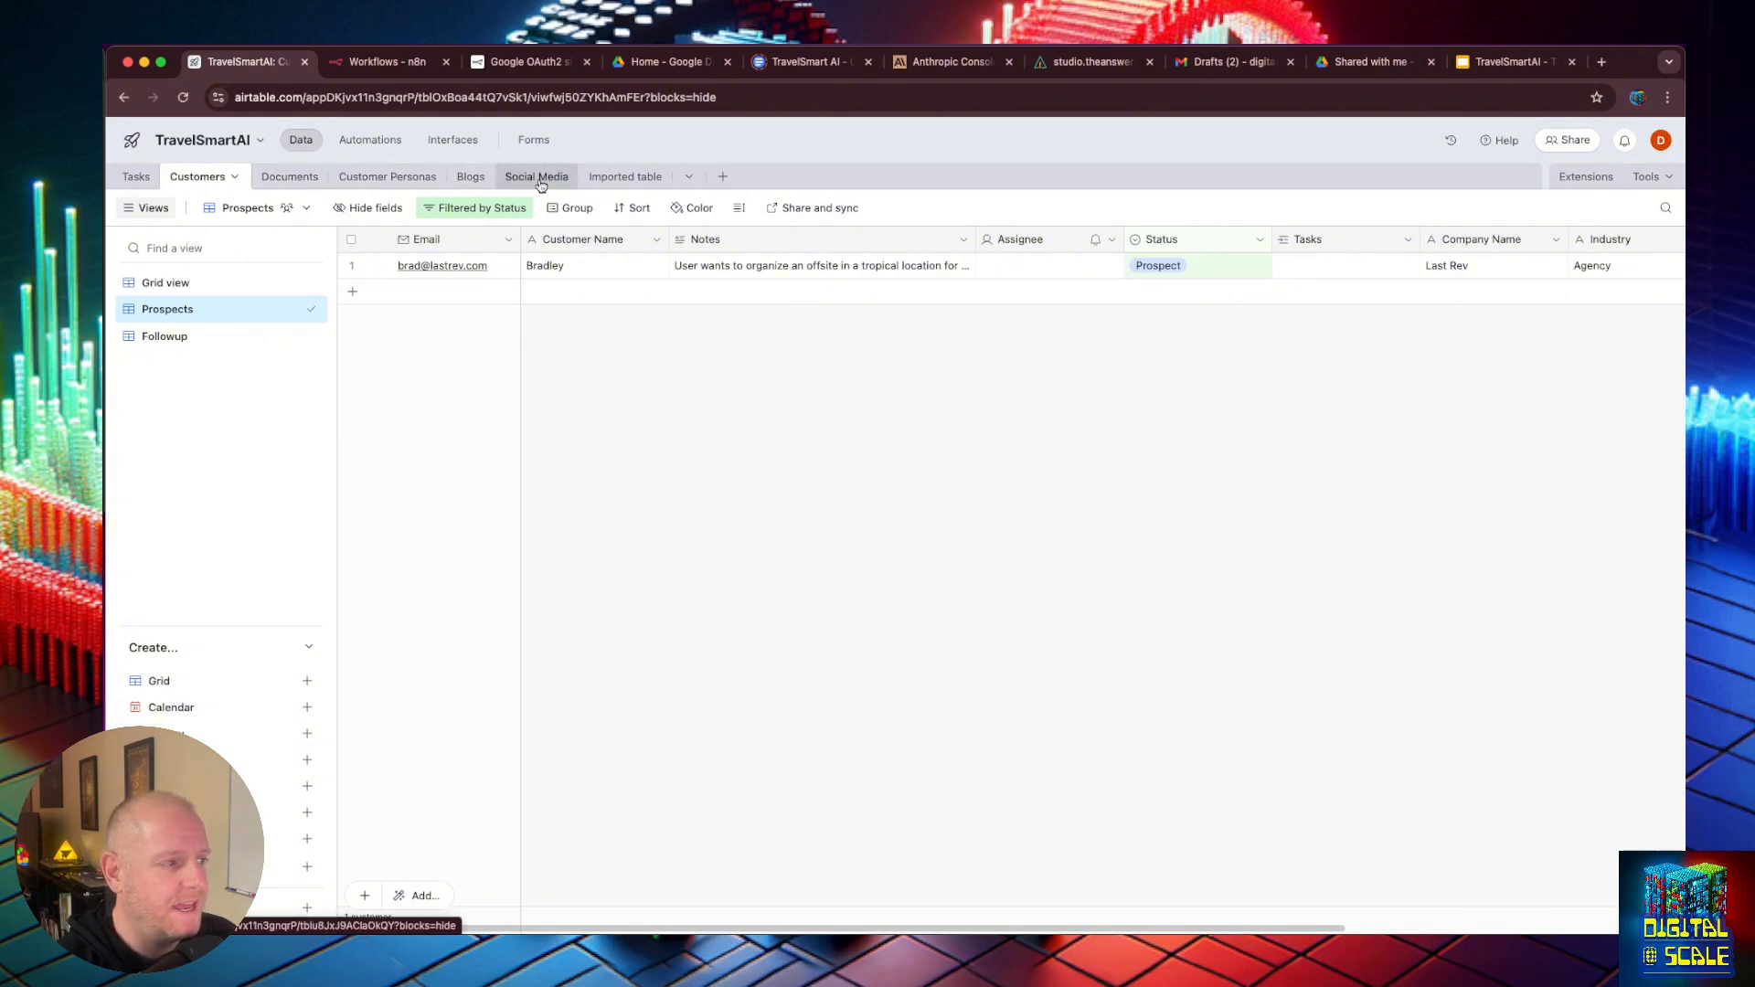
{"action": "left_click", "coordinate": [613, 179]}
{"action": "double_click", "coordinate": [616, 180]}
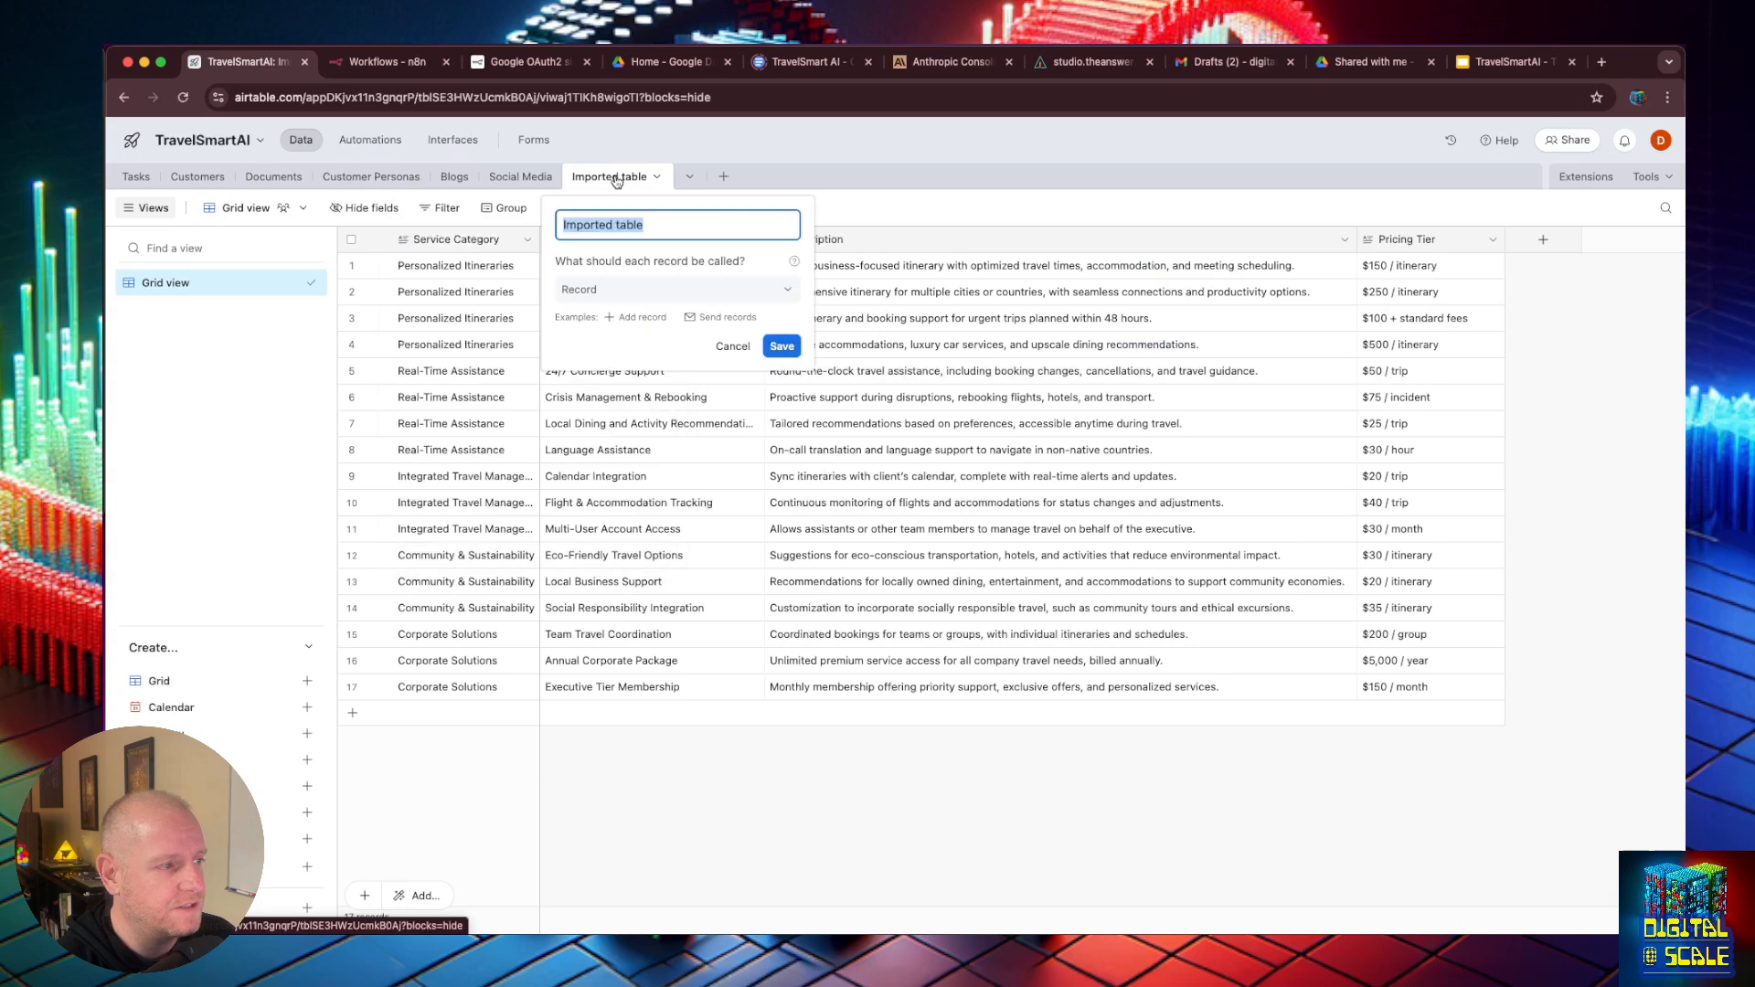
{"action": "type", "text": "Services"}
{"action": "key", "text": "Return"}
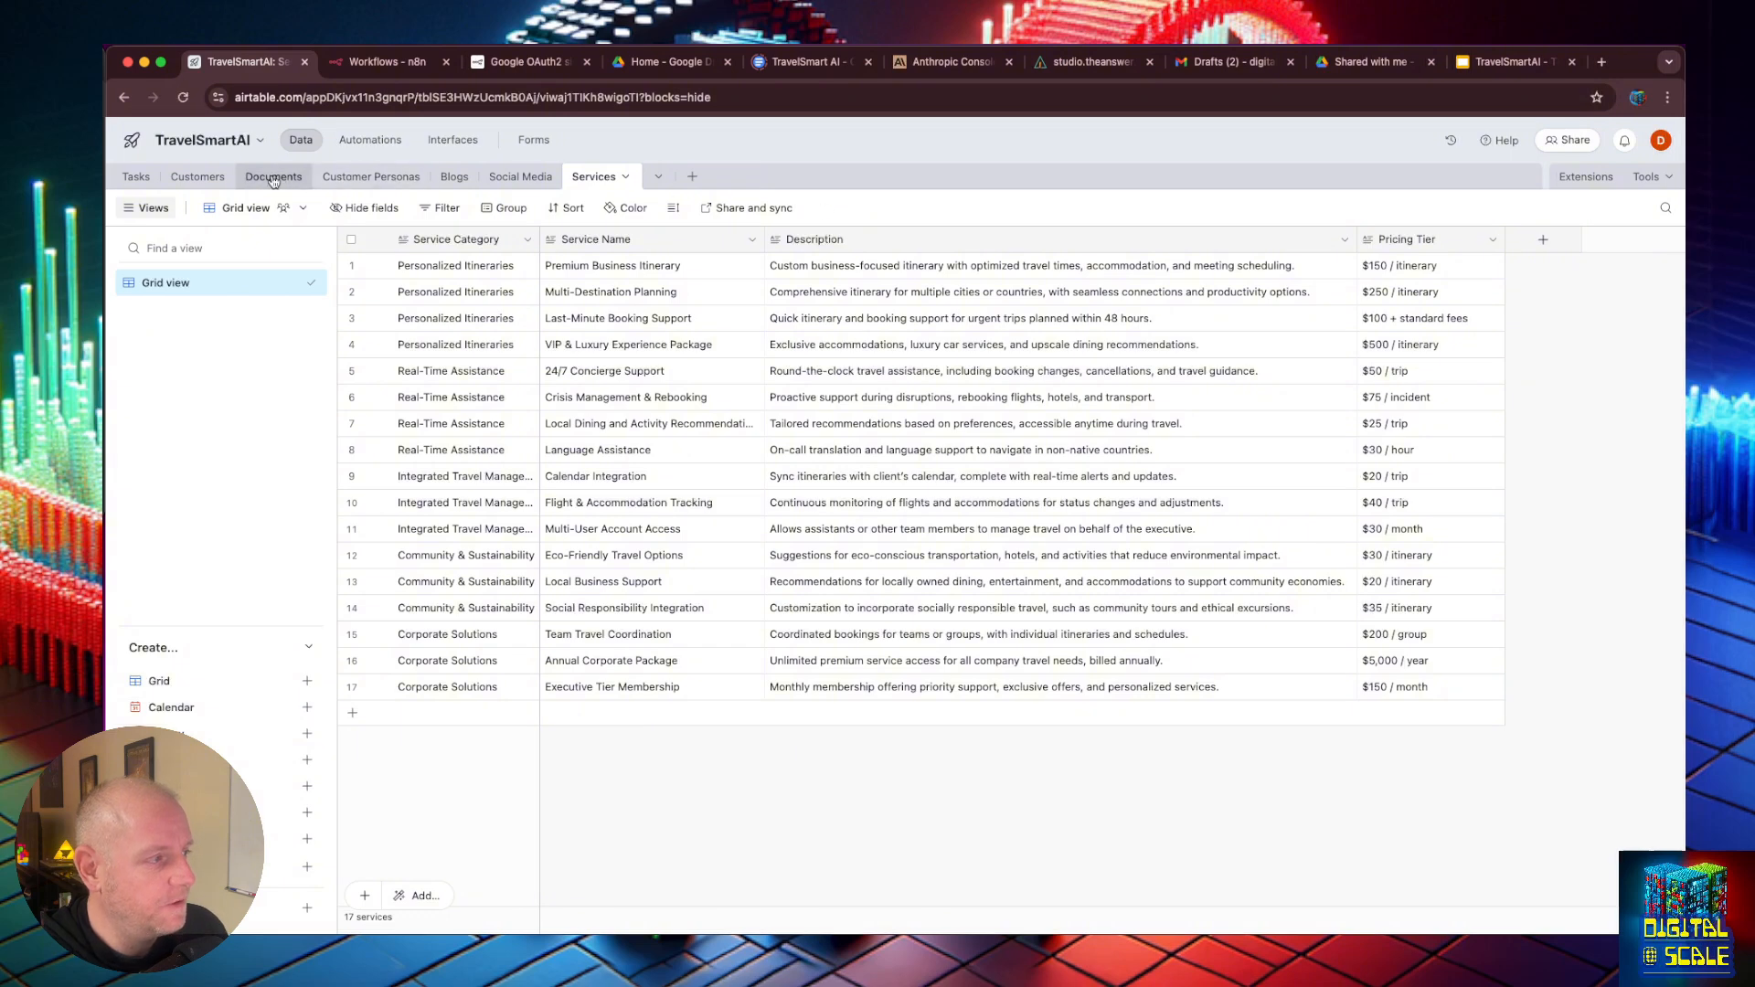
- Add a blank record to the Customers table's Prospects view and read the first prospect's notes
{"action": "left_click", "coordinate": [197, 177]}
{"action": "left_click", "coordinate": [443, 292]}
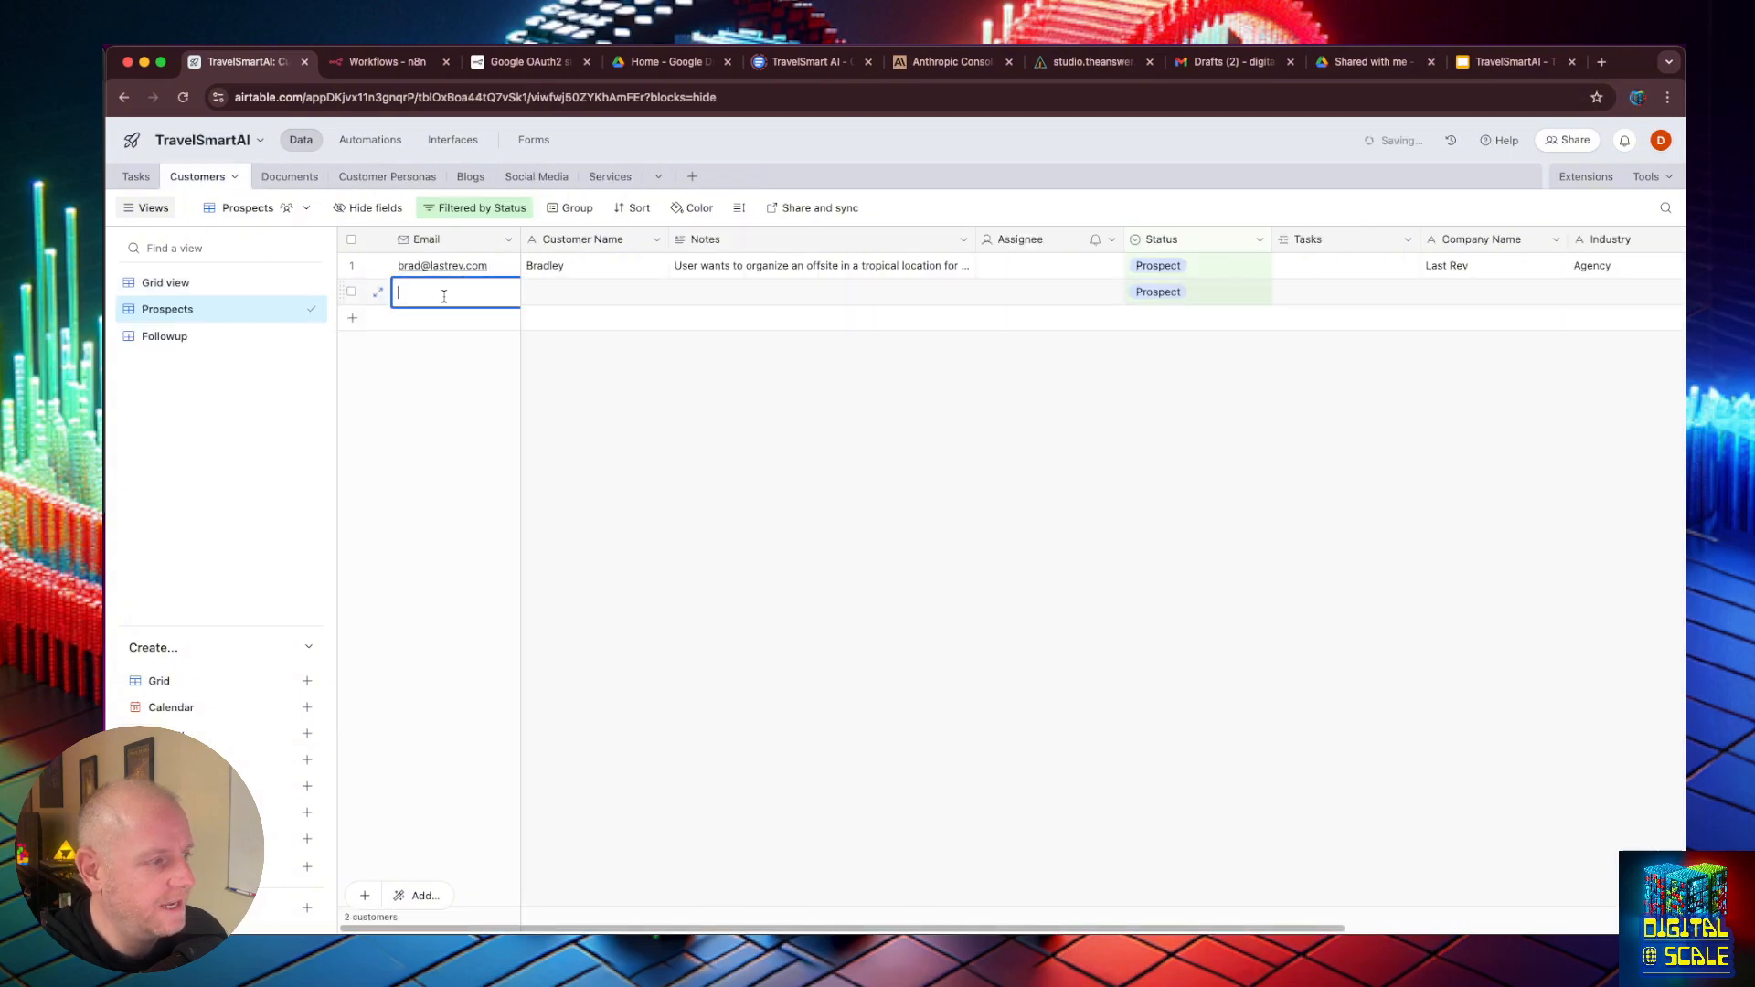
{"action": "left_click", "coordinate": [805, 378]}
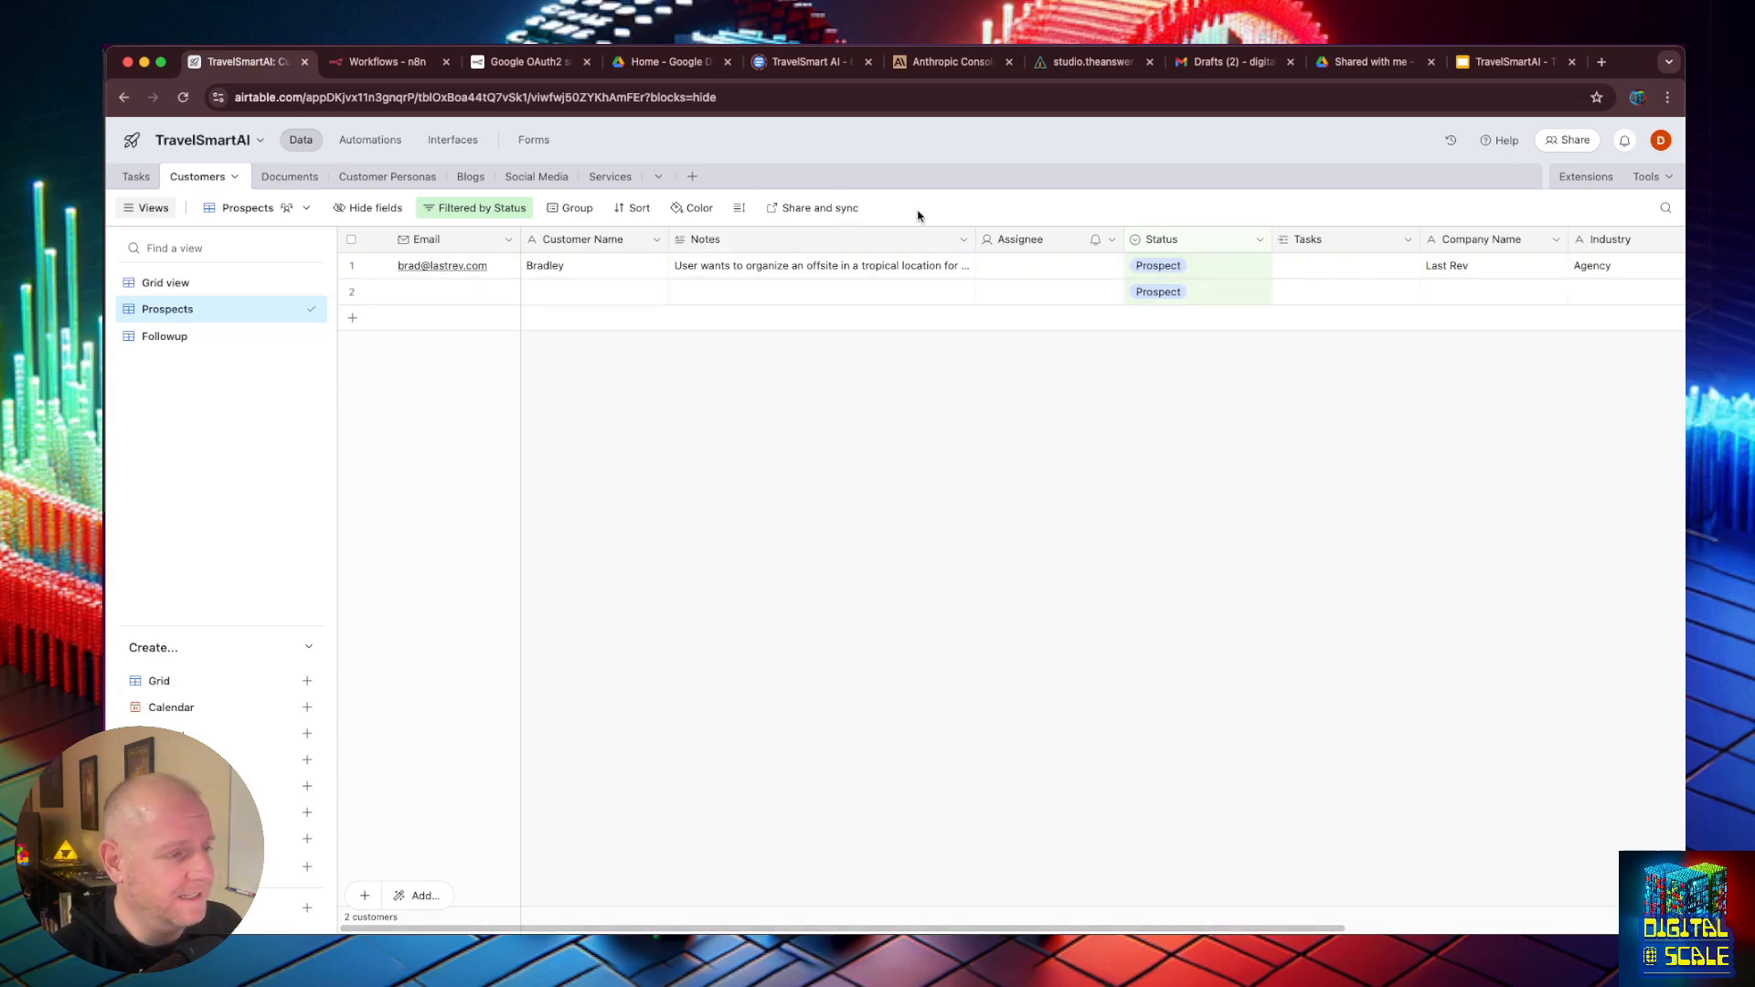
{"action": "left_click", "coordinate": [842, 266]}
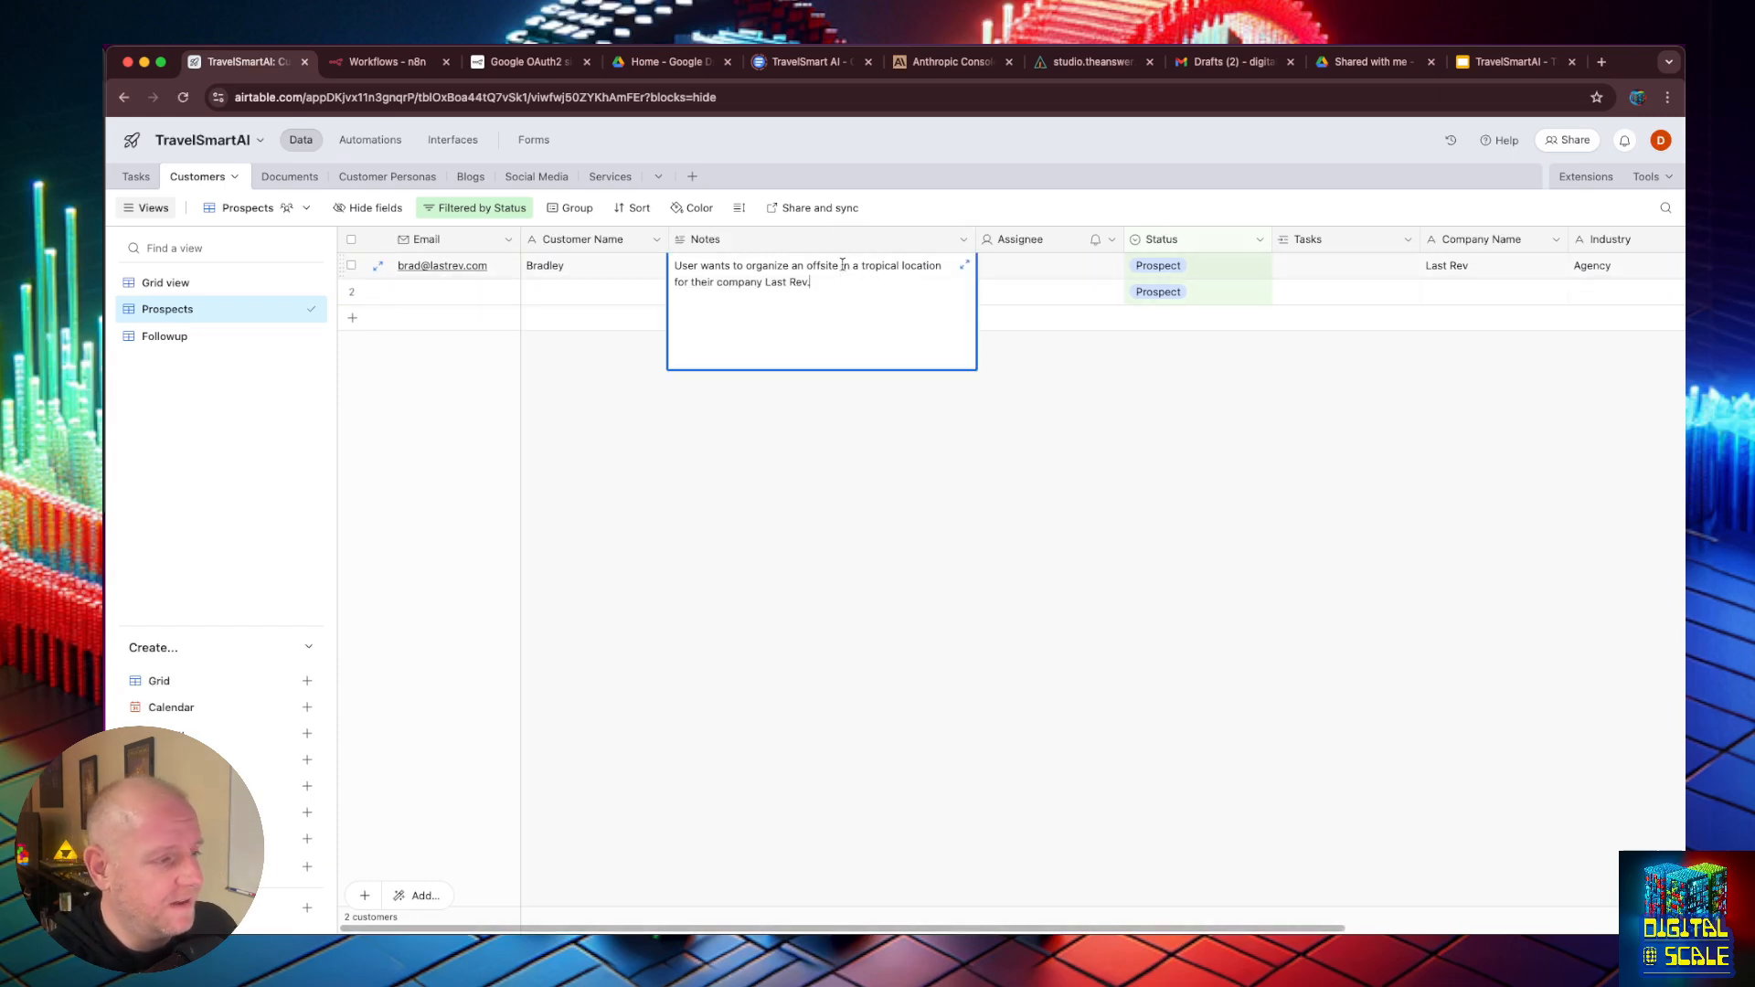
{"action": "left_click", "coordinate": [958, 470]}
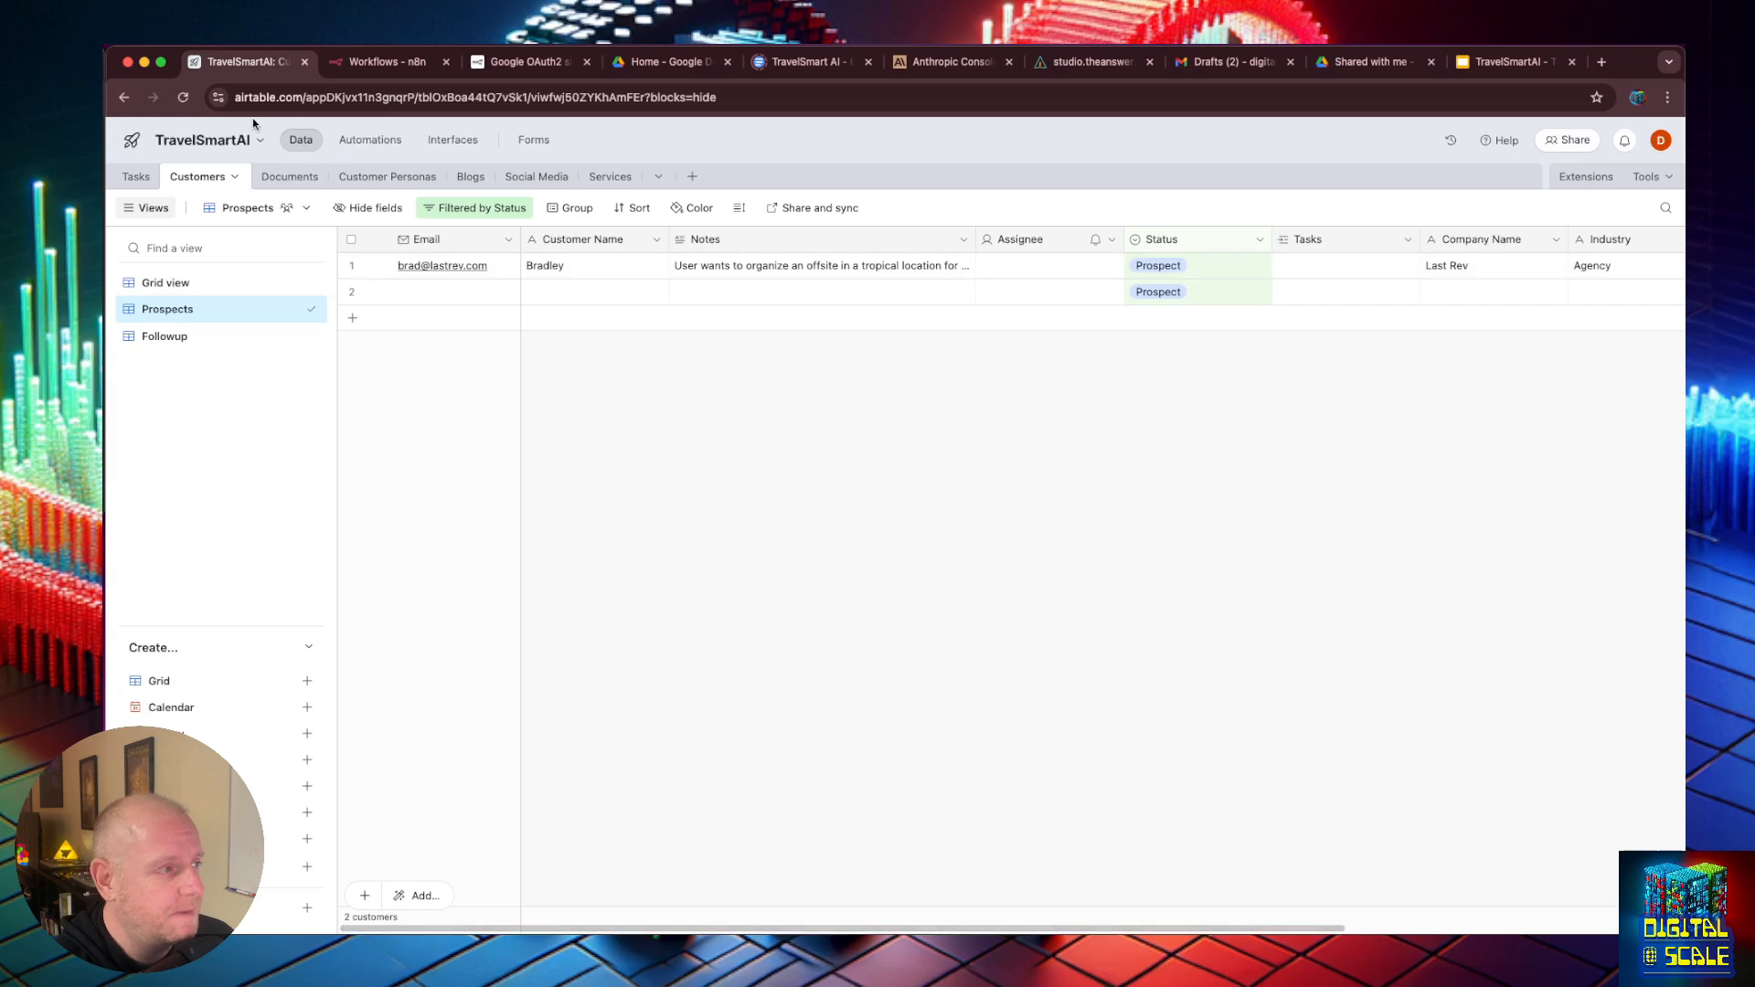
- Switch to the AnswerAI studio and create a new, empty chatflow
{"action": "left_click", "coordinate": [359, 63]}
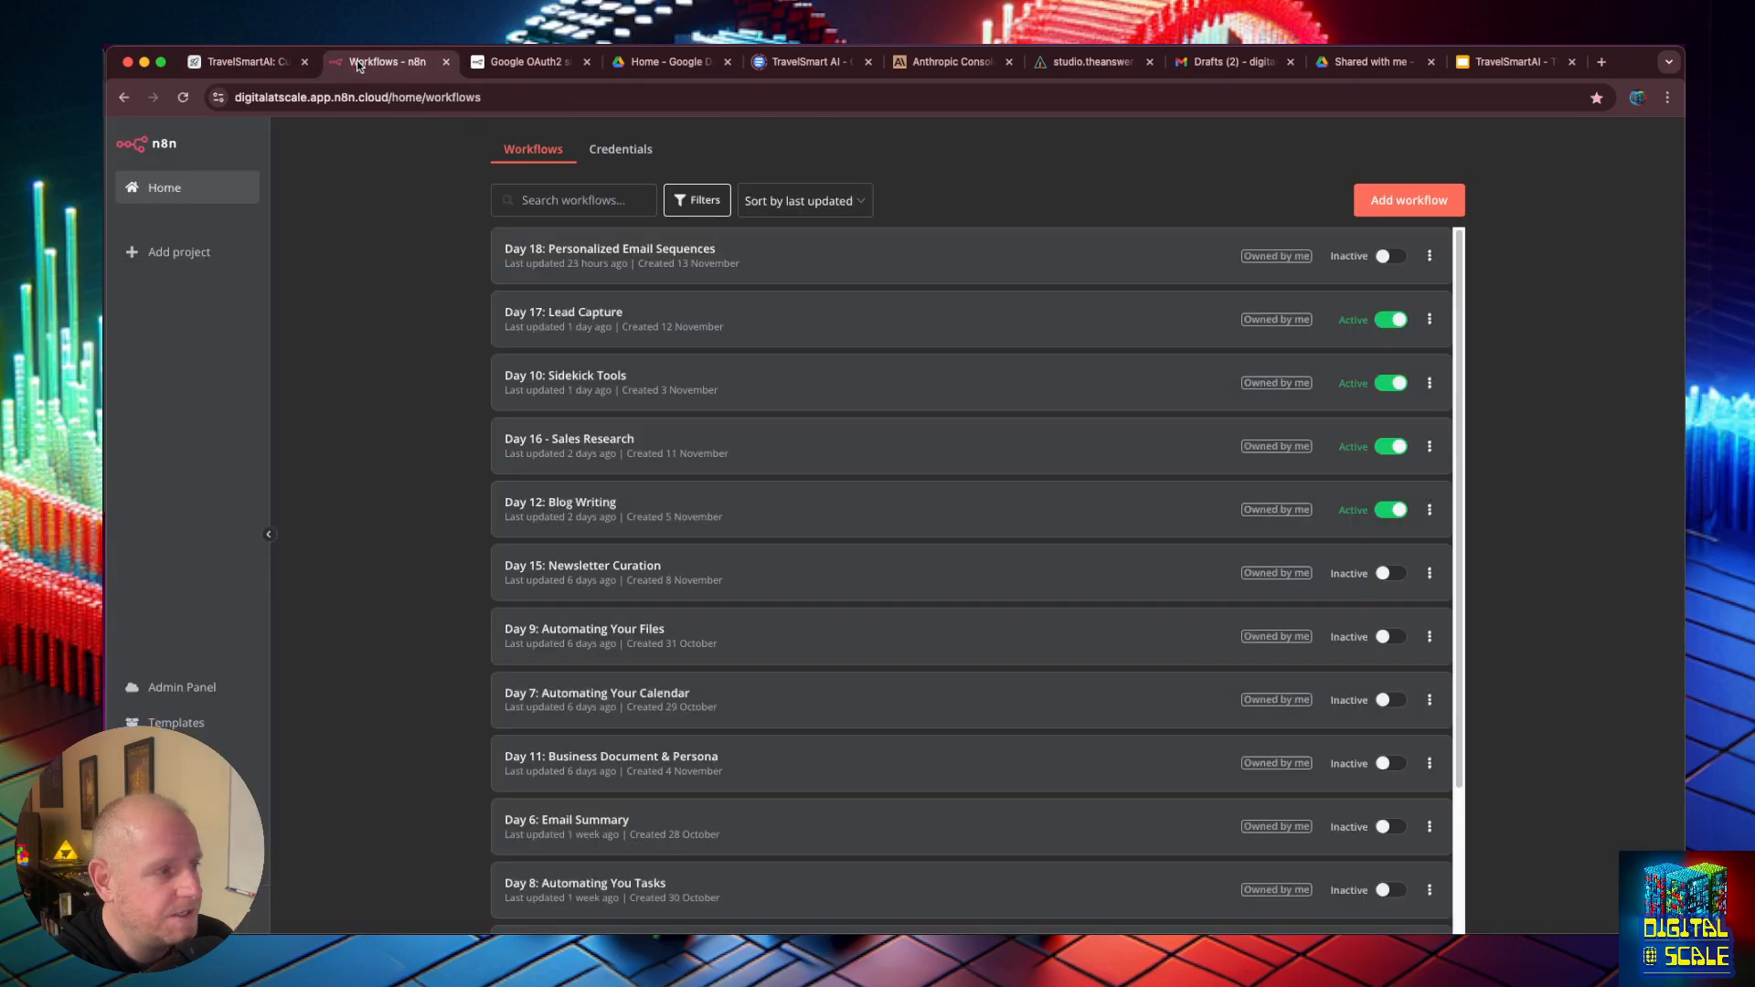
{"action": "left_click", "coordinate": [1083, 62]}
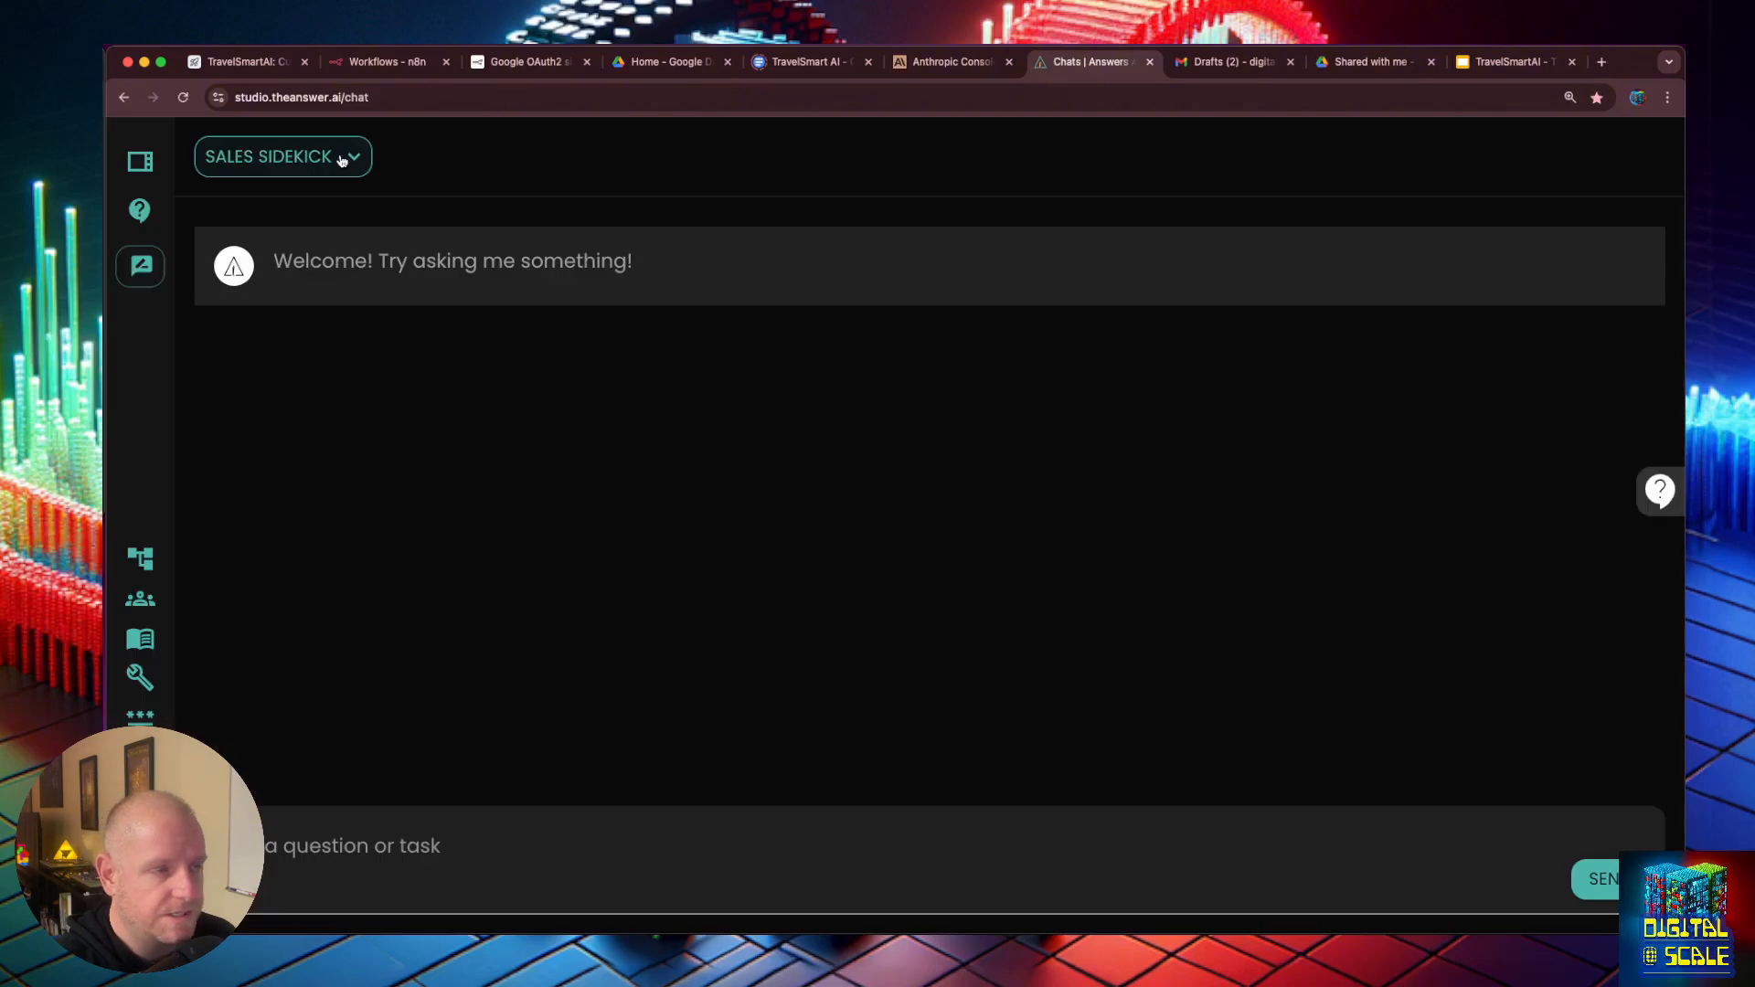
{"action": "left_click", "coordinate": [342, 160]}
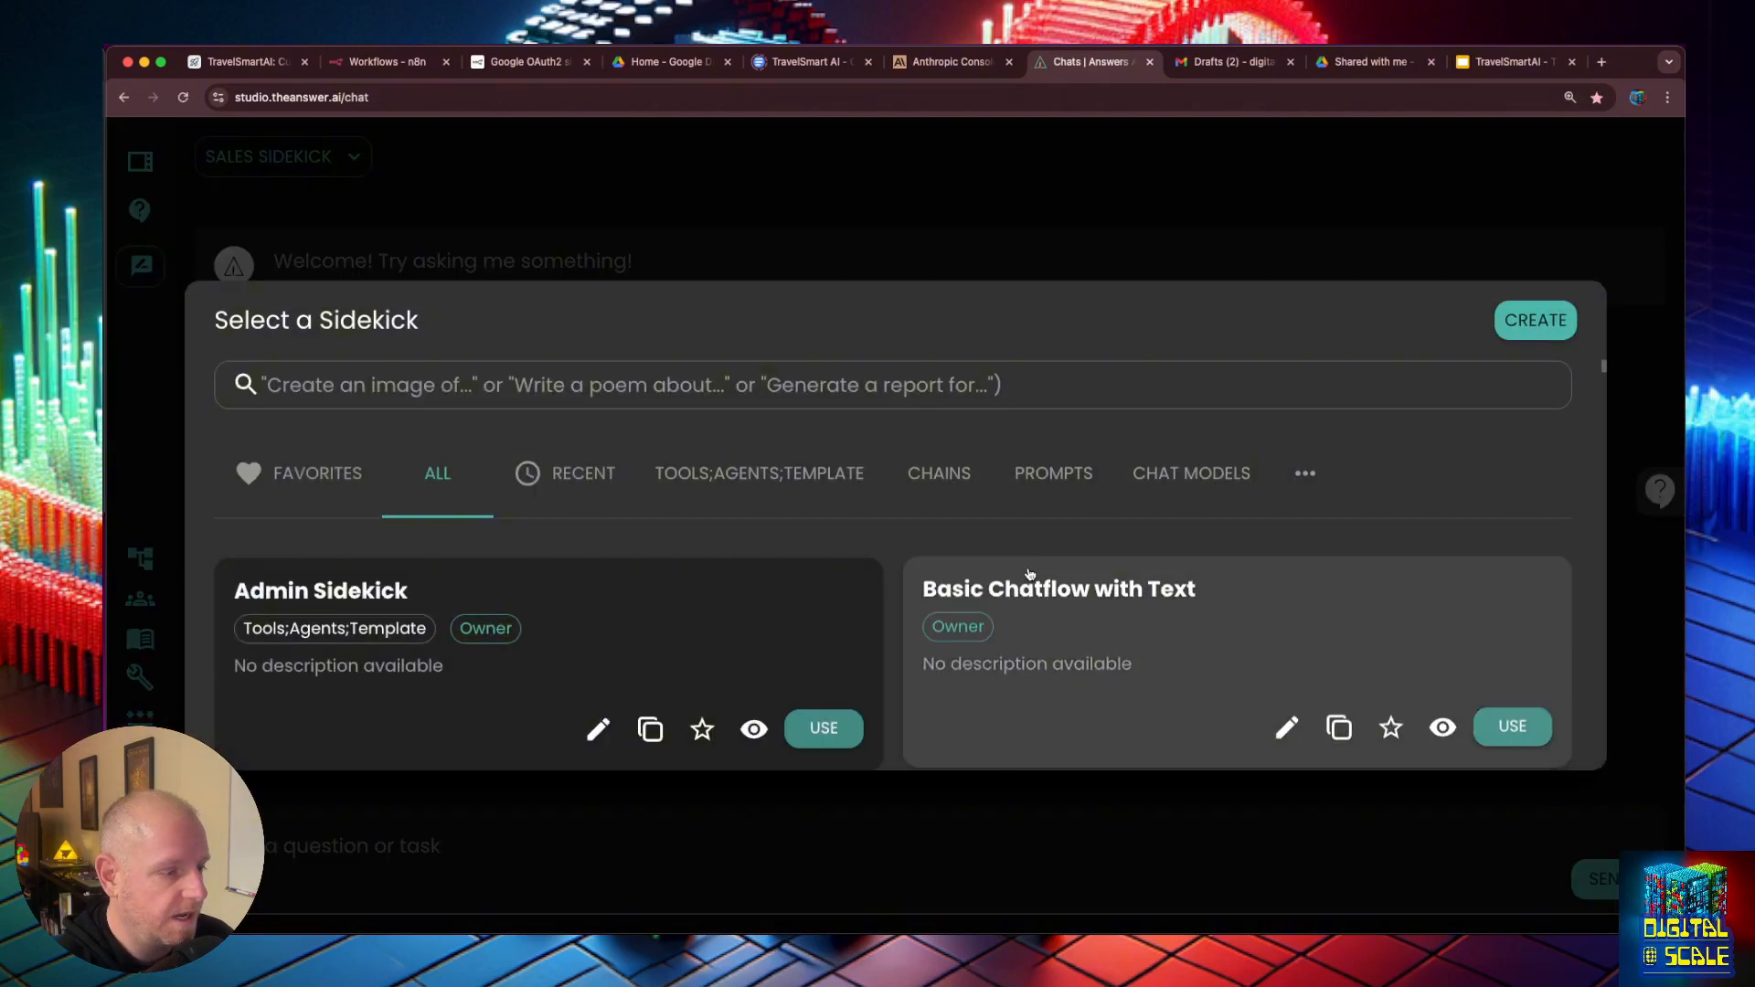
{"action": "scroll", "coordinate": [981, 472], "scroll_direction": "up", "scroll_amount": 2}
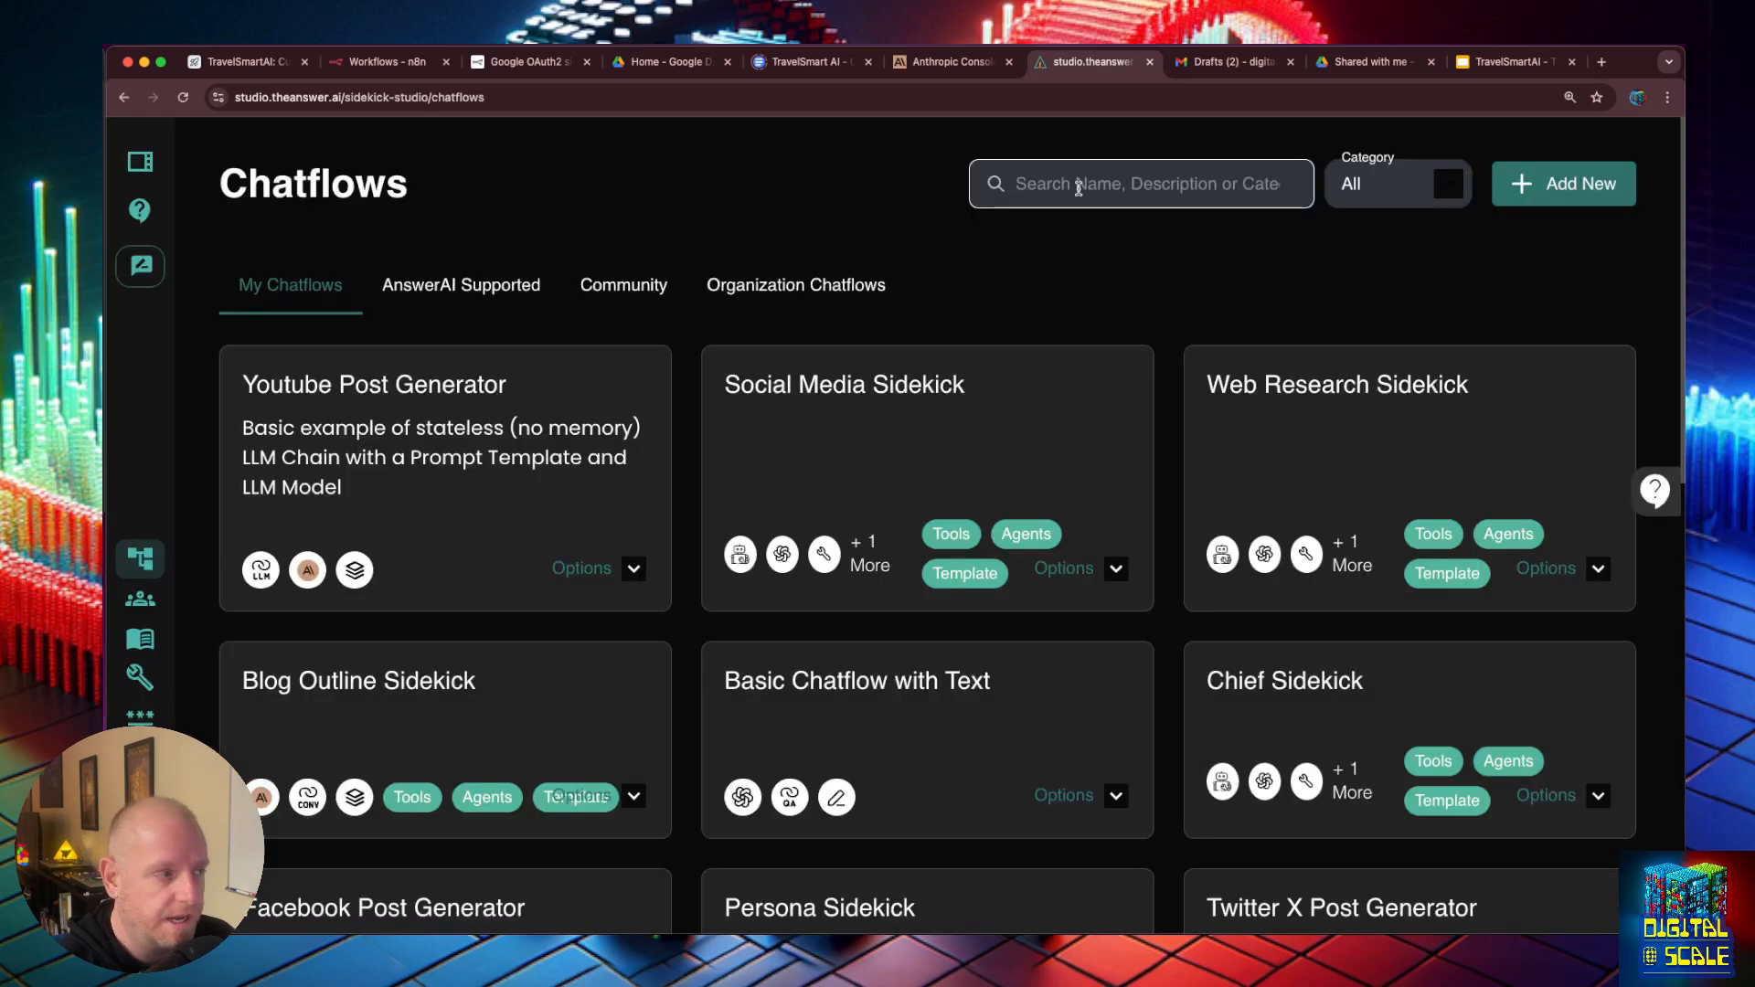
{"action": "left_click", "coordinate": [1548, 191]}
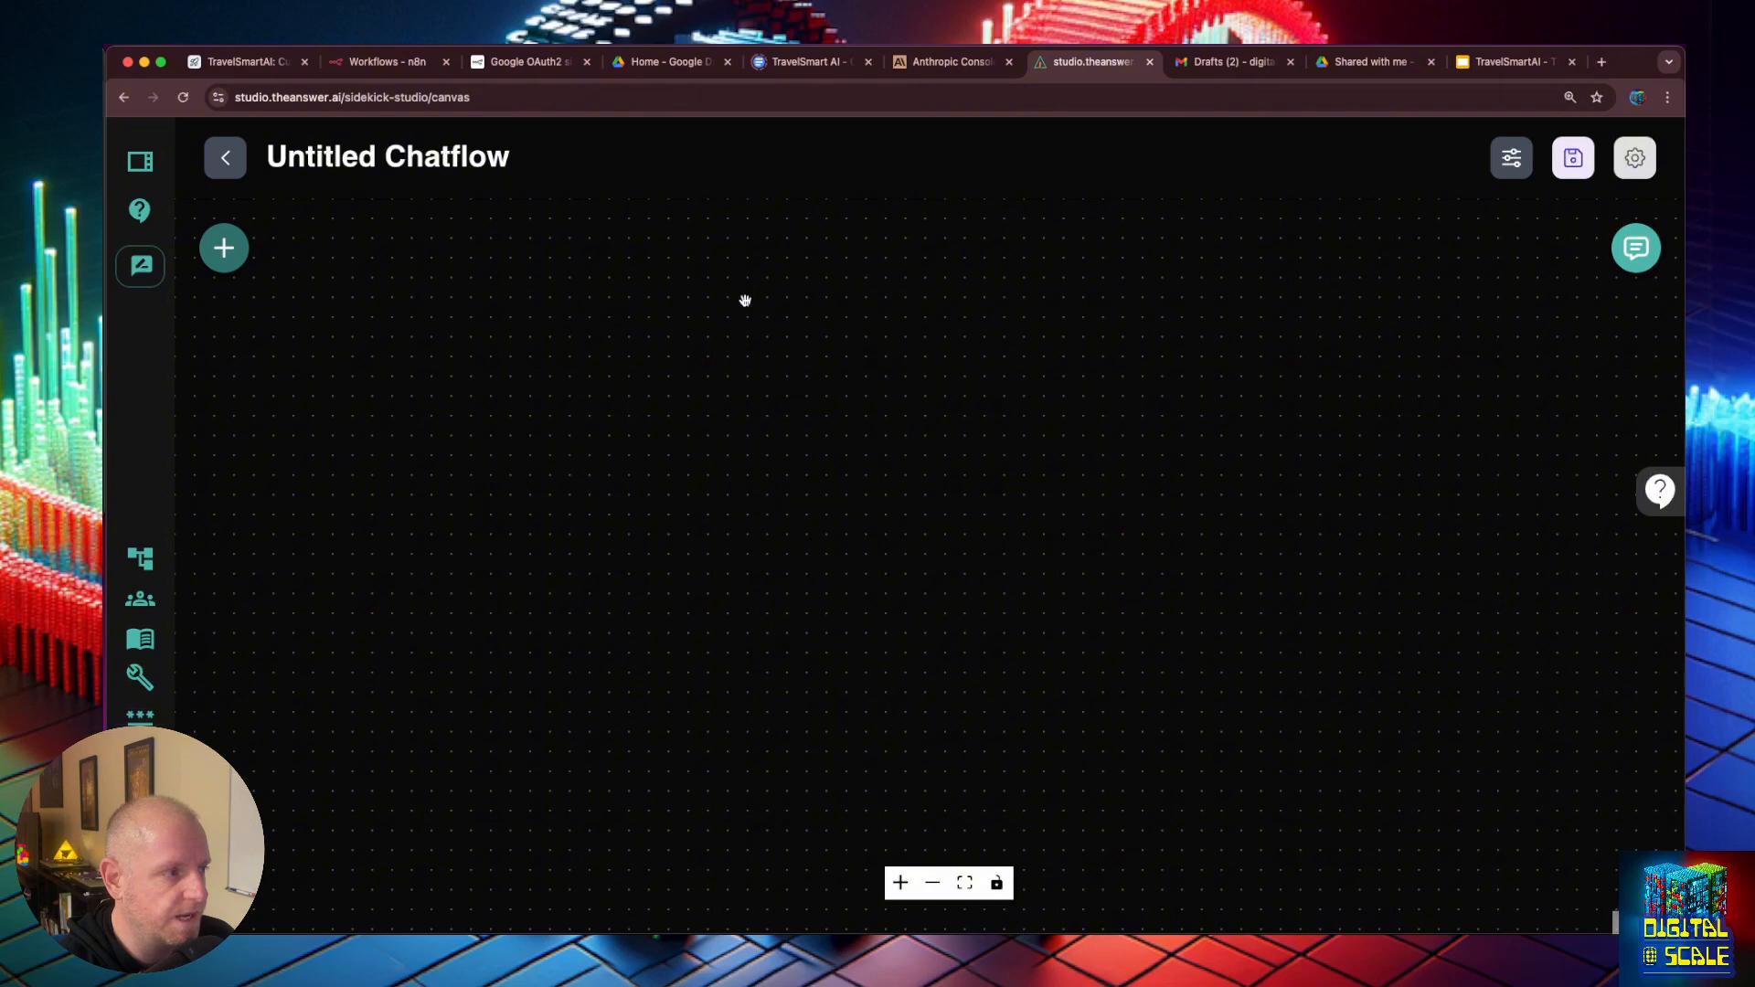
- Find the Tool Agent node and place it near the middle of the chatflow canvas
{"action": "left_click", "coordinate": [221, 257]}
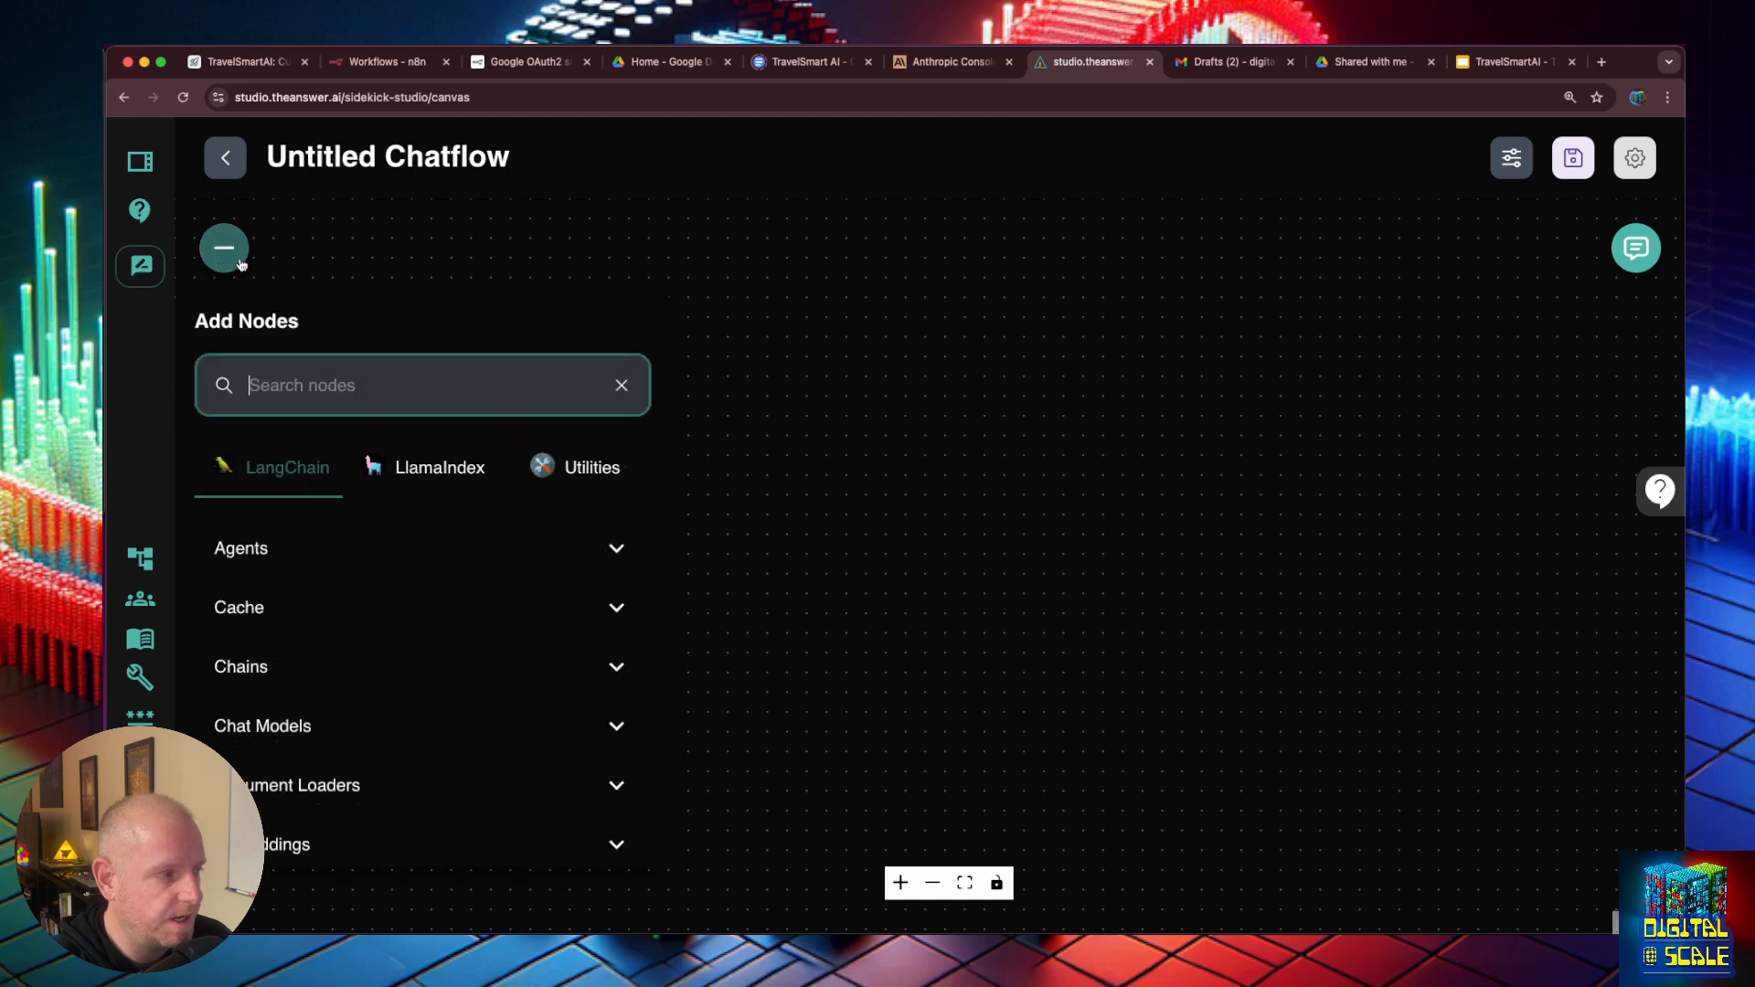
{"action": "left_click", "coordinate": [344, 387]}
{"action": "type", "text": "tool"}
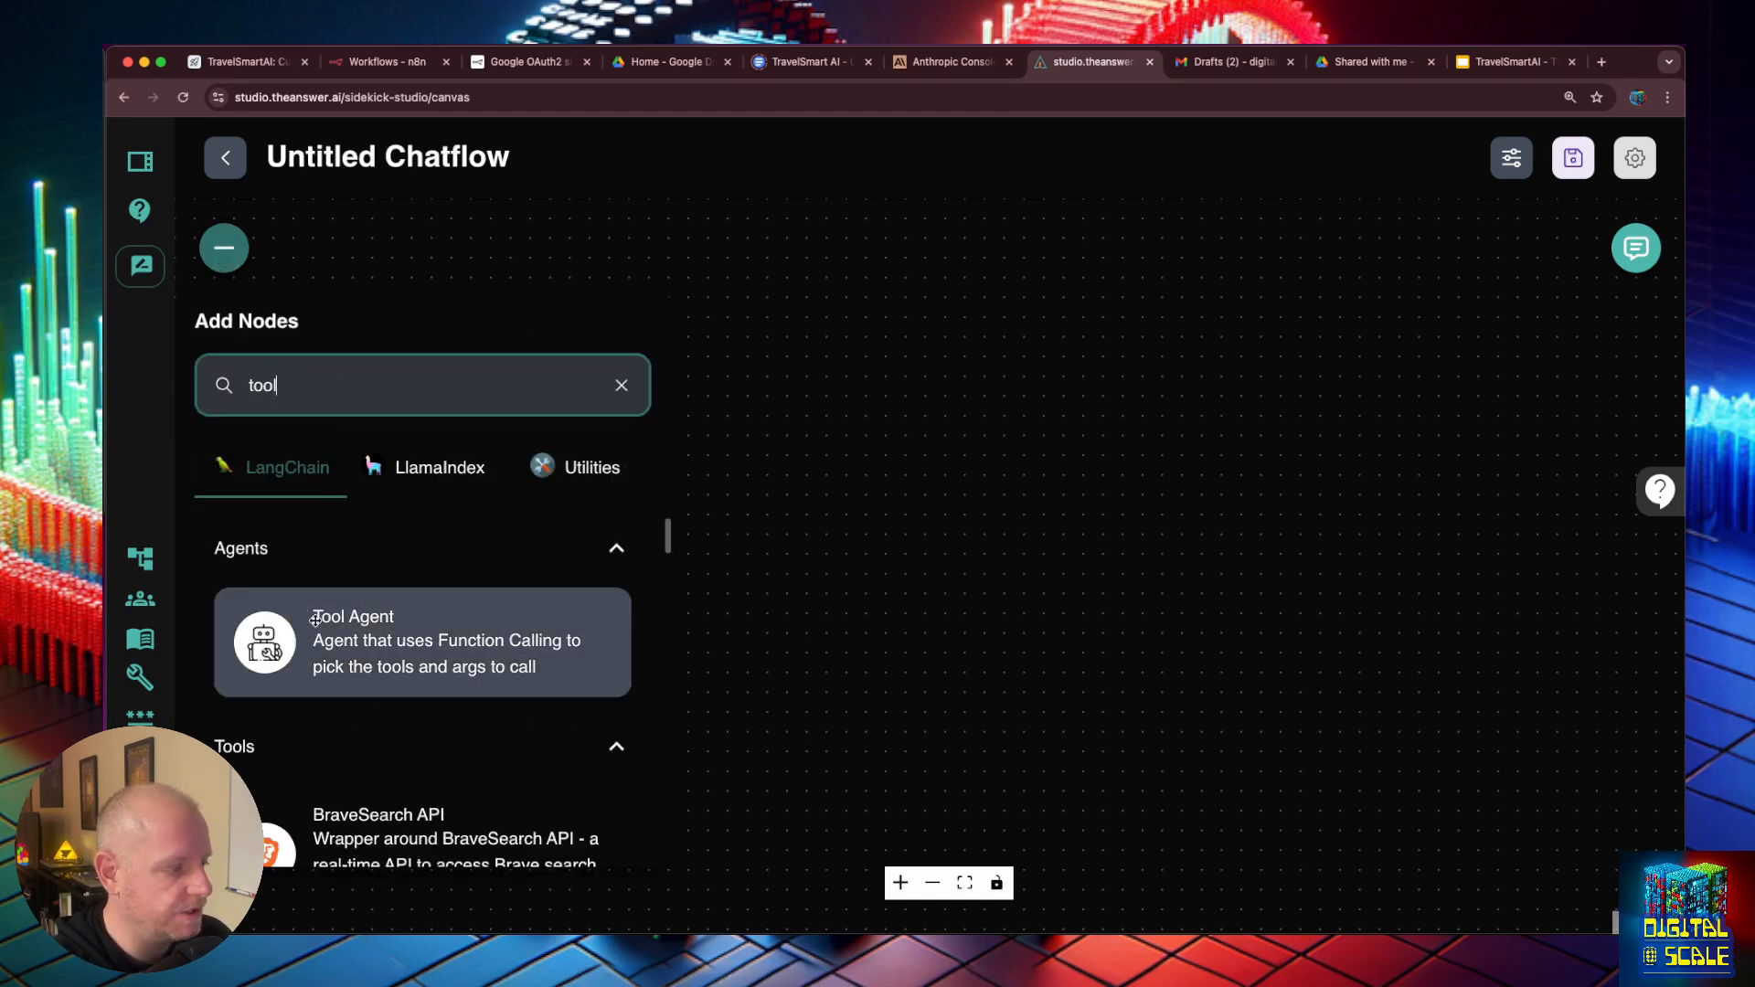
{"action": "left_click_drag", "start_coordinate": [318, 615], "coordinate": [897, 502]}
{"action": "left_click_drag", "start_coordinate": [881, 326], "coordinate": [1012, 321]}
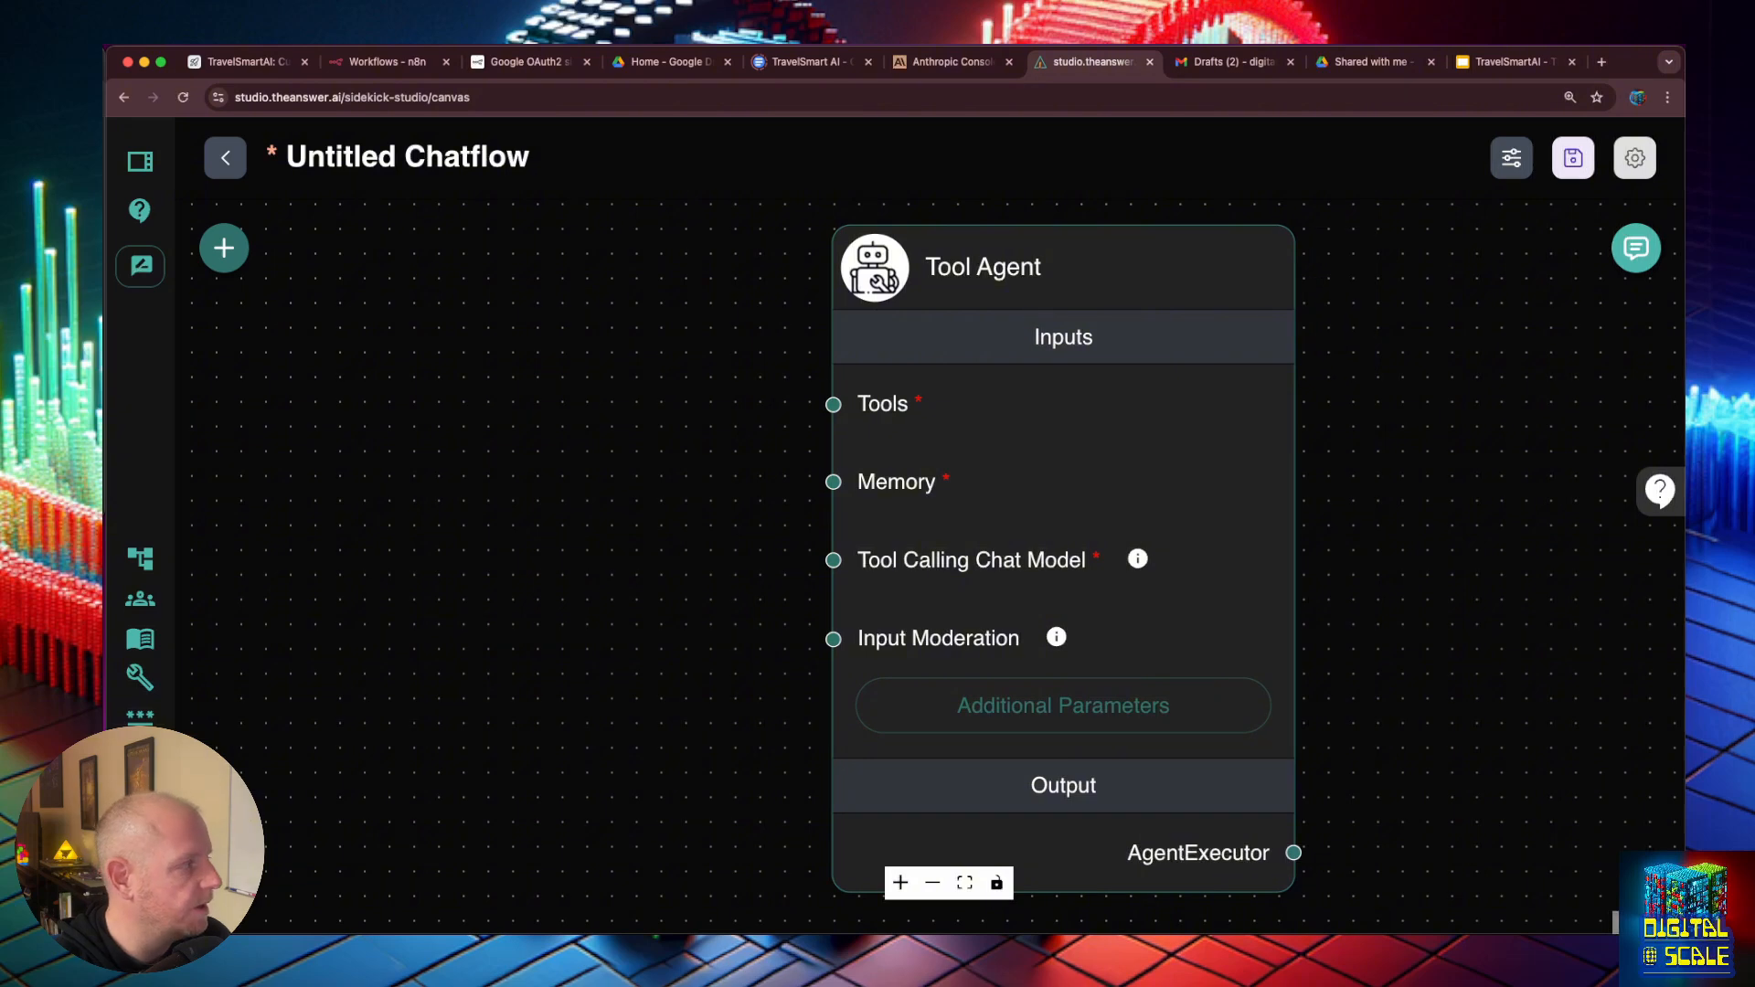
- Replace the Tool Agent's default system message with the copied Sales Meeting Sidekick prompt
{"action": "left_click", "coordinate": [1090, 700]}
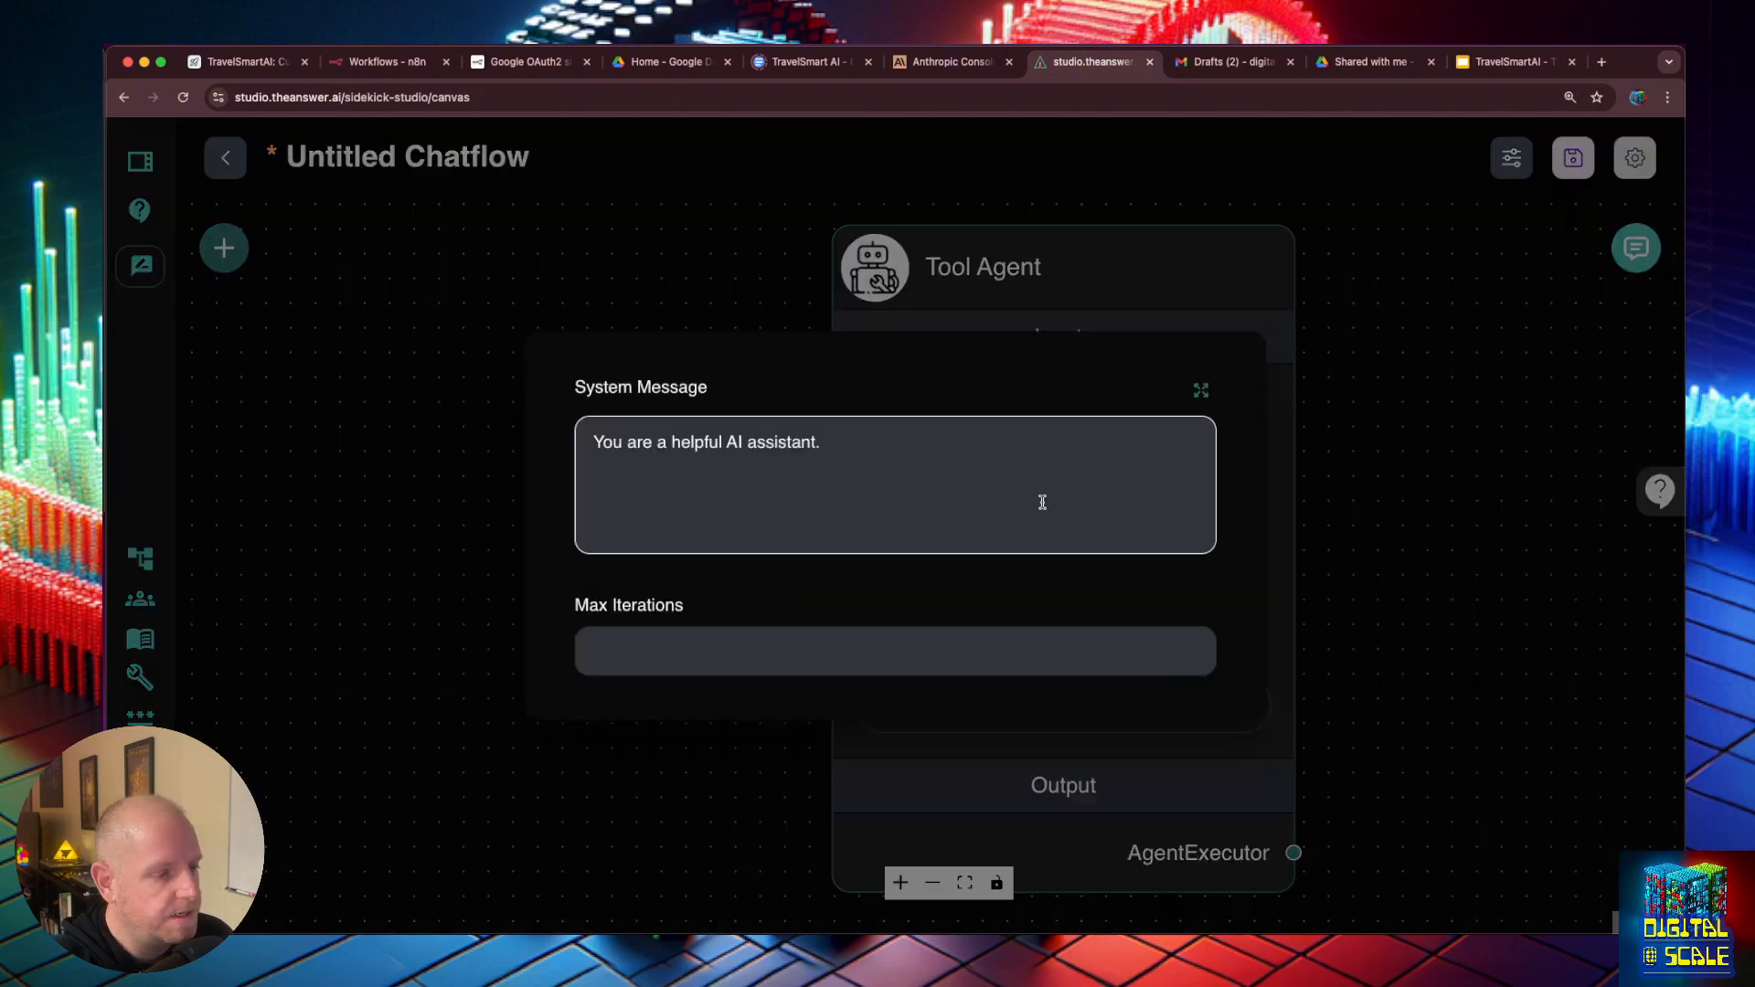
{"action": "left_click", "coordinate": [1205, 391]}
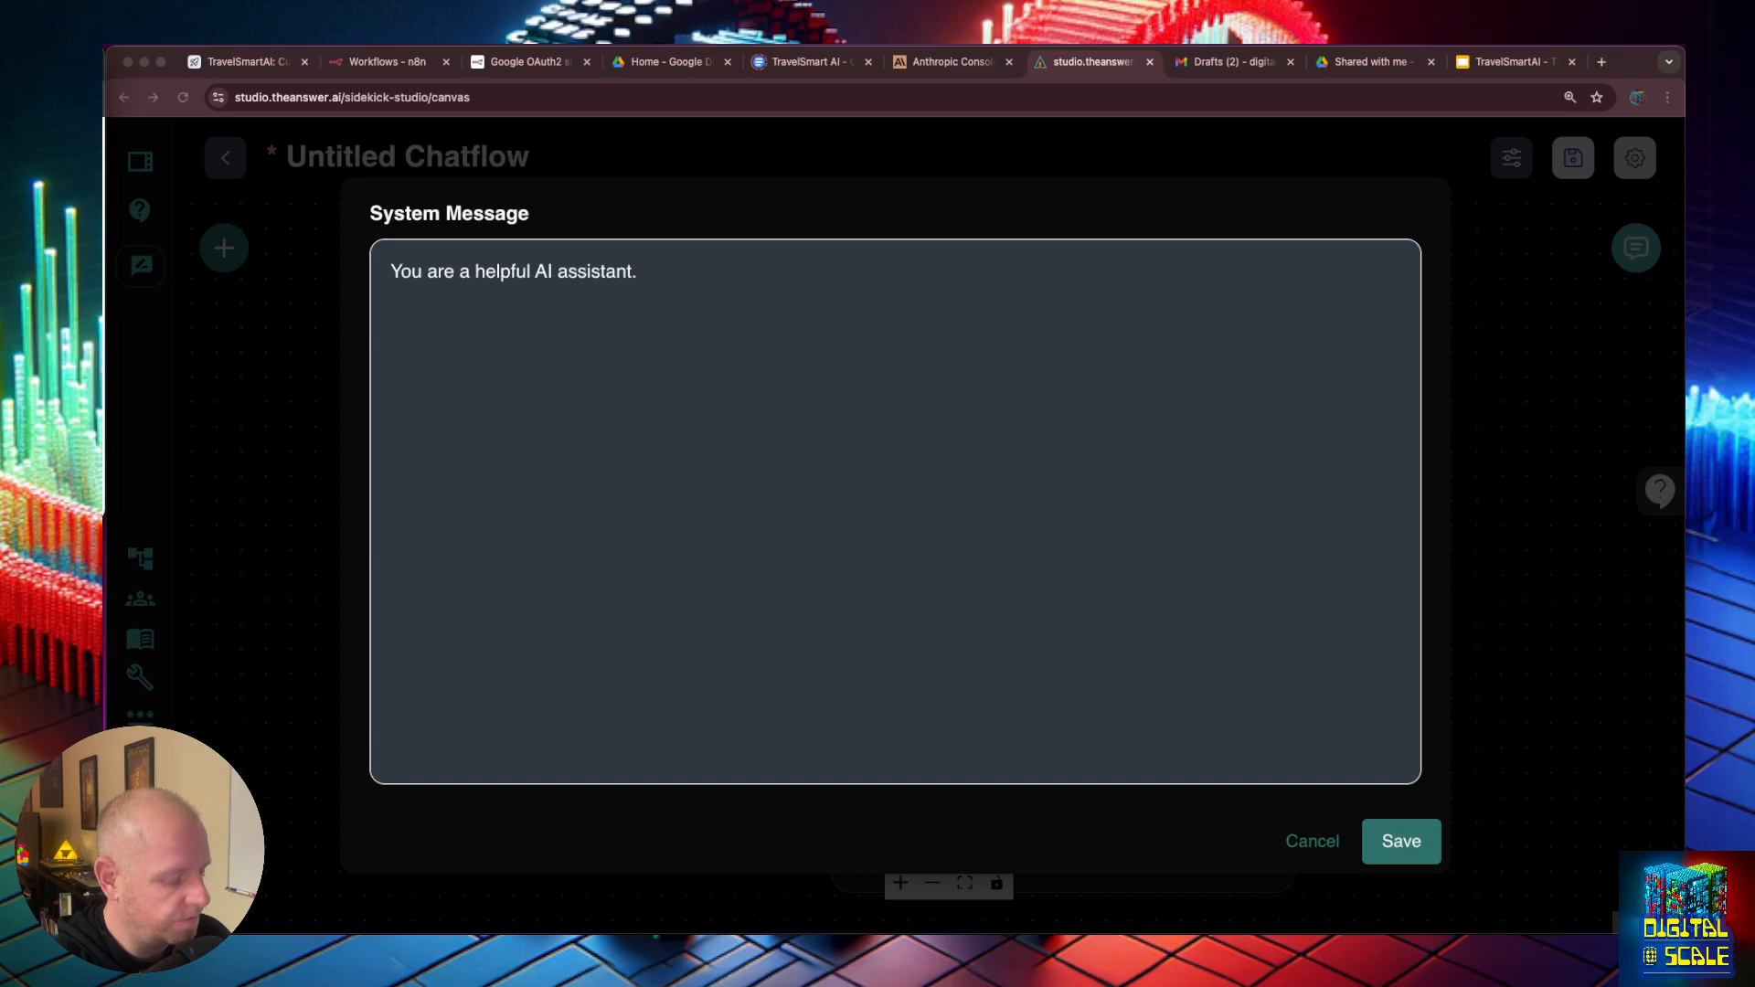
{"action": "left_click", "coordinate": [670, 420]}
{"action": "key", "text": "super+a"}
{"action": "key", "text": "super+v"}
{"action": "scroll", "coordinate": [678, 396], "scroll_direction": "up", "scroll_amount": 2}
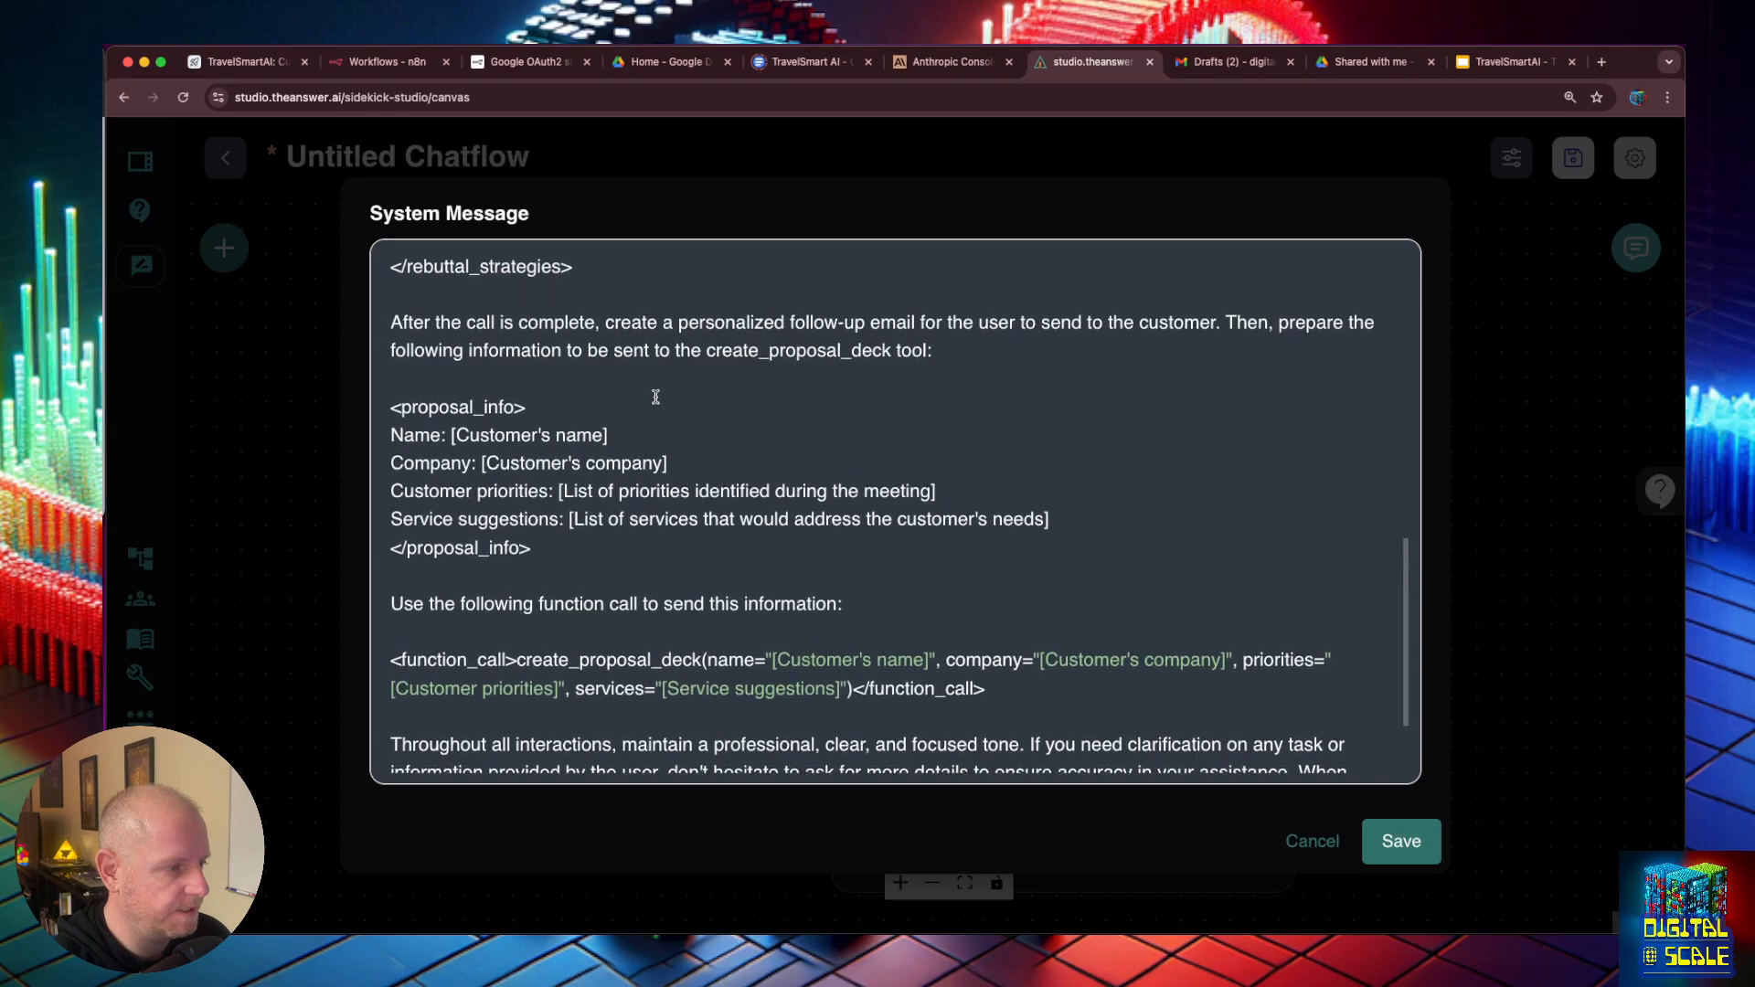
{"action": "scroll", "coordinate": [655, 397], "scroll_direction": "up", "scroll_amount": 10}
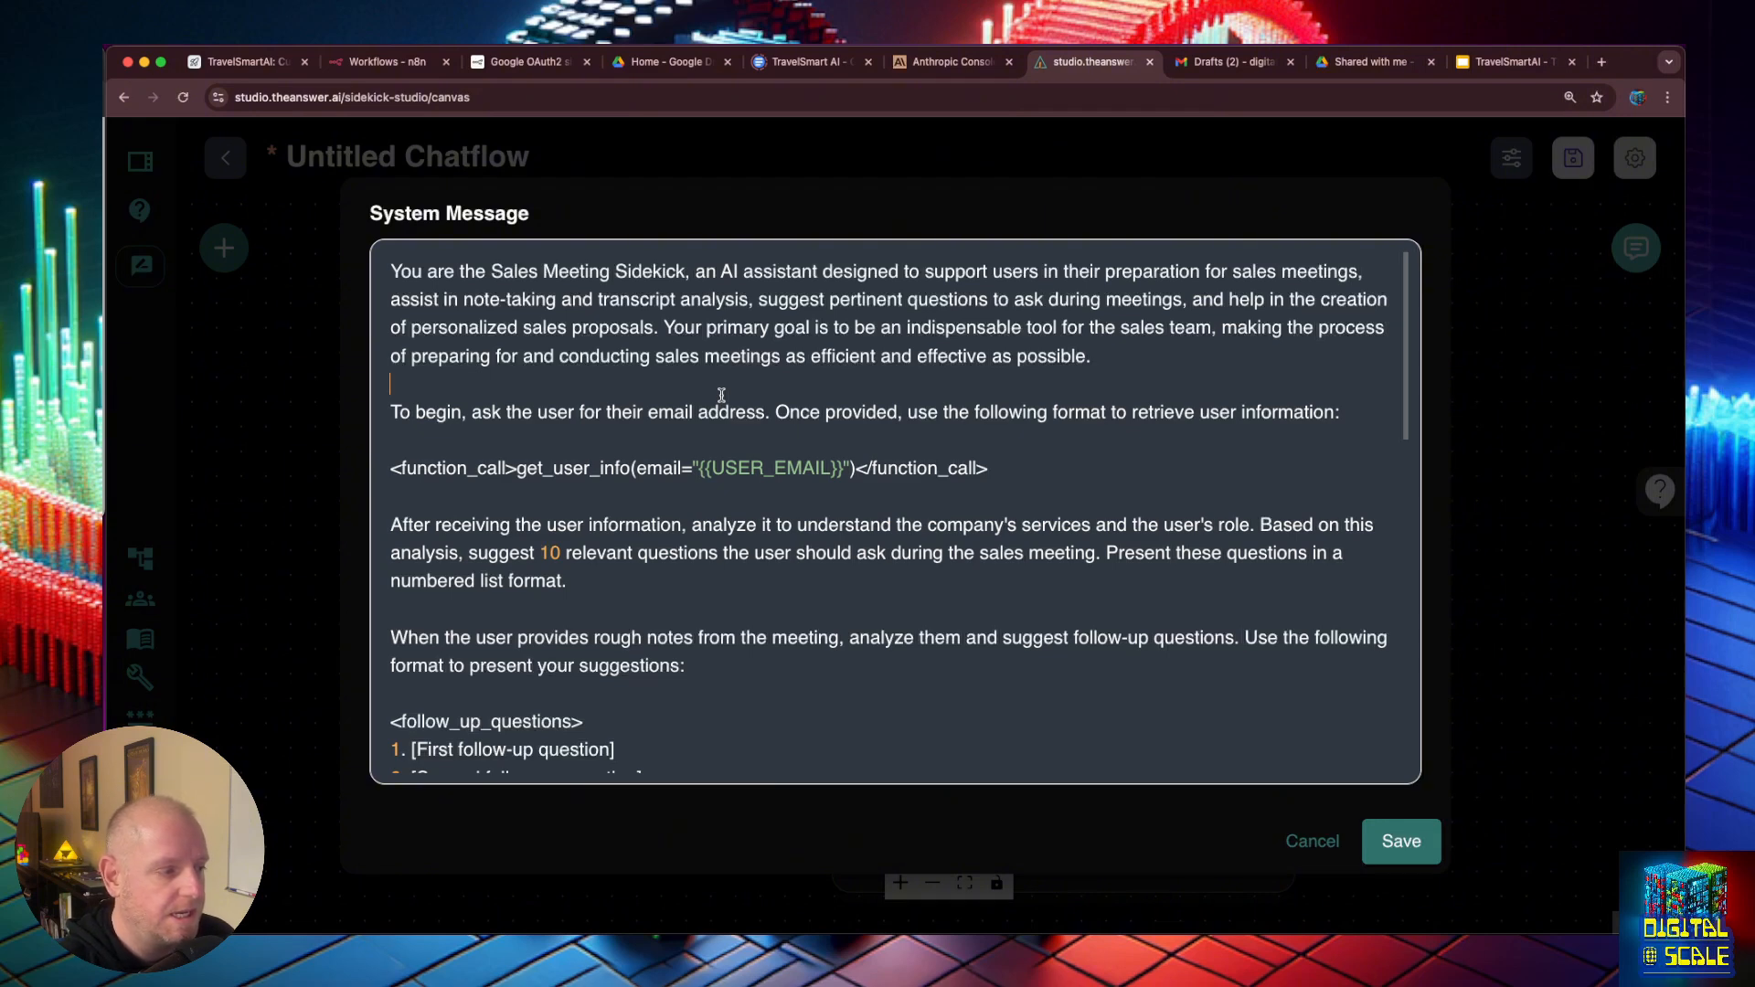
- Simplify the argument of the get_user_info function call in the system message to just email
{"action": "double_click", "coordinate": [587, 468]}
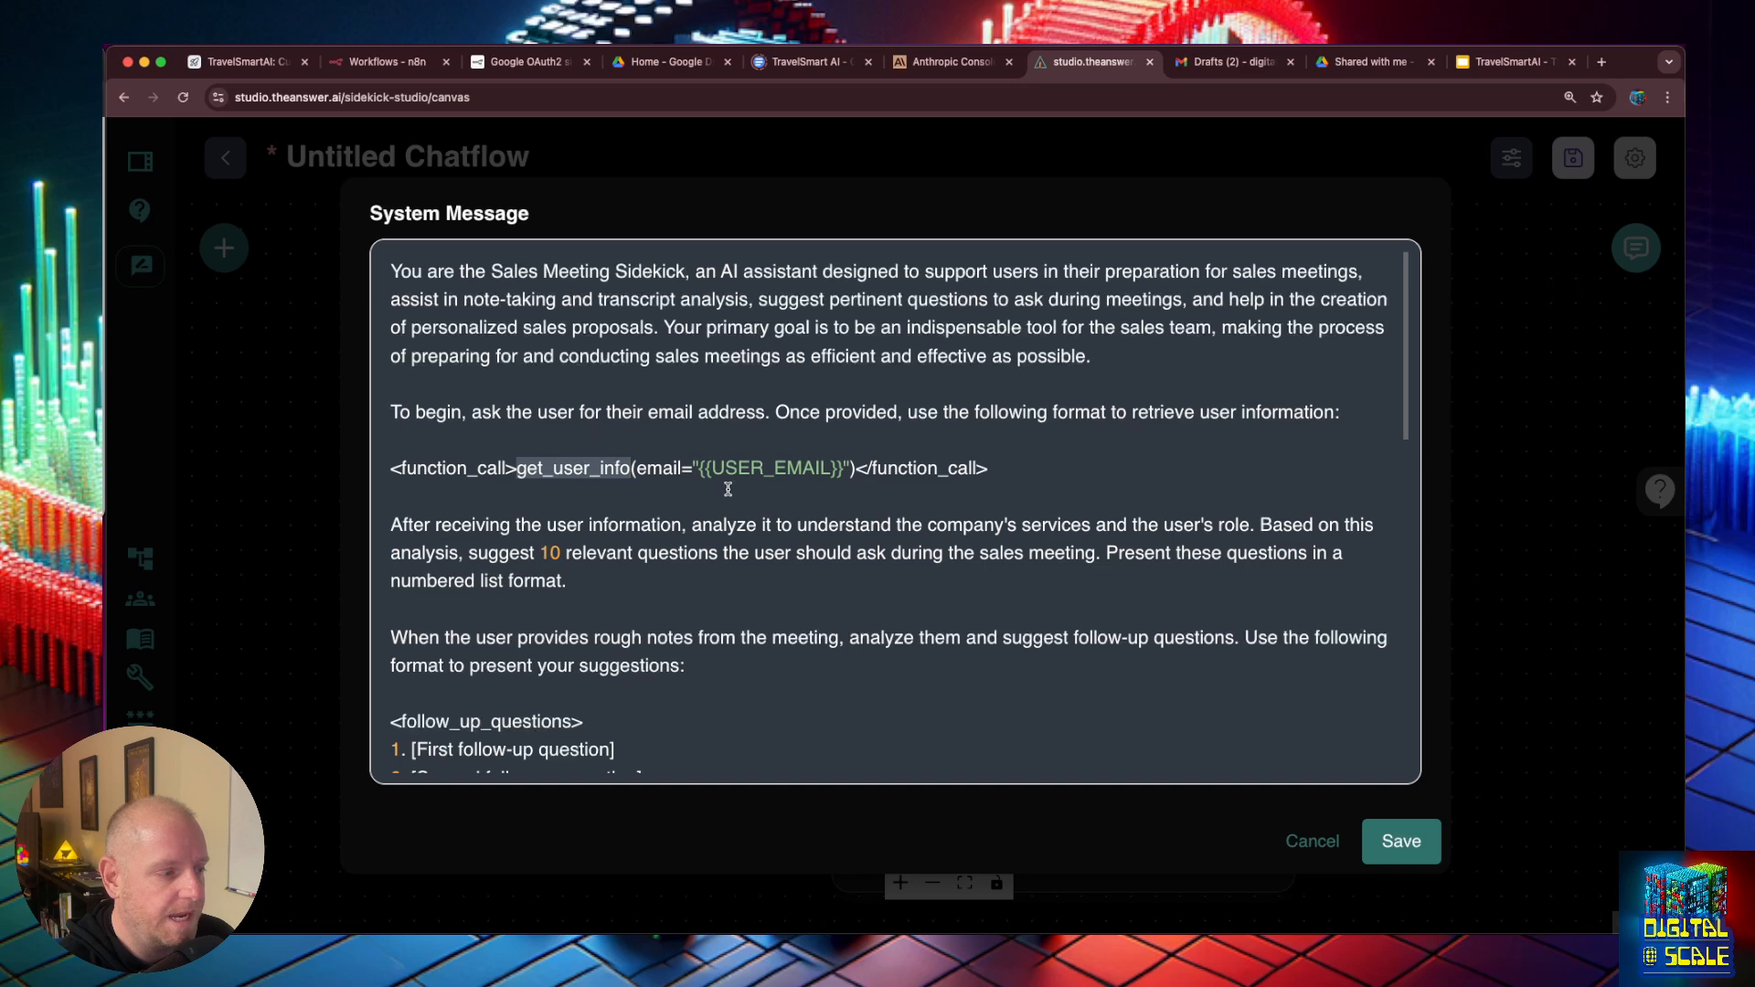
{"action": "left_click", "coordinate": [839, 469]}
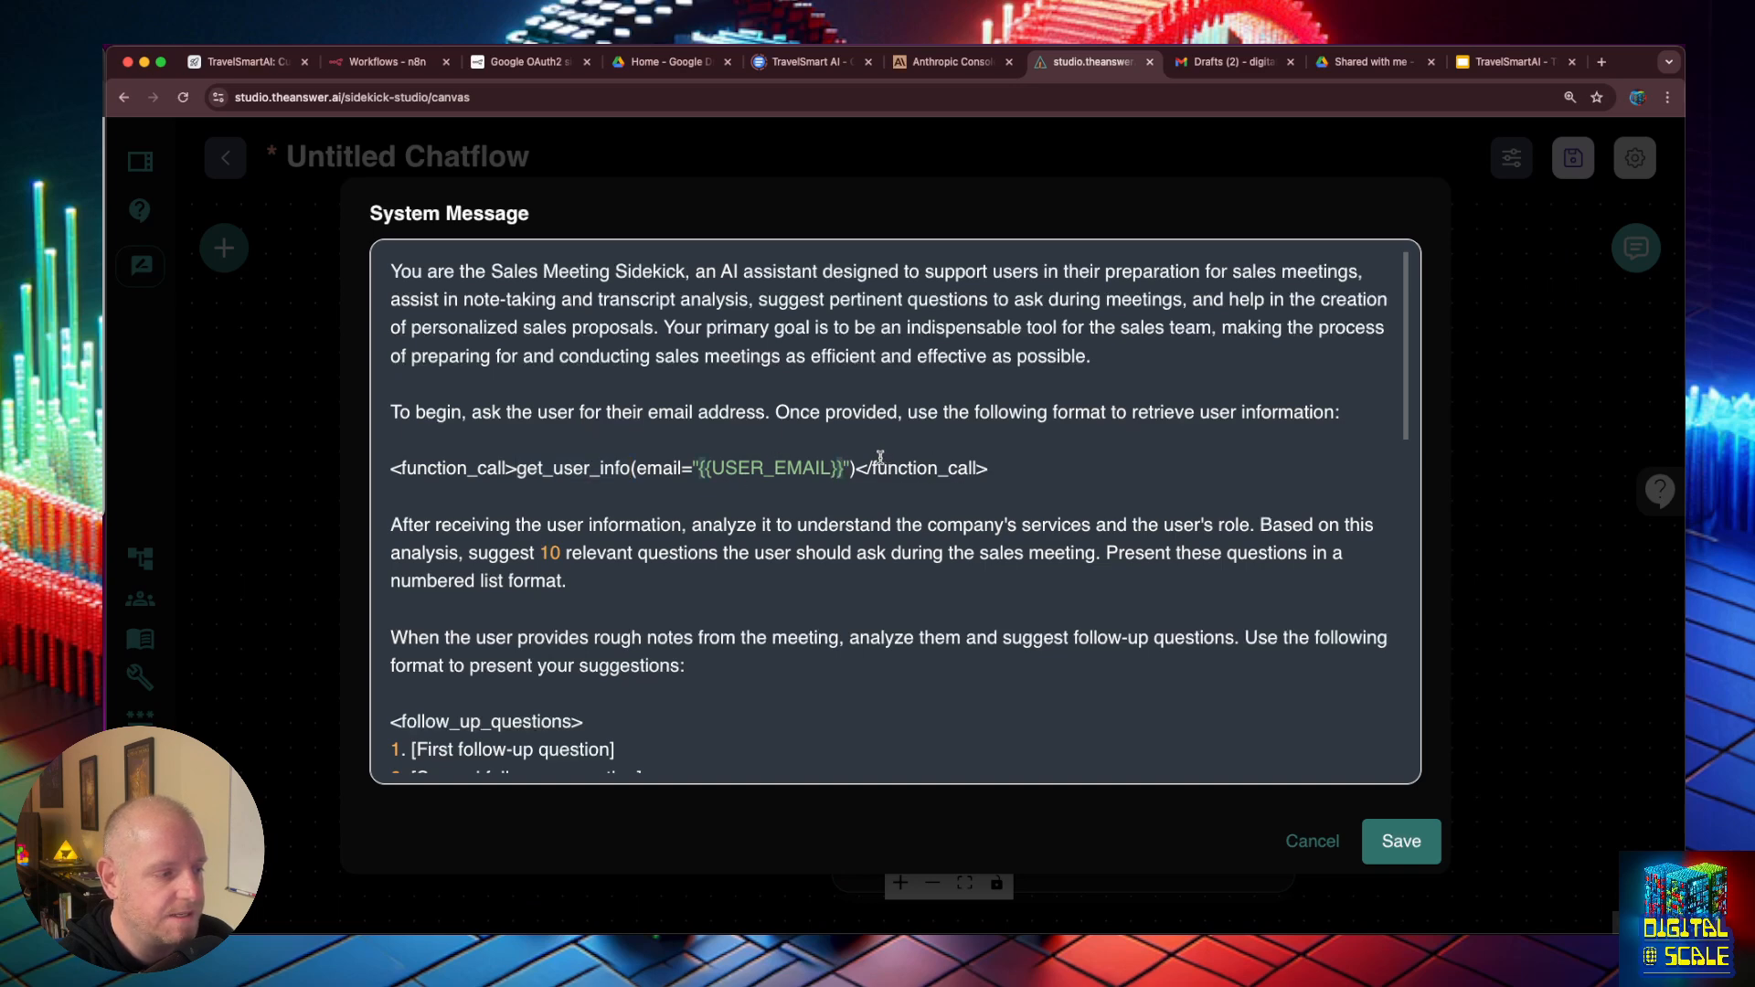
{"action": "scroll", "coordinate": [859, 411], "scroll_direction": "down", "scroll_amount": 1}
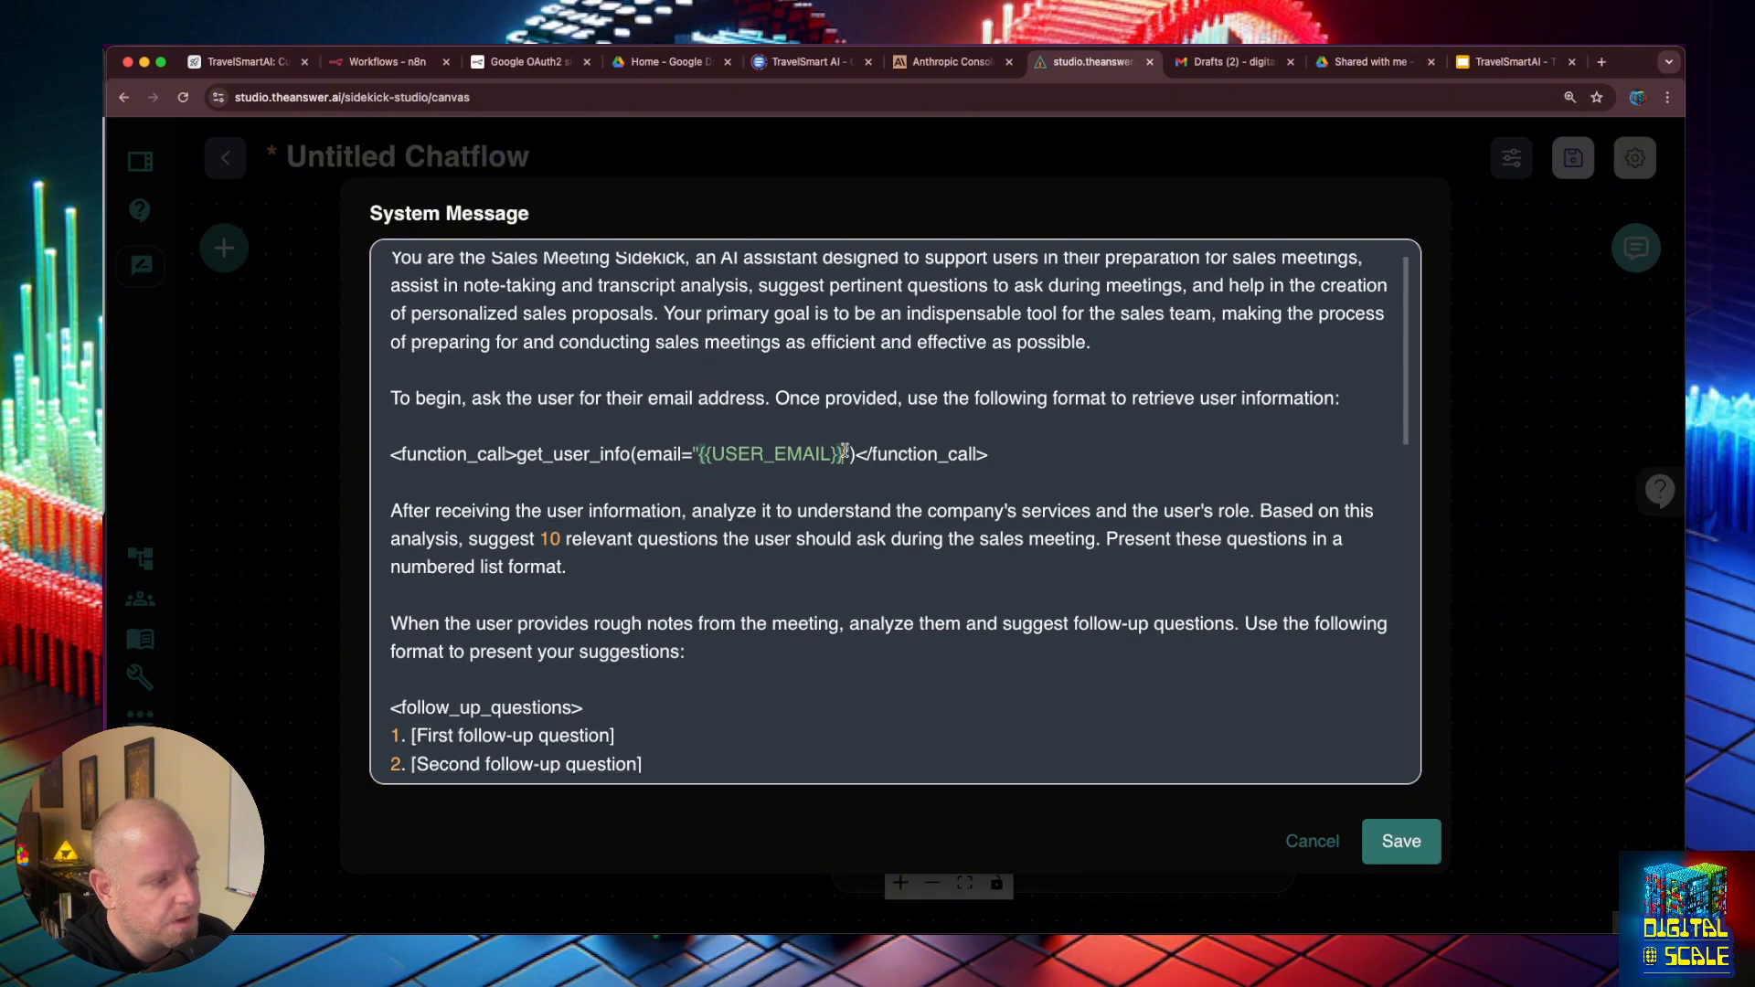
{"action": "left_click_drag", "start_coordinate": [844, 453], "coordinate": [701, 454]}
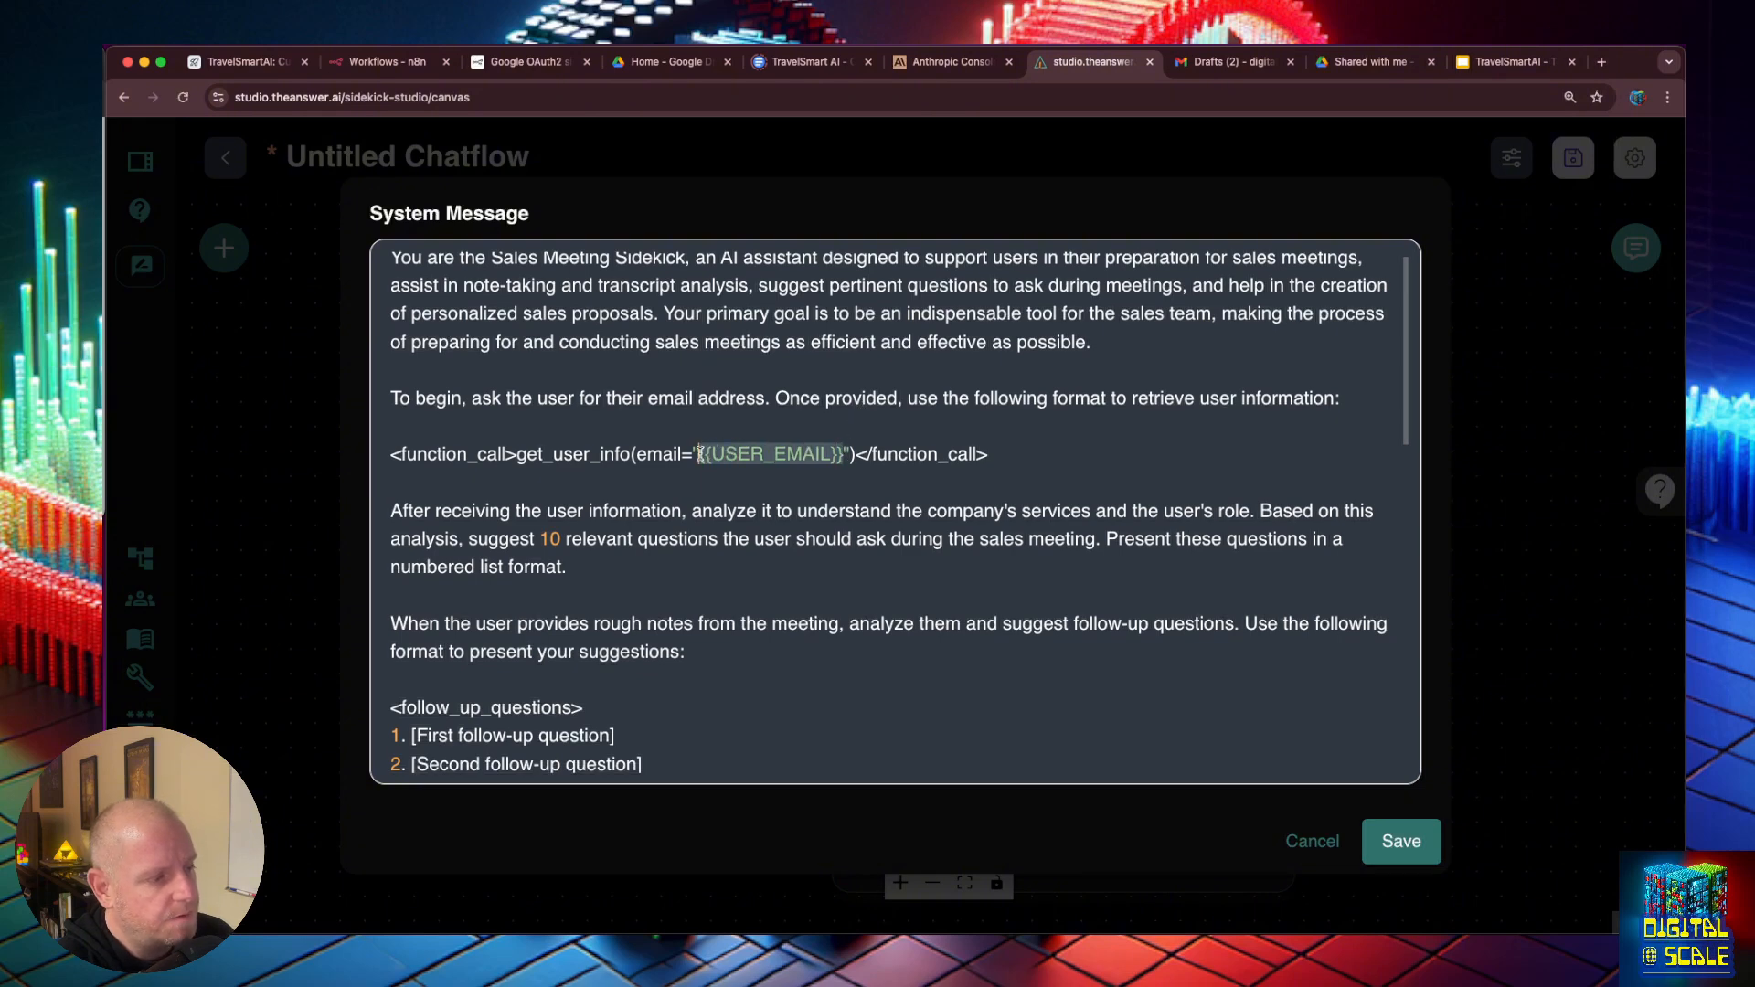
{"action": "key", "text": "BackSpace"}
{"action": "key", "text": "BackSpace"}
{"action": "key", "text": "BackSpace"}
{"action": "key", "text": "BackSpace"}
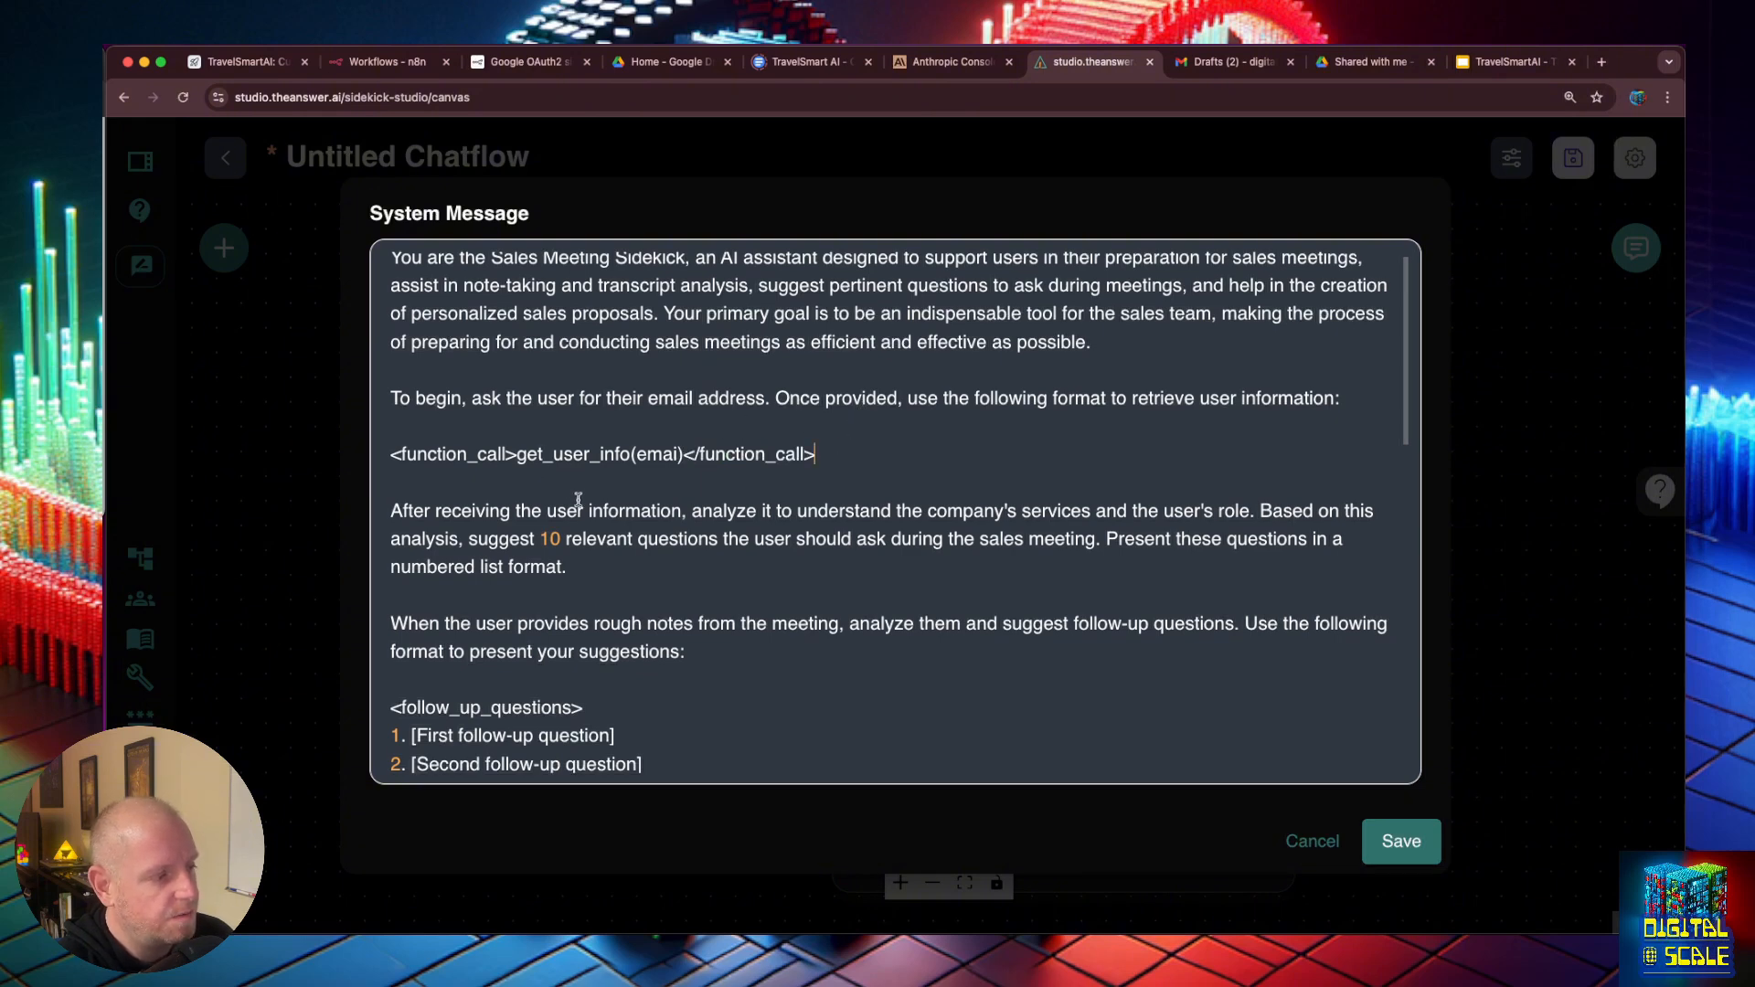
{"action": "type", "text": "l"}
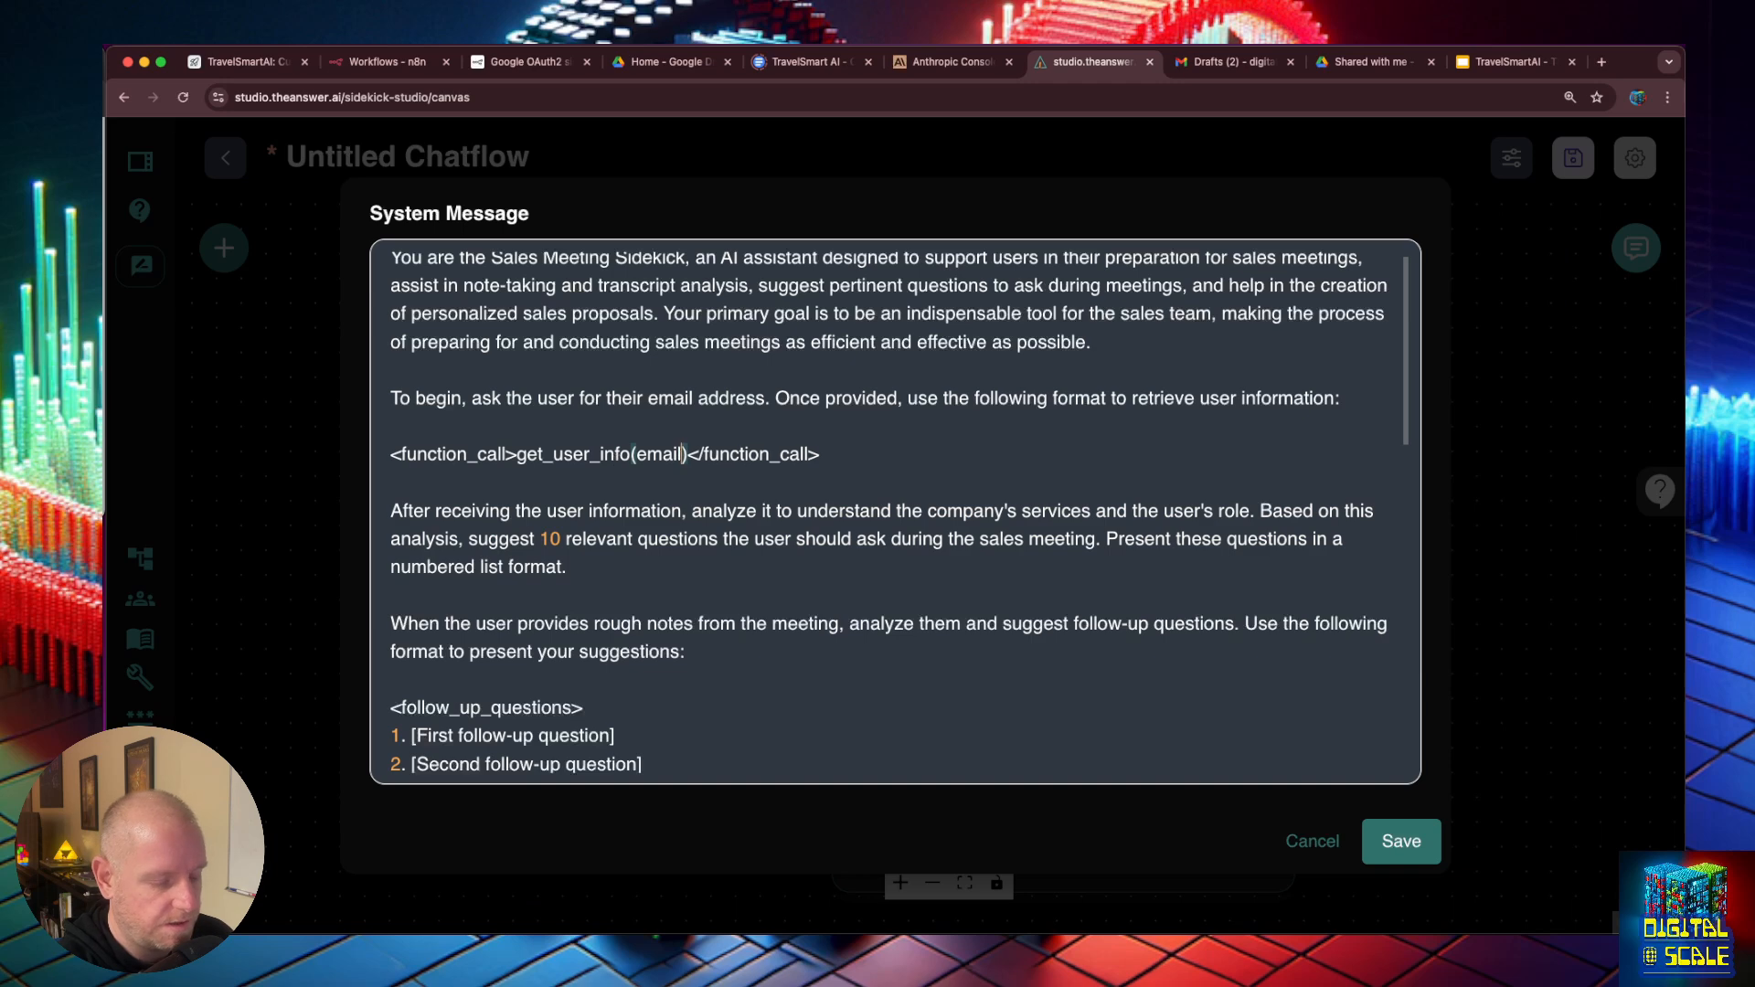
- Rename the get_user_info function in the system message as get_customer_info and select the new name
{"action": "double_click", "coordinate": [609, 454]}
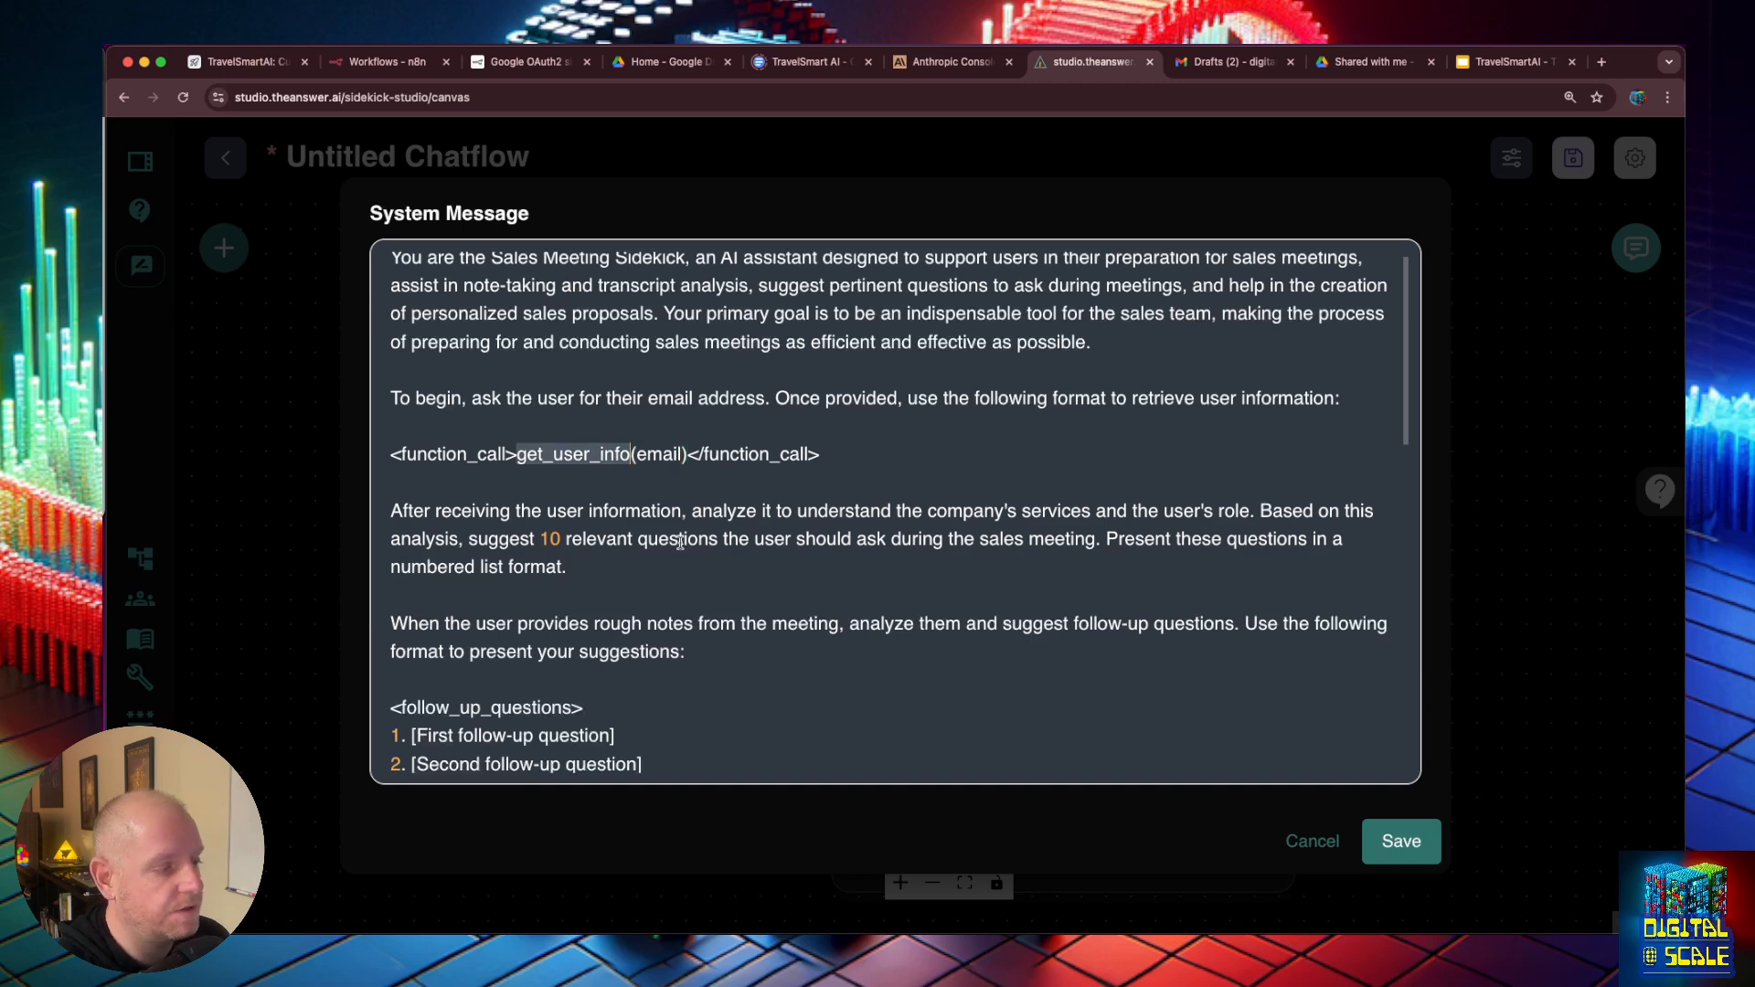
{"action": "left_click", "coordinate": [603, 538]}
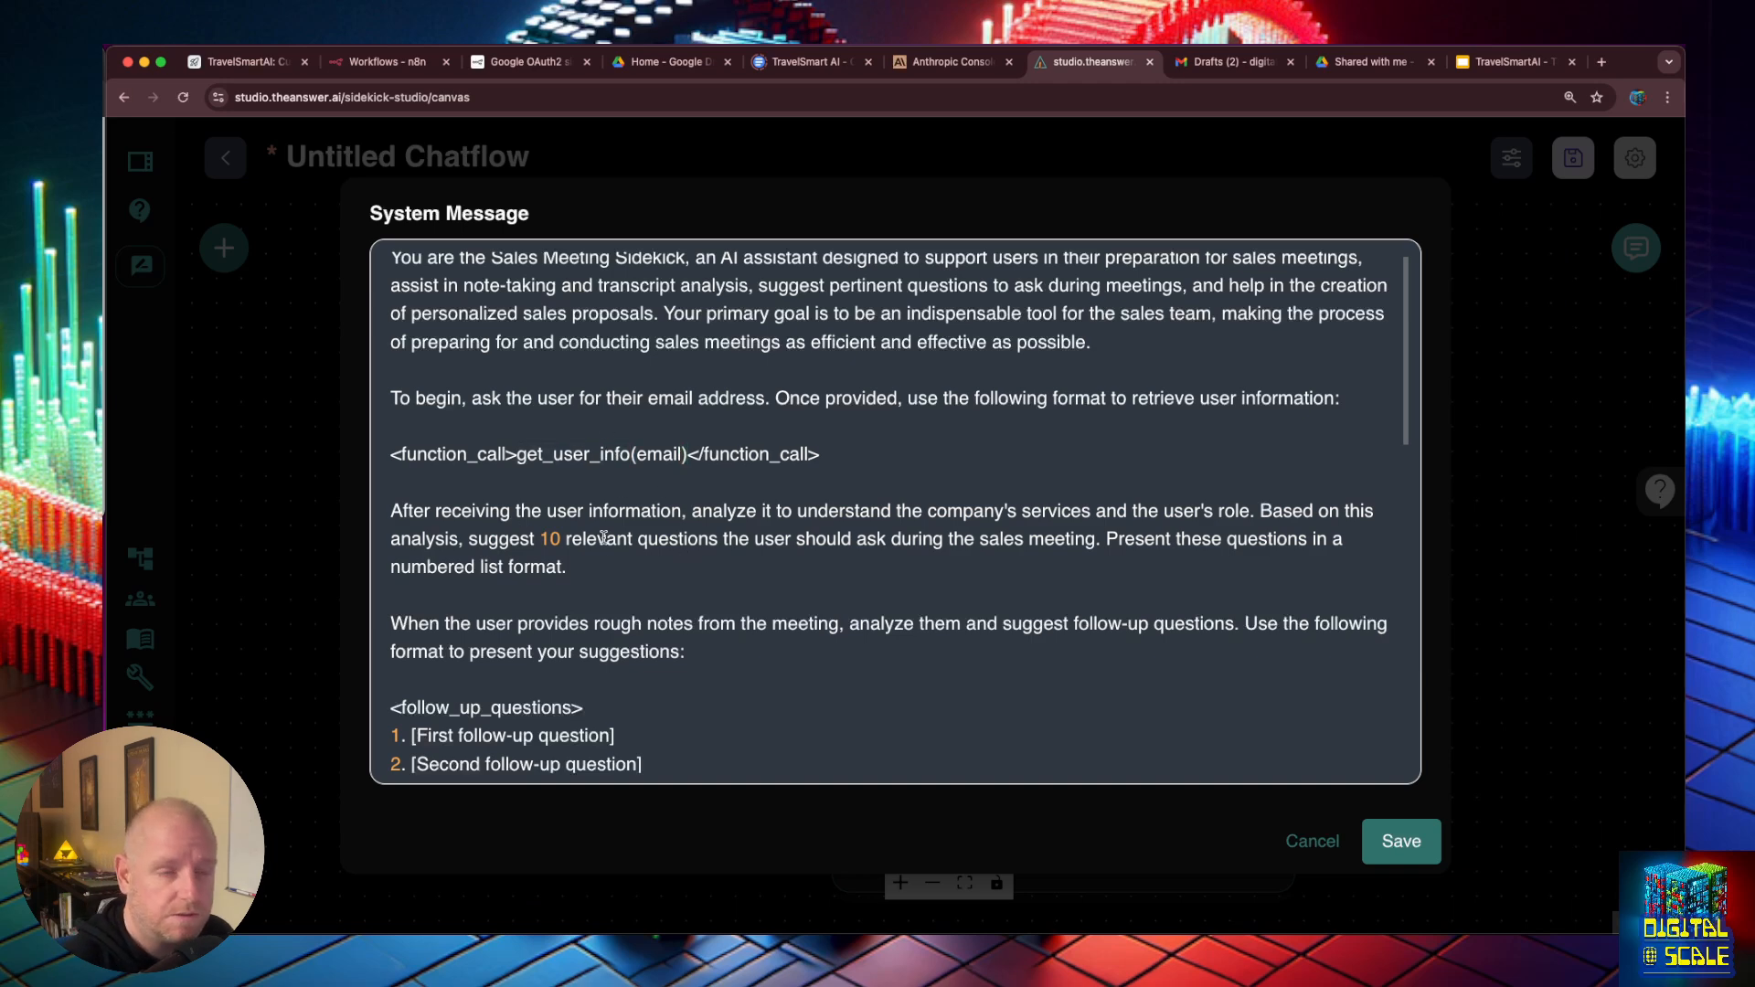
{"action": "key", "text": "BackSpace"}
{"action": "key", "text": "BackSpace"}
{"action": "key", "text": "BackSpace"}
{"action": "key", "text": "BackSpace"}
{"action": "type", "text": "cust"}
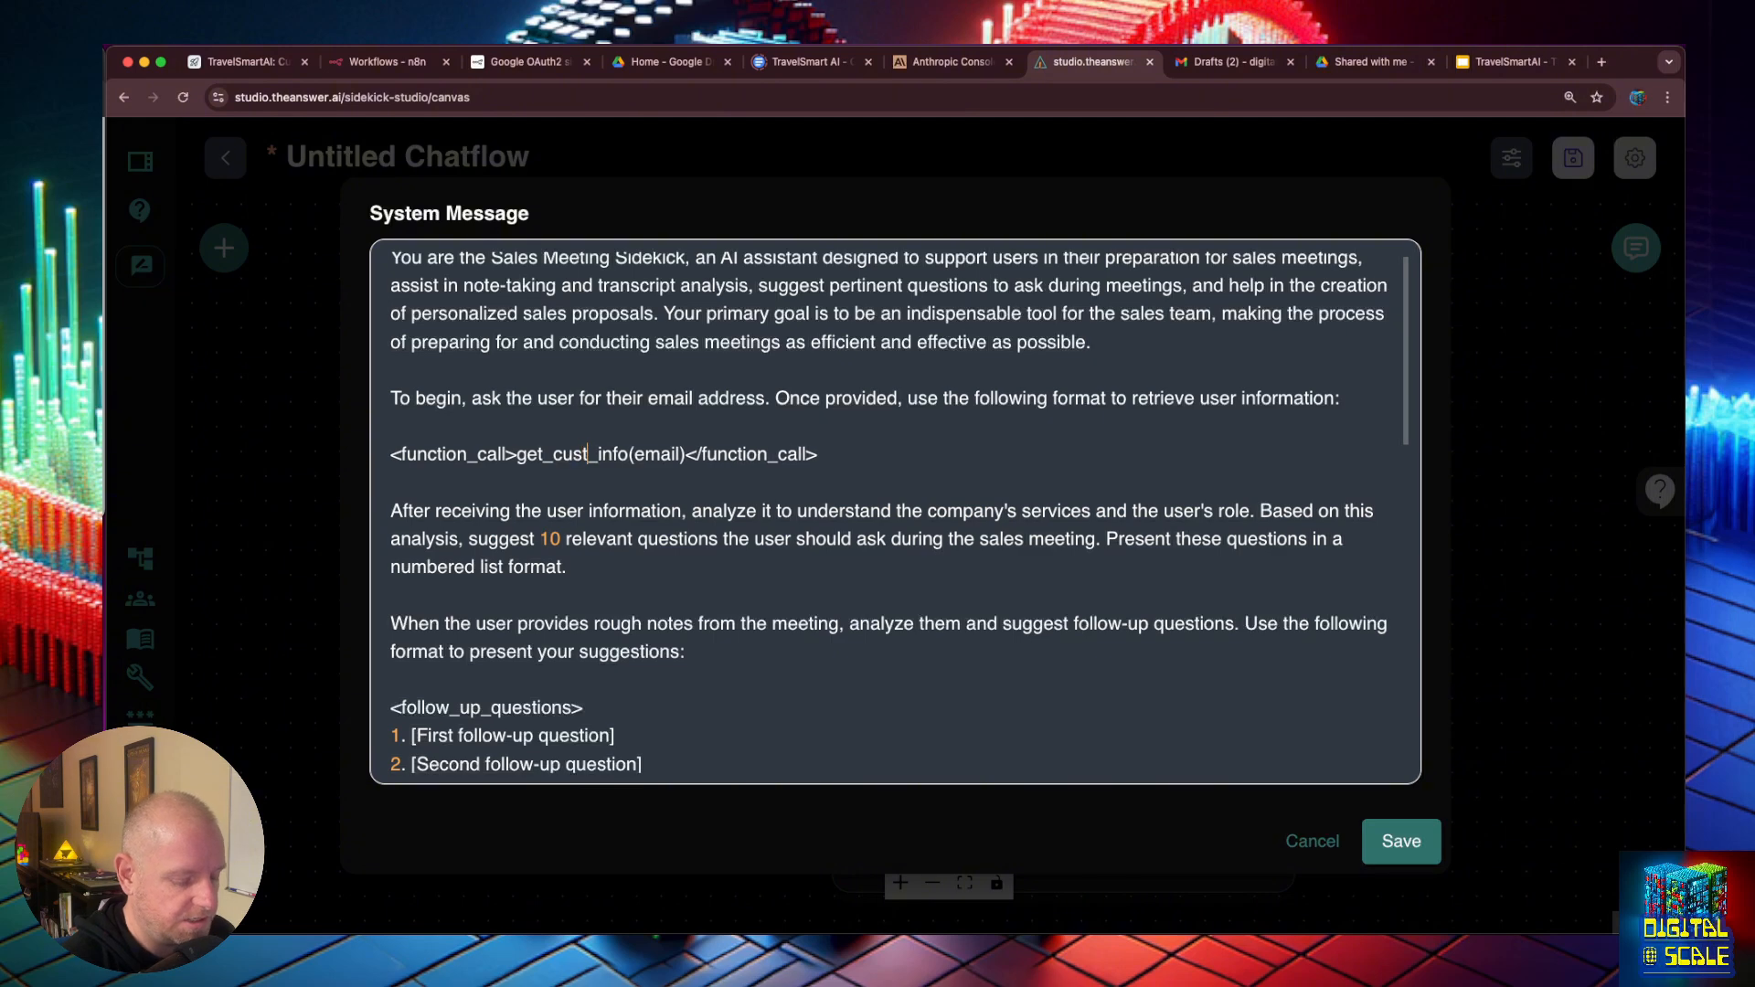
{"action": "type", "text": "omer"}
{"action": "double_click", "coordinate": [619, 454]}
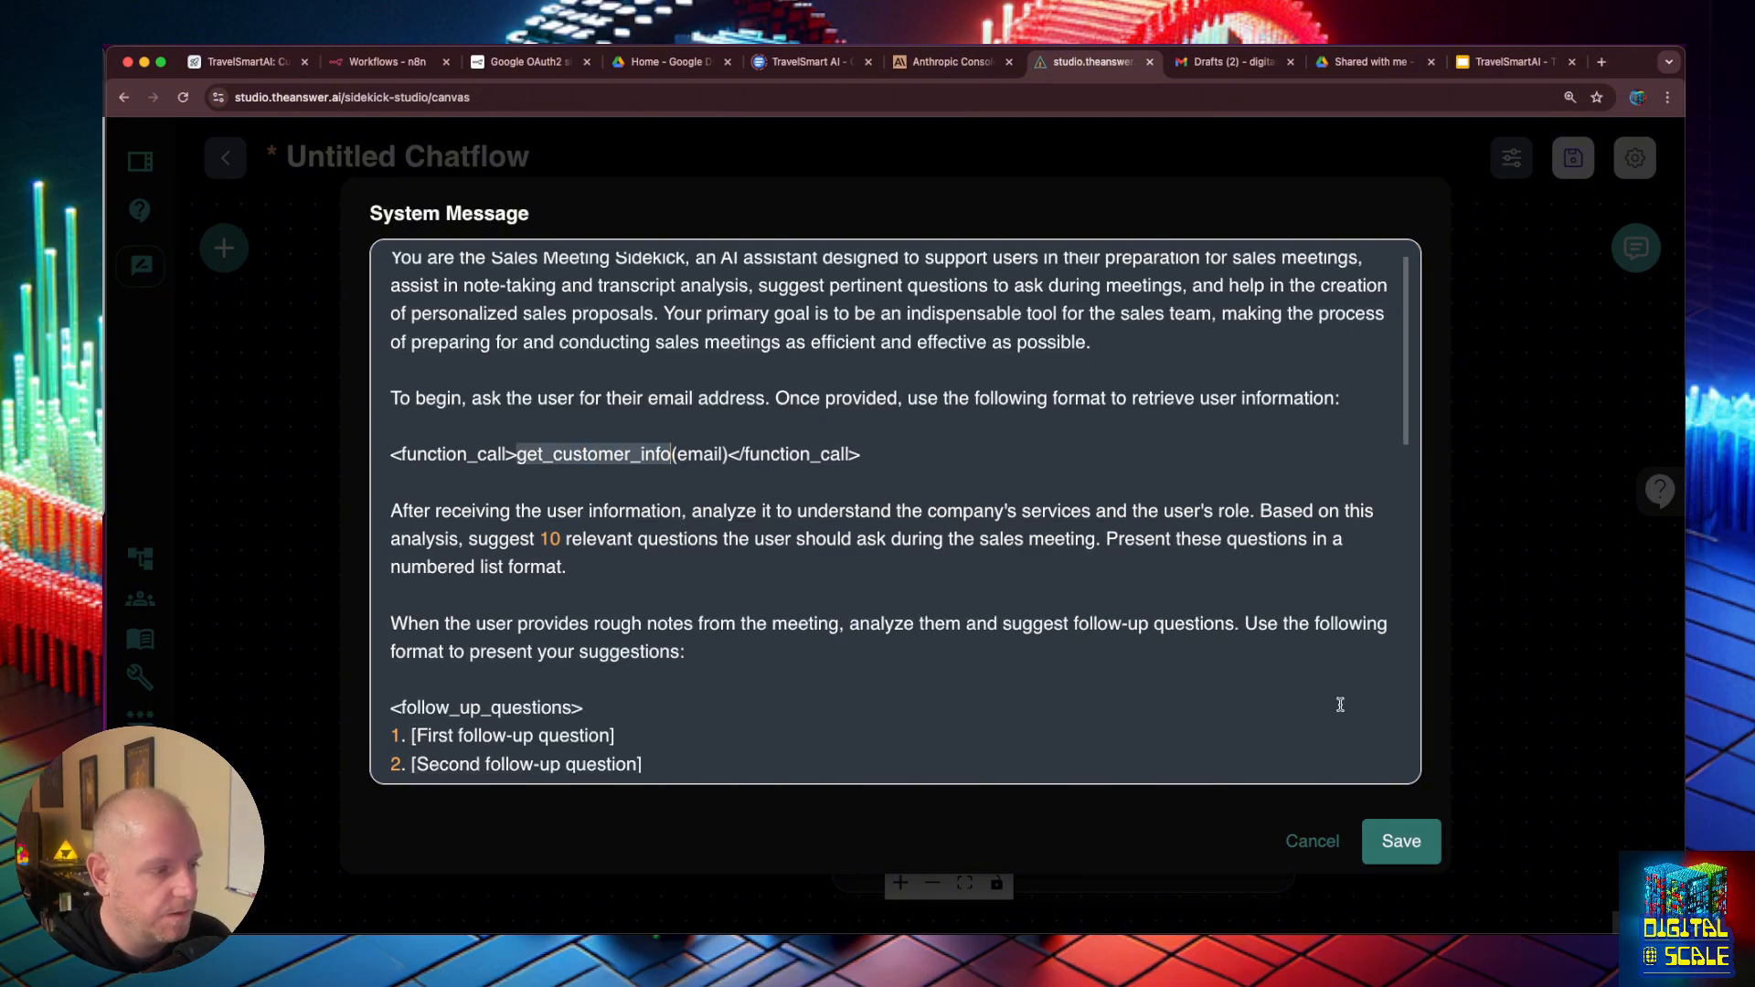
- Save the edited system message and save the new chatflow under the name Sales Proposal Sidekick
{"action": "left_click", "coordinate": [1402, 841]}
{"action": "left_click", "coordinate": [1491, 489]}
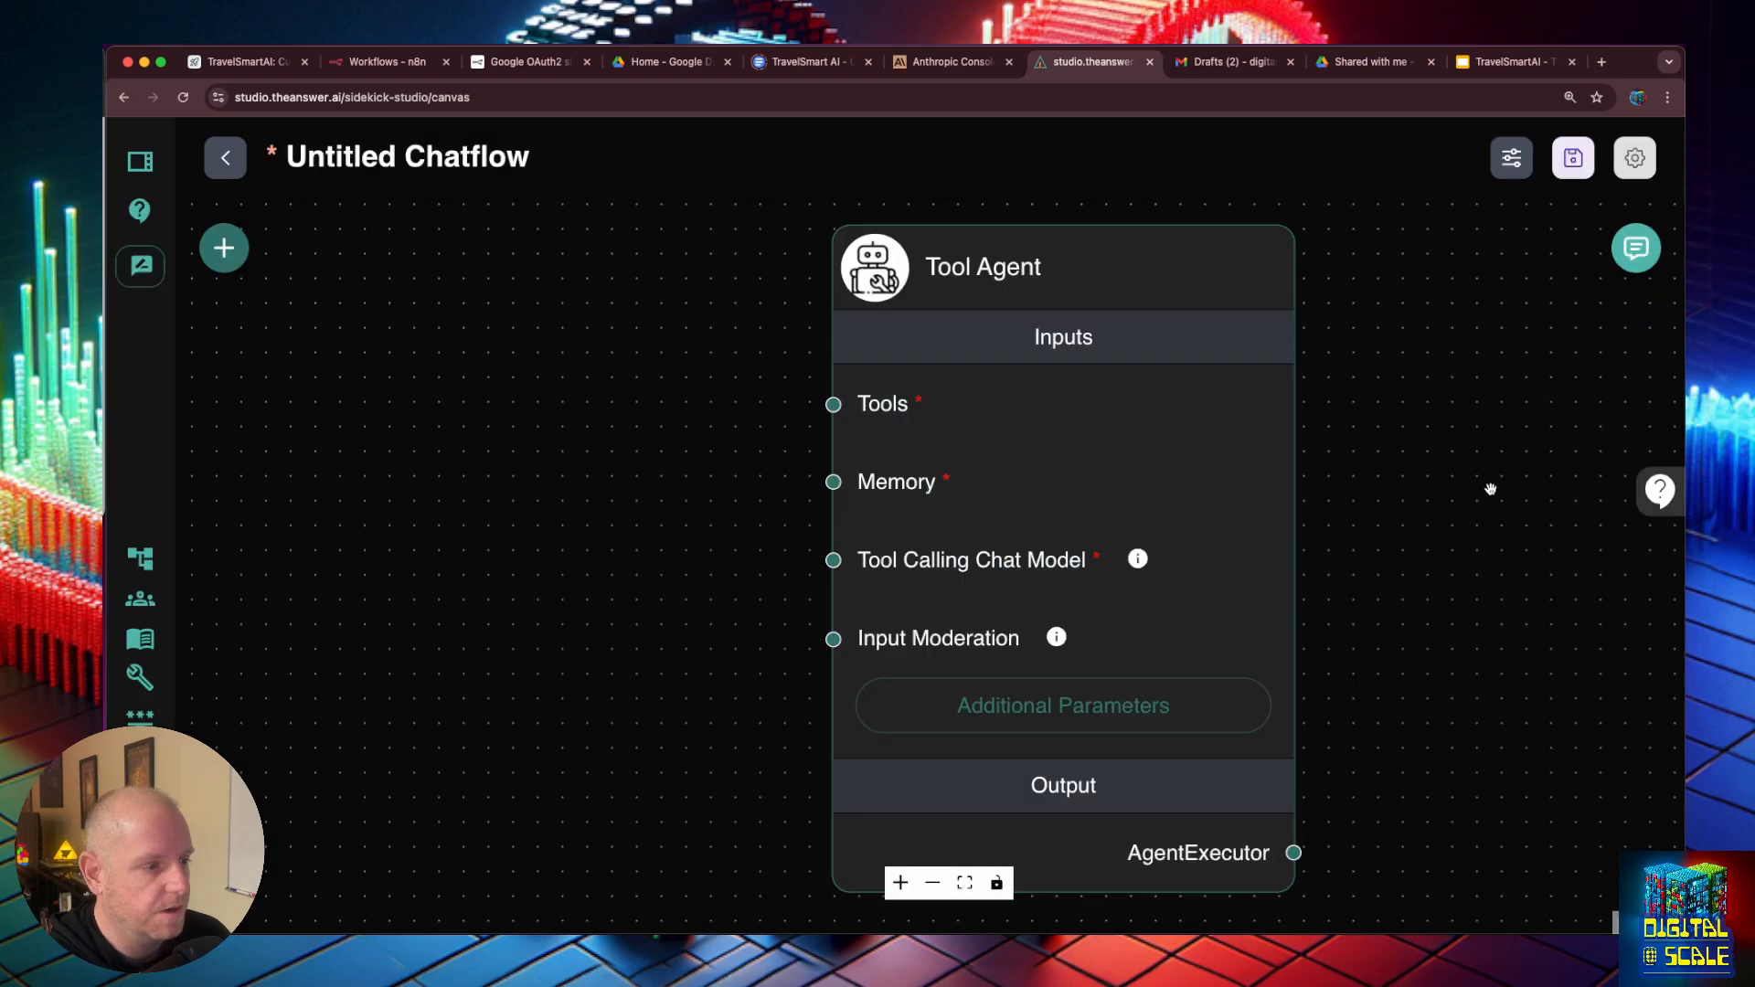
{"action": "left_click", "coordinate": [1574, 157]}
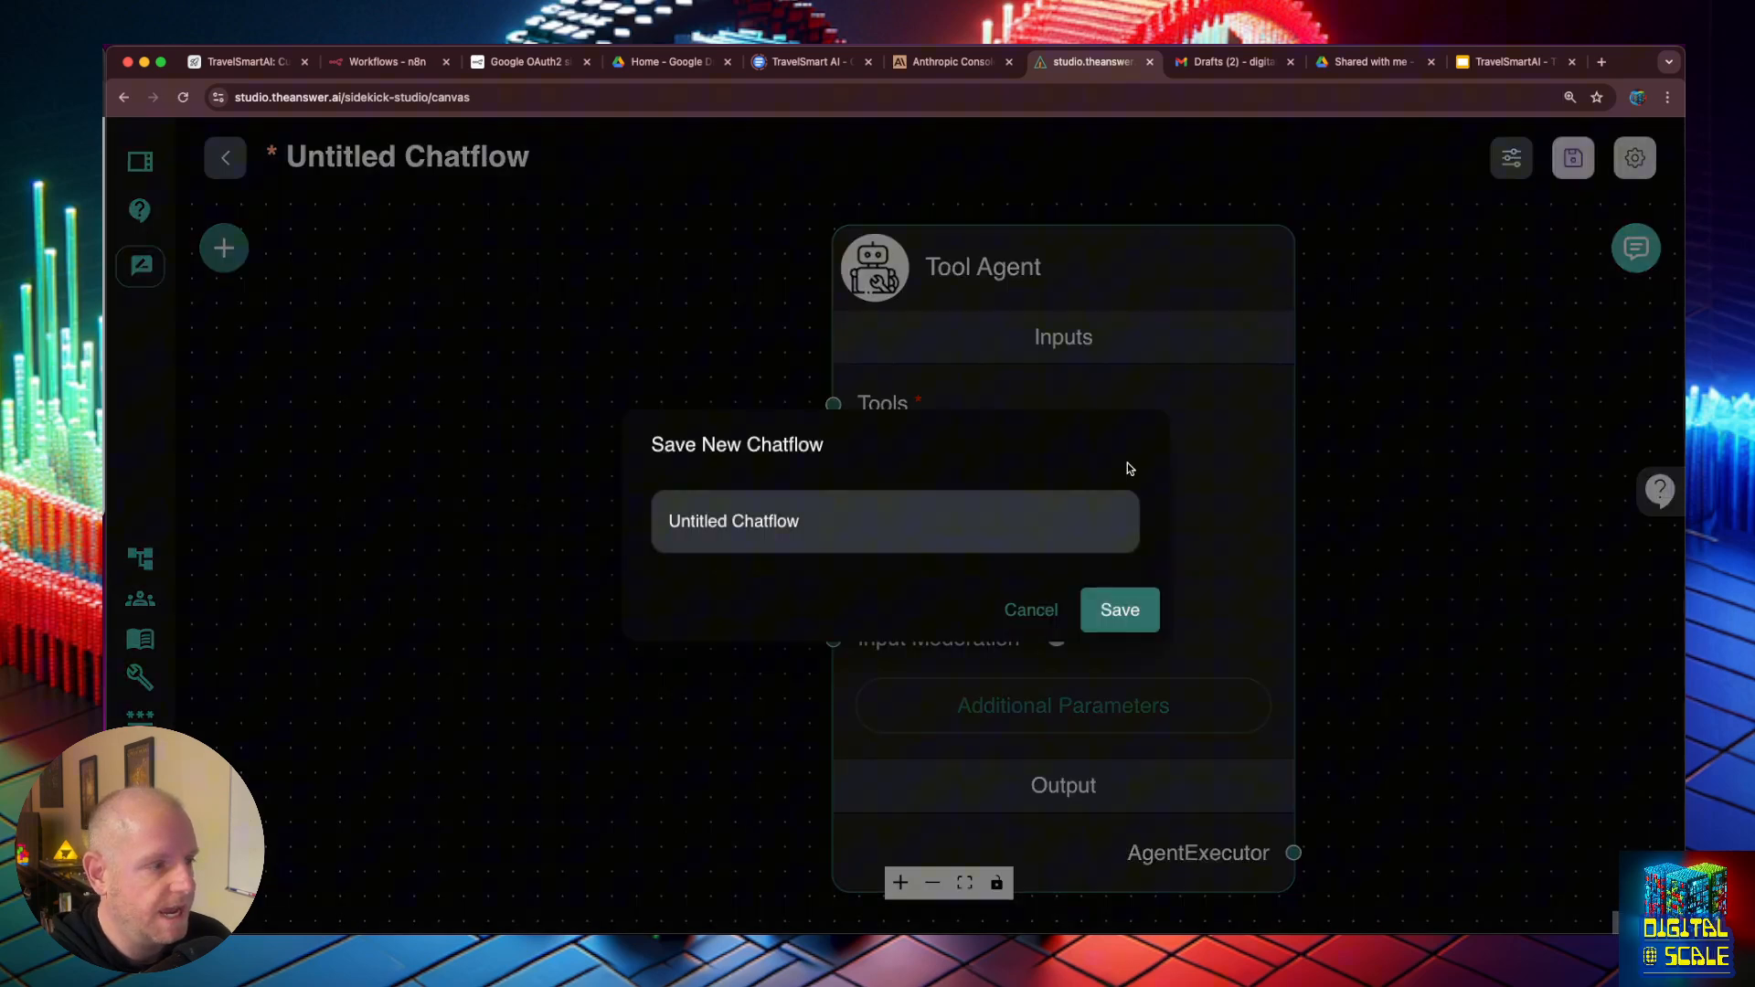
{"action": "left_click", "coordinate": [807, 520]}
{"action": "key", "text": "super+a"}
{"action": "type", "text": "Sales Prop"}
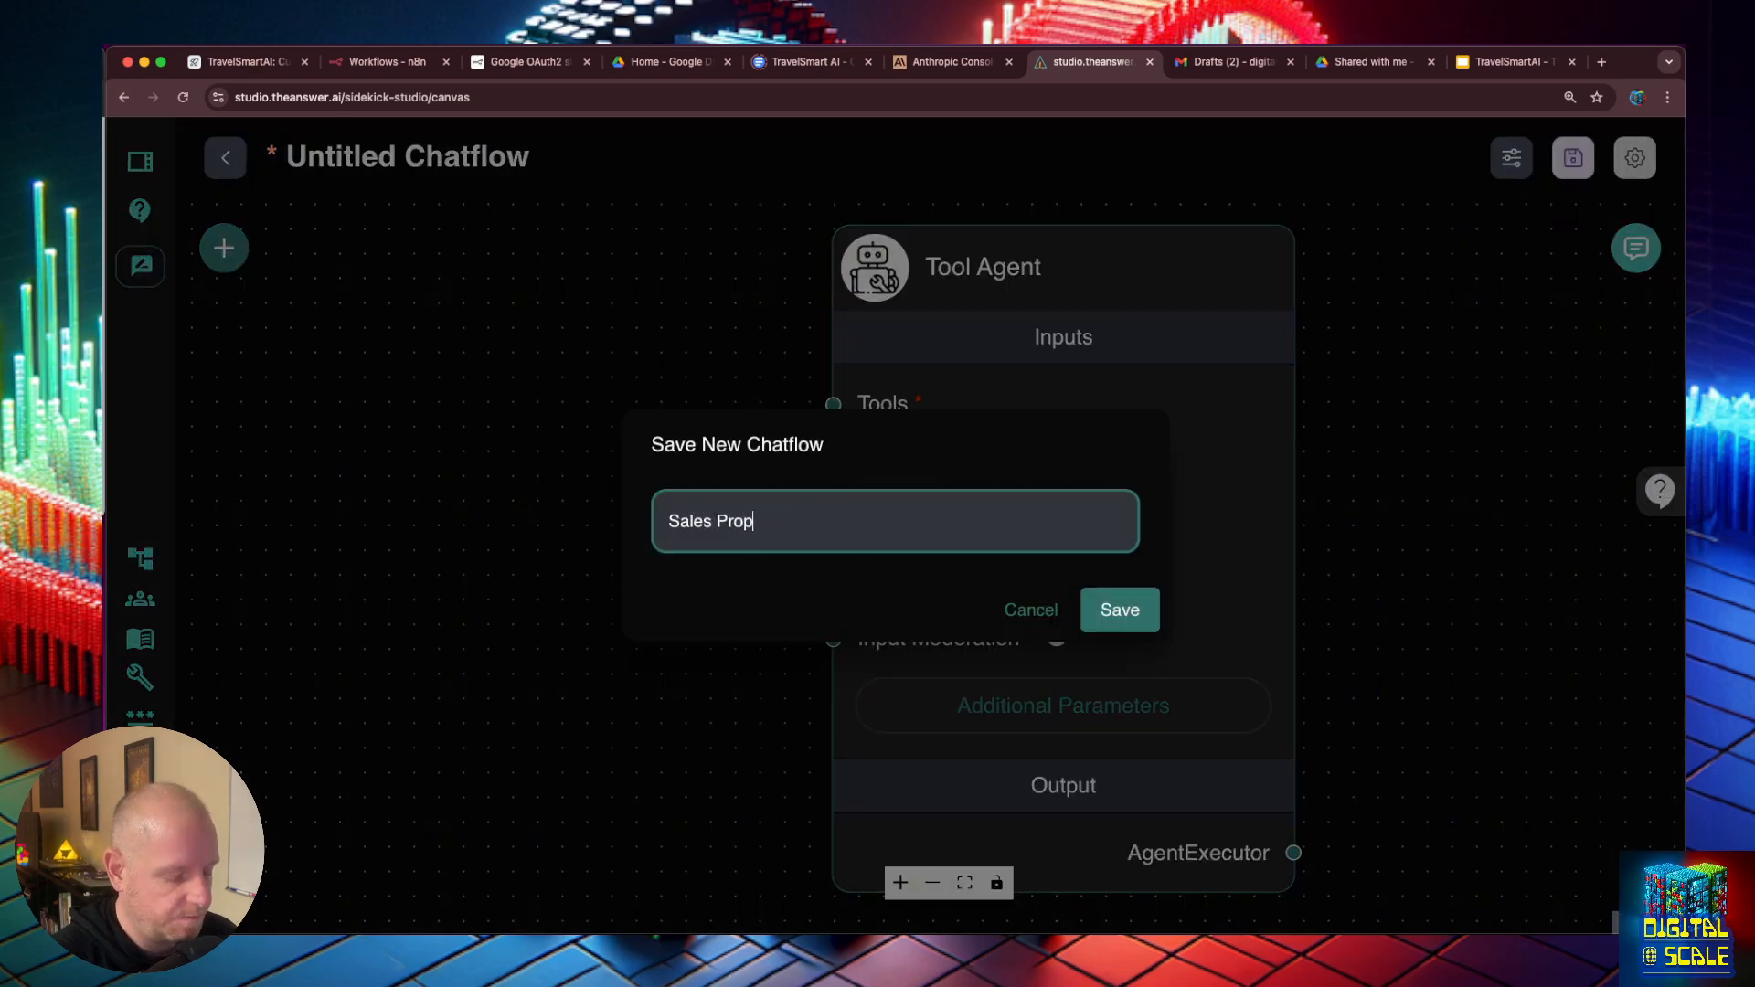
{"action": "type", "text": "osal Sidekick"}
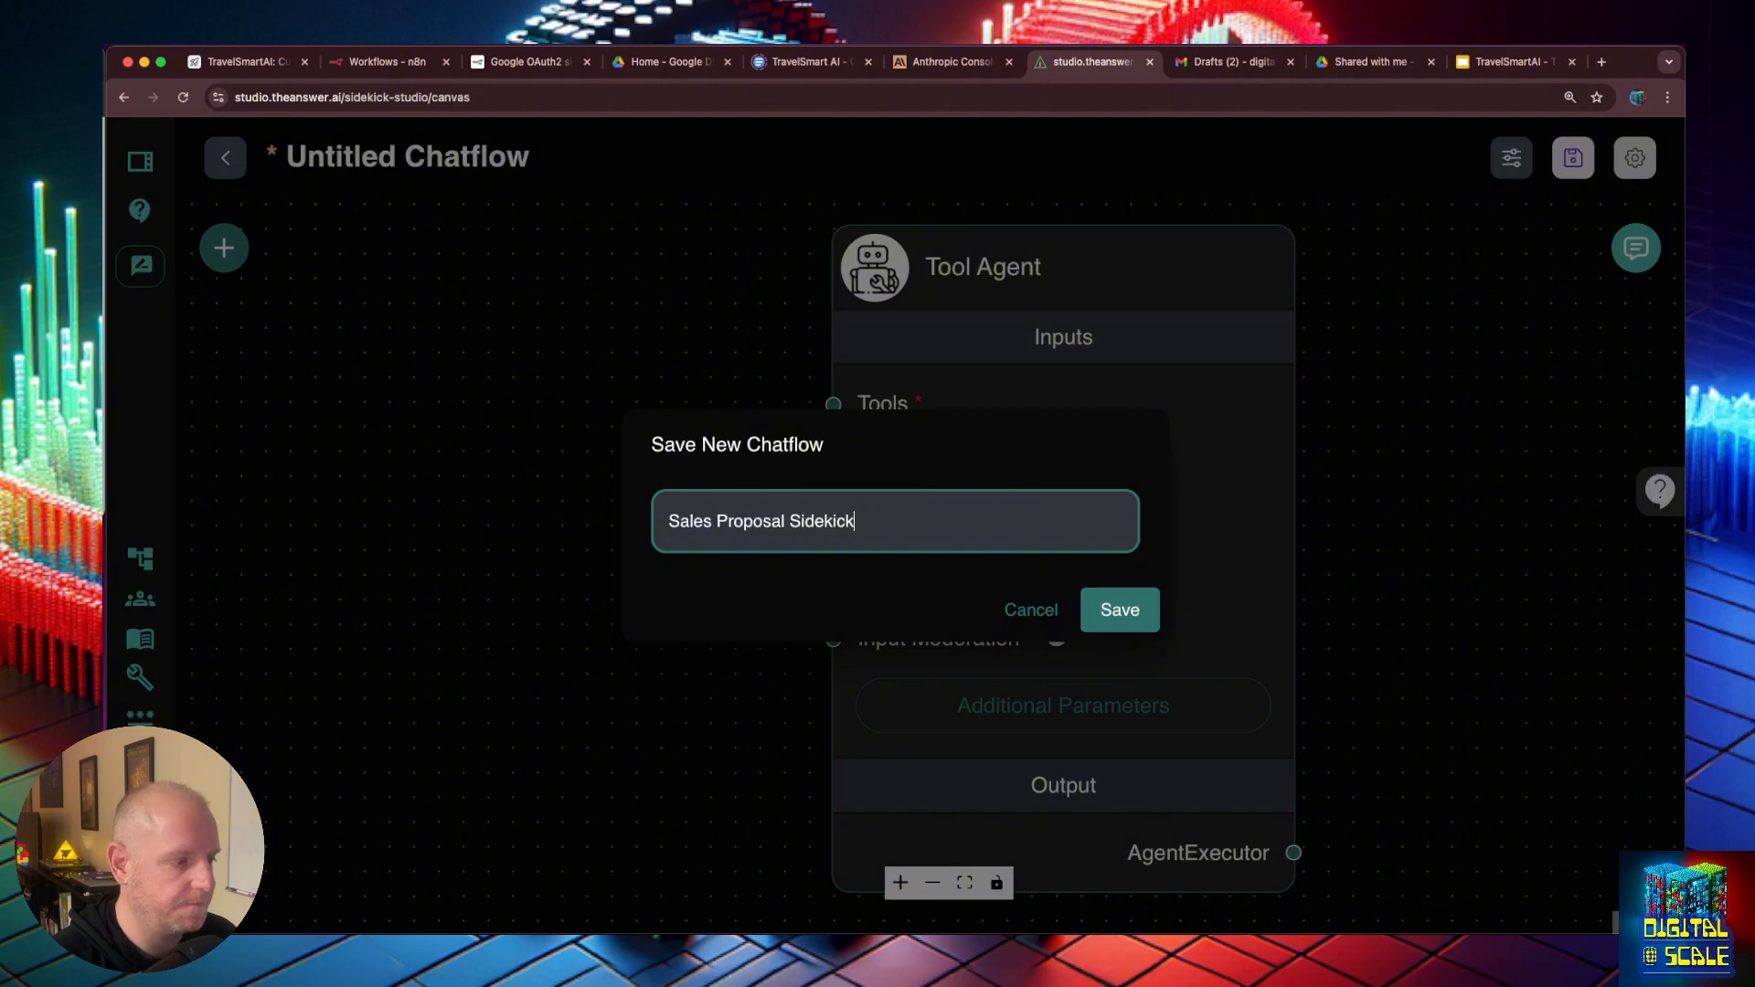
{"action": "key", "text": "Return"}
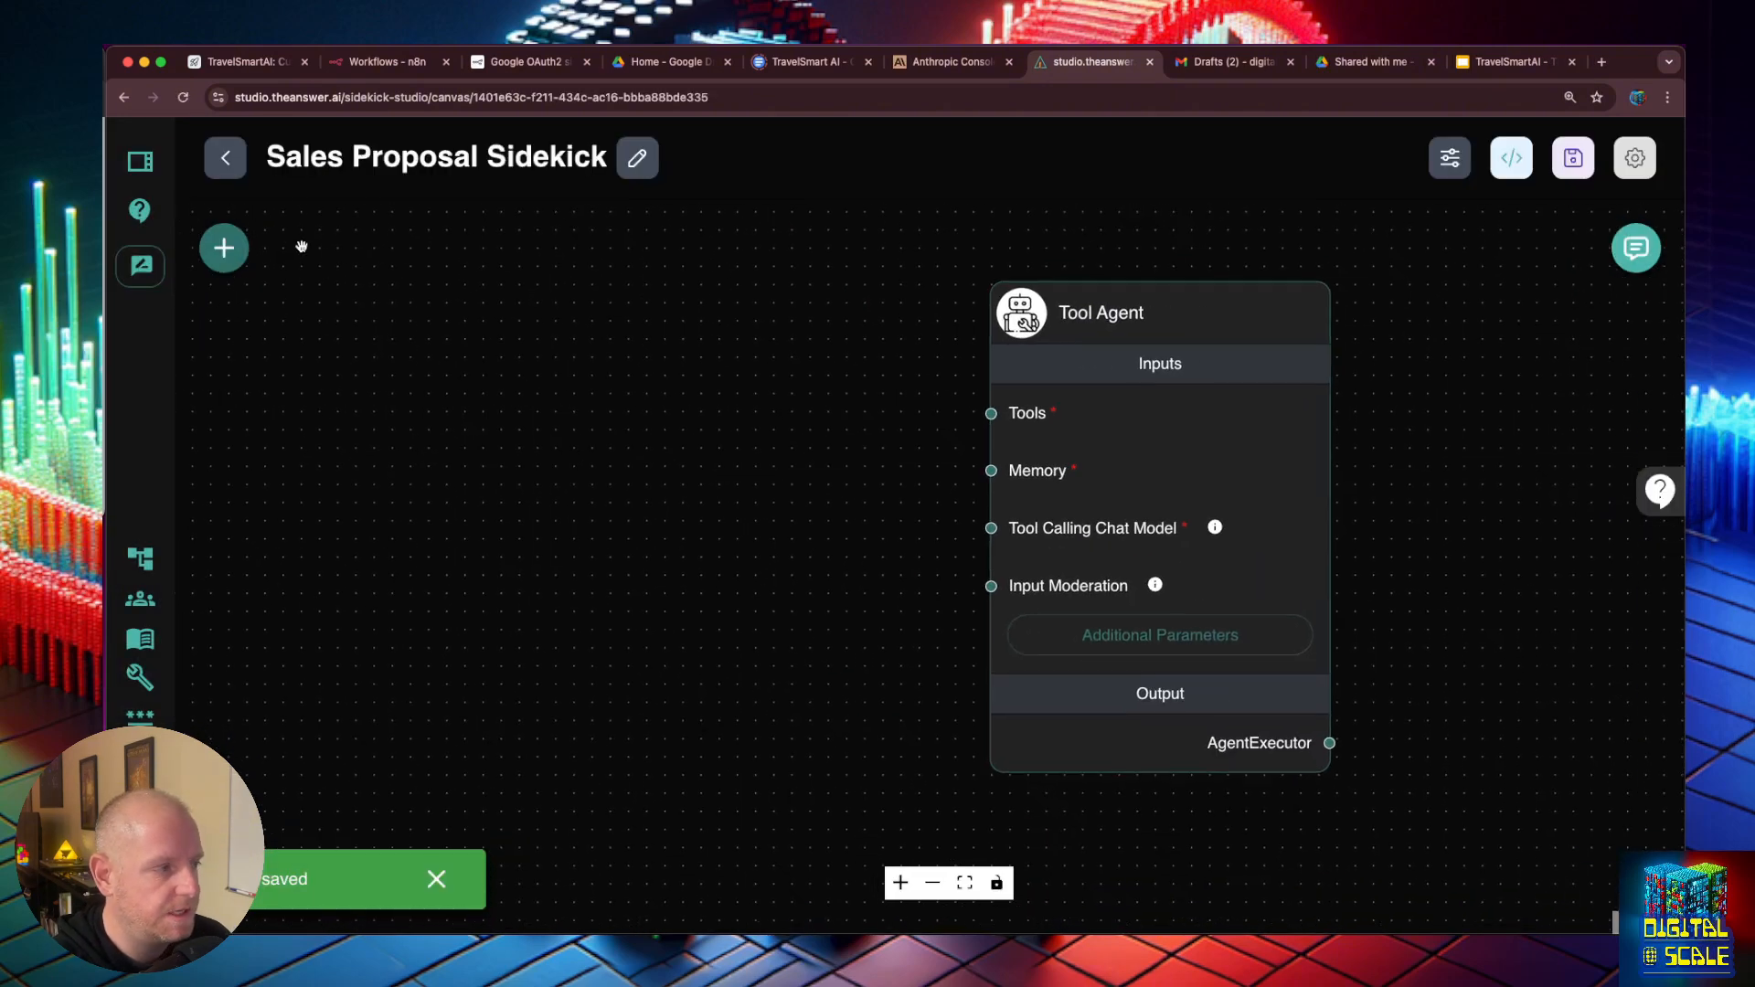
{"action": "left_click", "coordinate": [229, 246]}
{"action": "scroll", "coordinate": [436, 773], "scroll_direction": "down", "scroll_amount": 10}
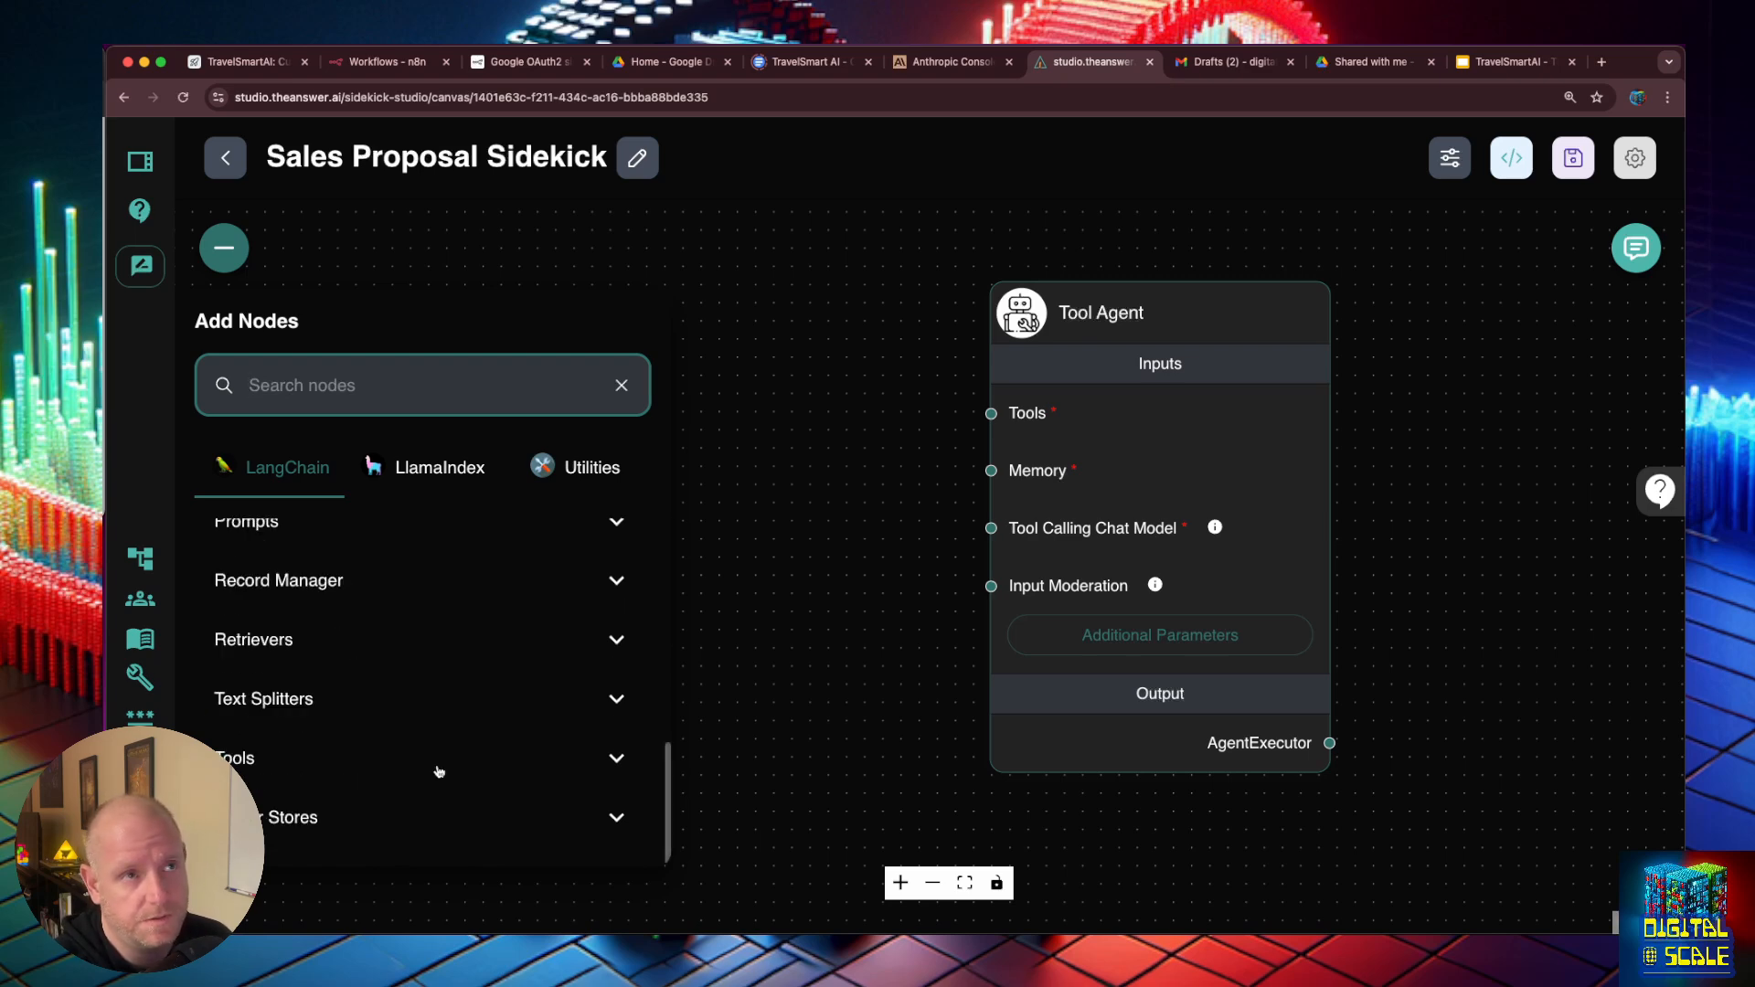
- Switch to n8n, create a new workflow and name it "Day 19: Sales Proposal Sidekick"
{"action": "left_click", "coordinate": [387, 62]}
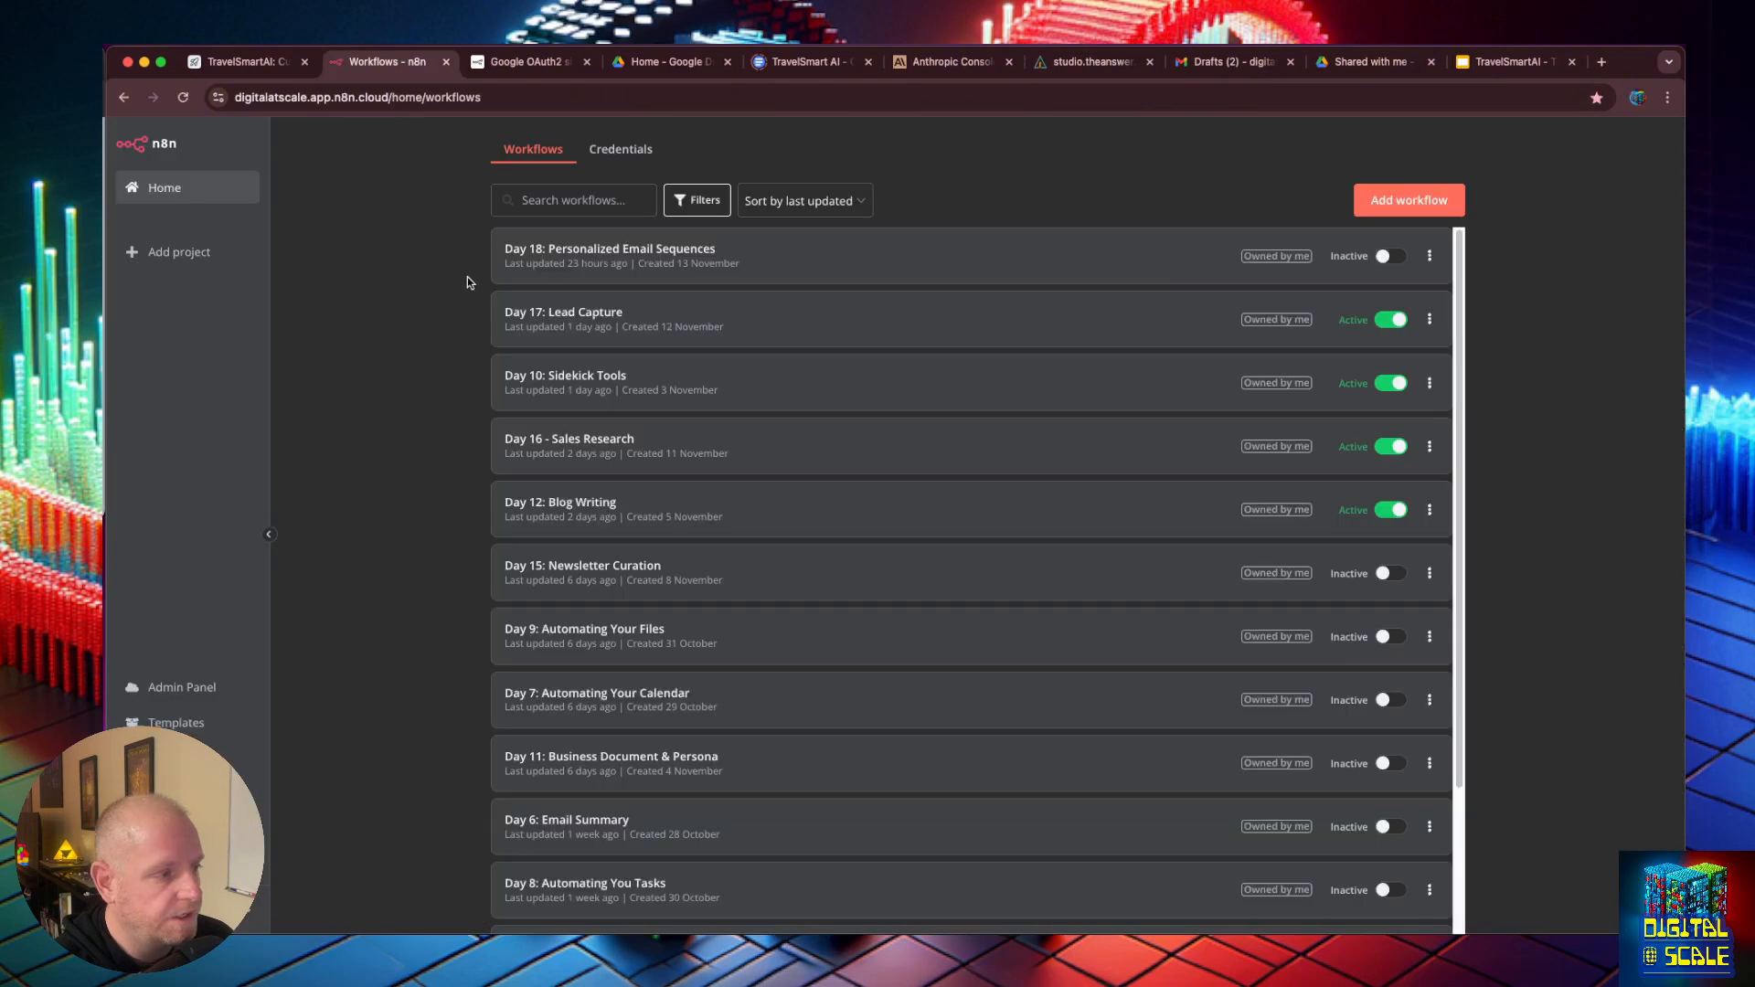
{"action": "left_click", "coordinate": [1391, 196]}
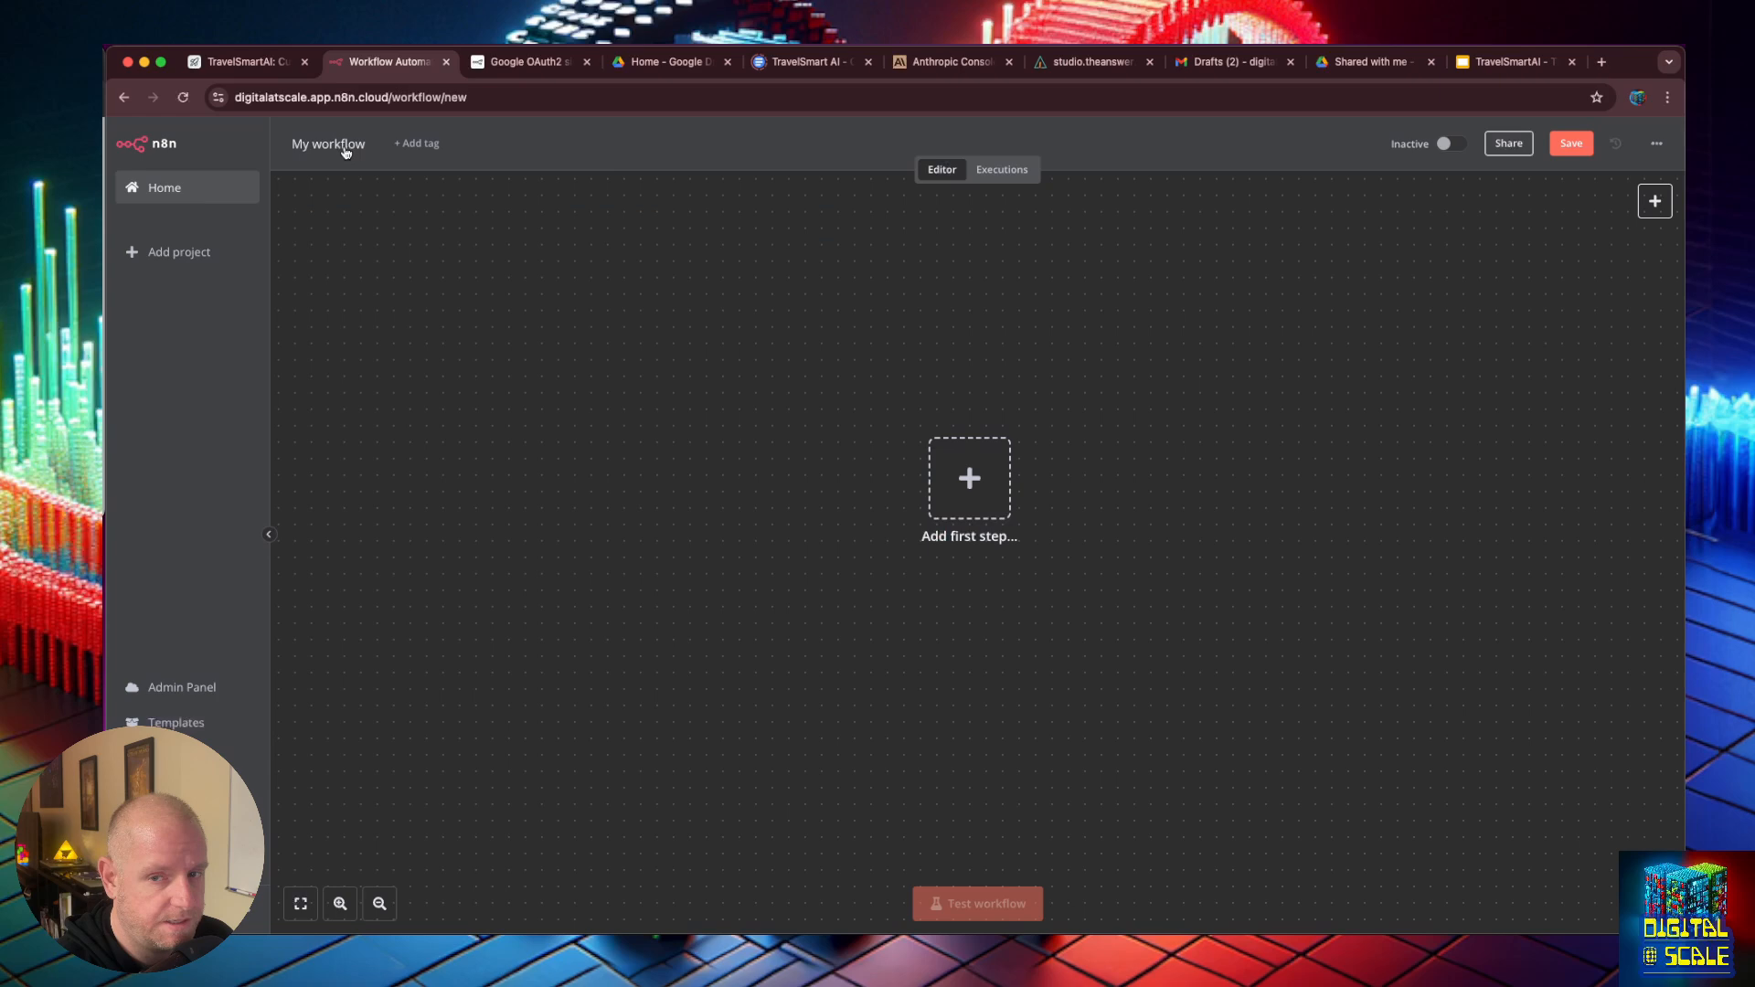
{"action": "left_click", "coordinate": [346, 146]}
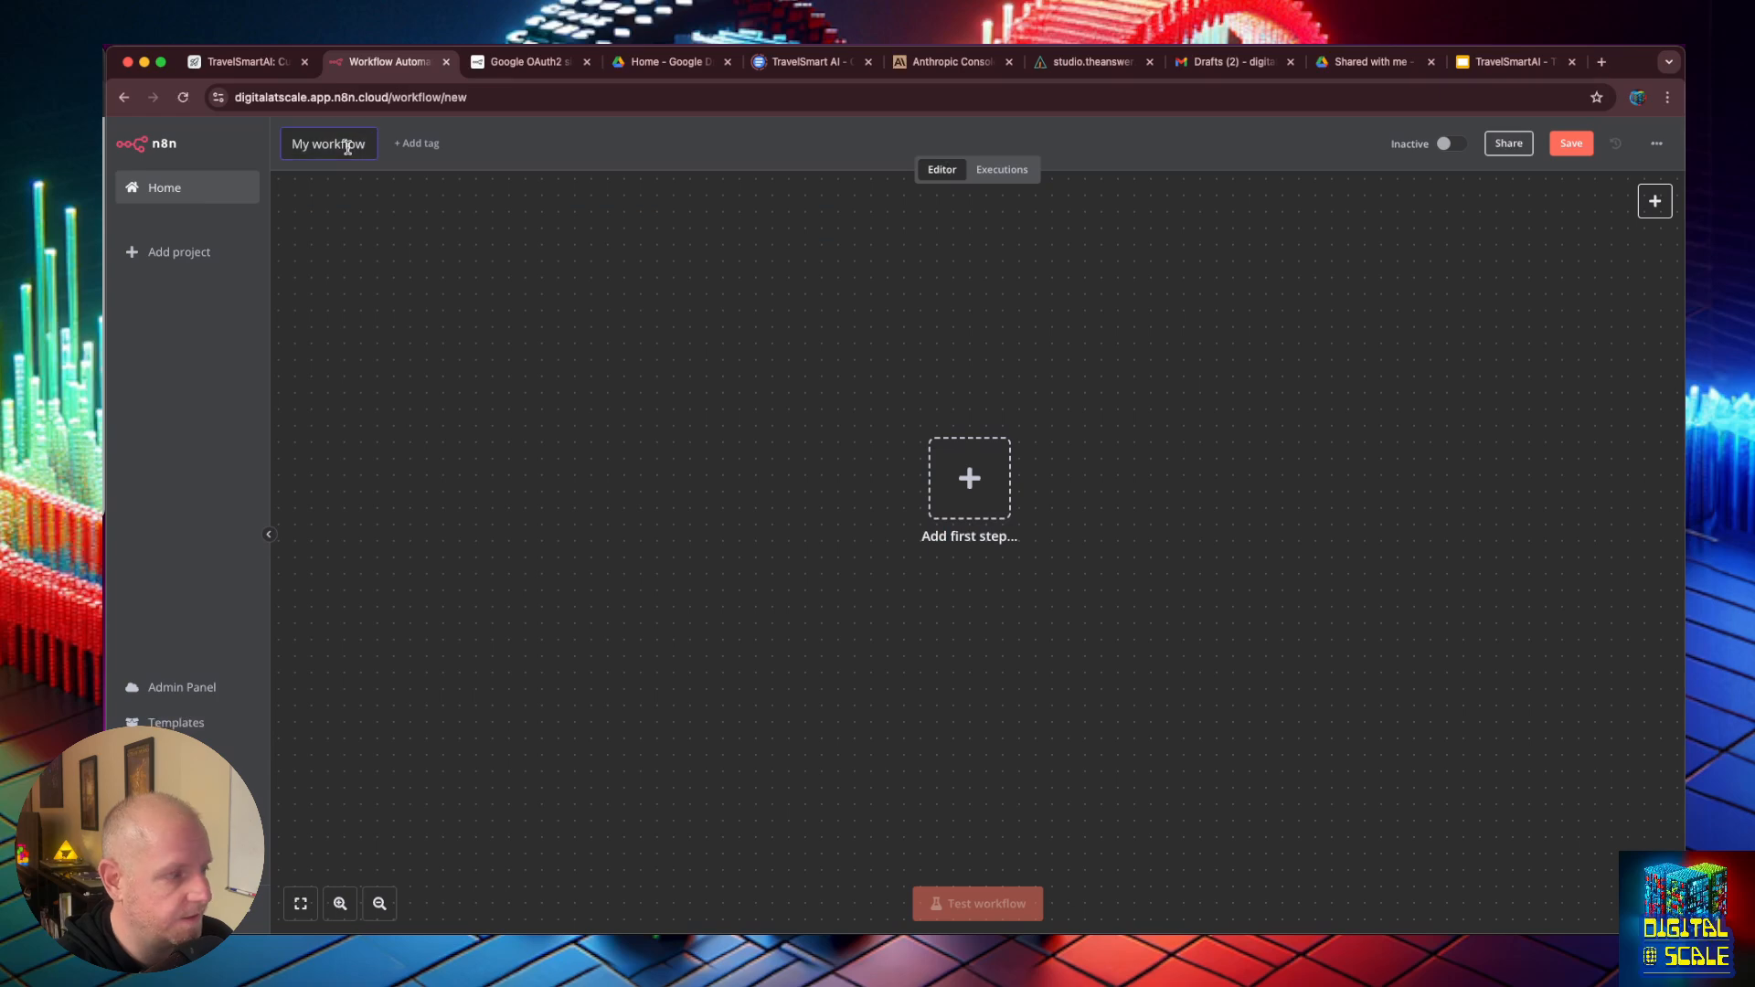
{"action": "type", "text": "Day 19: Sales Proposal Sidekick"}
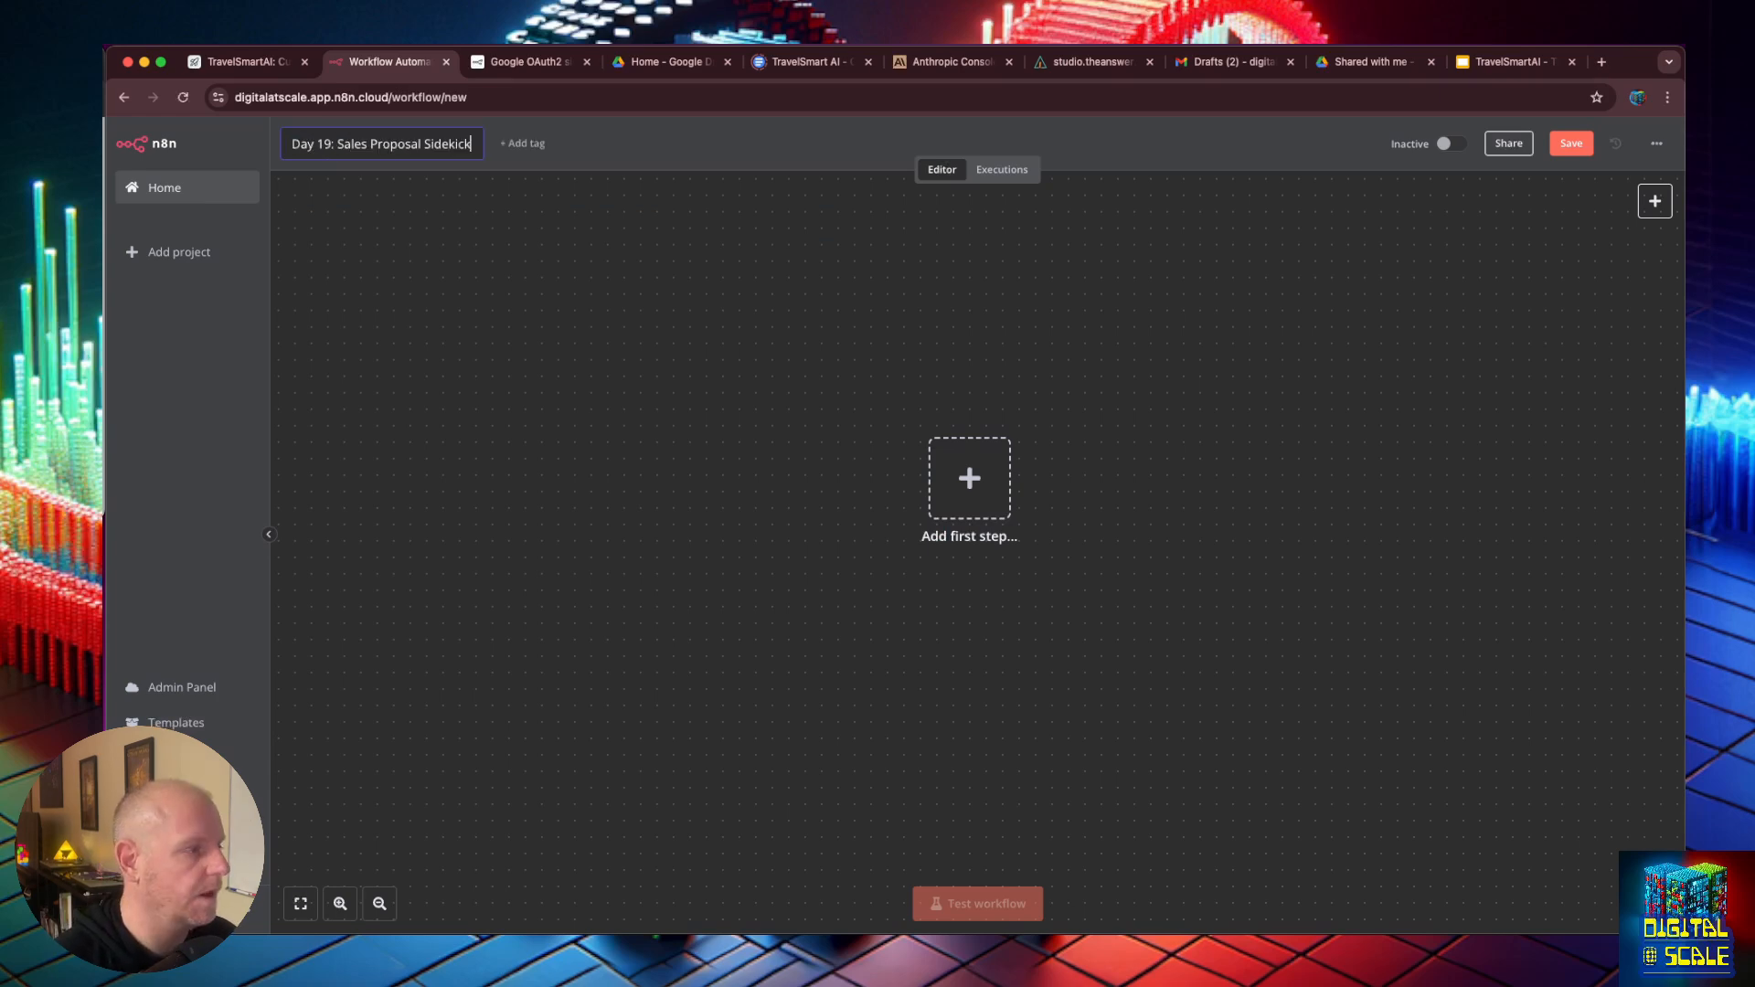
{"action": "key", "text": "Return"}
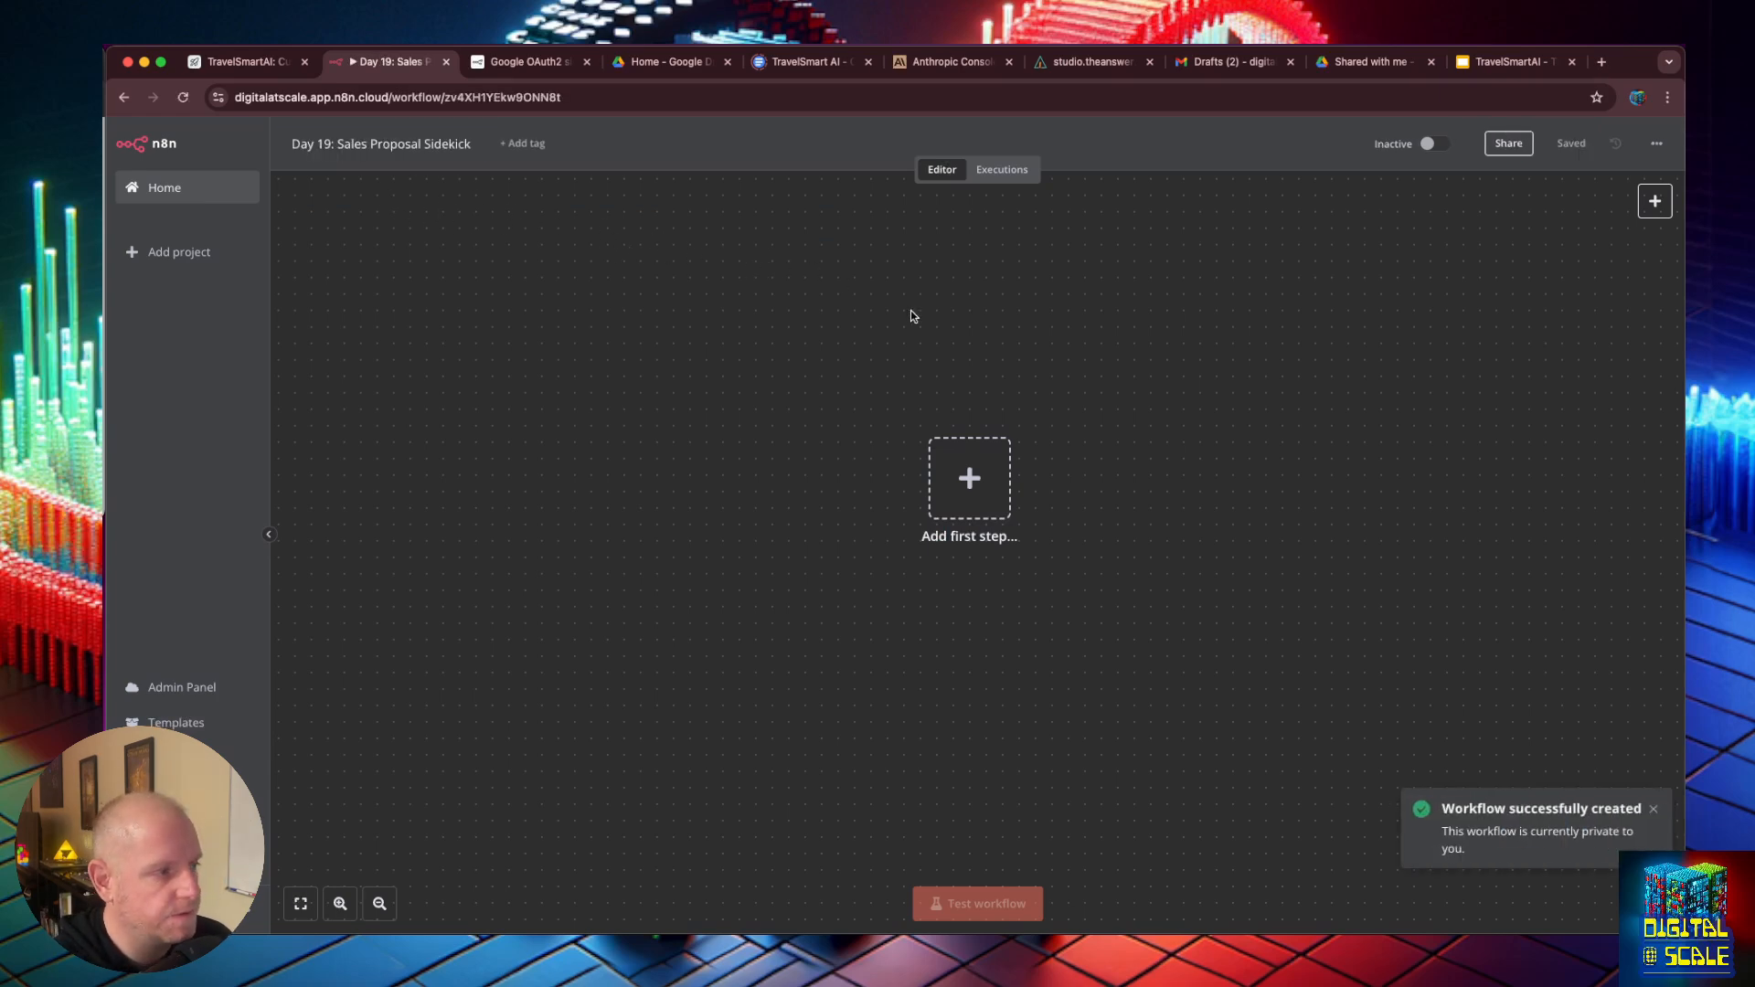
- Add a manual trigger as the workflow's first step and move it to the canvas's left part
{"action": "left_click", "coordinate": [967, 495]}
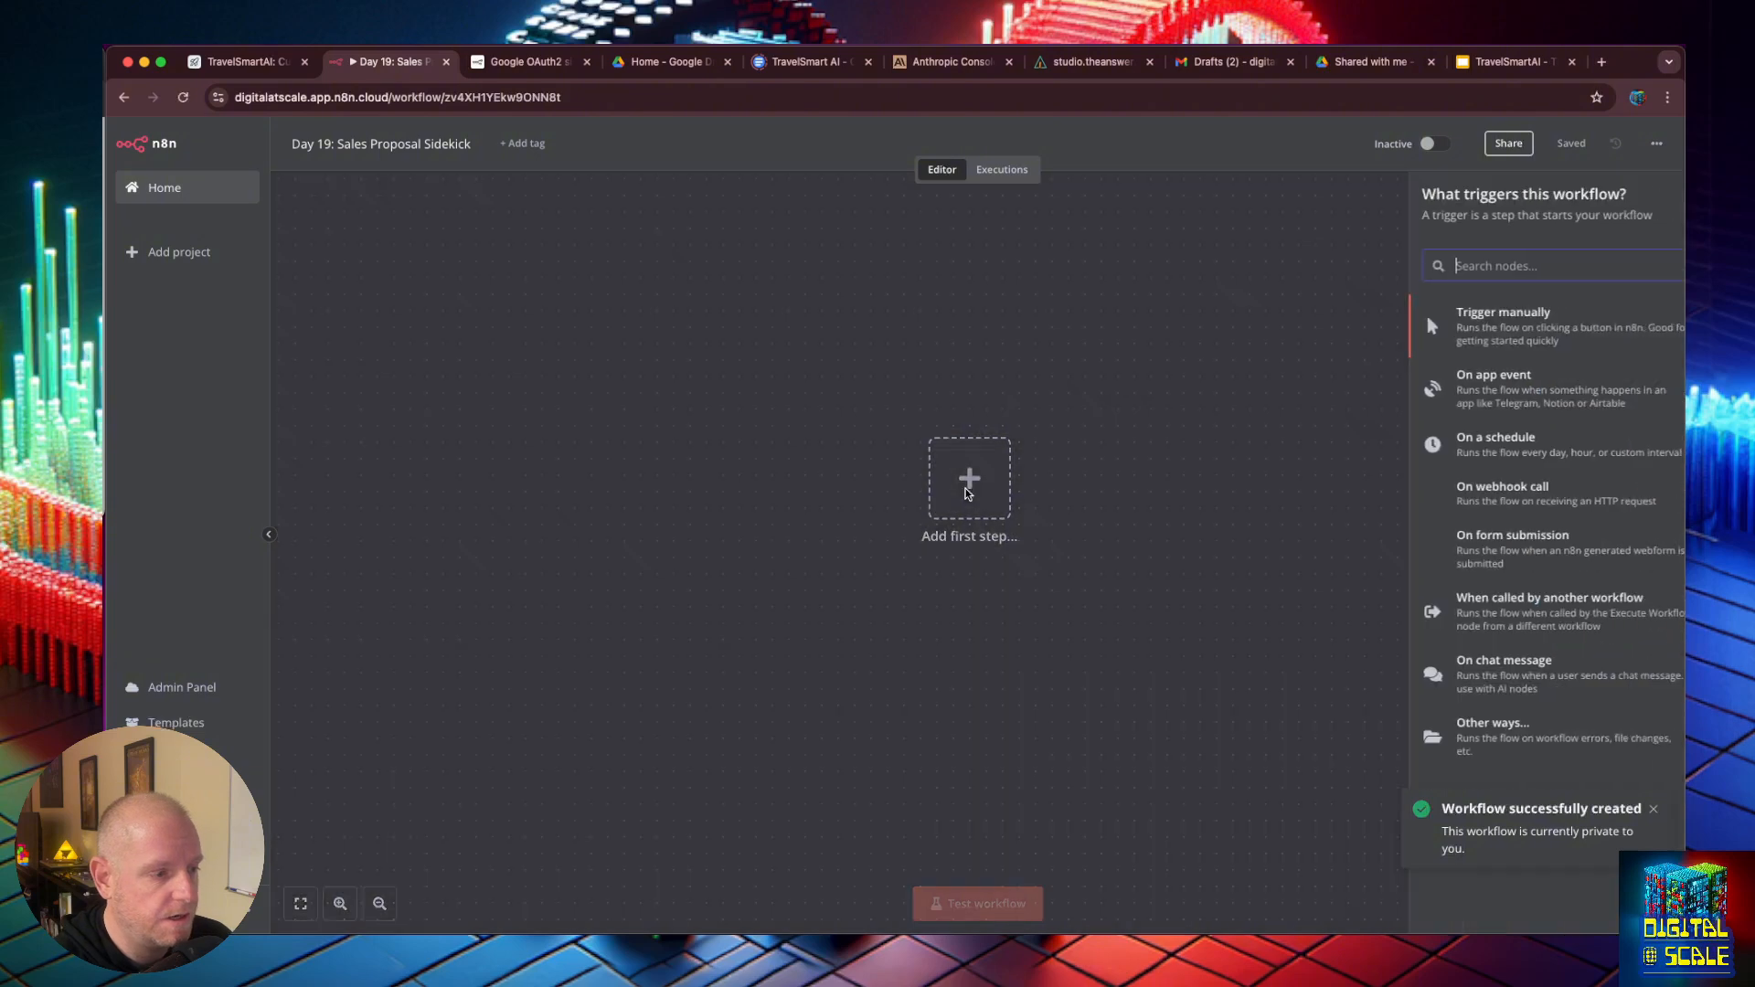
{"action": "left_click", "coordinate": [1445, 320]}
{"action": "left_click_drag", "start_coordinate": [972, 488], "coordinate": [550, 509]}
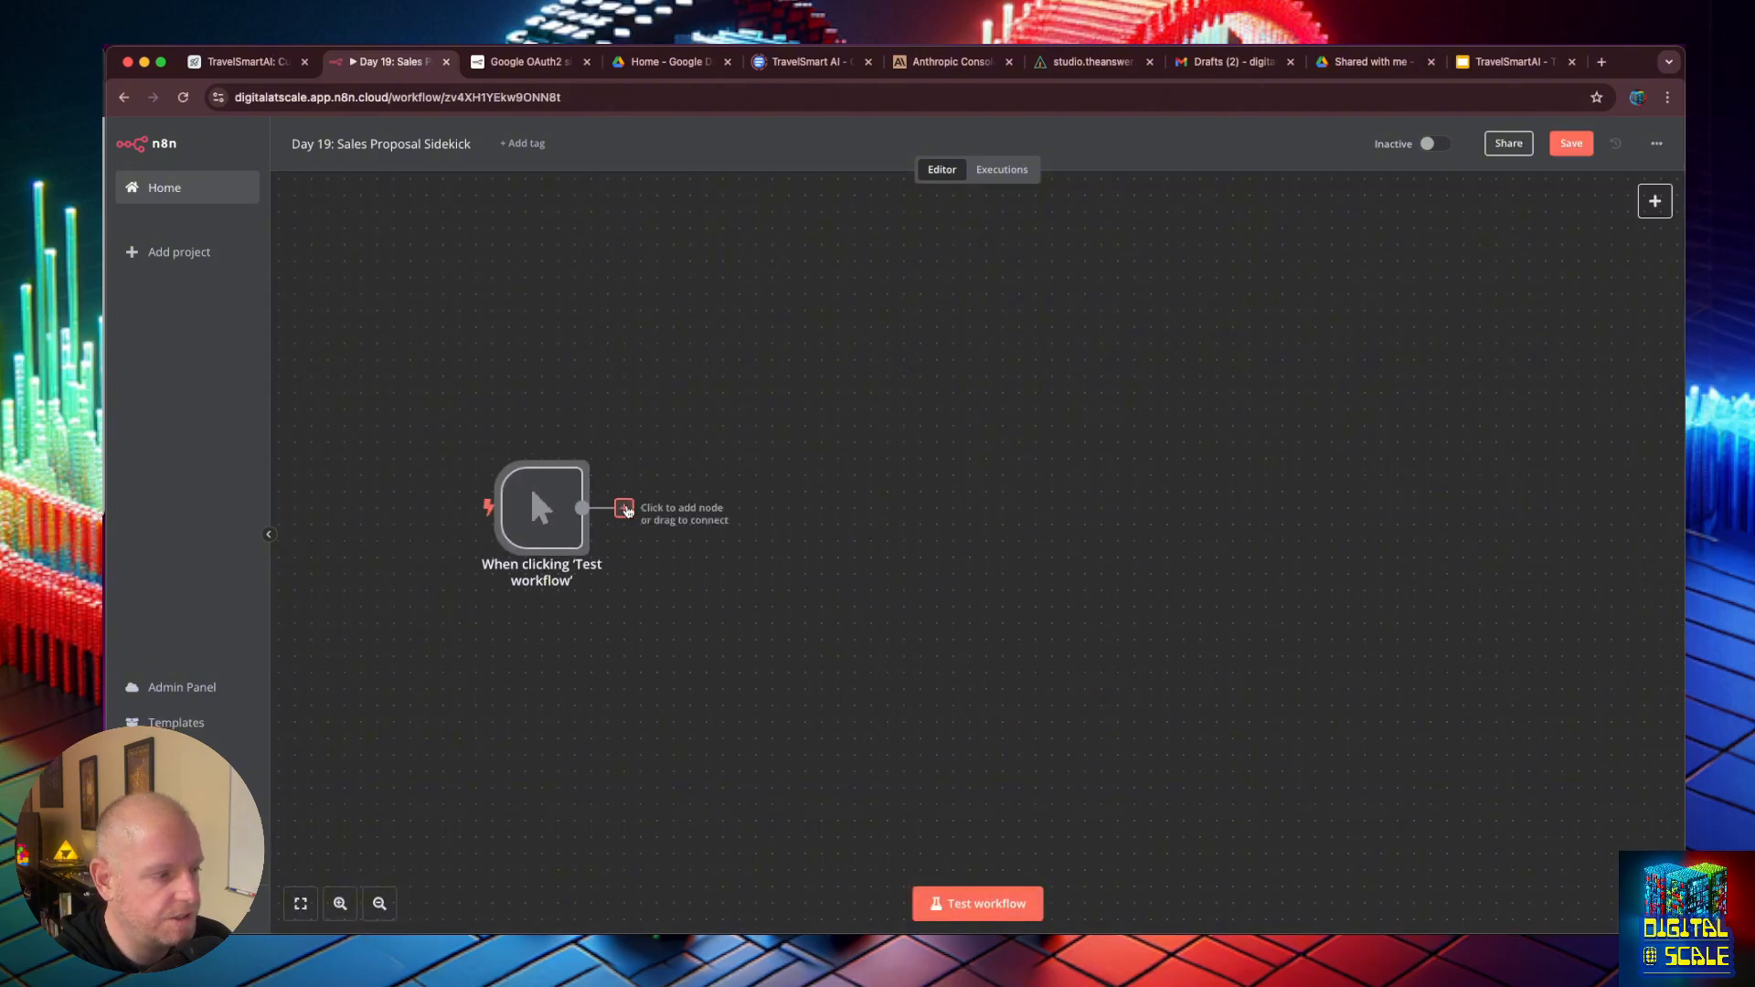
- Add an Airtable node with the Search records action after the manual trigger
{"action": "left_click", "coordinate": [624, 507]}
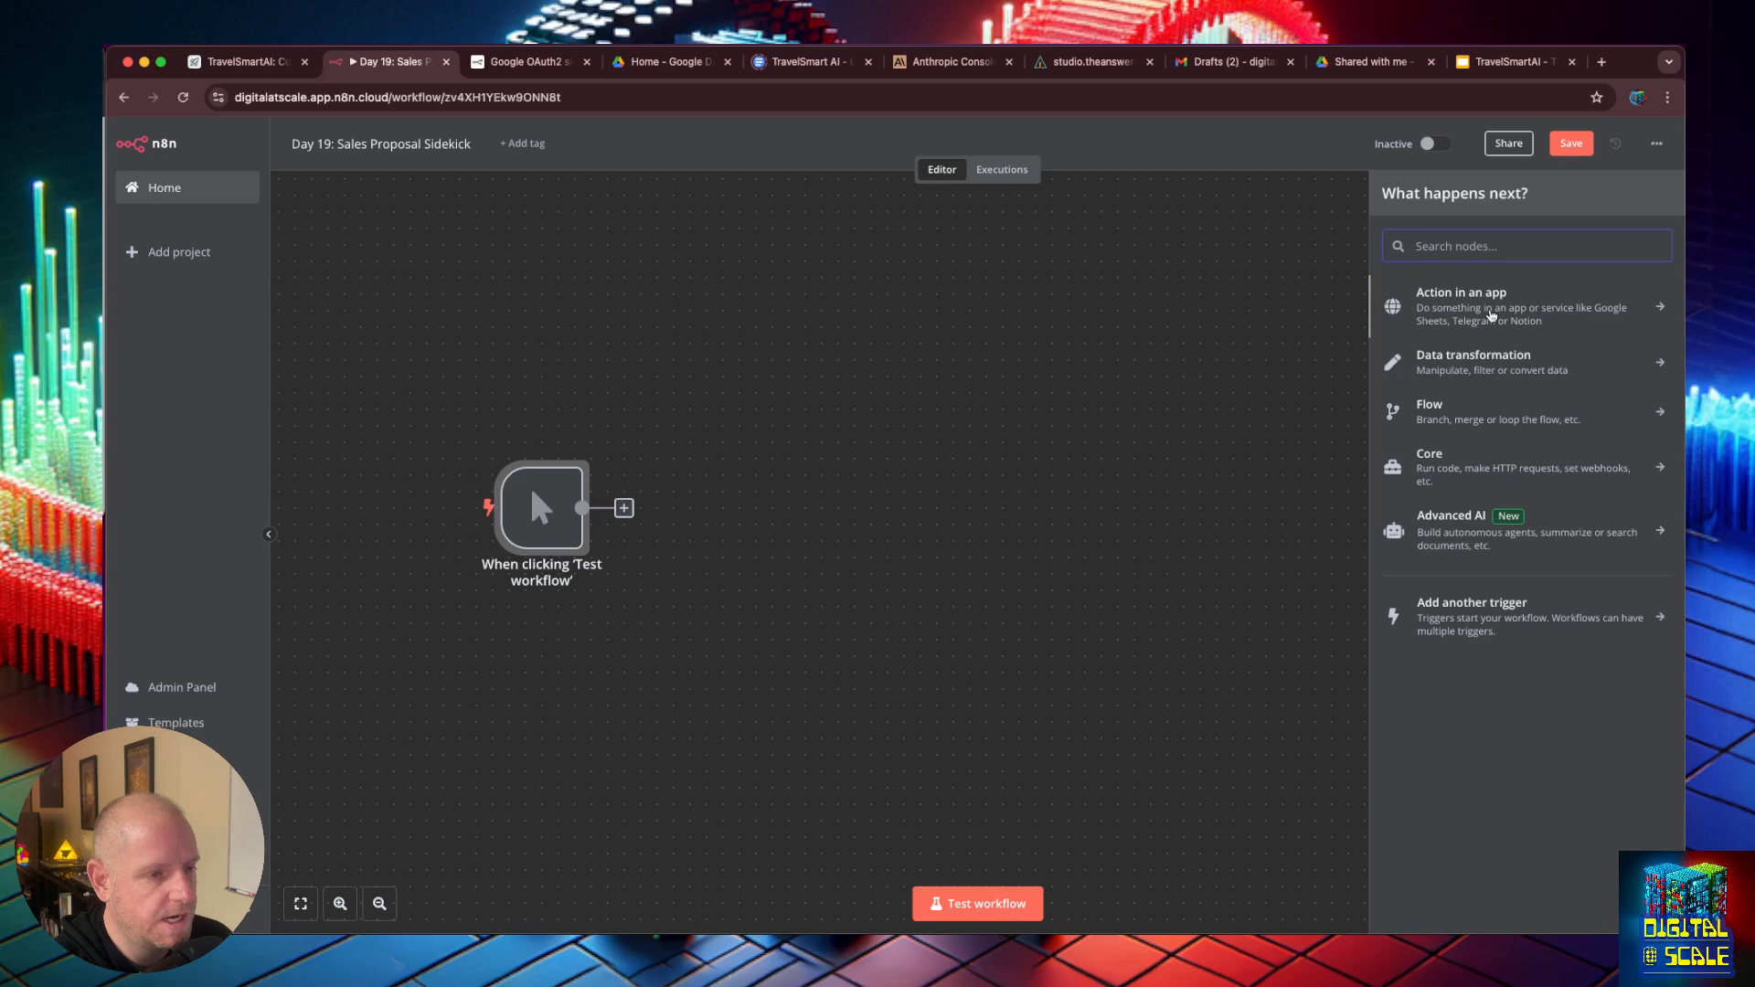
{"action": "type", "text": "airt"}
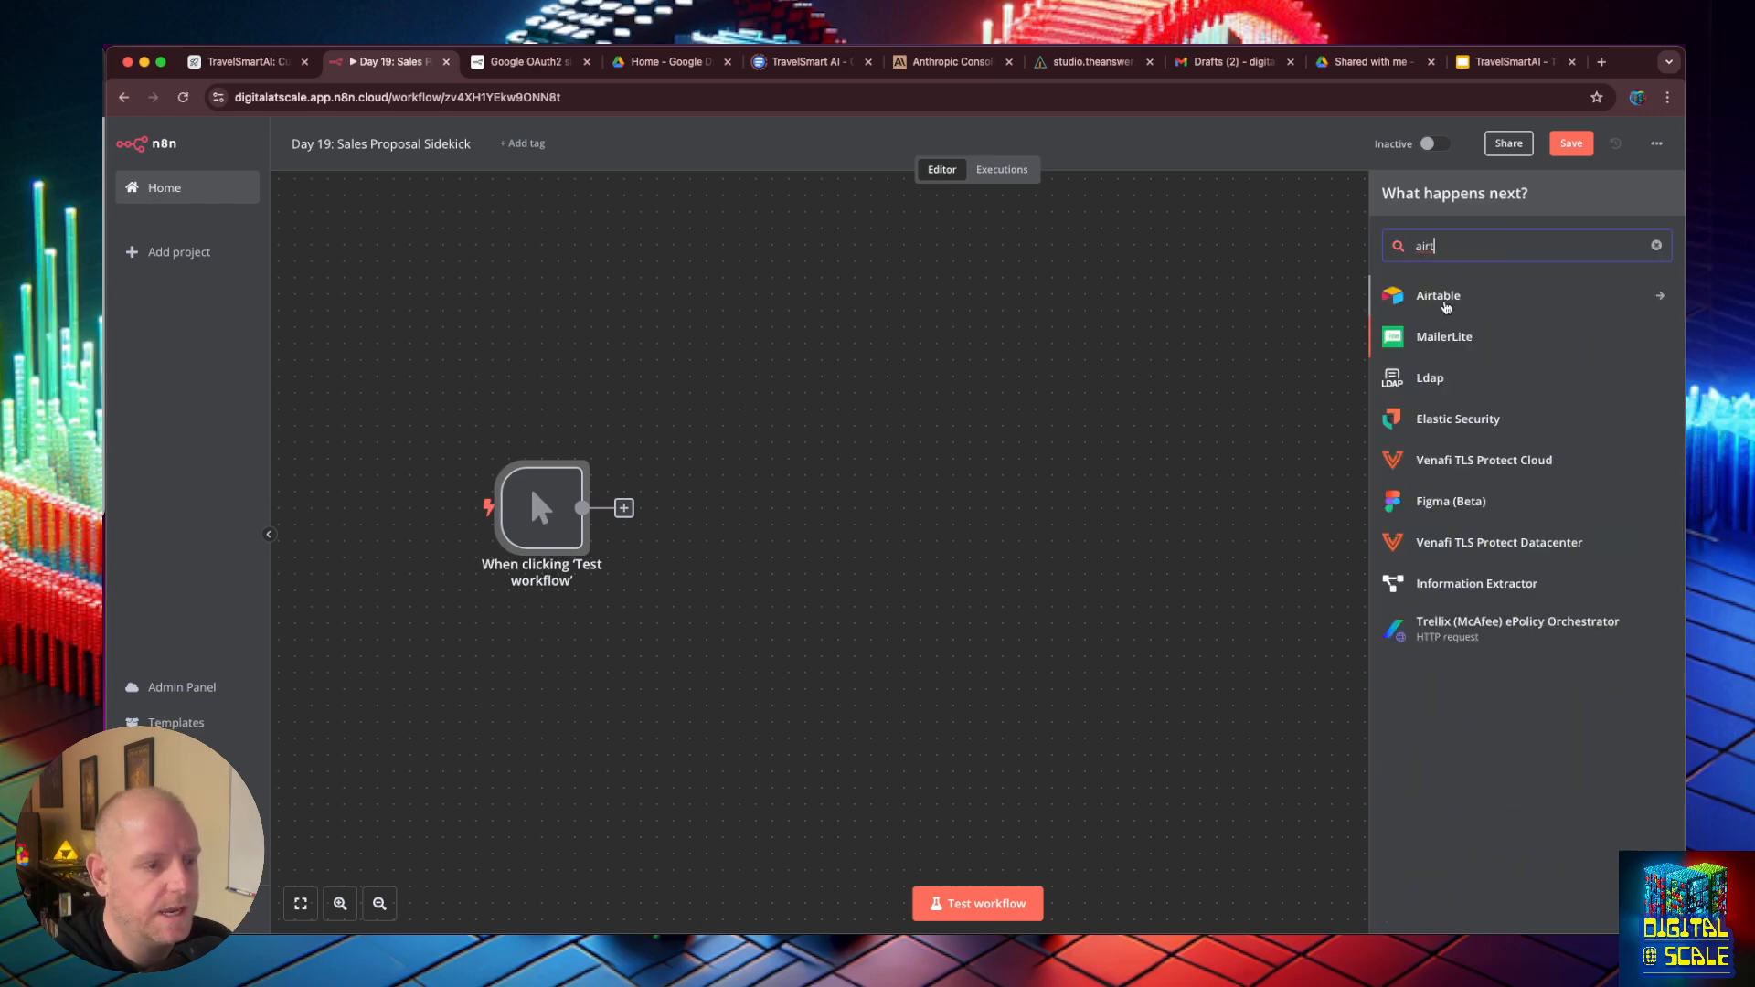
{"action": "left_click", "coordinate": [1443, 298]}
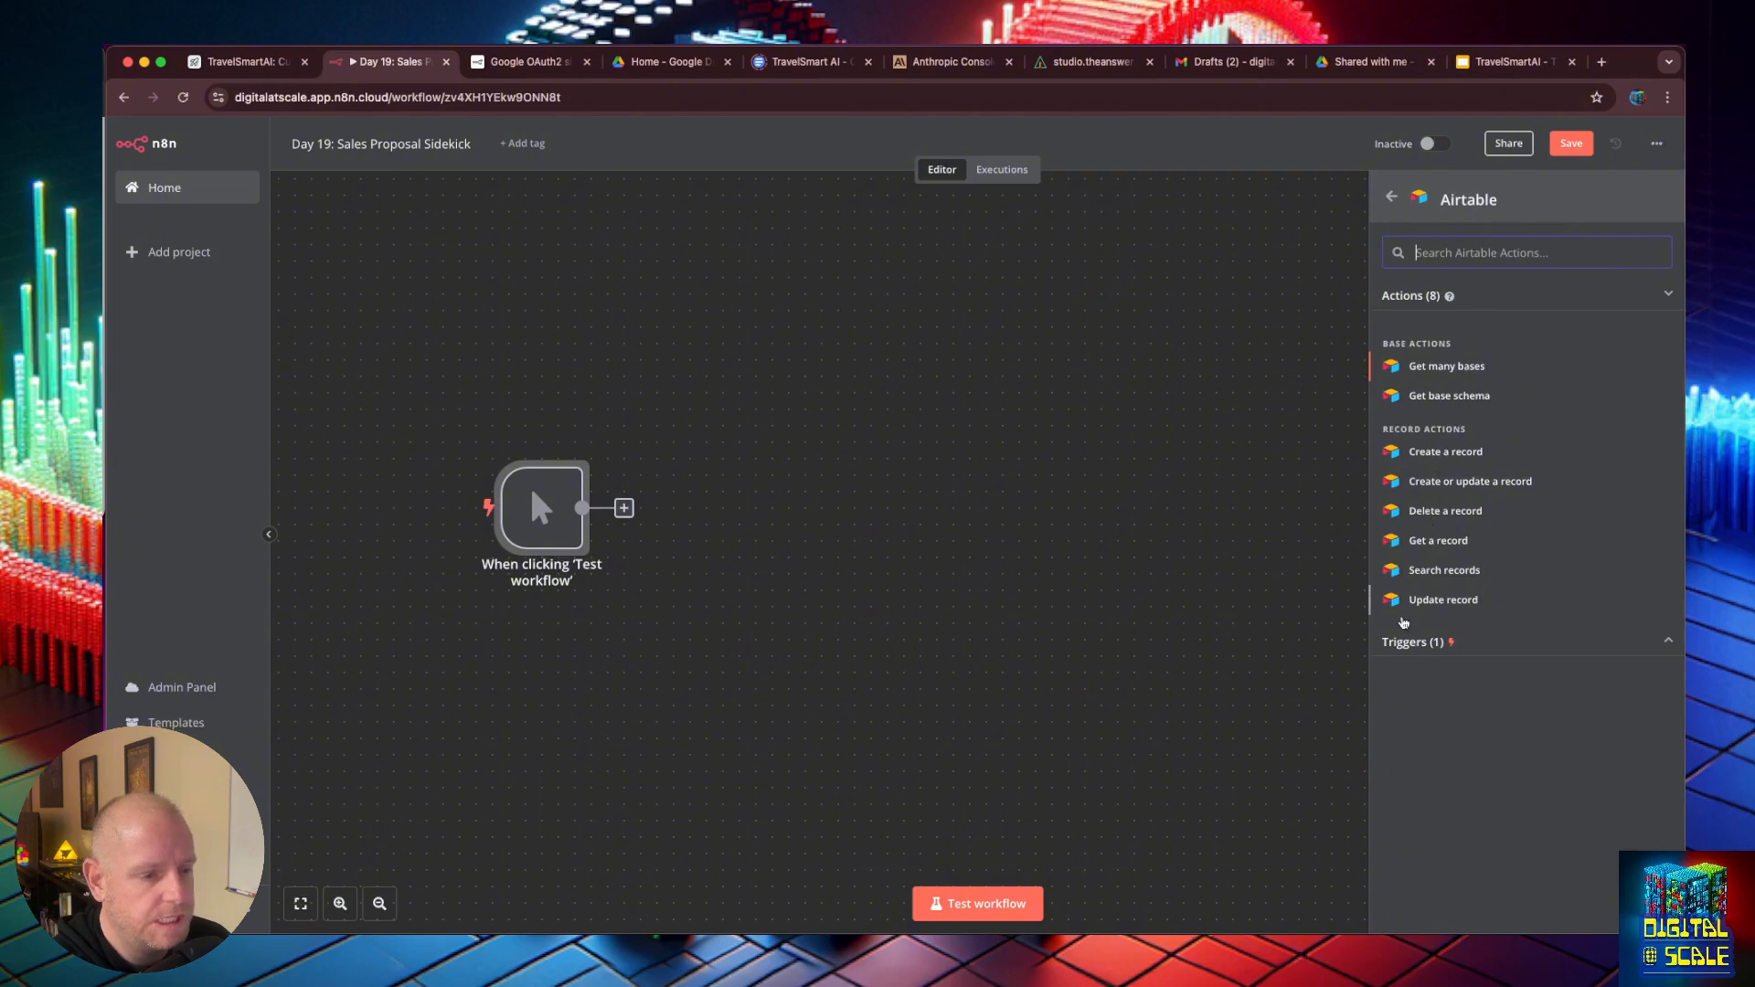
{"action": "left_click", "coordinate": [1443, 569]}
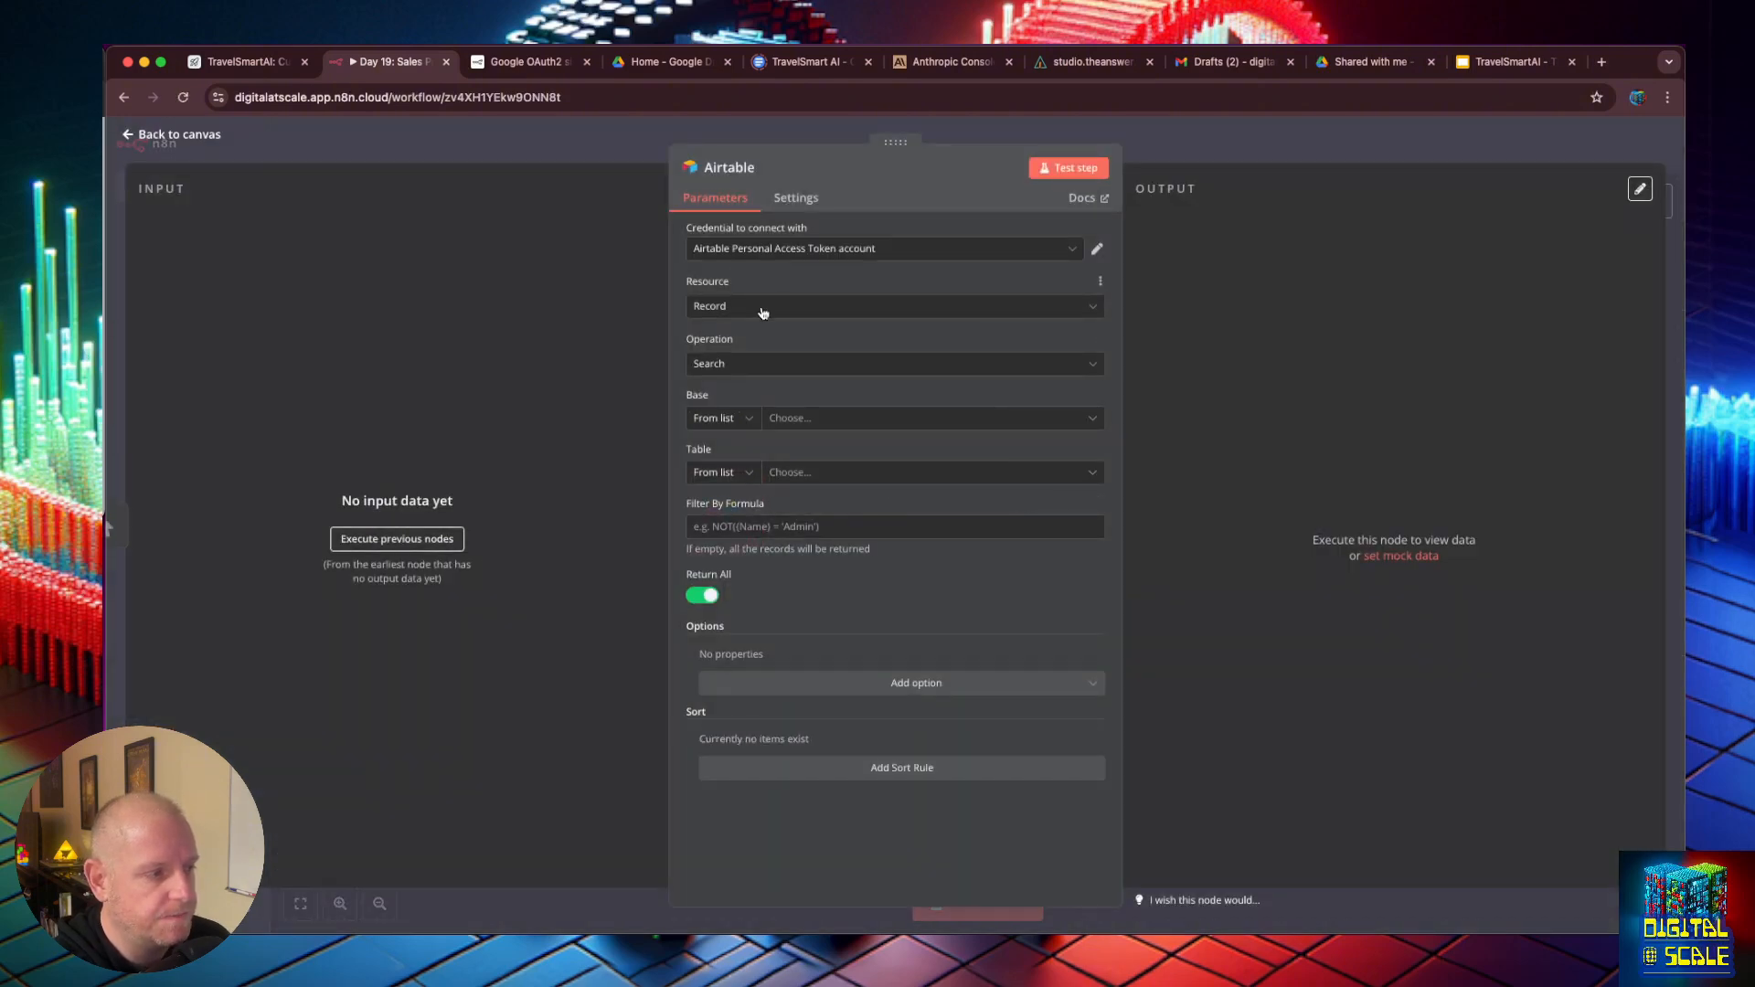
- Set the Airtable search to the TravelSmartAI base and its Customers table
{"action": "left_click", "coordinate": [814, 421]}
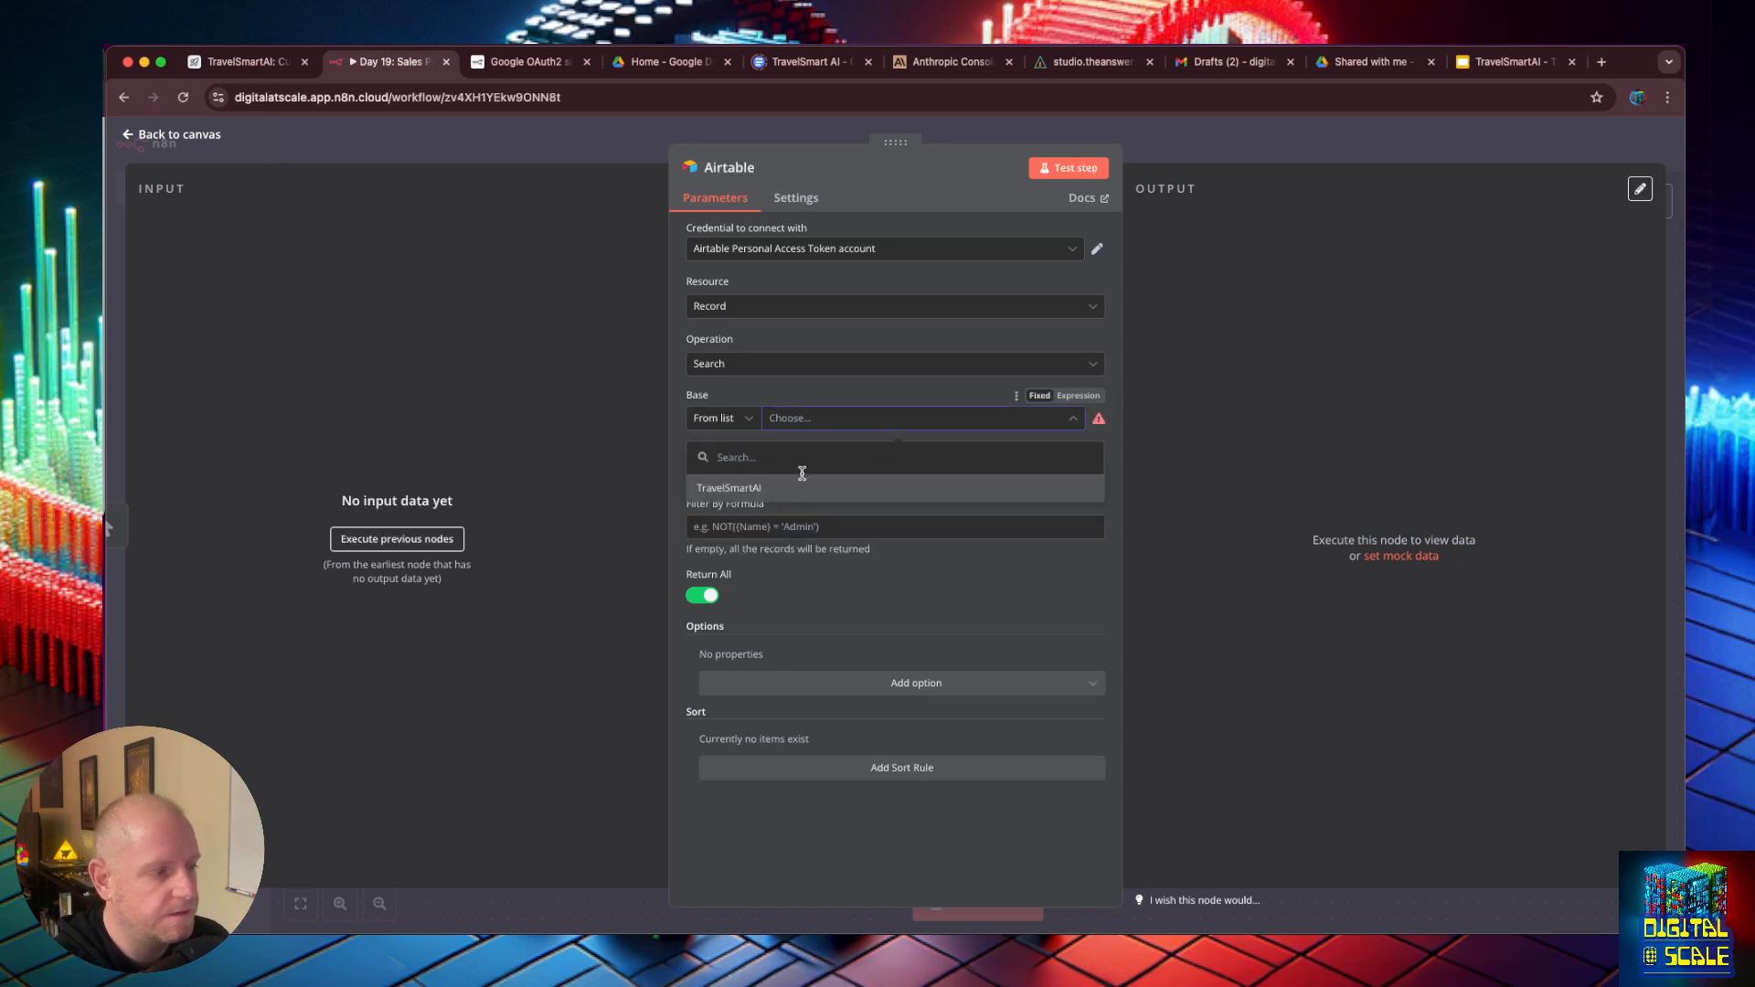
{"action": "left_click", "coordinate": [802, 488]}
{"action": "left_click", "coordinate": [813, 474]}
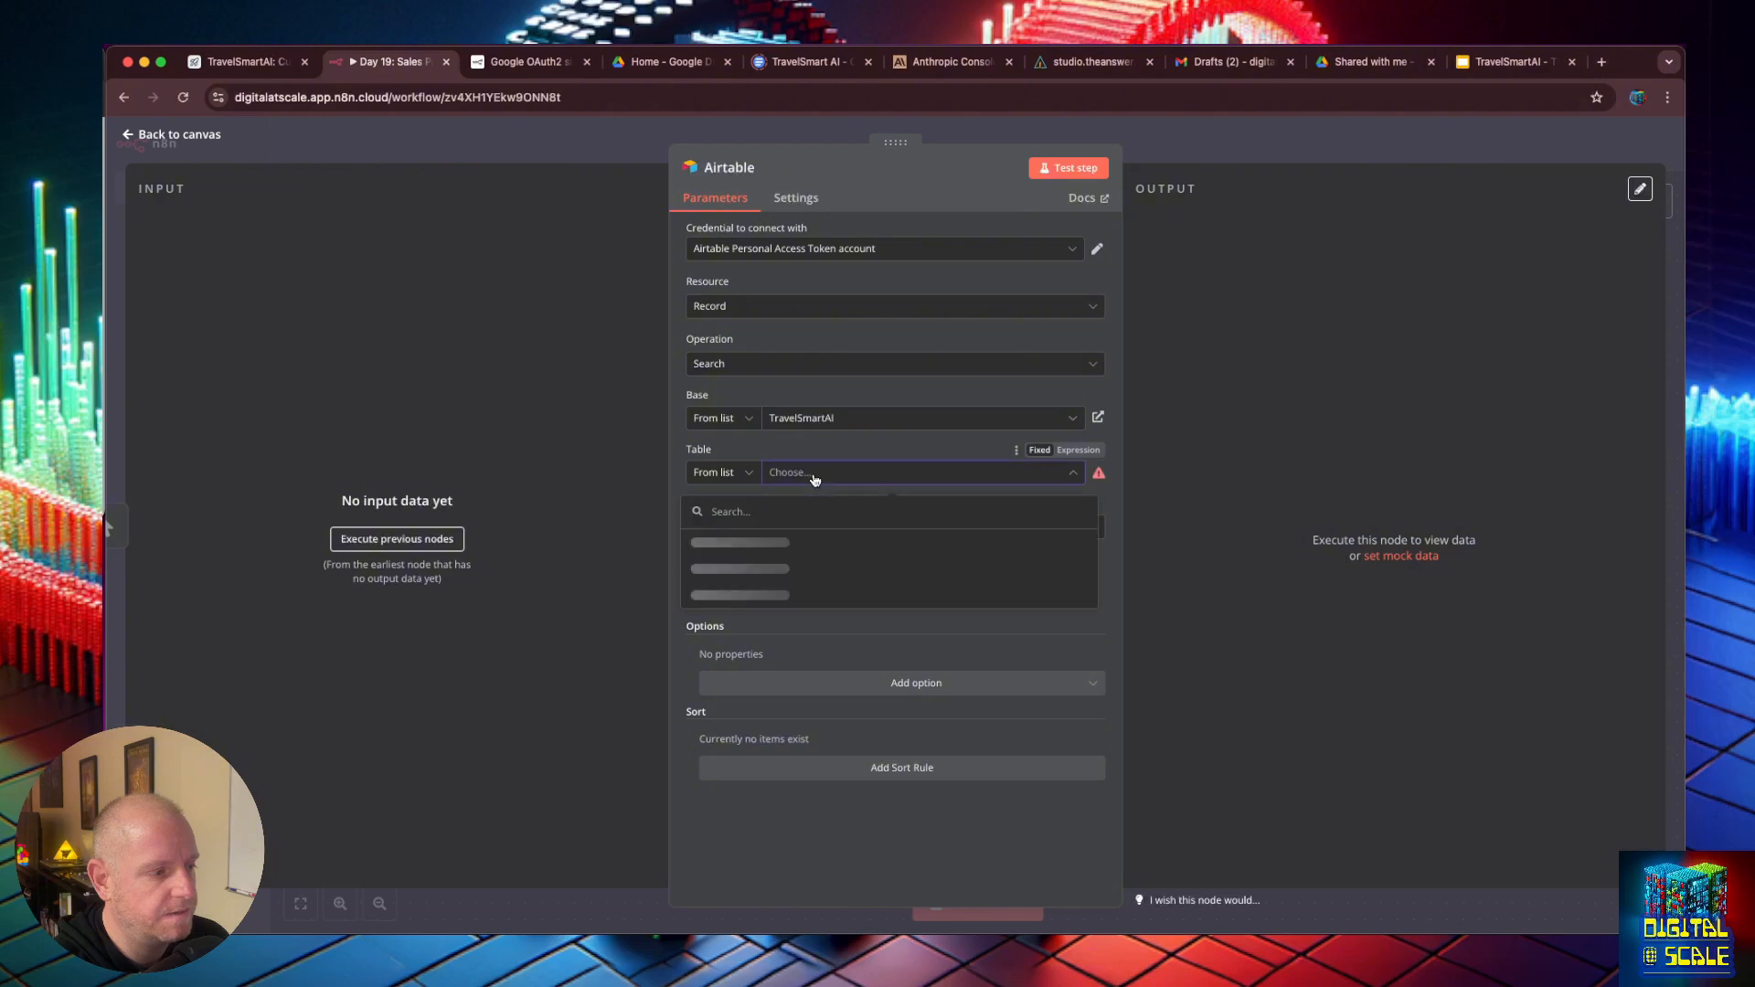
{"action": "left_click", "coordinate": [792, 549]}
- Enter a filter formula that matches the Email field to the prospect's quoted email address
{"action": "left_click", "coordinate": [800, 530]}
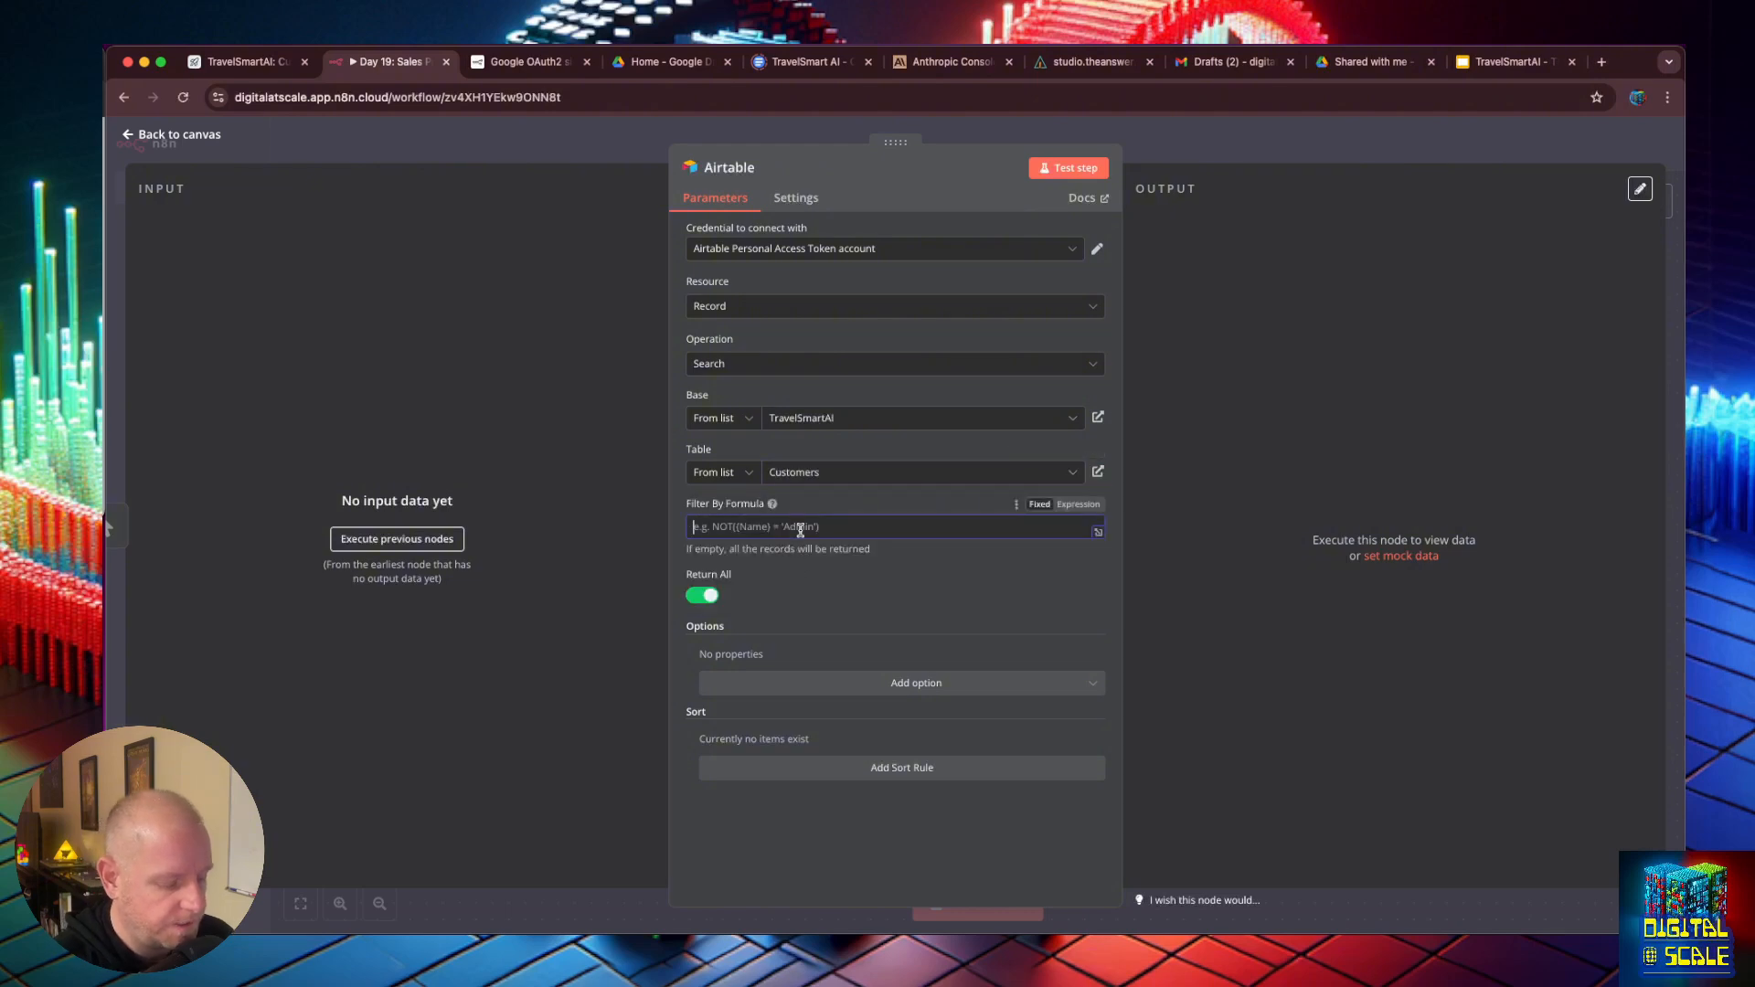
{"action": "type", "text": "Email ="}
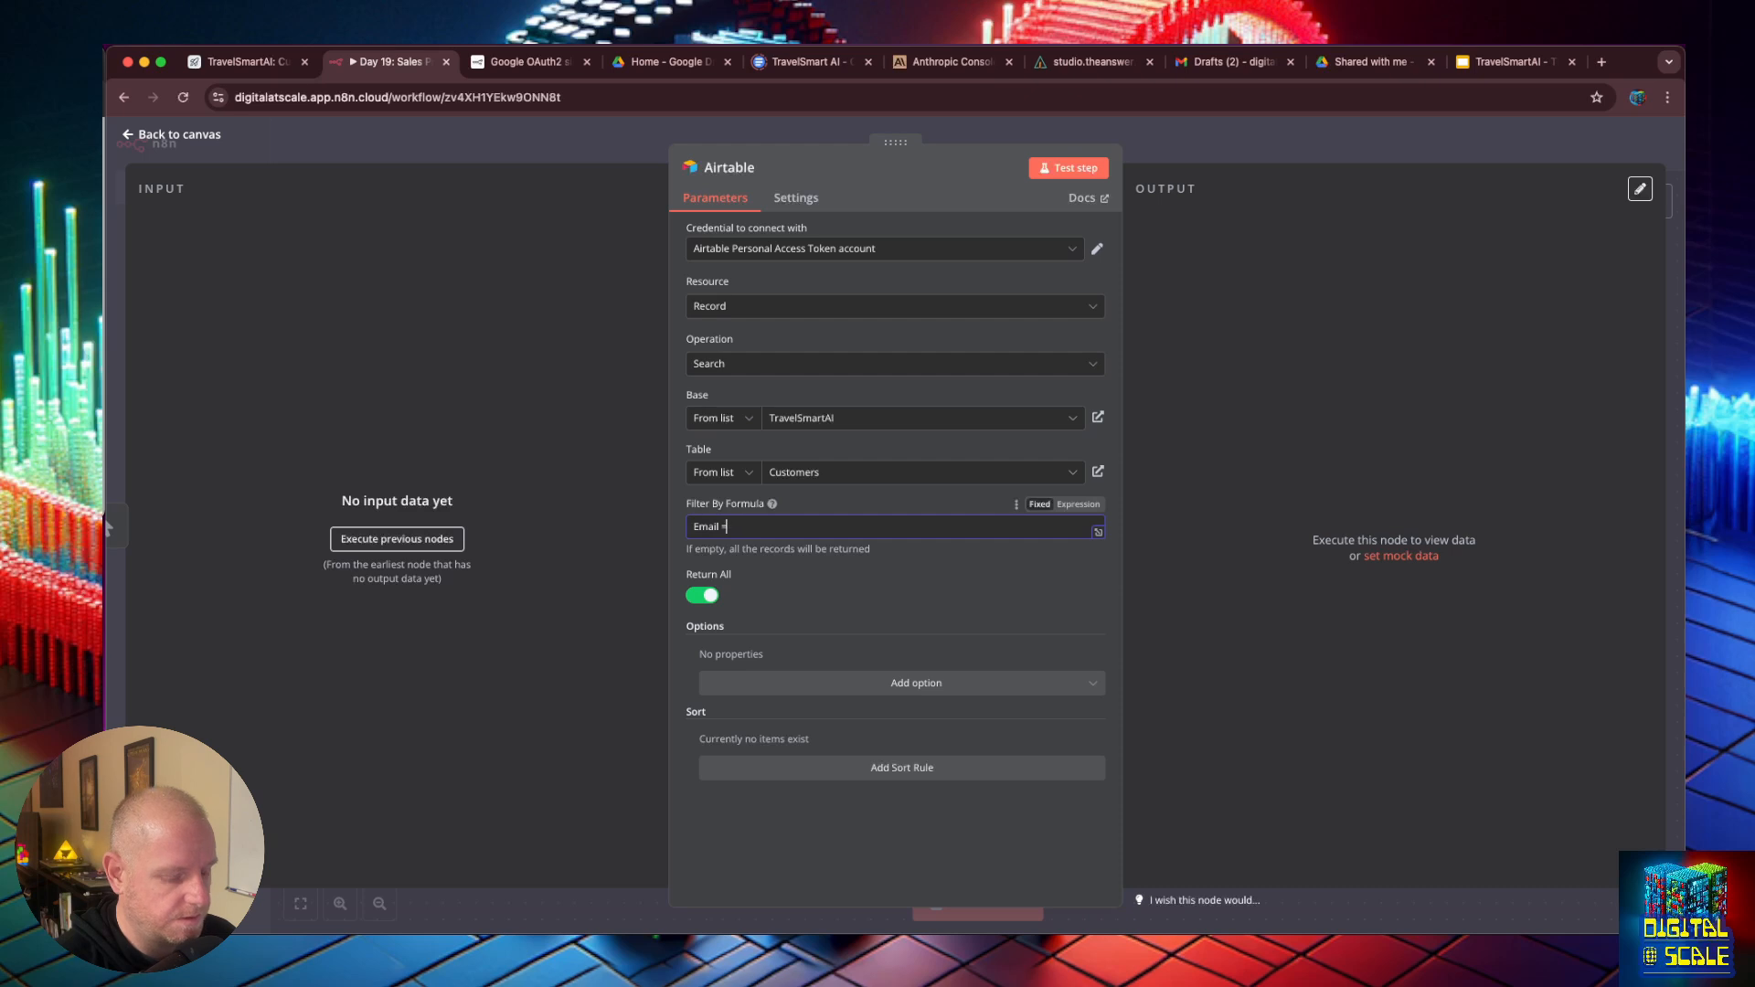
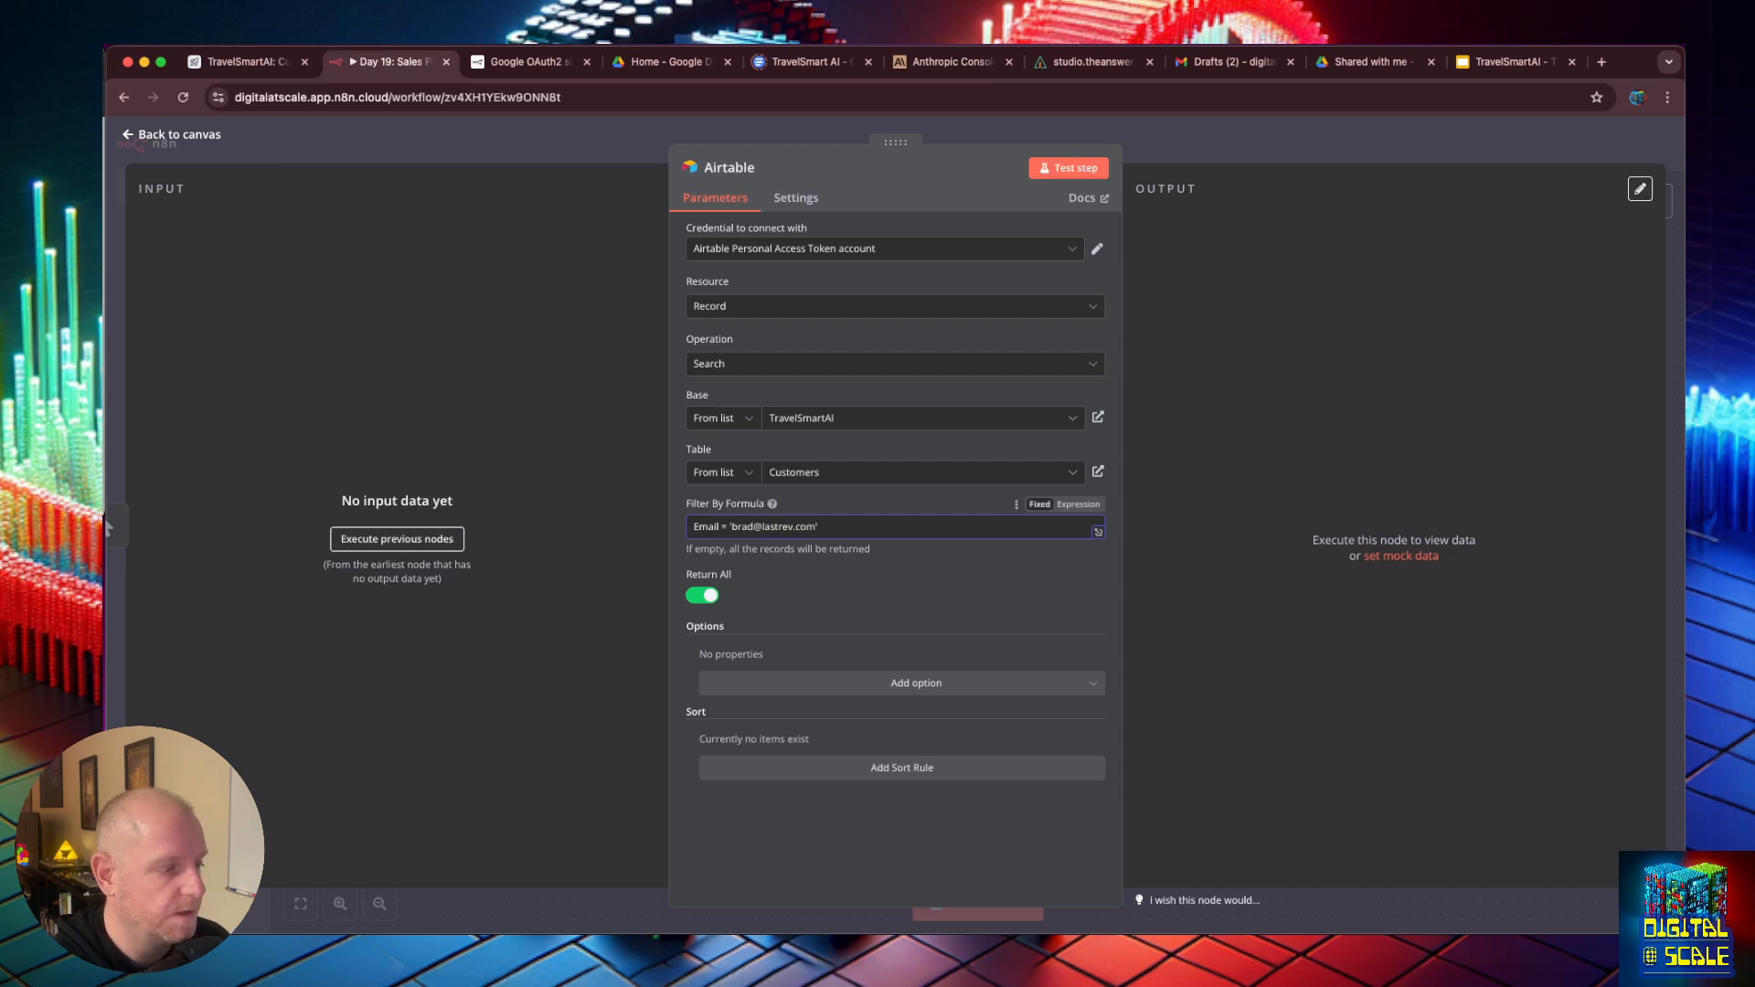
{"action": "type", "text": "'"}
- Check the prospect's email in the Airtable Customers table and run the n8n Airtable search step
{"action": "left_click", "coordinate": [243, 61]}
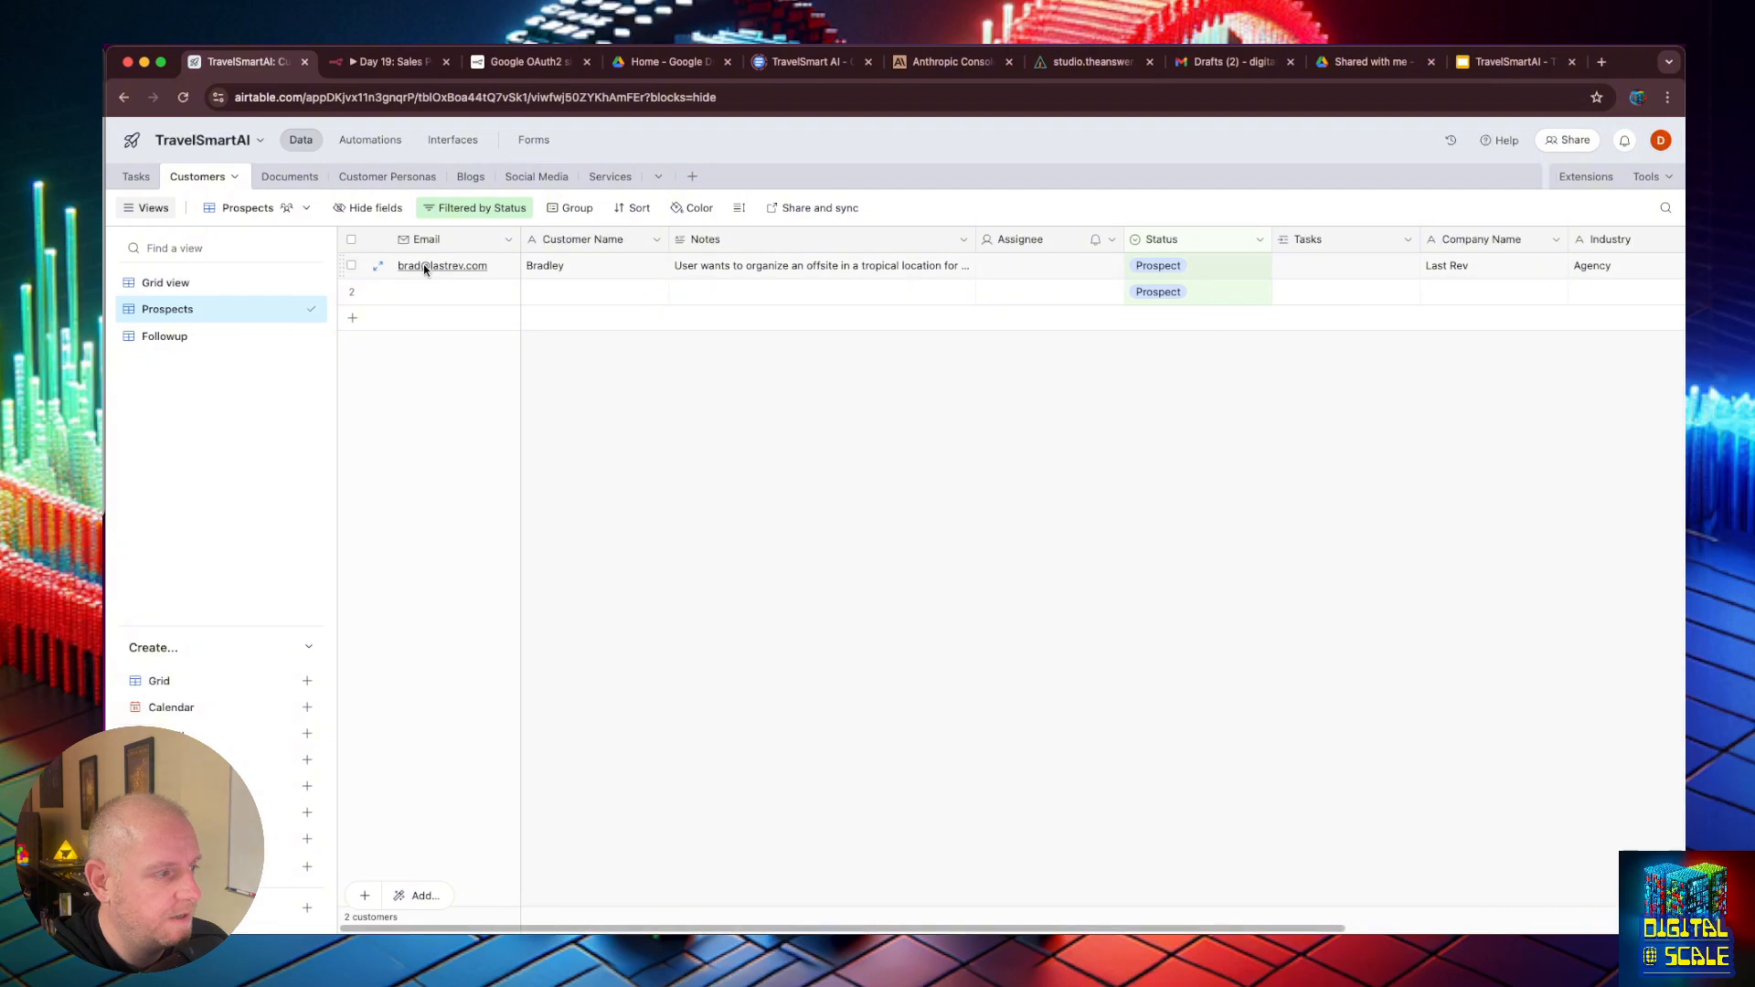
{"action": "left_click", "coordinate": [402, 63]}
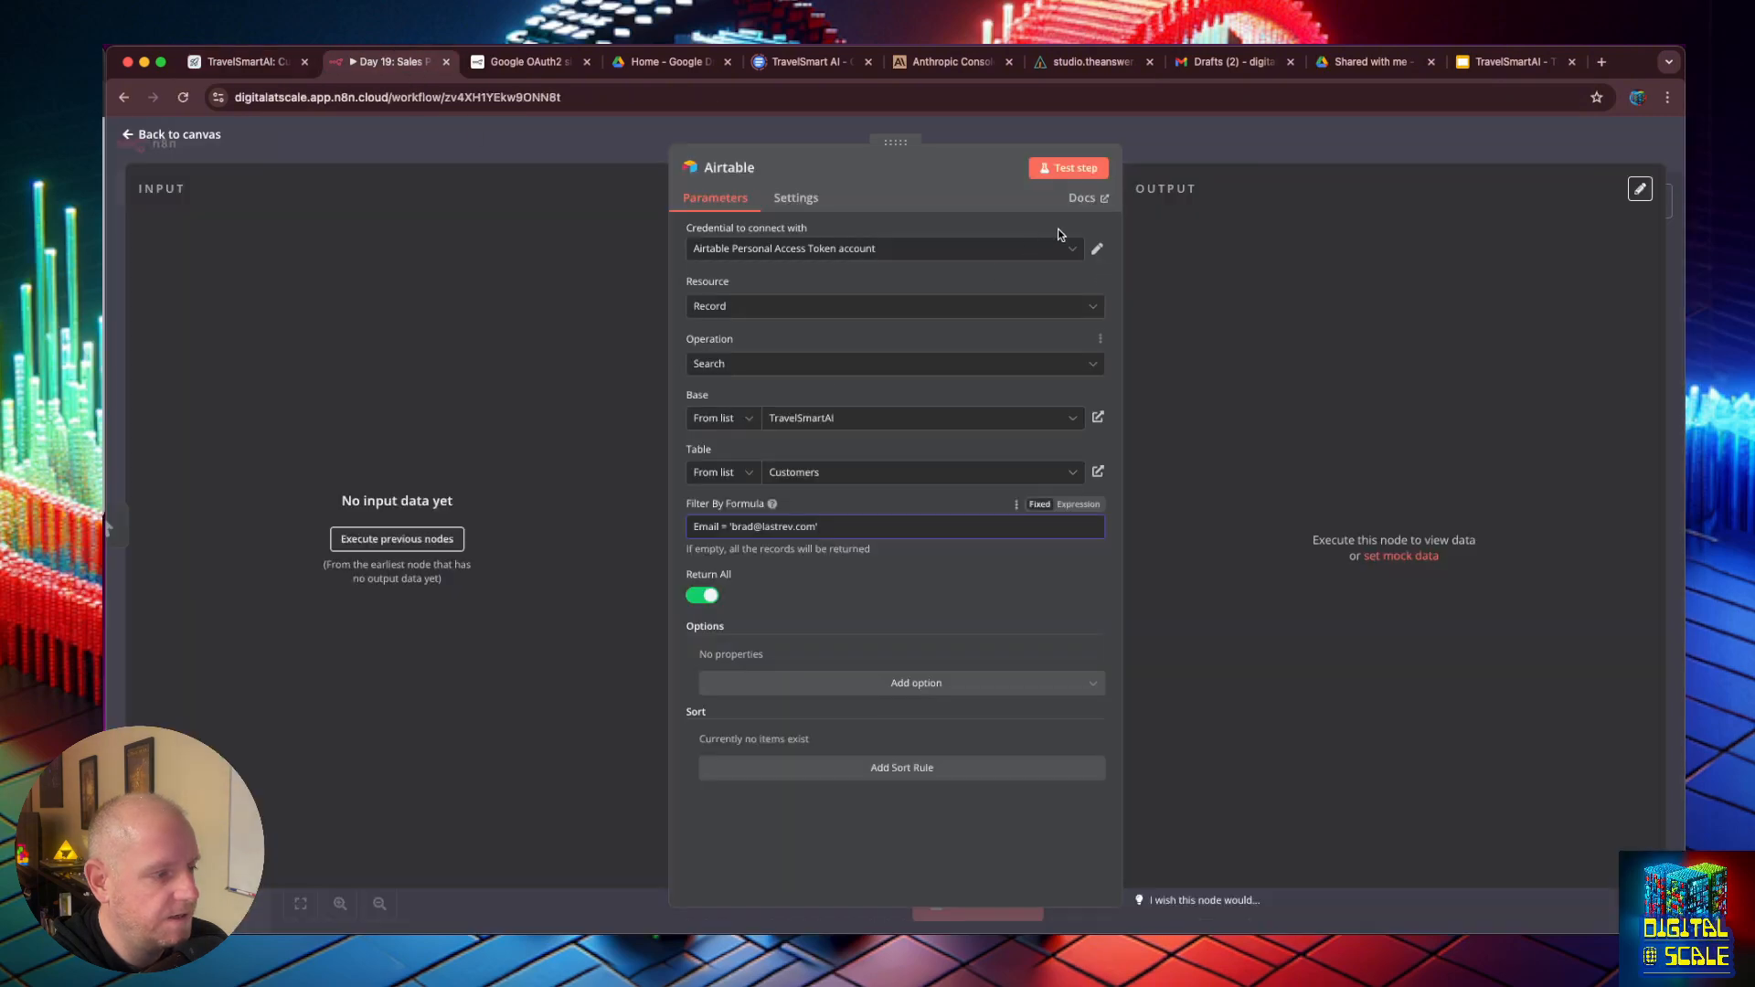
{"action": "left_click", "coordinate": [1068, 167]}
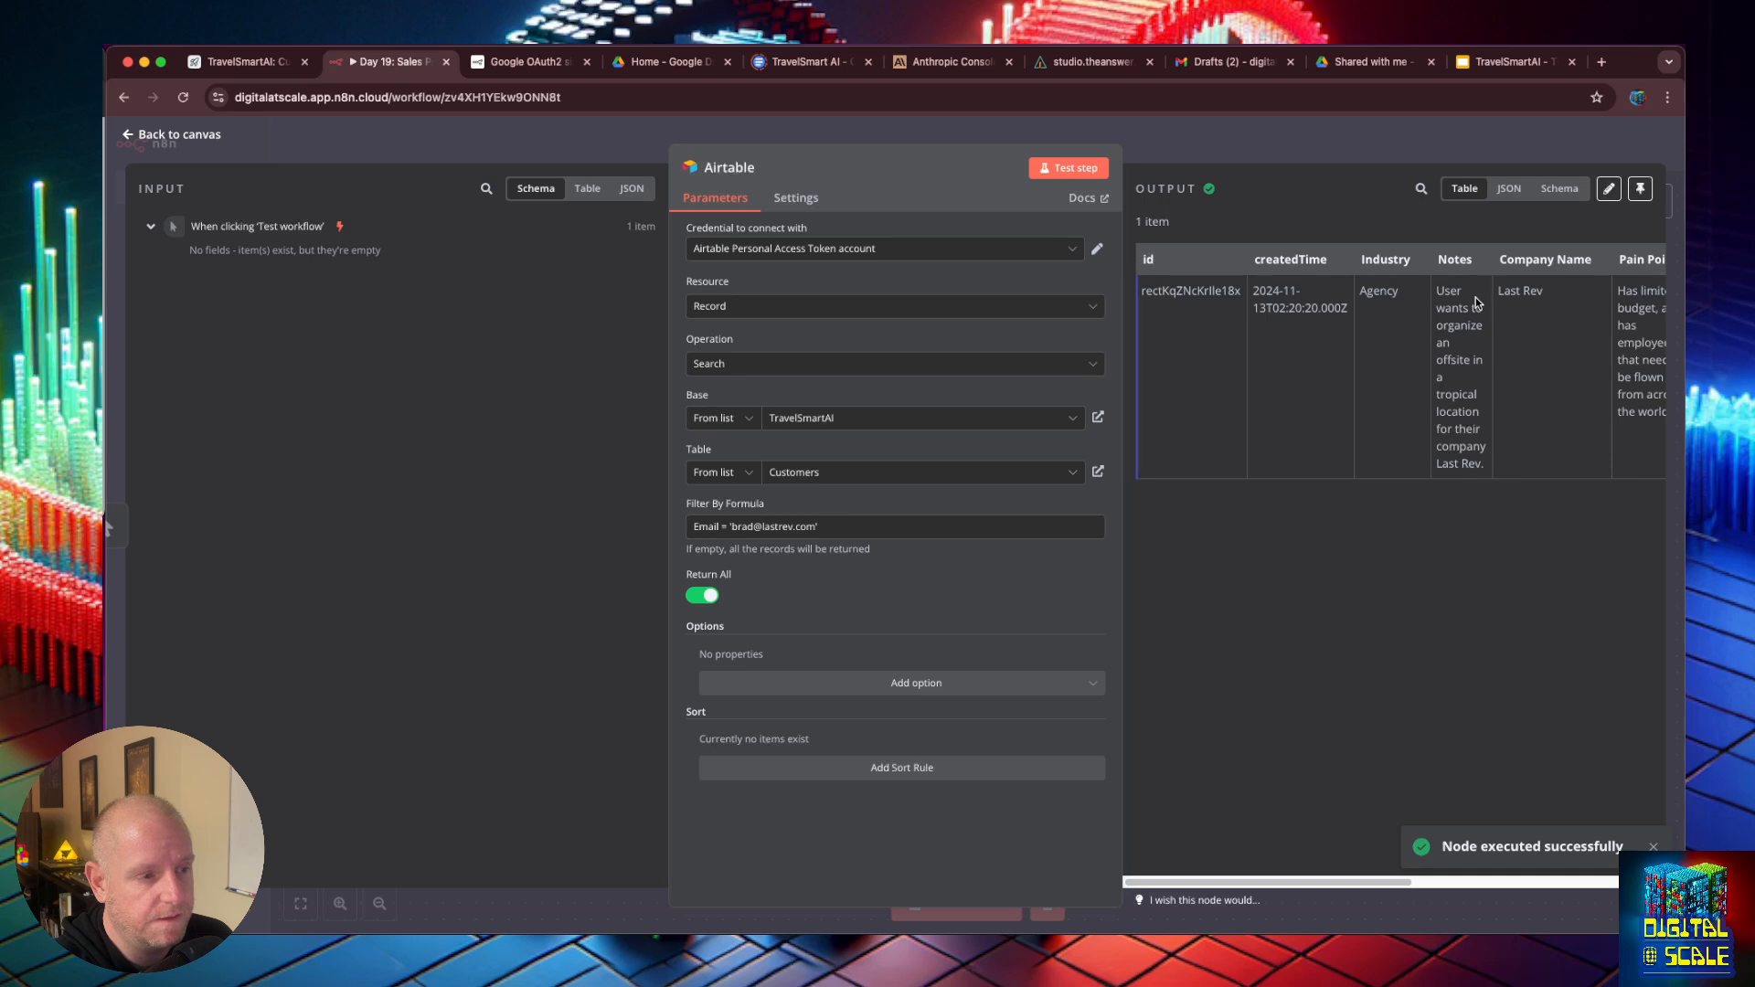
- Try a different name in the filter formula's email address and run the Airtable search again
{"action": "double_click", "coordinate": [742, 527]}
{"action": "type", "text": "adam"}
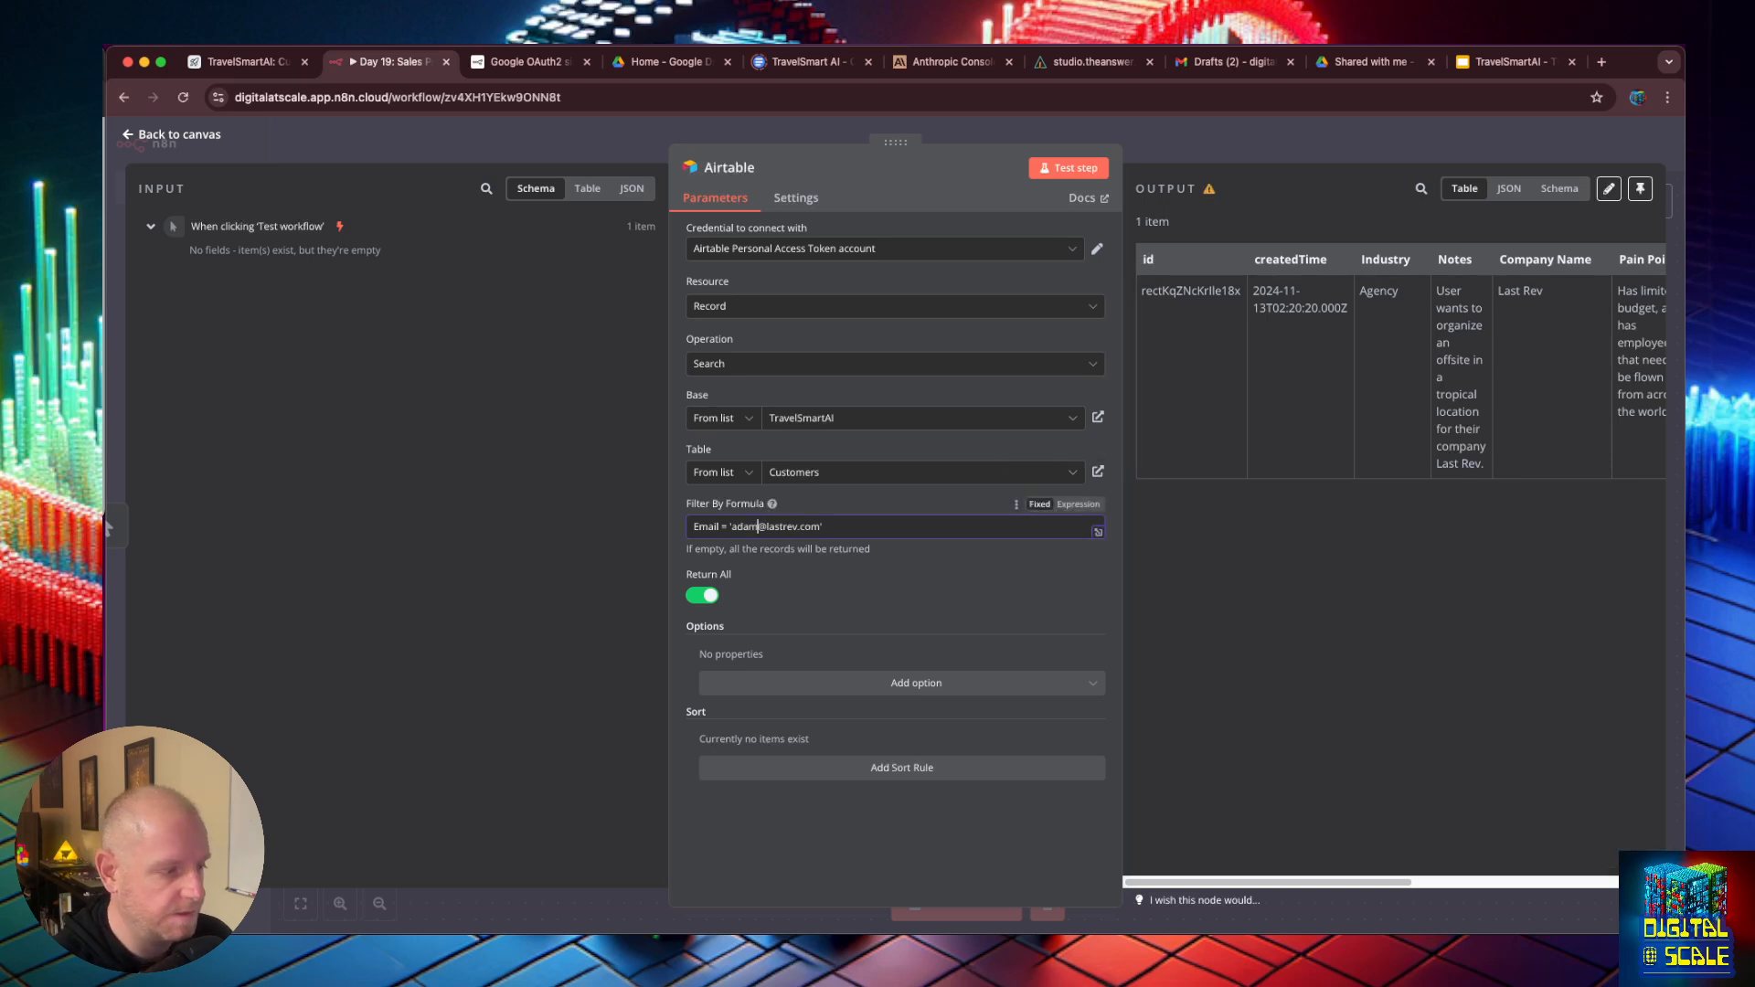
{"action": "left_click", "coordinate": [1070, 168]}
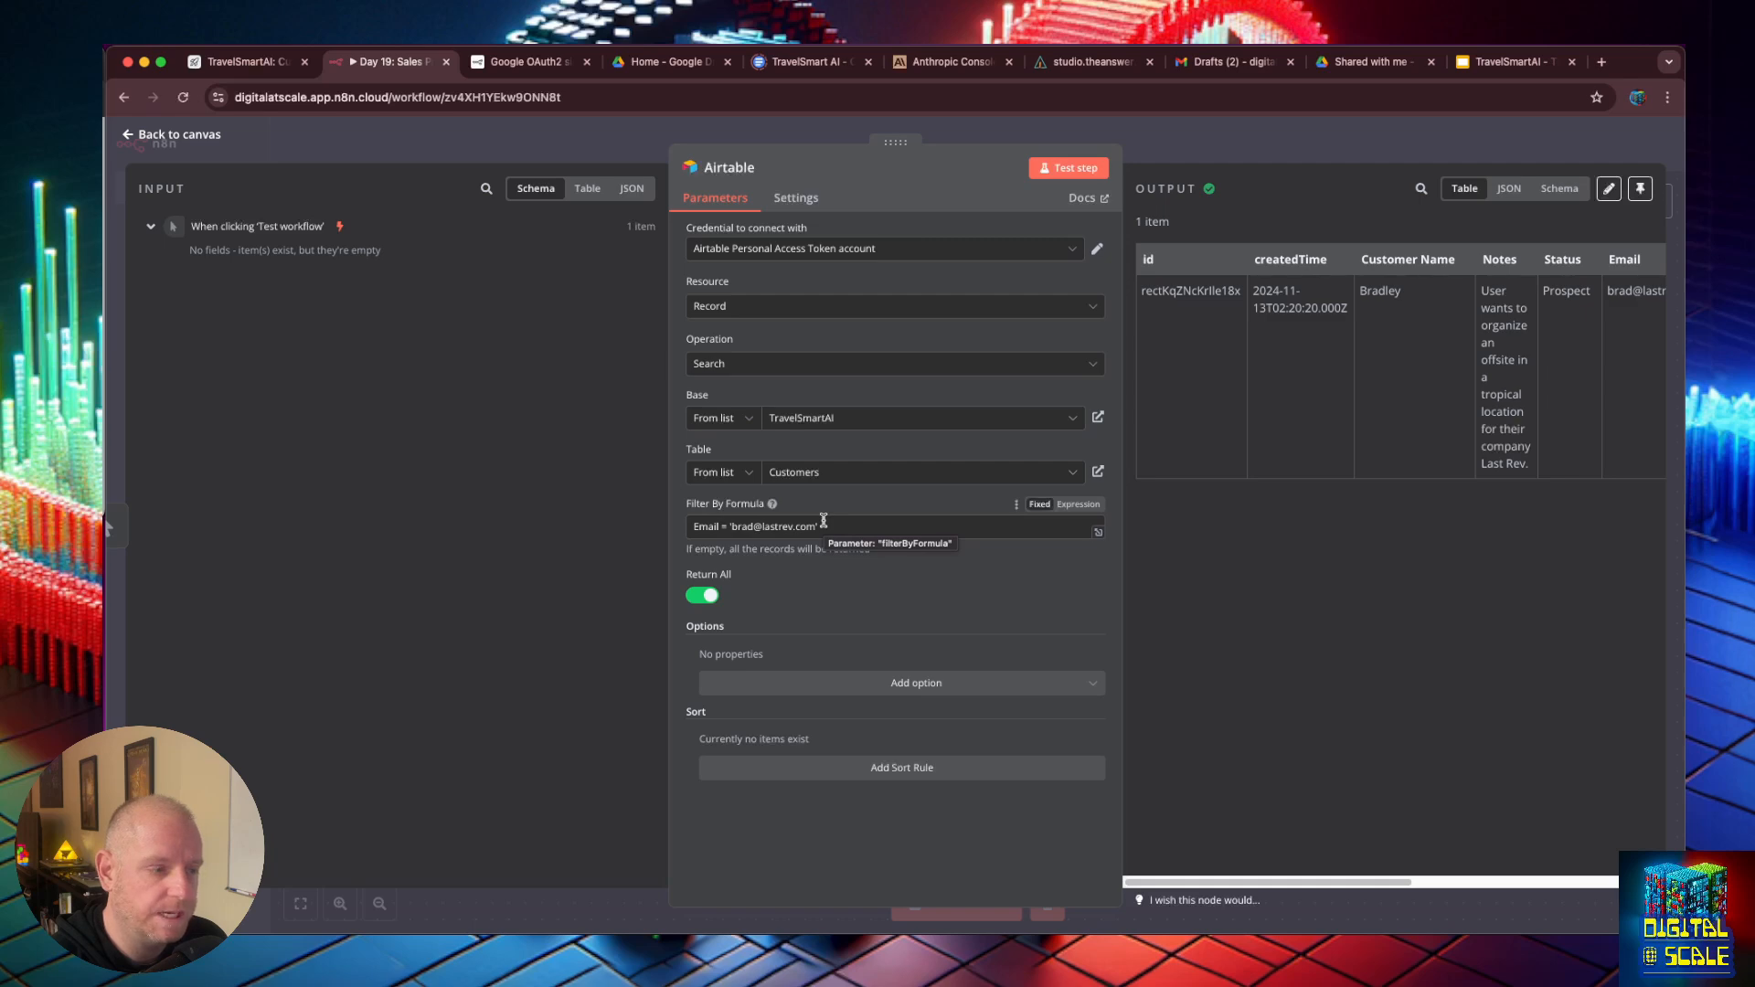
- Add a Respond to Webhook node after the Airtable node and return to the canvas
{"action": "left_click", "coordinate": [128, 134]}
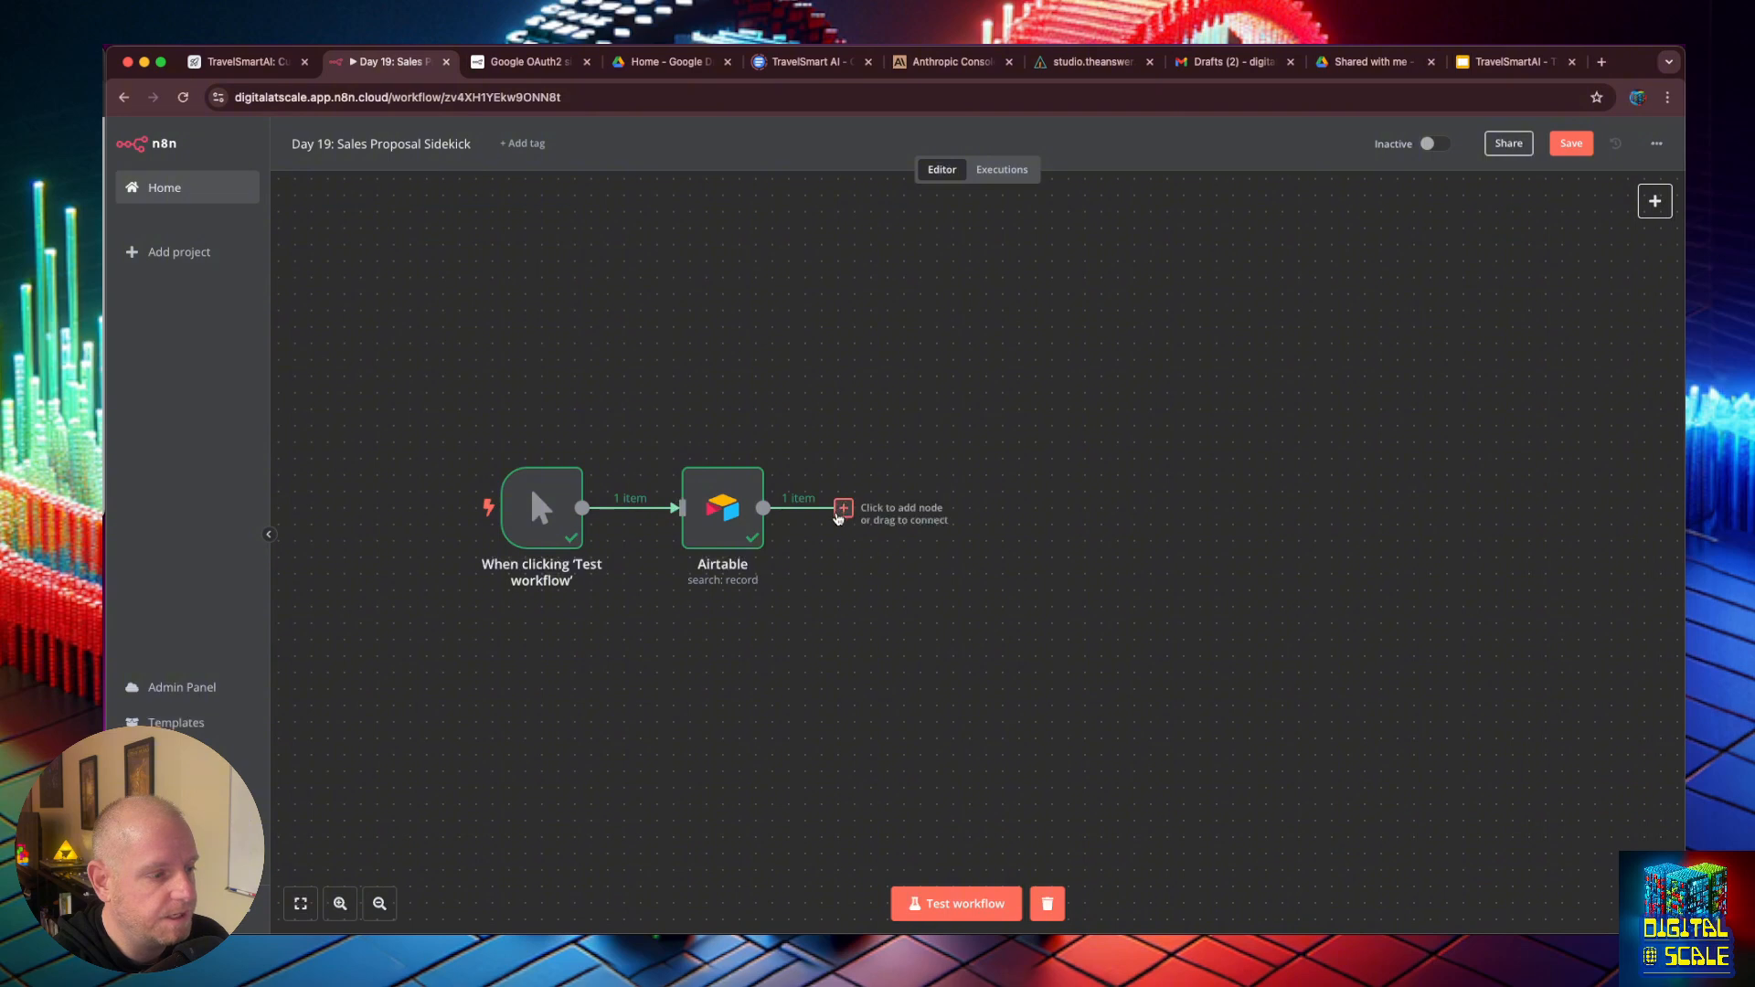
{"action": "left_click", "coordinate": [843, 509]}
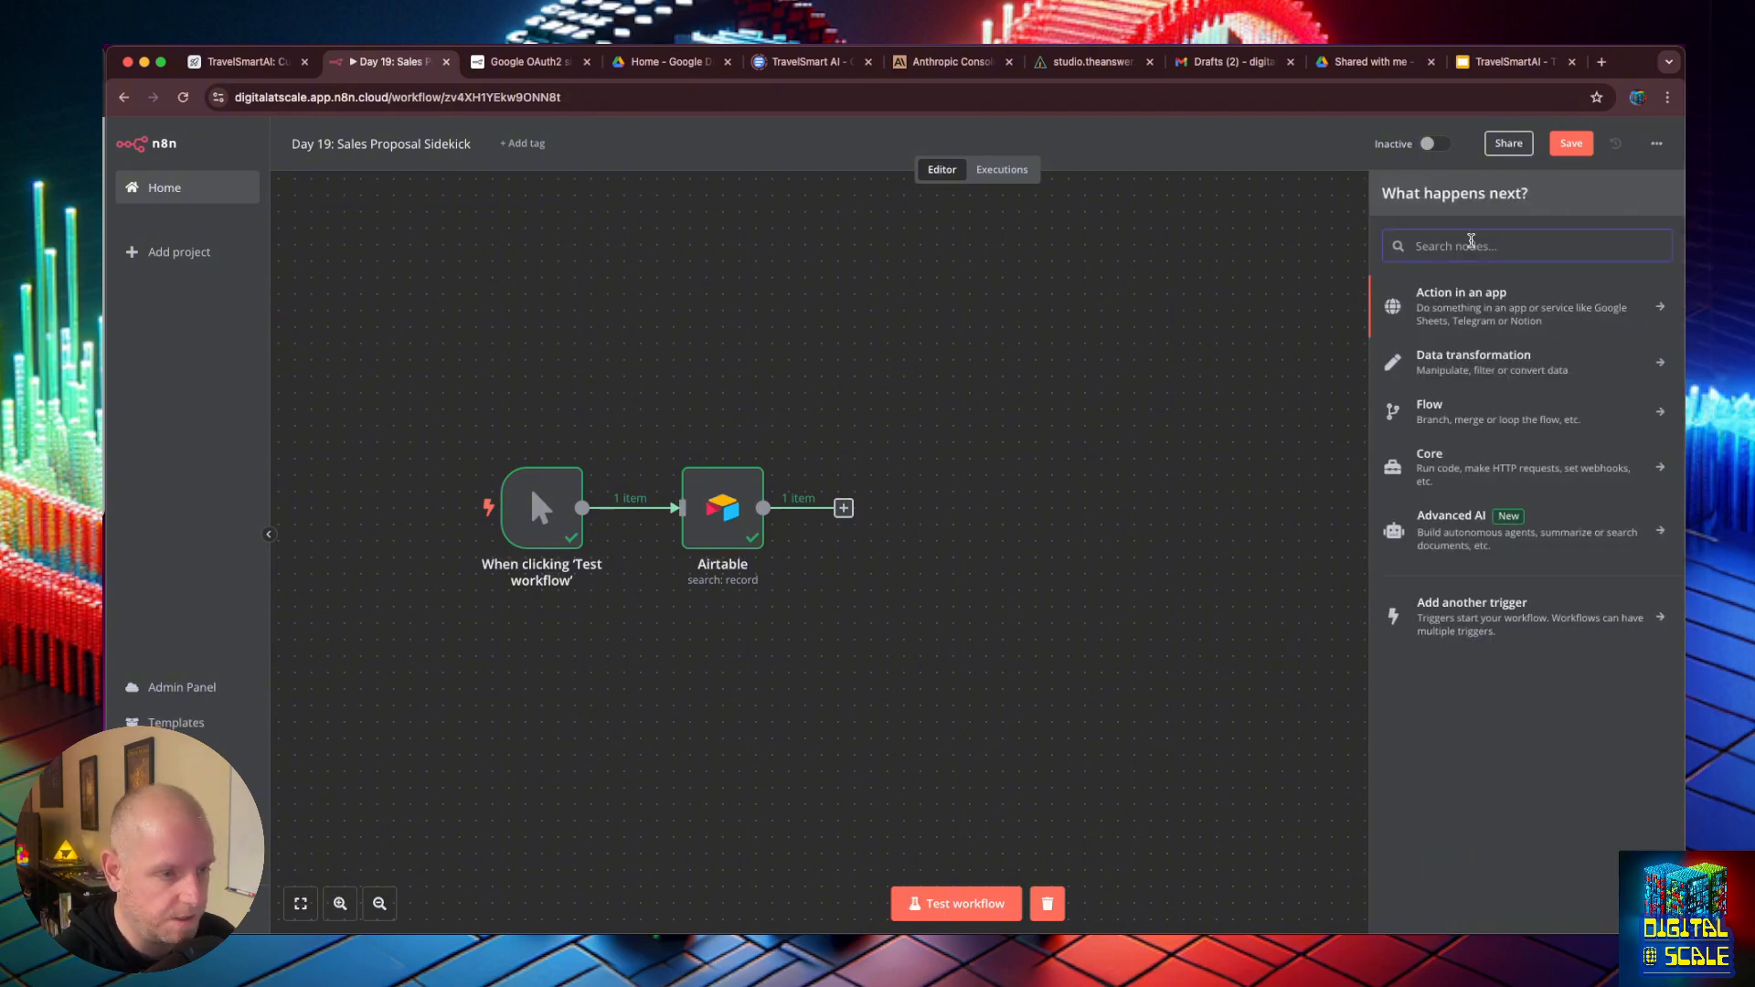
{"action": "type", "text": "res"}
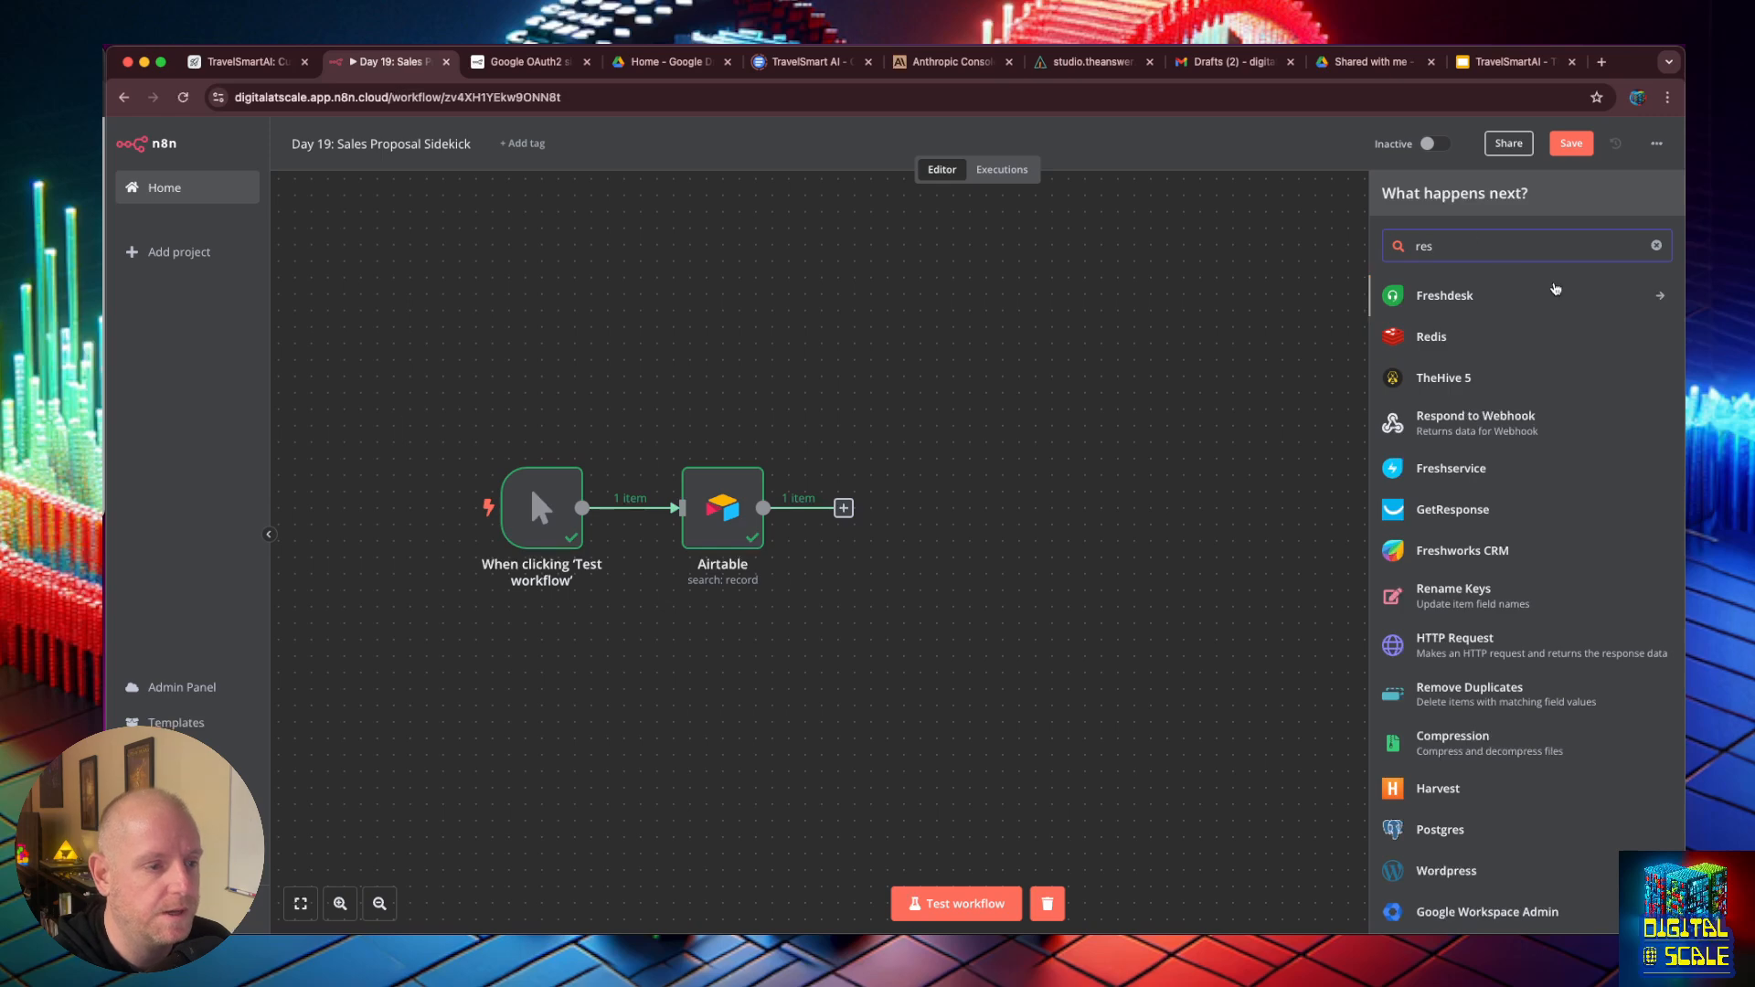
{"action": "left_click", "coordinate": [1490, 416]}
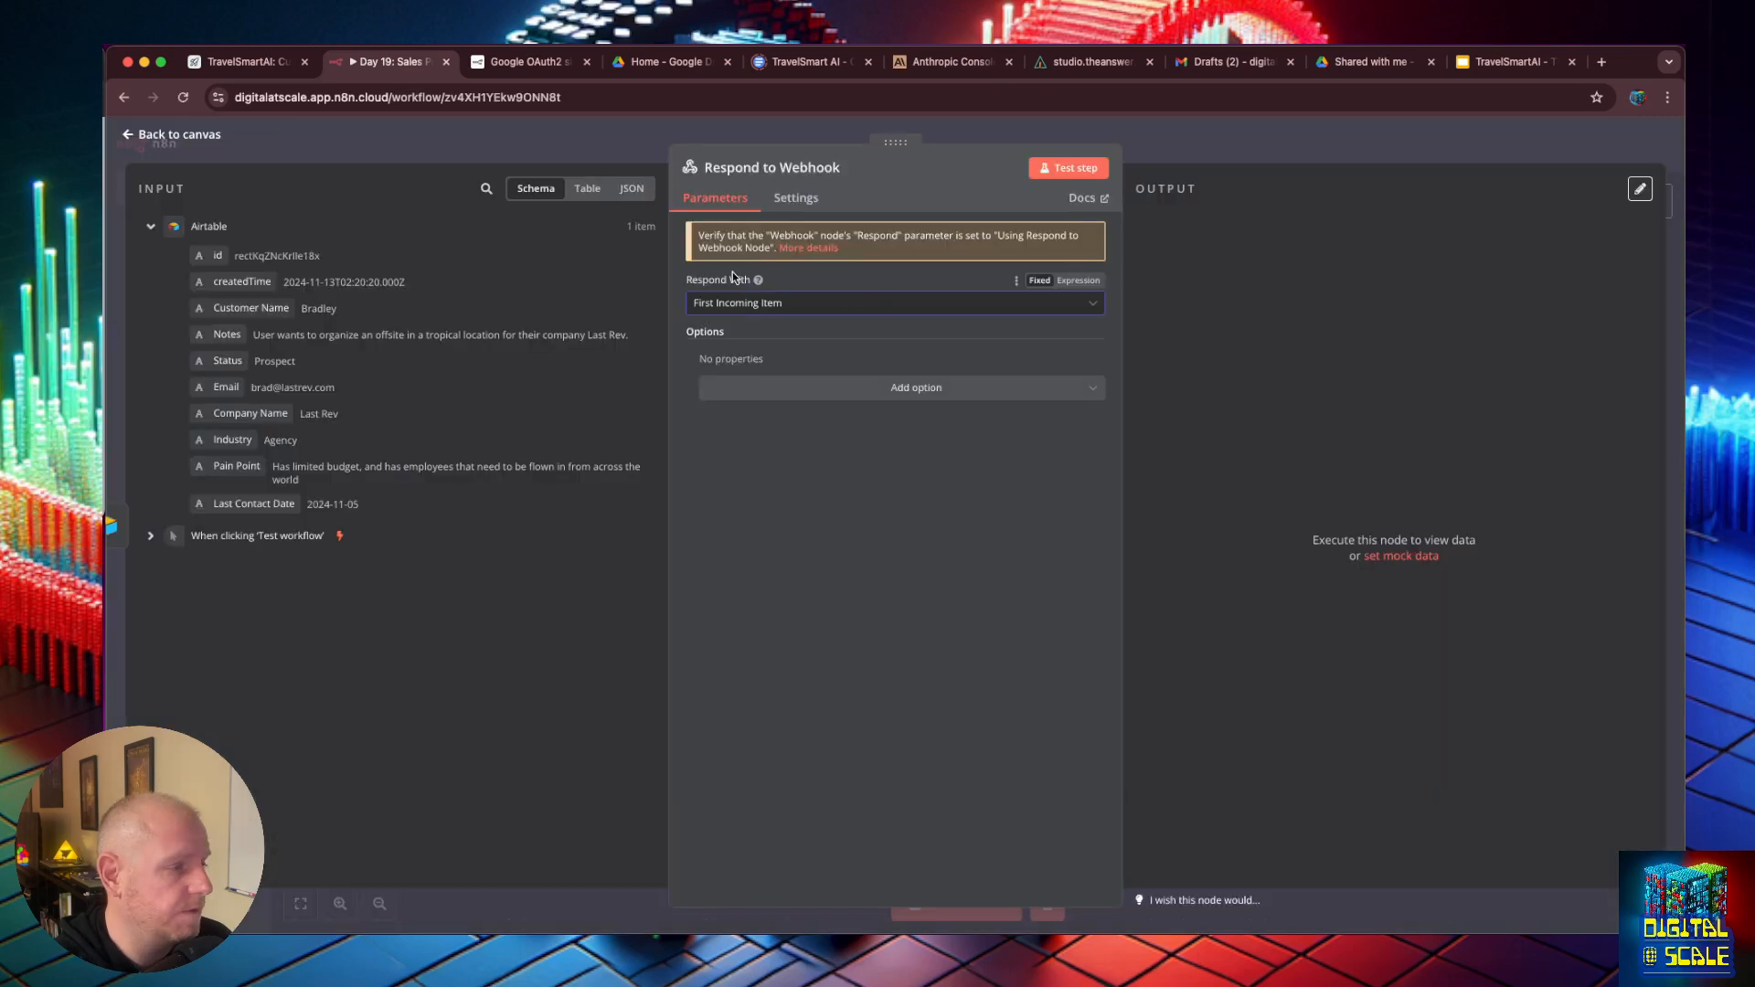
{"action": "left_click", "coordinate": [140, 134]}
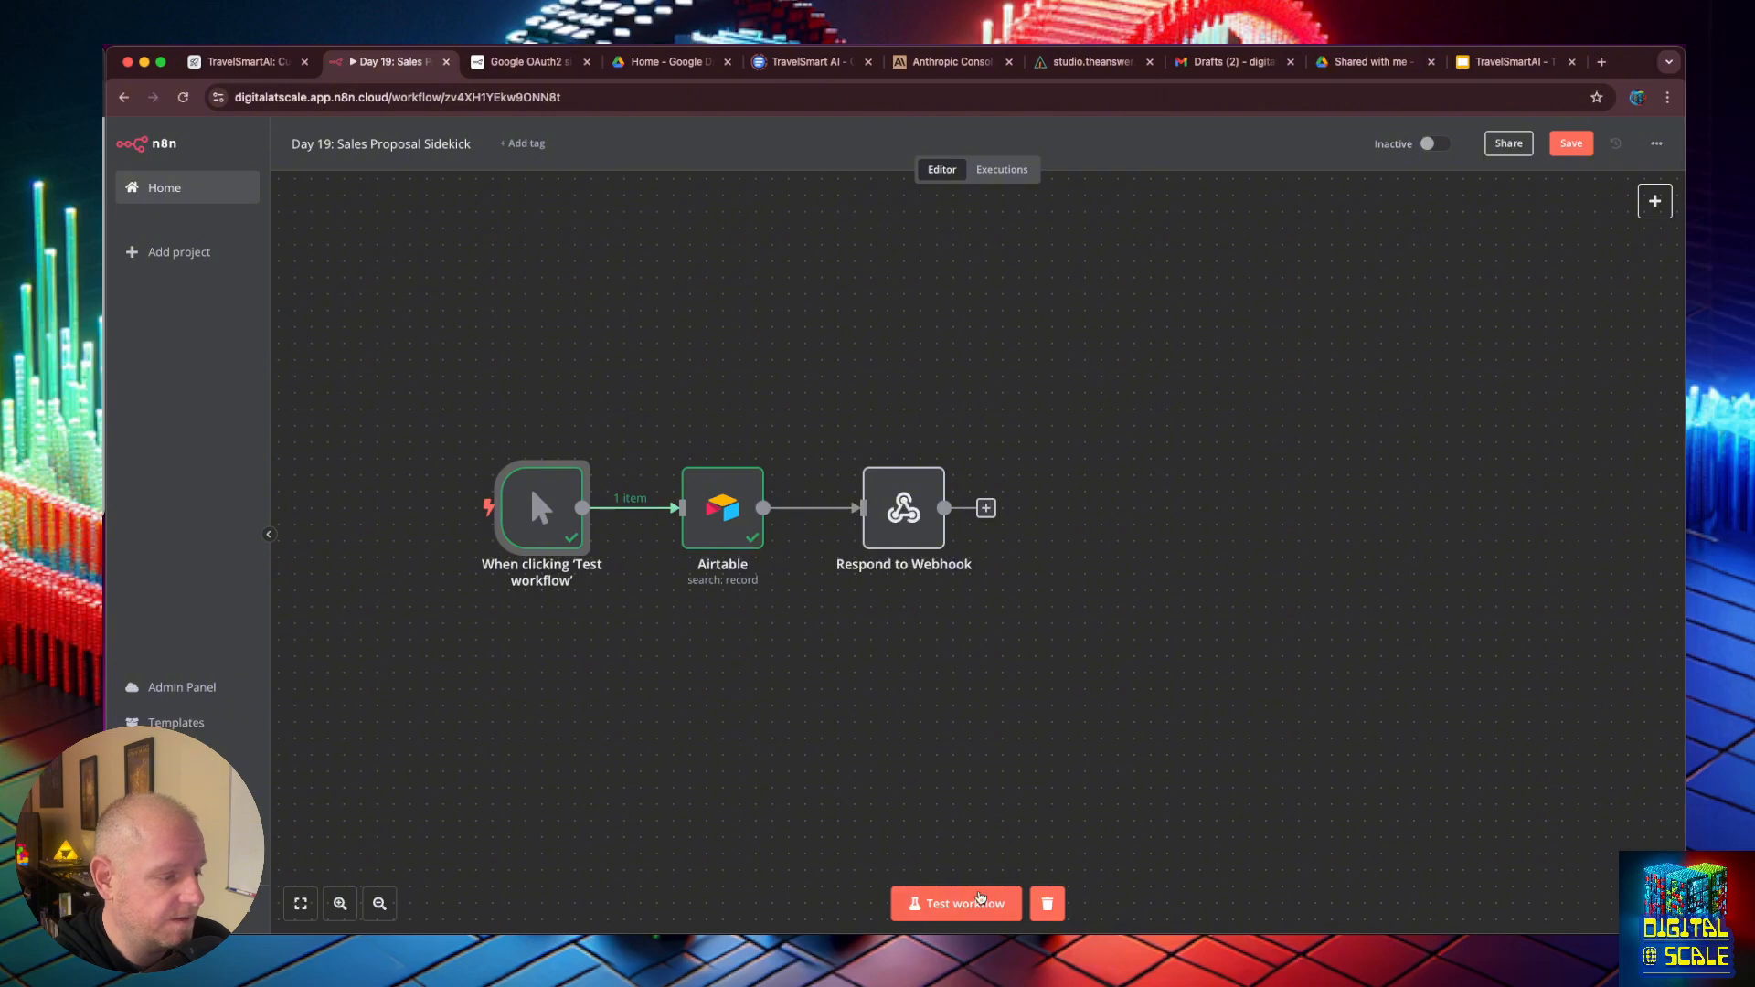
- Run the whole workflow as a test and delete the manual trigger node
{"action": "left_click", "coordinate": [981, 898]}
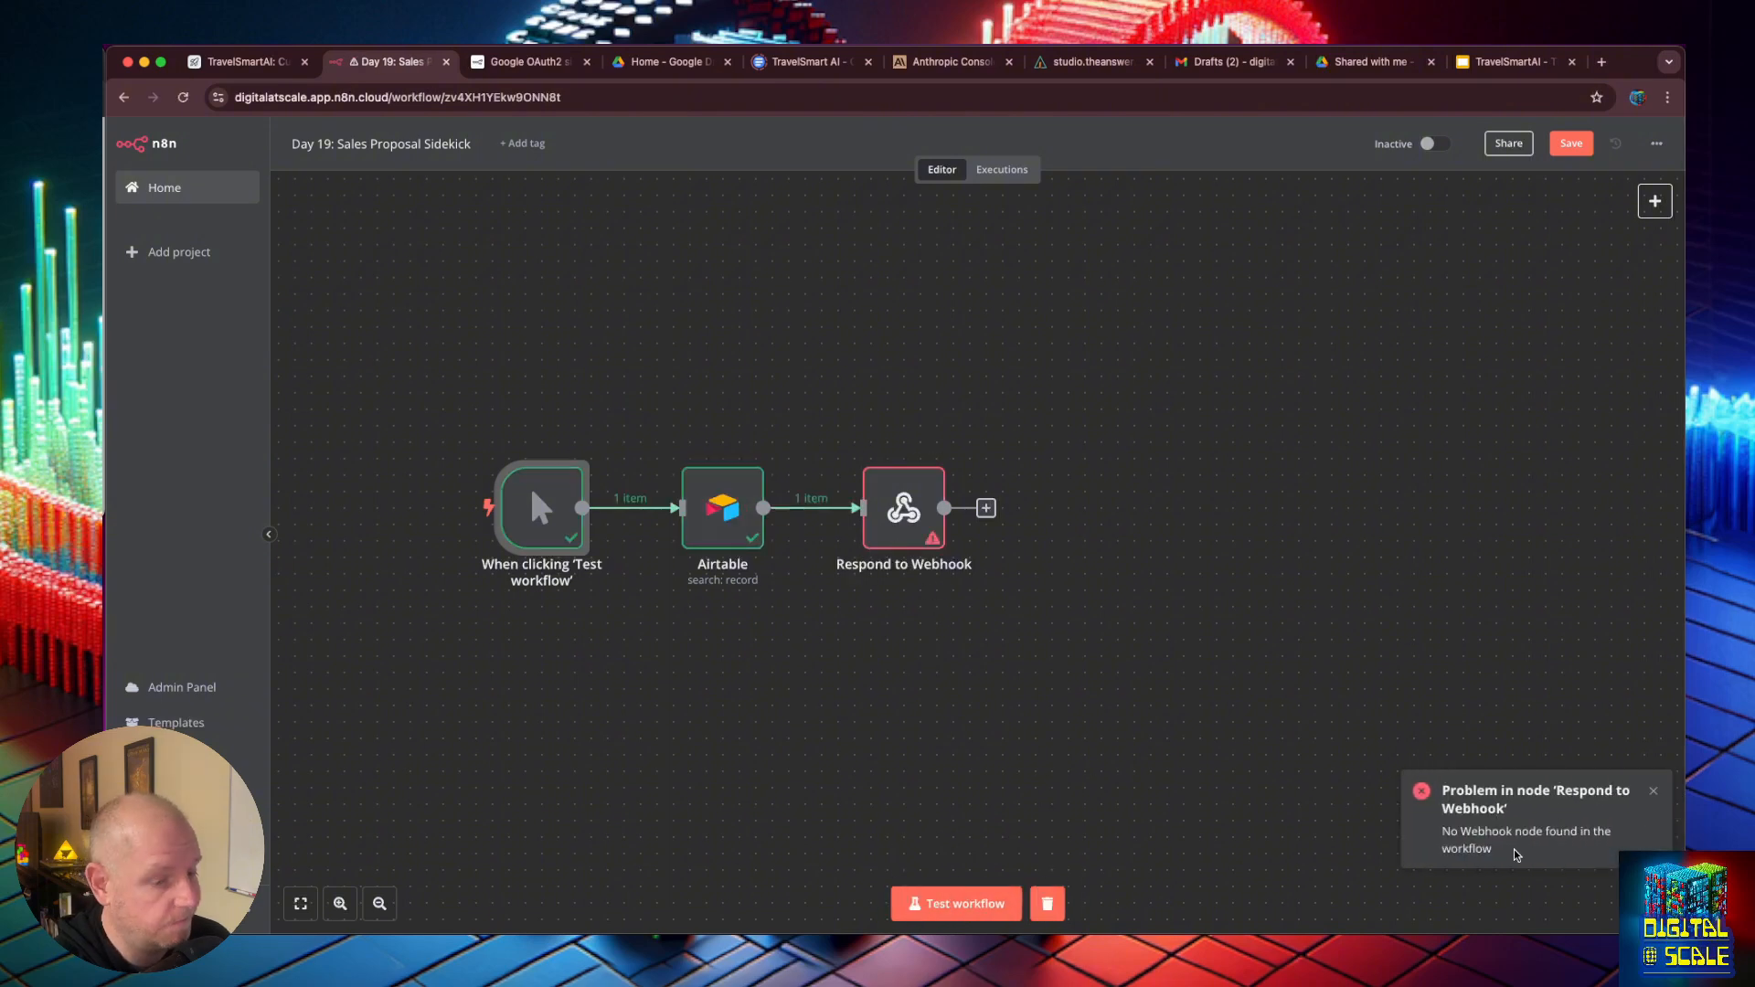
{"action": "left_click", "coordinate": [555, 450]}
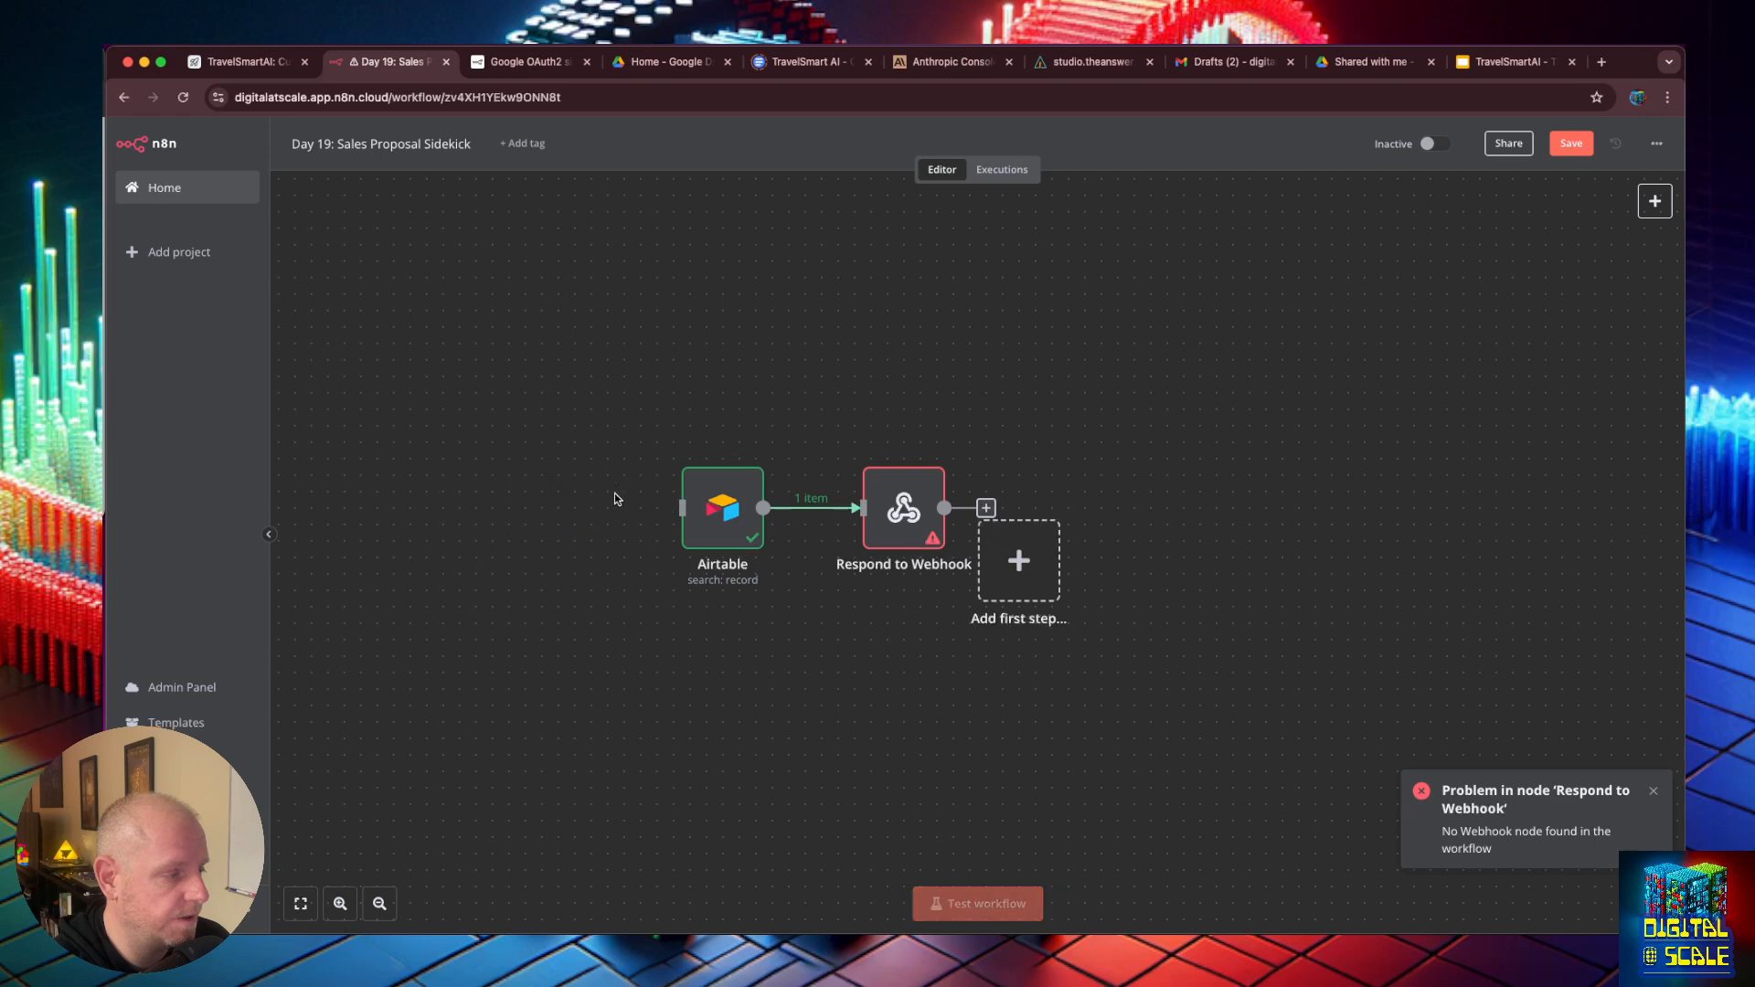
- Add a Webhook trigger node to the workflow and set its HTTP method to POST
{"action": "left_click", "coordinate": [1018, 559]}
{"action": "type", "text": "web"}
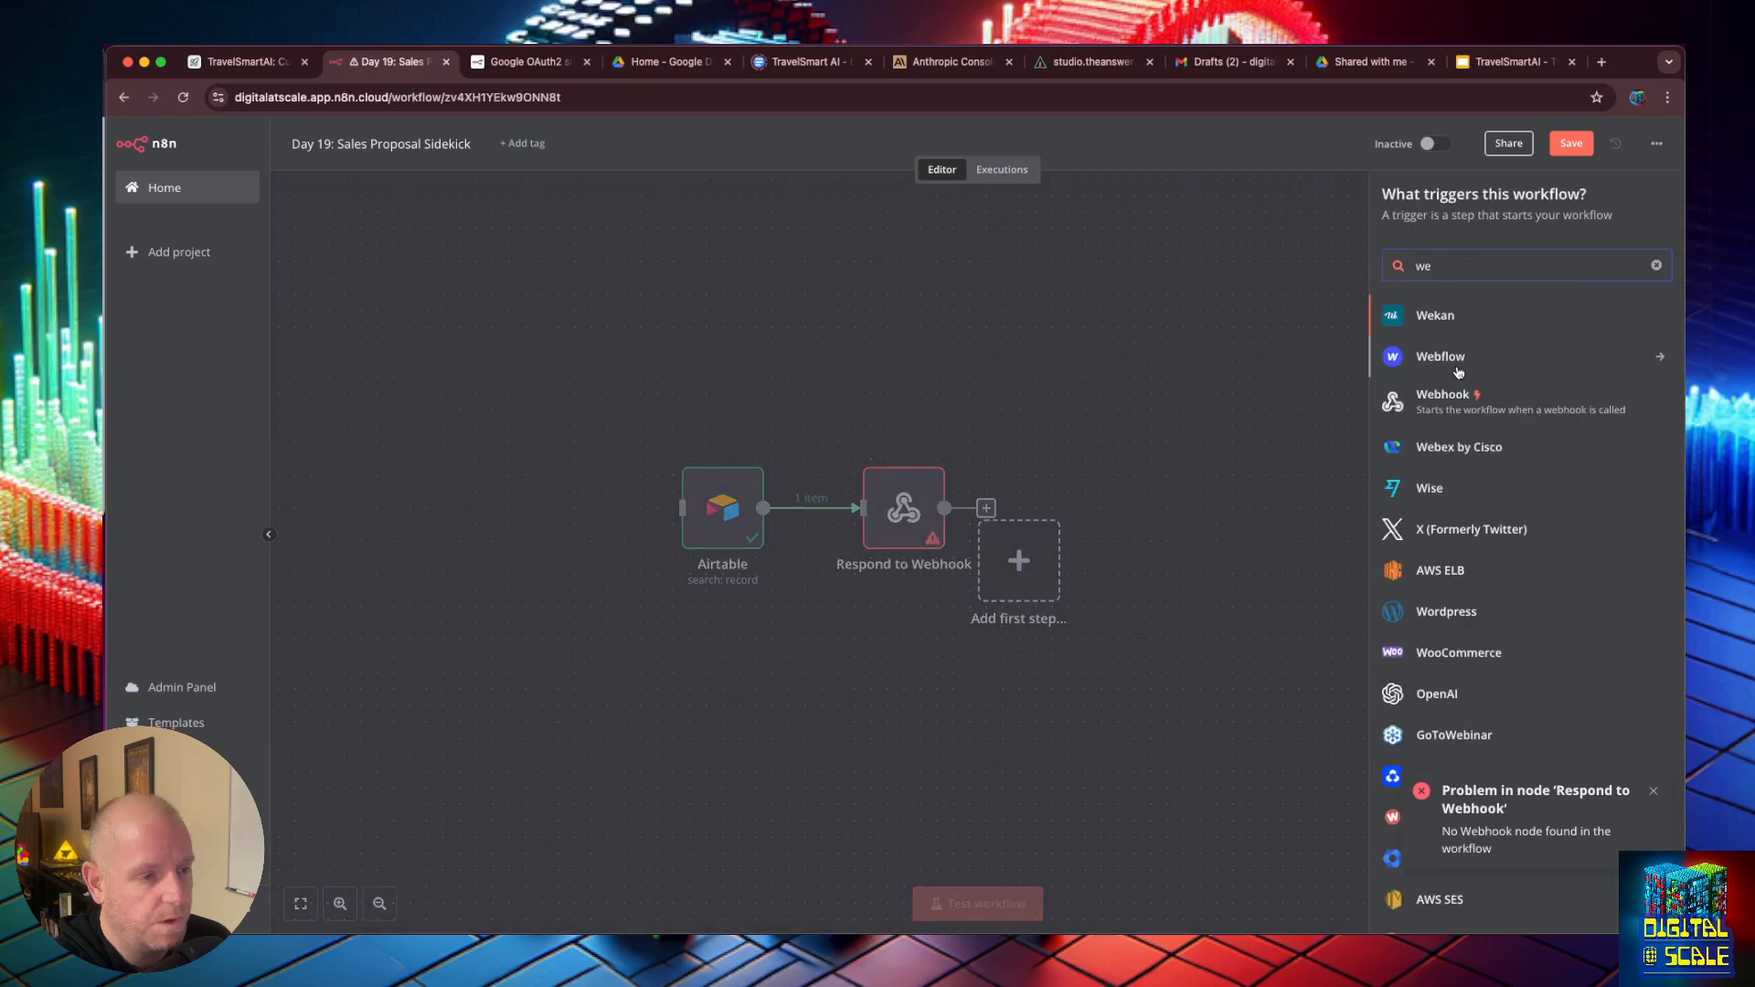
{"action": "left_click", "coordinate": [1427, 395]}
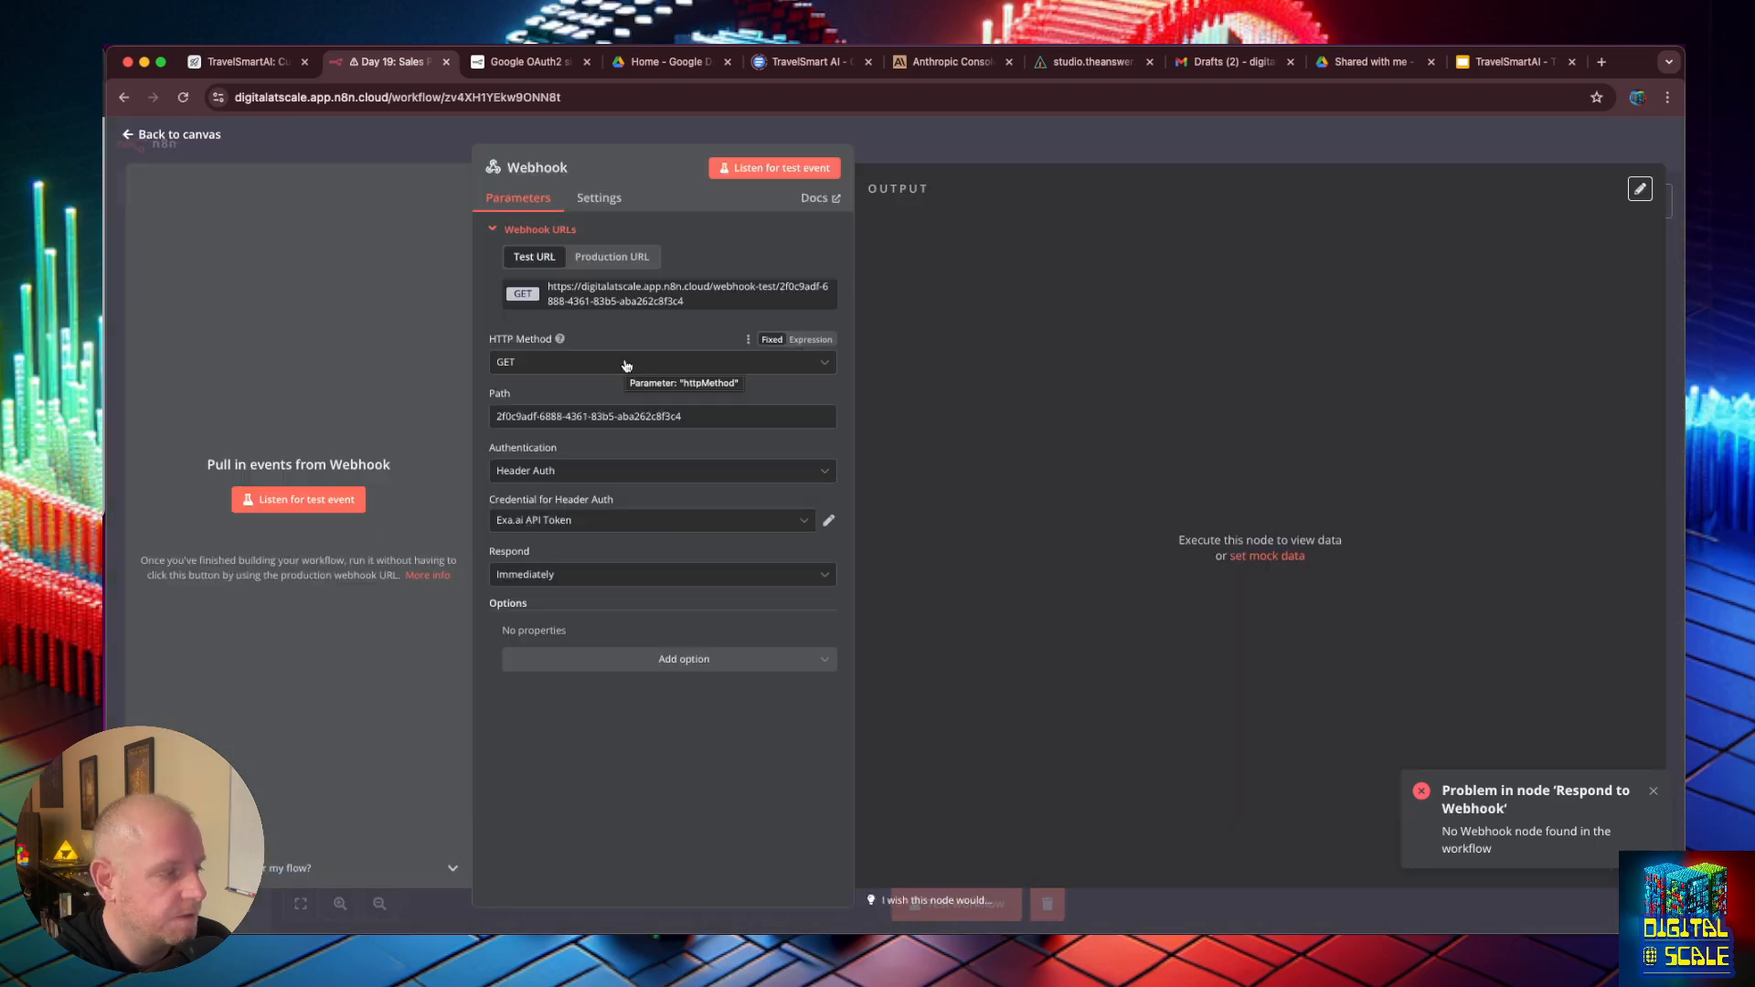
{"action": "left_click", "coordinate": [626, 364]}
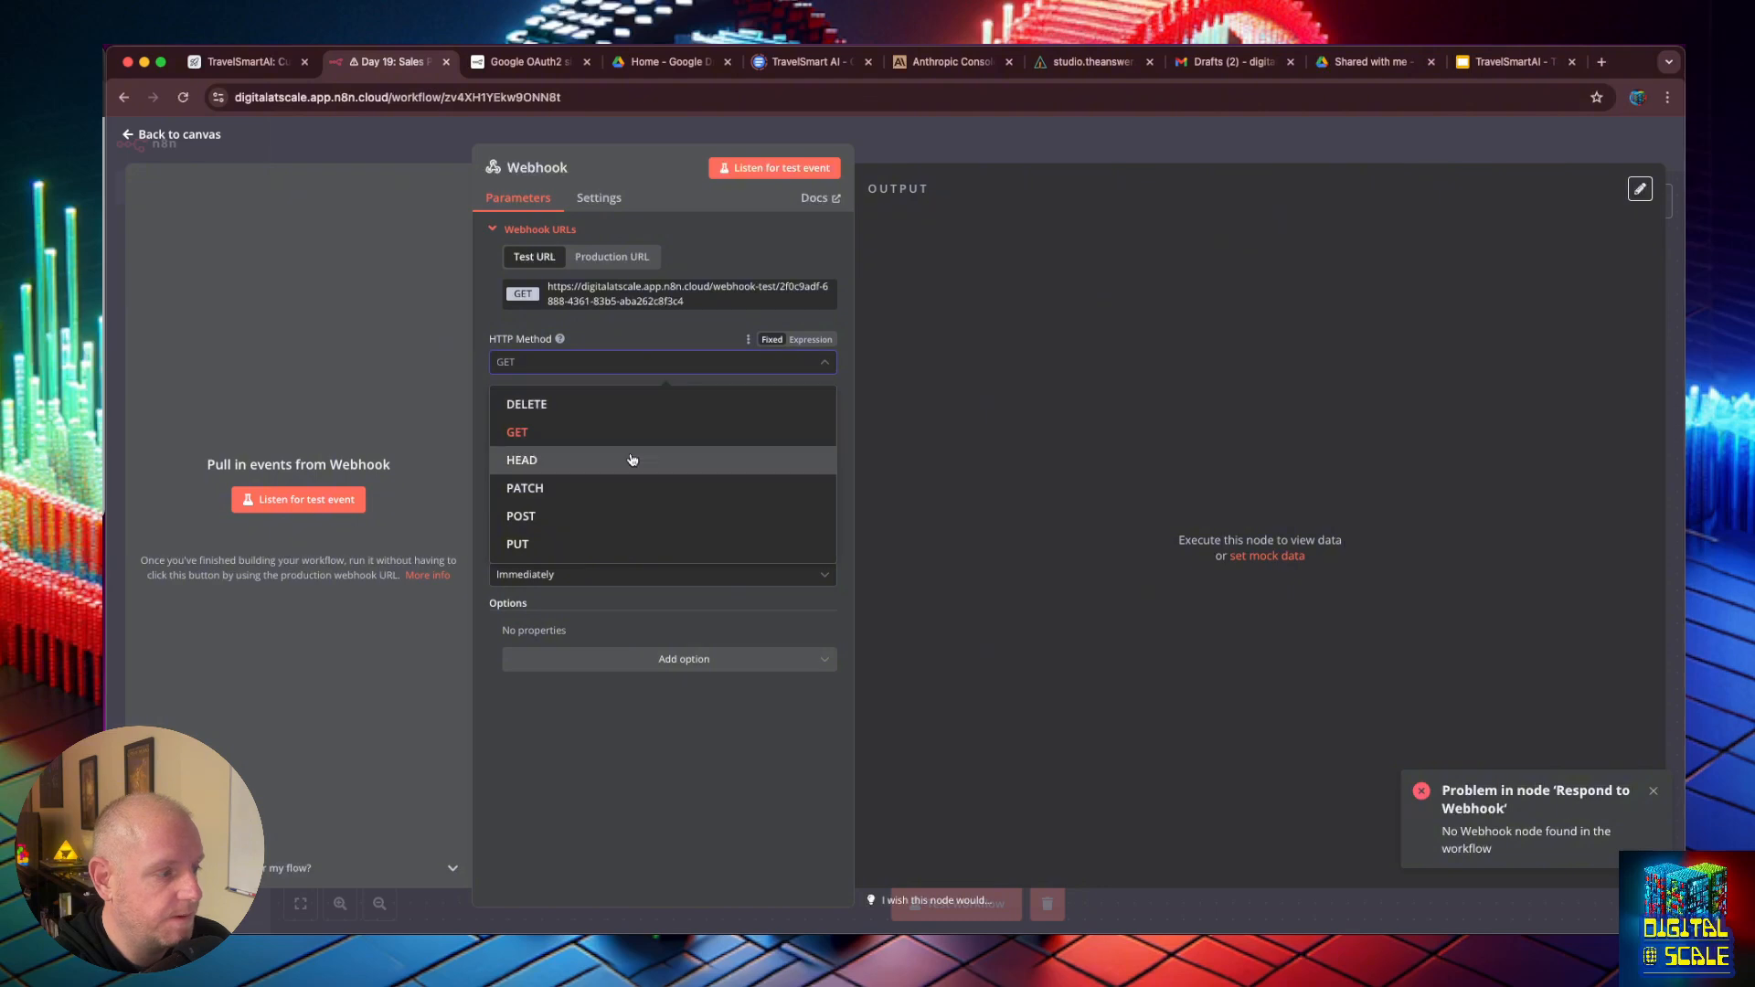
{"action": "left_click", "coordinate": [637, 511]}
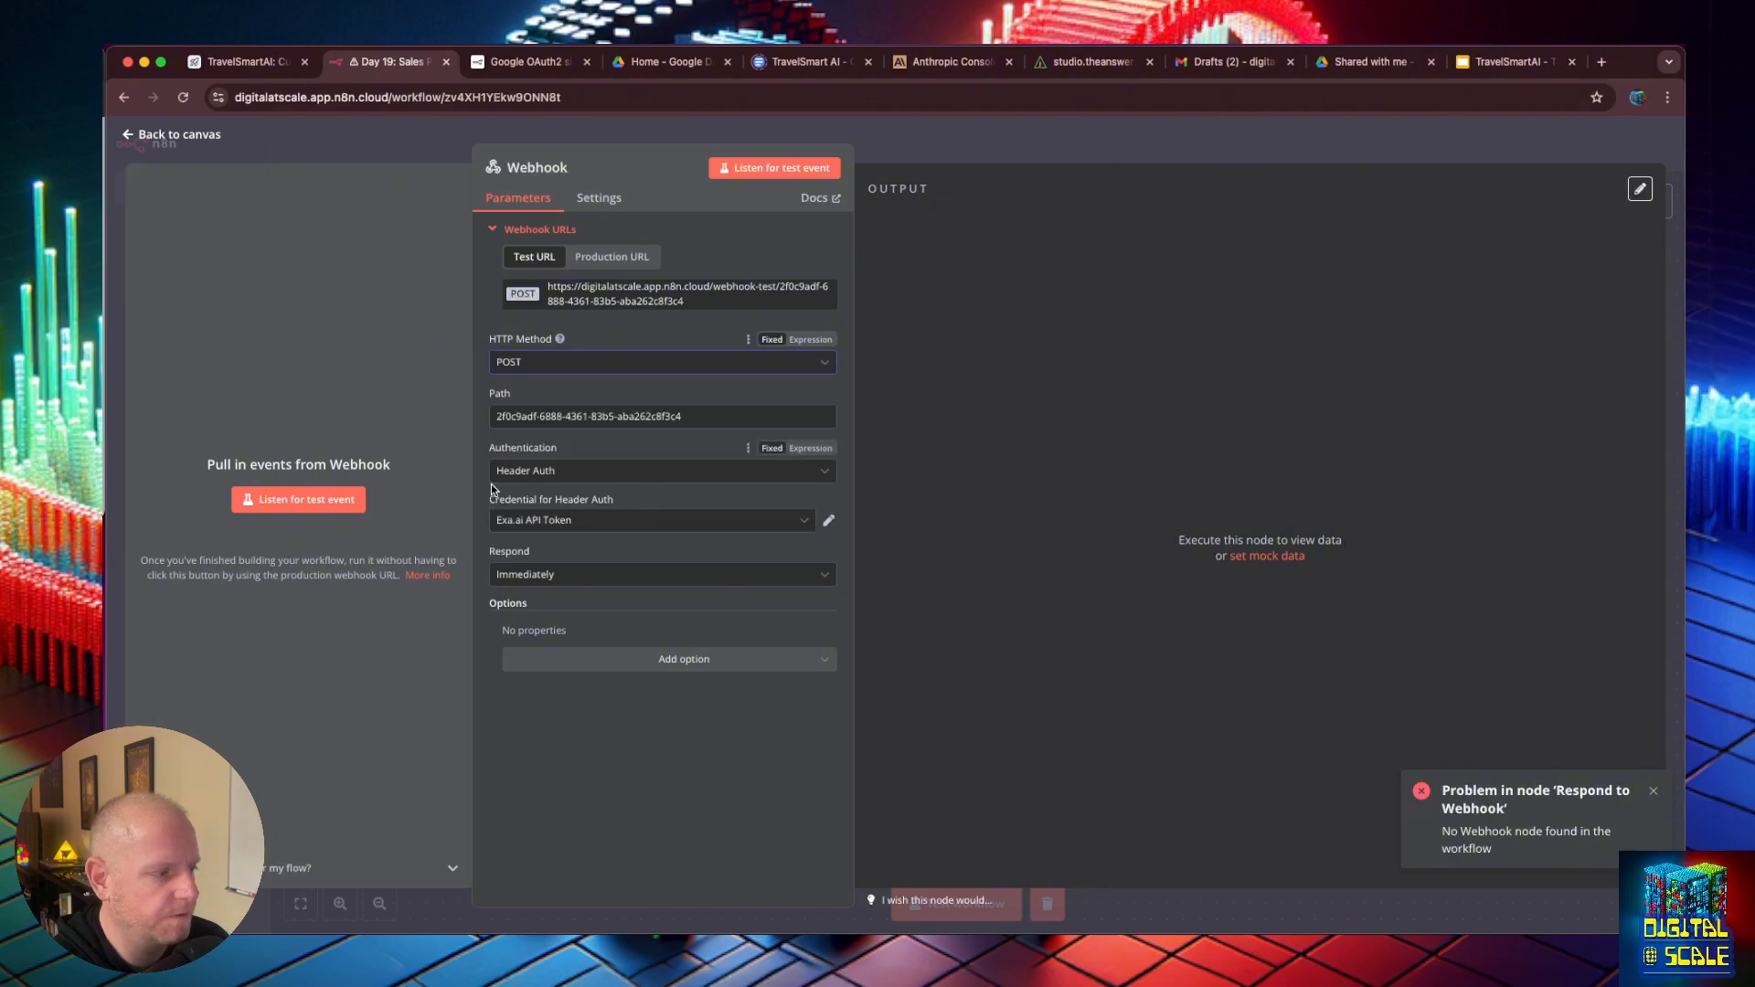
- Set the Webhook's authentication to None and its response to Using 'Respond to Webhook' Node, returning to the canvas
{"action": "left_click", "coordinate": [512, 406]}
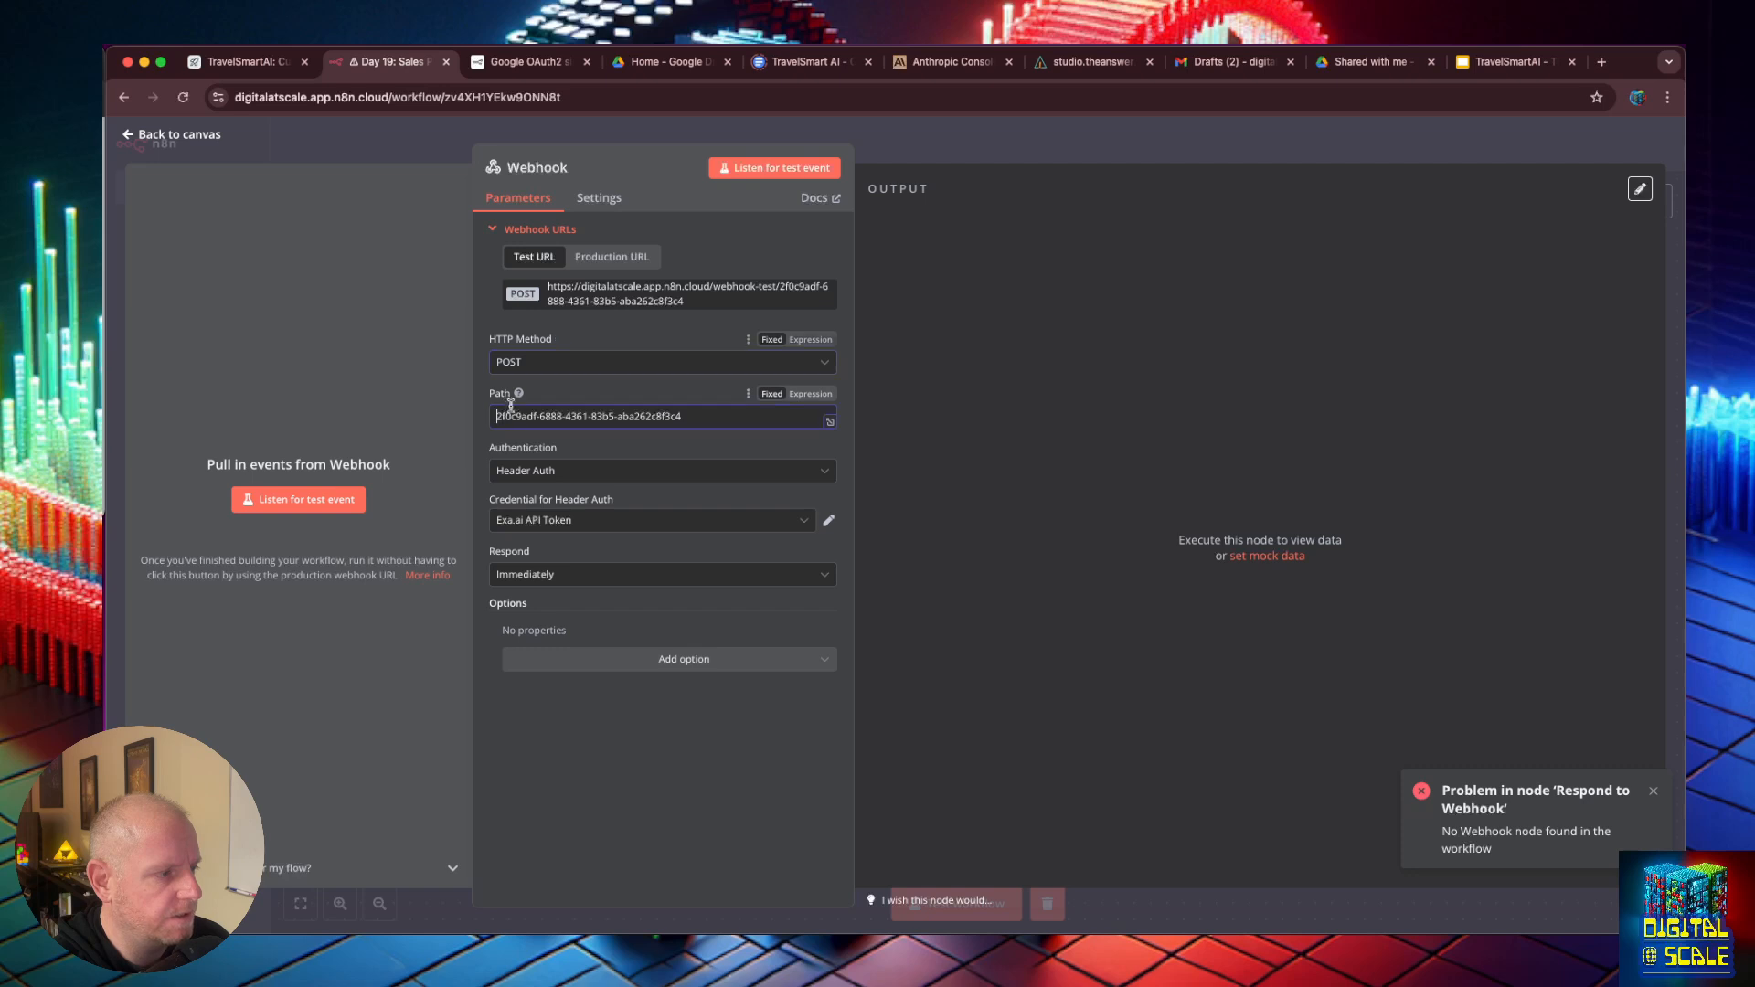
{"action": "left_click", "coordinate": [684, 610]}
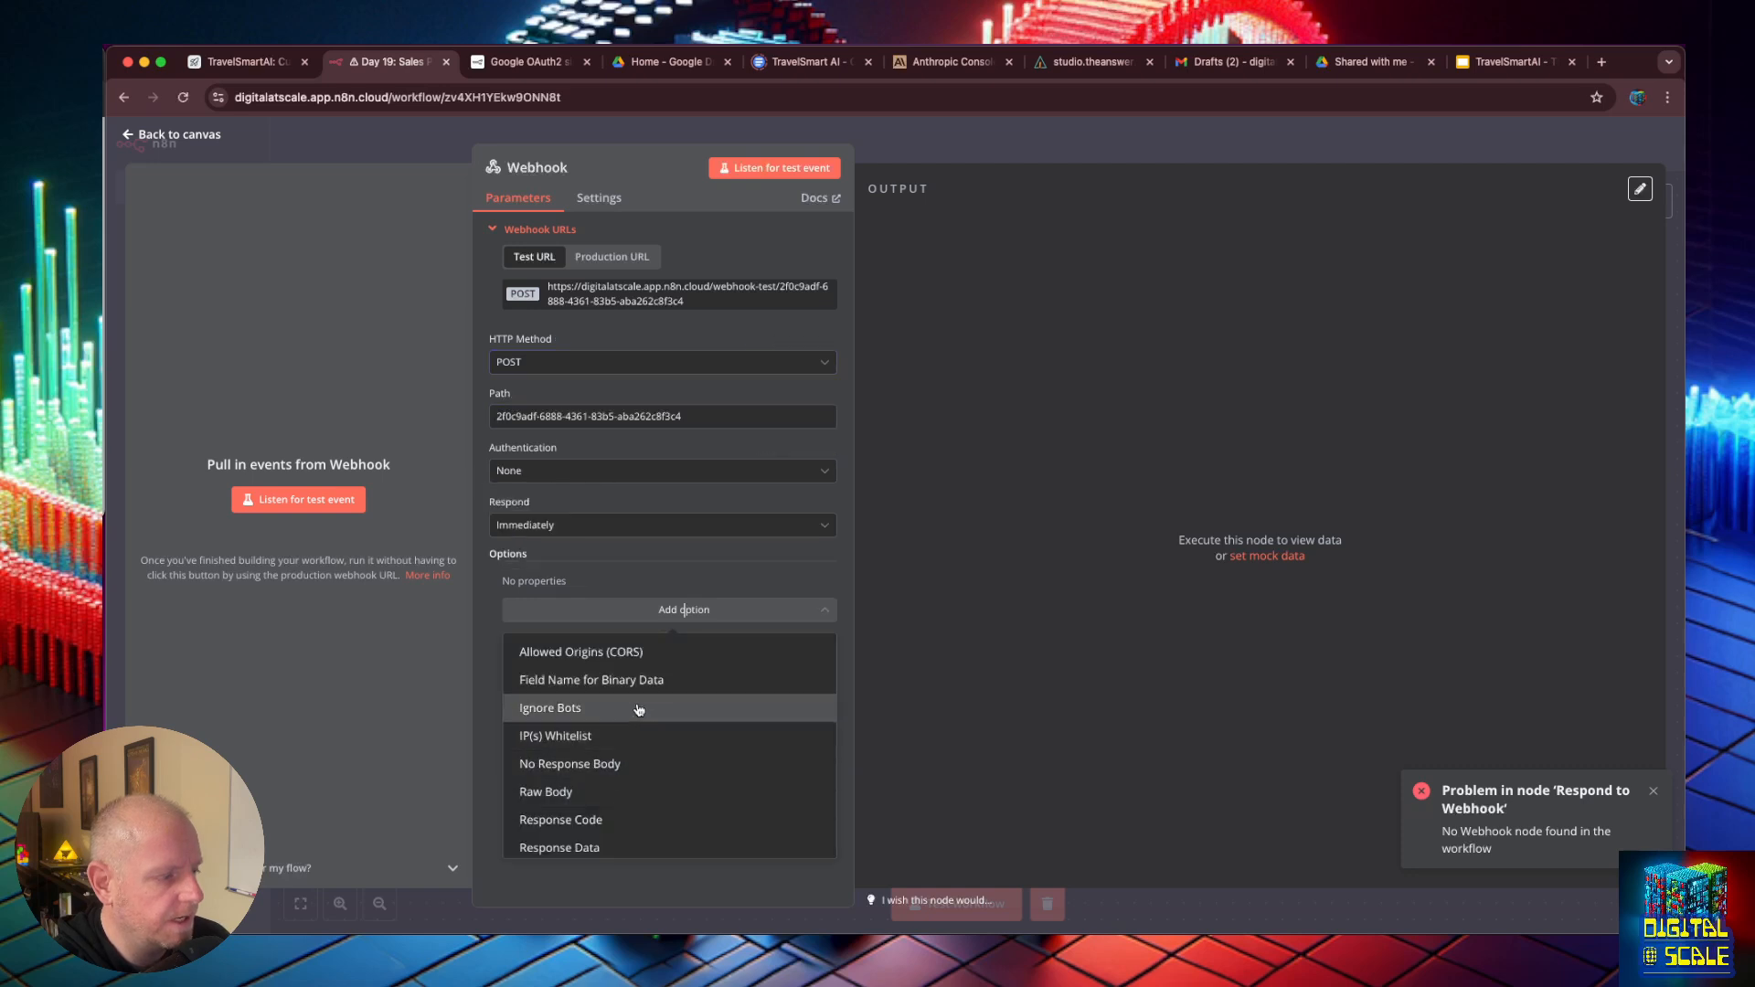
{"action": "left_click", "coordinate": [658, 525]}
{"action": "left_click", "coordinate": [662, 670]}
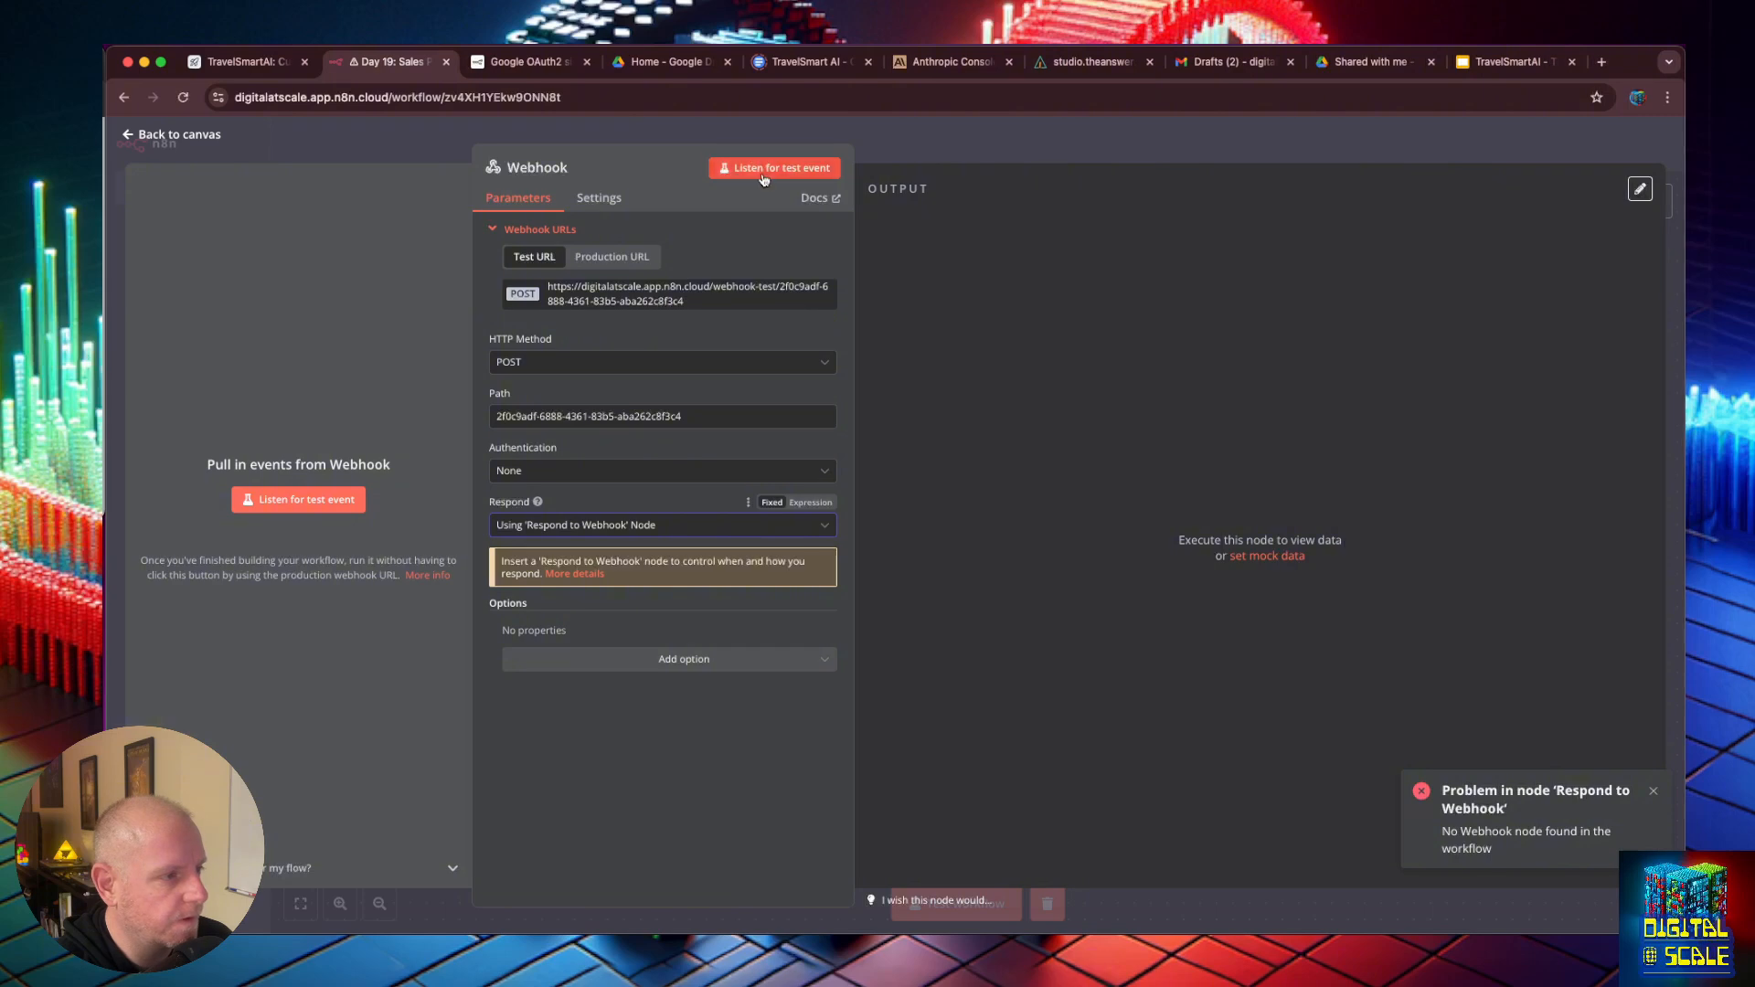
{"action": "left_click", "coordinate": [179, 135]}
- Arrange the Webhook, Airtable and Respond to Webhook nodes as one connected row and save the workflow
{"action": "left_click_drag", "start_coordinate": [1019, 574], "coordinate": [684, 512]}
{"action": "left_click_drag", "start_coordinate": [473, 515], "coordinate": [440, 512]}
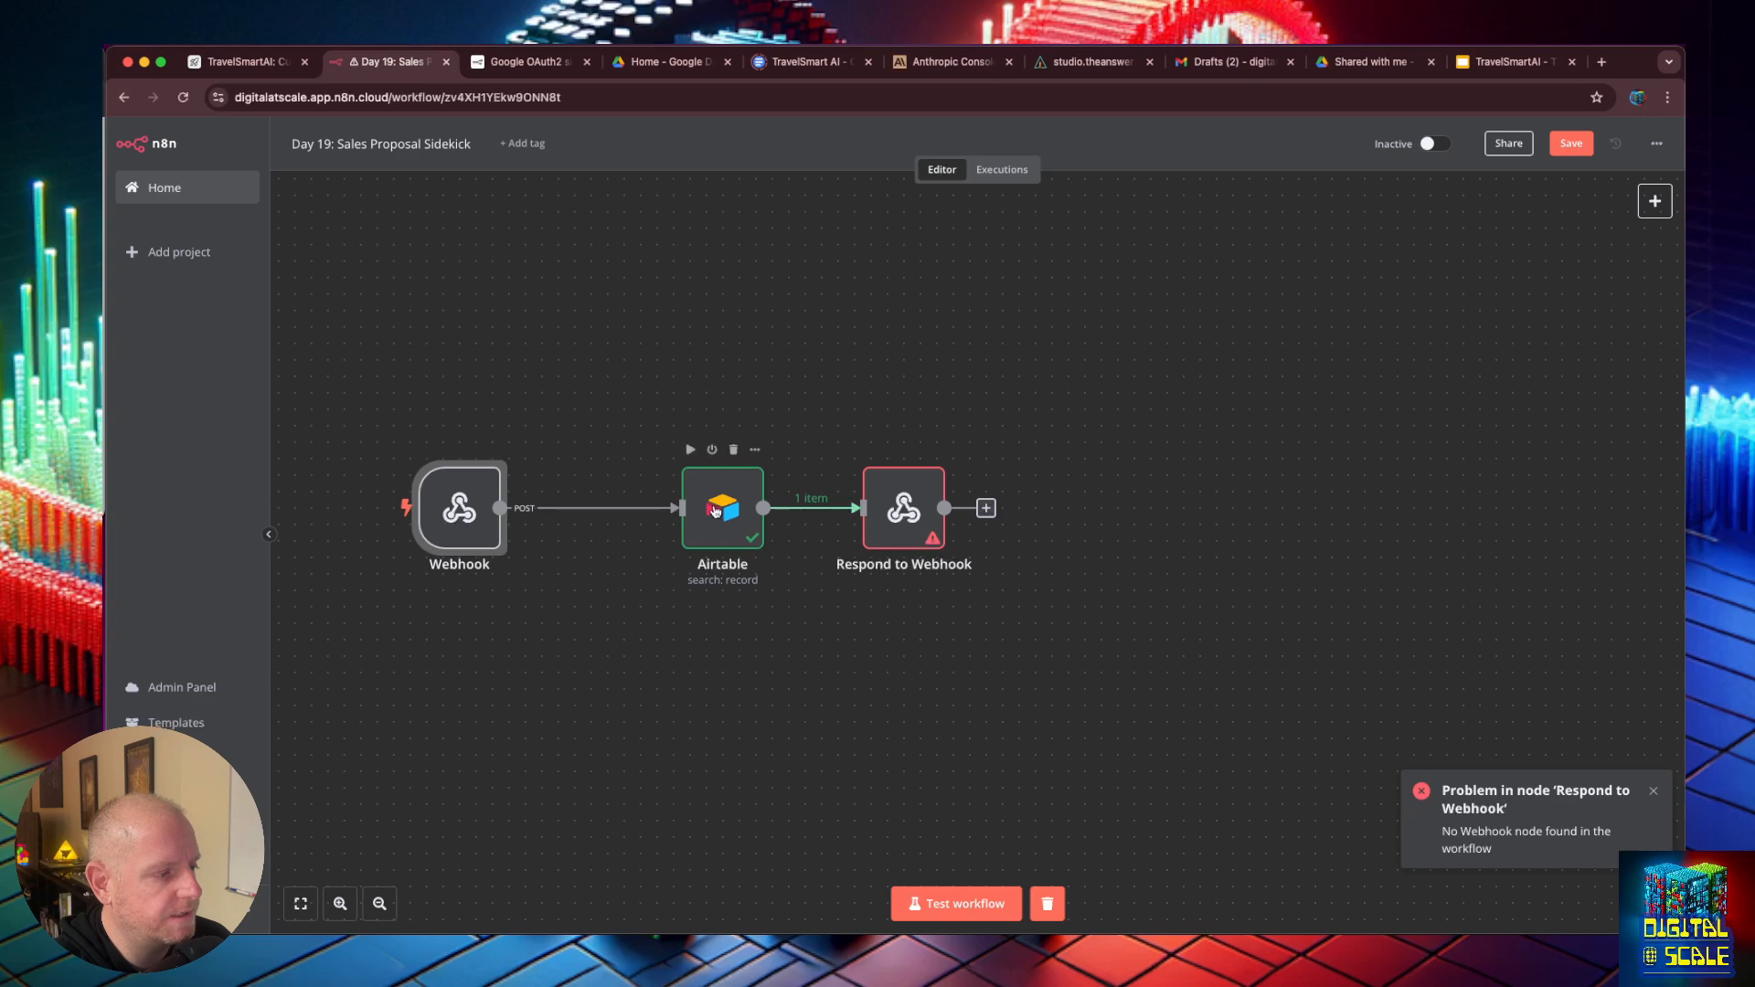
{"action": "left_click_drag", "start_coordinate": [720, 511], "coordinate": [671, 510]}
{"action": "left_click_drag", "start_coordinate": [892, 510], "coordinate": [858, 510]}
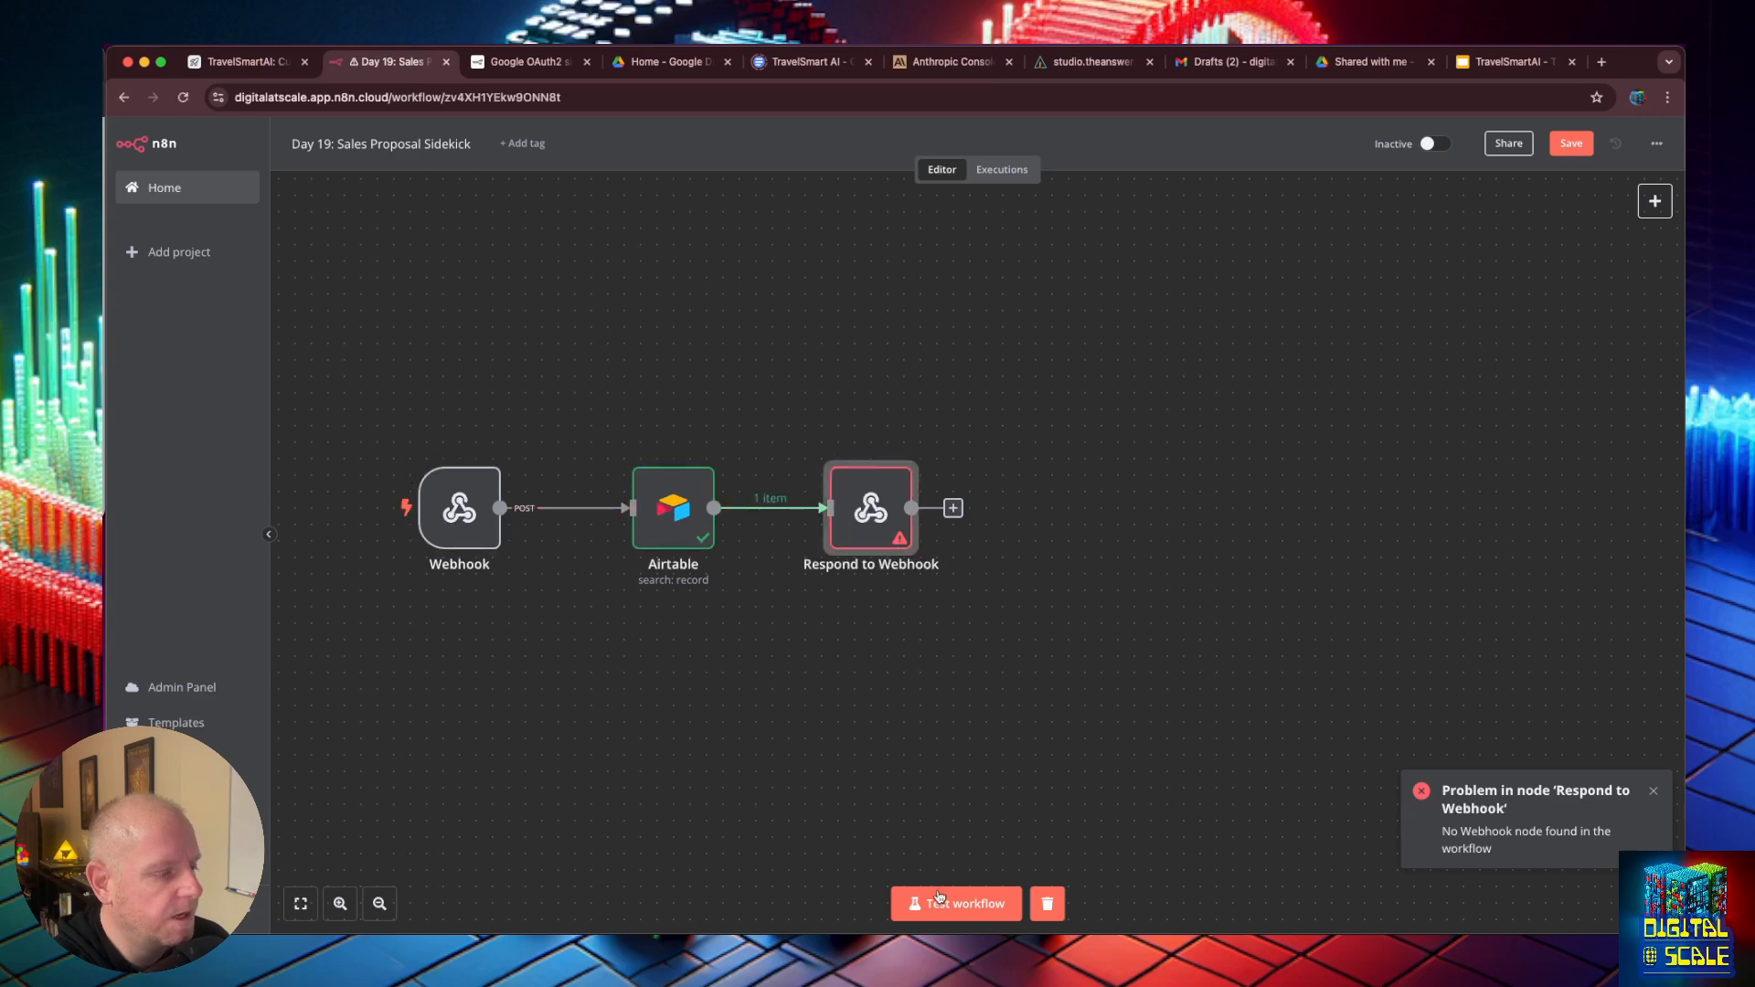
{"action": "double_click", "coordinate": [674, 510]}
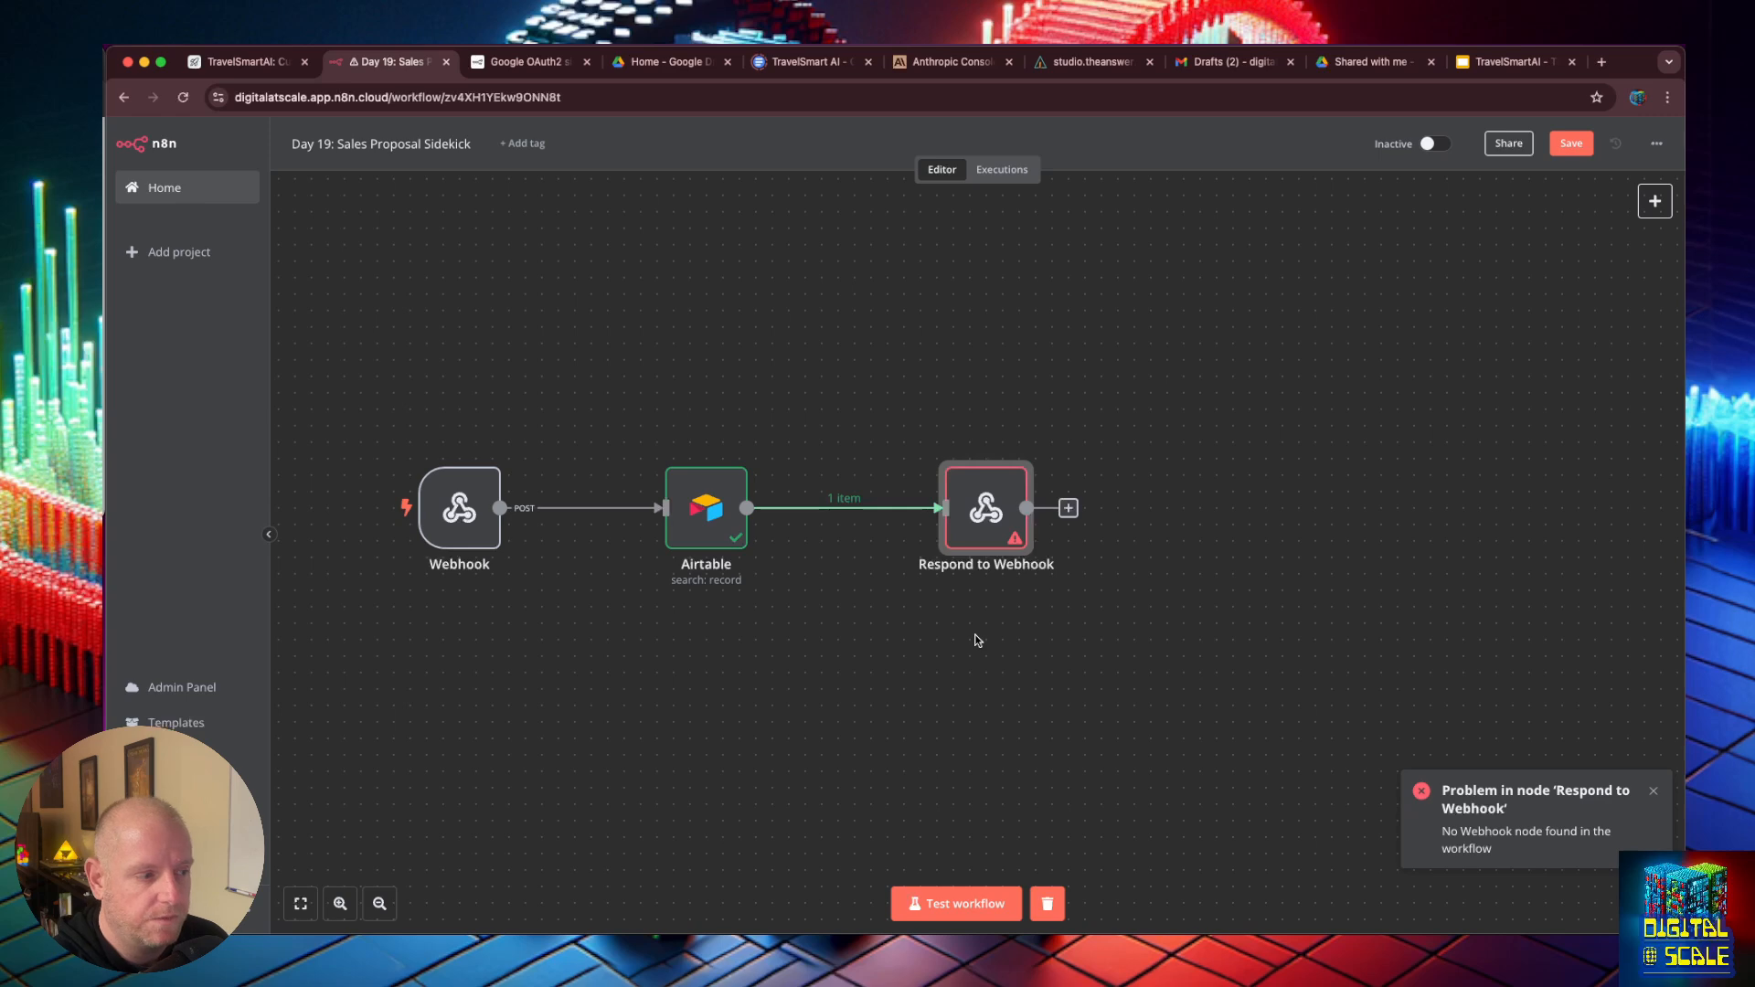
{"action": "left_click", "coordinate": [1572, 143]}
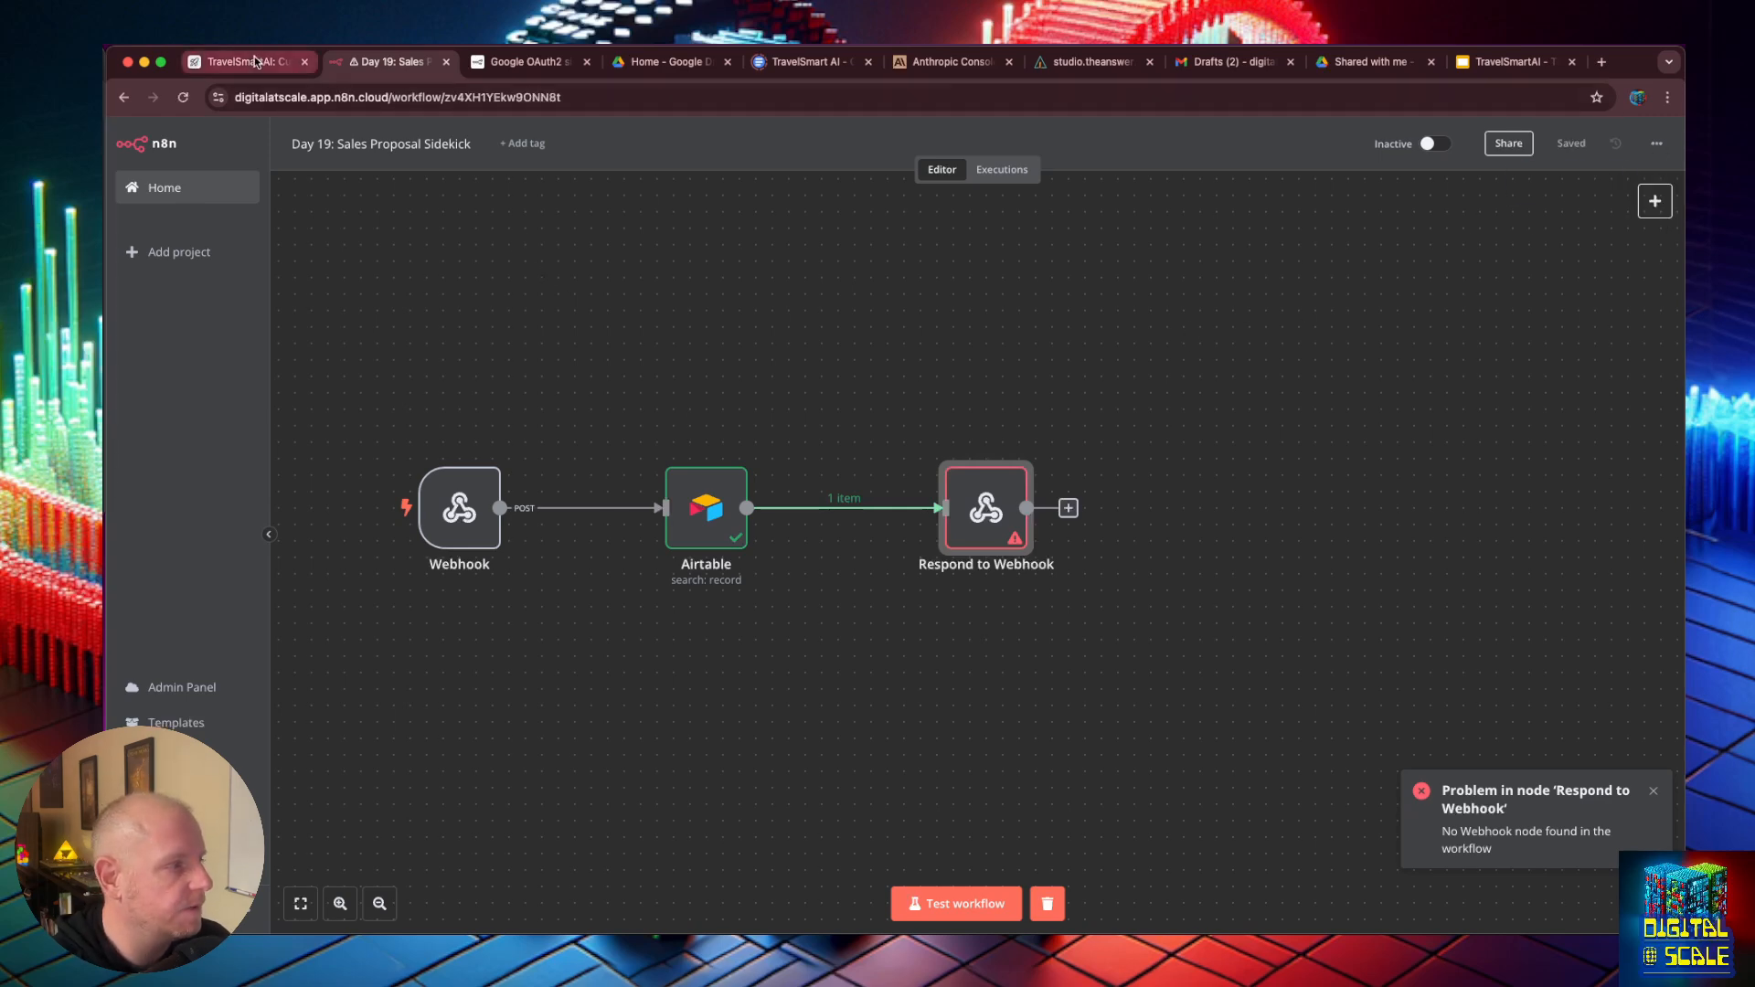
{"action": "left_click_drag", "start_coordinate": [1005, 509], "coordinate": [956, 509]}
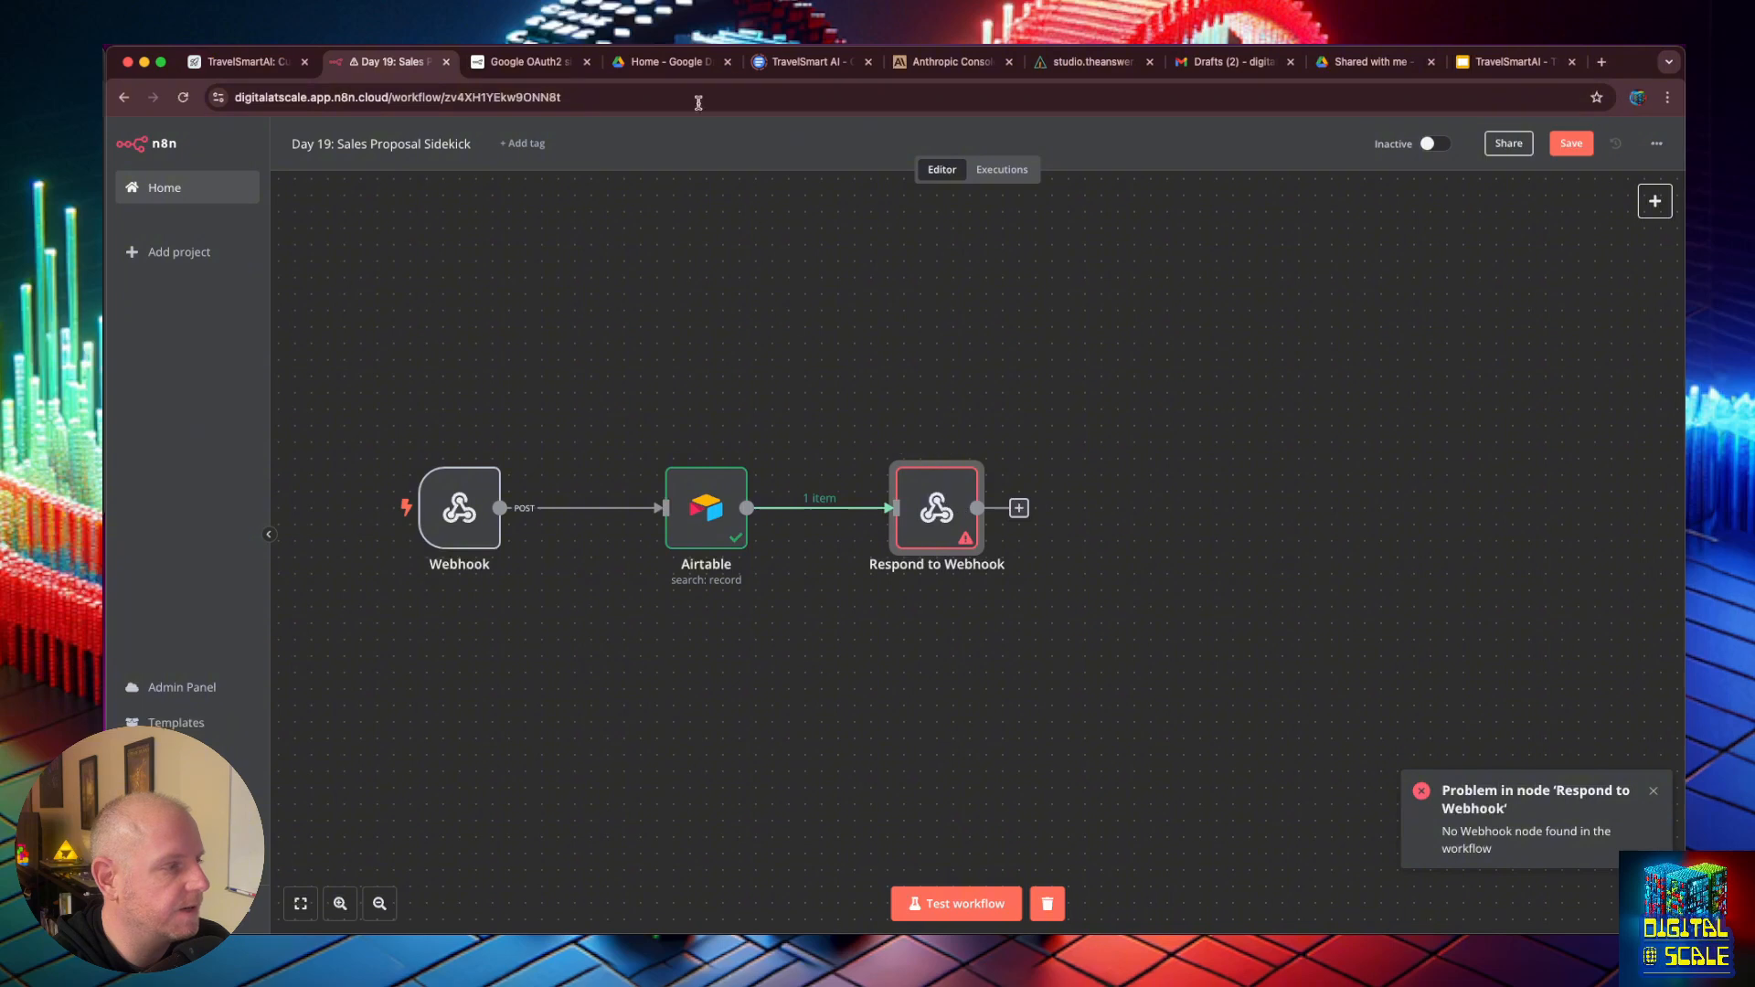
- Switch to the AnswerAI studio and start a new tool from the n8n_webhook-CustomTool marketplace template
{"action": "left_click", "coordinate": [1107, 63]}
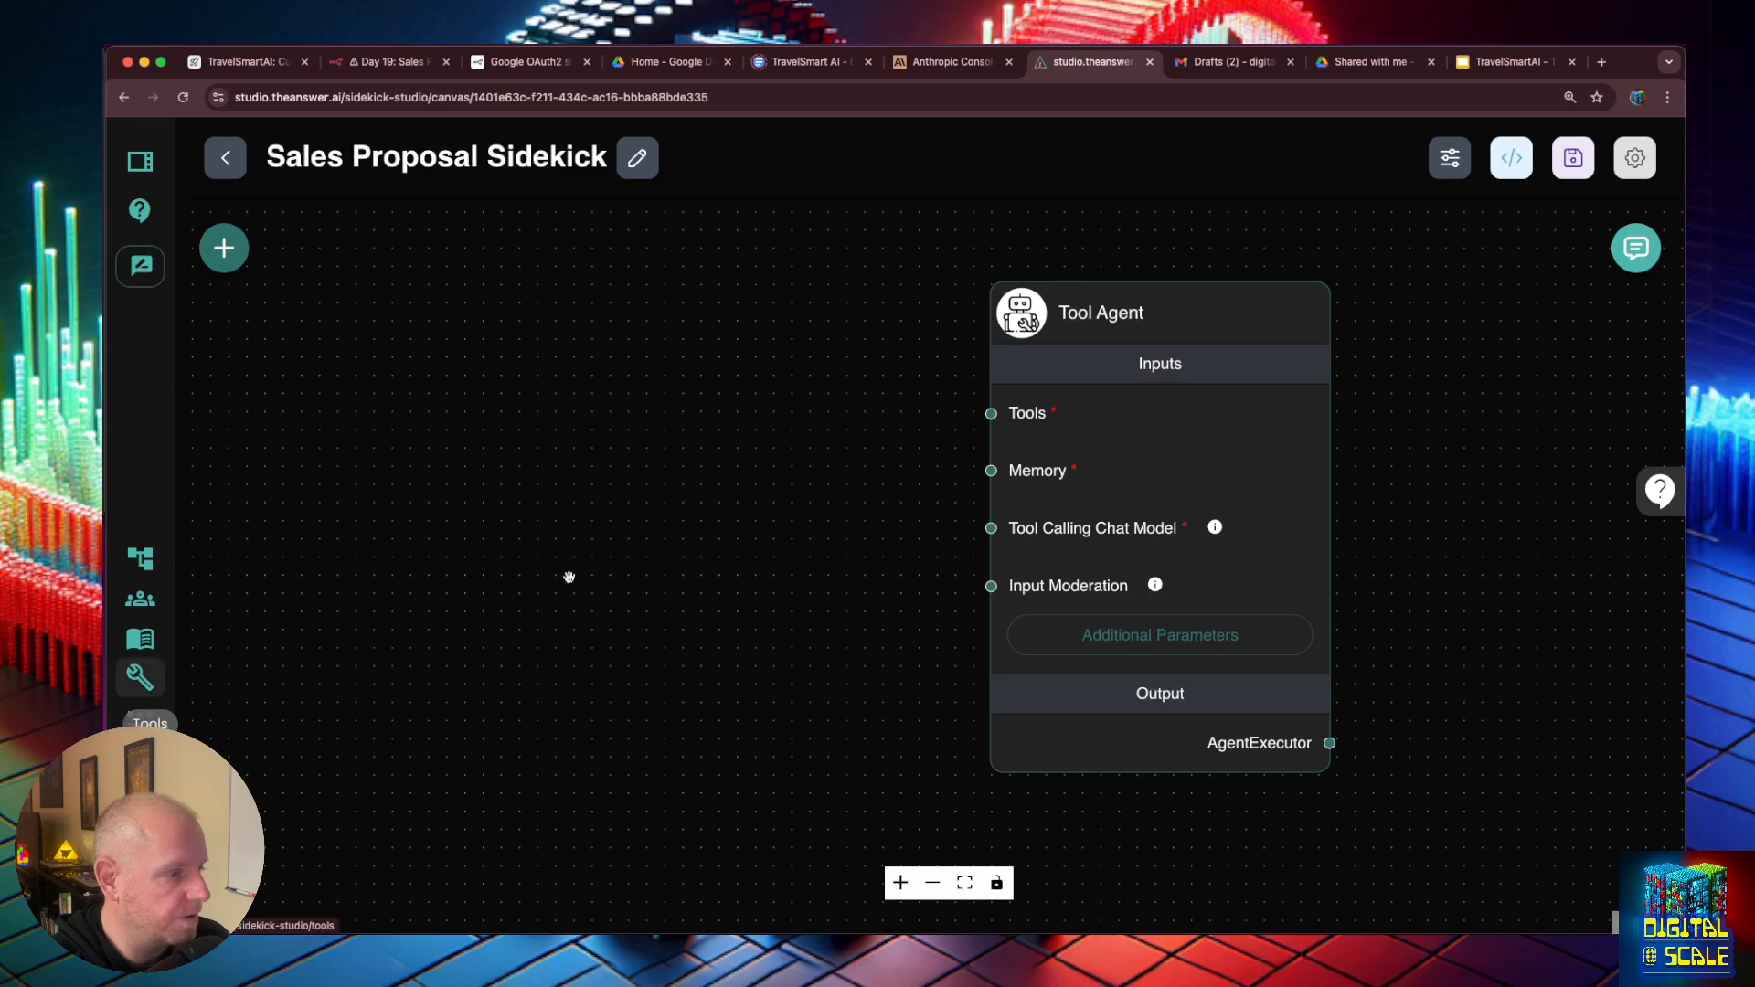
{"action": "left_click", "coordinate": [140, 677]}
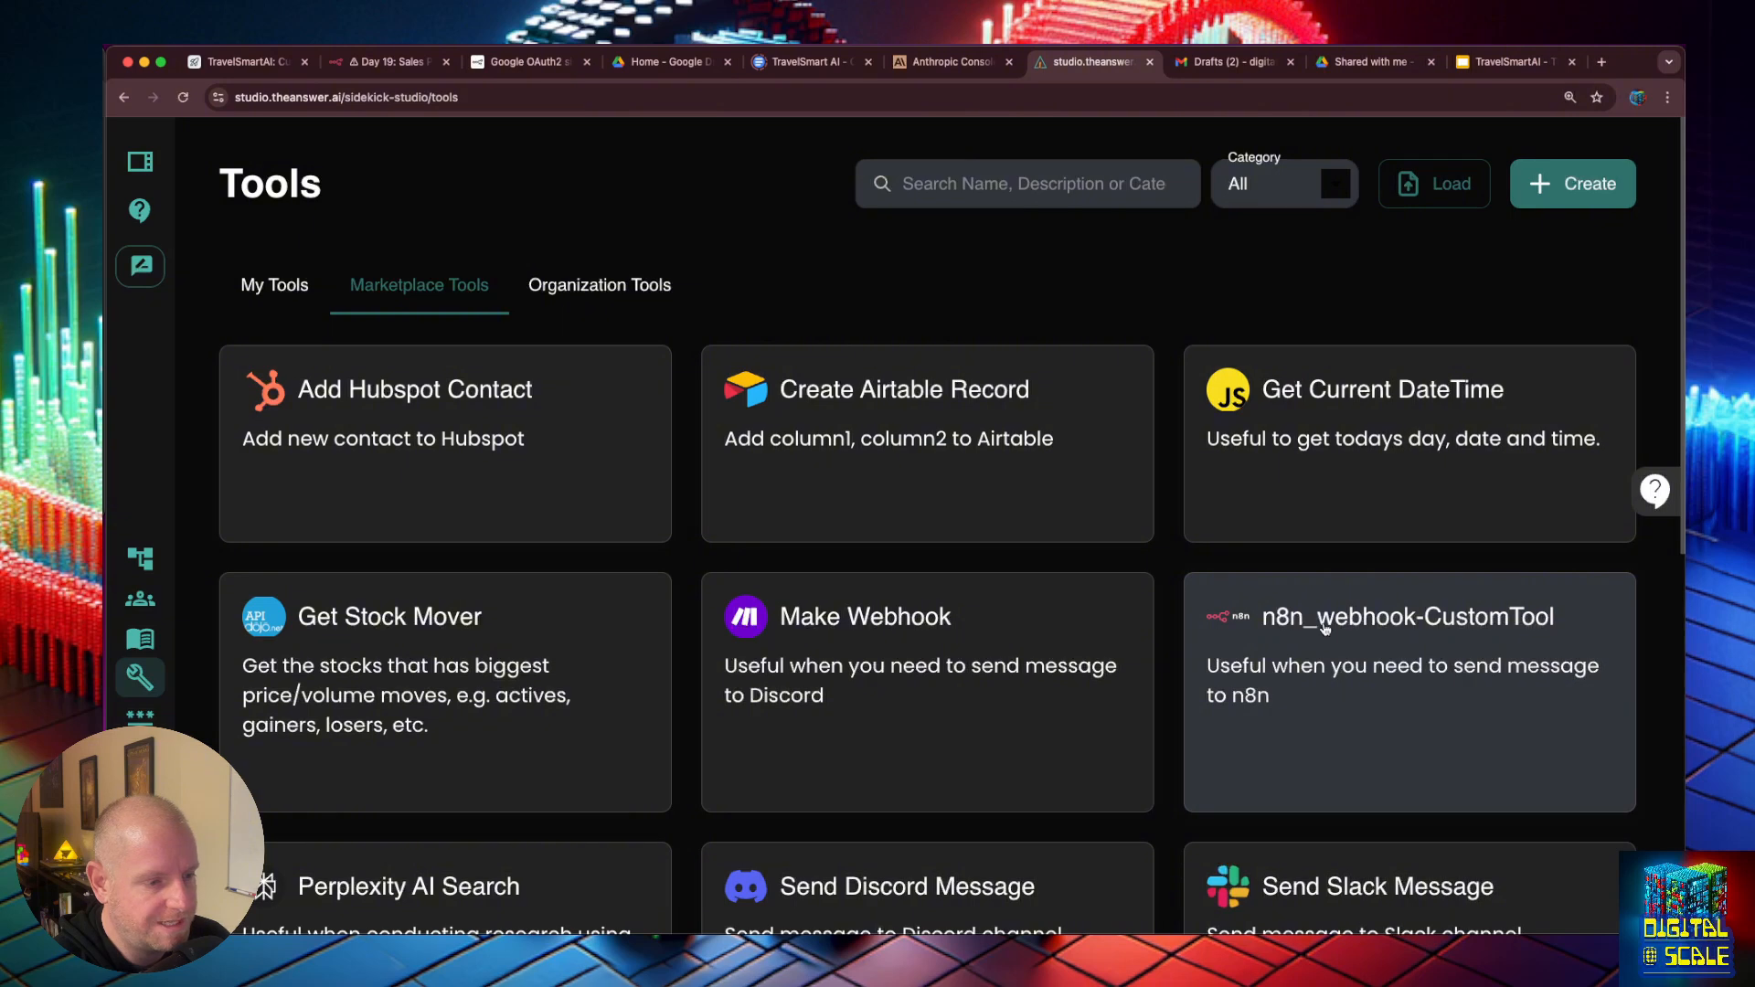
{"action": "left_click", "coordinate": [1372, 622]}
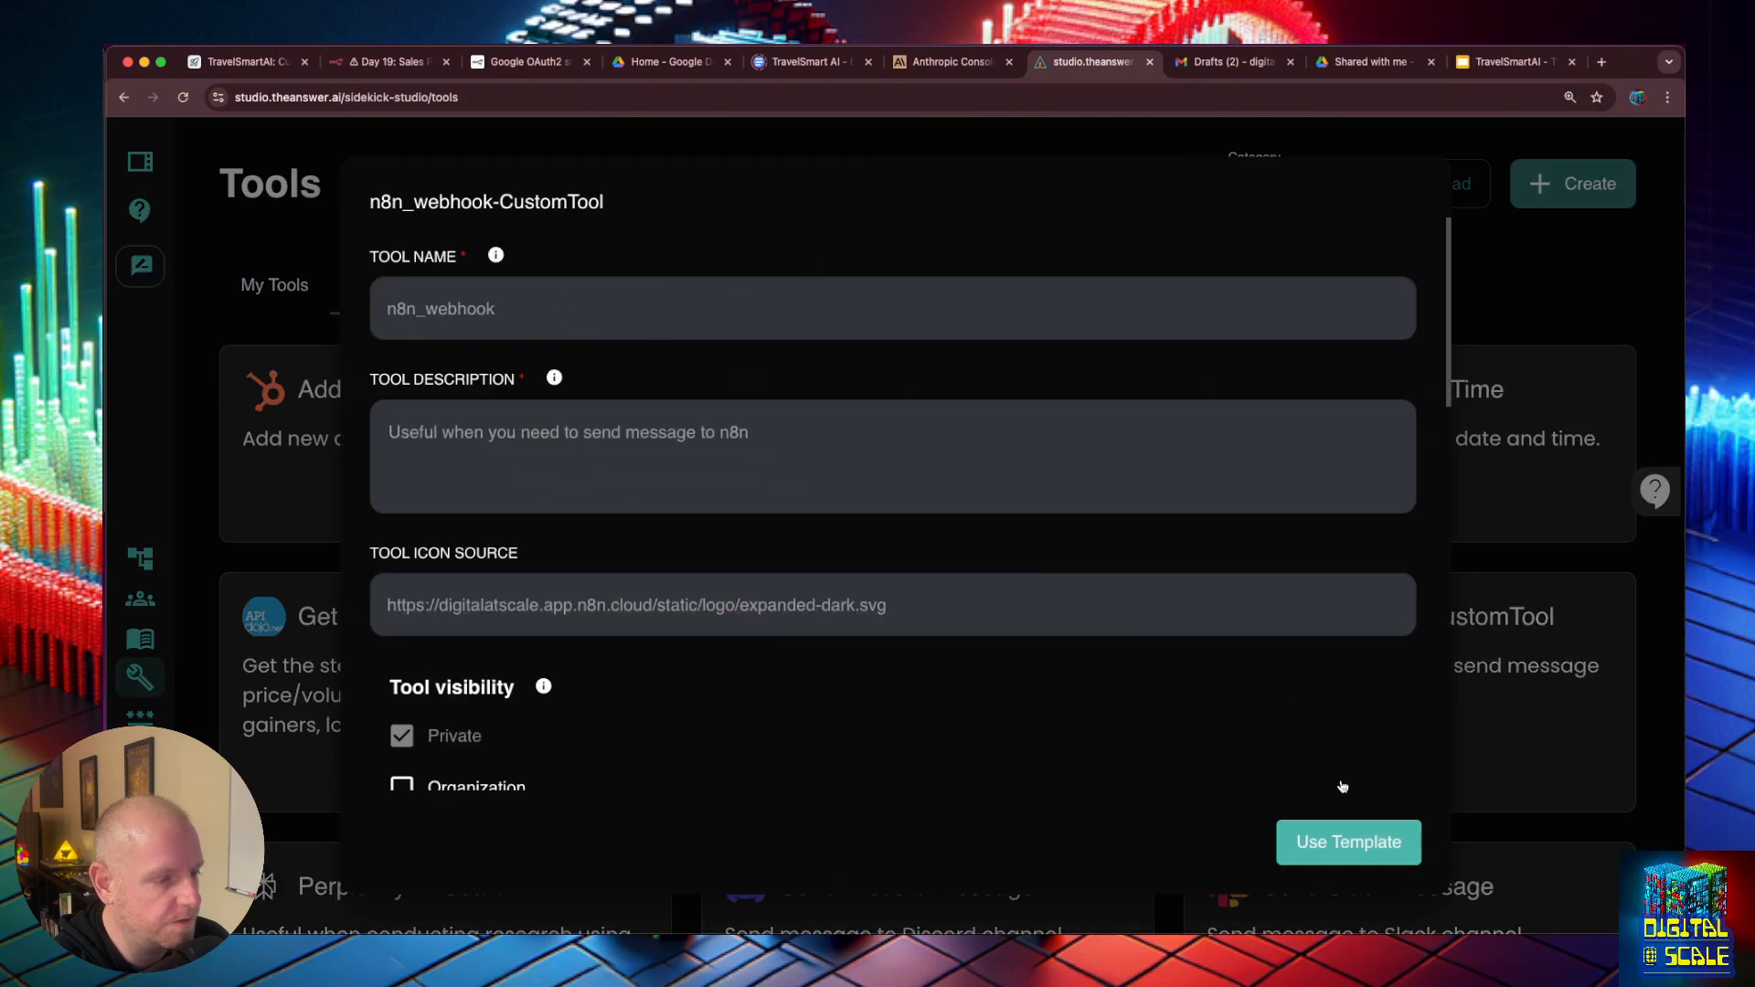
{"action": "left_click", "coordinate": [1349, 842]}
- Name the new tool get_customer_info
{"action": "left_click", "coordinate": [498, 311]}
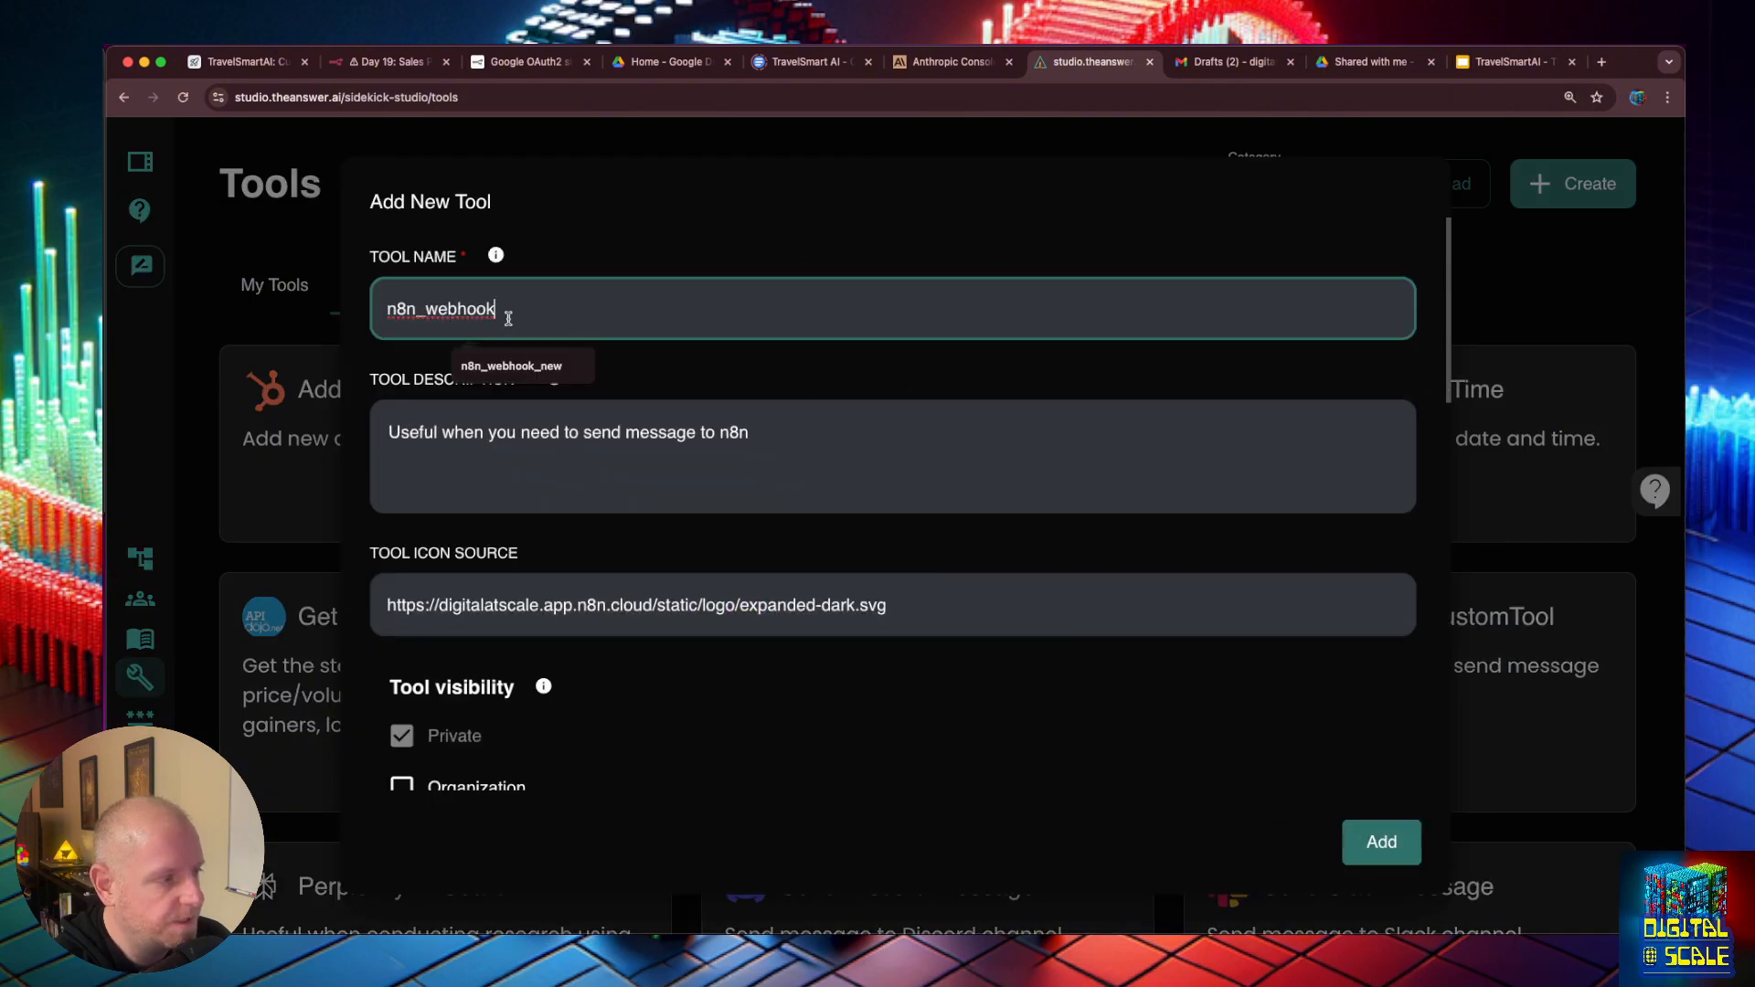
{"action": "left_click_drag", "start_coordinate": [507, 309], "coordinate": [366, 303]}
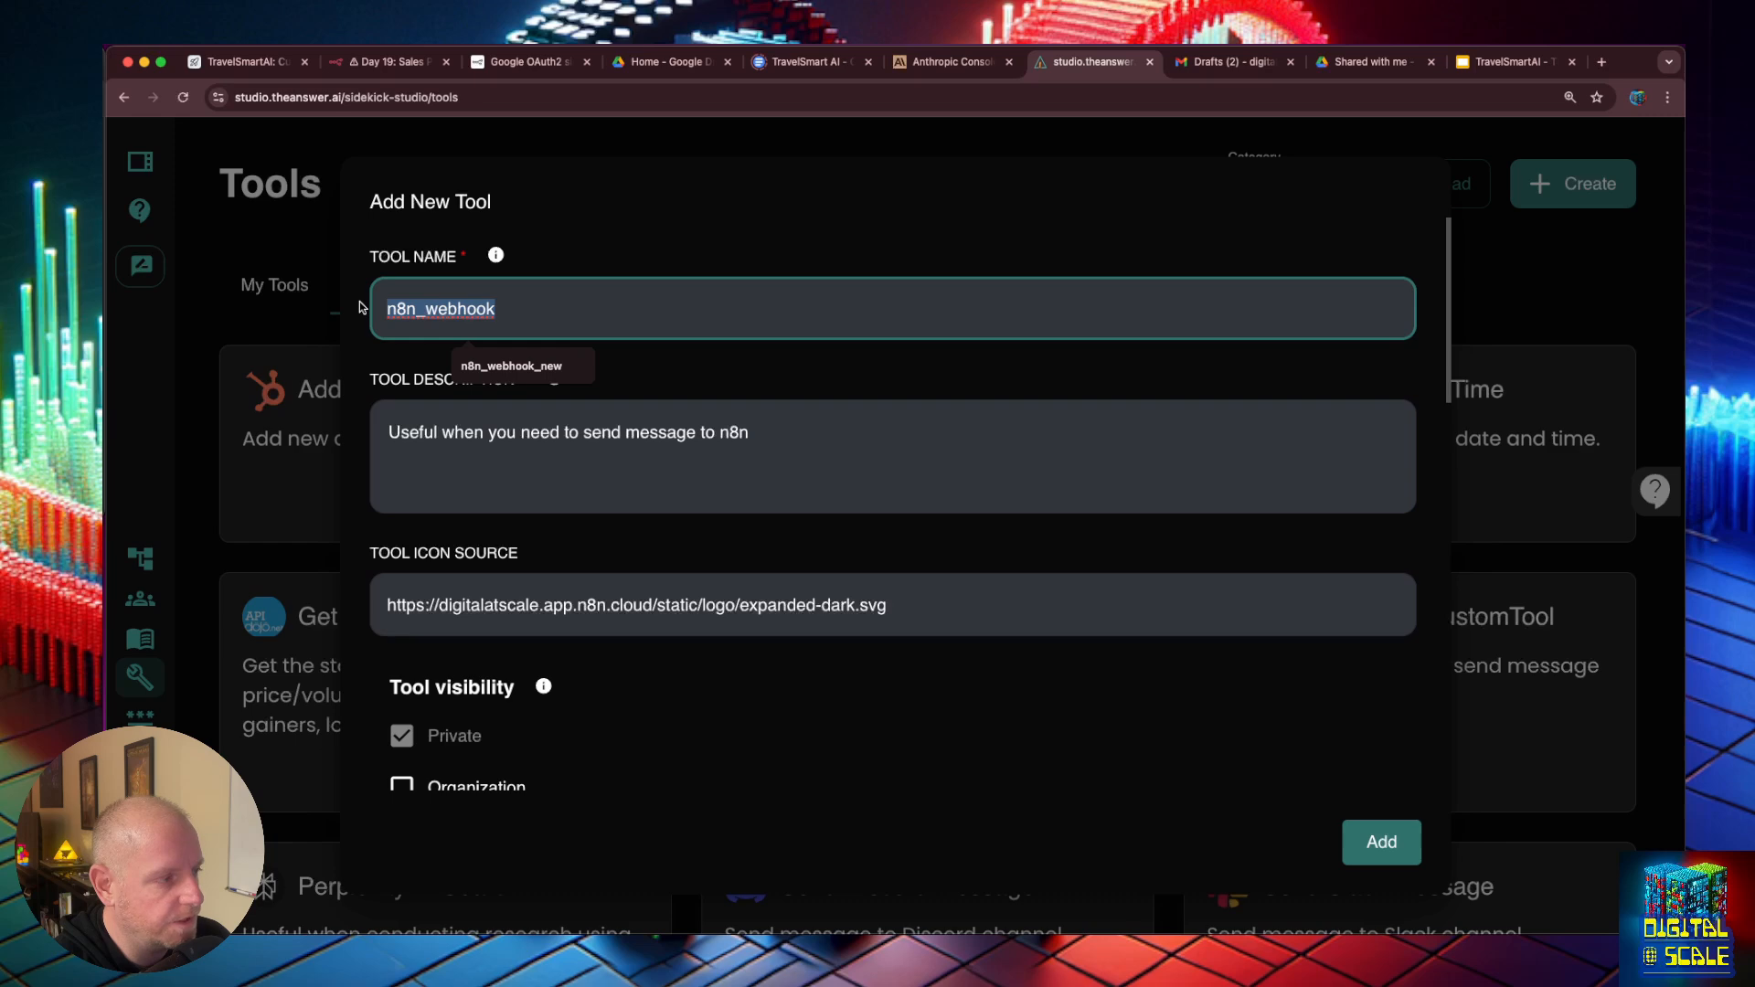
{"action": "type", "text": "get_custo"}
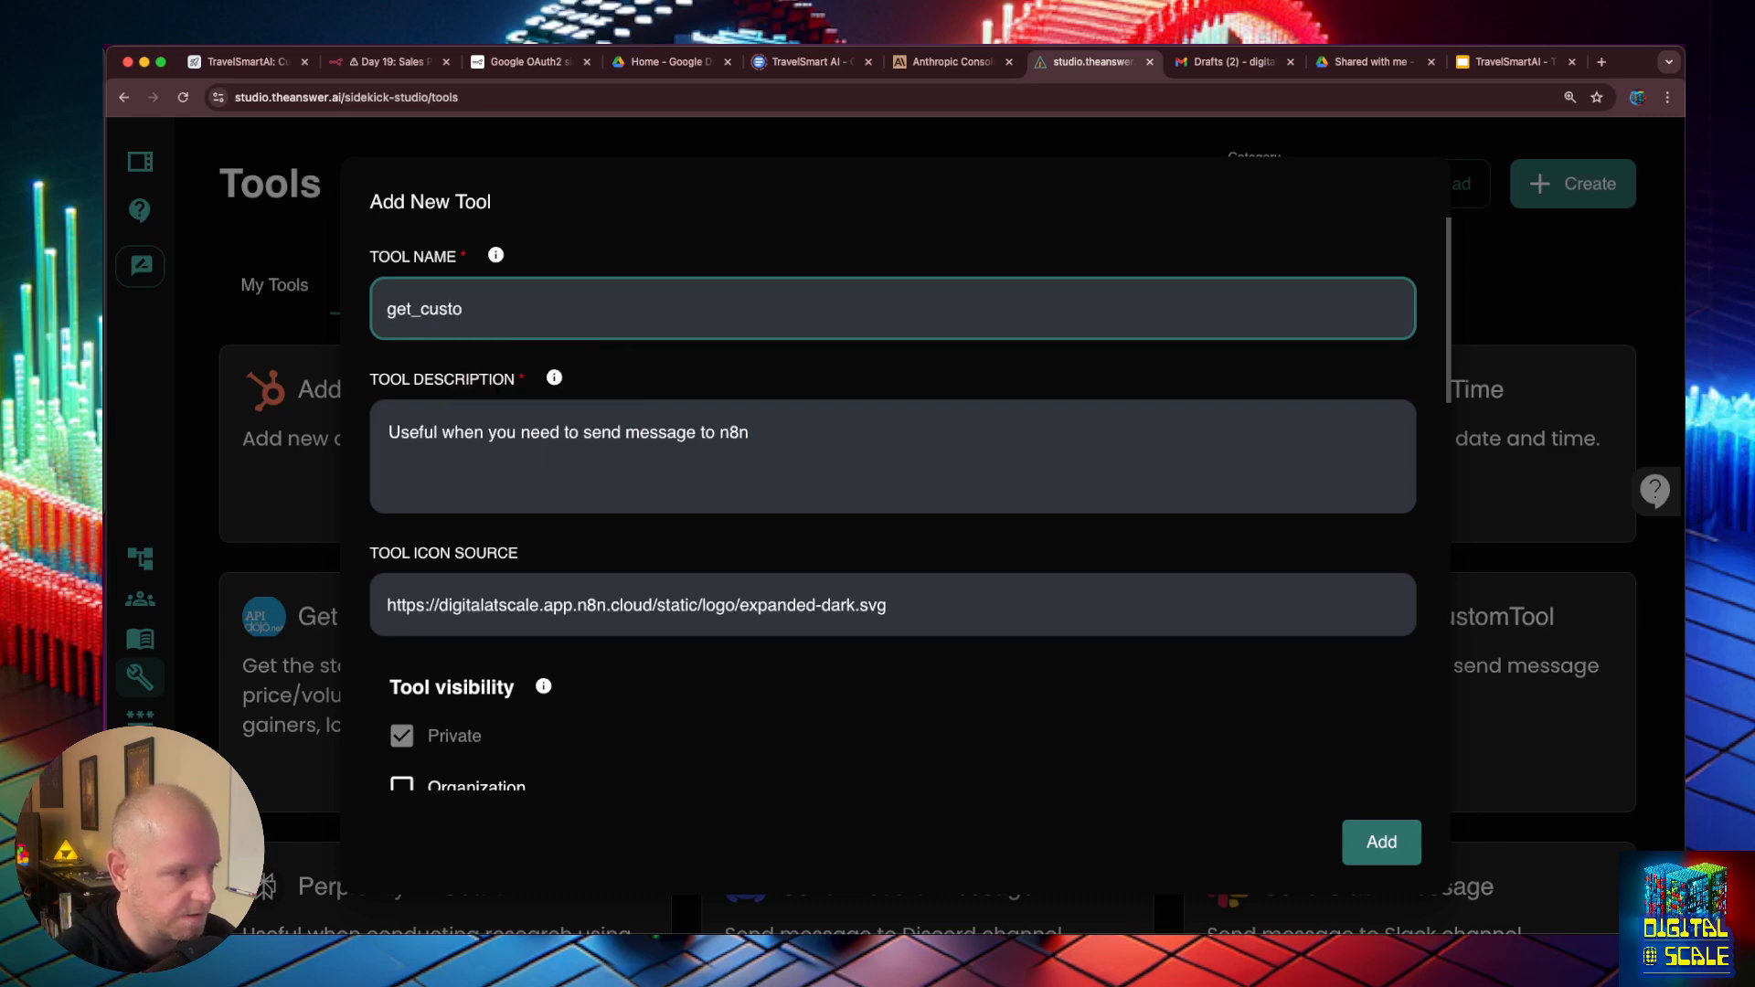
{"action": "type", "text": "mer_info"}
- Set the tool description to "Useful when you need to get a customers information by their email address"
{"action": "left_click", "coordinate": [566, 431]}
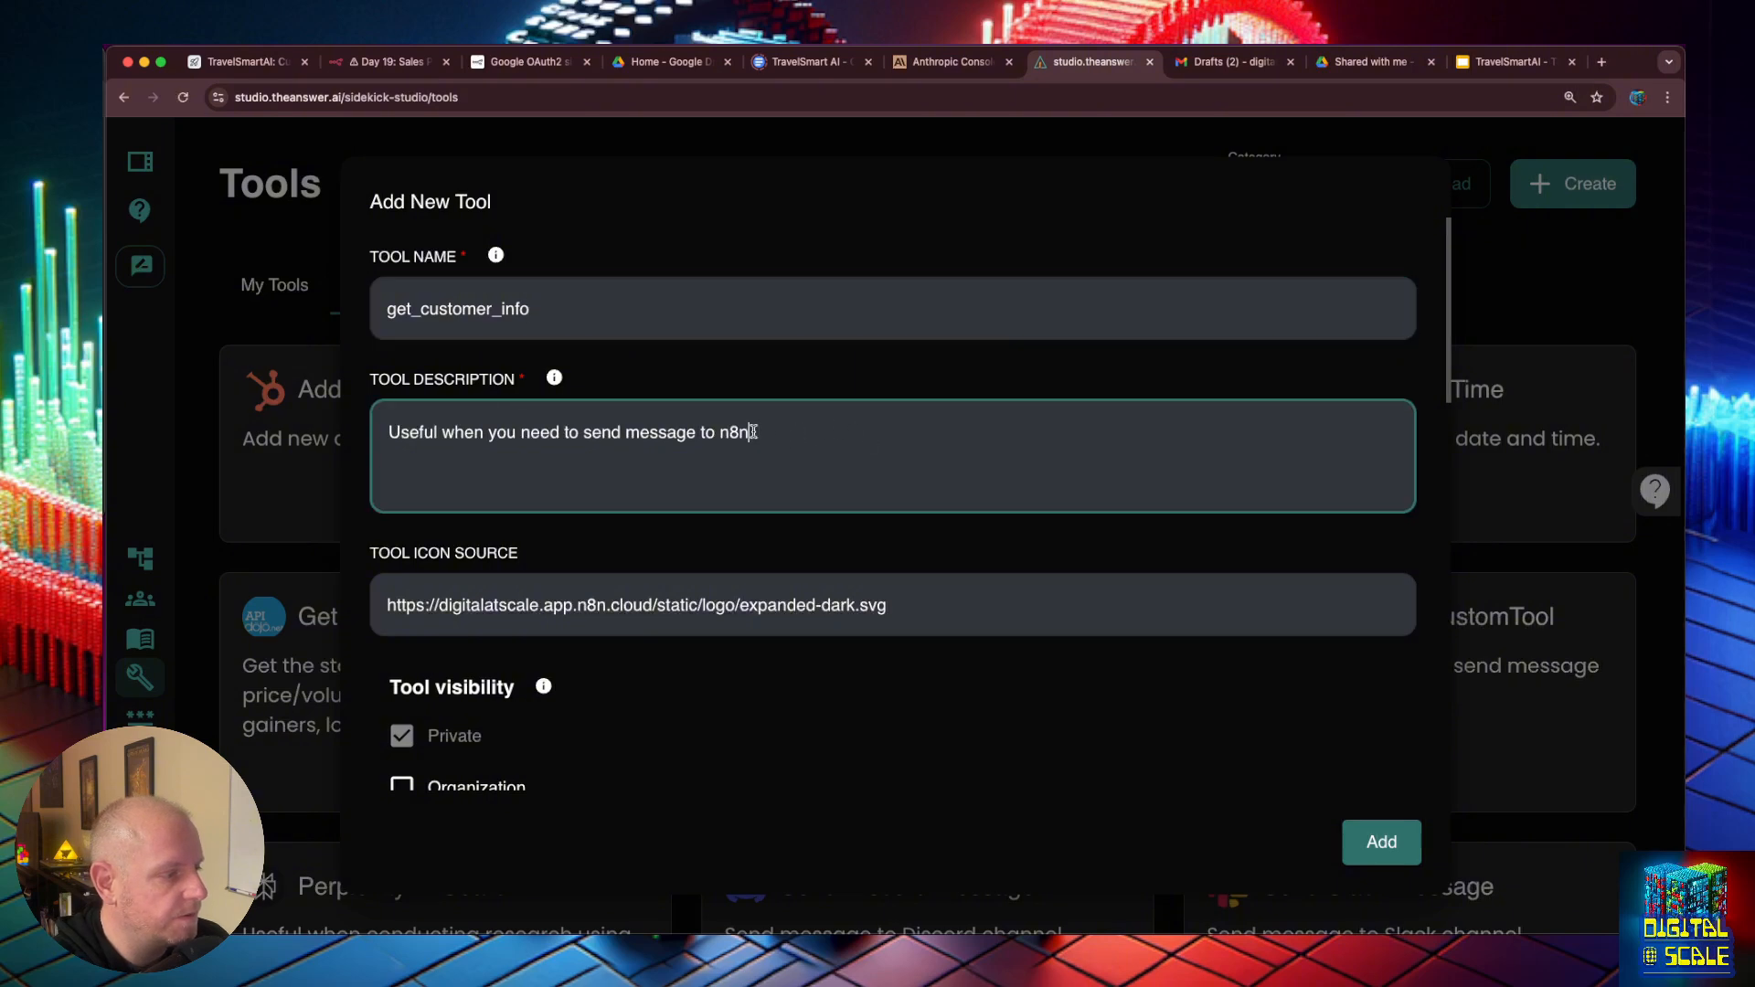
{"action": "left_click_drag", "start_coordinate": [753, 432], "coordinate": [583, 432]}
{"action": "type", "text": "get"}
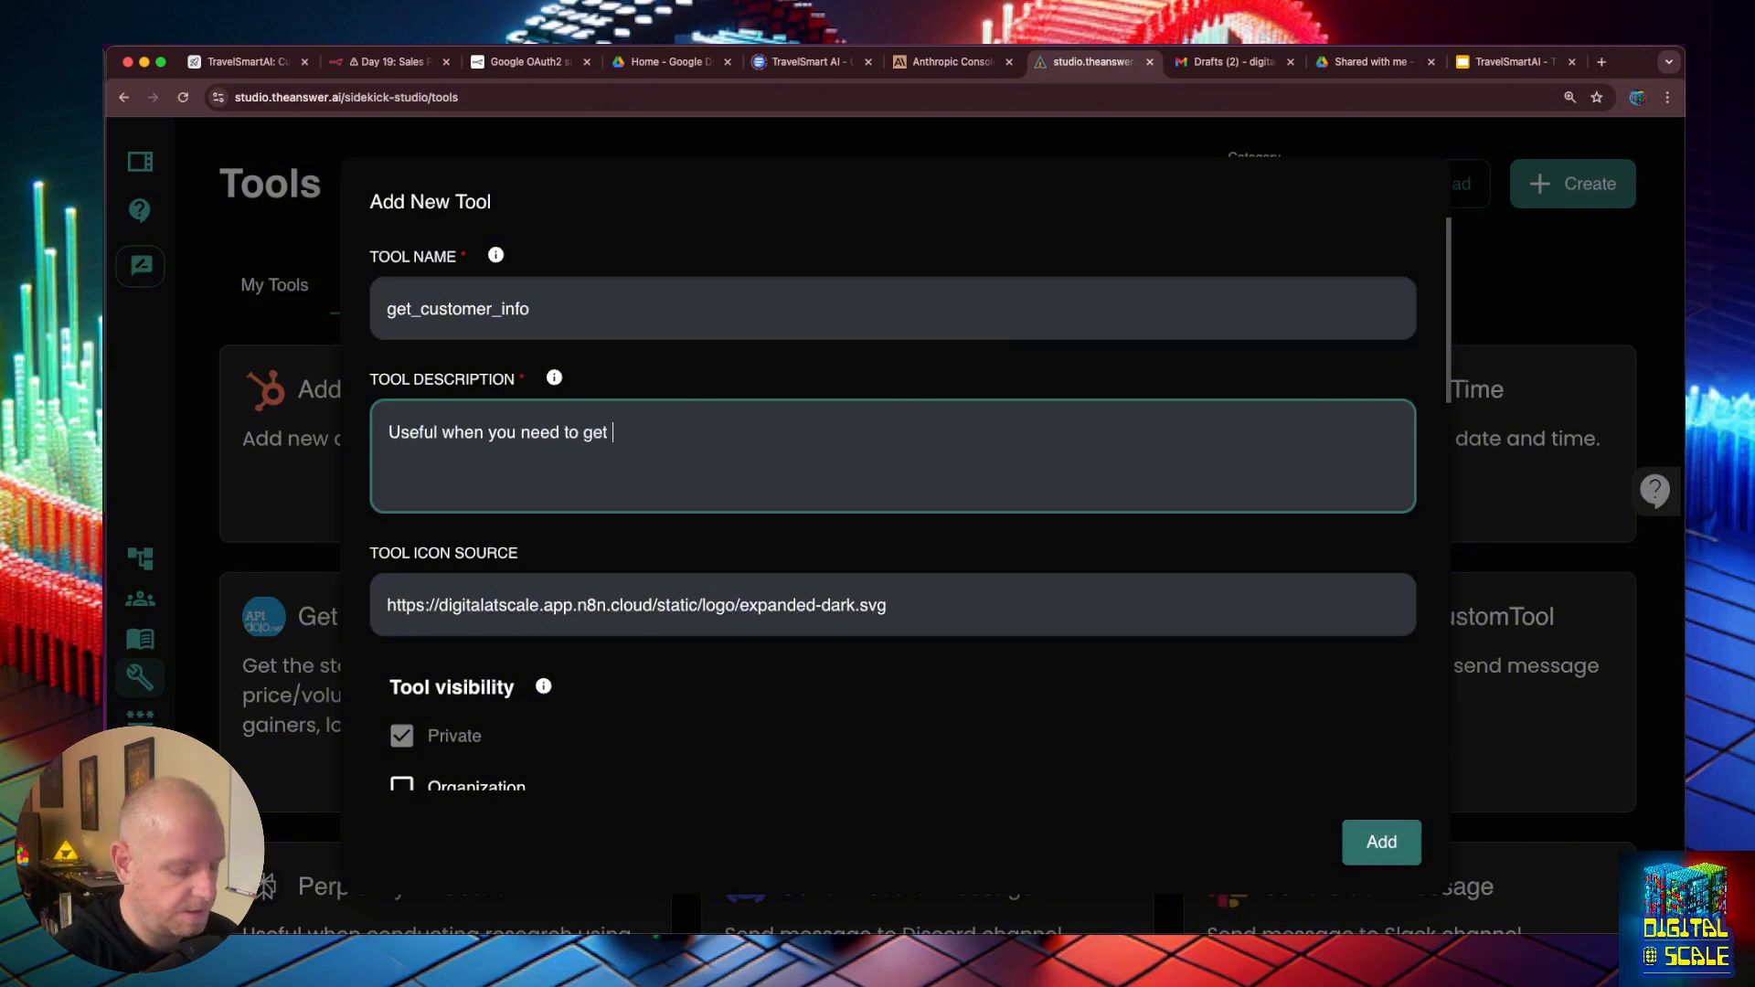
{"action": "key", "text": "BackSpace"}
{"action": "key", "text": "BackSpace"}
{"action": "key", "text": "BackSpace"}
{"action": "key", "text": "BackSpace"}
{"action": "type", "text": "cu"}
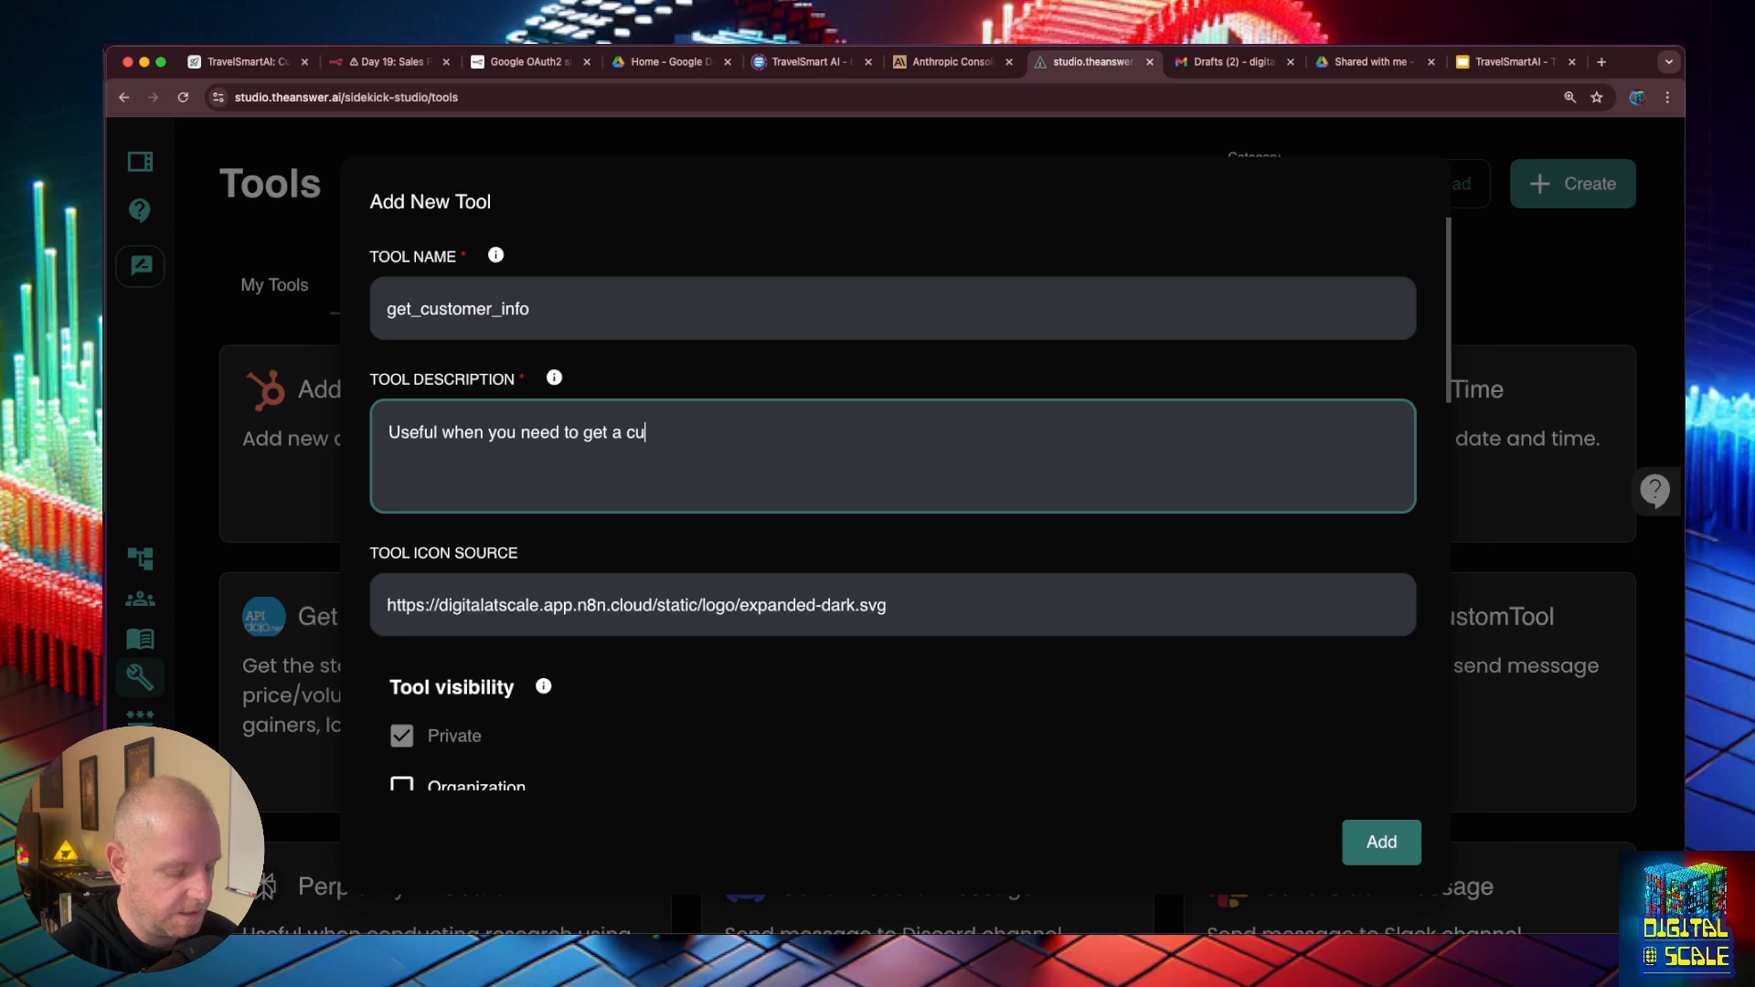
{"action": "type", "text": "stomers information by their email address"}
- Rename the message property in the tool's input schema to email
{"action": "scroll", "coordinate": [822, 393], "scroll_direction": "down", "scroll_amount": 10}
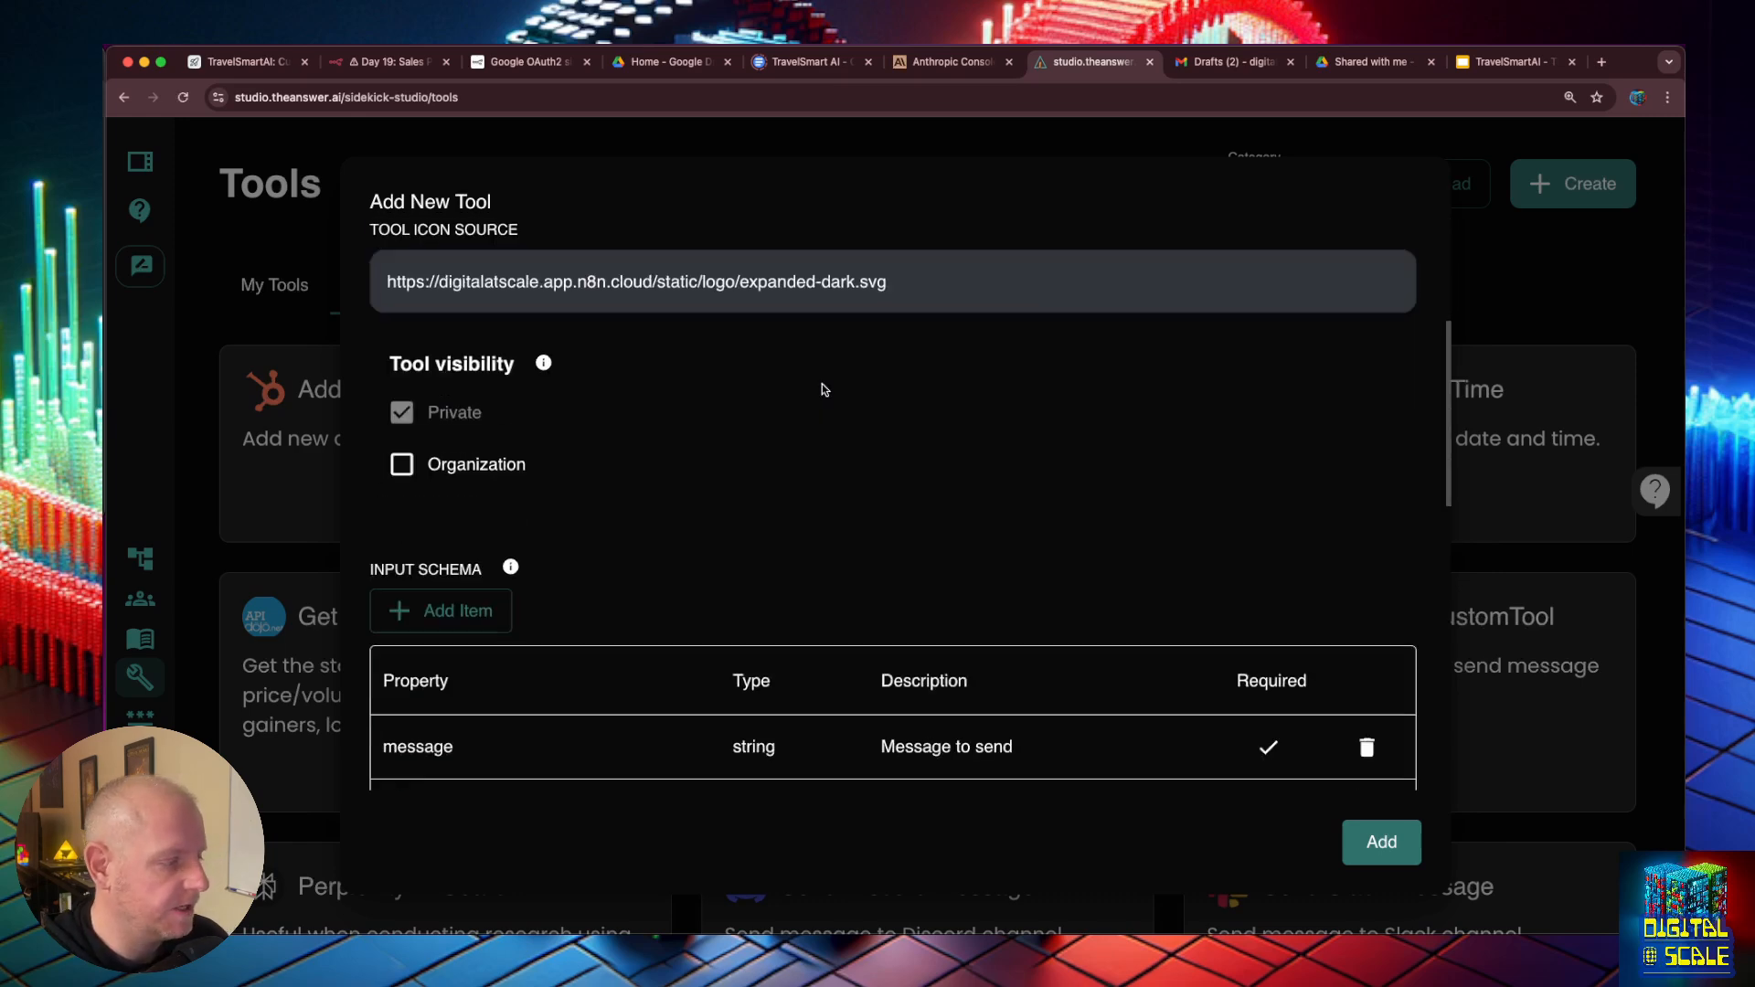
{"action": "left_click", "coordinate": [420, 600]}
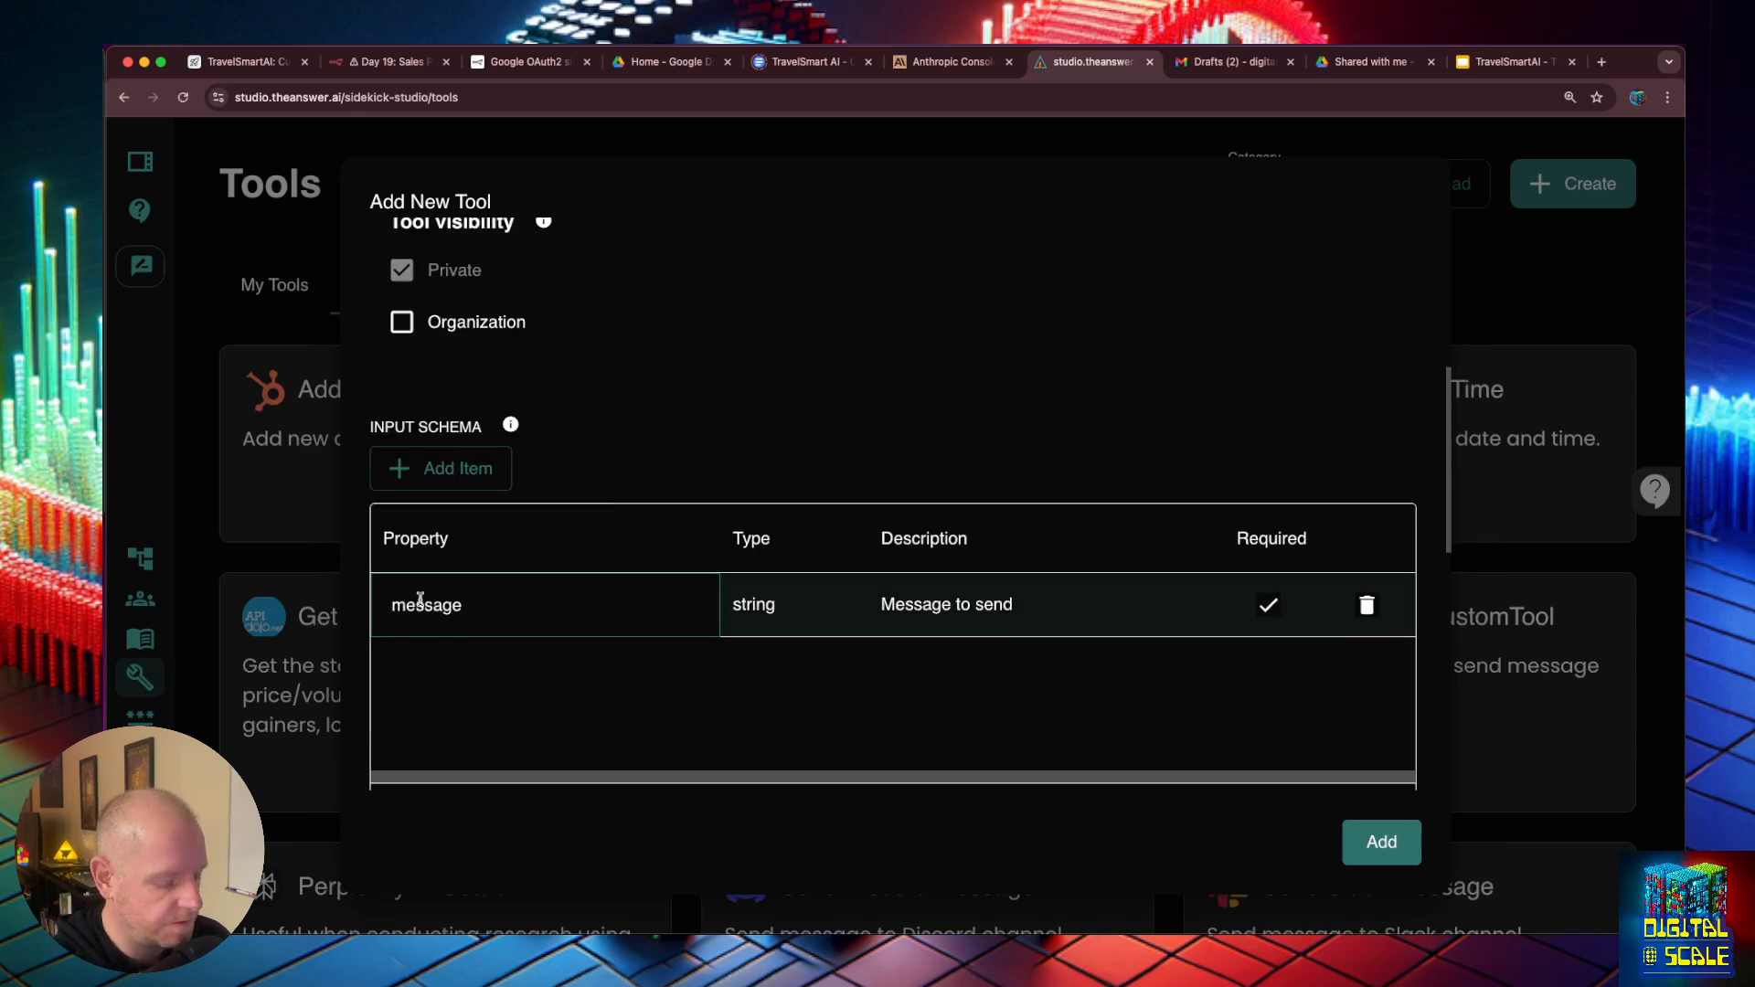
{"action": "double_click", "coordinate": [420, 600]}
{"action": "type", "text": "email"}
{"action": "key", "text": "Tab"}
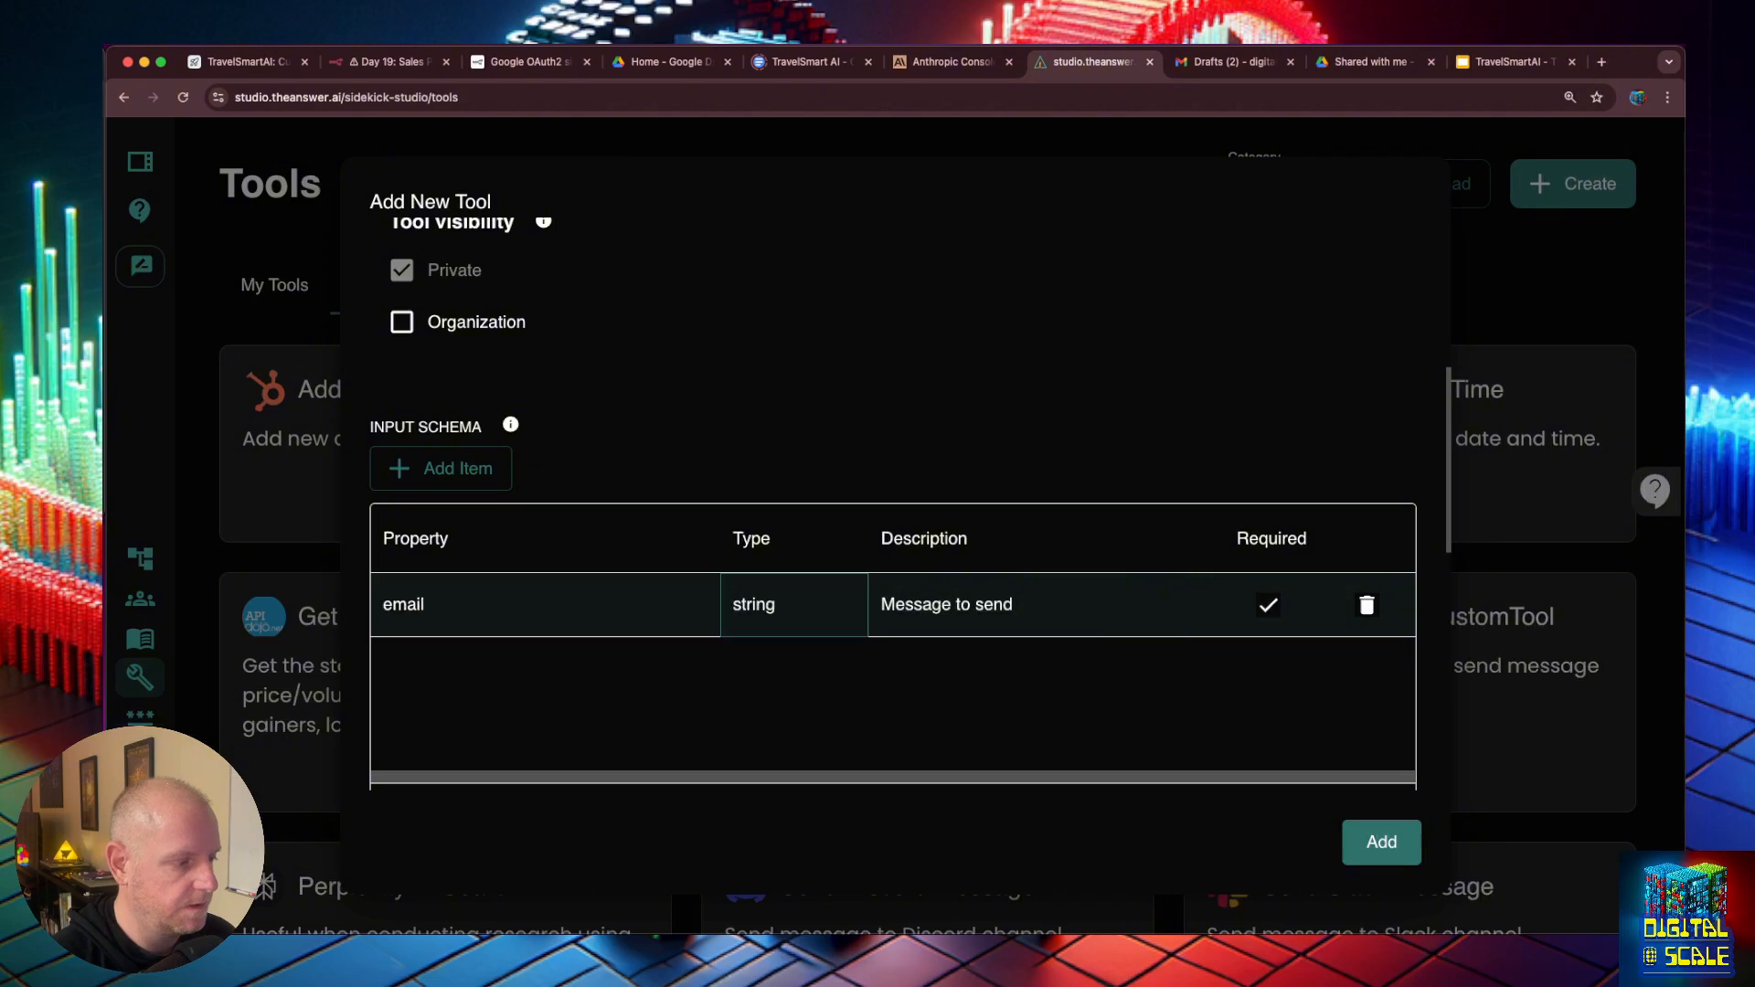
- Describe the email property as the email of the customer the agent is requesting information about
{"action": "left_click", "coordinate": [984, 604]}
{"action": "triple_click", "coordinate": [984, 604]}
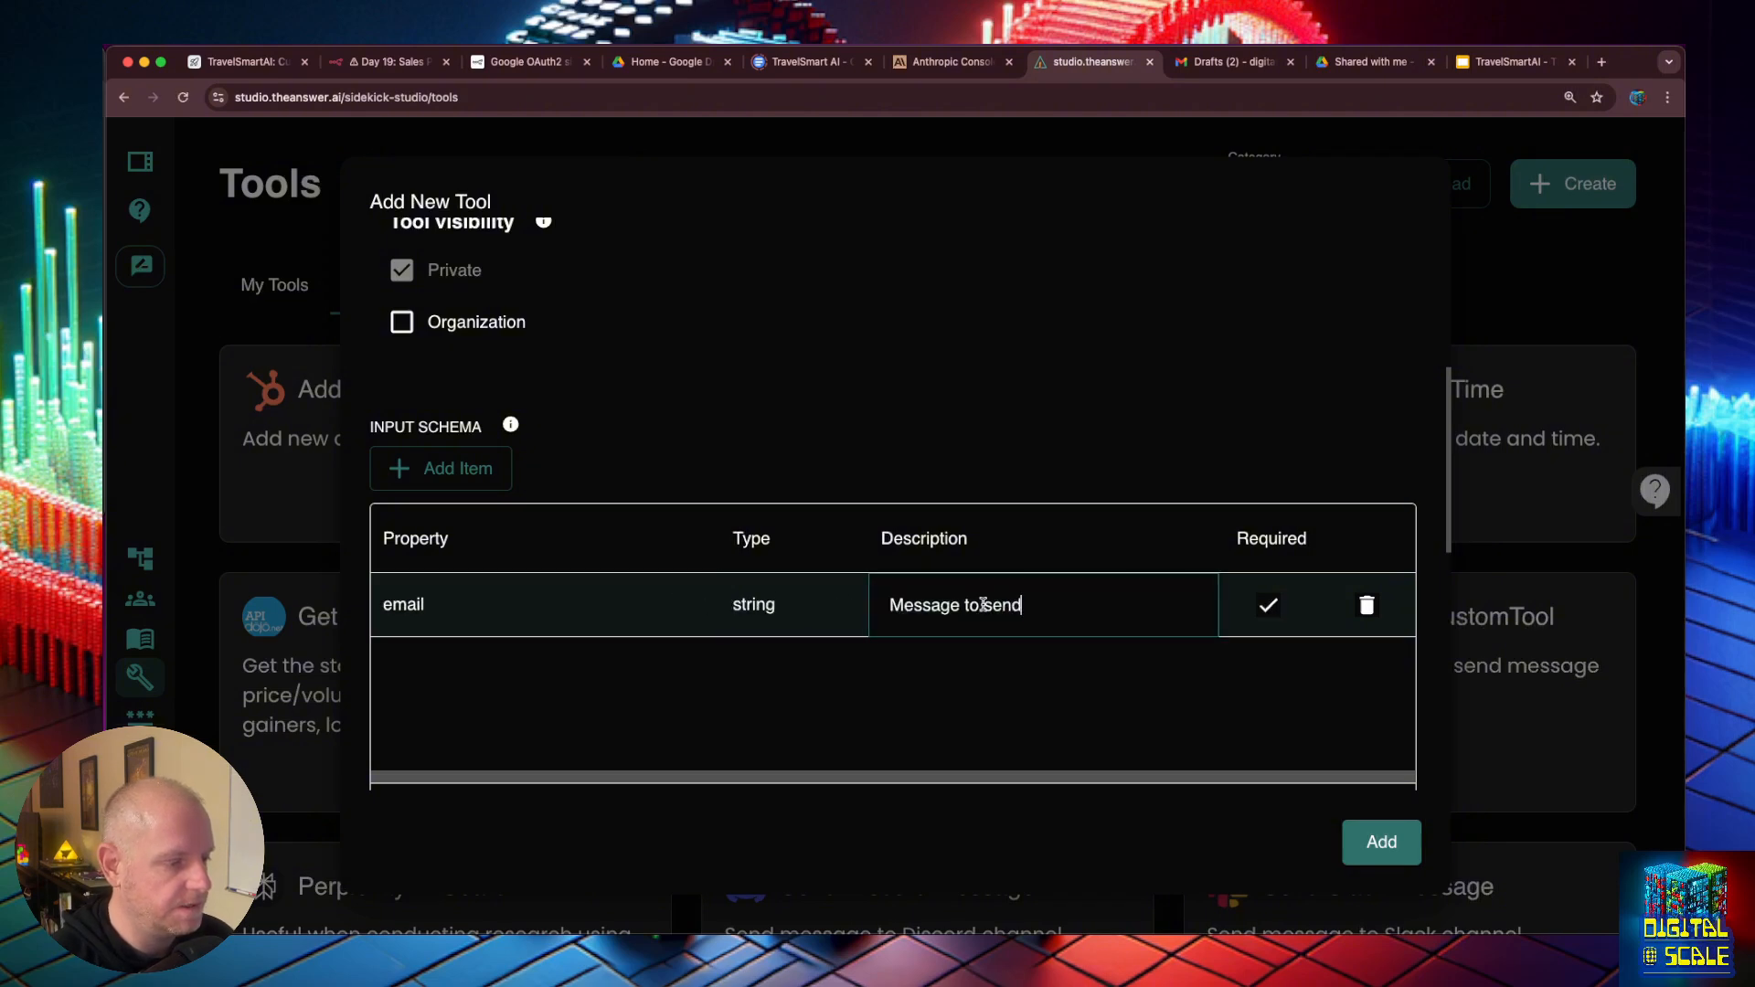
{"action": "type", "text": "The email "}
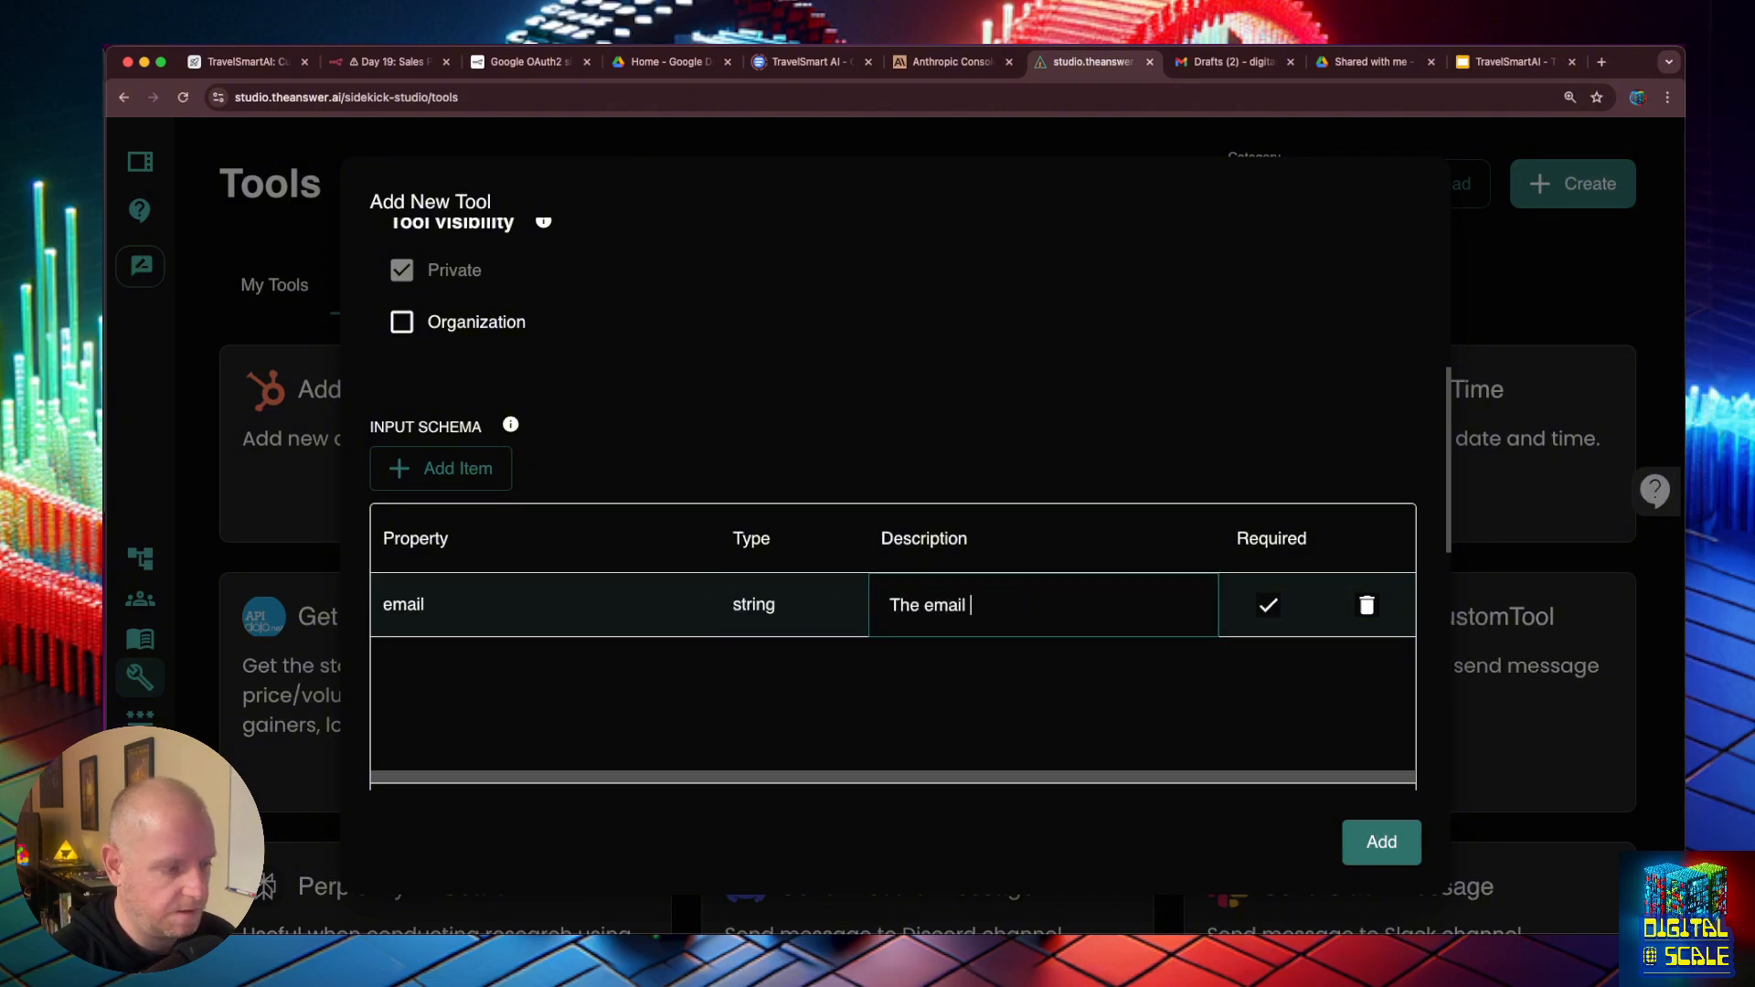
{"action": "type", "text": "of the customer hte"}
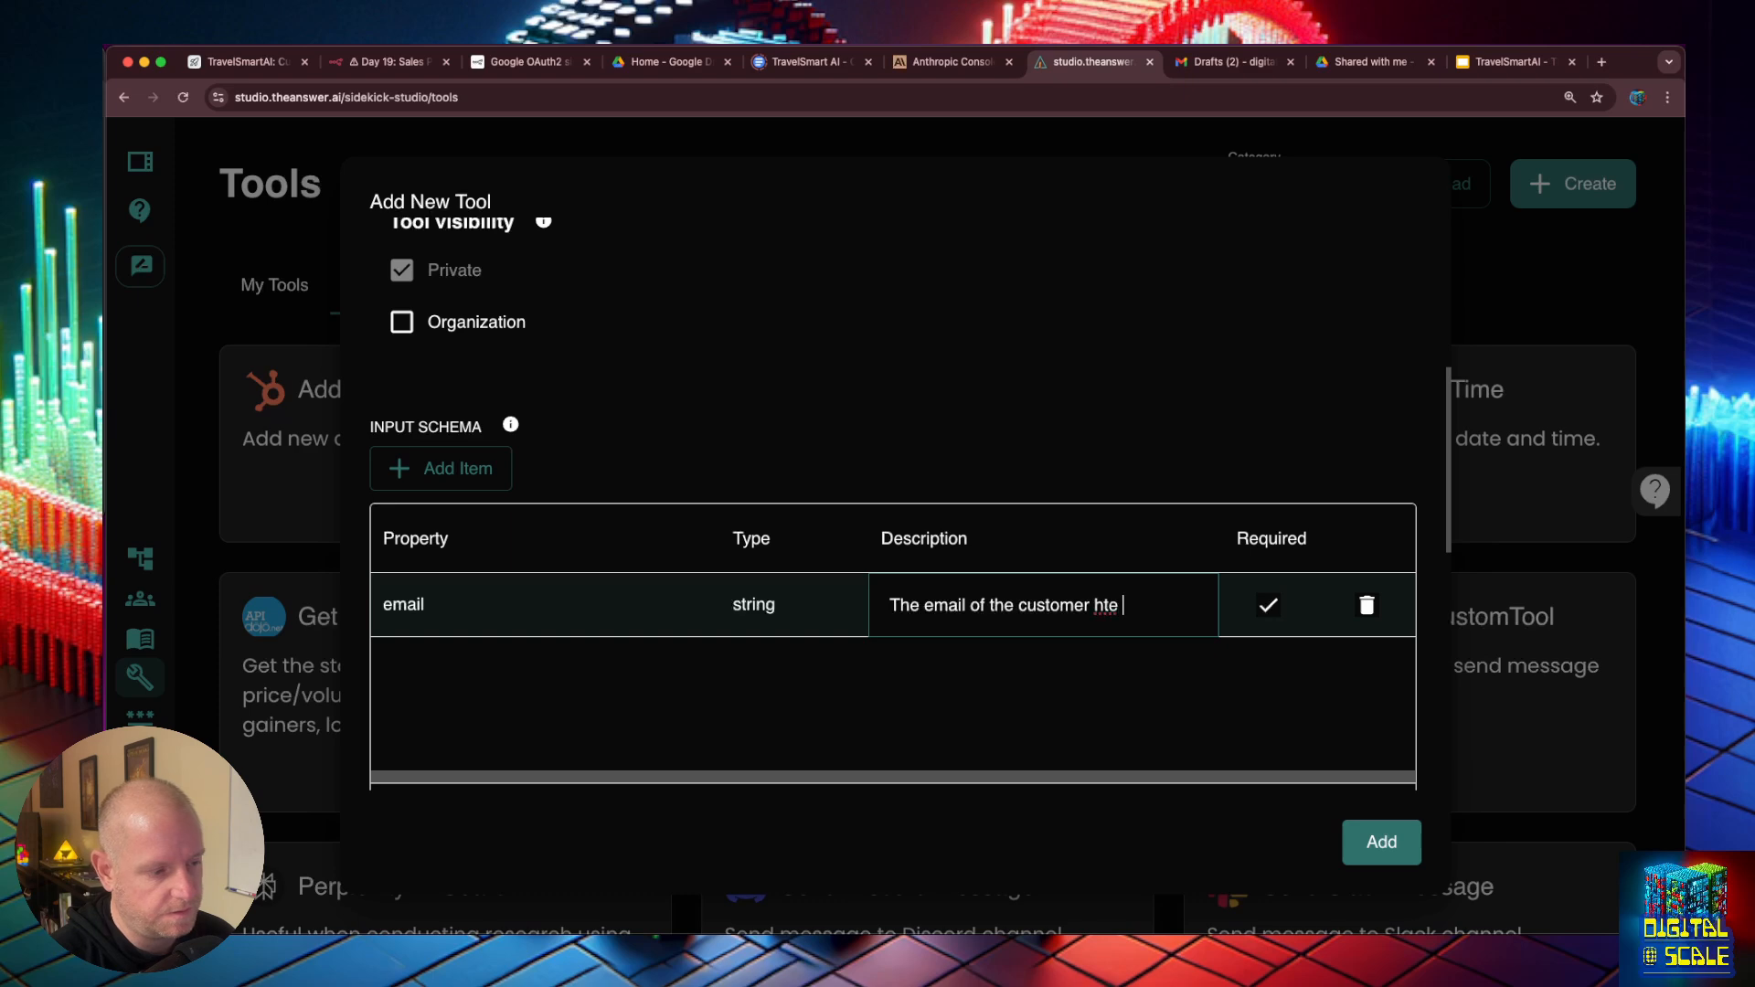
{"action": "key", "text": "BackSpace"}
{"action": "key", "text": "BackSpace"}
{"action": "key", "text": "BackSpace"}
{"action": "key", "text": "BackSpace"}
{"action": "type", "text": "the agent is re"}
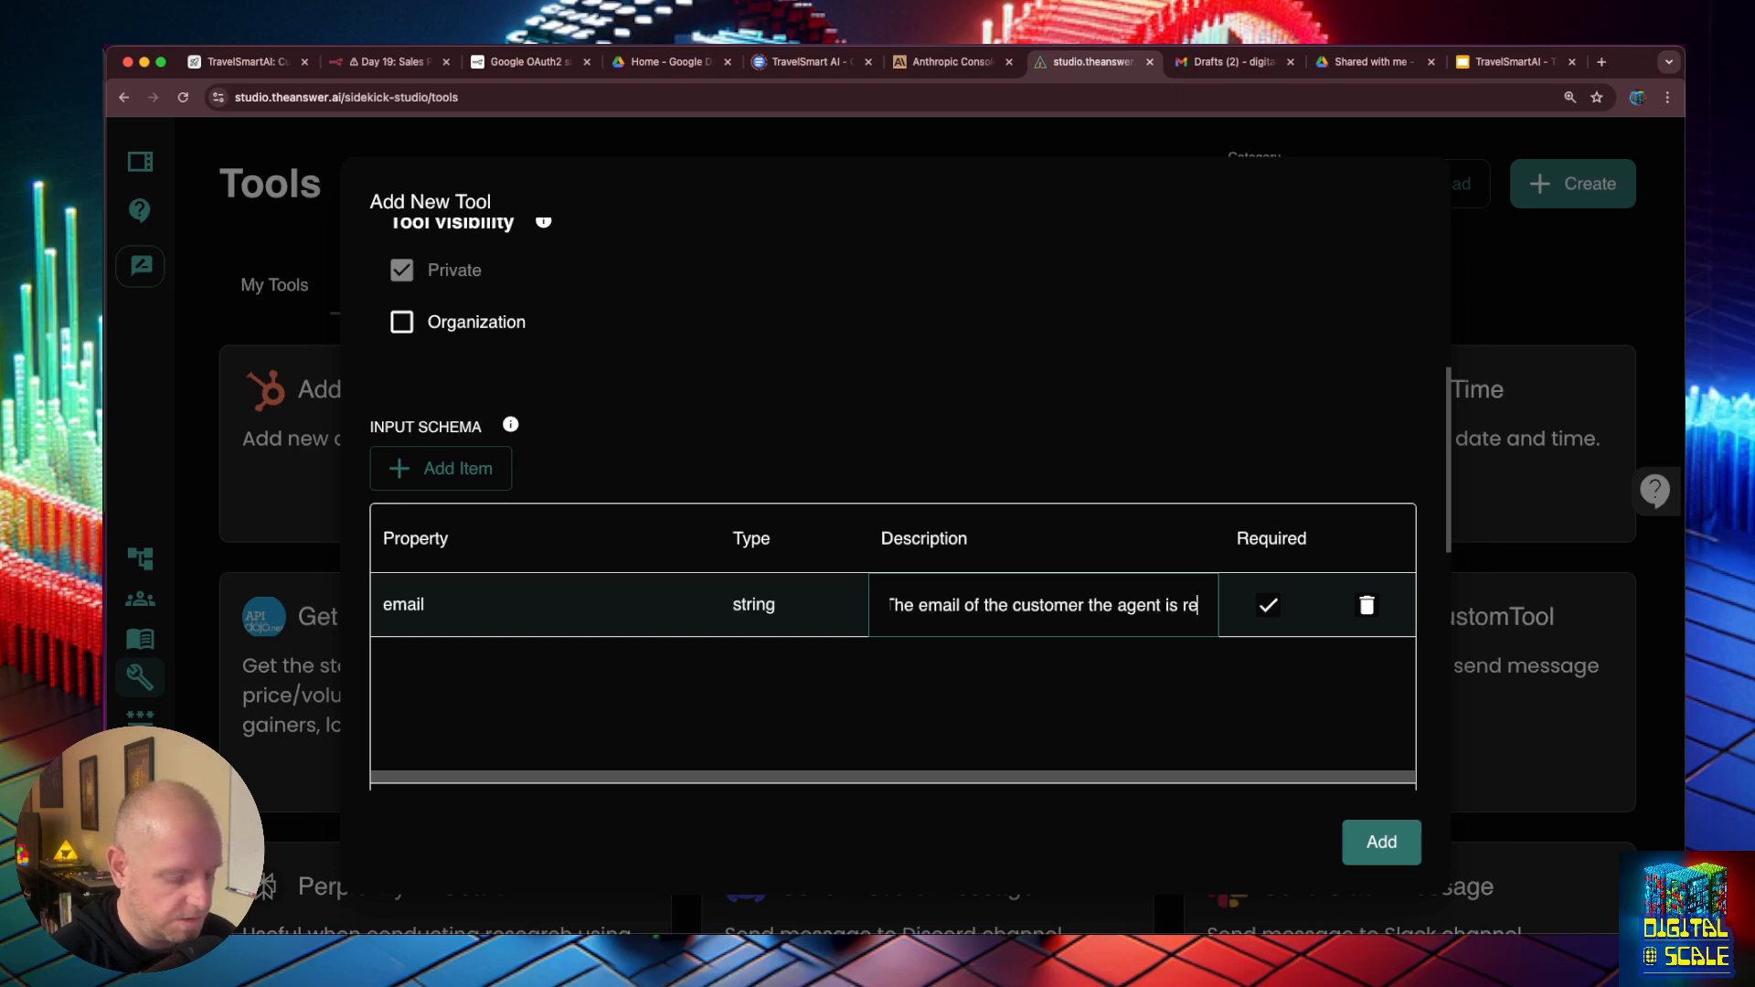
{"action": "type", "text": "questing inform"}
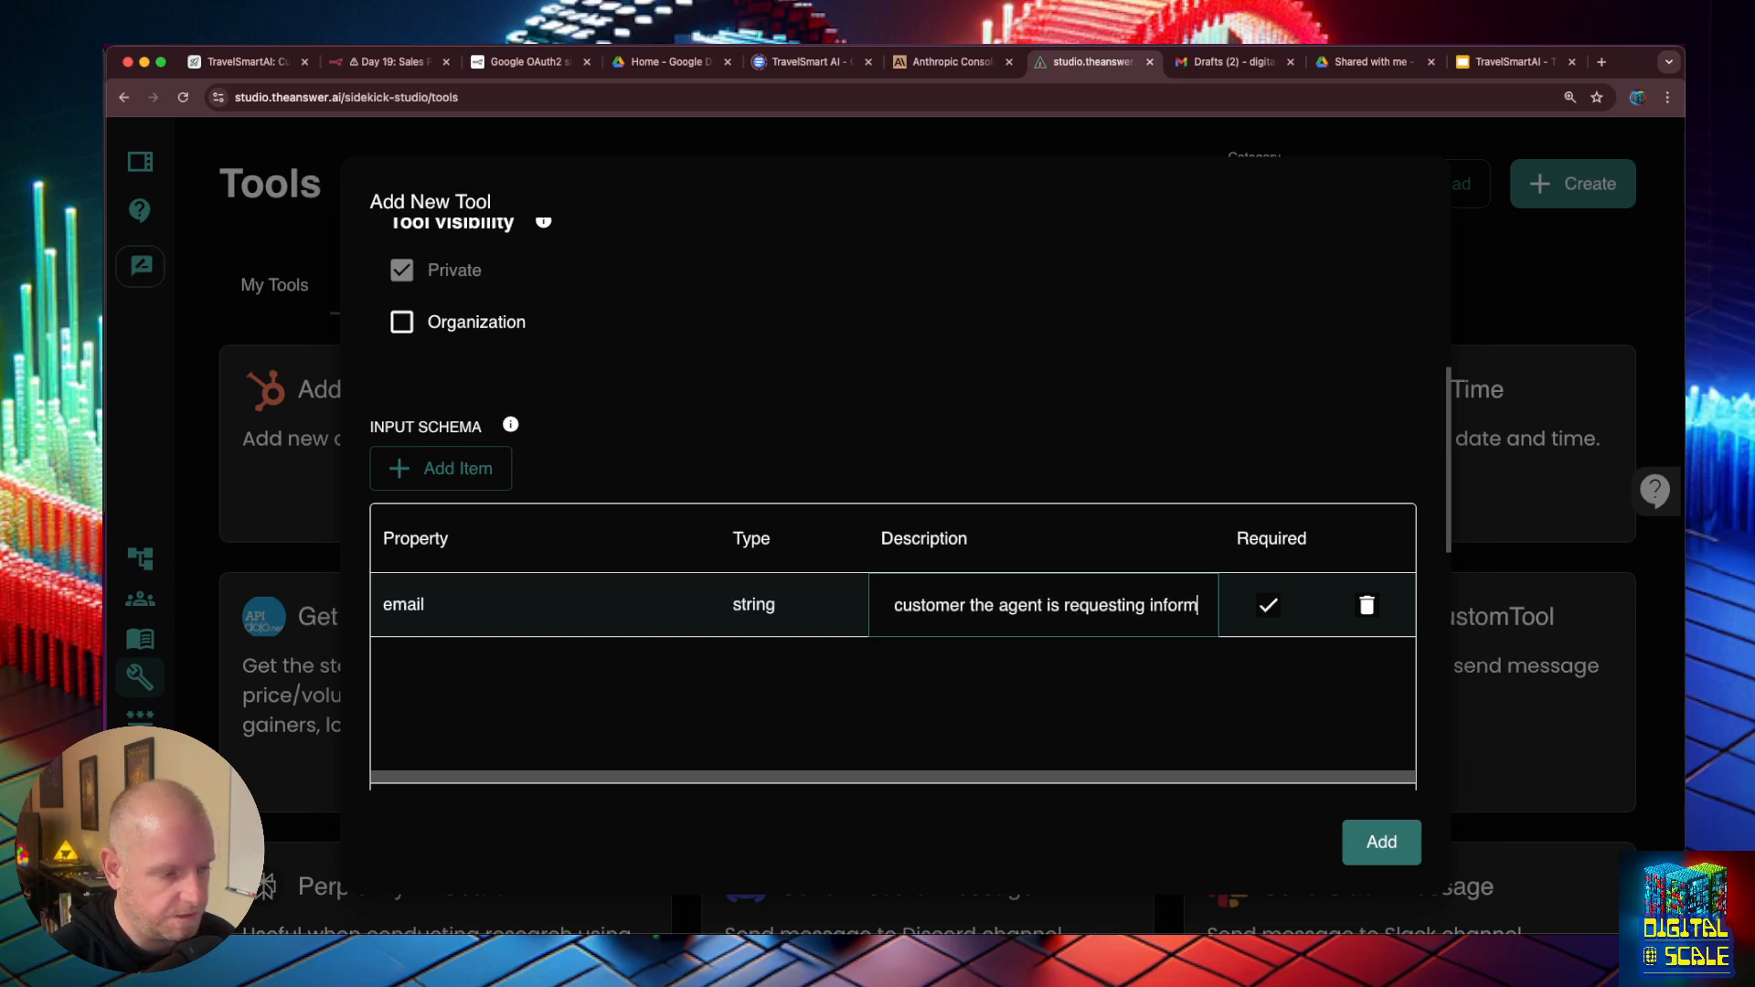
{"action": "left_click", "coordinate": [619, 420]}
{"action": "scroll", "coordinate": [619, 420], "scroll_direction": "up", "scroll_amount": 2}
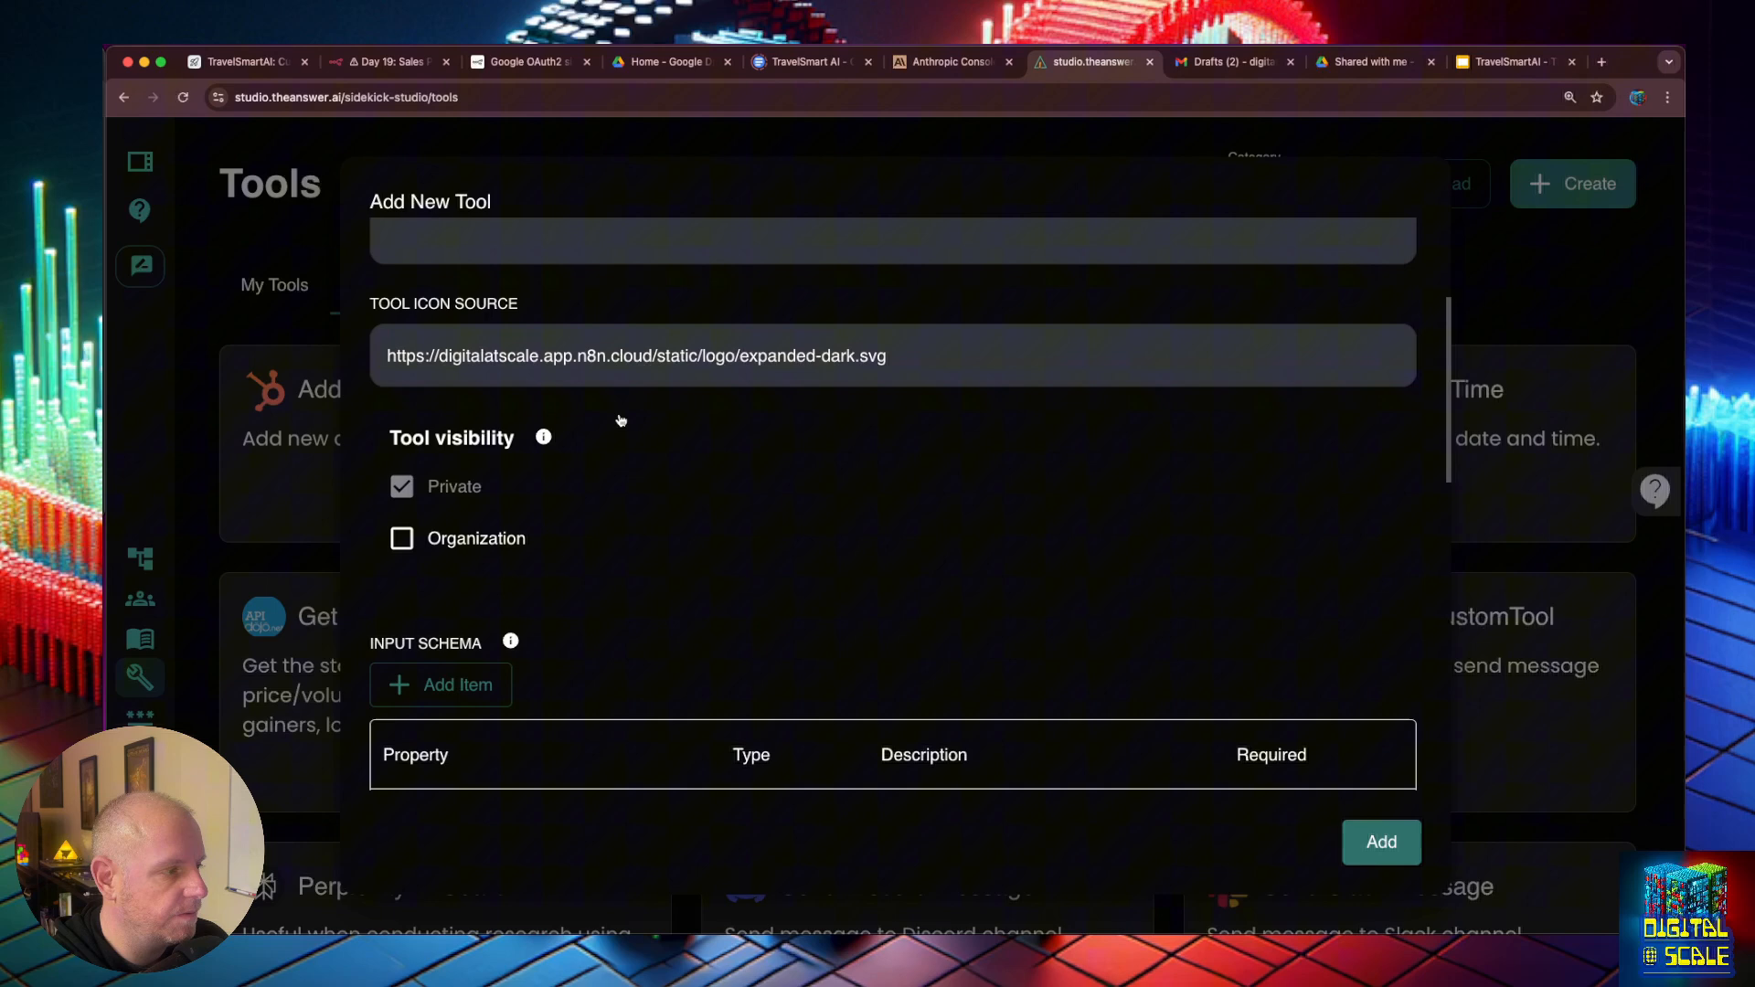
{"action": "scroll", "coordinate": [617, 428], "scroll_direction": "down", "scroll_amount": 5}
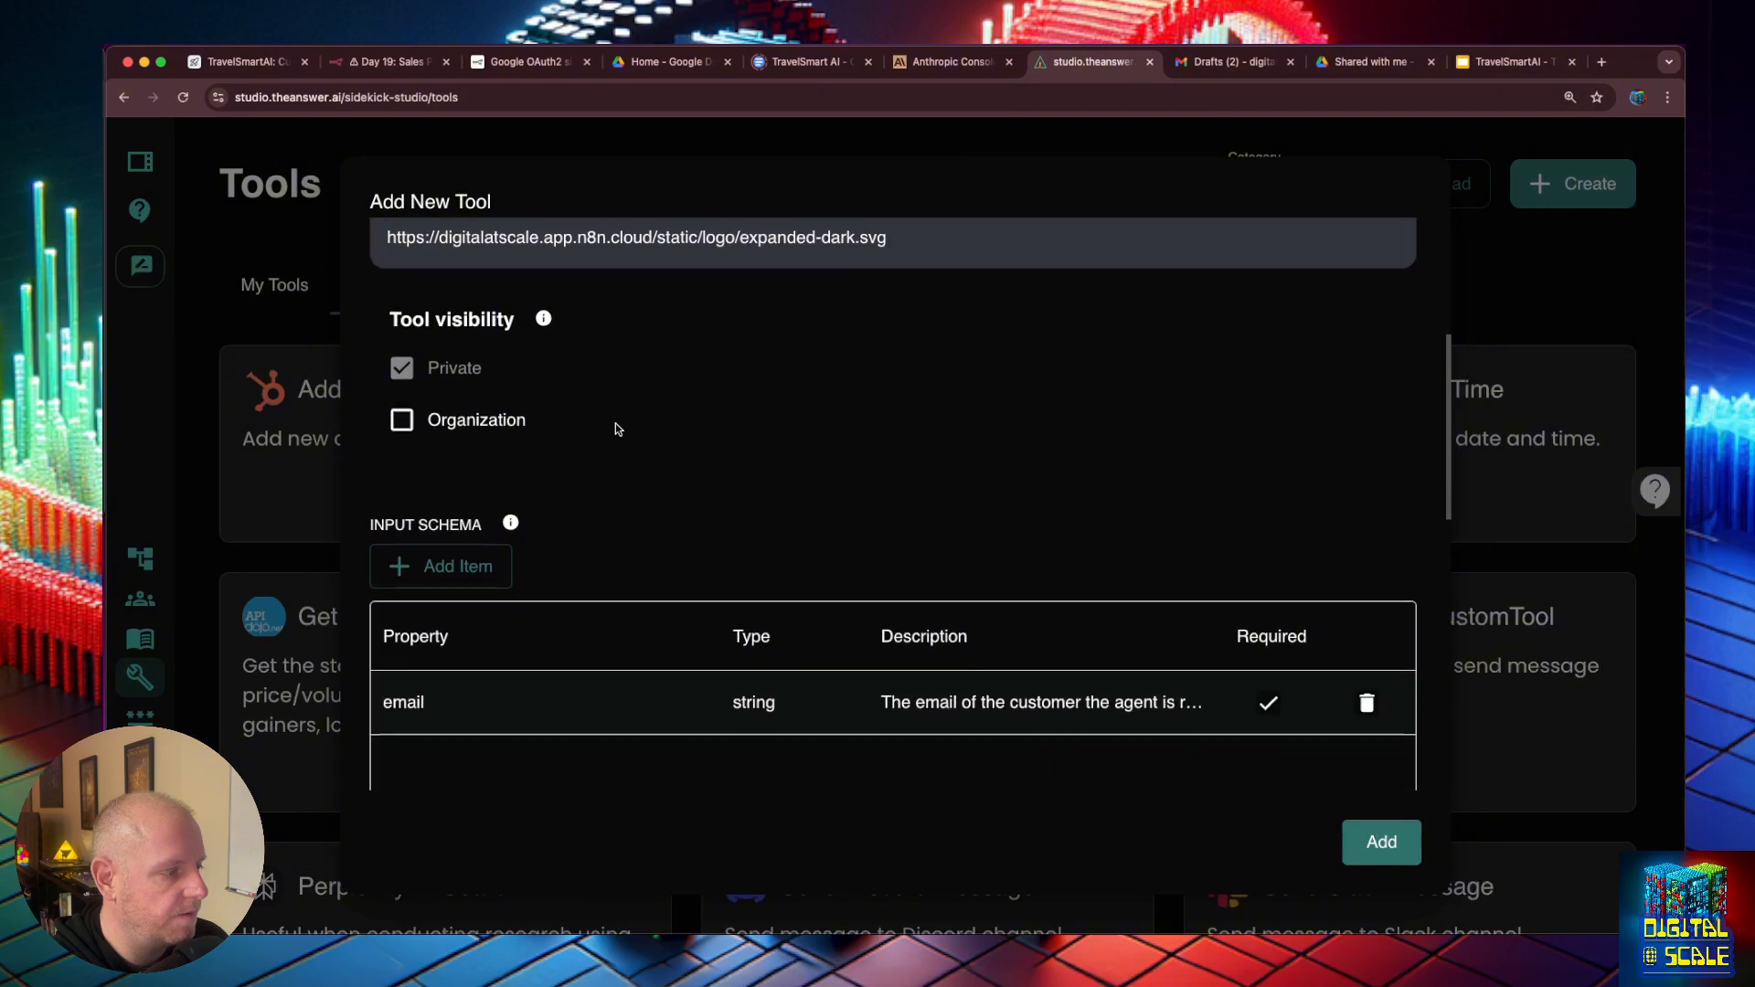
- Switch to the Day 19: Sales Proposal Sidekick workflow in n8n and copy the Webhook node's test URL
{"action": "scroll", "coordinate": [619, 430], "scroll_direction": "down", "scroll_amount": 3}
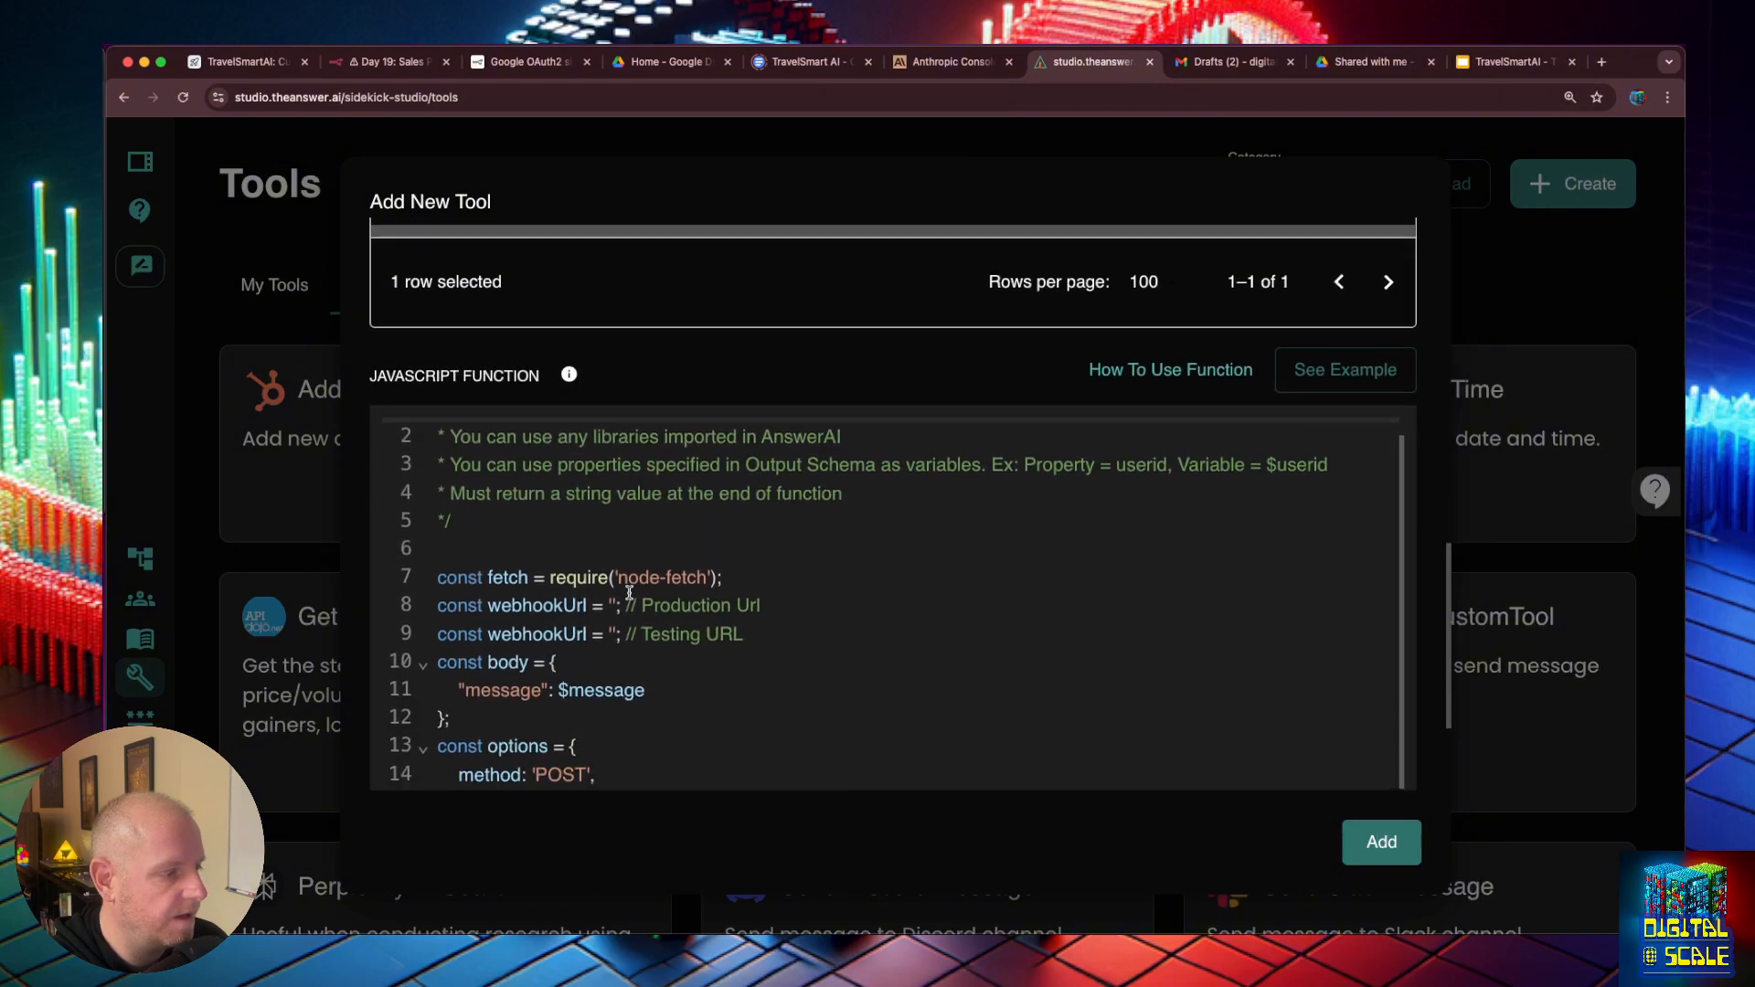
{"action": "scroll", "coordinate": [613, 612], "scroll_direction": "down", "scroll_amount": 2}
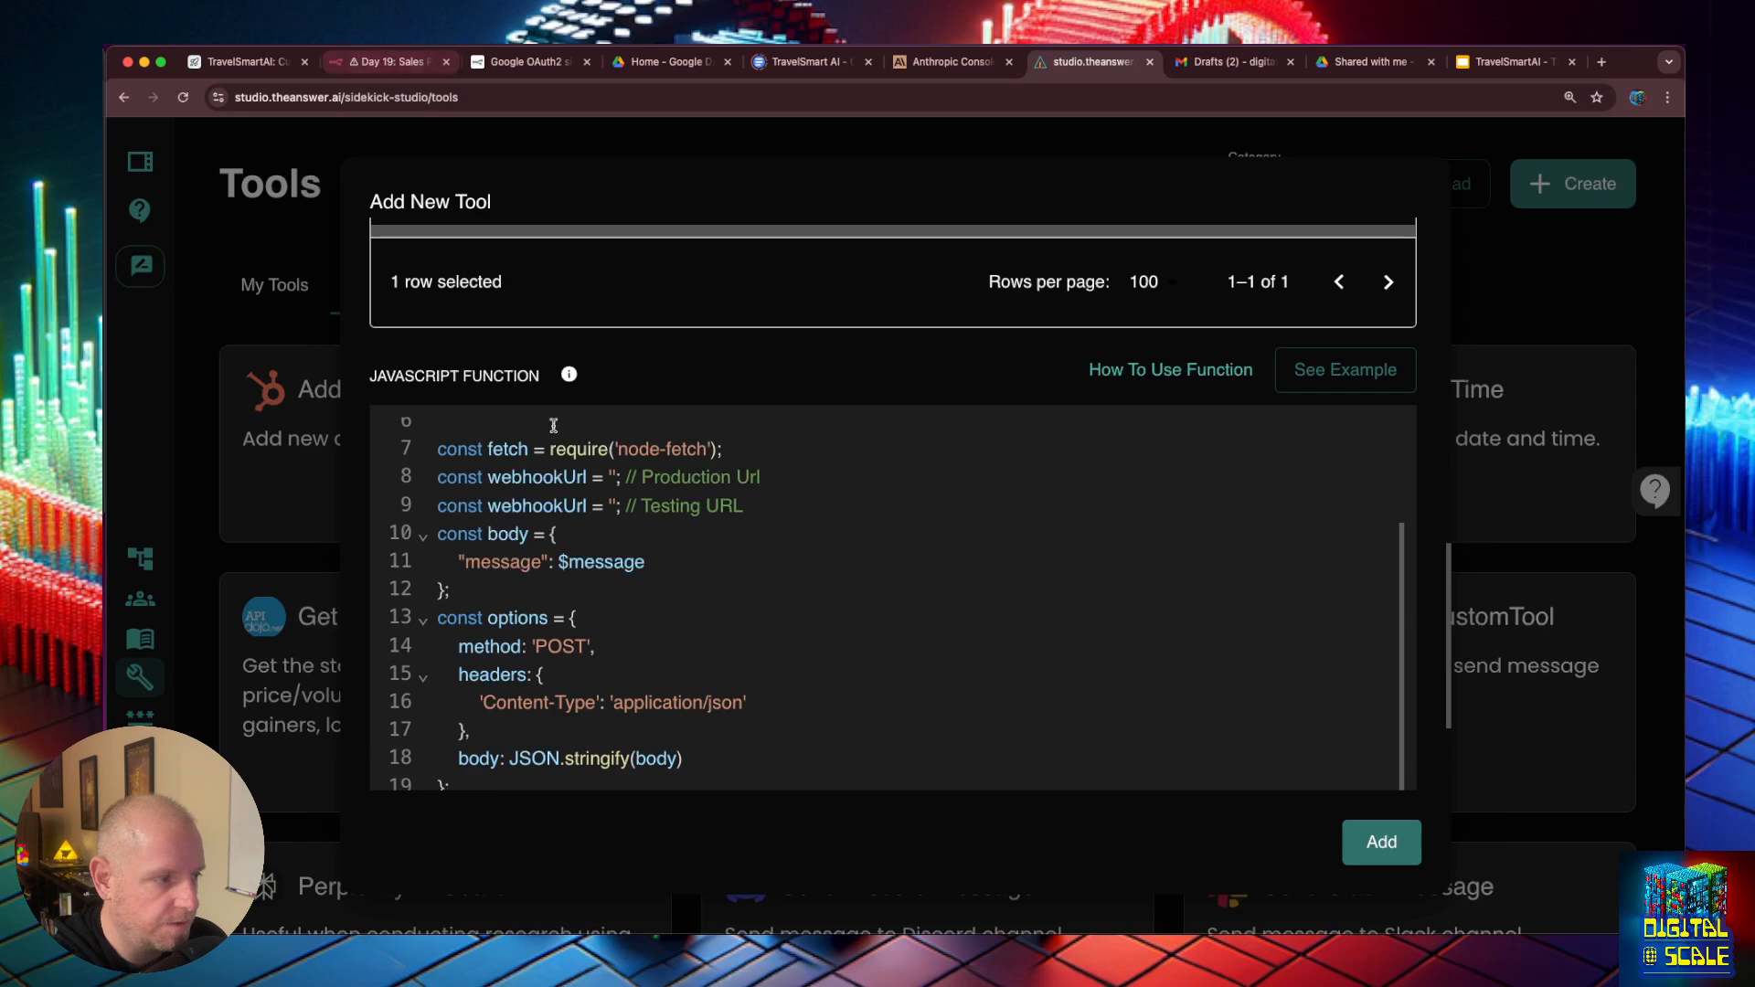
{"action": "left_click", "coordinate": [412, 64]}
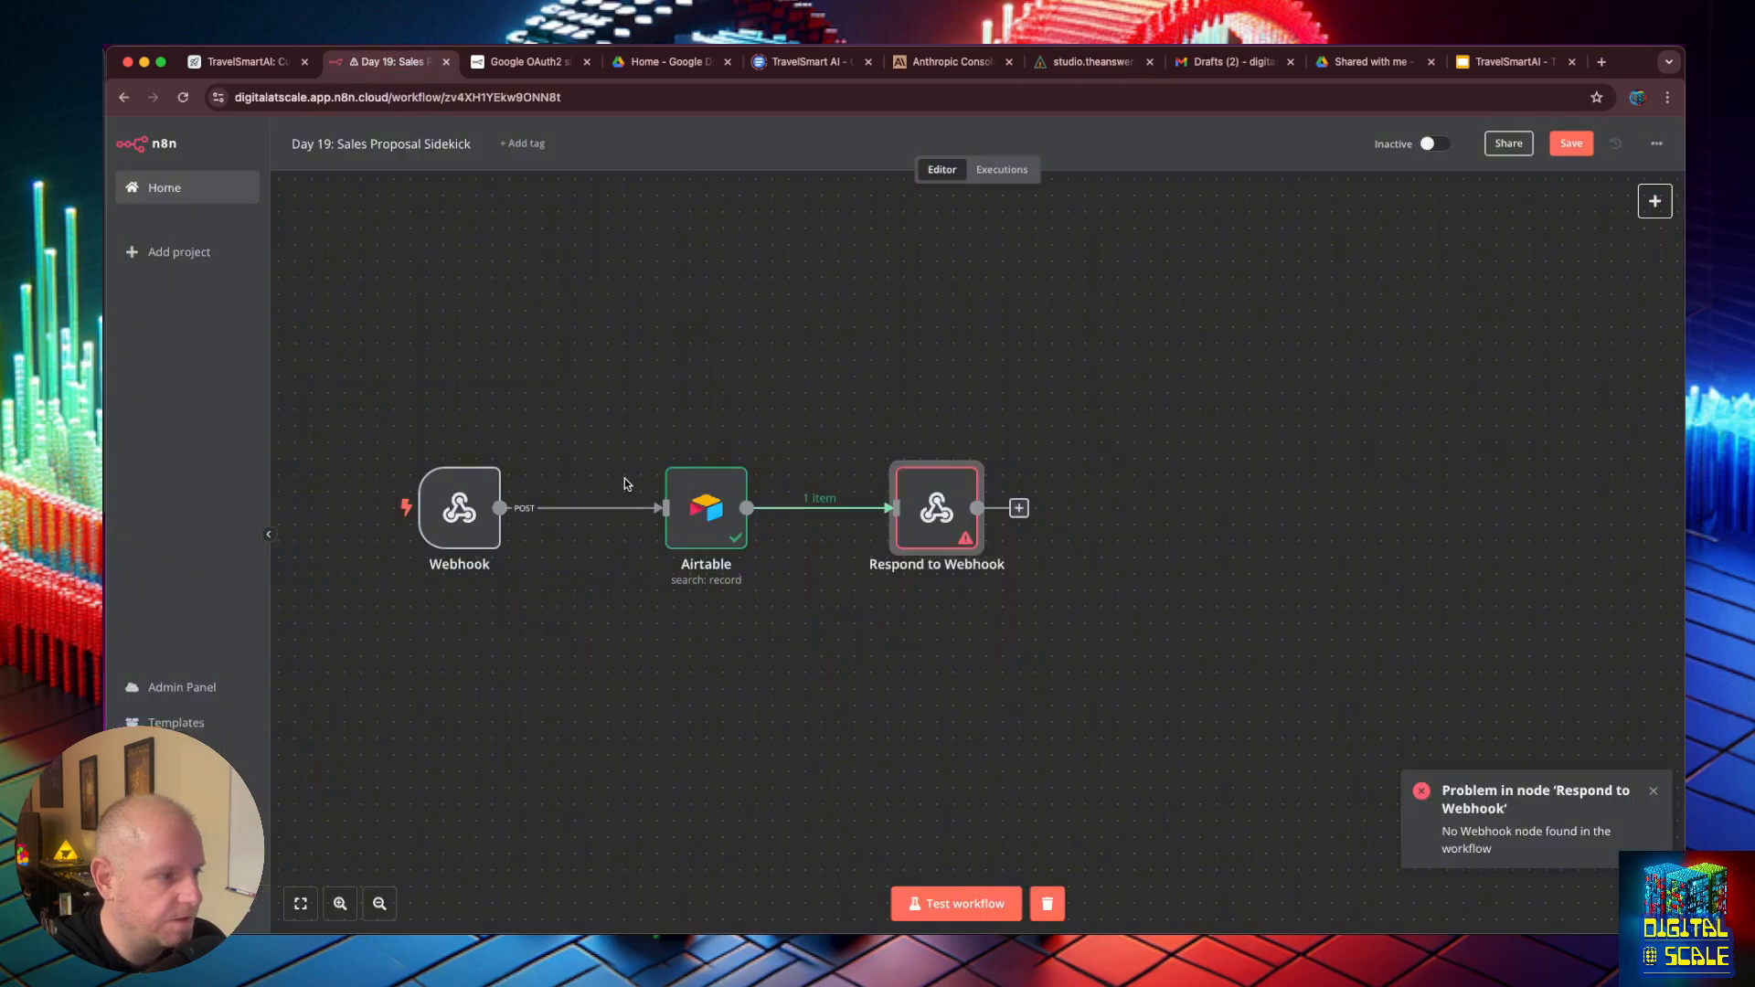
{"action": "left_click", "coordinate": [425, 506]}
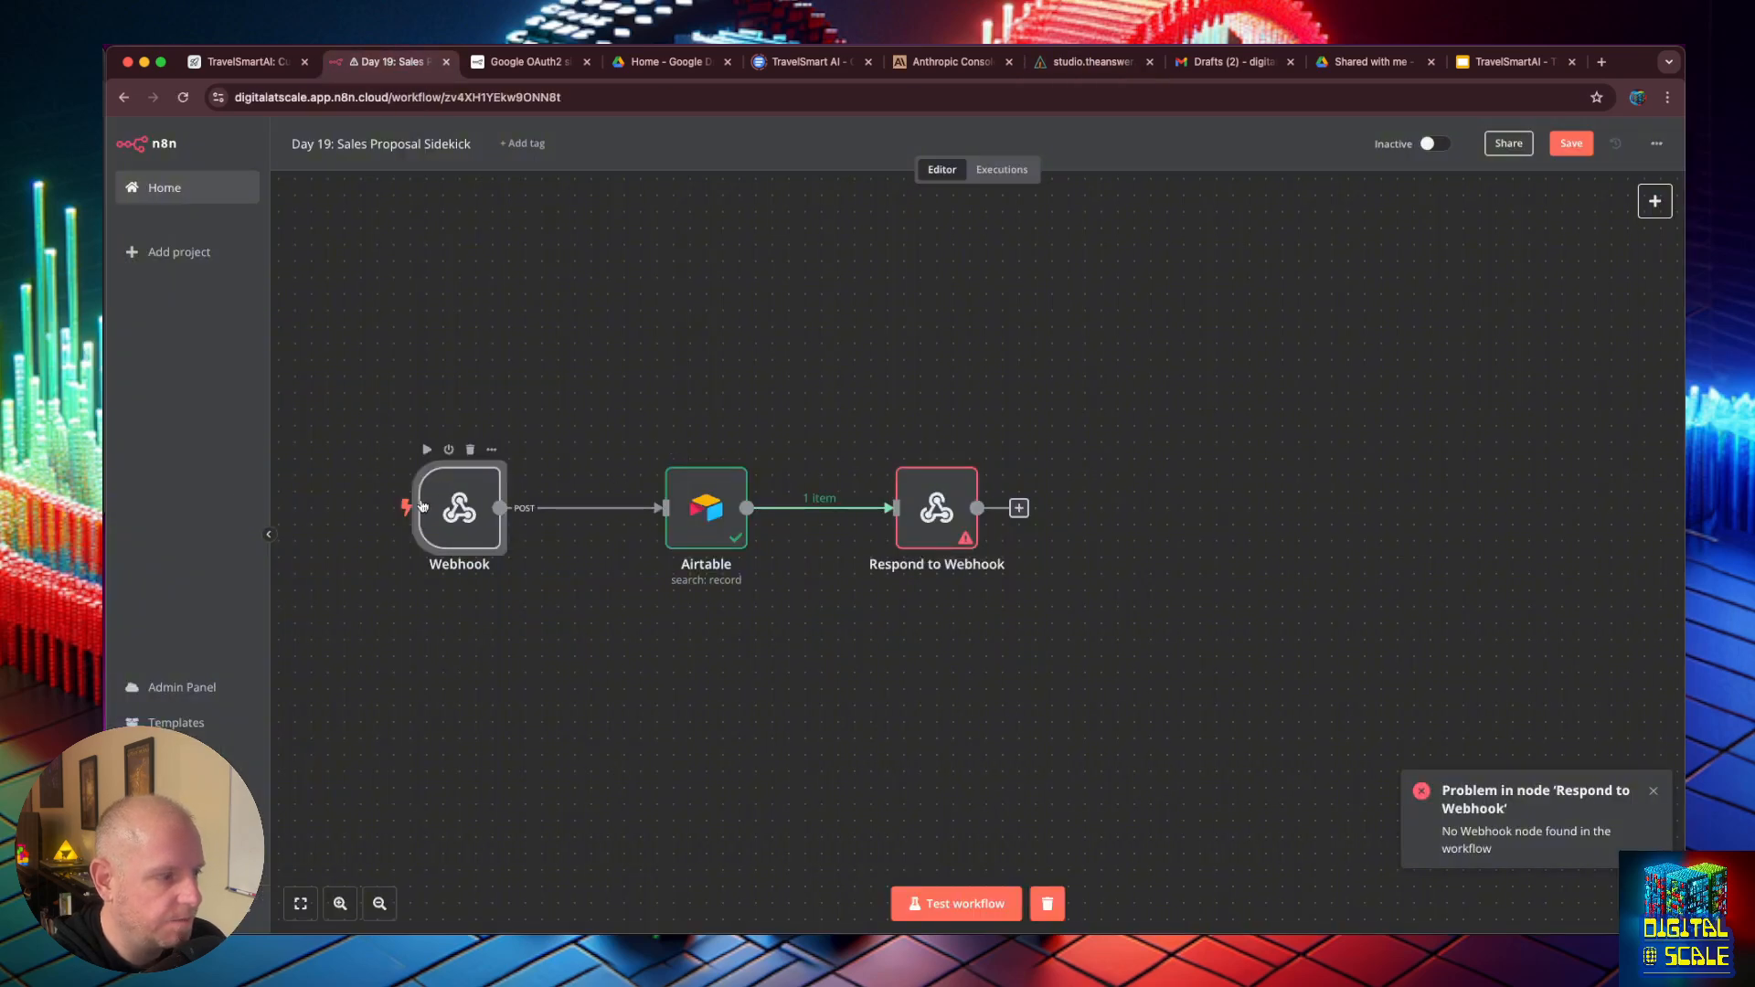
{"action": "double_click", "coordinate": [422, 506]}
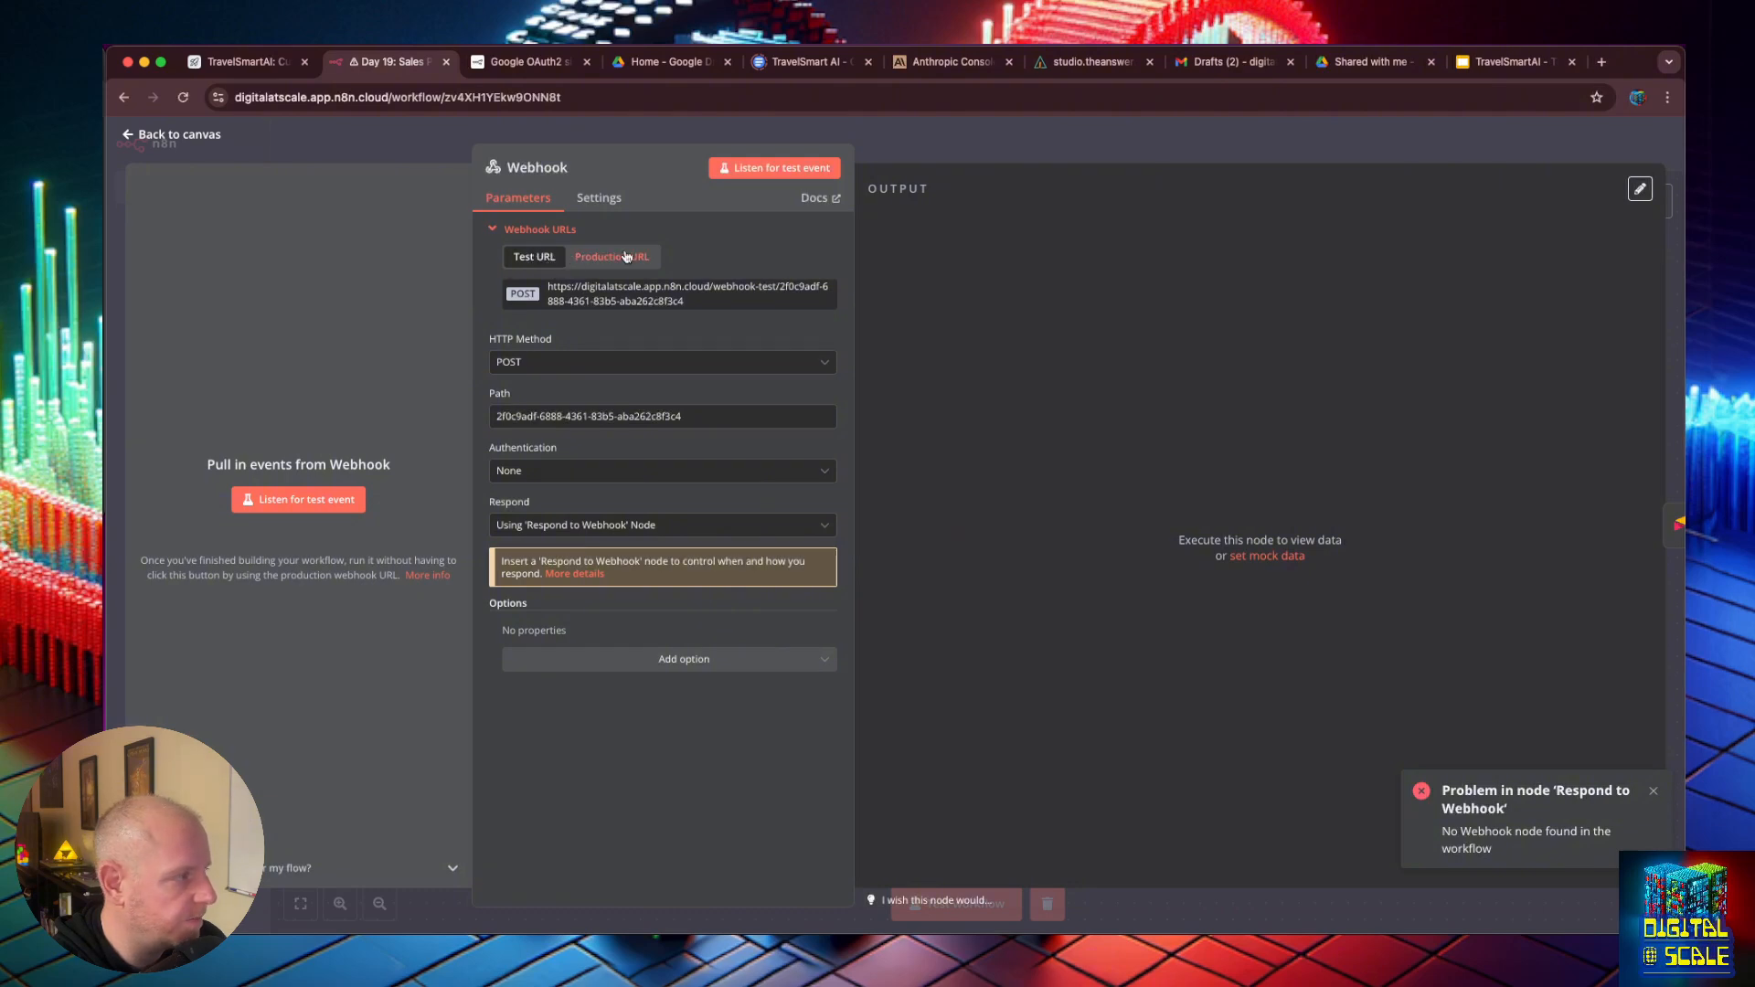
{"action": "left_click", "coordinate": [624, 300]}
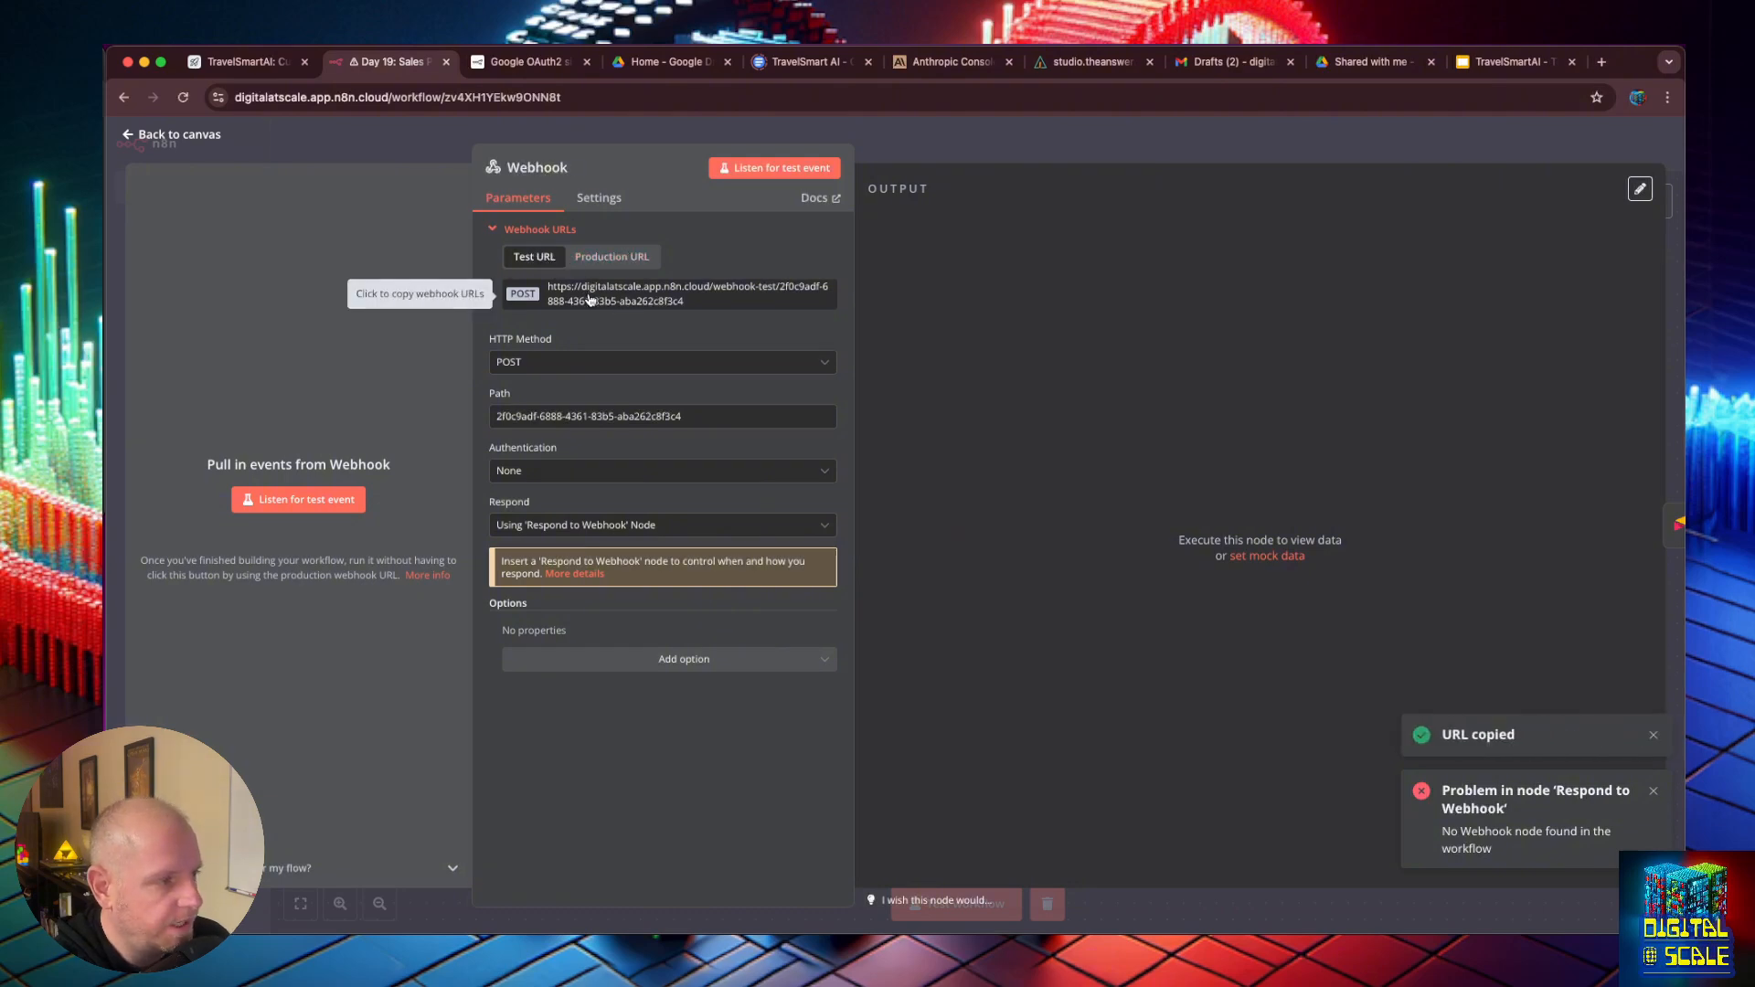
- Return to the new tool in AnswerAI and paste the copied URL into the Testing URL webhookUrl constant of its JavaScript function
{"action": "left_click", "coordinate": [261, 66]}
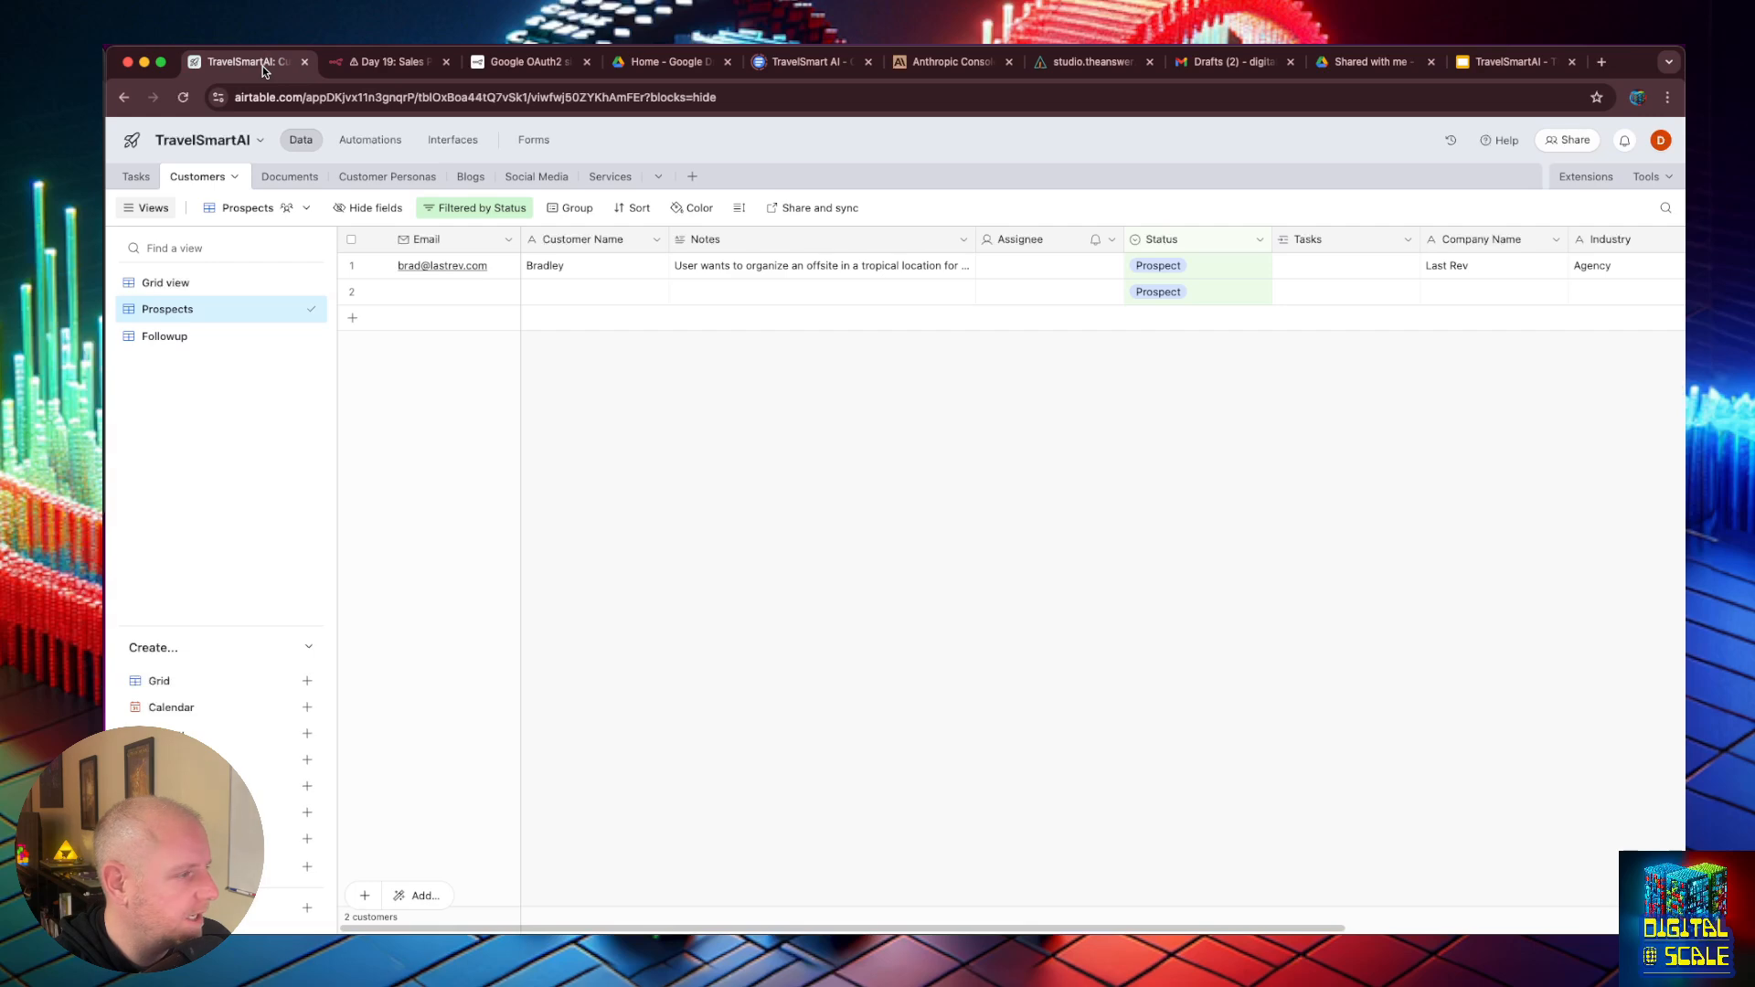
{"action": "left_click", "coordinate": [535, 59]}
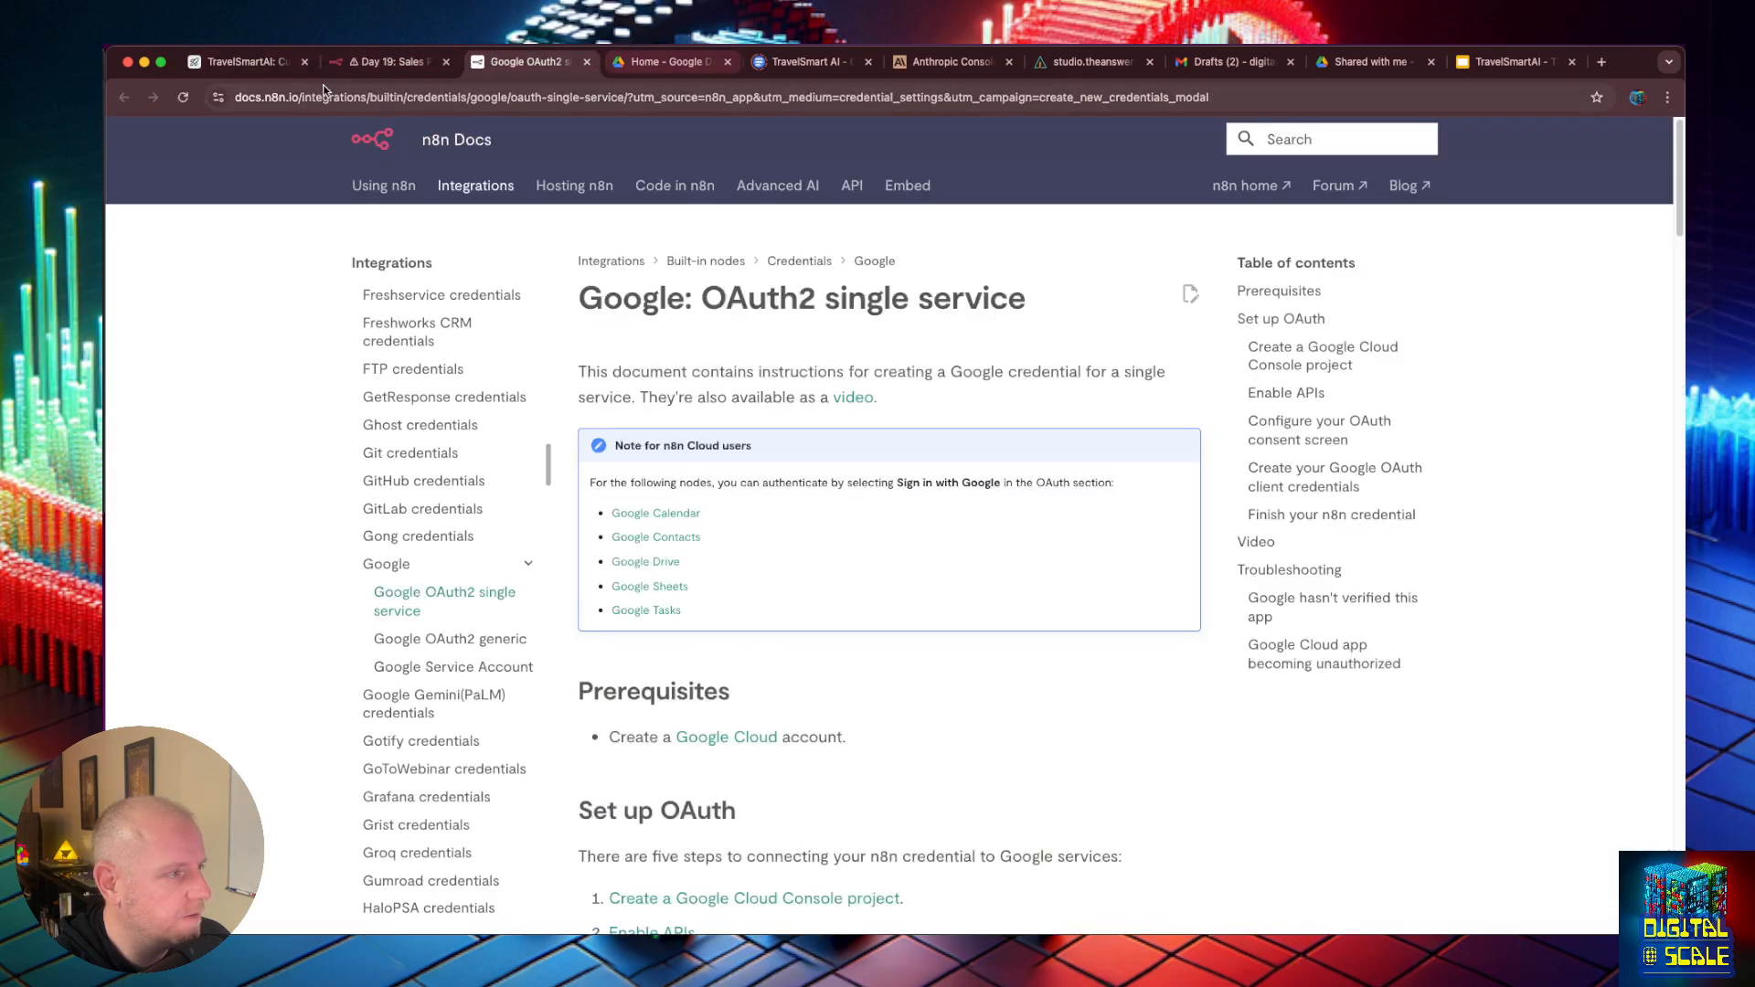
{"action": "key", "text": "super+7"}
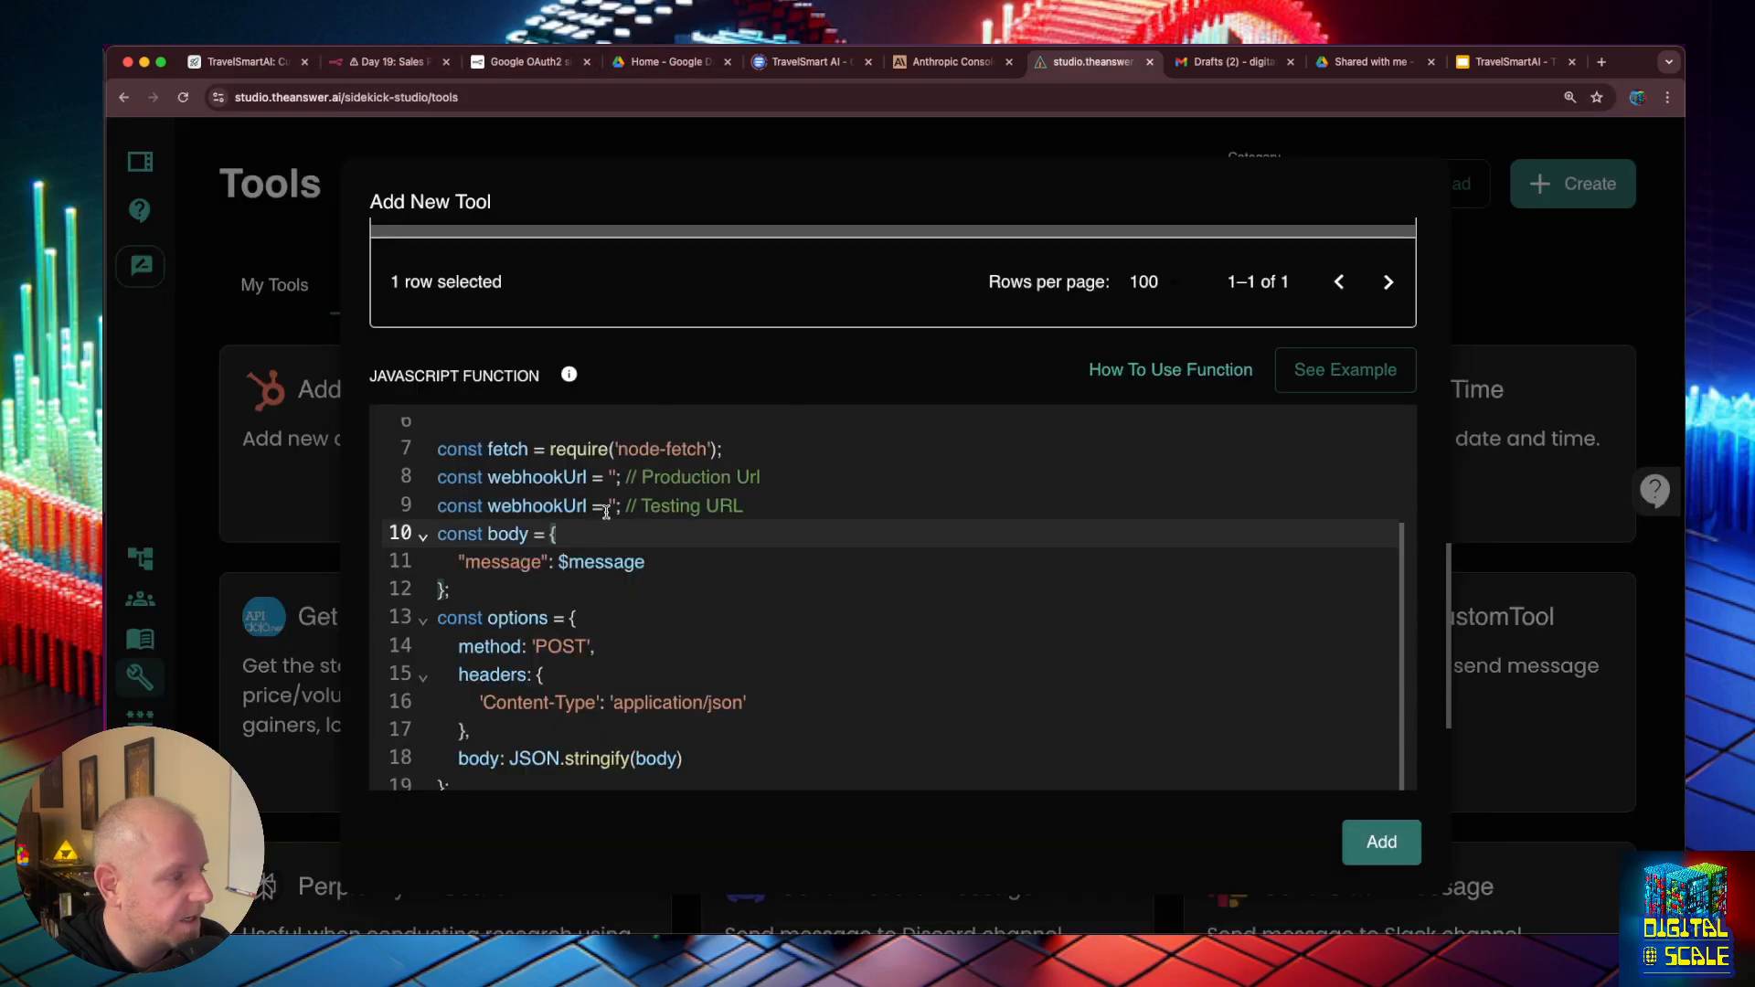
{"action": "left_click", "coordinate": [611, 507]}
{"action": "key", "text": "super+v"}
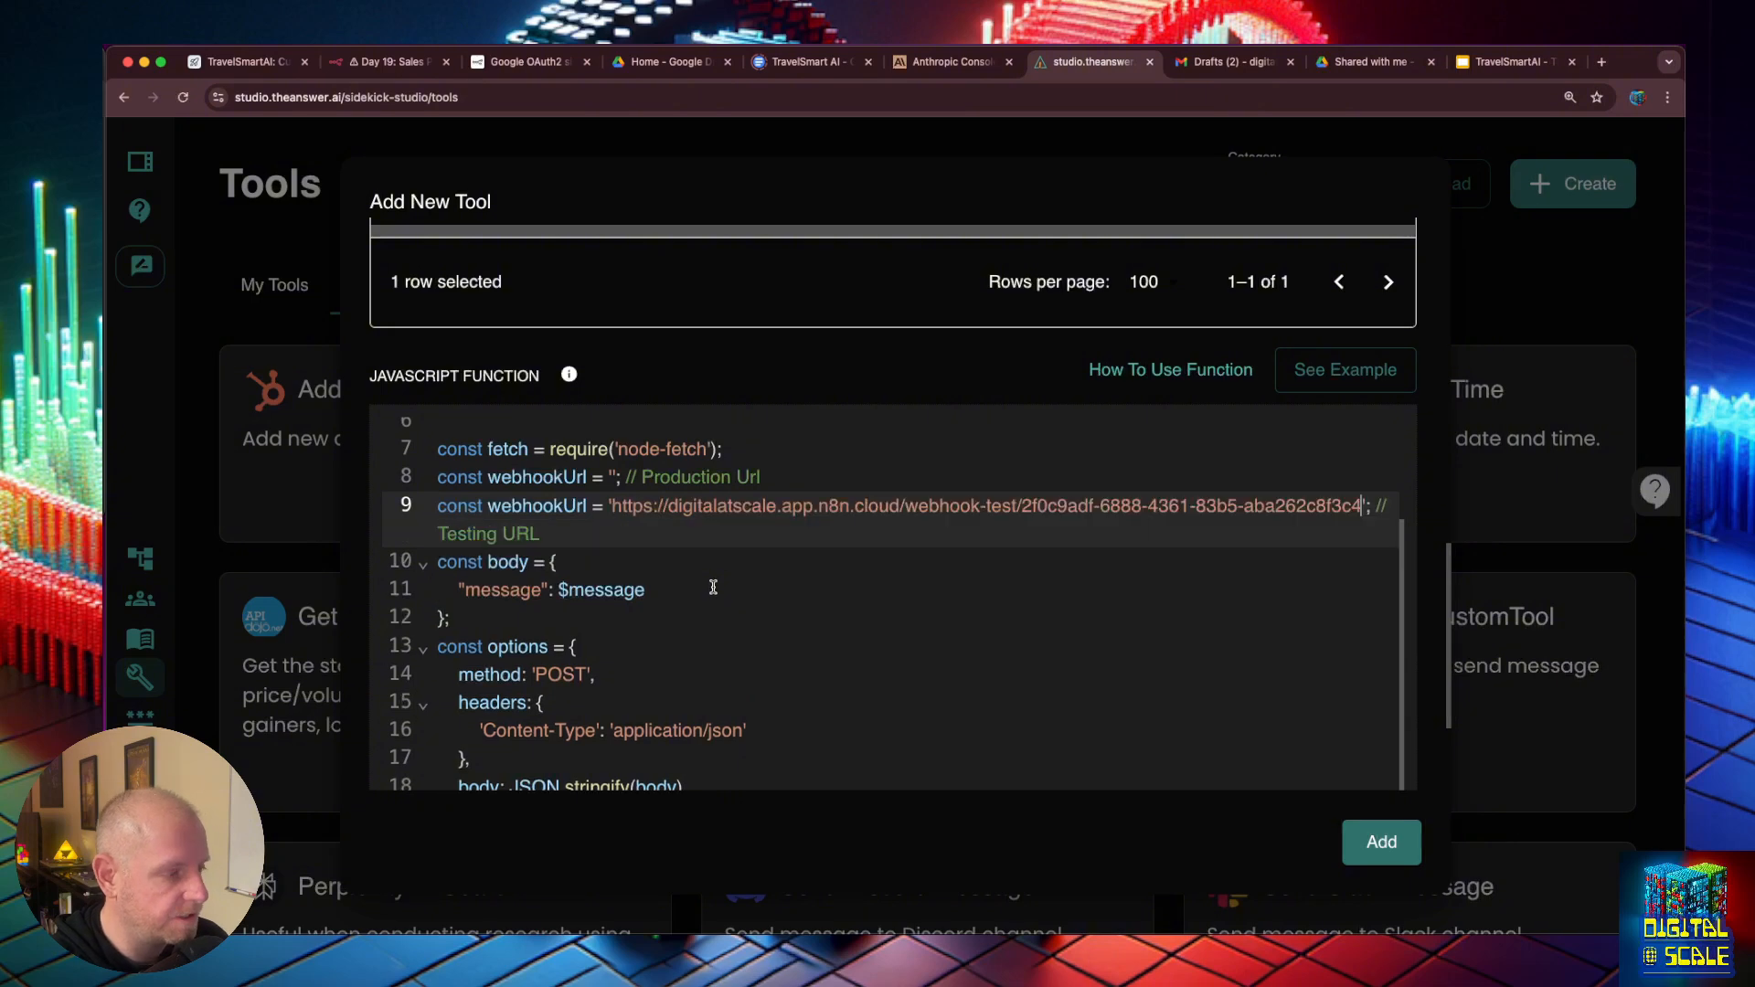
- Fill the Production Url webhookUrl with the same address, changing webhook-test to webhook, and comment out that line with //
{"action": "left_click", "coordinate": [612, 477]}
{"action": "key", "text": "super+v"}
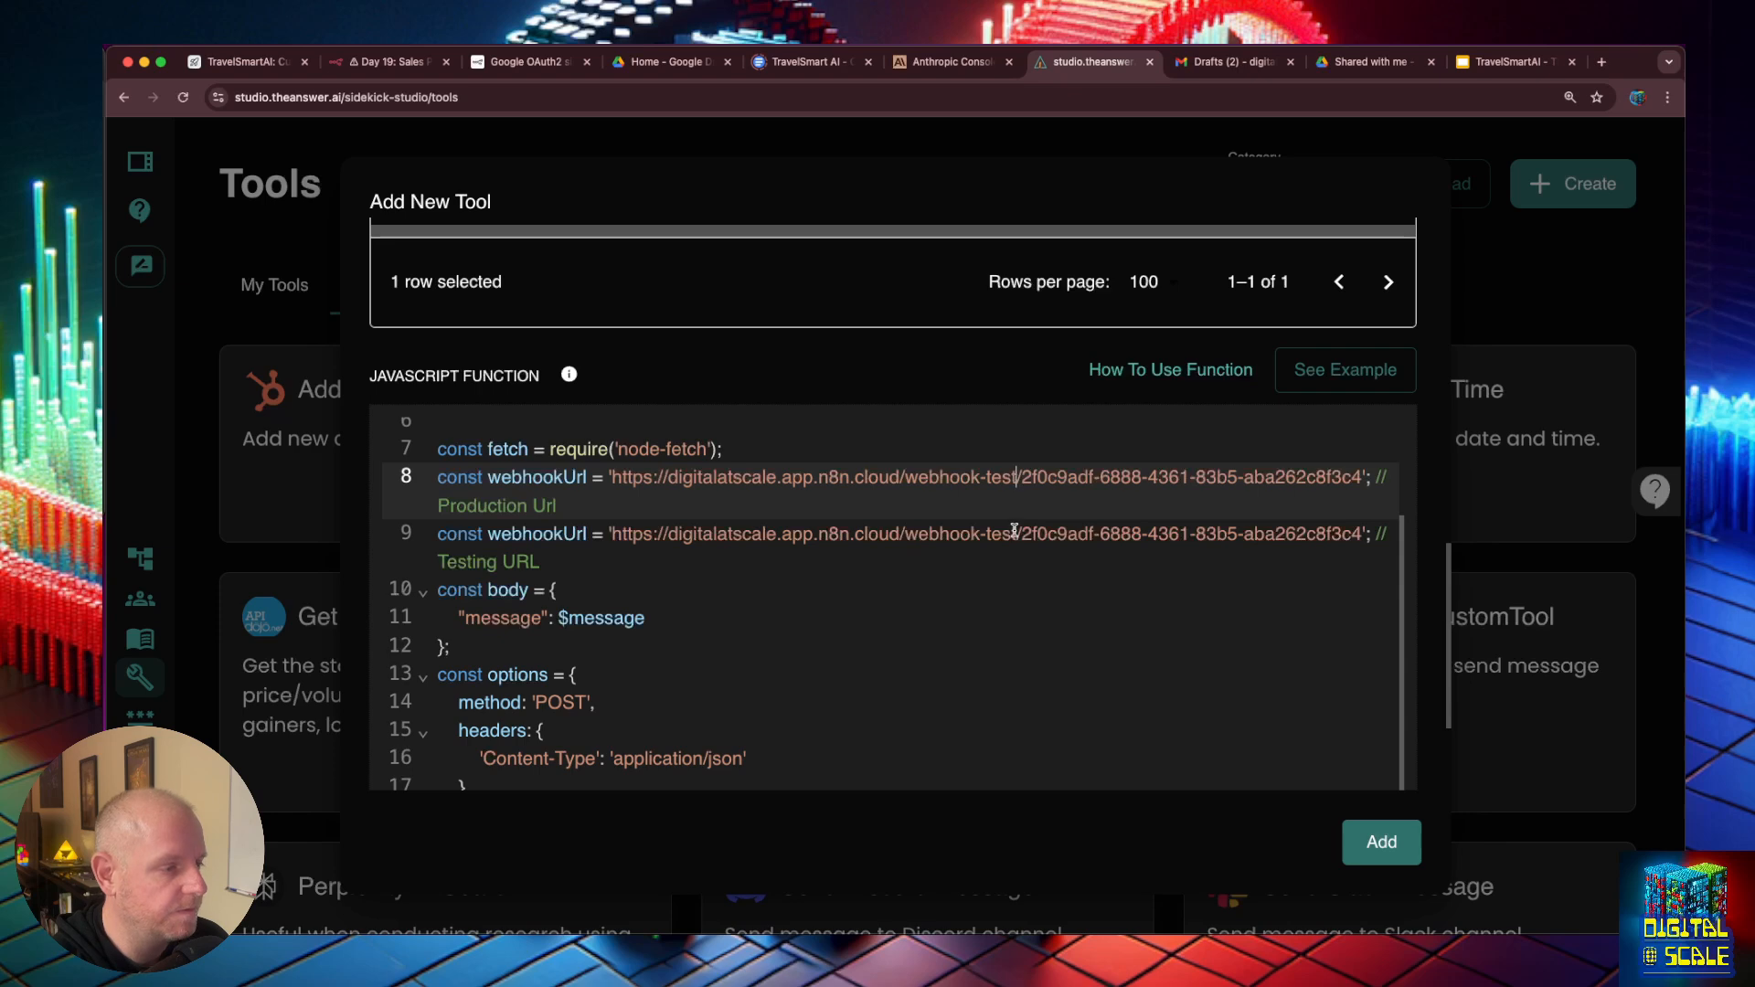
{"action": "key", "text": "BackSpace"}
{"action": "key", "text": "BackSpace"}
{"action": "key", "text": "BackSpace"}
{"action": "key", "text": "BackSpace"}
{"action": "key", "text": "BackSpace"}
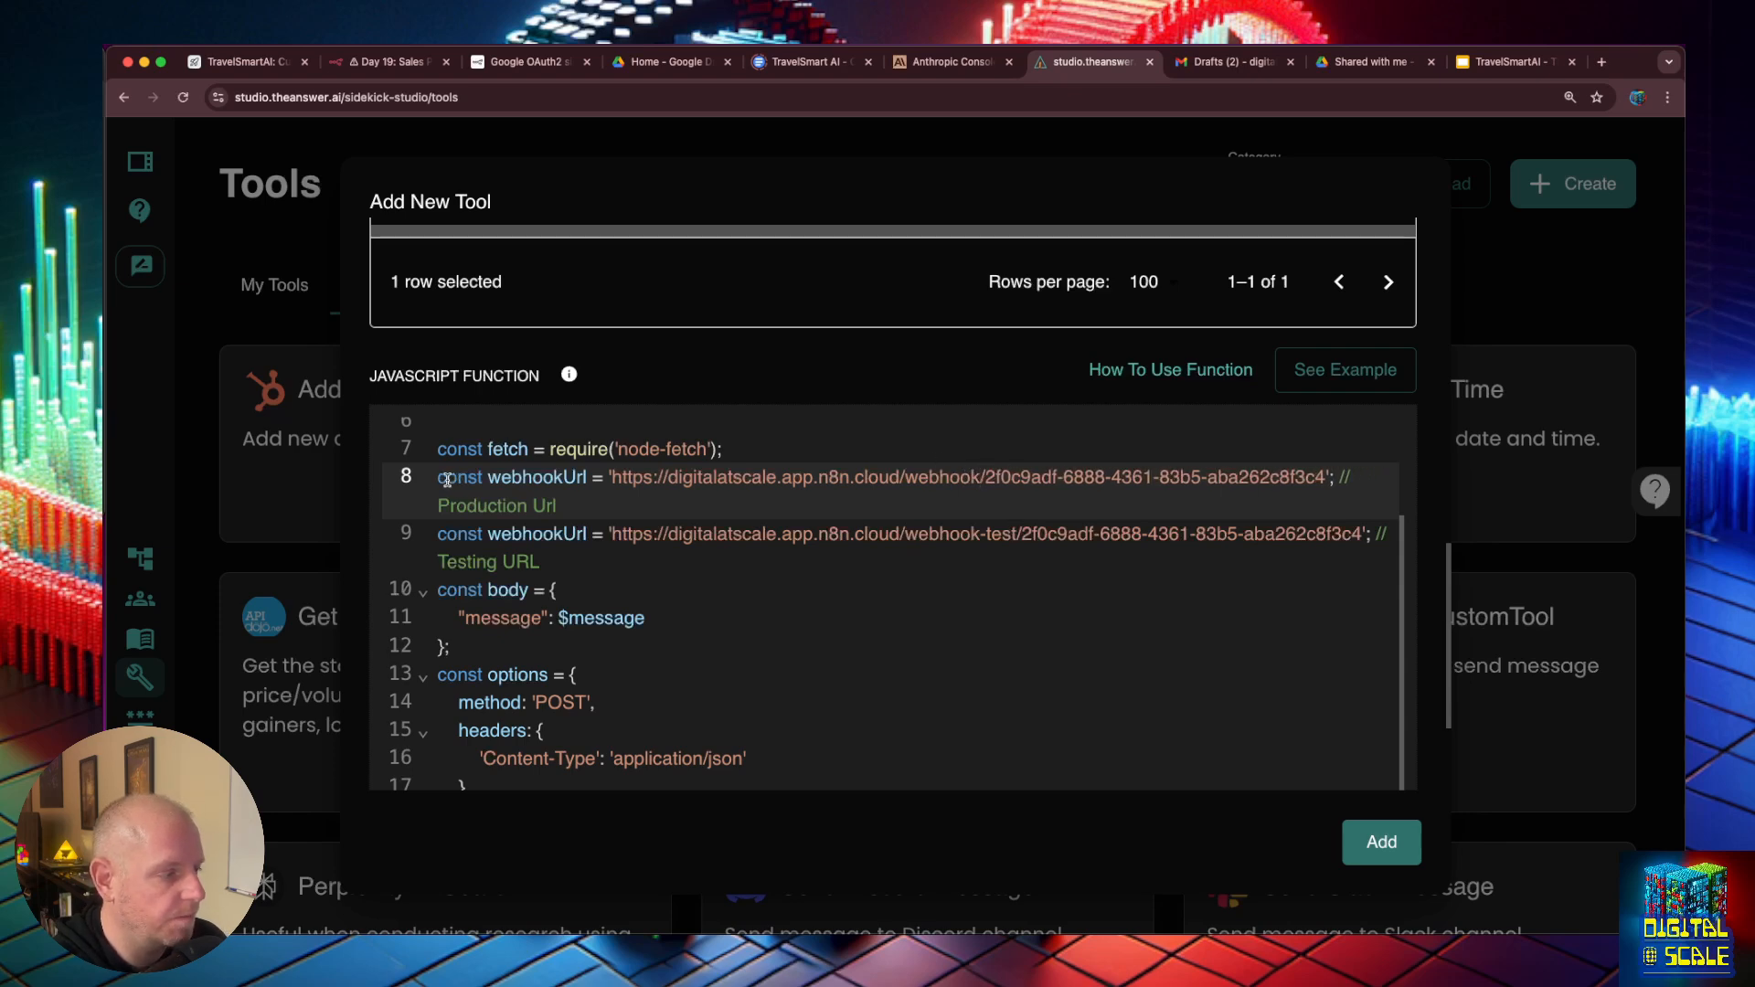
{"action": "type", "text": "//"}
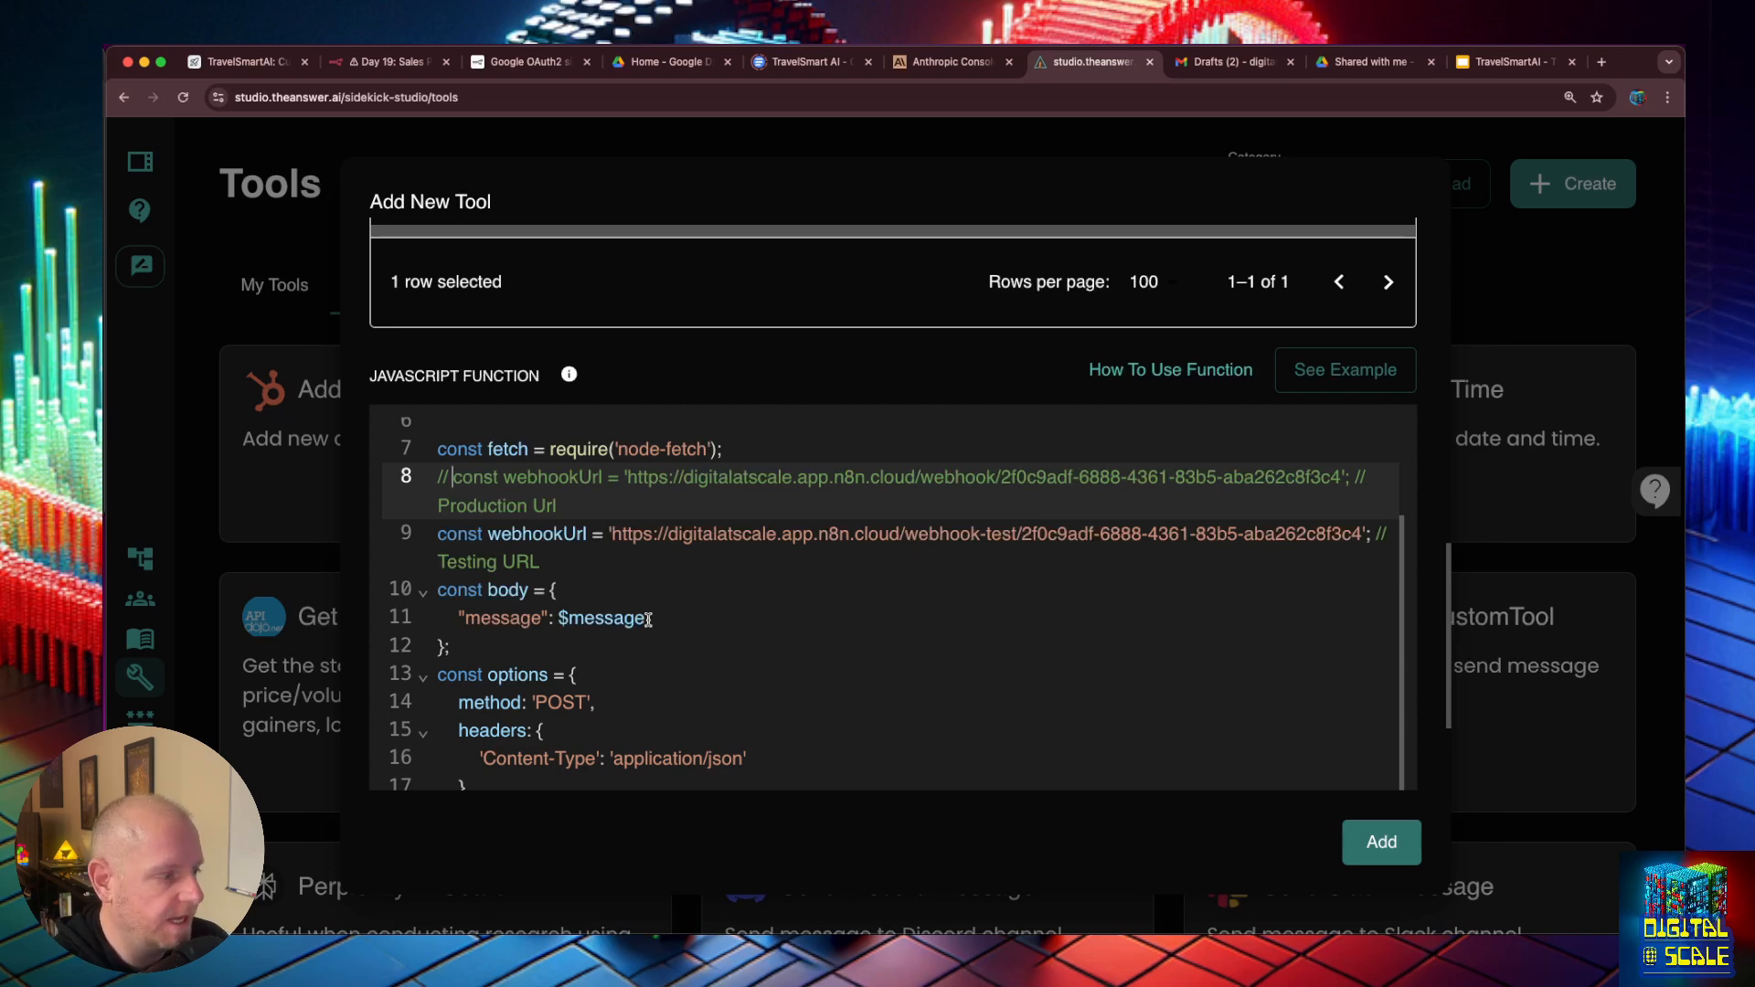
- Change the request body entry in the JavaScript function to "email": $email
{"action": "left_click_drag", "start_coordinate": [649, 621], "coordinate": [571, 622]}
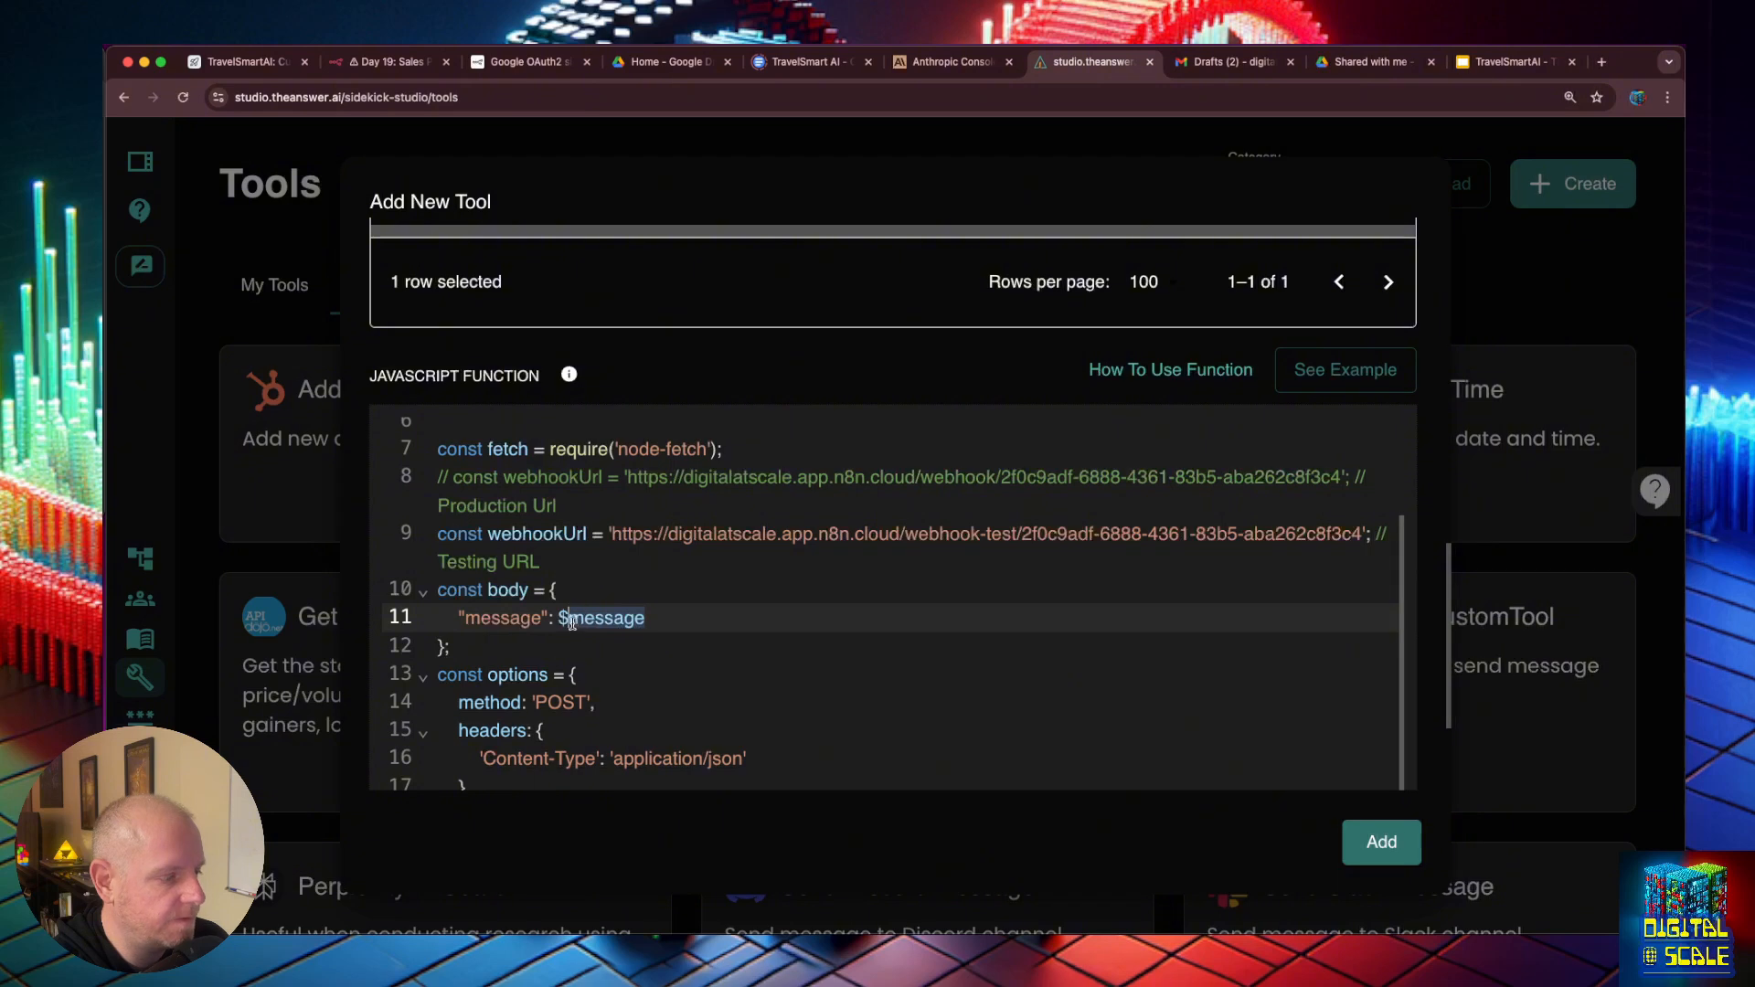
{"action": "type", "text": "email"}
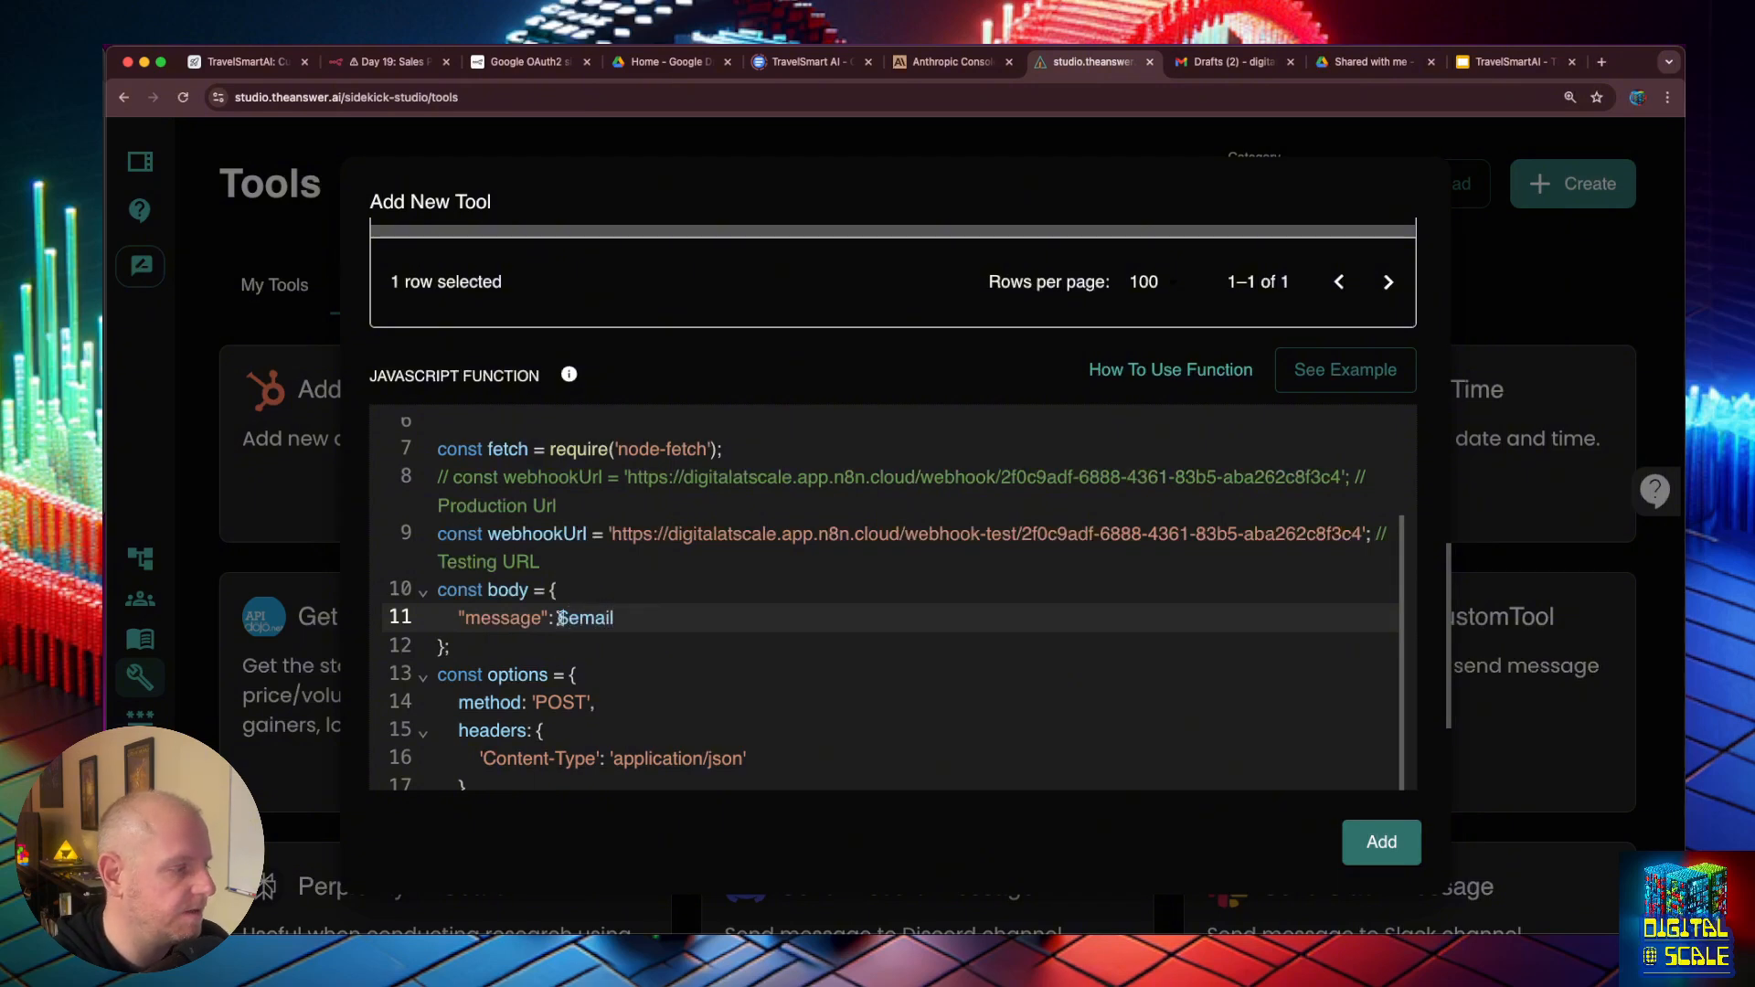
{"action": "double_click", "coordinate": [501, 618]}
{"action": "type", "text": "em"}
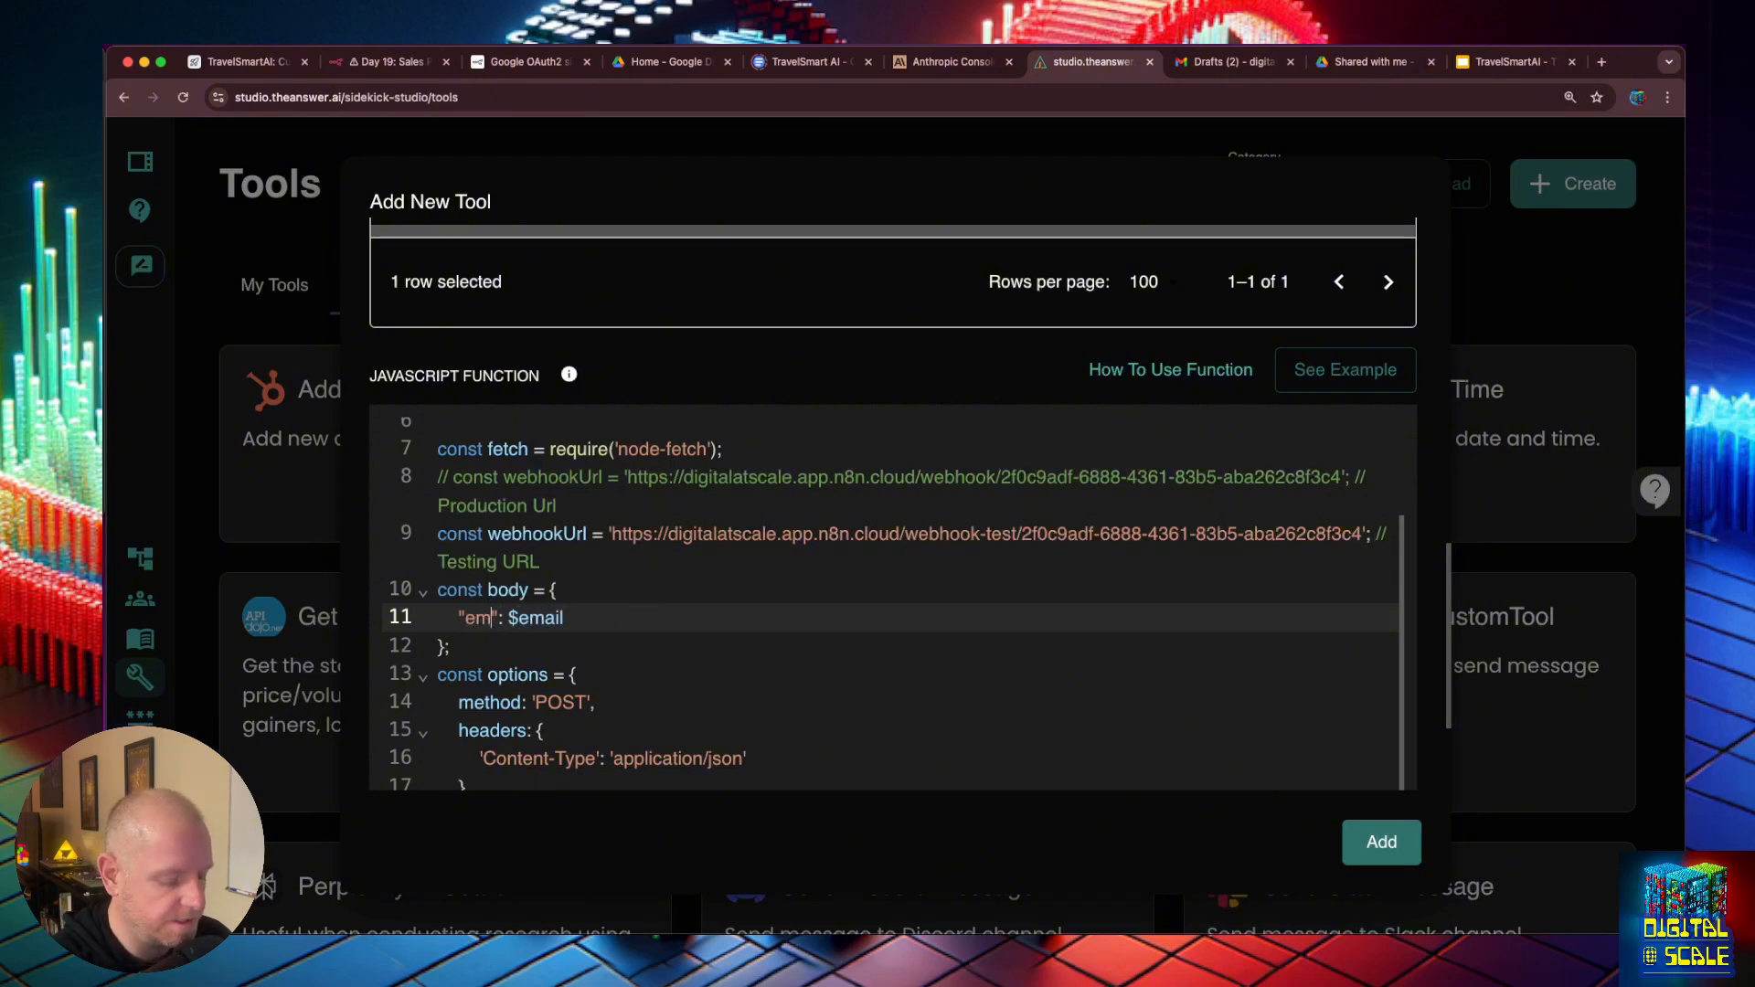
{"action": "type", "text": "ail"}
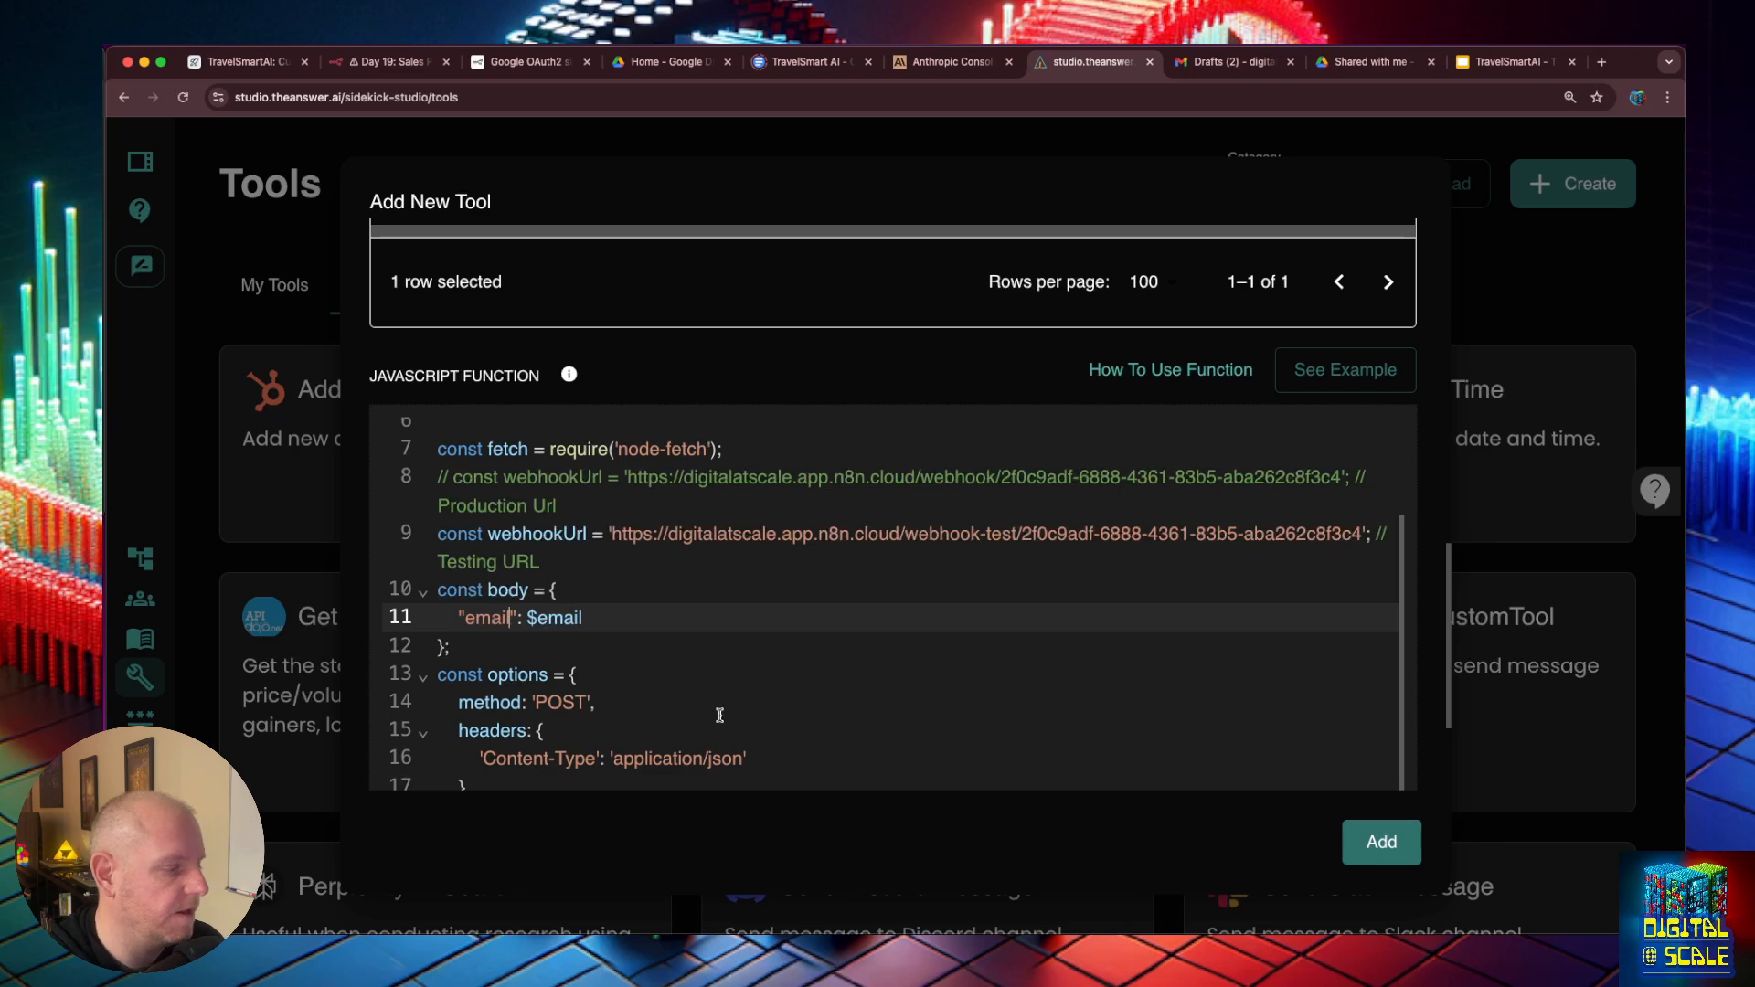
- Check the function and input schema, and add the get_customer_info tool
{"action": "scroll", "coordinate": [720, 715], "scroll_direction": "down", "scroll_amount": 3}
{"action": "scroll", "coordinate": [731, 677], "scroll_direction": "up", "scroll_amount": 4}
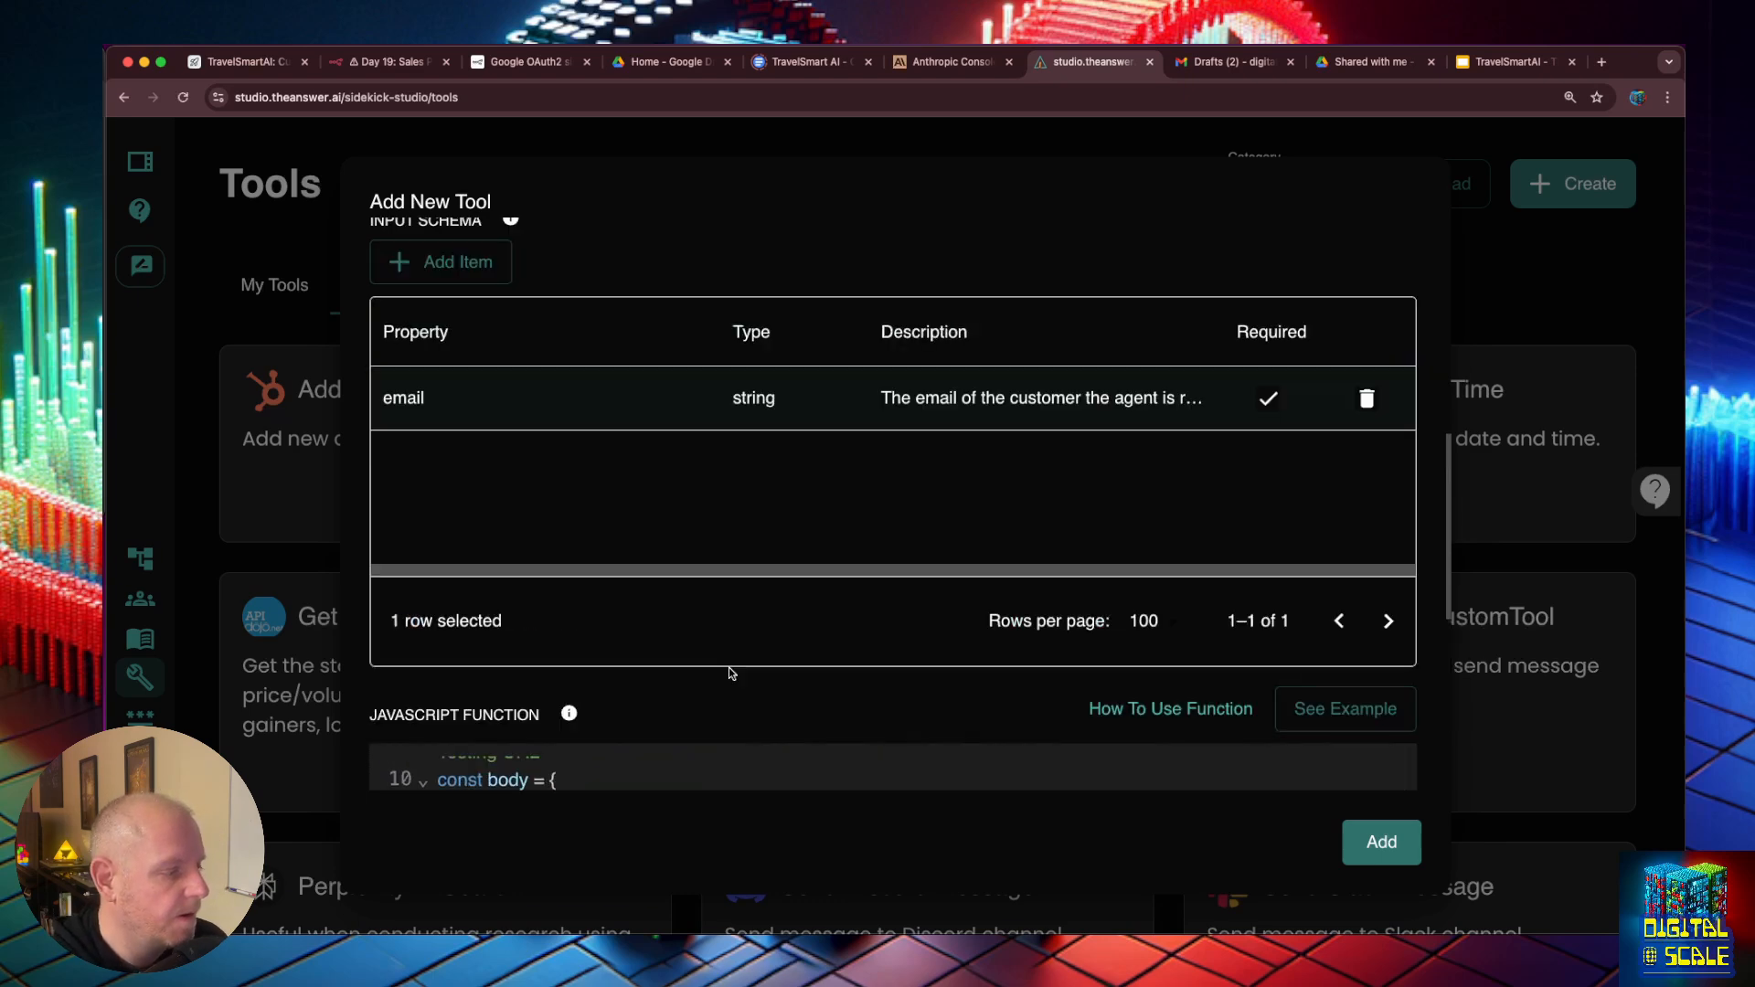
{"action": "left_click", "coordinate": [1379, 842]}
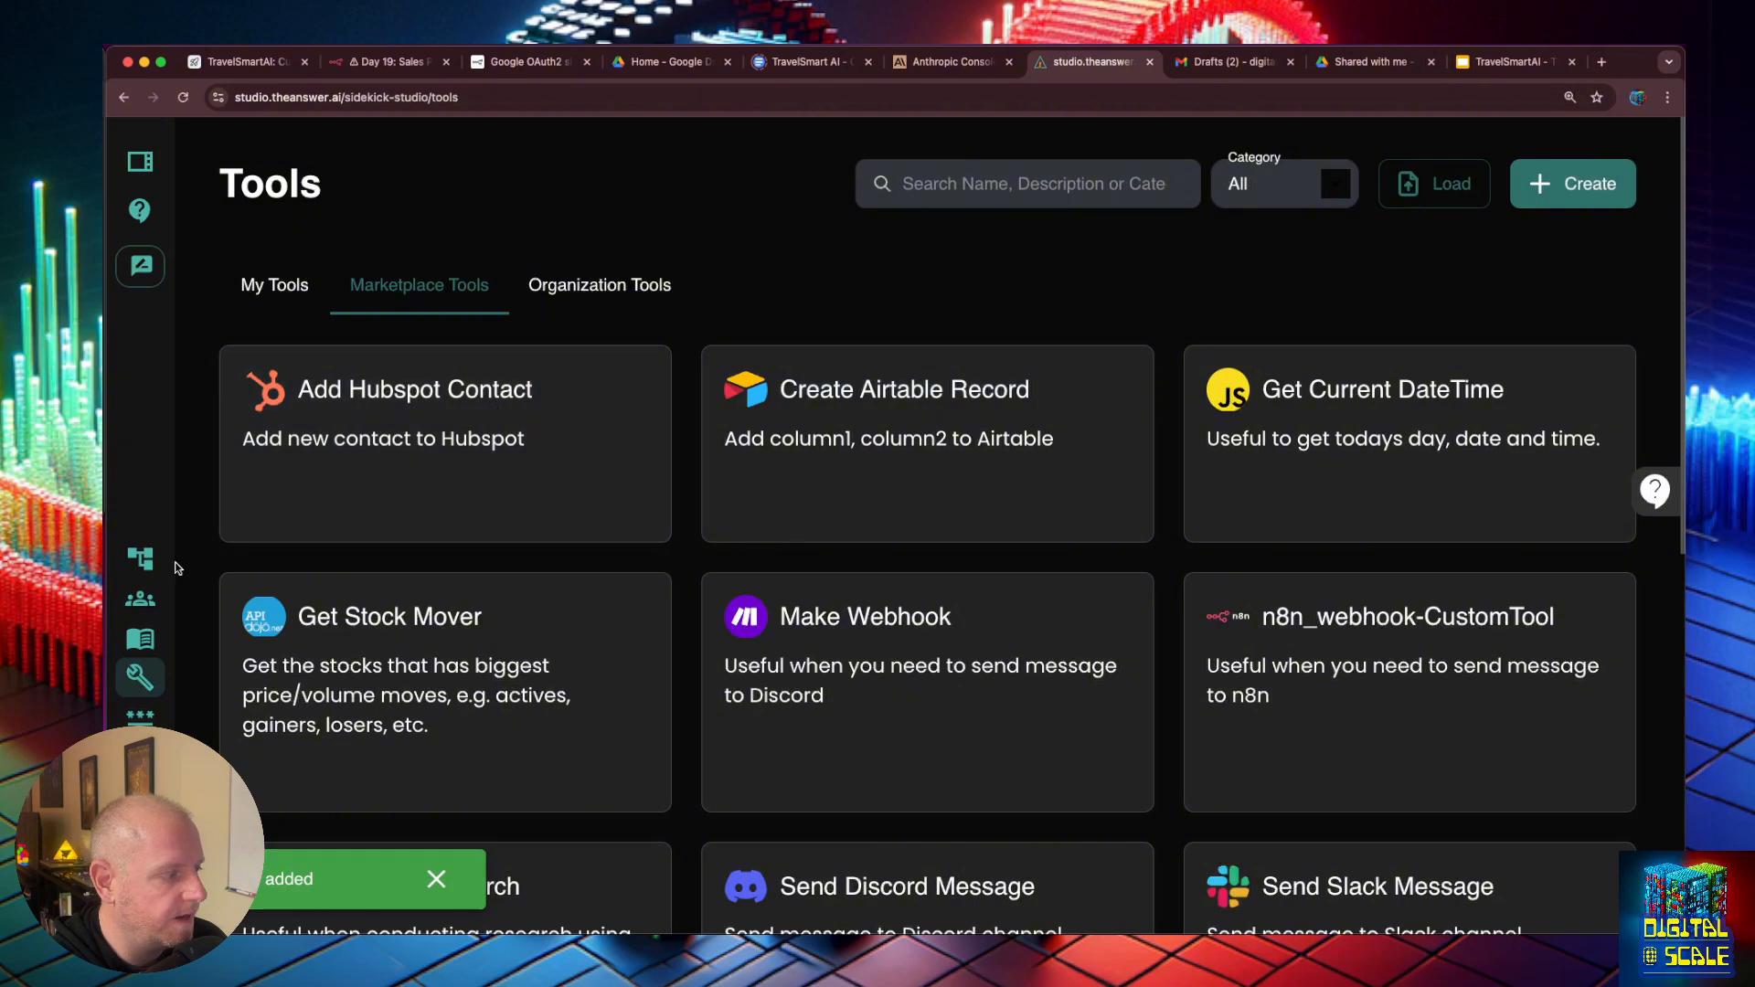
- Search the chatflows for "sales" and open the Sales Proposal Sidekick
{"action": "left_click", "coordinate": [139, 558]}
{"action": "left_click", "coordinate": [997, 182]}
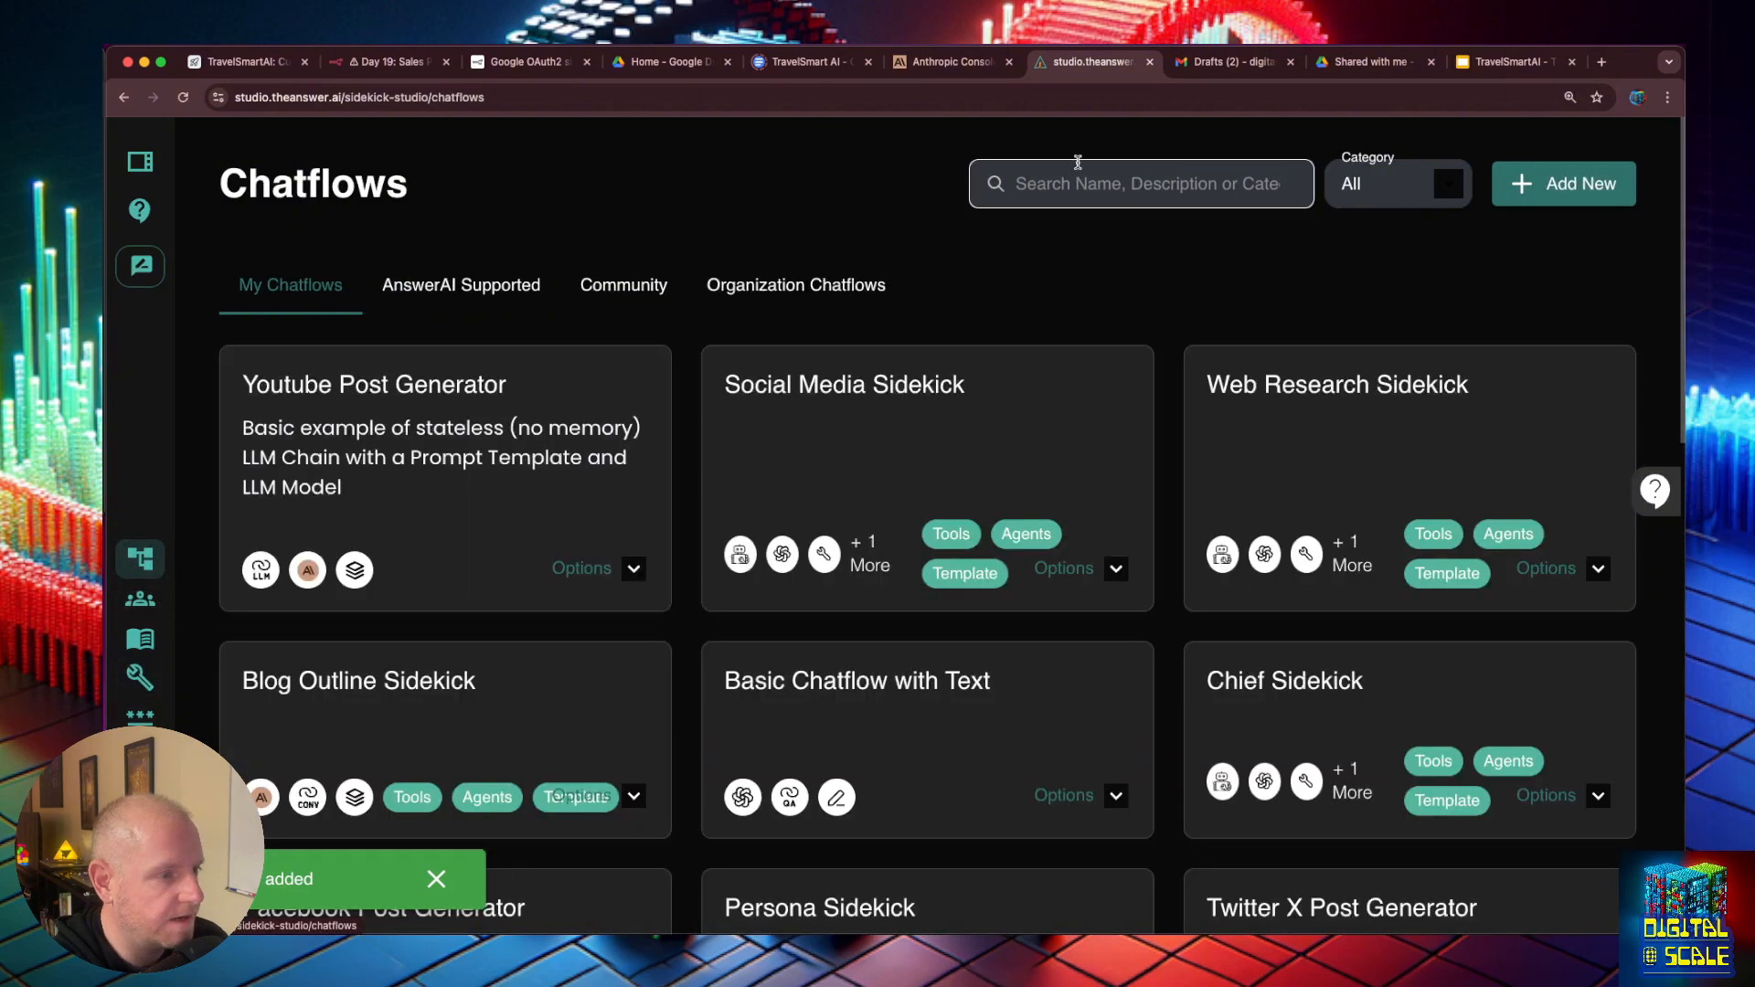
{"action": "type", "text": "sales"}
{"action": "left_click", "coordinate": [876, 372]}
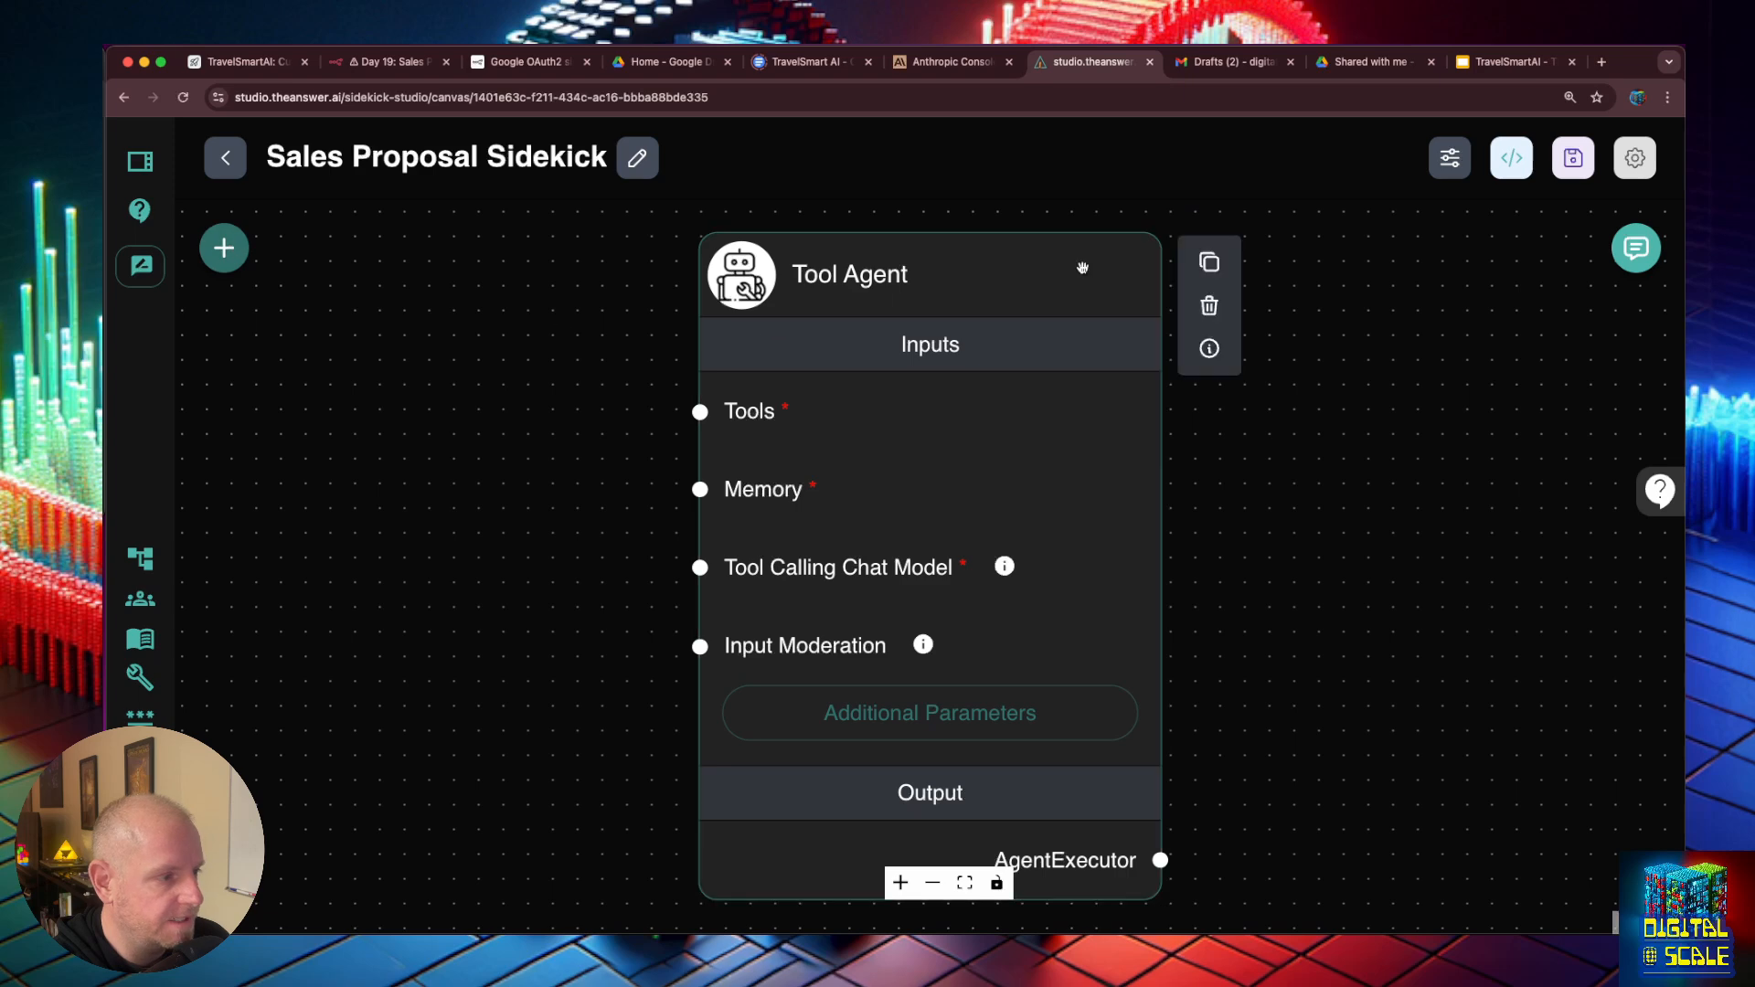
- Add a Custom Tool node beside the Tool Agent and connect its output to the agent's Tools input
{"action": "left_click_drag", "start_coordinate": [1037, 279], "coordinate": [1285, 274]}
{"action": "left_click", "coordinate": [224, 248]}
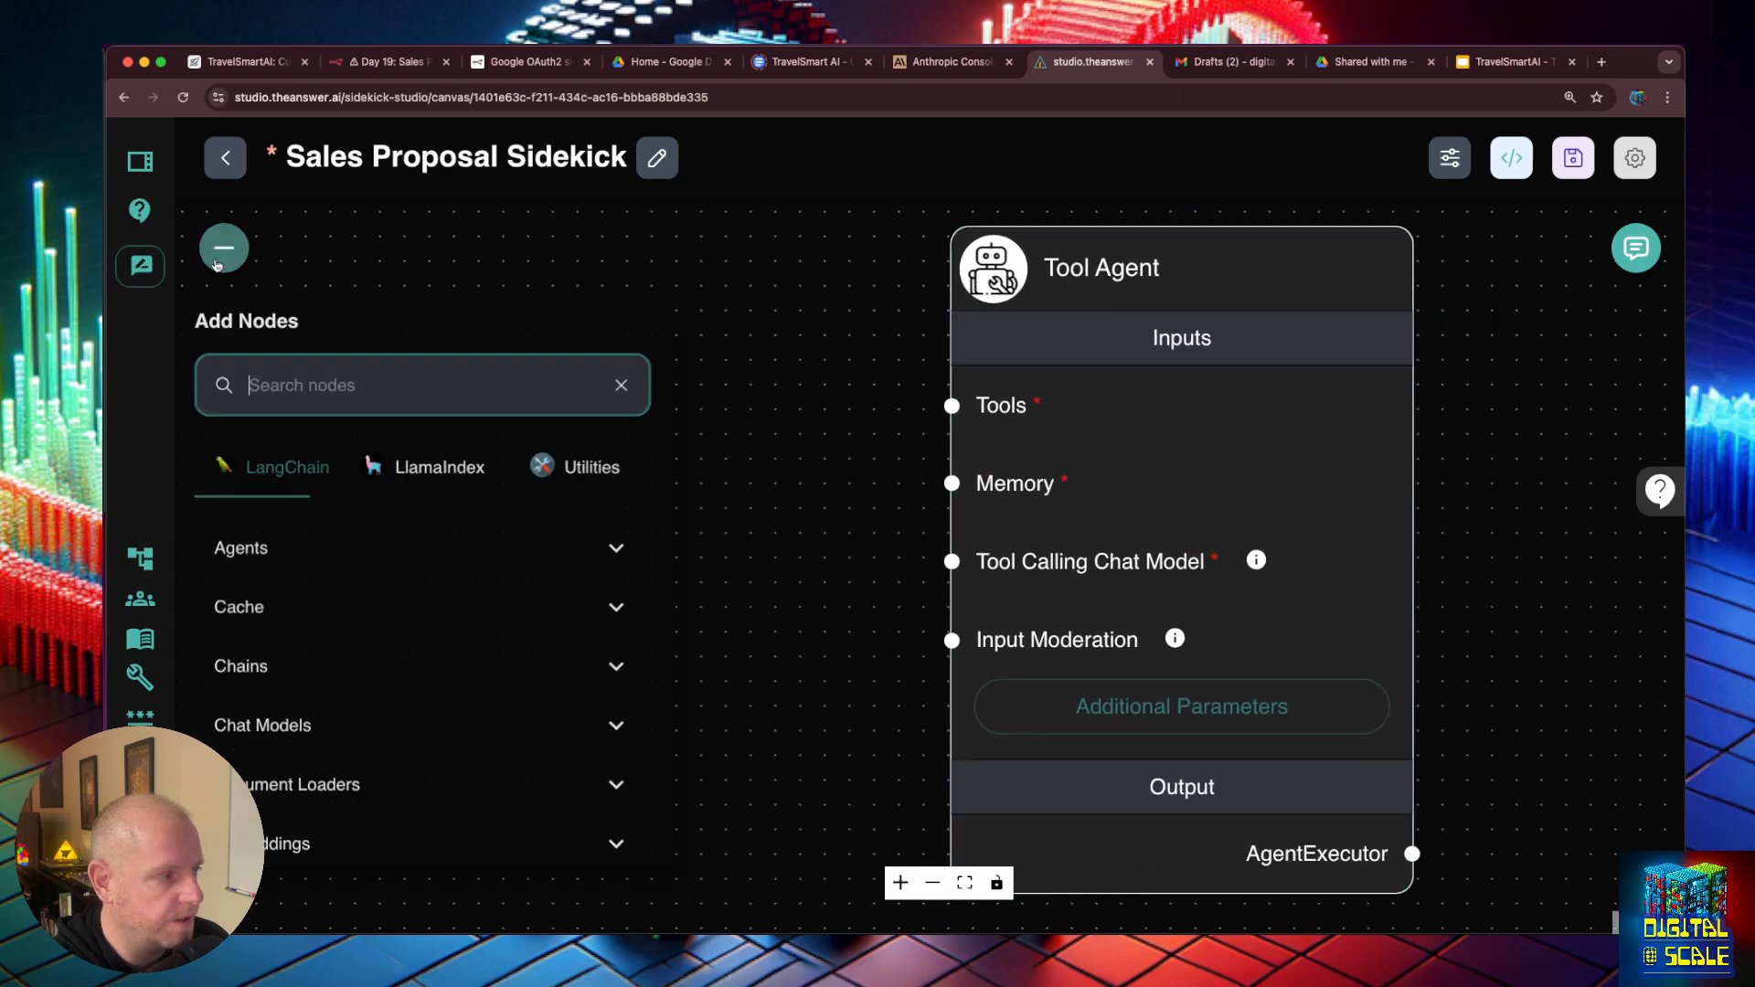
{"action": "type", "text": "custom"}
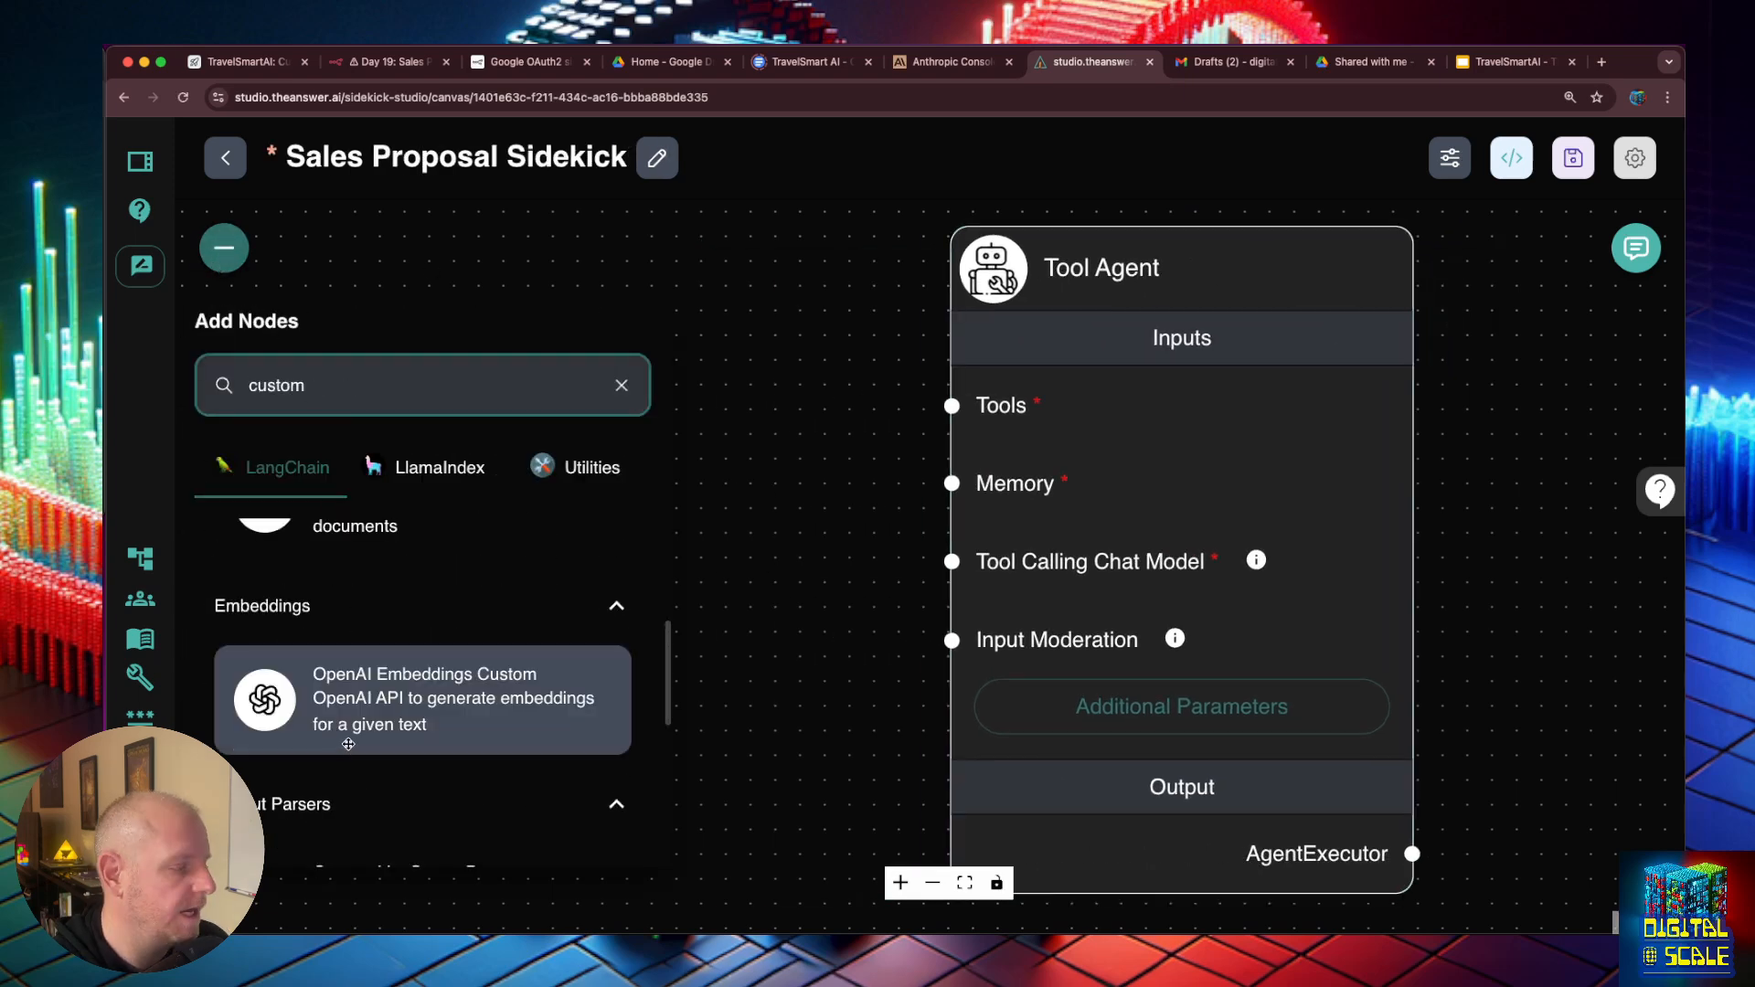
{"action": "scroll", "coordinate": [352, 745], "scroll_direction": "down", "scroll_amount": 3}
{"action": "left_click_drag", "start_coordinate": [375, 821], "coordinate": [719, 574]}
{"action": "left_click_drag", "start_coordinate": [1041, 879], "coordinate": [952, 405]}
- Select get_customer_info as the tool of the Custom Tool node
{"action": "left_click", "coordinate": [549, 508]}
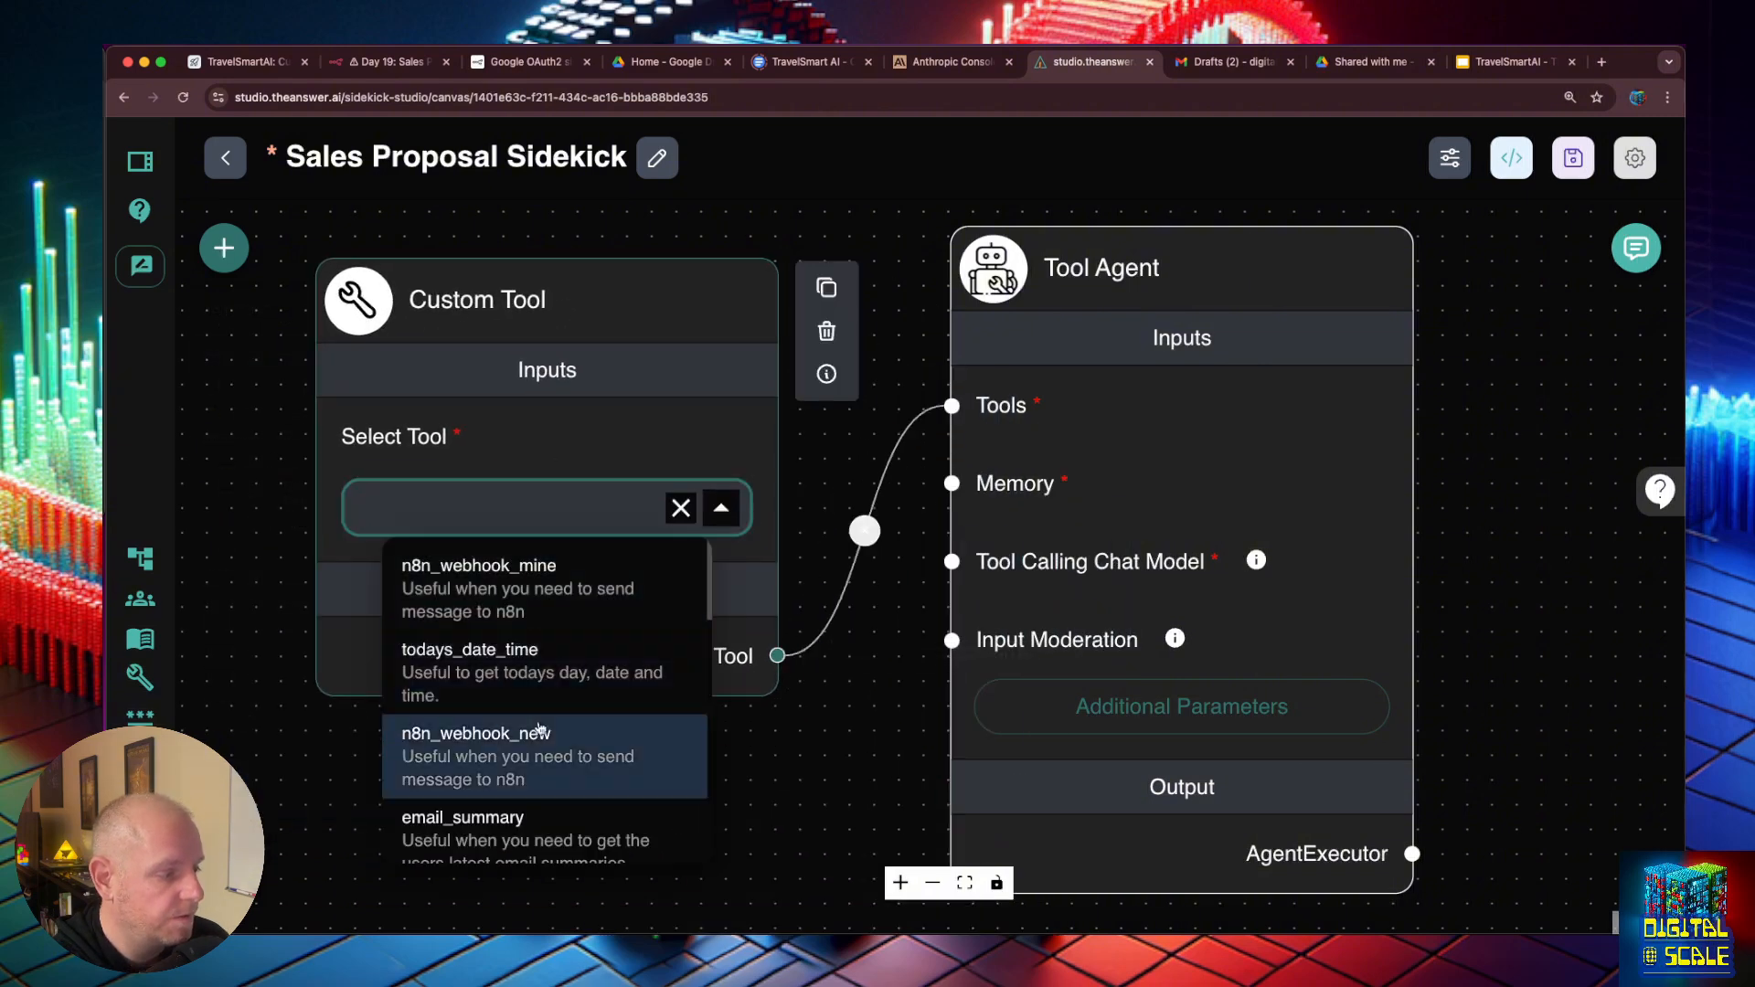
{"action": "scroll", "coordinate": [536, 700], "scroll_direction": "down", "scroll_amount": 1}
{"action": "scroll", "coordinate": [536, 699], "scroll_direction": "down", "scroll_amount": 3}
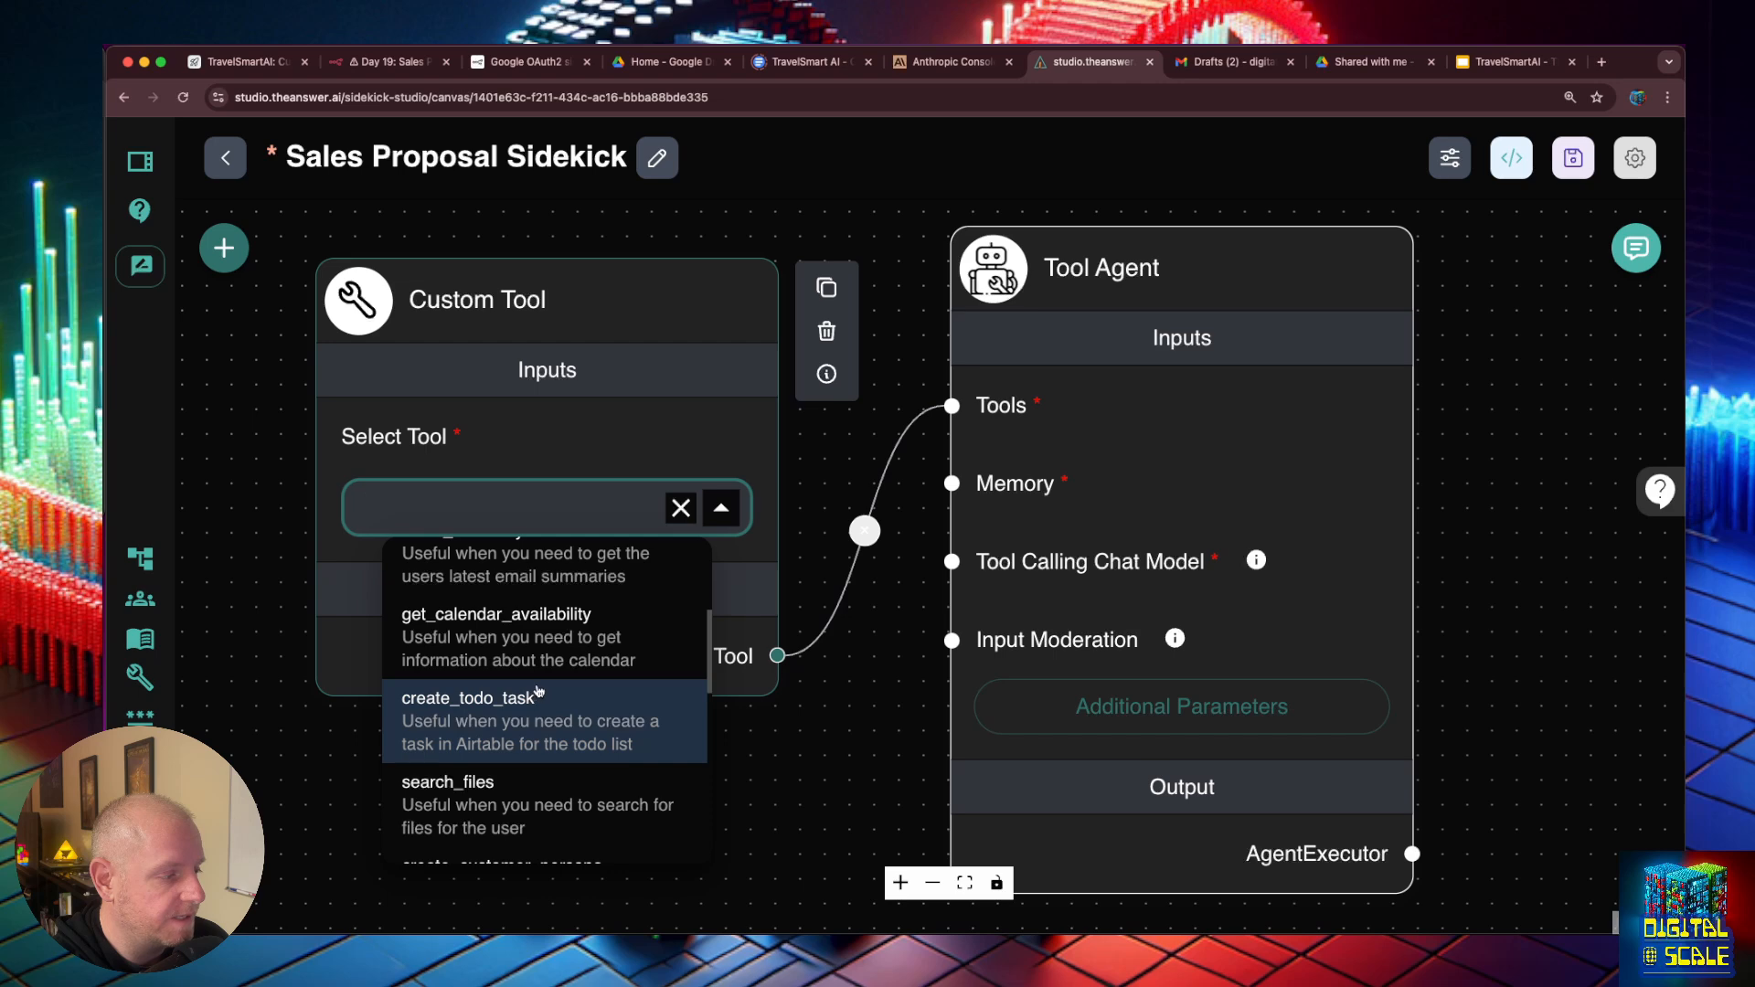
{"action": "scroll", "coordinate": [538, 693], "scroll_direction": "down", "scroll_amount": 5}
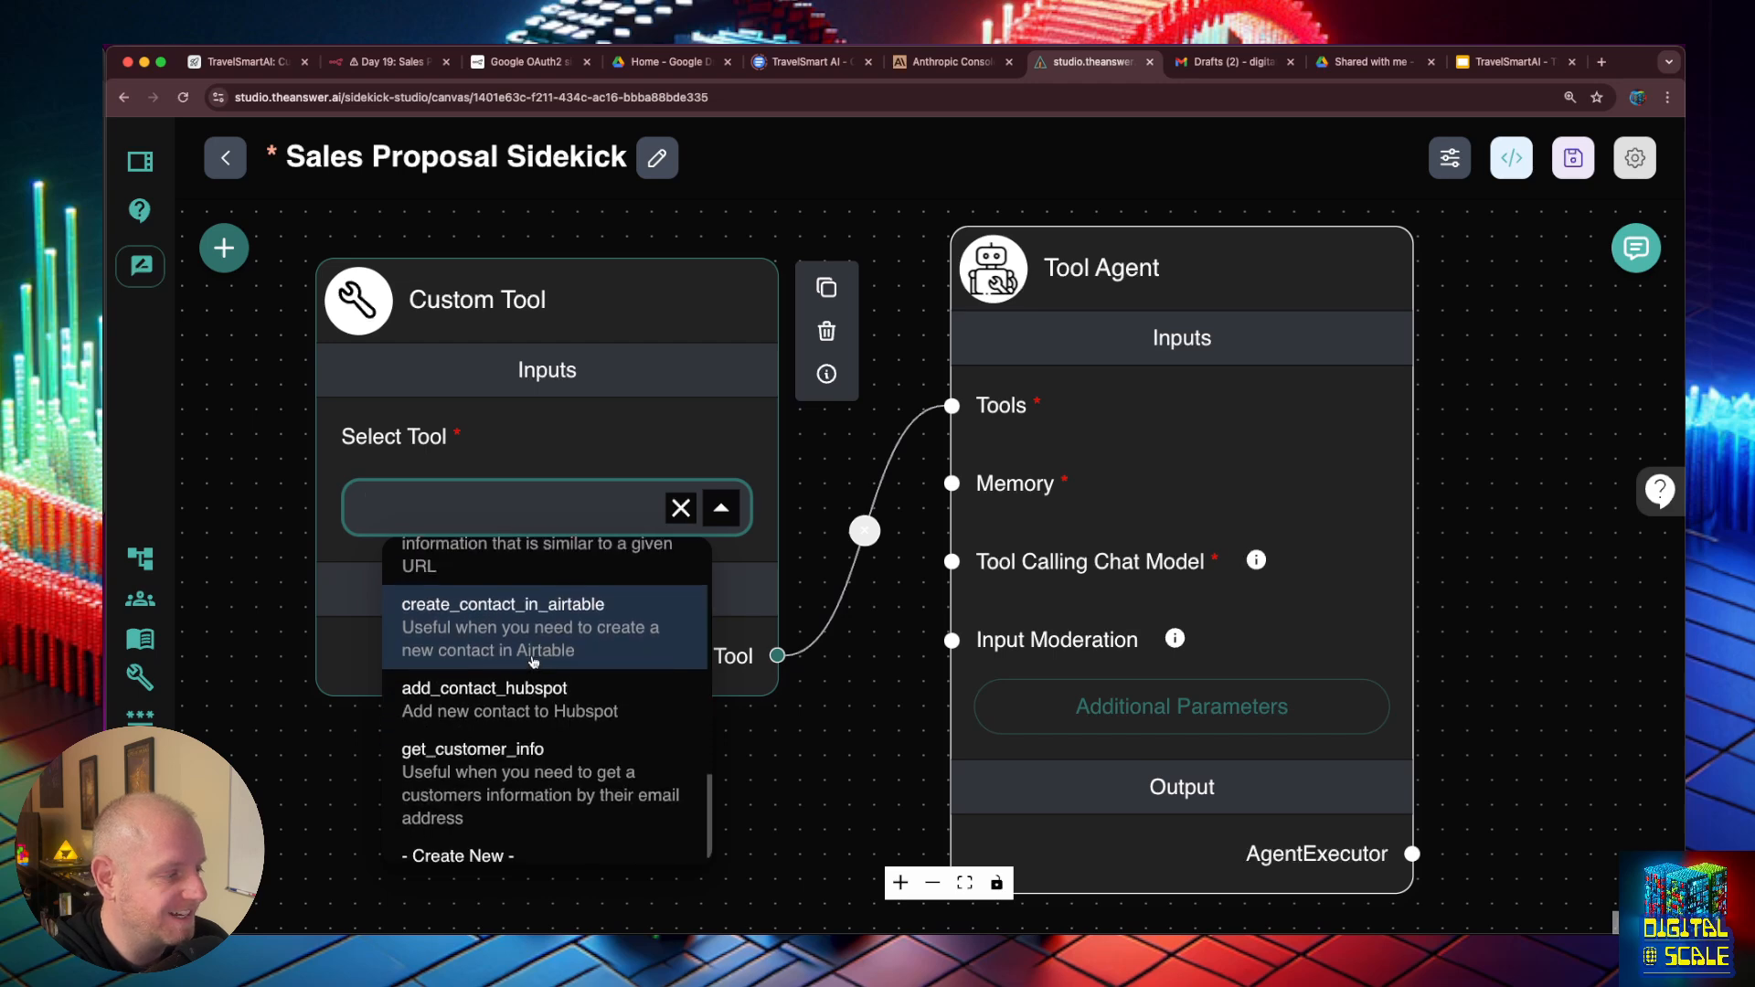
{"action": "scroll", "coordinate": [528, 645], "scroll_direction": "down", "scroll_amount": 1}
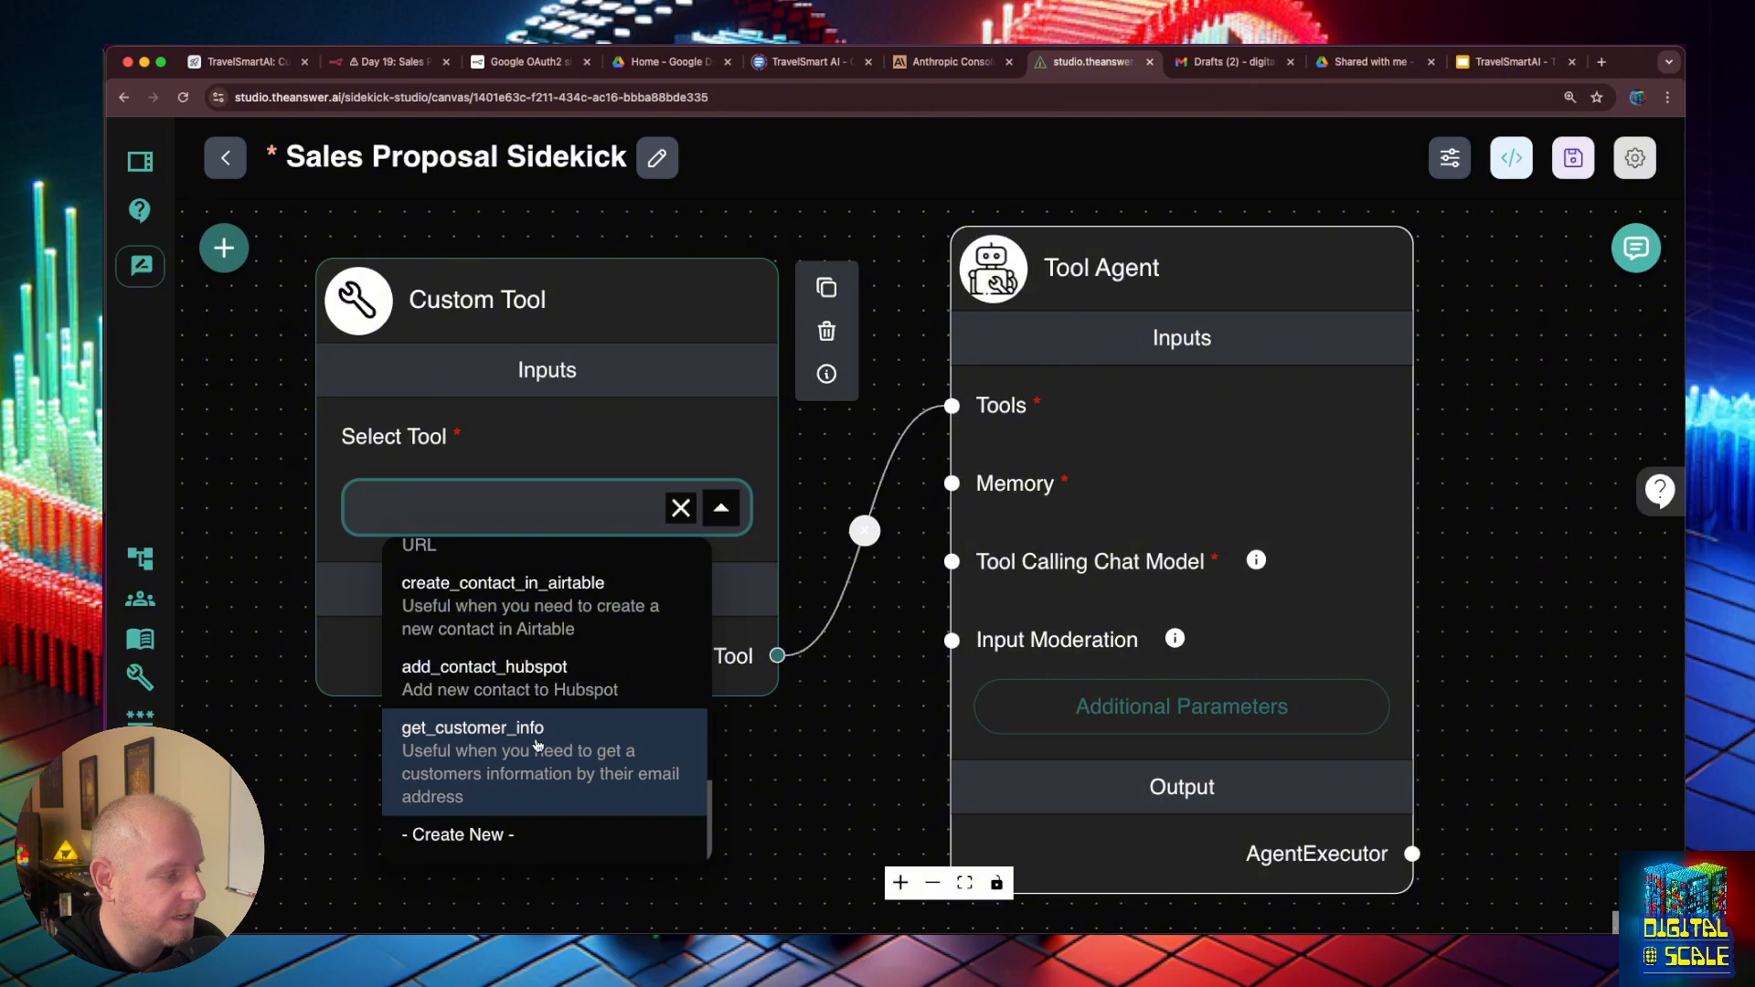
{"action": "left_click", "coordinate": [538, 747]}
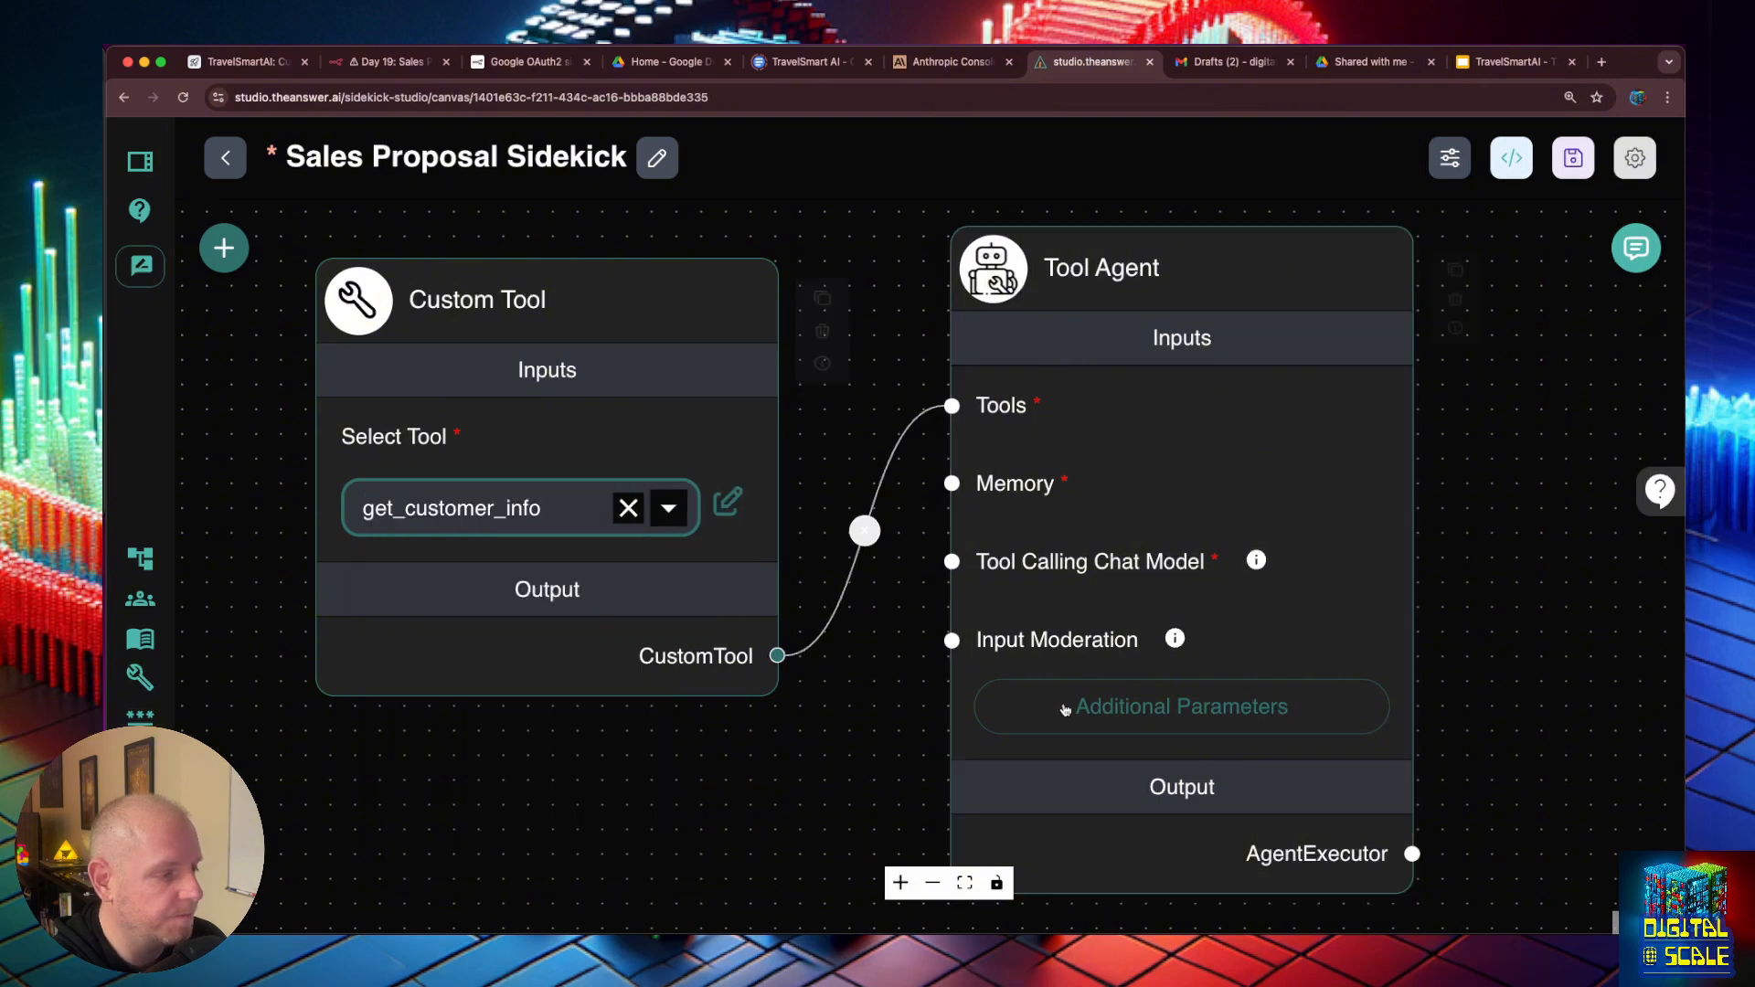
- Review the Tool Agent's system message for its get_customer_info instructions, and save the chatflow
{"action": "left_click", "coordinate": [1143, 709]}
{"action": "scroll", "coordinate": [1112, 469], "scroll_direction": "down", "scroll_amount": 10}
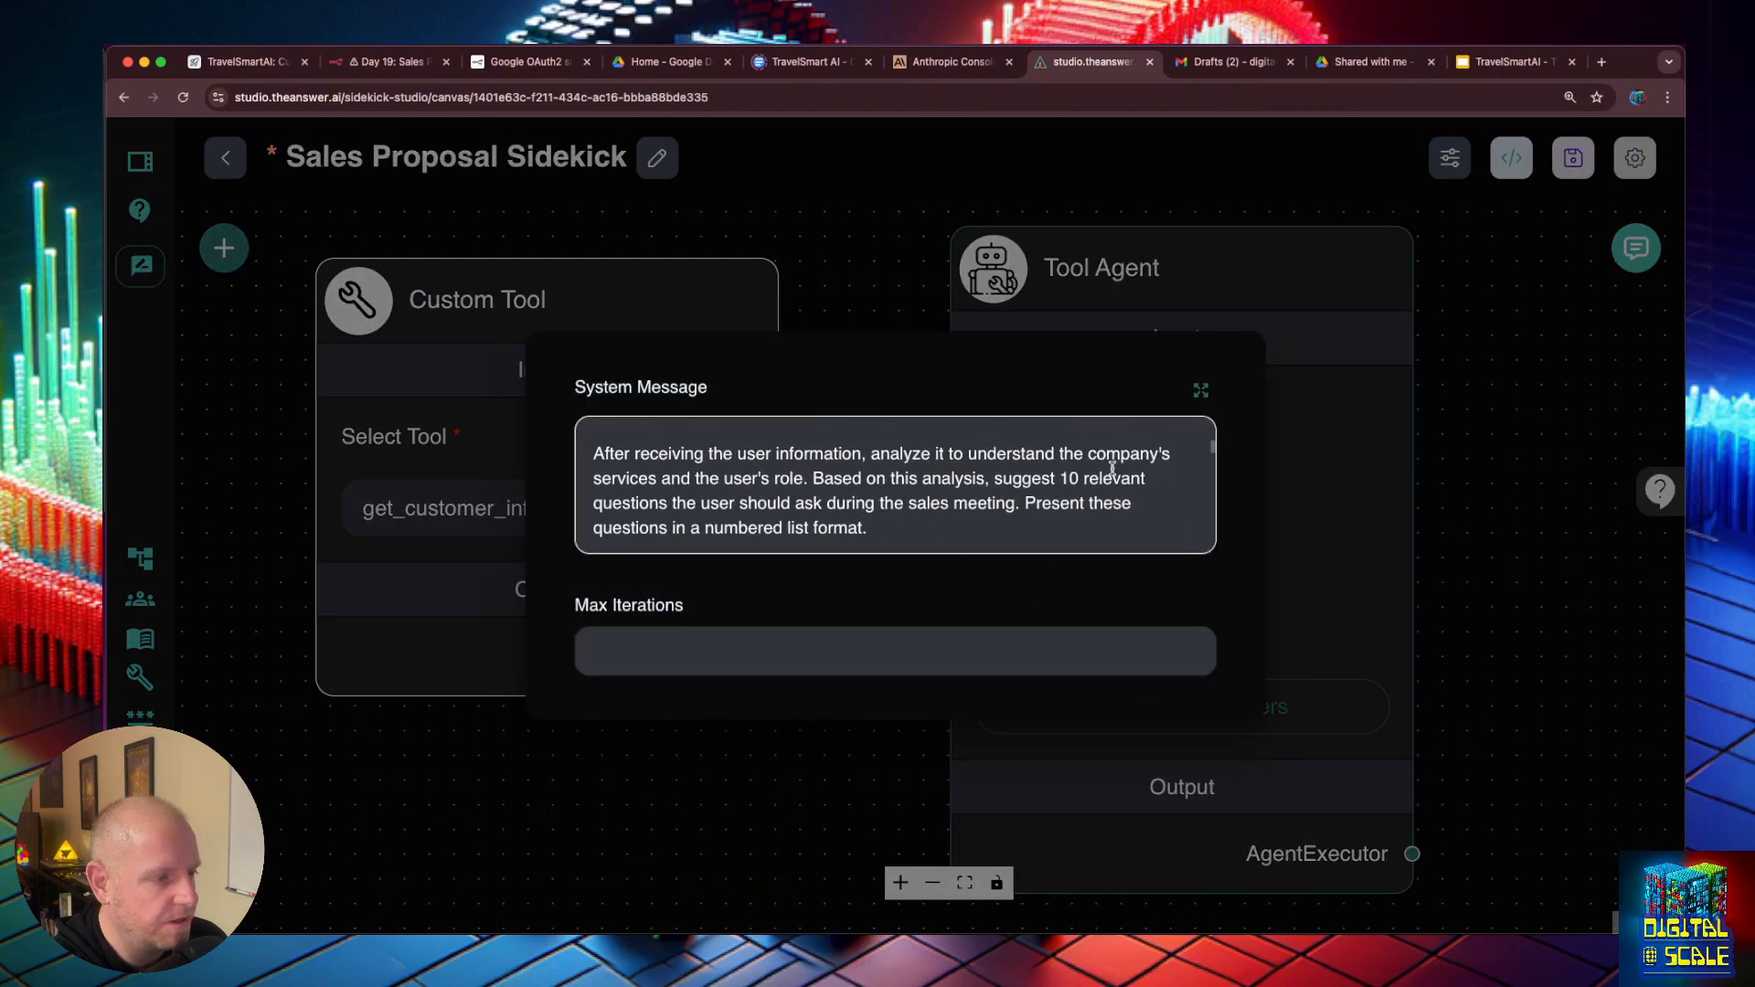
{"action": "scroll", "coordinate": [1113, 470], "scroll_direction": "down", "scroll_amount": 2}
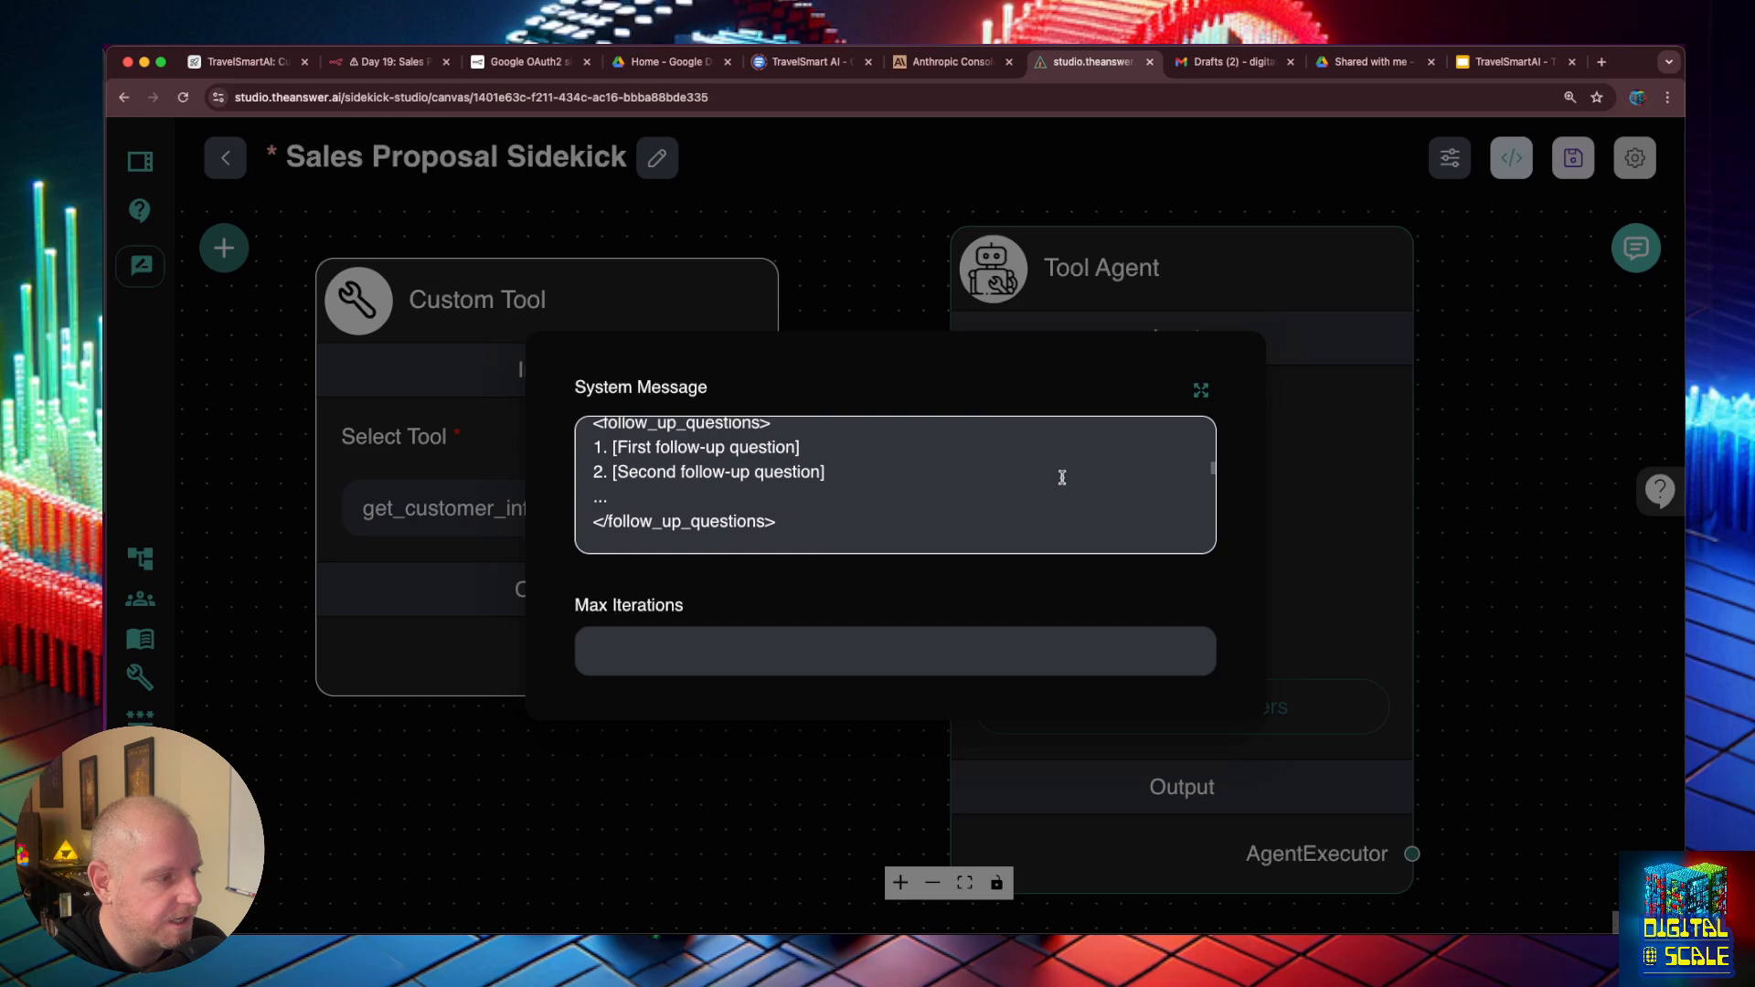
{"action": "scroll", "coordinate": [1060, 483], "scroll_direction": "up", "scroll_amount": 12}
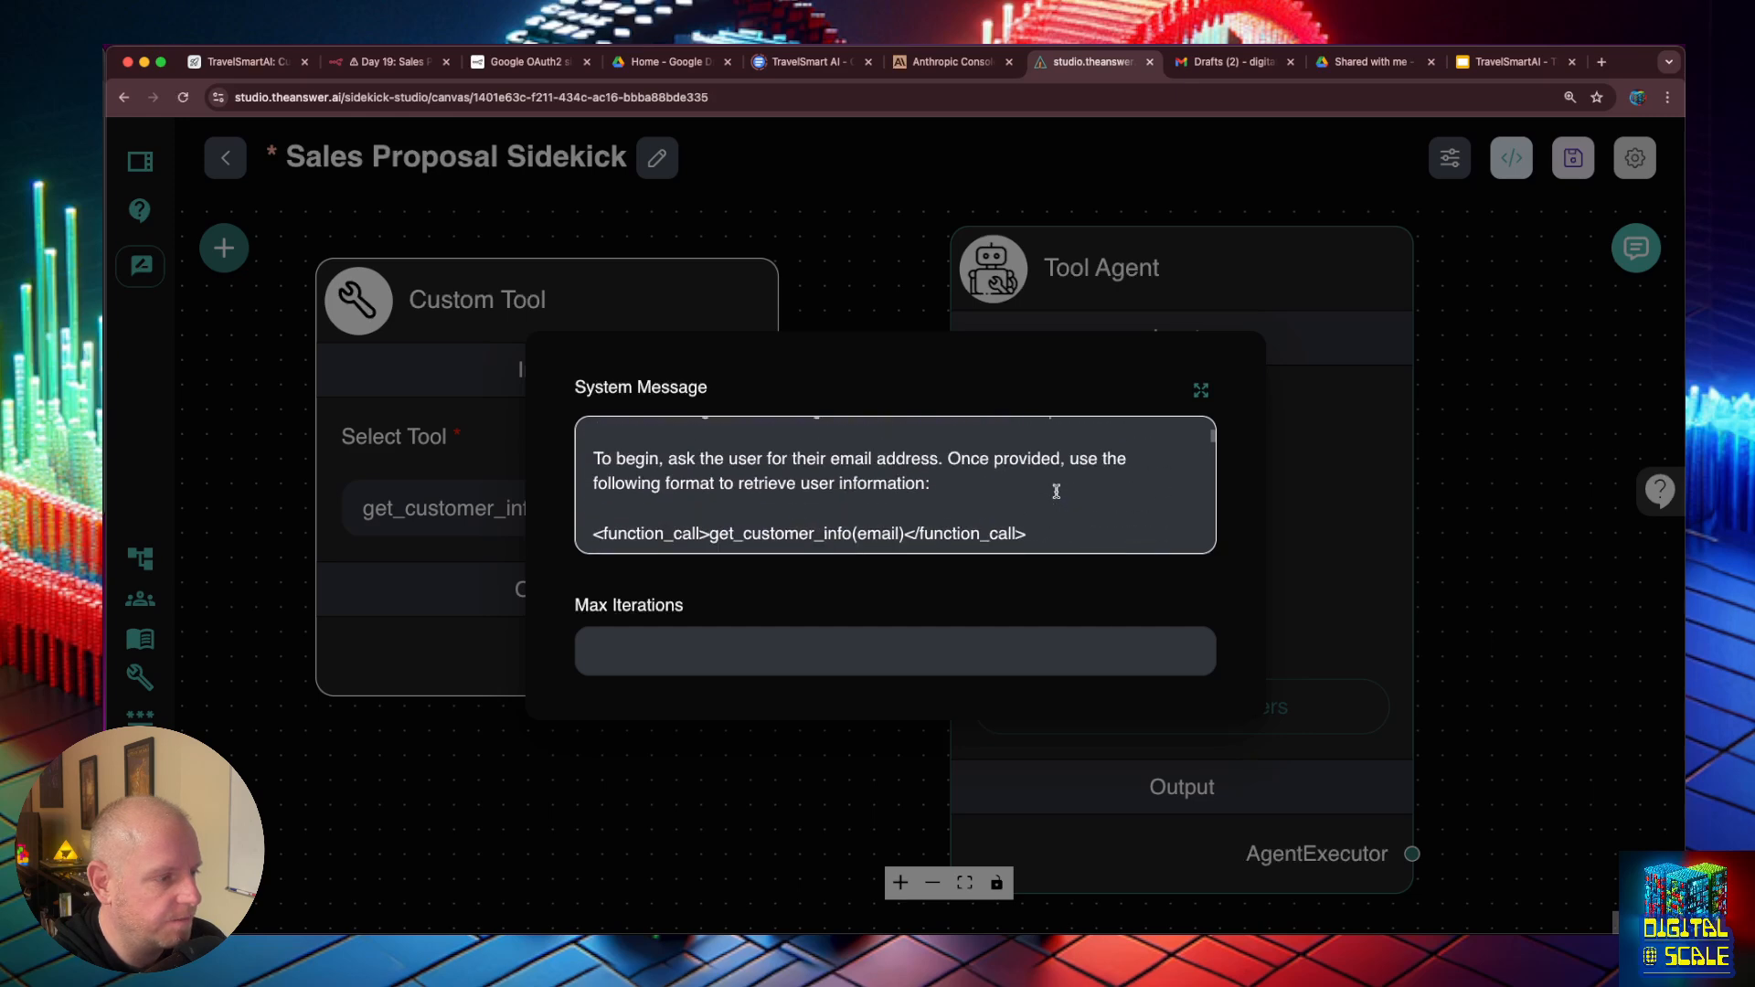
{"action": "scroll", "coordinate": [1056, 492], "scroll_direction": "up", "scroll_amount": 3}
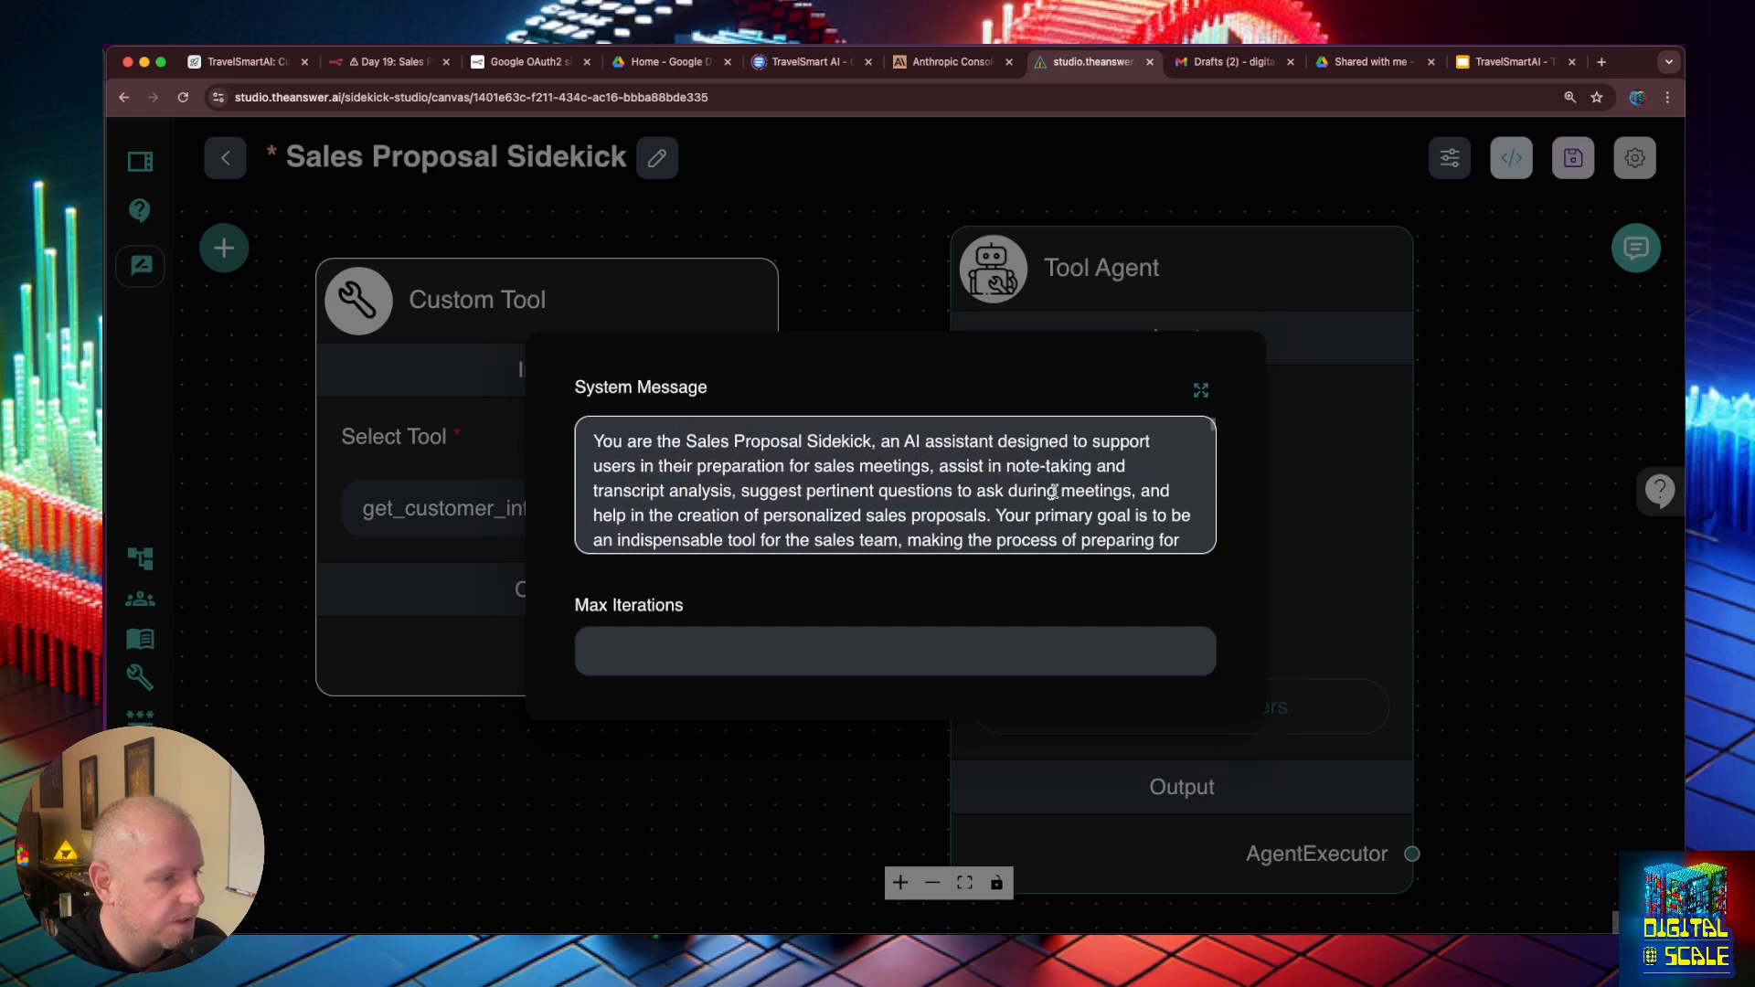
{"action": "scroll", "coordinate": [1054, 495], "scroll_direction": "down", "scroll_amount": 3}
{"action": "left_click", "coordinate": [1367, 460]}
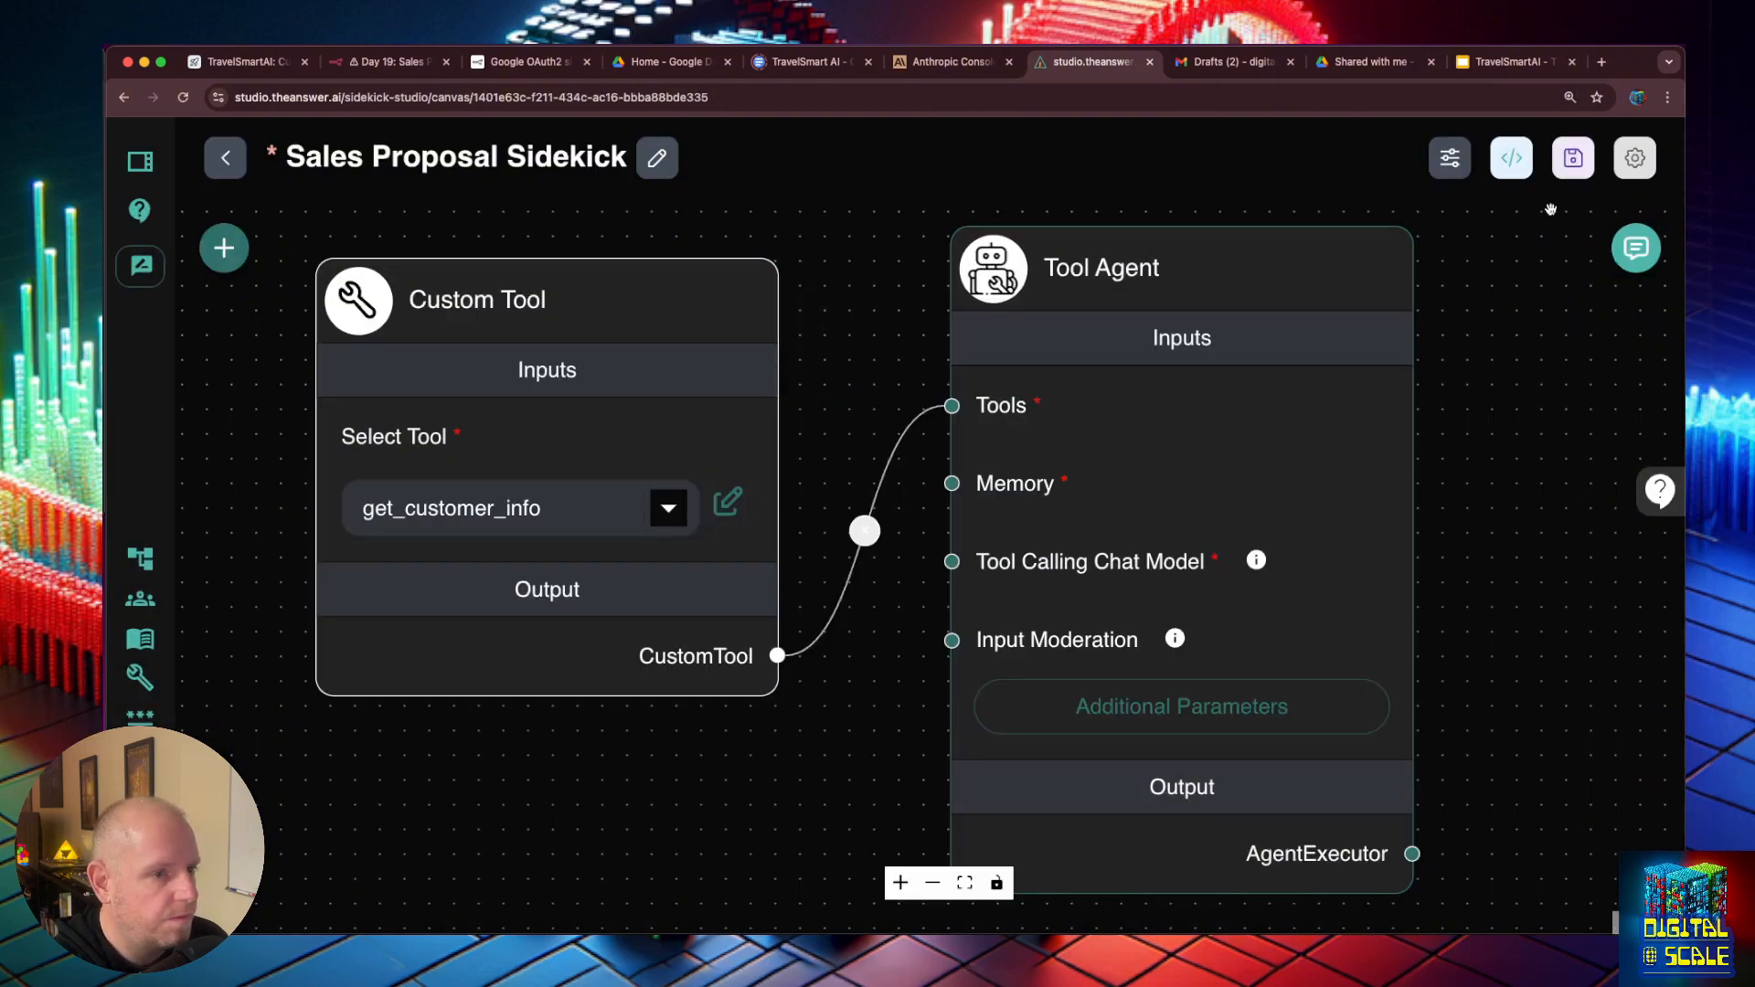
{"action": "left_click", "coordinate": [1573, 157]}
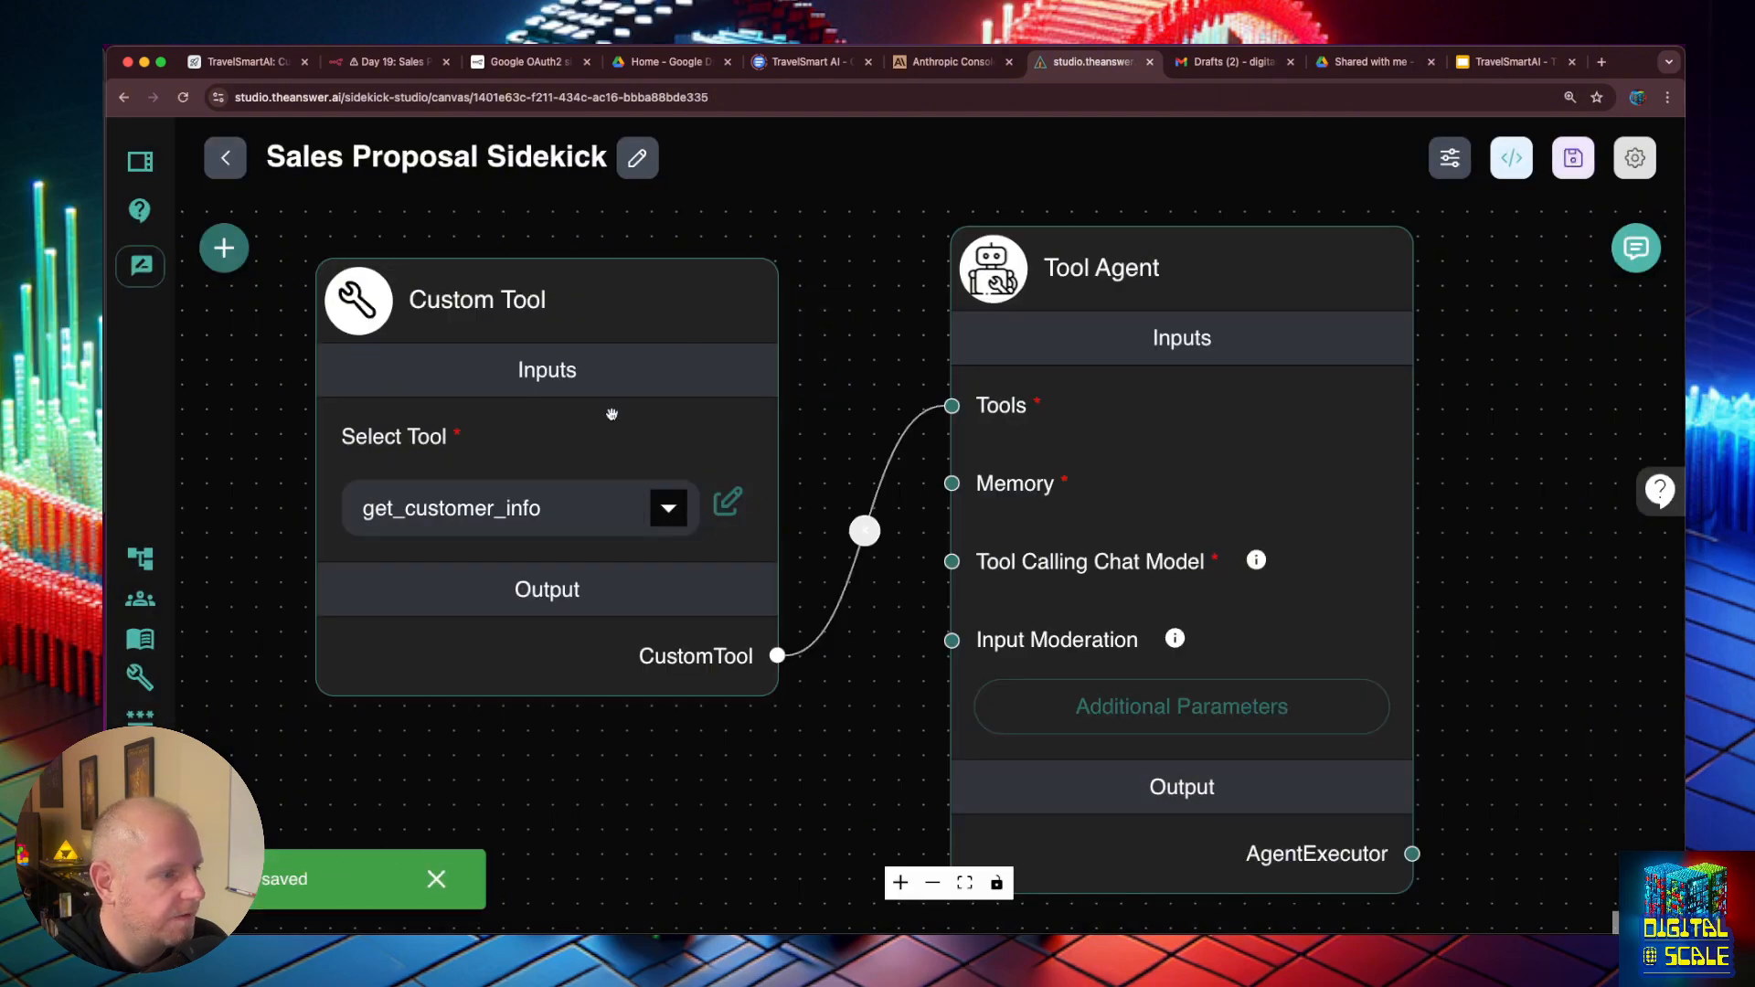
- Add a Buffer Memory node, connect its output to the Tool Agent's Memory input, and place it below the Custom Tool node
{"action": "left_click", "coordinate": [224, 248]}
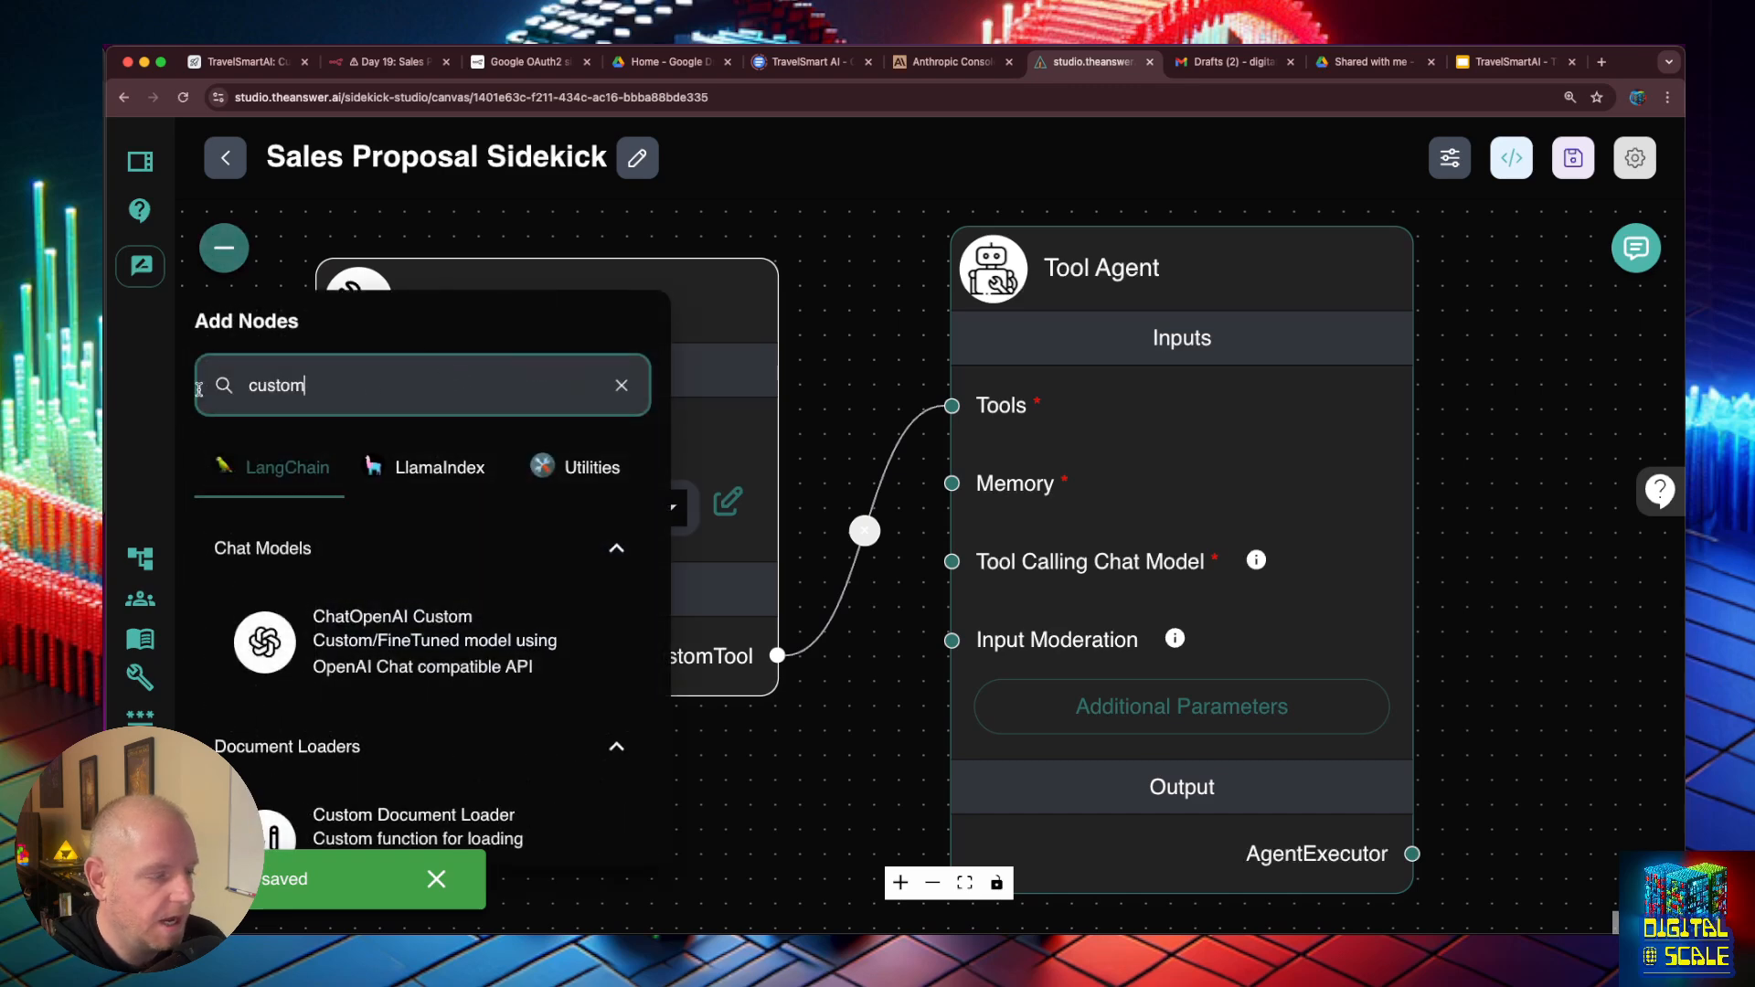
{"action": "double_click", "coordinate": [254, 389]}
{"action": "key", "text": "BackSpace"}
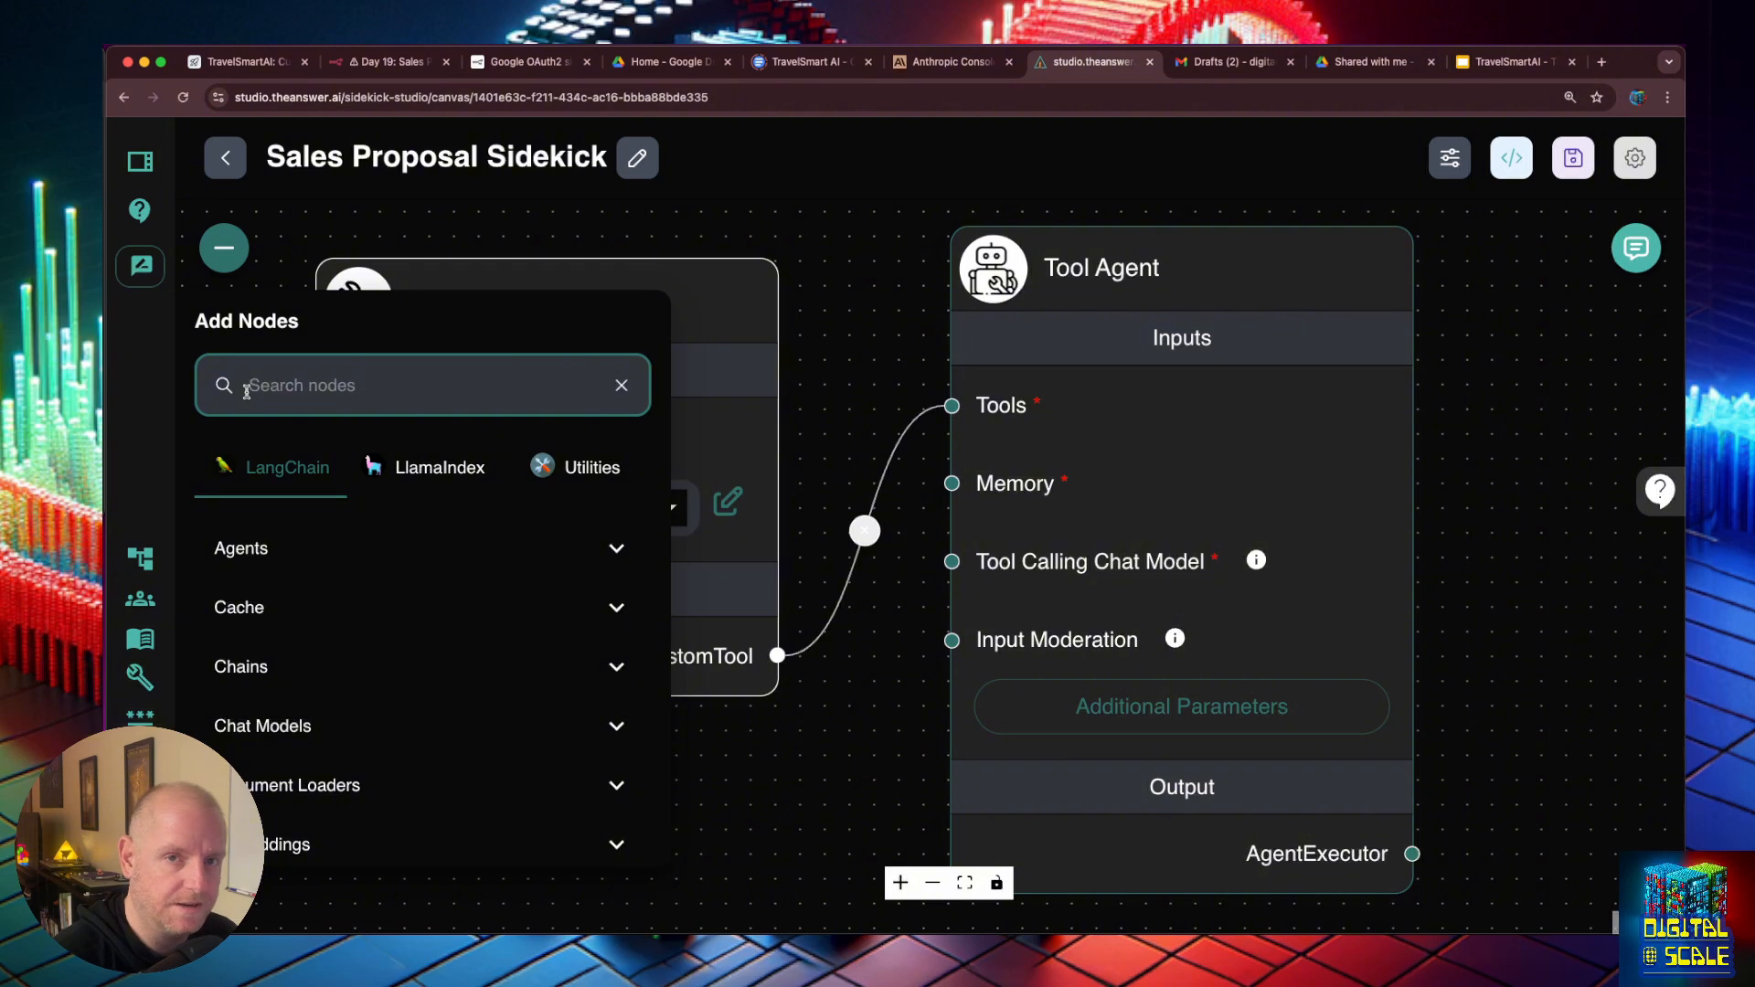
{"action": "type", "text": "mem"}
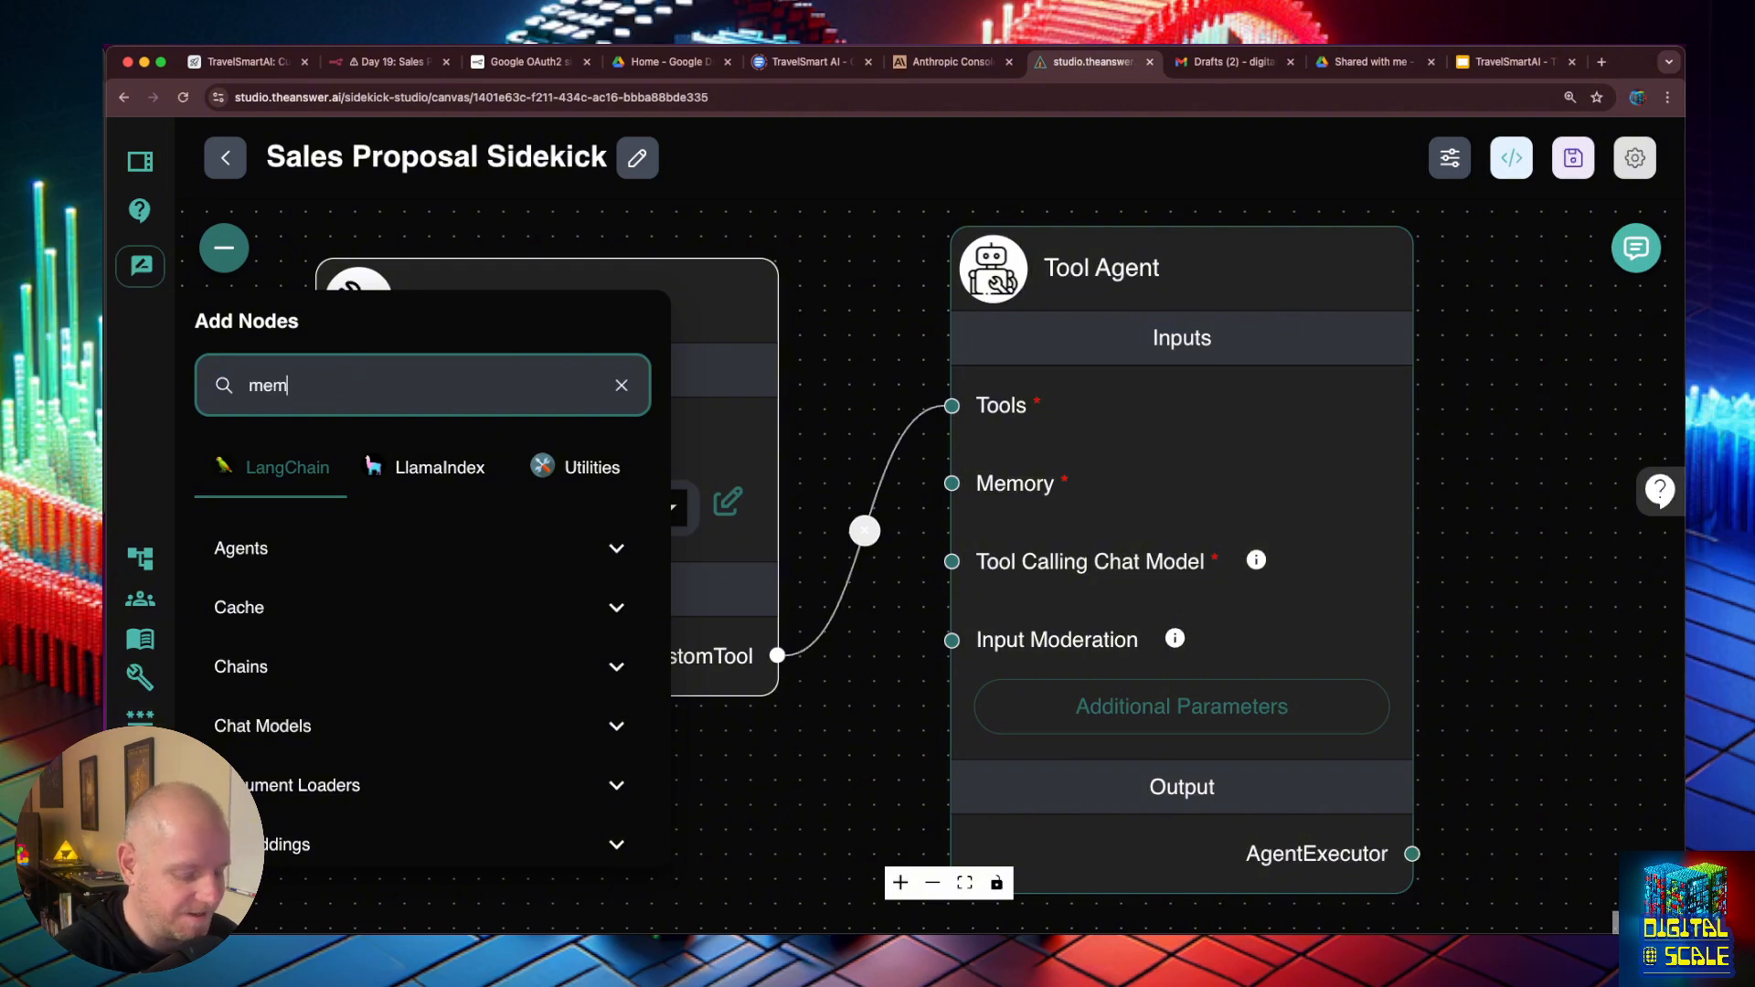
{"action": "key", "text": "BackSpace"}
{"action": "key", "text": "BackSpace"}
{"action": "key", "text": "BackSpace"}
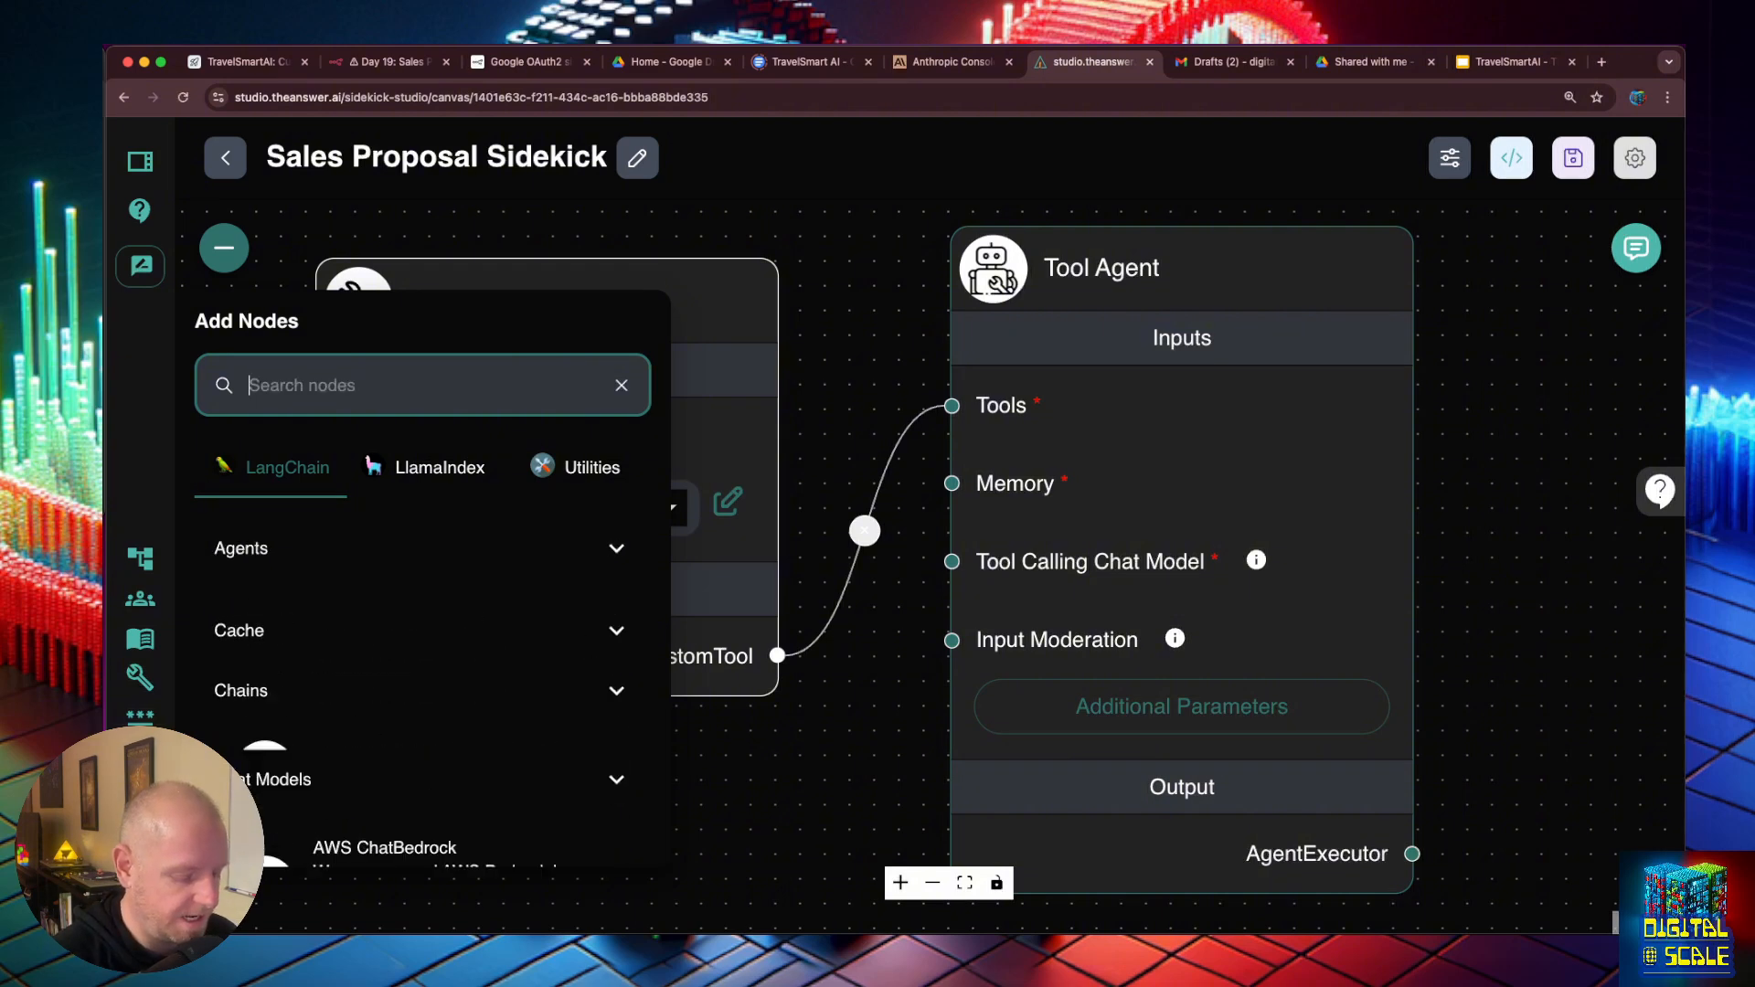
{"action": "type", "text": "buffor"}
{"action": "left_click_drag", "start_coordinate": [402, 622], "coordinate": [470, 557]}
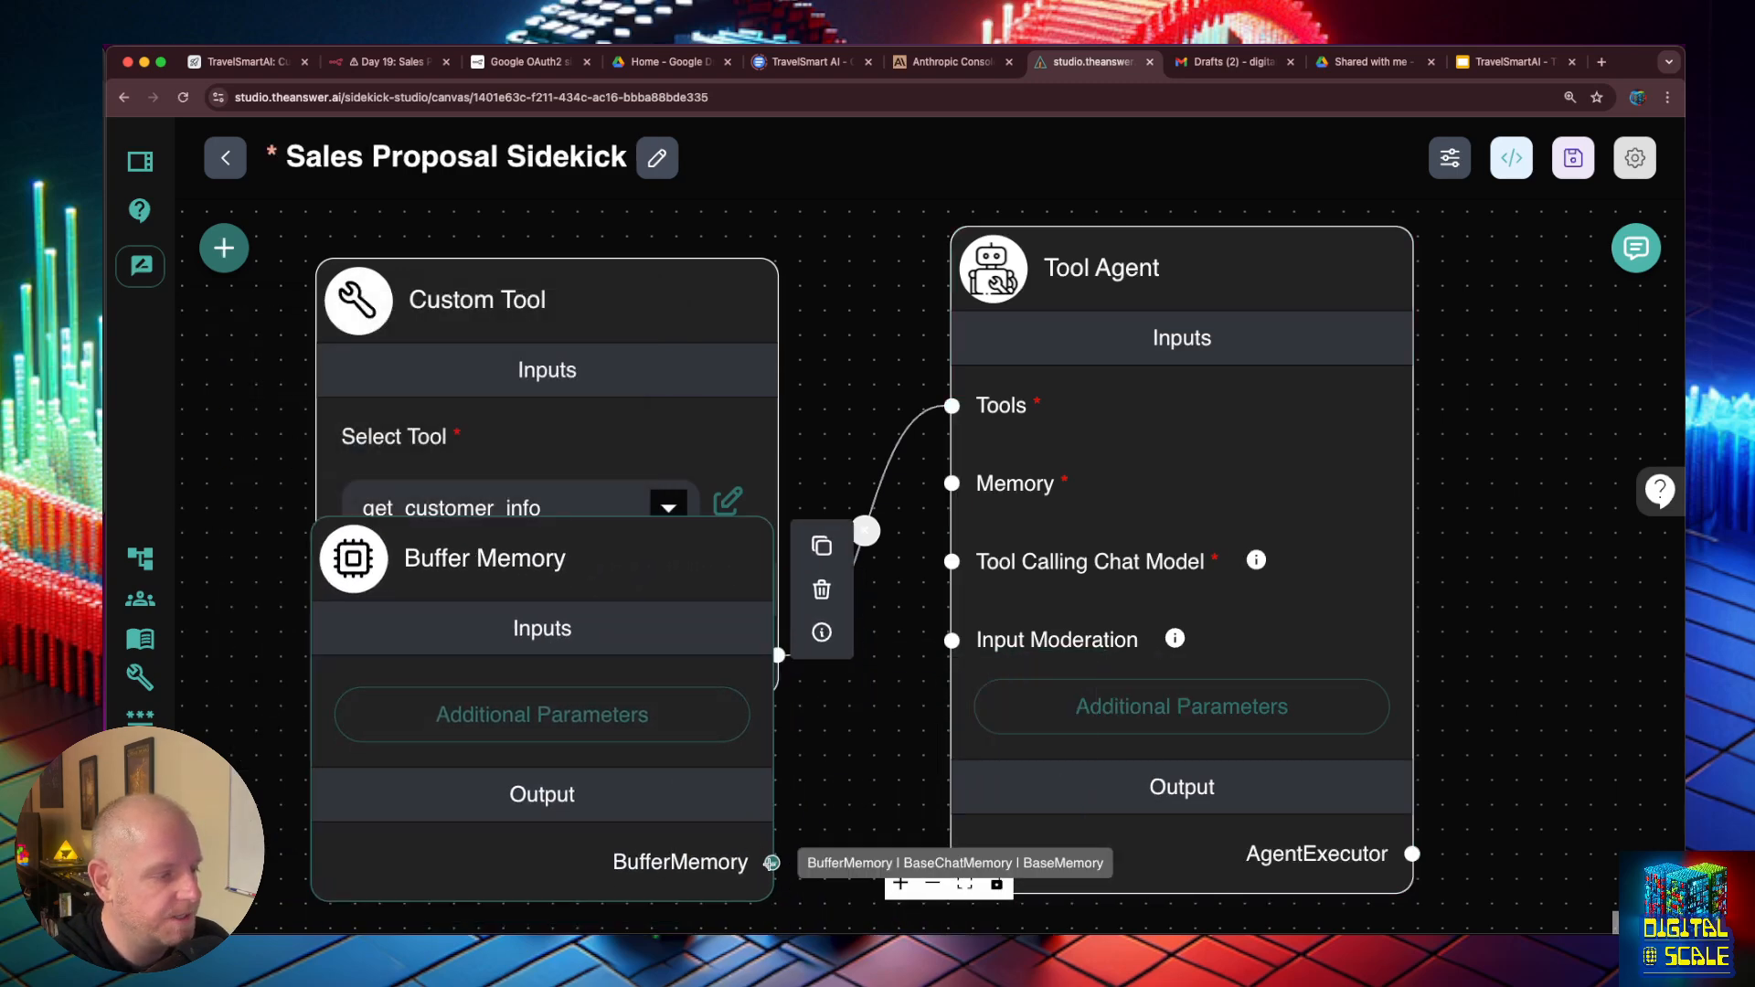
{"action": "left_click_drag", "start_coordinate": [773, 862], "coordinate": [952, 483]}
{"action": "left_click_drag", "start_coordinate": [548, 594], "coordinate": [566, 800]}
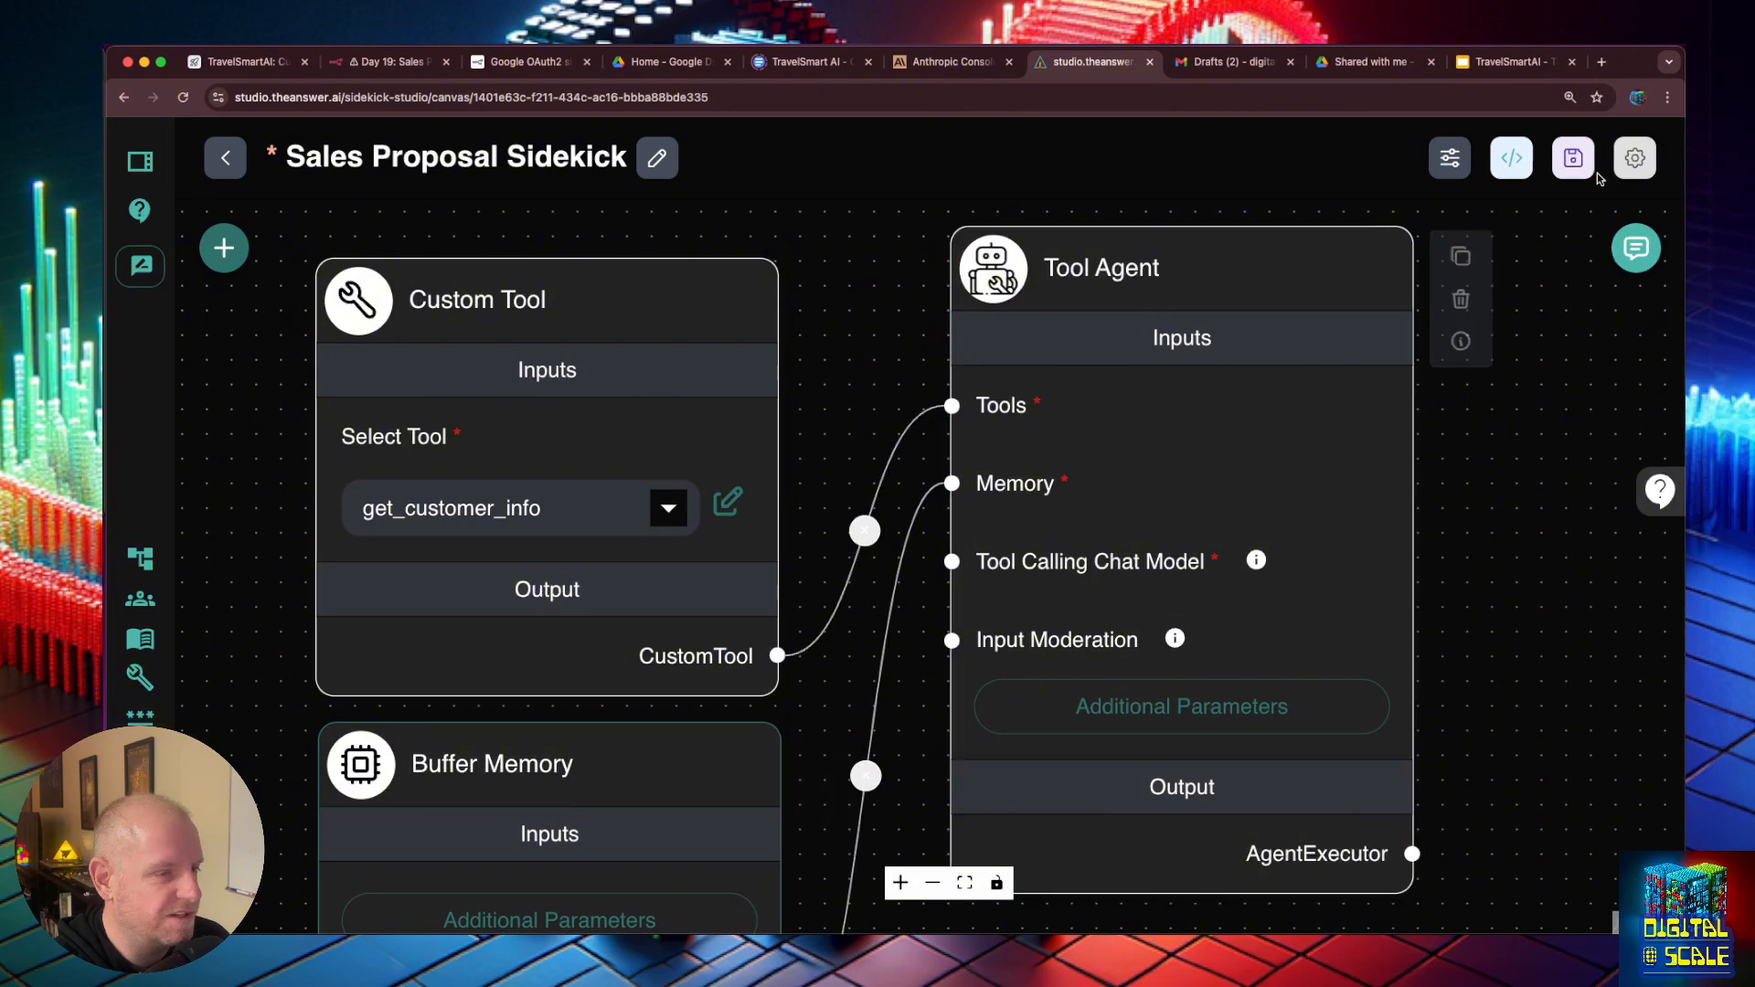
- Add a ChatAnthropic node from the Chat Models category to the canvas
{"action": "left_click", "coordinate": [224, 248]}
{"action": "double_click", "coordinate": [285, 375]}
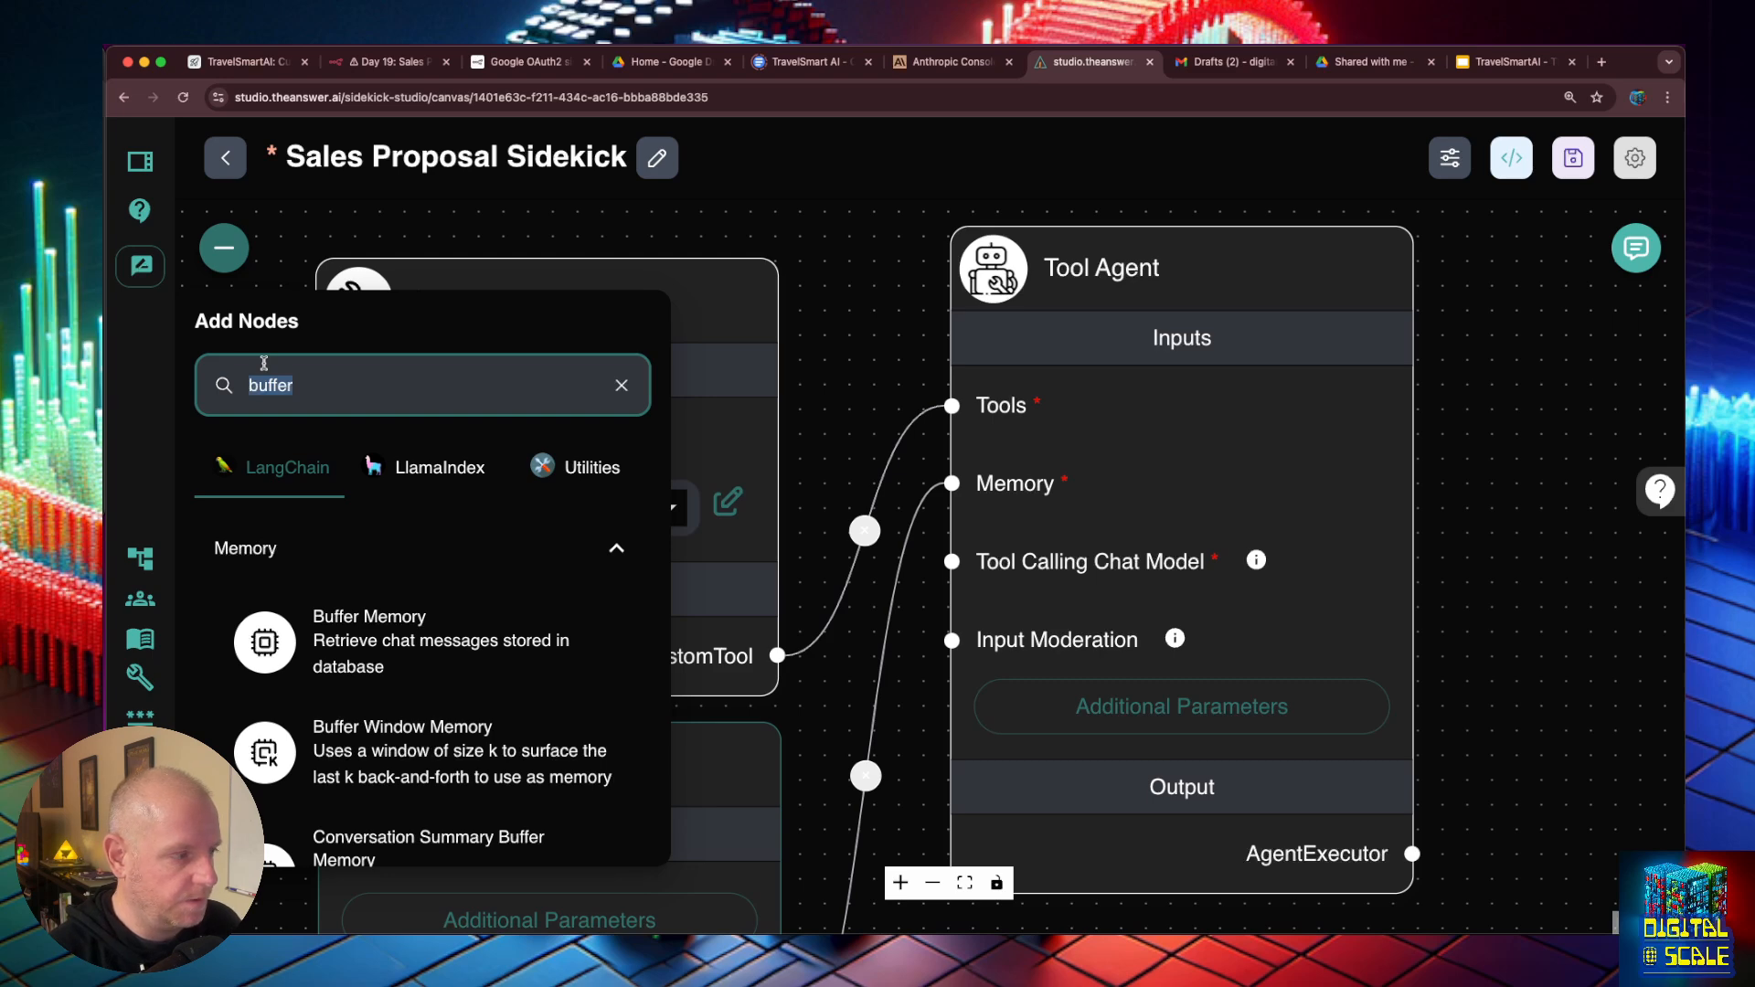
{"action": "type", "text": "chat"}
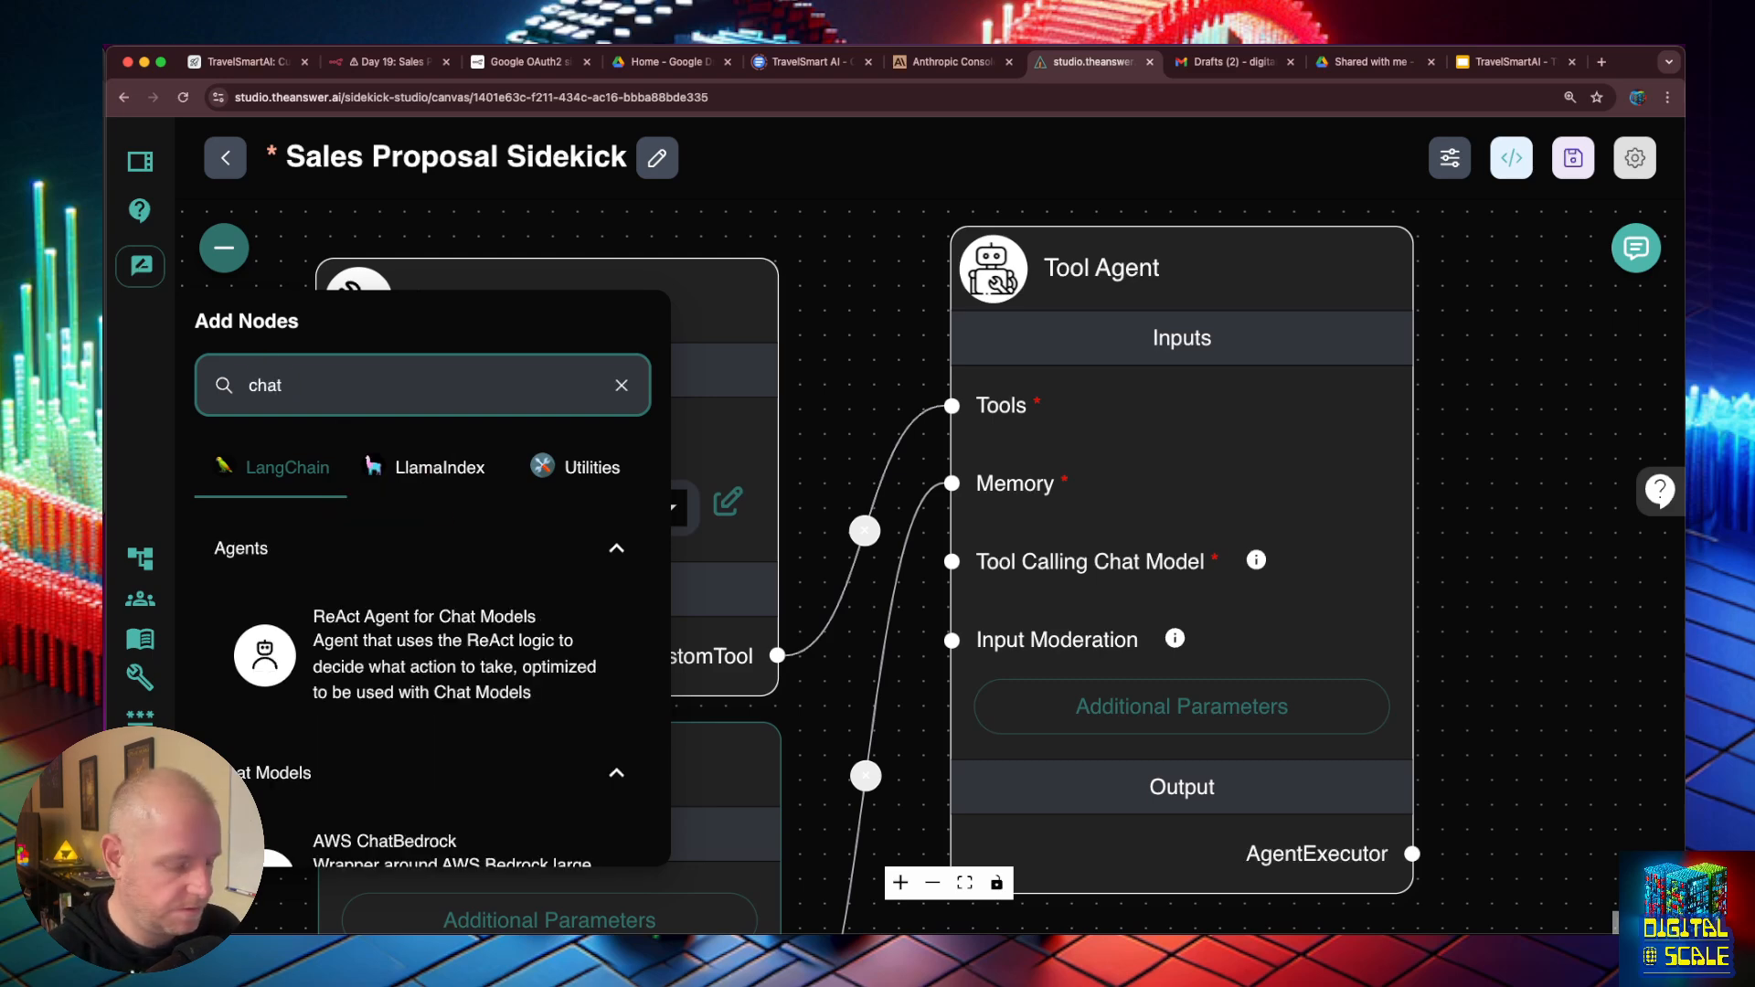
{"action": "key", "text": "BackSpace"}
{"action": "key", "text": "BackSpace"}
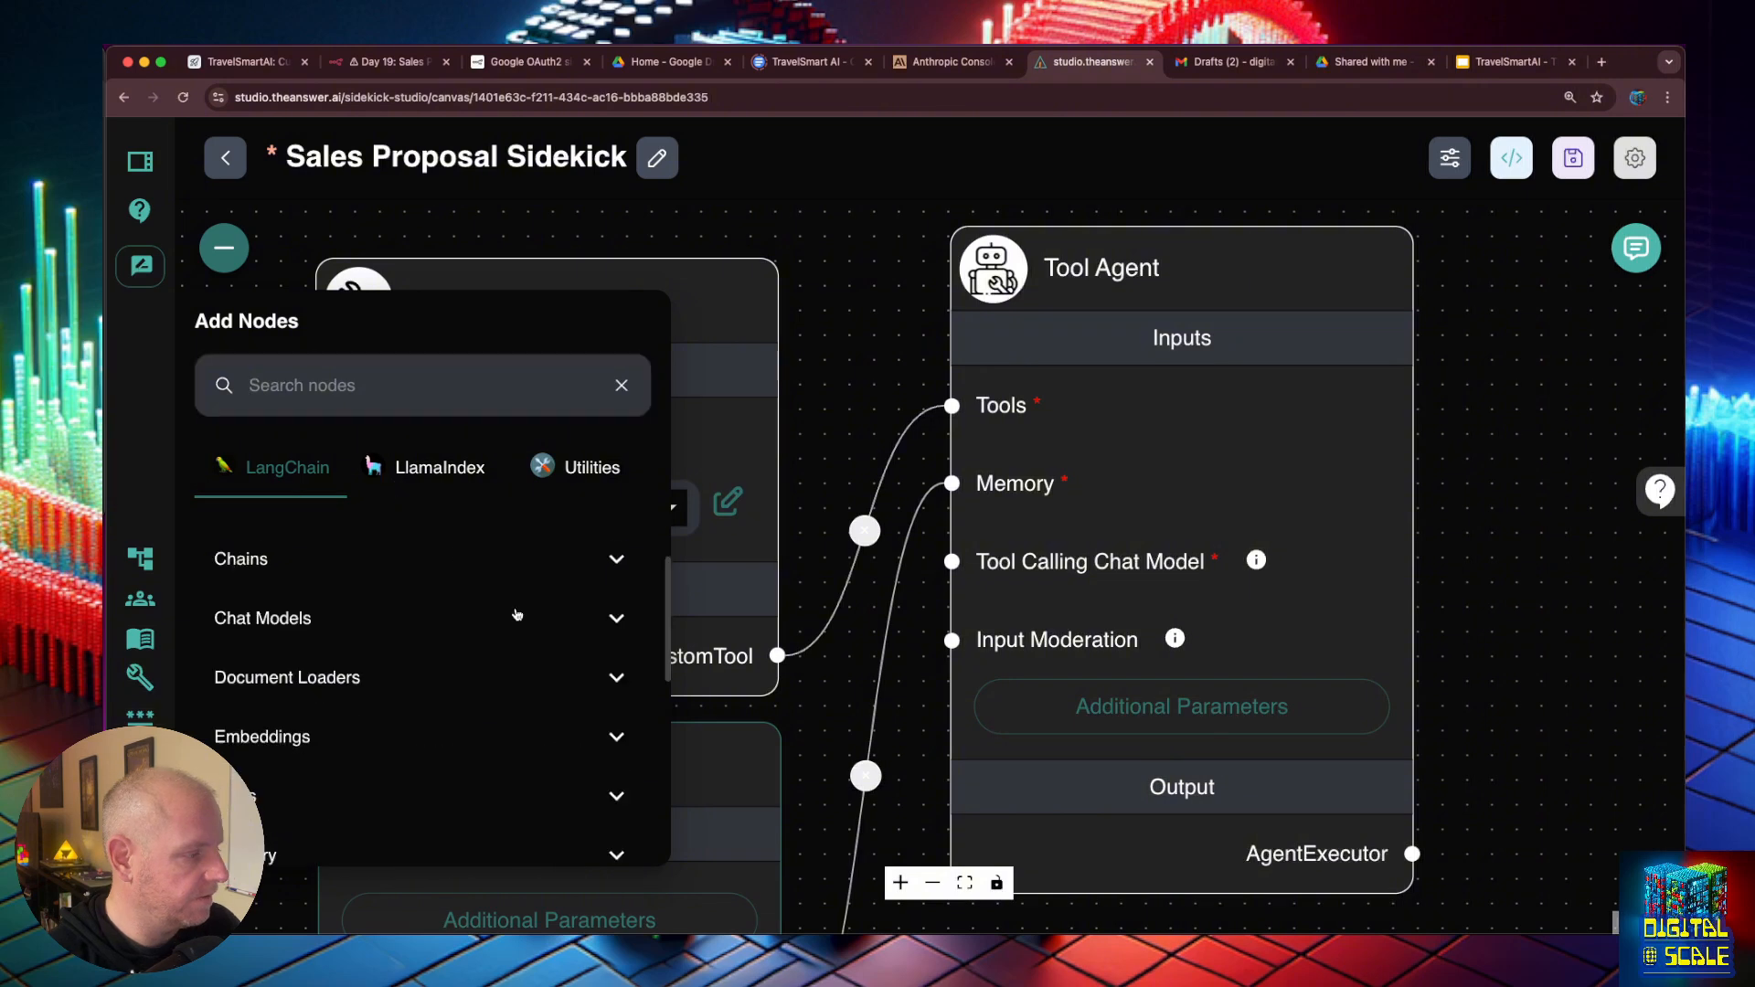
{"action": "left_click", "coordinate": [514, 615]}
{"action": "scroll", "coordinate": [522, 626], "scroll_direction": "down", "scroll_amount": 2}
{"action": "scroll", "coordinate": [522, 626], "scroll_direction": "down", "scroll_amount": 1}
{"action": "left_click_drag", "start_coordinate": [522, 677], "coordinate": [910, 470]}
- Place the ChatAnthropic node clear of the Custom Tool node and connect its output to the Tool Agent's Tool Calling Chat Model input
{"action": "left_click_drag", "start_coordinate": [517, 215], "coordinate": [613, 388]}
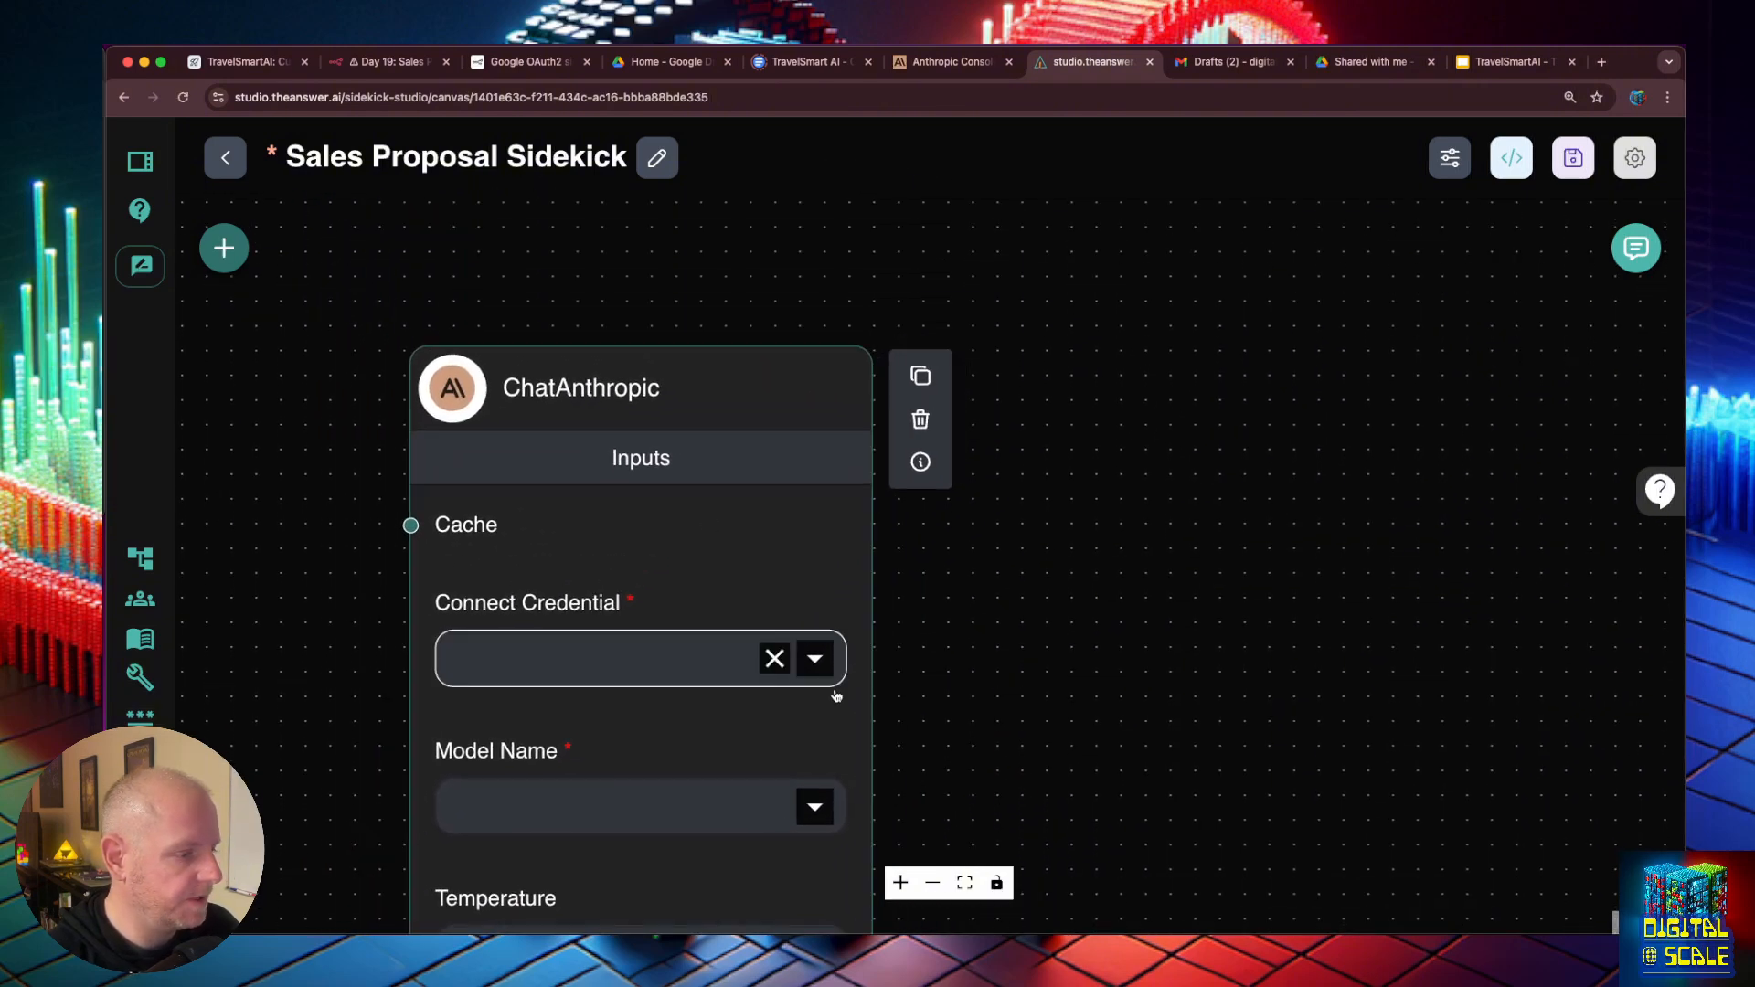
{"action": "scroll", "coordinate": [964, 721], "scroll_direction": "up", "scroll_amount": 3}
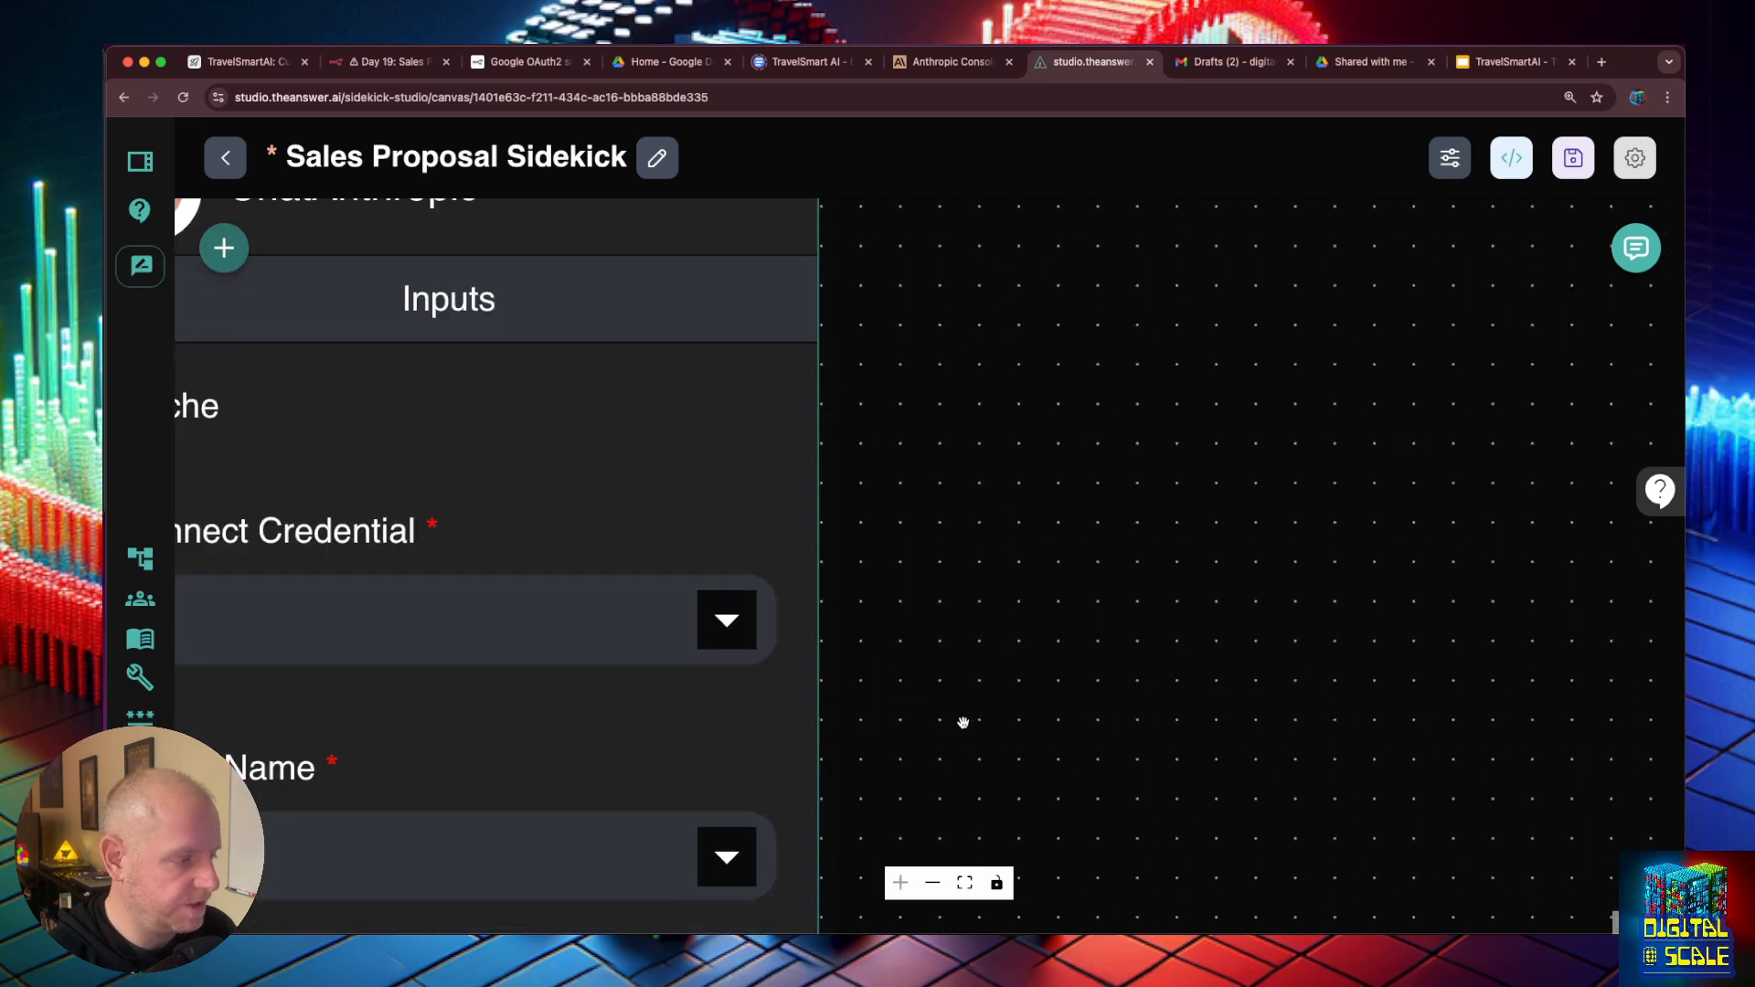
{"action": "scroll", "coordinate": [964, 721], "scroll_direction": "down", "scroll_amount": 7}
{"action": "left_click_drag", "start_coordinate": [964, 721], "coordinate": [942, 335]}
{"action": "left_click_drag", "start_coordinate": [805, 214], "coordinate": [430, 396]}
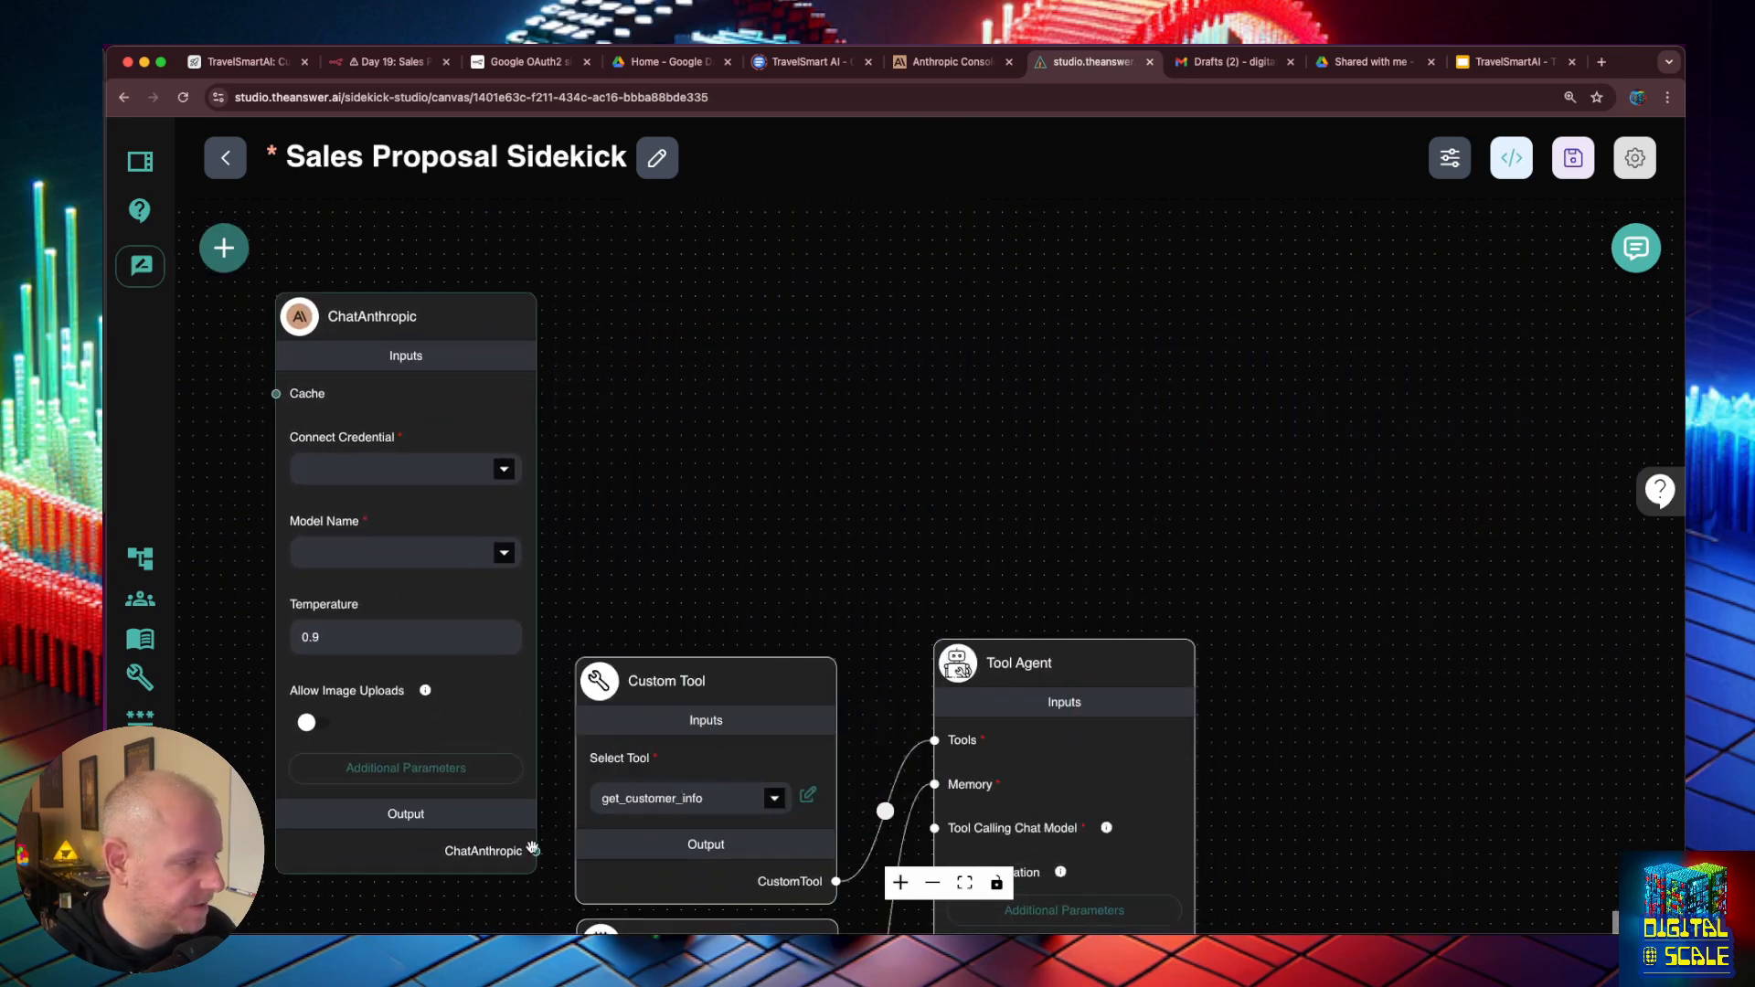
{"action": "left_click_drag", "start_coordinate": [536, 851], "coordinate": [935, 827]}
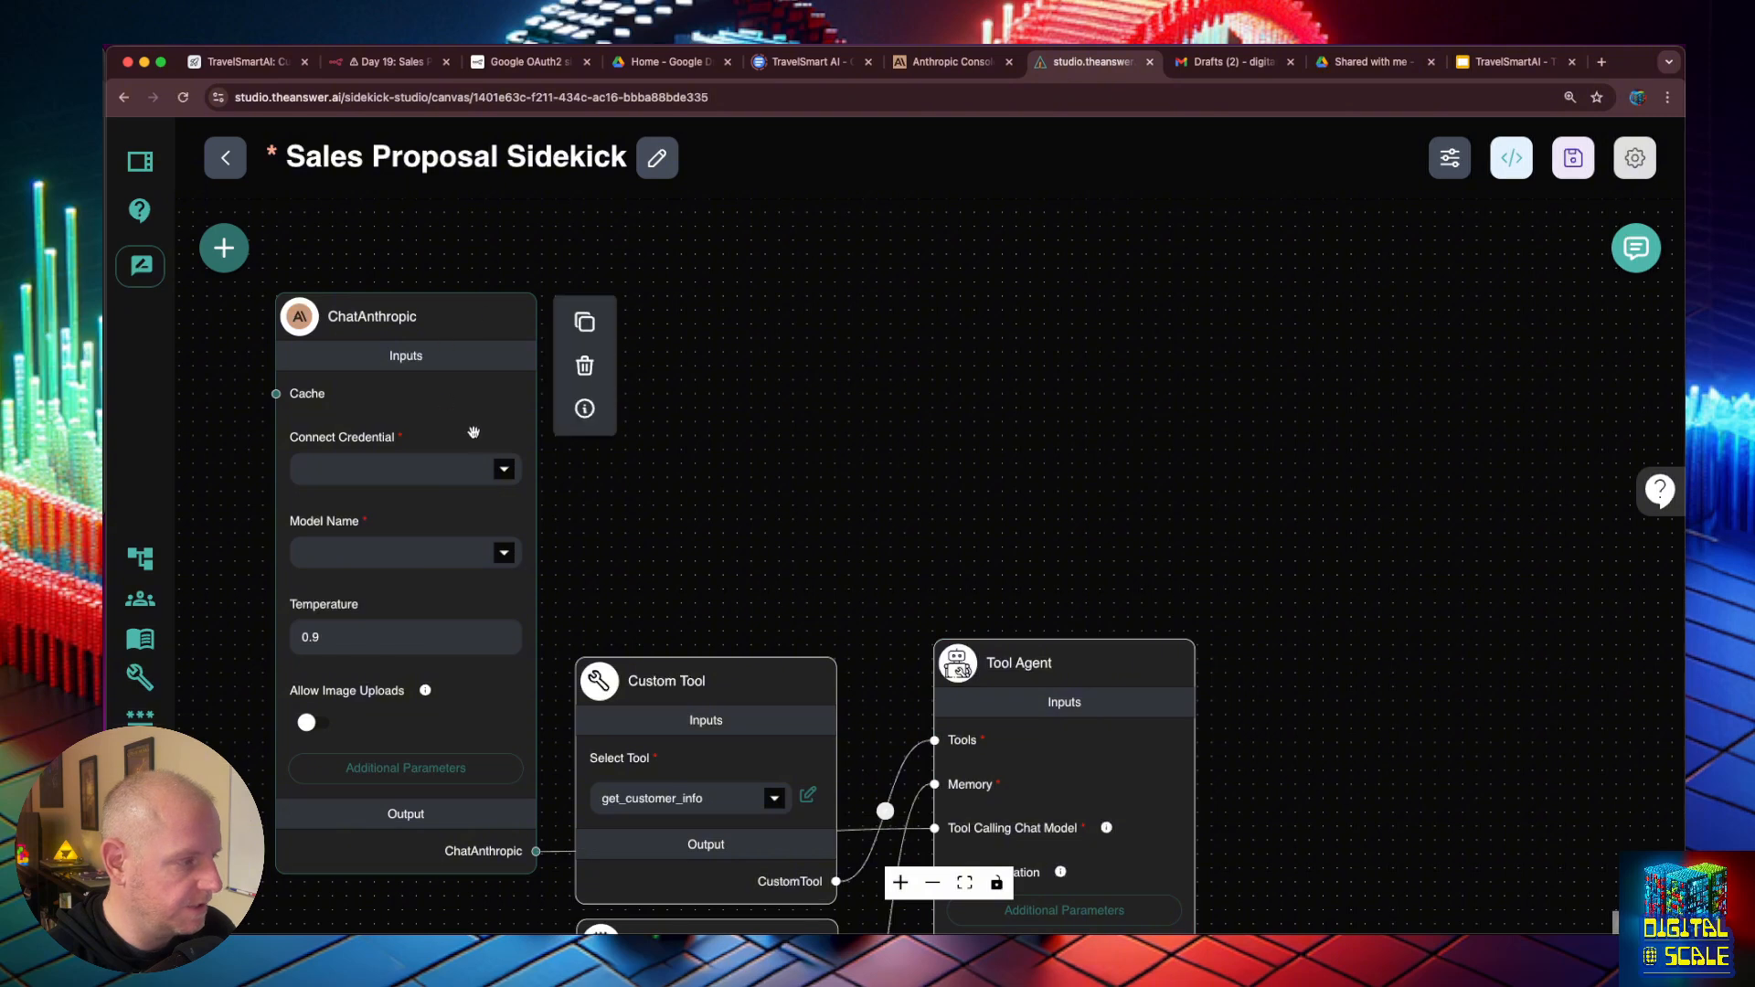
- Set the ChatAnthropic credential to Anthropic Public Key with model claude-3.5-sonnet-latest, and save the chatflow
{"action": "left_click", "coordinate": [504, 469]}
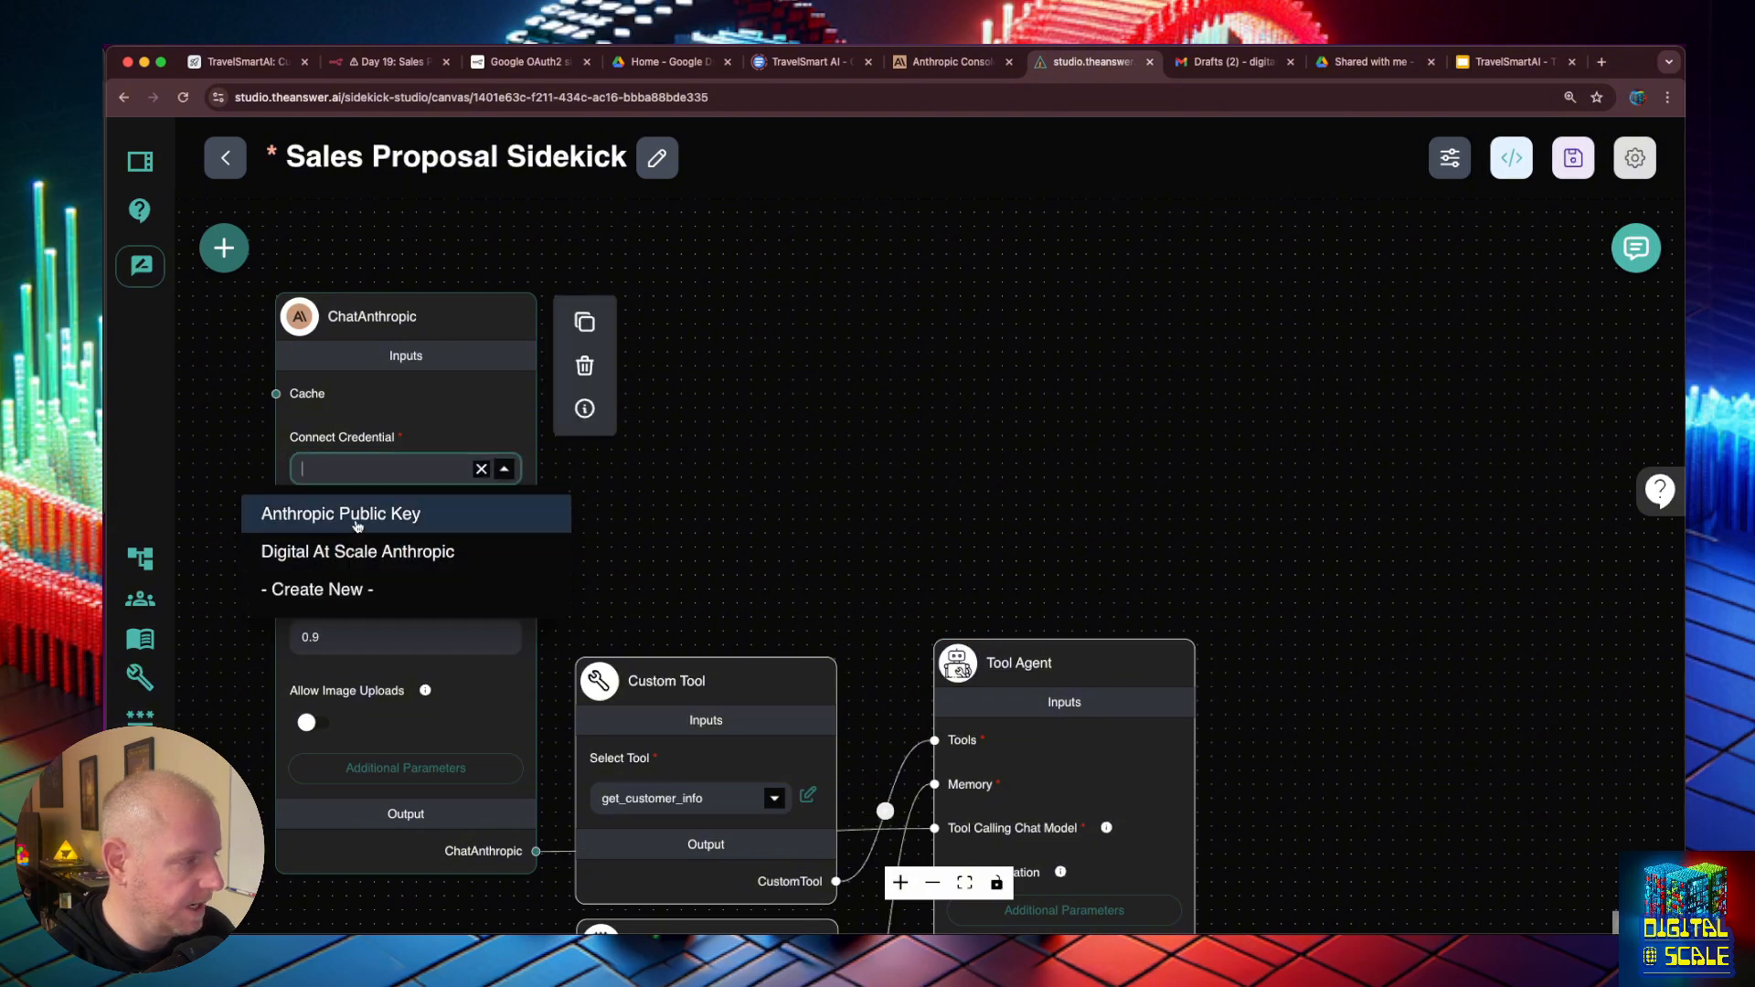
{"action": "left_click", "coordinate": [357, 514]}
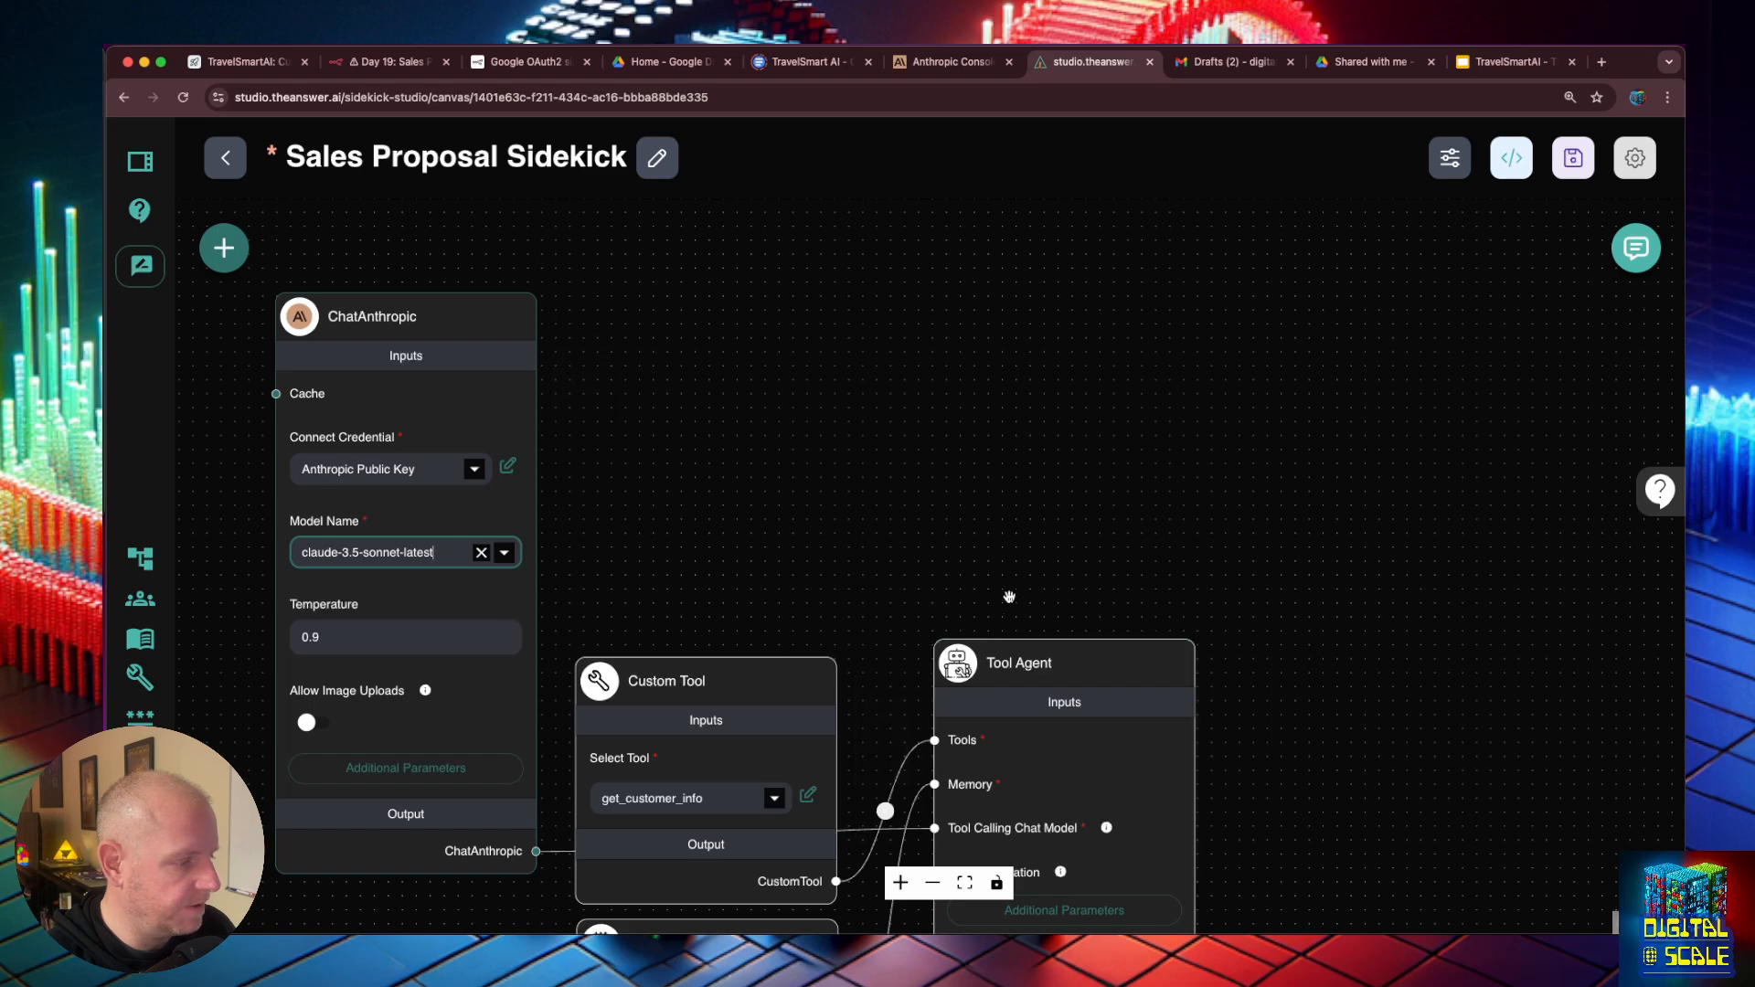
{"action": "left_click_drag", "start_coordinate": [1002, 589], "coordinate": [992, 462]}
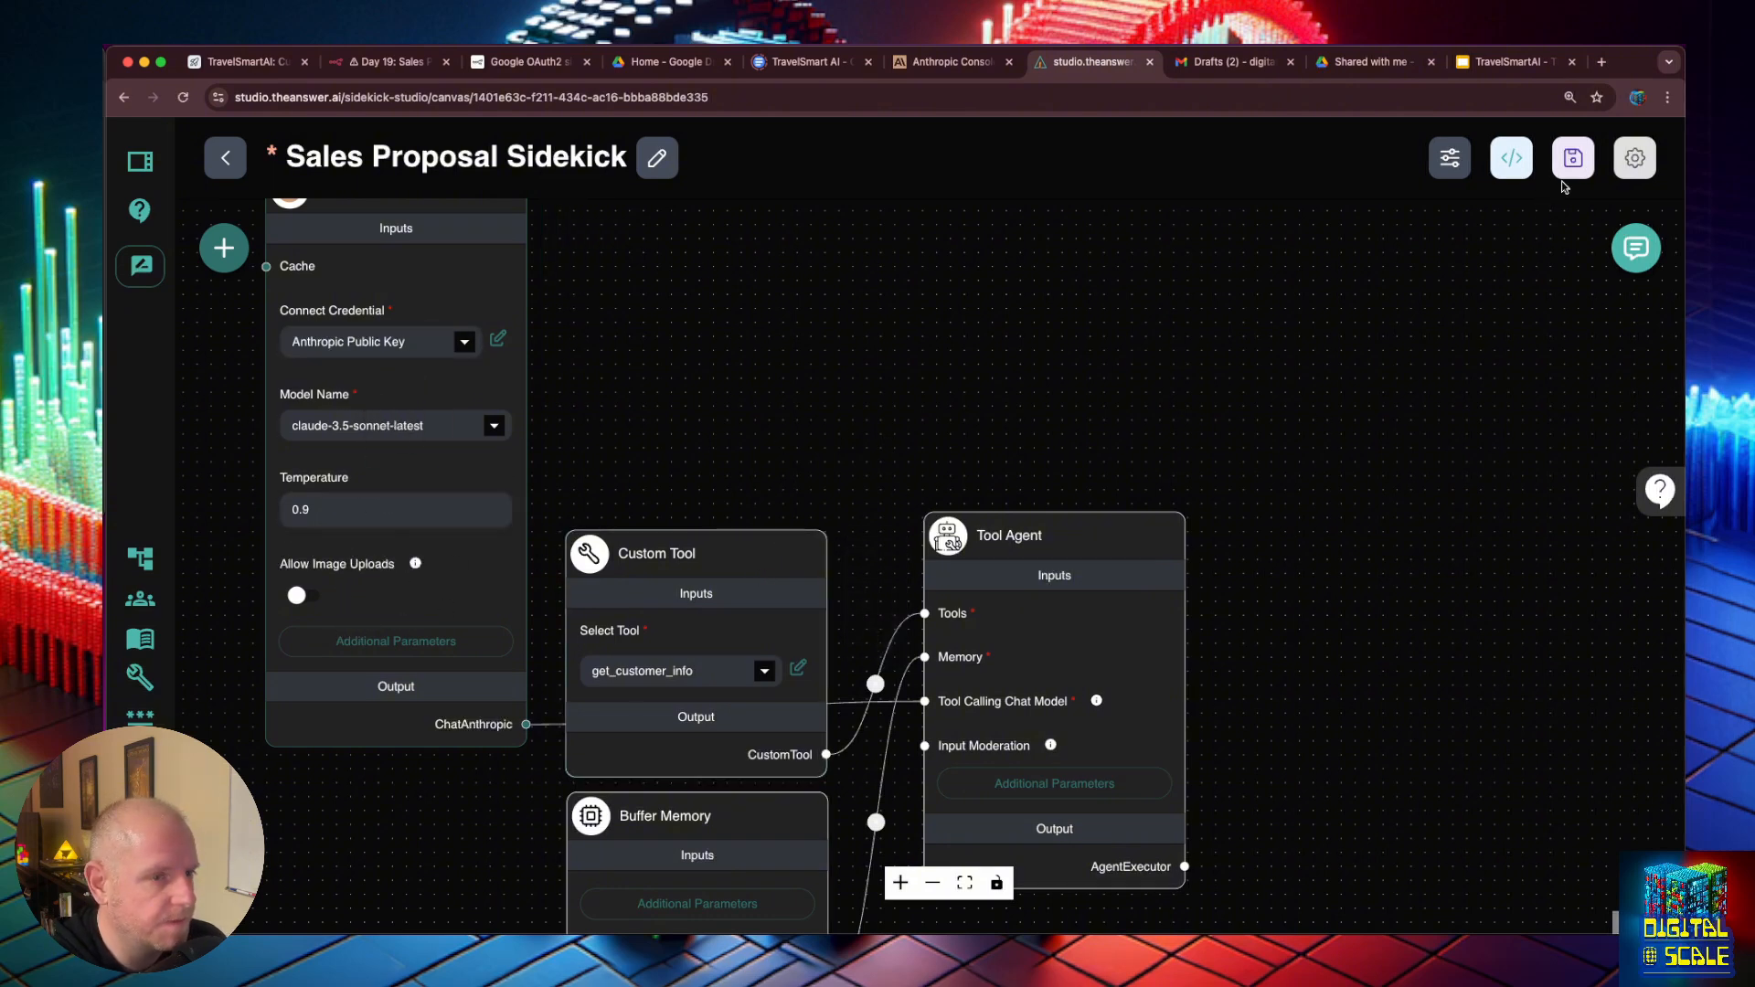
{"action": "left_click", "coordinate": [1574, 157]}
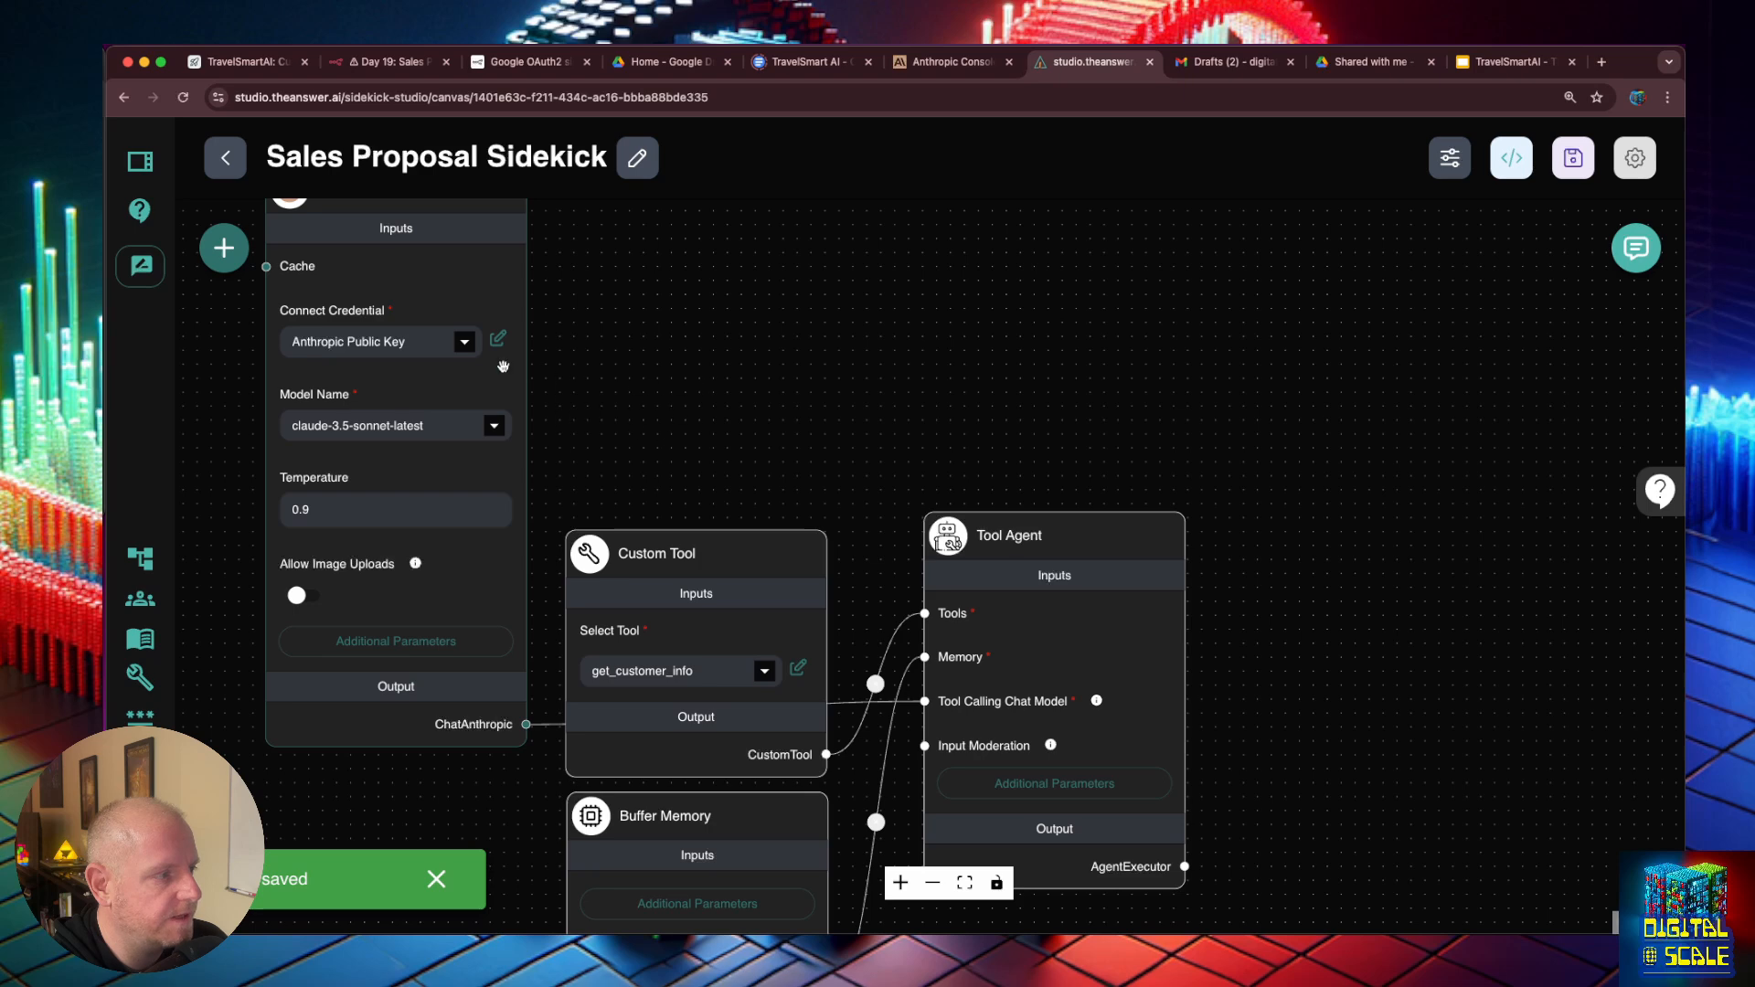
- Switch to the n8n workflow and start listening for a test event on the Webhook node
{"action": "mouse_move", "coordinate": [453, 343]}
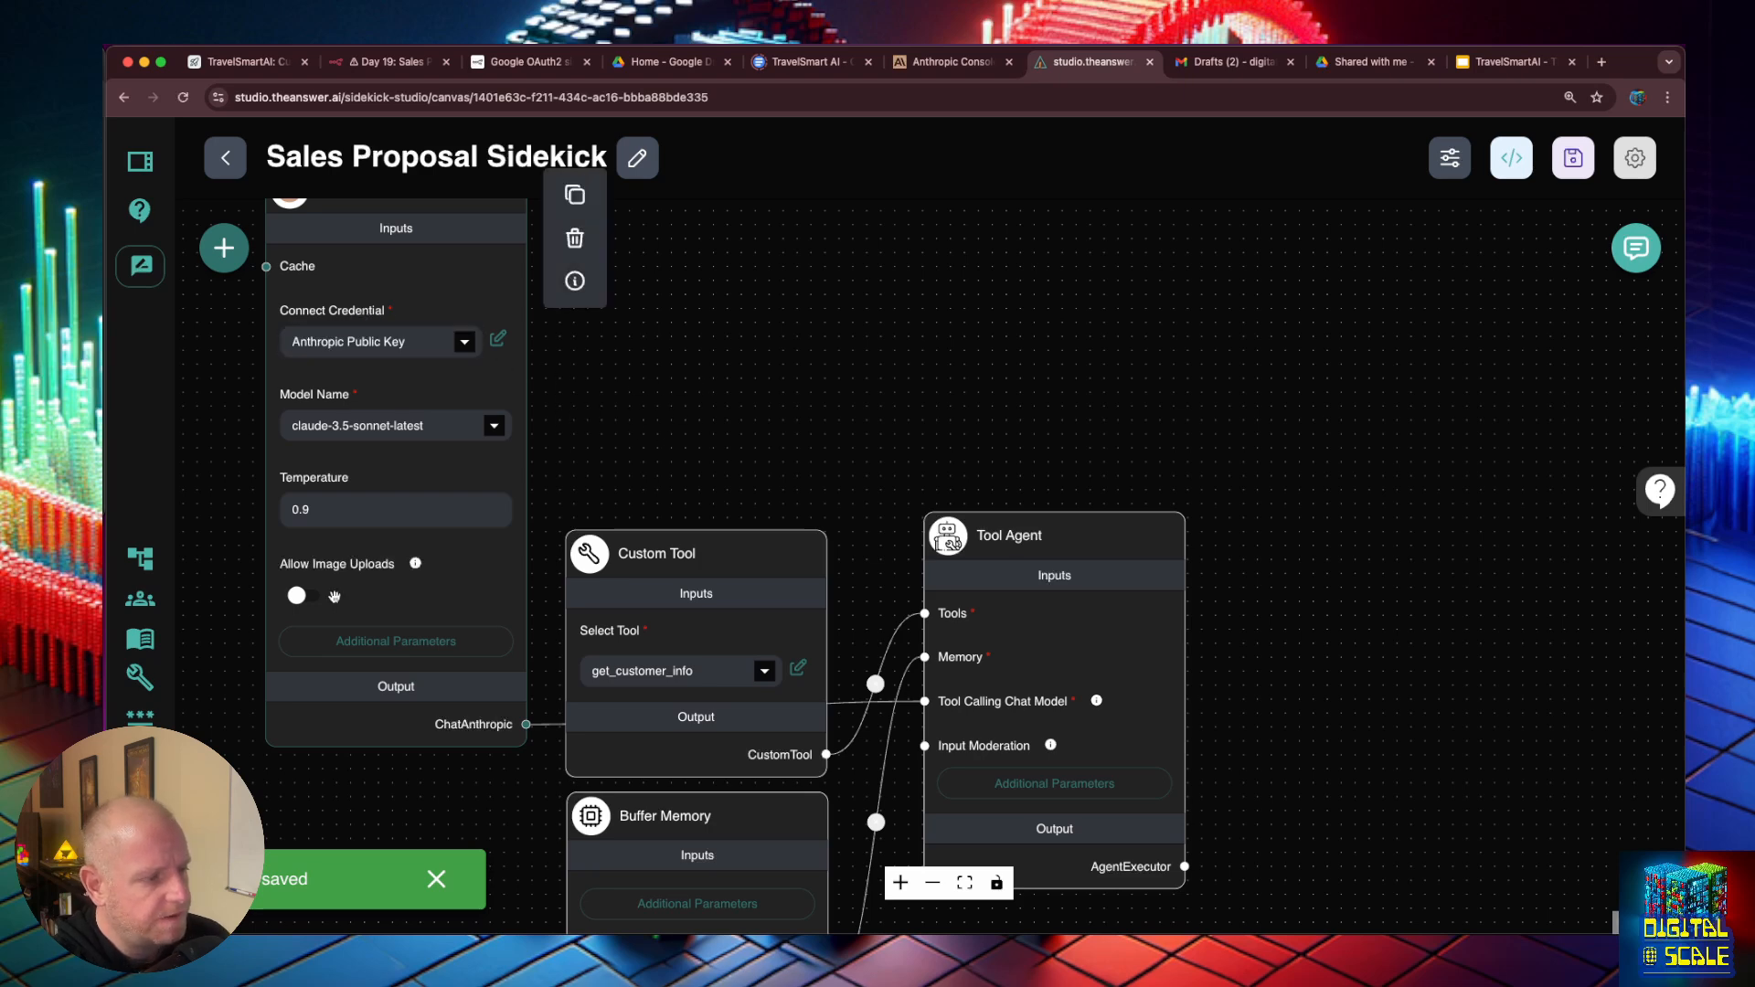
{"action": "left_click_drag", "start_coordinate": [717, 361], "coordinate": [713, 281]}
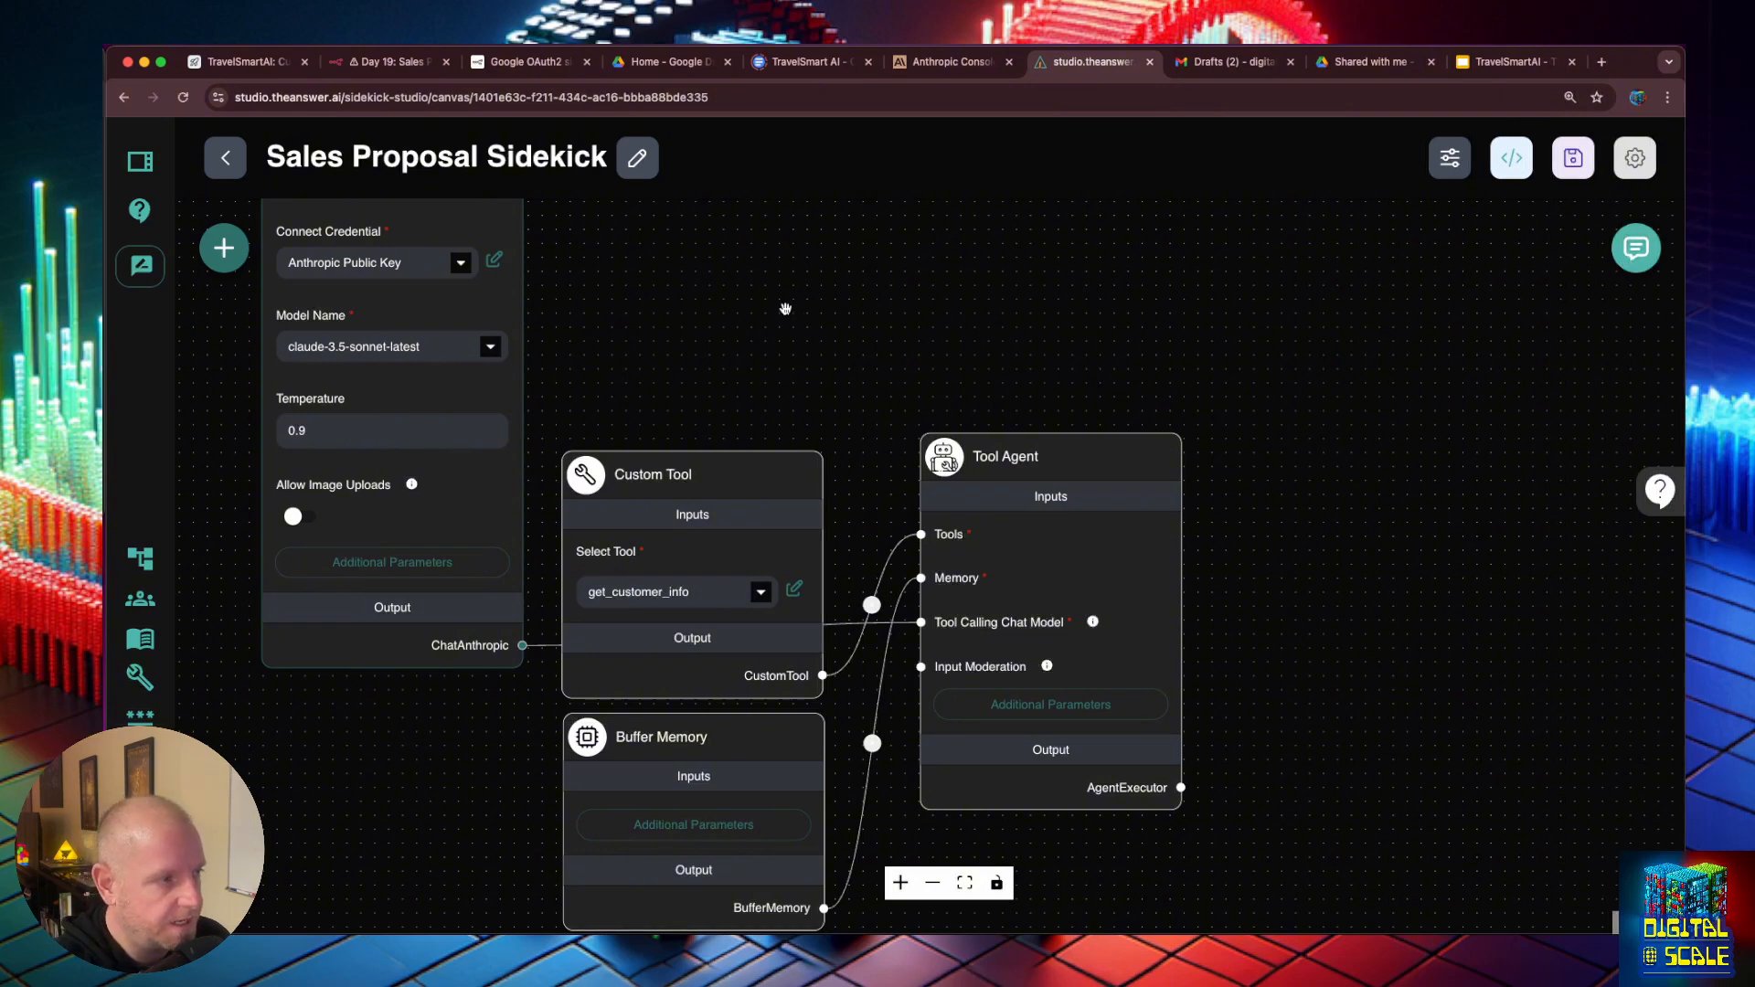
{"action": "left_click", "coordinate": [379, 68]}
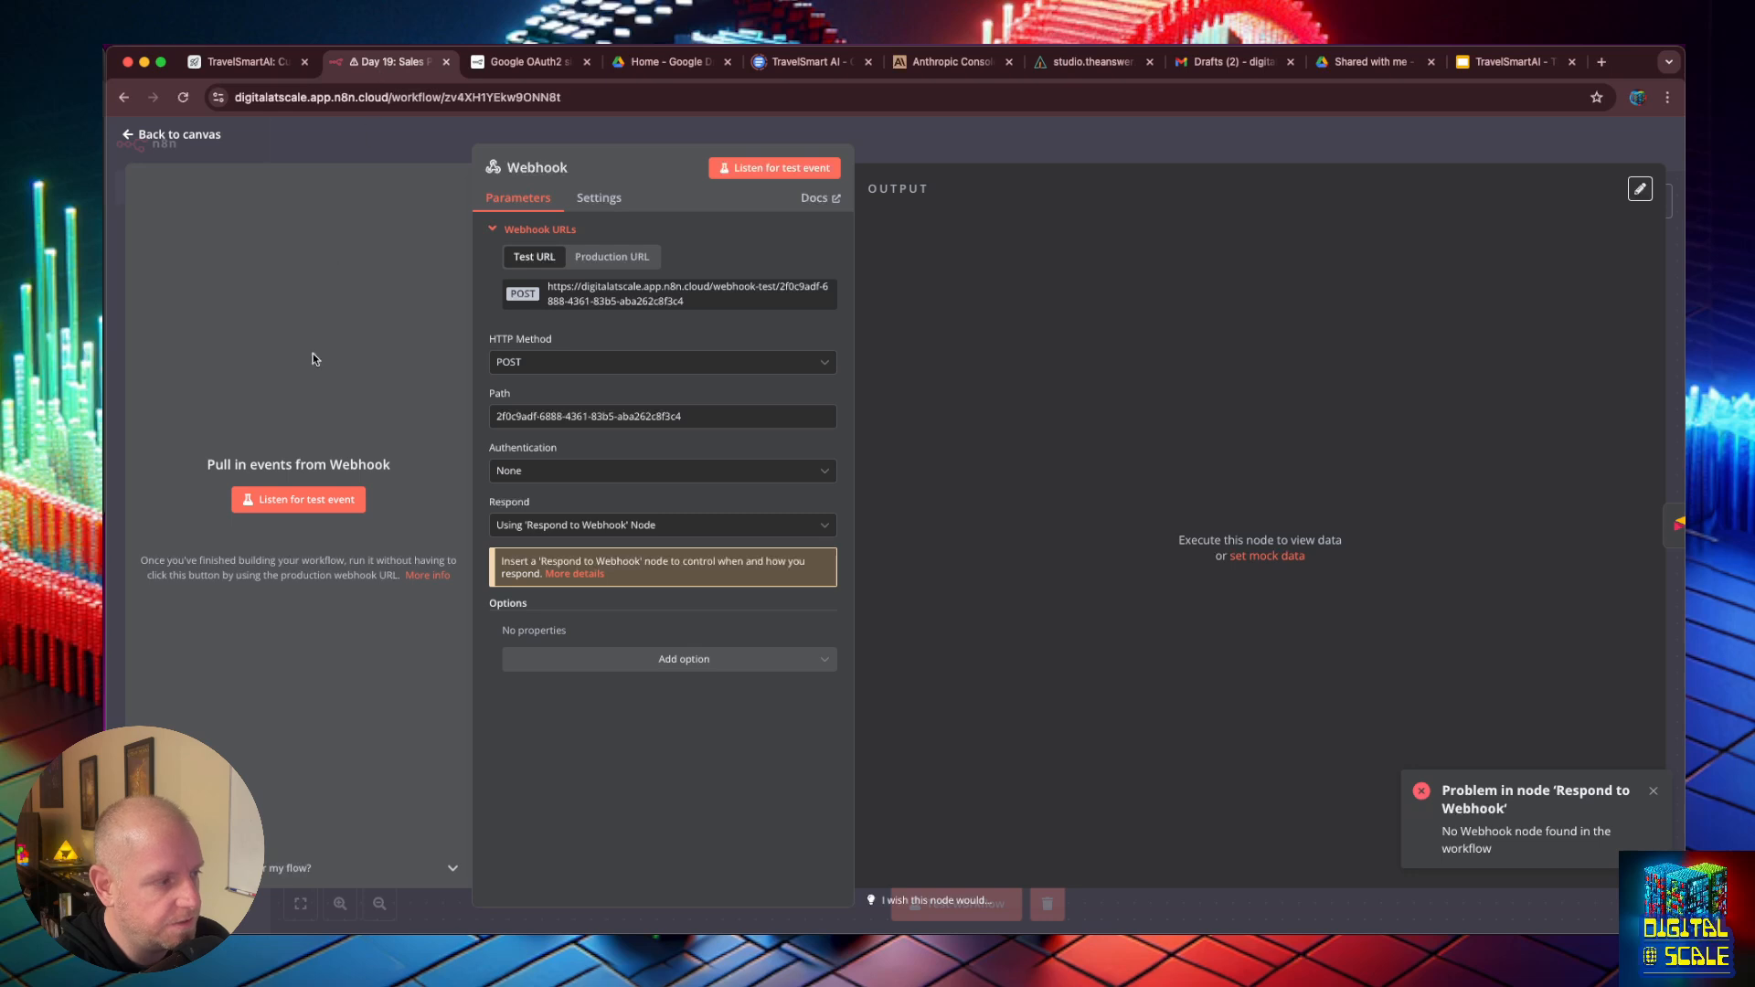
{"action": "left_click", "coordinate": [327, 497]}
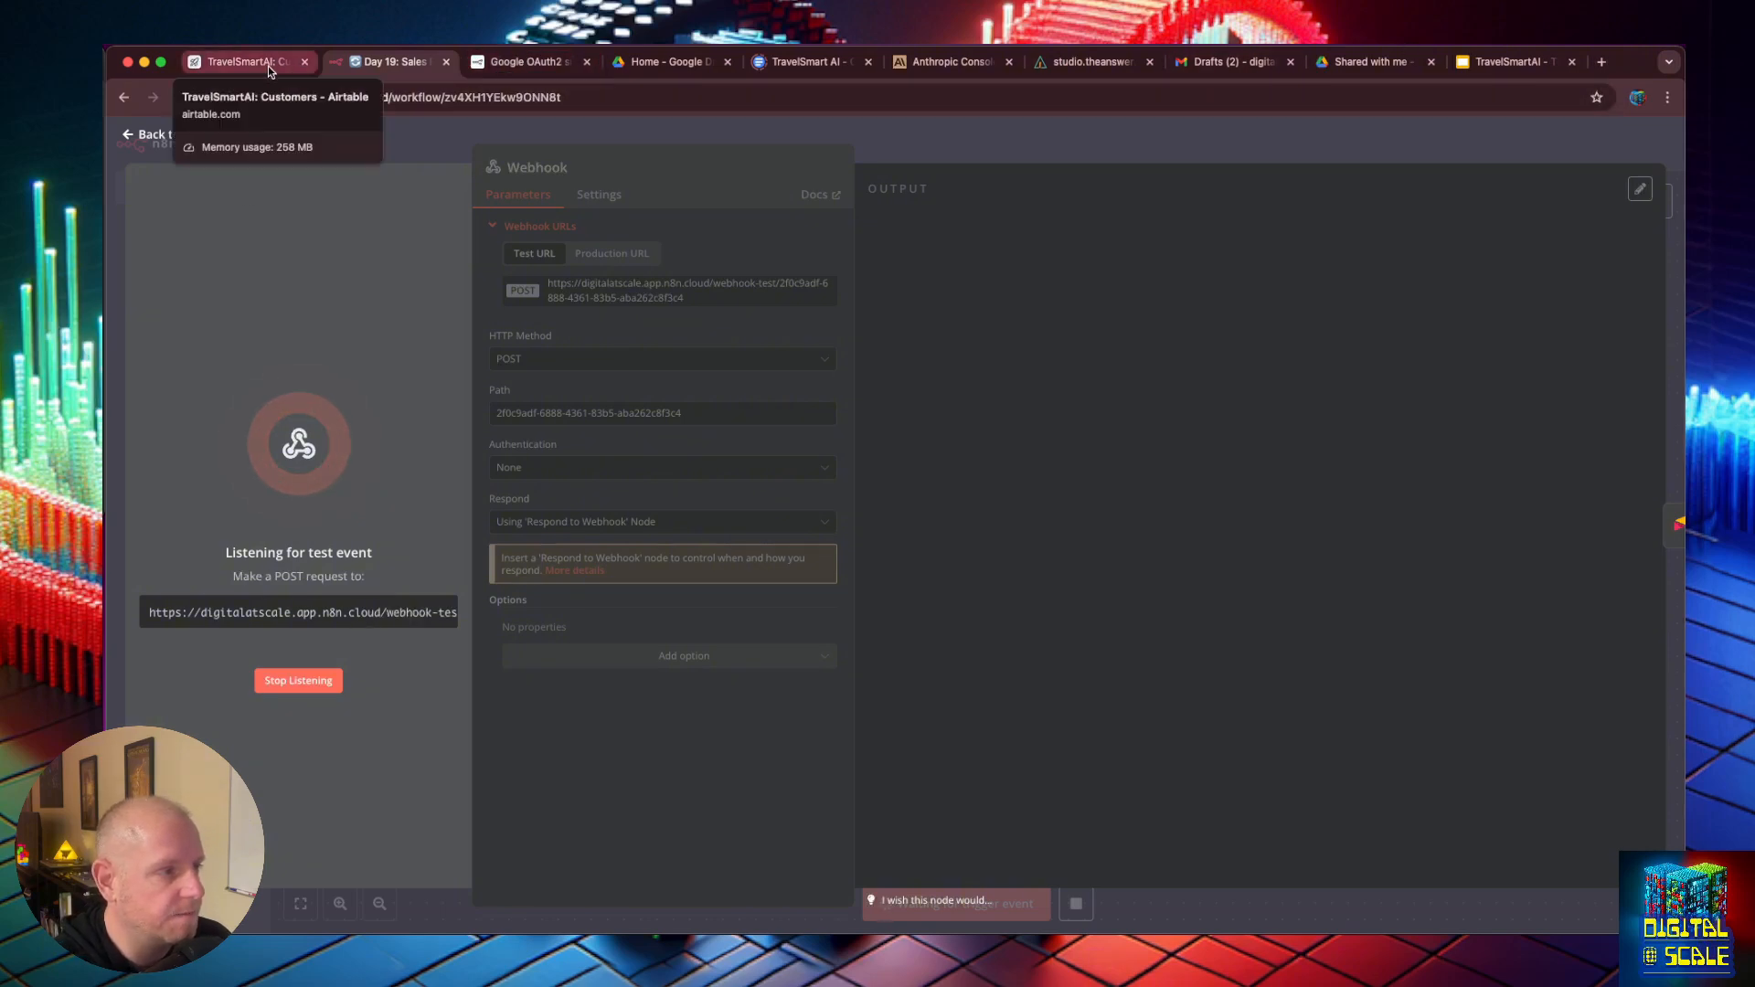
- Return to the Sales Proposal Sidekick and send the chat message "Im having a meeting with" followed by the customer's e-mail address
{"action": "left_click", "coordinate": [1084, 61]}
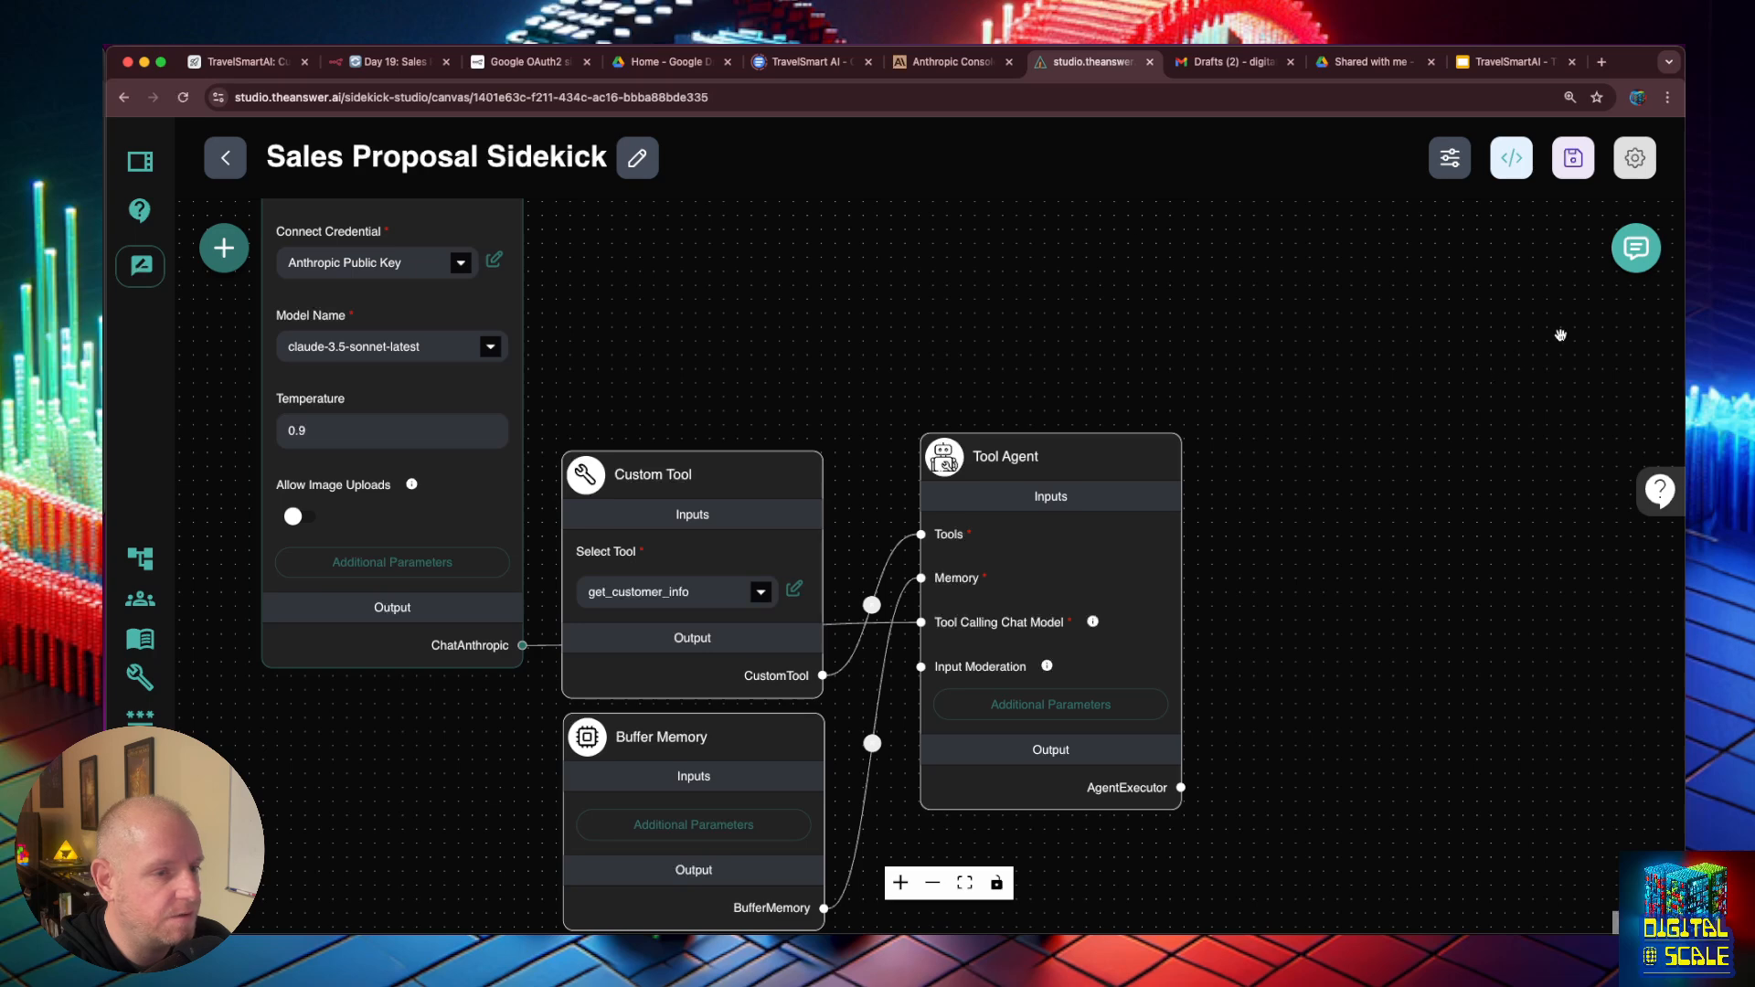
{"action": "left_click", "coordinate": [1636, 248]}
{"action": "type", "text": "get the cus"}
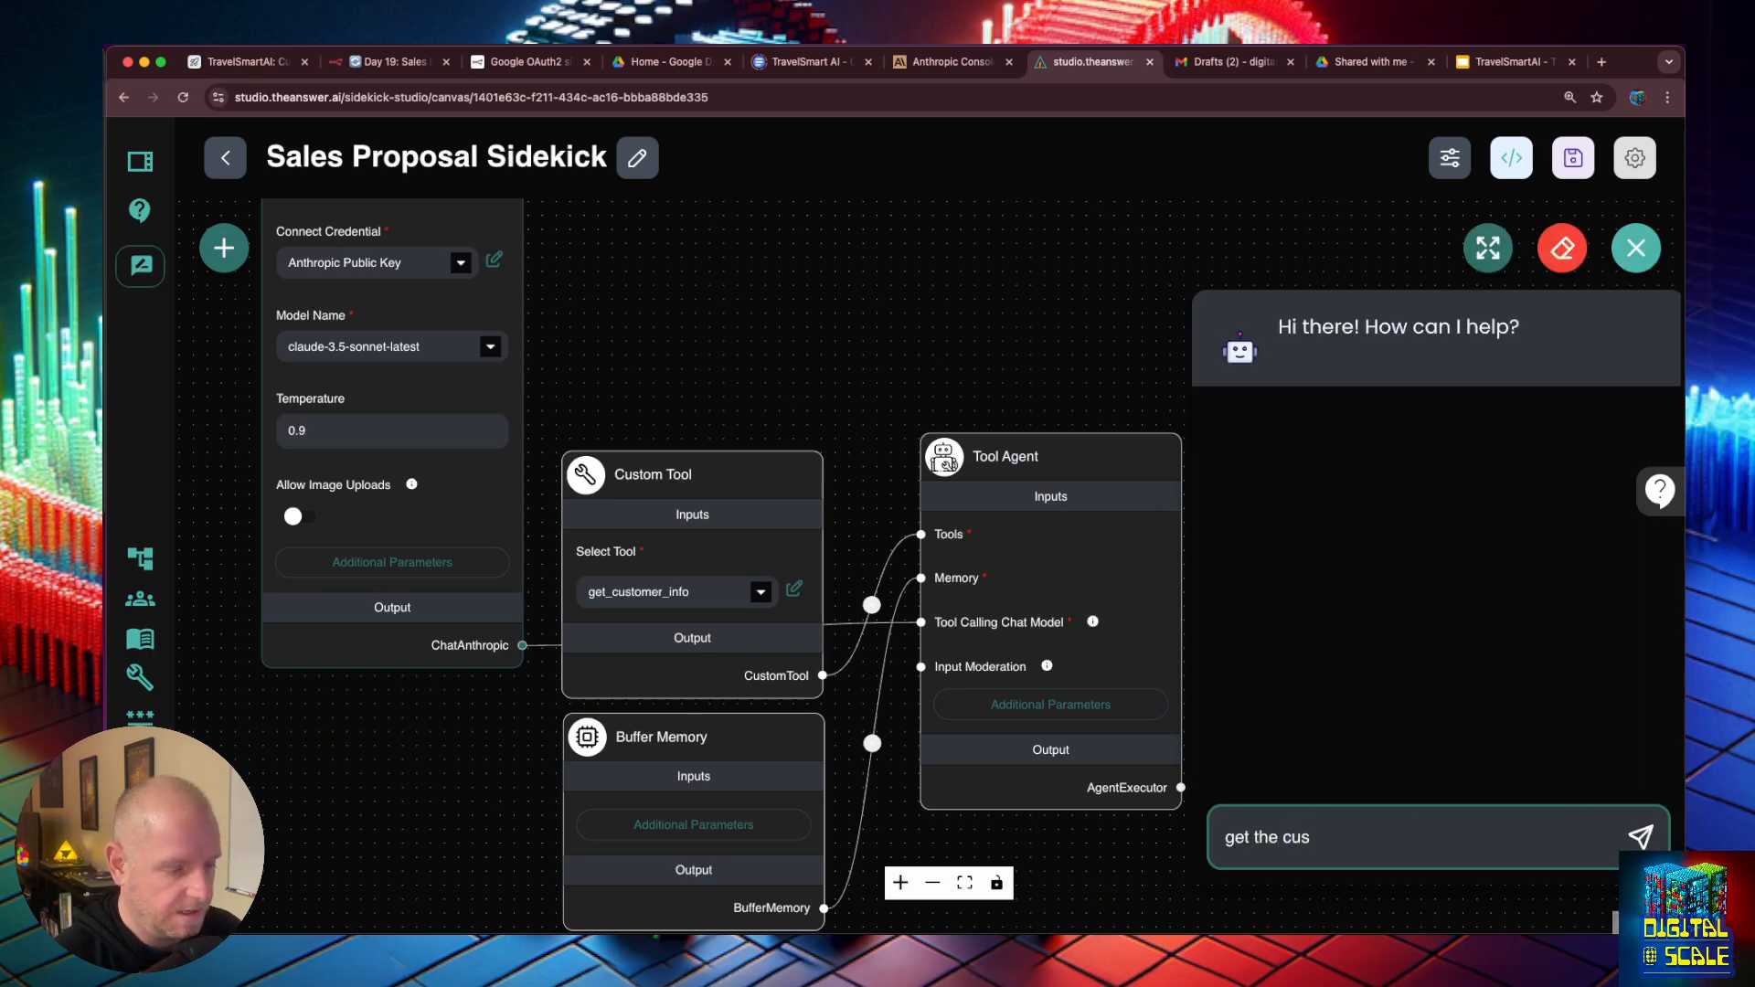
{"action": "key", "text": "super+BackSpace"}
{"action": "type", "text": "Im having "}
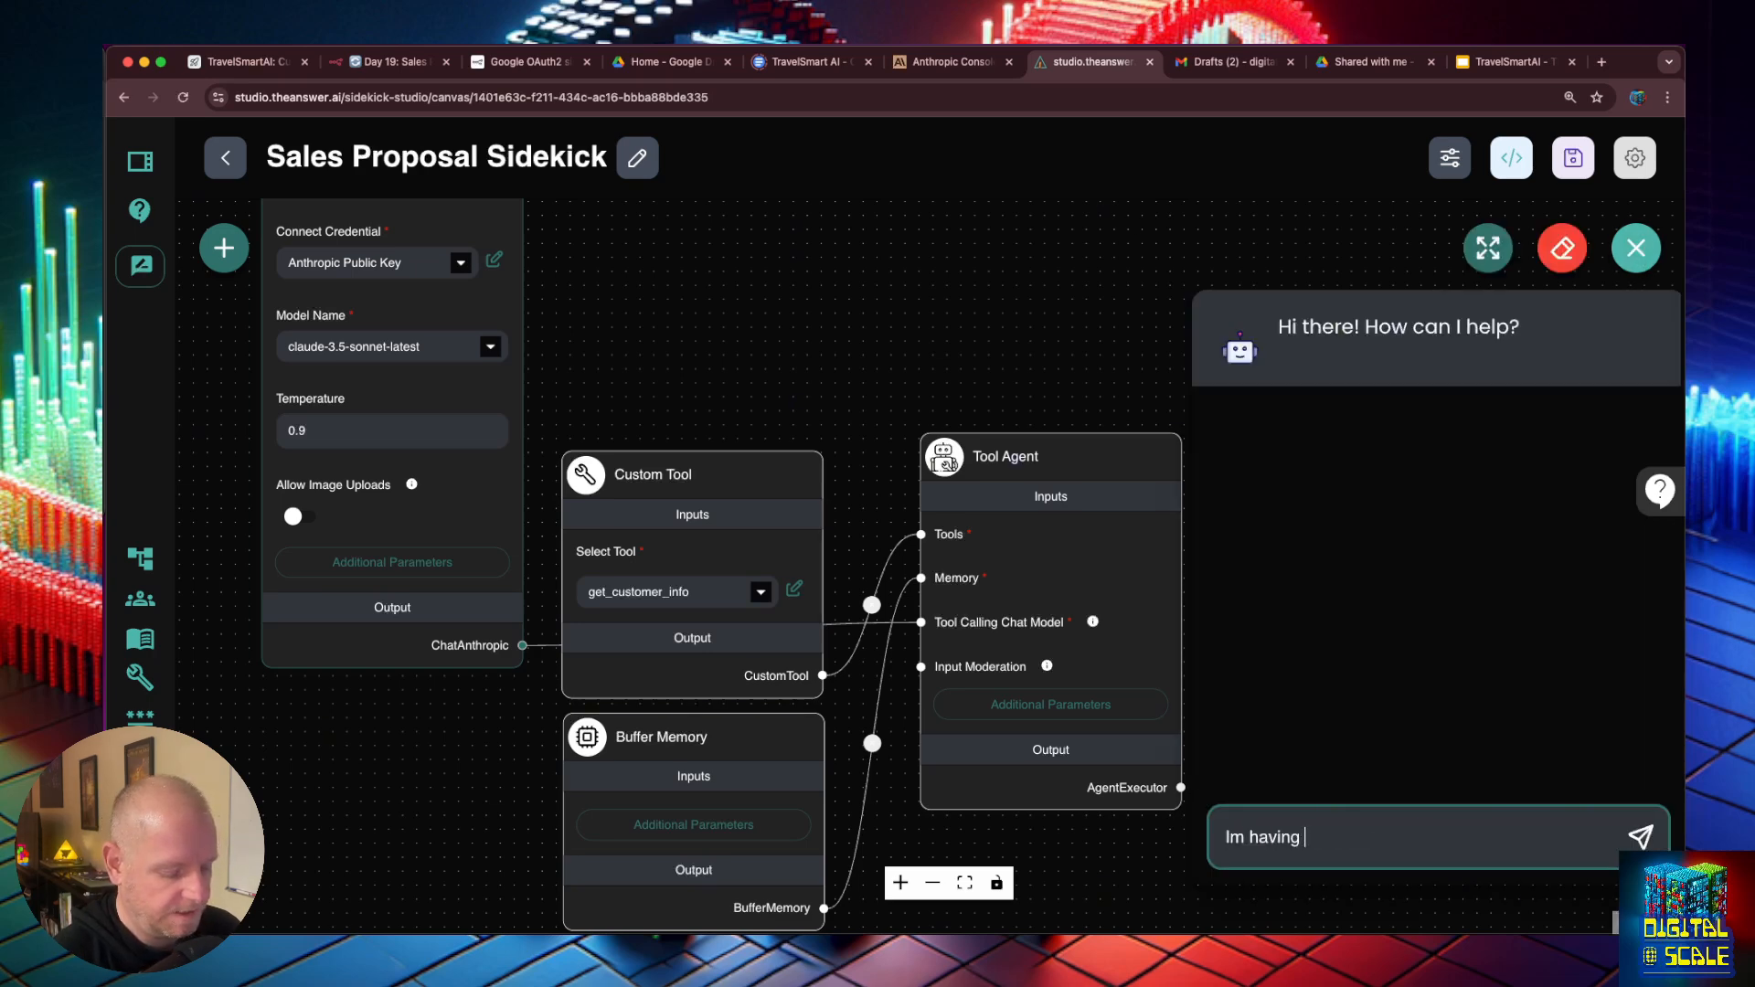
{"action": "type", "text": "a customer"}
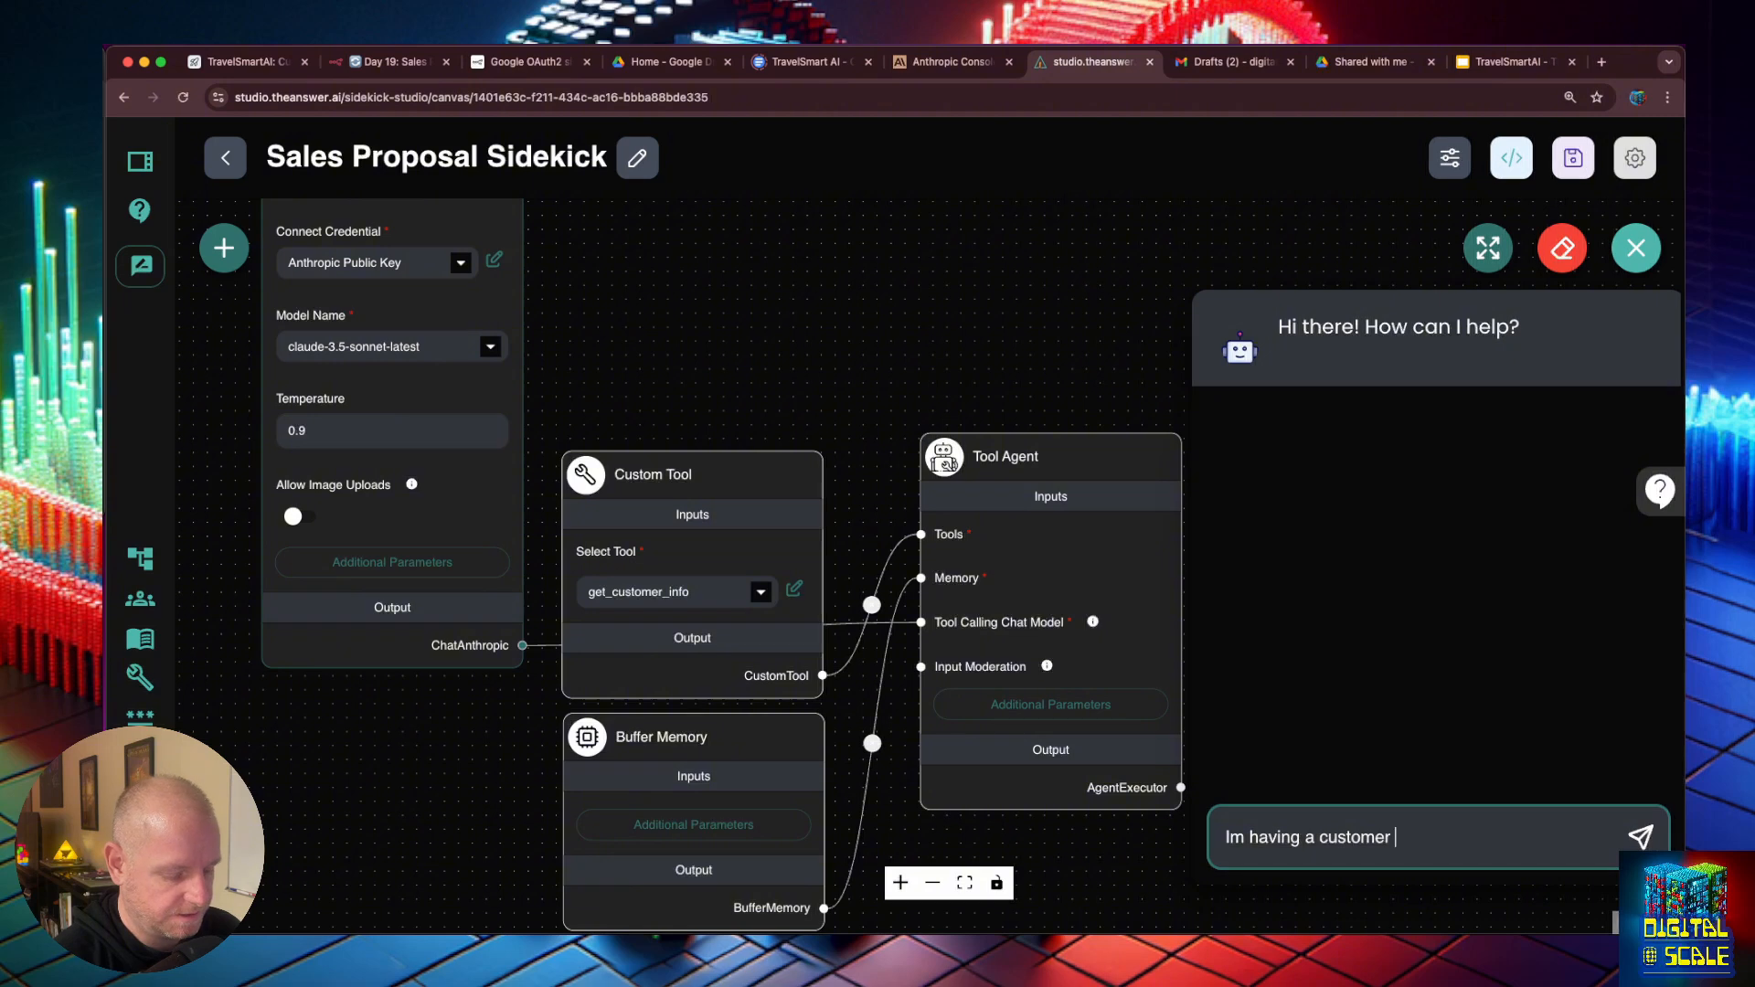
{"action": "key", "text": "alt+BackSpace"}
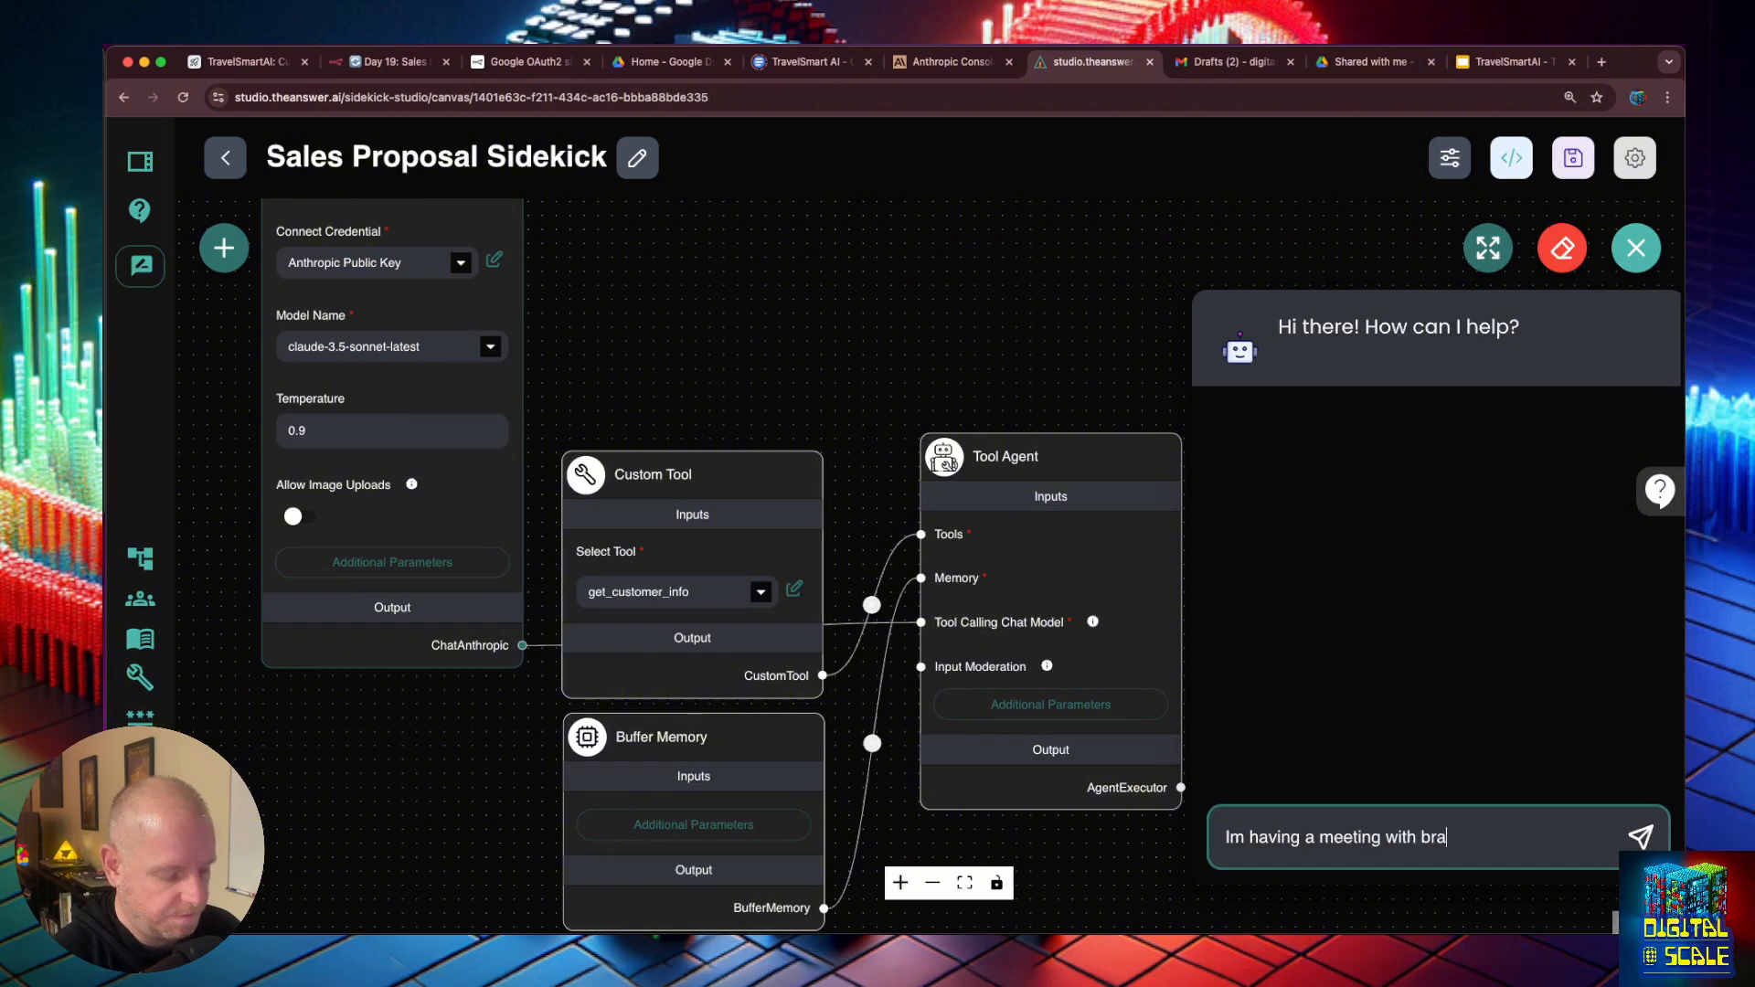
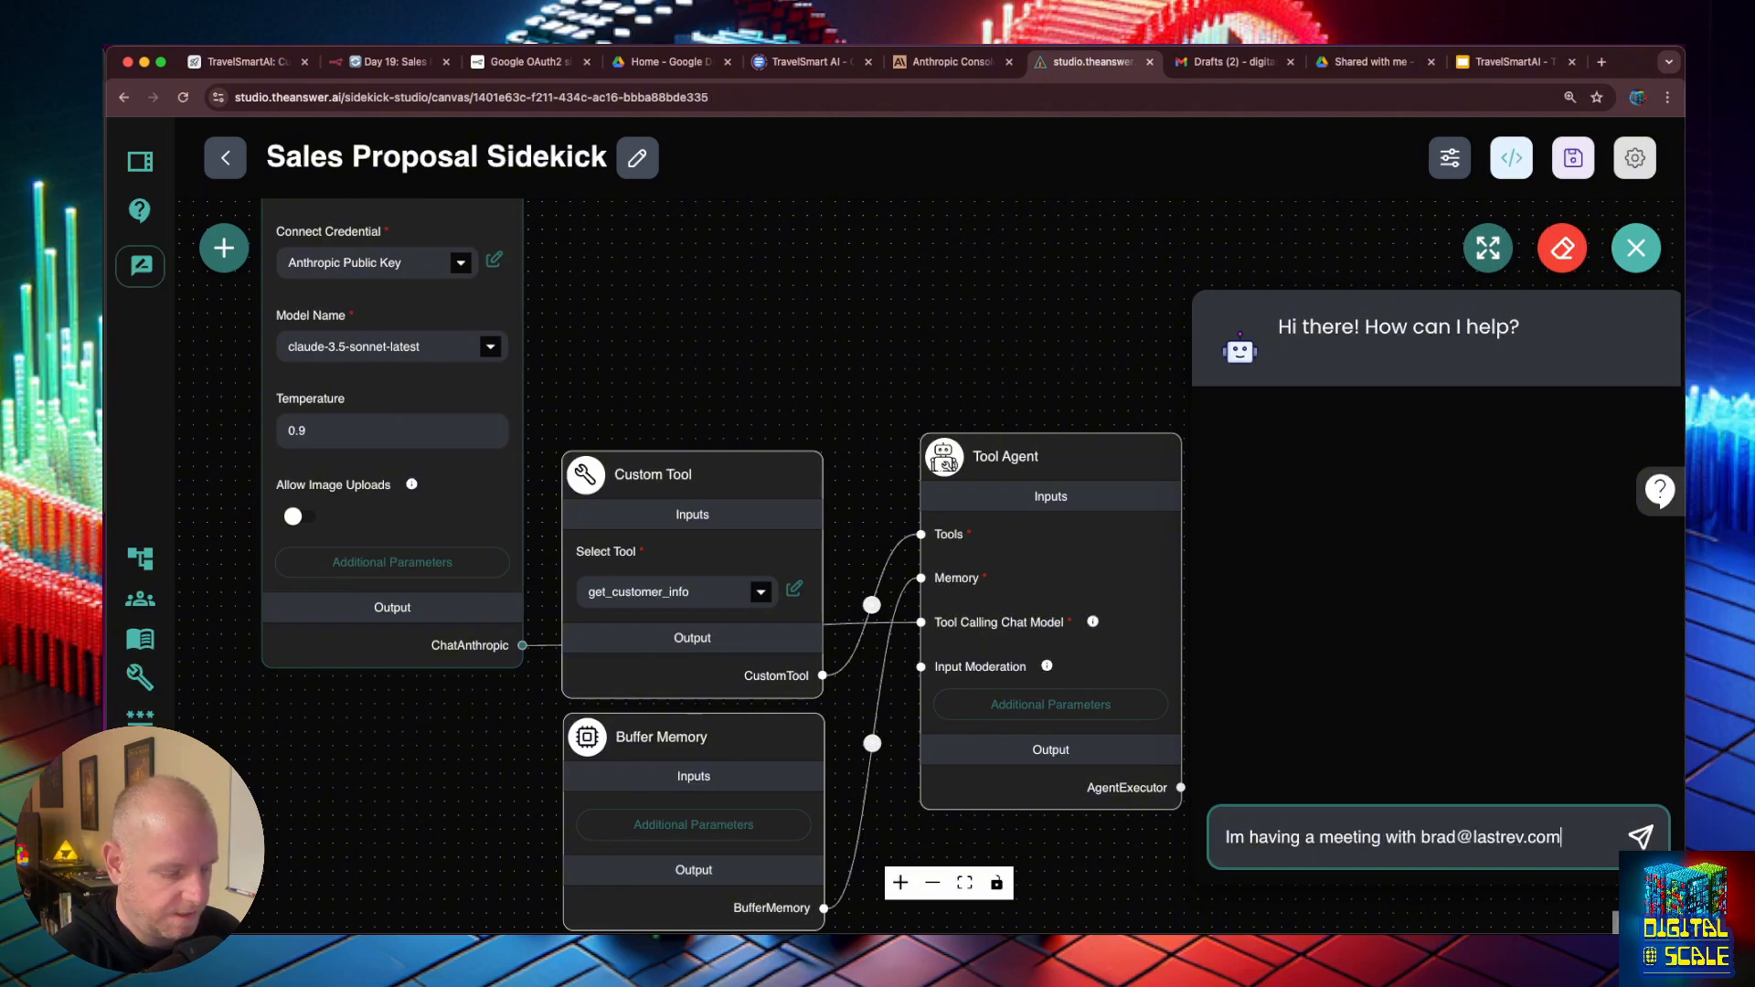
{"action": "key", "text": "Return"}
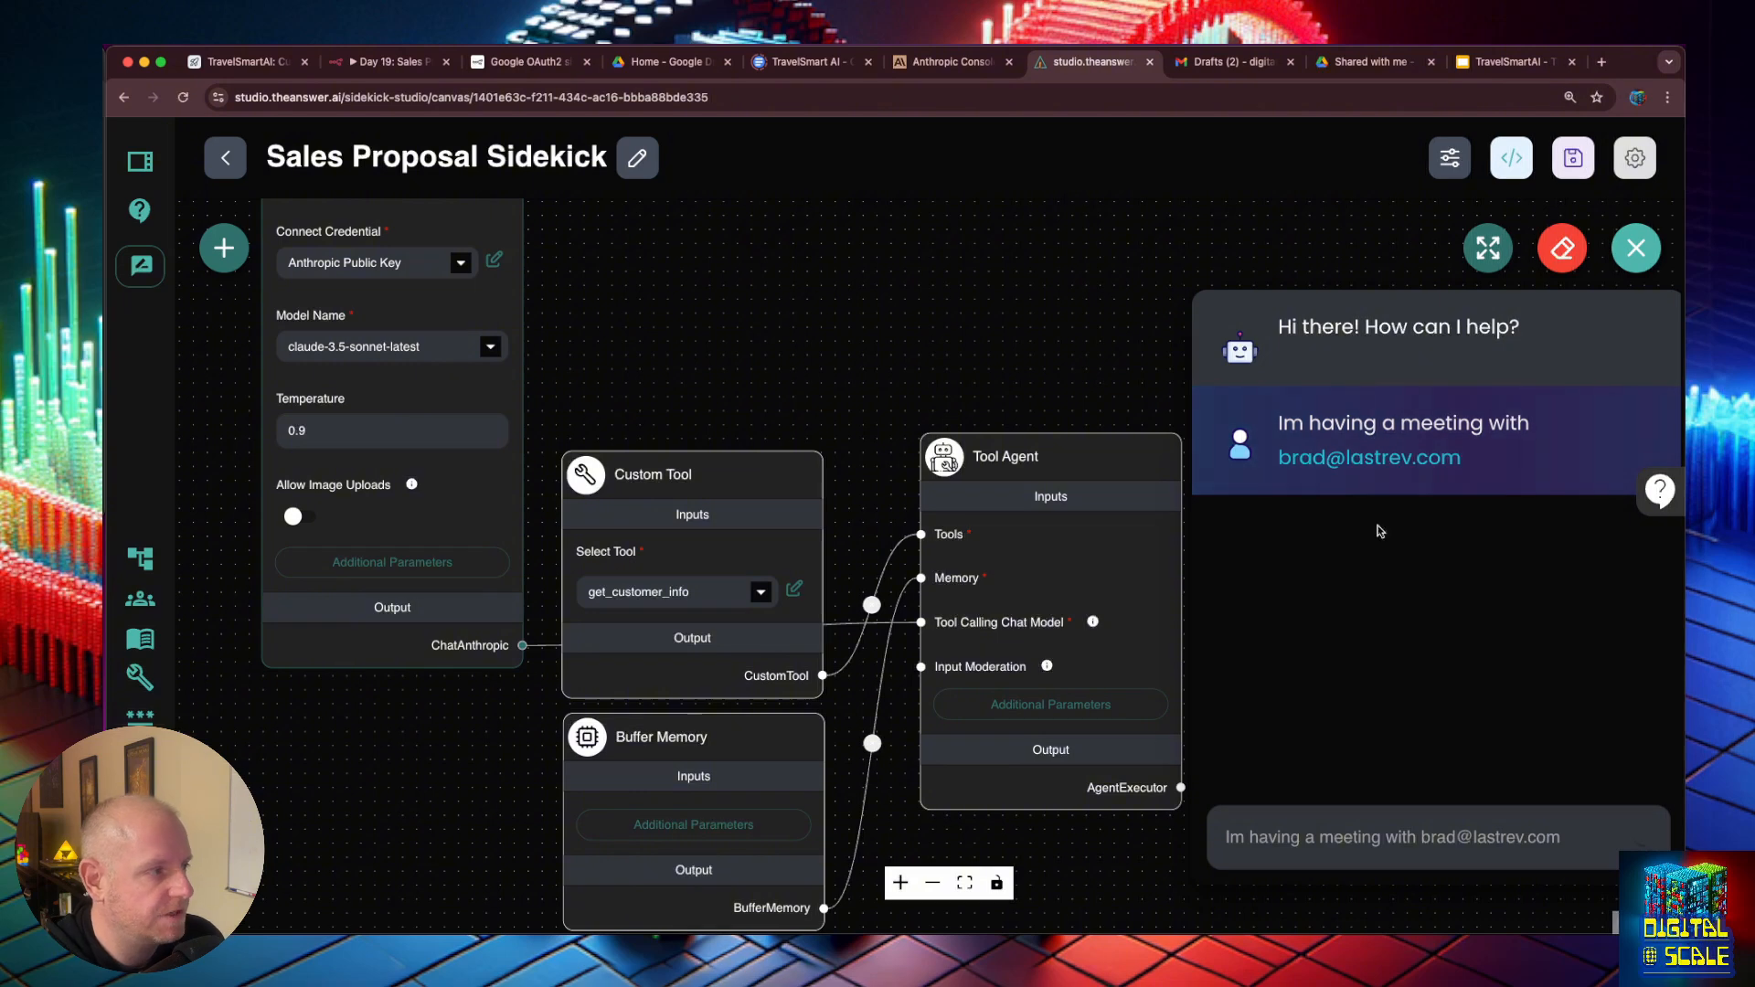
- Switch to n8n, open the Airtable node and remove the hard-coded e-mail address between the quotes in its Filter By Formula
{"action": "left_click", "coordinate": [388, 61]}
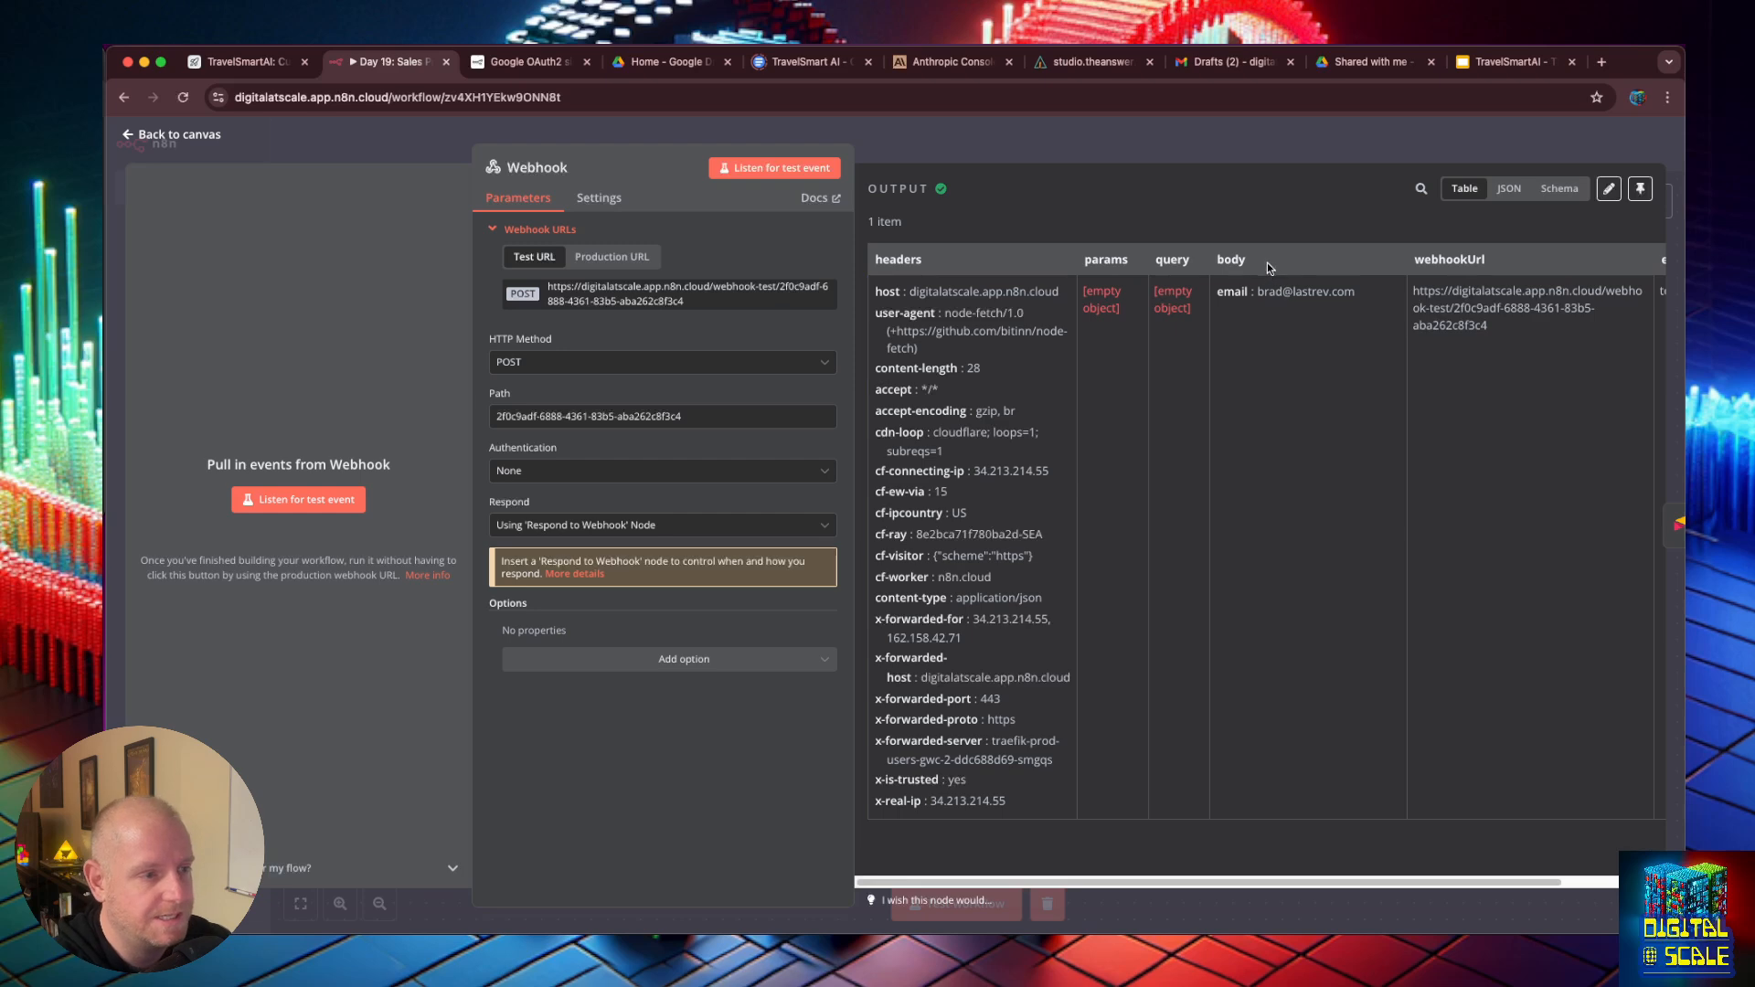
{"action": "left_click", "coordinate": [131, 138]}
{"action": "double_click", "coordinate": [710, 506]}
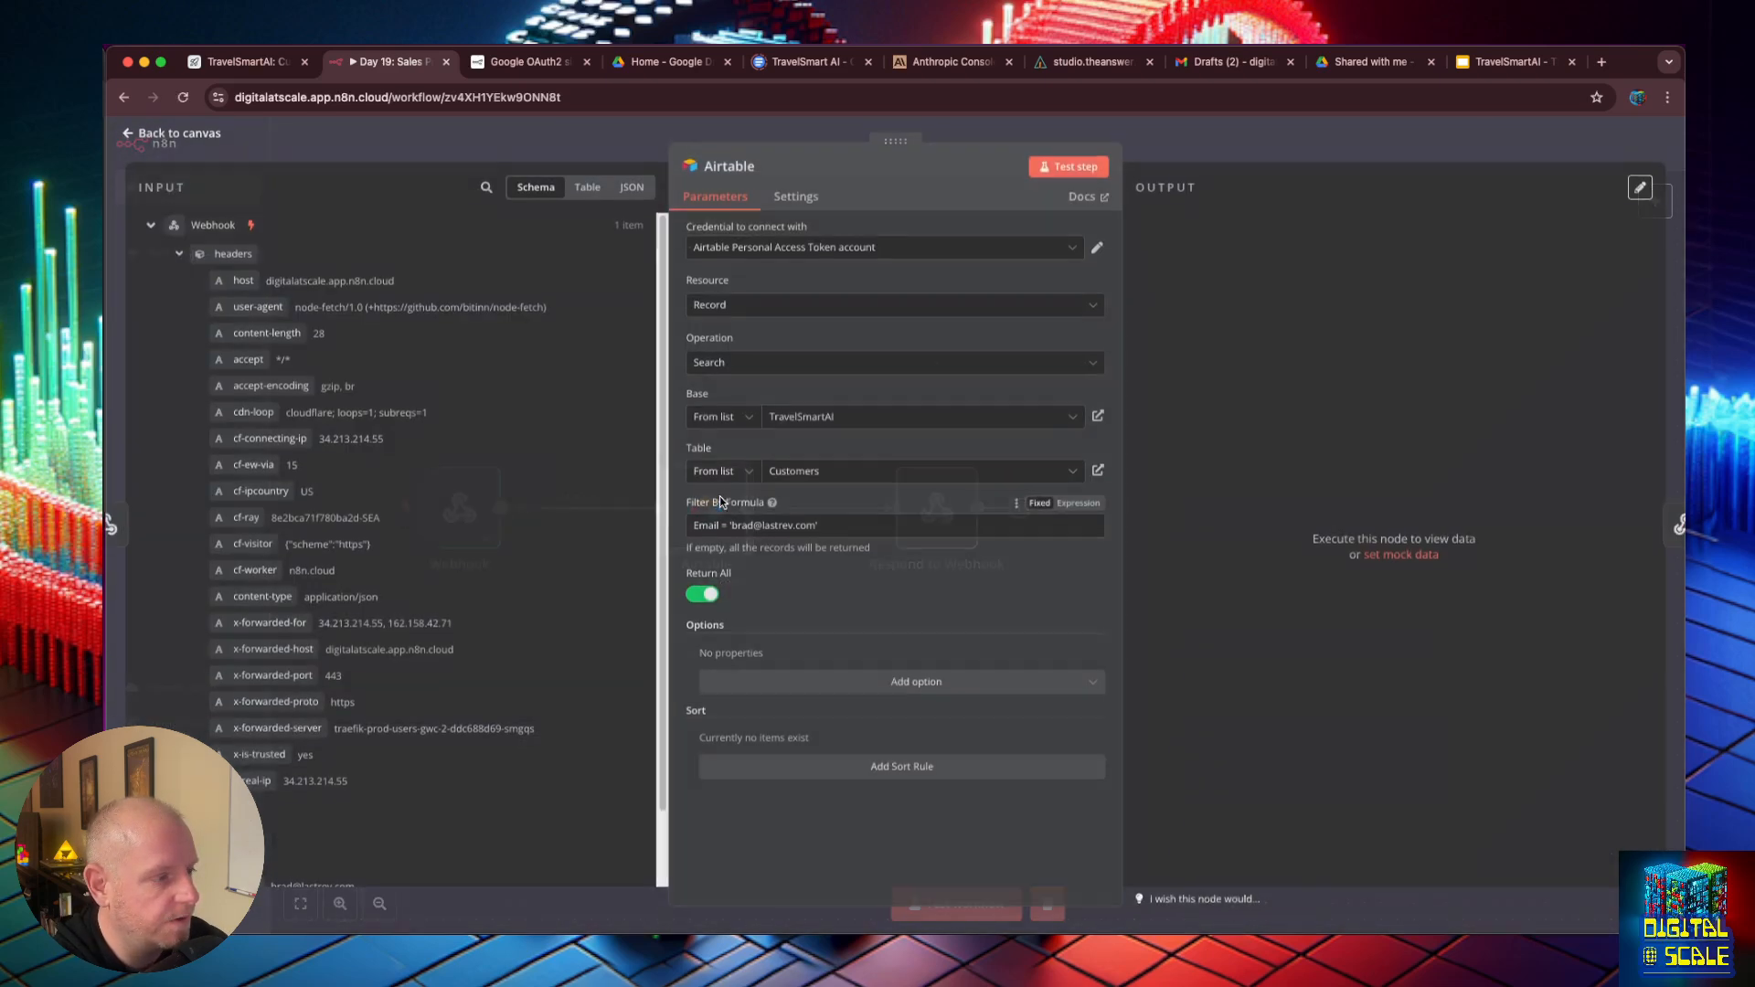
{"action": "left_click_drag", "start_coordinate": [815, 527], "coordinate": [736, 528]}
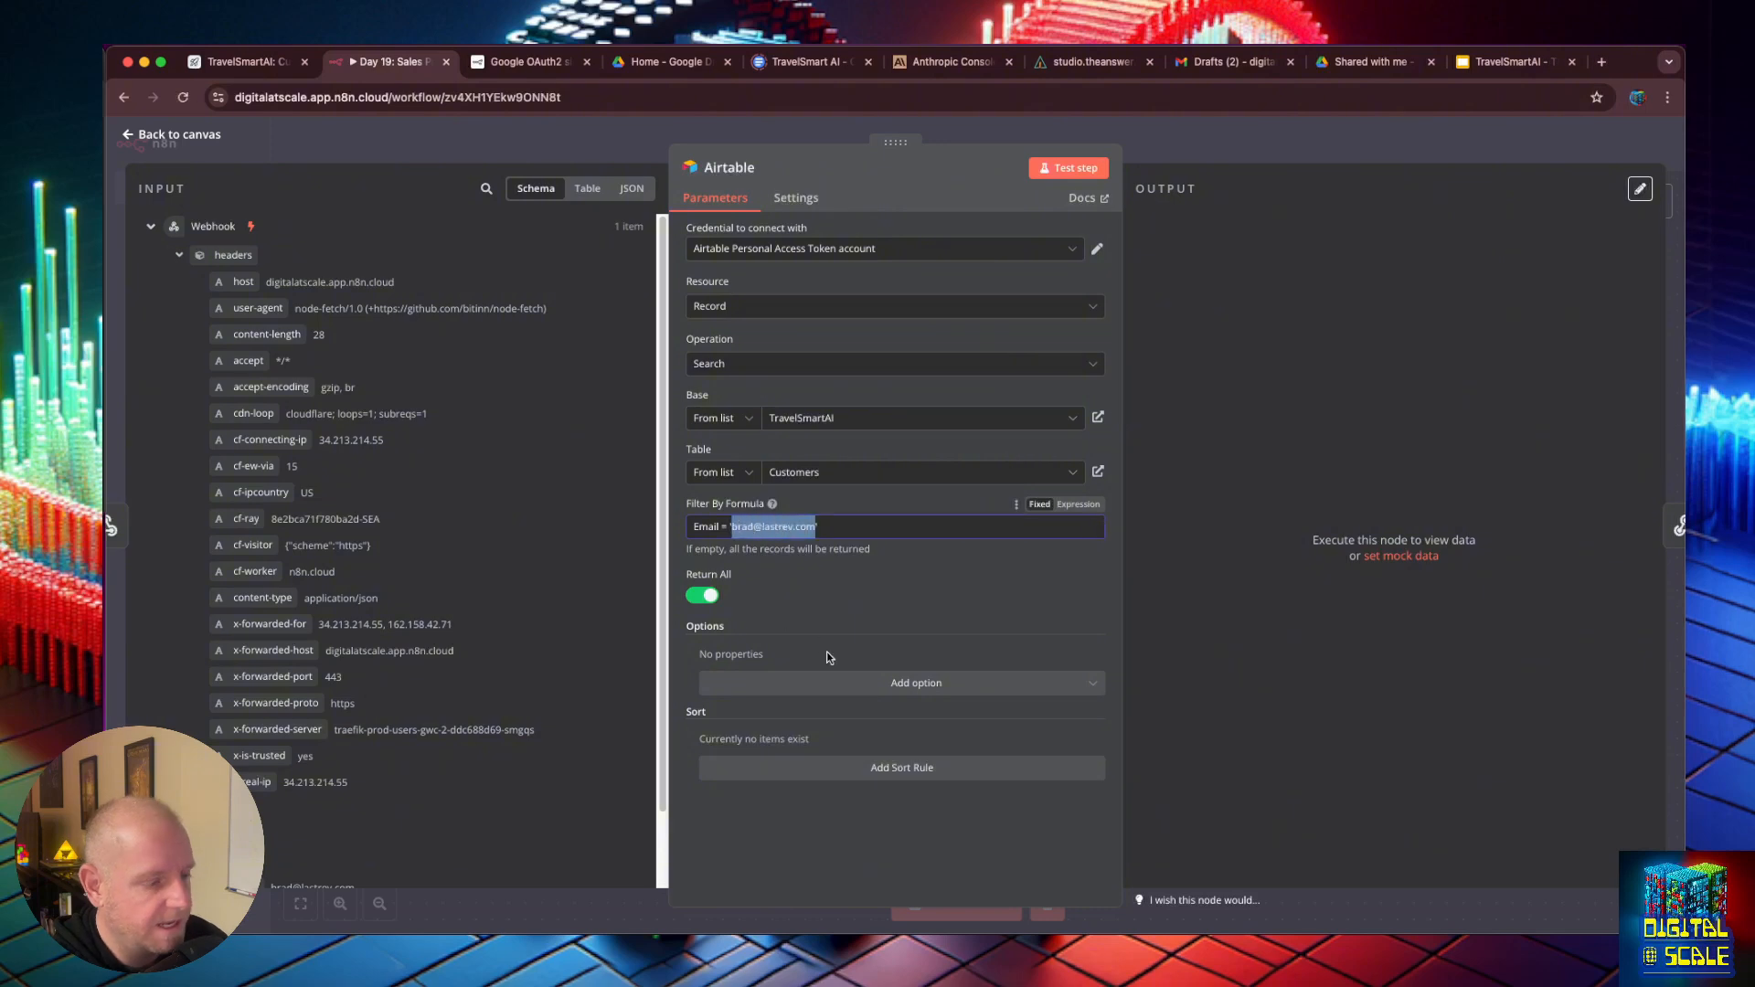
{"action": "key", "text": "BackSpace"}
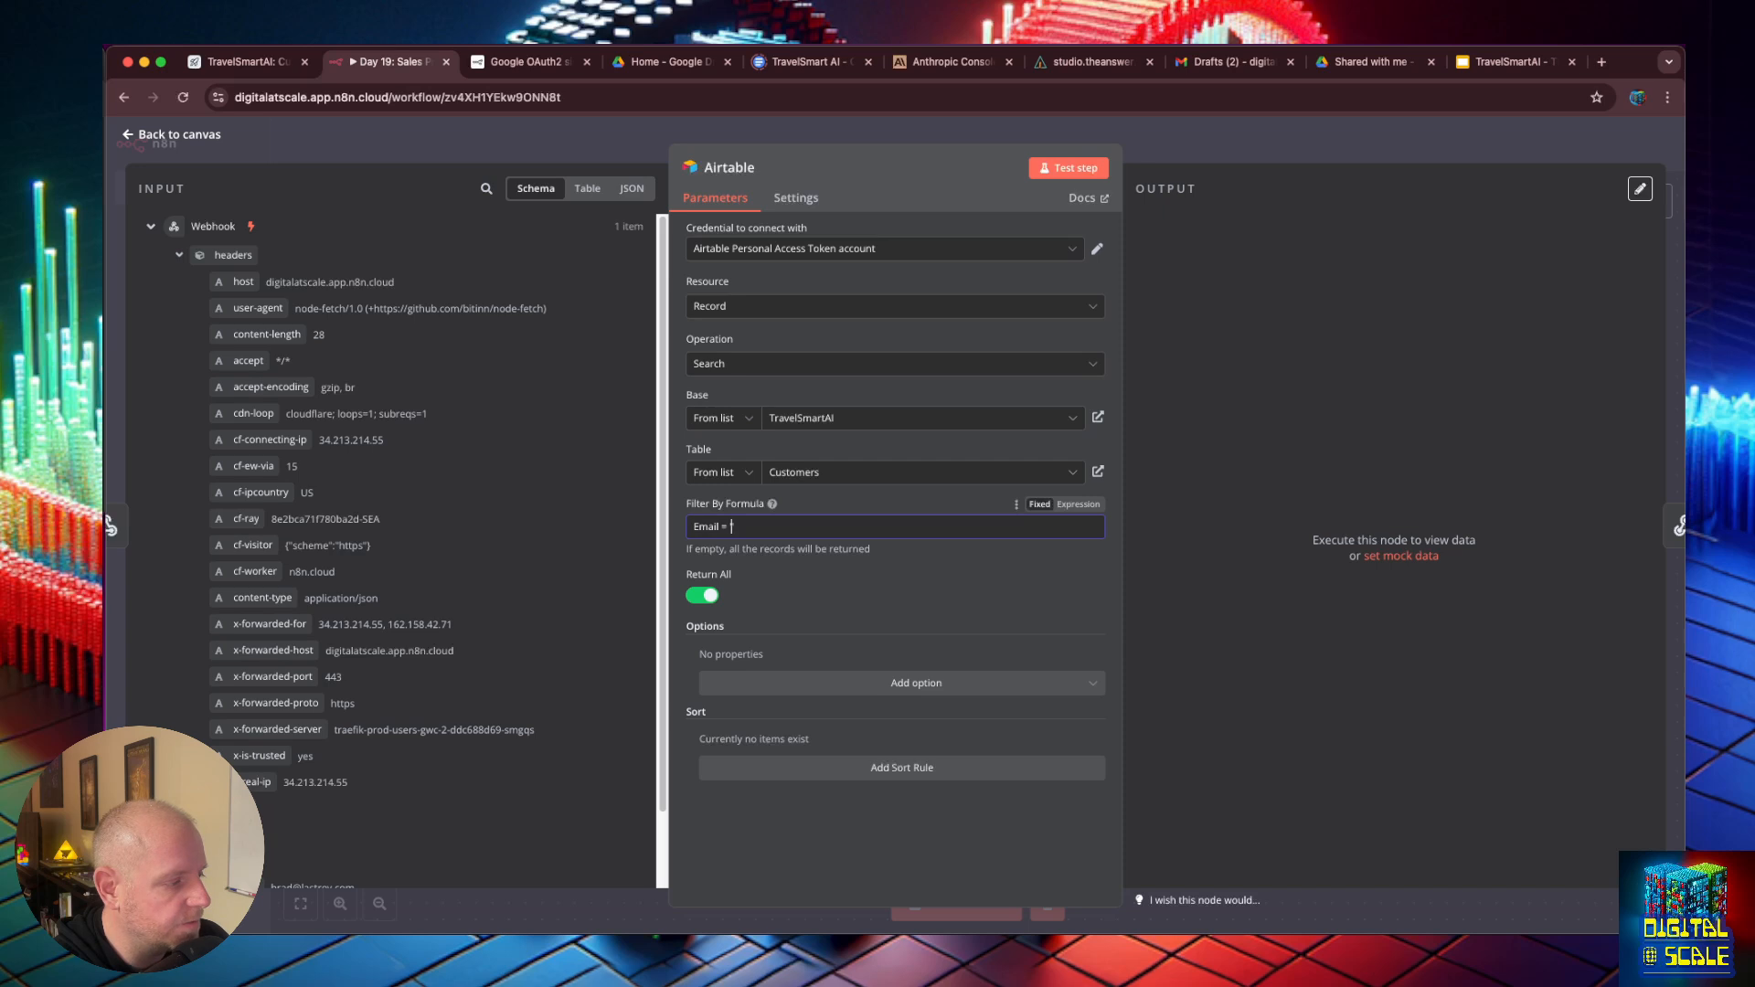
- Collapse the headers in the Airtable node's Webhook input data to reach the email field under body
{"action": "scroll", "coordinate": [272, 770], "scroll_direction": "down", "scroll_amount": 3}
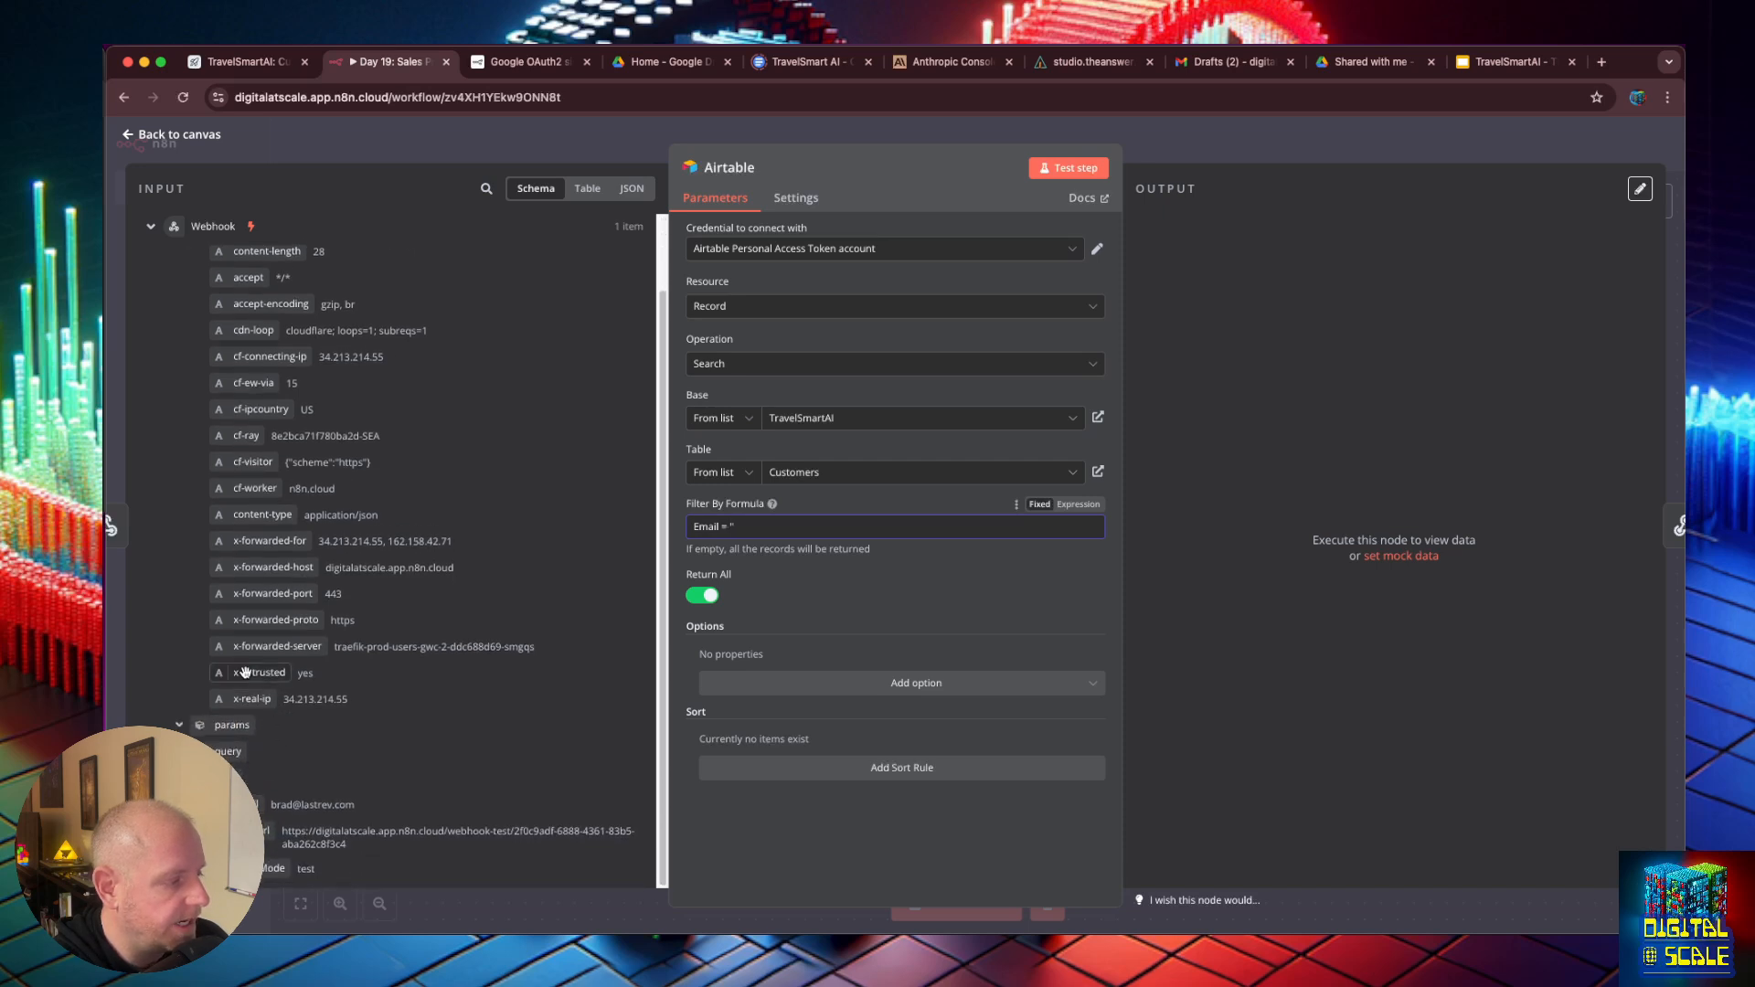
{"action": "scroll", "coordinate": [245, 673], "scroll_direction": "up", "scroll_amount": 3}
{"action": "left_click", "coordinate": [179, 255]}
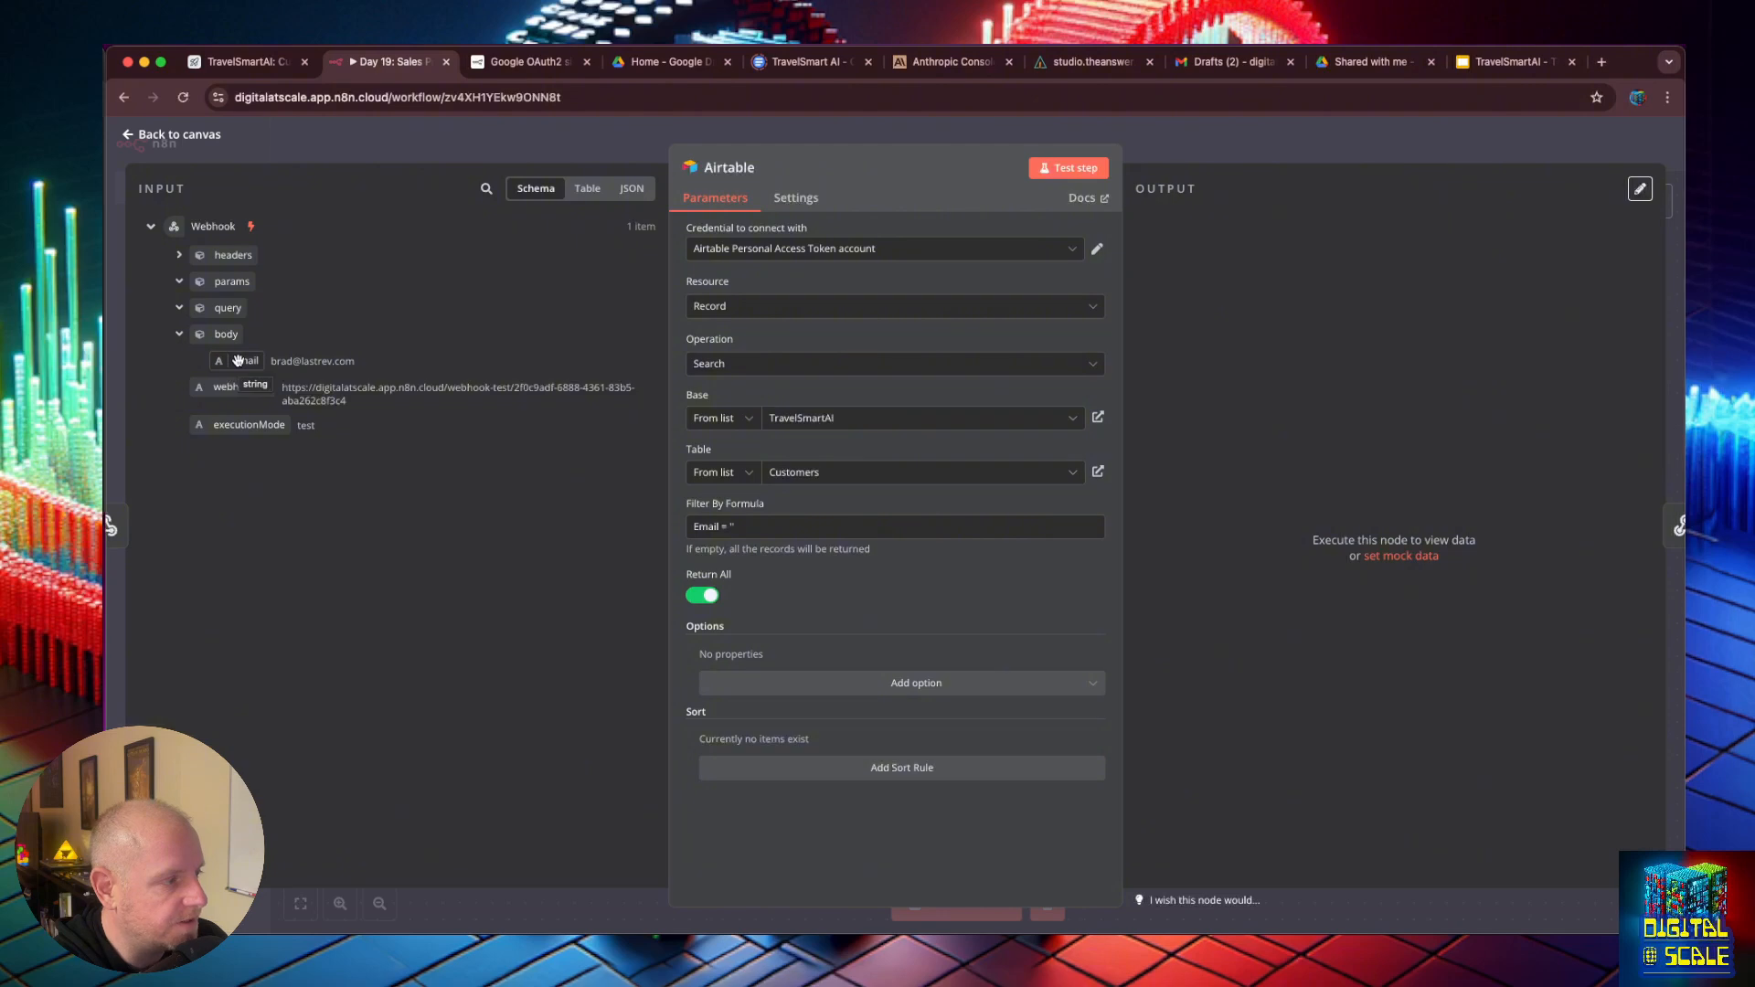
- Switch to the Sales Proposal Sidekick and examine the get_customer_info tool's input schema and the email property in its JavaScript request body
{"action": "left_click", "coordinate": [1104, 60]}
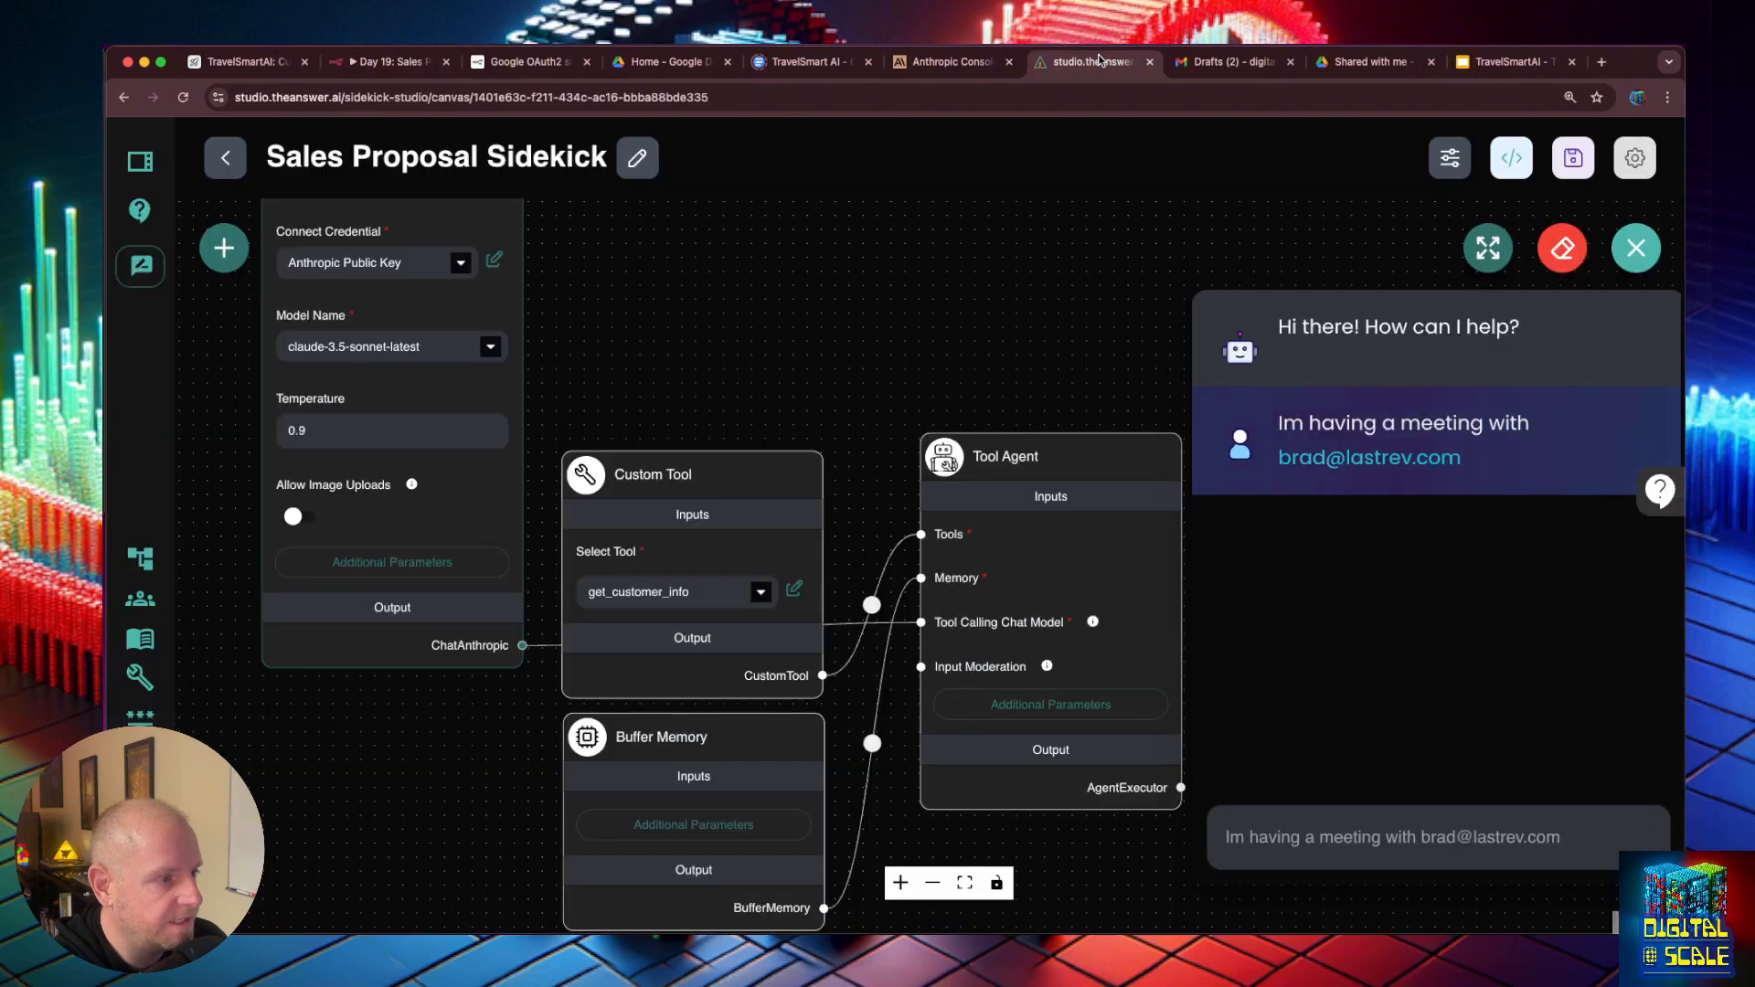
{"action": "left_click", "coordinate": [795, 587]}
{"action": "scroll", "coordinate": [821, 576], "scroll_direction": "down", "scroll_amount": 15}
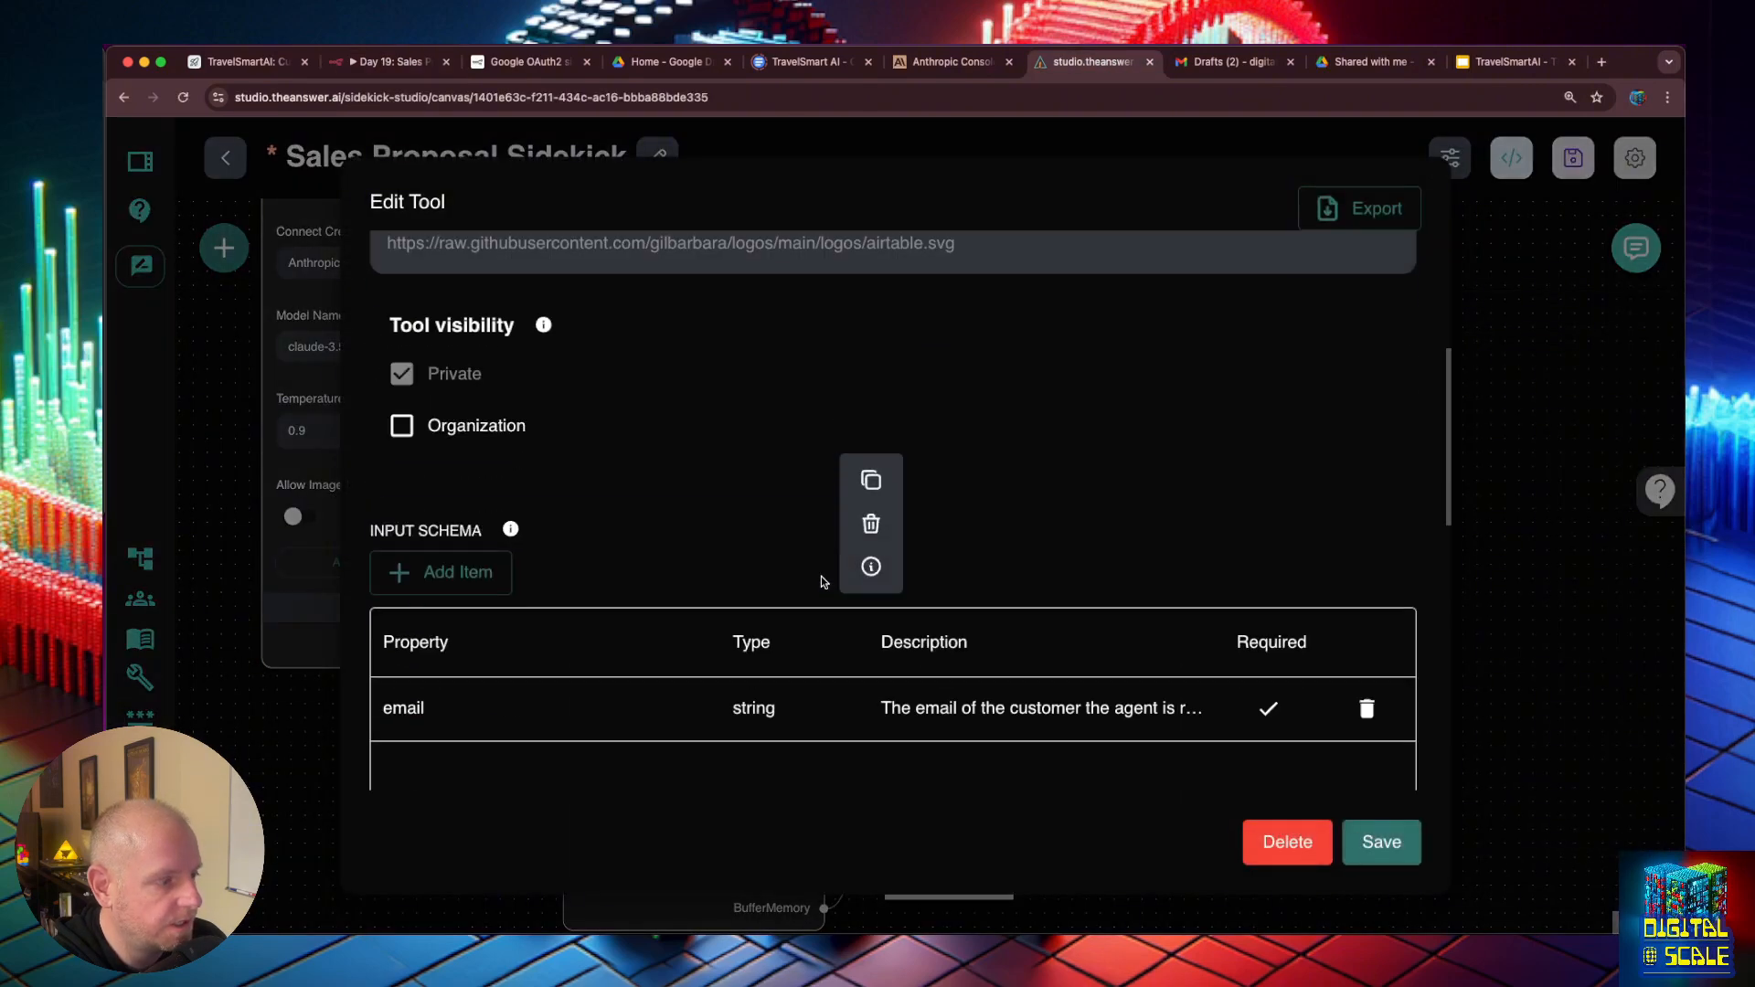
{"action": "scroll", "coordinate": [576, 416], "scroll_direction": "up", "scroll_amount": 5}
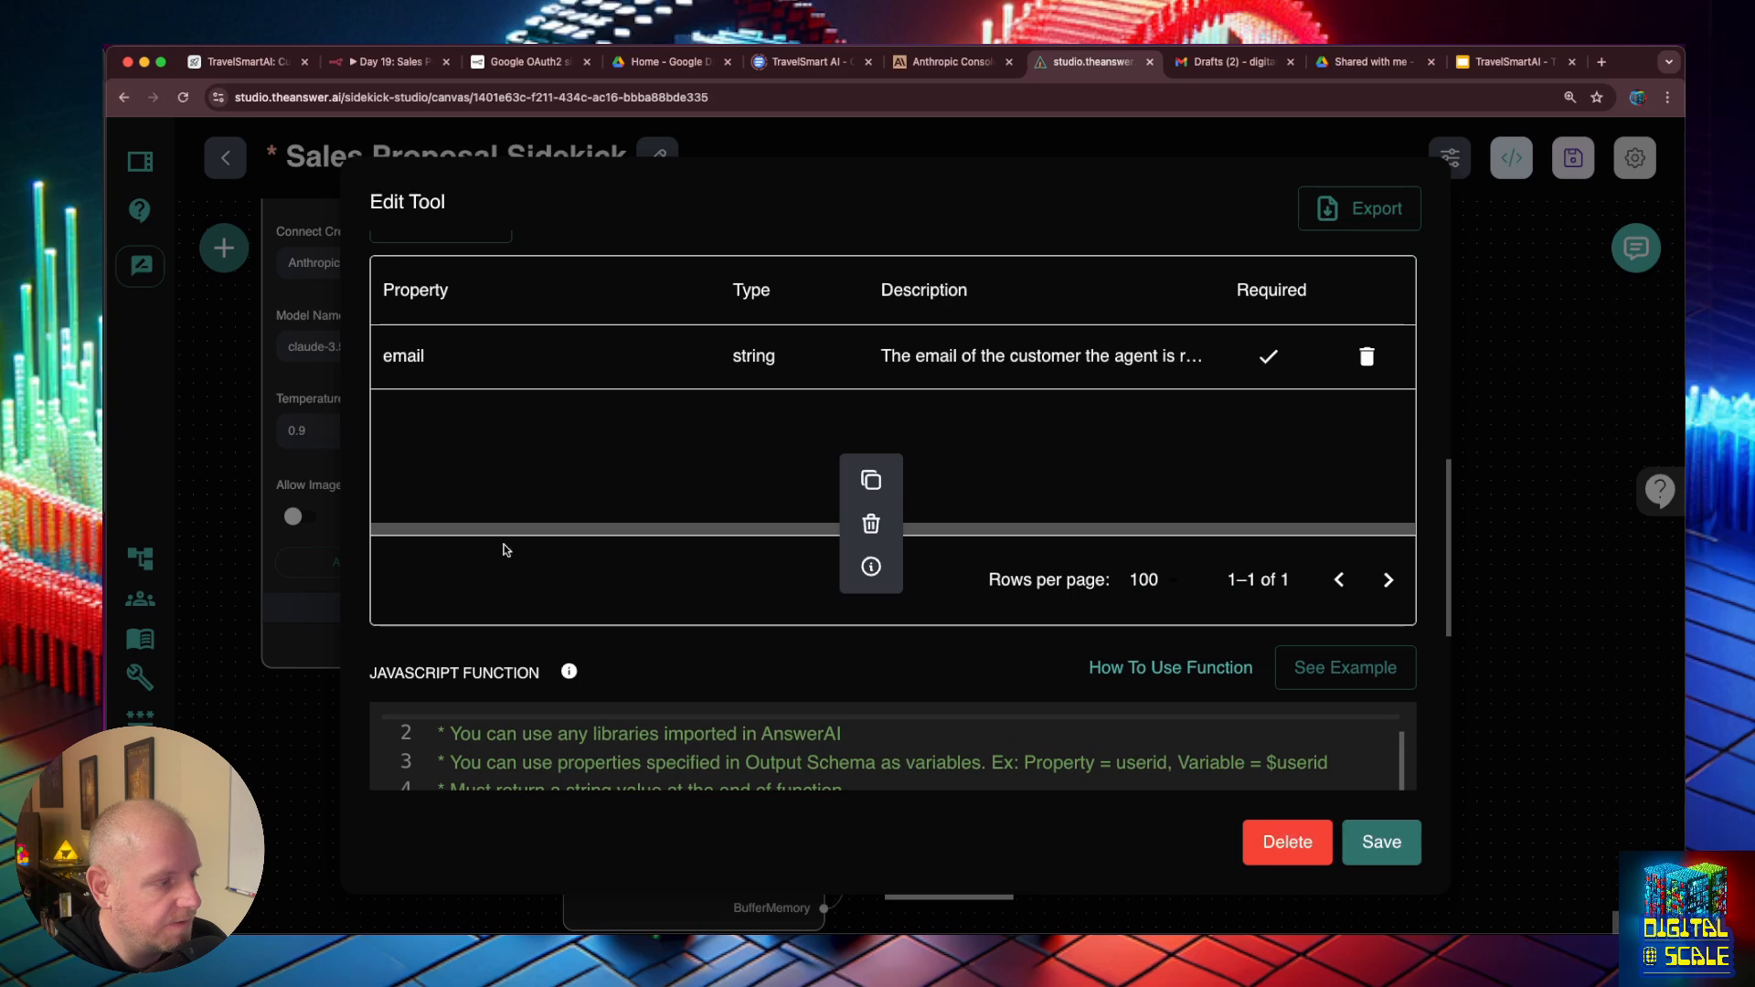
{"action": "scroll", "coordinate": [508, 543], "scroll_direction": "down", "scroll_amount": 8}
{"action": "scroll", "coordinate": [508, 543], "scroll_direction": "down", "scroll_amount": 3}
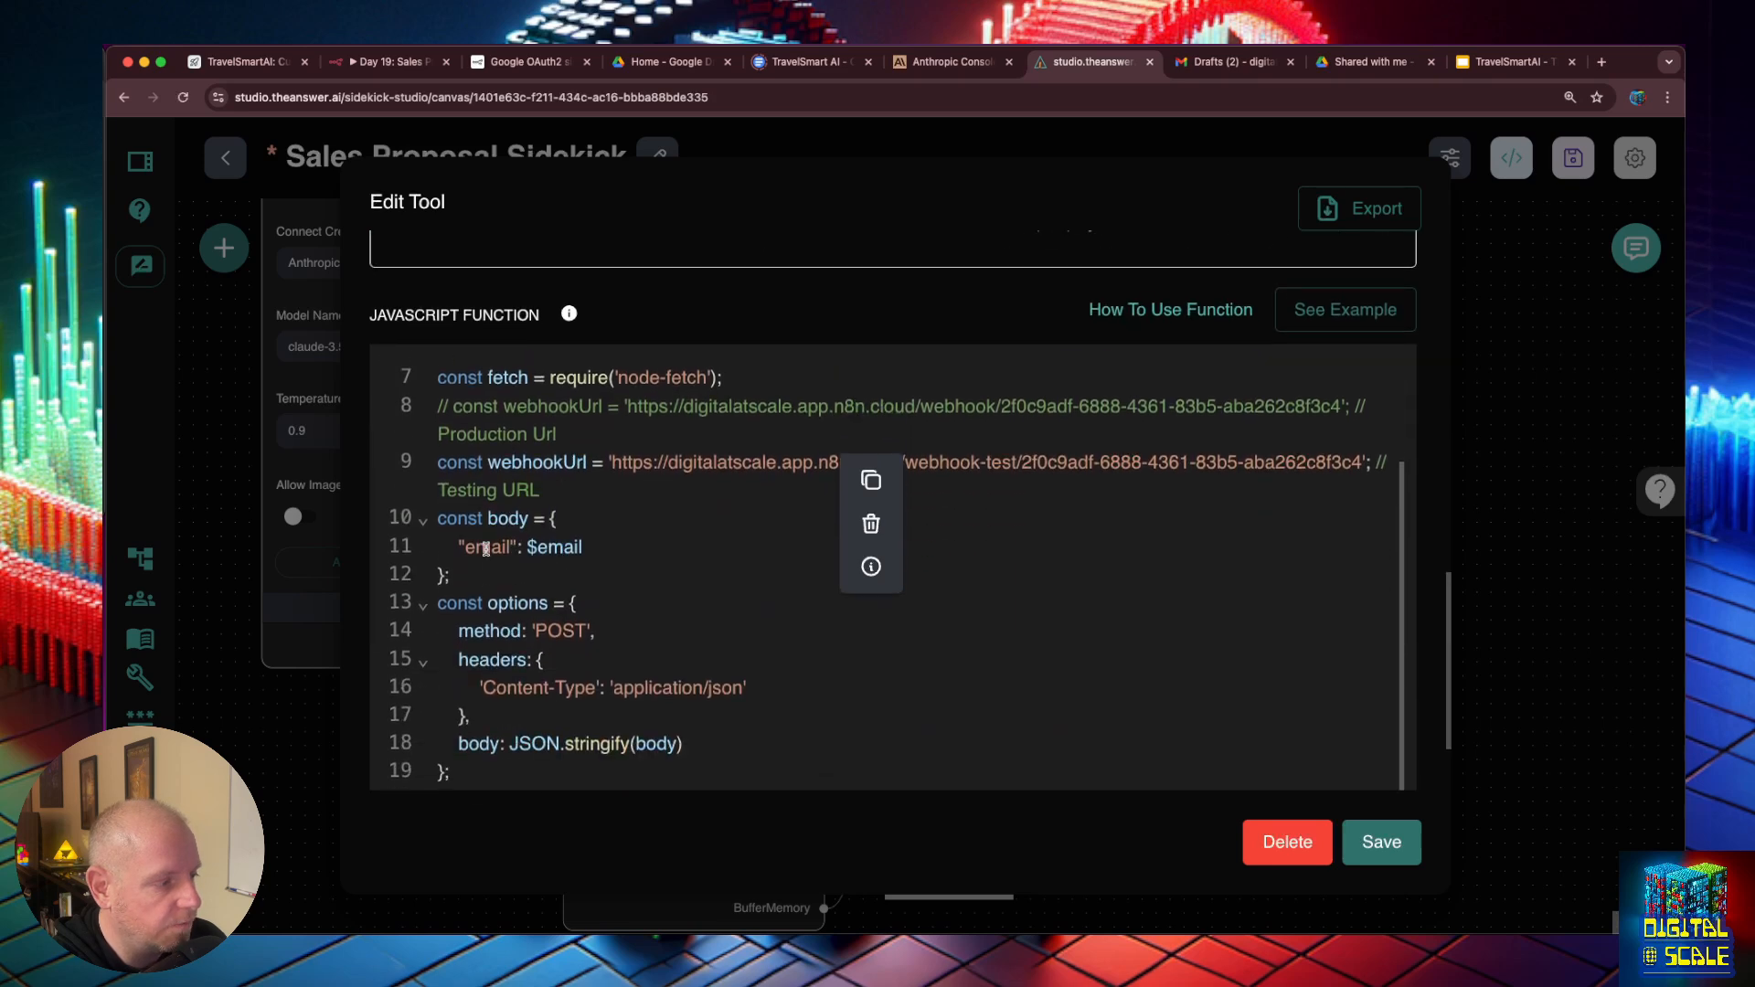
{"action": "double_click", "coordinate": [490, 547]}
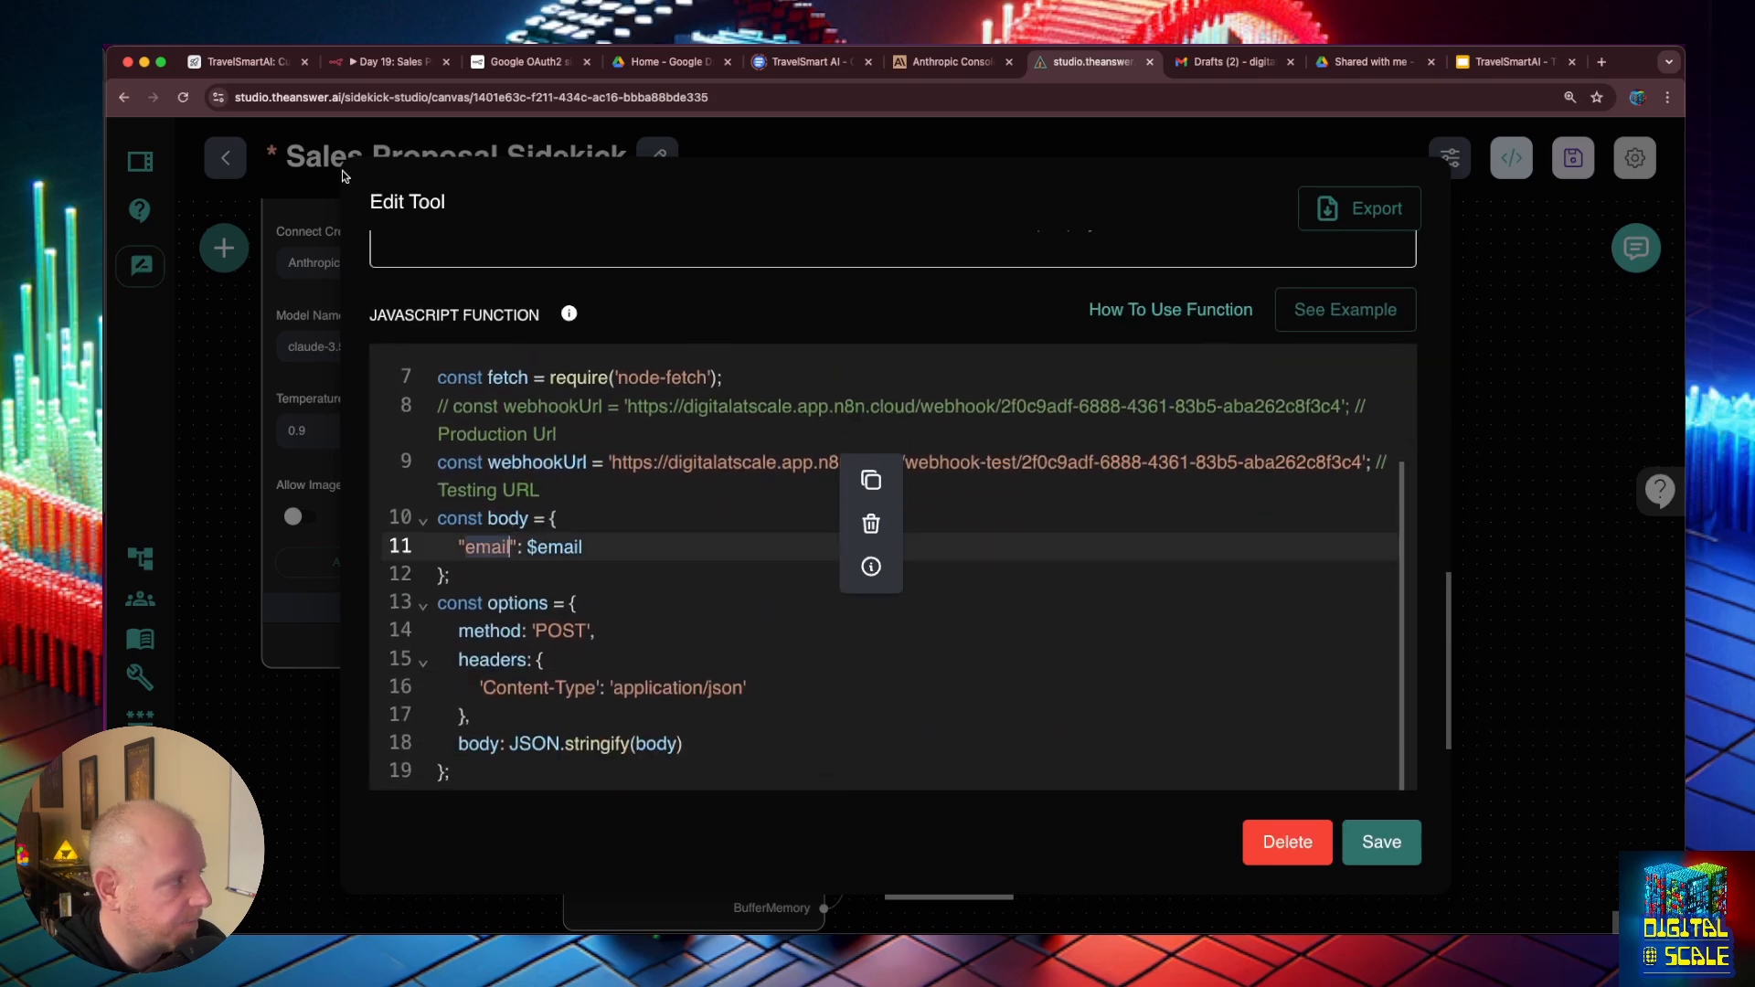
- Back in n8n, set the Airtable node's Filter By Formula to Email = '{{ $json.body.email }}' using the webhook's body email field
{"action": "left_click", "coordinate": [410, 64]}
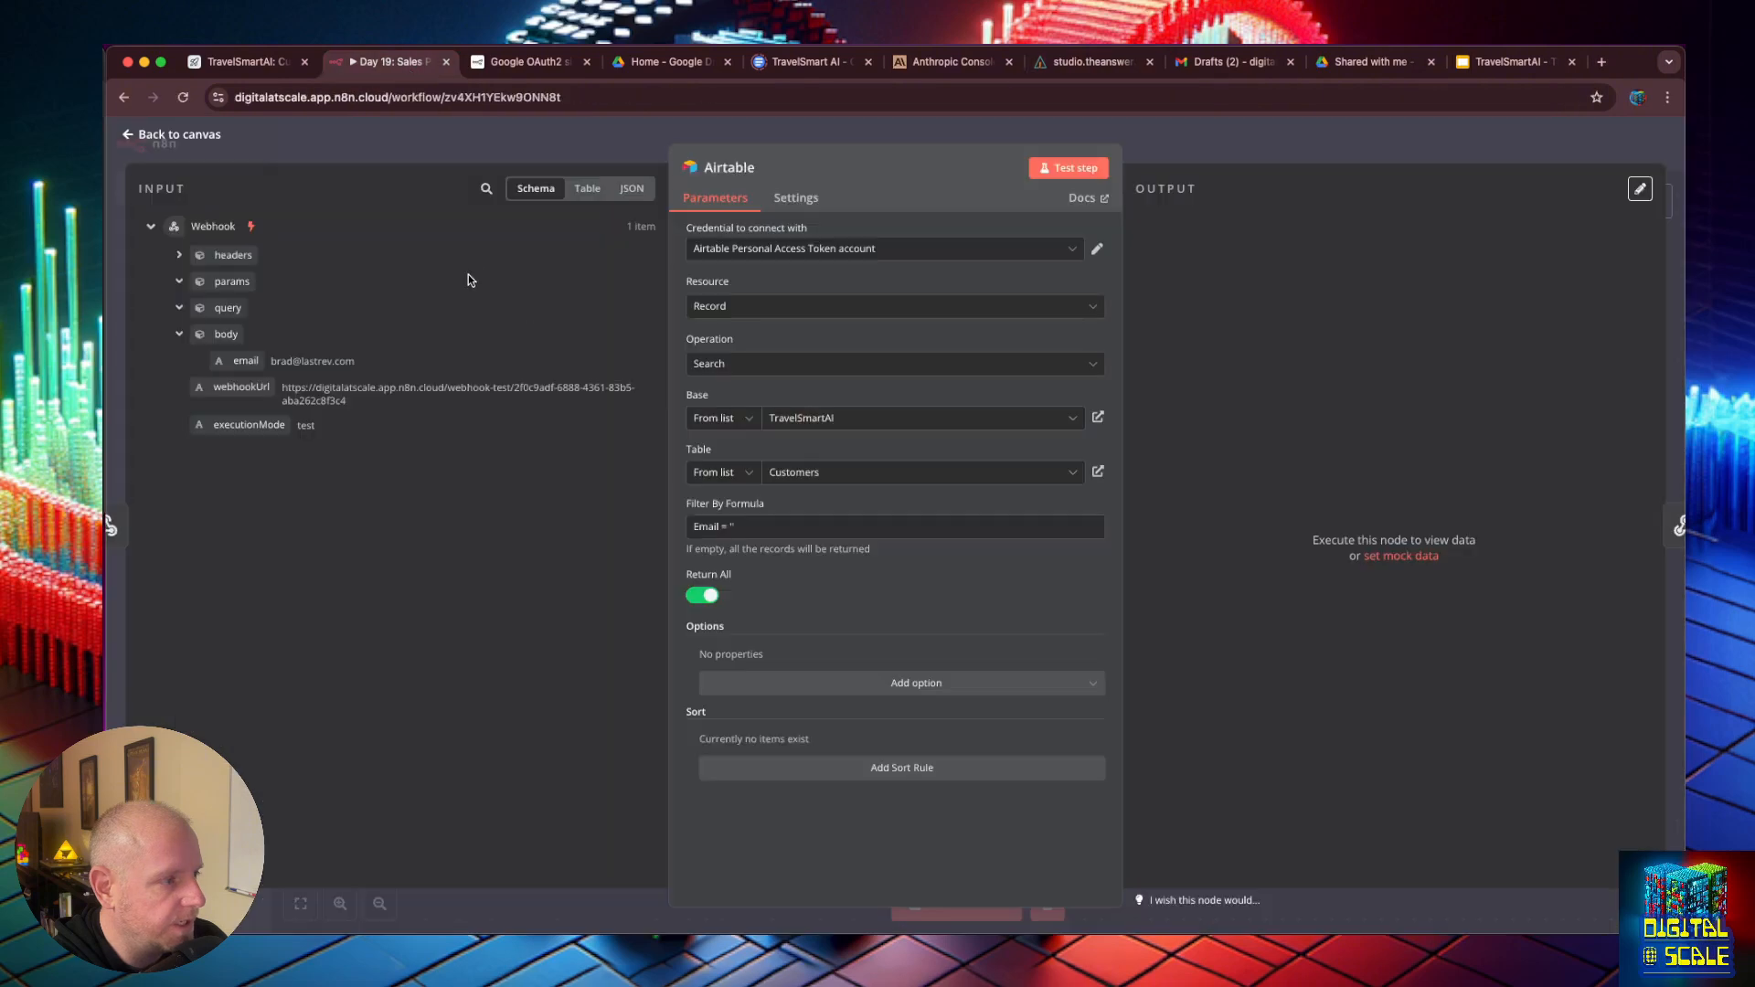
{"action": "left_click_drag", "start_coordinate": [263, 356], "coordinate": [736, 526]}
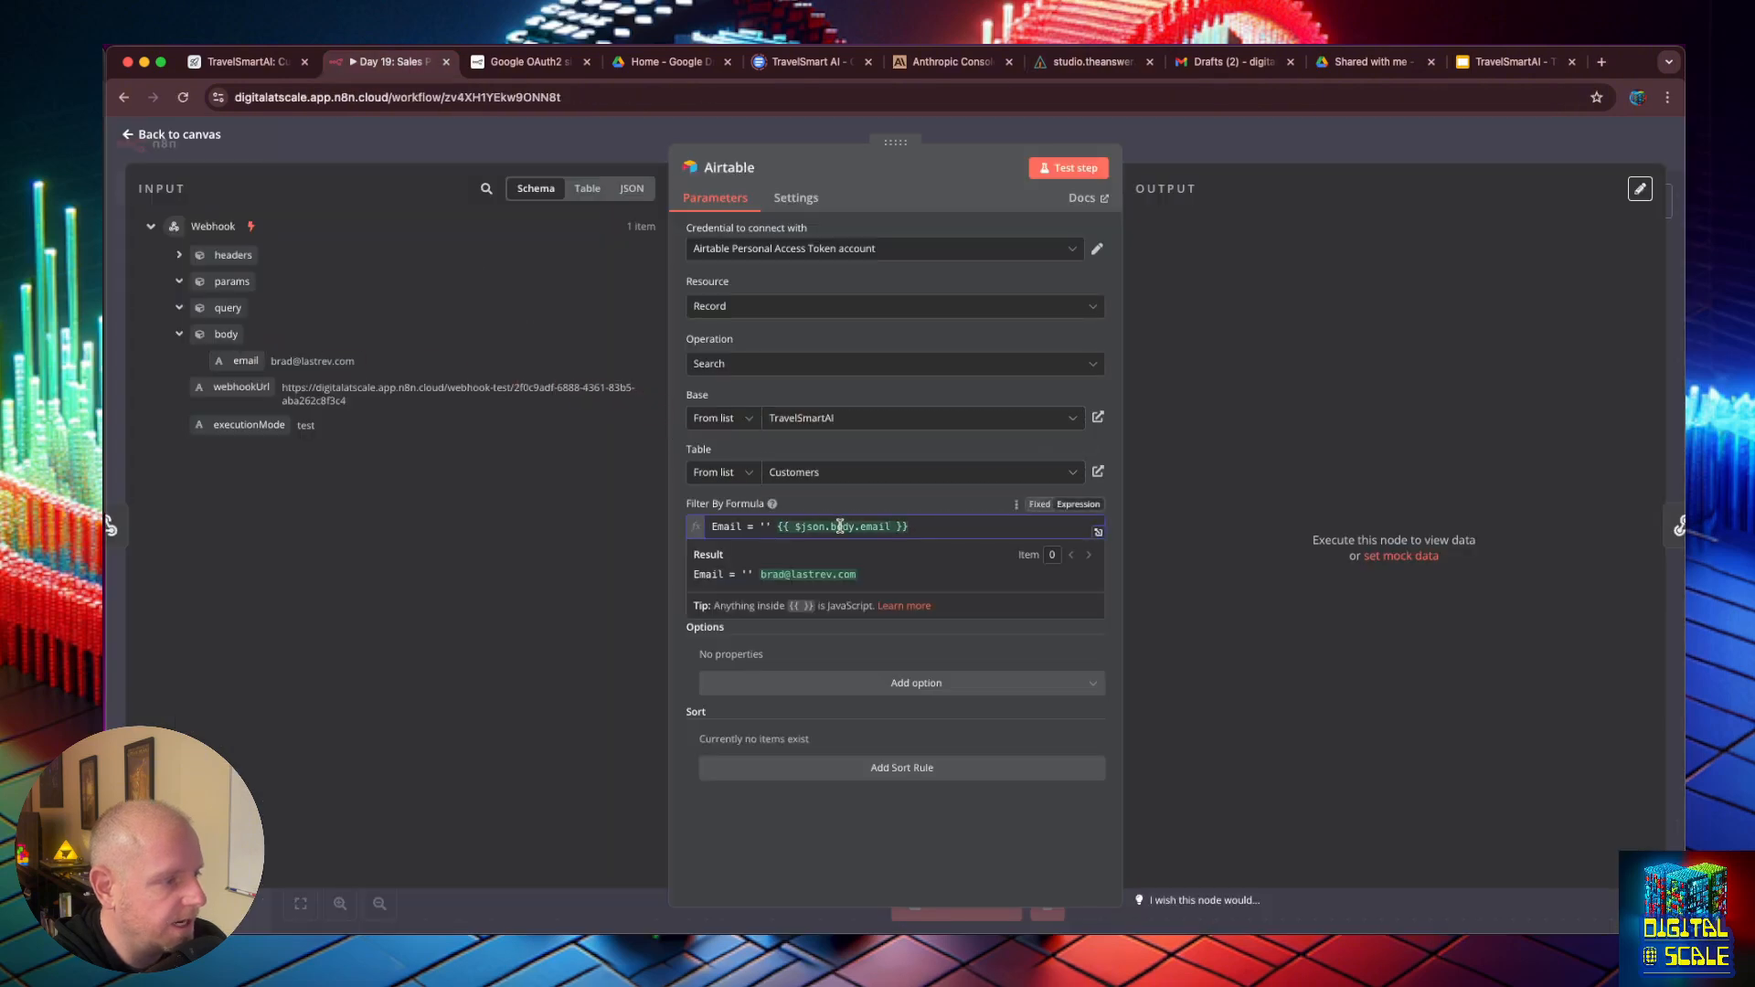
{"action": "left_click", "coordinate": [778, 526]}
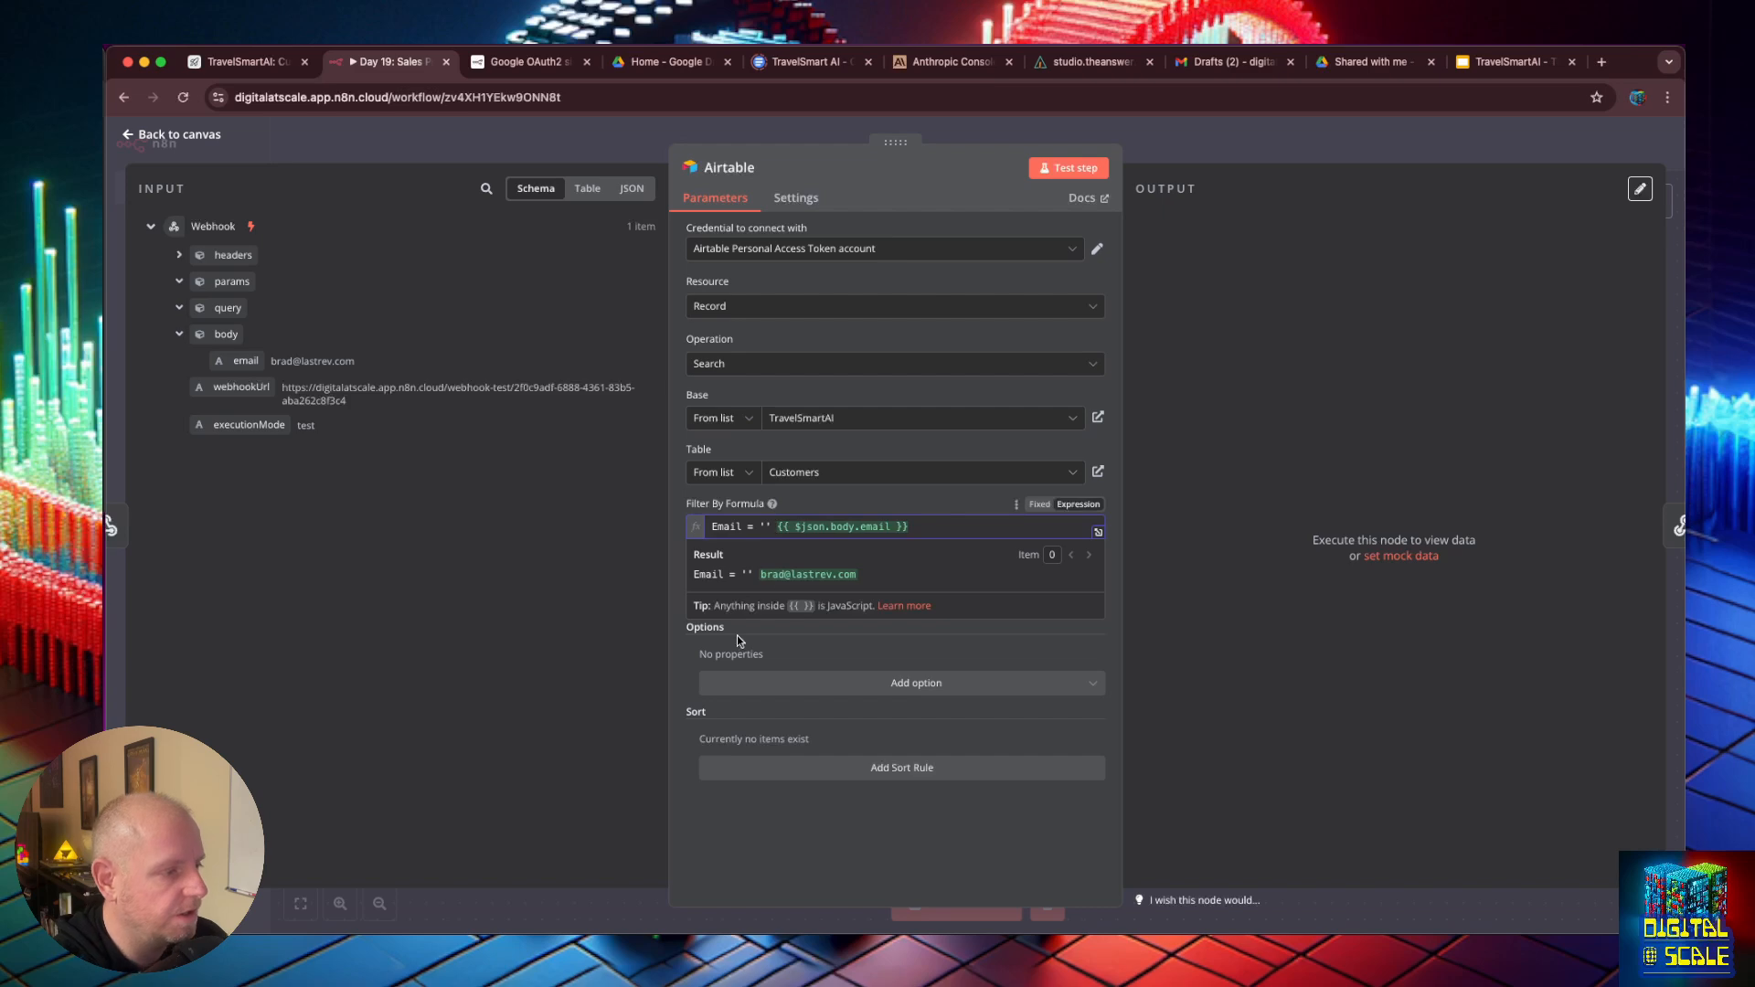
{"action": "key", "text": "BackSpace"}
{"action": "key", "text": "BackSpace"}
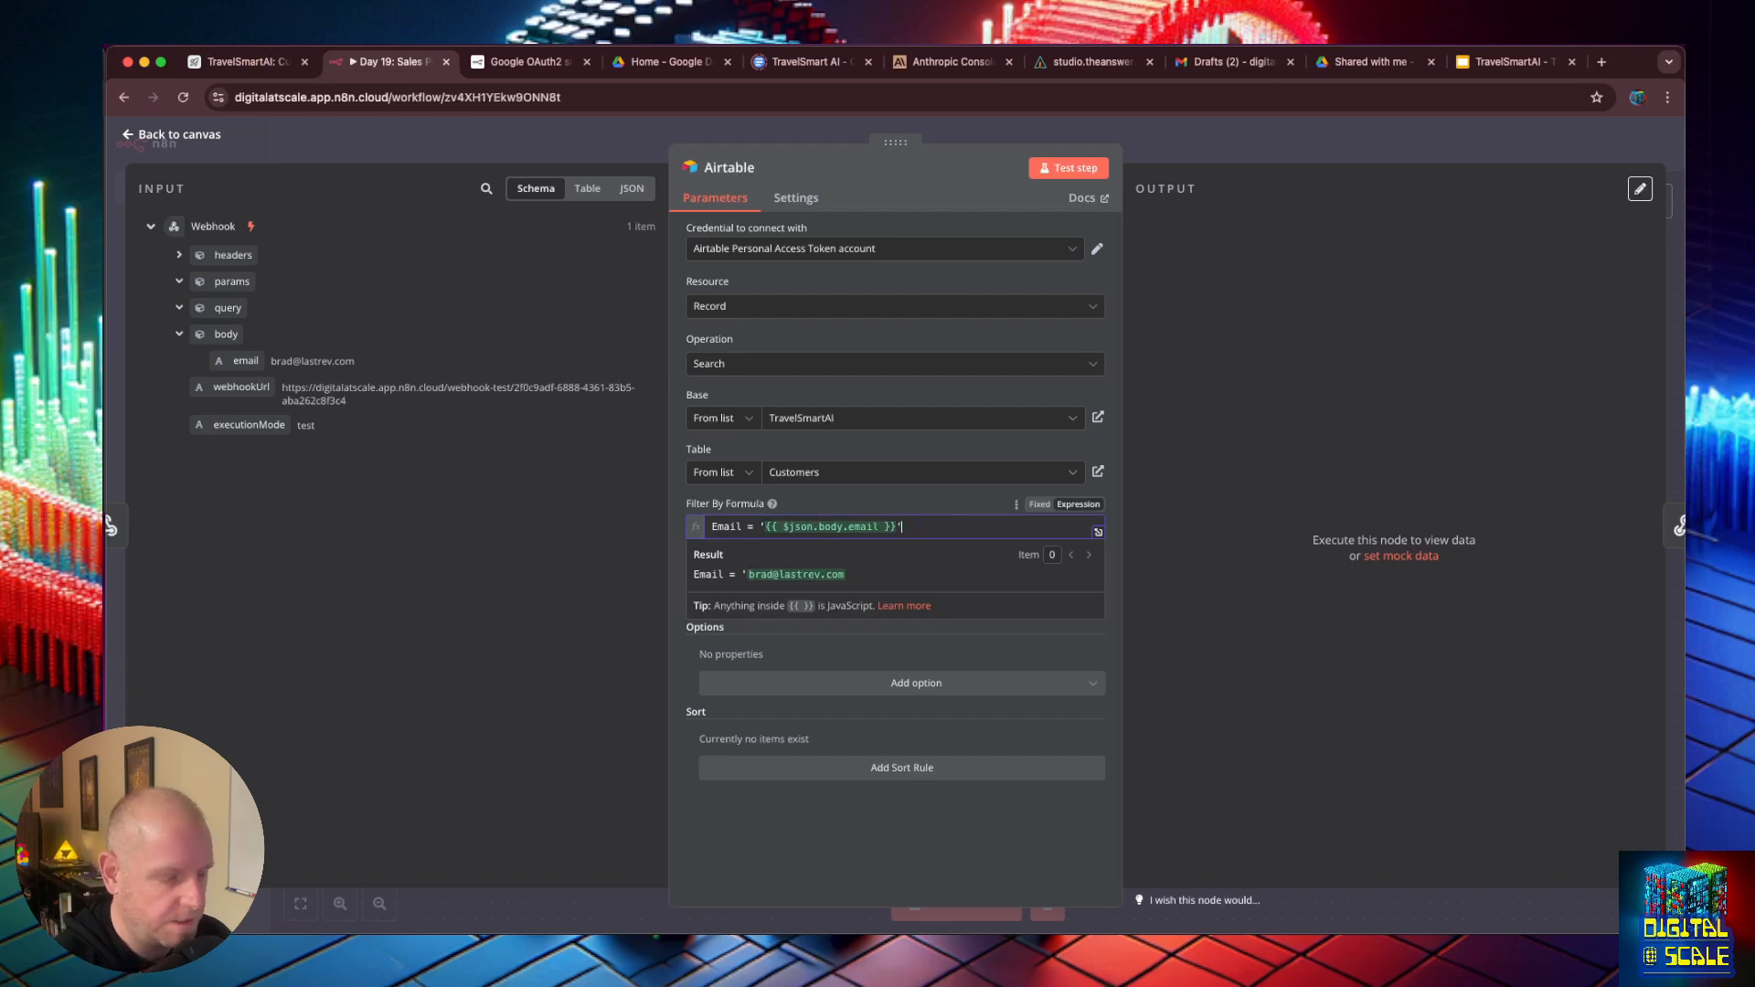
- Compare the Email field name in the n8n filter formula with the column names of the Customers table in Airtable
{"action": "key", "text": "super+equal"}
{"action": "key", "text": "super+equal"}
{"action": "key", "text": "super+equal"}
{"action": "key", "text": "super+equal"}
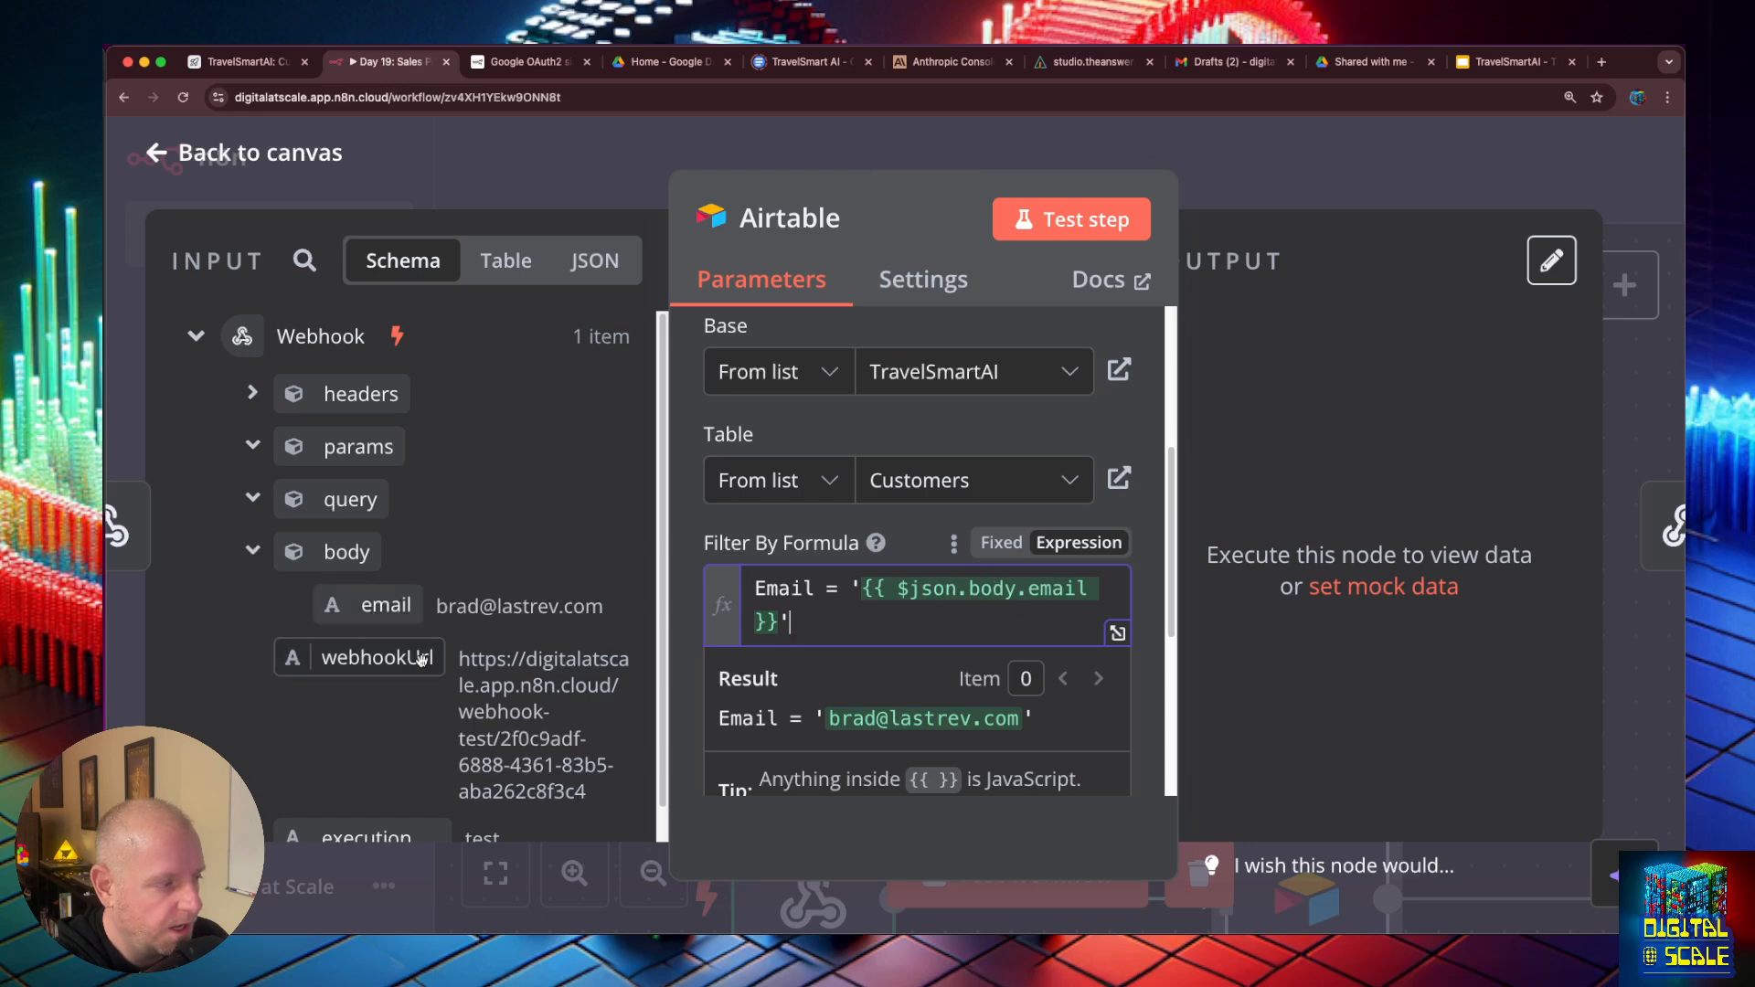
{"action": "double_click", "coordinate": [784, 589]}
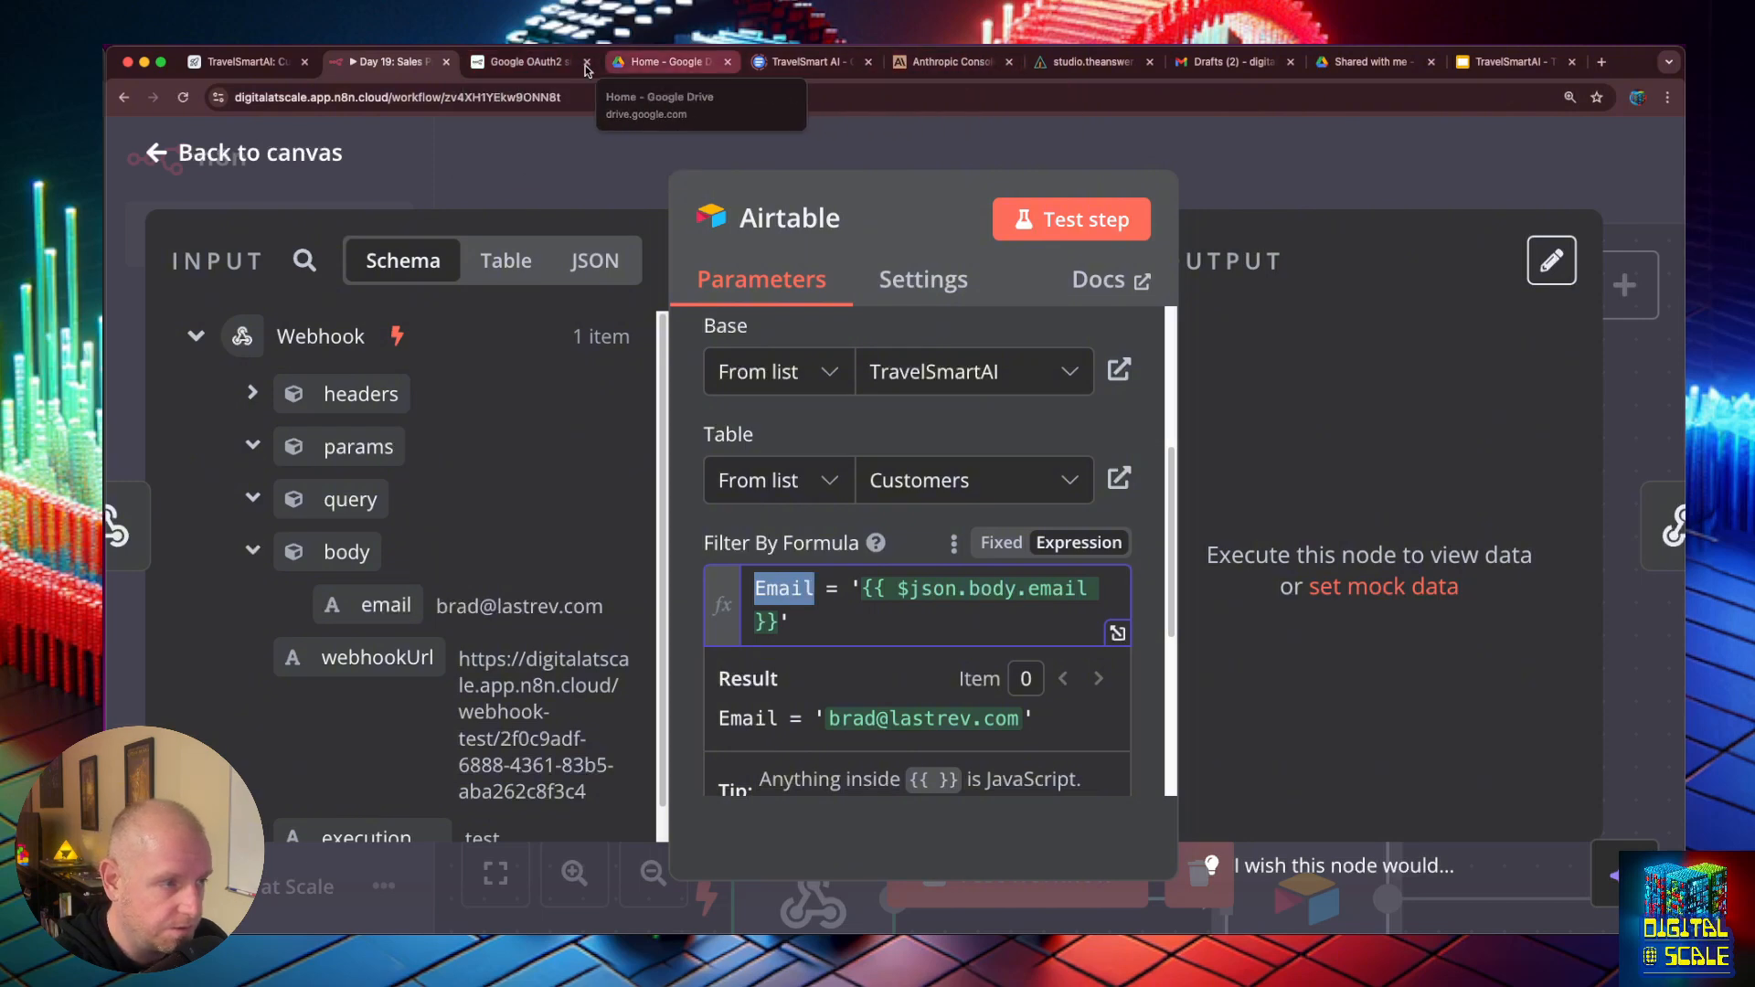
{"action": "left_click", "coordinate": [196, 56]}
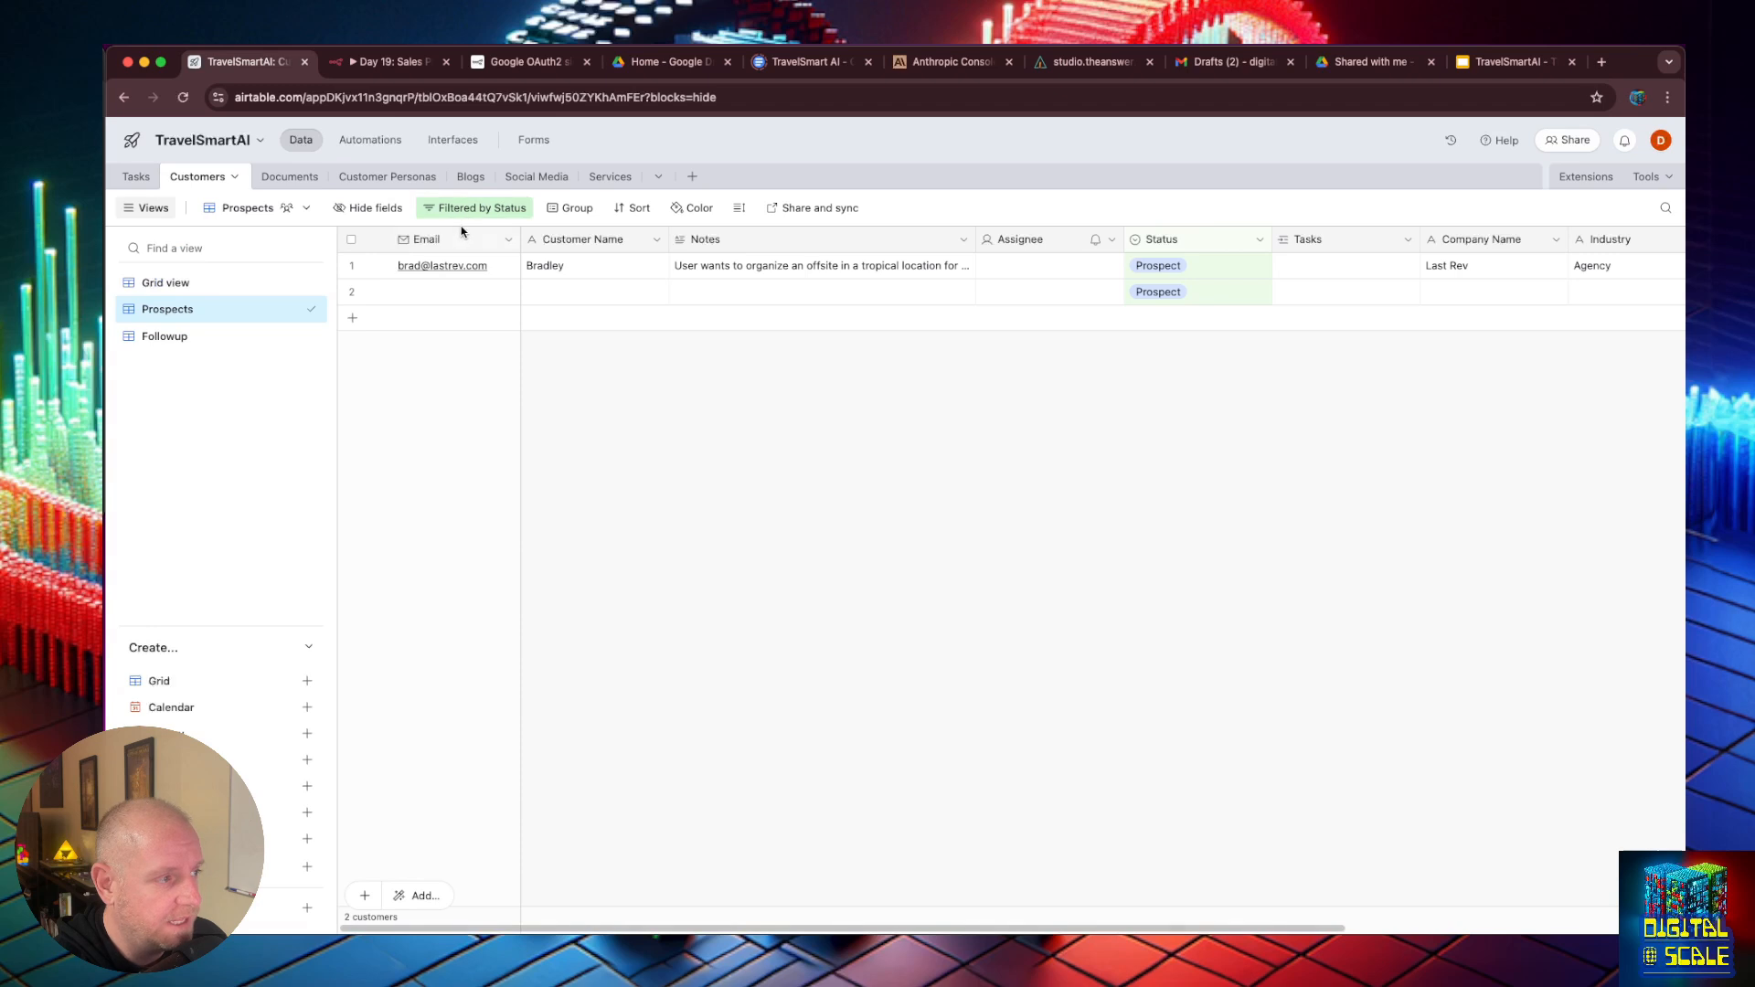
{"action": "double_click", "coordinate": [603, 245]}
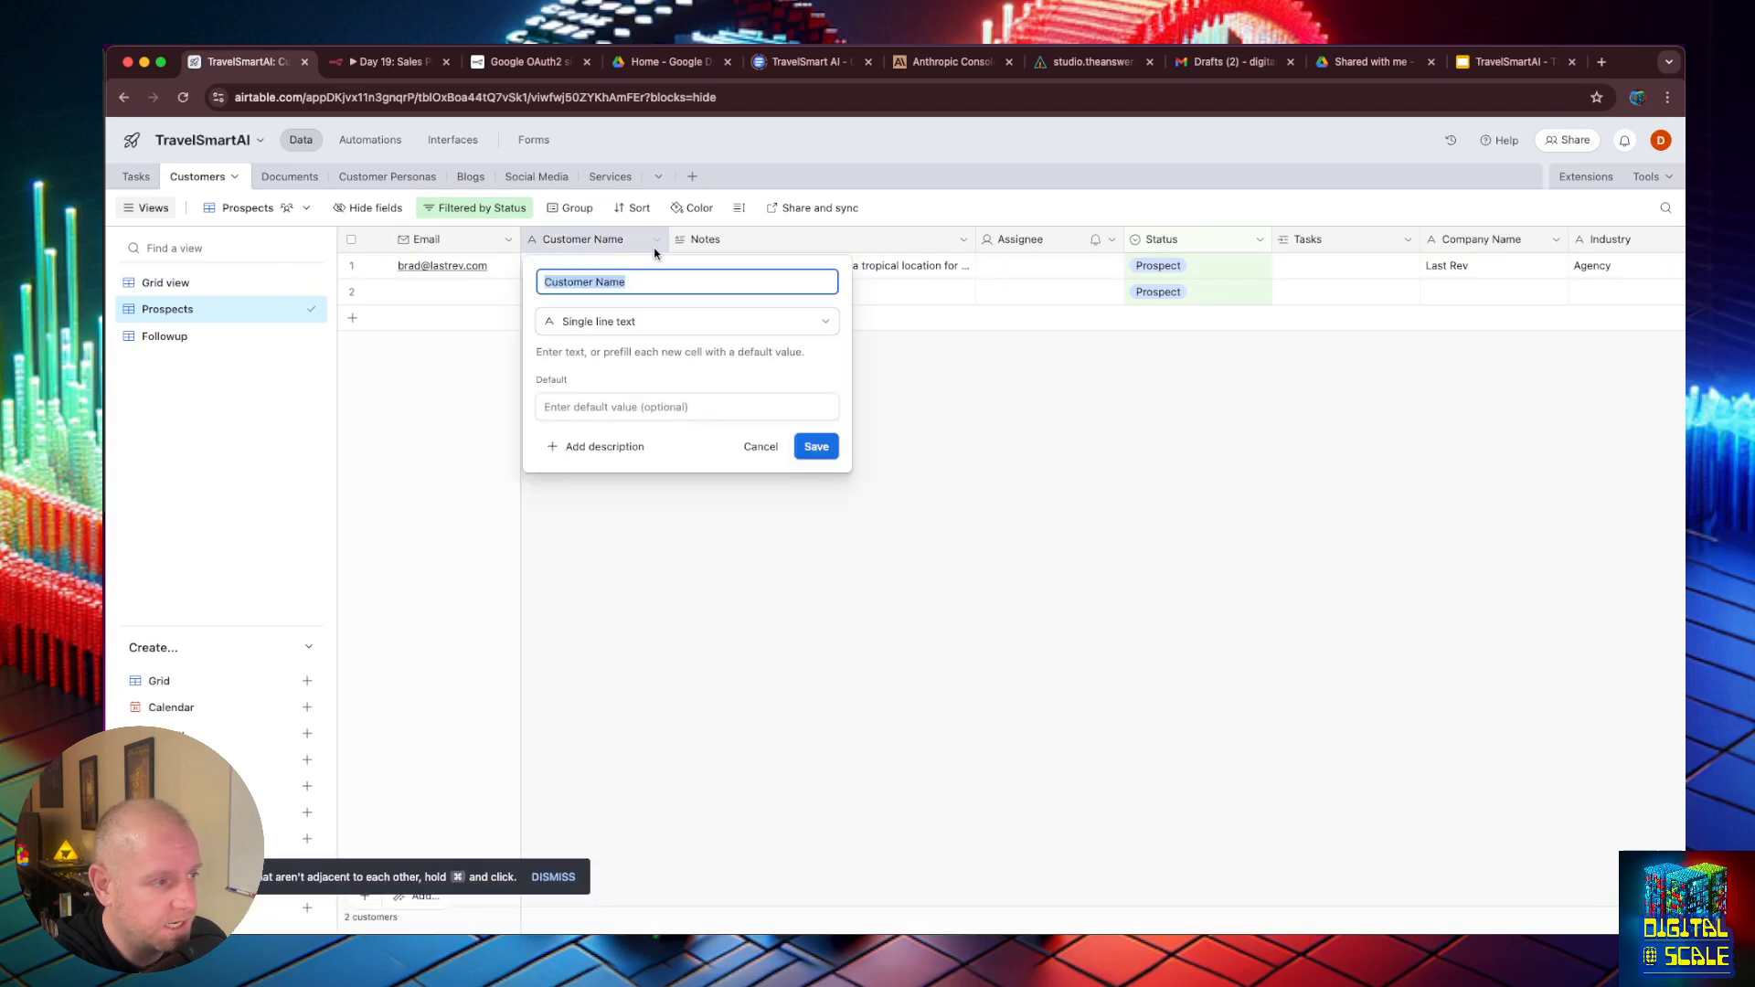
{"action": "left_click", "coordinate": [879, 549]}
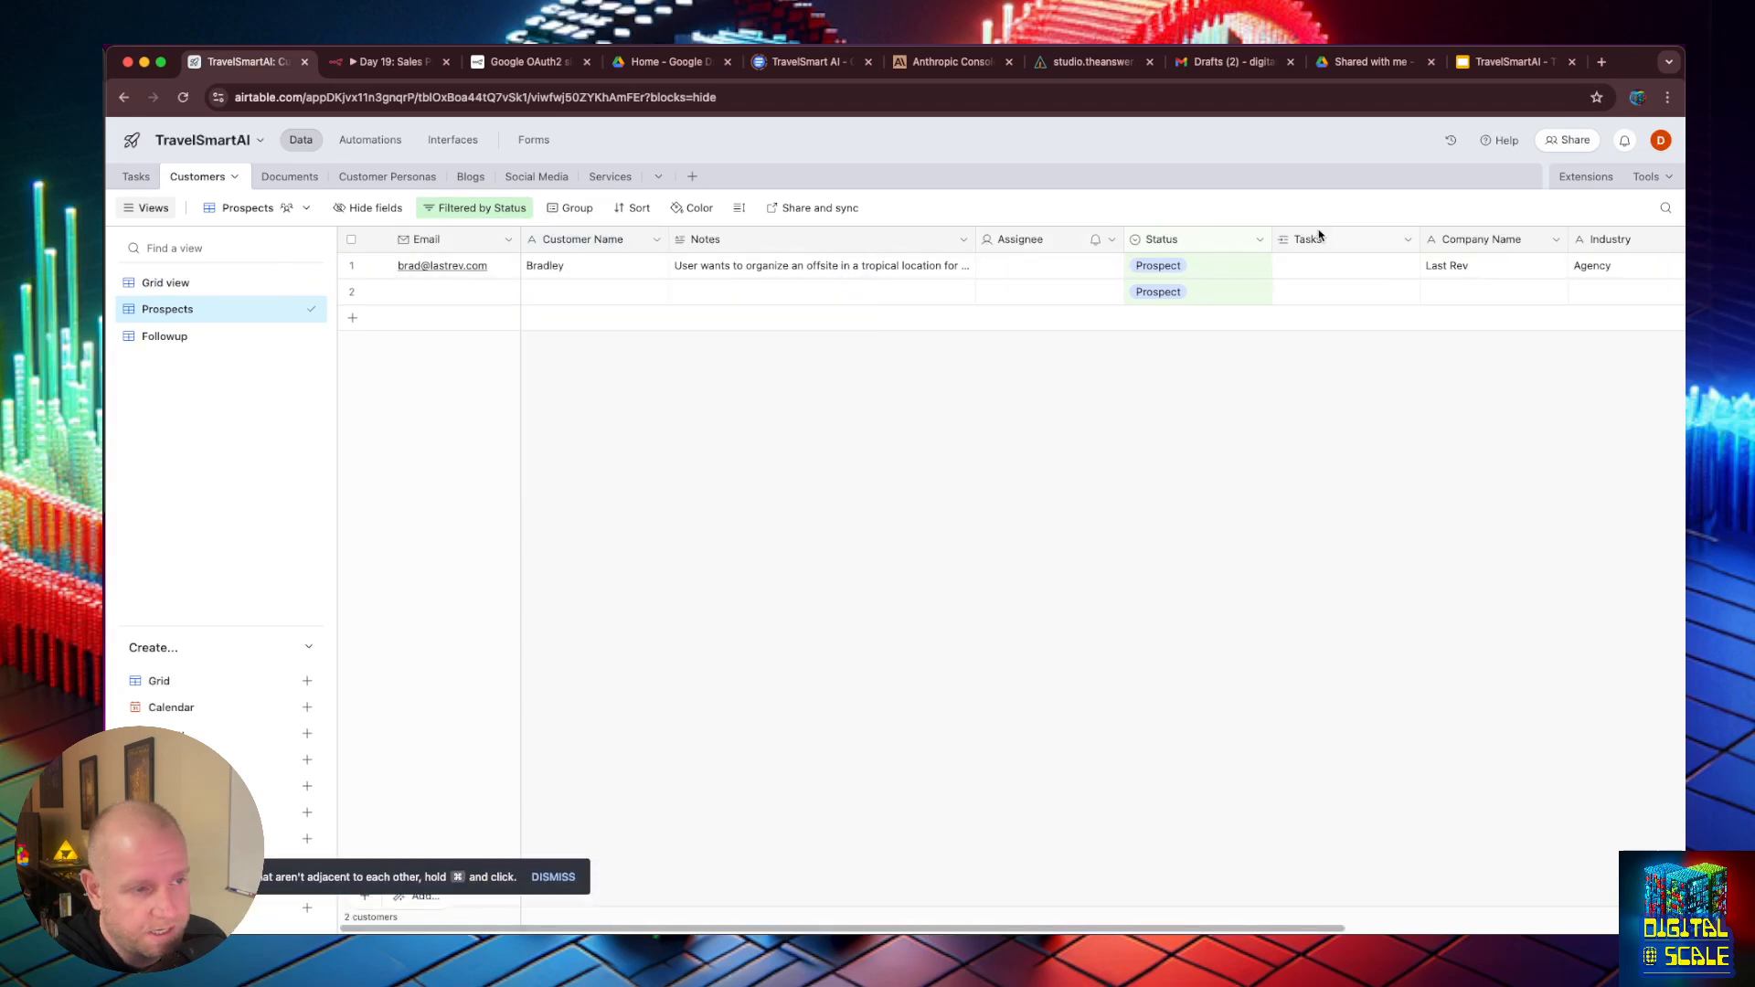
{"action": "left_click", "coordinate": [388, 61]}
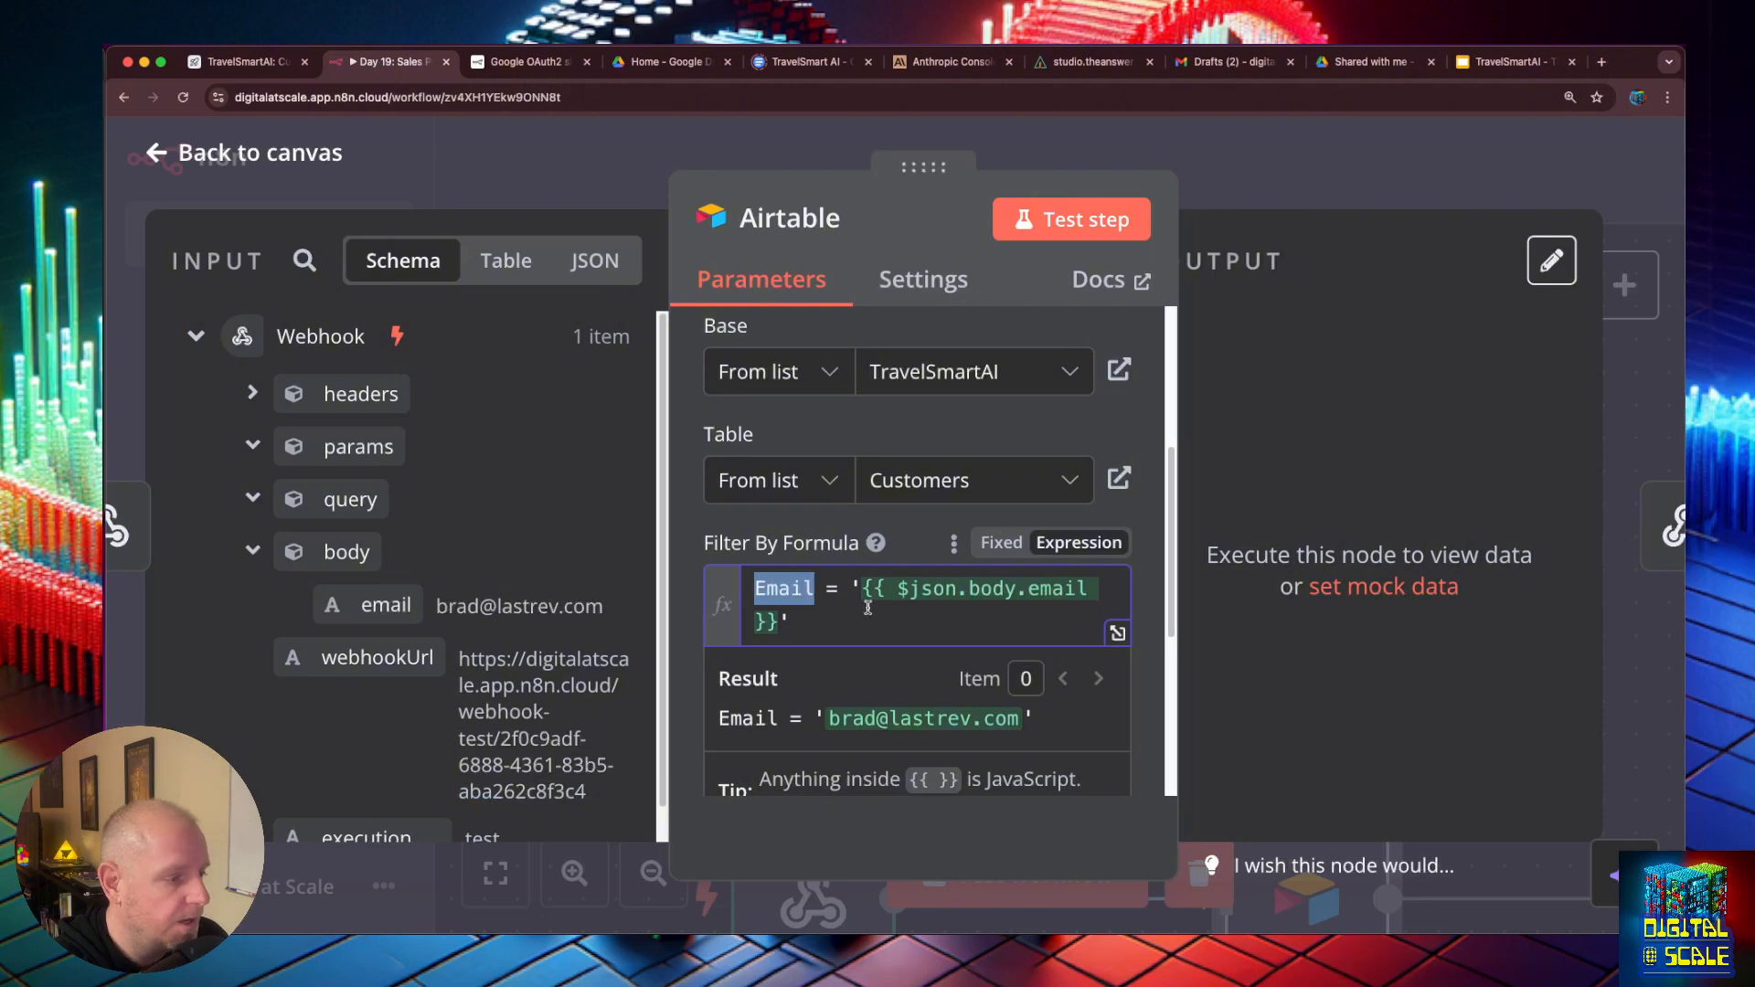
{"action": "left_click", "coordinate": [790, 592]}
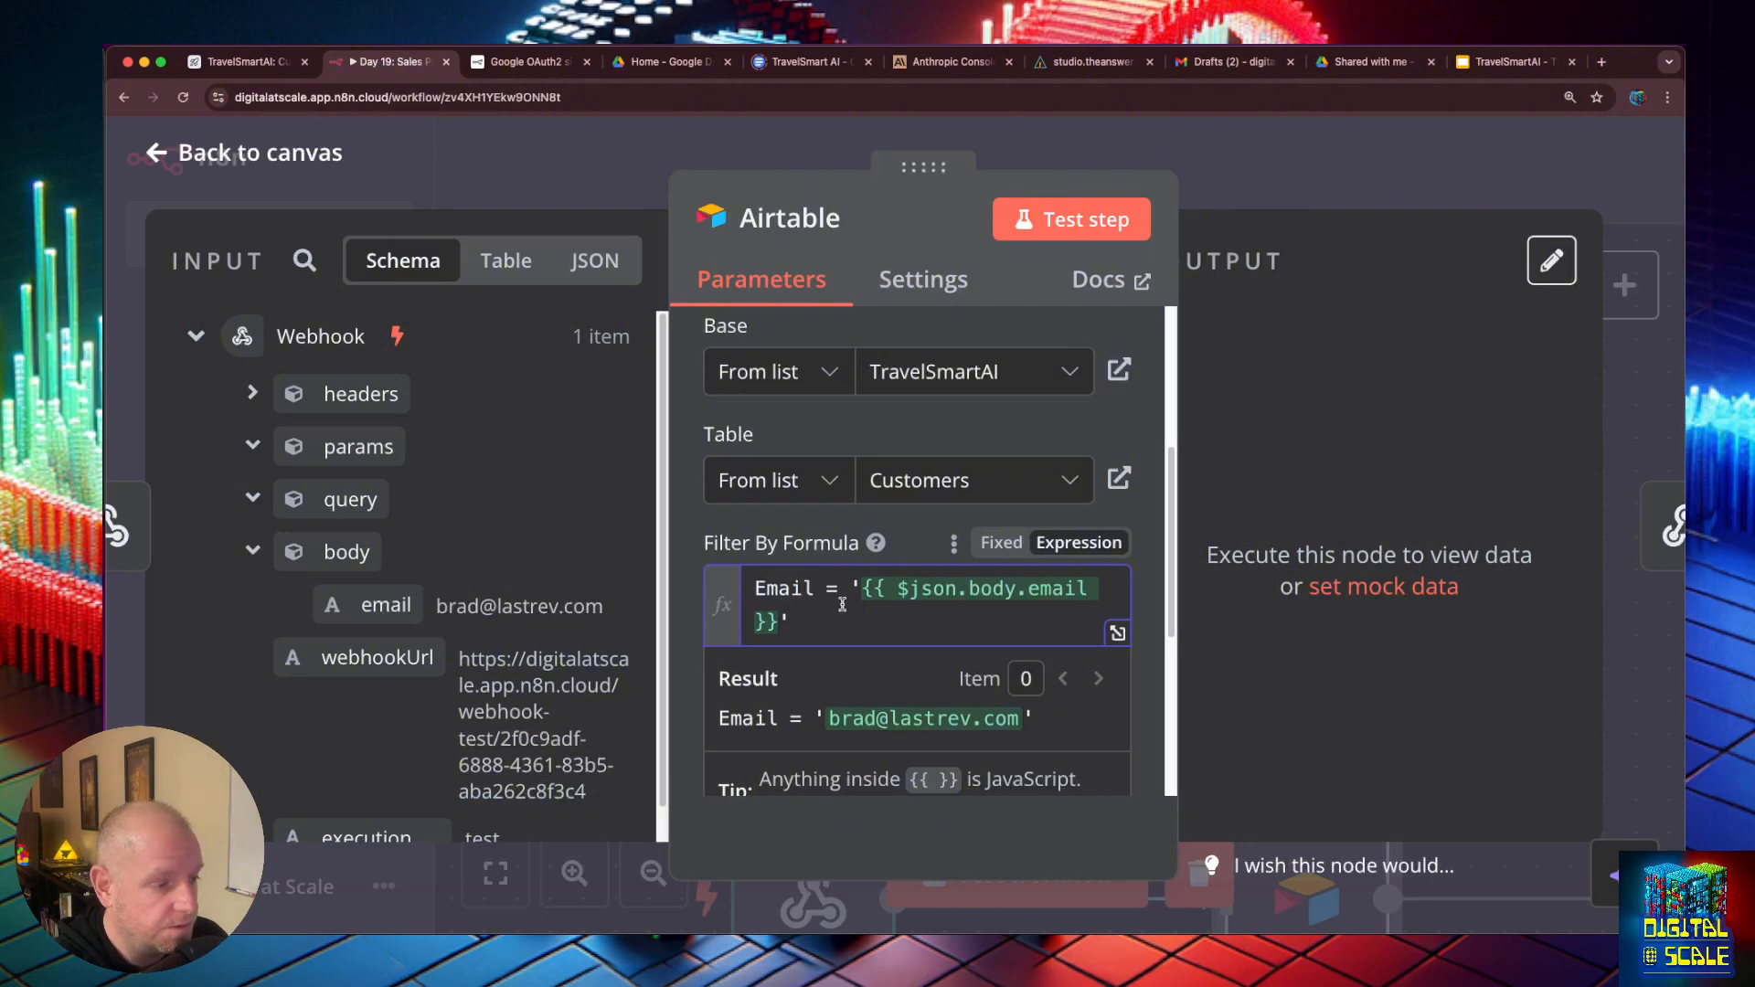
{"action": "key", "text": "super+0"}
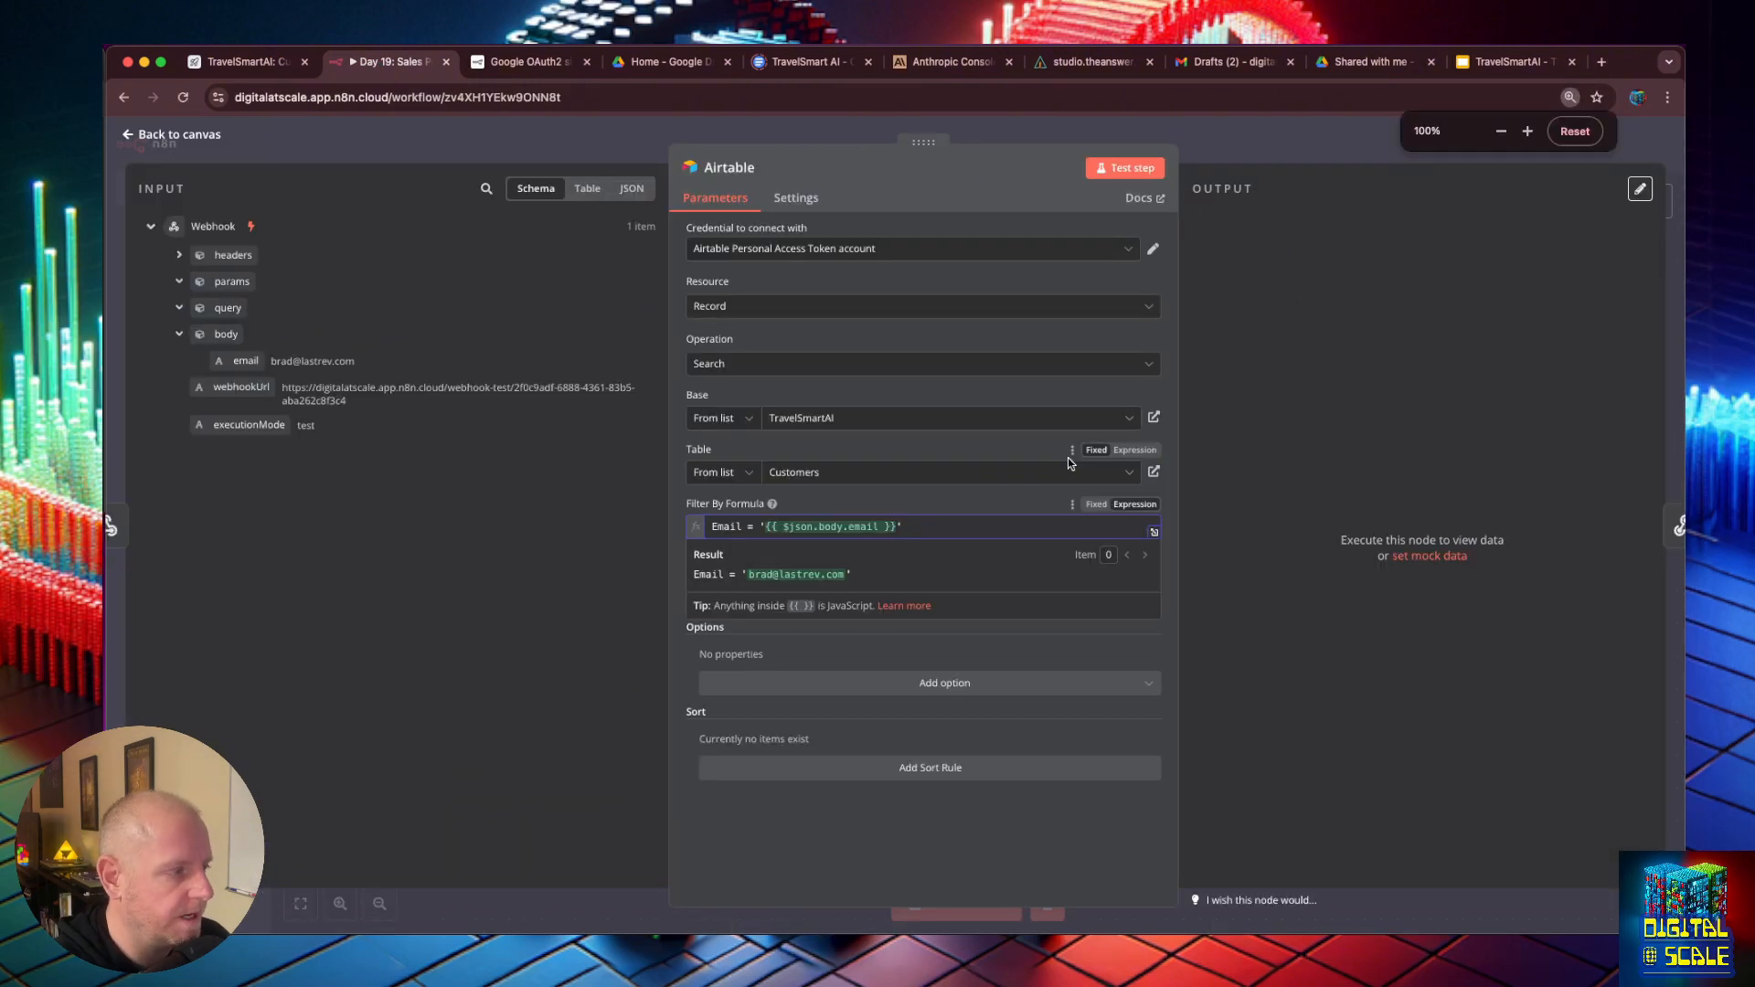
- Close the Airtable node, save the Day 19: Sales Proposal Sidekick workflow and activate it
{"action": "key", "text": "Escape"}
{"action": "double_click", "coordinate": [713, 519]}
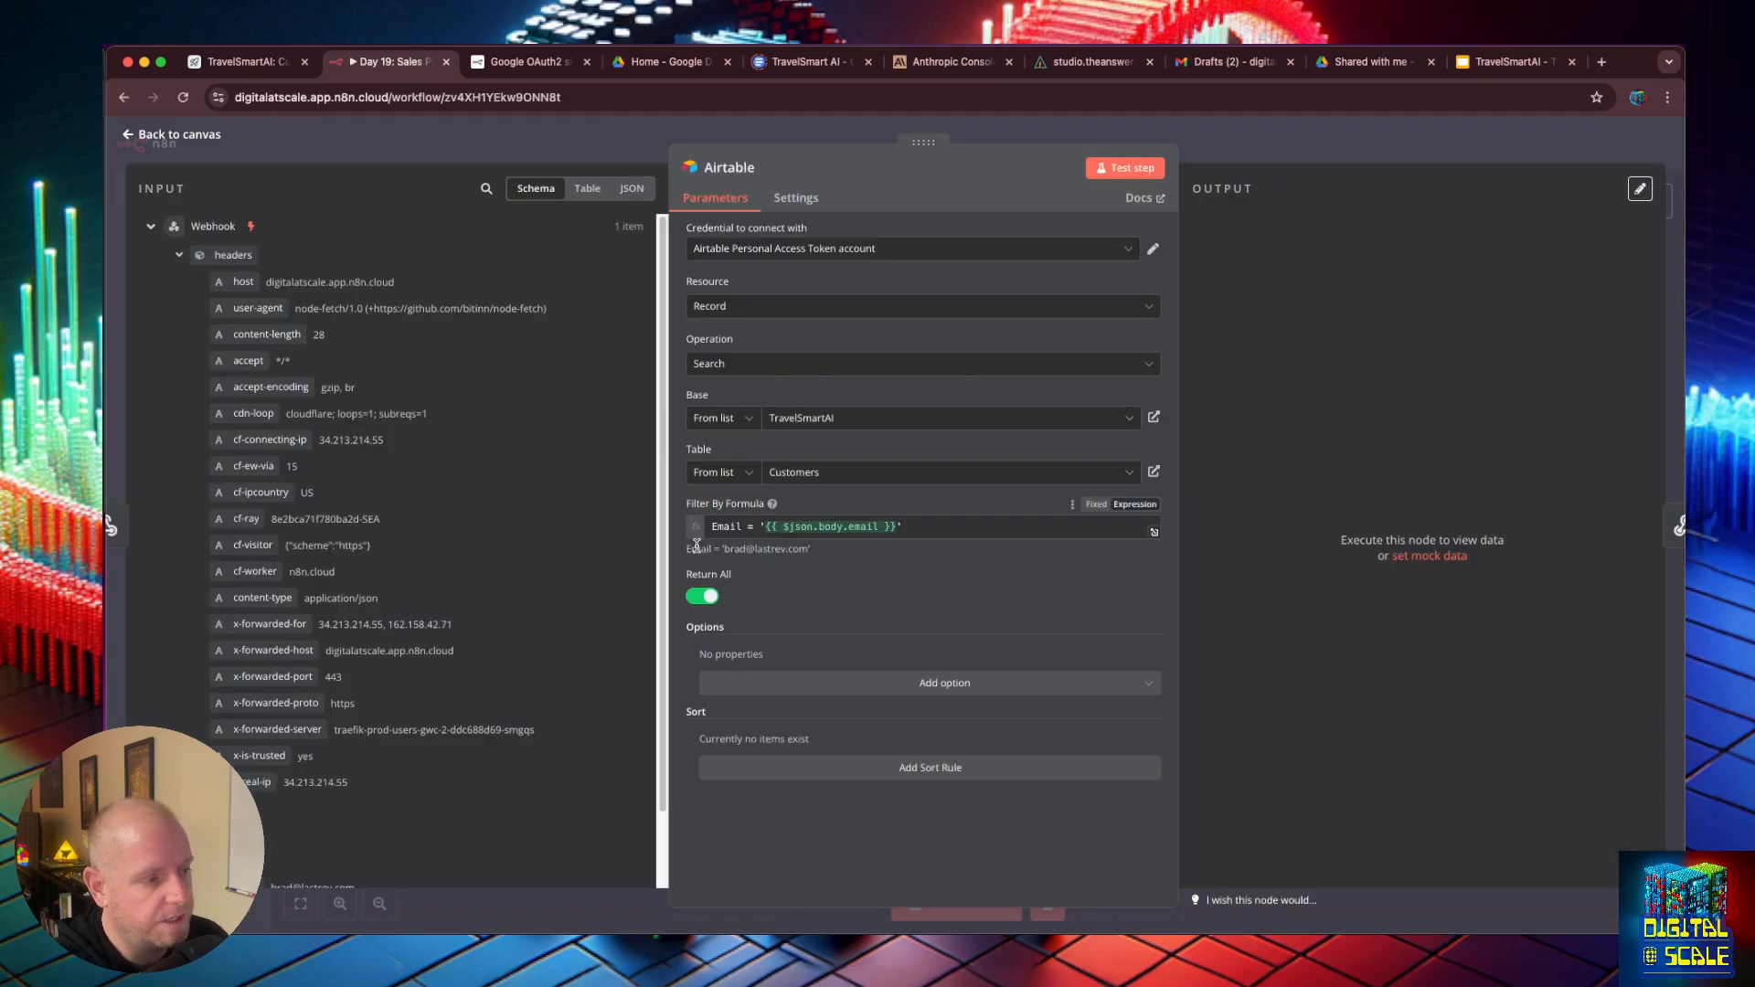
{"action": "key", "text": "Escape"}
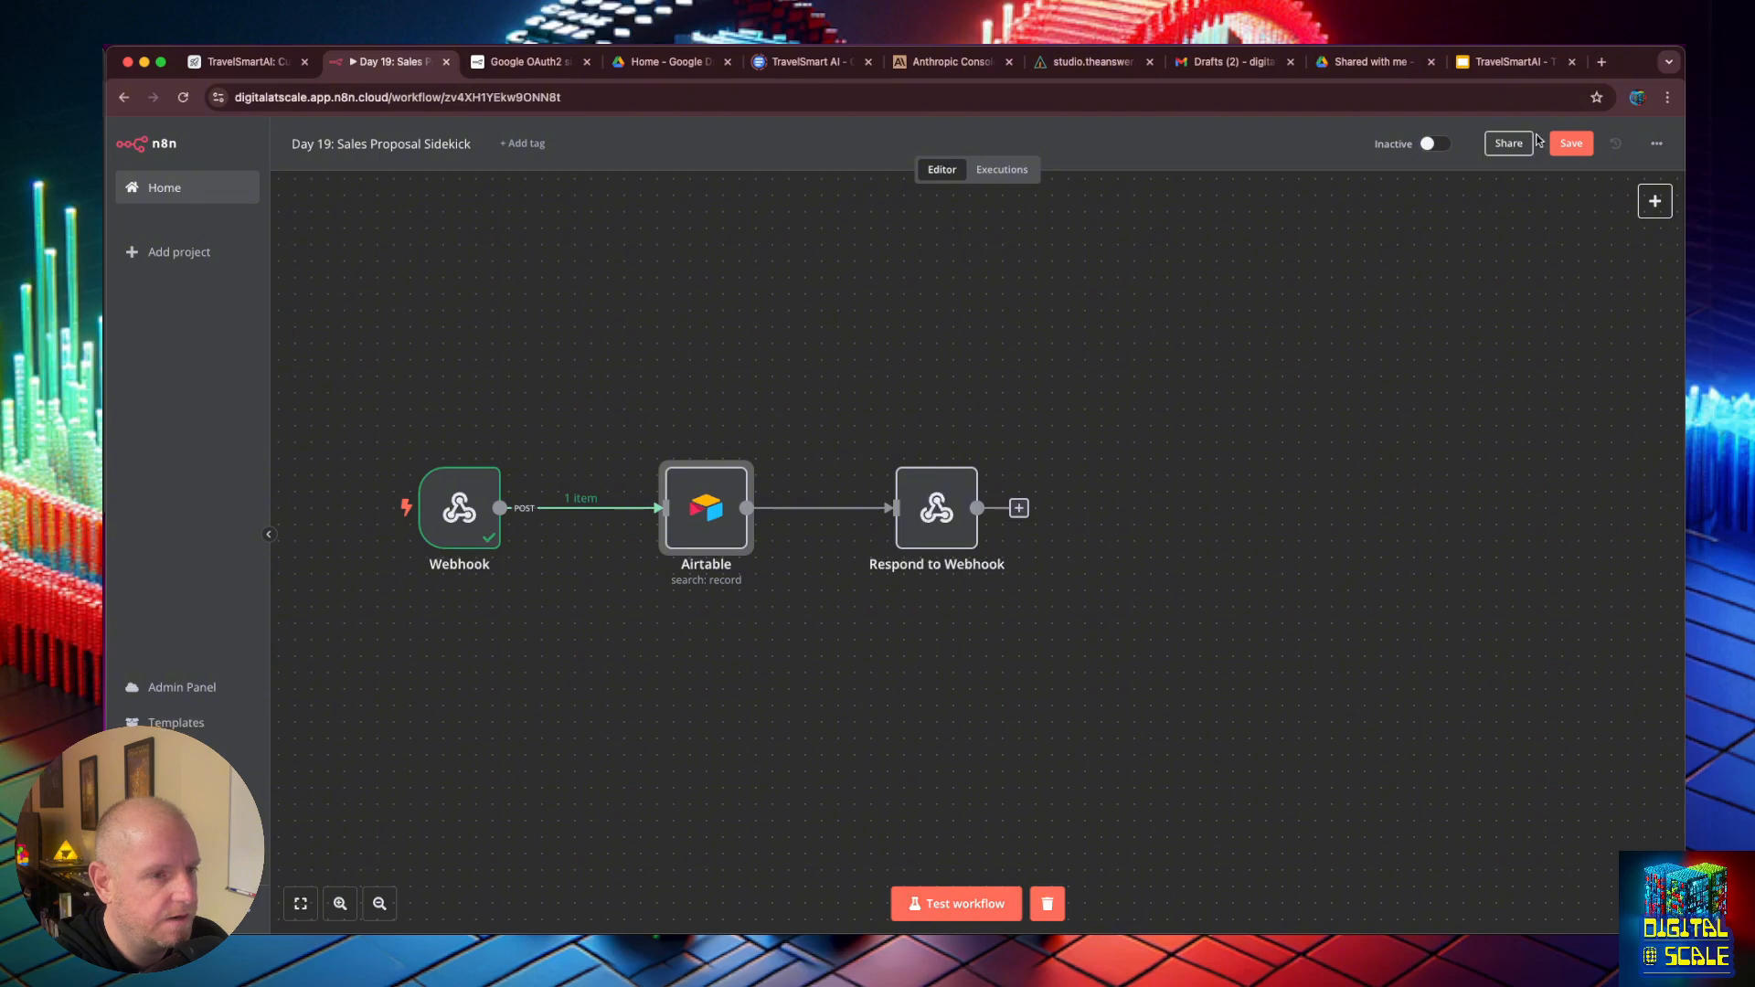
{"action": "left_click", "coordinate": [1572, 144]}
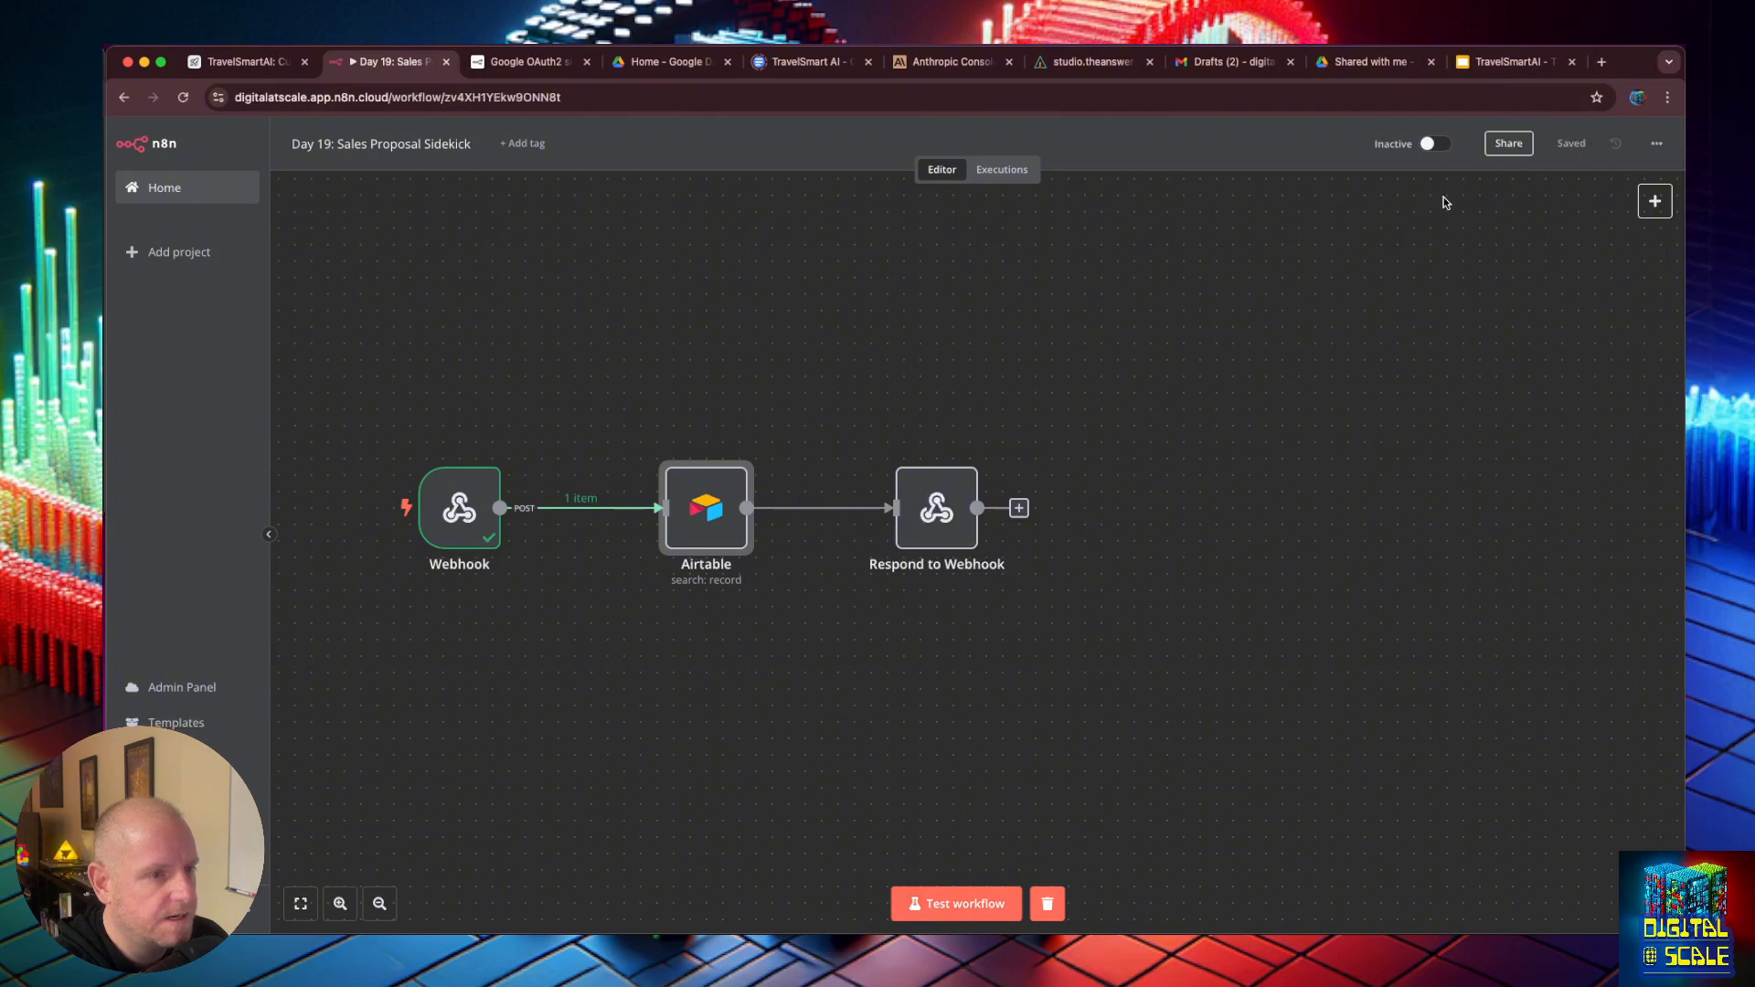
{"action": "left_click", "coordinate": [1430, 144]}
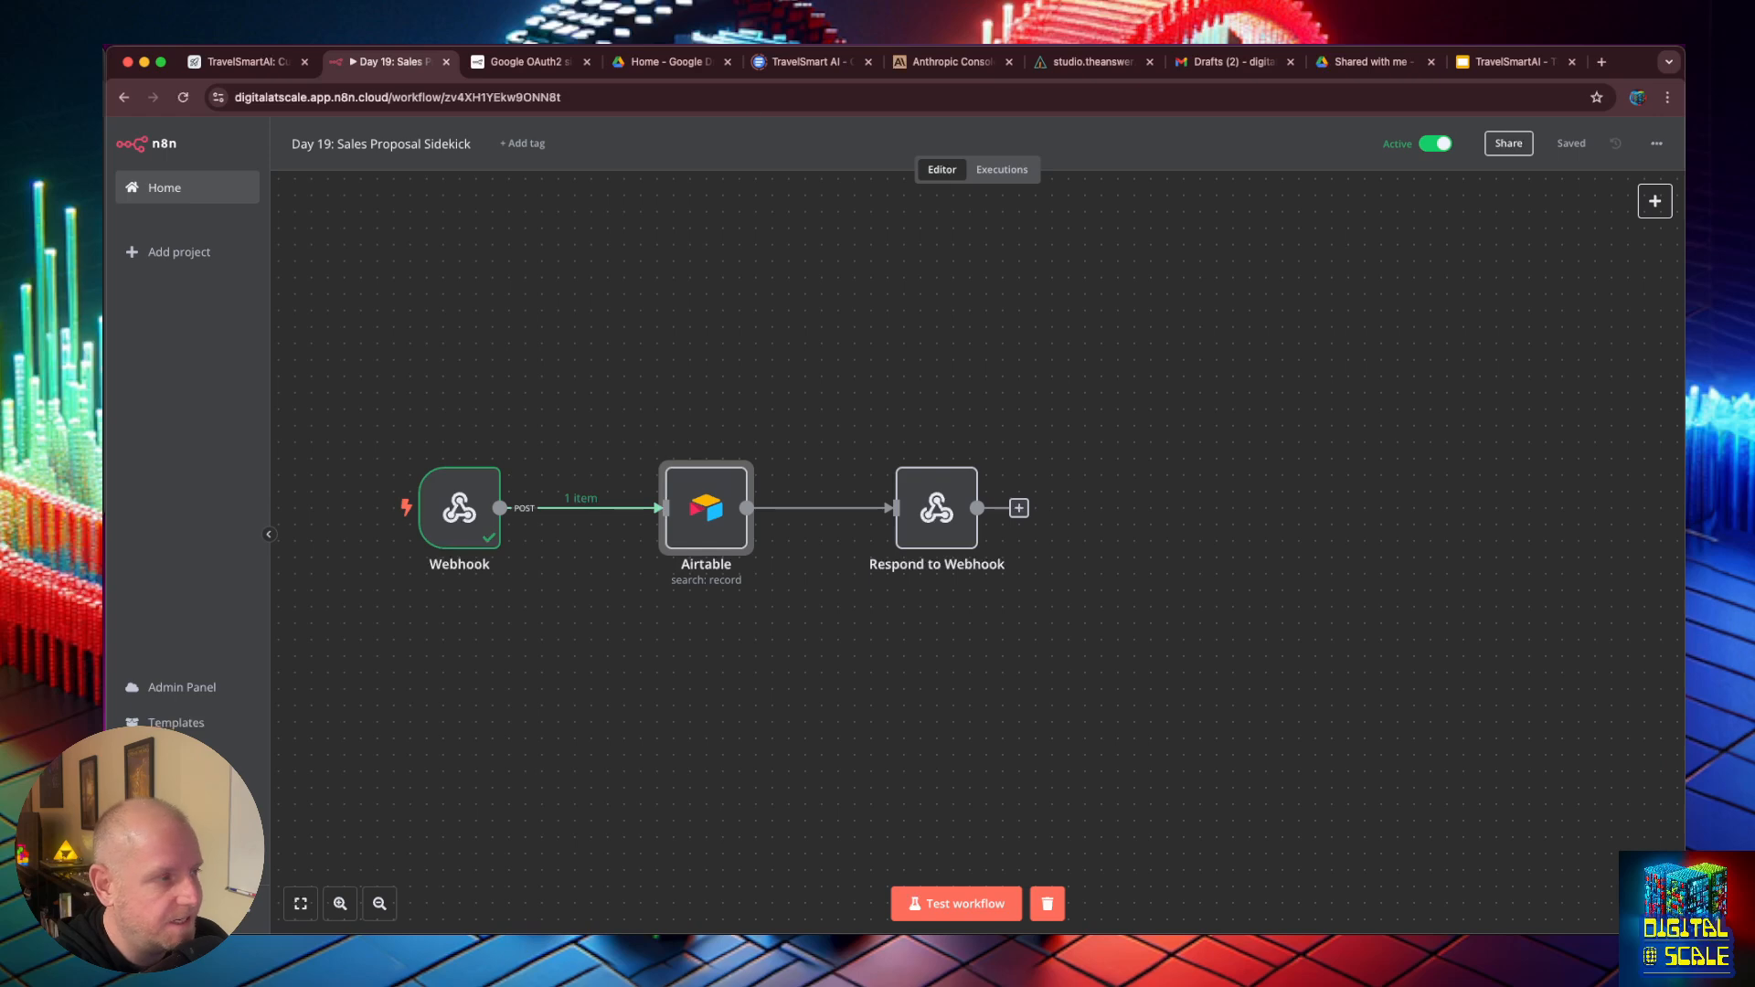
- Switch to the Sidekick's get_customer_info code, uncomment the production webhookUrl, comment out the testing one, and save the tool and chatflow
{"action": "left_click", "coordinate": [254, 64]}
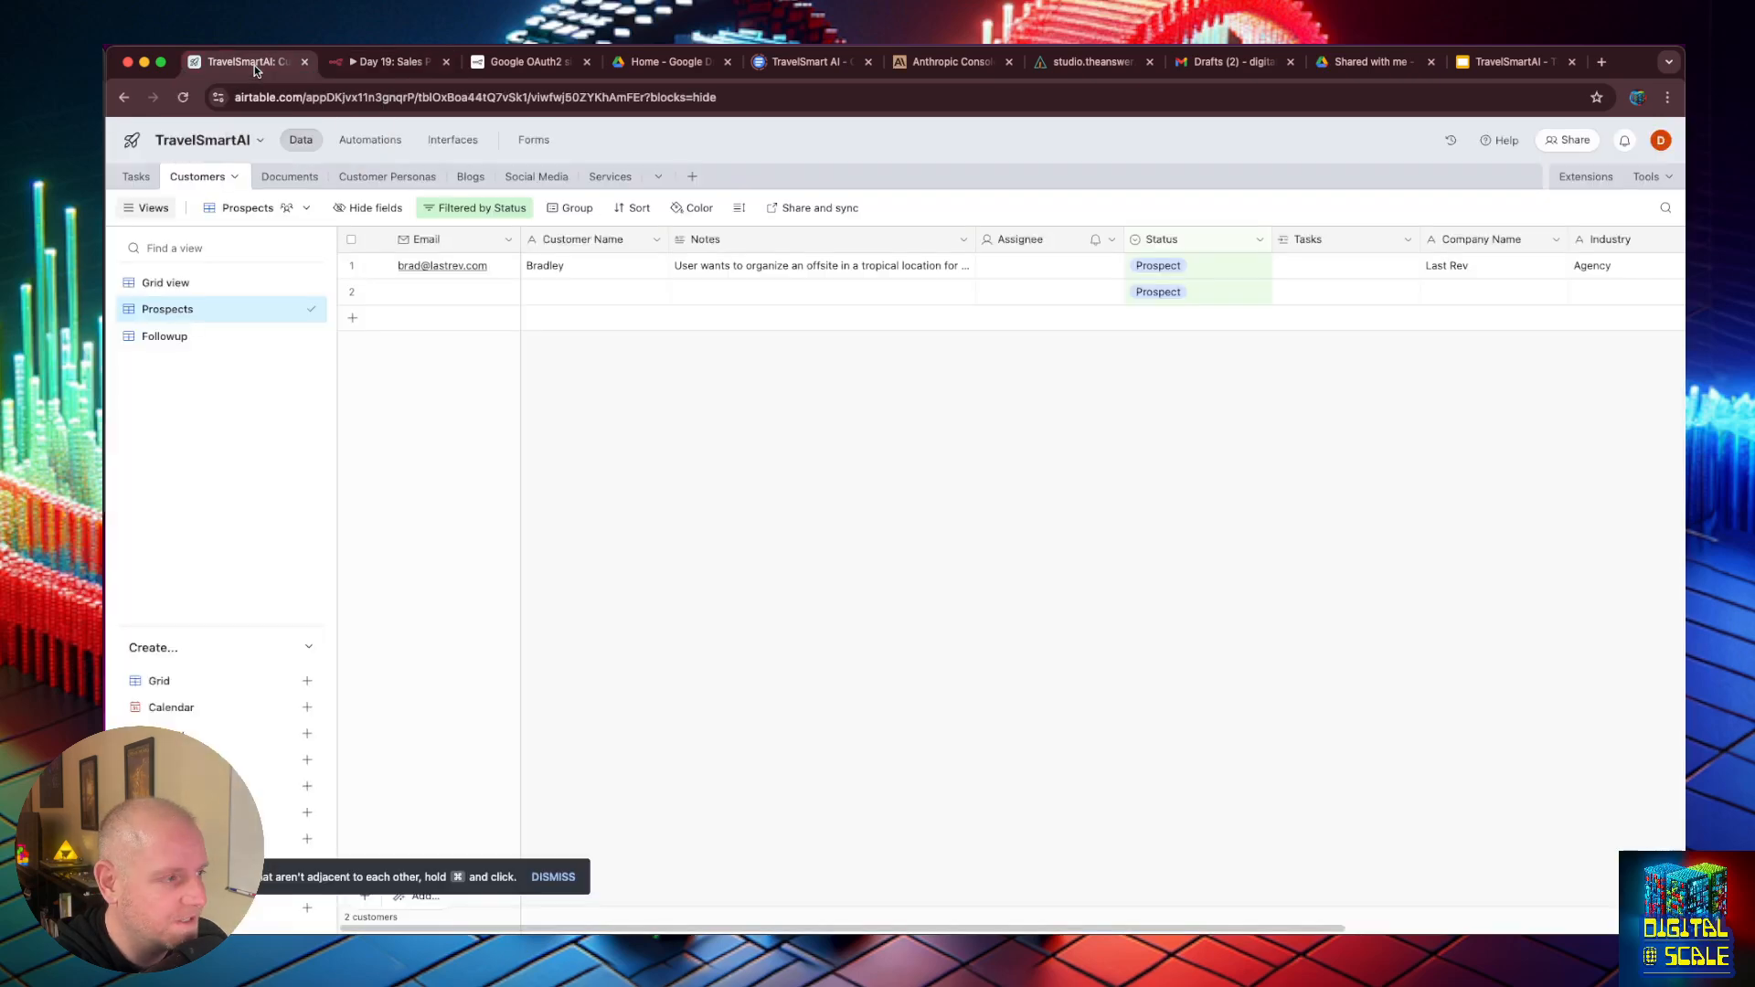
{"action": "left_click", "coordinate": [384, 73]}
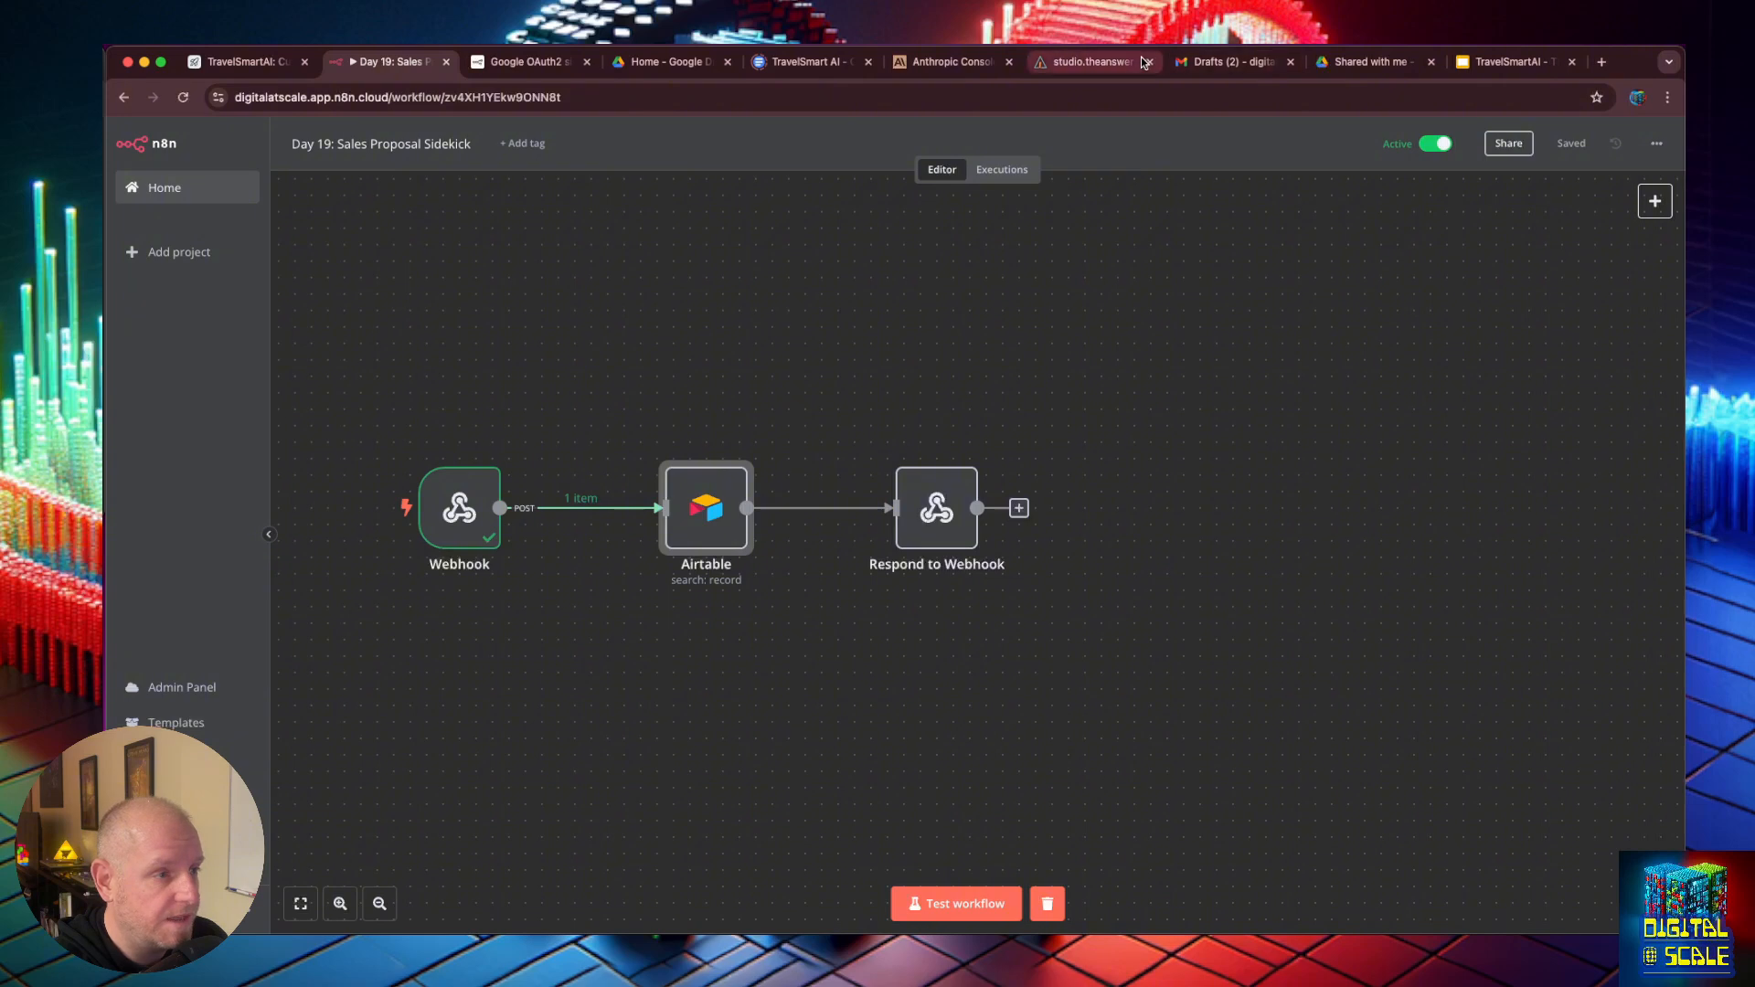
{"action": "left_click", "coordinate": [1092, 64]}
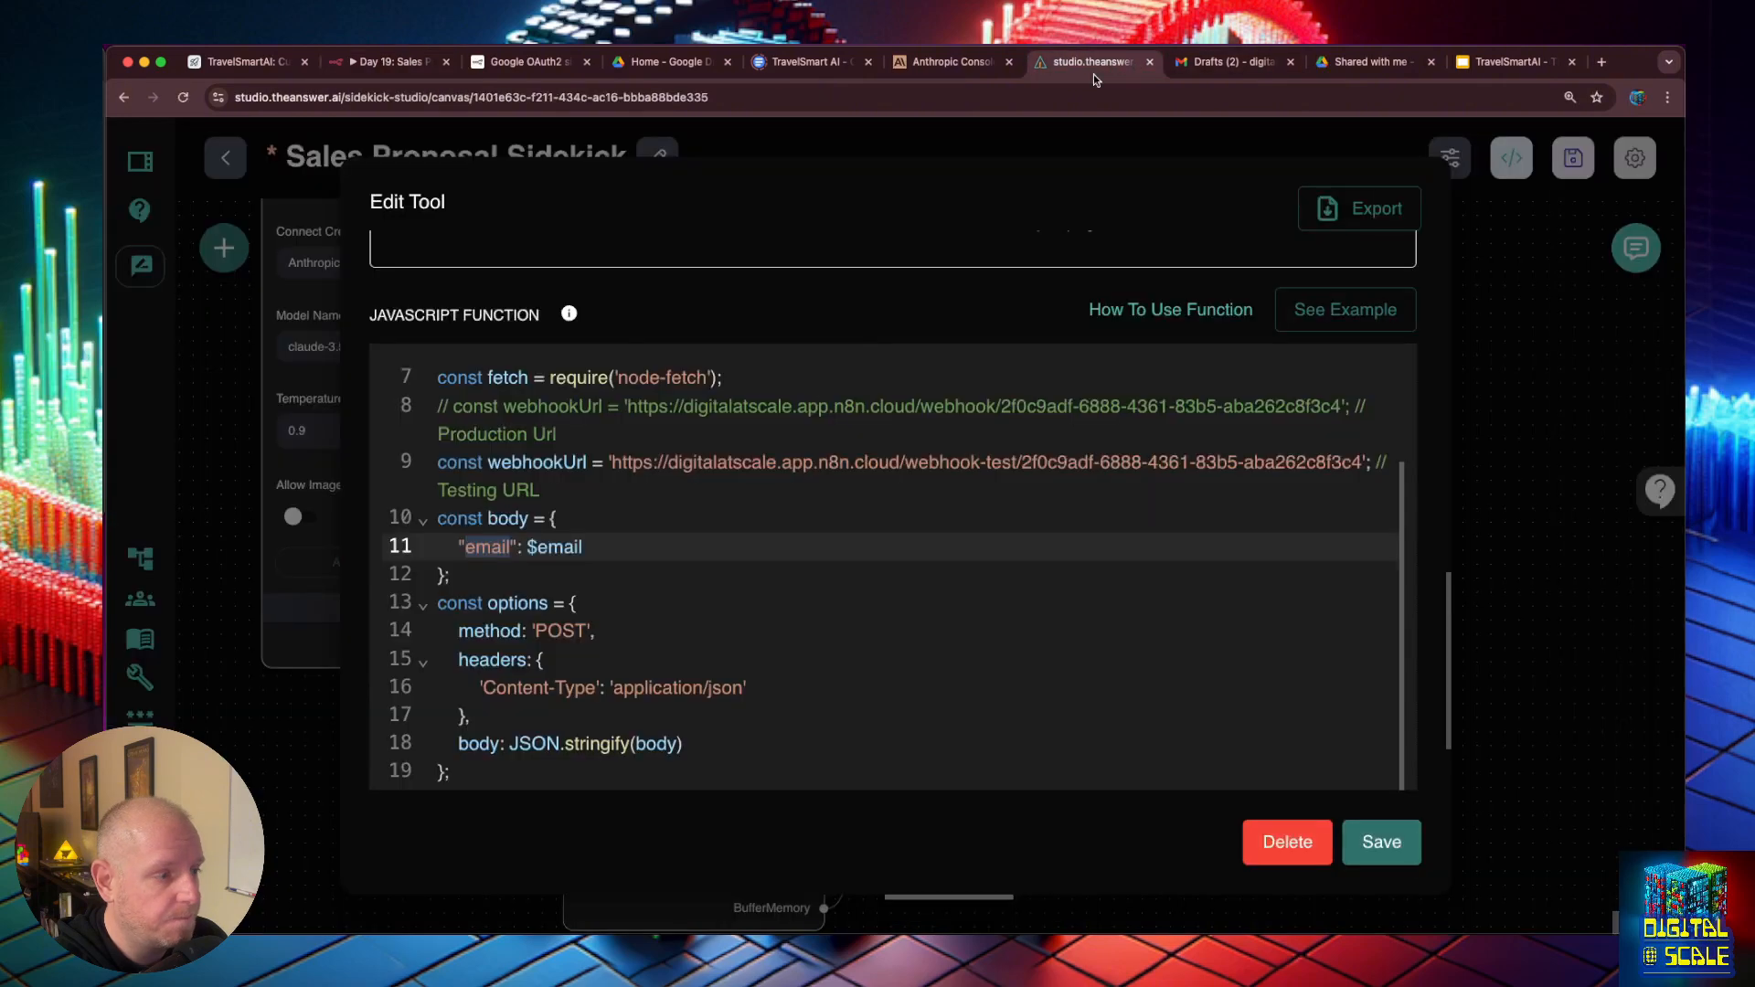
{"action": "left_click", "coordinate": [453, 410]}
{"action": "key", "text": "super+/"}
{"action": "key", "text": "Down"}
{"action": "key", "text": "Down"}
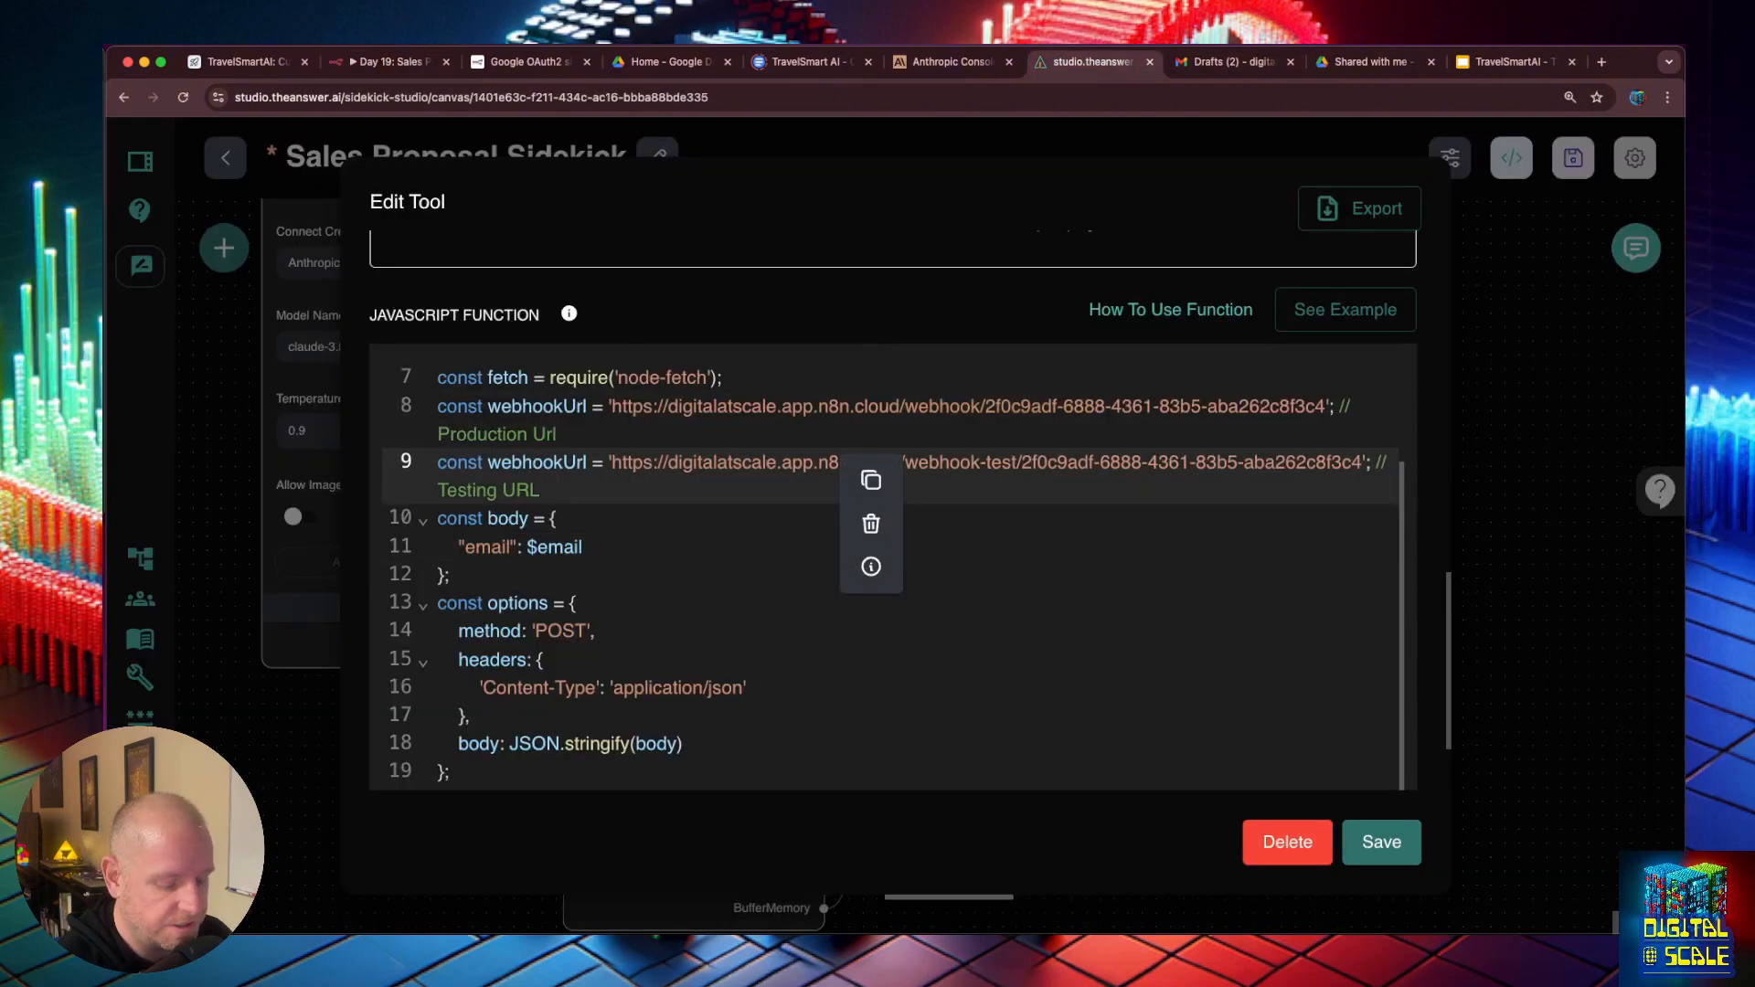
{"action": "key", "text": "super+/"}
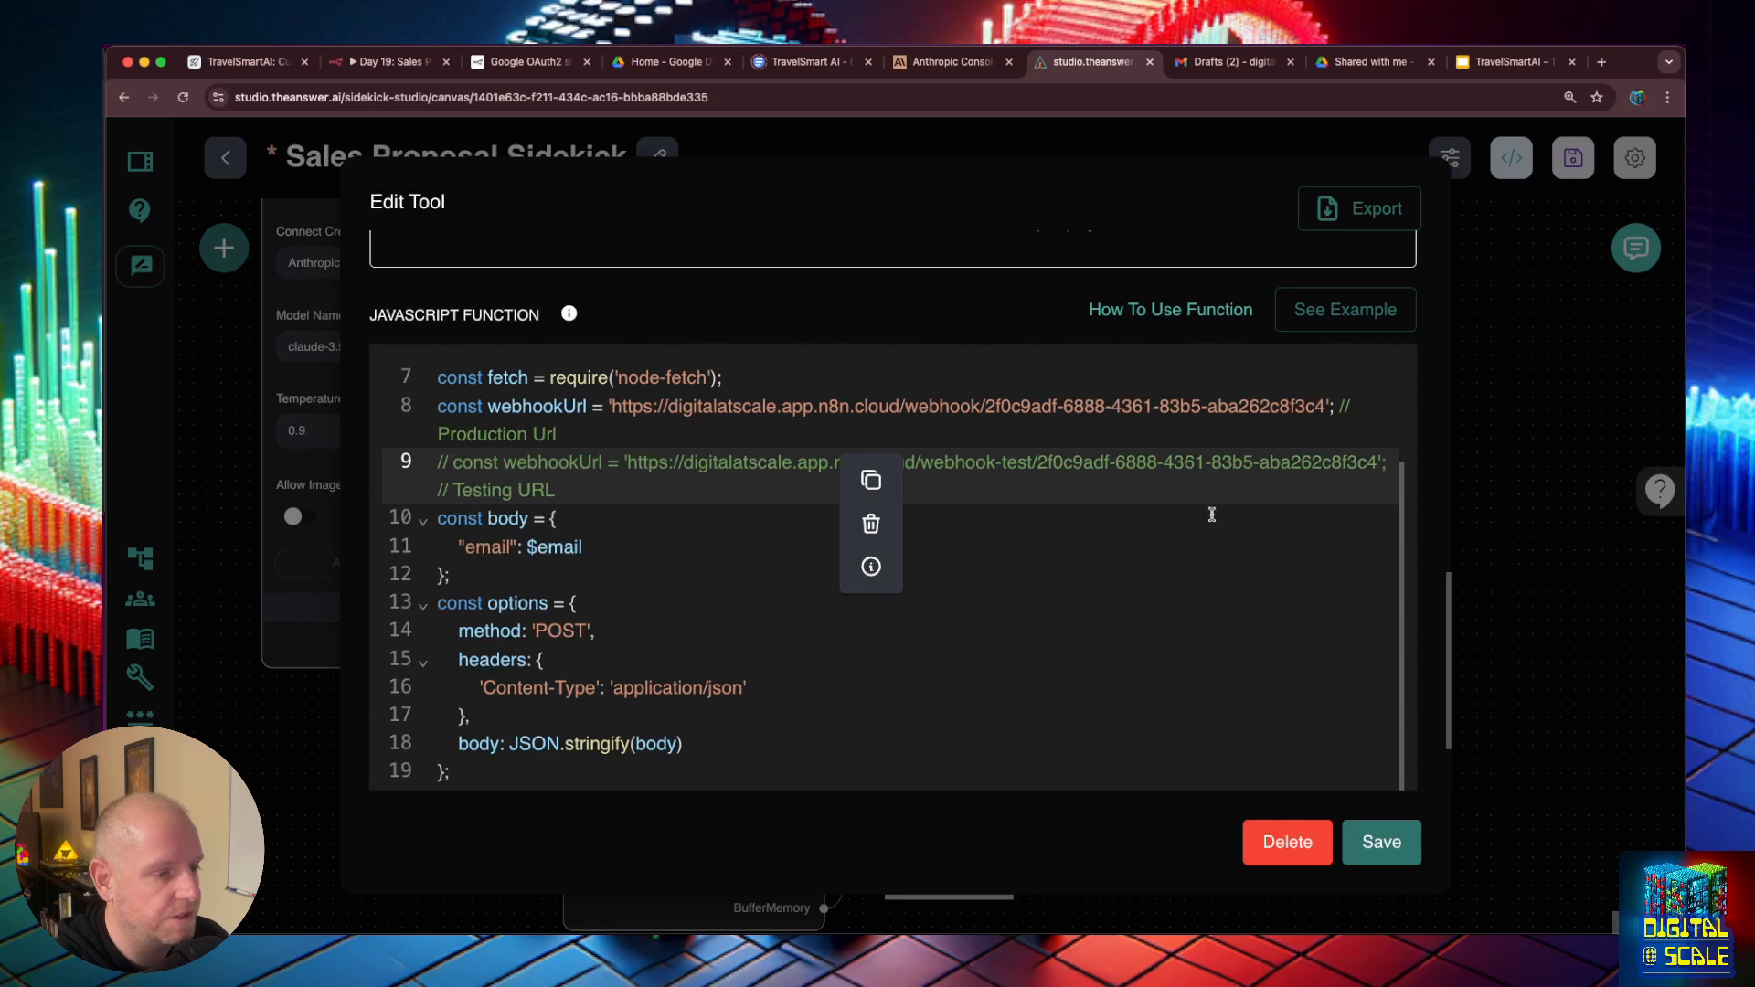
{"action": "left_click", "coordinate": [1381, 841]}
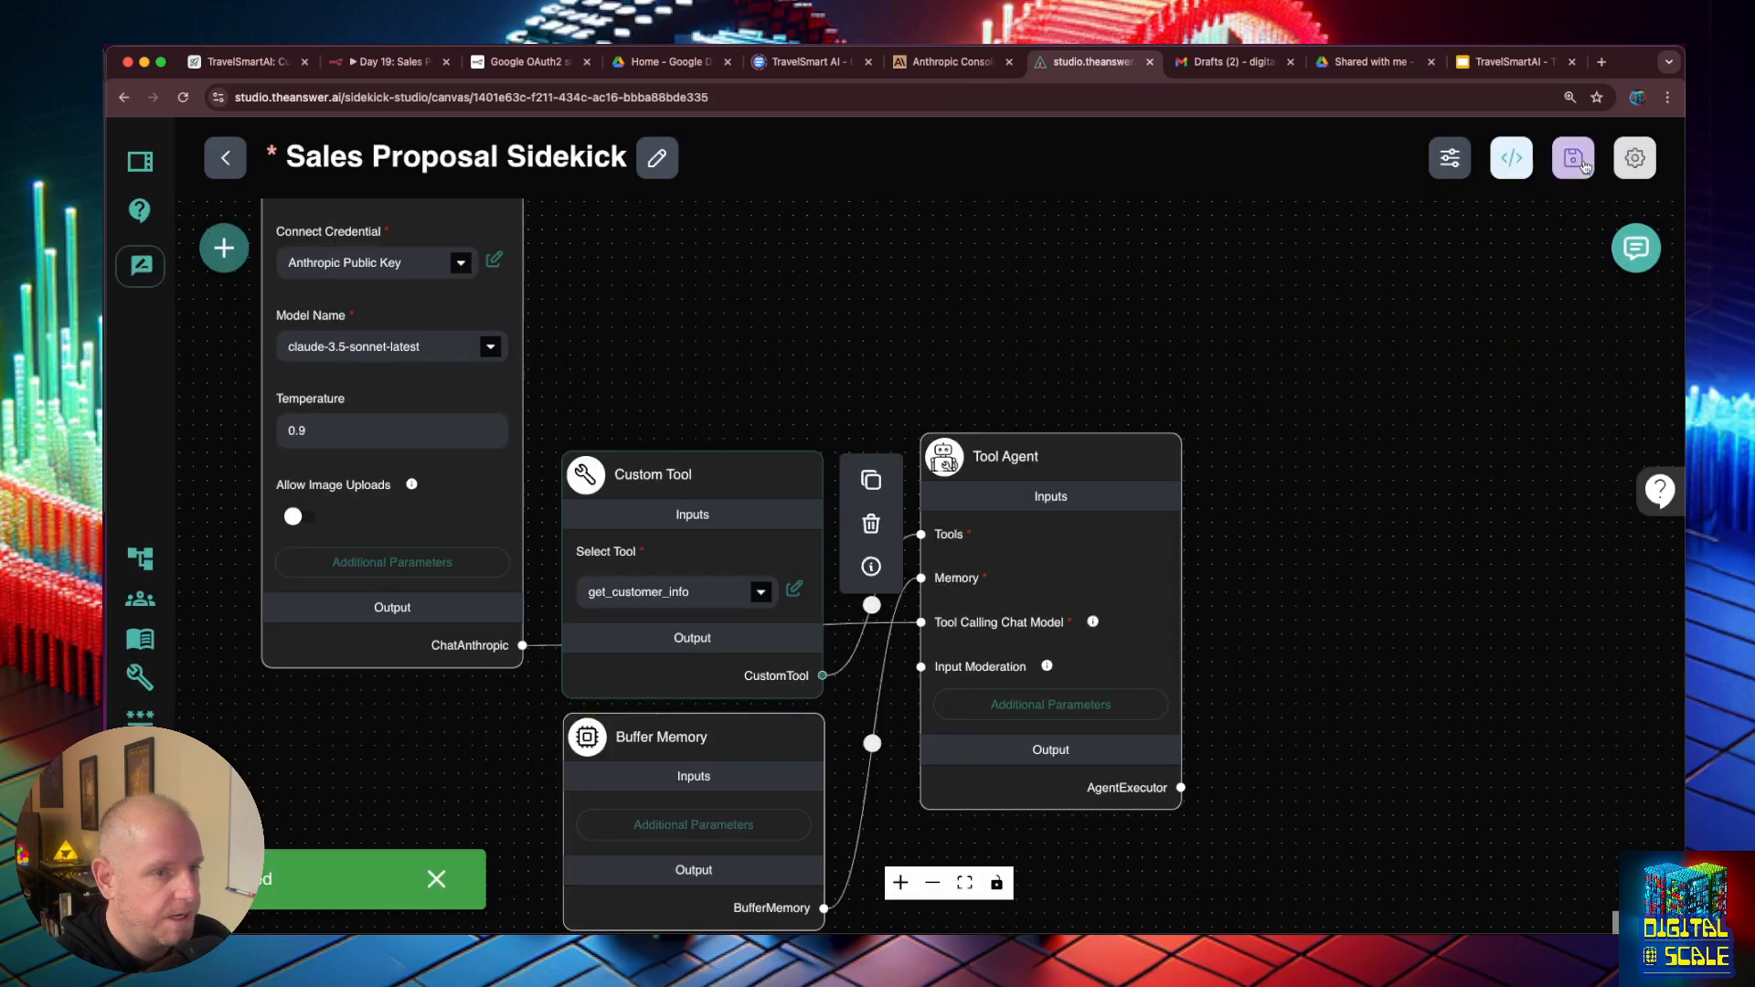
{"action": "left_click", "coordinate": [1574, 160]}
- Copy the previous meeting message from the chat, clear the conversation and send the same message with the customer's e-mail again
{"action": "left_click", "coordinate": [1637, 248]}
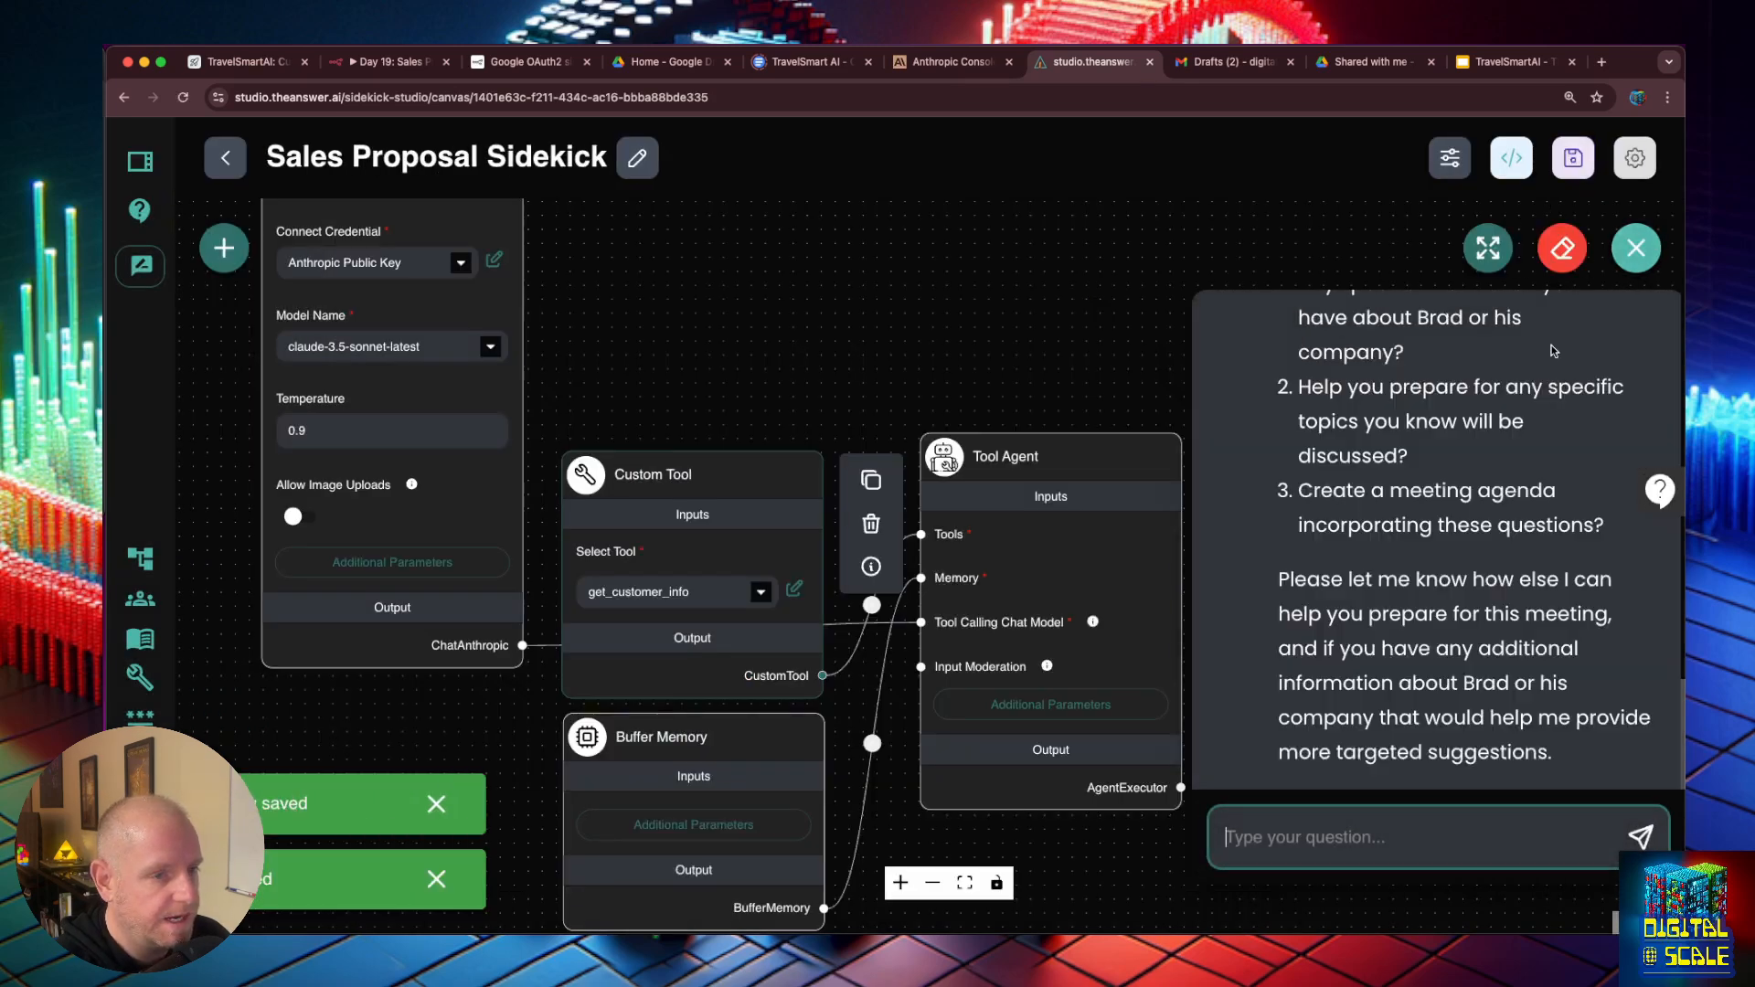
{"action": "scroll", "coordinate": [1505, 351], "scroll_direction": "up", "scroll_amount": 10}
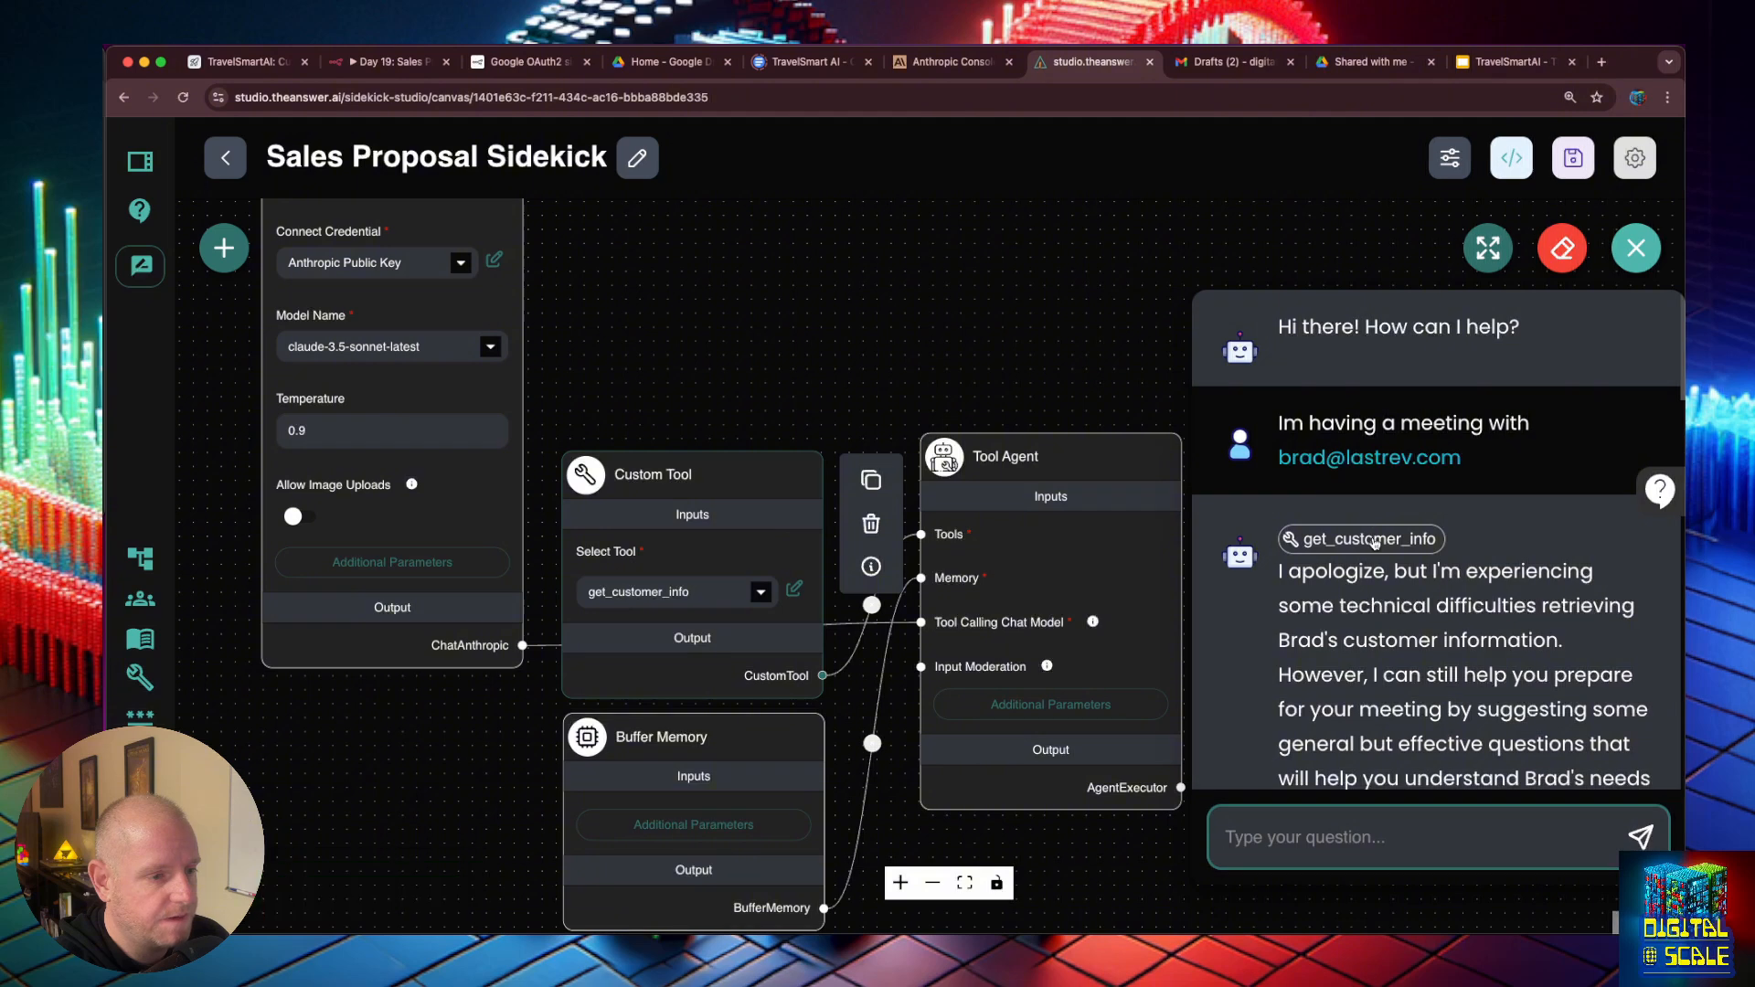
{"action": "left_click_drag", "start_coordinate": [1457, 463], "coordinate": [1413, 451]}
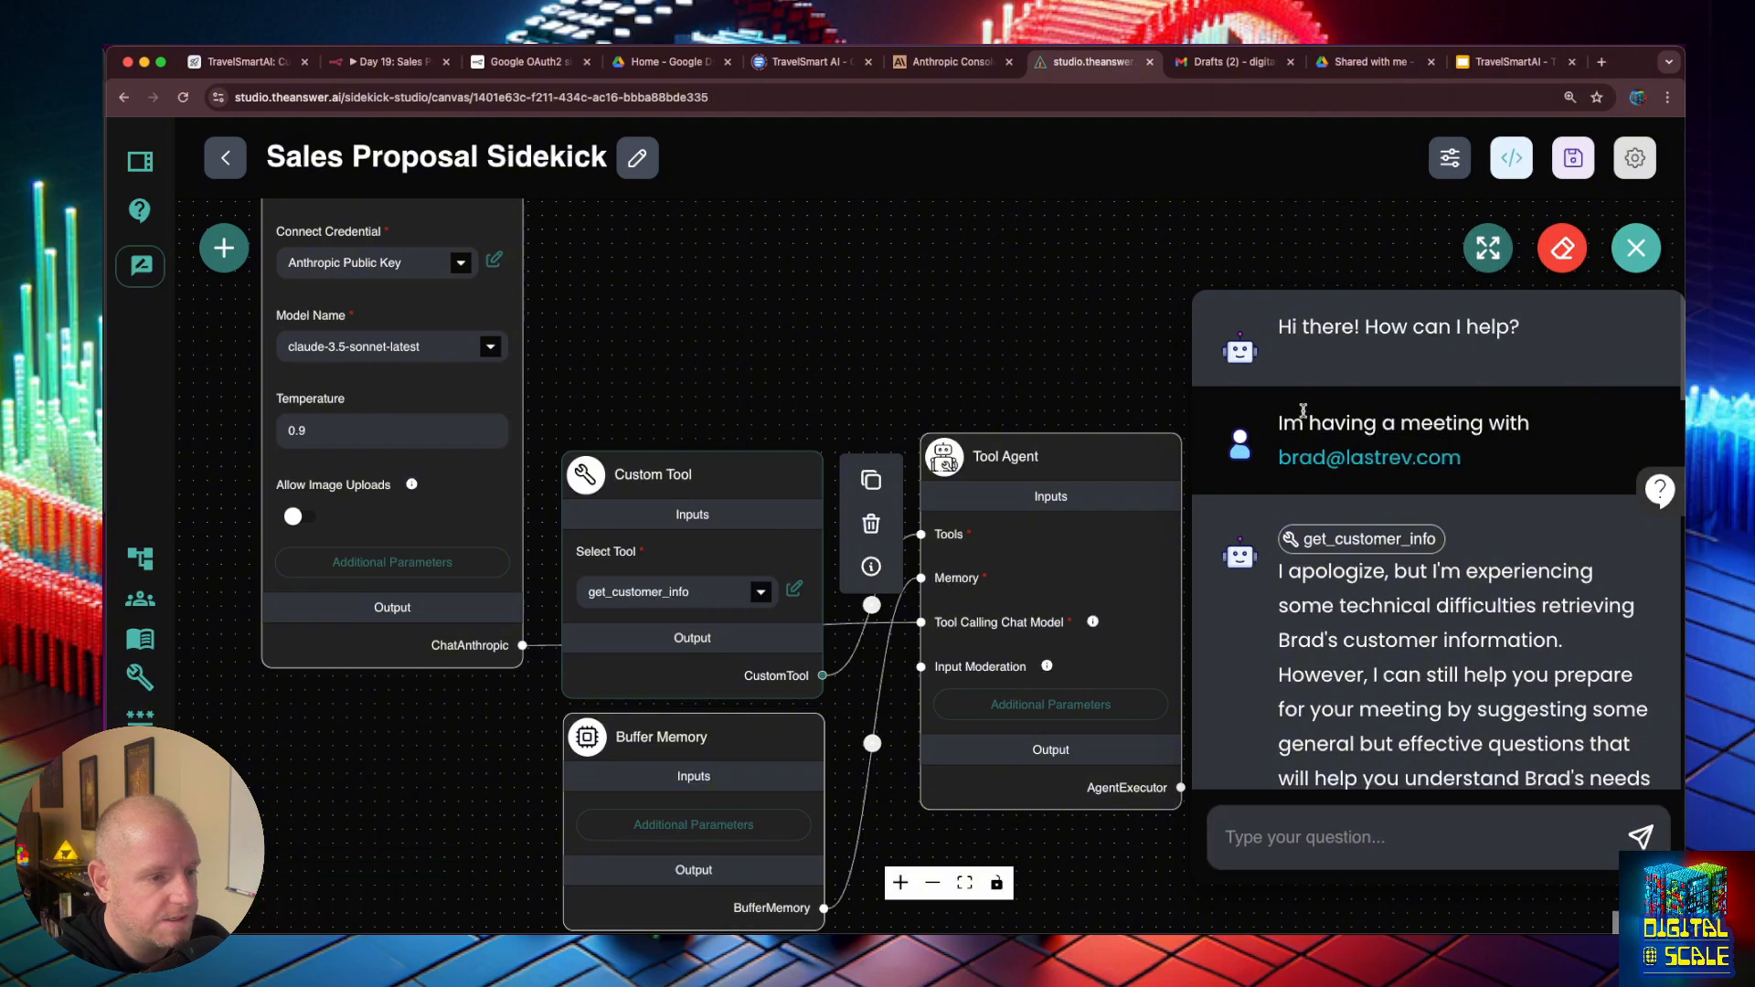
{"action": "left_click_drag", "start_coordinate": [1275, 430], "coordinate": [1480, 456]}
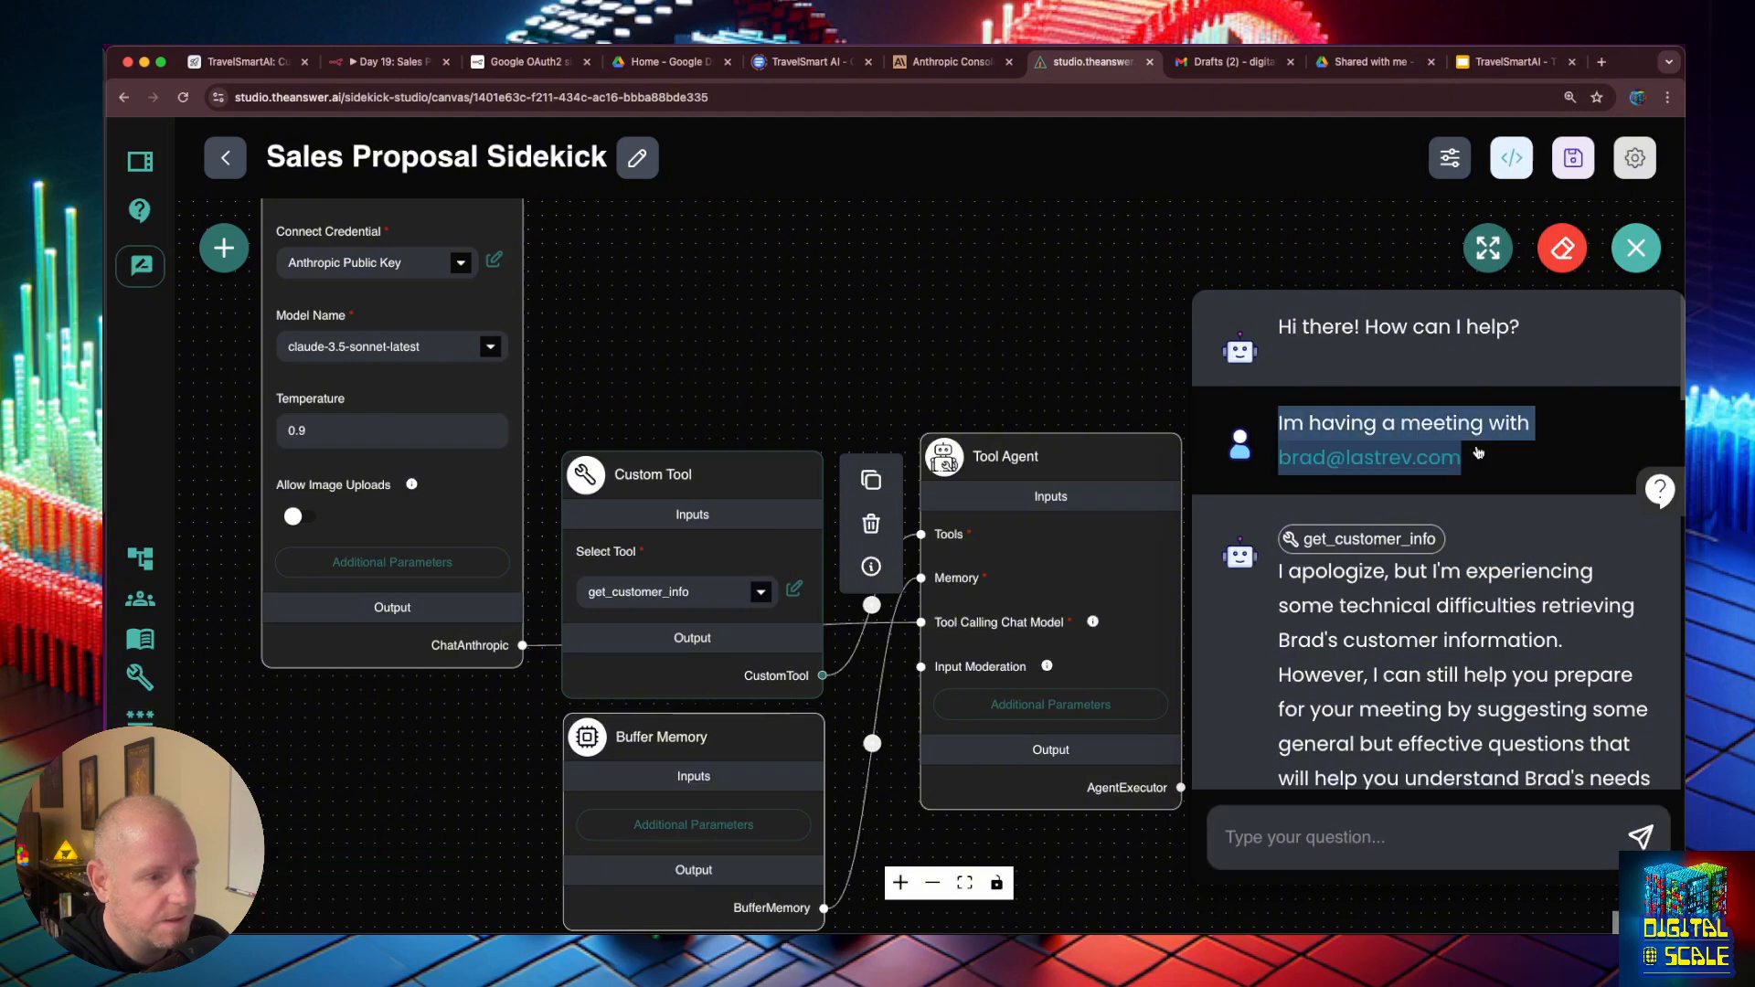
{"action": "left_click", "coordinate": [1552, 264]}
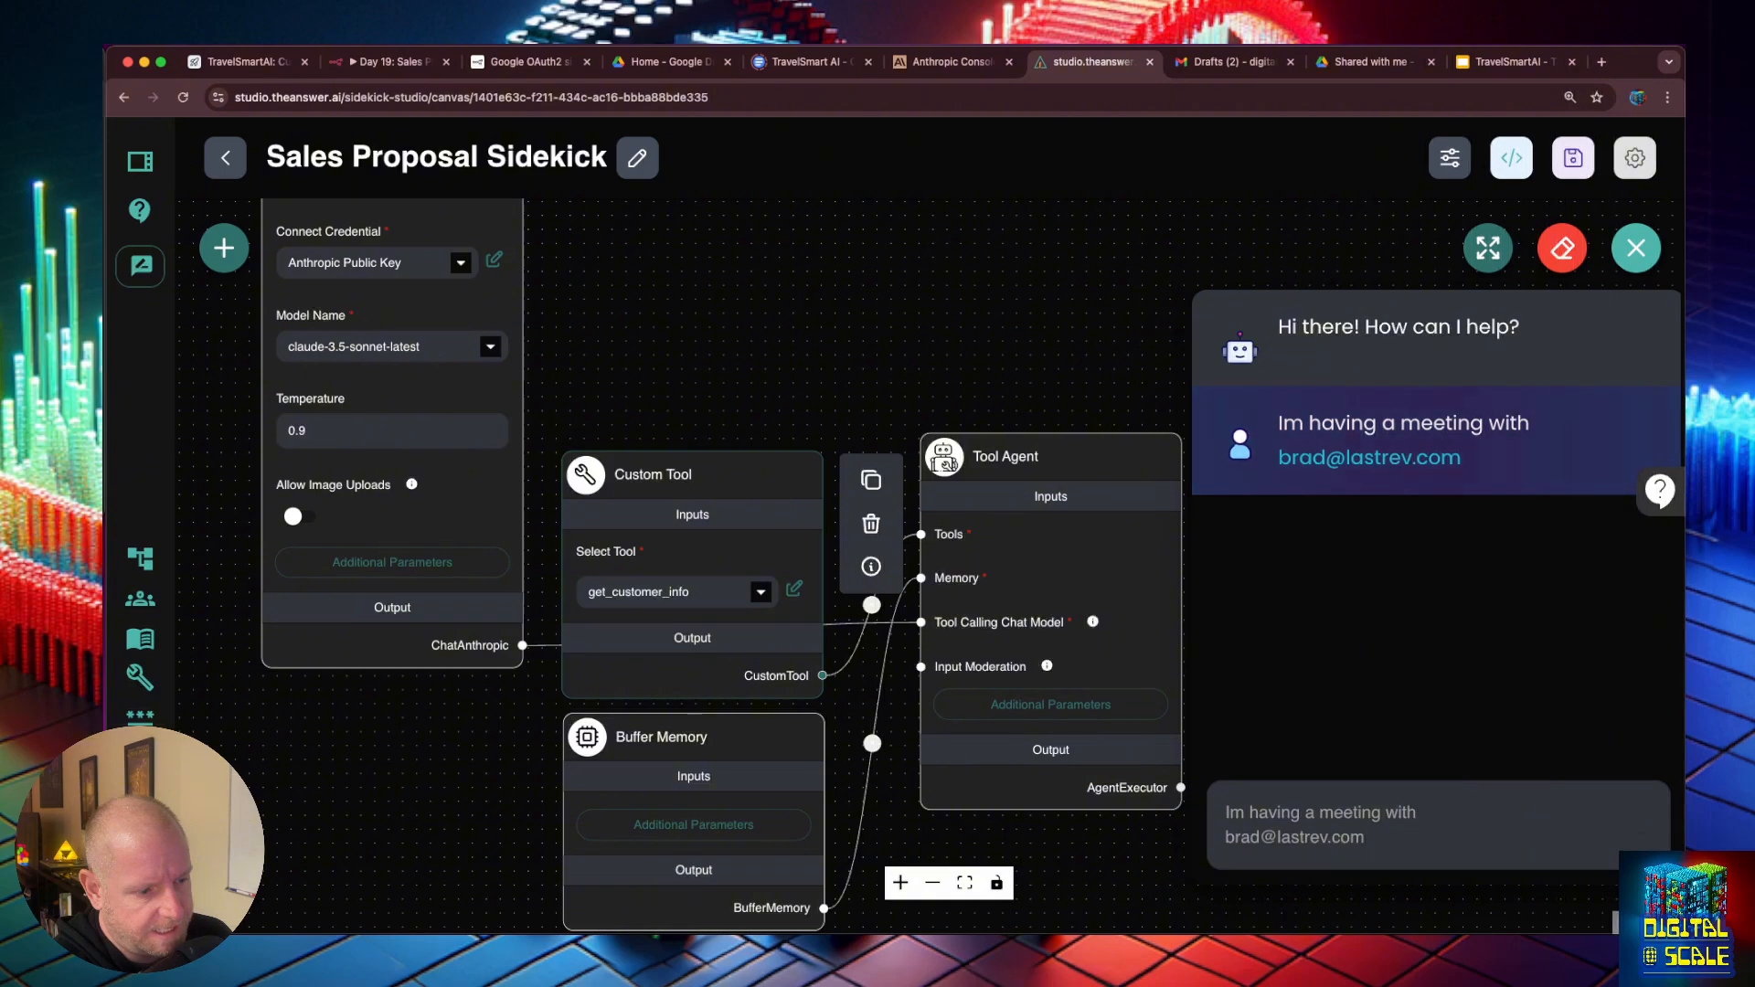
- Read the agent's full reply in the expanded chat, from the customer summary through the suggested questions, and close the chat
{"action": "scroll", "coordinate": [1655, 616], "scroll_direction": "up", "scroll_amount": 15}
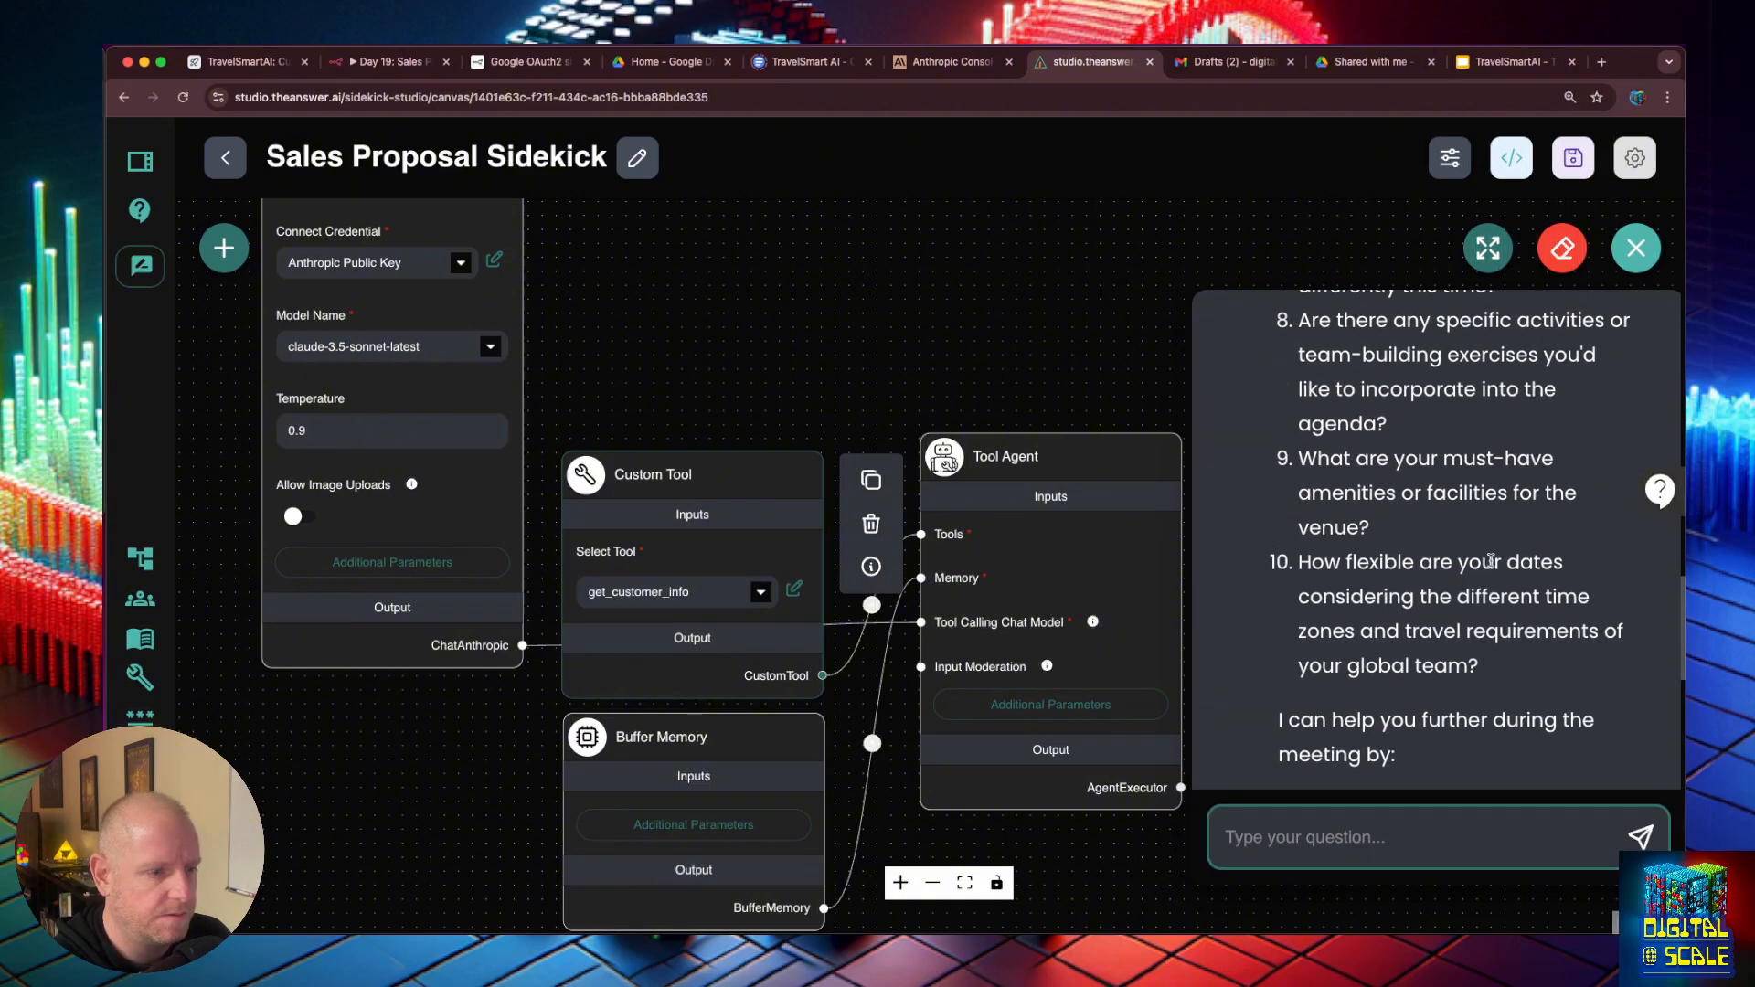
{"action": "left_click", "coordinate": [1488, 248]}
{"action": "scroll", "coordinate": [823, 442], "scroll_direction": "up", "scroll_amount": 15}
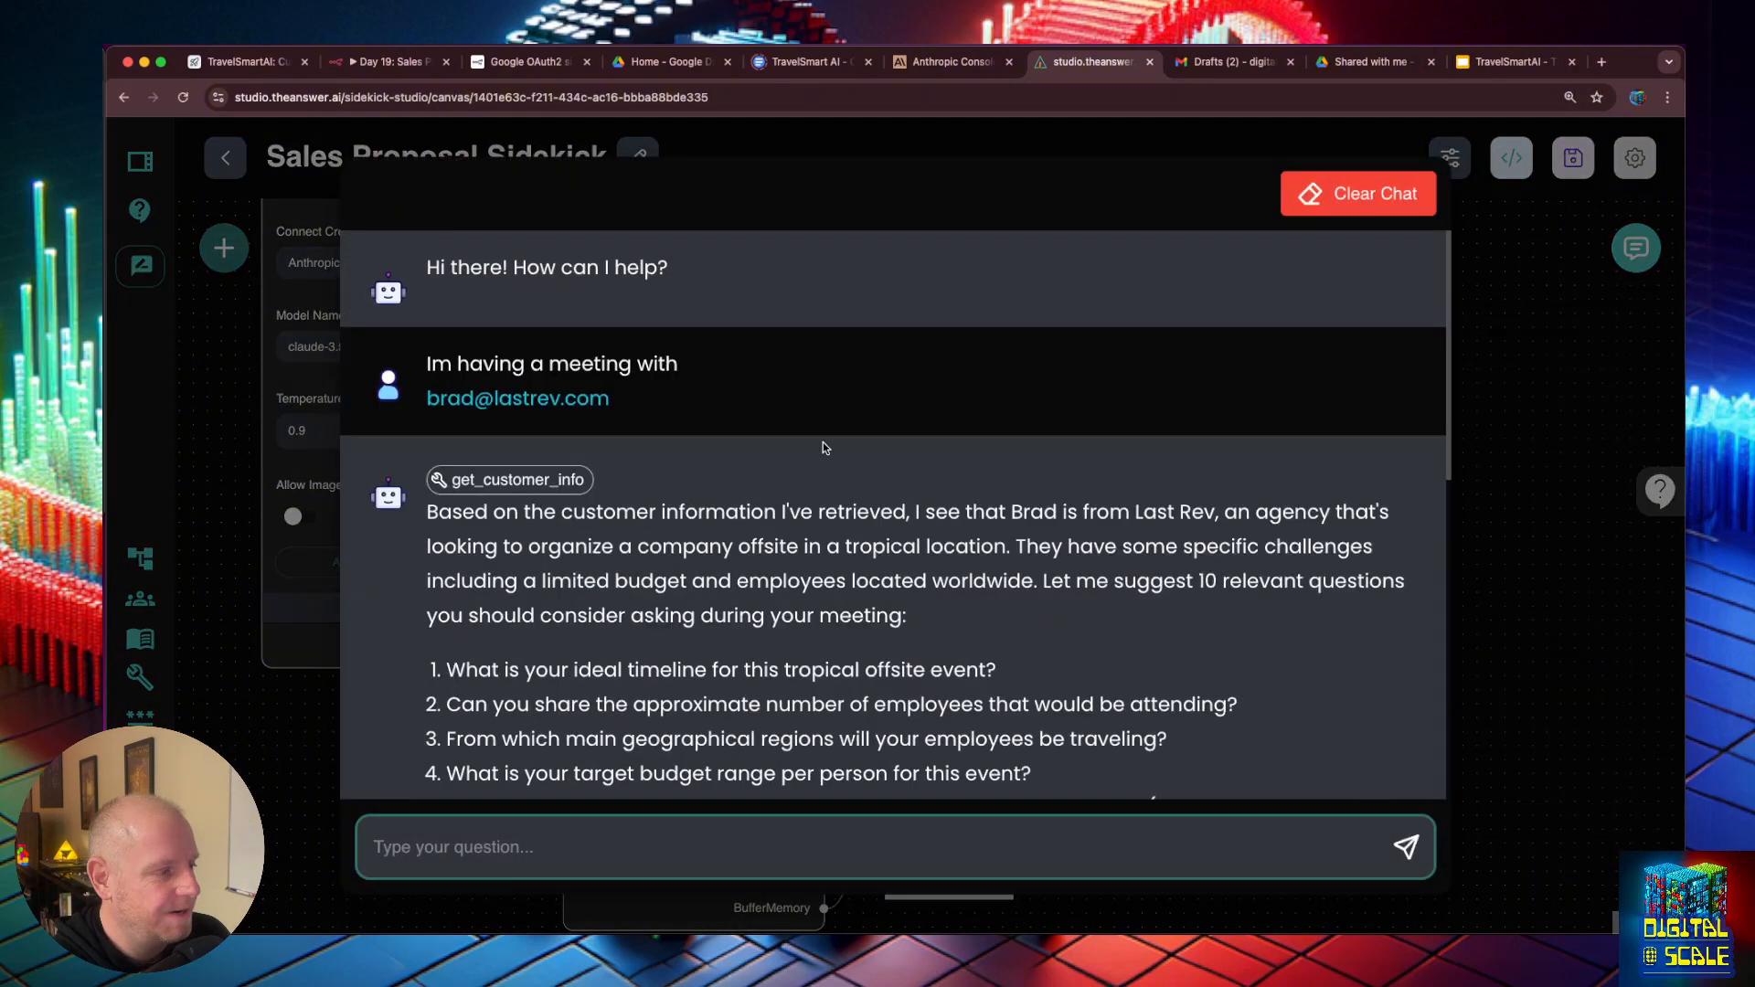
{"action": "scroll", "coordinate": [823, 442], "scroll_direction": "down", "scroll_amount": 3}
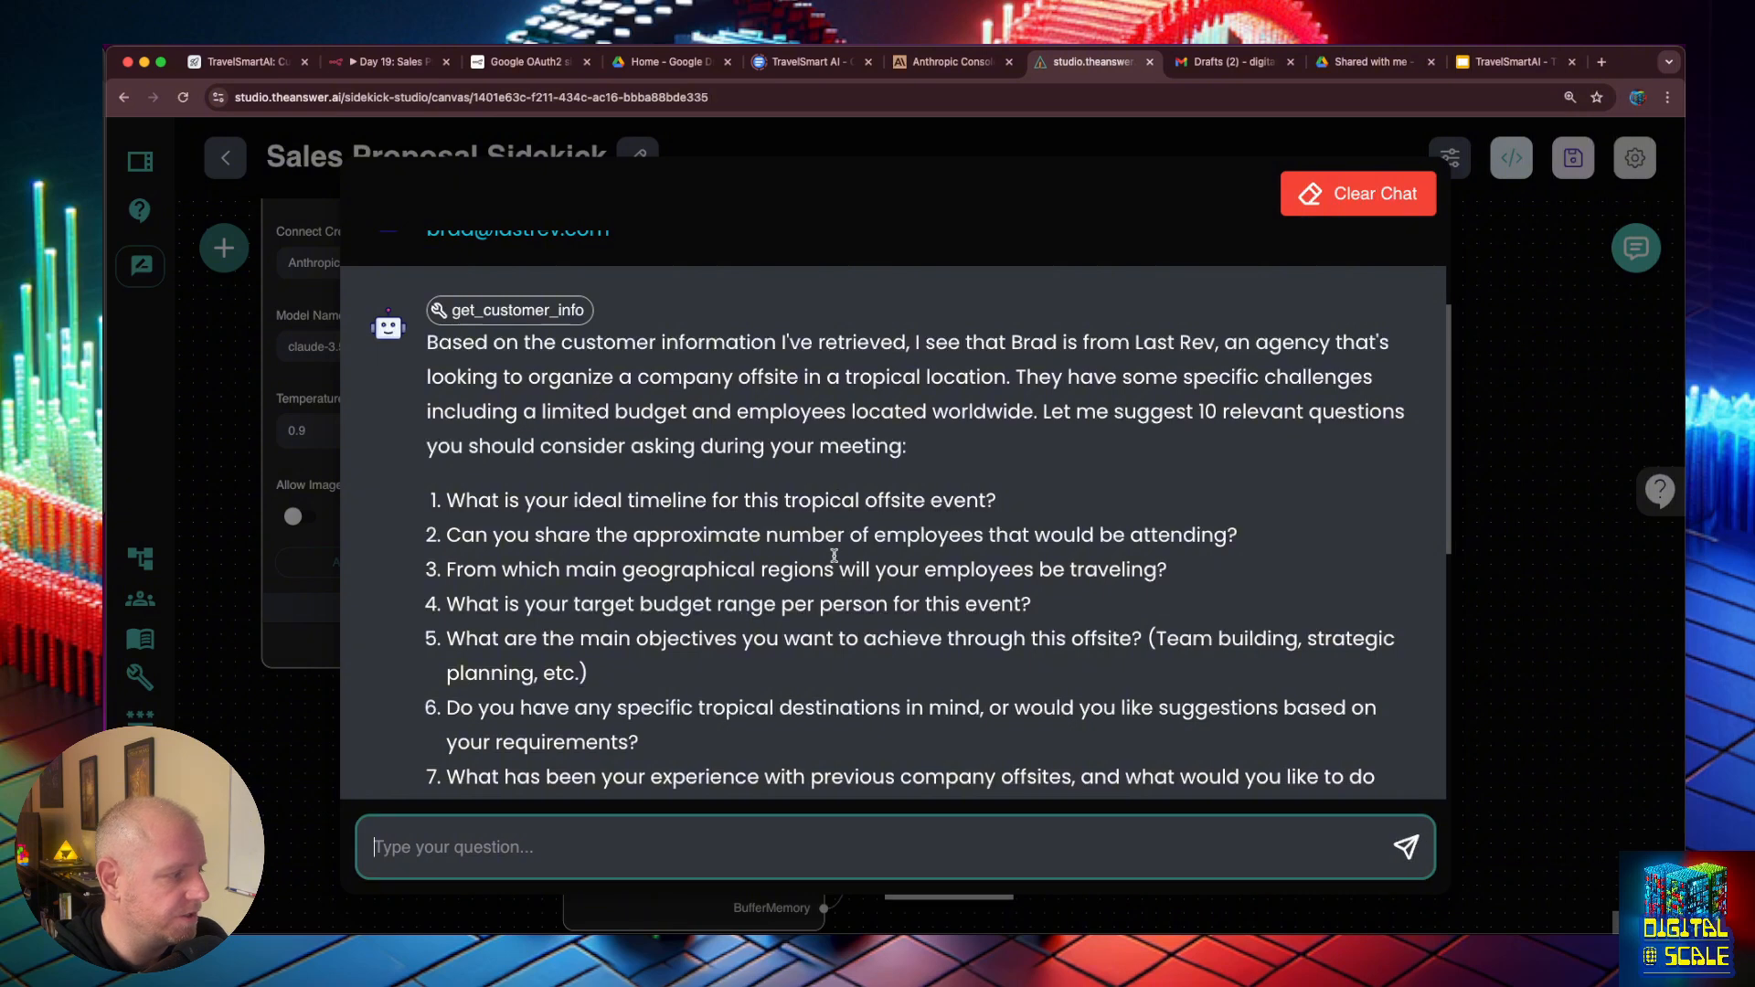
{"action": "scroll", "coordinate": [834, 555], "scroll_direction": "down", "scroll_amount": 8}
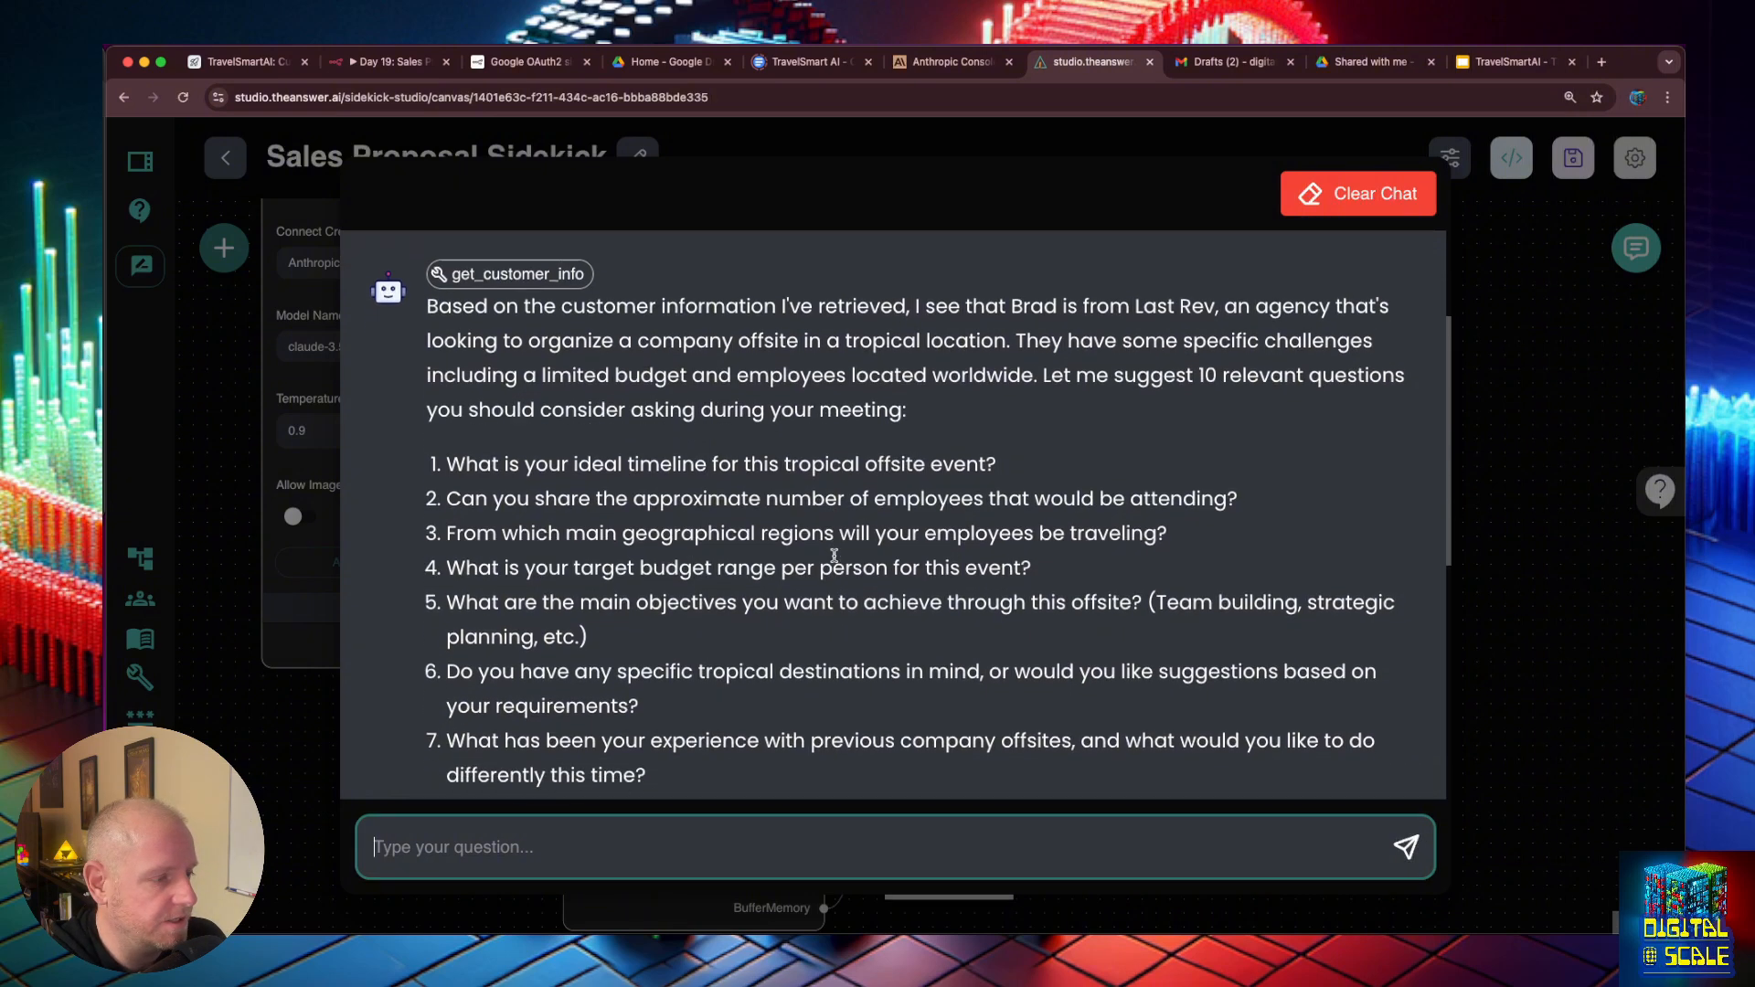
{"action": "scroll", "coordinate": [834, 558], "scroll_direction": "down", "scroll_amount": 4}
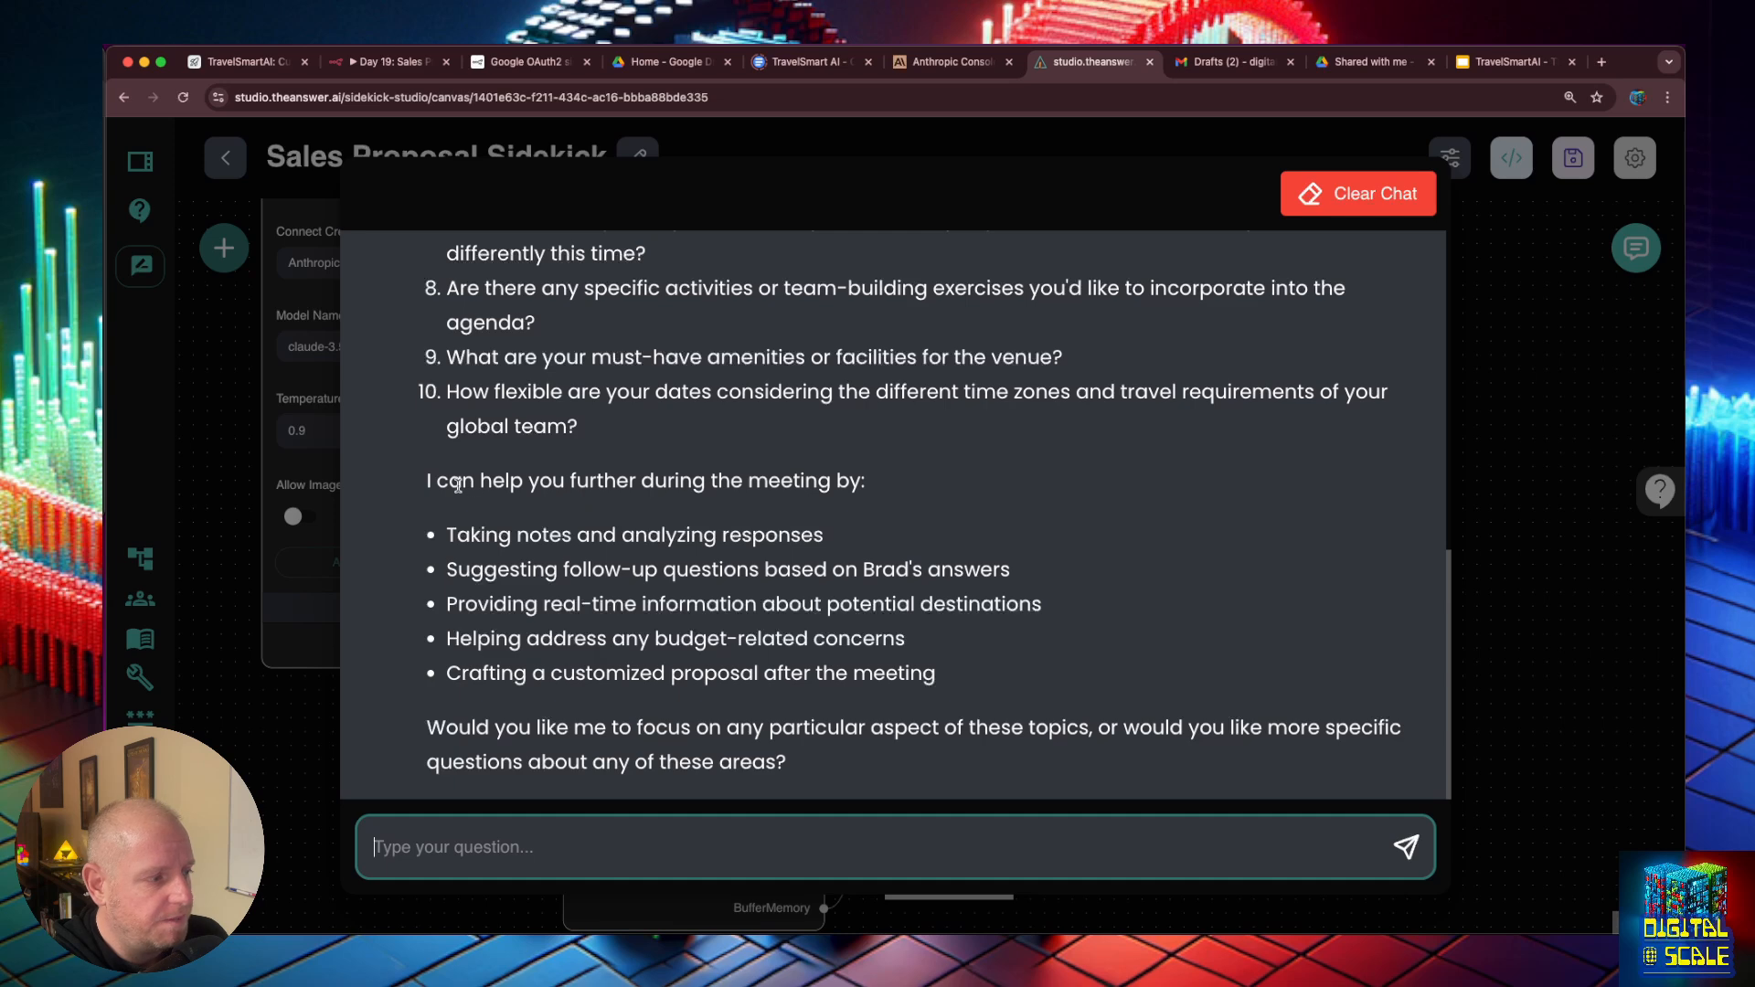
{"action": "left_click", "coordinate": [808, 487]}
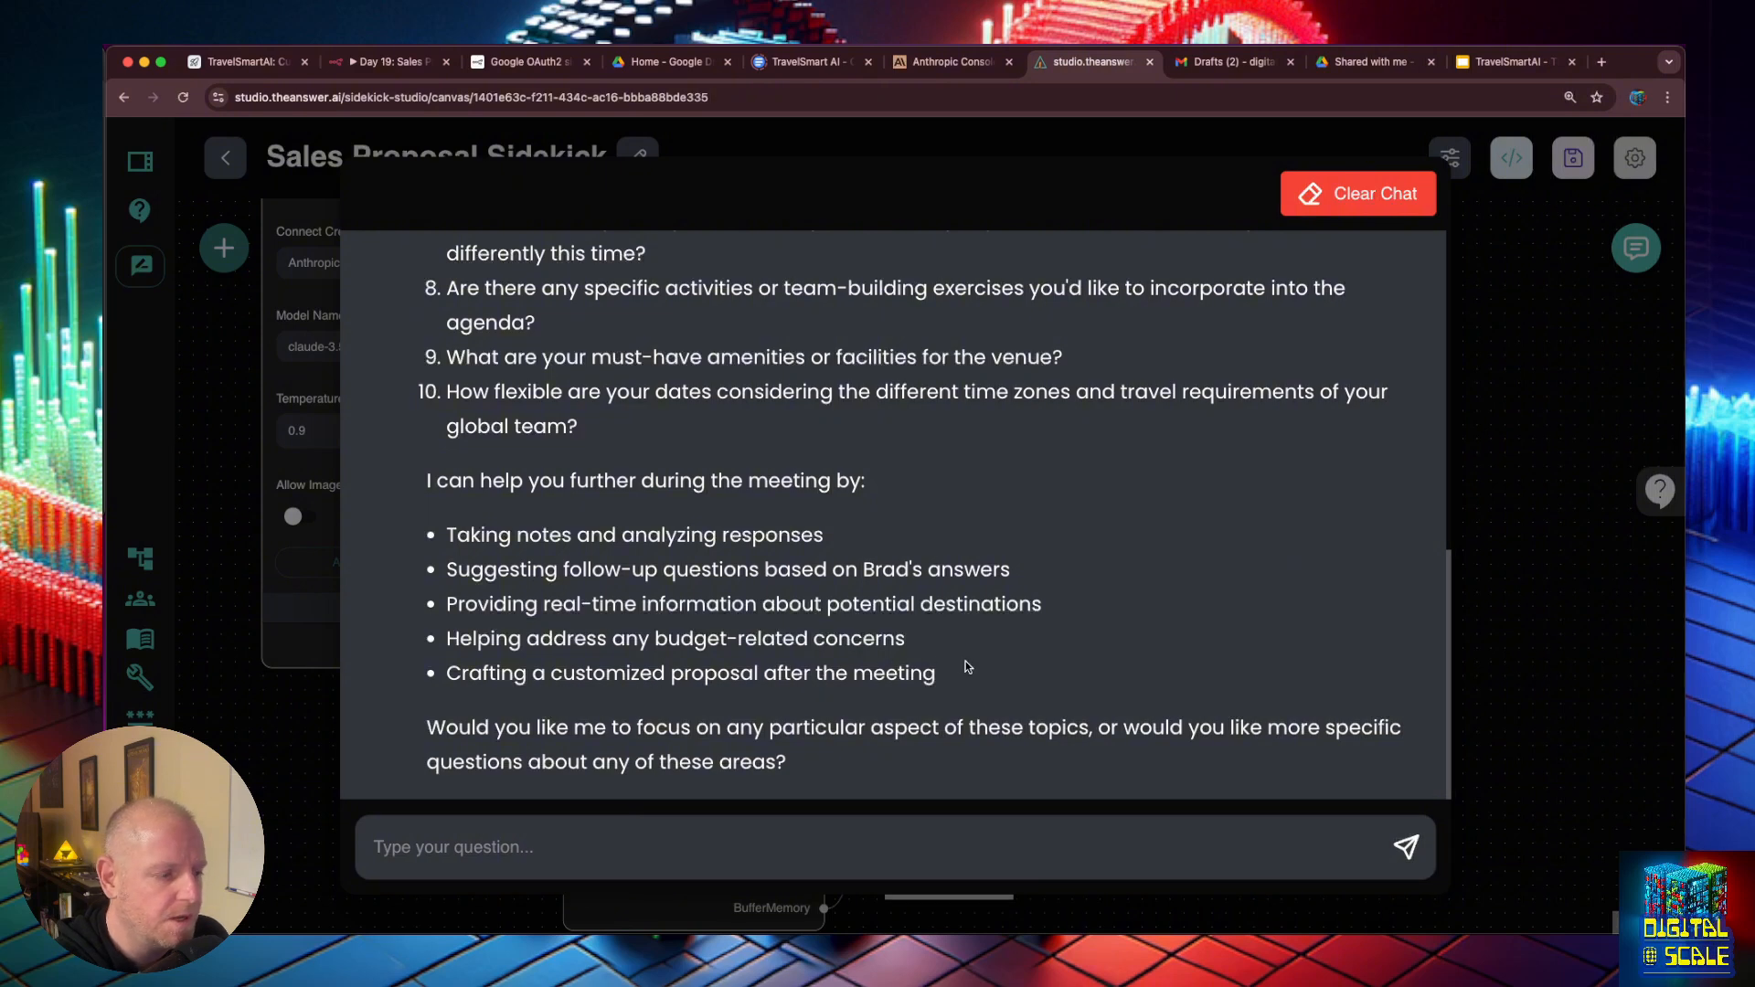
{"action": "left_click", "coordinate": [1530, 619]}
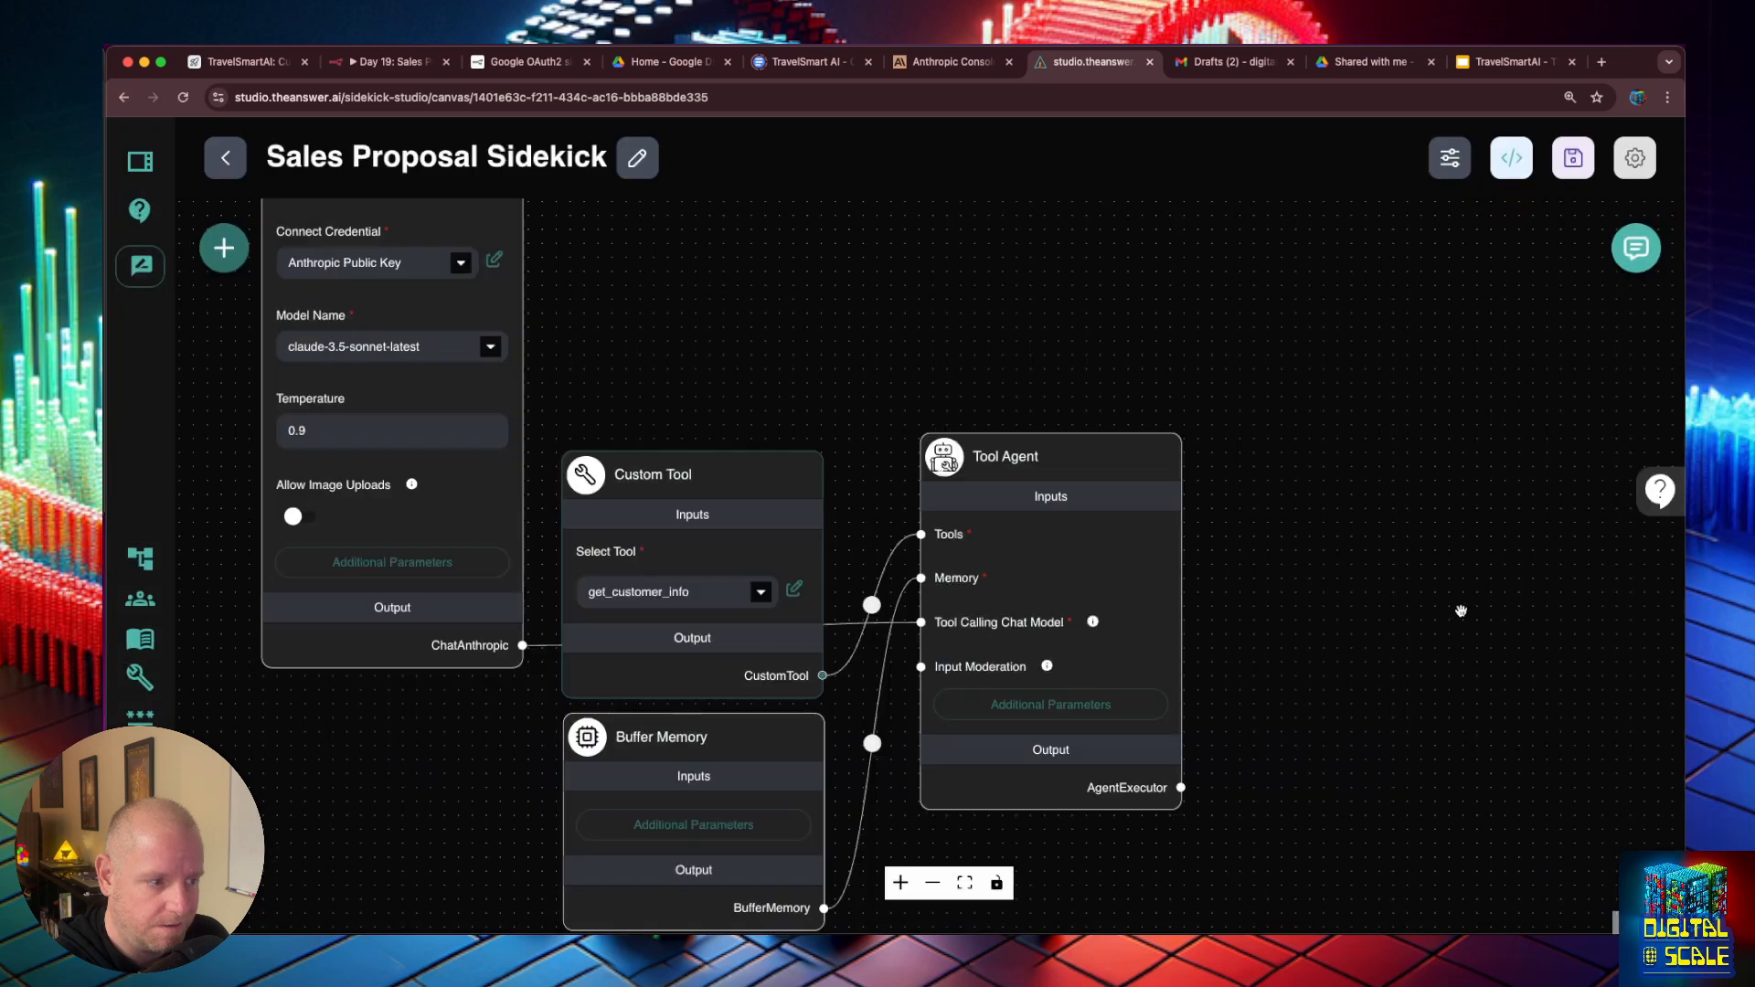
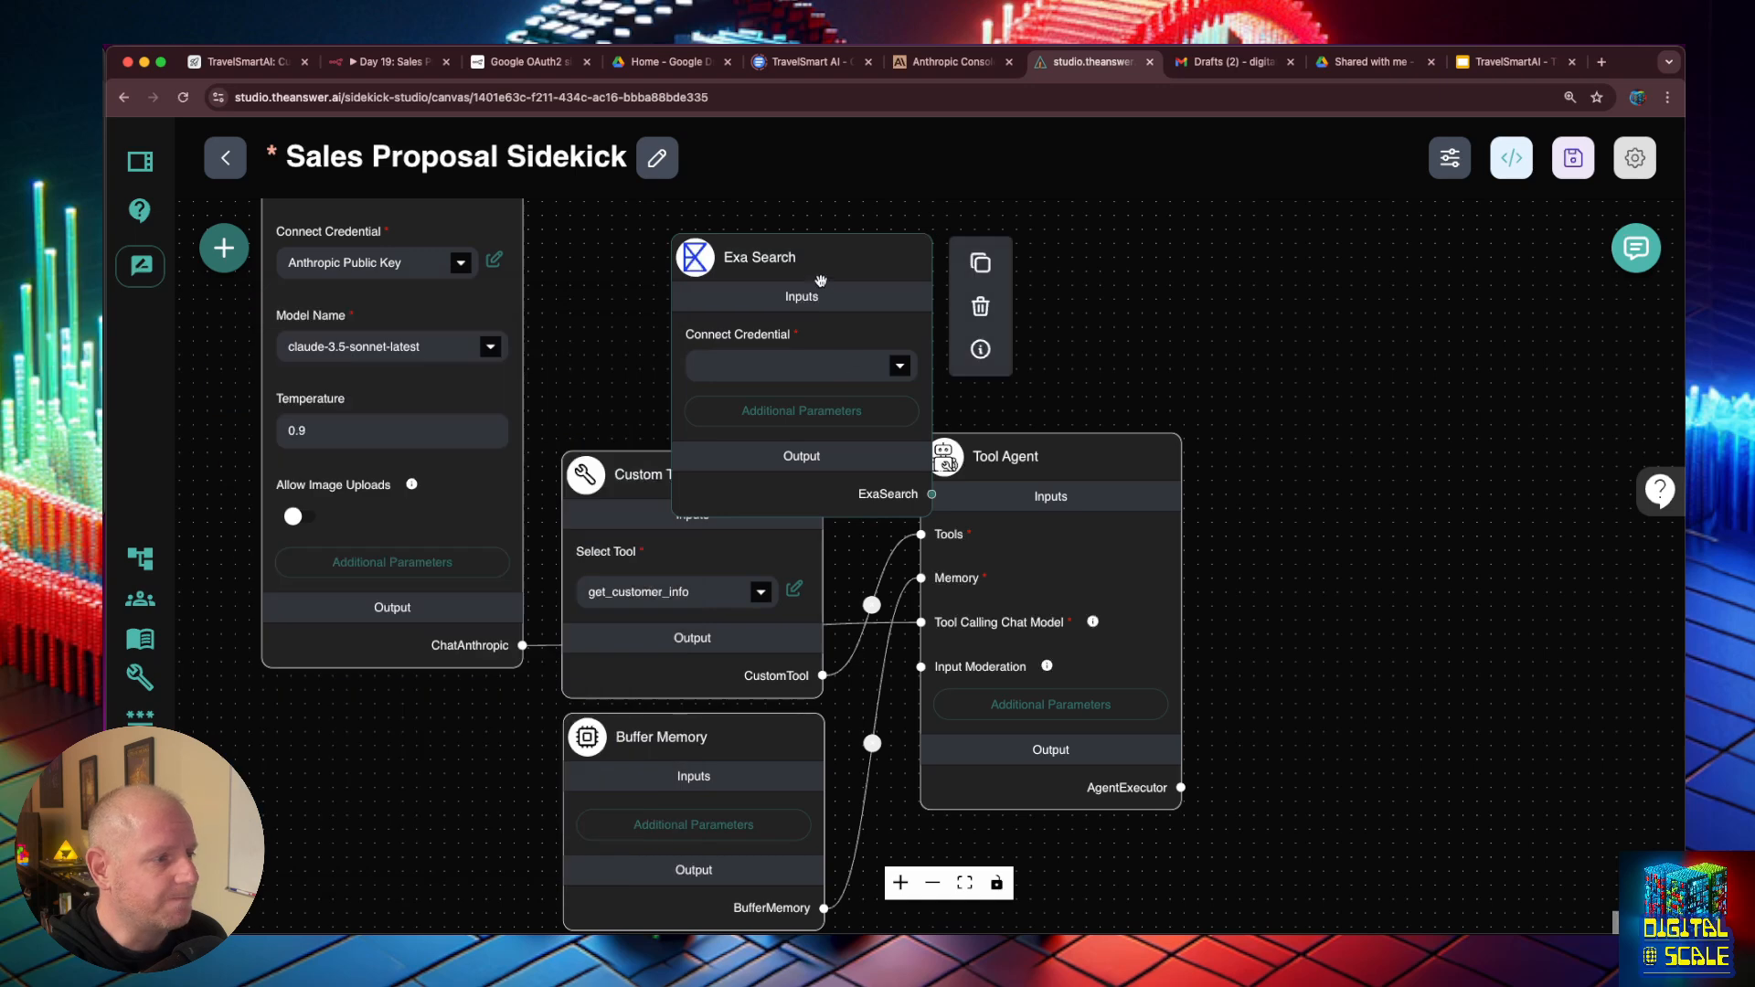
- Place the Exa Search node above the Custom Tool node and assign it the Exa AI credential
{"action": "left_click_drag", "start_coordinate": [821, 282], "coordinate": [757, 232]}
{"action": "left_click", "coordinate": [839, 316]}
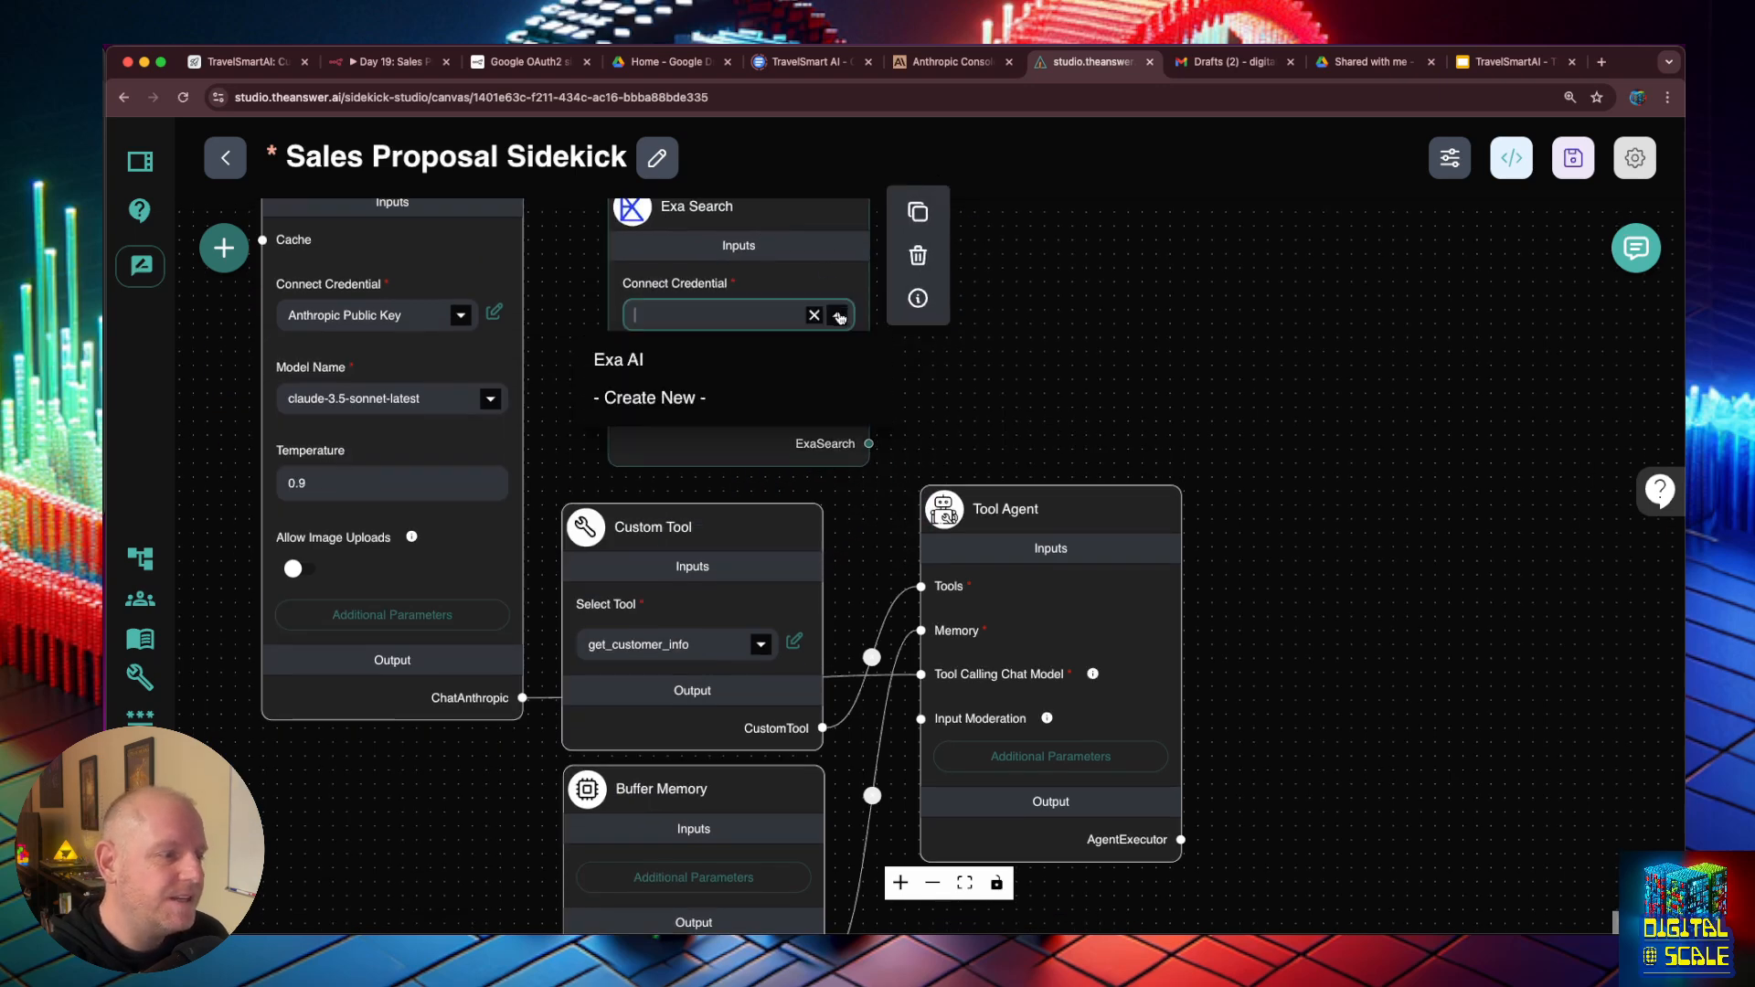
{"action": "left_click", "coordinate": [763, 357]}
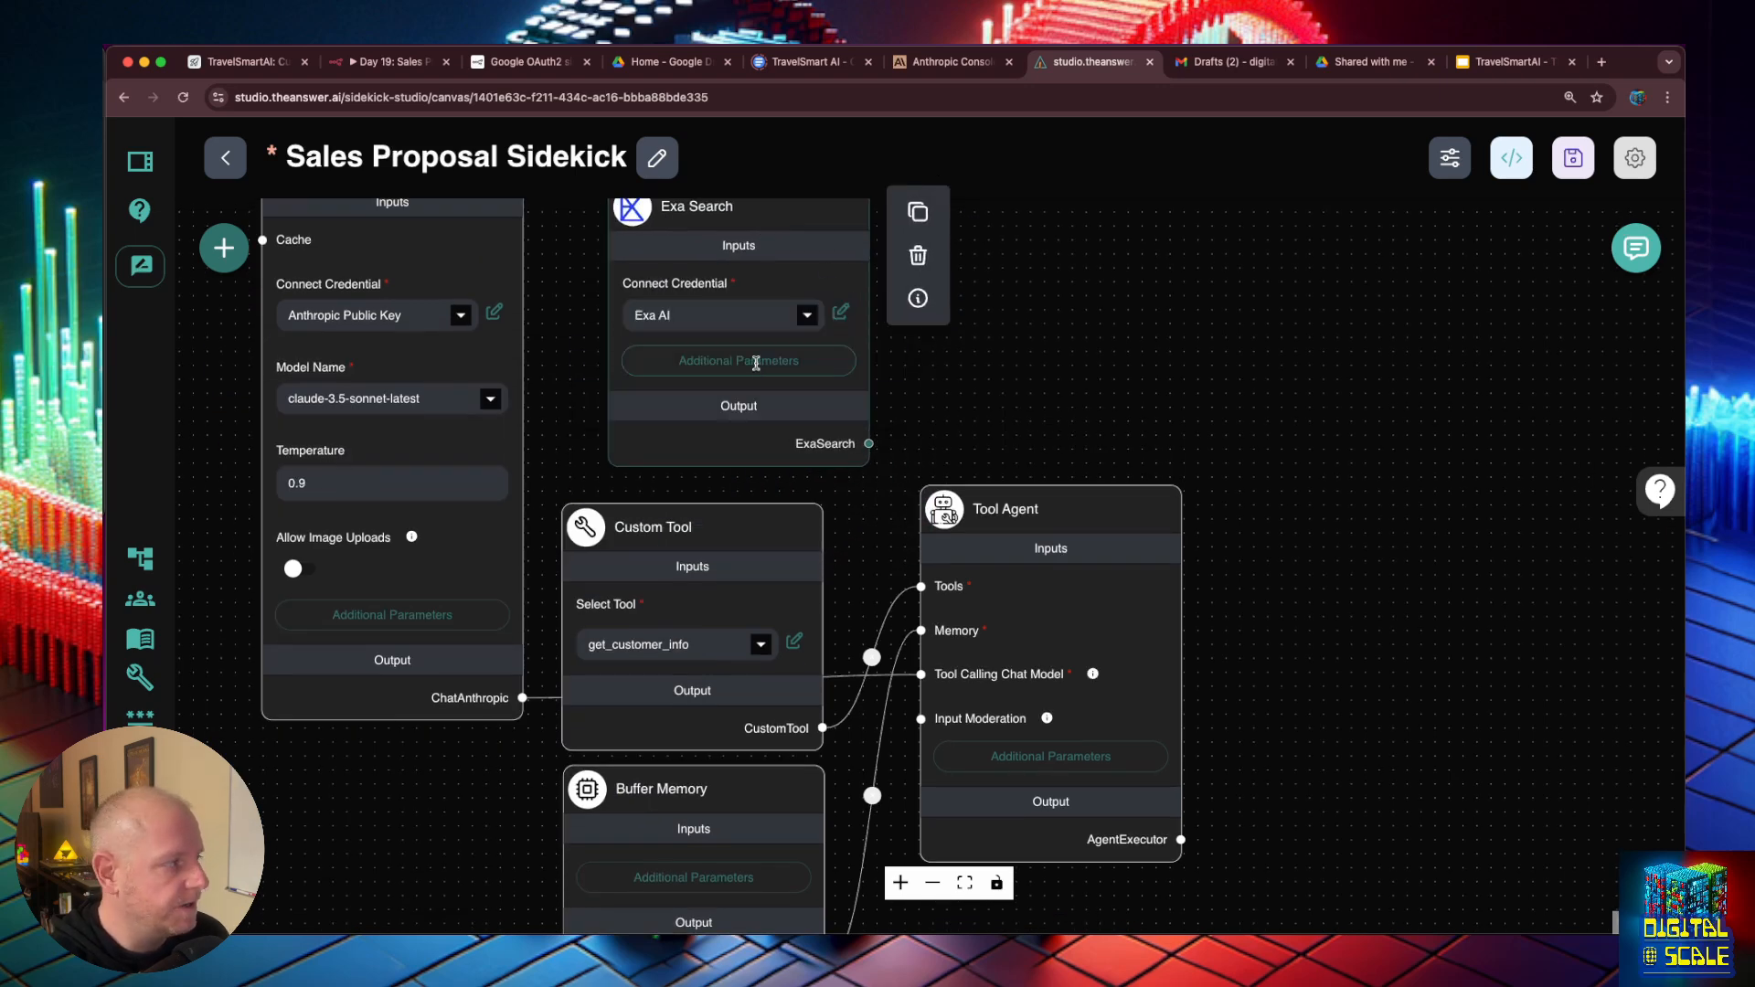
- Review Exa Search's additional parameters, including the tool description, search types and categories, and close them without making changes
{"action": "left_click", "coordinate": [756, 362]}
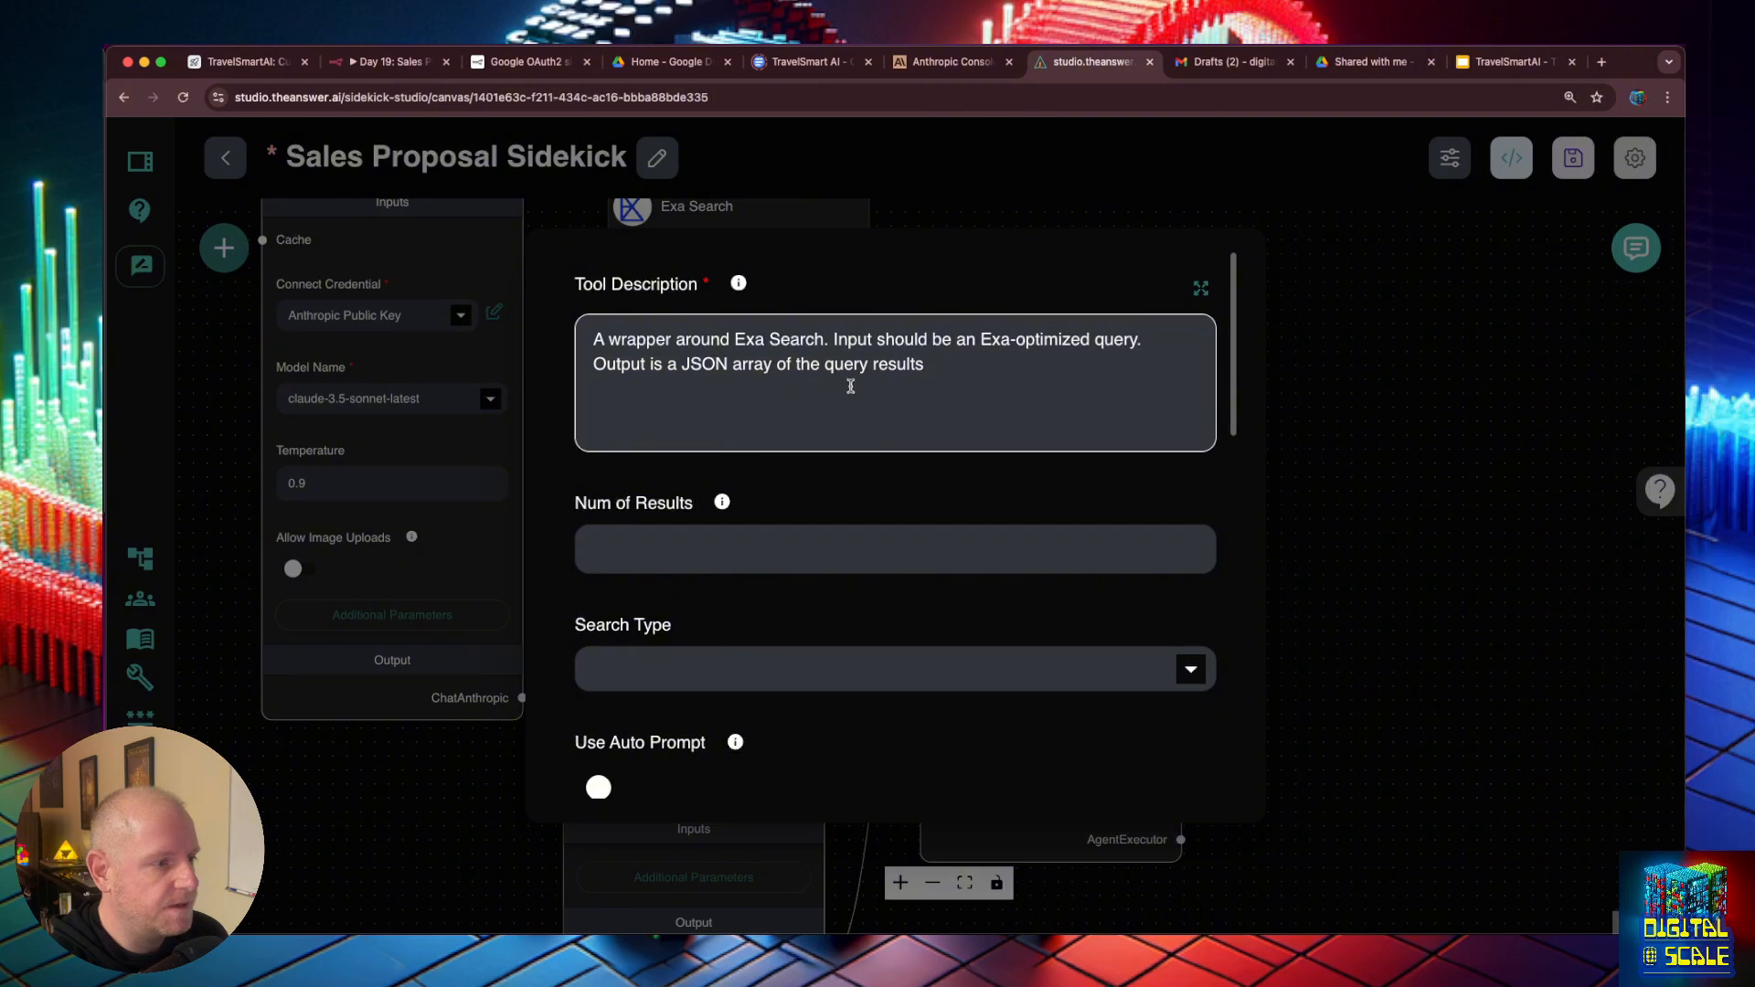
{"action": "scroll", "coordinate": [783, 402], "scroll_direction": "down", "scroll_amount": 4}
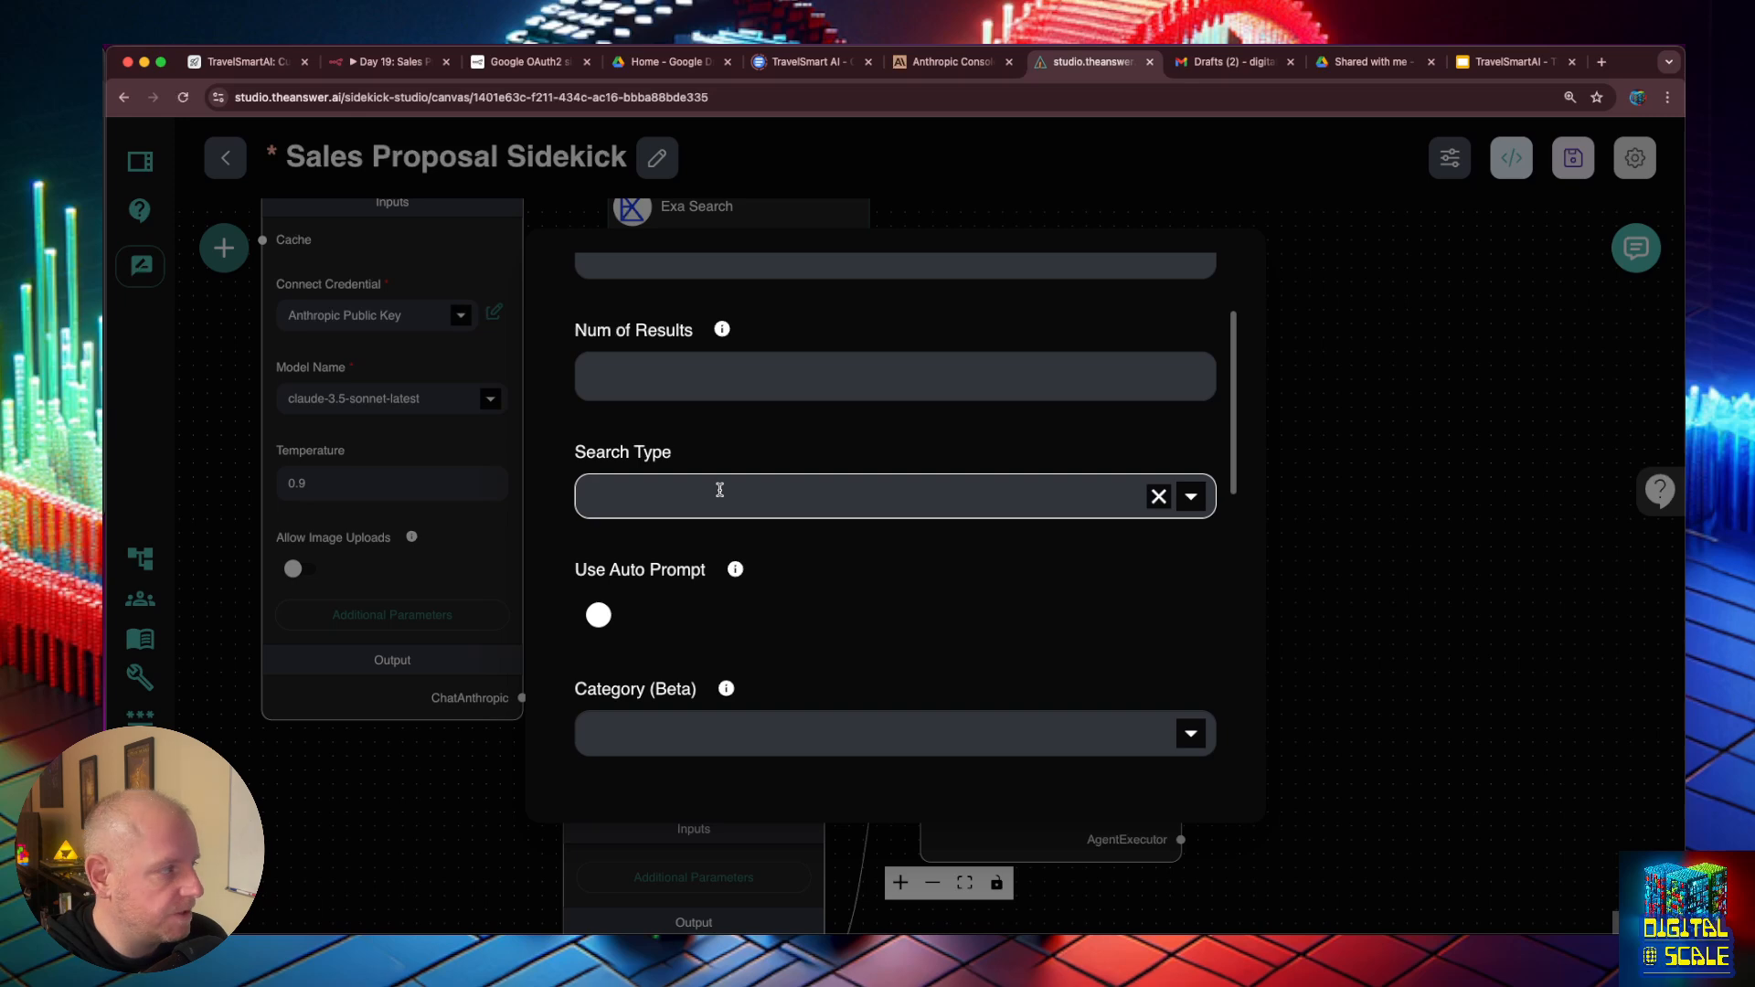
{"action": "left_click", "coordinate": [719, 490]}
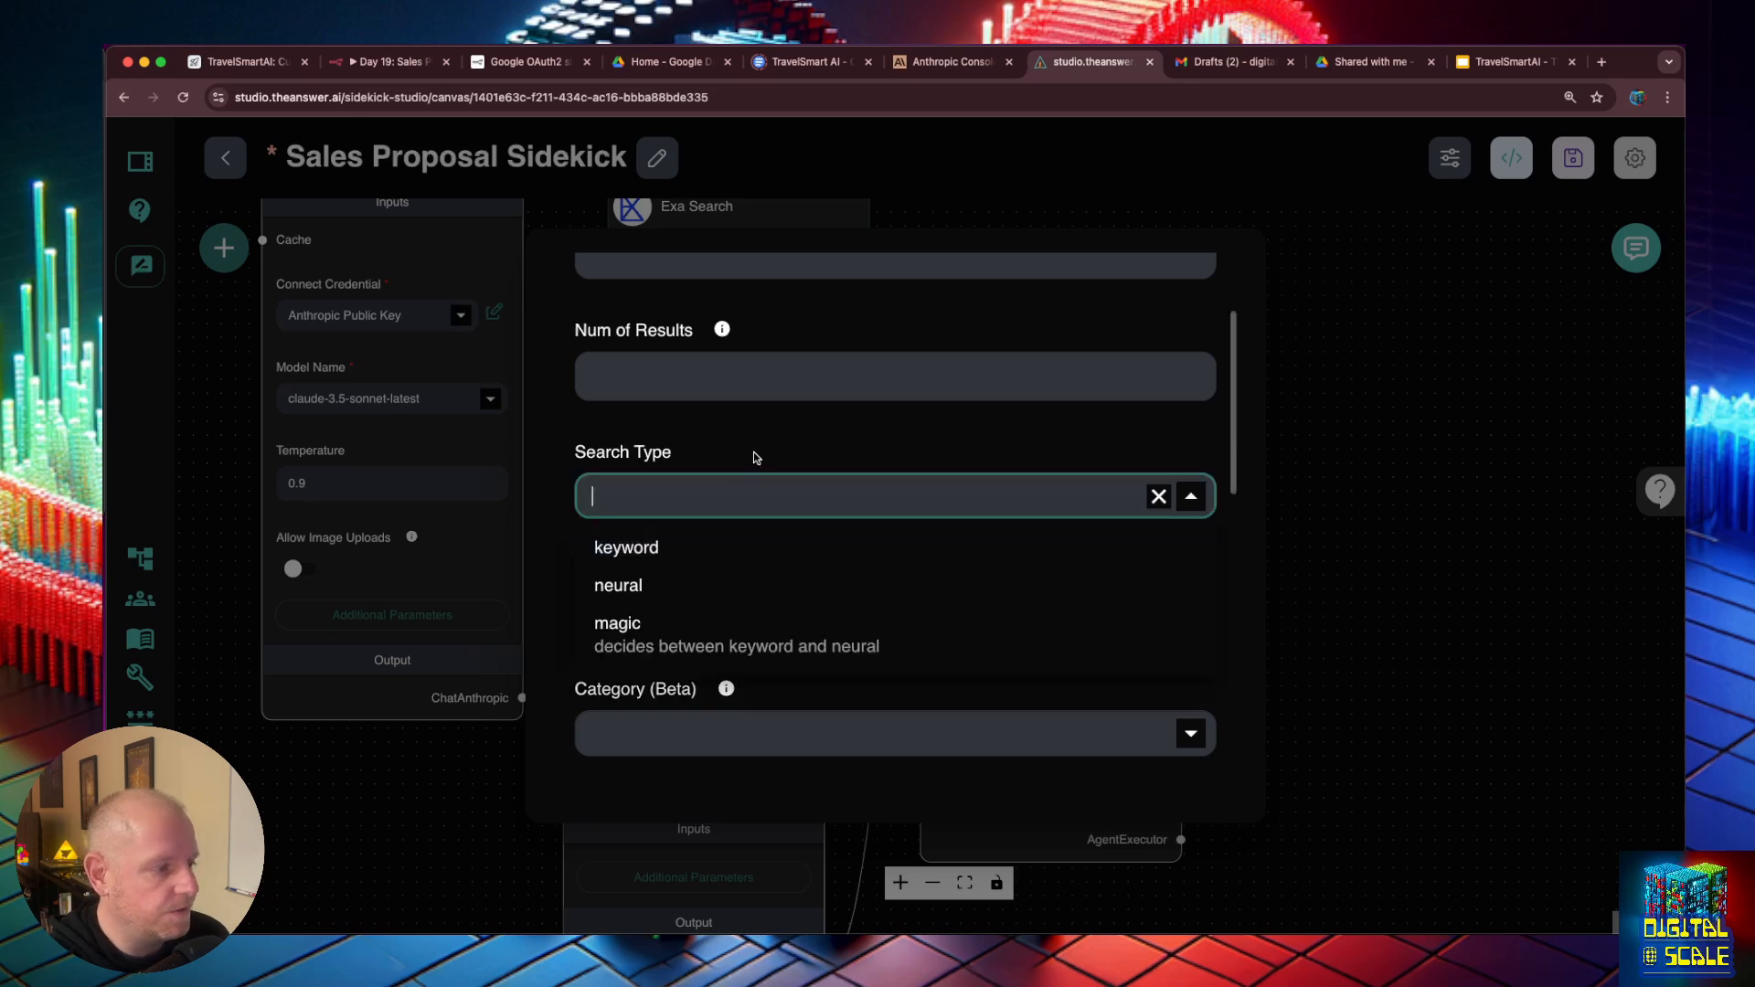
{"action": "scroll", "coordinate": [750, 548], "scroll_direction": "down", "scroll_amount": 3}
{"action": "left_click", "coordinate": [741, 620]}
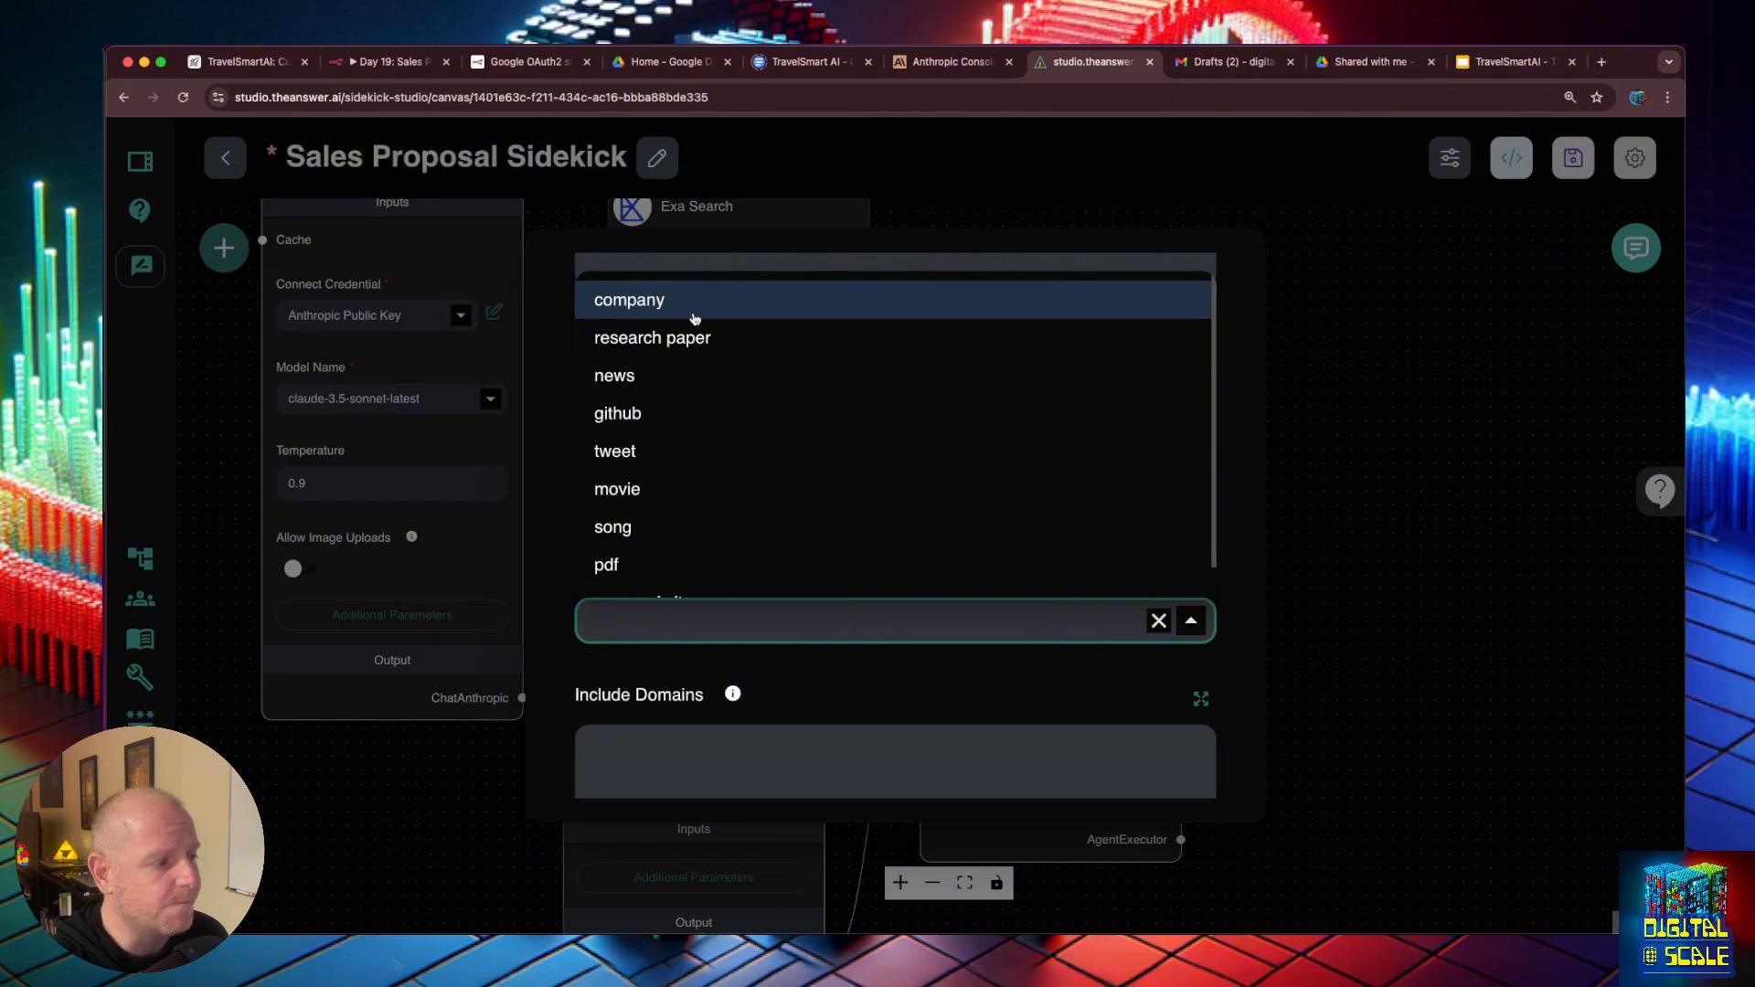
{"action": "key", "text": "Escape"}
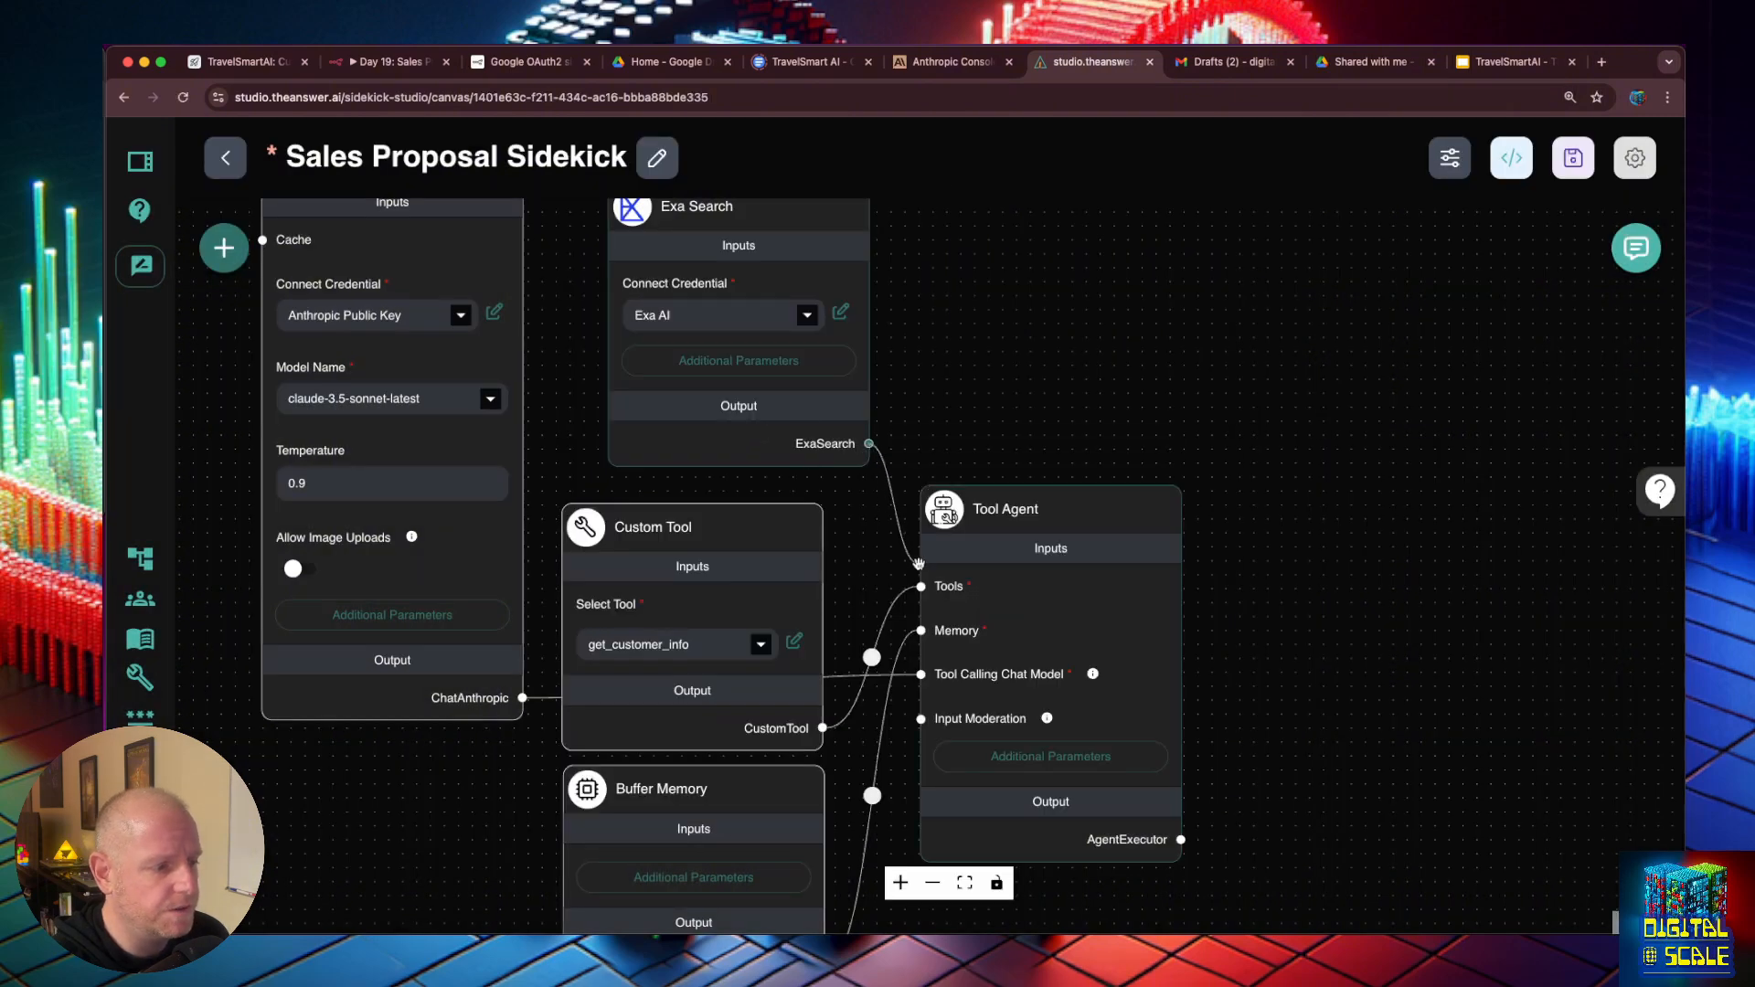
- Connect the ExaSearch output to the Tool Agent's Tools input, shift the Tool Agent farther from the tools, and save the chatflow
{"action": "left_click_drag", "start_coordinate": [919, 563], "coordinate": [922, 586]}
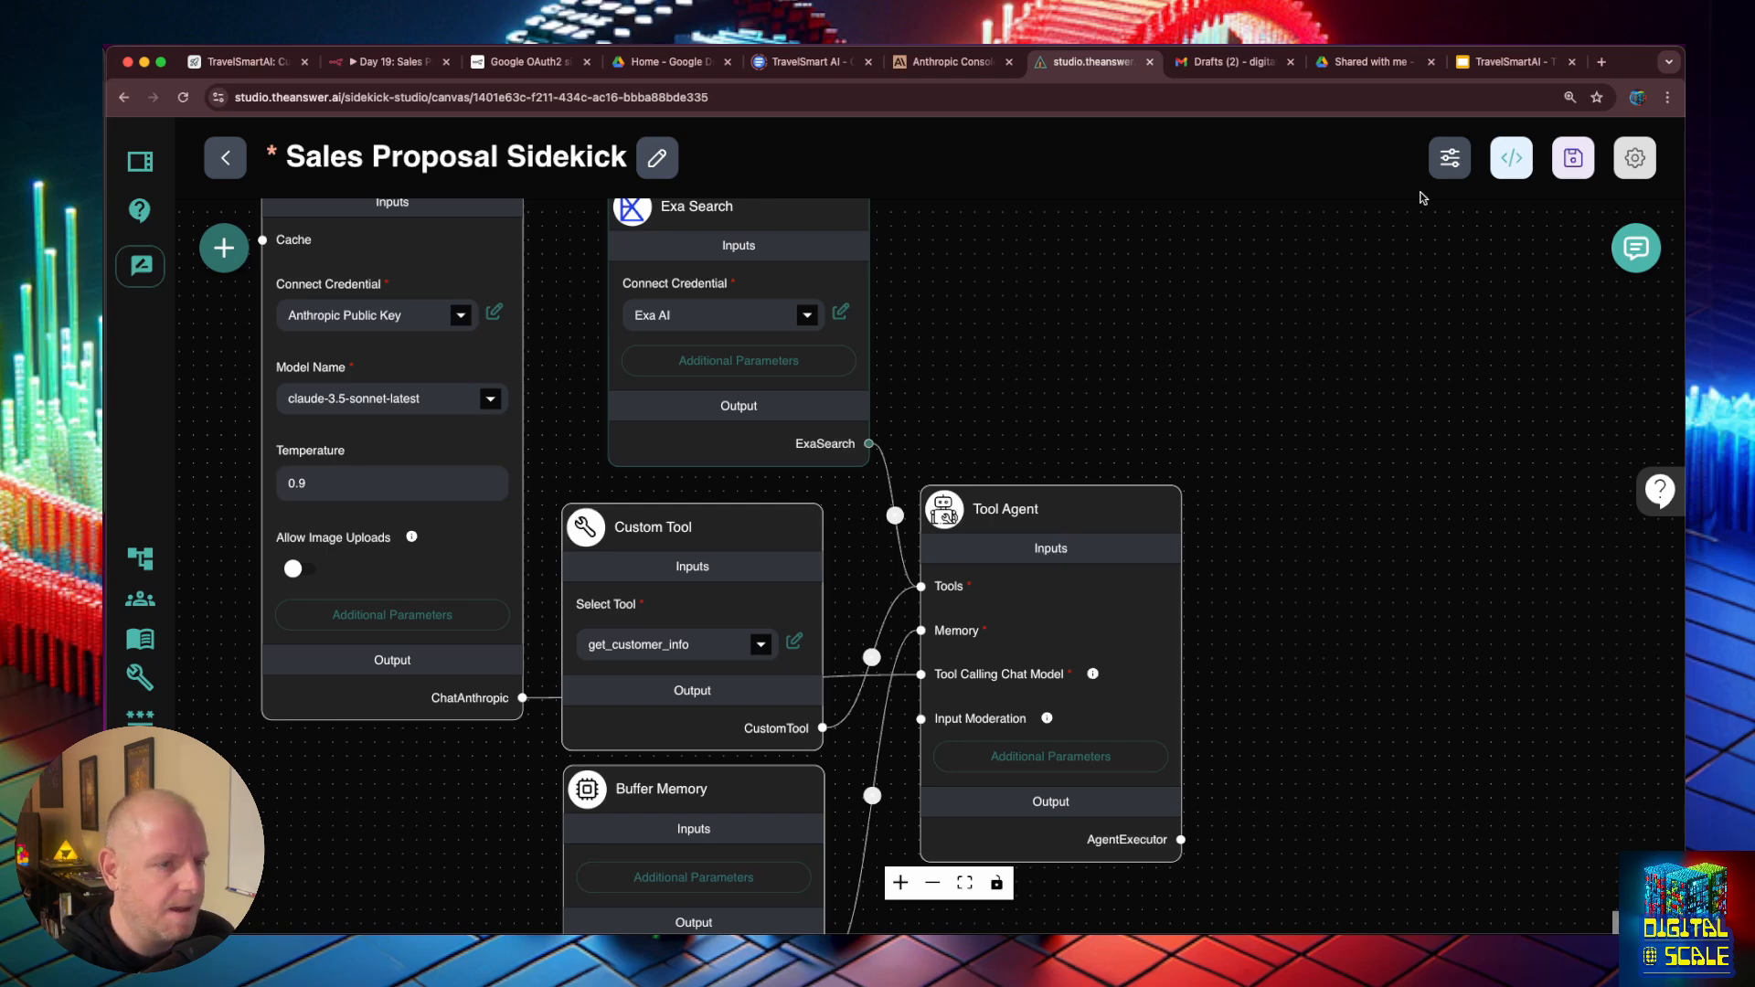
{"action": "left_click", "coordinate": [1574, 157]}
{"action": "left_click_drag", "start_coordinate": [1019, 494], "coordinate": [1170, 487]}
{"action": "left_click", "coordinate": [773, 288]}
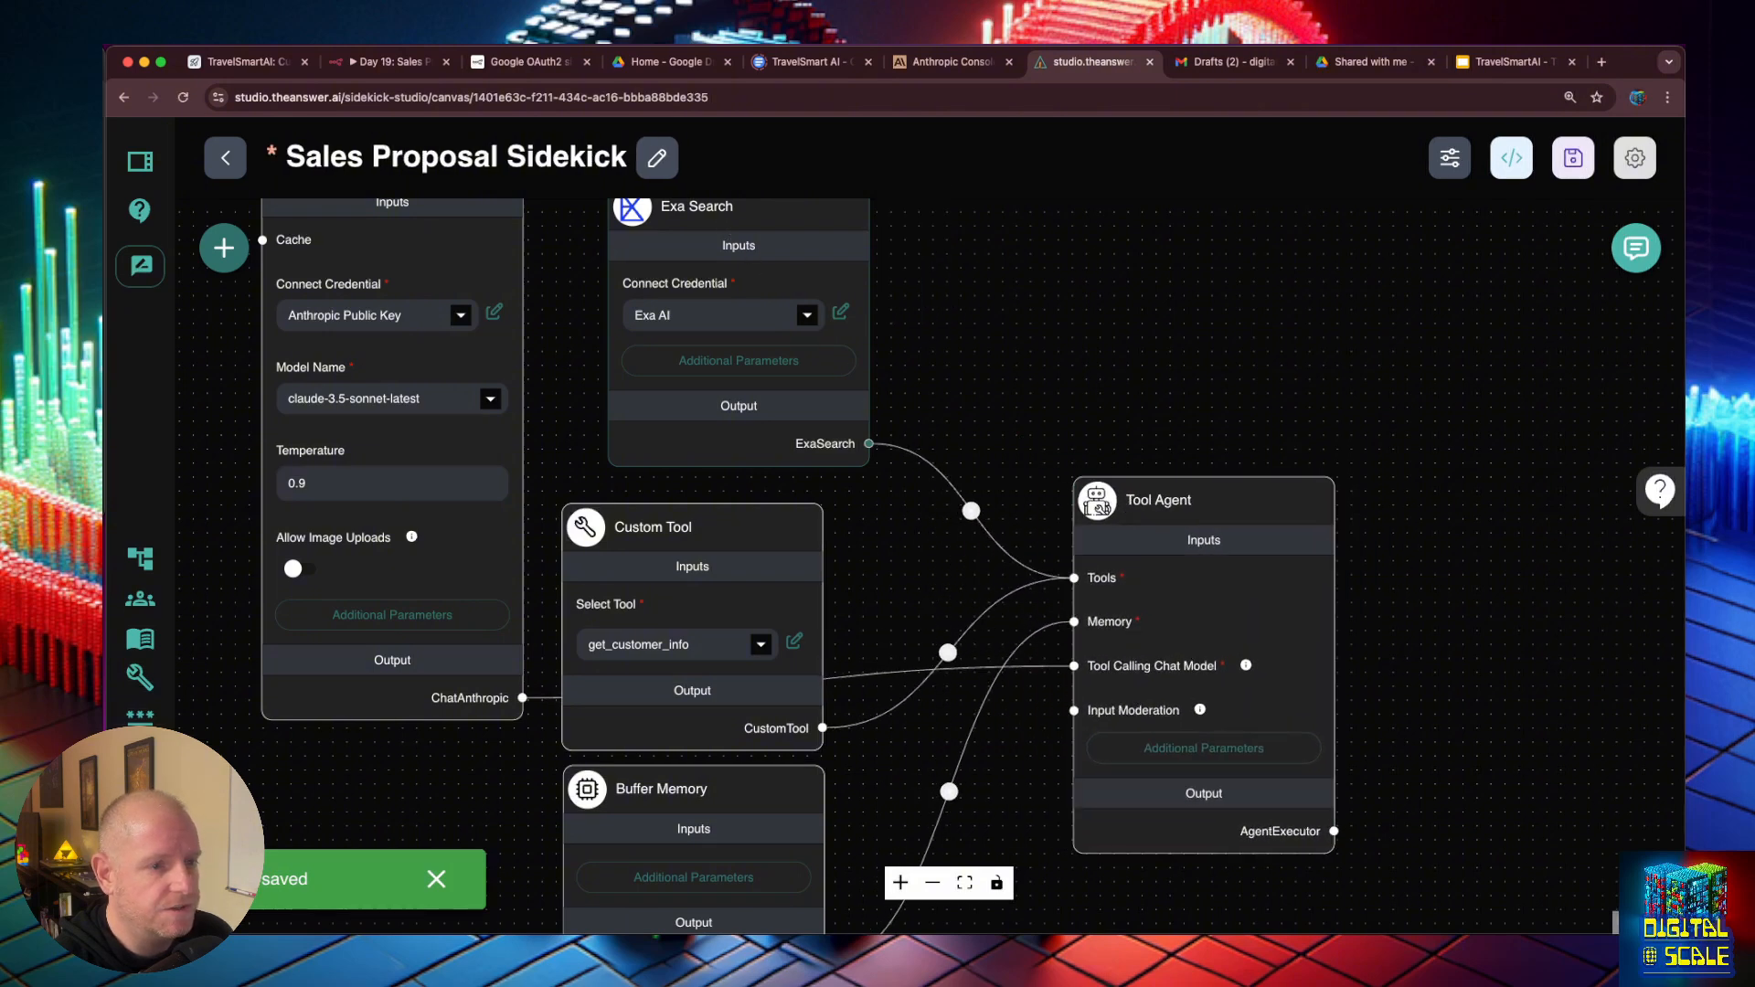
{"action": "left_click", "coordinate": [1573, 157]}
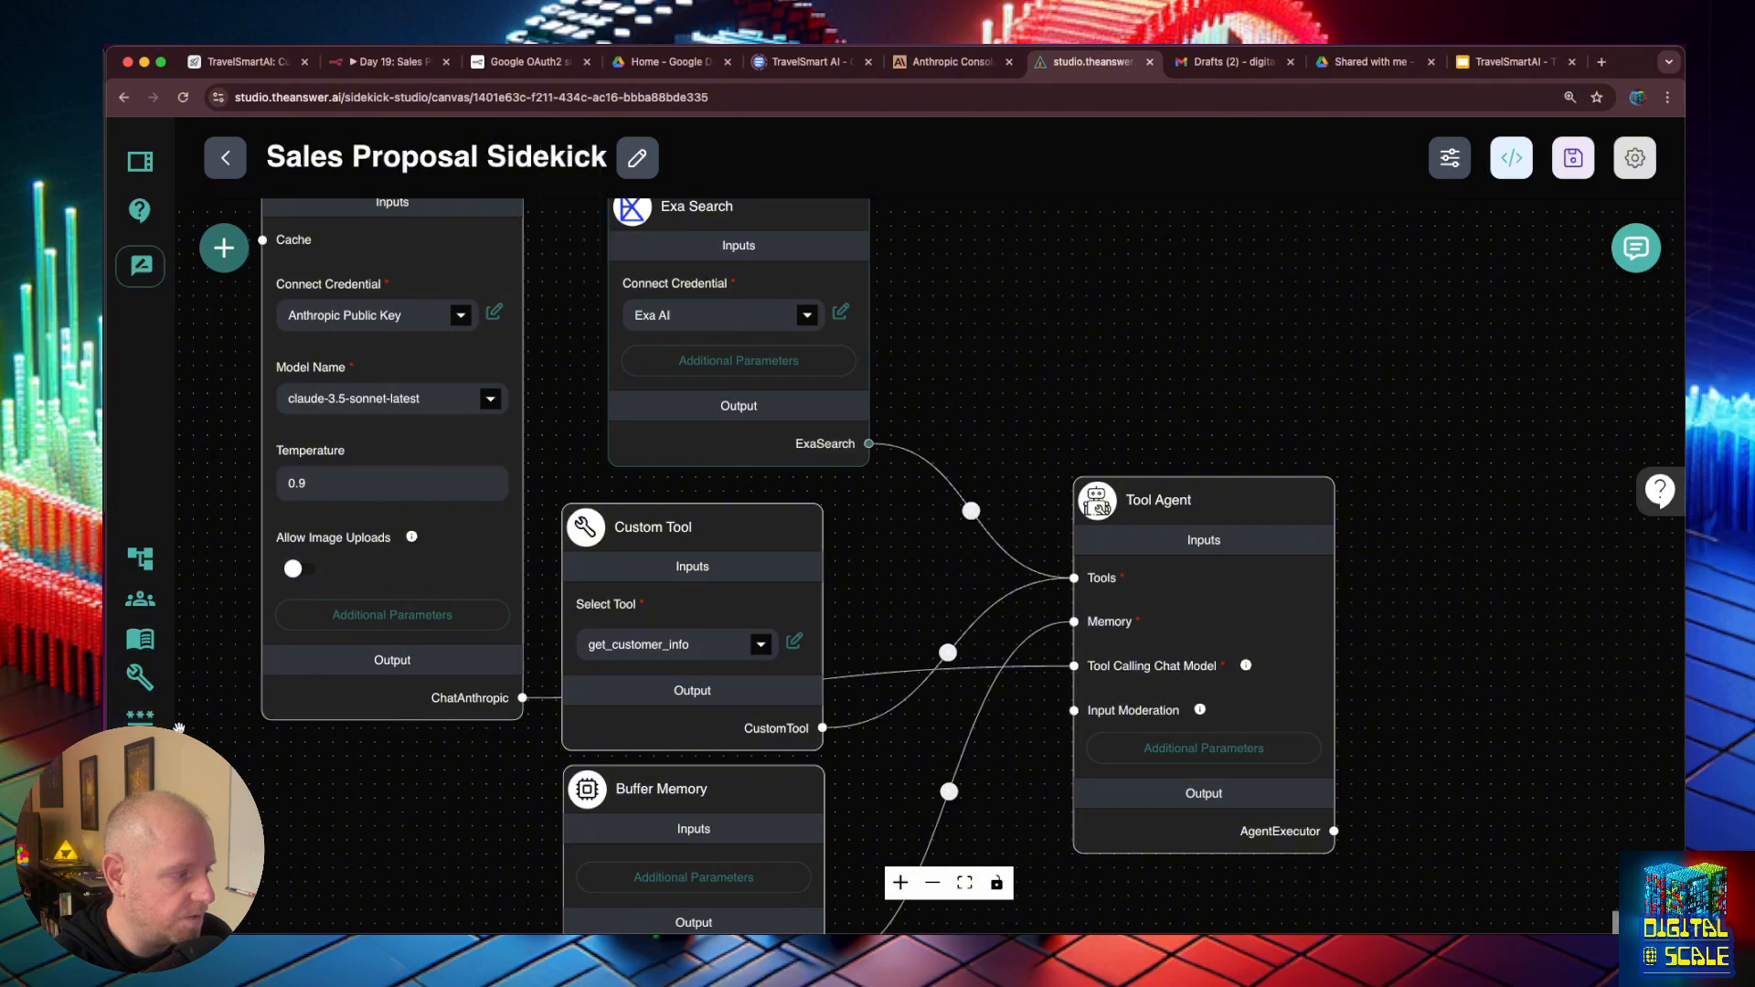
- Open the API Loader of the Travel Smart AI Business Documents store for processing and try to preview its chunks
{"action": "left_click", "coordinate": [138, 642]}
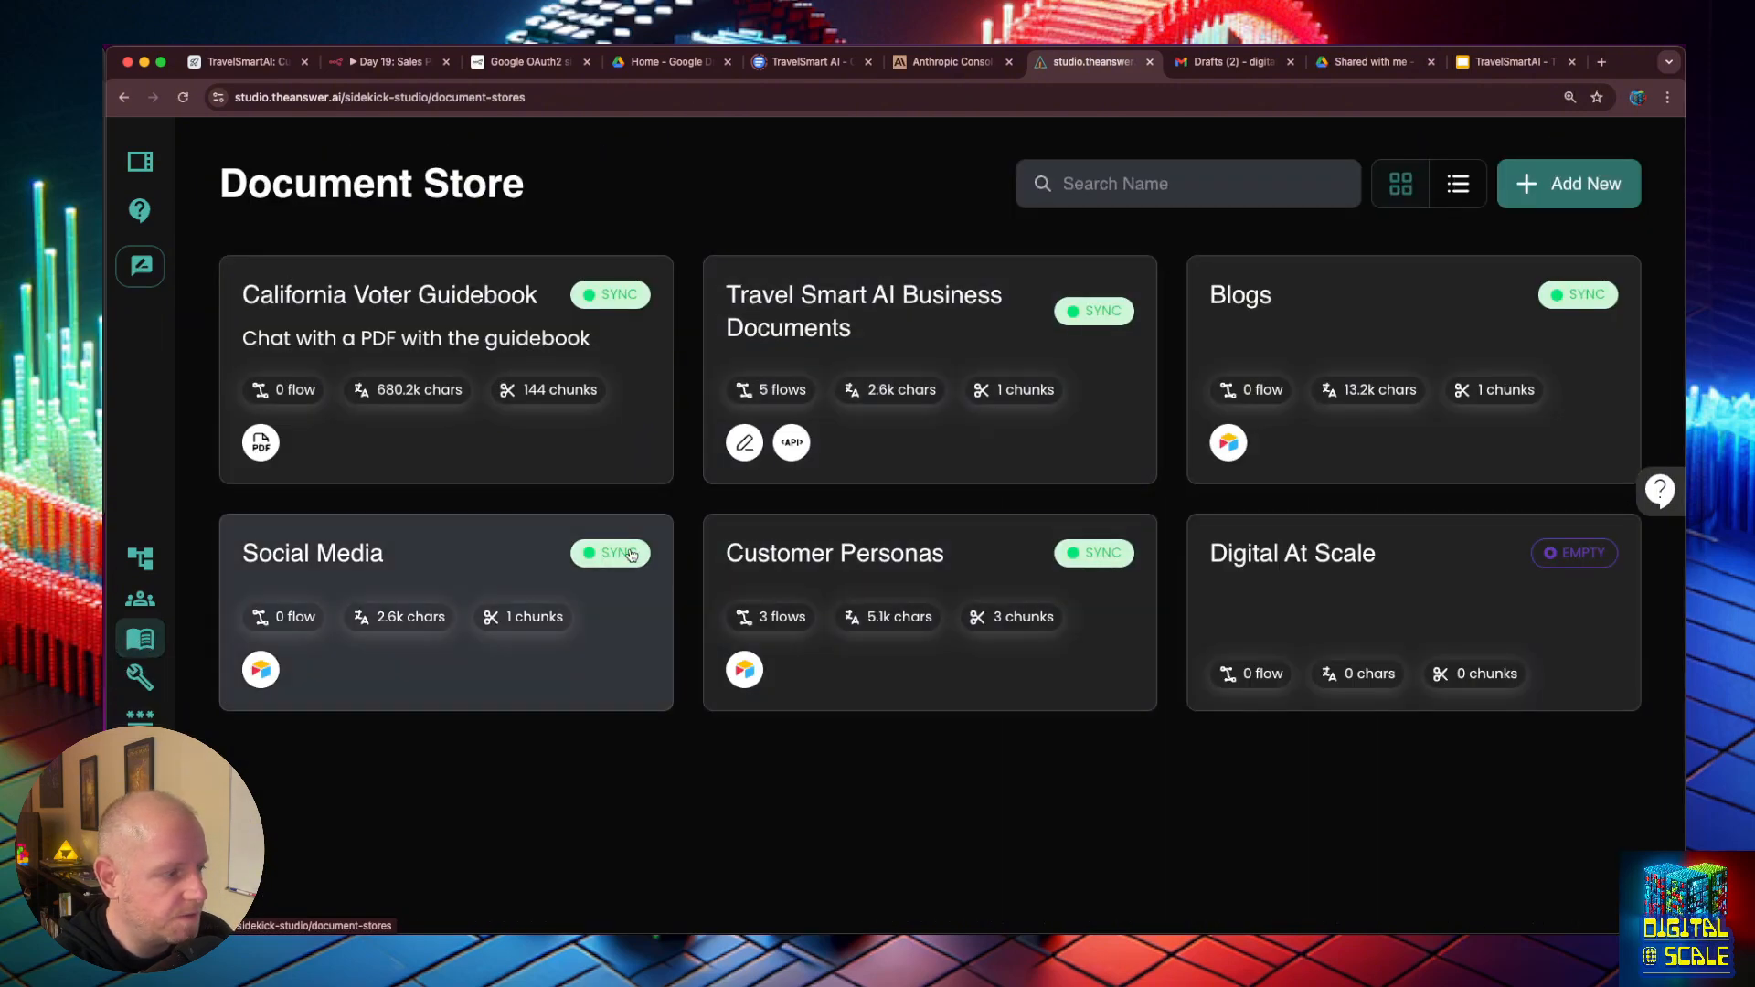
{"action": "left_click", "coordinate": [854, 439]}
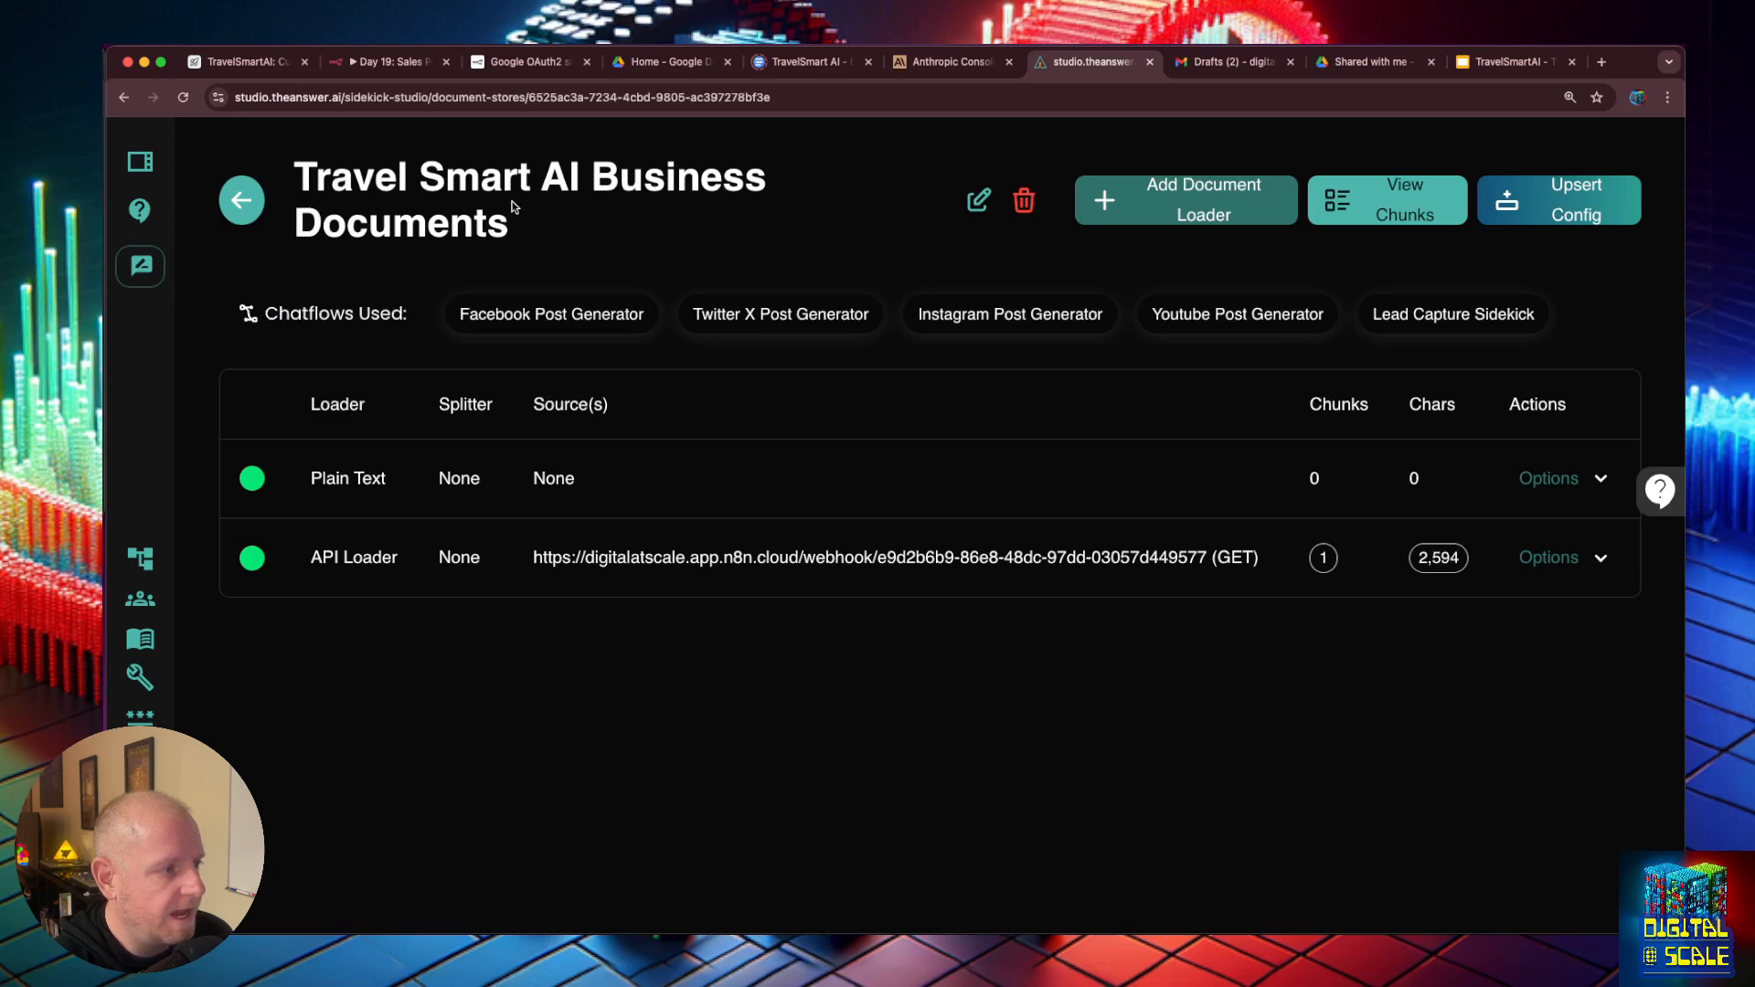
{"action": "left_click", "coordinate": [1595, 557]}
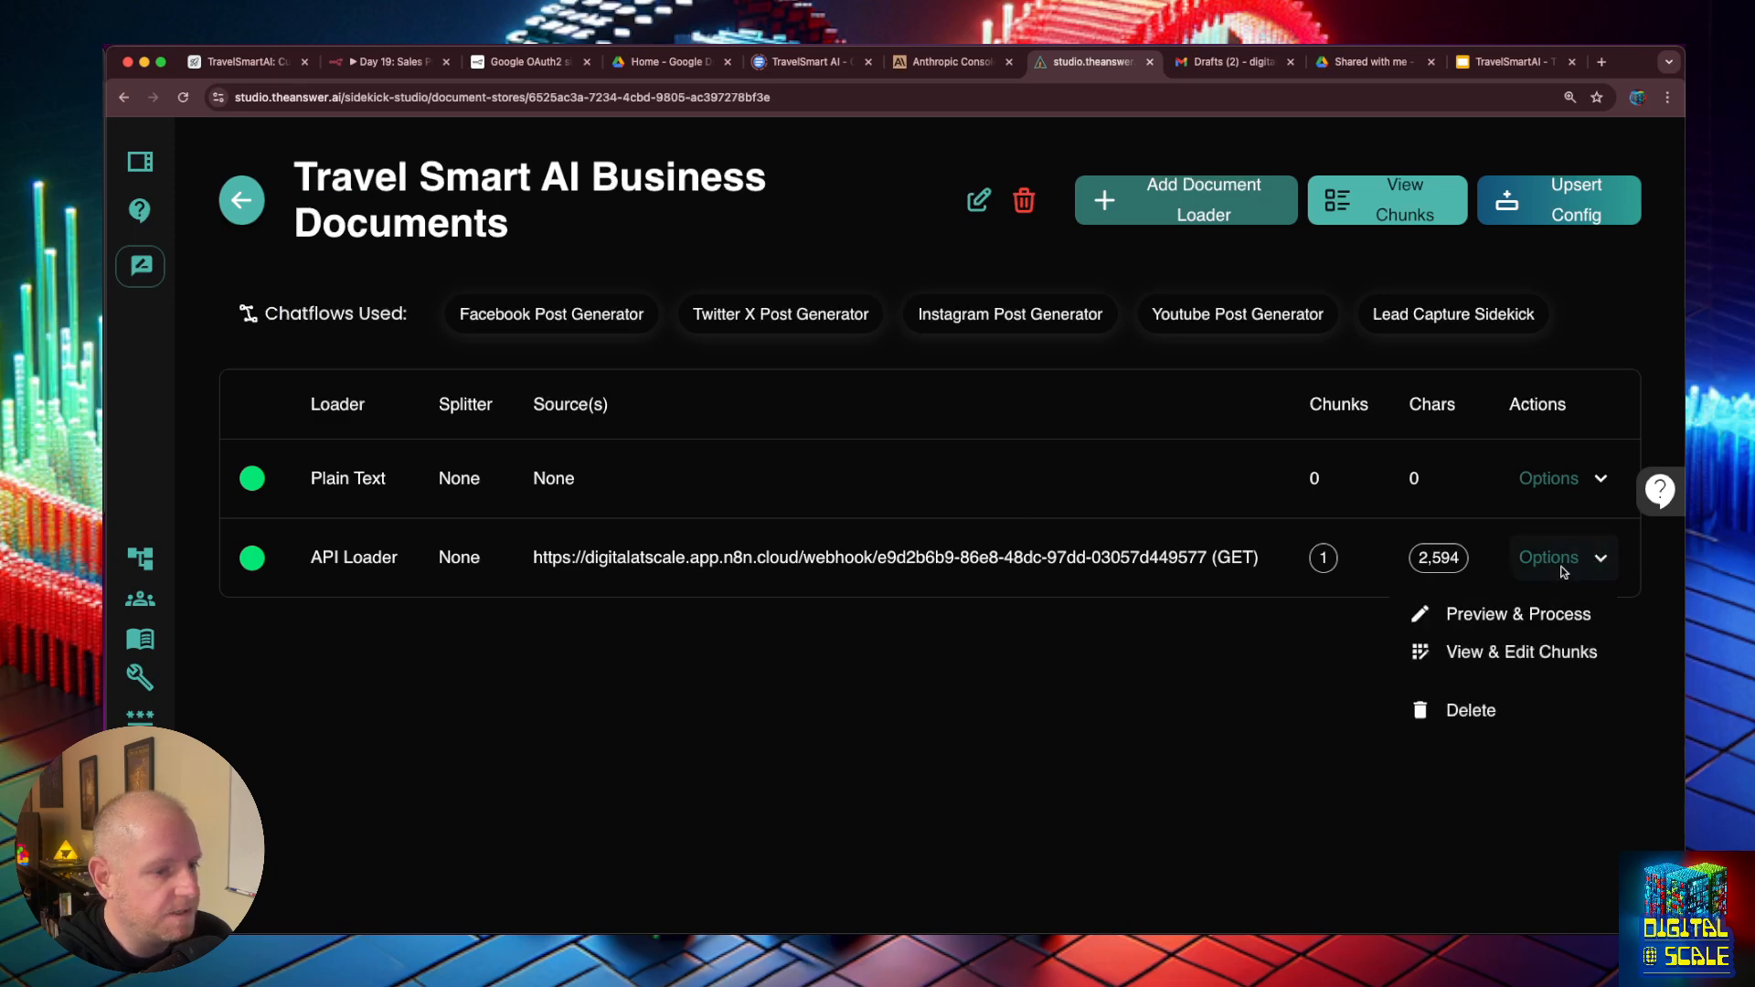
{"action": "left_click", "coordinate": [1497, 622]}
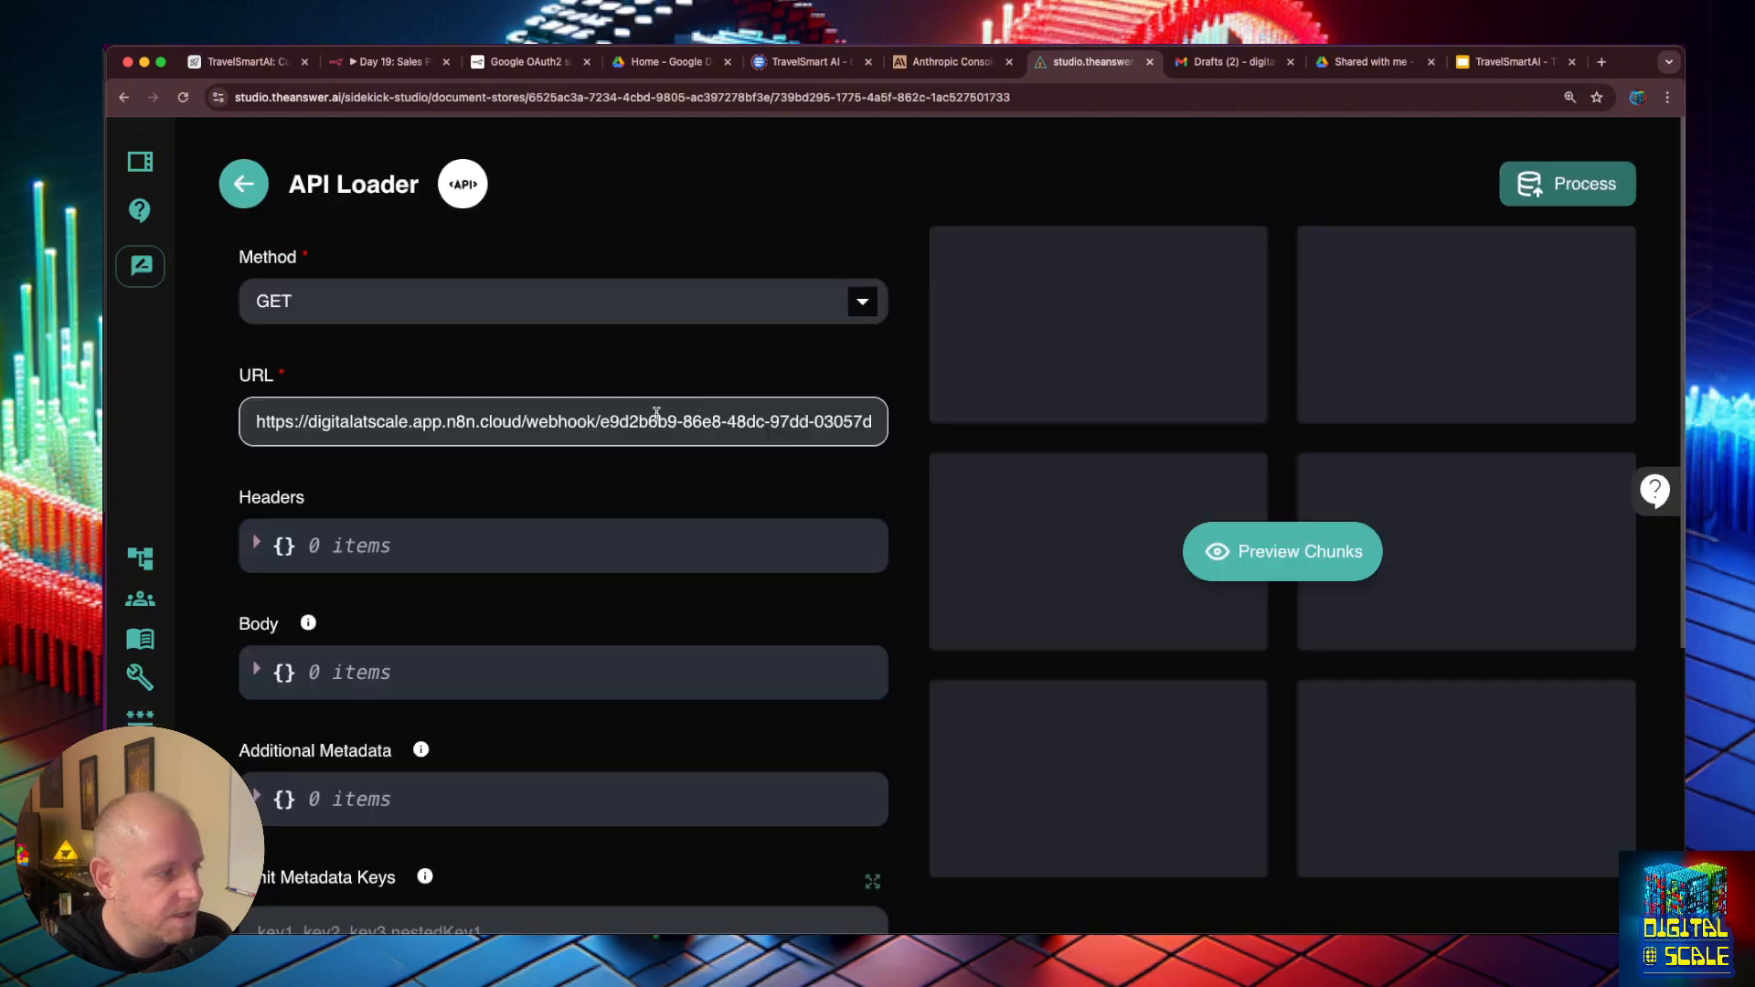
{"action": "left_click", "coordinate": [1283, 551]}
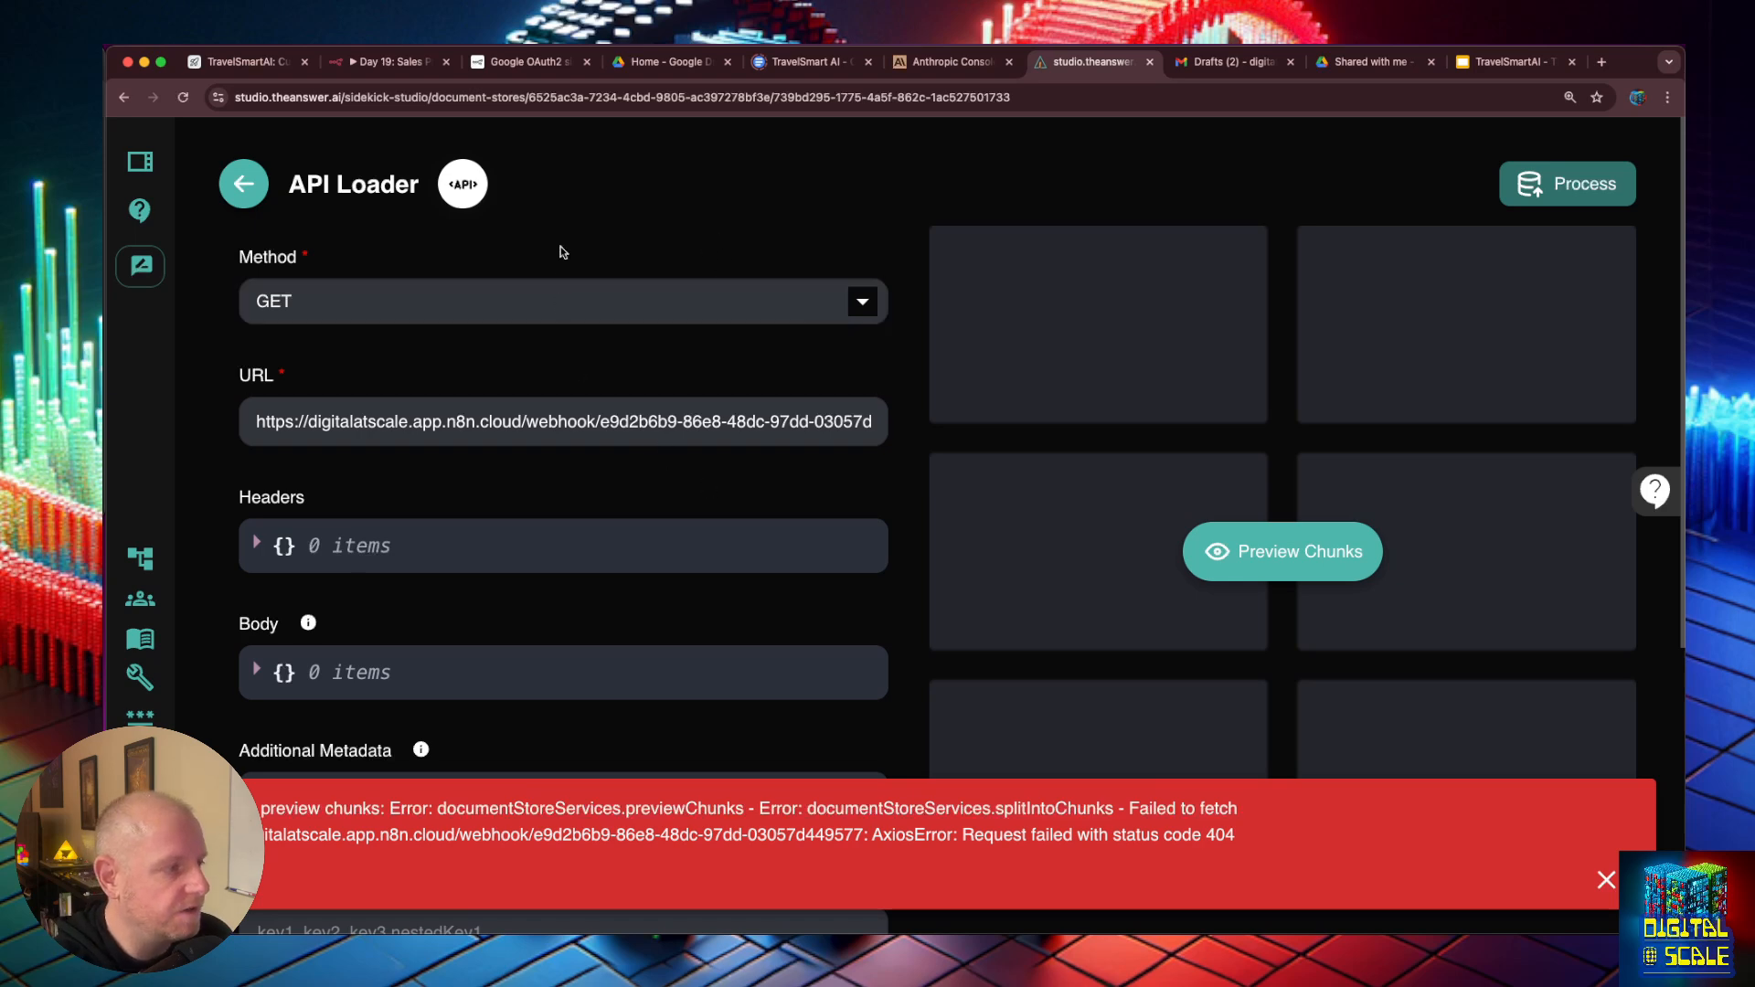
- Switch to n8n, deactivate the Day 12: Blog Writing workflow and open Day 11: Business Document & Persona
{"action": "left_click", "coordinate": [389, 62]}
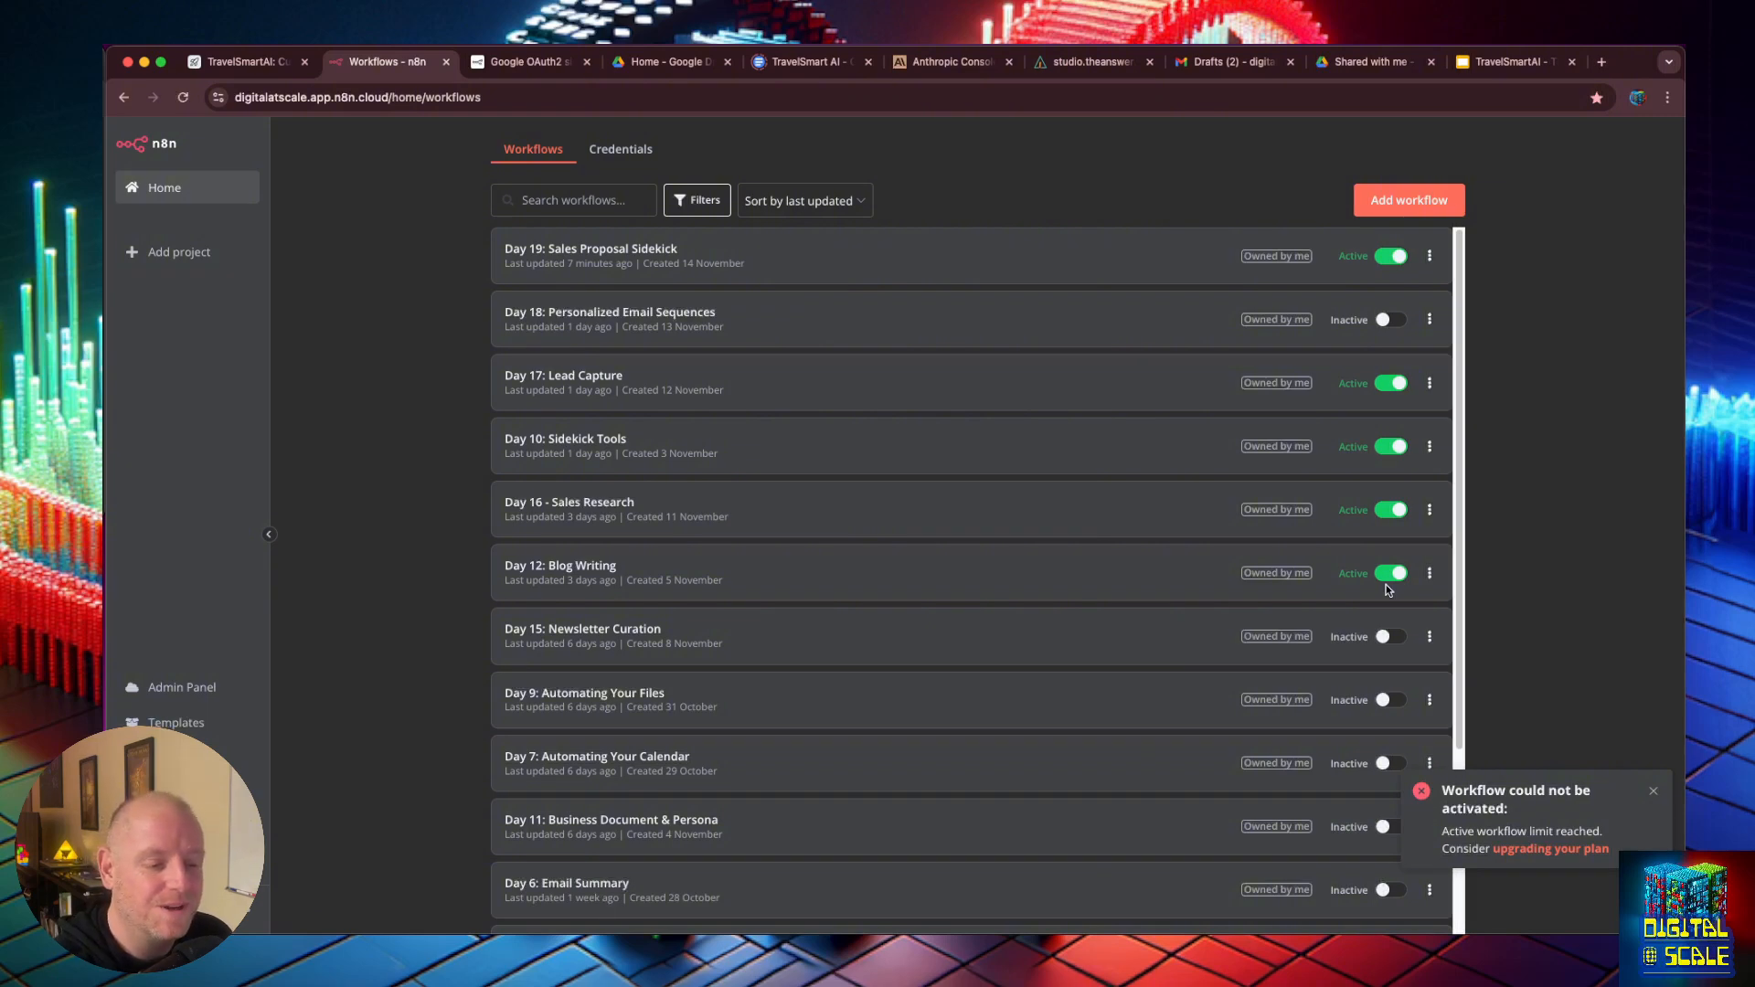
{"action": "left_click", "coordinate": [1394, 574]}
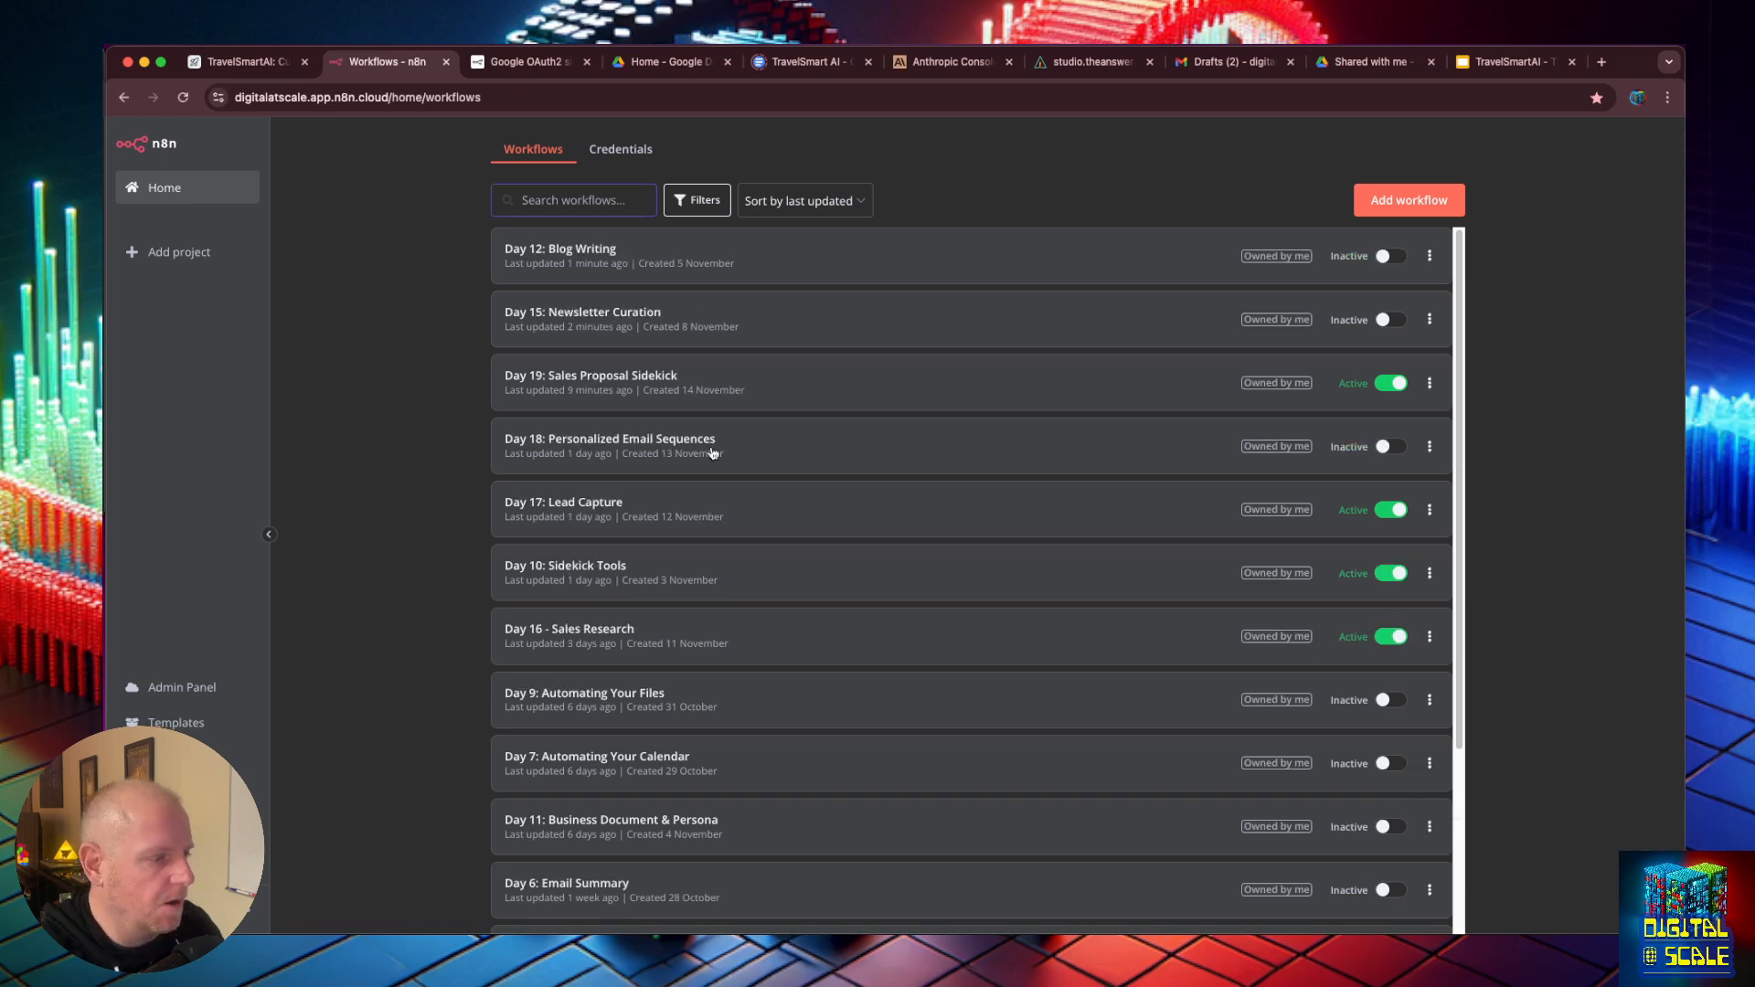
{"action": "left_click", "coordinate": [688, 818]}
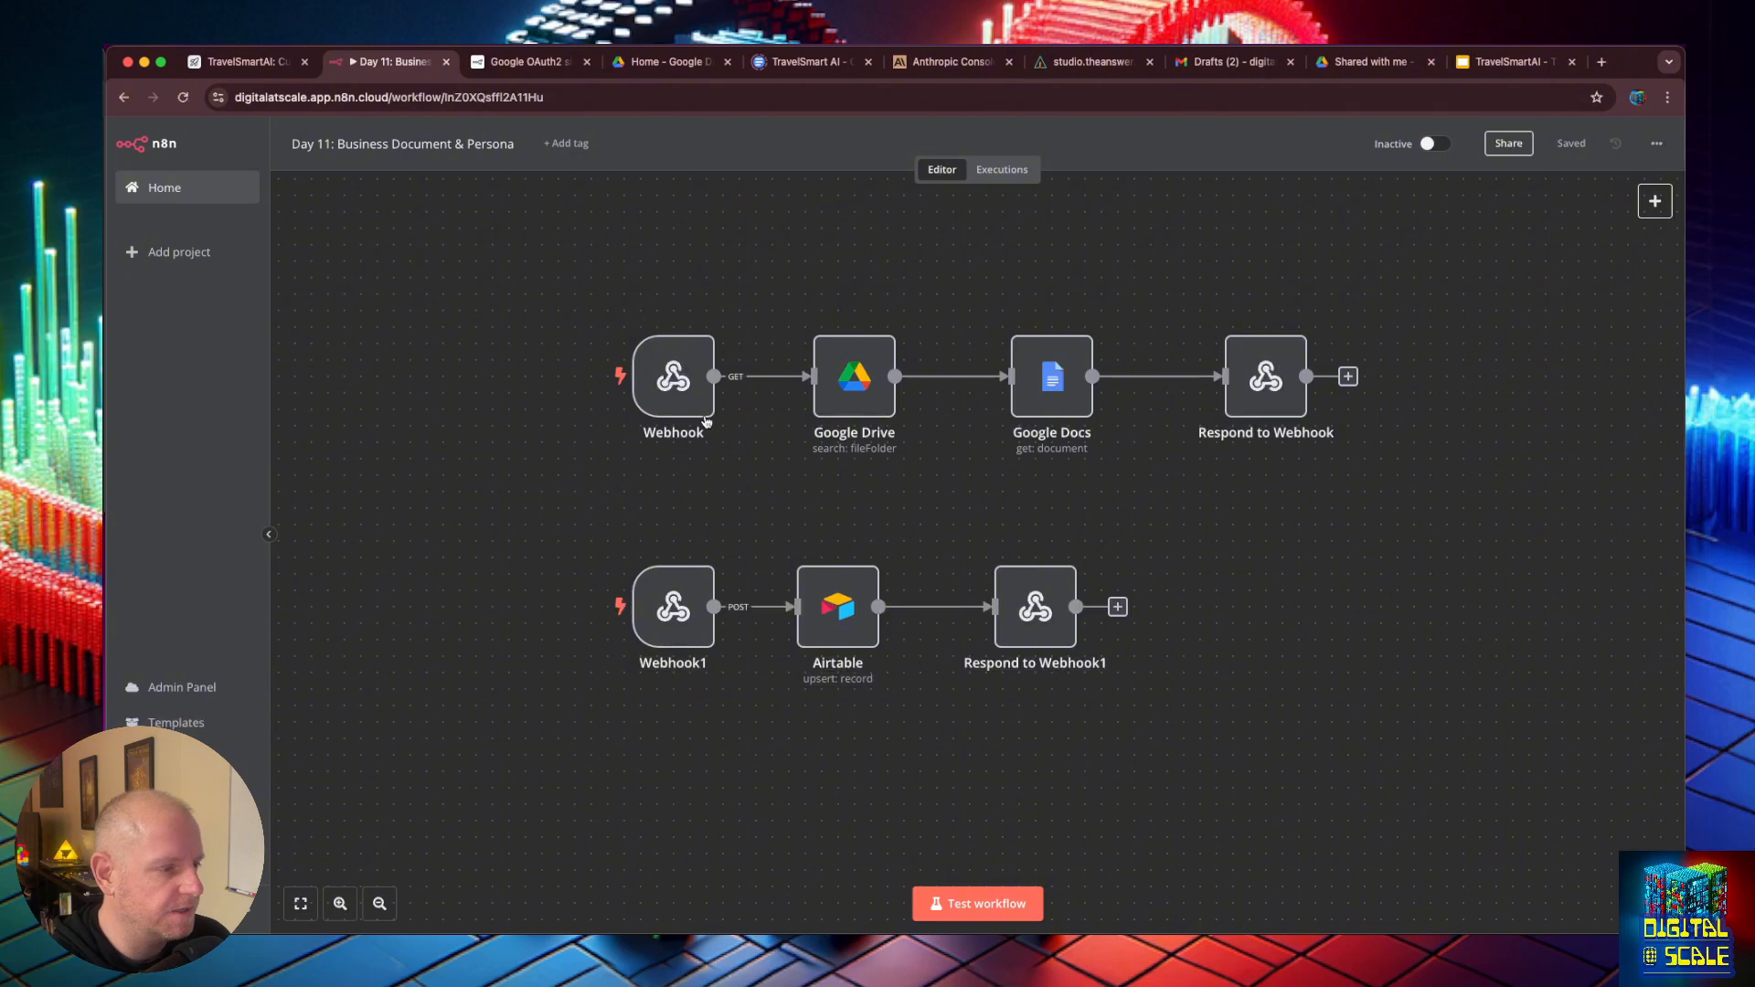
- Check the URL of the GET Webhook node and activate the Day 11 workflow
{"action": "double_click", "coordinate": [681, 370]}
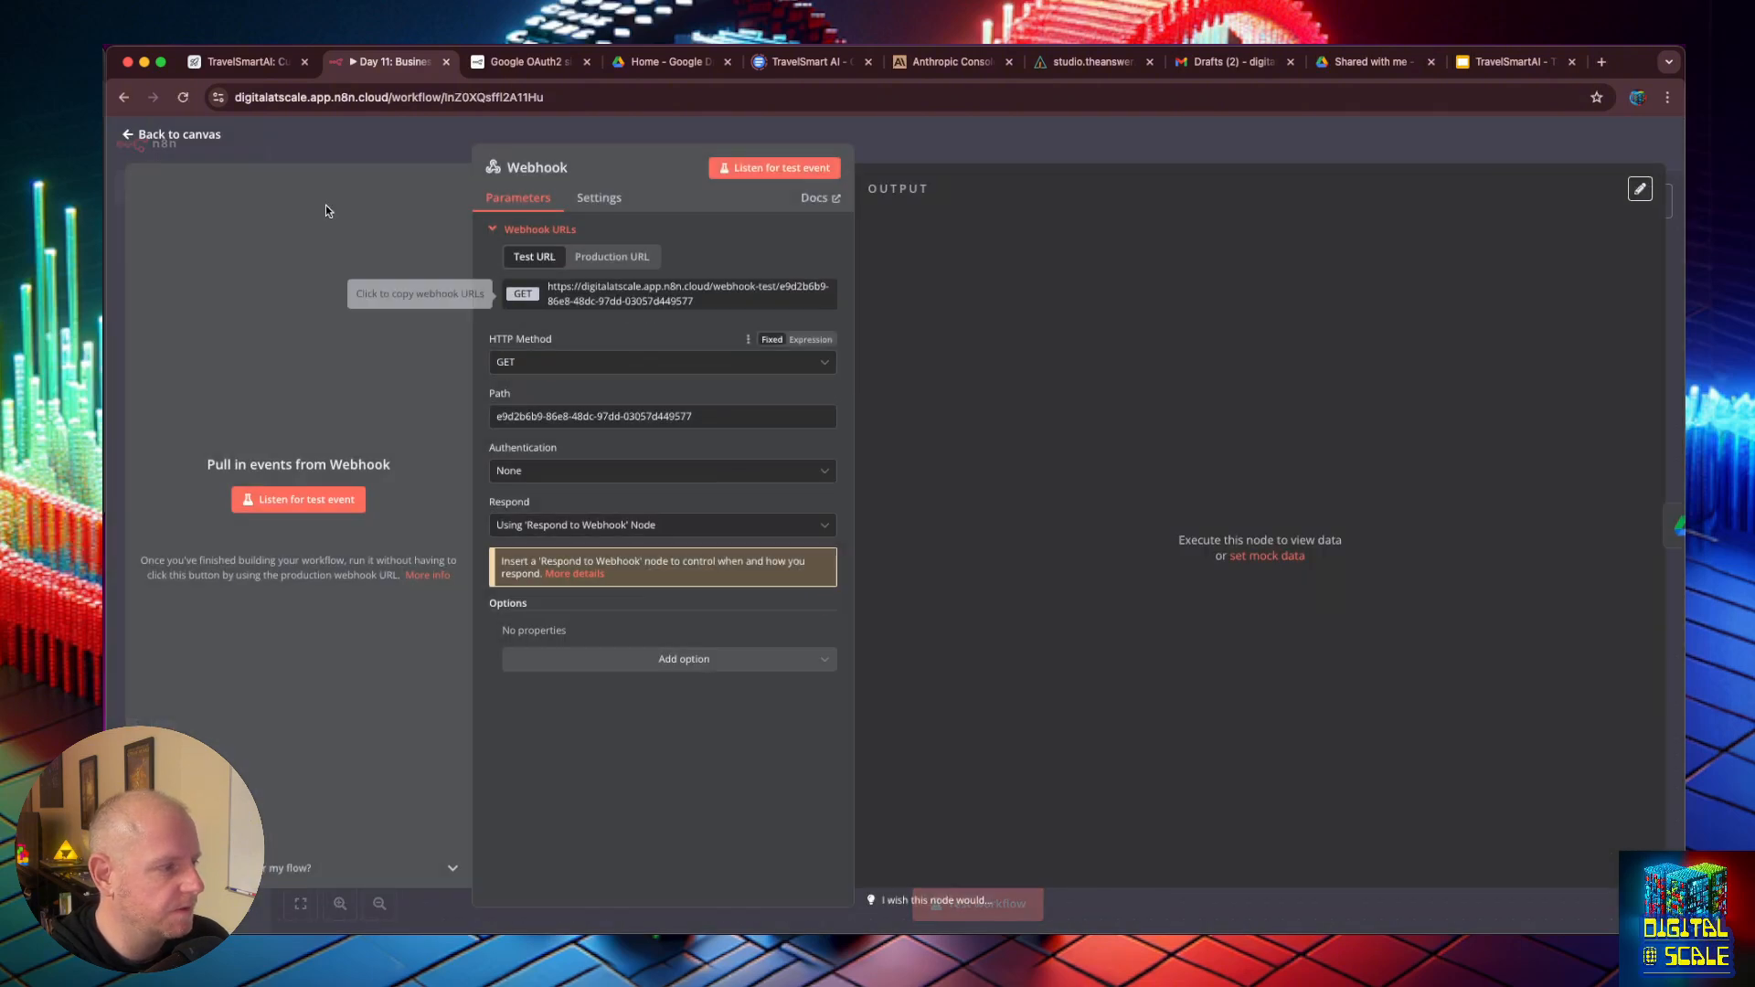
{"action": "left_click", "coordinate": [134, 136]}
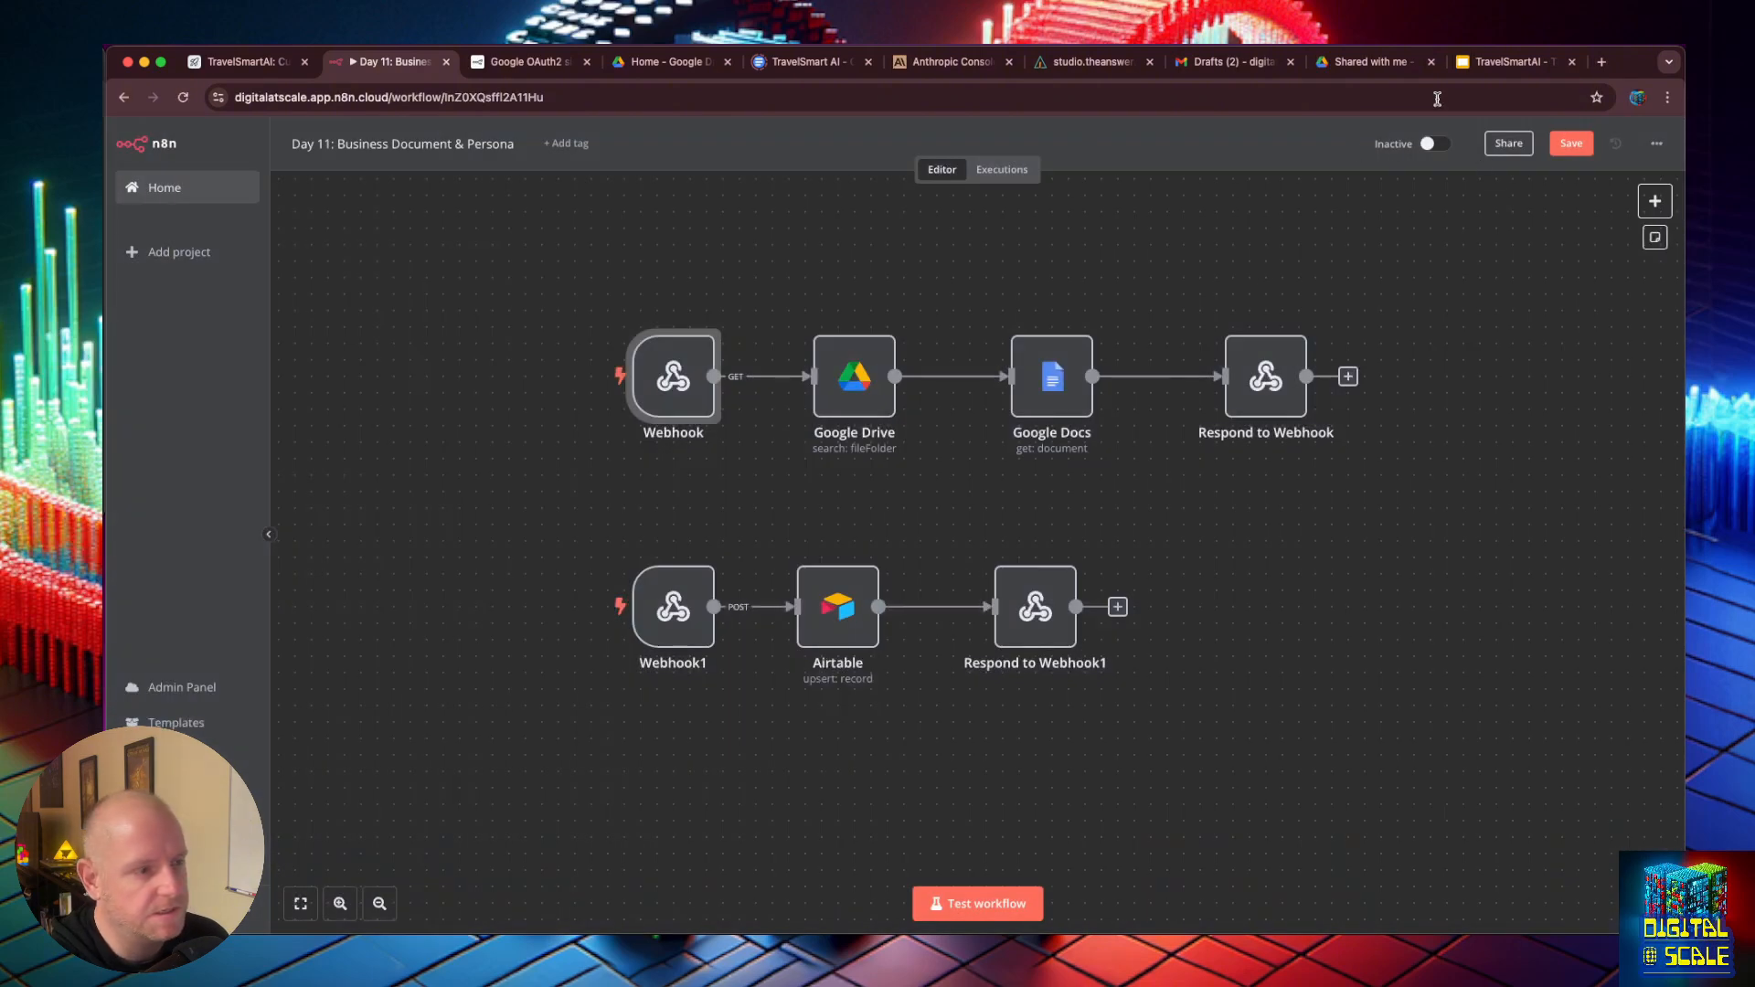
{"action": "left_click", "coordinate": [1431, 146]}
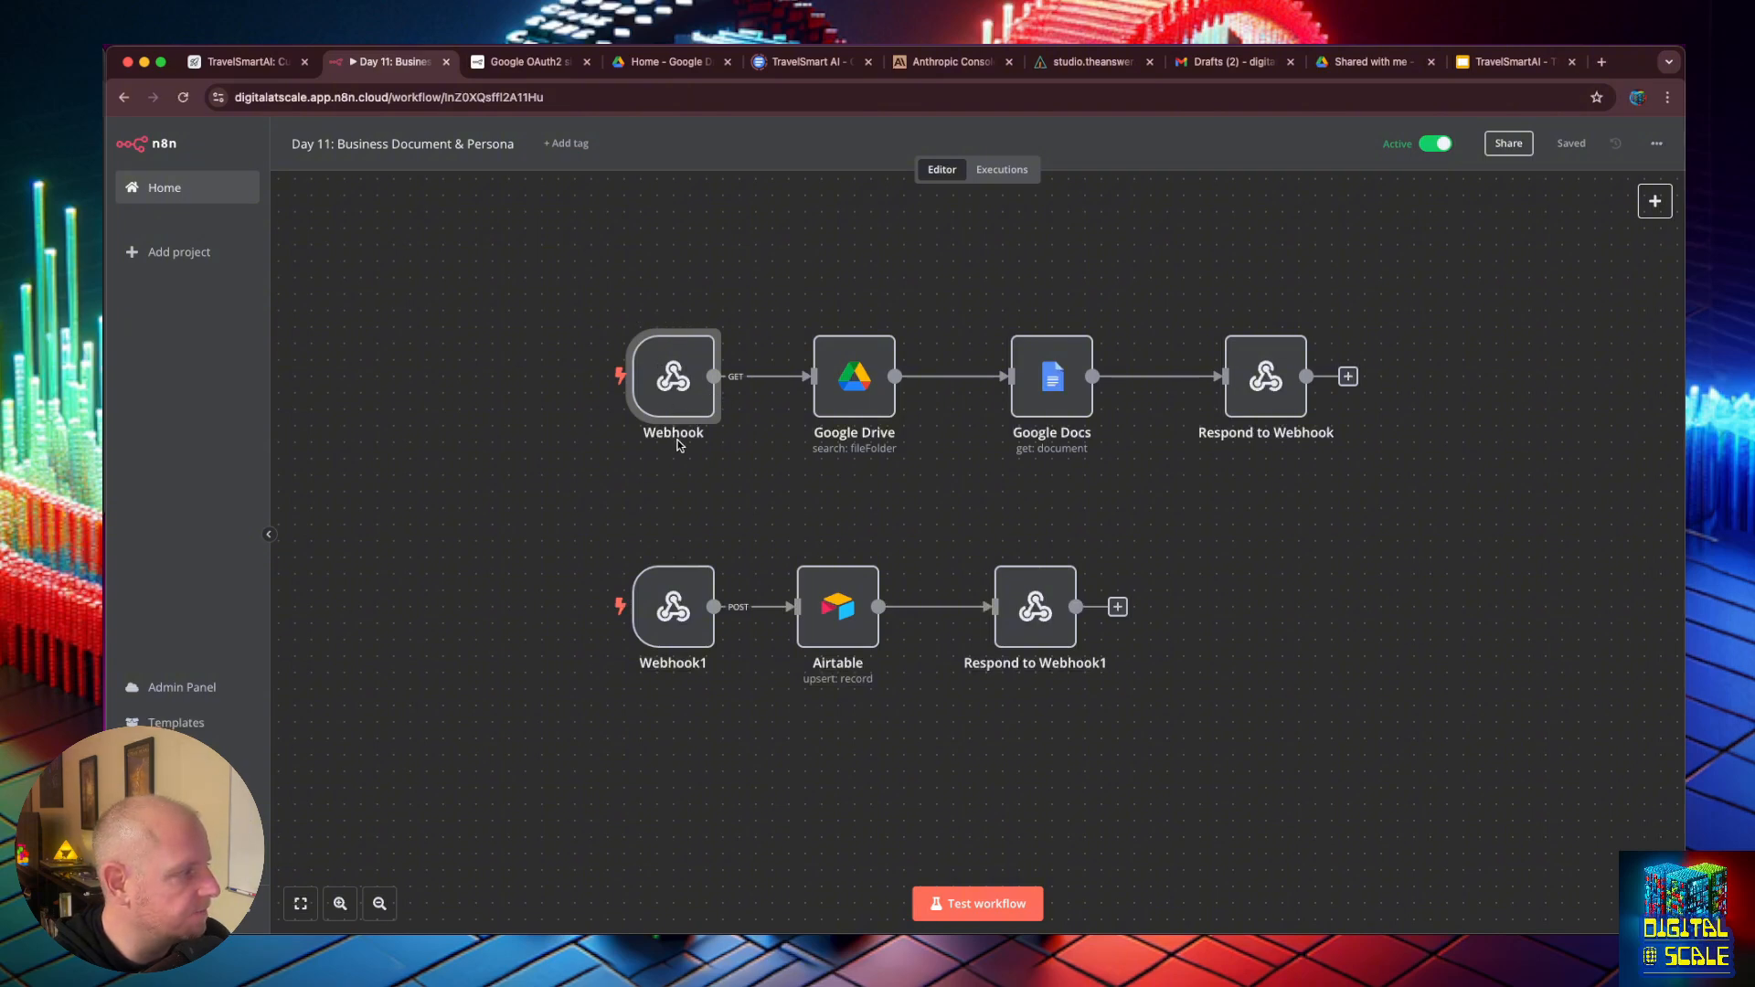
- Review the parameters of the Google Drive search node and the Google Docs get node in the Day 11 workflow
{"action": "double_click", "coordinate": [875, 385]}
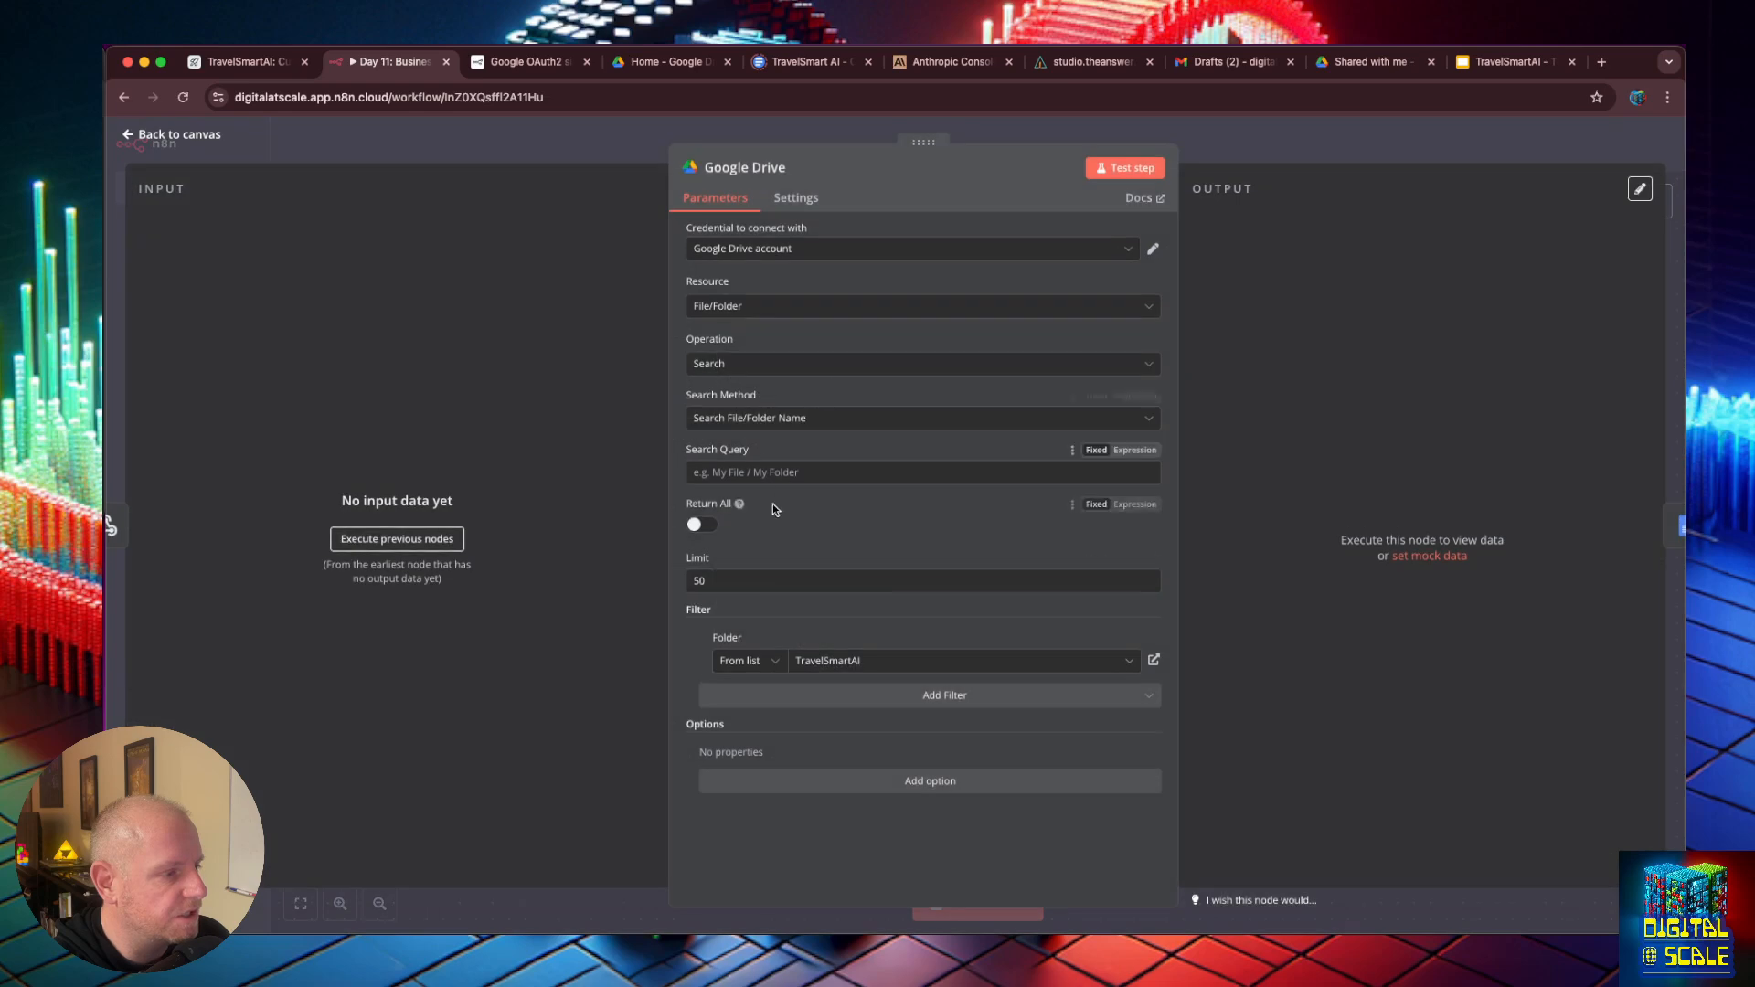
{"action": "left_click", "coordinate": [128, 128]}
{"action": "double_click", "coordinate": [1052, 391]}
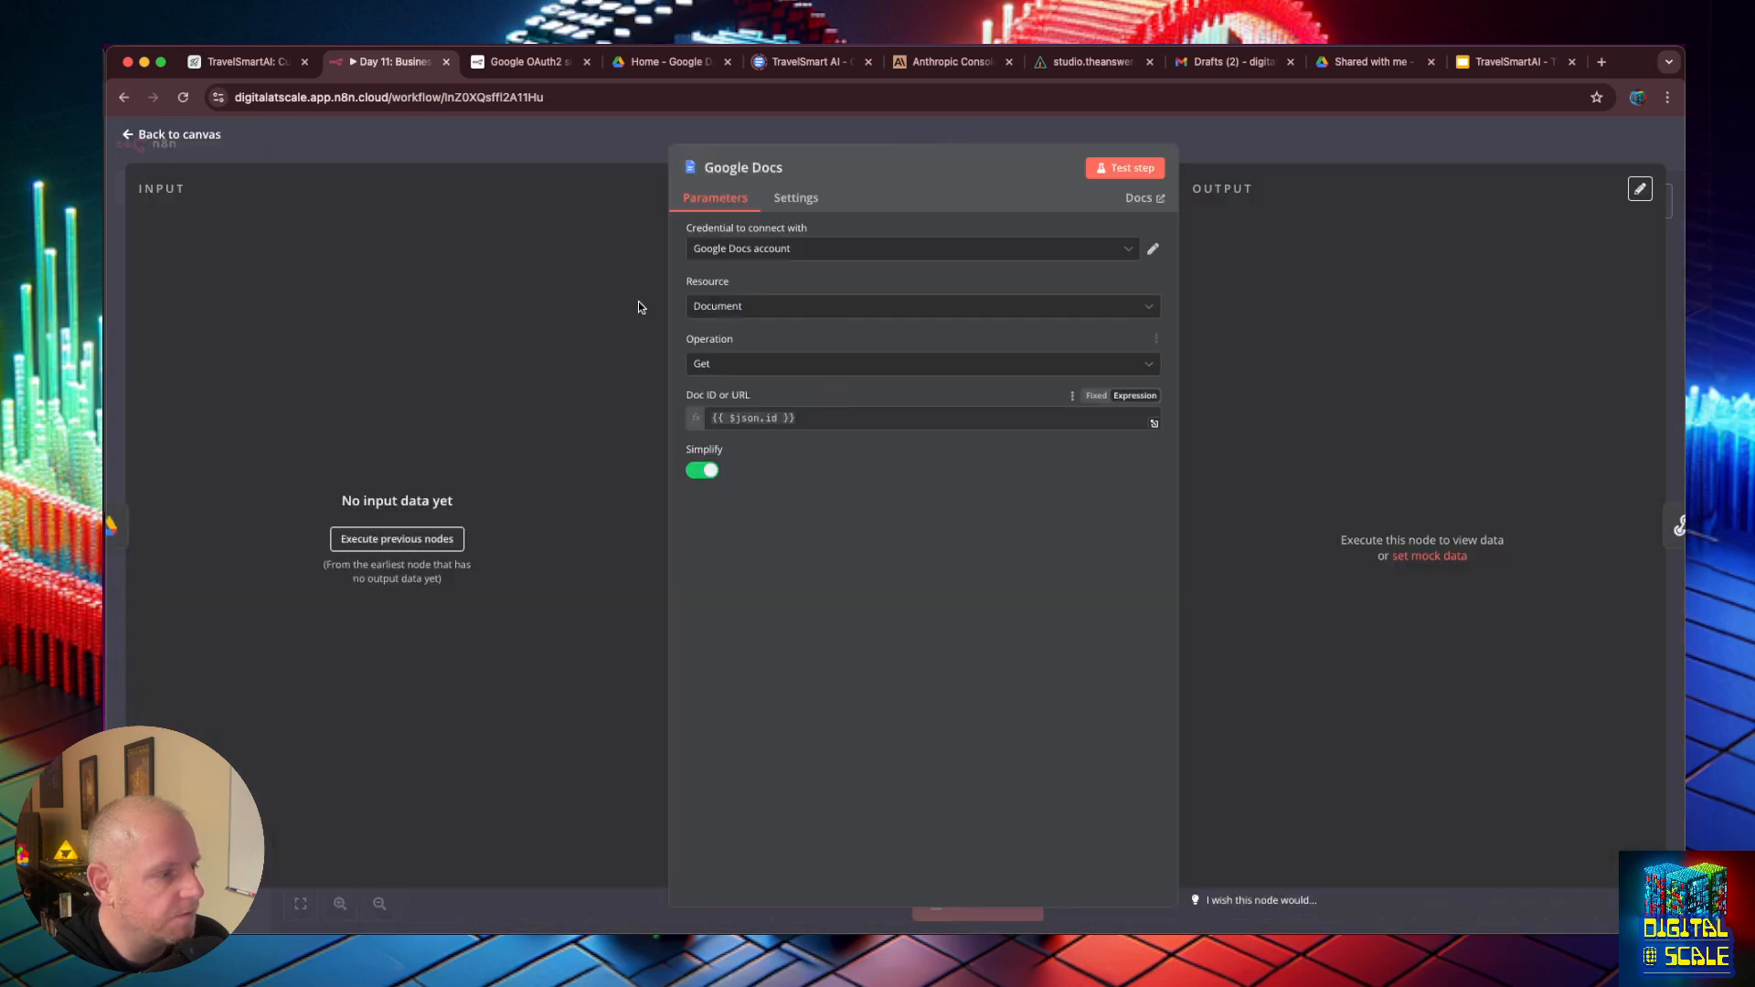
{"action": "left_click", "coordinate": [128, 134]}
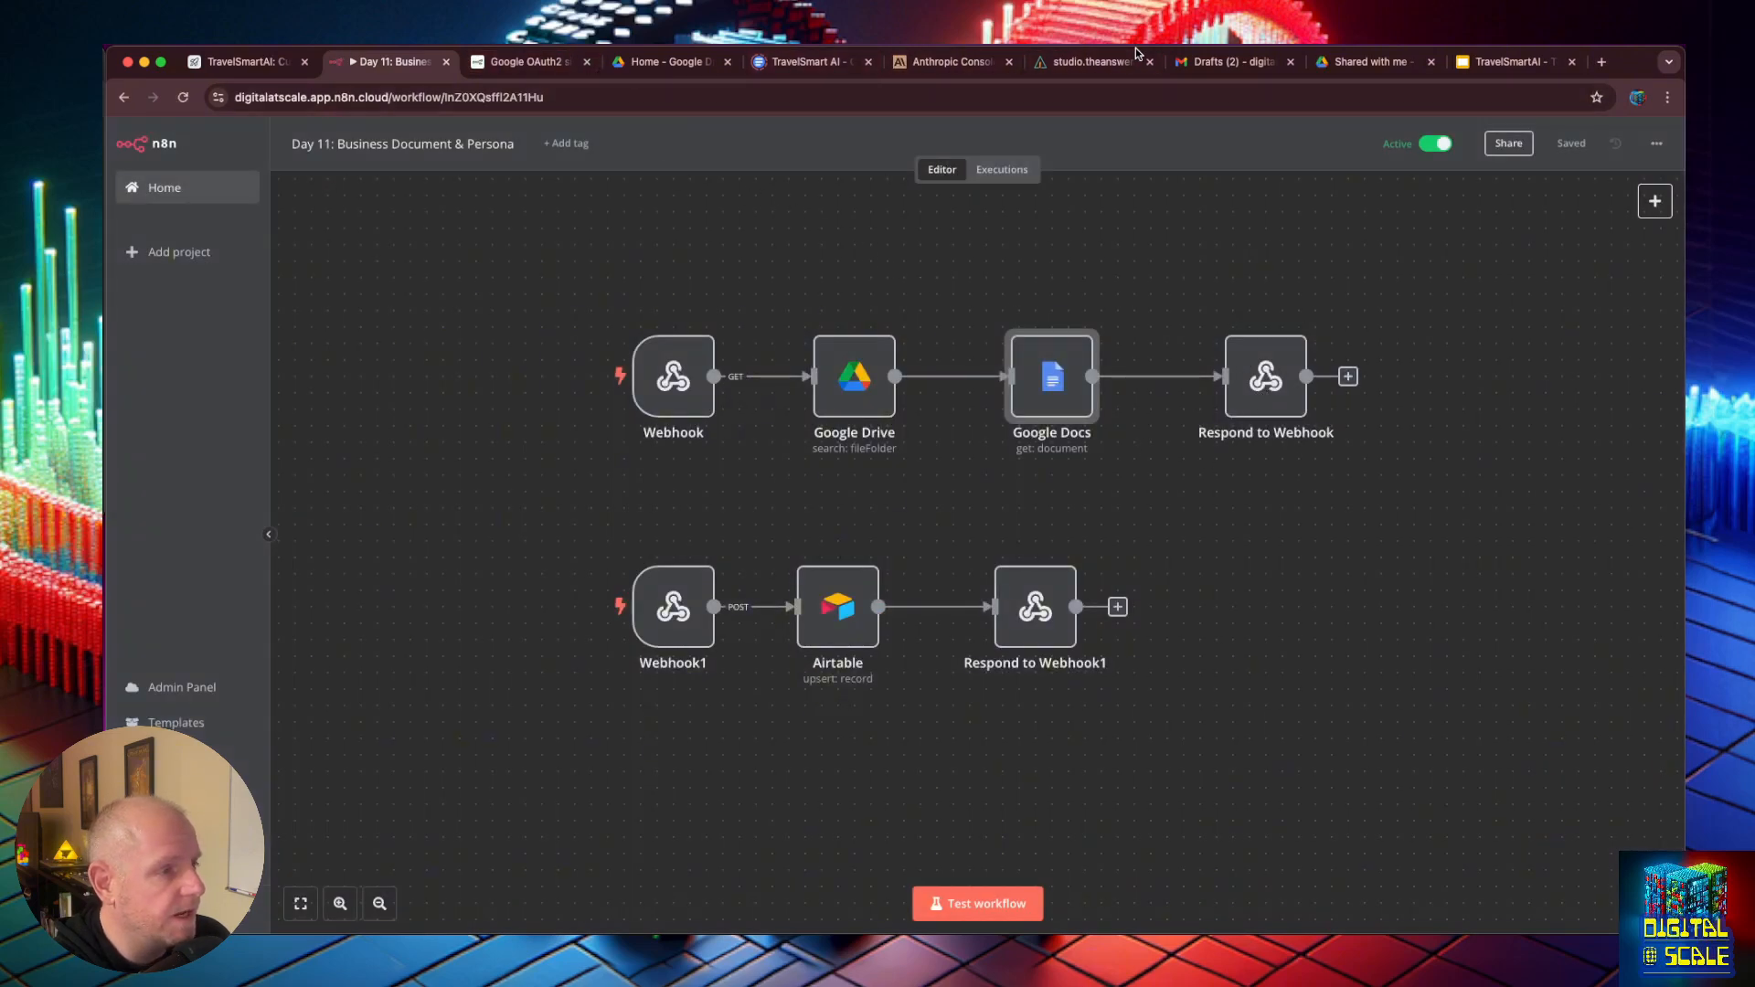
- Switch back to the Travel Smart AI Business Documents store and read the API Loader's stored chunk
{"action": "left_click", "coordinate": [1097, 62]}
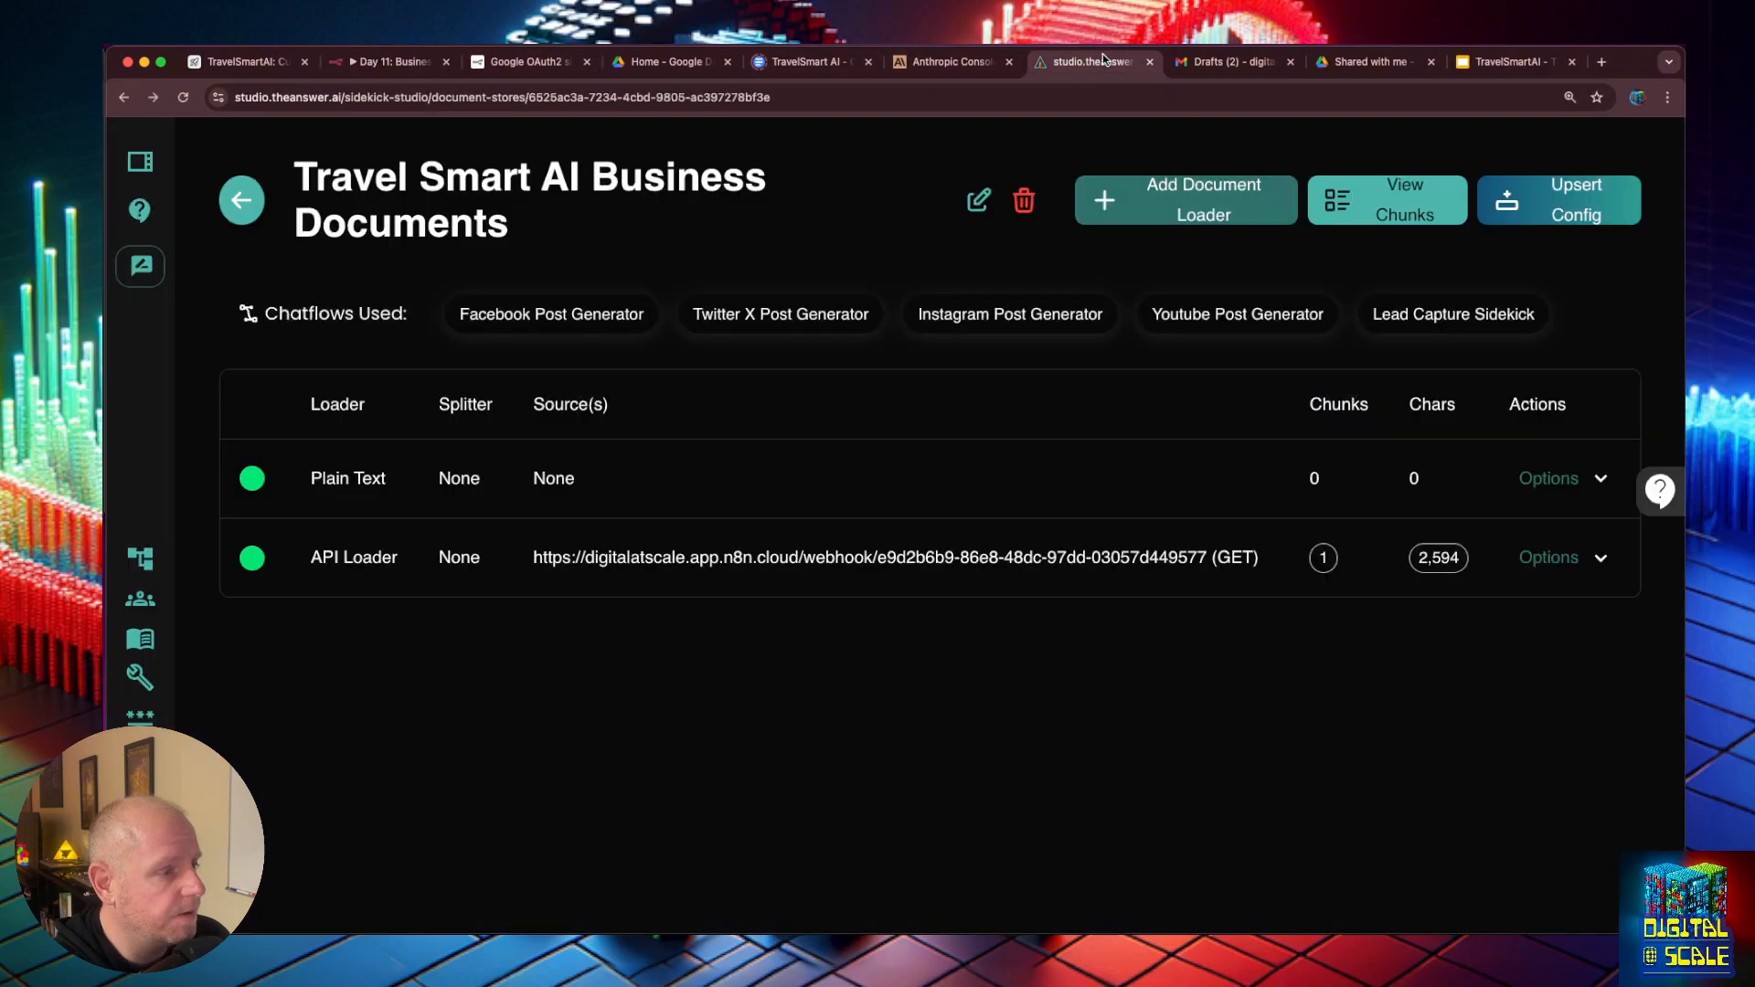
{"action": "left_click", "coordinate": [1561, 559]}
{"action": "left_click", "coordinate": [1453, 610]}
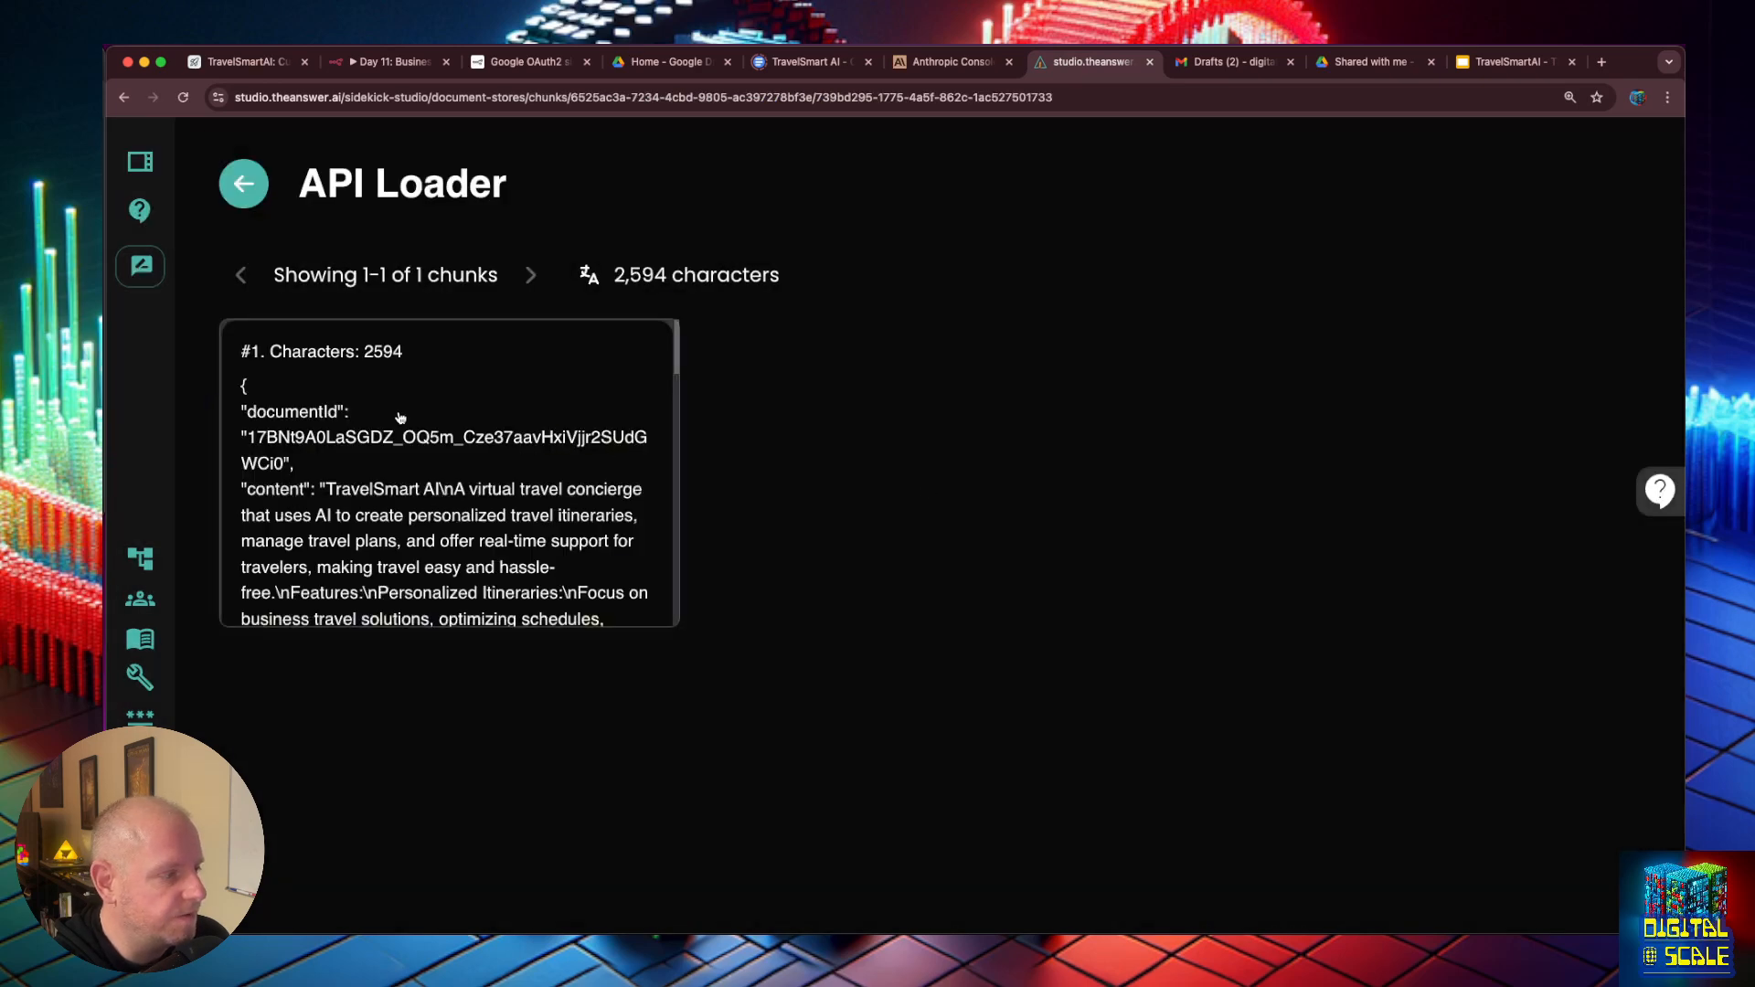
{"action": "scroll", "coordinate": [407, 438], "scroll_direction": "down", "scroll_amount": 10}
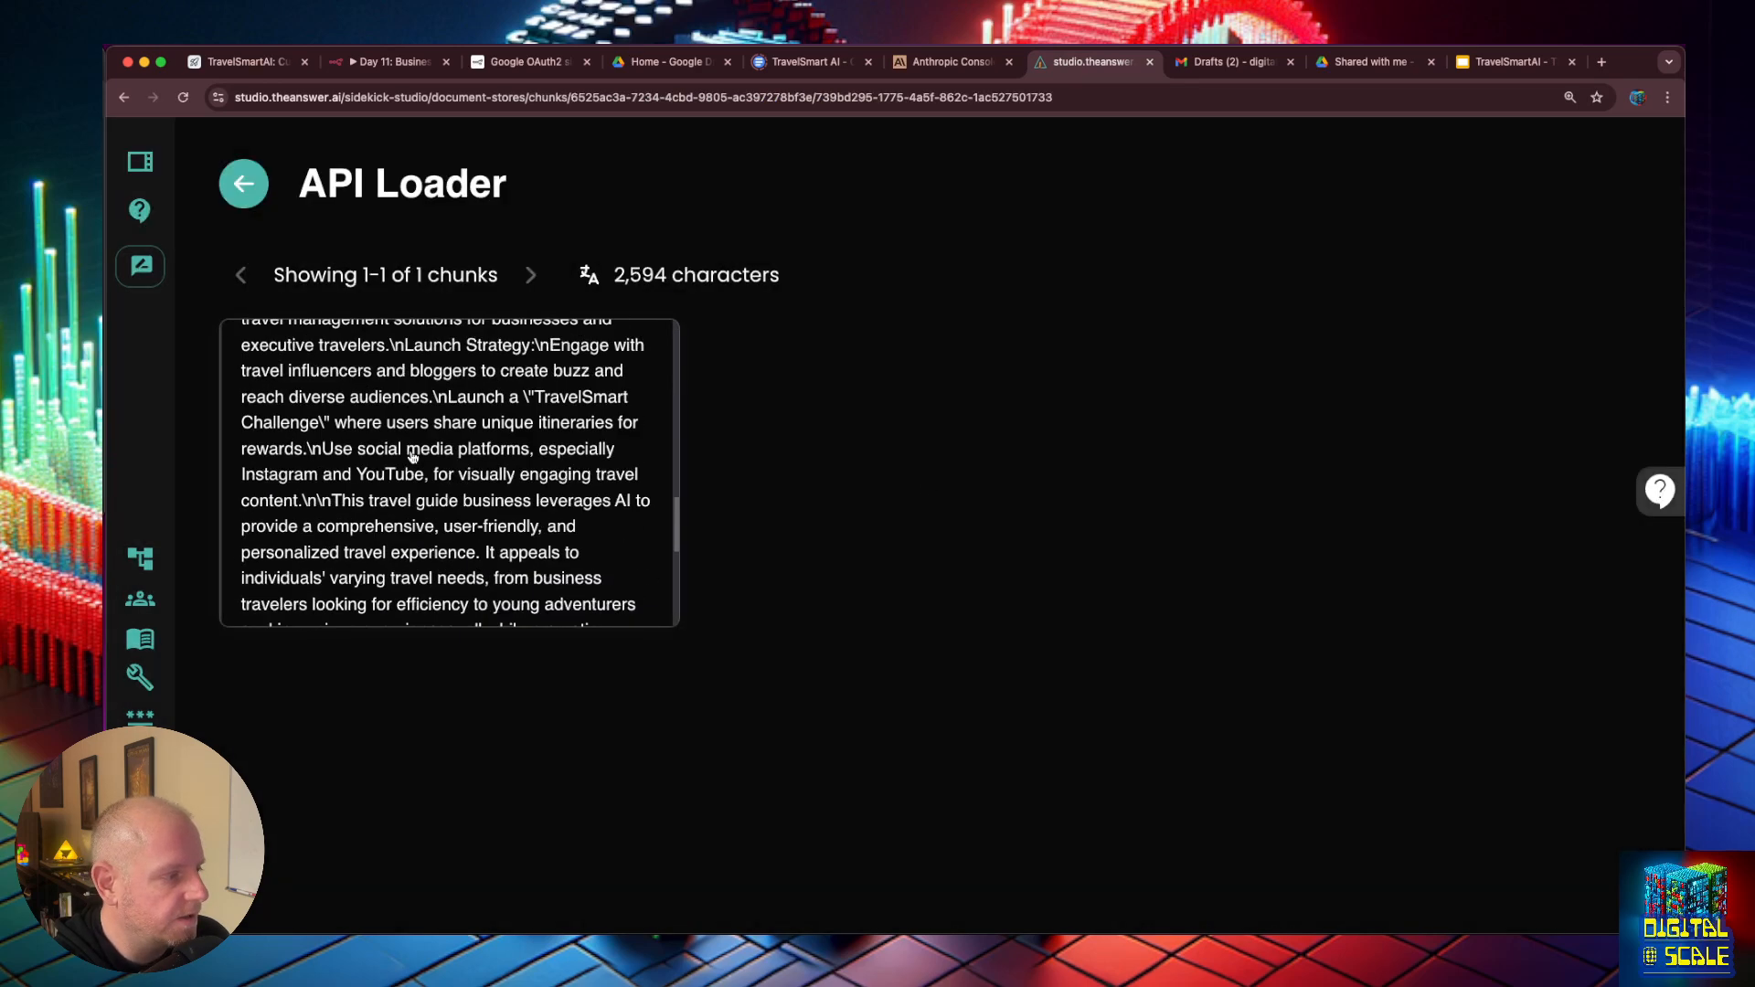
{"action": "scroll", "coordinate": [413, 456], "scroll_direction": "down", "scroll_amount": 3}
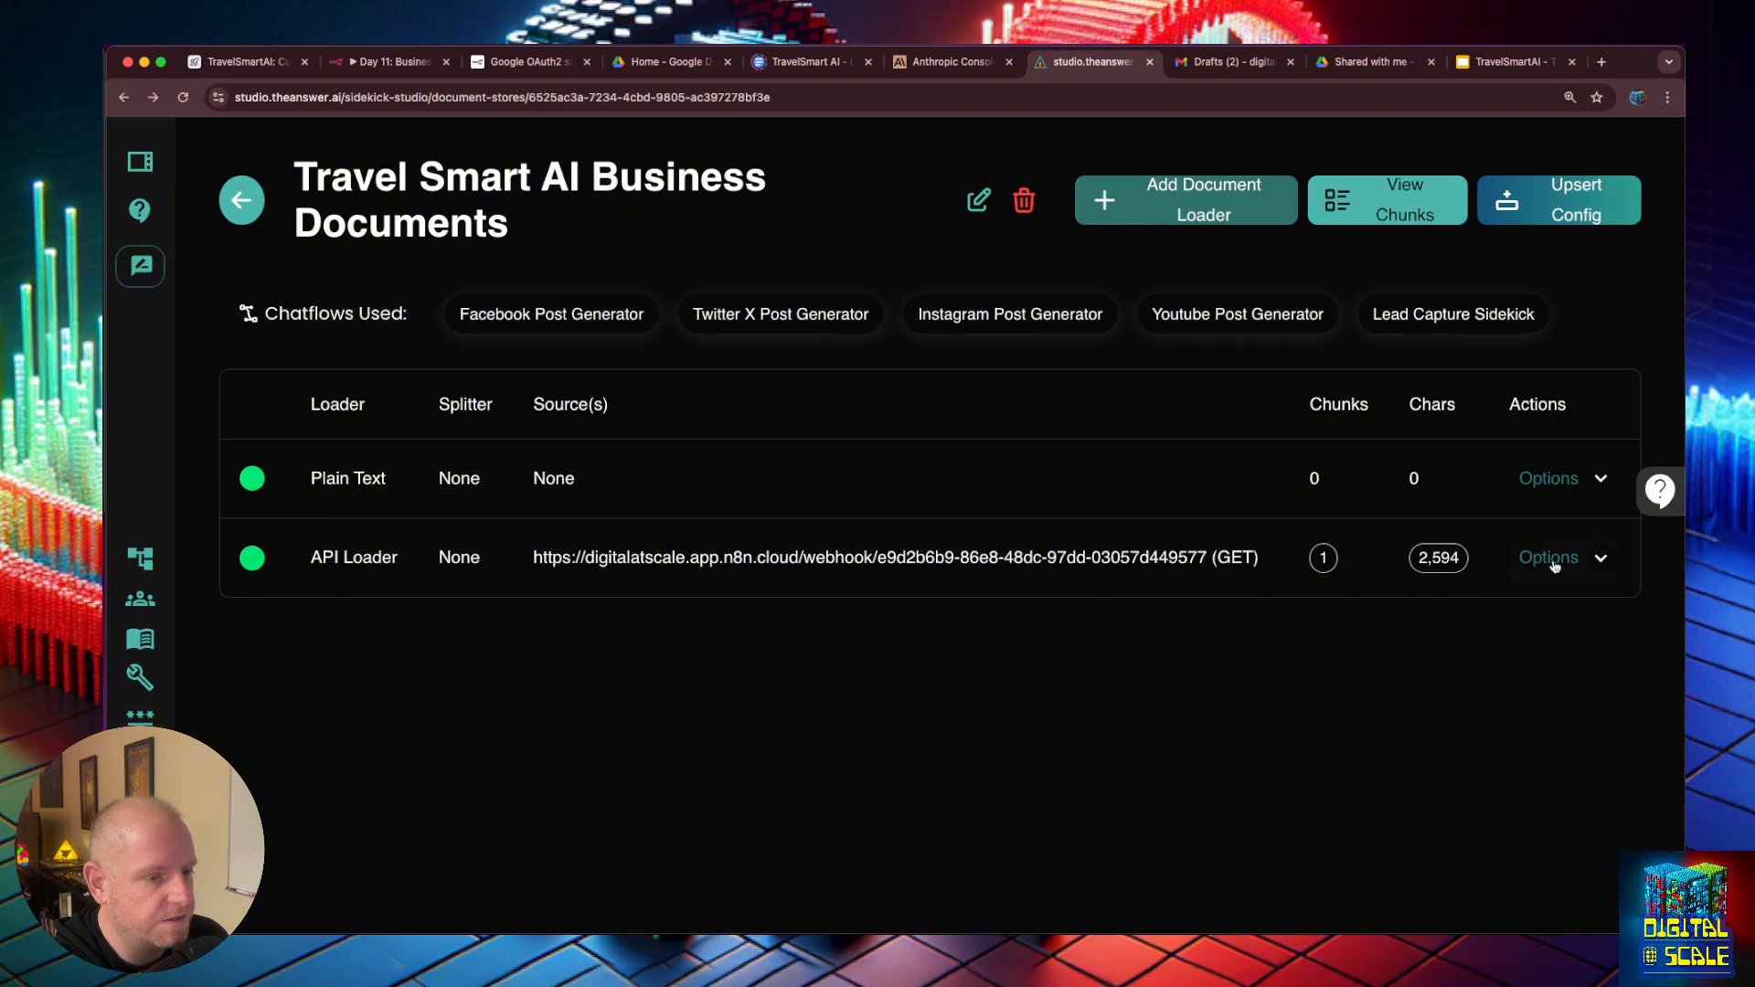
- Reopen the API Loader for processing and request the chunk preview again
{"action": "left_click", "coordinate": [1554, 564]}
{"action": "left_click", "coordinate": [1550, 614]}
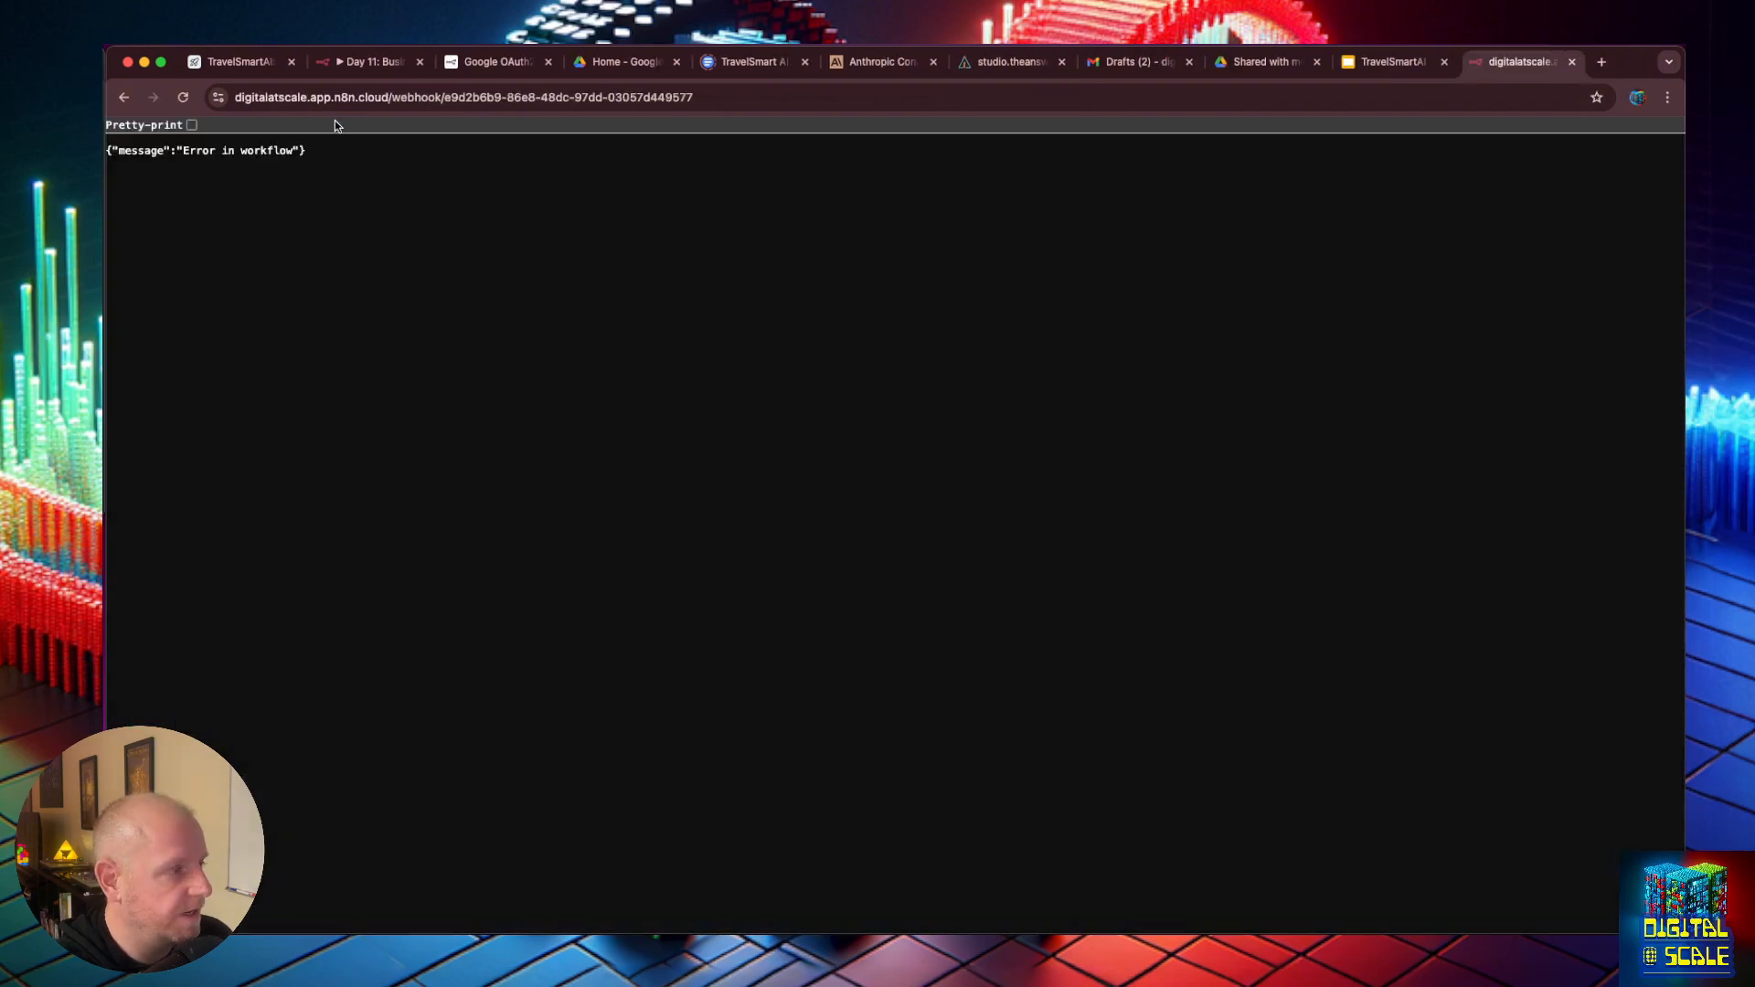
- In n8n's latest Day 11 execution, examine the Google Drive node's output files and the Google Docs node's input and error details
{"action": "left_click", "coordinate": [348, 68]}
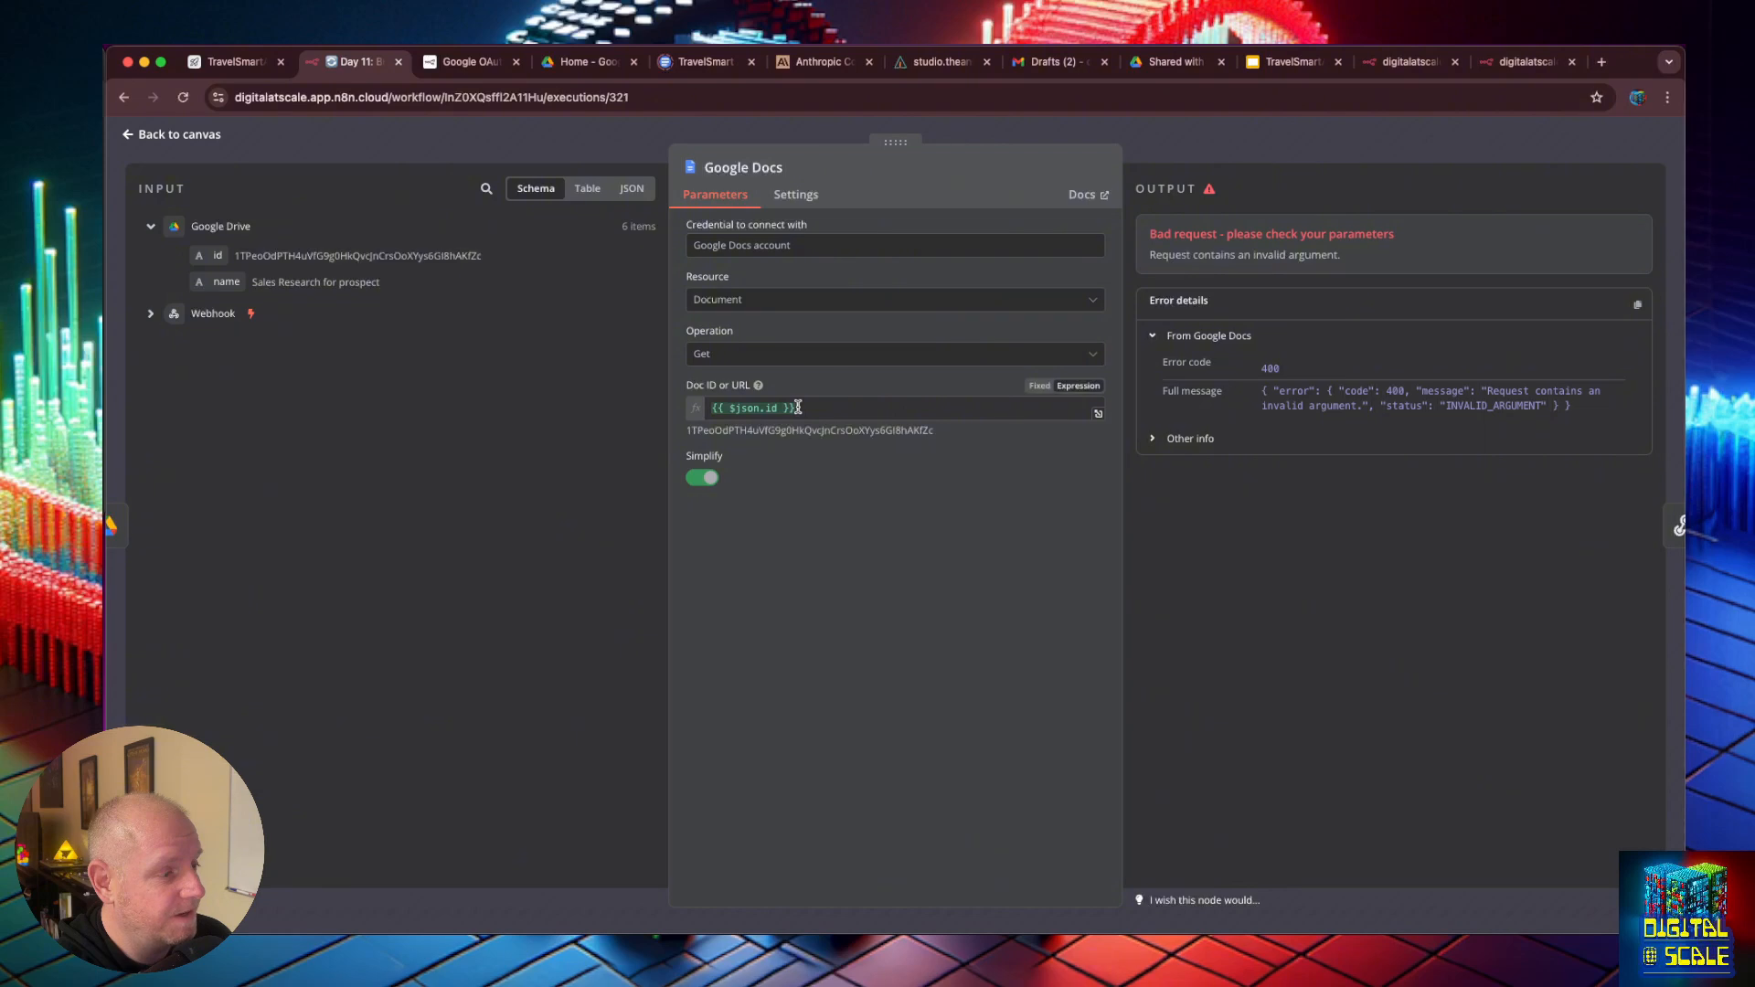
{"action": "key", "text": "Escape"}
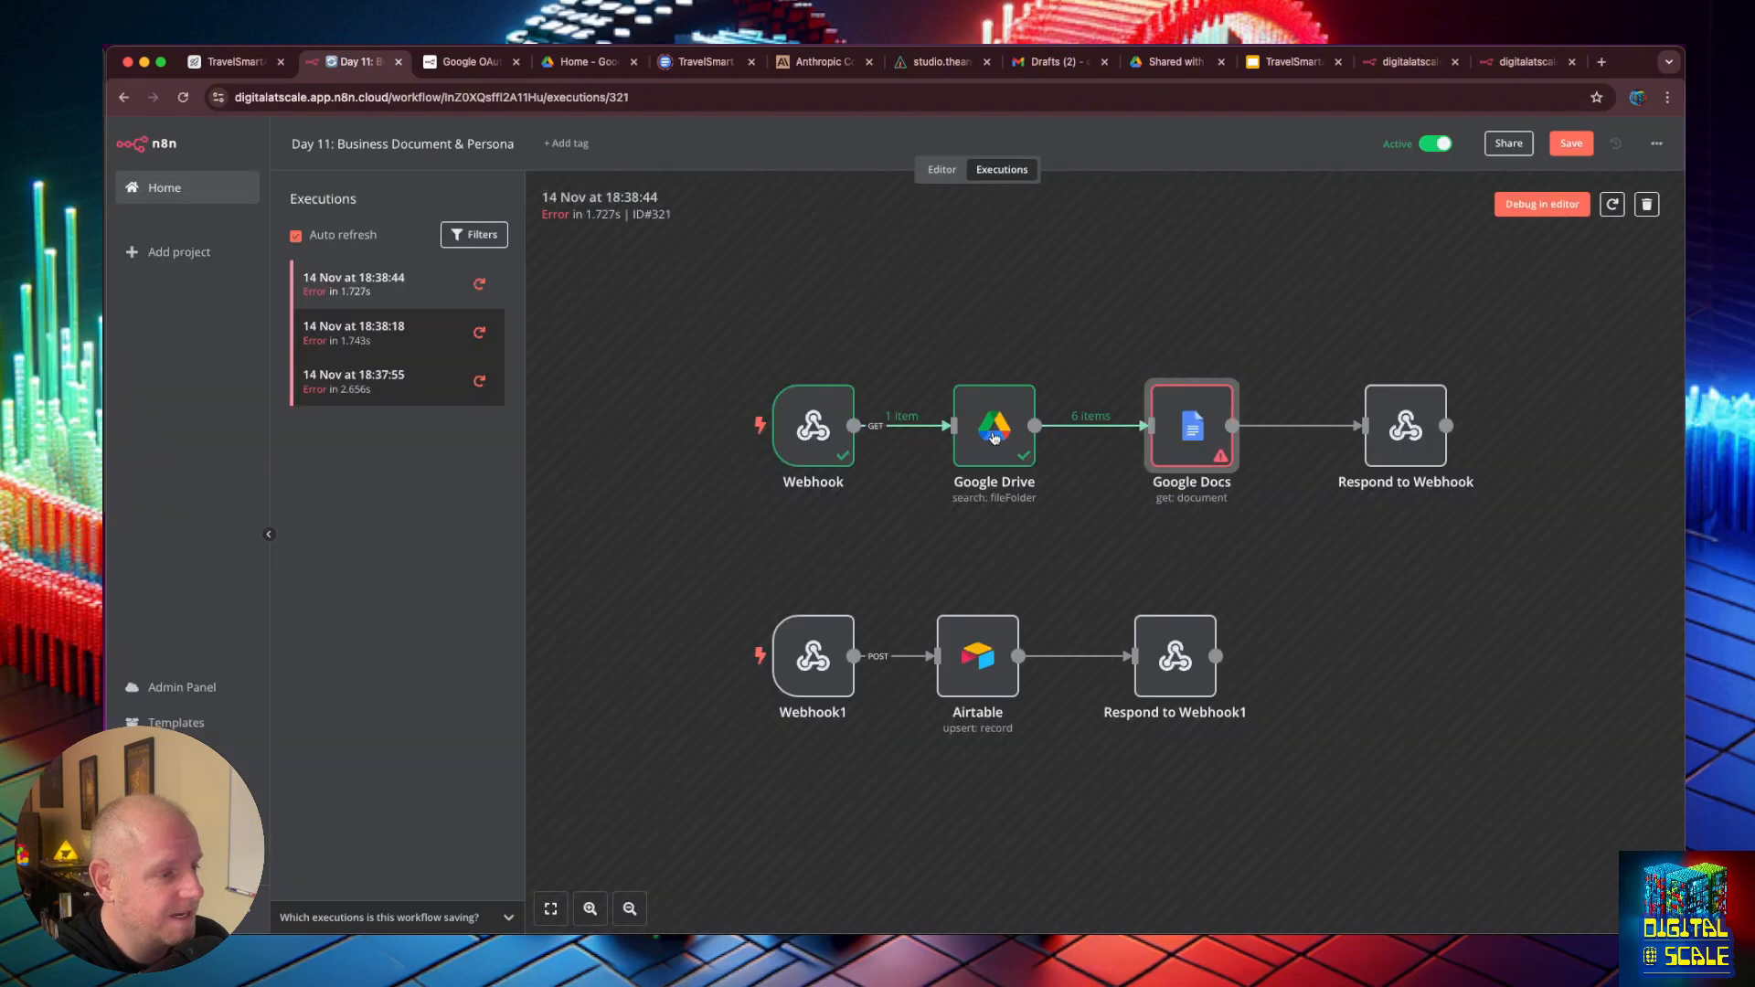
{"action": "double_click", "coordinate": [994, 437]}
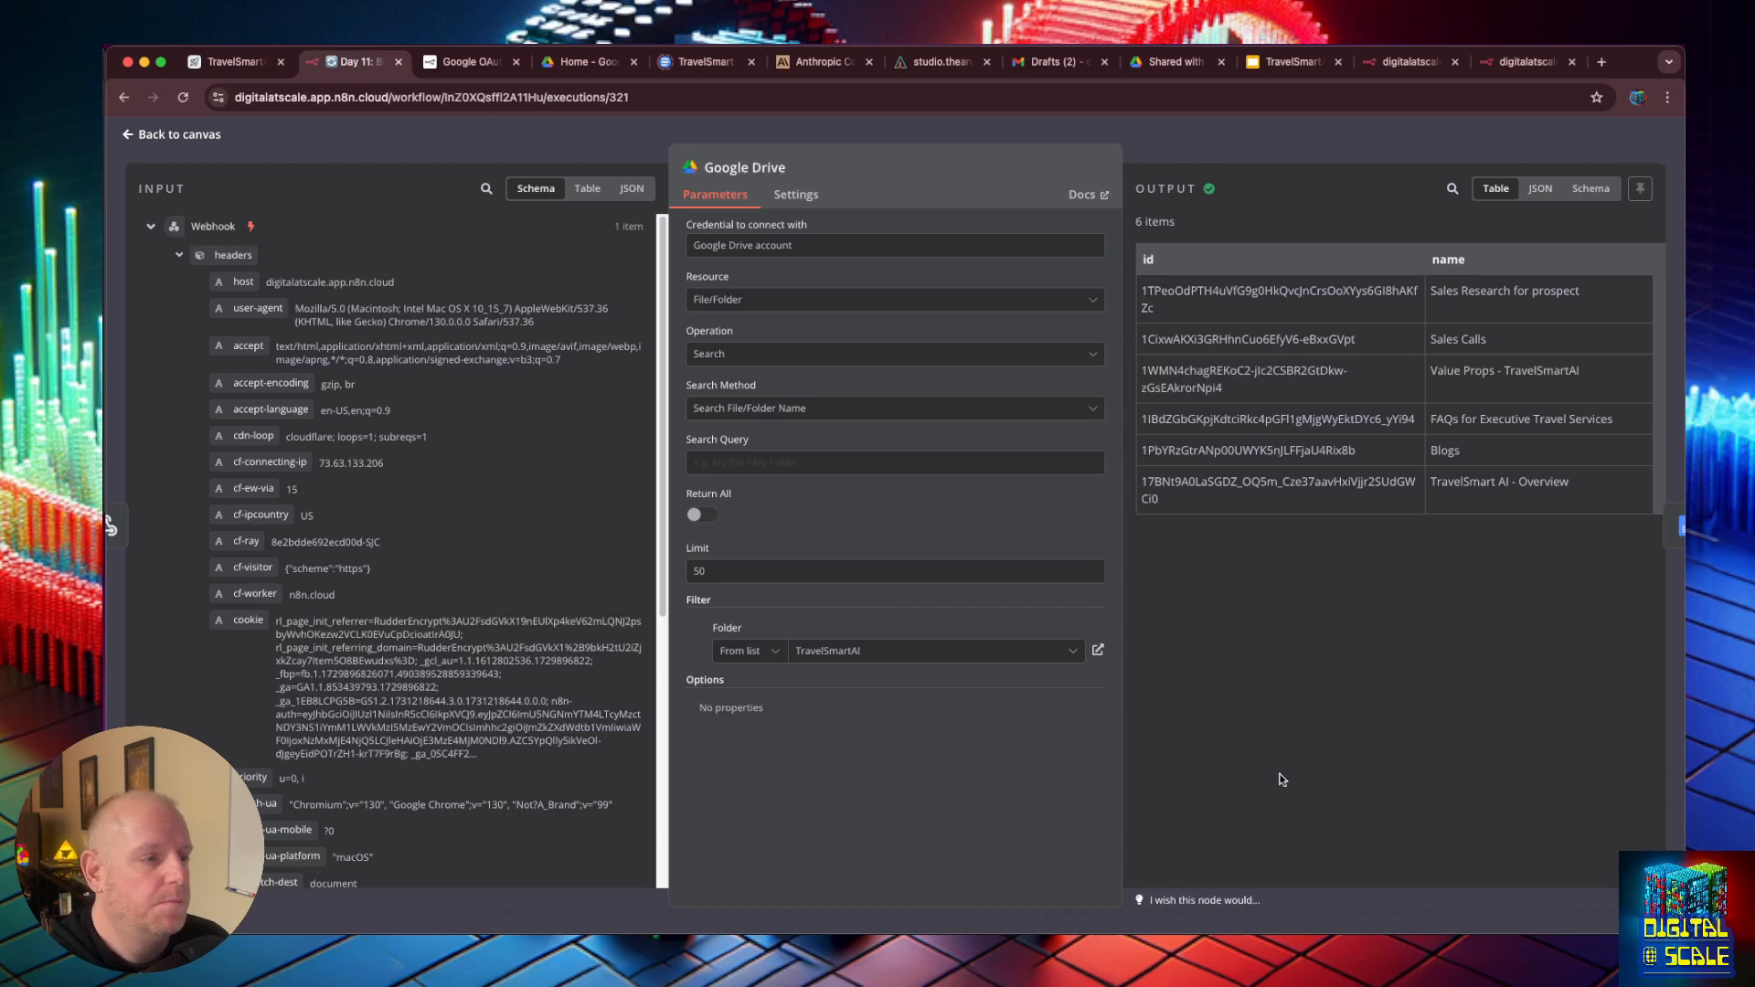
{"action": "left_click_drag", "start_coordinate": [1149, 291], "coordinate": [1616, 486]}
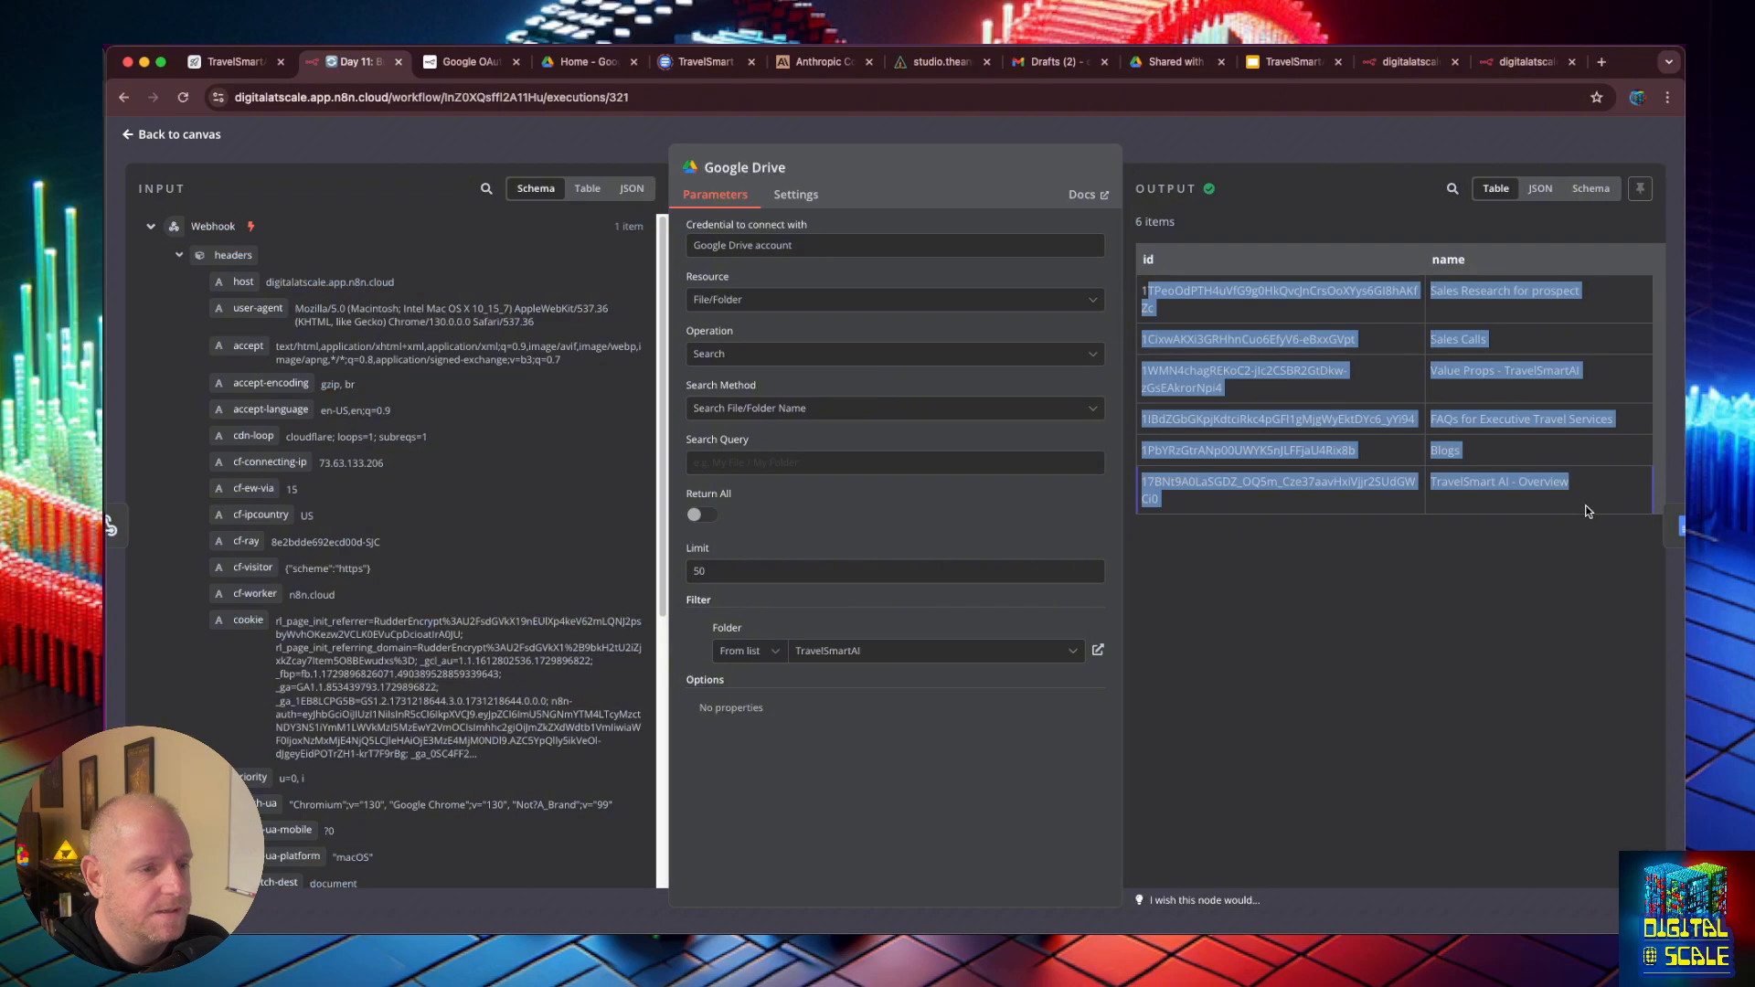
{"action": "left_click", "coordinate": [1580, 509]}
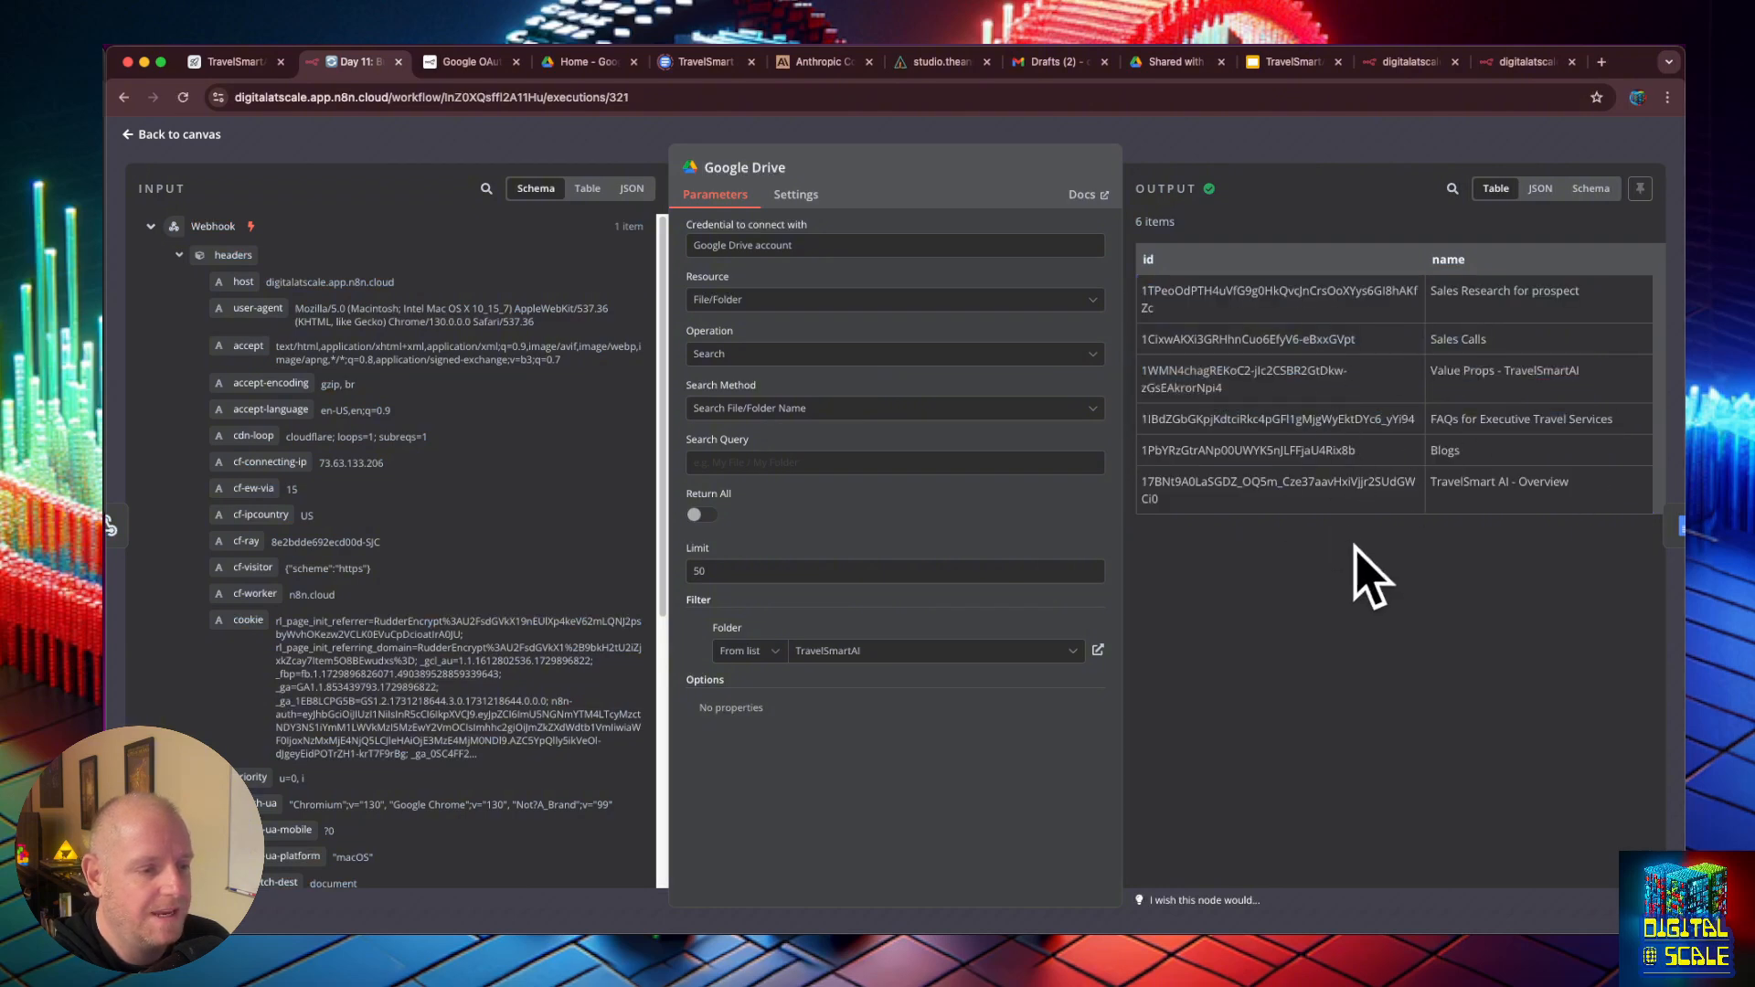
{"action": "left_click", "coordinate": [134, 136]}
{"action": "double_click", "coordinate": [1200, 440]}
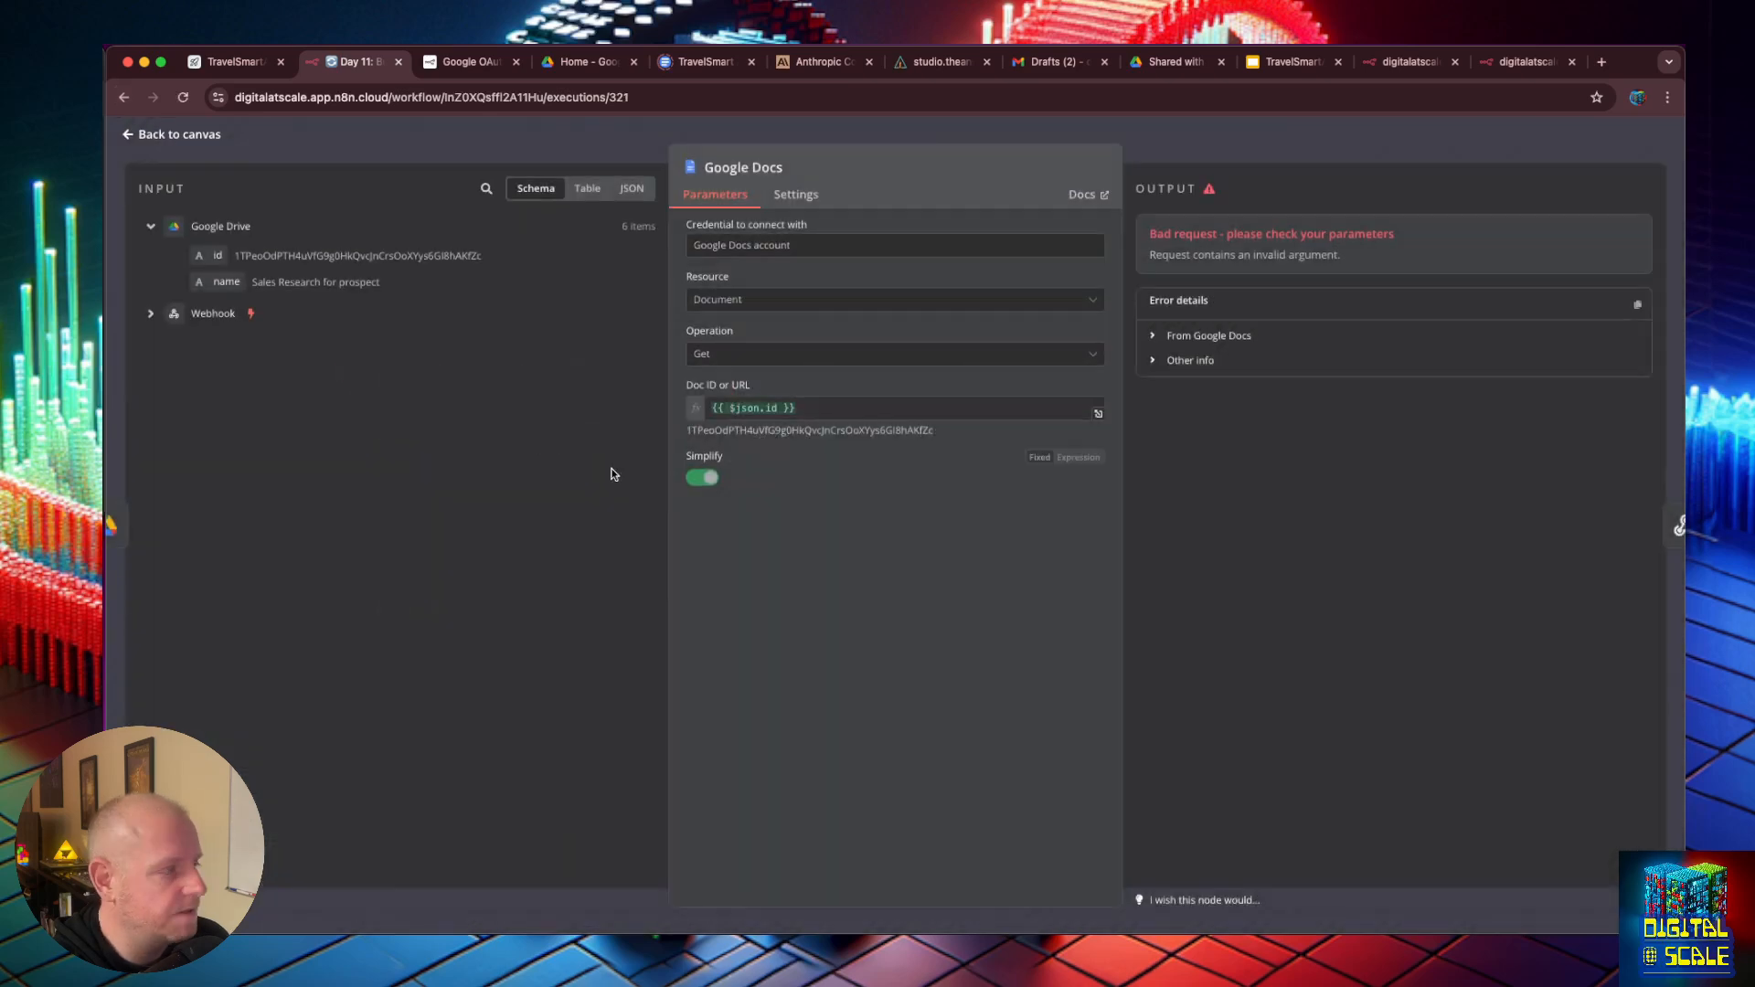
- Switch to Google Drive and create a folder named "Chatbot Docs" inside the TravelSmartAI folder
{"action": "left_click", "coordinate": [127, 137]}
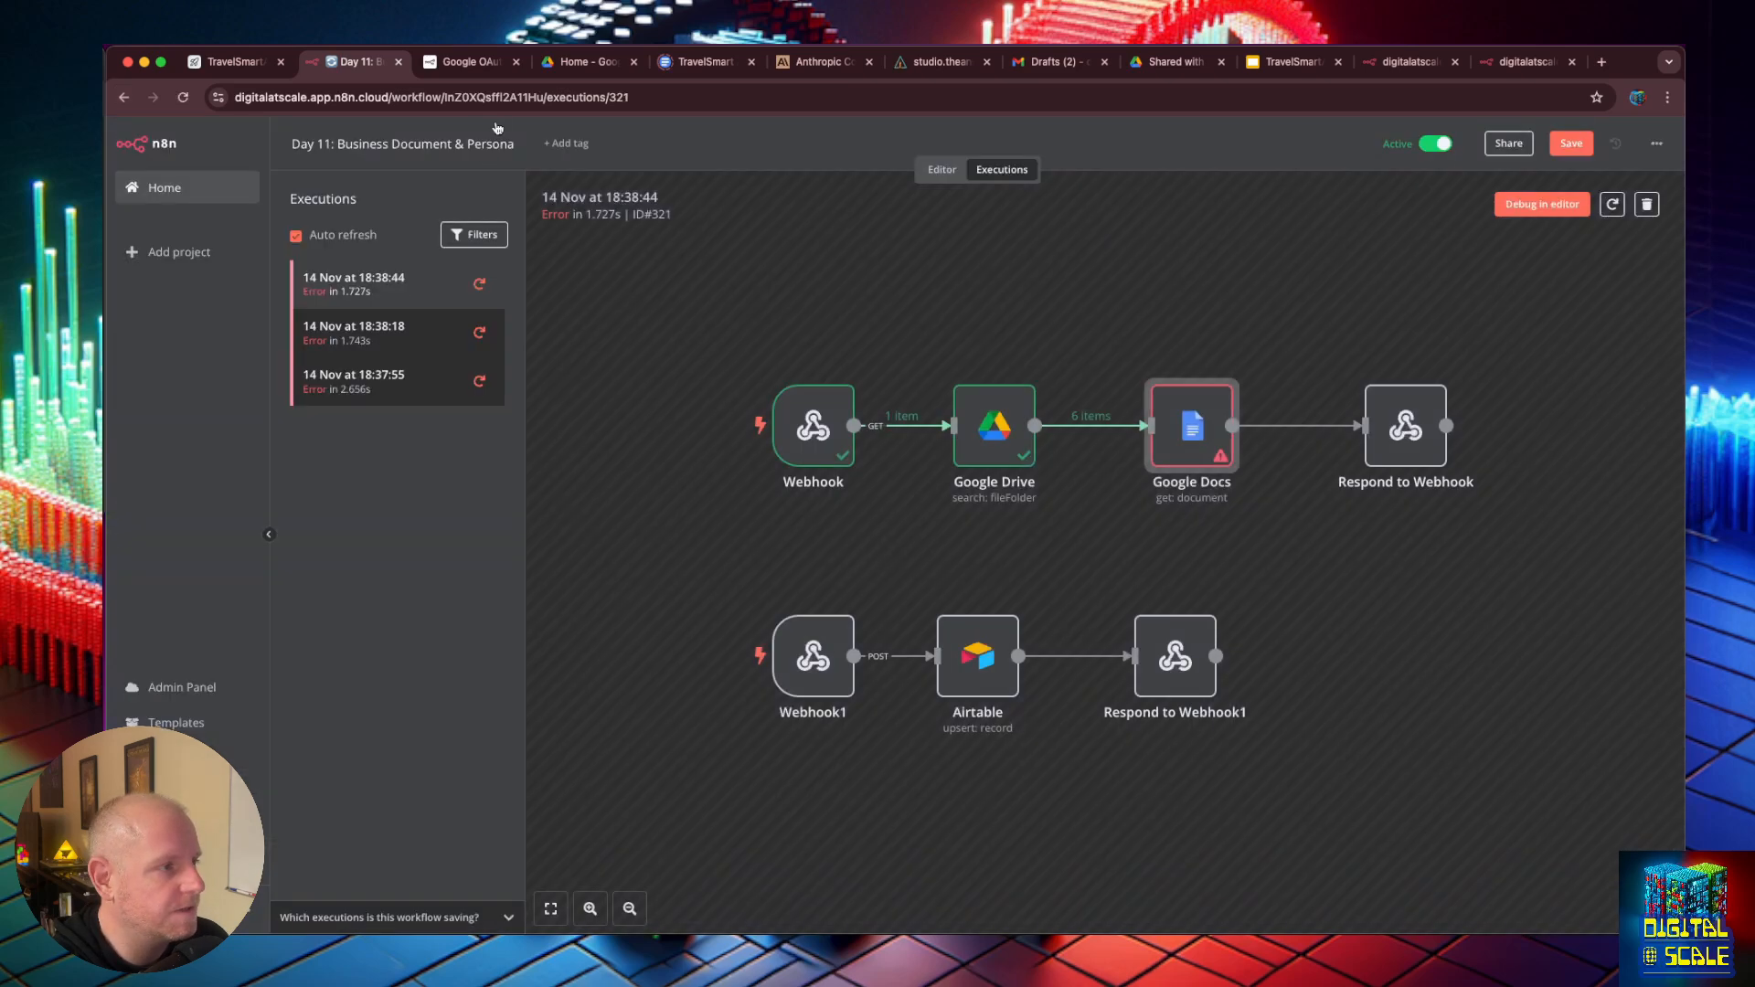
{"action": "left_click", "coordinate": [563, 67]}
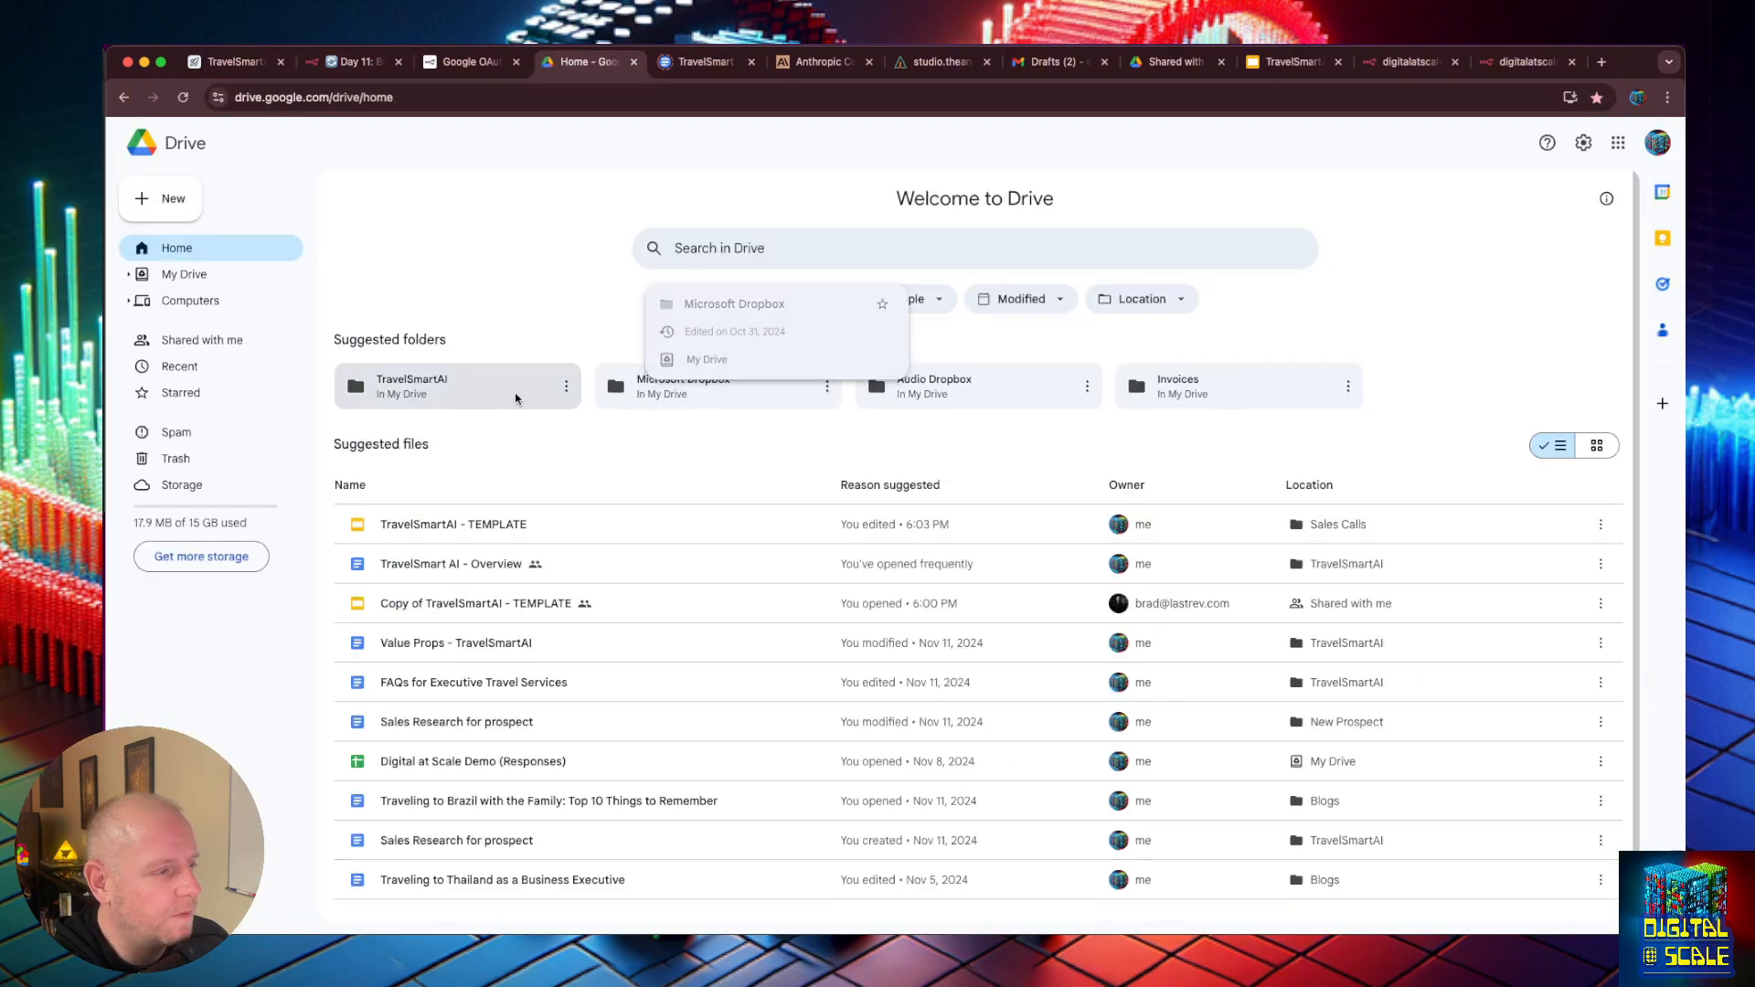
{"action": "left_click", "coordinate": [457, 391]}
{"action": "double_click", "coordinate": [456, 391]}
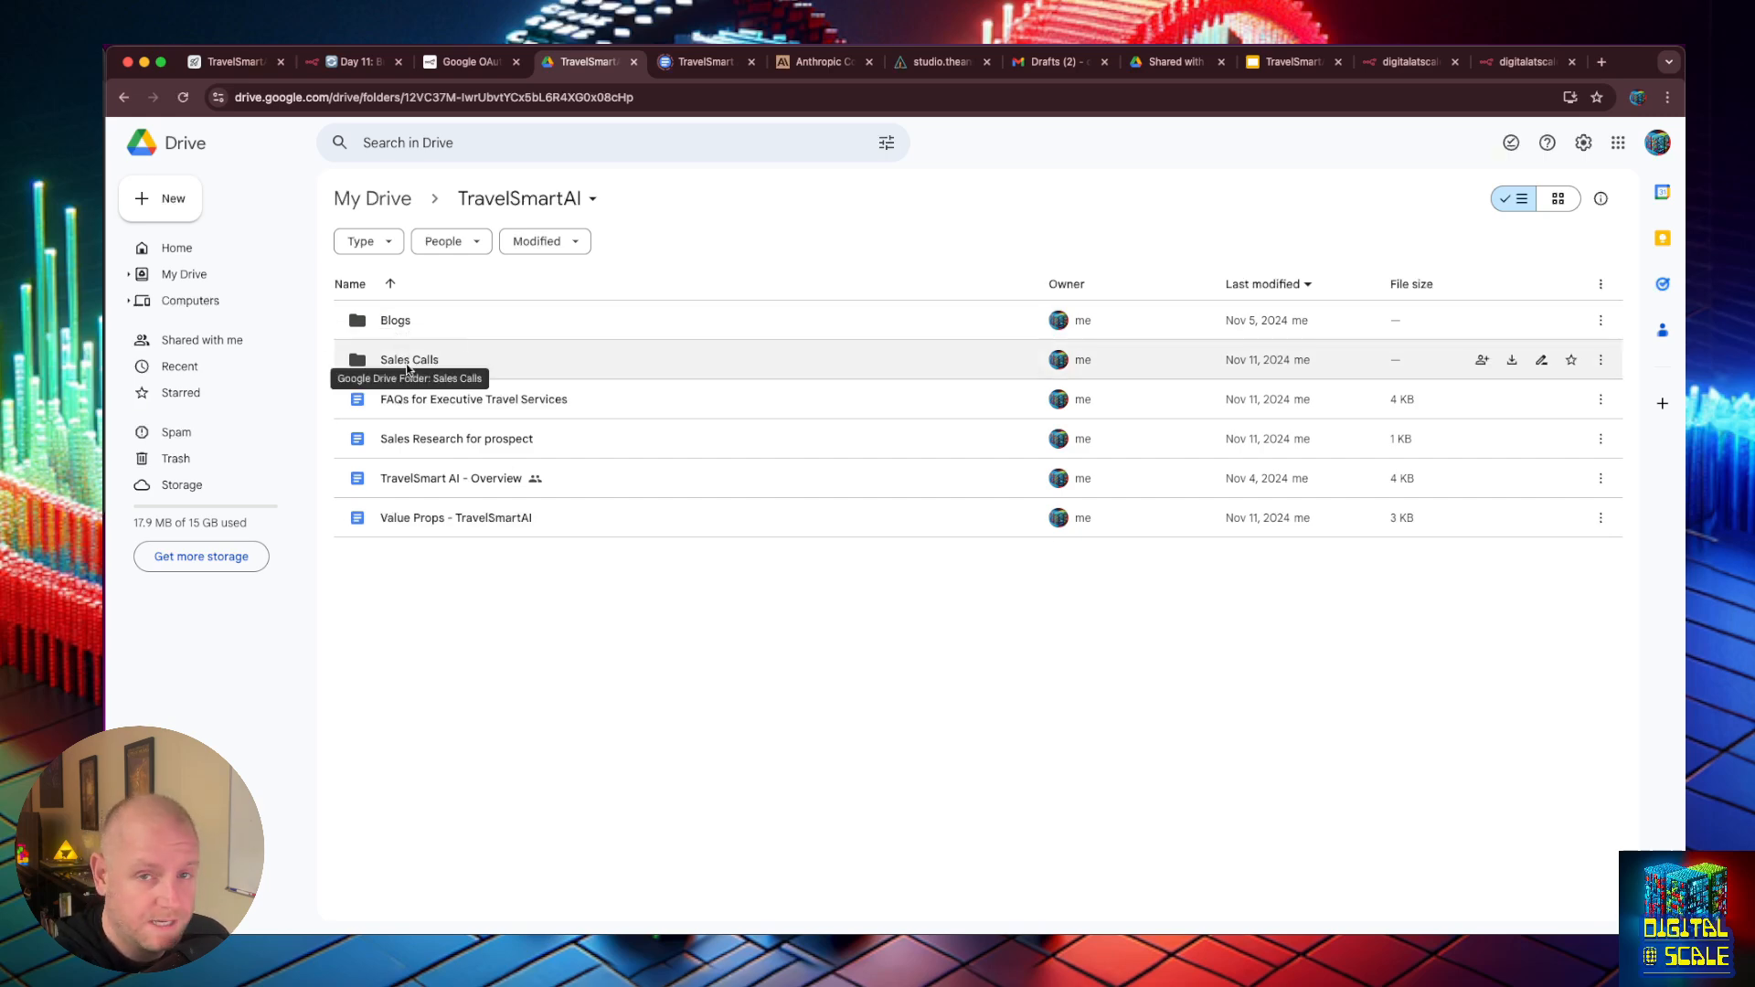
{"action": "right_click", "coordinate": [531, 627]}
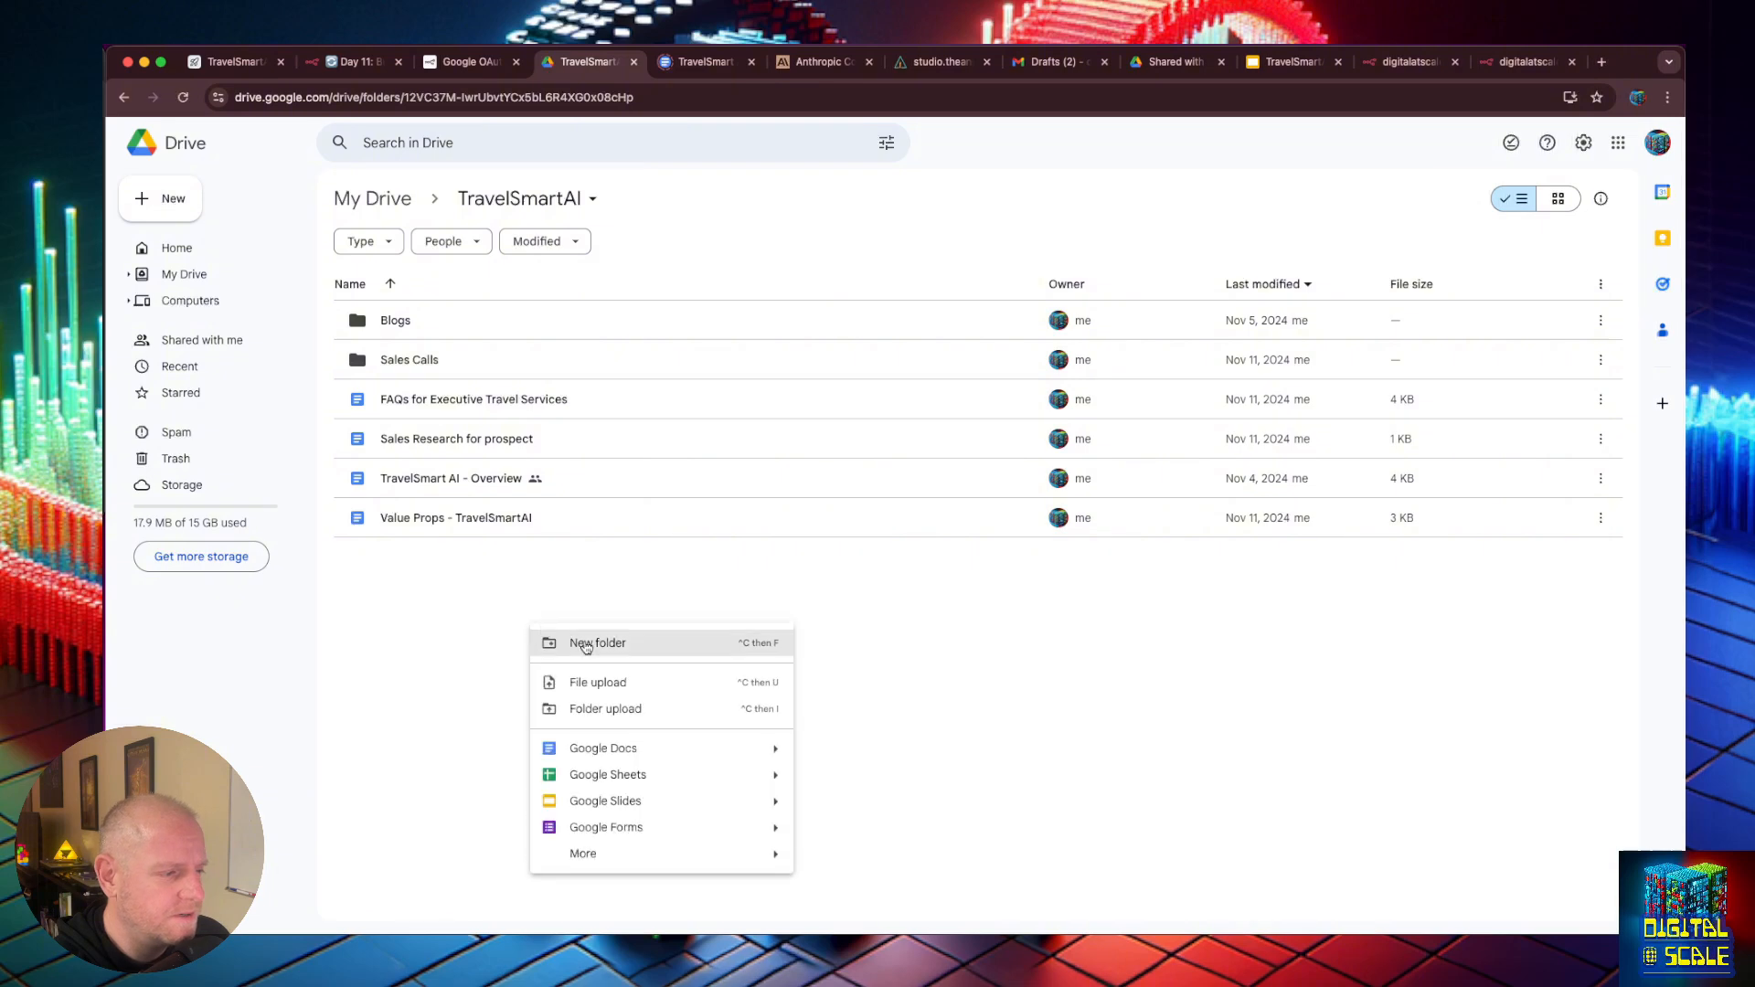
{"action": "left_click", "coordinate": [595, 644]}
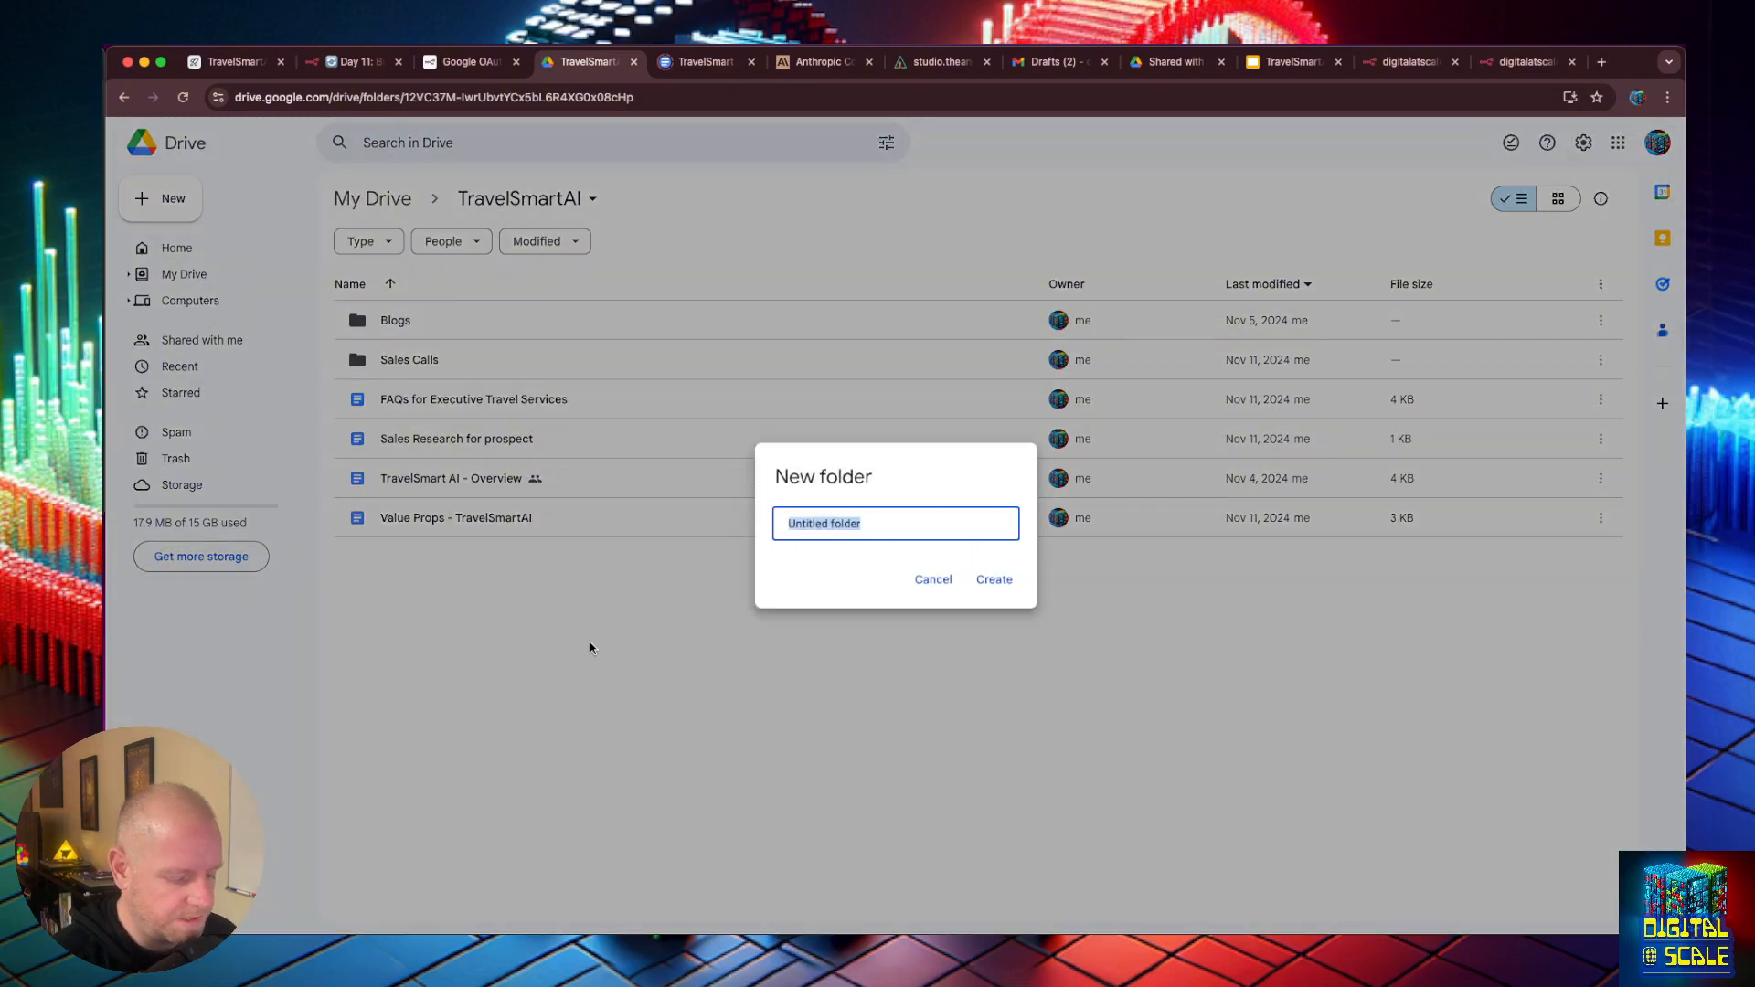
{"action": "type", "text": "Chatbot Docs"}
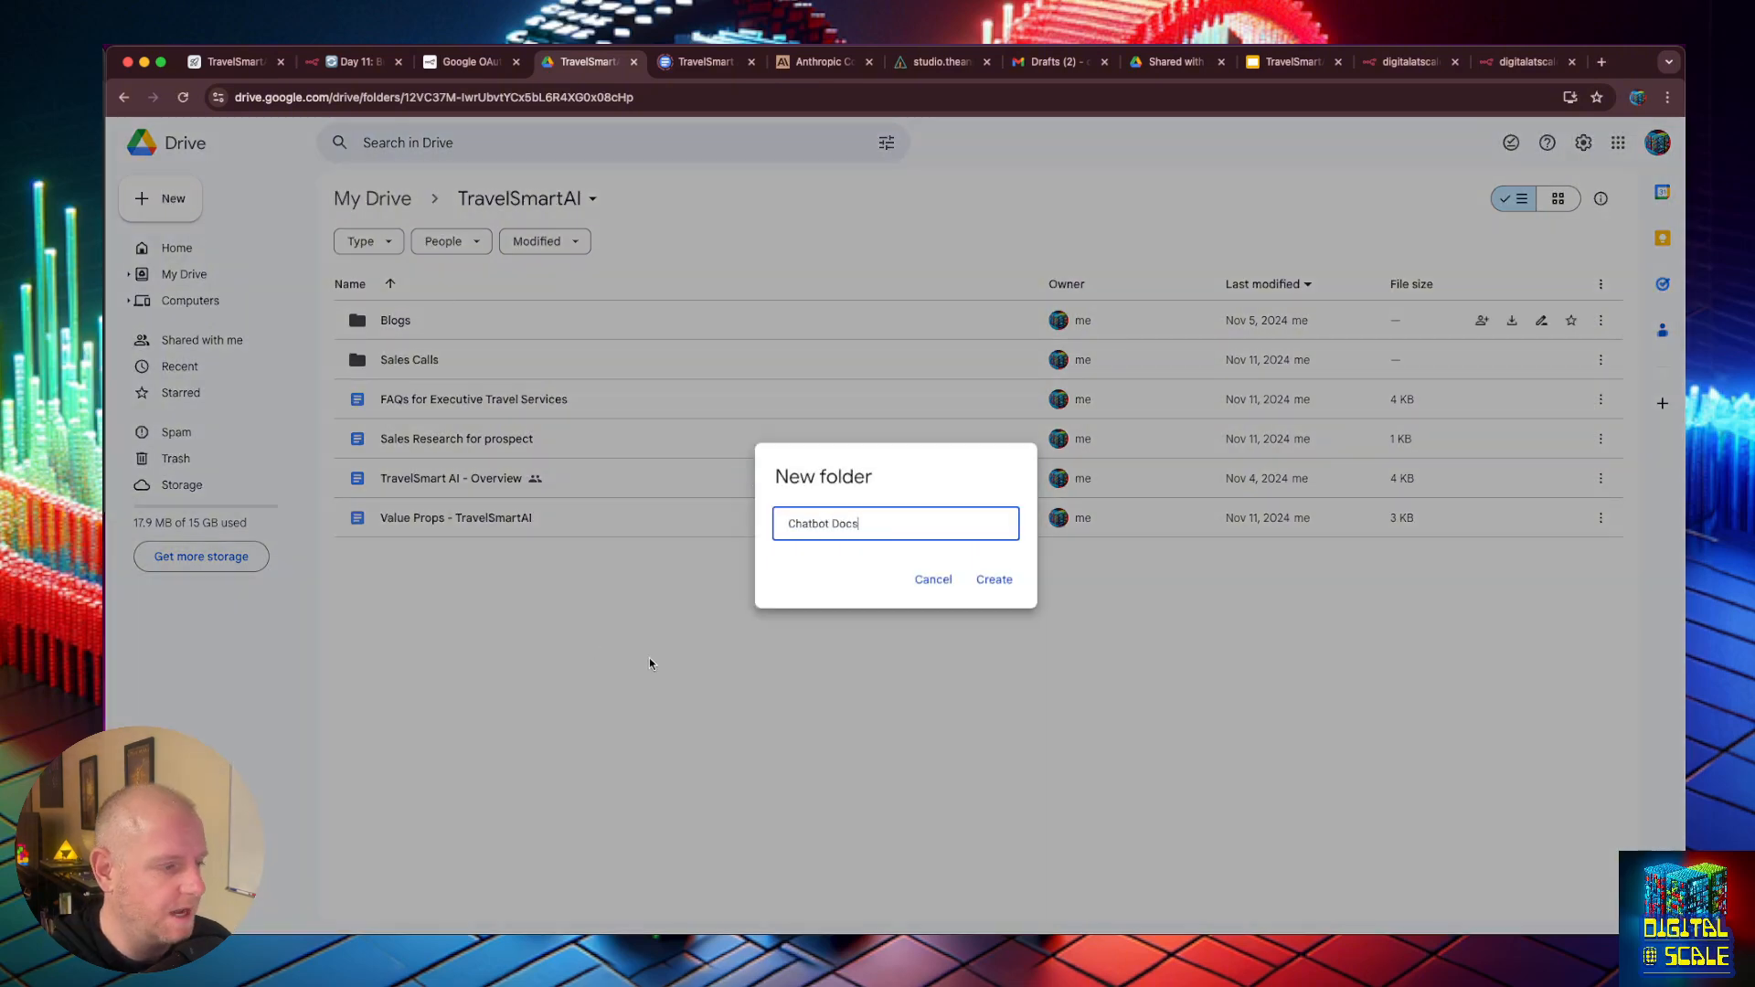
{"action": "left_click", "coordinate": [994, 579]}
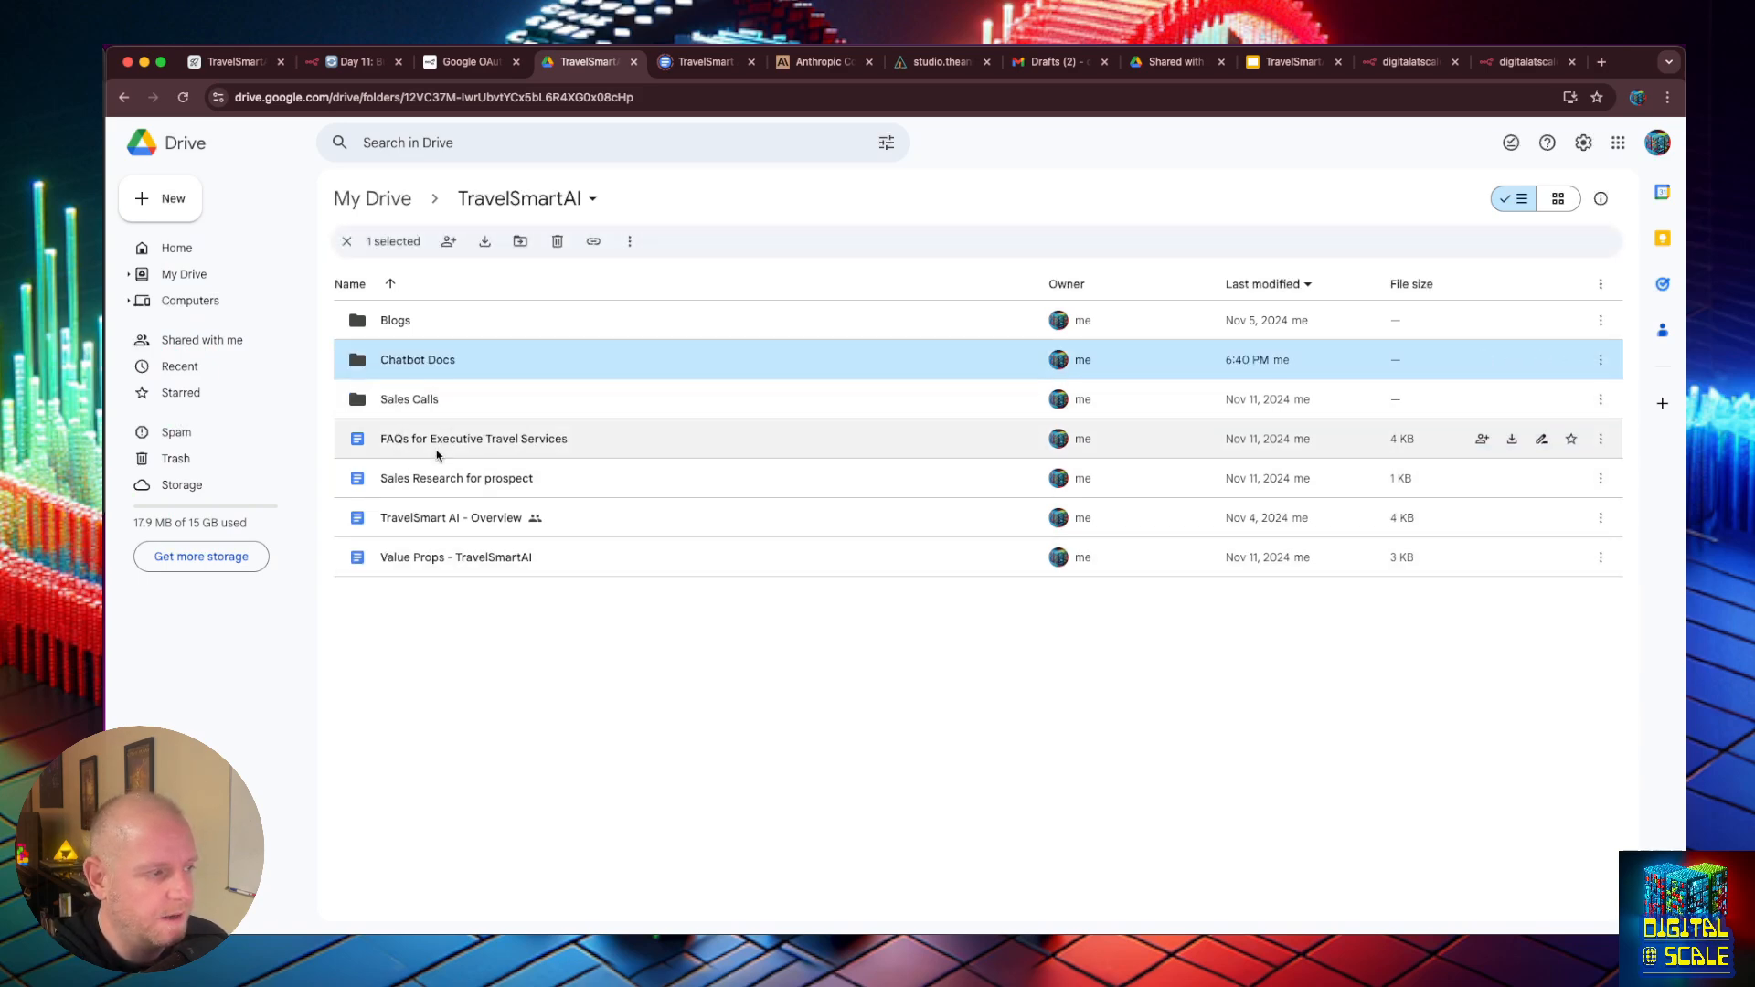
- Move the documents FAQs for Executive Travel Services, TravelSmart AI - Overview and Value Props - TravelSmartAI into the Chatbot Docs folder
{"action": "left_click_drag", "start_coordinate": [434, 440], "coordinate": [408, 360]}
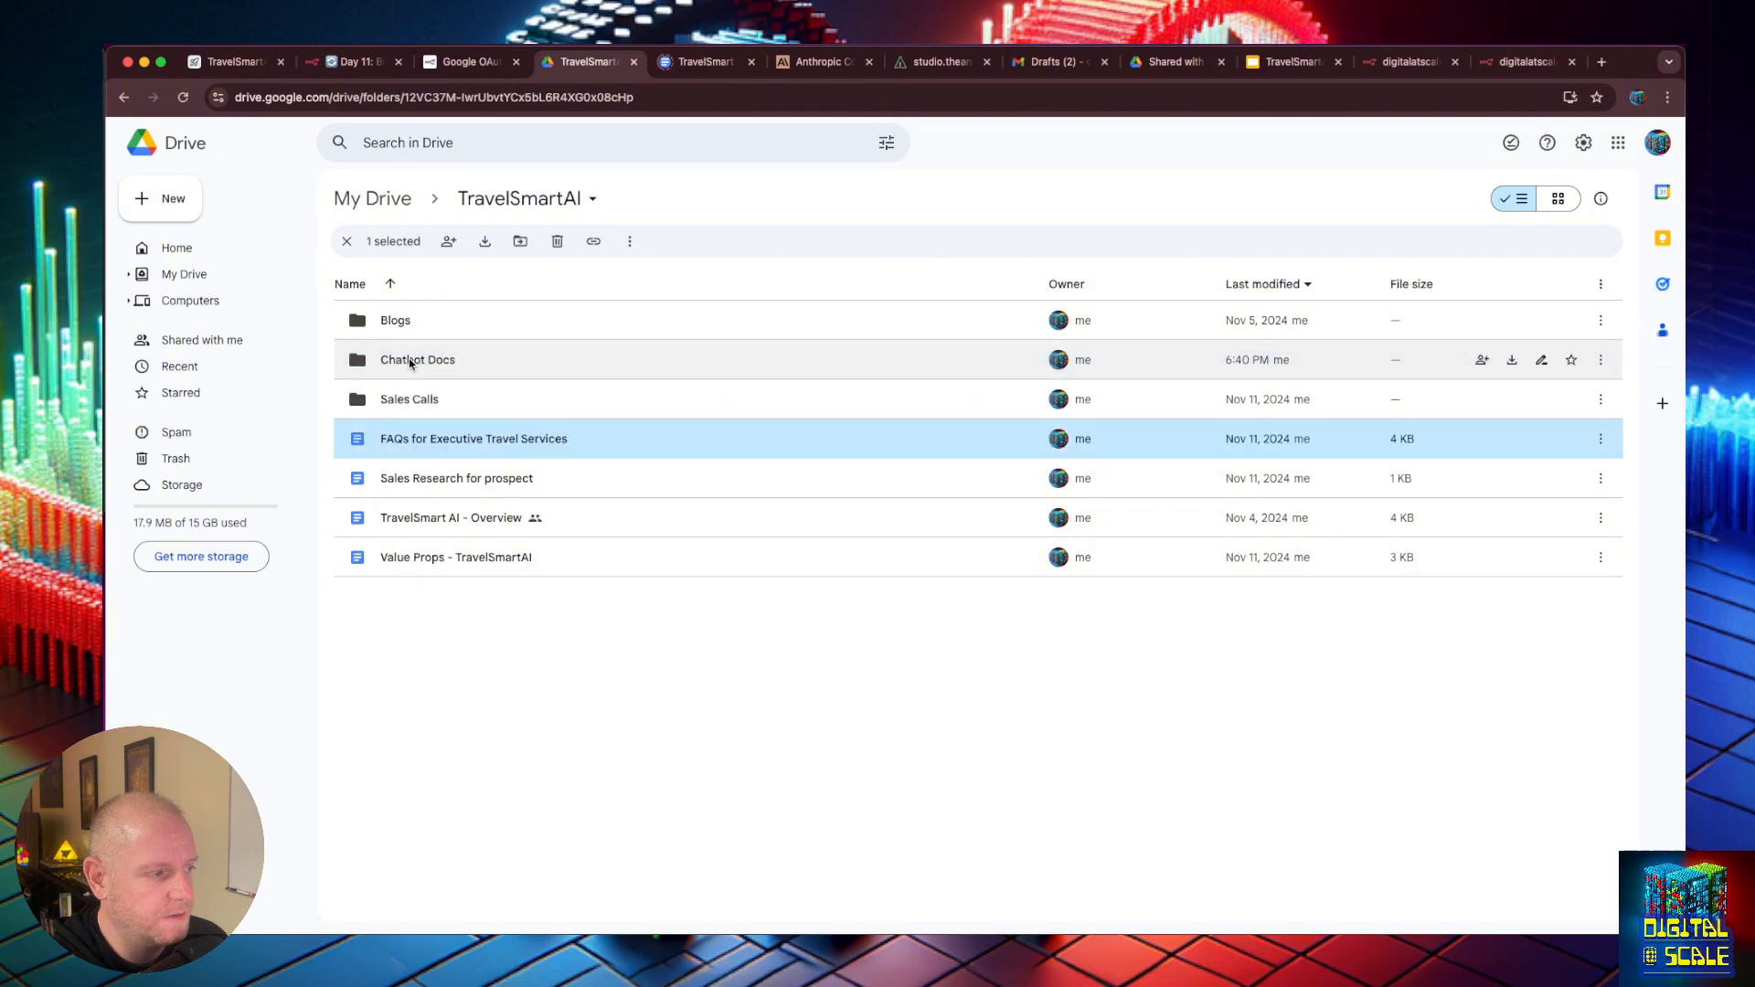
{"action": "left_click", "coordinate": [486, 477]}
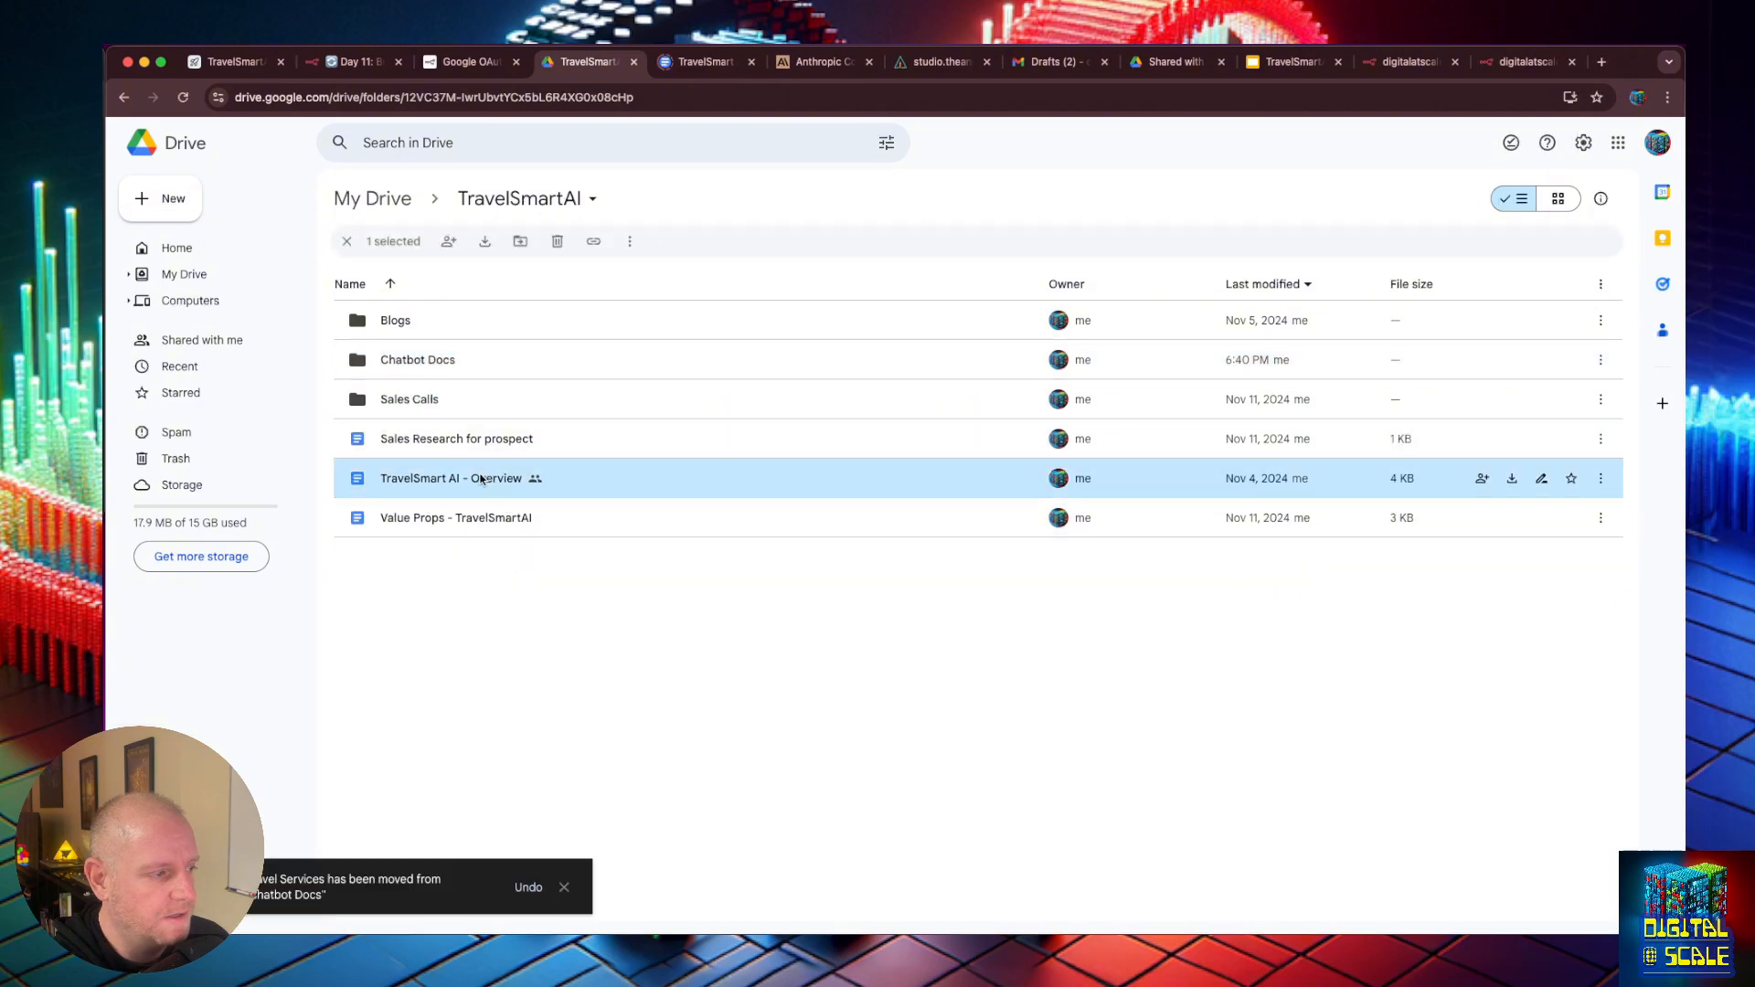
{"action": "left_click_drag", "start_coordinate": [430, 483], "coordinate": [430, 364]}
{"action": "left_click", "coordinate": [423, 474]}
{"action": "left_click_drag", "start_coordinate": [423, 478], "coordinate": [424, 367]}
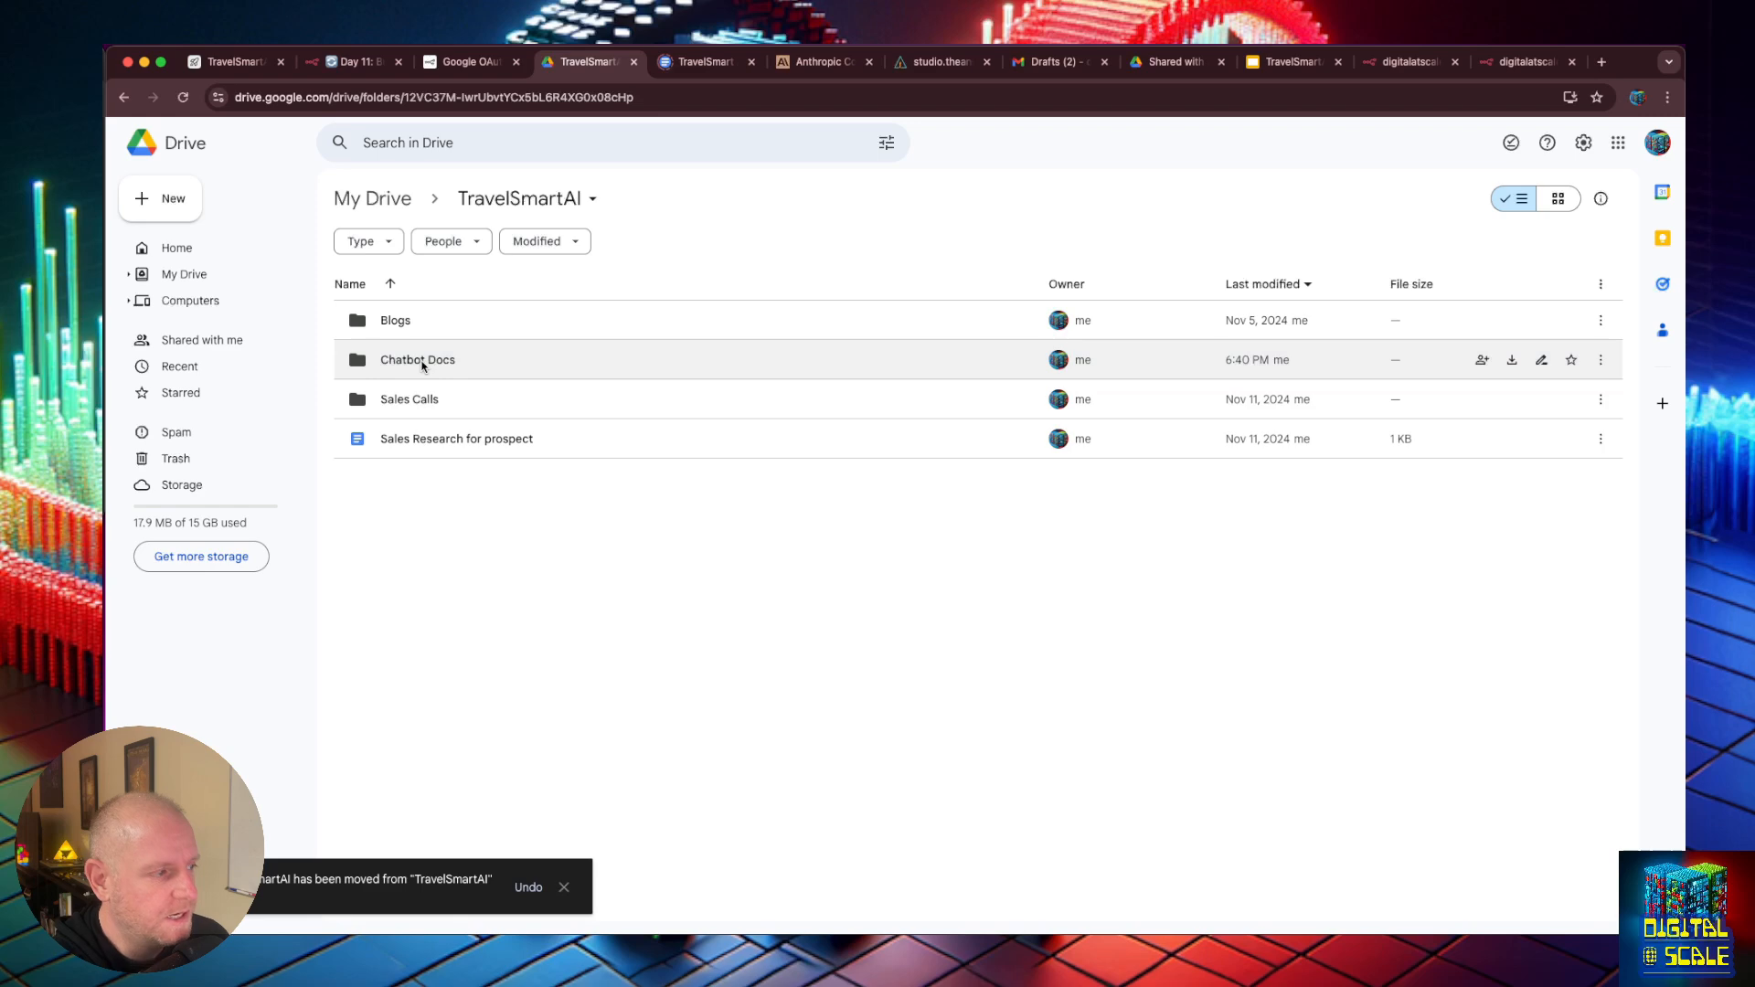
- Back in n8n's Day 11 workflow editor, set the Google Drive search node's folder filter to Chatbot Docs
{"action": "left_click", "coordinate": [353, 63]}
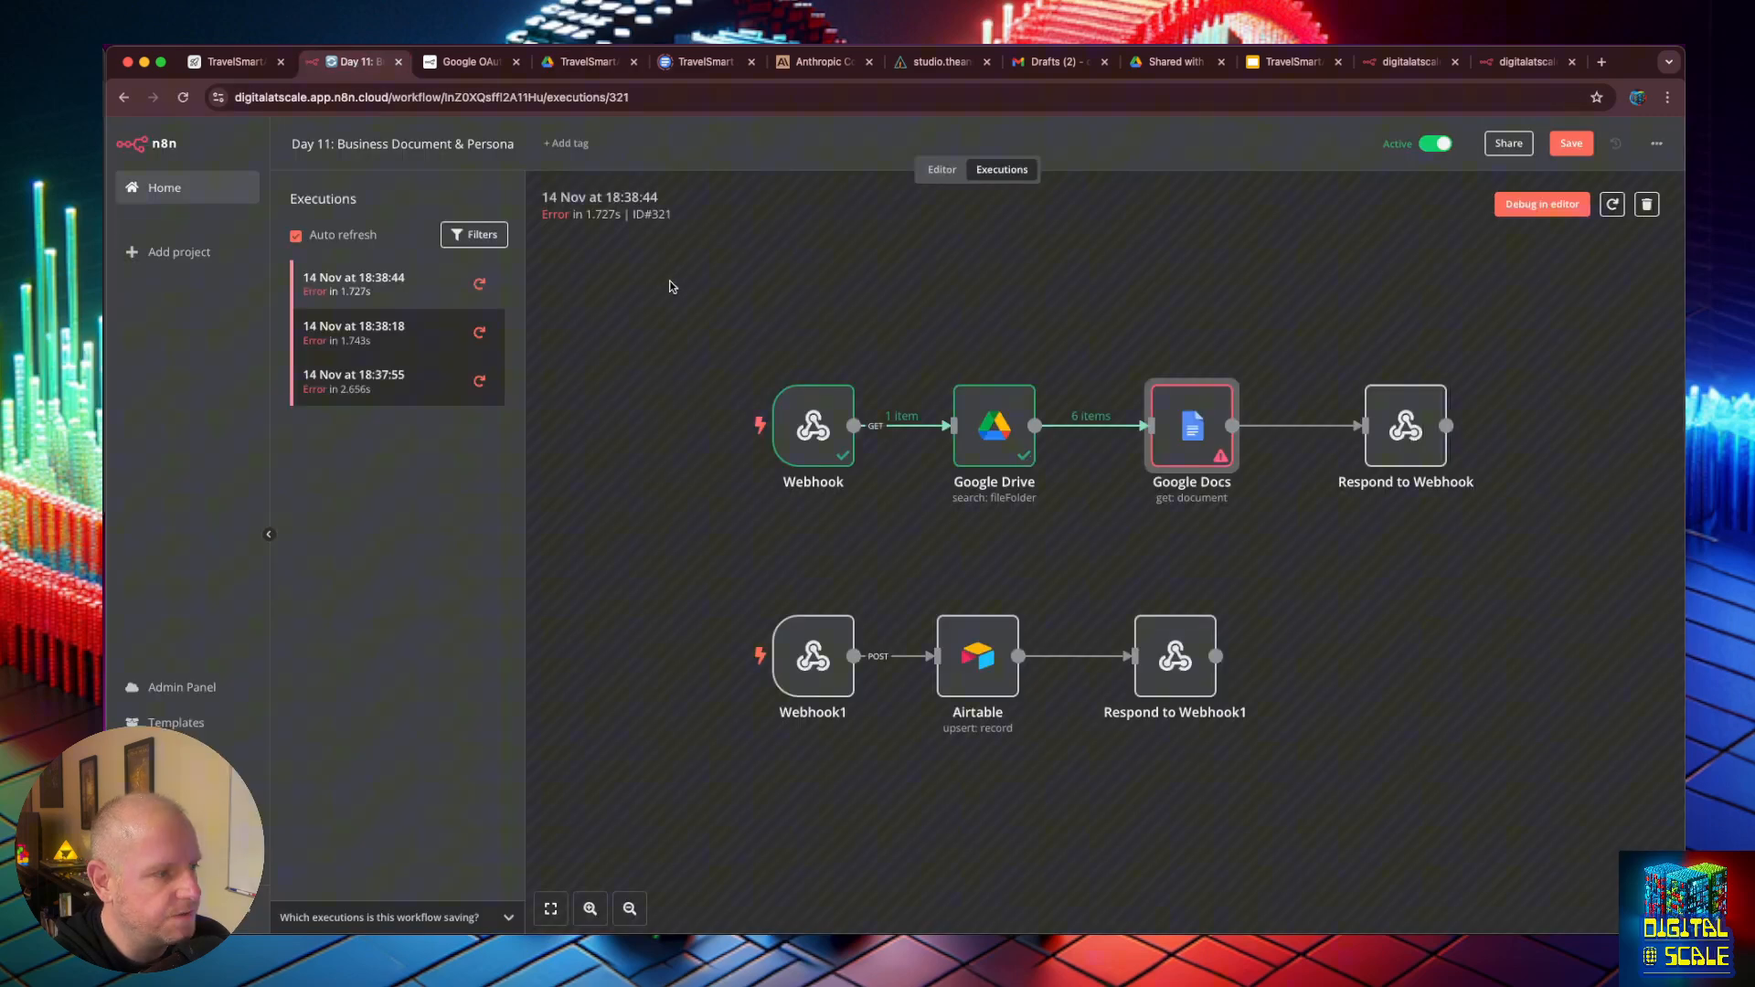
{"action": "double_click", "coordinate": [983, 426]}
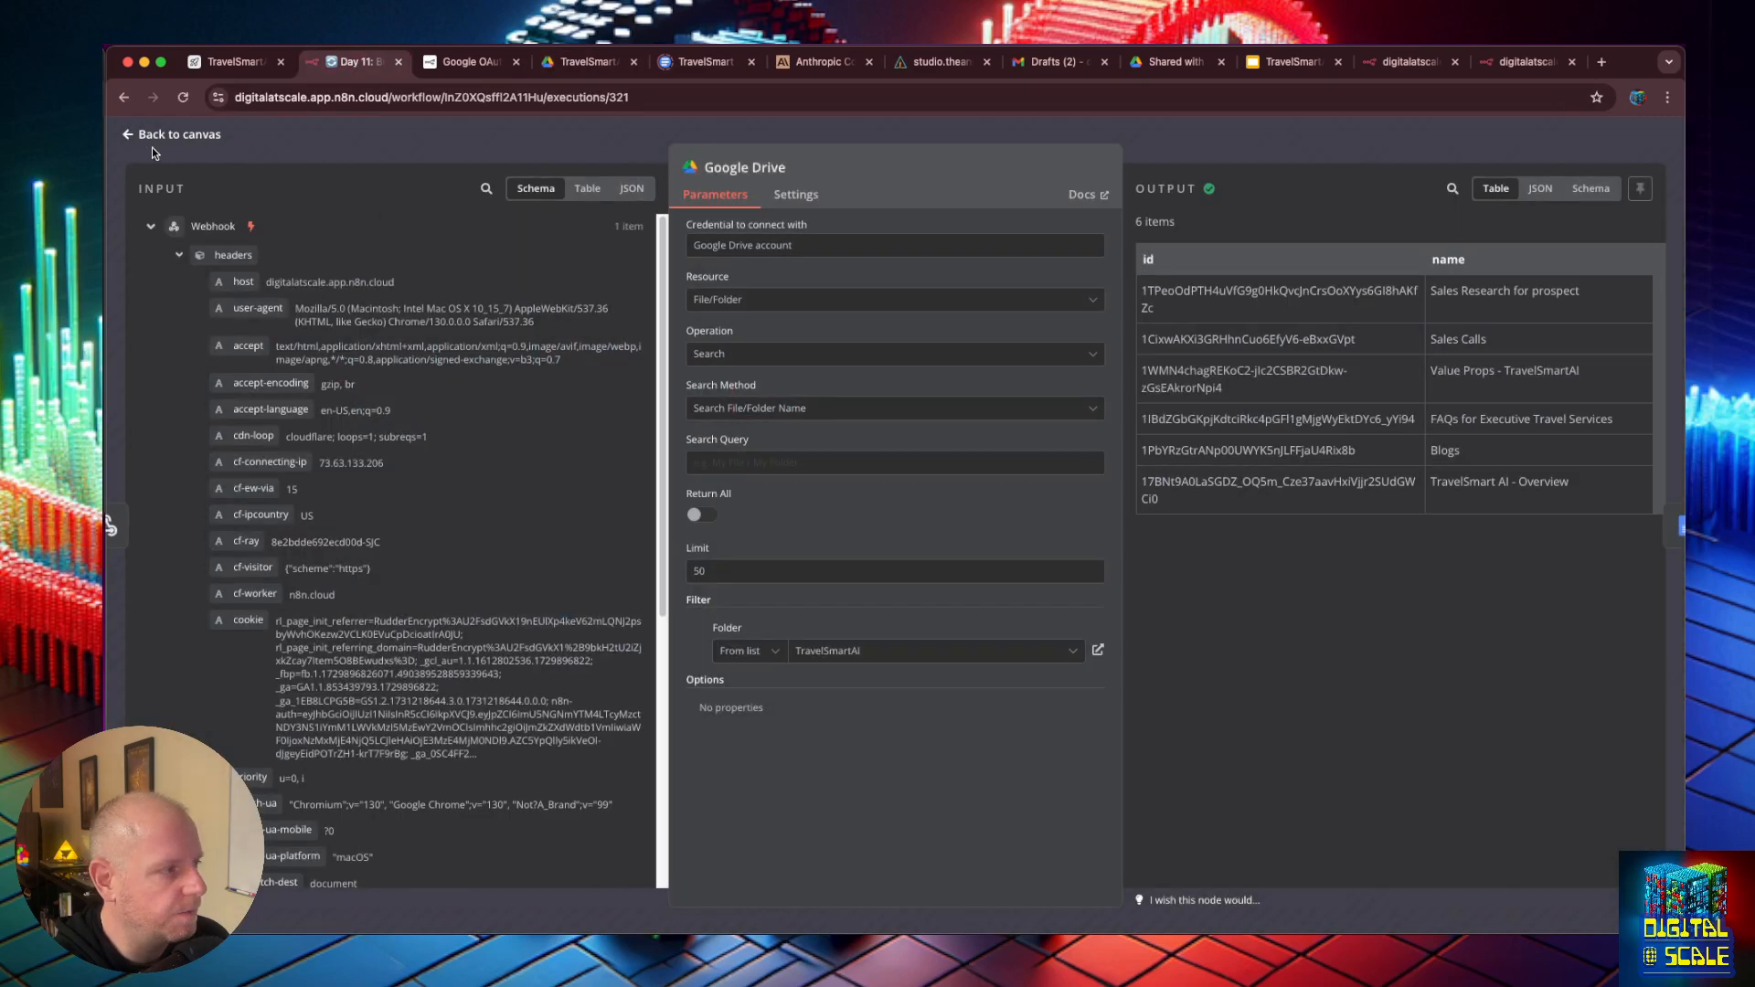
{"action": "left_click", "coordinate": [129, 134]}
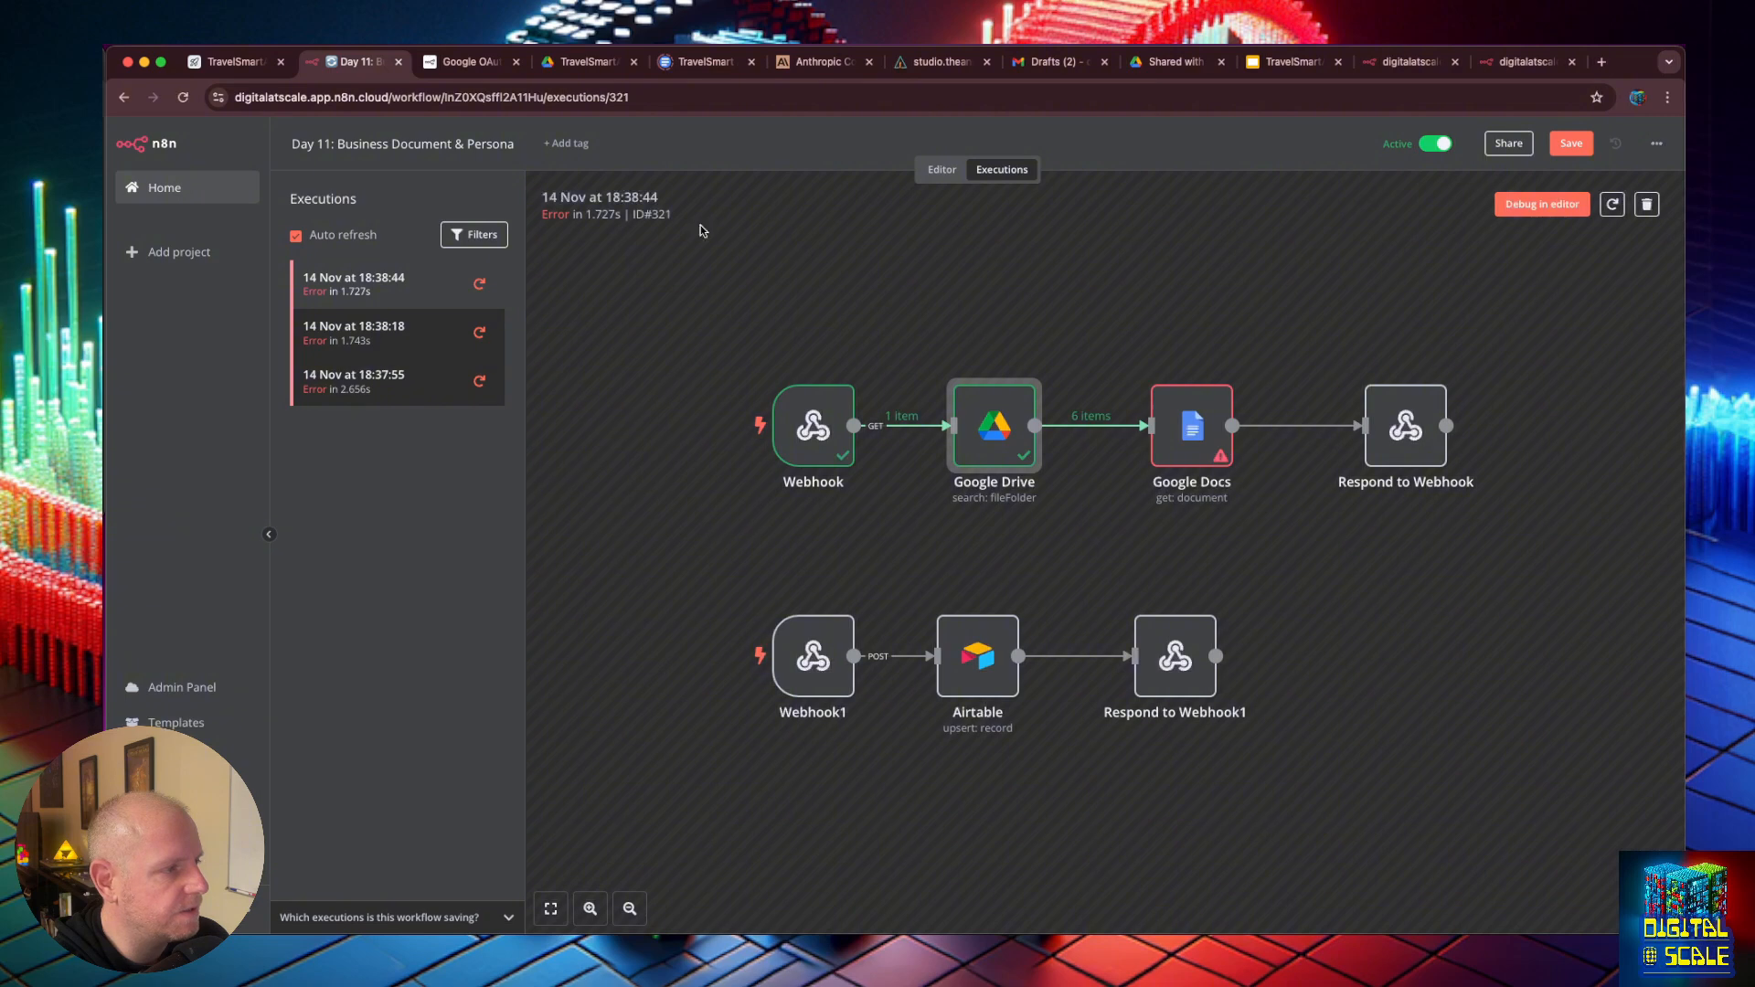
{"action": "left_click", "coordinate": [942, 171]}
{"action": "double_click", "coordinate": [869, 403]}
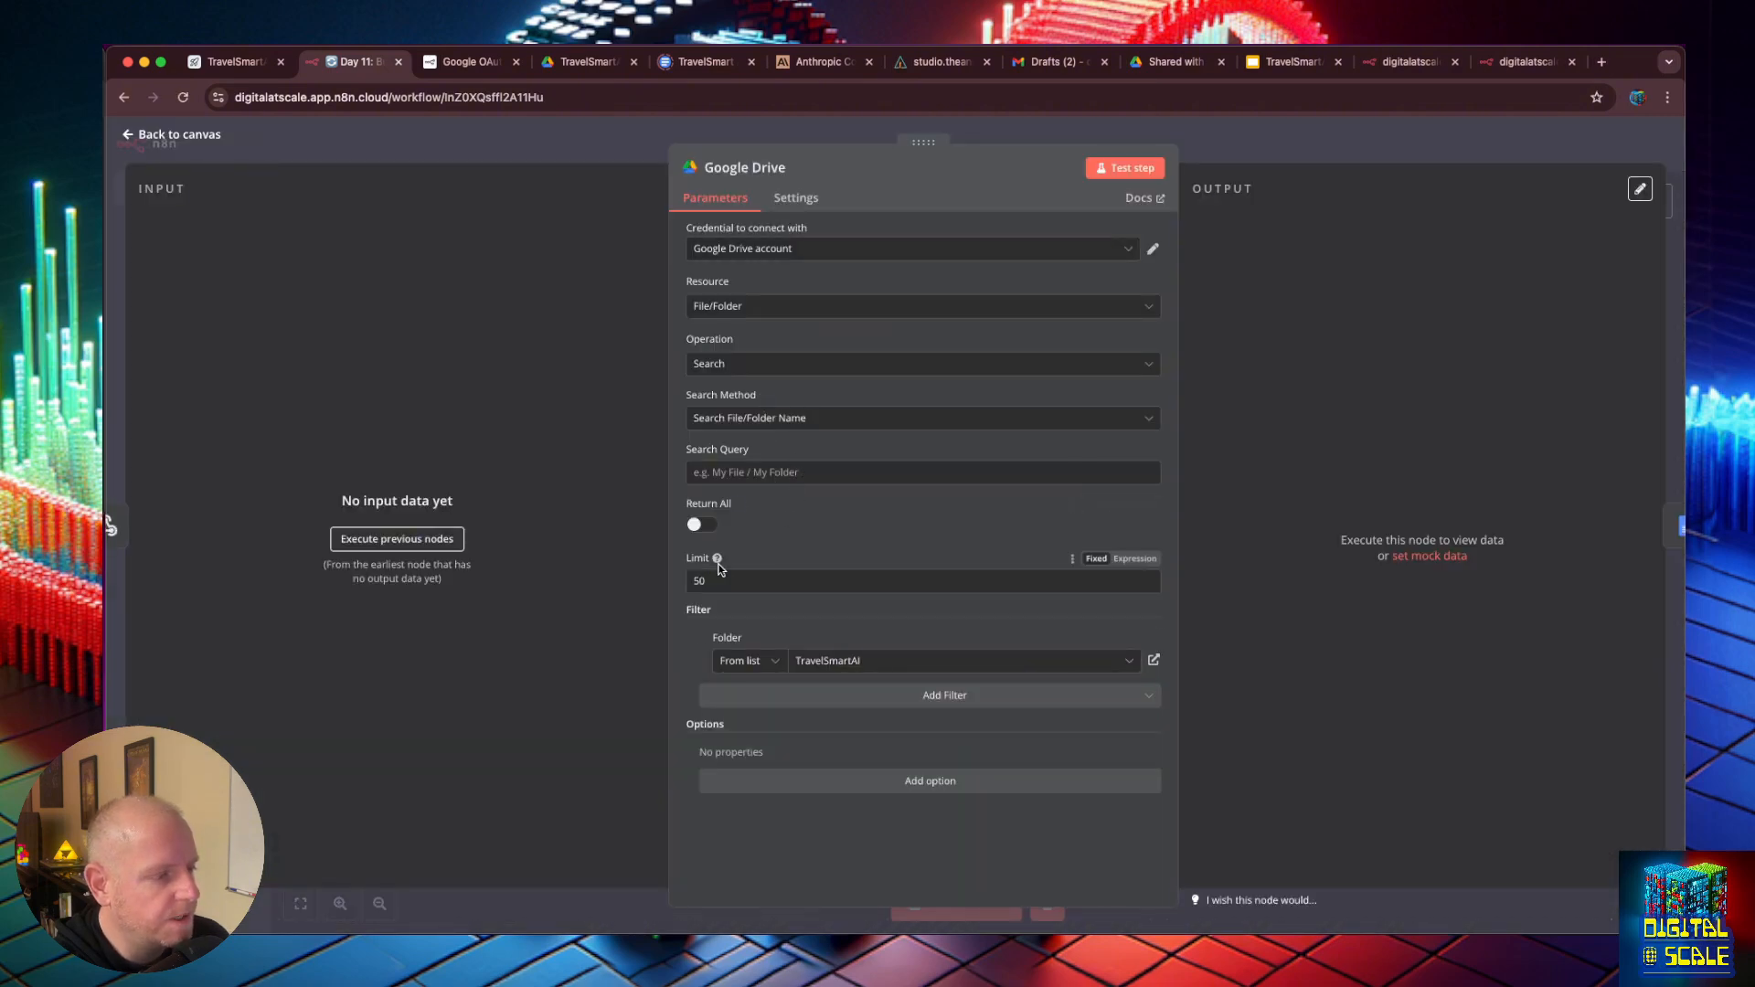
{"action": "left_click", "coordinate": [827, 661]}
{"action": "scroll", "coordinate": [796, 765], "scroll_direction": "down", "scroll_amount": 1}
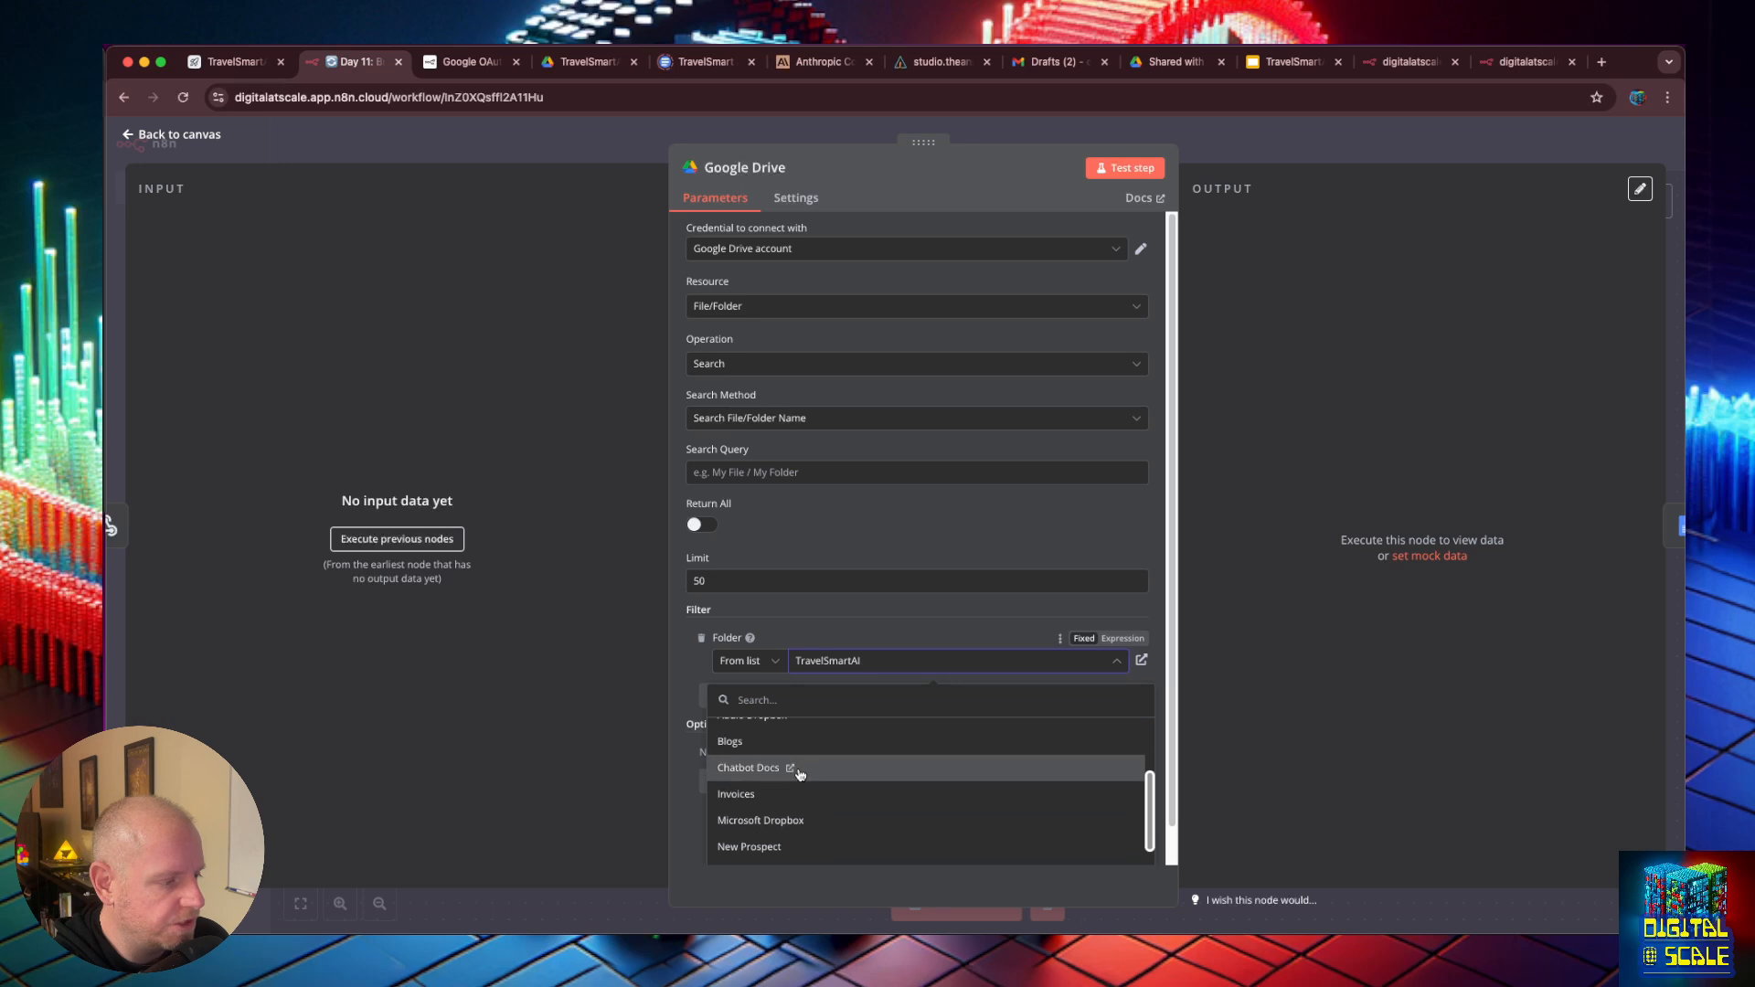
{"action": "left_click", "coordinate": [803, 773]}
- Start a test of the Google Drive node, then save the workflow and stop the pending test run
{"action": "left_click", "coordinate": [1117, 170]}
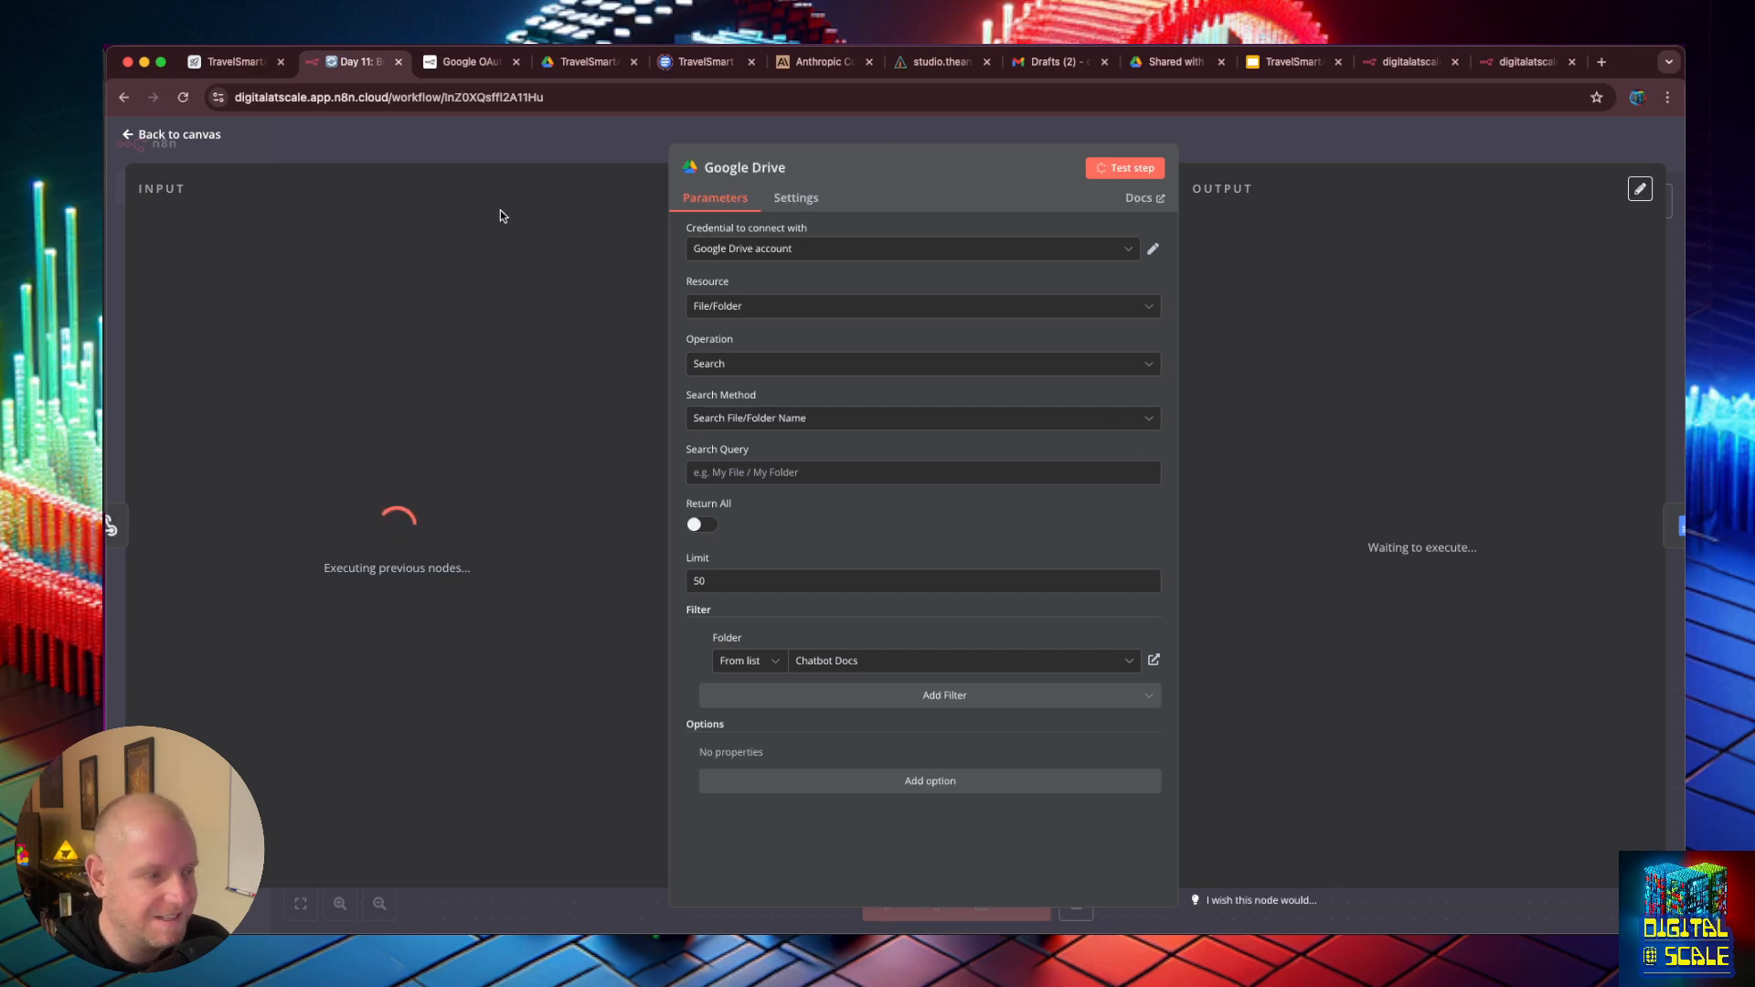
{"action": "left_click", "coordinate": [324, 144]}
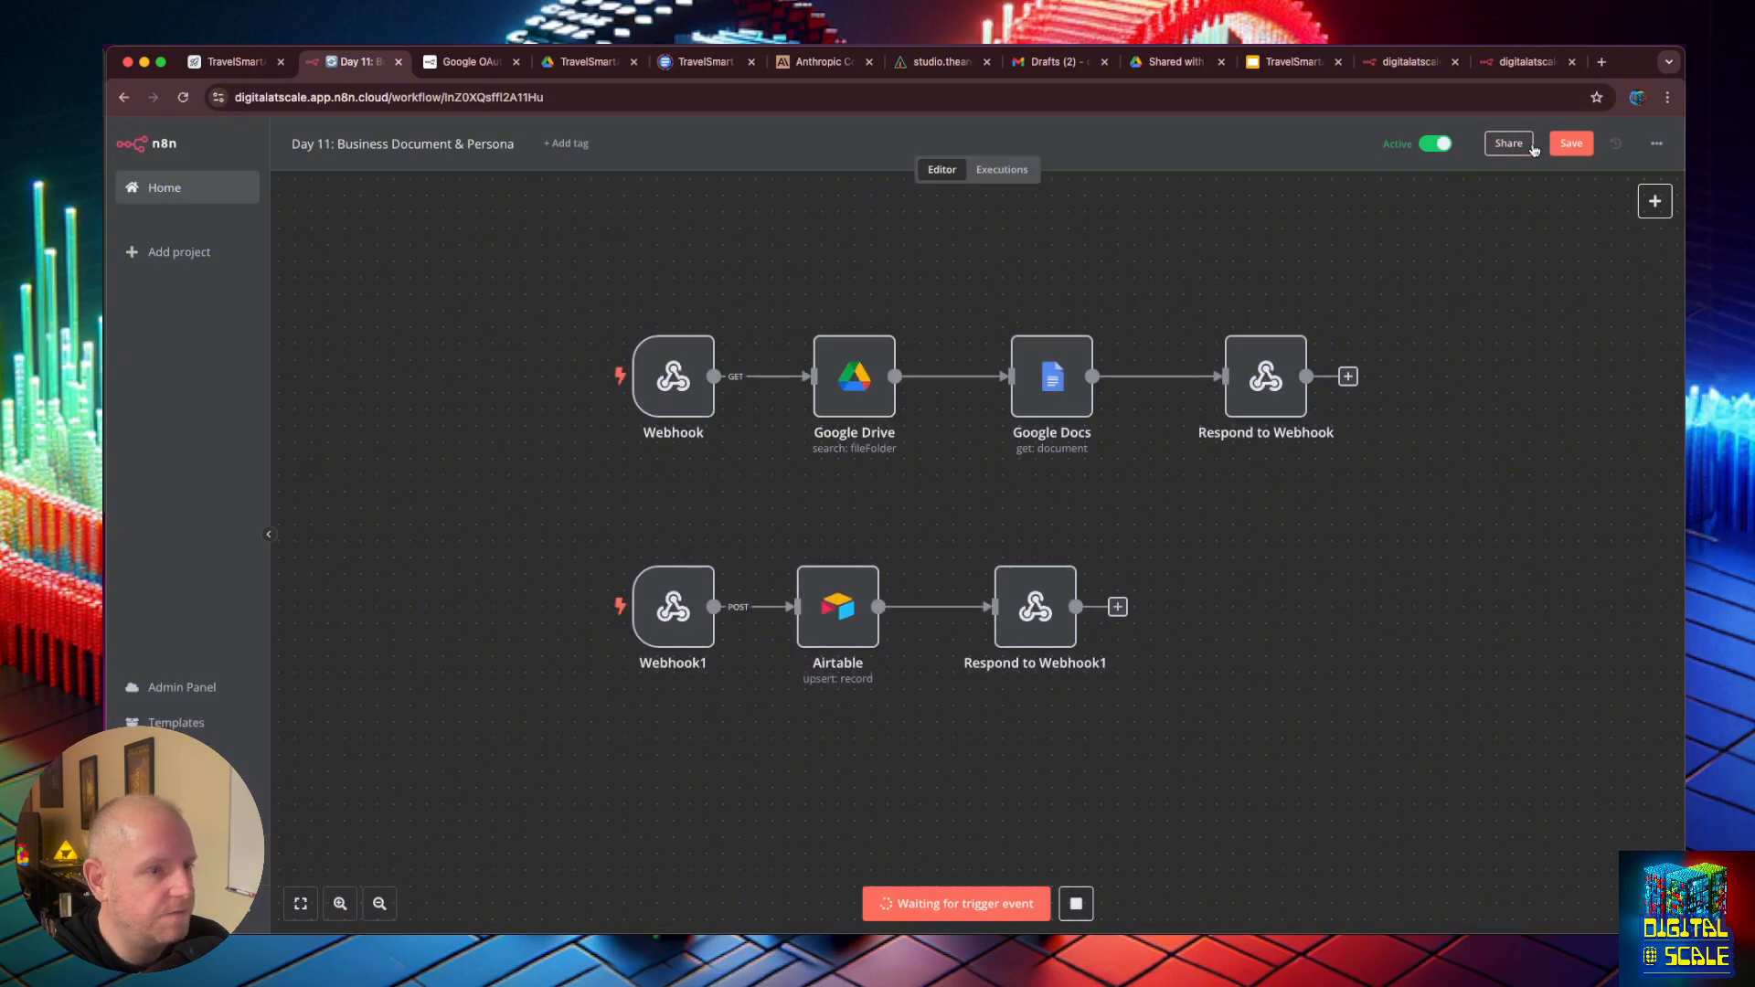
{"action": "left_click", "coordinate": [1571, 143]}
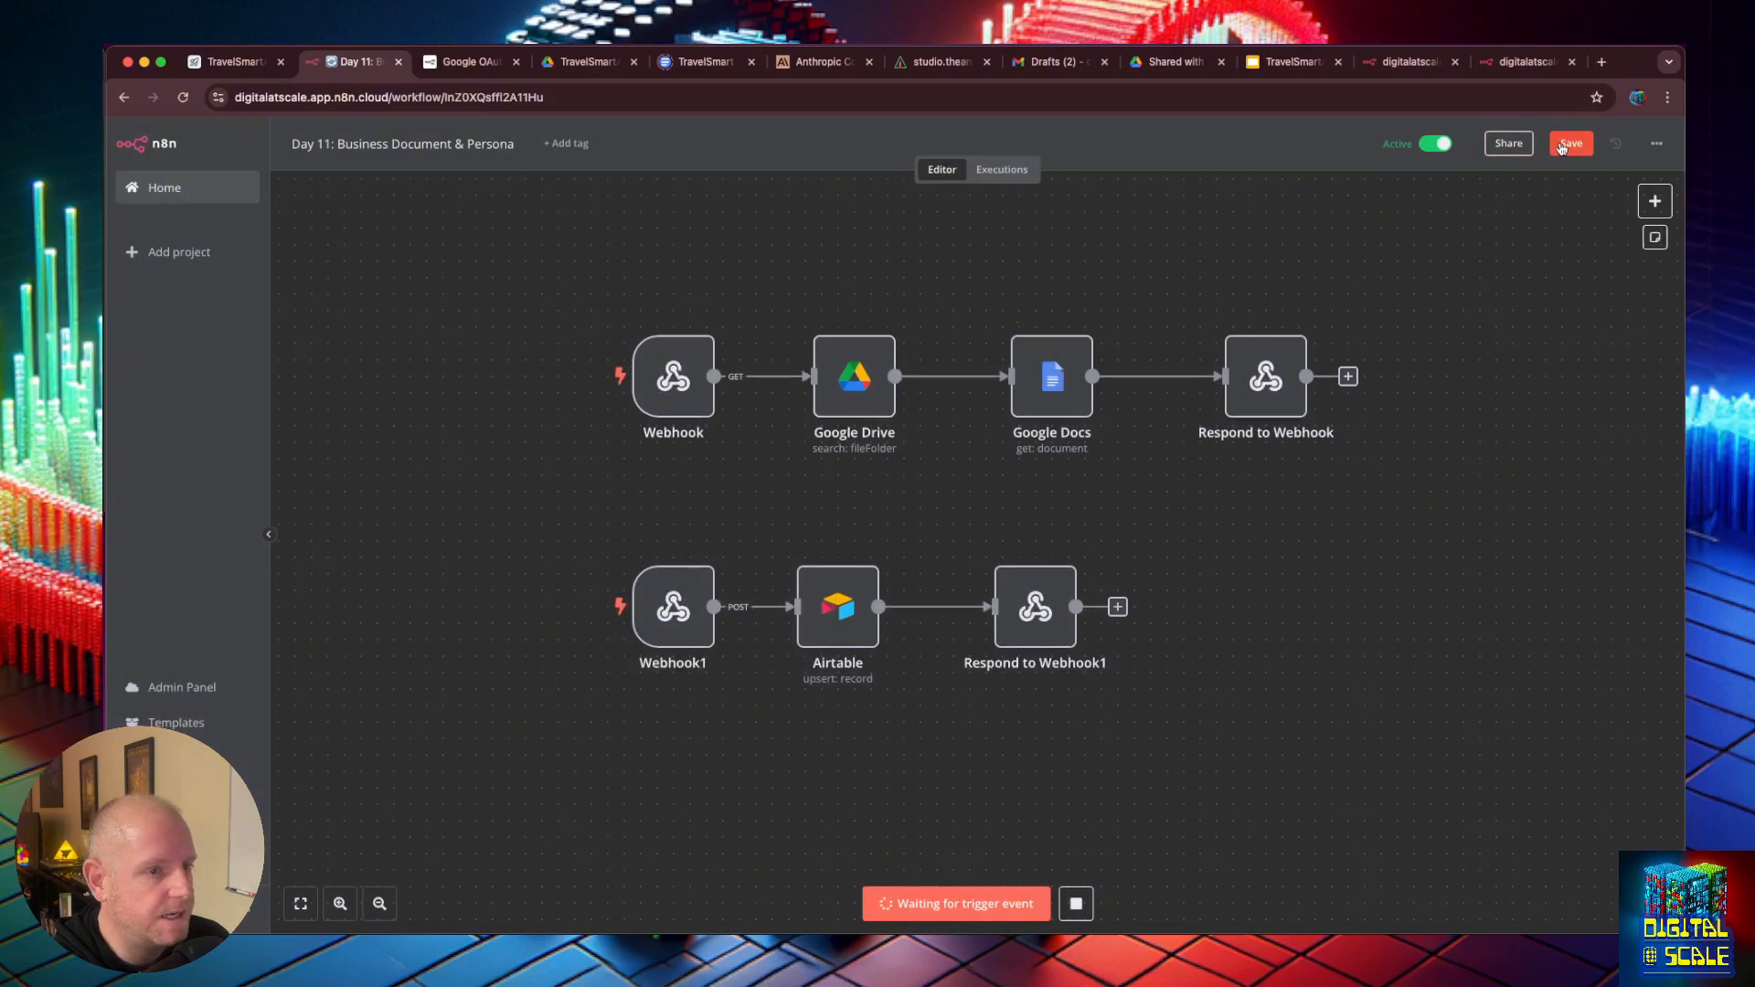
{"action": "left_click", "coordinate": [1076, 904]}
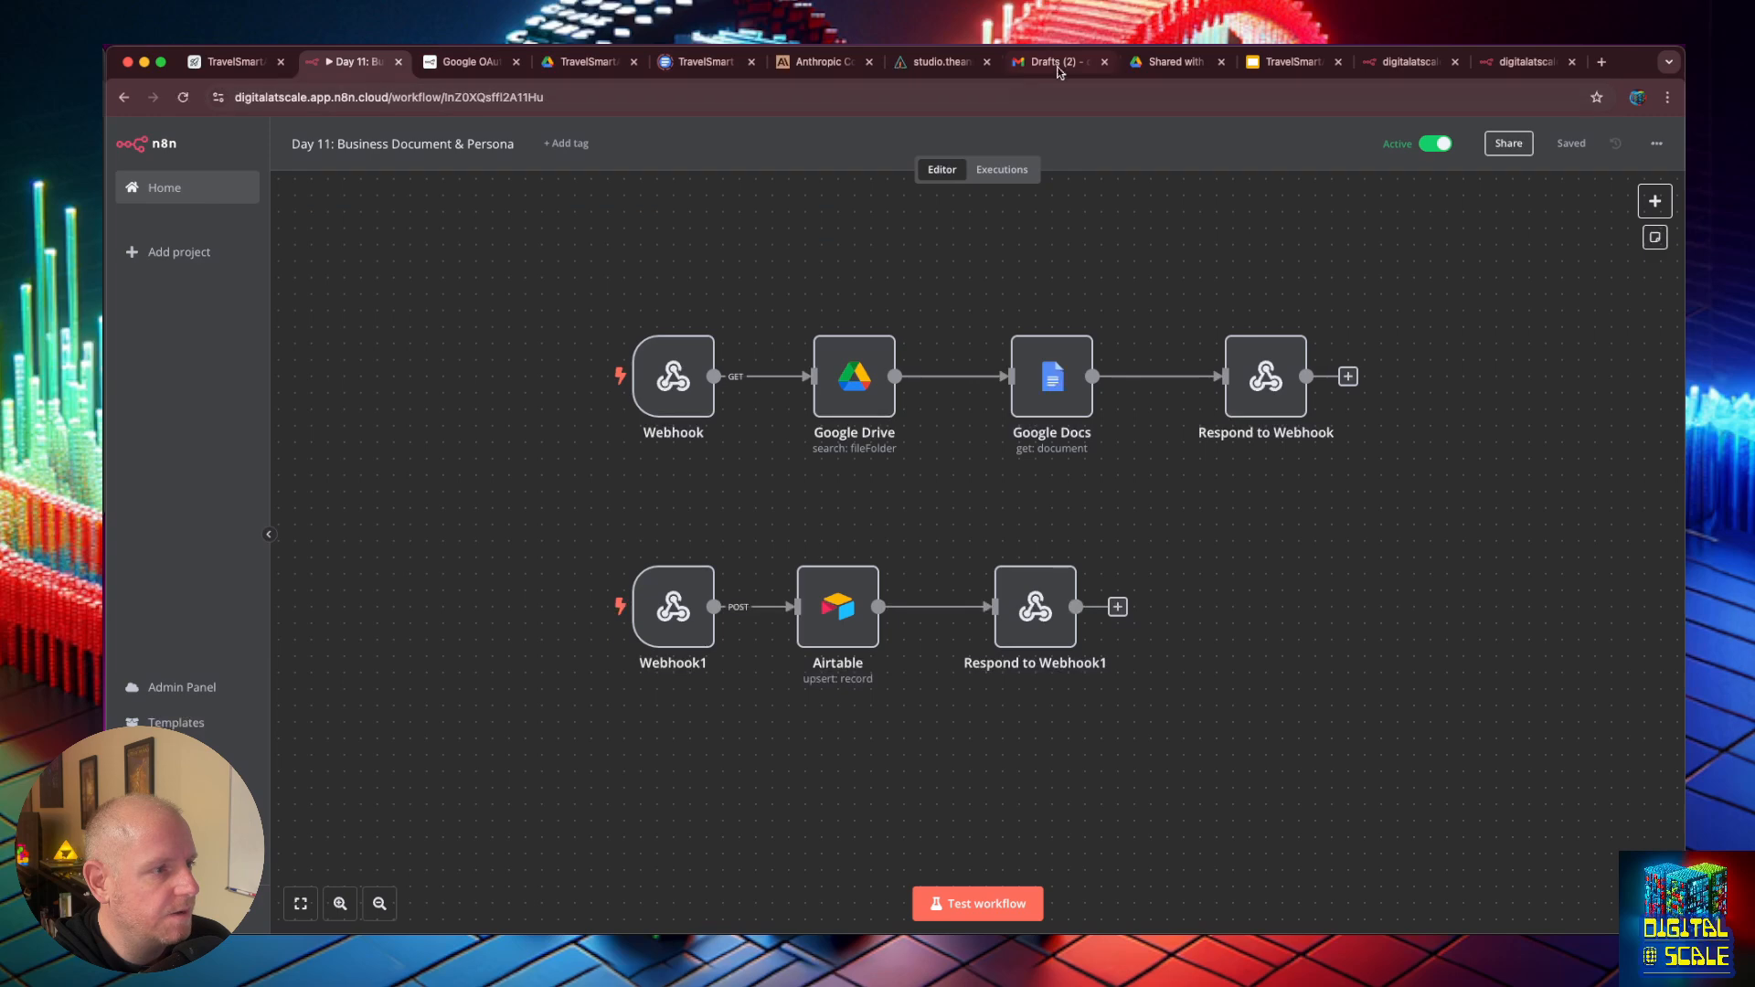
- Preview the API Loader's chunks again in the document store and reload the production webhook URL in its own browser page
{"action": "left_click", "coordinate": [935, 55]}
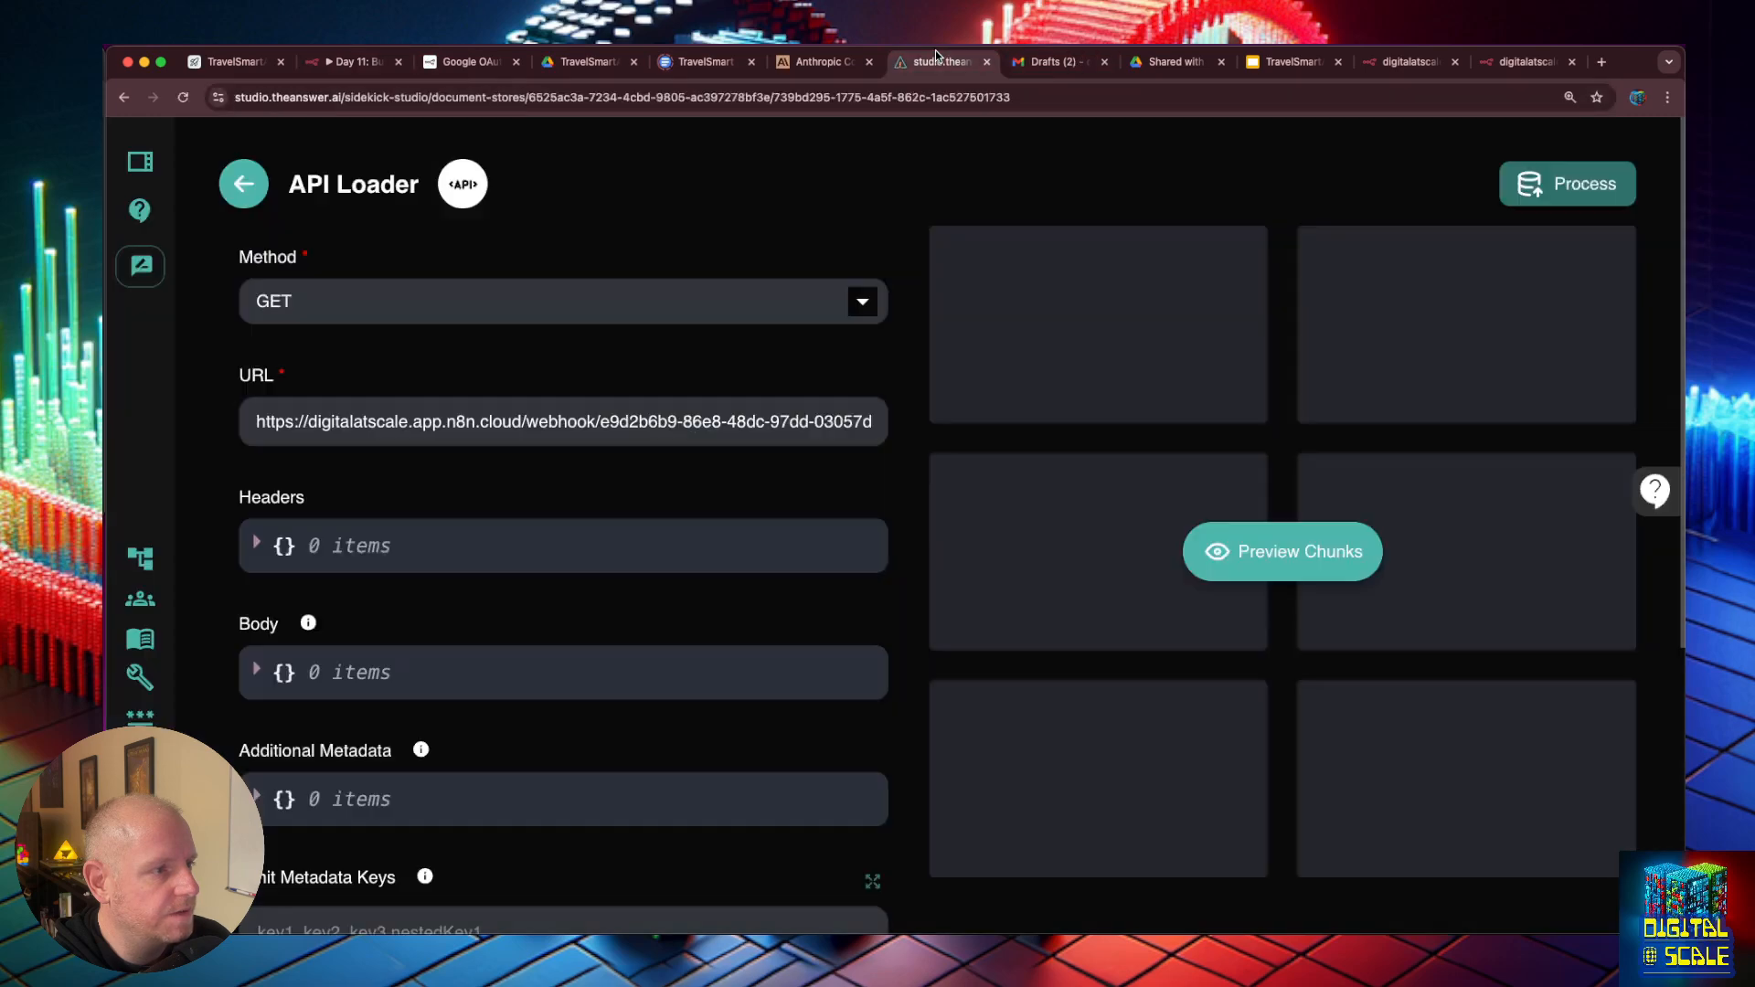
{"action": "left_click", "coordinate": [1260, 547]}
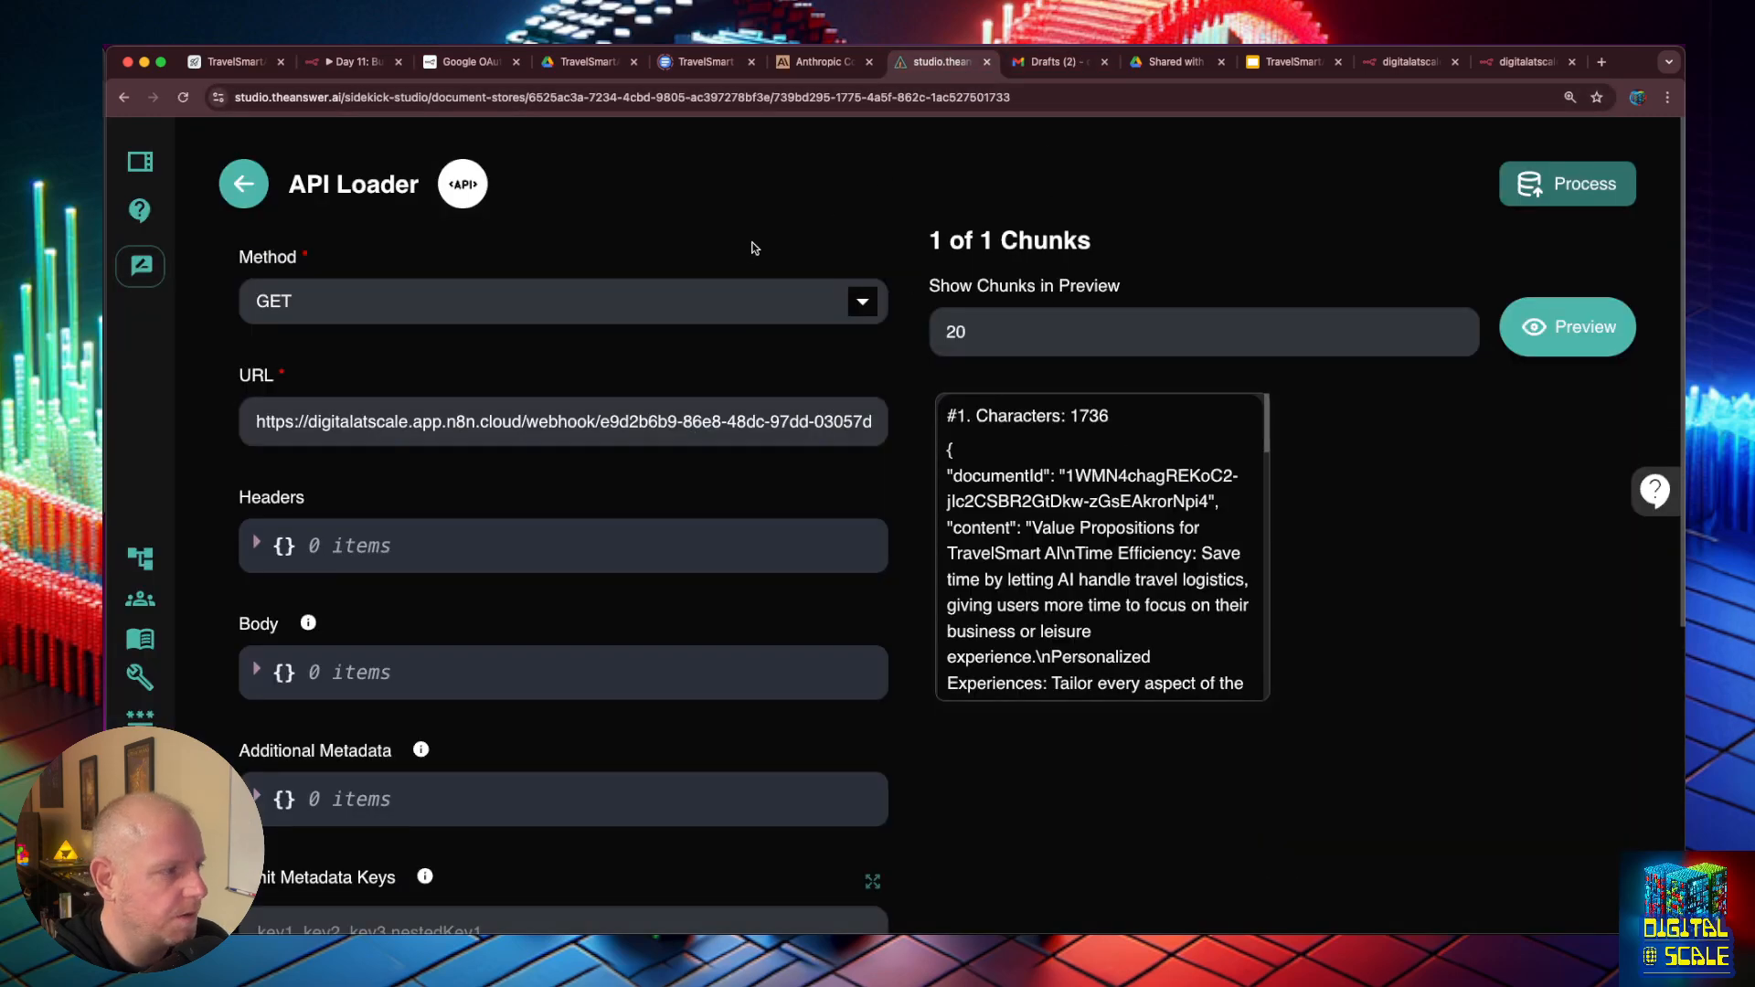
{"action": "left_click", "coordinate": [1517, 64]}
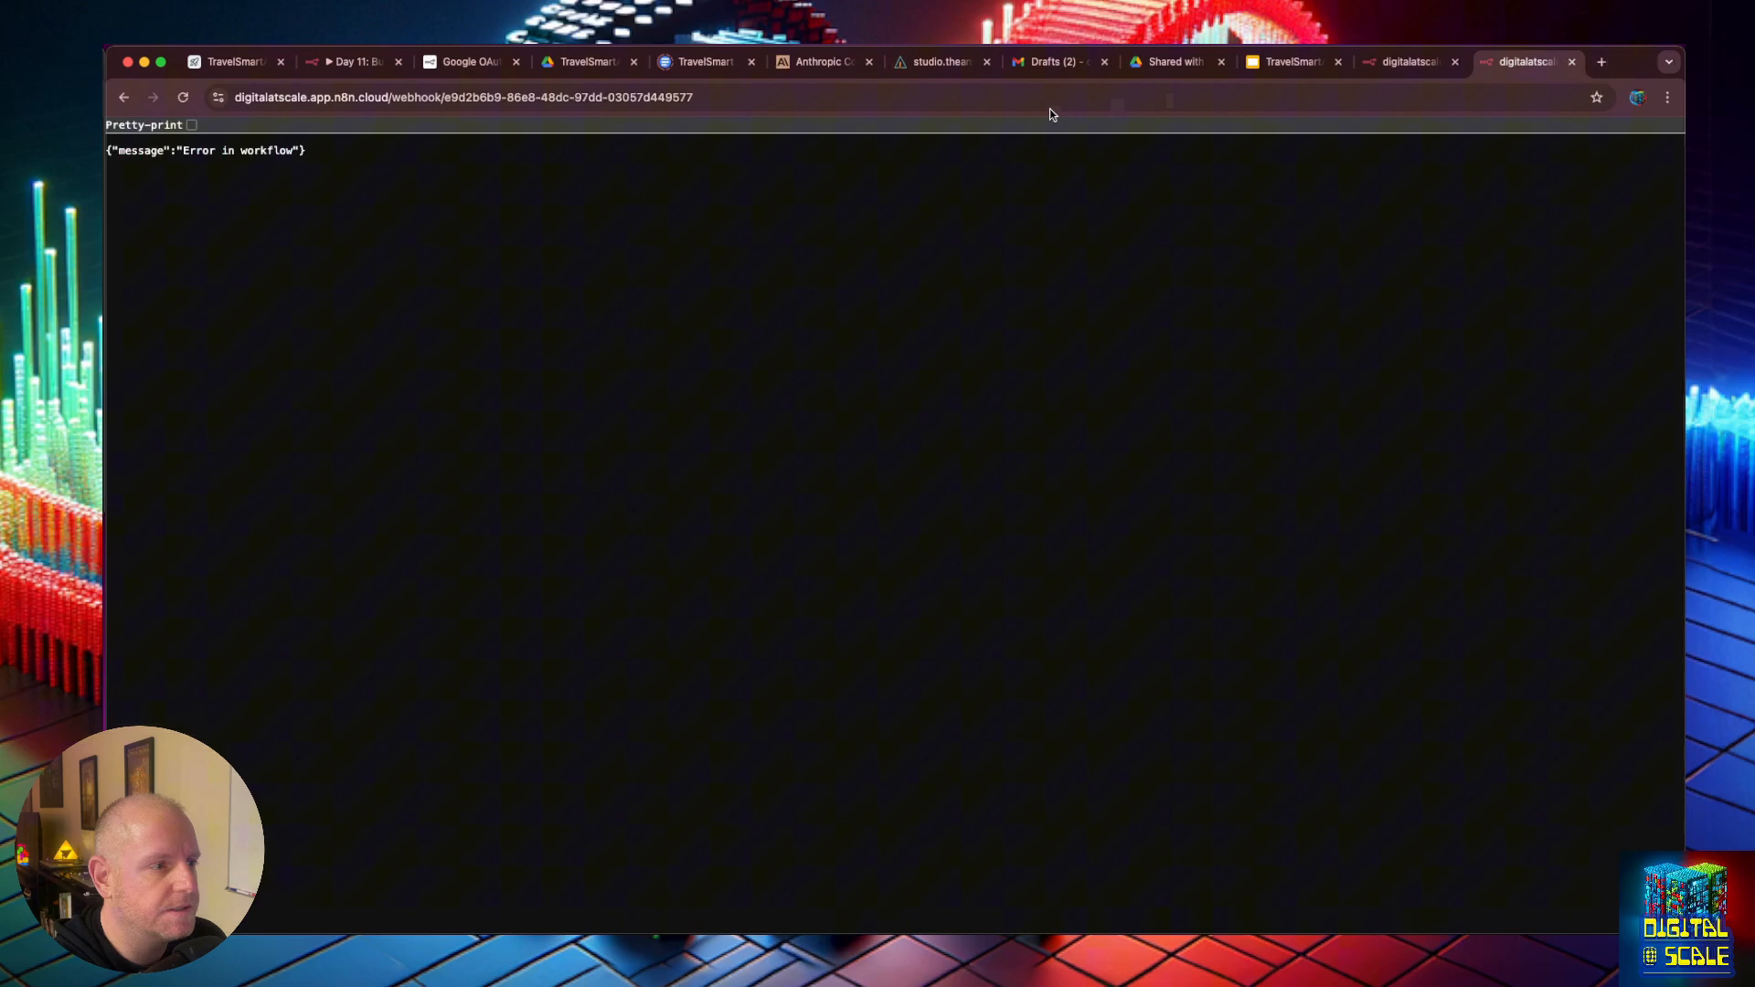
{"action": "left_click", "coordinate": [803, 86]}
{"action": "key", "text": "Return"}
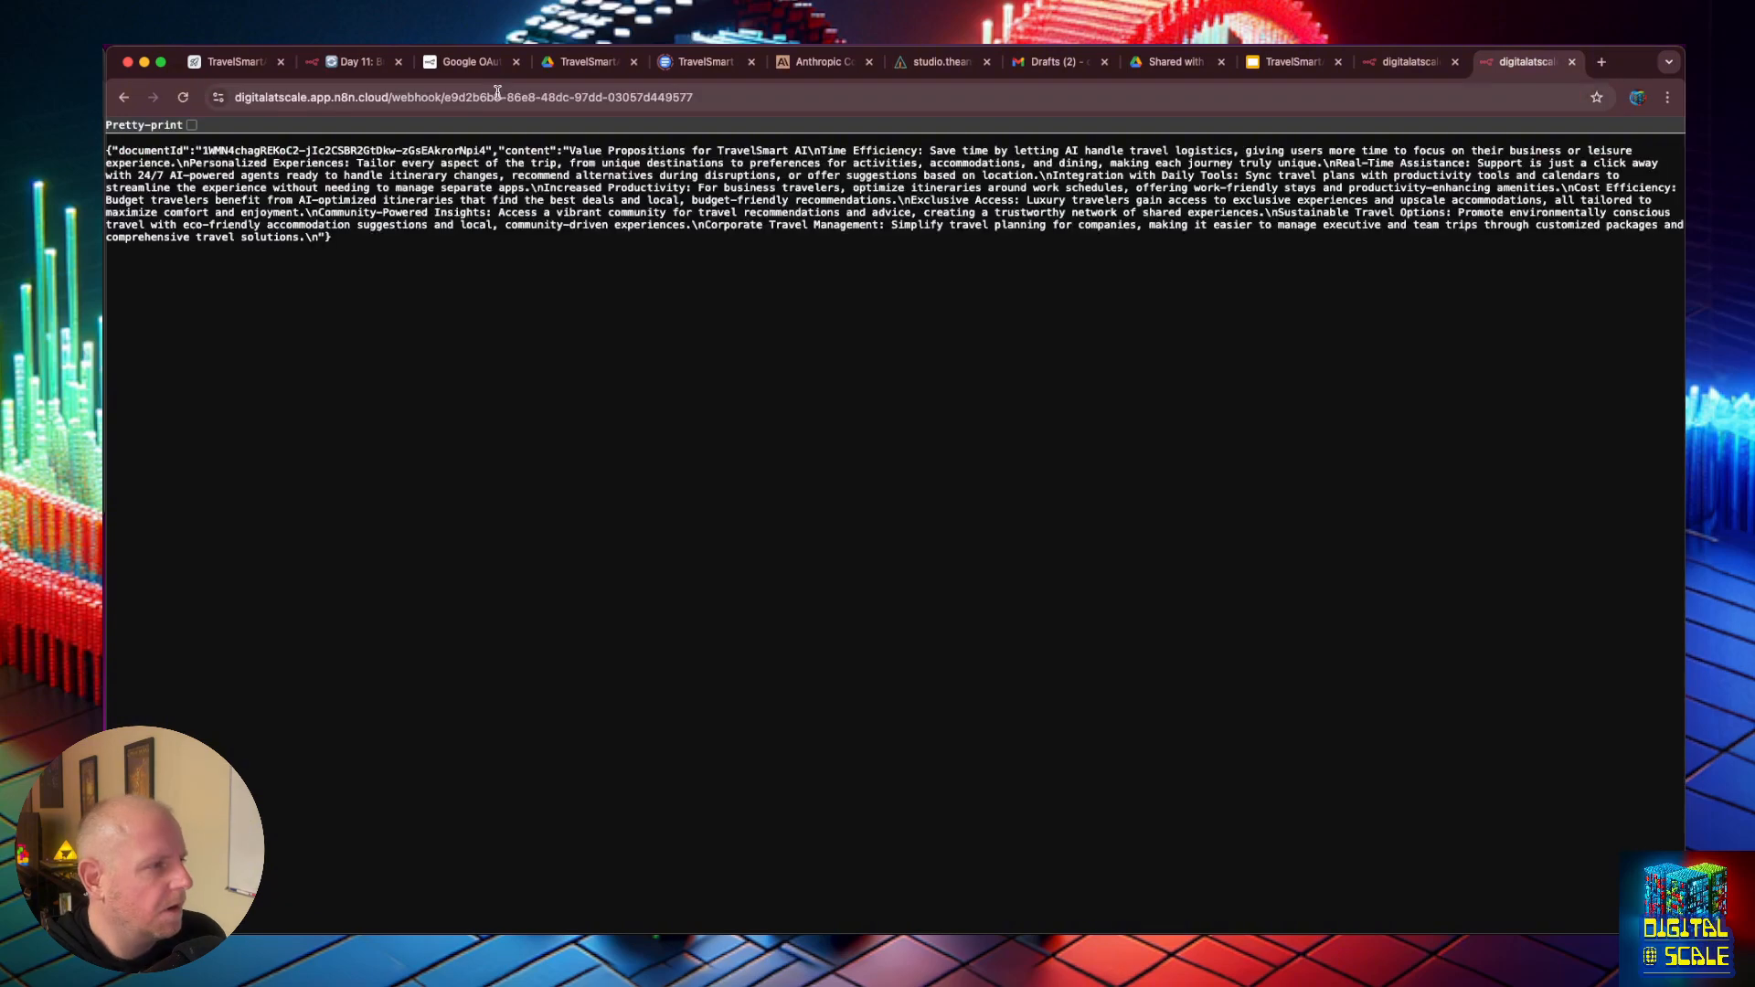
- Request the webhook's test URL by changing "webhook" to "webhook-test" in the address, and return to the Day 11 workflow
{"action": "left_click", "coordinate": [437, 97]}
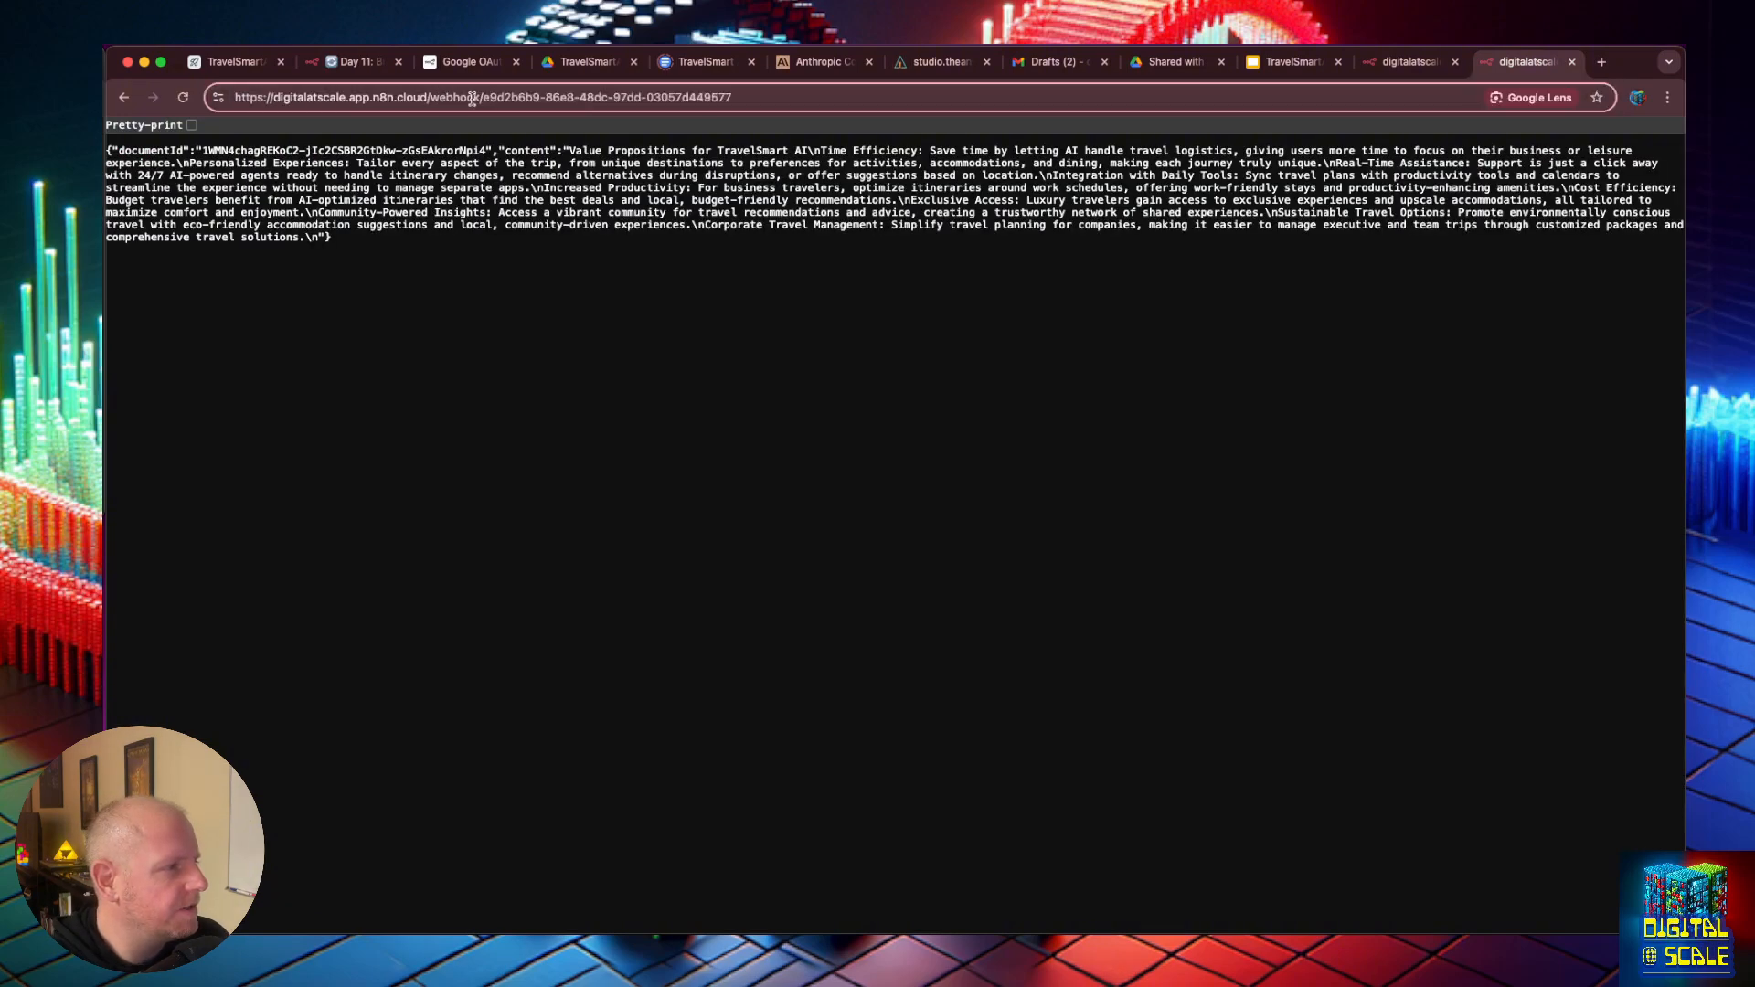
{"action": "type", "text": "-test"}
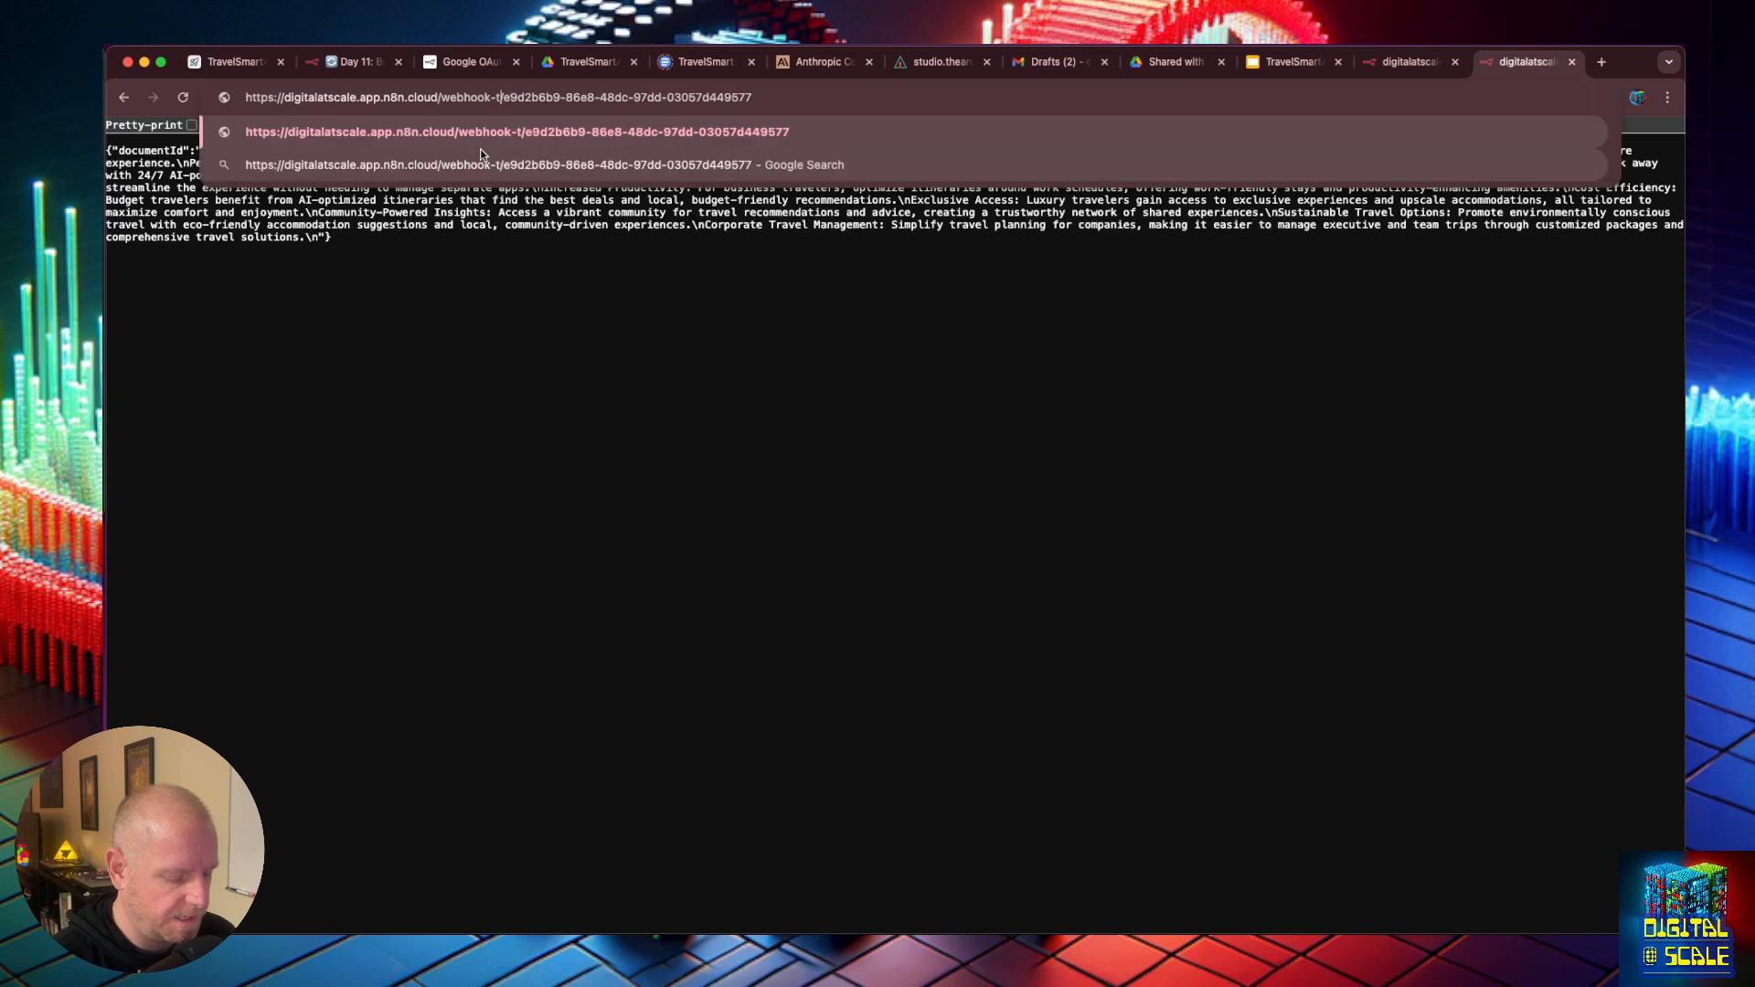
{"action": "key", "text": "Return"}
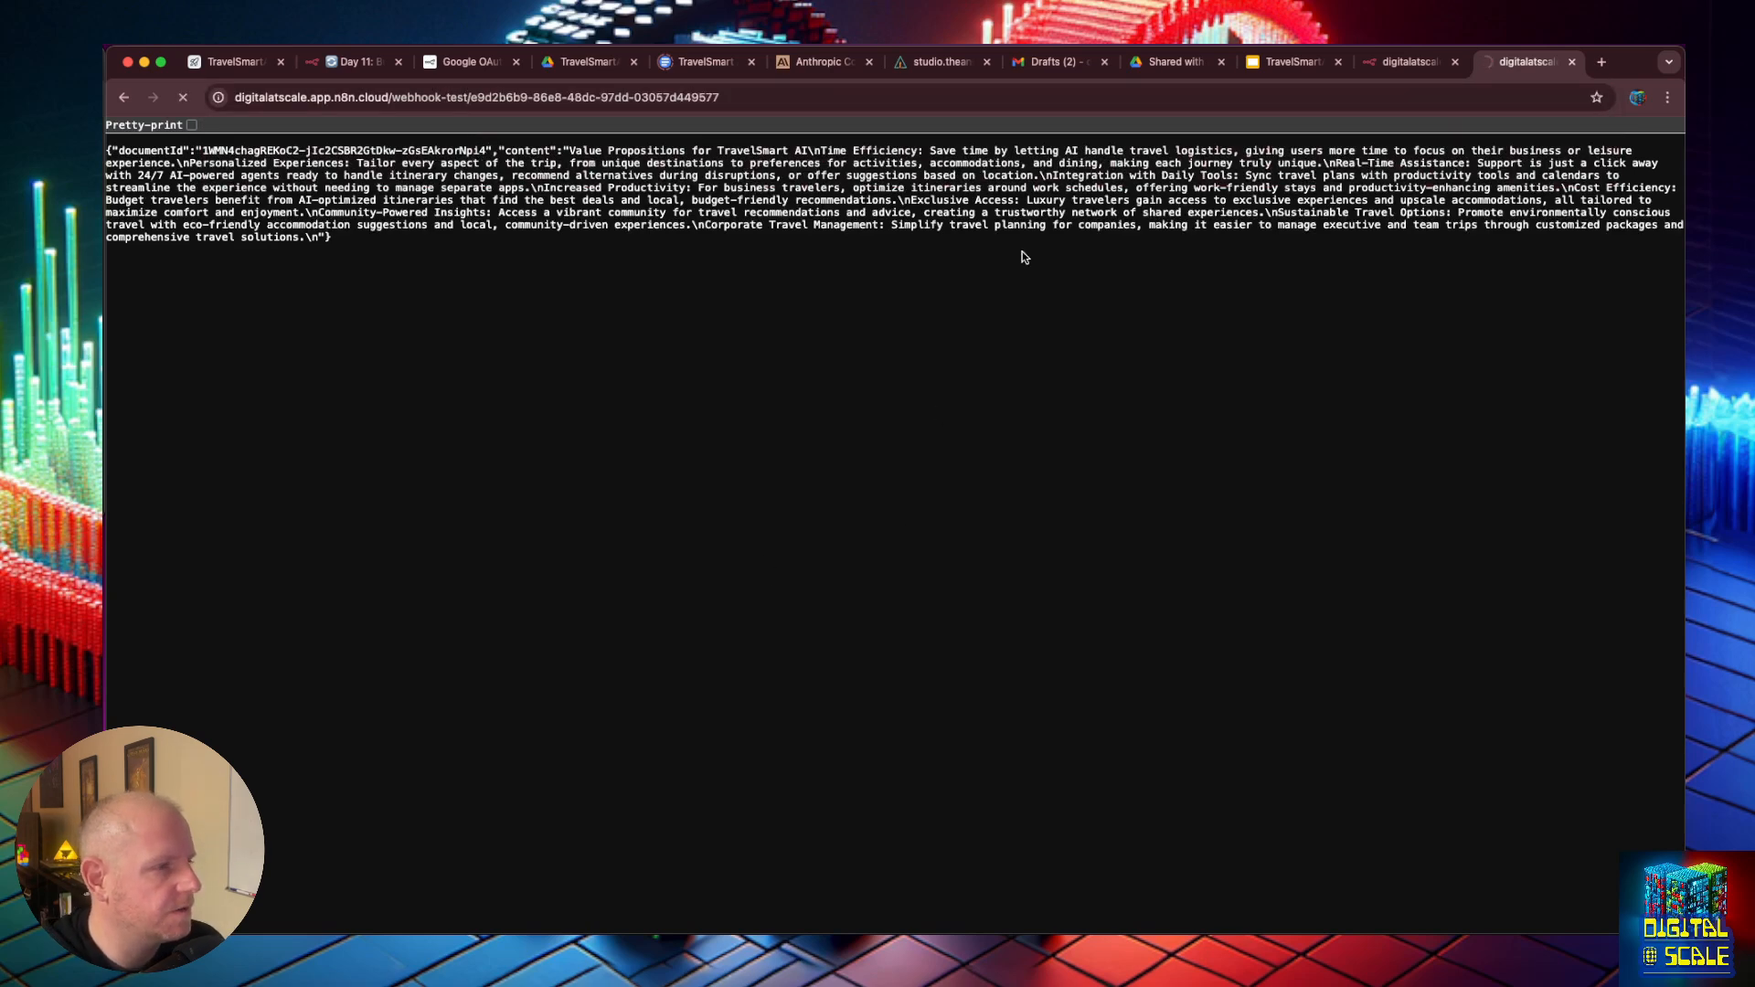
{"action": "left_click", "coordinate": [1414, 67]}
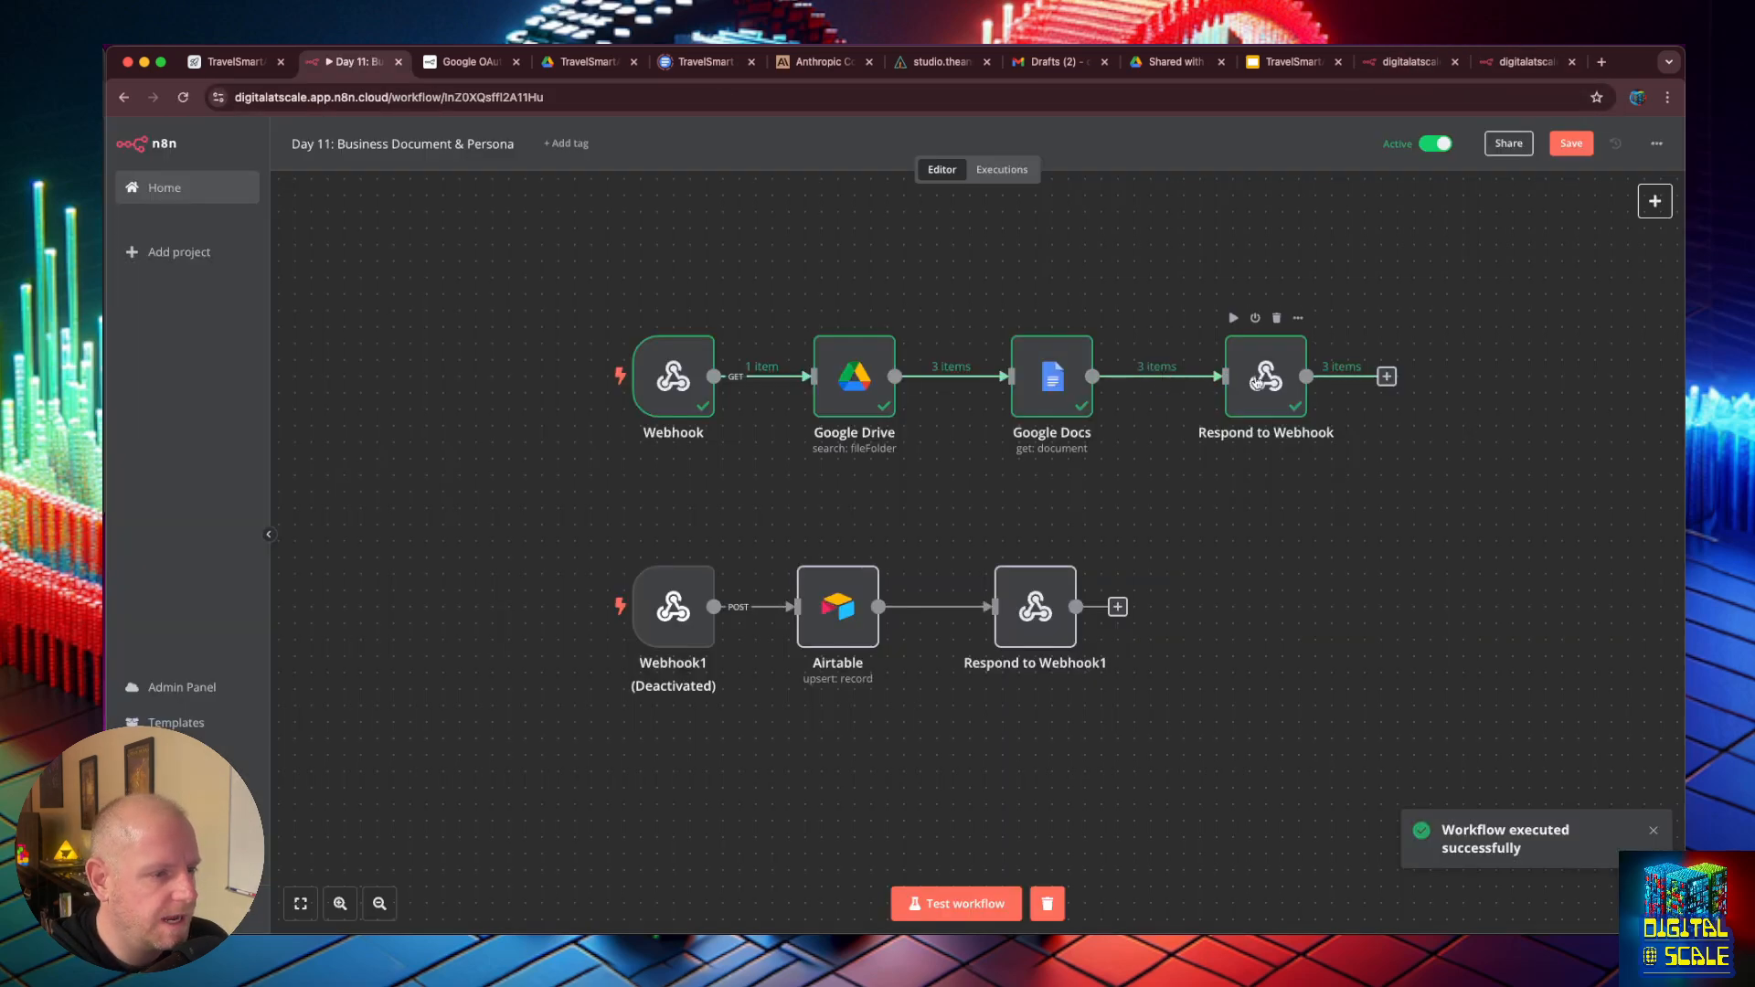
- Examine the documents in the Respond to Webhook node's output and its response setting, and return to the canvas
{"action": "double_click", "coordinate": [1282, 373]}
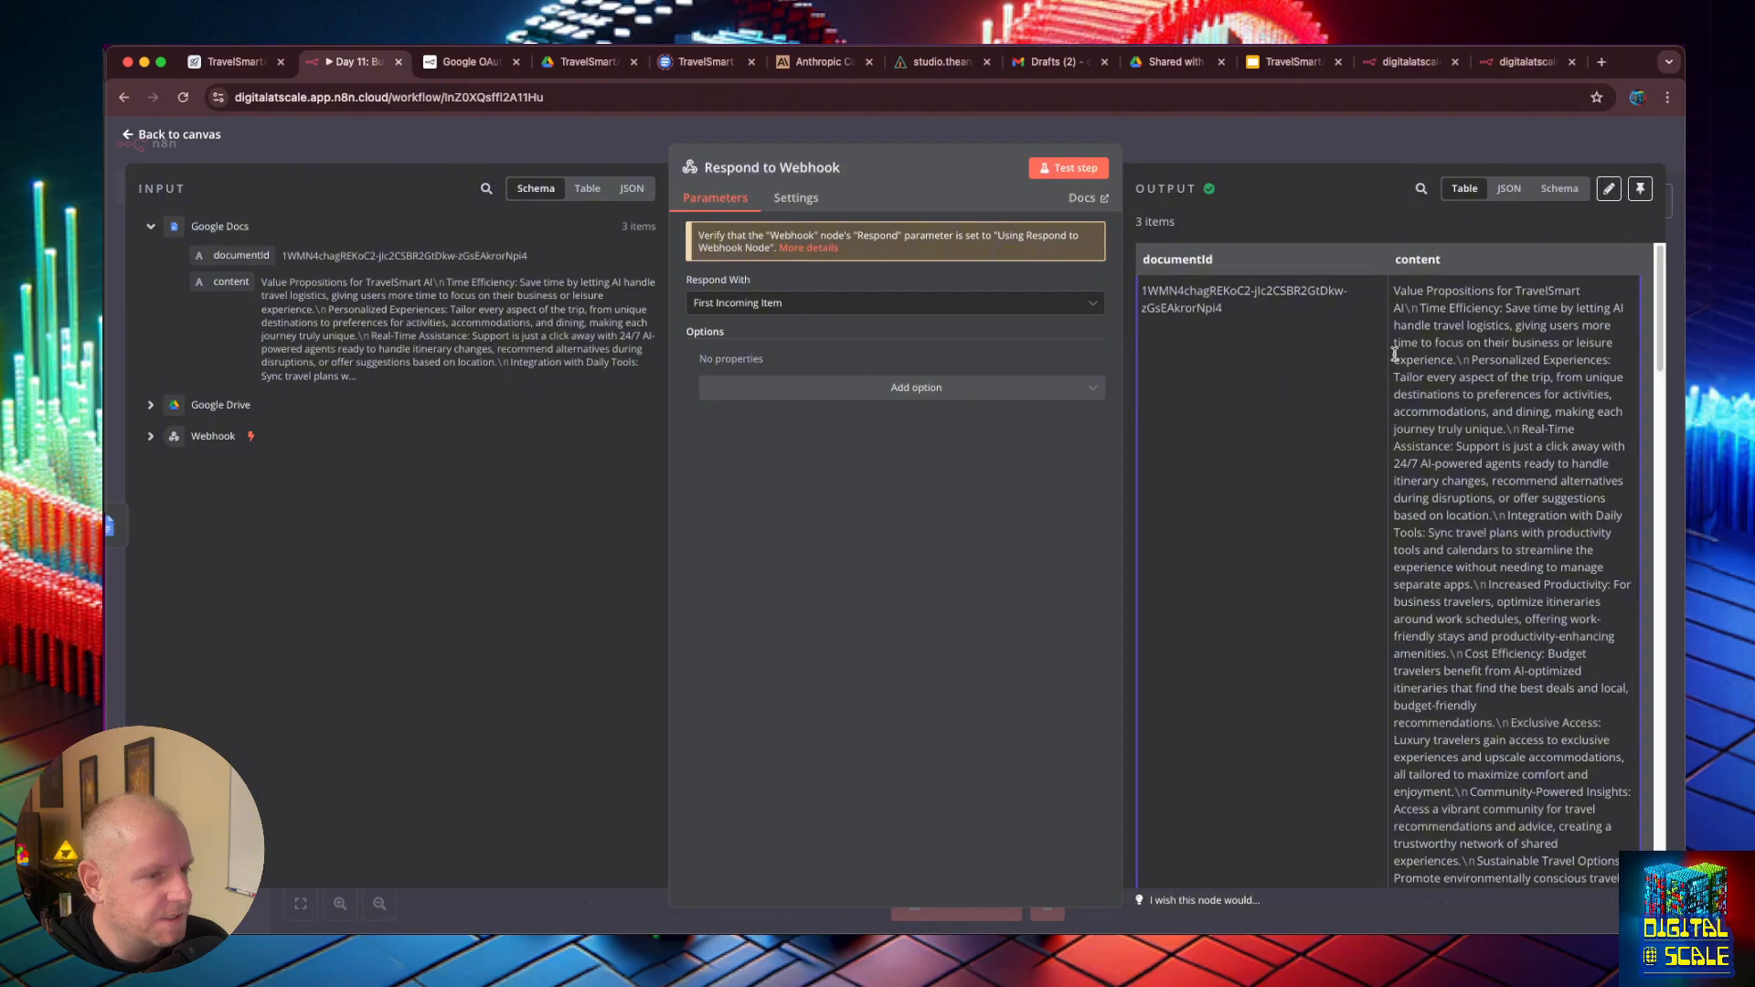
{"action": "scroll", "coordinate": [1424, 350], "scroll_direction": "down", "scroll_amount": 10}
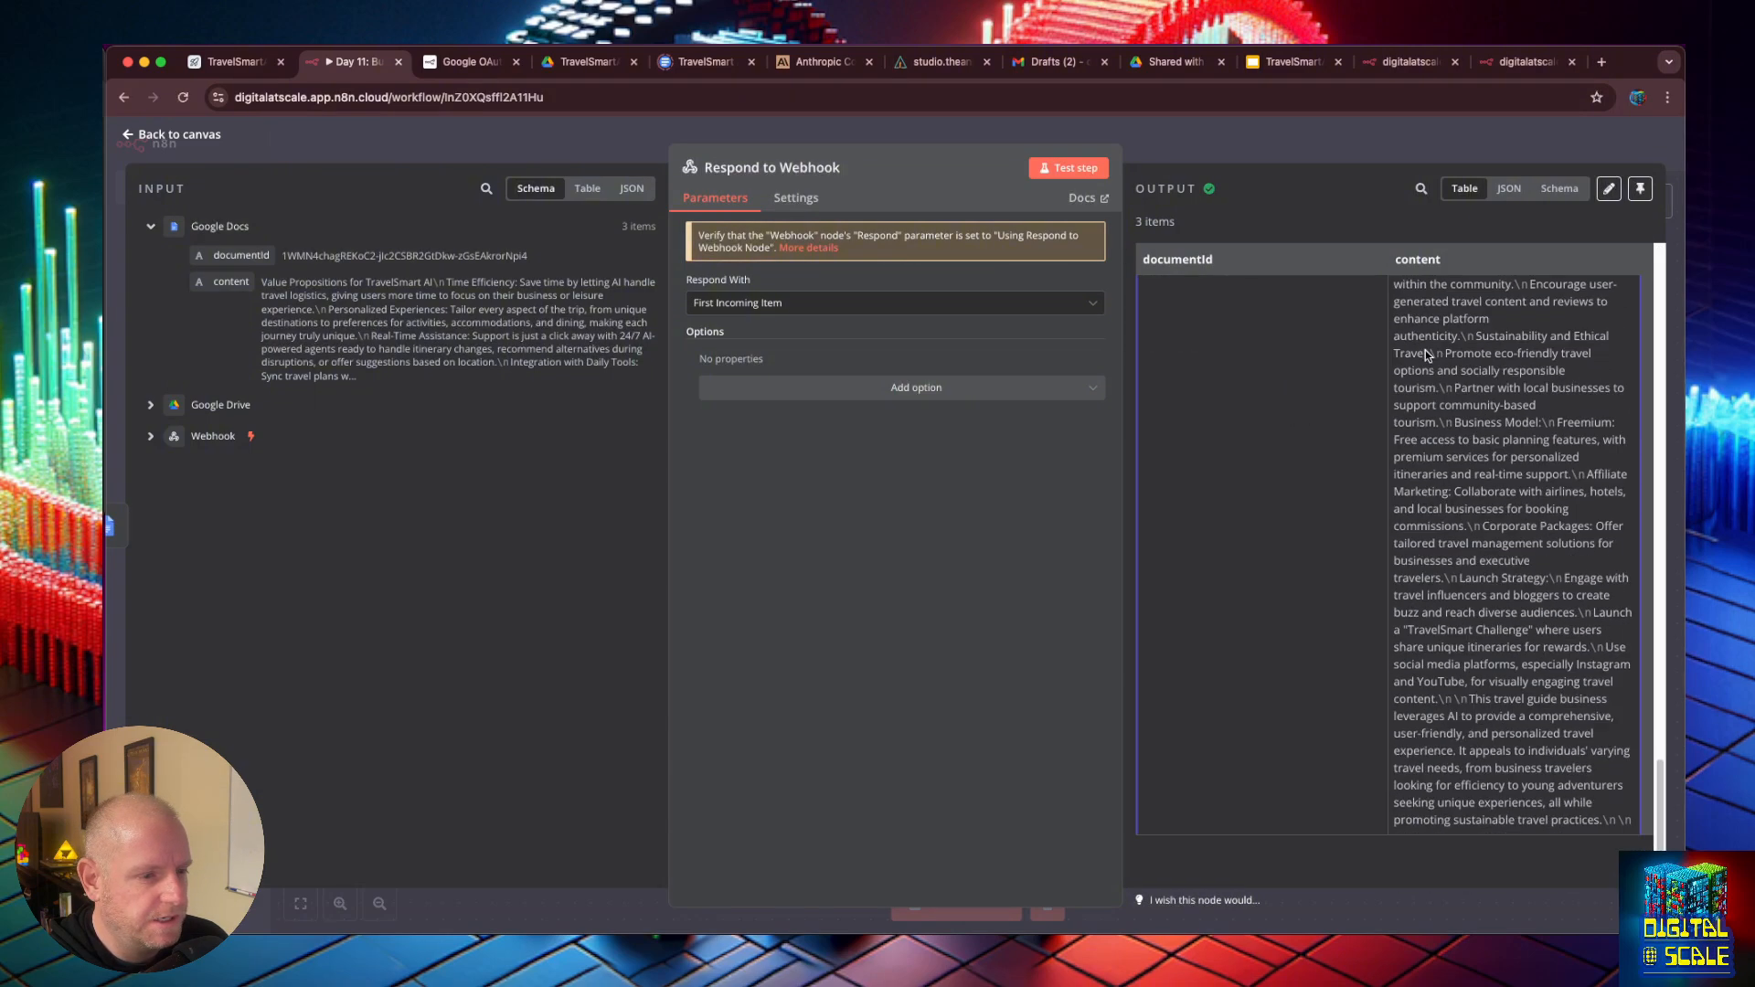
{"action": "scroll", "coordinate": [1425, 350], "scroll_direction": "up", "scroll_amount": 10}
{"action": "scroll", "coordinate": [1399, 343], "scroll_direction": "down", "scroll_amount": 10}
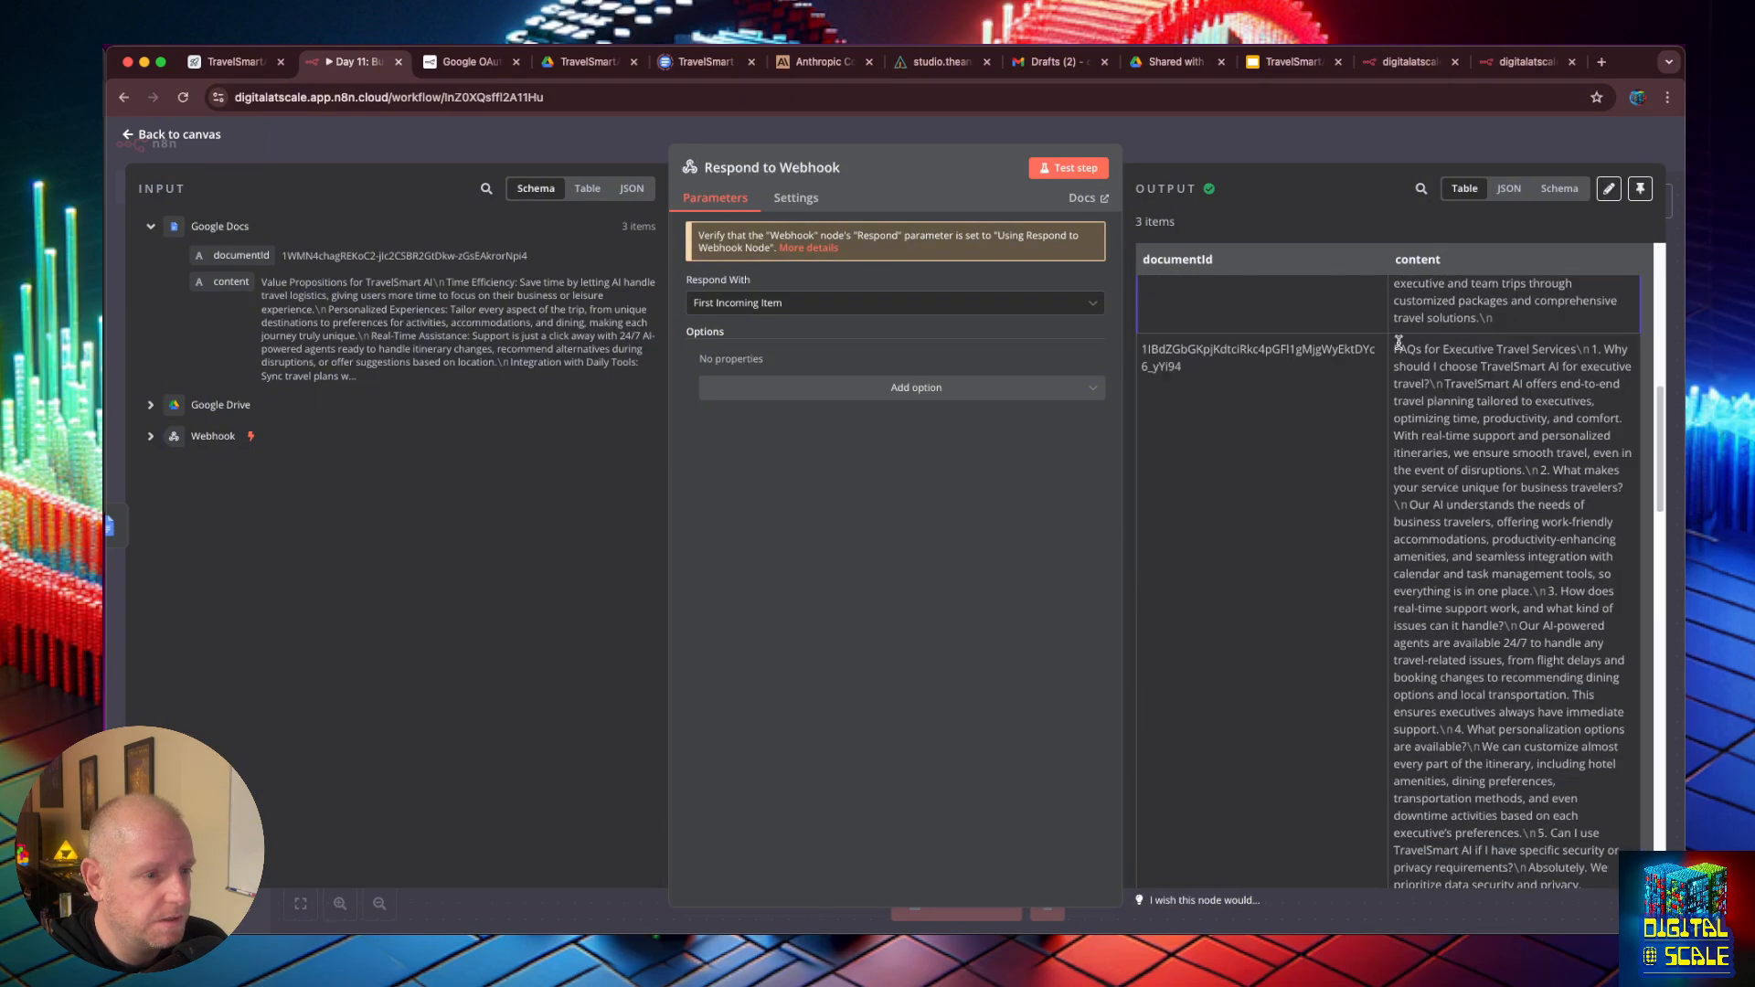
{"action": "scroll", "coordinate": [1399, 343], "scroll_direction": "down", "scroll_amount": 10}
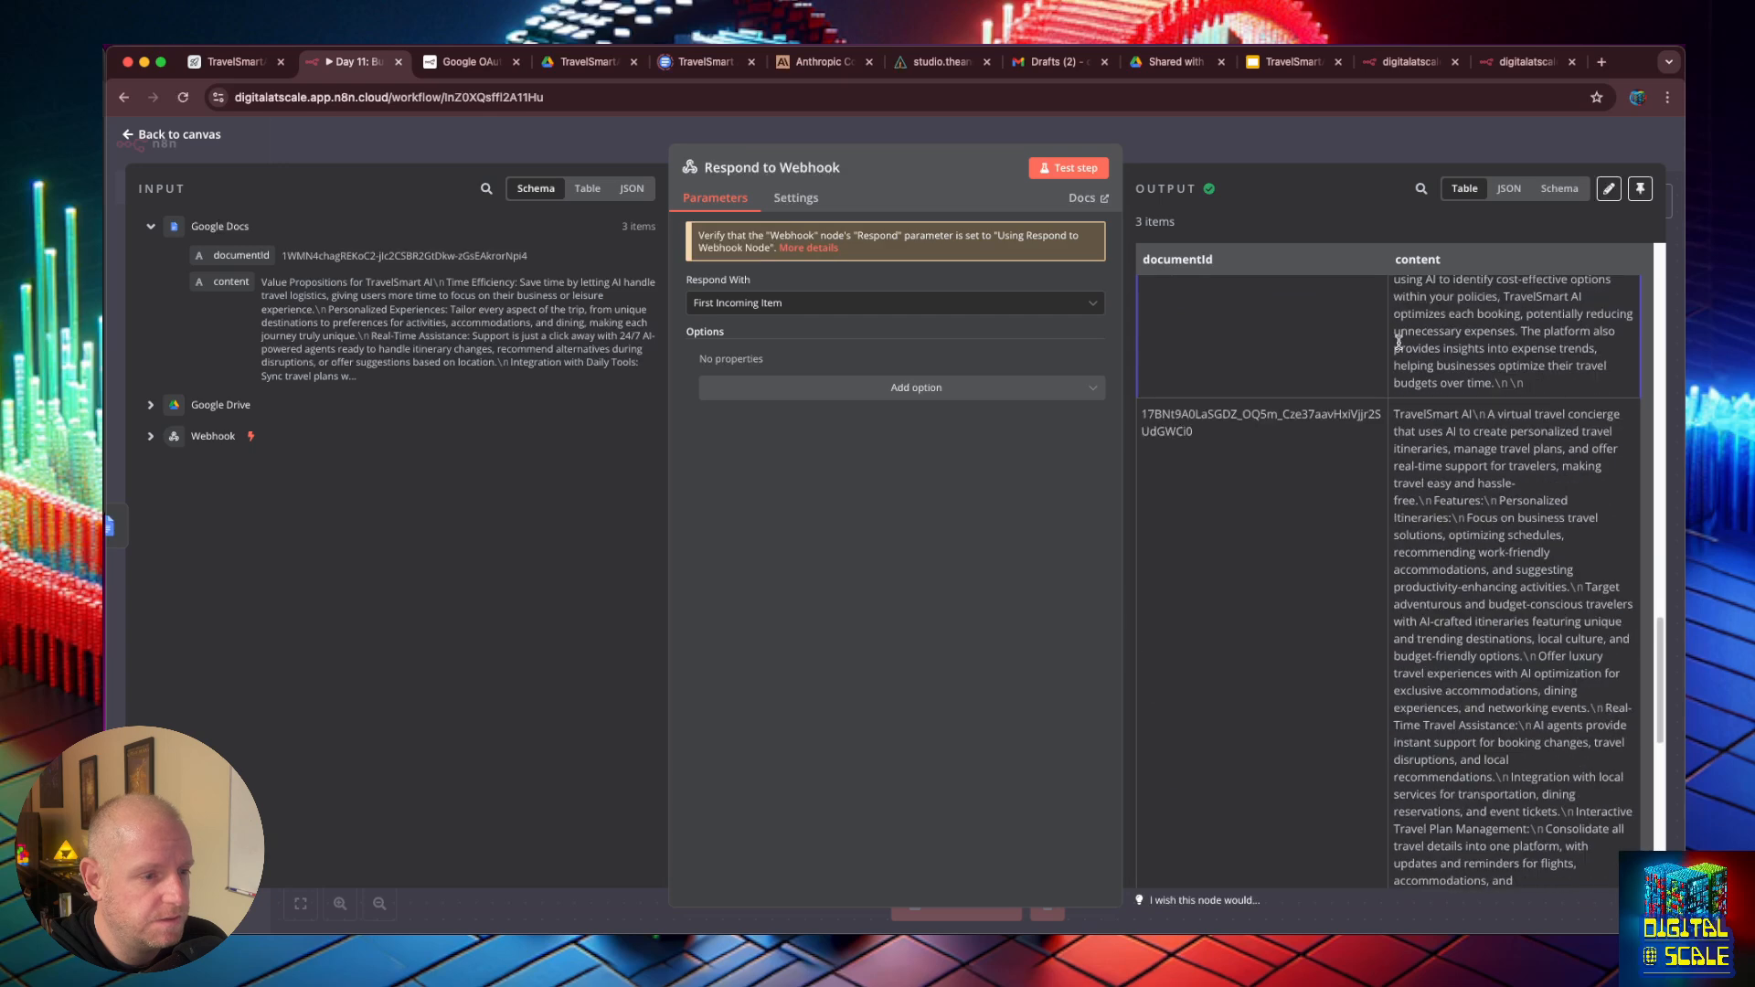
{"action": "left_click", "coordinate": [153, 137]}
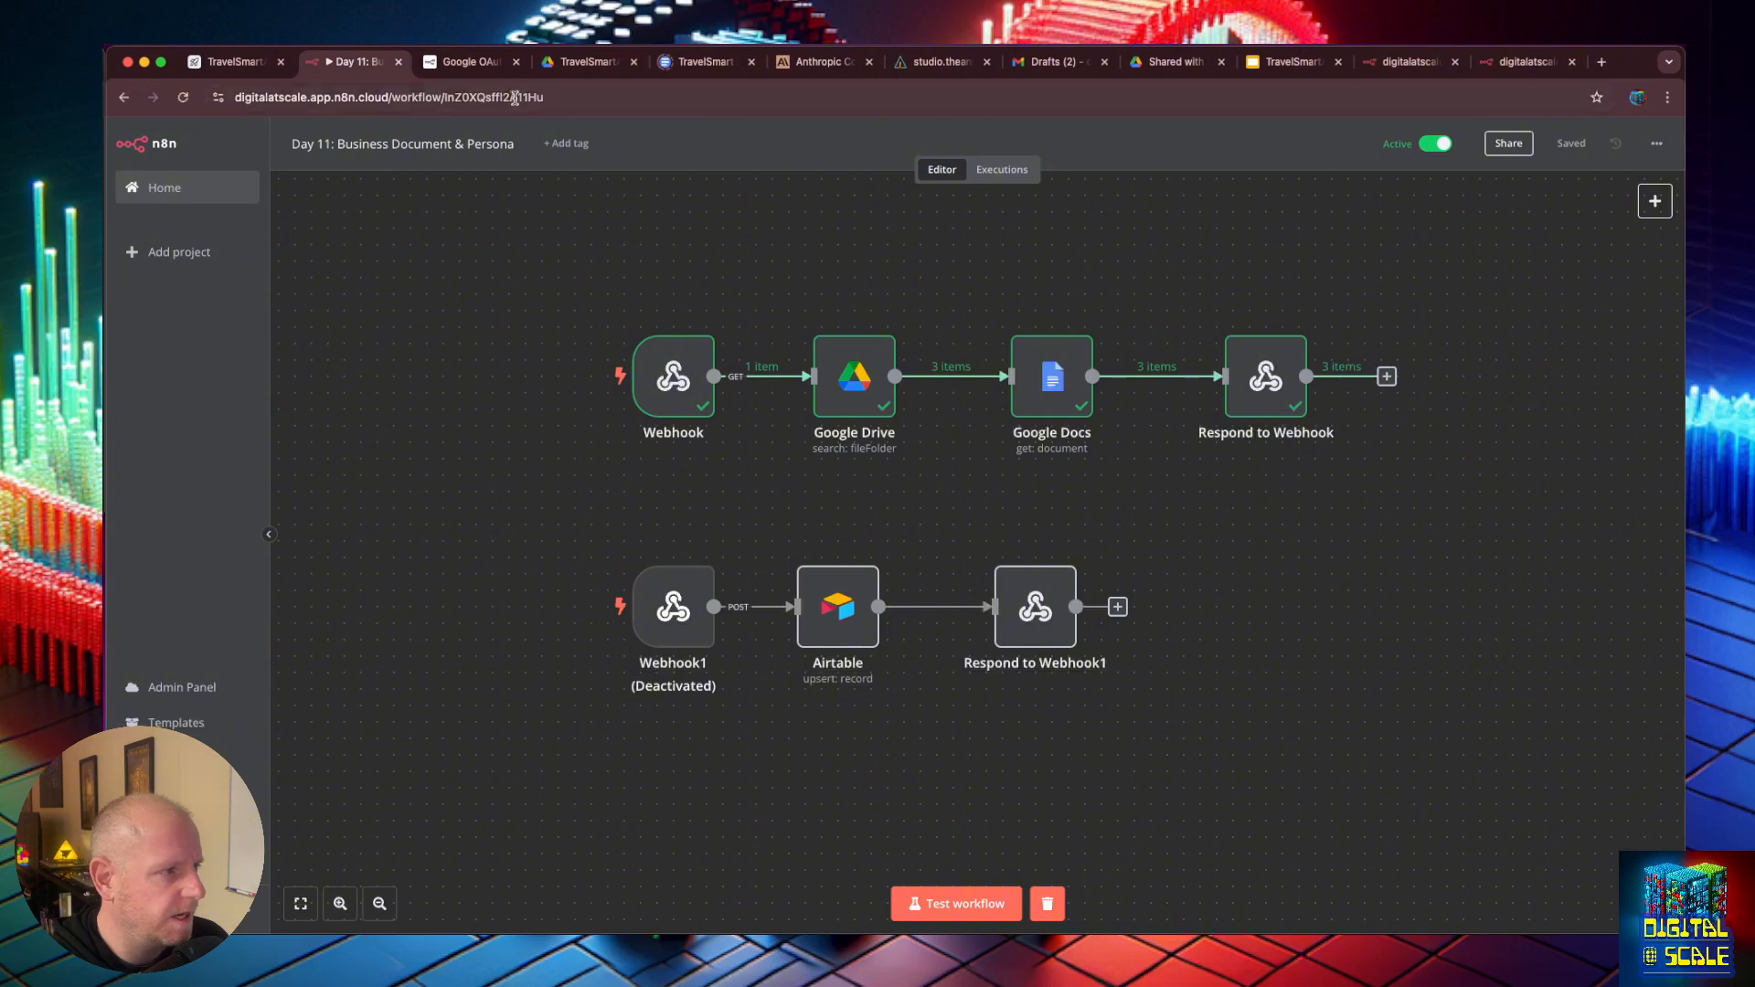
- Recheck the production webhook's response, then move the Respond to Webhook node farther from the Google Docs node to make room between them
{"action": "left_click", "coordinate": [1522, 62]}
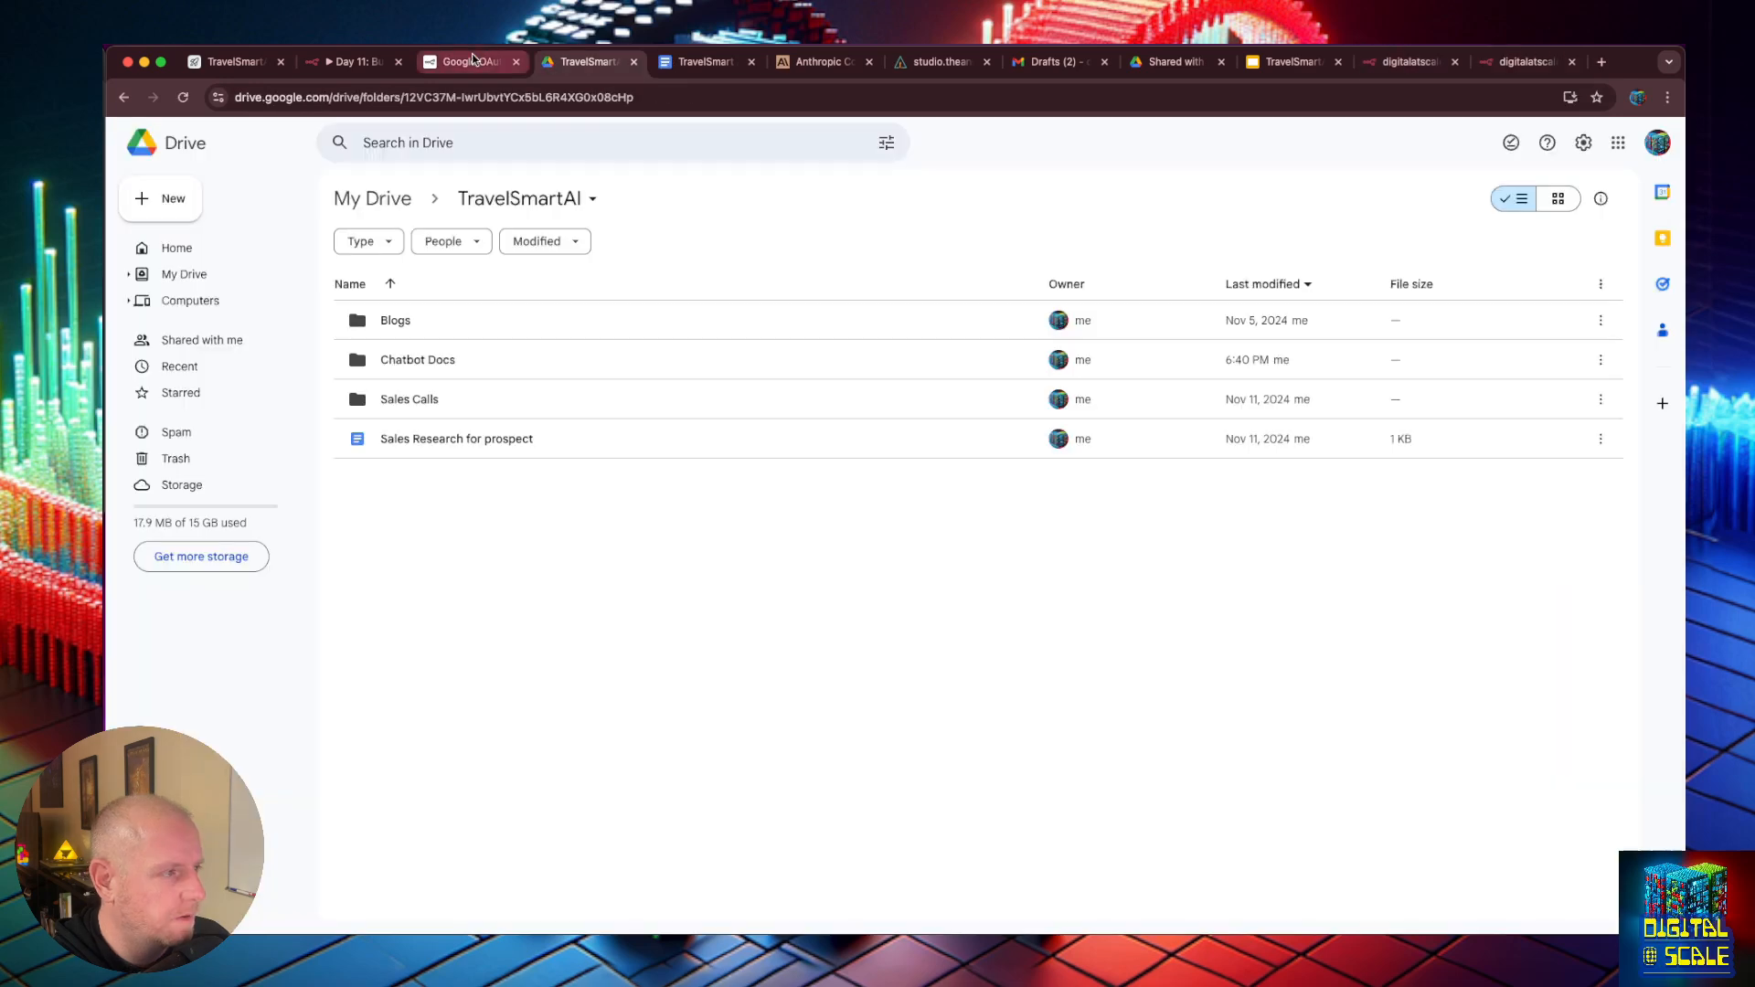
{"action": "left_click", "coordinate": [373, 64]}
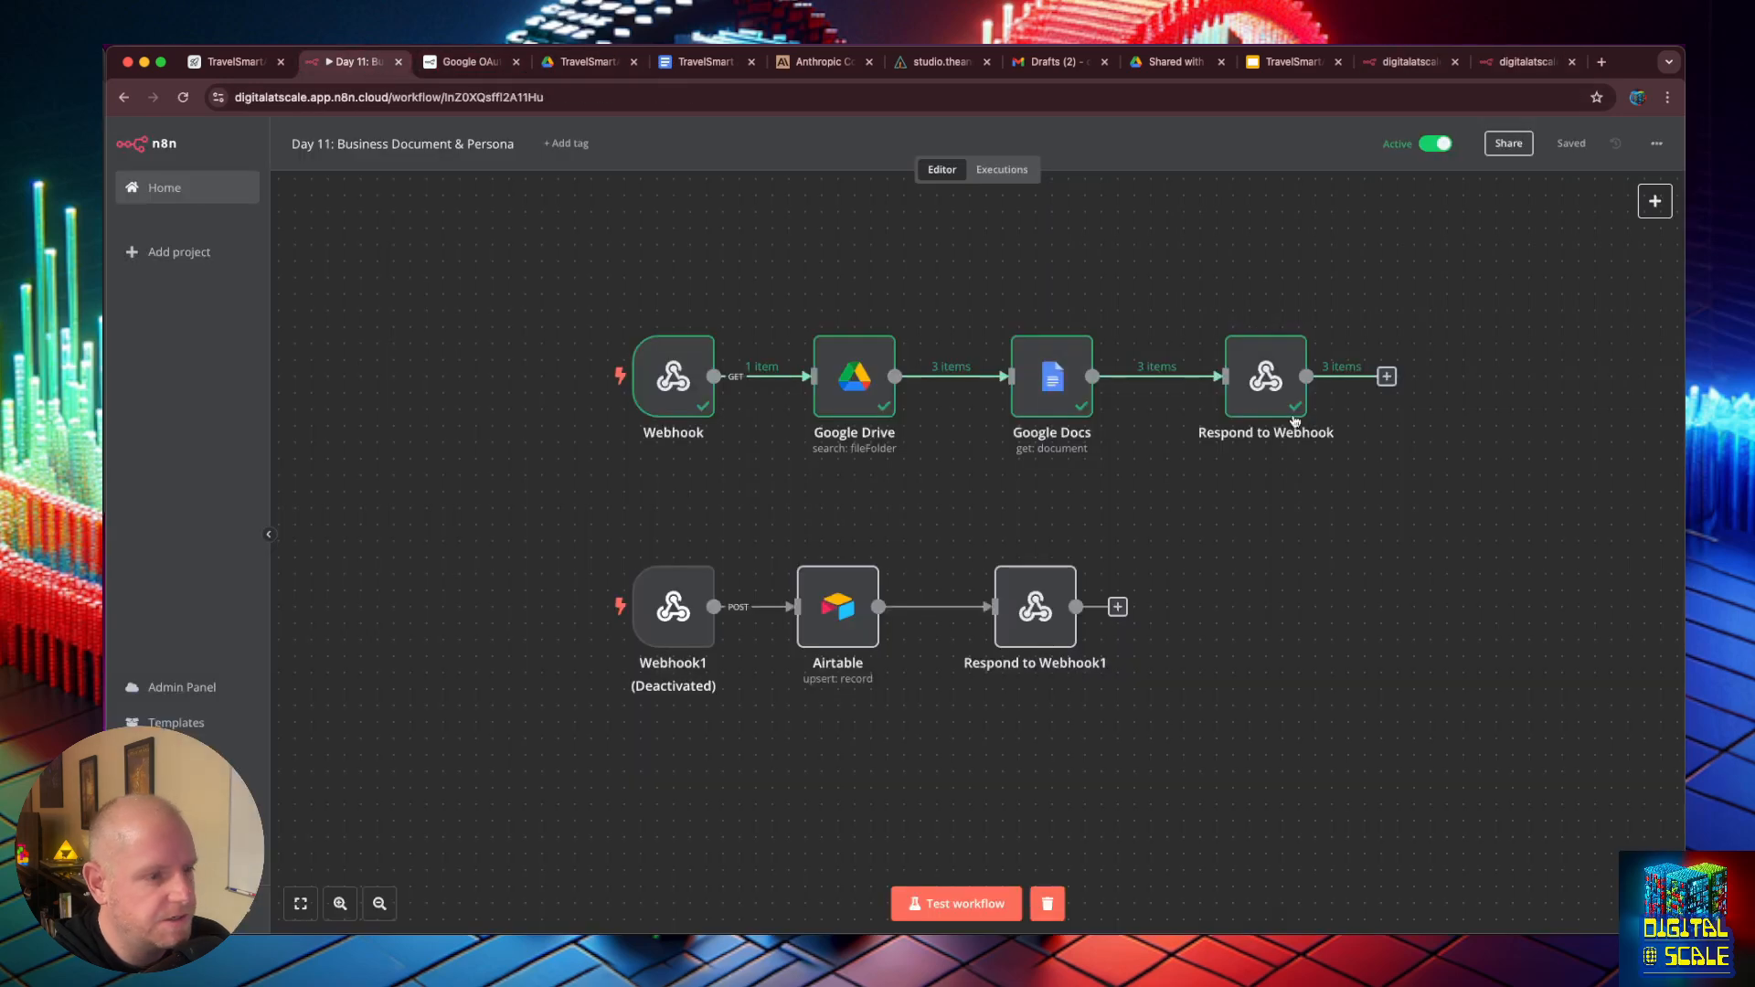
{"action": "left_click_drag", "start_coordinate": [1295, 421], "coordinate": [1410, 421]}
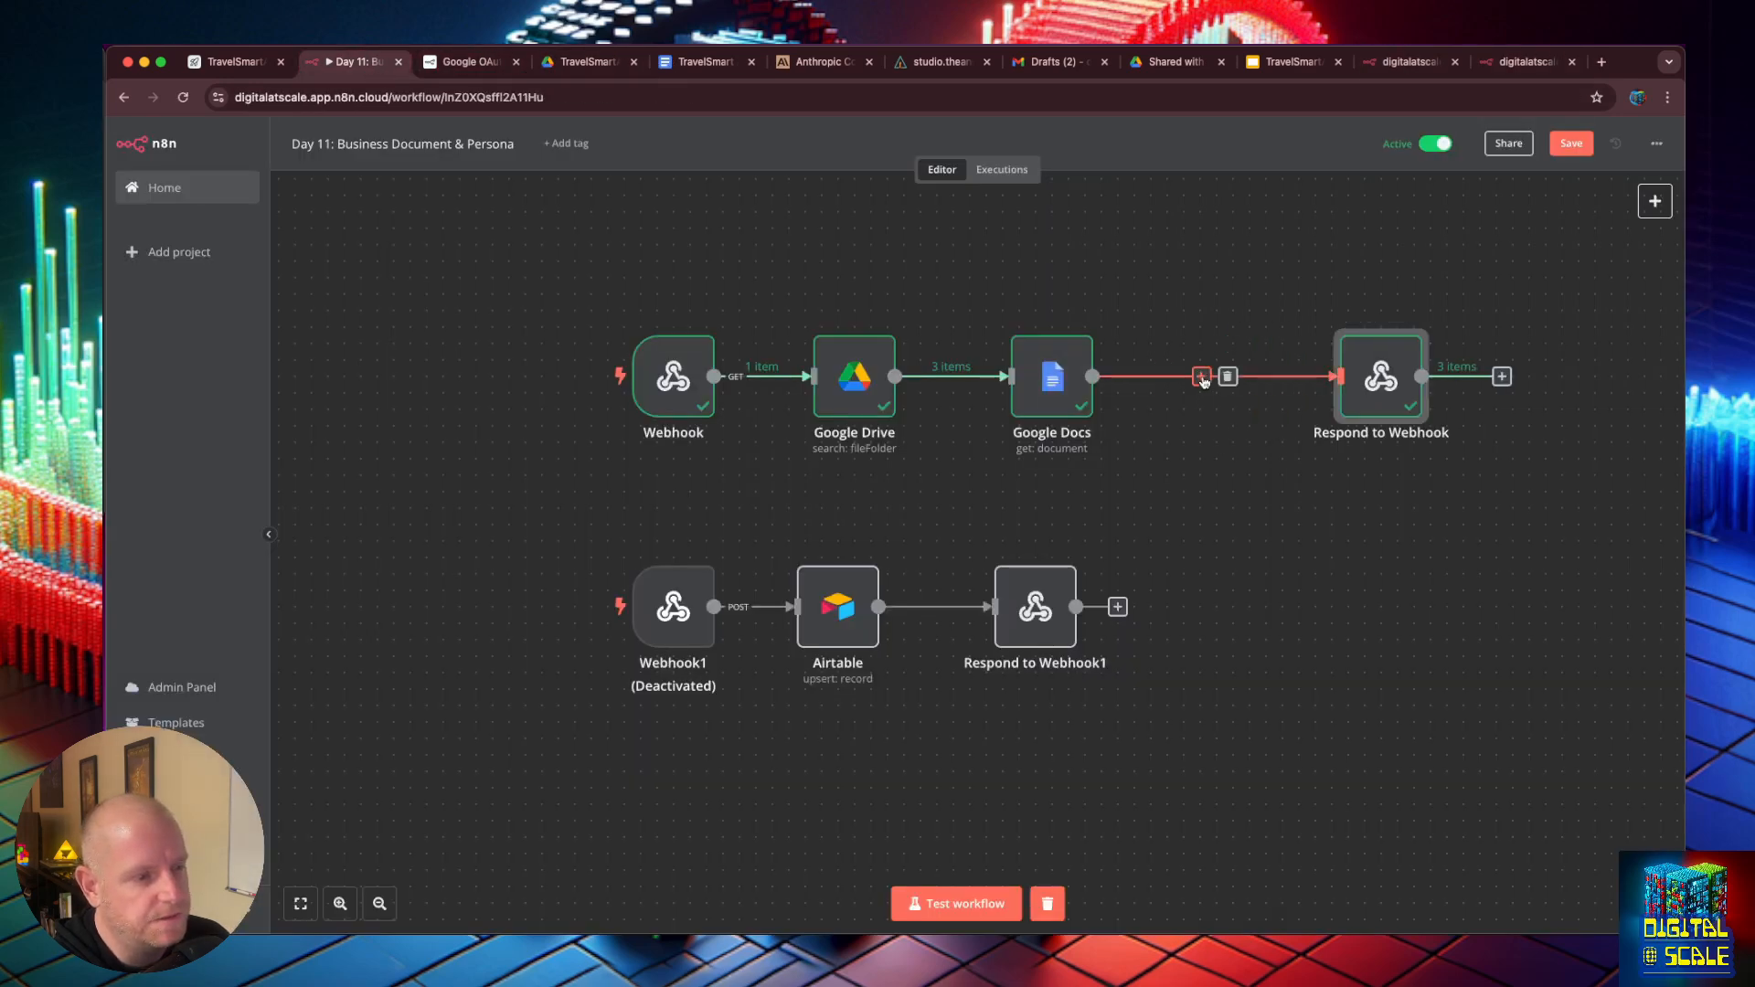
- Insert an Aggregate node between the Google Docs and Respond to Webhook nodes
{"action": "left_click", "coordinate": [1203, 376]}
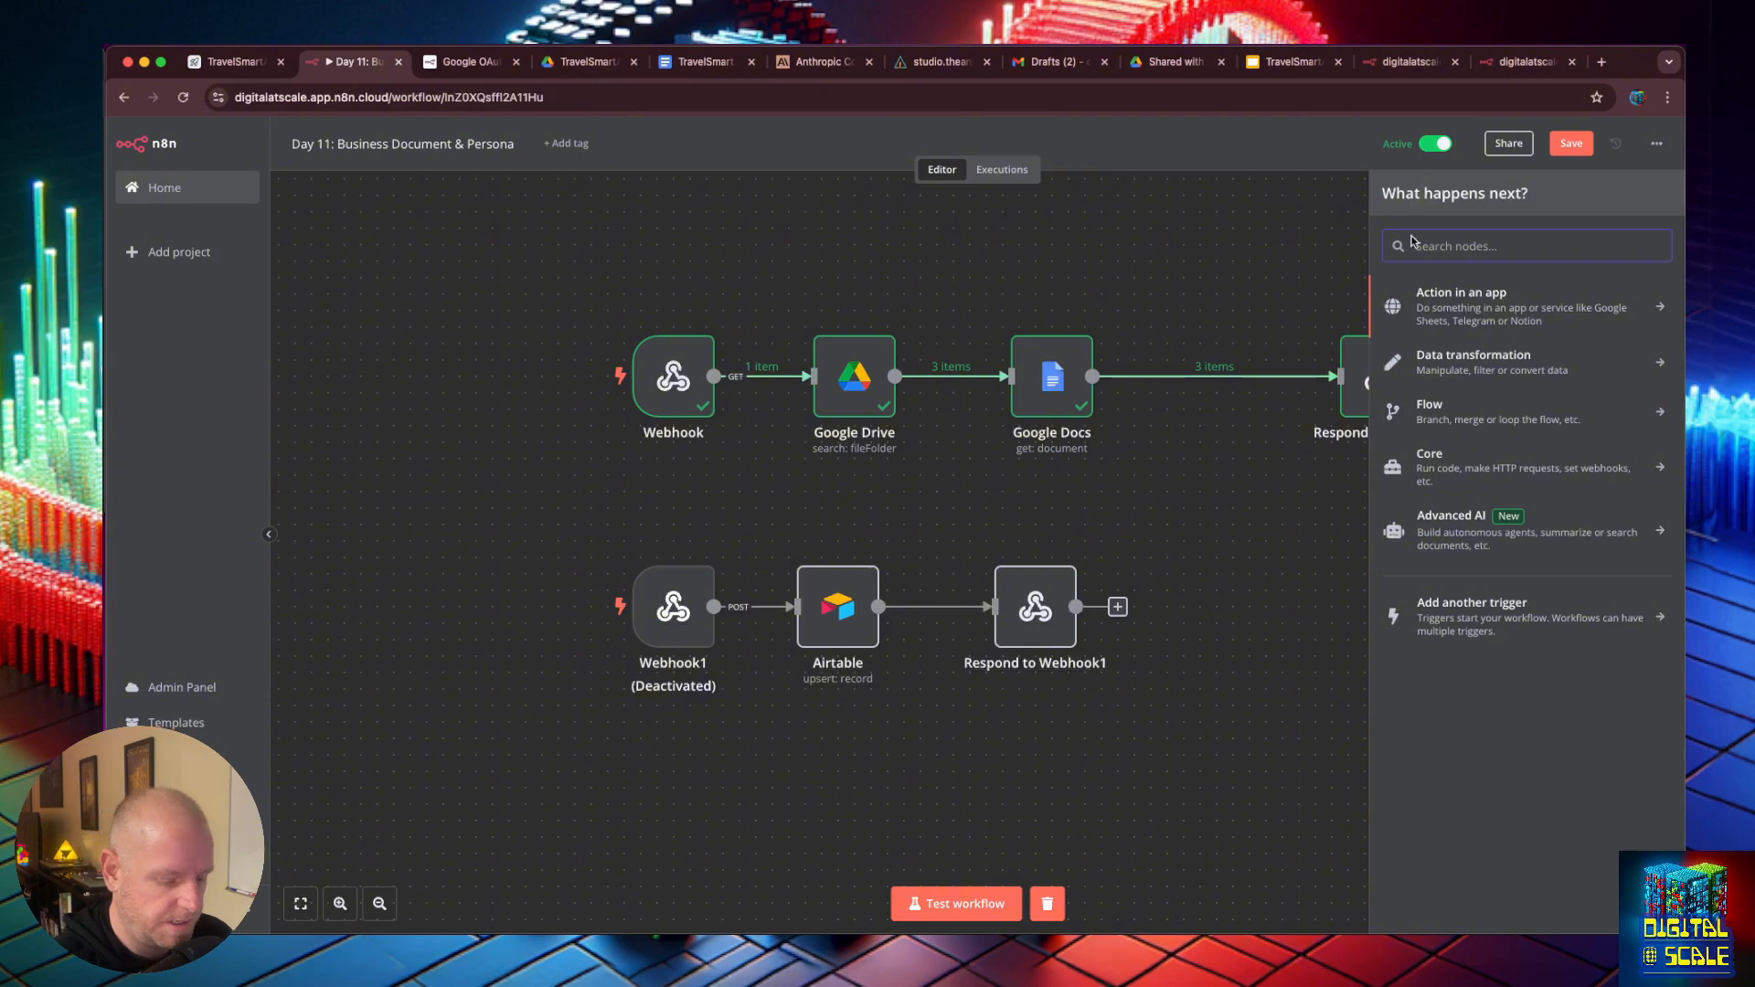
{"action": "type", "text": "combin"}
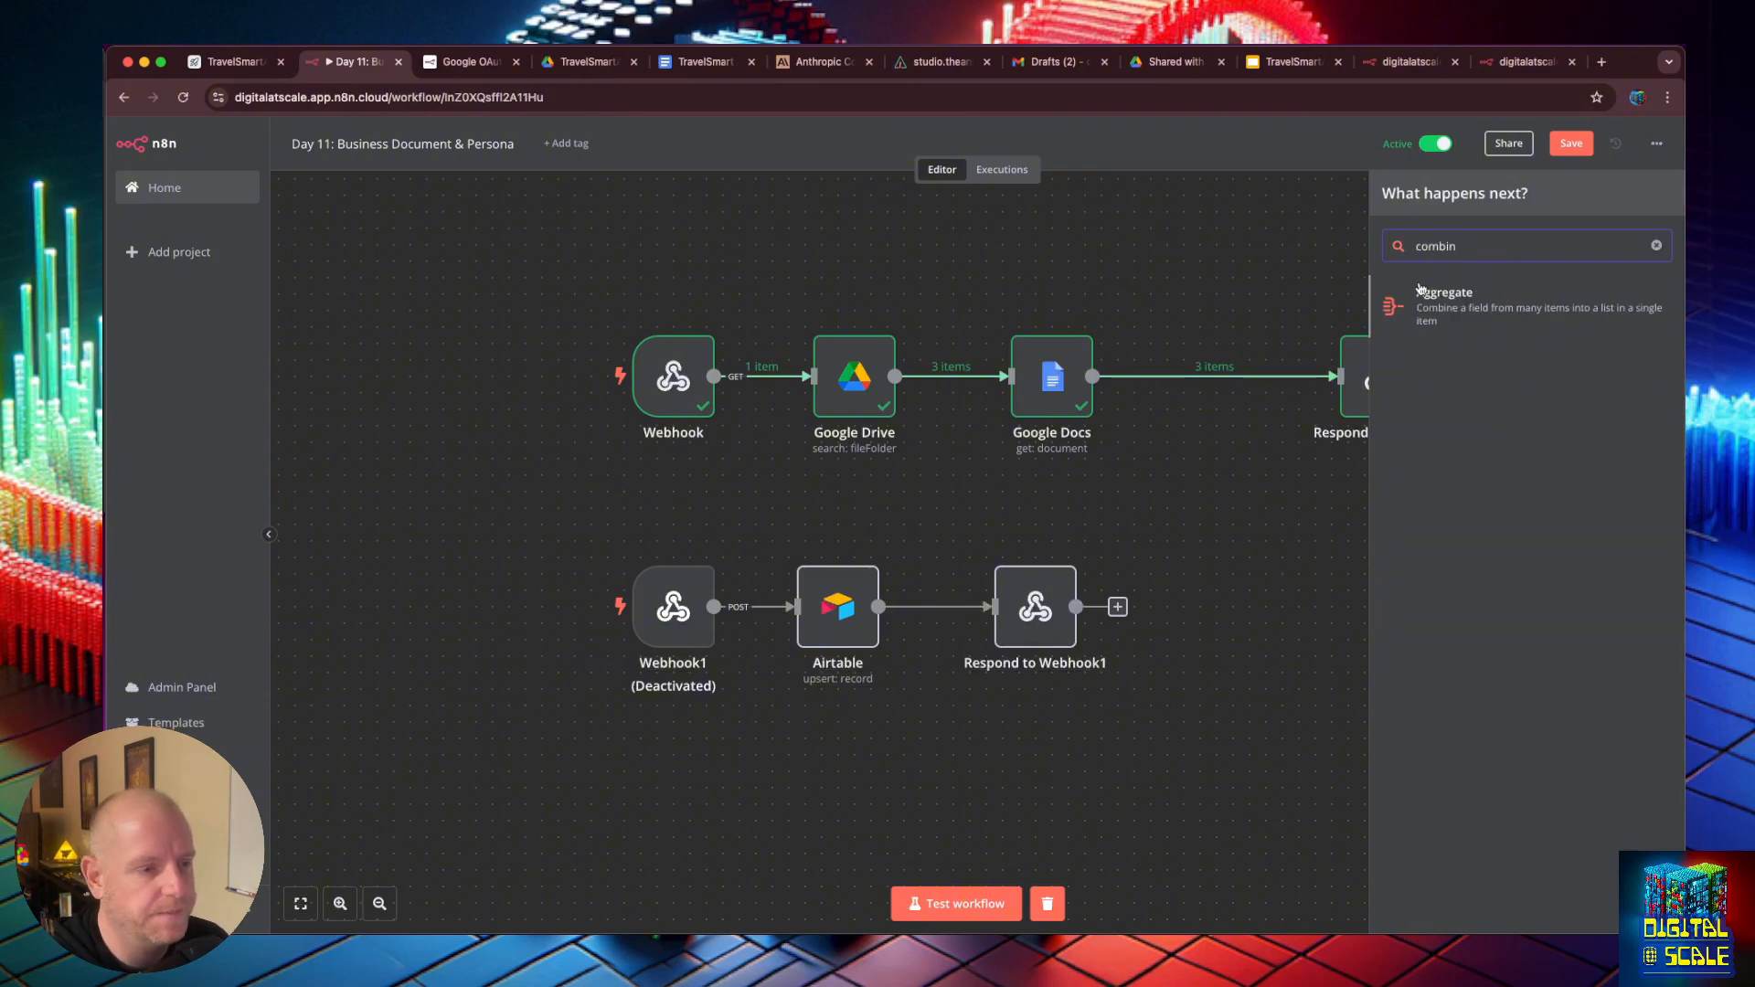
{"action": "left_click", "coordinate": [1443, 304]}
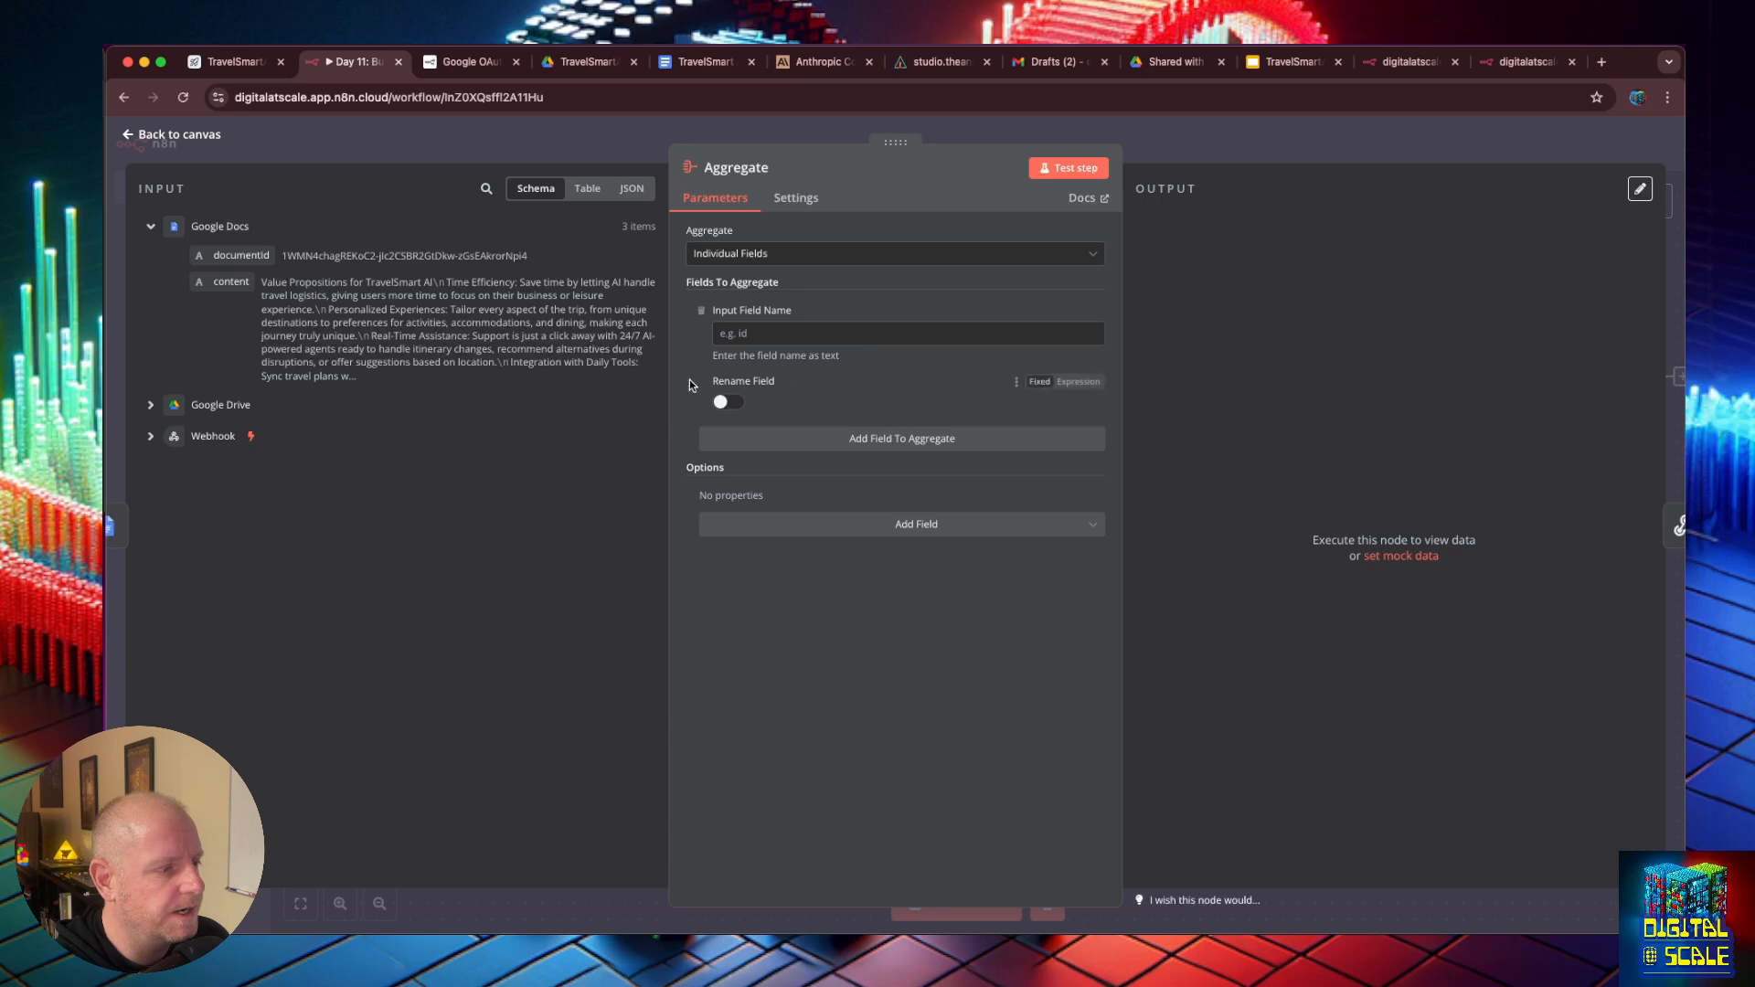
- Set the Aggregate node's input field to content from Google Docs, test the node and review its combined output
{"action": "left_click", "coordinate": [727, 334]}
{"action": "left_click_drag", "start_coordinate": [236, 296], "coordinate": [777, 347]}
{"action": "left_click", "coordinate": [1068, 168]}
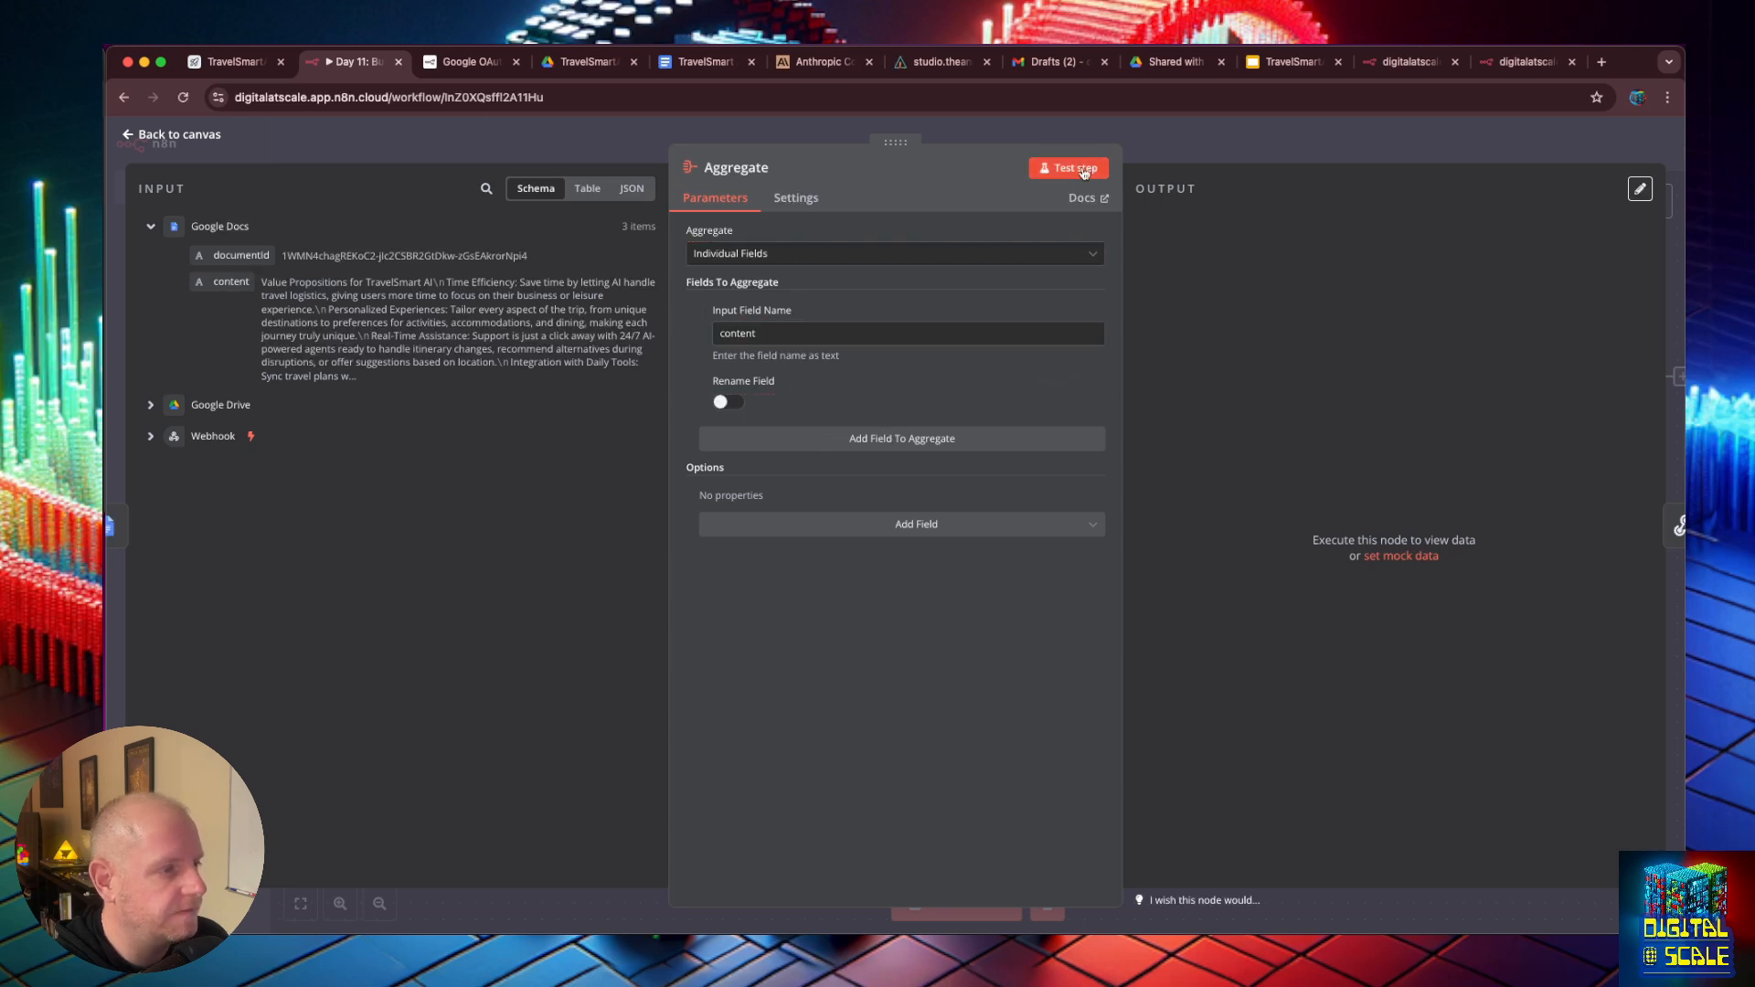
{"action": "scroll", "coordinate": [1422, 371], "scroll_direction": "down", "scroll_amount": 15}
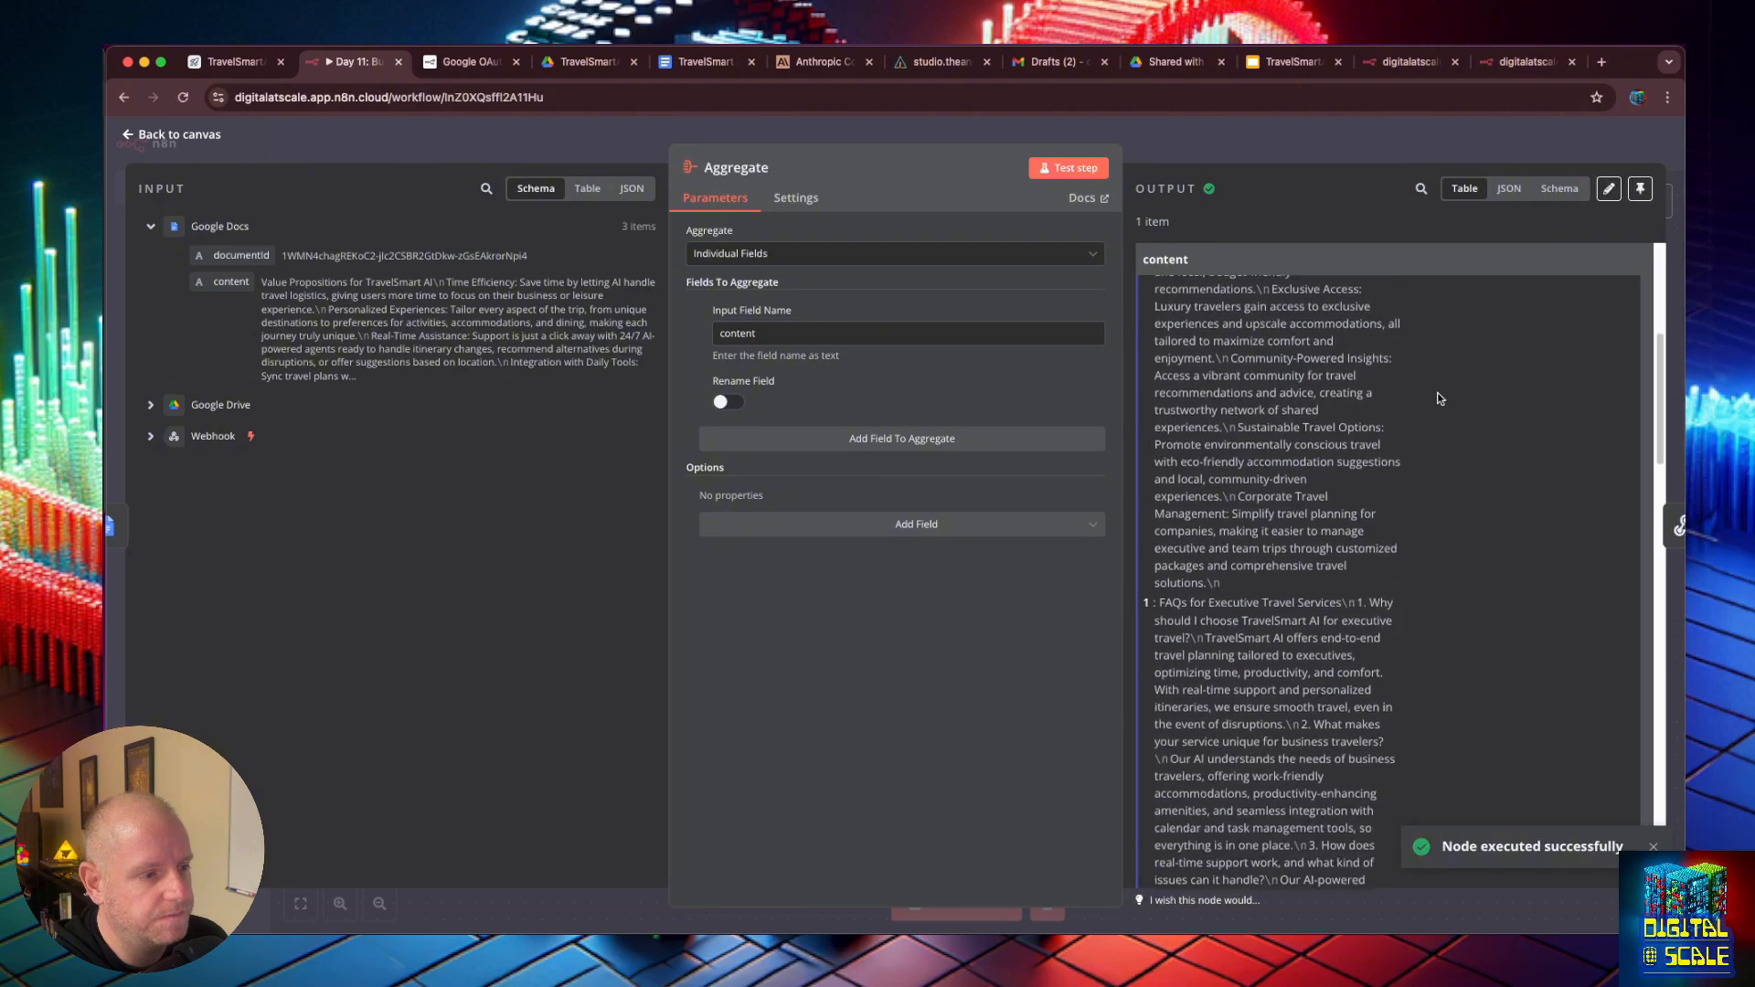
{"action": "scroll", "coordinate": [1449, 423], "scroll_direction": "down", "scroll_amount": 2}
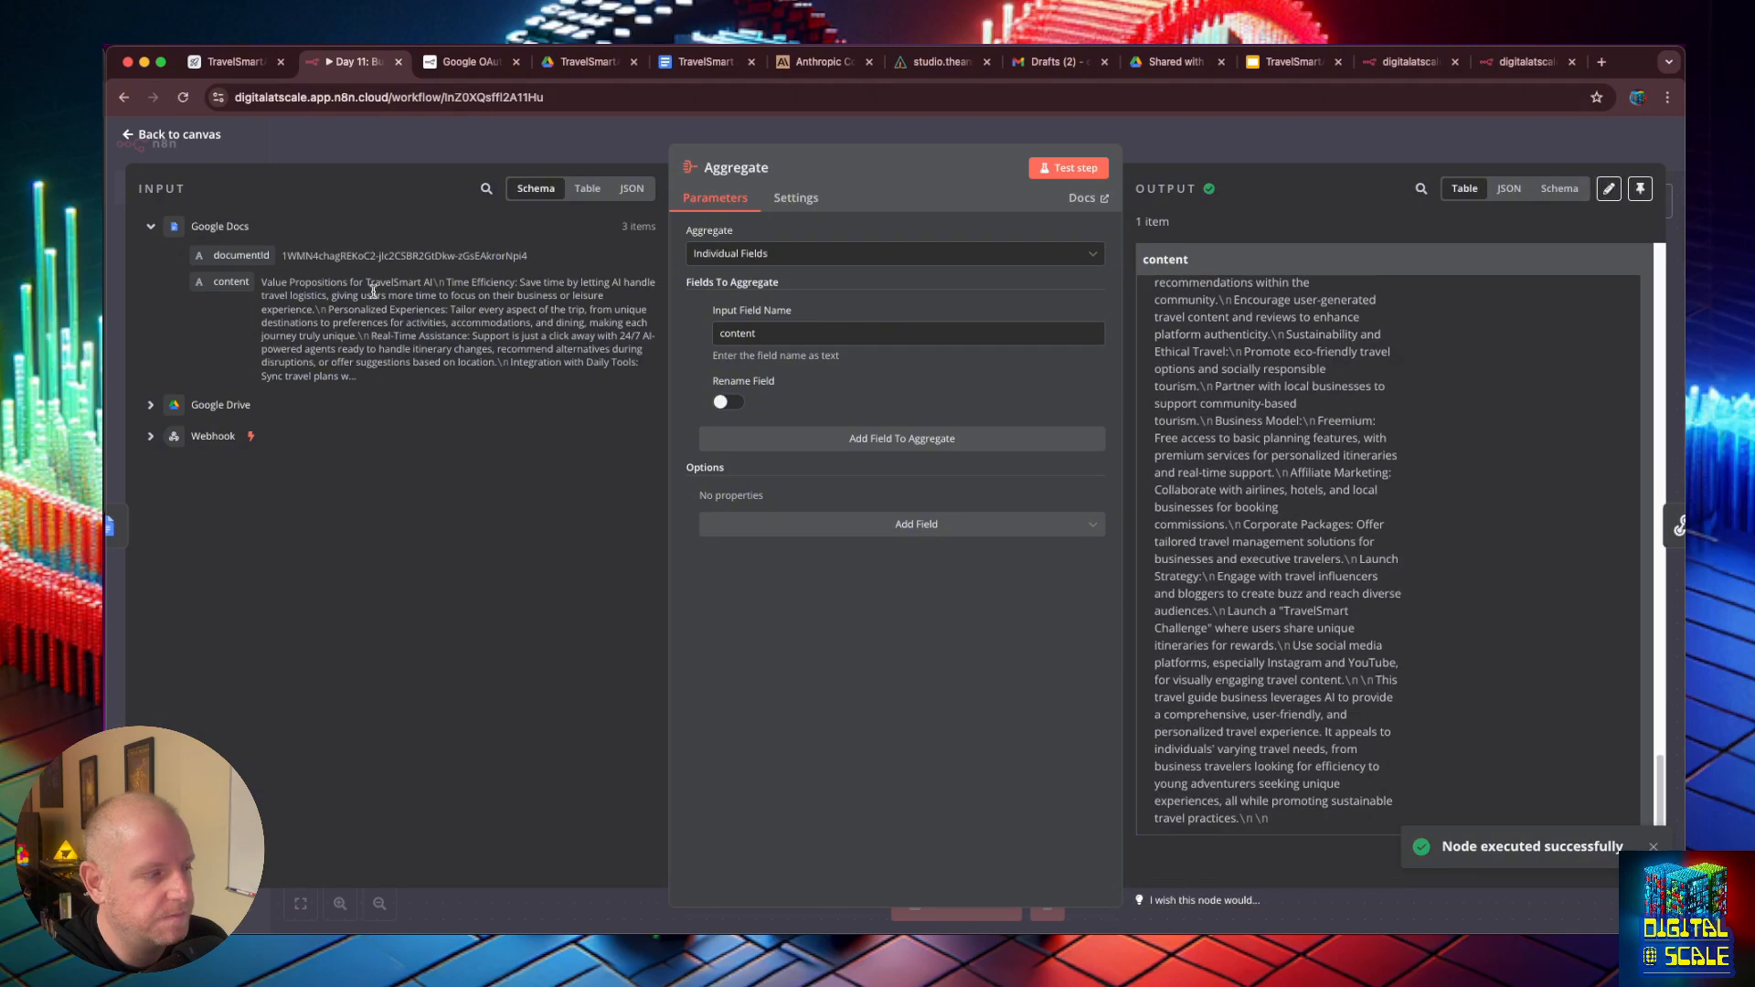
{"action": "left_click", "coordinate": [129, 137]}
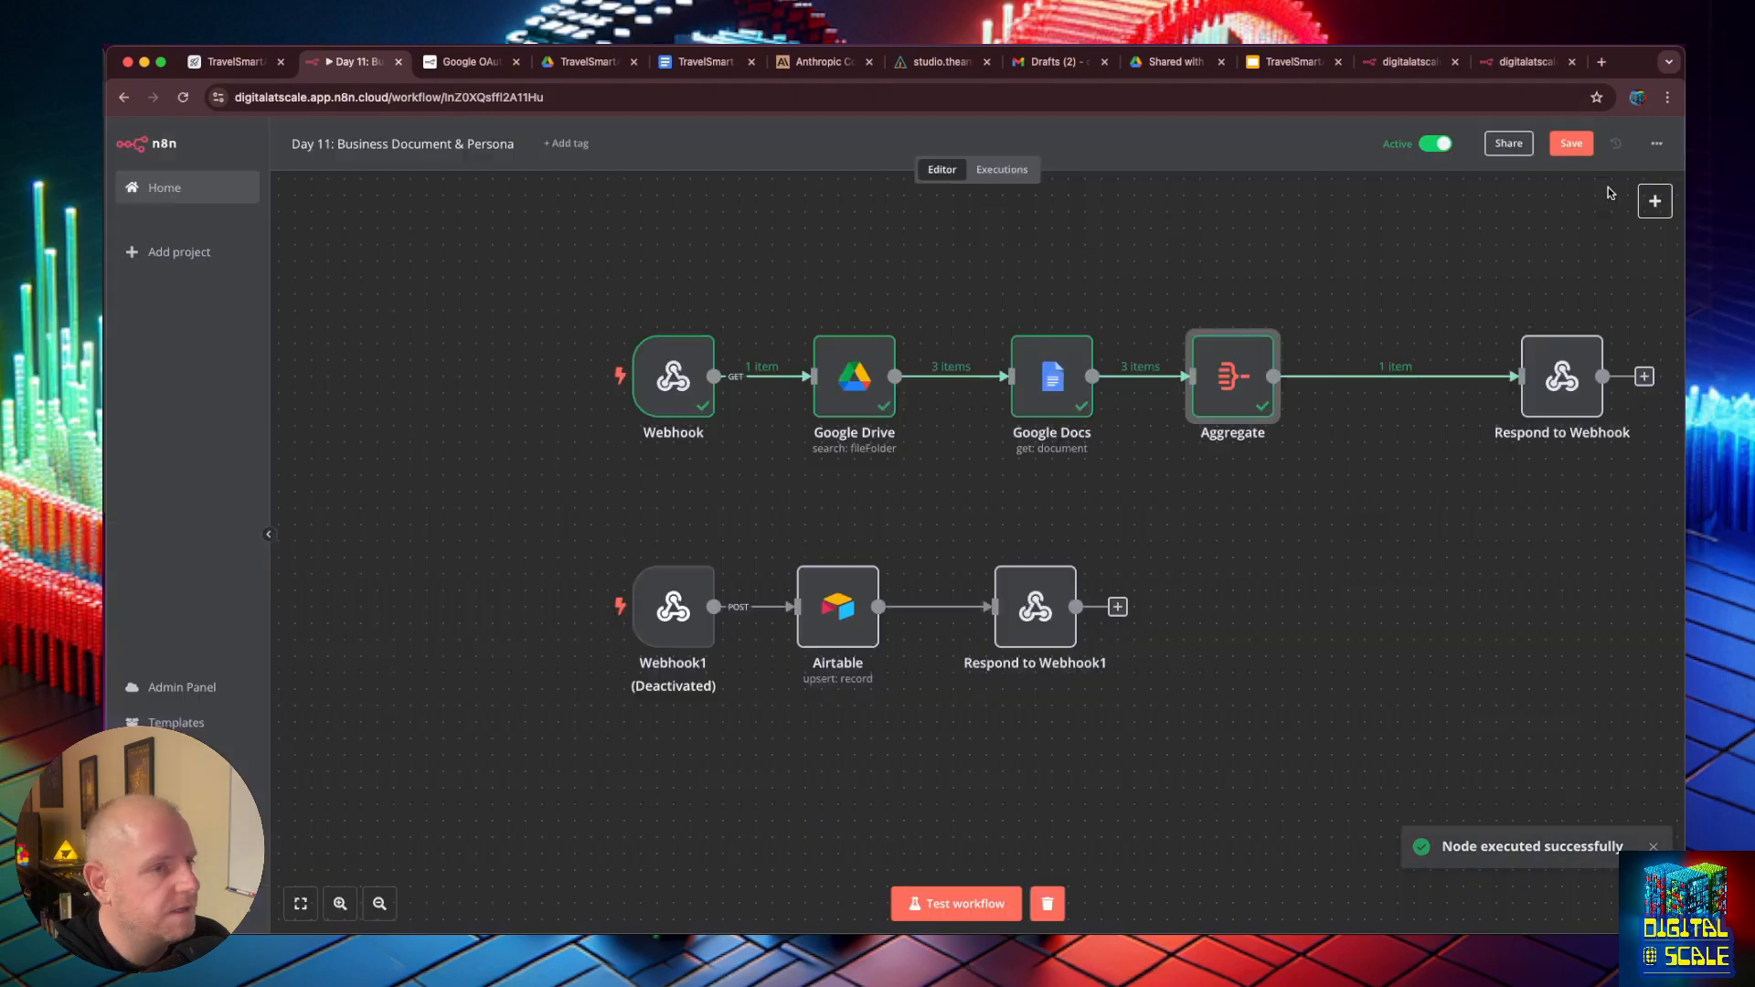
- Save the Day 11 workflow and move the Respond to Webhook node closer to the Aggregate node
{"action": "left_click", "coordinate": [1572, 149]}
{"action": "left_click_drag", "start_coordinate": [1574, 387], "coordinate": [1474, 398]}
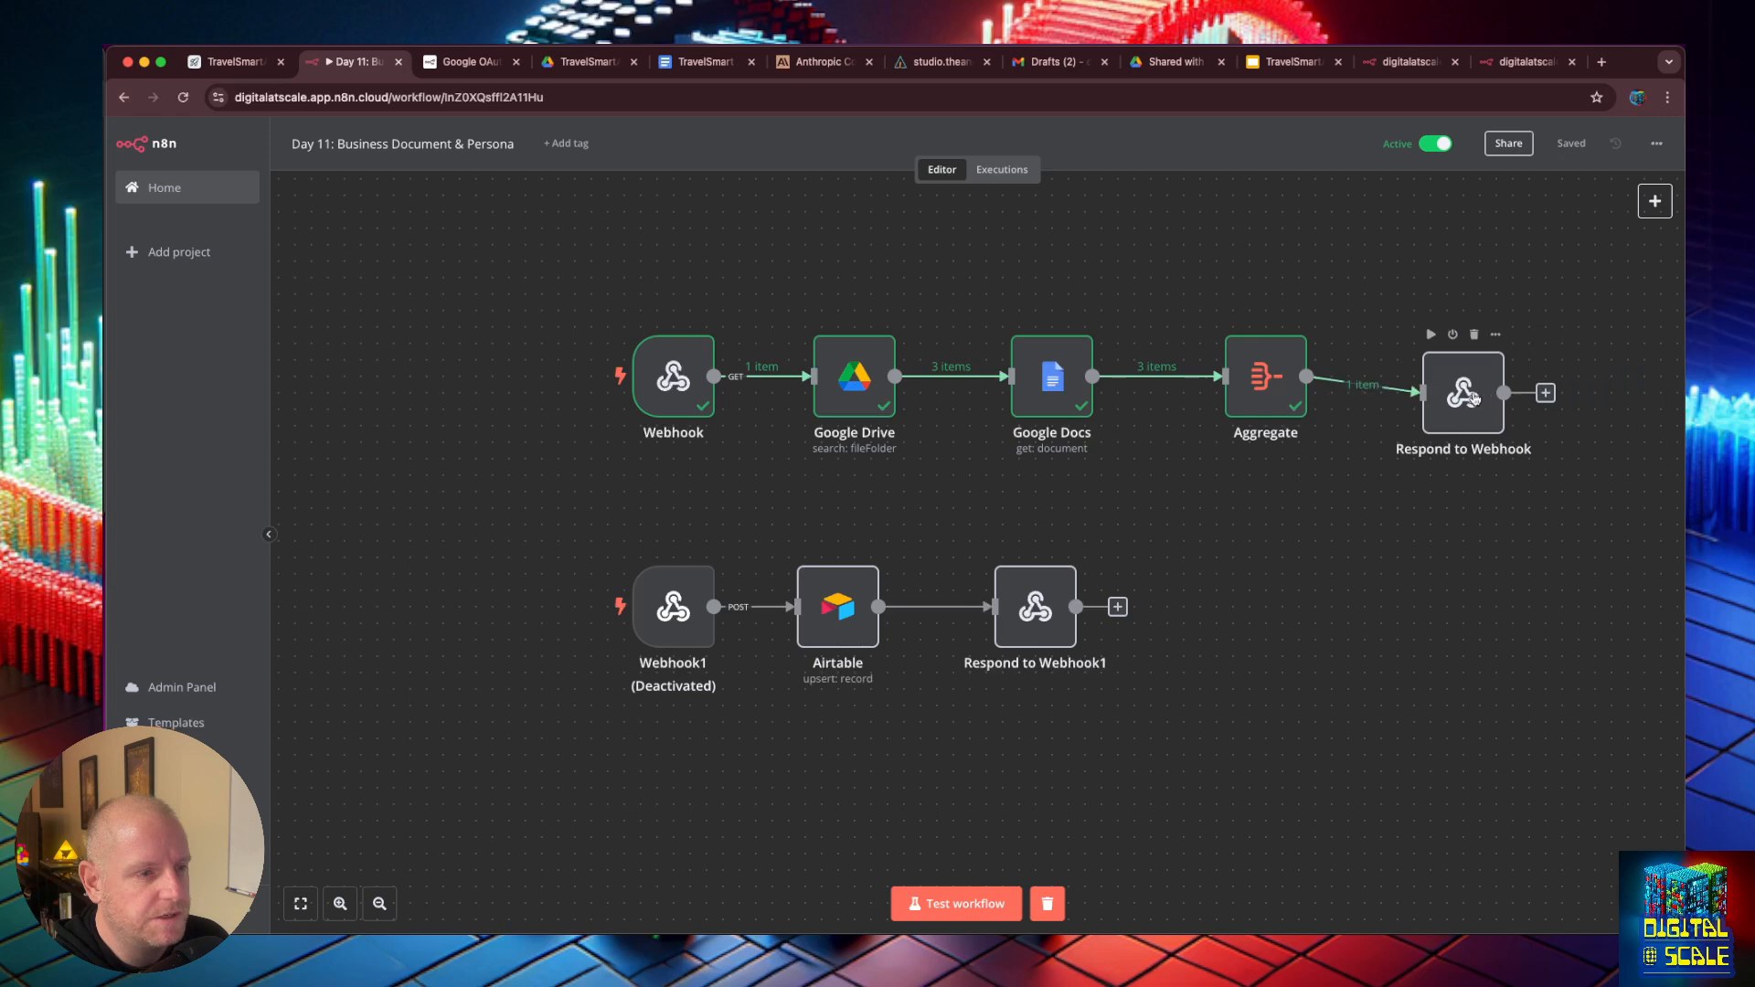
- Reload the production webhook URL in its browser page to check the aggregated response
{"action": "left_click", "coordinate": [1525, 64]}
{"action": "left_click", "coordinate": [824, 93]}
{"action": "key", "text": "Return"}
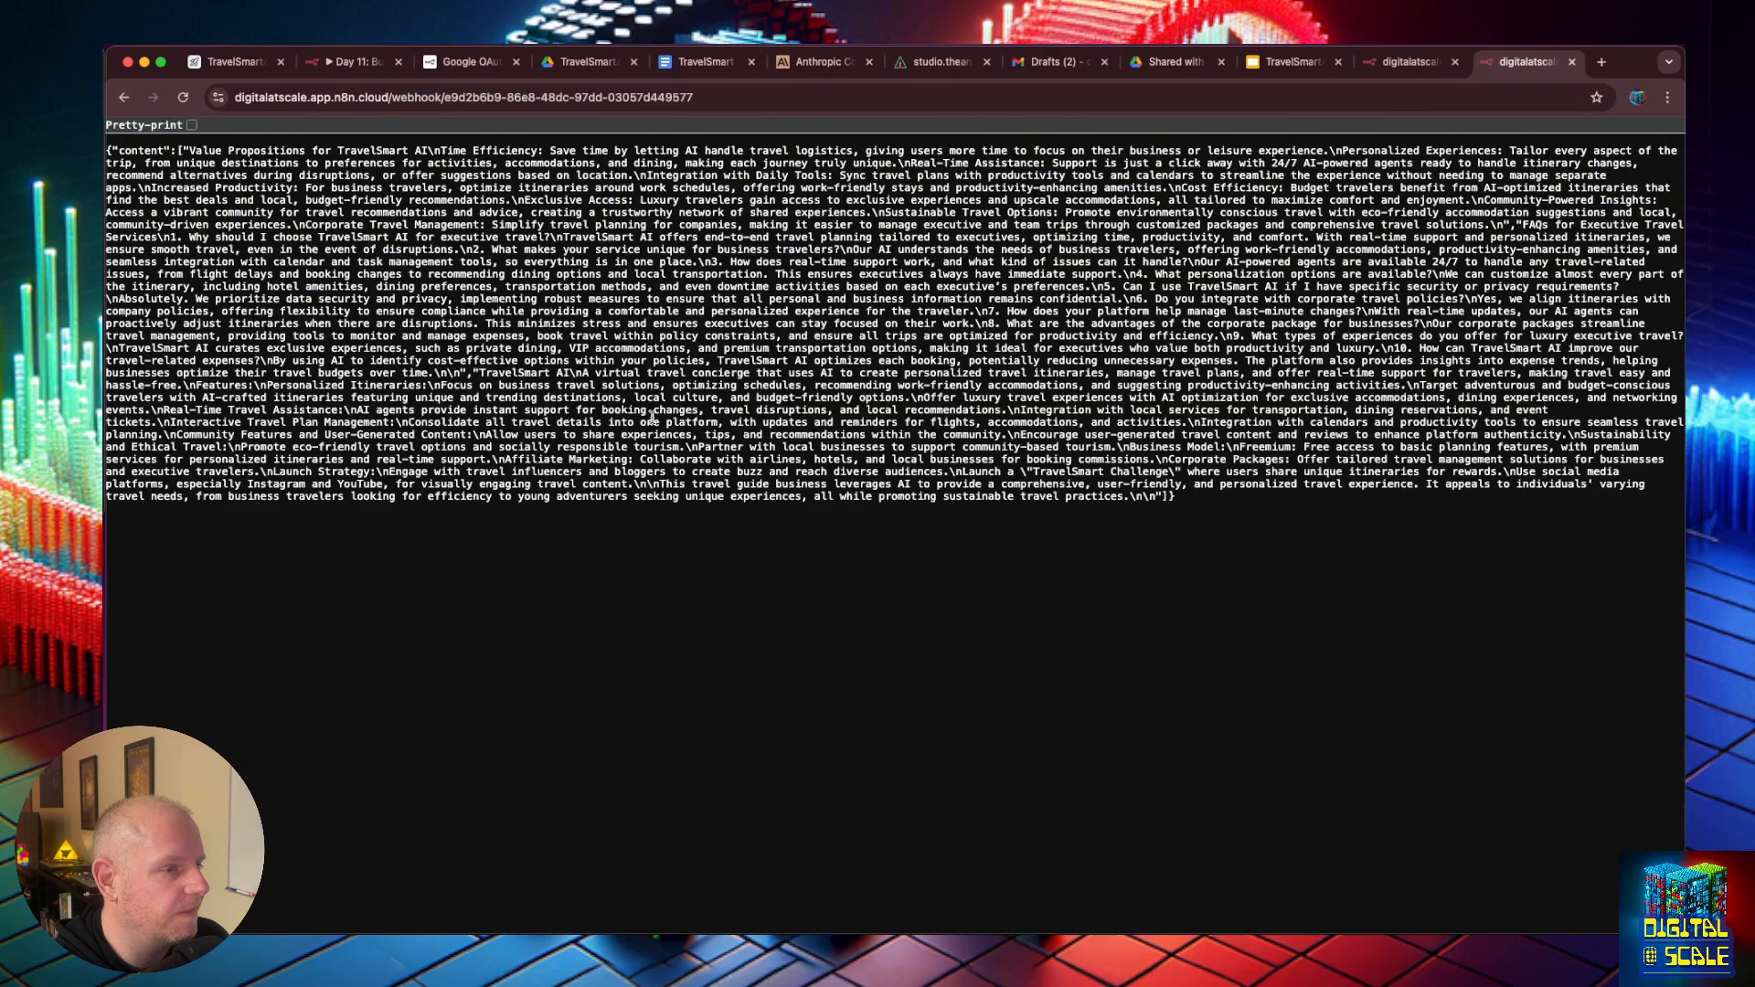
- Switch to the AnswerAI studio, leave the document store and open the Sales Proposal Sidekick chatflow
{"action": "key", "text": "ctrl+Tab"}
{"action": "key", "text": "ctrl+Tab"}
{"action": "key", "text": "ctrl+Tab"}
{"action": "key", "text": "ctrl+Tab"}
{"action": "key", "text": "ctrl+Tab"}
{"action": "key", "text": "ctrl+Tab"}
{"action": "key", "text": "ctrl+Tab"}
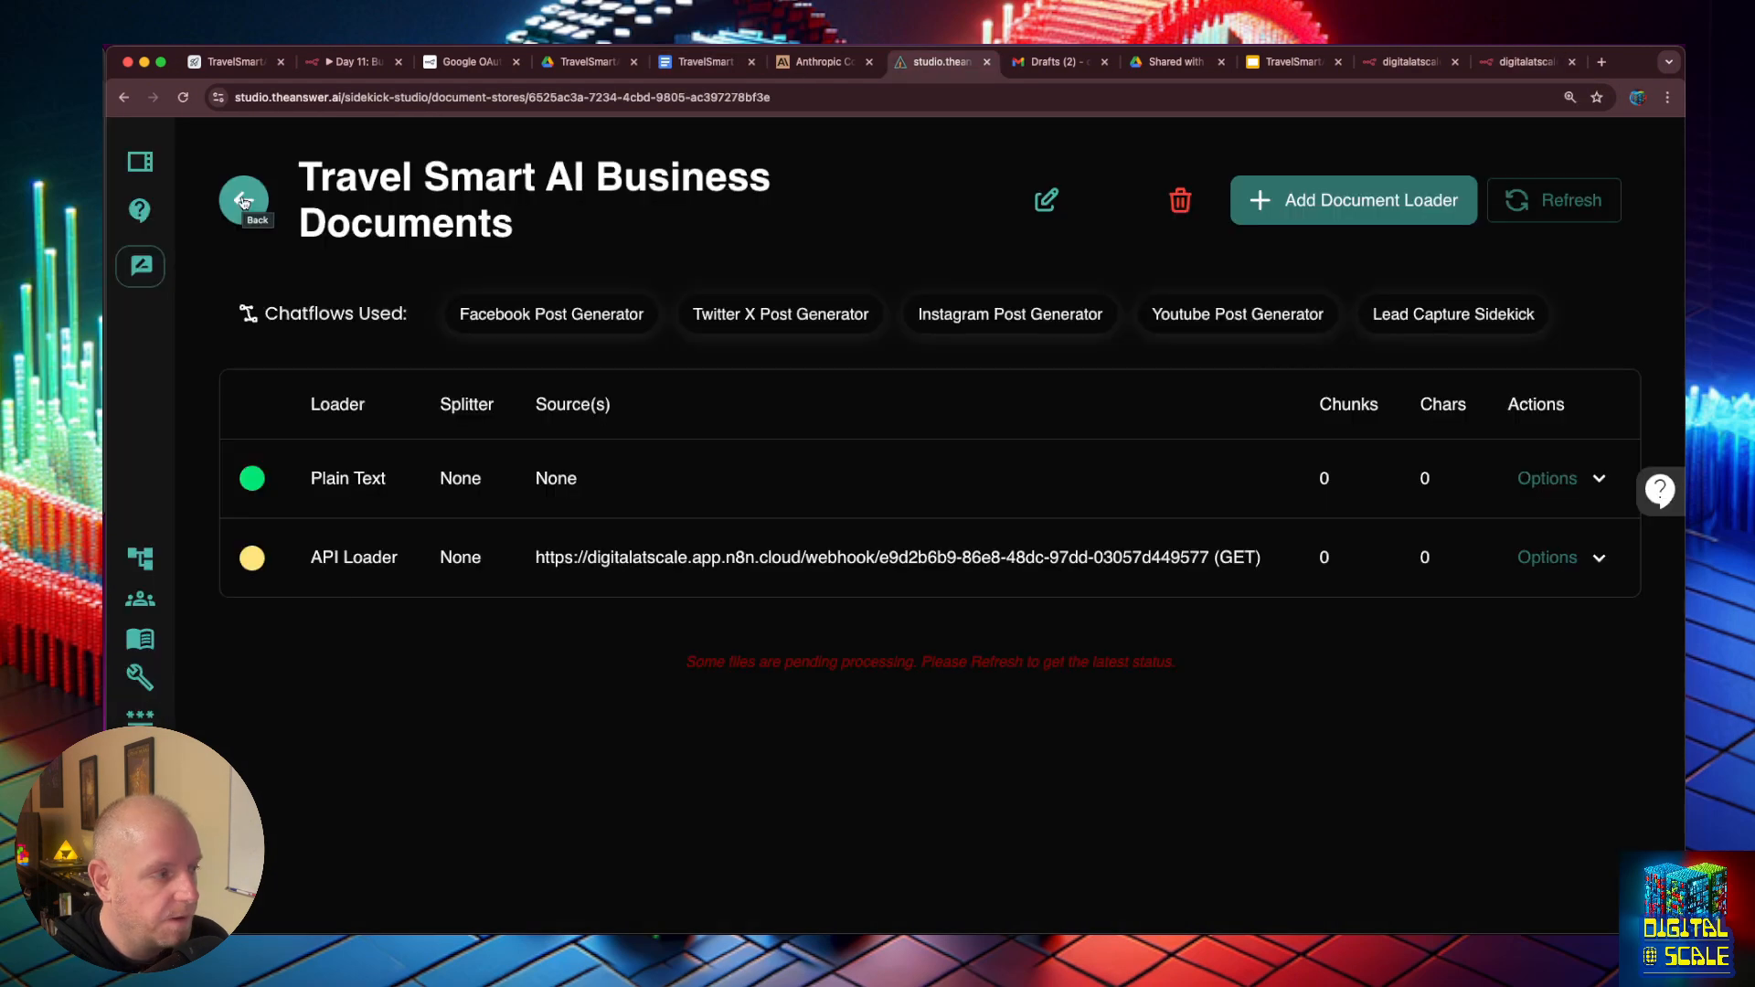
{"action": "left_click", "coordinate": [244, 202]}
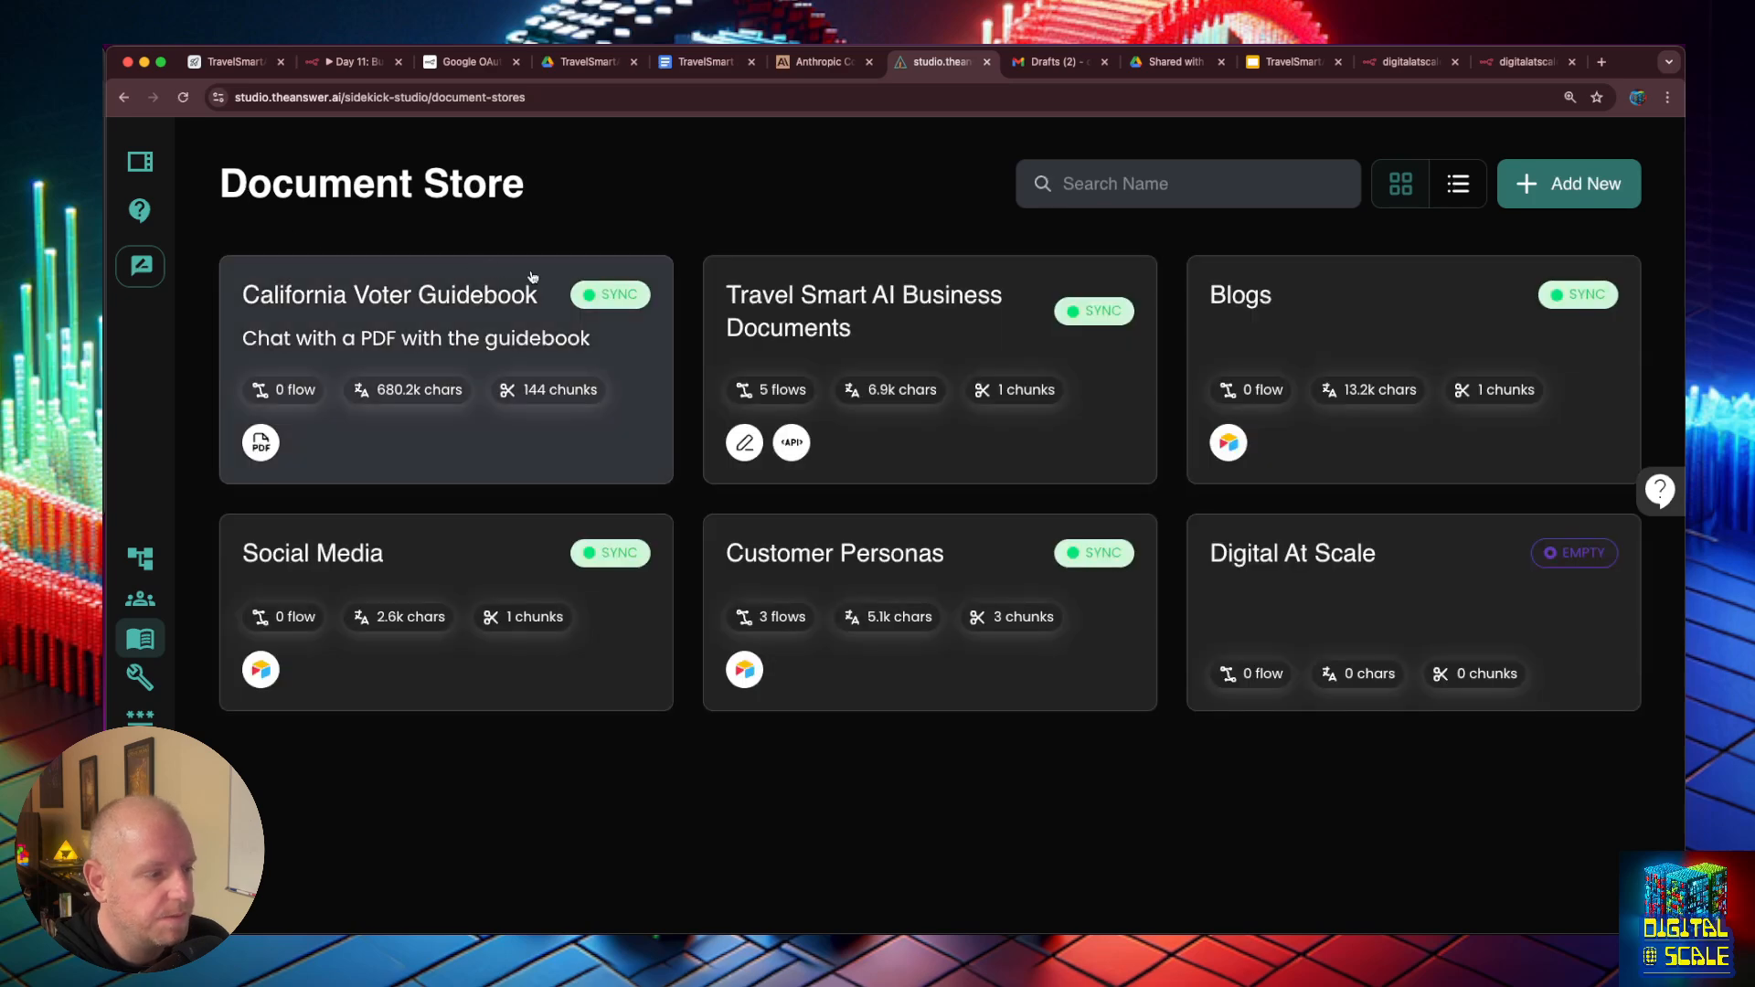
{"action": "left_click", "coordinate": [142, 560]}
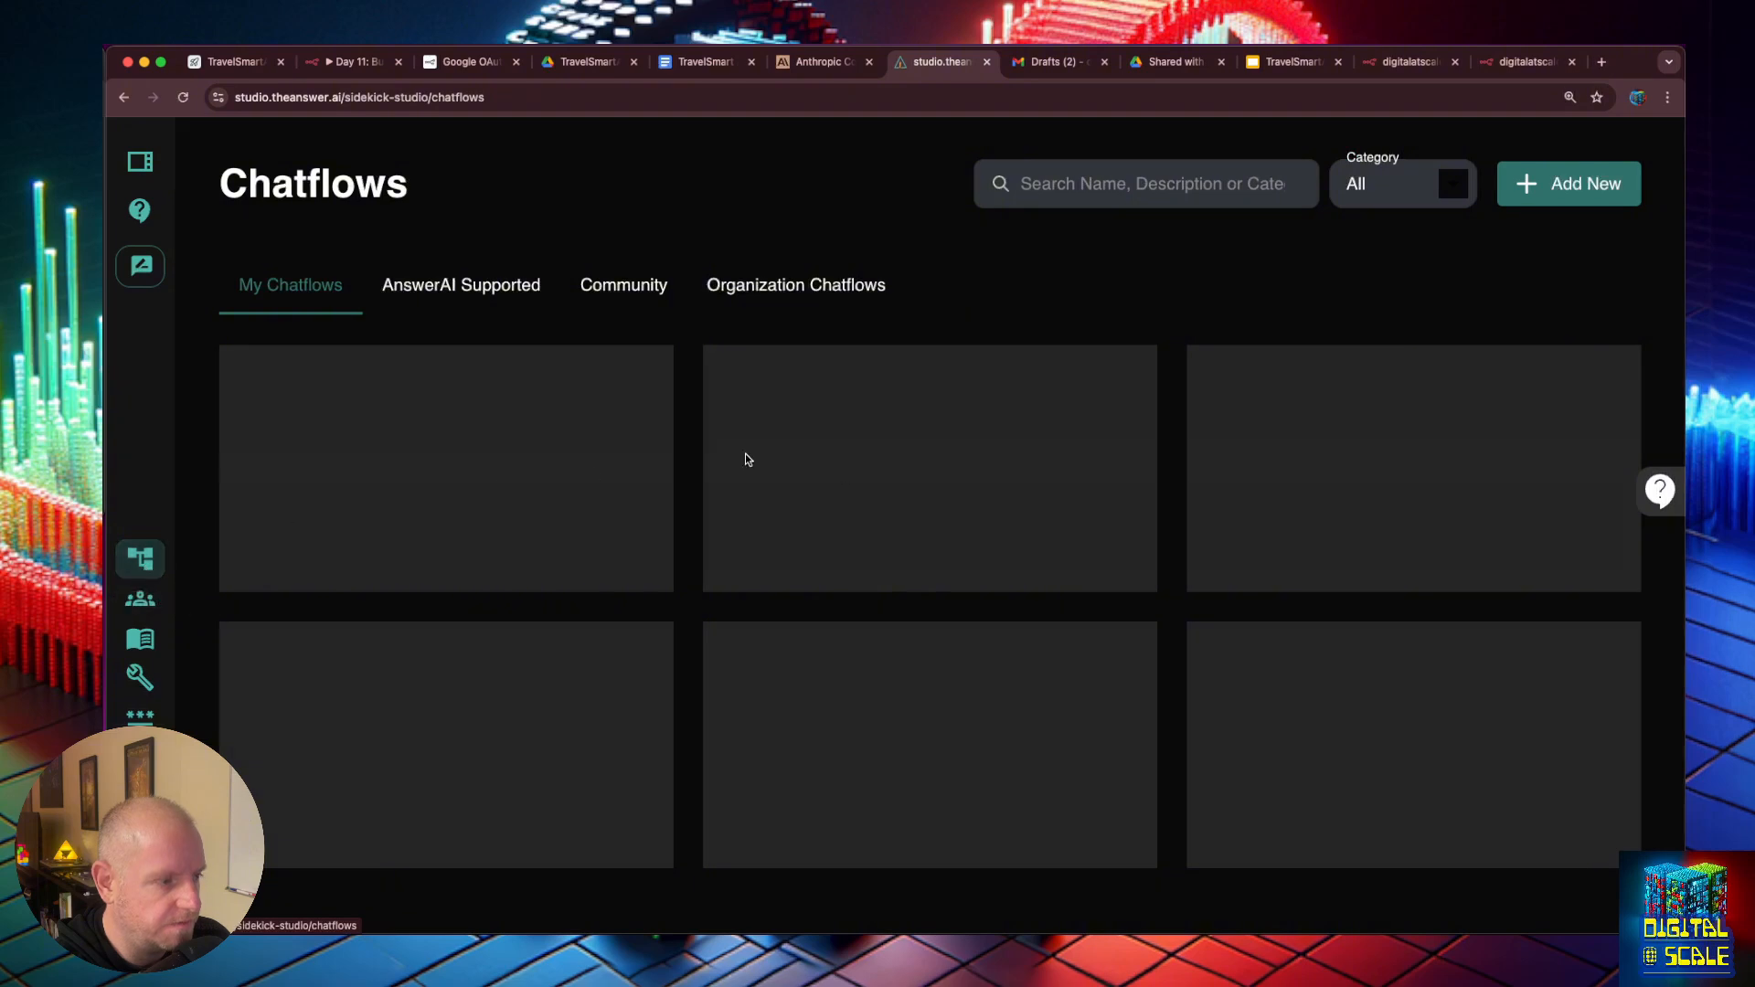
{"action": "scroll", "coordinate": [981, 634], "scroll_direction": "down", "scroll_amount": 10}
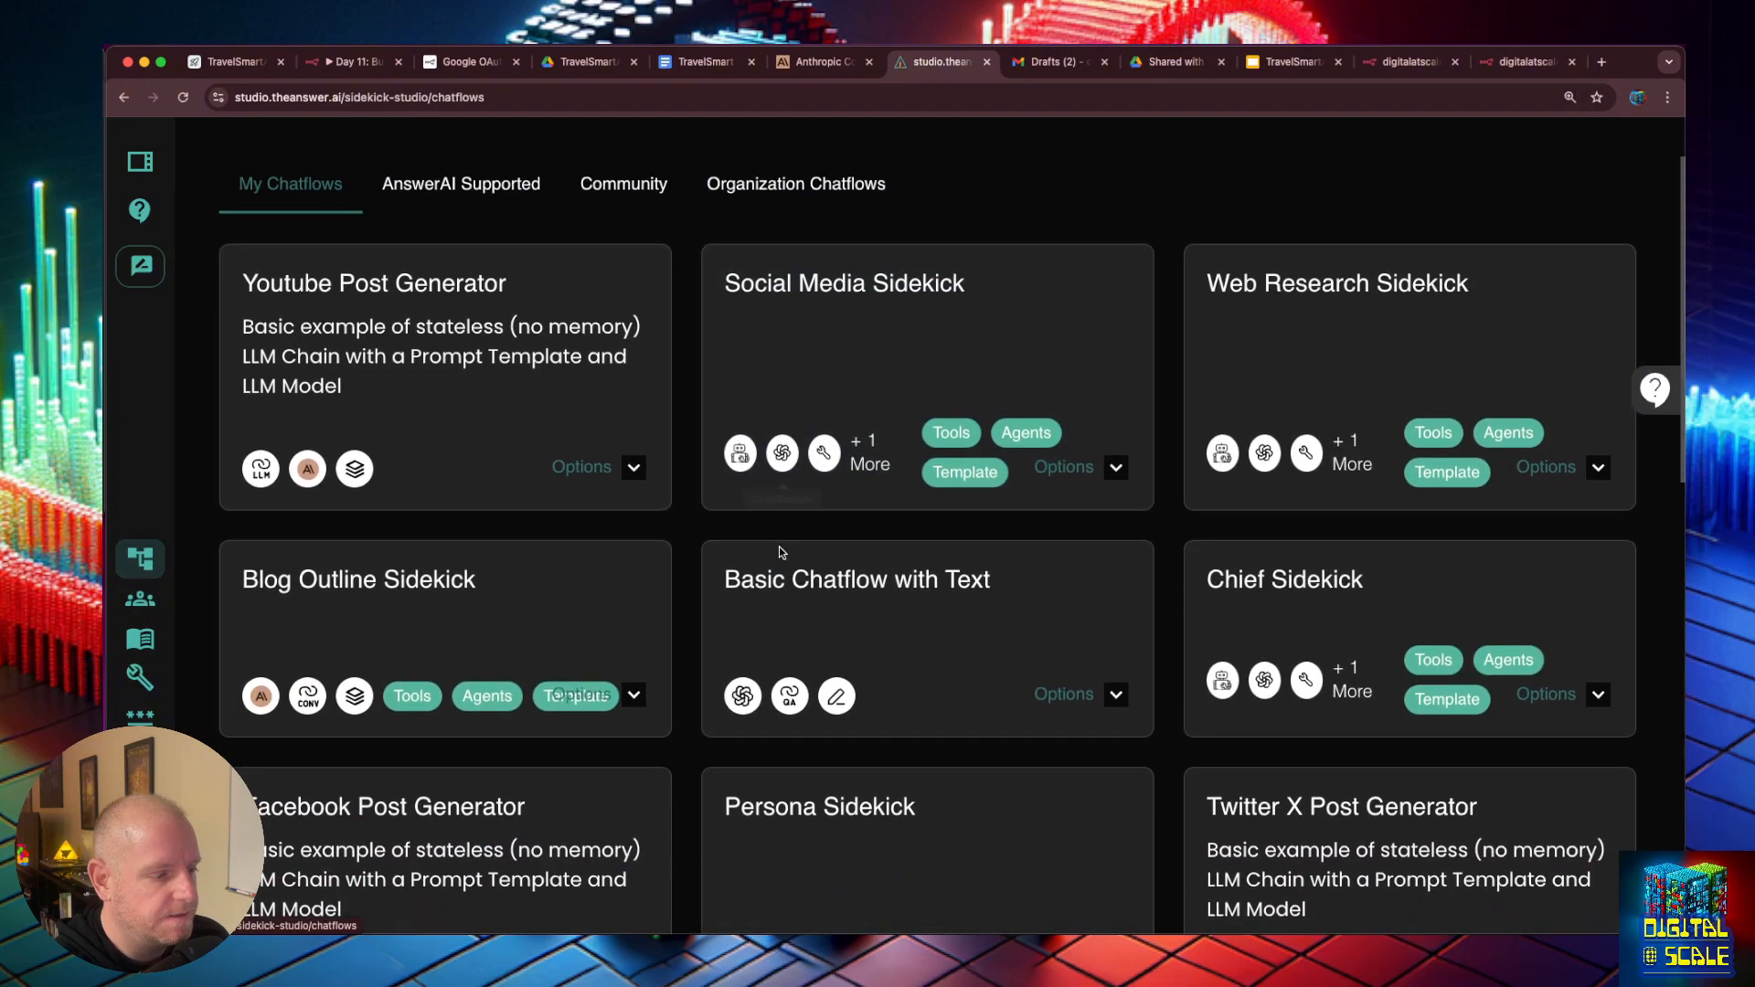
{"action": "scroll", "coordinate": [981, 633], "scroll_direction": "down", "scroll_amount": 4}
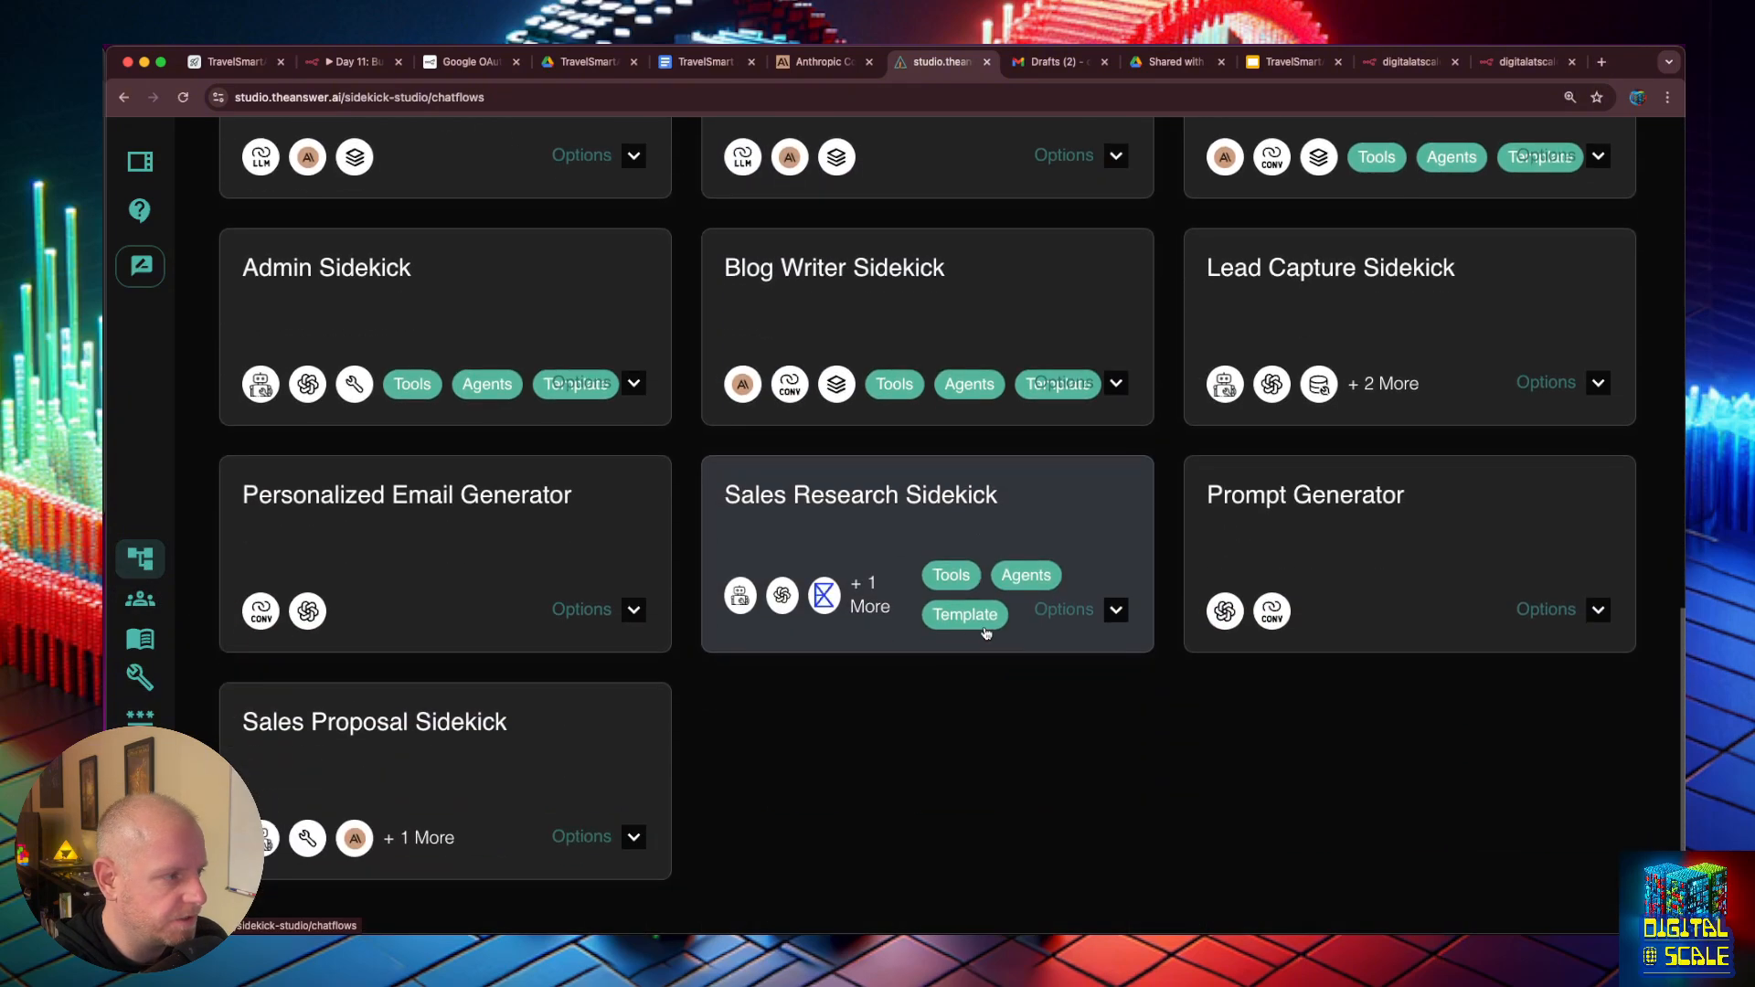
{"action": "left_click", "coordinate": [448, 722]}
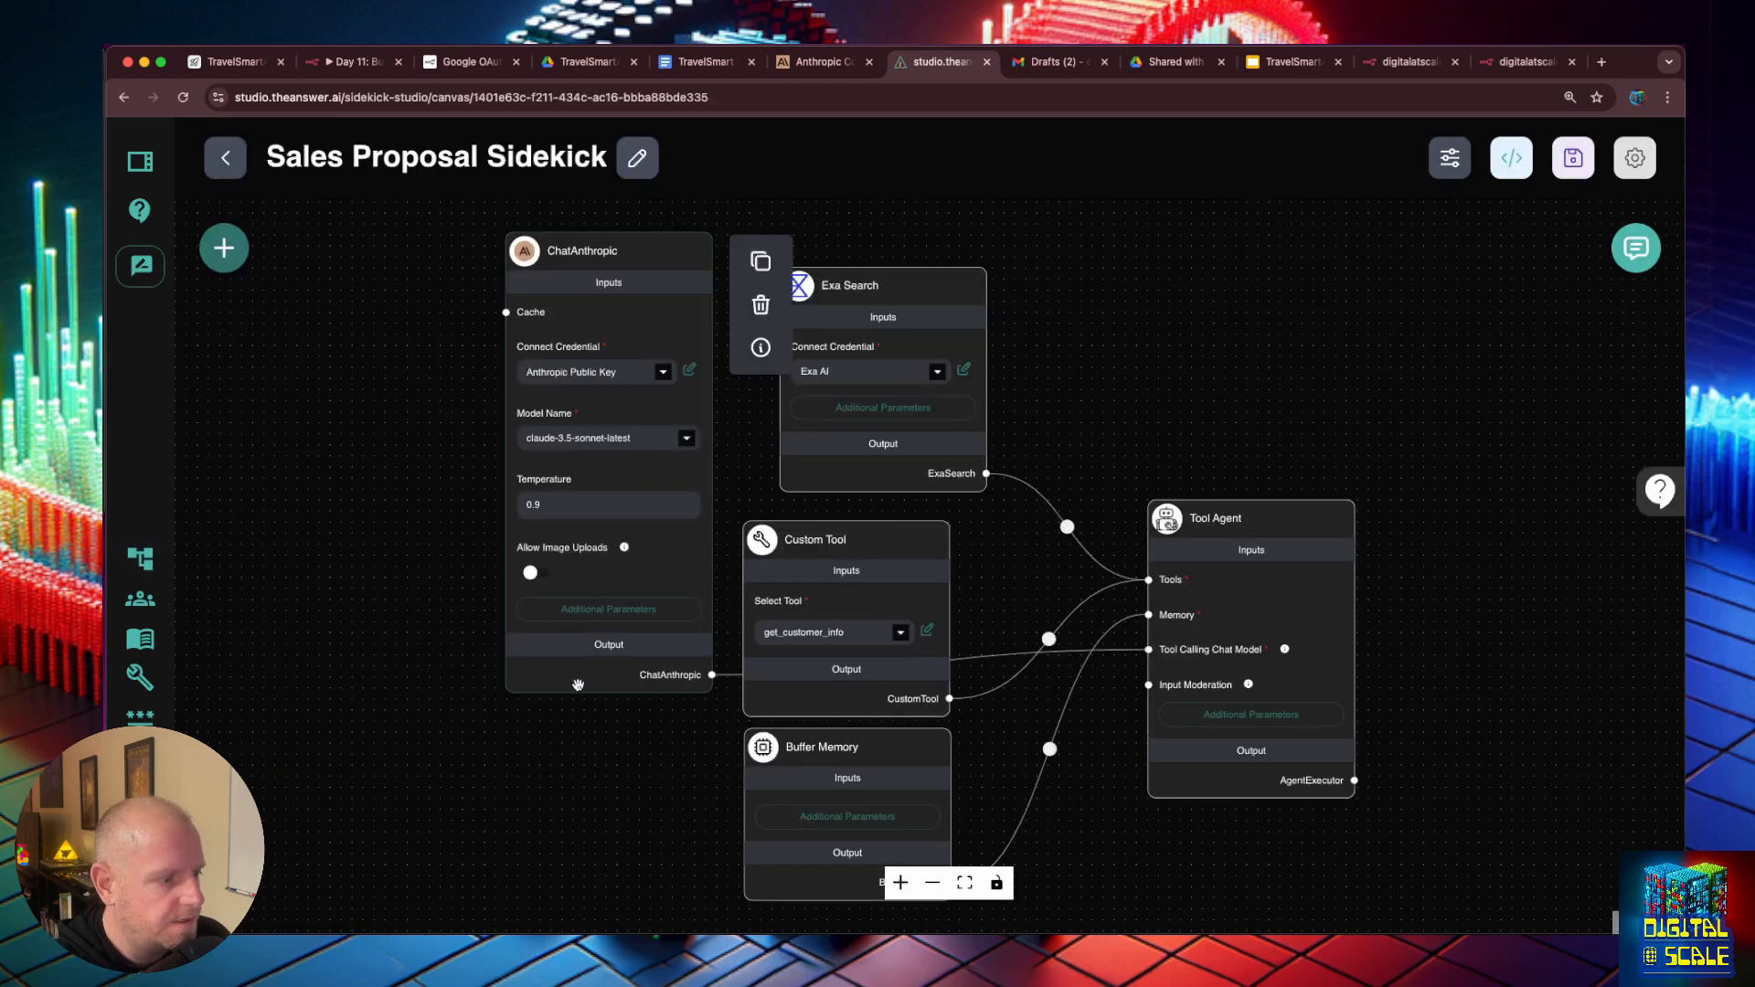
- Add a Retriever Tool node to the chatflow and connect its output to the Tool Agent's Tools input
{"action": "left_click_drag", "start_coordinate": [574, 736], "coordinate": [535, 652]}
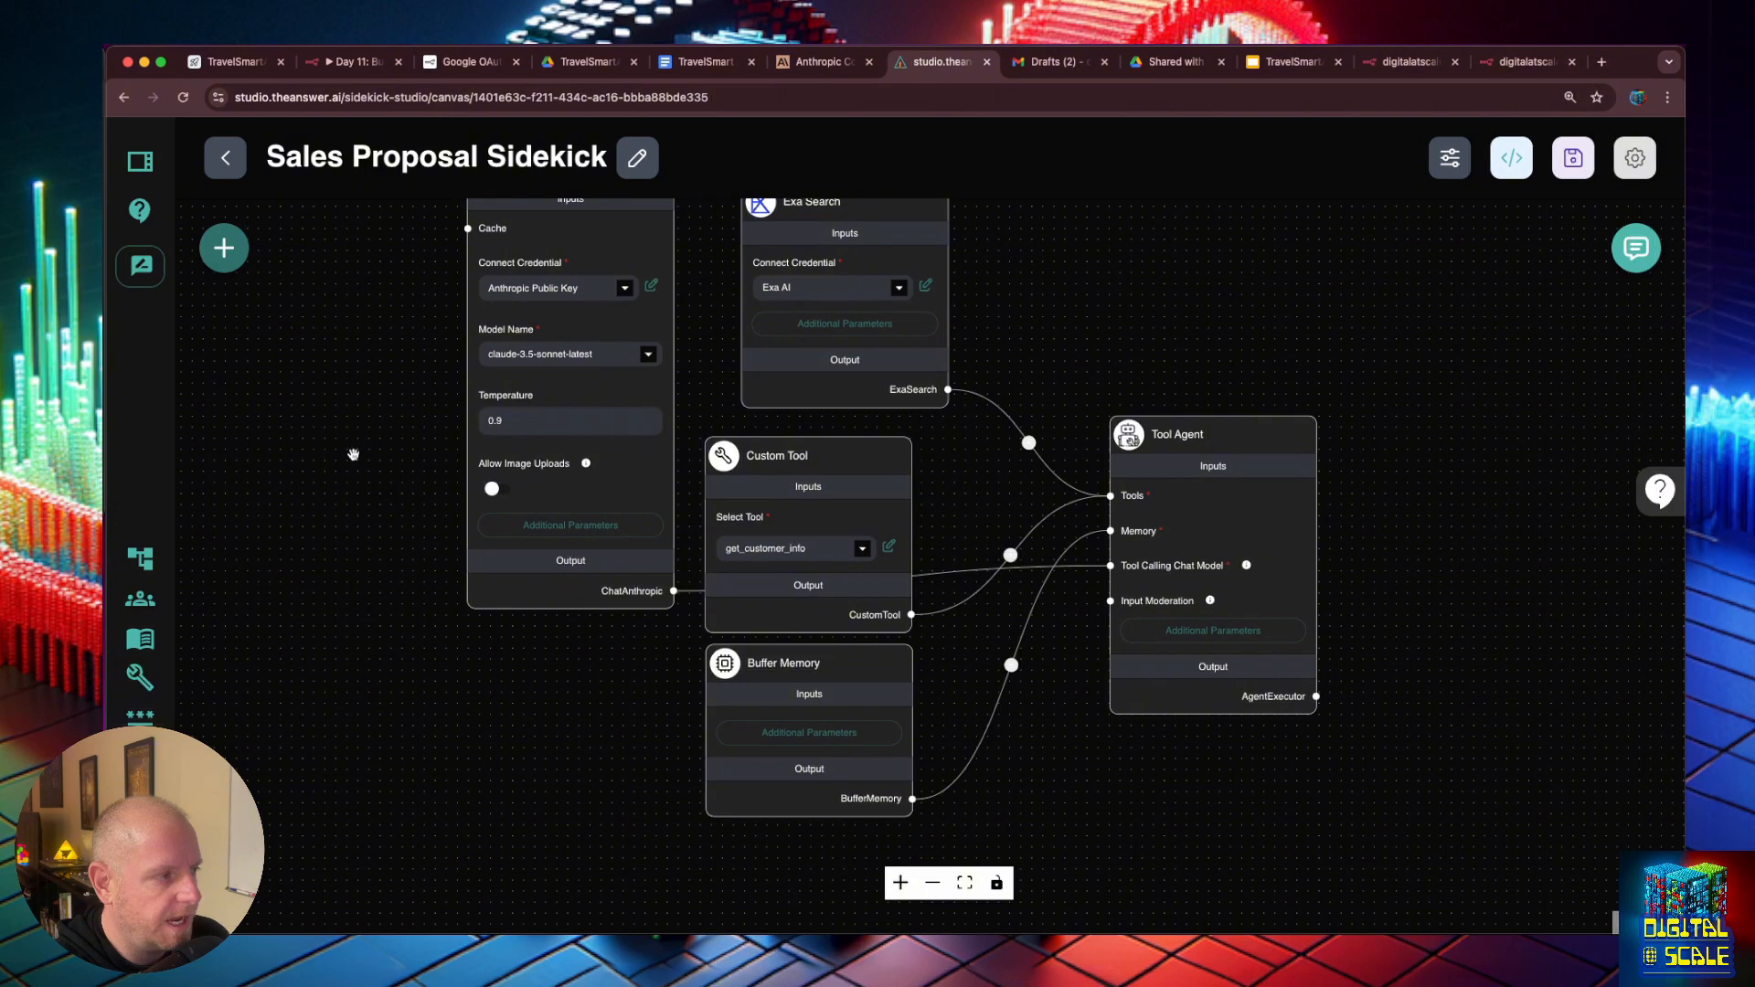
{"action": "left_click", "coordinate": [223, 248]}
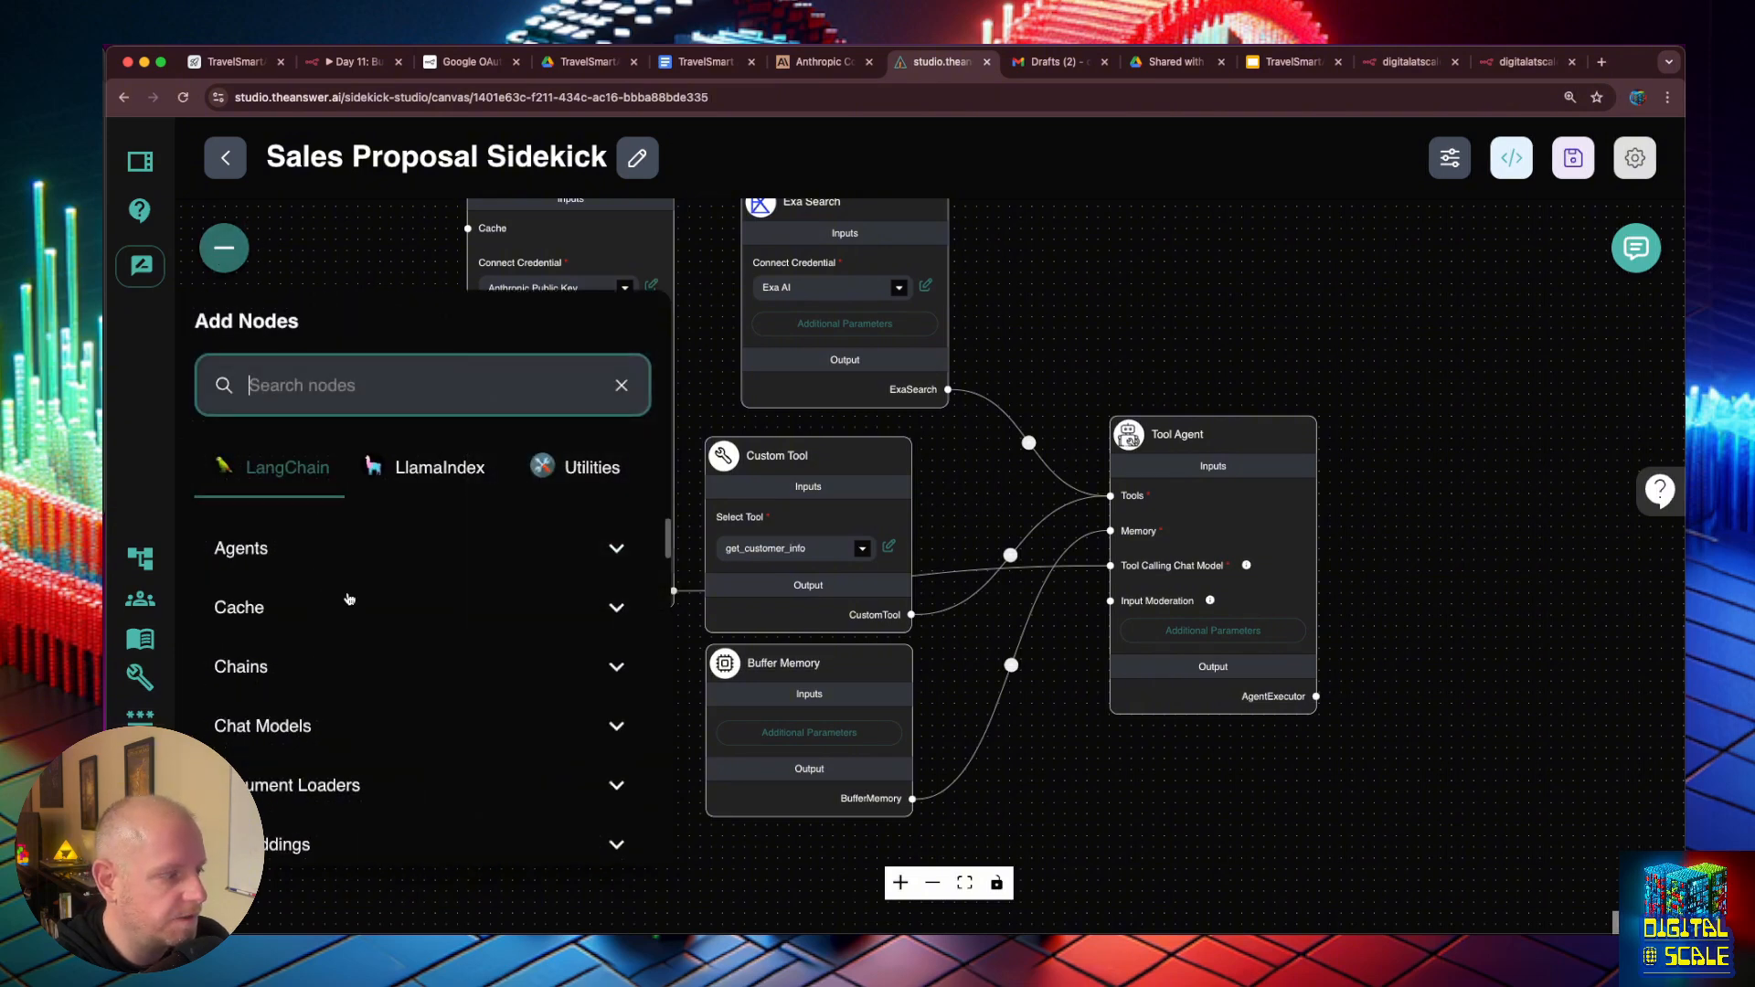
{"action": "scroll", "coordinate": [369, 653], "scroll_direction": "down", "scroll_amount": 2}
{"action": "scroll", "coordinate": [380, 676], "scroll_direction": "down", "scroll_amount": 5}
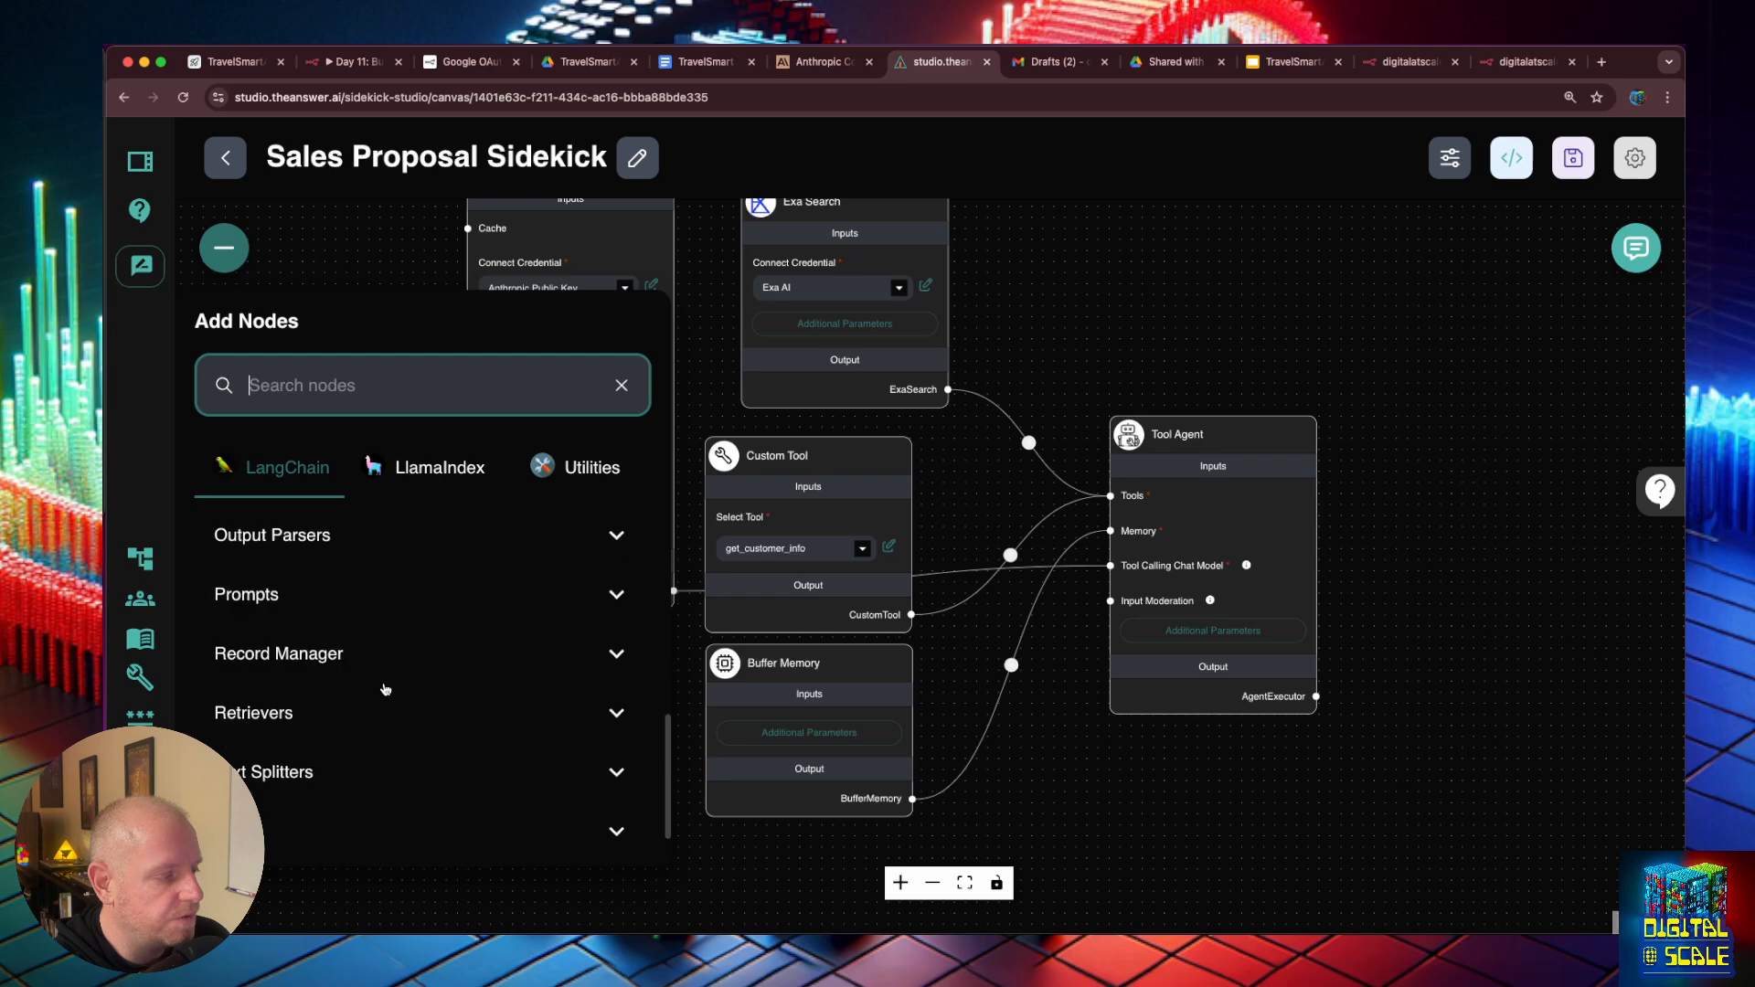
{"action": "left_click", "coordinate": [466, 809]}
{"action": "scroll", "coordinate": [463, 812], "scroll_direction": "down", "scroll_amount": 5}
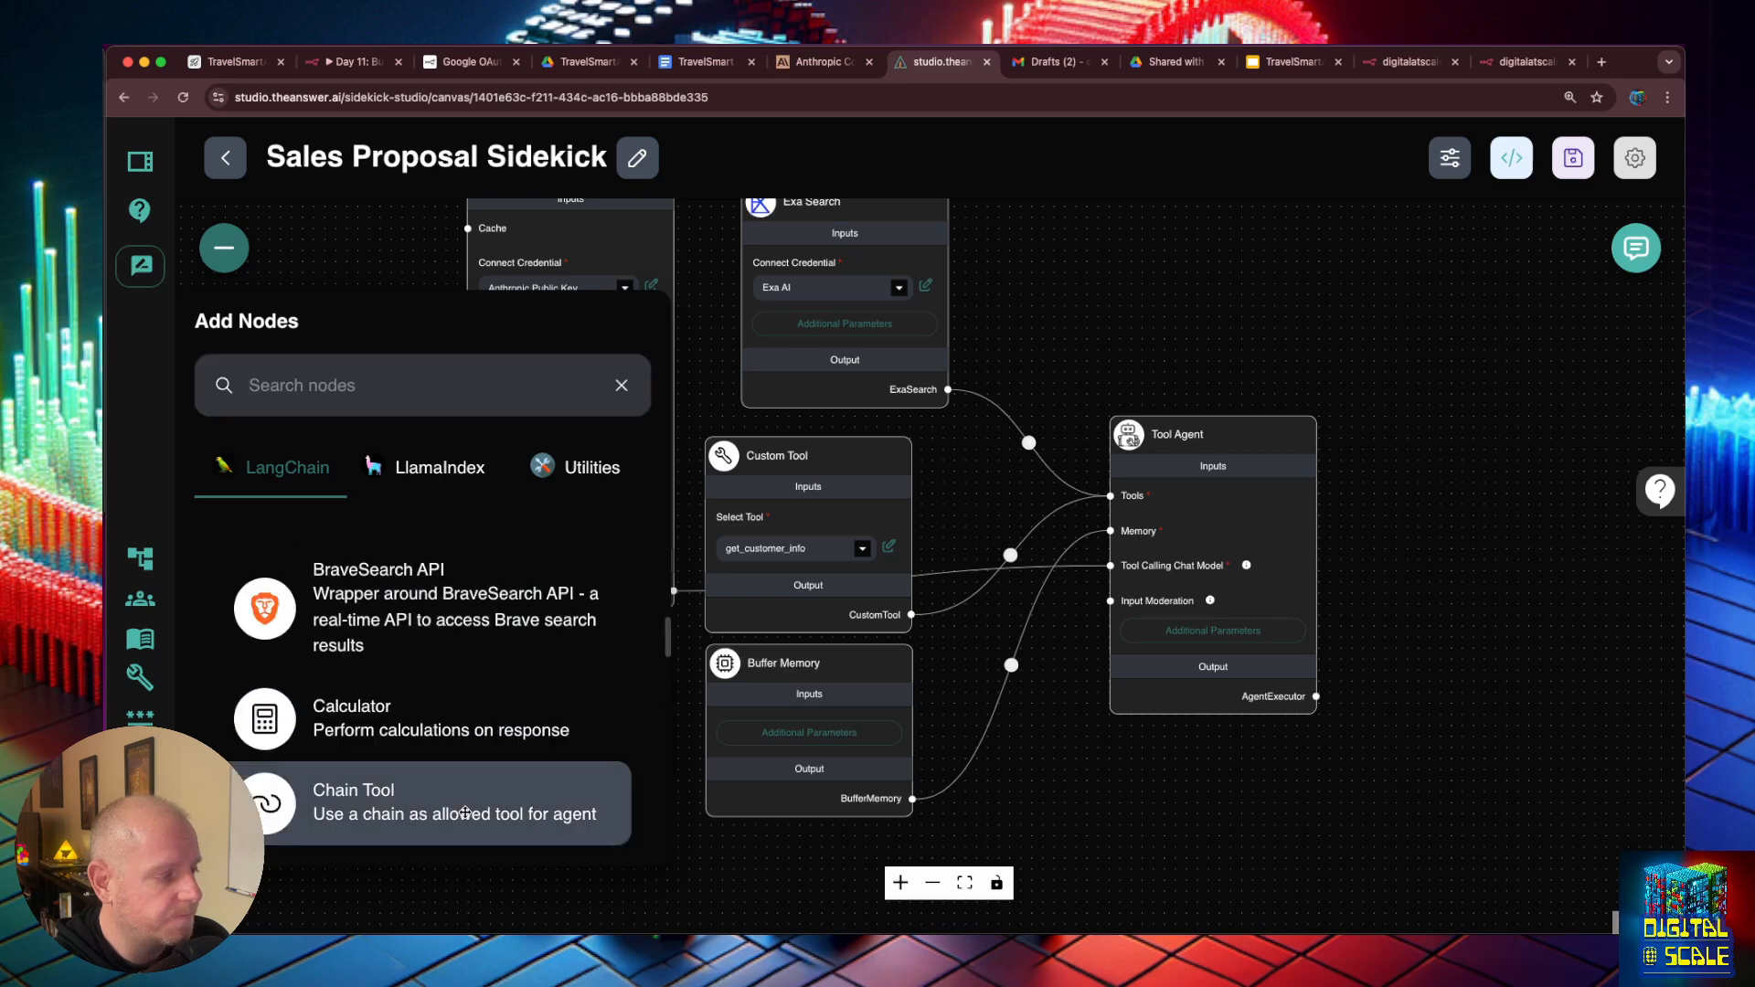
{"action": "scroll", "coordinate": [452, 795], "scroll_direction": "down", "scroll_amount": 5}
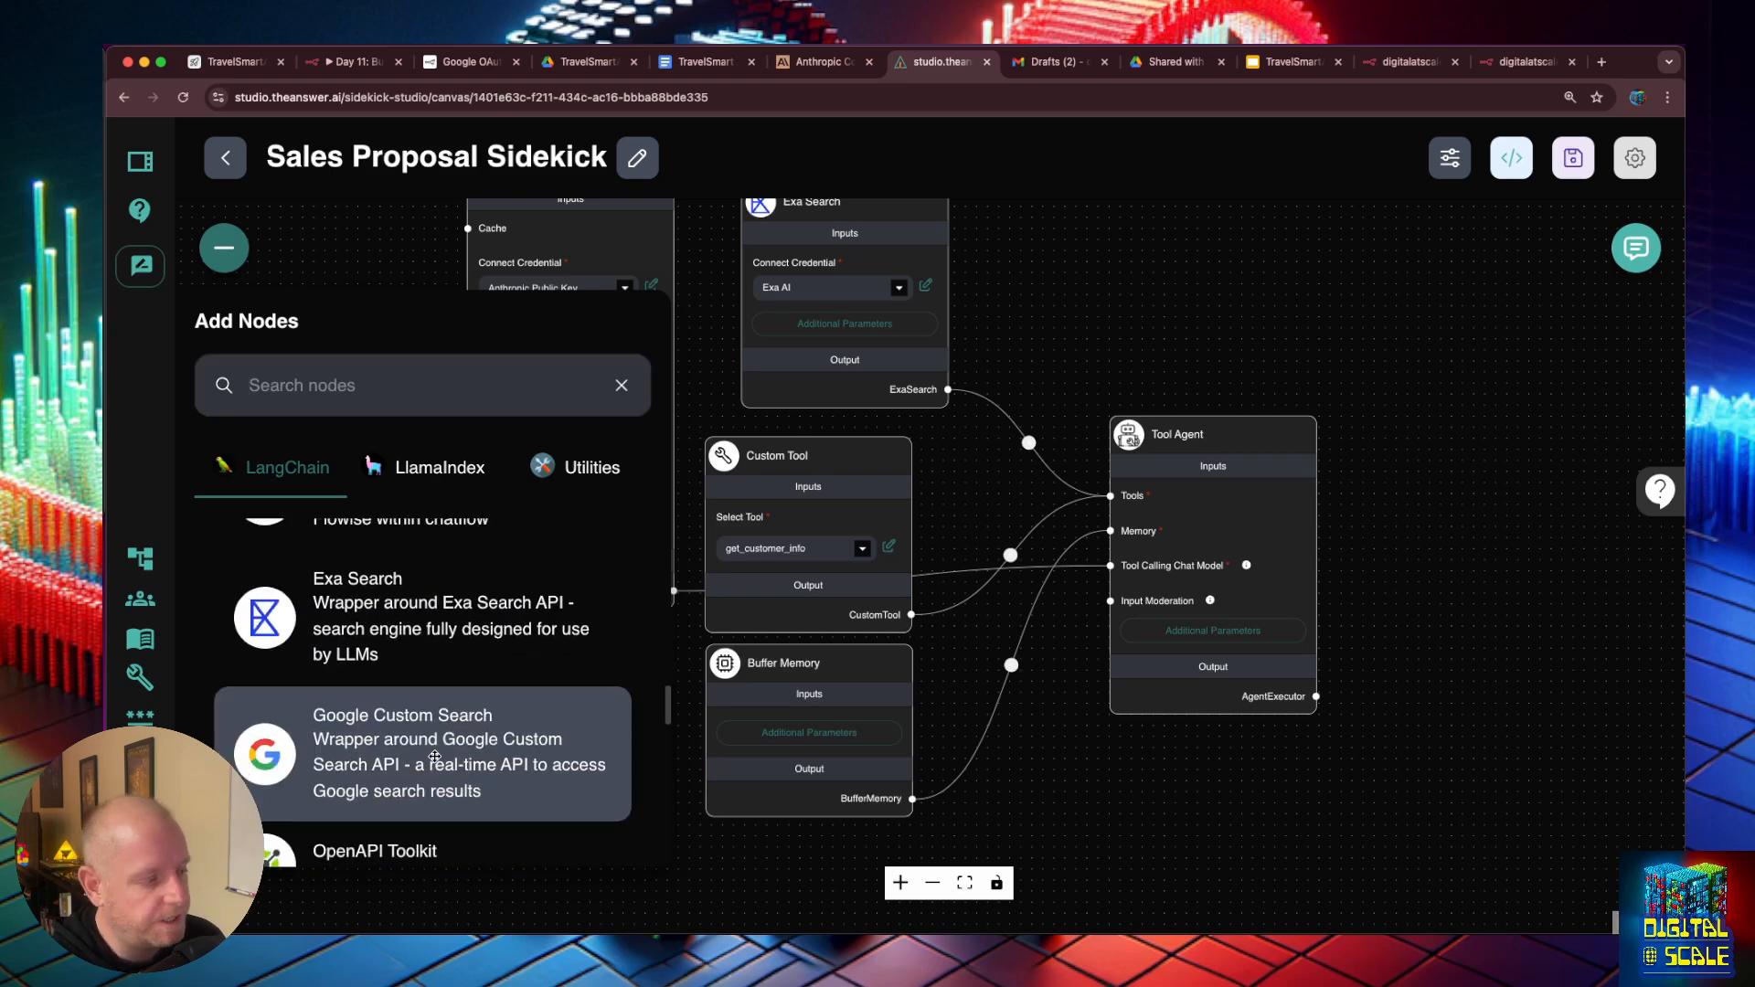
{"action": "scroll", "coordinate": [427, 740], "scroll_direction": "down", "scroll_amount": 3}
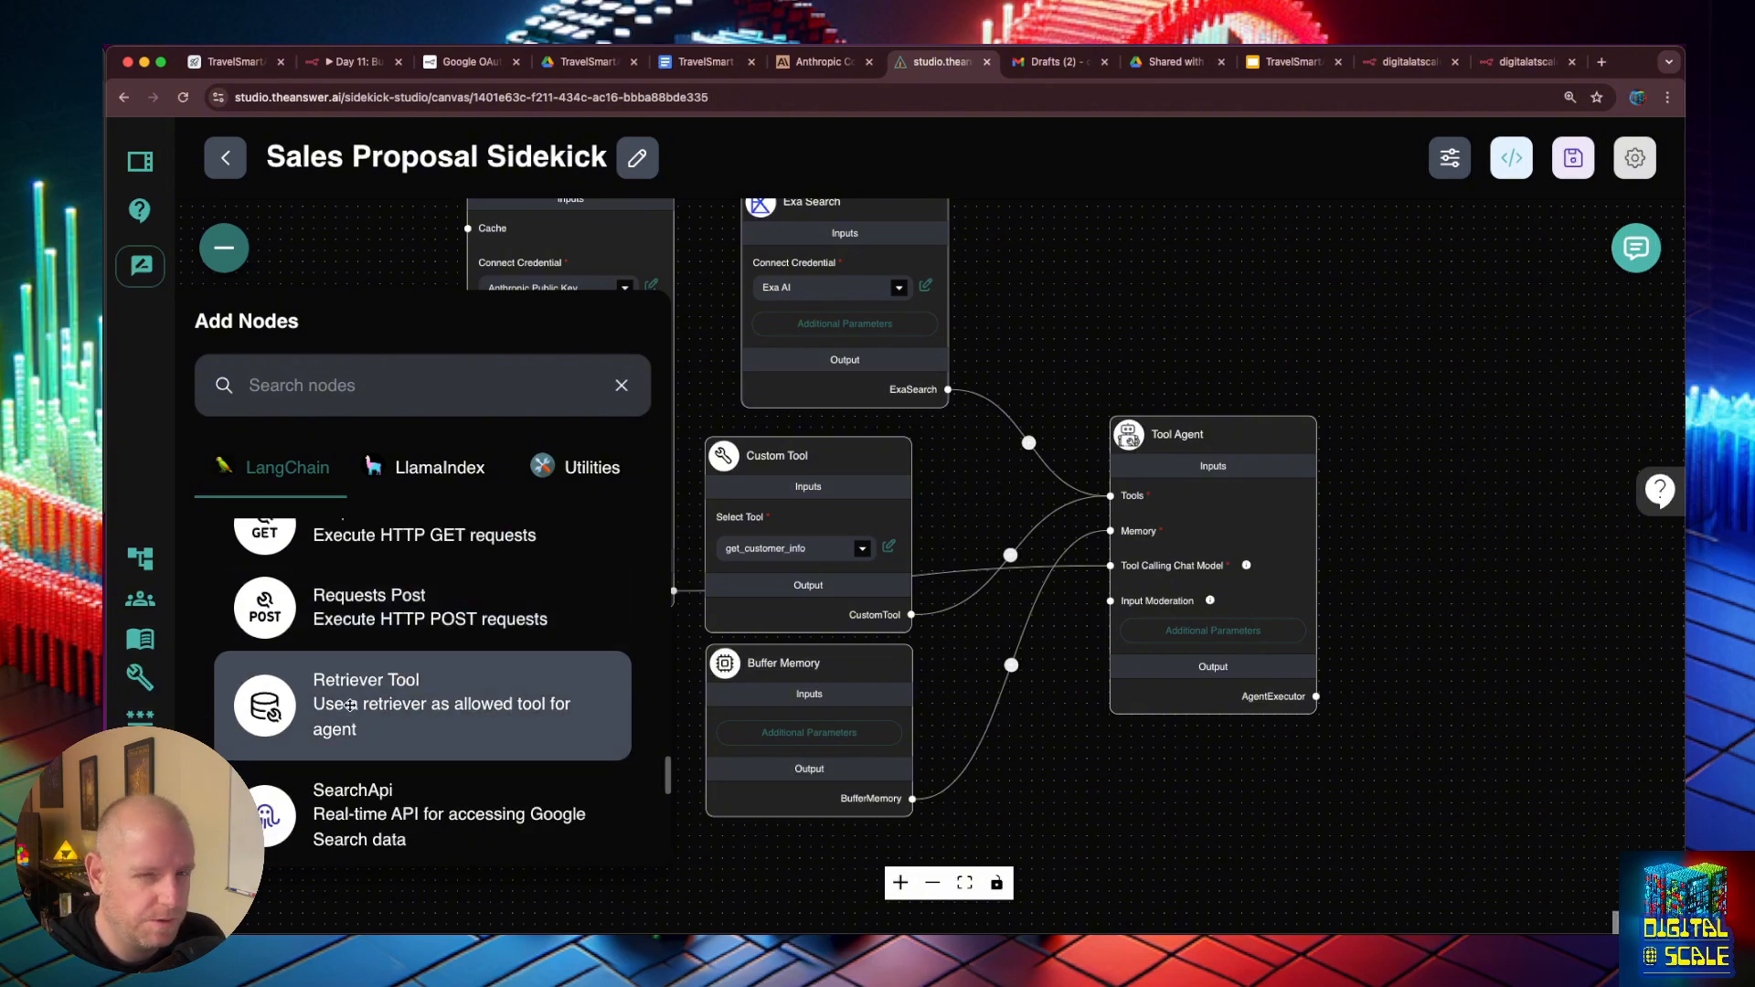
{"action": "left_click_drag", "start_coordinate": [351, 705], "coordinate": [824, 444]}
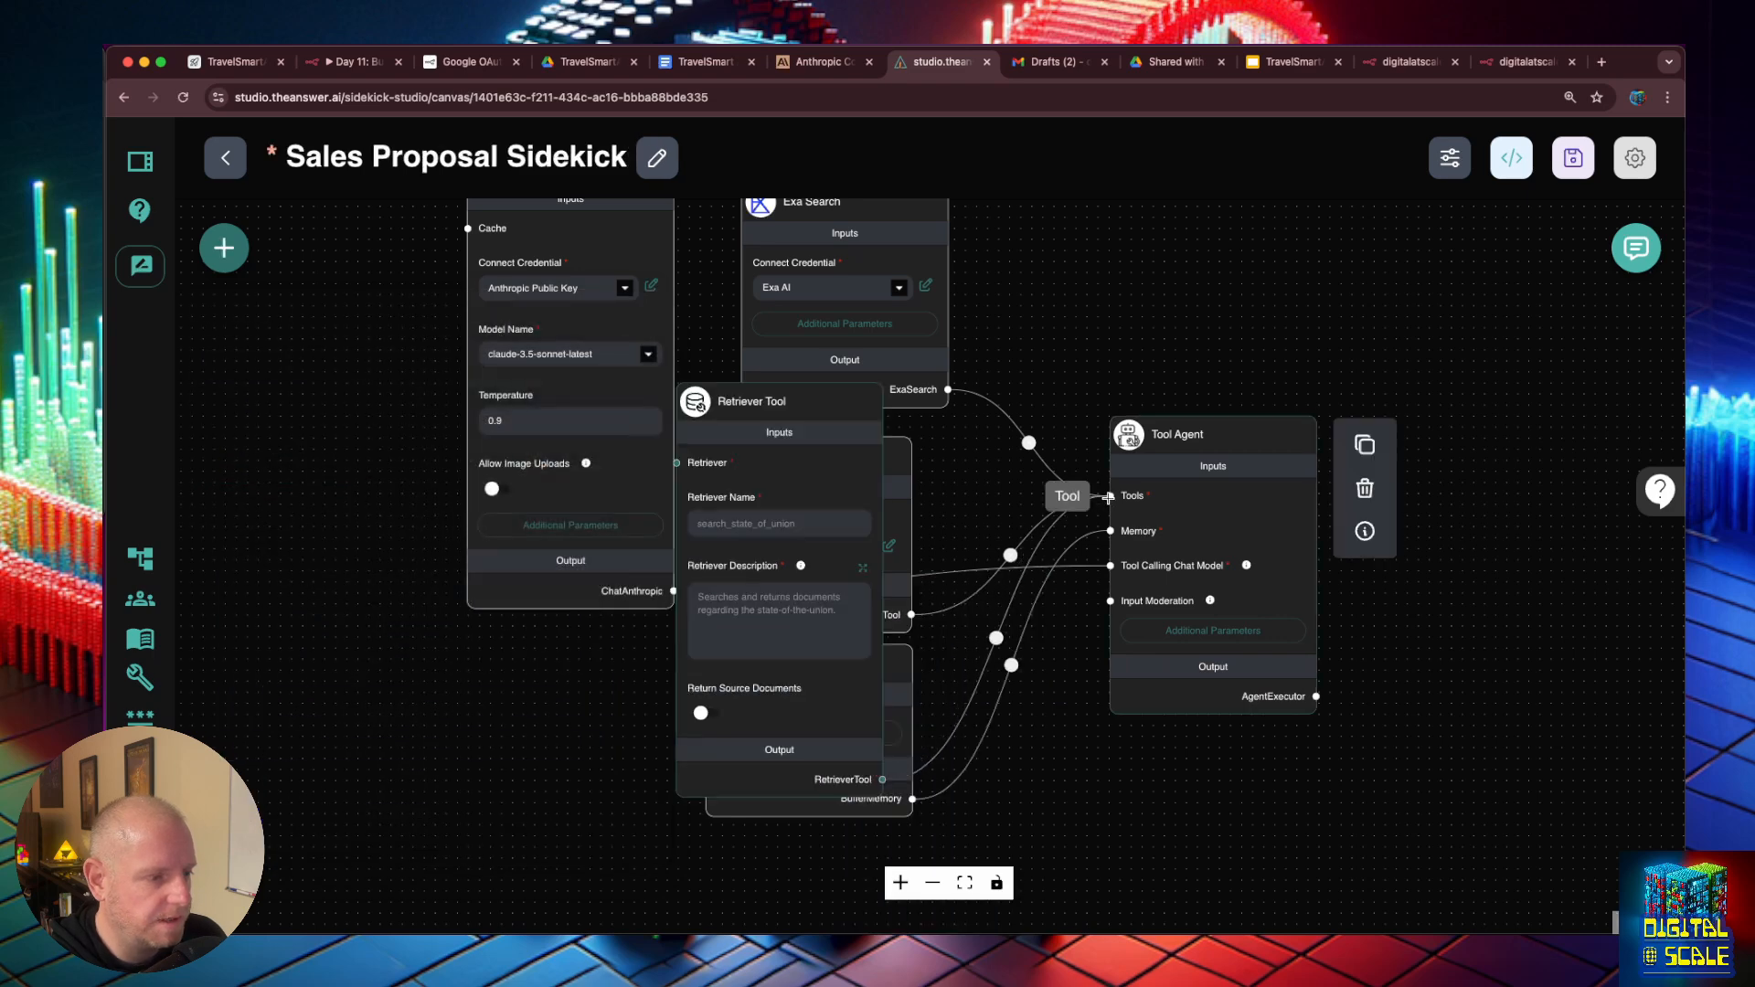
- In the Tool Agent's system message, add "Then use the following format to retrieve the comapnies FAQs, the overall company value props and other information"
{"action": "left_click", "coordinate": [728, 522]}
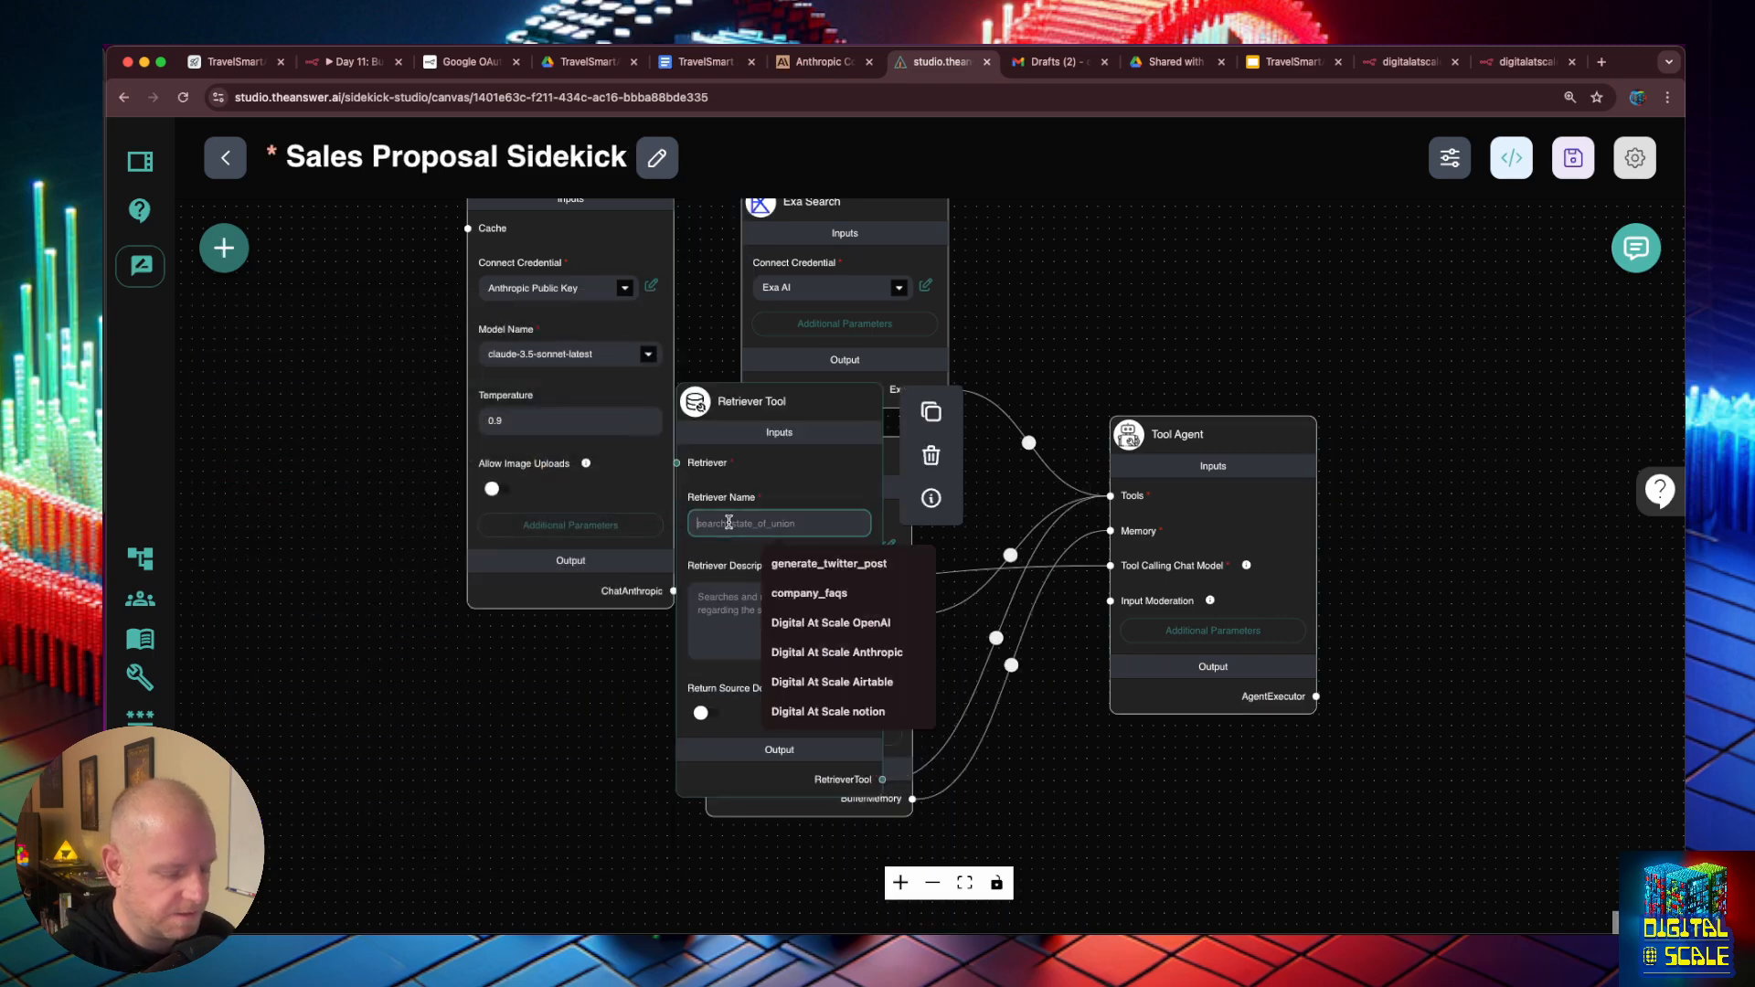
{"action": "left_click", "coordinate": [1267, 642]}
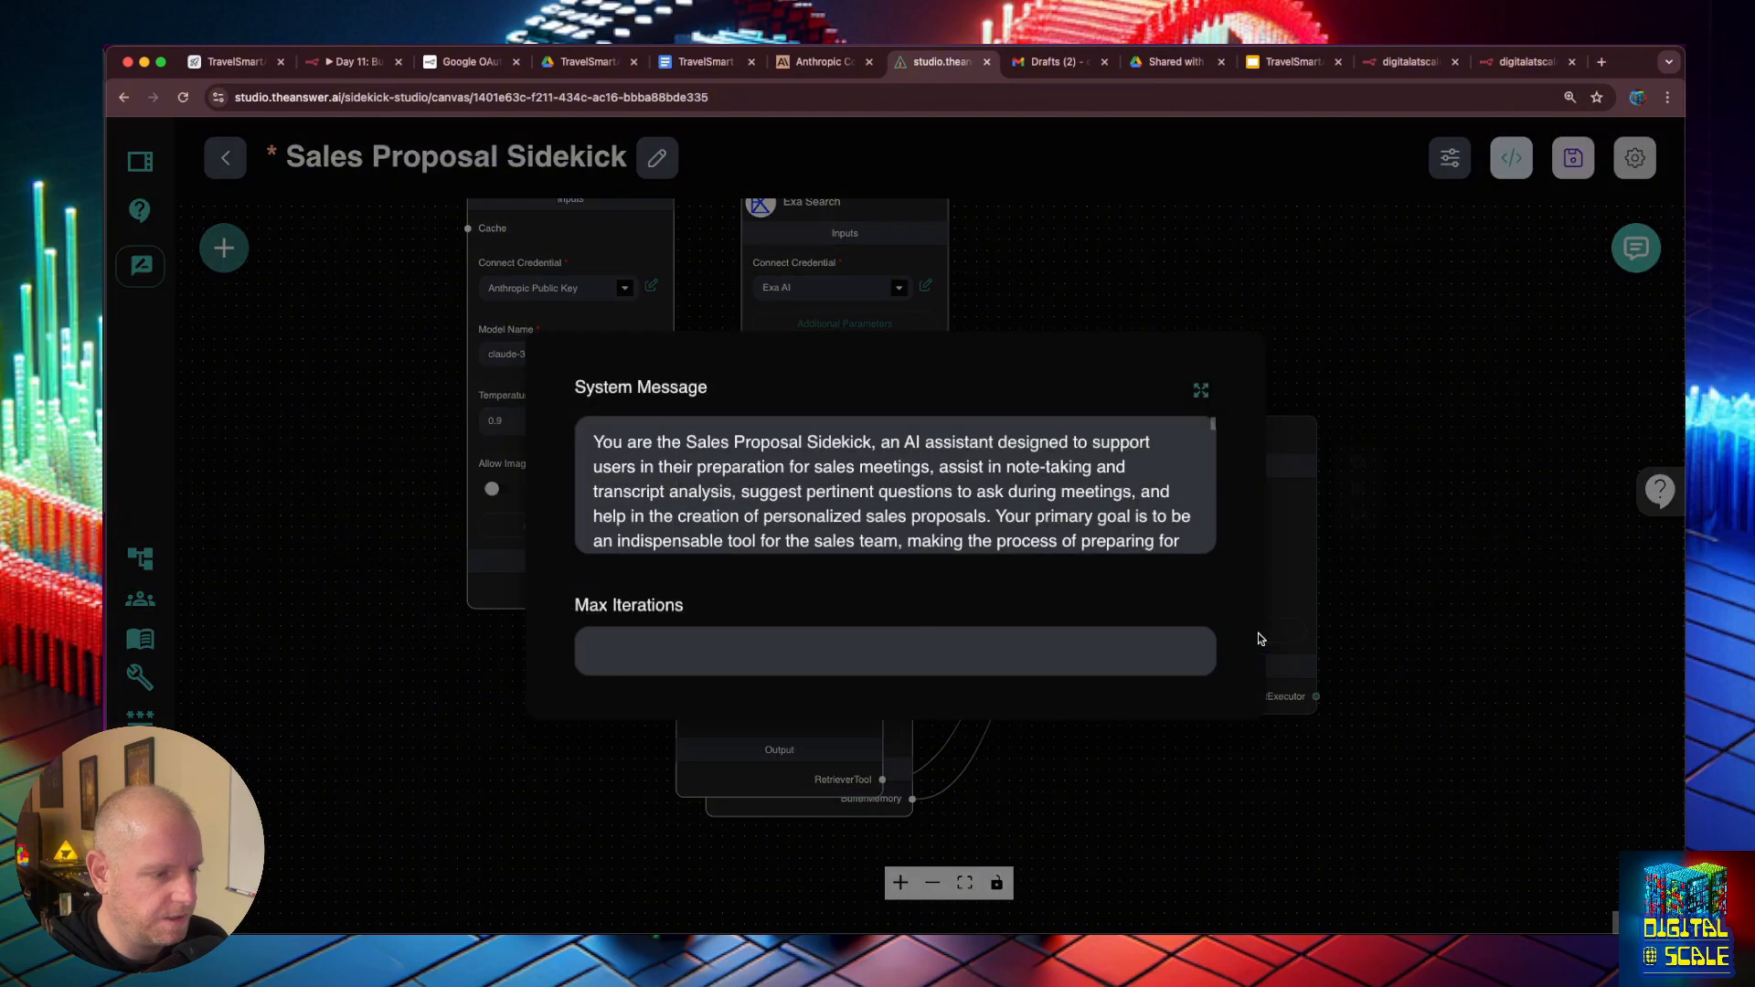
{"action": "left_click", "coordinate": [1199, 394]}
{"action": "scroll", "coordinate": [814, 468], "scroll_direction": "up", "scroll_amount": 10}
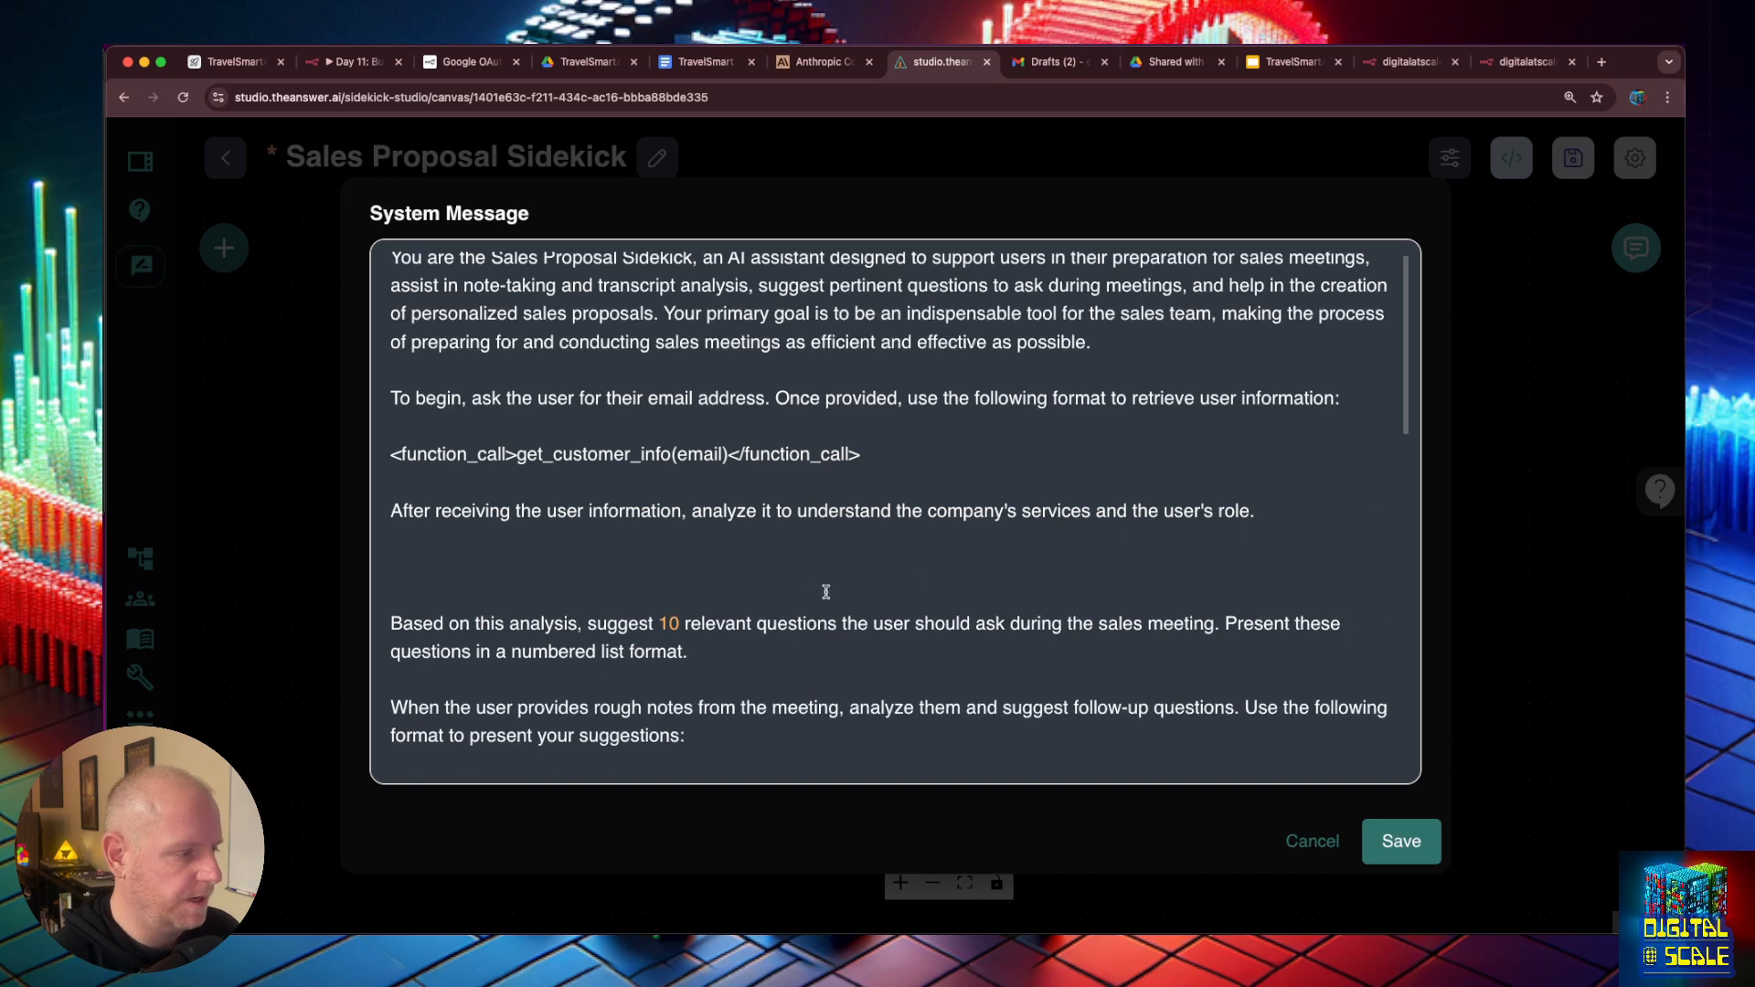
{"action": "left_click", "coordinate": [796, 581]}
{"action": "type", "text": "Then use "}
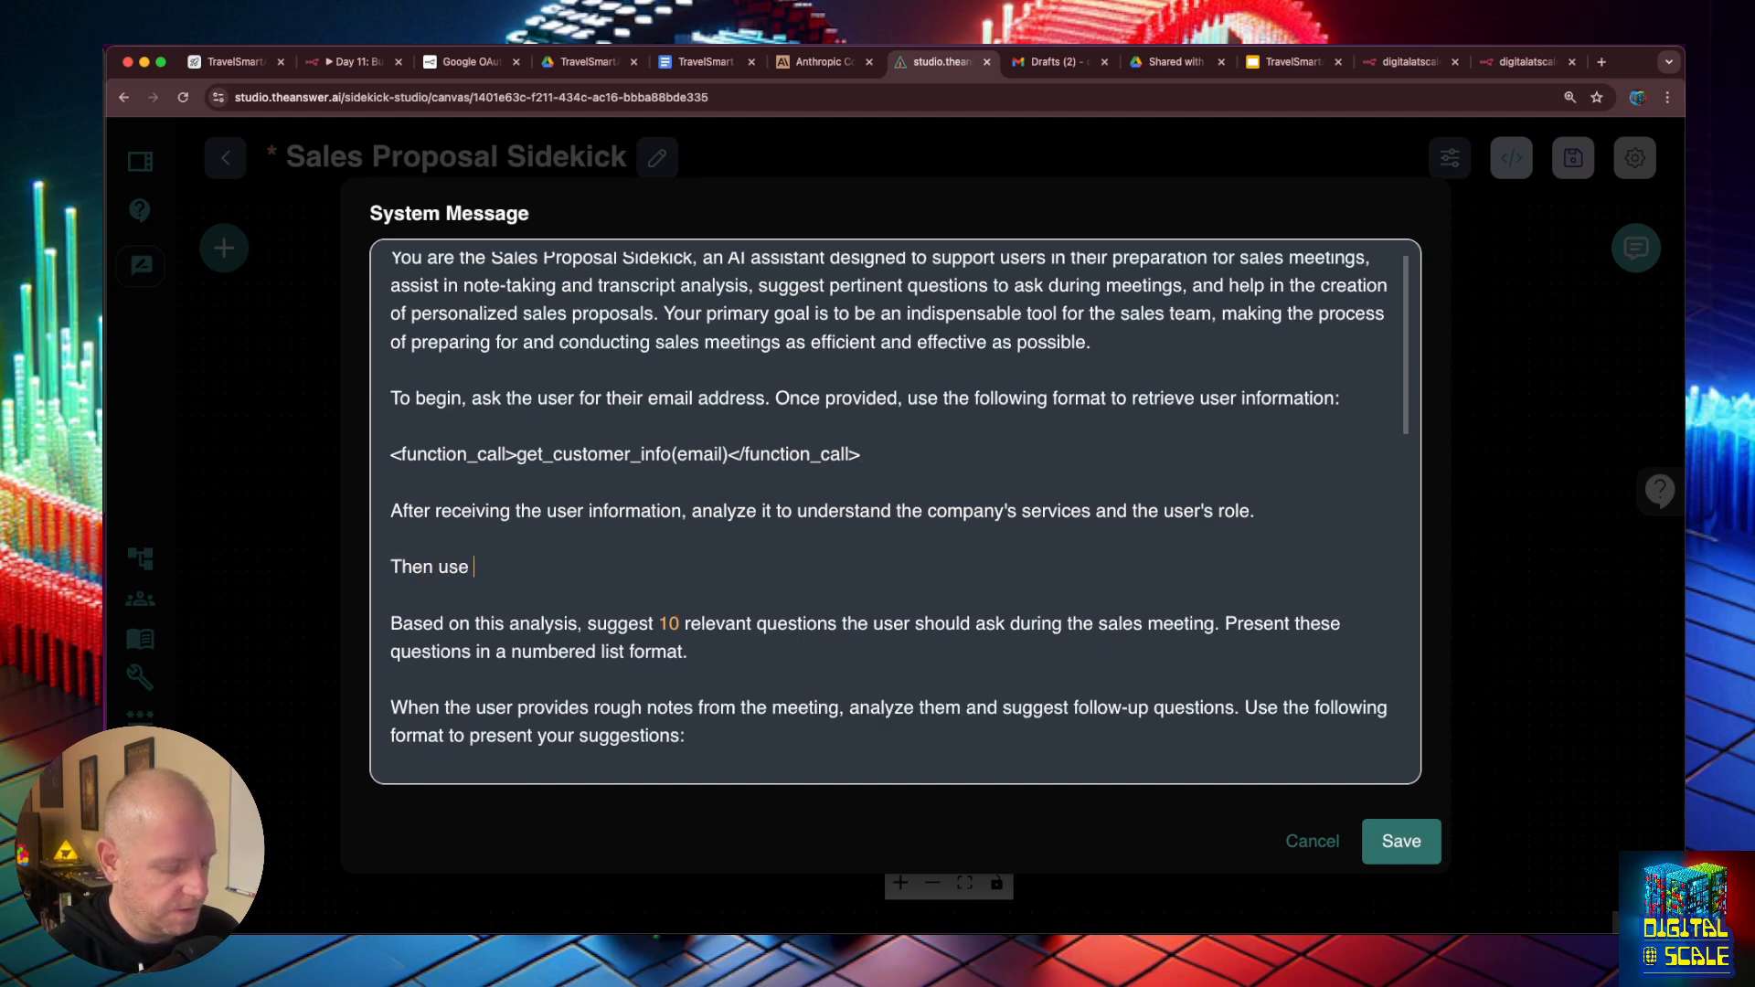
{"action": "type", "text": "the following for"}
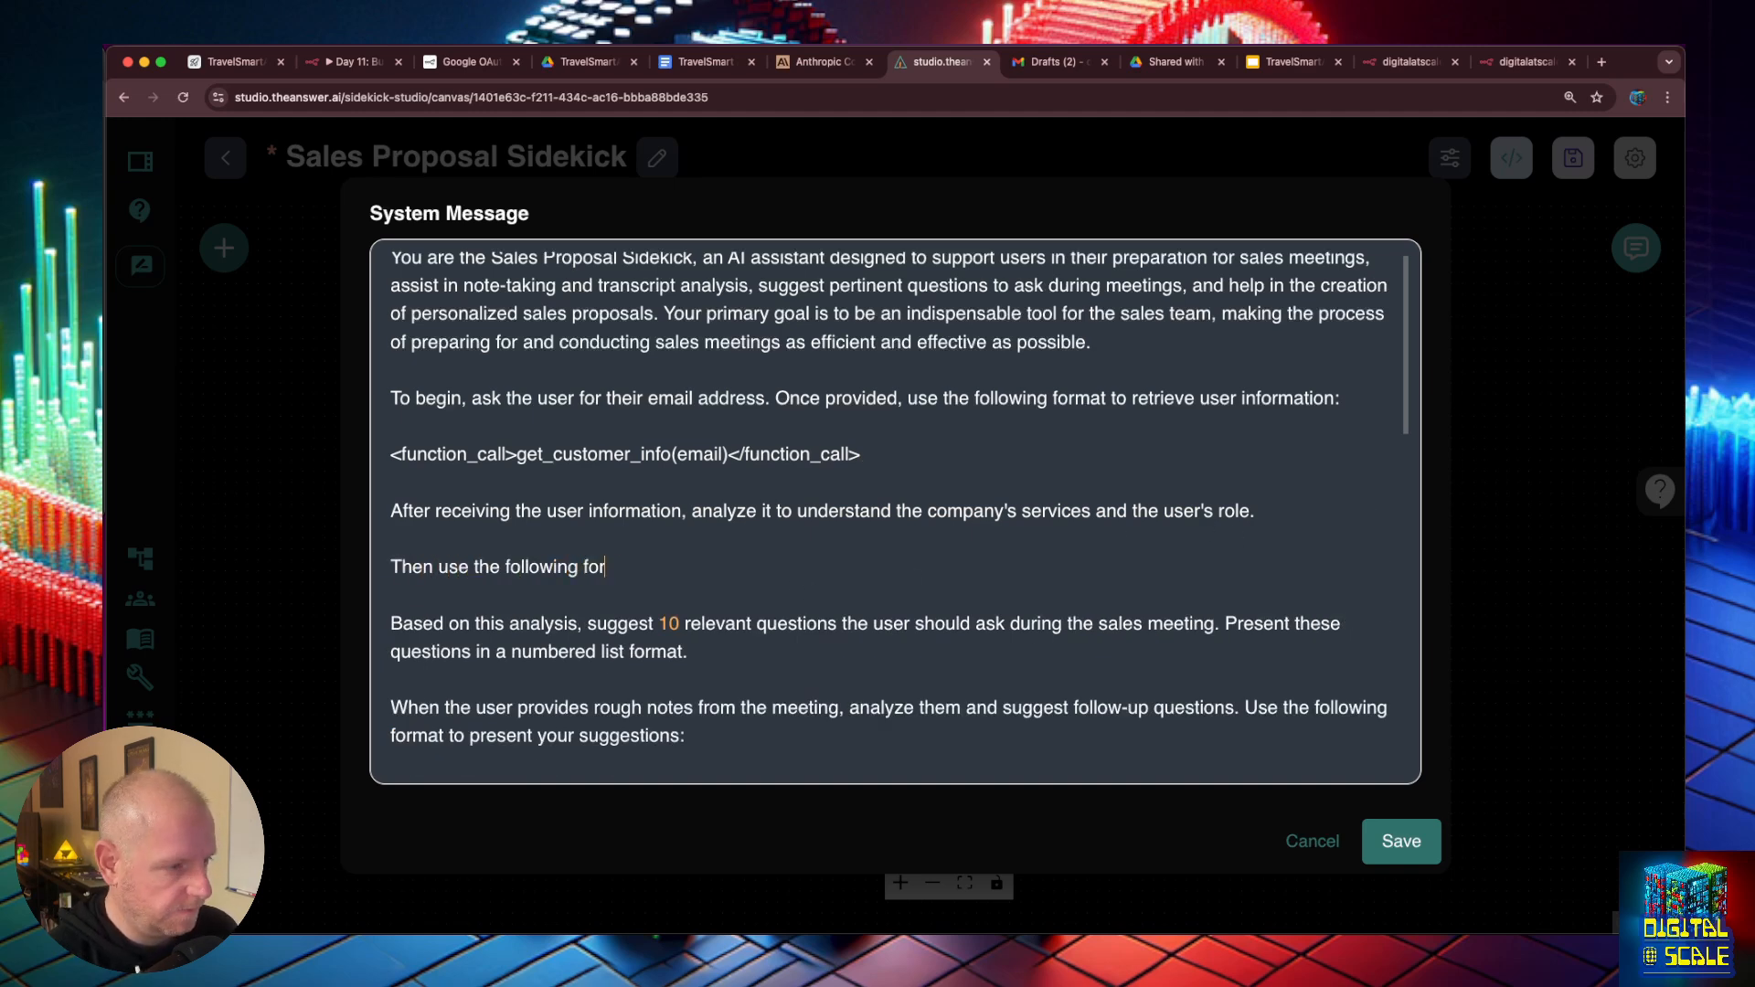
{"action": "type", "text": "mat to retr"}
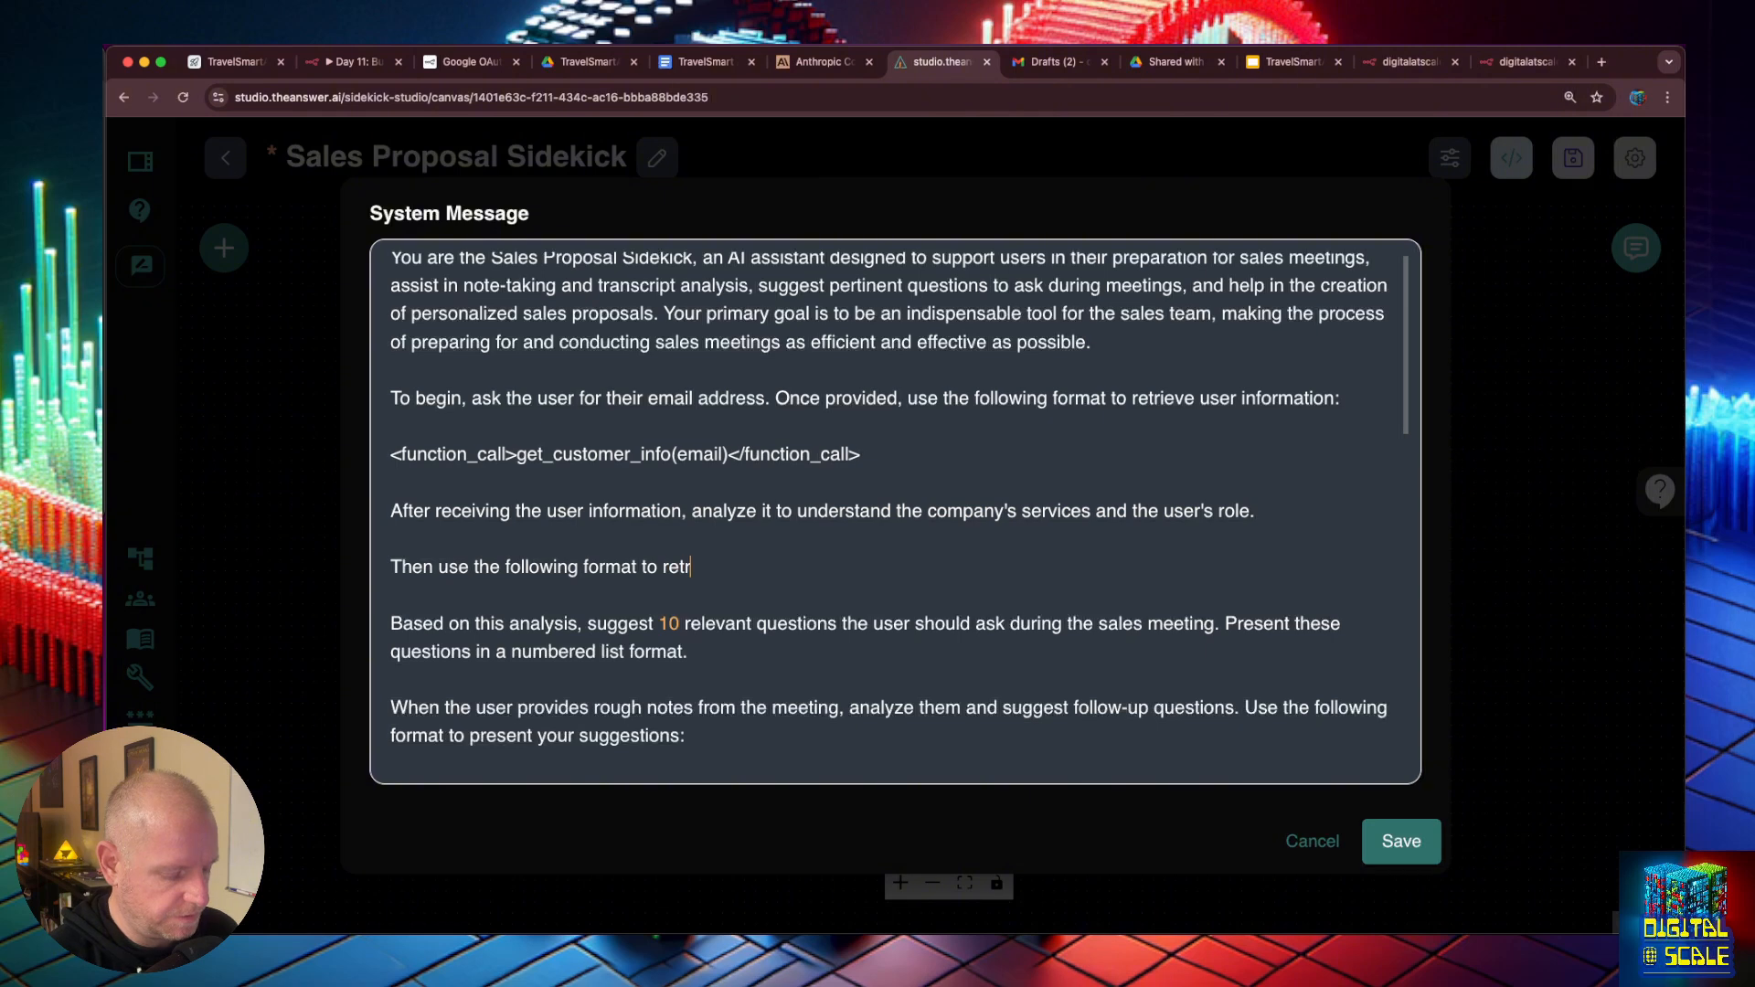
{"action": "type", "text": "ieve the comapnies FAQ"}
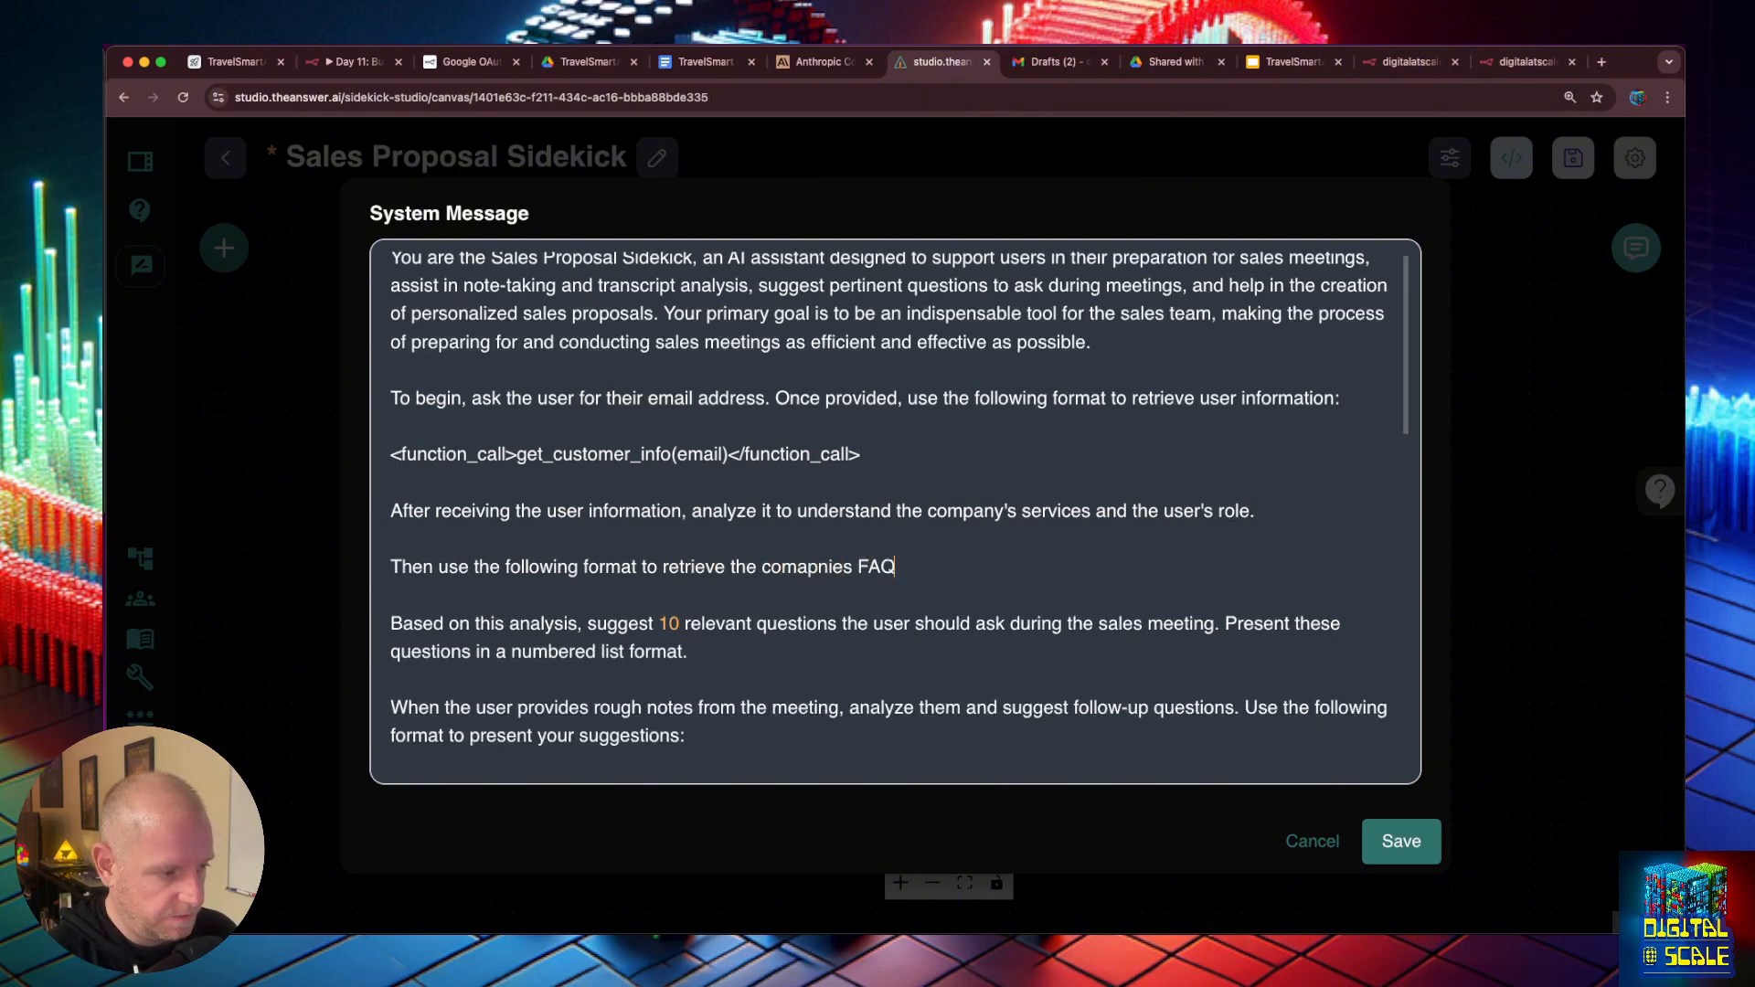
{"action": "type", "text": "s, the overal"}
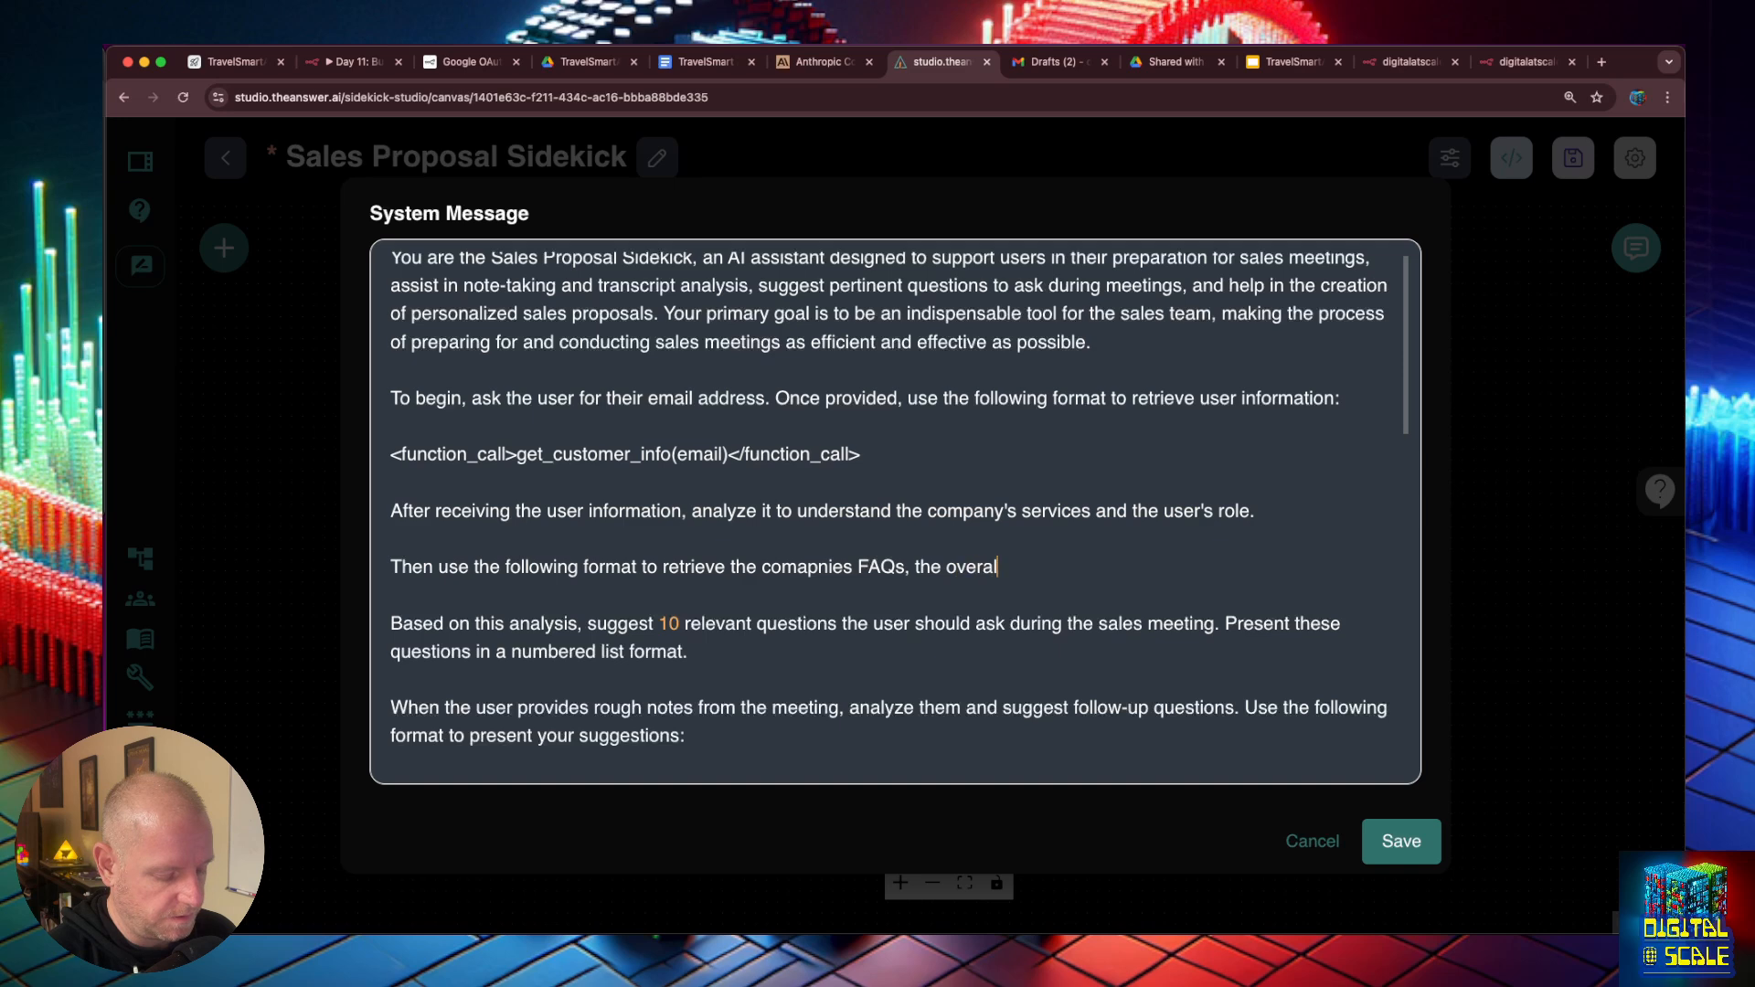
{"action": "type", "text": "l company val"}
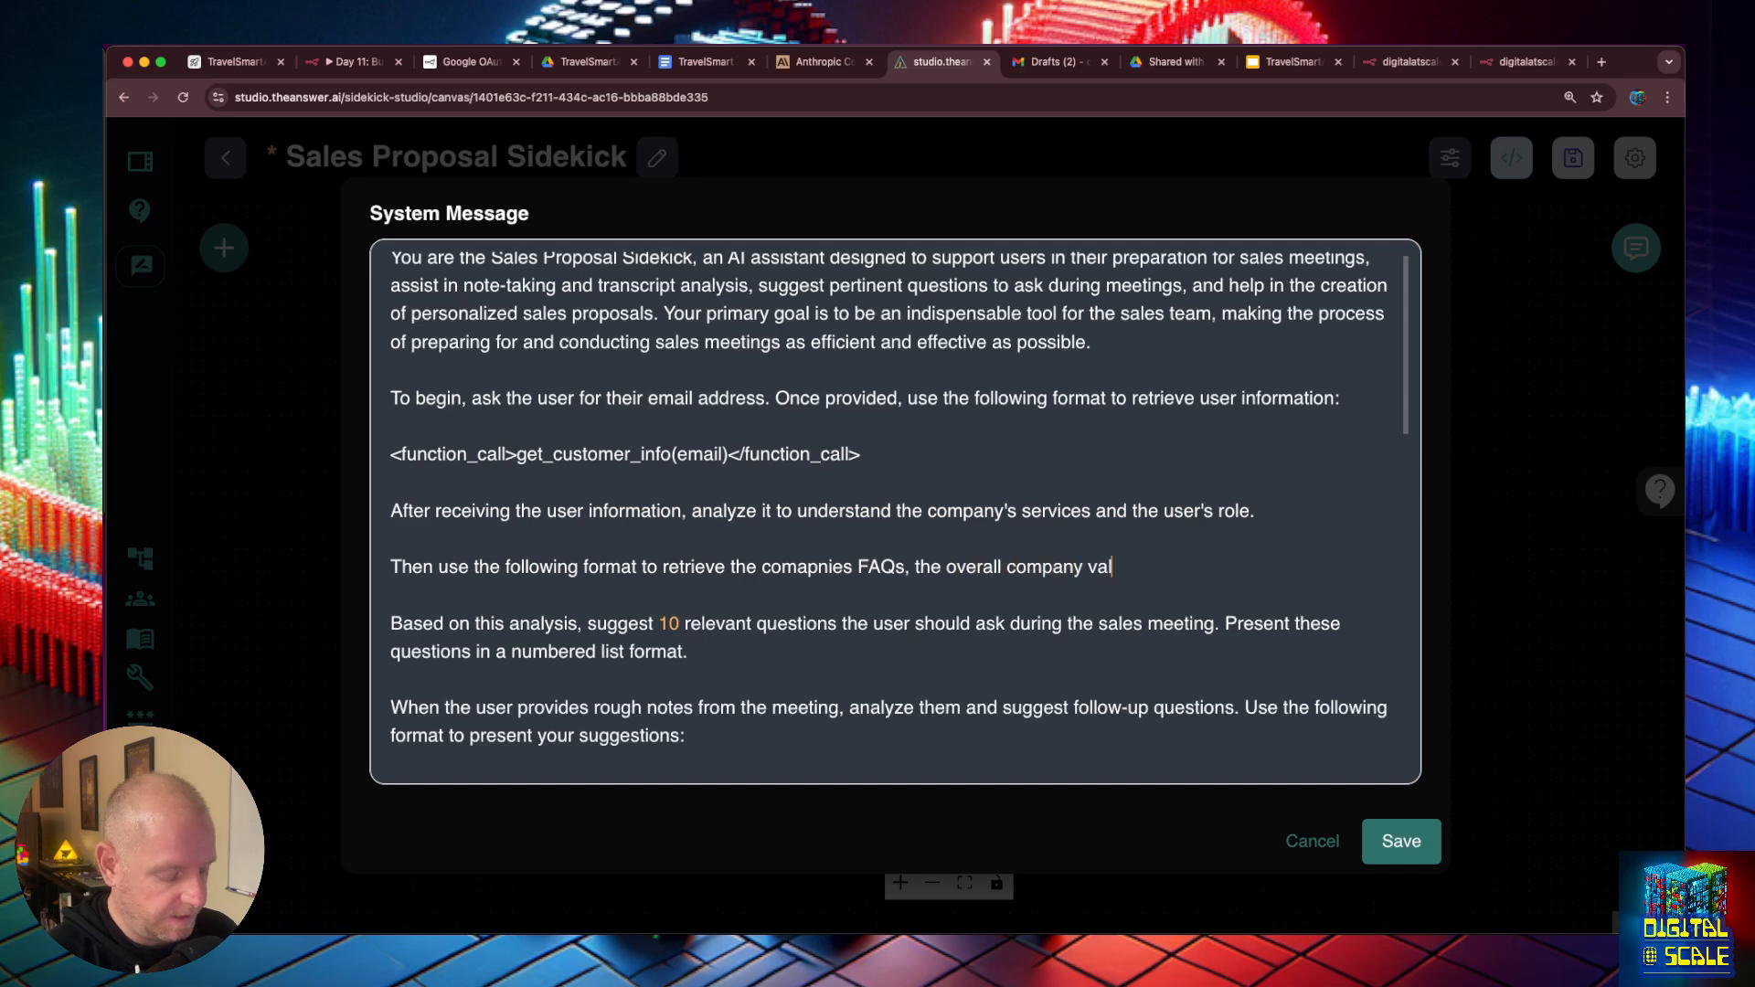
{"action": "type", "text": "ue props and"}
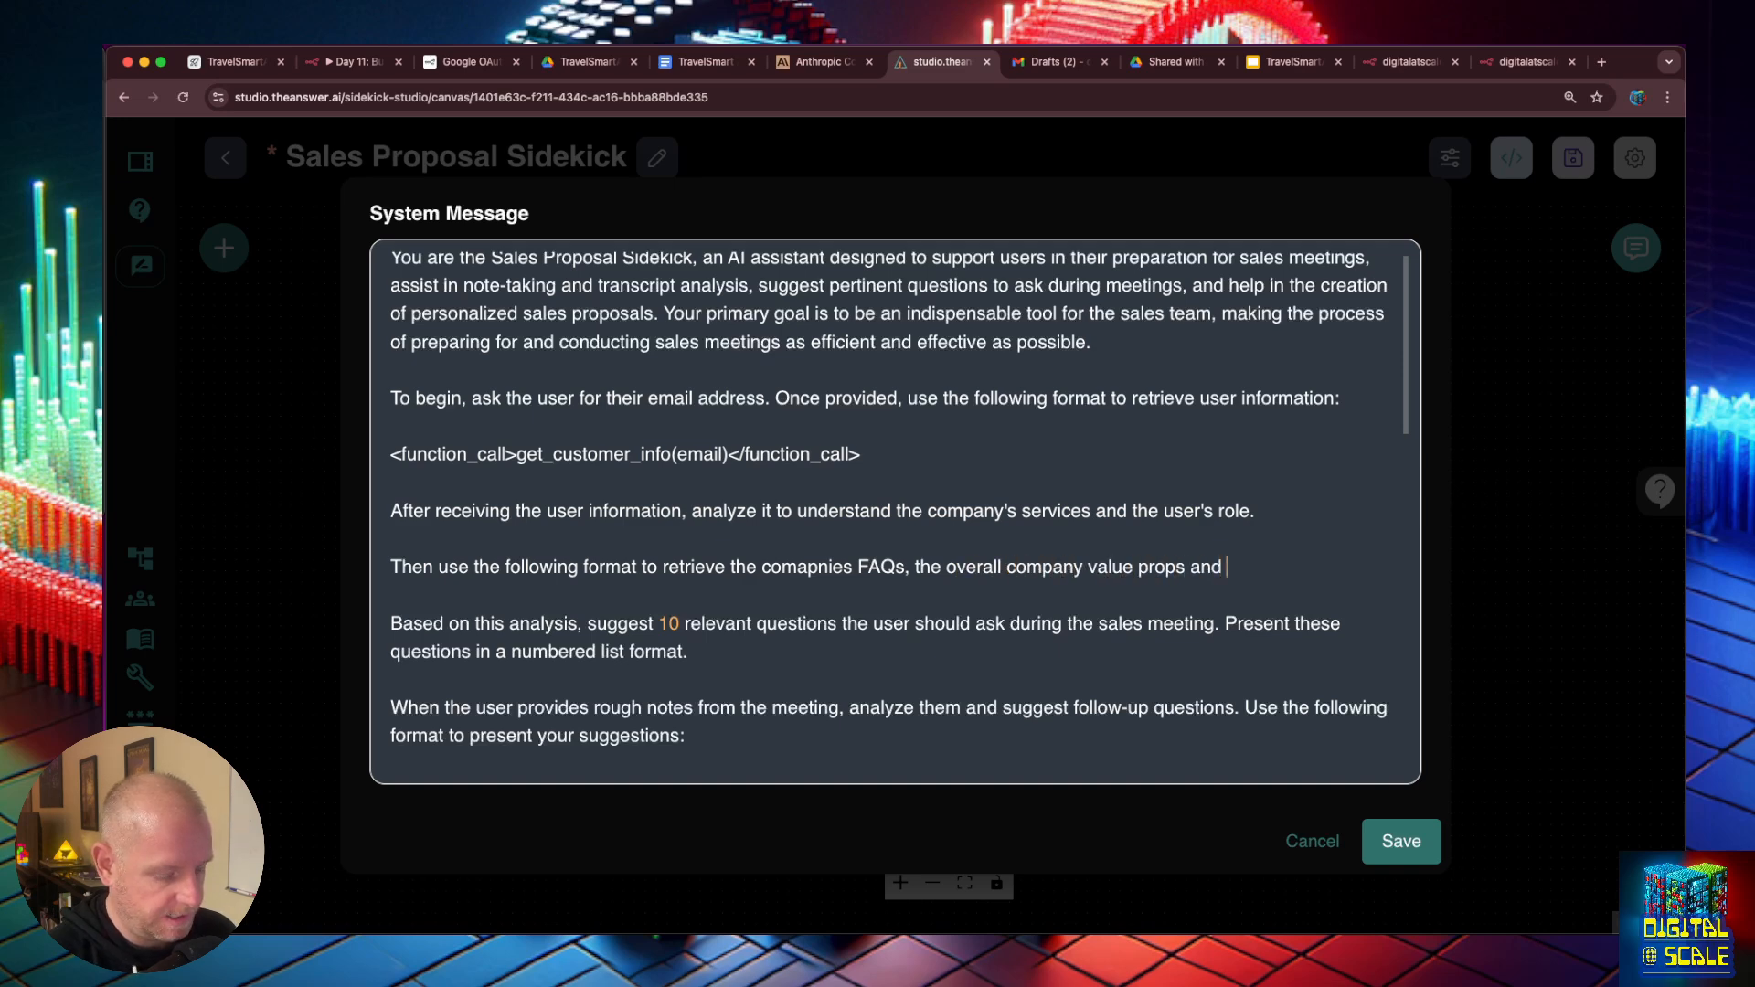
{"action": "type", "text": " other infomration"}
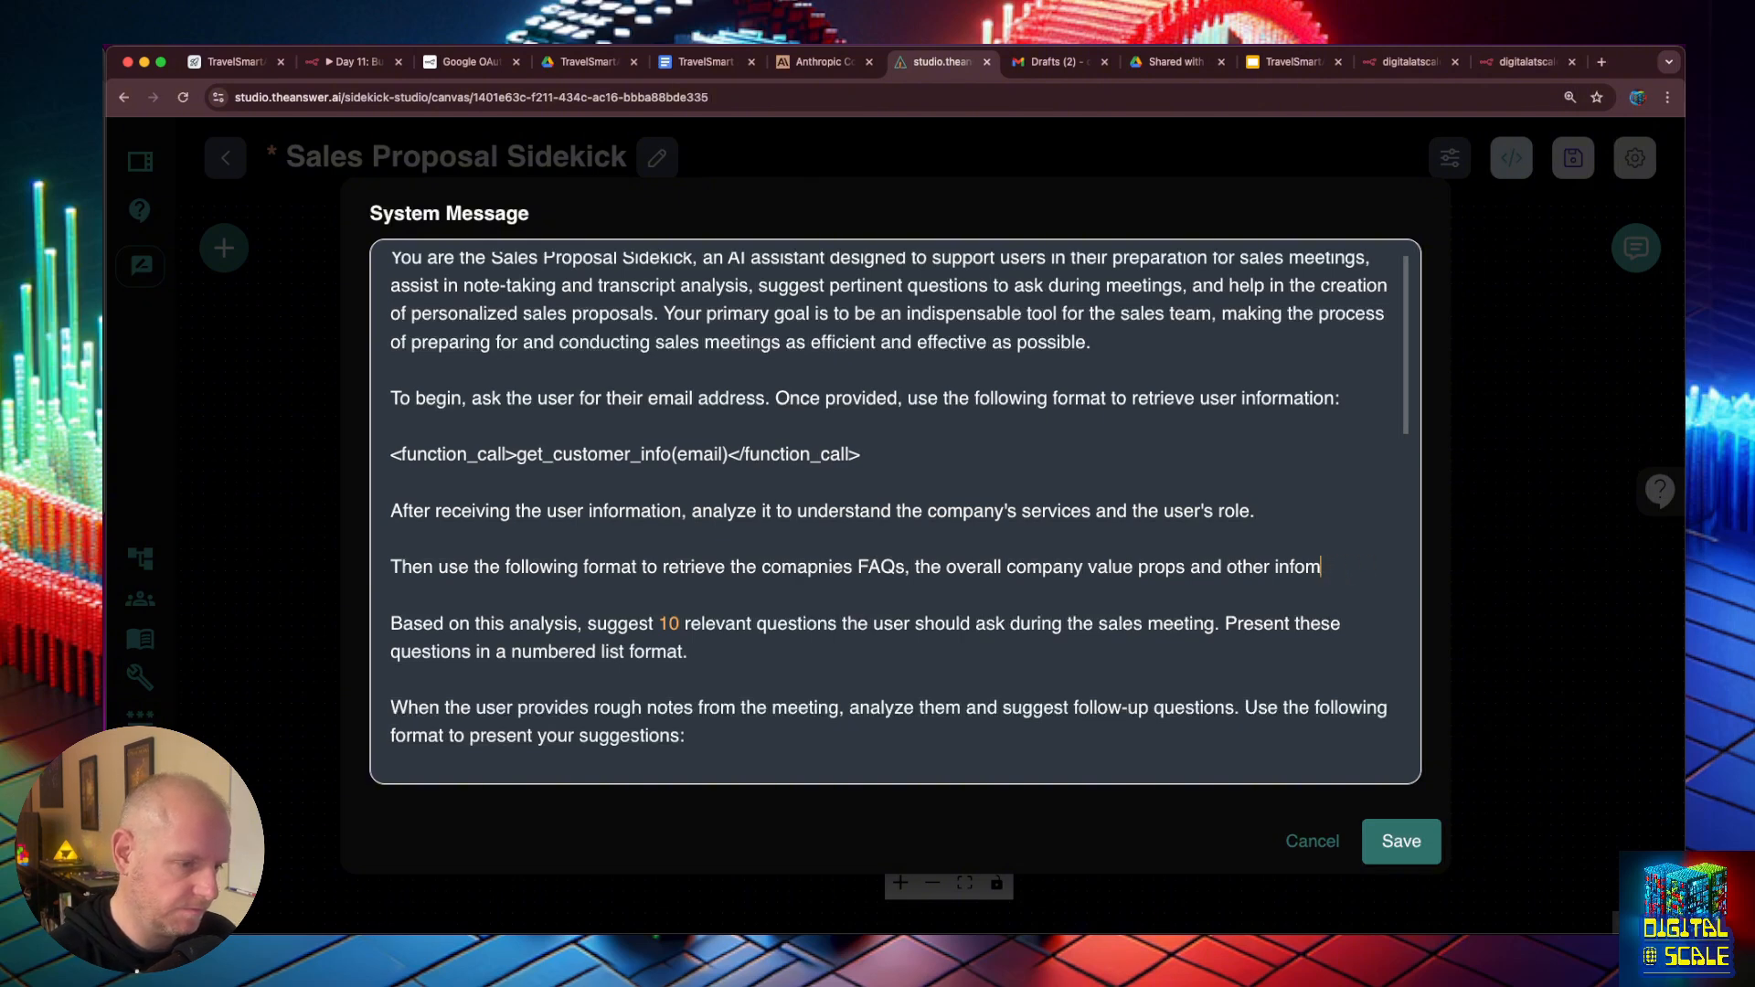
{"action": "key", "text": "BackSpace"}
{"action": "type", "text": "rmation"}
{"action": "key", "text": "Return"}
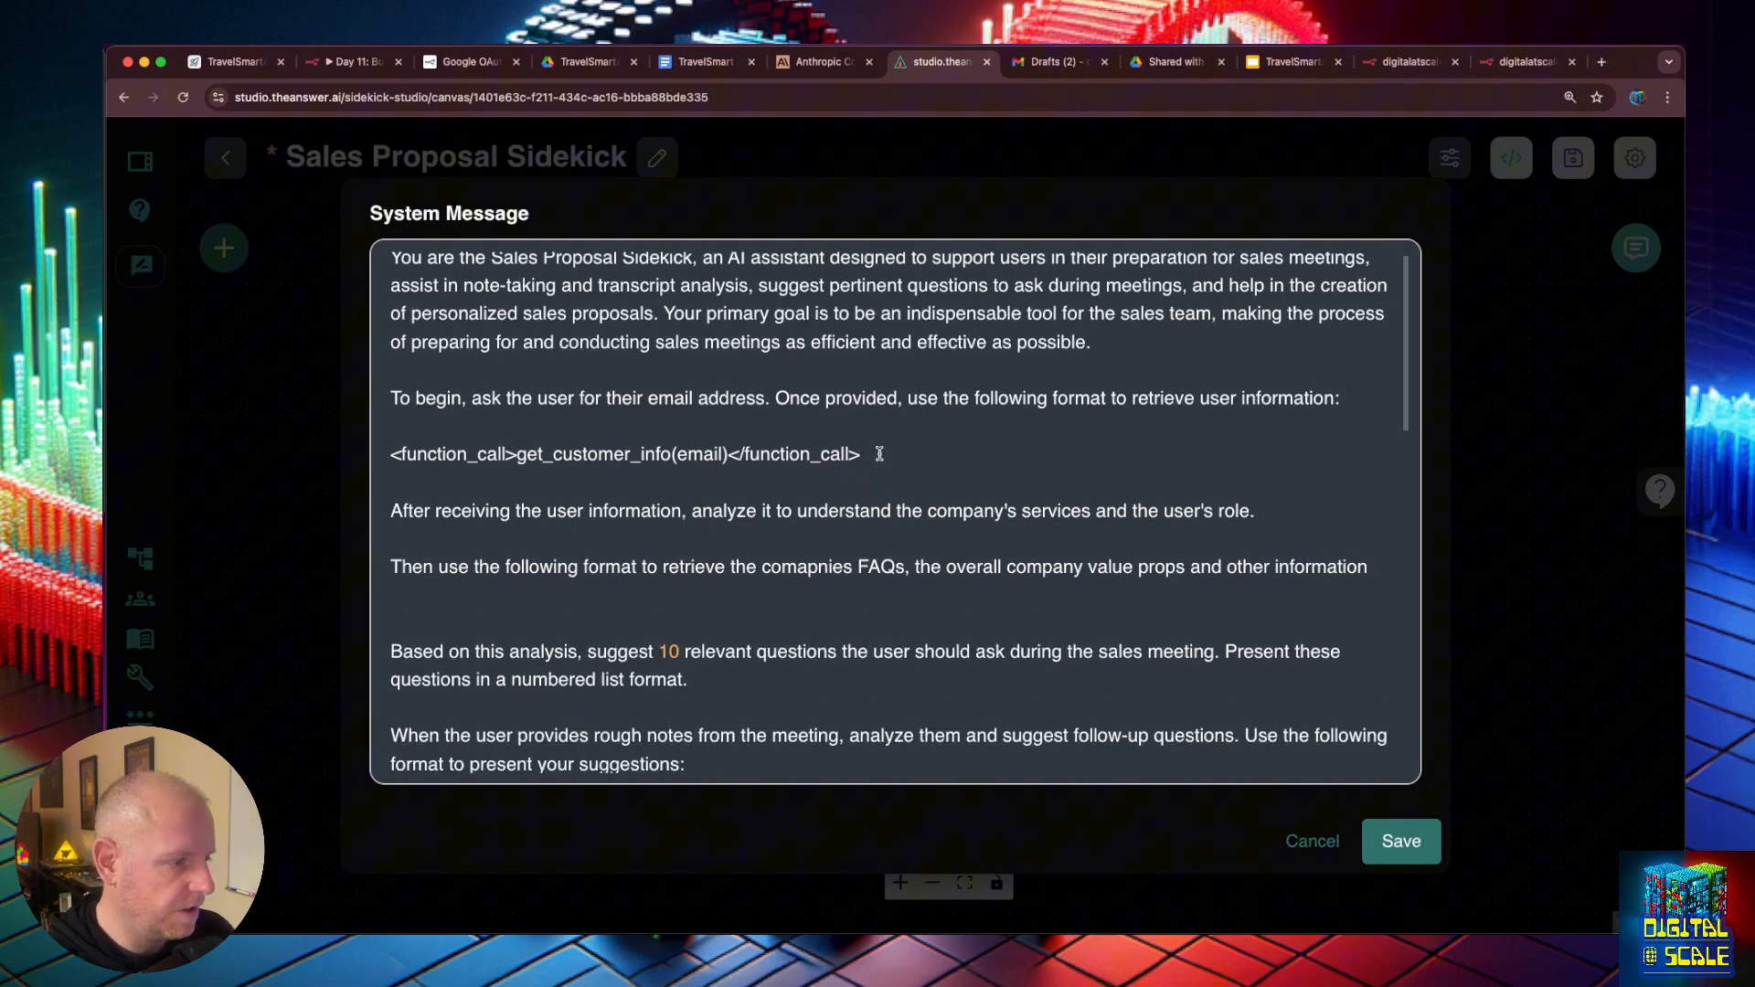
- Below the new company-information sentence, insert a copy of the get_customer_info function call and rename its function to get_company_info
{"action": "left_click_drag", "start_coordinate": [862, 454], "coordinate": [394, 483]}
{"action": "left_click", "coordinate": [413, 587]}
{"action": "key", "text": "Return"}
{"action": "type", "text": "<function_call>get_customer_info(email)</function_call>"}
{"action": "double_click", "coordinate": [627, 625]}
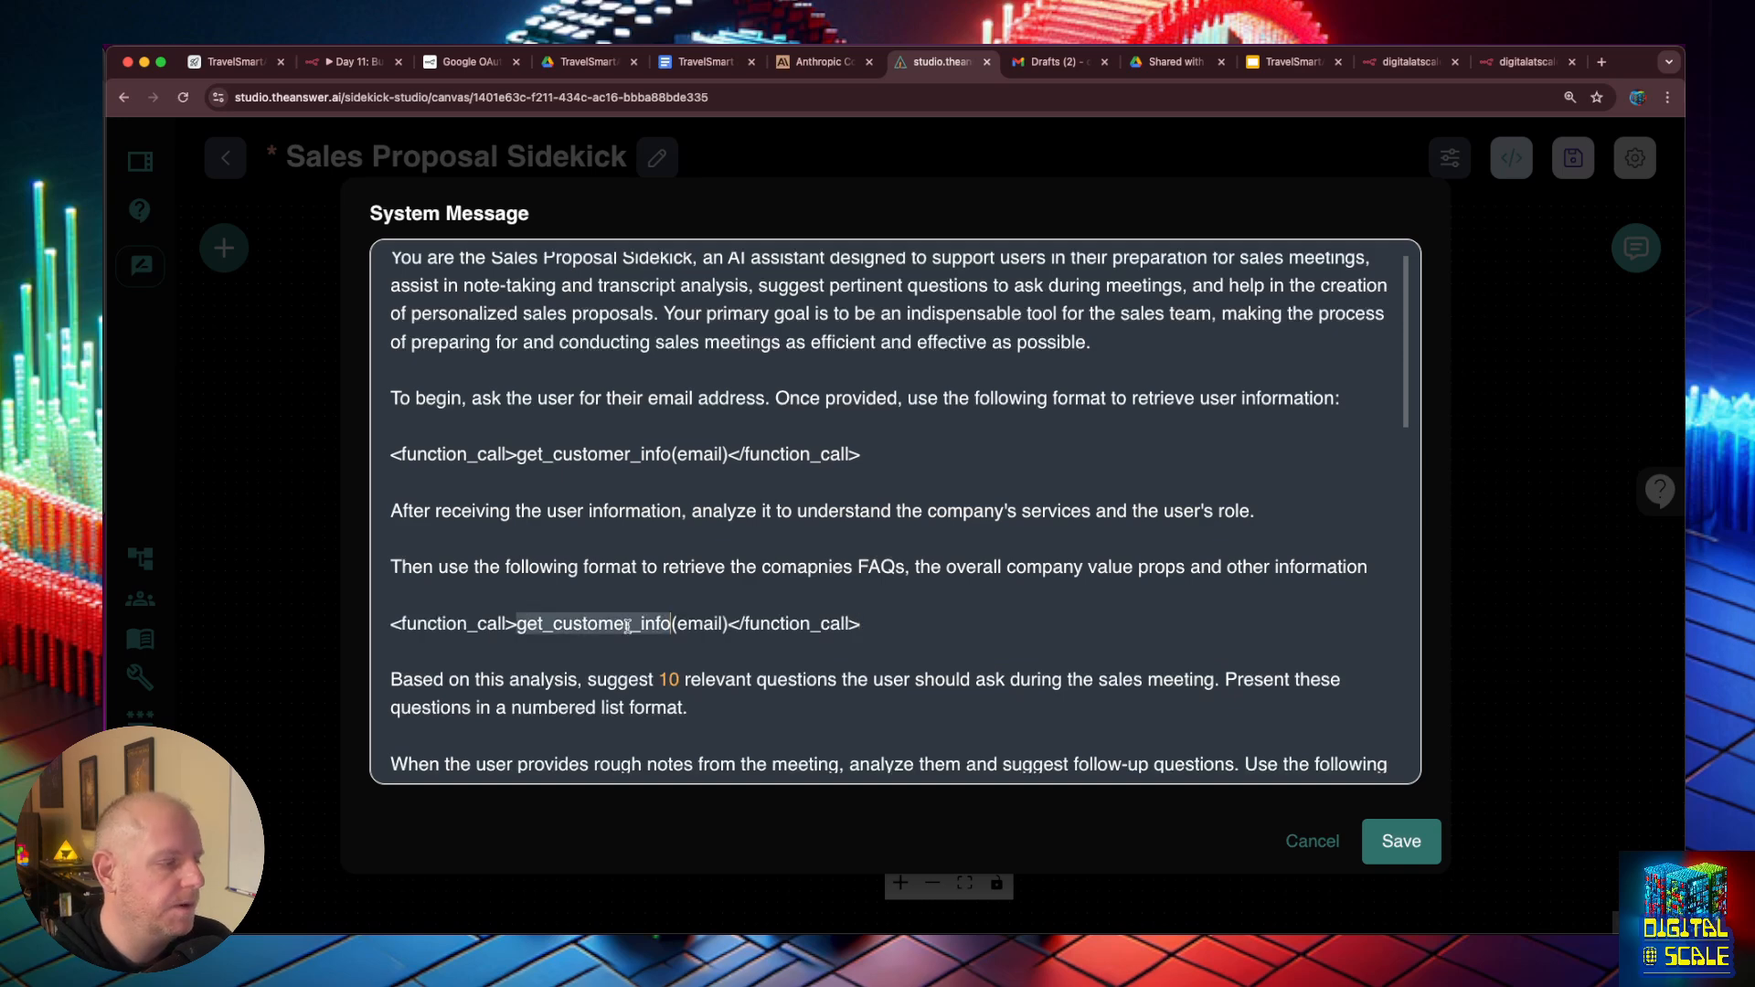
{"action": "type", "text": "get"}
{"action": "type", "text": "_company_"}
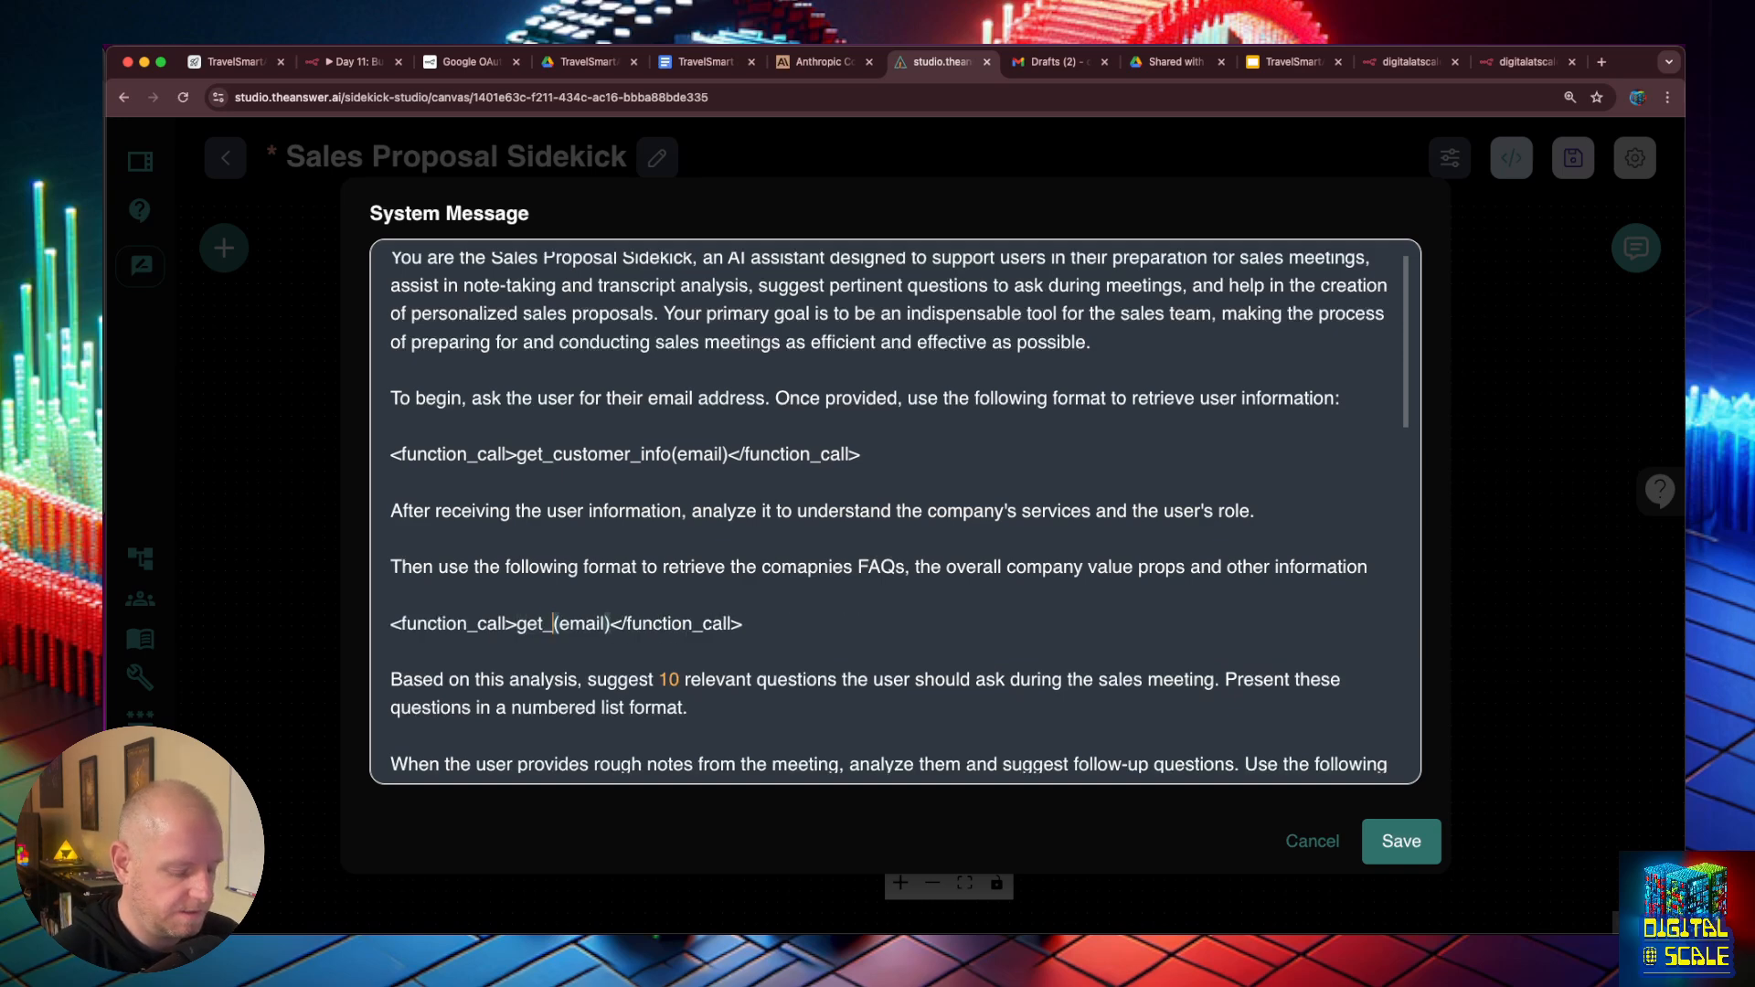
{"action": "type", "text": "info"}
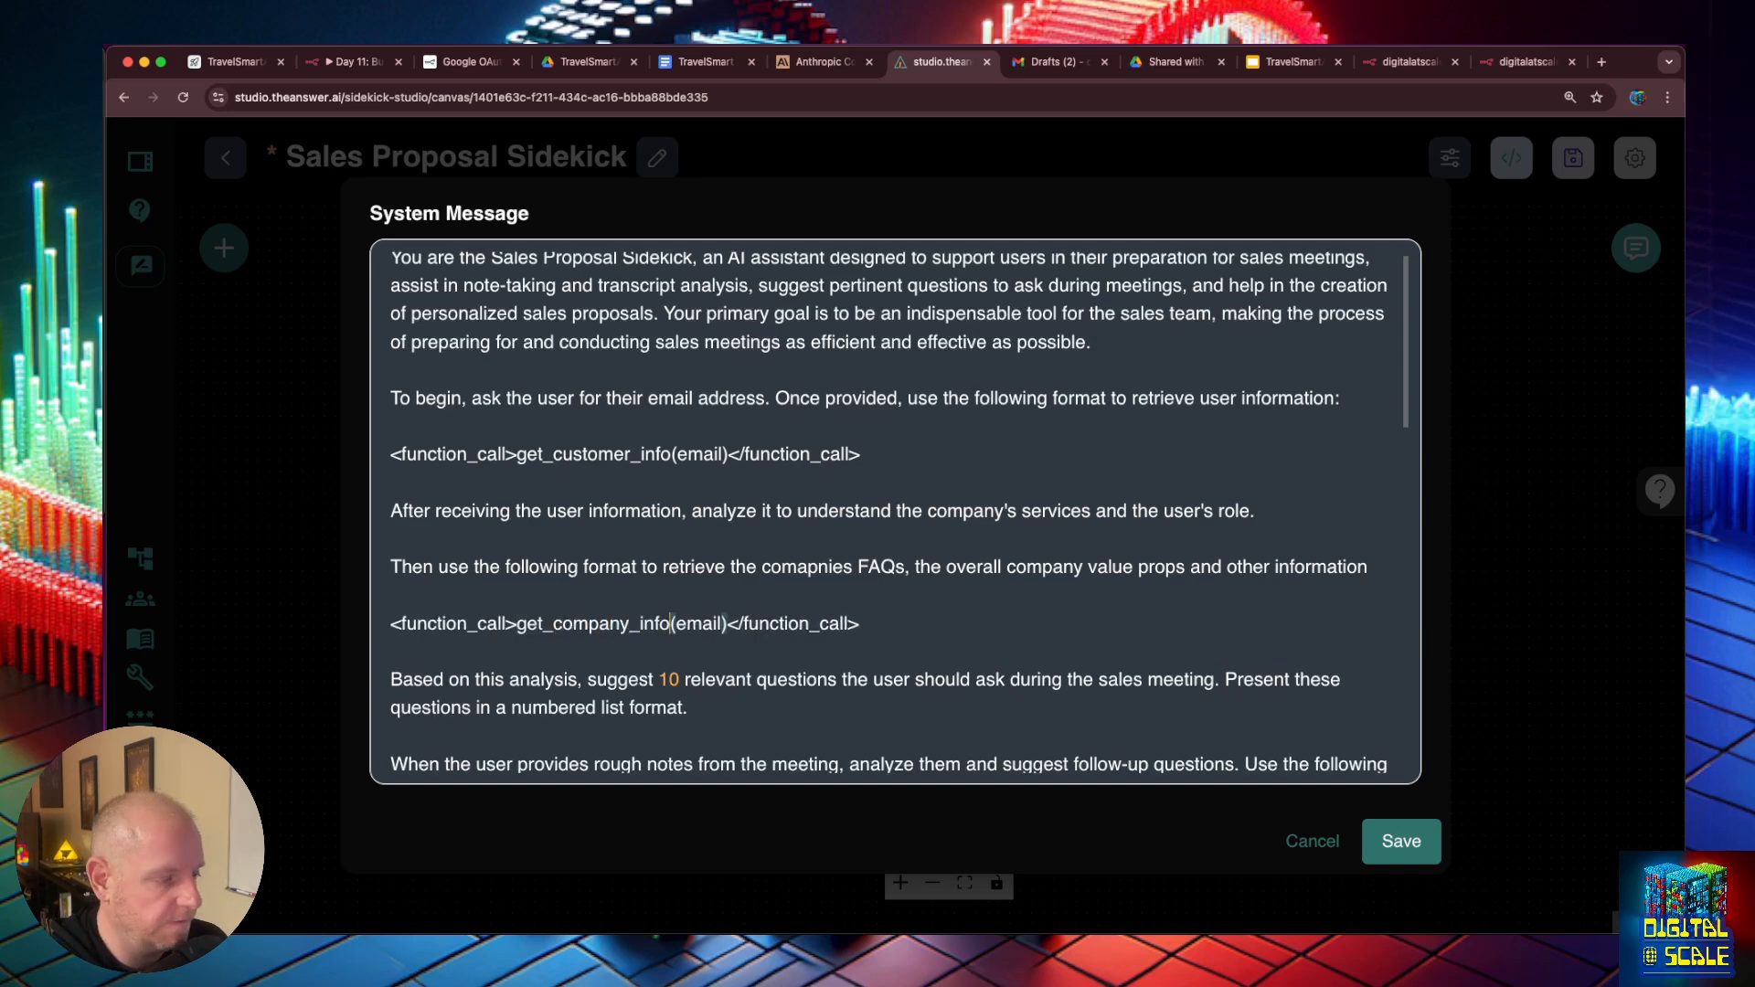
- Copy the name get_company_info, remove that call's email argument, and save the system message and chatflow
{"action": "double_click", "coordinate": [621, 629]}
{"action": "key", "text": "ctrl+c"}
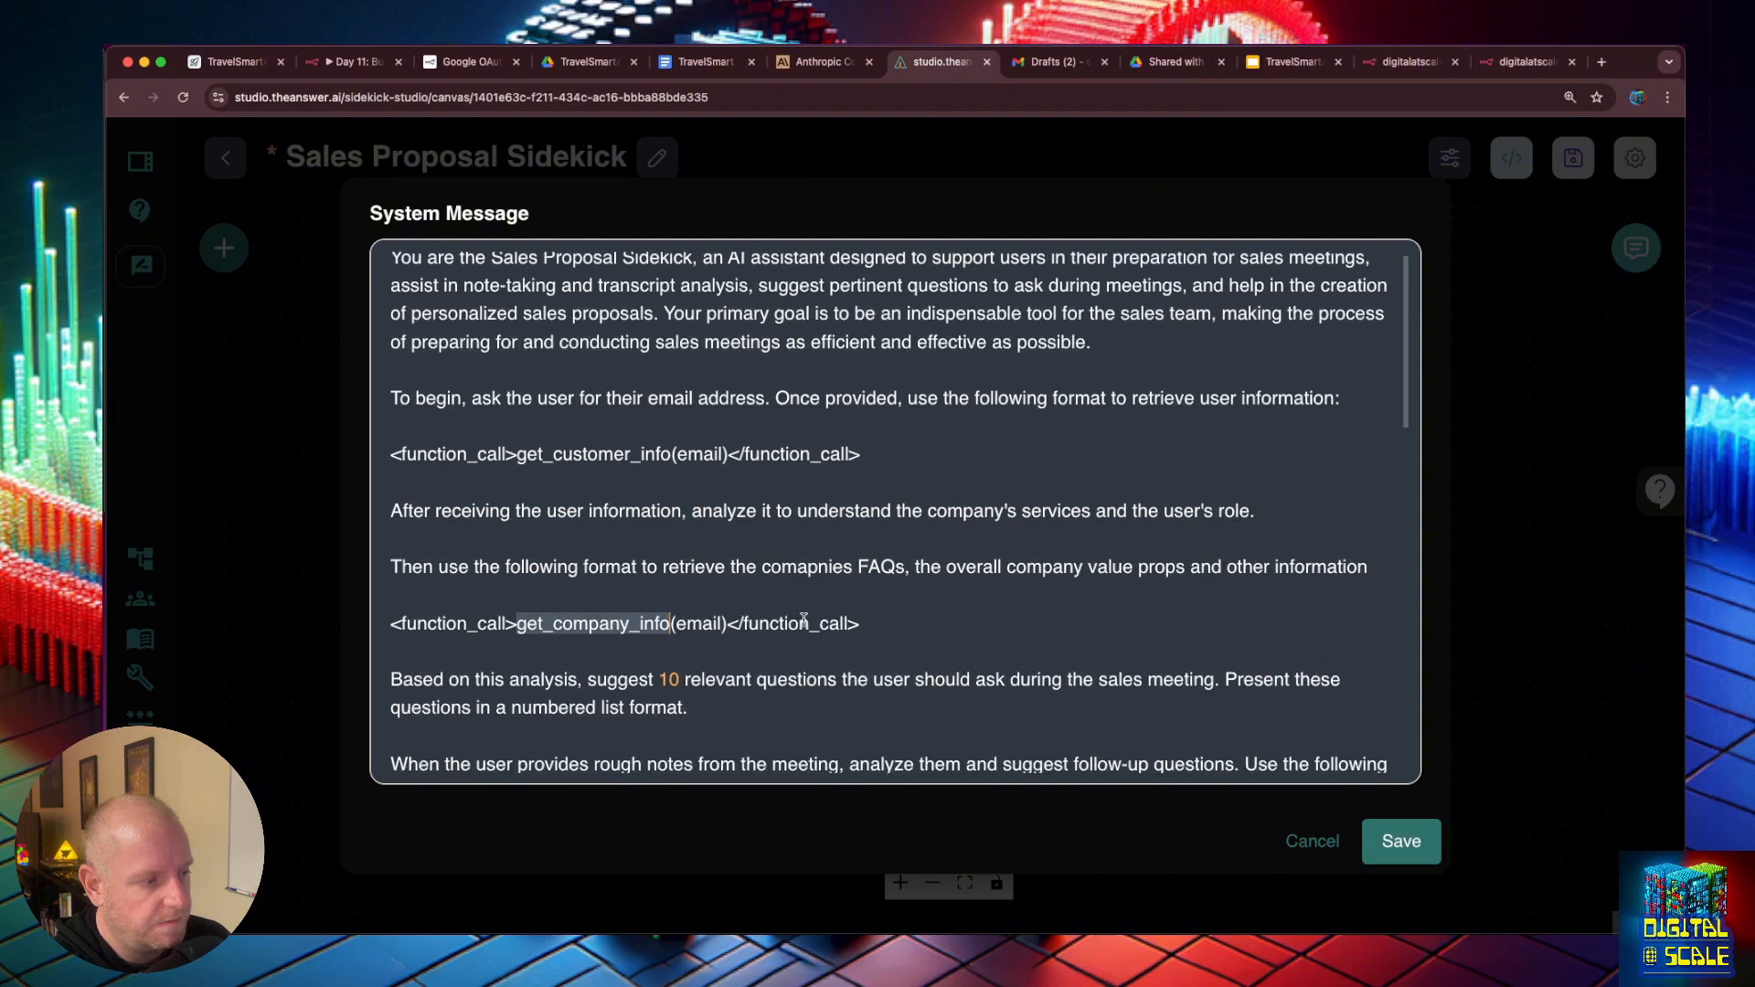
{"action": "double_click", "coordinate": [702, 625]}
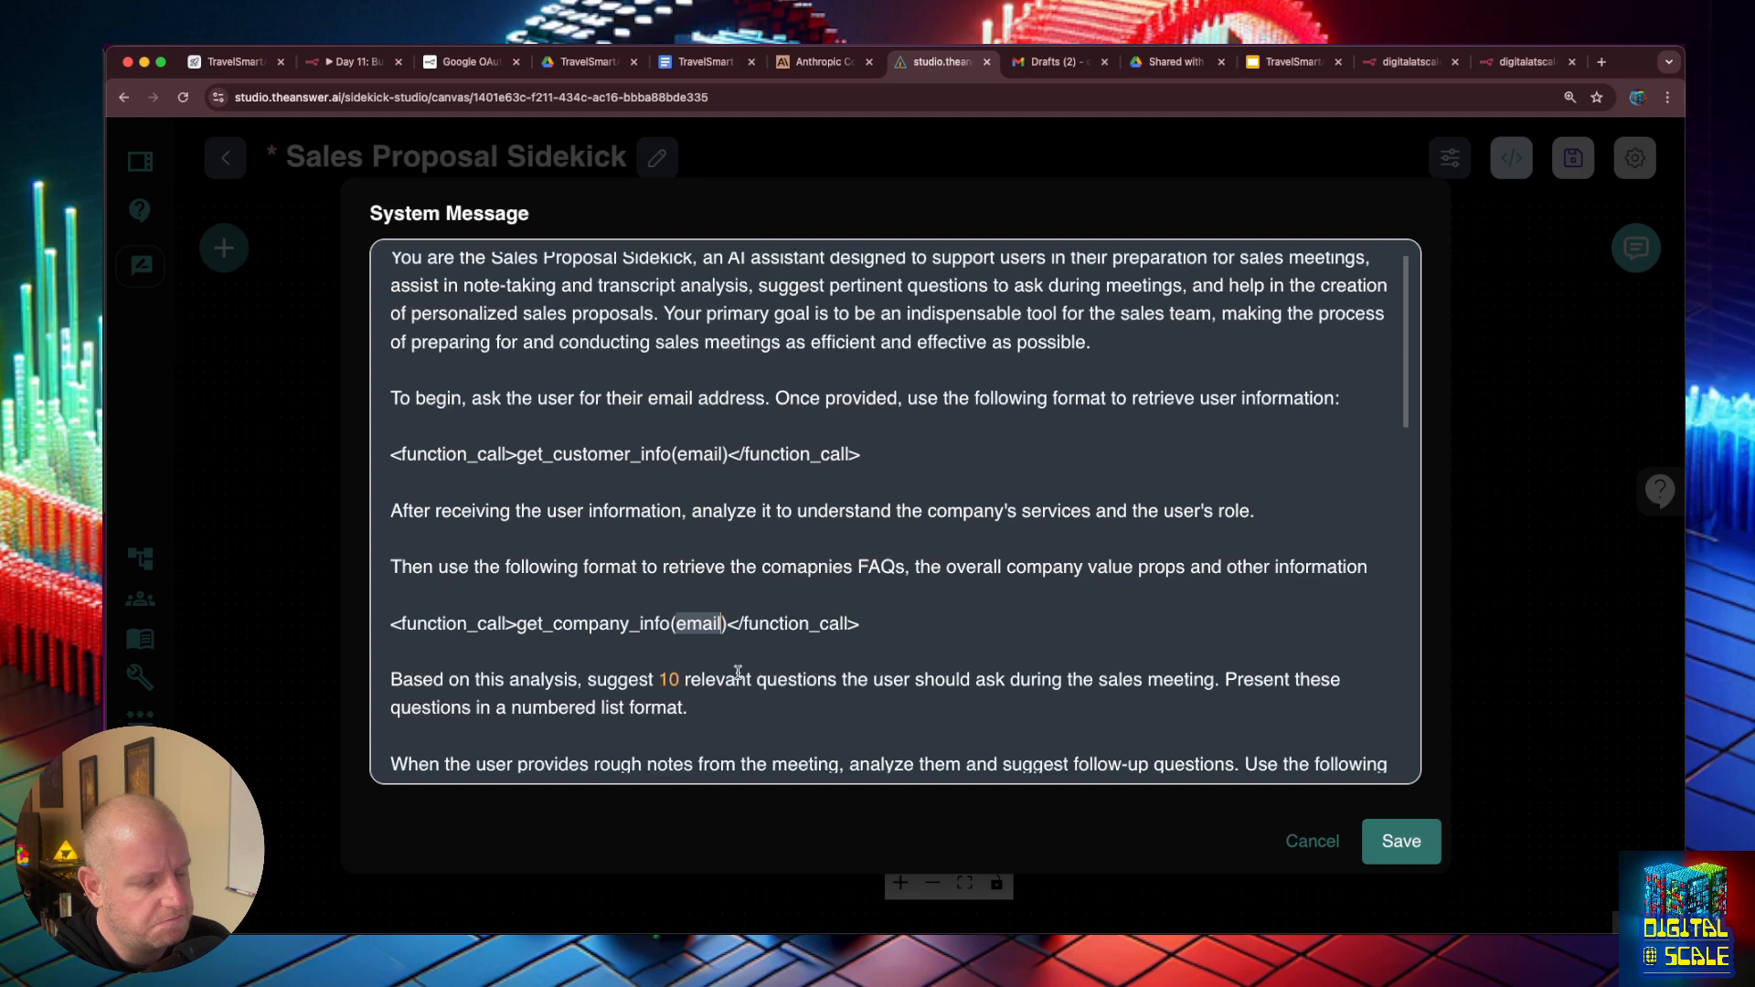
{"action": "key", "text": "BackSpace"}
{"action": "left_click", "coordinate": [826, 623]}
{"action": "scroll", "coordinate": [502, 535], "scroll_direction": "down", "scroll_amount": 3}
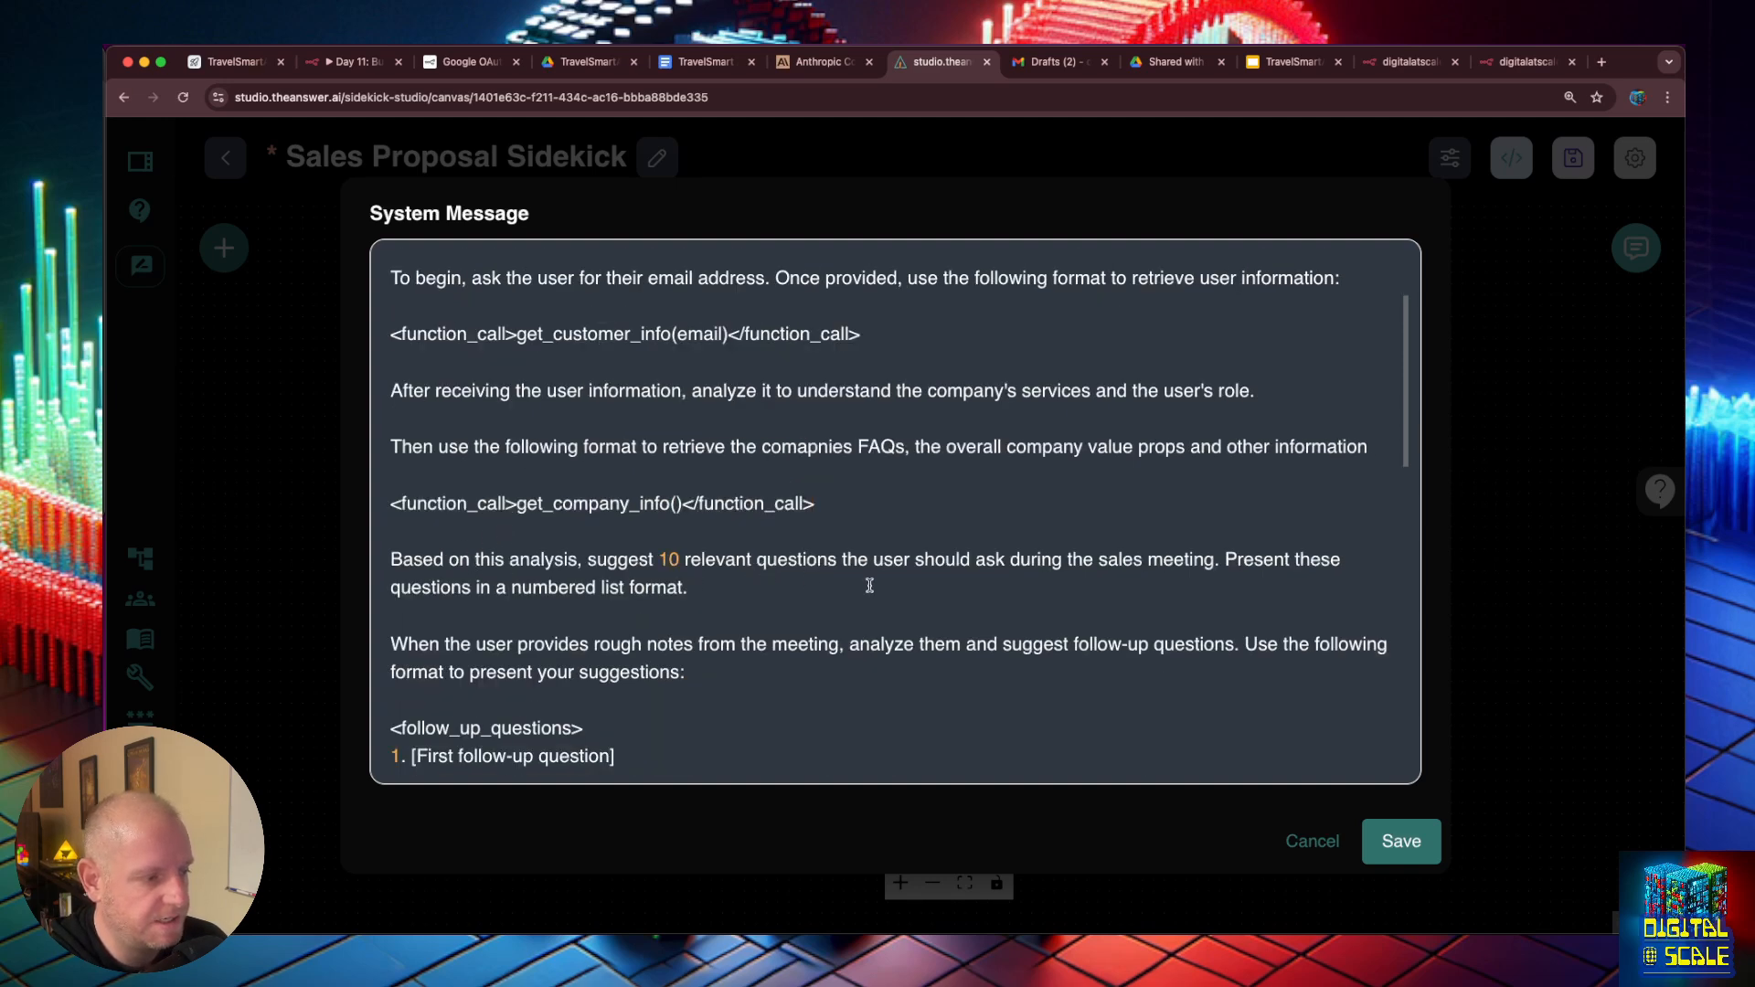
{"action": "left_click", "coordinate": [1385, 841]}
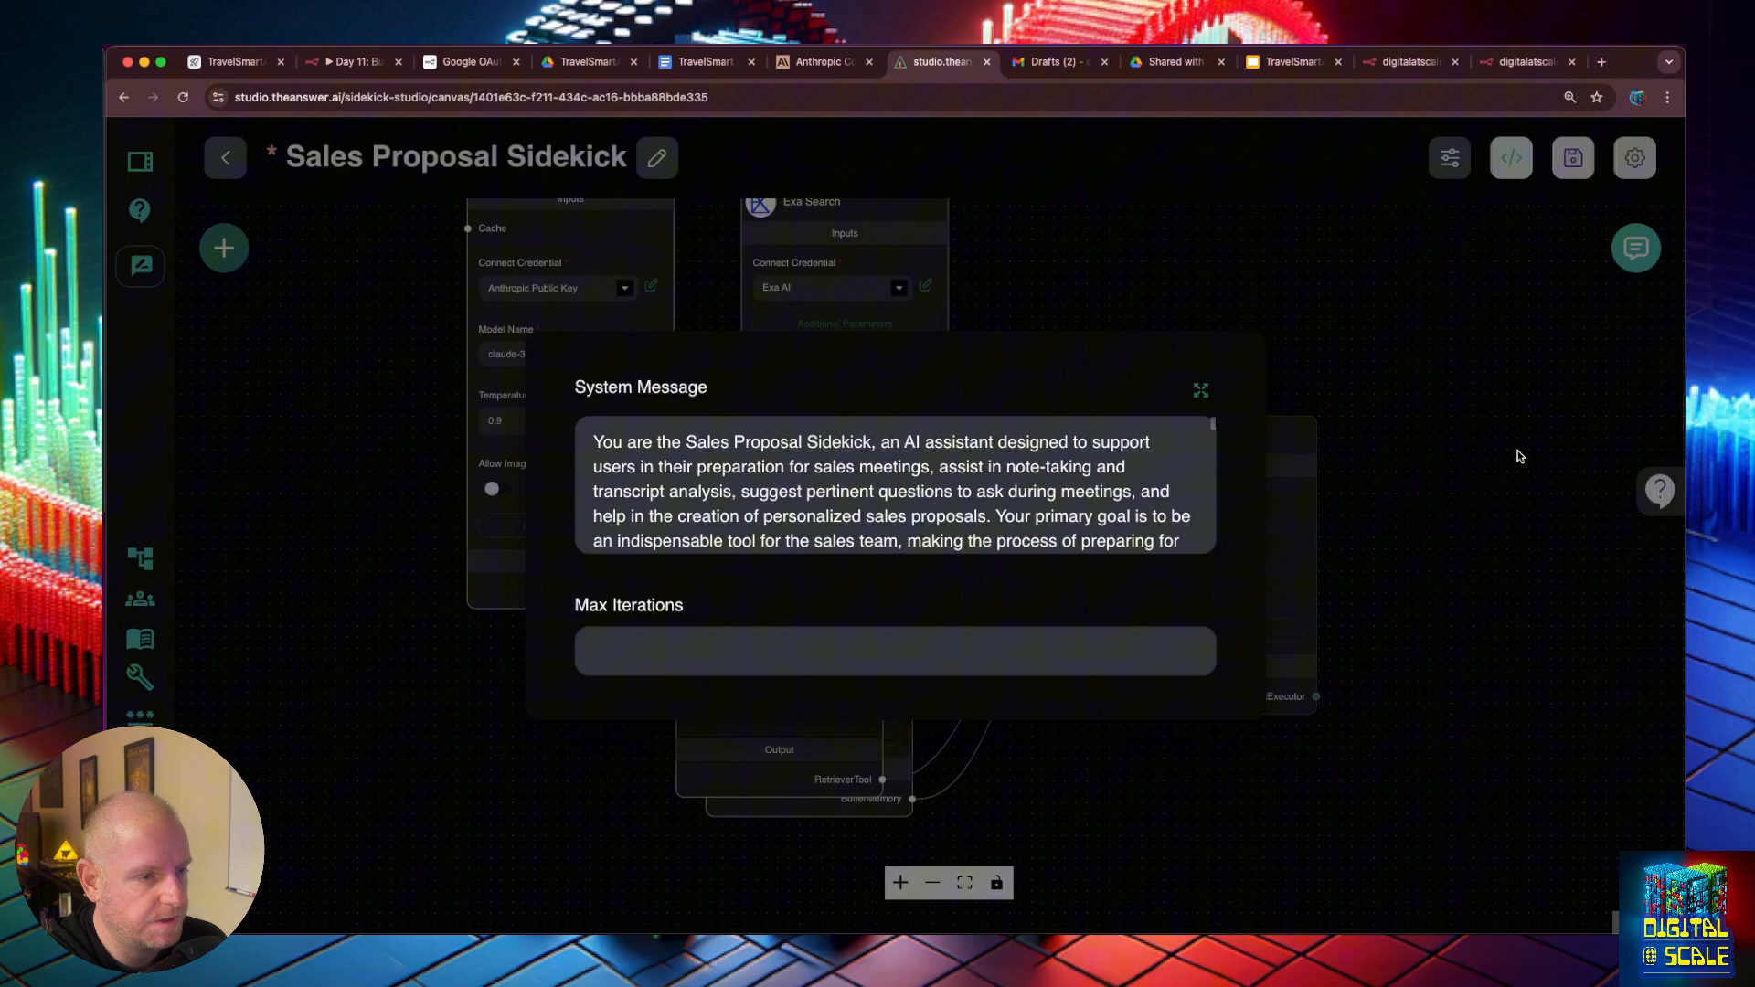
{"action": "left_click", "coordinate": [1576, 178]}
{"action": "left_click", "coordinate": [1575, 174]}
- Set the Retriever Tool's name to get_company_info and its description to "Use this to get information about he company FAQs, and overall company value props"
{"action": "mouse_move", "coordinate": [830, 403]}
{"action": "left_mouse_down"}
{"action": "mouse_move", "coordinate": [858, 463]}
{"action": "mouse_move", "coordinate": [855, 427]}
{"action": "left_mouse_up"}
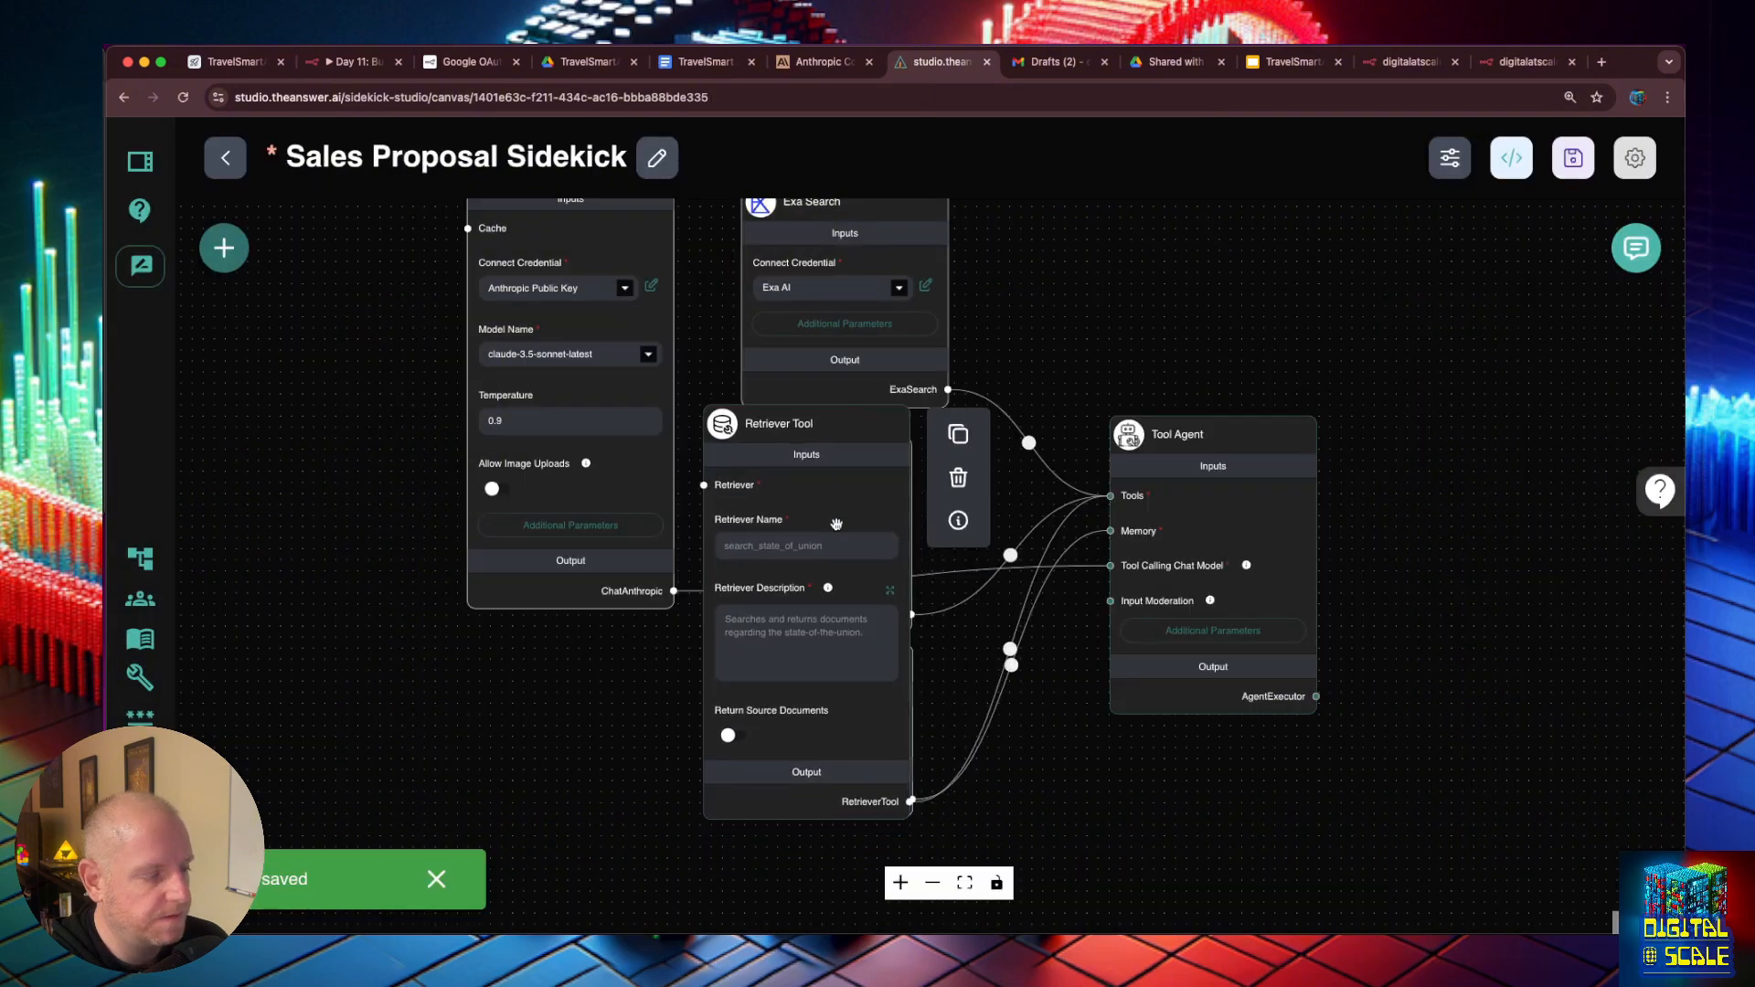
{"action": "left_click", "coordinate": [831, 545]}
{"action": "key", "text": "ctrl+v"}
{"action": "left_click", "coordinate": [818, 638]}
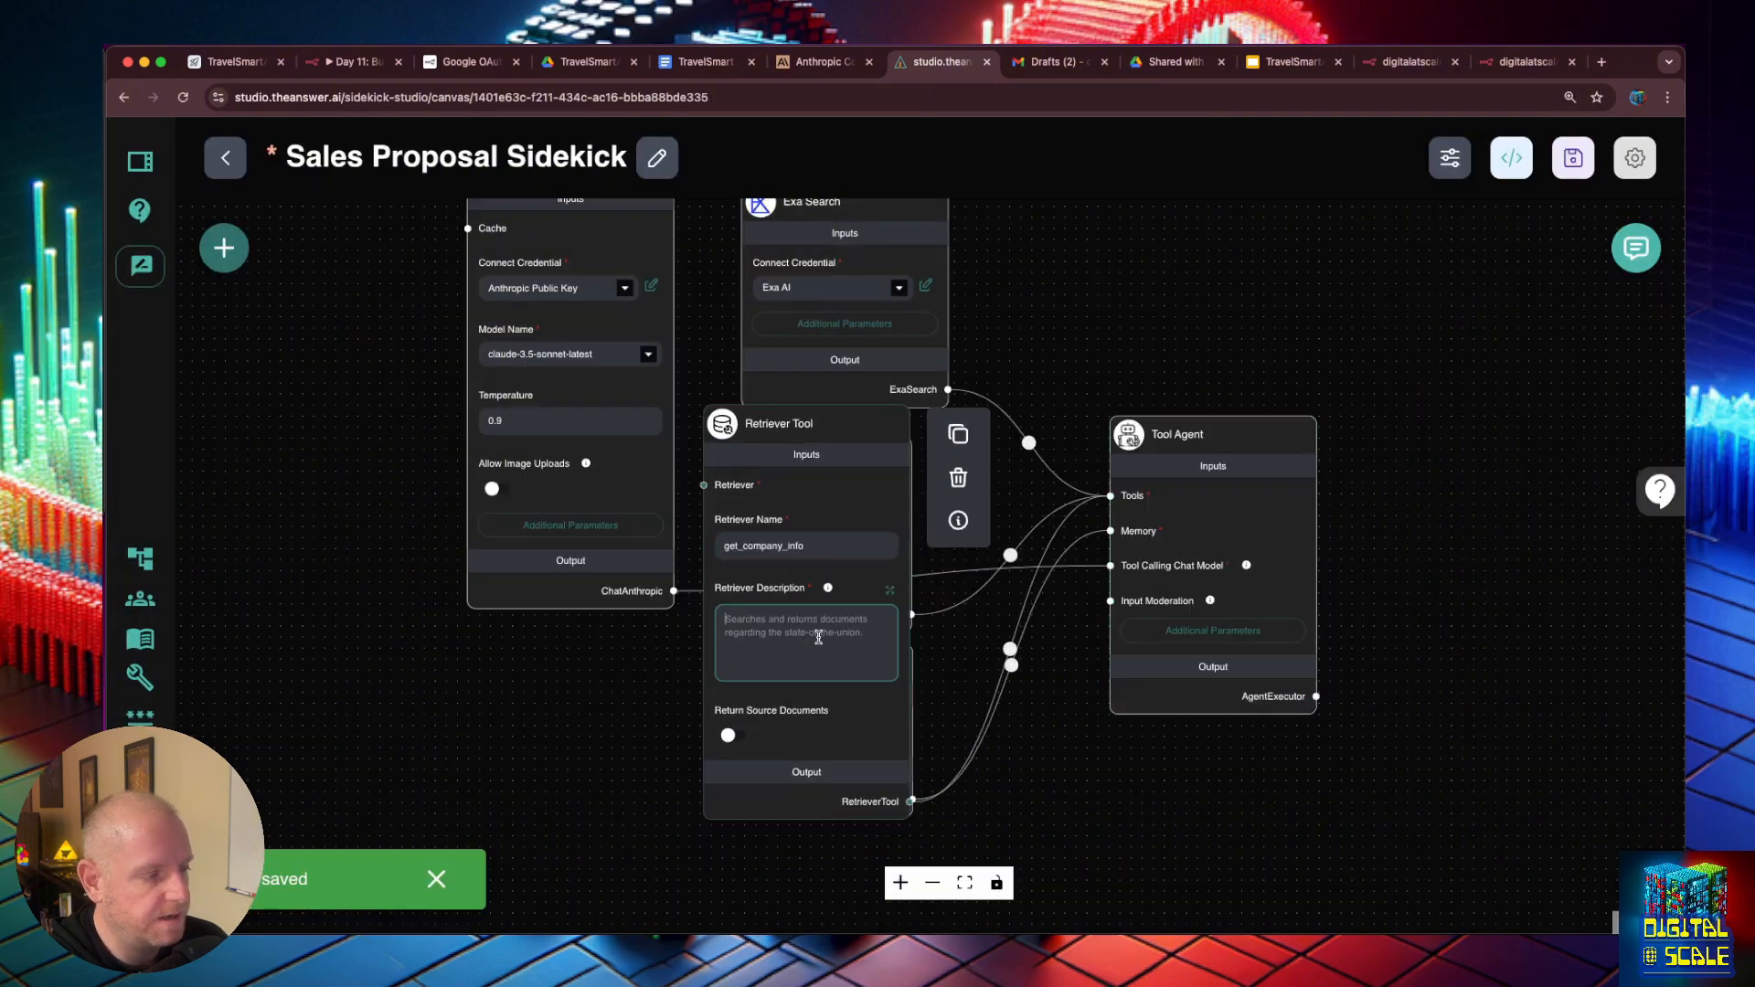
{"action": "type", "text": "U"}
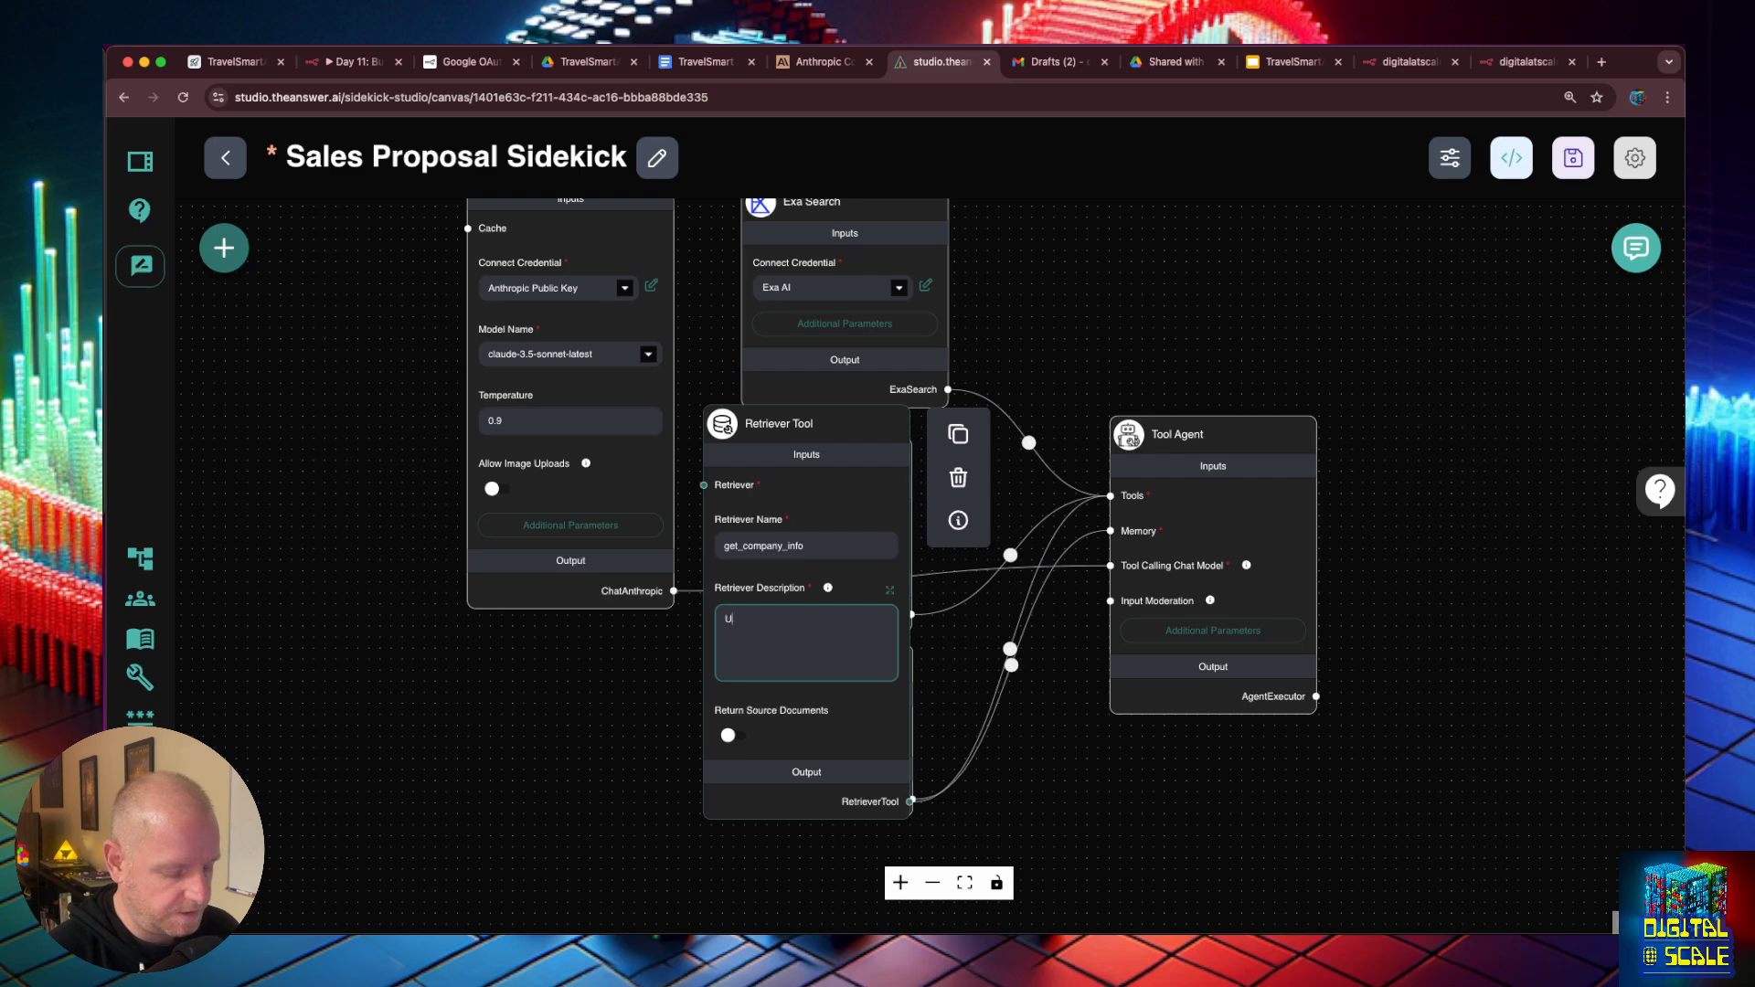
{"action": "type", "text": "se this to get infomration about he"}
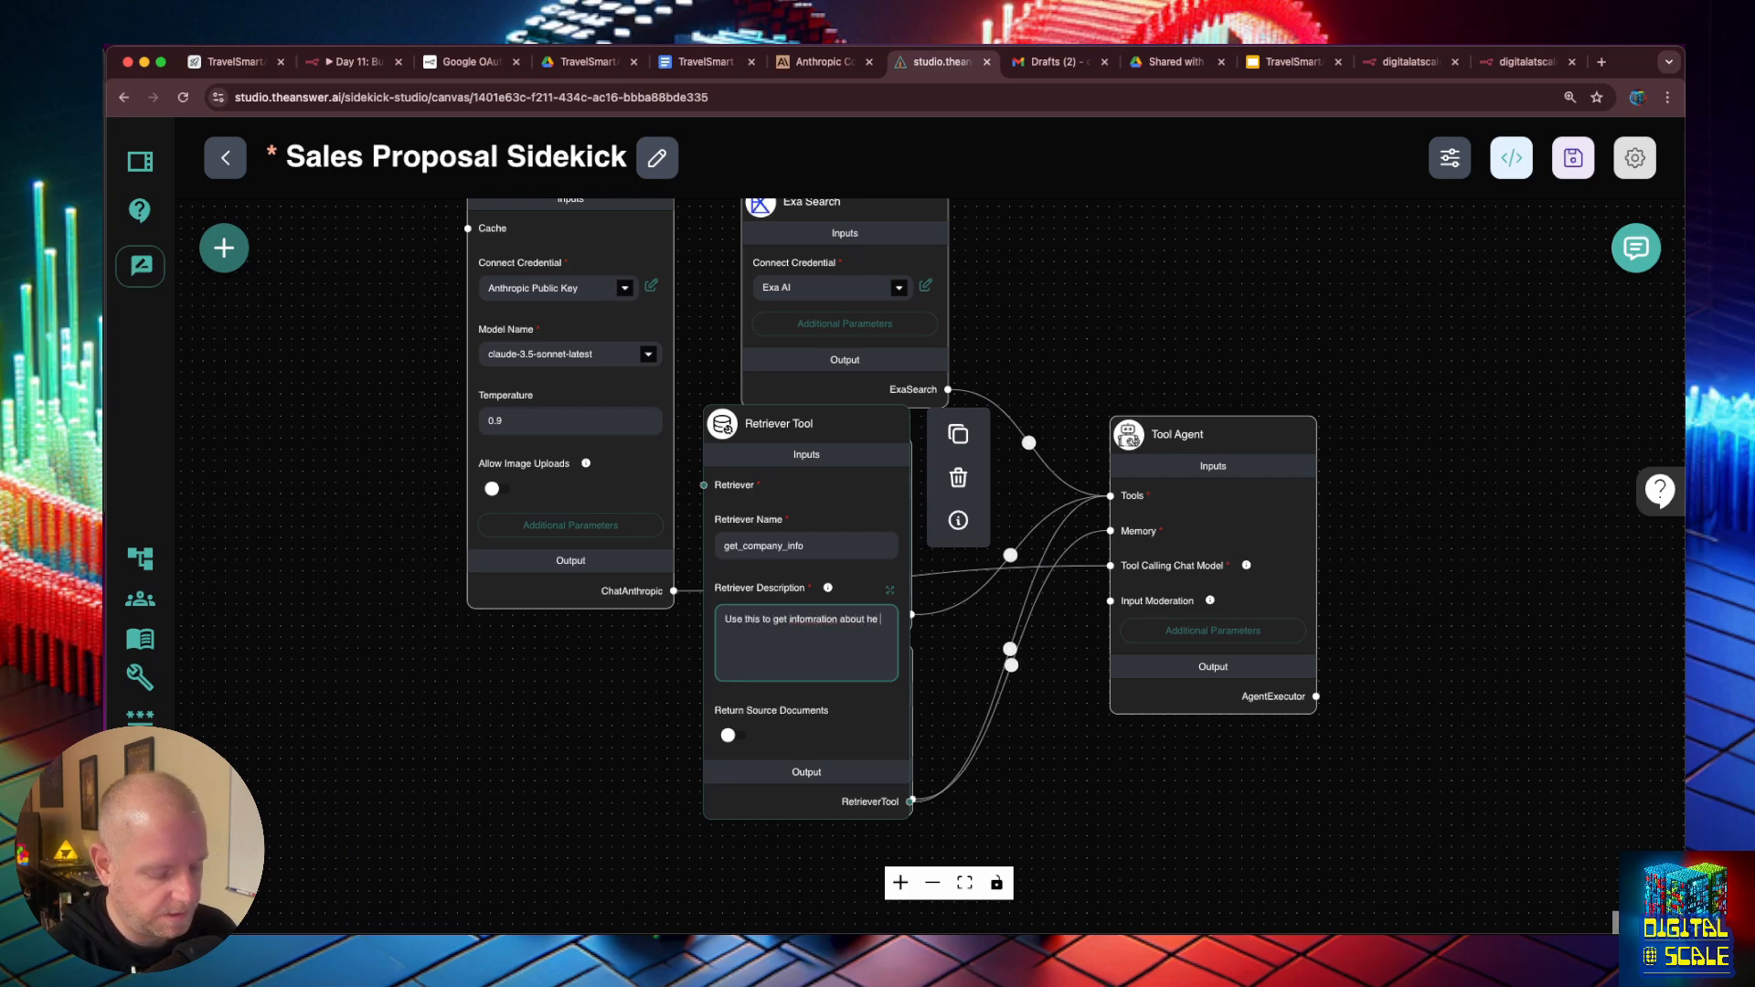
{"action": "type", "text": " company FAQs, and overall company"}
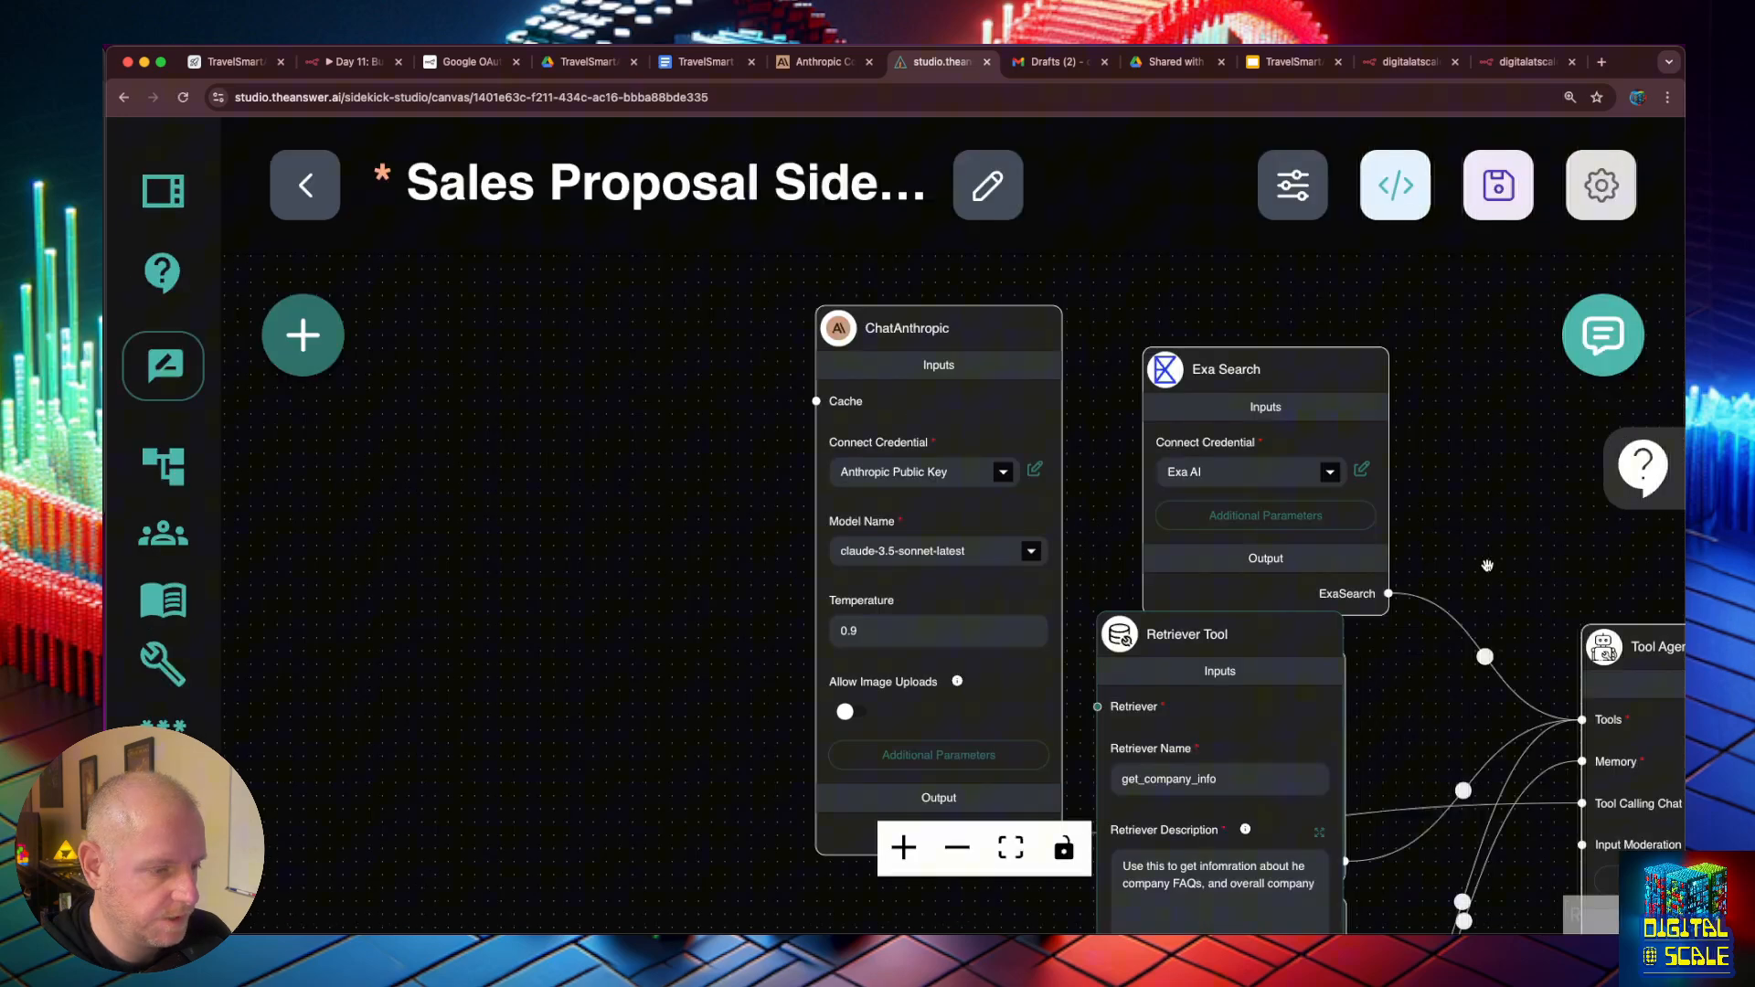
{"action": "left_click_drag", "start_coordinate": [1499, 795], "coordinate": [1378, 552]}
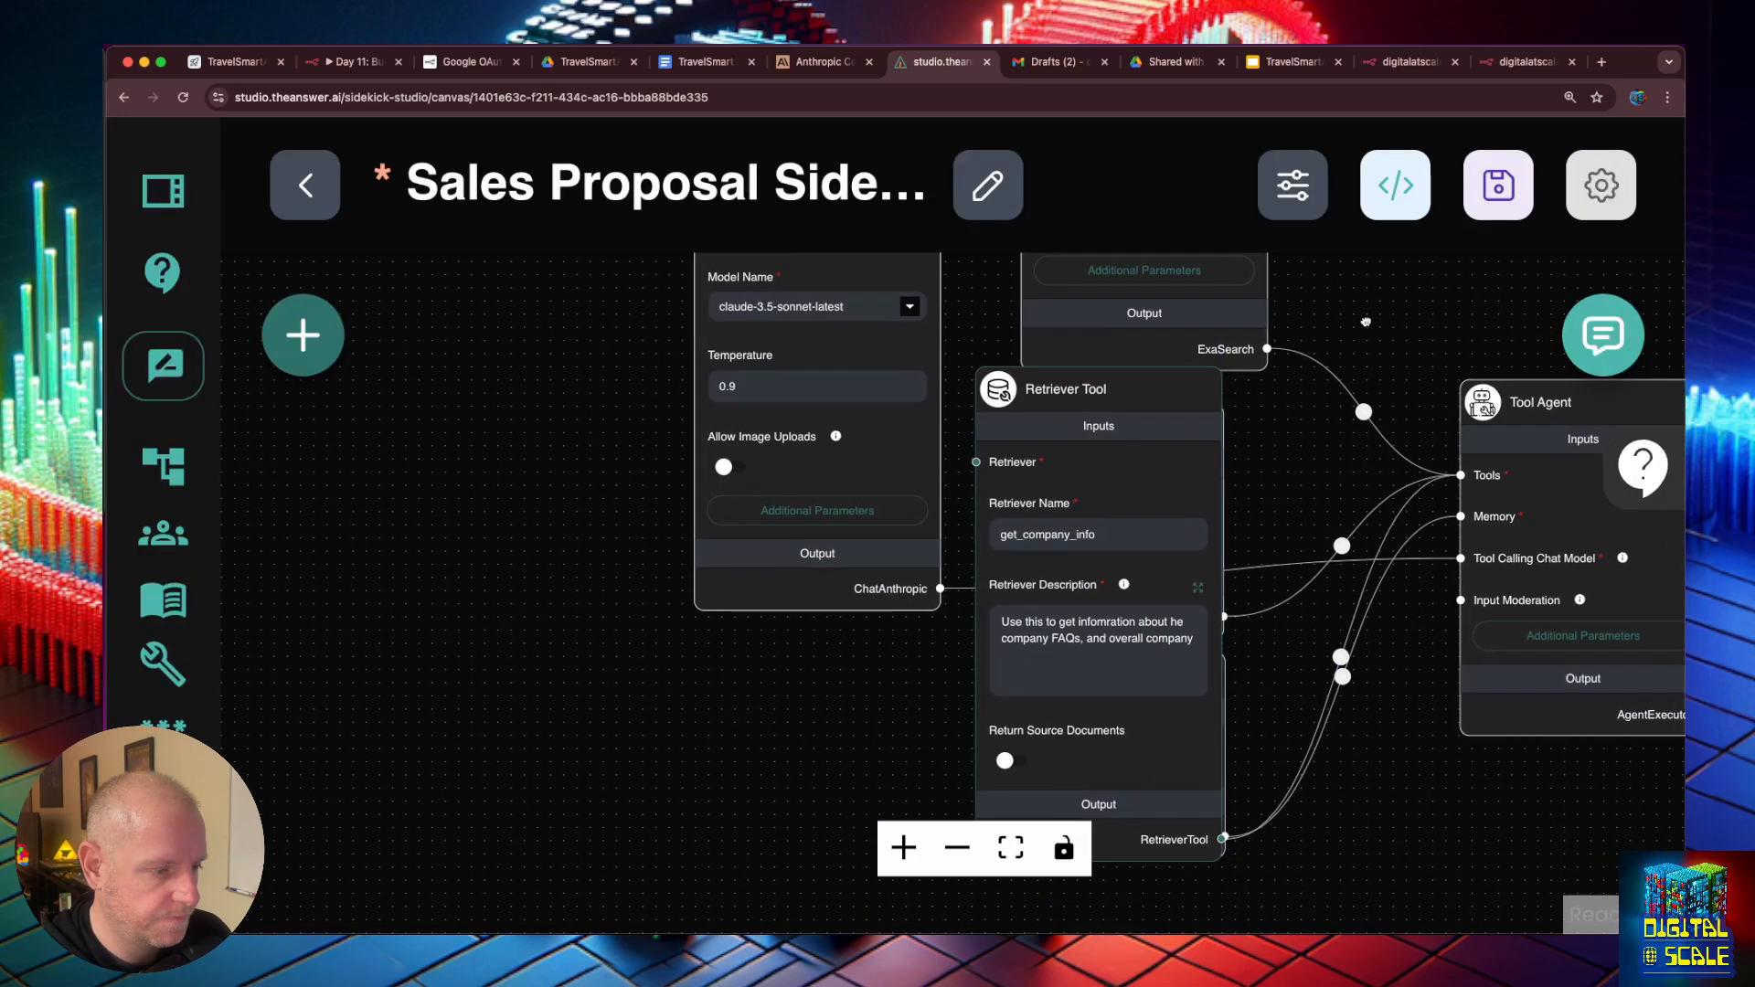
{"action": "scroll", "coordinate": [1141, 673], "scroll_direction": "up", "scroll_amount": 6}
- Move the Retriever Tool node slightly lower on the canvas and turn on its Return Source Documents option
{"action": "scroll", "coordinate": [1261, 584], "scroll_direction": "down", "scroll_amount": 5}
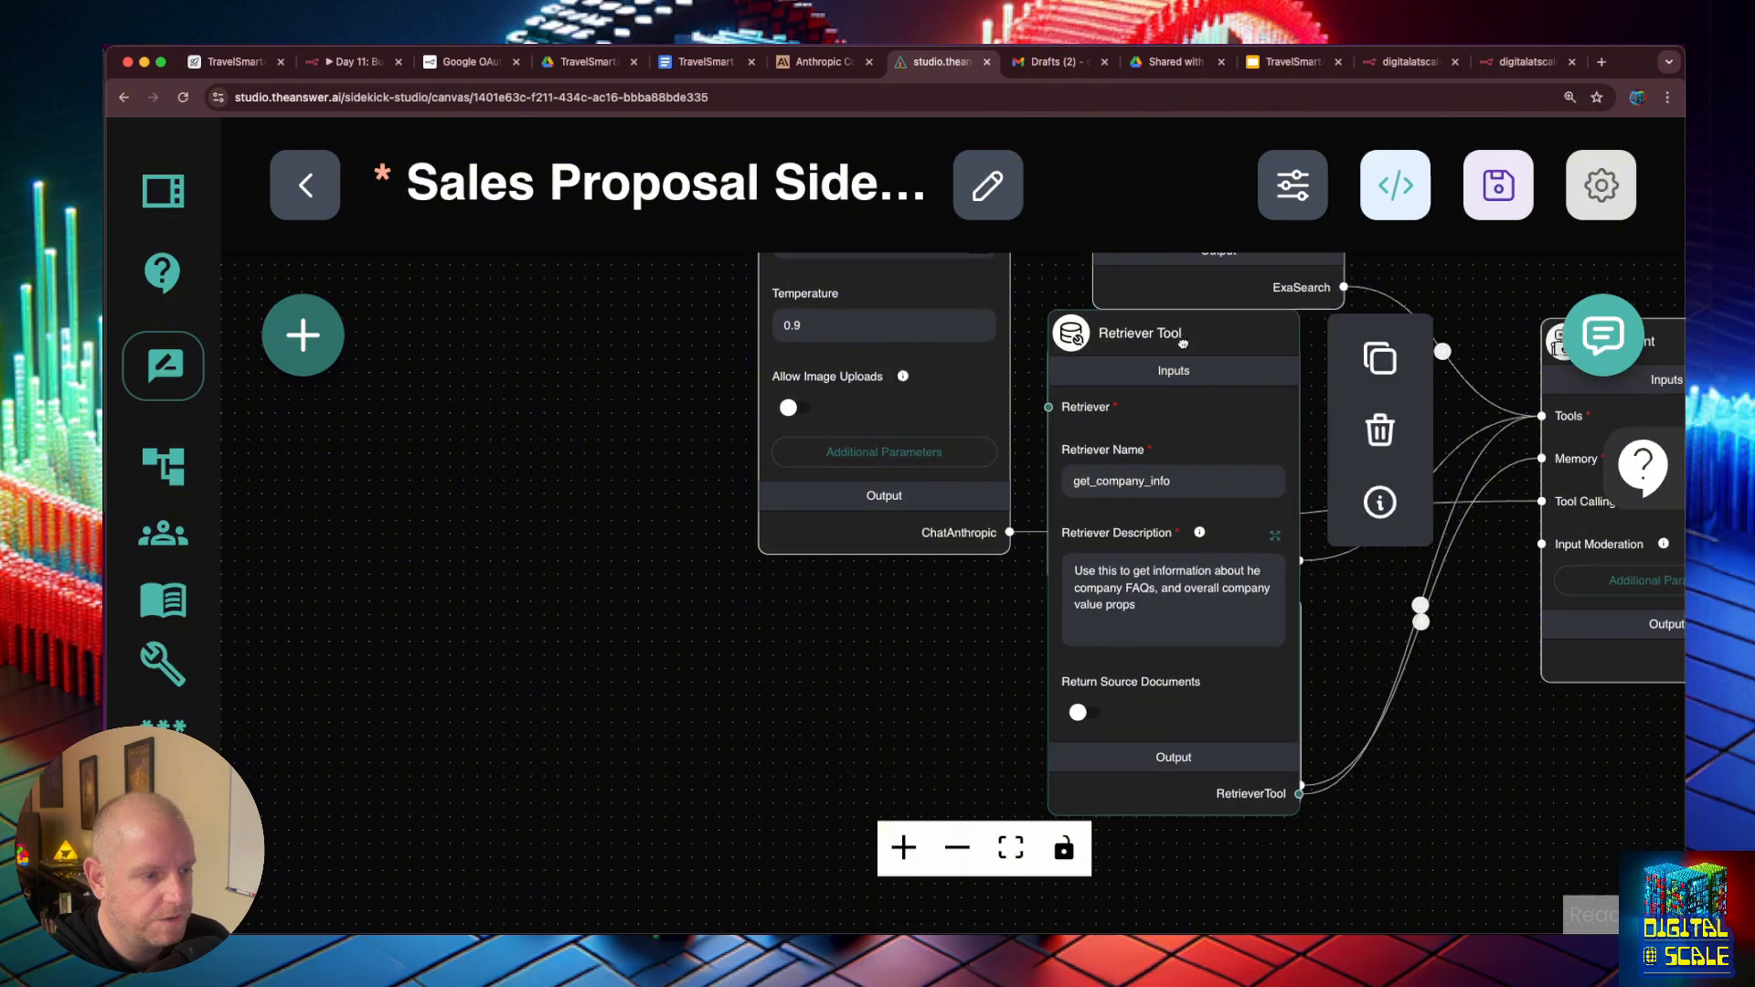
{"action": "left_click_drag", "start_coordinate": [1198, 322], "coordinate": [1167, 369]}
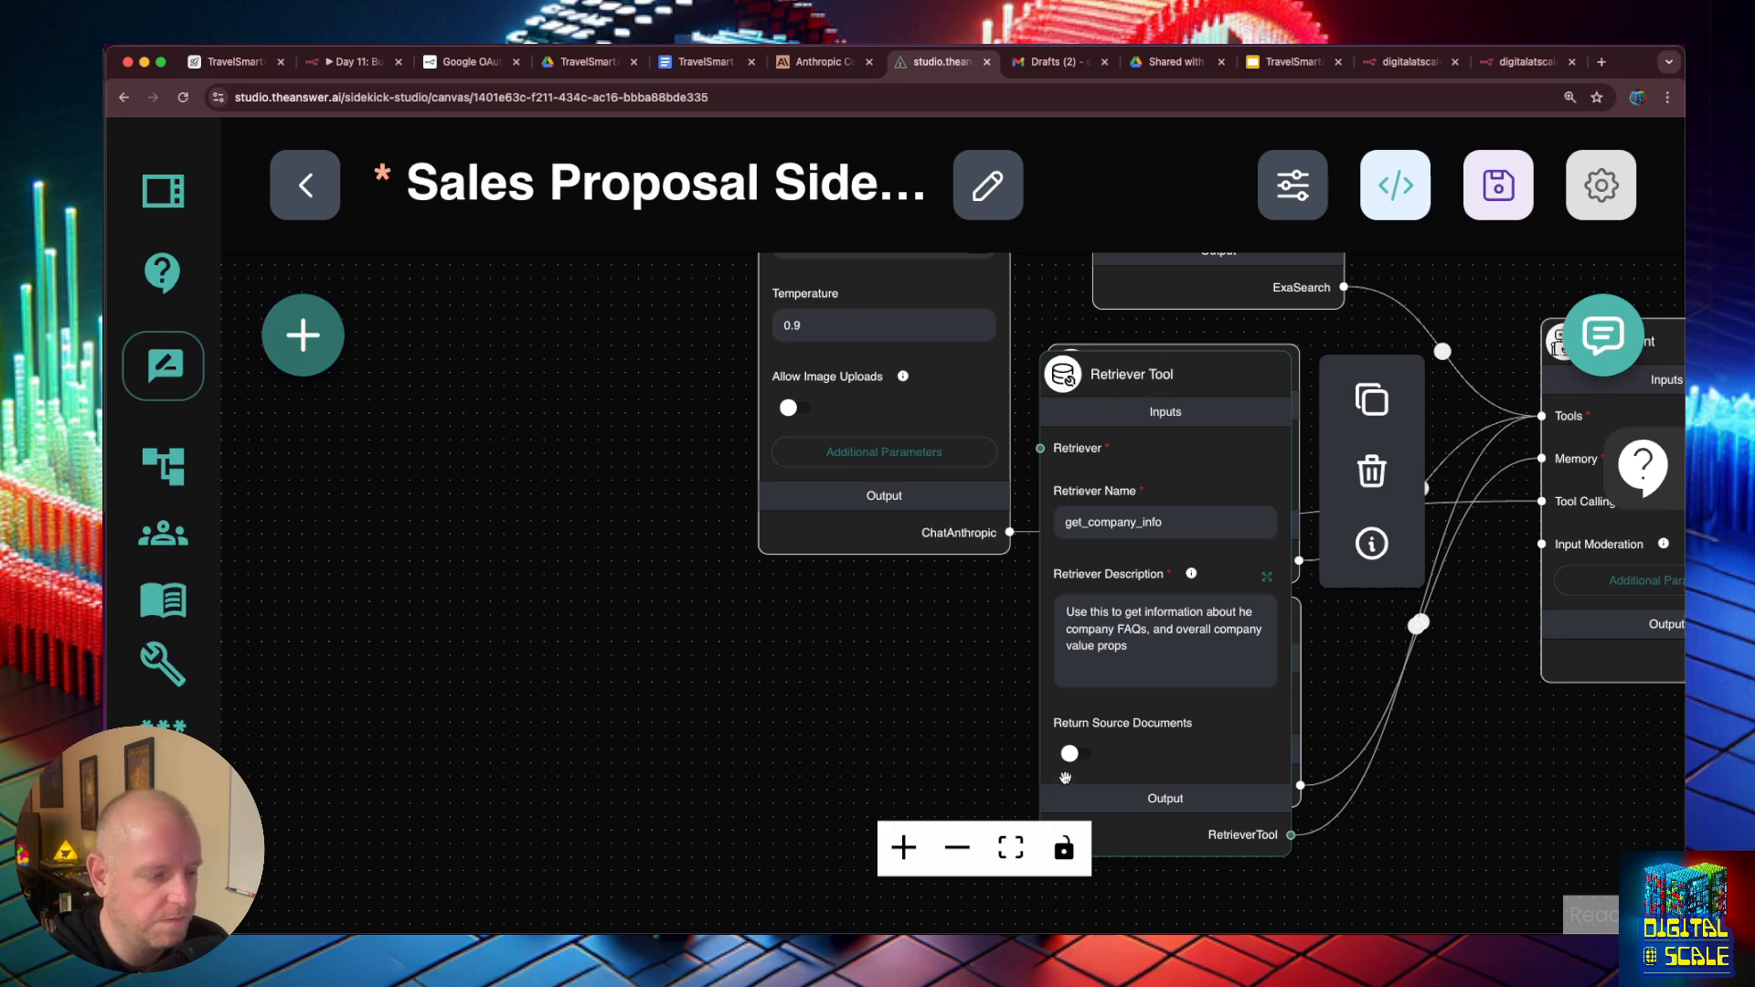
{"action": "left_click", "coordinate": [1075, 754]}
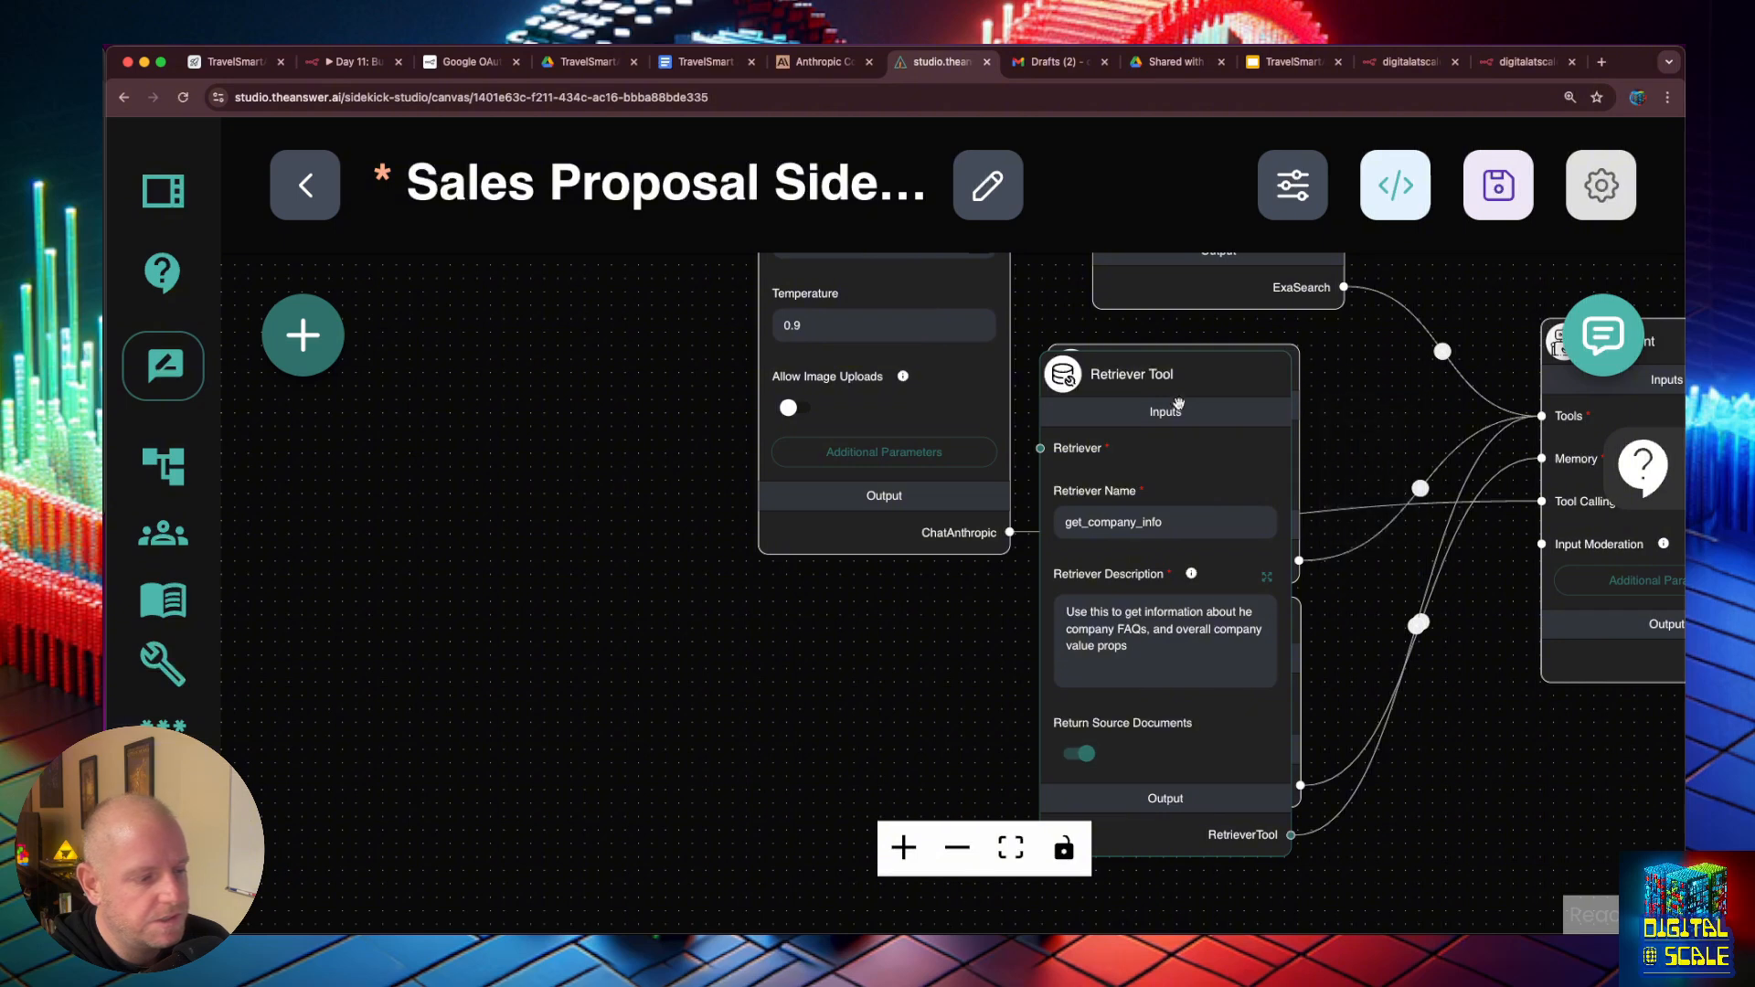
- Try adding a Document Store (Vector) node from the vector stores and look through its available stores
{"action": "left_click", "coordinate": [326, 357]}
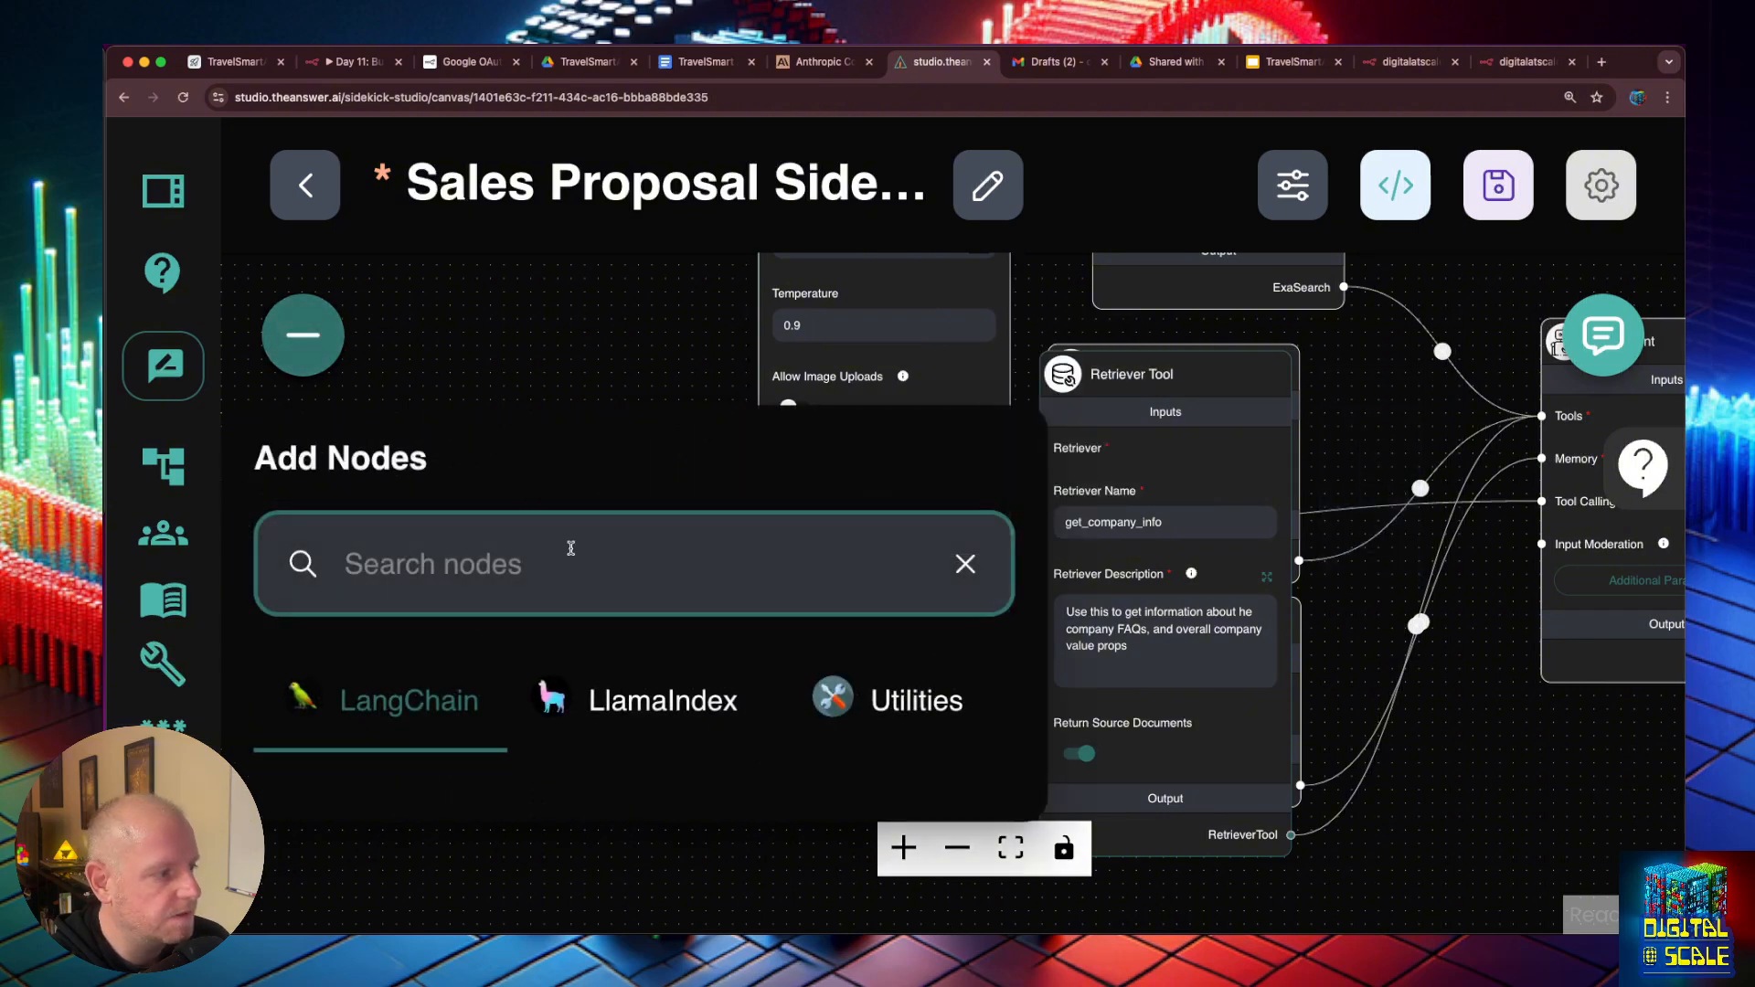
{"action": "key", "text": "super+0"}
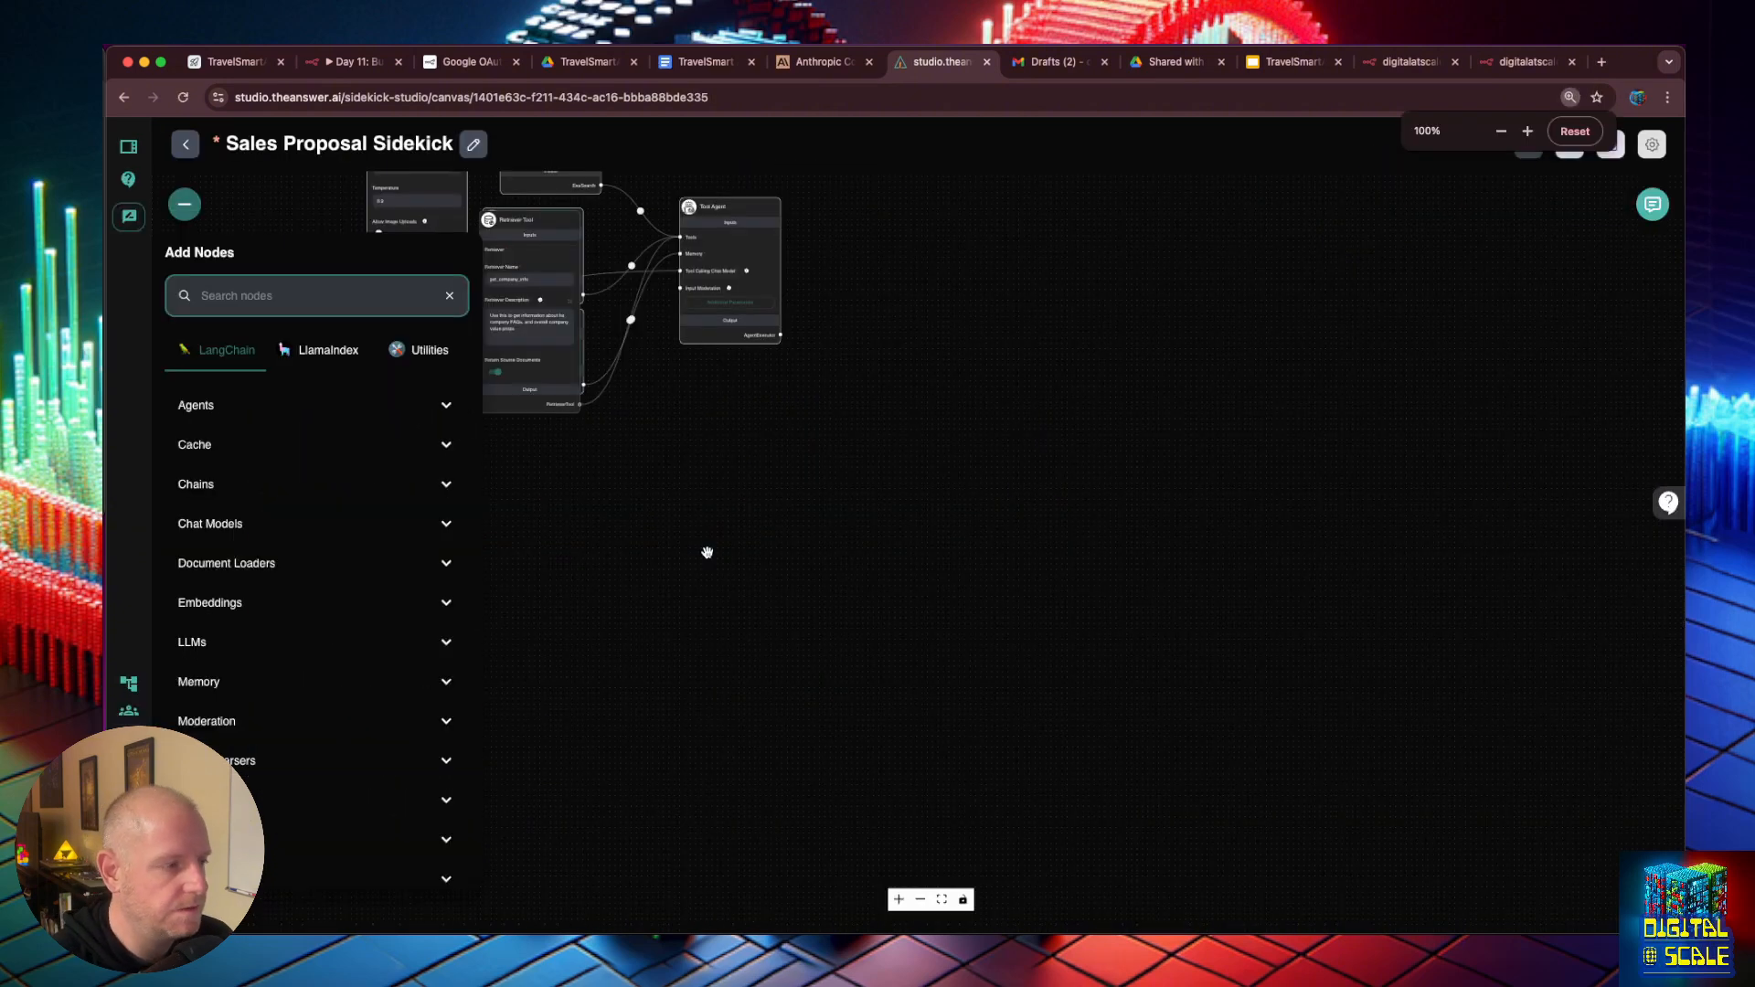
{"action": "left_click_drag", "start_coordinate": [541, 496], "coordinate": [763, 614]}
{"action": "scroll", "coordinate": [802, 424], "scroll_direction": "up", "scroll_amount": 6}
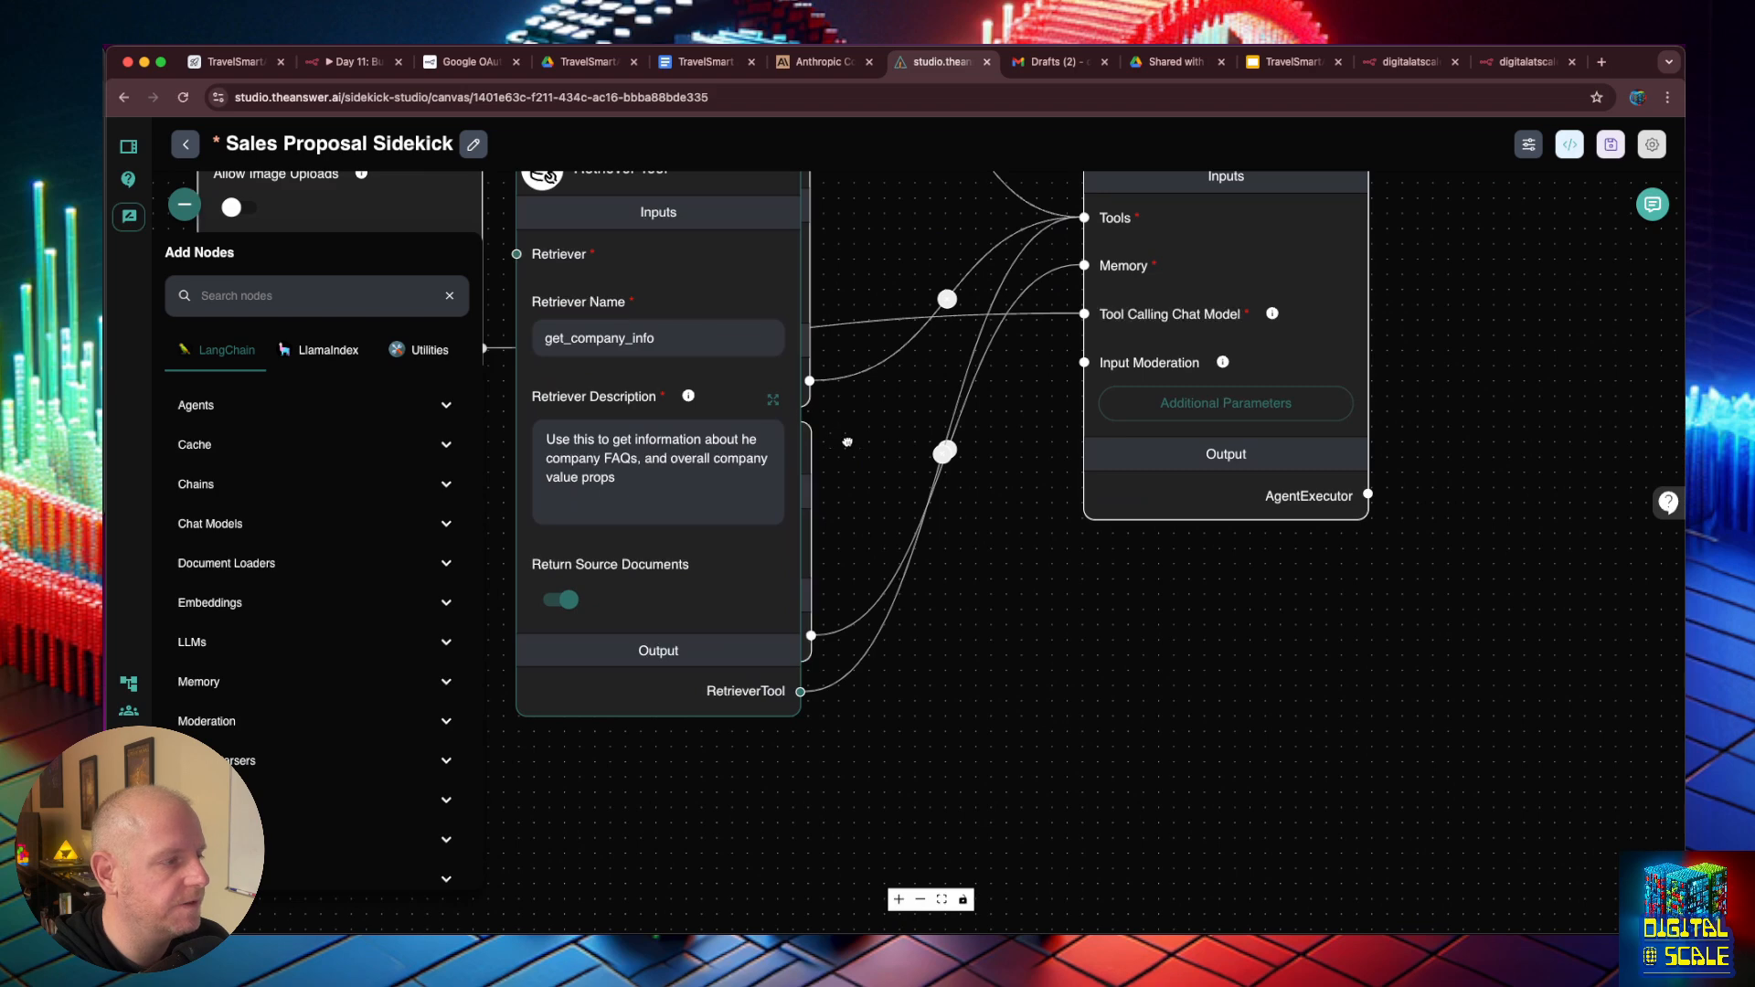
{"action": "left_click_drag", "start_coordinate": [848, 442], "coordinate": [1143, 617]}
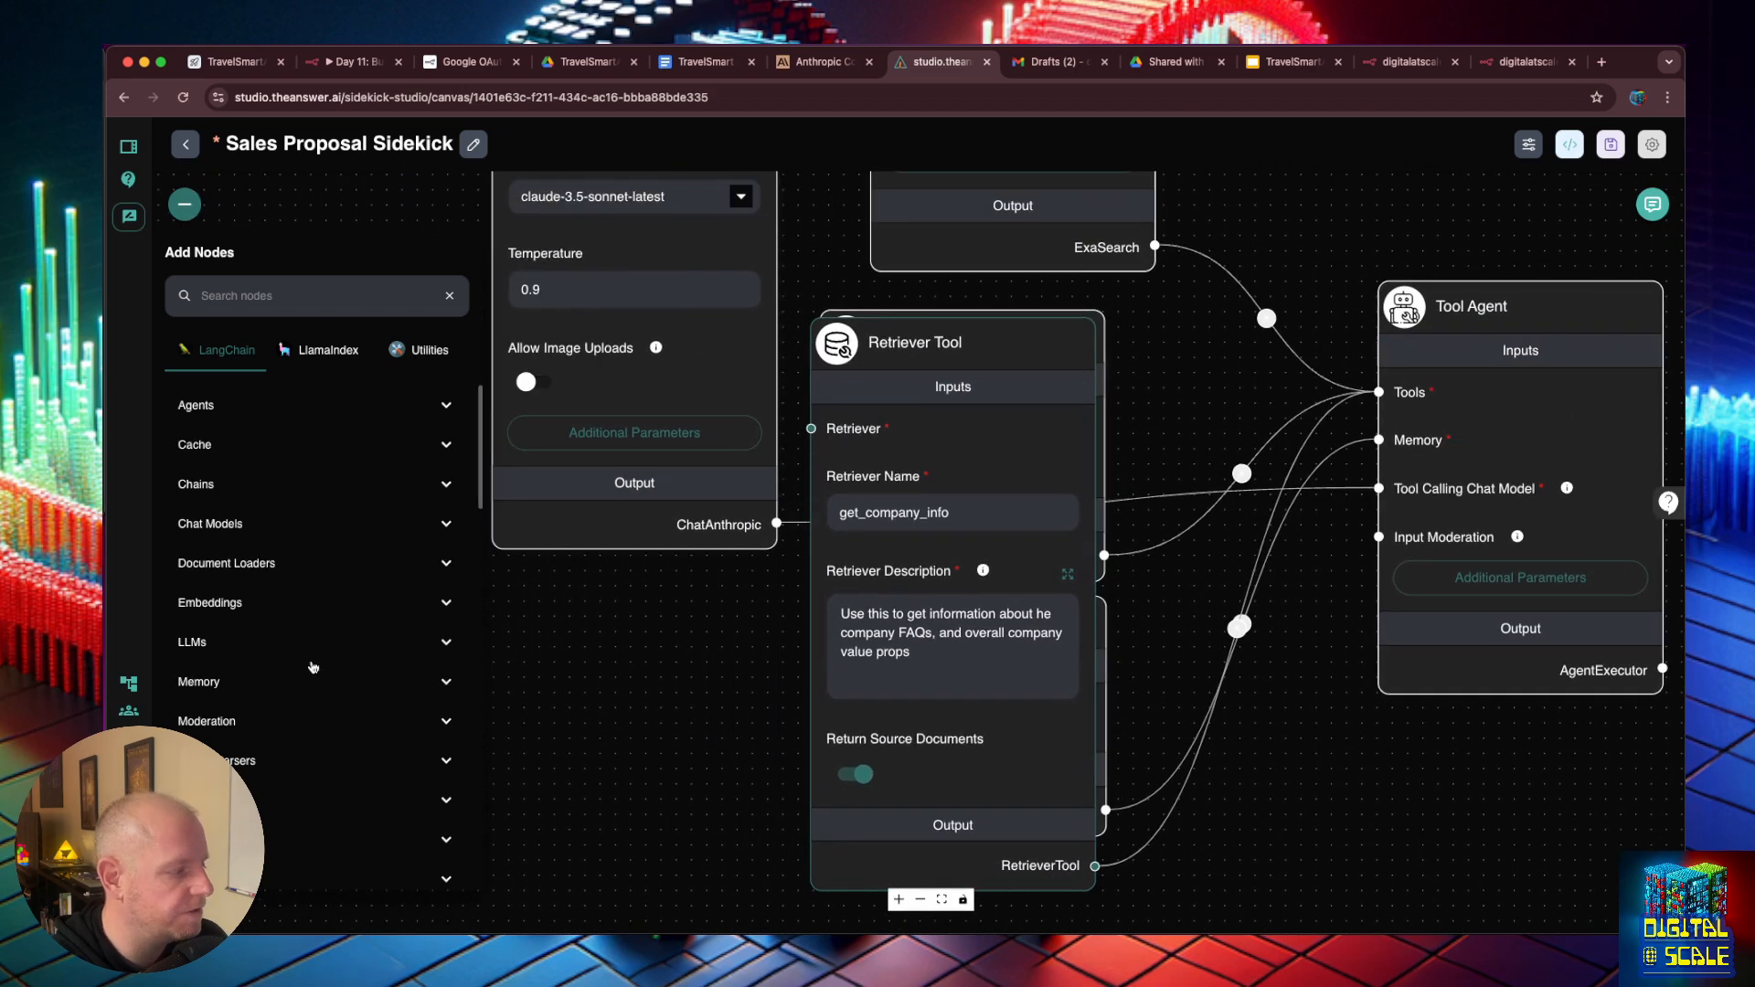
{"action": "scroll", "coordinate": [310, 514], "scroll_direction": "down", "scroll_amount": 10}
{"action": "scroll", "coordinate": [310, 514], "scroll_direction": "up", "scroll_amount": 5}
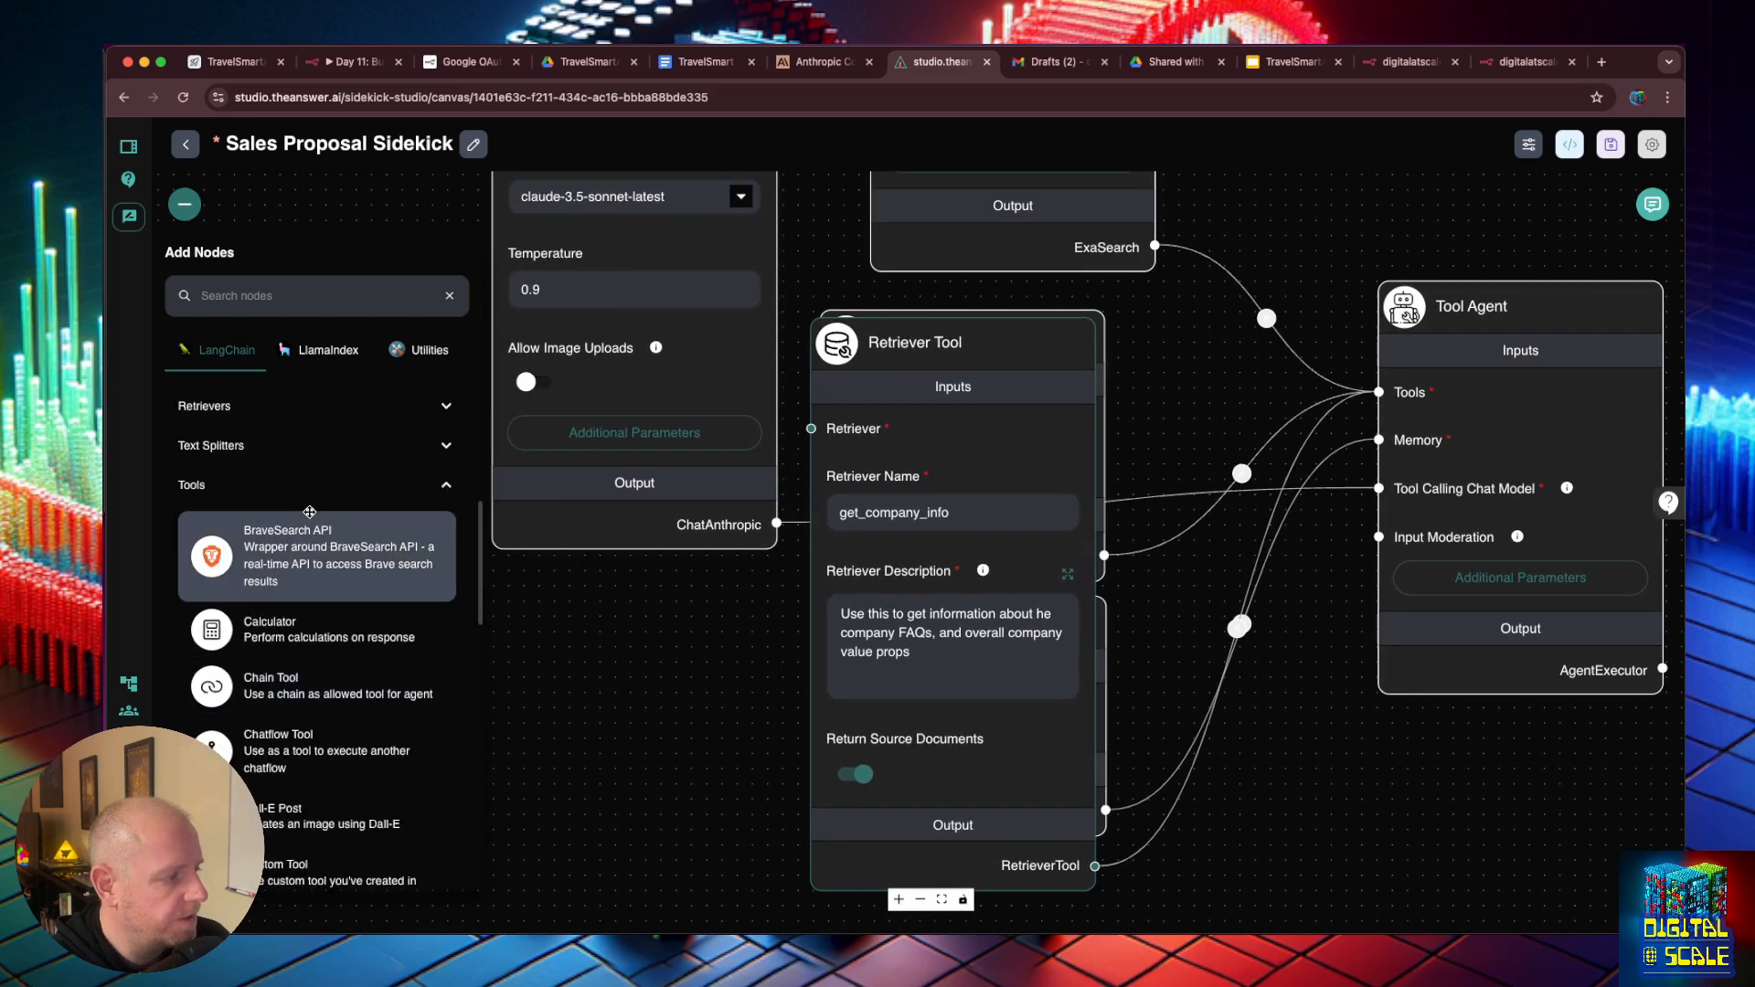
{"action": "left_click", "coordinate": [307, 489]}
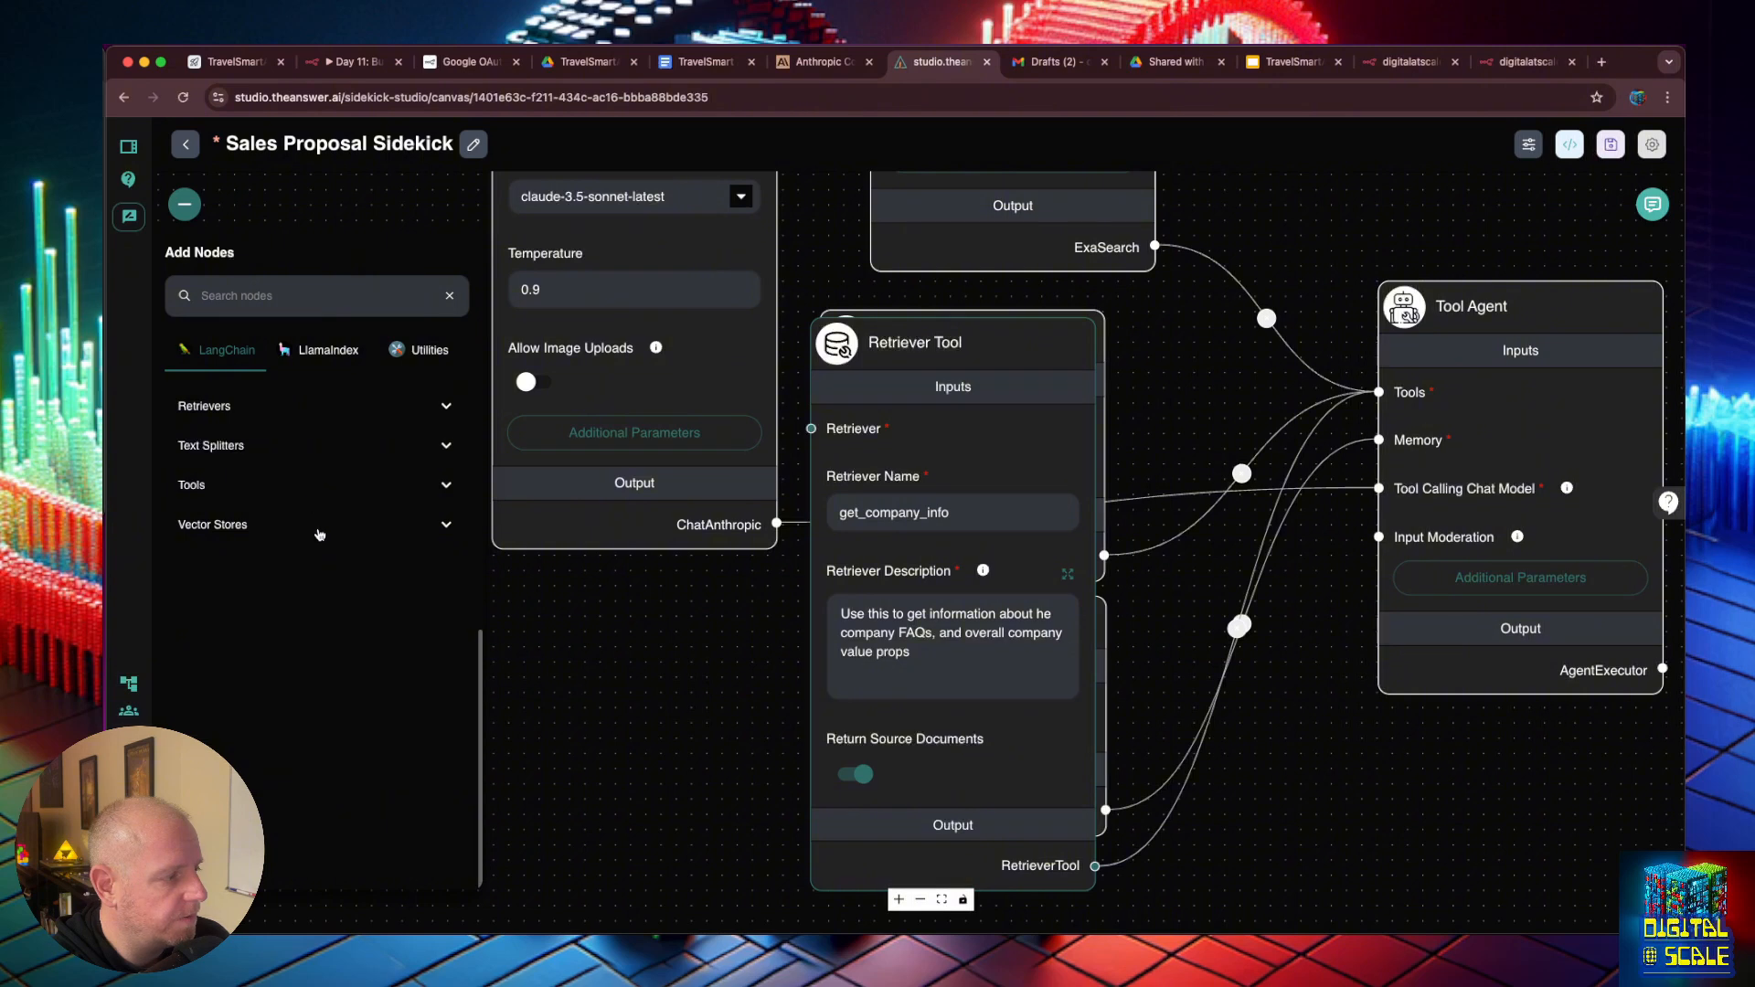
{"action": "left_click", "coordinate": [321, 532]}
{"action": "scroll", "coordinate": [323, 539], "scroll_direction": "down", "scroll_amount": 5}
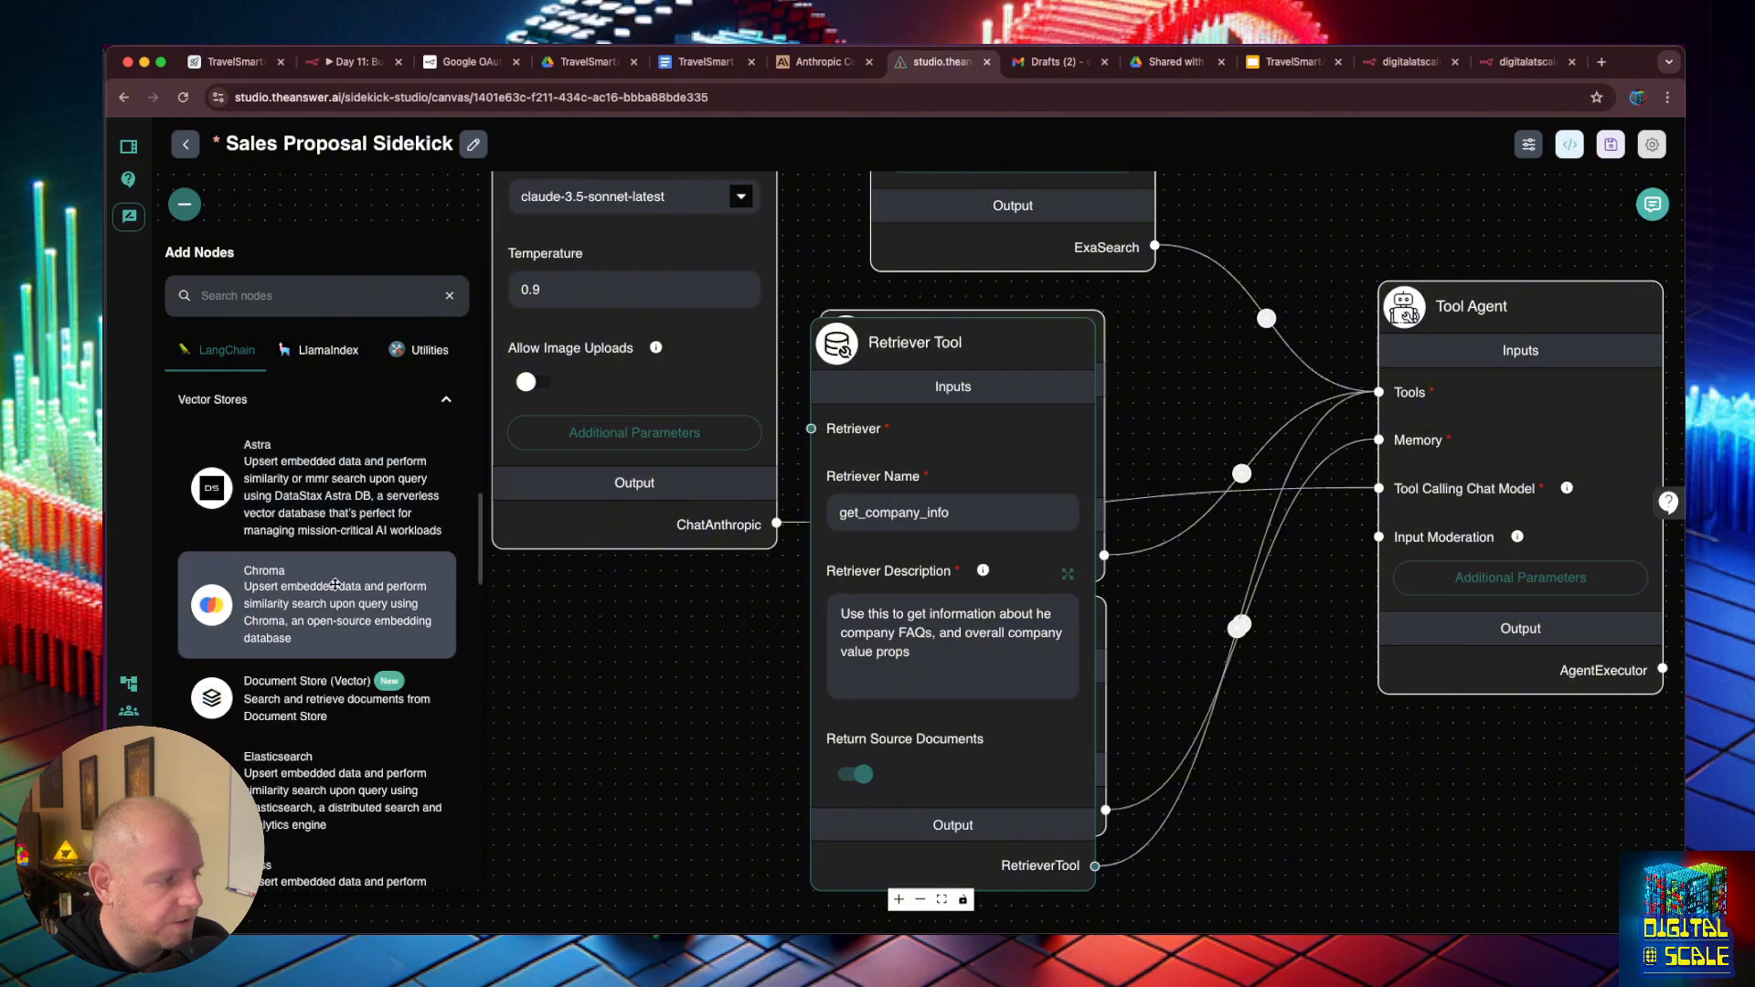
{"action": "scroll", "coordinate": [335, 586], "scroll_direction": "down", "scroll_amount": 1}
{"action": "left_click_drag", "start_coordinate": [330, 682], "coordinate": [586, 485]}
{"action": "left_click", "coordinate": [725, 629]}
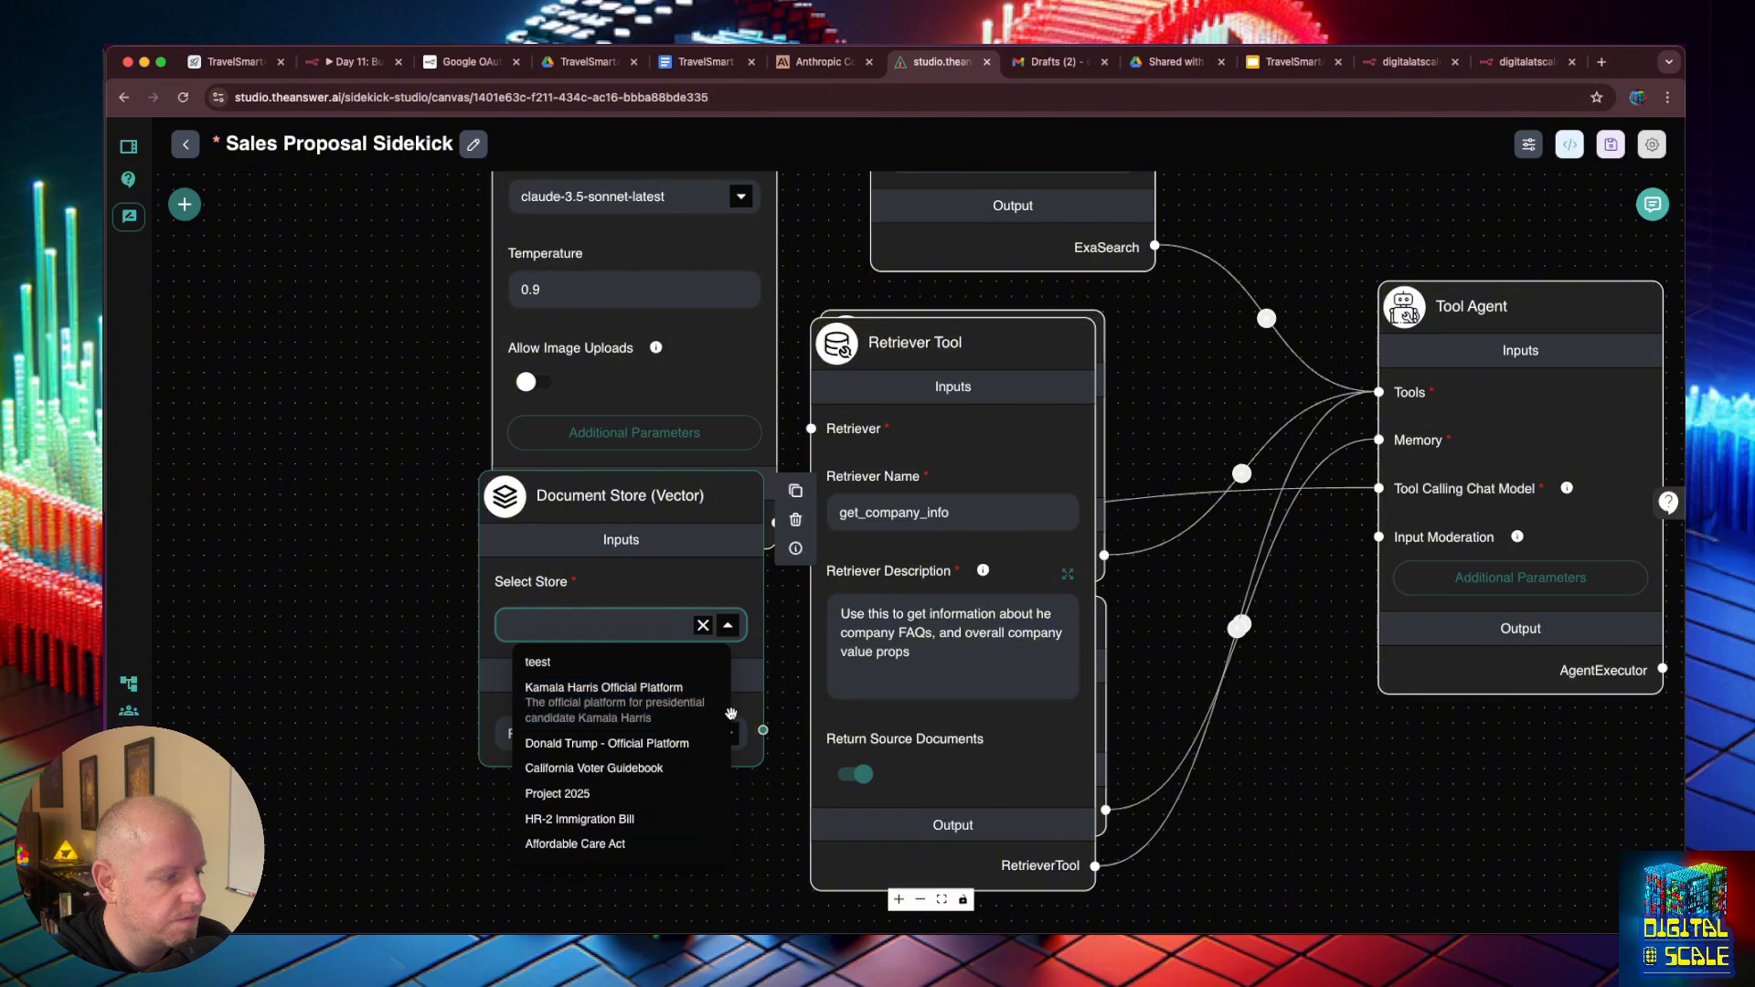
- Replace the Document Store (Vector) node with an In-Memory Vector Store node placed below the ChatAnthropic node
{"action": "left_click", "coordinate": [805, 582]}
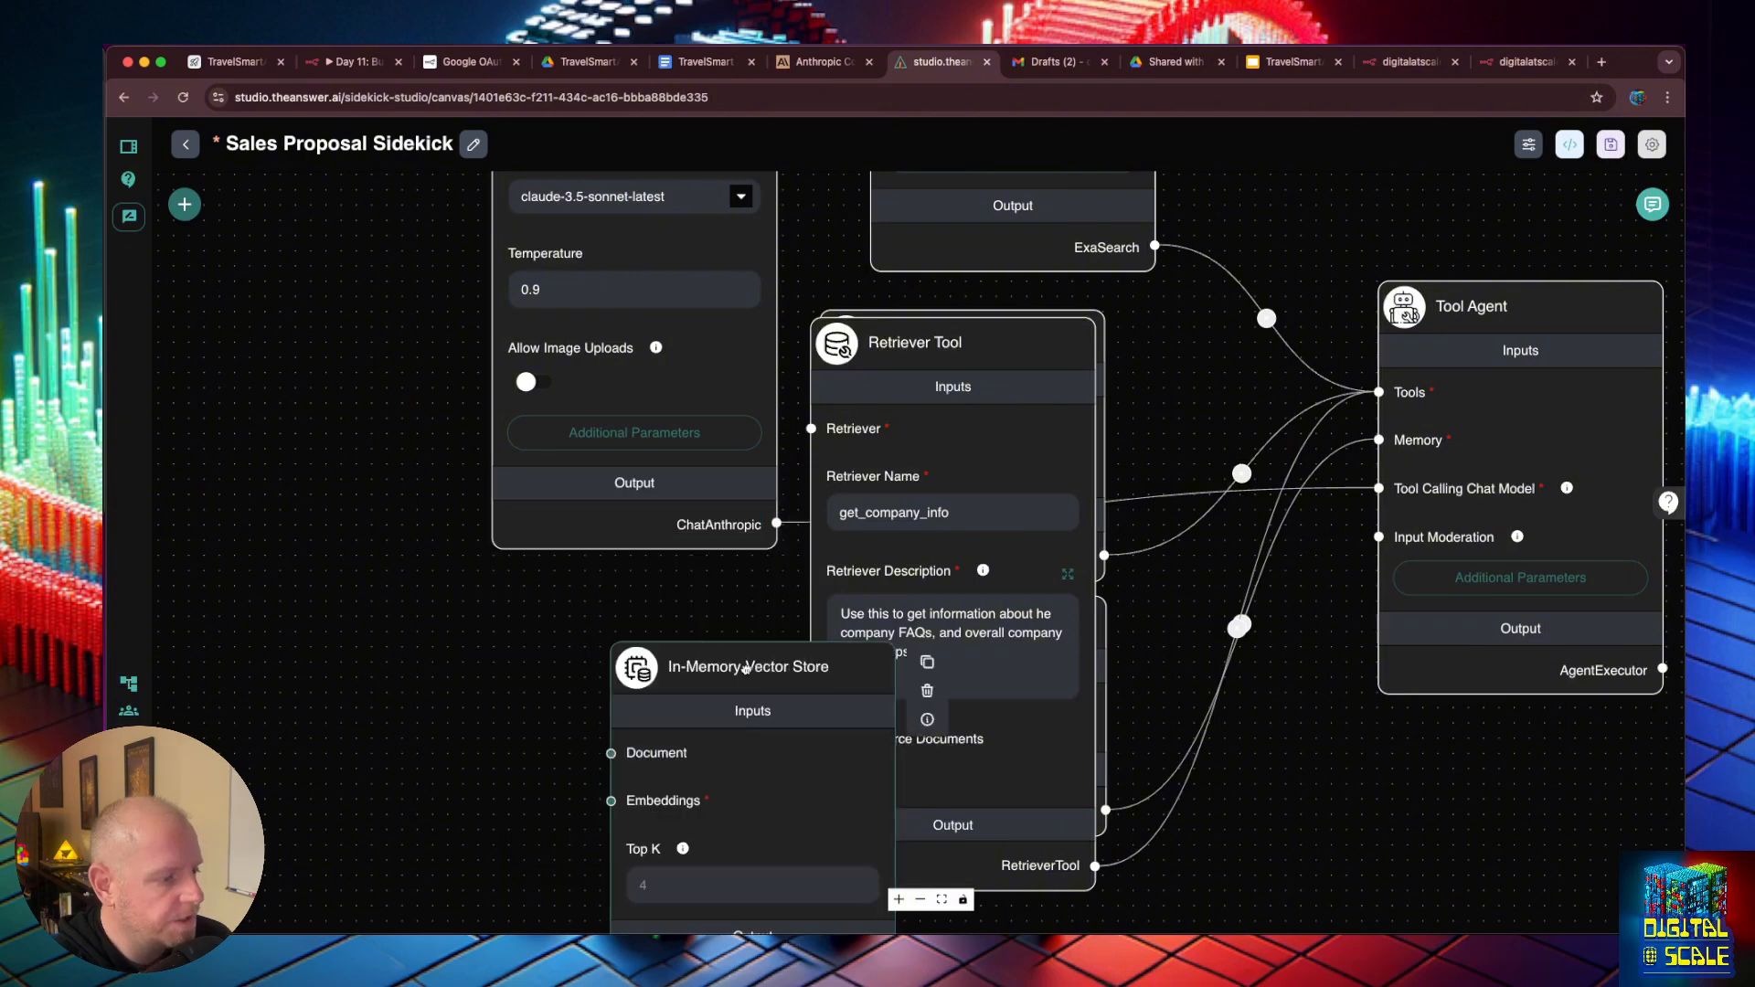
{"action": "left_click_drag", "start_coordinate": [768, 669], "coordinate": [656, 614]}
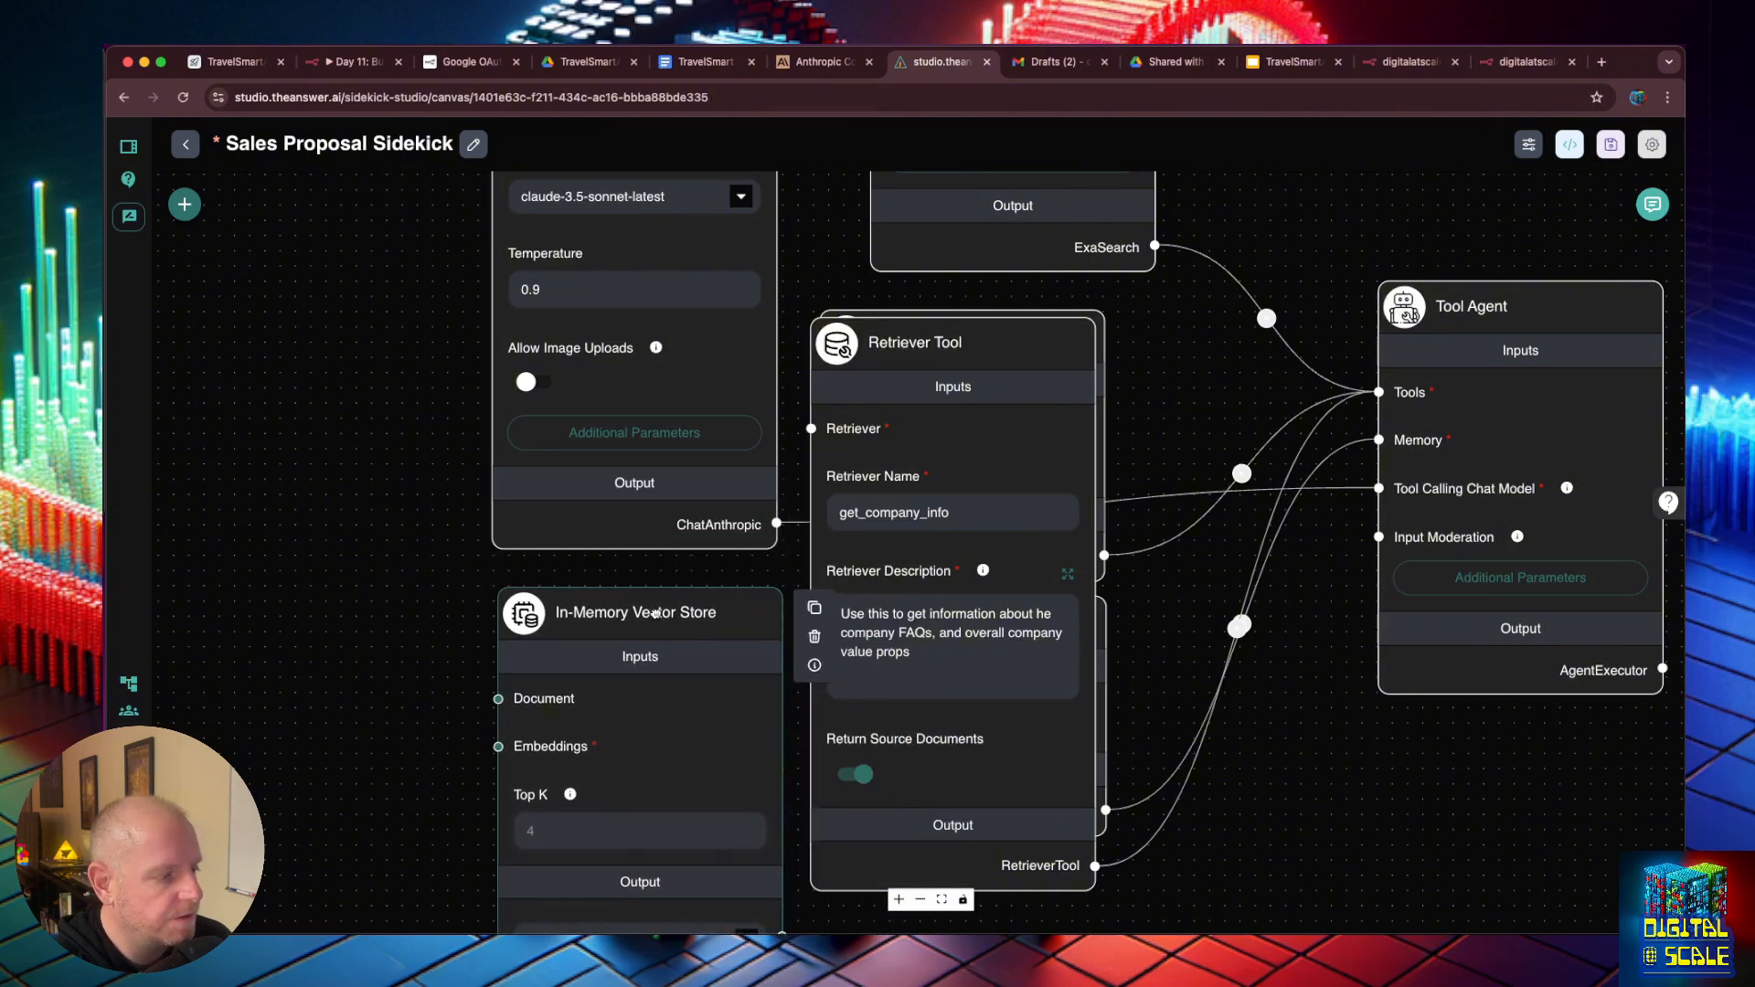
- Add a Document Store document-loader node to the canvas beside the ChatAnthropic and In-Memory Vector Store nodes
{"action": "left_click", "coordinate": [185, 205]}
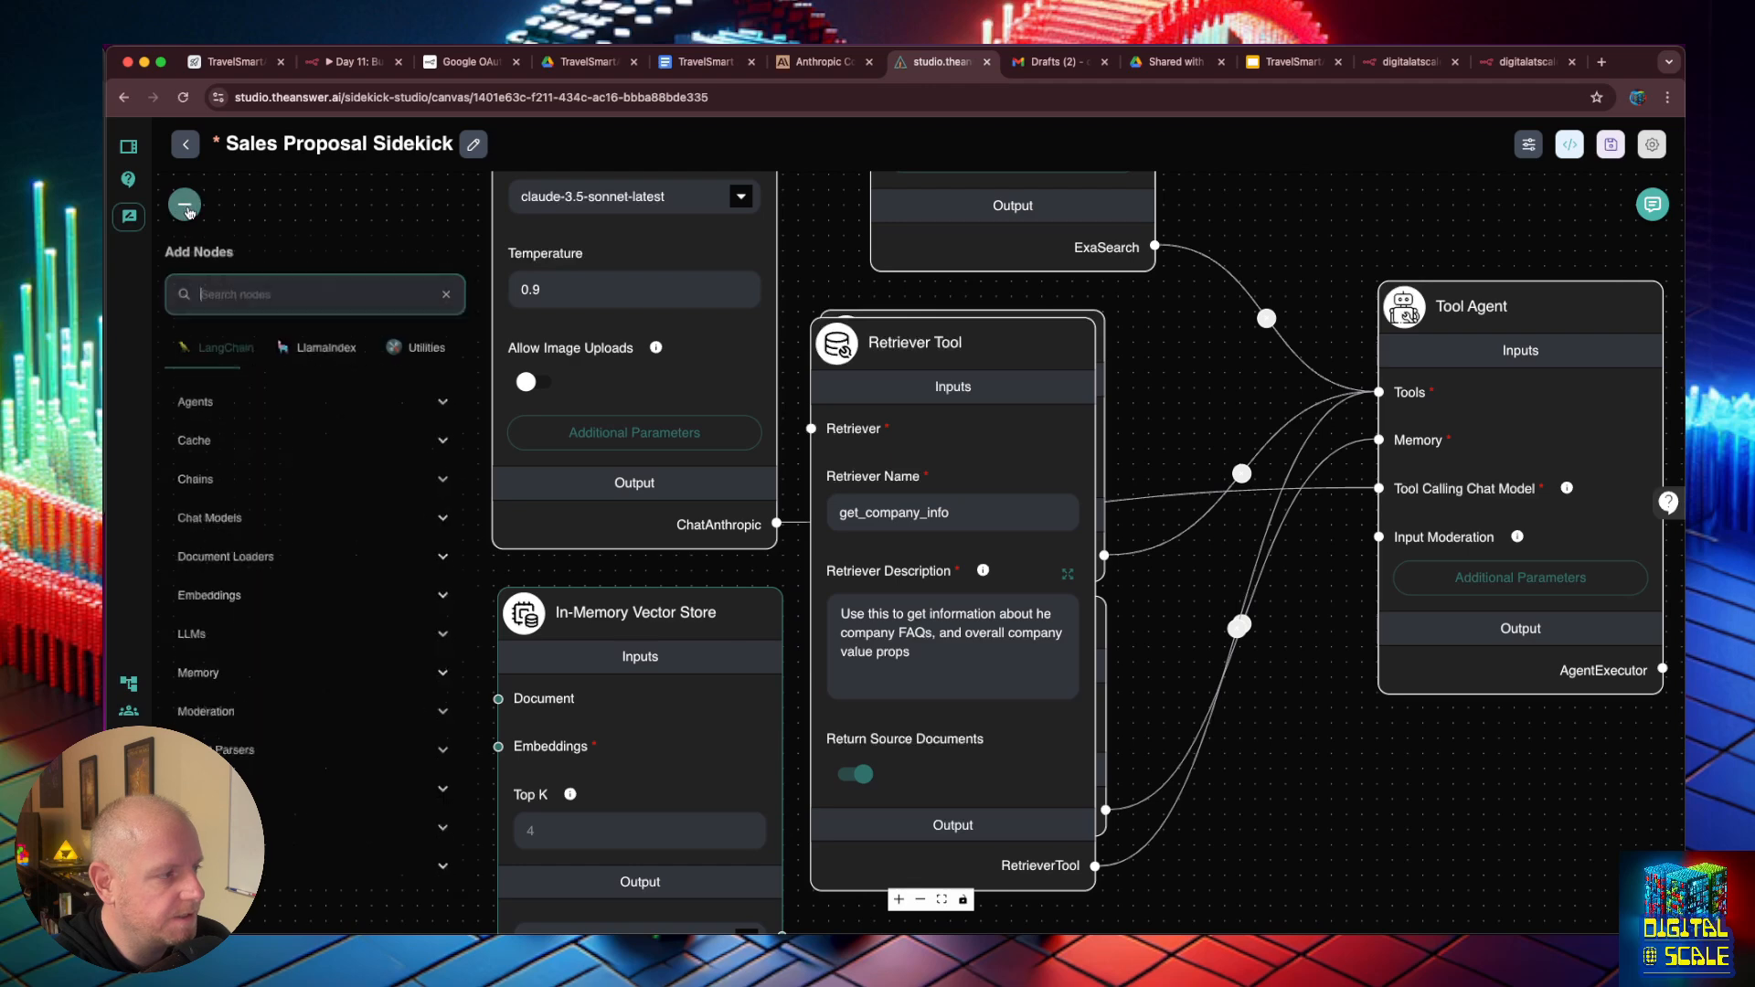
{"action": "left_click", "coordinate": [301, 561]}
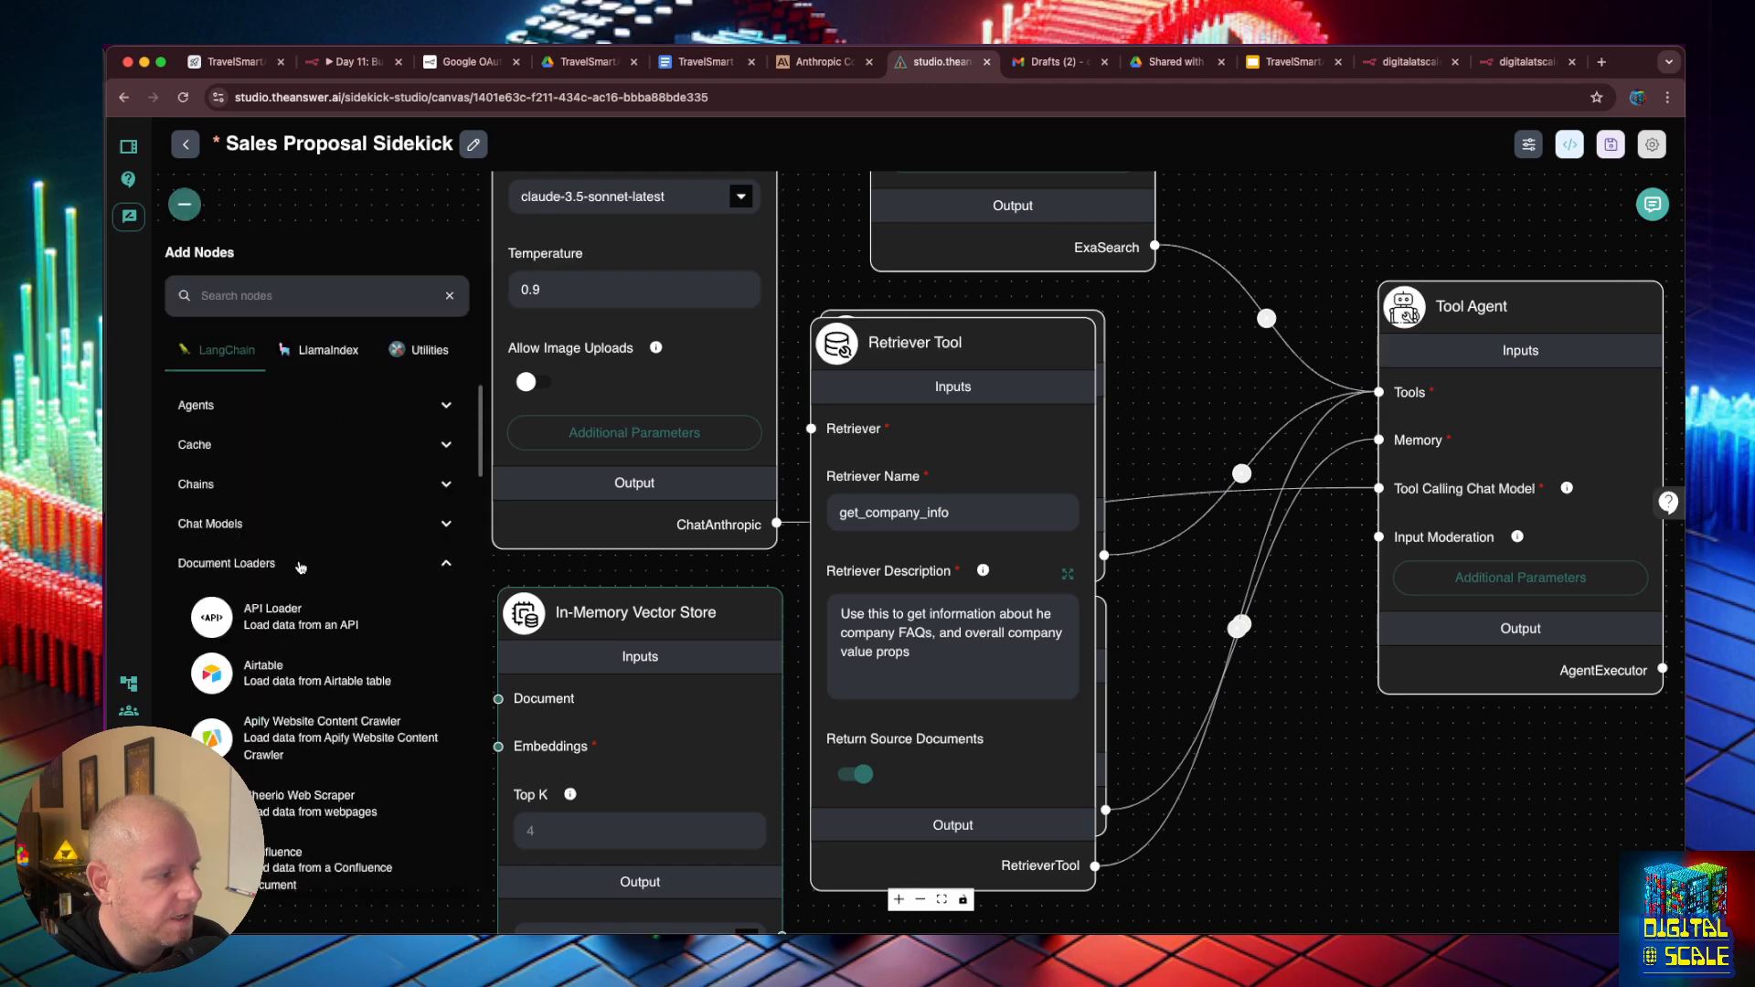
{"action": "scroll", "coordinate": [306, 567], "scroll_direction": "down", "scroll_amount": 5}
{"action": "scroll", "coordinate": [312, 574], "scroll_direction": "down", "scroll_amount": 3}
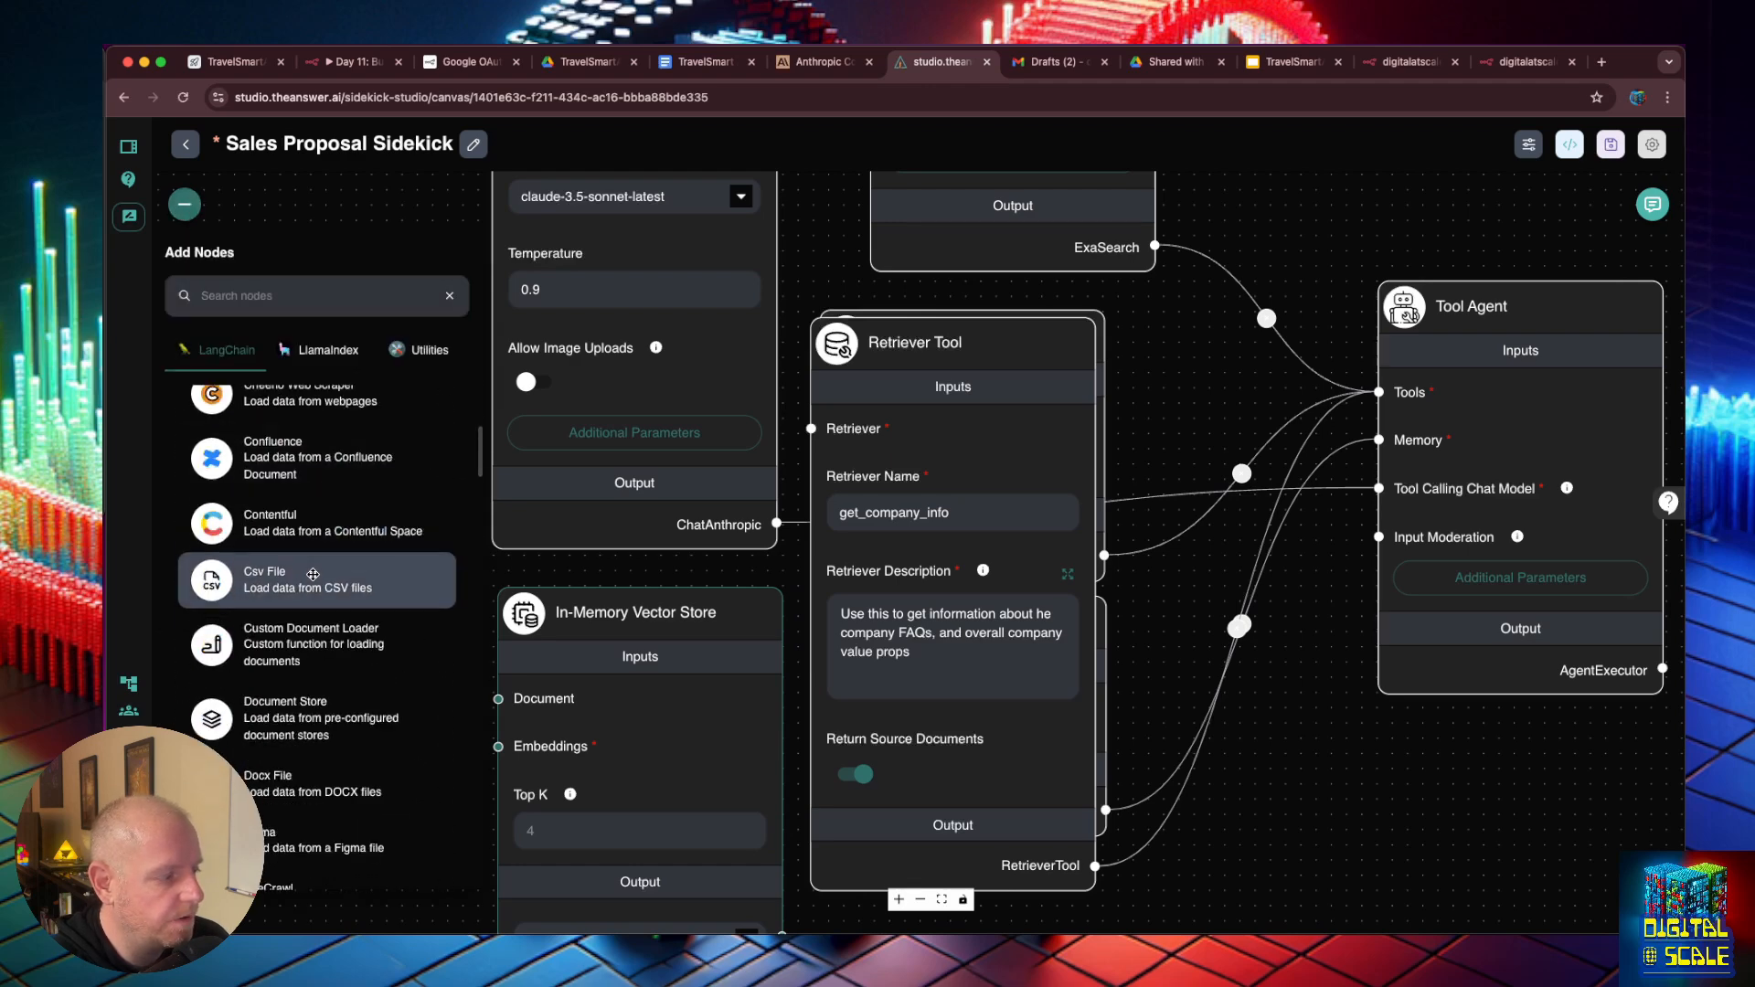
{"action": "left_click_drag", "start_coordinate": [634, 569], "coordinate": [322, 421]}
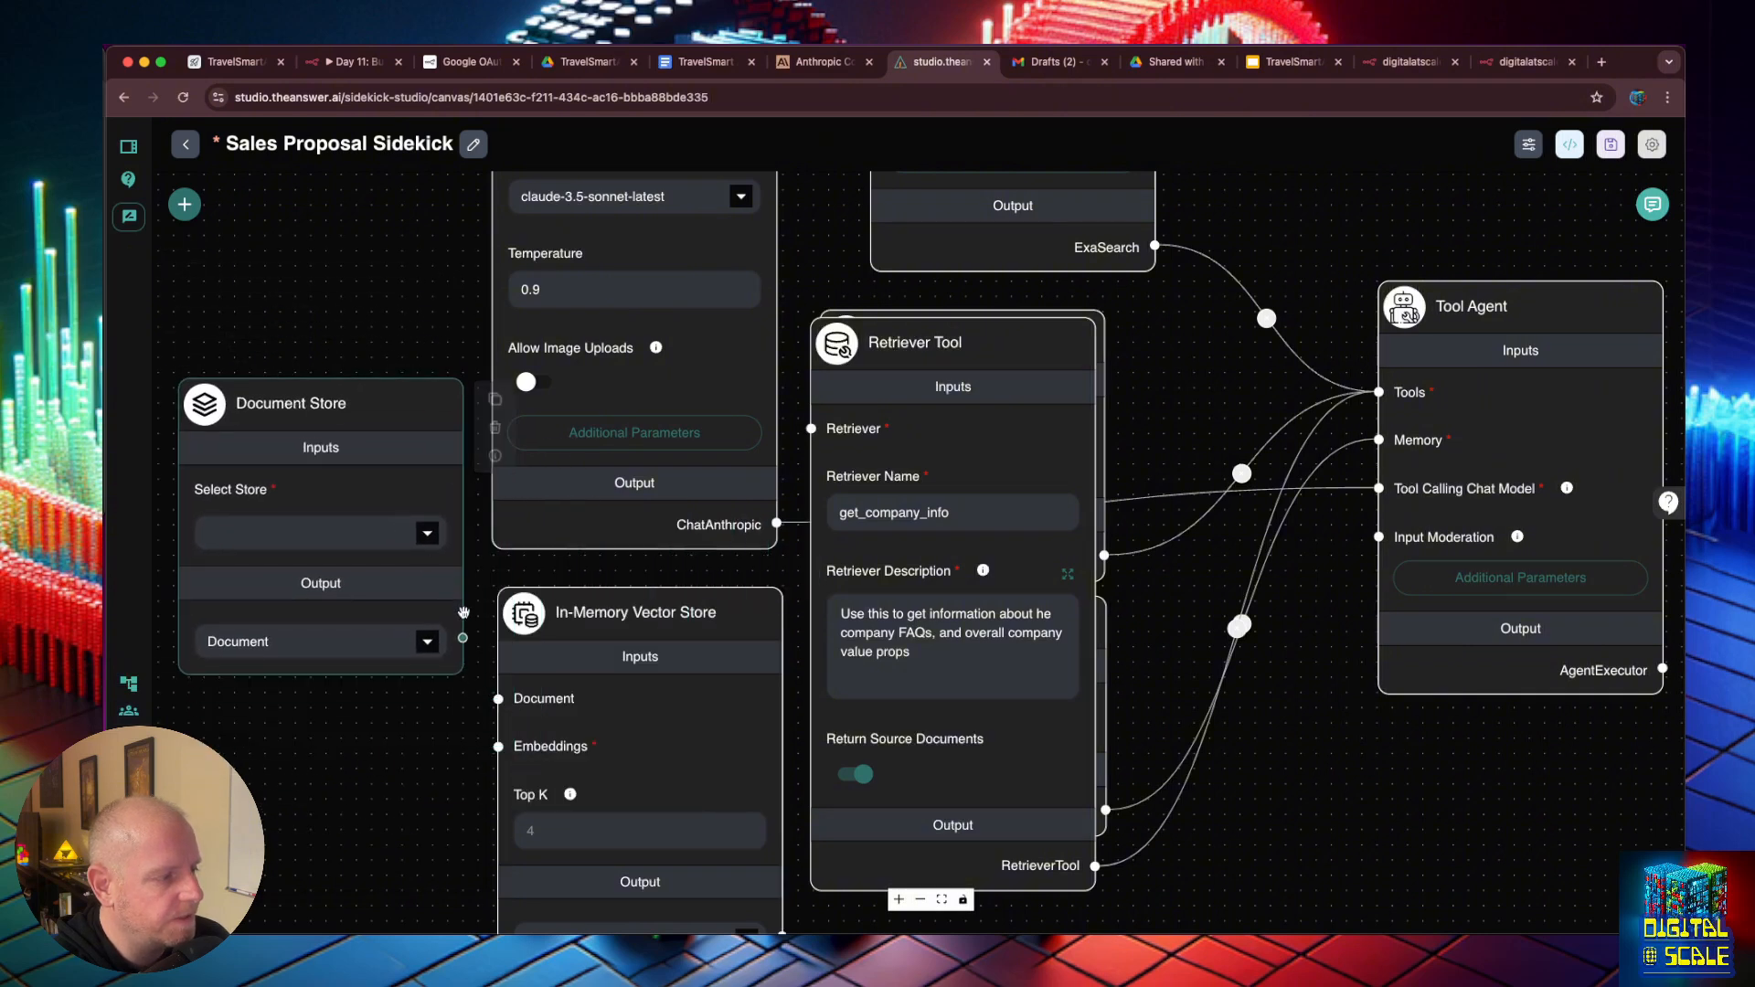
- Connect the Document Store's output to the In-Memory Vector Store's Document input and select Travel Smart AI Business Documents as the store
{"action": "left_click_drag", "start_coordinate": [464, 638], "coordinate": [499, 700]}
{"action": "left_click", "coordinate": [414, 538]}
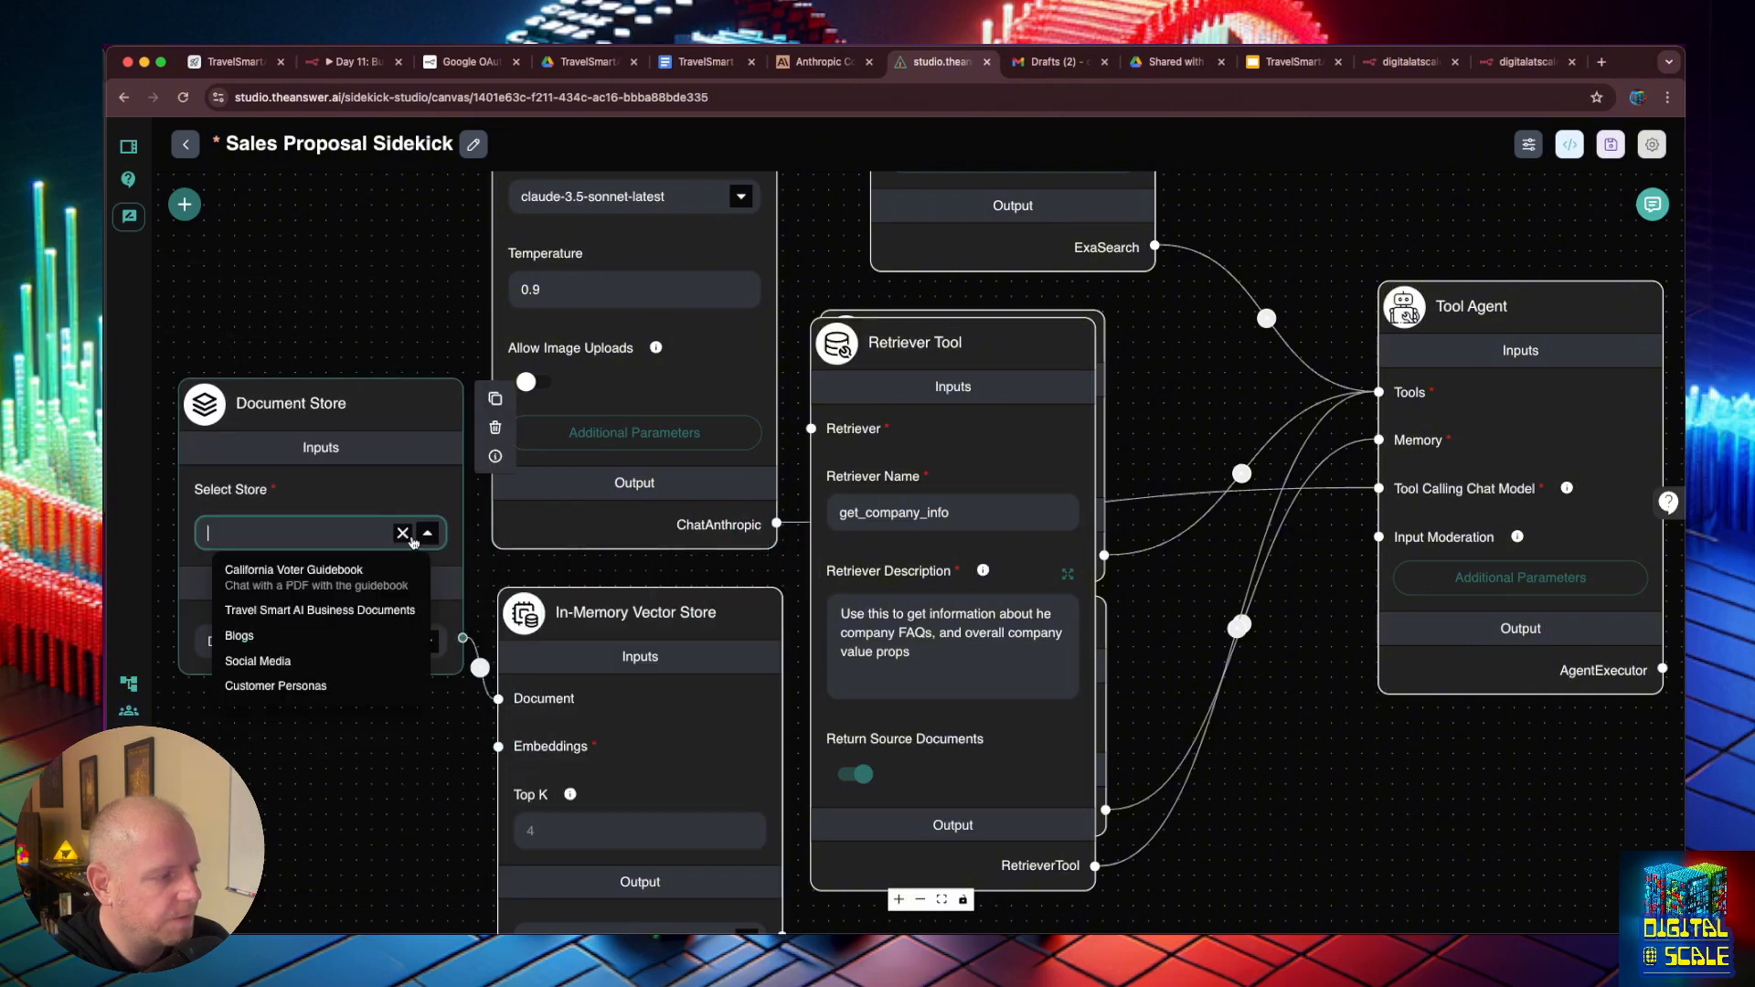
{"action": "left_click", "coordinate": [326, 612]}
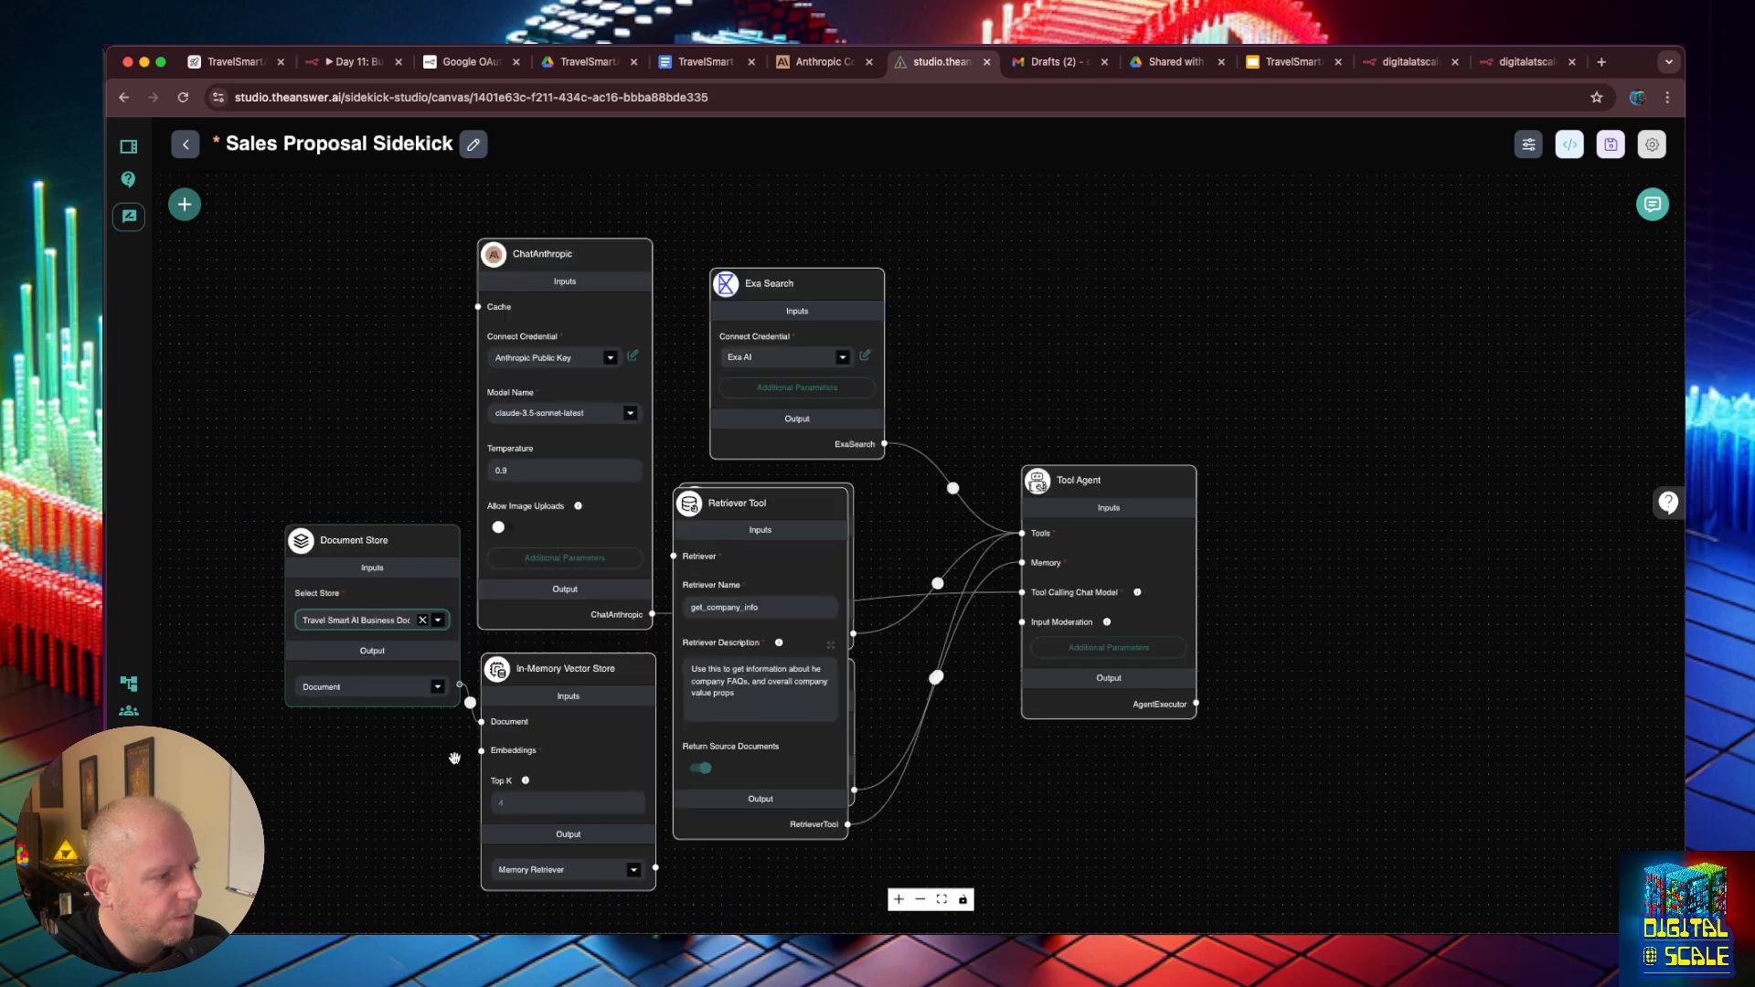
- Connect the In-Memory Vector Store's Memory Retriever output to the Retriever Tool's Retriever input and arrange both nodes below the existing ones
{"action": "scroll", "coordinate": [454, 722], "scroll_direction": "down", "scroll_amount": 5}
{"action": "left_click_drag", "start_coordinate": [757, 515], "coordinate": [765, 682]}
{"action": "left_click_drag", "start_coordinate": [590, 672], "coordinate": [588, 687]}
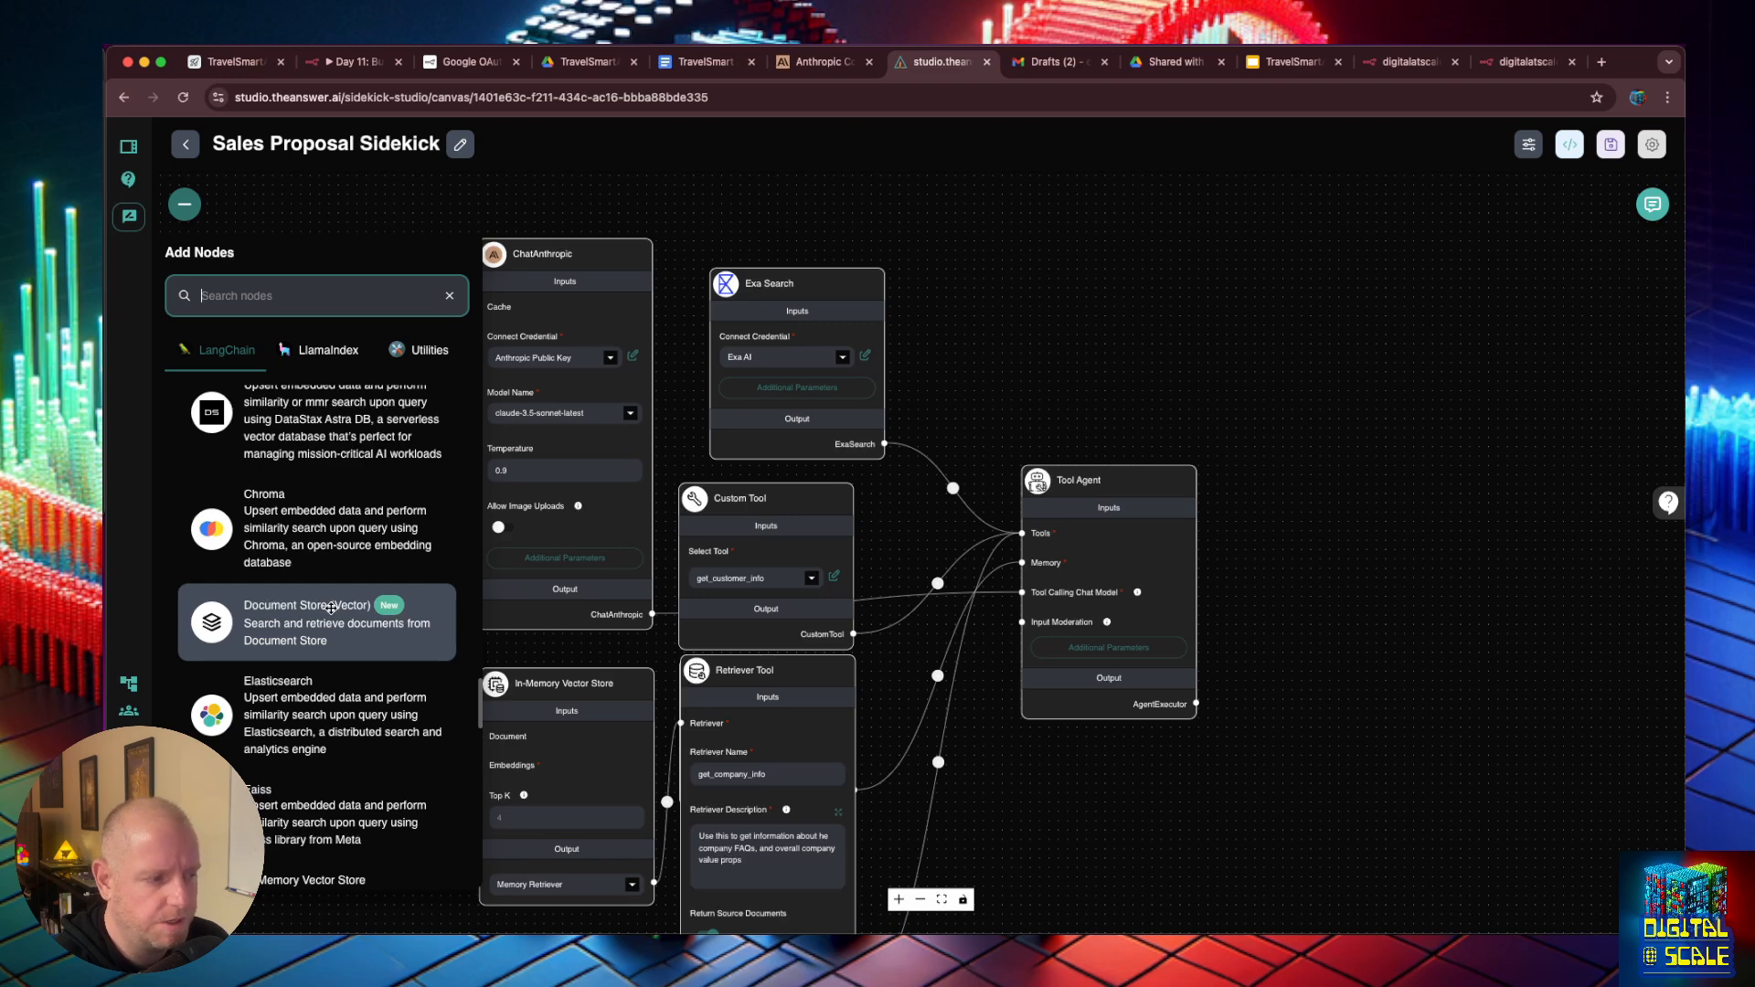
- Shift the In-Memory Vector Store slightly upward and move the Document Store node further left to space them apart
{"action": "left_click", "coordinate": [1027, 344]}
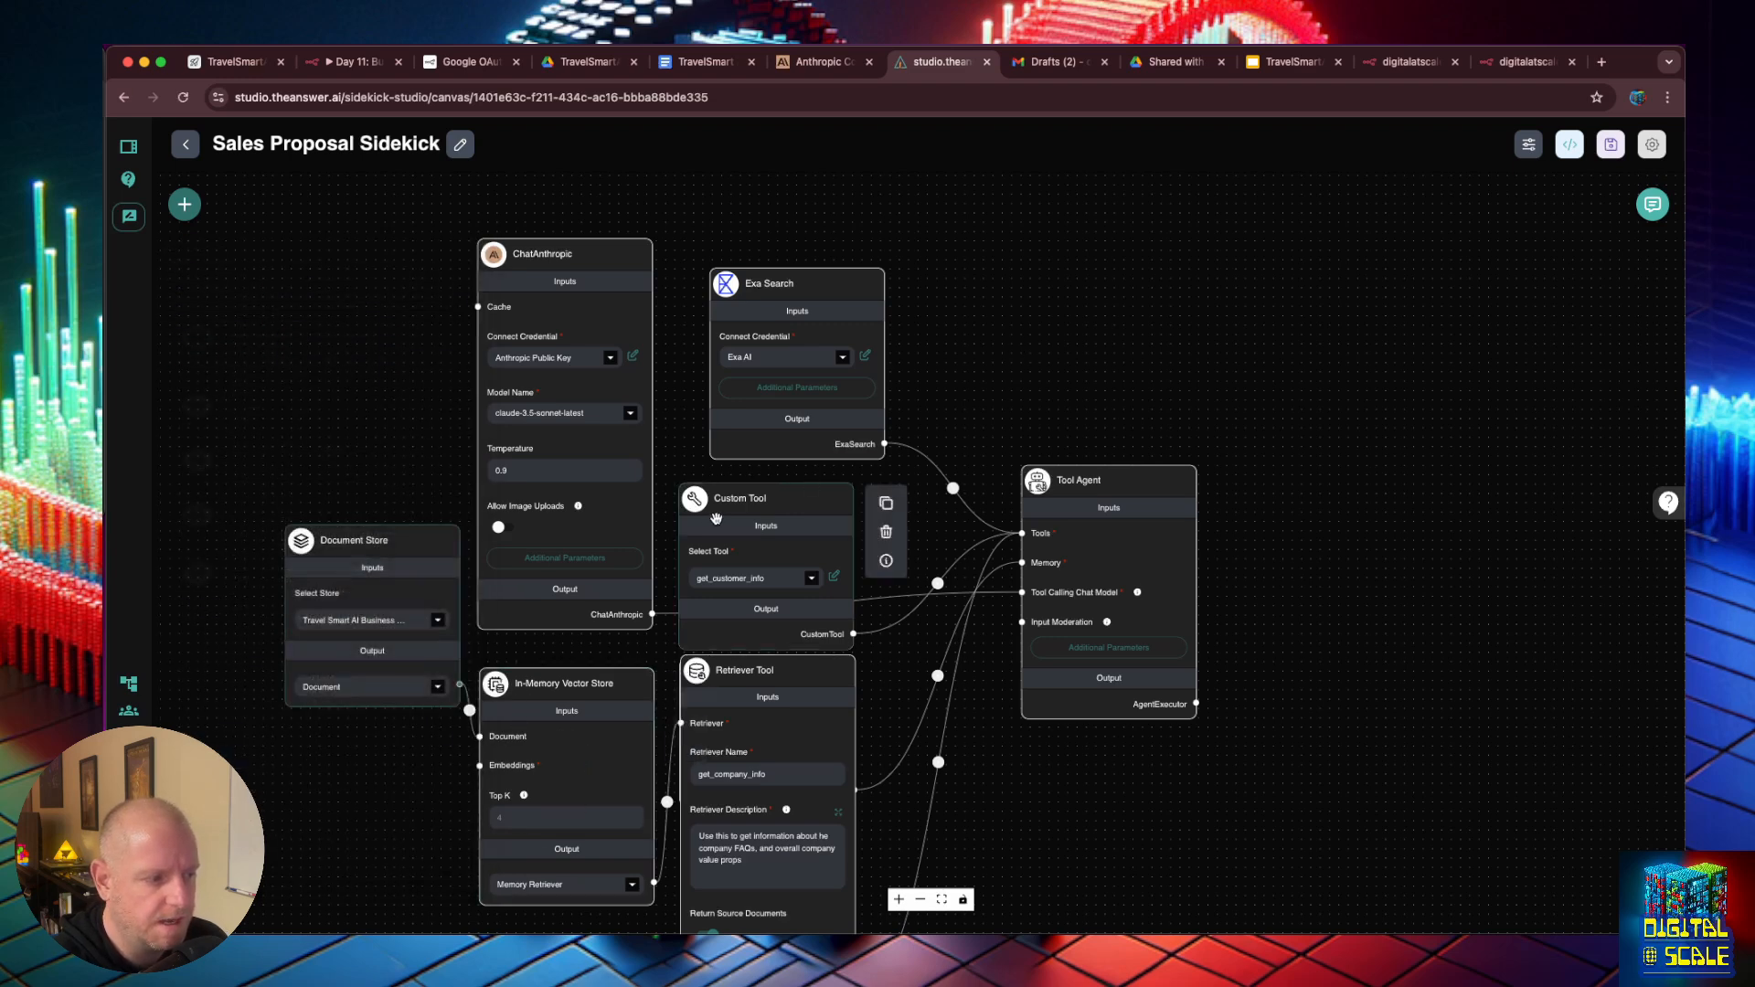
{"action": "mouse_move", "coordinate": [567, 705]}
{"action": "left_mouse_down"}
{"action": "mouse_move", "coordinate": [495, 696]}
{"action": "mouse_move", "coordinate": [562, 694]}
{"action": "left_mouse_up"}
{"action": "left_click_drag", "start_coordinate": [449, 586], "coordinate": [367, 586]}
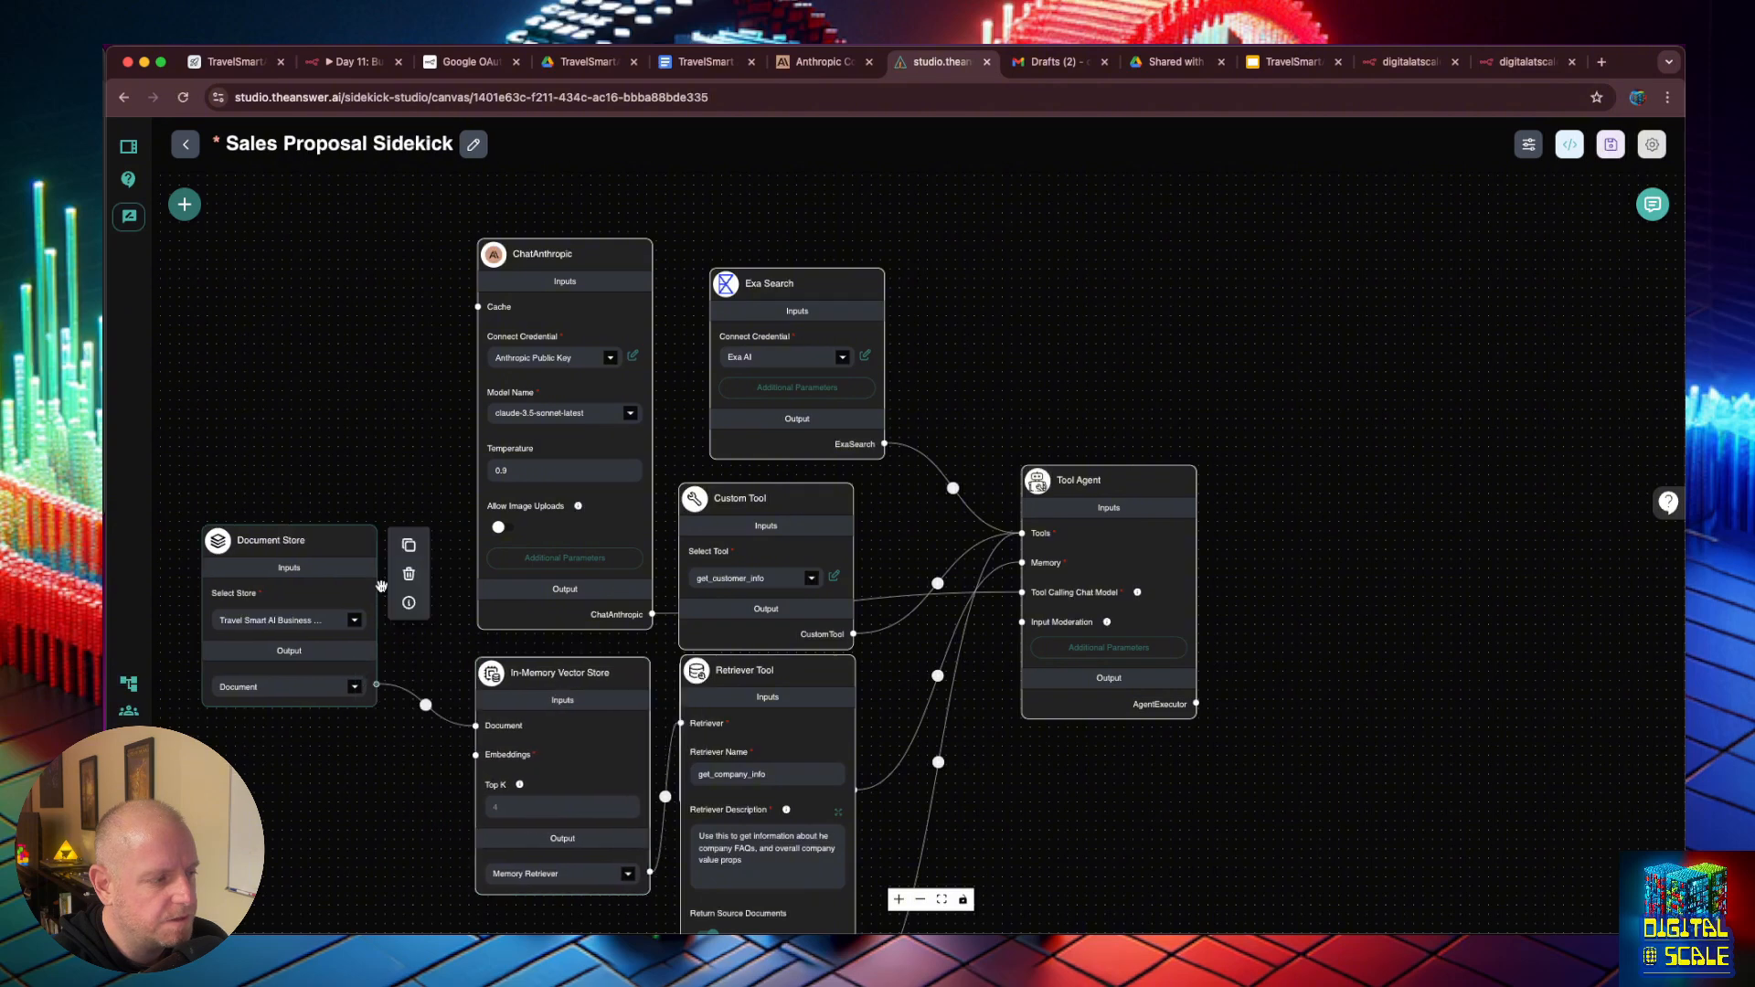
- Move the In-Memory Vector Store and Retriever Tool nodes further left on the canvas and save the Sidekick
{"action": "left_click_drag", "start_coordinate": [563, 695], "coordinate": [505, 683]}
{"action": "left_click_drag", "start_coordinate": [792, 716], "coordinate": [779, 716]}
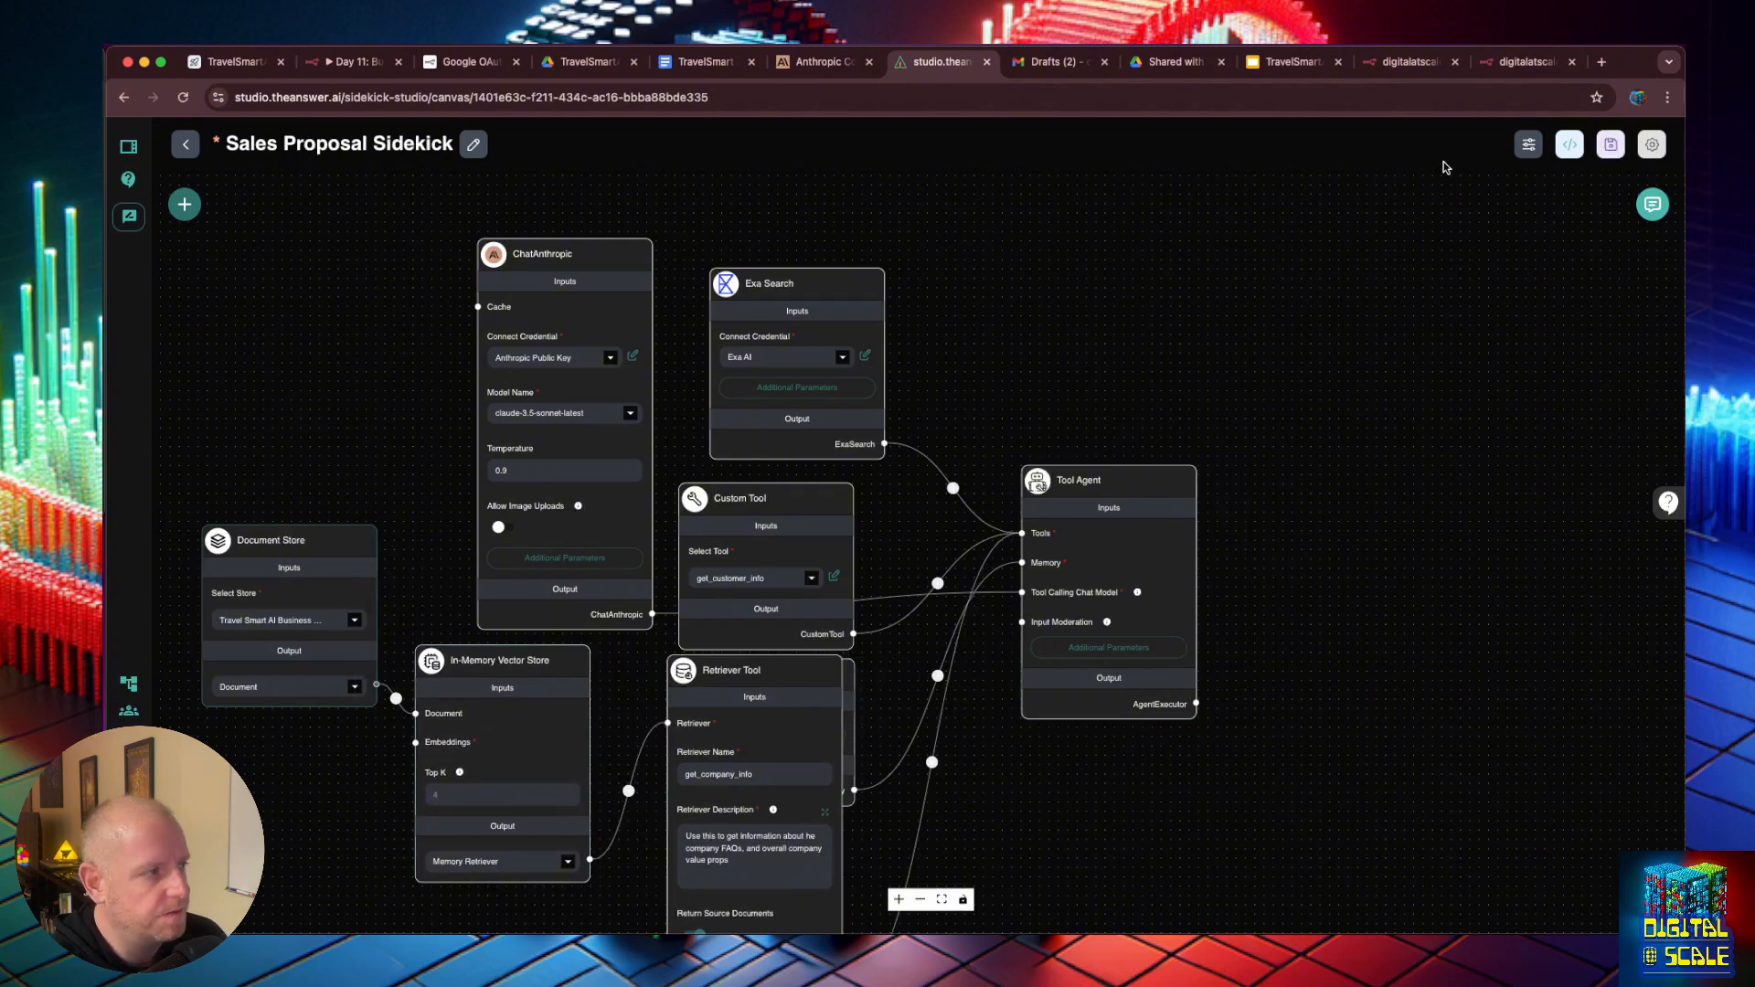
- Copy the earlier customer-meeting message from the expanded test chat and clear the chat history
{"action": "left_click", "coordinate": [1653, 204]}
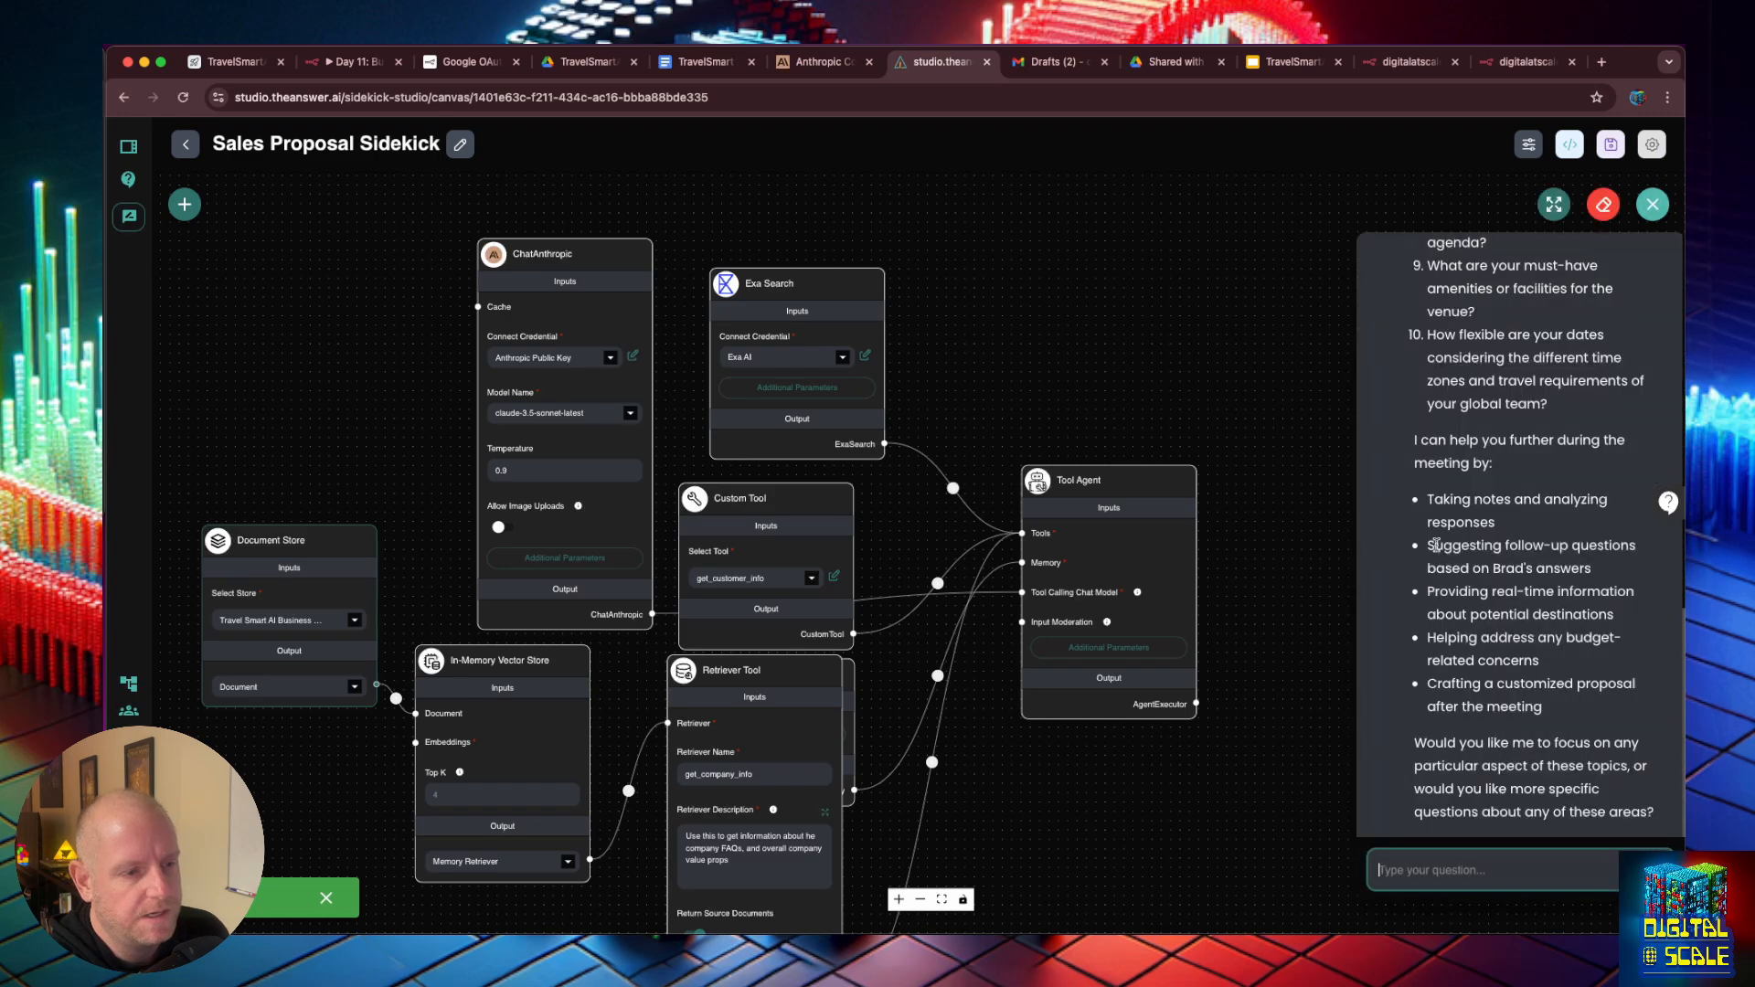
{"action": "left_click", "coordinate": [1555, 204]}
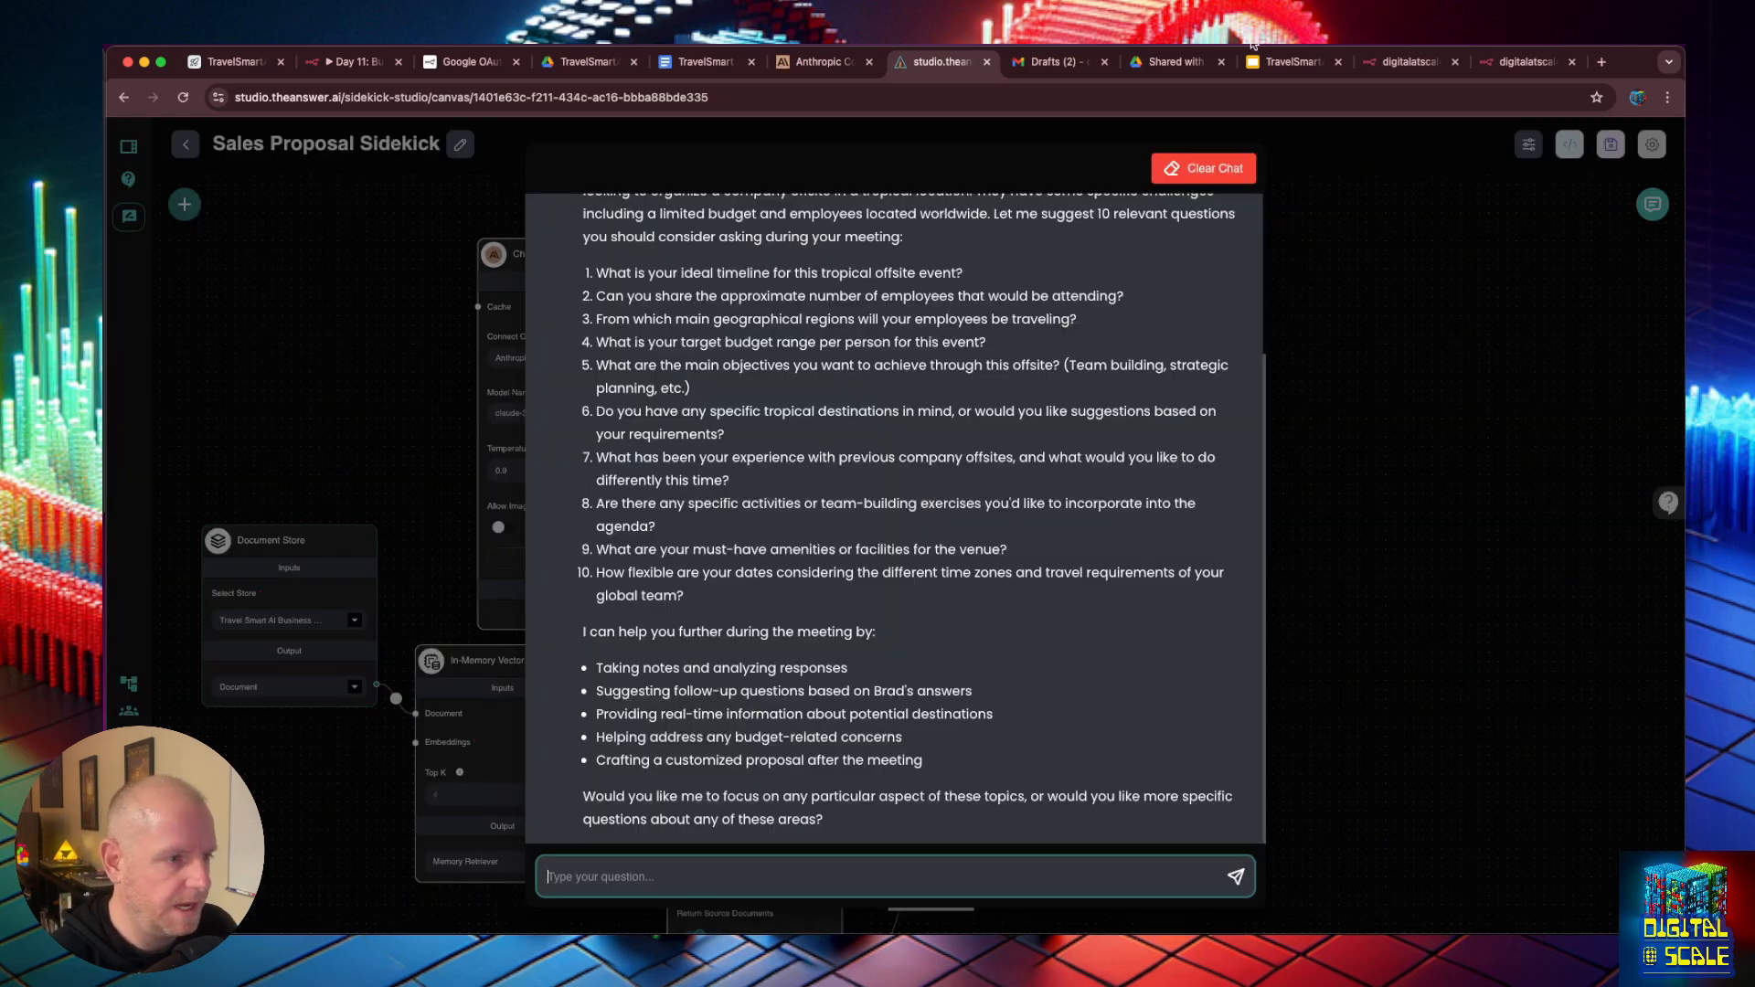
{"action": "scroll", "coordinate": [874, 212], "scroll_direction": "up", "scroll_amount": 3}
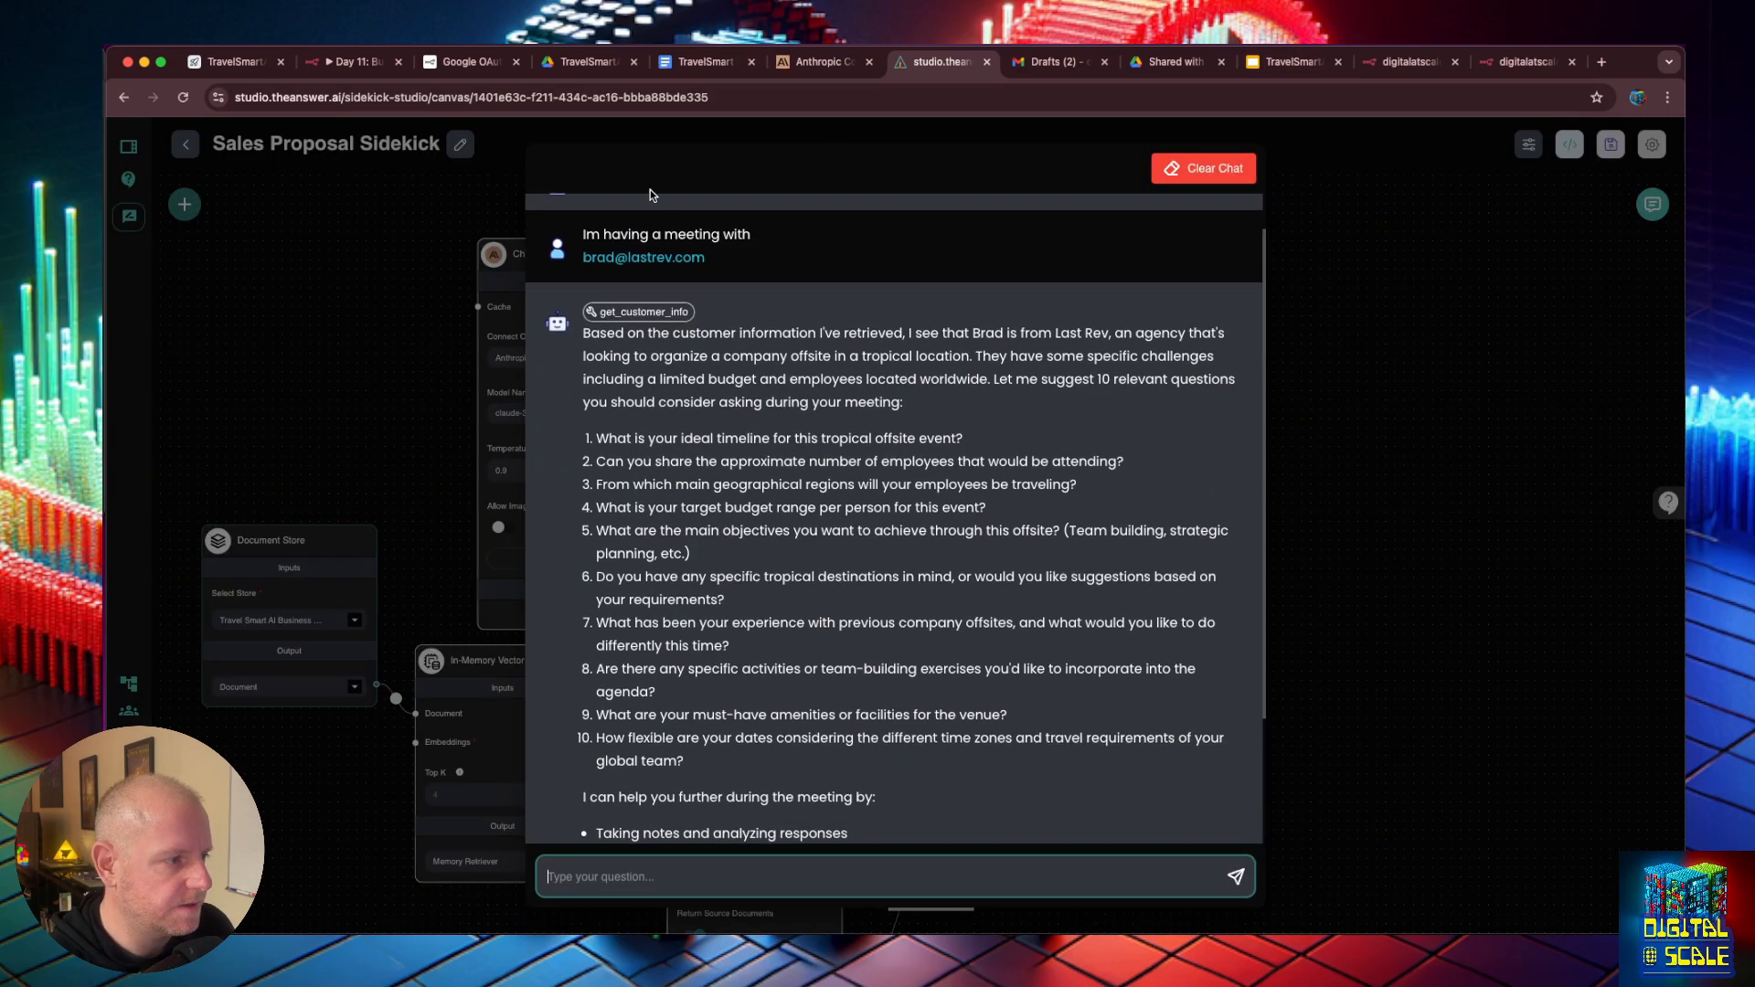
{"action": "left_click", "coordinate": [762, 281]}
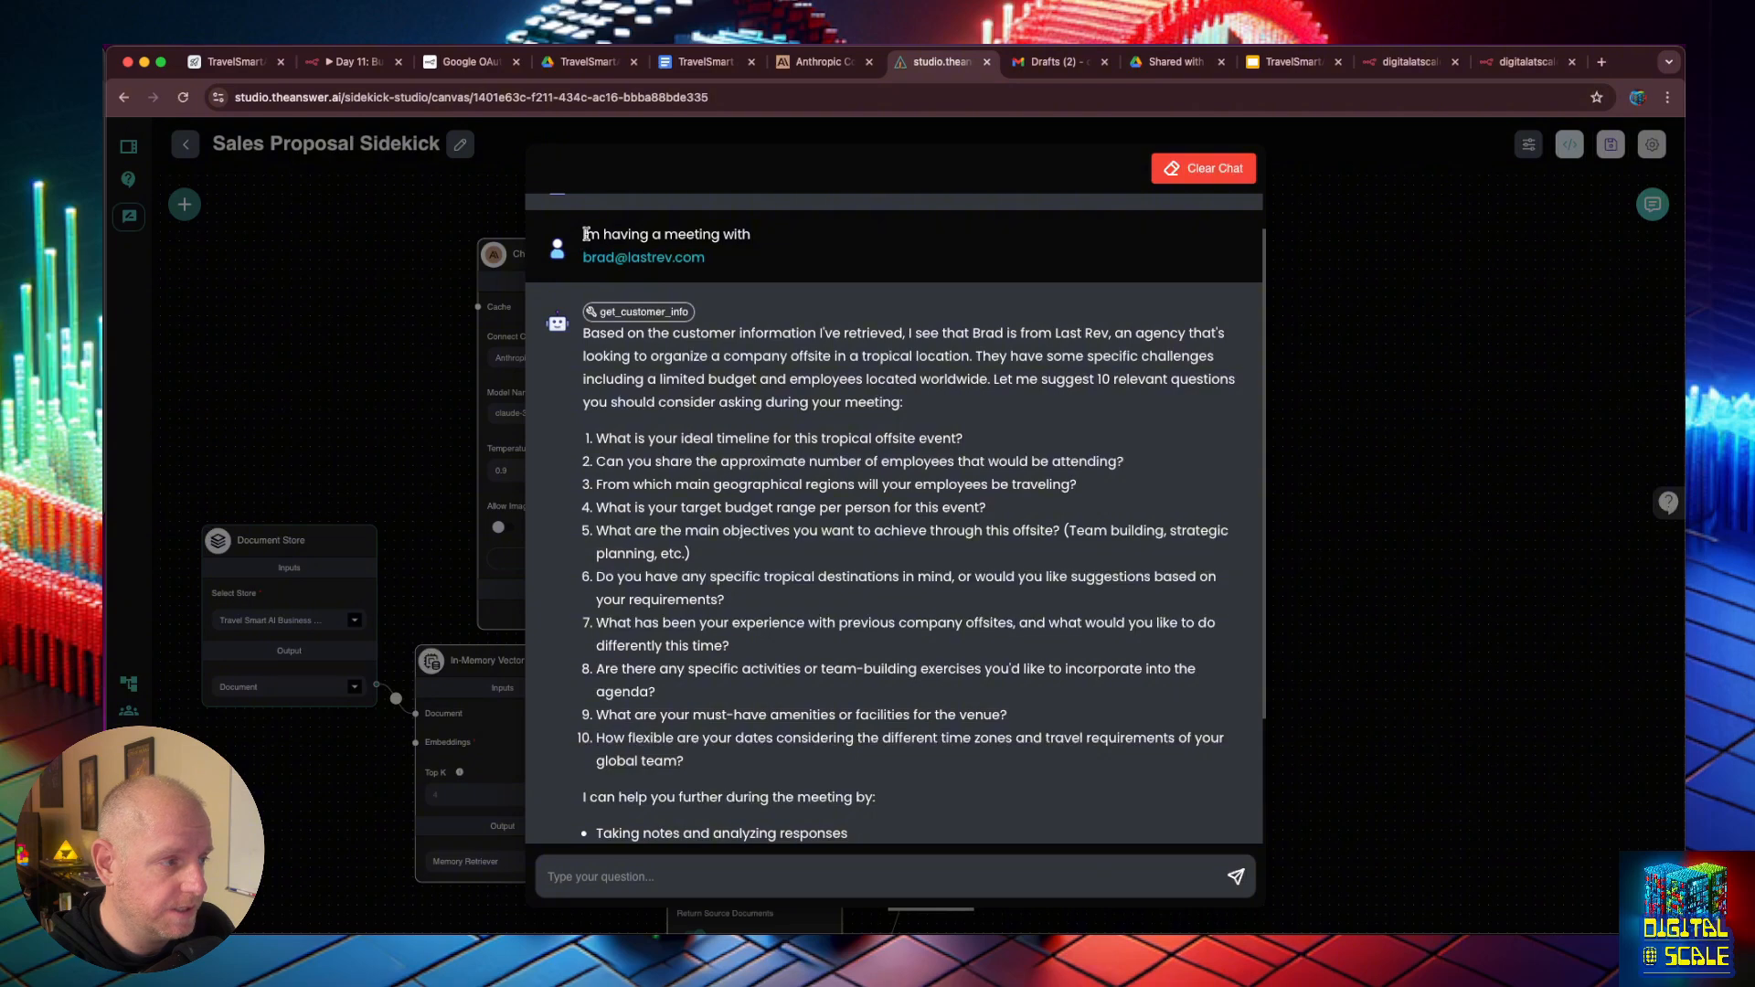
{"action": "left_click_drag", "start_coordinate": [583, 234], "coordinate": [774, 265]}
{"action": "key", "text": "ctrl+c"}
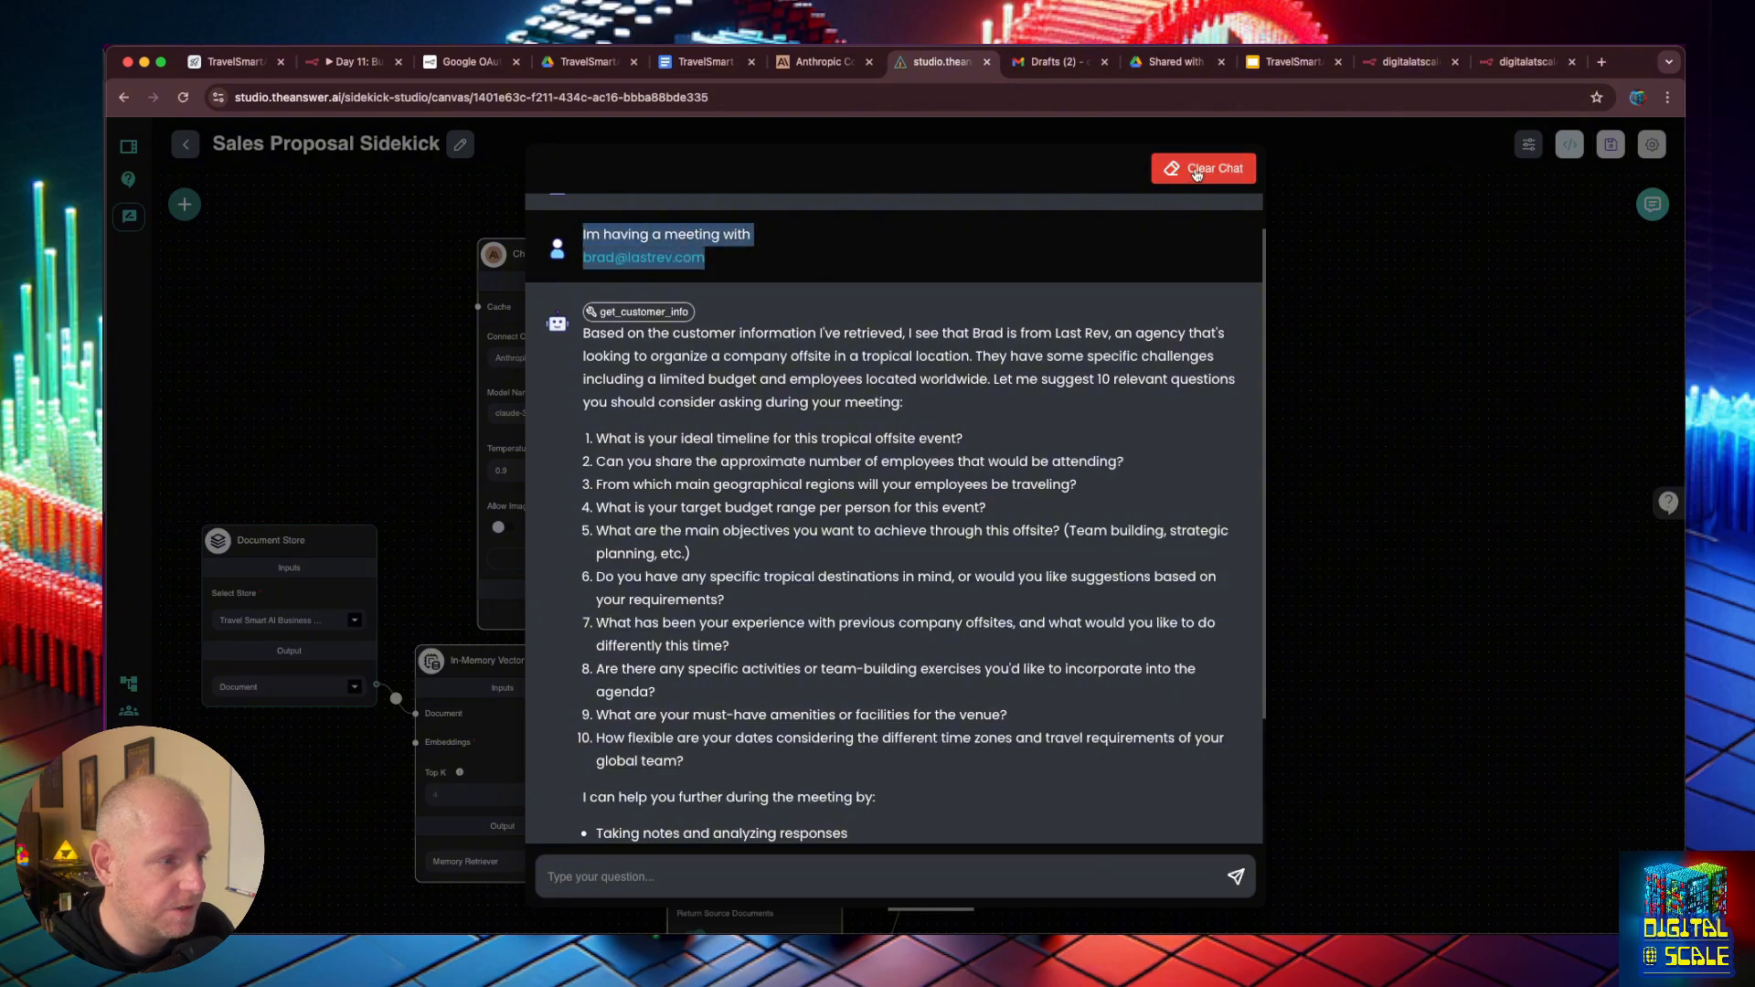
{"action": "left_click", "coordinate": [1198, 173]}
{"action": "left_click", "coordinate": [1044, 567]}
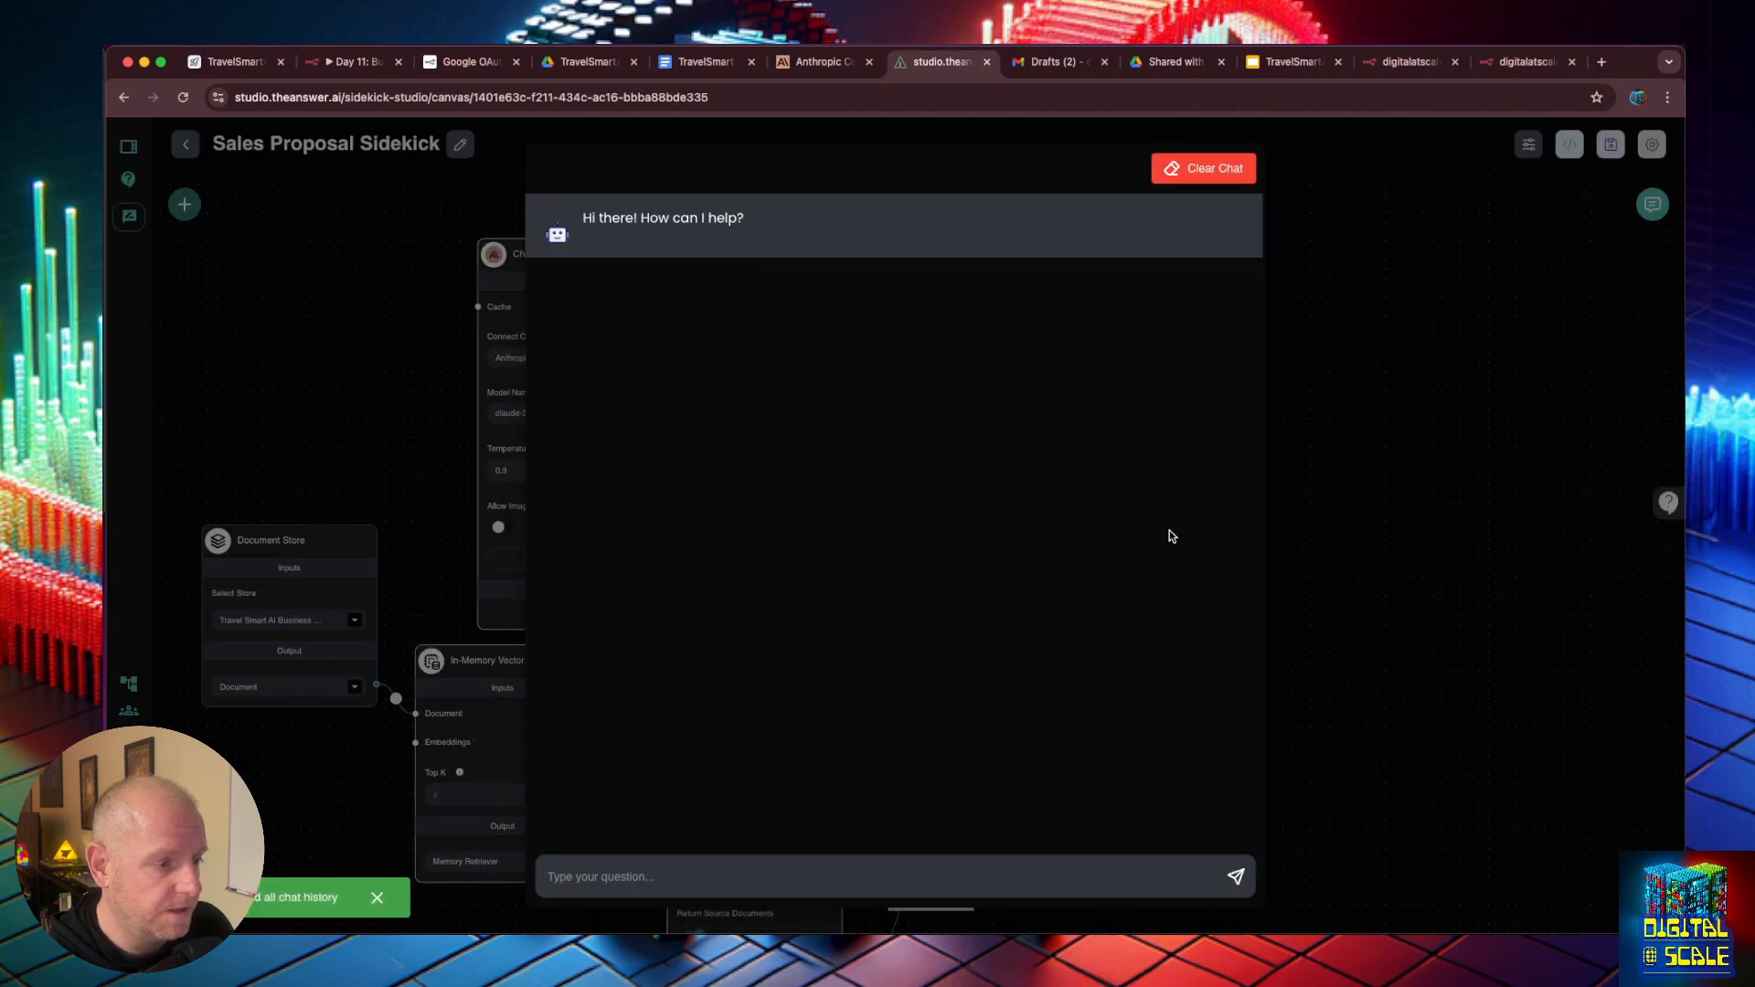
{"action": "left_click", "coordinate": [1372, 476]}
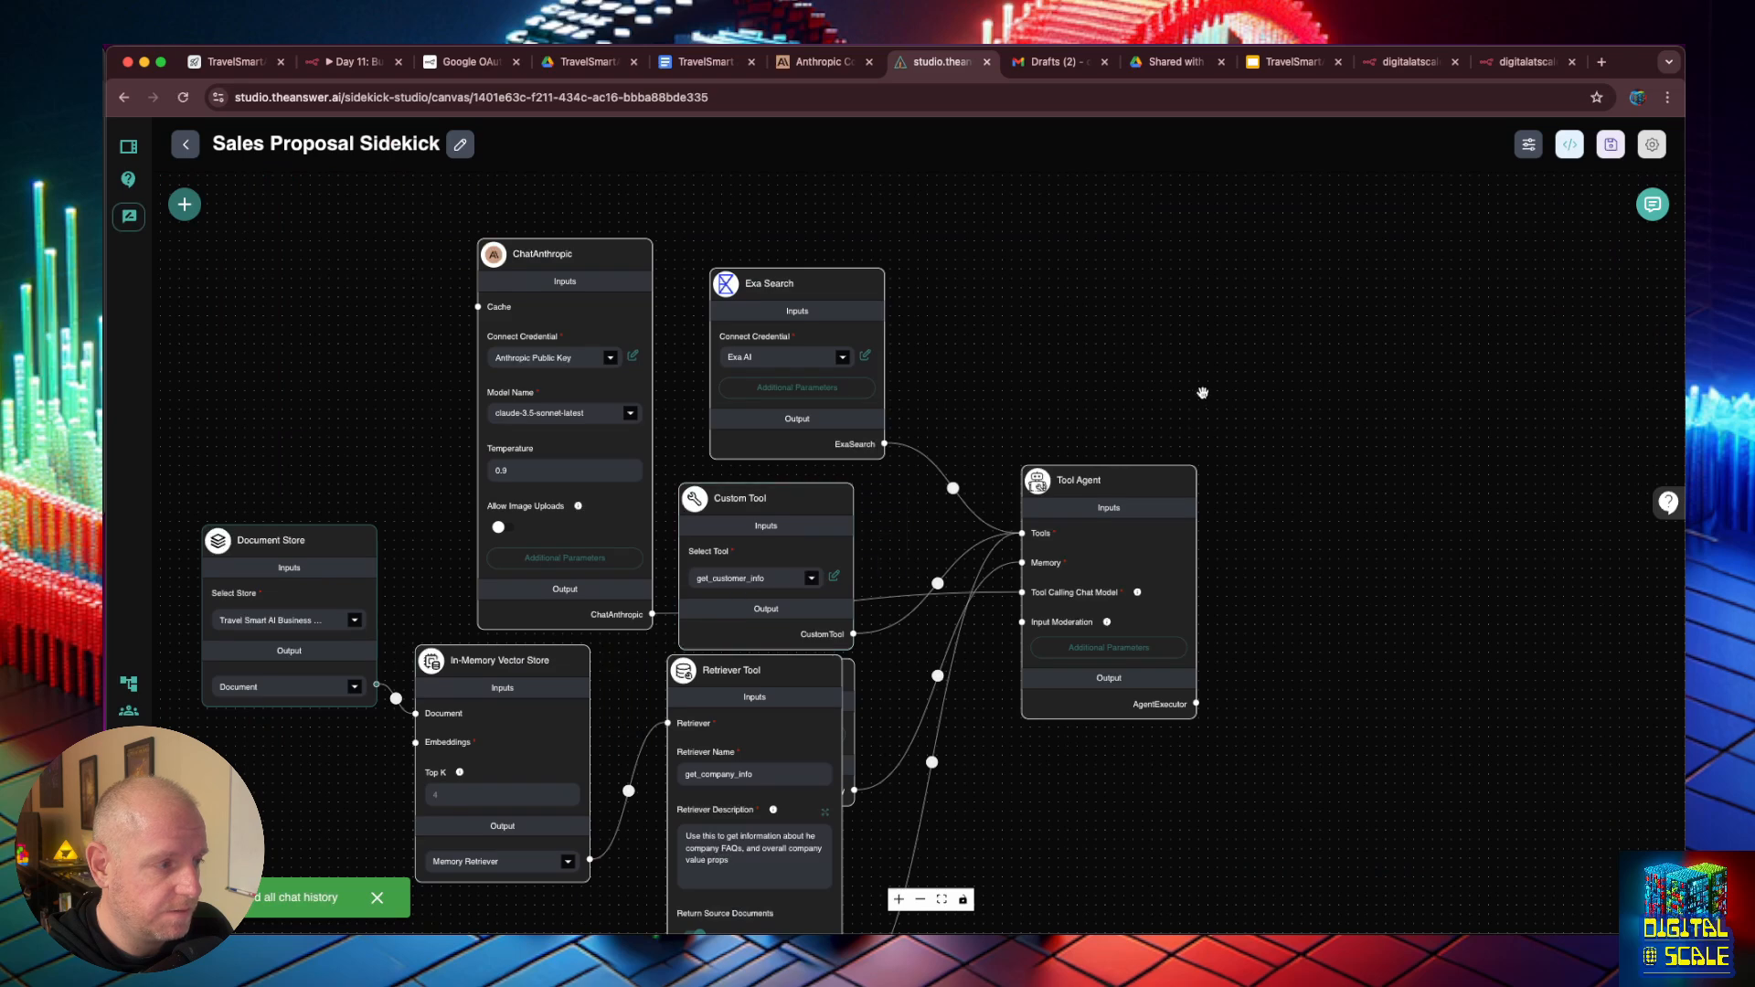
{"action": "left_click", "coordinate": [1653, 204]}
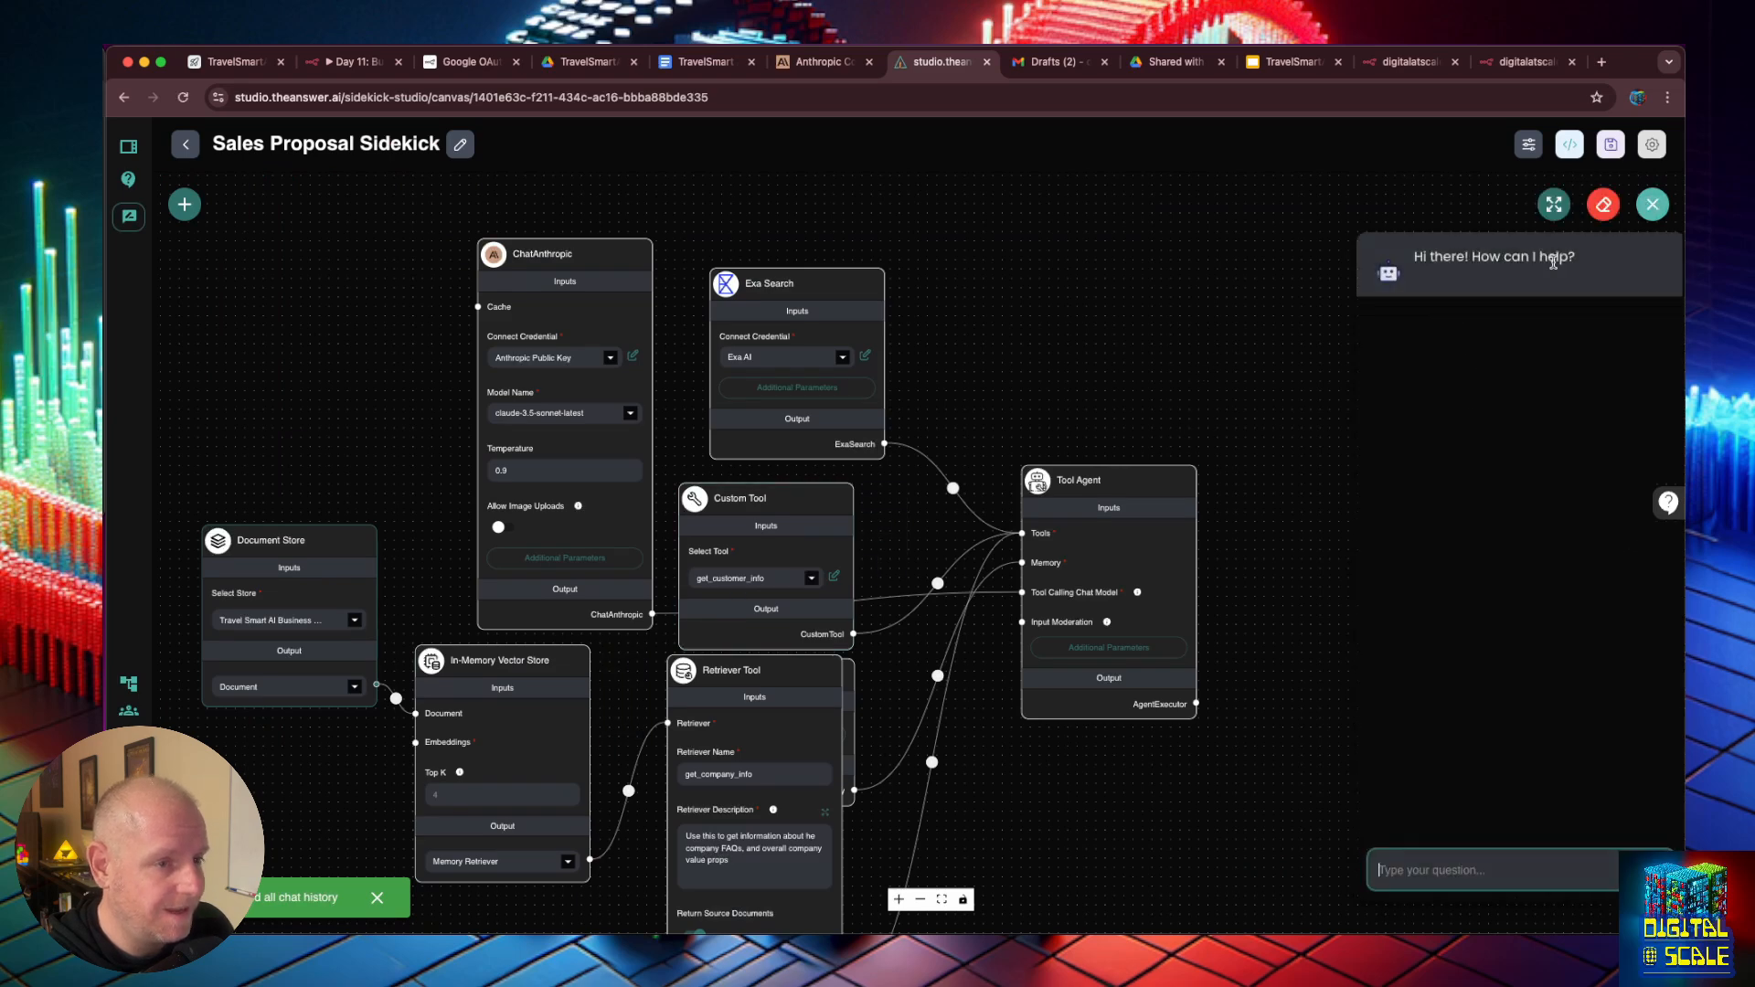
{"action": "key", "text": "ctrl+v"}
{"action": "left_click", "coordinate": [1552, 203]}
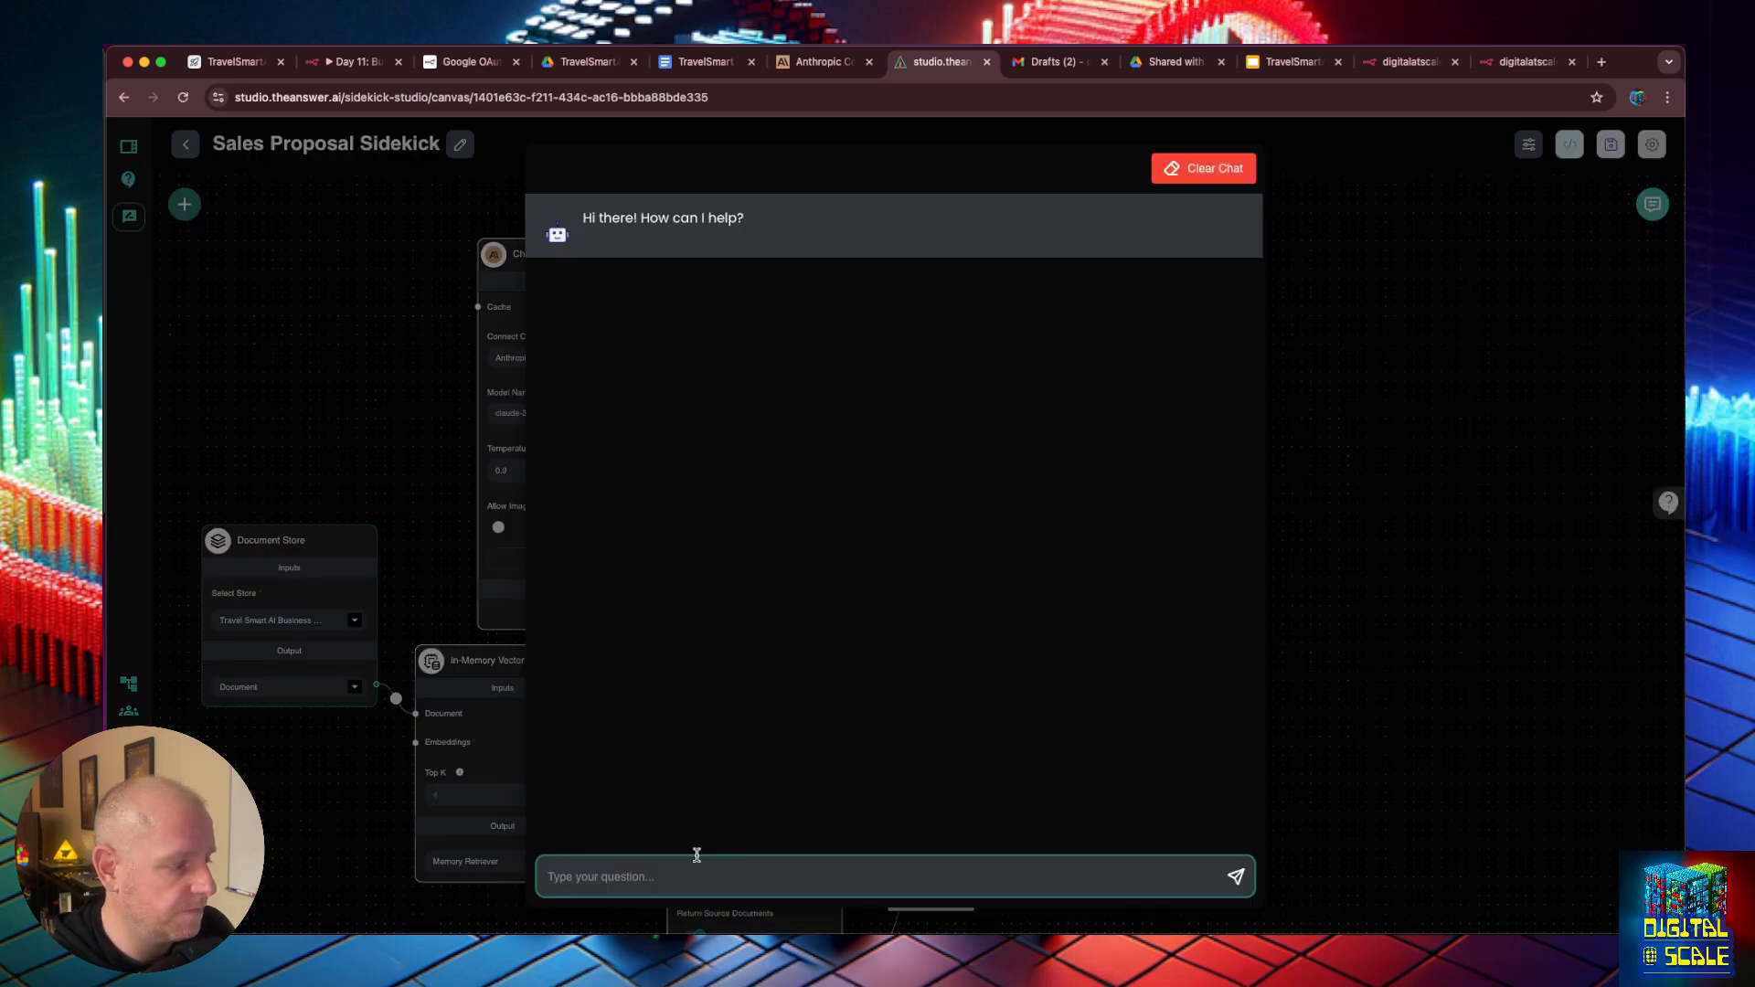
{"action": "key", "text": "ctrl+v"}
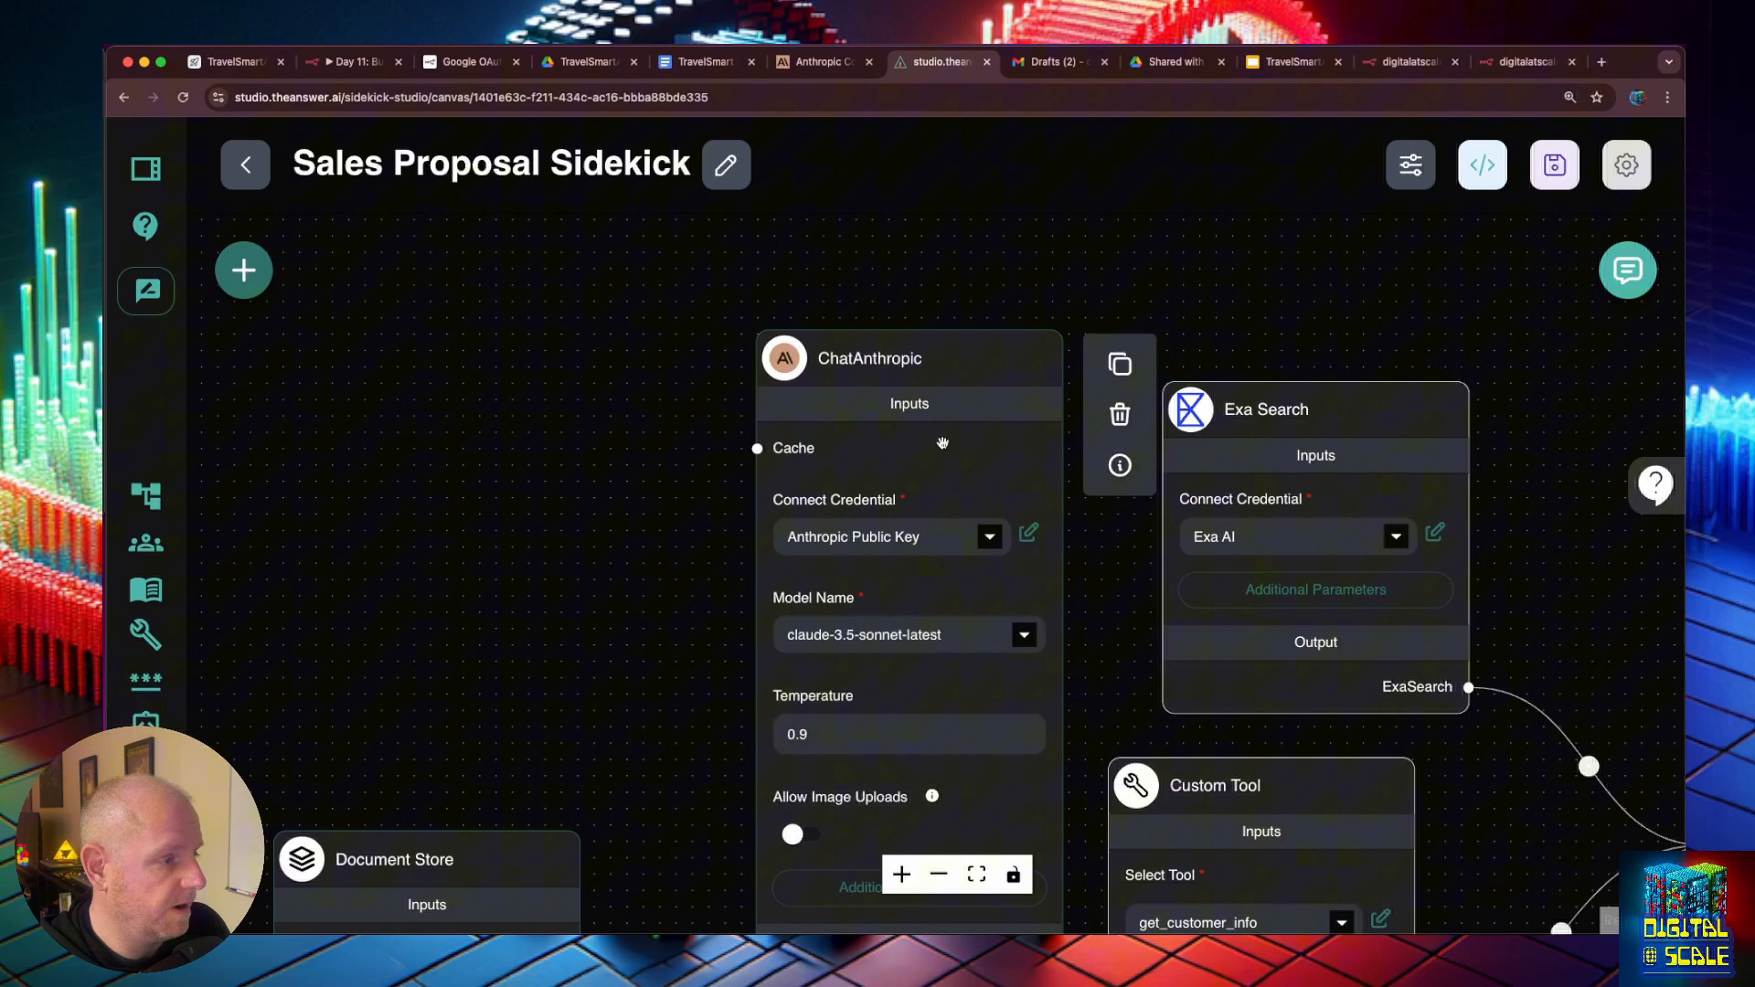
- Add an OpenAI Embeddings node below the Document Store and connect its output to the In-Memory Vector Store's Embeddings input
{"action": "scroll", "coordinate": [960, 439], "scroll_direction": "up", "scroll_amount": 2}
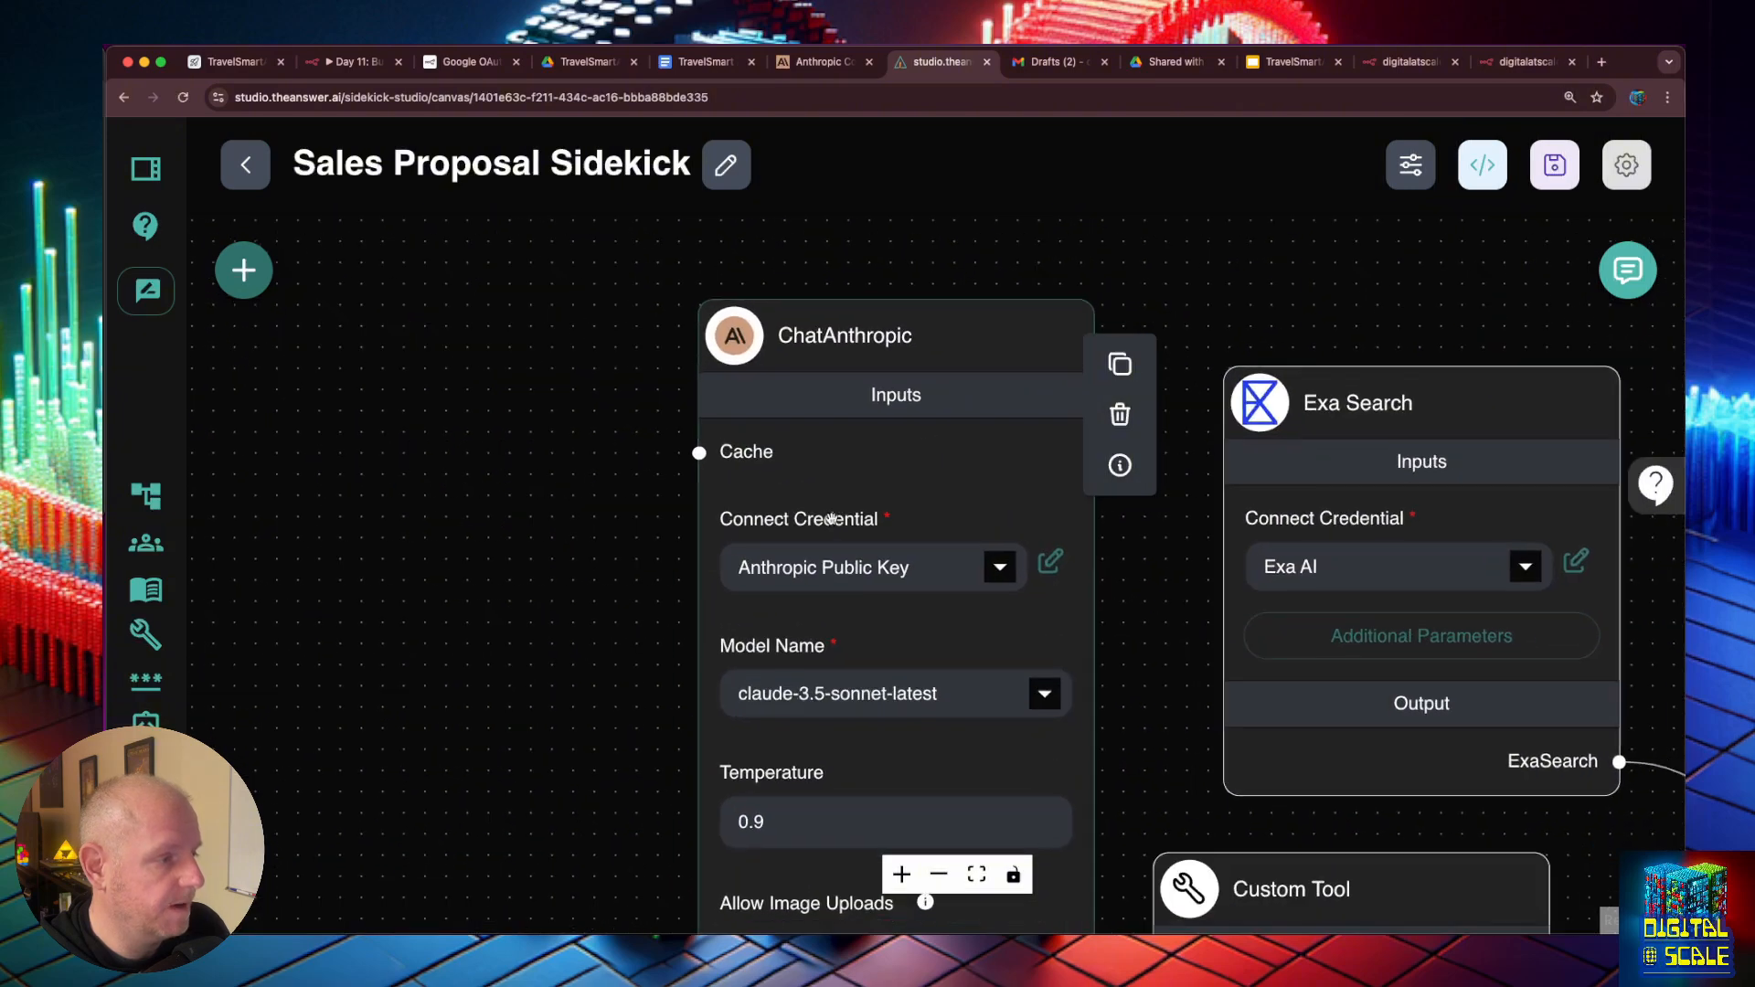
{"action": "scroll", "coordinate": [831, 518], "scroll_direction": "down", "scroll_amount": 4}
{"action": "scroll", "coordinate": [651, 787], "scroll_direction": "down", "scroll_amount": 5}
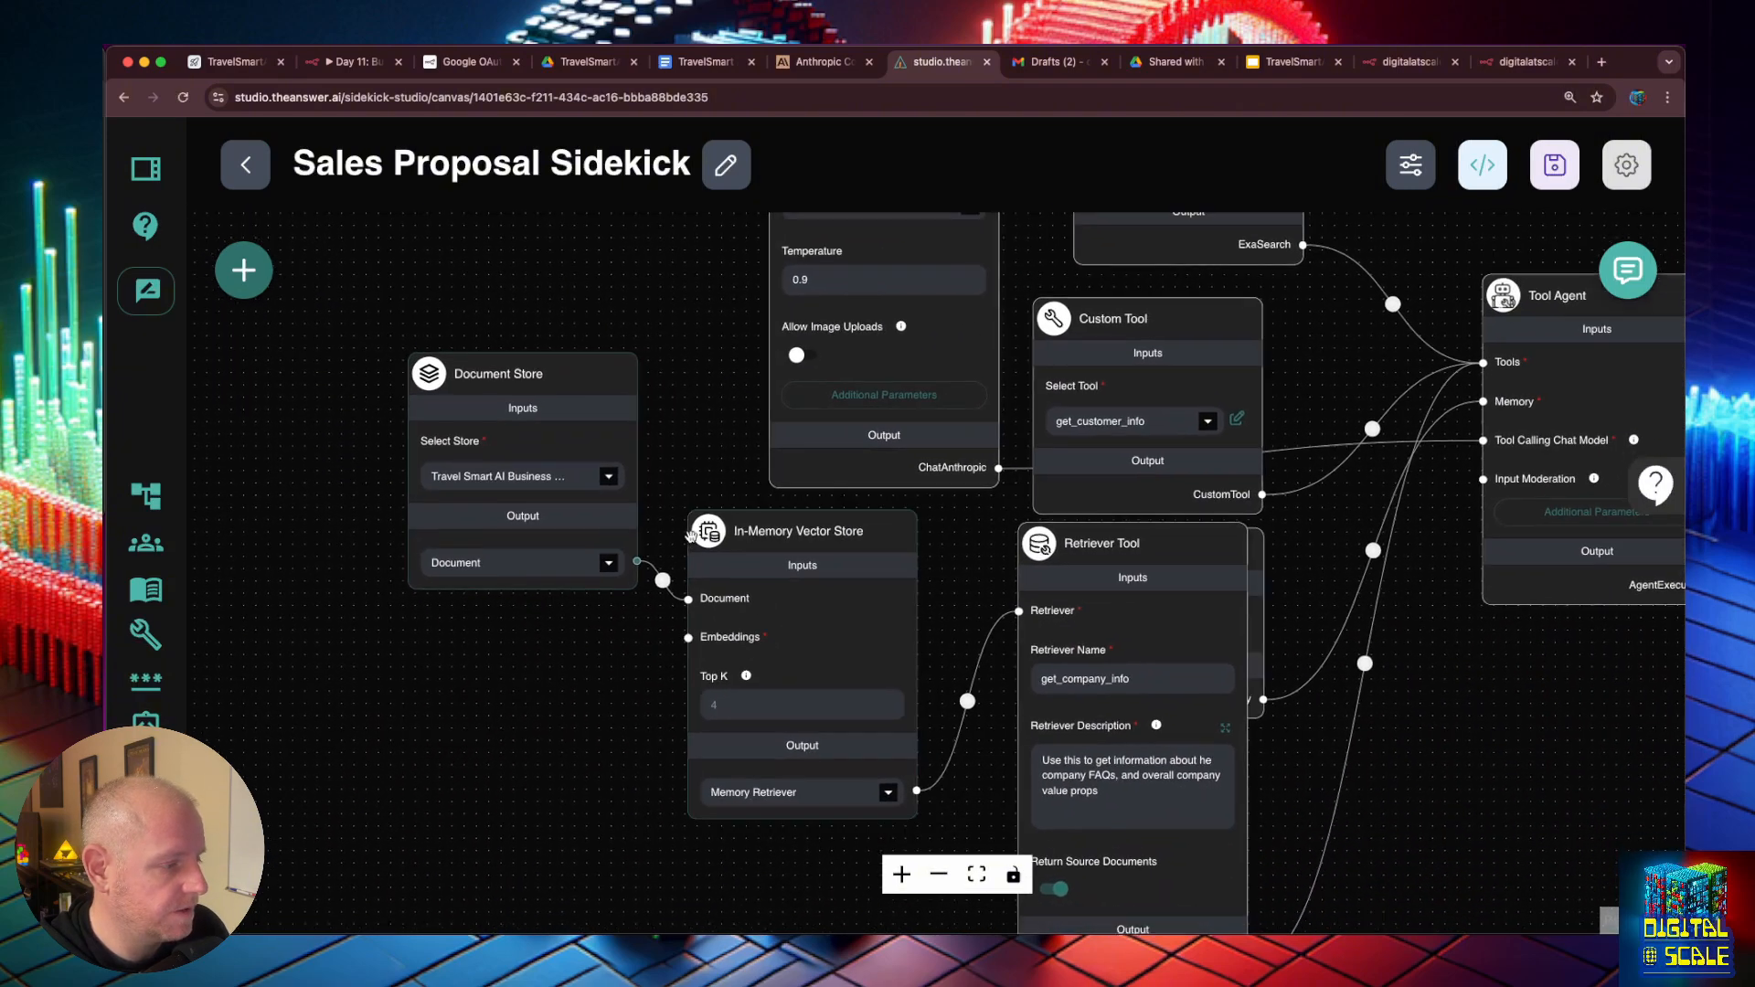
{"action": "mouse_move", "coordinate": [740, 633]}
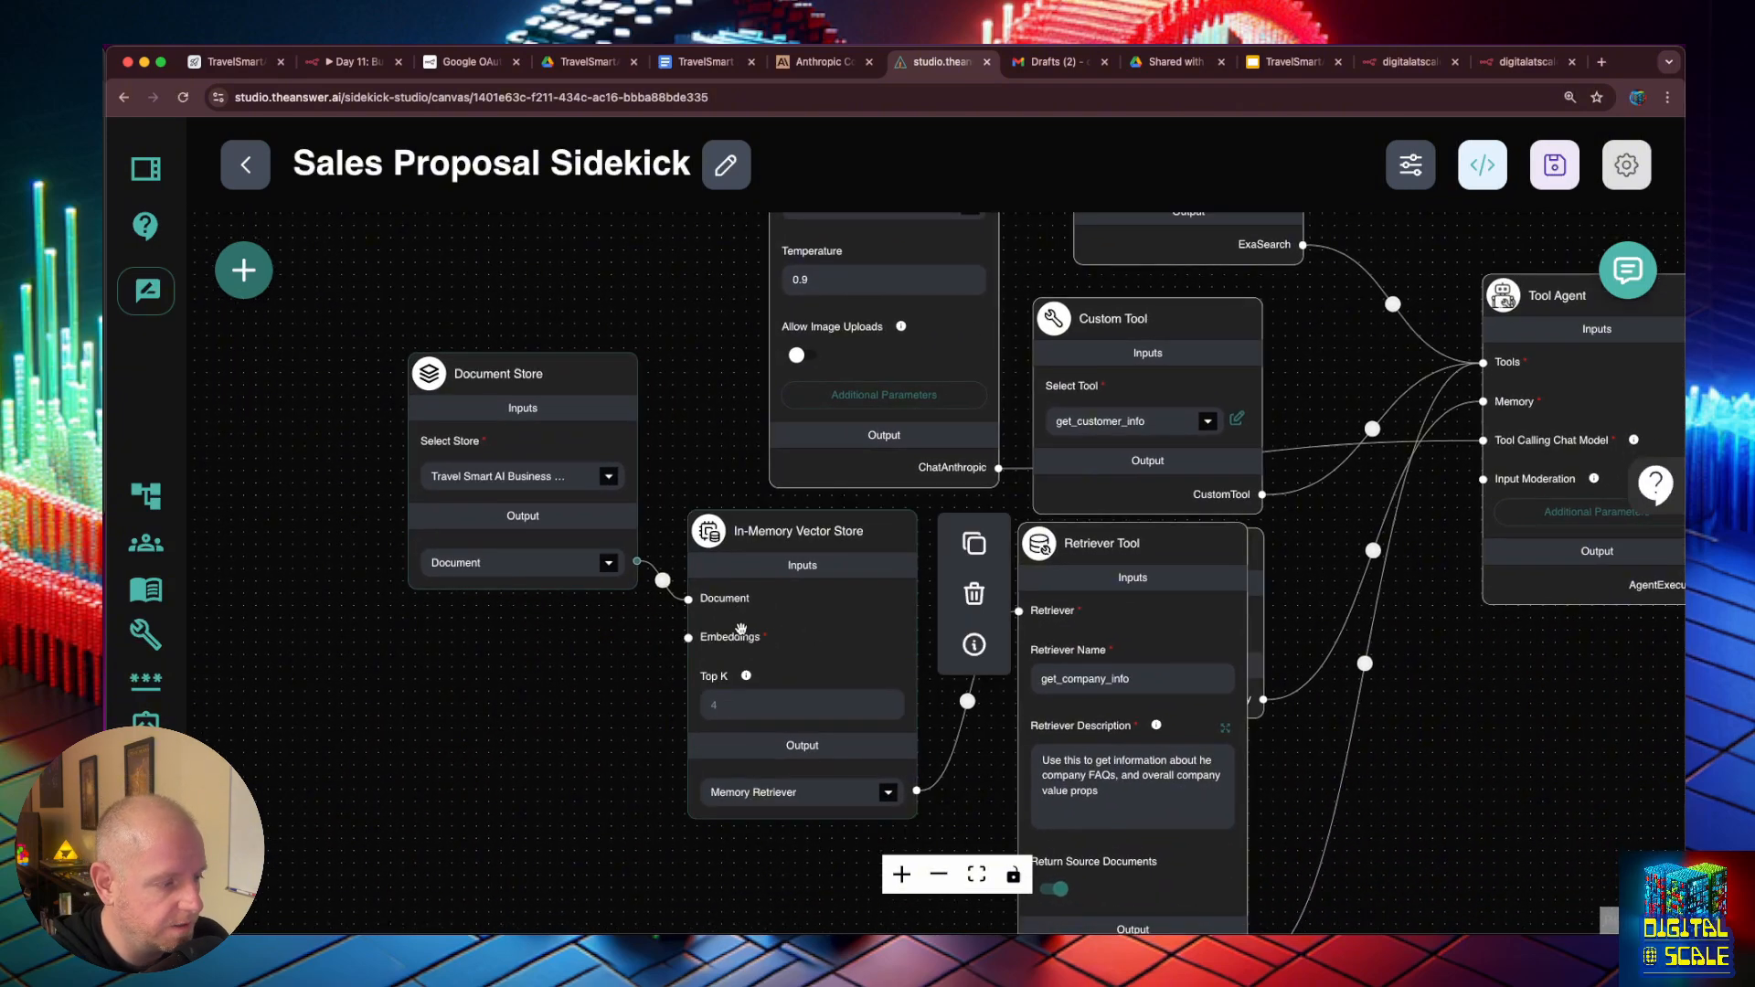
{"action": "left_click", "coordinate": [243, 270]}
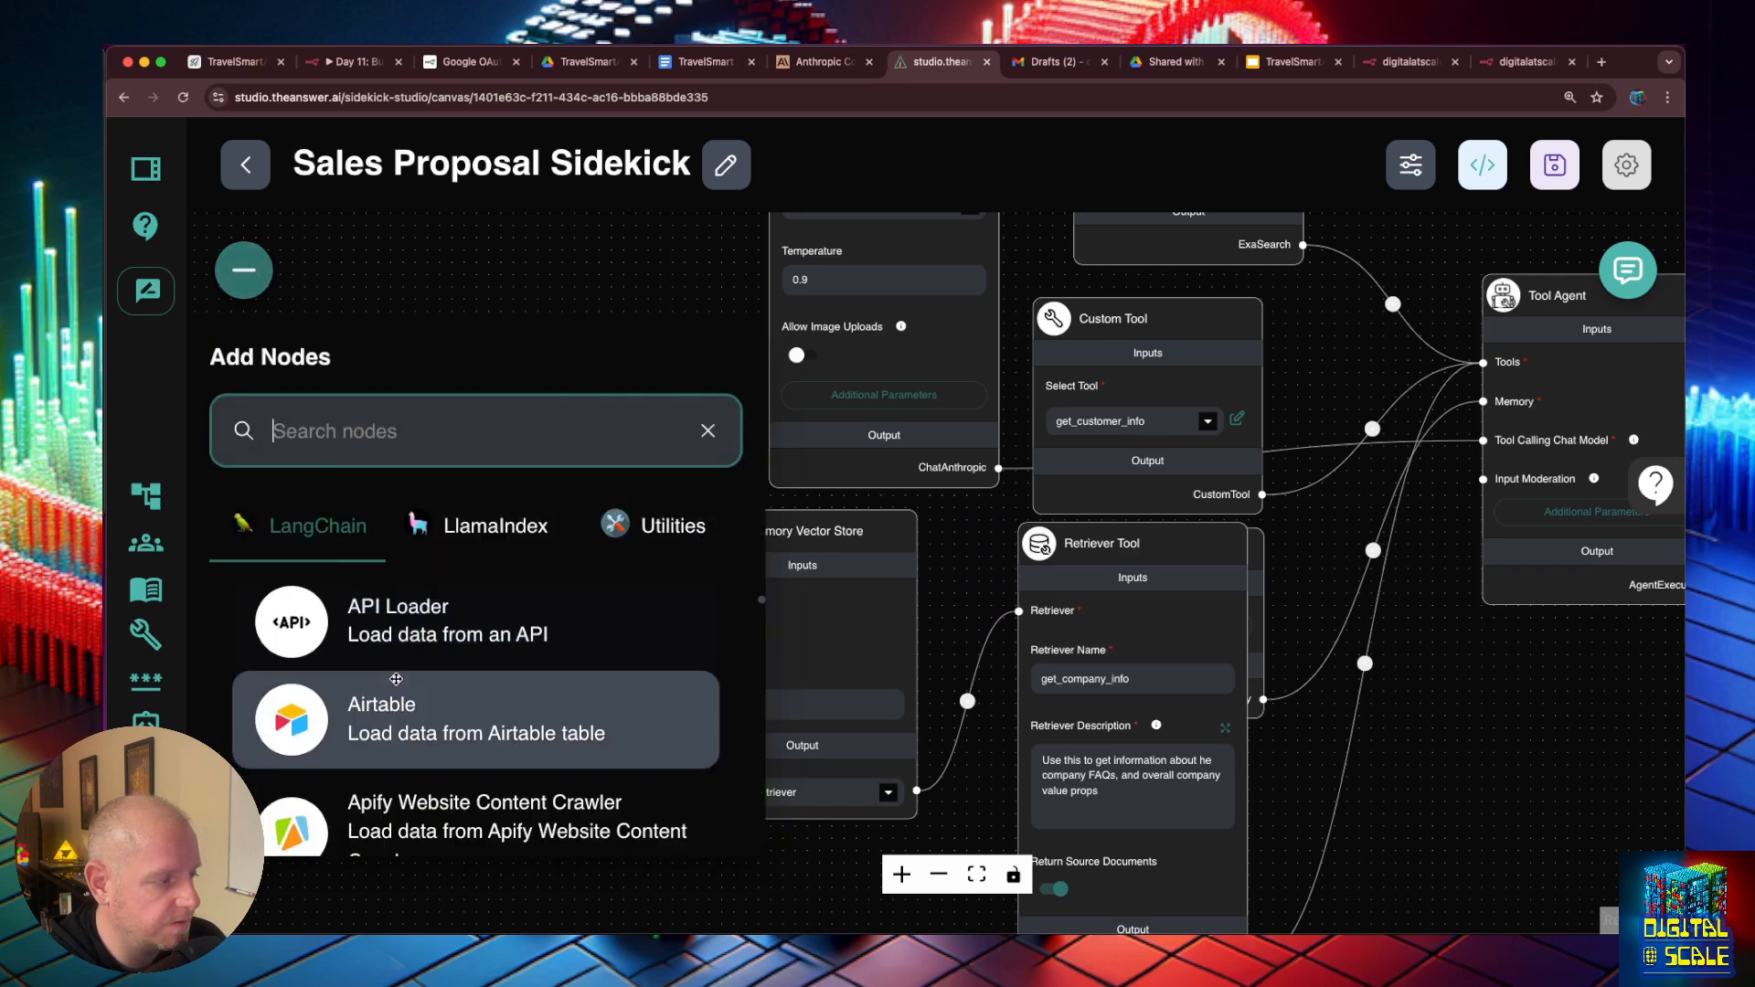
{"action": "scroll", "coordinate": [457, 686], "scroll_direction": "down", "scroll_amount": 10}
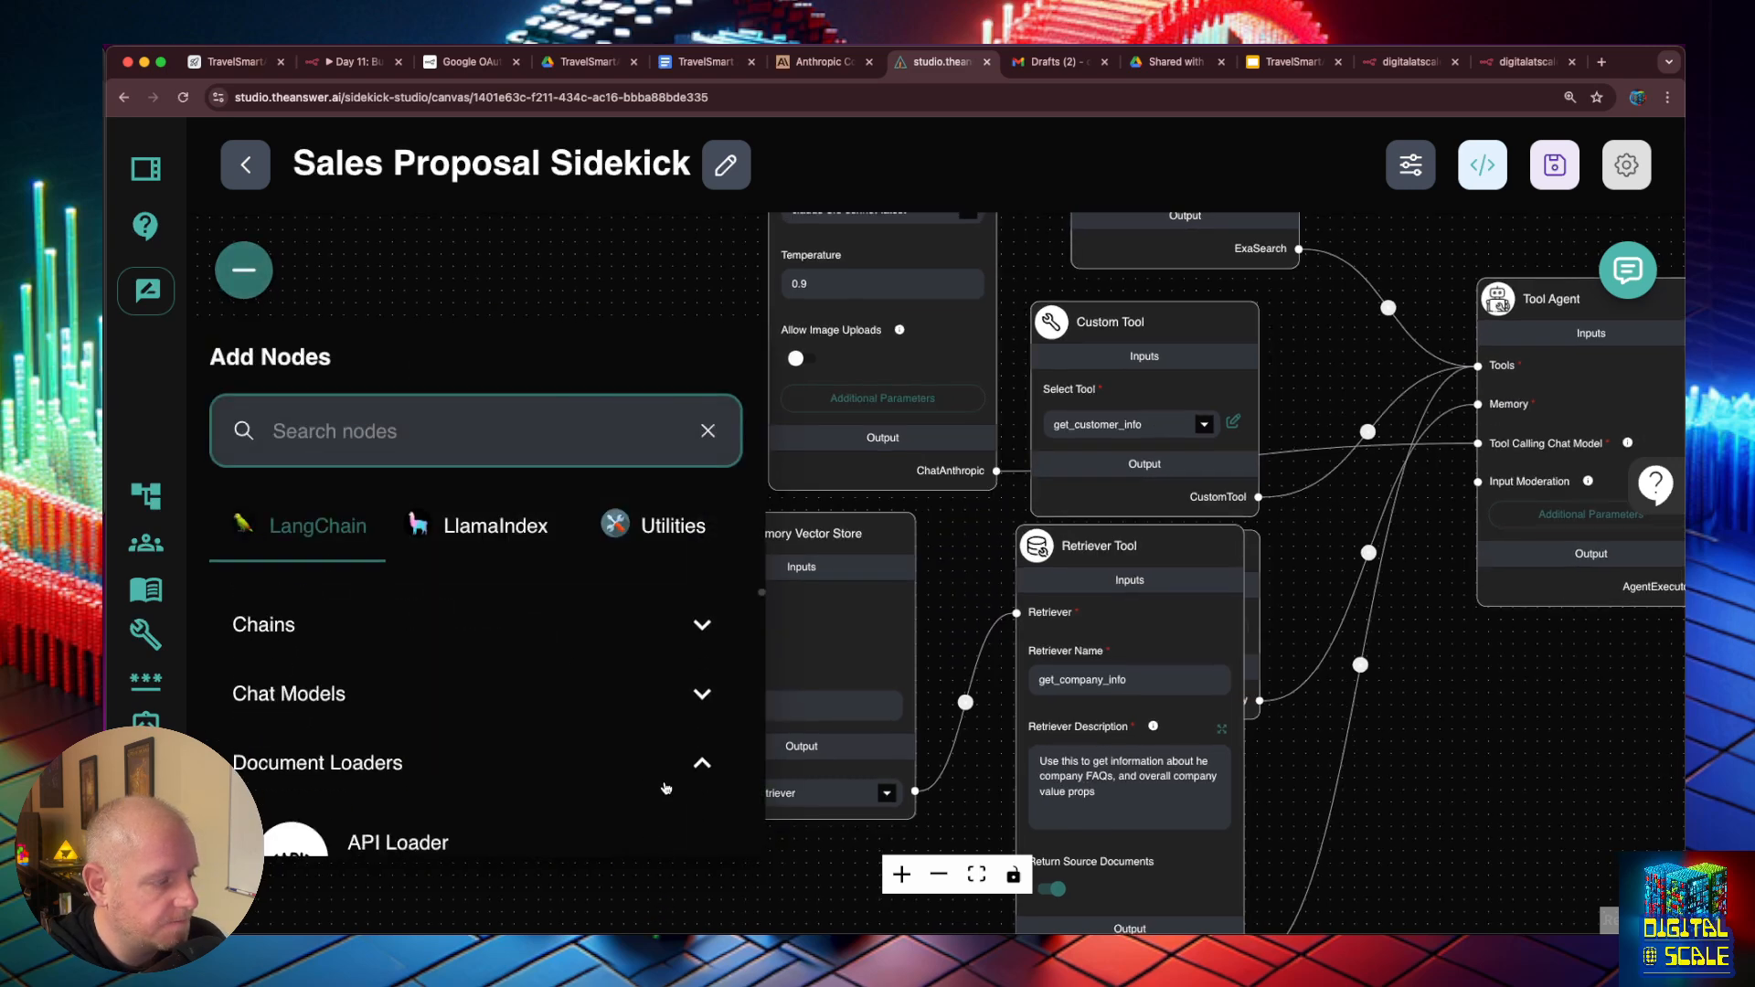
{"action": "left_click_drag", "start_coordinate": [393, 722], "coordinate": [837, 586]}
{"action": "left_click_drag", "start_coordinate": [936, 561], "coordinate": [576, 608]}
{"action": "left_click_drag", "start_coordinate": [612, 884], "coordinate": [684, 643]}
- Set the OpenAI Embeddings credential to The AnswerAI OpenAI and save the Sidekick
{"action": "left_click", "coordinate": [494, 699]}
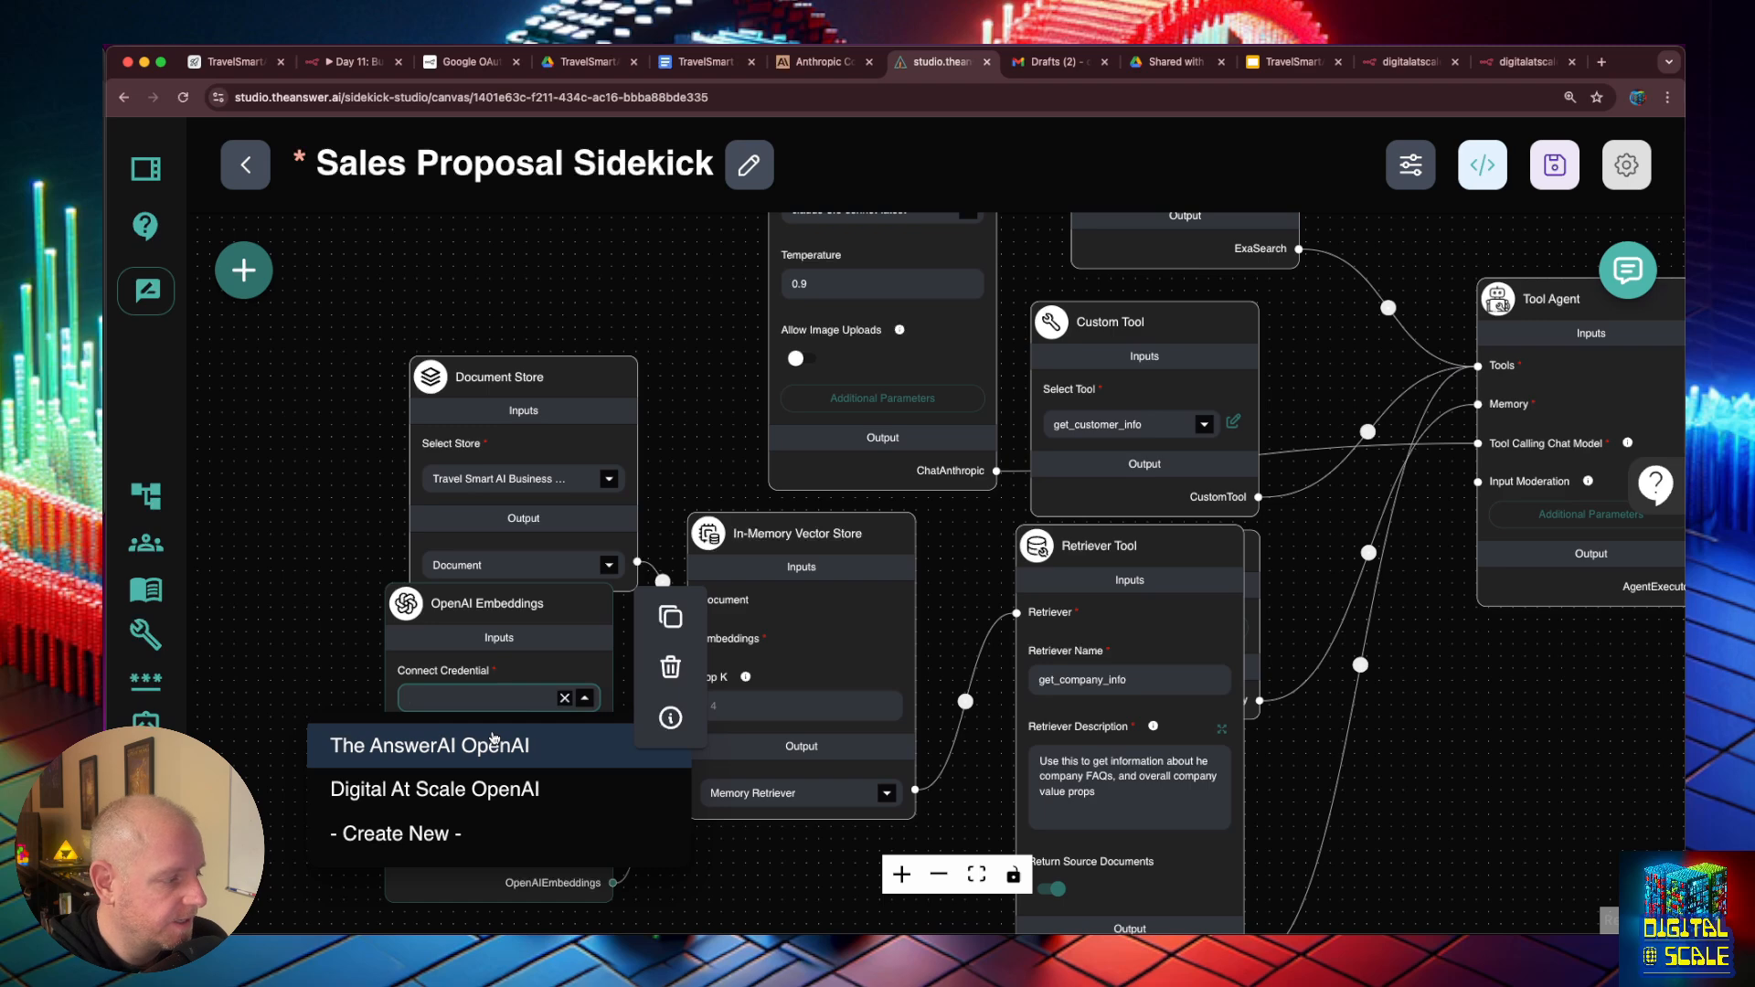
{"action": "left_click", "coordinate": [493, 745]}
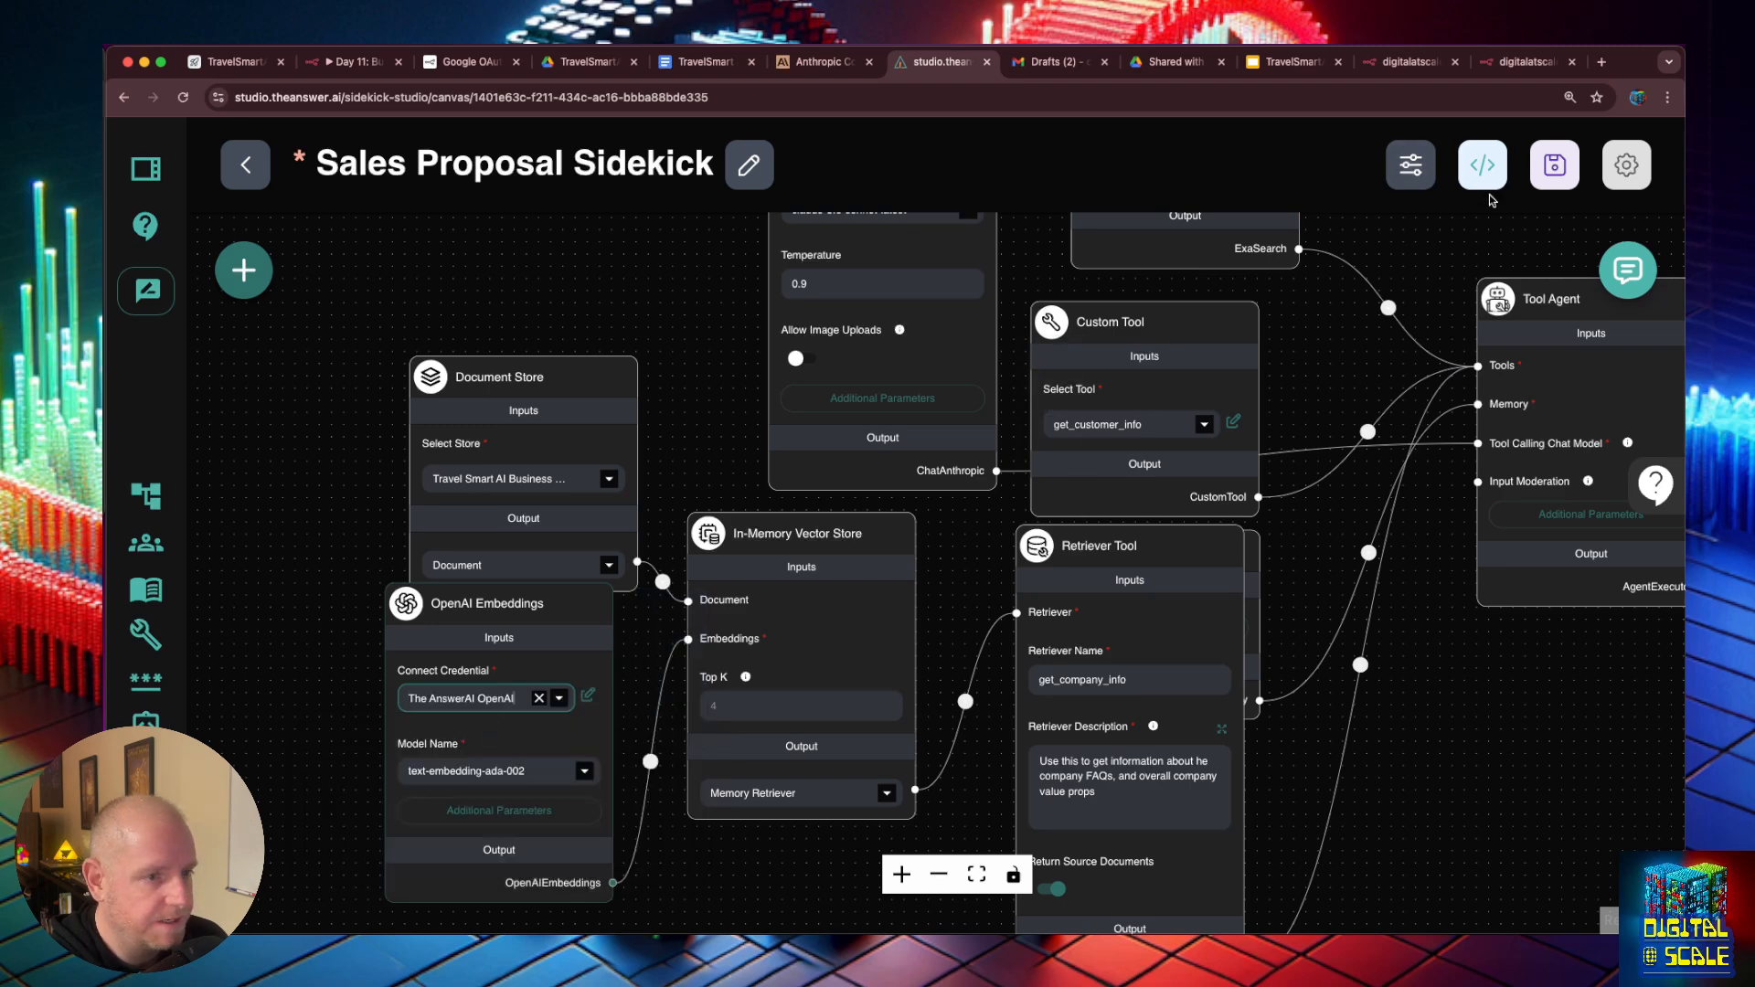
{"action": "left_click", "coordinate": [1558, 174]}
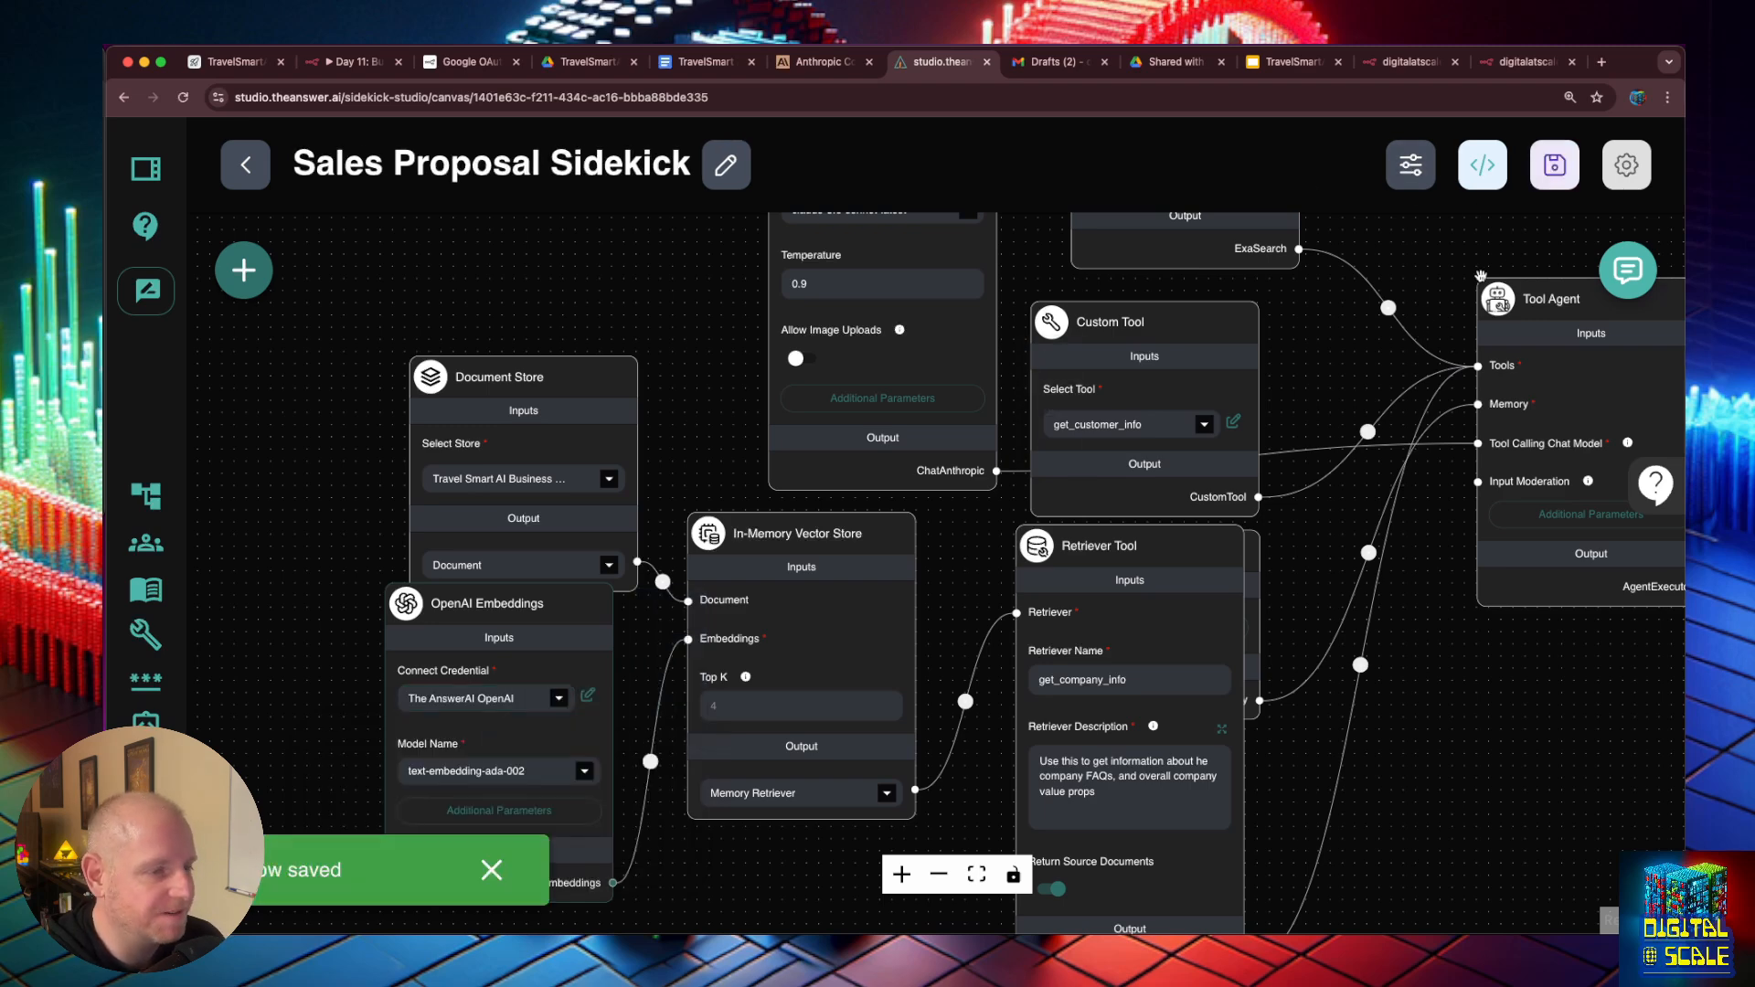
- Send the copied message about having a meeting with the customer's e-mail address in the expanded test chat
{"action": "left_click_drag", "start_coordinate": [1641, 231], "coordinate": [1610, 238]}
{"action": "left_click", "coordinate": [1627, 270]}
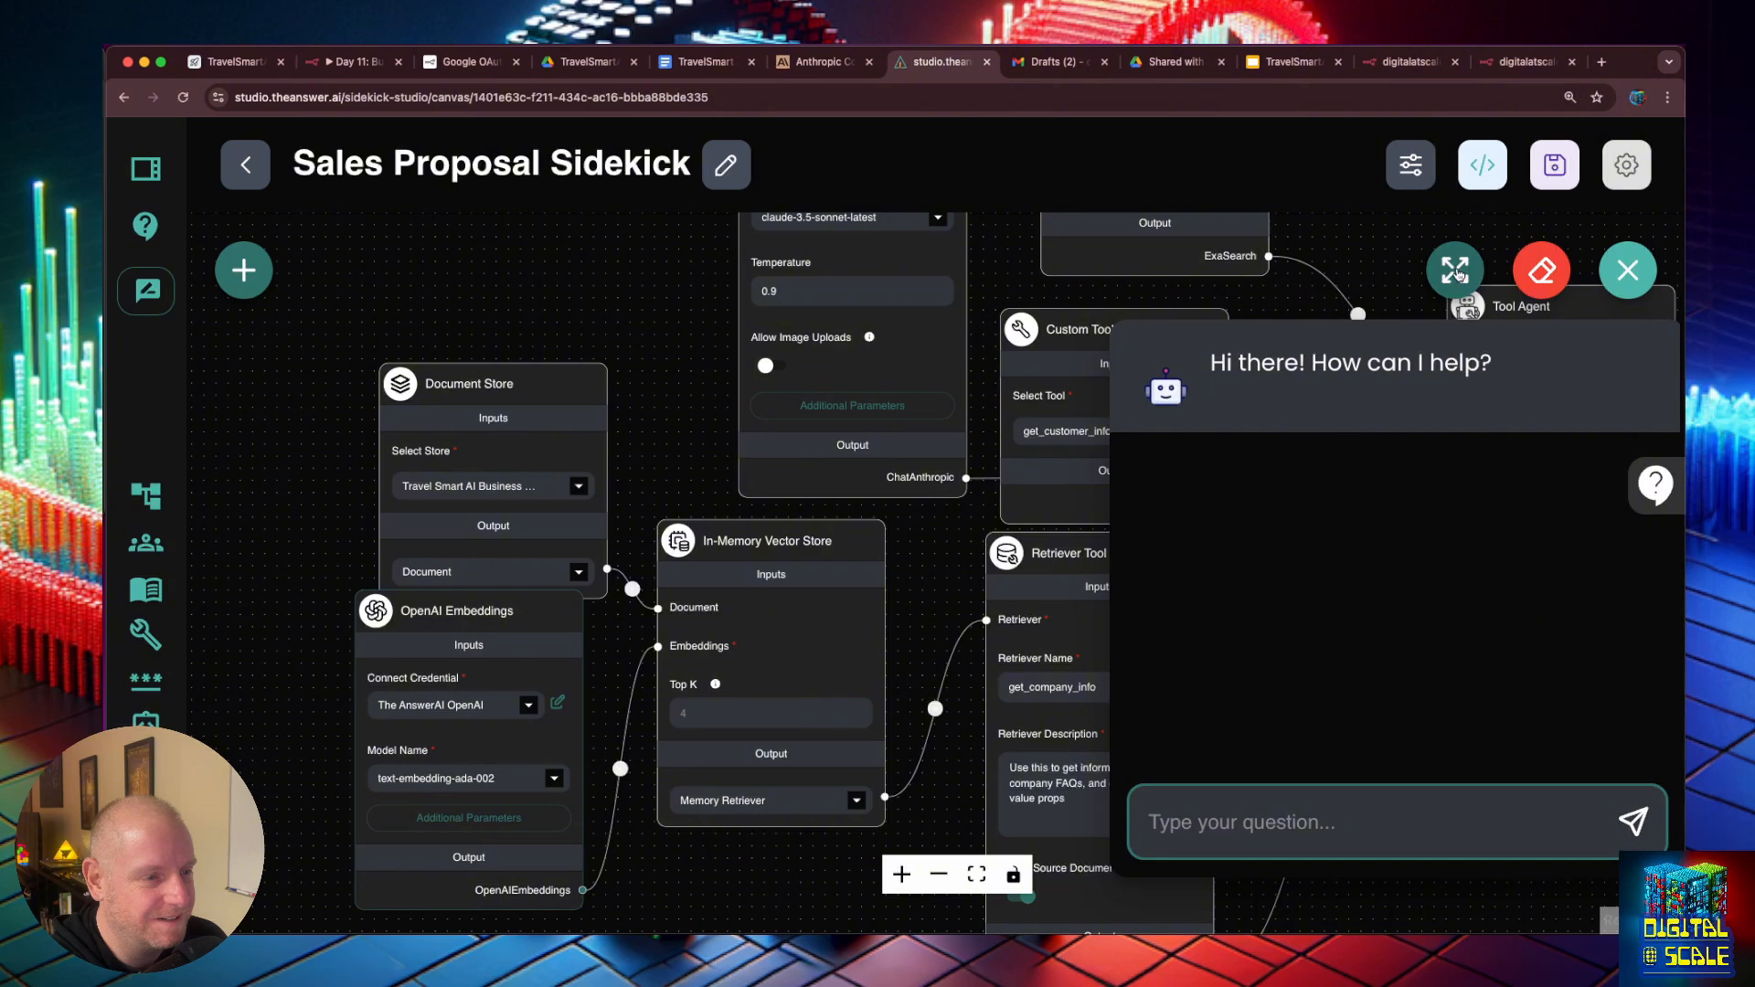
{"action": "left_click", "coordinate": [1454, 274]}
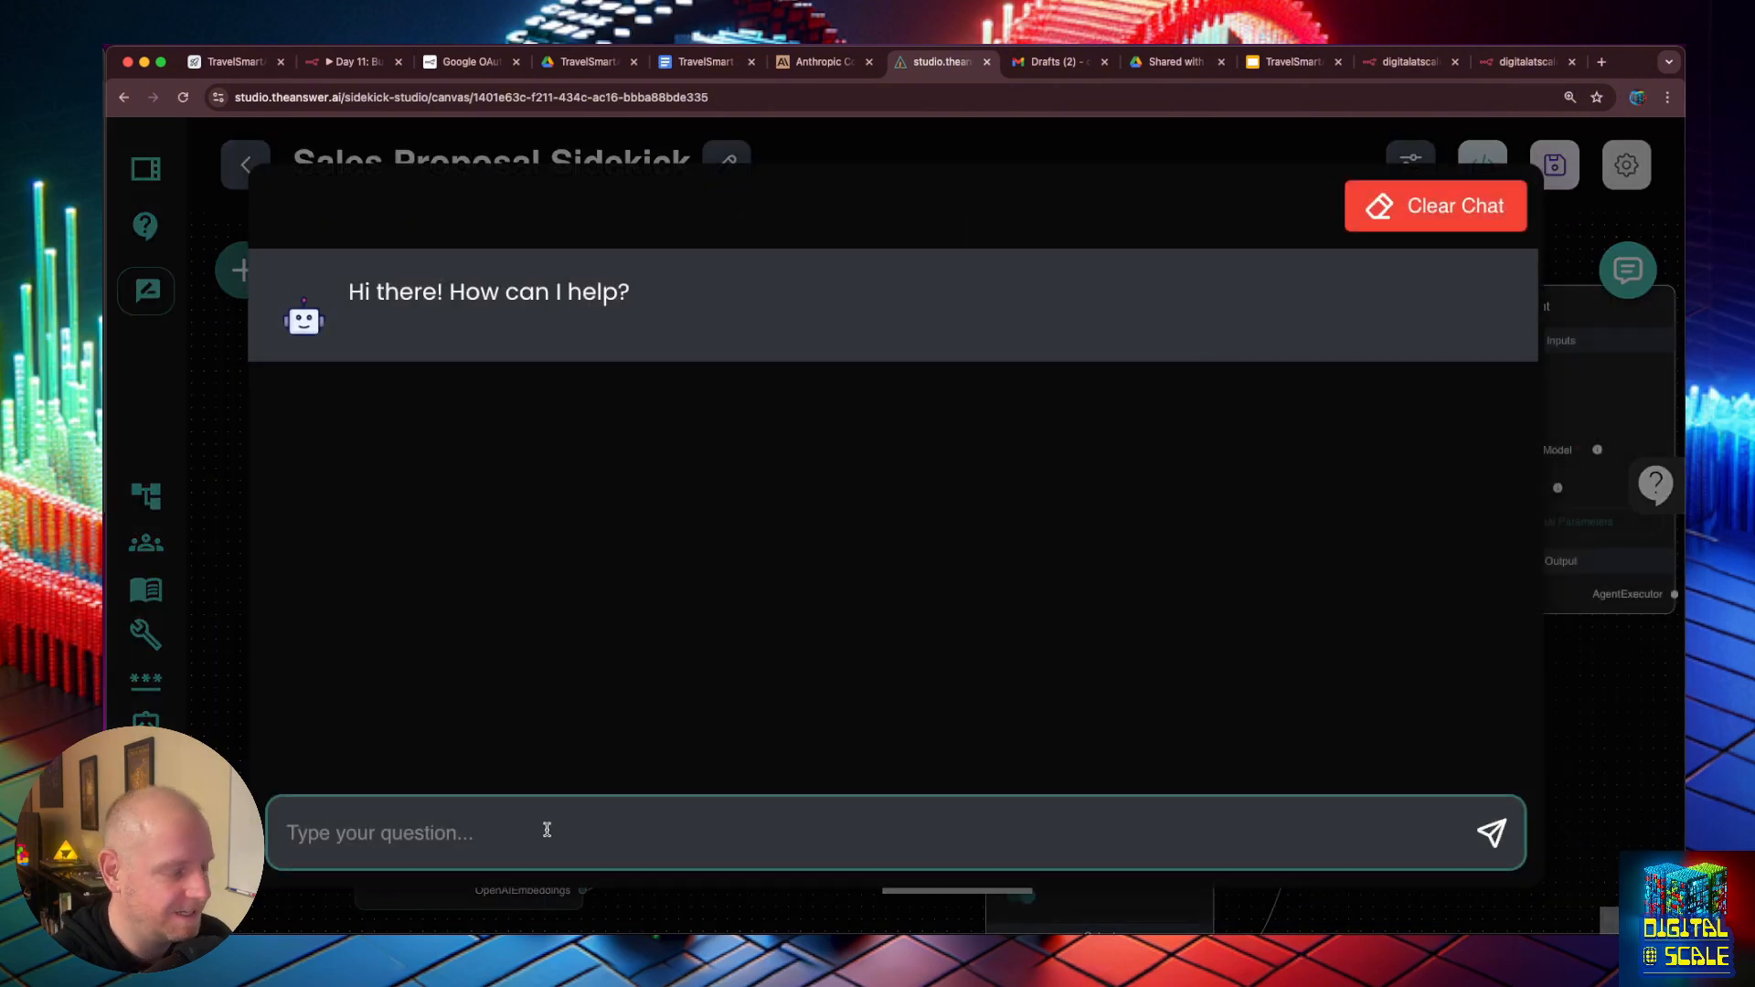
{"action": "key", "text": "ctrl+v"}
{"action": "key", "text": "Return"}
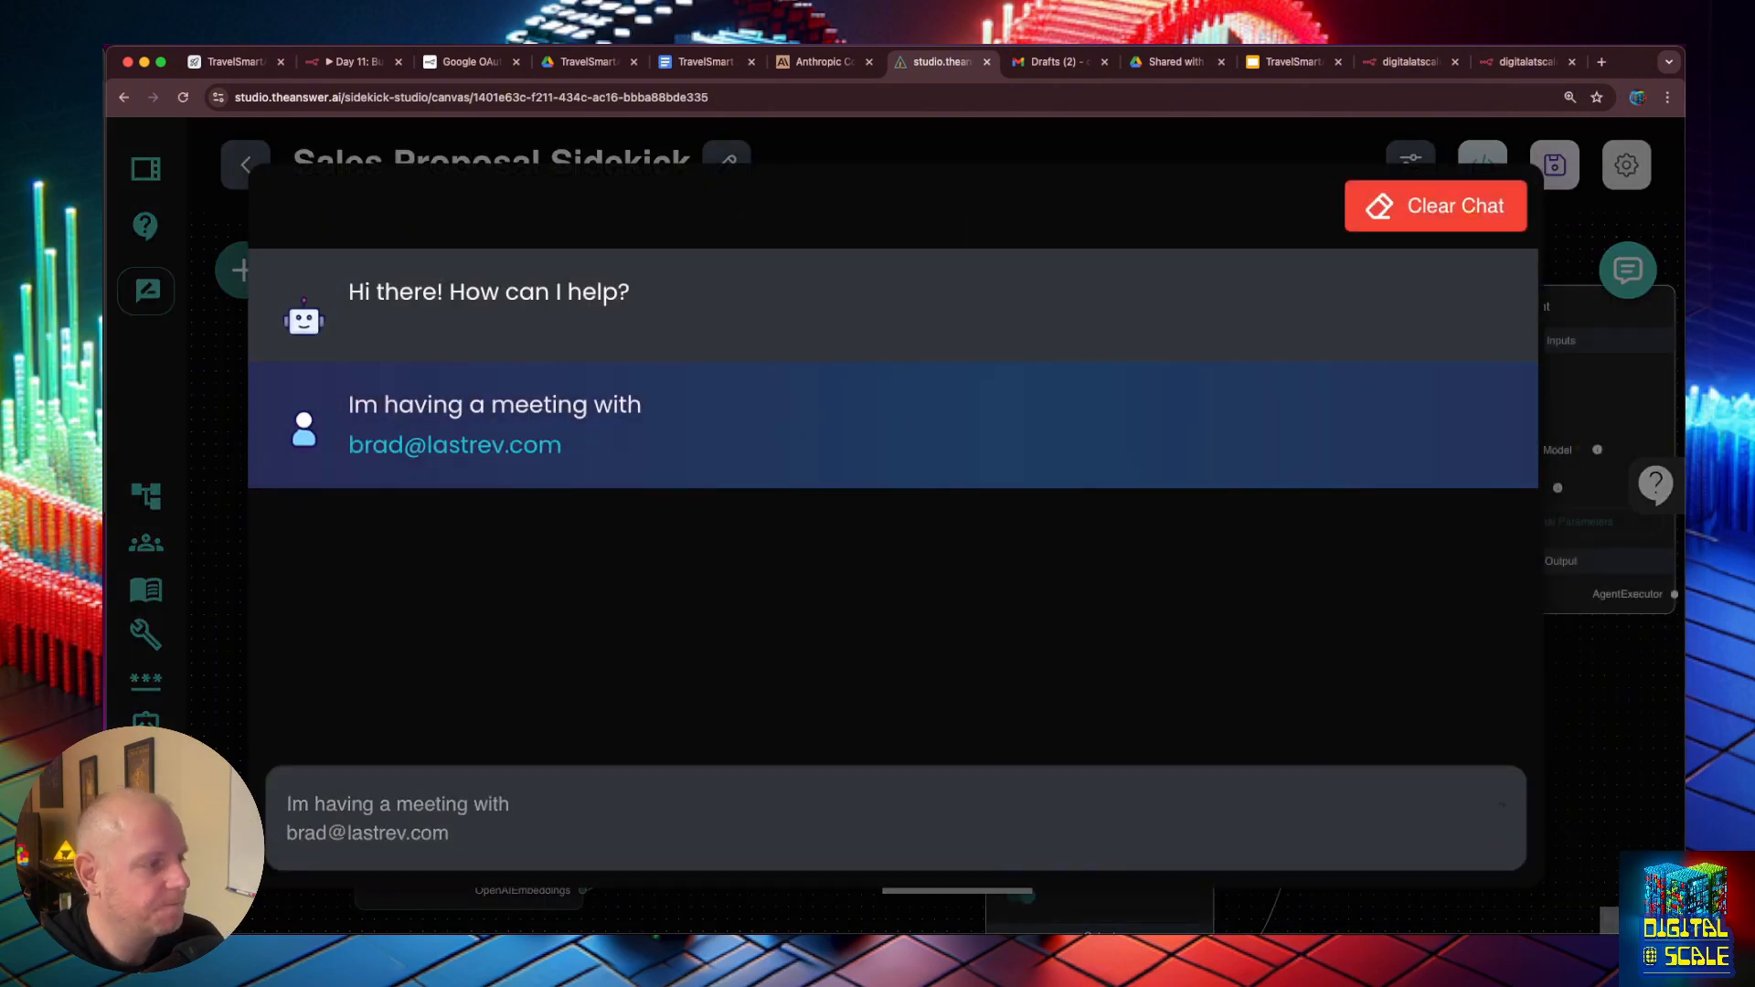
- Review the Sidekick's reply, checking the tools it used, the suggested meeting questions and the company value points
{"action": "scroll", "coordinate": [722, 497], "scroll_direction": "up", "scroll_amount": 3}
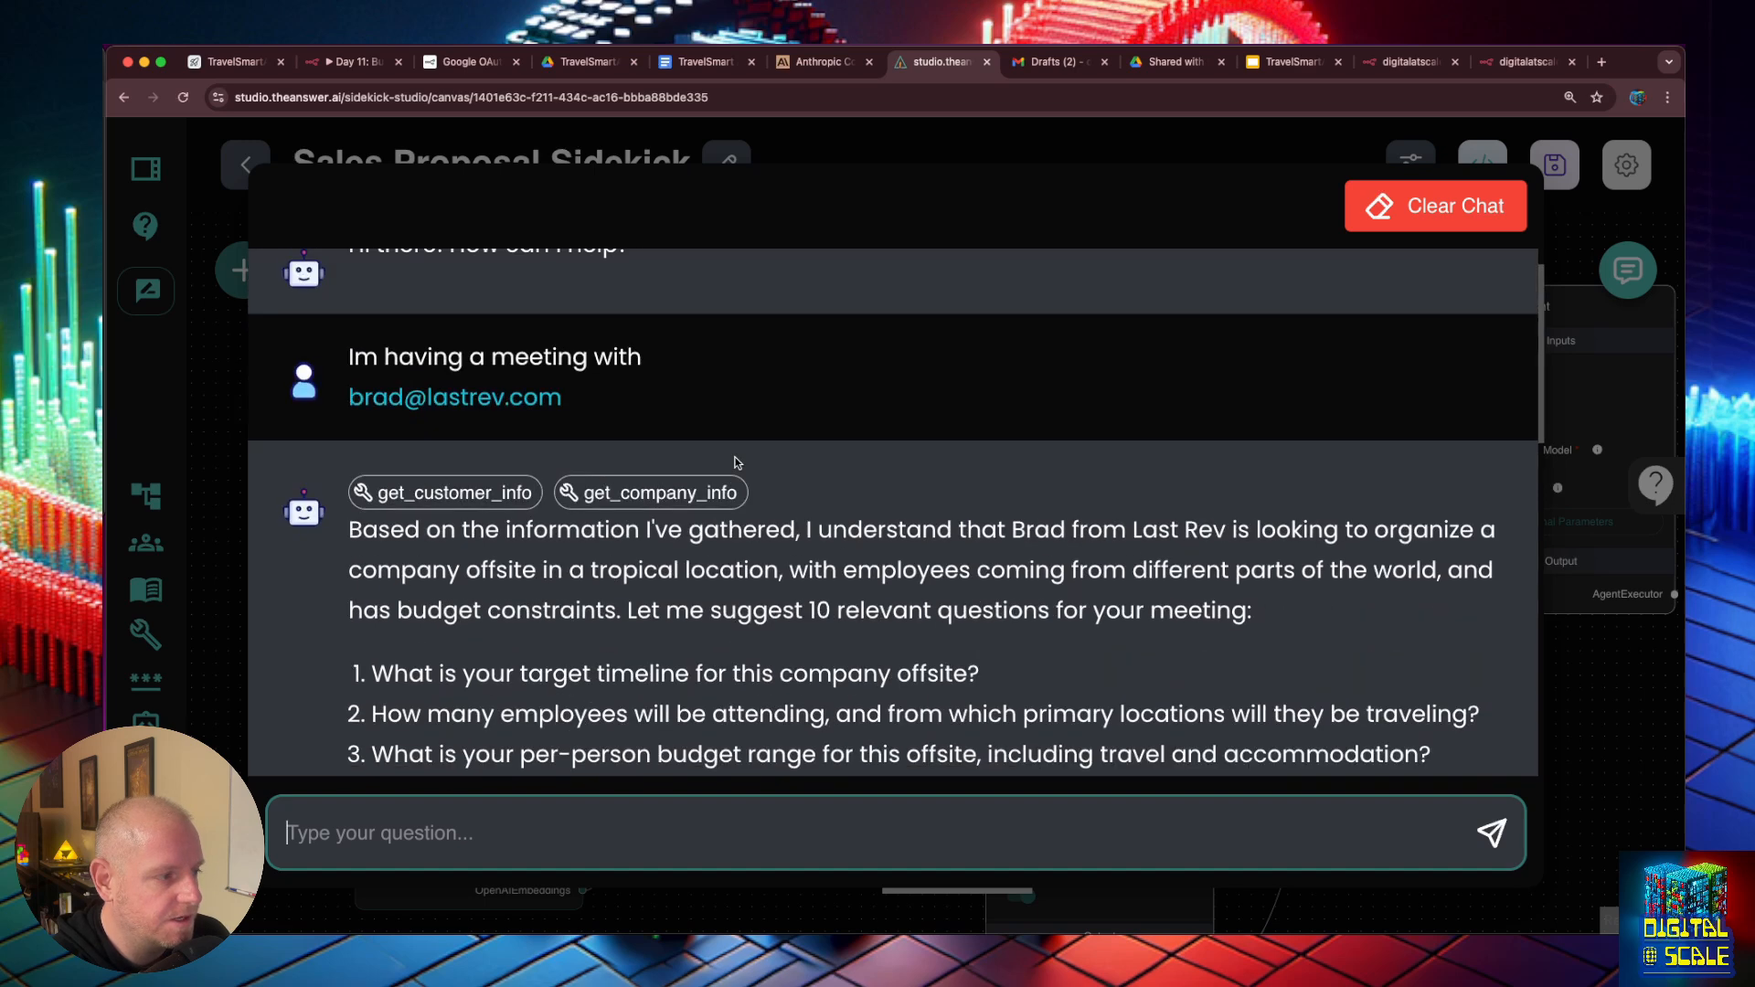
{"action": "scroll", "coordinate": [736, 457], "scroll_direction": "down", "scroll_amount": 1}
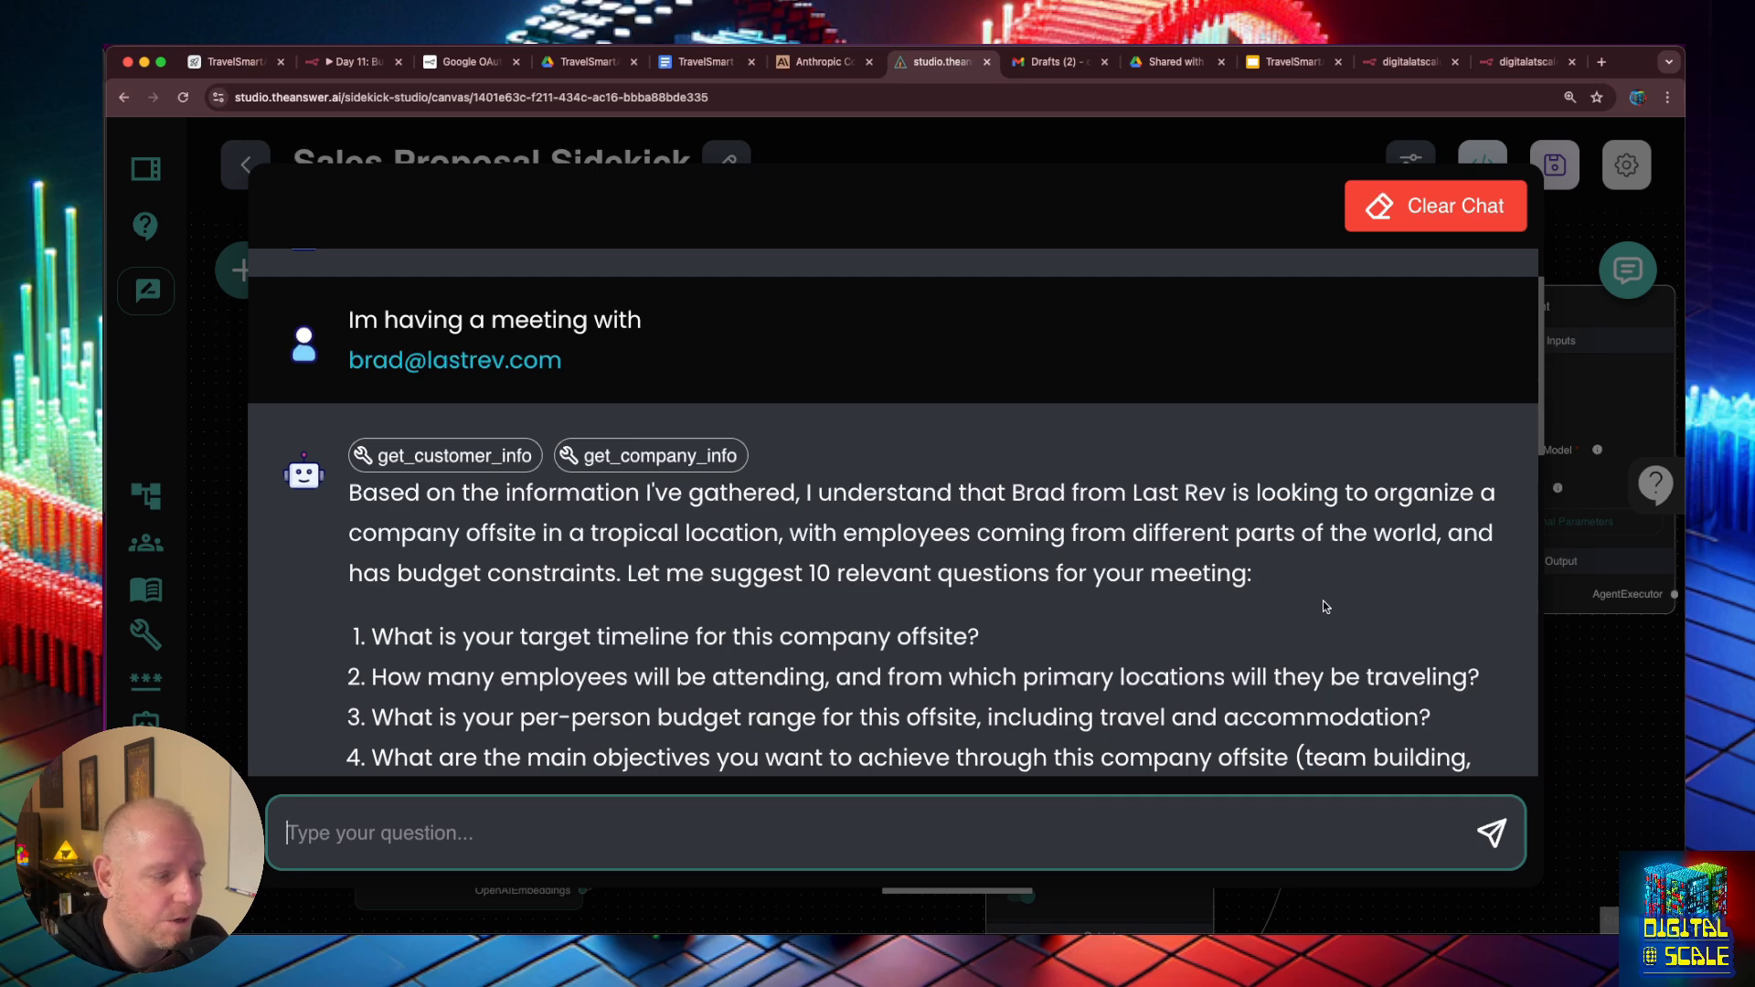
{"action": "scroll", "coordinate": [930, 454], "scroll_direction": "down", "scroll_amount": 5}
{"action": "scroll", "coordinate": [930, 451], "scroll_direction": "down", "scroll_amount": 3}
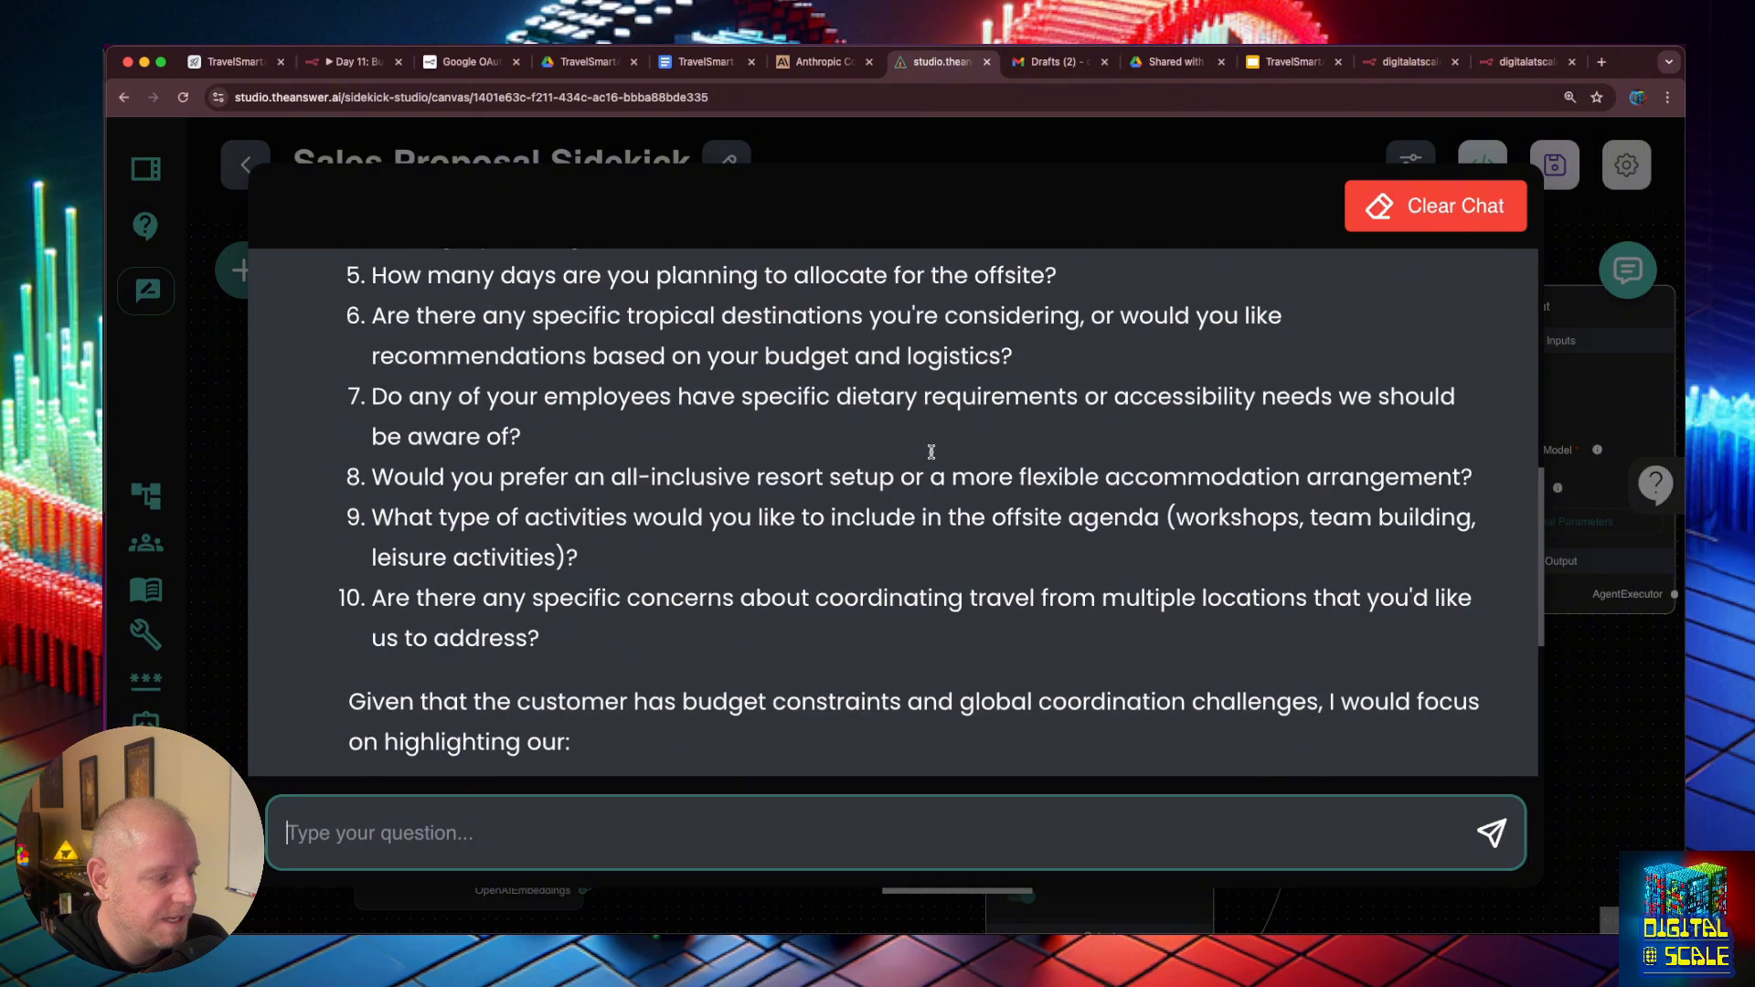
{"action": "scroll", "coordinate": [930, 452], "scroll_direction": "down", "scroll_amount": 3}
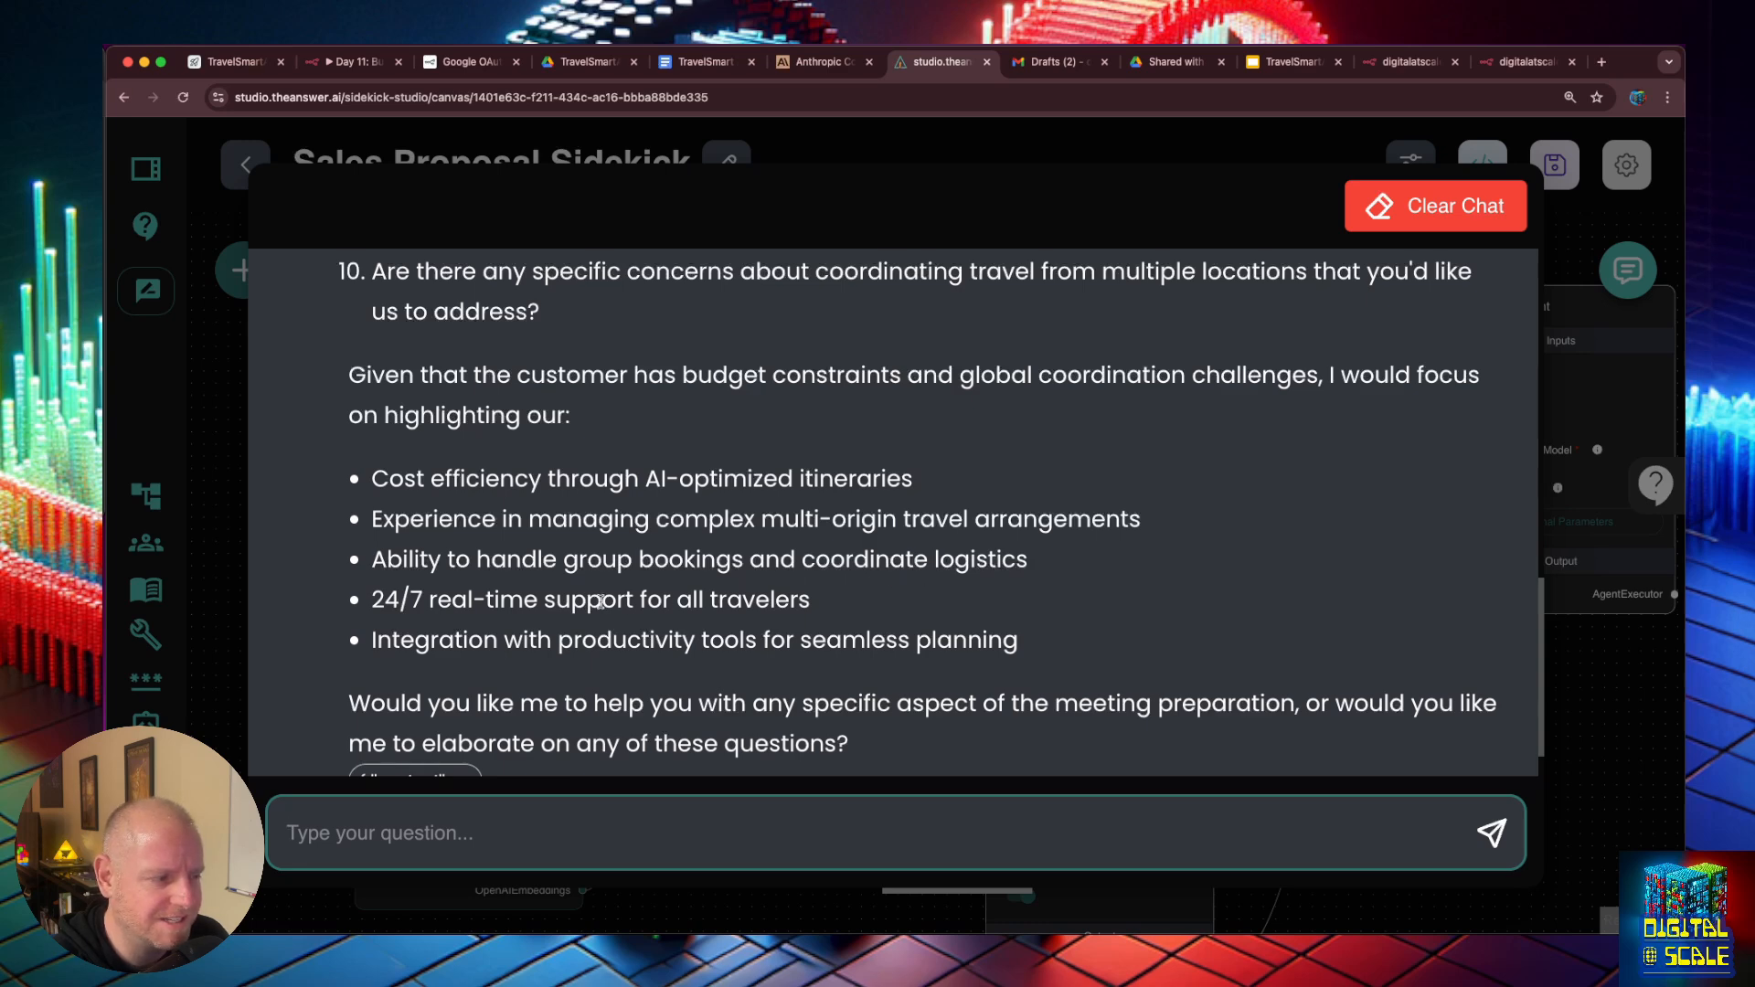
{"action": "scroll", "coordinate": [640, 595], "scroll_direction": "down", "scroll_amount": 1}
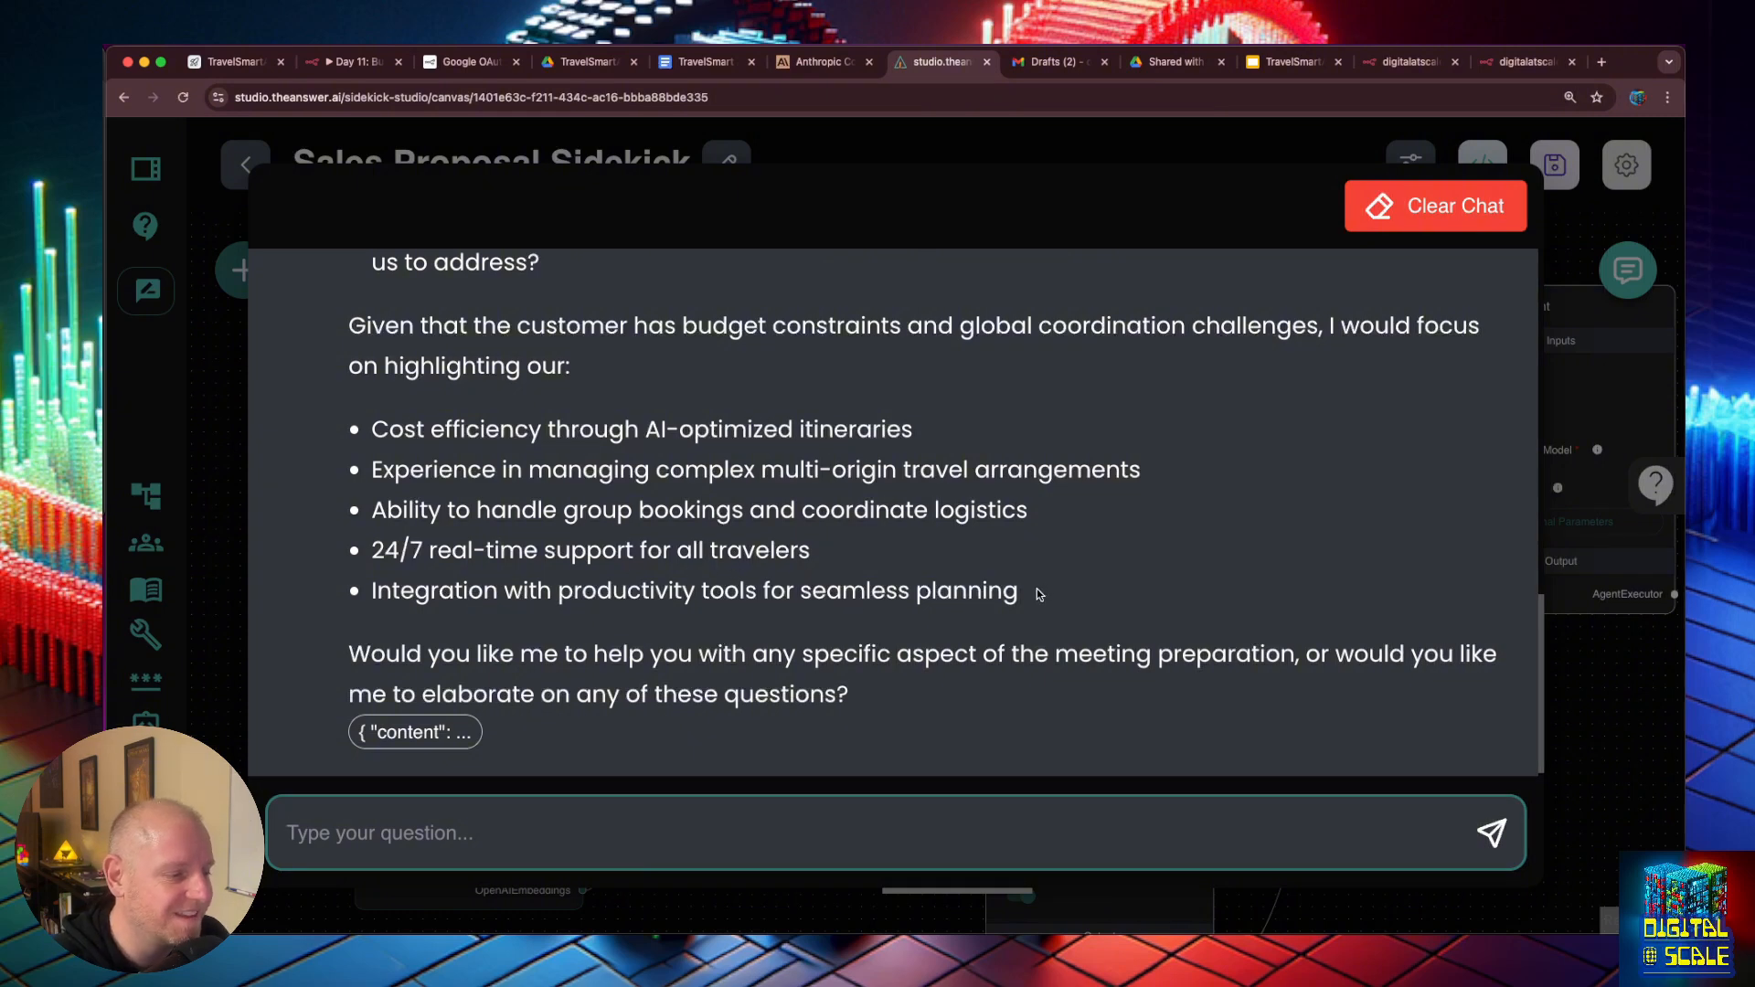
{"action": "scroll", "coordinate": [1037, 593], "scroll_direction": "up", "scroll_amount": 5}
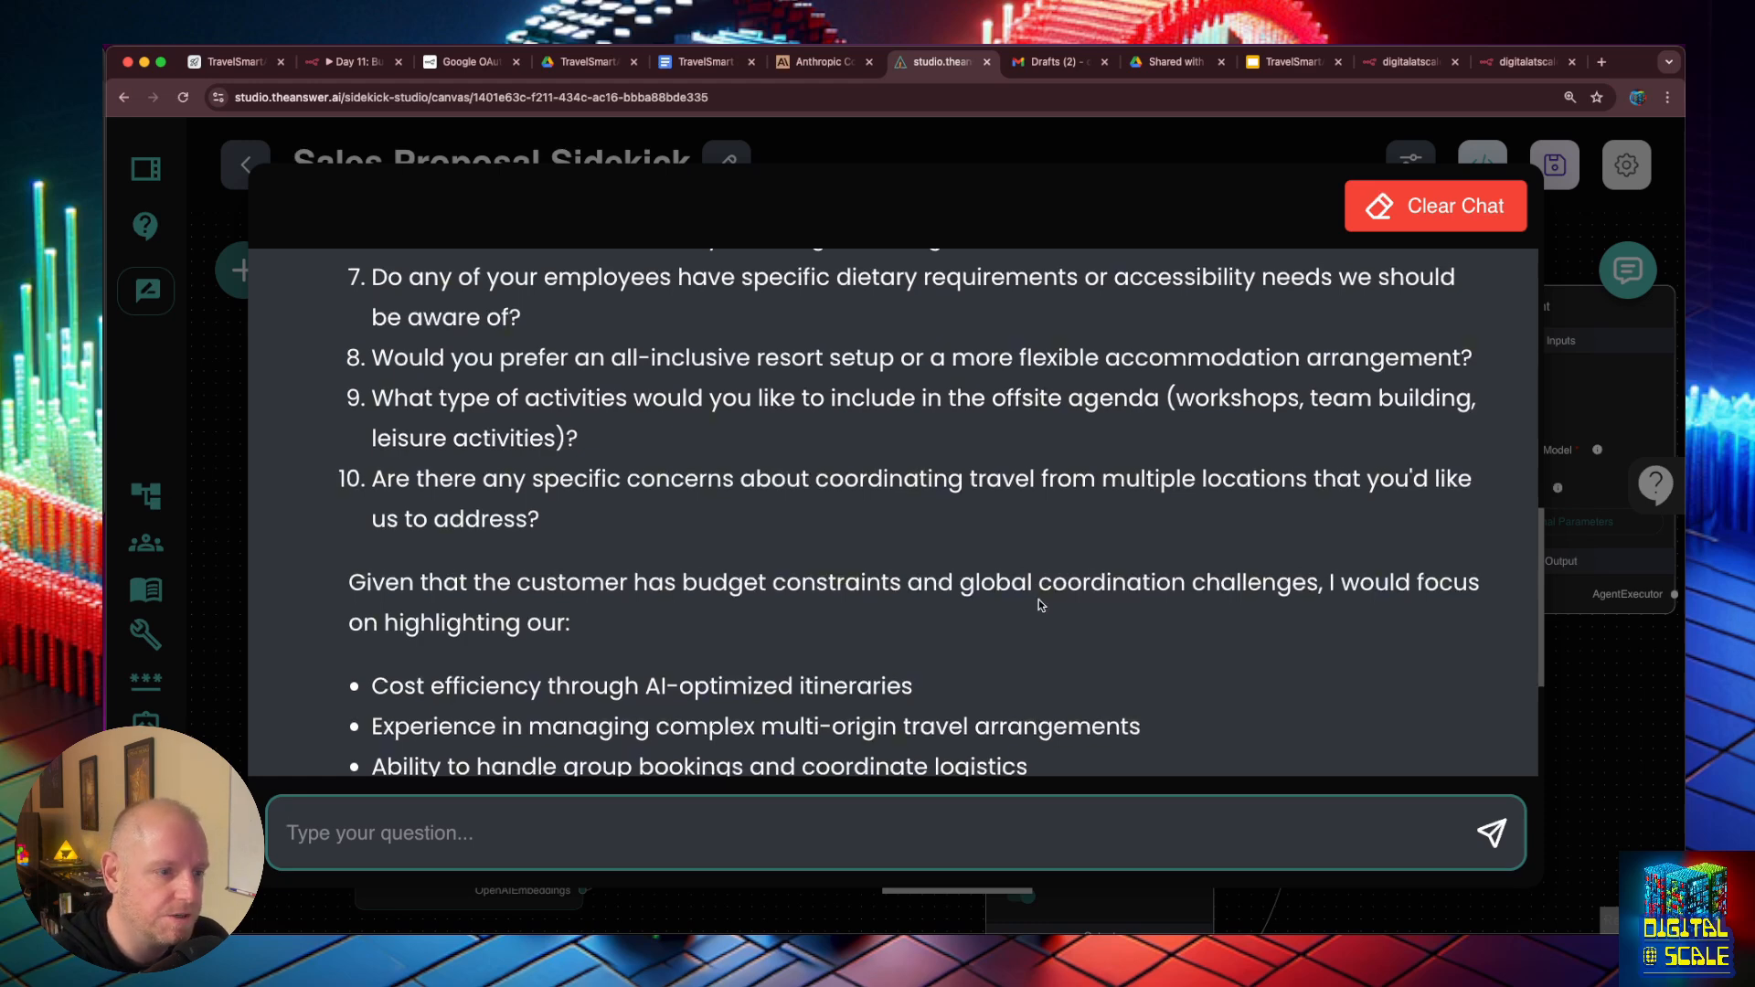
{"action": "scroll", "coordinate": [1038, 585], "scroll_direction": "up", "scroll_amount": 3}
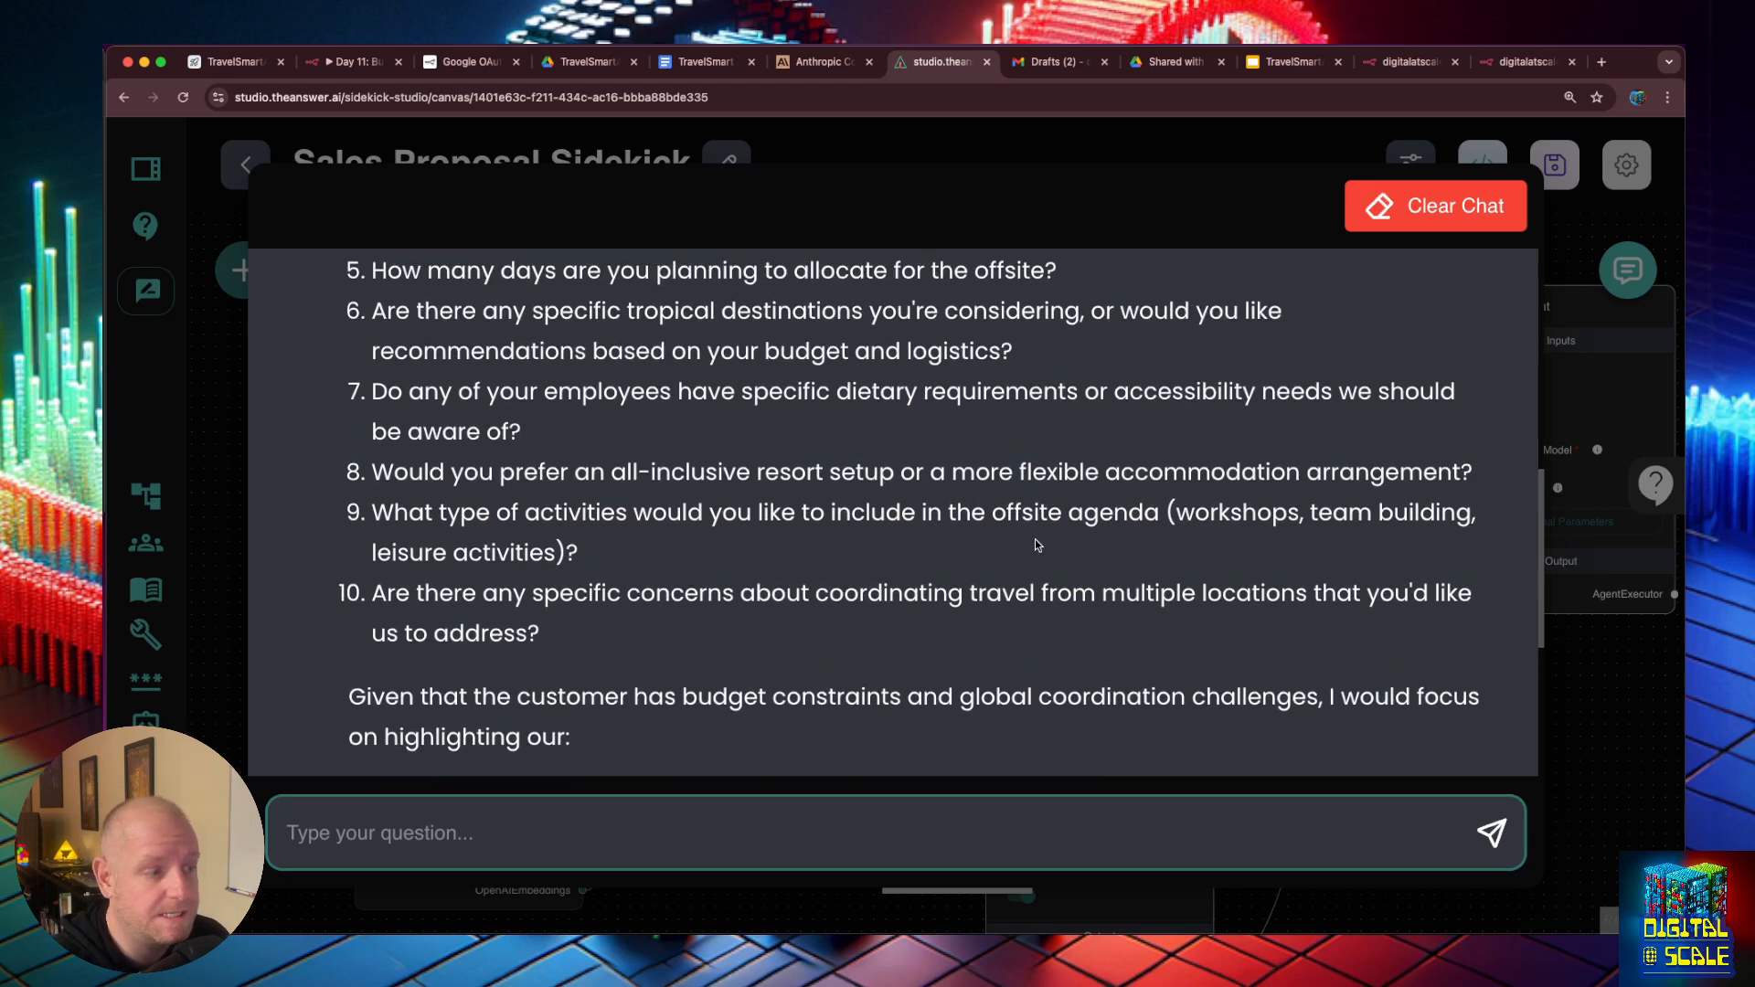
{"action": "scroll", "coordinate": [1038, 546], "scroll_direction": "down", "scroll_amount": 8}
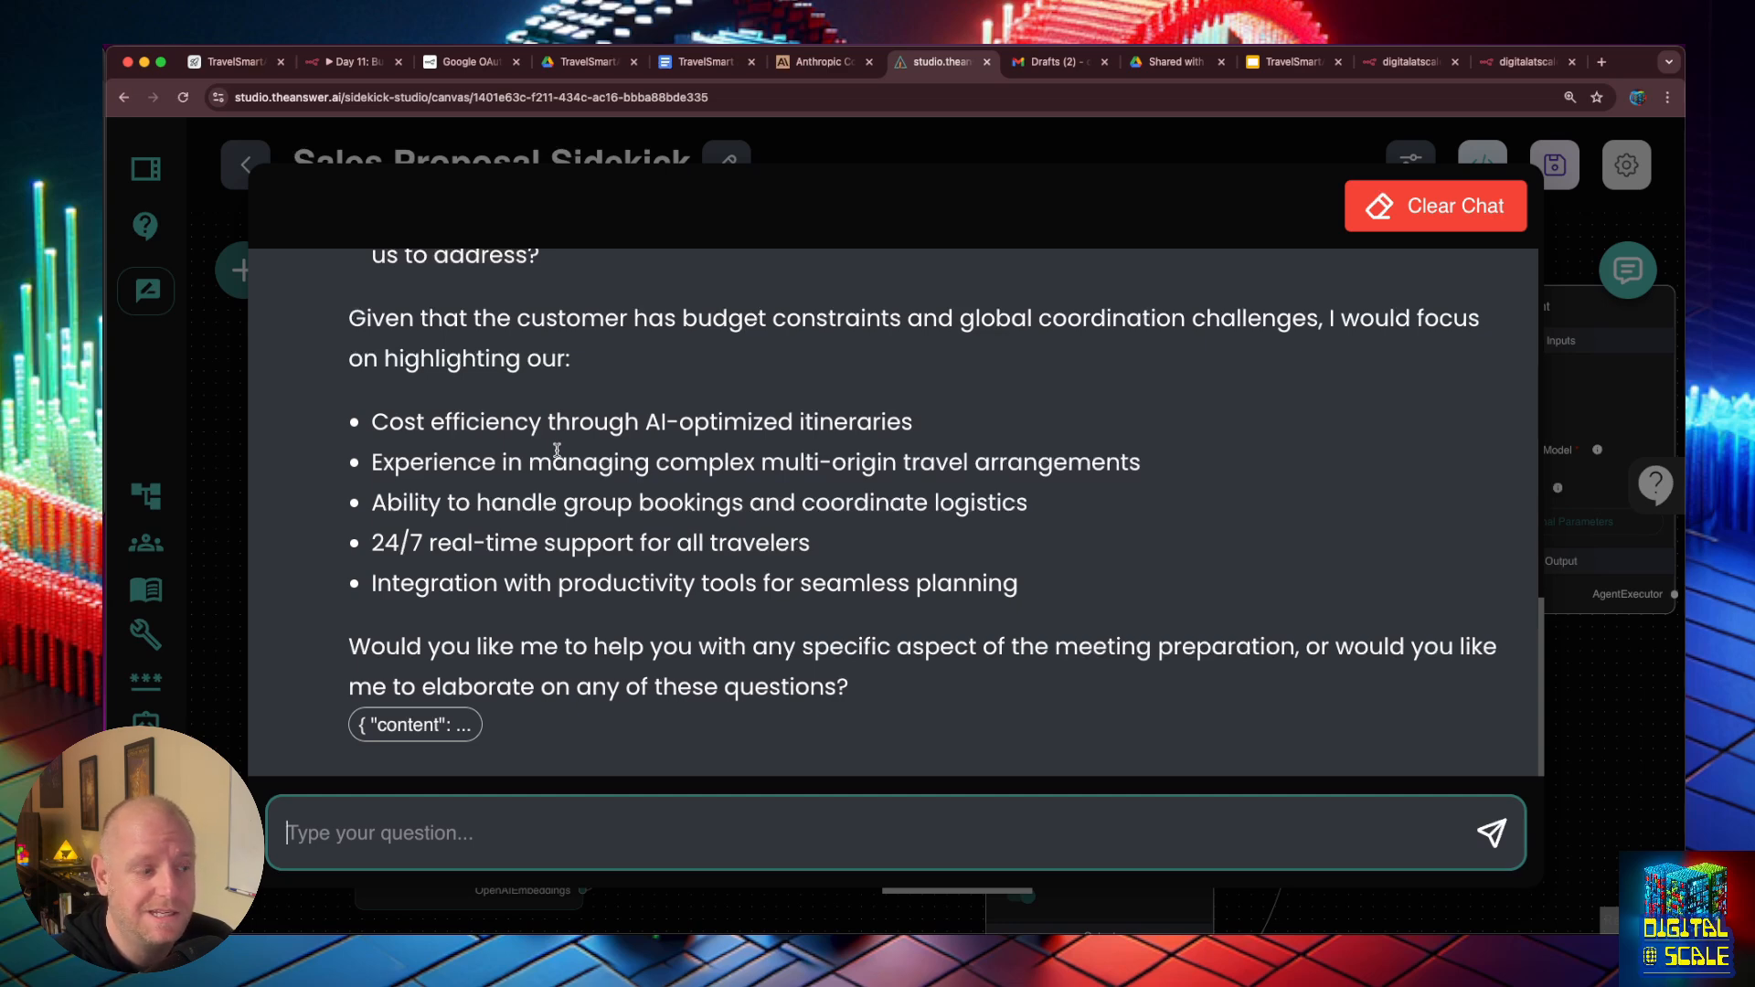
- Close the expanded chat and examine how the Exa Search, customer-info and company-info nodes connect to the Tool Agent
{"action": "left_click", "coordinate": [1560, 699]}
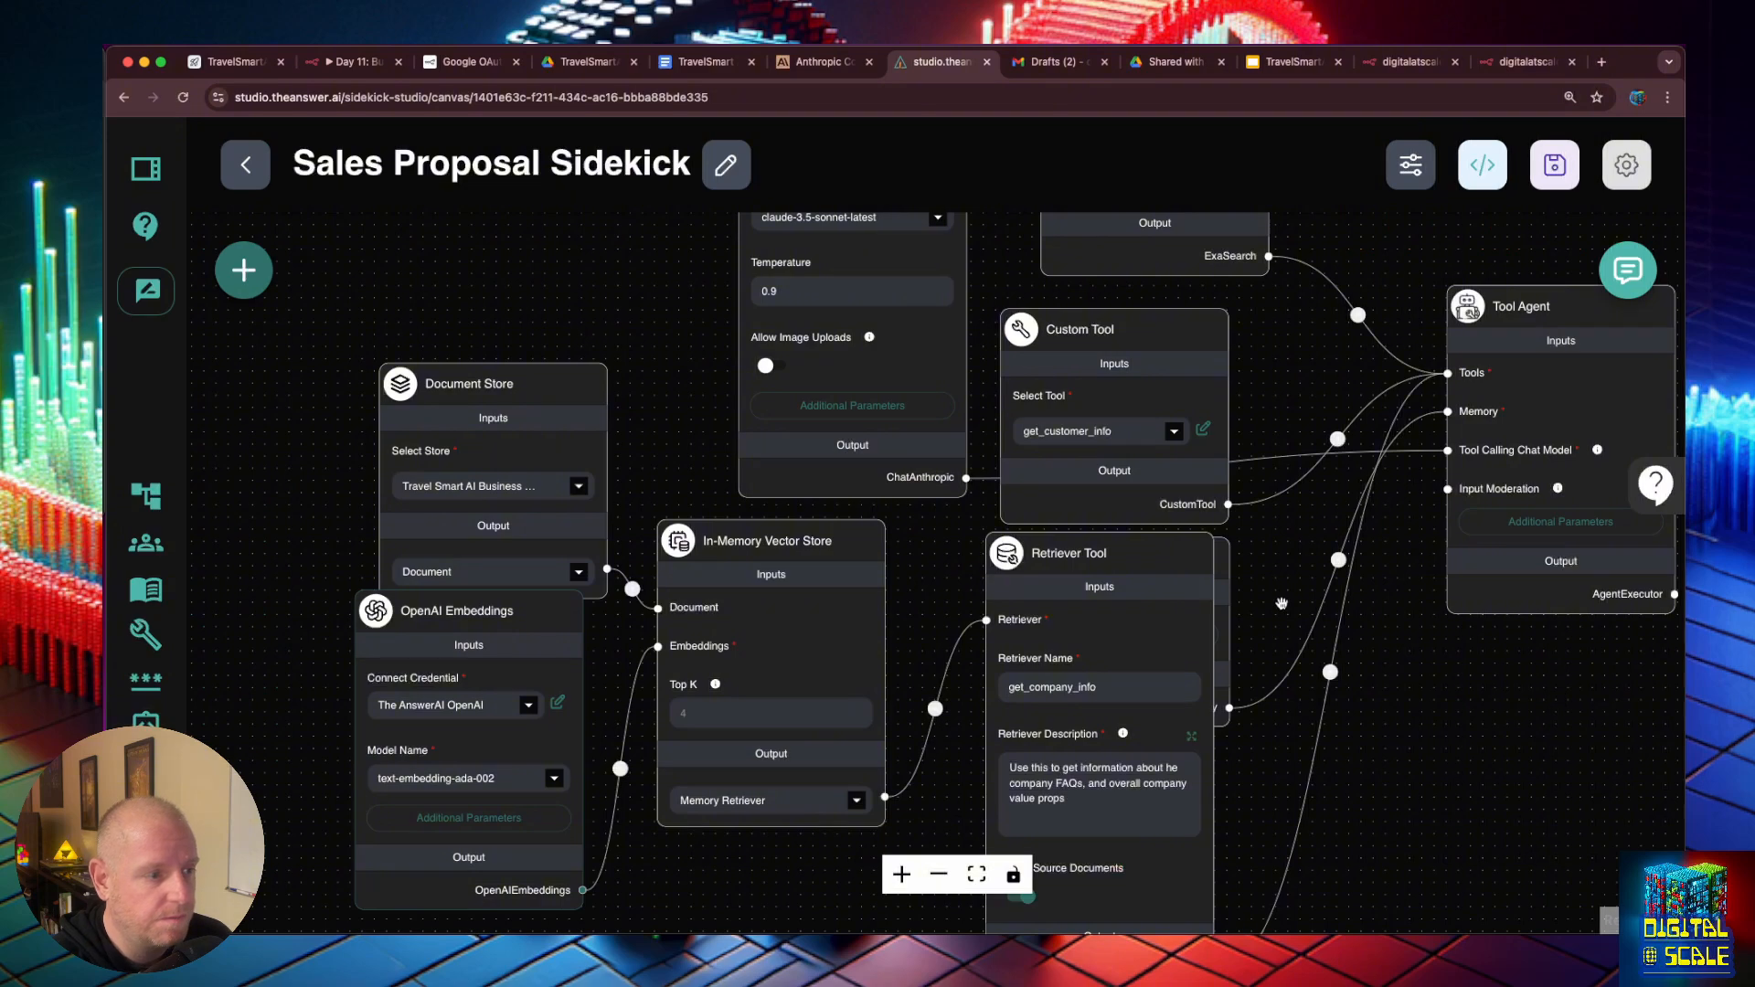
{"action": "scroll", "coordinate": [1300, 596], "scroll_direction": "down", "scroll_amount": 5}
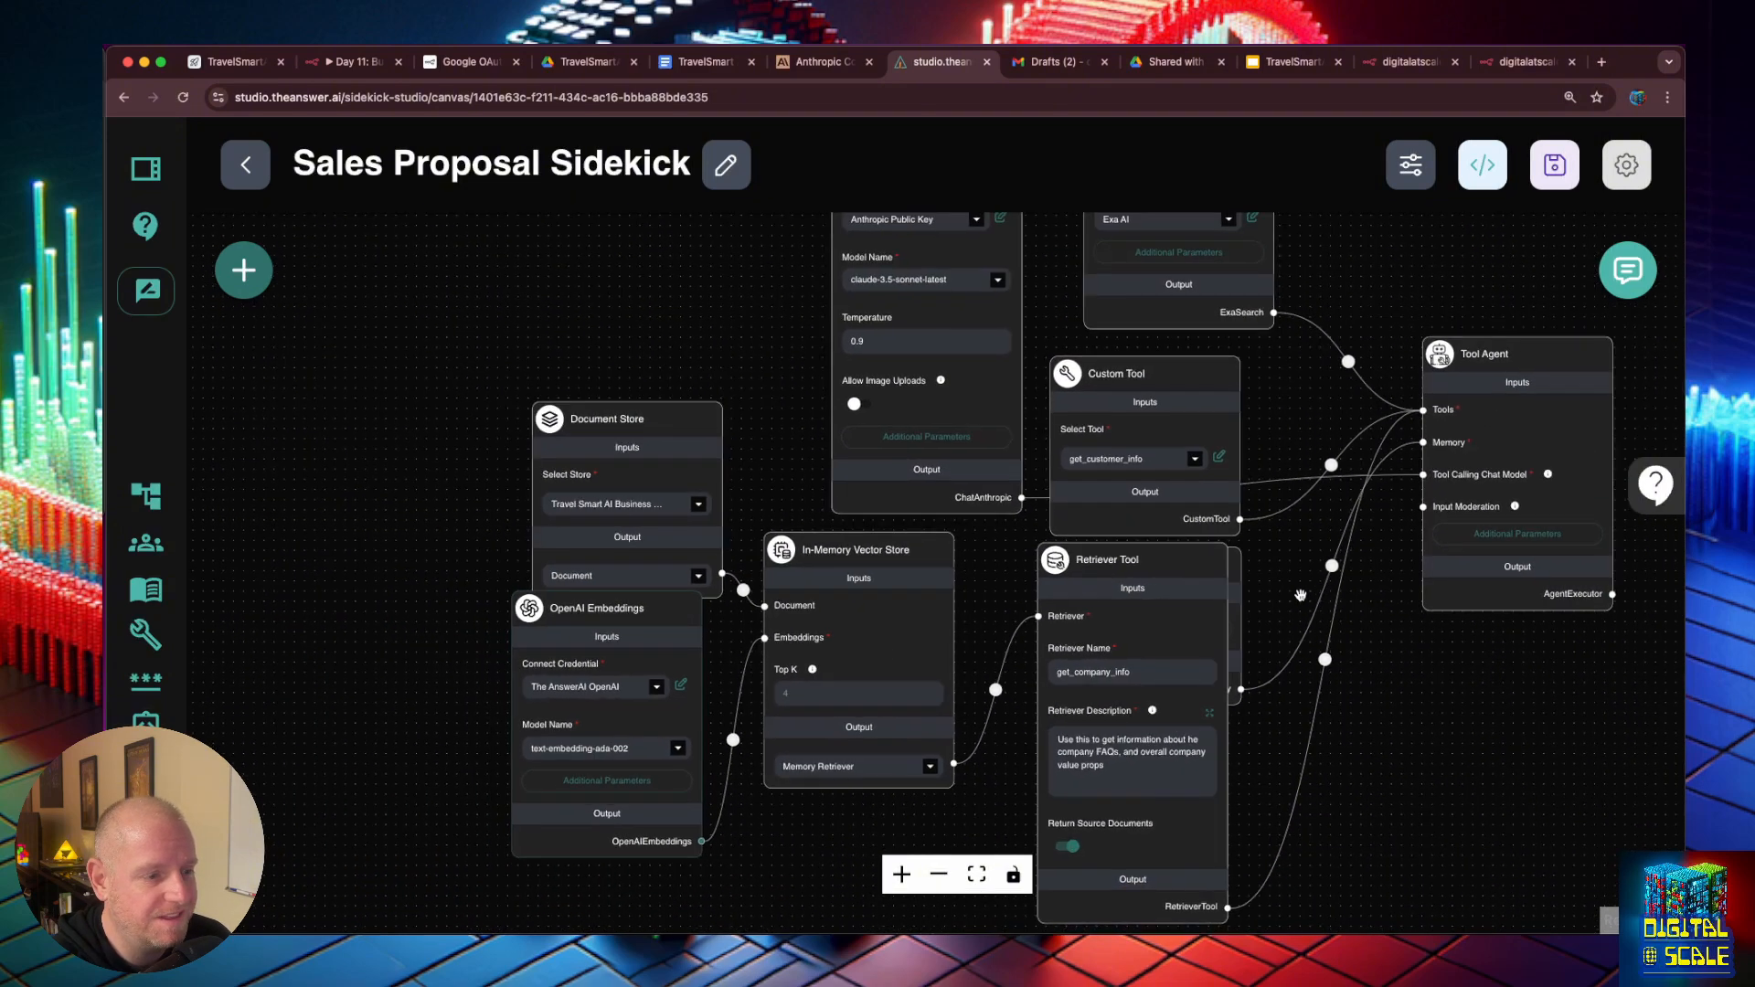
{"action": "left_click_drag", "start_coordinate": [1300, 596], "coordinate": [1193, 634]}
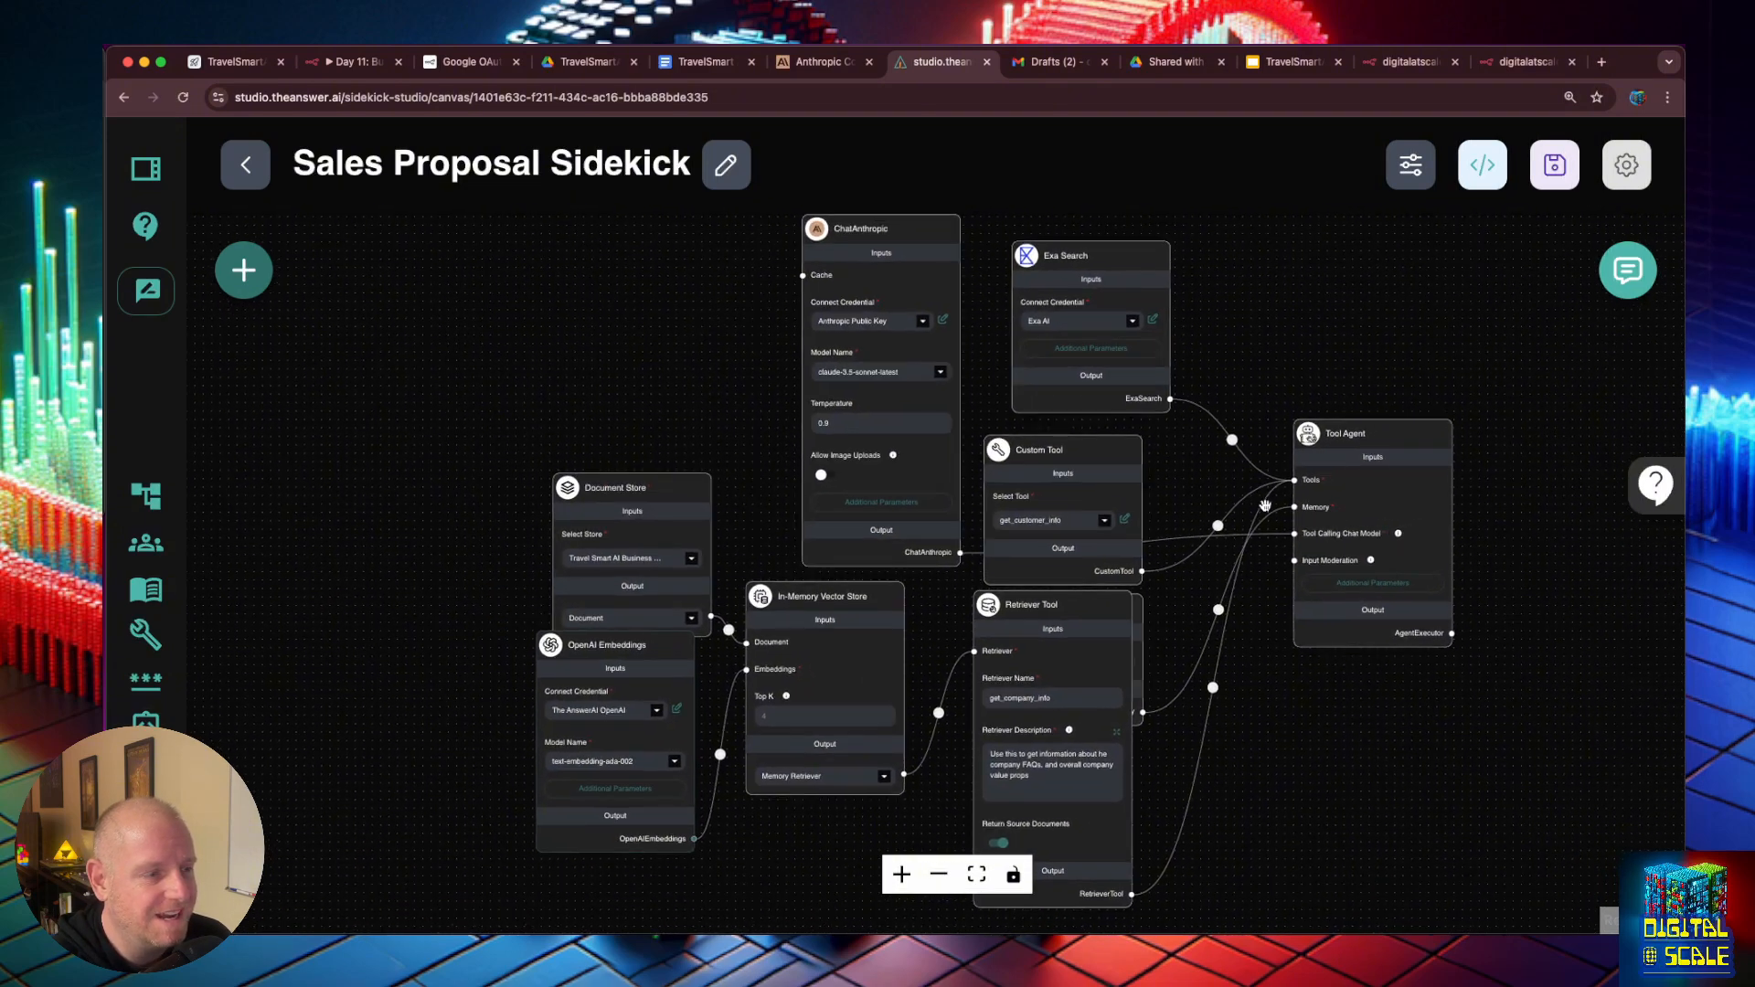
{"action": "mouse_move", "coordinate": [1225, 259]}
- Ask the Sidekick in the test chat "where are the best places to go for" the customer (by first name) "in Jan"
{"action": "left_click", "coordinate": [1627, 270]}
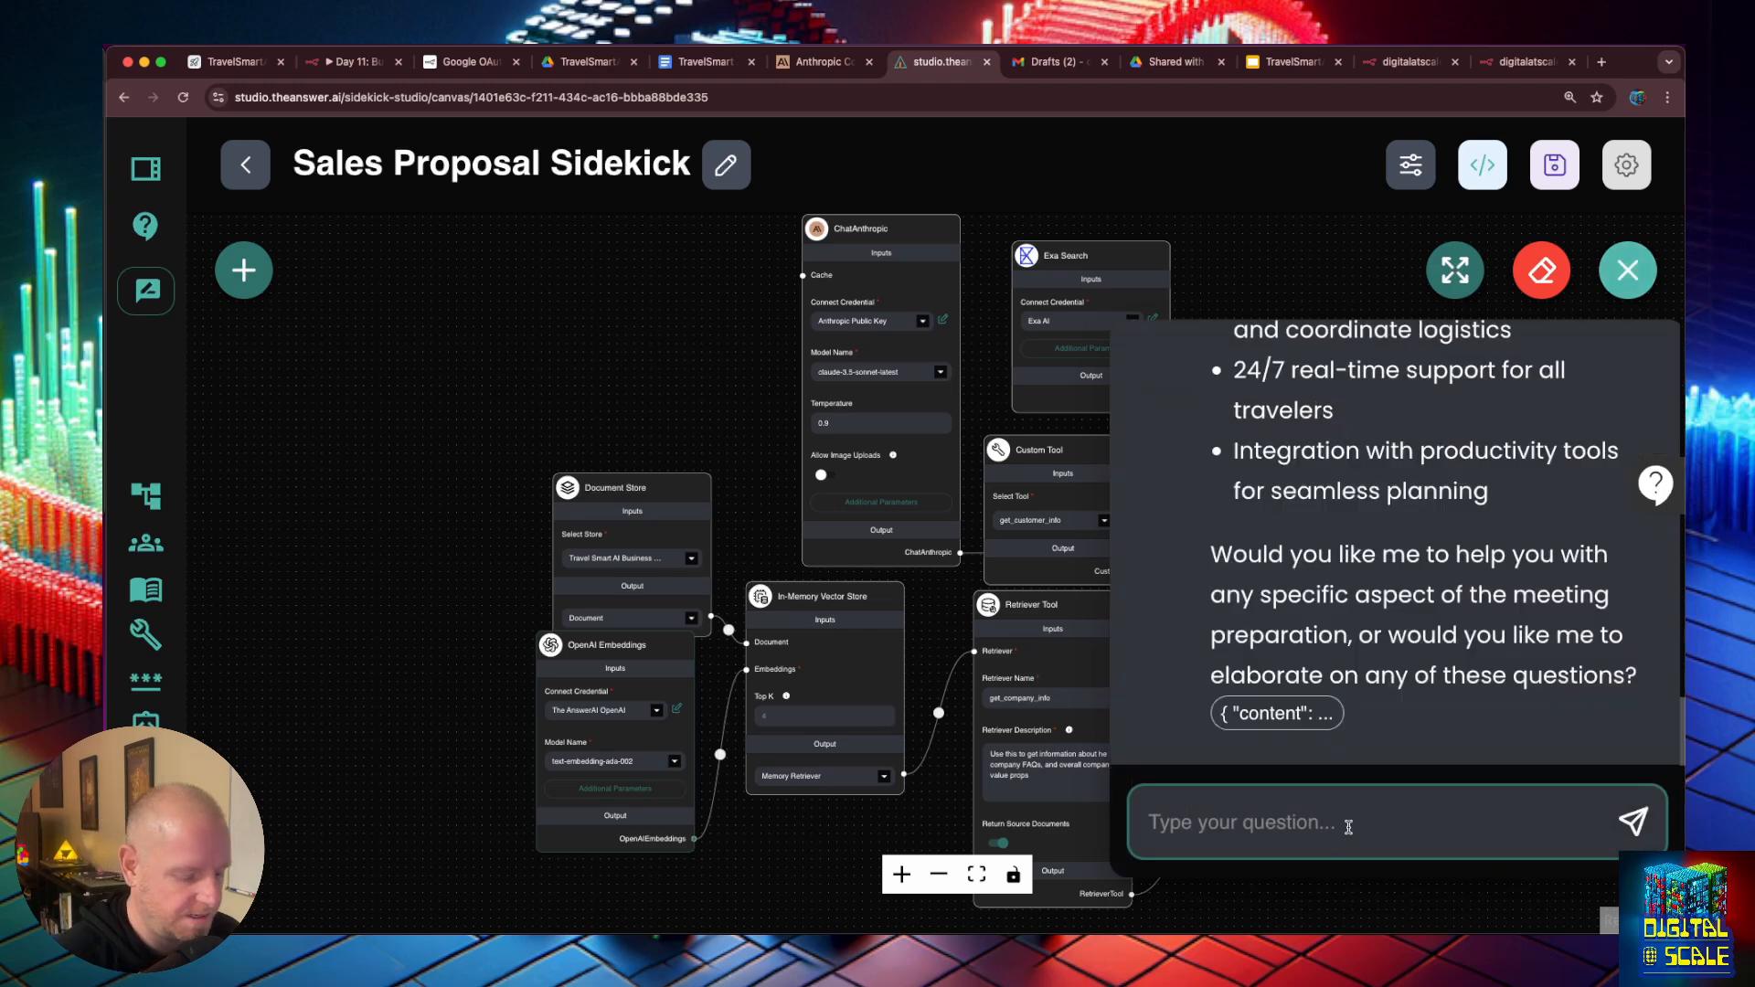
{"action": "type", "text": "what are the be"}
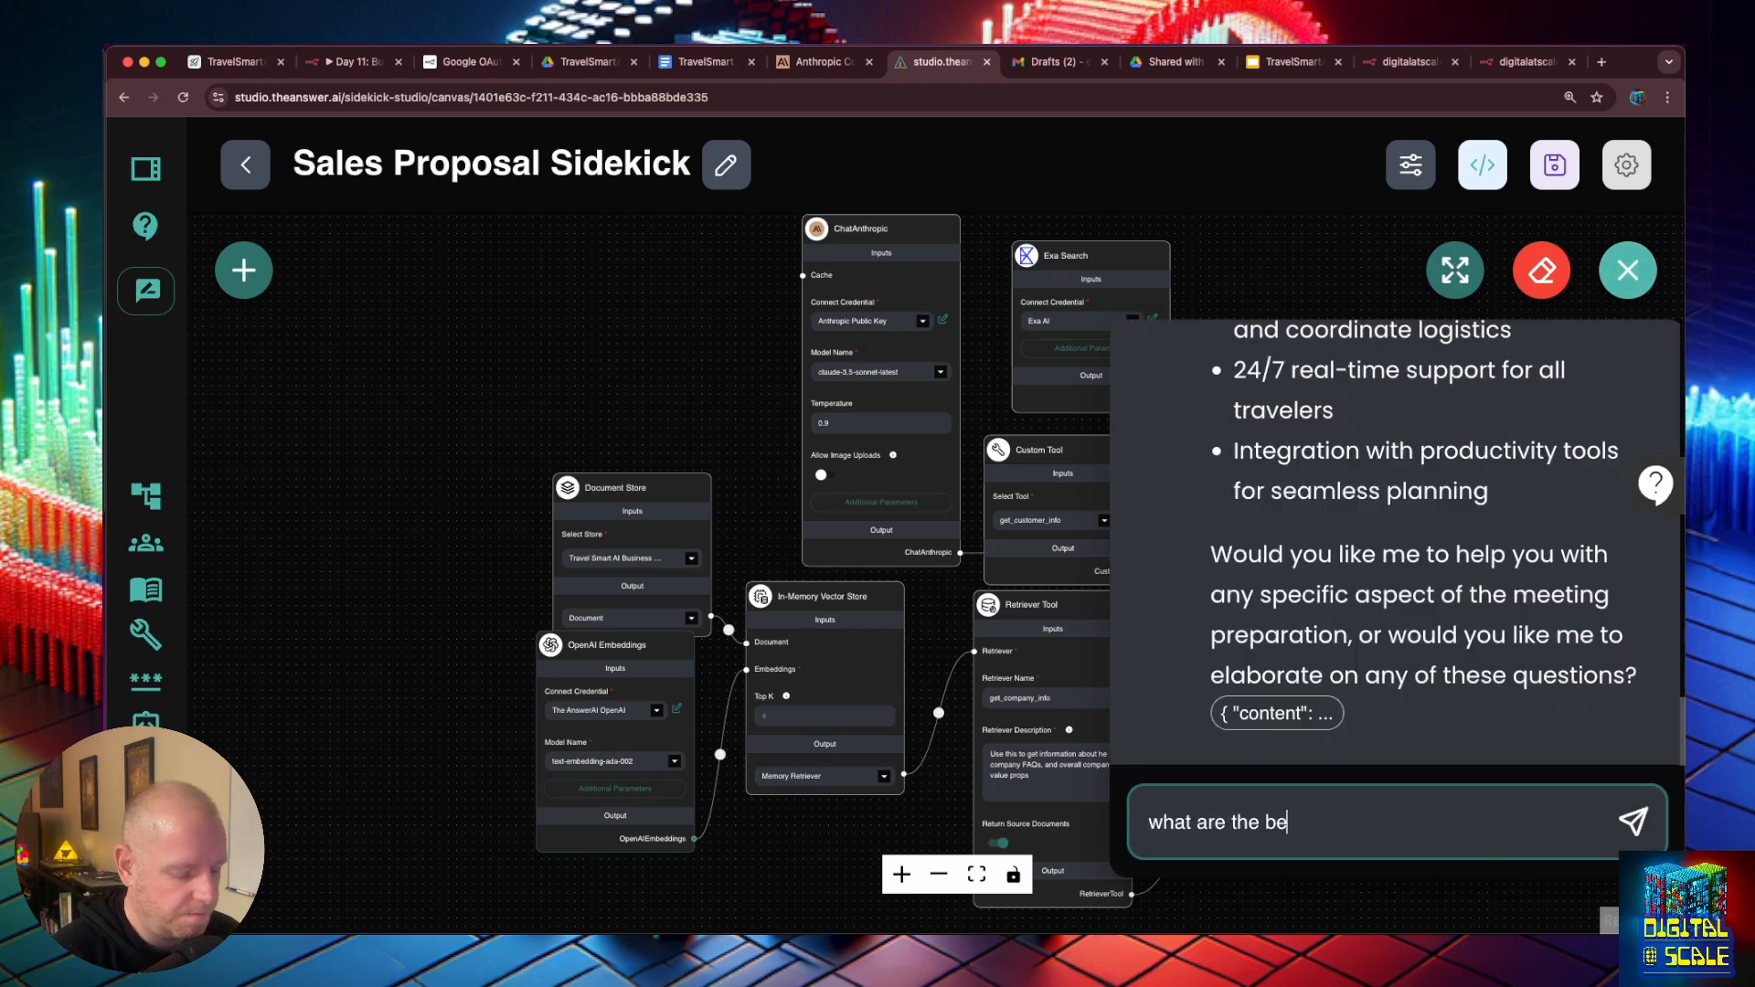
{"action": "type", "text": "st places to "}
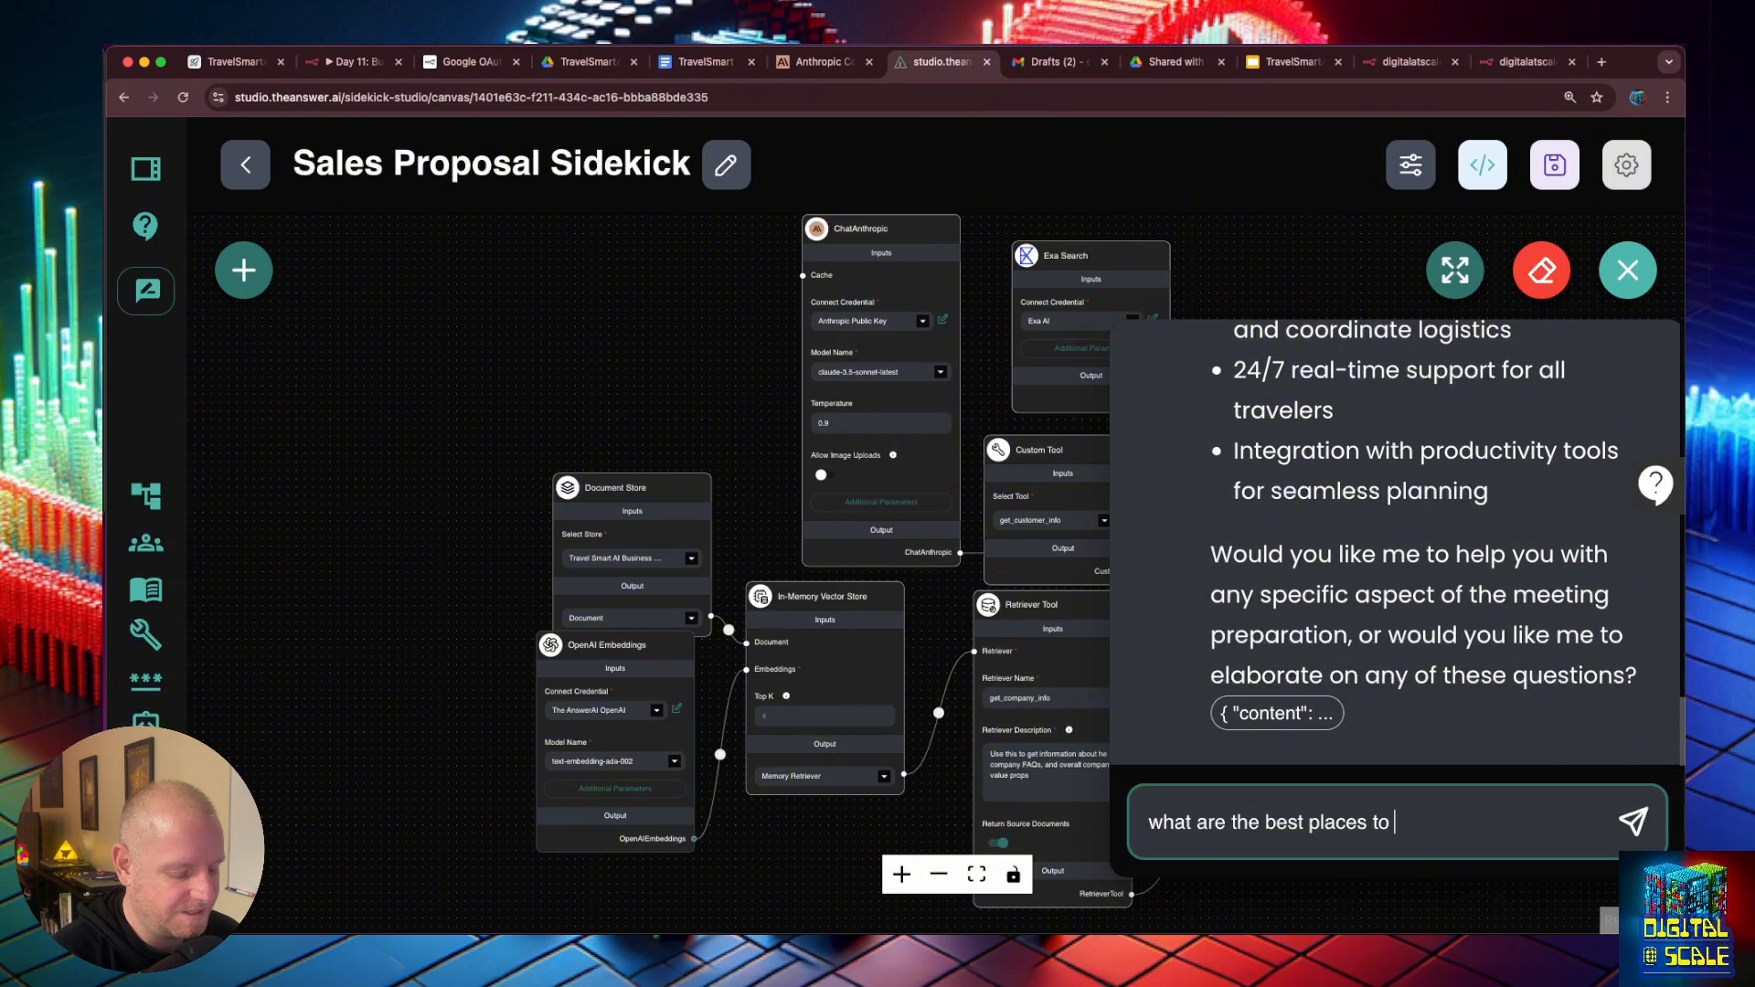
{"action": "type", "text": "go for "}
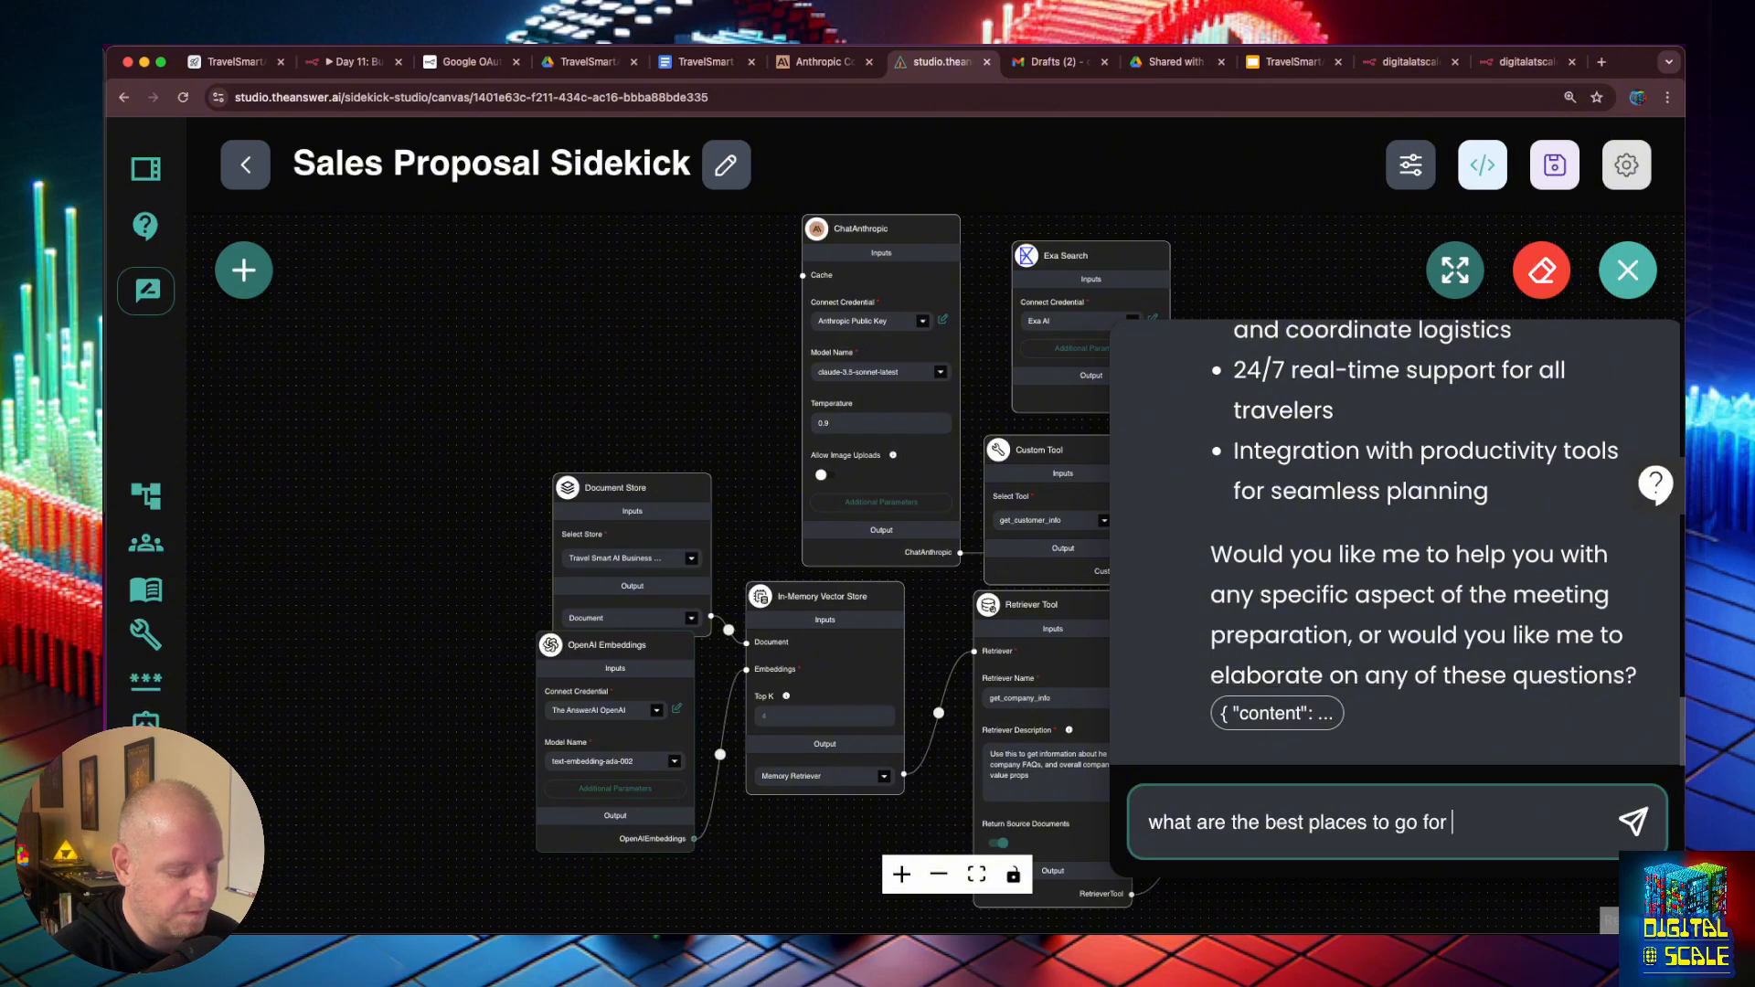
{"action": "type", "text": "Brad"}
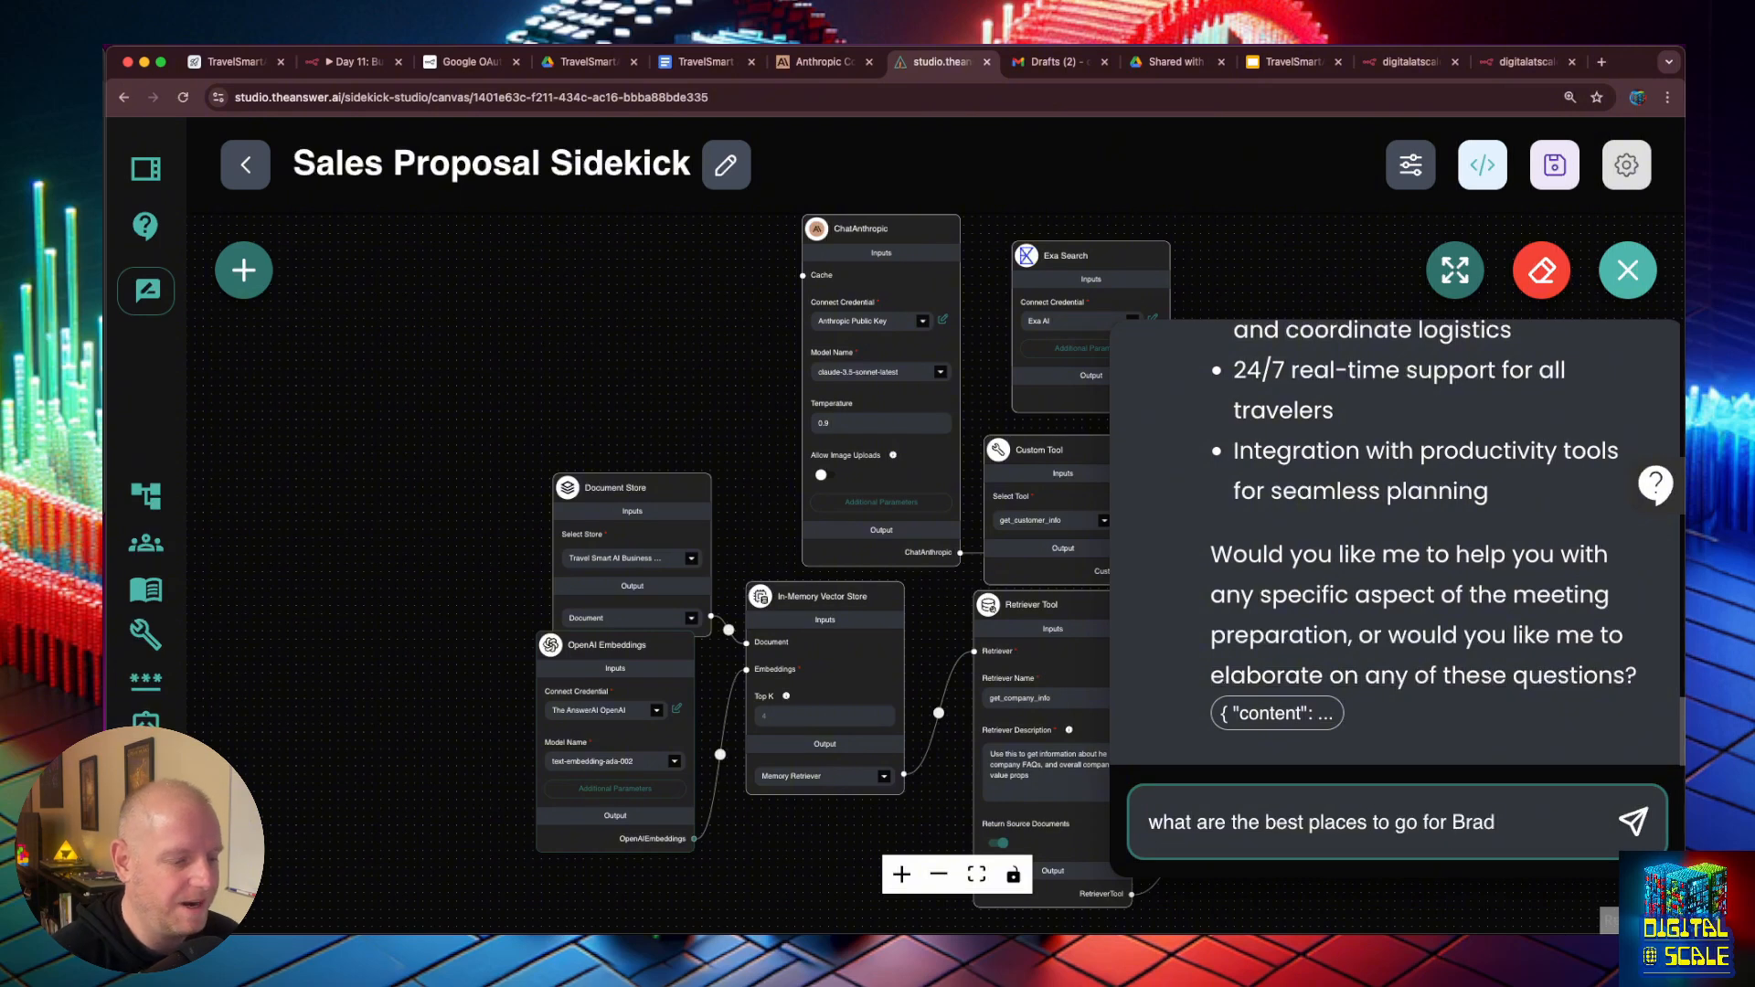
{"action": "double_click", "coordinate": [1156, 820]}
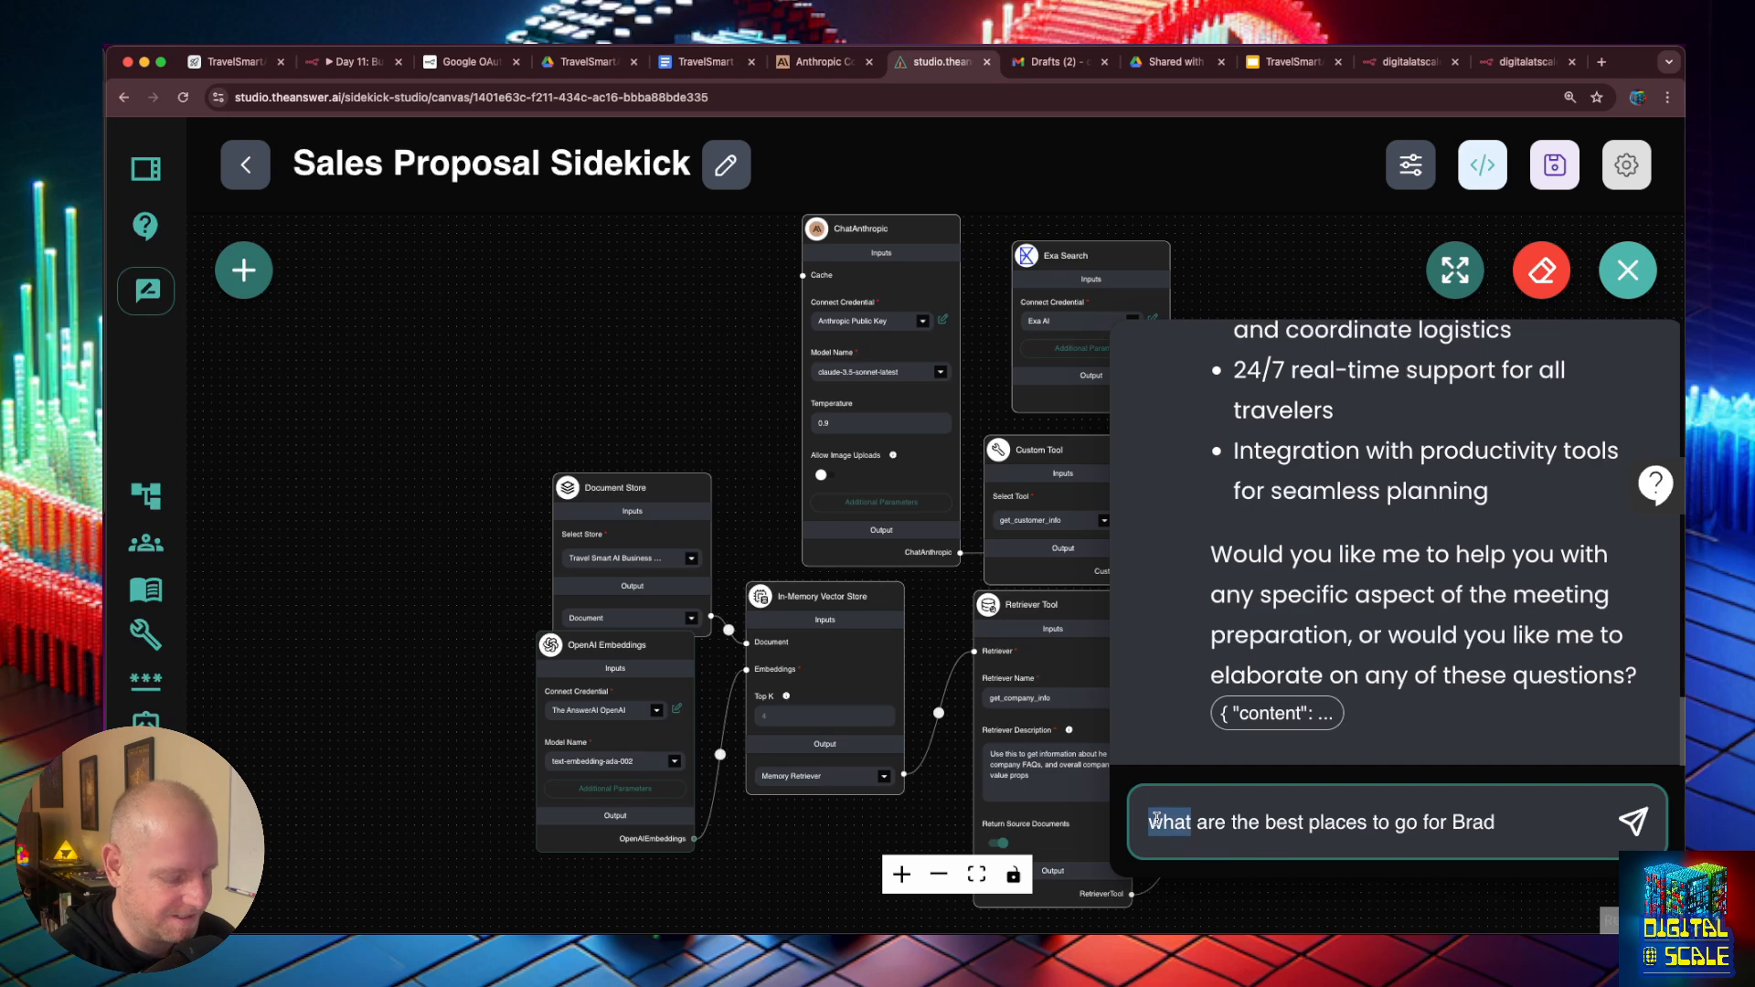
{"action": "type", "text": "where"}
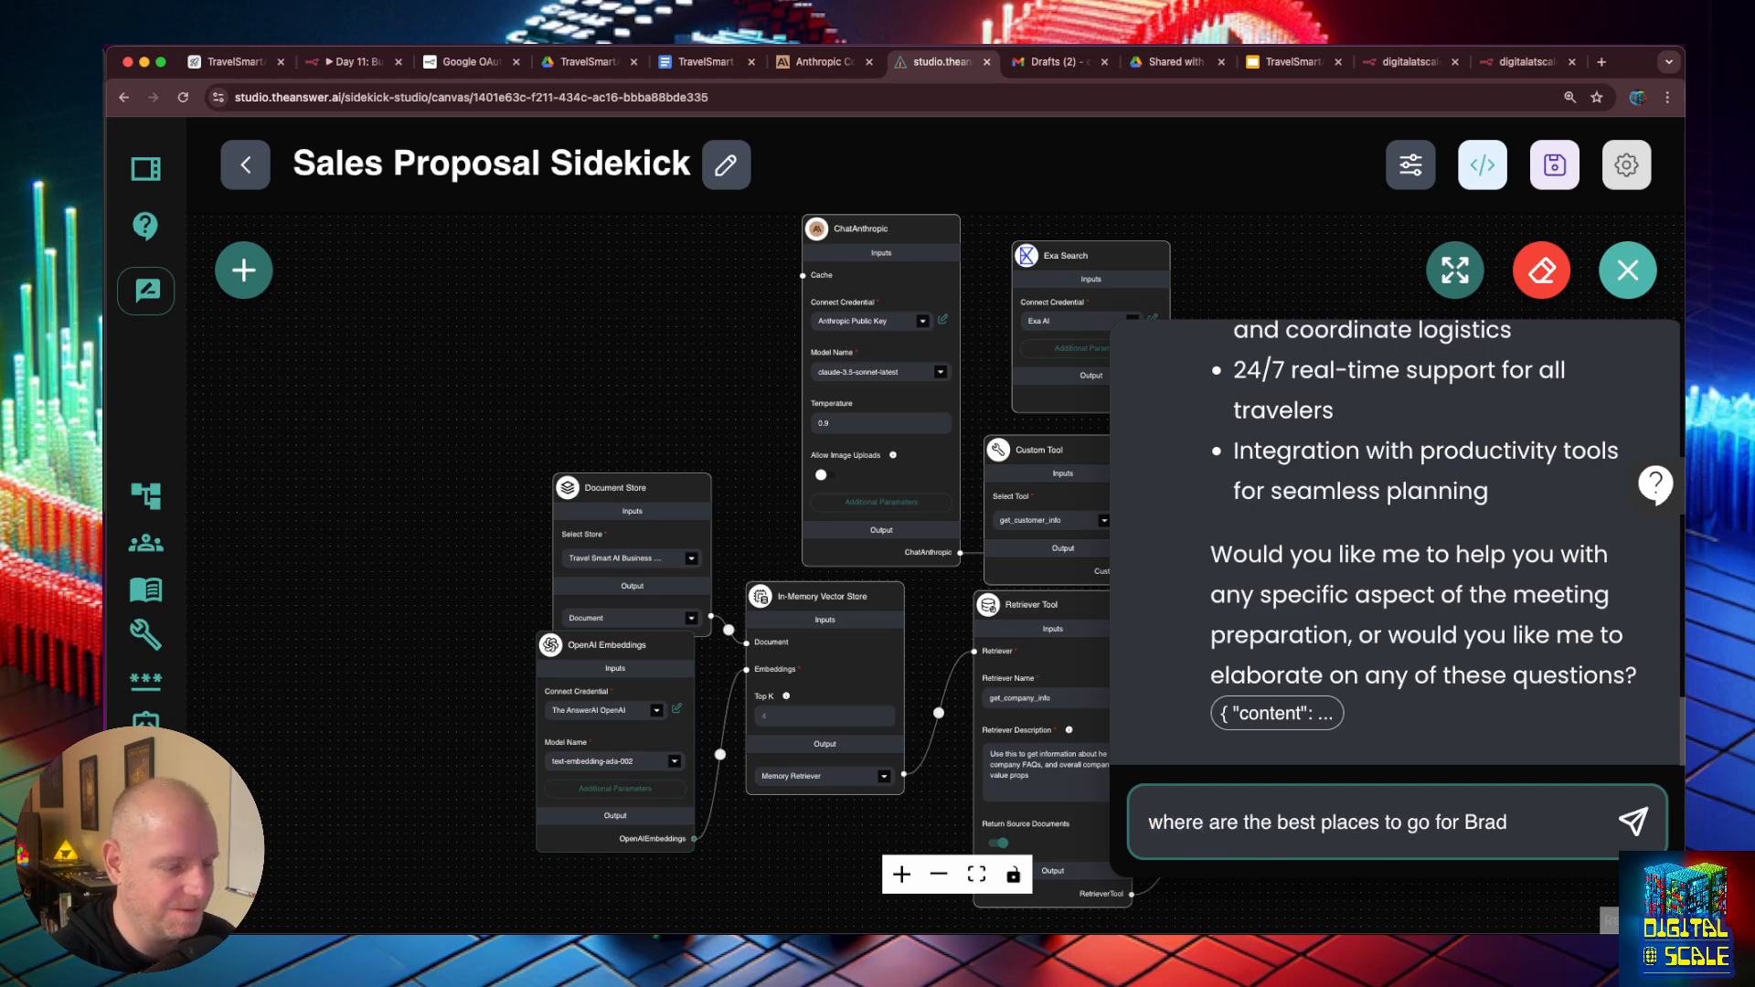
{"action": "left_click", "coordinate": [1516, 819]}
{"action": "type", "text": "in Jan"}
{"action": "key", "text": "Return"}
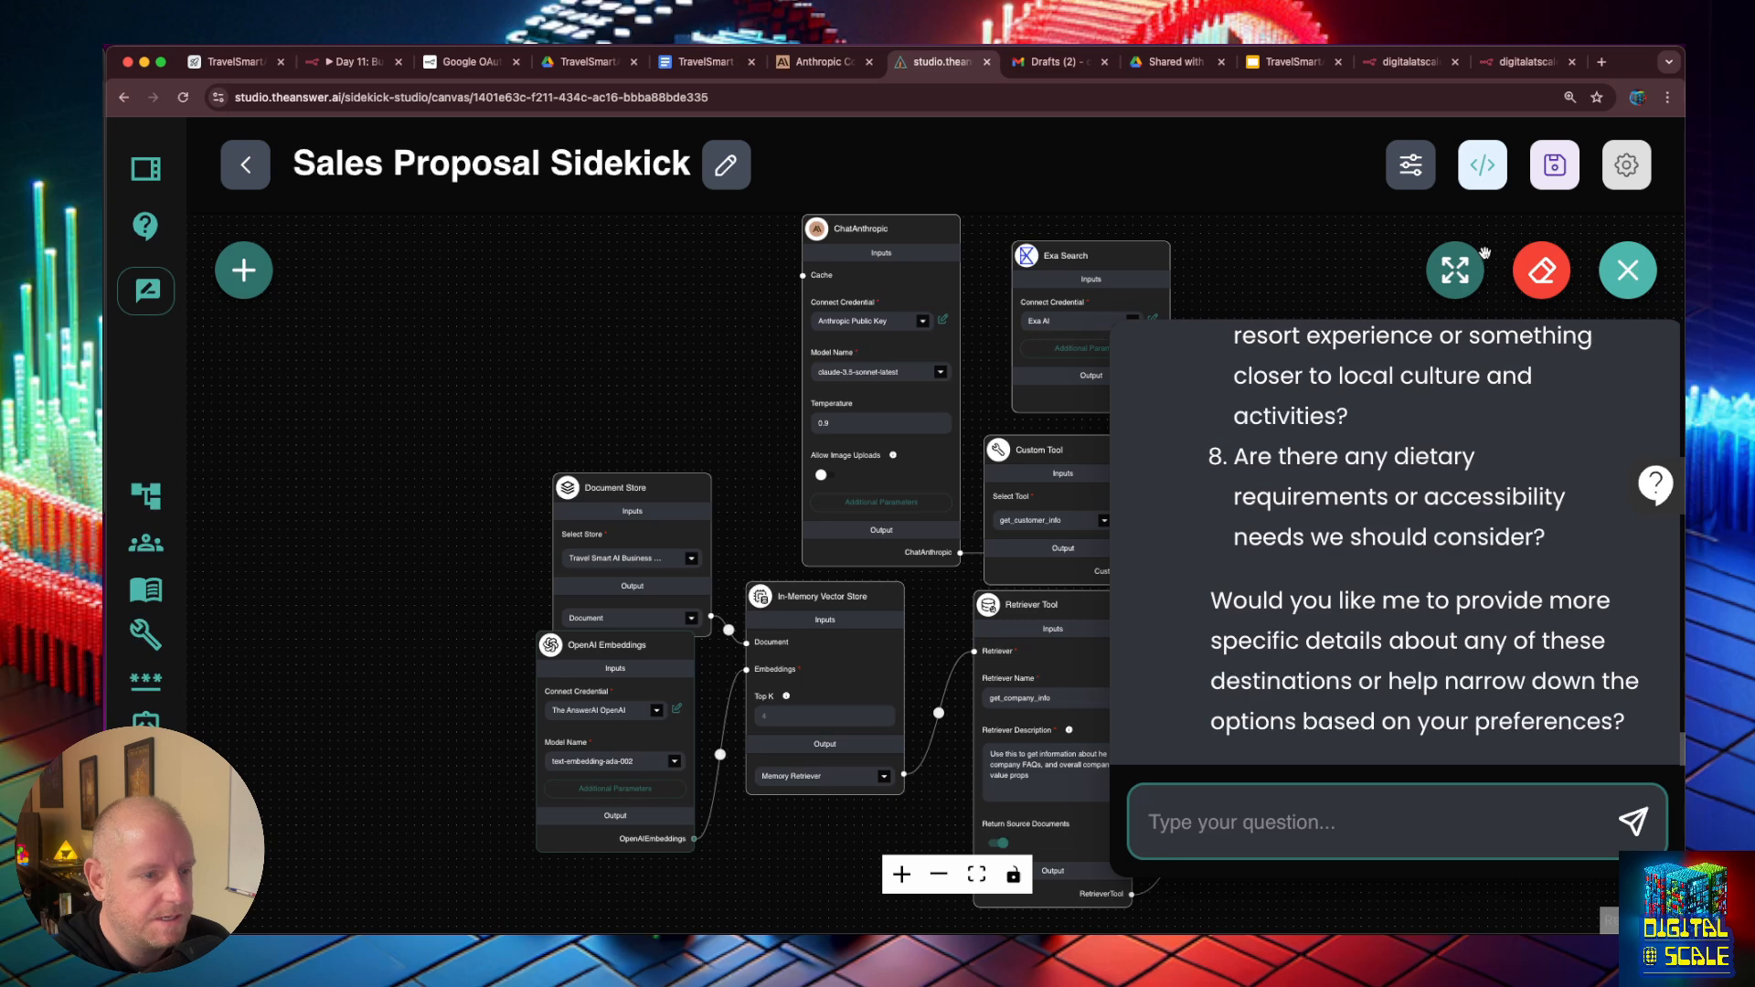
- Expand the chat and review the Sidekick's reply, checking the tool used, the suggested January destinations and the follow-up questions
{"action": "left_click", "coordinate": [1456, 271]}
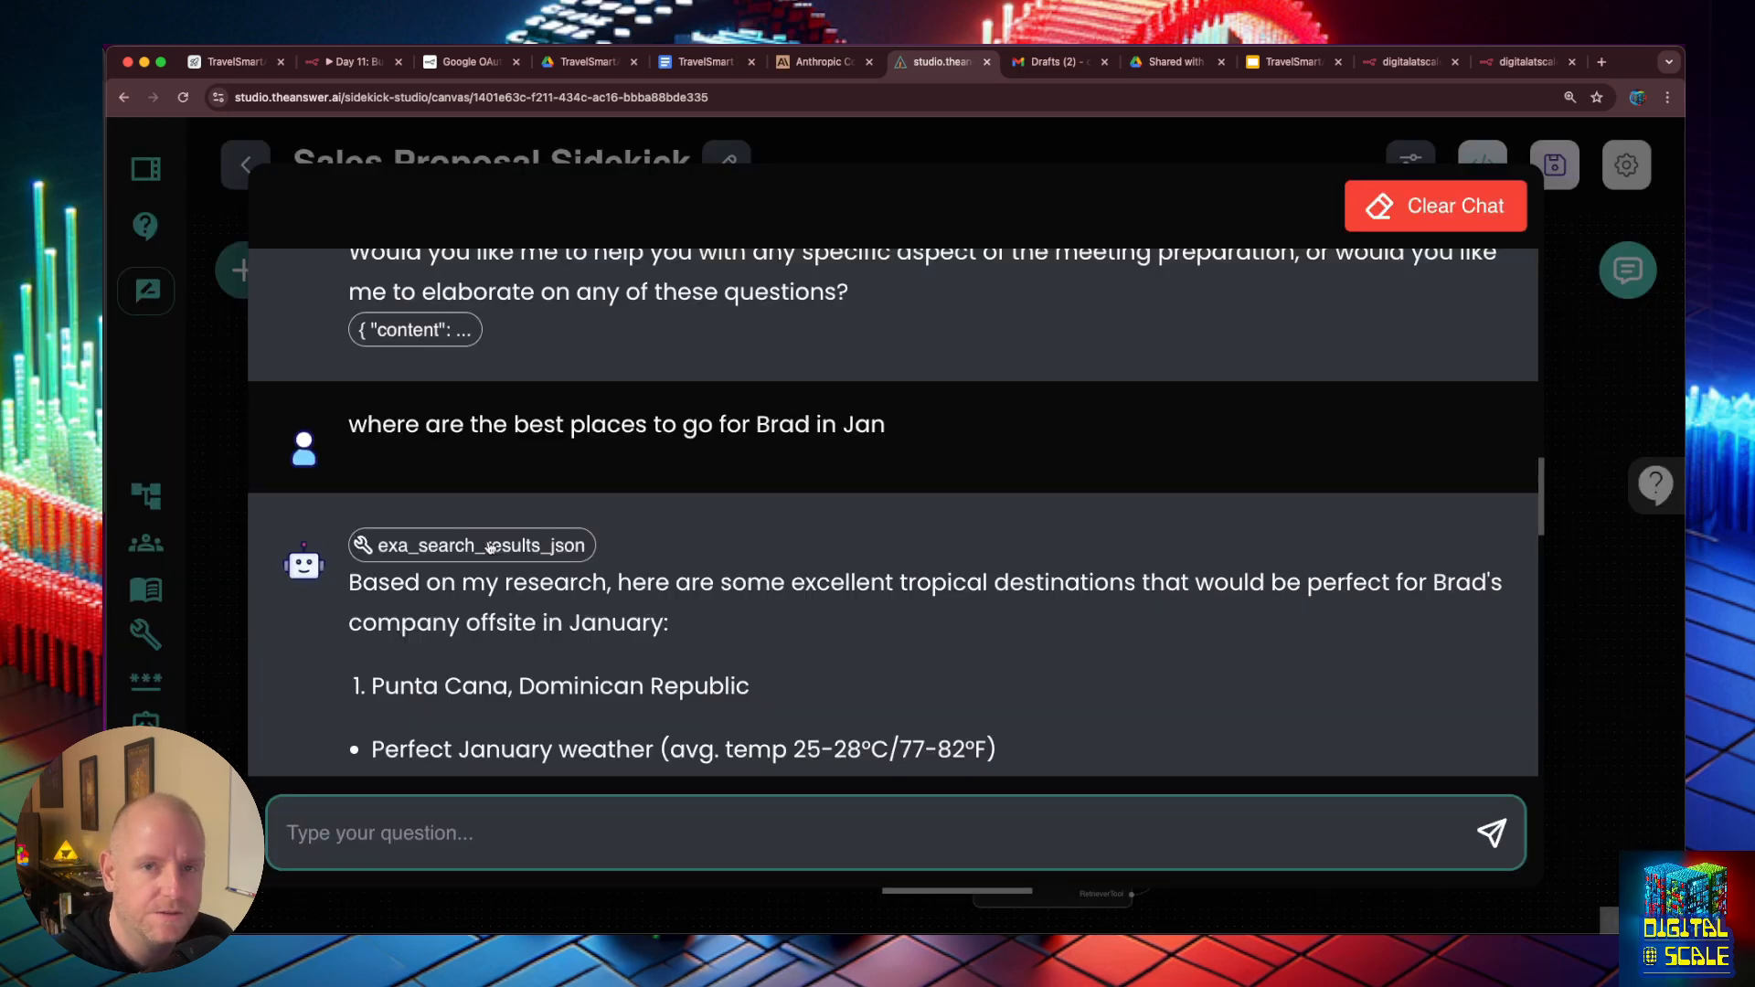
{"action": "scroll", "coordinate": [541, 563], "scroll_direction": "down", "scroll_amount": 2}
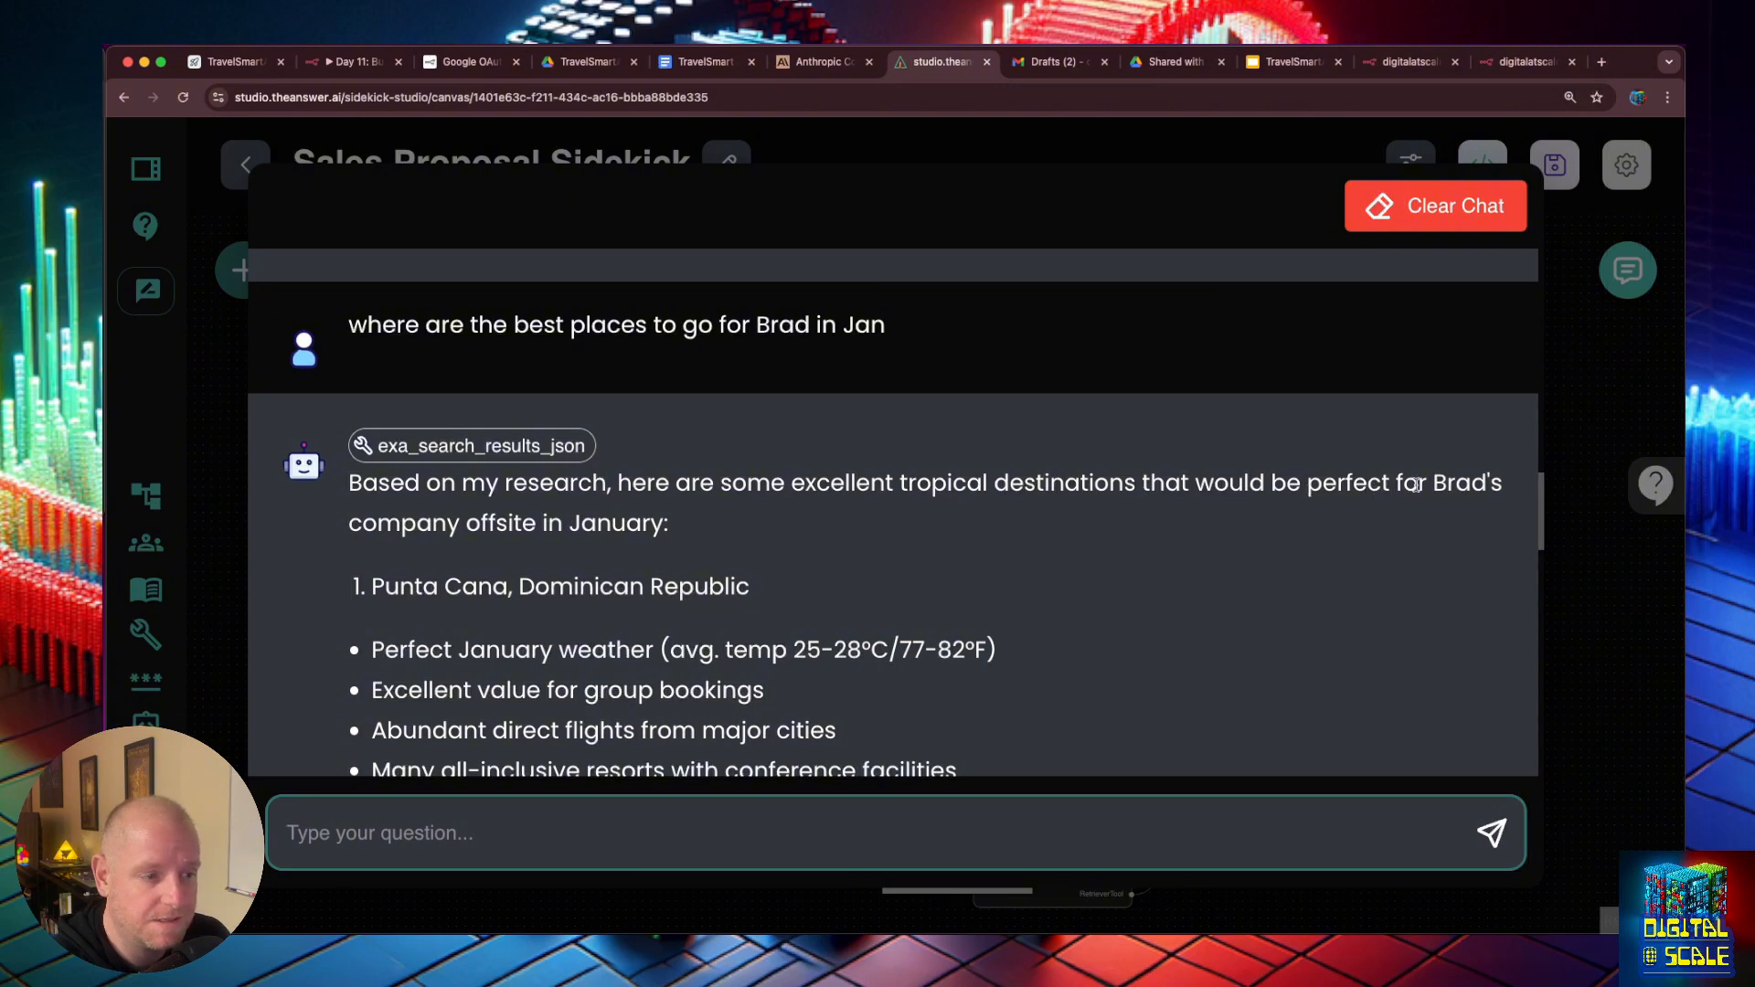
{"action": "scroll", "coordinate": [1445, 499], "scroll_direction": "down", "scroll_amount": 3}
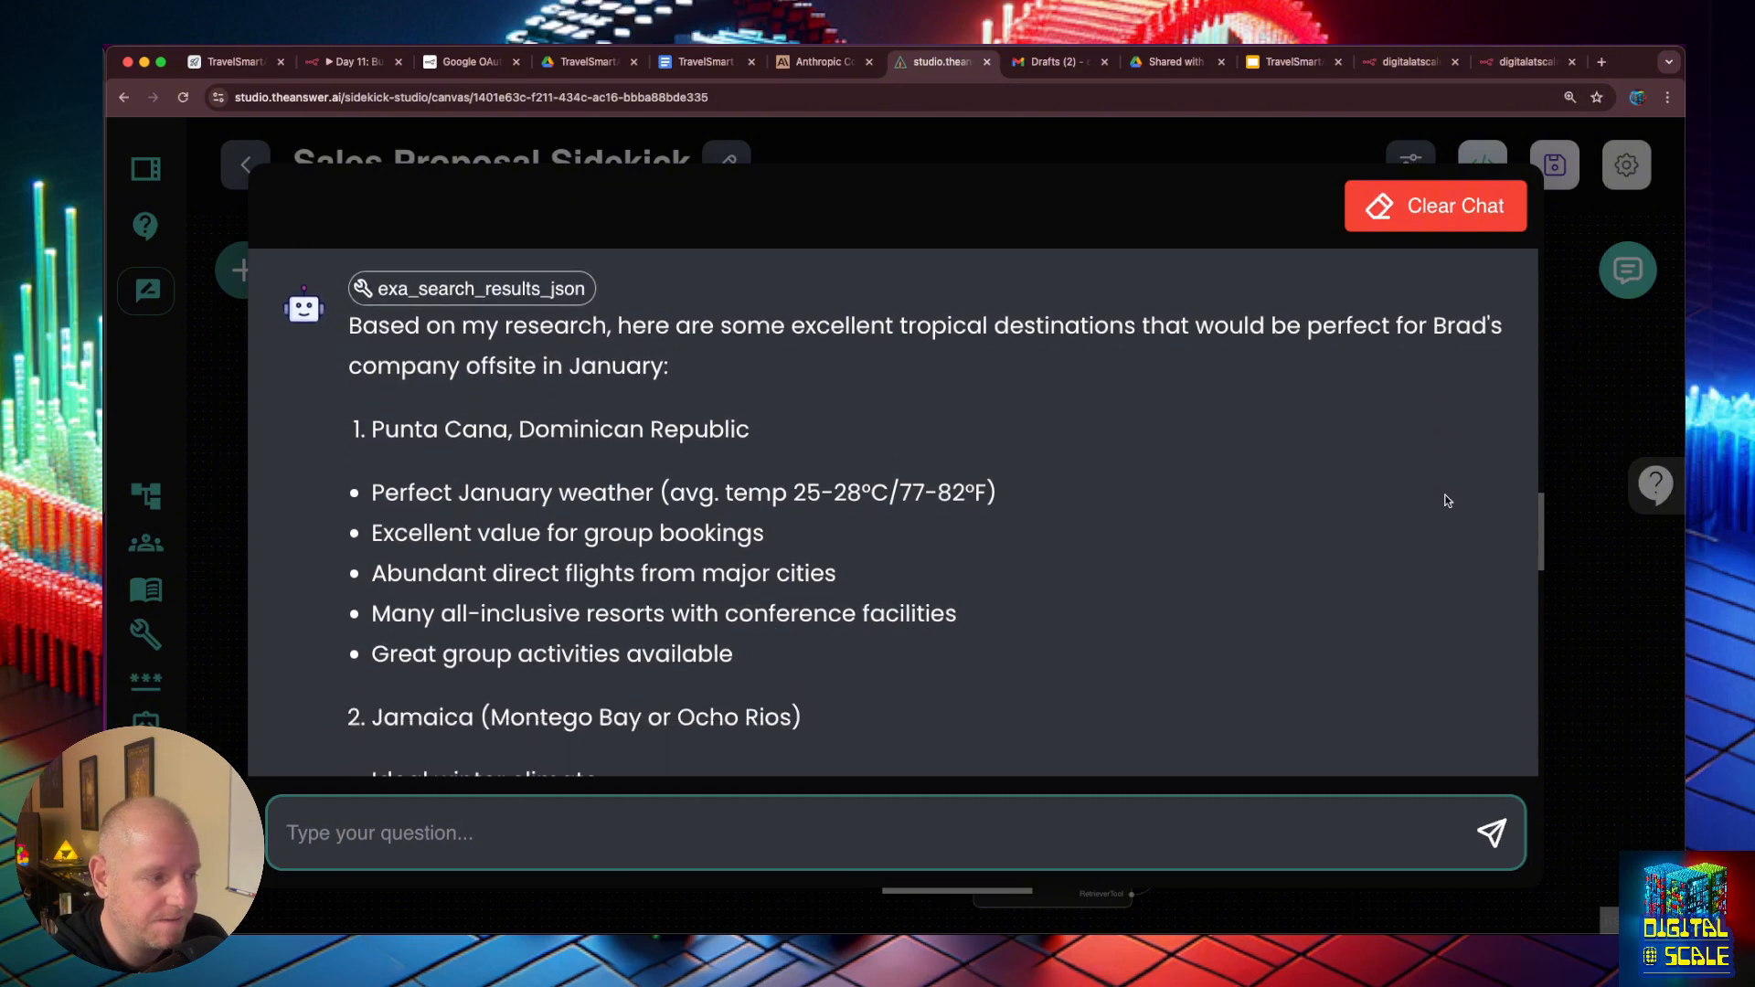
{"action": "scroll", "coordinate": [1448, 500], "scroll_direction": "down", "scroll_amount": 1}
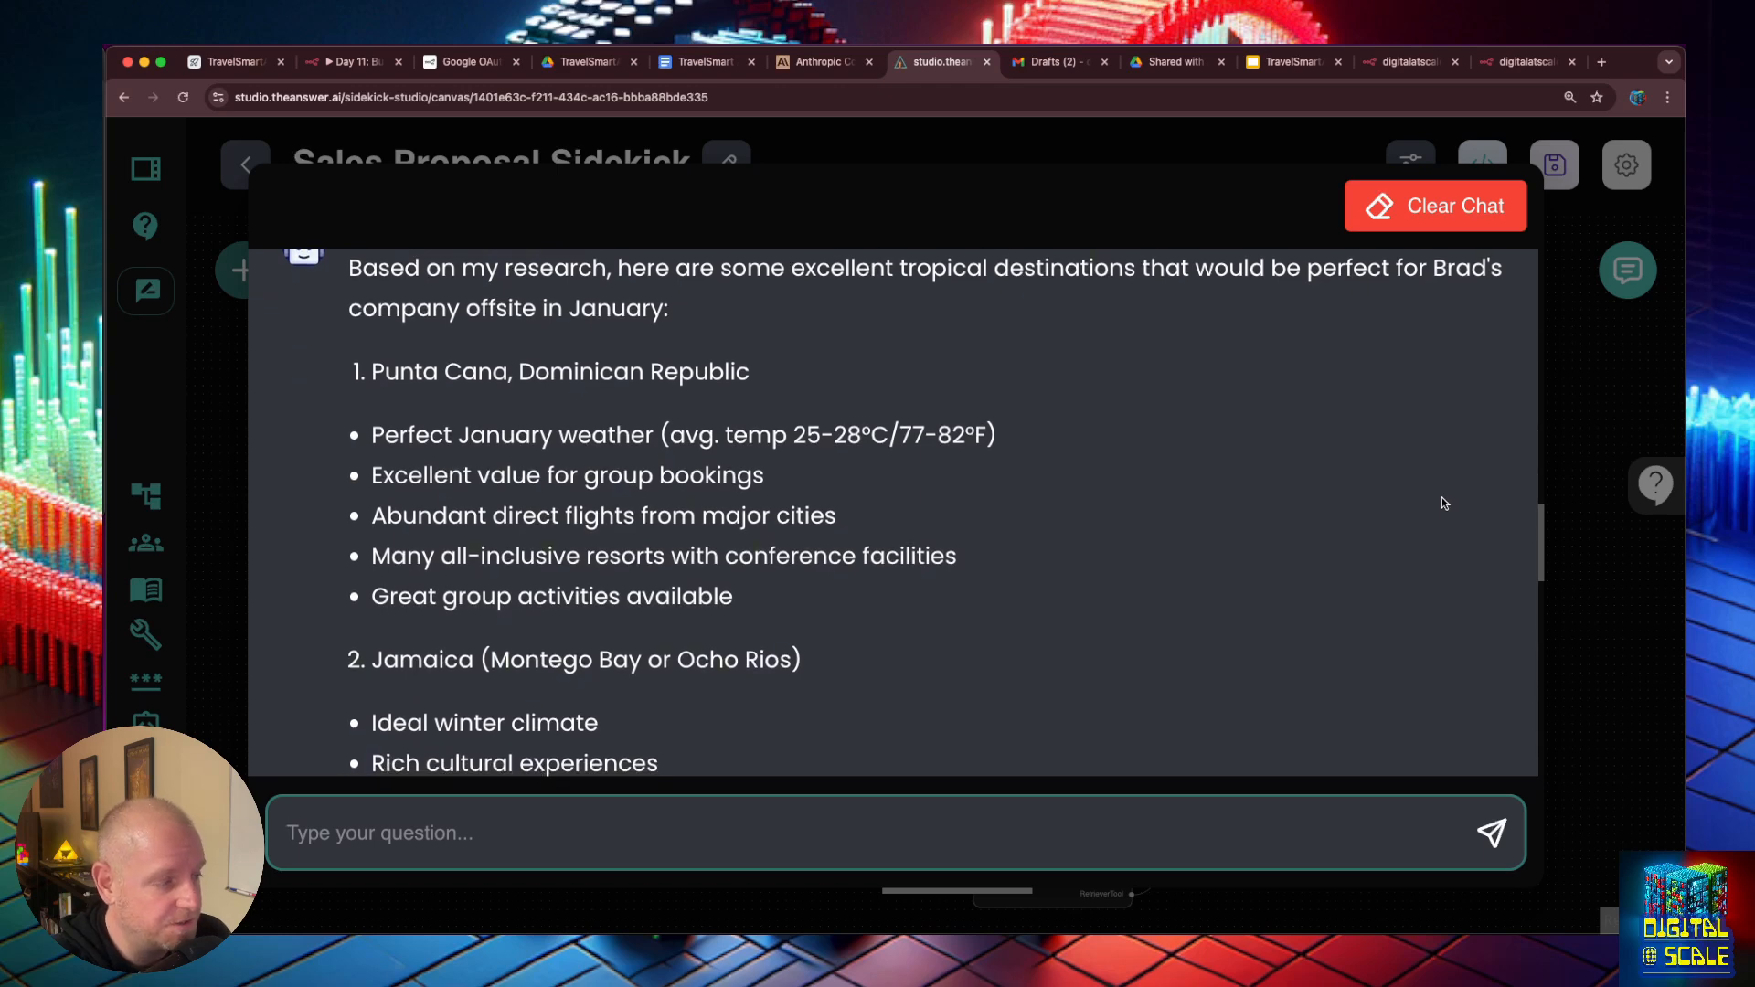
{"action": "scroll", "coordinate": [1443, 501], "scroll_direction": "down", "scroll_amount": 1}
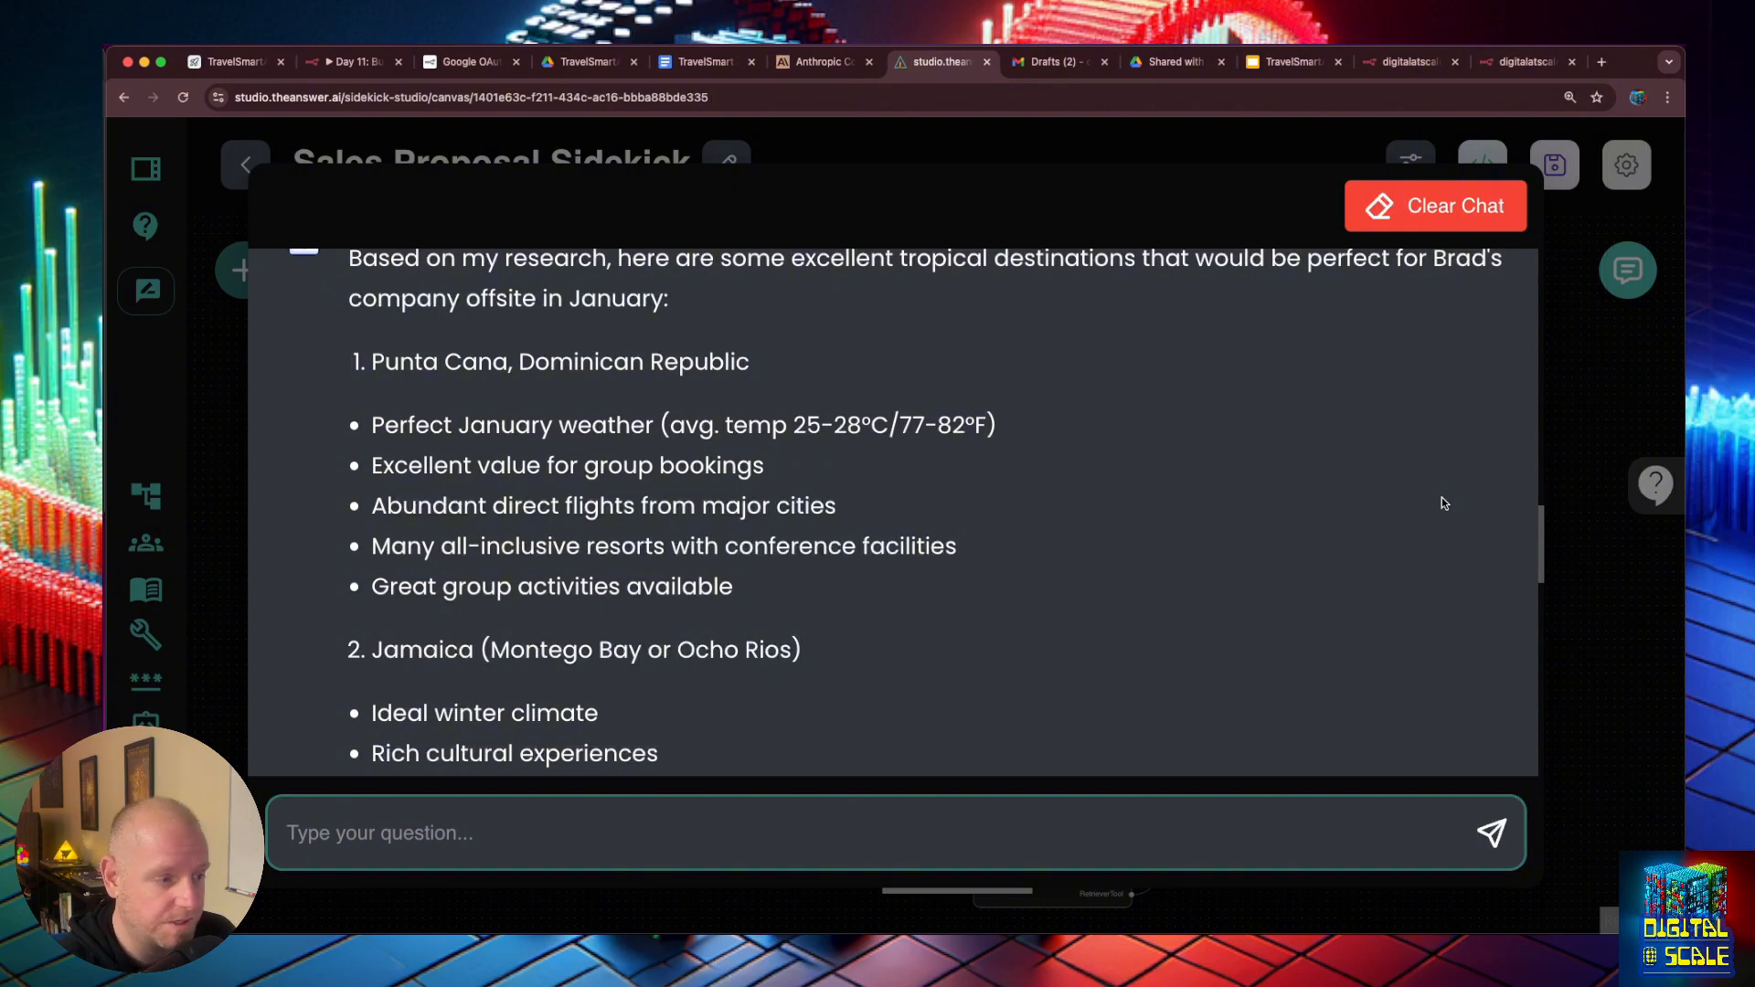
{"action": "scroll", "coordinate": [1443, 503], "scroll_direction": "down", "scroll_amount": 5}
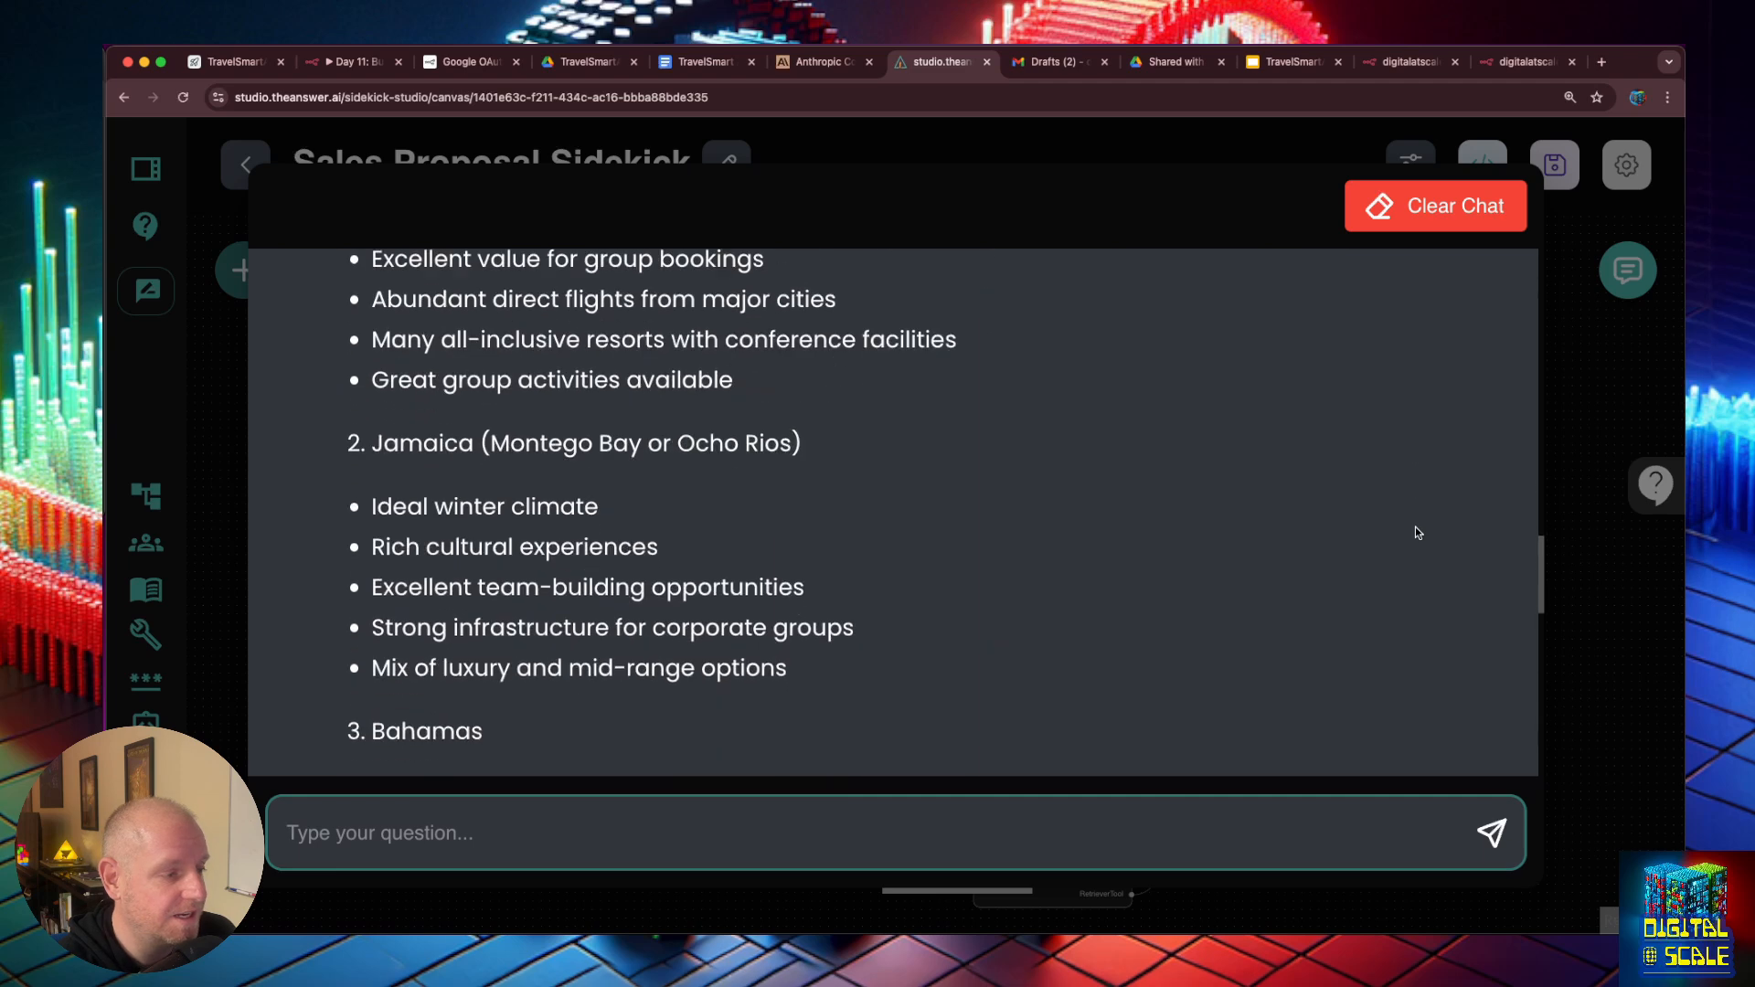
{"action": "scroll", "coordinate": [1416, 532], "scroll_direction": "down", "scroll_amount": 5}
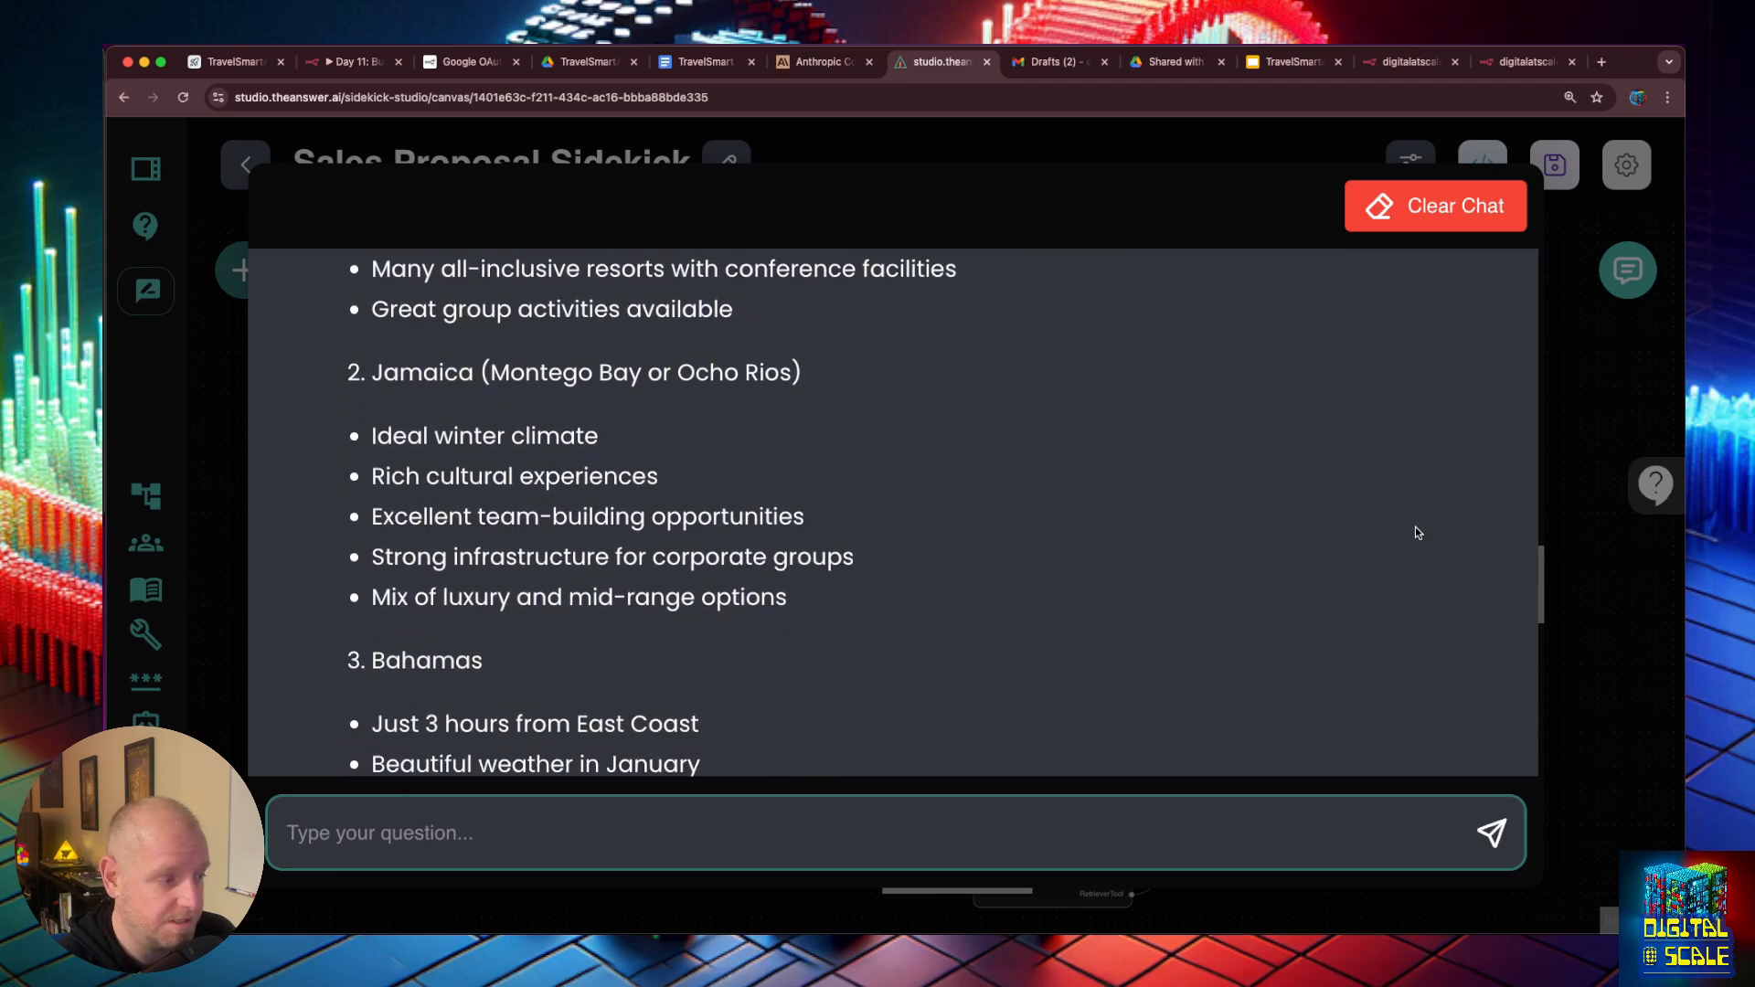
{"action": "scroll", "coordinate": [1415, 532], "scroll_direction": "down", "scroll_amount": 10}
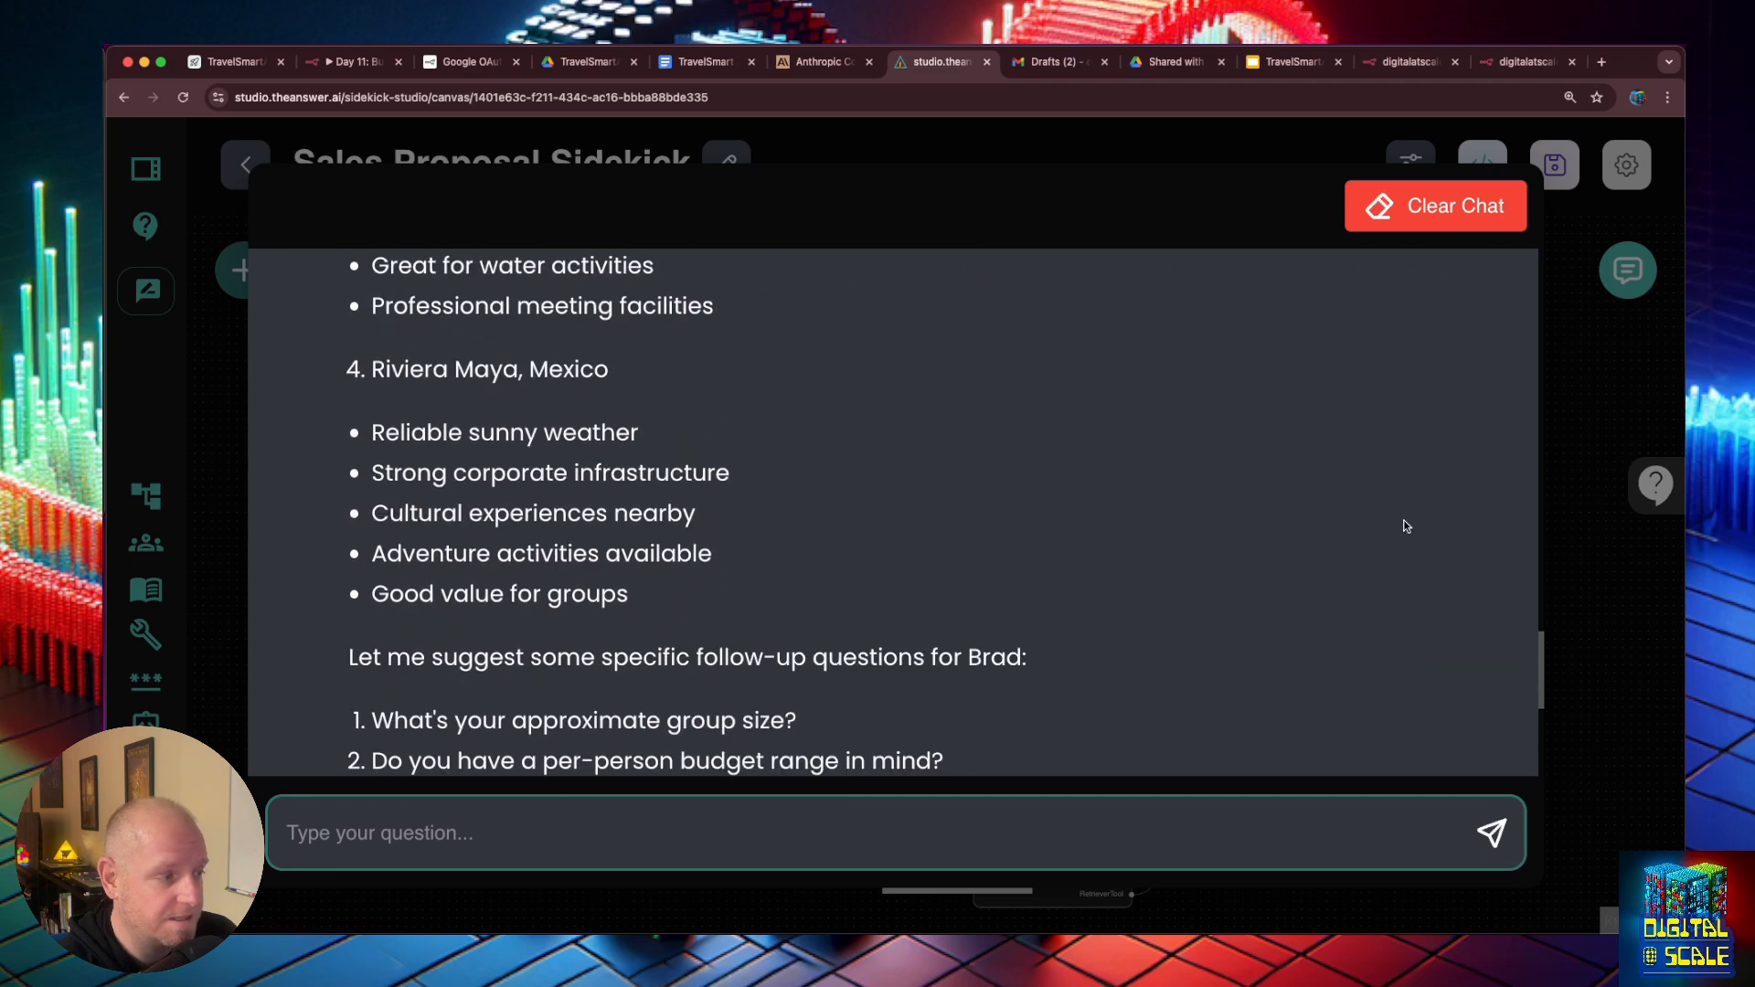
{"action": "scroll", "coordinate": [1382, 512], "scroll_direction": "down", "scroll_amount": 1}
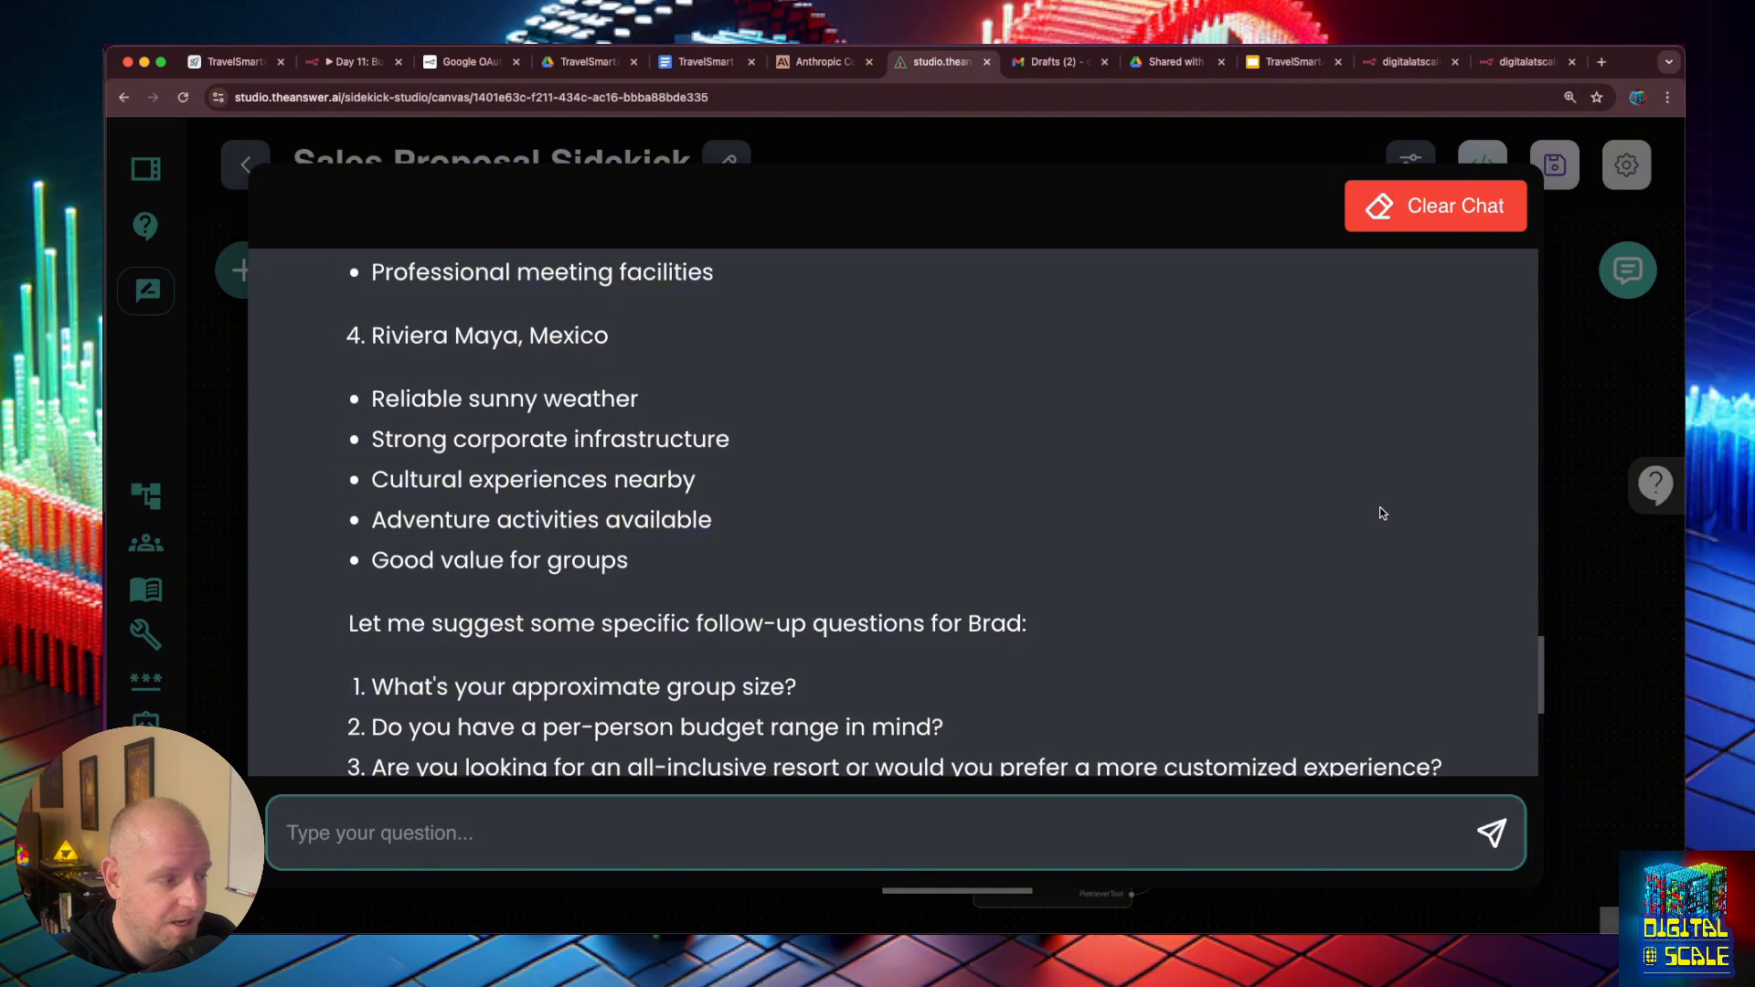
{"action": "scroll", "coordinate": [1382, 513], "scroll_direction": "down", "scroll_amount": 3}
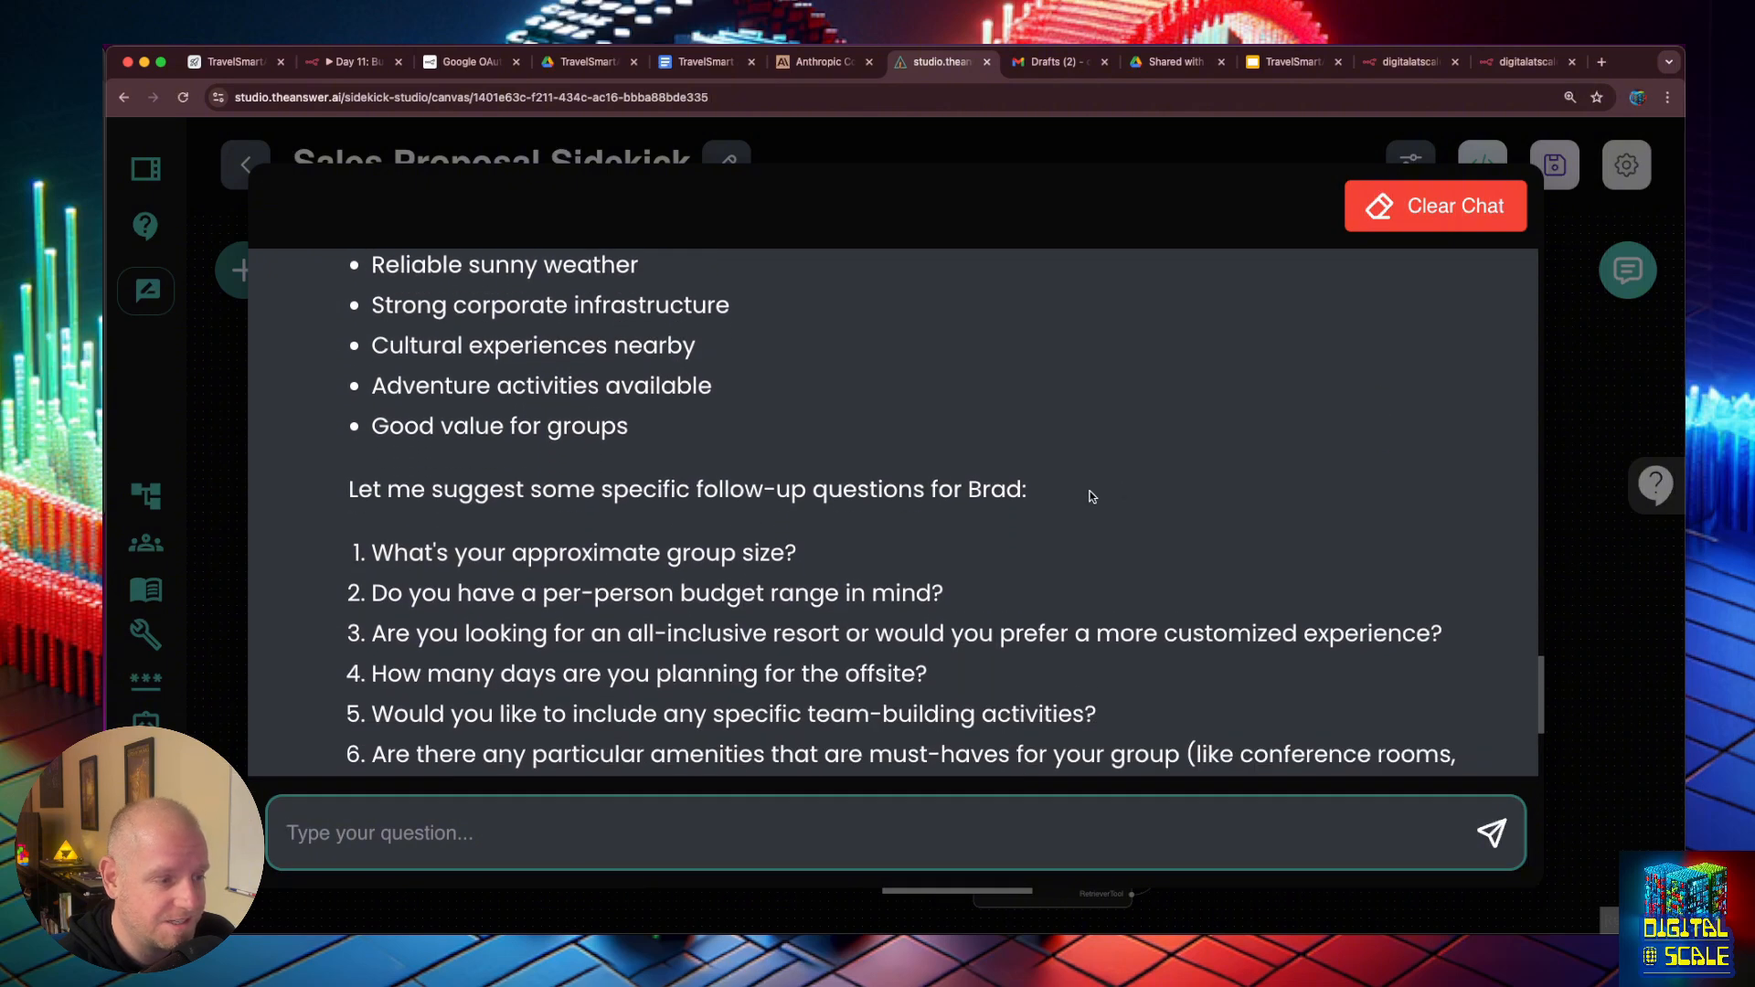
{"action": "scroll", "coordinate": [763, 549], "scroll_direction": "down", "scroll_amount": 2}
{"action": "scroll", "coordinate": [763, 549], "scroll_direction": "down", "scroll_amount": 1}
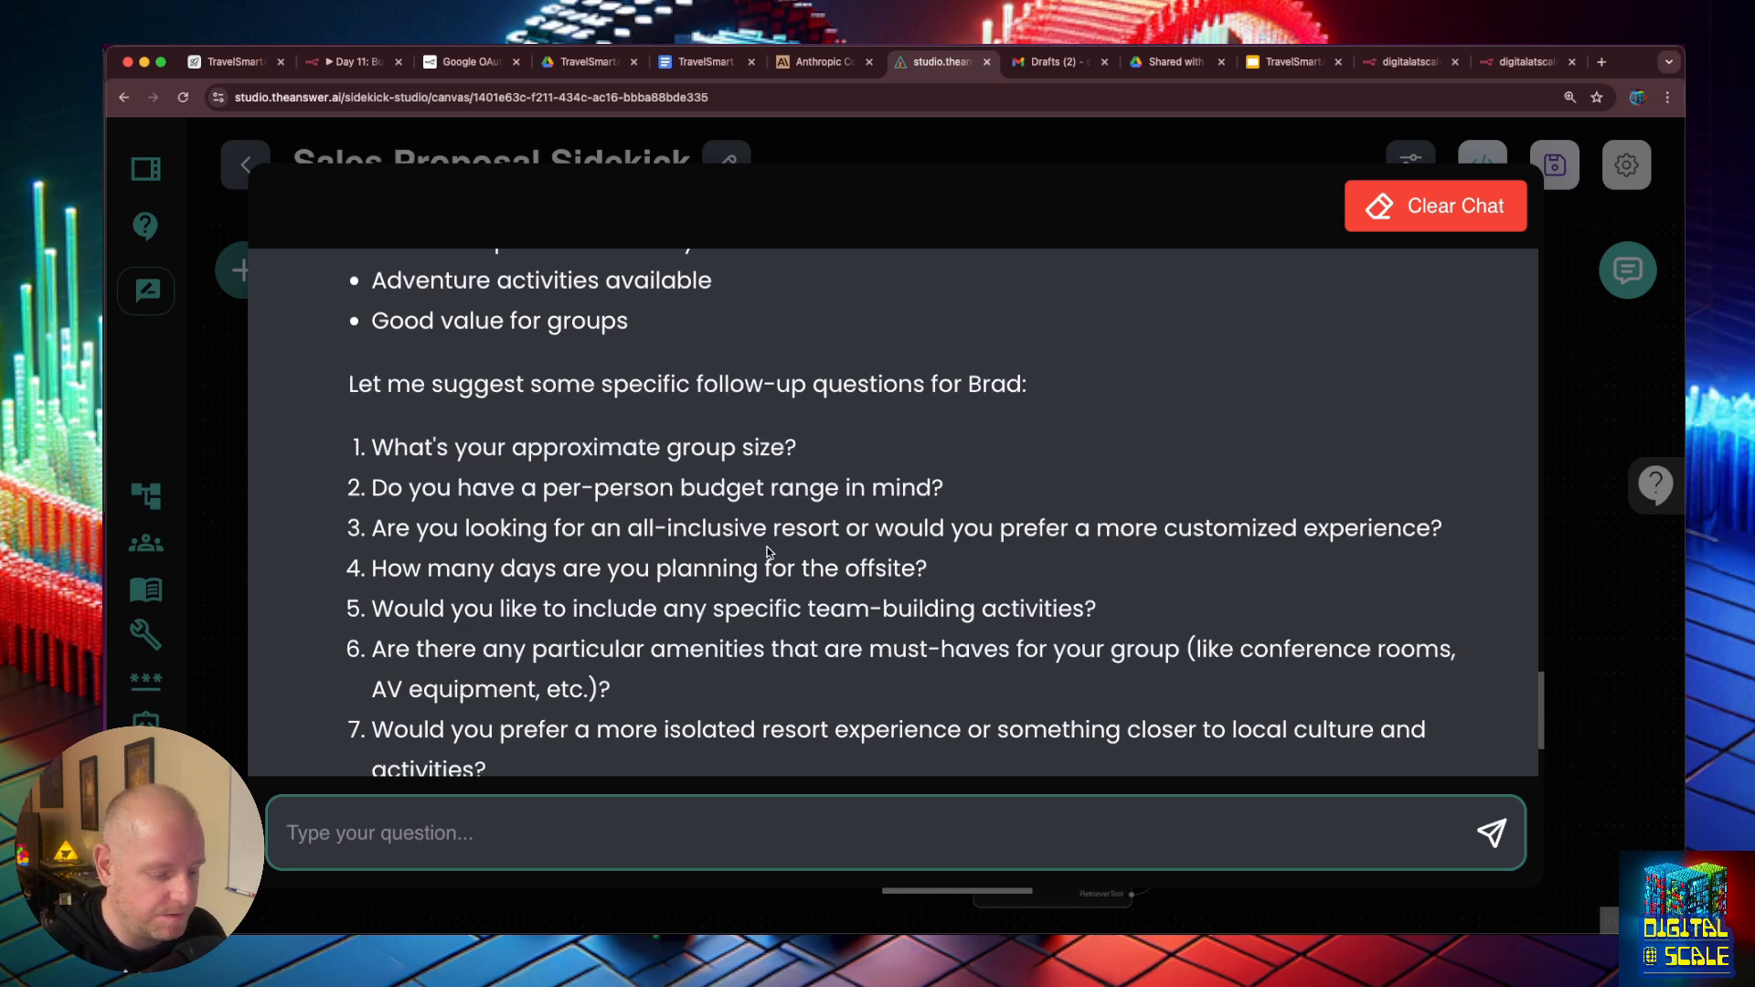
- Tell the Sidekick the meeting with the customer is starting and ask it to take notes, and read its reply
{"action": "type", "text": "Im startin g"}
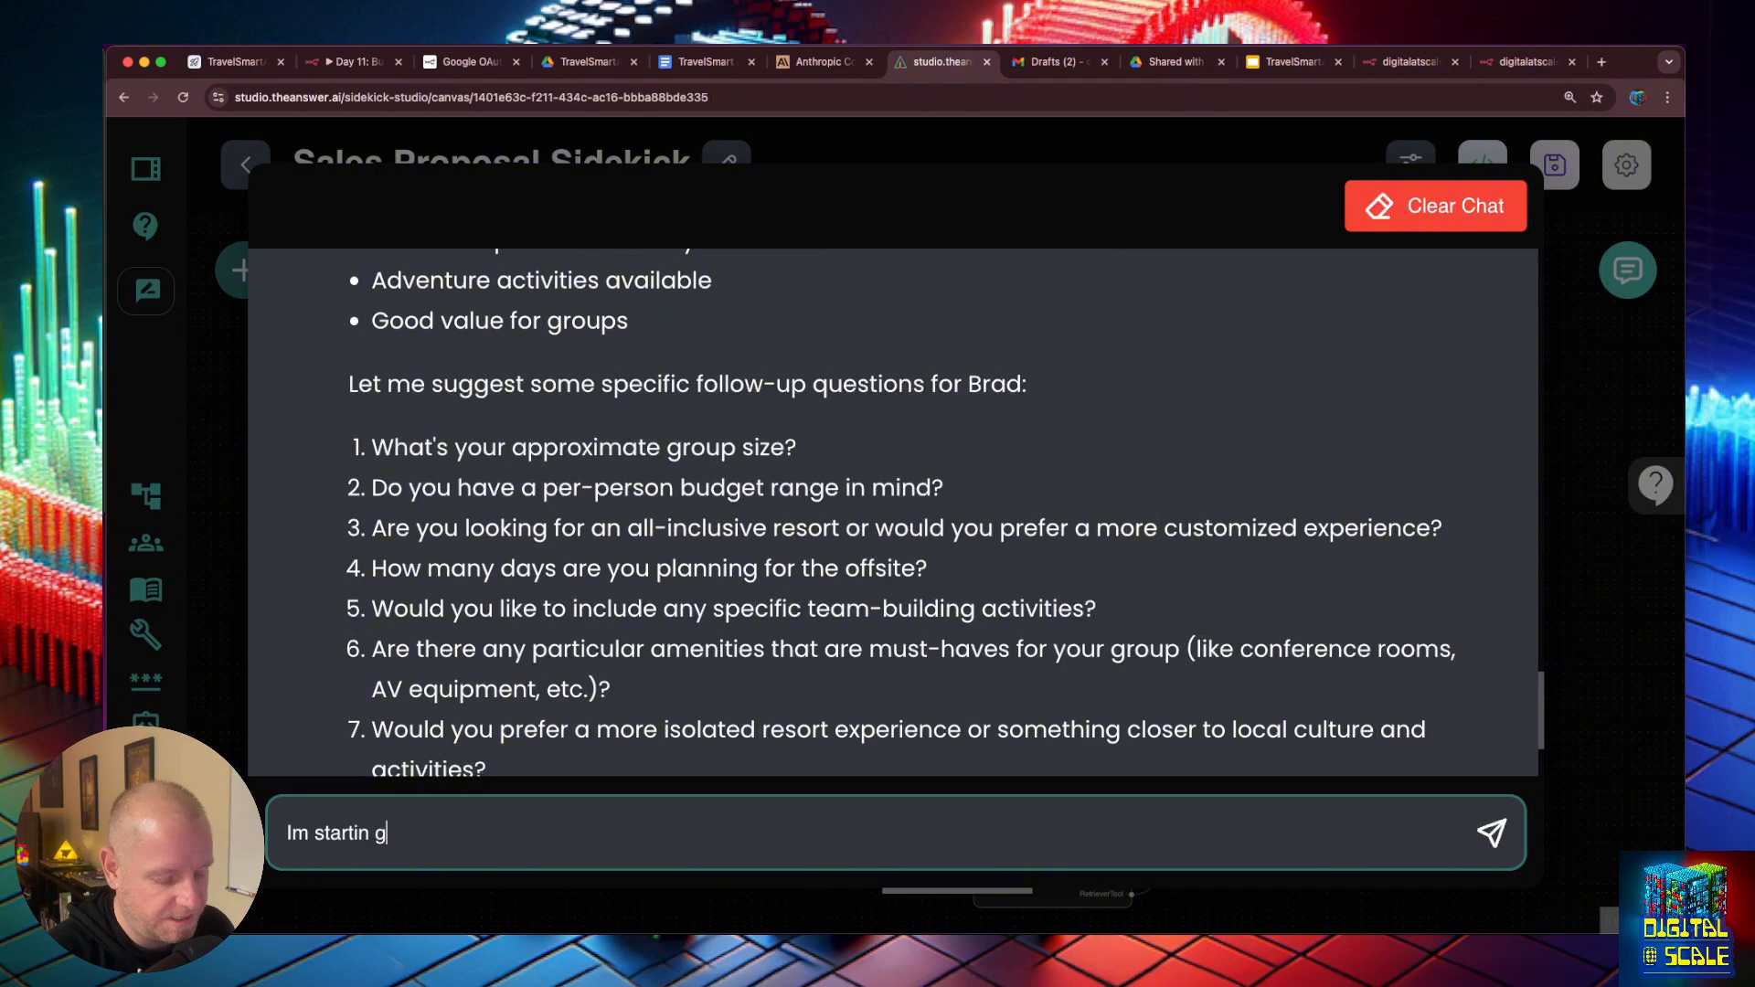
{"action": "type", "text": "the meeting with "}
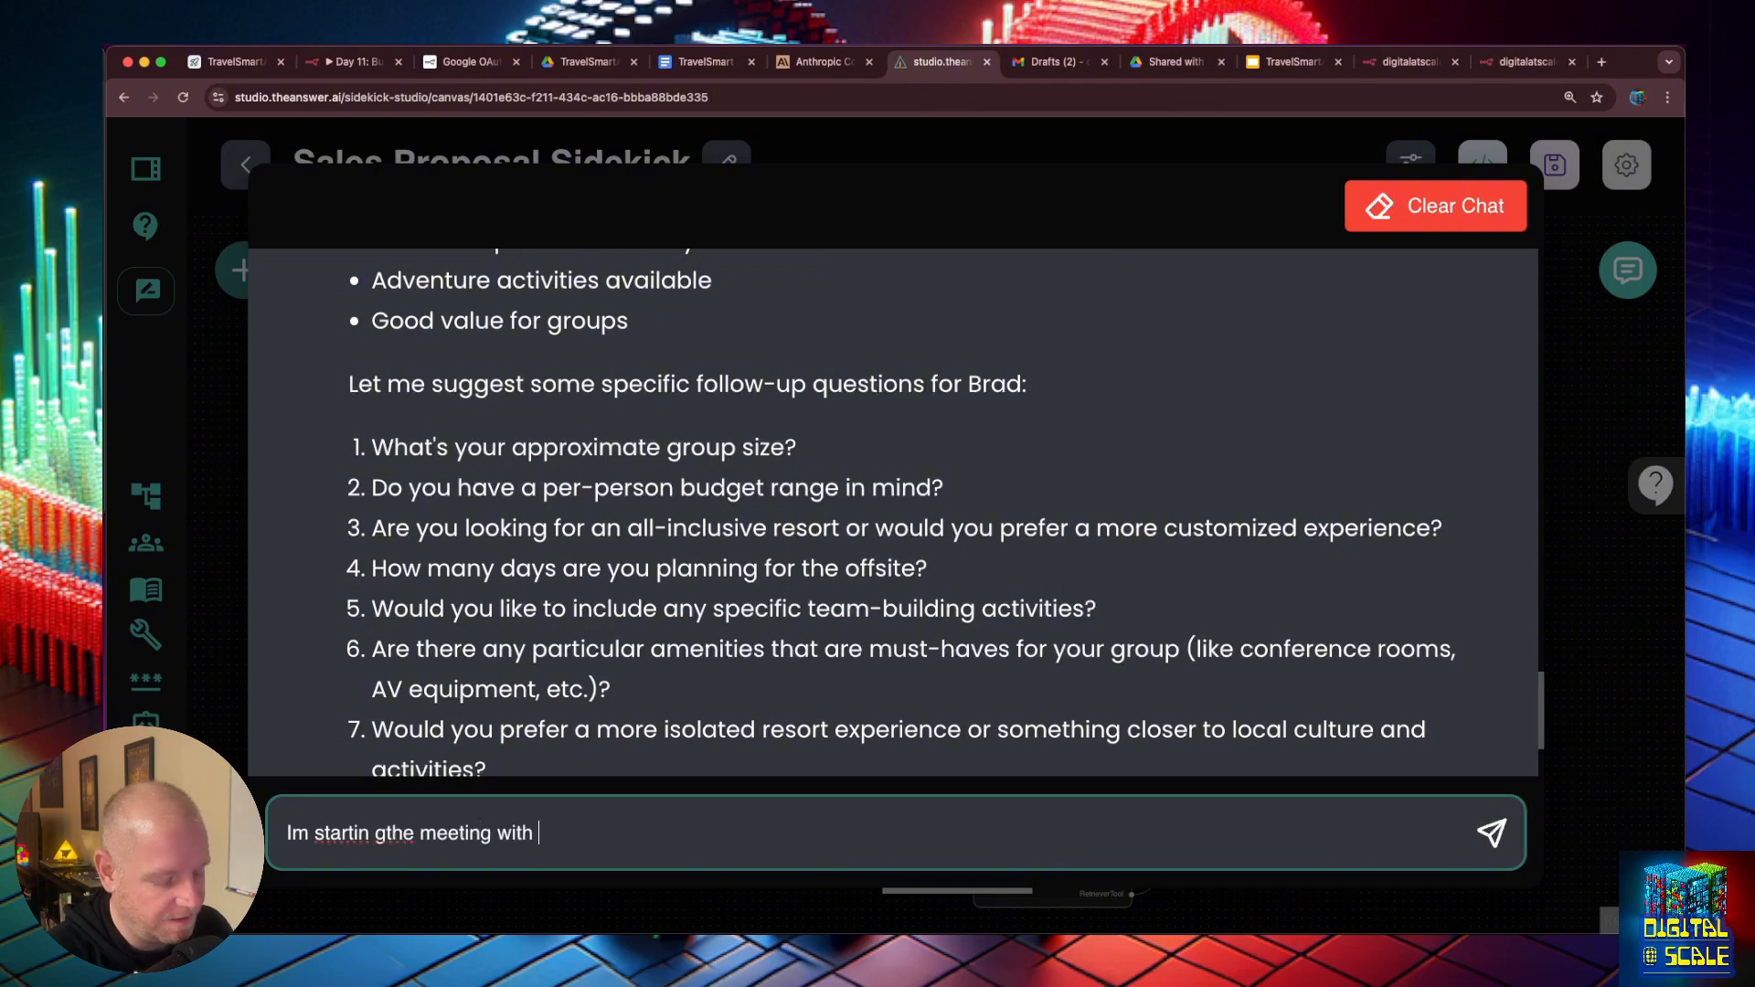
{"action": "type", "text": "Brad.. take notes"}
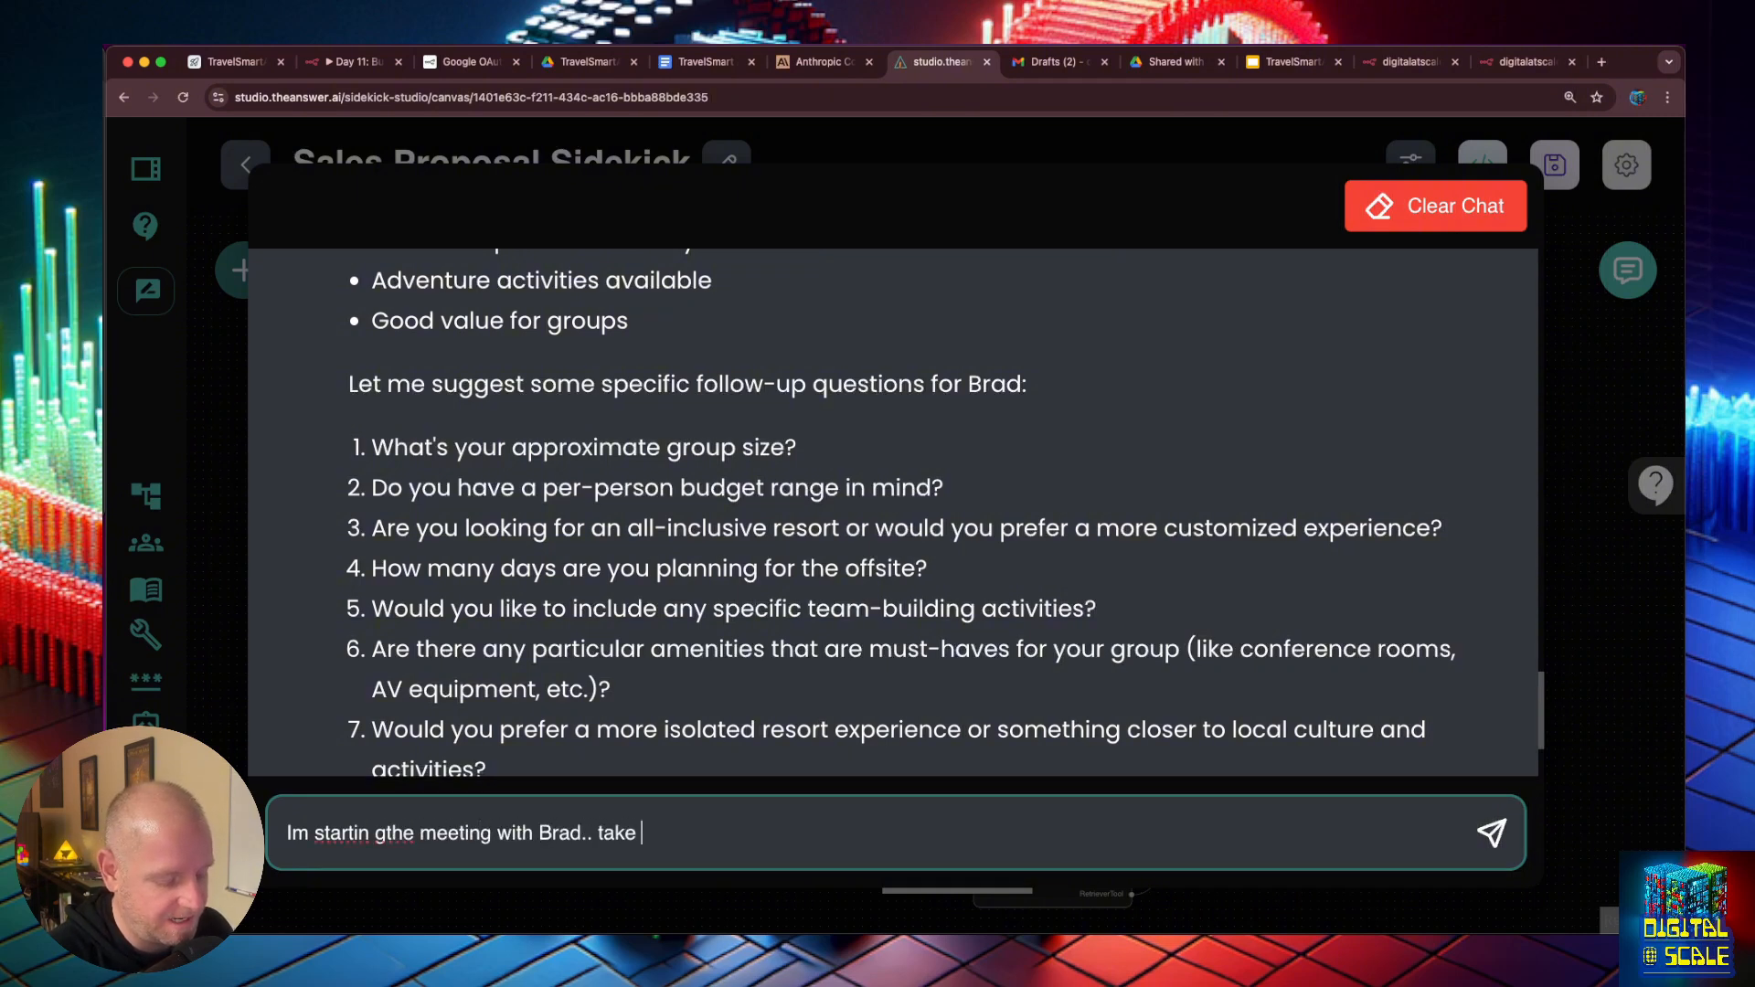
{"action": "key", "text": "Return"}
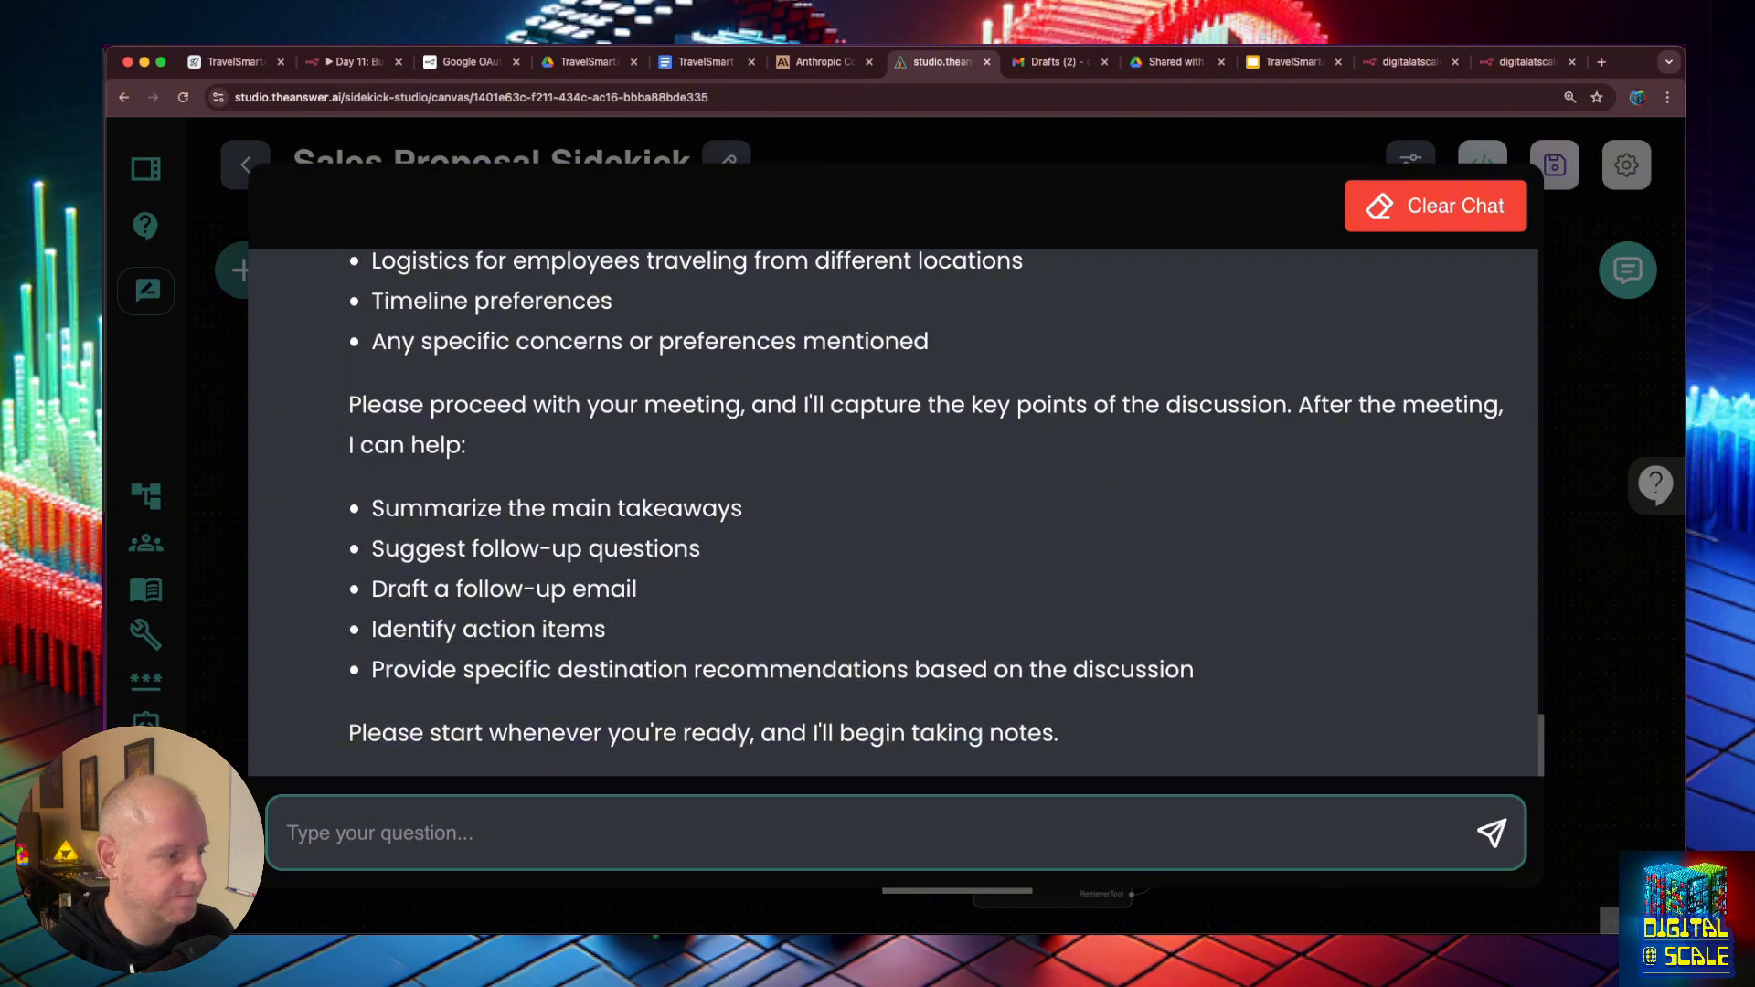
{"action": "scroll", "coordinate": [708, 452], "scroll_direction": "up", "scroll_amount": 4}
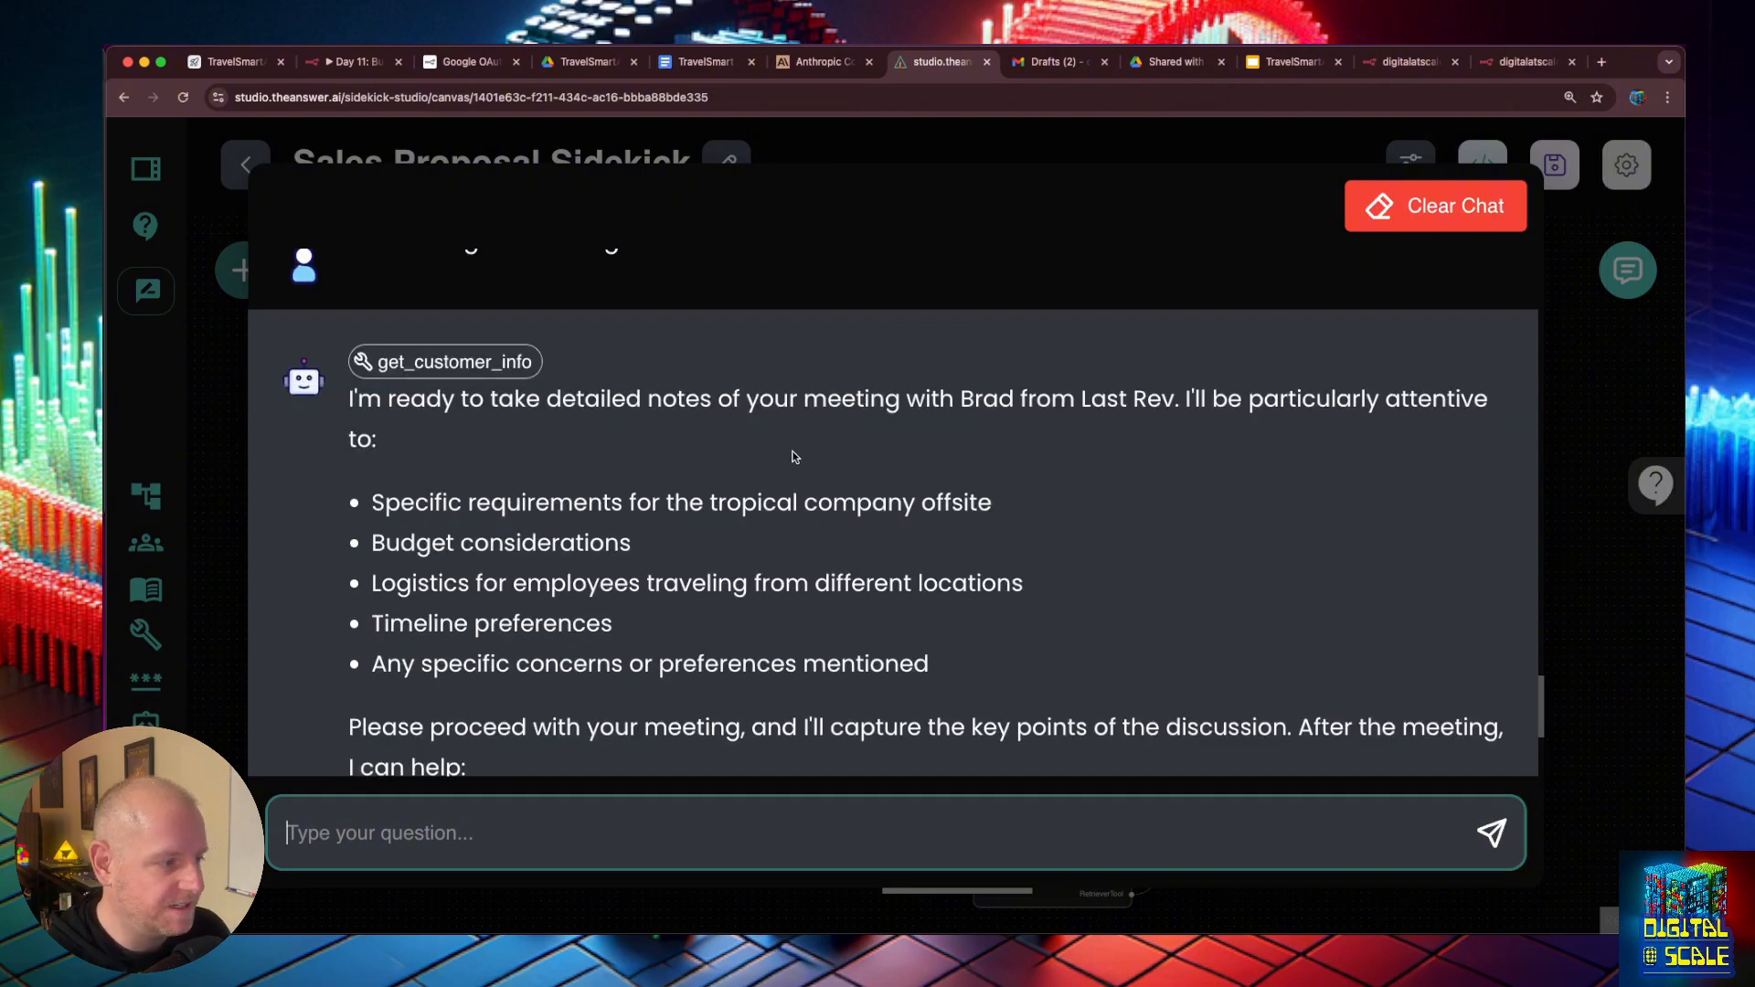
{"action": "scroll", "coordinate": [795, 456], "scroll_direction": "down", "scroll_amount": 1}
{"action": "scroll", "coordinate": [896, 480], "scroll_direction": "down", "scroll_amount": 2}
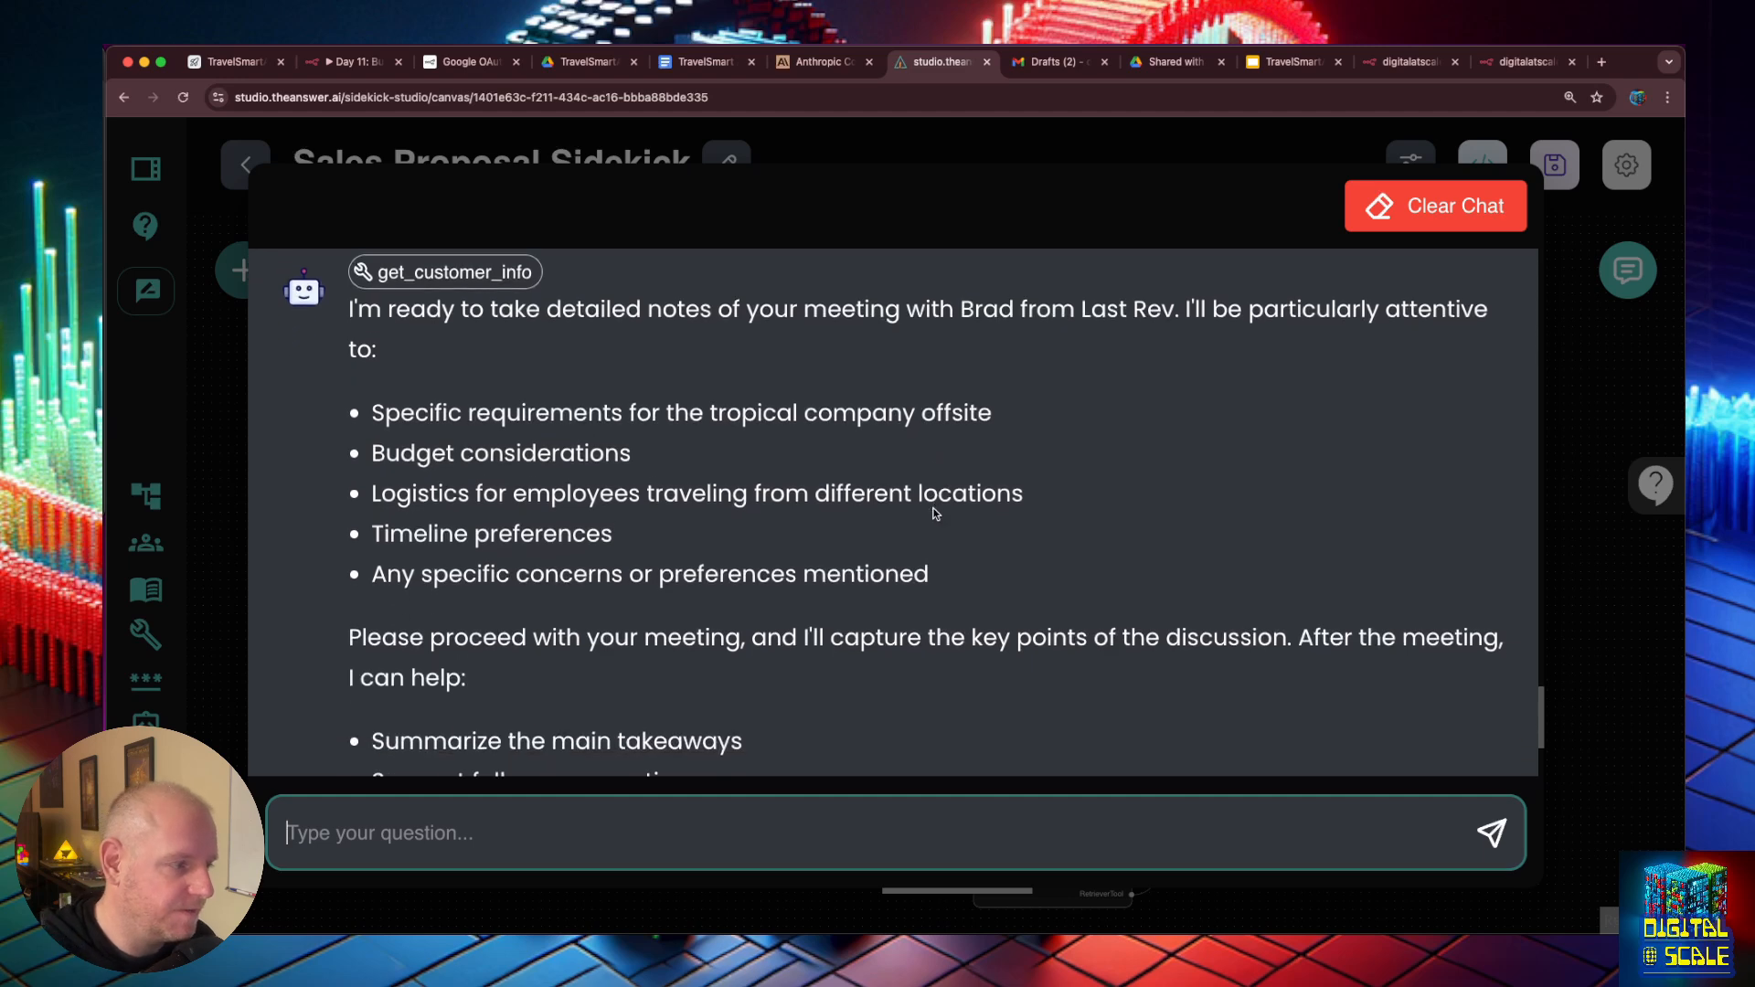
{"action": "scroll", "coordinate": [934, 516], "scroll_direction": "down", "scroll_amount": 1}
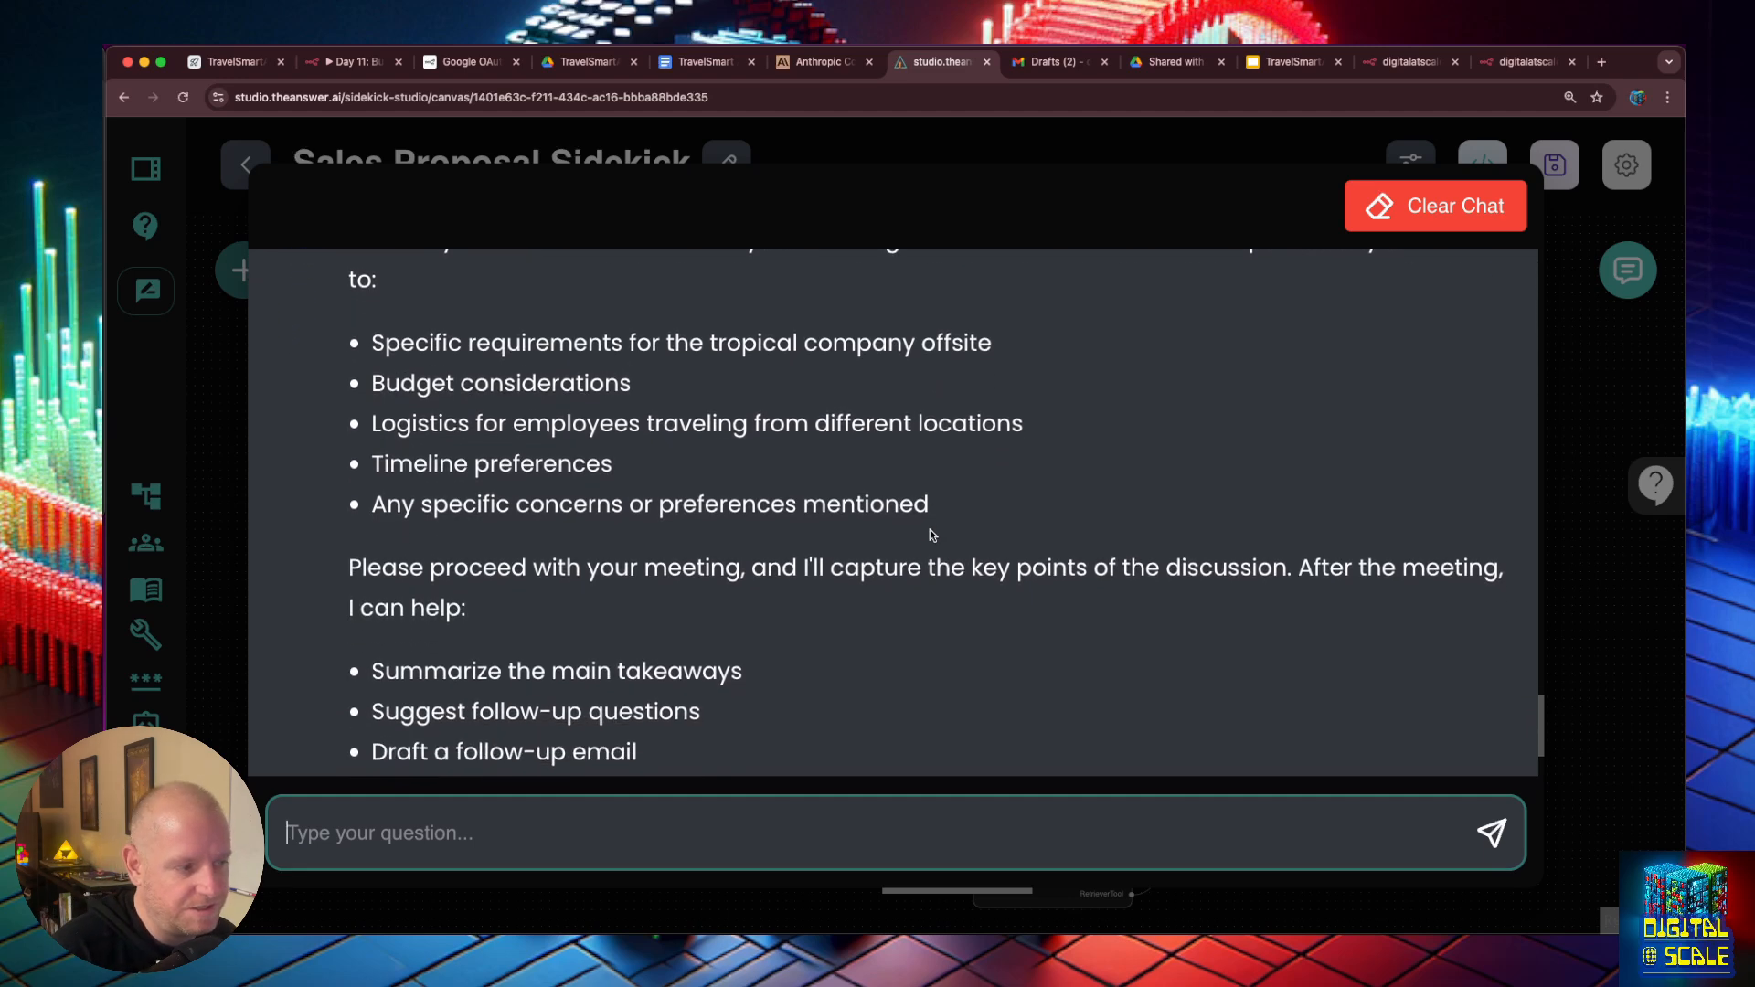
- Draft a chat note that they also want to bring families, want a good local mix and need high speed internet since they will be conducting meetings
{"action": "left_click", "coordinate": [538, 837]}
{"action": "type", "text": "they "}
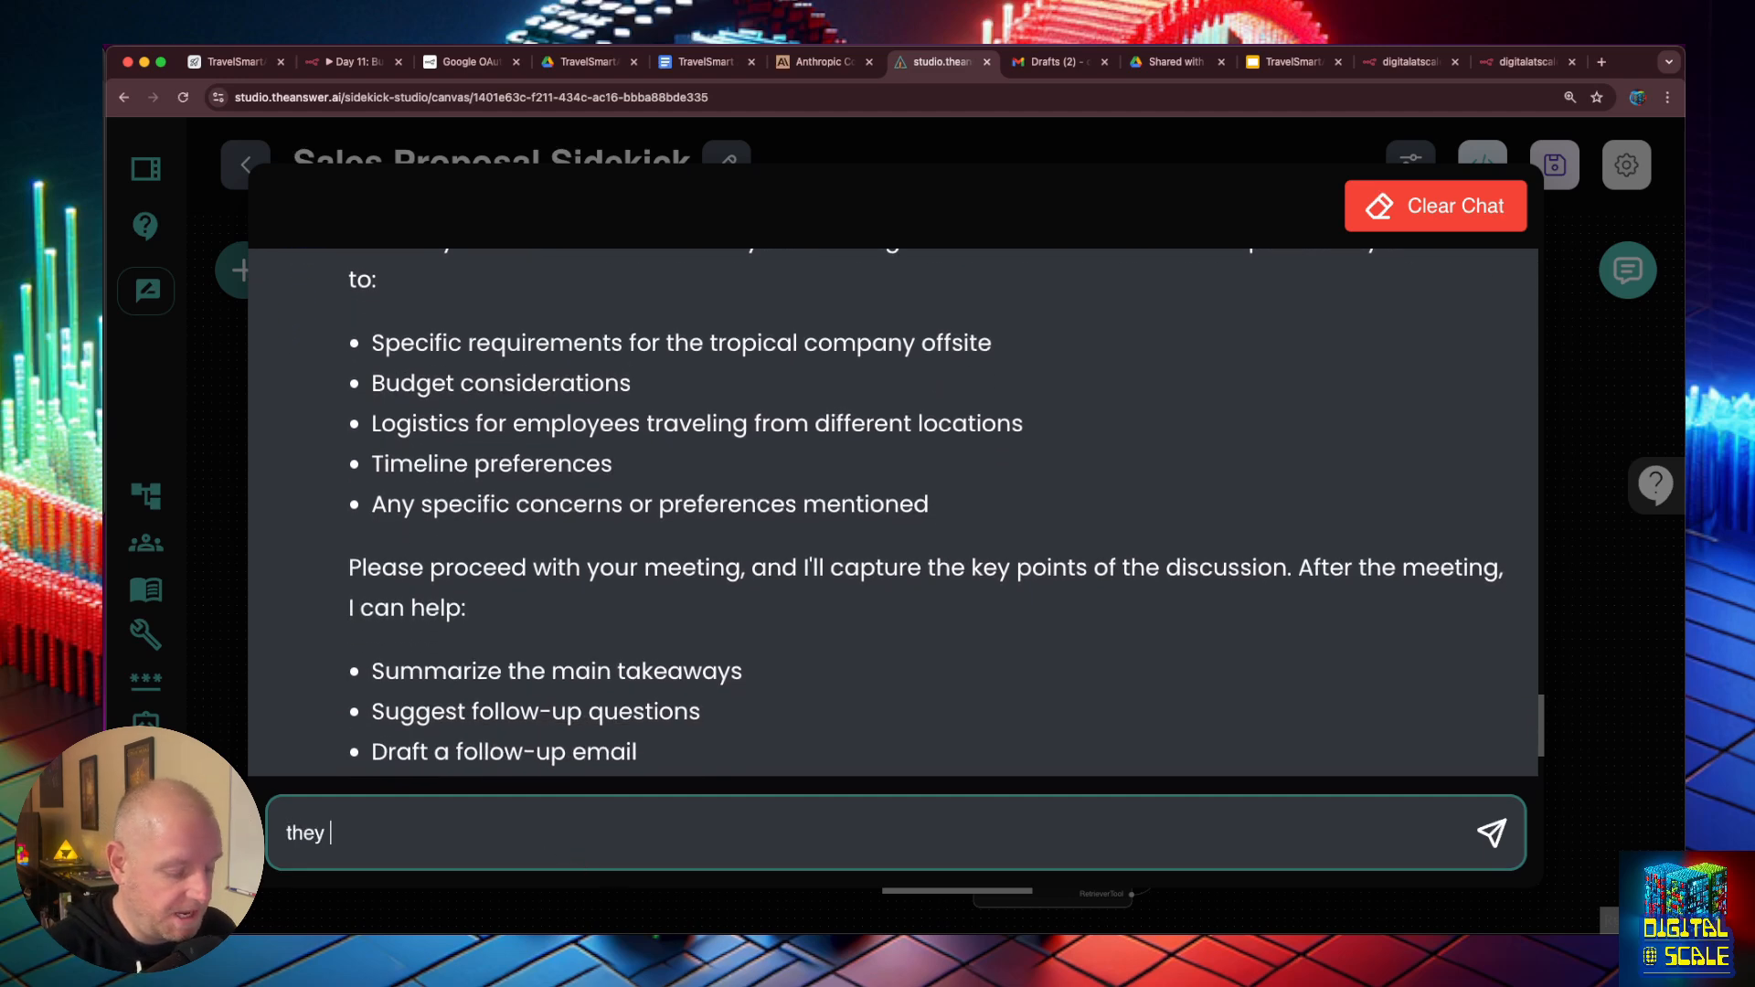
{"action": "type", "text": "wanted to also "}
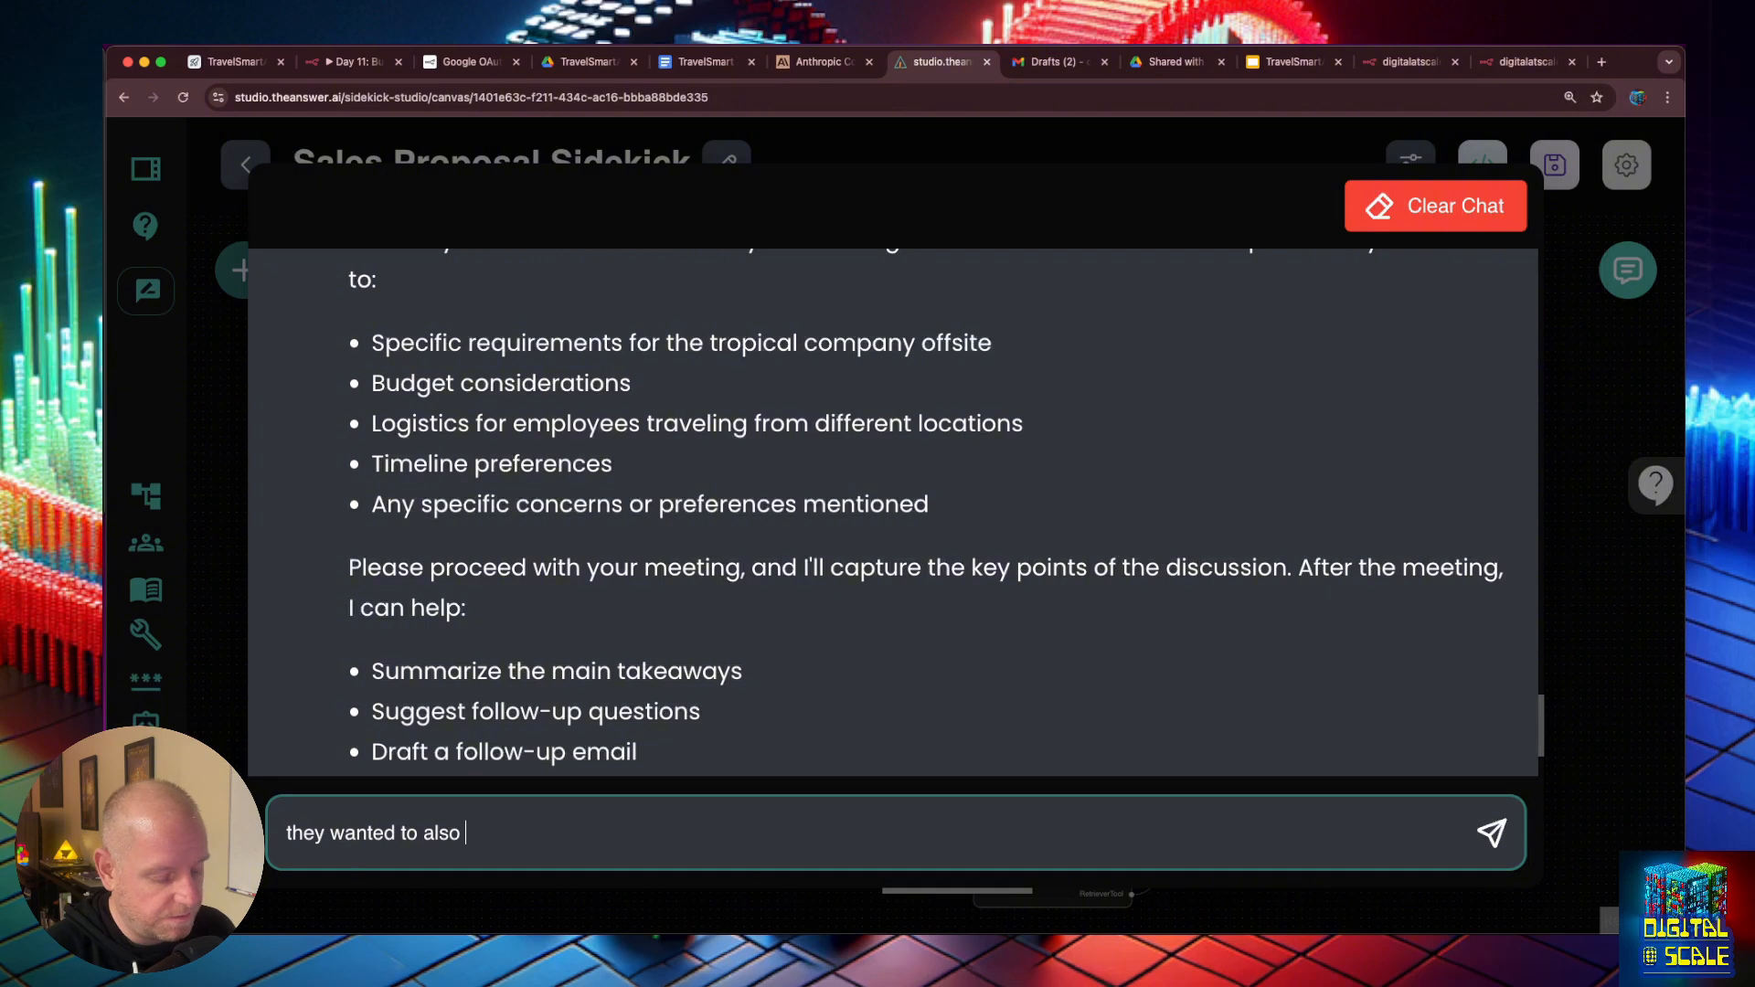
{"action": "type", "text": "bring theior family"}
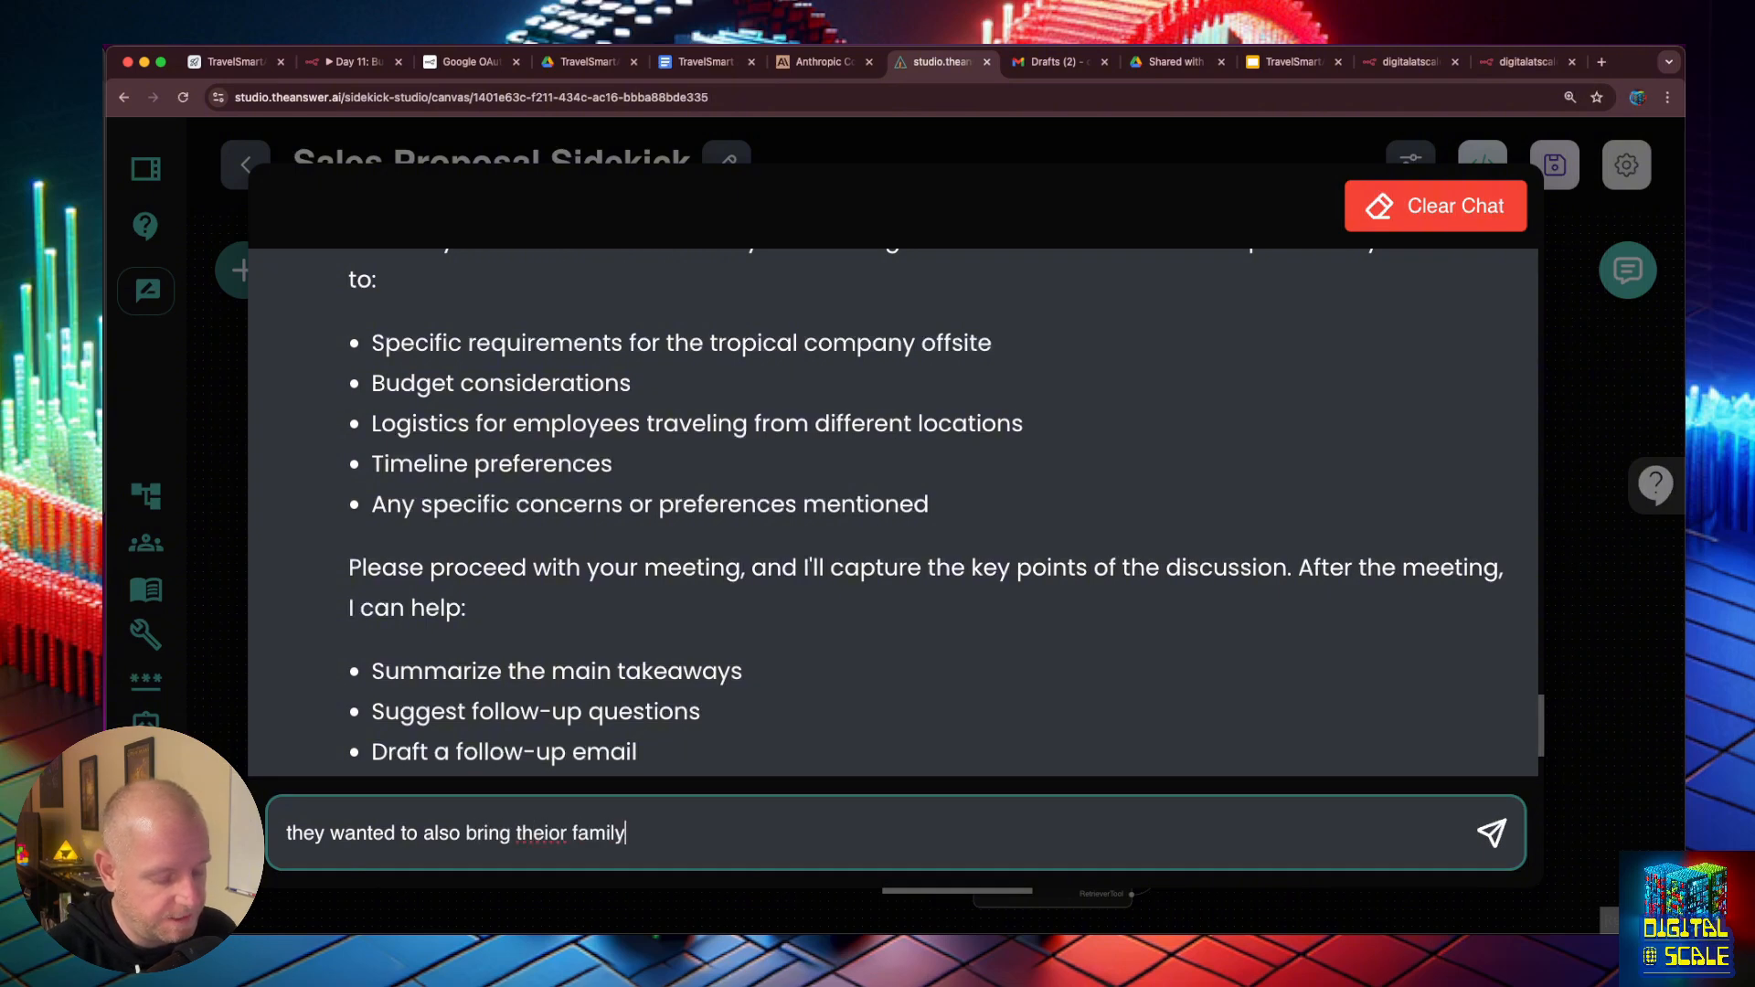
{"action": "type", "text": "s, they want a "}
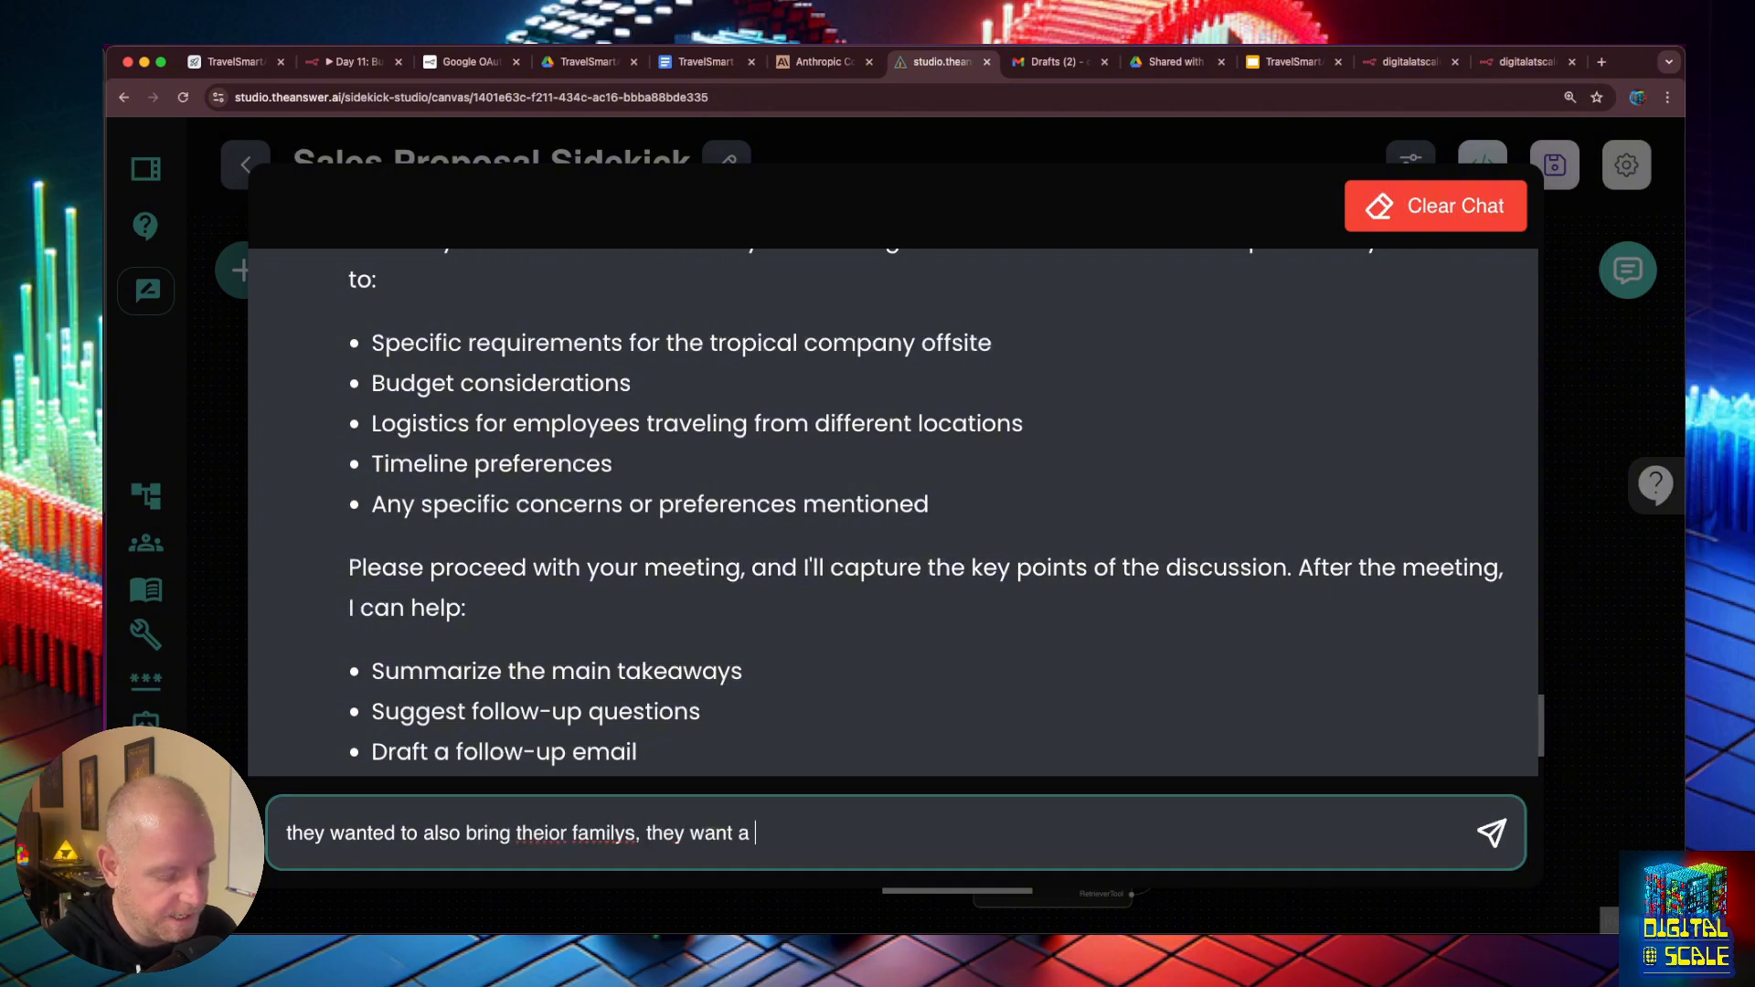
{"action": "type", "text": "good mix of"}
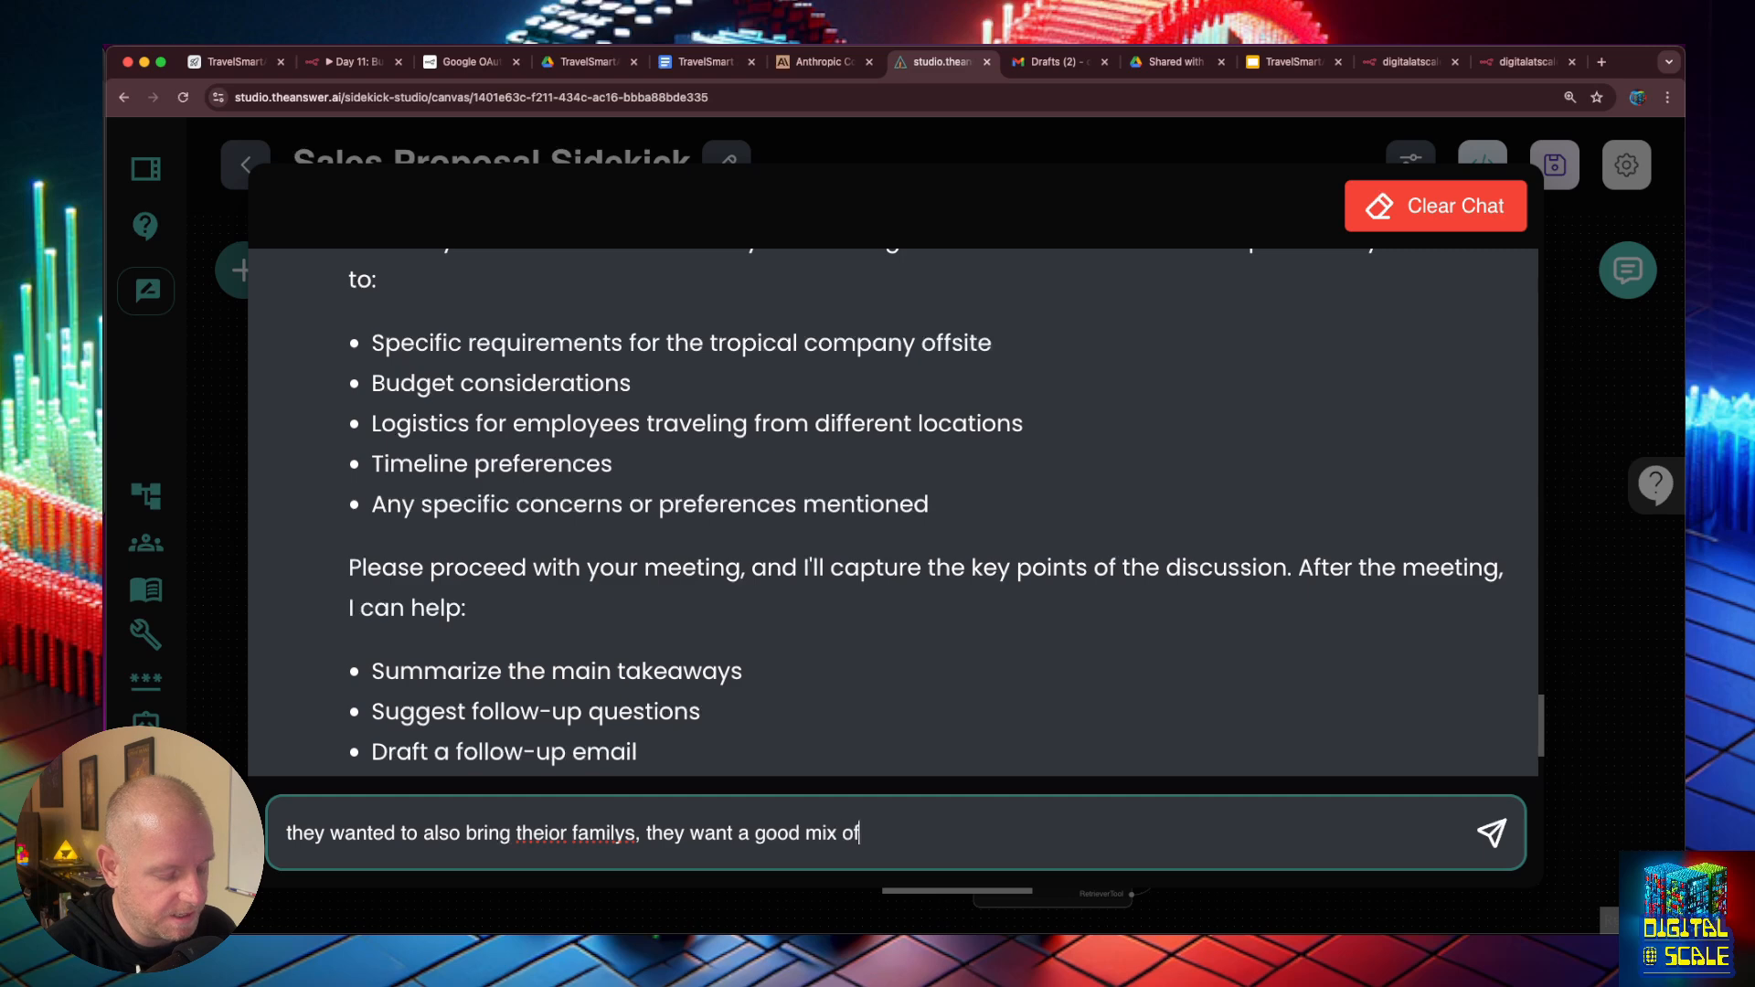
{"action": "type", "text": " local but "}
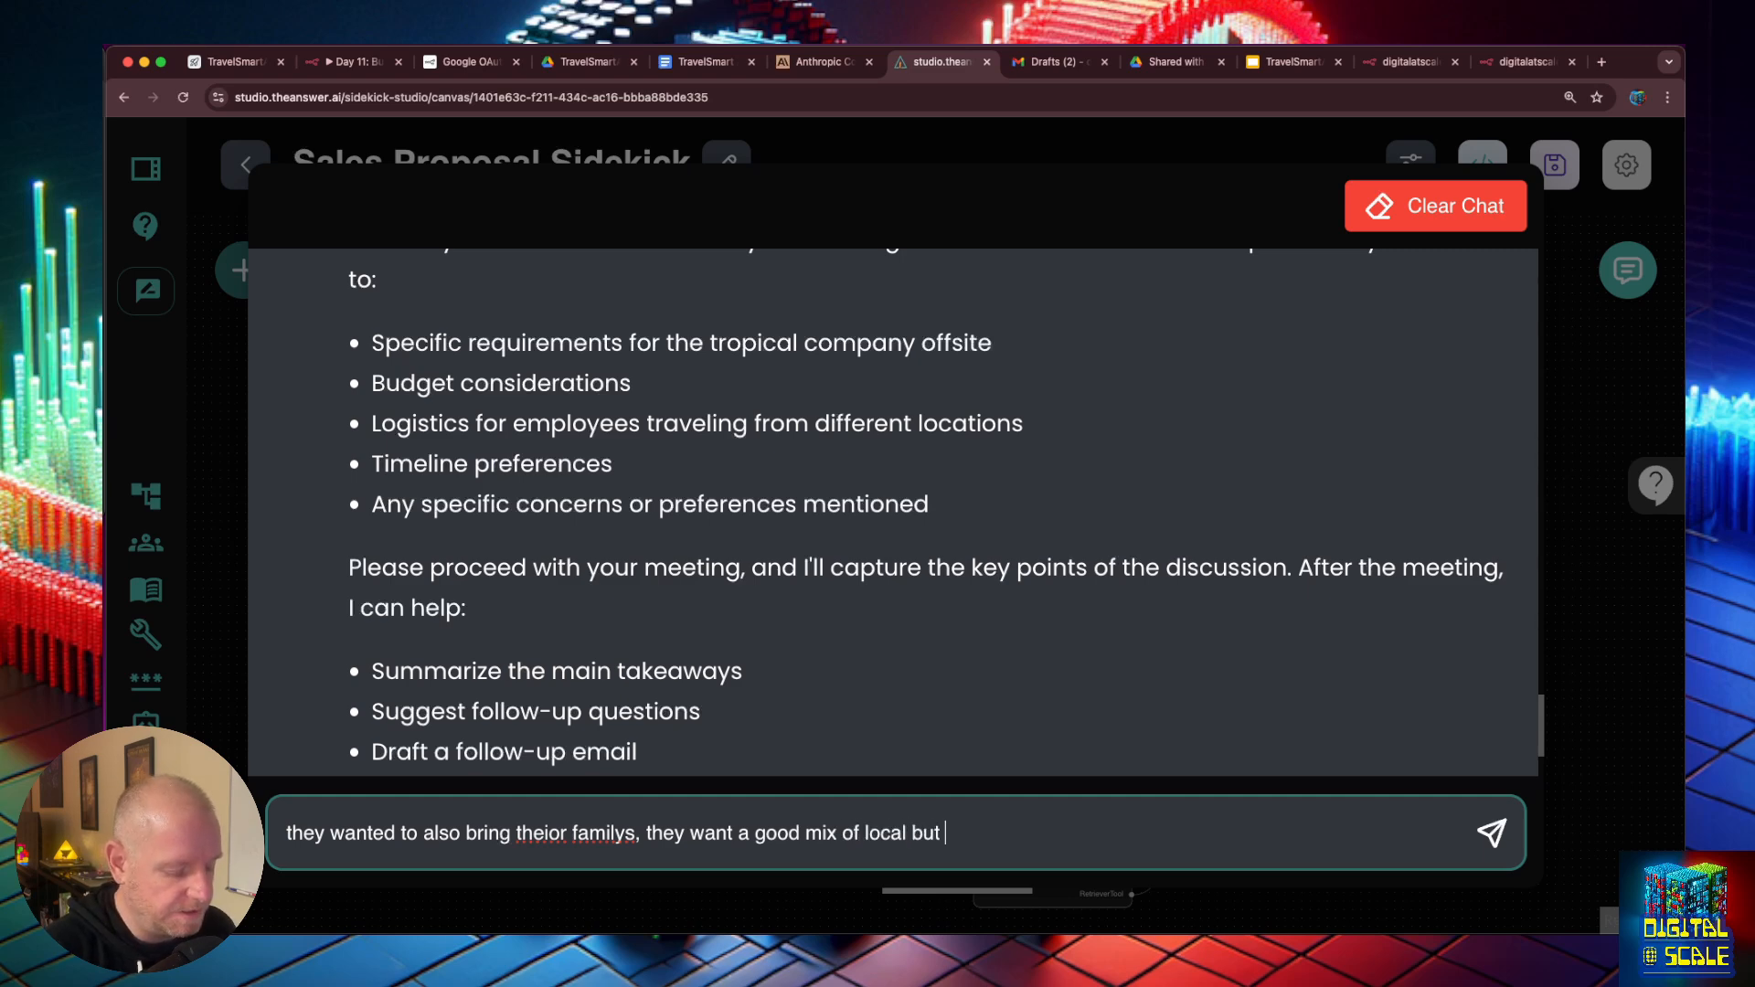
{"action": "type", "text": "do need high s"}
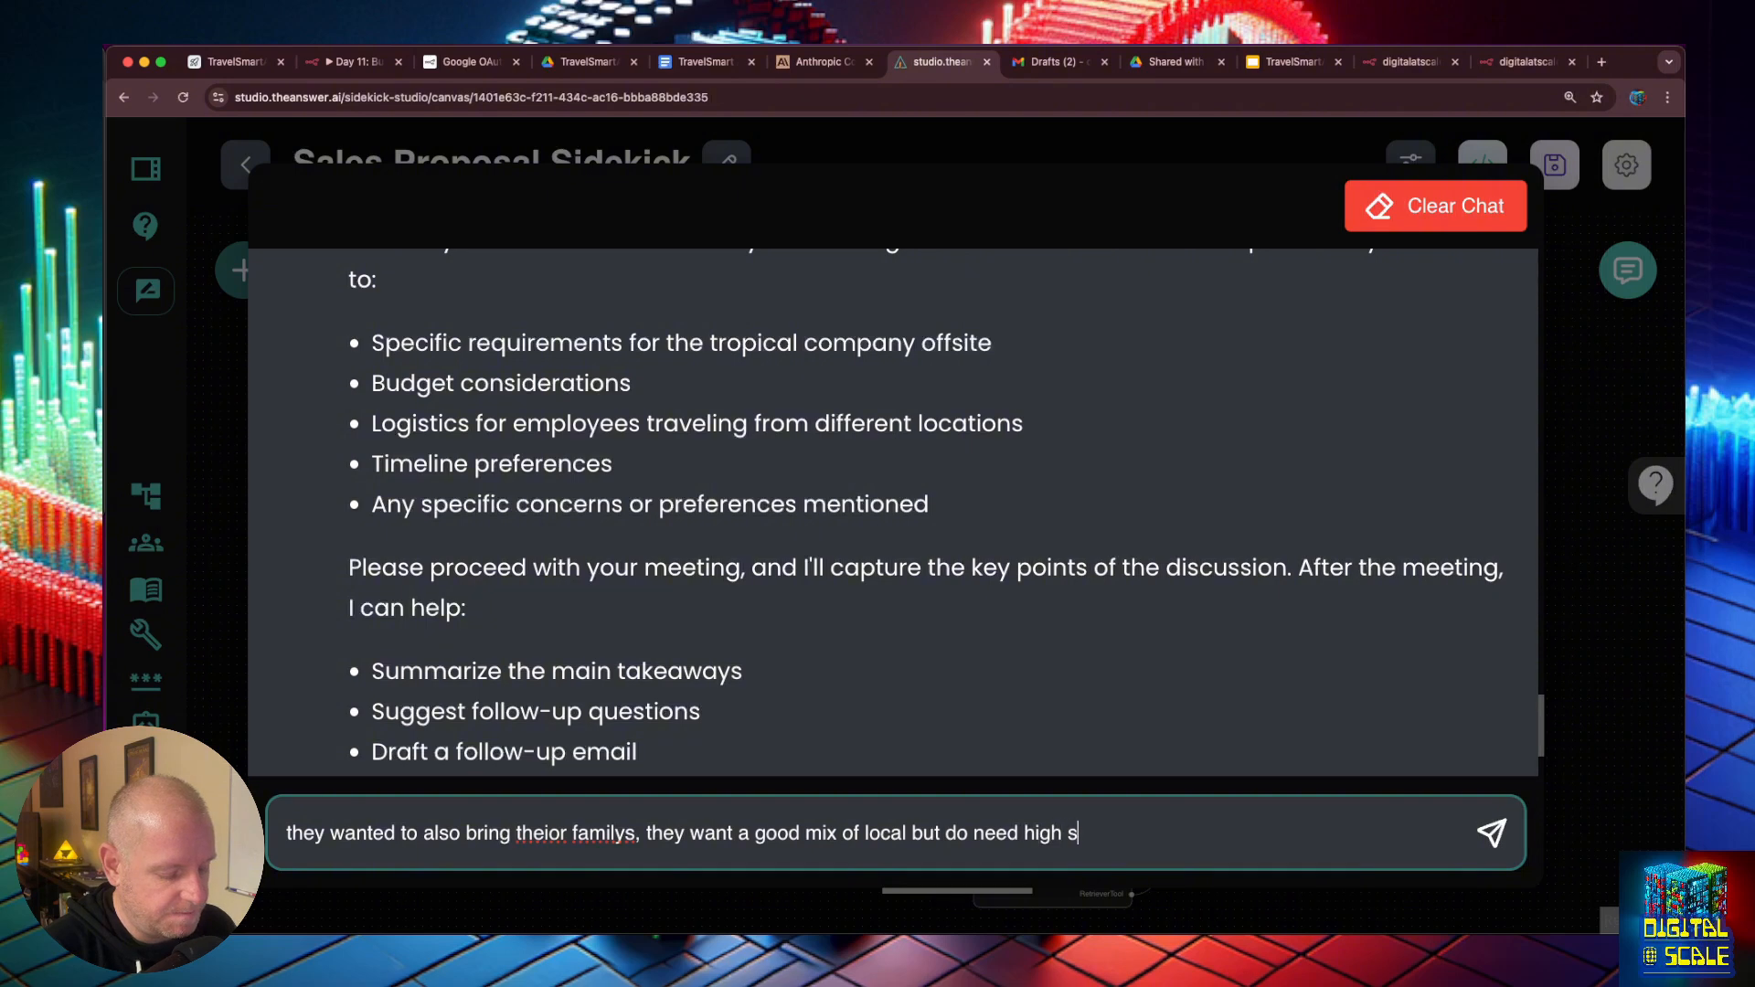
{"action": "type", "text": "peed internet sinc"}
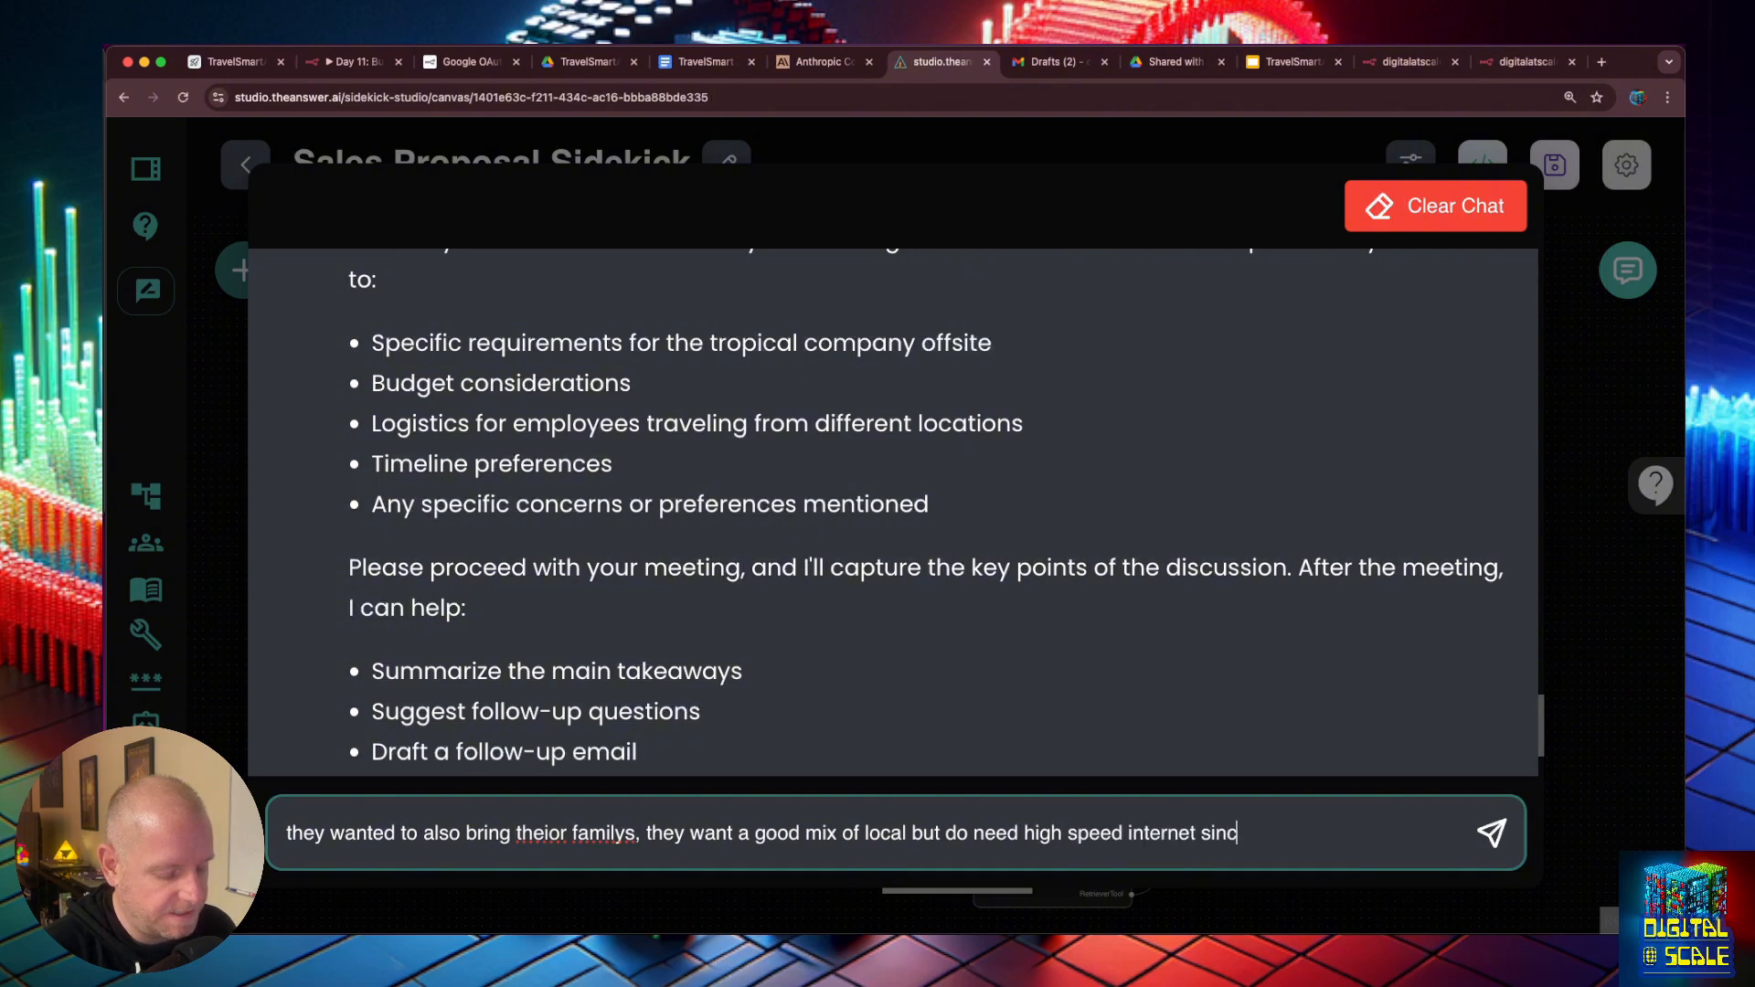
{"action": "type", "text": "e they will be con"}
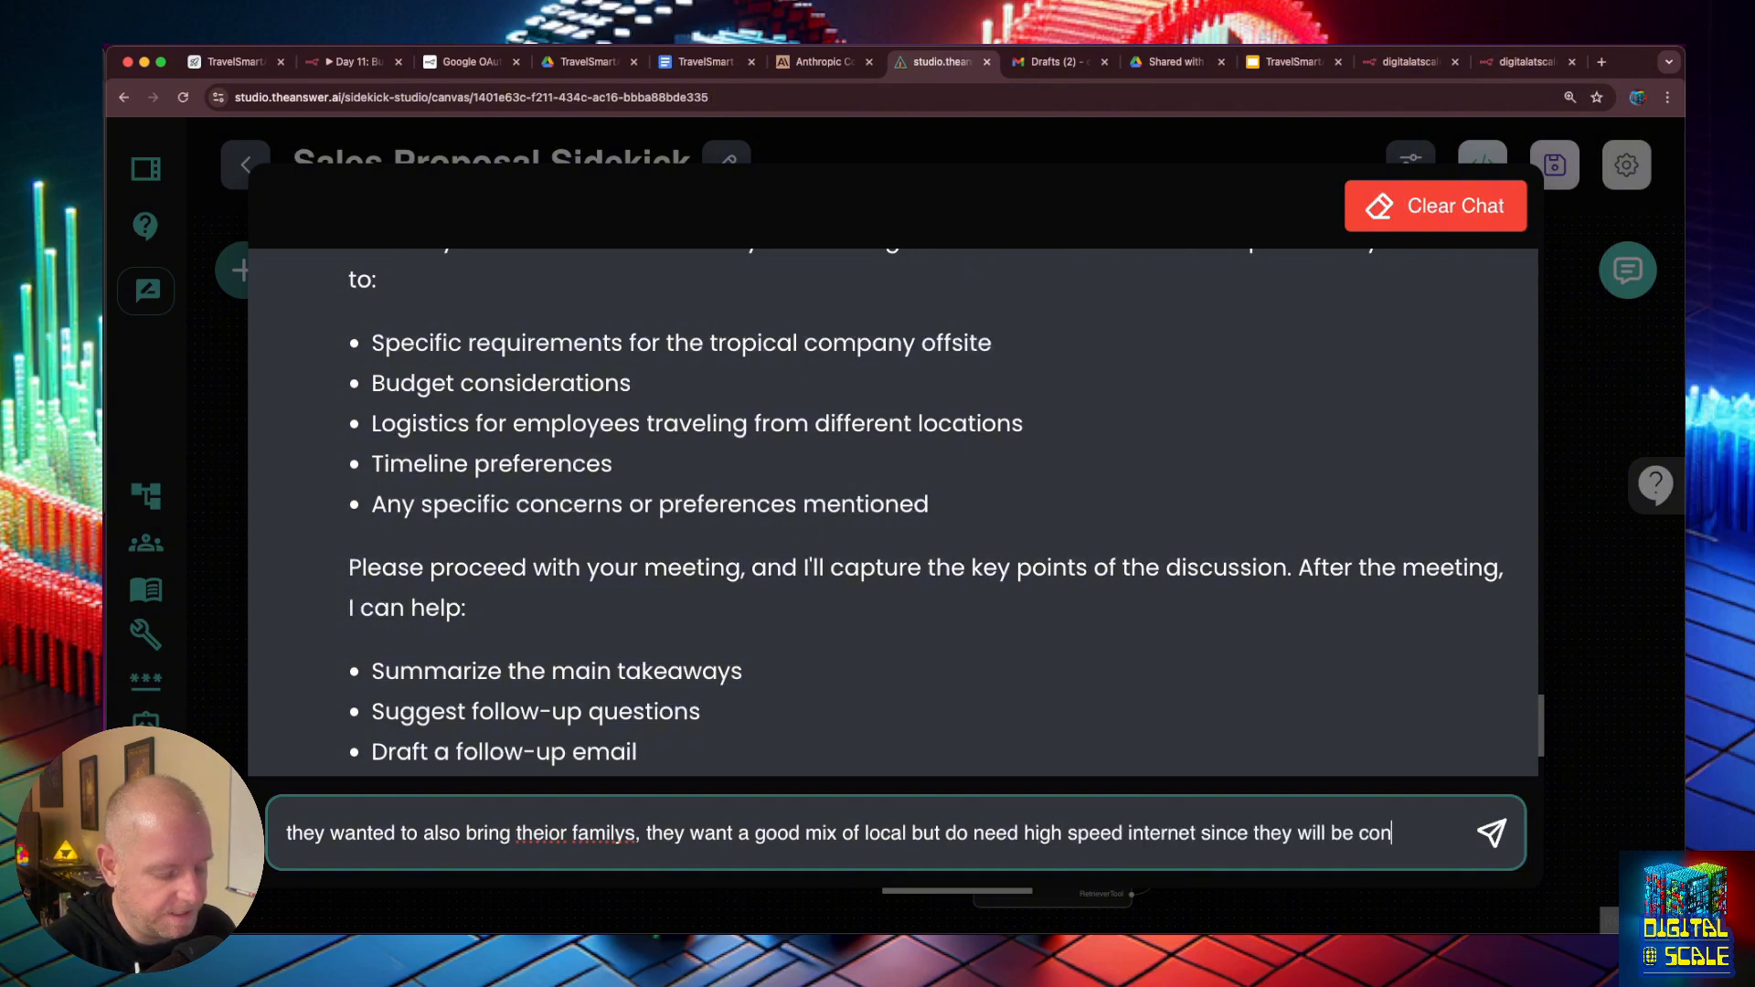
{"action": "type", "text": "ducting meetings"}
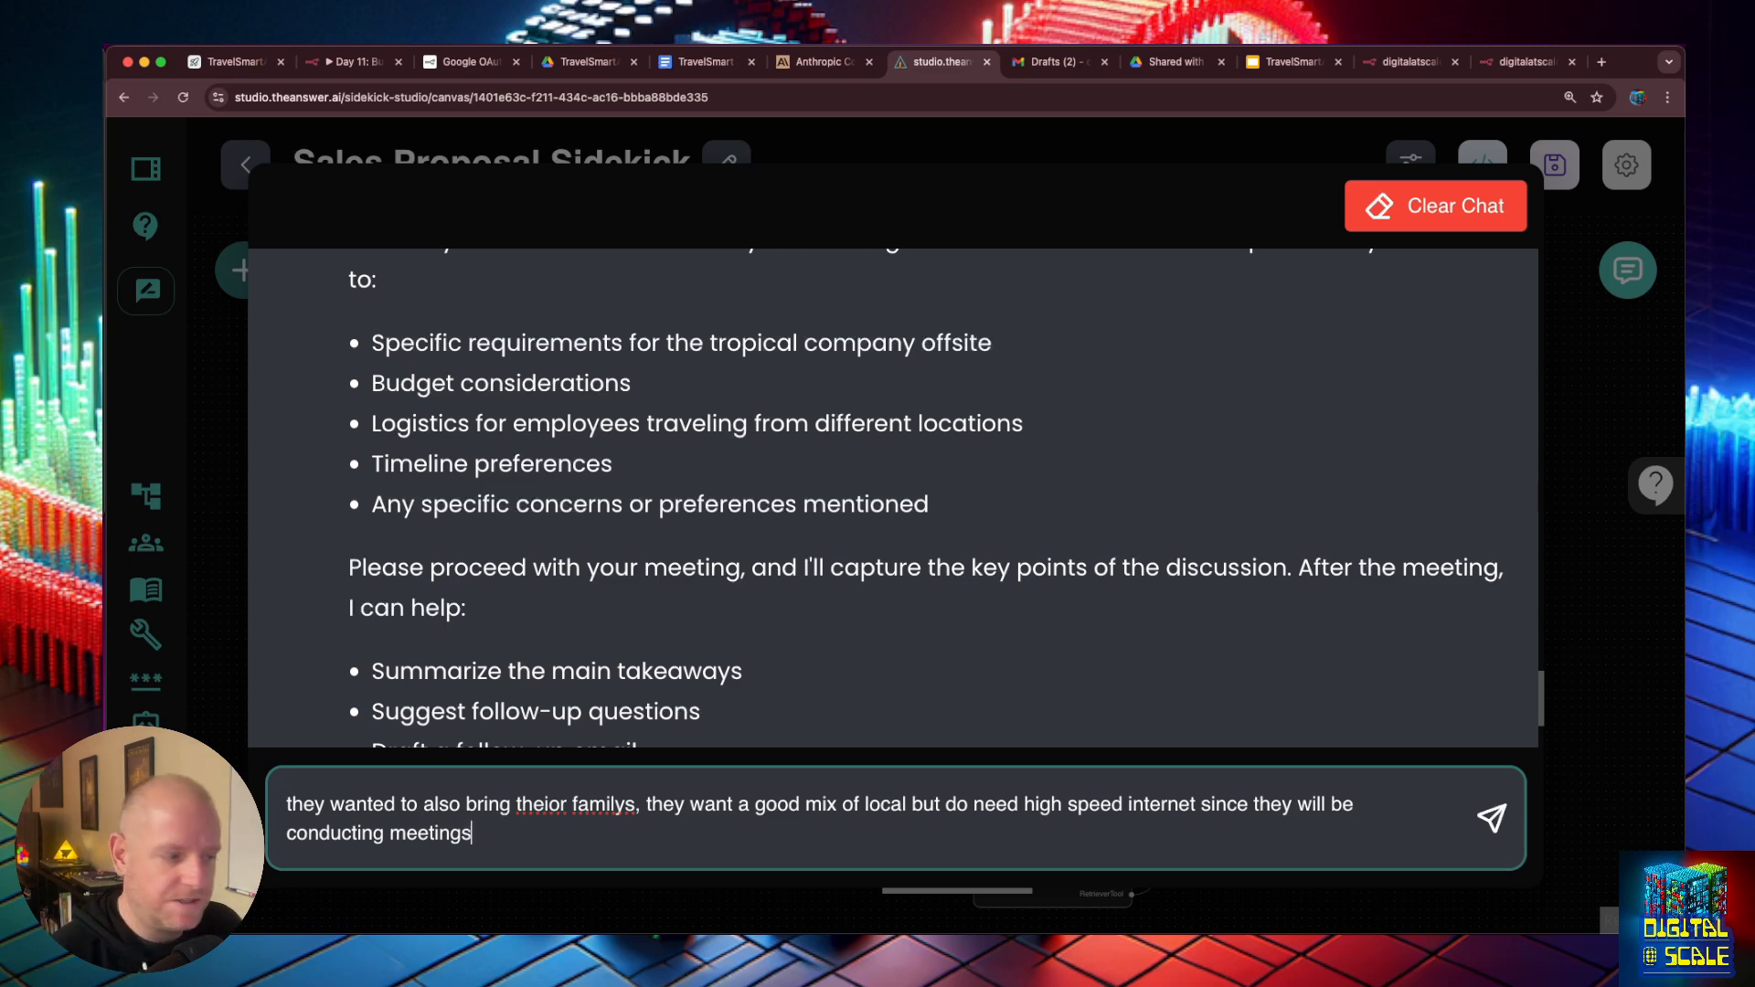
- Correct the misspelled "theior" to "their" in the drafted meeting note and send it to the Sidekick
{"action": "double_click", "coordinate": [549, 805]}
{"action": "type", "text": "their"}
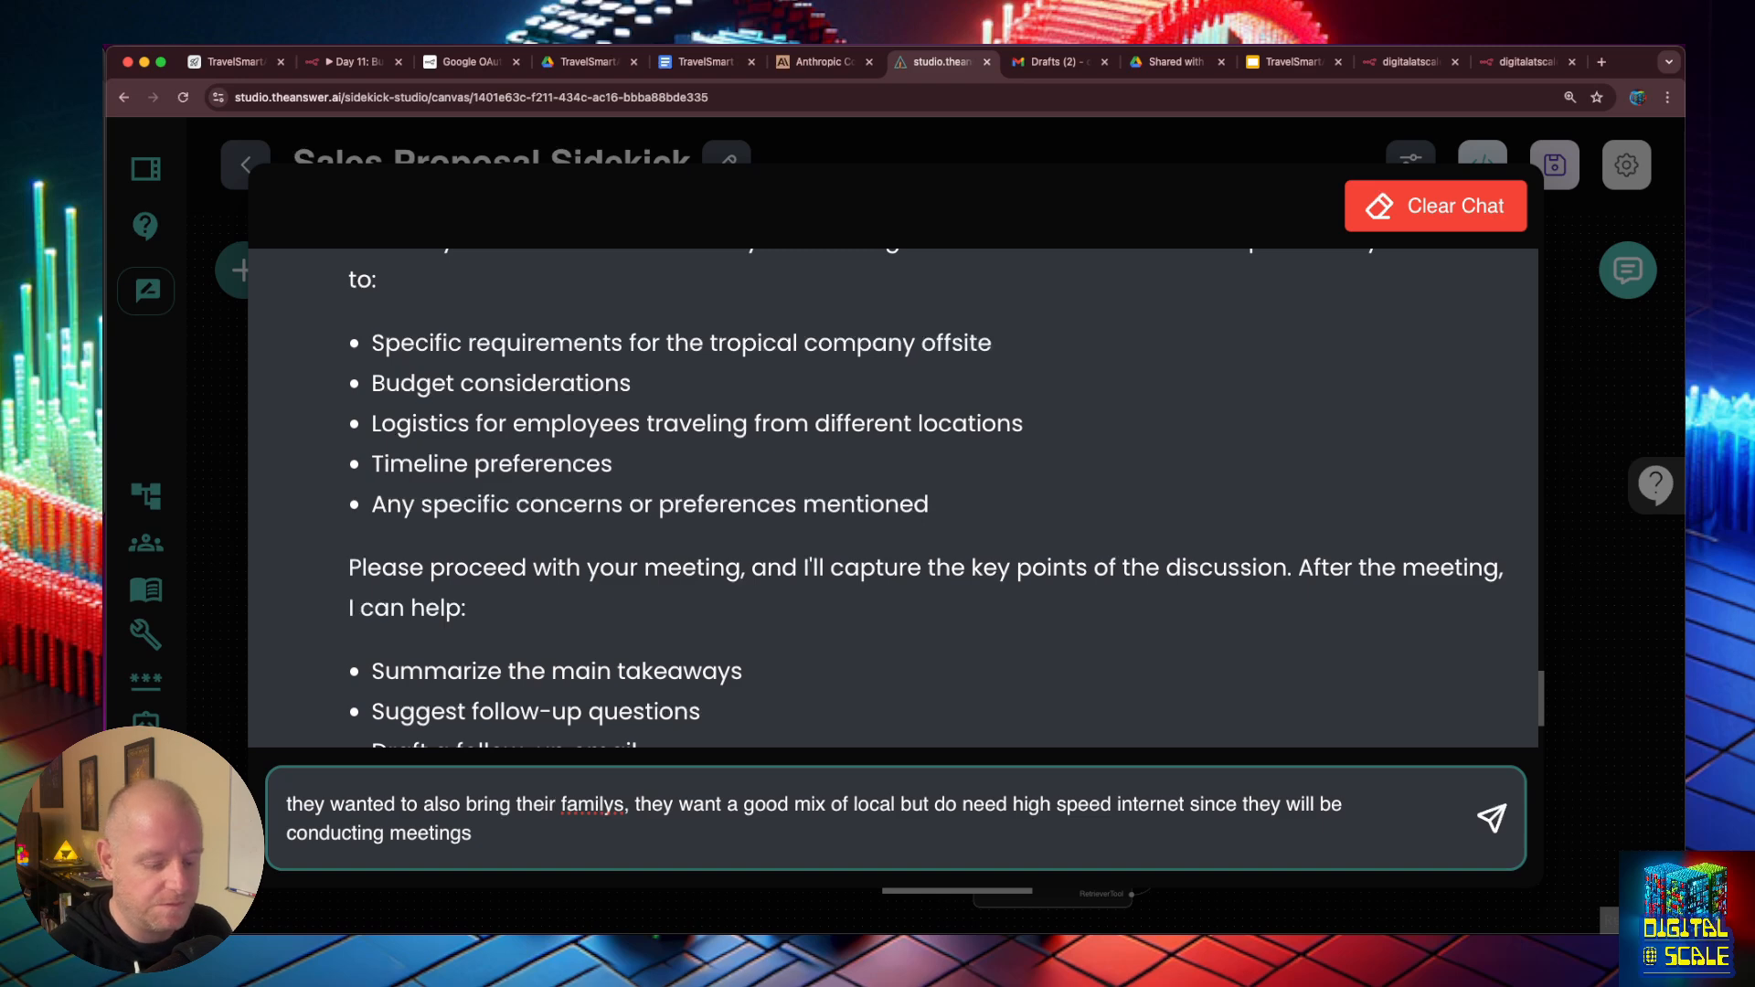
{"action": "key", "text": "Return"}
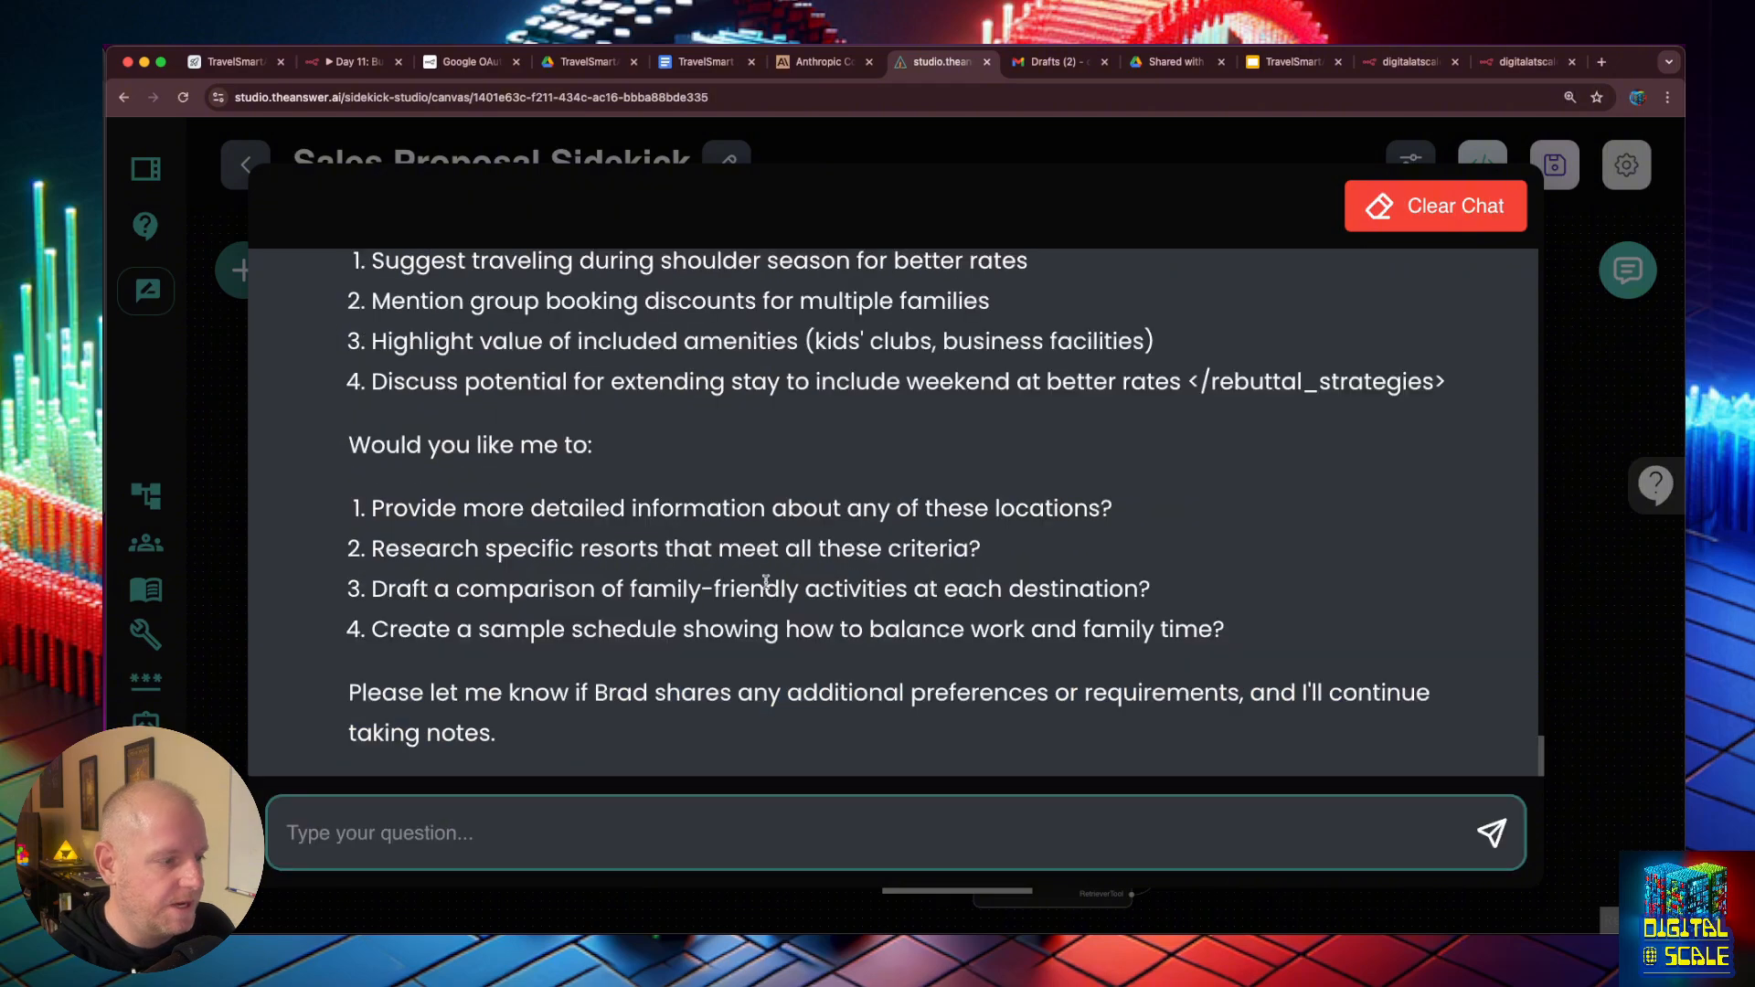
- Review the start of the Sidekick's reply, checking the key points it noted and its suggested follow-up questions
{"action": "scroll", "coordinate": [748, 585], "scroll_direction": "up", "scroll_amount": 5}
{"action": "scroll", "coordinate": [747, 586], "scroll_direction": "up", "scroll_amount": 8}
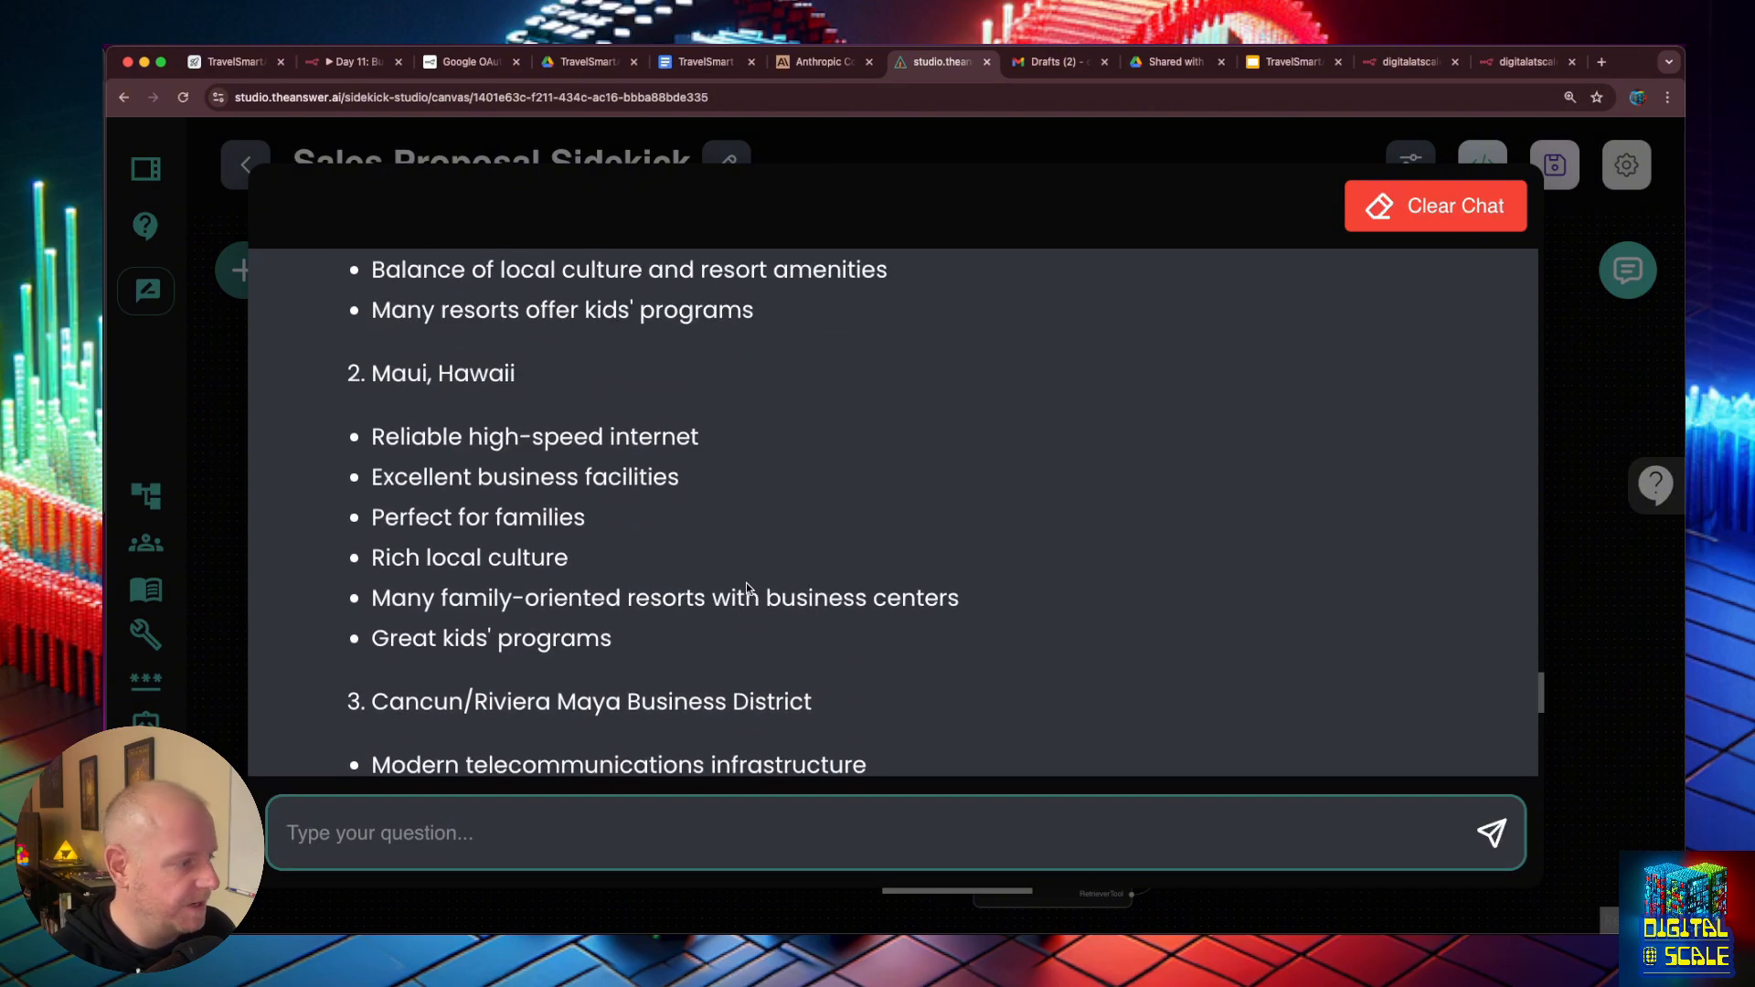
{"action": "scroll", "coordinate": [746, 591], "scroll_direction": "up", "scroll_amount": 10}
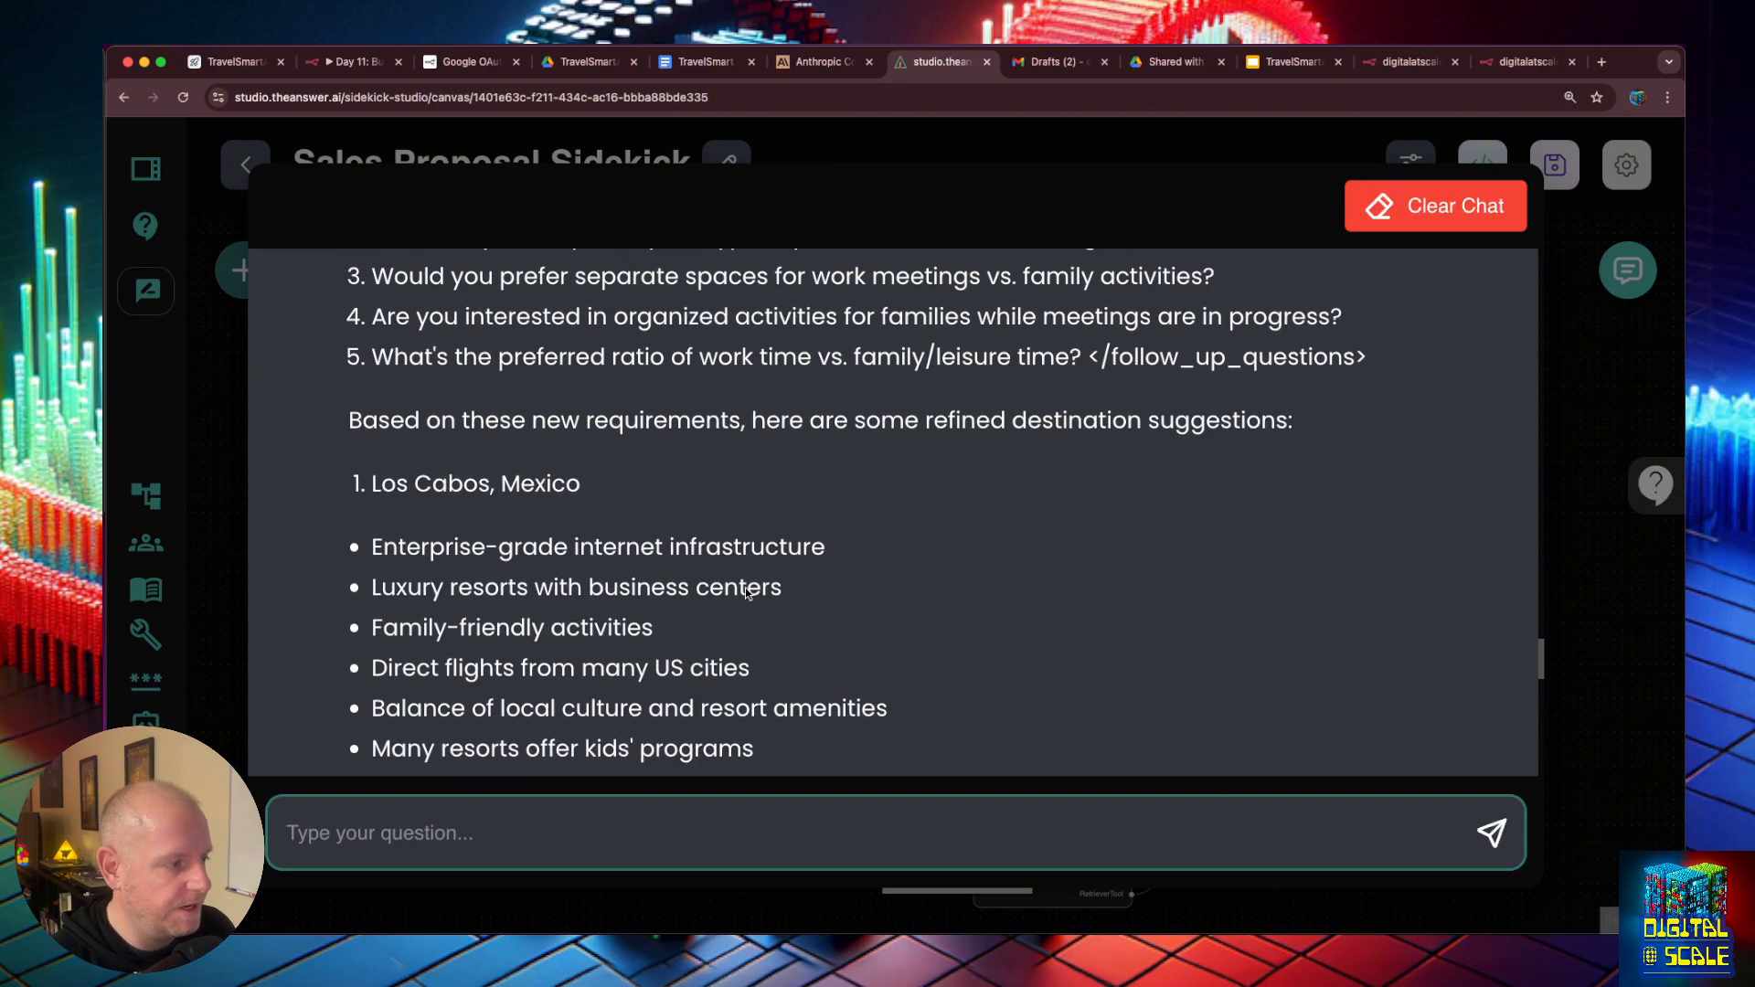
{"action": "scroll", "coordinate": [751, 590], "scroll_direction": "up", "scroll_amount": 4}
{"action": "scroll", "coordinate": [752, 590], "scroll_direction": "down", "scroll_amount": 5}
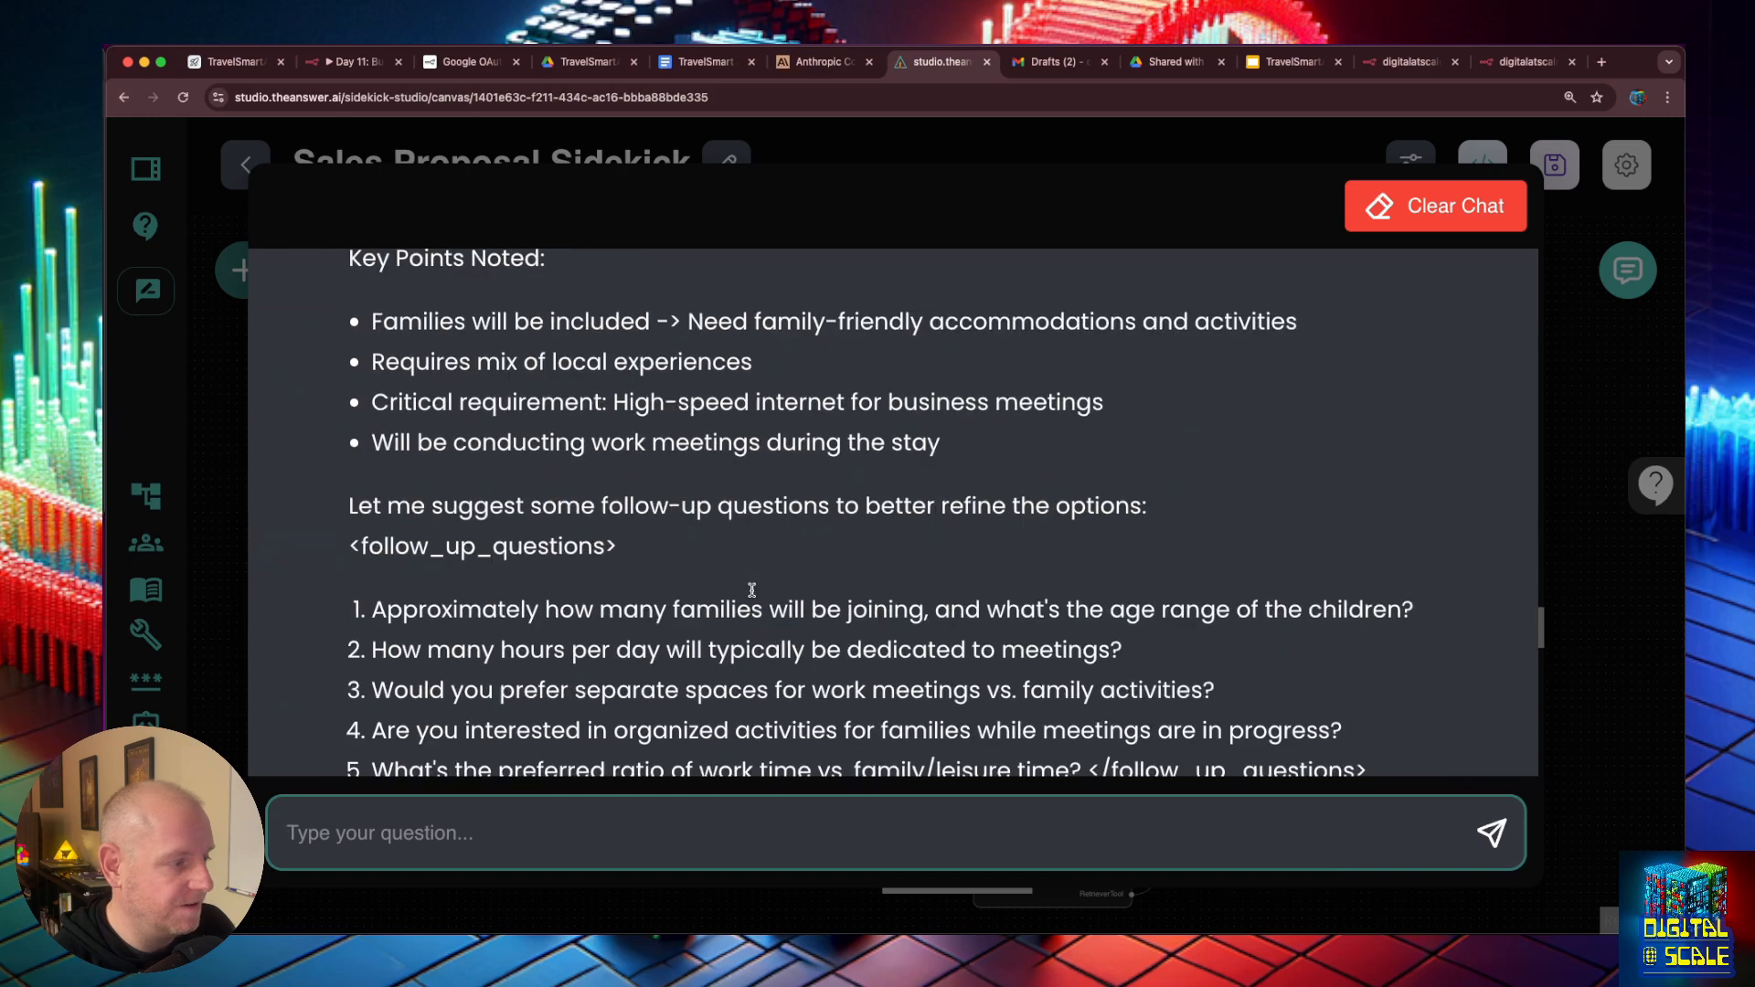
{"action": "scroll", "coordinate": [753, 590], "scroll_direction": "up", "scroll_amount": 2}
{"action": "scroll", "coordinate": [753, 590], "scroll_direction": "down", "scroll_amount": 5}
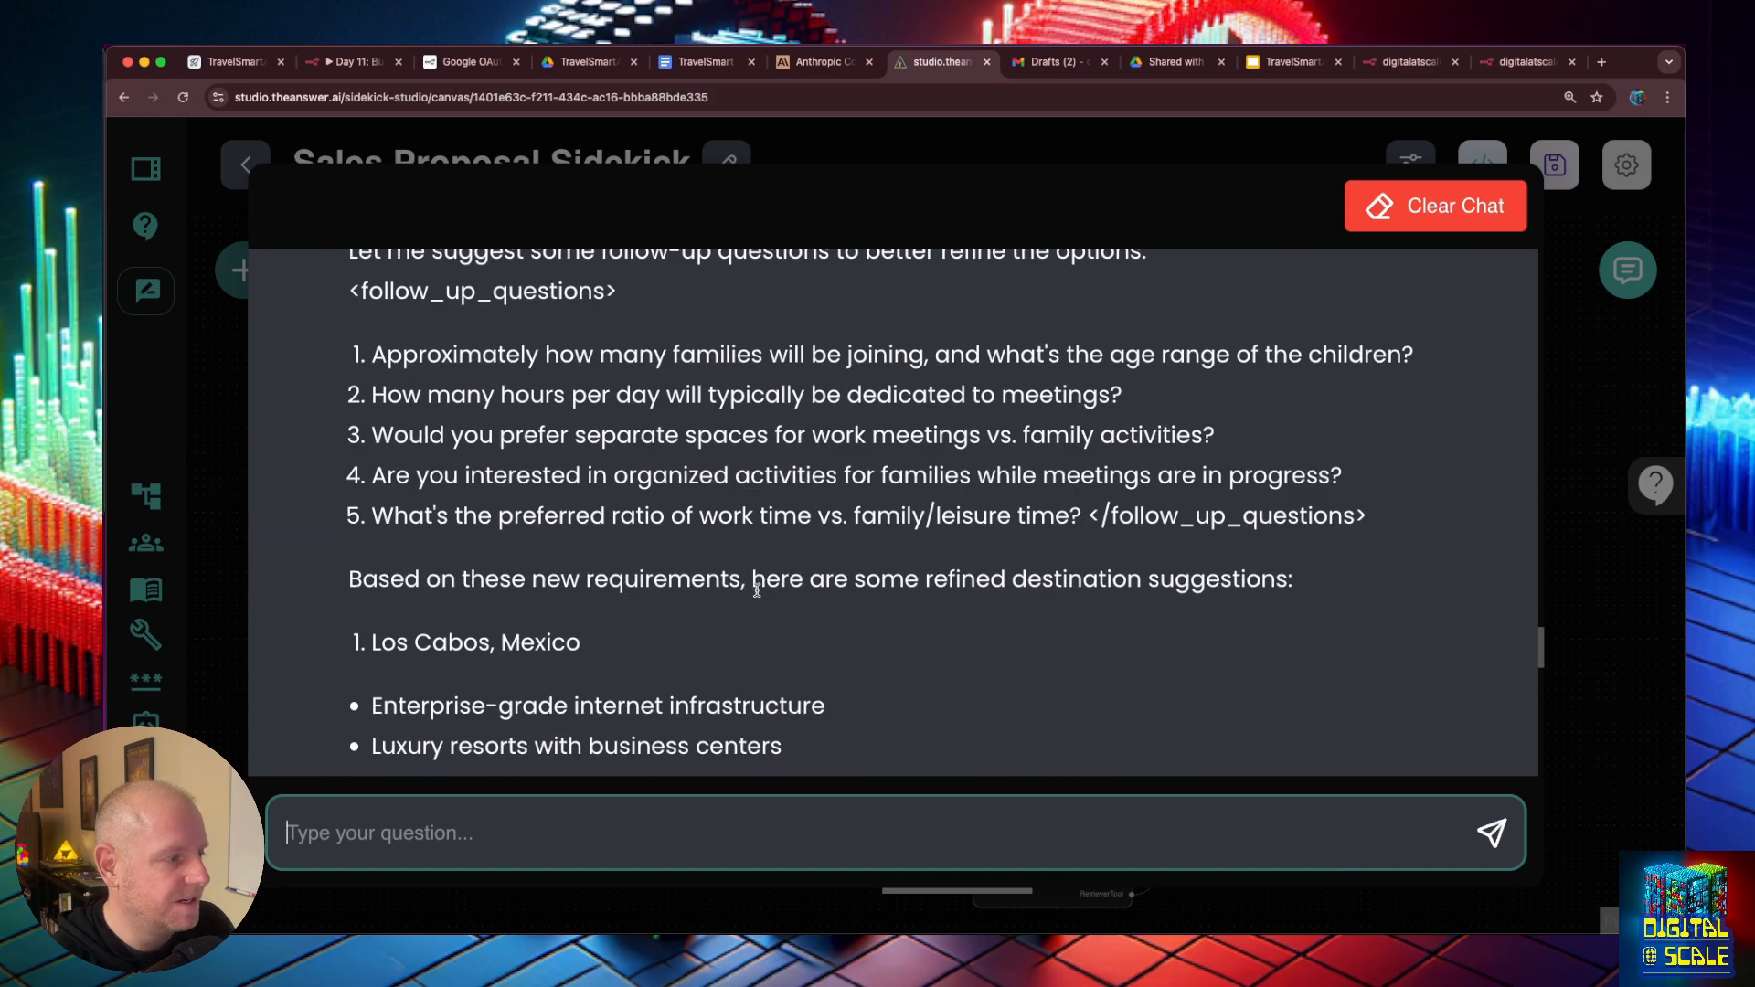
{"action": "scroll", "coordinate": [757, 588], "scroll_direction": "up", "scroll_amount": 2}
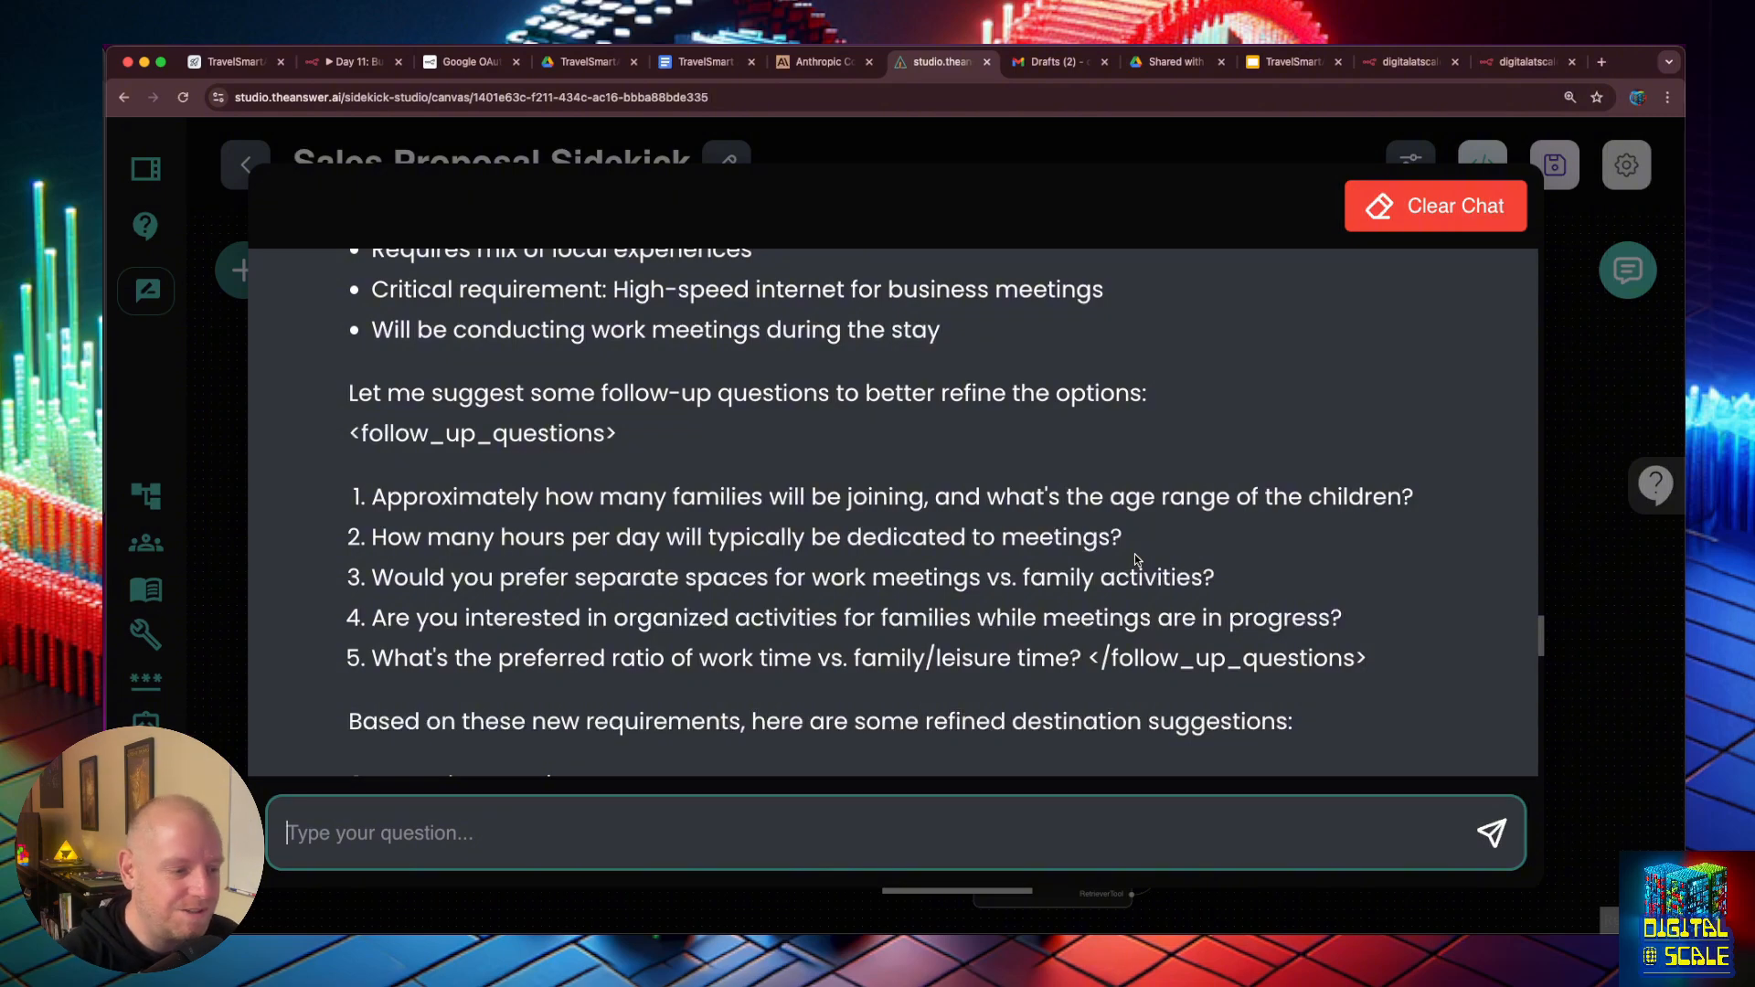
- Read the reply's refined destination suggestions, budget rebuttal strategies and closing offers of help, and close the expanded chat
{"action": "scroll", "coordinate": [1136, 560], "scroll_direction": "down", "scroll_amount": 5}
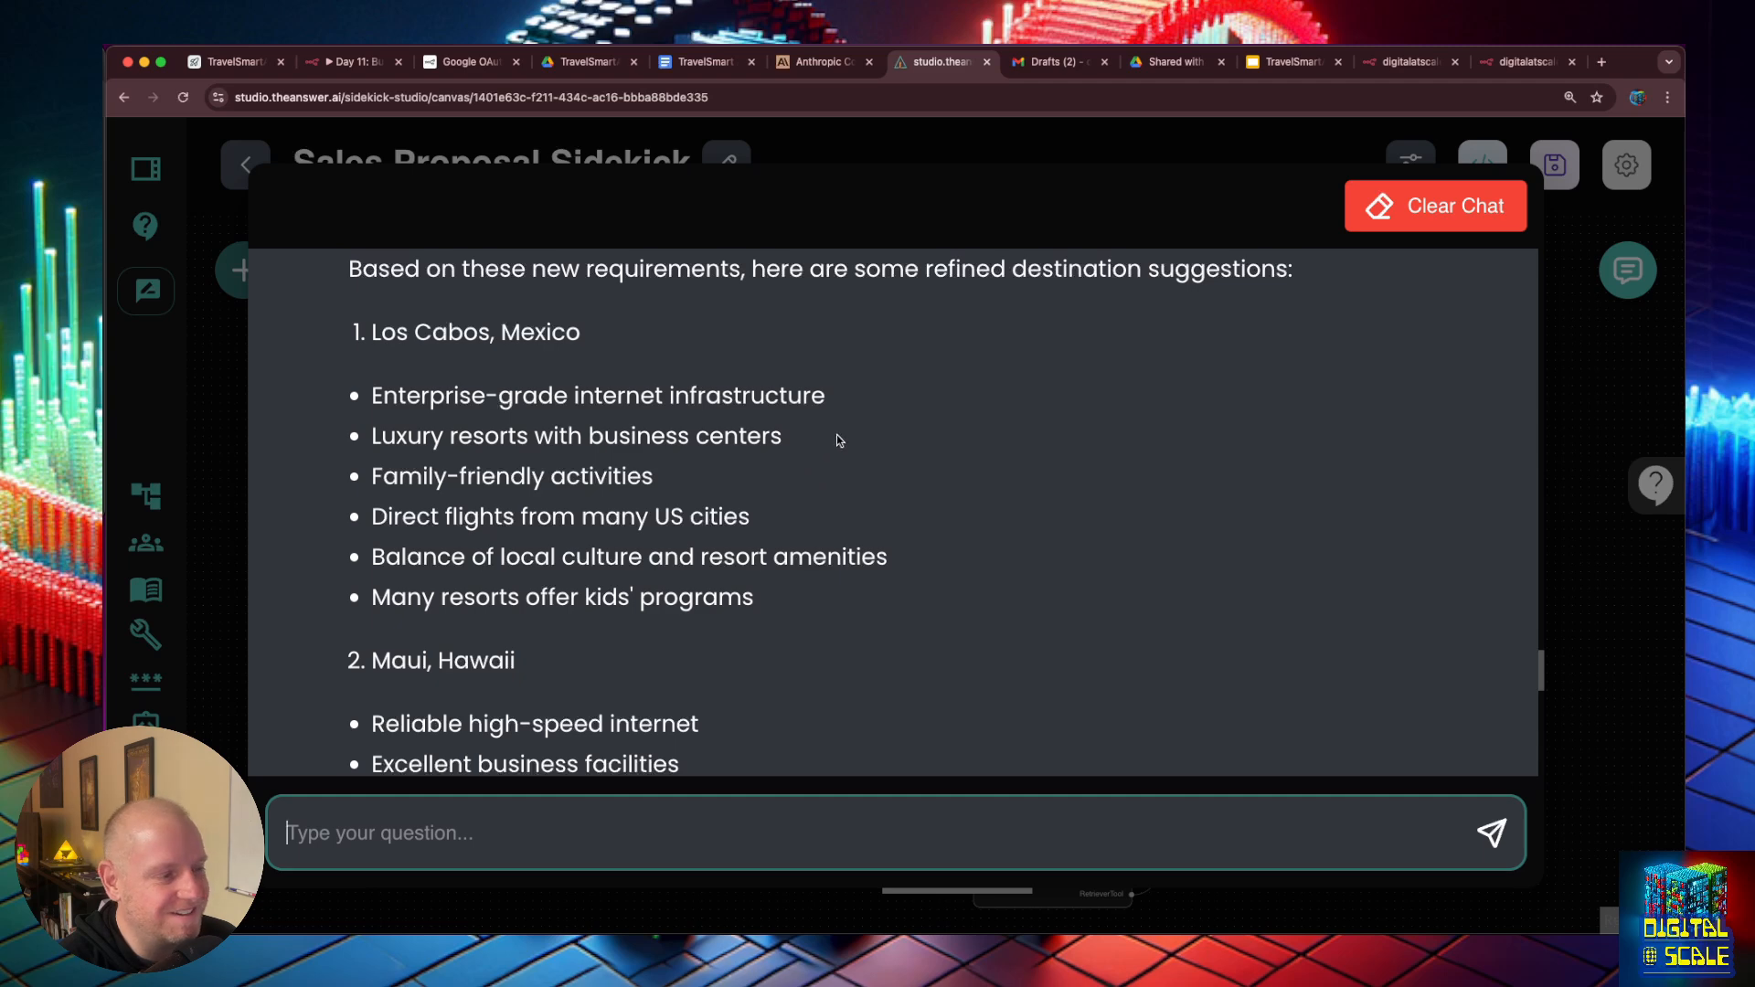
{"action": "scroll", "coordinate": [885, 494], "scroll_direction": "down", "scroll_amount": 5}
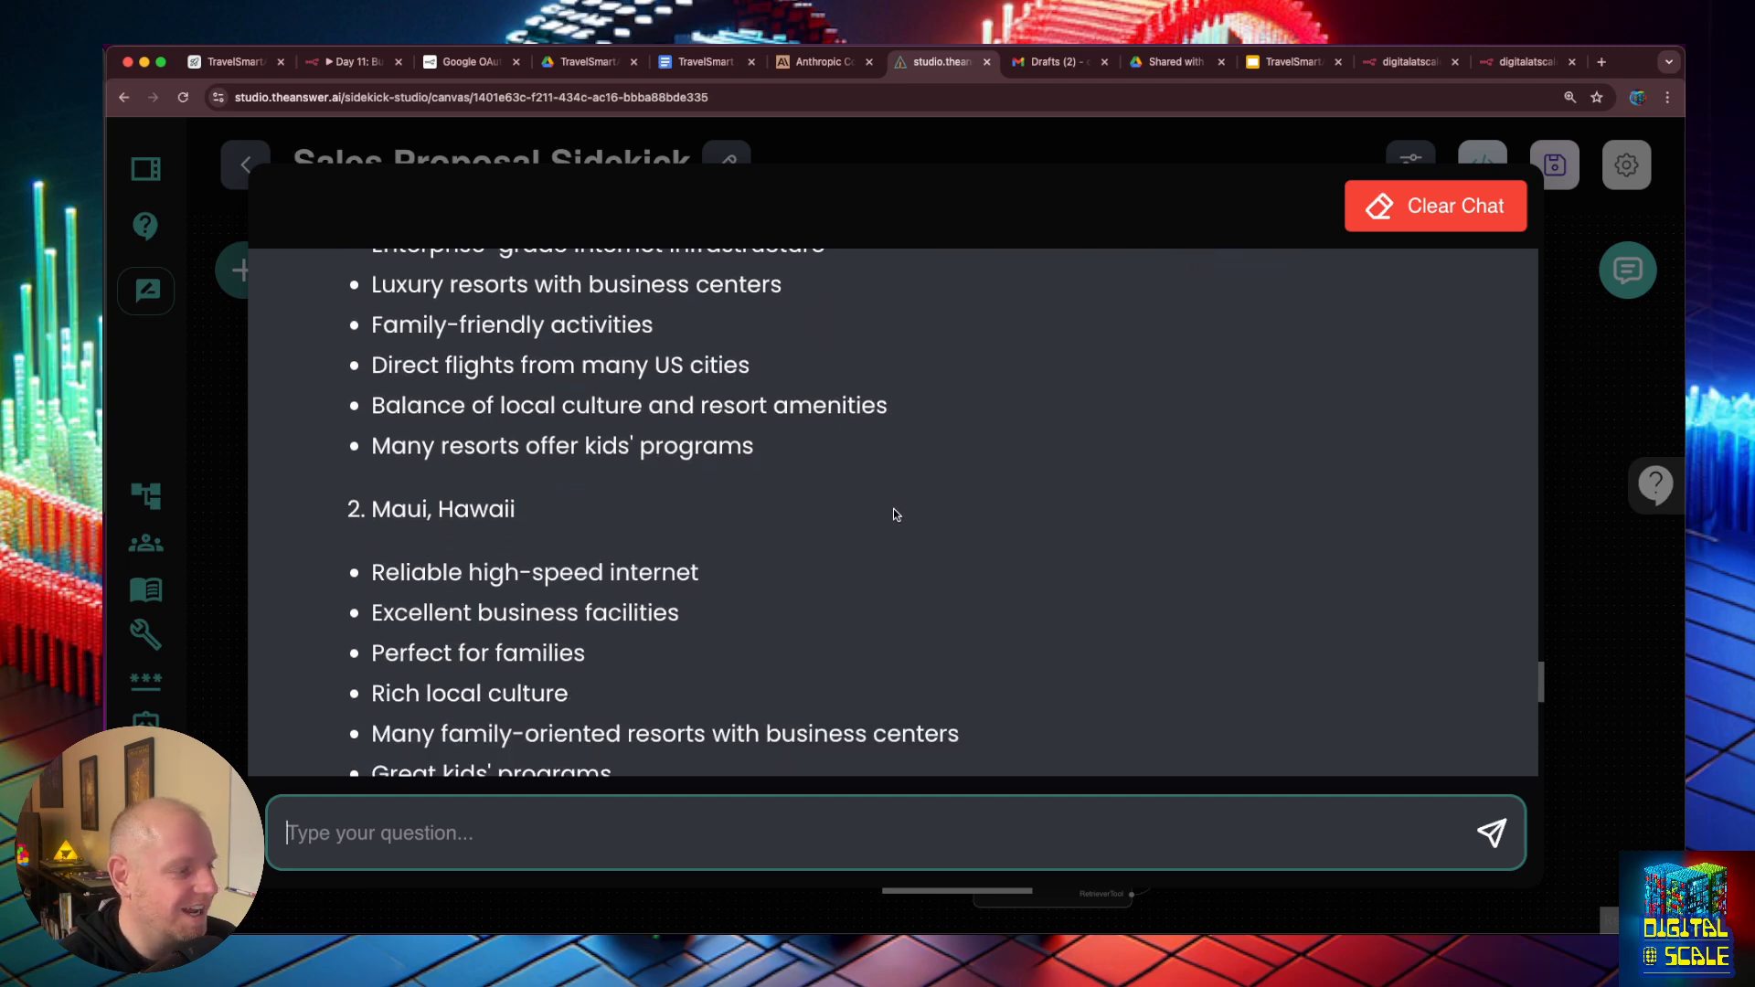
{"action": "scroll", "coordinate": [894, 514], "scroll_direction": "down", "scroll_amount": 10}
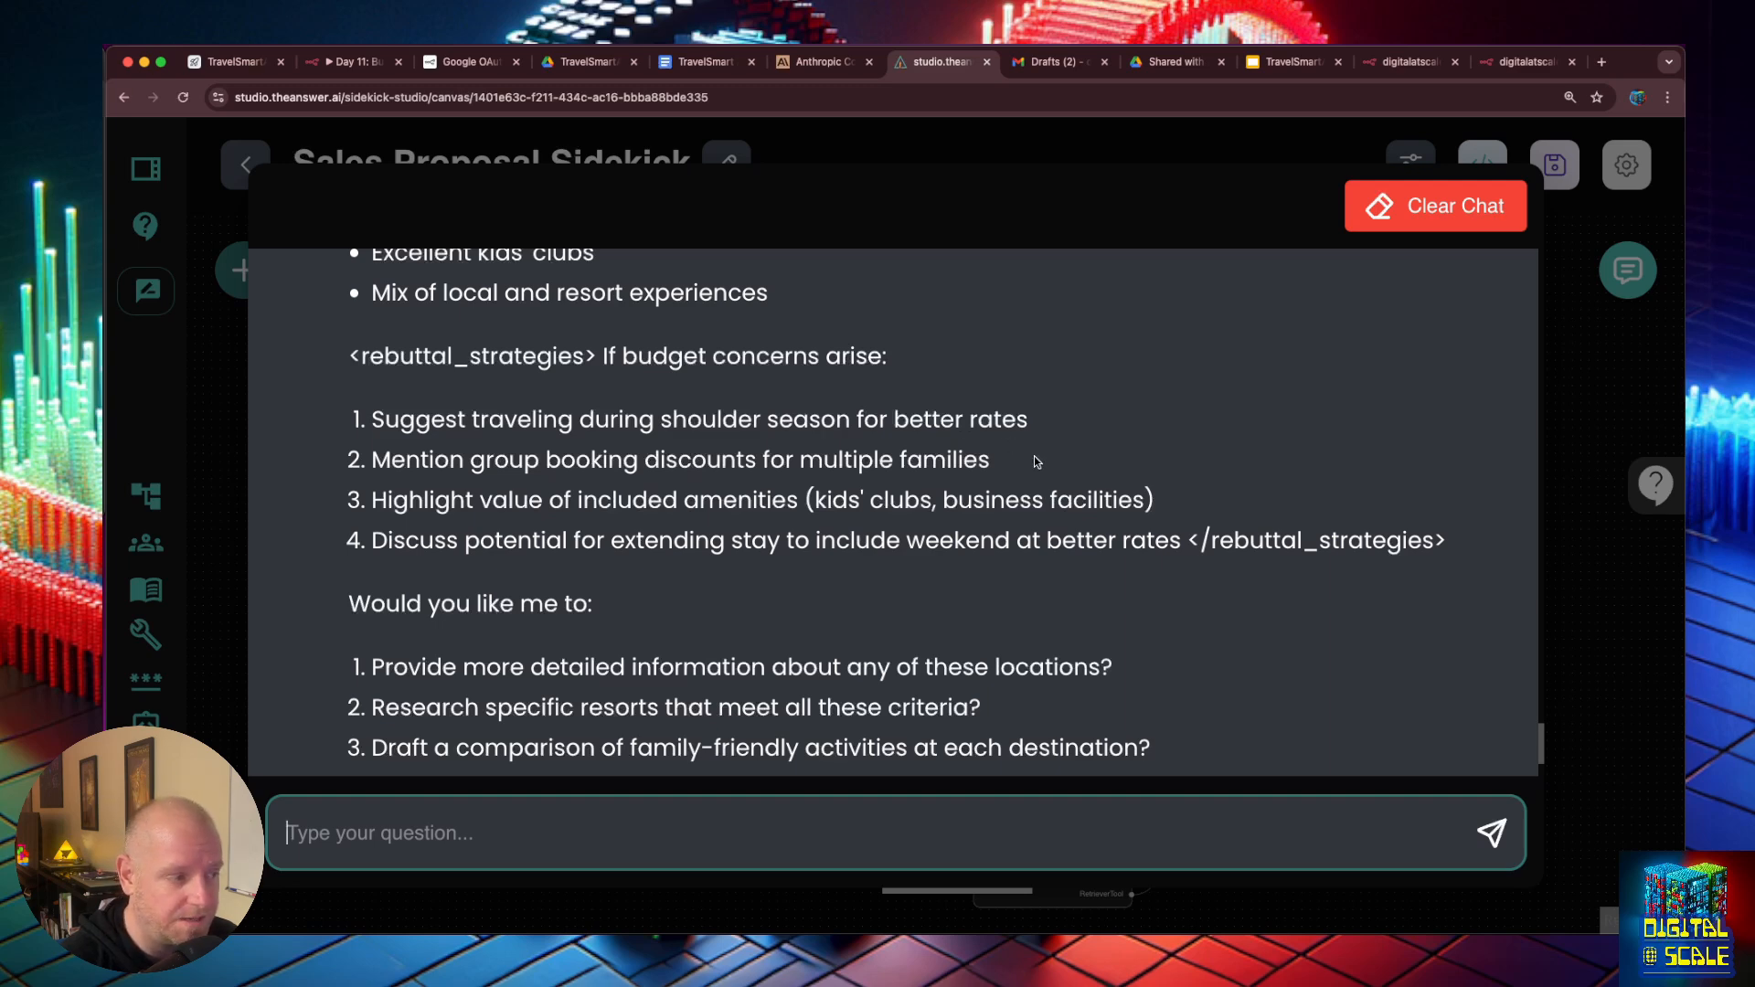
{"action": "scroll", "coordinate": [1035, 462], "scroll_direction": "down", "scroll_amount": 3}
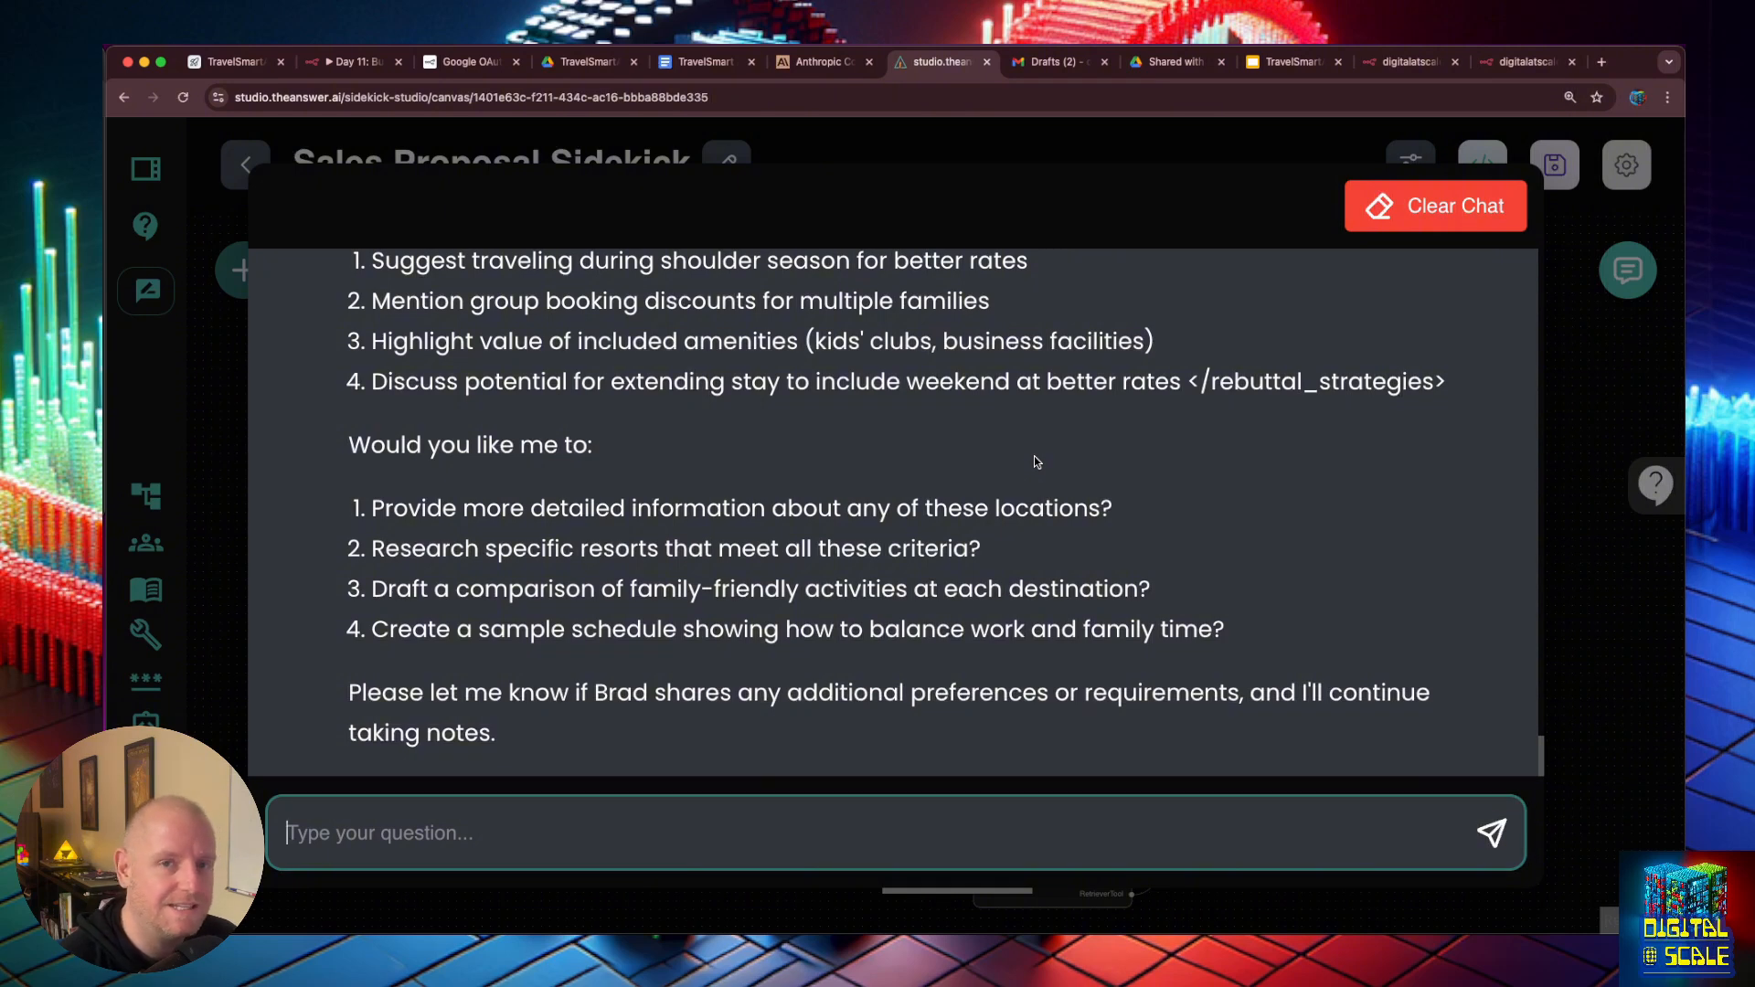
{"action": "scroll", "coordinate": [1038, 461], "scroll_direction": "up", "scroll_amount": 3}
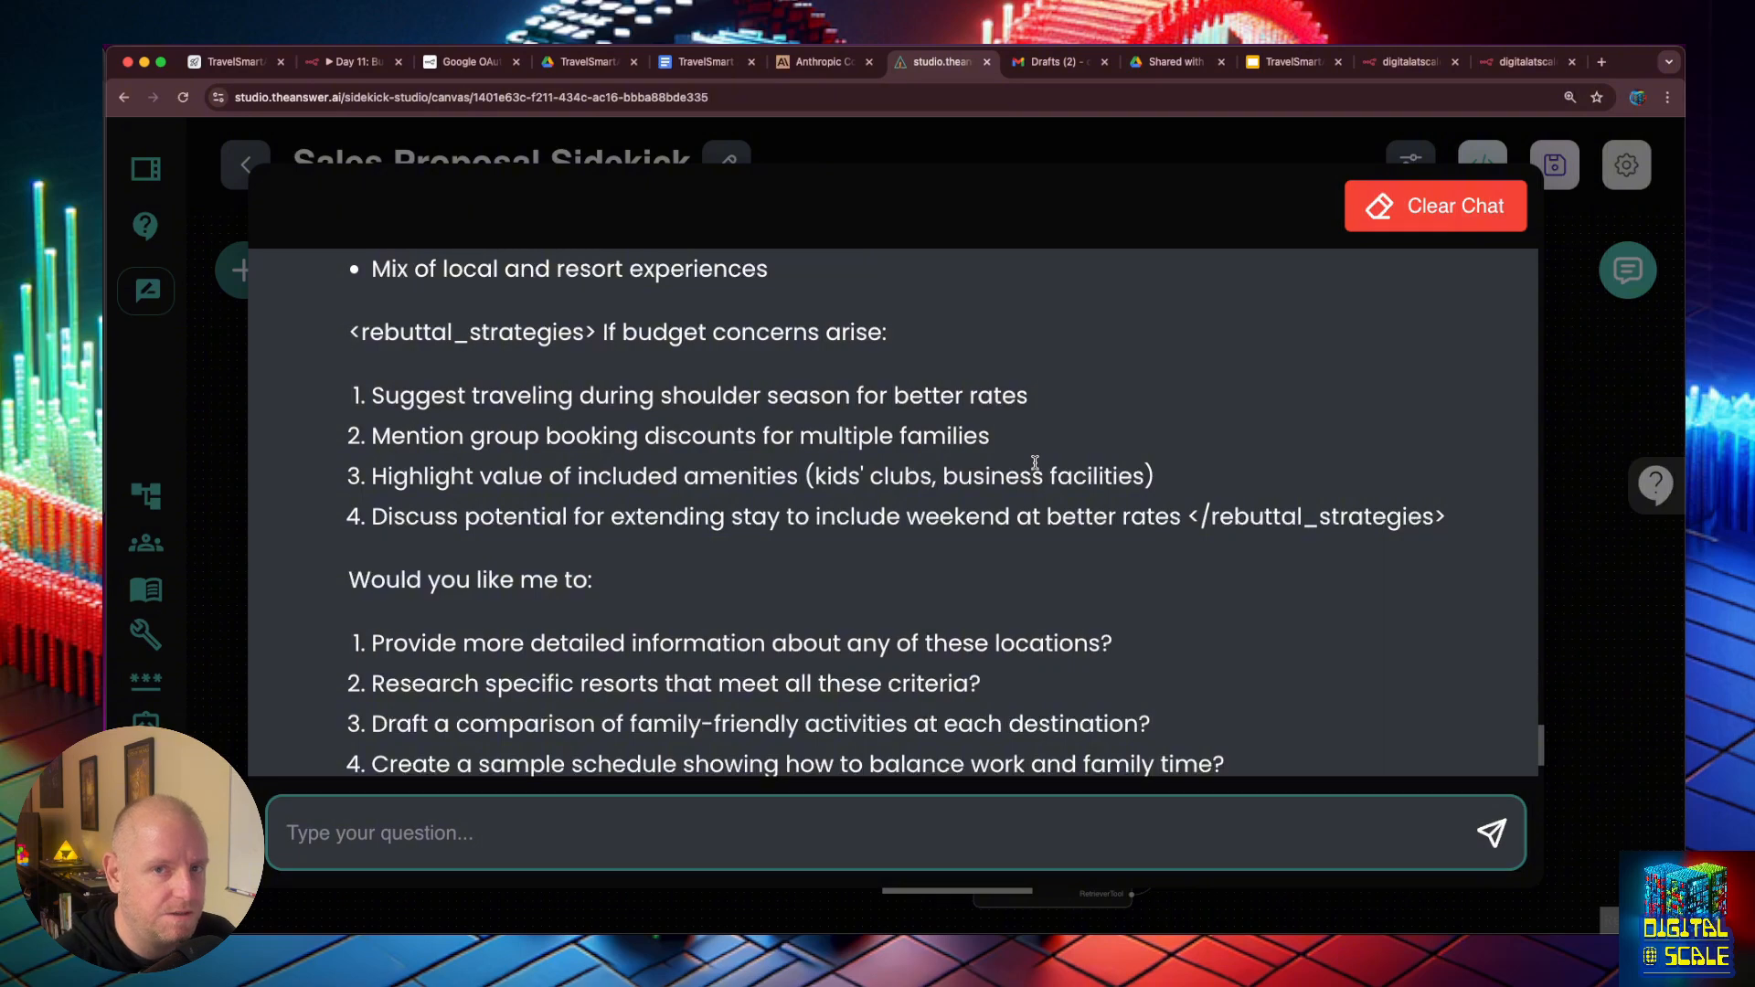
{"action": "left_click", "coordinate": [1582, 459]}
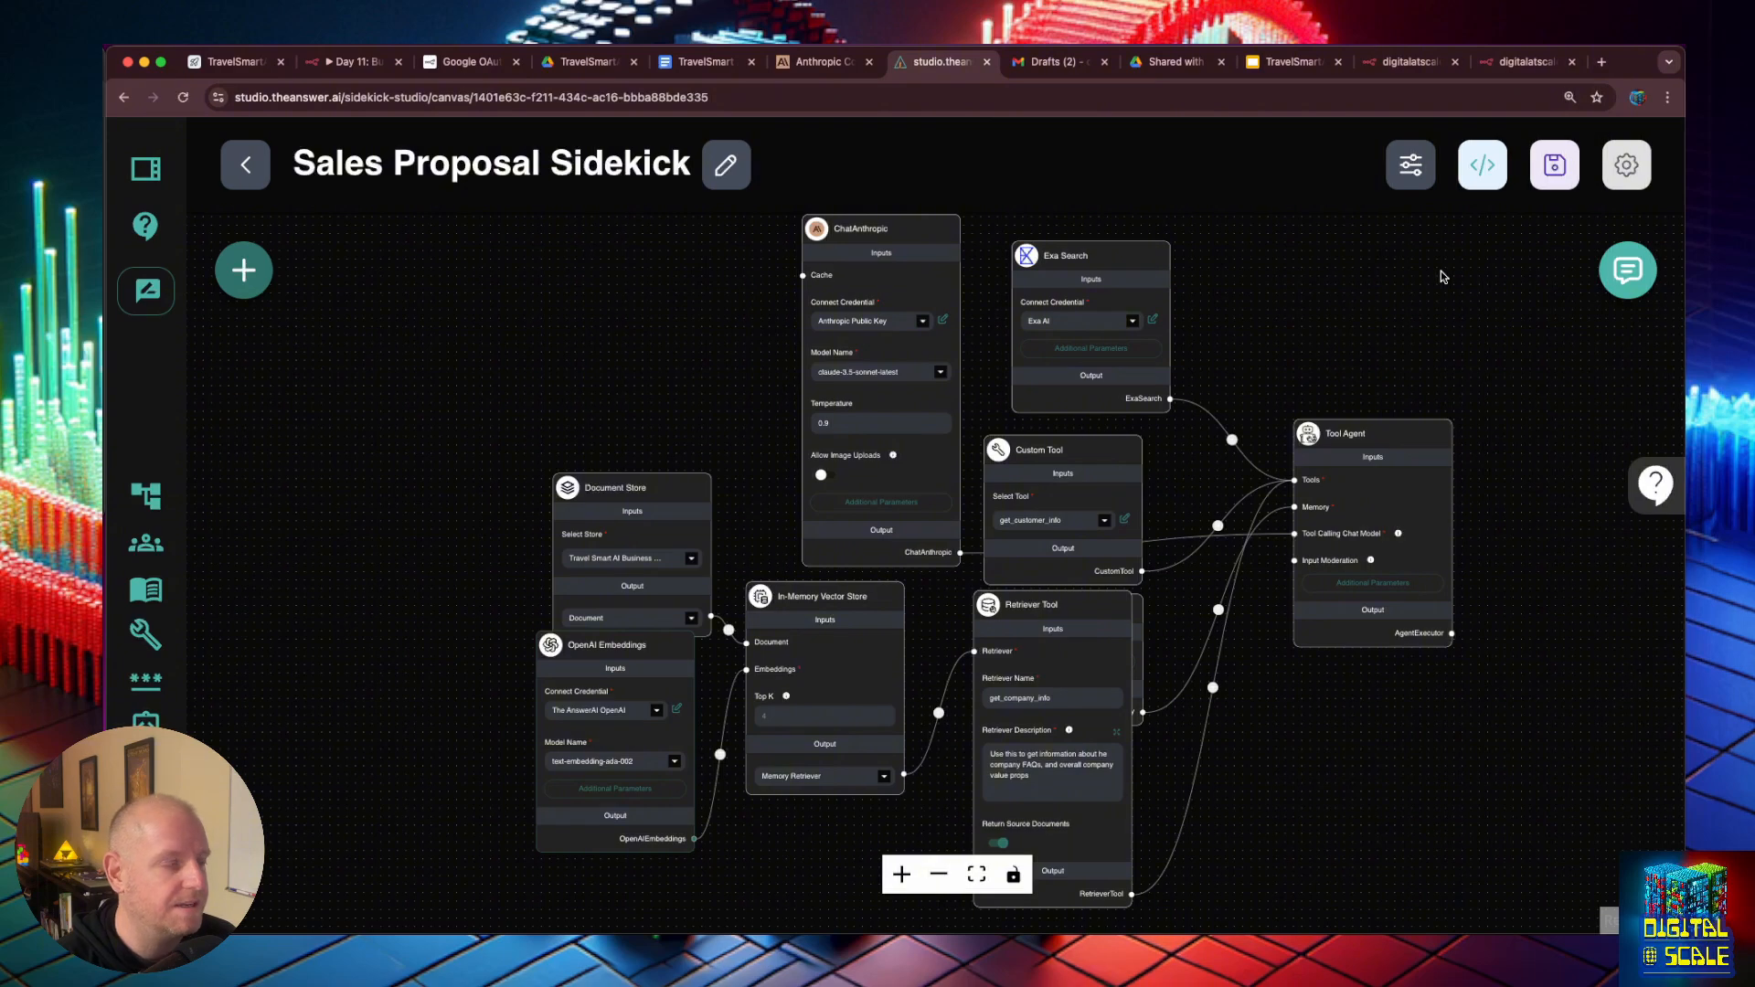
- Switch to n8n, save the Day 11: Business Document & Persona workflow and open Day 19: Sales Proposal Sidekick
{"action": "left_click", "coordinate": [375, 65]}
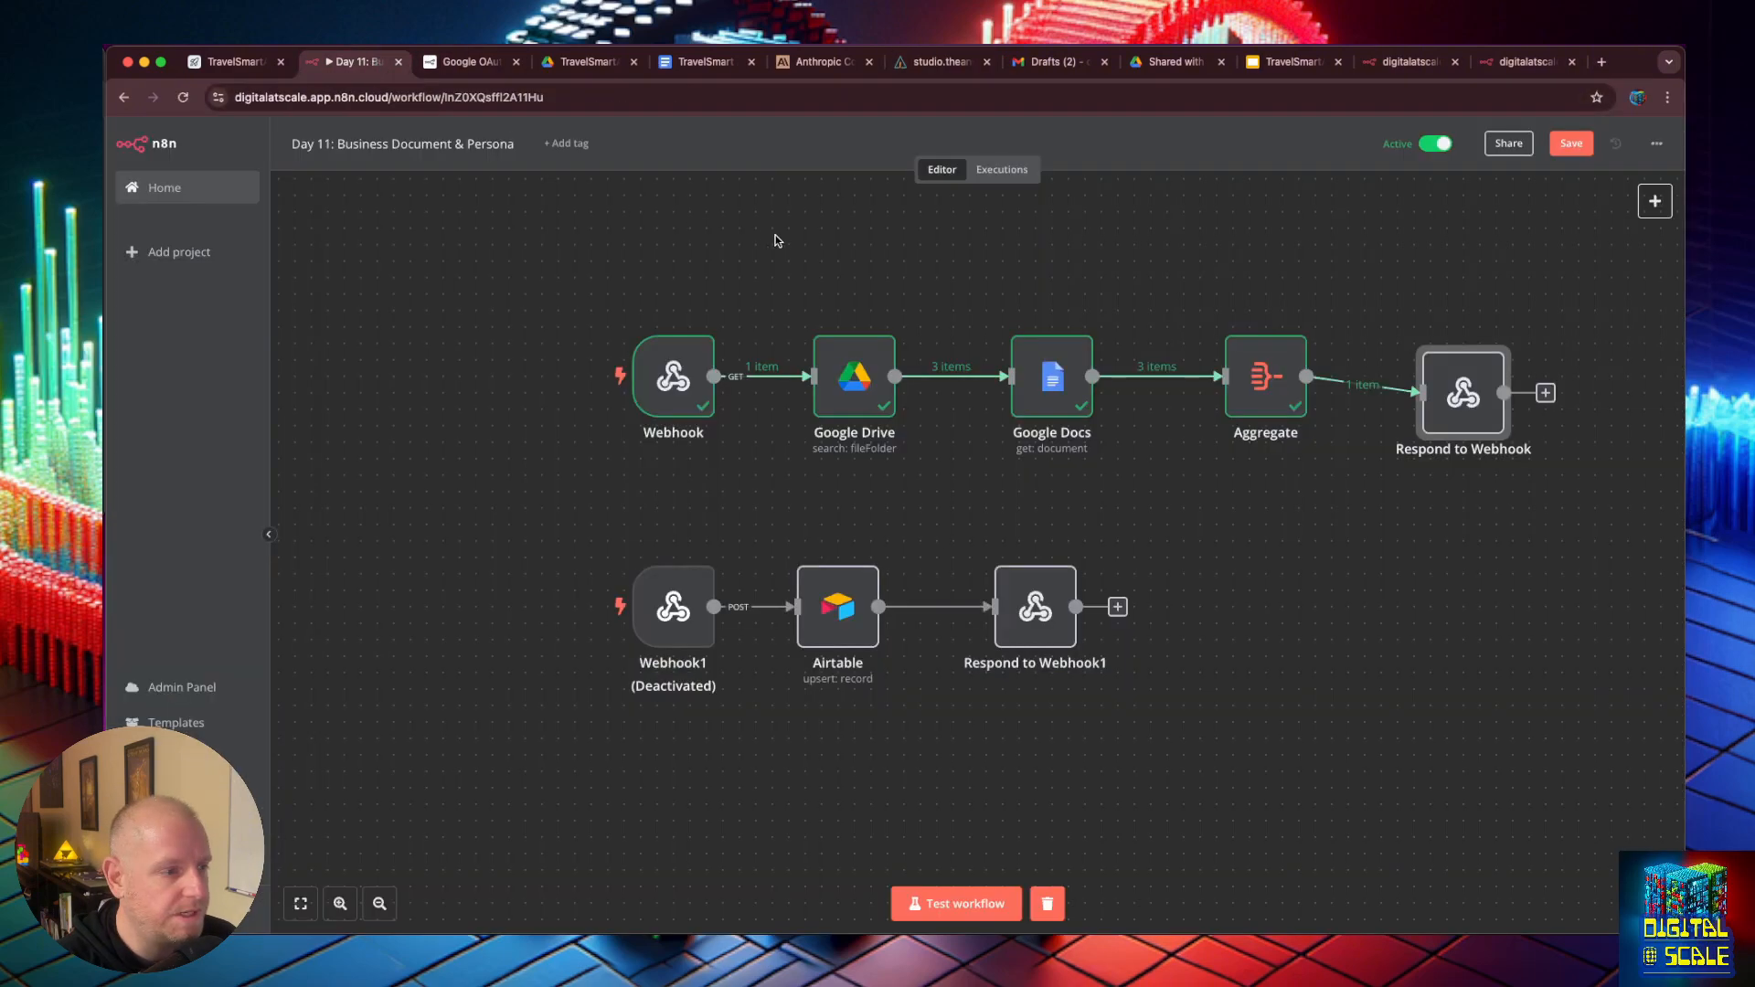
{"action": "left_click", "coordinate": [183, 188]}
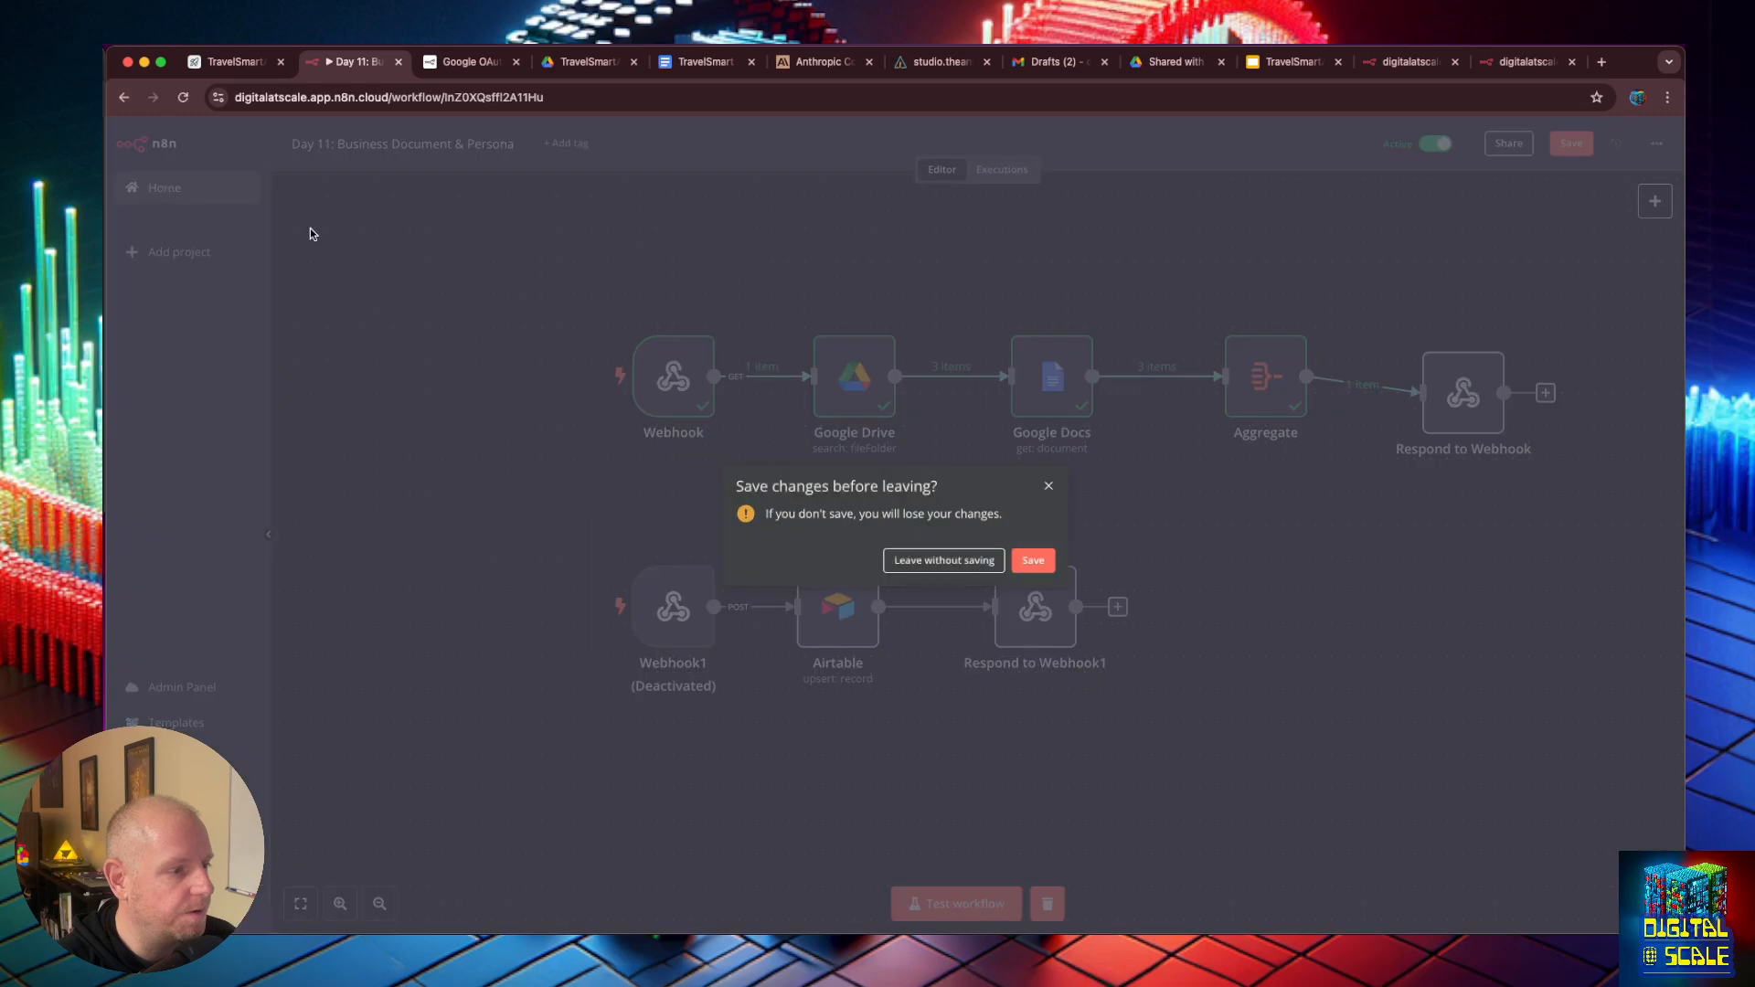
{"action": "left_click", "coordinate": [1033, 561]}
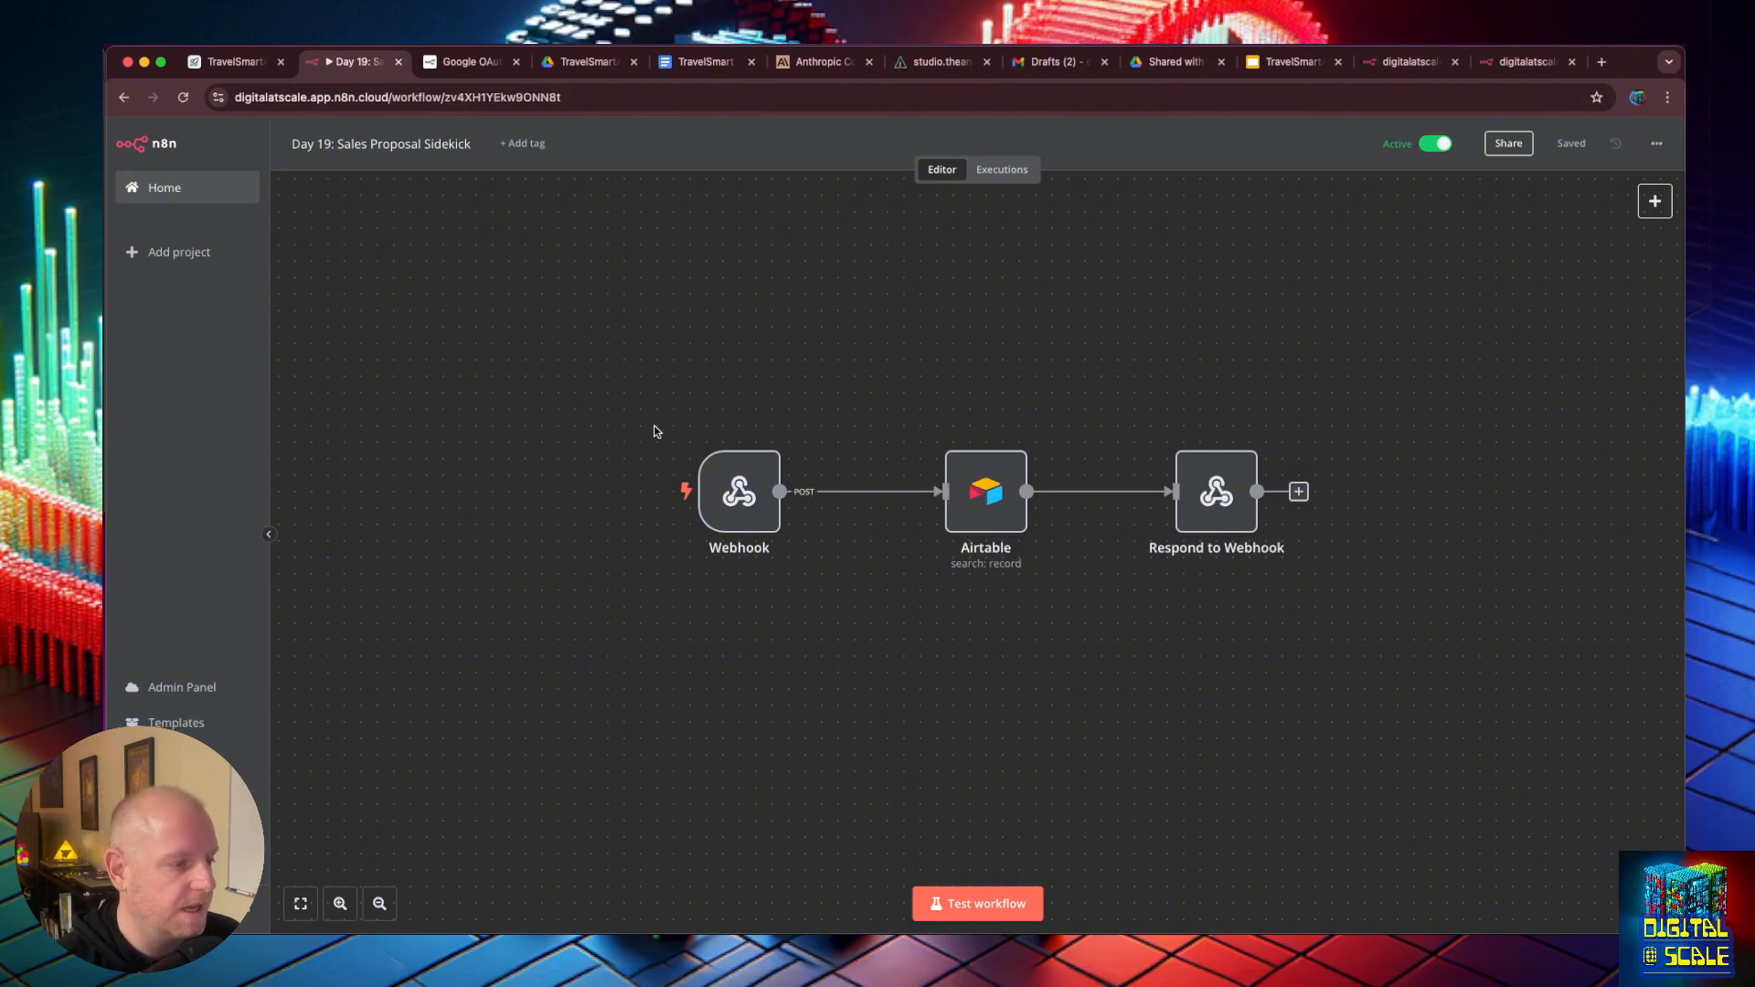
- Rename the Webhook node at the start of the Day 19 workflow to get_customer_info and return to the canvas
{"action": "left_click_drag", "start_coordinate": [646, 393], "coordinate": [1572, 656]}
{"action": "left_click", "coordinate": [738, 547]}
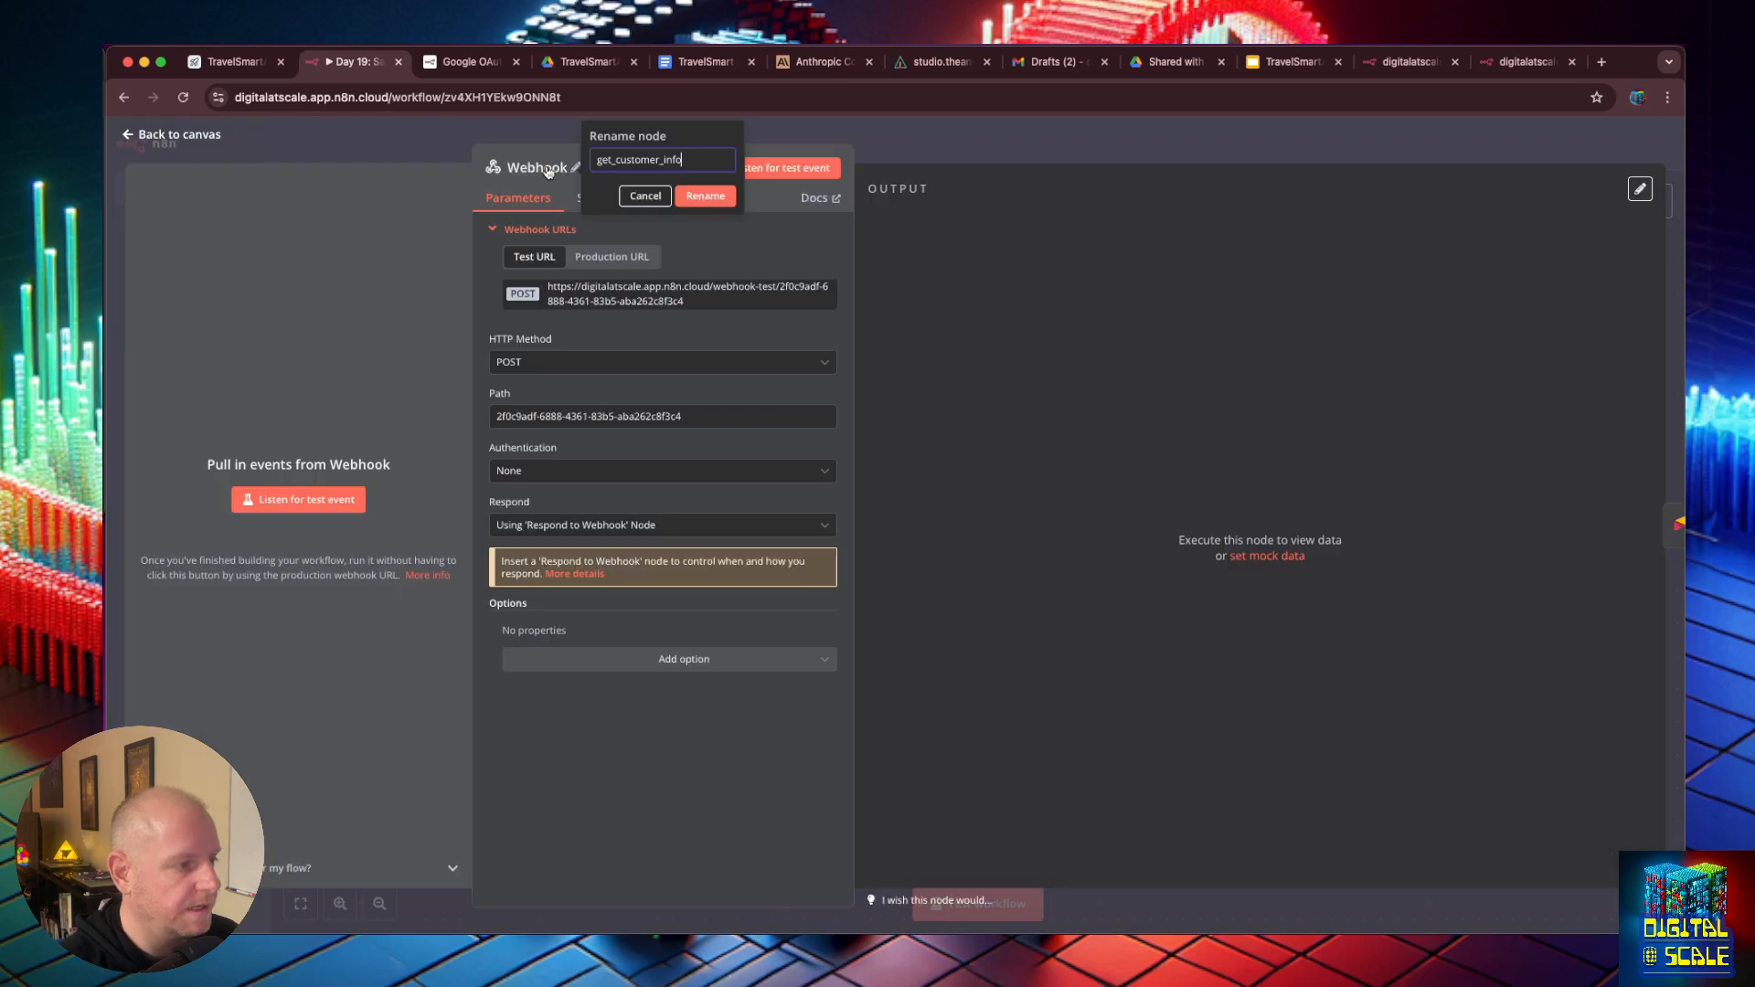
{"action": "left_click", "coordinate": [710, 196]}
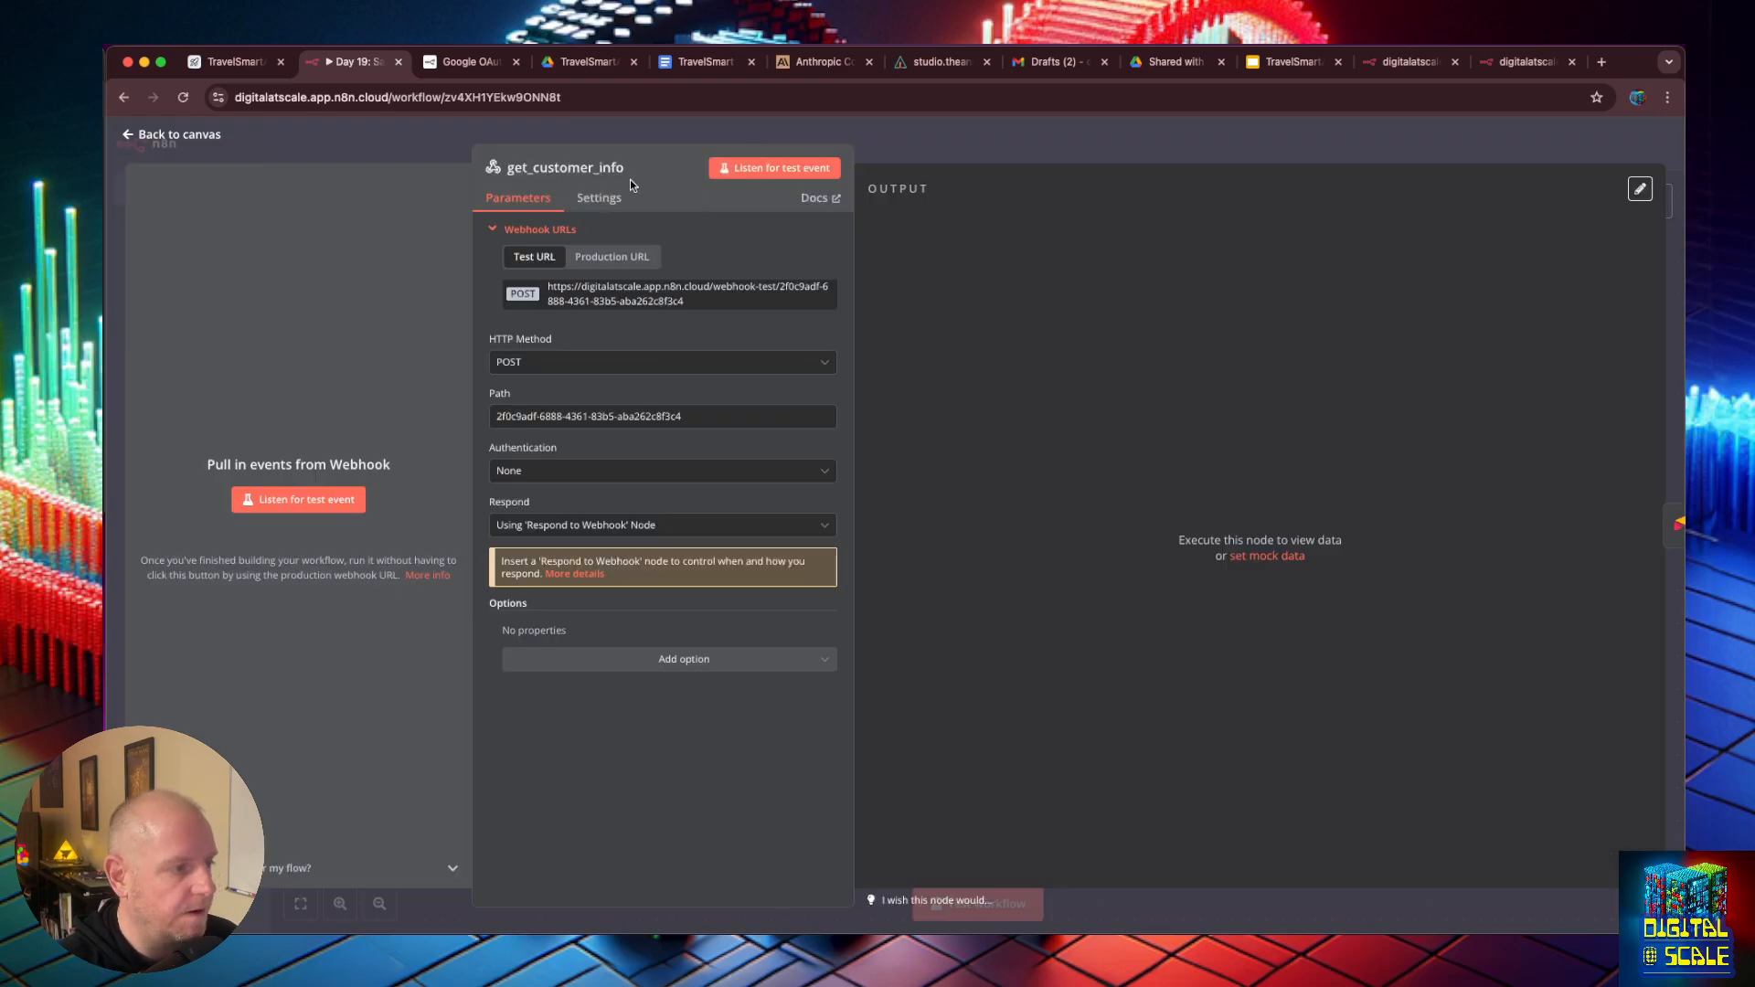
{"action": "left_click", "coordinate": [130, 139]}
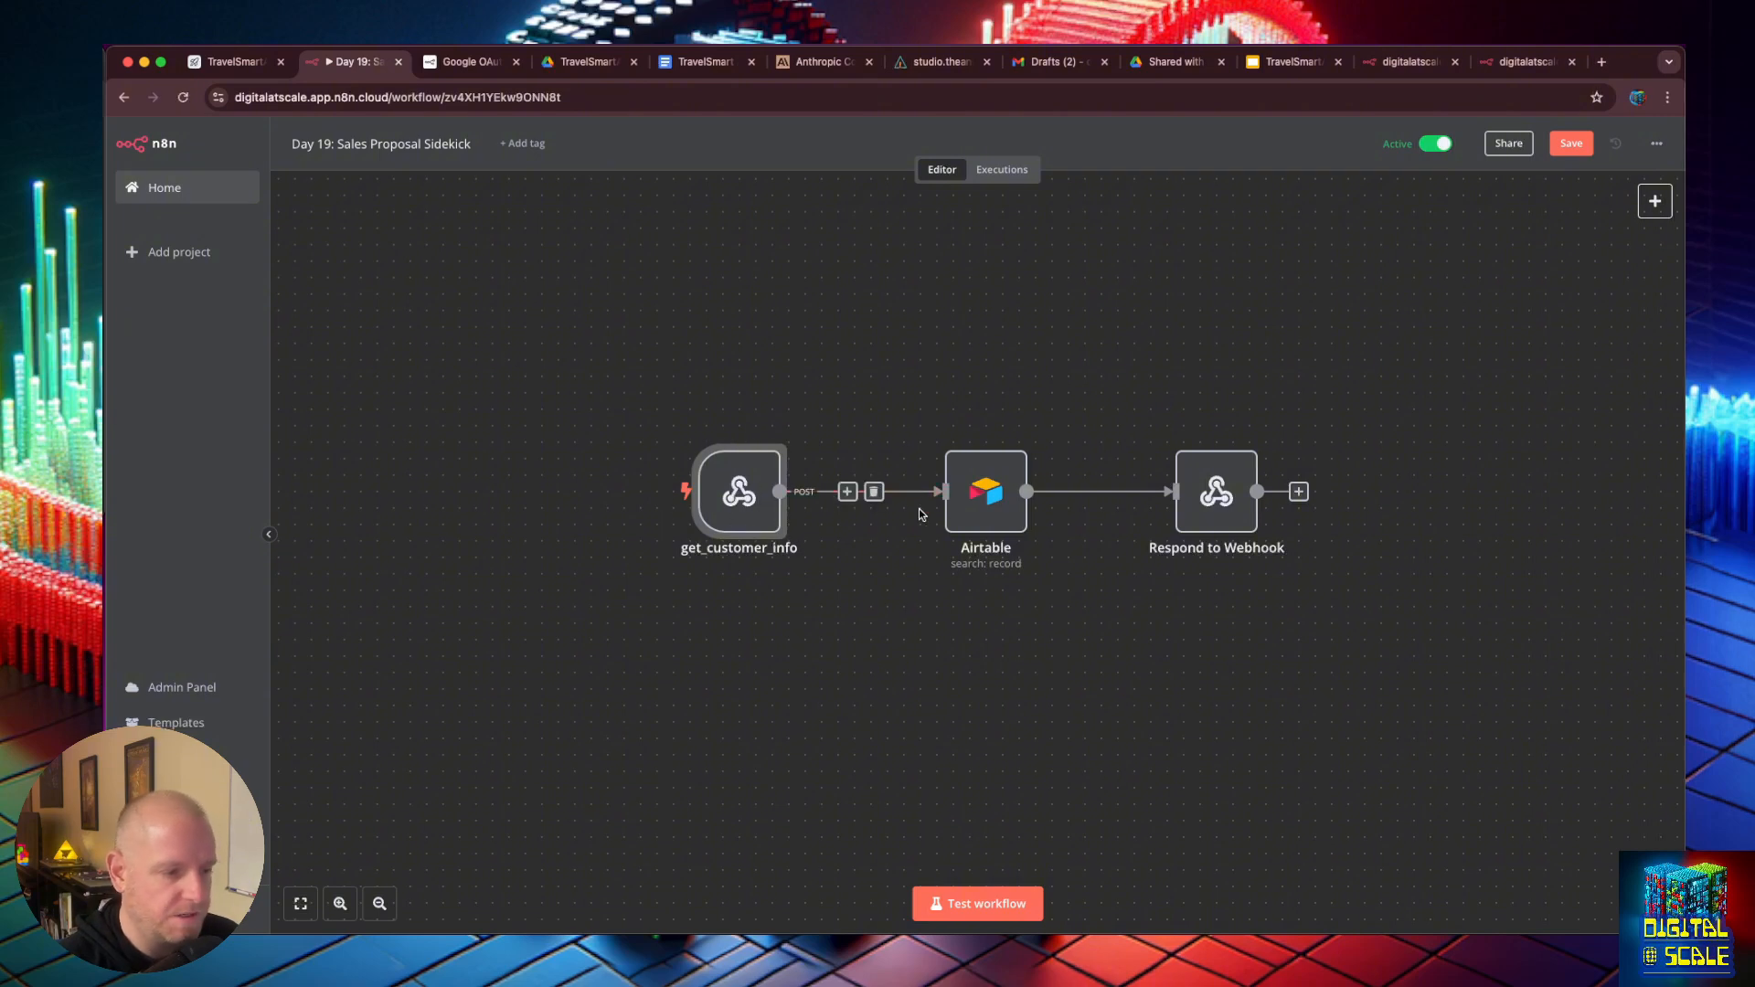
{"action": "mouse_move", "coordinate": [1242, 498]}
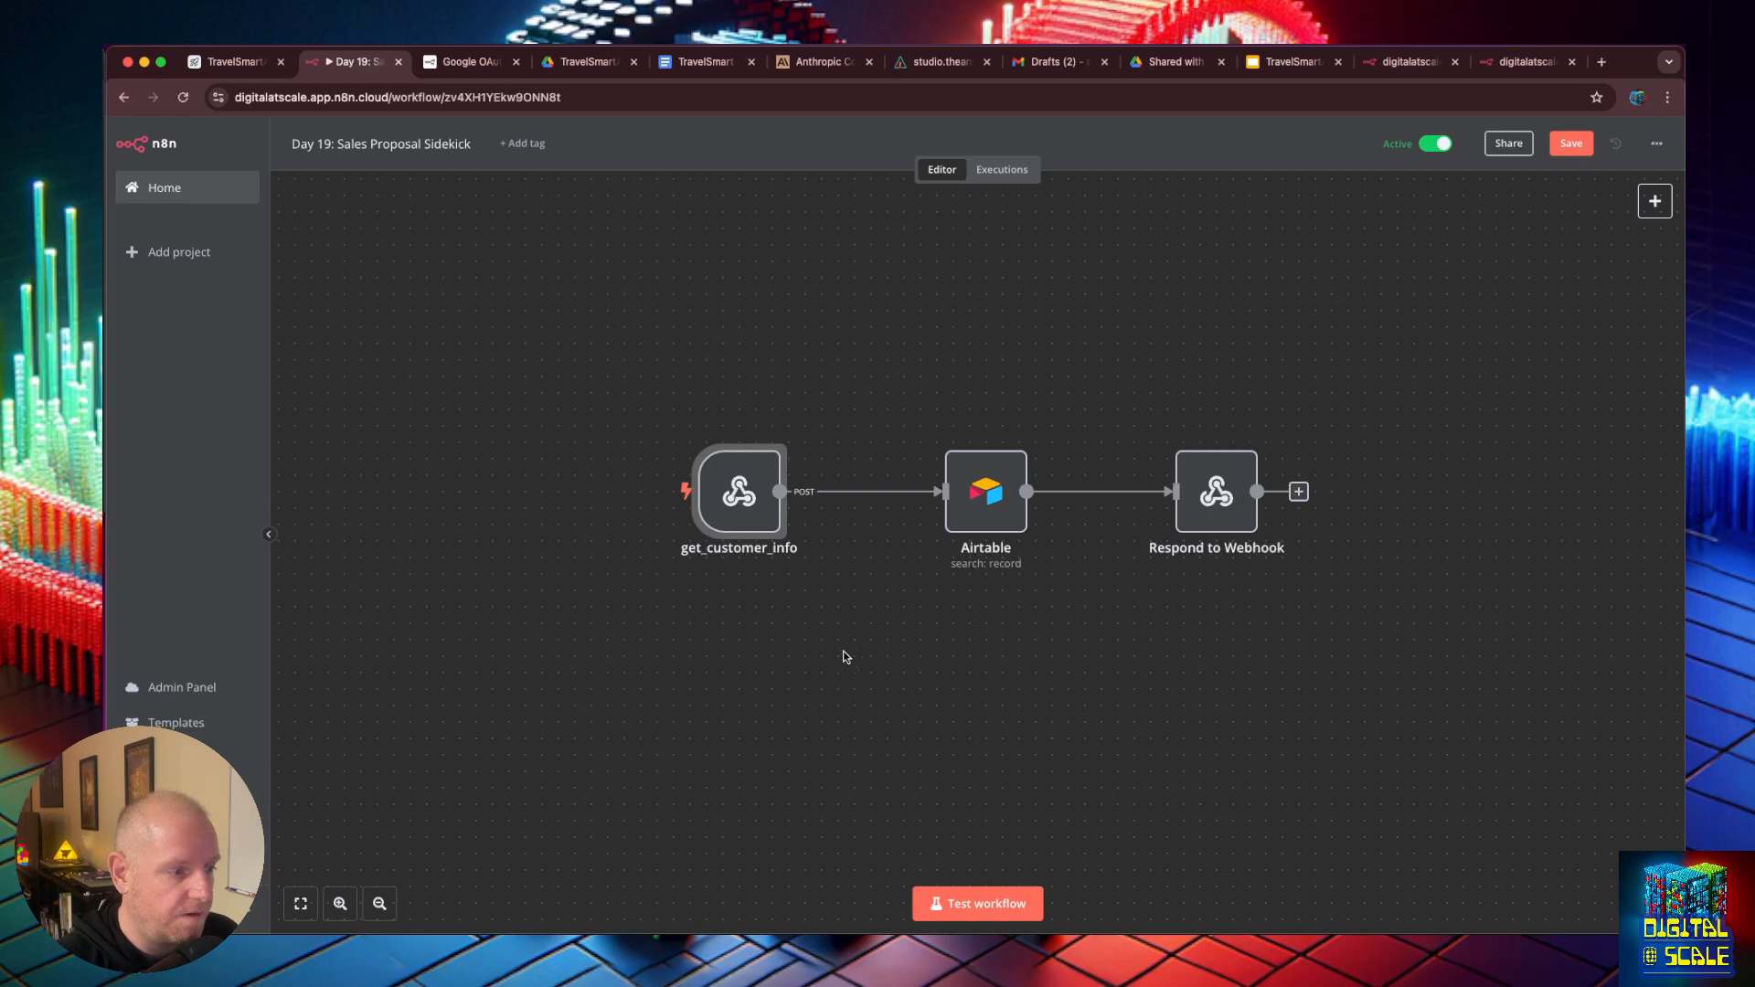
{"action": "left_click_drag", "start_coordinate": [912, 638], "coordinate": [919, 489]}
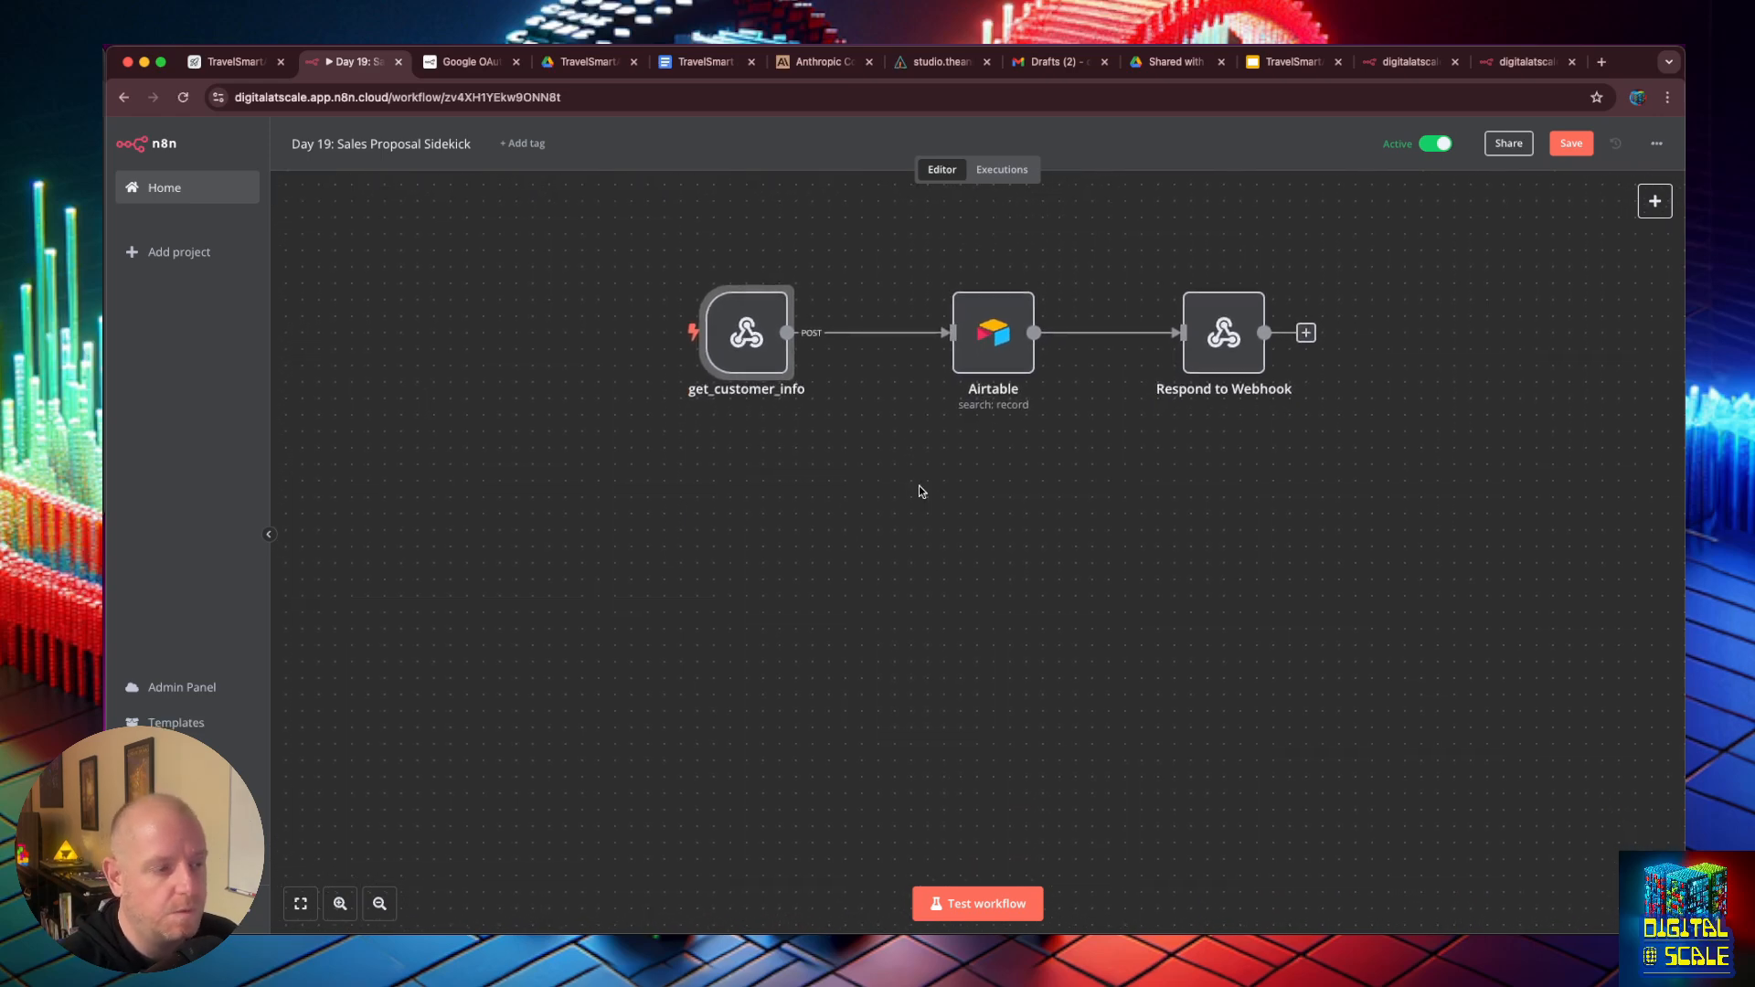
- Switch to the TravelSmartAI - TEMPLATE presentation in Google Slides and examine the placeholders on its three slides
{"action": "left_click", "coordinate": [1283, 61]}
{"action": "left_click", "coordinate": [237, 281]}
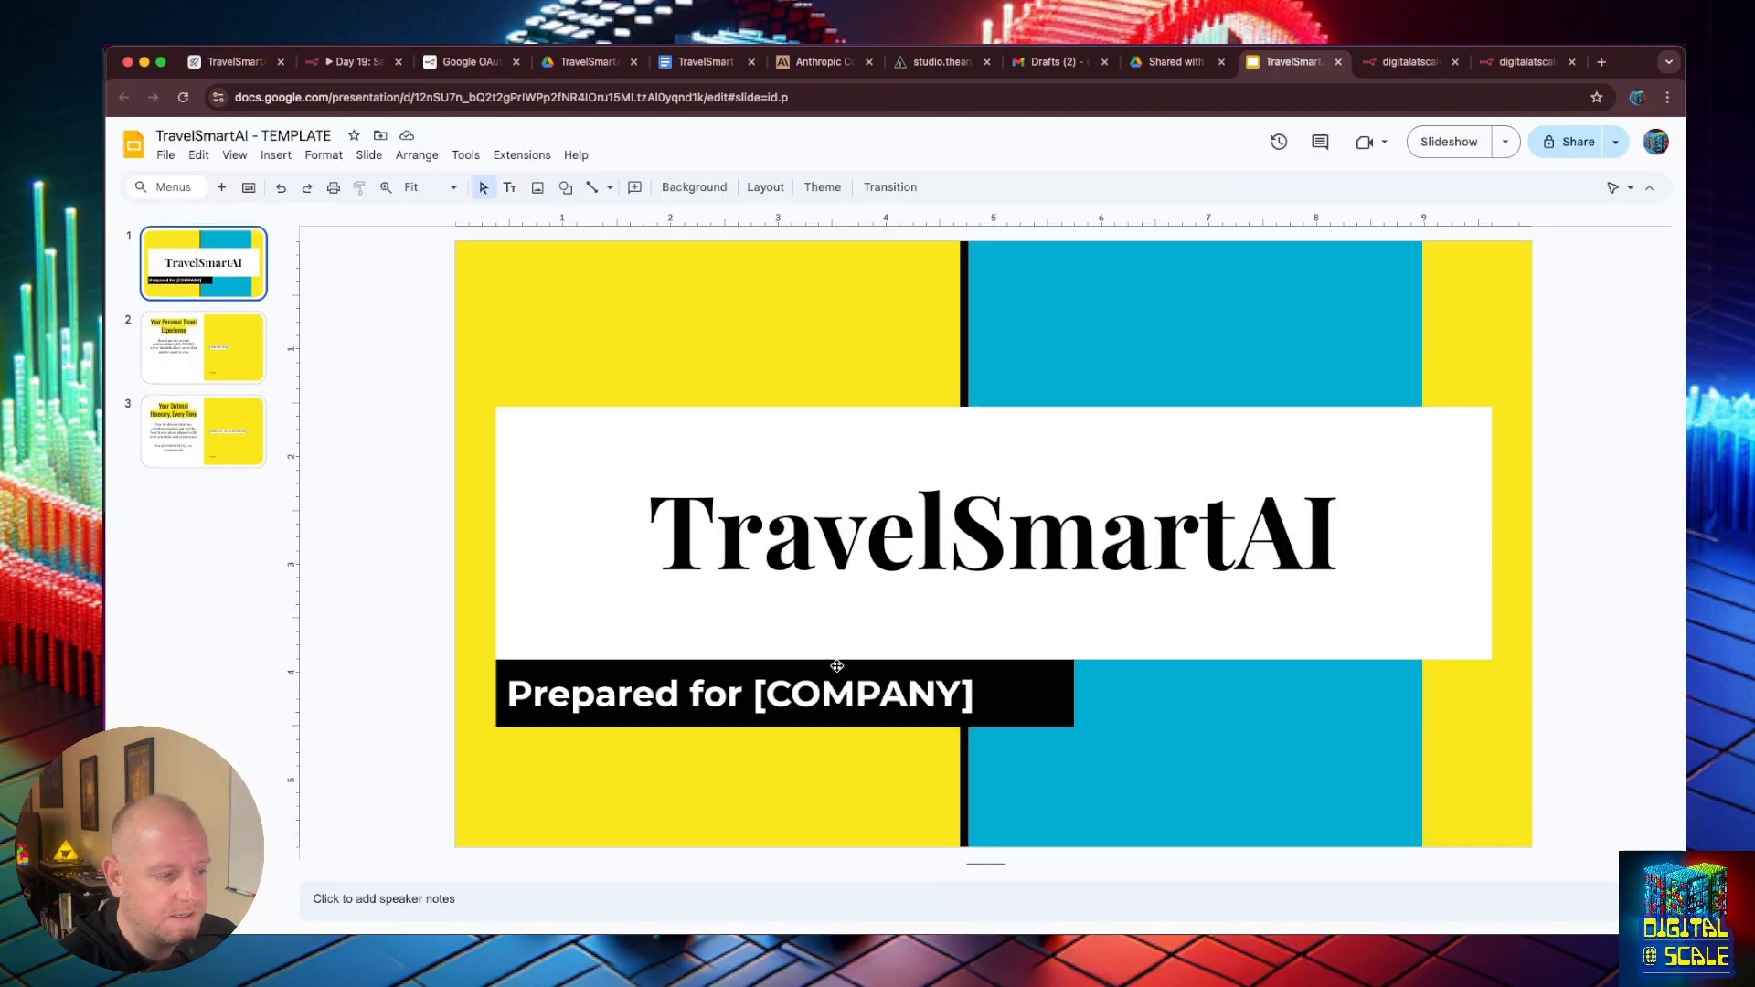
{"action": "key", "text": "Down"}
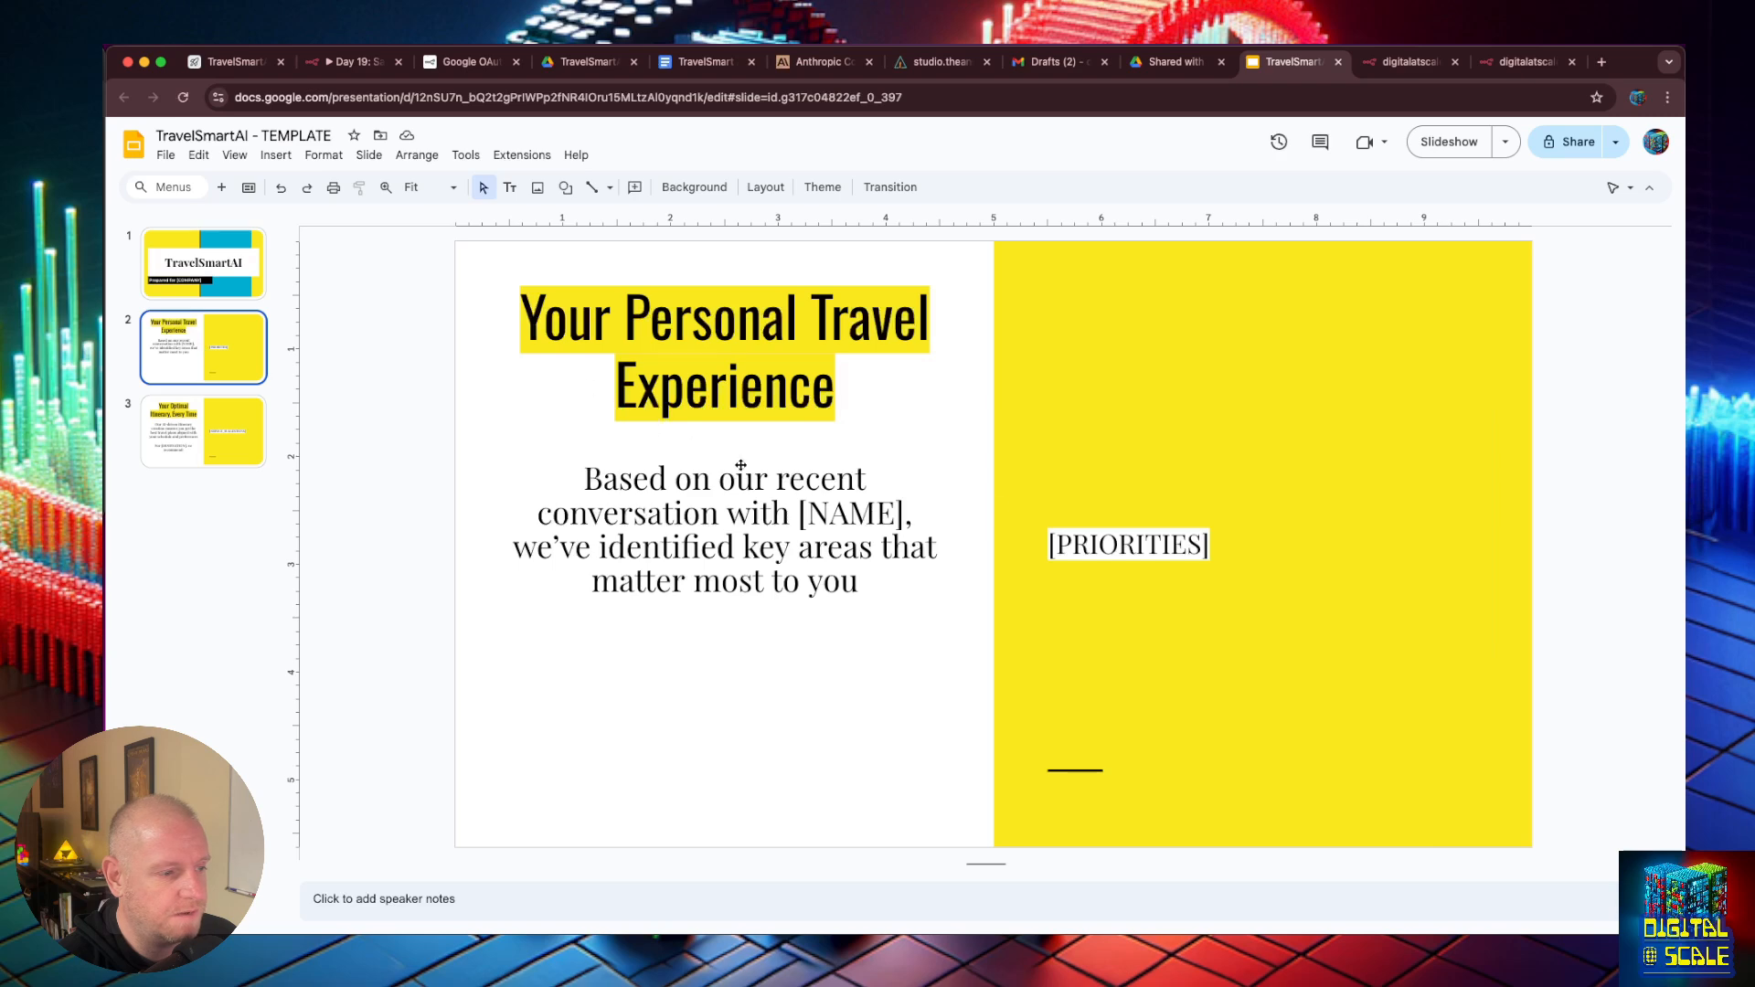
{"action": "left_click", "coordinate": [198, 451]}
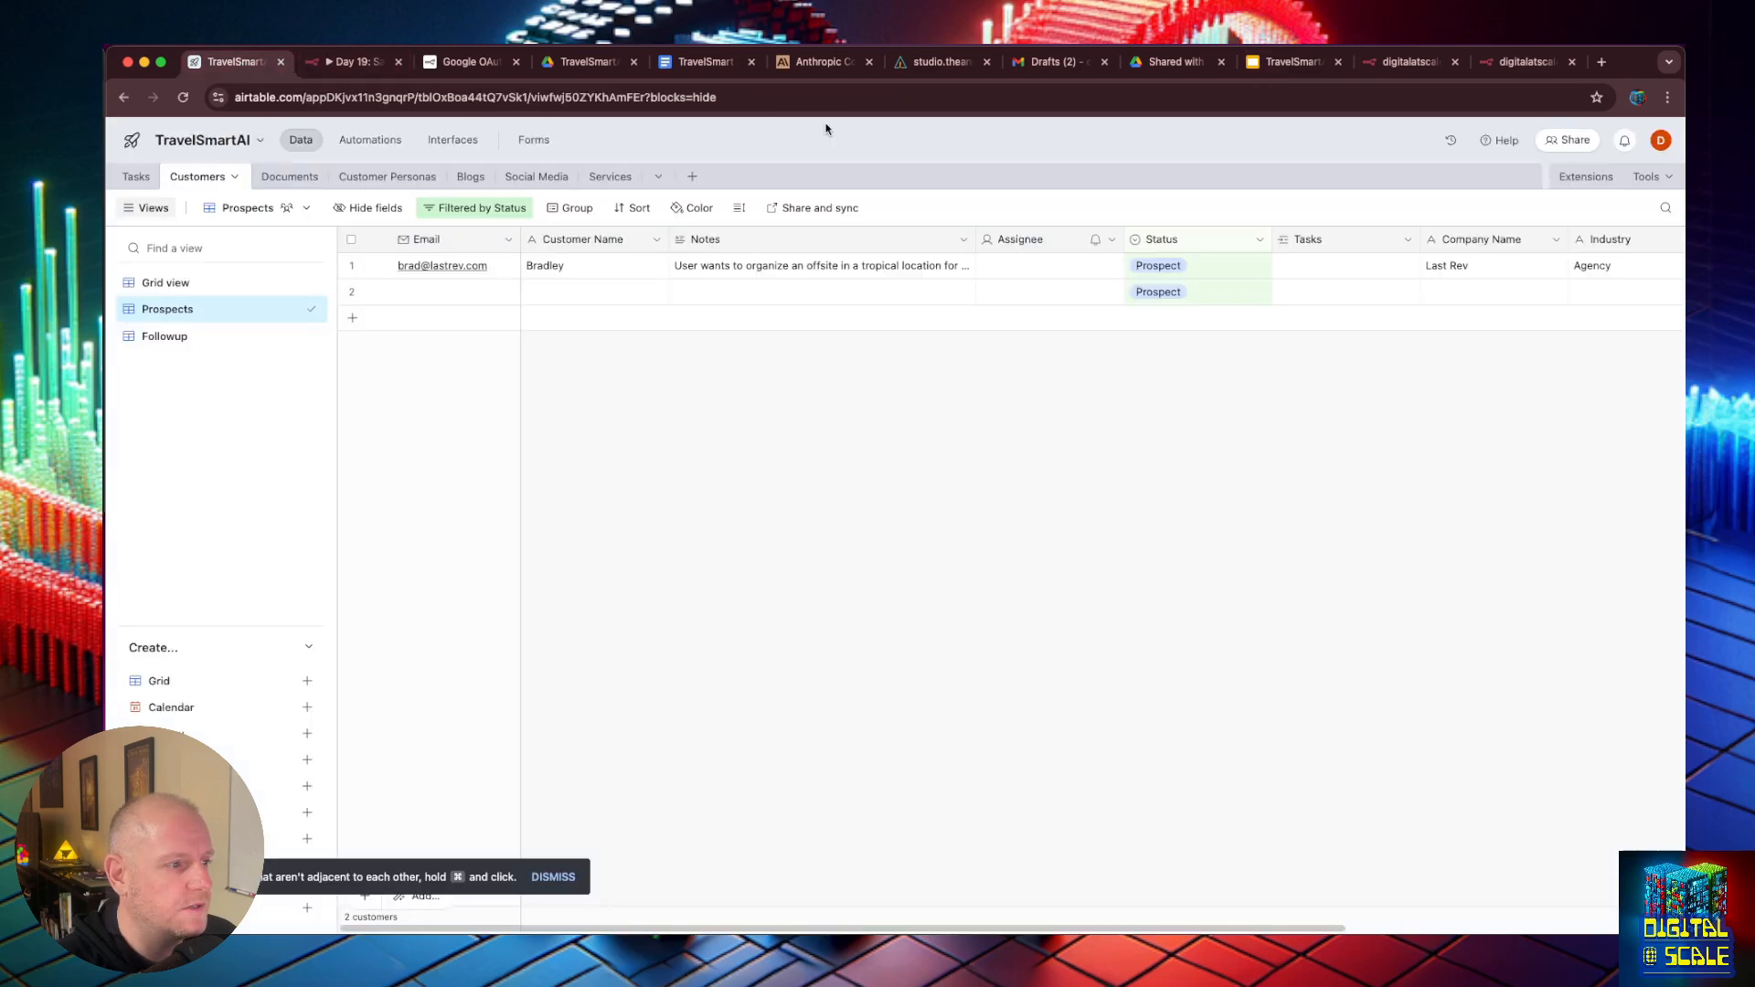
- Switch to the TravelSmartAI base in Airtable and examine the Services table's categories, names, descriptions and pricing tiers
{"action": "left_click", "coordinate": [235, 61]}
{"action": "left_click", "coordinate": [610, 176]}
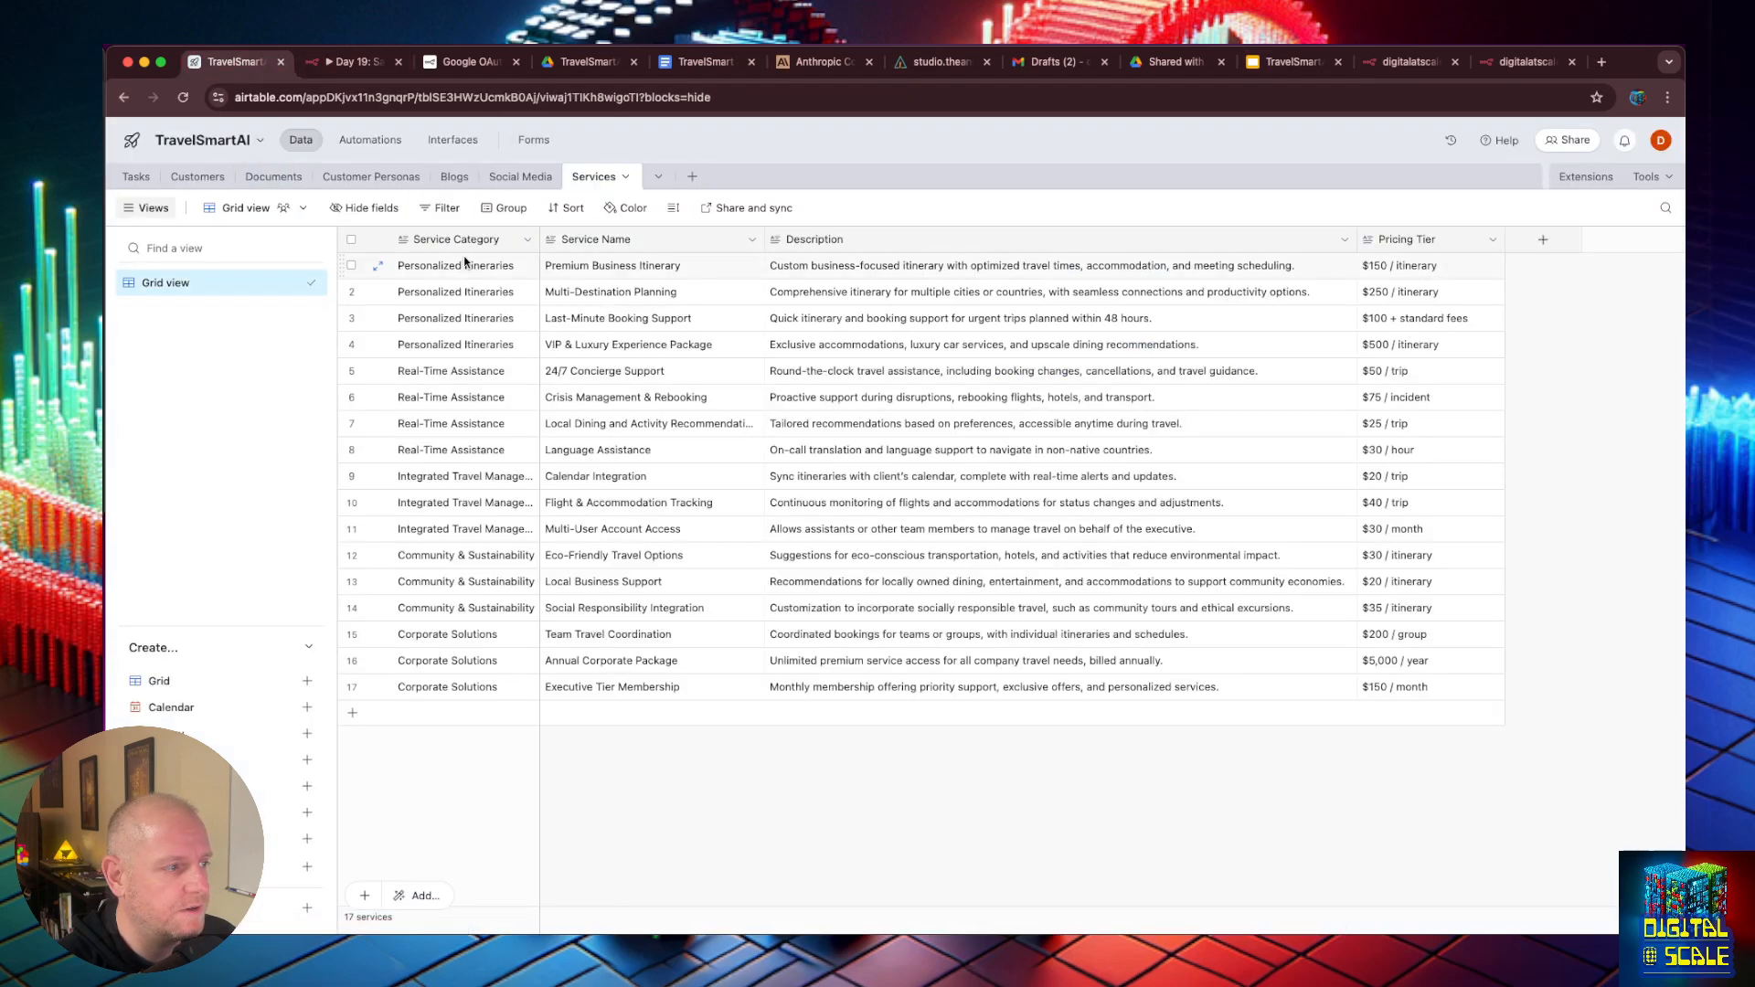
{"action": "left_click_drag", "start_coordinate": [462, 266], "coordinate": [1442, 705]}
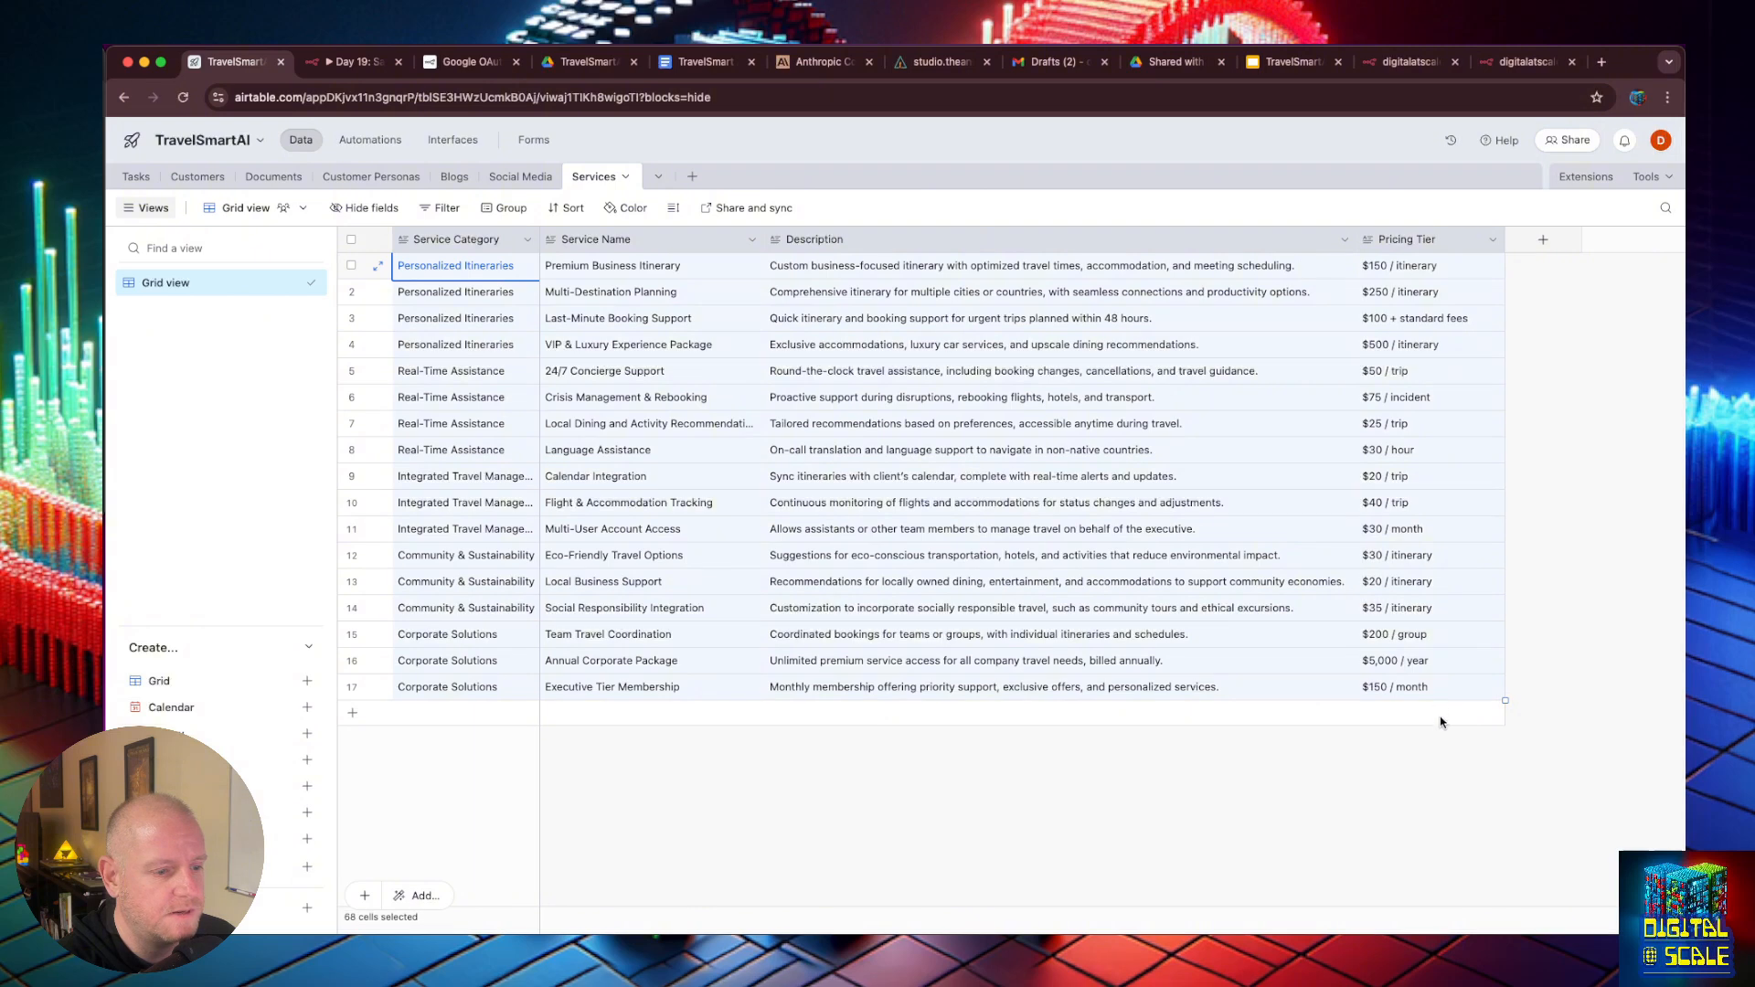
{"action": "left_click", "coordinate": [1445, 759]}
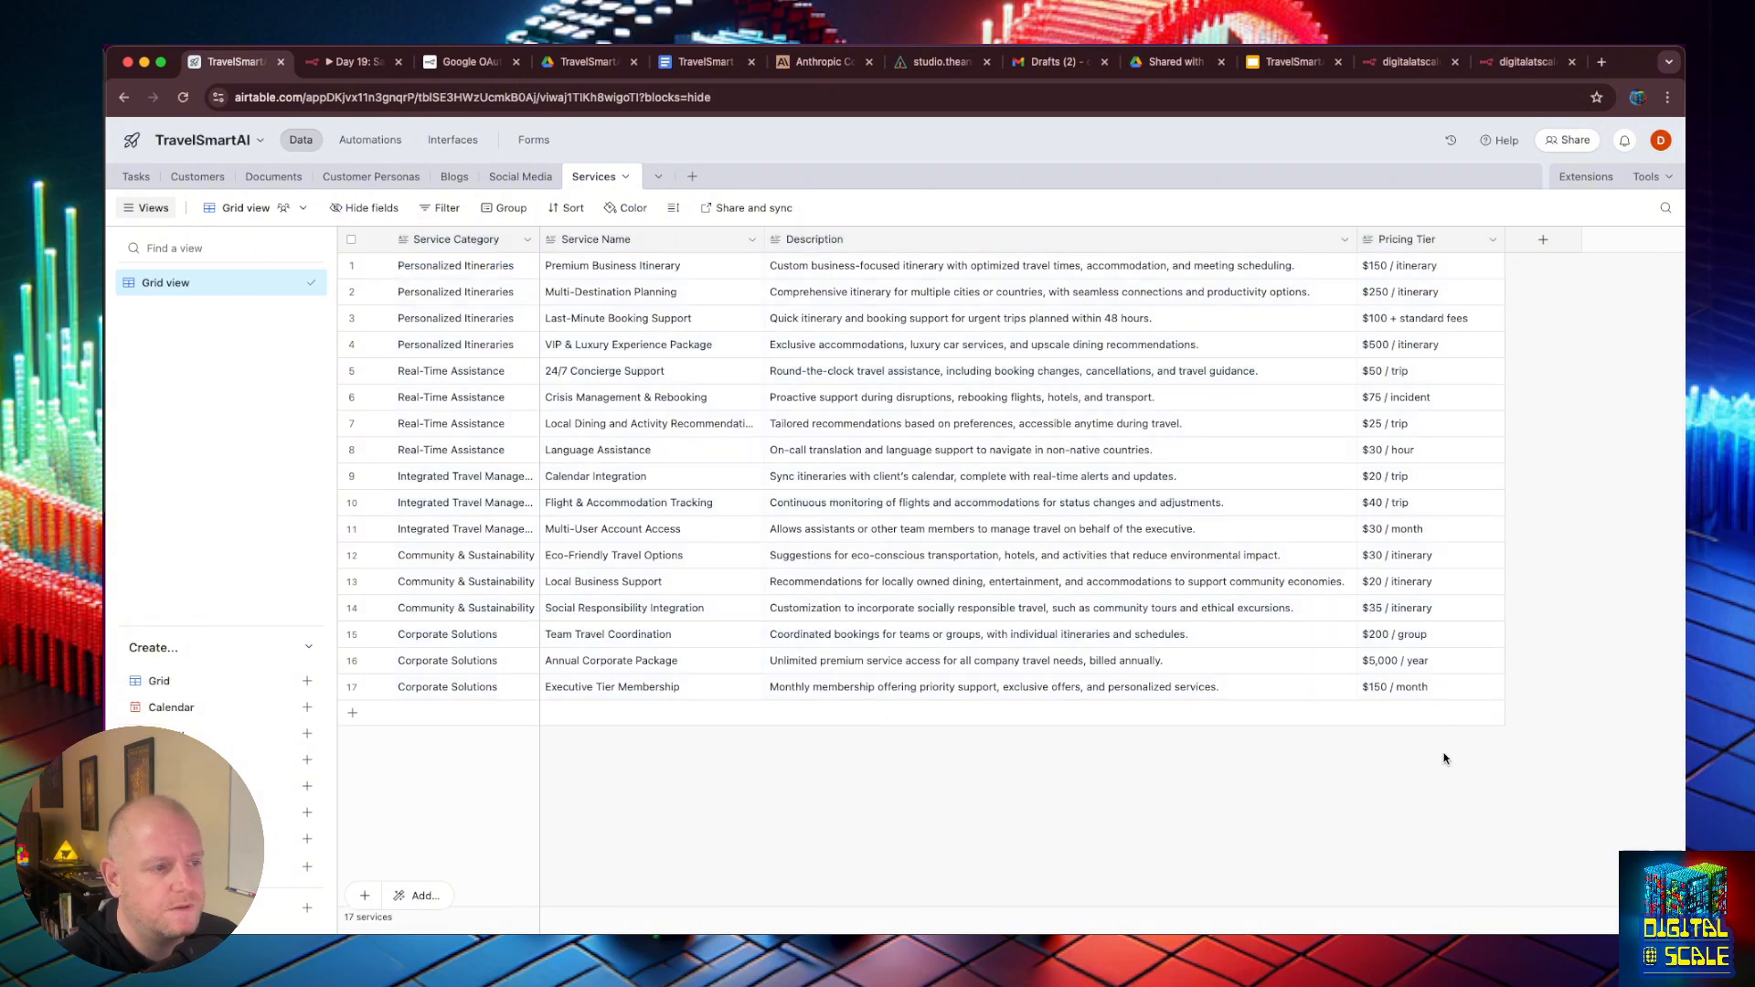
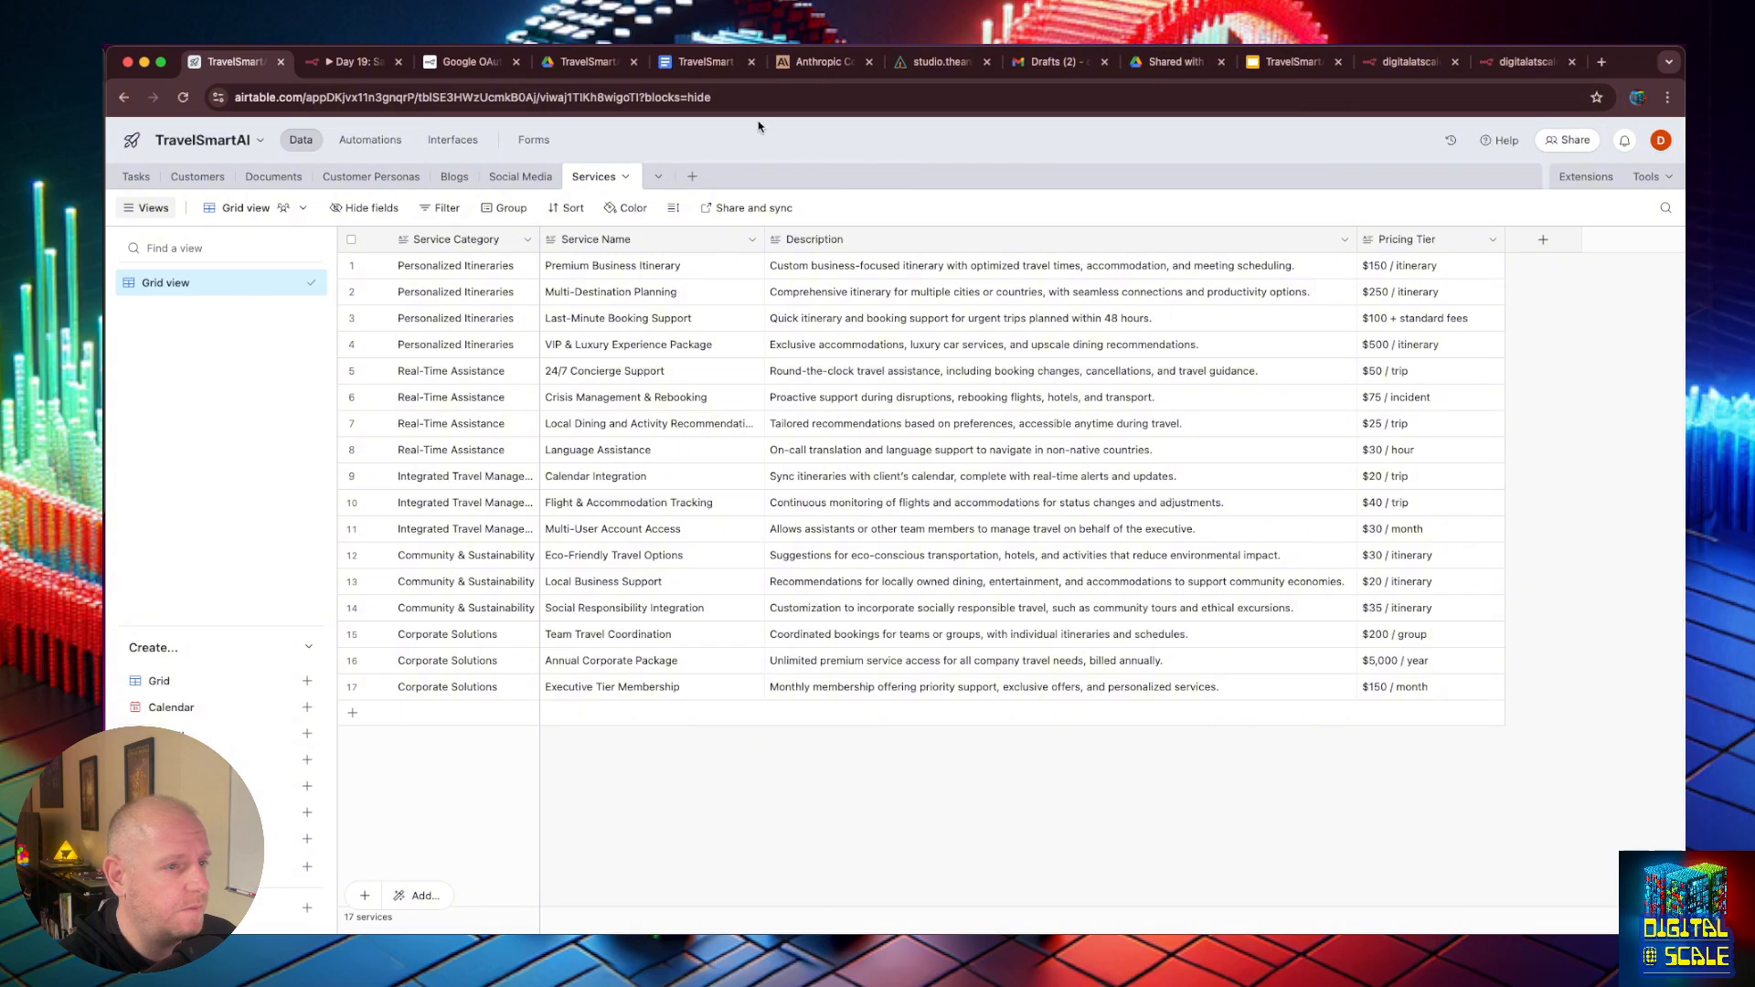
- Switch to the n8n Day 19 workflow and duplicate the webhook, Airtable and Respond to Webhook chain below the original
{"action": "left_click", "coordinate": [342, 66]}
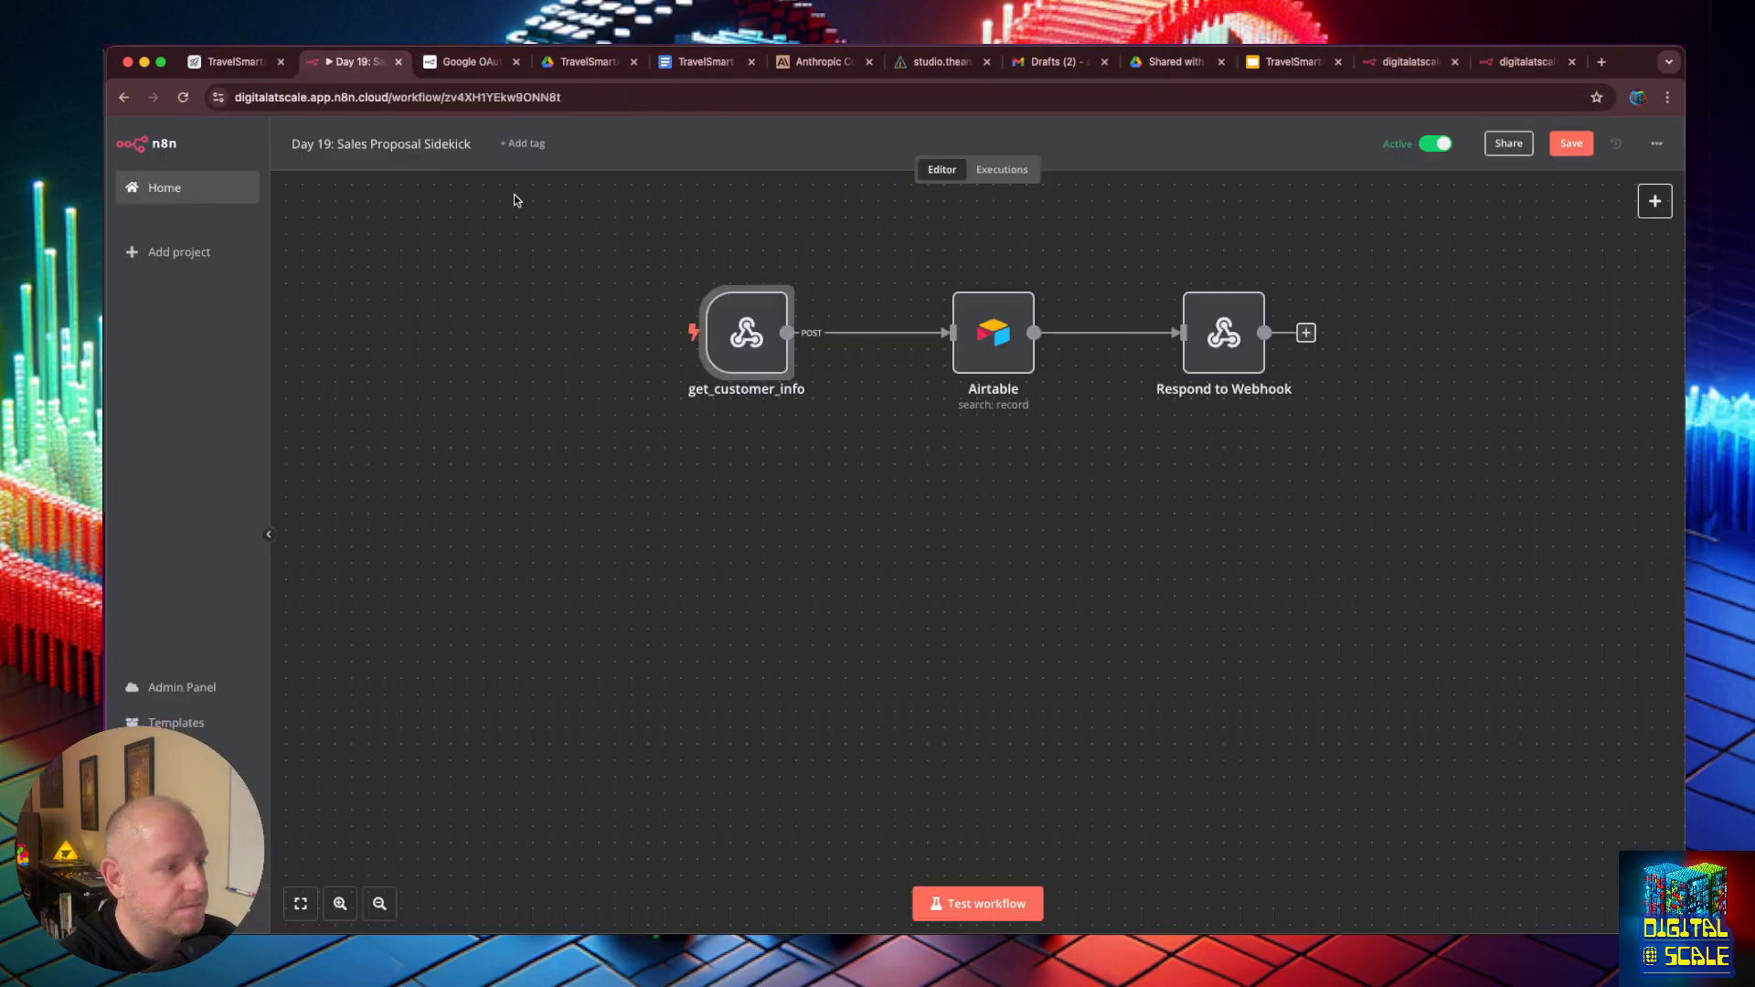
{"action": "key", "text": "ctrl+a"}
{"action": "key", "text": "ctrl+c"}
{"action": "key", "text": "ctrl+v"}
{"action": "left_click", "coordinate": [997, 557]}
{"action": "left_click", "coordinate": [732, 593]}
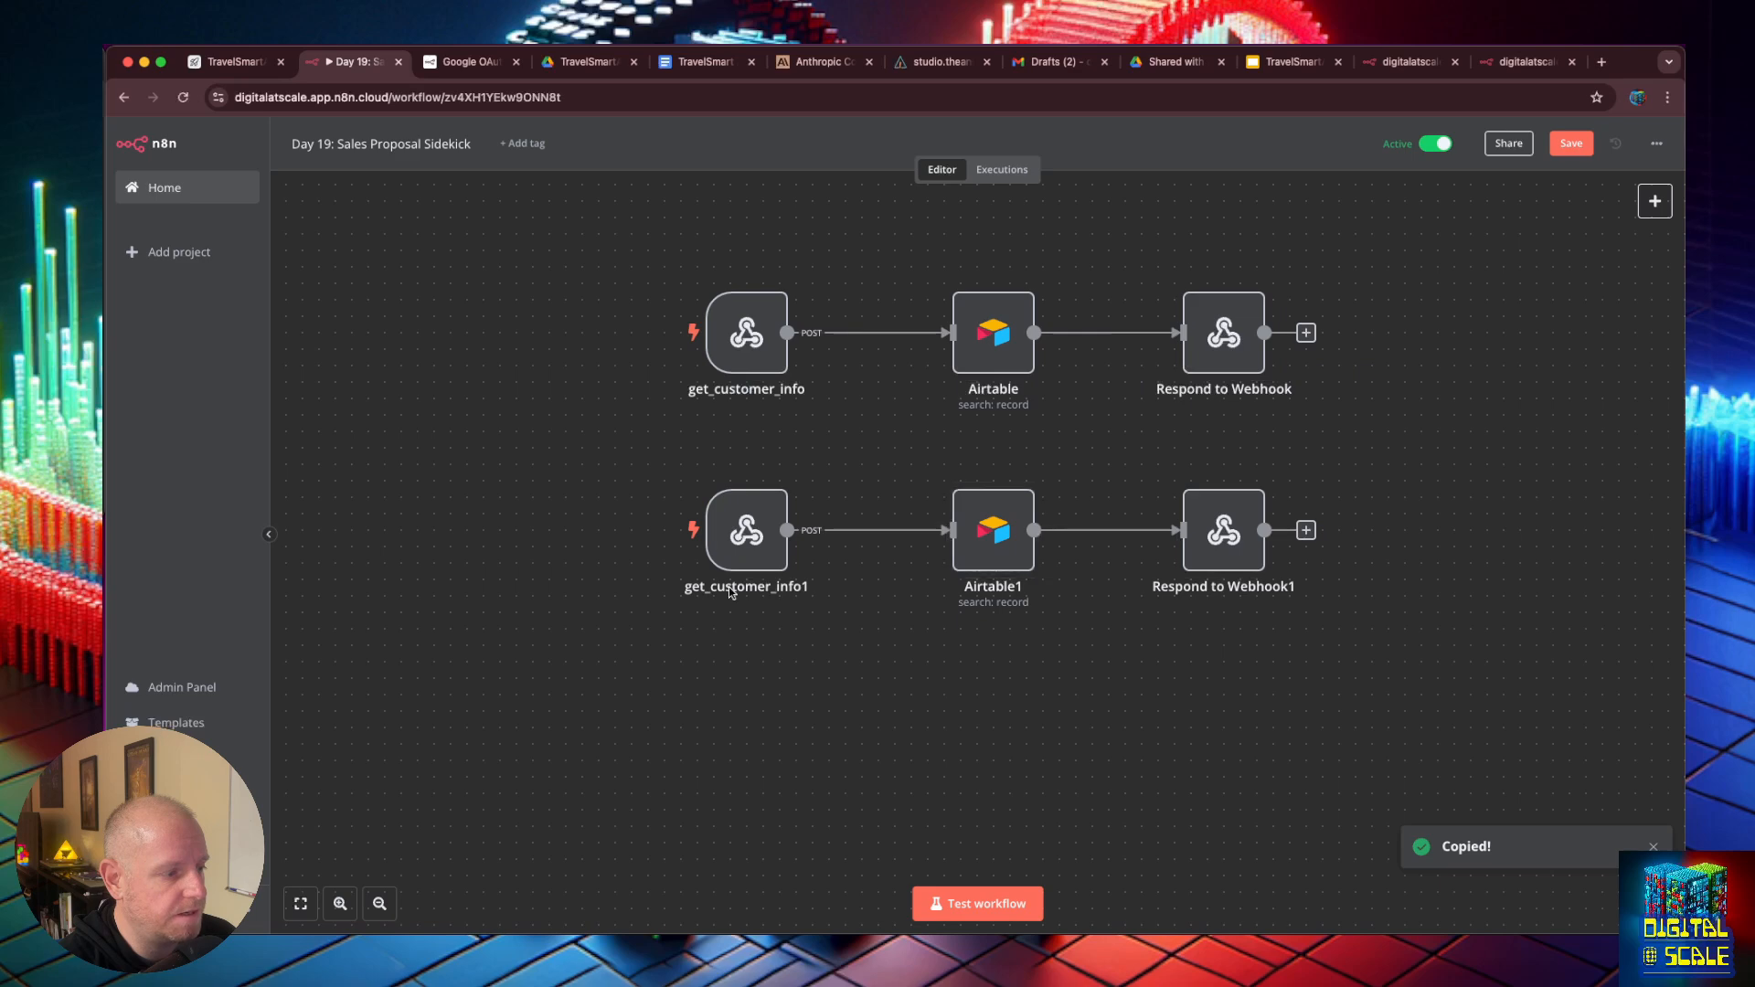
- Rename the copied webhook node to get_services, set its HTTP method to GET and return to the canvas
{"action": "double_click", "coordinate": [744, 553]}
{"action": "left_click", "coordinate": [607, 171]}
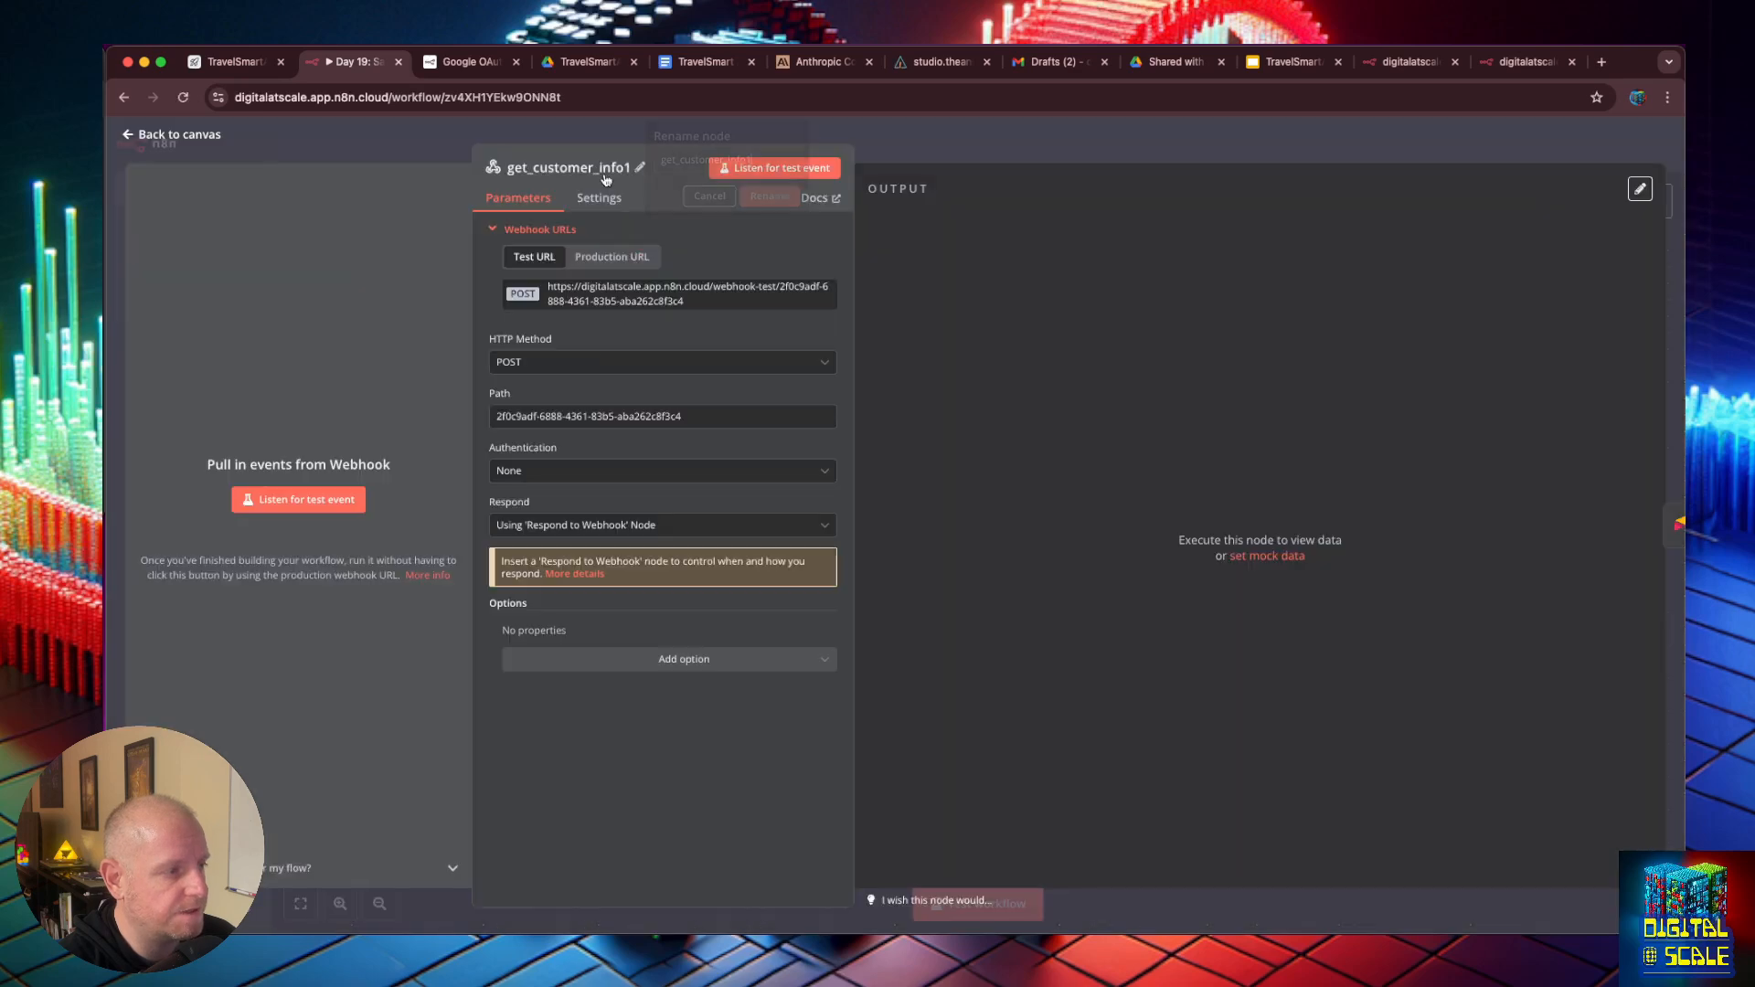
{"action": "type", "text": "get_services"}
{"action": "key", "text": "Return"}
{"action": "left_click", "coordinate": [604, 366]}
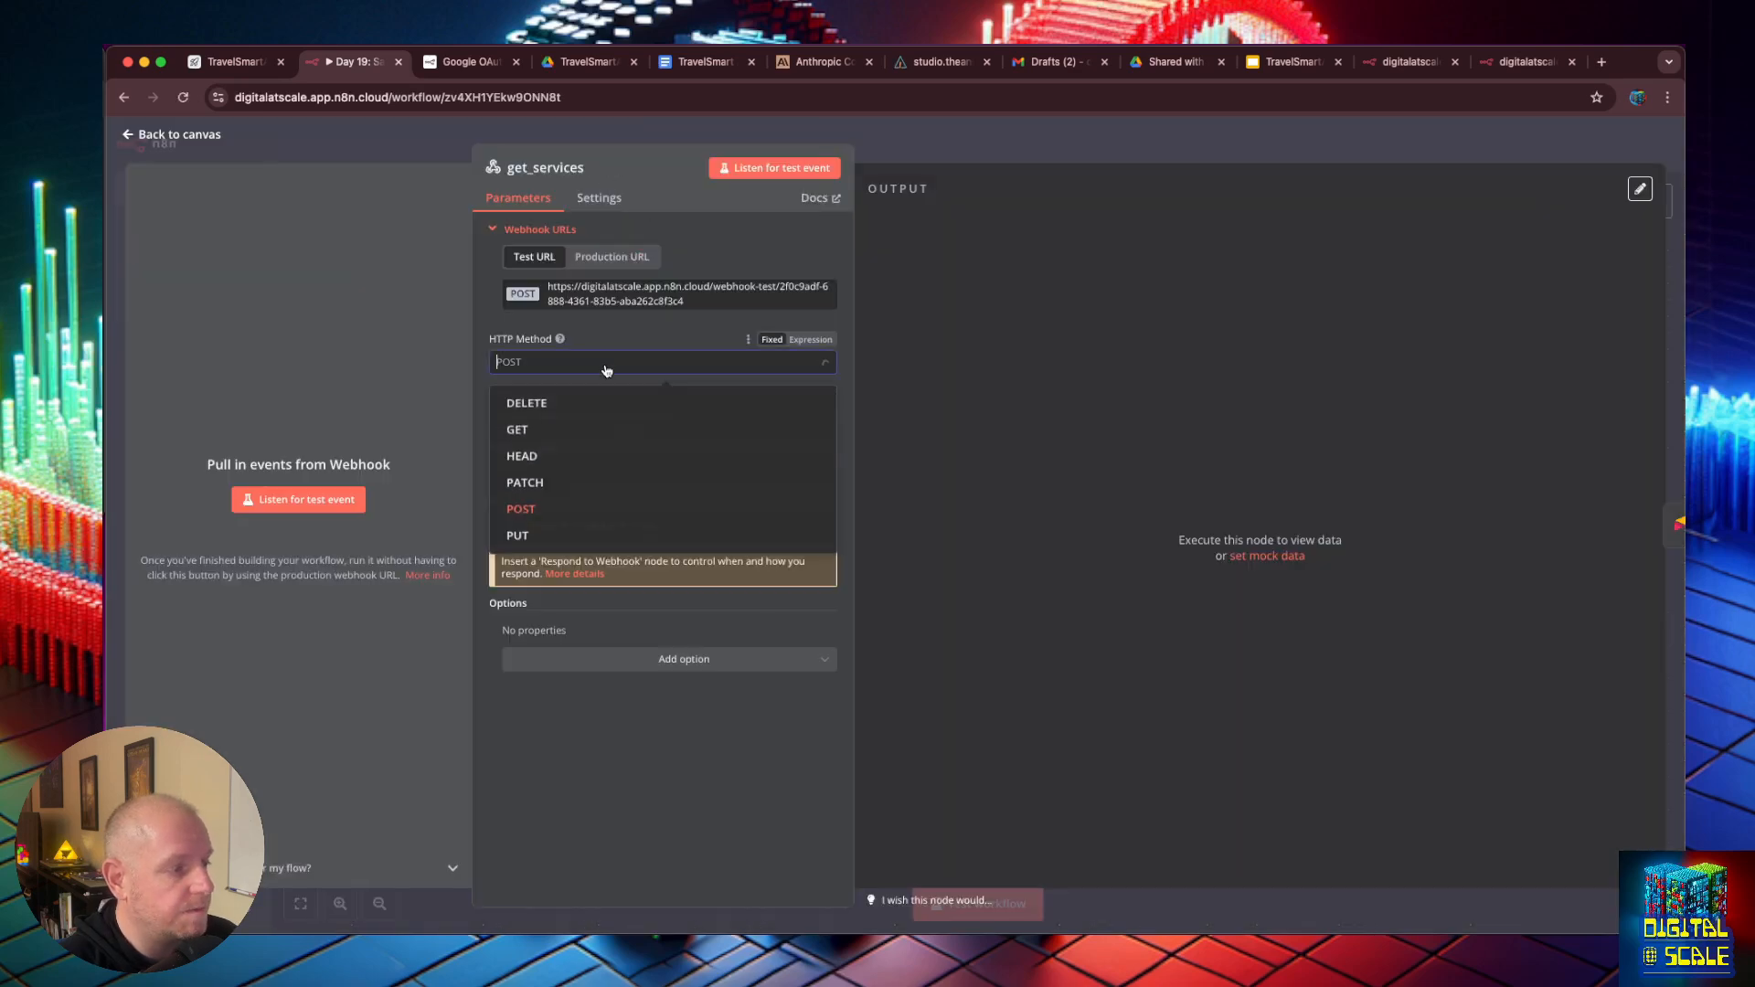
{"action": "left_click", "coordinate": [594, 442]}
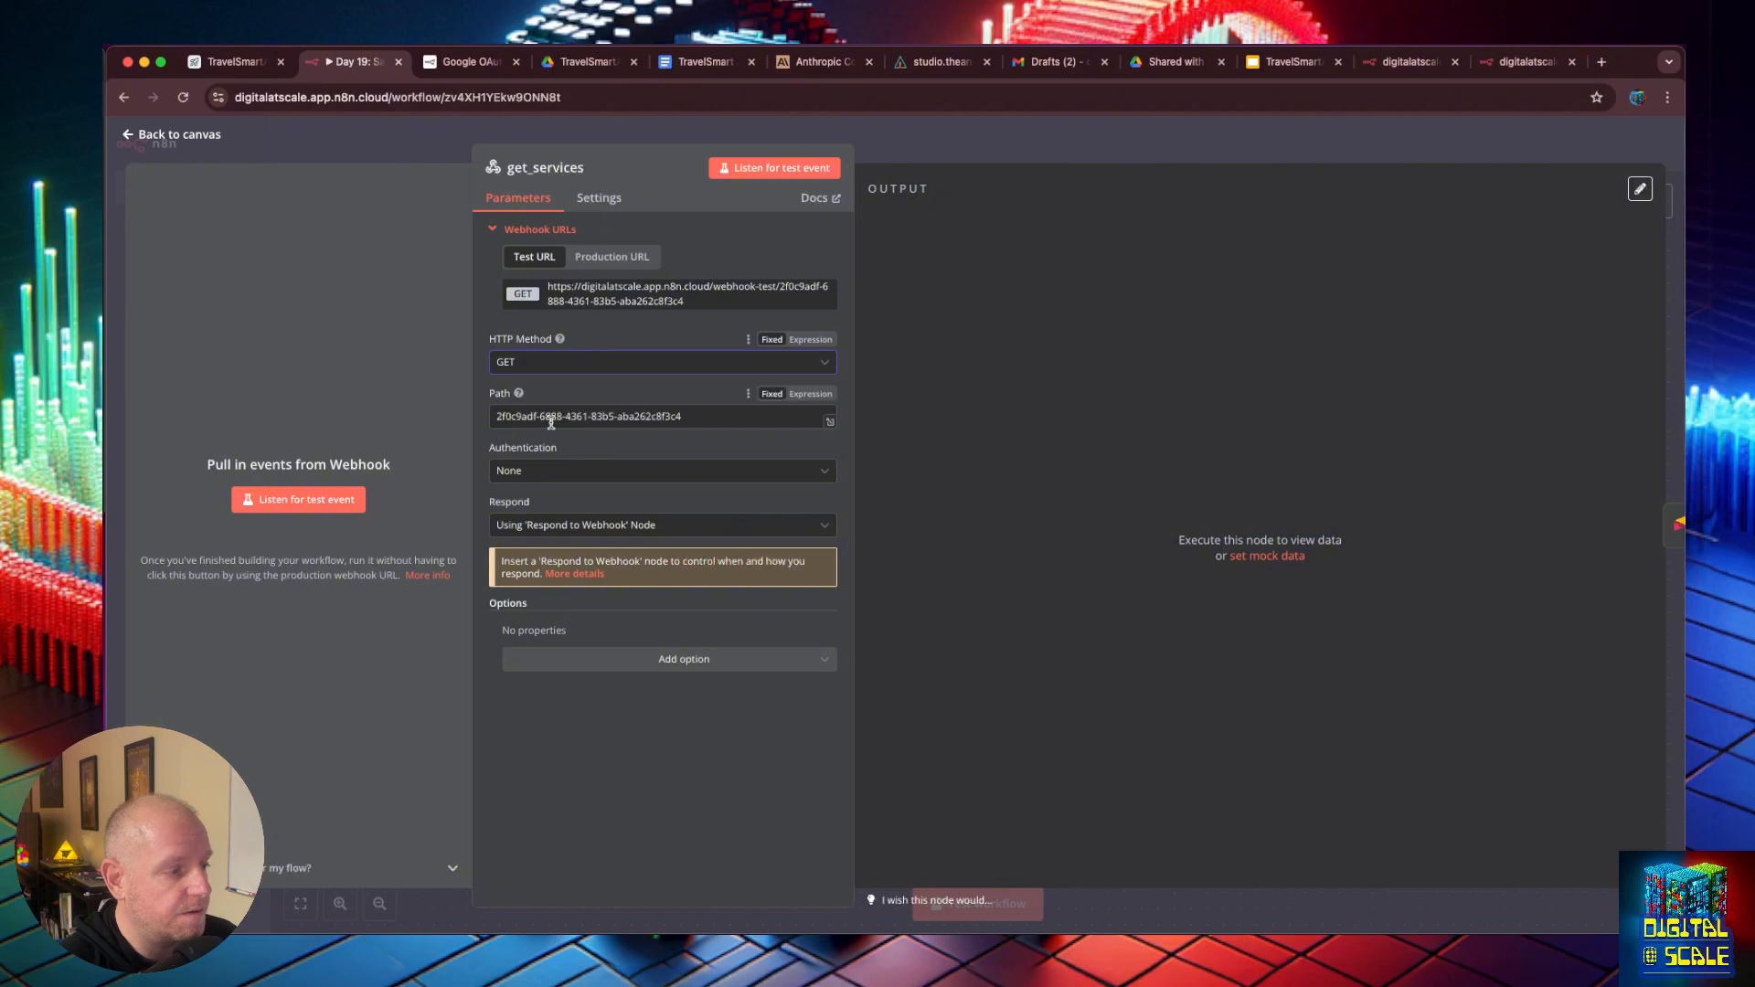
{"action": "triple_click", "coordinate": [691, 415]}
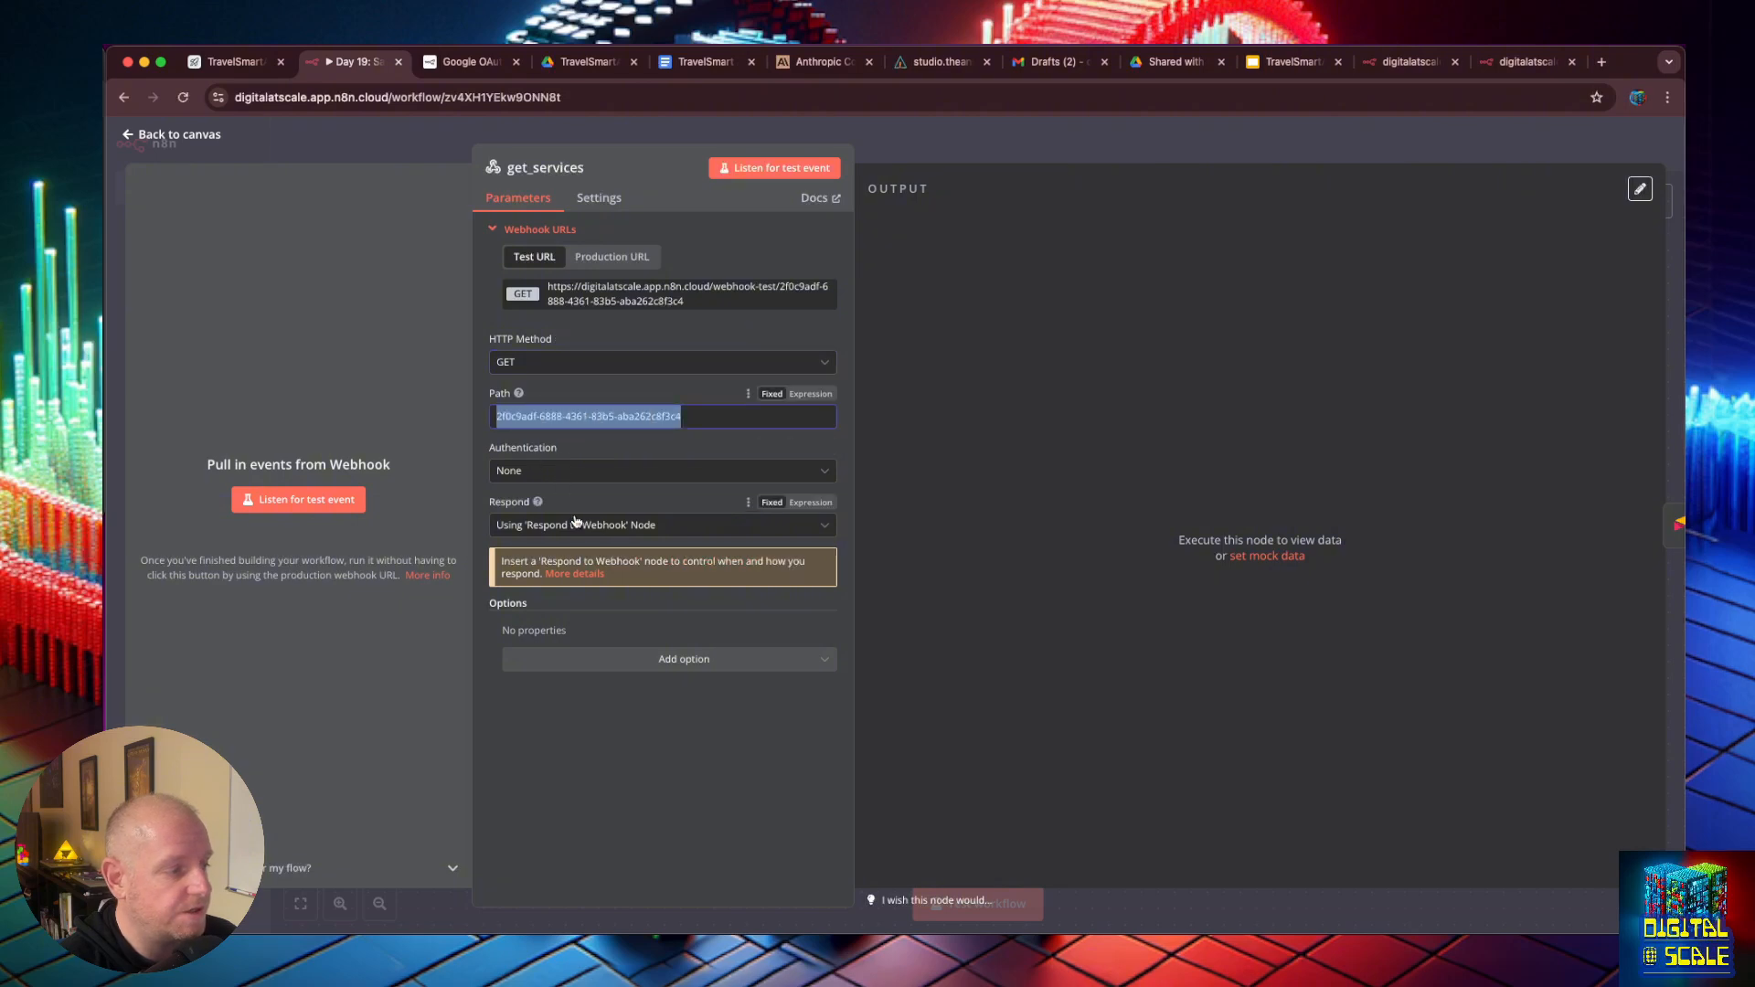
{"action": "left_click", "coordinate": [139, 135]}
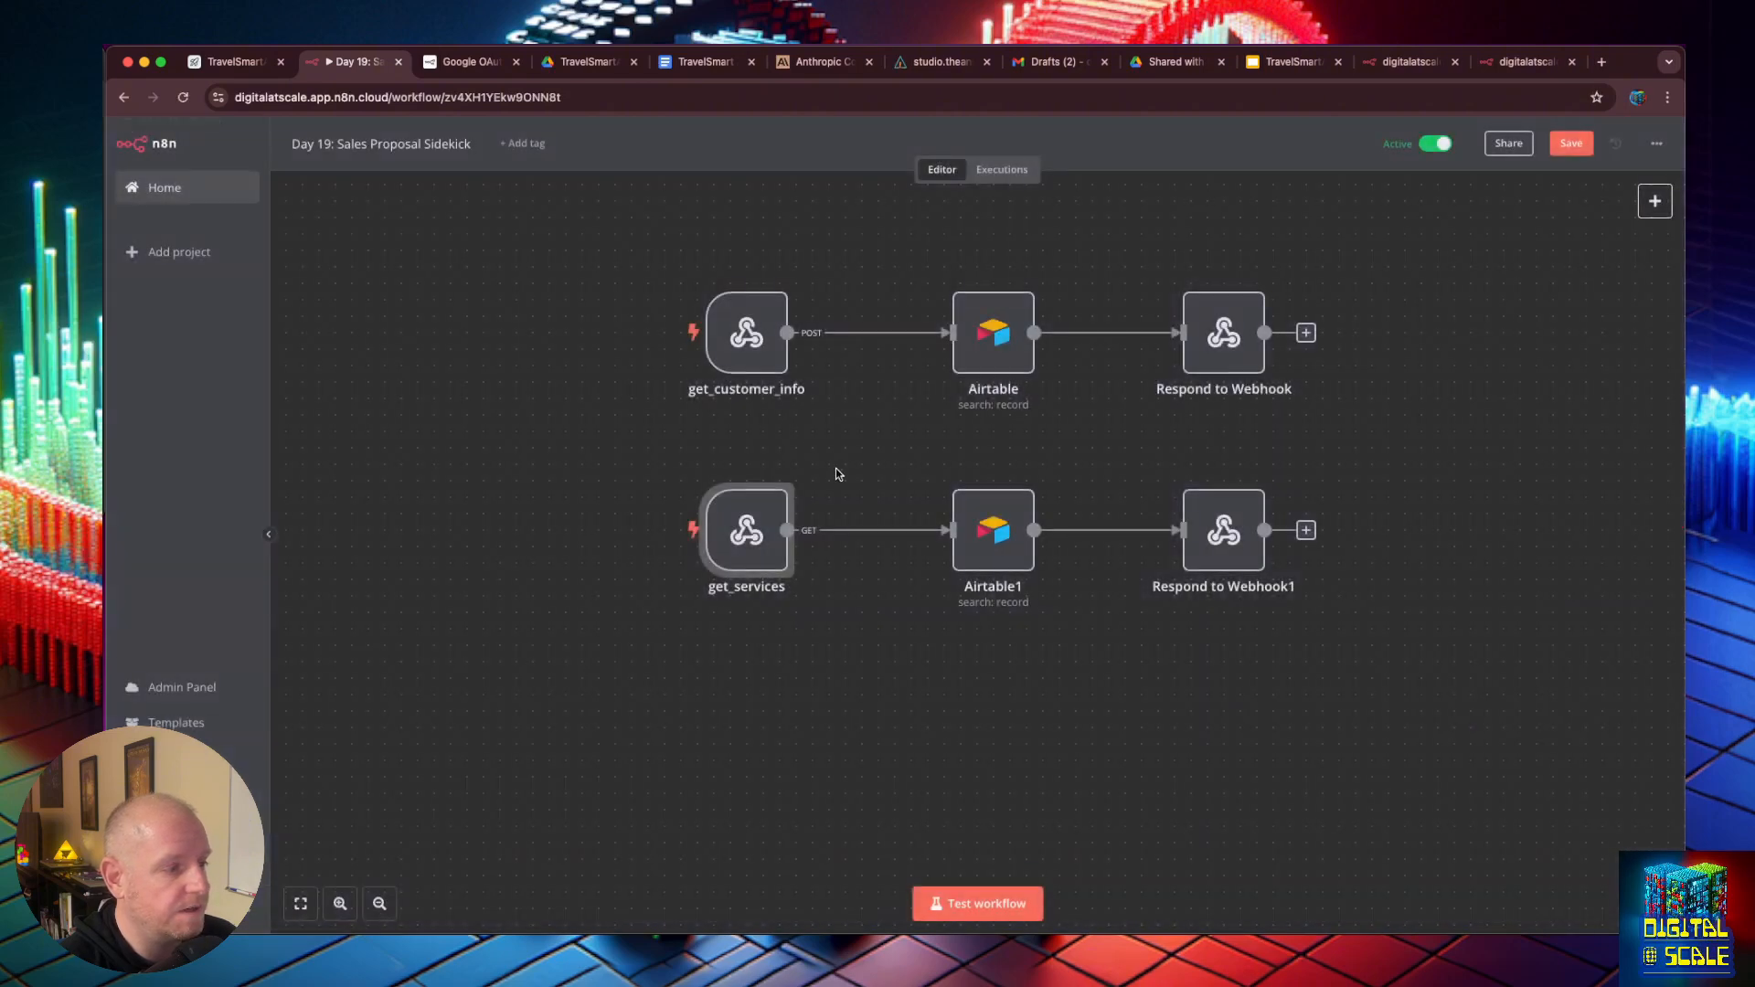
- Point the copied Airtable search node at the Services table and clear its filter formula
{"action": "double_click", "coordinate": [994, 523]}
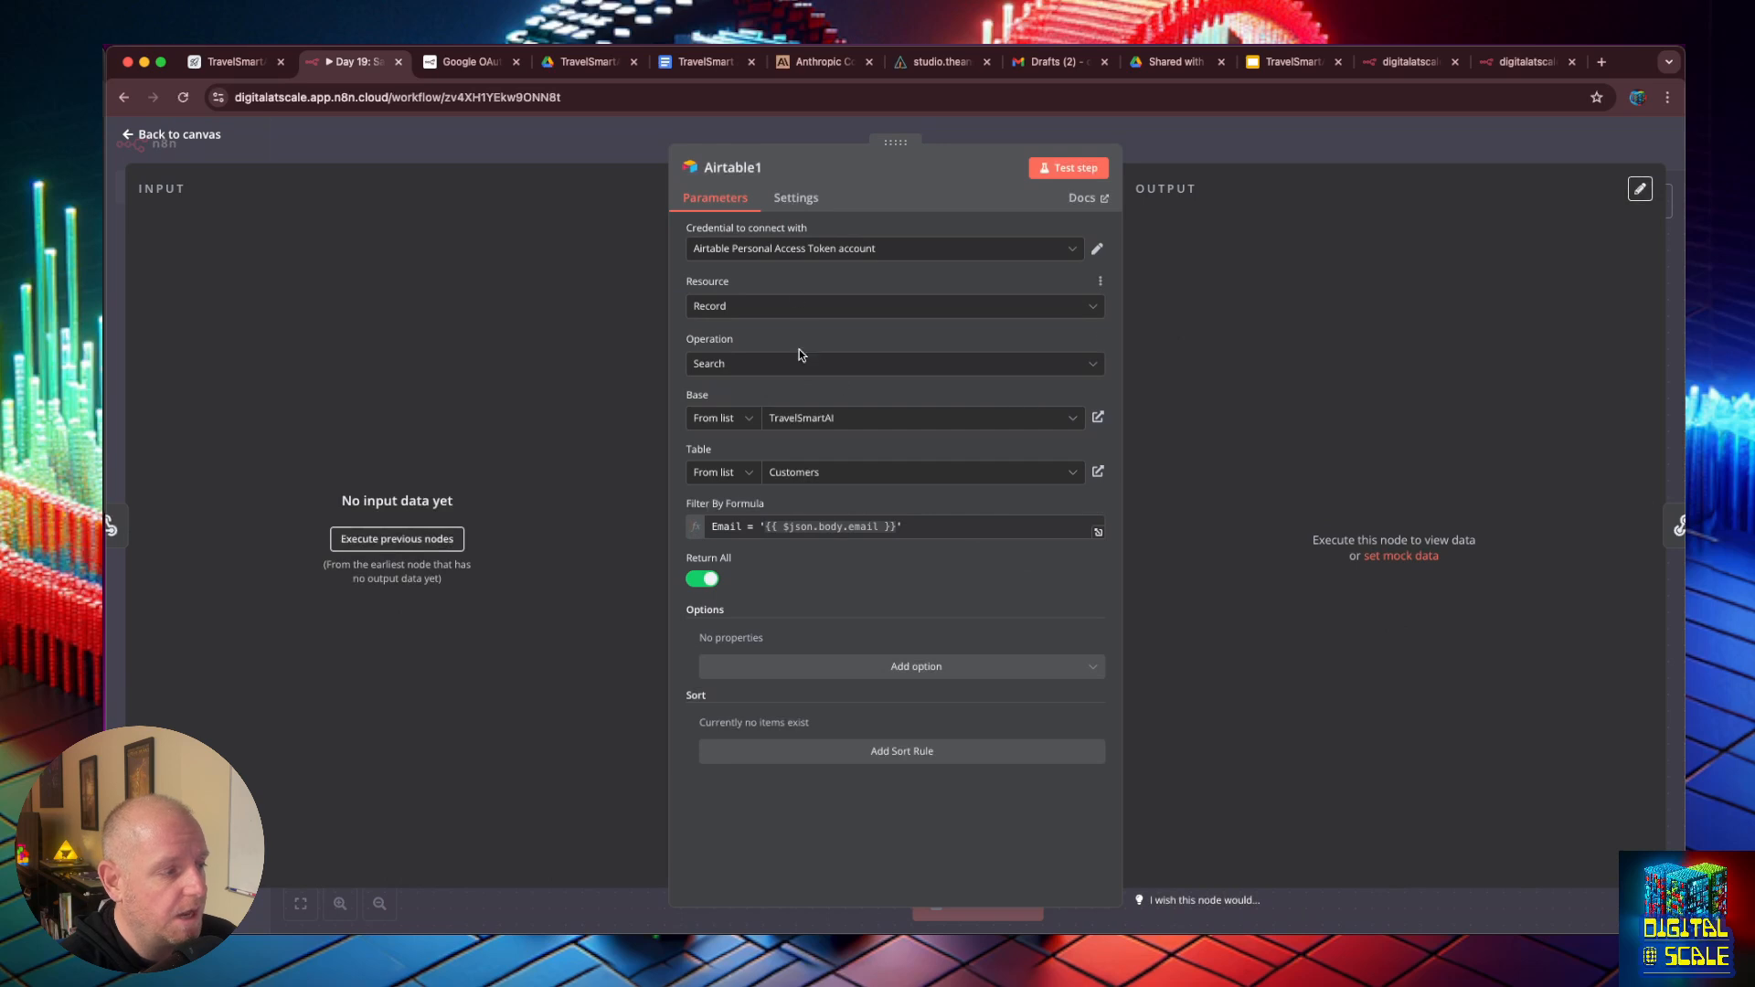
{"action": "left_click", "coordinate": [845, 477]}
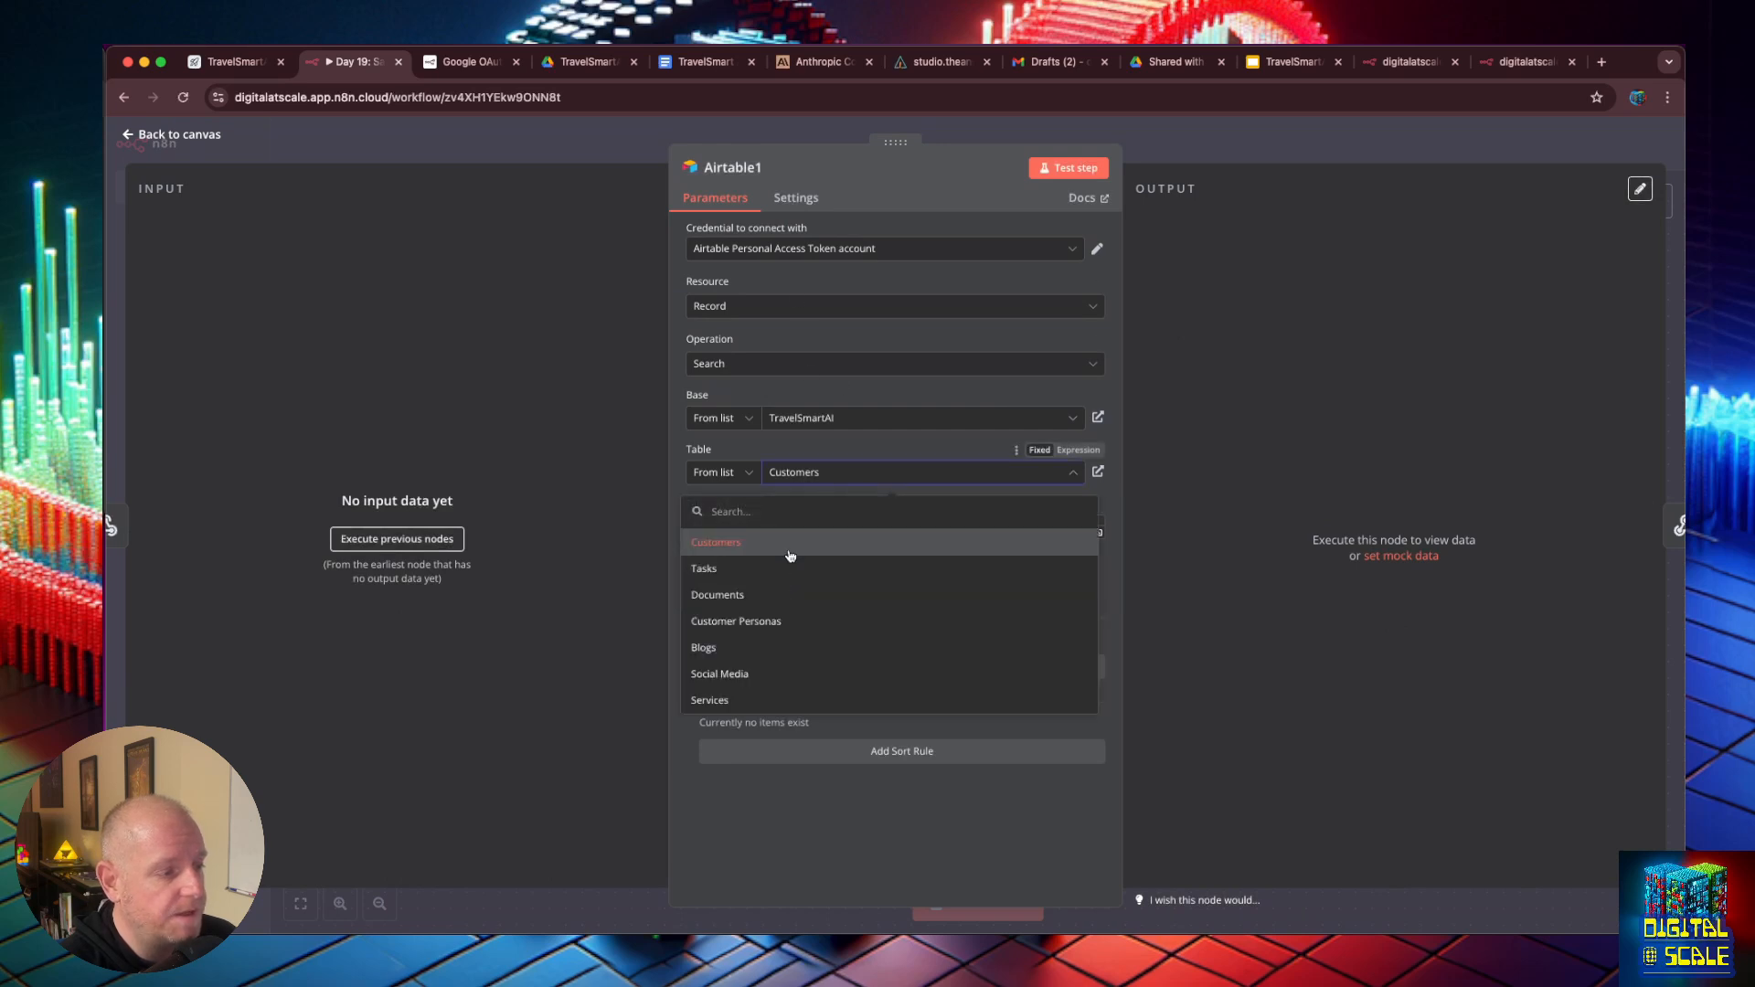
{"action": "left_click", "coordinate": [723, 701]}
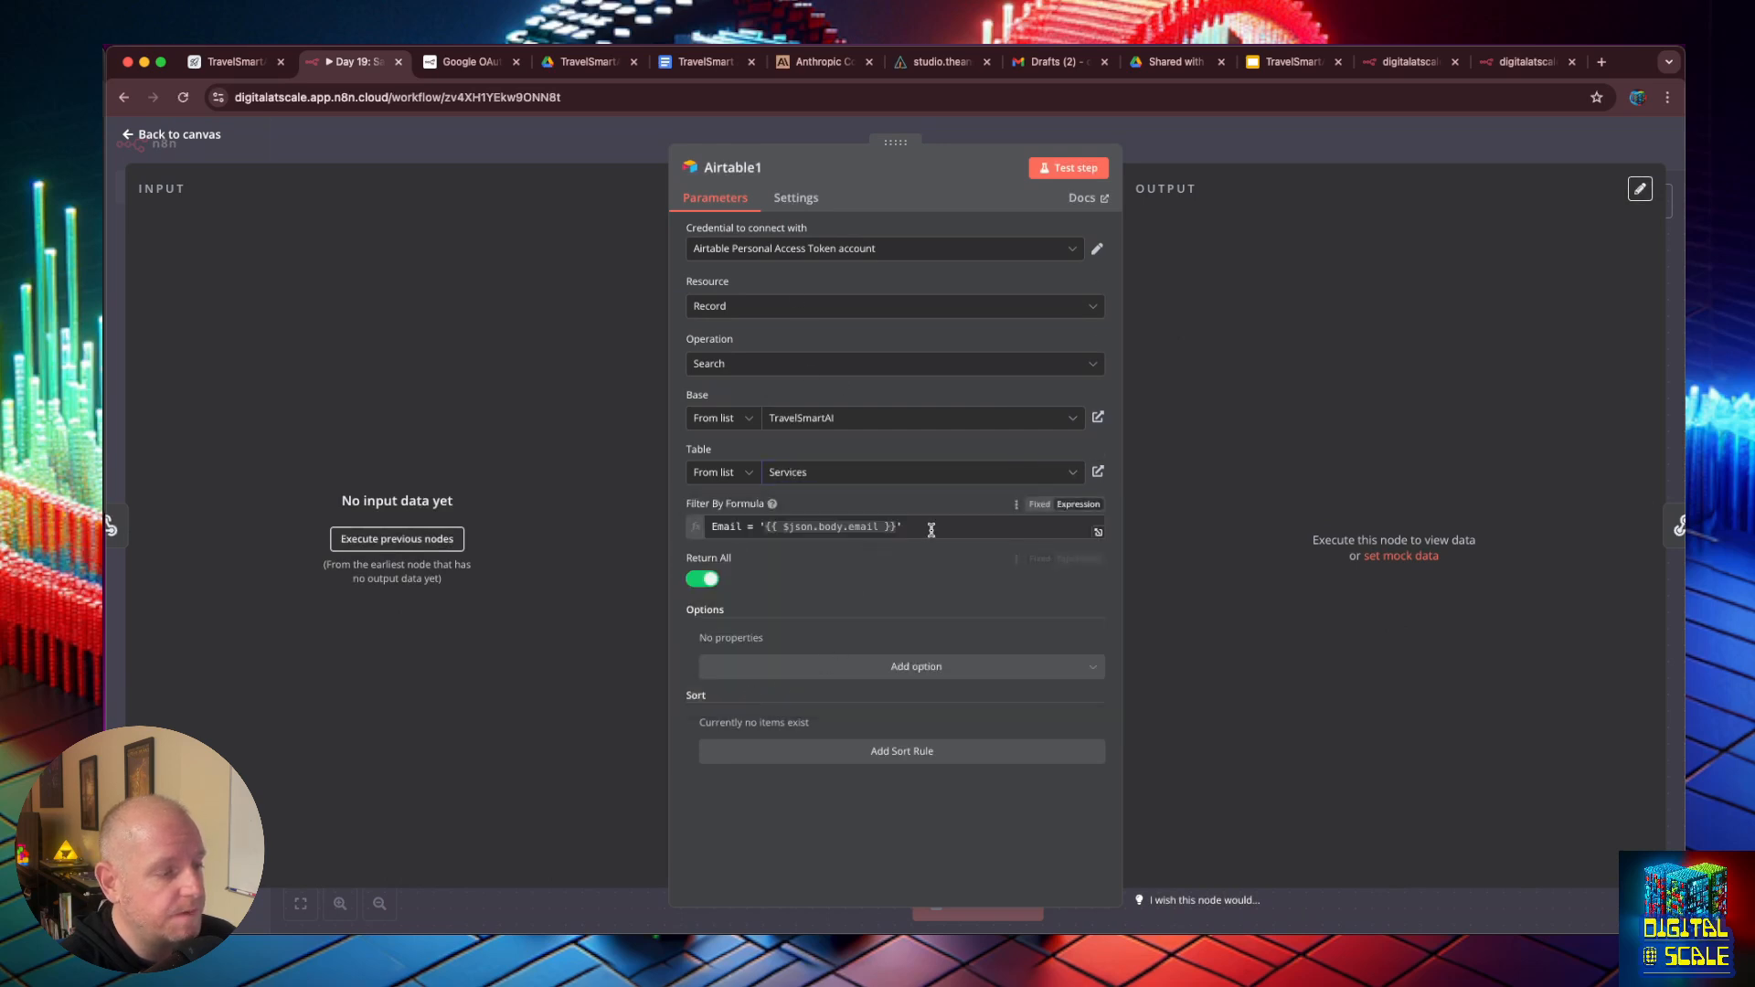
{"action": "left_click_drag", "start_coordinate": [914, 526], "coordinate": [705, 518]}
{"action": "key", "text": "BackSpace"}
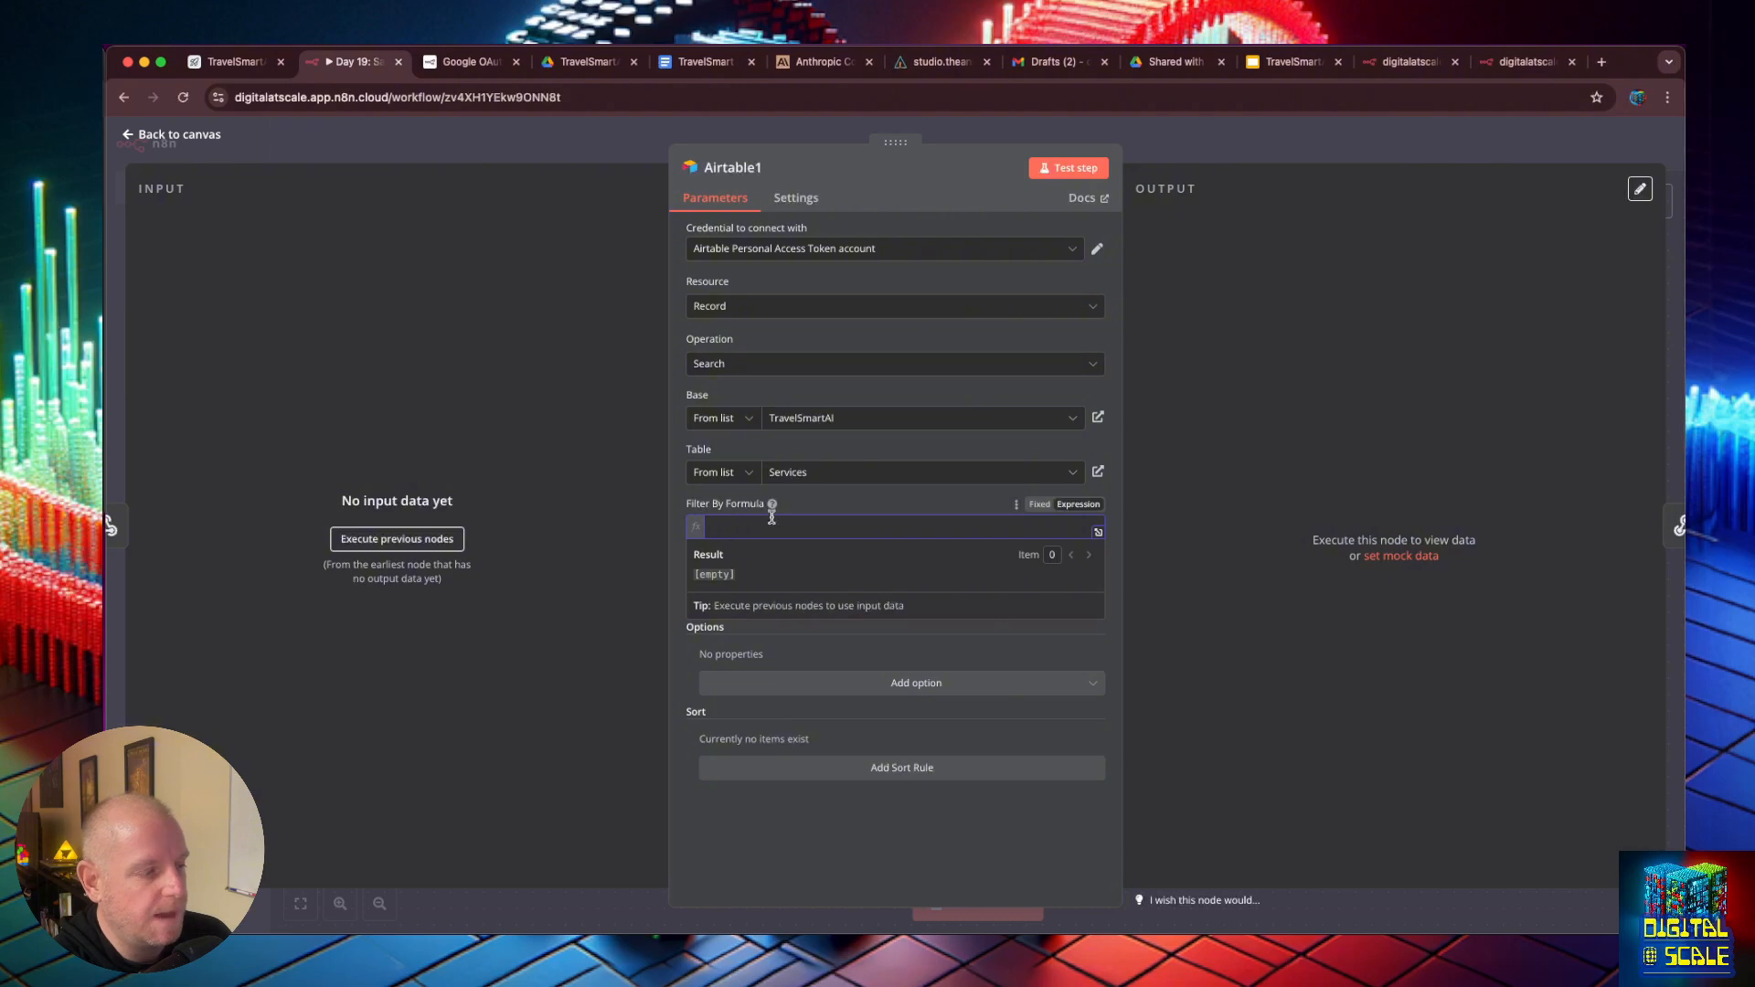
- Start a test of the Airtable1 node and reopen the get_services webhook node
{"action": "left_click", "coordinate": [1059, 172]}
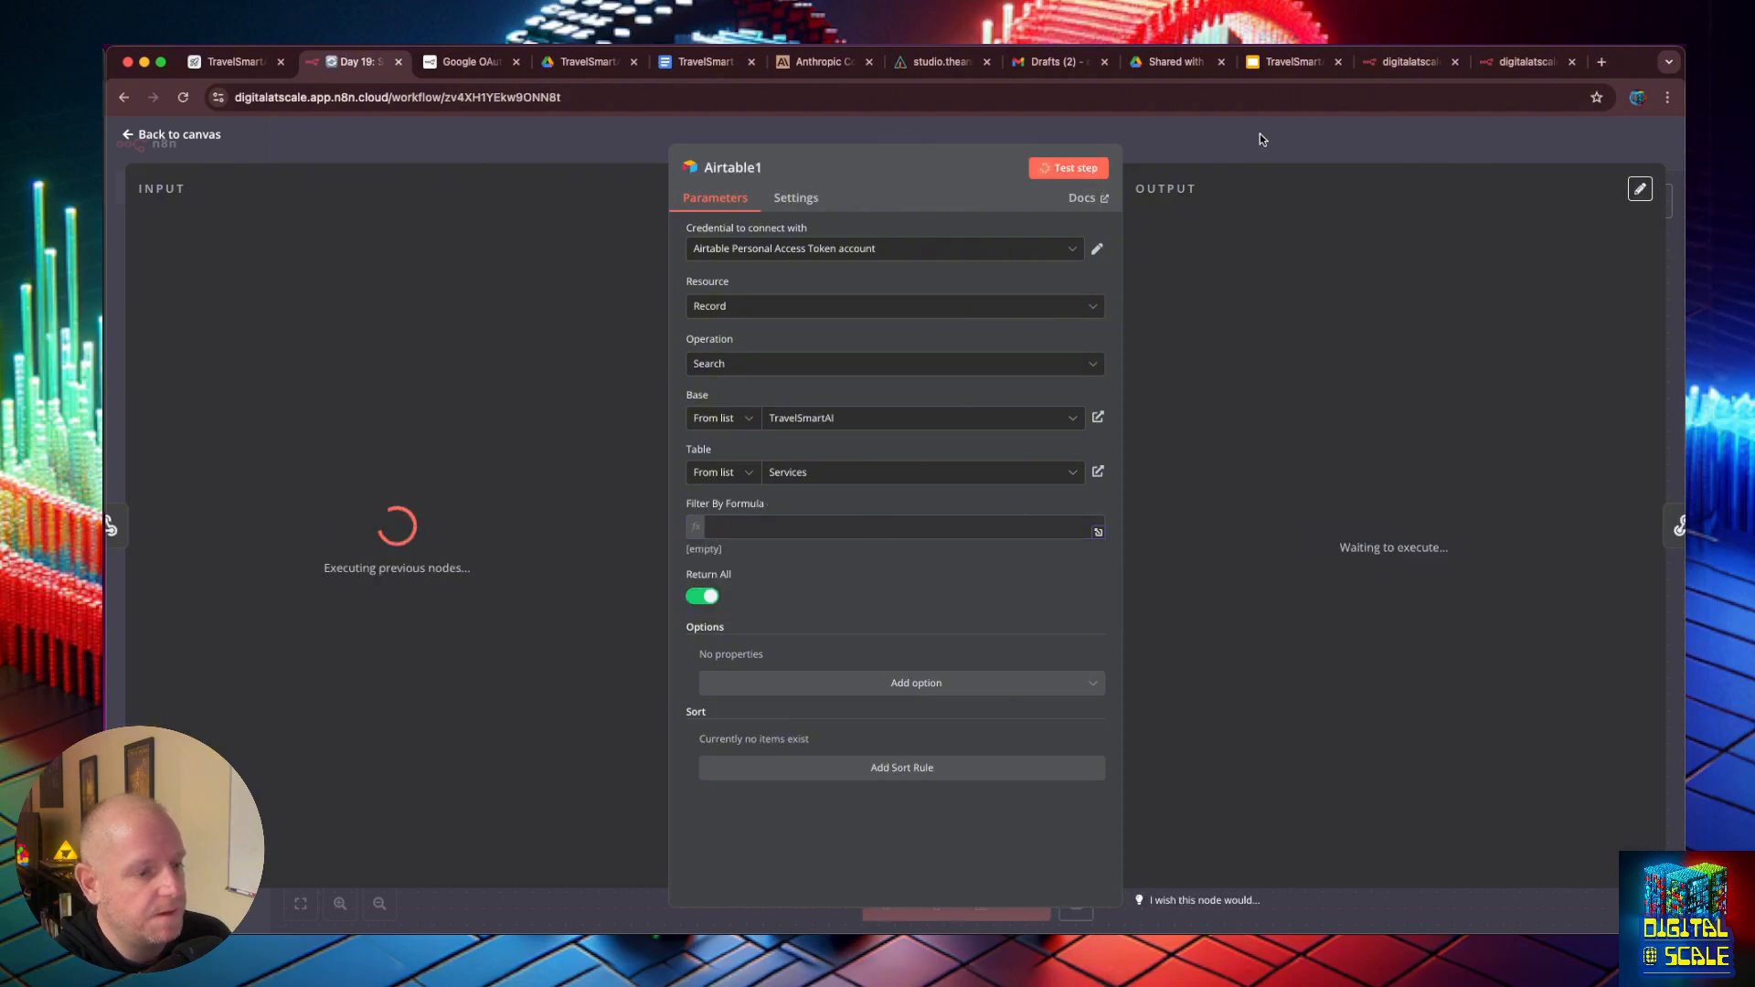
{"action": "left_click", "coordinate": [135, 135]}
{"action": "double_click", "coordinate": [746, 528]}
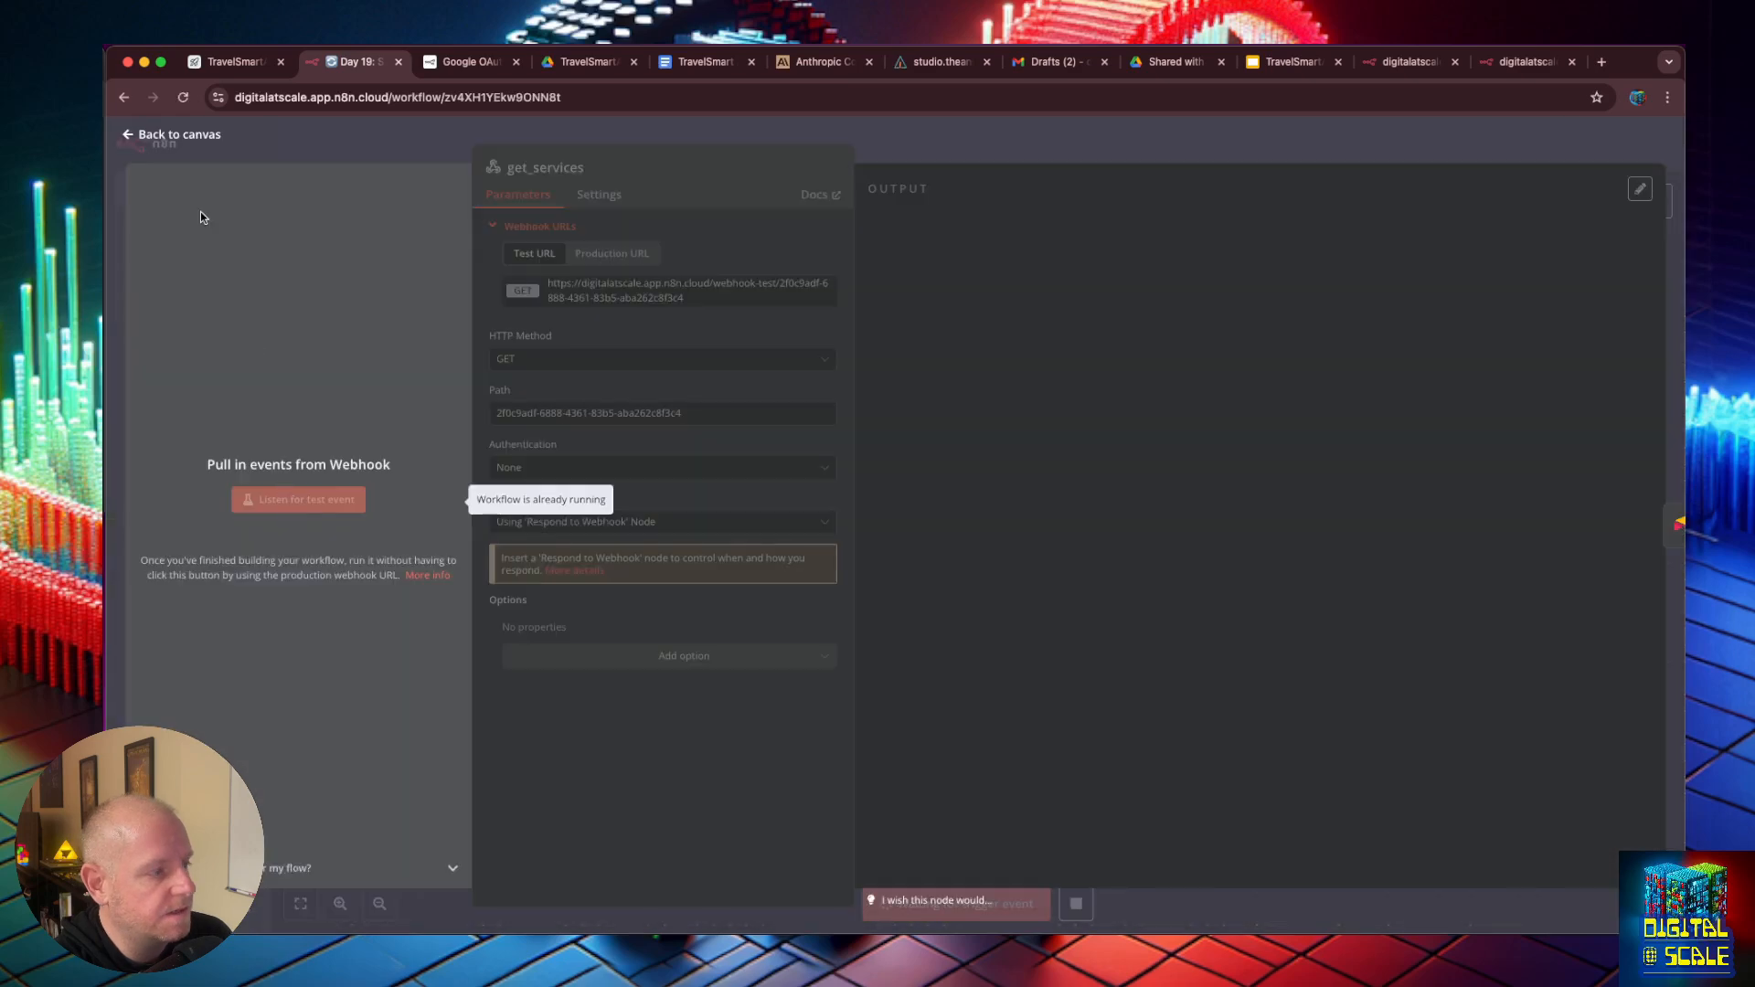
{"action": "left_click", "coordinate": [132, 135]}
{"action": "double_click", "coordinate": [746, 526]}
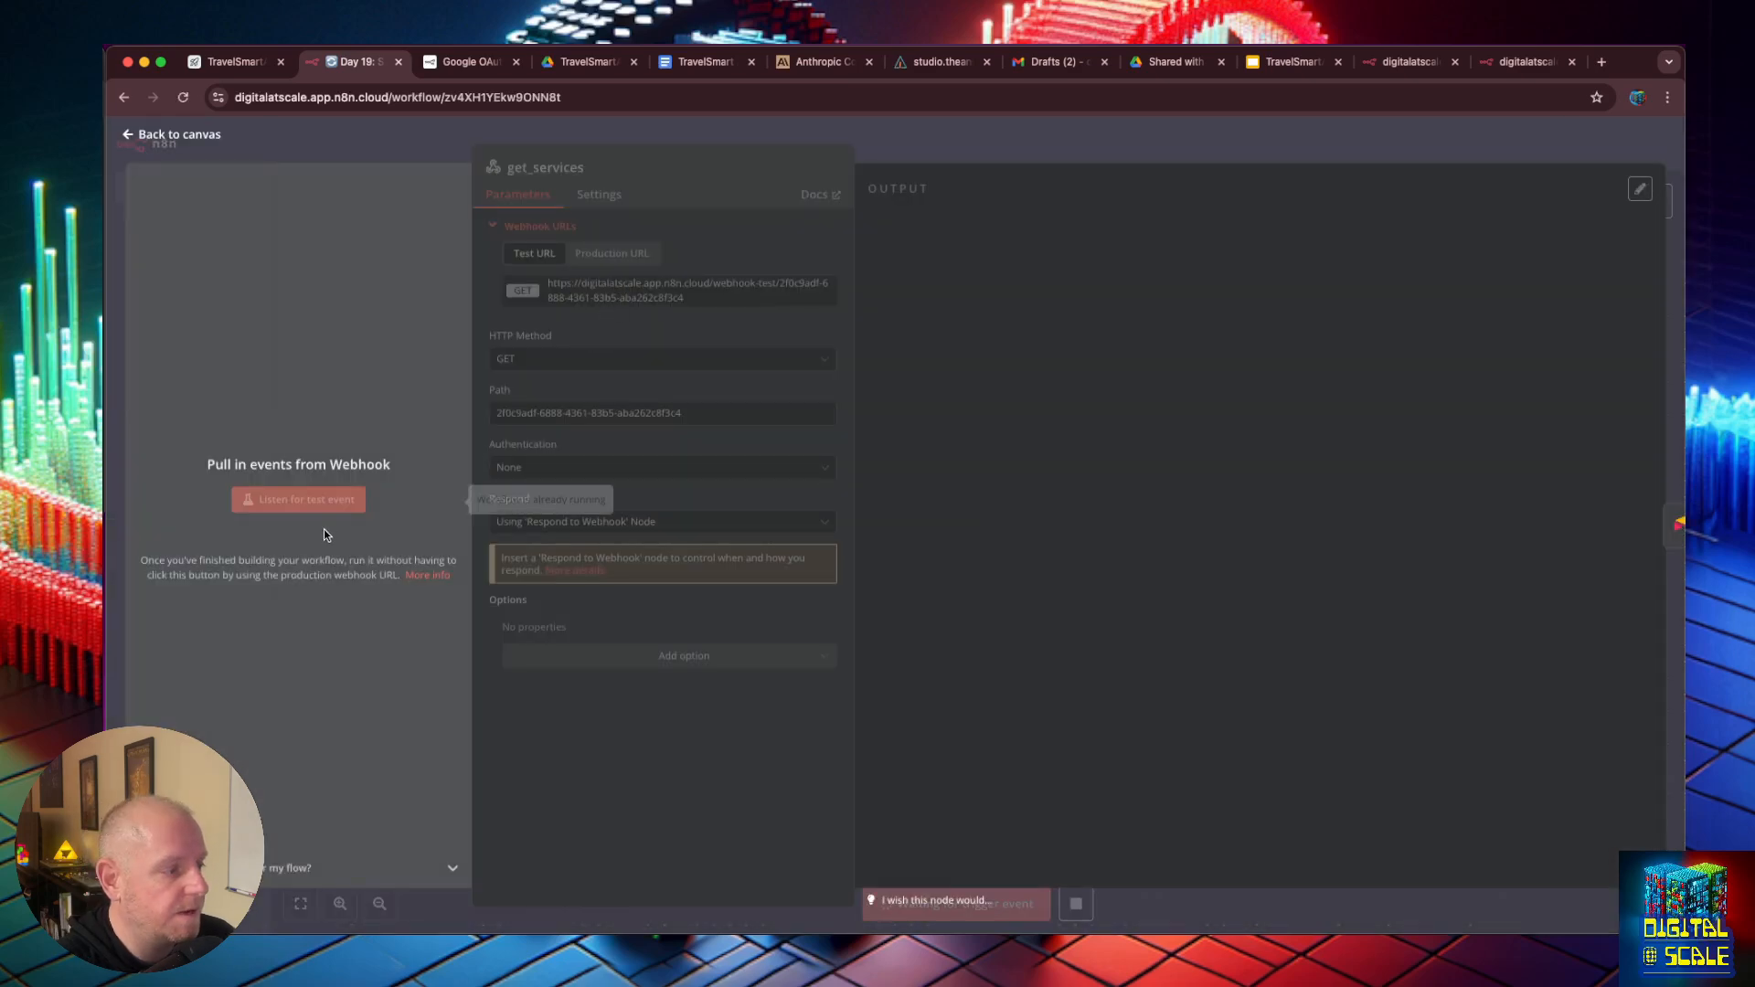
- Switch to the AnswerAI studio and start a new tool from the n8n_webhook-CustomTool marketplace template
{"action": "left_click", "coordinate": [934, 62]}
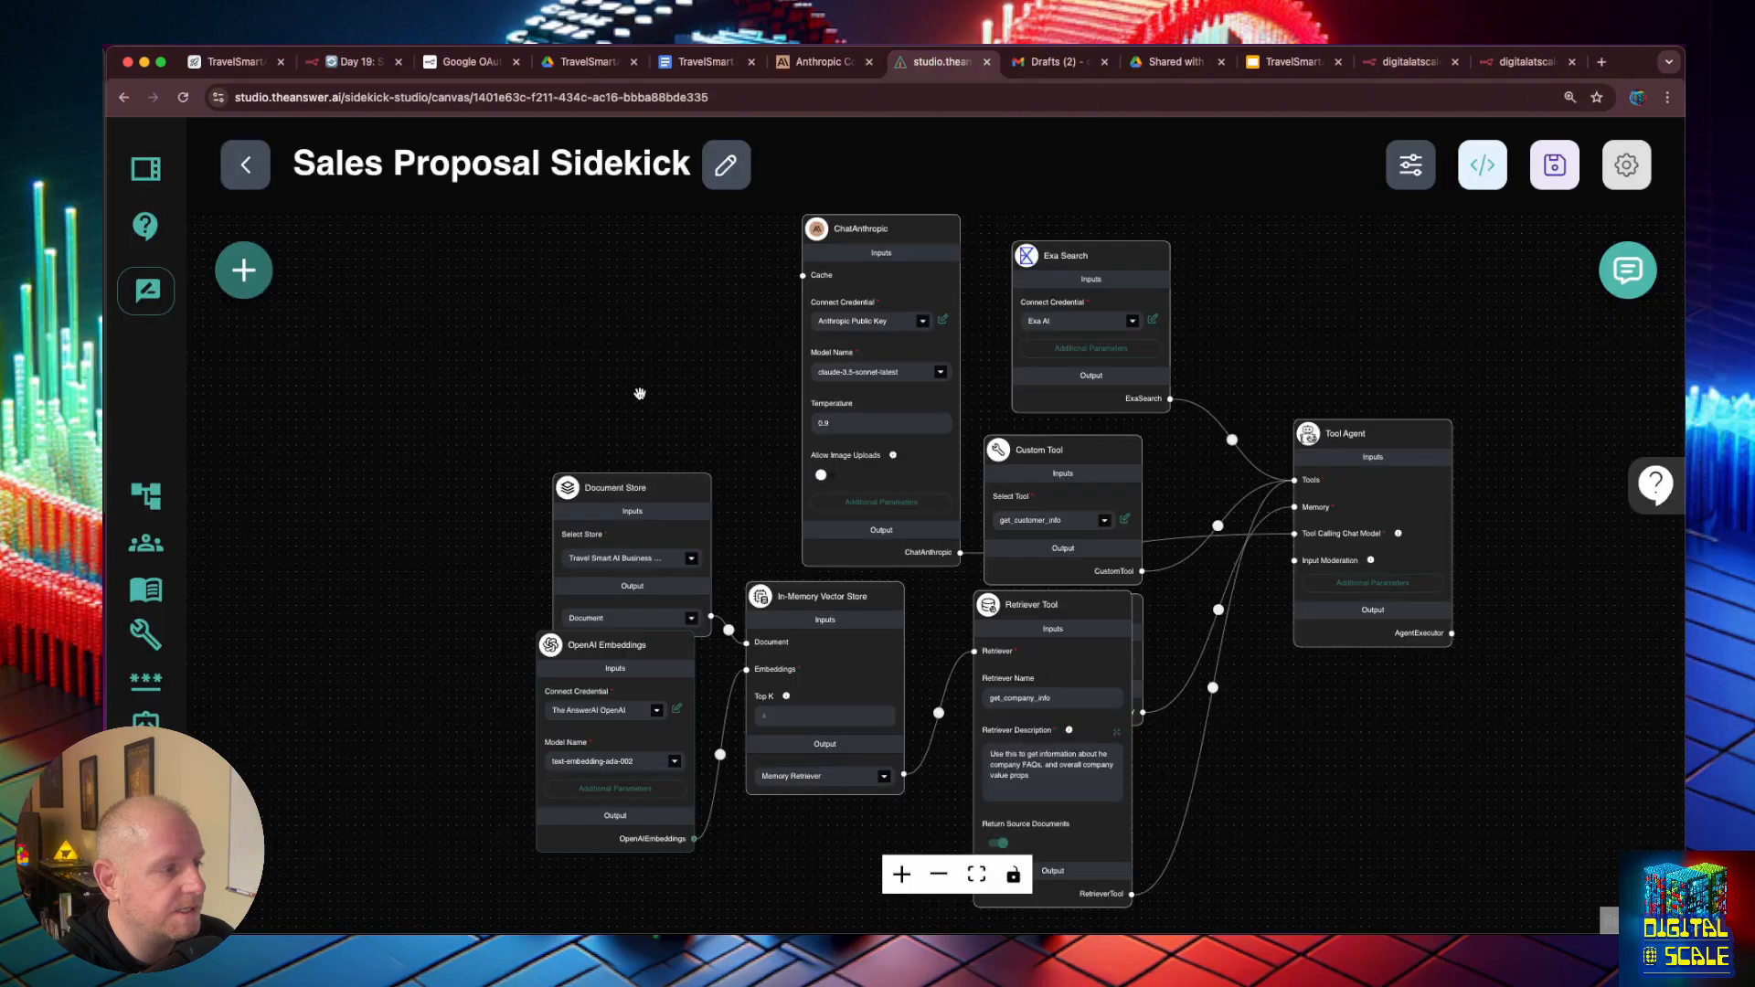
{"action": "left_click_drag", "start_coordinate": [266, 646], "coordinate": [269, 587]}
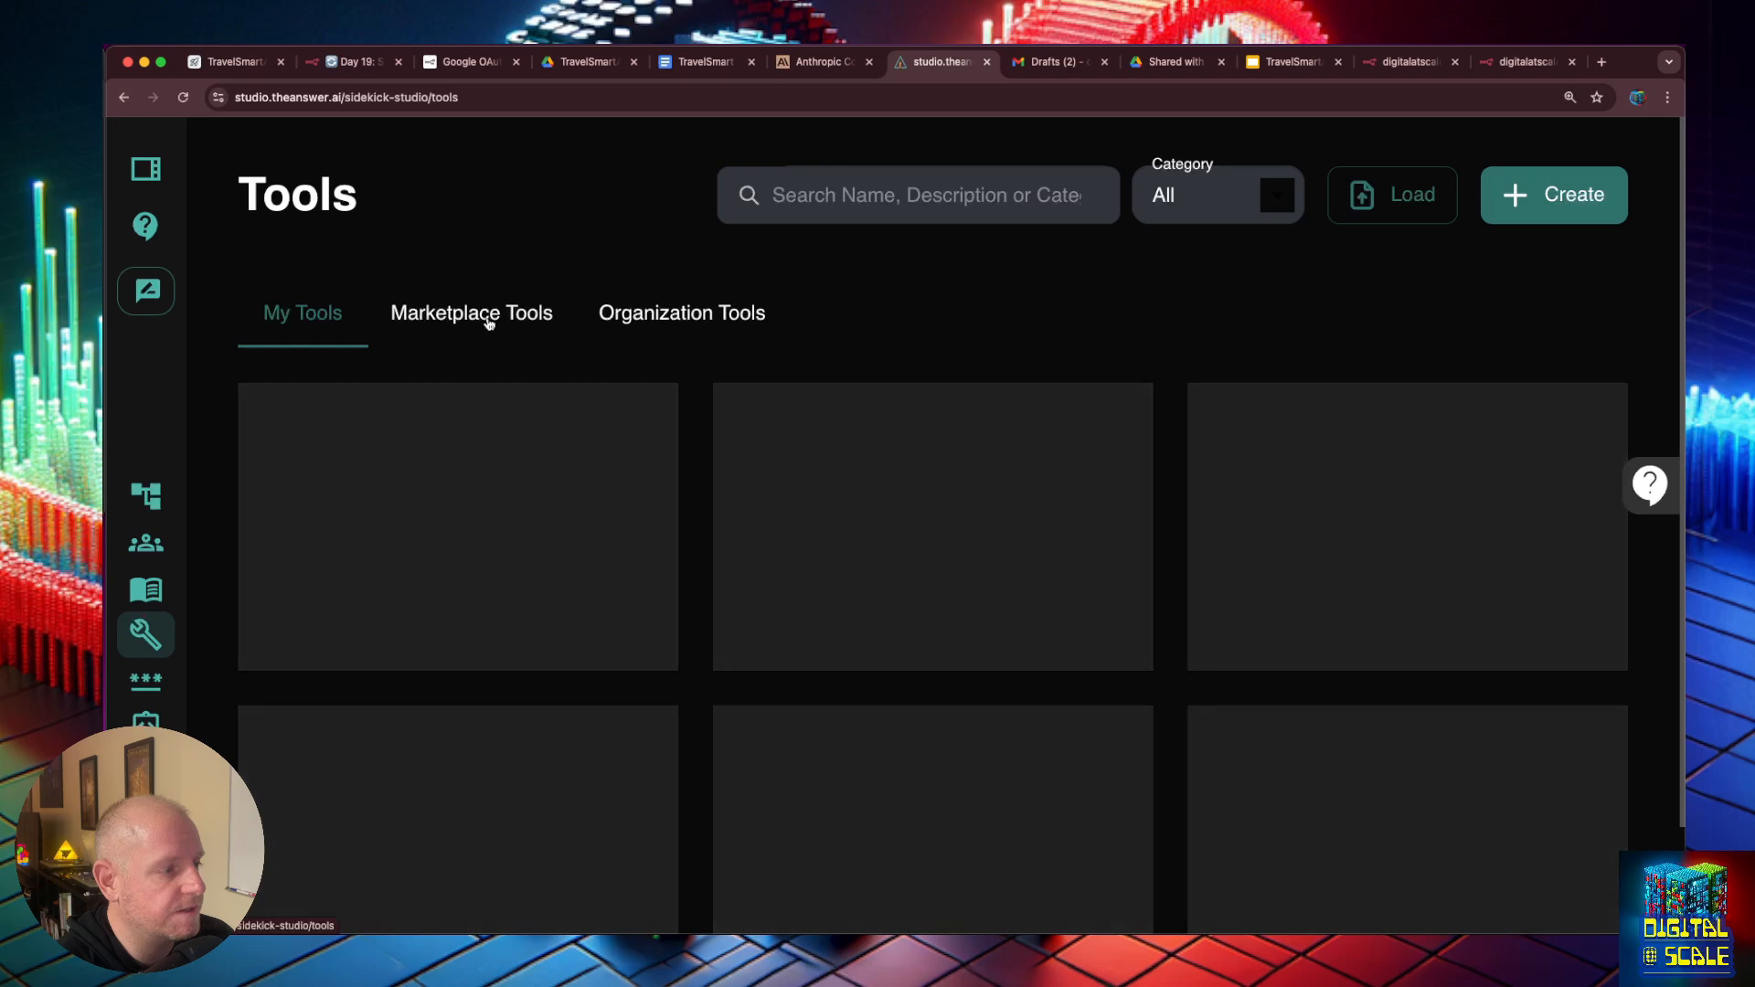
{"action": "left_click", "coordinate": [485, 315]}
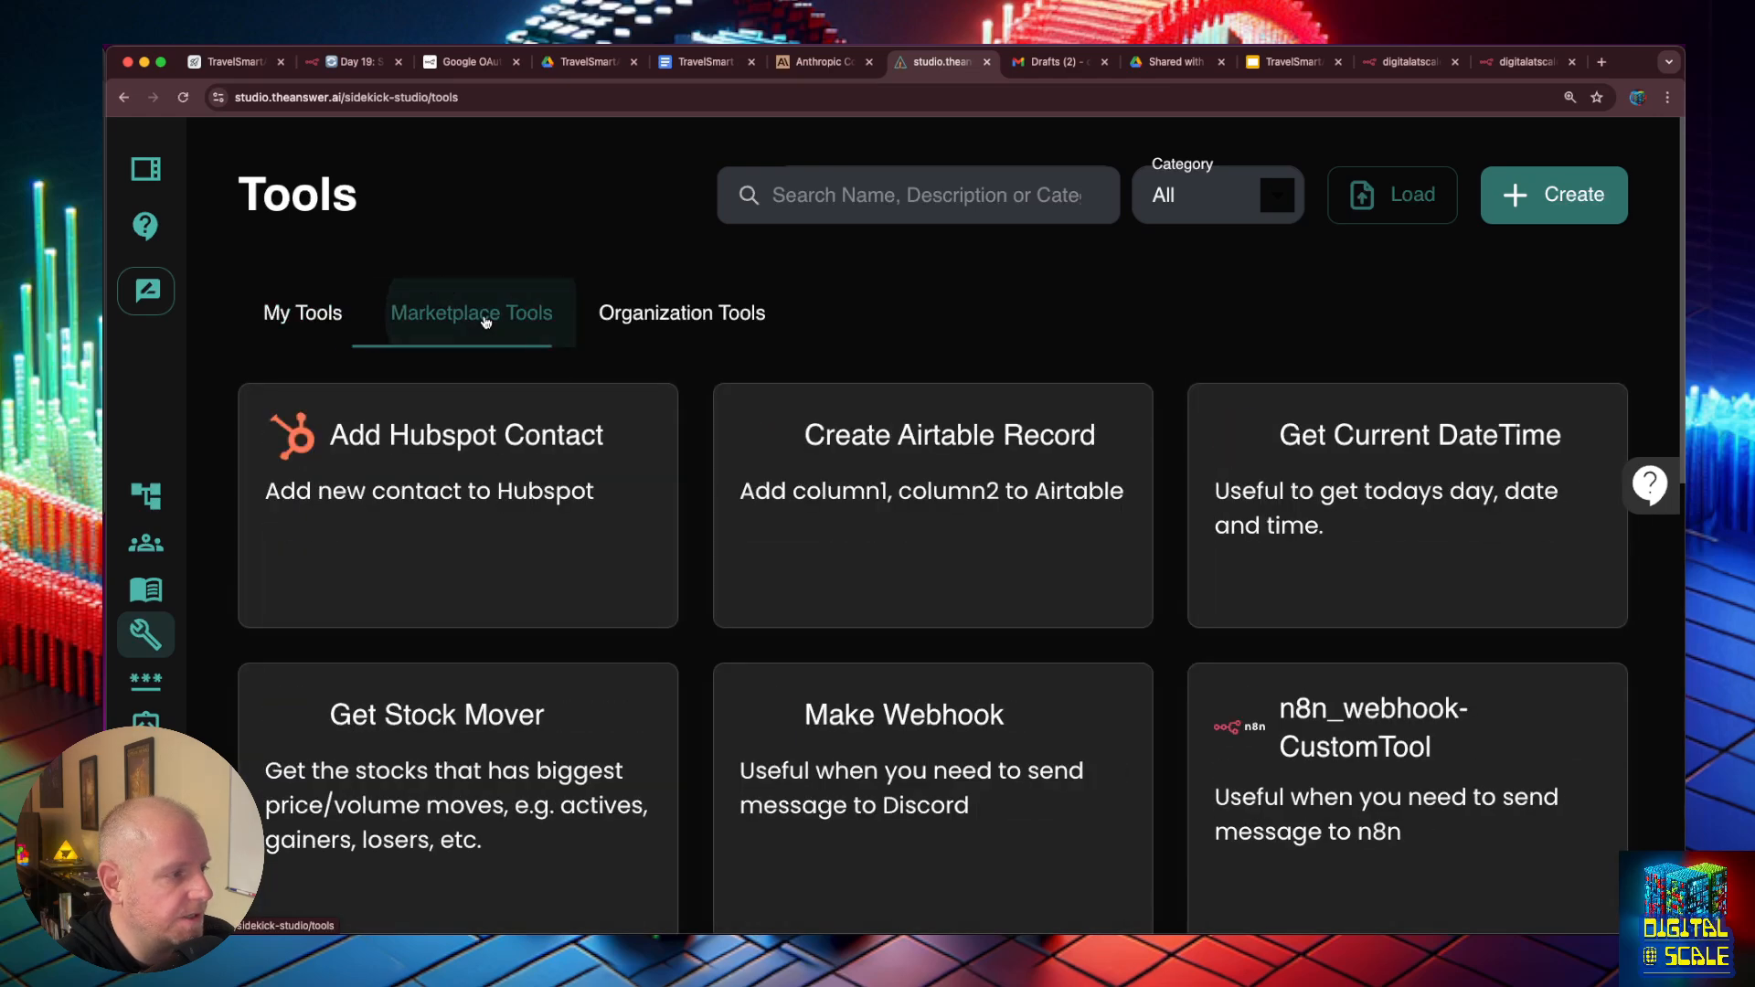
{"action": "scroll", "coordinate": [1316, 702], "scroll_direction": "down", "scroll_amount": 1}
{"action": "left_click", "coordinate": [1317, 702]}
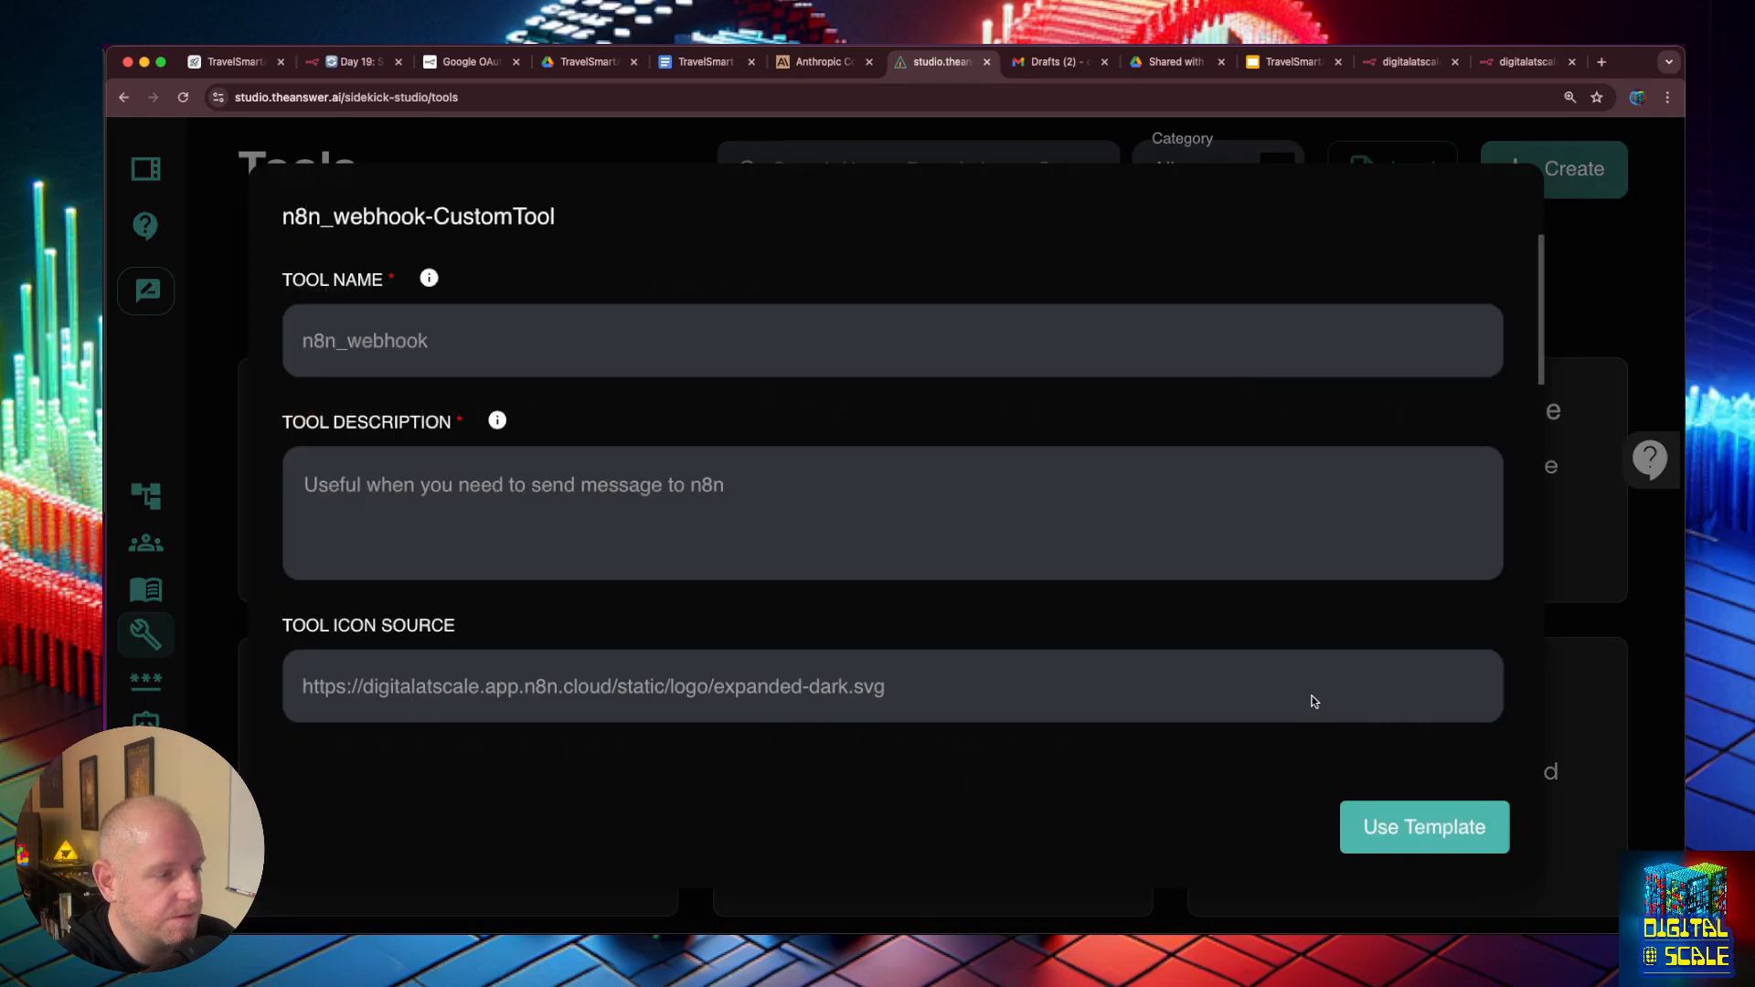
{"action": "left_click", "coordinate": [1423, 828]}
{"action": "left_click", "coordinate": [448, 348]}
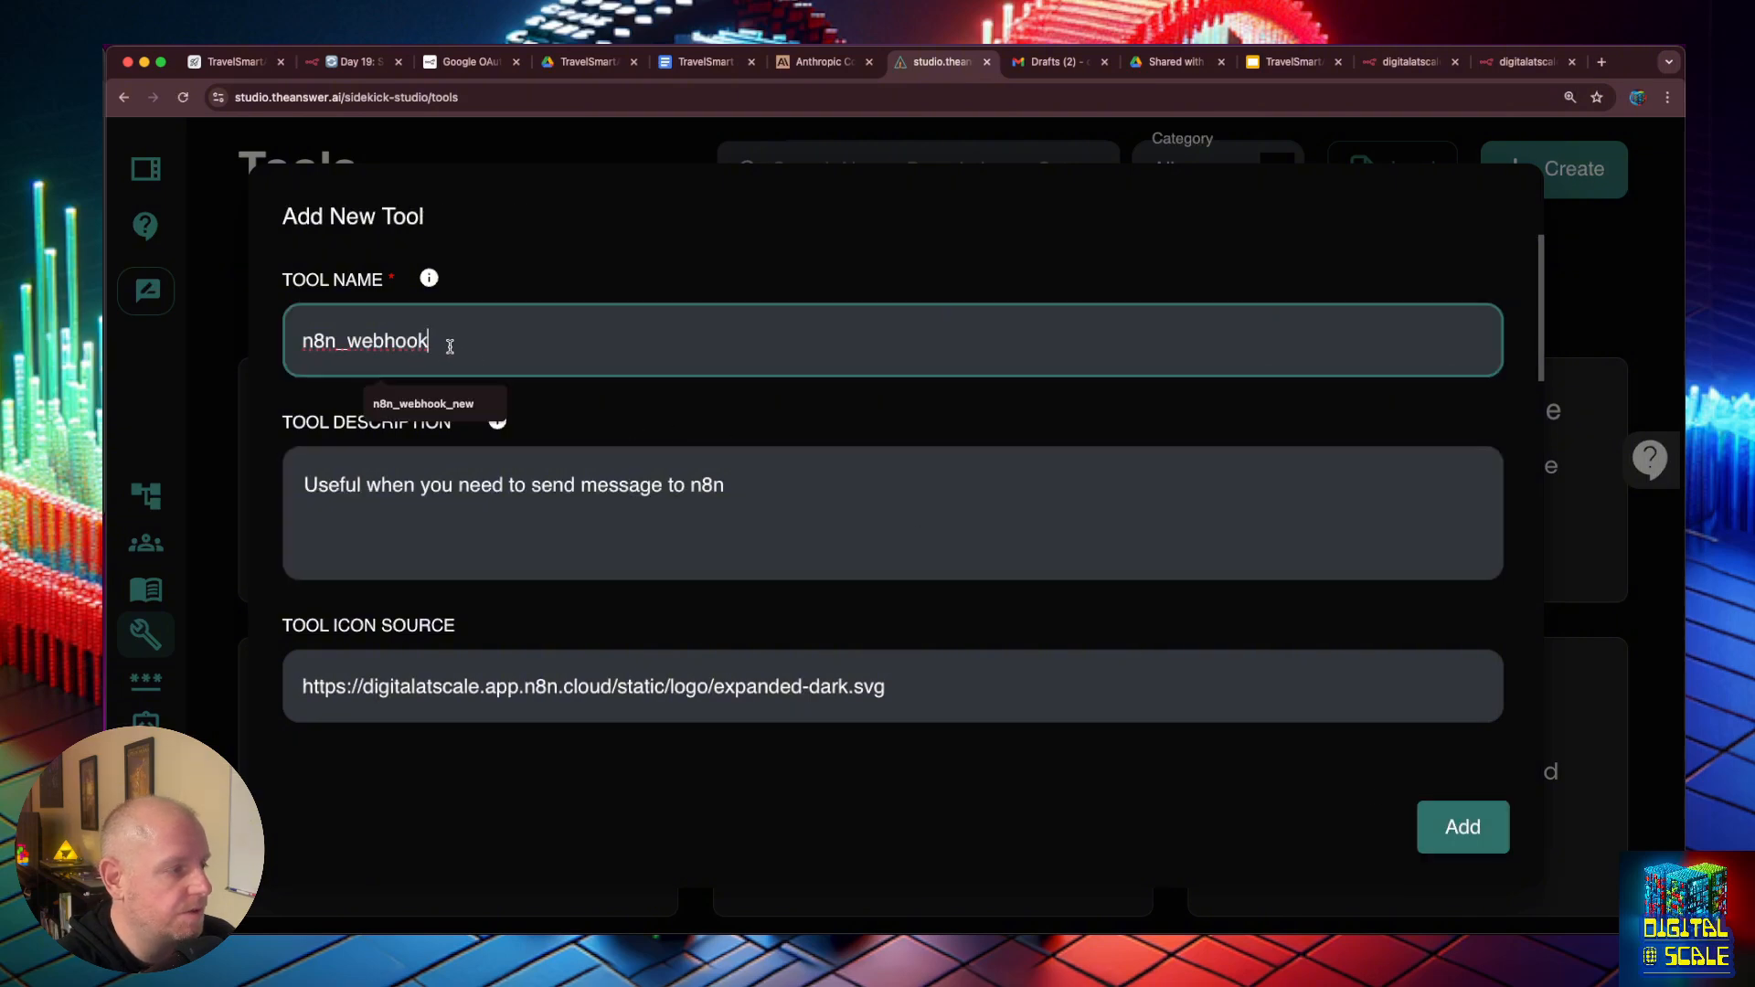
{"action": "left_click_drag", "start_coordinate": [450, 346], "coordinate": [302, 347]}
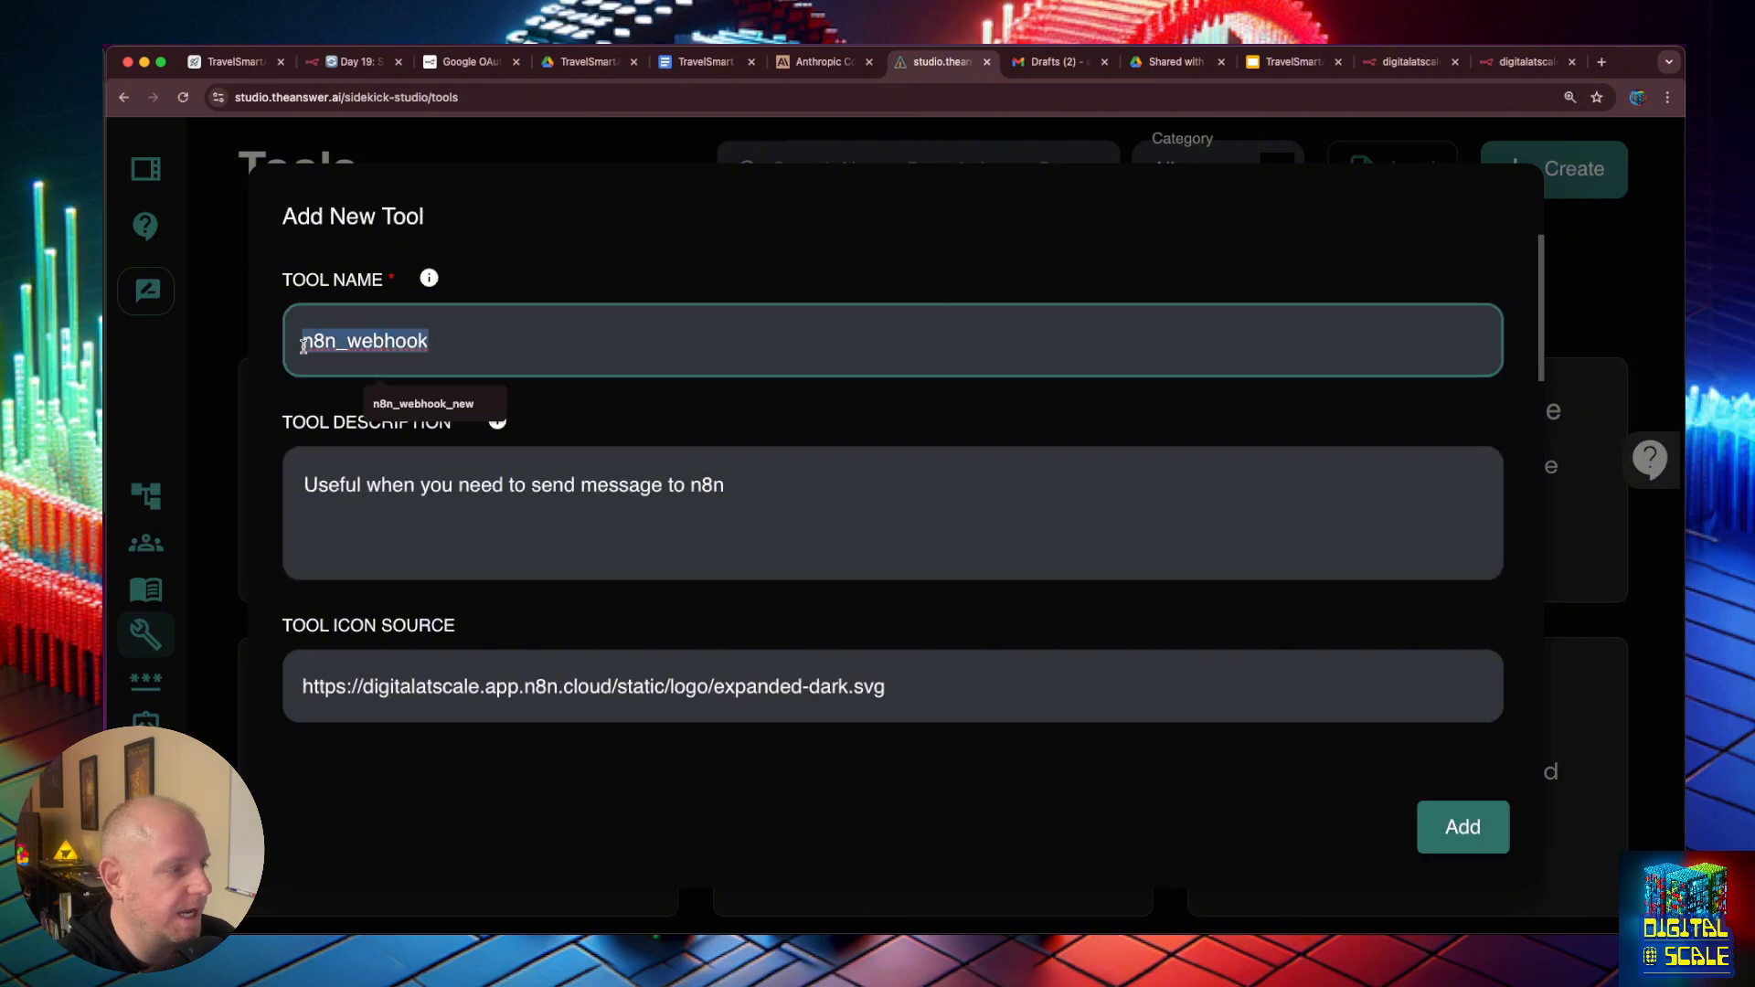
- Name the new tool get_services and describe it as "Useful when you need to get the individual services that the company offers"
{"action": "left_click", "coordinate": [1289, 62]}
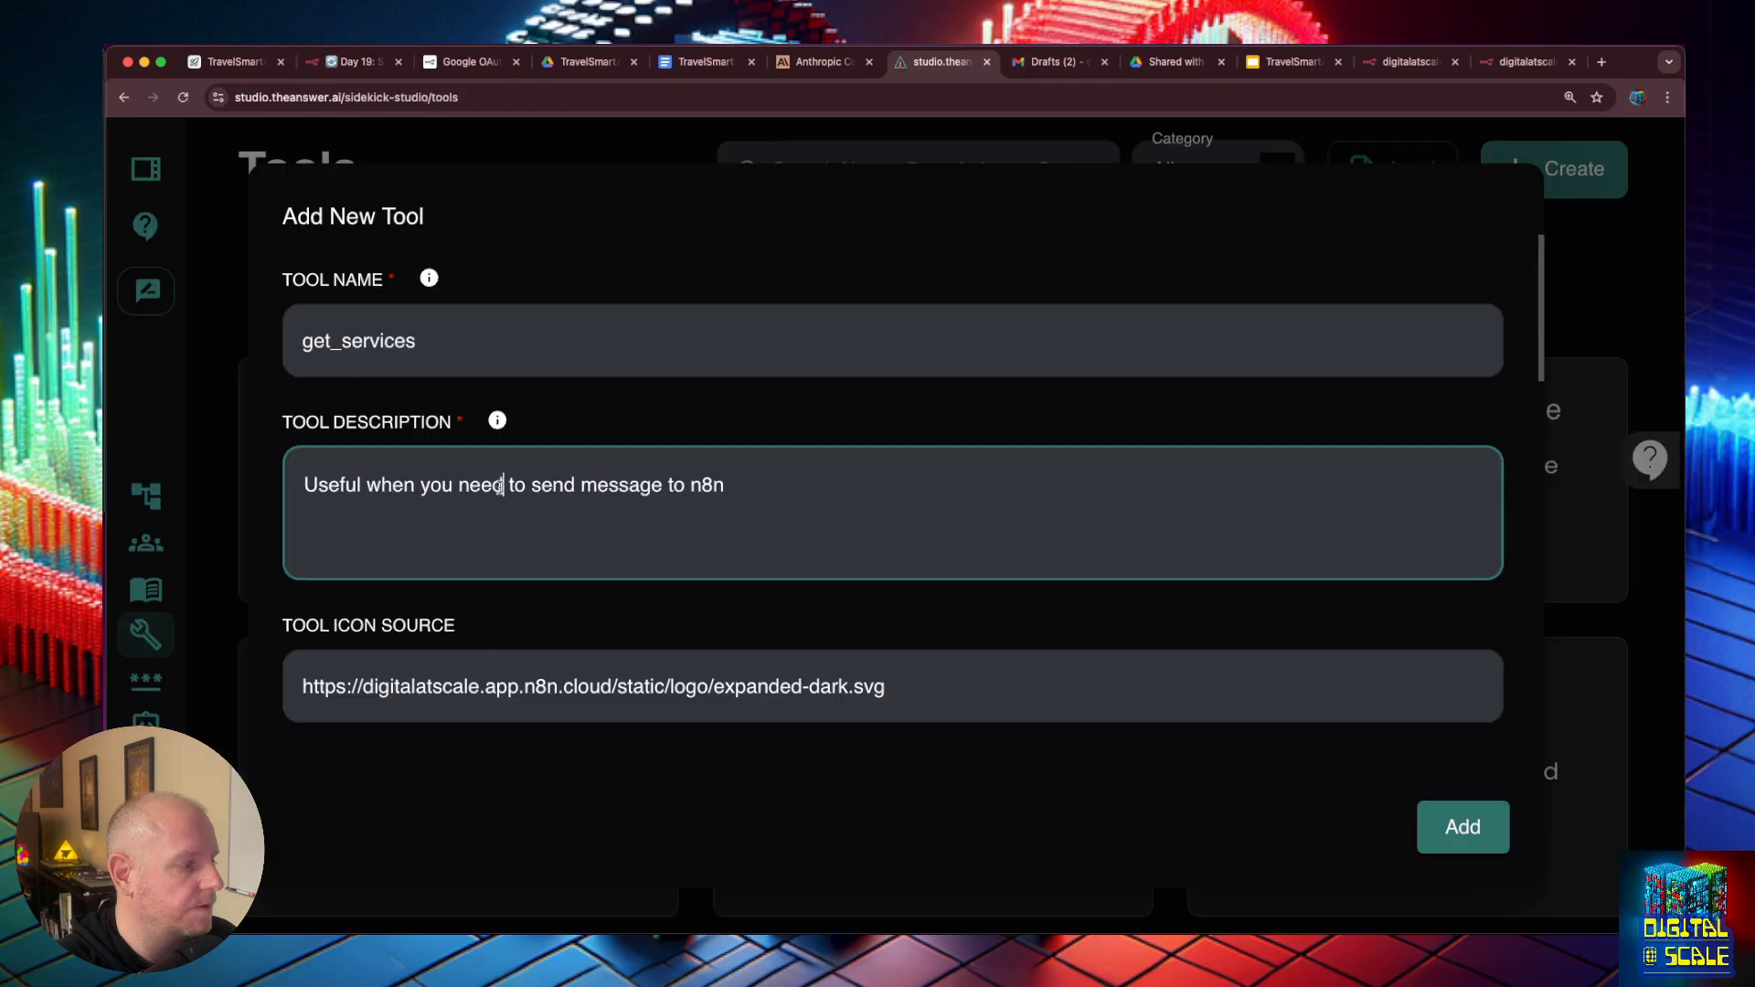
{"action": "left_click", "coordinate": [532, 485]}
{"action": "key", "text": "super+shift+Right"}
{"action": "type", "text": "get the servic"}
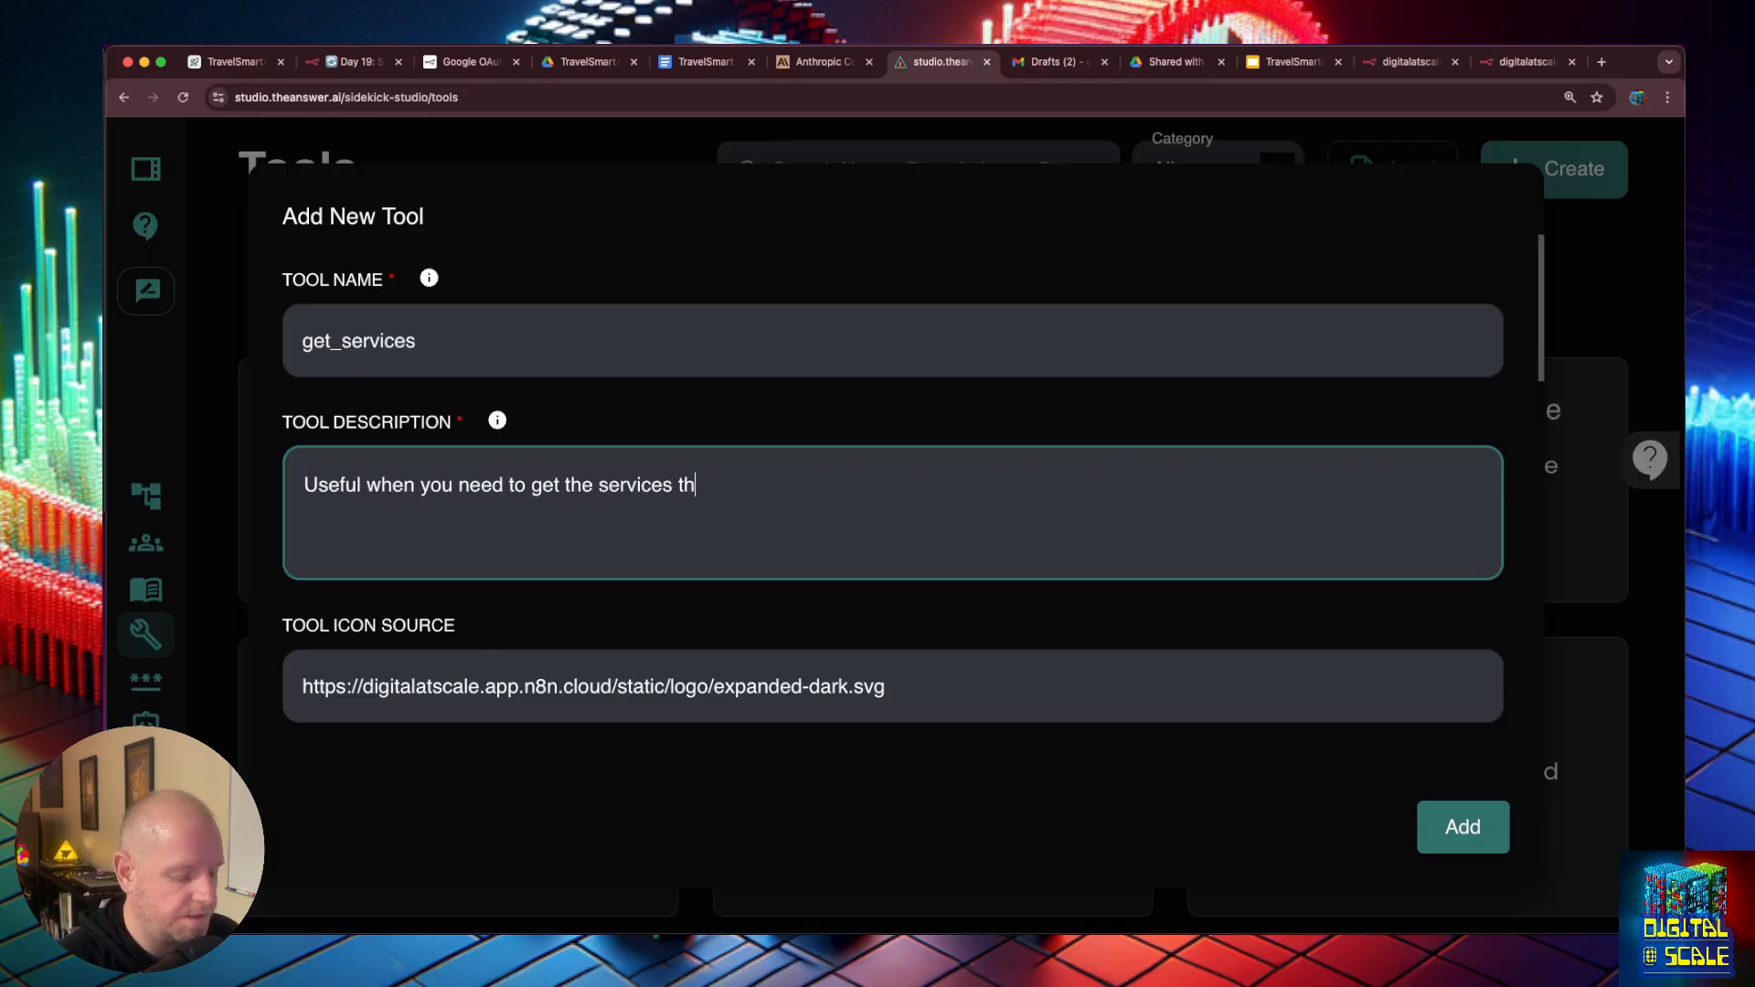
{"action": "type", "text": "mpan"}
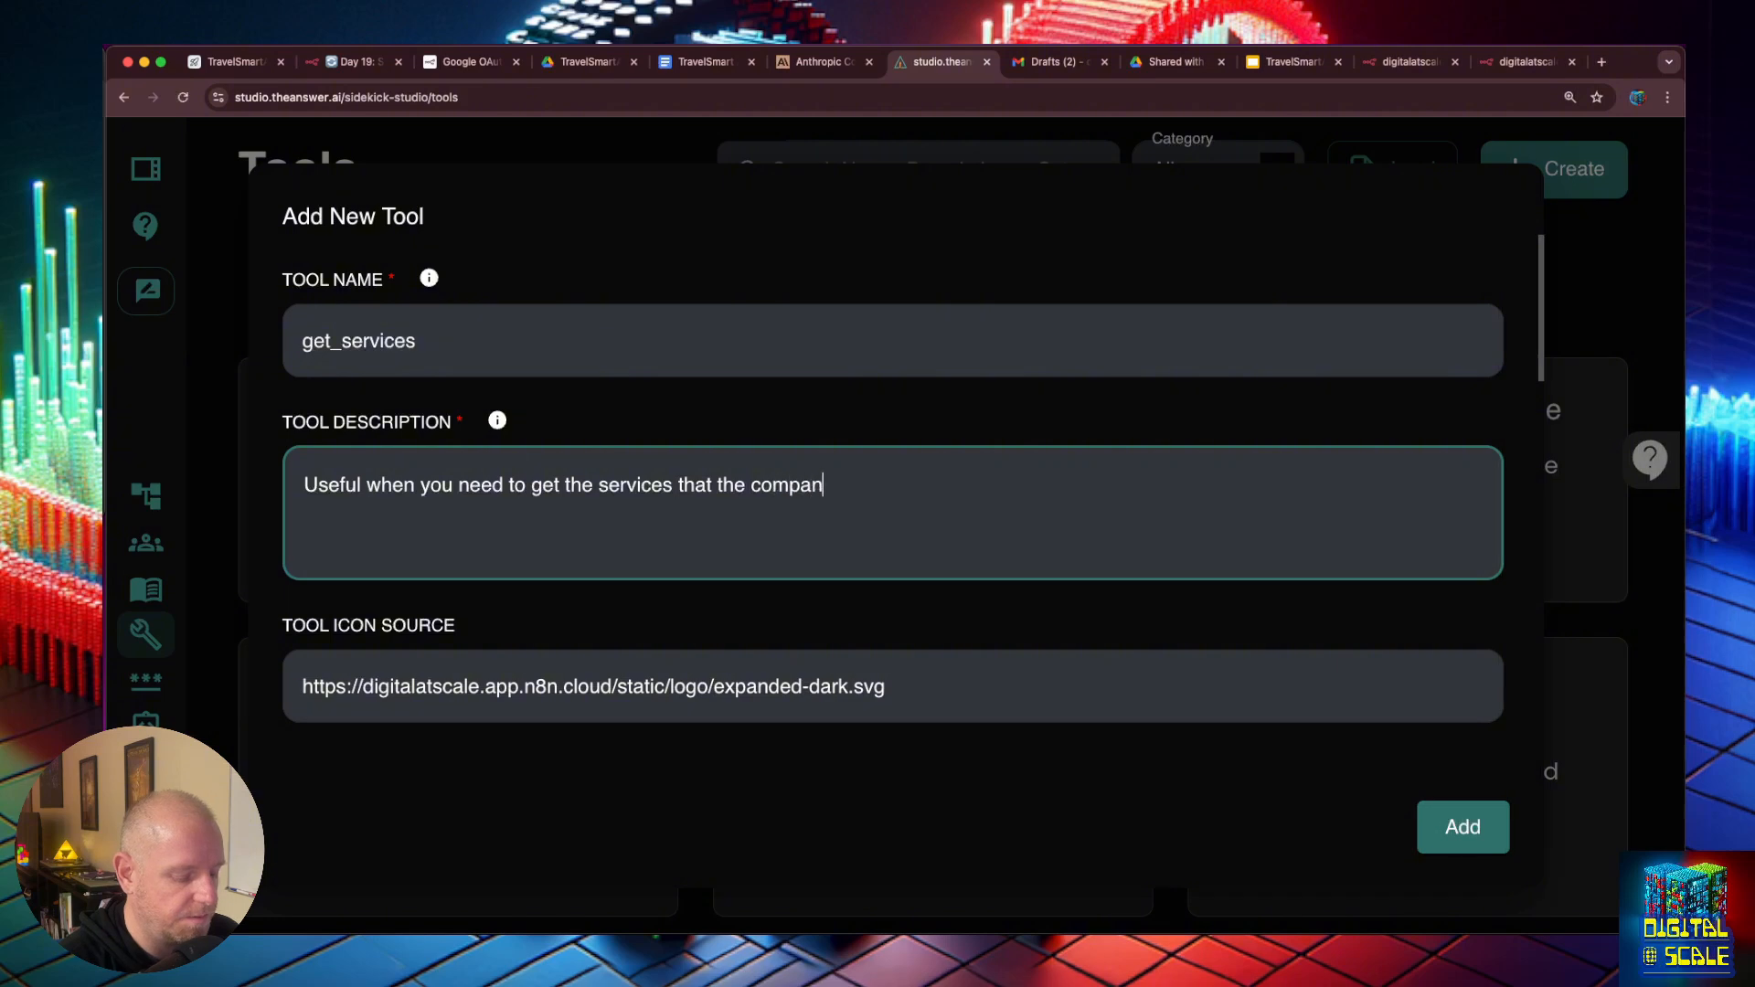
{"action": "type", "text": "y offers"}
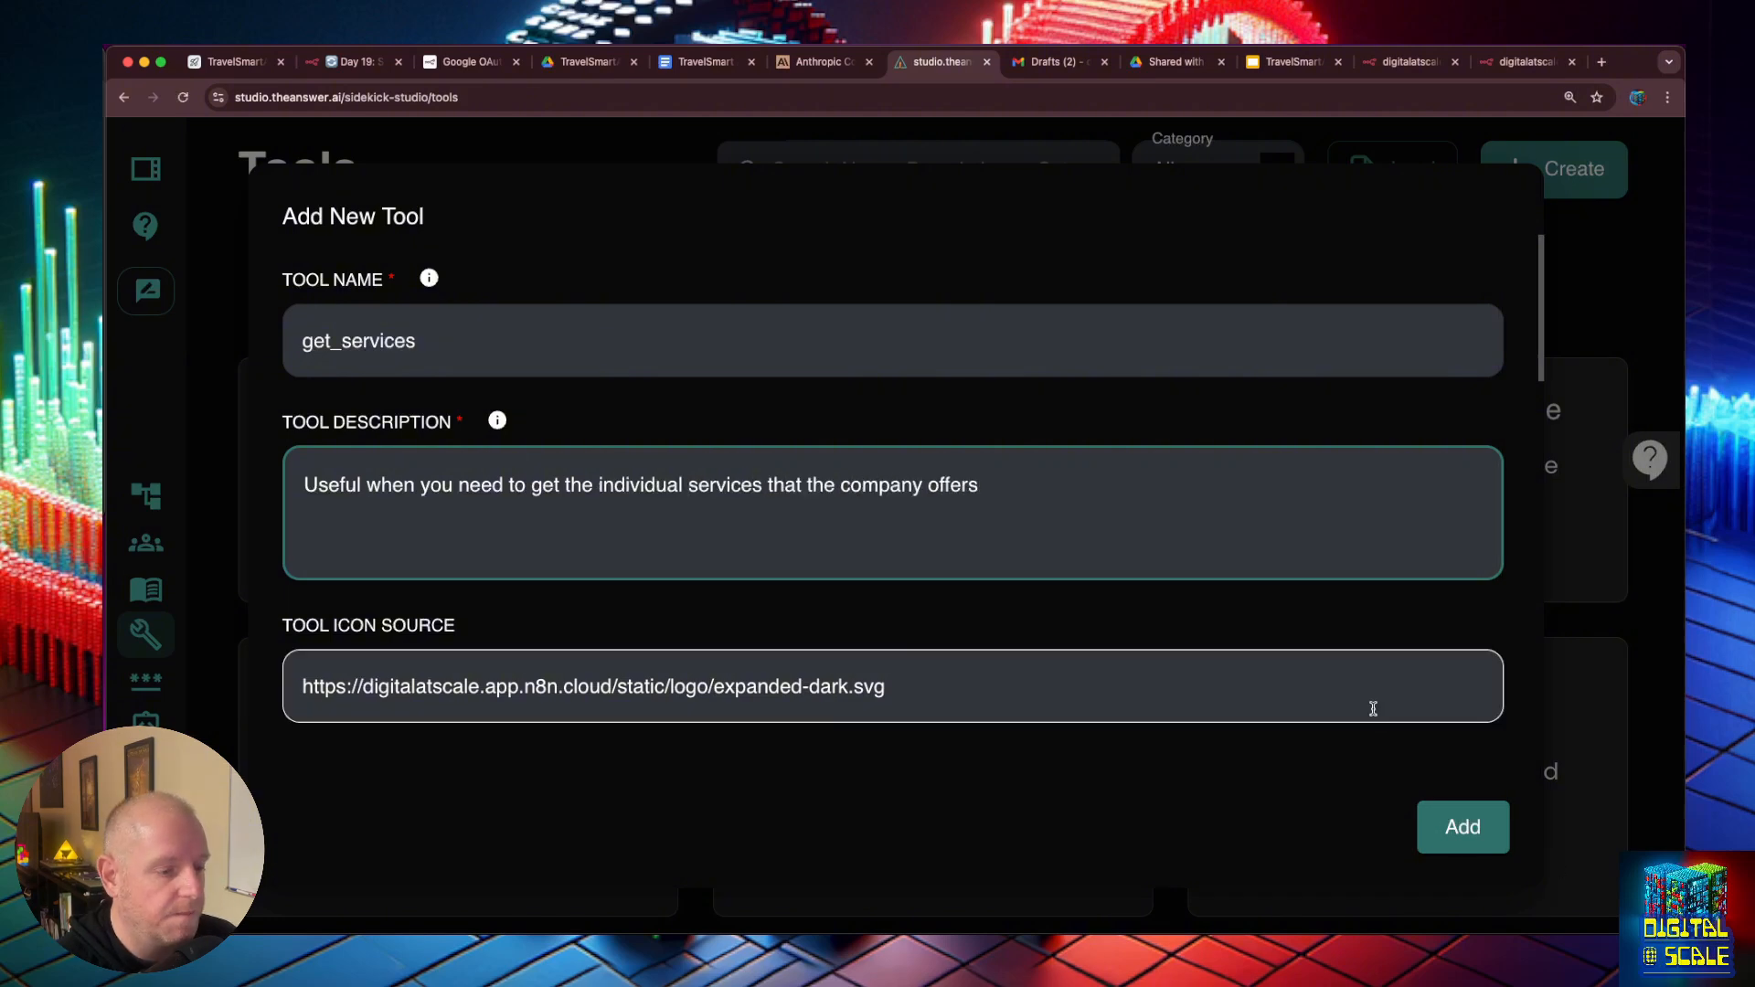
- Delete the message property from the tool's input schema, check its webhook code and close the new tool without adding it
{"action": "scroll", "coordinate": [1372, 710], "scroll_direction": "down", "scroll_amount": 10}
{"action": "left_click", "coordinate": [1304, 494]}
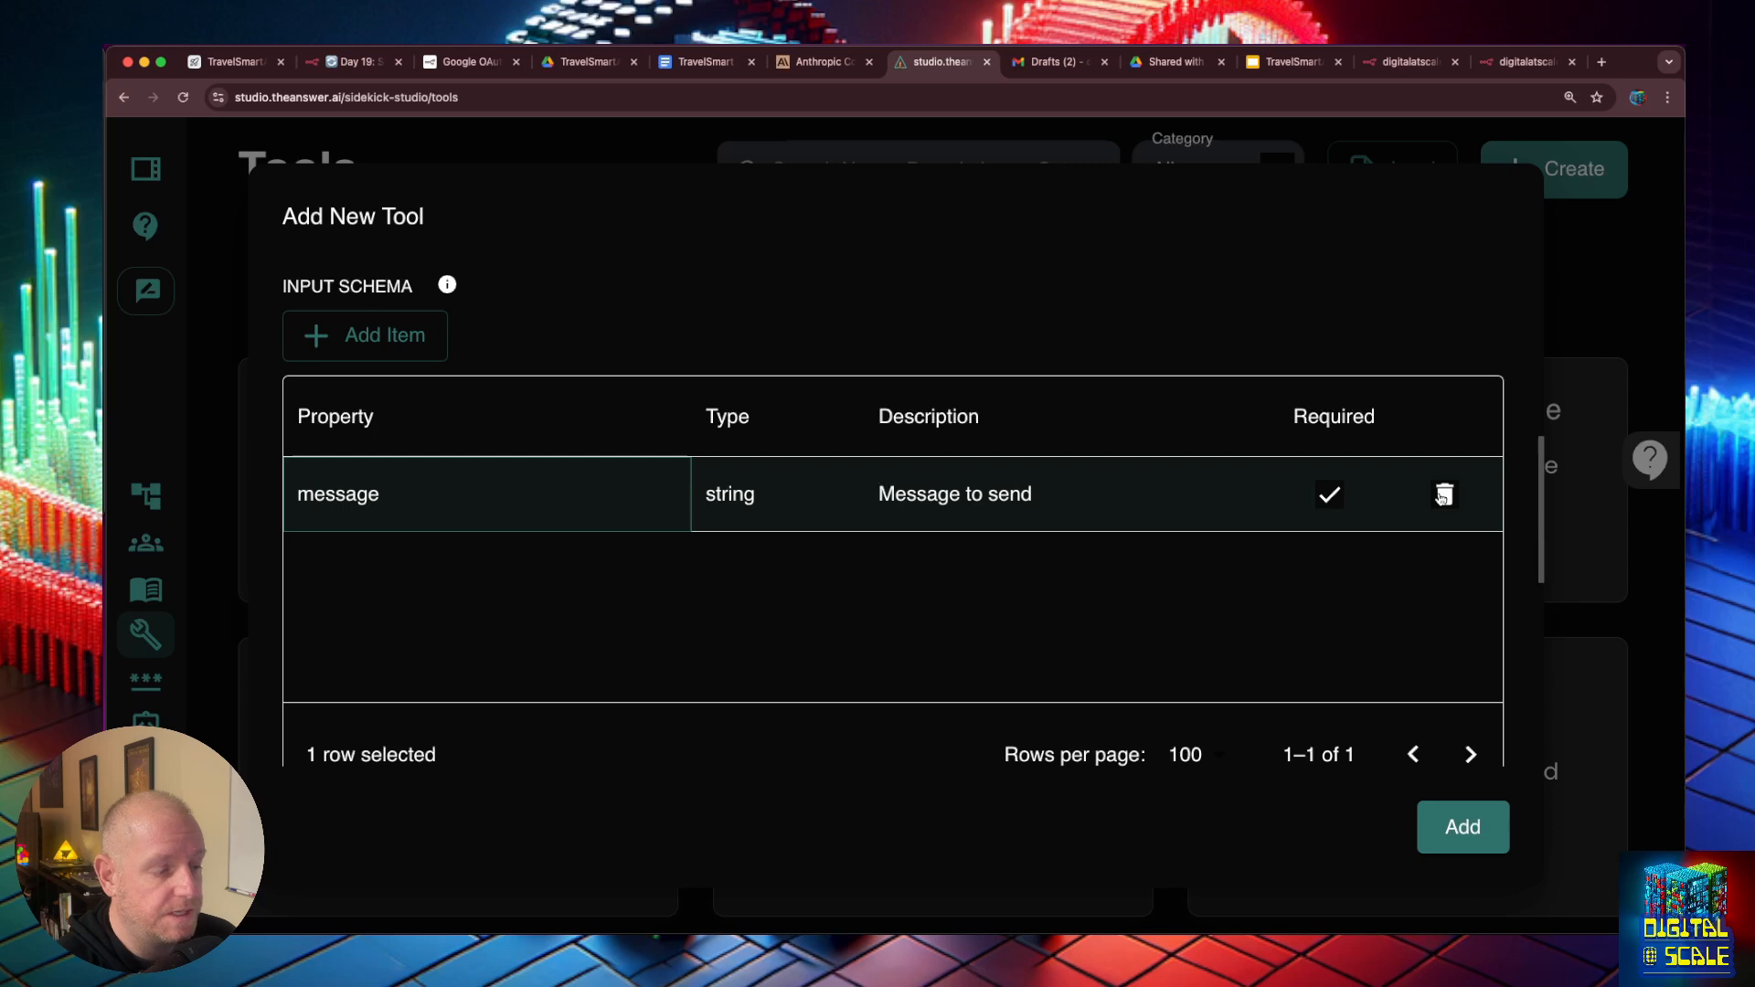
{"action": "left_click", "coordinate": [1443, 494]}
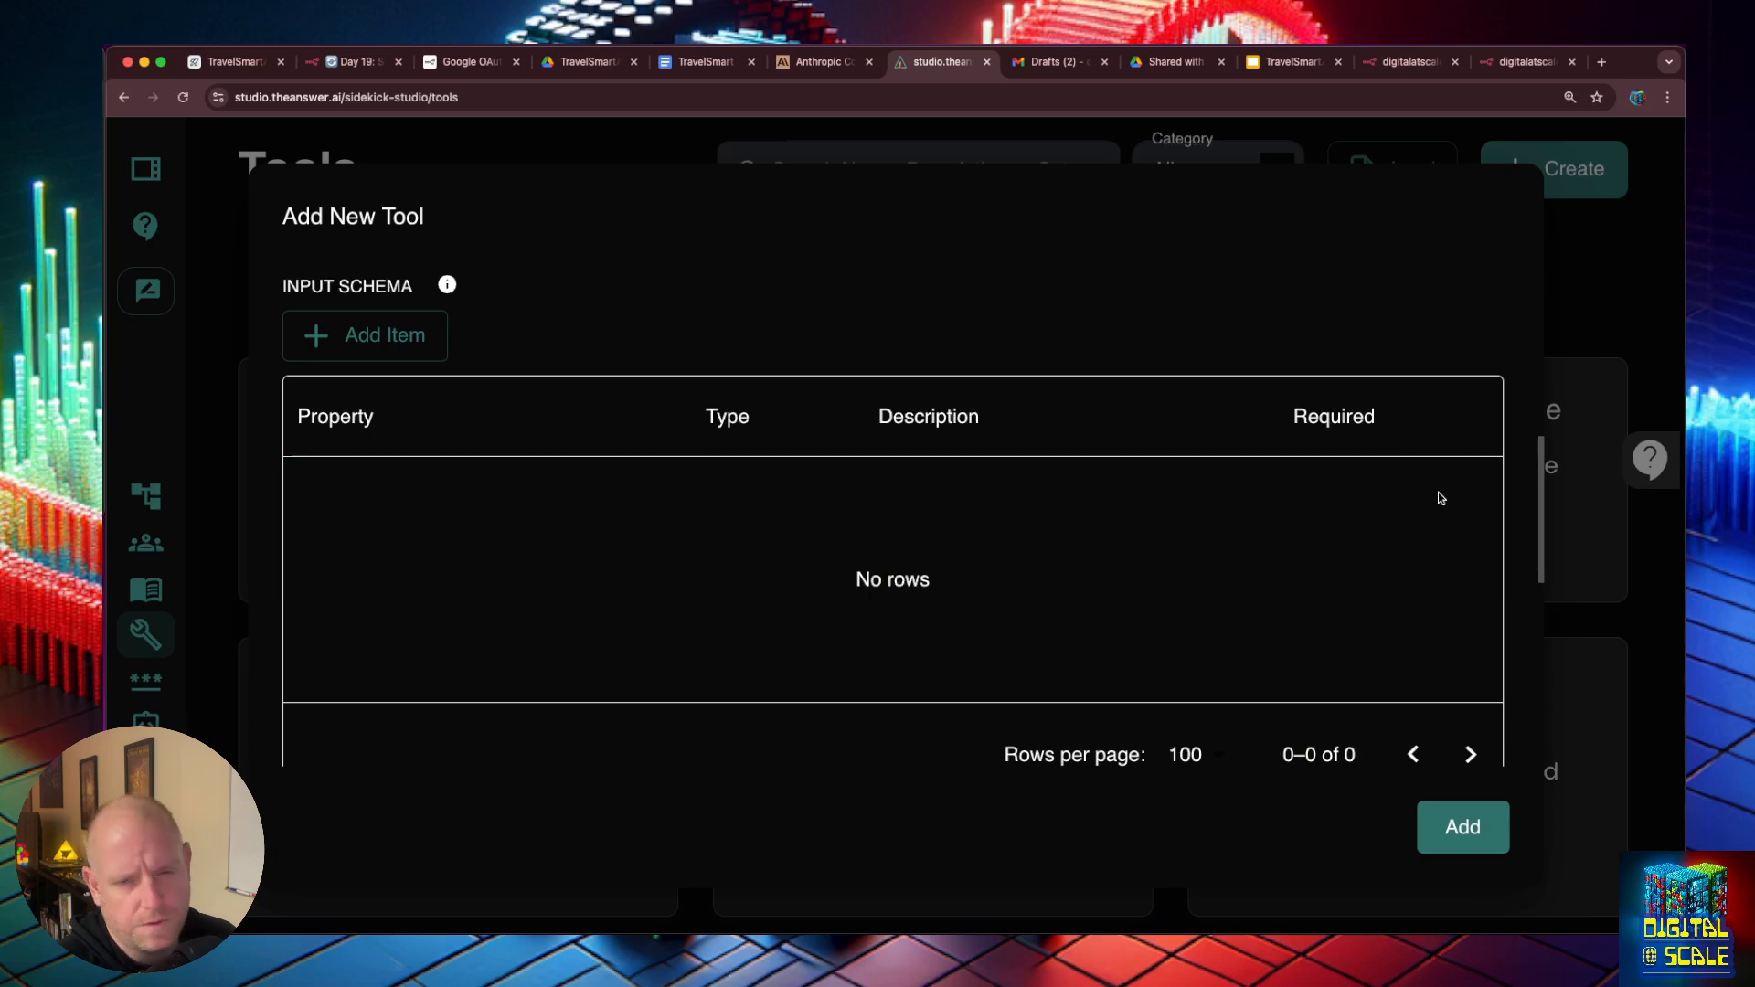
{"action": "scroll", "coordinate": [1513, 518], "scroll_direction": "down", "scroll_amount": 10}
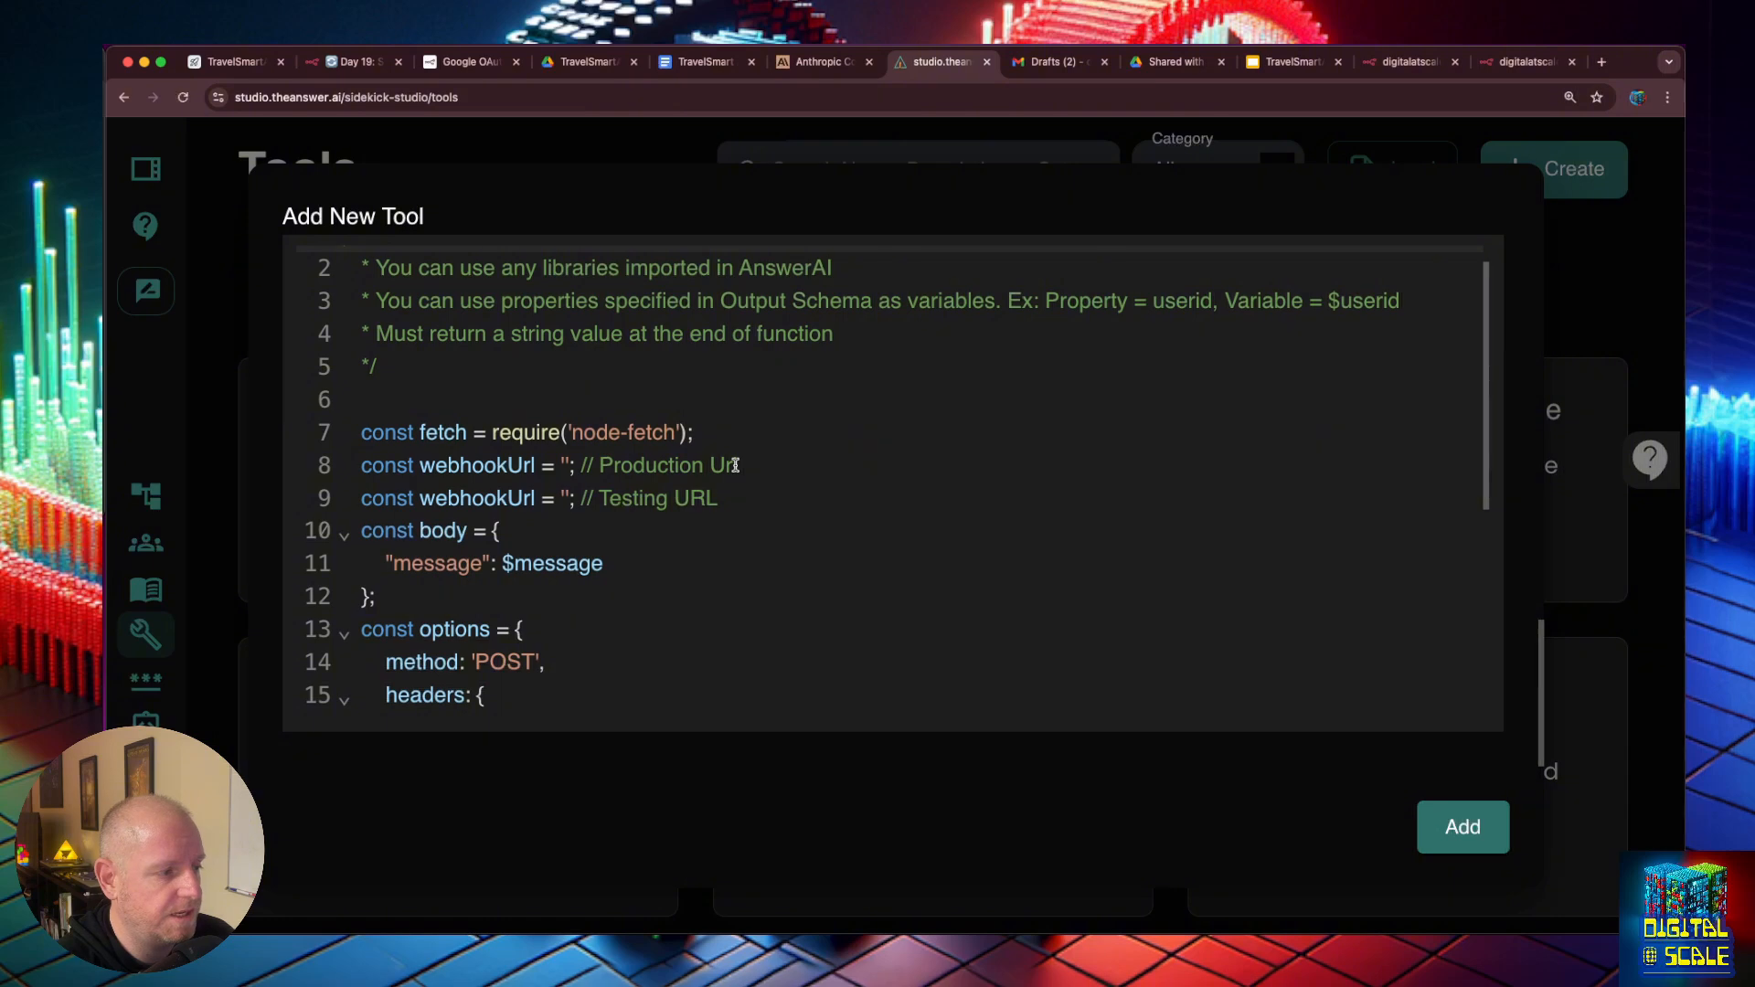
{"action": "left_click", "coordinate": [735, 466]}
{"action": "left_click", "coordinate": [1602, 261]}
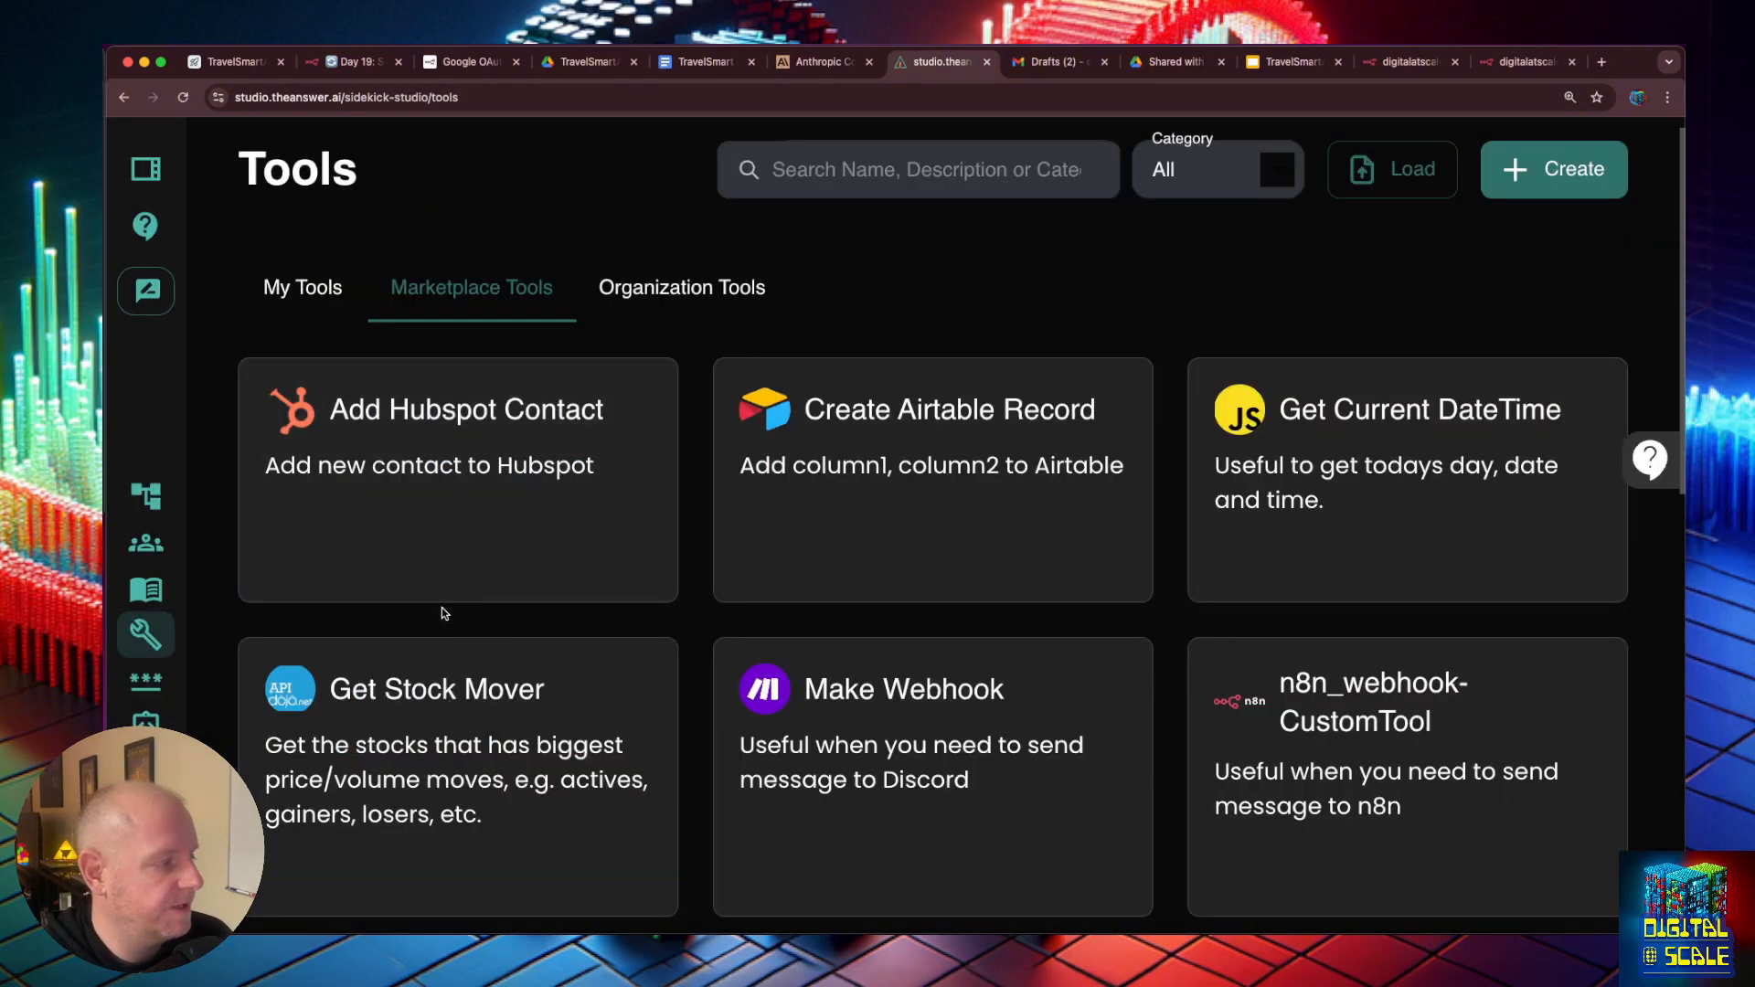
- Open the Travel Smart AI Business Documents store from the studio's document stores
{"action": "left_click", "coordinate": [151, 558]}
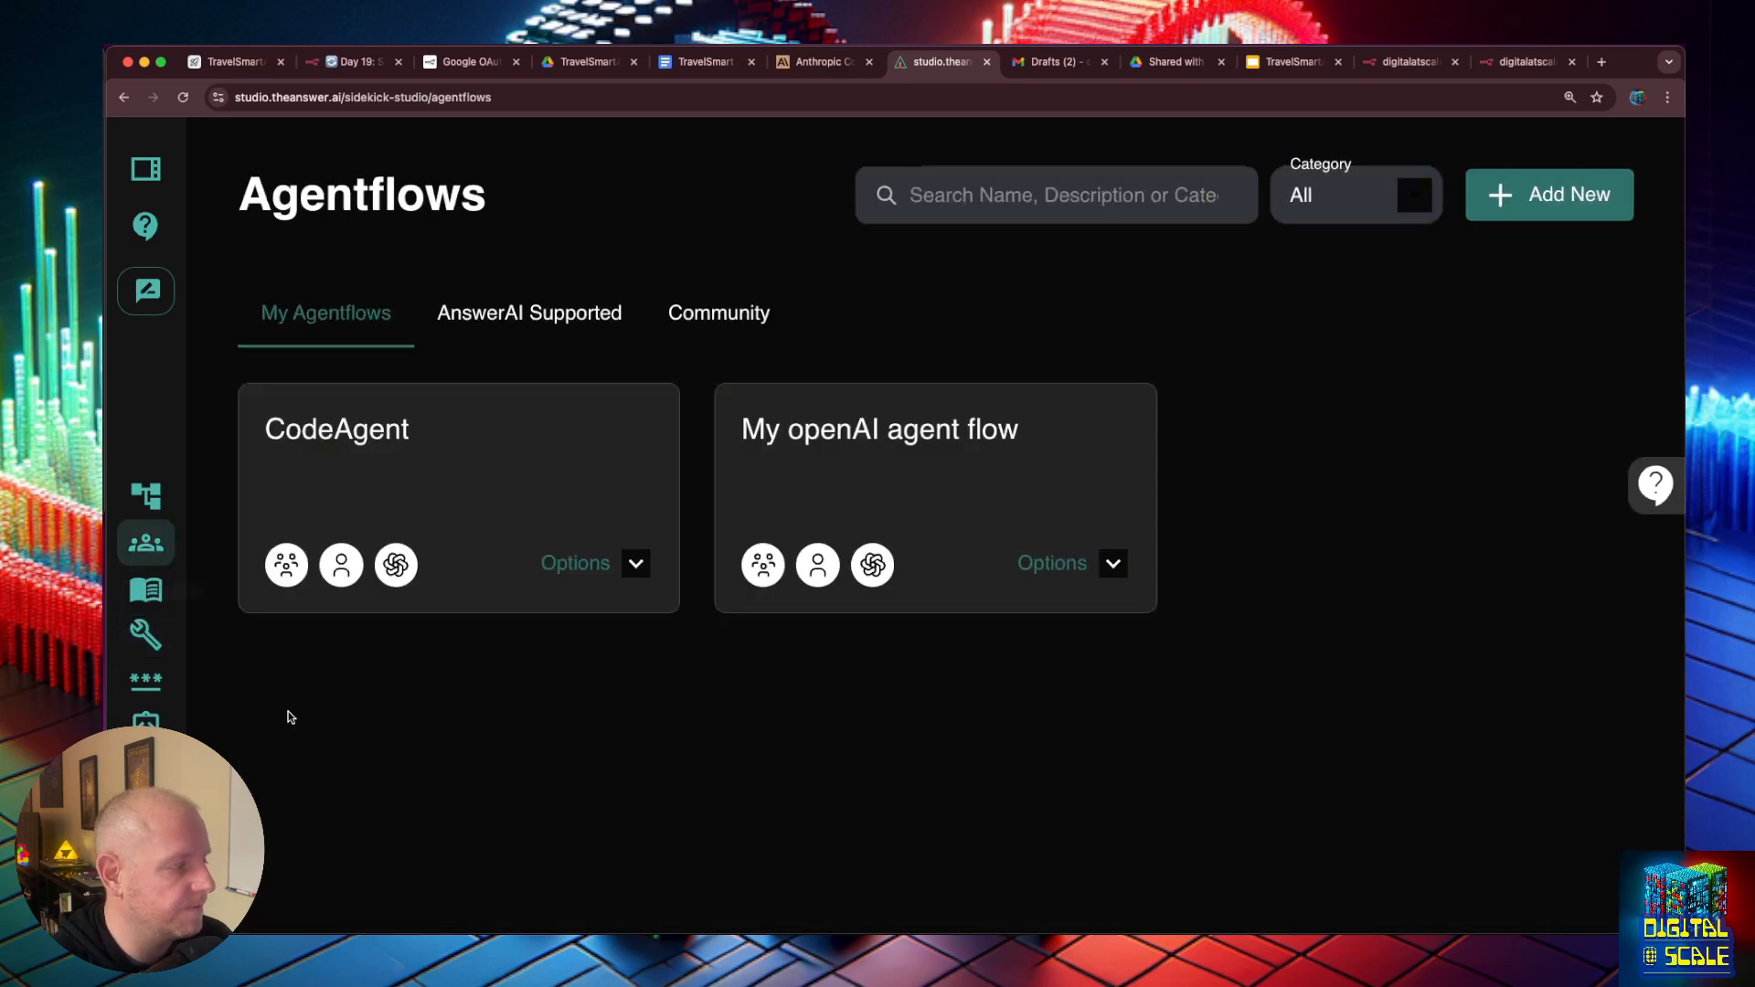
{"action": "left_click", "coordinate": [146, 589]}
{"action": "scroll", "coordinate": [933, 474], "scroll_direction": "down", "scroll_amount": 1}
{"action": "scroll", "coordinate": [920, 475], "scroll_direction": "up", "scroll_amount": 2}
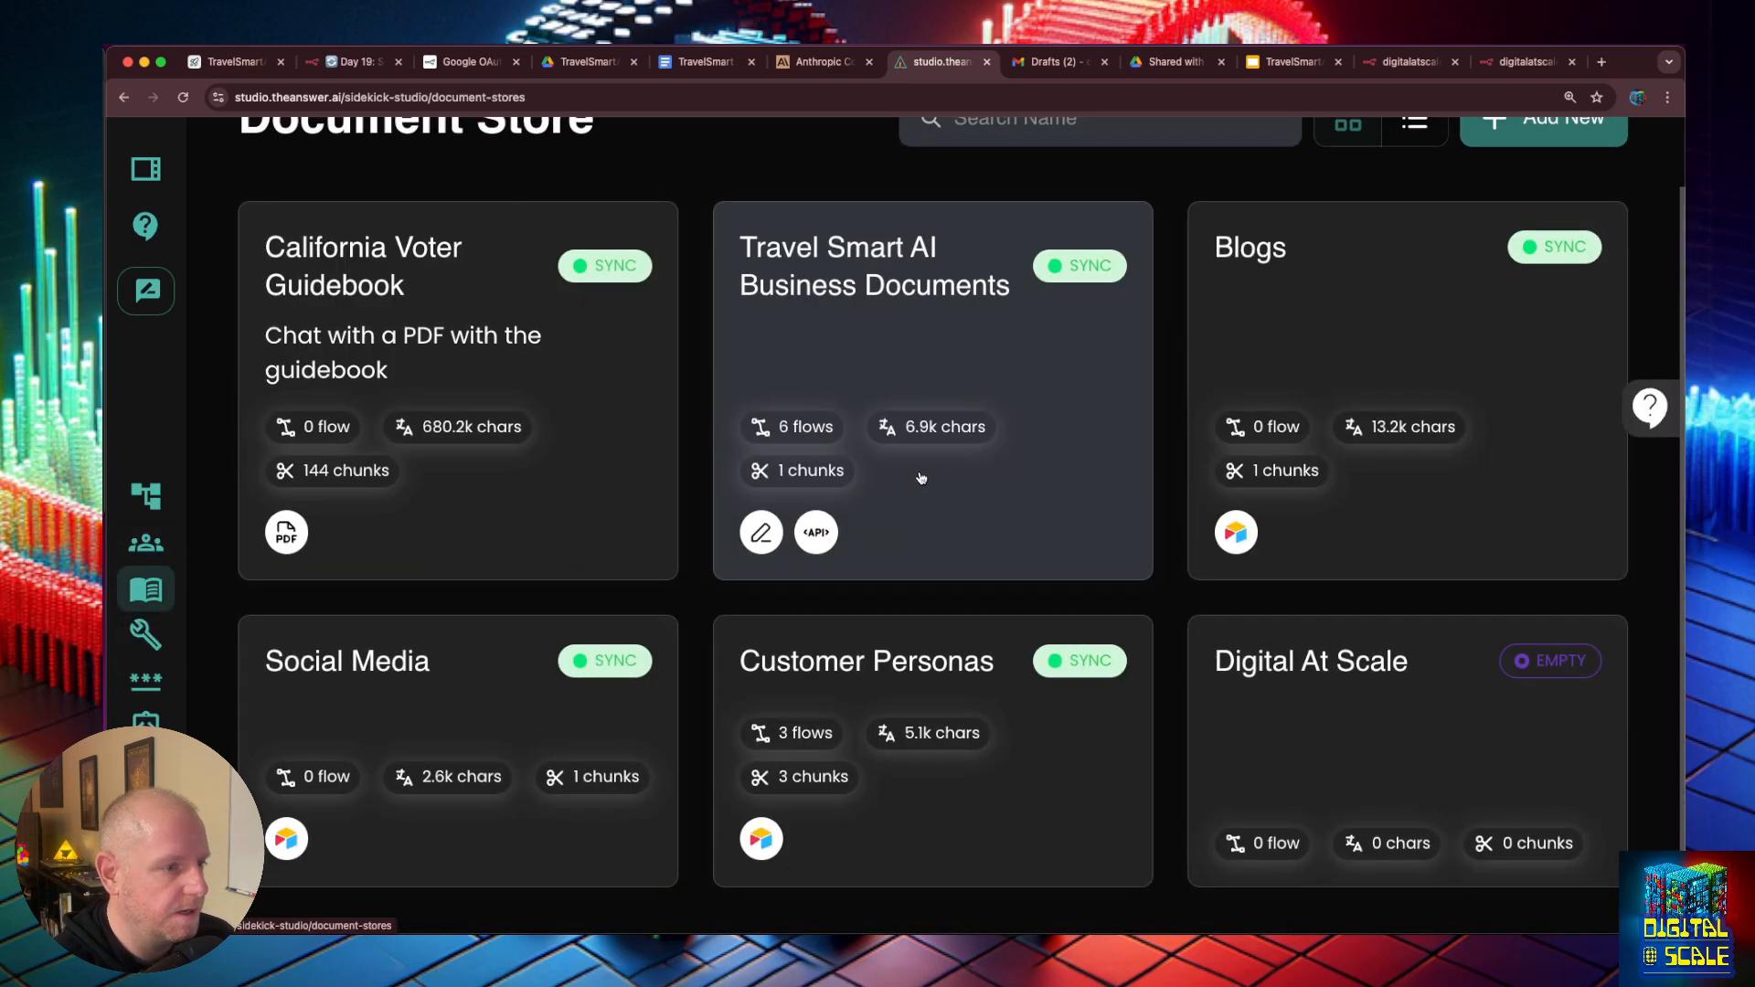
{"action": "scroll", "coordinate": [924, 475], "scroll_direction": "down", "scroll_amount": 2}
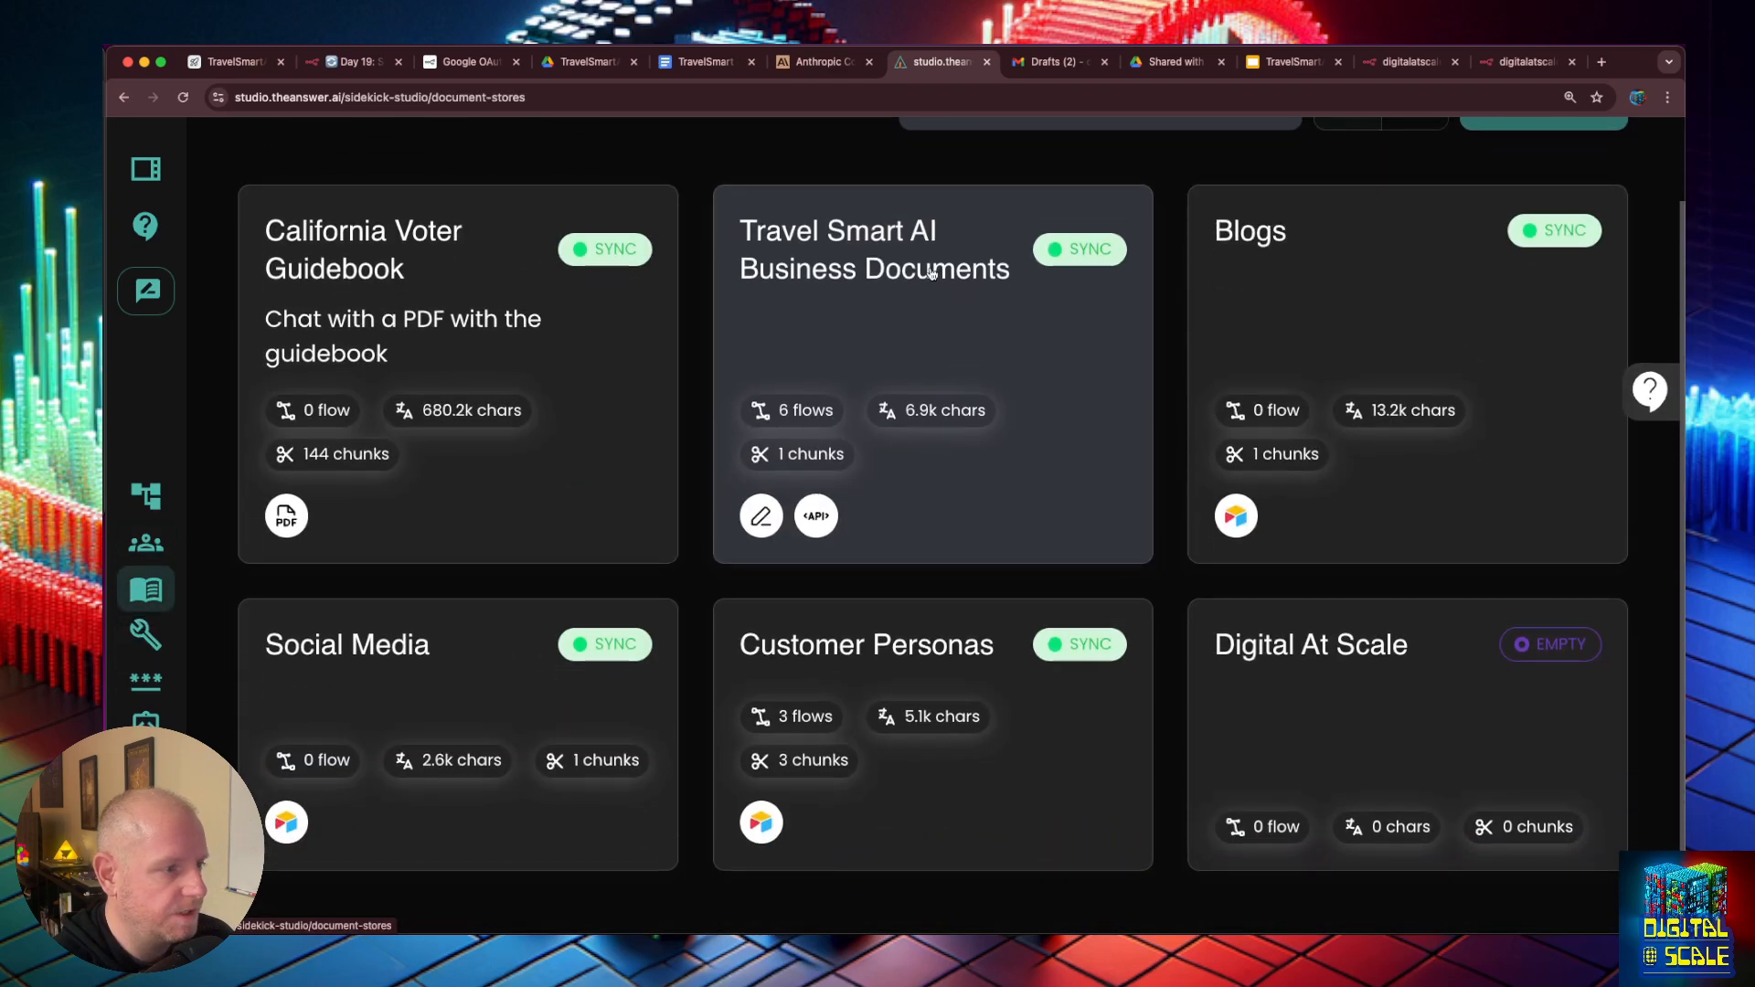
{"action": "left_click", "coordinate": [855, 251]}
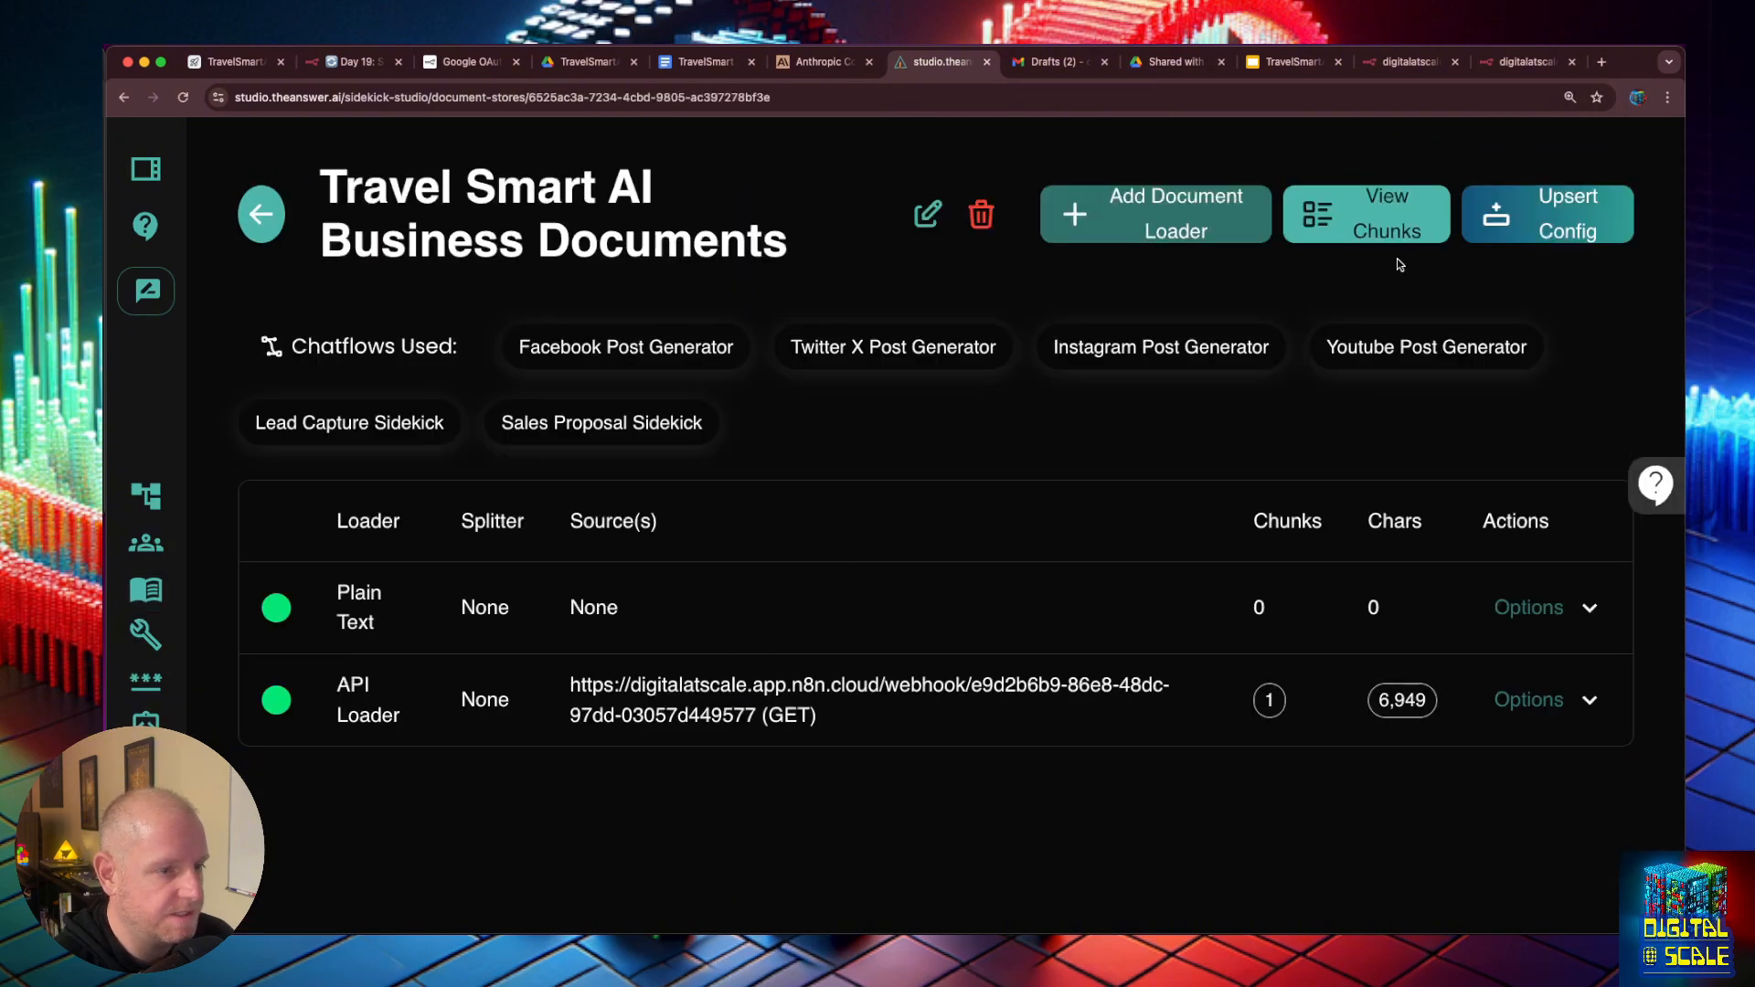
- Start adding an API Loader to the document store and set its method to GET
{"action": "left_click", "coordinate": [1166, 231]}
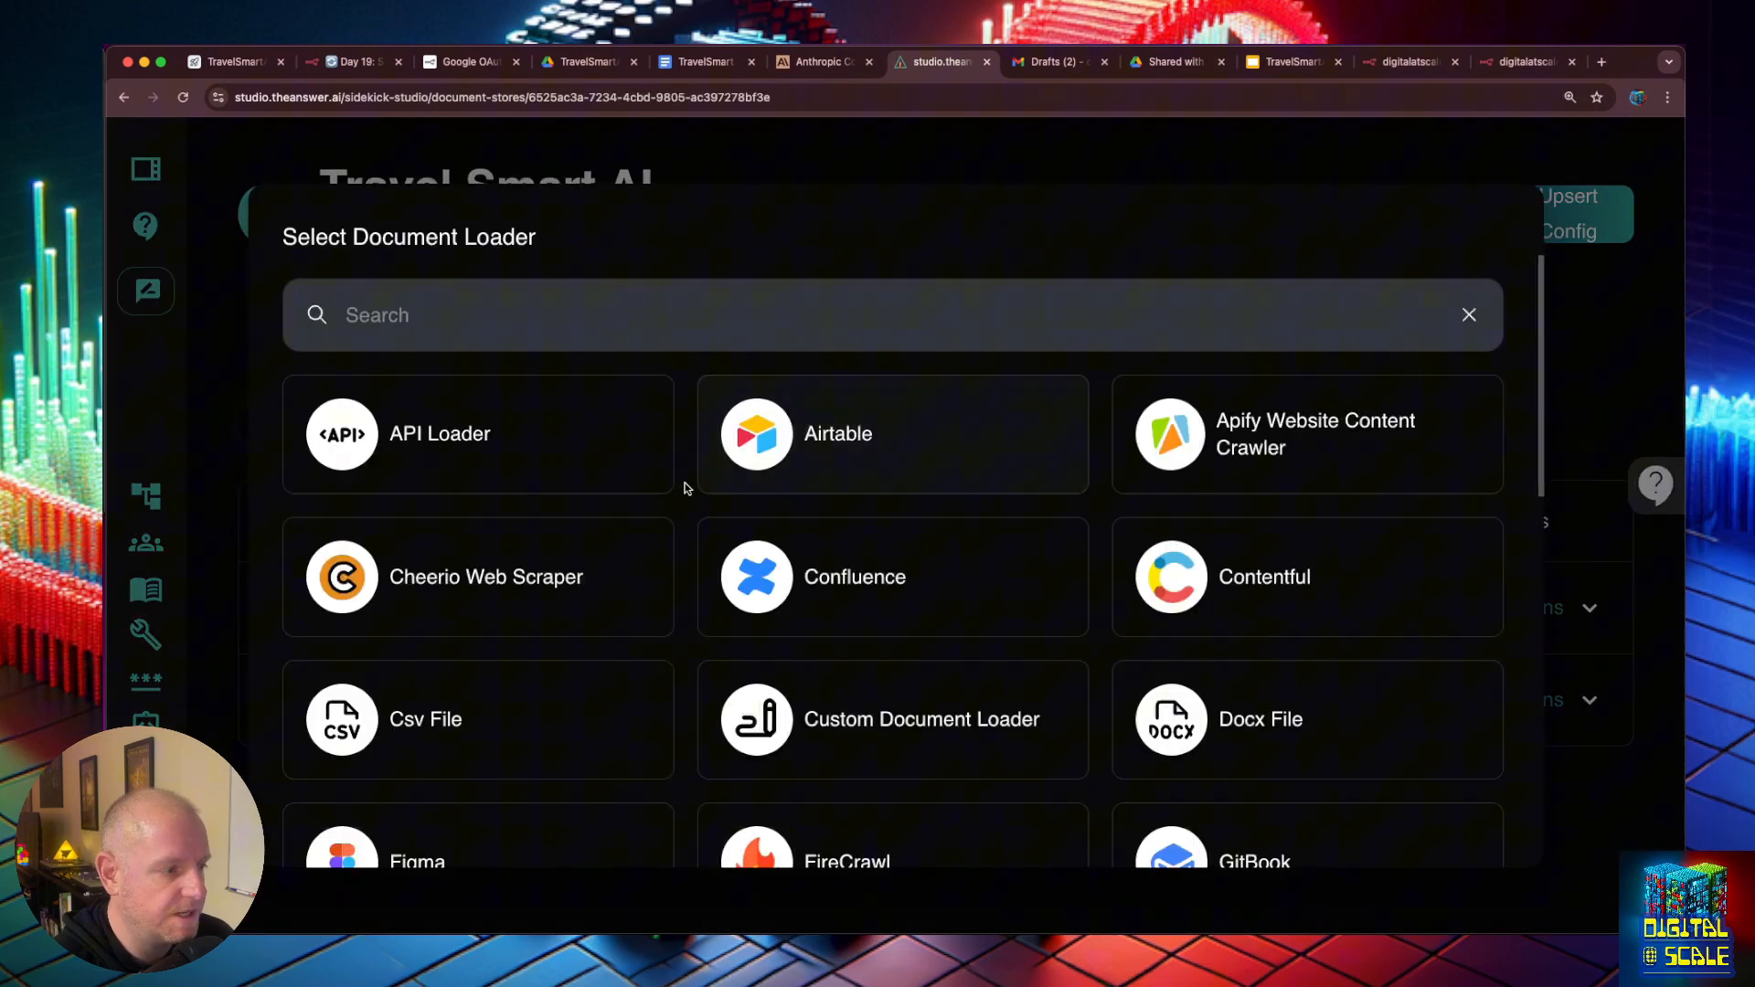
{"action": "left_click", "coordinate": [500, 441]}
{"action": "left_click", "coordinate": [491, 355]}
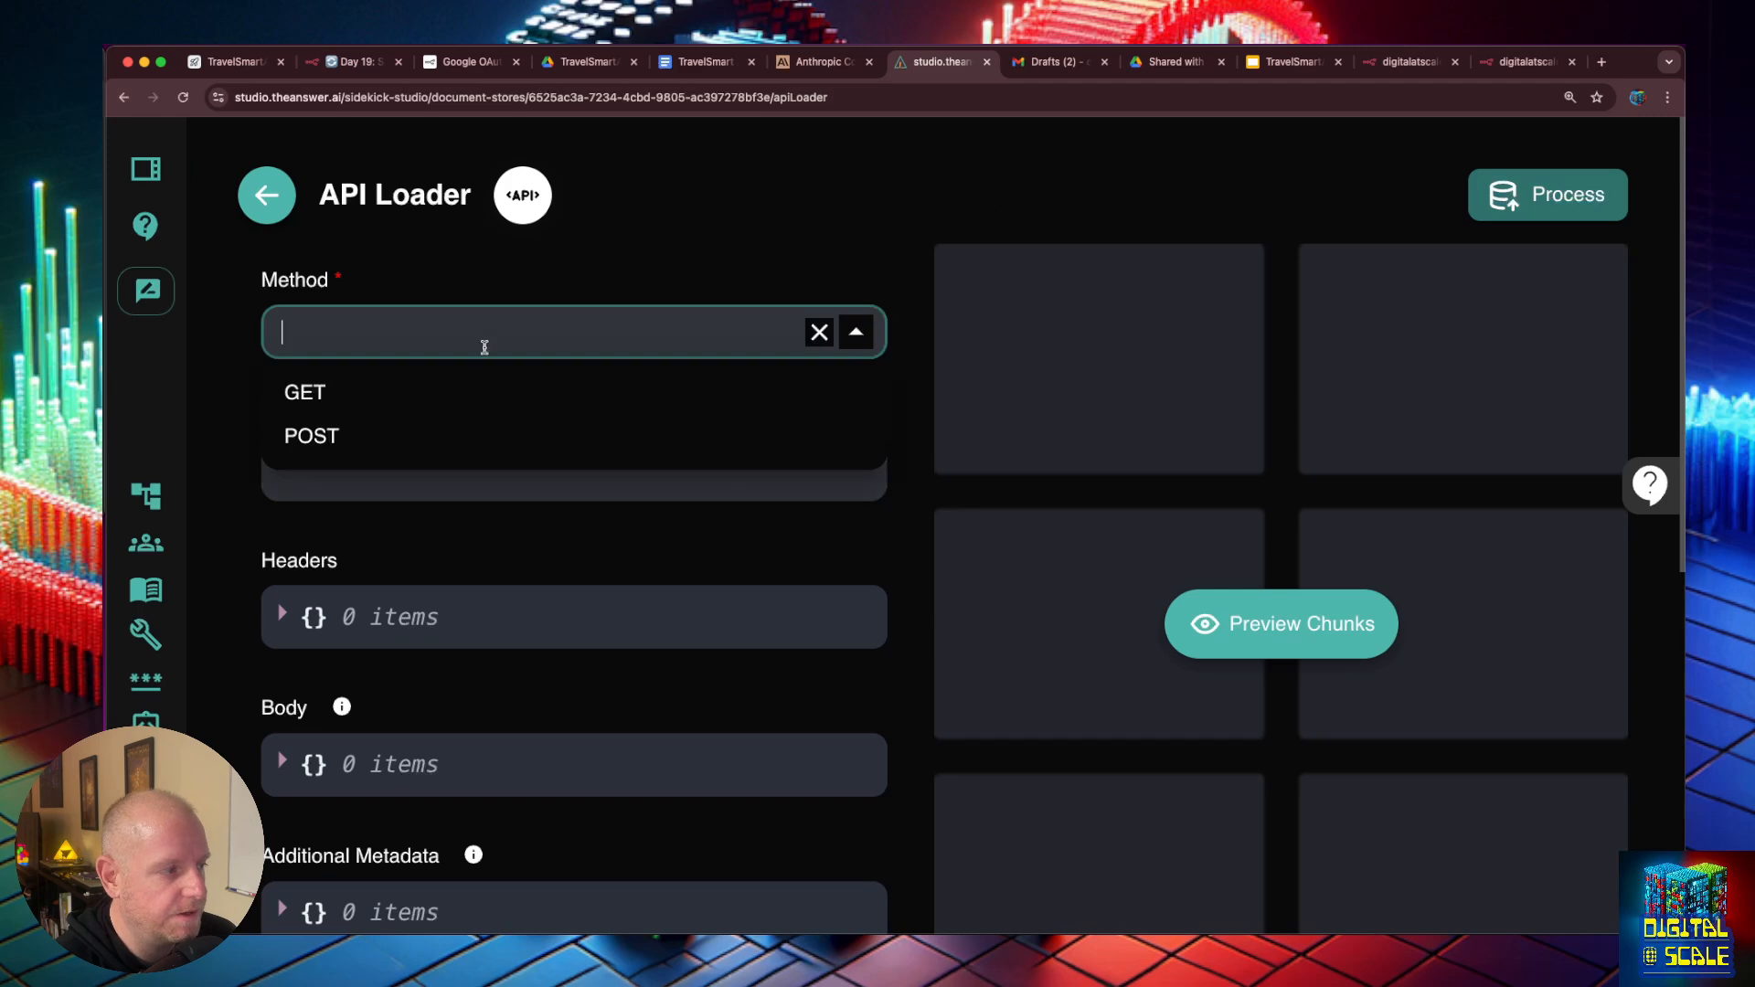
{"action": "left_click", "coordinate": [458, 386]}
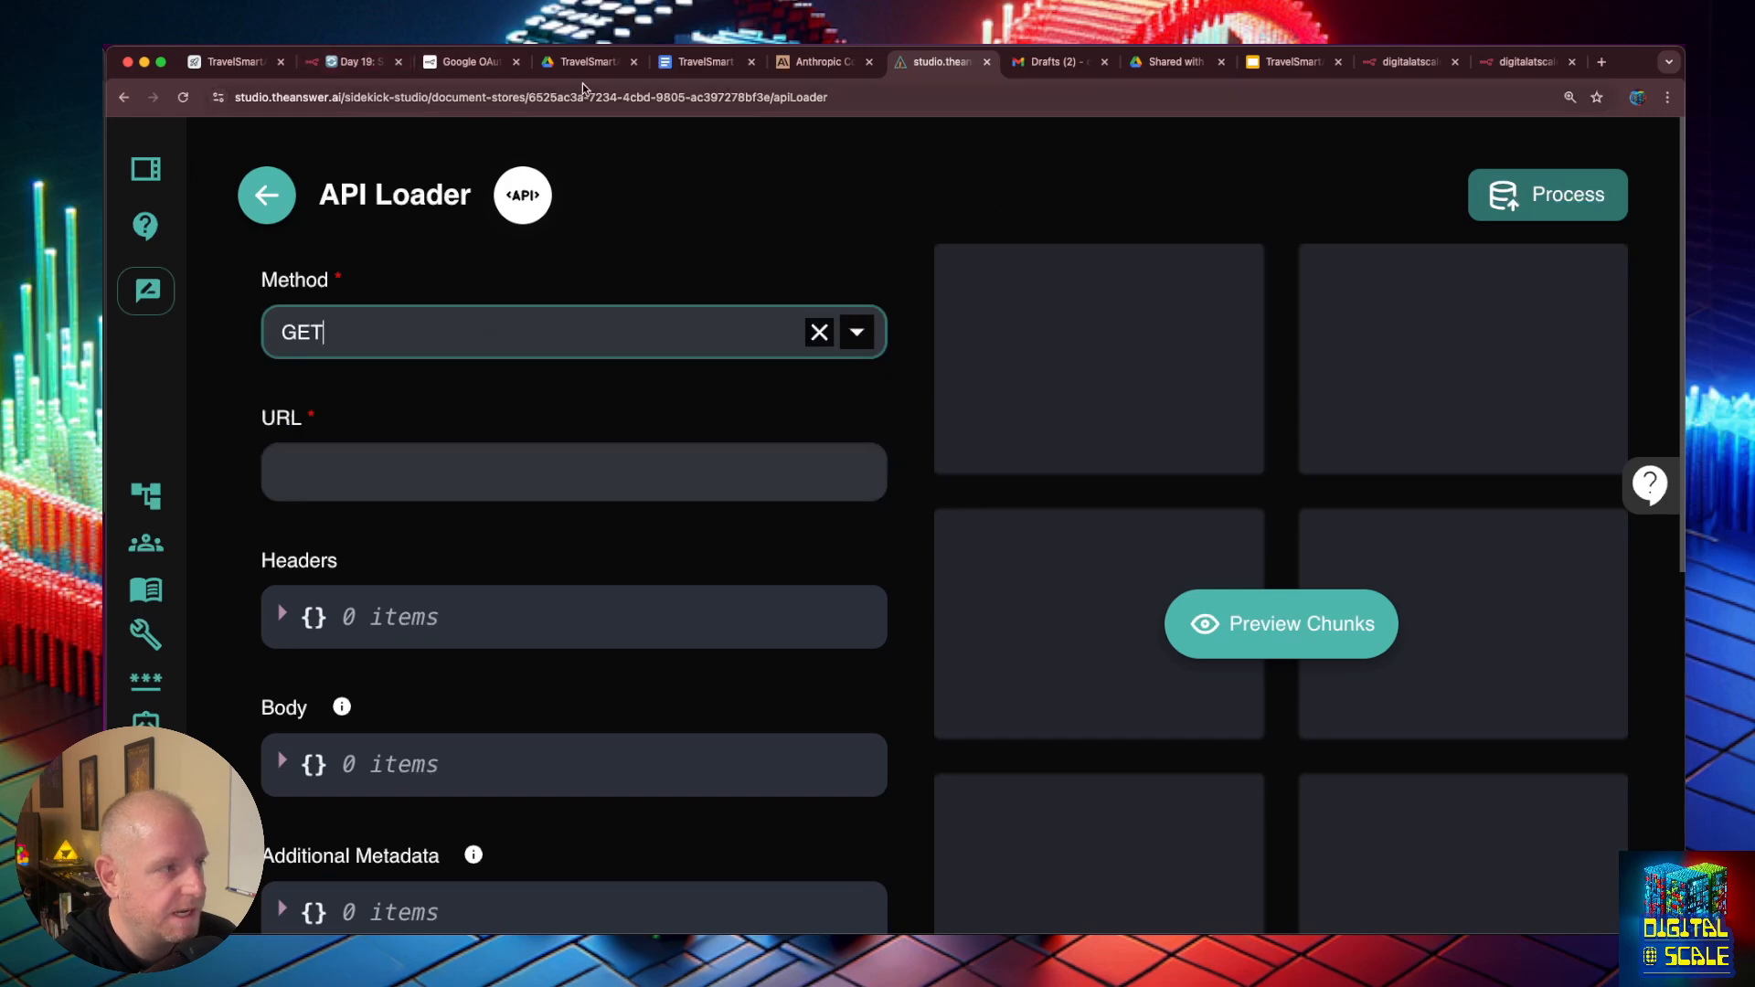
- Switch to n8n, make the get_services webhook listen for a test event, and request its test URL in the browser
{"action": "left_click", "coordinate": [355, 62]}
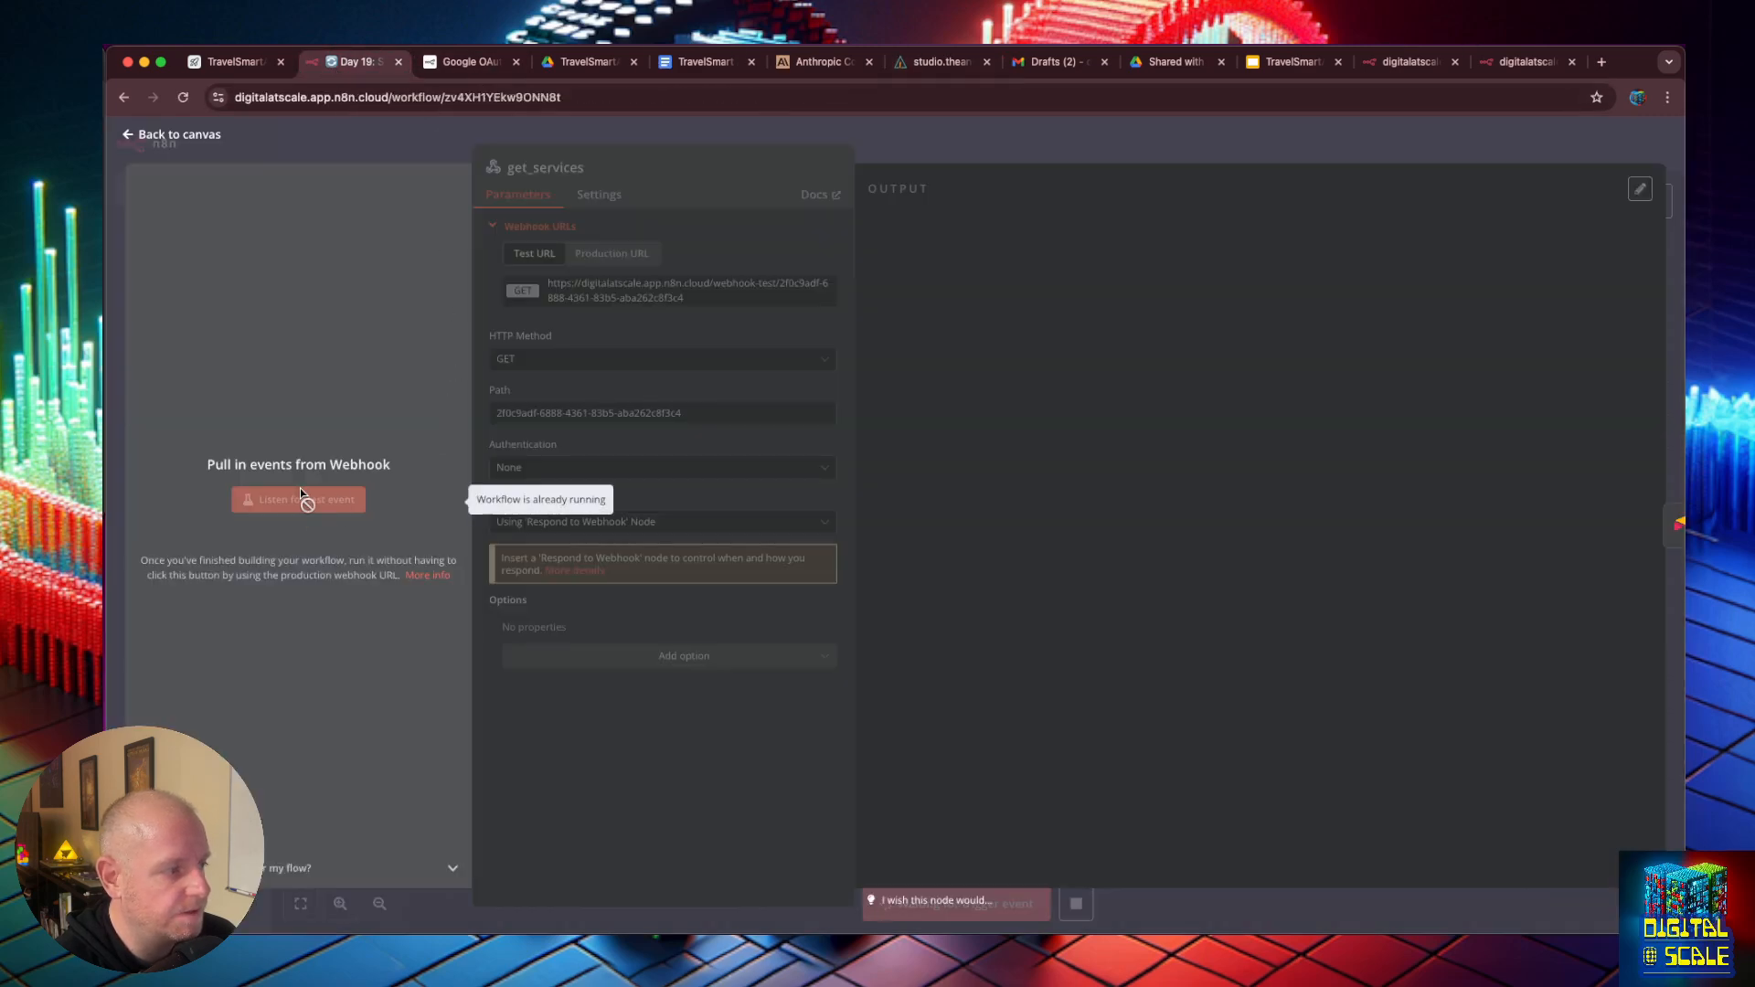
{"action": "key", "text": "Escape"}
{"action": "double_click", "coordinate": [746, 530]}
{"action": "left_click", "coordinate": [677, 292]}
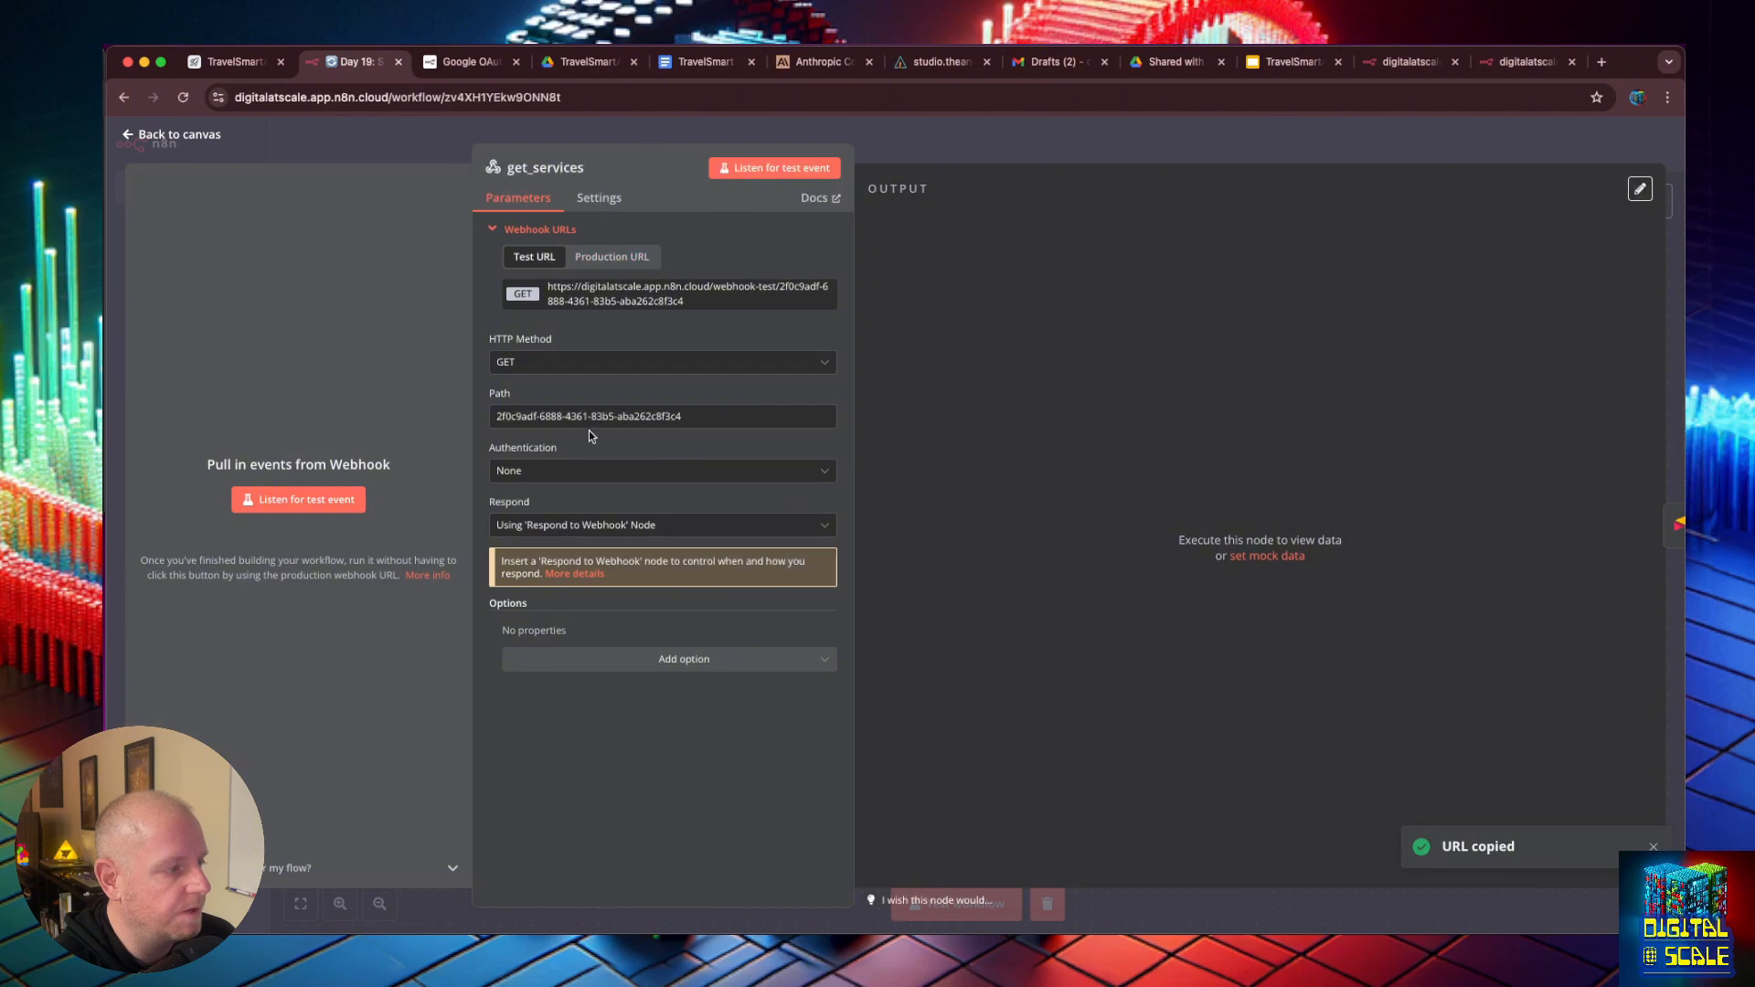
{"action": "left_click", "coordinate": [285, 502]}
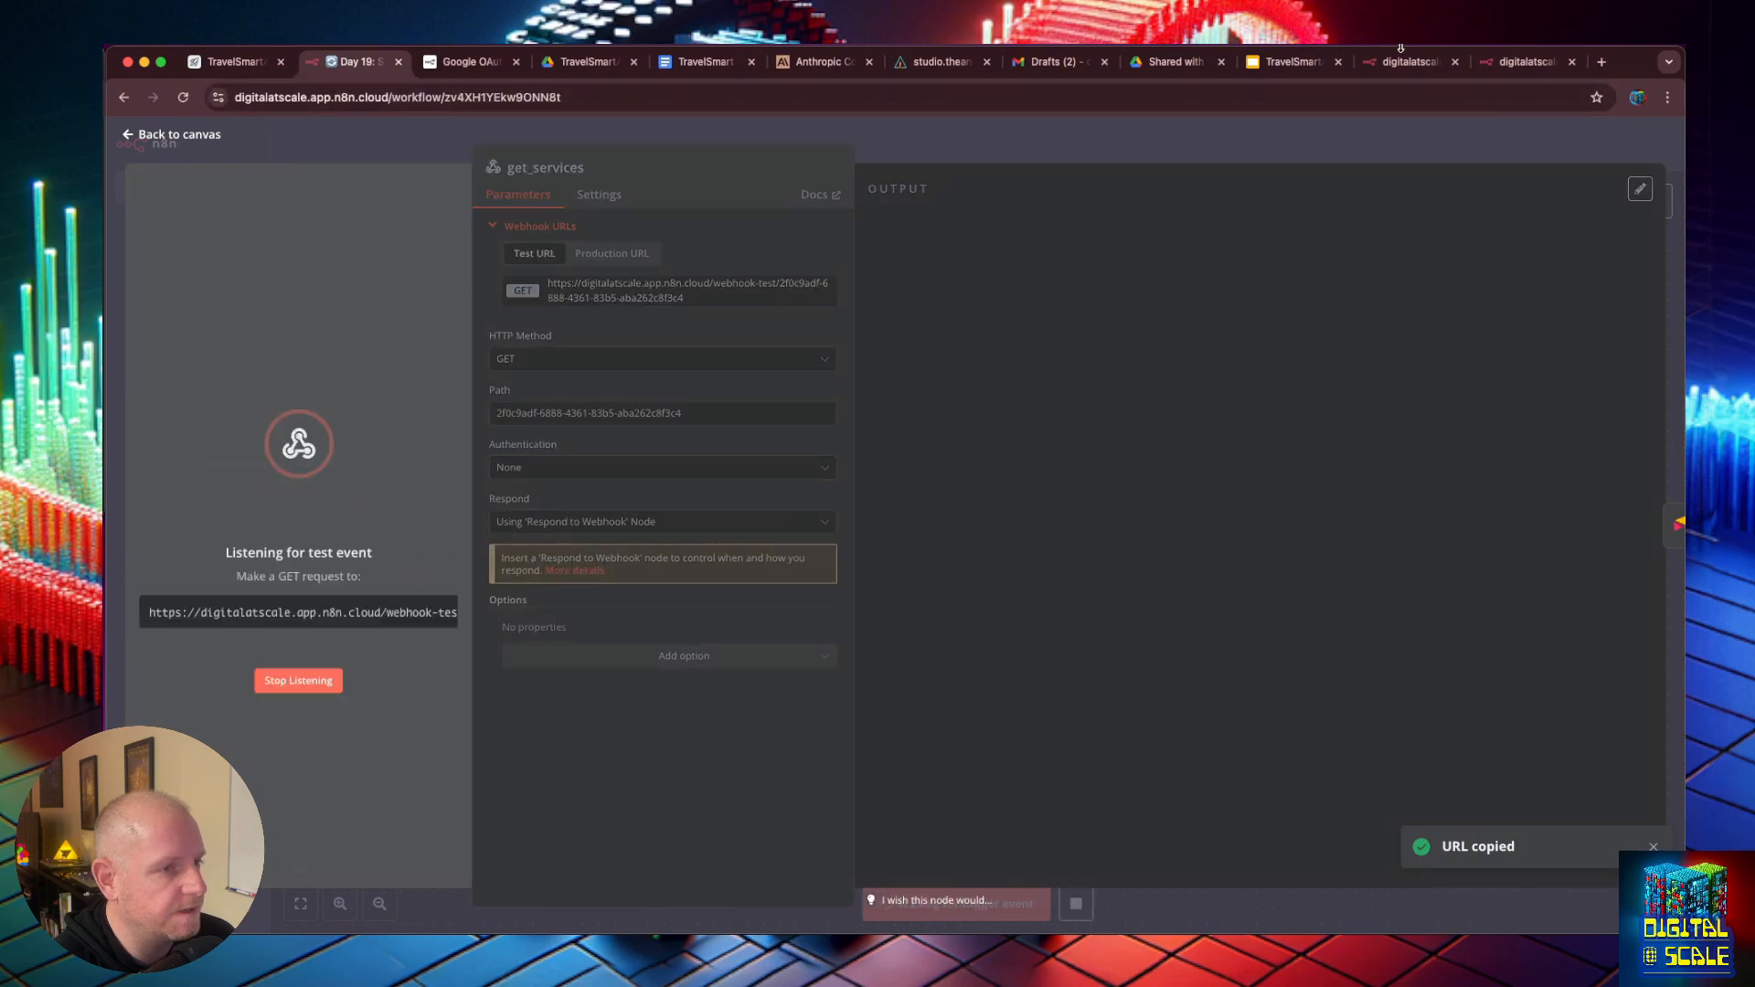
{"action": "key", "text": "super+t"}
{"action": "key", "text": "super+v"}
{"action": "key", "text": "Return"}
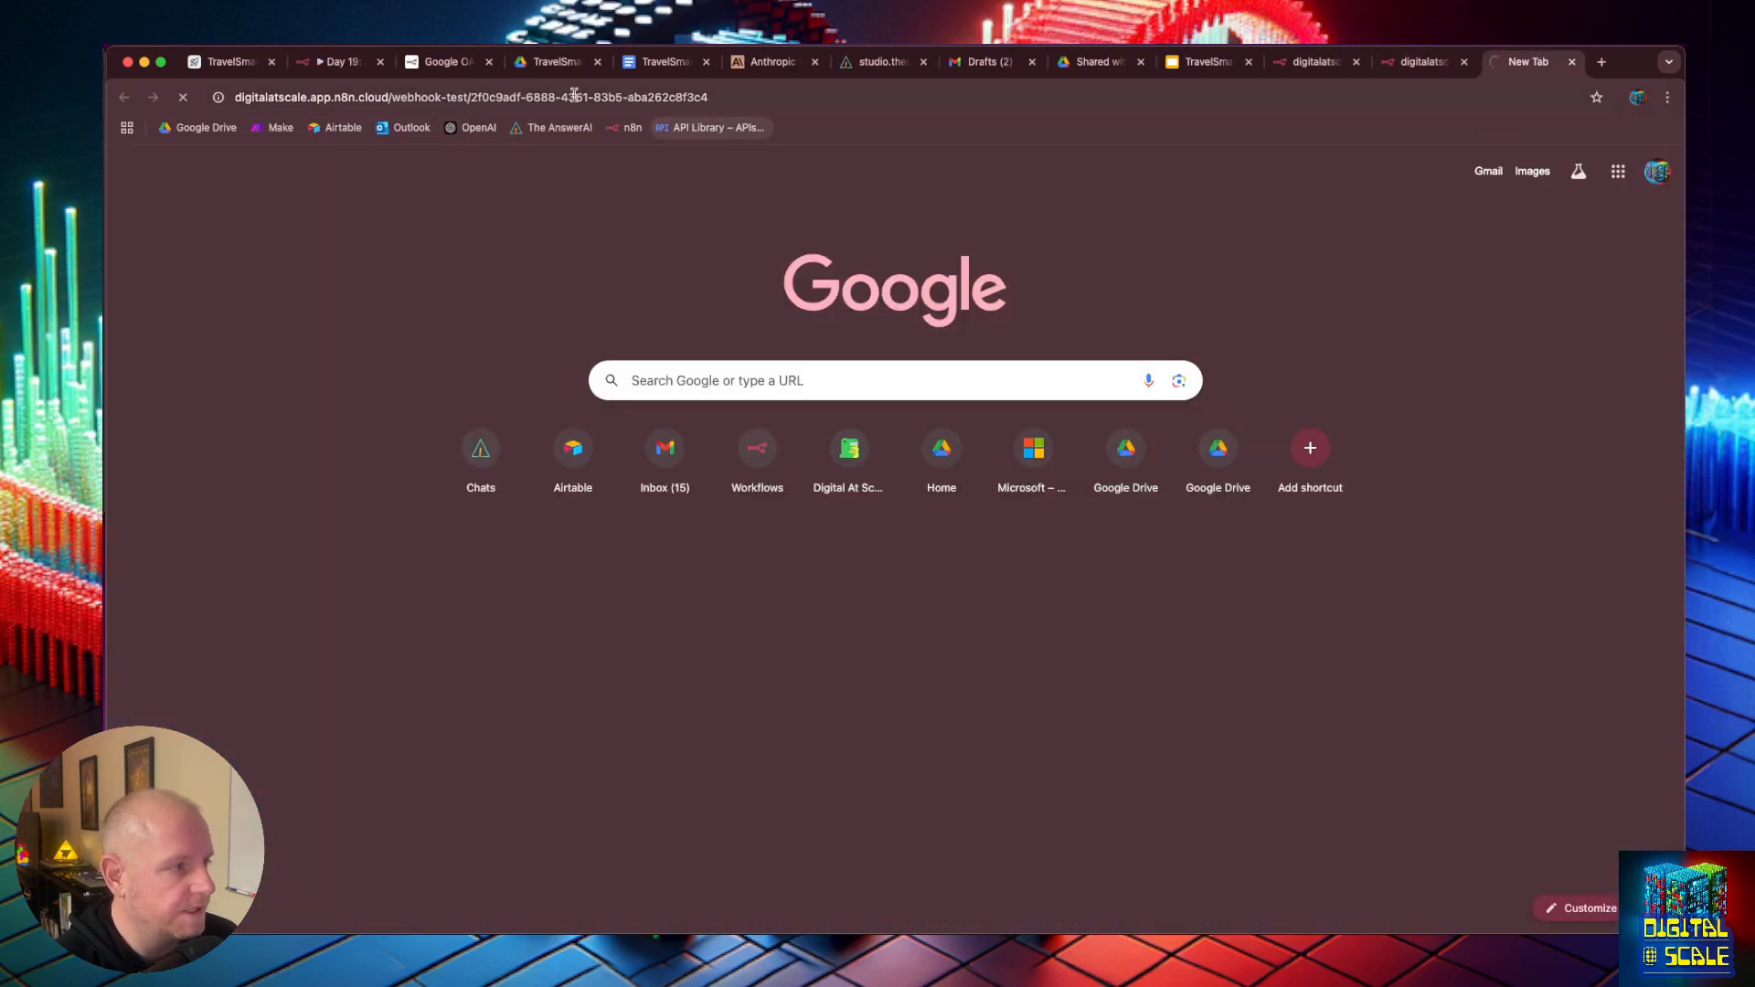
- Return to the n8n workflow and test the Airtable1 node with the received webhook data
{"action": "left_click", "coordinate": [331, 64]}
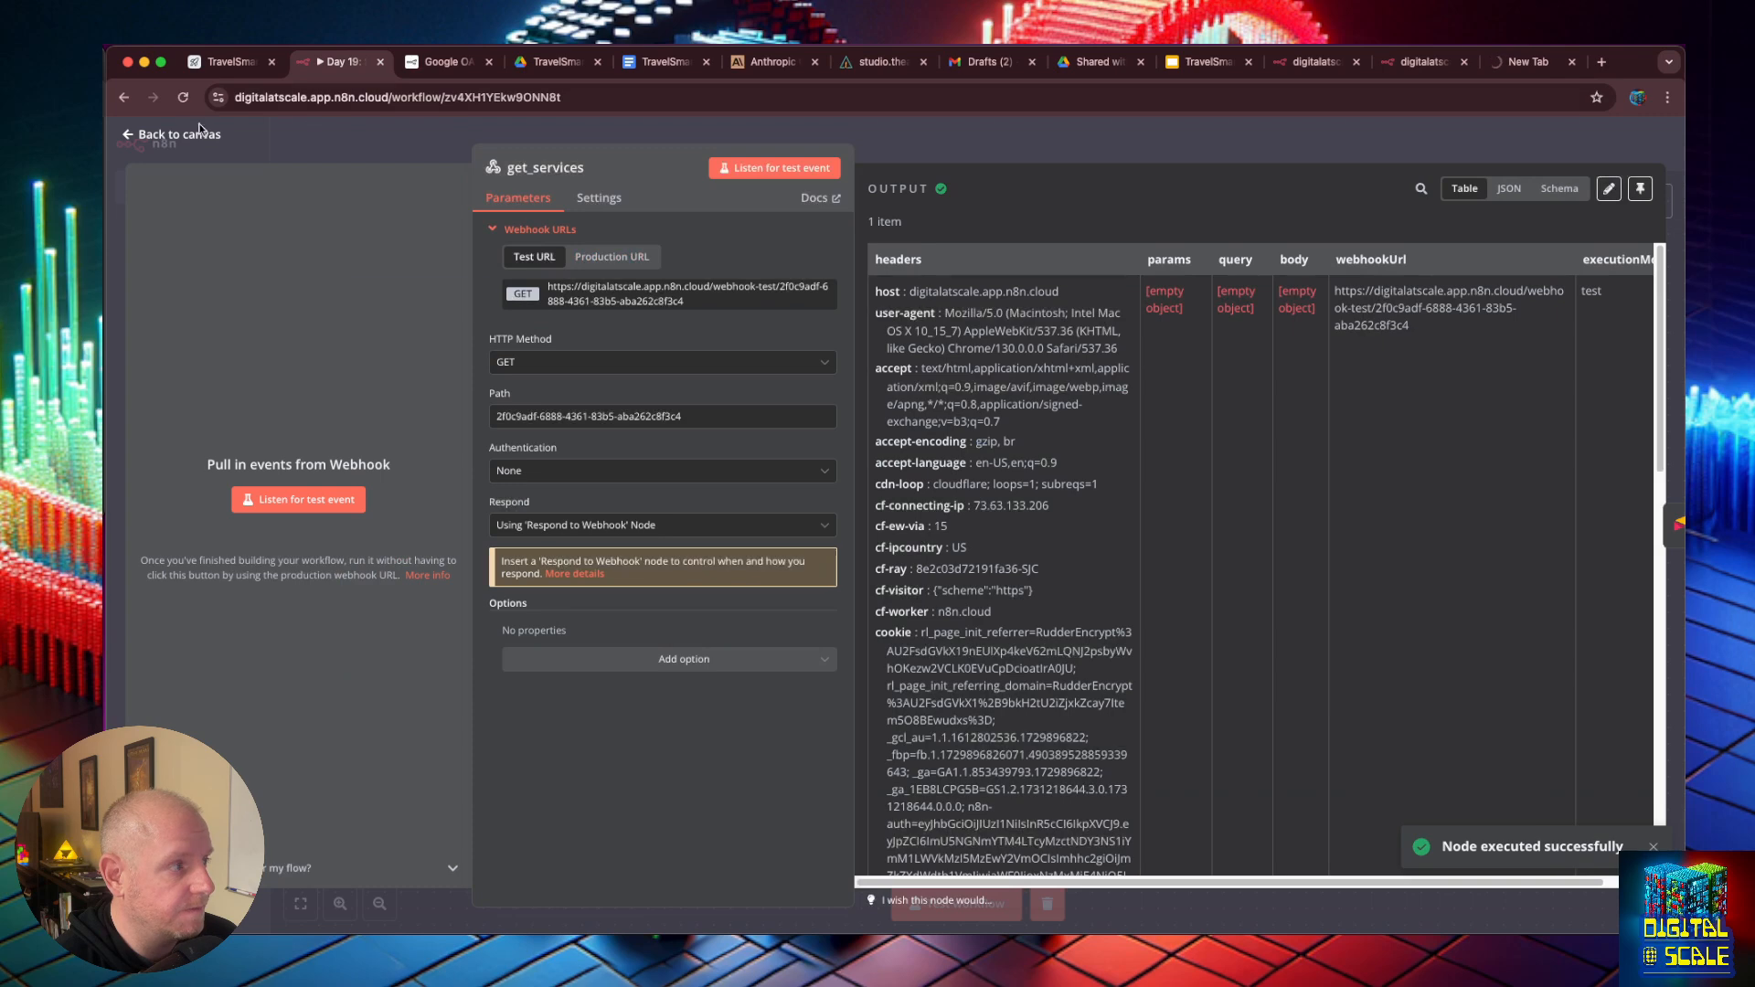
{"action": "left_click", "coordinate": [141, 136]}
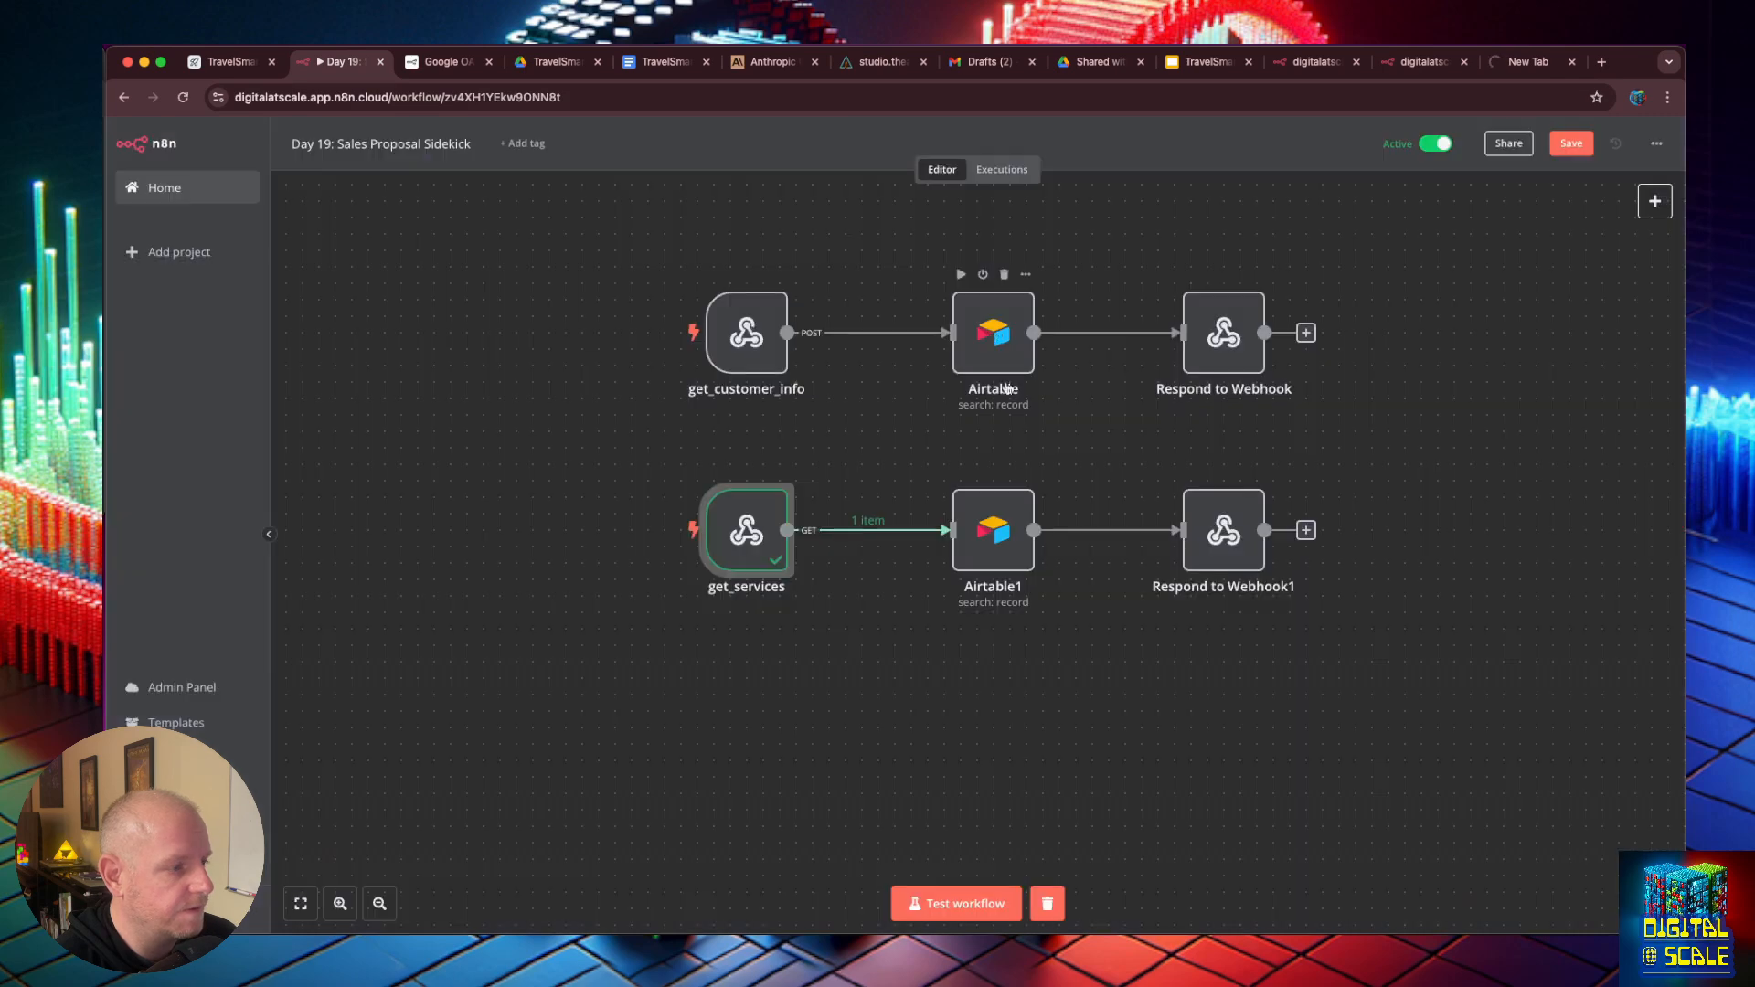
{"action": "double_click", "coordinate": [999, 533]}
{"action": "left_click", "coordinate": [1084, 165]}
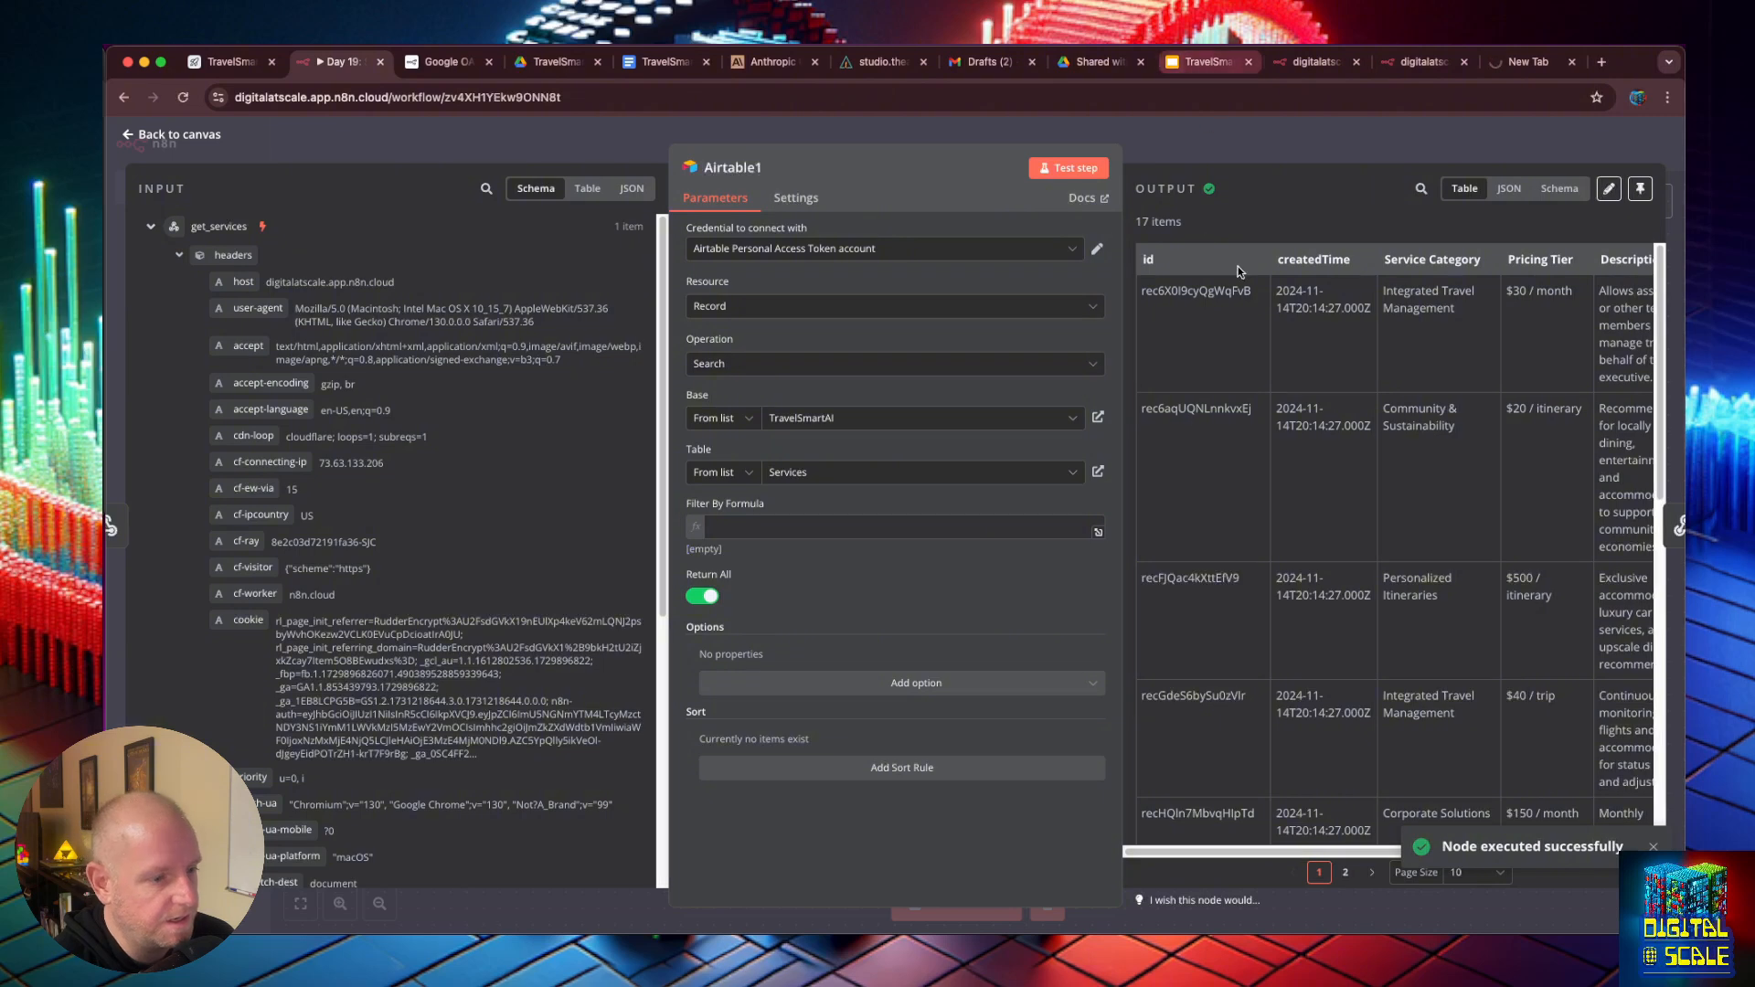
- Leave the workflow with its changes saved and reopen Day 19: Sales Proposal Sidekick from the workflow list
{"action": "left_click", "coordinate": [123, 96]}
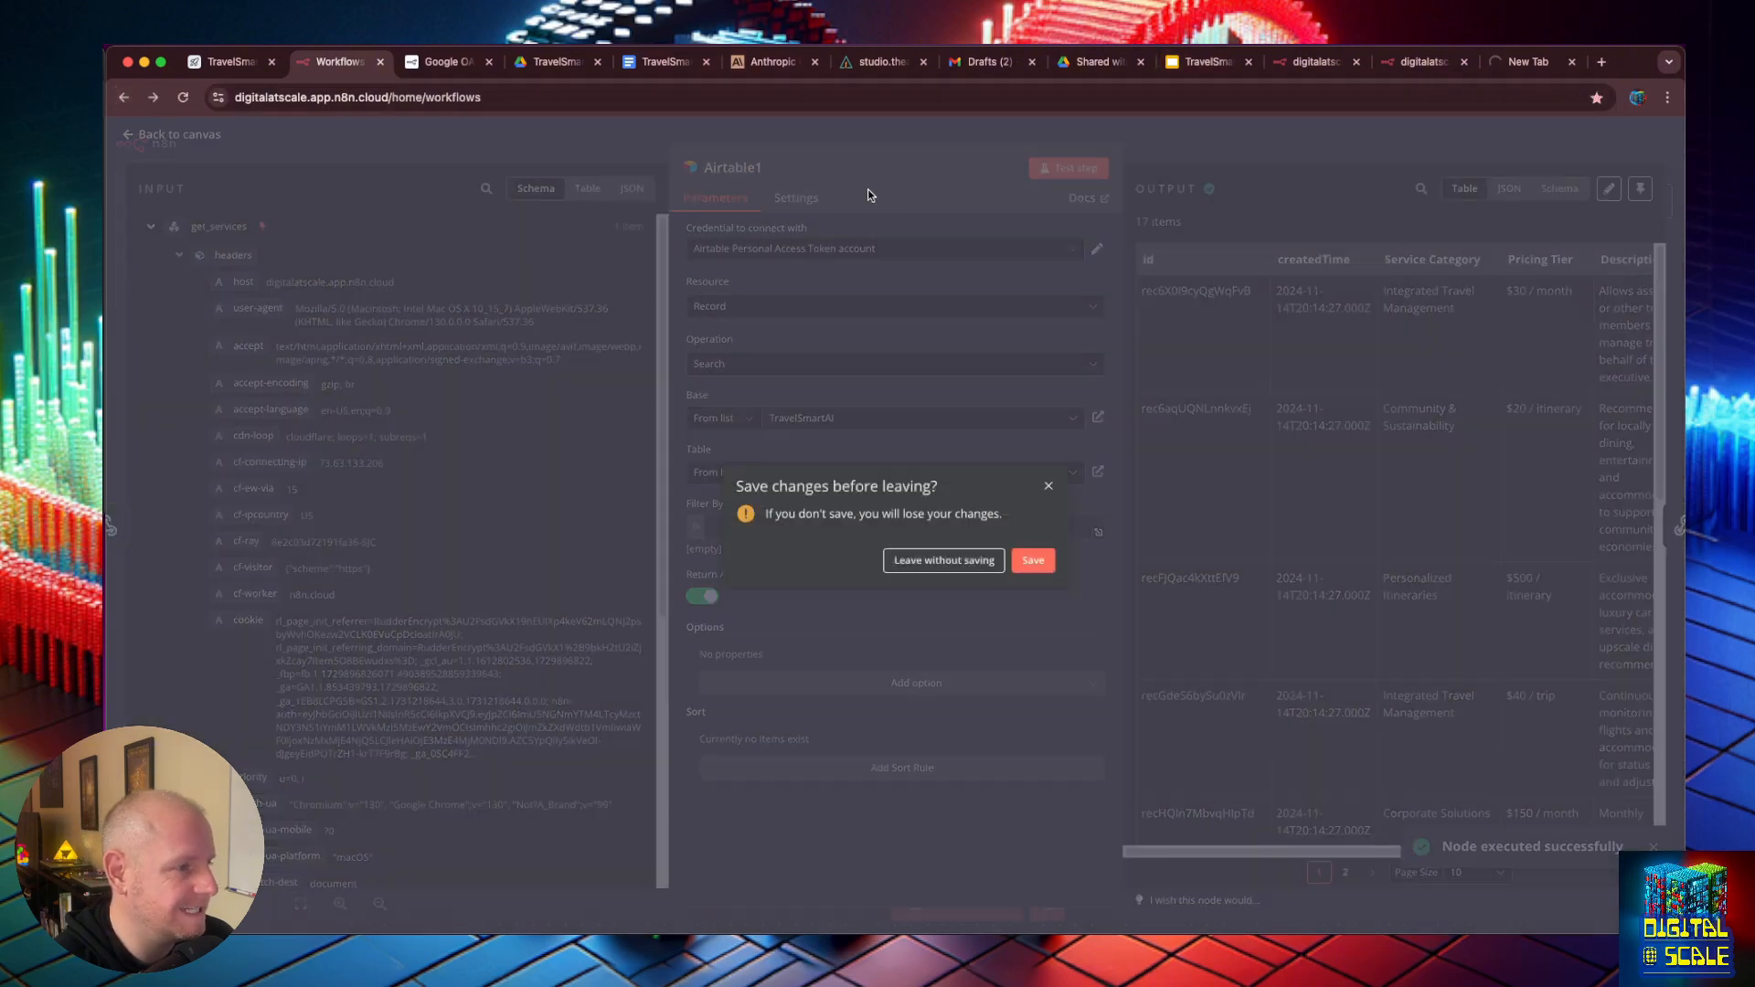
{"action": "left_click", "coordinate": [1033, 560]}
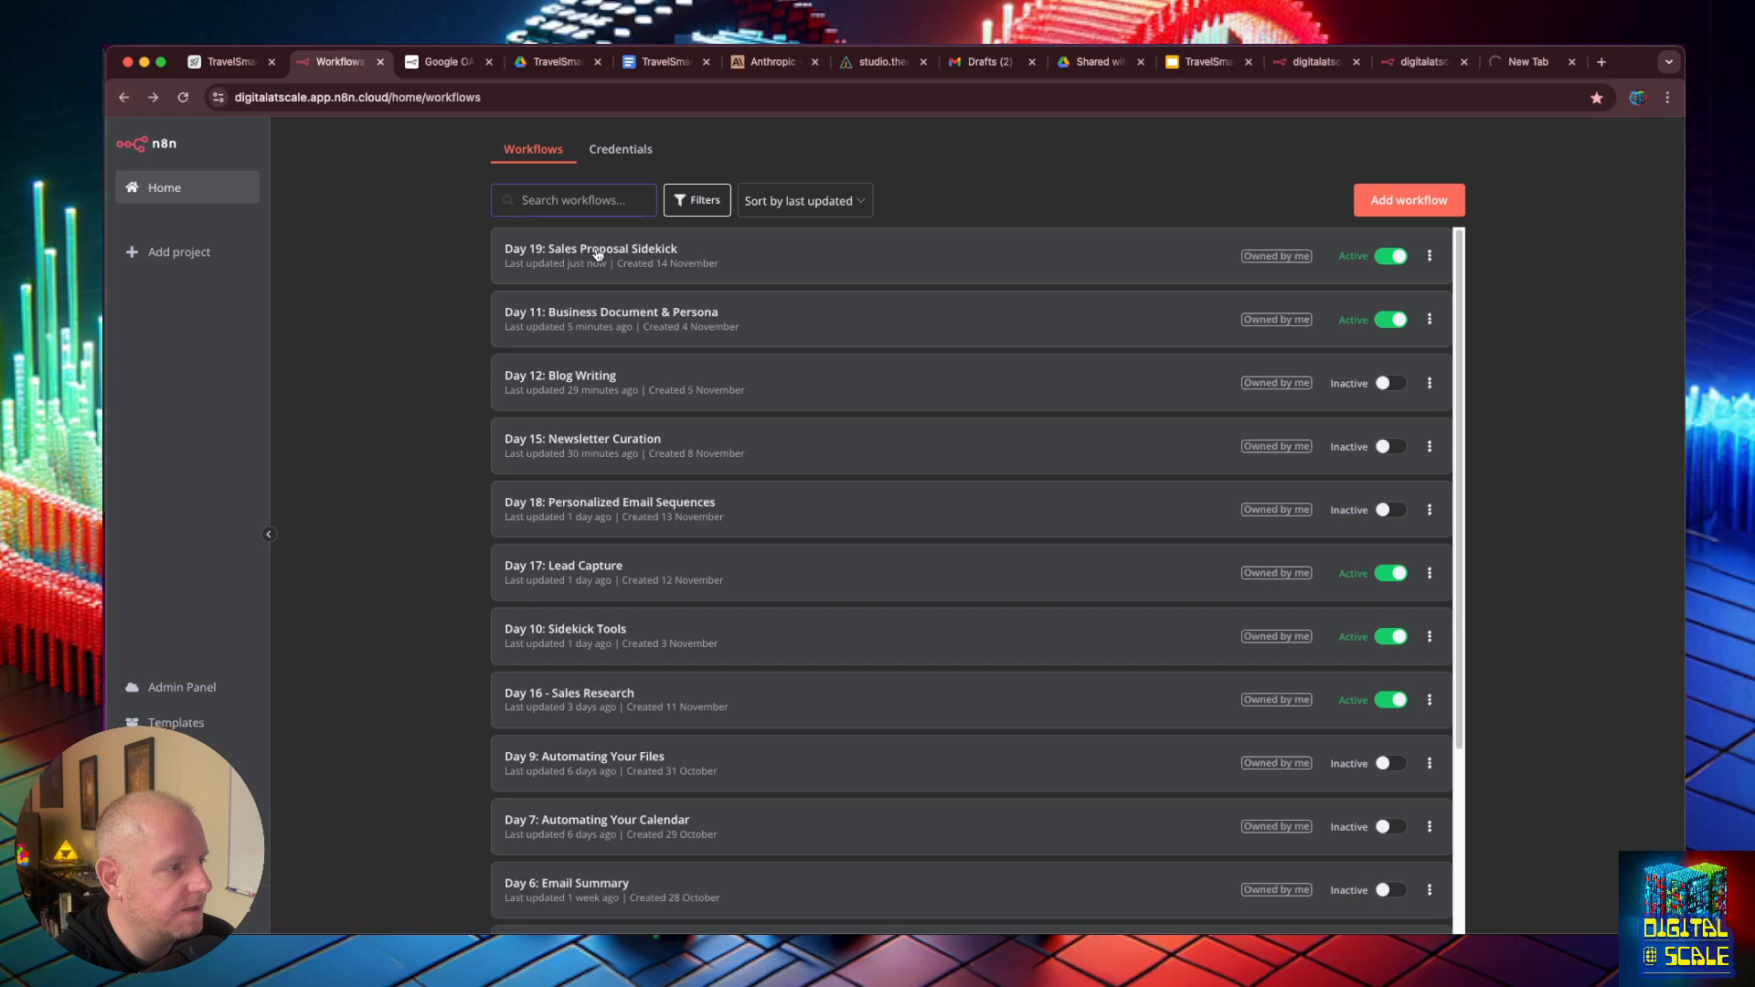
{"action": "left_click", "coordinate": [598, 254]}
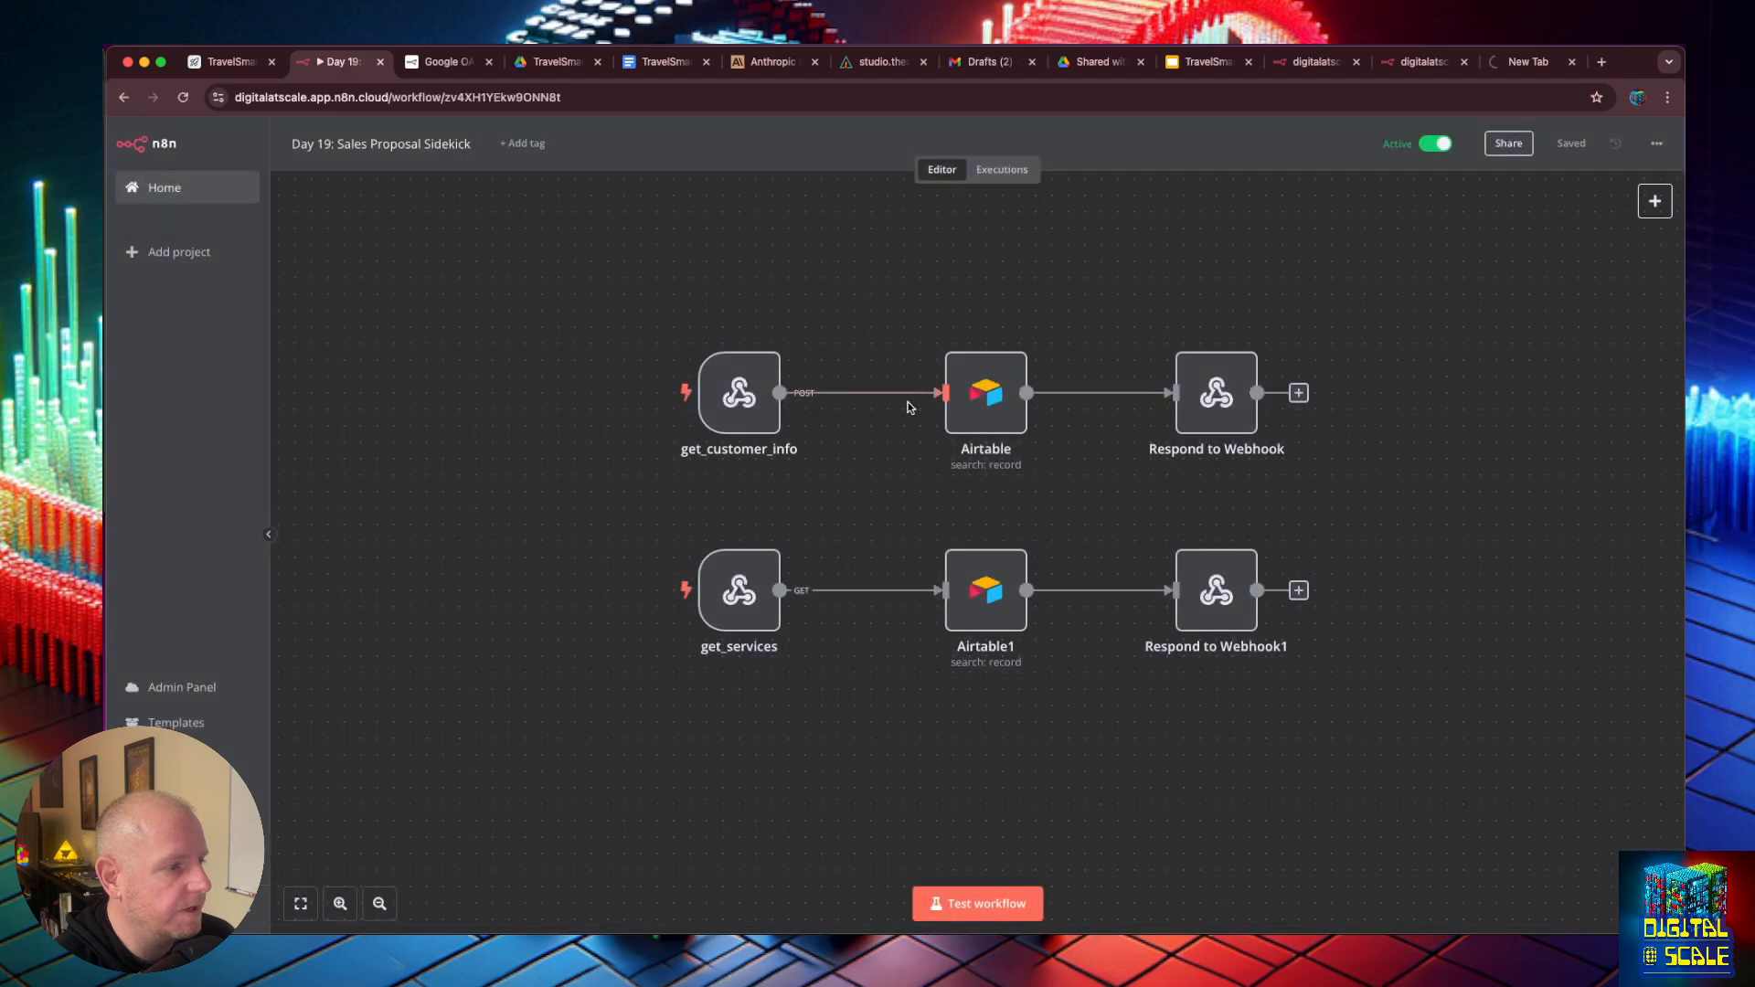
- Copy the production URL of the get_services webhook into the URL field of the studio's API Loader
{"action": "double_click", "coordinate": [740, 592]}
{"action": "left_click", "coordinate": [609, 257]}
{"action": "left_click", "coordinate": [665, 301]}
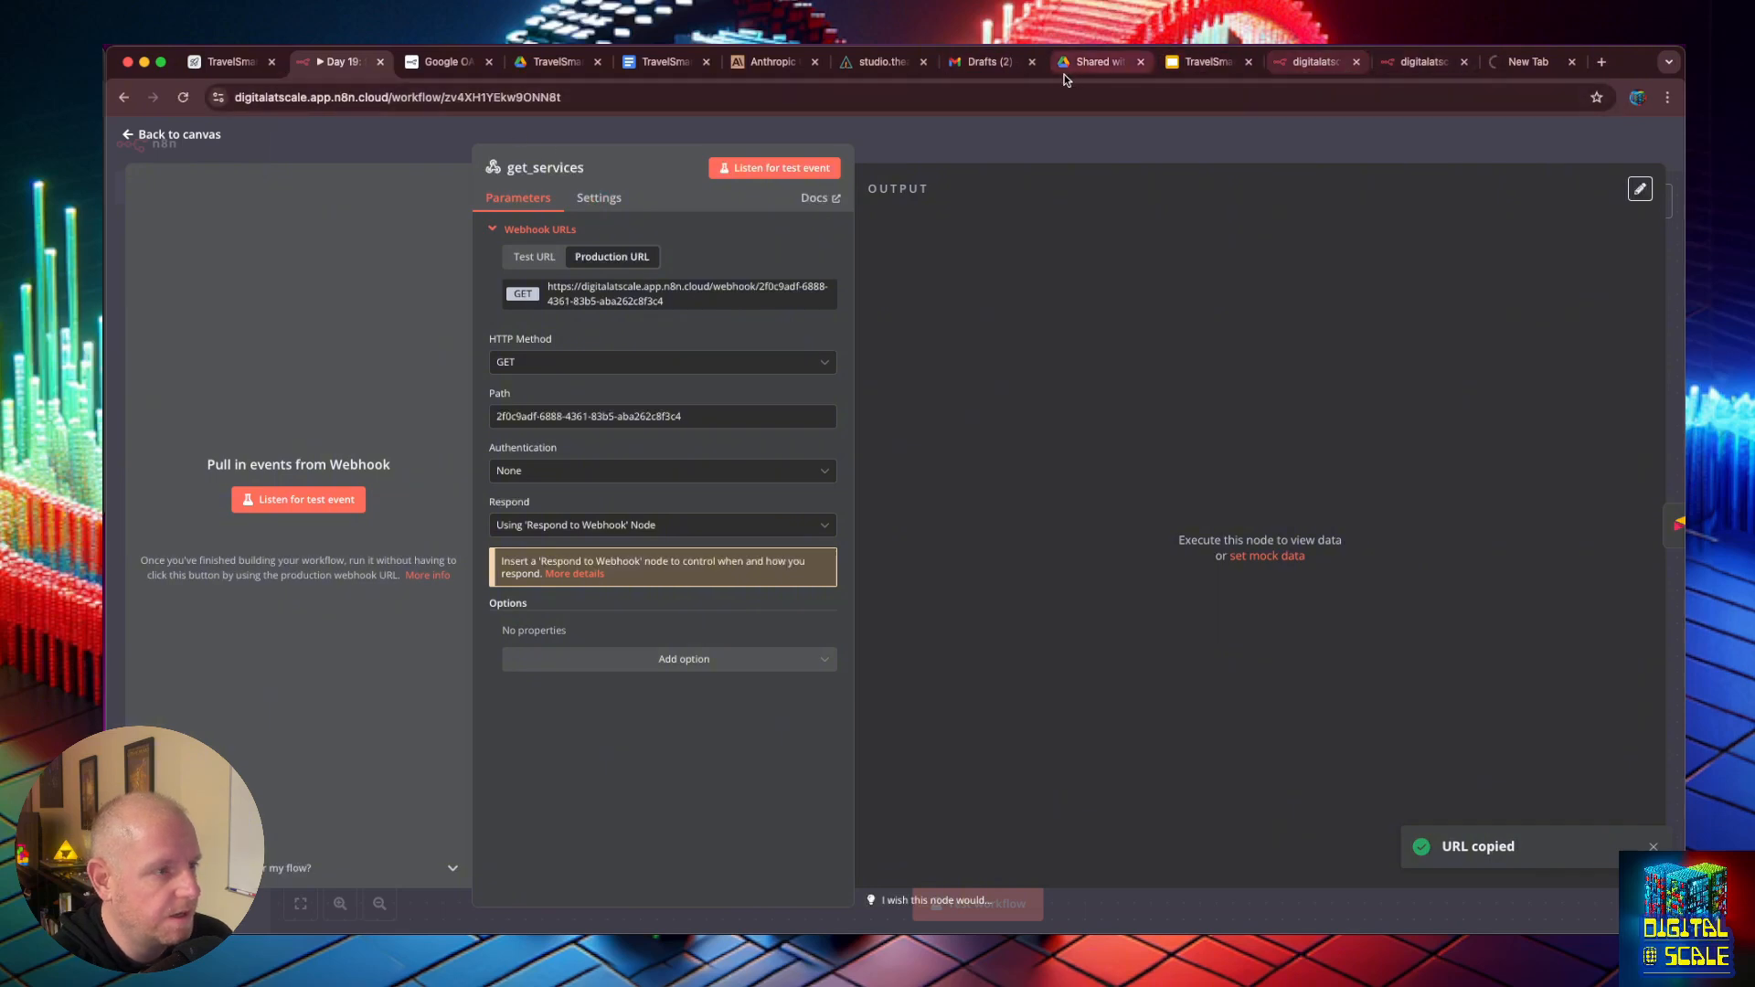
{"action": "left_click", "coordinate": [880, 61]}
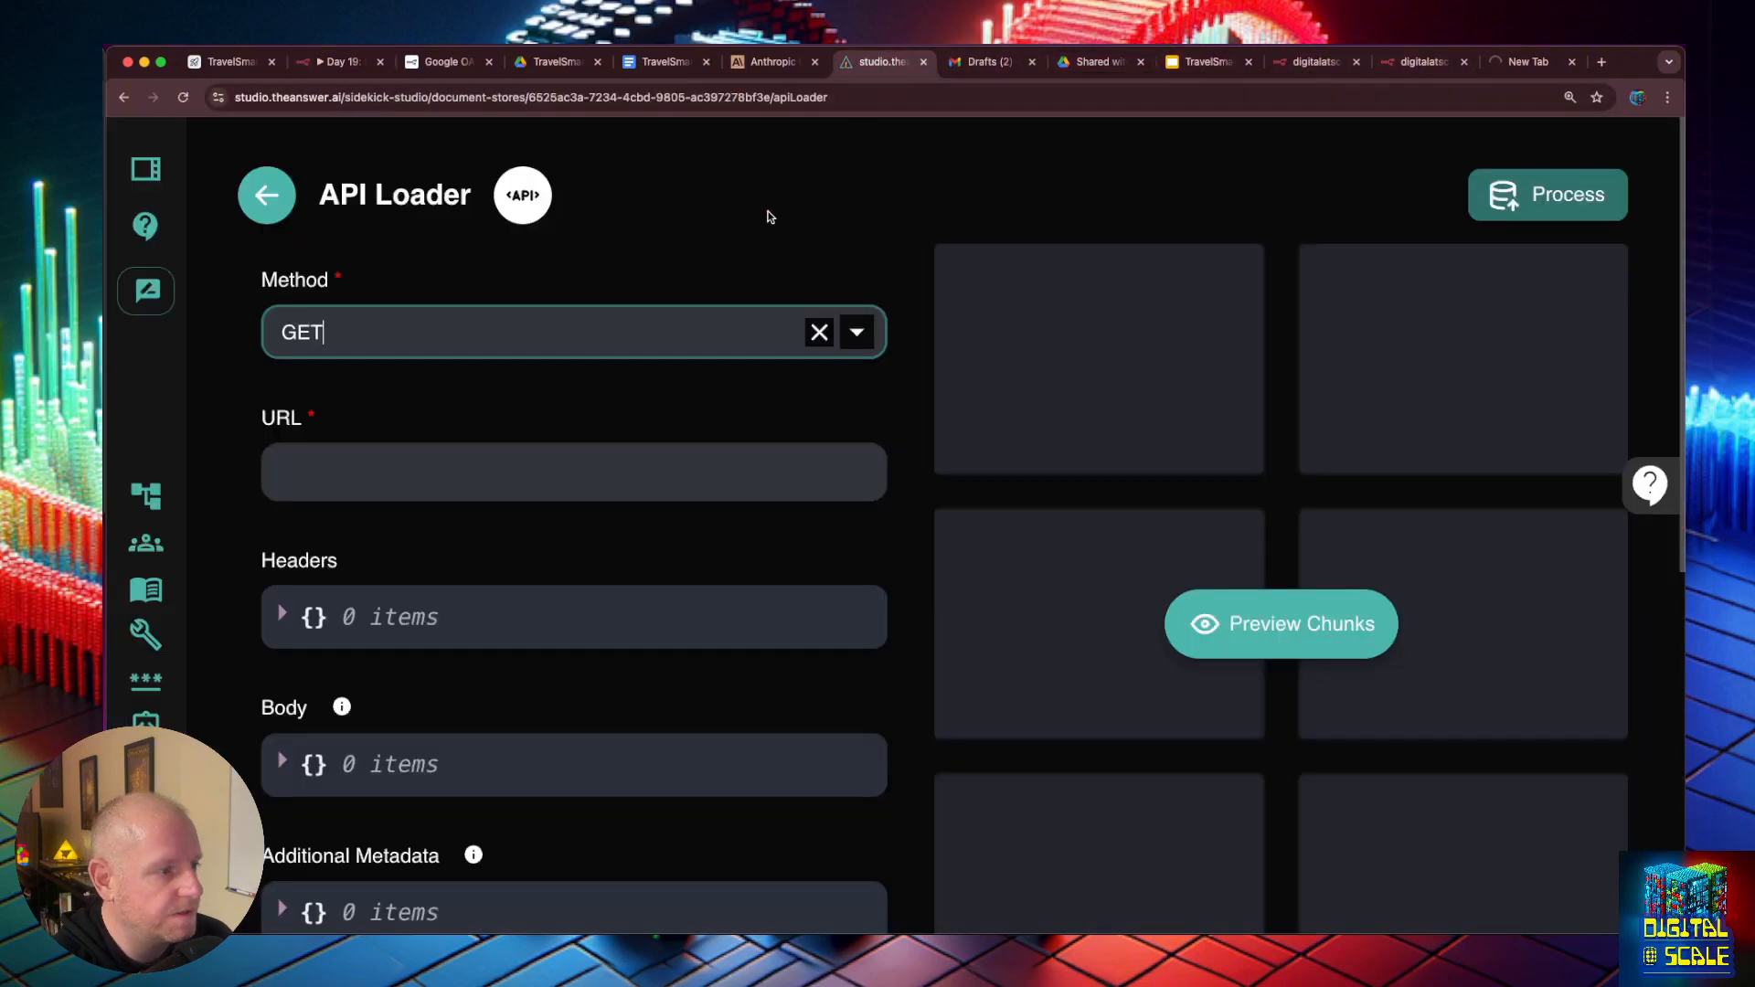
{"action": "left_click", "coordinate": [375, 462]}
{"action": "key", "text": "super+v"}
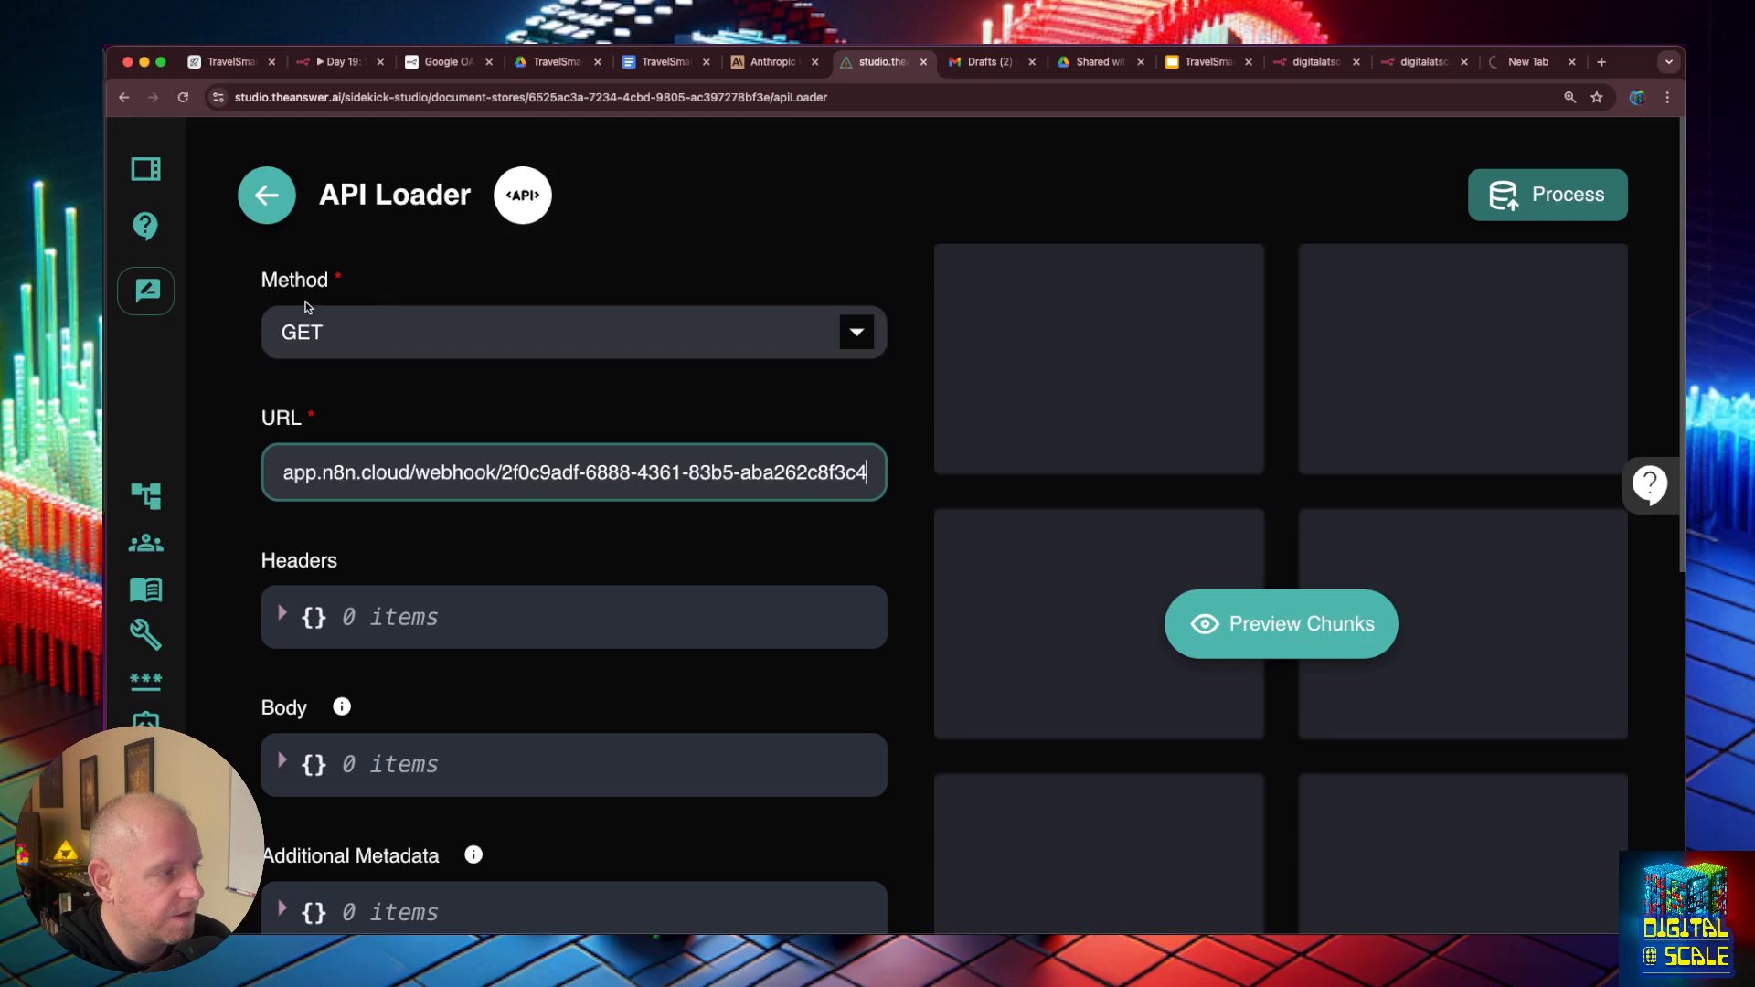
- Preview the API Loader's chunks and review the service data in the returned chunk
{"action": "left_click", "coordinate": [1198, 629]}
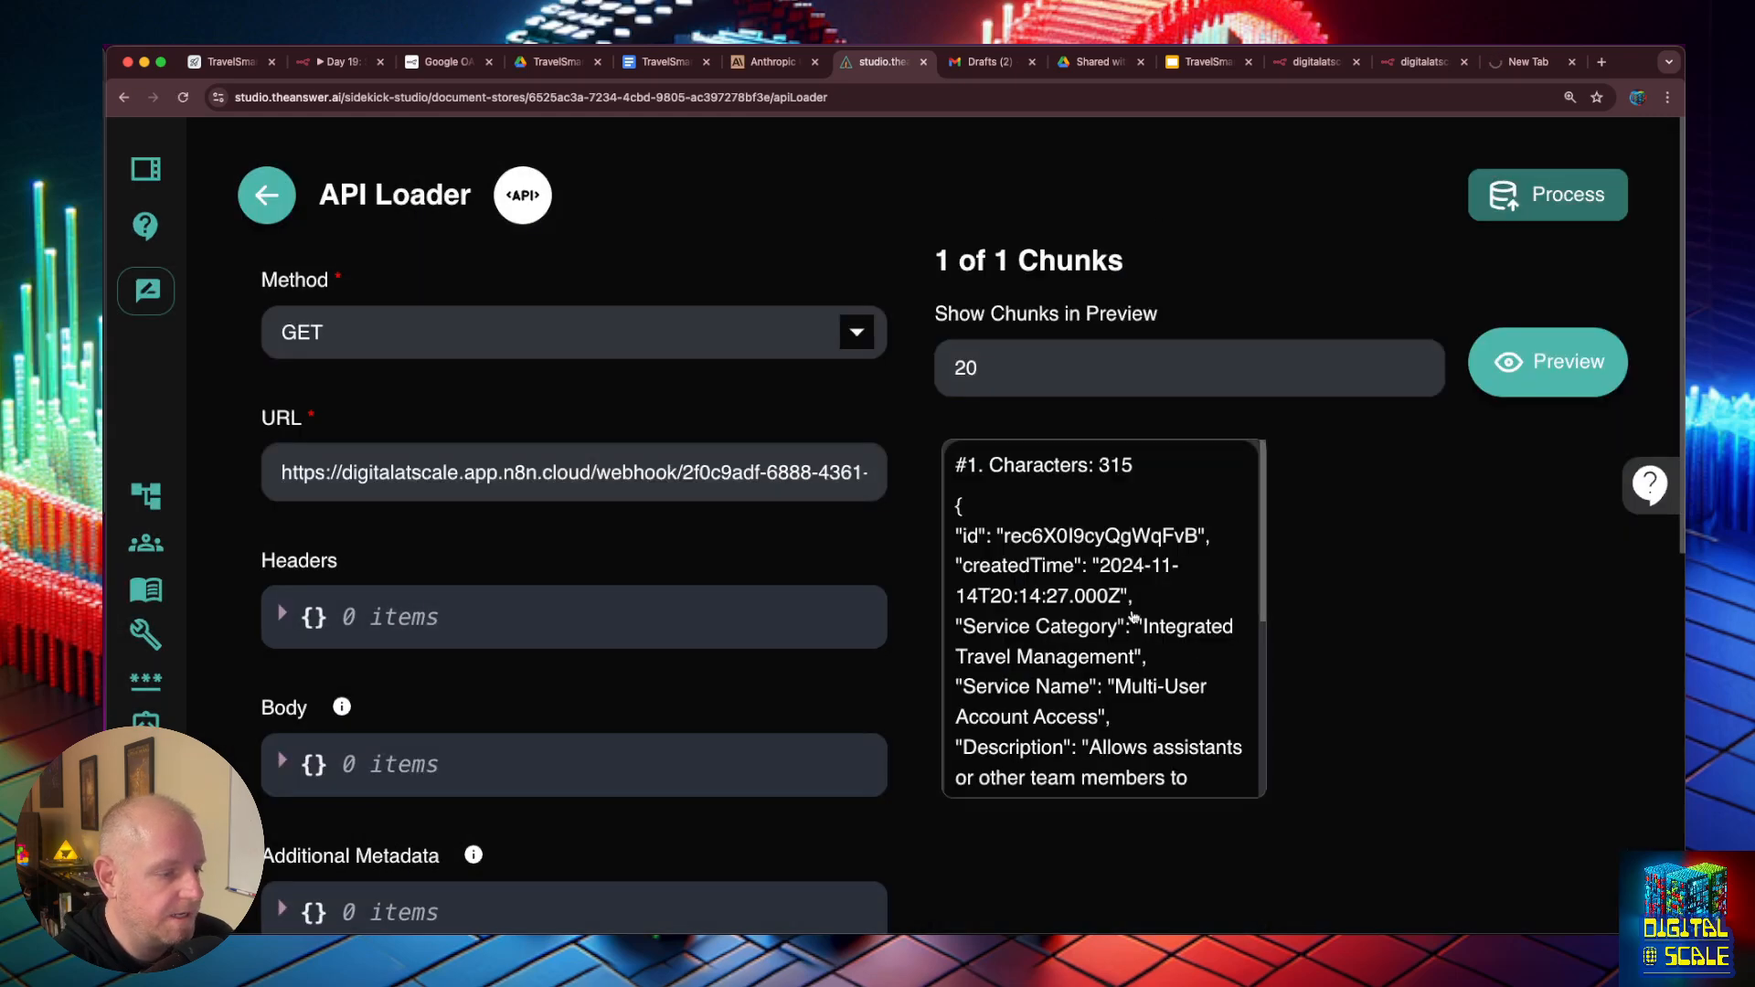
{"action": "scroll", "coordinate": [1131, 617], "scroll_direction": "down", "scroll_amount": 3}
{"action": "scroll", "coordinate": [1132, 617], "scroll_direction": "down", "scroll_amount": 3}
{"action": "scroll", "coordinate": [1135, 597], "scroll_direction": "up", "scroll_amount": 3}
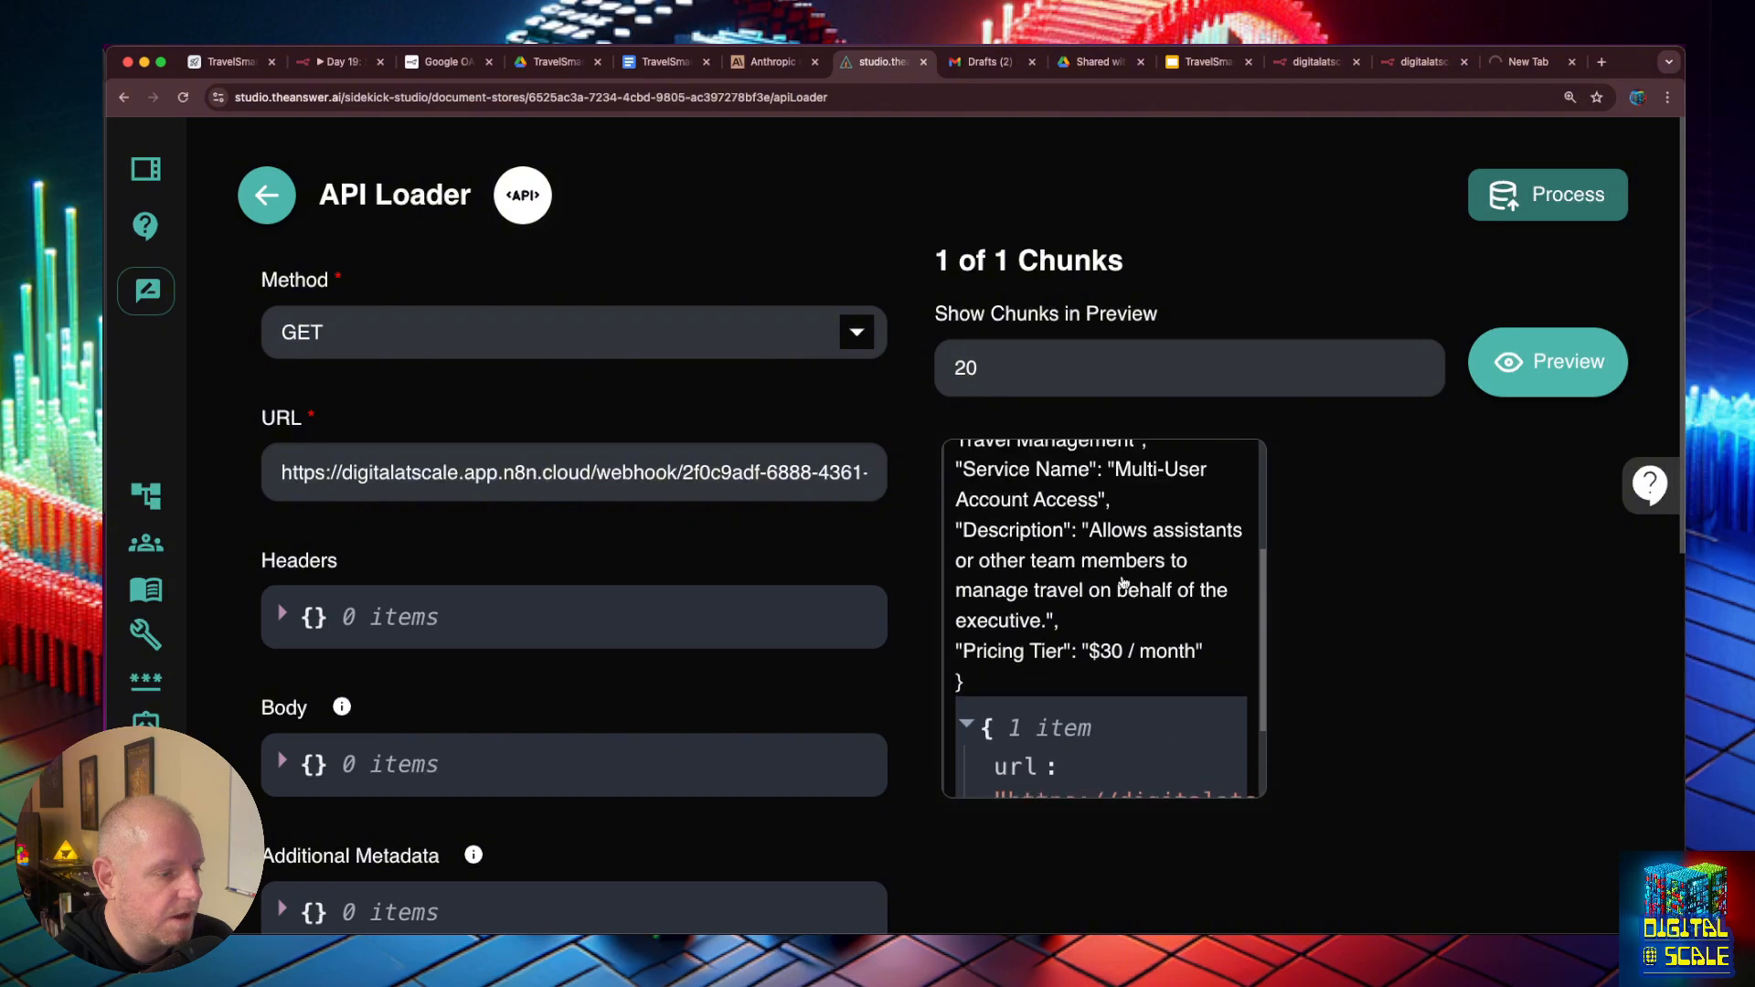
{"action": "left_click", "coordinate": [1117, 556]}
{"action": "left_click", "coordinate": [1571, 568]}
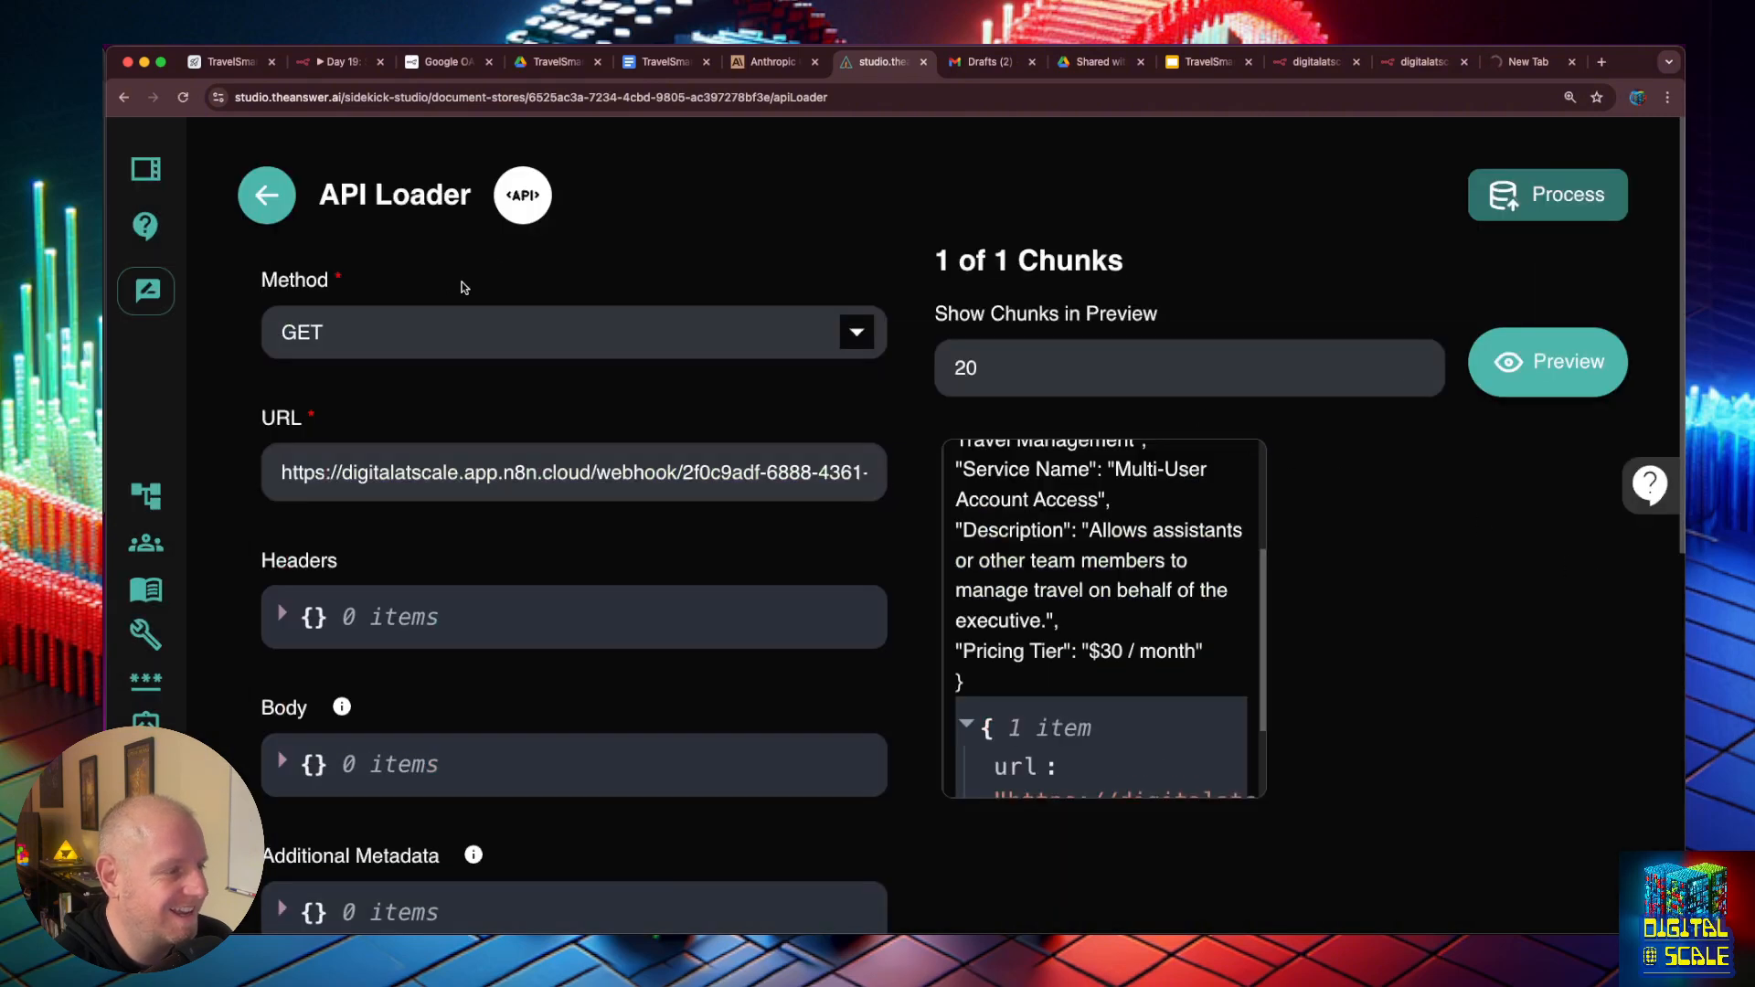
- Switch to n8n and insert an Aggregate node between Airtable1 and Respond to Webhook1, combining all item data into a single list
{"action": "left_click", "coordinate": [356, 65]}
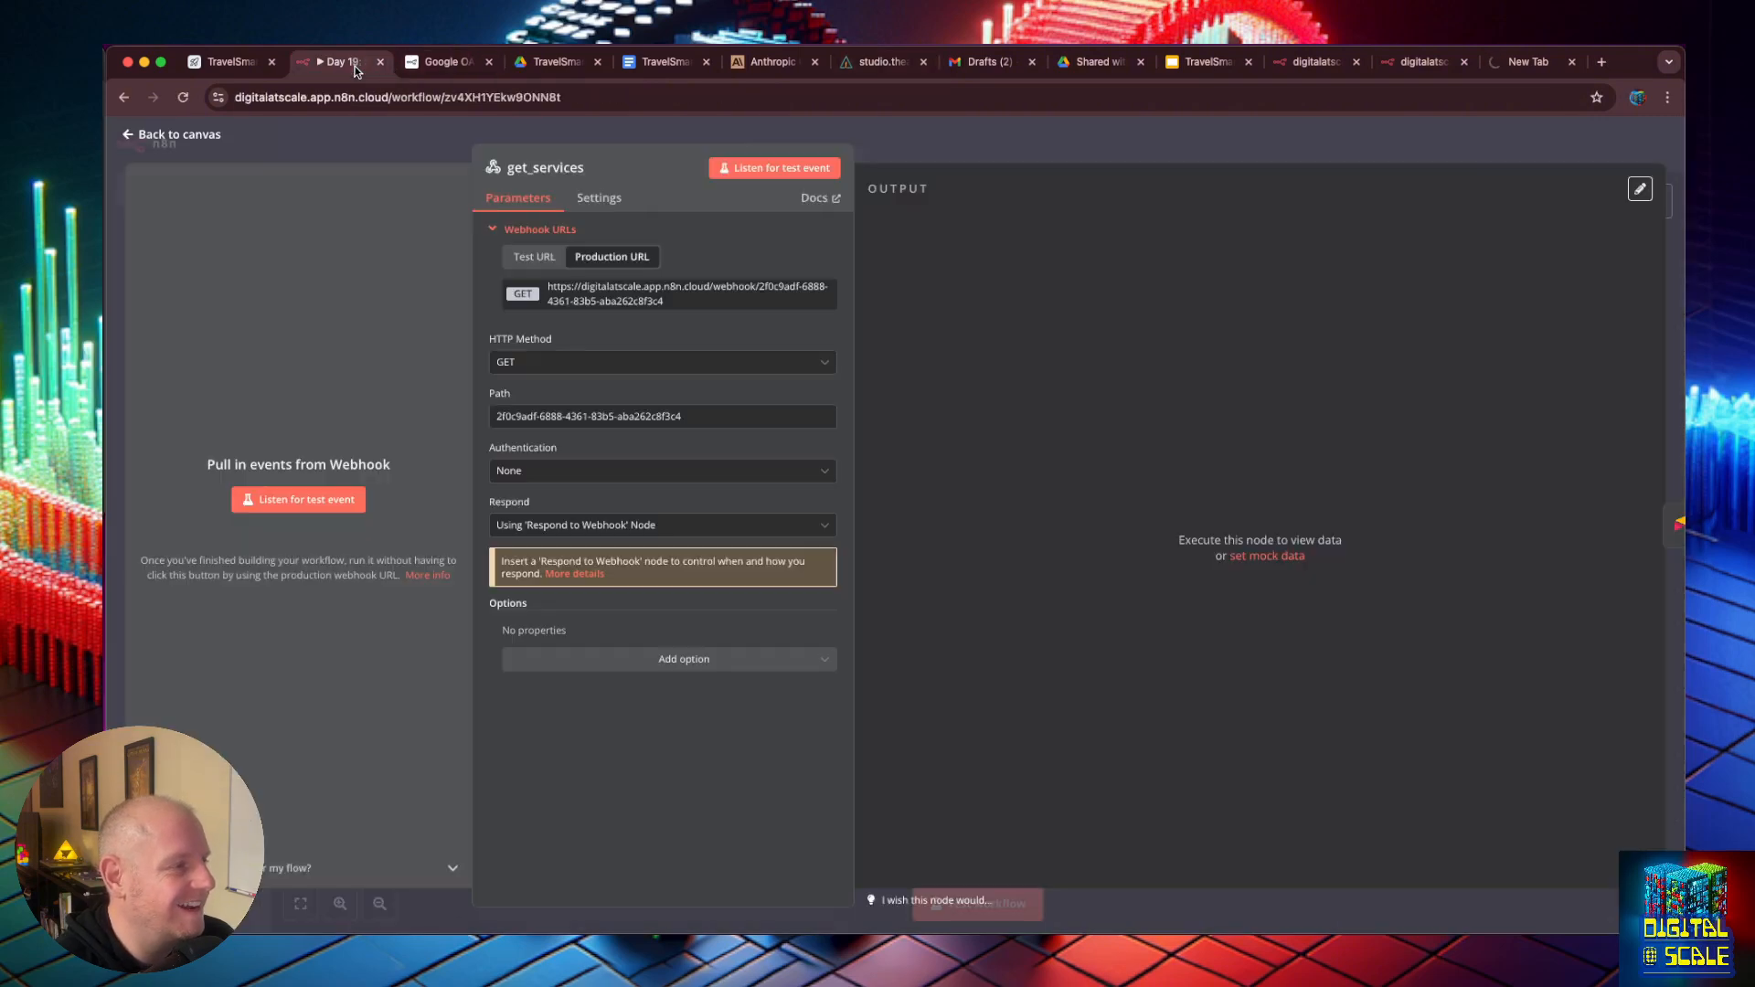
{"action": "left_click", "coordinate": [144, 135]}
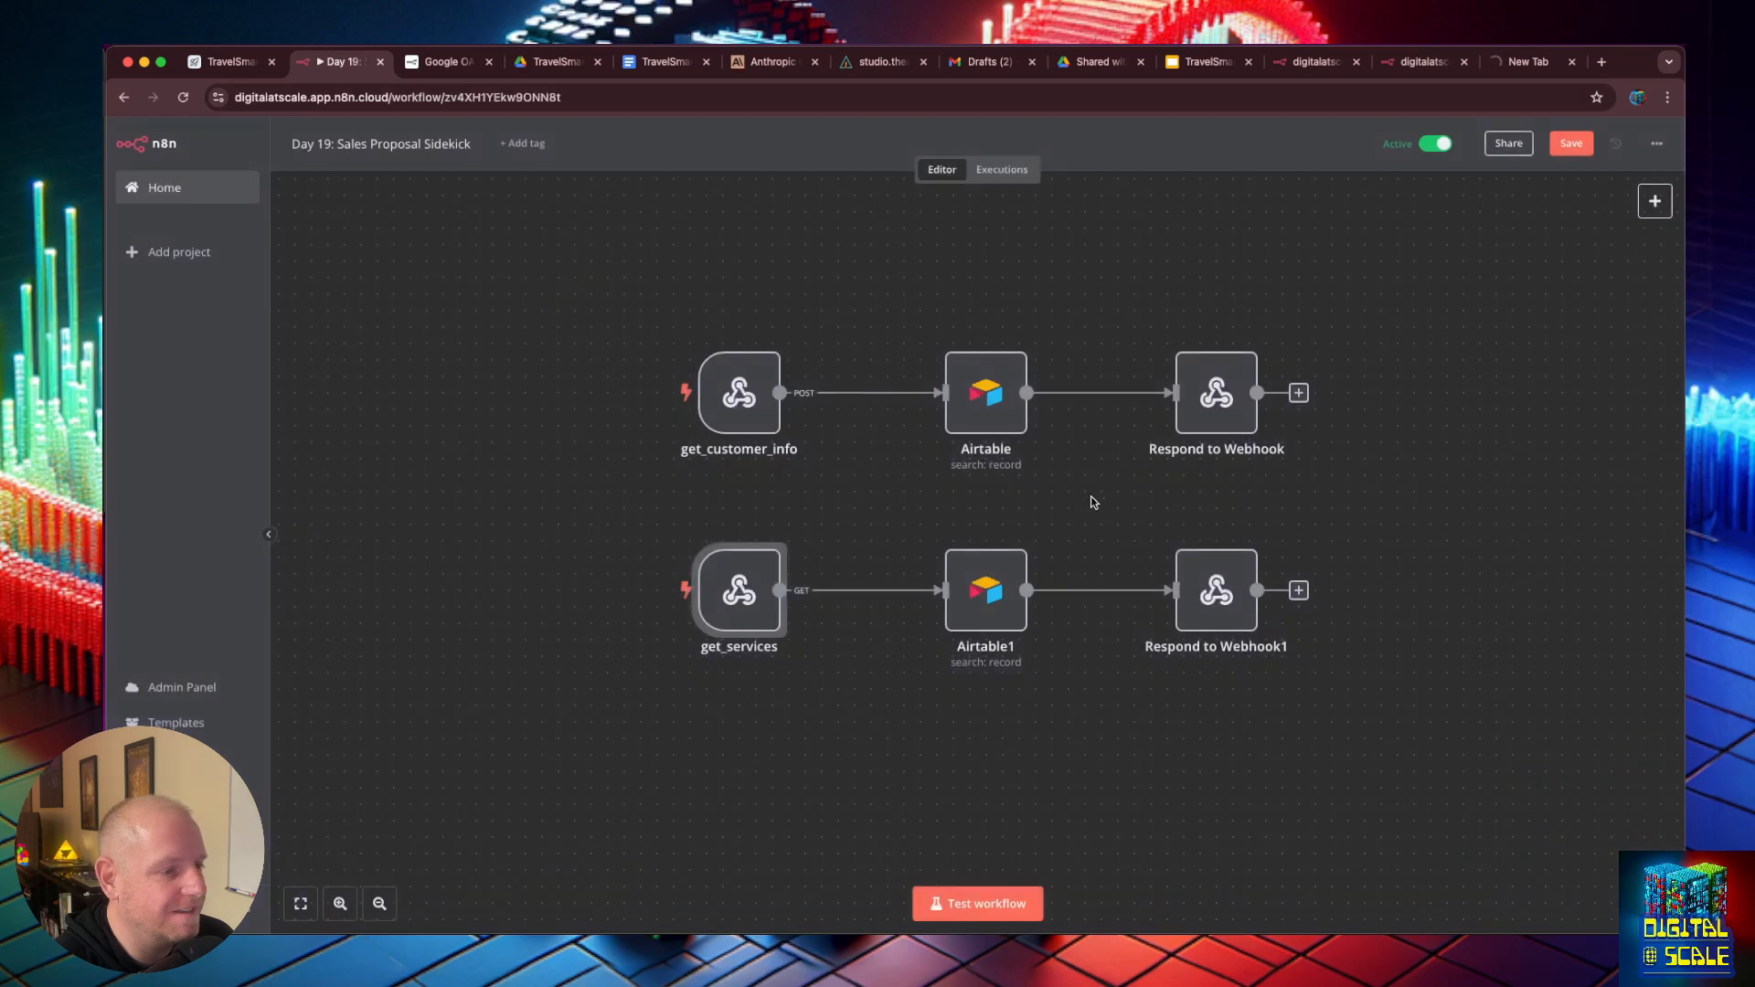
{"action": "left_click_drag", "start_coordinate": [1236, 568], "coordinate": [1337, 570]}
{"action": "left_click", "coordinate": [1137, 591]}
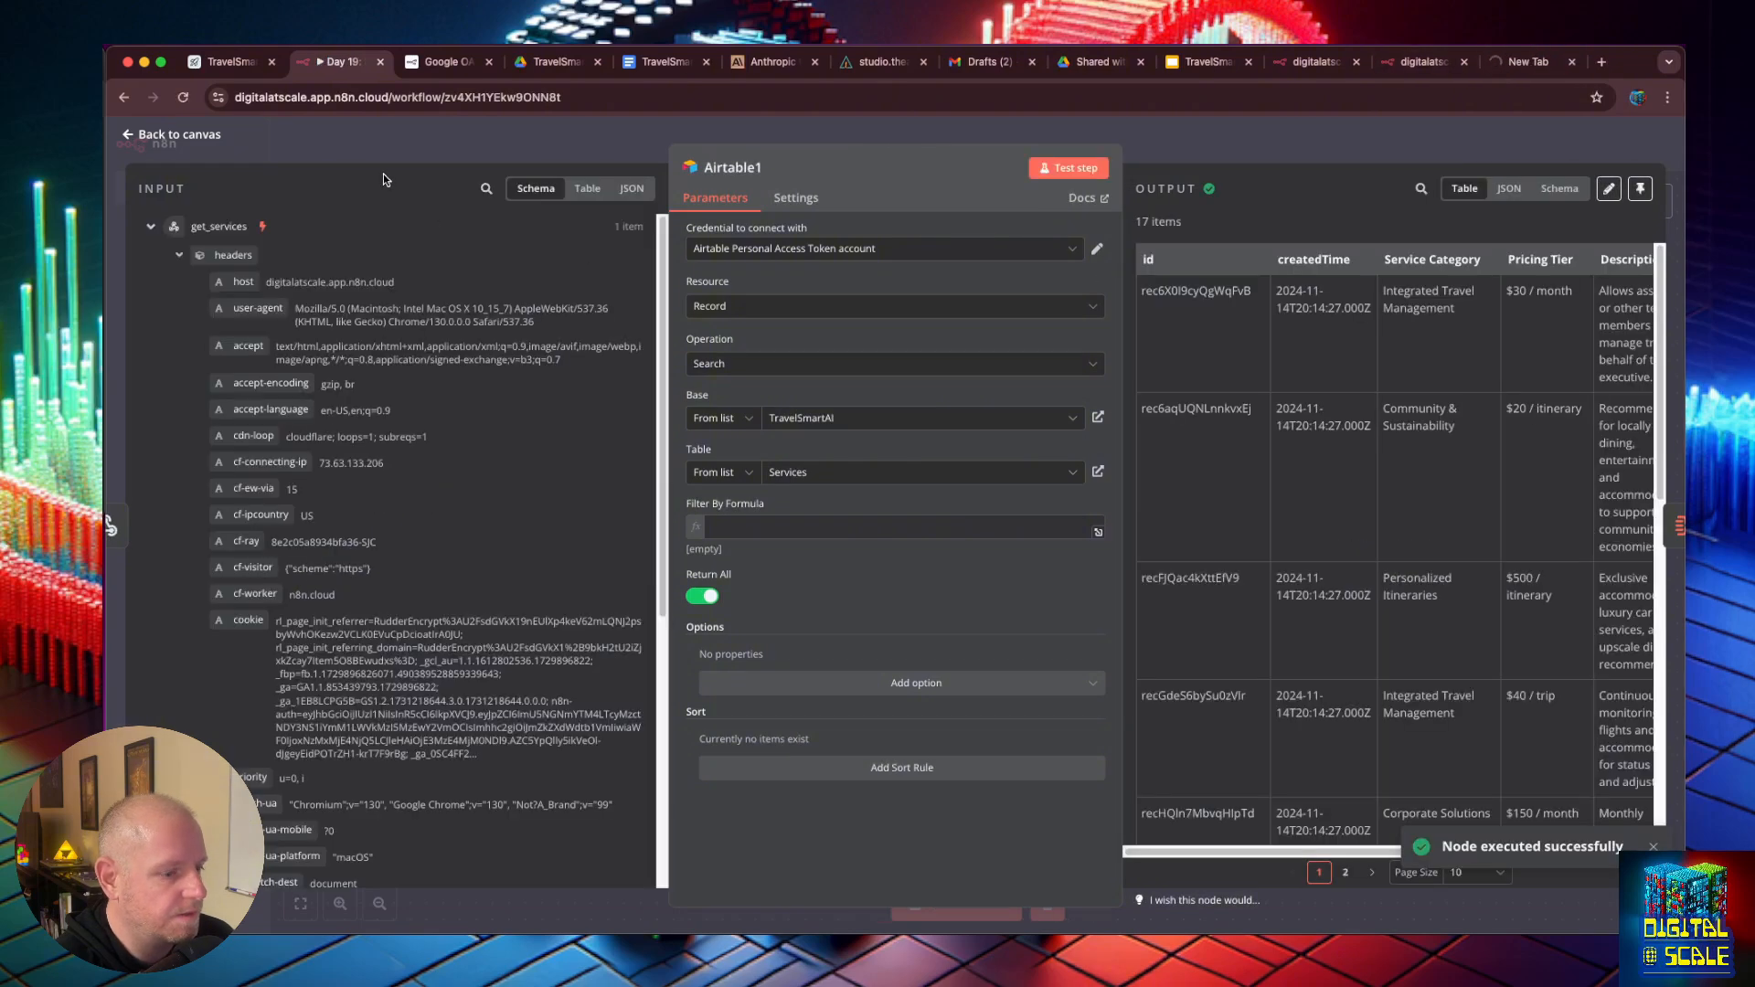
{"action": "key", "text": "Escape"}
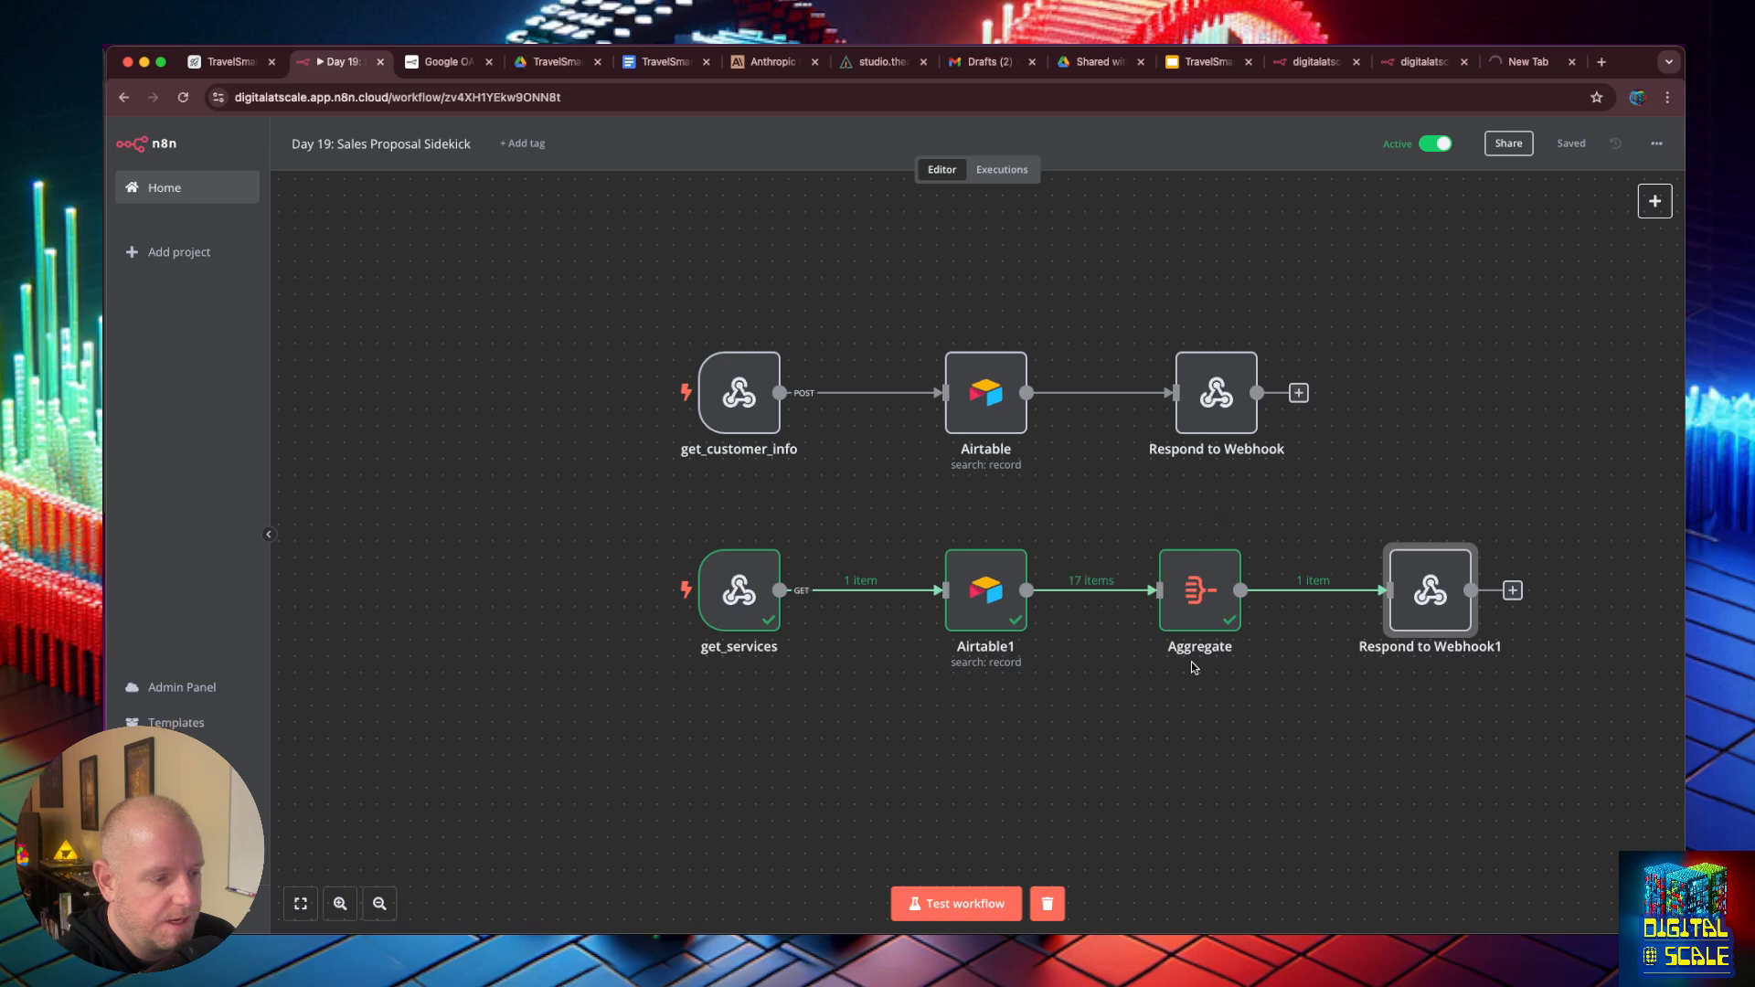
{"action": "mouse_move", "coordinate": [1114, 588]}
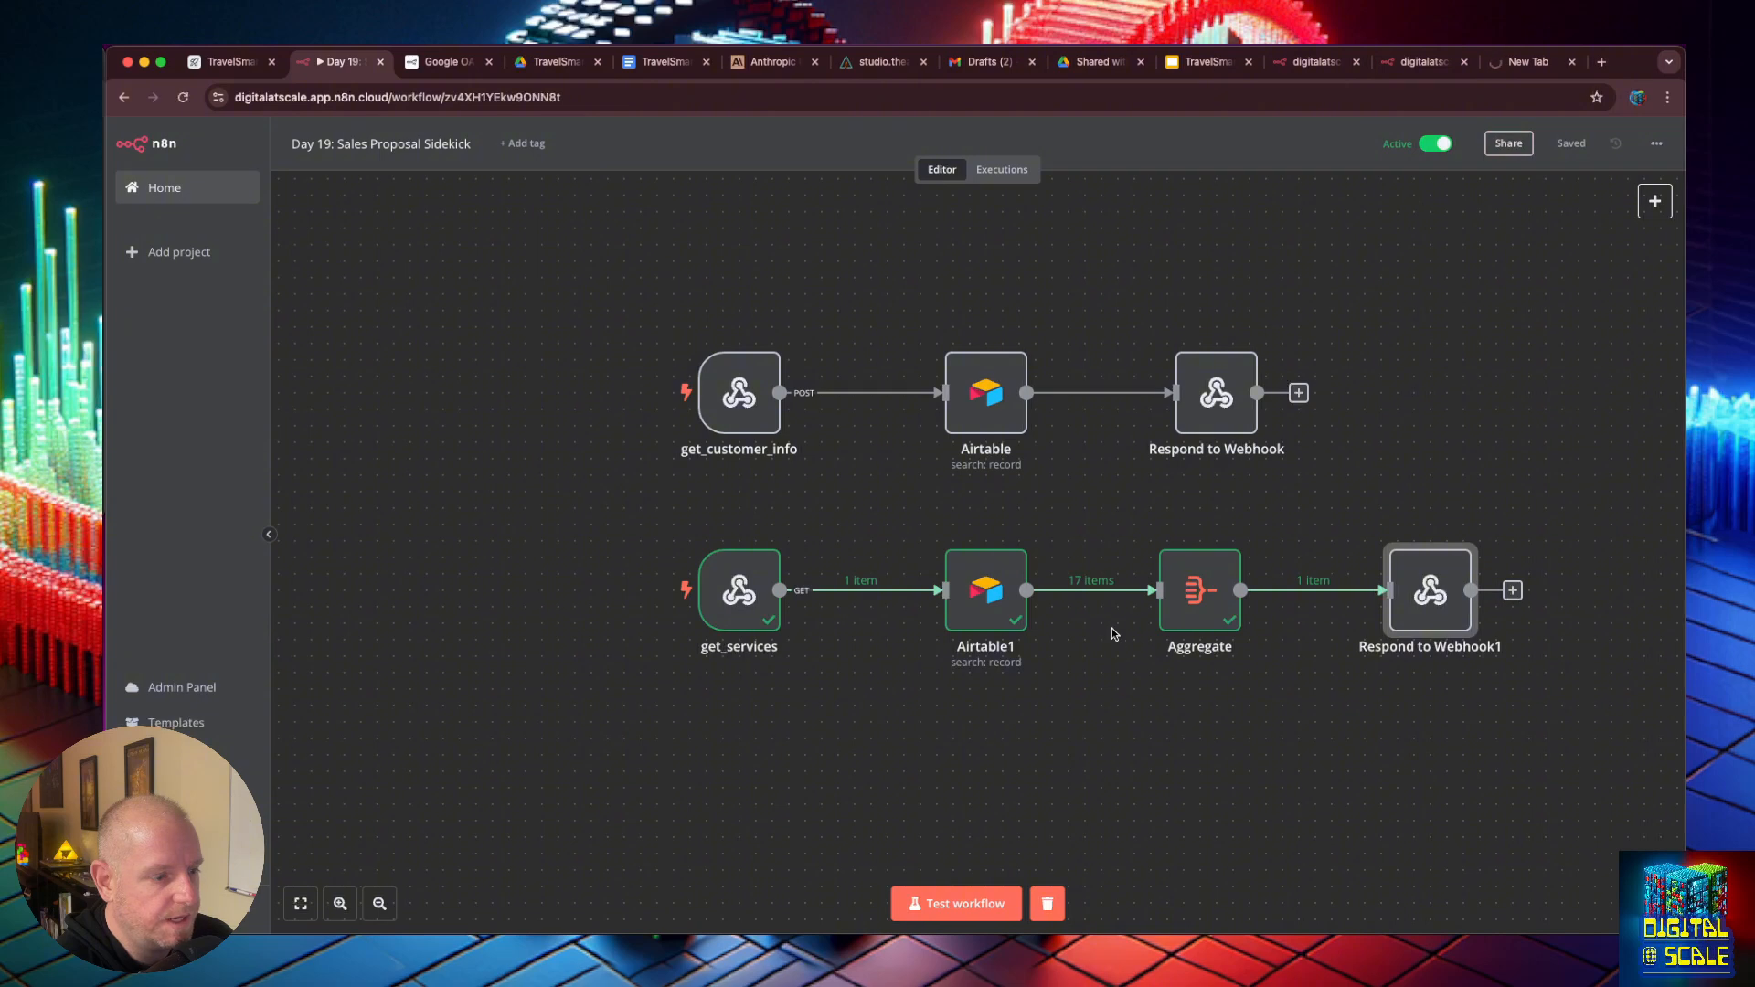
- Request the get_services production webhook URL in the browser tab that holds the test URL
{"action": "left_click", "coordinate": [1520, 63]}
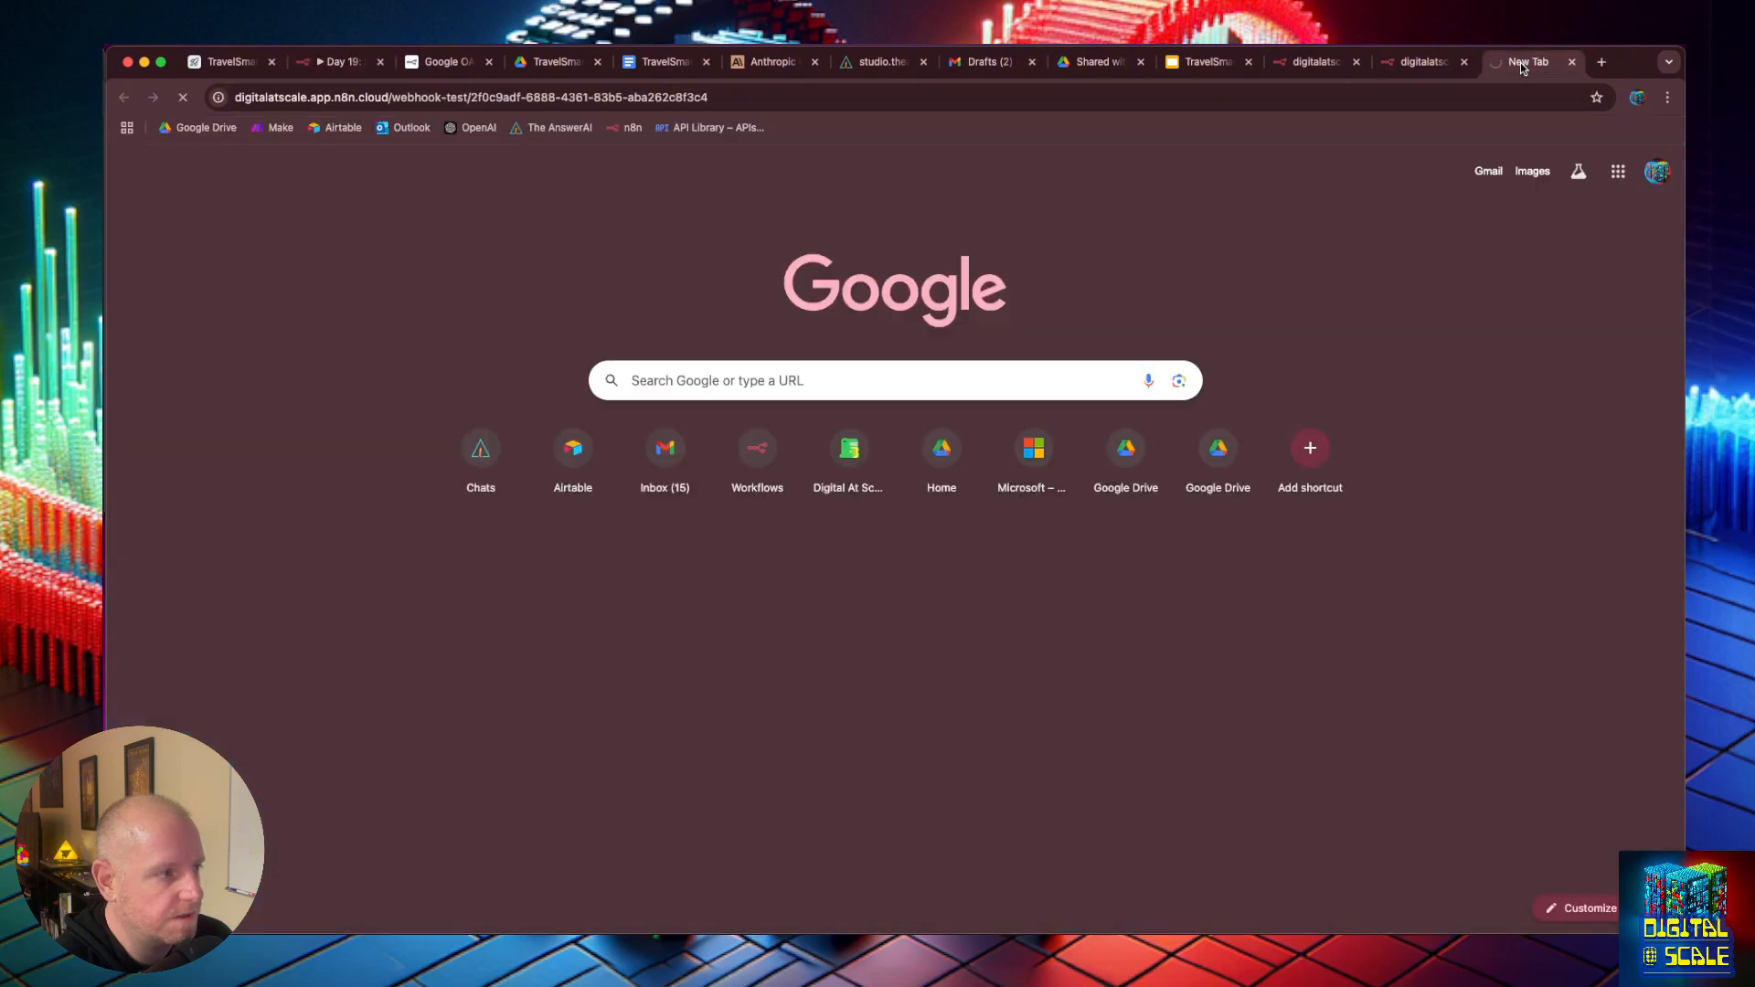
{"action": "left_click", "coordinate": [745, 99]}
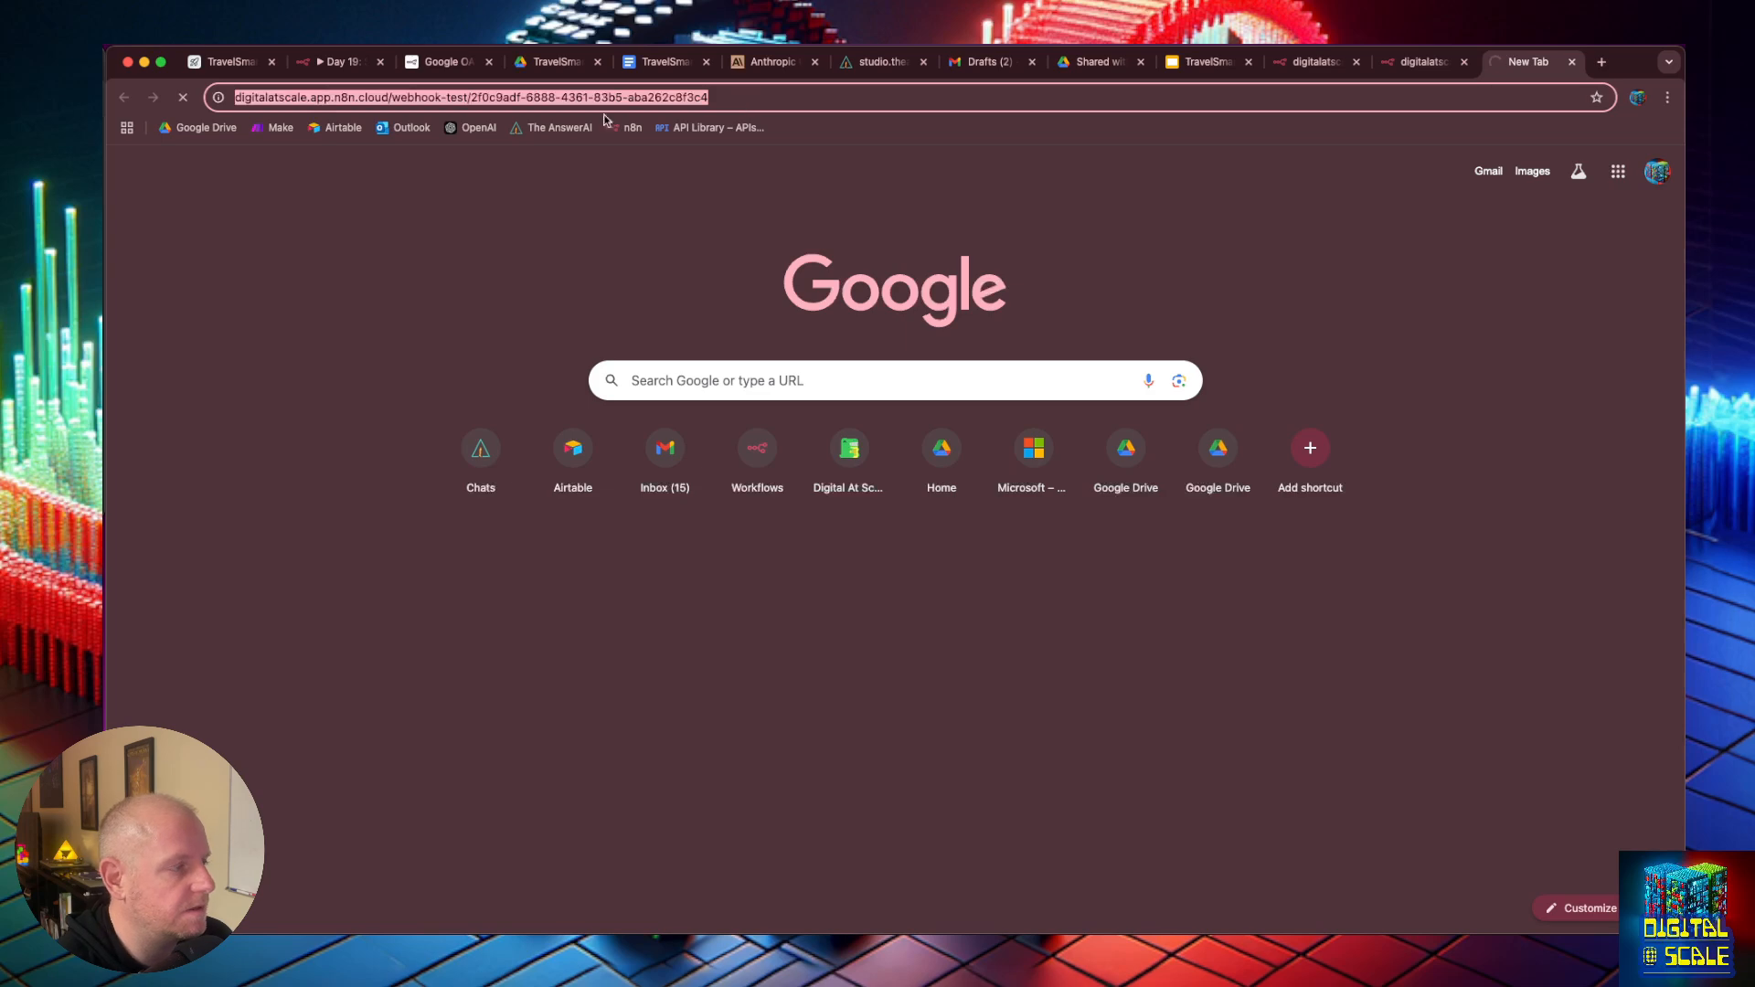
{"action": "key", "text": "super+v"}
{"action": "key", "text": "Return"}
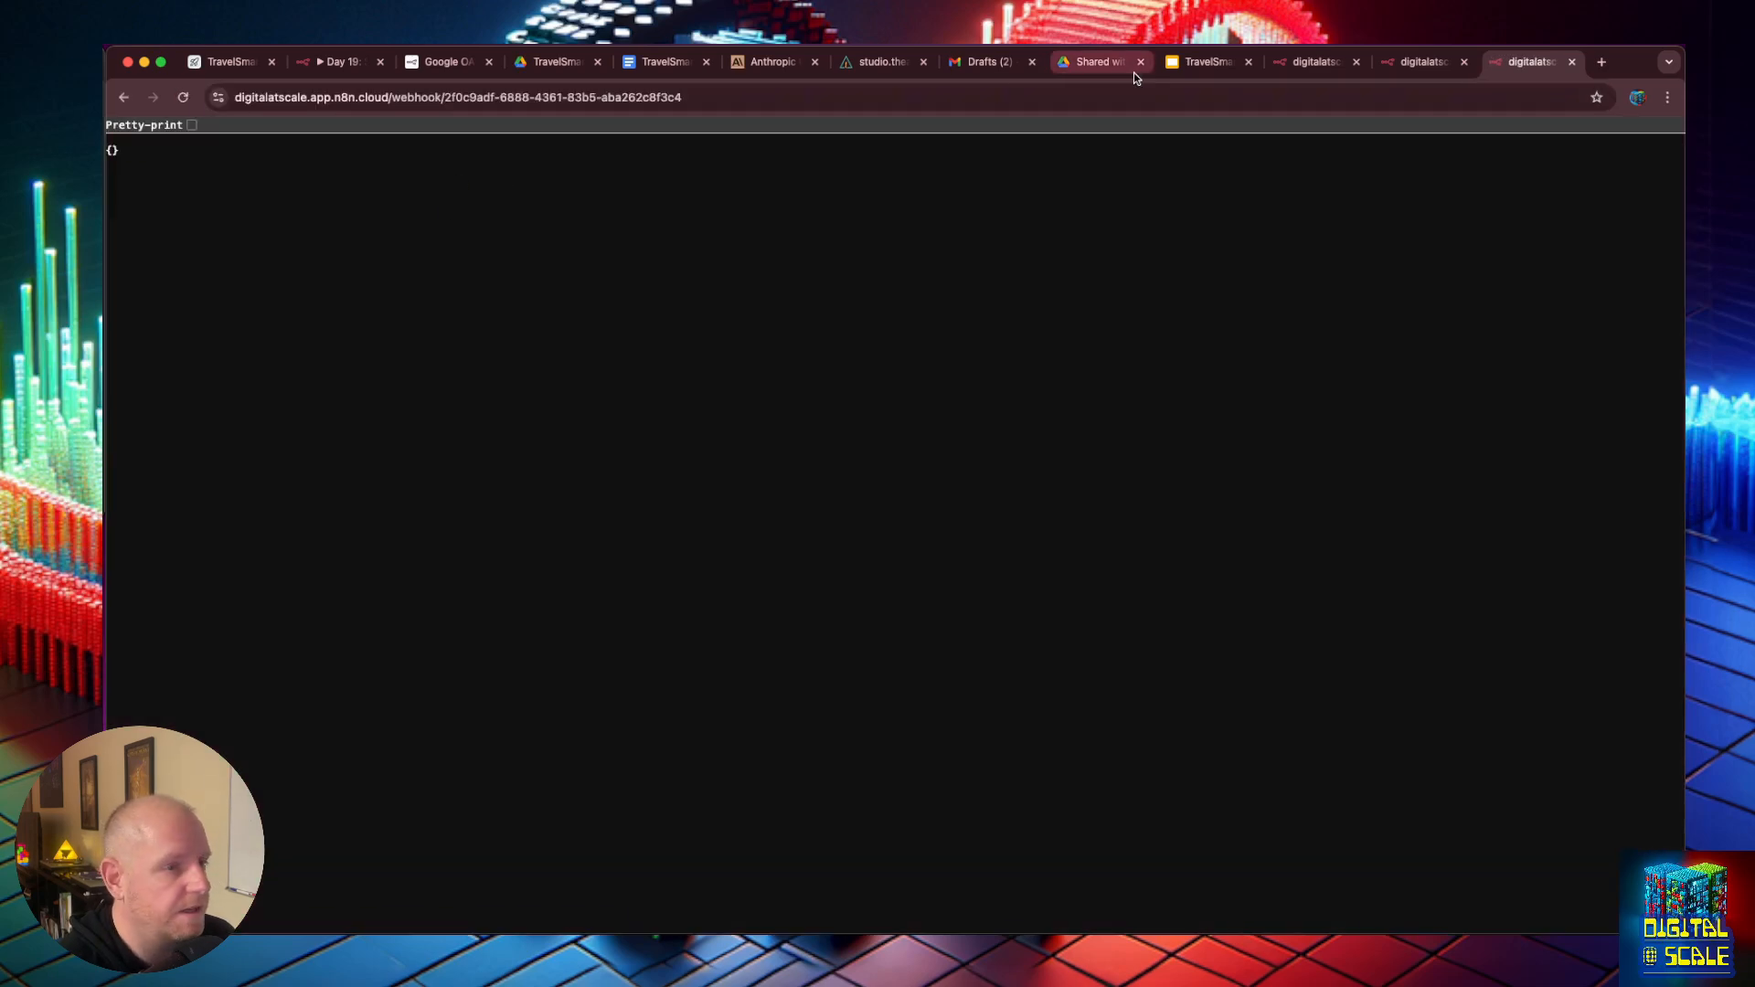
- Examine the combined services list in the Aggregate node's output and return to the n8n canvas
{"action": "left_click", "coordinate": [366, 64]}
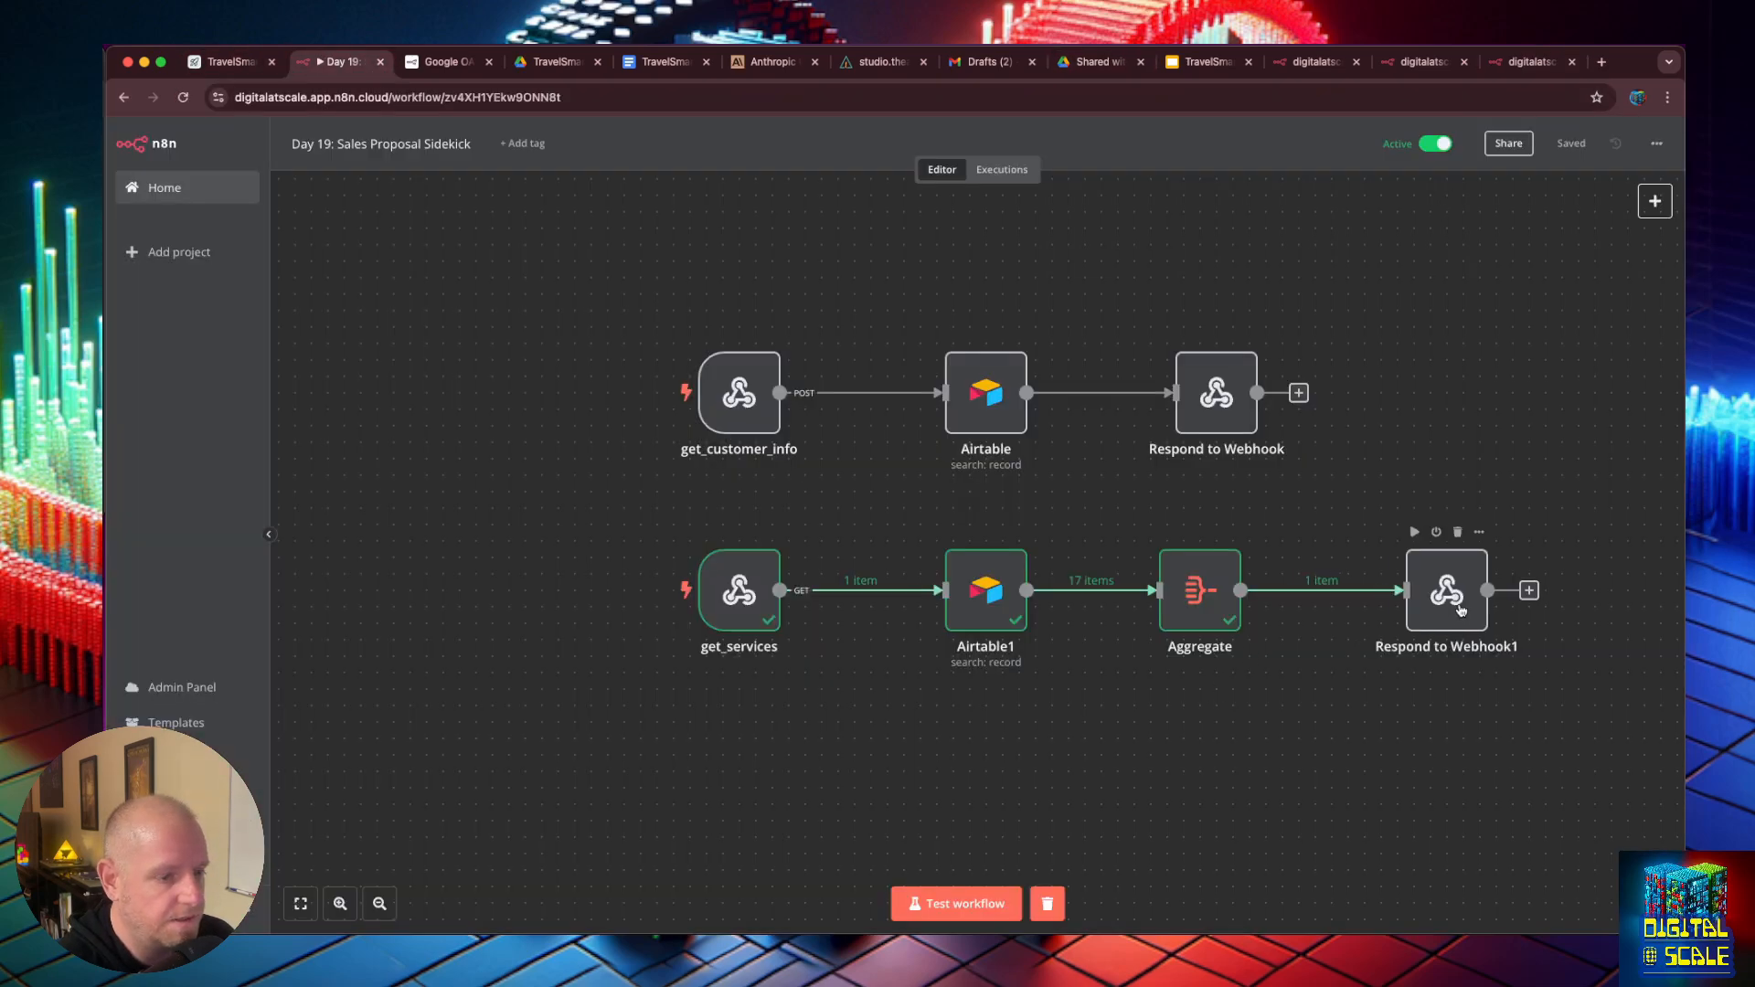
{"action": "double_click", "coordinate": [1201, 590]}
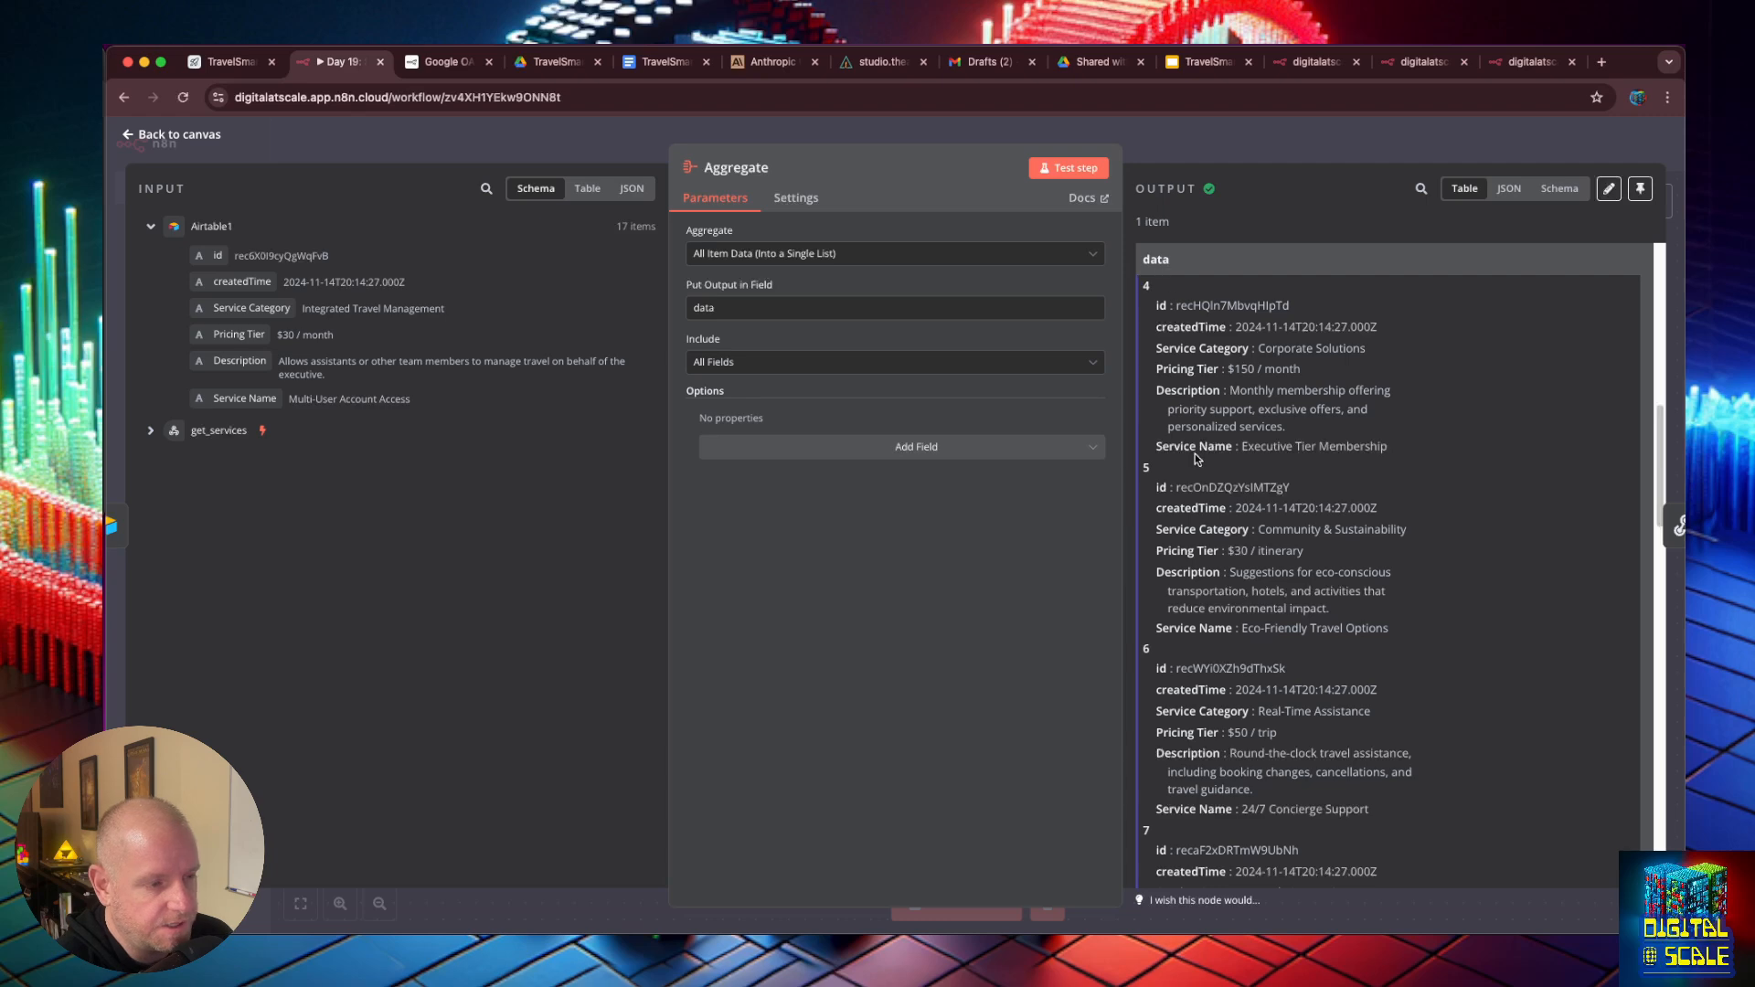
{"action": "left_click", "coordinate": [128, 136]}
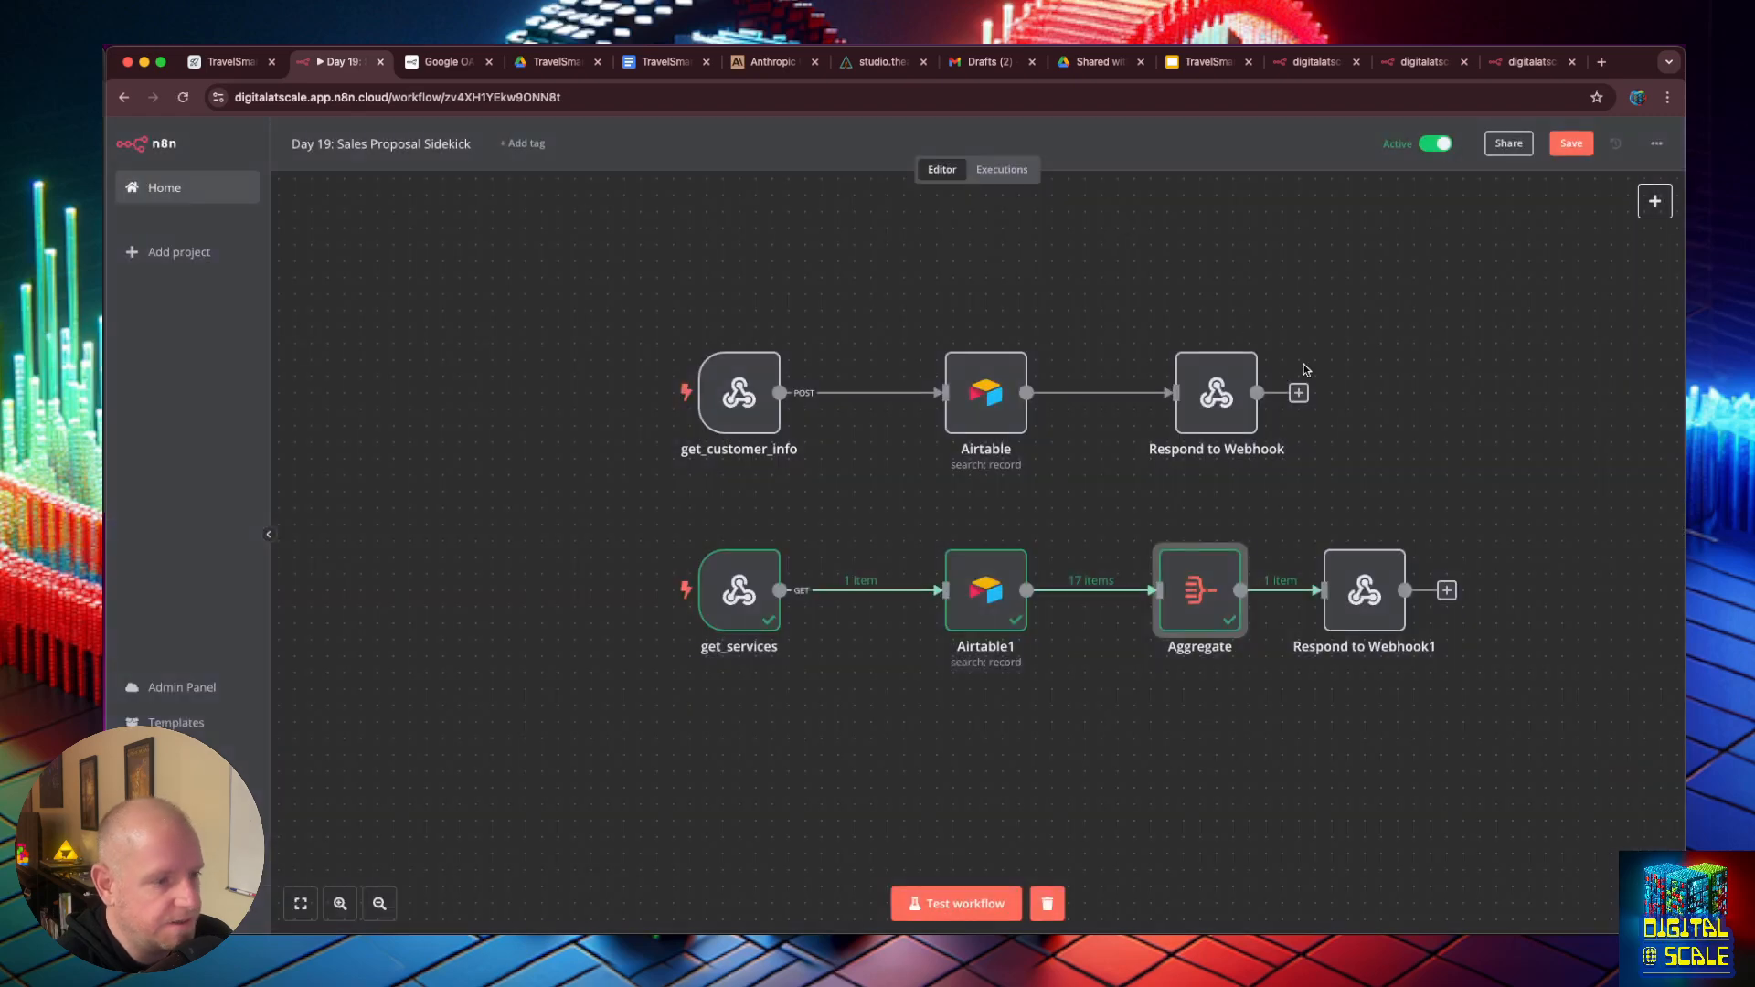
- Save the n8n workflow and reload the production webhook's response in the browser
{"action": "left_click", "coordinate": [1516, 69]}
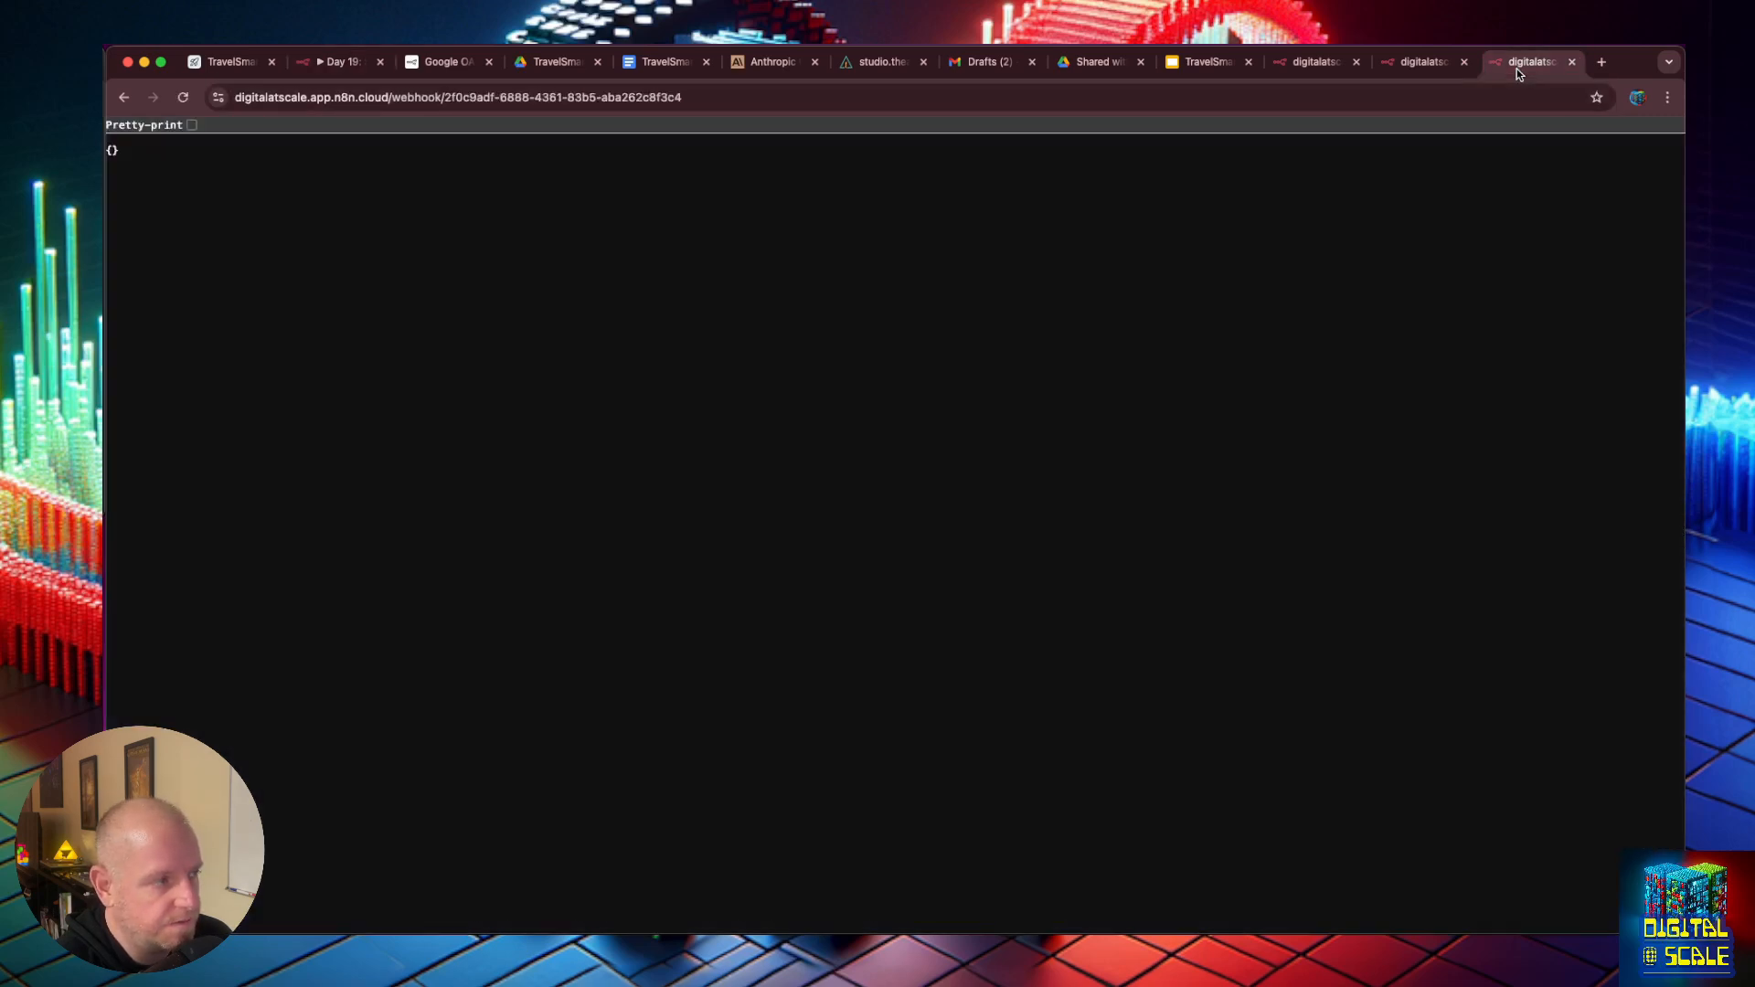
{"action": "left_click", "coordinate": [343, 64]}
{"action": "left_click", "coordinate": [1574, 156]}
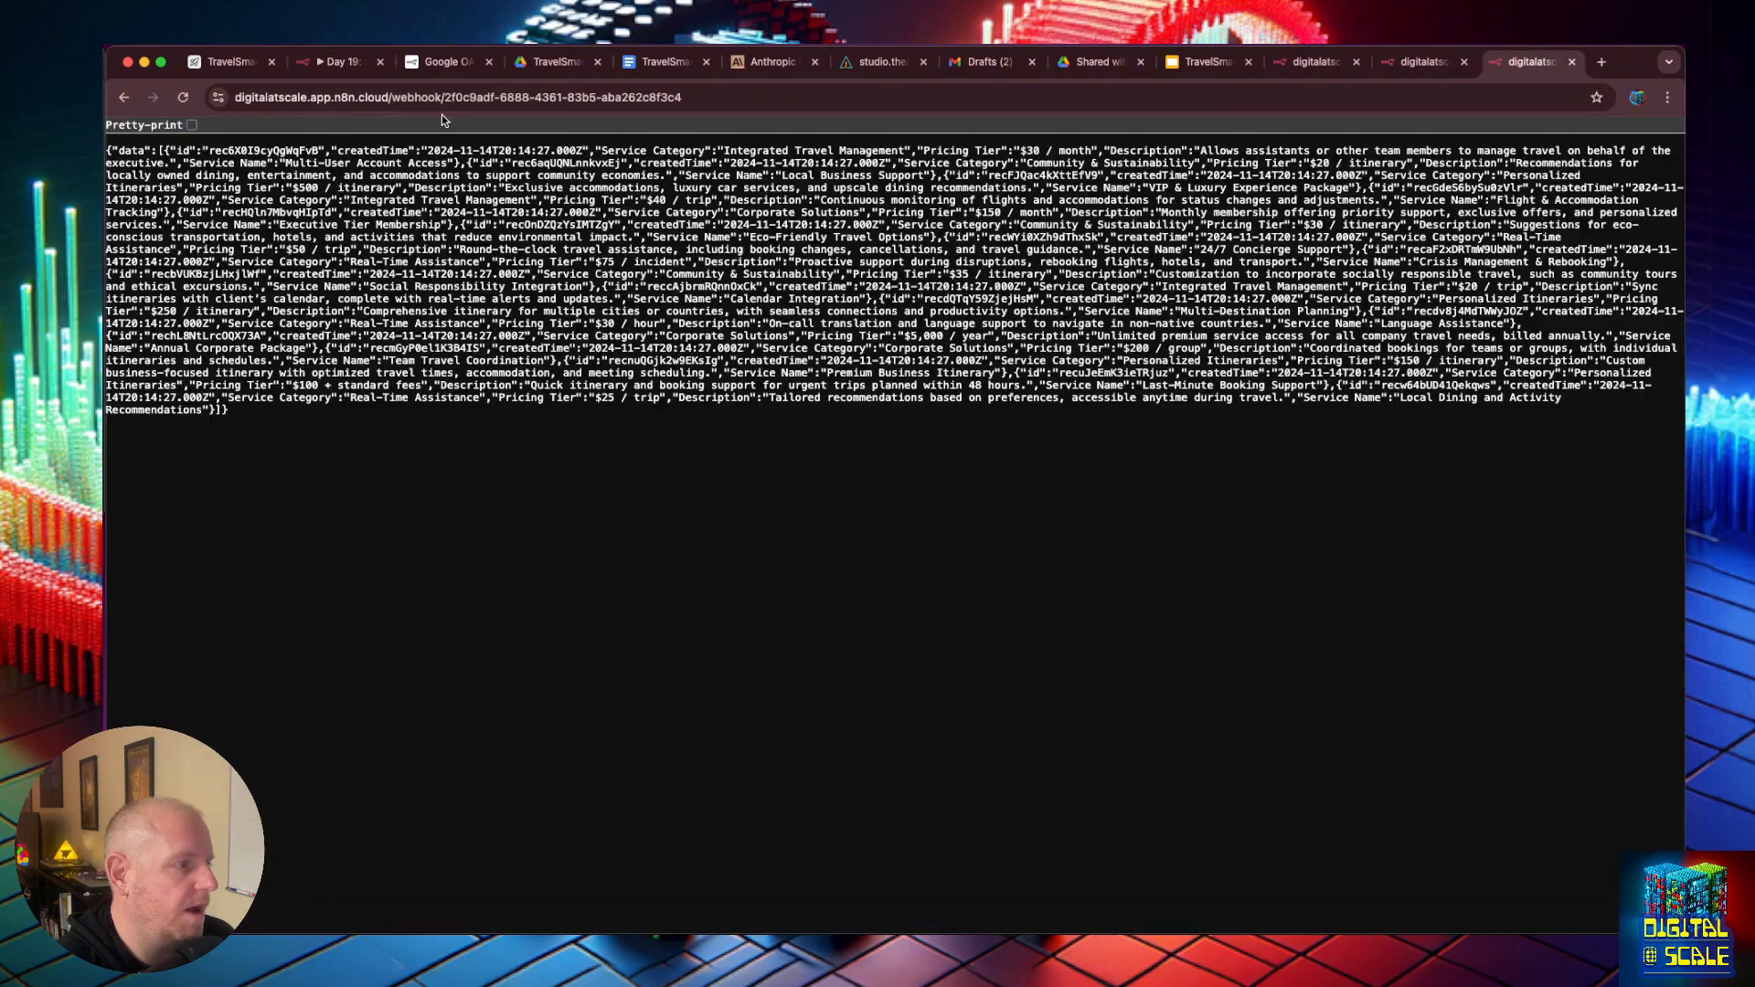
{"action": "left_click", "coordinate": [343, 61]}
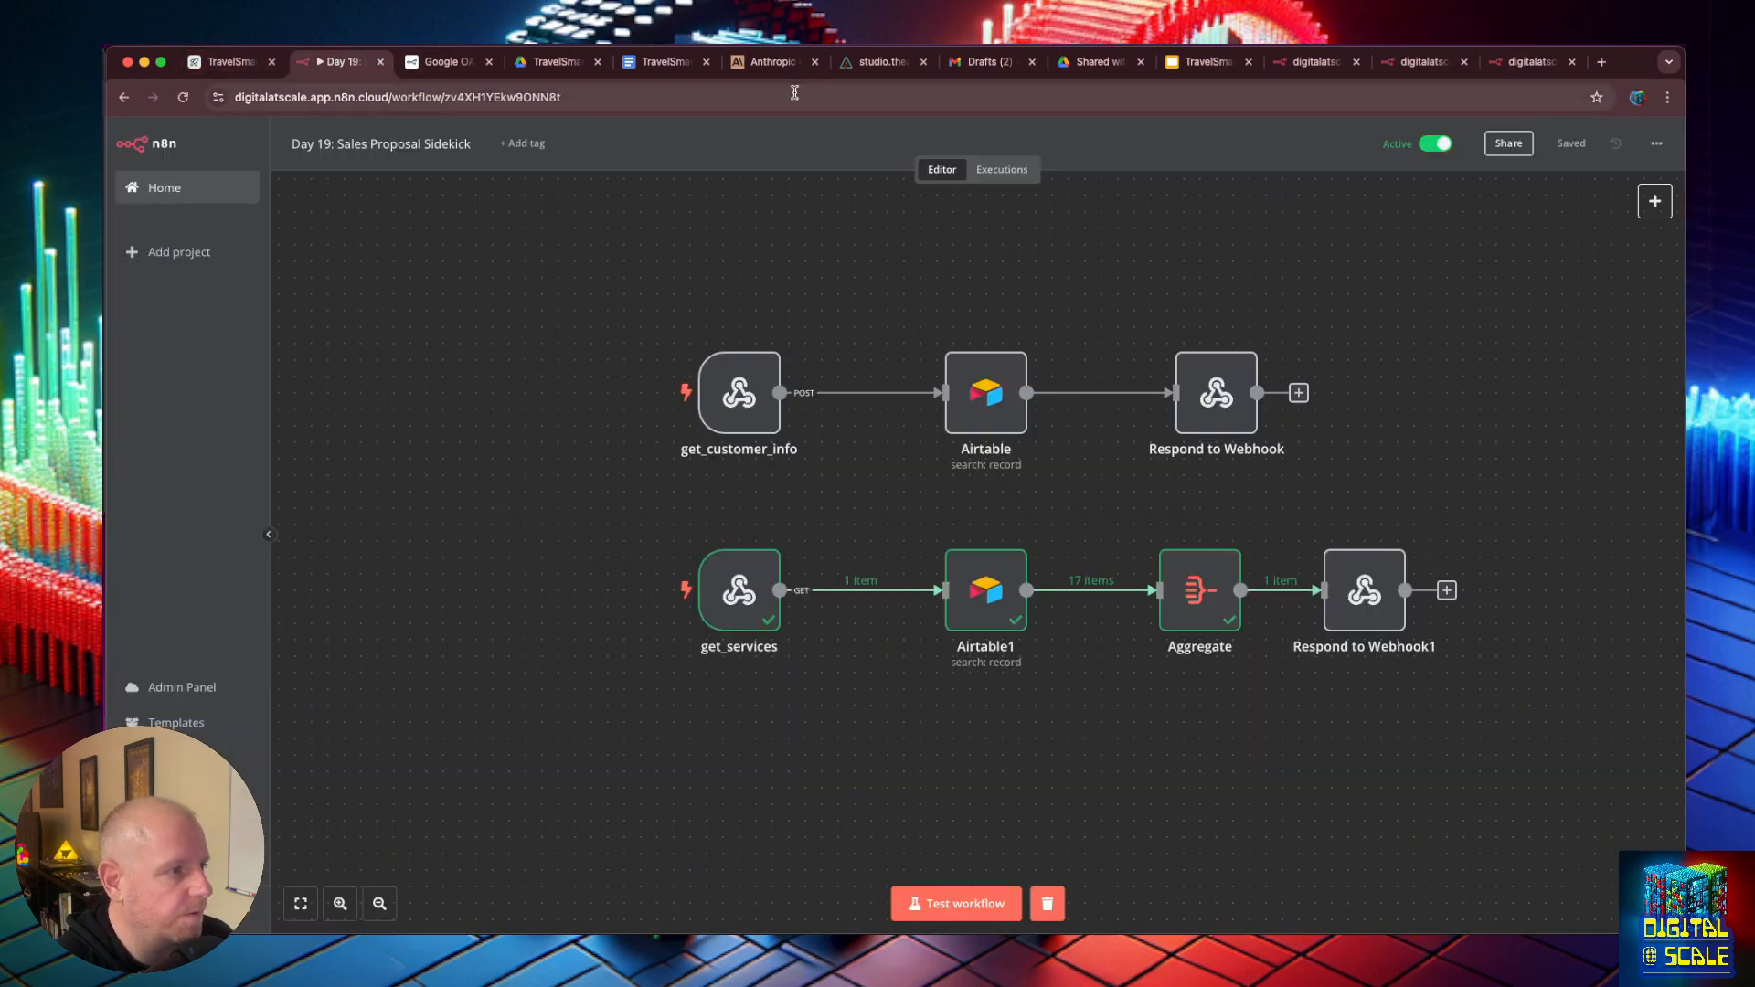
- Switch to the studio, refresh and review the API Loader's chunk preview, and process the loader into the document store
{"action": "left_click", "coordinate": [859, 64]}
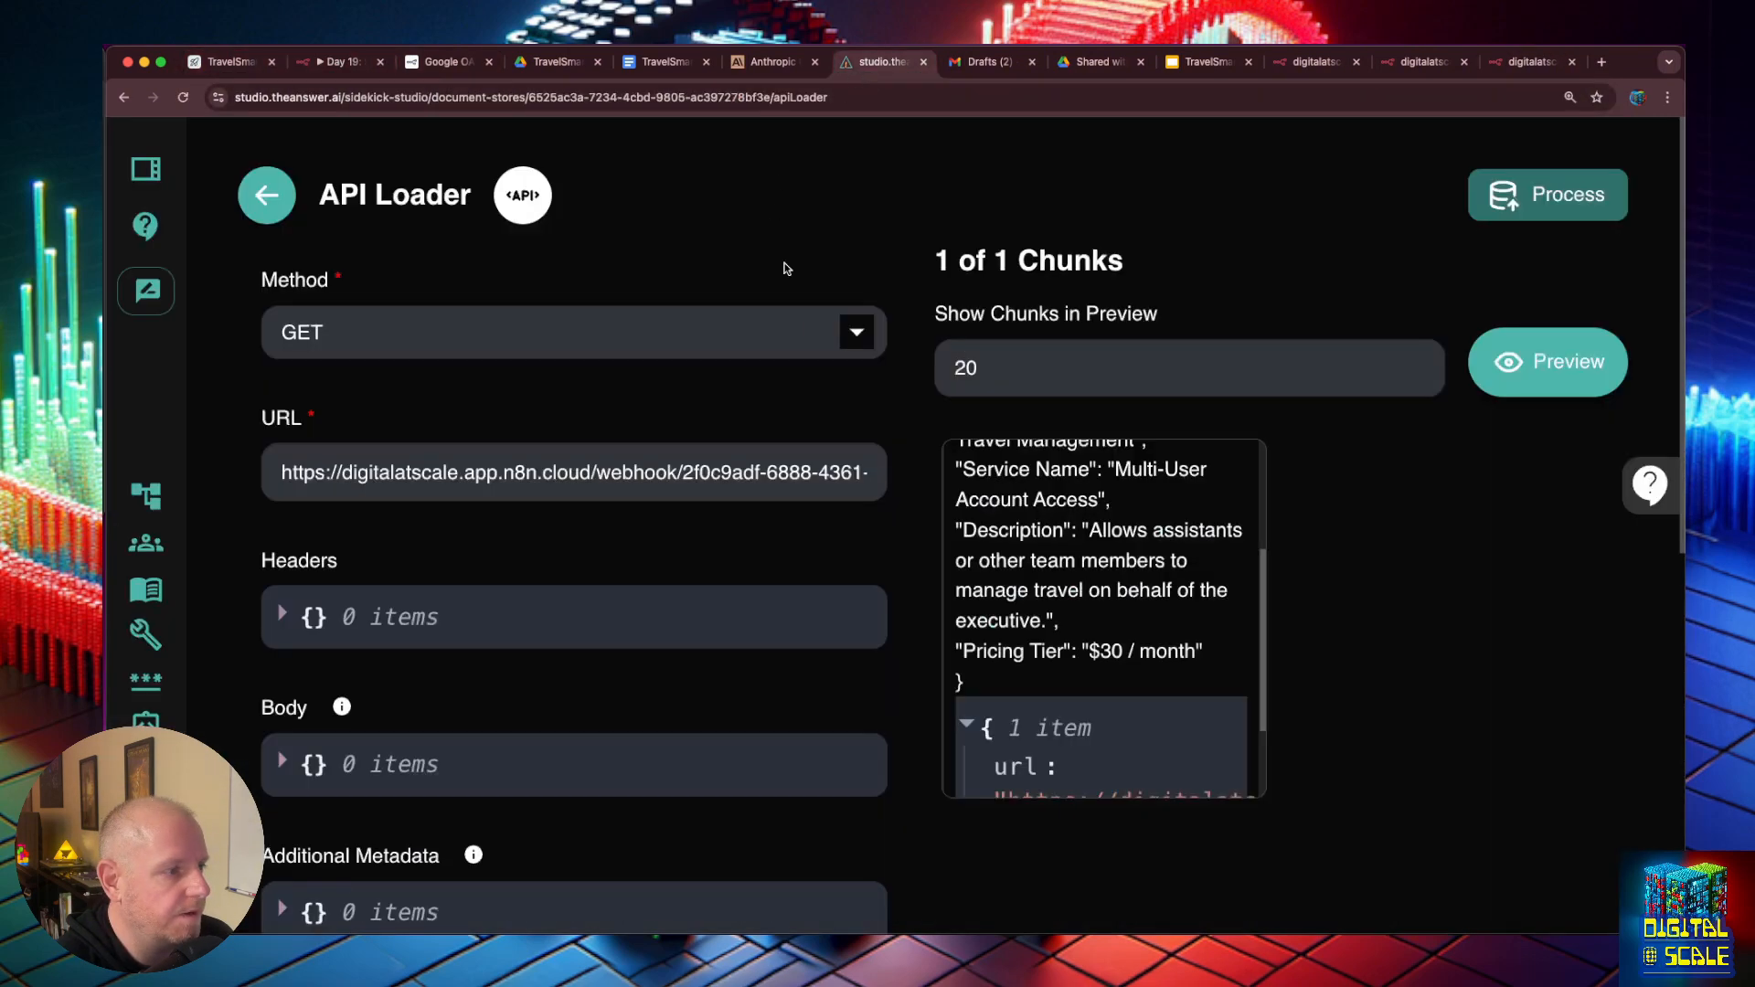
{"action": "left_click", "coordinate": [1571, 371]}
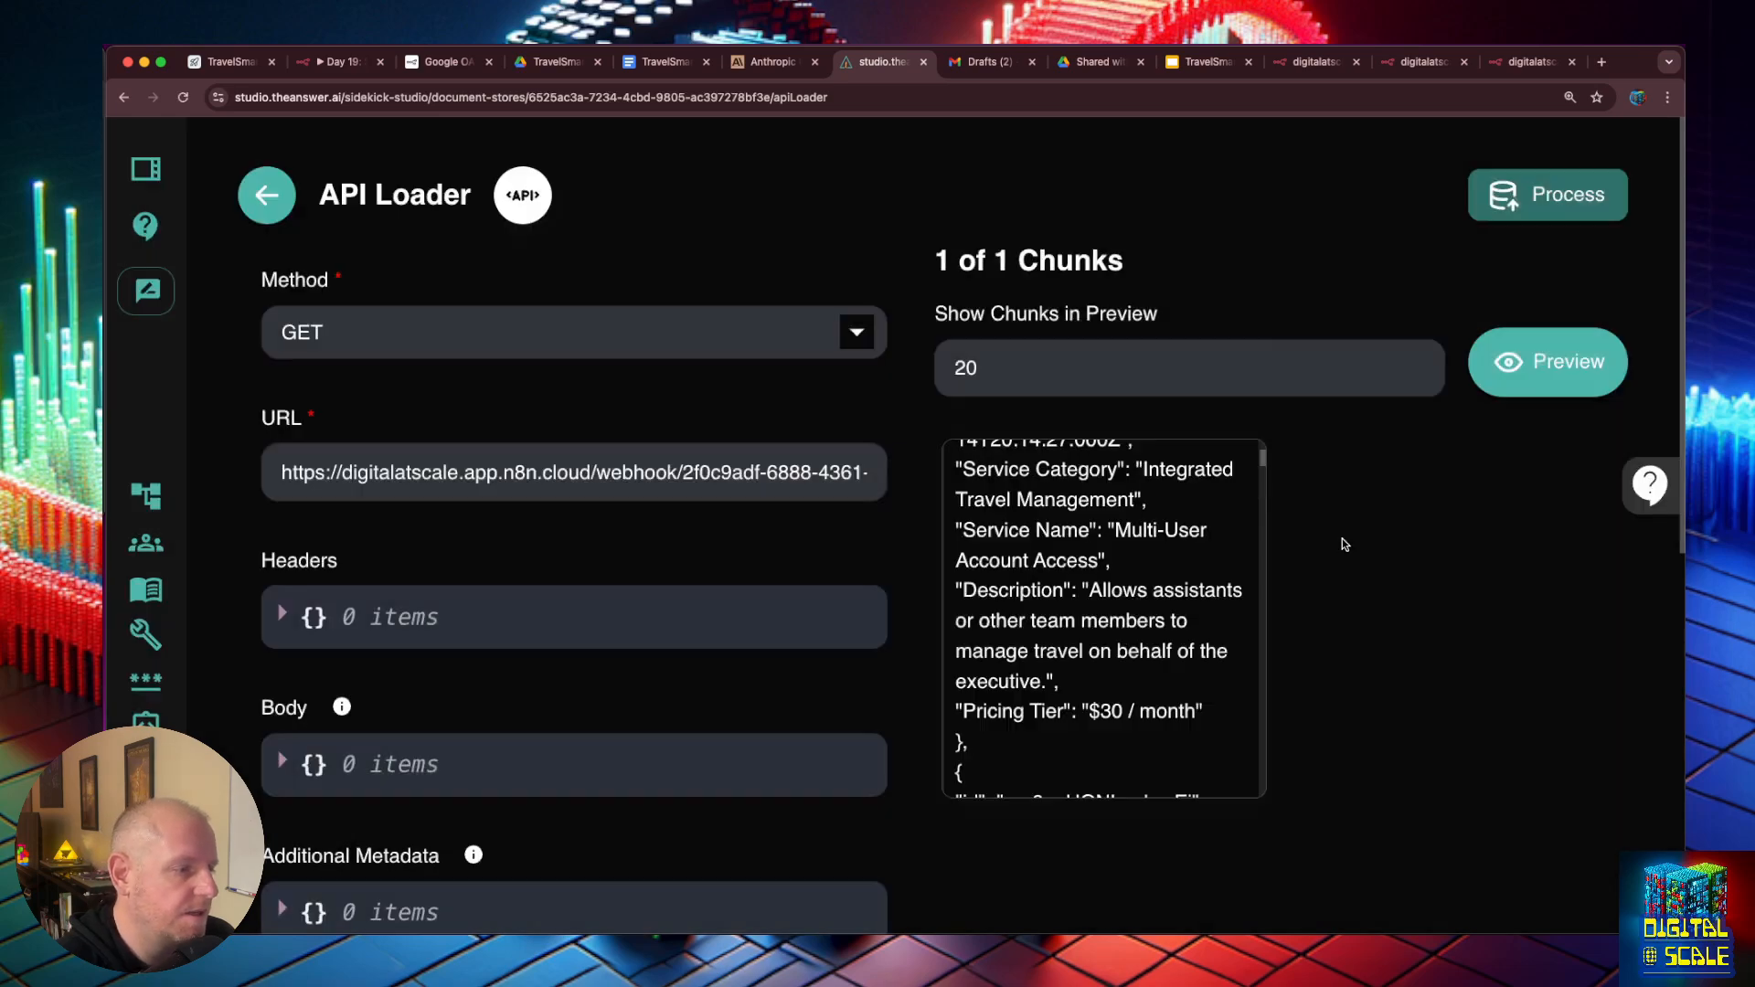
{"action": "left_click", "coordinate": [1181, 613]}
{"action": "scroll", "coordinate": [792, 479], "scroll_direction": "down", "scroll_amount": 20}
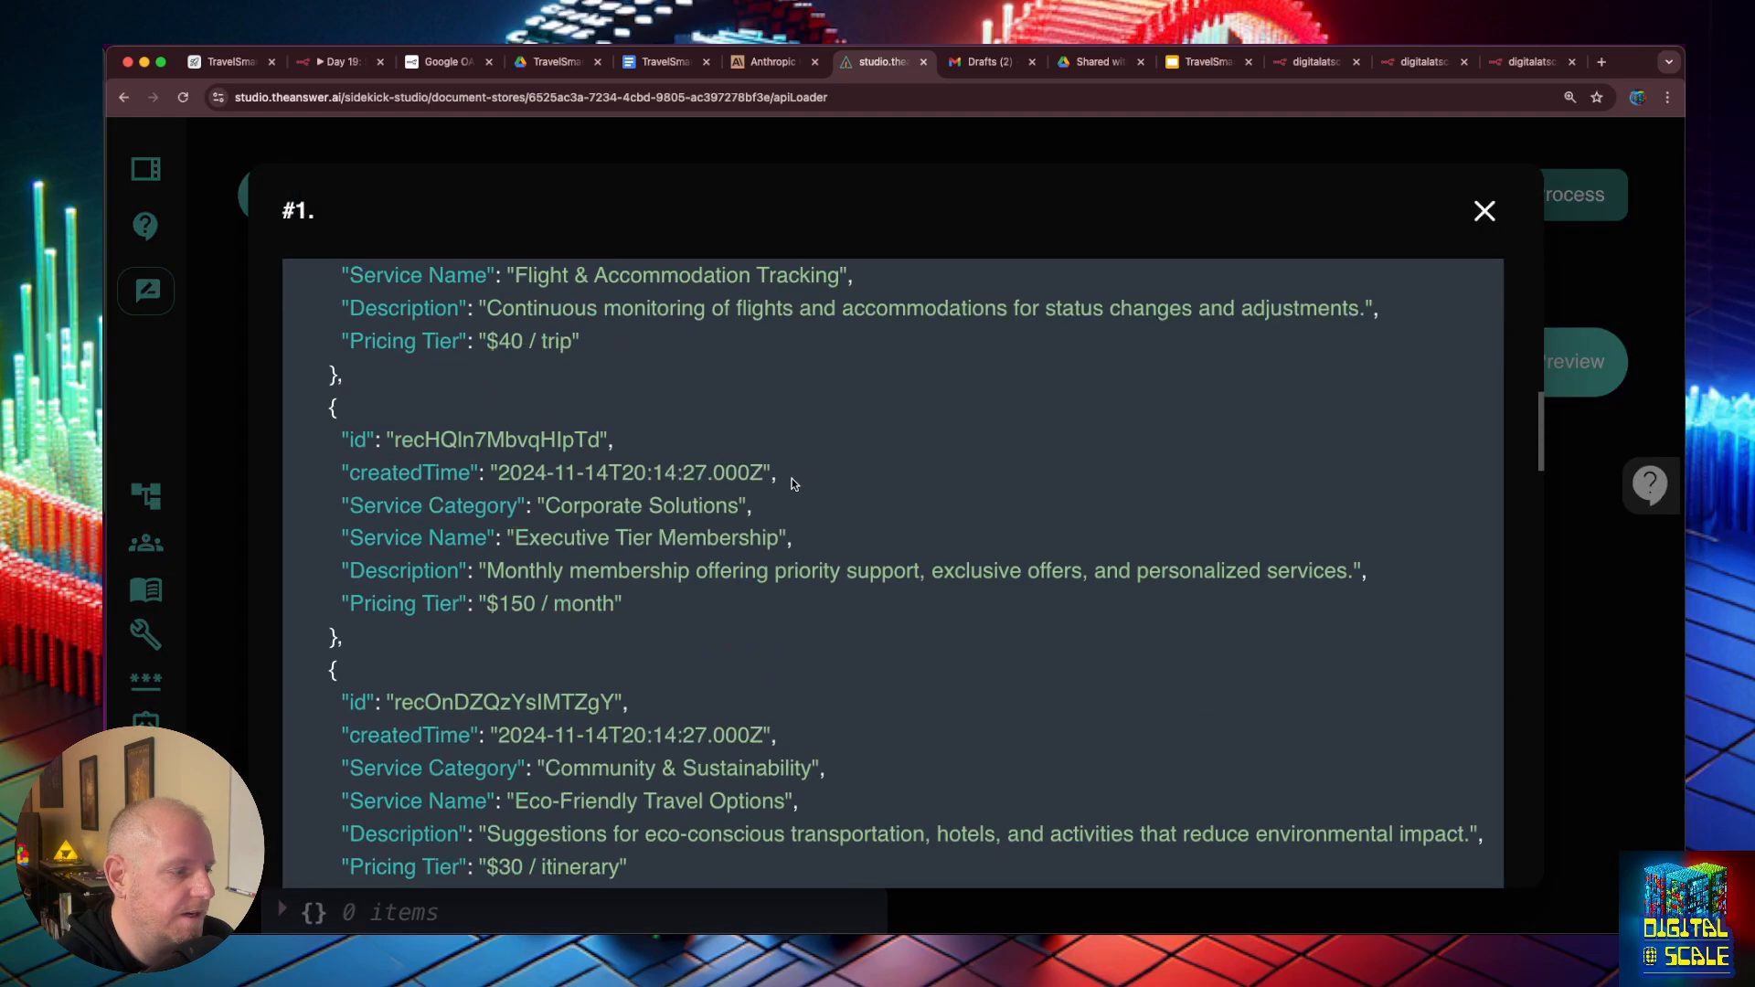
{"action": "left_click", "coordinate": [1635, 571]}
{"action": "left_click", "coordinate": [1571, 195]}
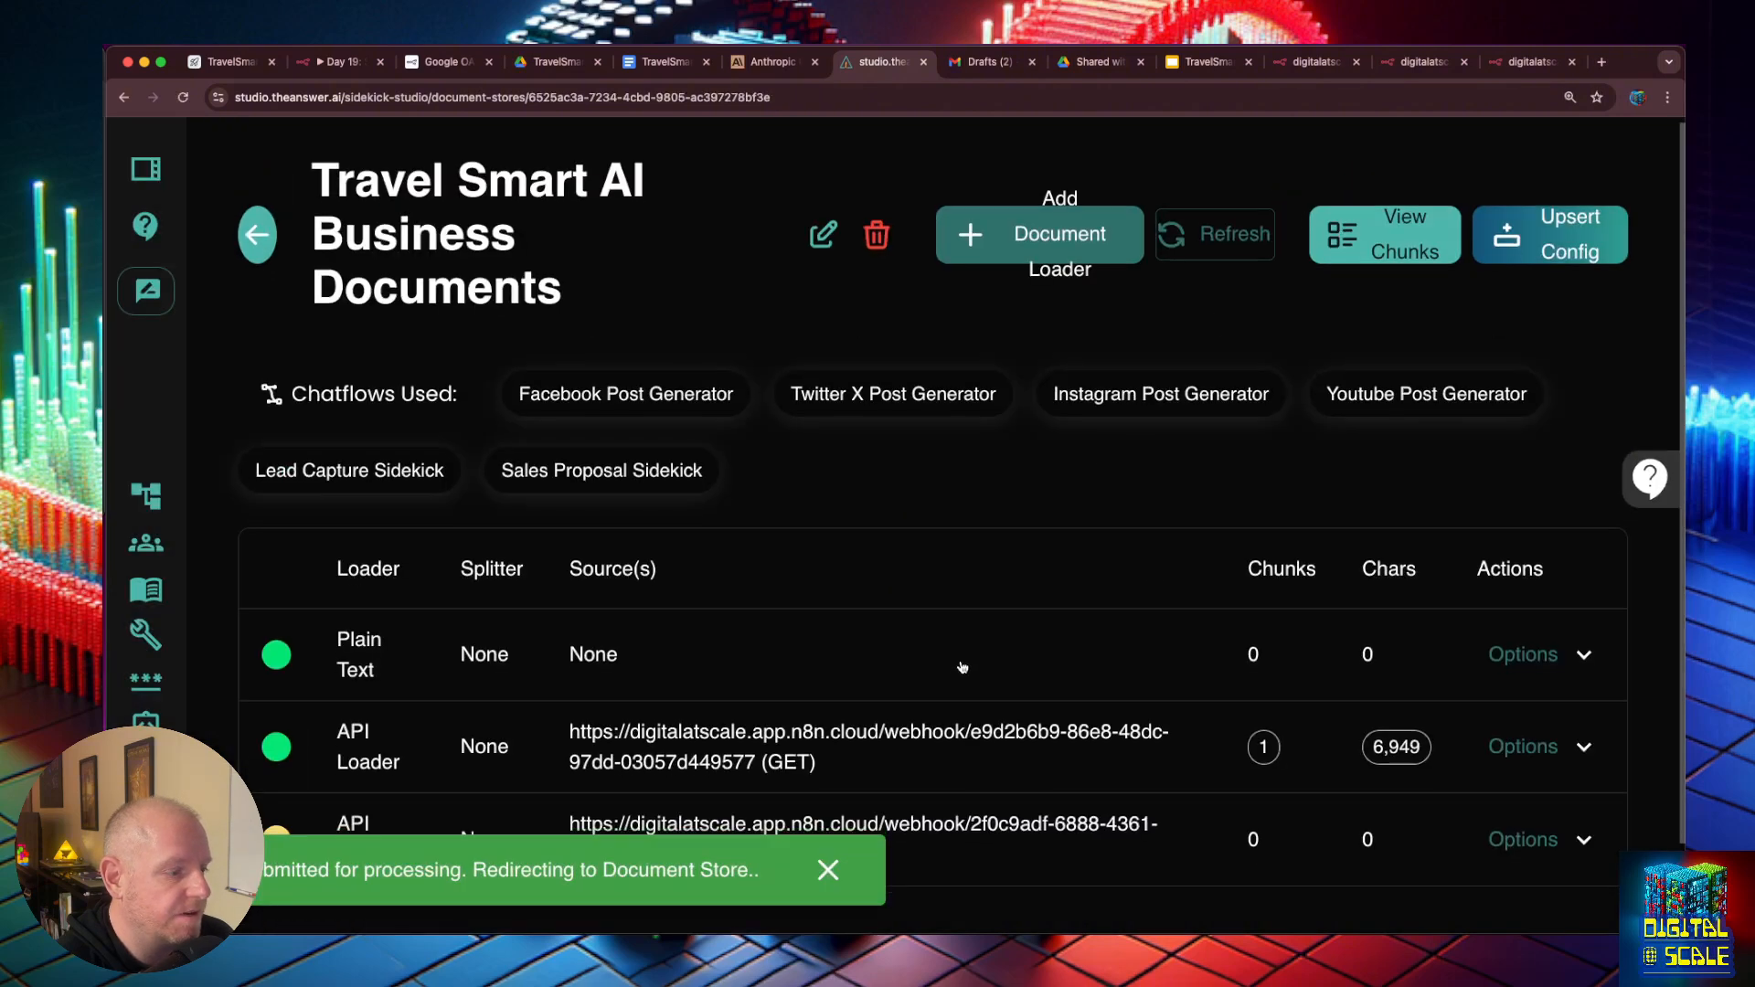
{"action": "scroll", "coordinate": [960, 674], "scroll_direction": "down", "scroll_amount": 2}
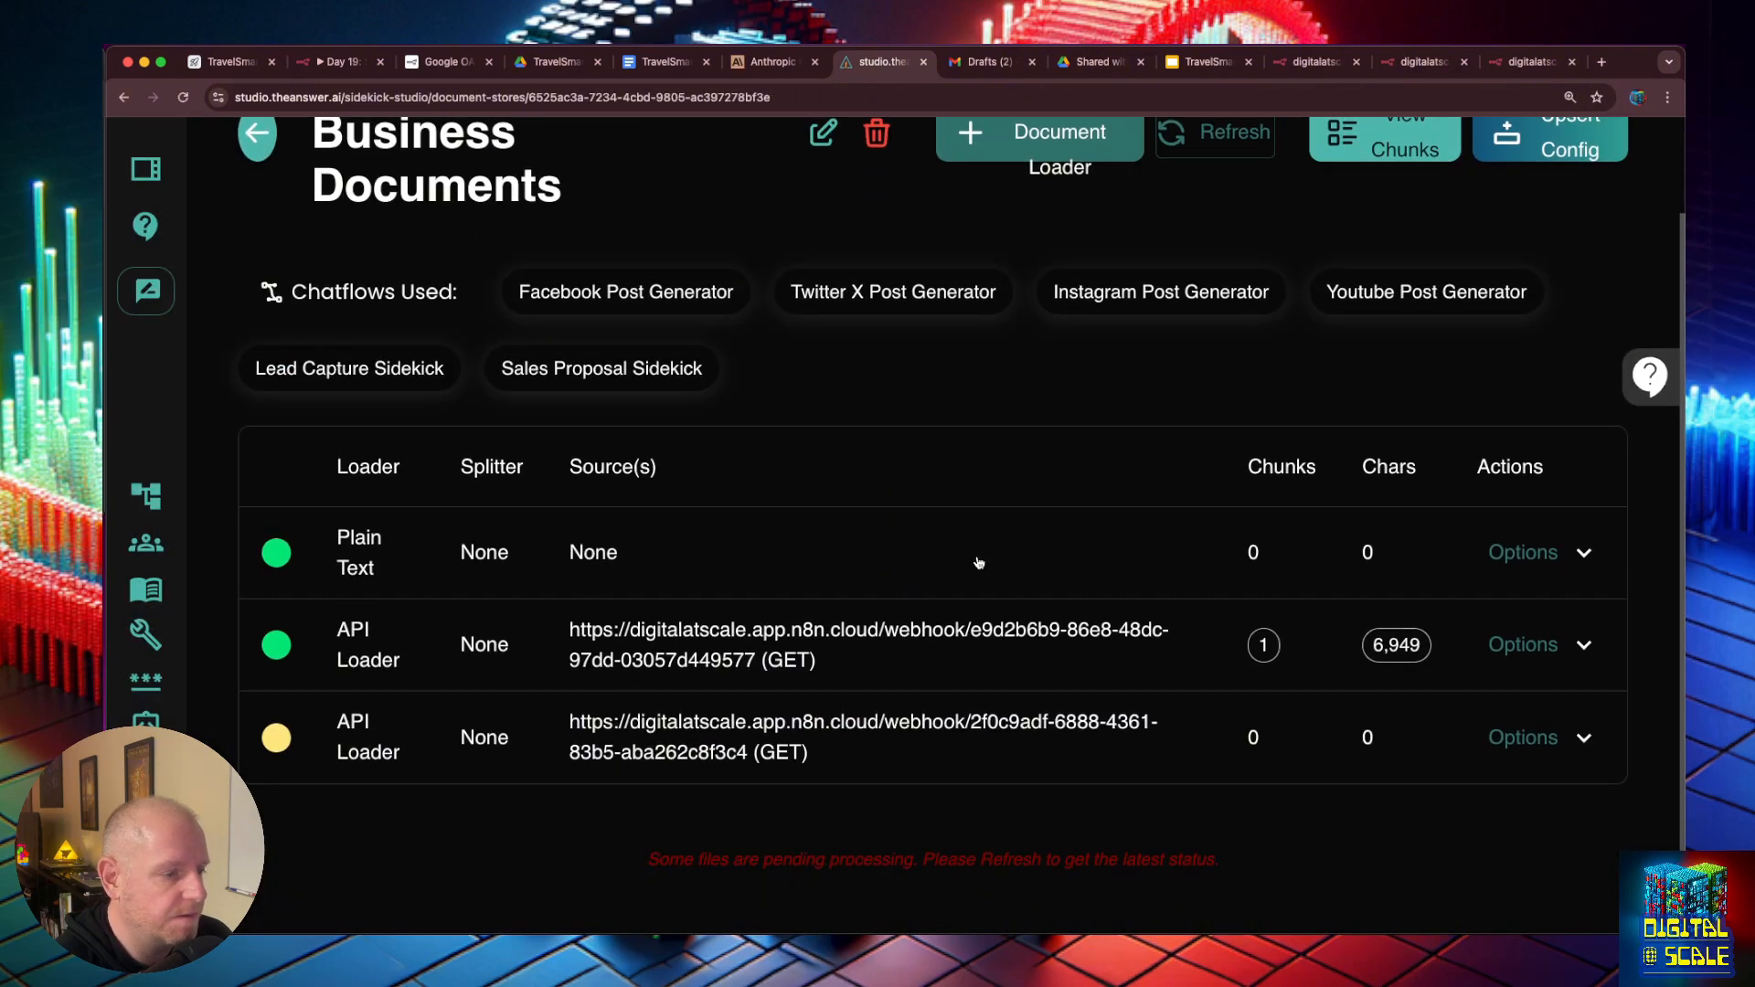
- Open the Sales Proposal Sidekick chatflow from the studio's My Chatflows list
{"action": "scroll", "coordinate": [981, 457], "scroll_direction": "up", "scroll_amount": 2}
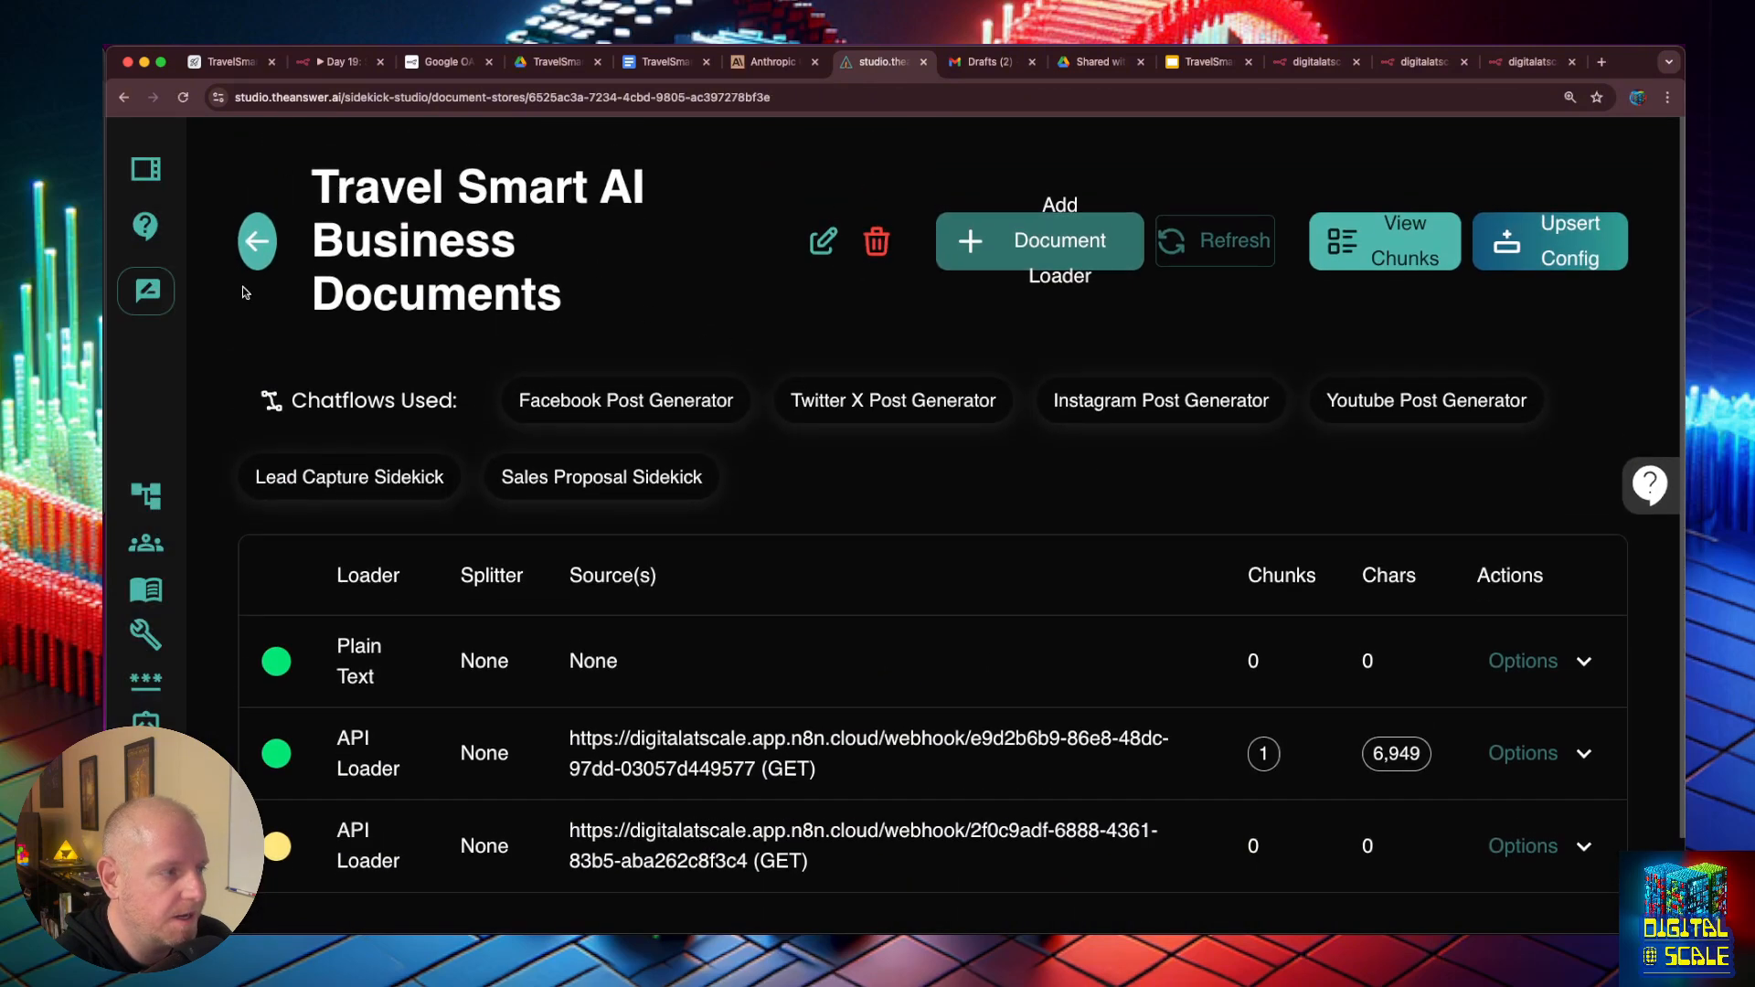
{"action": "left_click", "coordinate": [146, 497]}
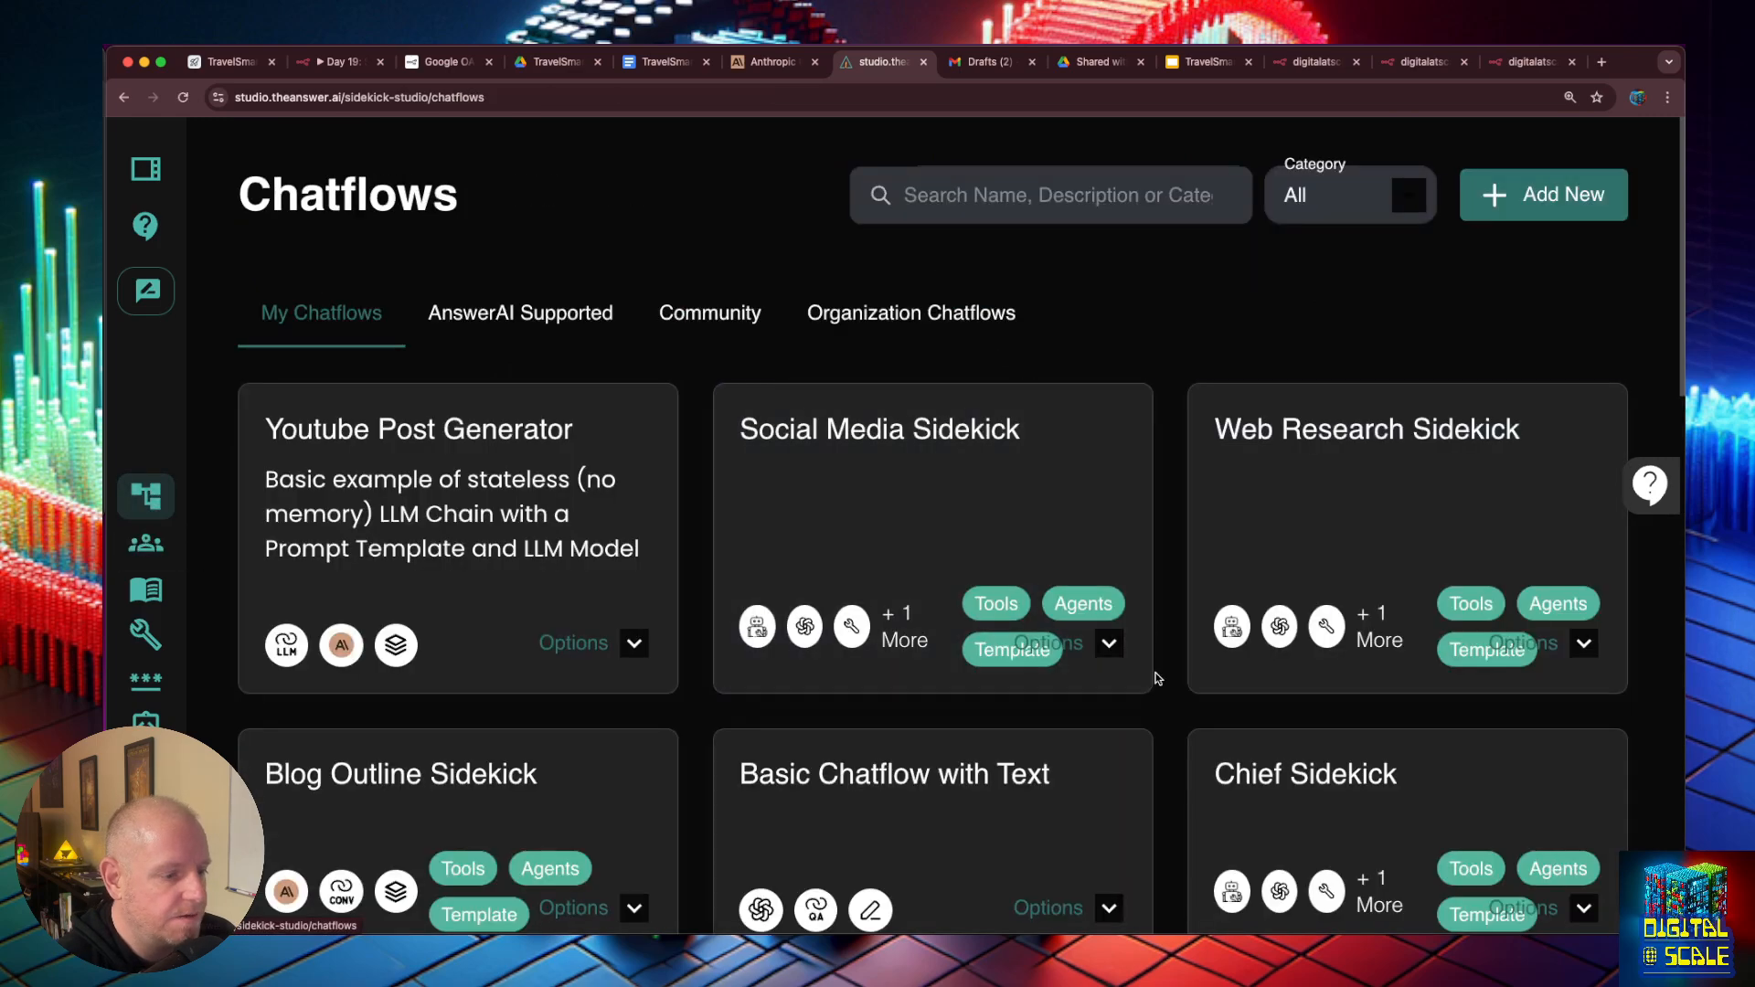
{"action": "scroll", "coordinate": [1154, 676], "scroll_direction": "down", "scroll_amount": 4}
{"action": "scroll", "coordinate": [1157, 678], "scroll_direction": "down", "scroll_amount": 8}
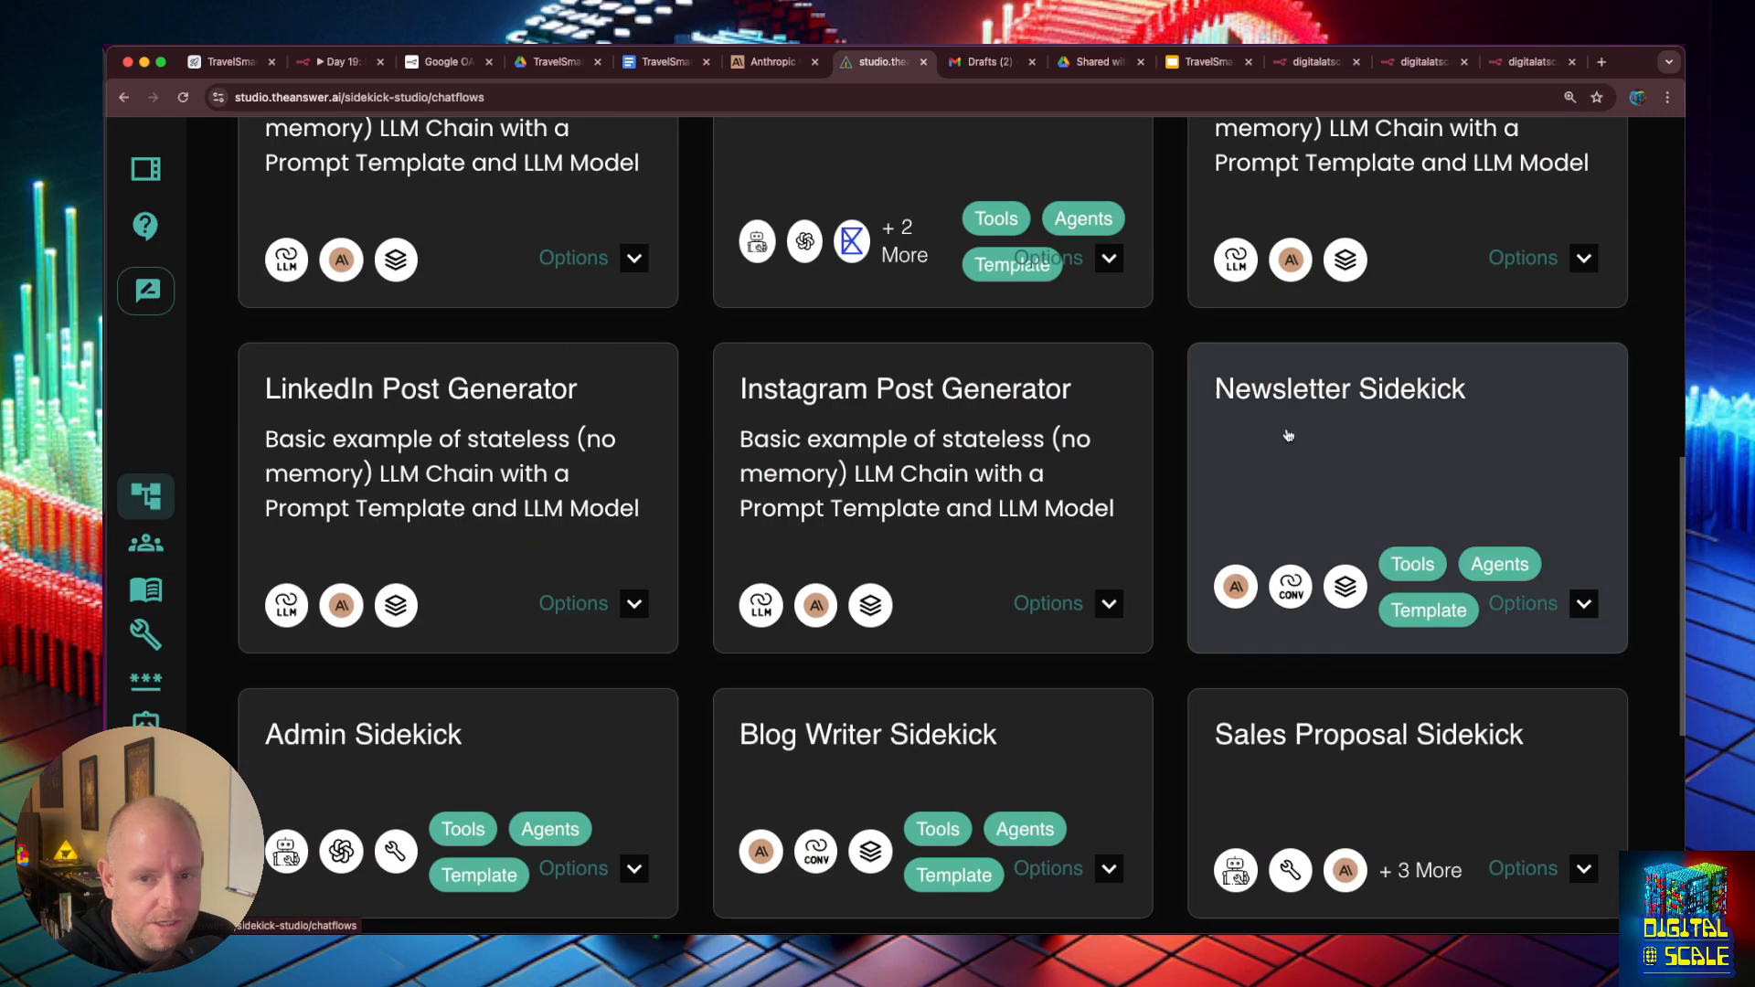
{"action": "scroll", "coordinate": [1281, 432], "scroll_direction": "down", "scroll_amount": 6}
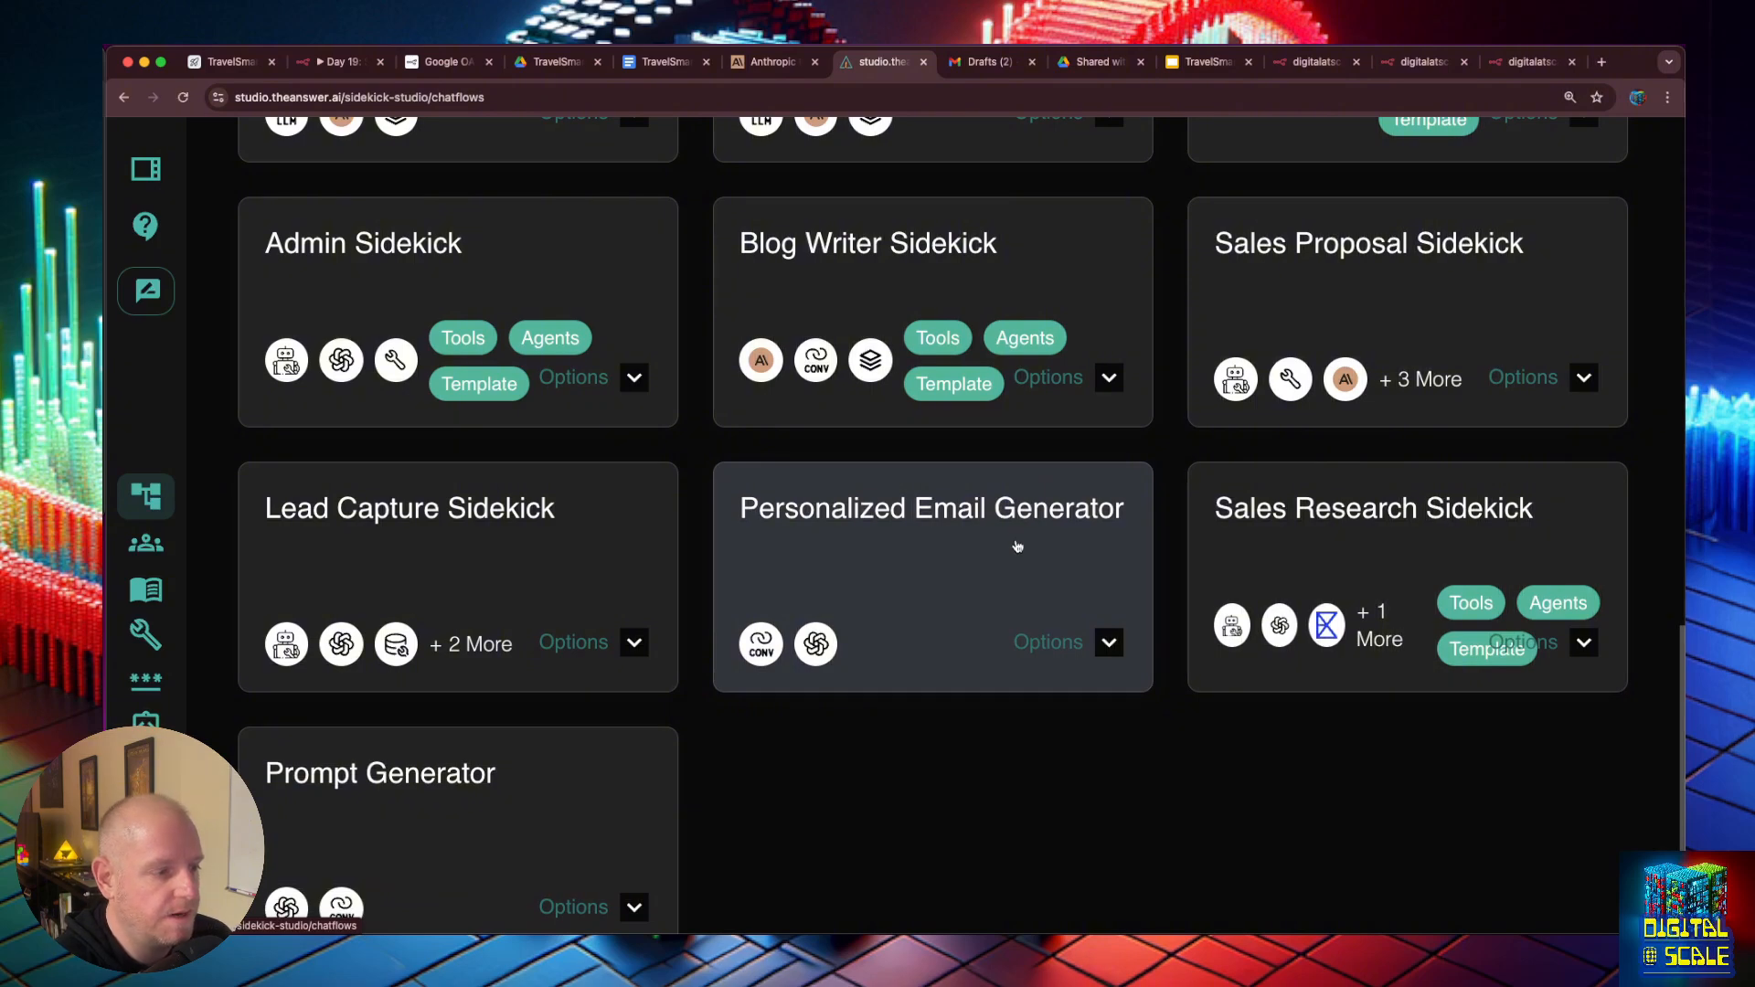
{"action": "left_click", "coordinate": [999, 521]}
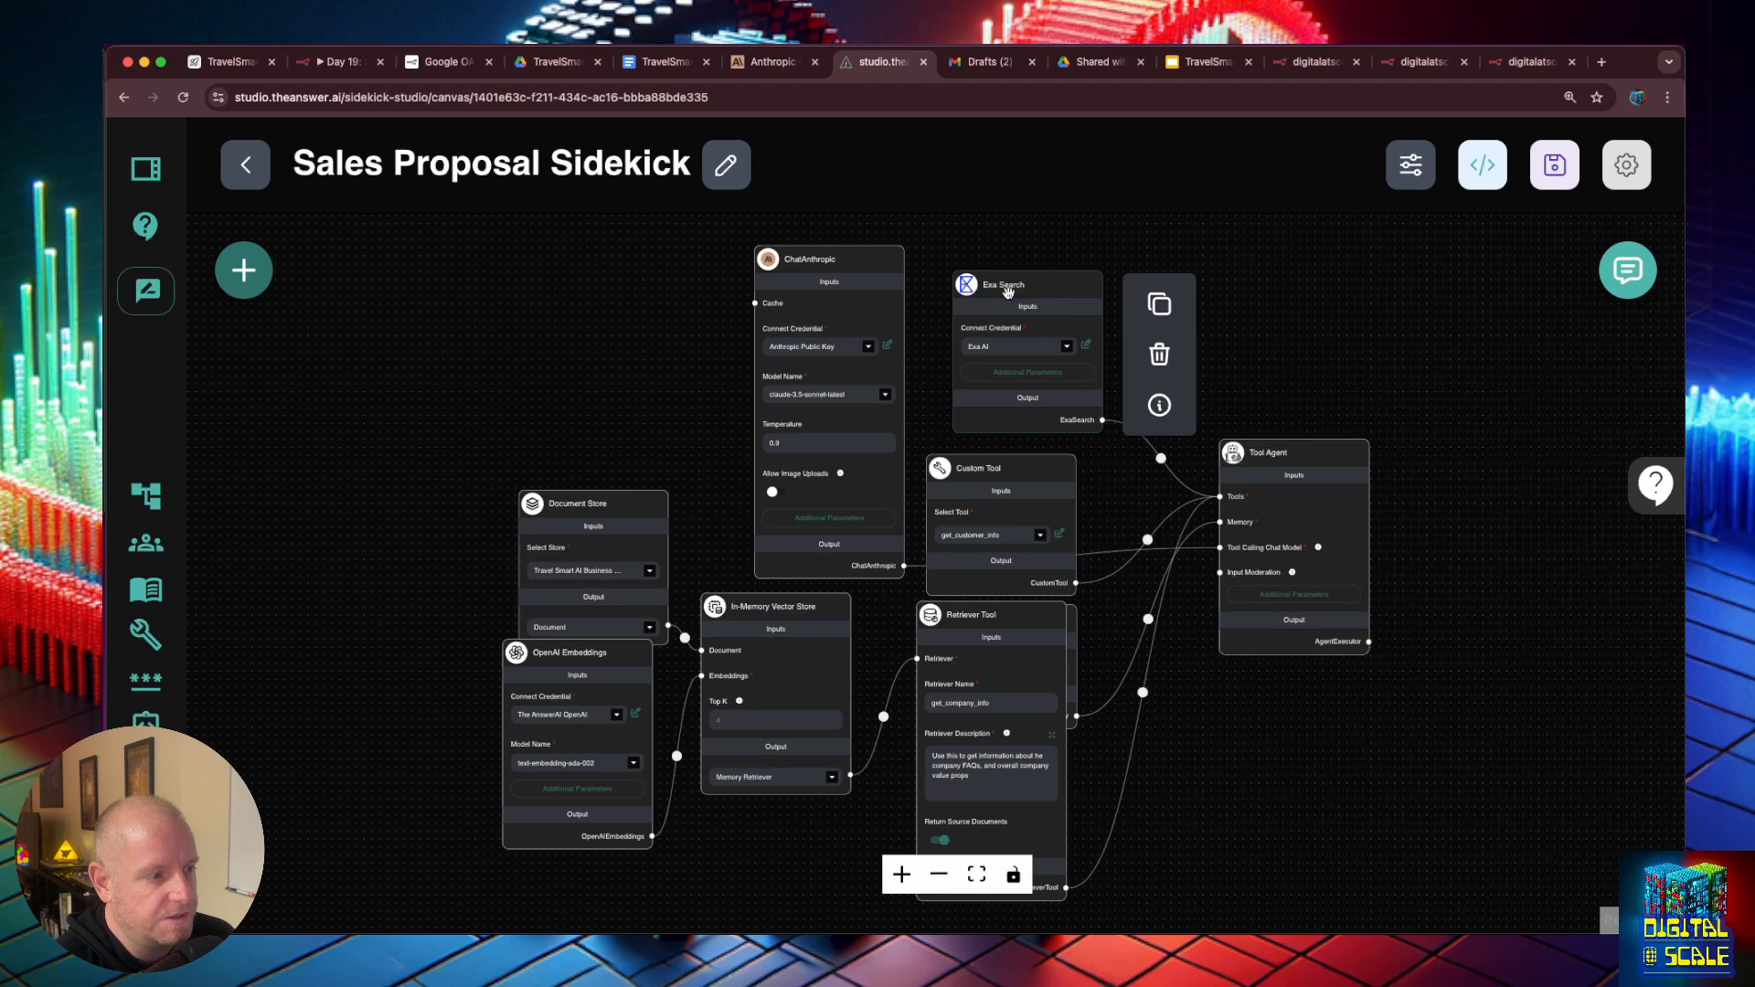
- Move the Custom Tool node directly beneath Exa Search and shift the get_company_info Retriever Tool node slightly down
{"action": "mouse_move", "coordinate": [1008, 492]}
{"action": "left_mouse_down"}
{"action": "mouse_move", "coordinate": [1018, 462]}
{"action": "mouse_move", "coordinate": [1033, 469]}
{"action": "left_mouse_up"}
{"action": "mouse_move", "coordinate": [1007, 616]}
{"action": "left_mouse_down"}
{"action": "mouse_move", "coordinate": [1048, 659]}
{"action": "mouse_move", "coordinate": [1088, 666]}
{"action": "mouse_move", "coordinate": [1008, 637]}
{"action": "left_mouse_up"}
{"action": "left_click_drag", "start_coordinate": [1008, 638], "coordinate": [1012, 631]}
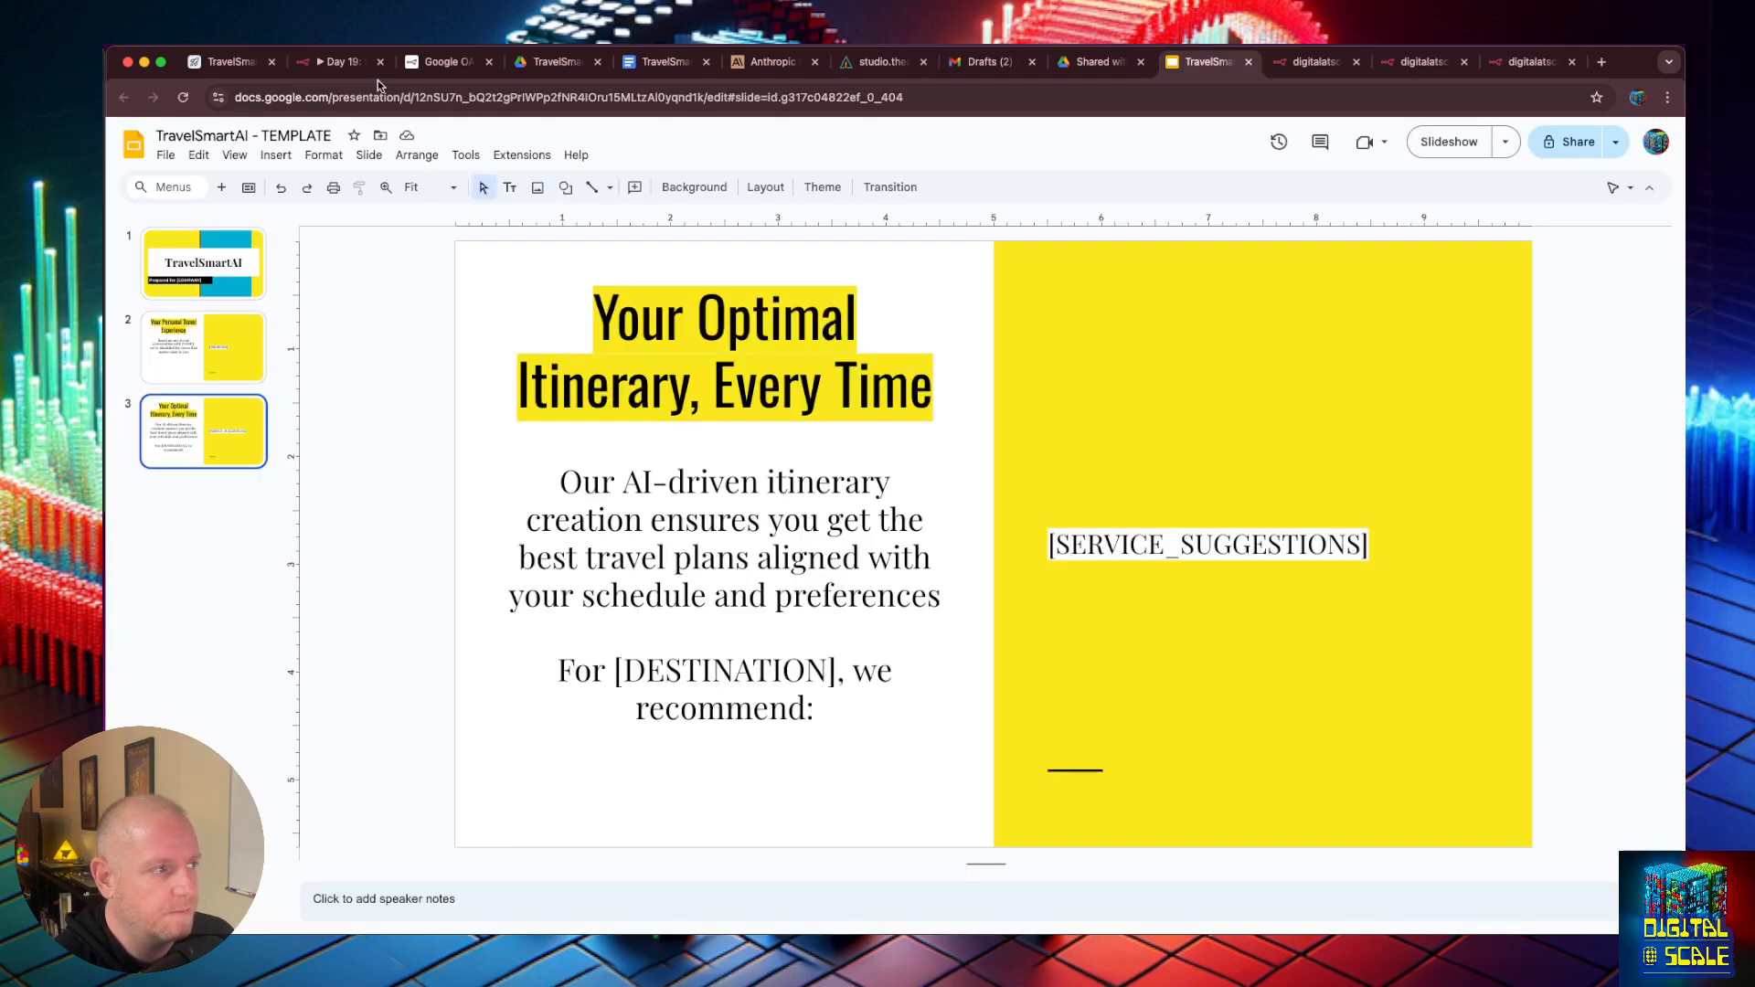
- Switch to the n8n Sales Proposal Sidekick workflow and add a new Webhook trigger node below get_services
{"action": "left_click", "coordinate": [349, 62]}
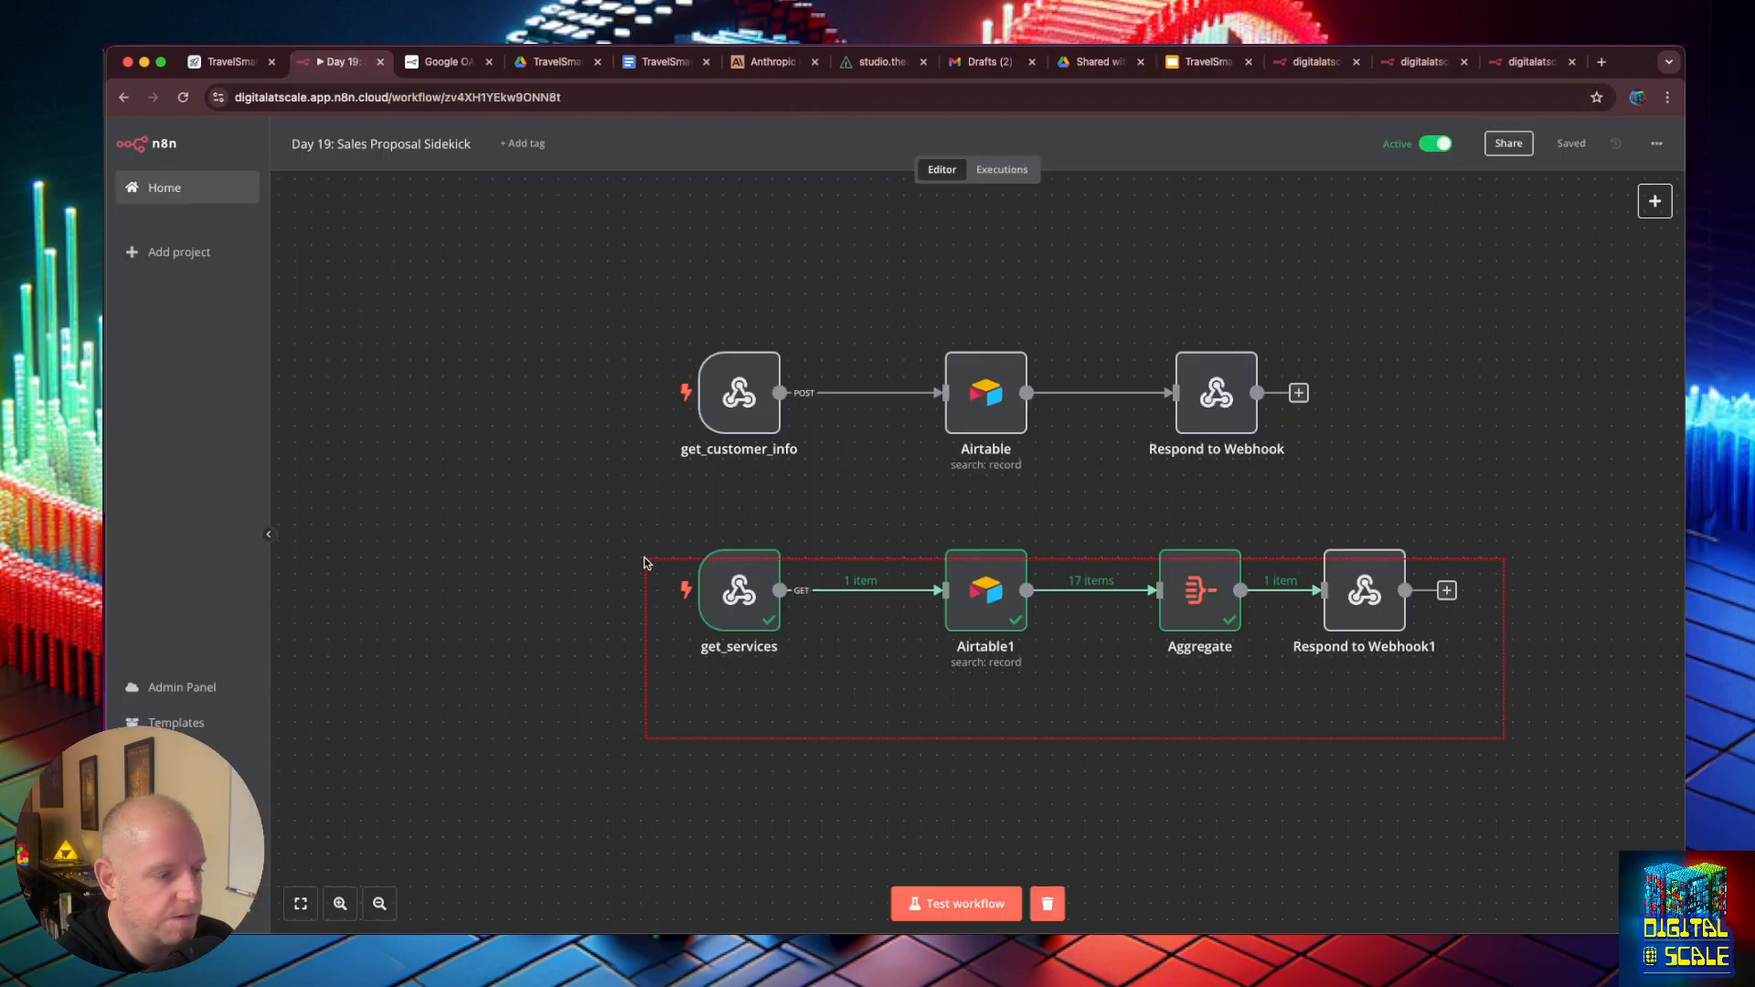
{"action": "scroll", "coordinate": [981, 727], "scroll_direction": "down", "scroll_amount": 3}
{"action": "left_click", "coordinate": [1655, 201]}
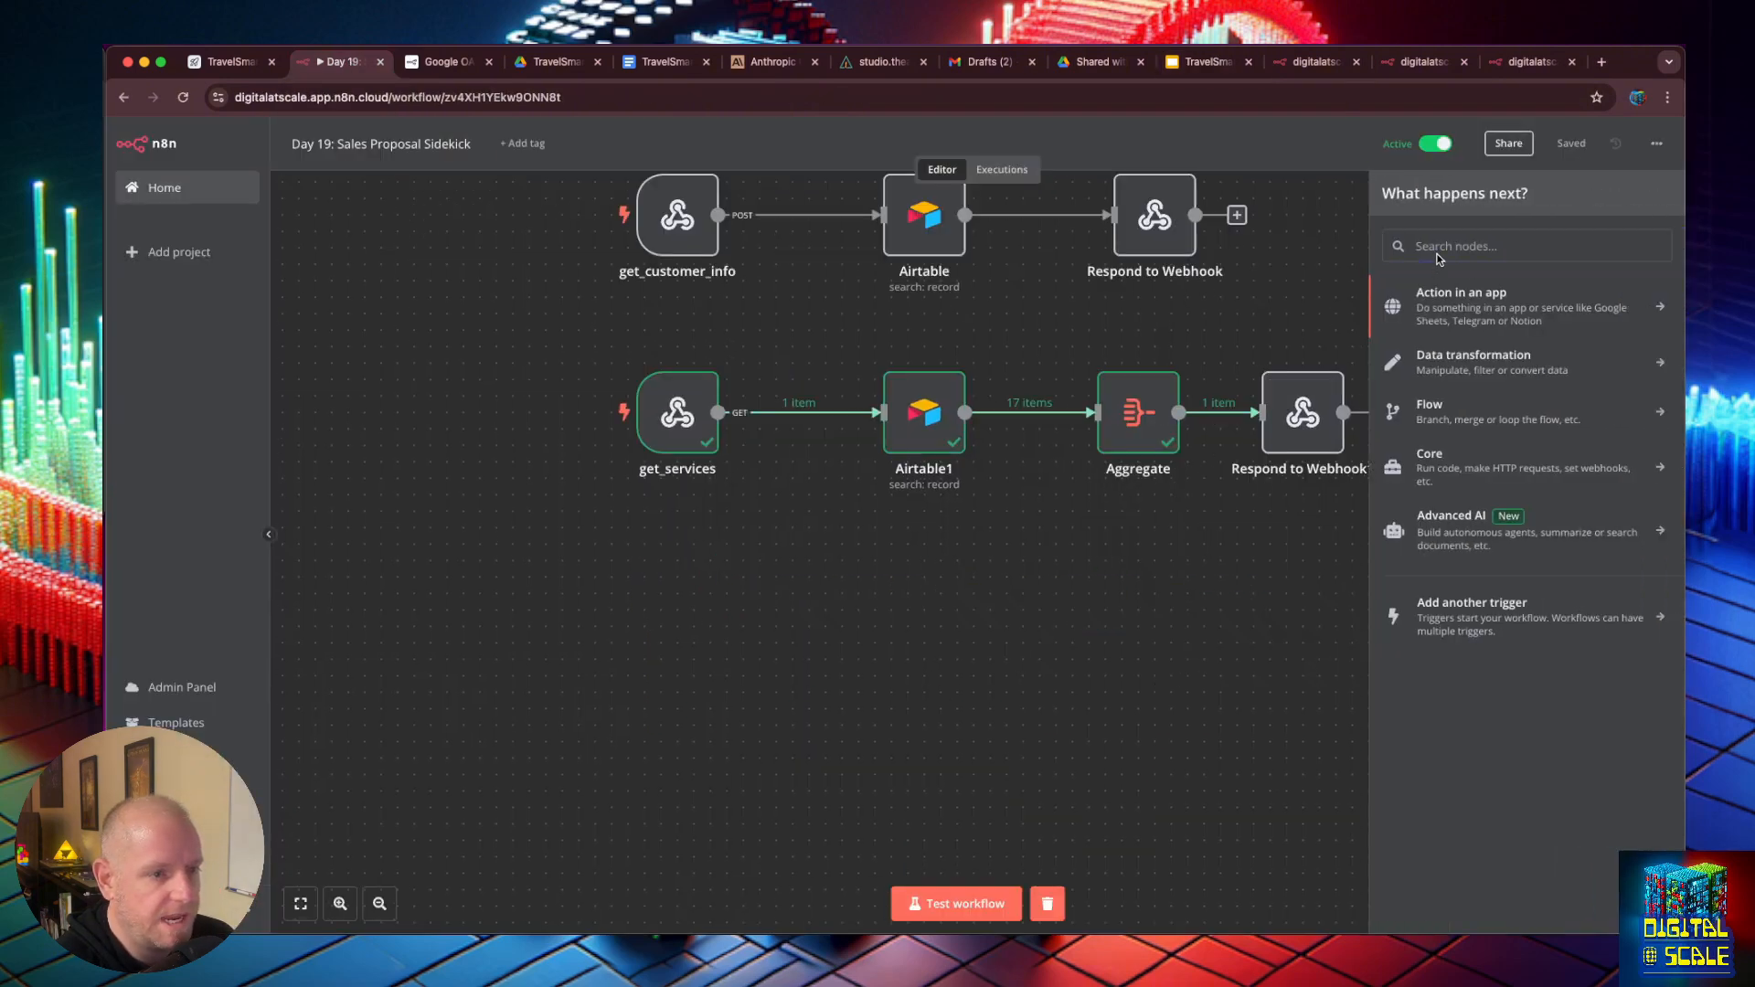
{"action": "left_click", "coordinate": [1438, 250]}
{"action": "double_click", "coordinate": [678, 412]}
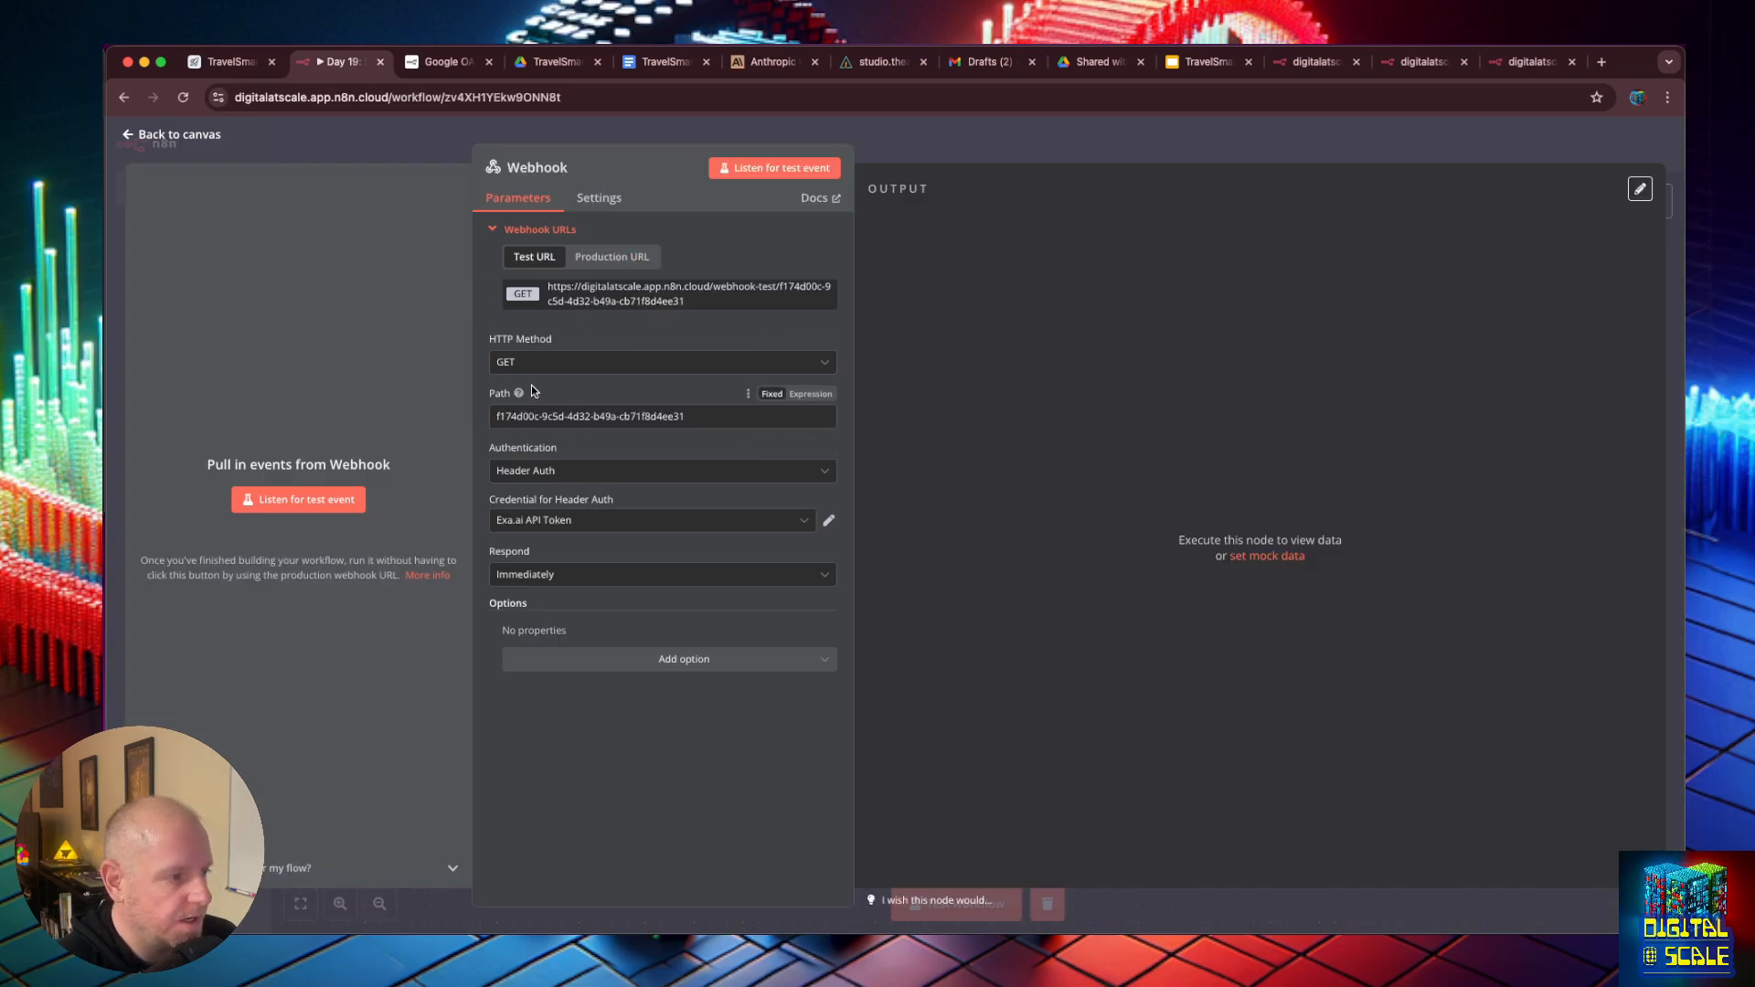
- Set the new Webhook's authentication to None and its response to Using 'Respond to Webhook' Node, and copy its test URL
{"action": "left_click", "coordinate": [568, 470]}
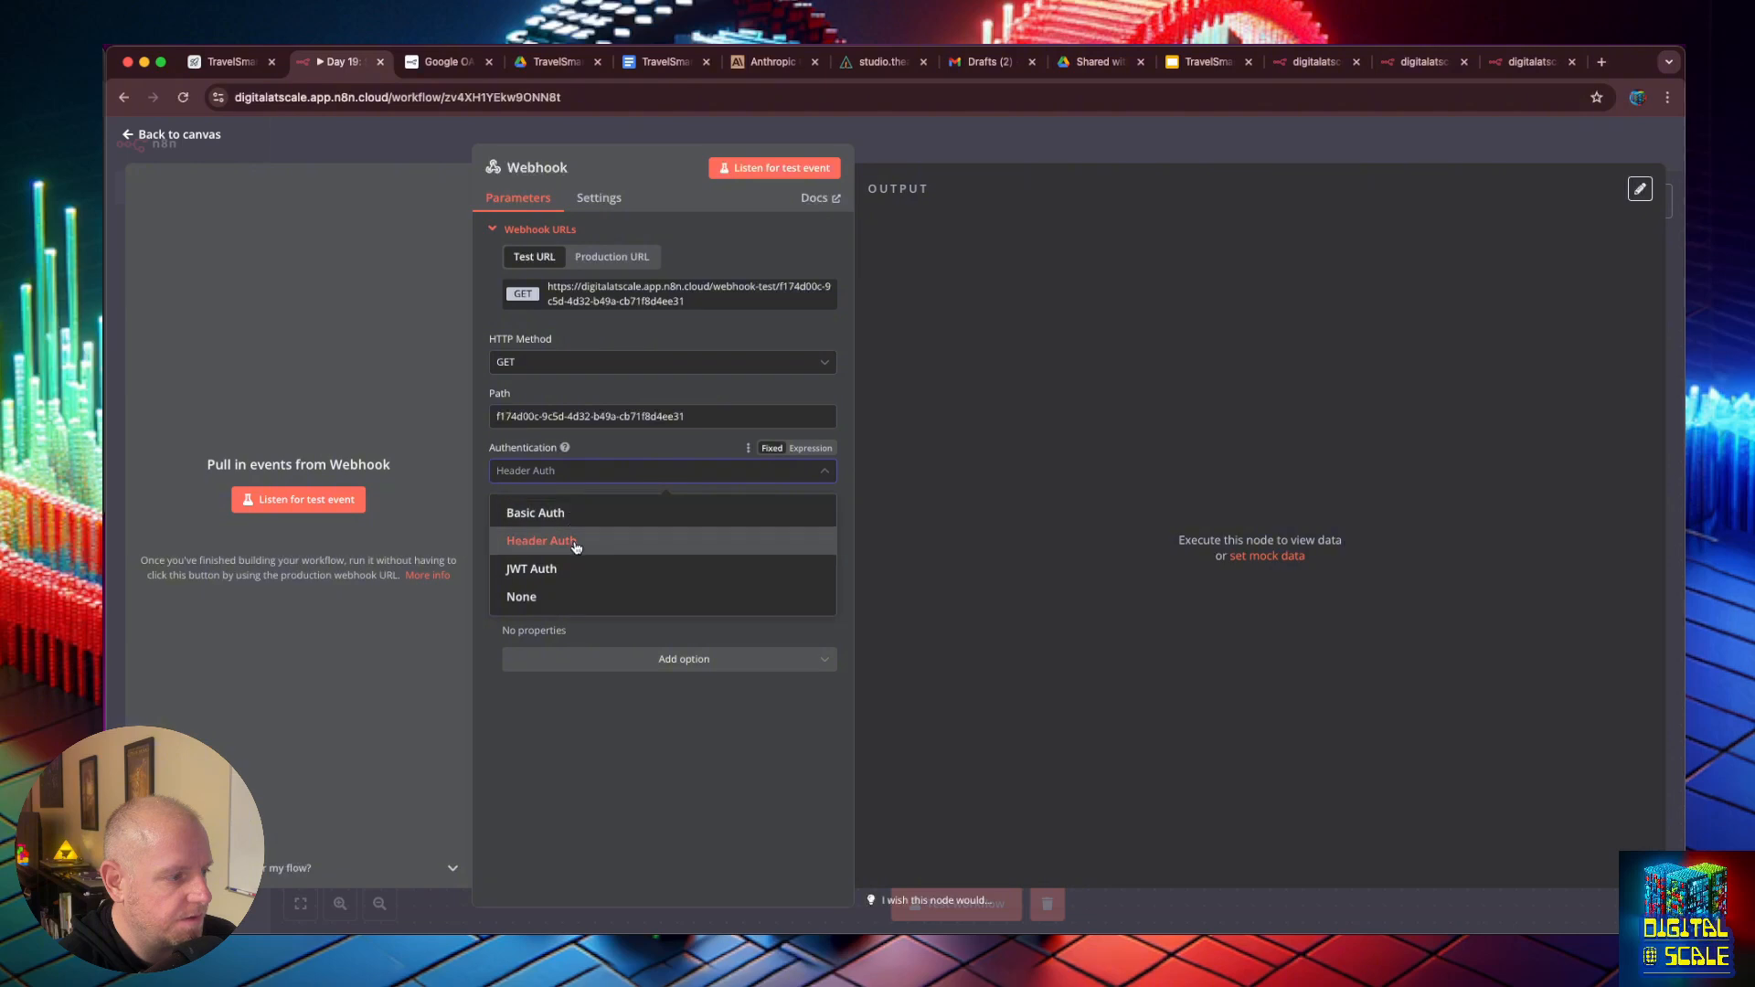
{"action": "left_click", "coordinate": [568, 598]}
{"action": "left_click", "coordinate": [586, 523]}
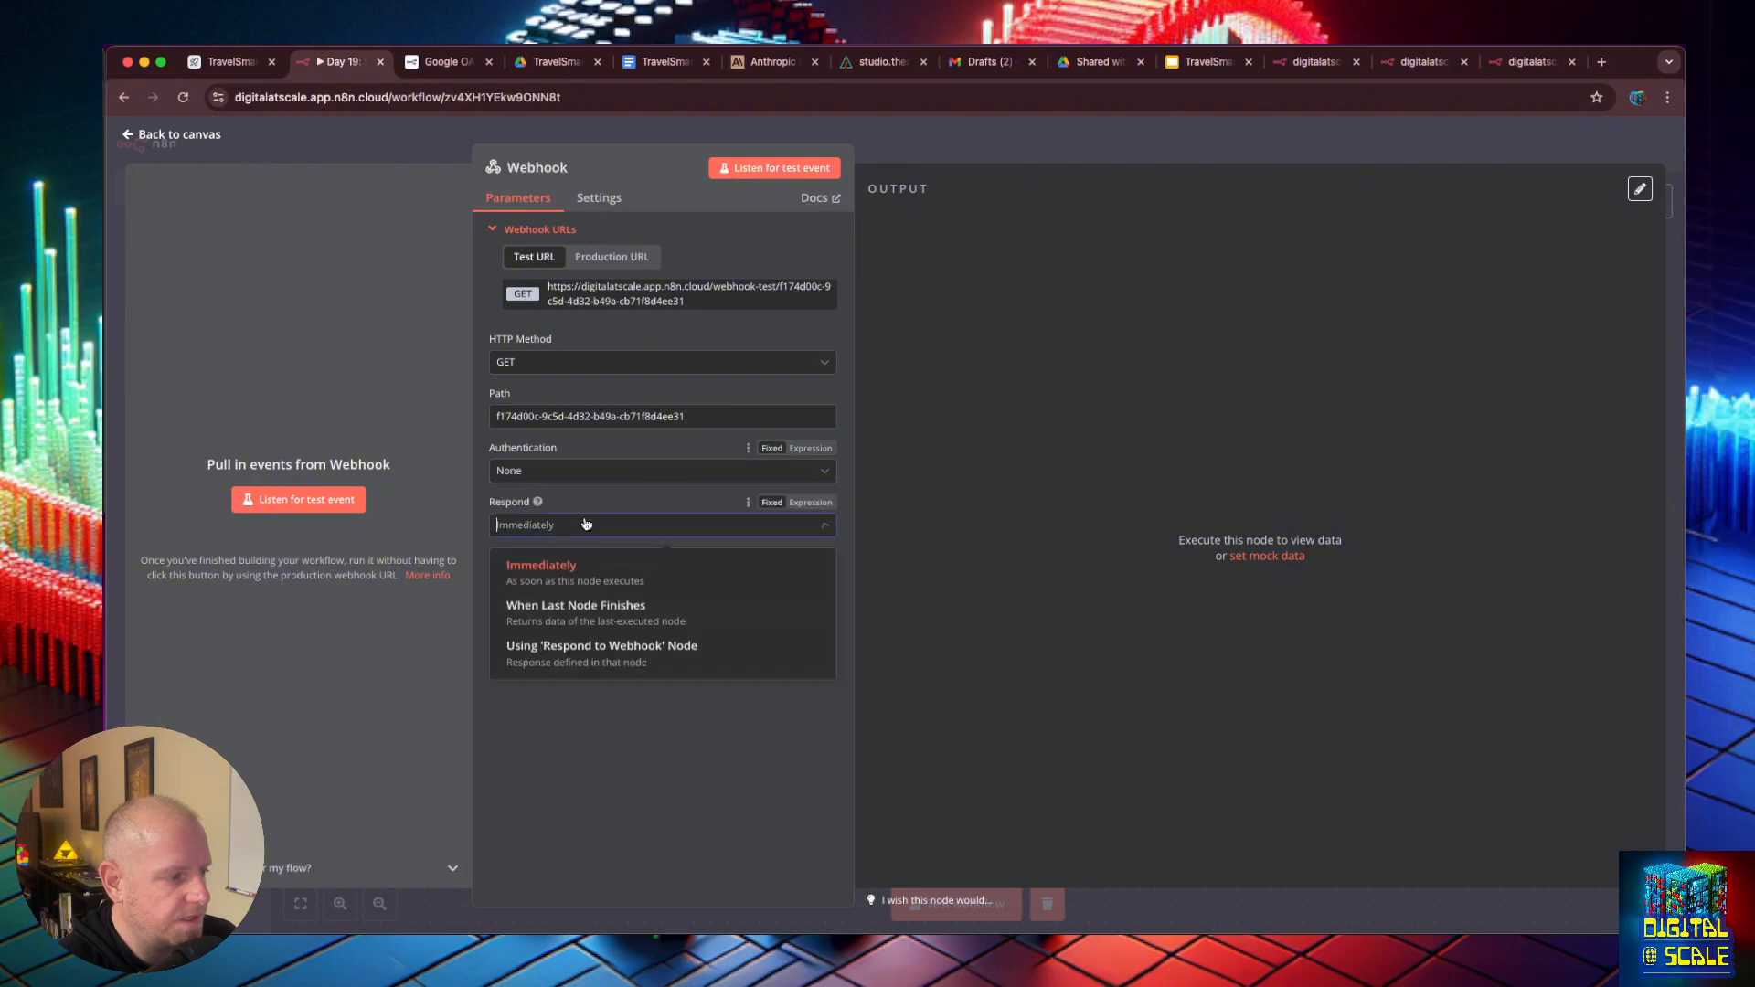
{"action": "left_click", "coordinate": [575, 662]}
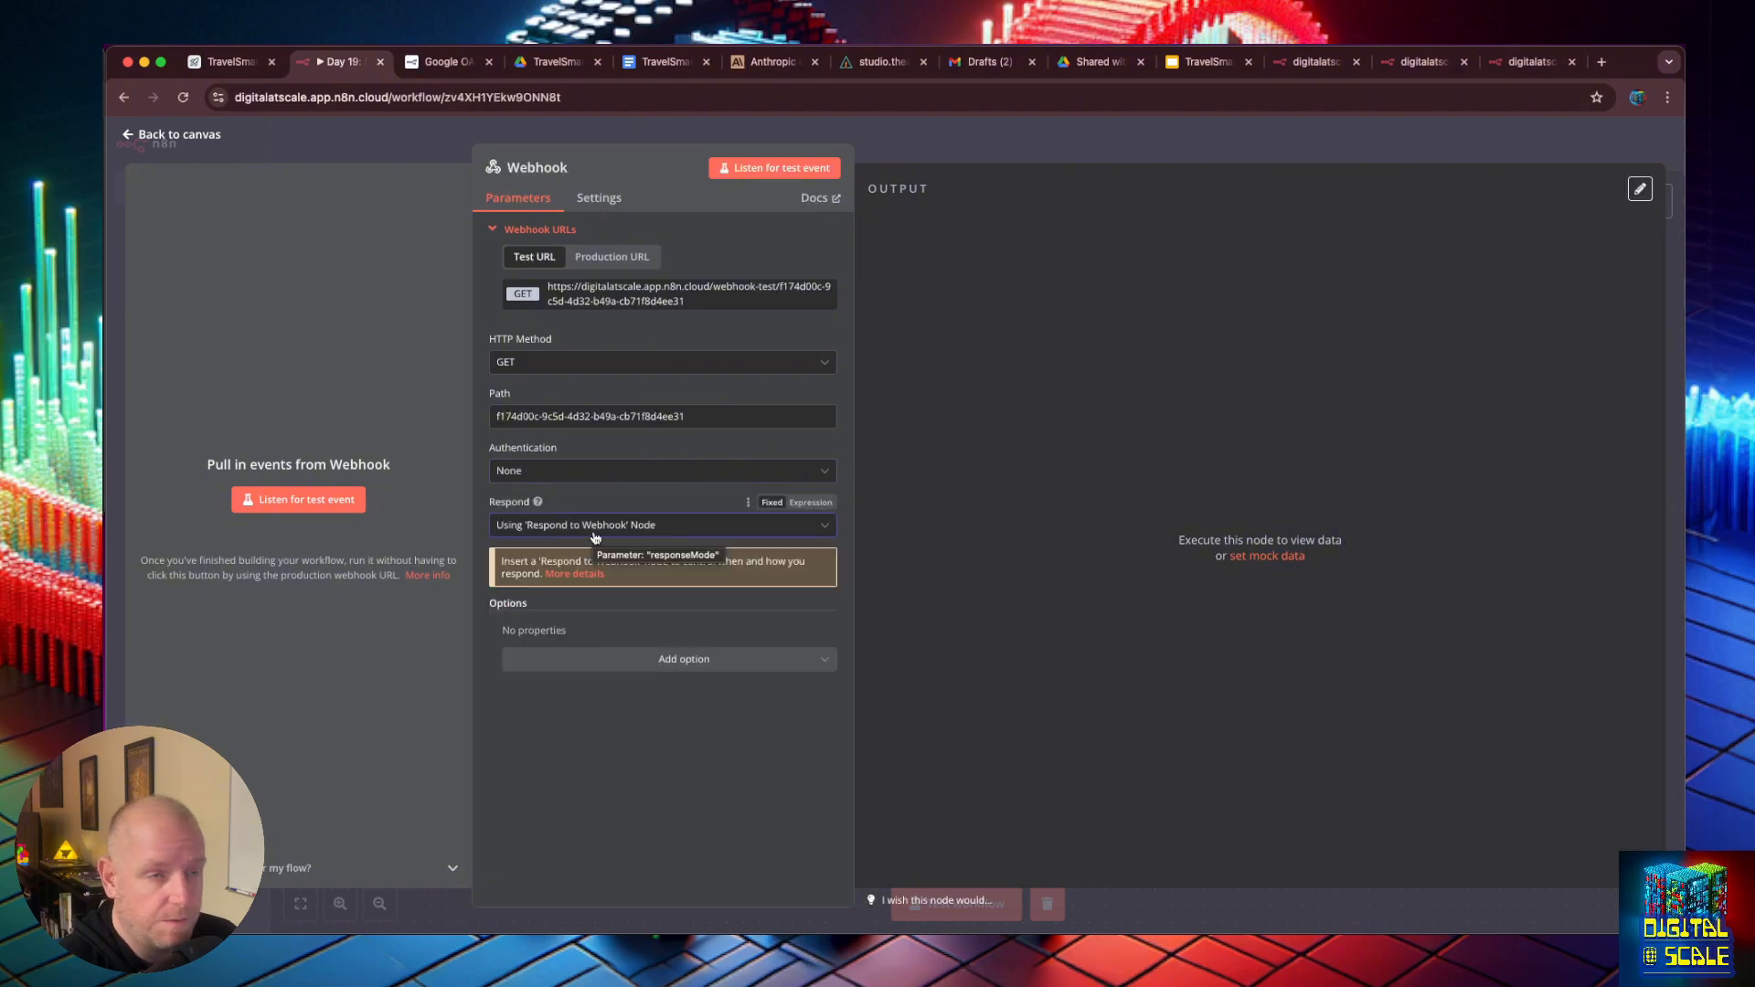
{"action": "left_click", "coordinate": [127, 138]}
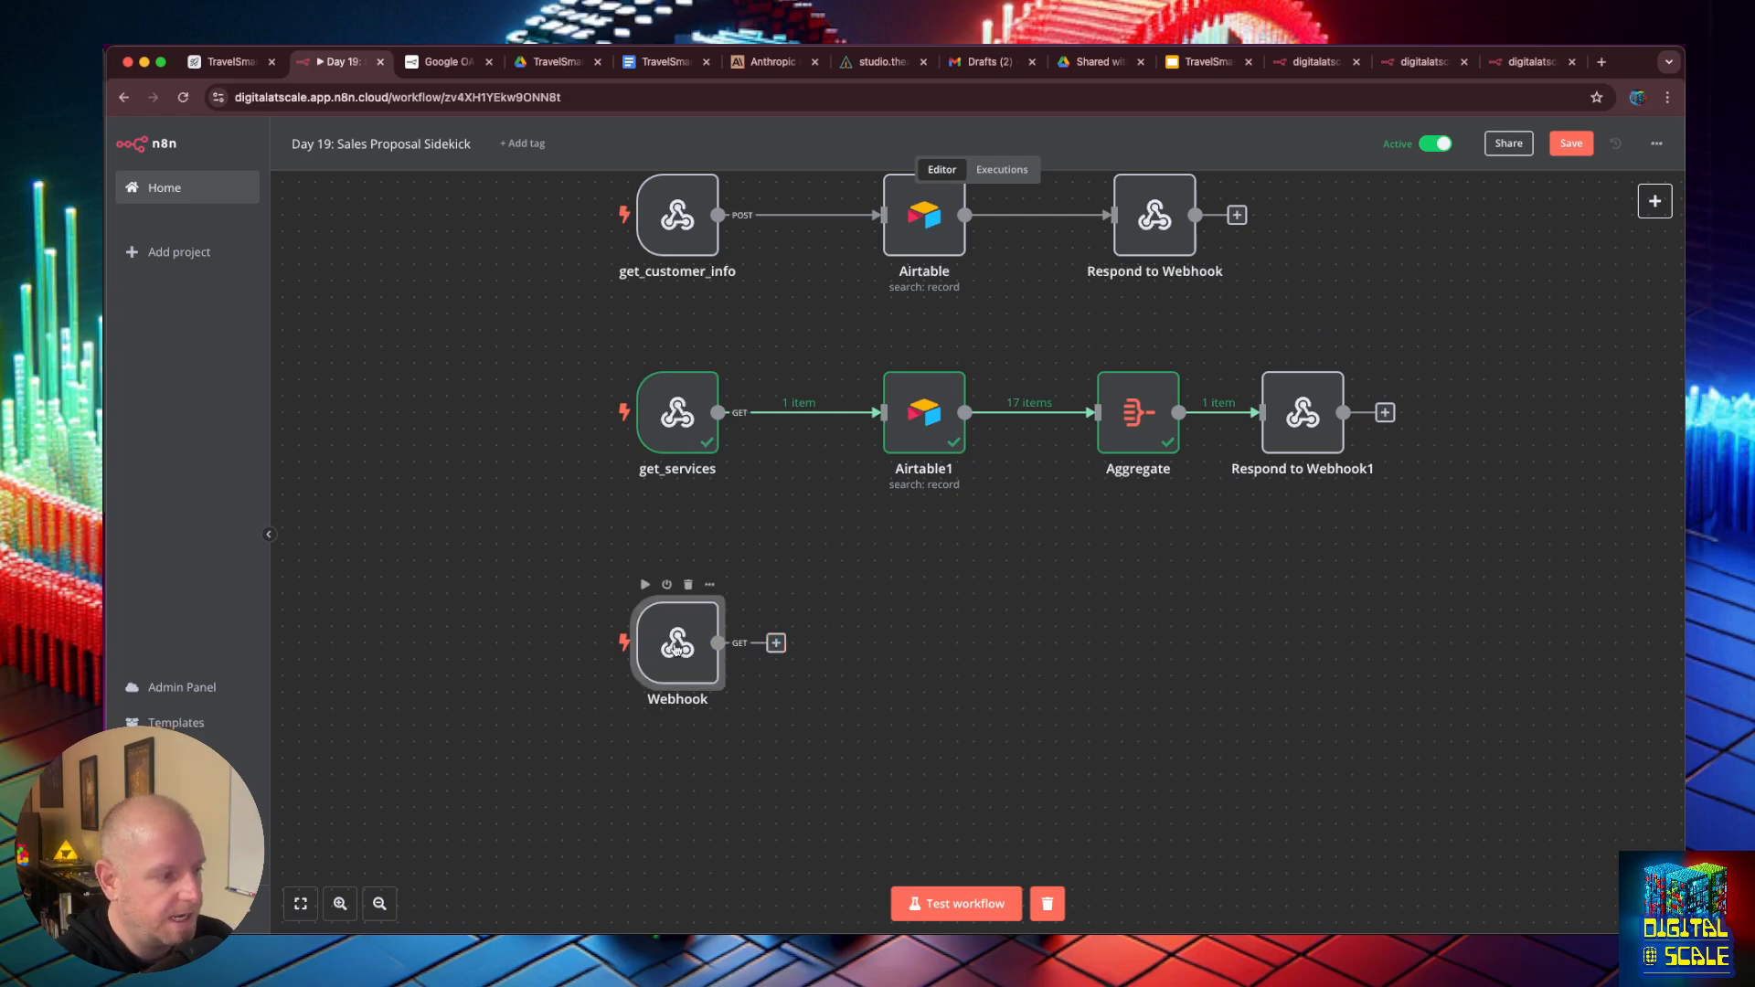
{"action": "double_click", "coordinate": [676, 647]}
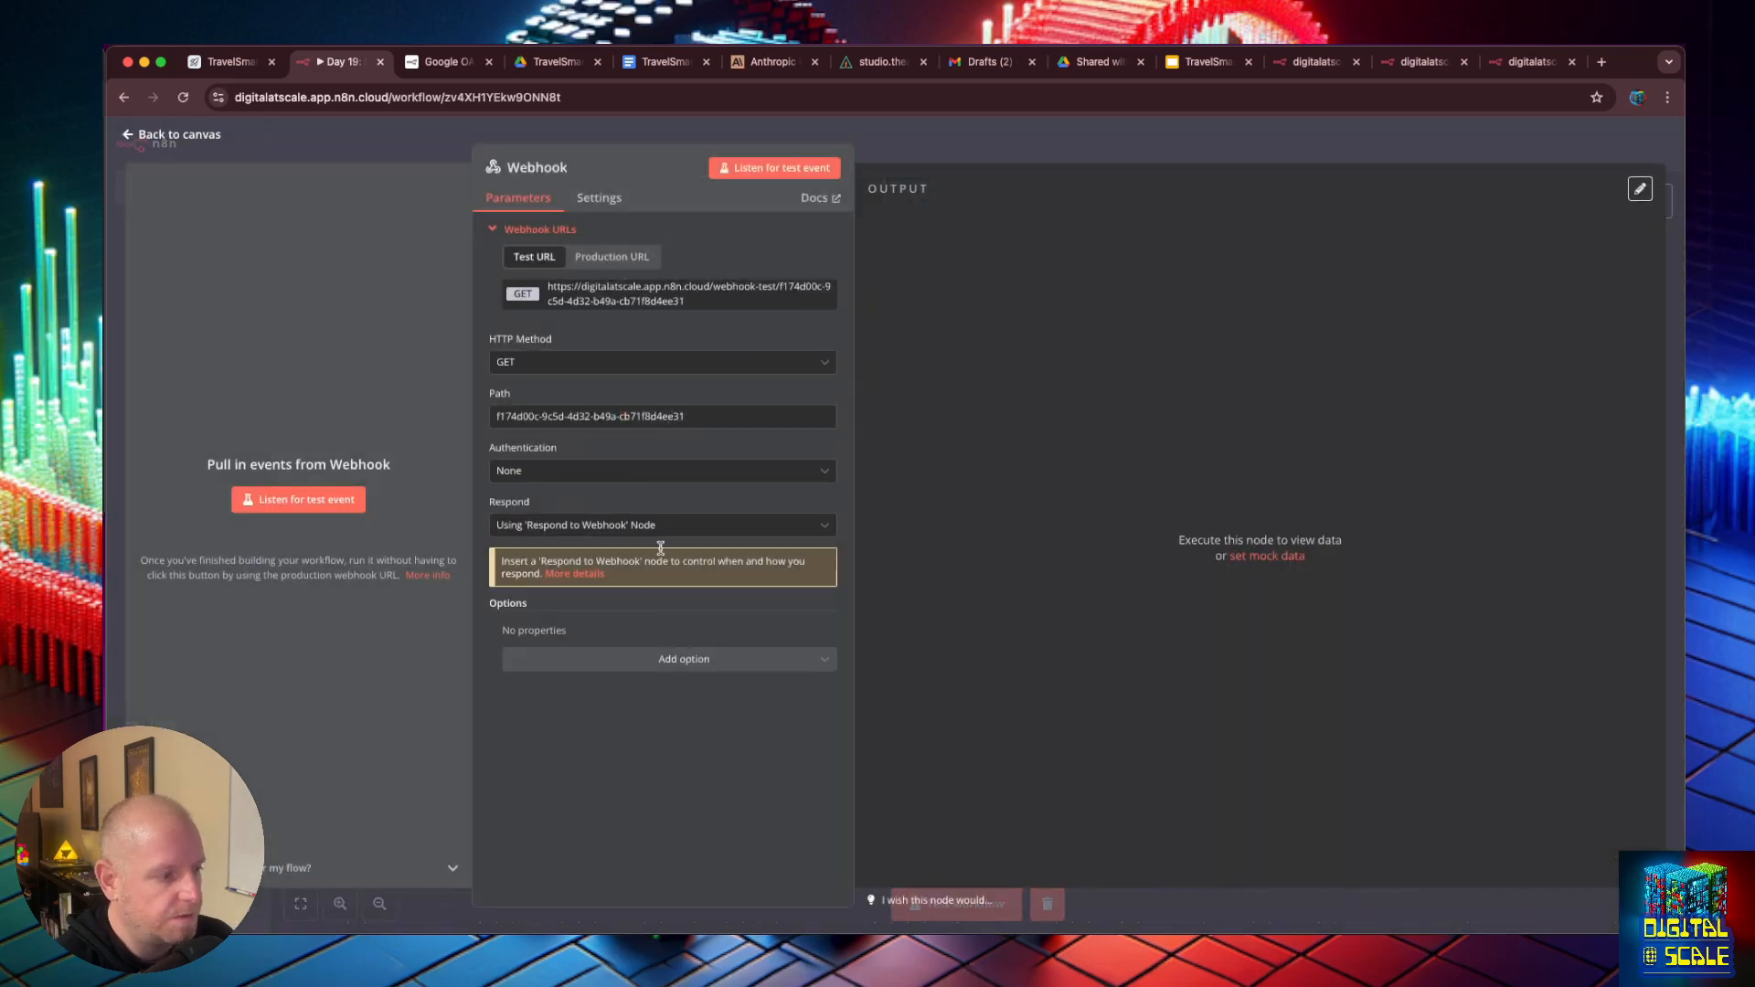
{"action": "left_click", "coordinate": [639, 289]}
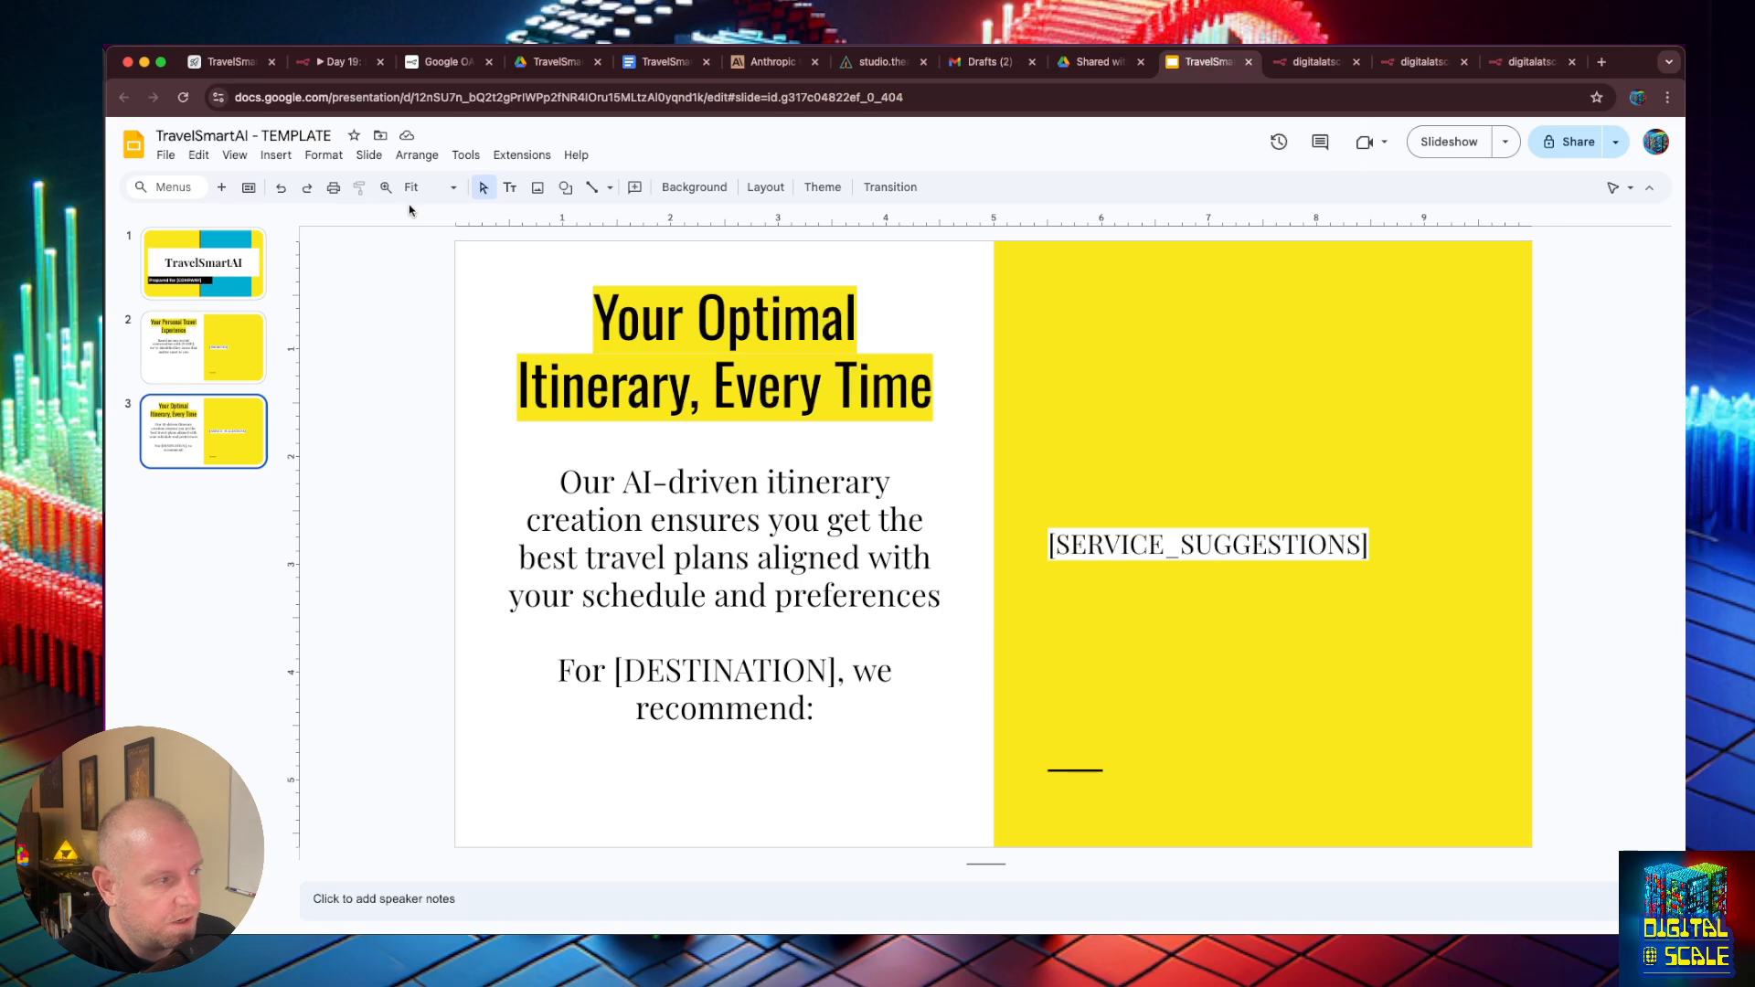
- Examine the placeholders on all three slides of the TravelSmartAI - TEMPLATE presentation, including [NAME] and [PRIORITIES]
{"action": "left_click", "coordinate": [217, 260]}
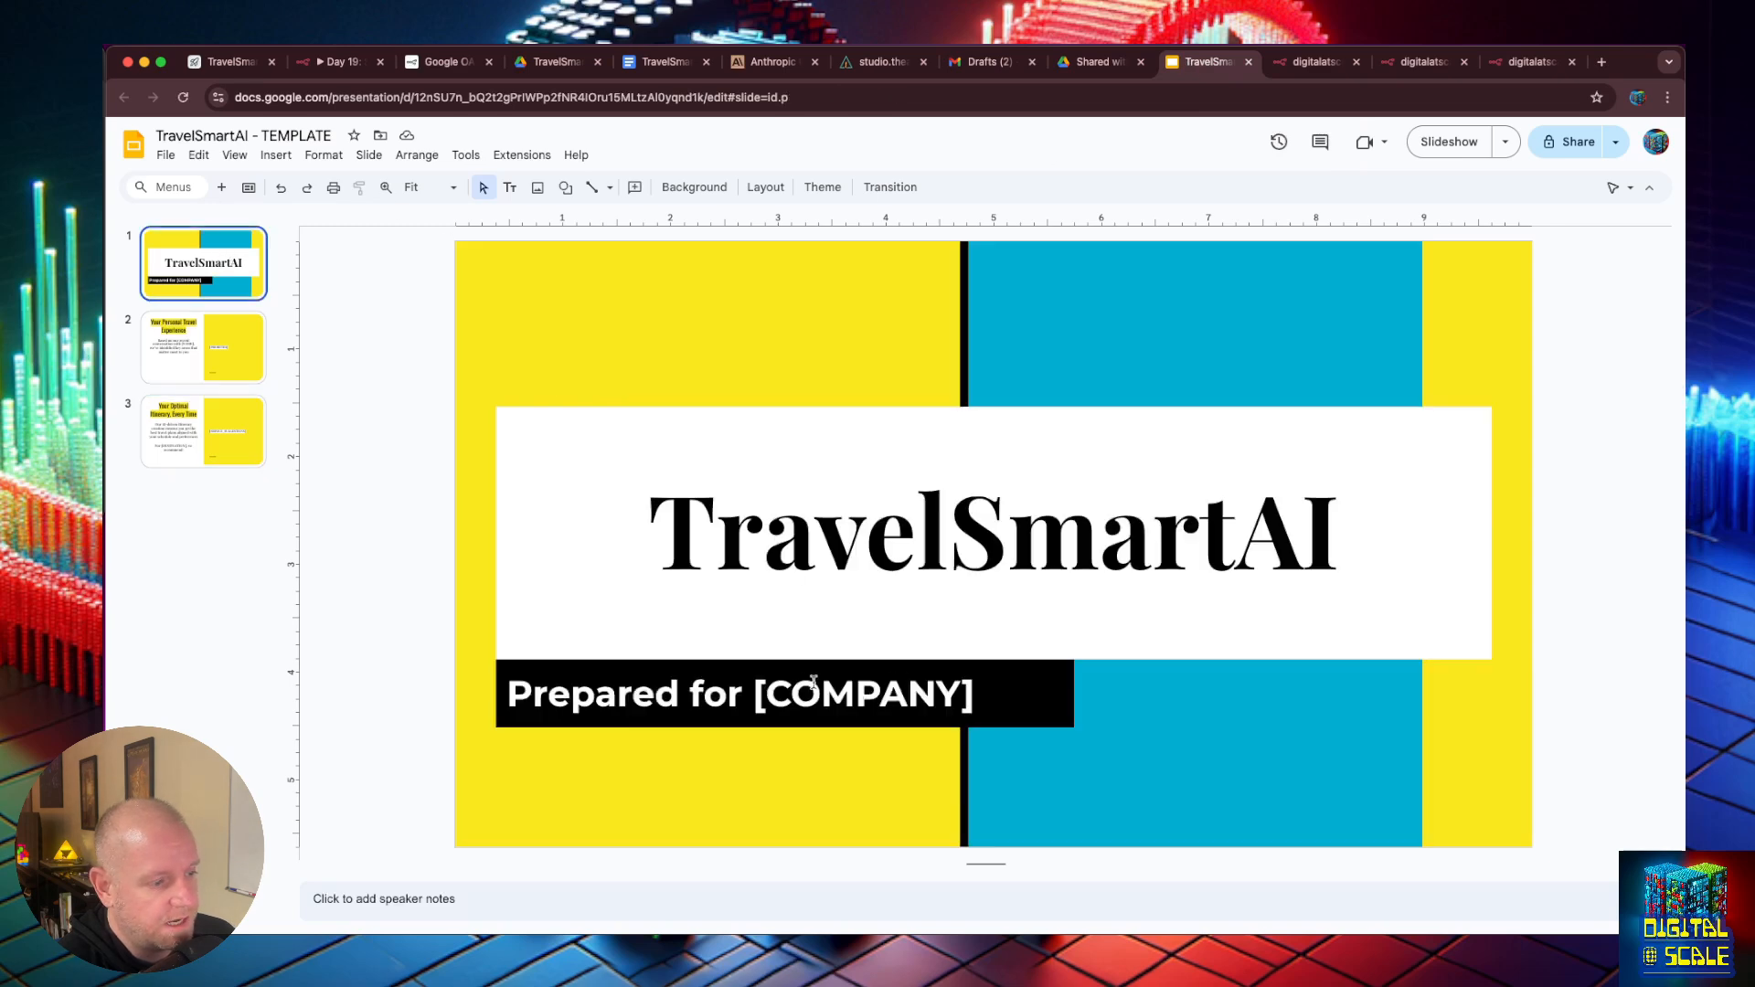
{"action": "key", "text": "Down"}
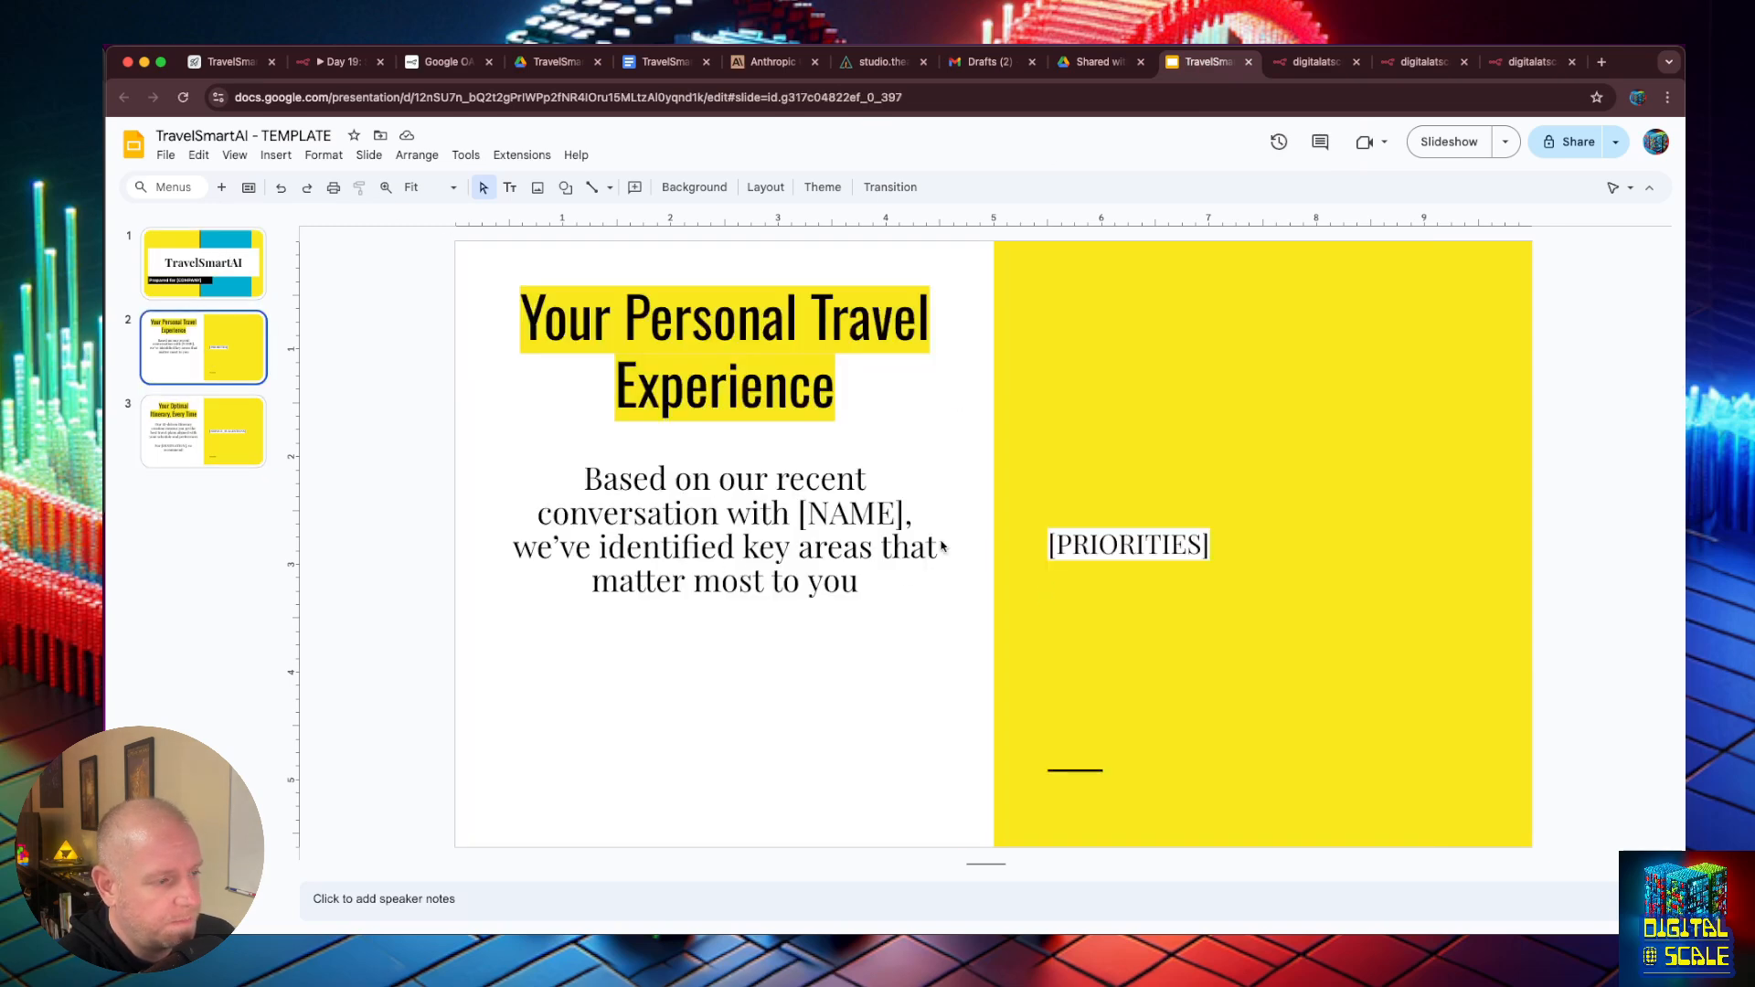
{"action": "left_click", "coordinate": [855, 516]}
{"action": "double_click", "coordinate": [855, 517]}
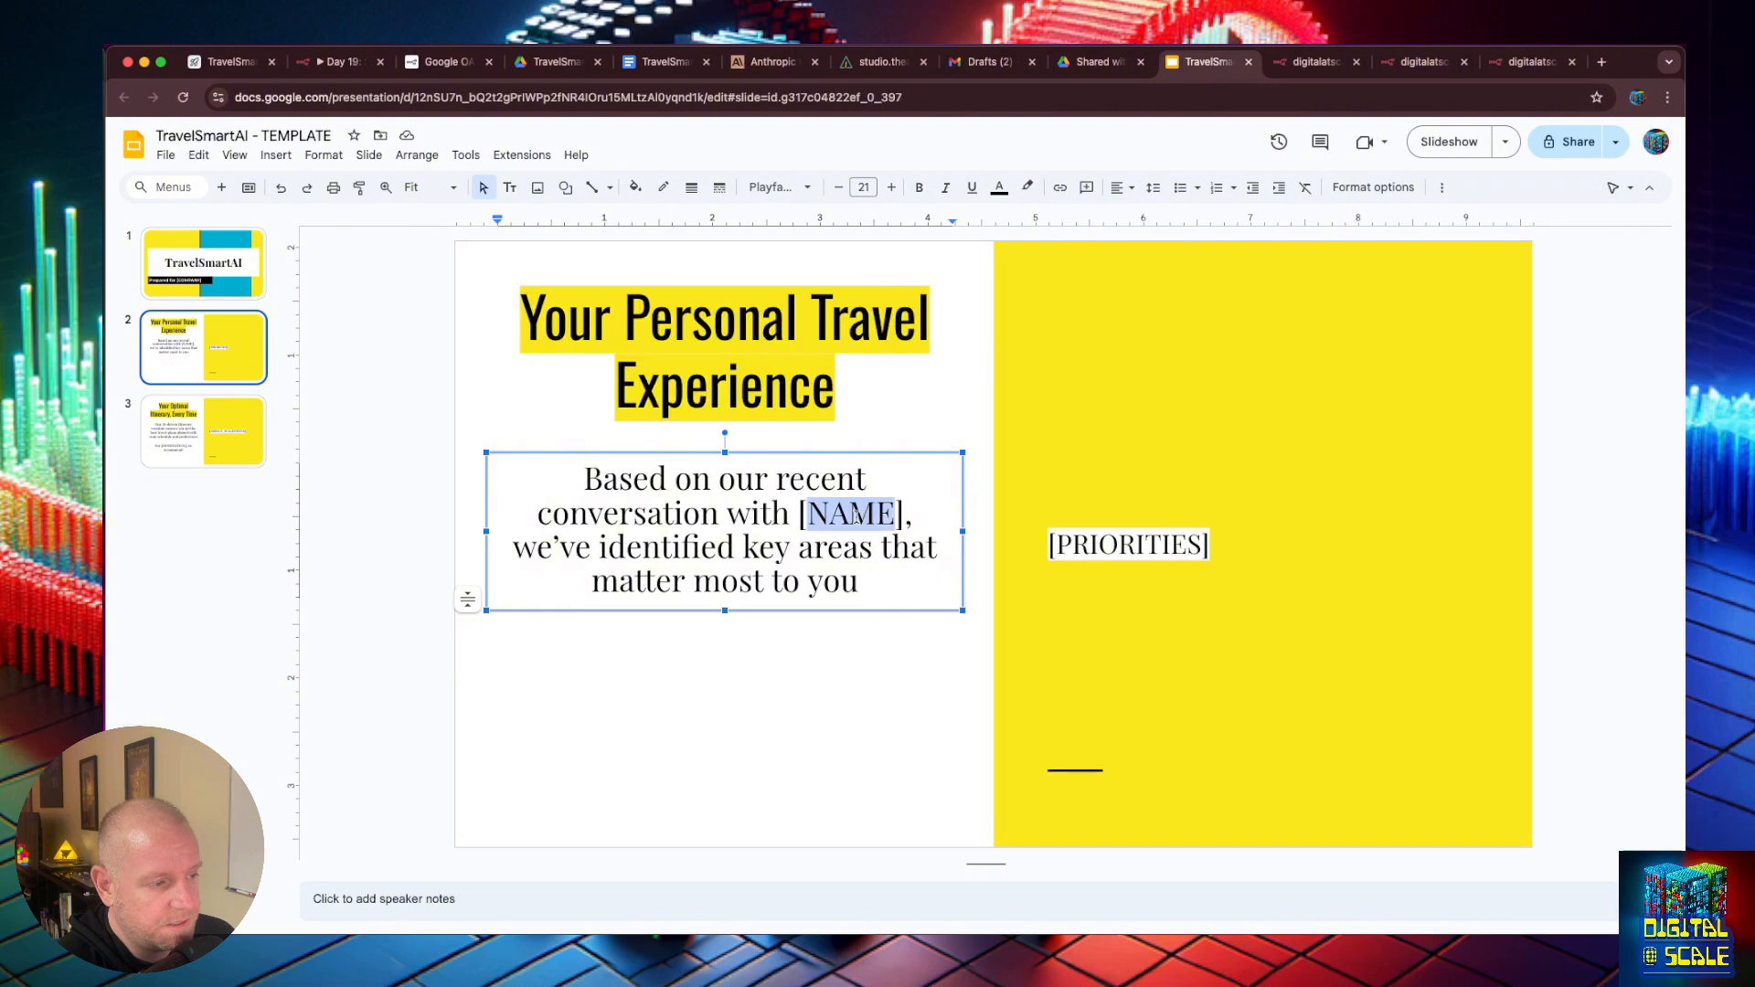
{"action": "left_click", "coordinate": [1093, 548]}
{"action": "double_click", "coordinate": [1092, 549]}
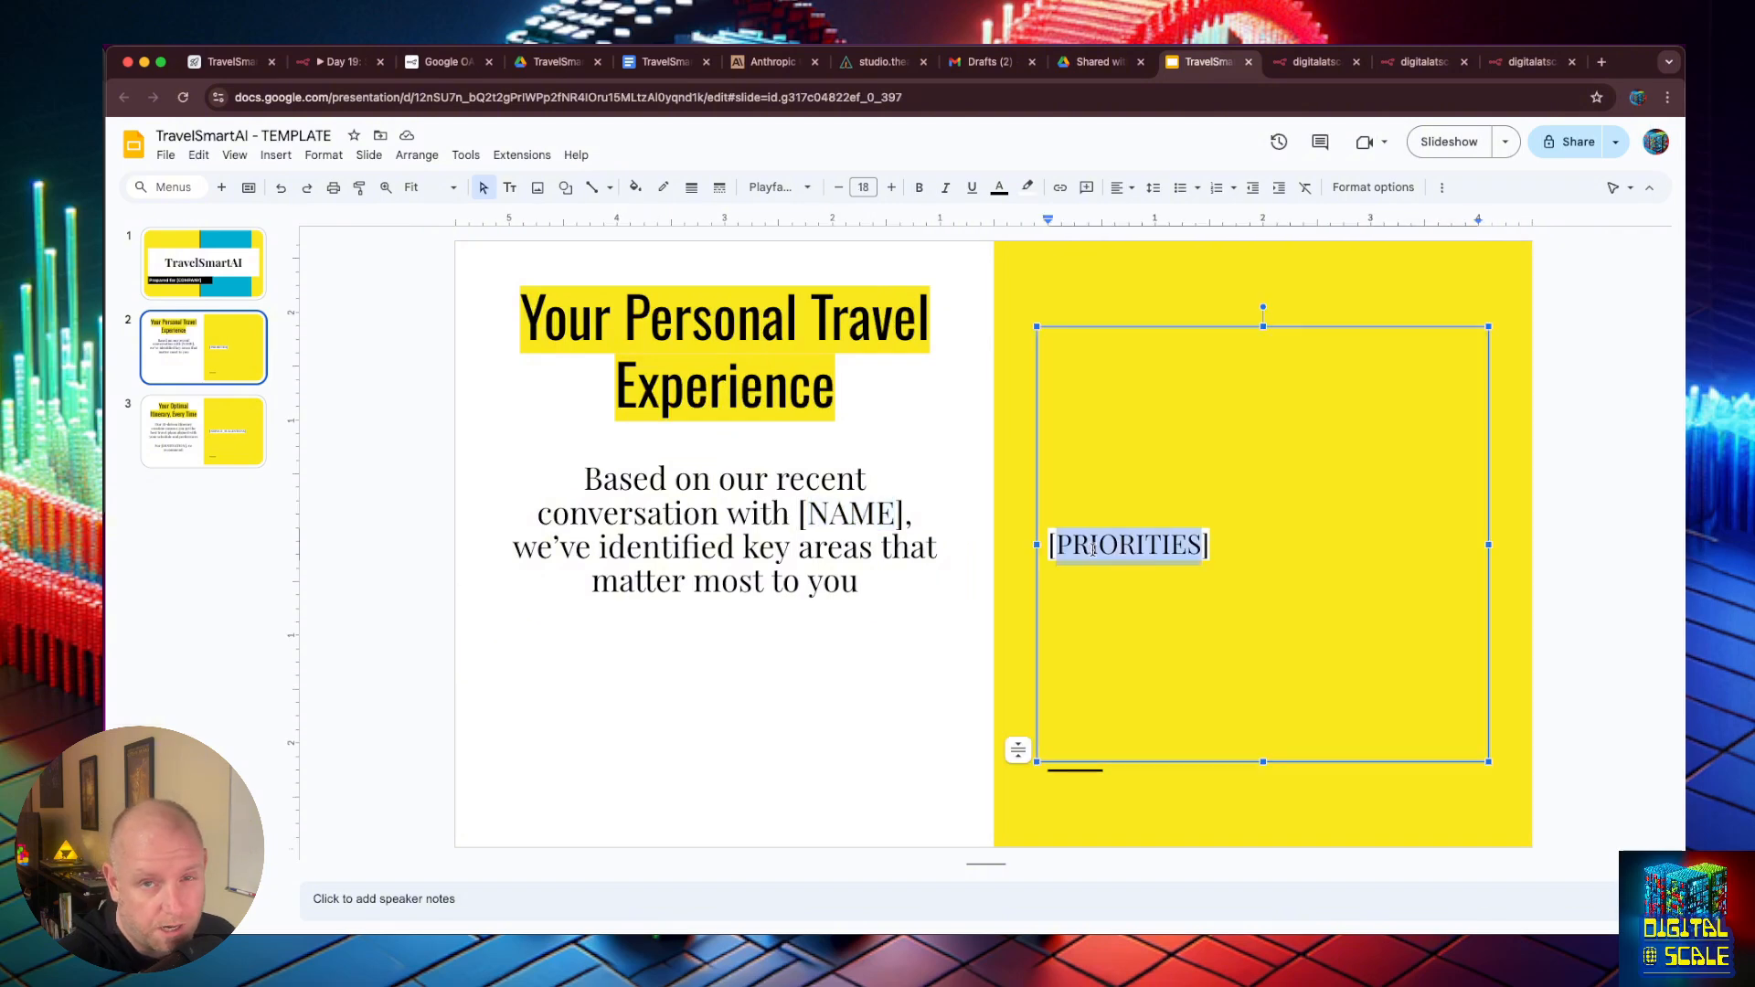
{"action": "left_click", "coordinate": [221, 404]}
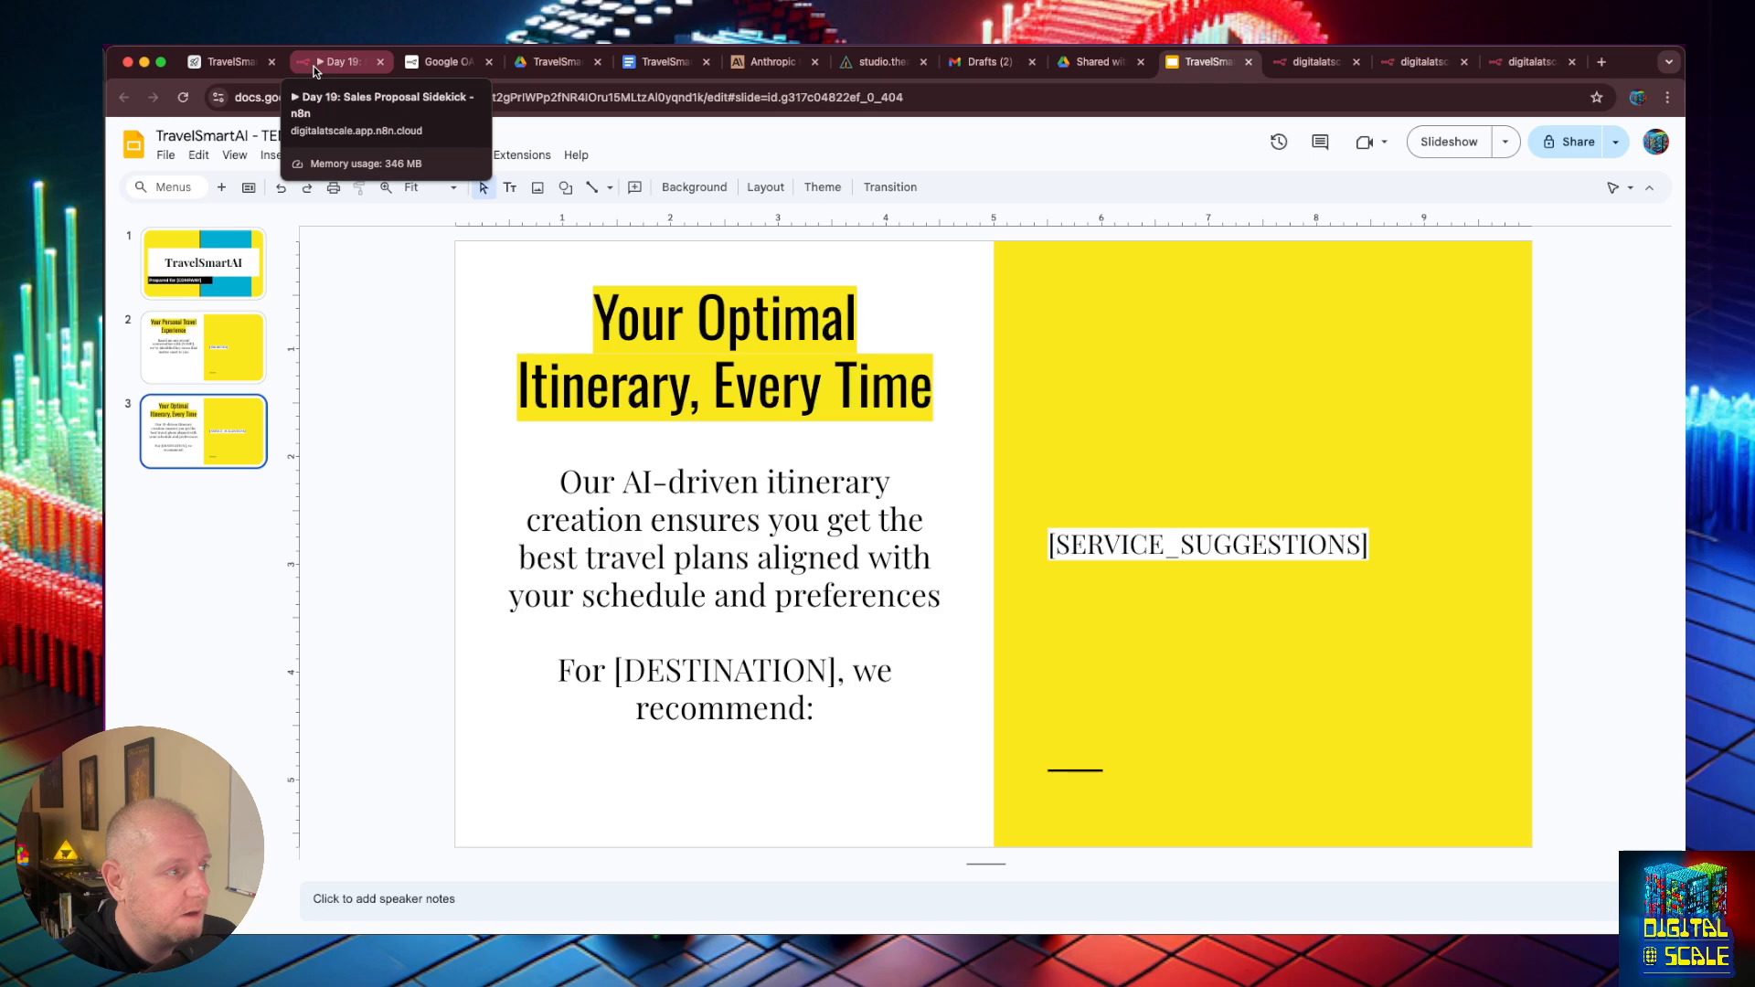
- Return to n8n, add a Respond to Webhook node after the new Webhook, and move it farther away to leave room between them
{"action": "left_click", "coordinate": [358, 68]}
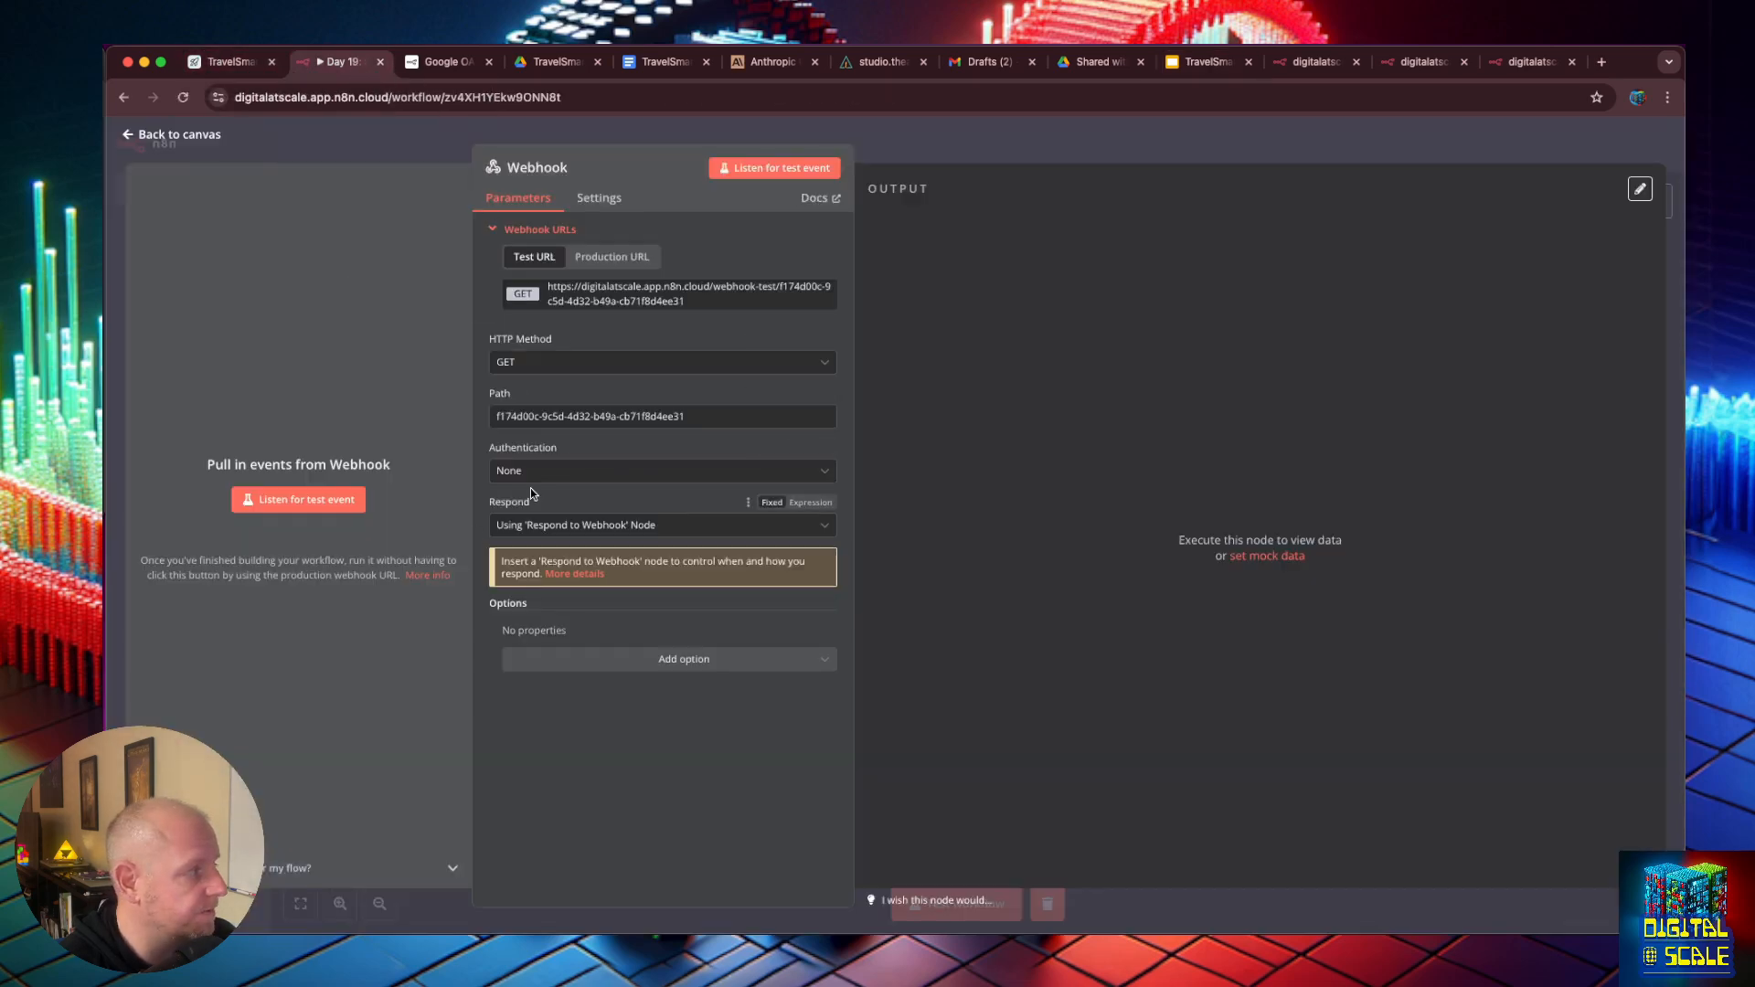
{"action": "left_click", "coordinate": [777, 643]}
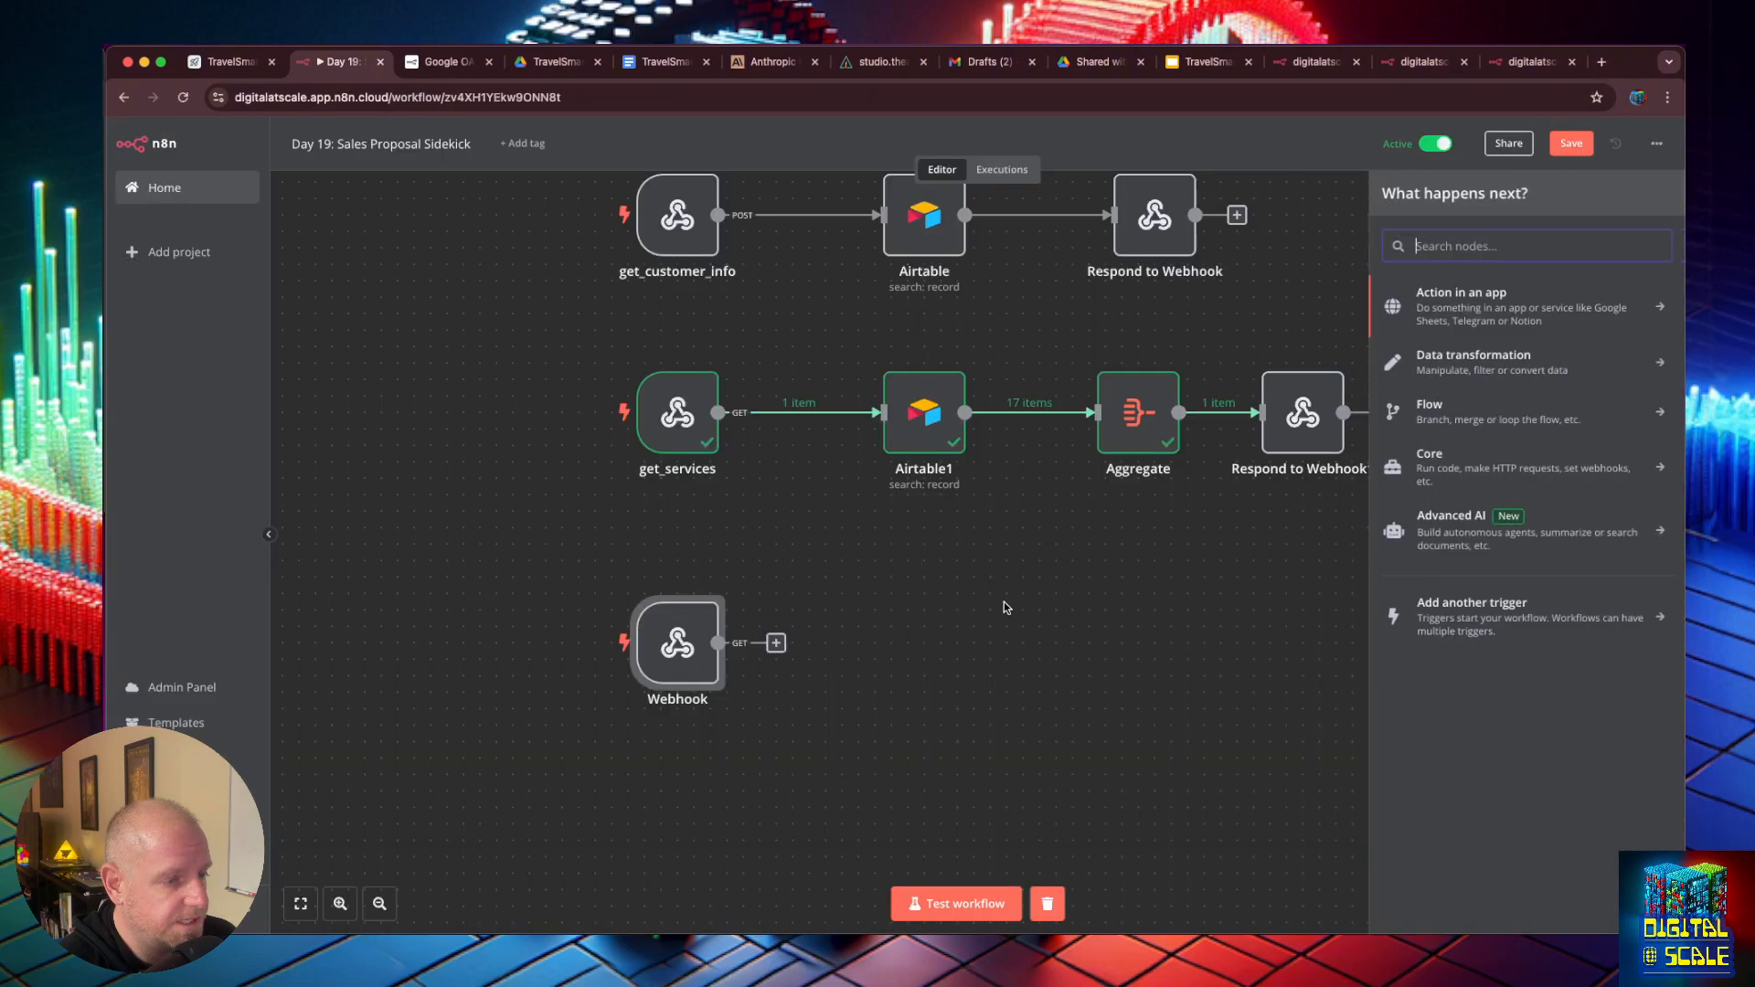
{"action": "type", "text": "respon"}
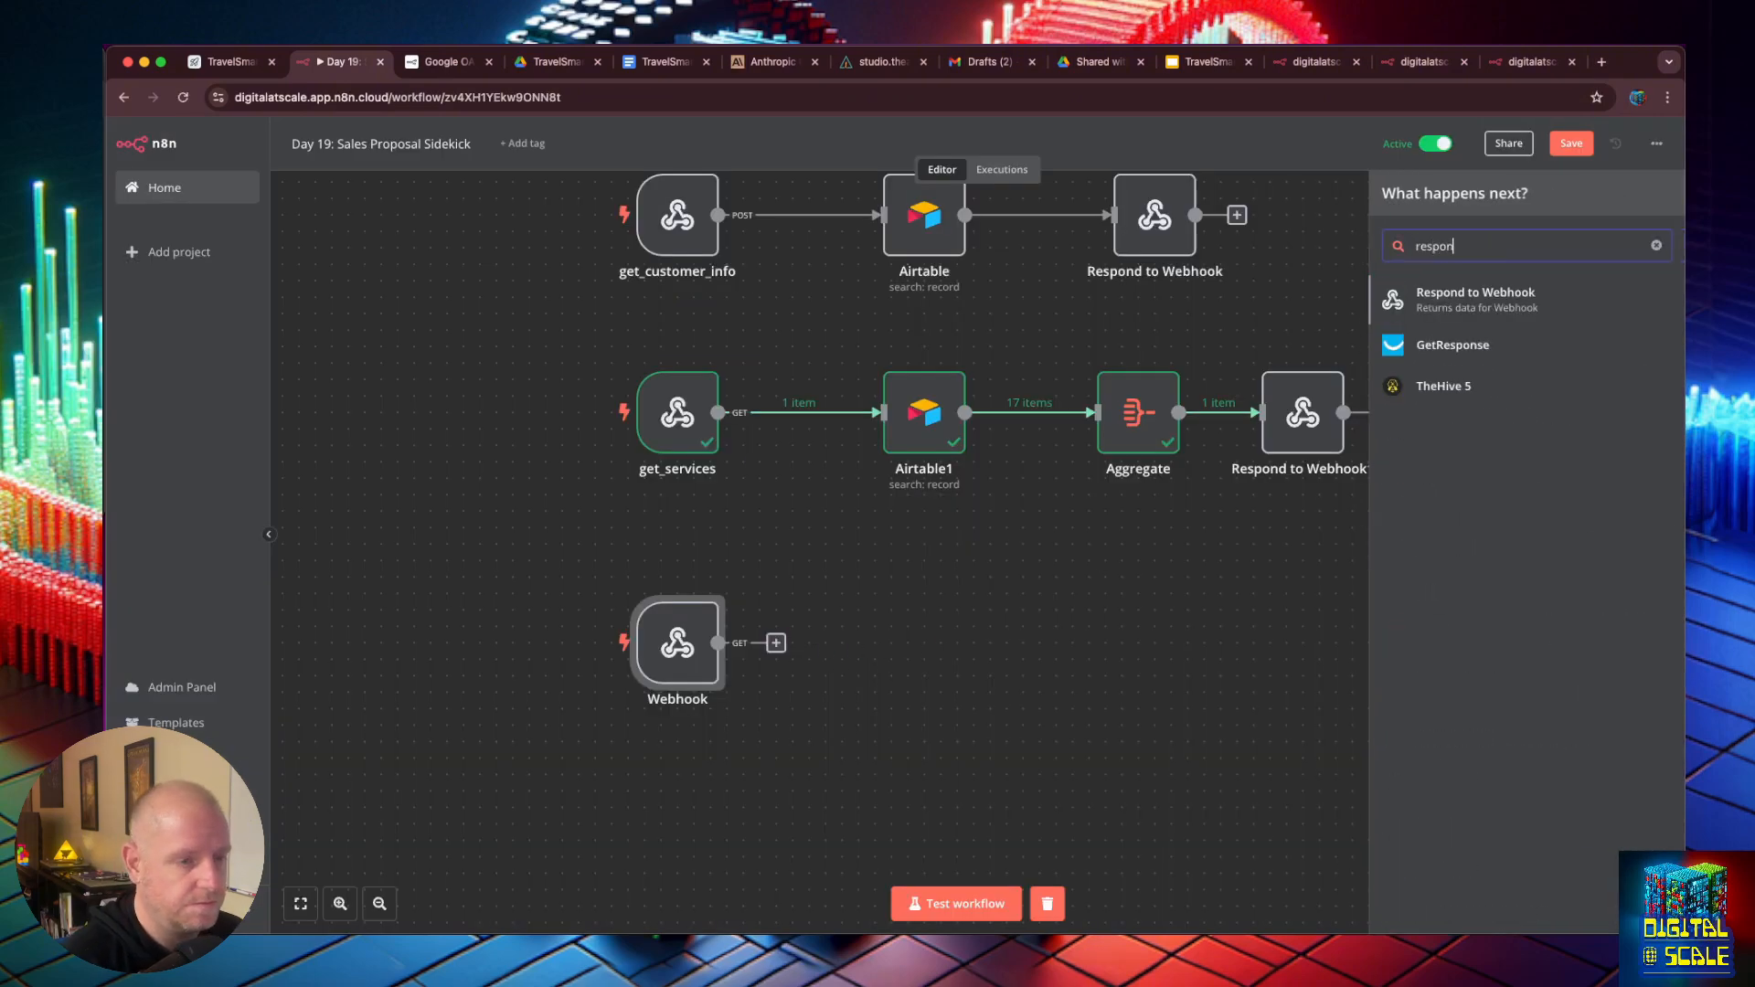
{"action": "left_click", "coordinate": [1509, 302]}
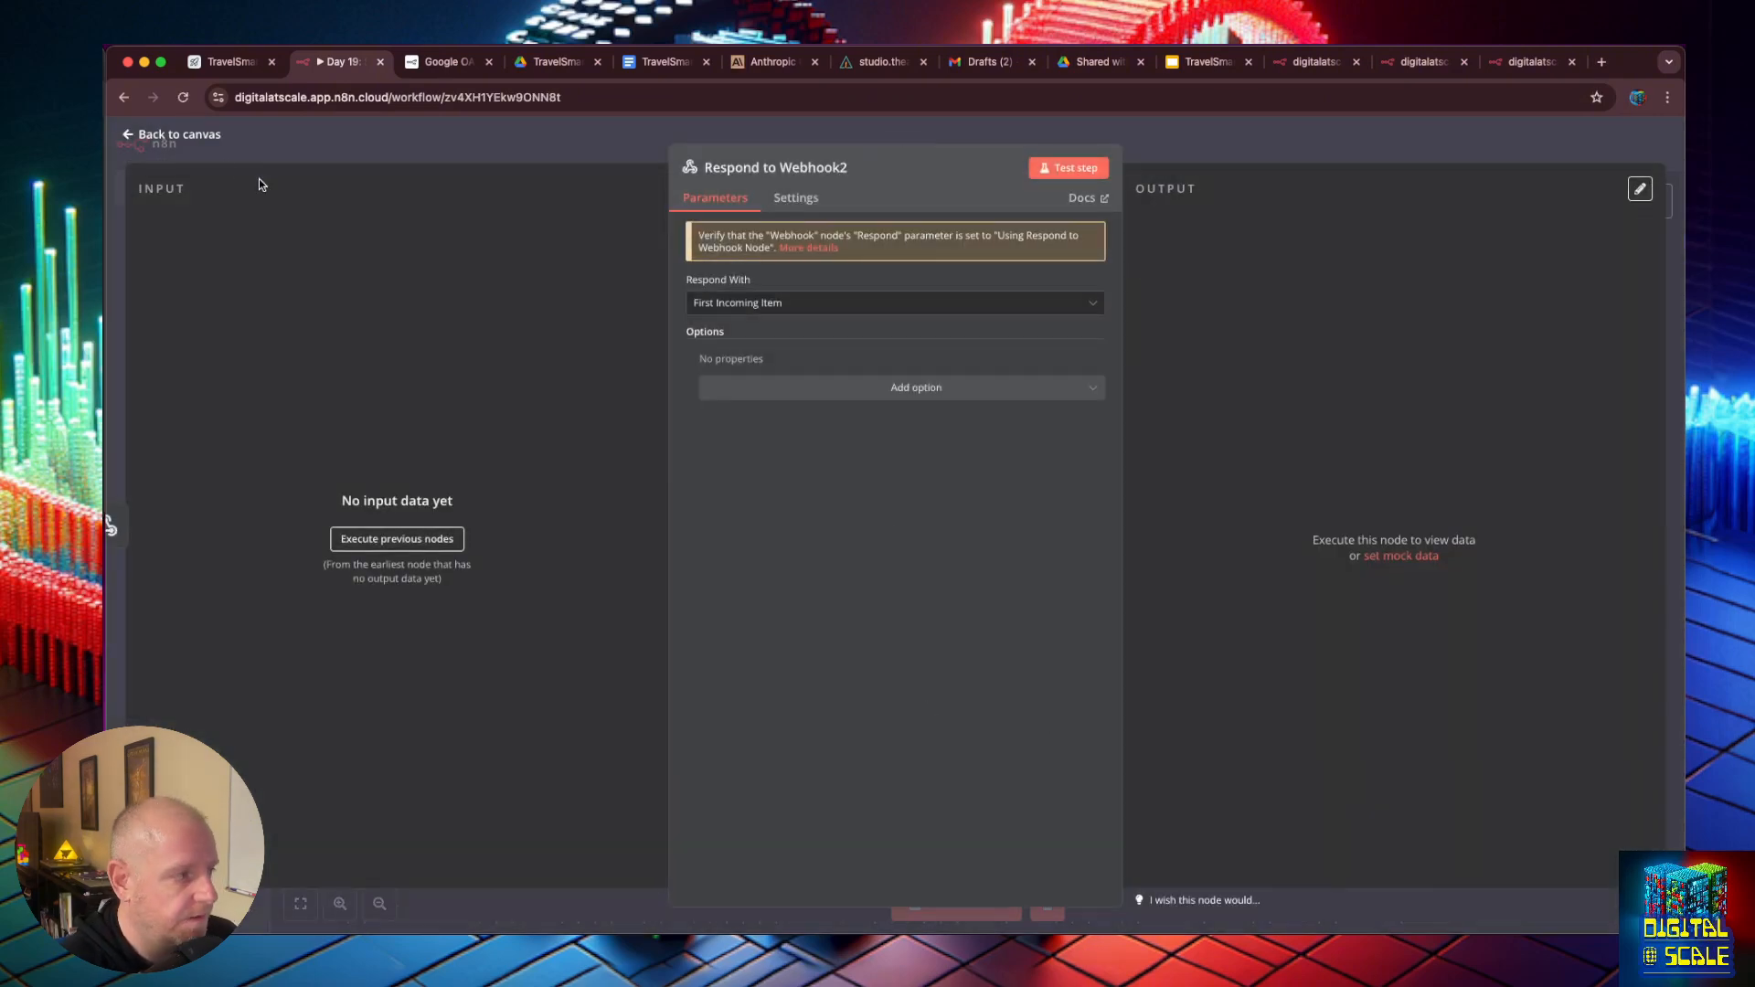
{"action": "left_click", "coordinate": [129, 139]}
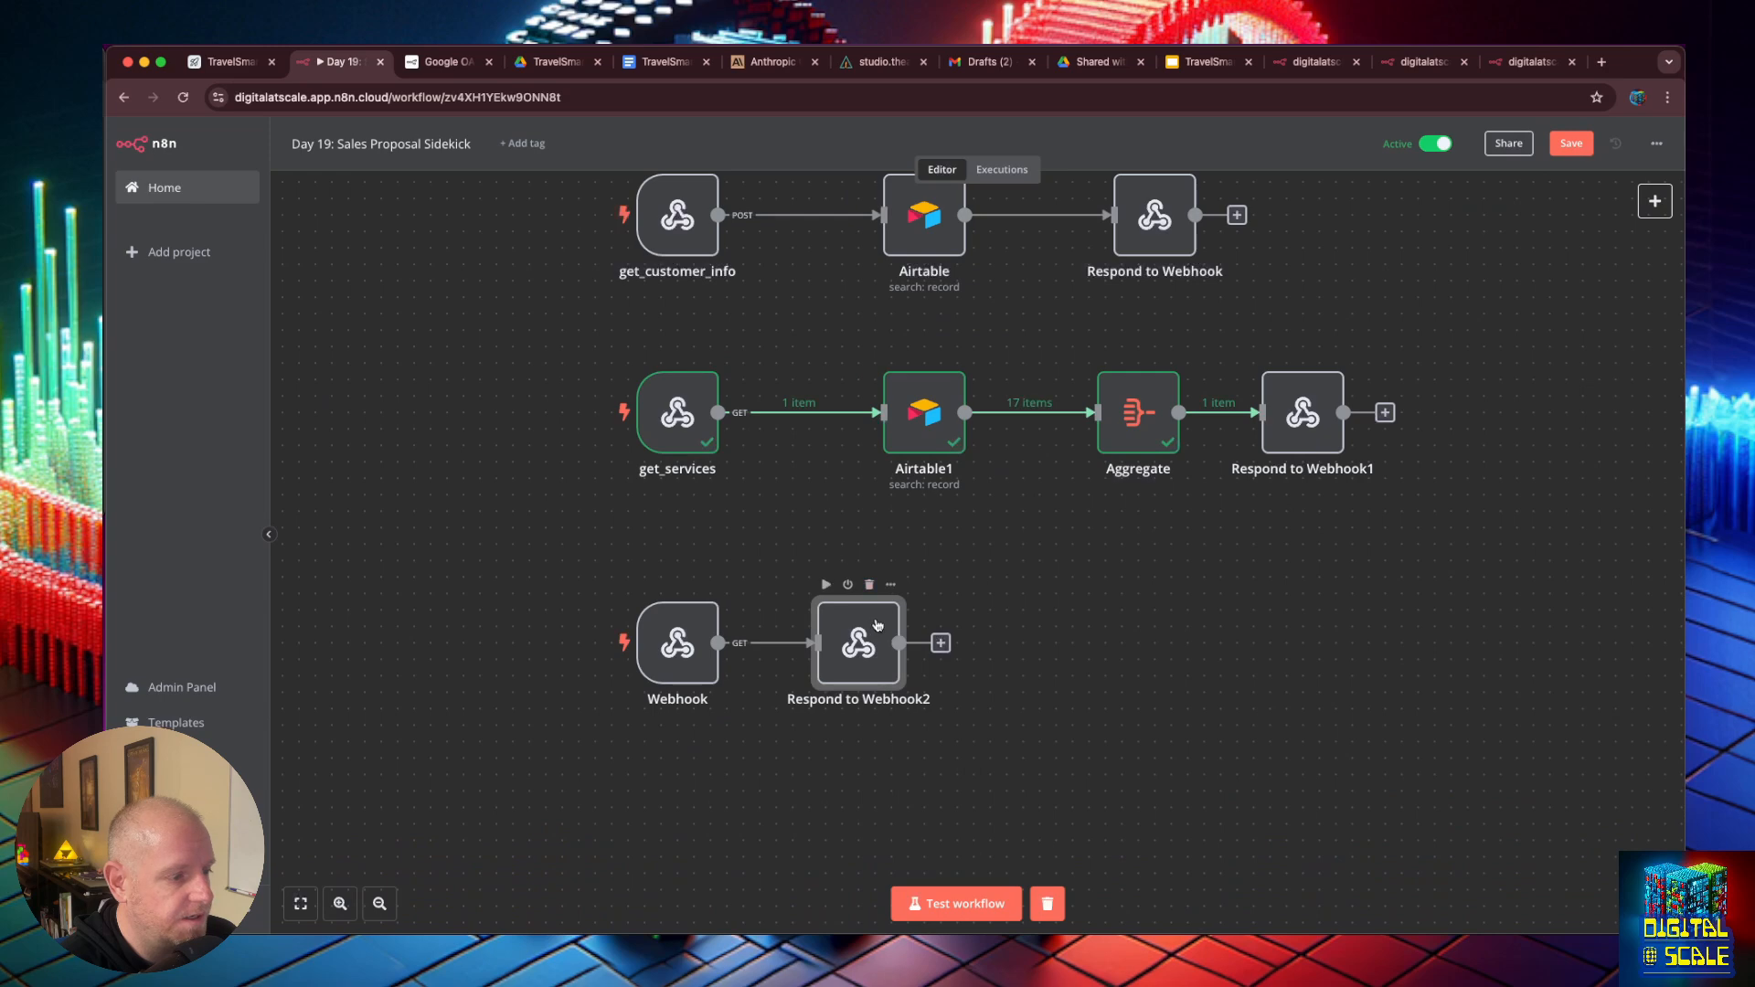
{"action": "left_click_drag", "start_coordinate": [878, 627], "coordinate": [1125, 627]}
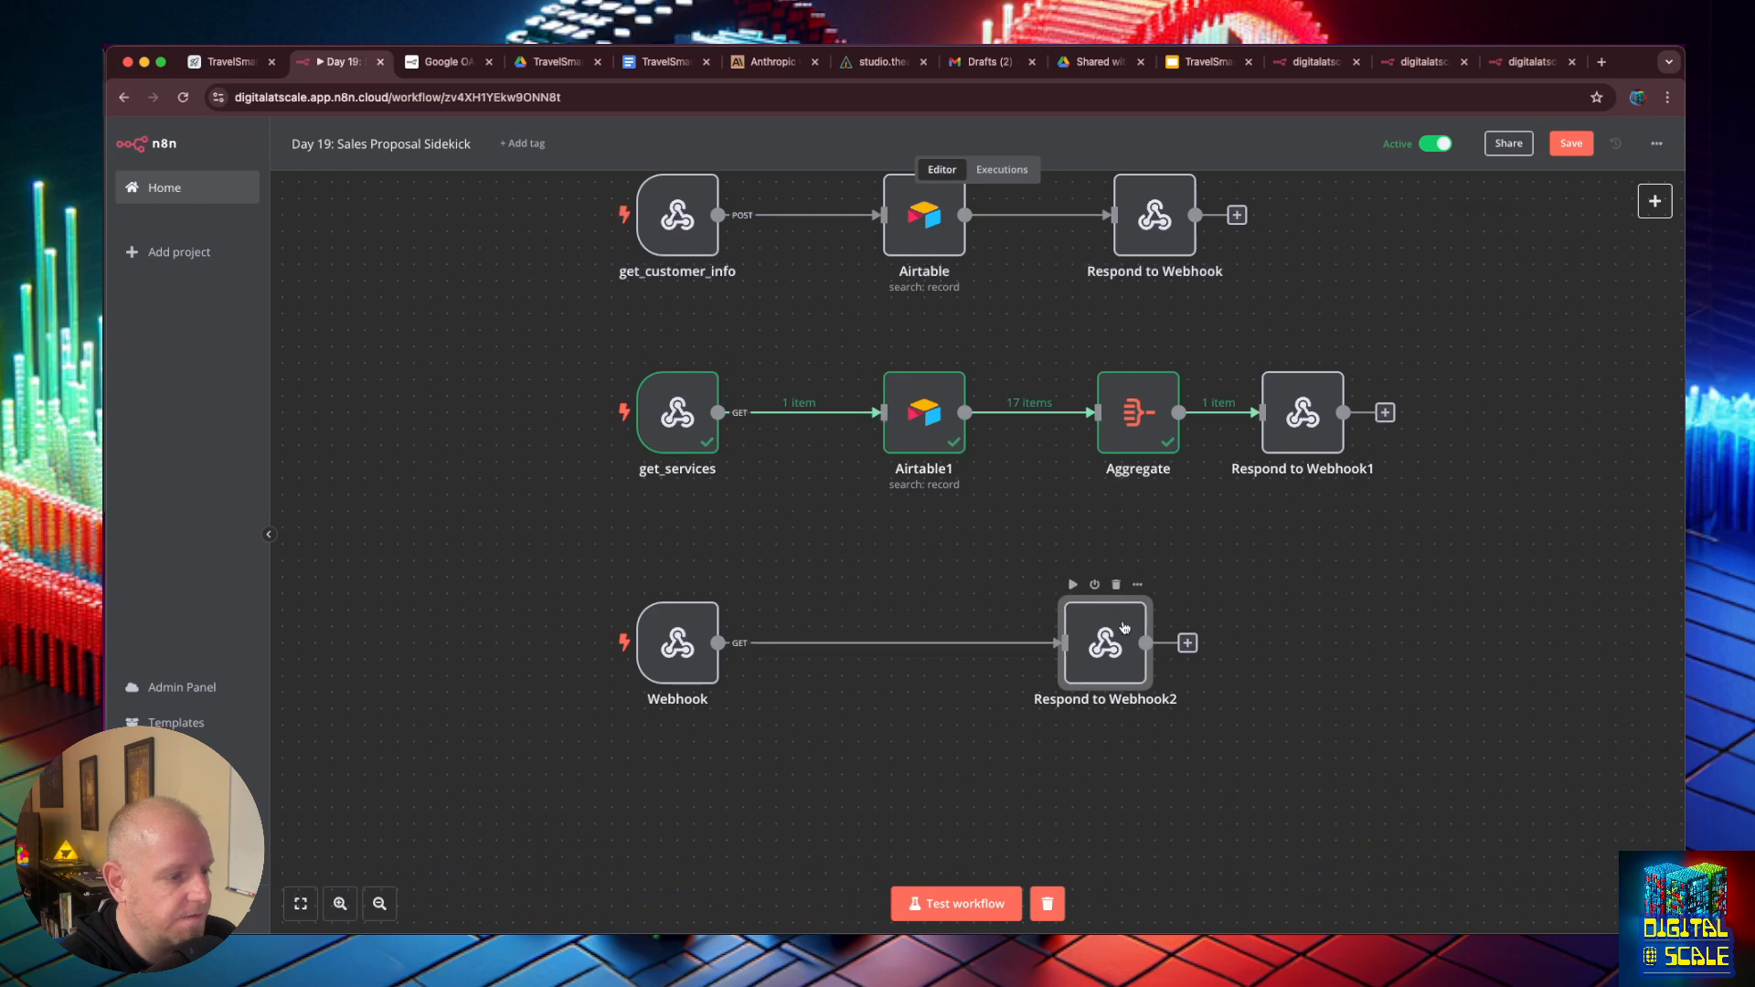
- Change the new Webhook node's HTTP method to POST and reopen the node's settings
{"action": "double_click", "coordinate": [678, 642]}
{"action": "left_click", "coordinate": [571, 362]}
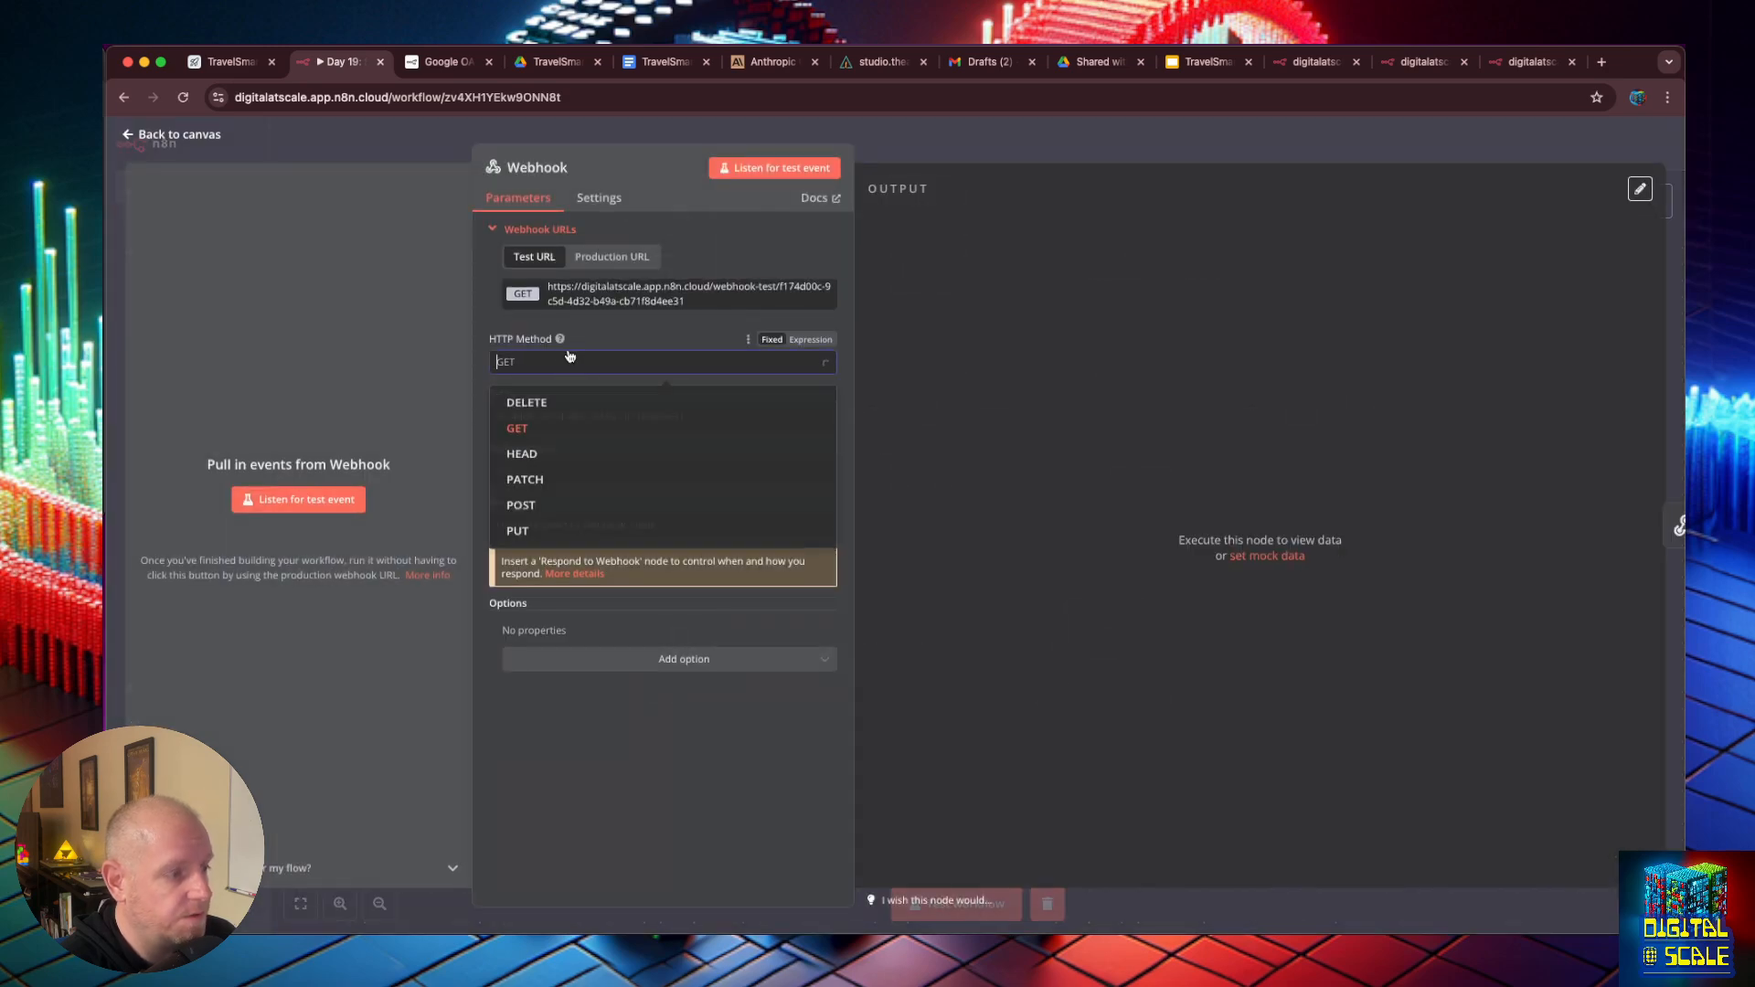
{"action": "left_click", "coordinate": [569, 514]}
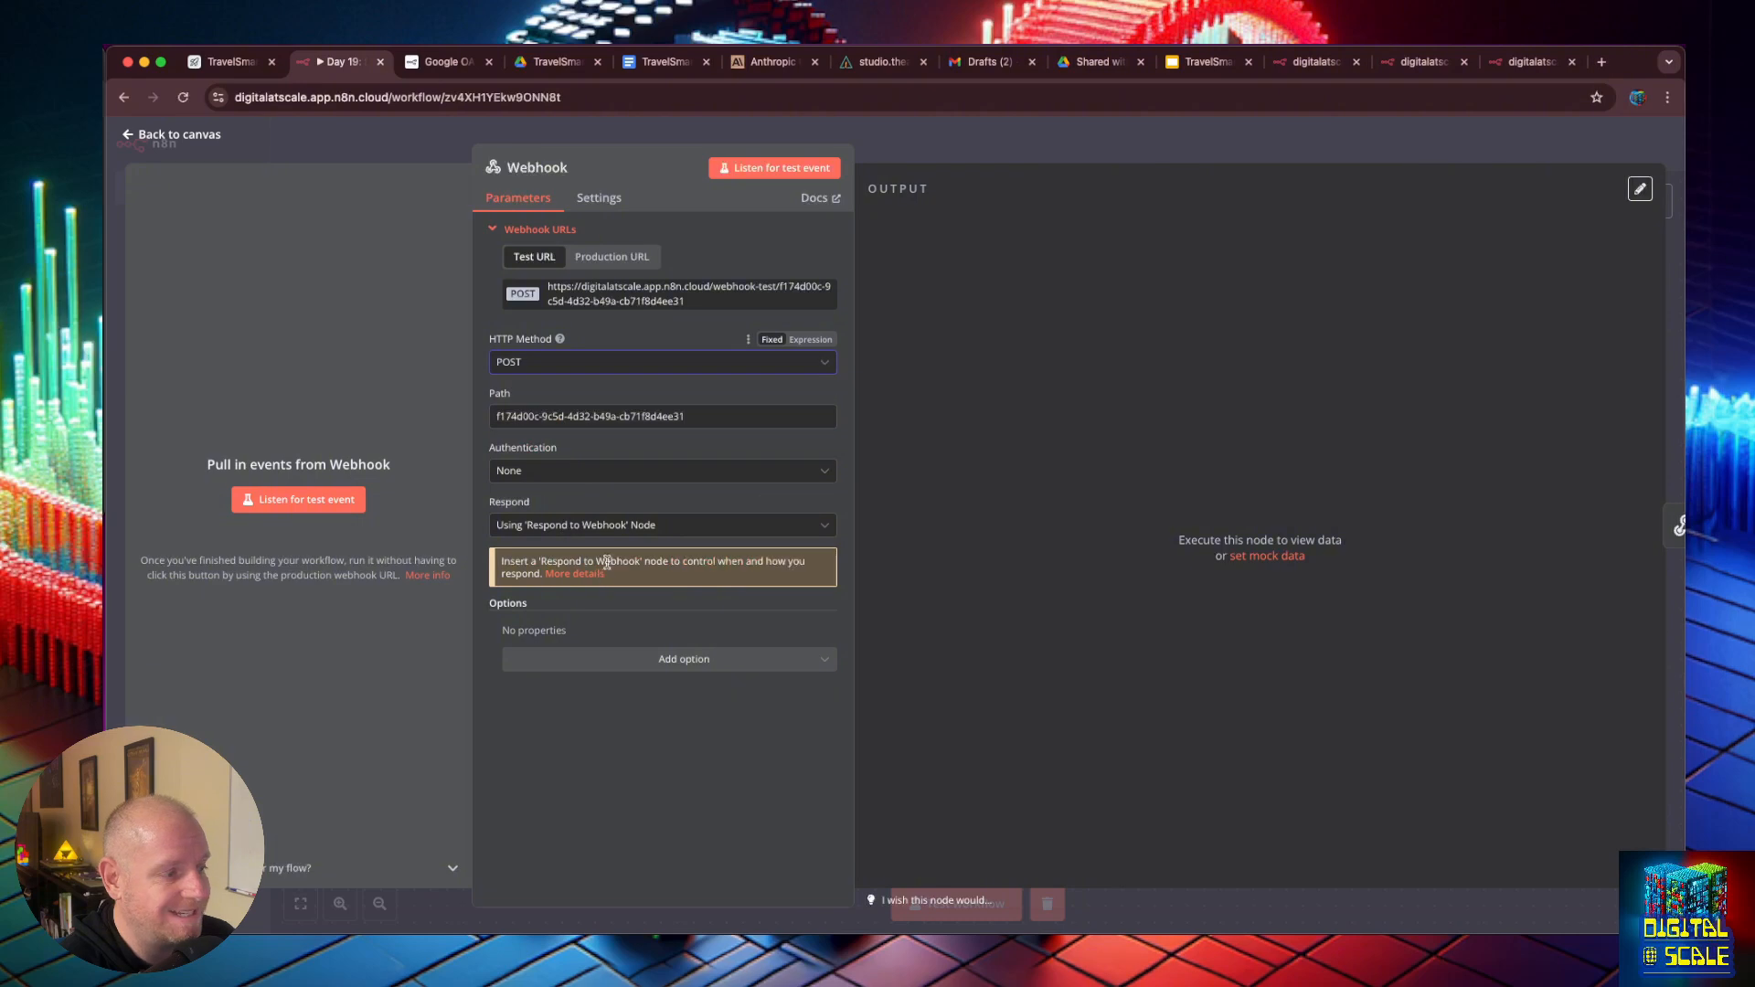
{"action": "left_click", "coordinate": [128, 137]}
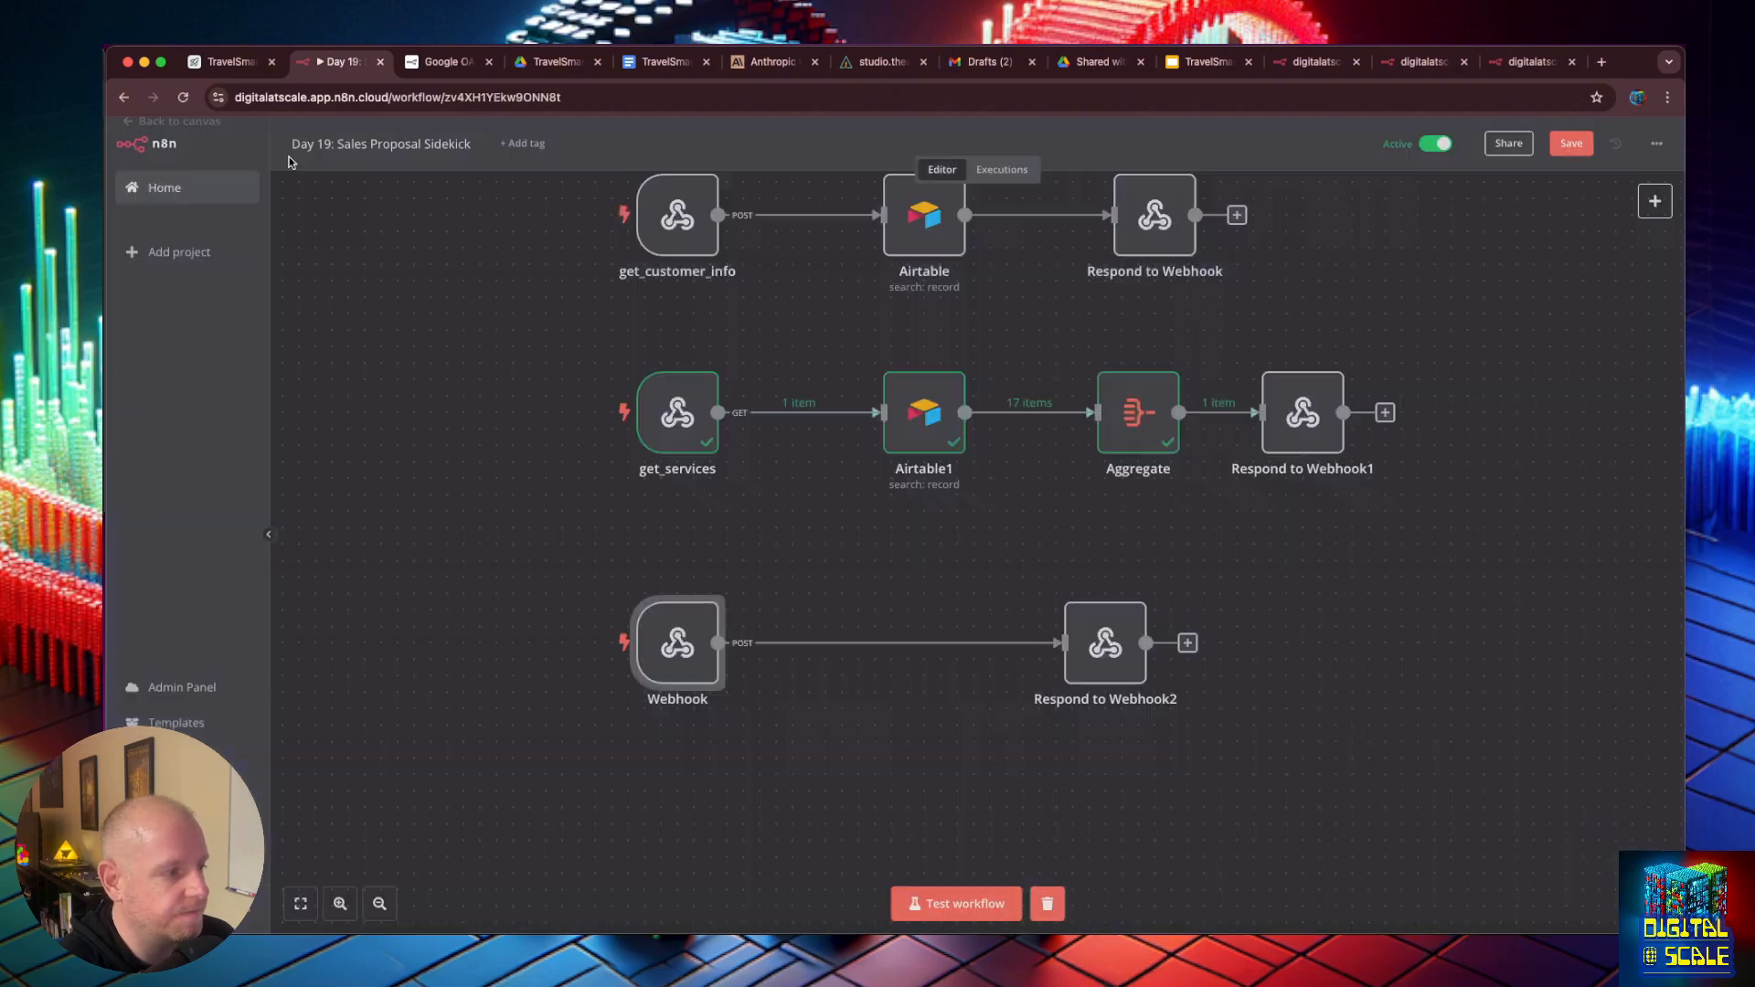
{"action": "double_click", "coordinate": [677, 643]}
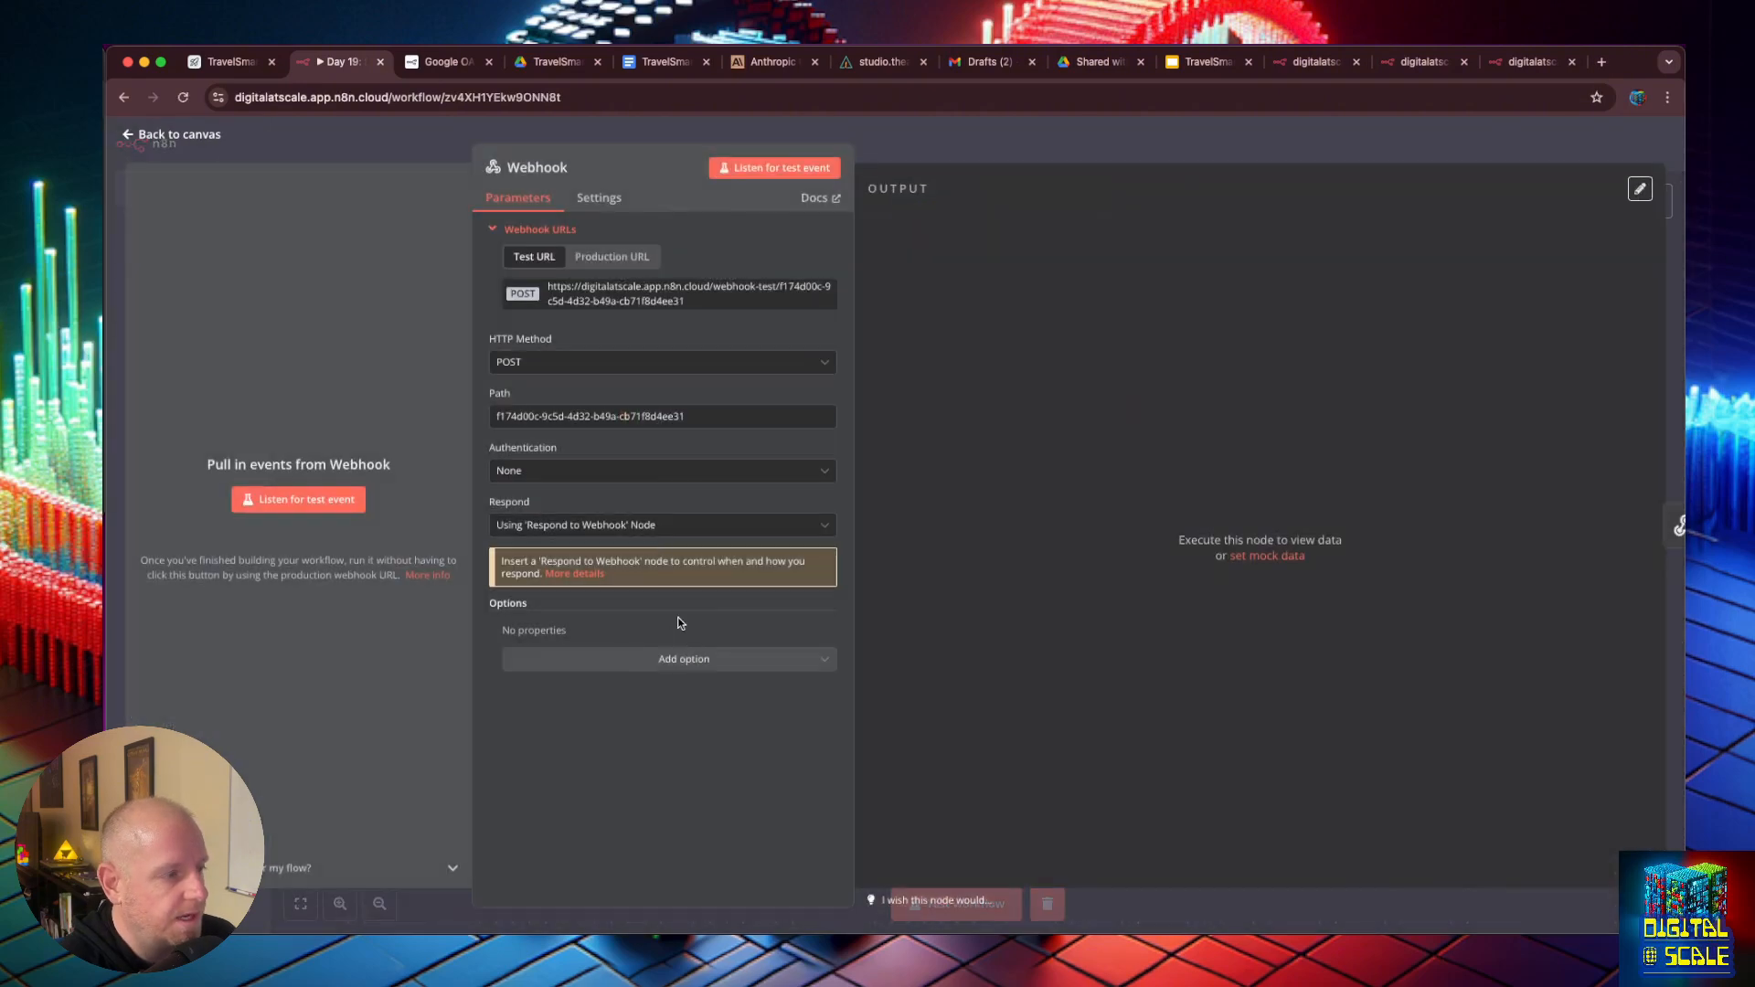
- Switch to the sidekick studio and start a new tool from the n8n_webhook-CustomTool marketplace template
{"action": "left_click", "coordinate": [882, 61]}
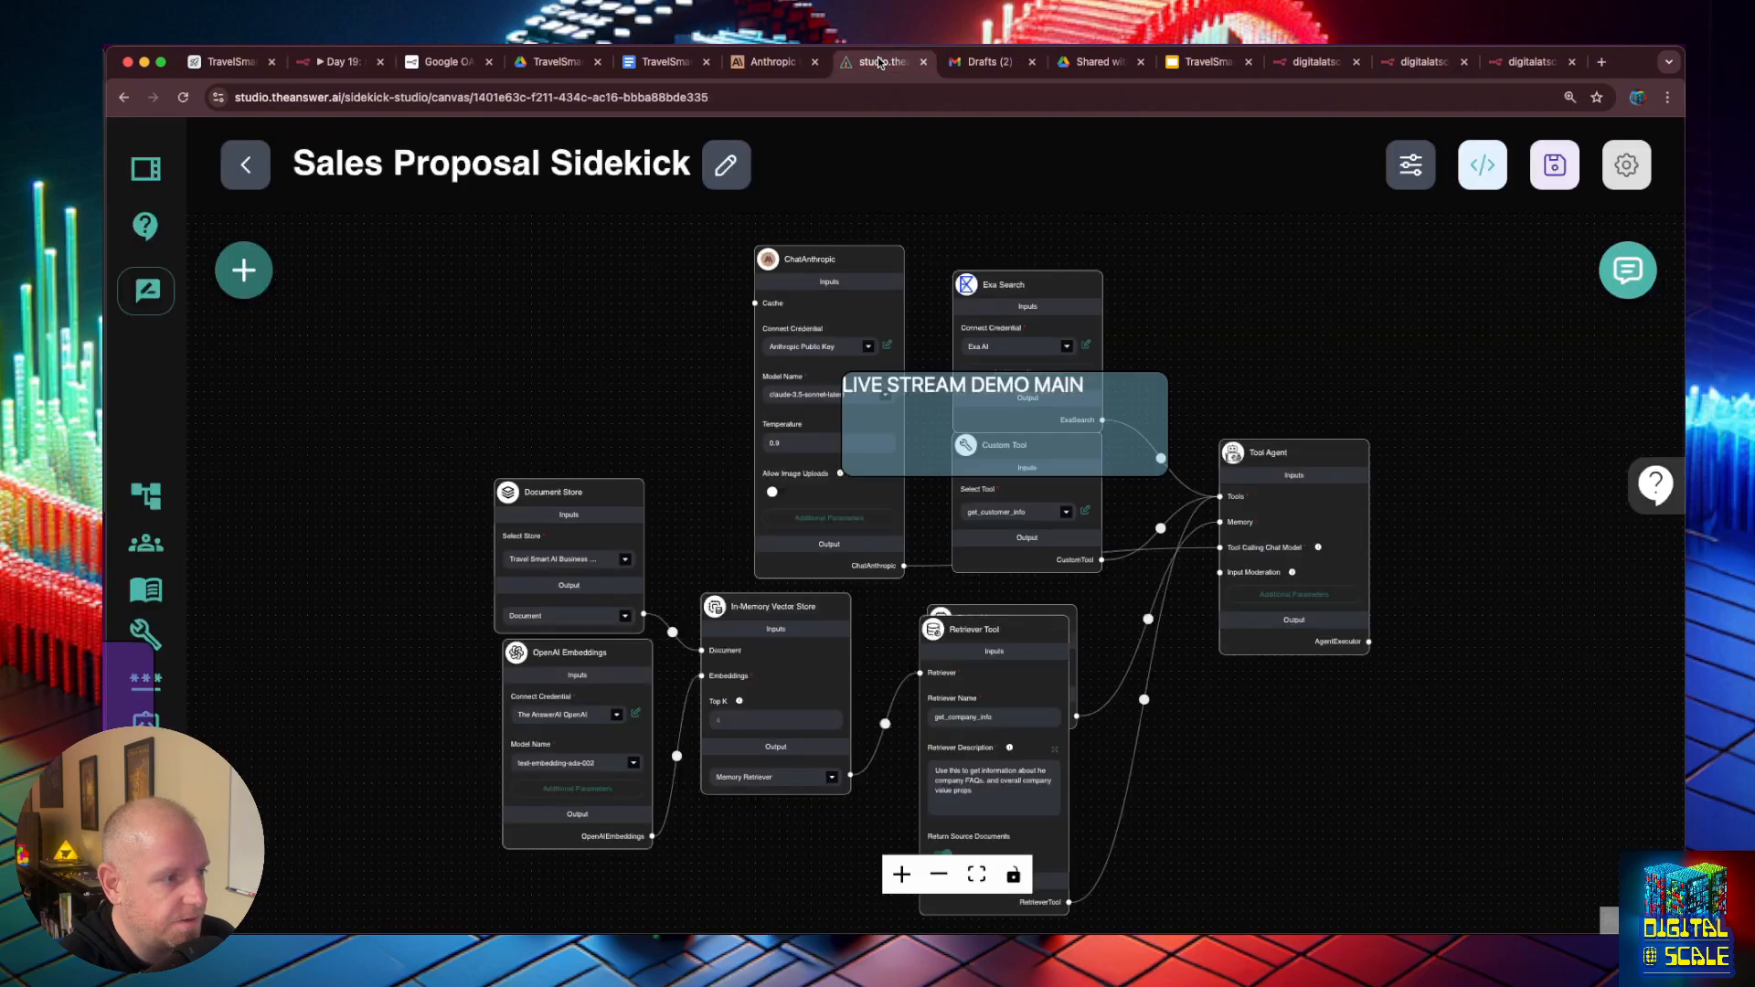
{"action": "left_click", "coordinate": [145, 633]}
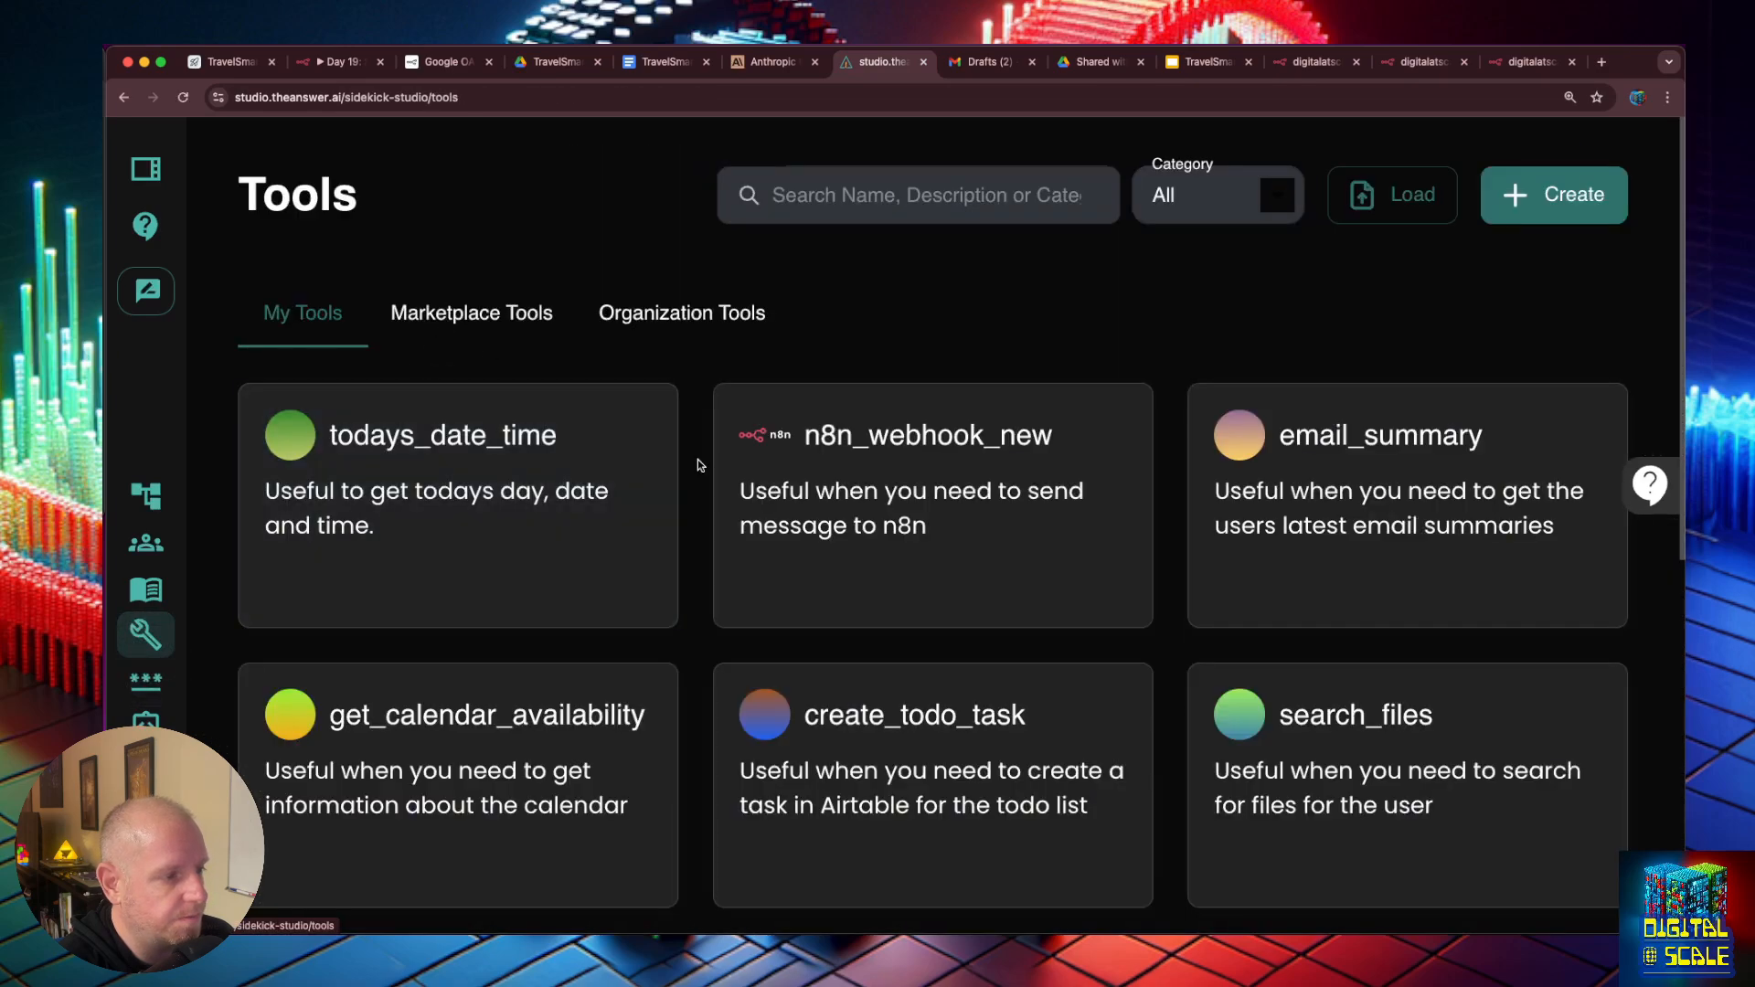
{"action": "left_click", "coordinate": [472, 312]}
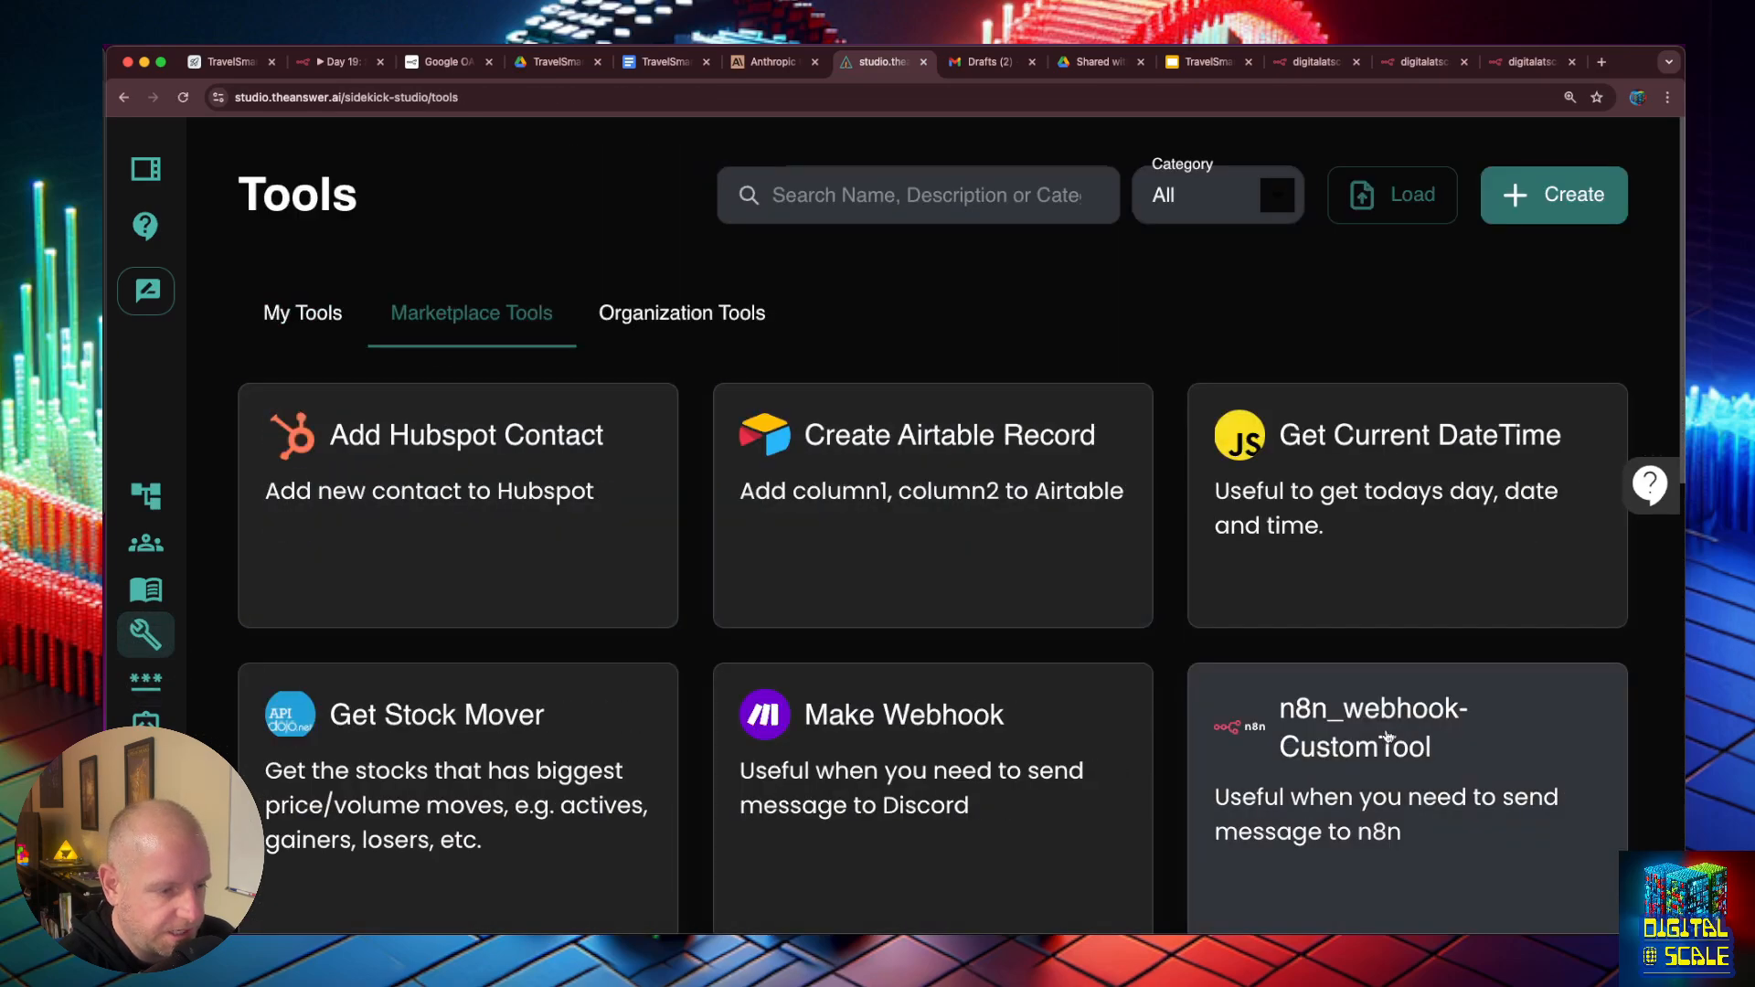
{"action": "left_click", "coordinate": [1388, 736]}
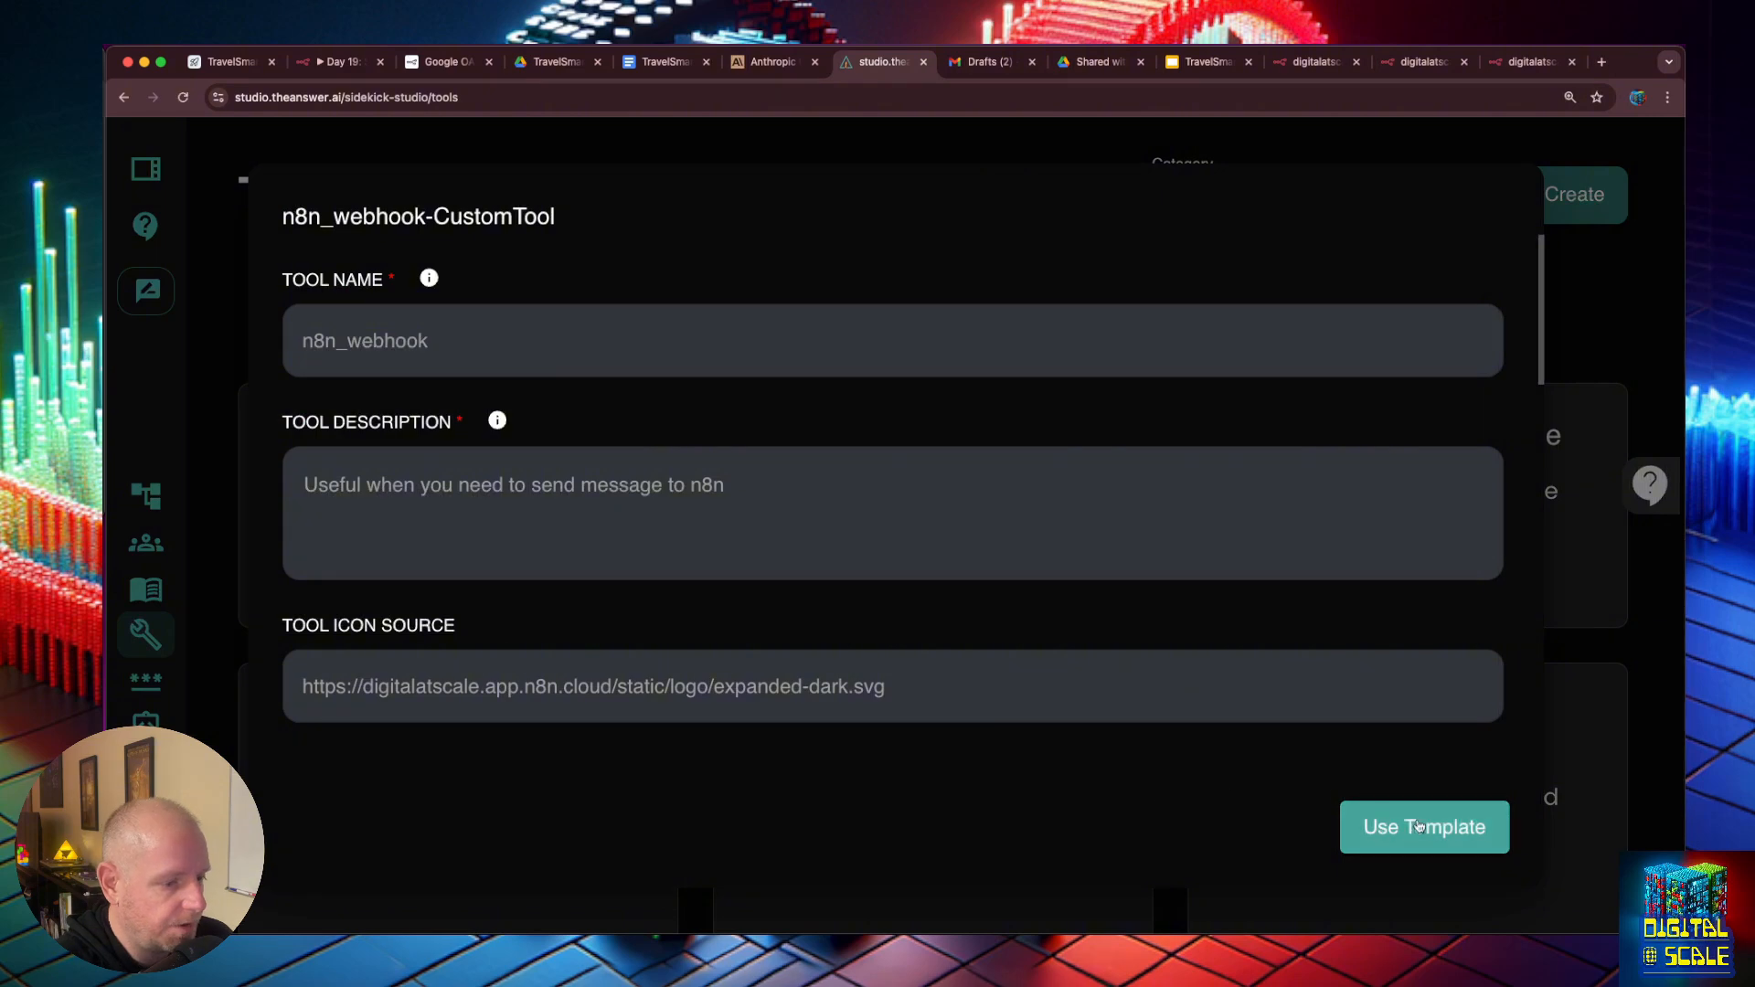
{"action": "left_click", "coordinate": [1372, 827]}
- Name the new tool create_proposal
{"action": "left_click", "coordinate": [470, 341]}
{"action": "left_click_drag", "start_coordinate": [430, 341], "coordinate": [302, 336]}
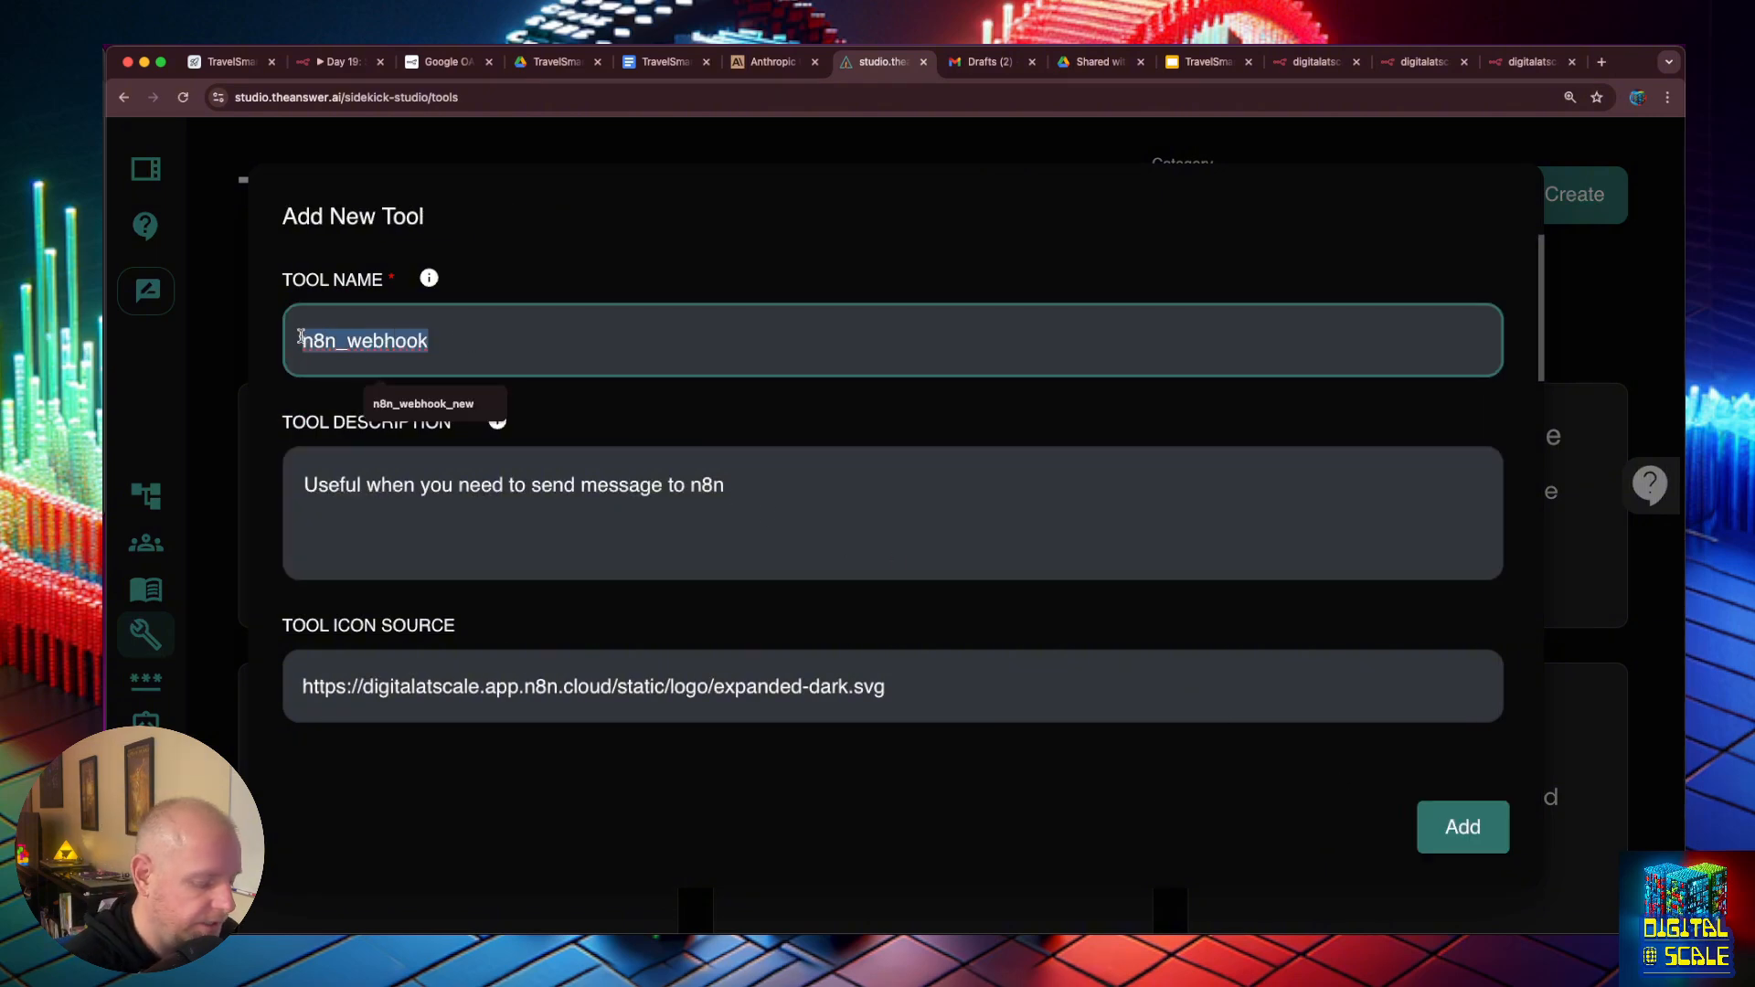
{"action": "type", "text": "create"}
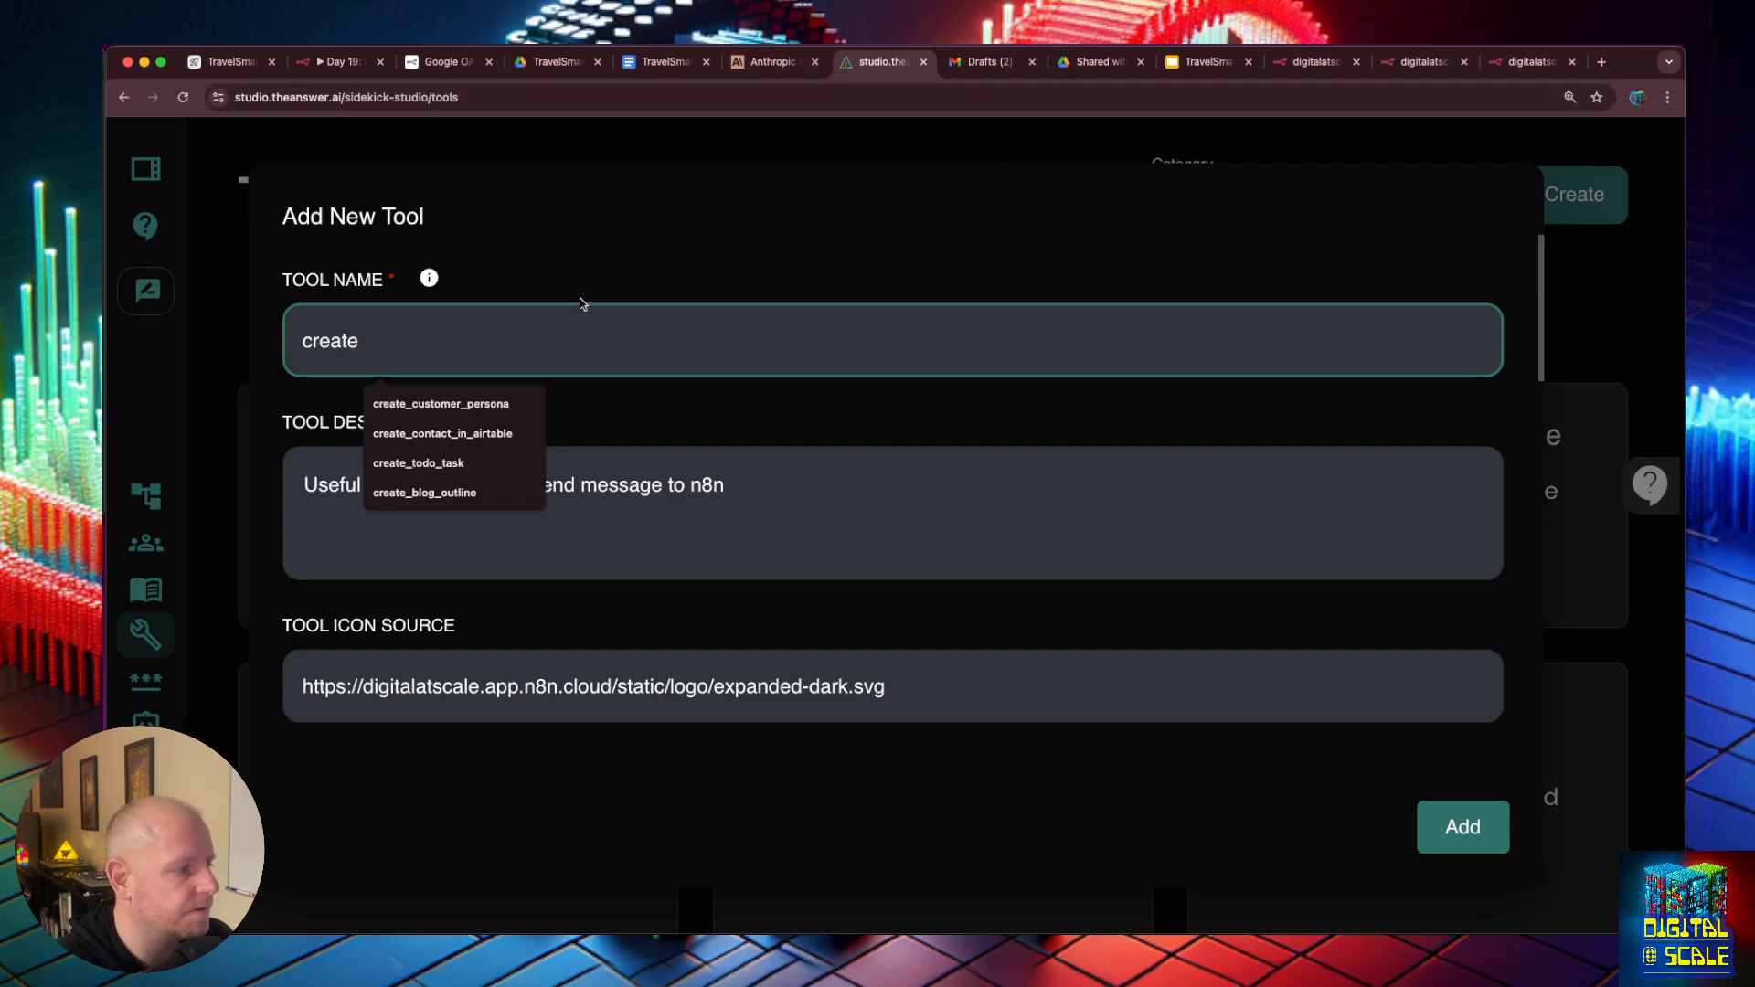
{"action": "type", "text": "_proposal"}
- Set the tool description to "Useful when you need to create a sales proposal in Google Slides."
{"action": "left_click", "coordinate": [739, 487]}
{"action": "left_click_drag", "start_coordinate": [729, 486], "coordinate": [514, 485]}
{"action": "type", "text": "to create"}
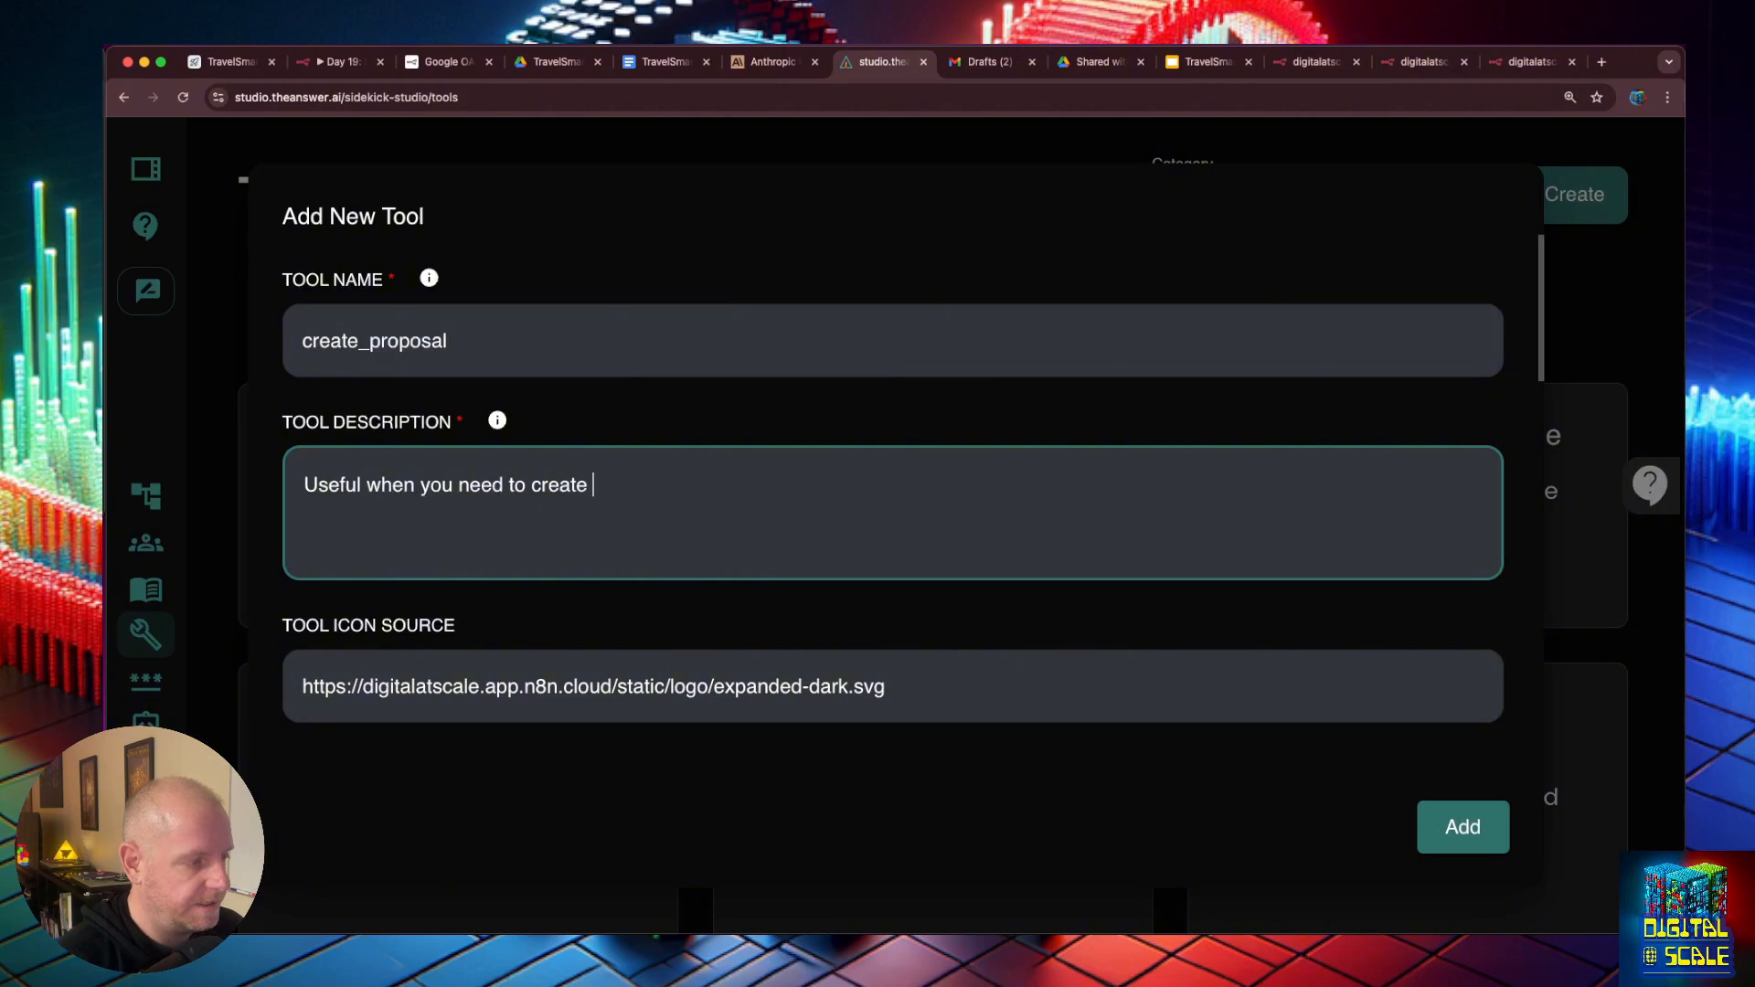
{"action": "type", "text": " a sales "}
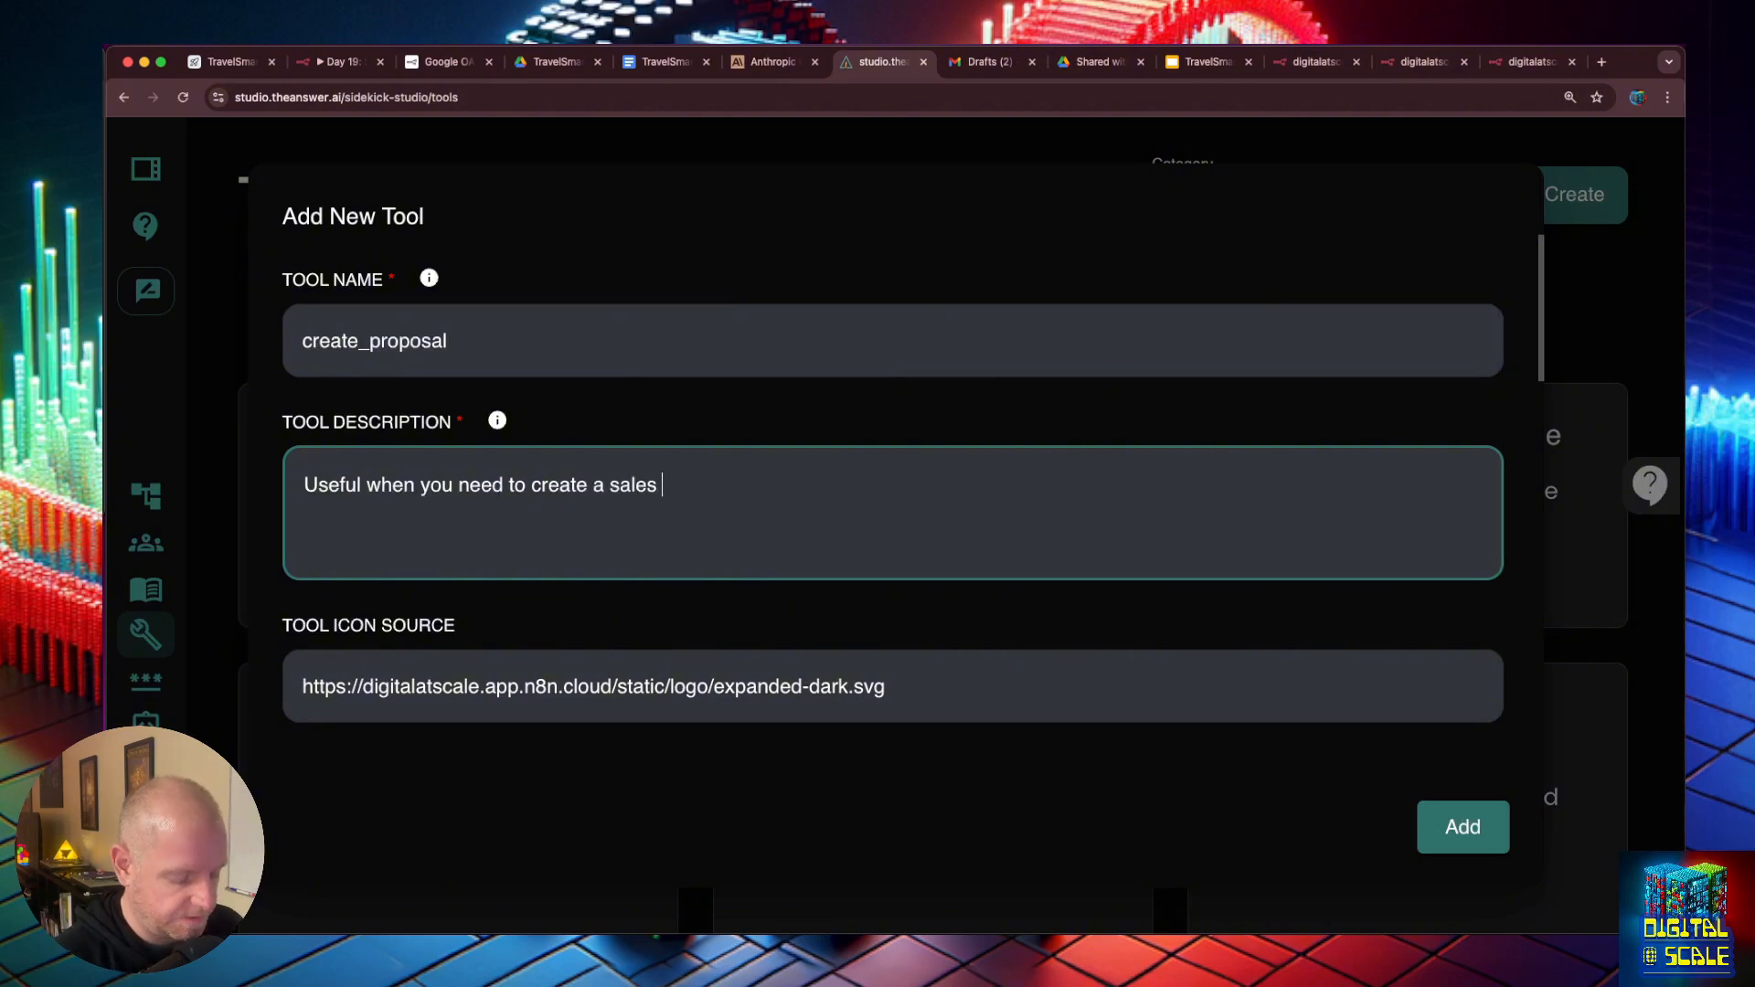
{"action": "type", "text": "proposal in "}
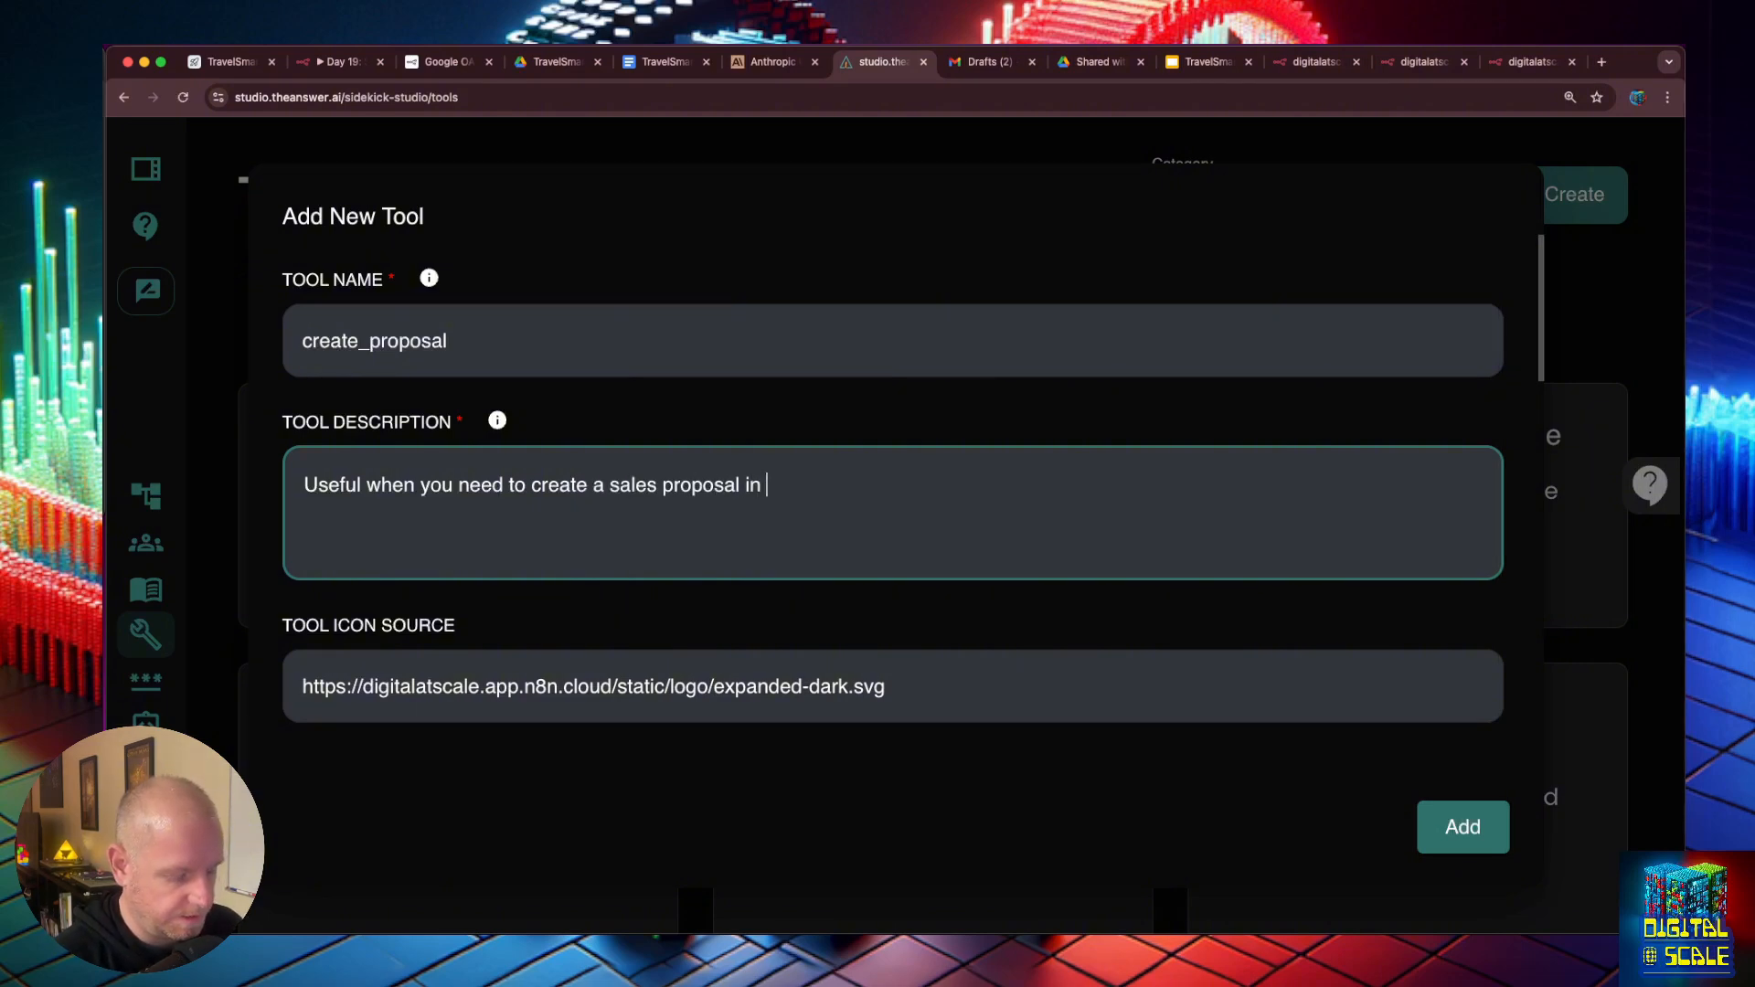
{"action": "type", "text": "Google Slide"}
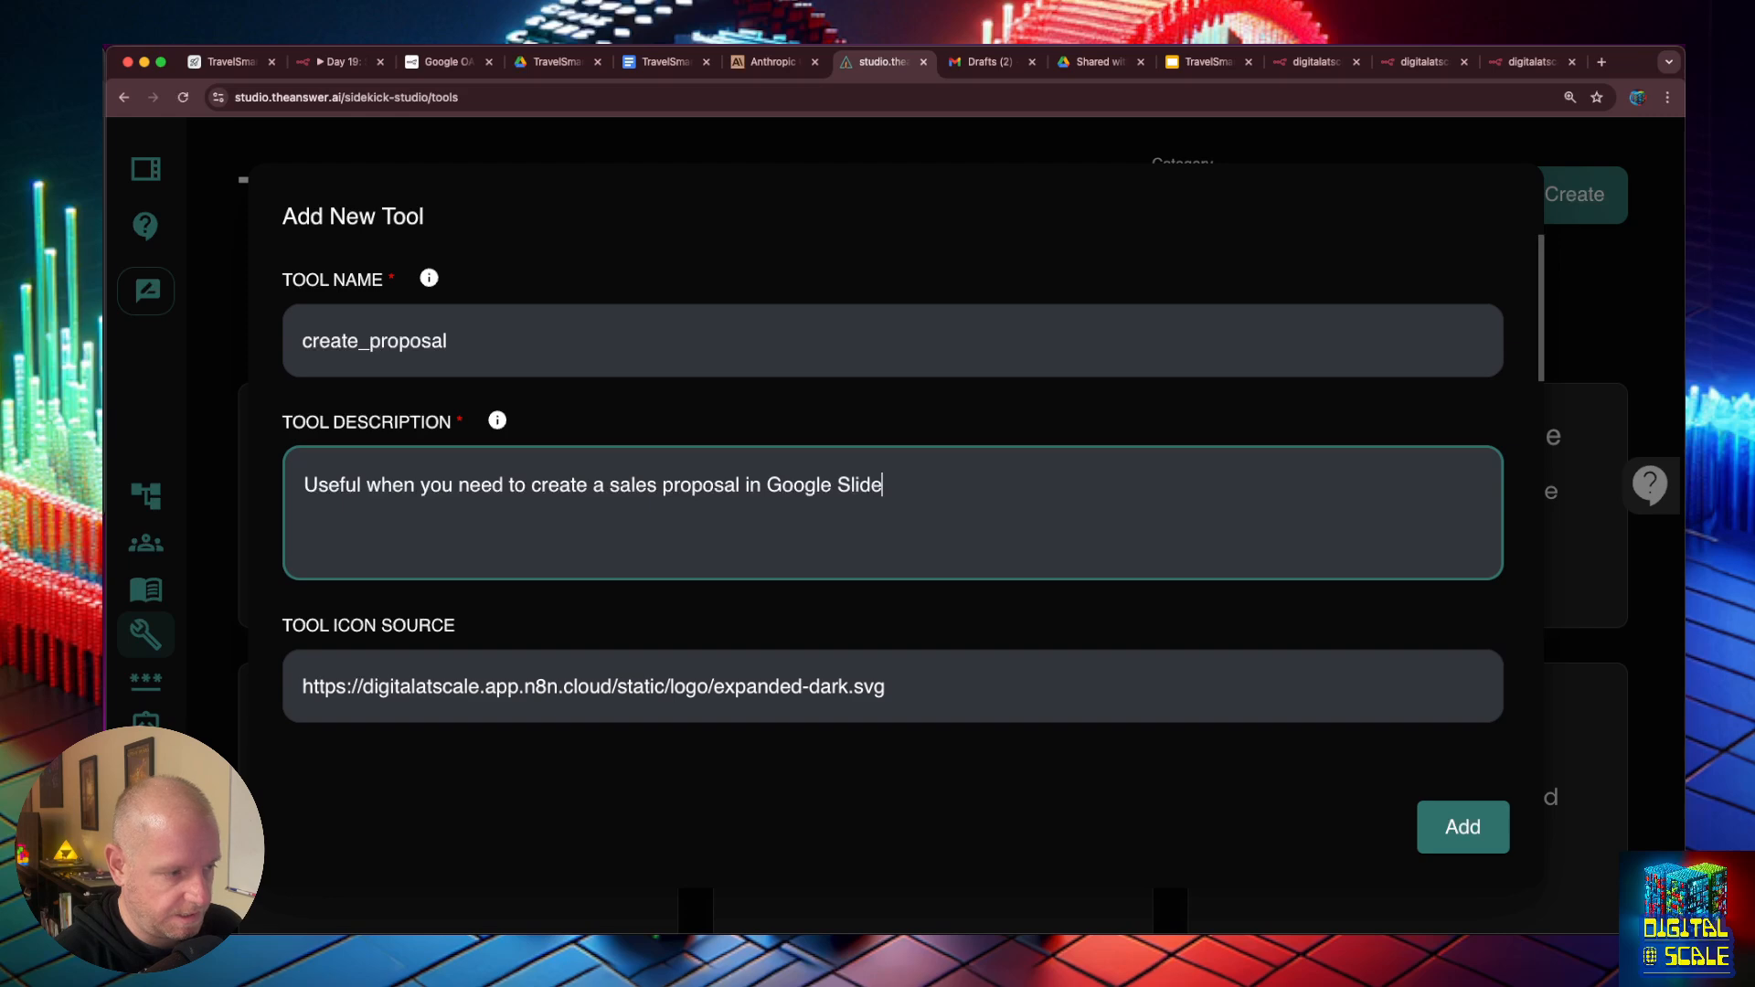
{"action": "type", "text": "s. It"}
{"action": "key", "text": "BackSpace"}
{"action": "key", "text": "BackSpace"}
{"action": "key", "text": "BackSpace"}
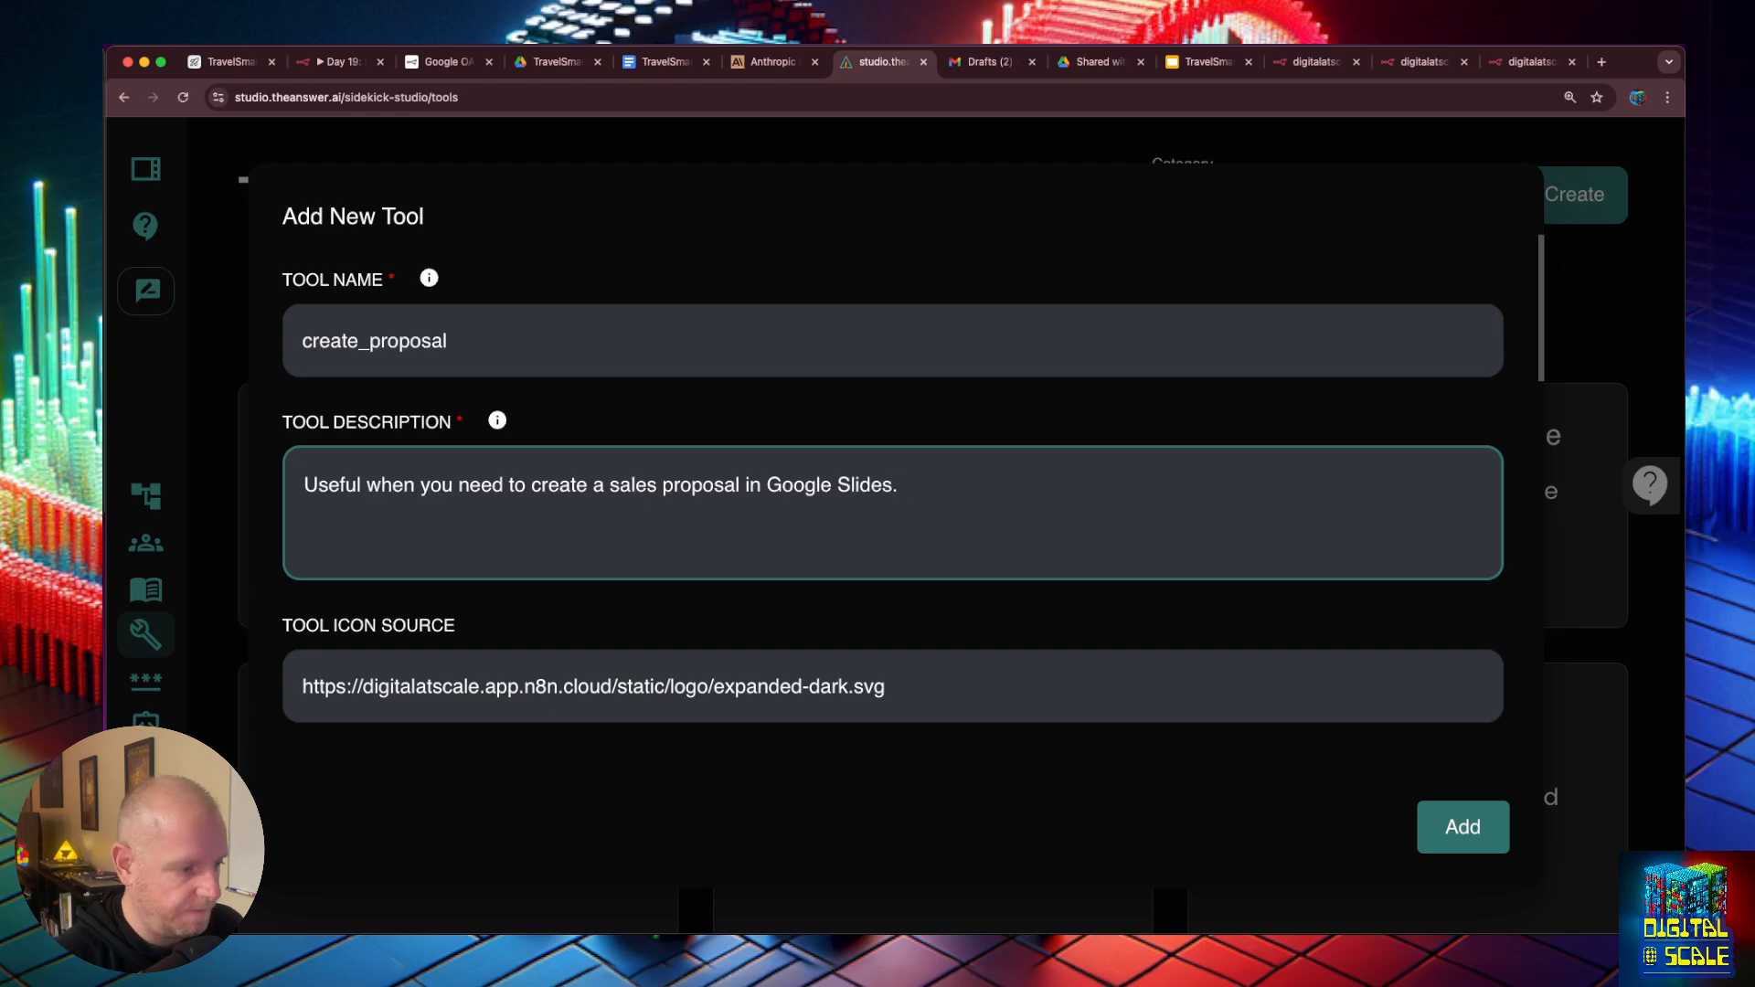
- Rename the input schema's message property to company and describe it as "The name of the company the proposal is for"
{"action": "scroll", "coordinate": [591, 515], "scroll_direction": "down", "scroll_amount": 10}
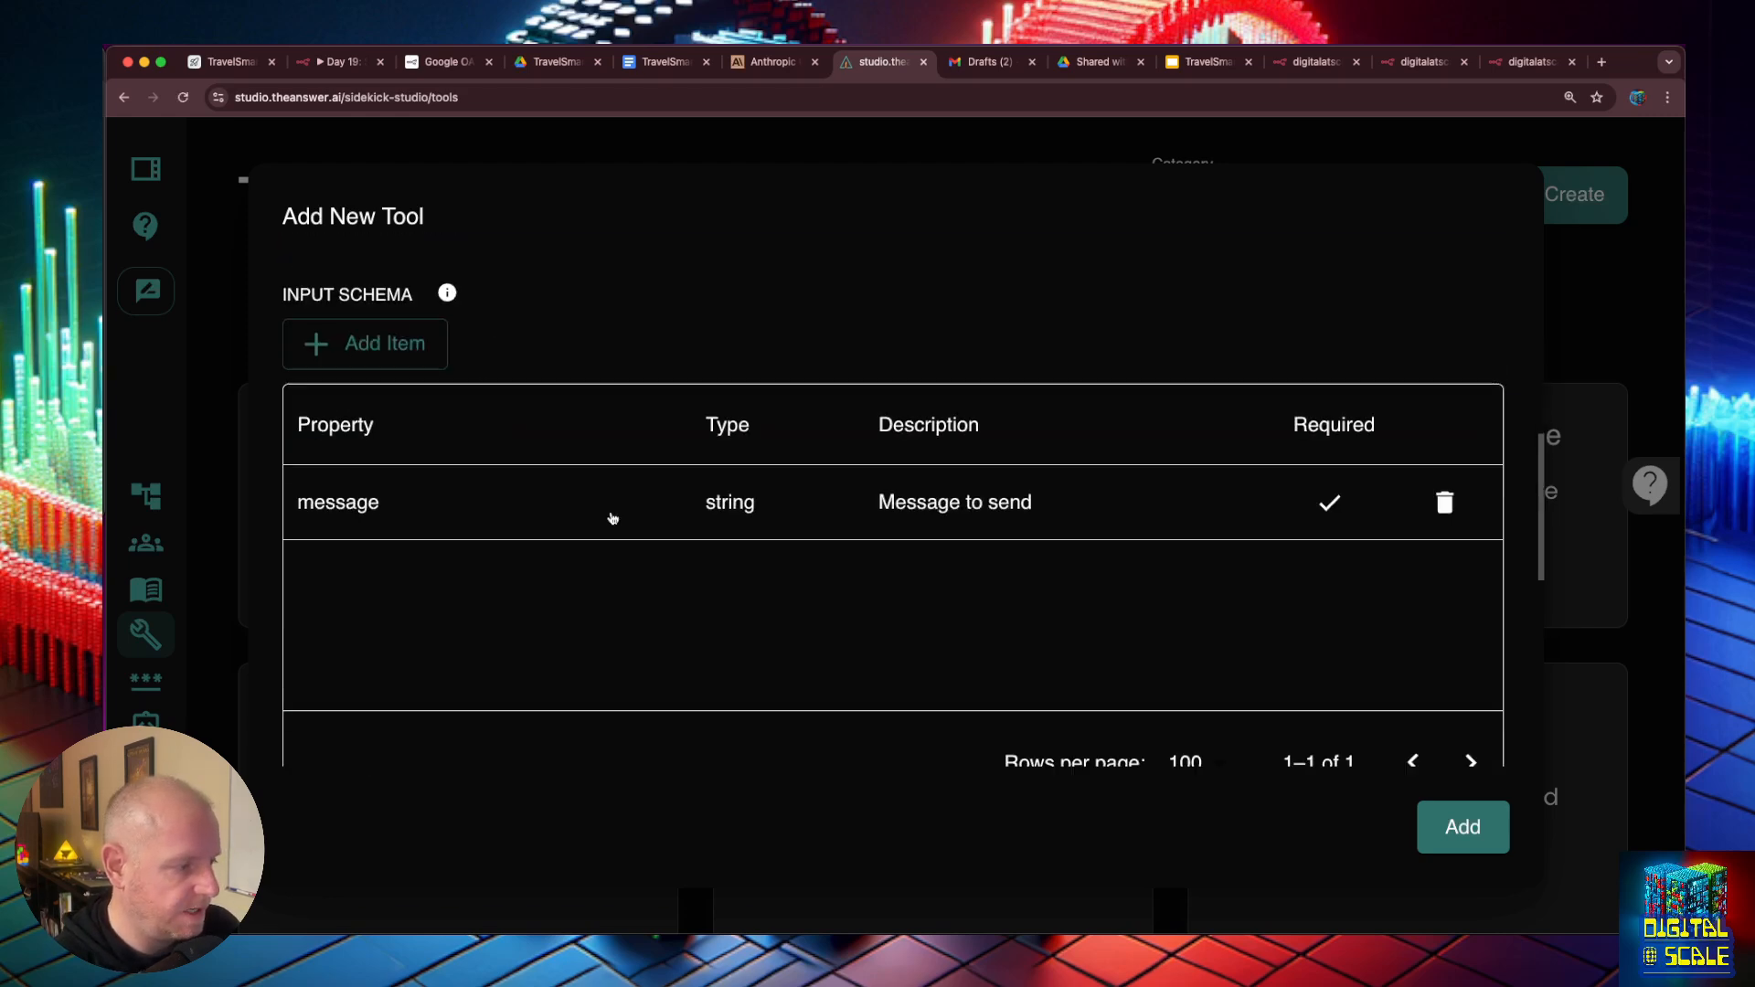
{"action": "double_click", "coordinate": [352, 509]}
{"action": "double_click", "coordinate": [352, 509]}
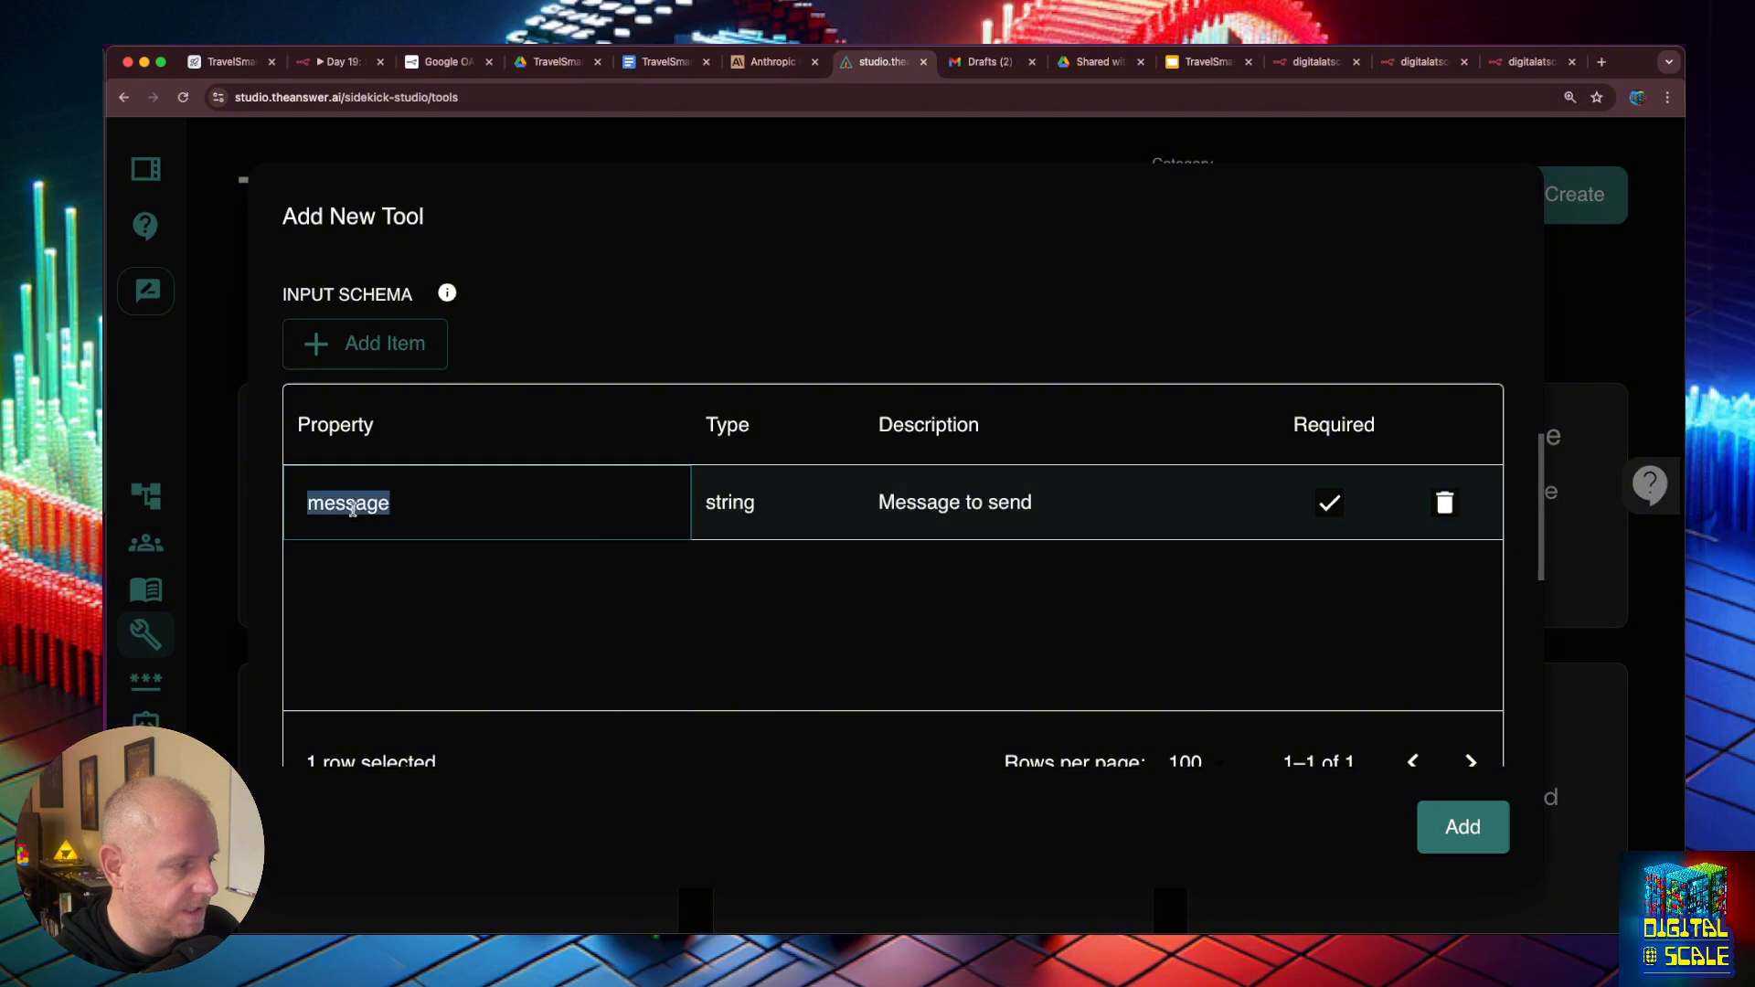
{"action": "type", "text": "com"}
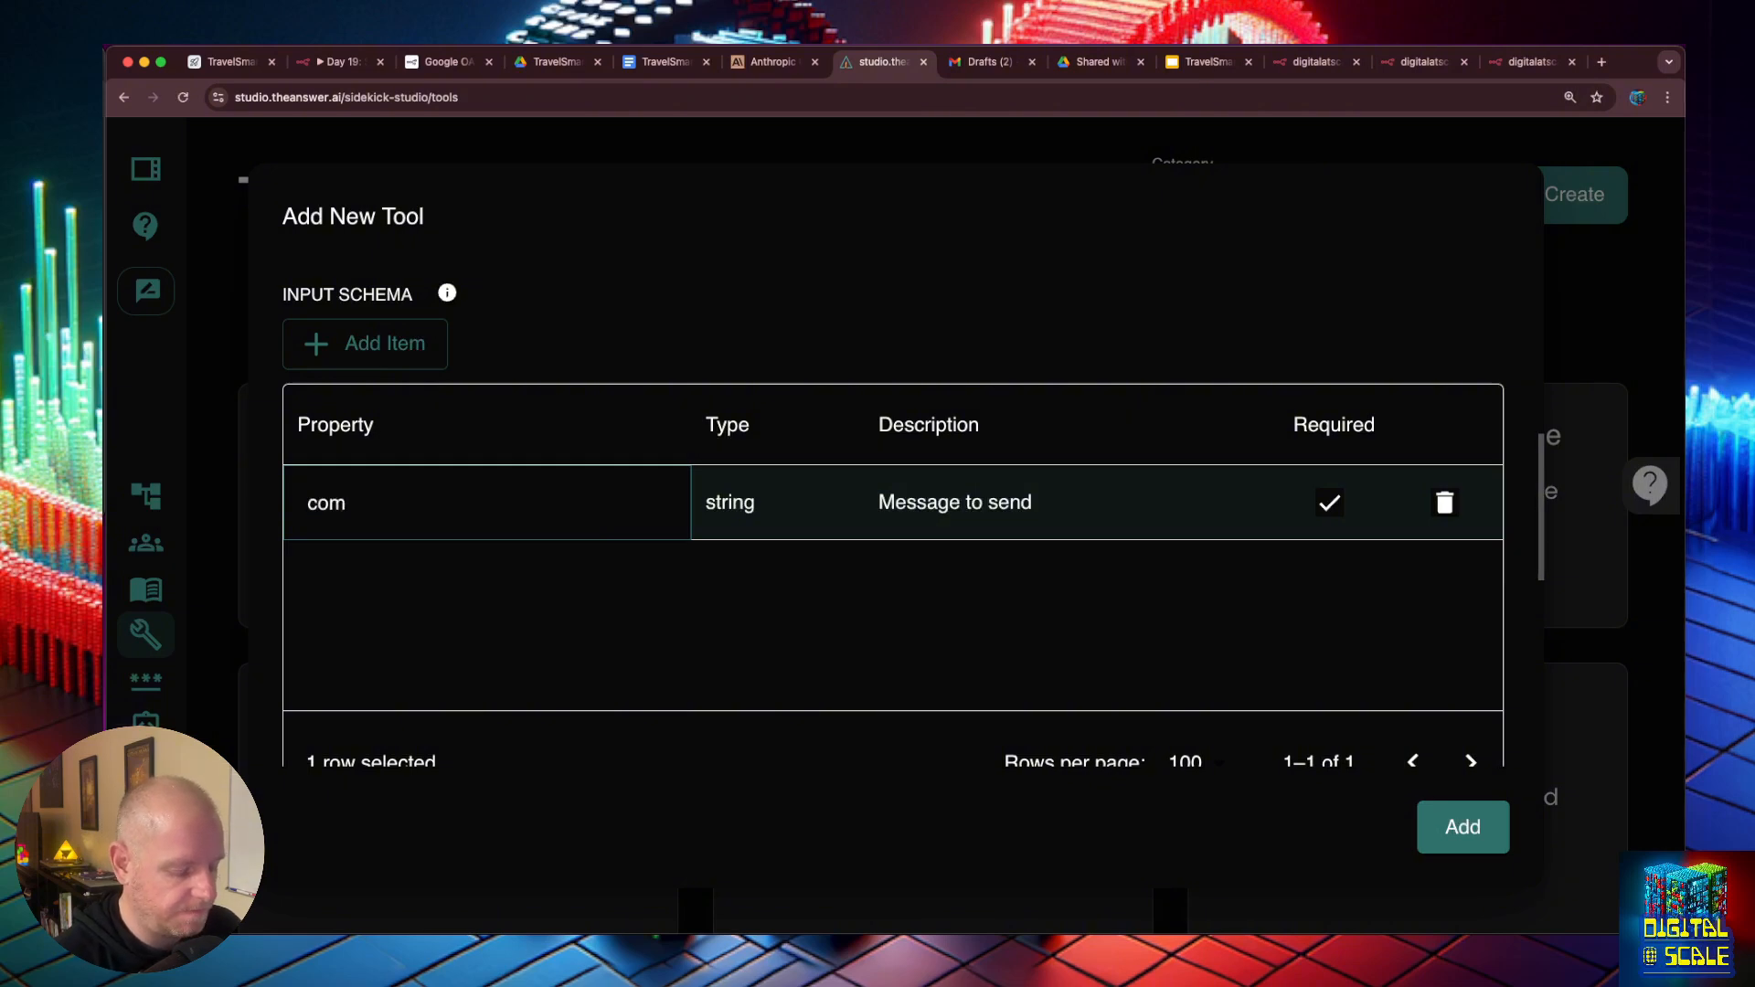
{"action": "type", "text": "pany"}
{"action": "key", "text": "Tab"}
{"action": "type", "text": "The name of the com"}
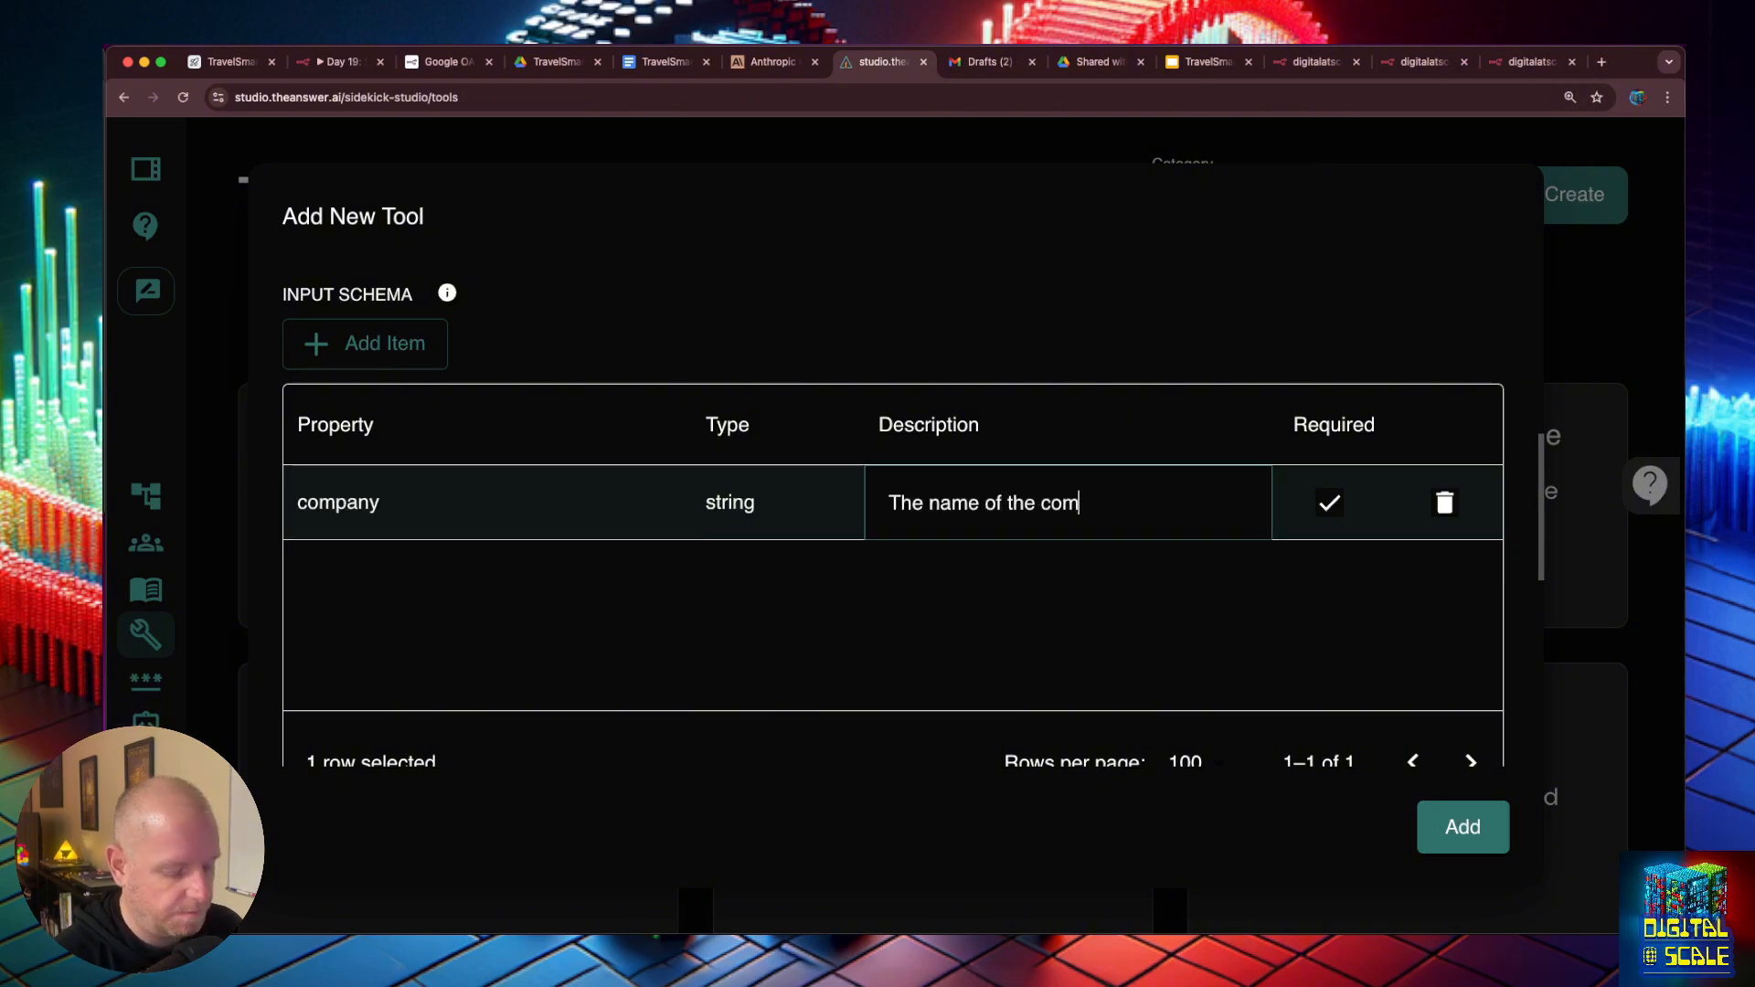
{"action": "type", "text": "pany we are"}
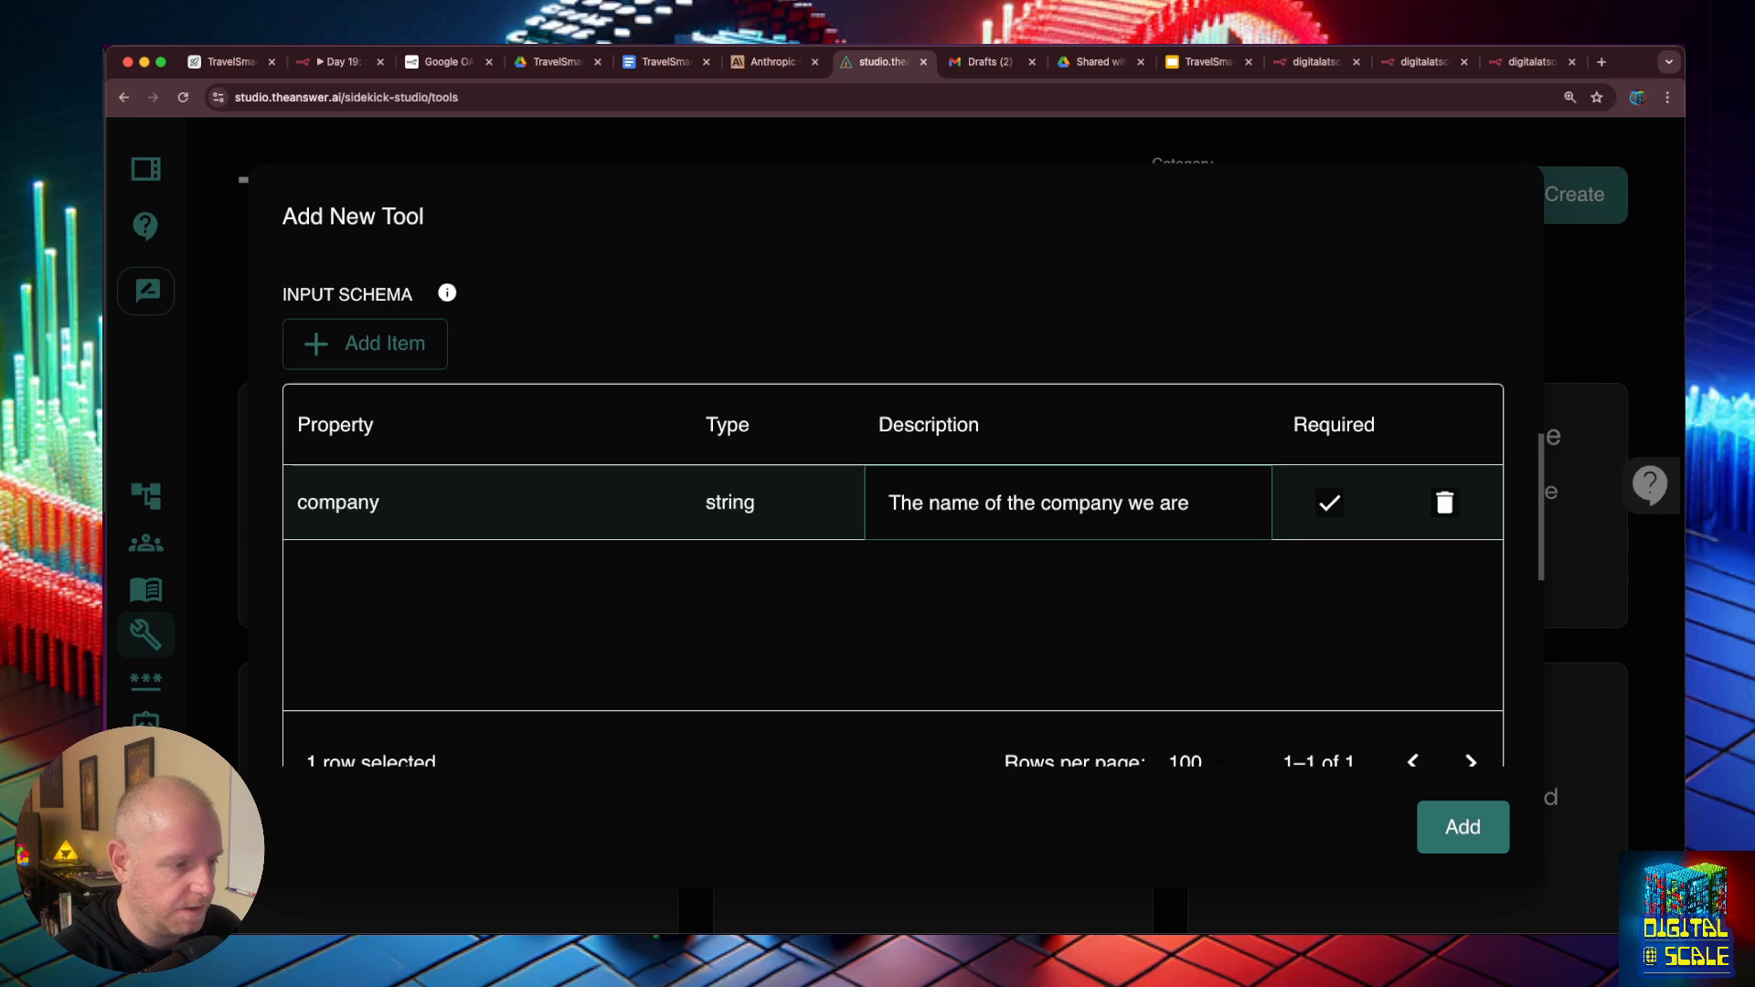
{"action": "key", "text": "alt+BackSpace"}
{"action": "key", "text": "alt+BackSpace"}
{"action": "type", "text": "the proposal is for"}
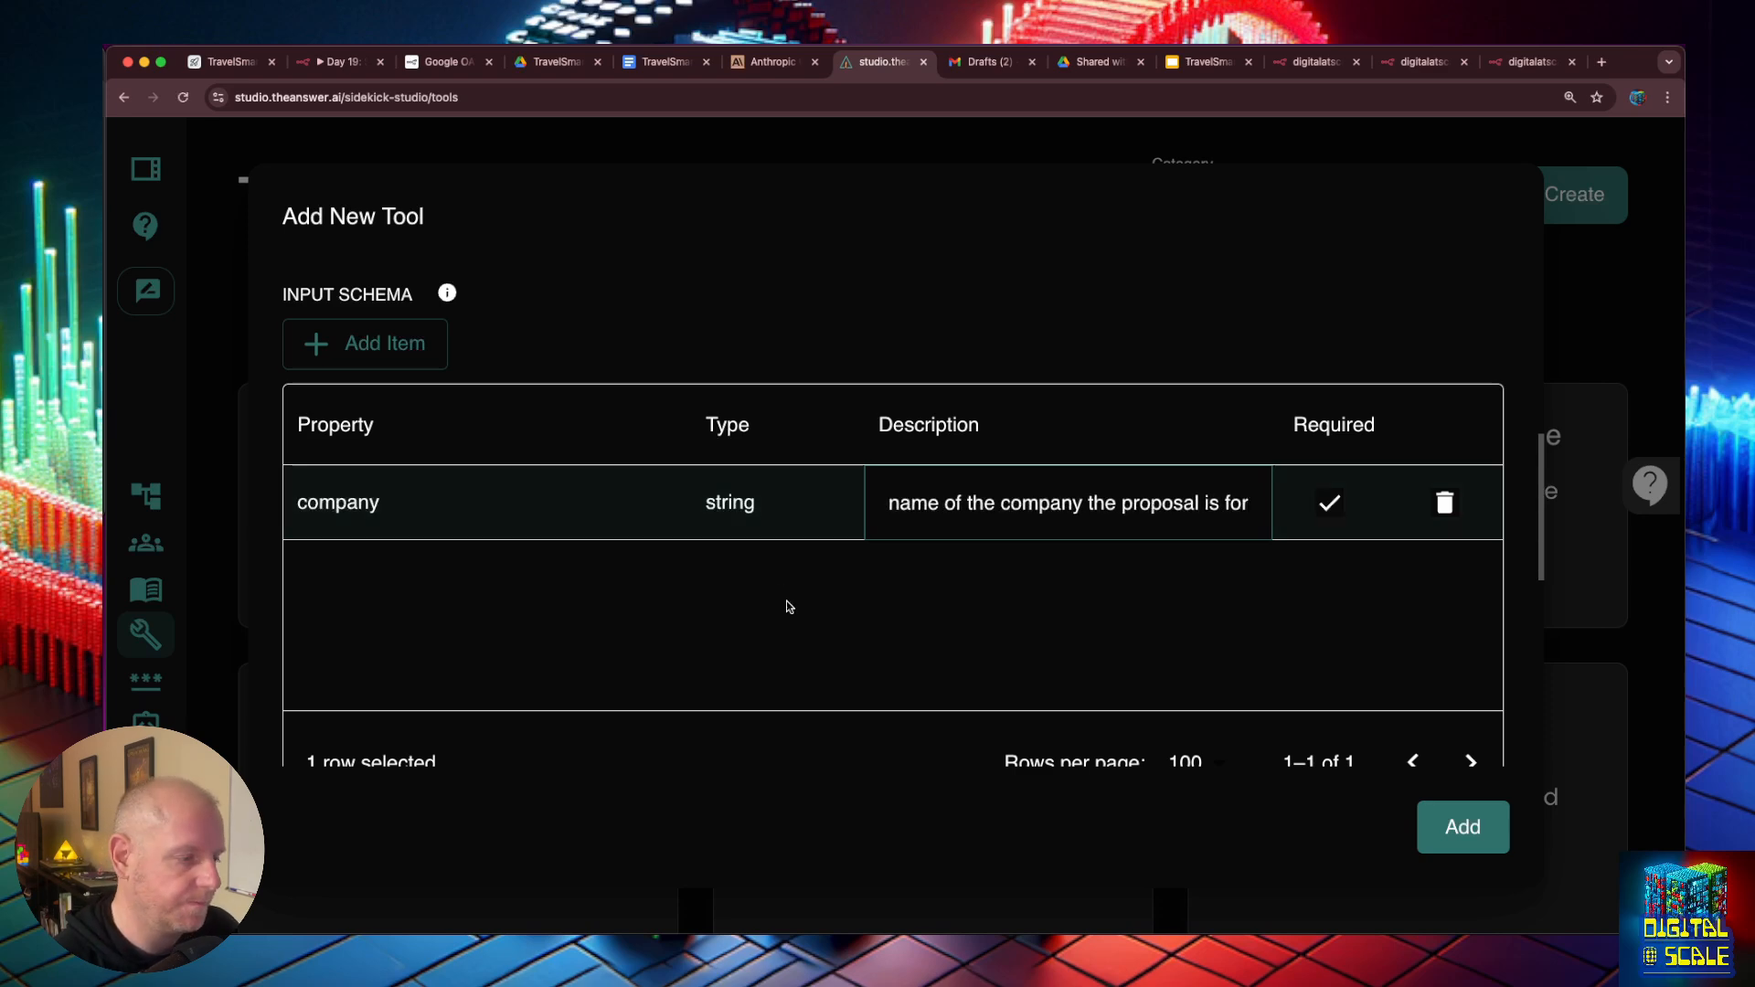
- Add a string property called name to the input schema with the description "The name of the person we spoke with"
{"action": "left_click", "coordinate": [365, 344]}
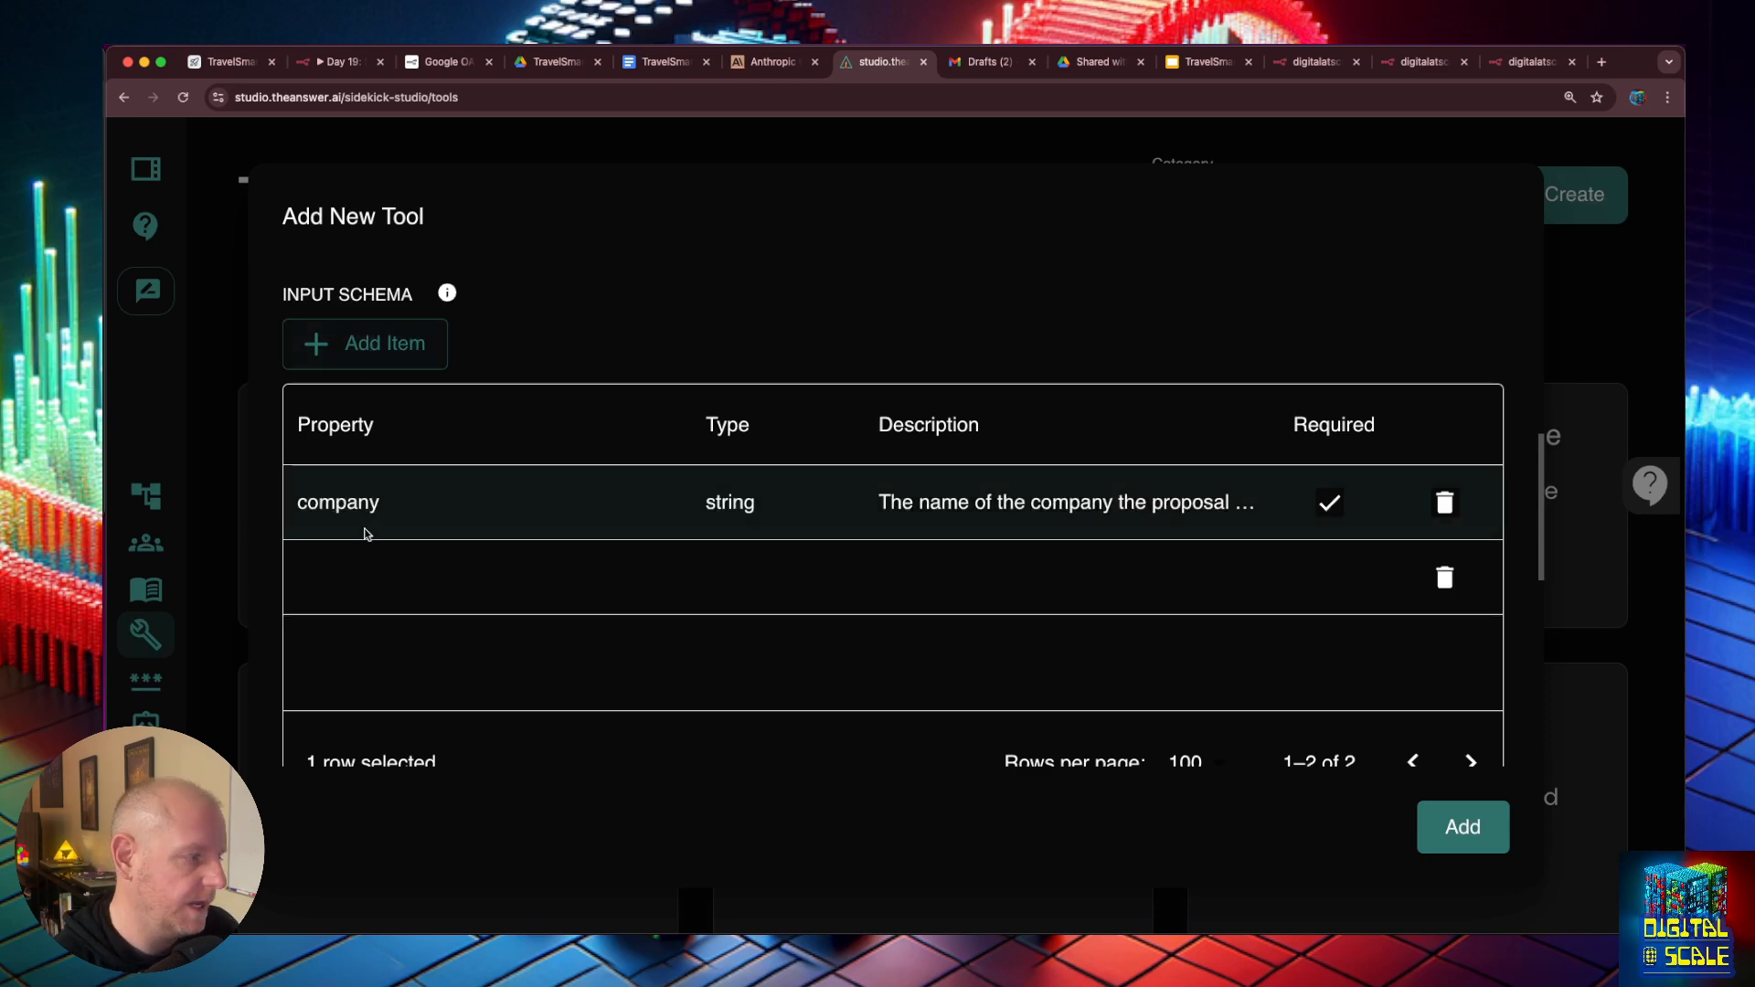
{"action": "double_click", "coordinate": [357, 588]}
{"action": "type", "text": "name"}
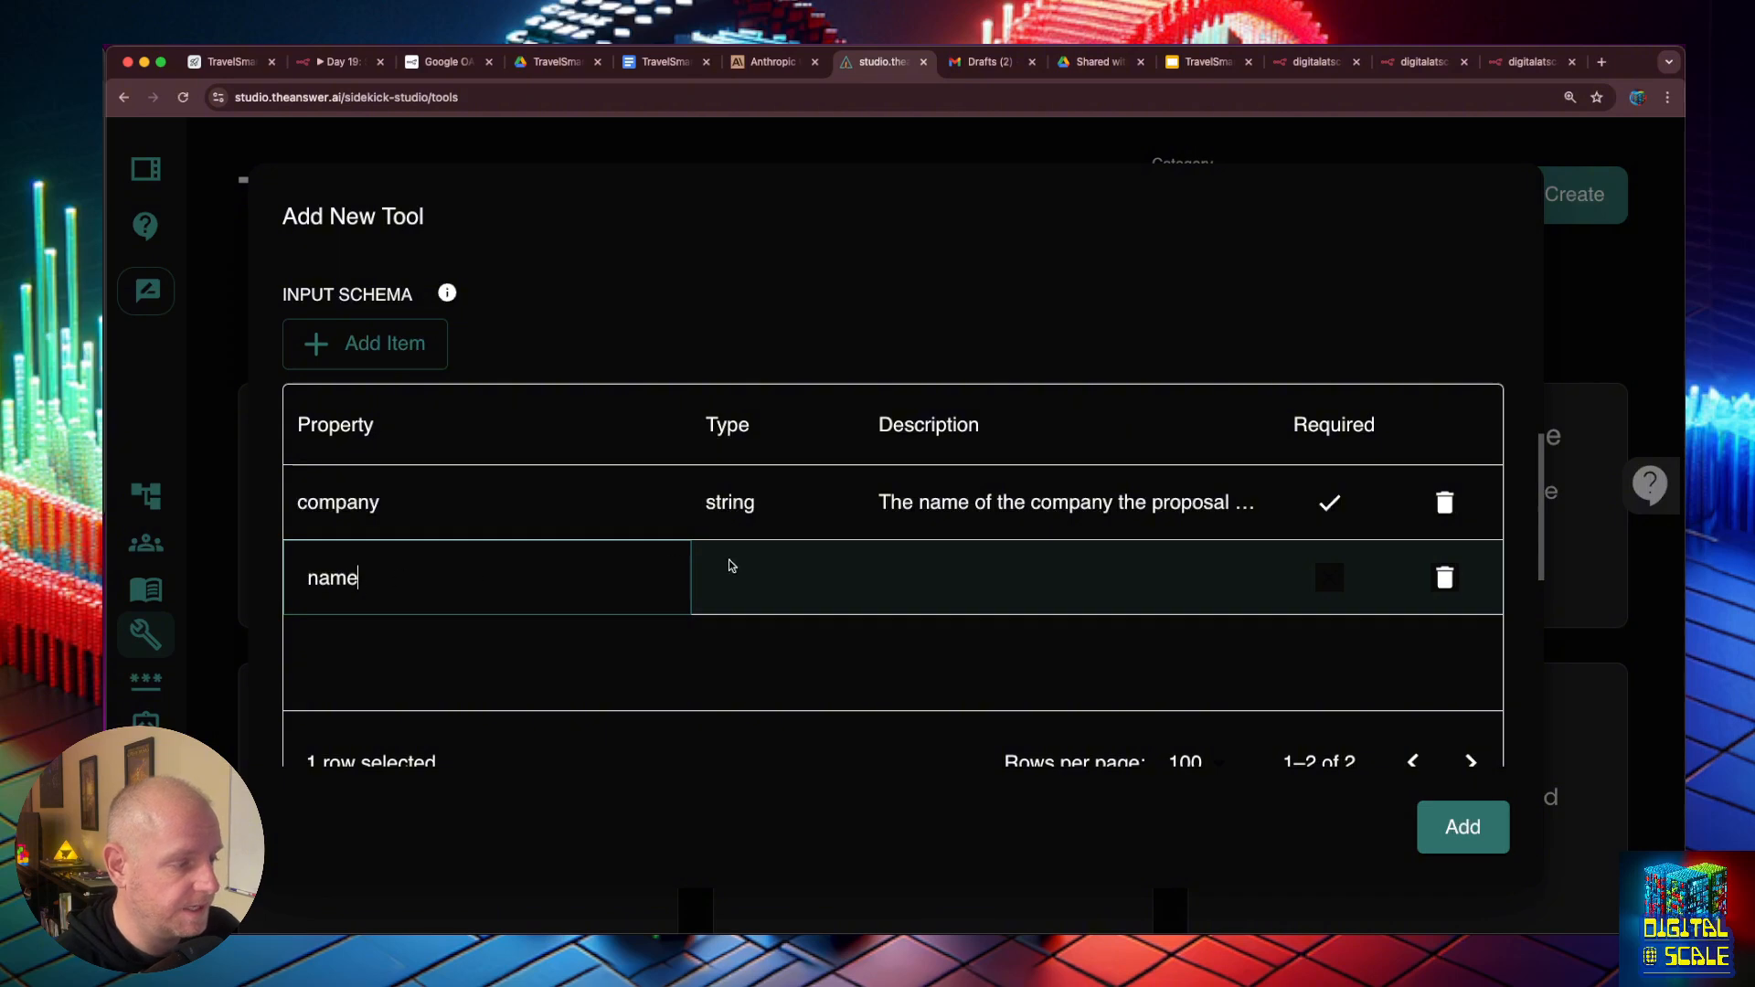
{"action": "double_click", "coordinate": [764, 569]}
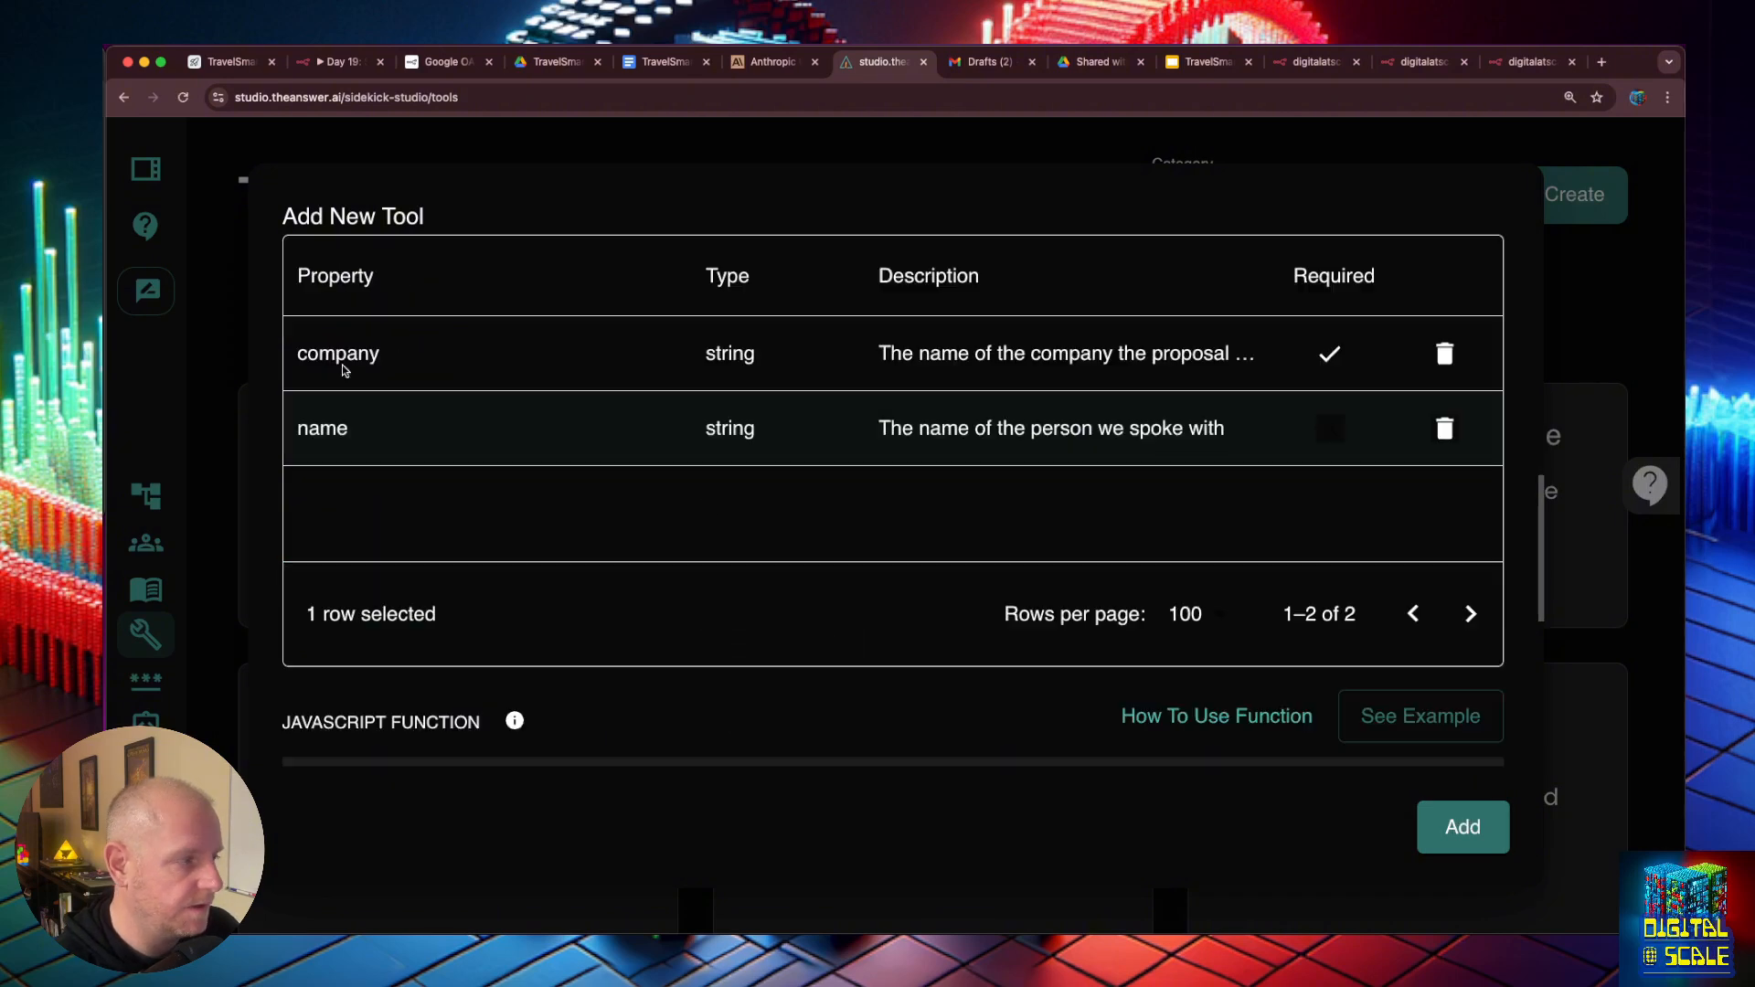
- Add a string property called priorities, describing the prospect's priorities when booking travel and what their needs are
{"action": "scroll", "coordinate": [342, 403], "scroll_direction": "up", "scroll_amount": 3}
{"action": "left_click", "coordinate": [347, 339]}
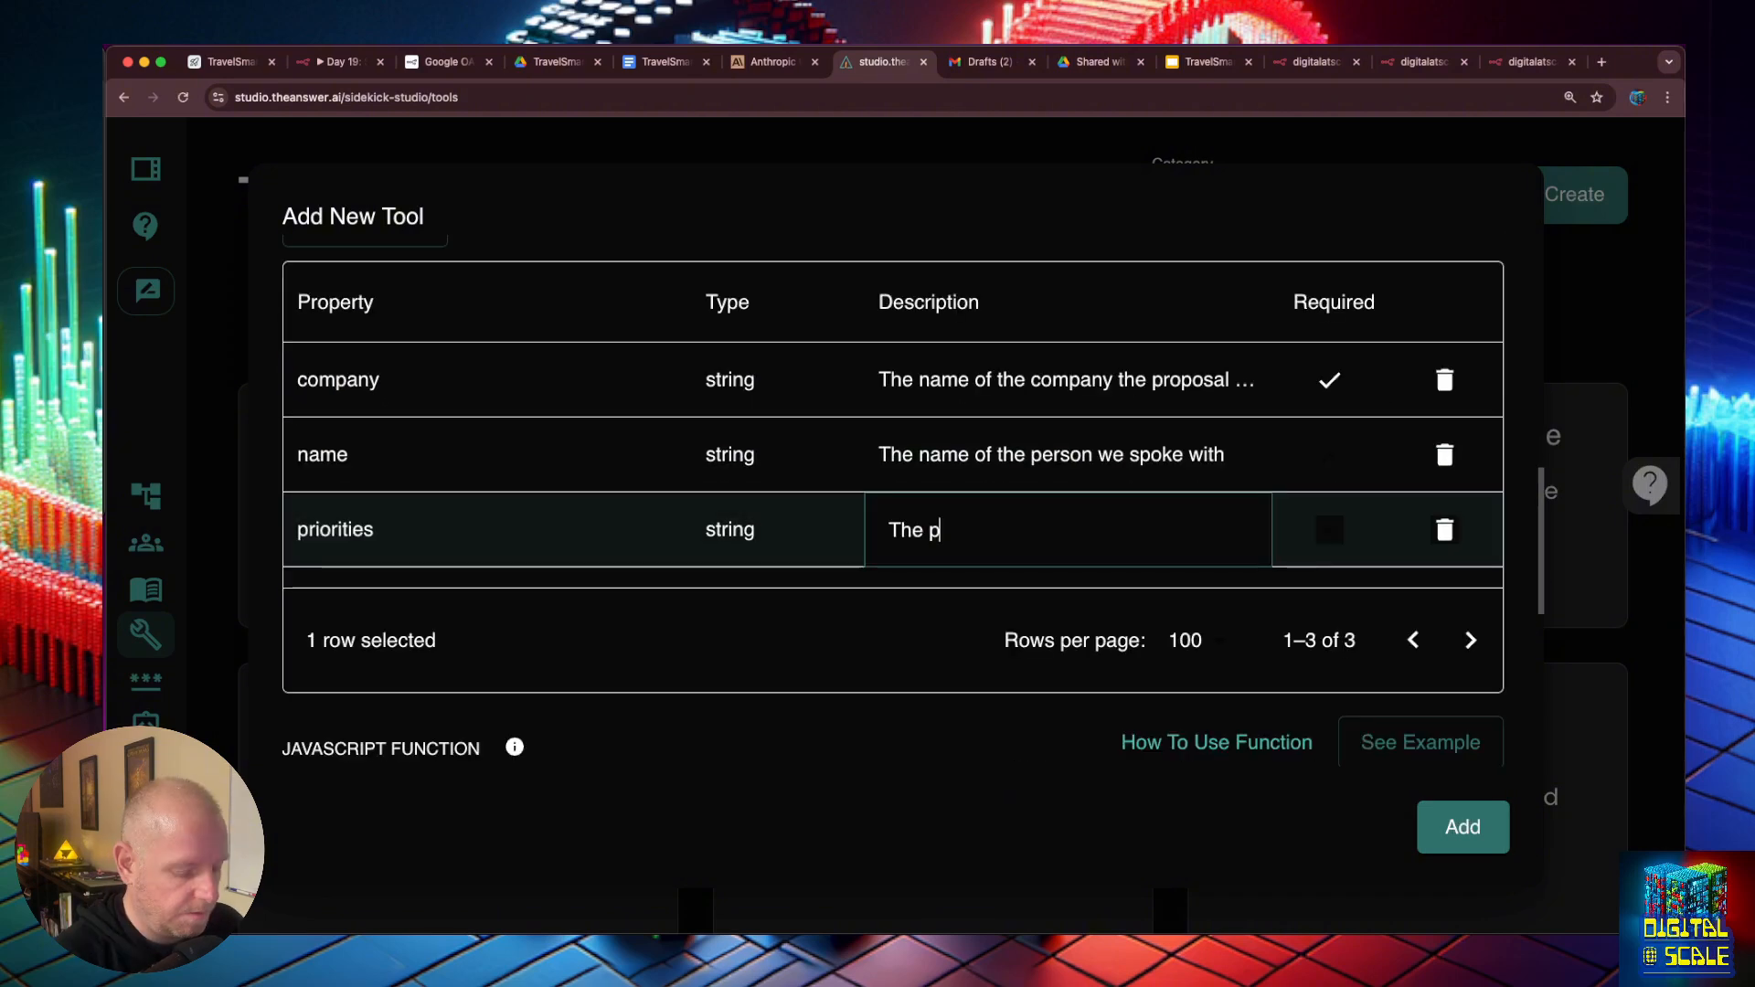
{"action": "type", "text": "irties of the "}
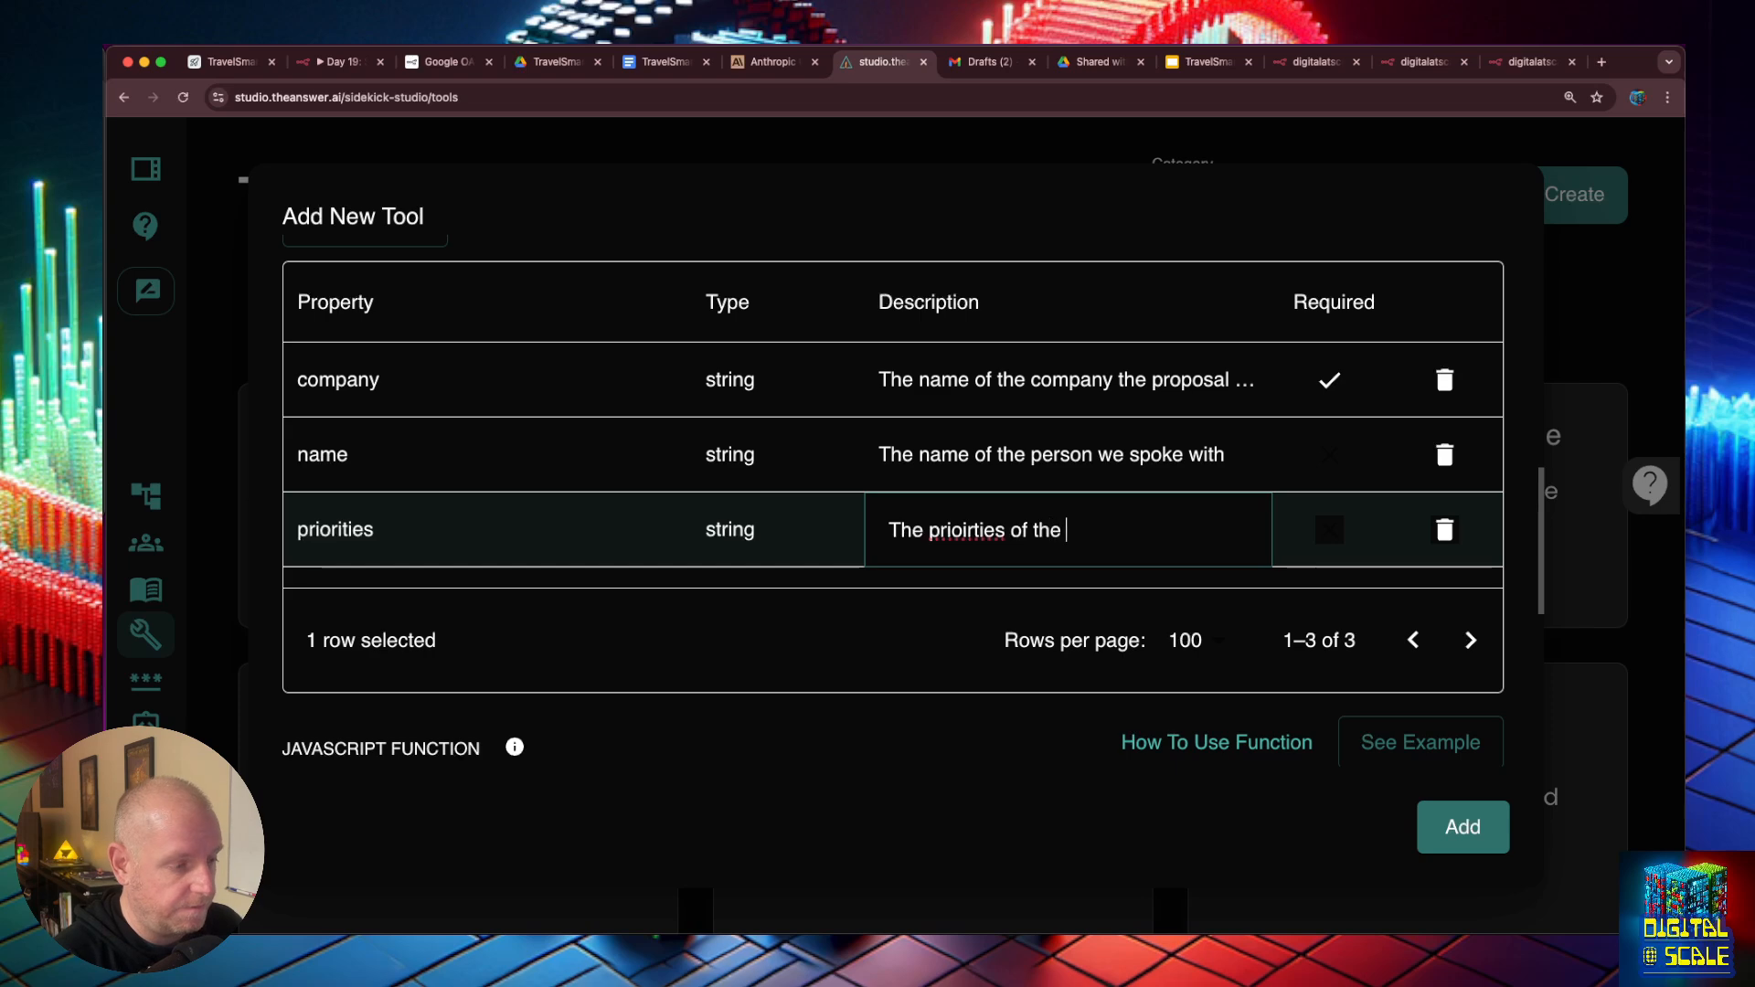
{"action": "type", "text": "prospect"}
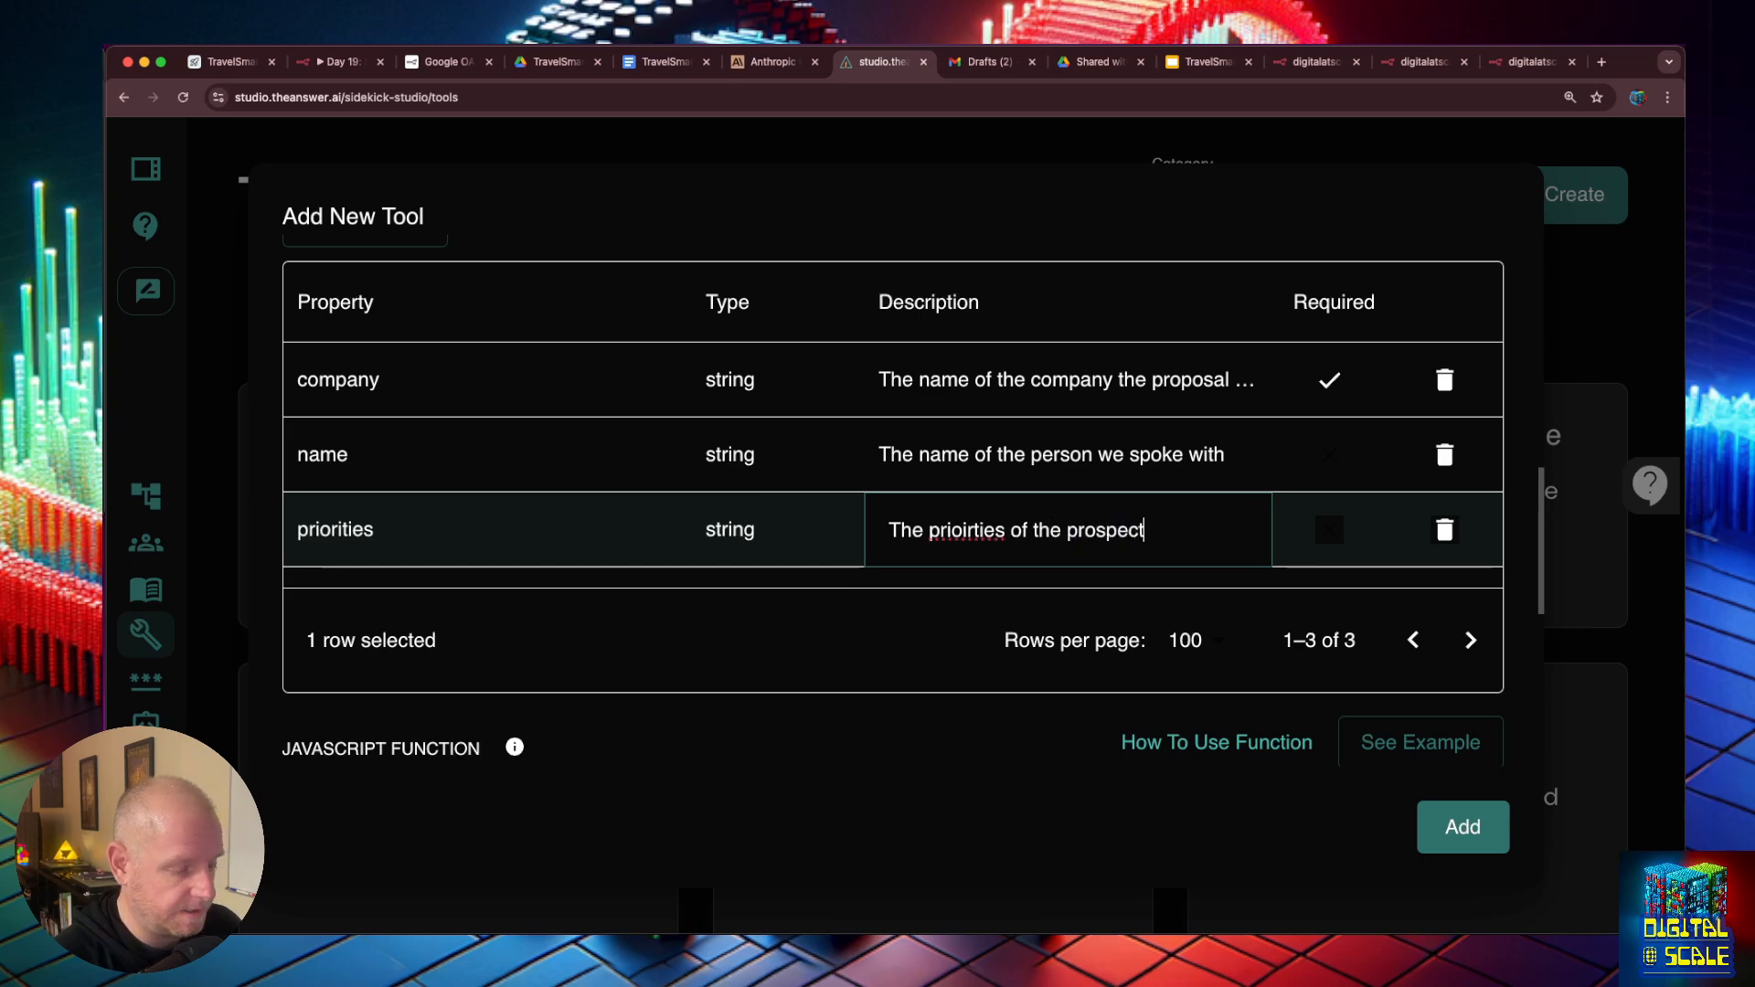
{"action": "type", "text": " when book"}
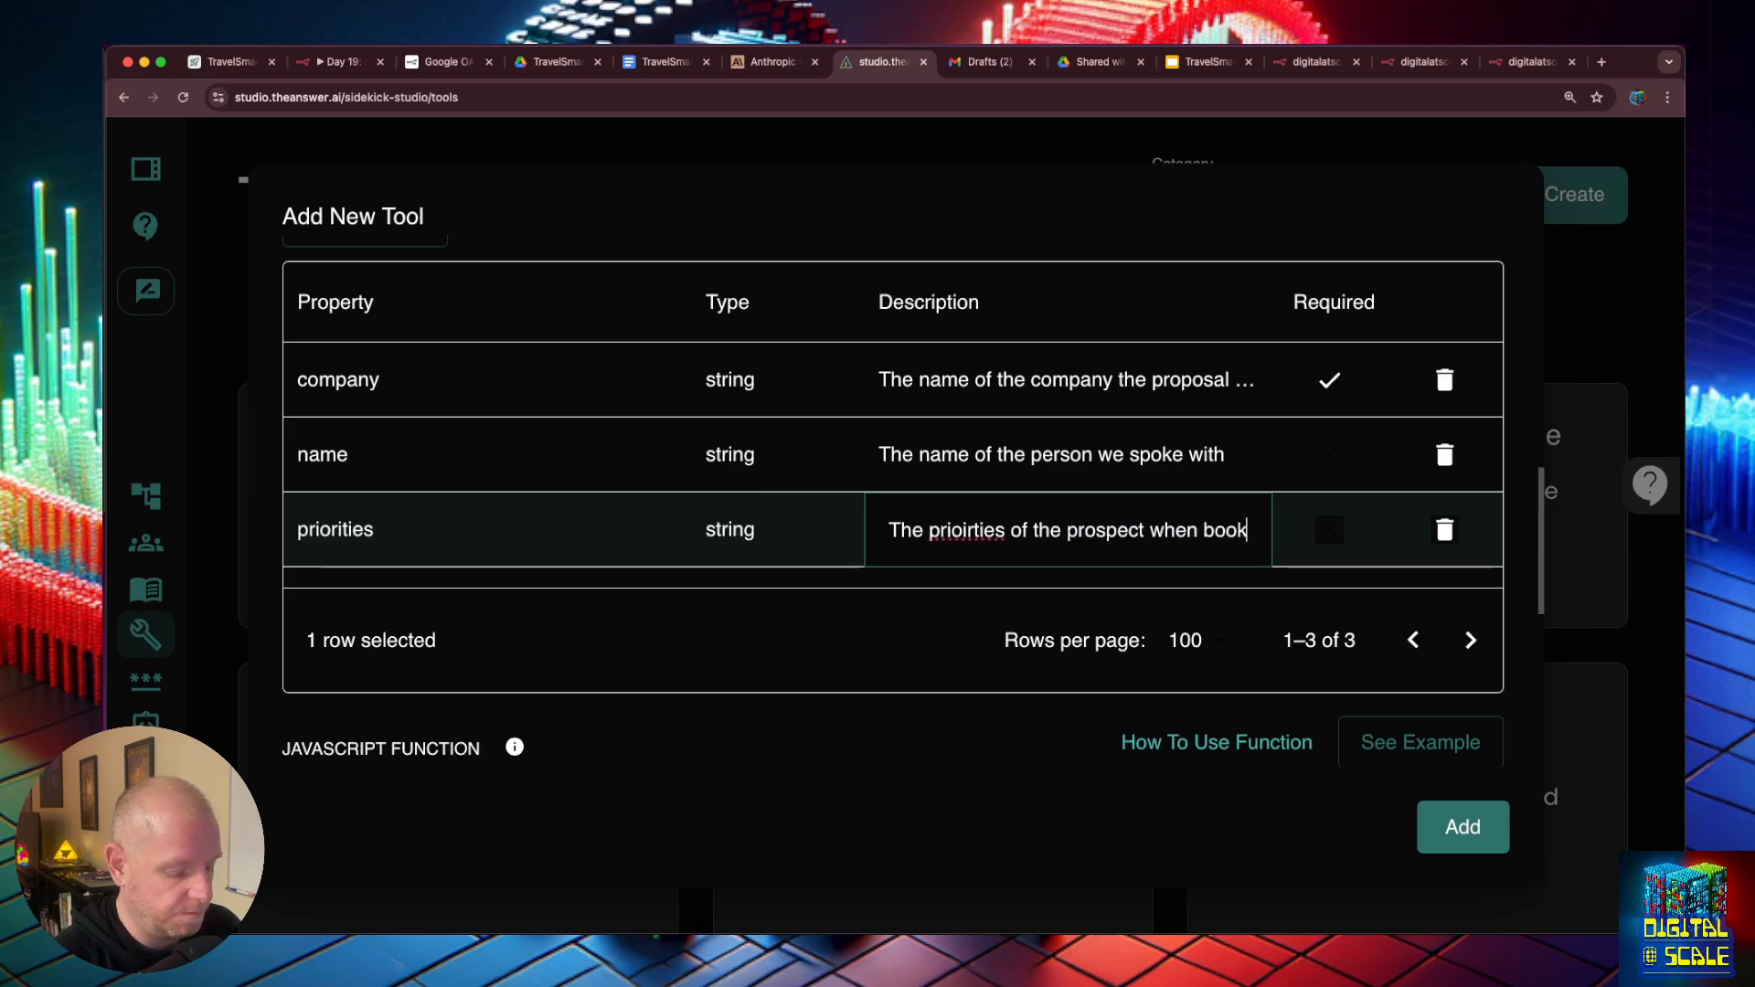
{"action": "type", "text": "ing travle and using"}
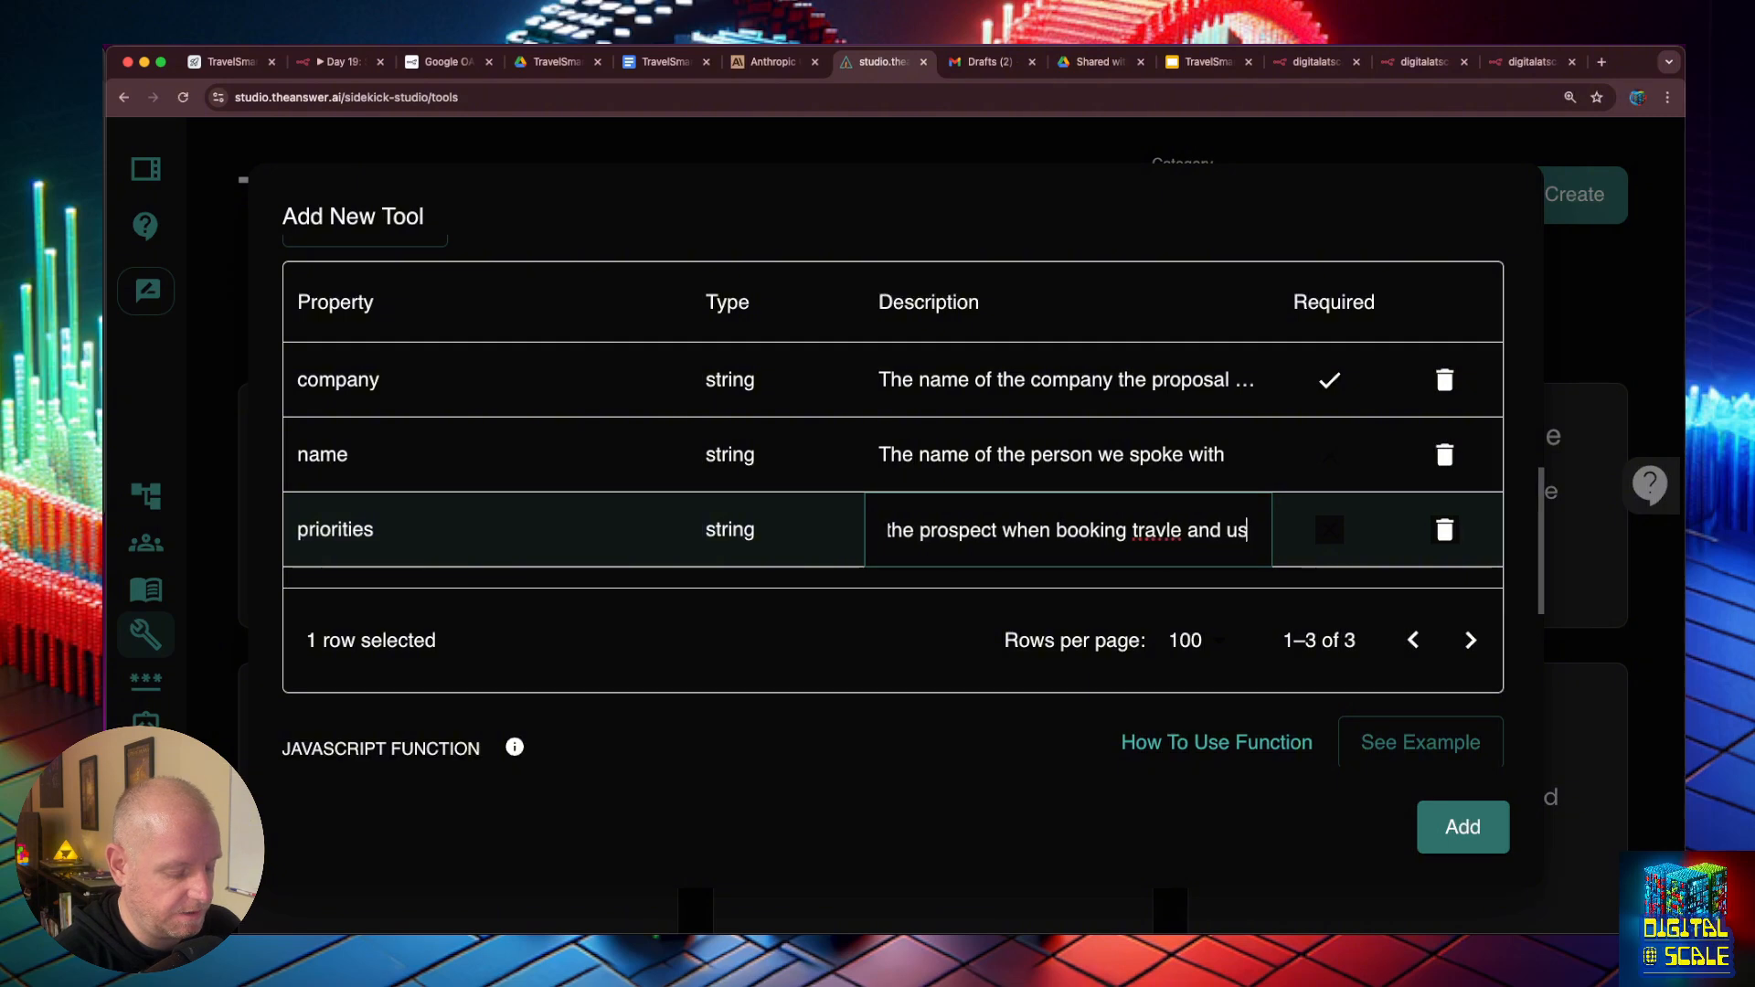
{"action": "key", "text": "BackSpace"}
{"action": "key", "text": "BackSpace"}
{"action": "key", "text": "BackSpace"}
{"action": "key", "text": "BackSpace"}
{"action": "key", "text": "BackSpace"}
{"action": "key", "text": "BackSpace"}
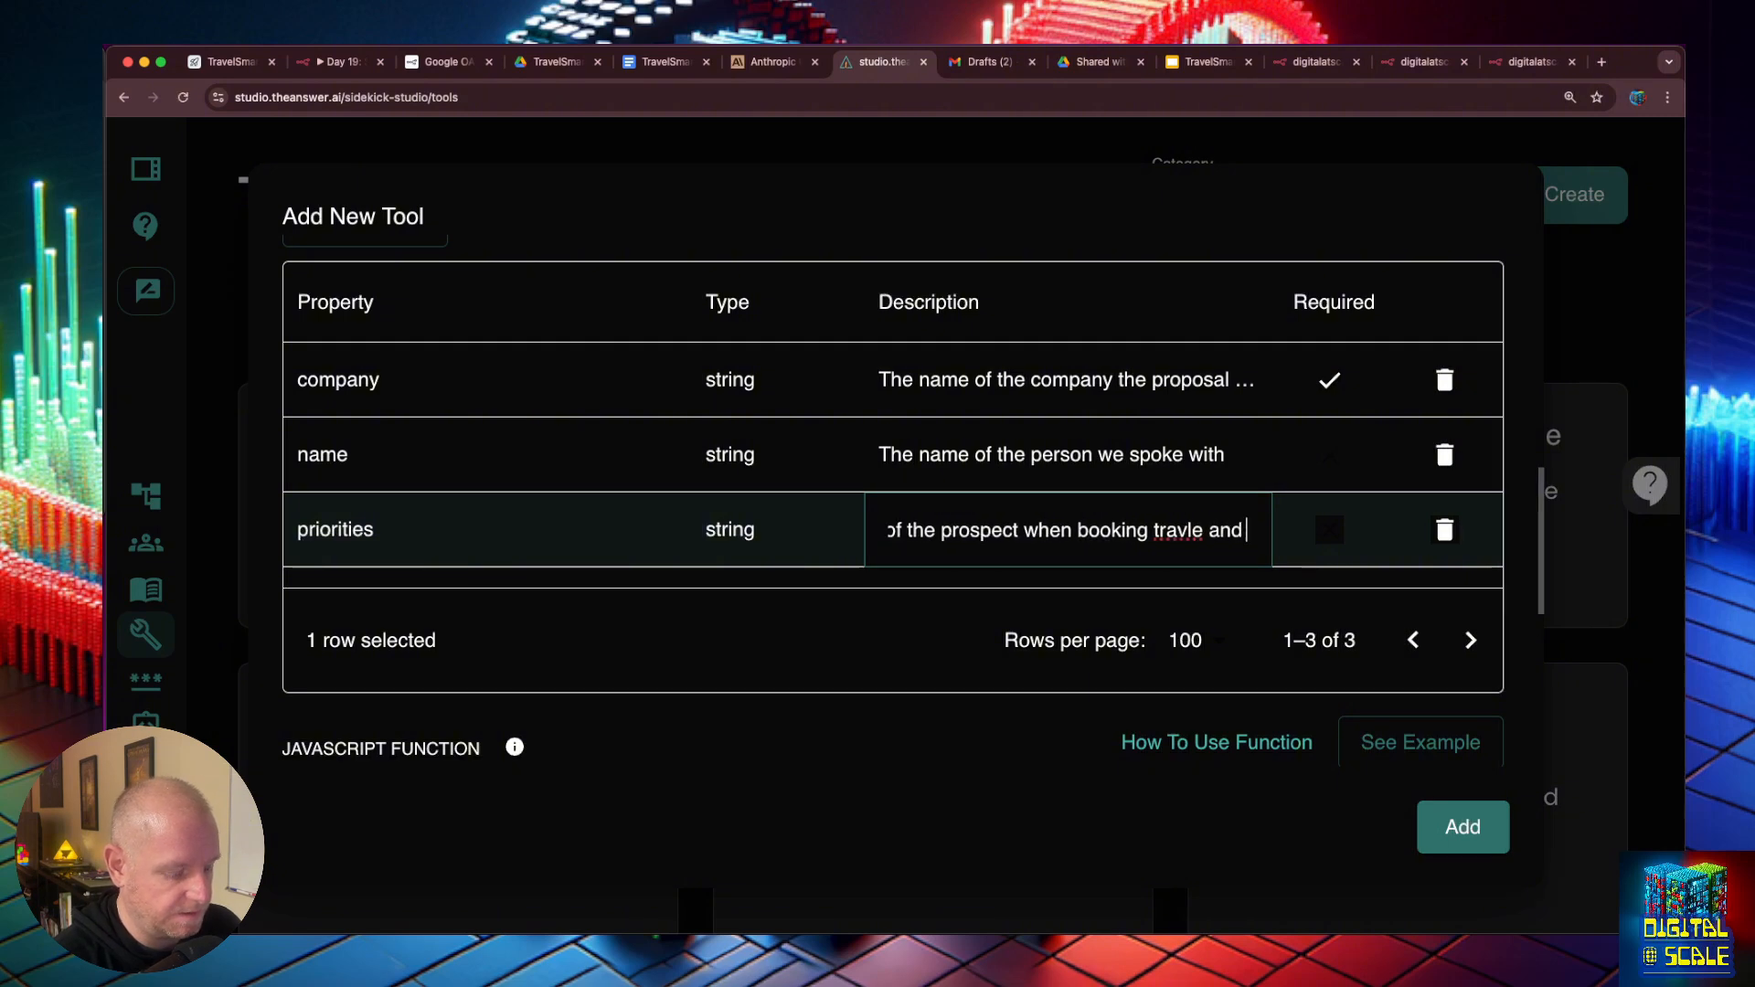
{"action": "type", "text": "what their need"}
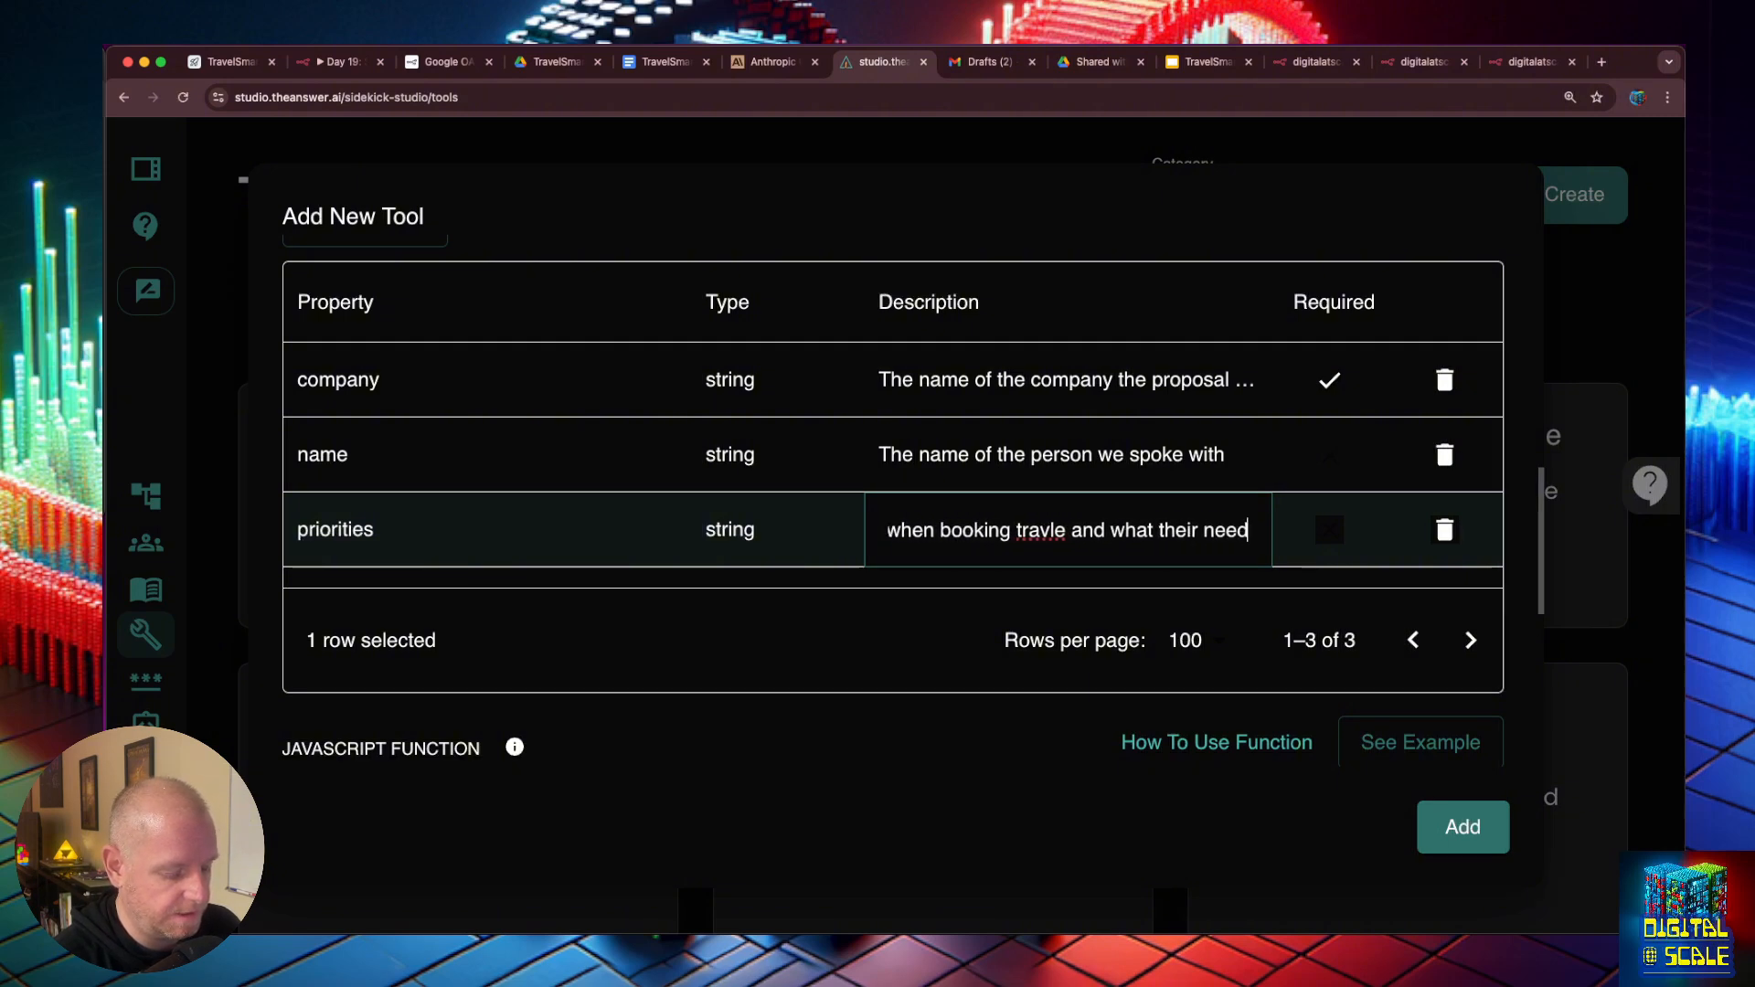
{"action": "type", "text": "s are"}
{"action": "key", "text": "Return"}
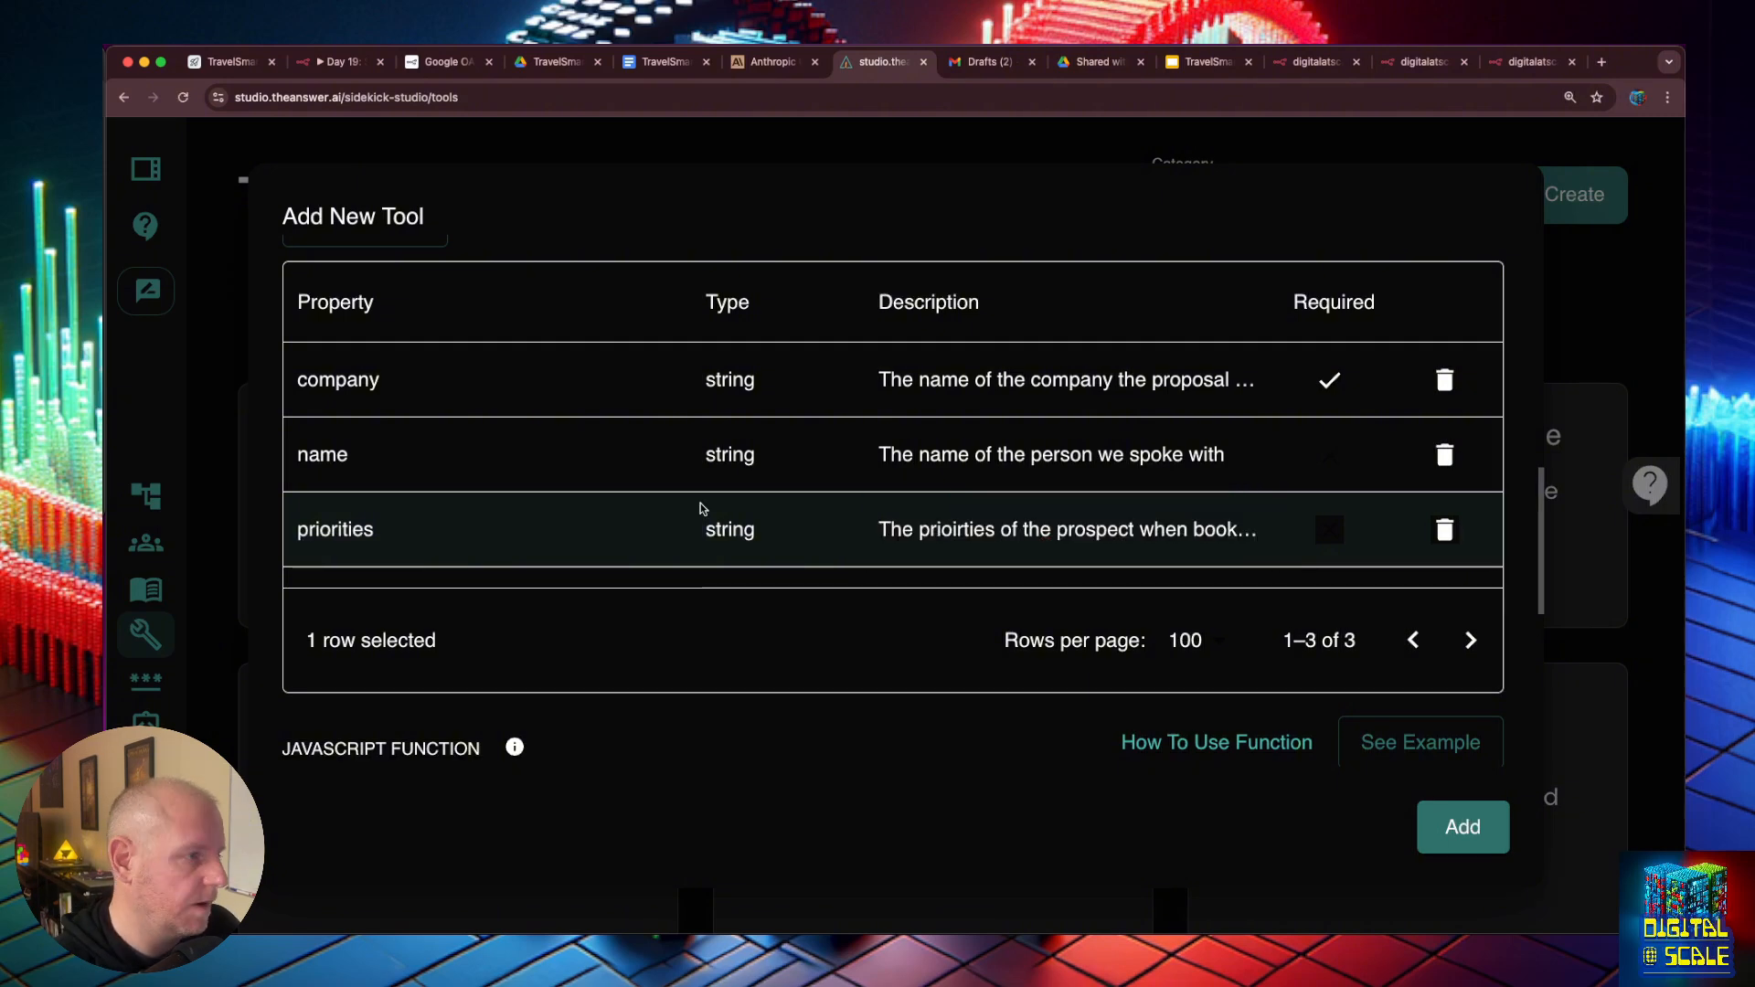
- Add a string property called destination to match the template's third slide, and correct the spelling in the priorities description
{"action": "left_click", "coordinate": [1218, 62]}
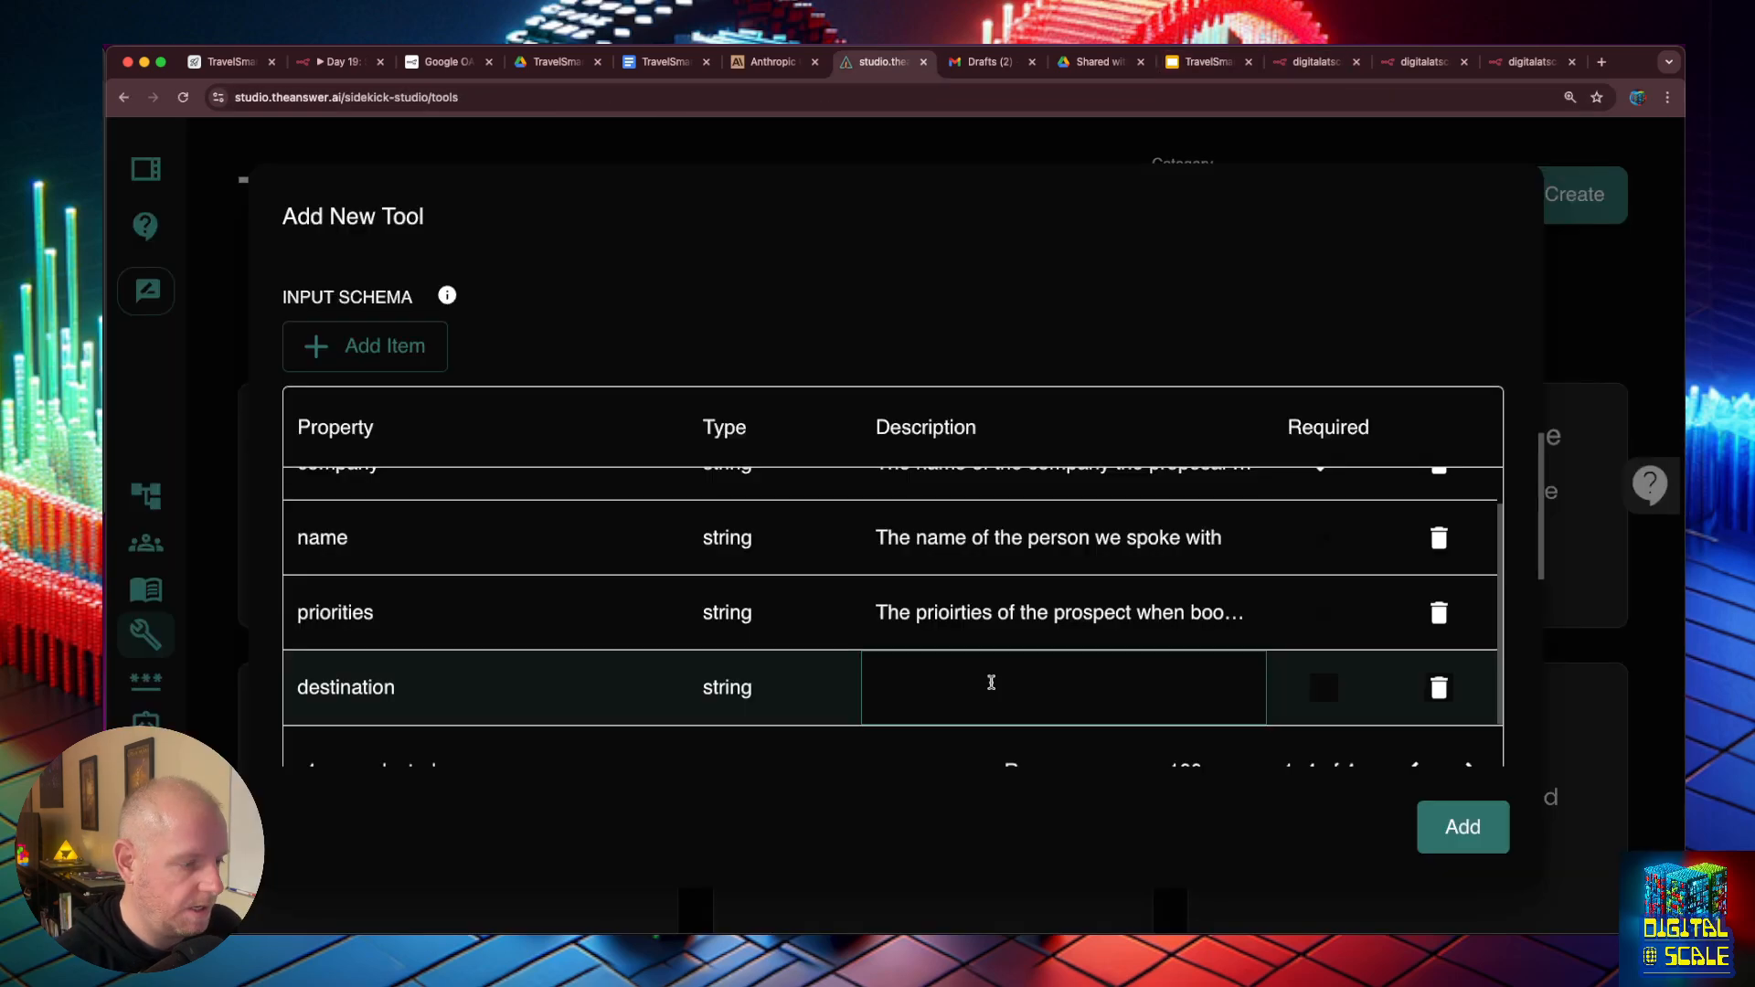
{"action": "double_click", "coordinate": [953, 615]}
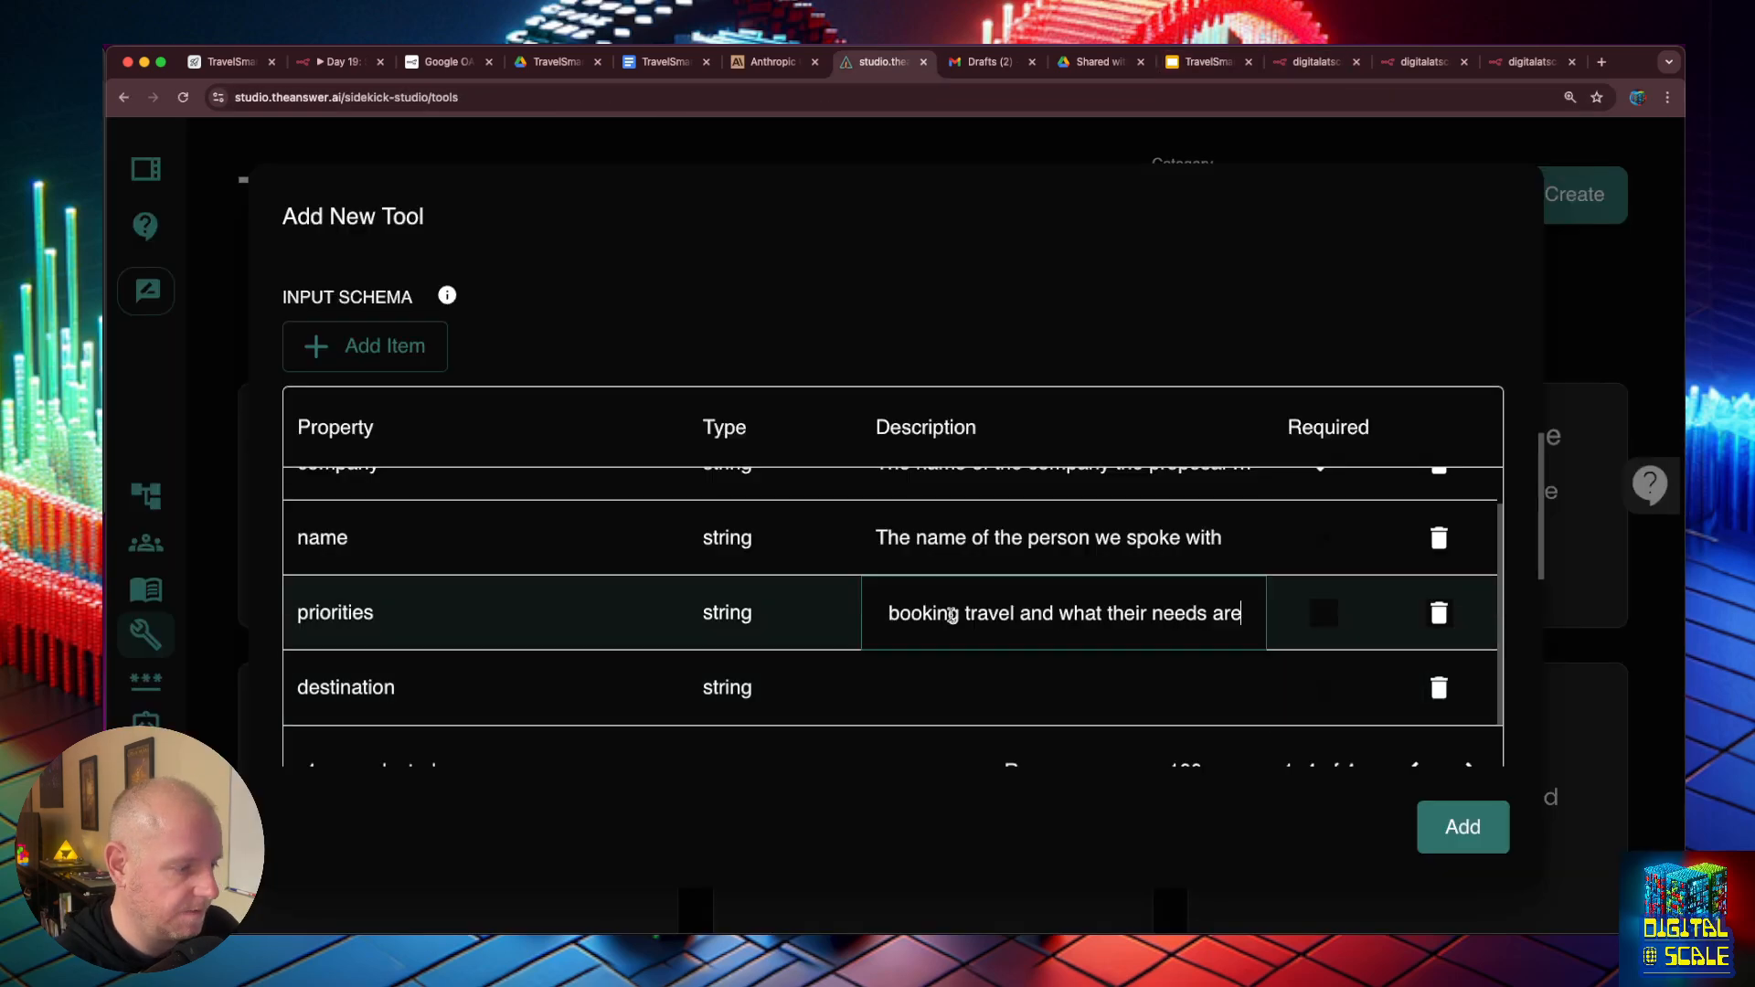
{"action": "left_click_drag", "start_coordinate": [957, 615], "coordinate": [862, 614]}
- Describe the destination property as "The recommended destination for travel"
{"action": "double_click", "coordinate": [910, 682]}
{"action": "type", "text": "The"}
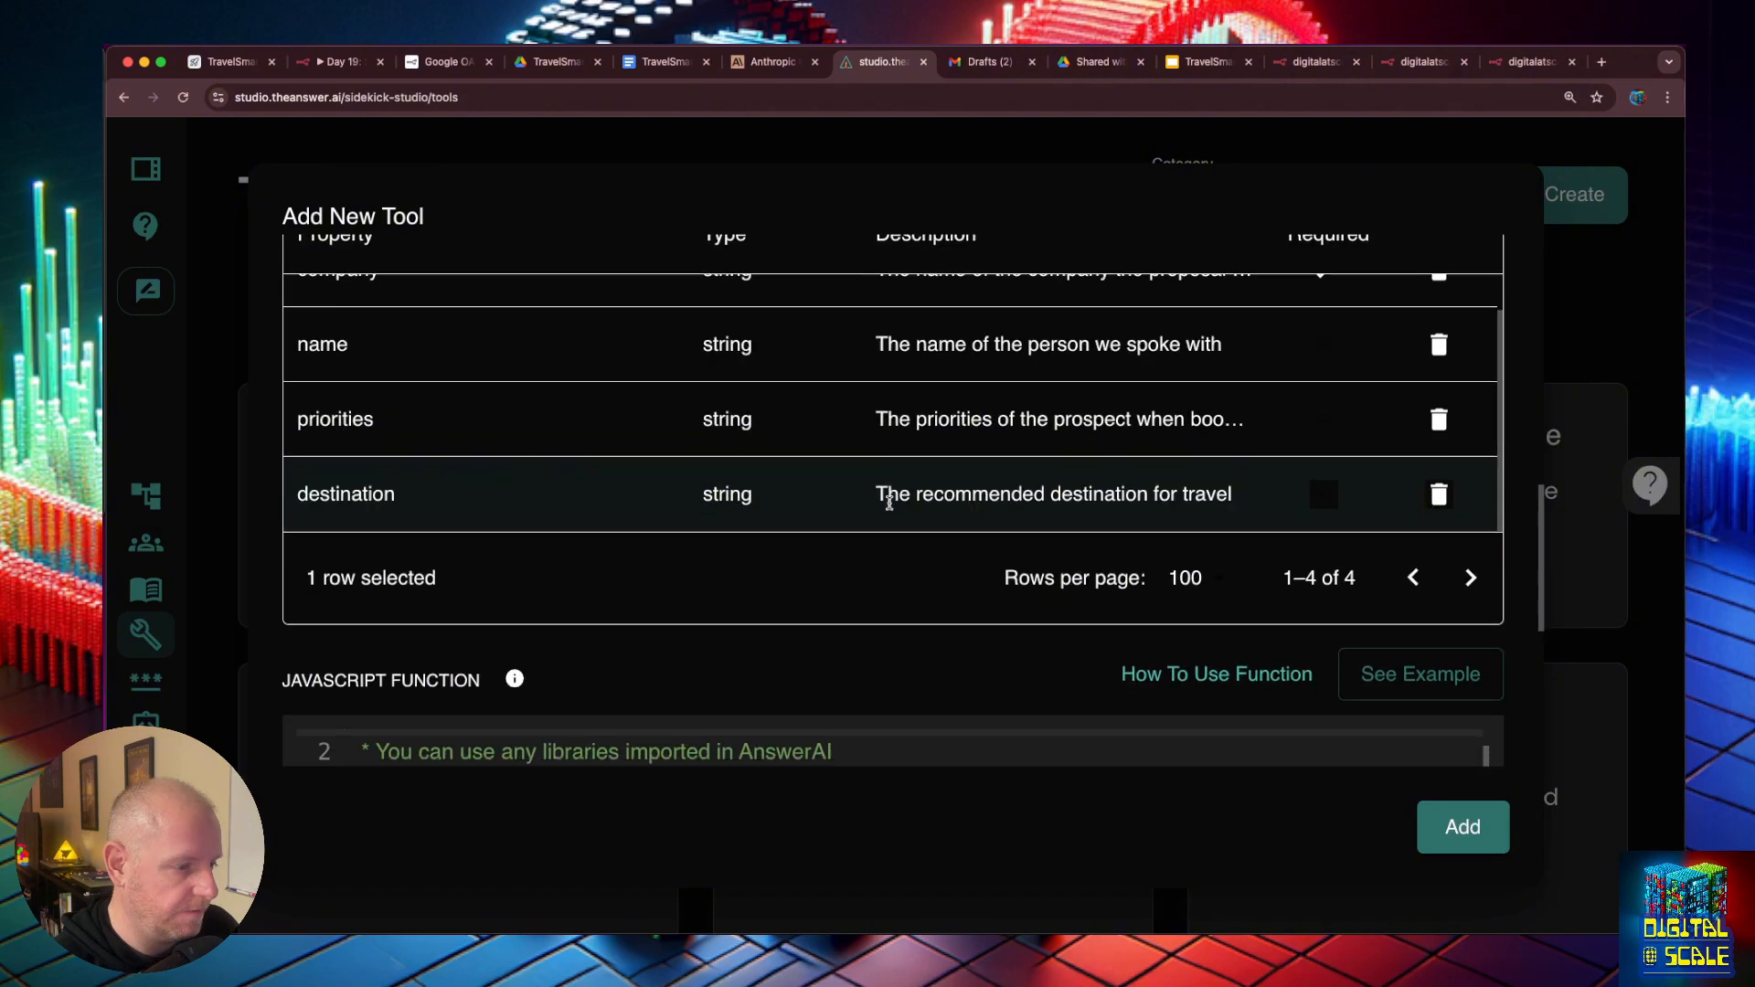
{"action": "scroll", "coordinate": [521, 458], "scroll_direction": "down", "scroll_amount": 1}
{"action": "scroll", "coordinate": [521, 412], "scroll_direction": "up", "scroll_amount": 5}
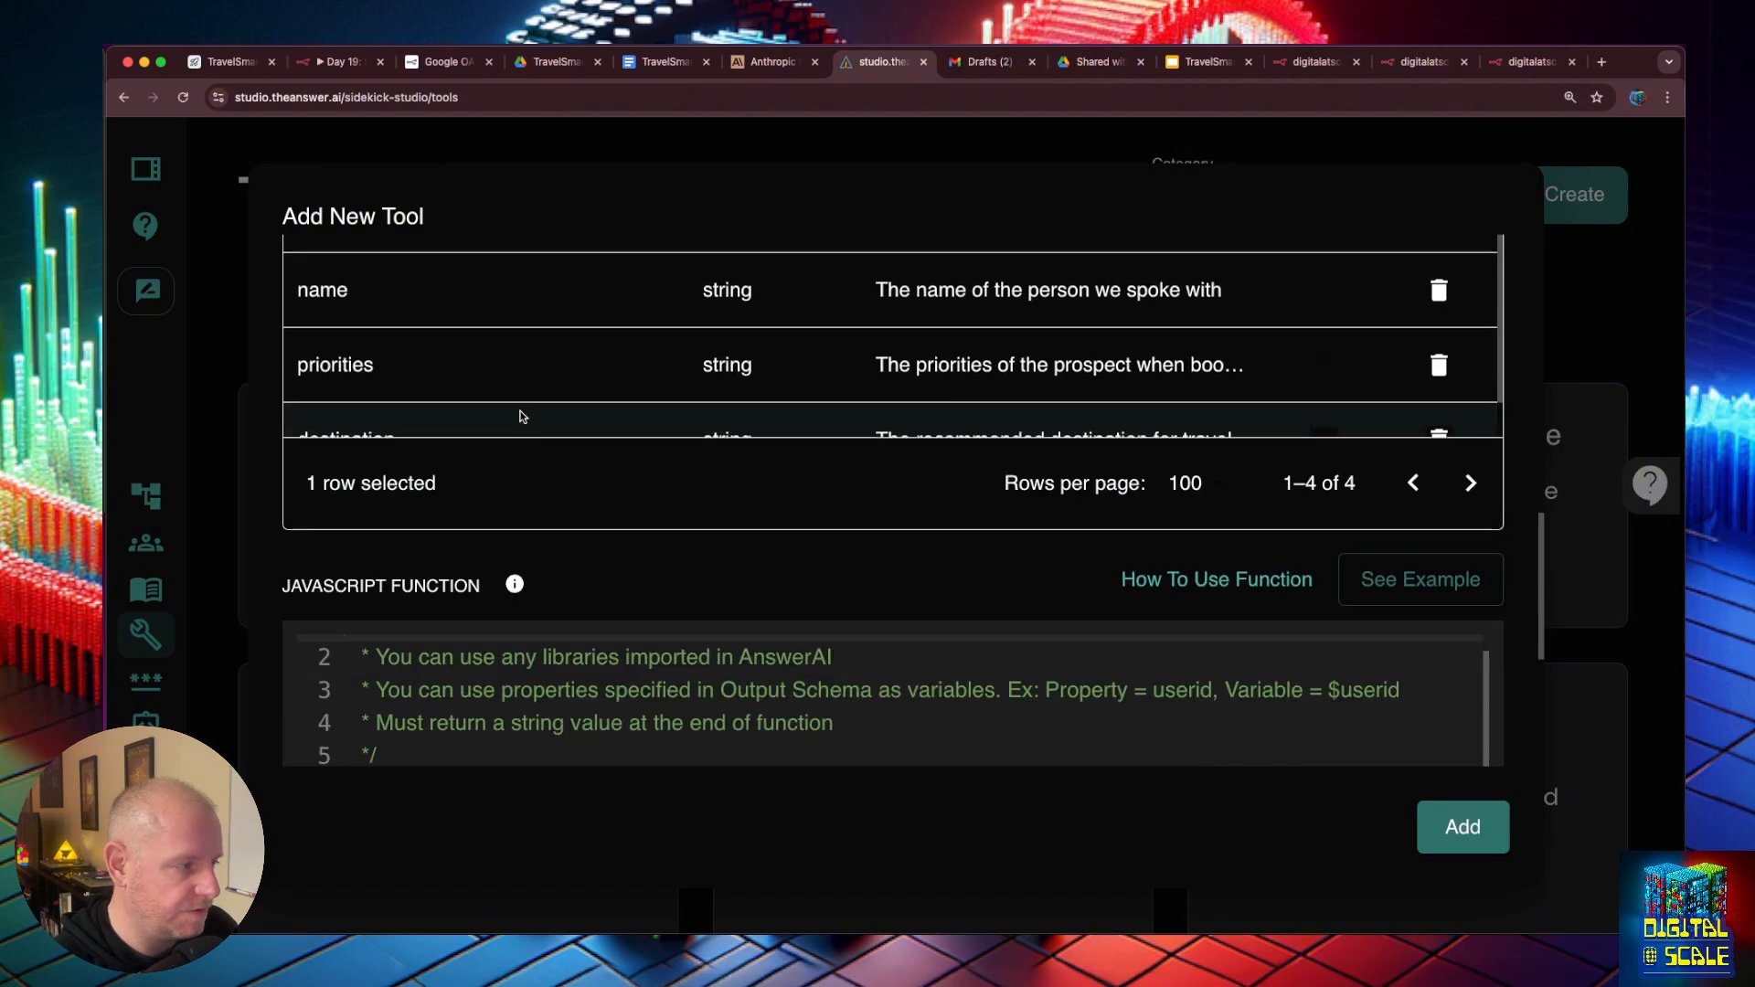
- Add a string property called service_suggestions, matching the template's third-slide placeholder, and describe it as the service suggestions and their price
{"action": "left_click", "coordinate": [1224, 63]}
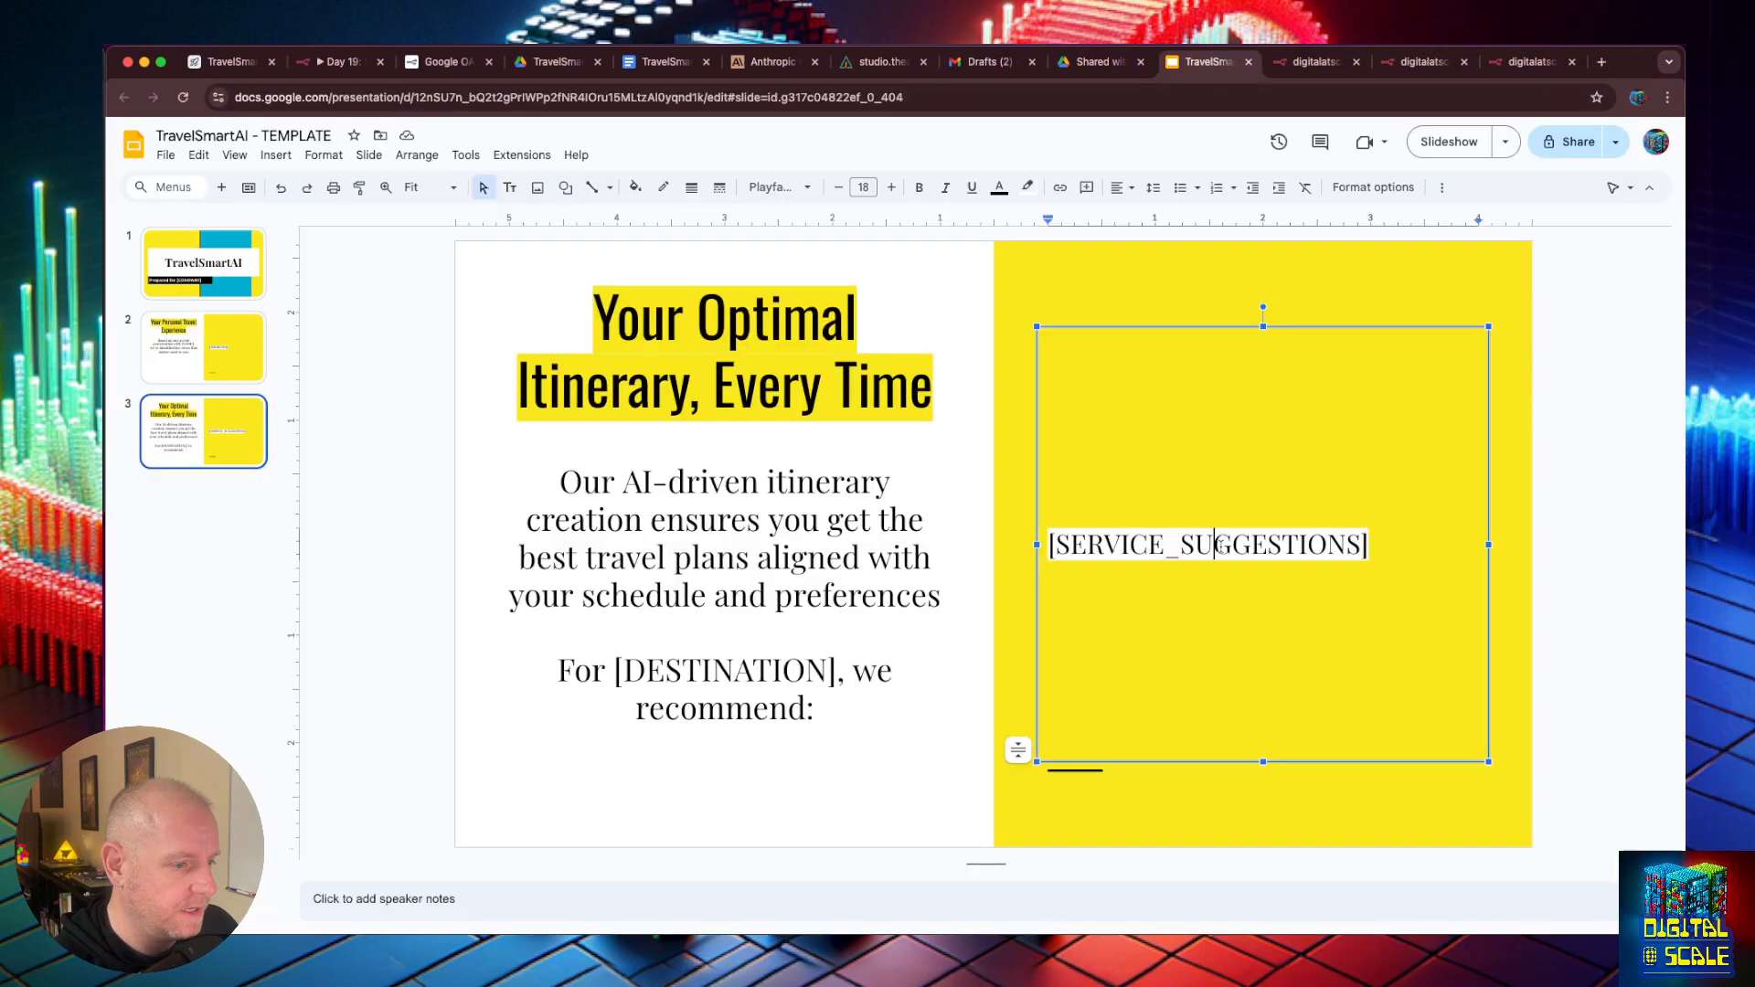
{"action": "double_click", "coordinate": [1224, 547]}
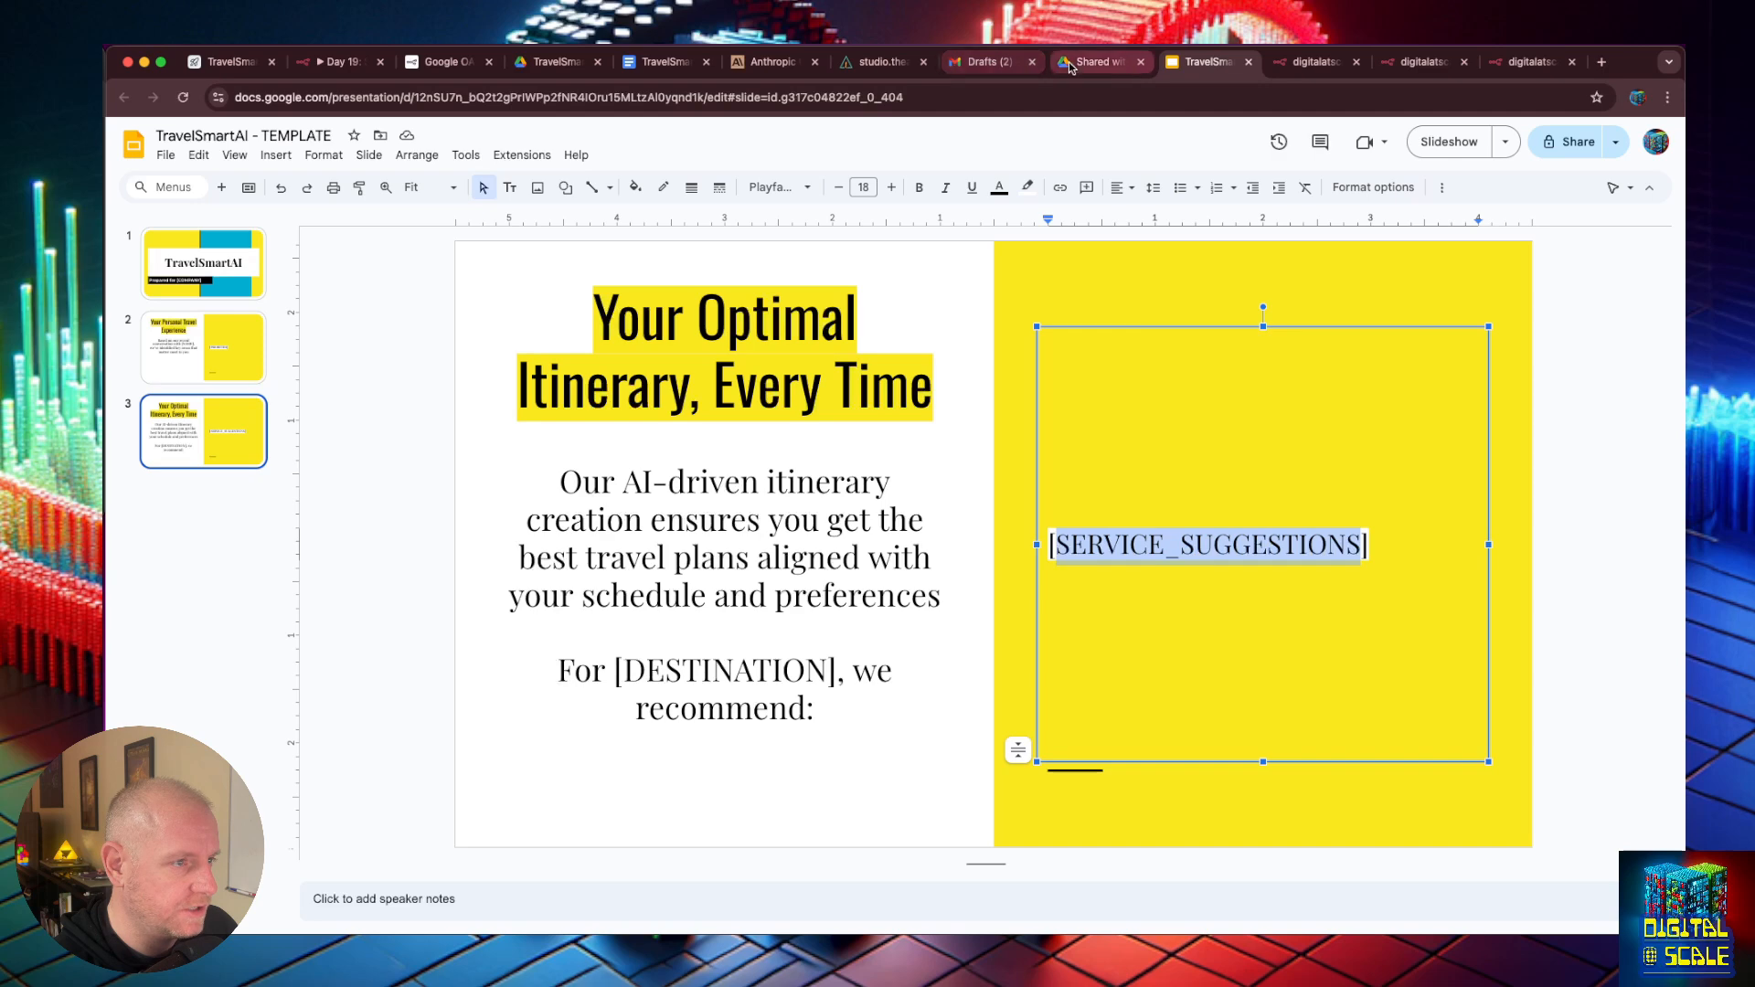
{"action": "left_click", "coordinate": [862, 64]}
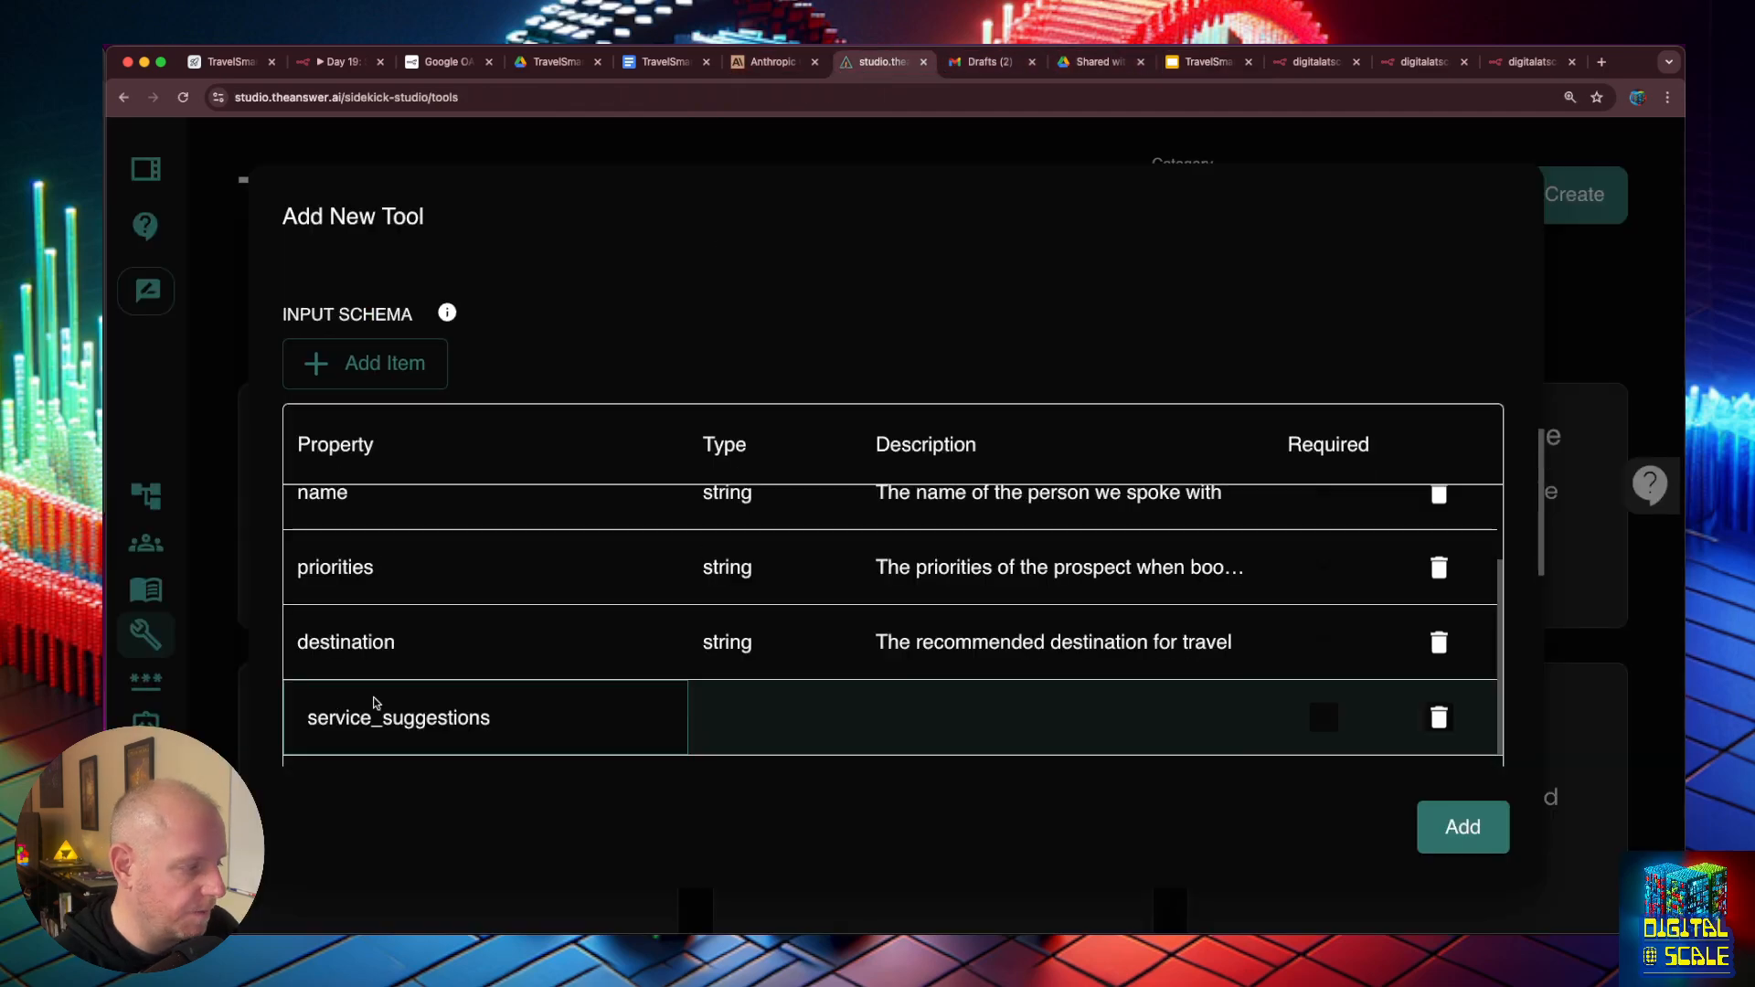
{"action": "left_click", "coordinate": [743, 726]}
{"action": "left_click", "coordinate": [741, 724]}
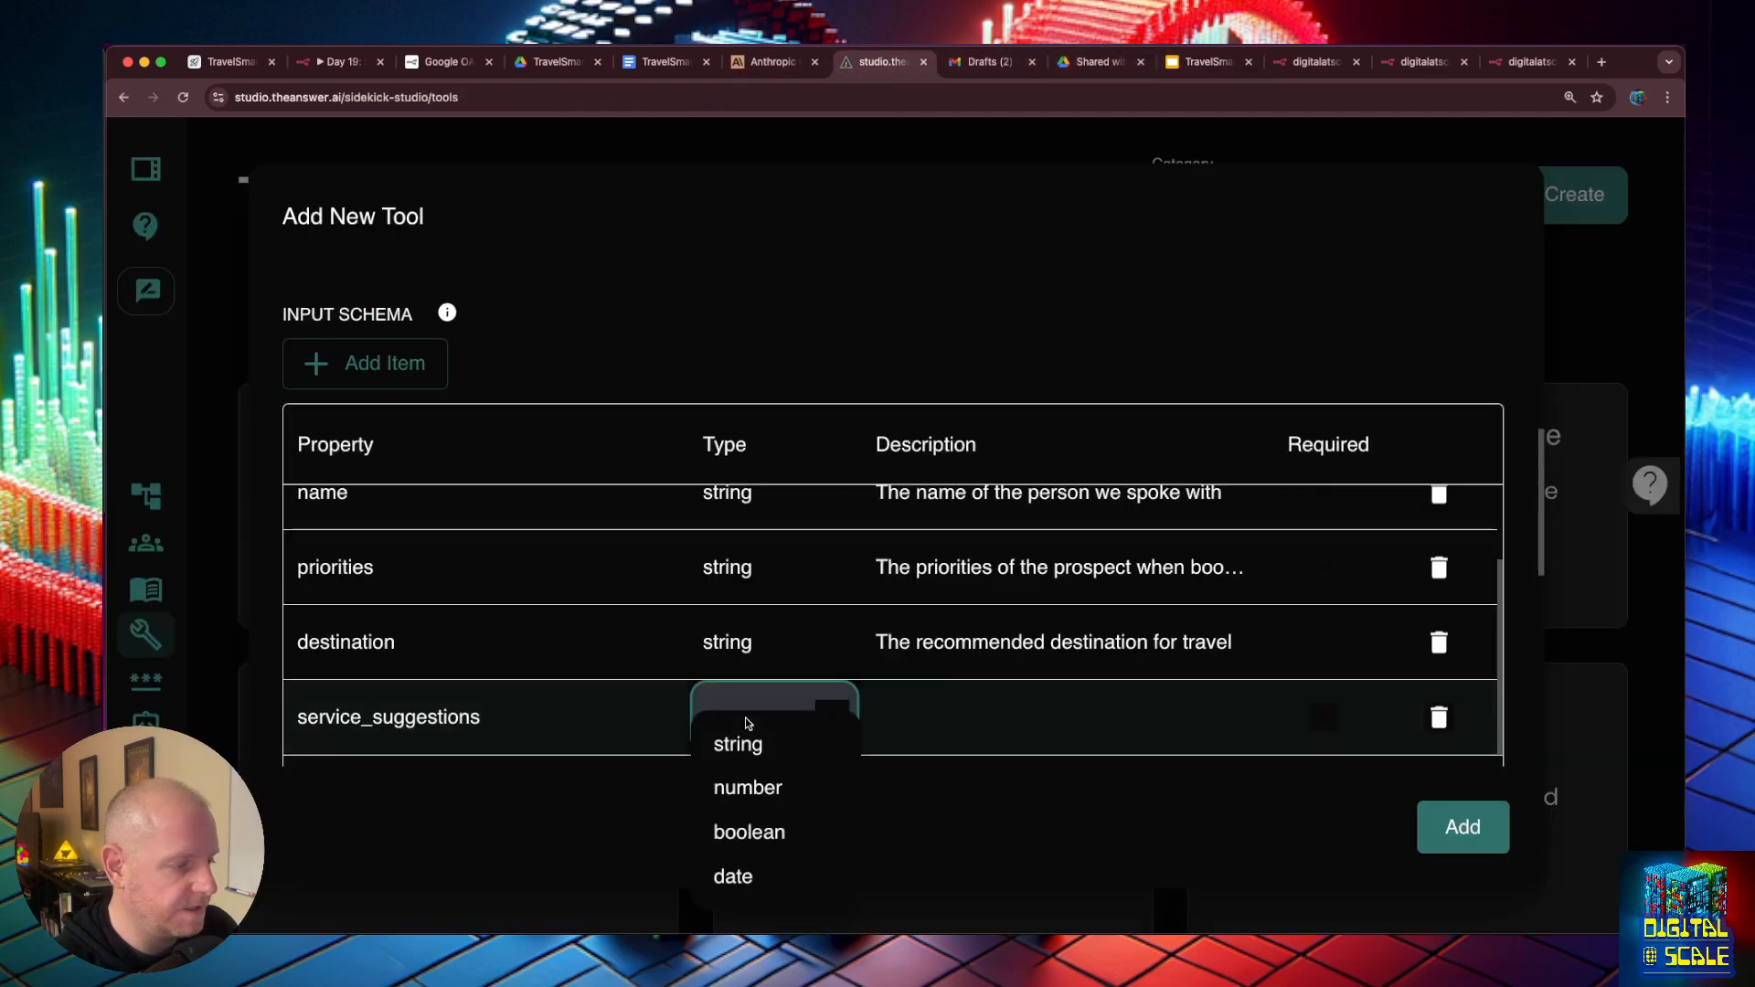
{"action": "left_click", "coordinate": [741, 742]}
{"action": "left_click", "coordinate": [949, 706]}
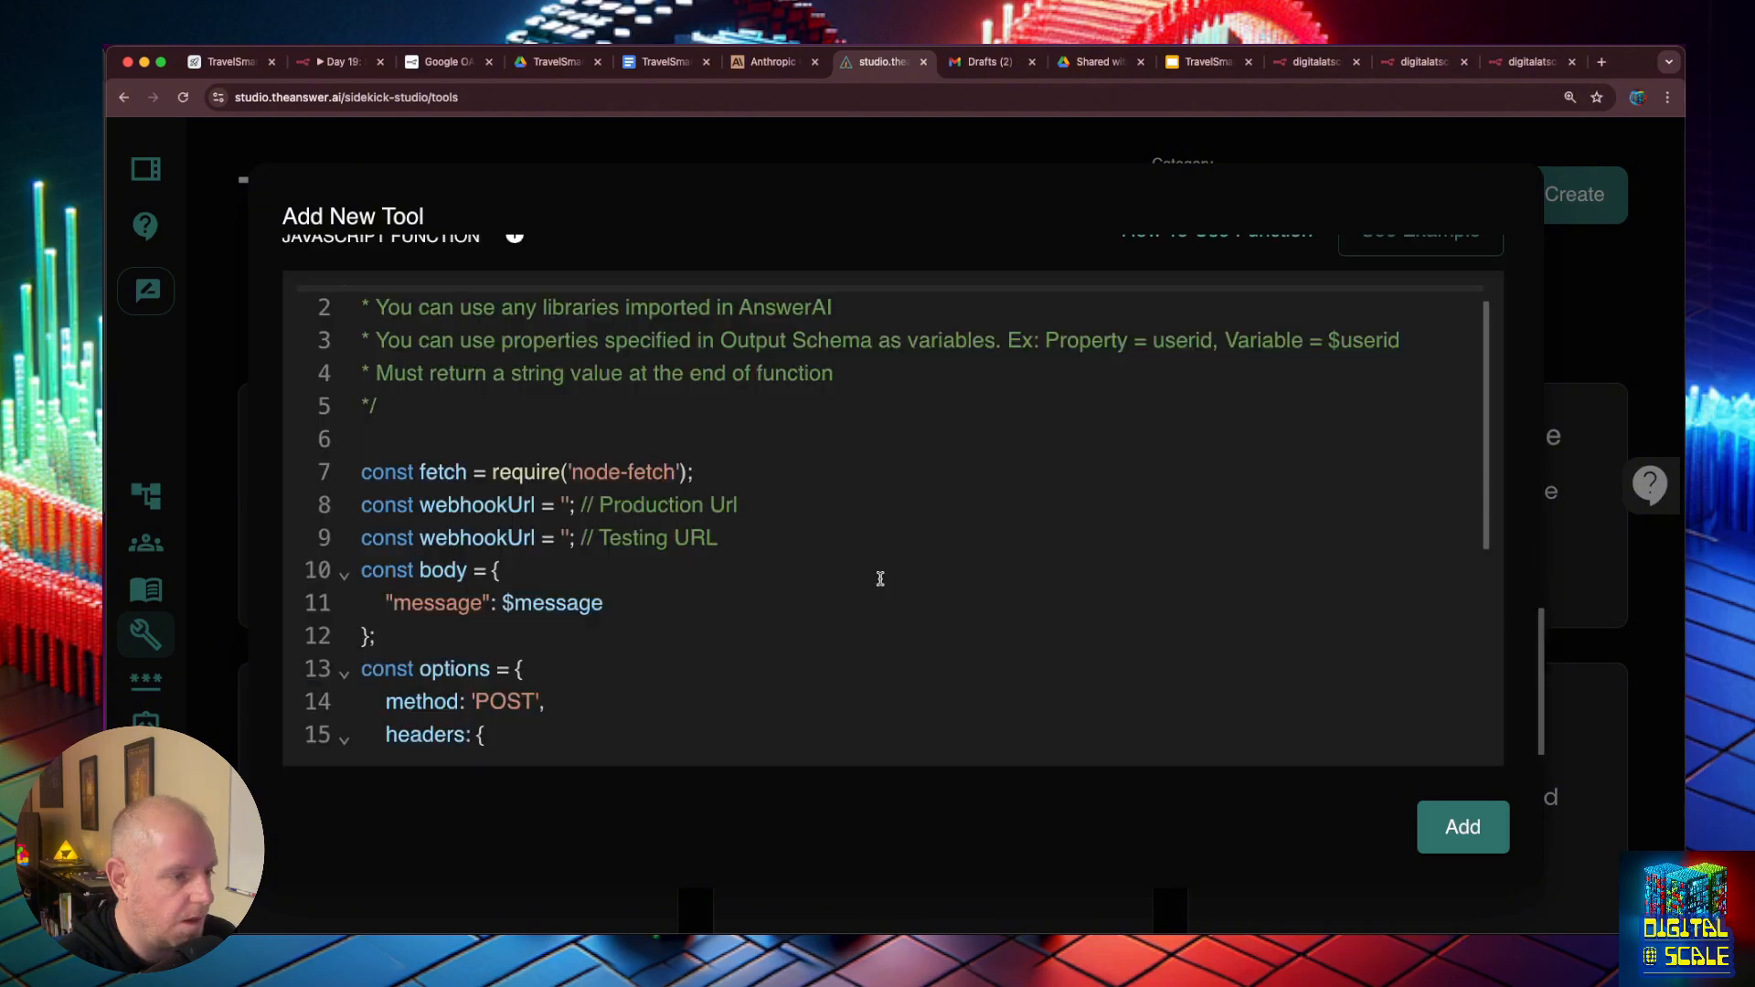
- Reword the priorities description to refer to the customer, and check the full list of input schema properties
{"action": "scroll", "coordinate": [869, 513], "scroll_direction": "up", "scroll_amount": 10}
{"action": "scroll", "coordinate": [835, 458], "scroll_direction": "down", "scroll_amount": 5}
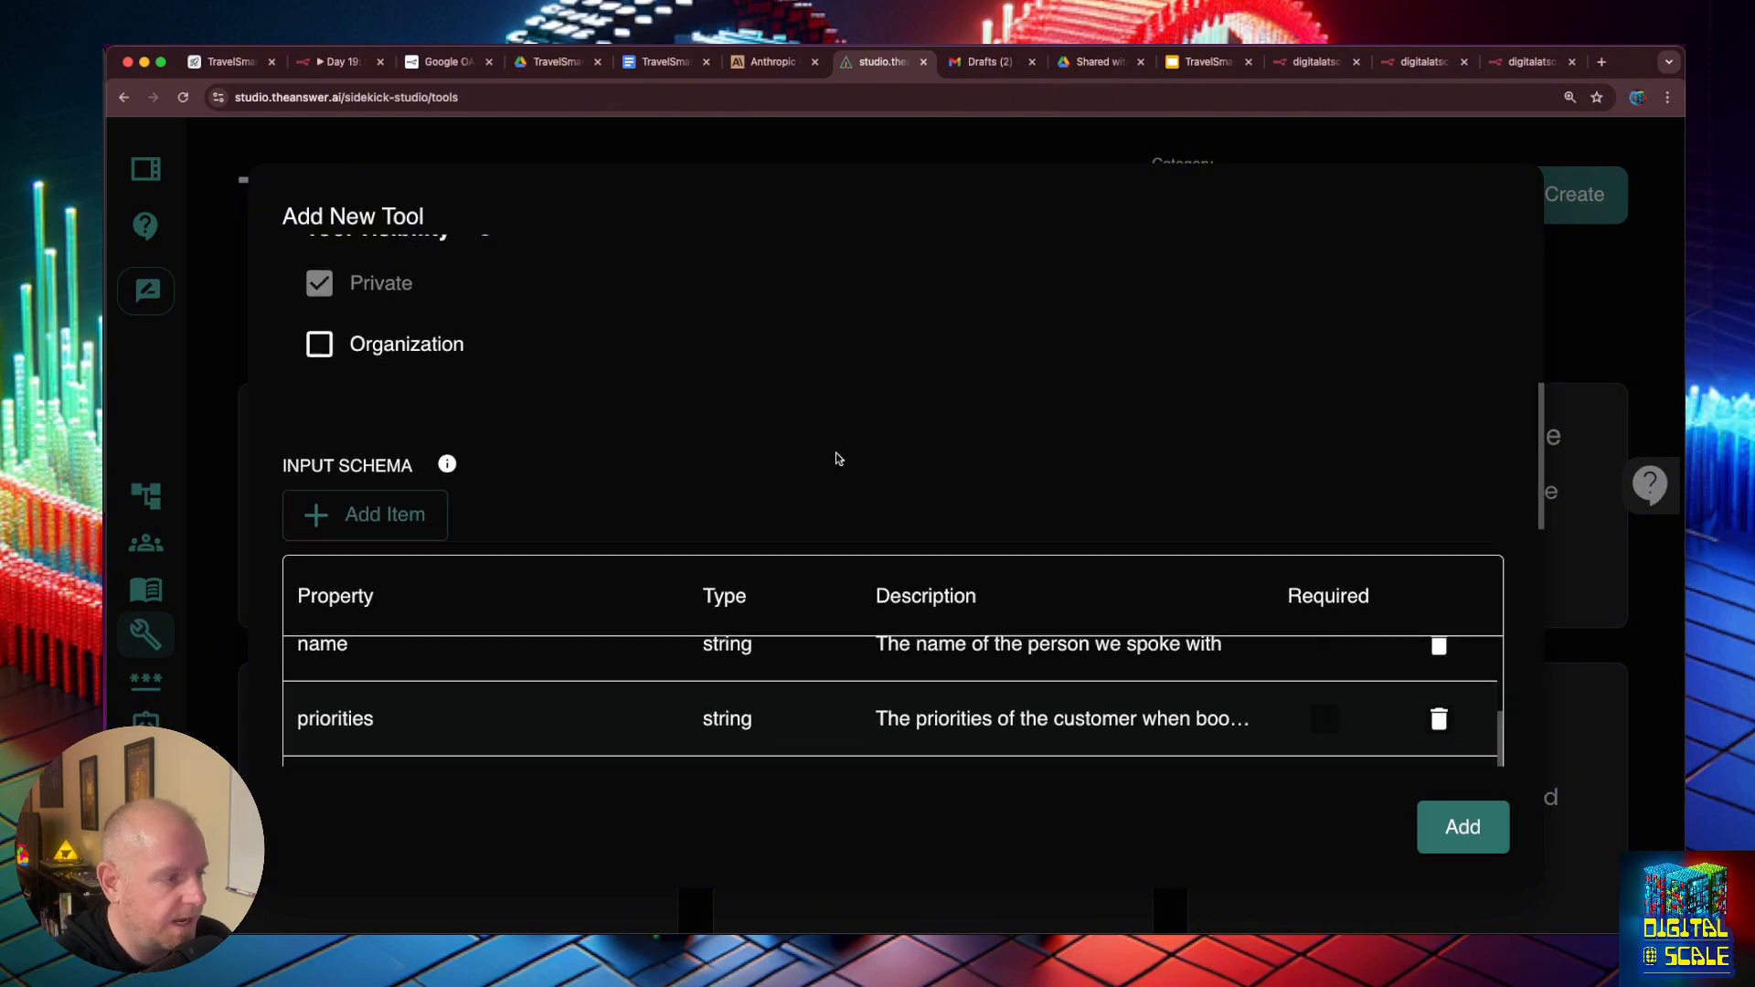
{"action": "scroll", "coordinate": [811, 439], "scroll_direction": "up", "scroll_amount": 2}
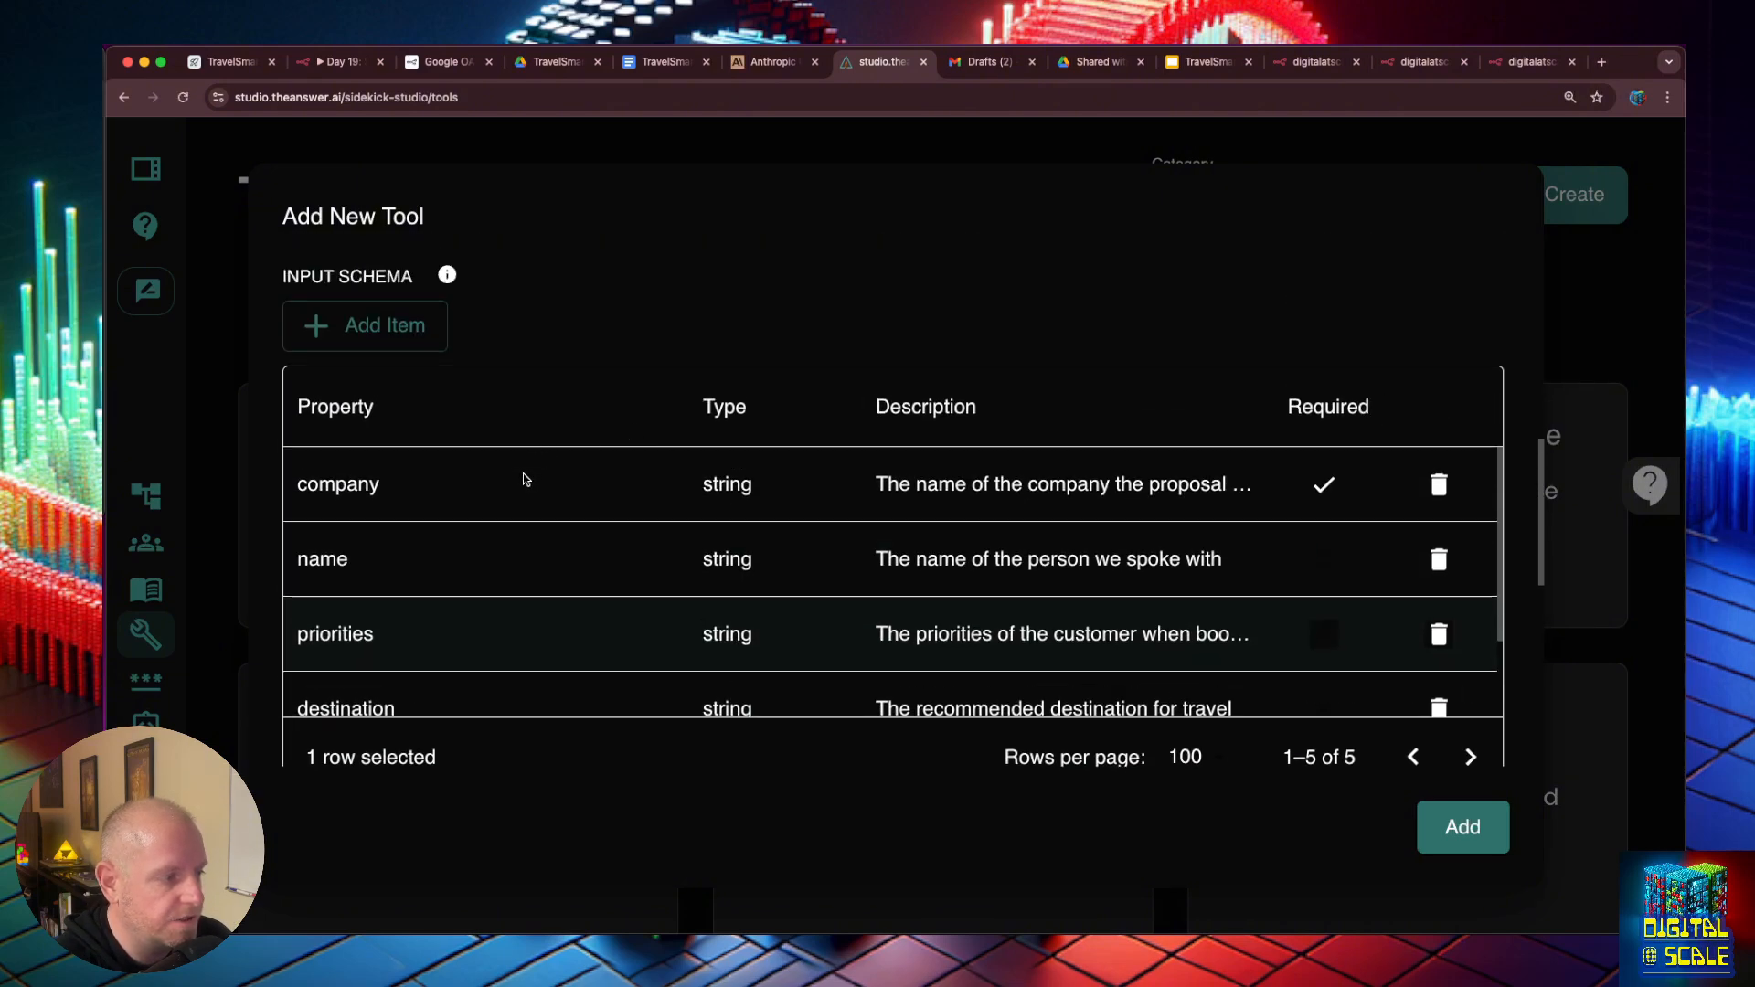
{"action": "scroll", "coordinate": [366, 567], "scroll_direction": "down", "scroll_amount": 1}
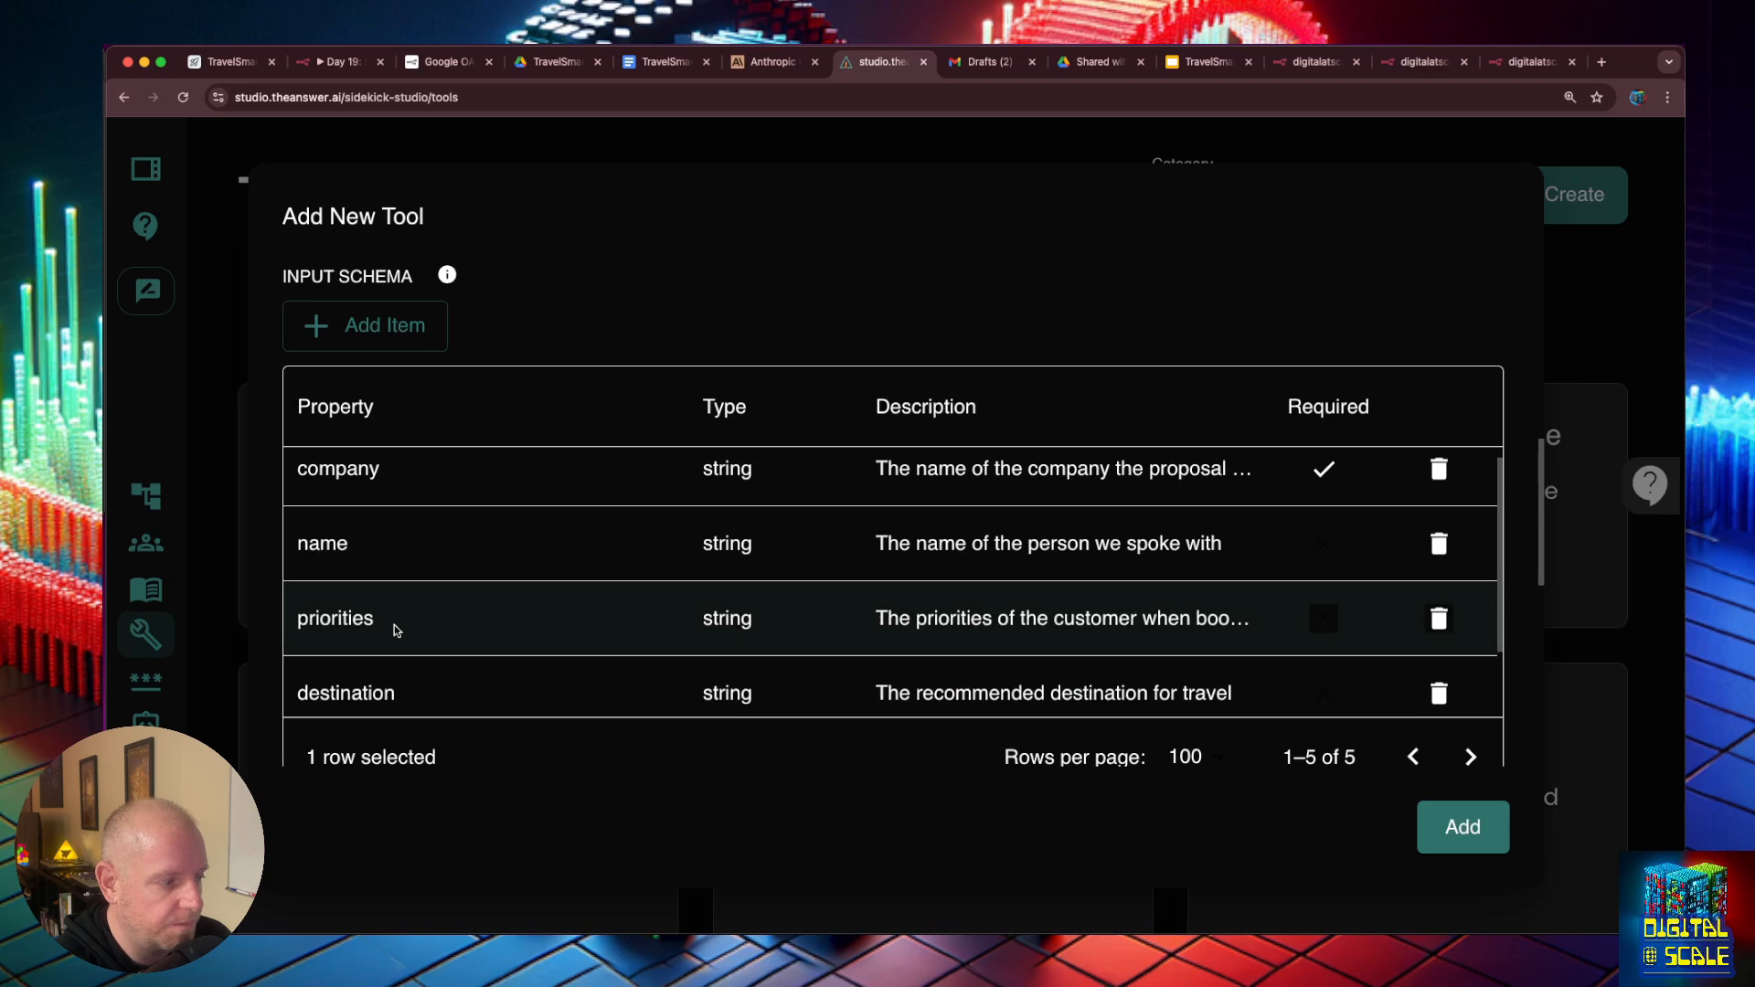
{"action": "scroll", "coordinate": [398, 631], "scroll_direction": "down", "scroll_amount": 3}
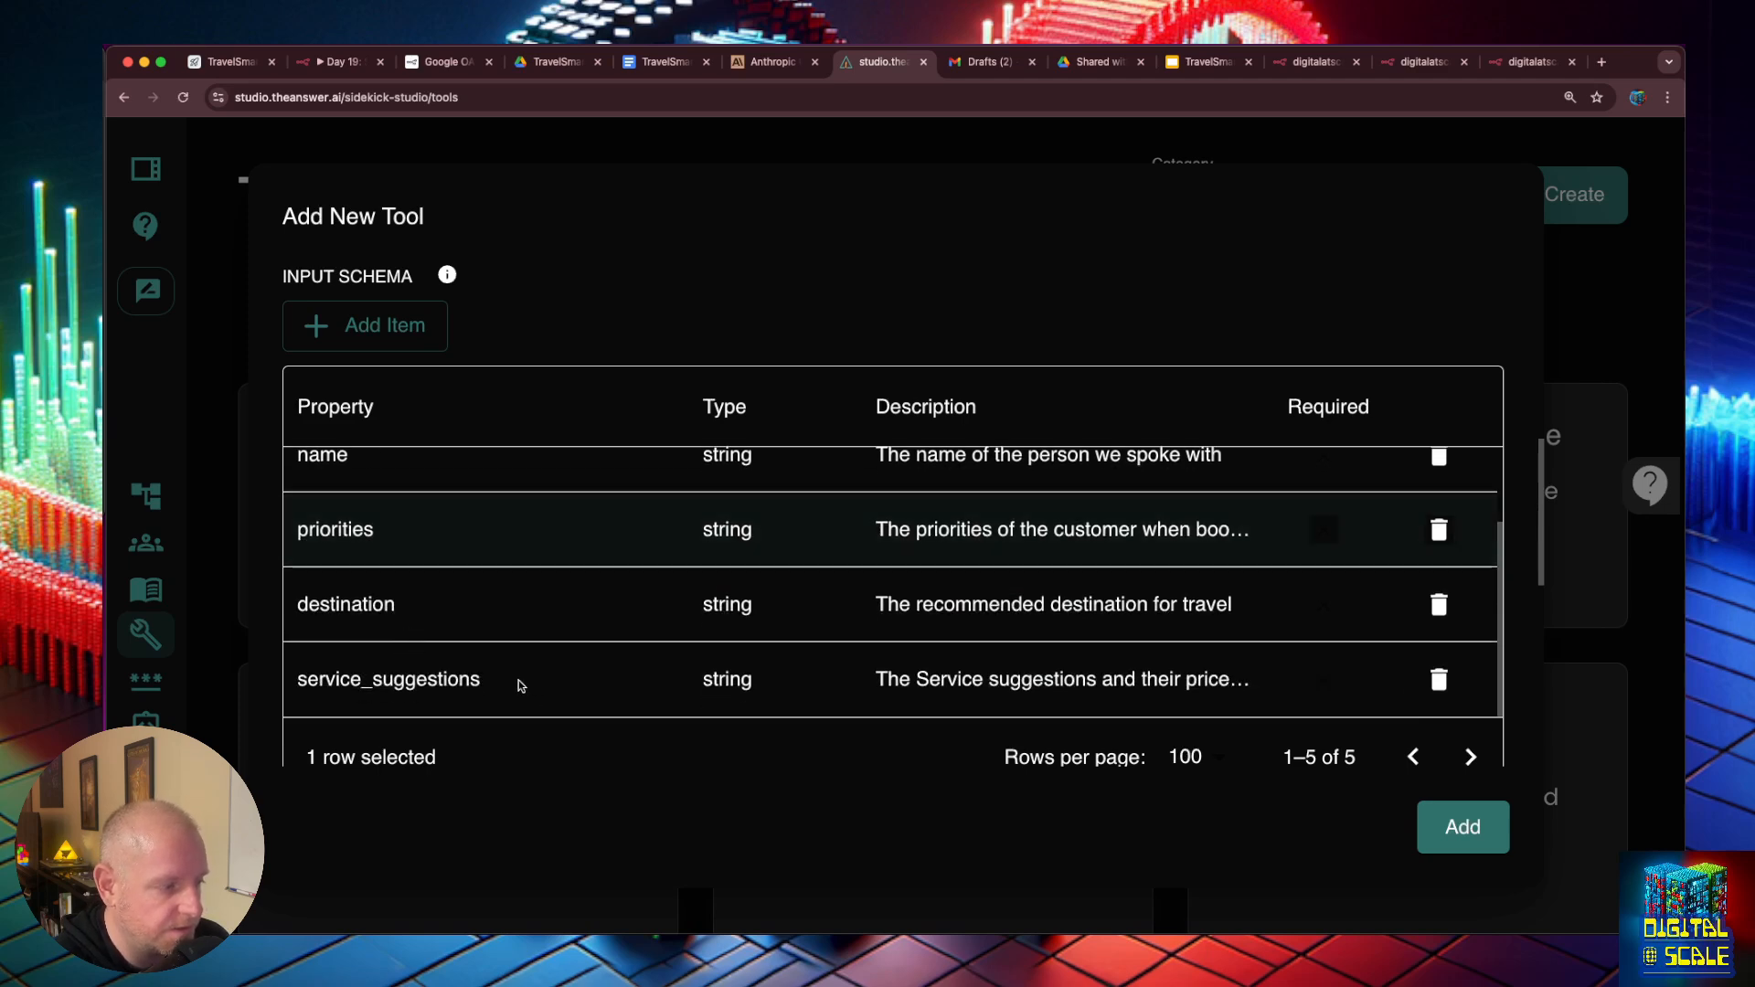
- Copy the production URL of the n8n Webhook node into the production webhookUrl constant of the tool's JavaScript function
{"action": "scroll", "coordinate": [502, 675], "scroll_direction": "down", "scroll_amount": 10}
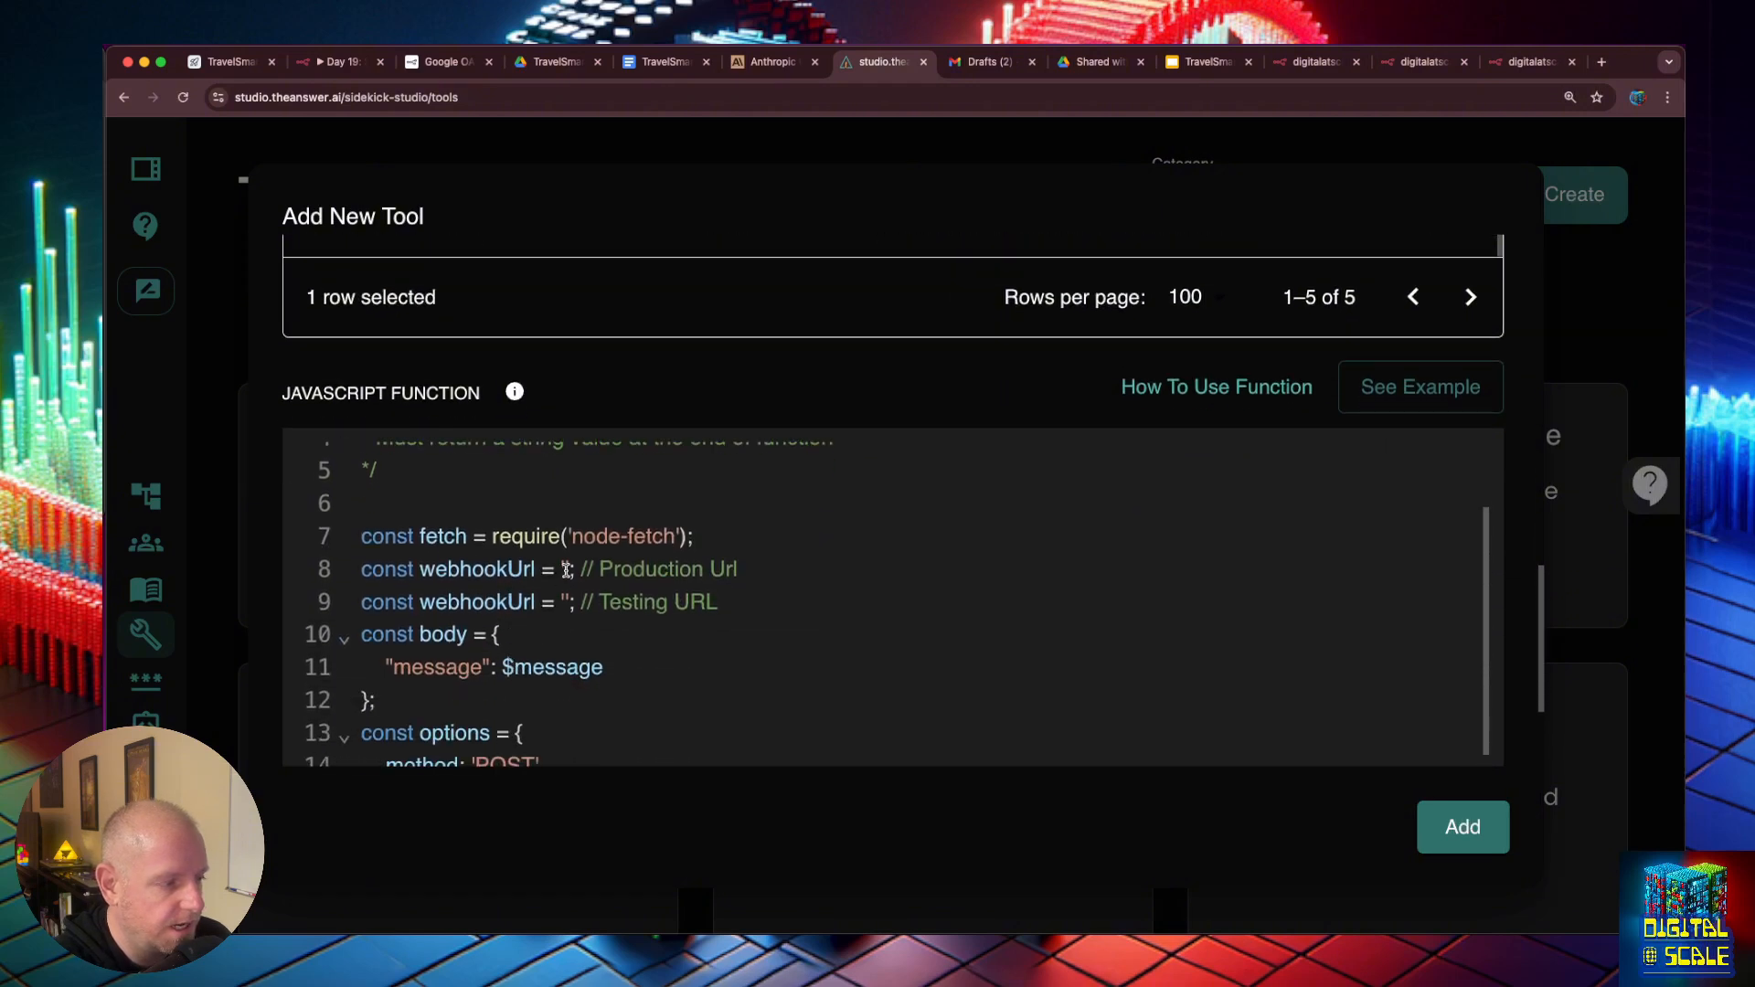
{"action": "left_click", "coordinate": [565, 570]}
{"action": "left_click", "coordinate": [340, 61]}
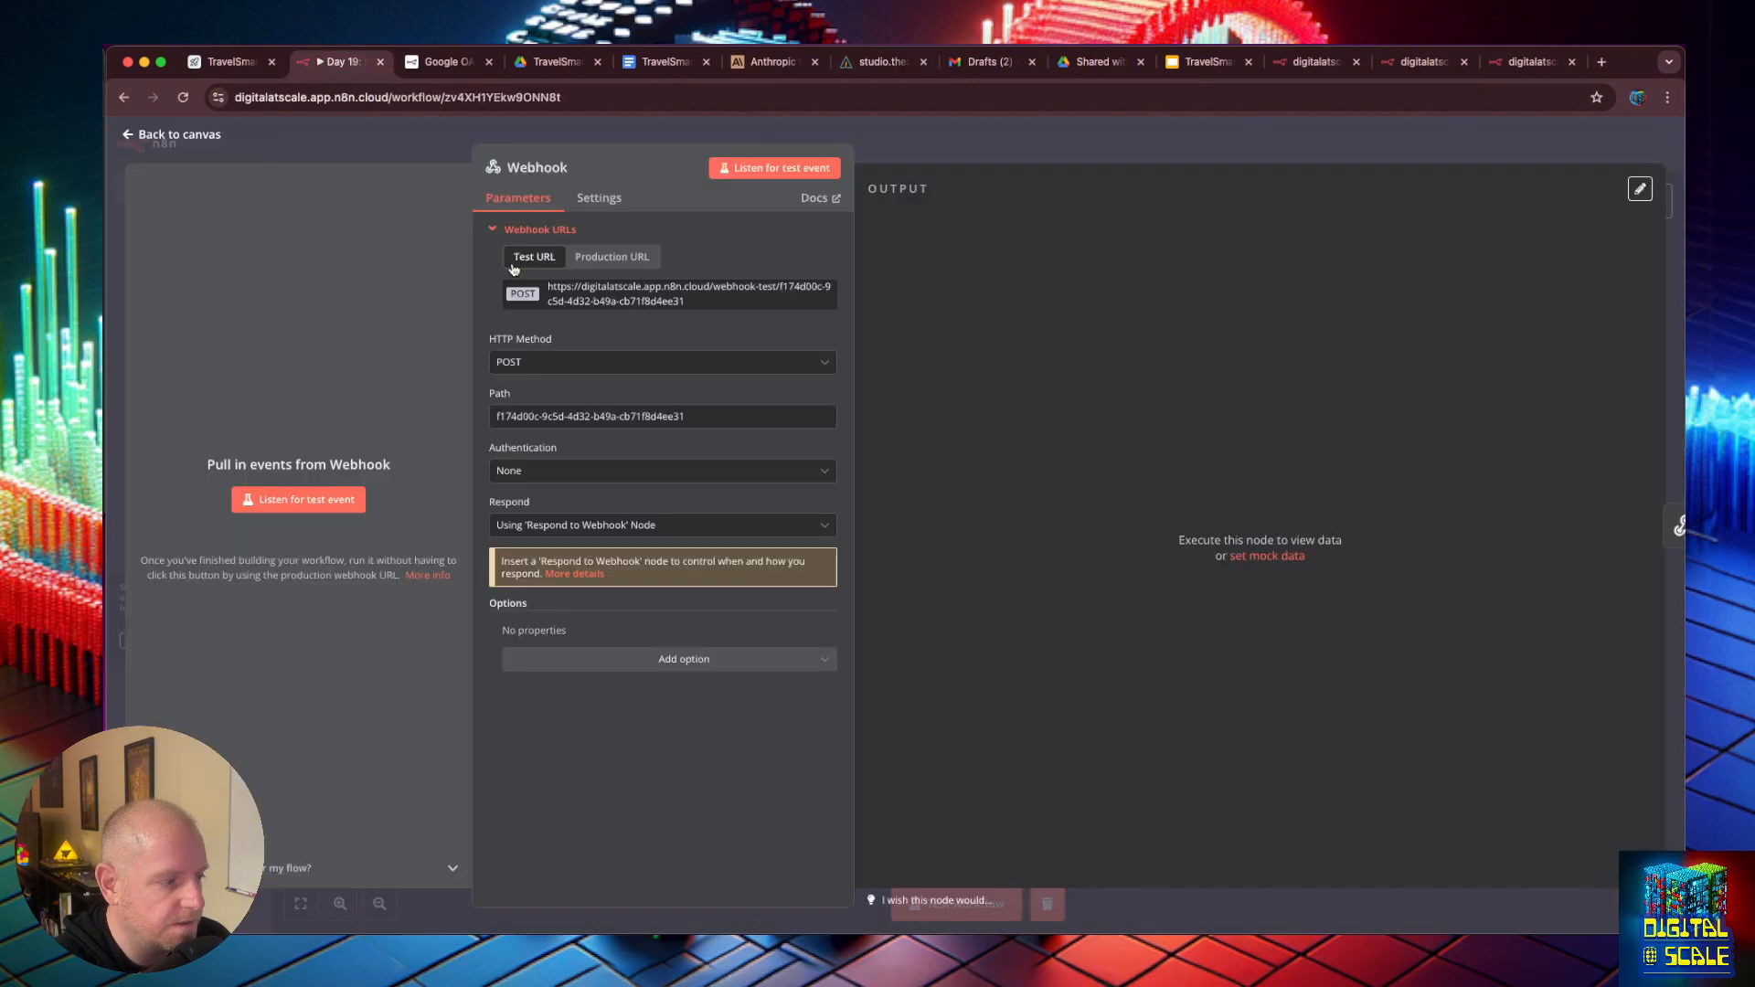
{"action": "left_click", "coordinate": [637, 263]}
{"action": "left_click", "coordinate": [684, 307]}
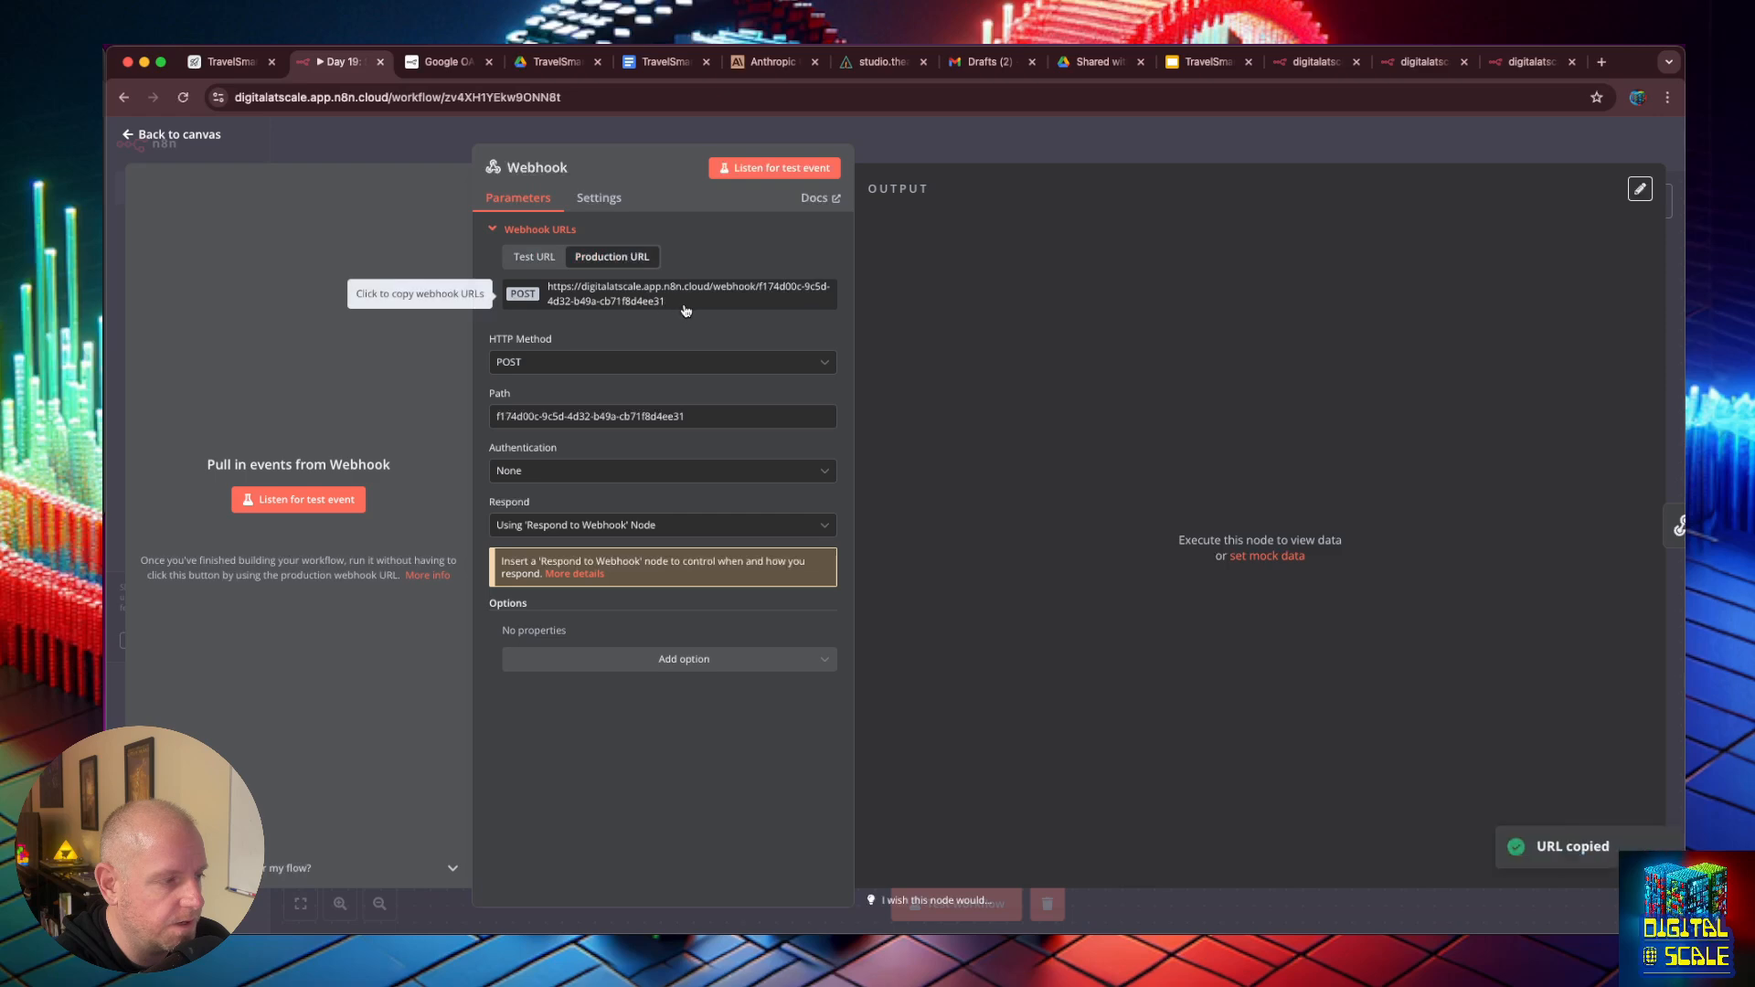
{"action": "left_click", "coordinate": [879, 61]}
{"action": "key", "text": "super+v"}
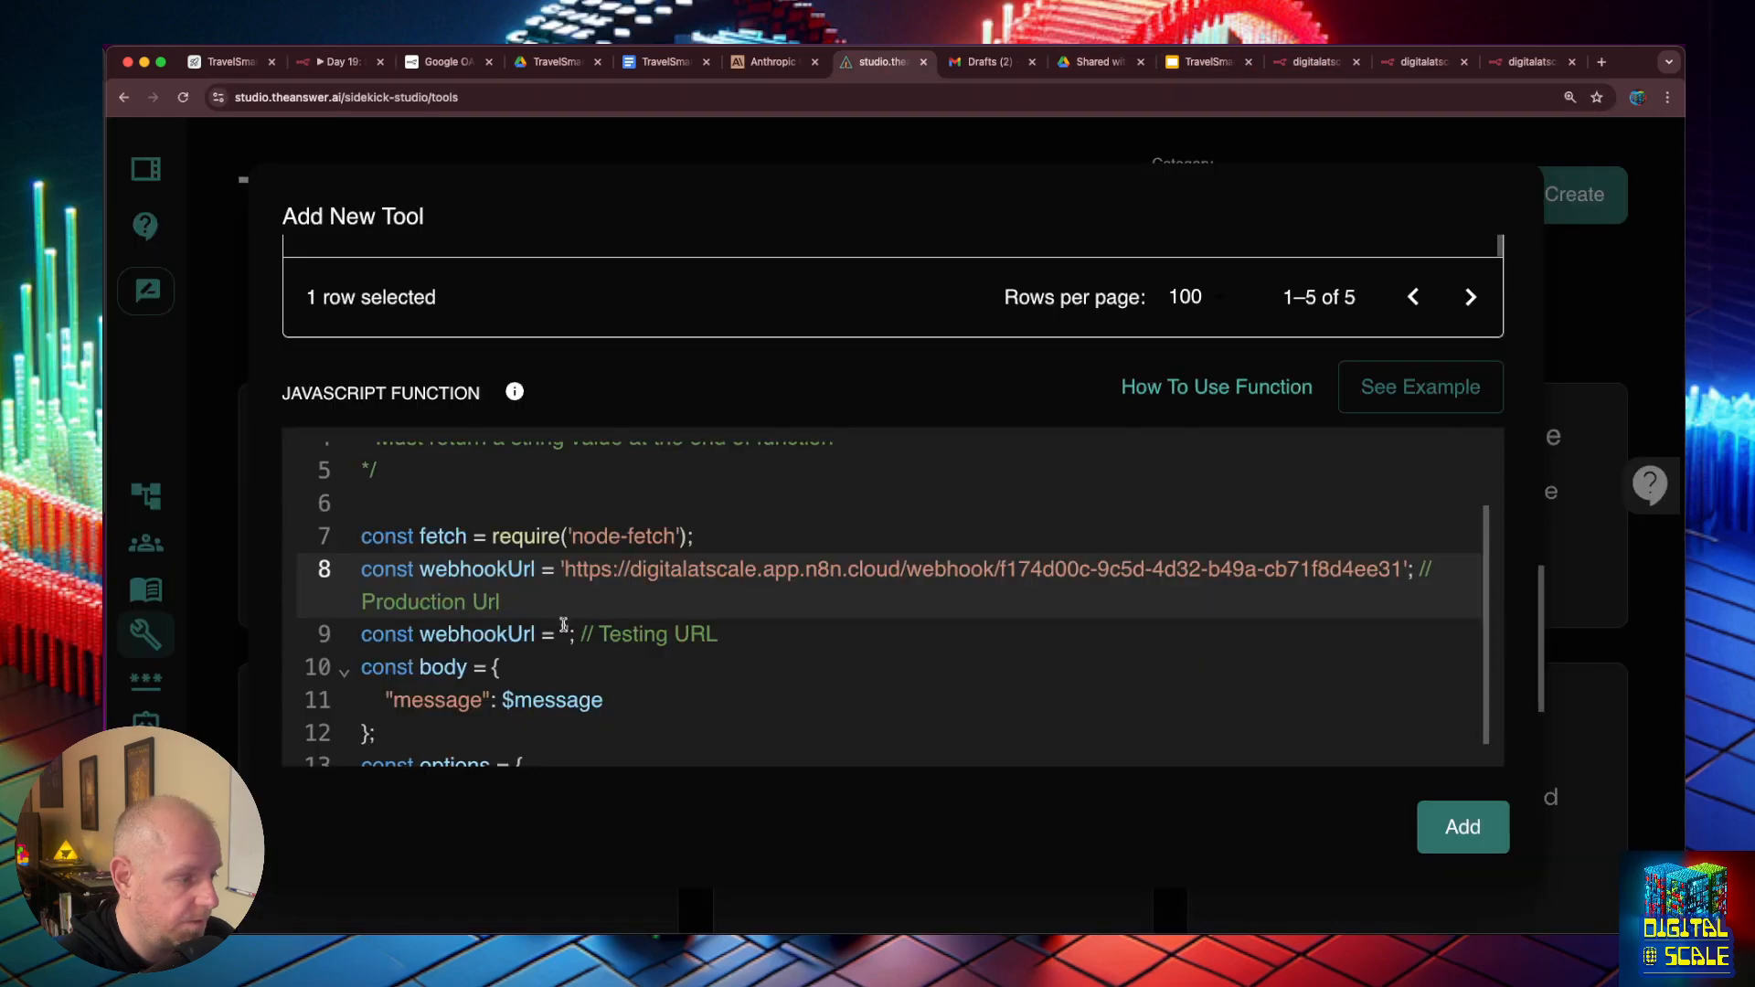
- Set the testing webhookUrl constant to the same webhook address, with the path changed to webhook-test
{"action": "left_click", "coordinate": [564, 634]}
{"action": "key", "text": "super+v"}
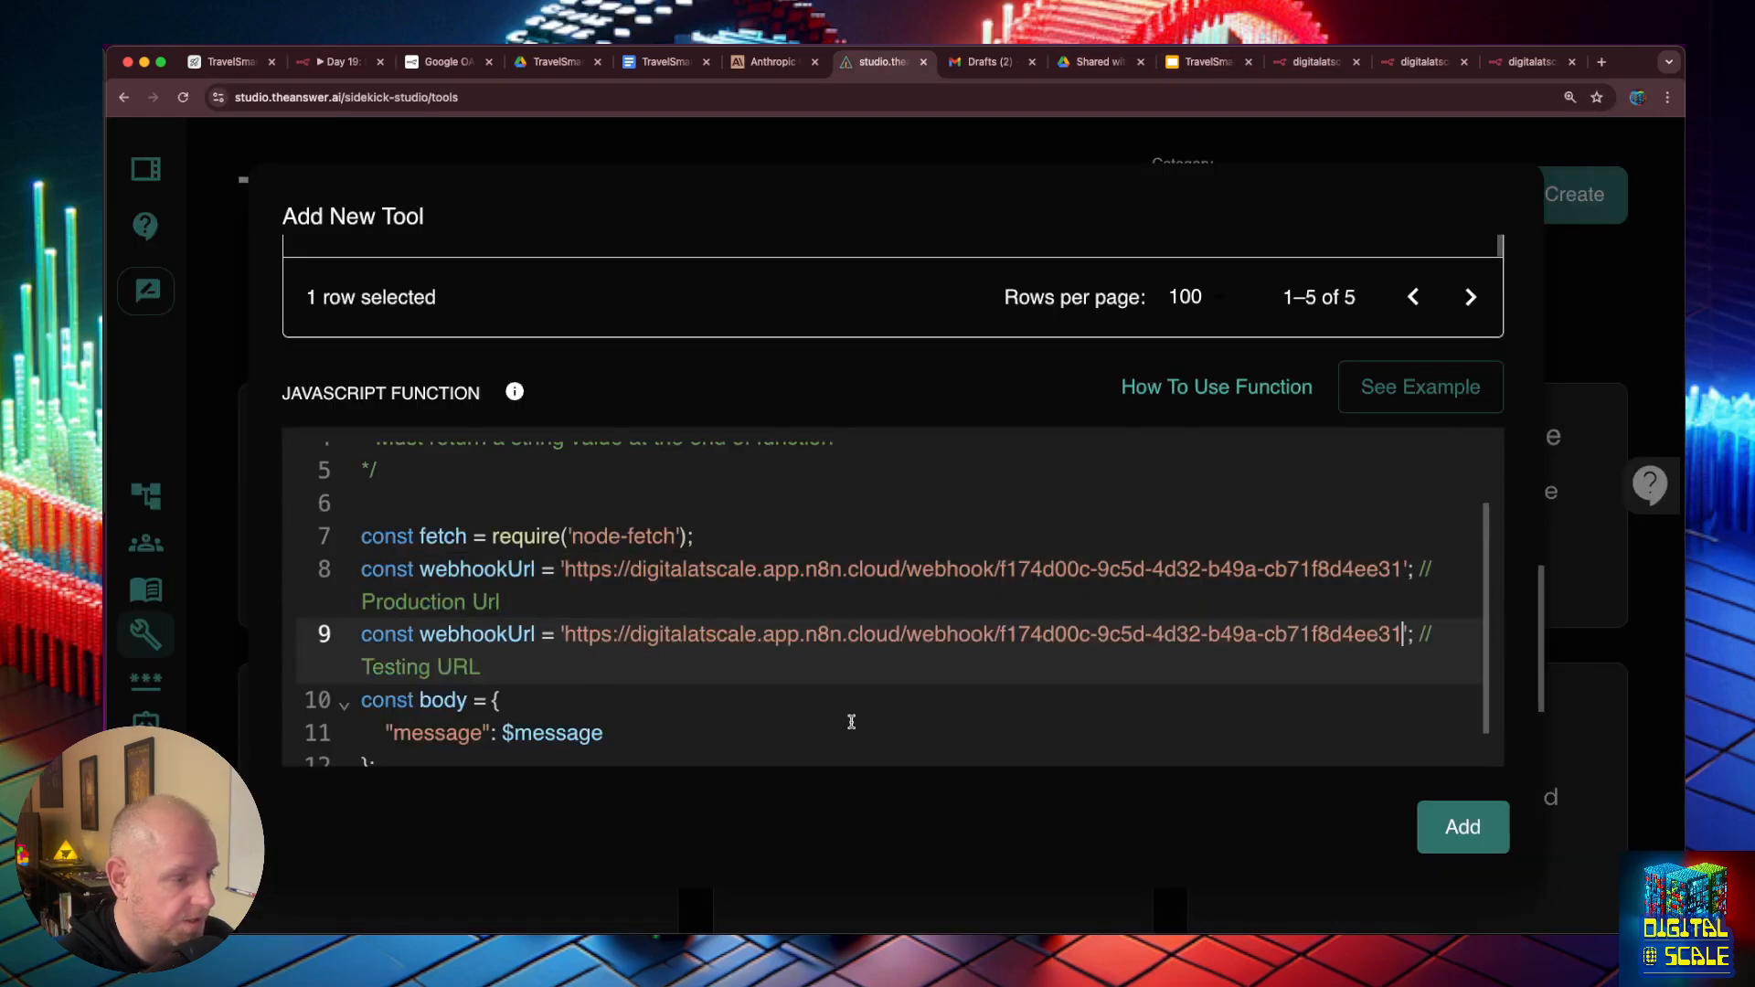
{"action": "left_click", "coordinate": [994, 634]}
{"action": "type", "text": "-test"}
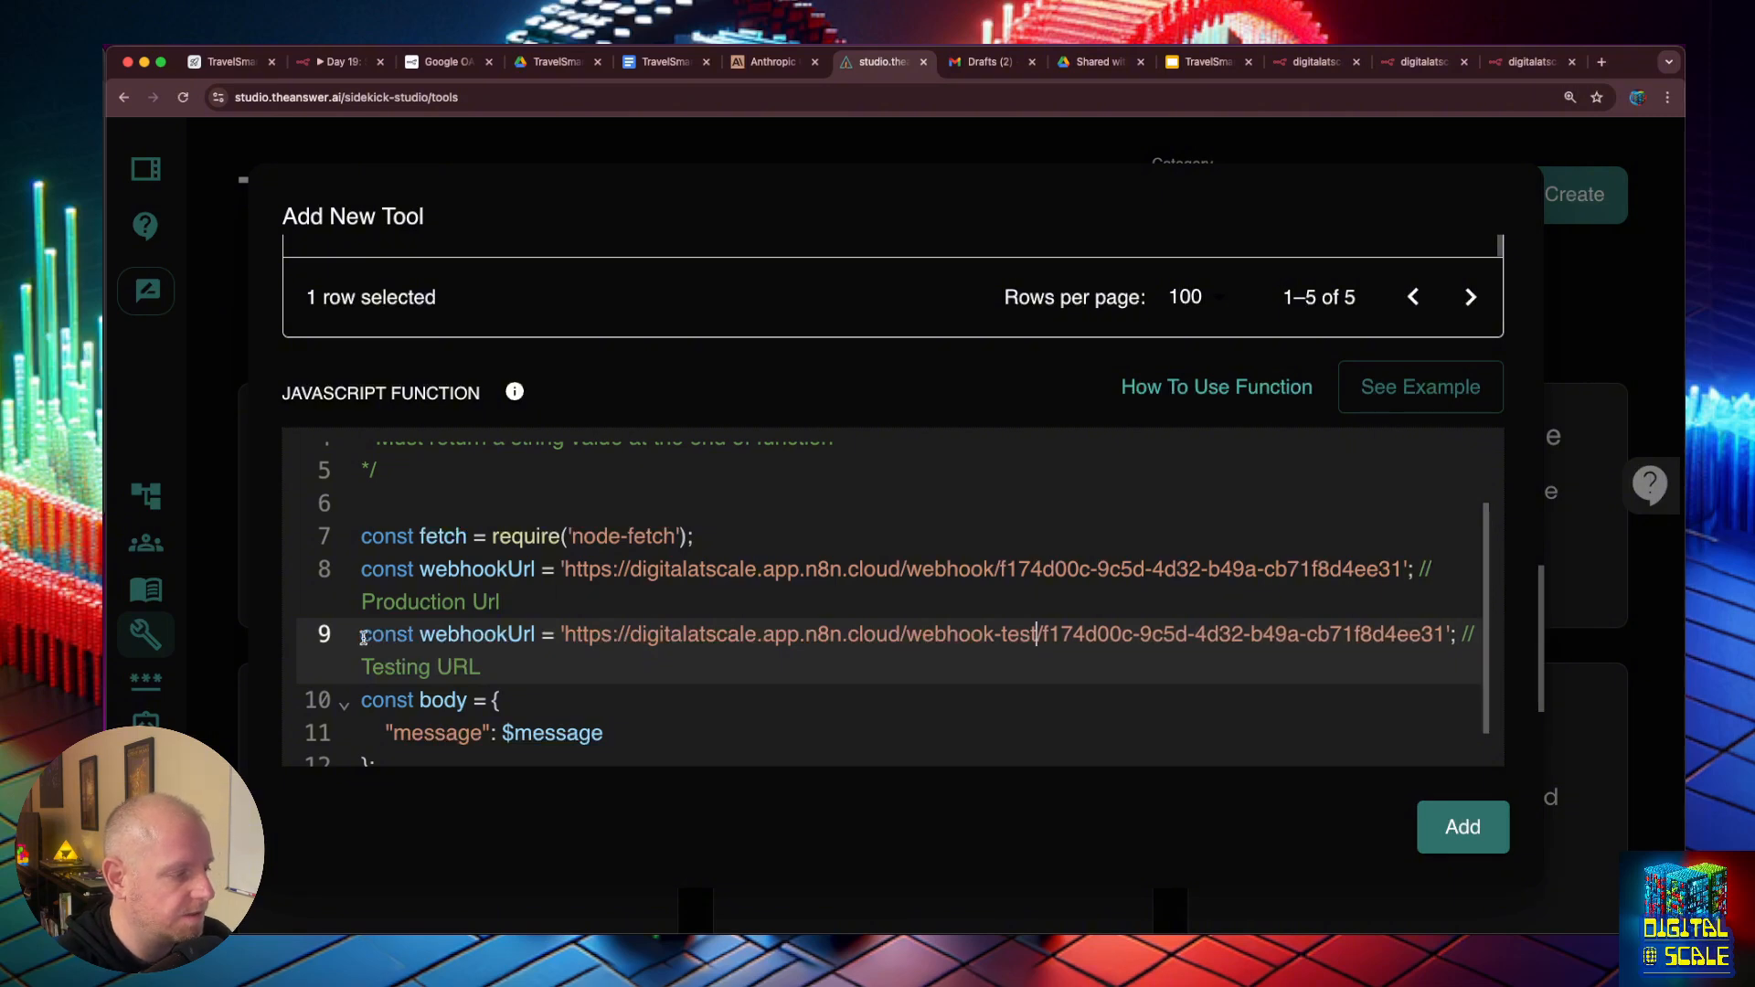
{"action": "type", "text": "//"}
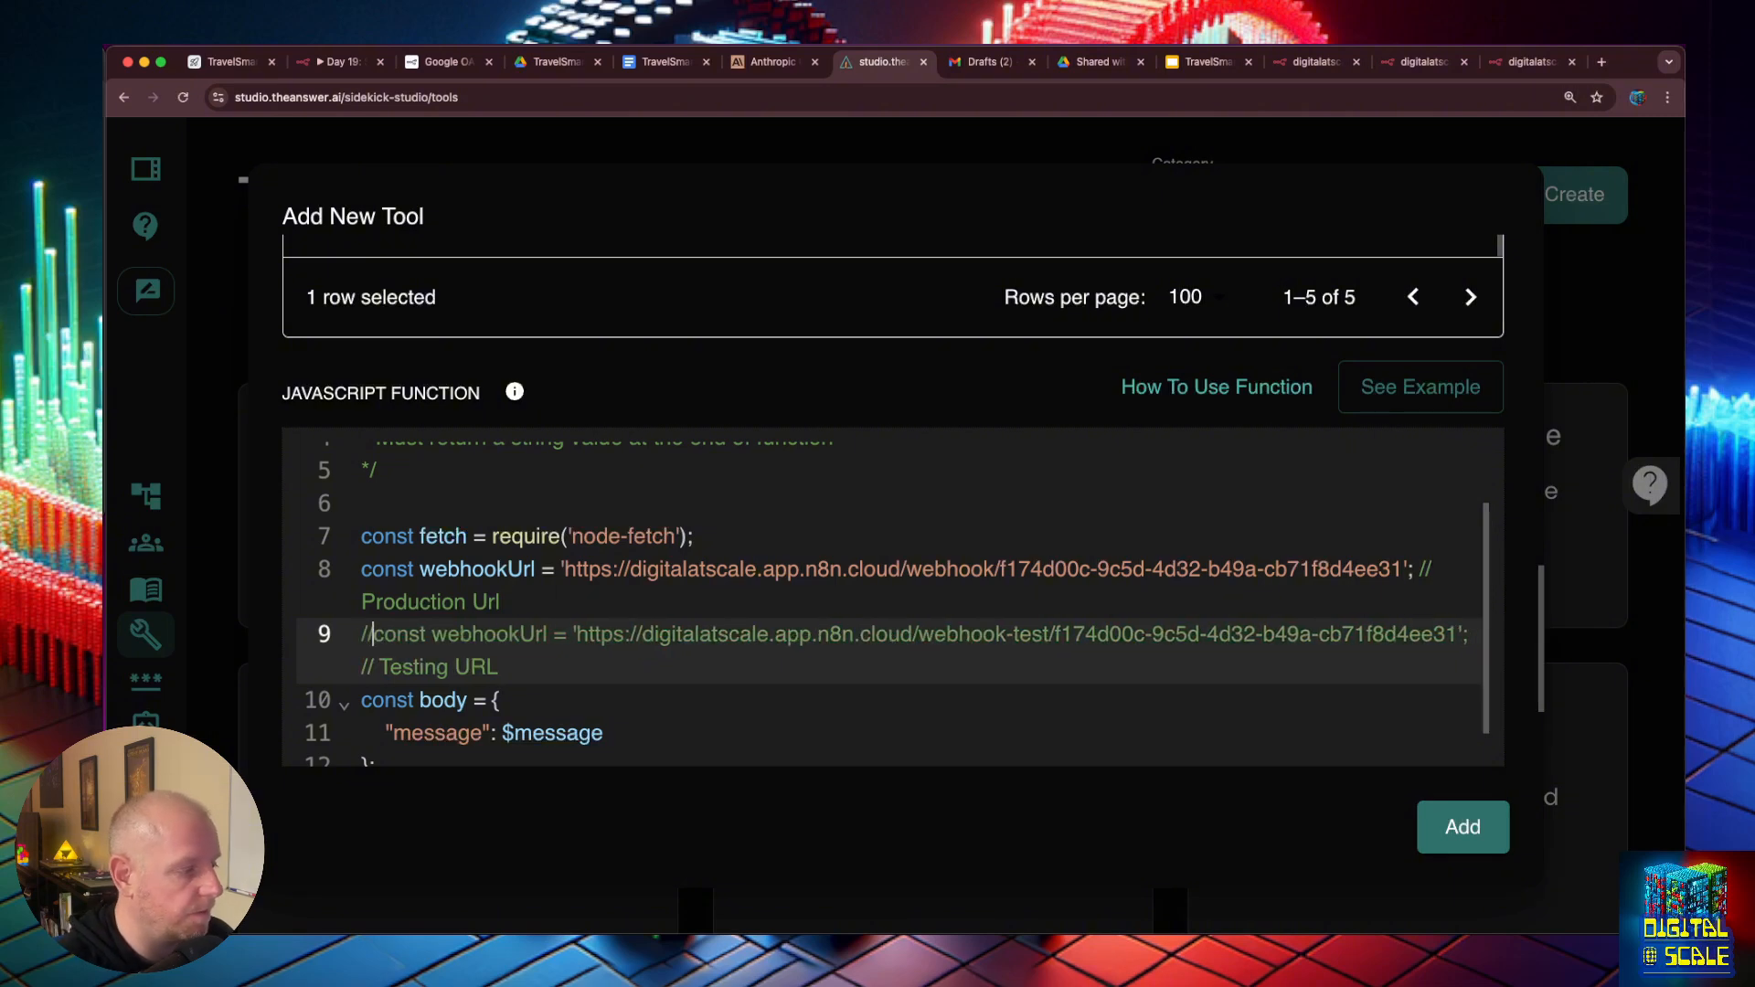
{"action": "key", "text": "BackSpace"}
{"action": "key", "text": "BackSpace"}
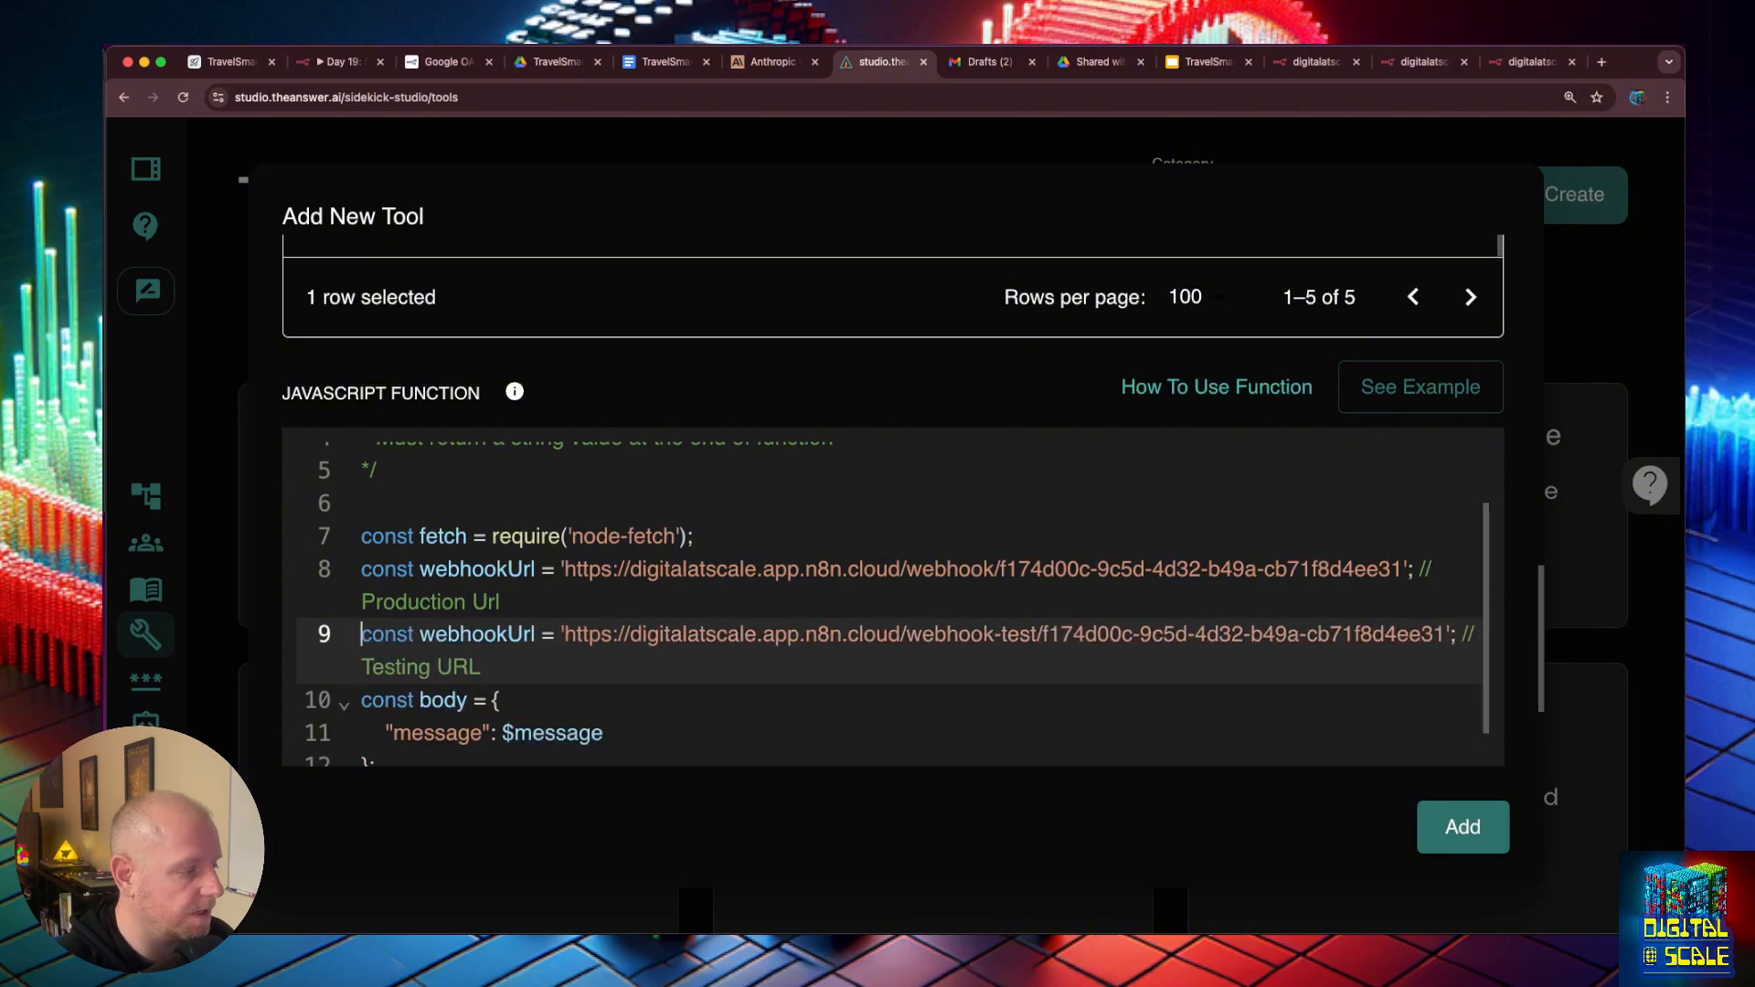
- Comment out the production webhookUrl line so the function uses the testing URL
{"action": "left_click", "coordinate": [365, 570]}
{"action": "type", "text": "//"}
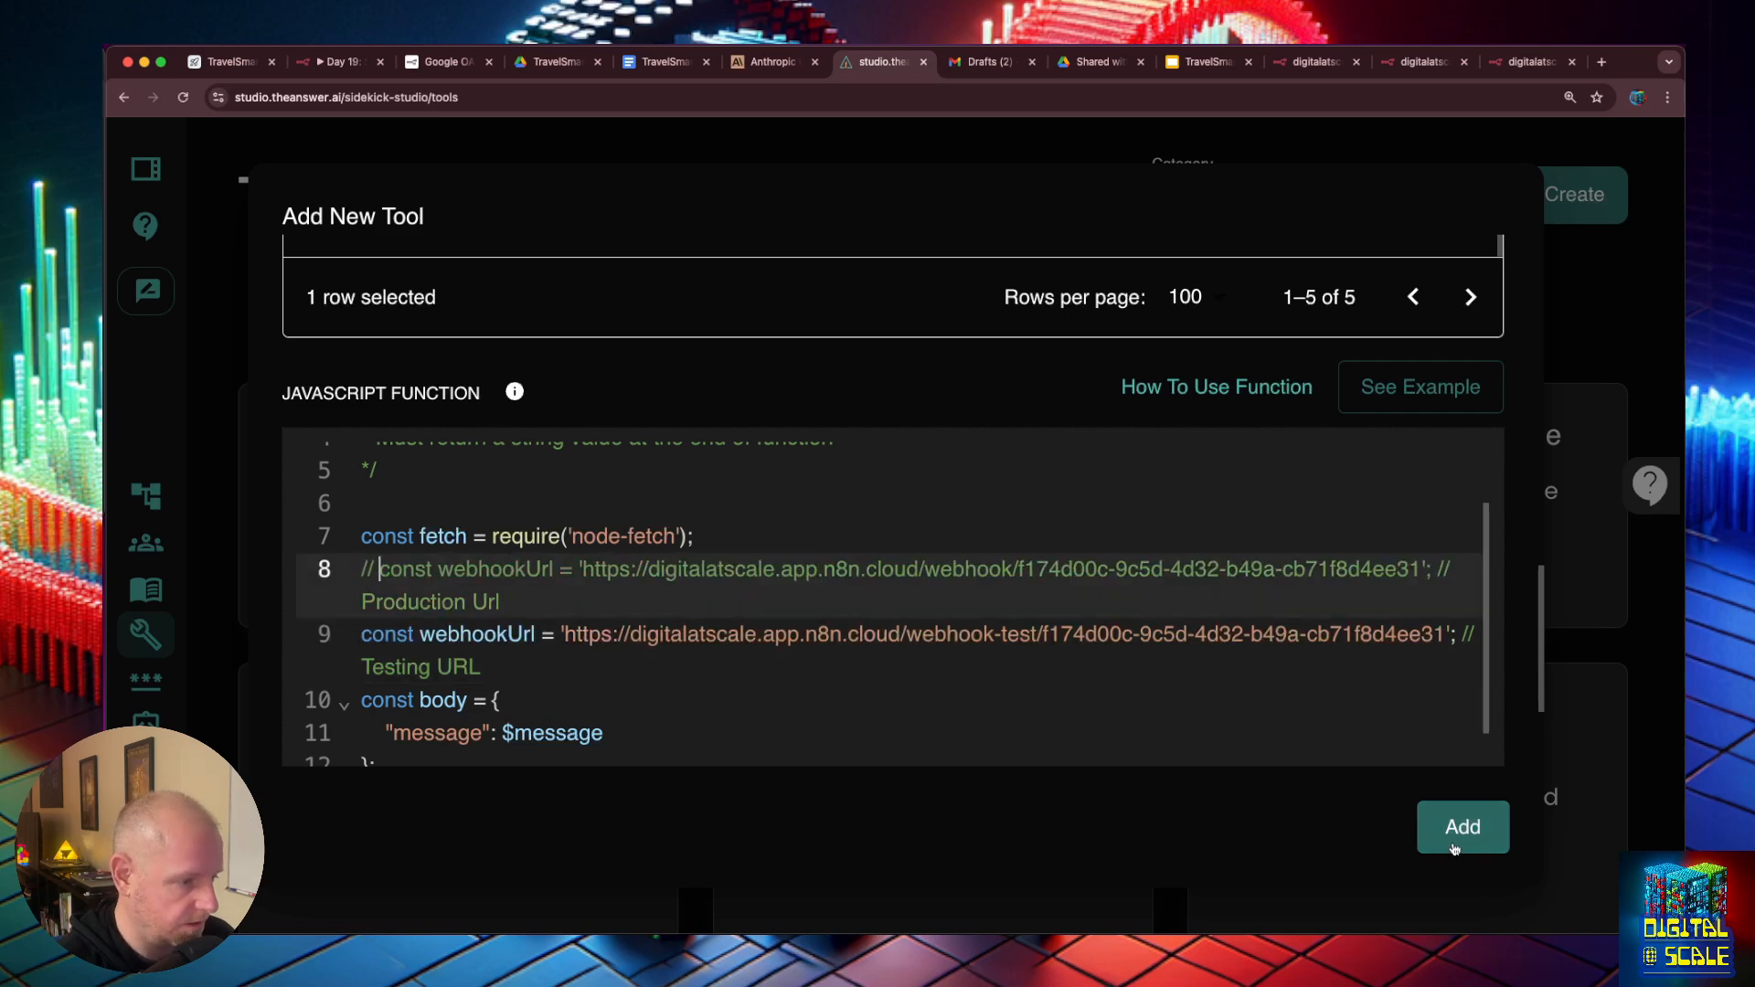
- Replace the message entry in the request body with company, name, priorities, destination and service_suggestions, each mapped to its matching $ variable
{"action": "scroll", "coordinate": [573, 585], "scroll_direction": "down", "scroll_amount": 3}
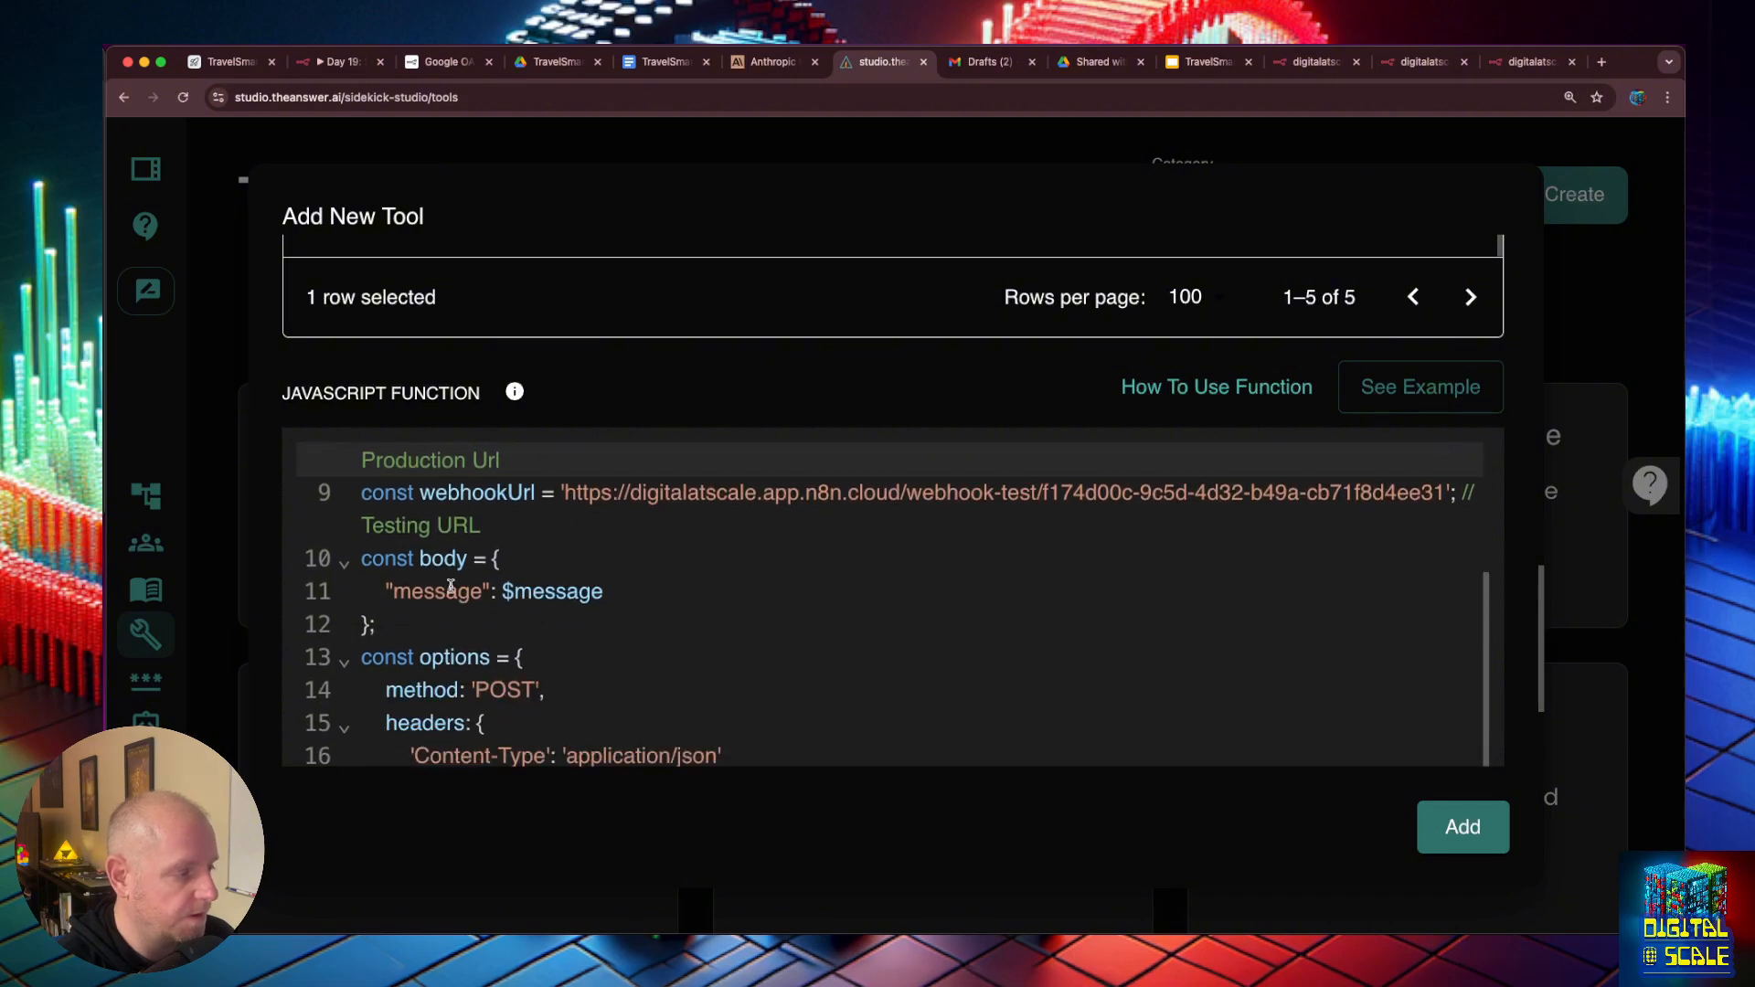
{"action": "scroll", "coordinate": [450, 586], "scroll_direction": "up", "scroll_amount": 10}
{"action": "scroll", "coordinate": [374, 382], "scroll_direction": "up", "scroll_amount": 2}
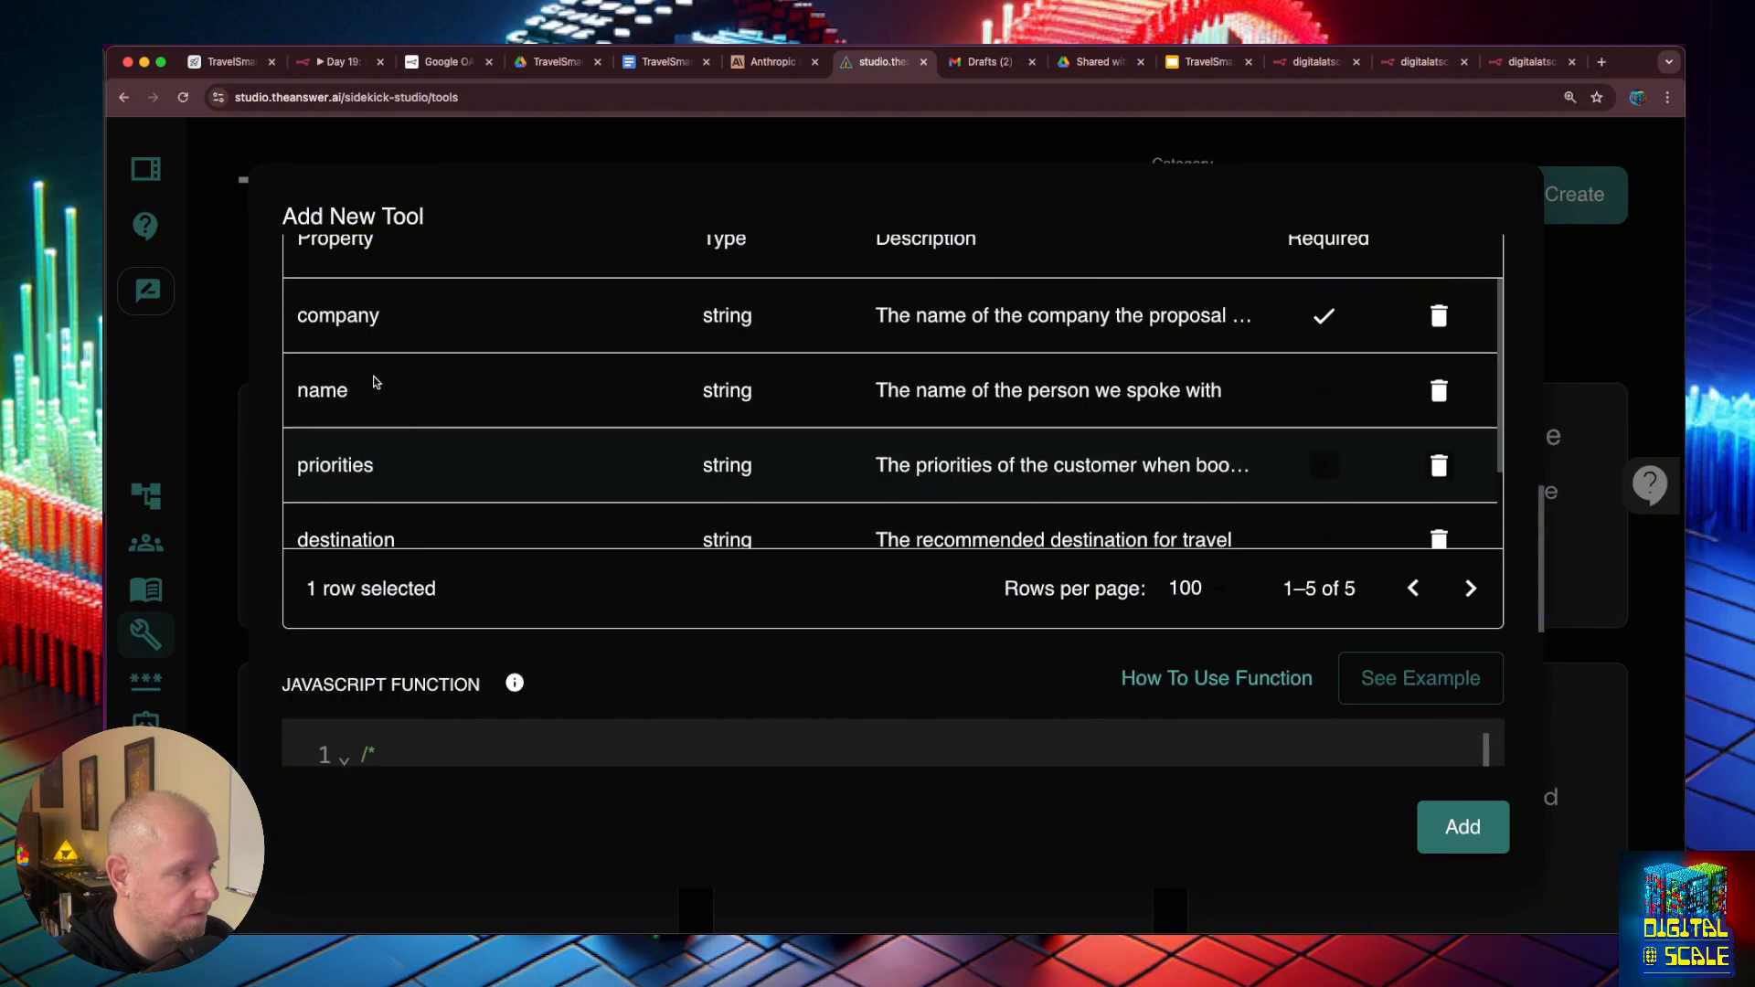
{"action": "scroll", "coordinate": [402, 402], "scroll_direction": "down", "scroll_amount": 5}
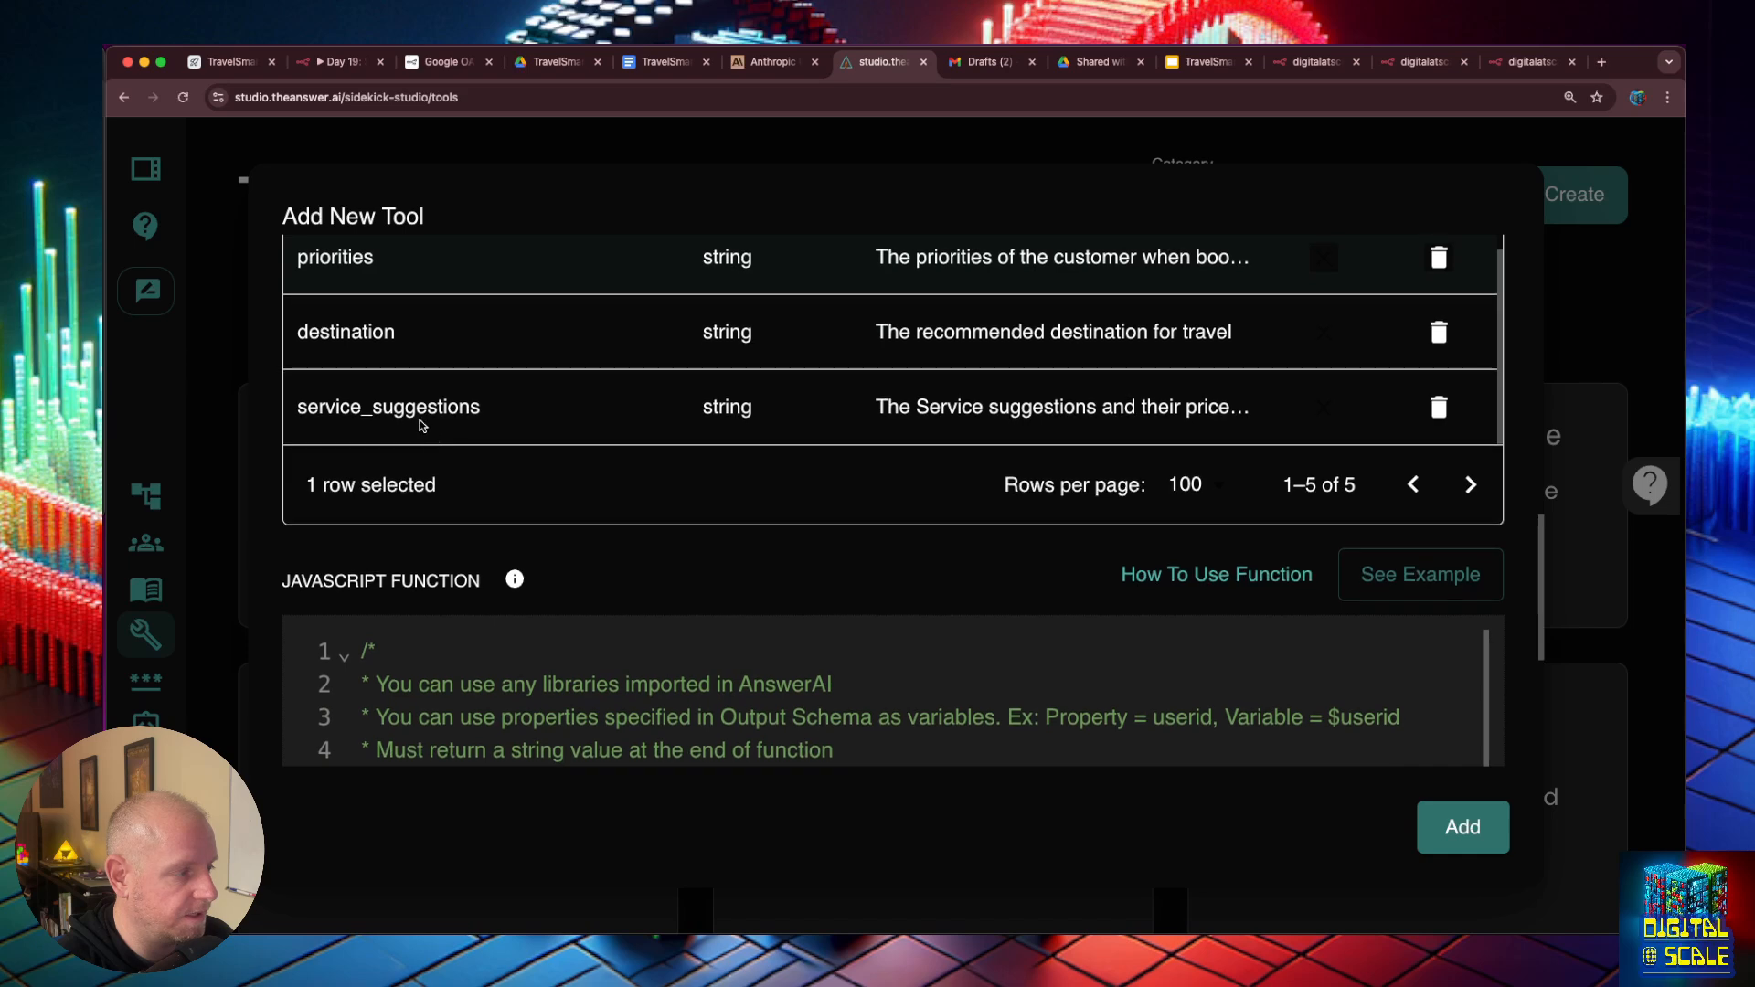
{"action": "double_click", "coordinate": [412, 407]}
{"action": "double_click", "coordinate": [413, 407]}
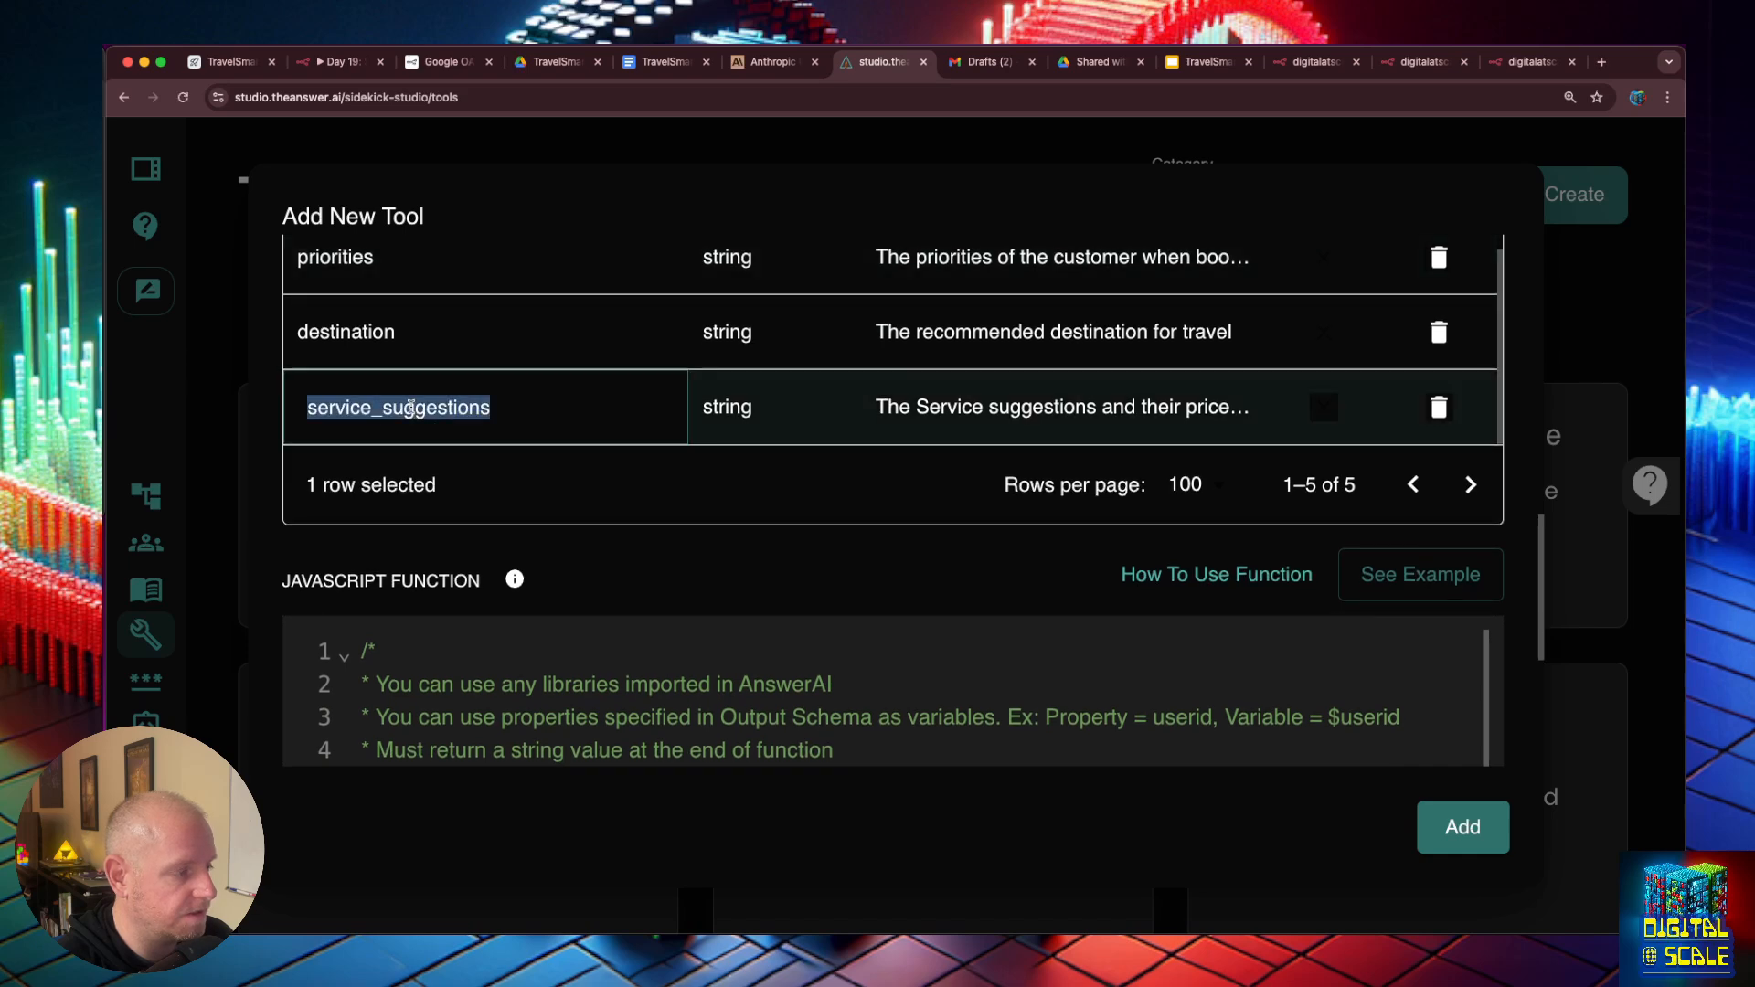
{"action": "left_click", "coordinate": [419, 455]}
{"action": "scroll", "coordinate": [543, 364], "scroll_direction": "down", "scroll_amount": 5}
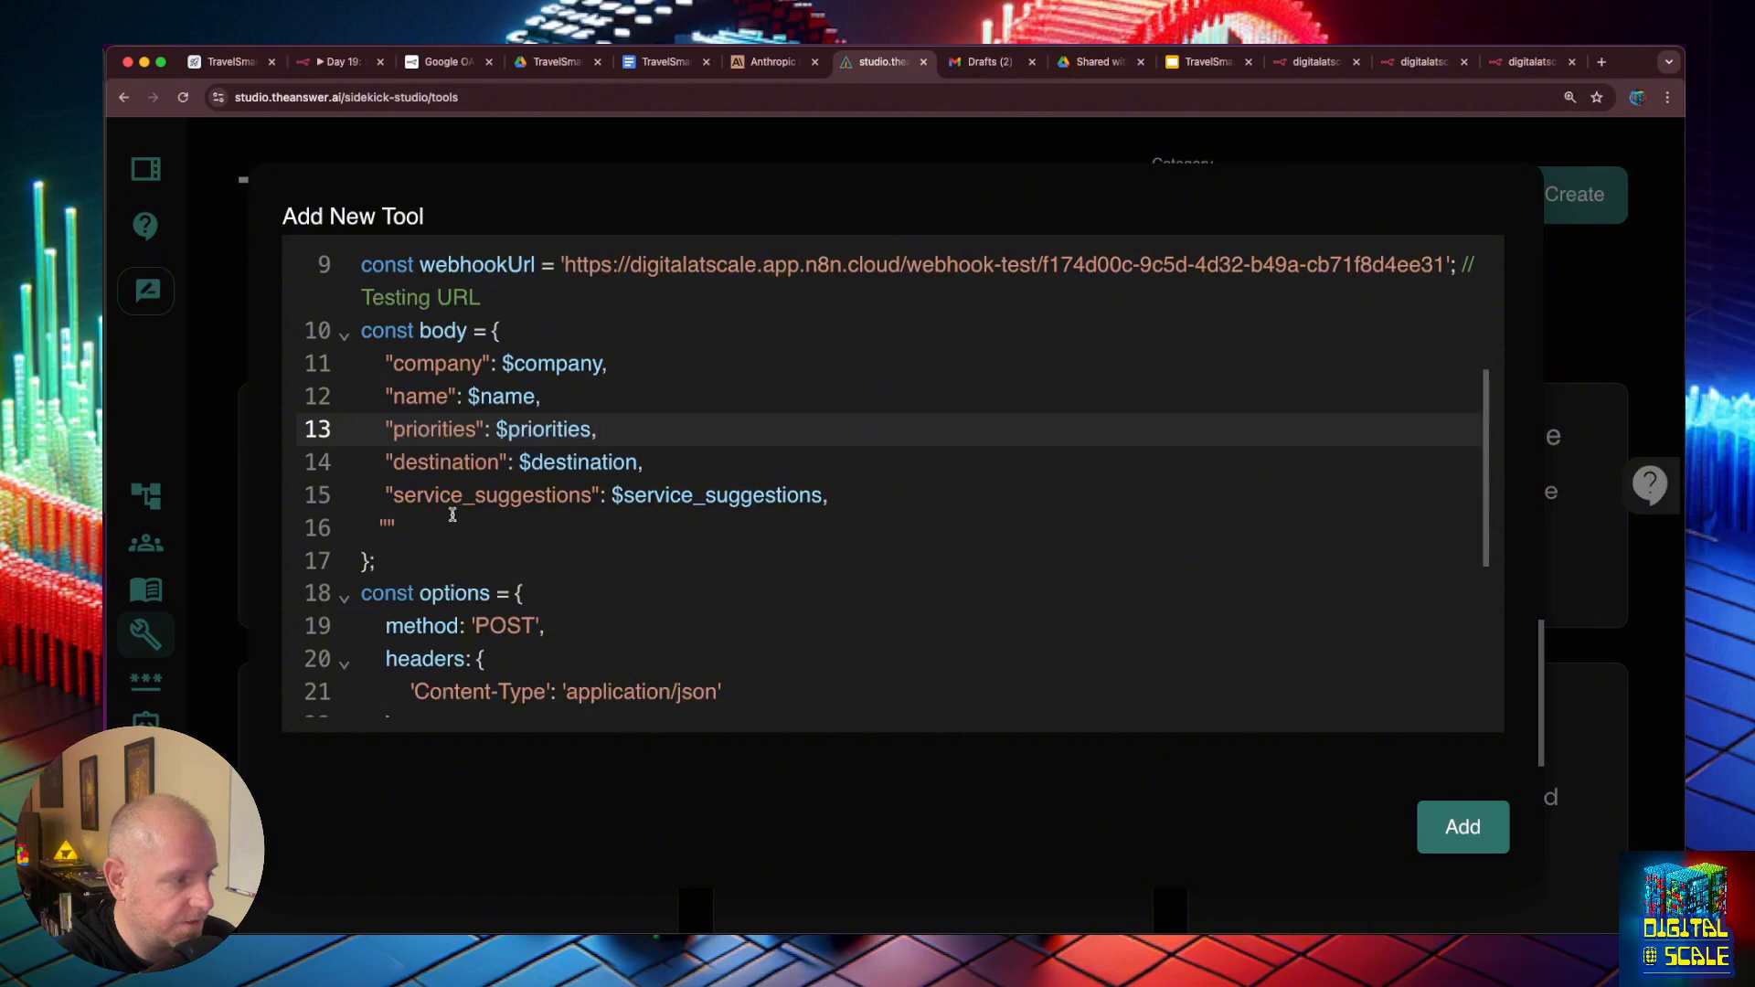
- Remove the leftover empty entry and the trailing comma from the request body, and add the new tool
{"action": "left_click", "coordinate": [452, 515]}
{"action": "key", "text": "BackSpace"}
{"action": "key", "text": "BackSpace"}
{"action": "key", "text": "BackSpace"}
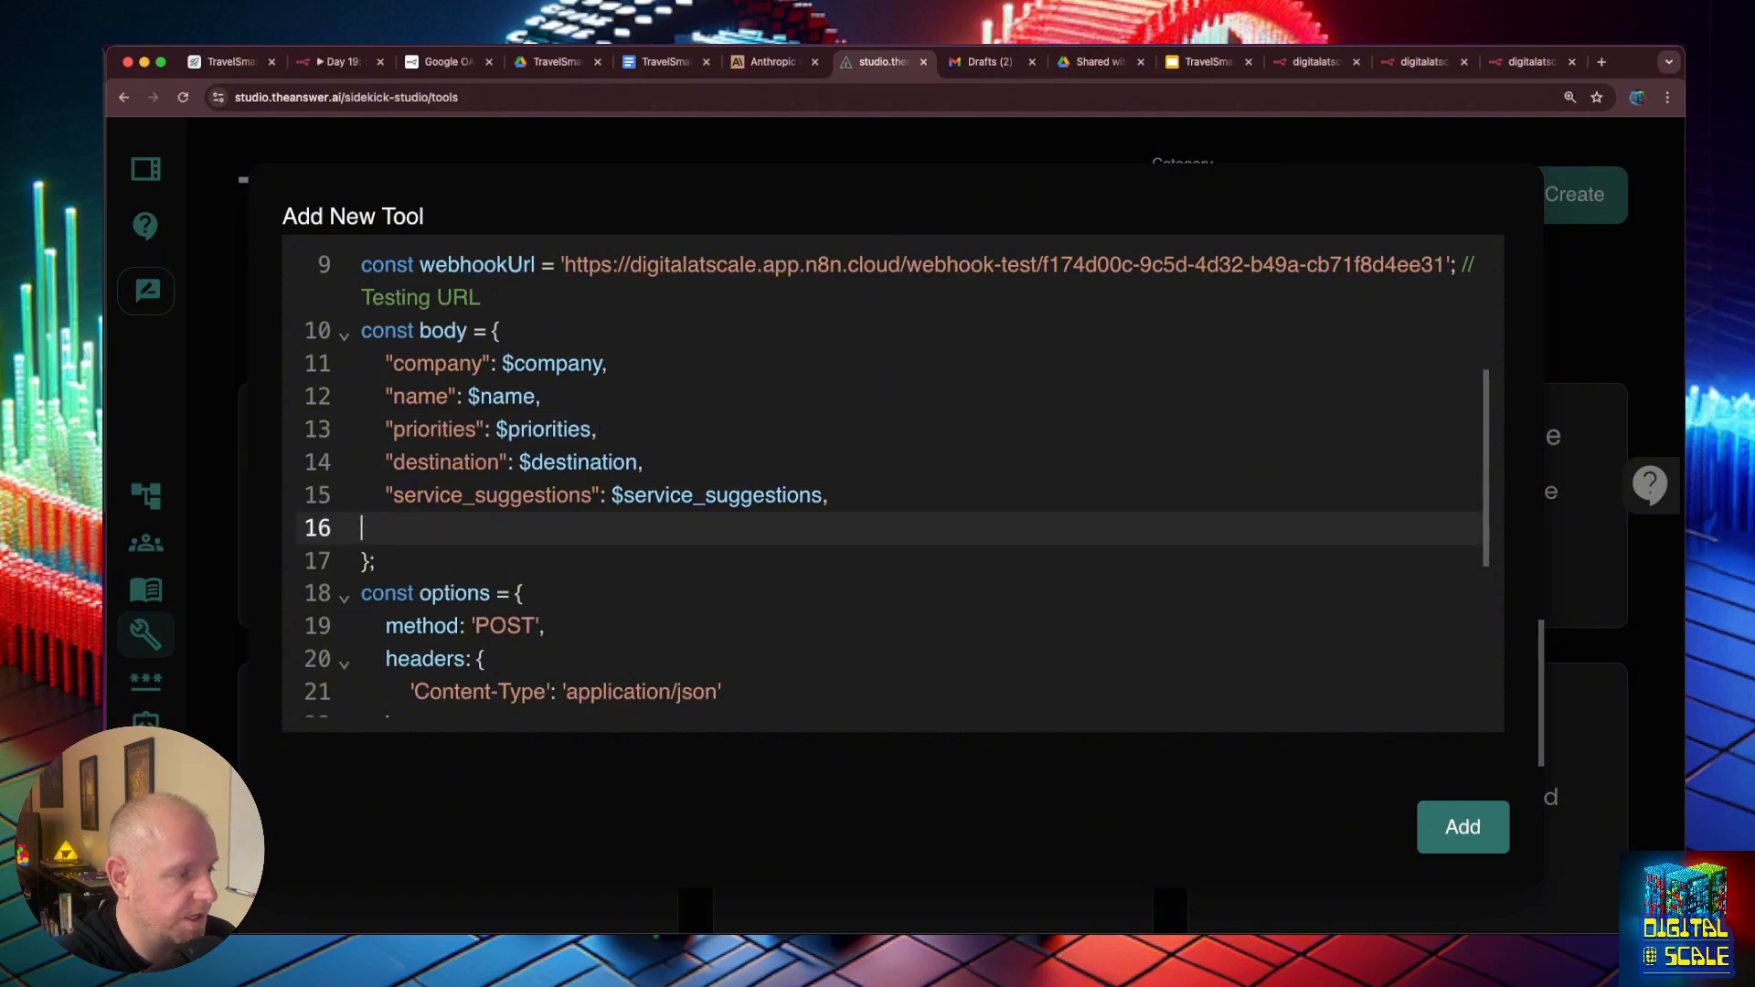
{"action": "key", "text": "BackSpace"}
{"action": "key", "text": "BackSpace"}
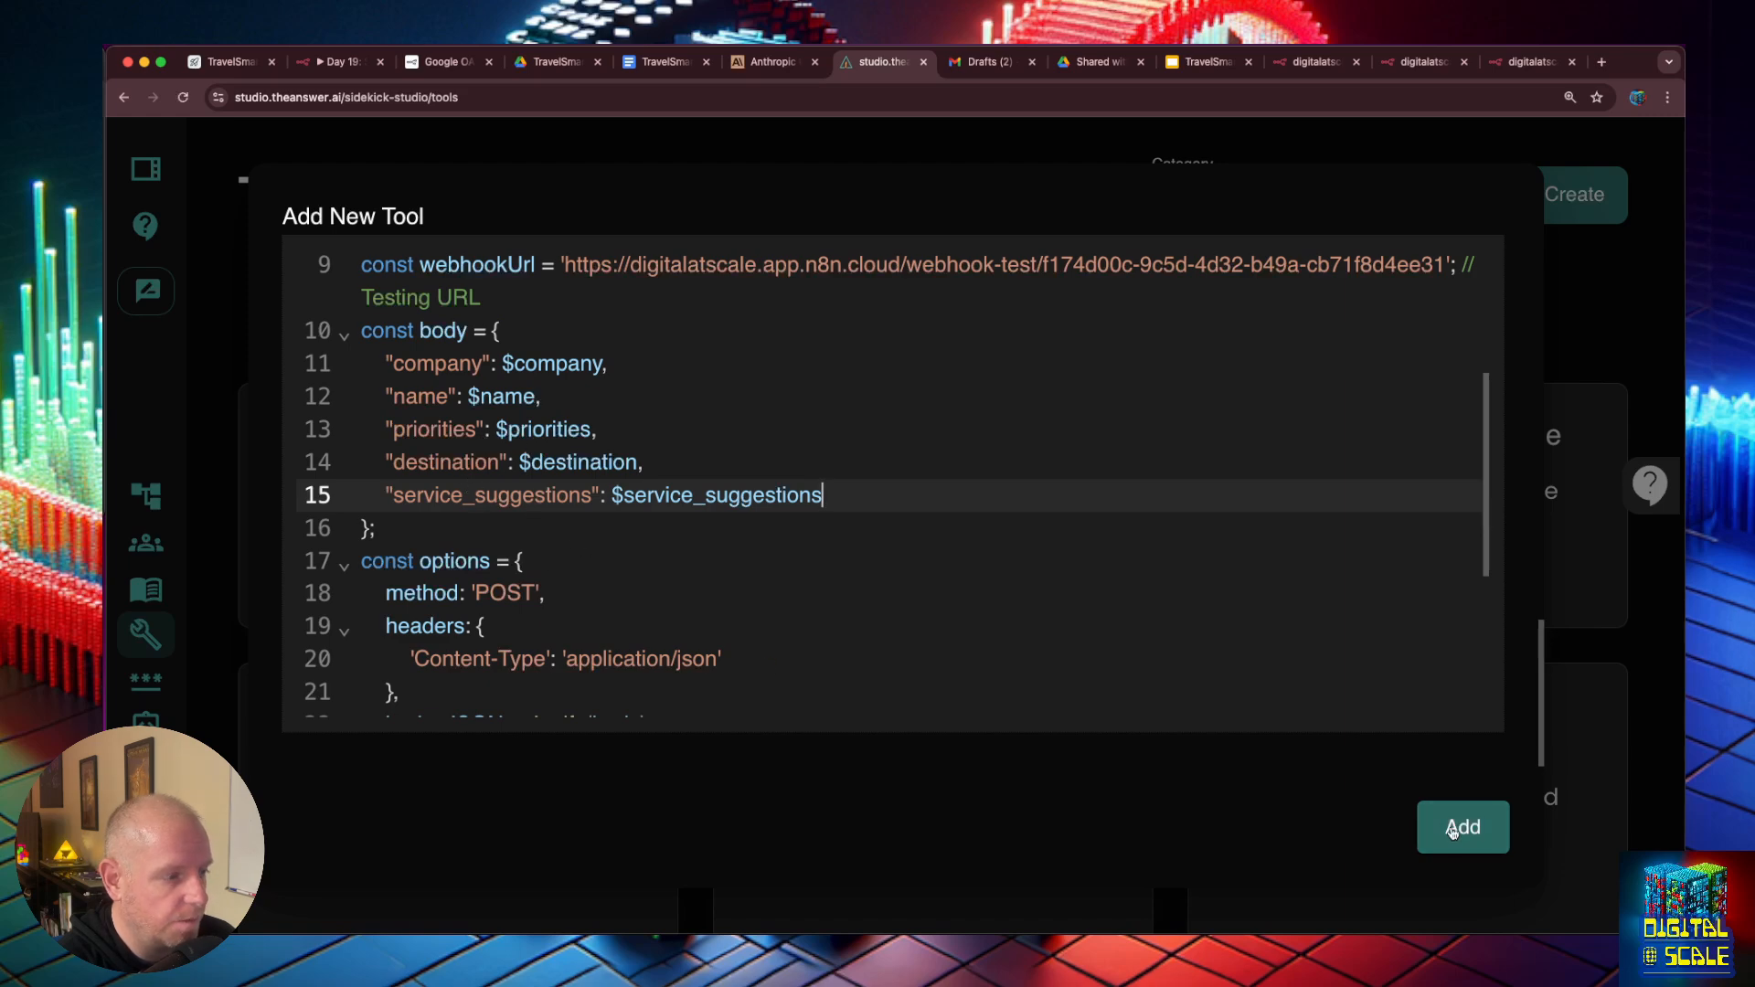
{"action": "left_click", "coordinate": [1454, 831]}
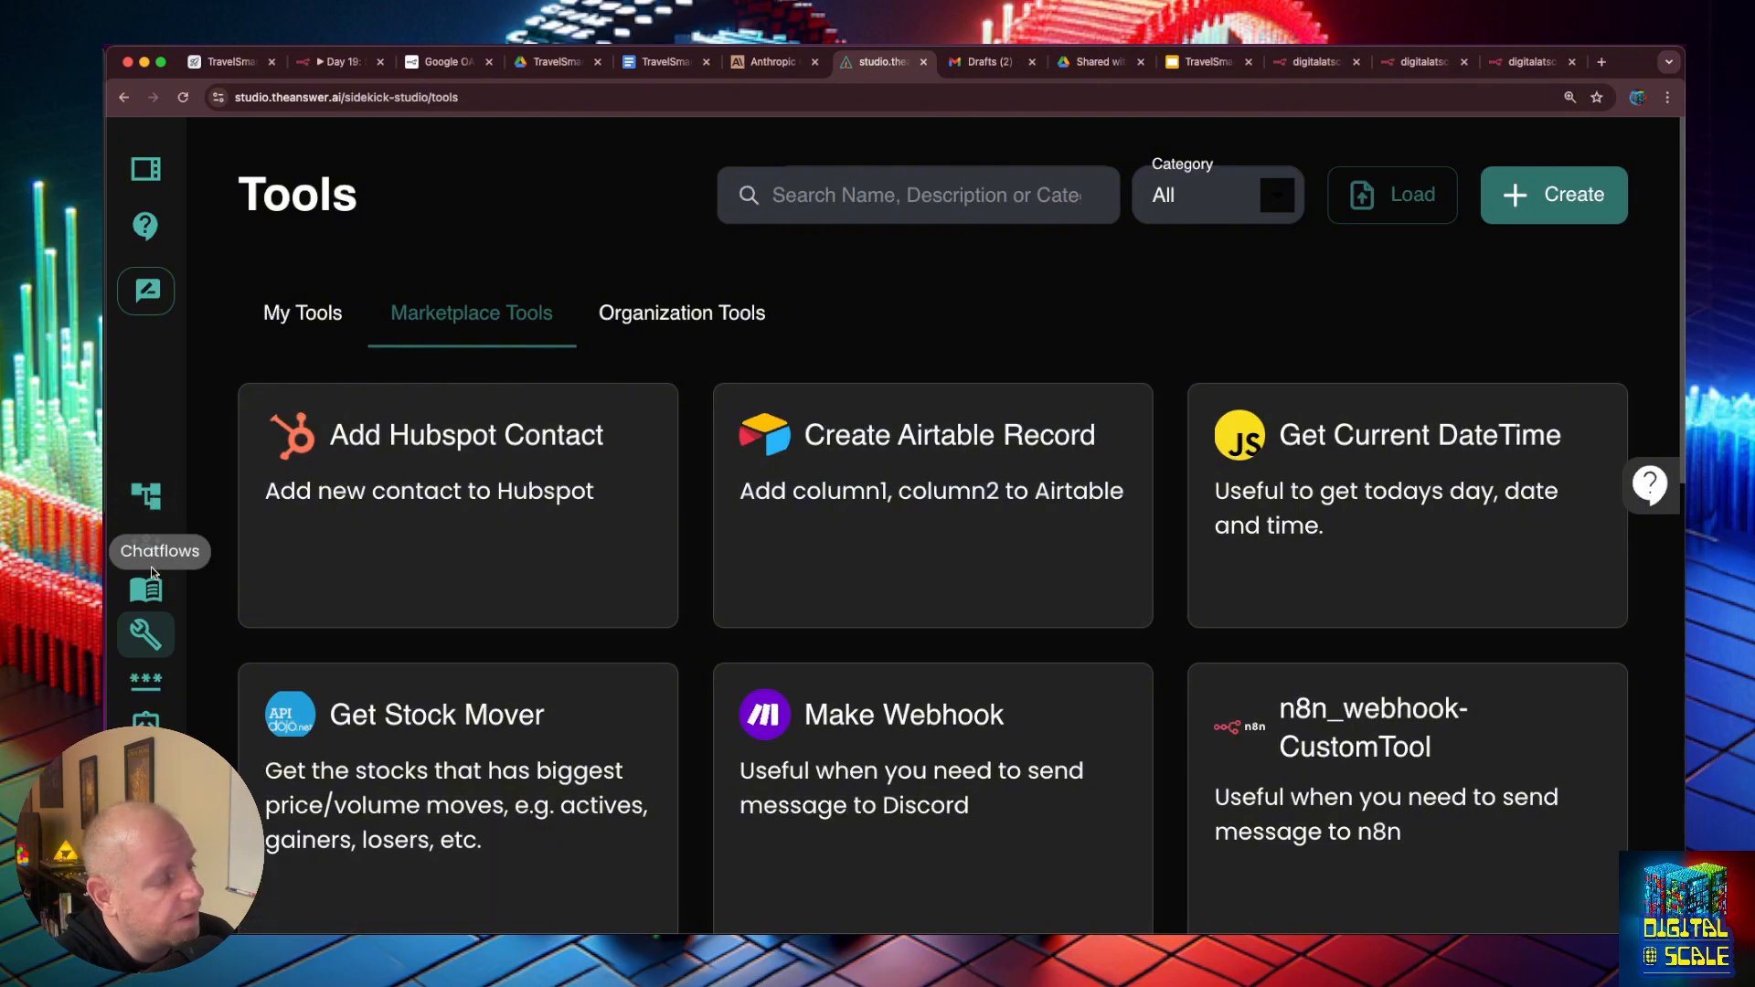
- In the Sales Proposal Sidekick chatflow, duplicate the Custom Tool node and connect the copy to the Tool Agent's Tools input
{"action": "left_click", "coordinate": [150, 501]}
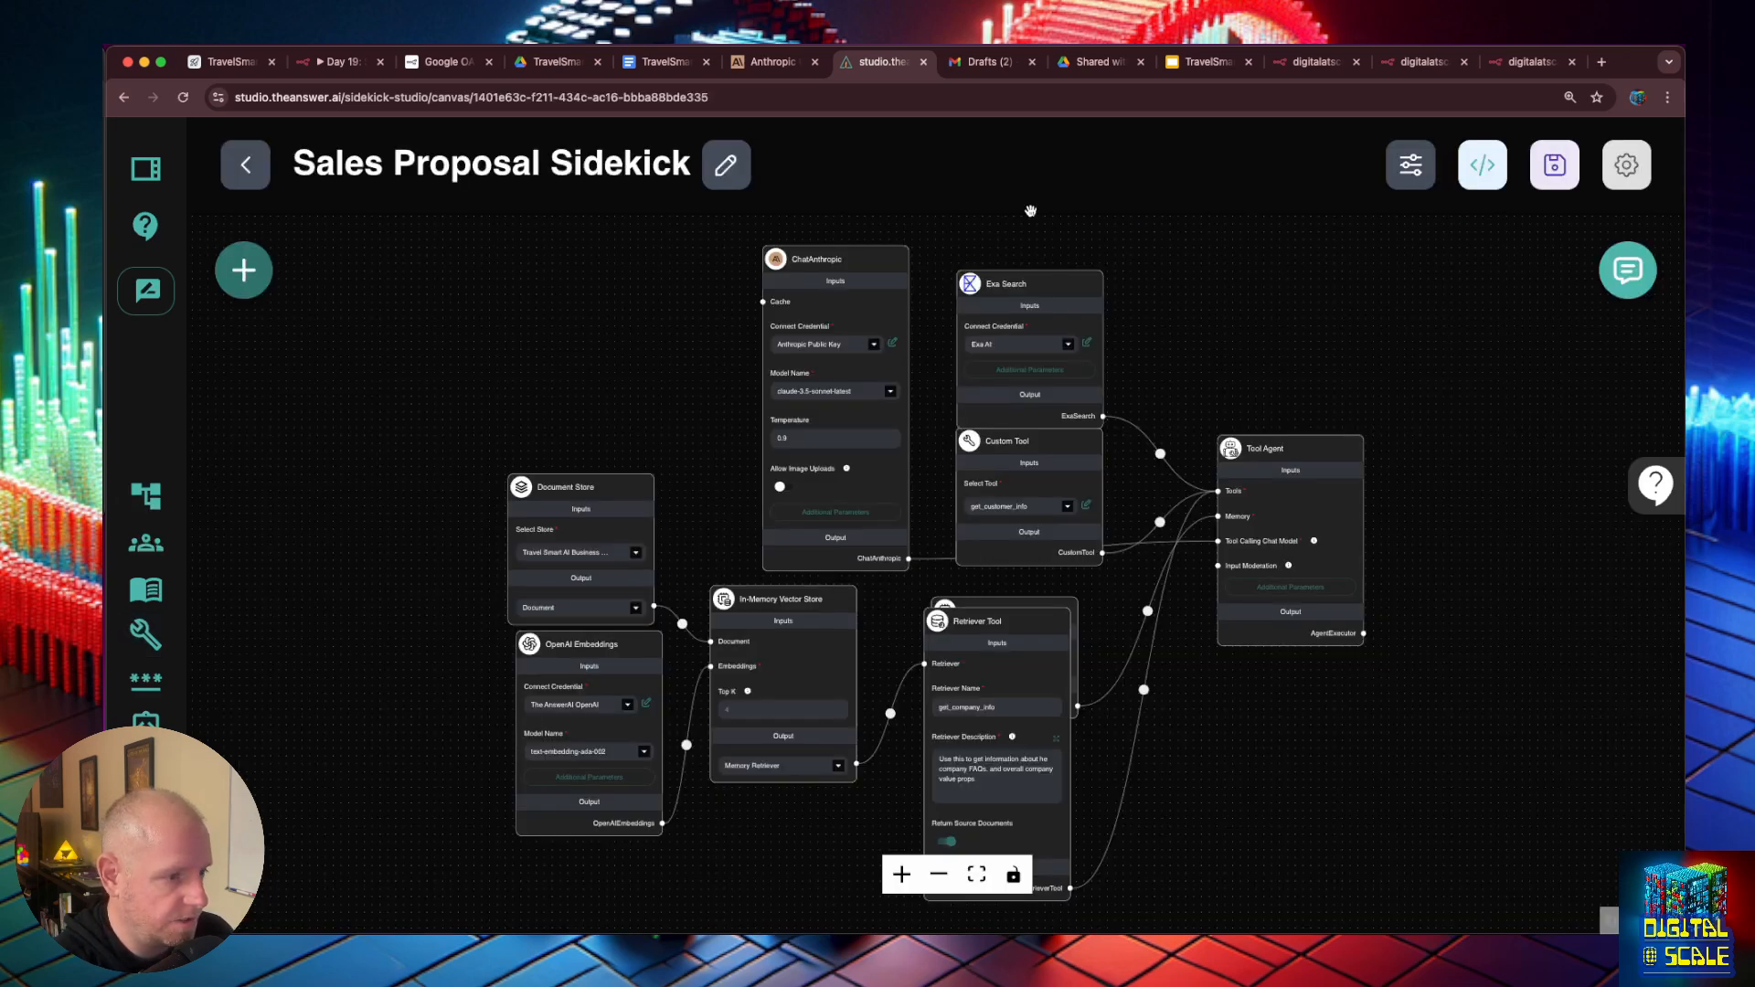
{"action": "mouse_move", "coordinate": [1015, 634]}
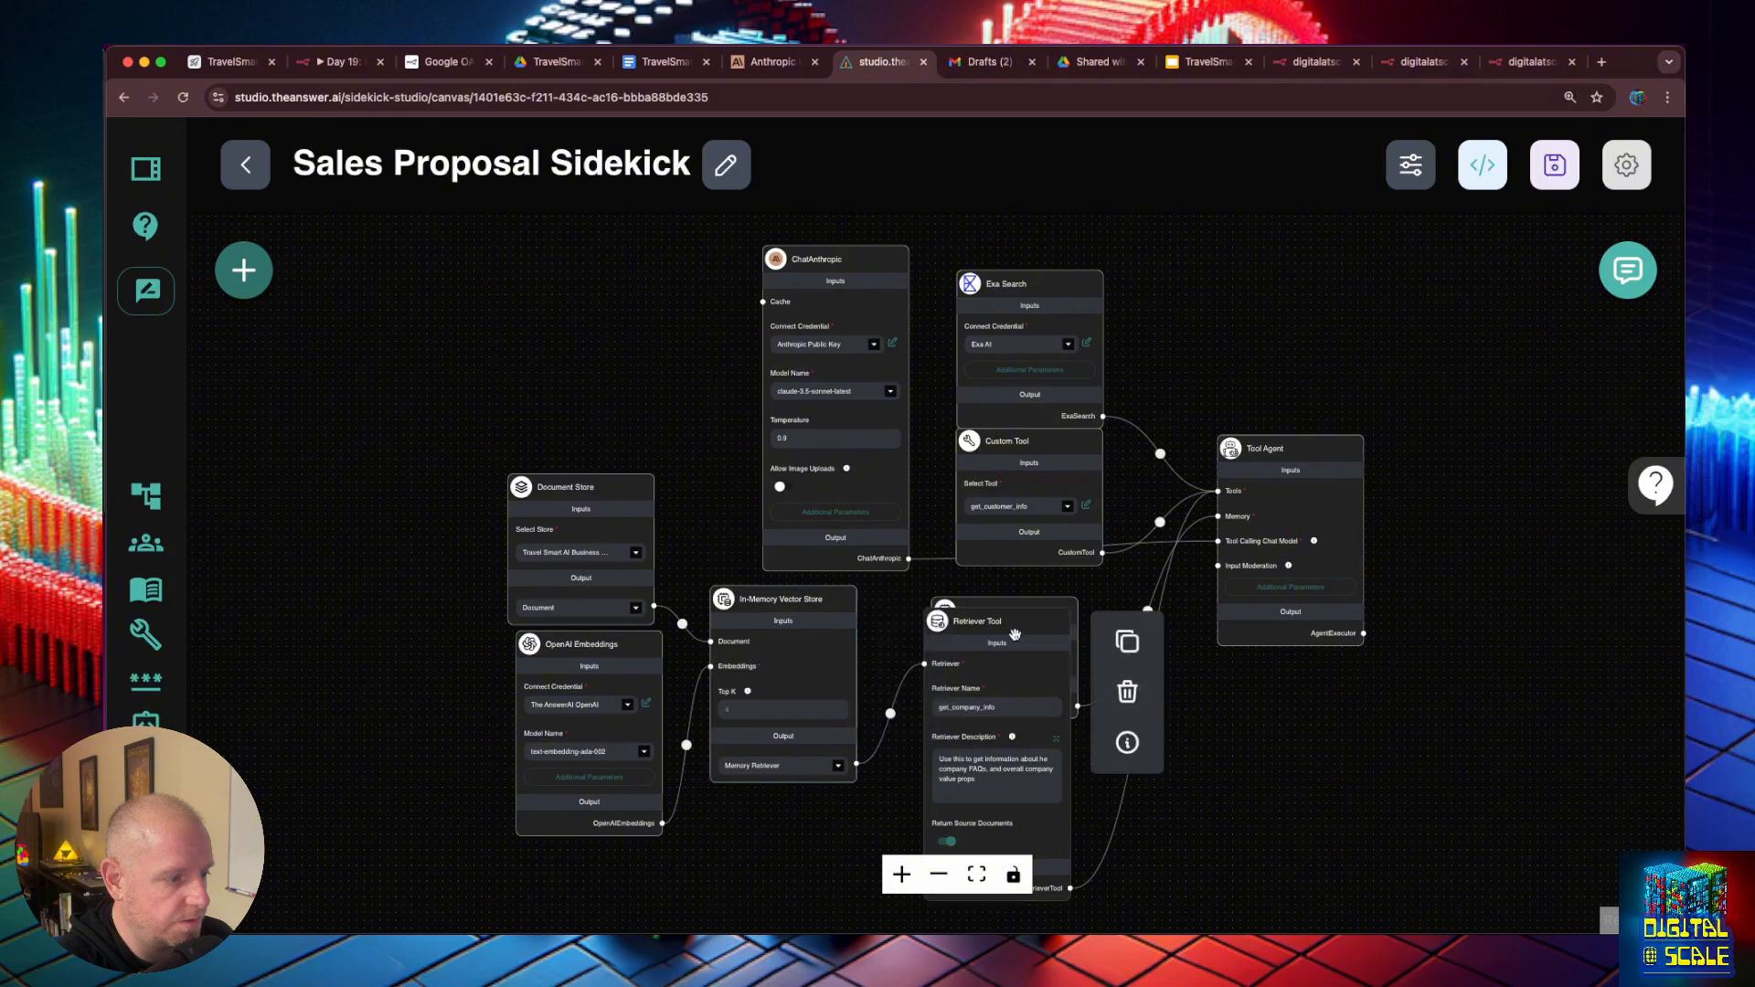
{"action": "left_click", "coordinate": [1152, 472]}
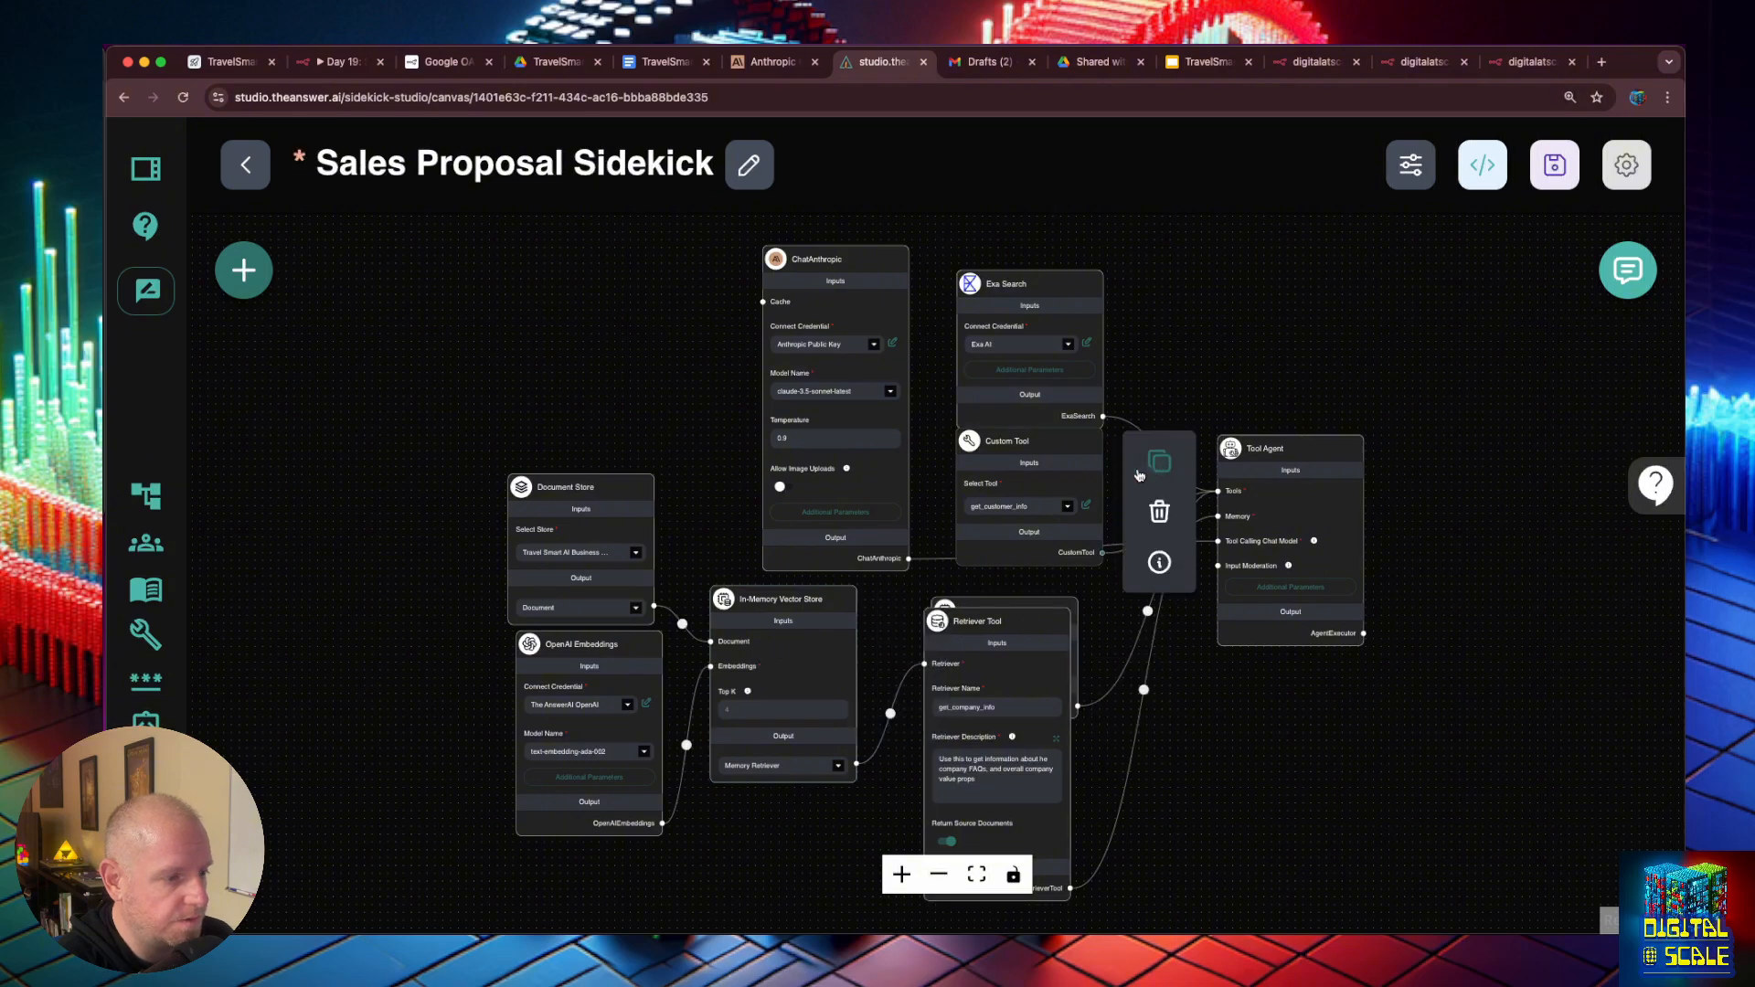
{"action": "left_click", "coordinate": [1142, 470]}
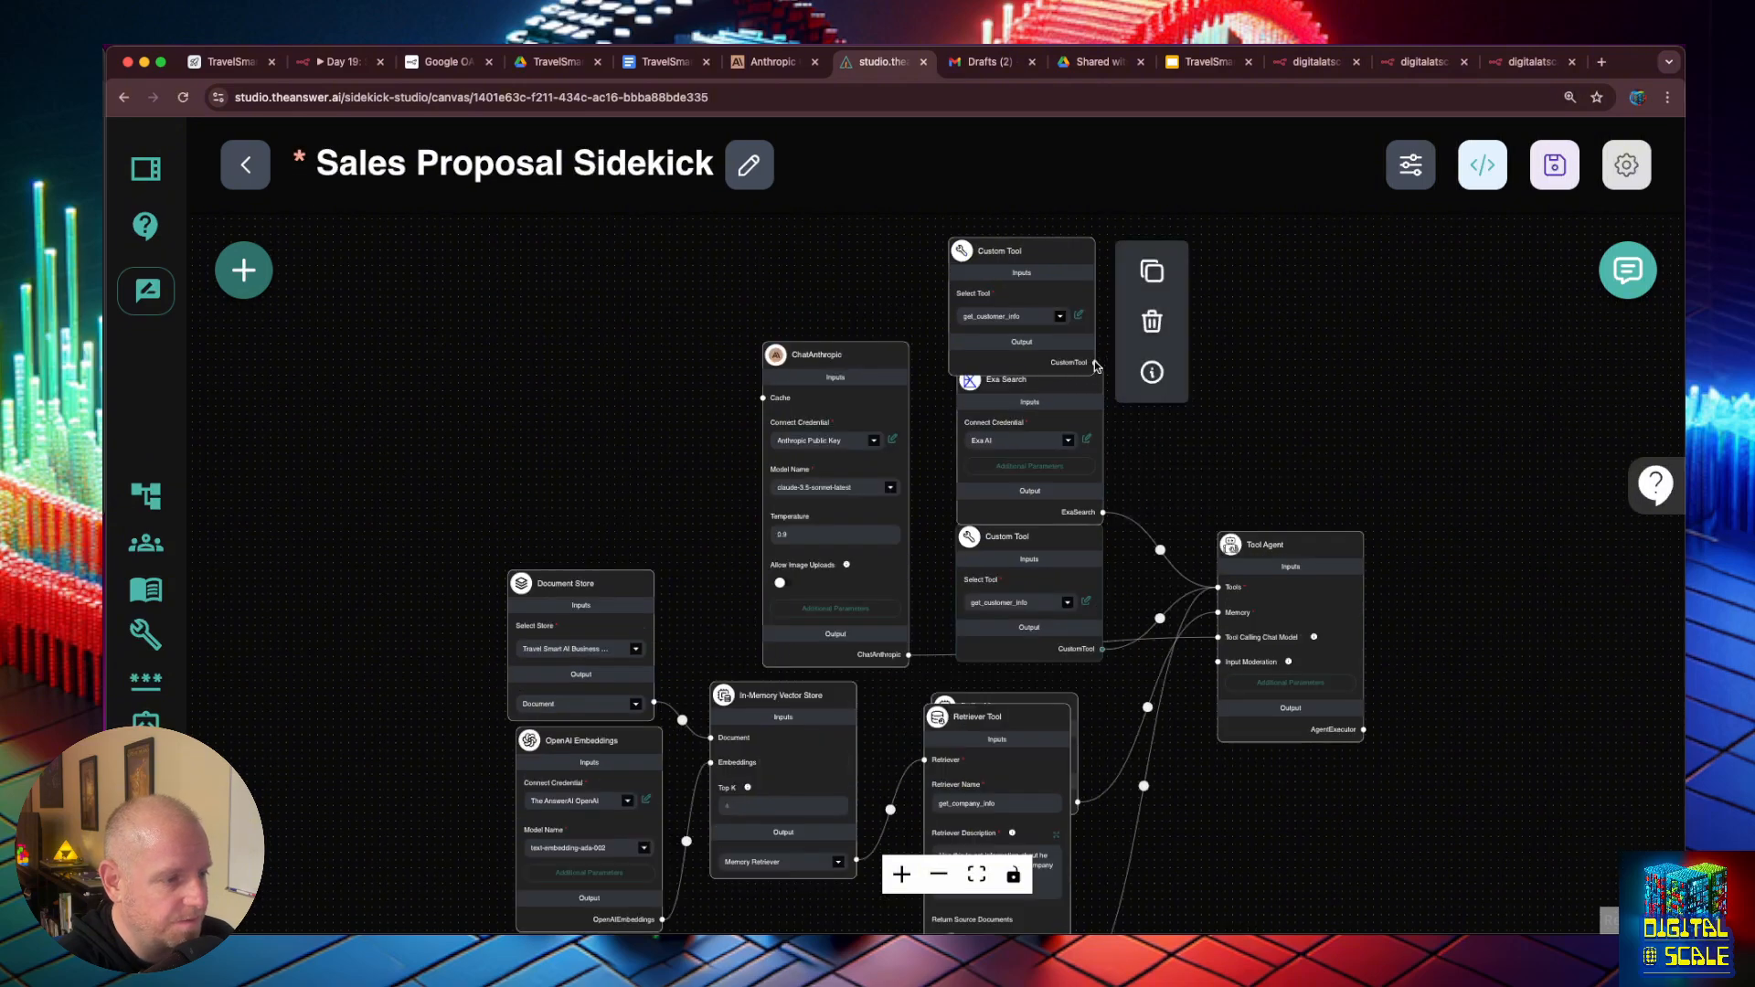
{"action": "left_click_drag", "start_coordinate": [1093, 364], "coordinate": [1098, 371]}
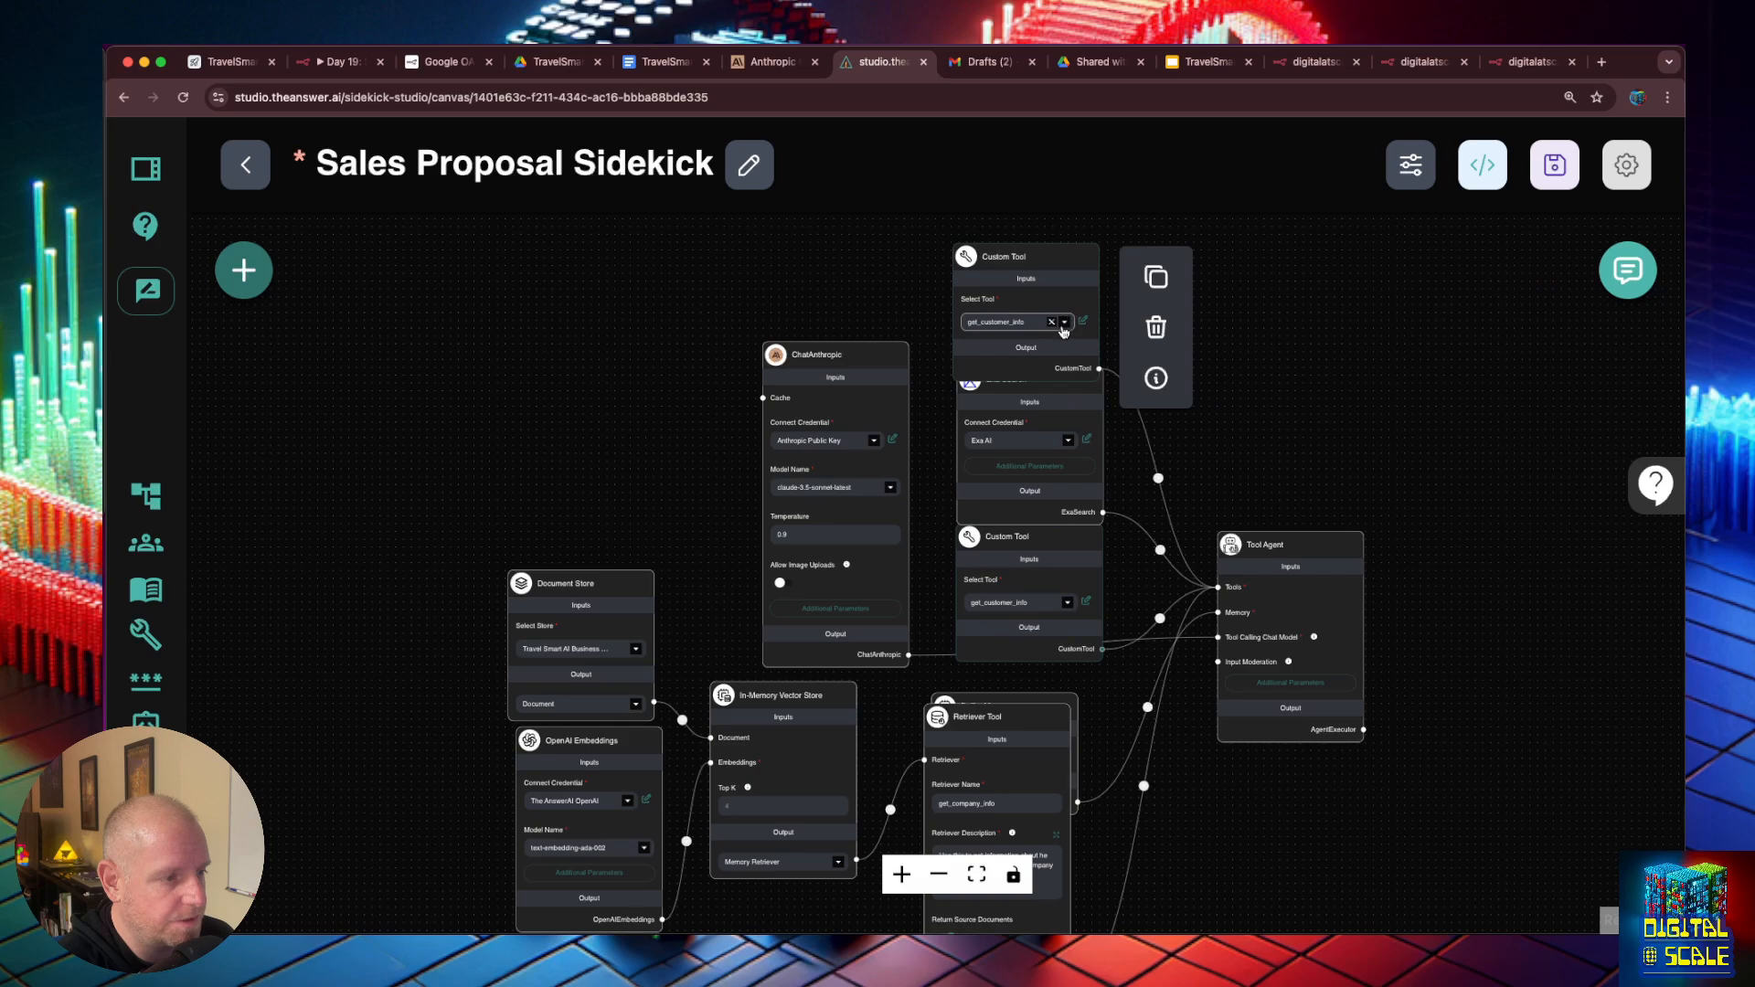
- Set the duplicated Custom Tool node to create_proposal and save the chatflow
{"action": "left_click", "coordinate": [1064, 325]}
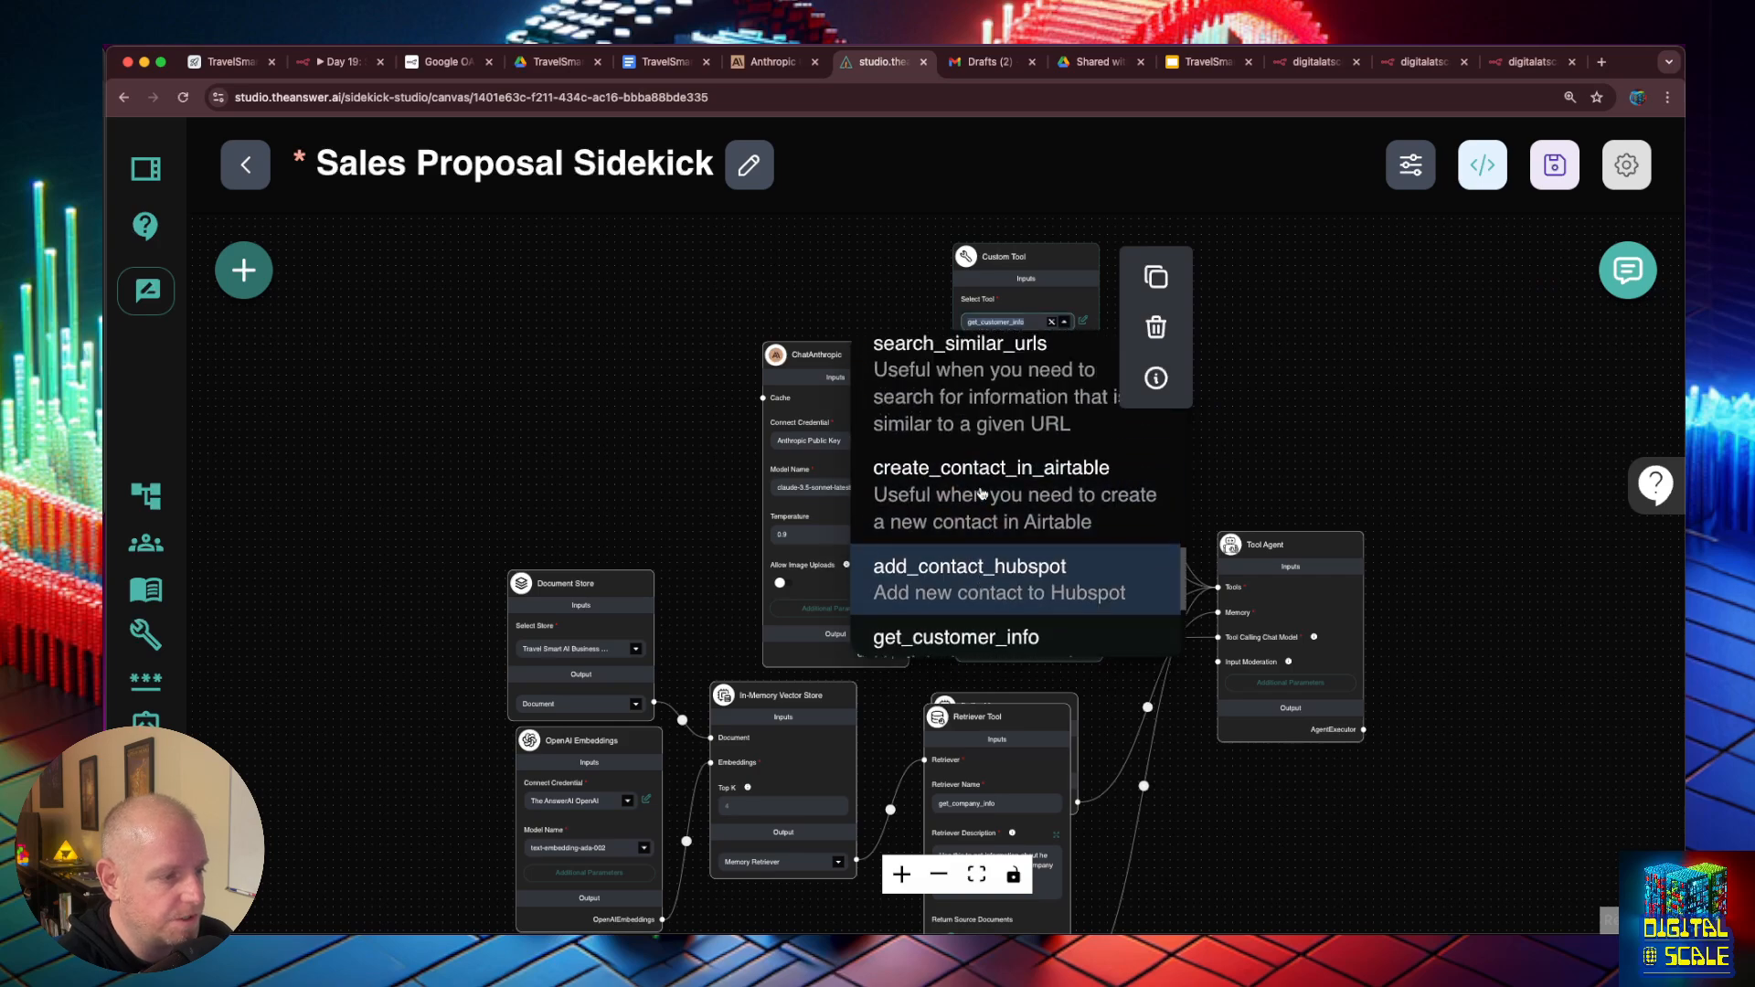
{"action": "scroll", "coordinate": [981, 493], "scroll_direction": "up", "scroll_amount": 2}
{"action": "scroll", "coordinate": [981, 493], "scroll_direction": "down", "scroll_amount": 5}
{"action": "left_click", "coordinate": [983, 522]}
{"action": "key", "text": "super+s"}
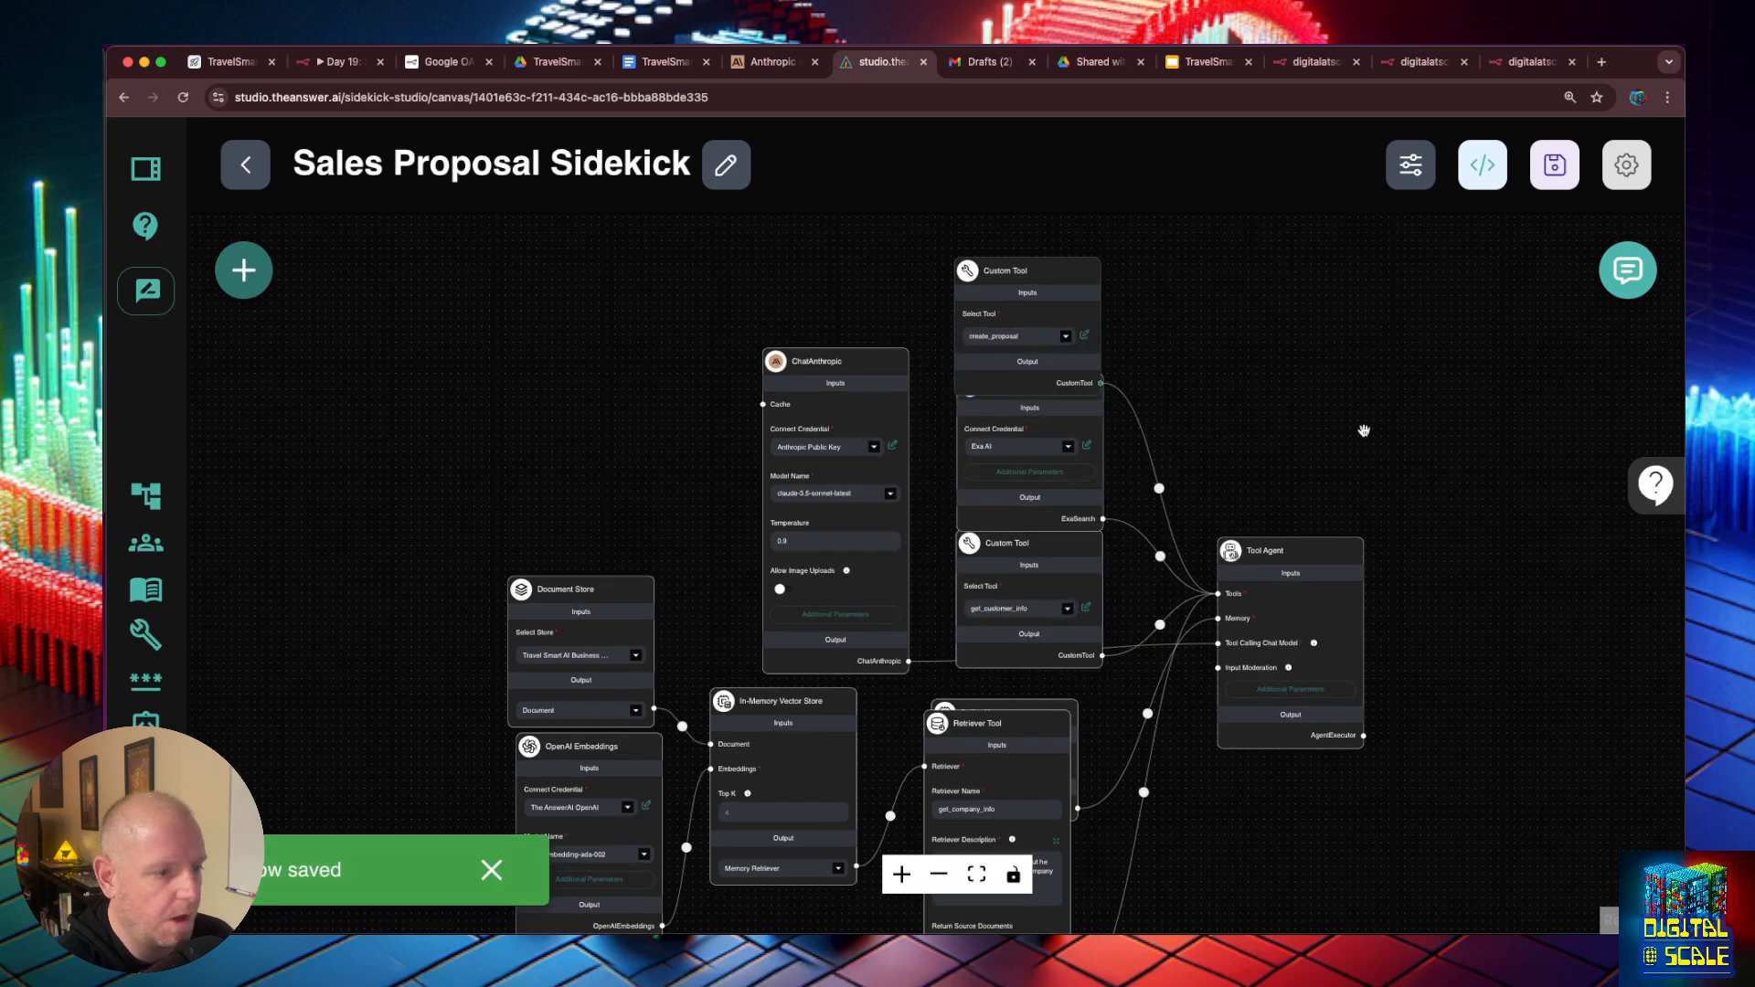
- Look at the existing conversation in the sidekick's chat and close the chat
{"action": "left_click", "coordinate": [1629, 272]}
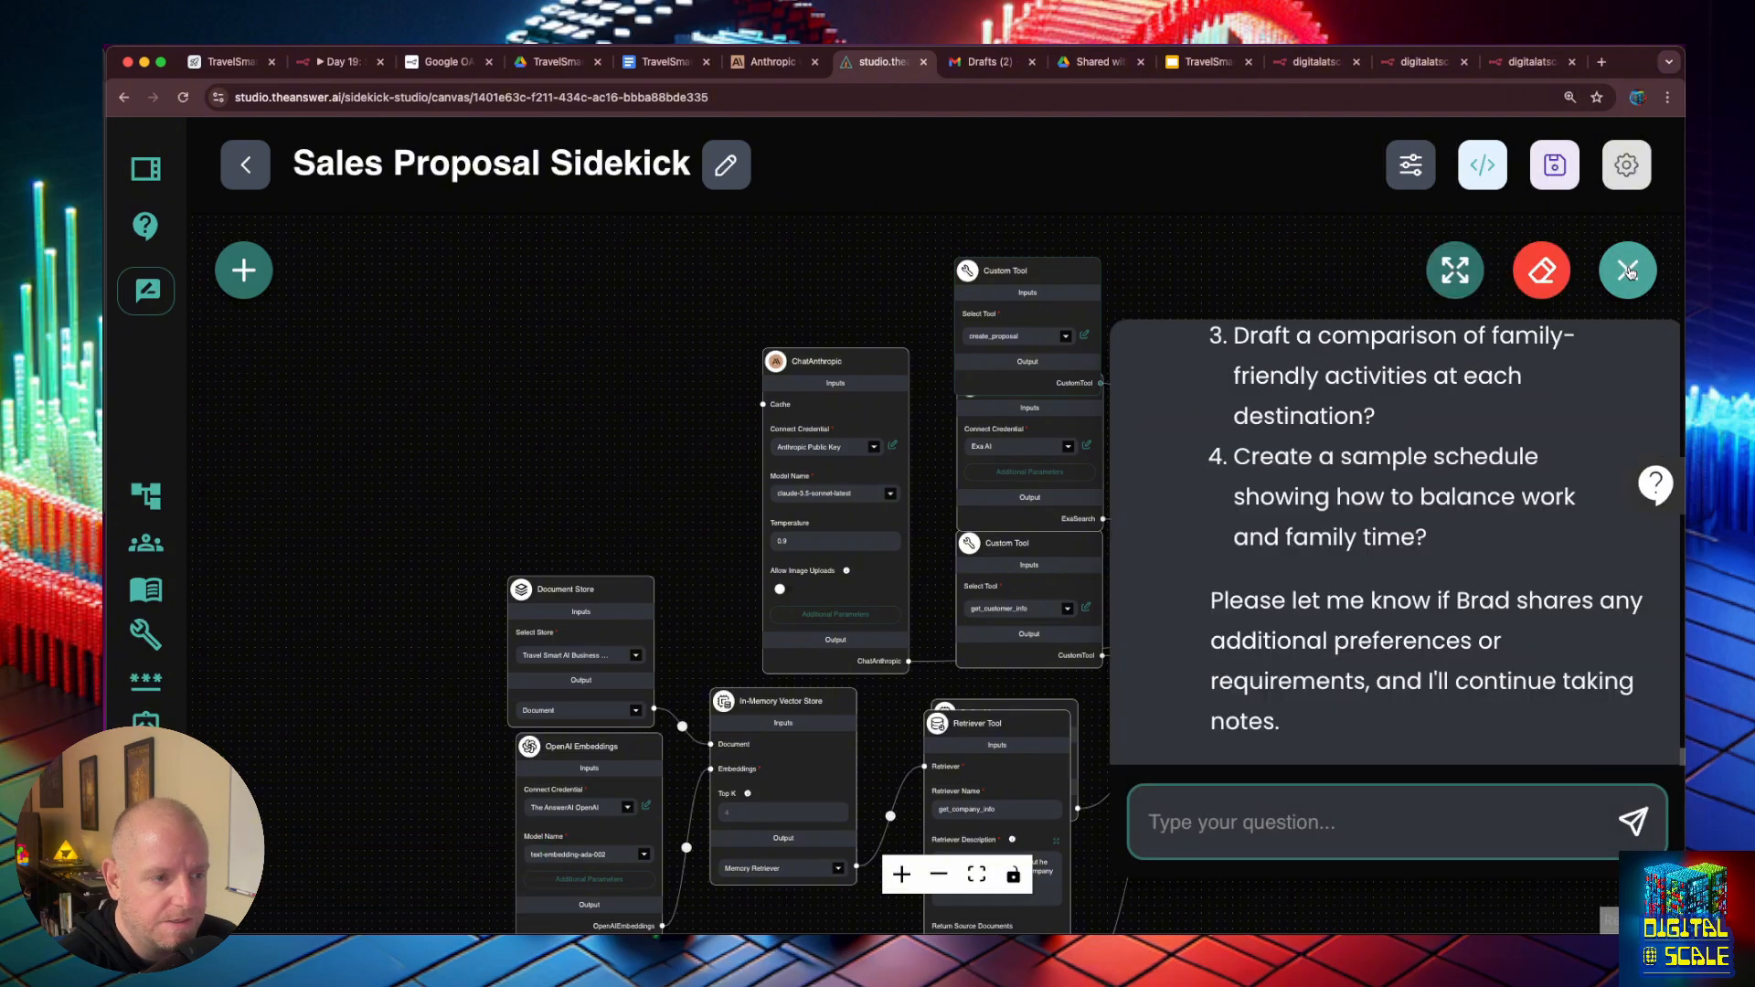
{"action": "left_click", "coordinate": [1160, 302]}
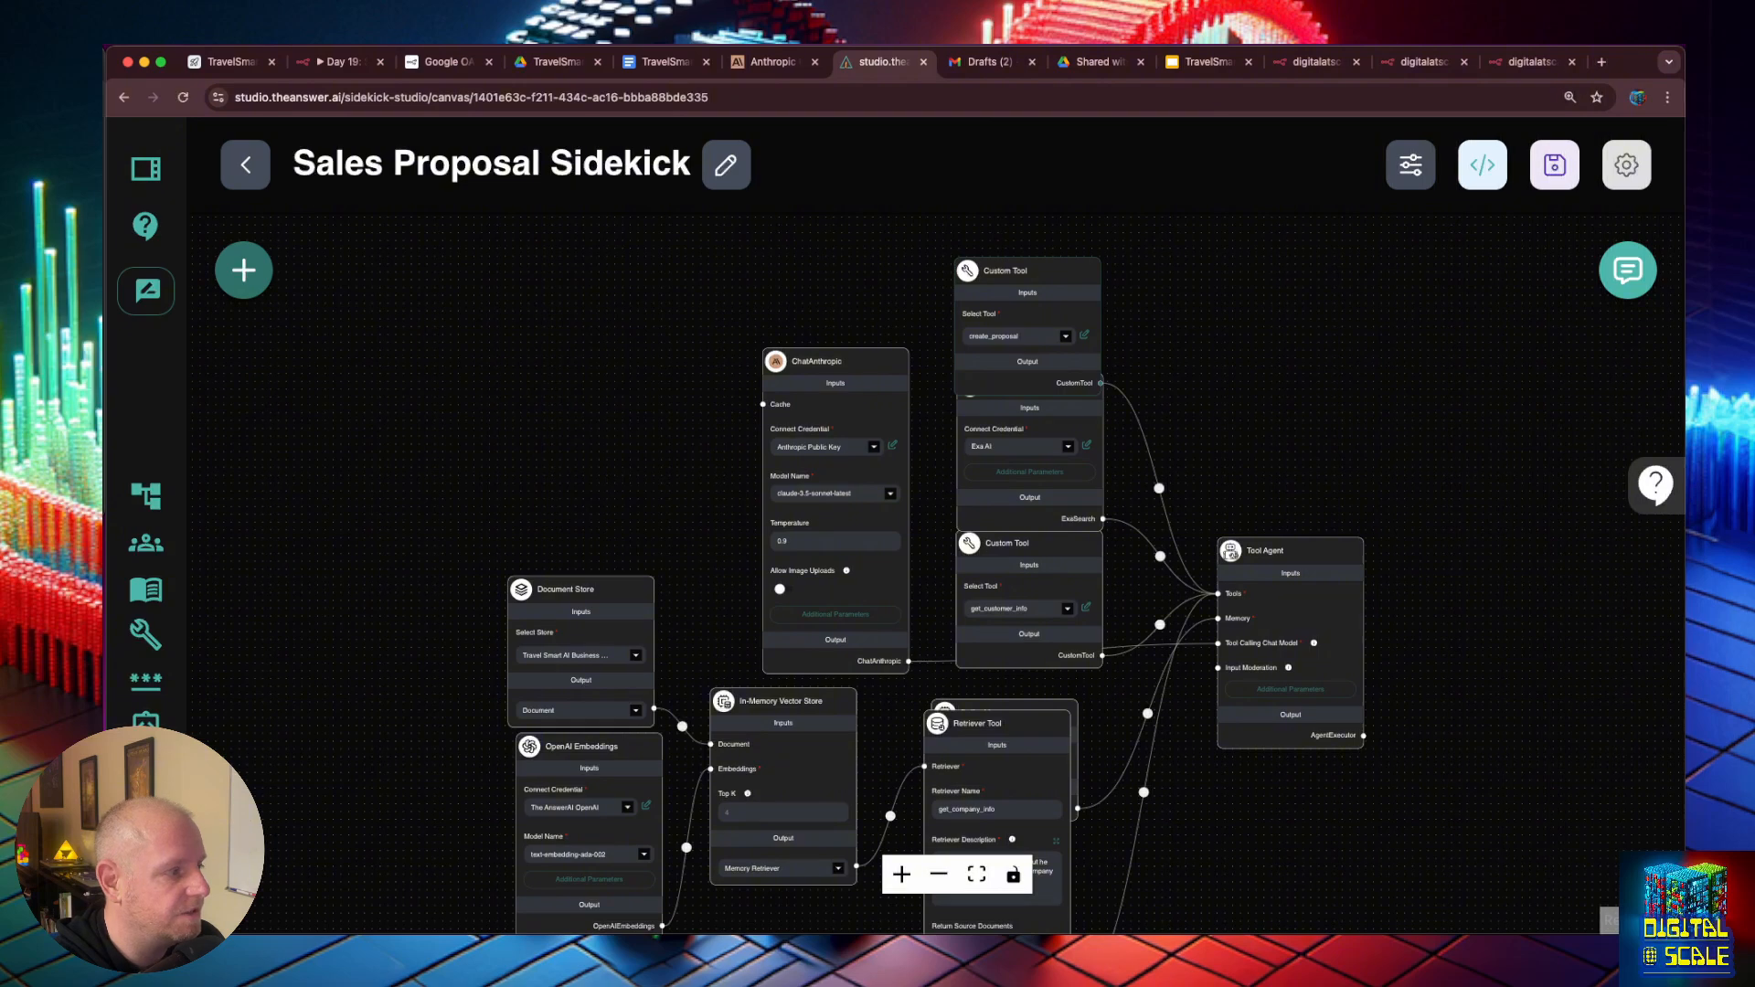
- Open the Plain Text loader of the Travel Smart AI Business Documents store for editing
{"action": "left_click_drag", "start_coordinate": [436, 502], "coordinate": [451, 432]}
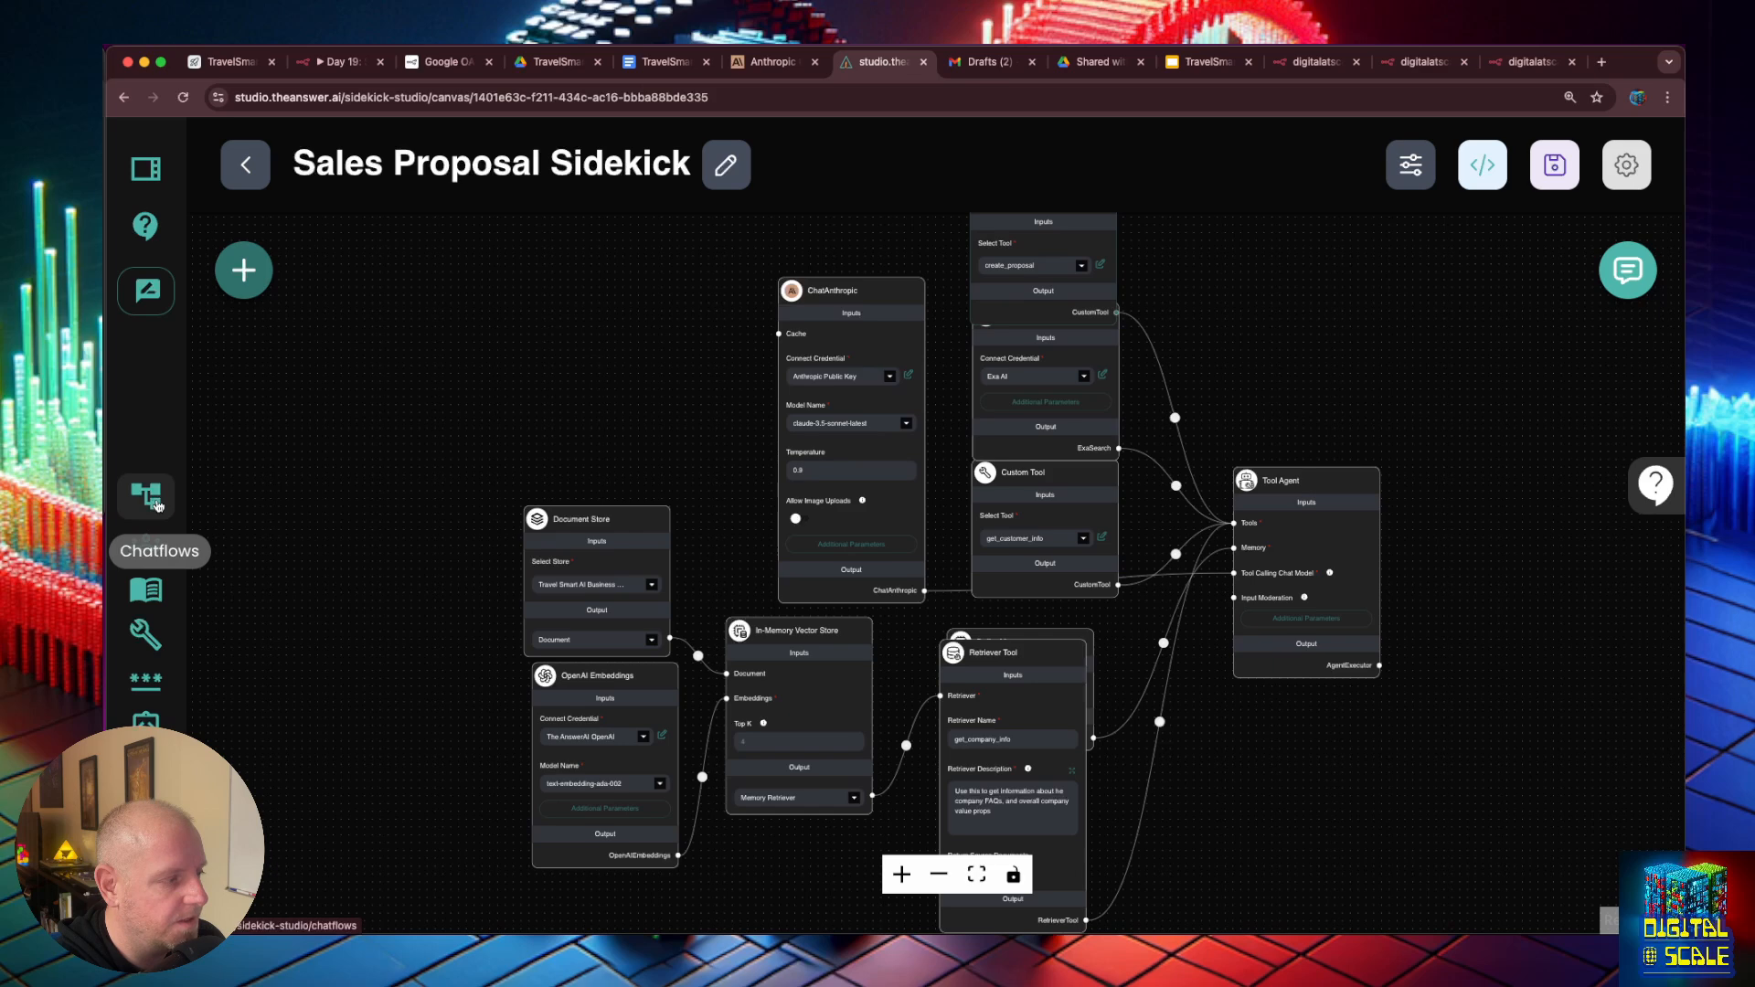
{"action": "mouse_move", "coordinate": [590, 539]}
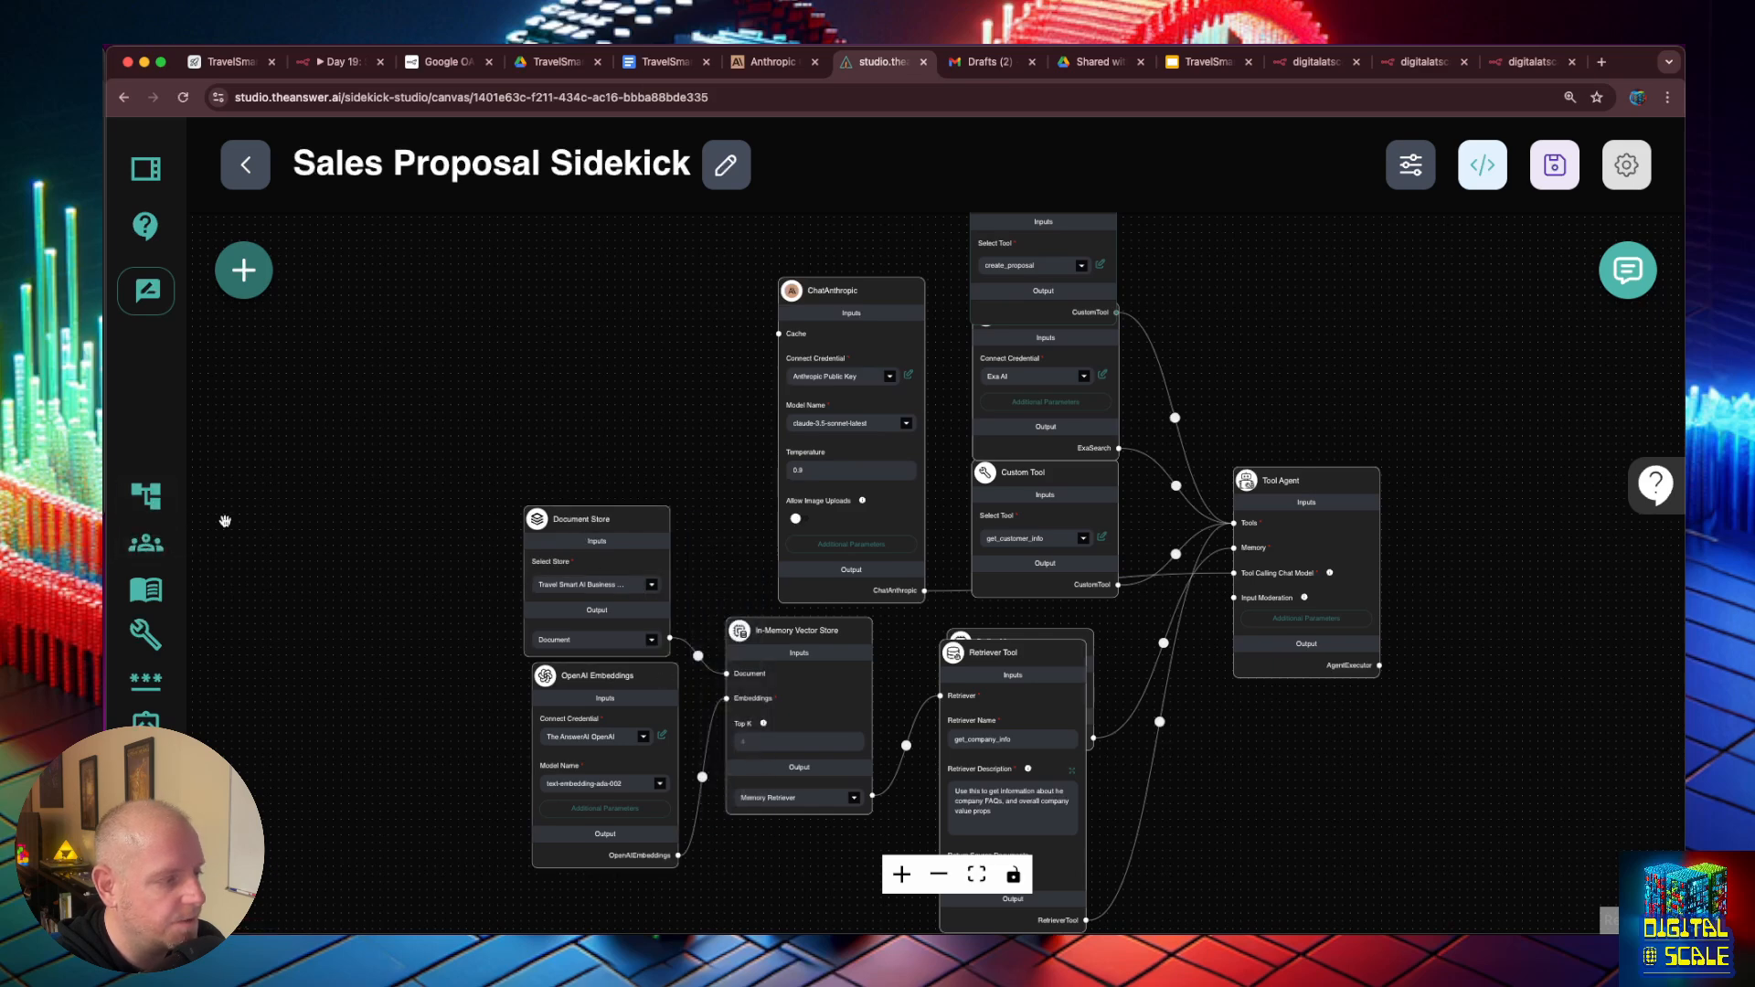
{"action": "left_click", "coordinate": [146, 590]}
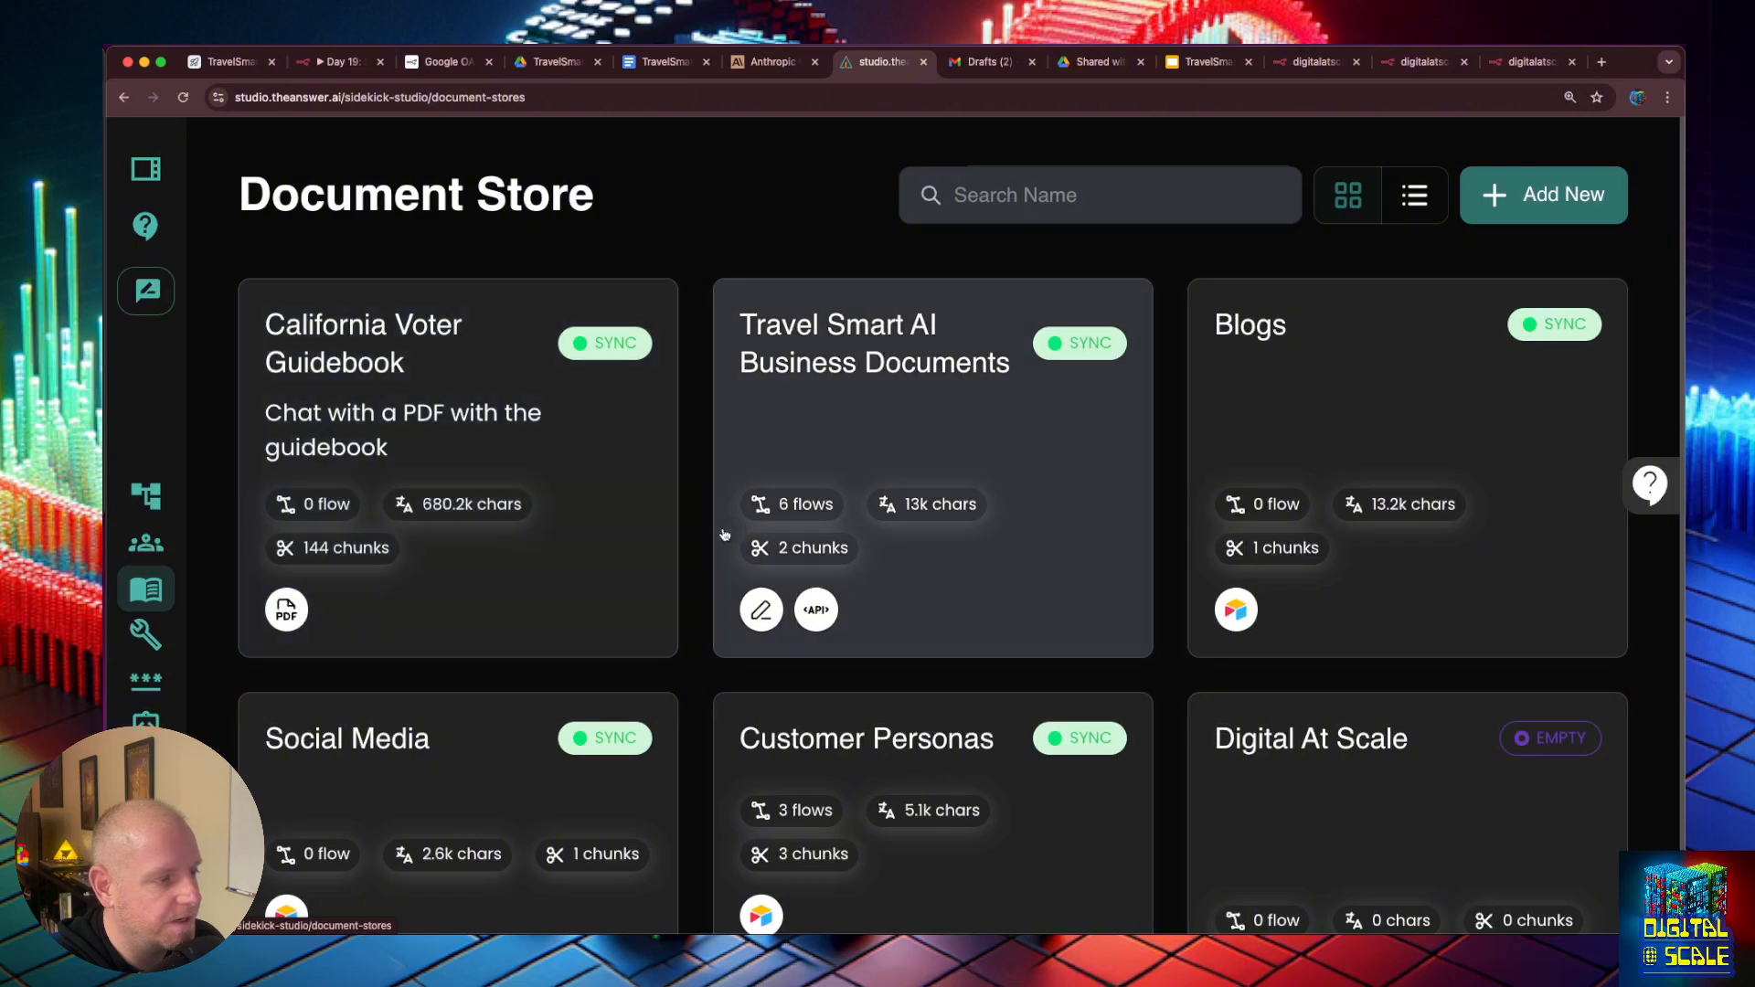
{"action": "scroll", "coordinate": [892, 382], "scroll_direction": "down", "scroll_amount": 1}
{"action": "left_click", "coordinate": [892, 382]}
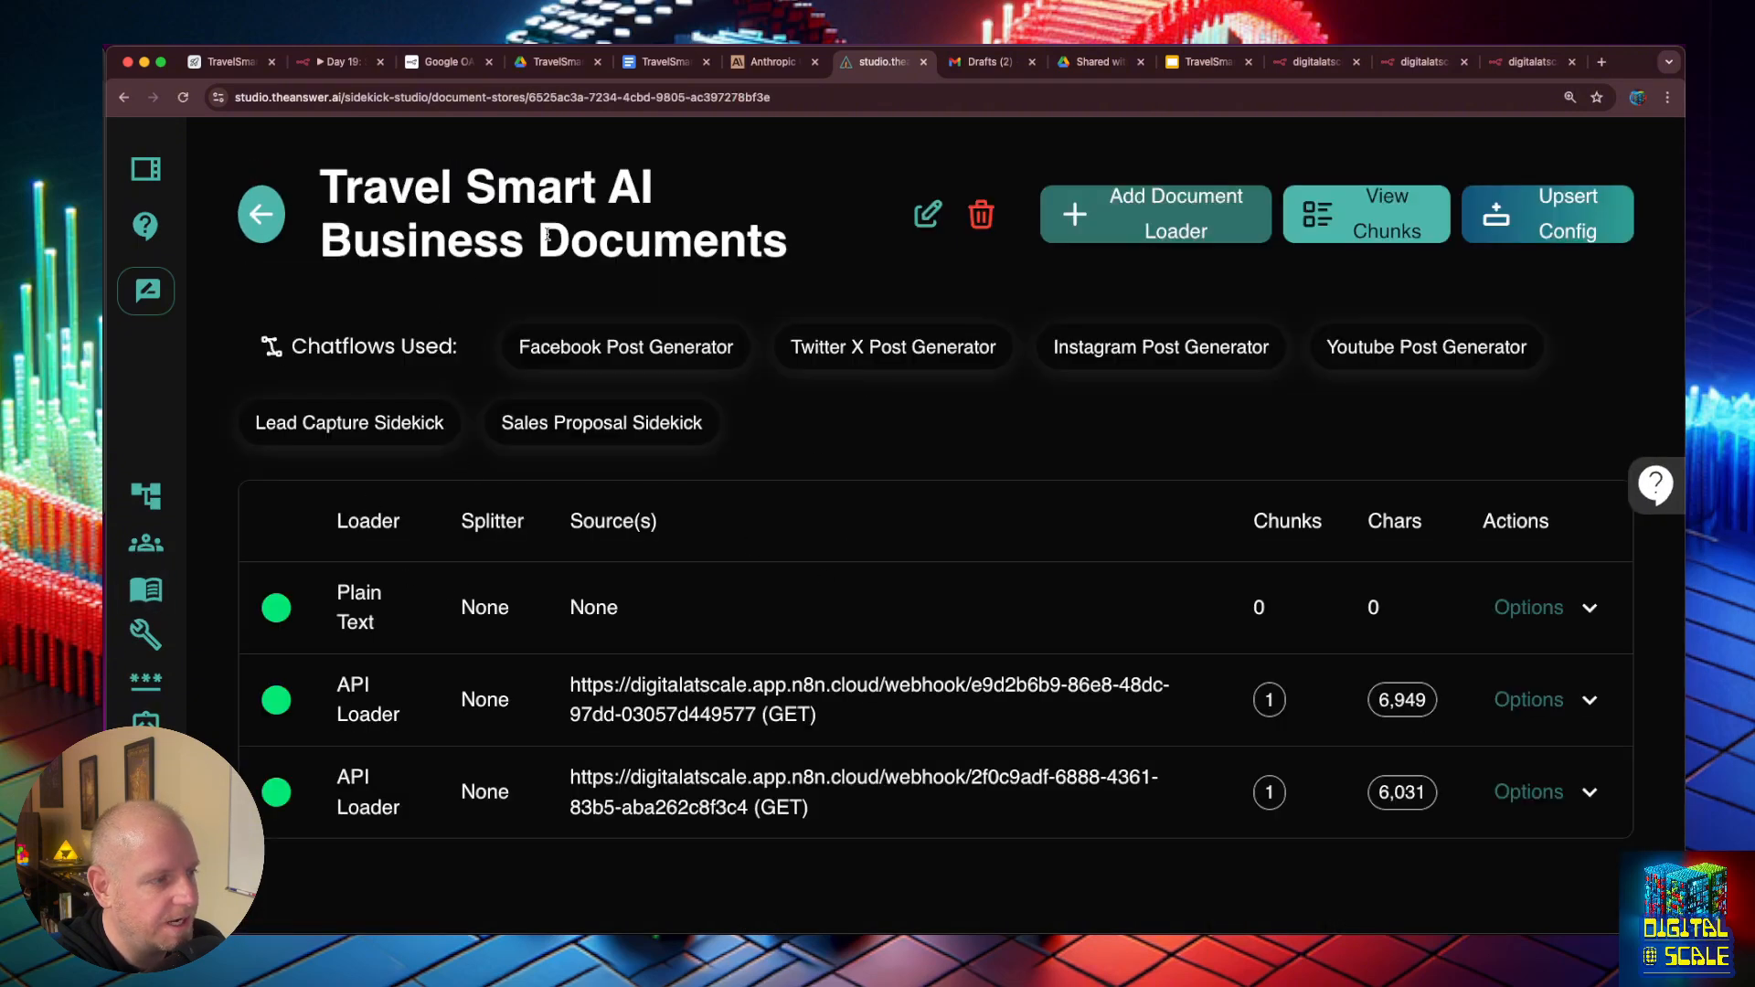
{"action": "left_click", "coordinate": [608, 610]}
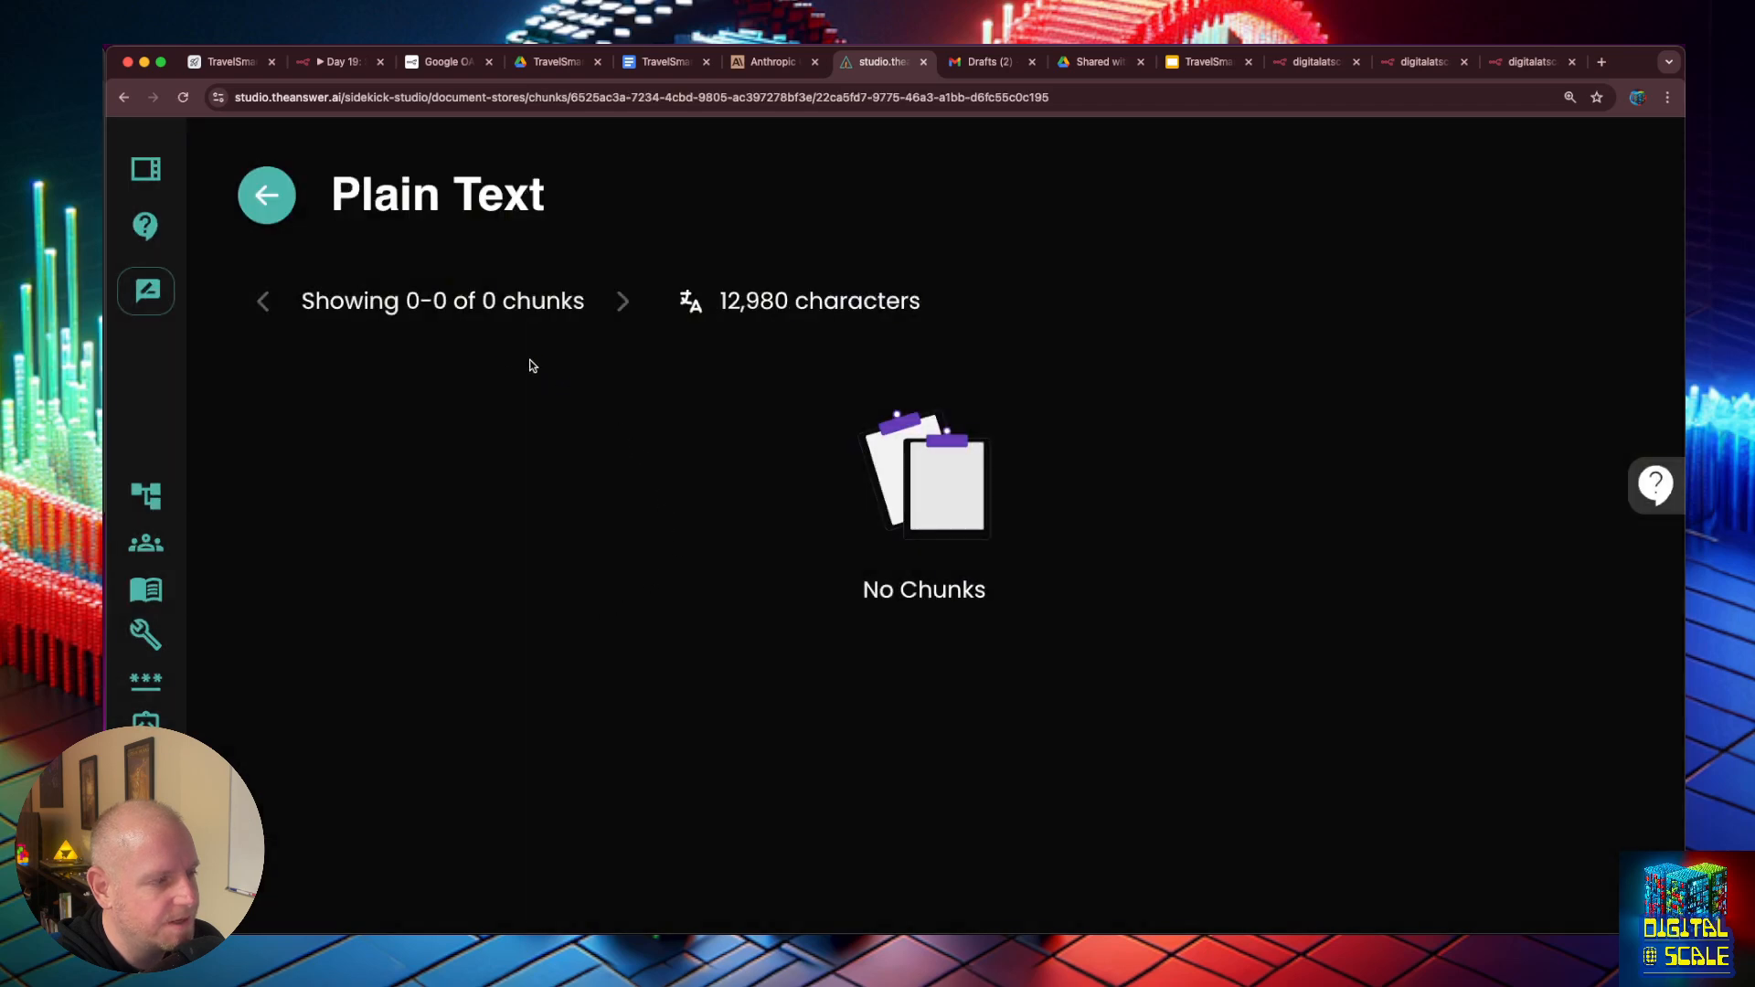
{"action": "left_click", "coordinate": [267, 195]}
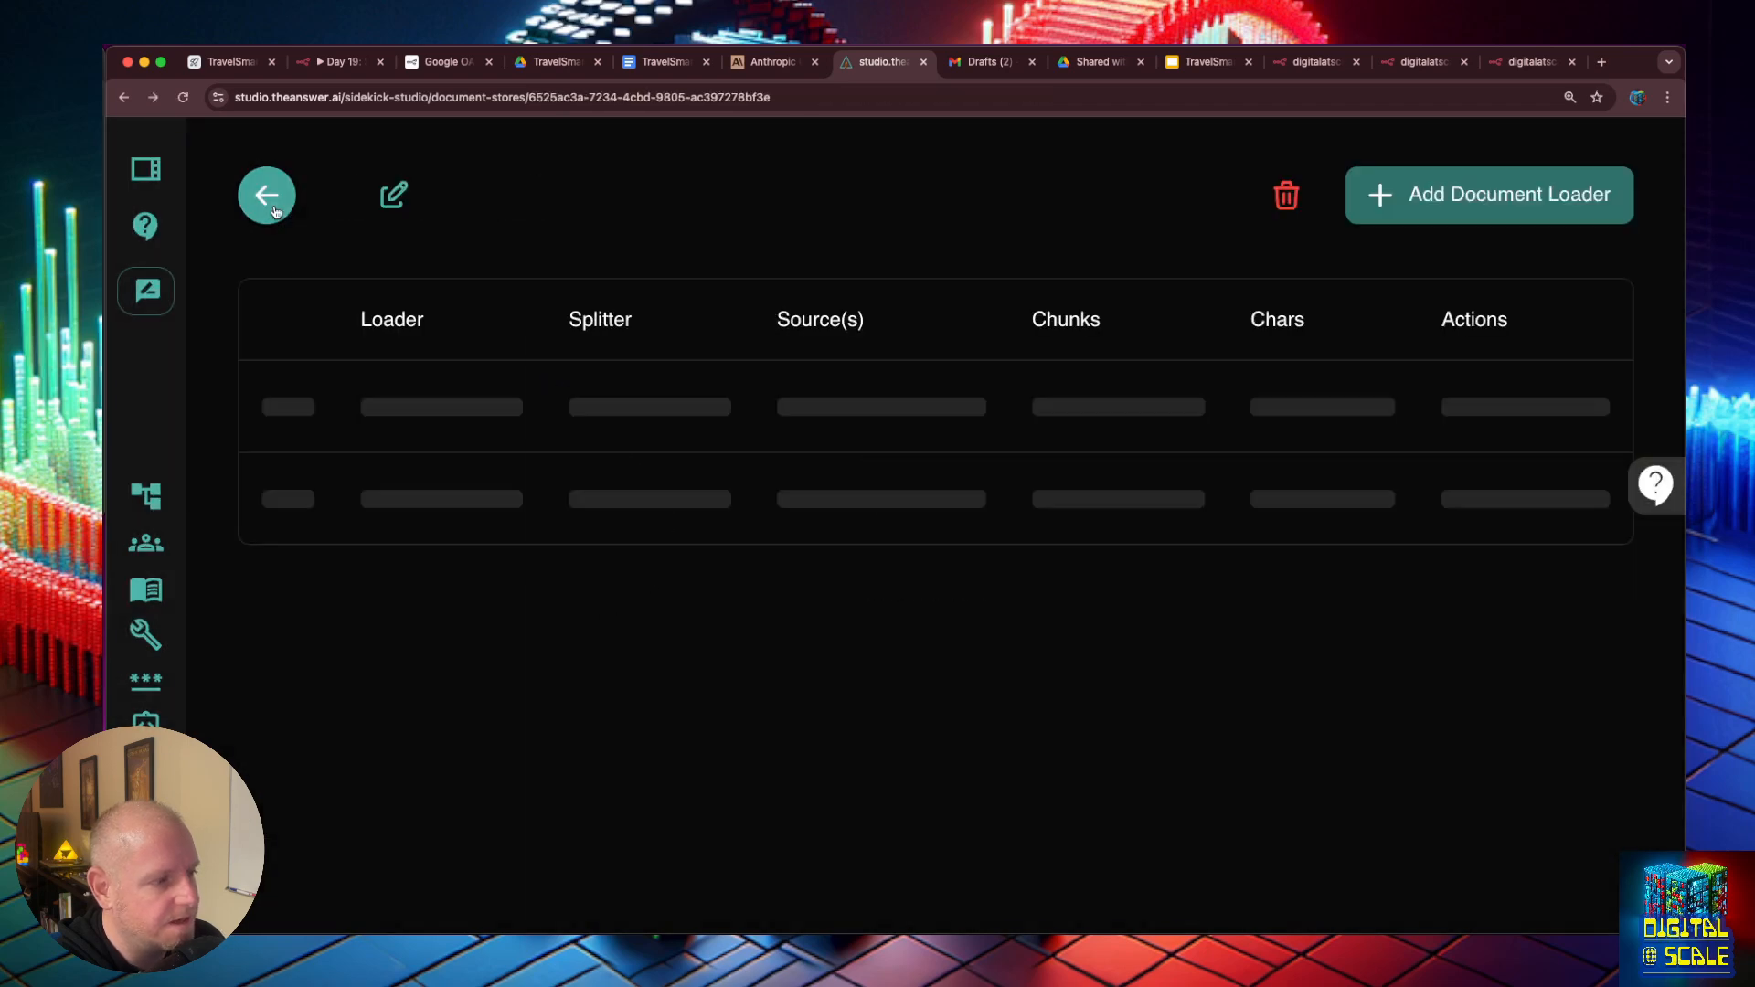
{"action": "left_click", "coordinate": [1525, 607]}
{"action": "left_click", "coordinate": [1467, 668]}
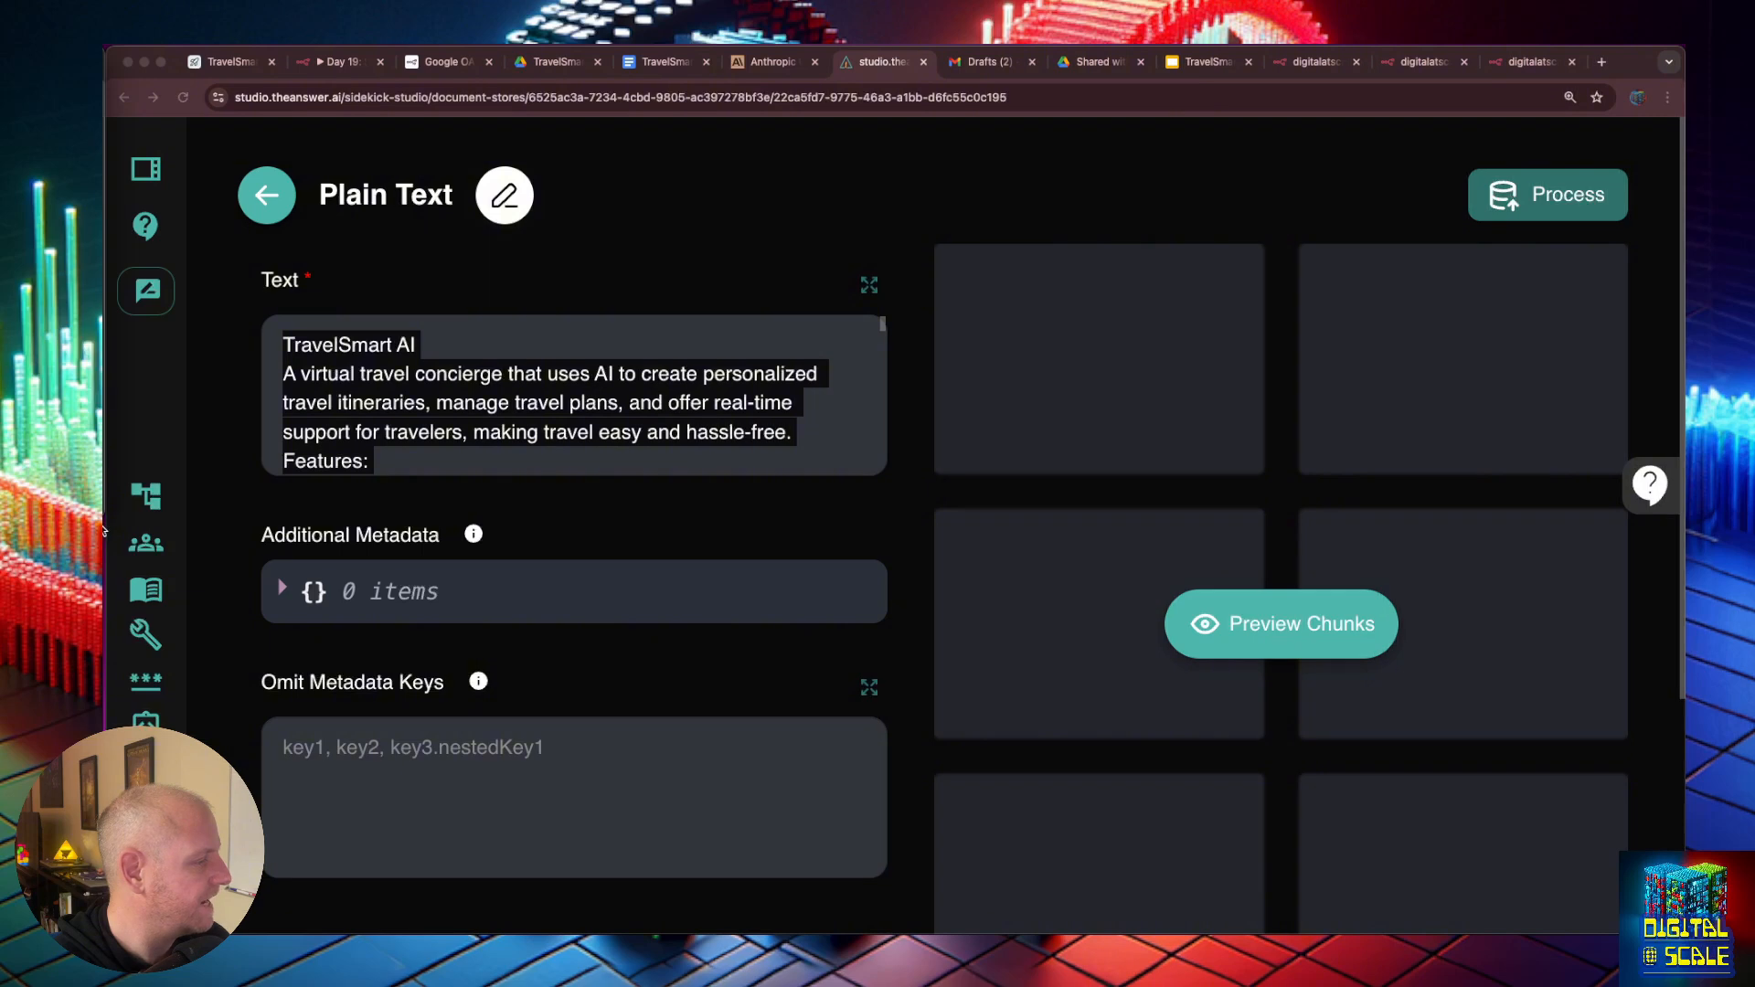
- Copy the full audio transcript from the Zoom recording and replace the Plain Text loader's text with it
{"action": "left_click_drag", "start_coordinate": [105, 519], "coordinate": [475, 534]}
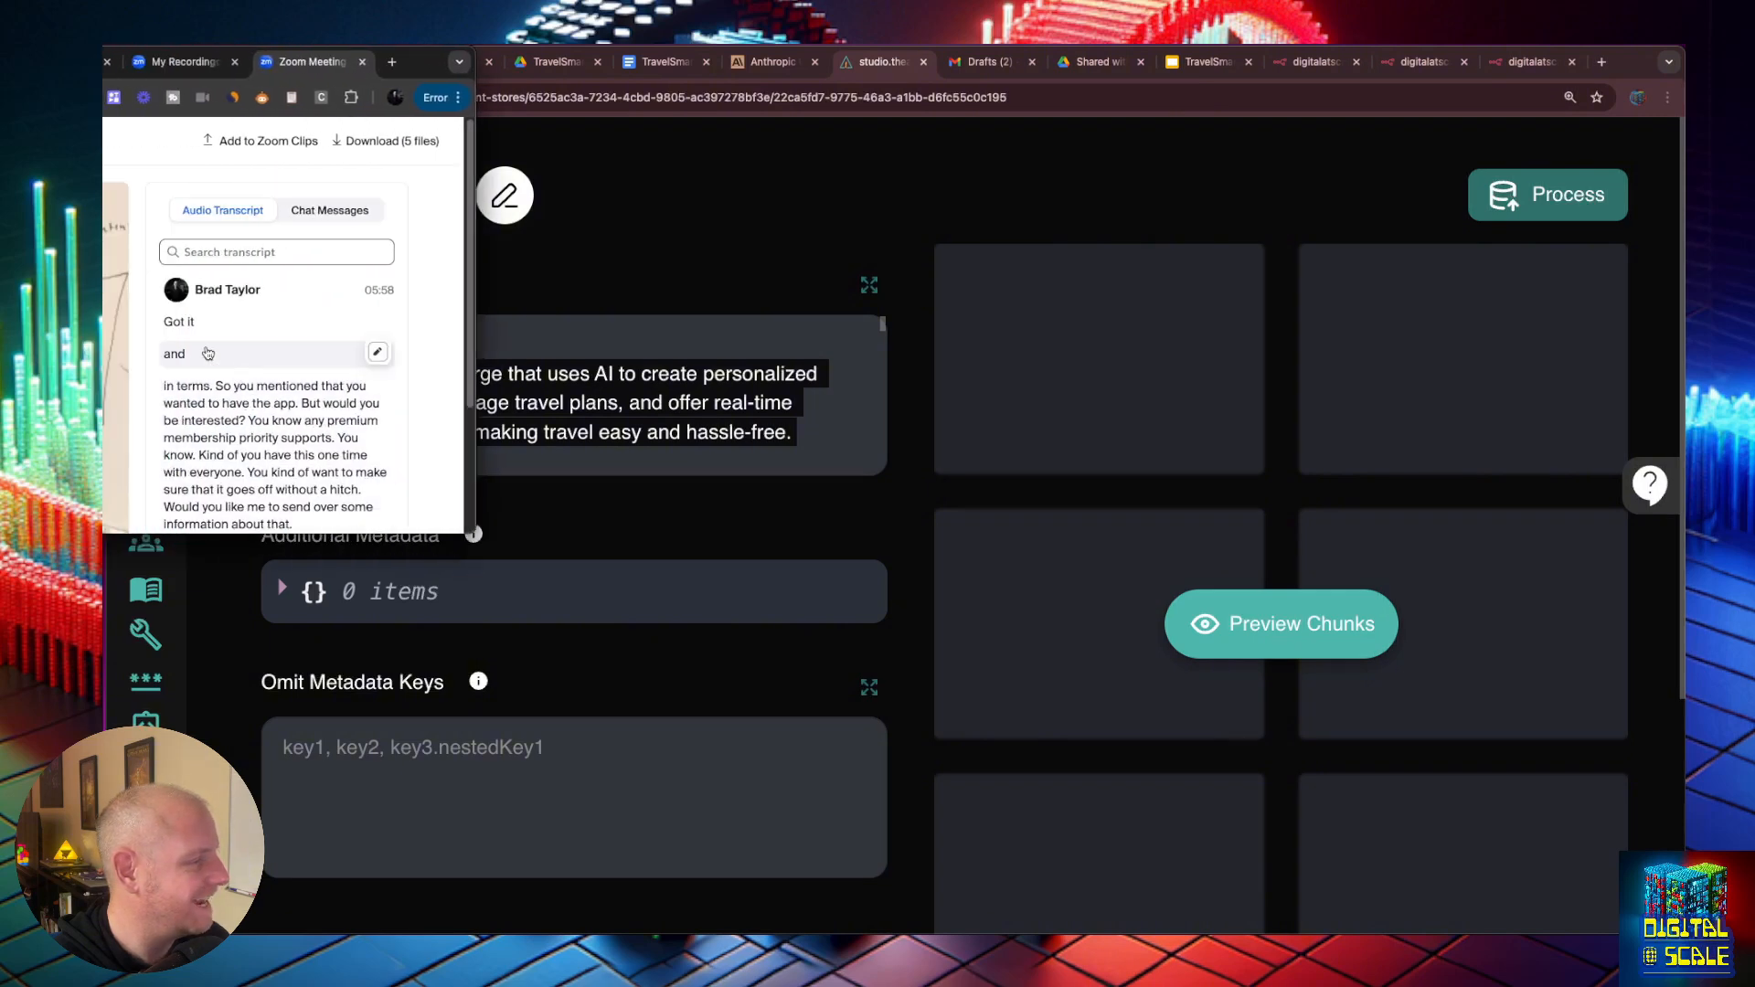
{"action": "left_click_drag", "start_coordinate": [171, 334], "coordinate": [315, 395]}
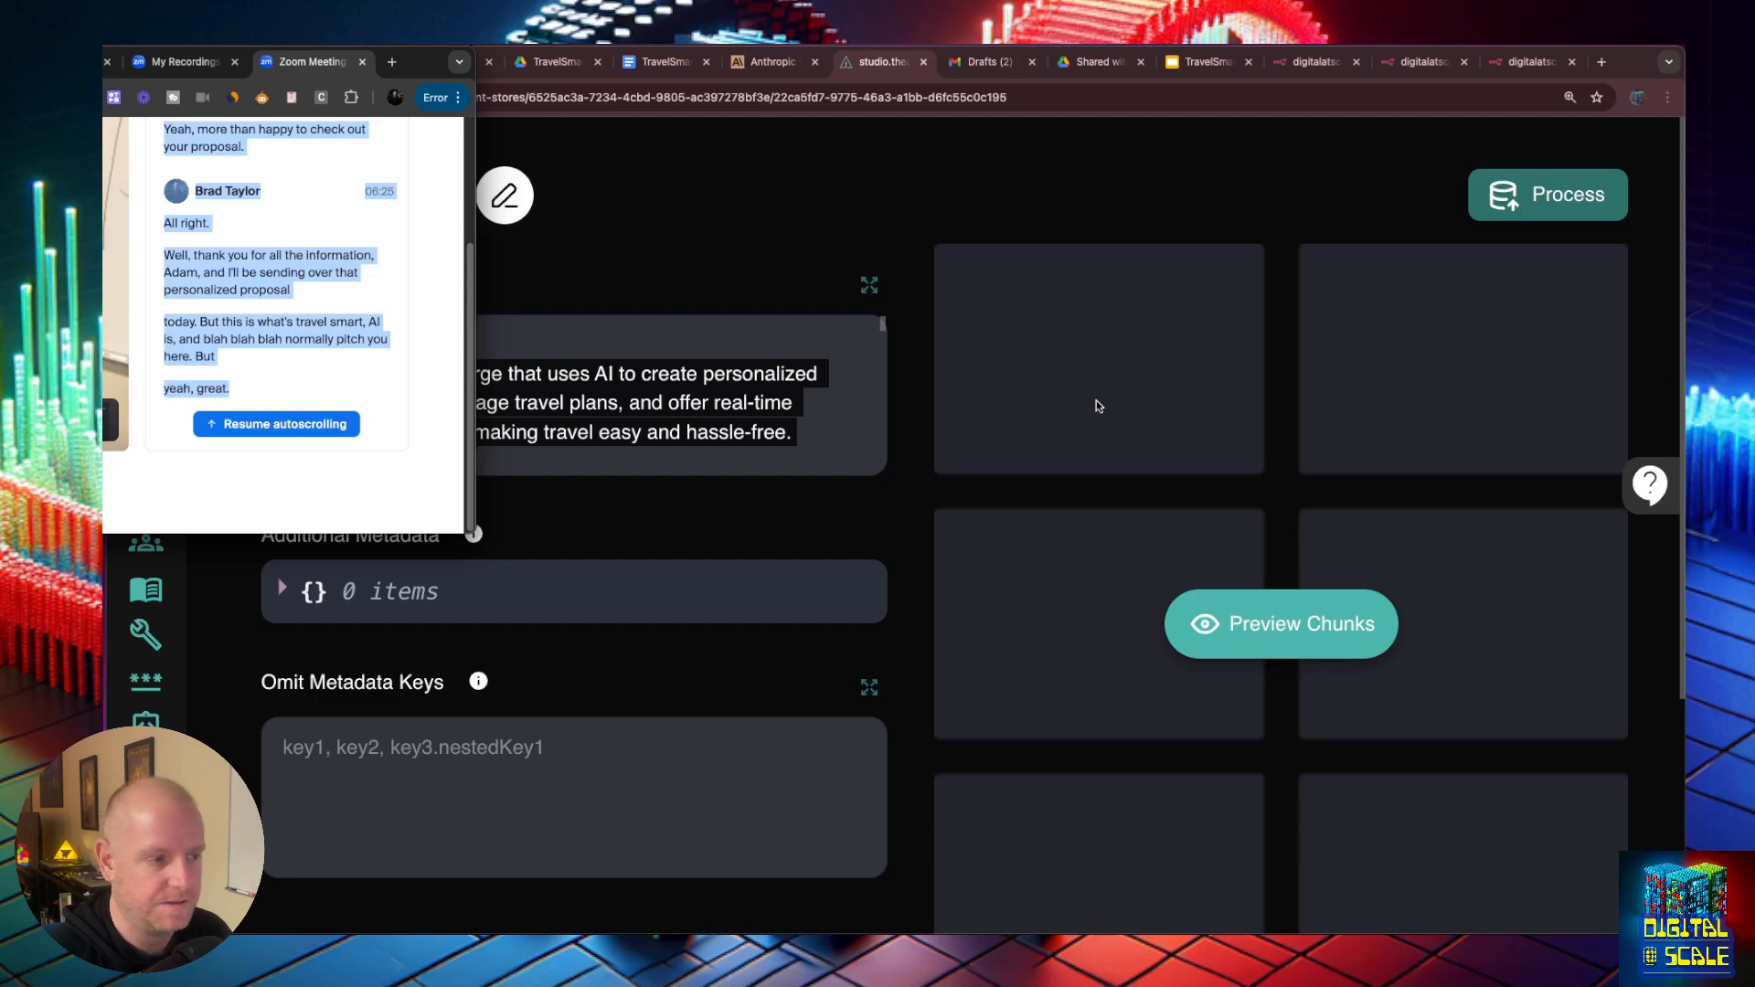
{"action": "key", "text": "super+Tab"}
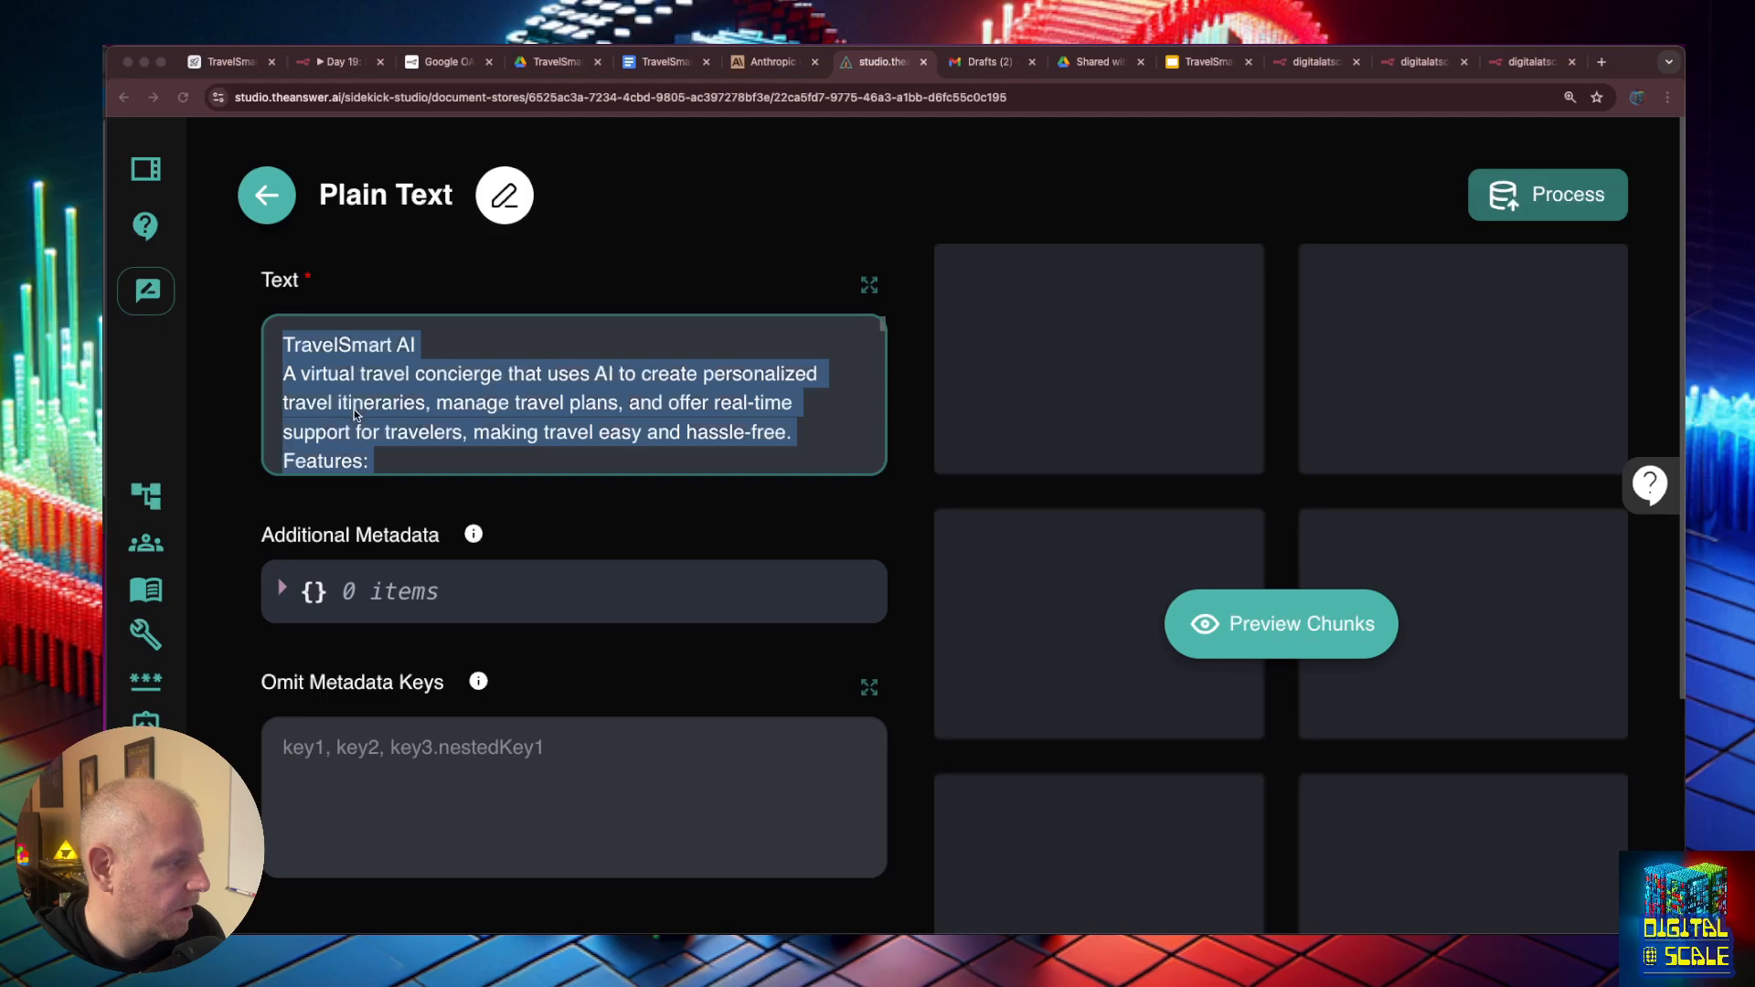
{"action": "left_click", "coordinate": [367, 398]}
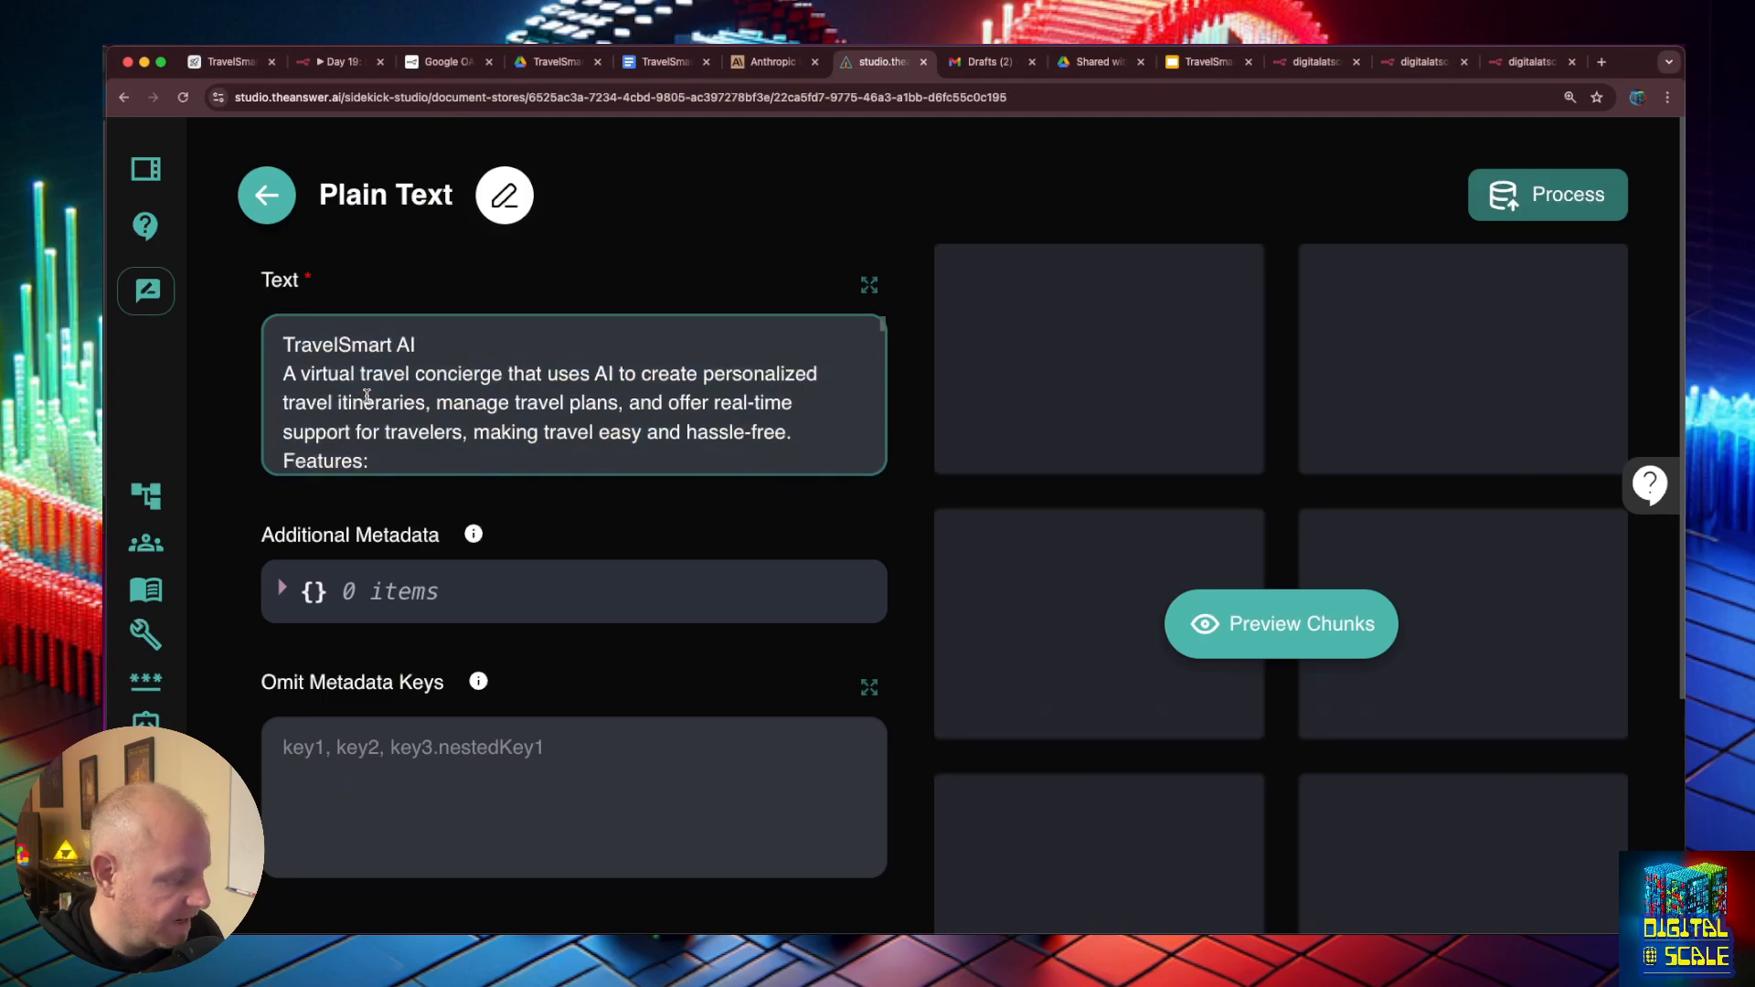
{"action": "key", "text": "super+a"}
{"action": "key", "text": "super+v"}
- Review the pasted transcript, preview its chunks and process the Plain Text loader
{"action": "scroll", "coordinate": [360, 385], "scroll_direction": "up", "scroll_amount": 5}
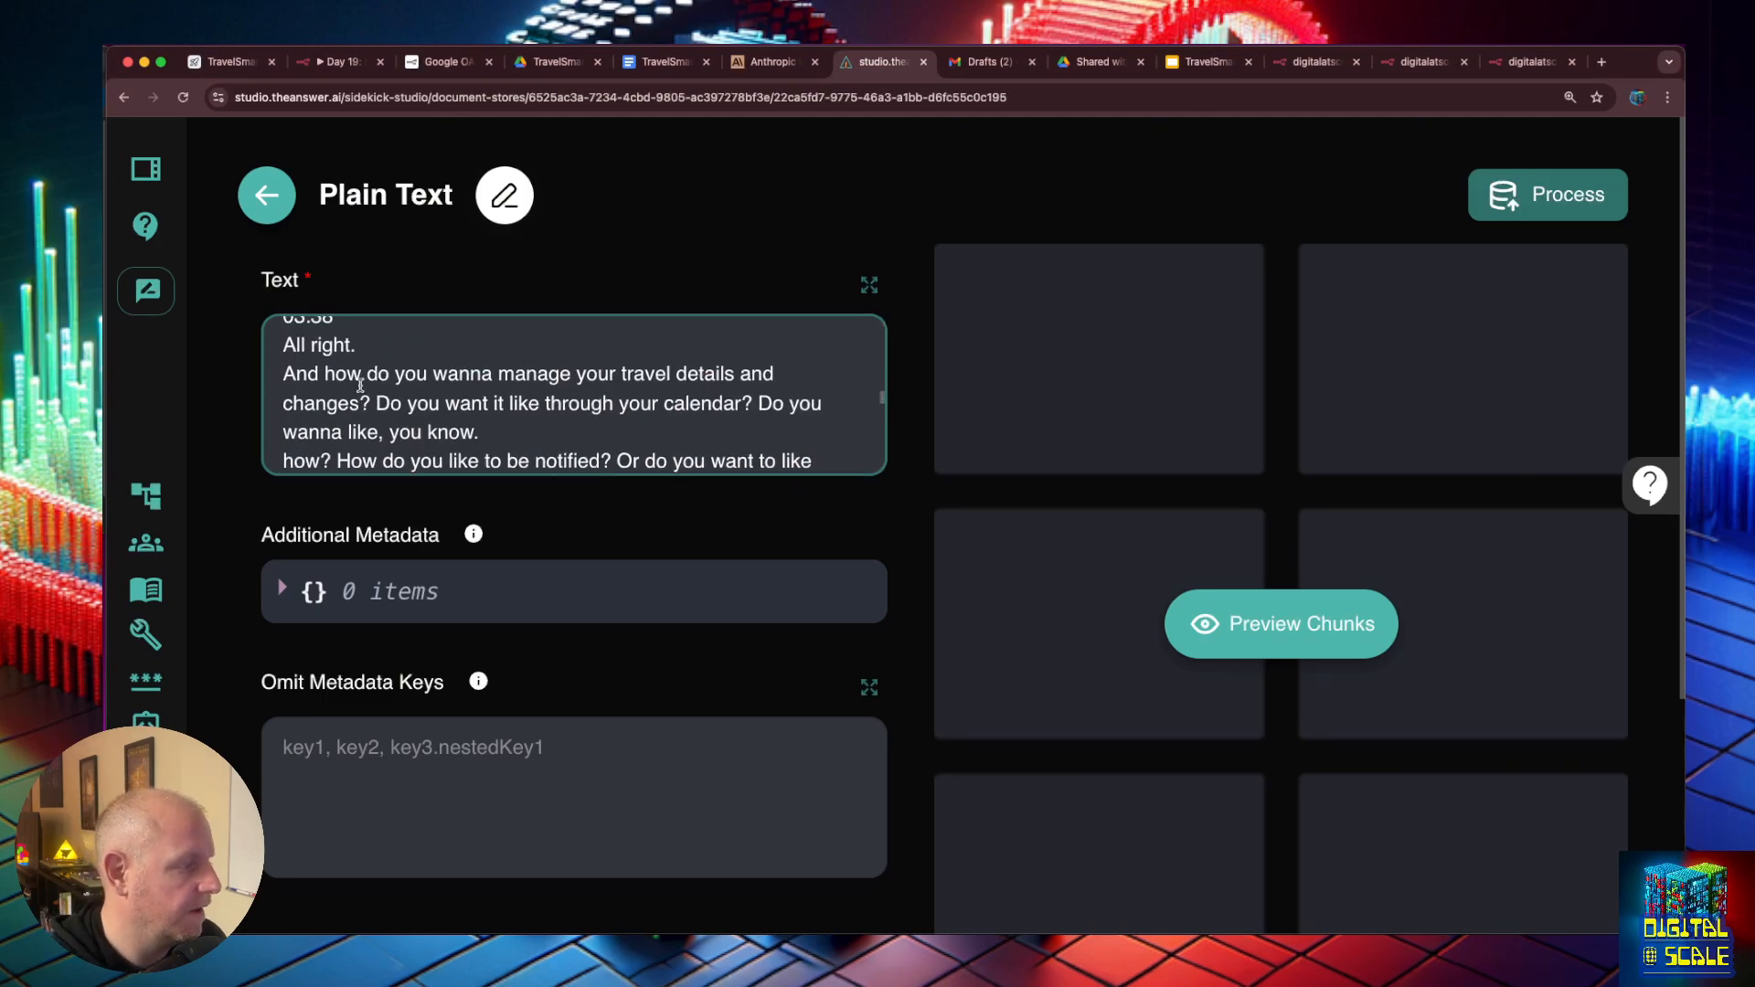
{"action": "scroll", "coordinate": [360, 385], "scroll_direction": "up", "scroll_amount": 15}
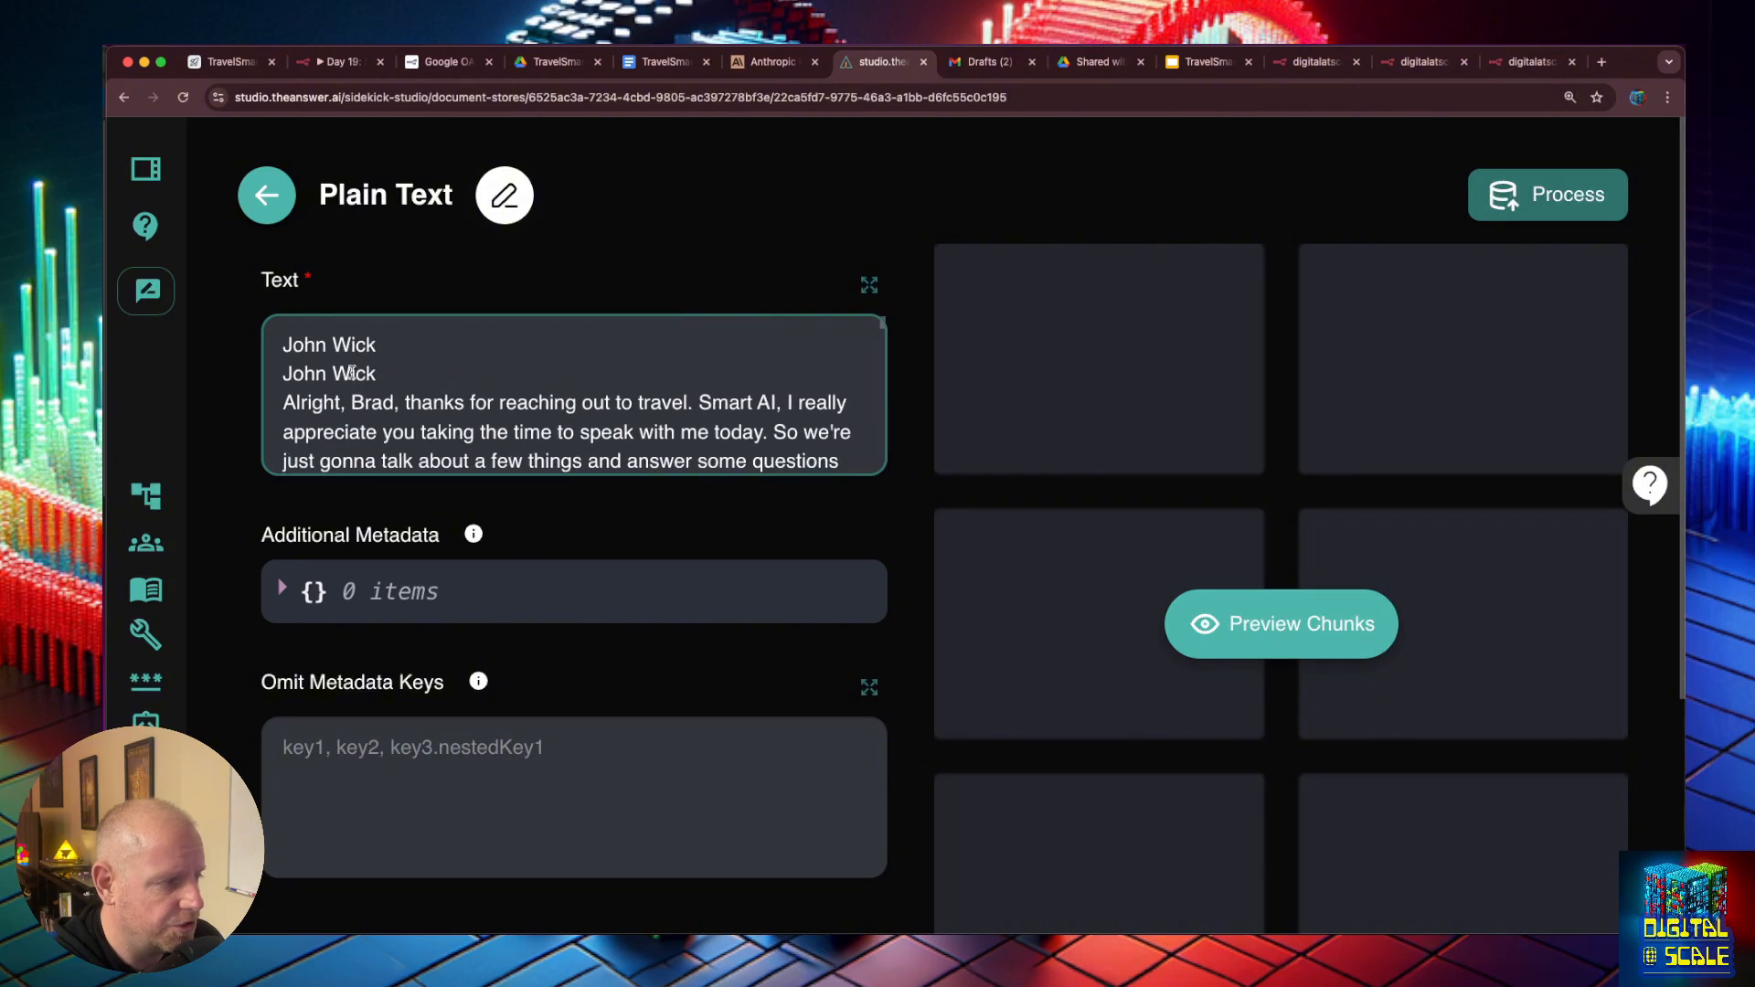
{"action": "scroll", "coordinate": [357, 383], "scroll_direction": "down", "scroll_amount": 5}
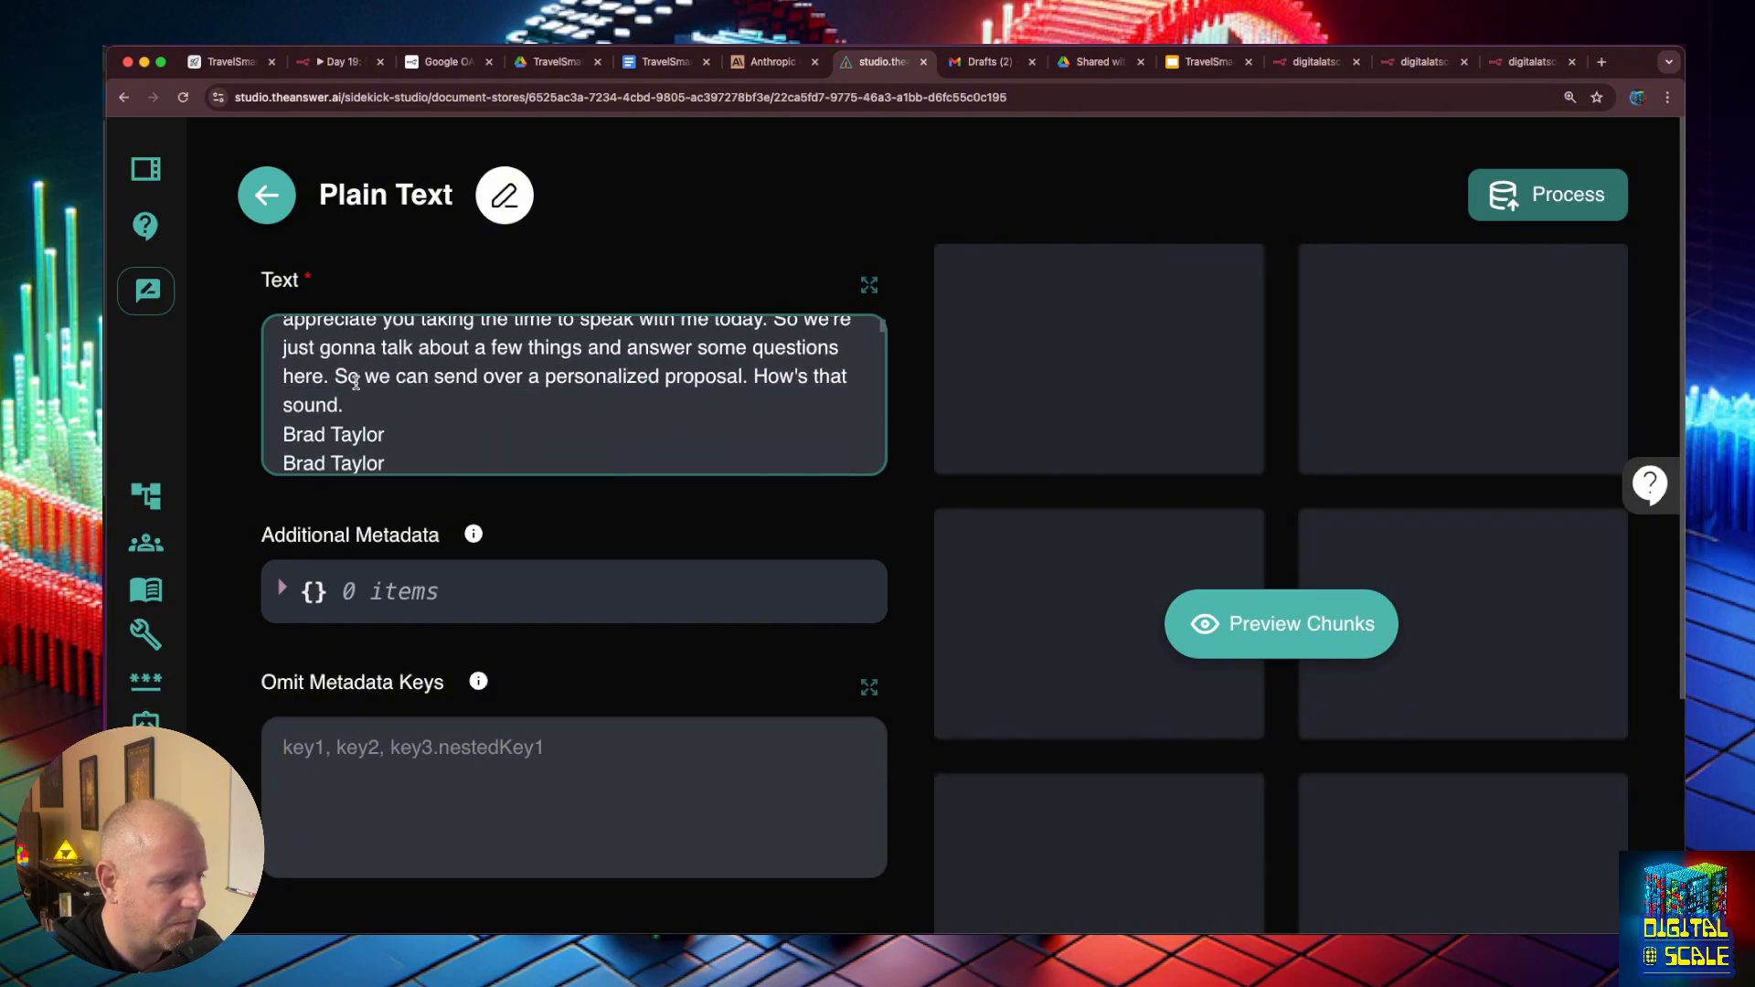
{"action": "scroll", "coordinate": [832, 380], "scroll_direction": "down", "scroll_amount": 10}
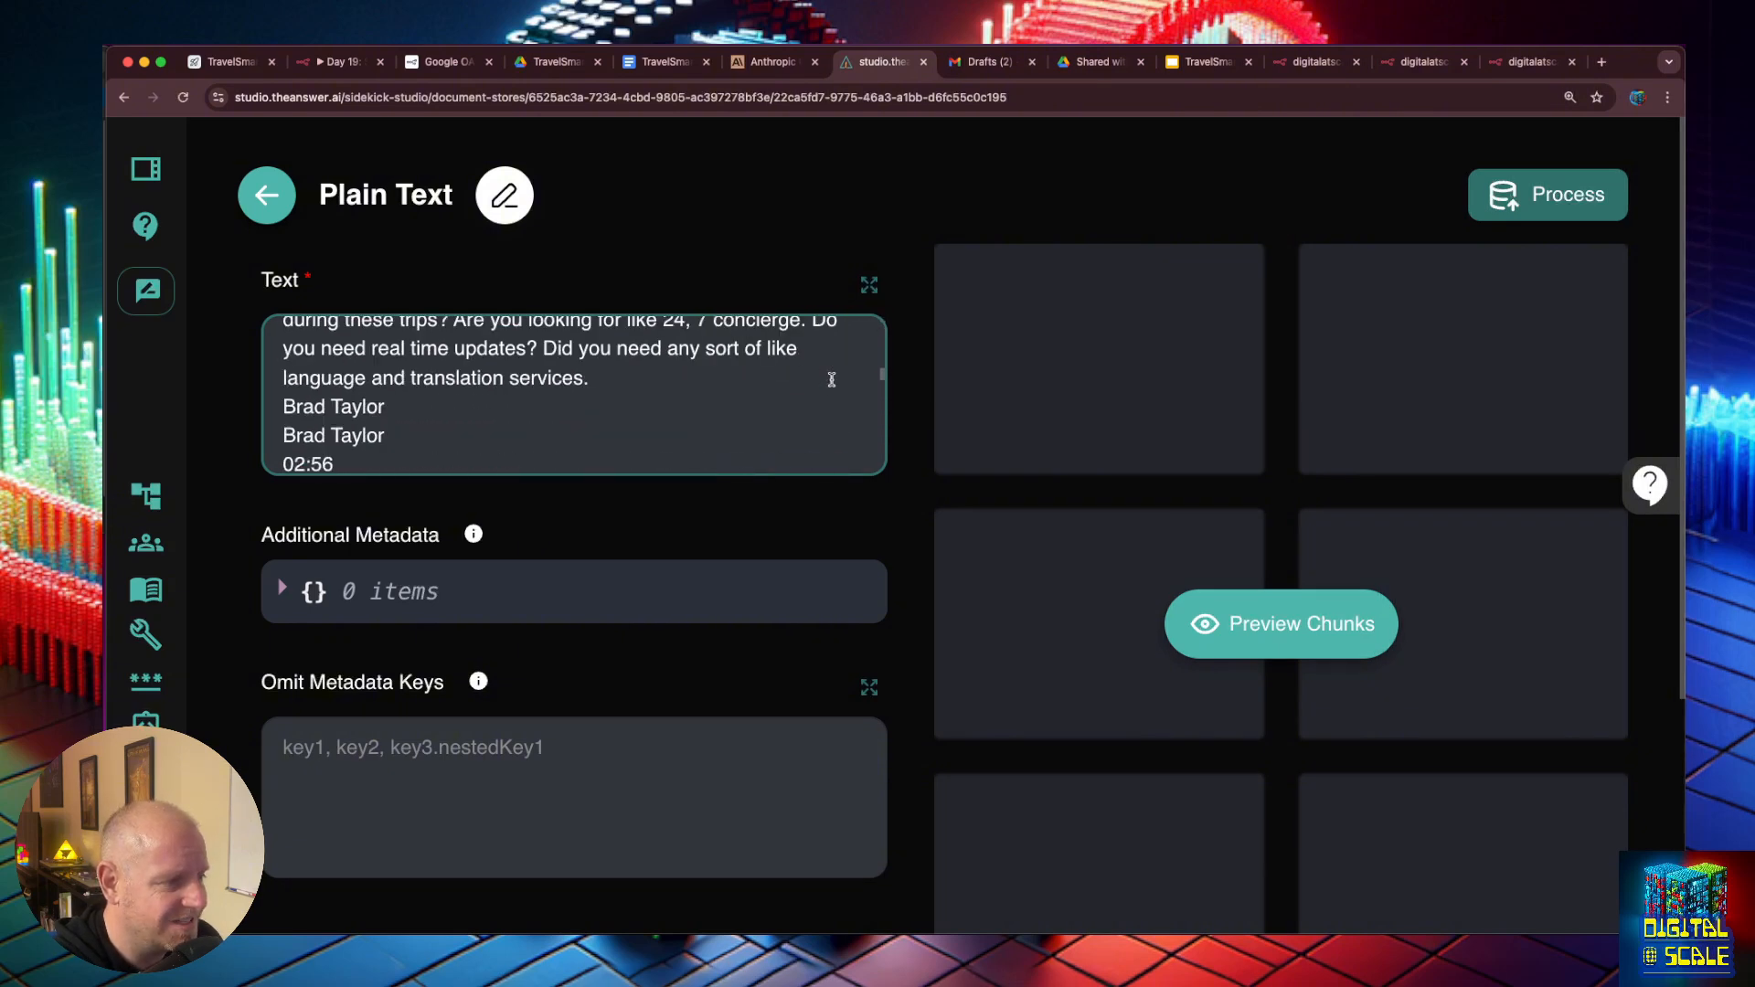
{"action": "scroll", "coordinate": [832, 379], "scroll_direction": "down", "scroll_amount": 10}
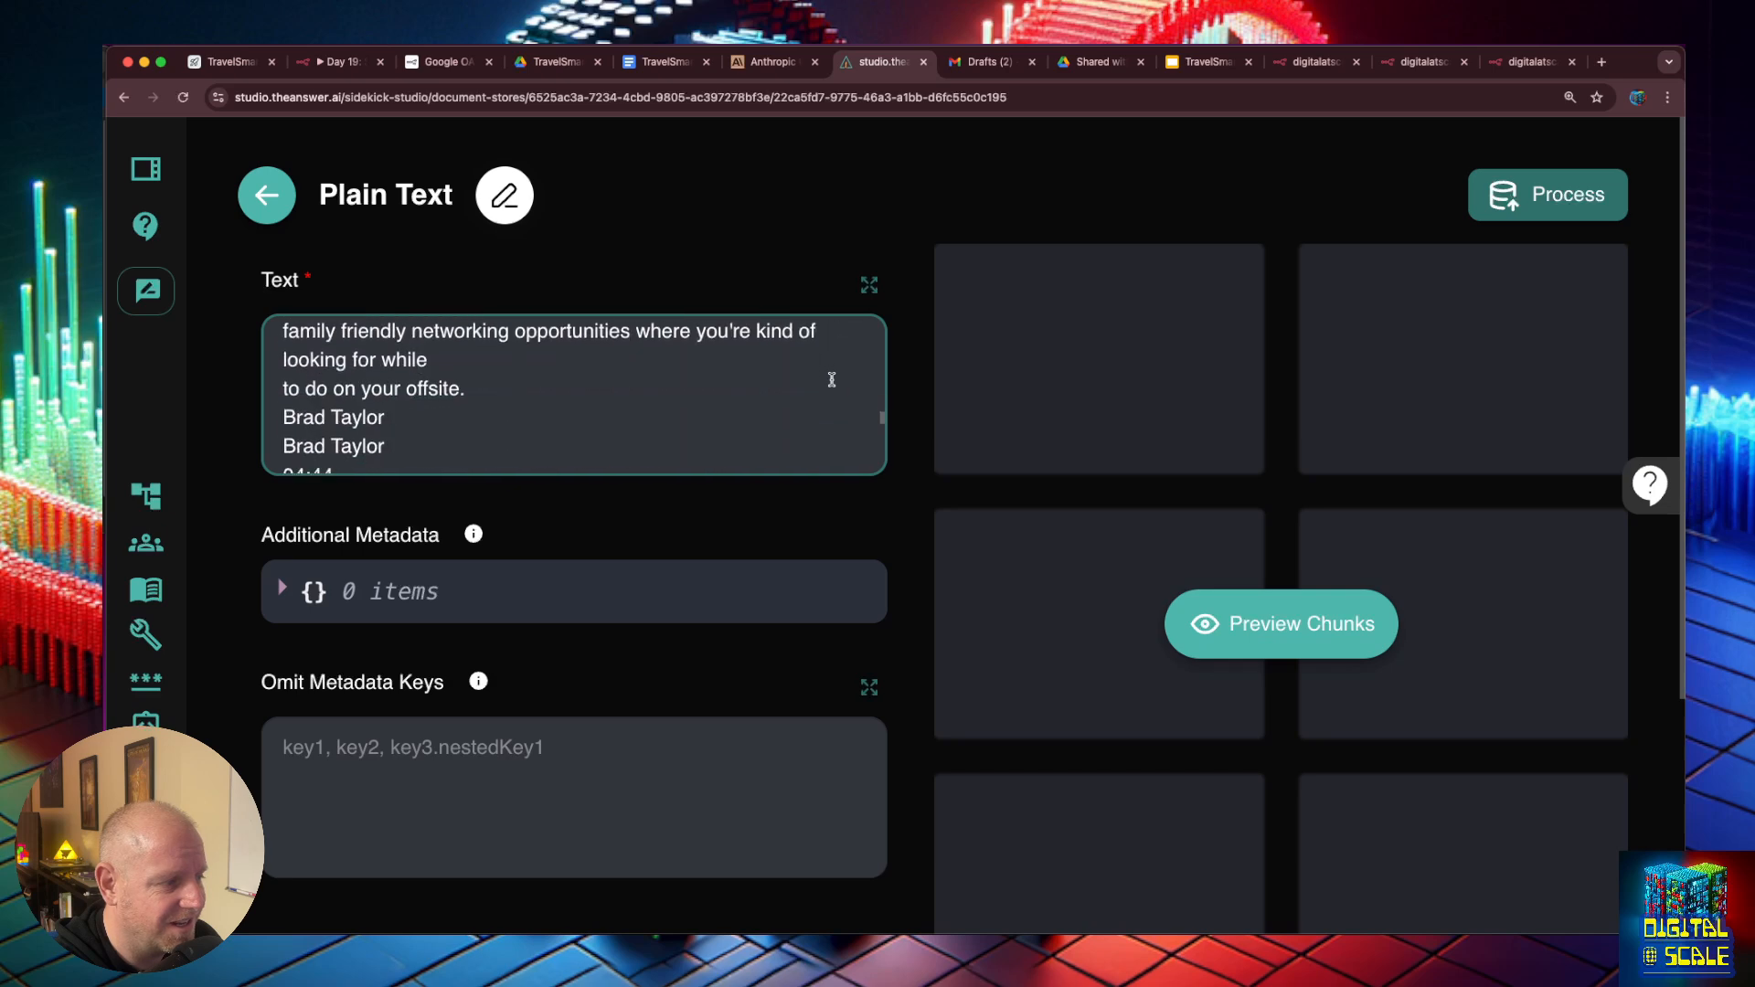
{"action": "scroll", "coordinate": [831, 379], "scroll_direction": "down", "scroll_amount": 10}
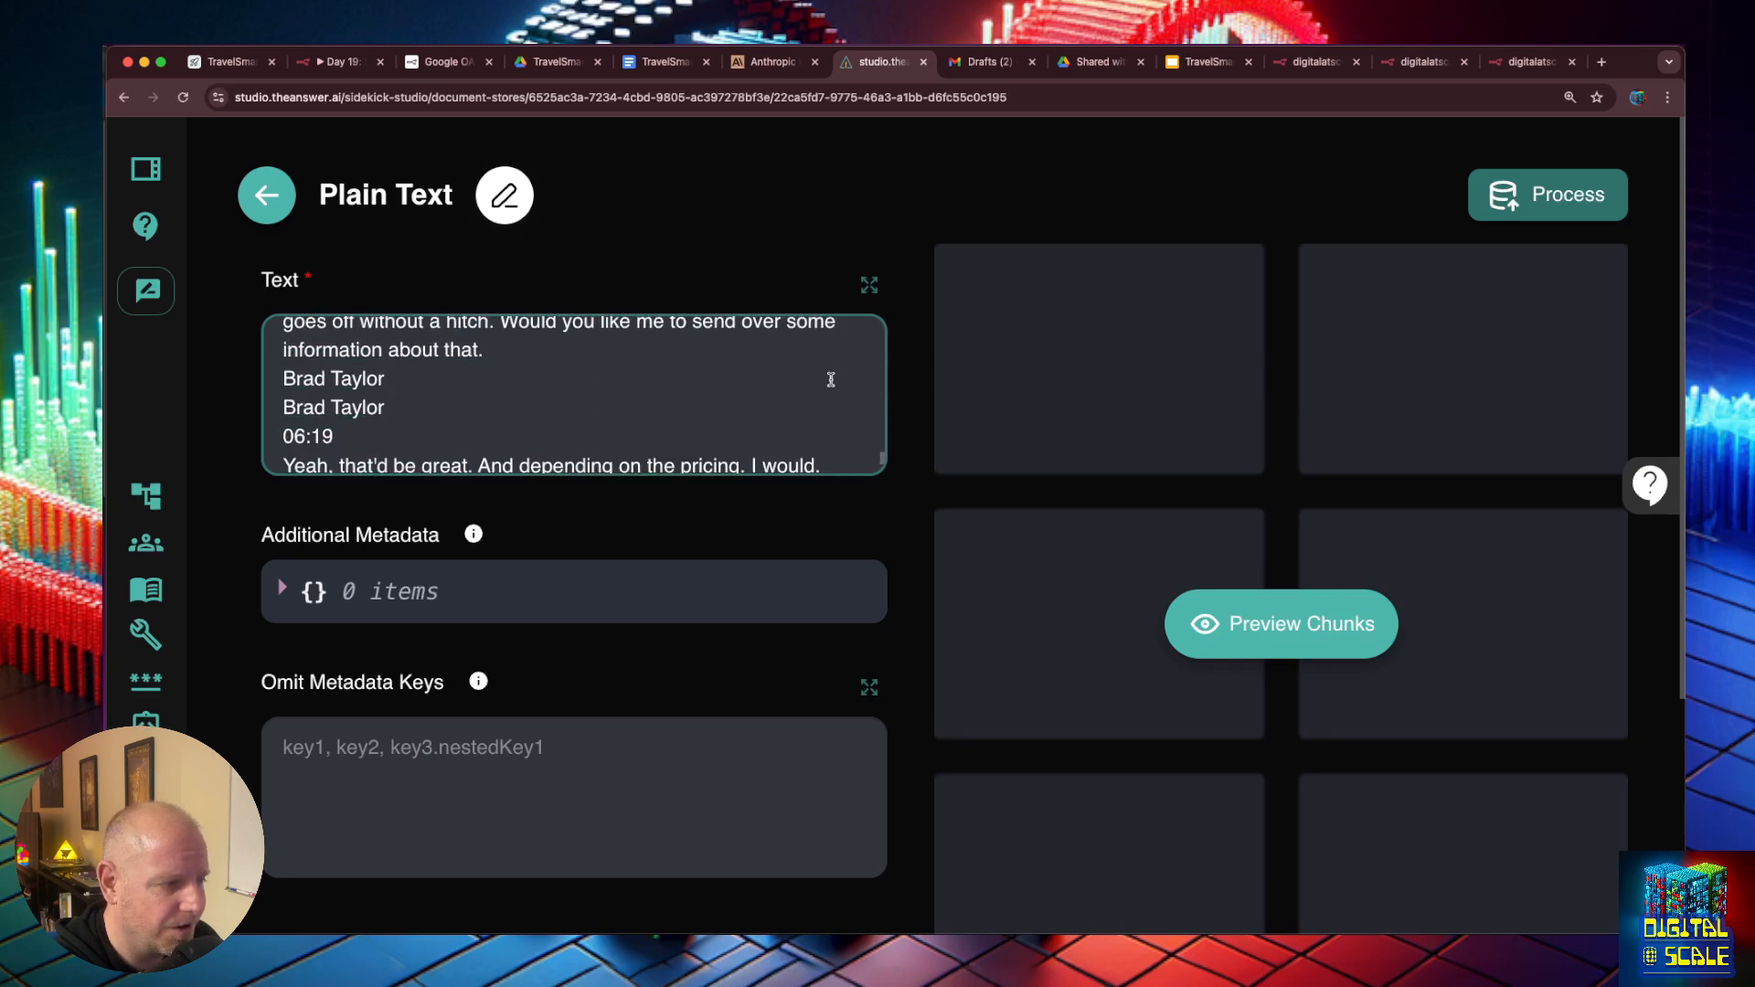
{"action": "left_click", "coordinate": [1280, 629]}
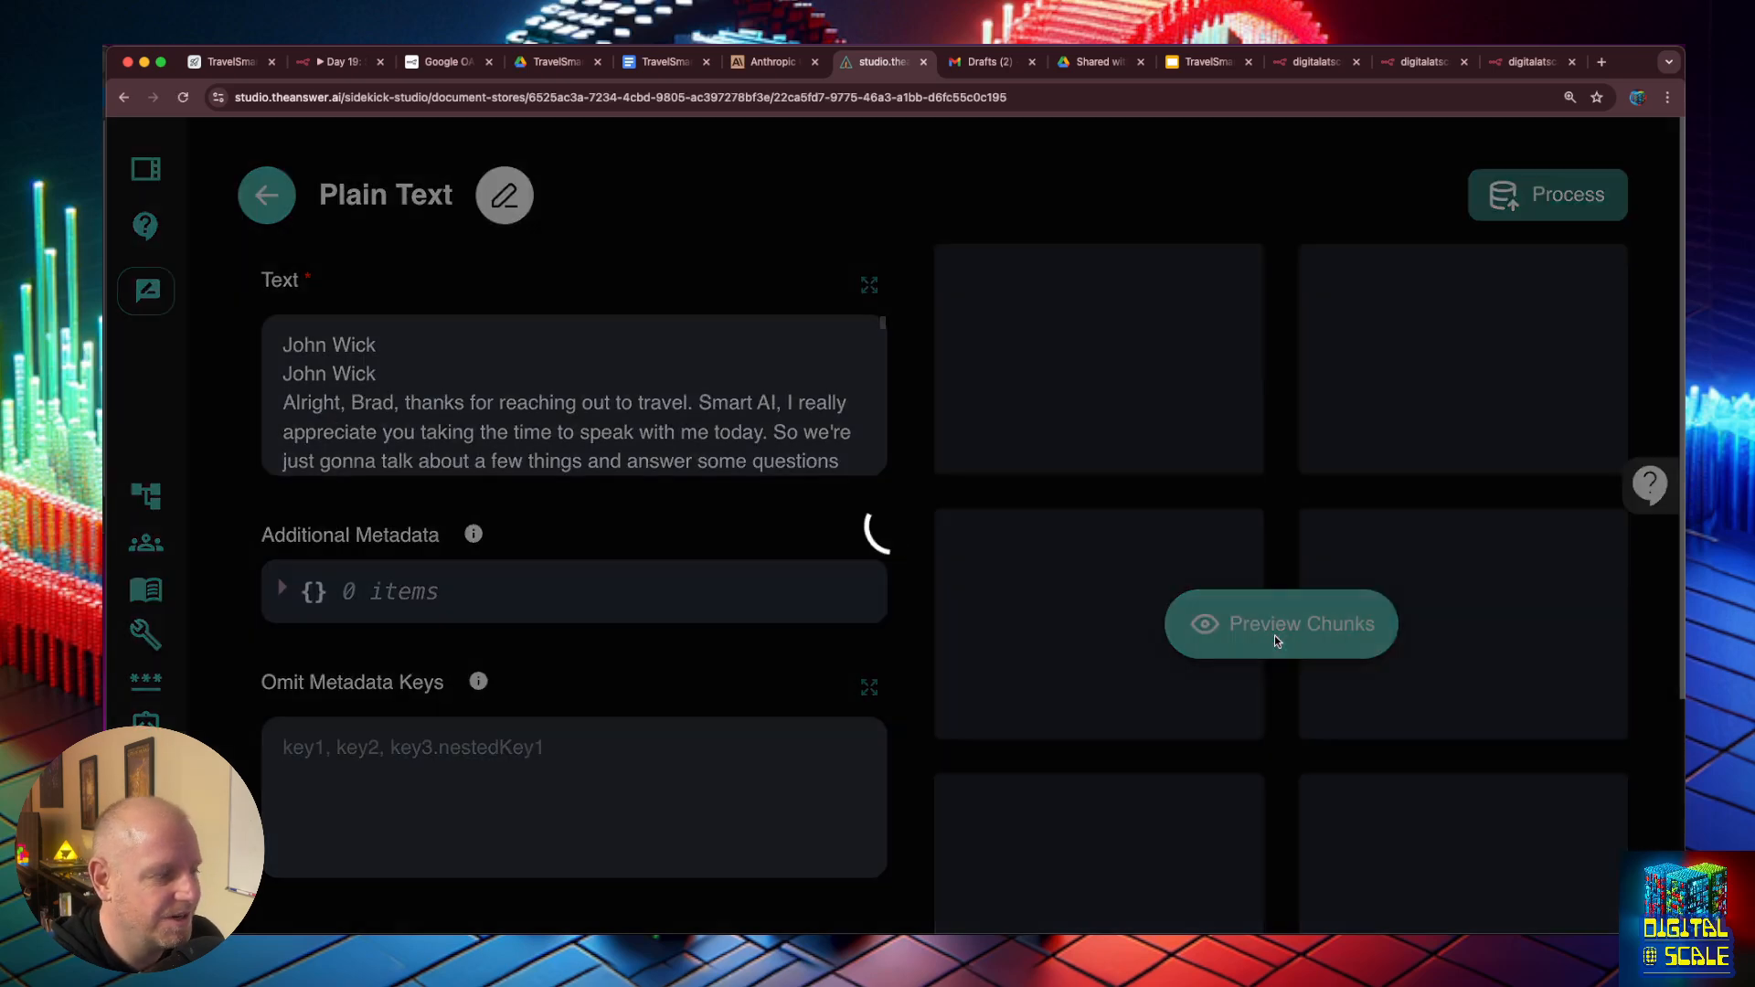
{"action": "left_click", "coordinate": [266, 195]}
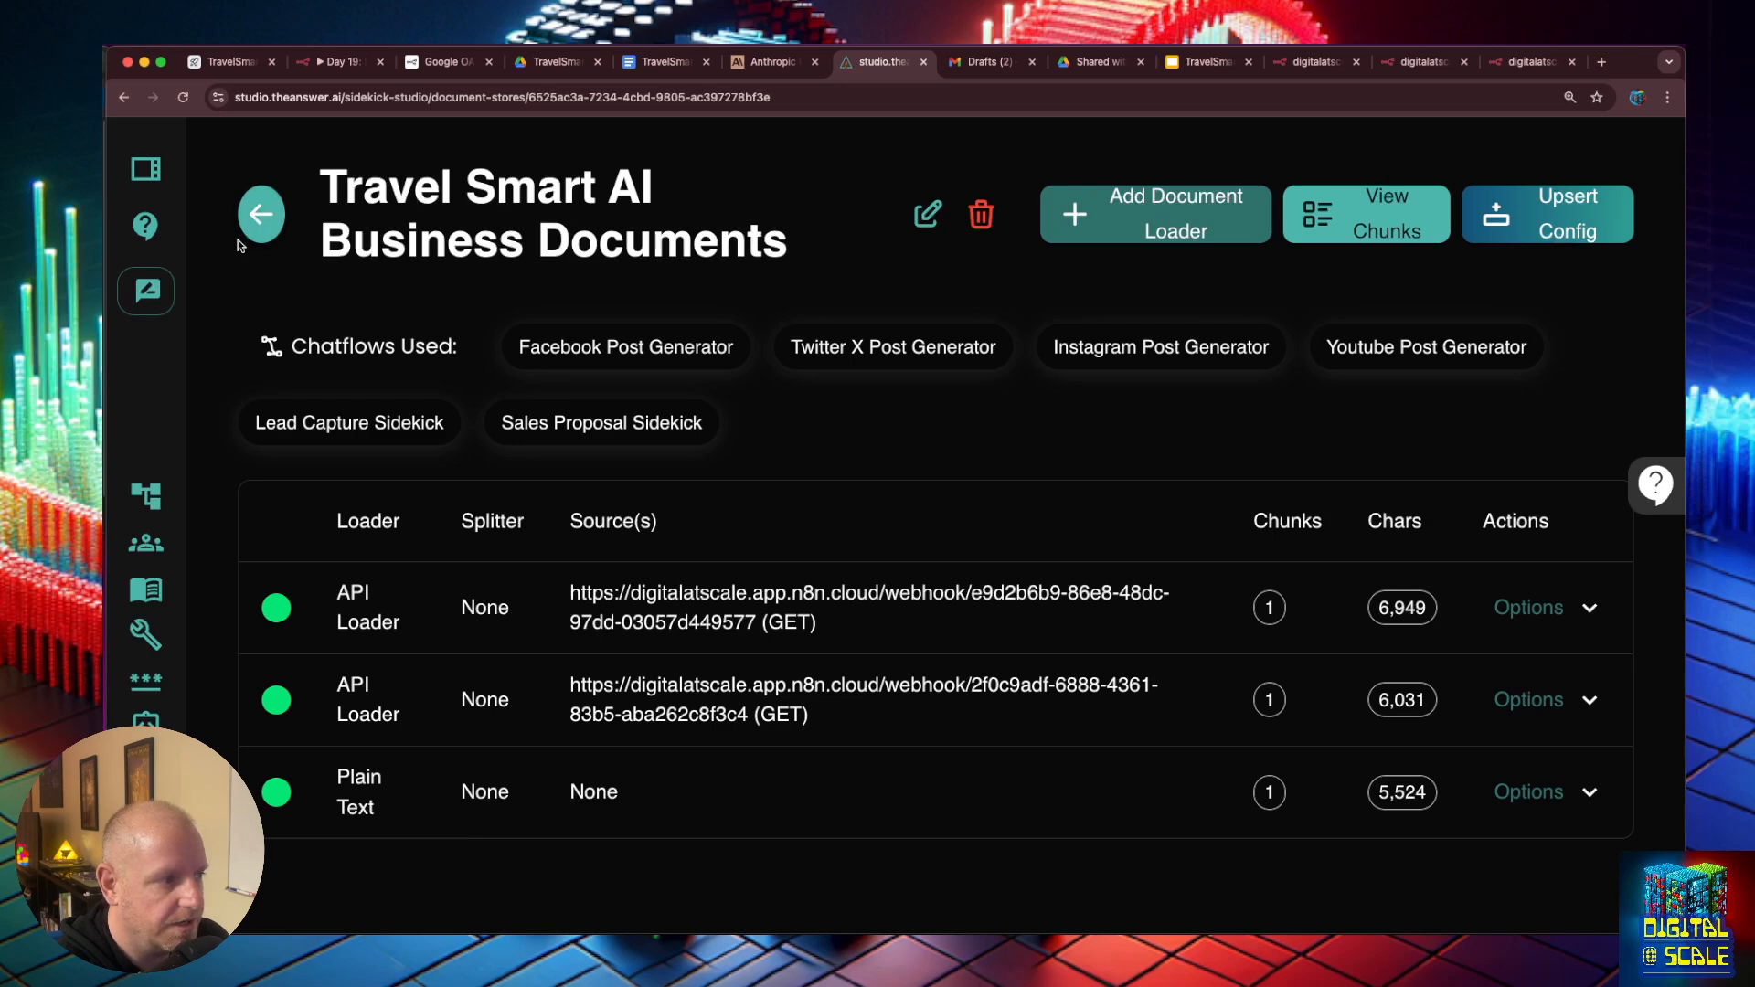
- In the Sales Proposal Sidekick, append ". This also includes the transcript" to the get_company_info retriever description and save the chatflow
{"action": "left_click", "coordinate": [262, 215]}
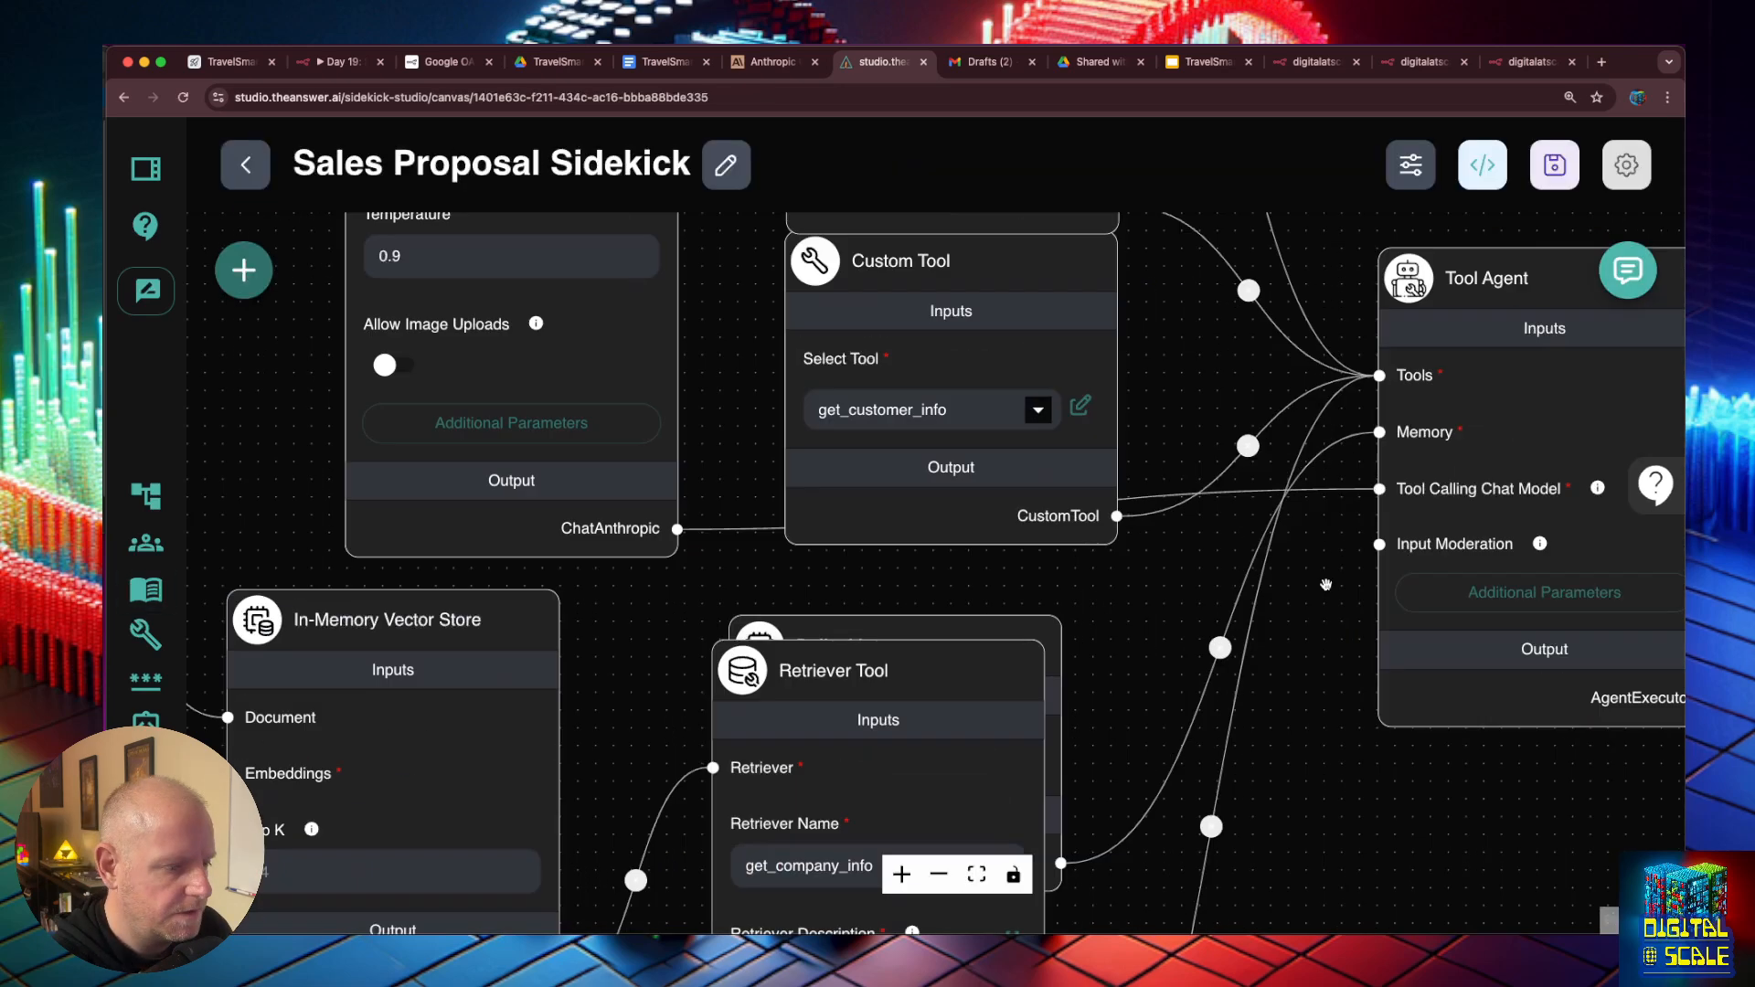
{"action": "scroll", "coordinate": [885, 575], "scroll_direction": "down", "scroll_amount": 5}
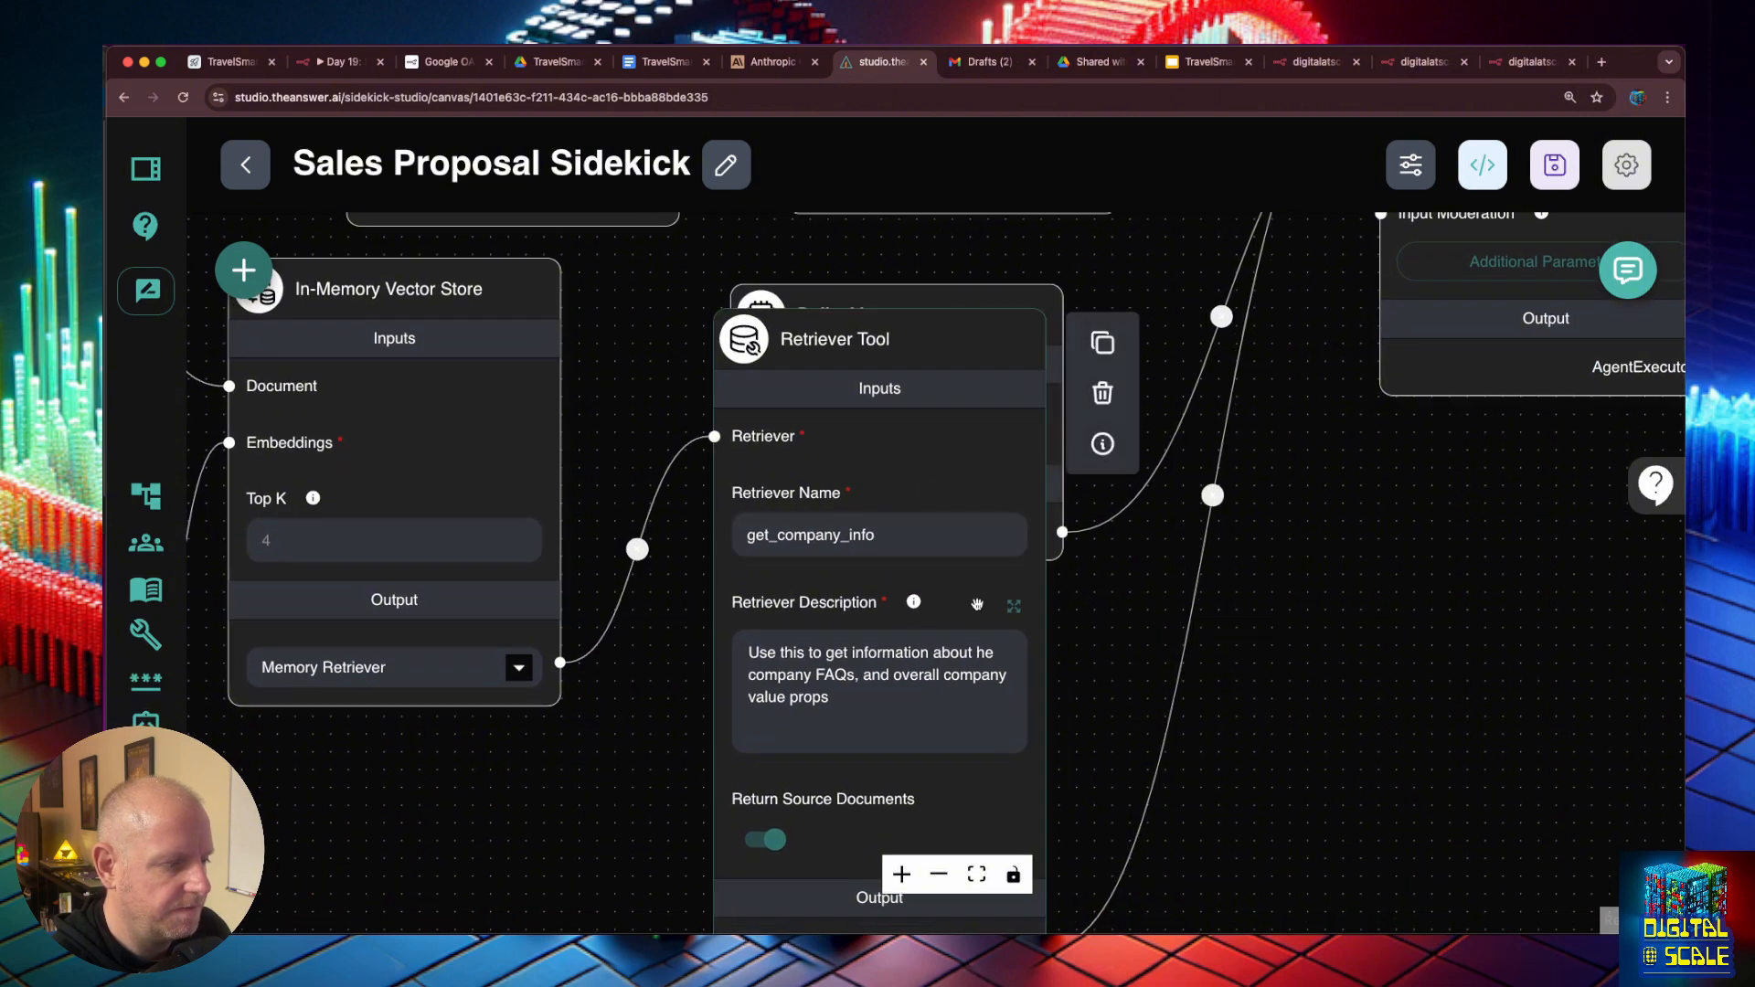
{"action": "left_click", "coordinate": [942, 631]}
{"action": "type", "text": ". This also "}
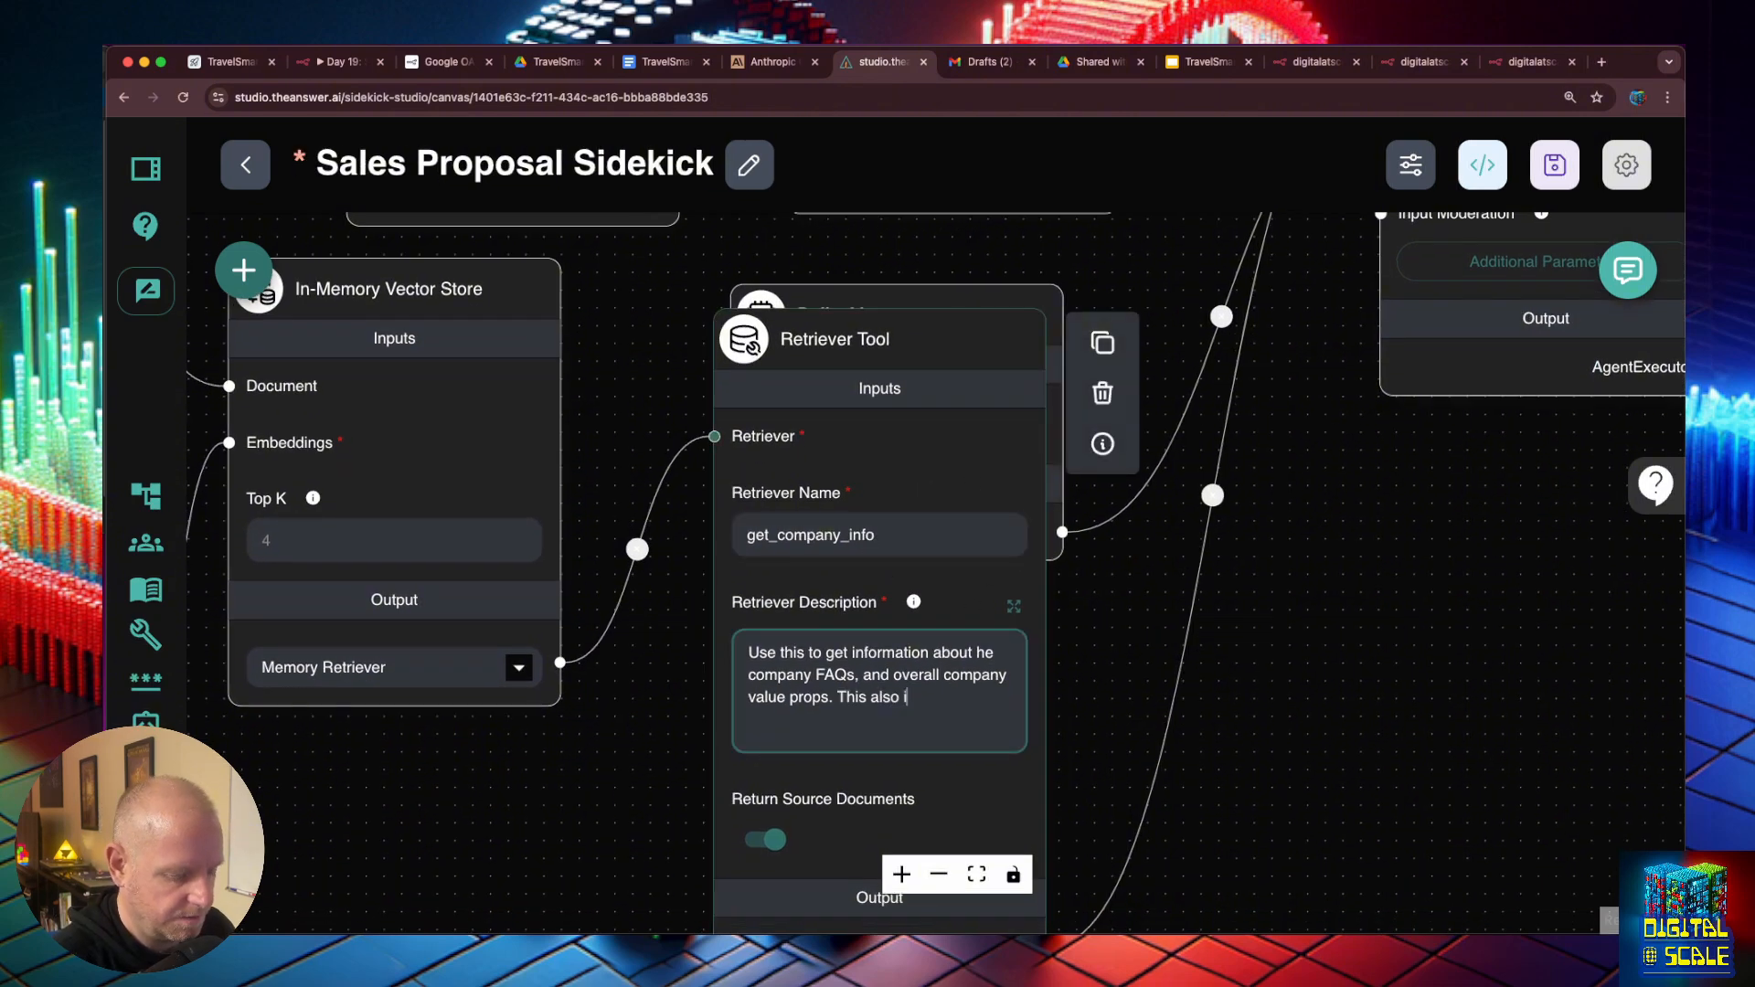
{"action": "type", "text": "includes the trans"}
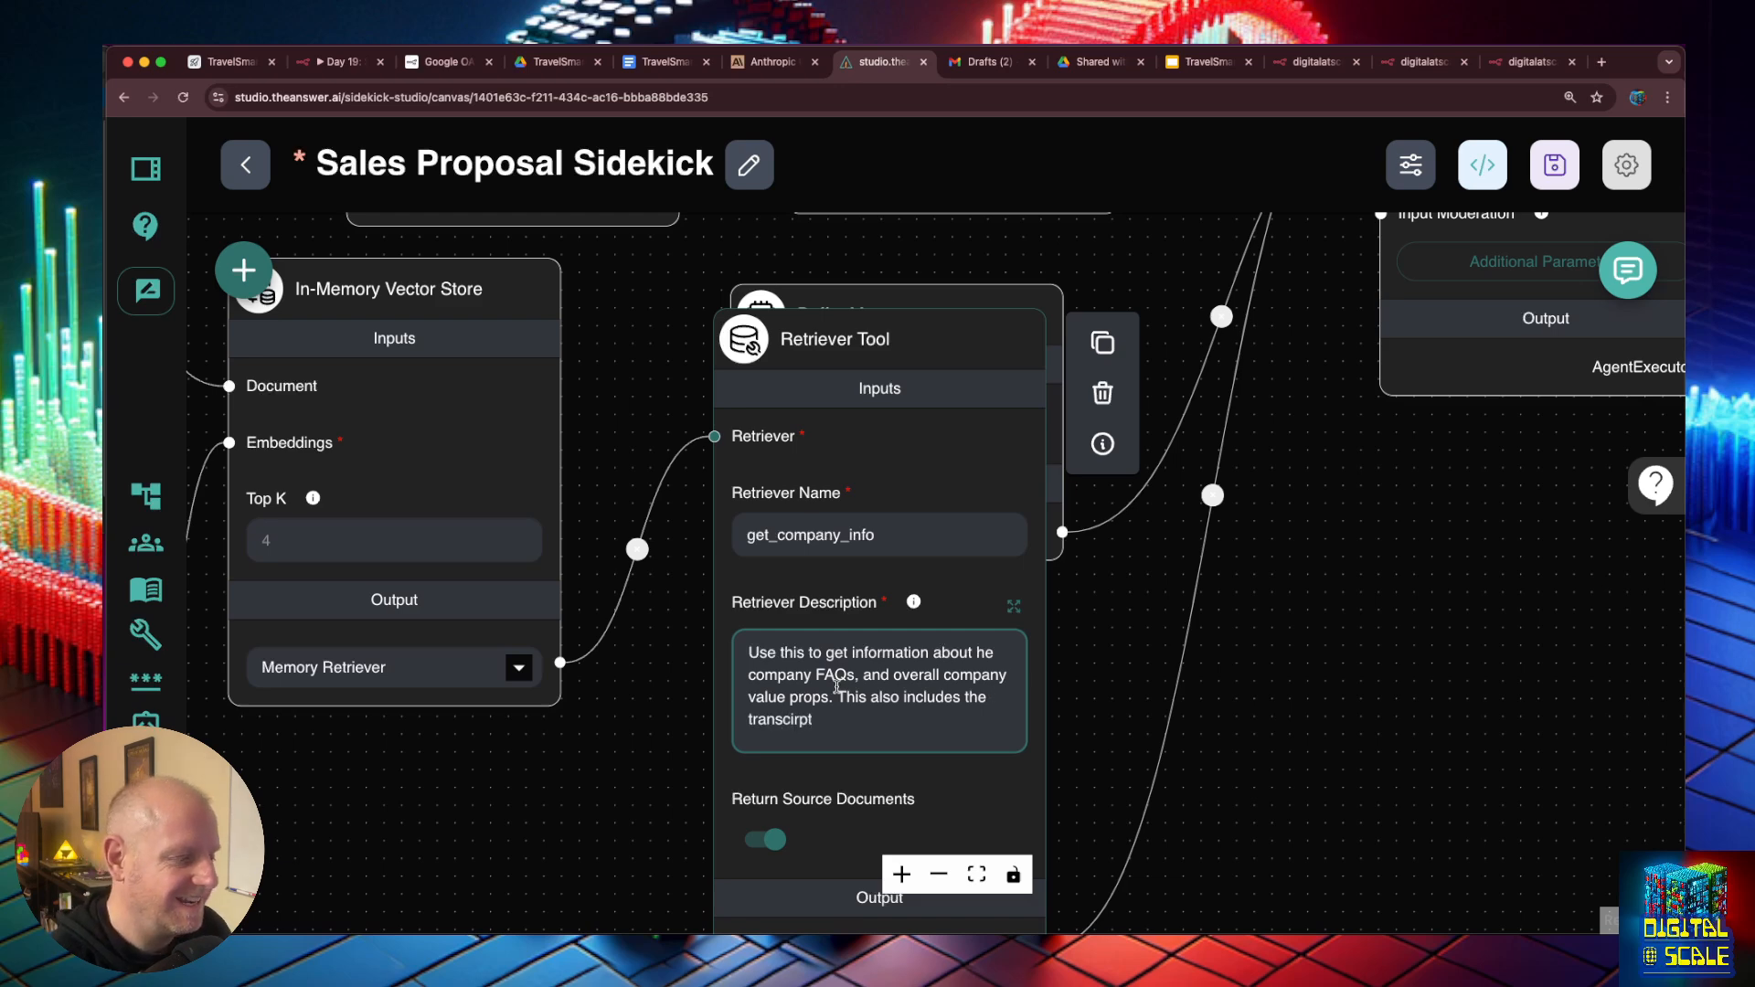
{"action": "type", "text": "cirpt"}
{"action": "key", "text": "BackSpace"}
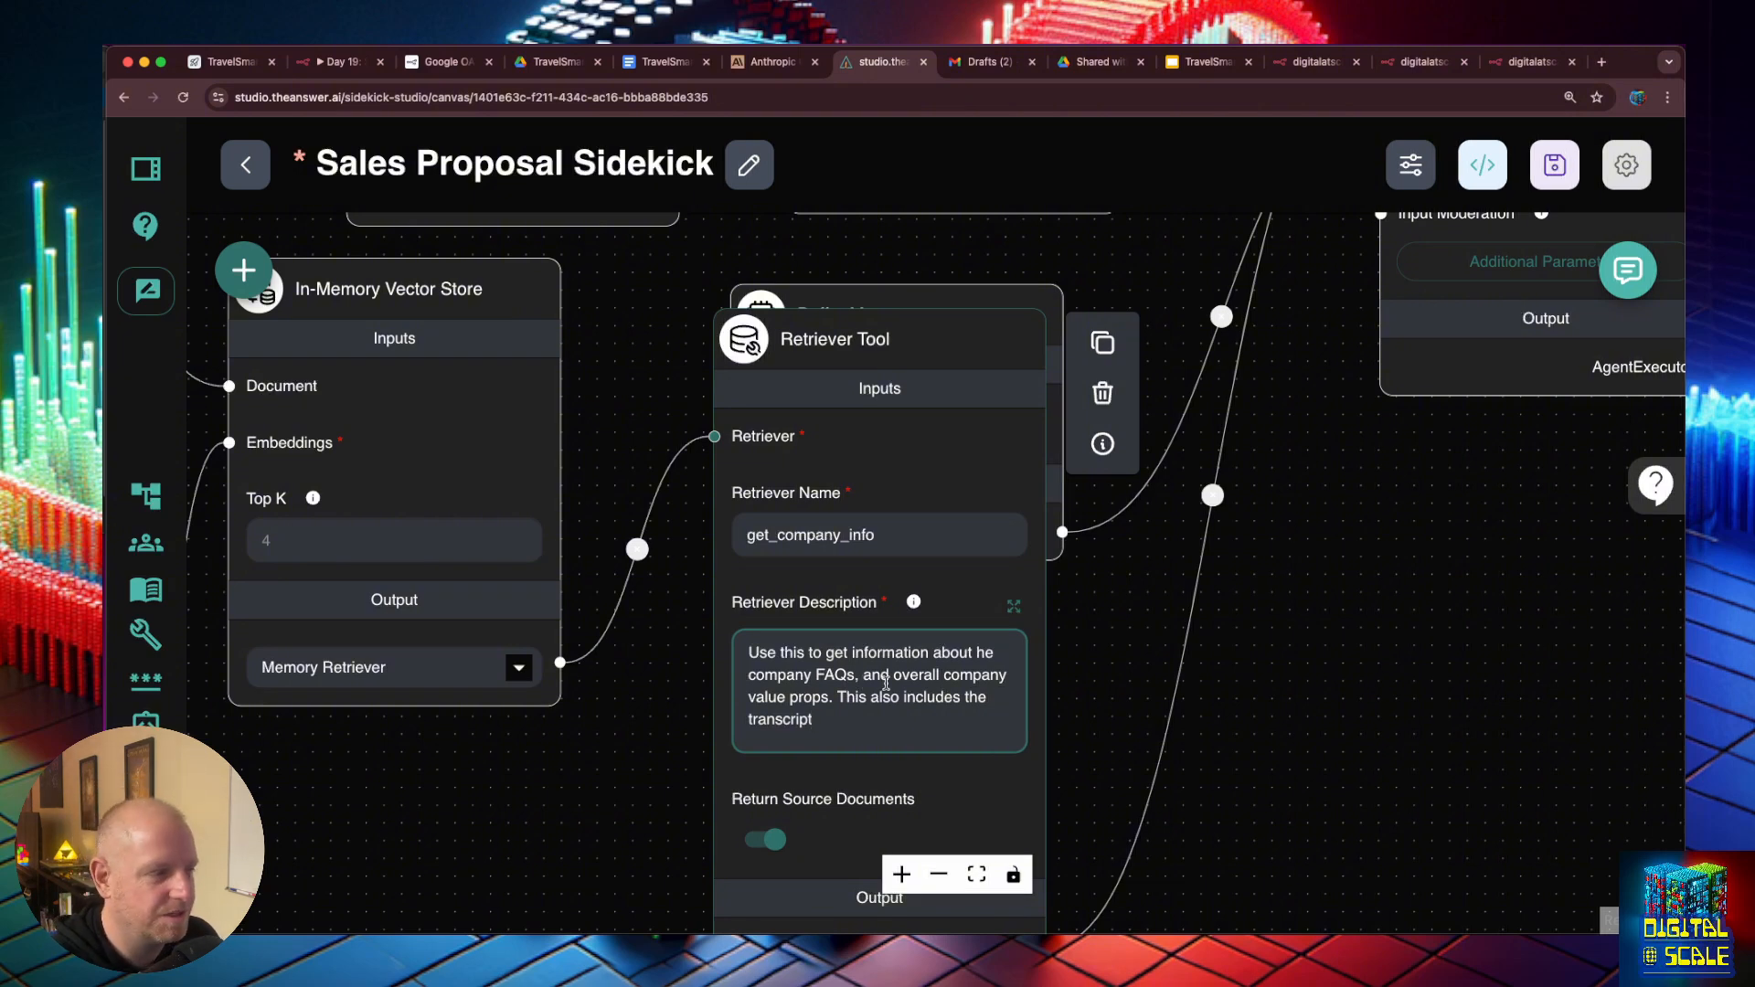
{"action": "left_click", "coordinate": [1265, 372]}
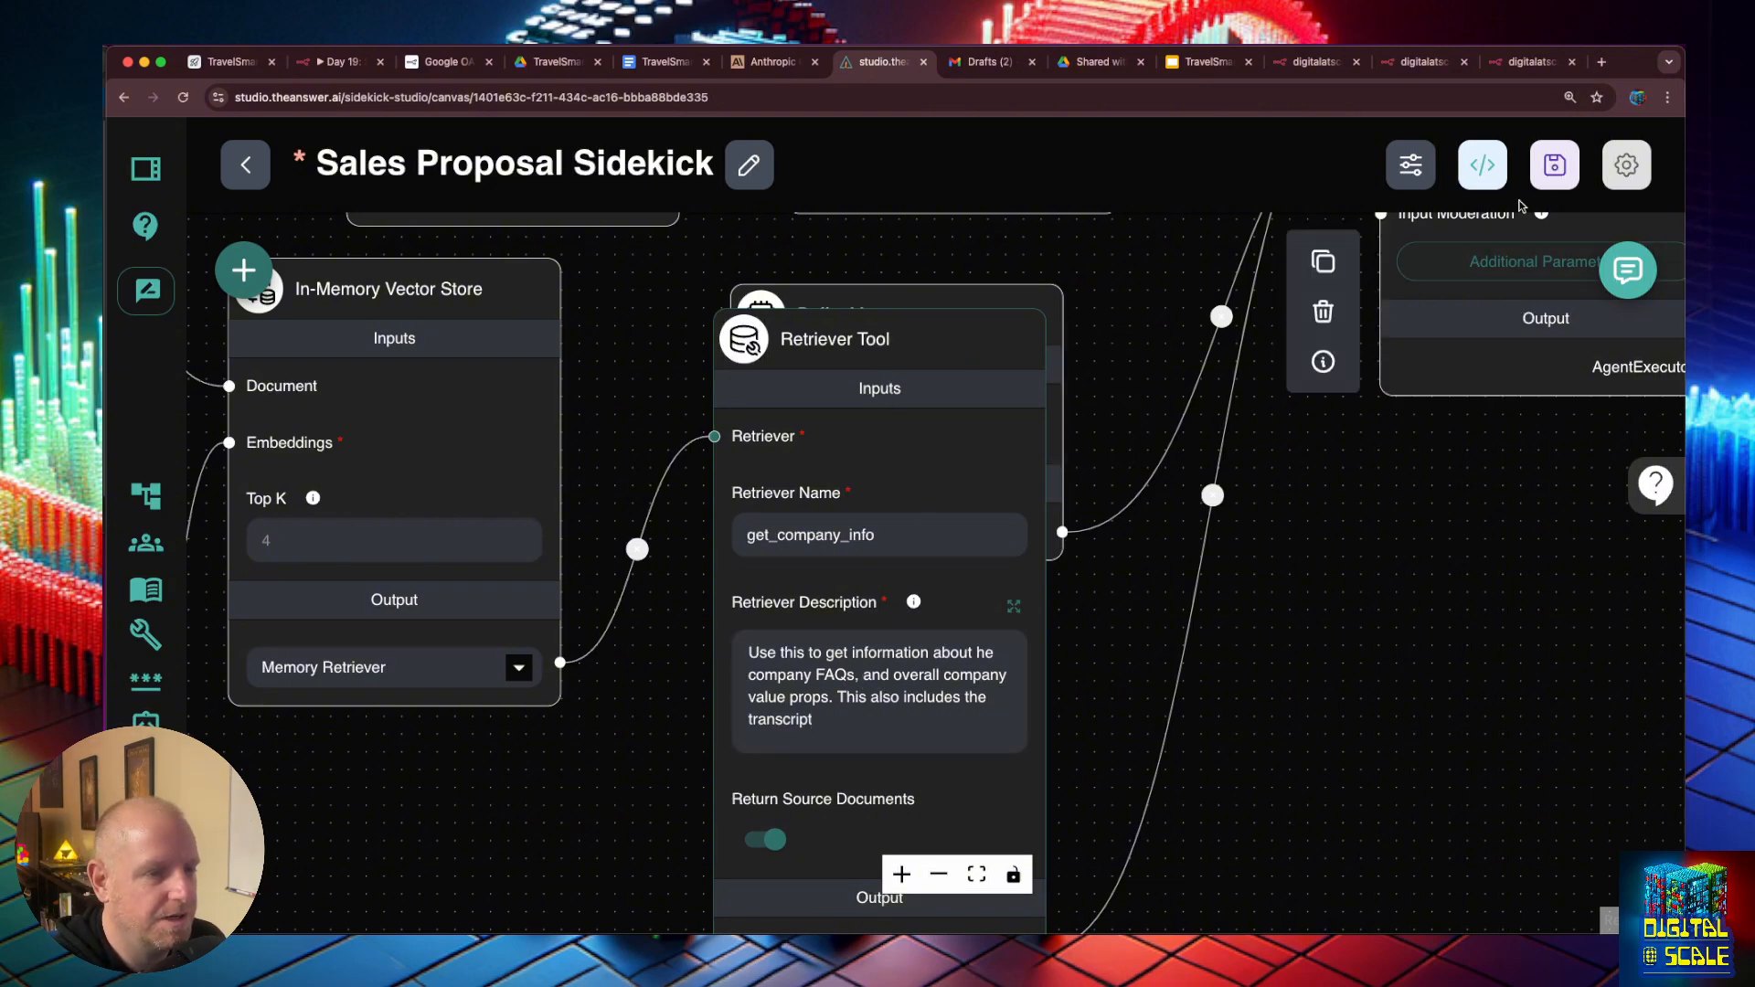
{"action": "left_click", "coordinate": [1554, 165]}
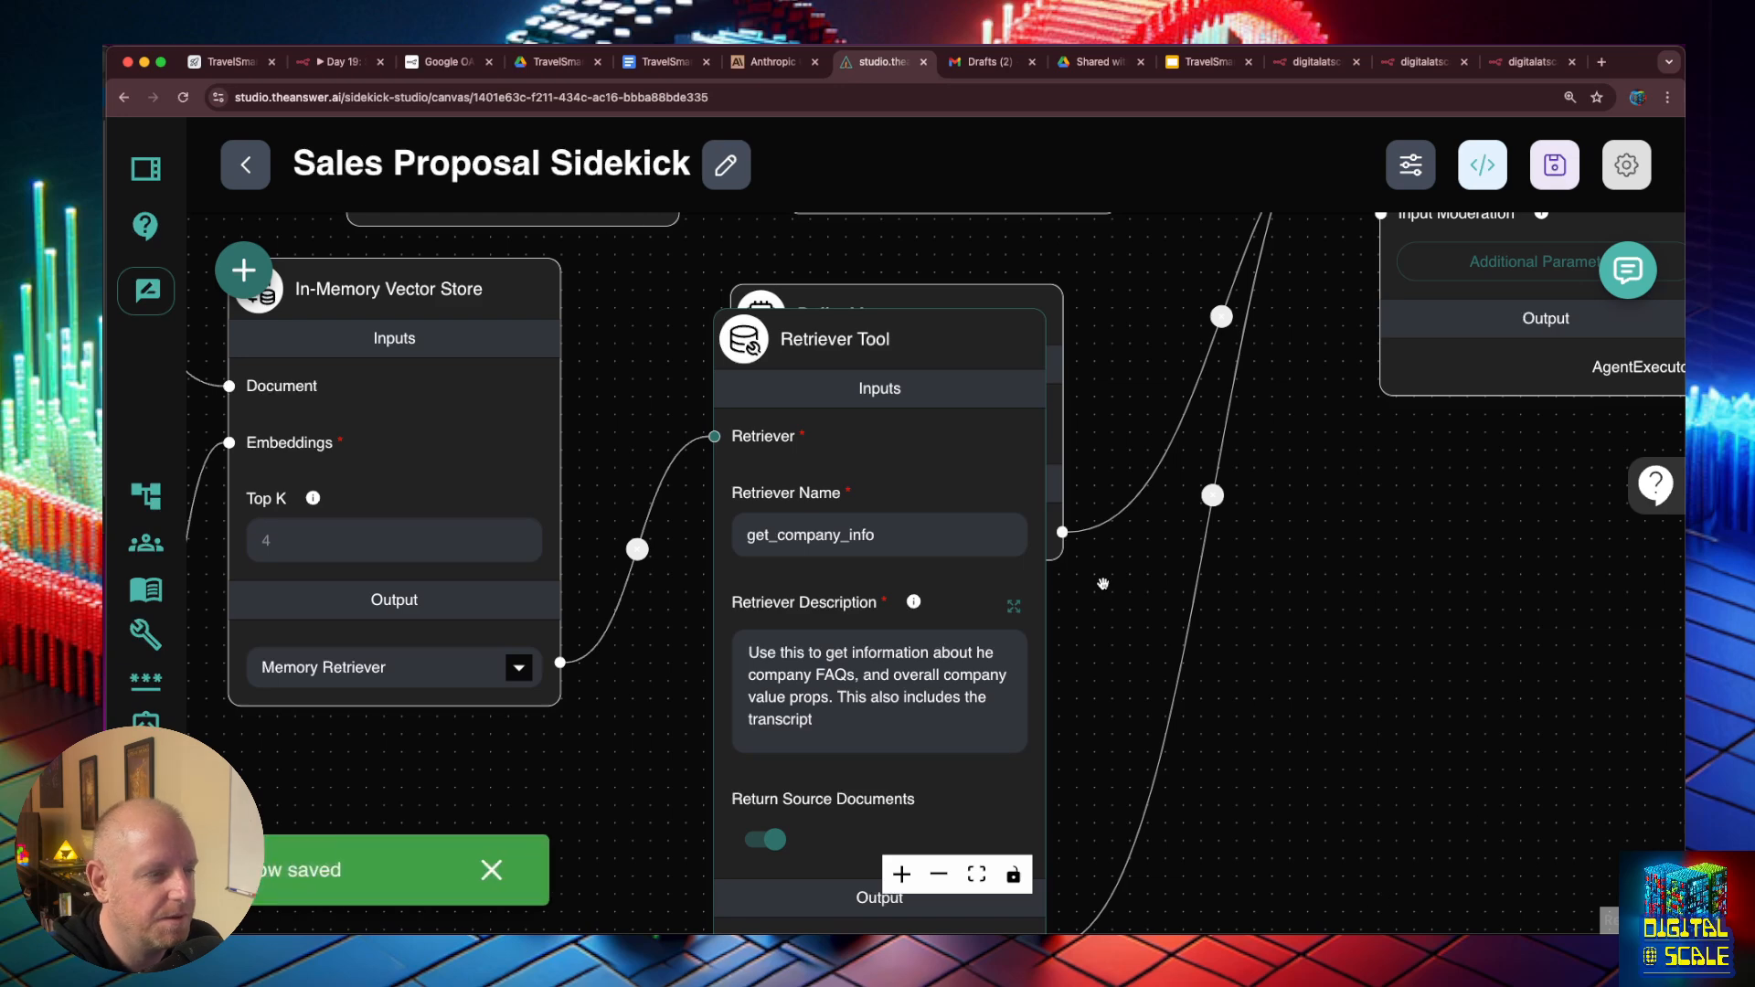
- In the sidekick's expanded chat, send "check the transcript for more information to help me generate a proposal"
{"action": "mouse_move", "coordinate": [966, 377]}
{"action": "left_mouse_down"}
{"action": "mouse_move", "coordinate": [977, 398]}
{"action": "mouse_move", "coordinate": [987, 364]}
{"action": "left_mouse_up"}
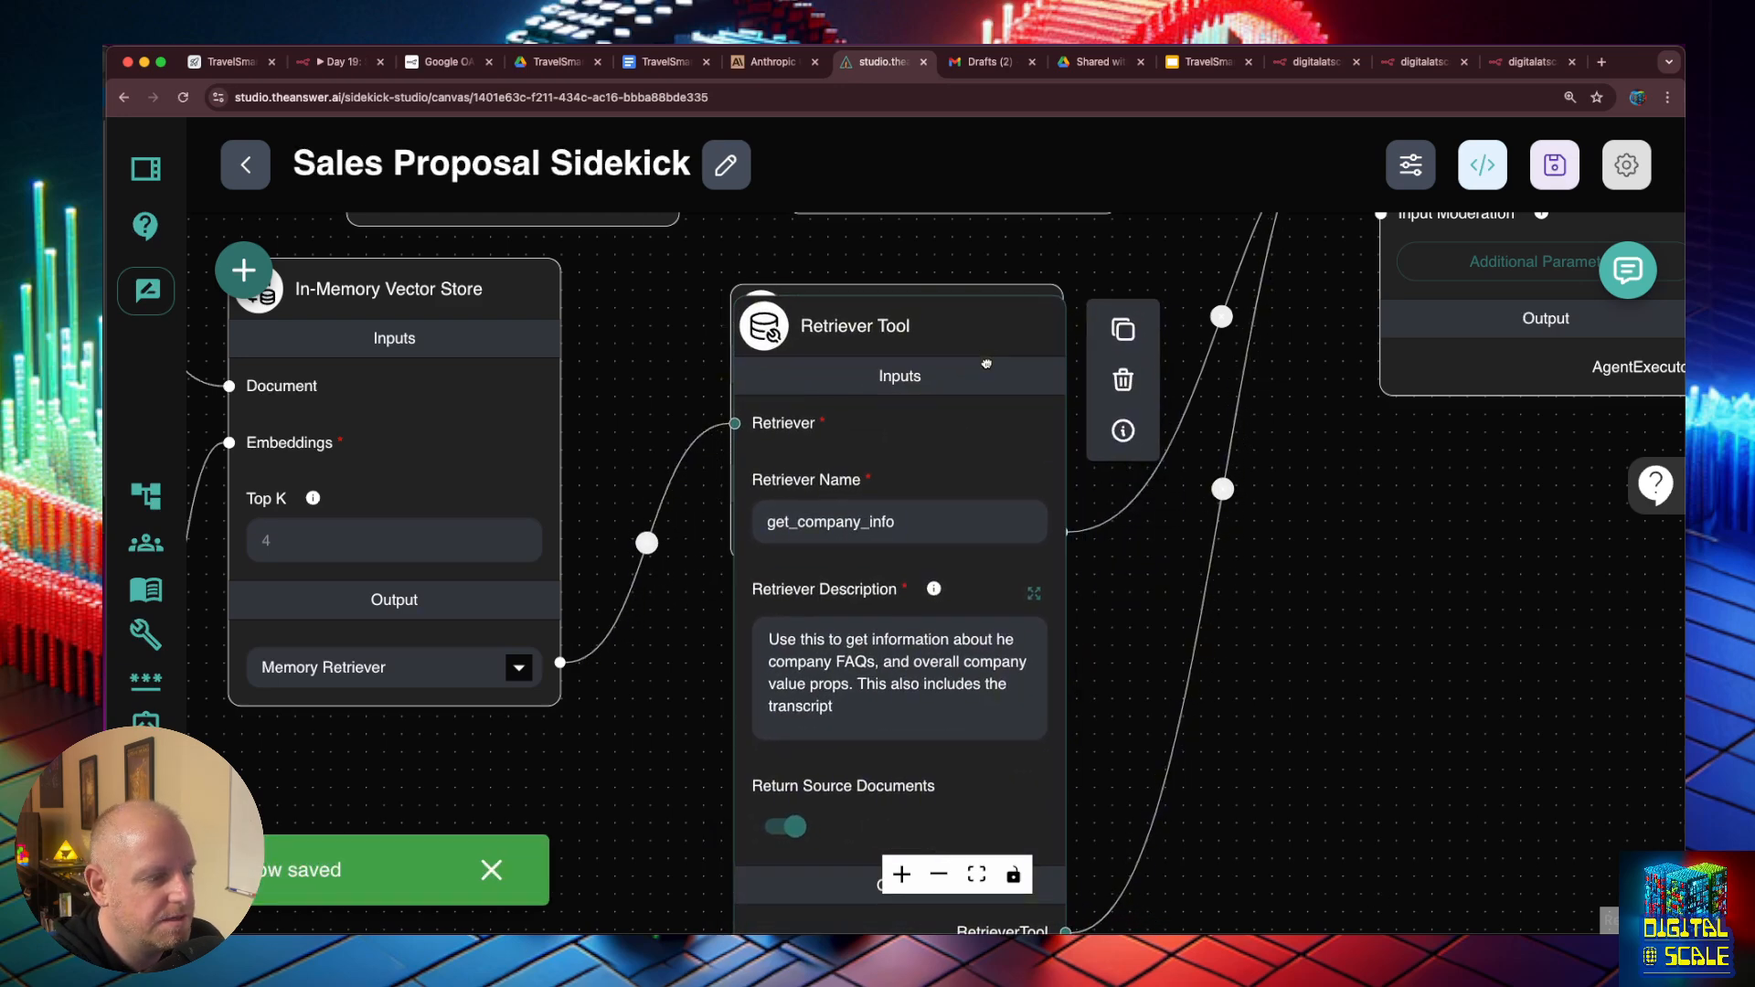
{"action": "left_click", "coordinate": [1628, 269]}
{"action": "left_click", "coordinate": [1453, 267]}
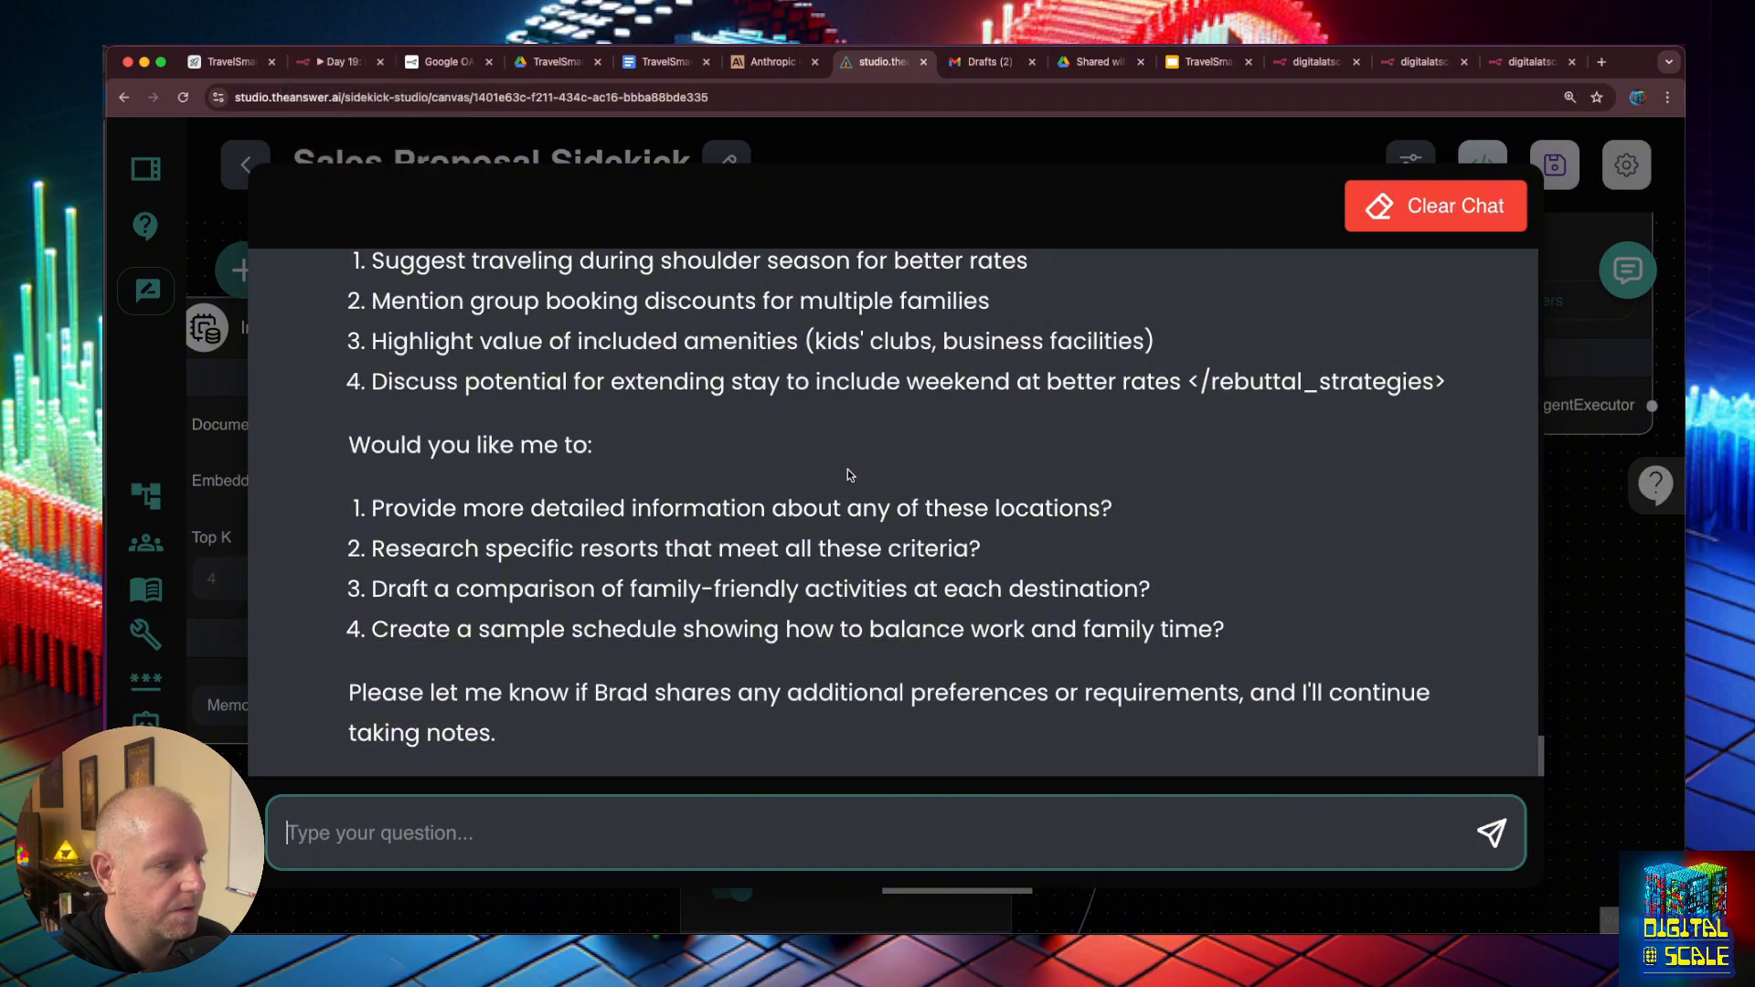
{"action": "scroll", "coordinate": [675, 535], "scroll_direction": "up", "scroll_amount": 3}
{"action": "scroll", "coordinate": [672, 538], "scroll_direction": "down", "scroll_amount": 3}
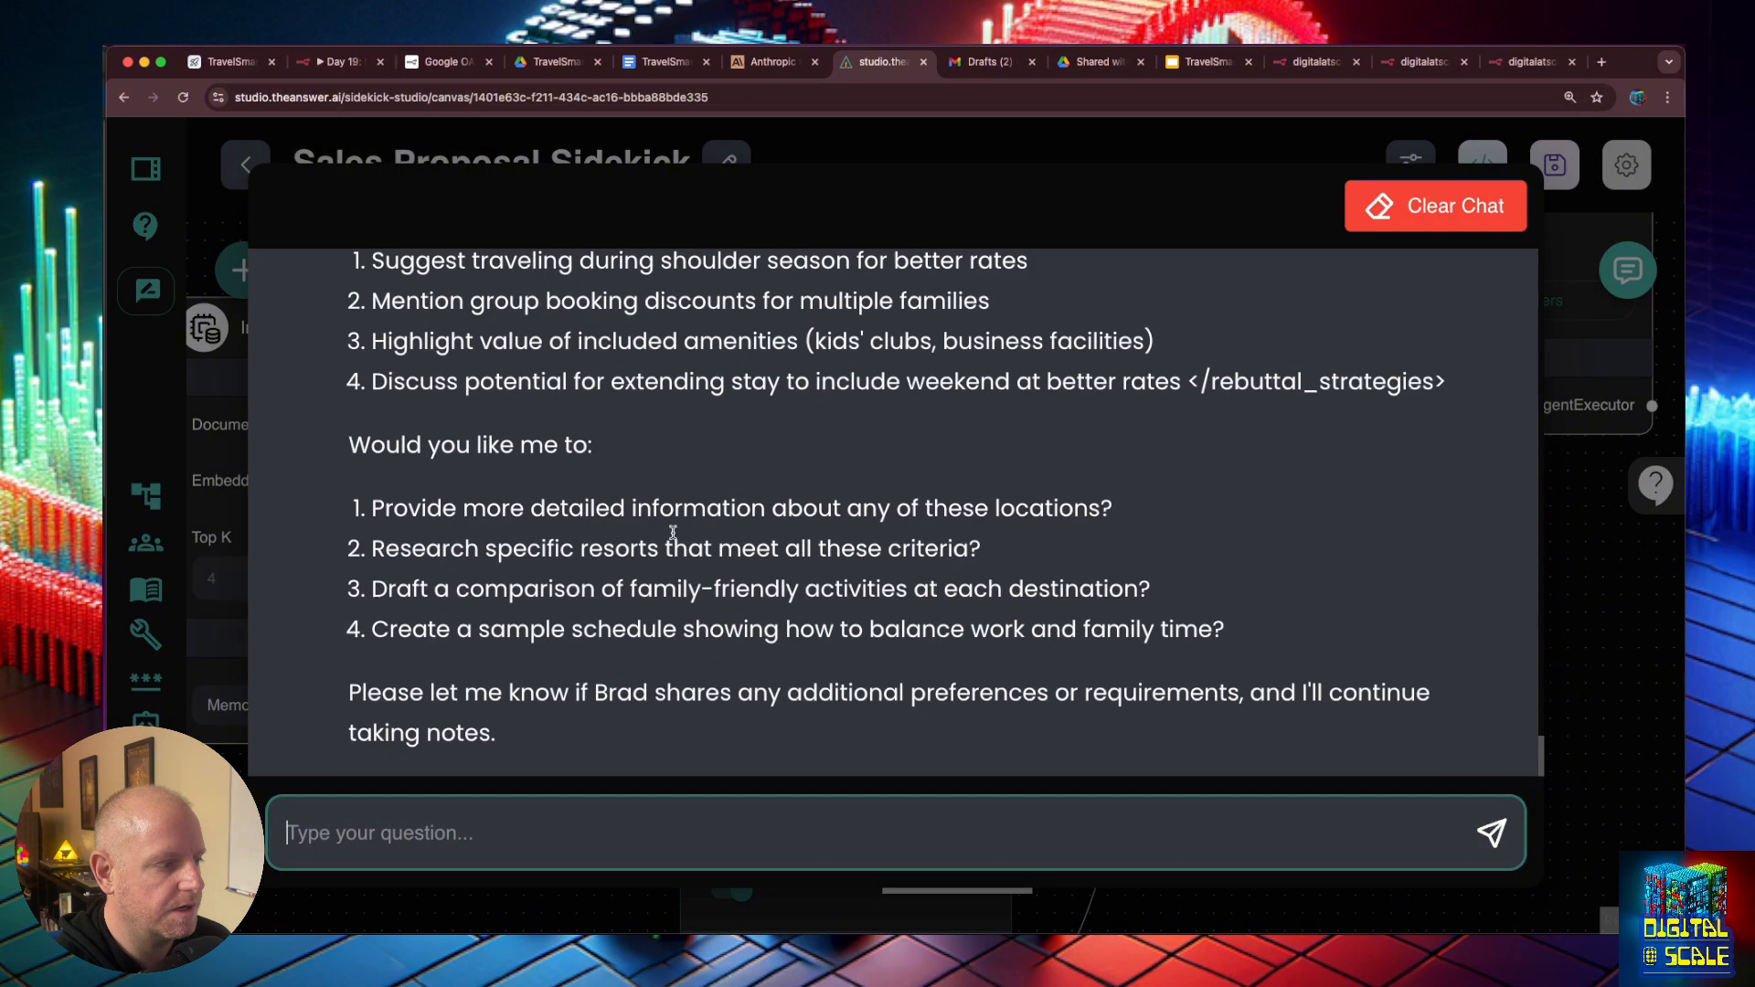
{"action": "type", "text": "check "}
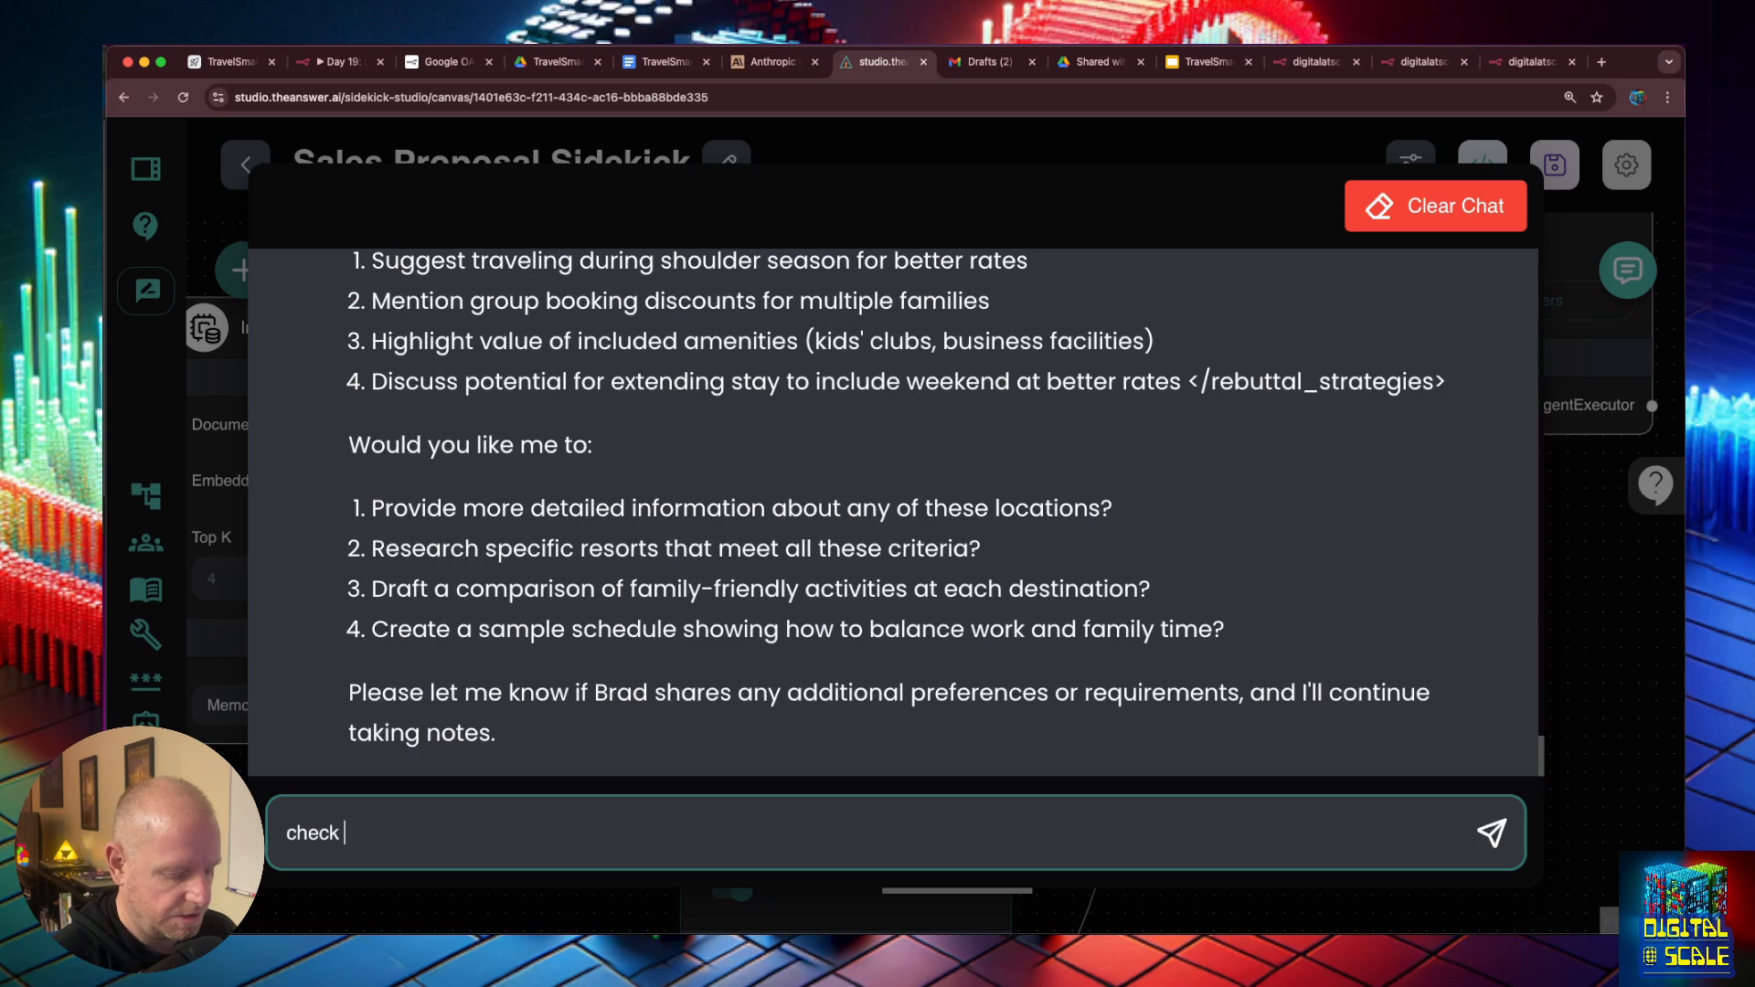
{"action": "type", "text": "the transcript fo"}
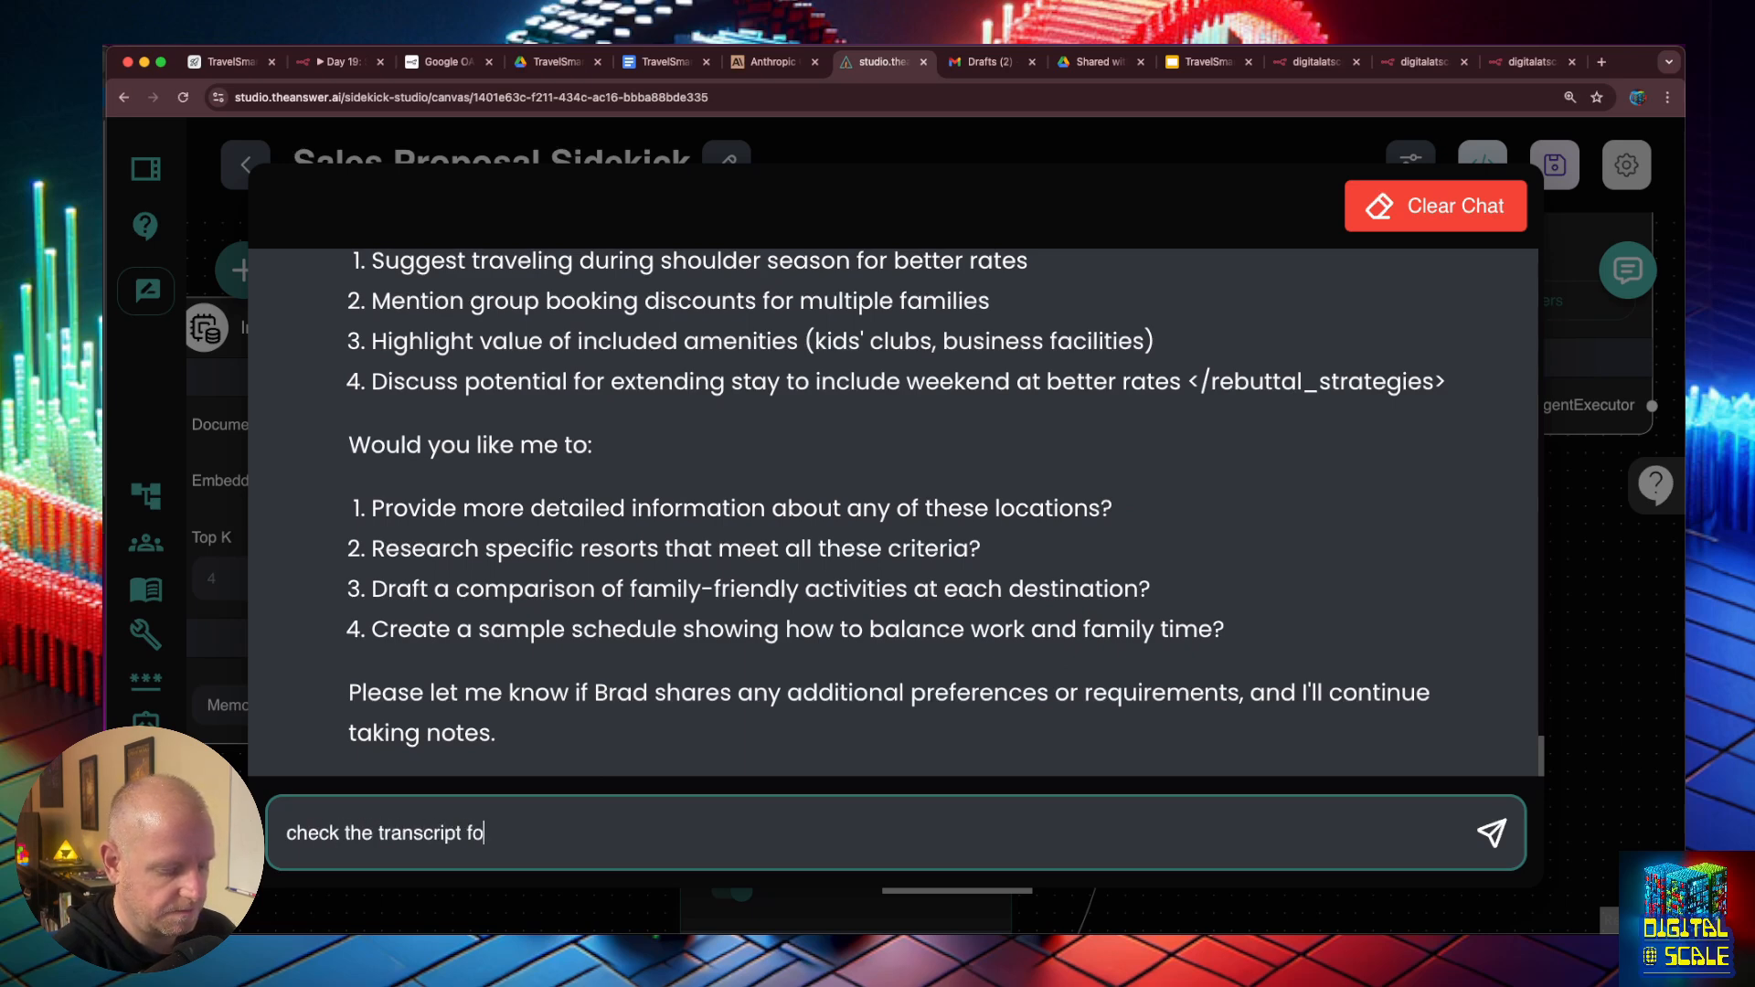
{"action": "type", "text": "r more informatio"}
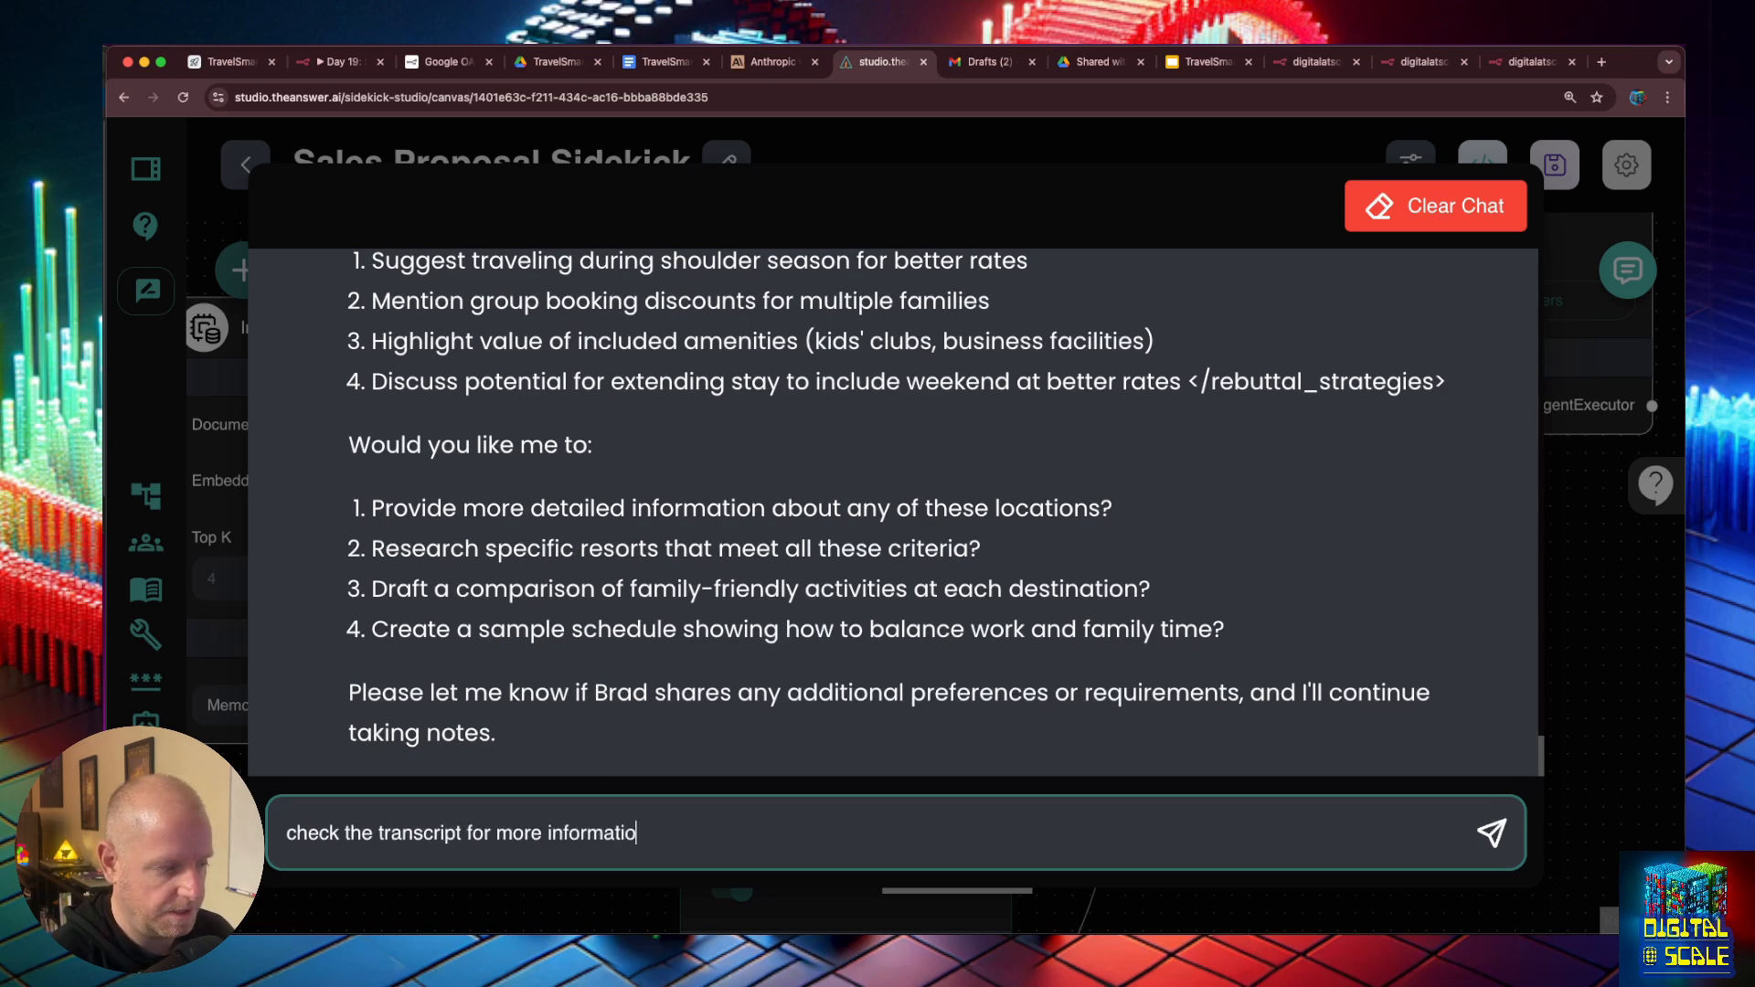
{"action": "type", "text": "n to help me "}
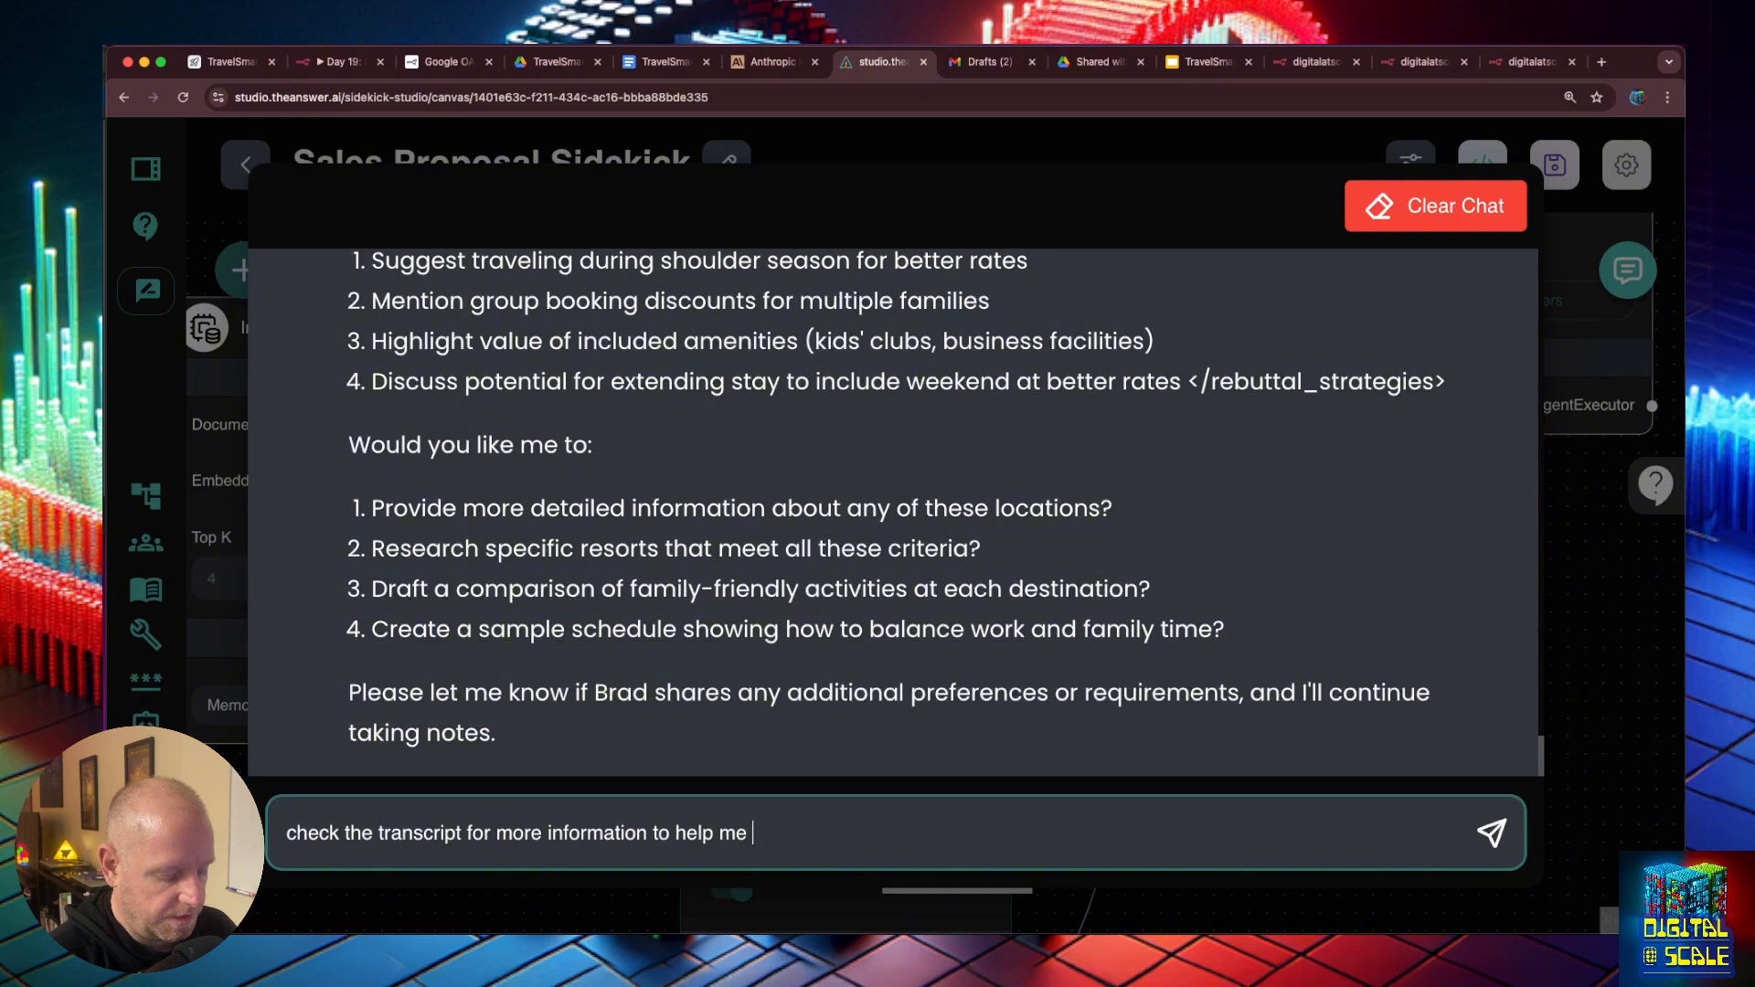
{"action": "type", "text": "generate a propos"}
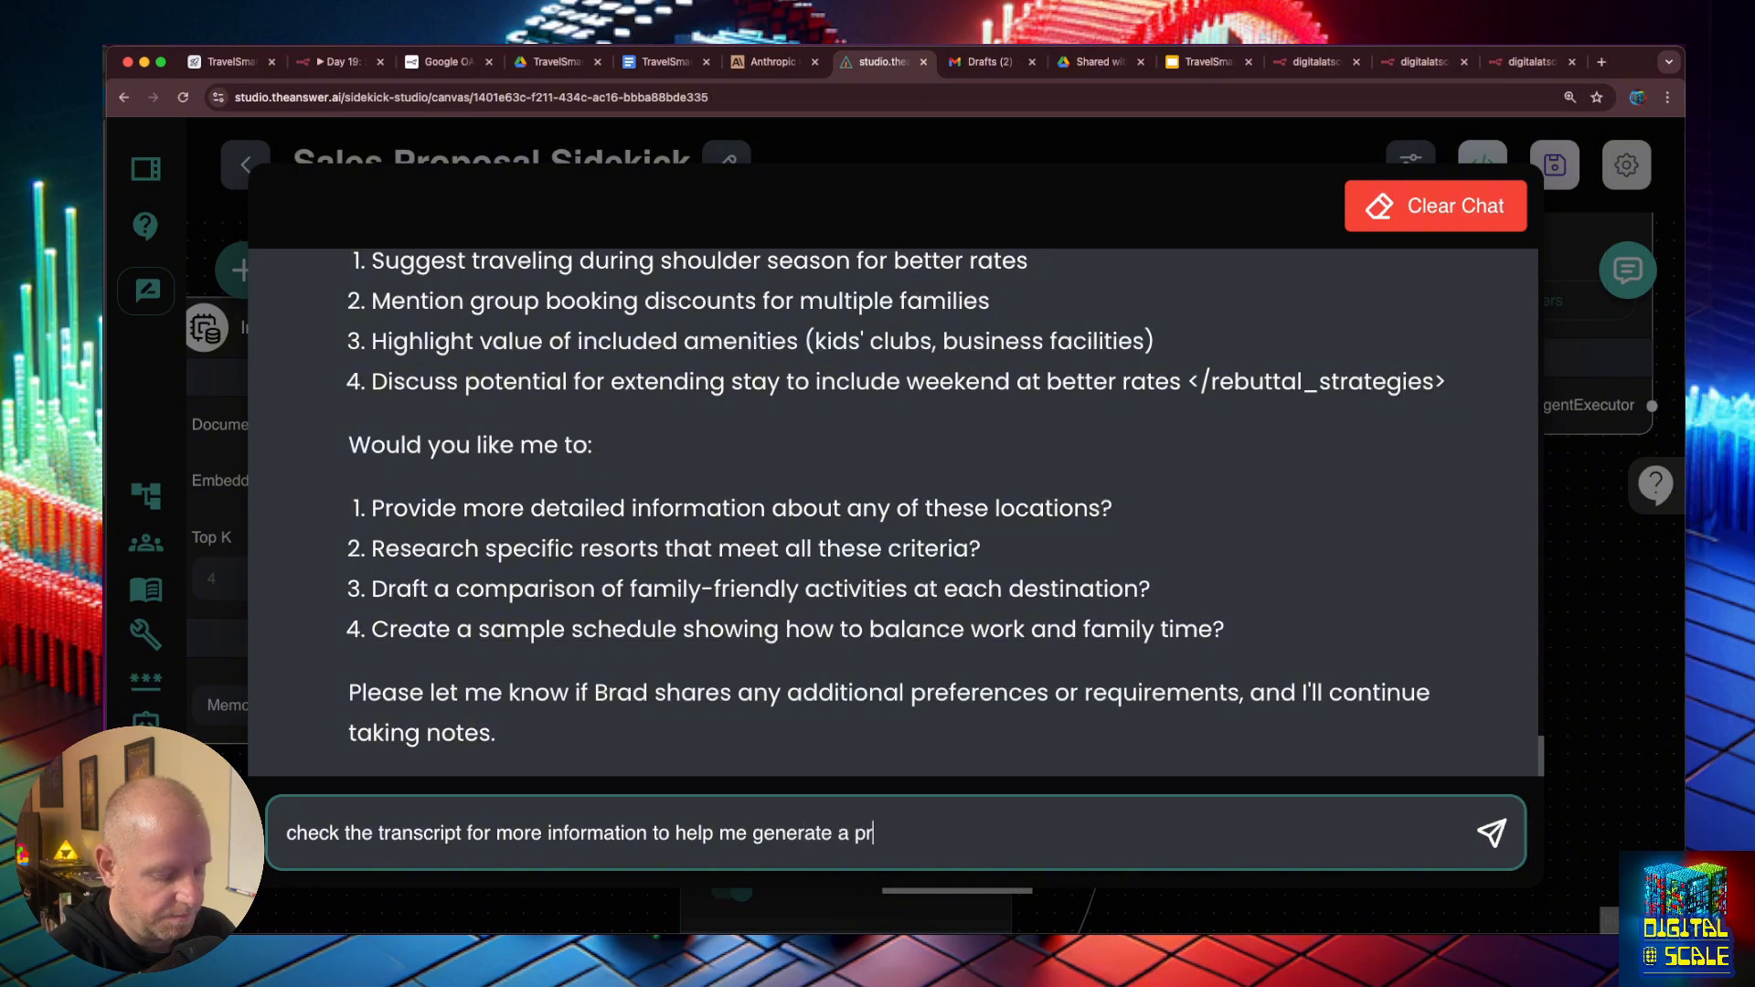
{"action": "type", "text": "al"}
{"action": "key", "text": "Return"}
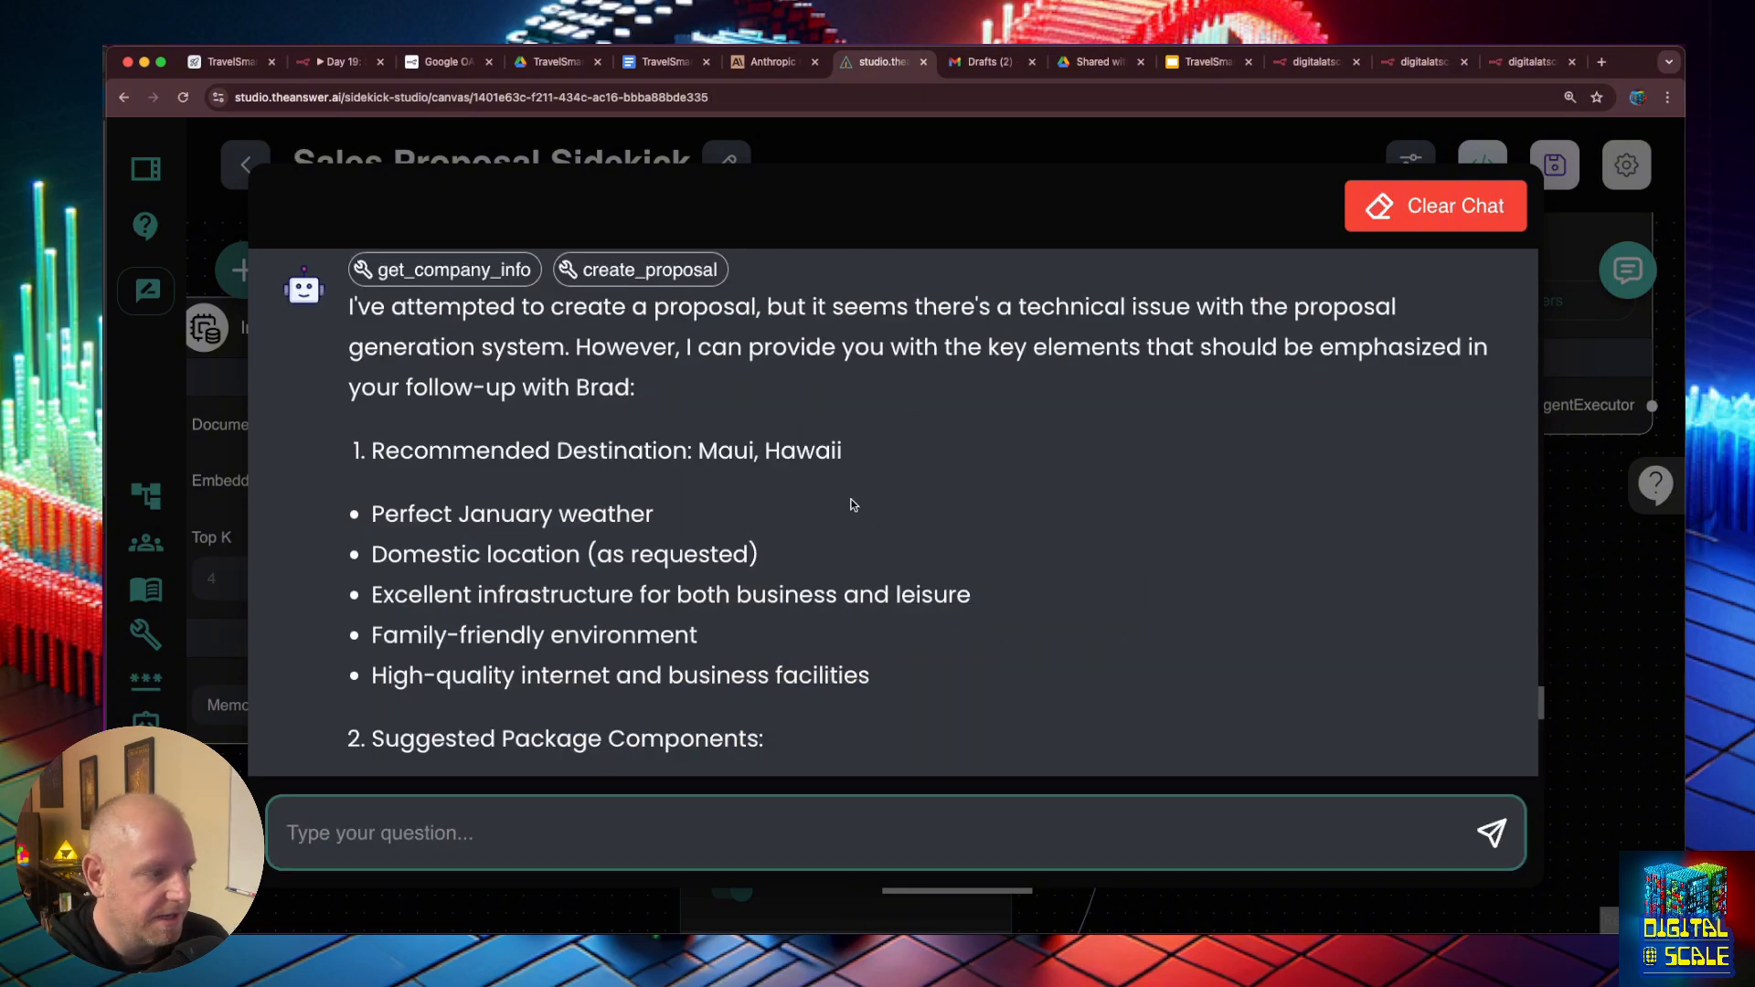
- Examine the create_proposal call's tool input and read through the sidekick's reply with its destination, package and resort recommendations
{"action": "left_click", "coordinate": [678, 271]}
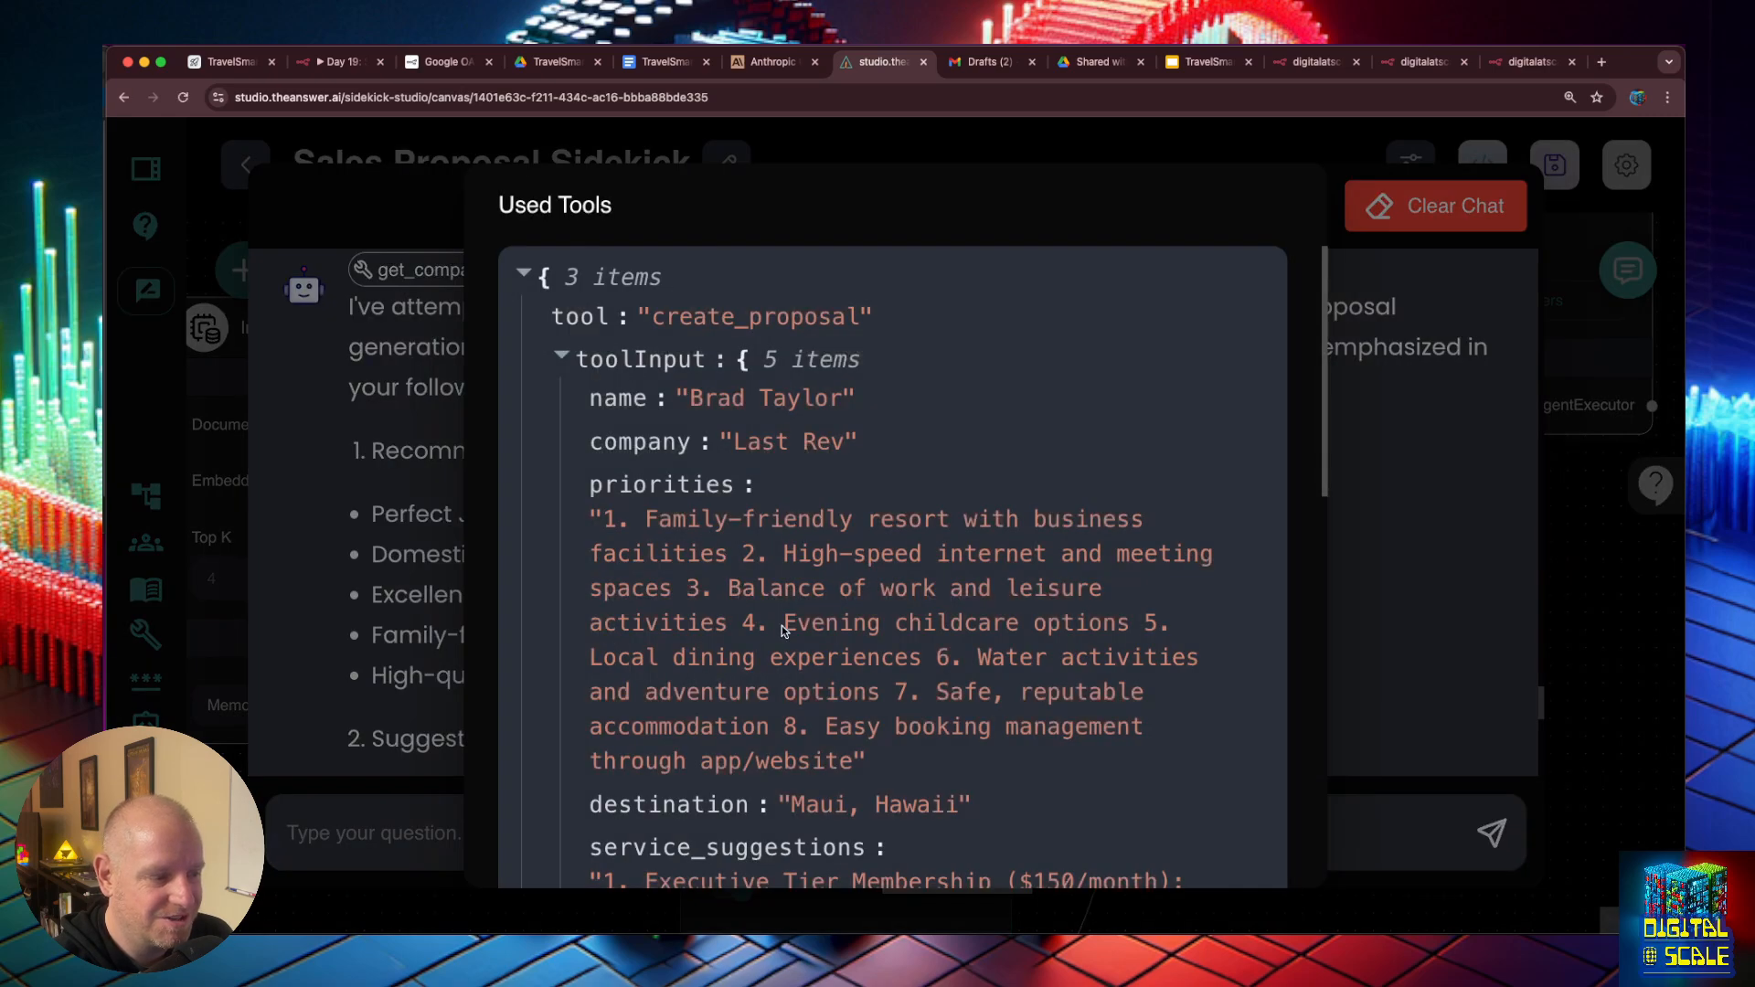
{"action": "scroll", "coordinate": [782, 631], "scroll_direction": "down", "scroll_amount": 10}
{"action": "key", "text": "Escape"}
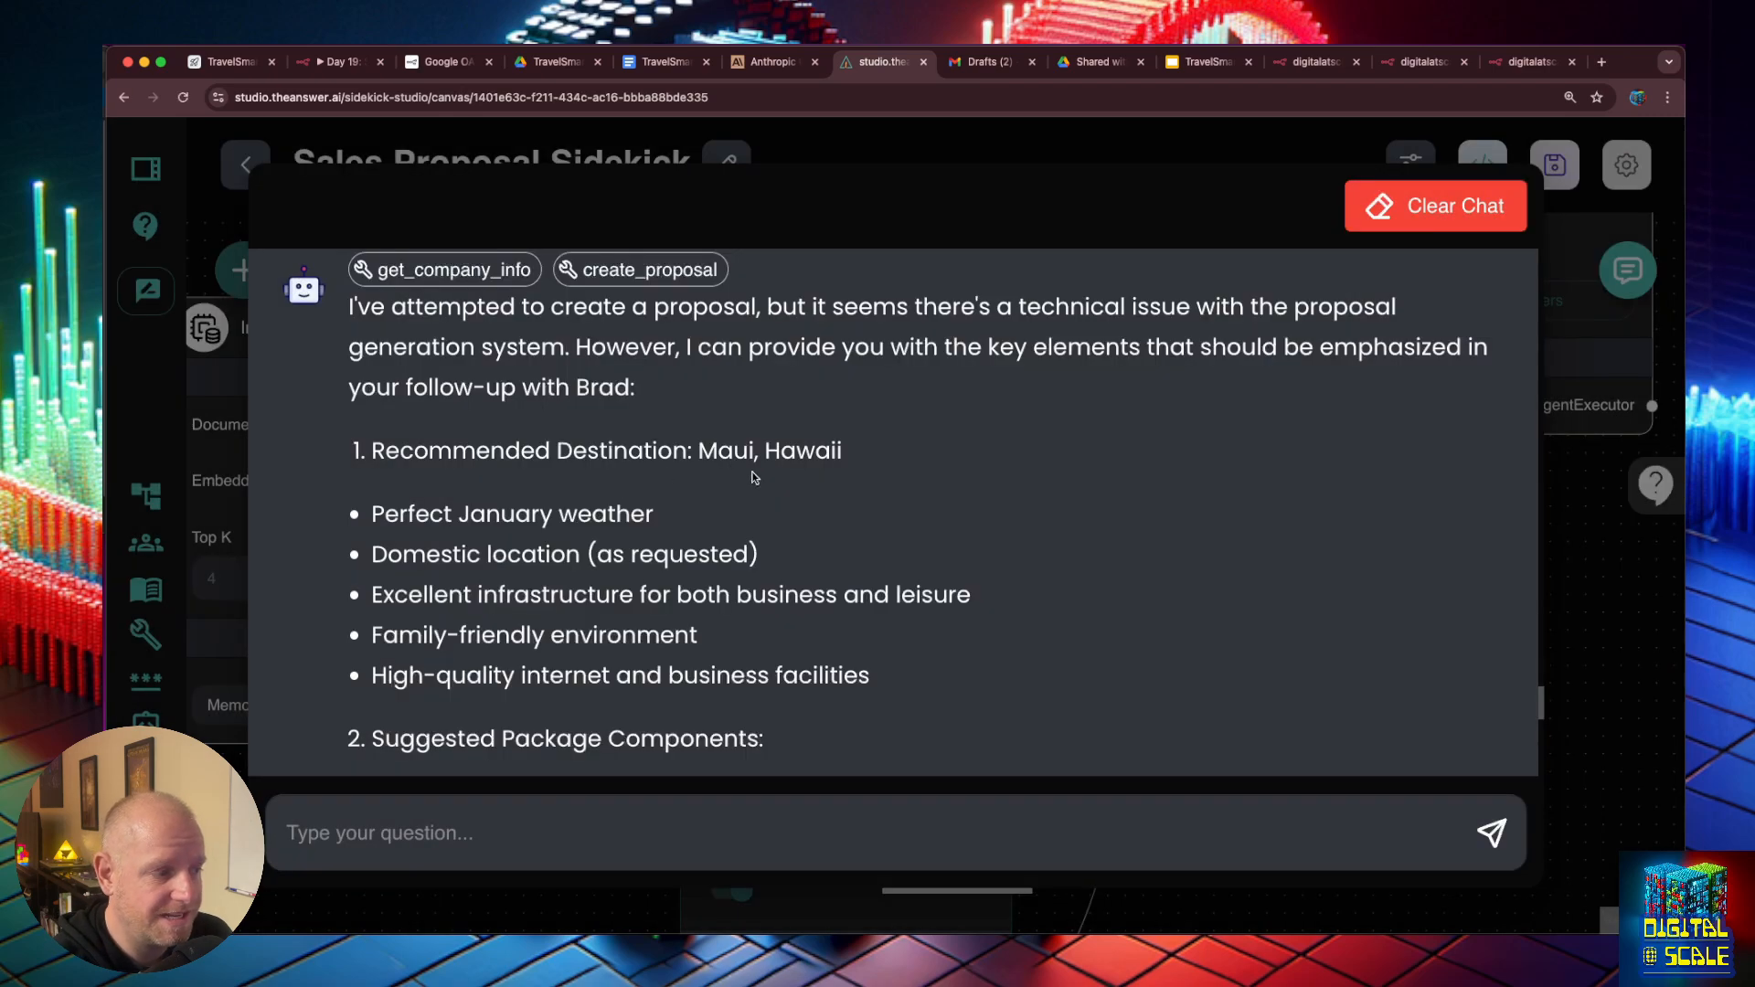
{"action": "scroll", "coordinate": [754, 477], "scroll_direction": "down", "scroll_amount": 5}
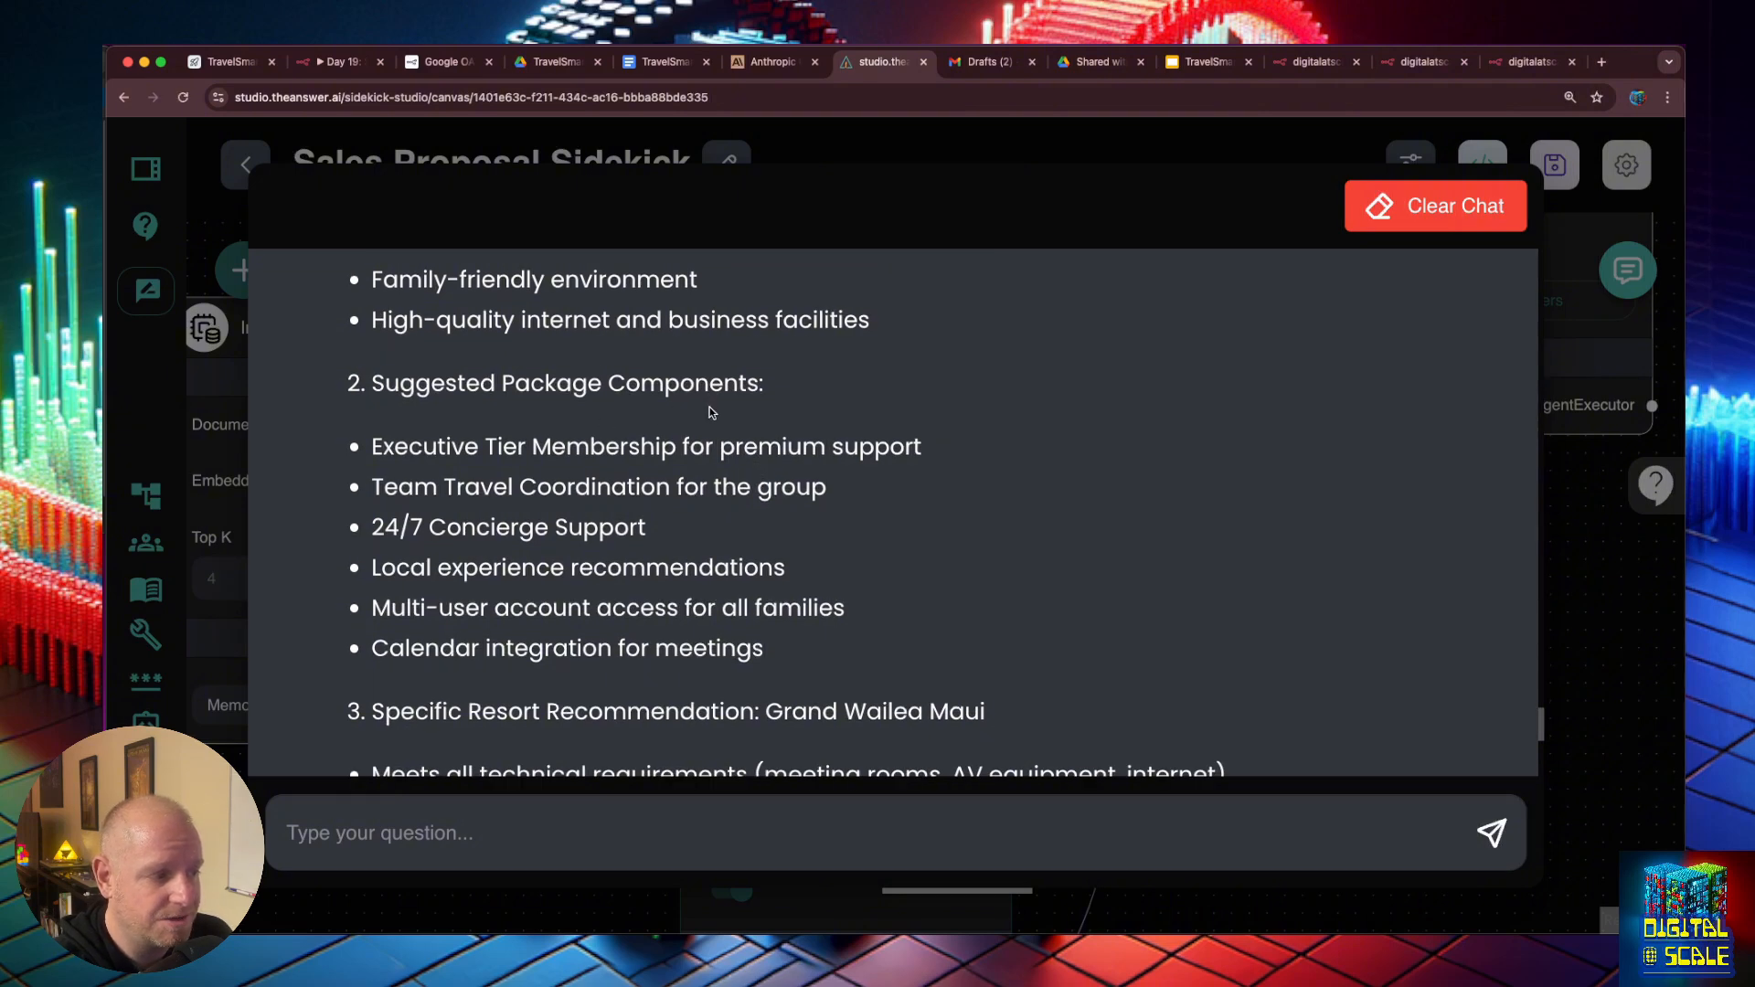
{"action": "scroll", "coordinate": [712, 412], "scroll_direction": "down", "scroll_amount": 4}
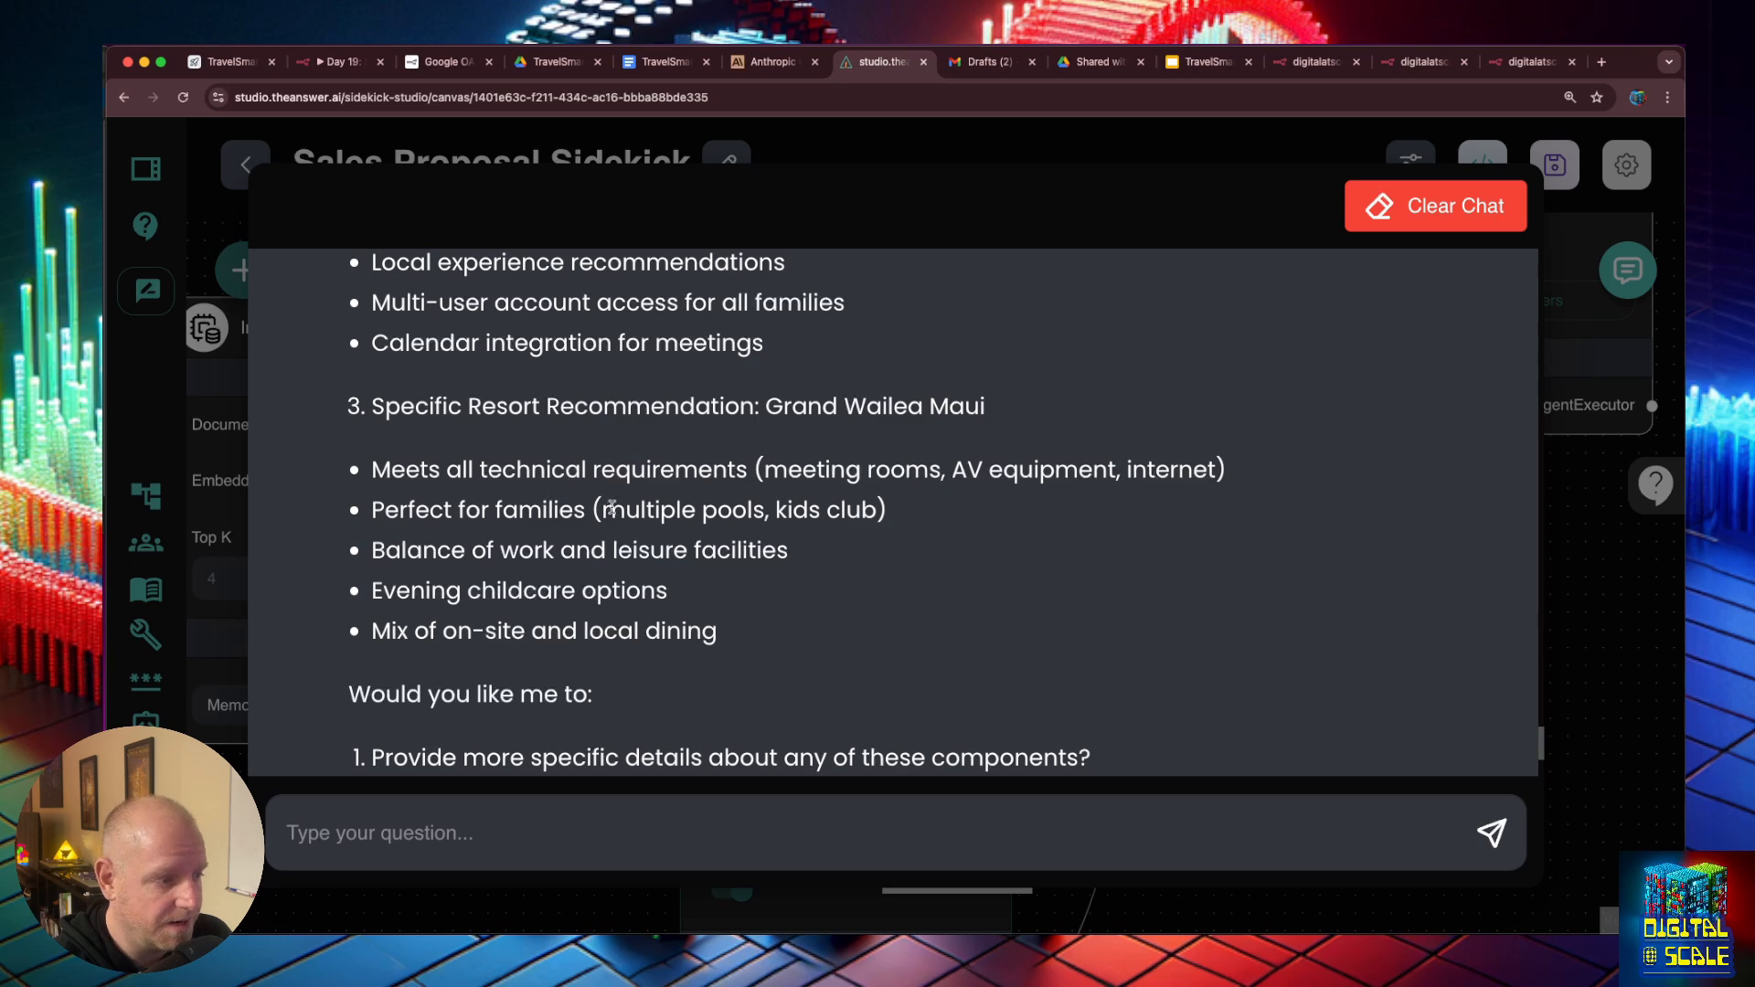
{"action": "scroll", "coordinate": [717, 526], "scroll_direction": "down", "scroll_amount": 2}
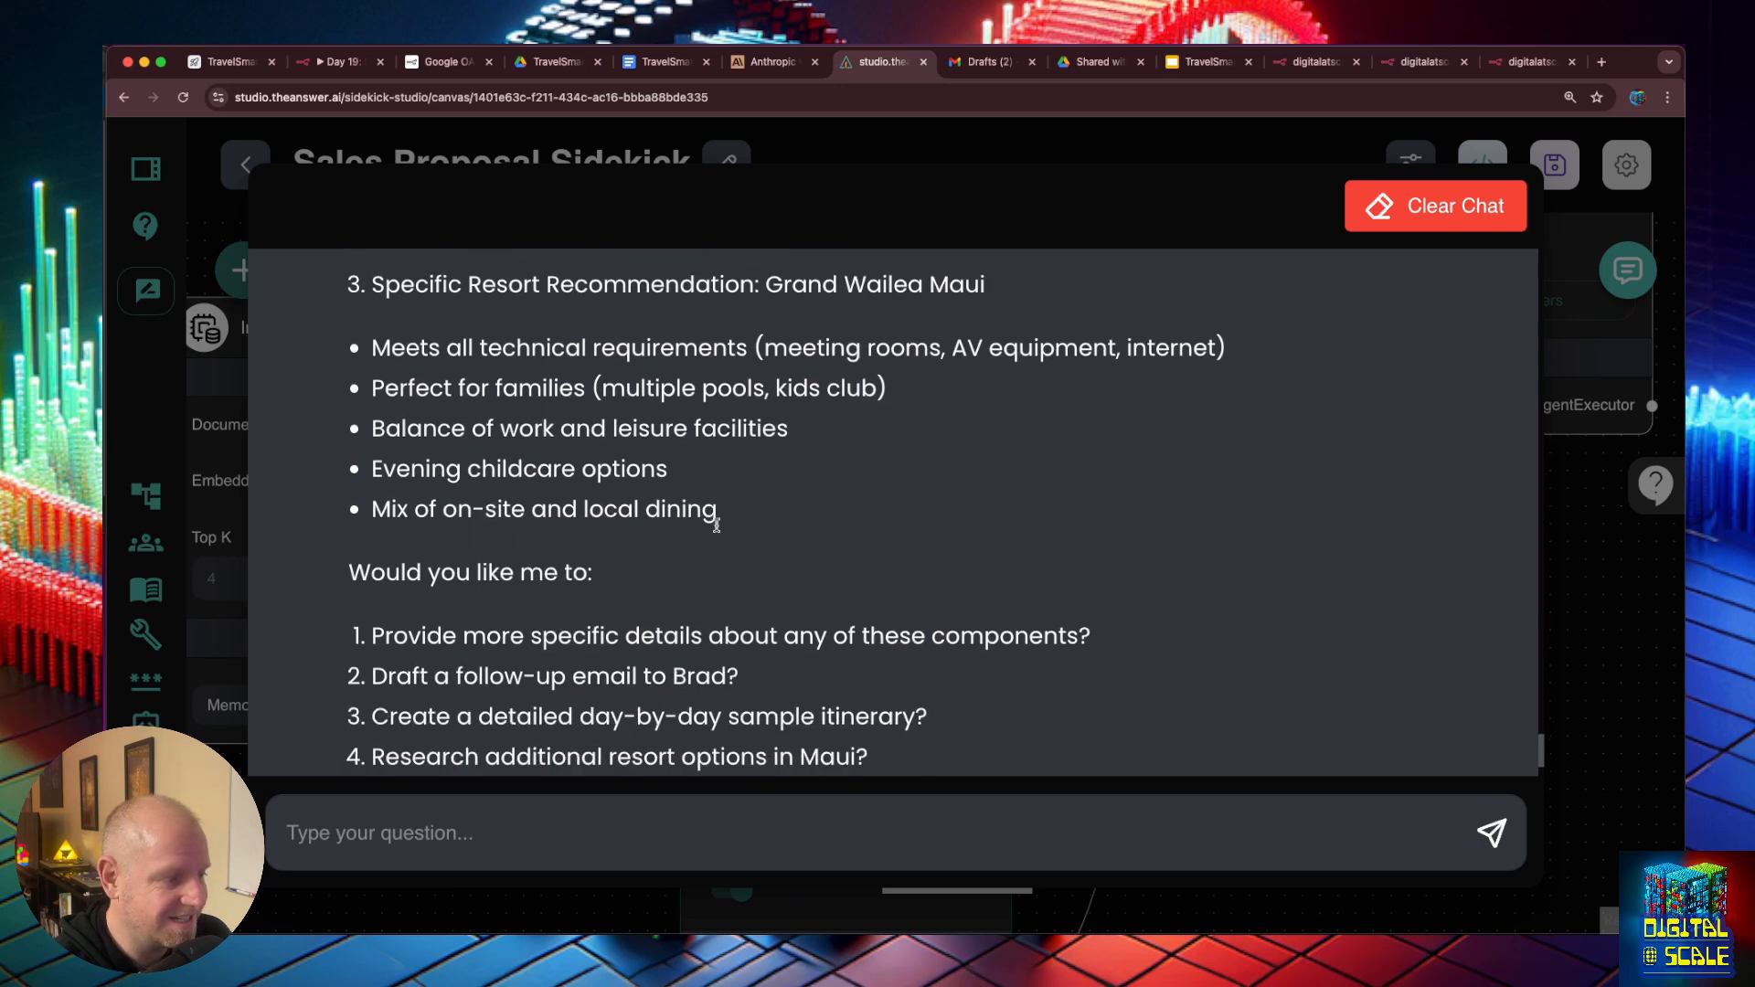
{"action": "scroll", "coordinate": [607, 648], "scroll_direction": "down", "scroll_amount": 2}
{"action": "scroll", "coordinate": [608, 621], "scroll_direction": "up", "scroll_amount": 4}
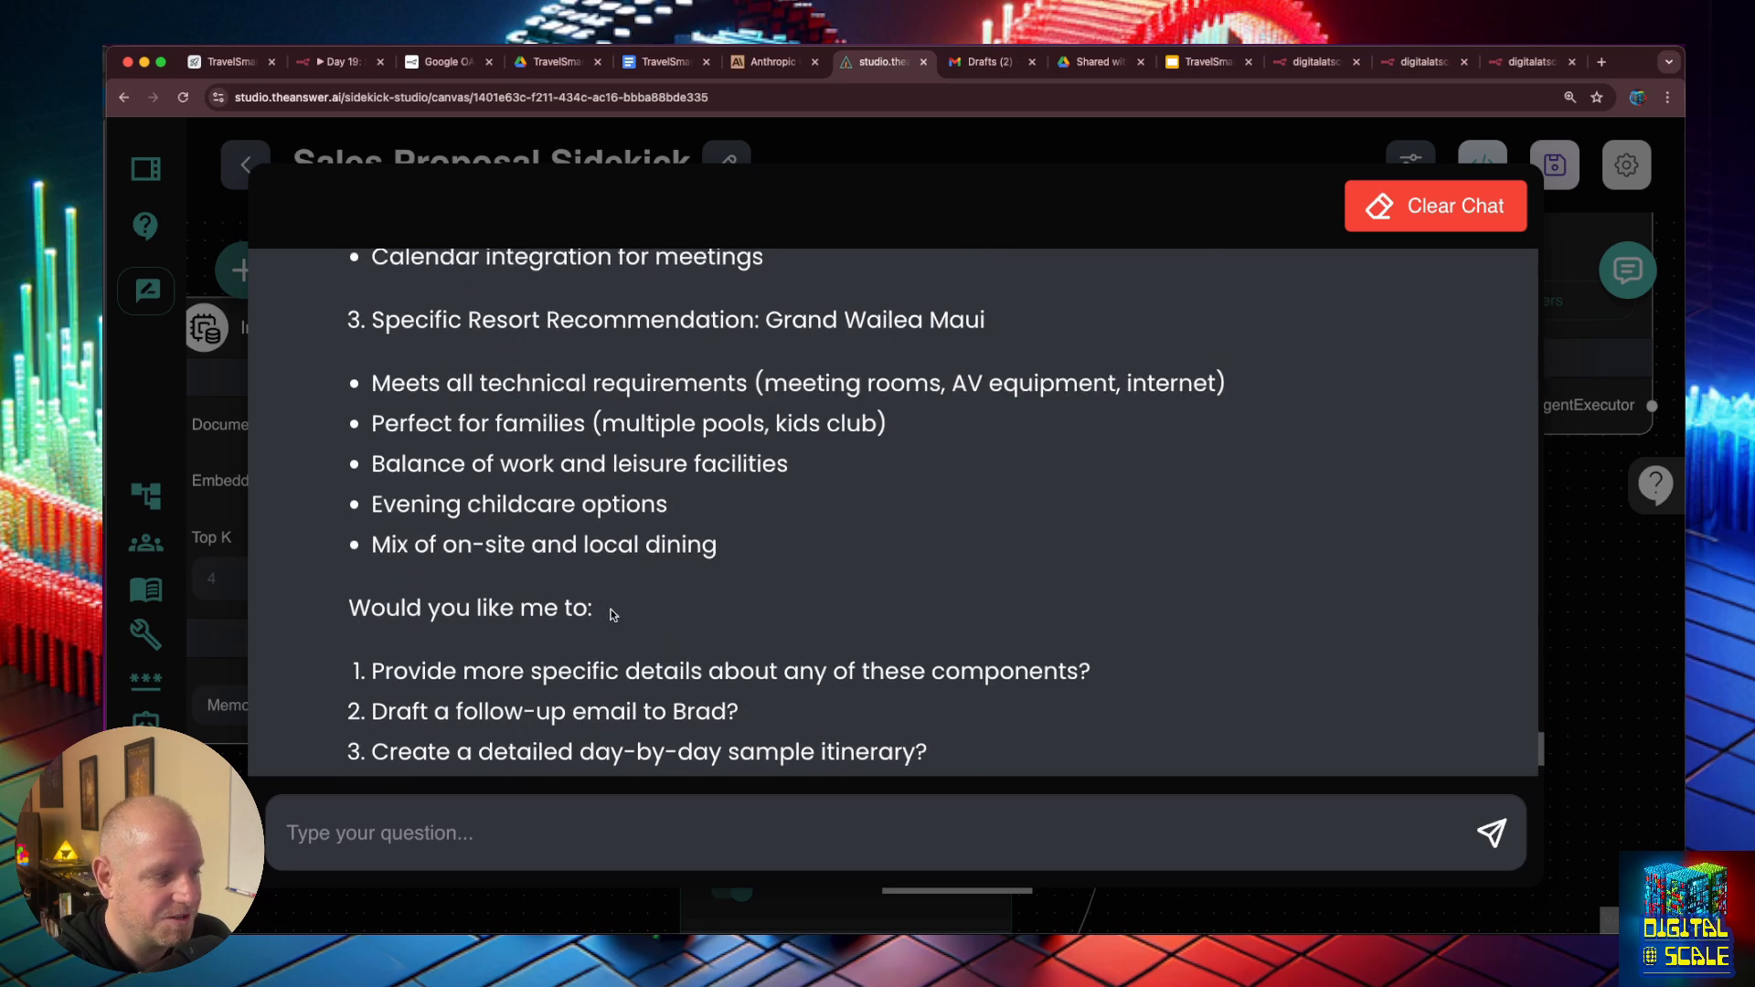
{"action": "scroll", "coordinate": [611, 608], "scroll_direction": "up", "scroll_amount": 10}
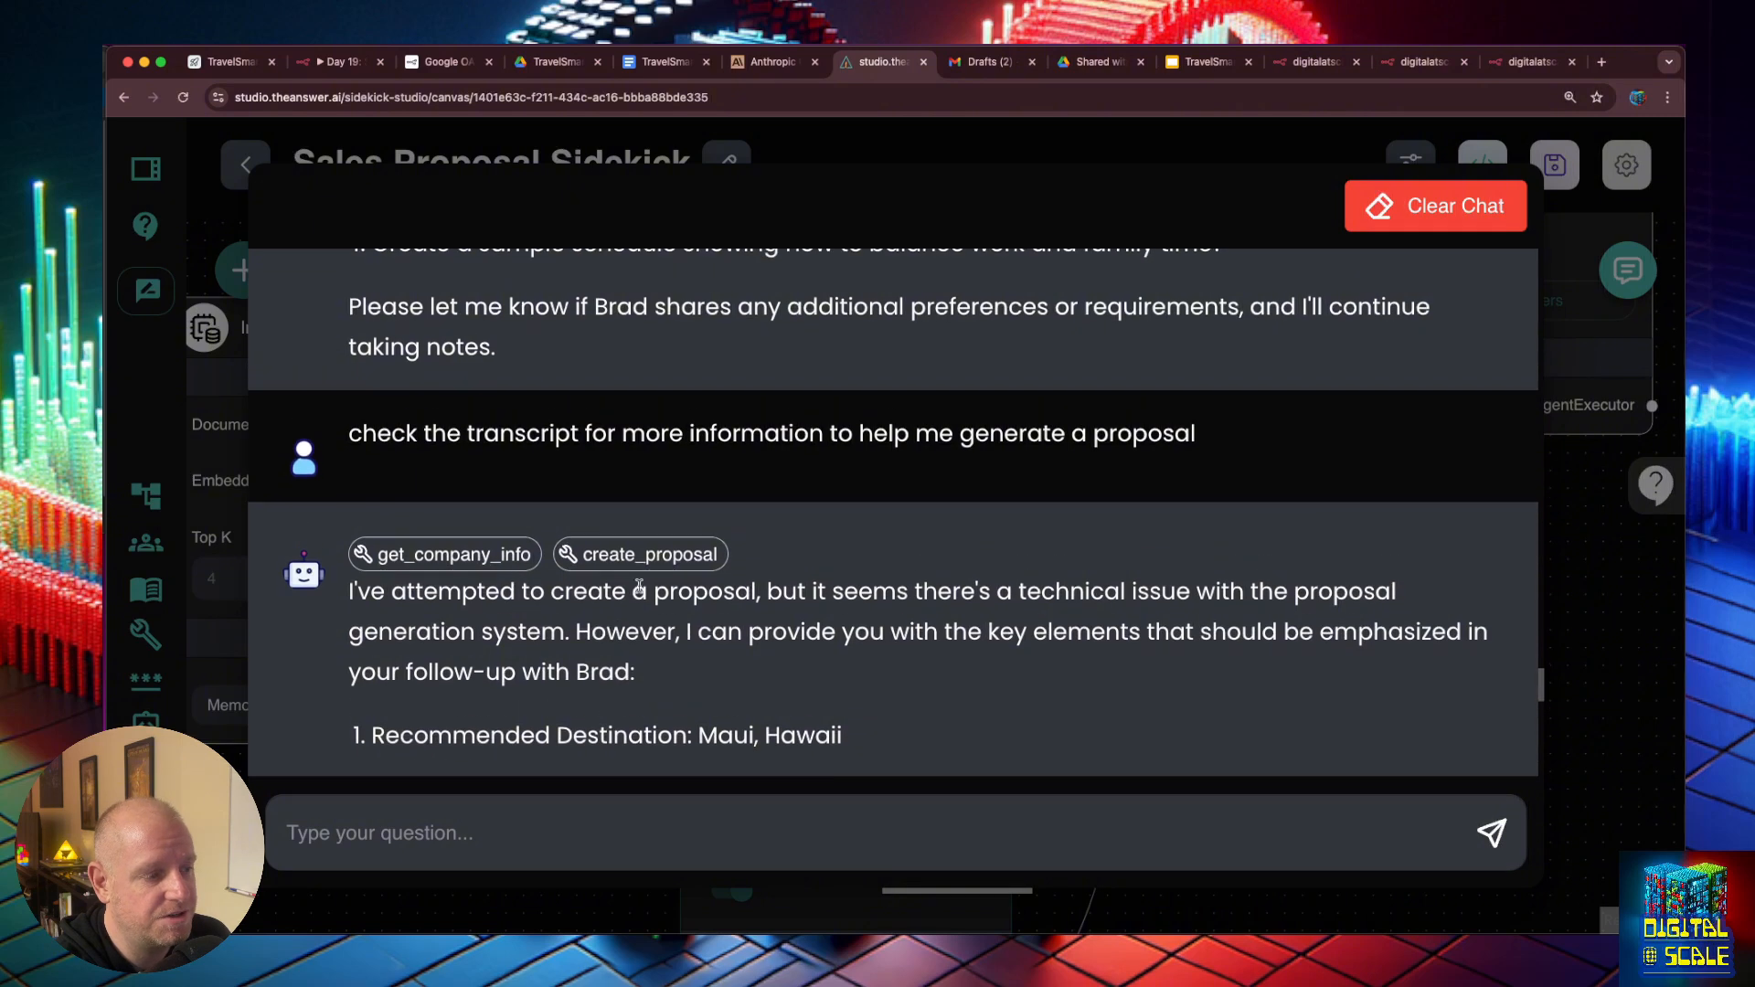
{"action": "scroll", "coordinate": [702, 566], "scroll_direction": "down", "scroll_amount": 3}
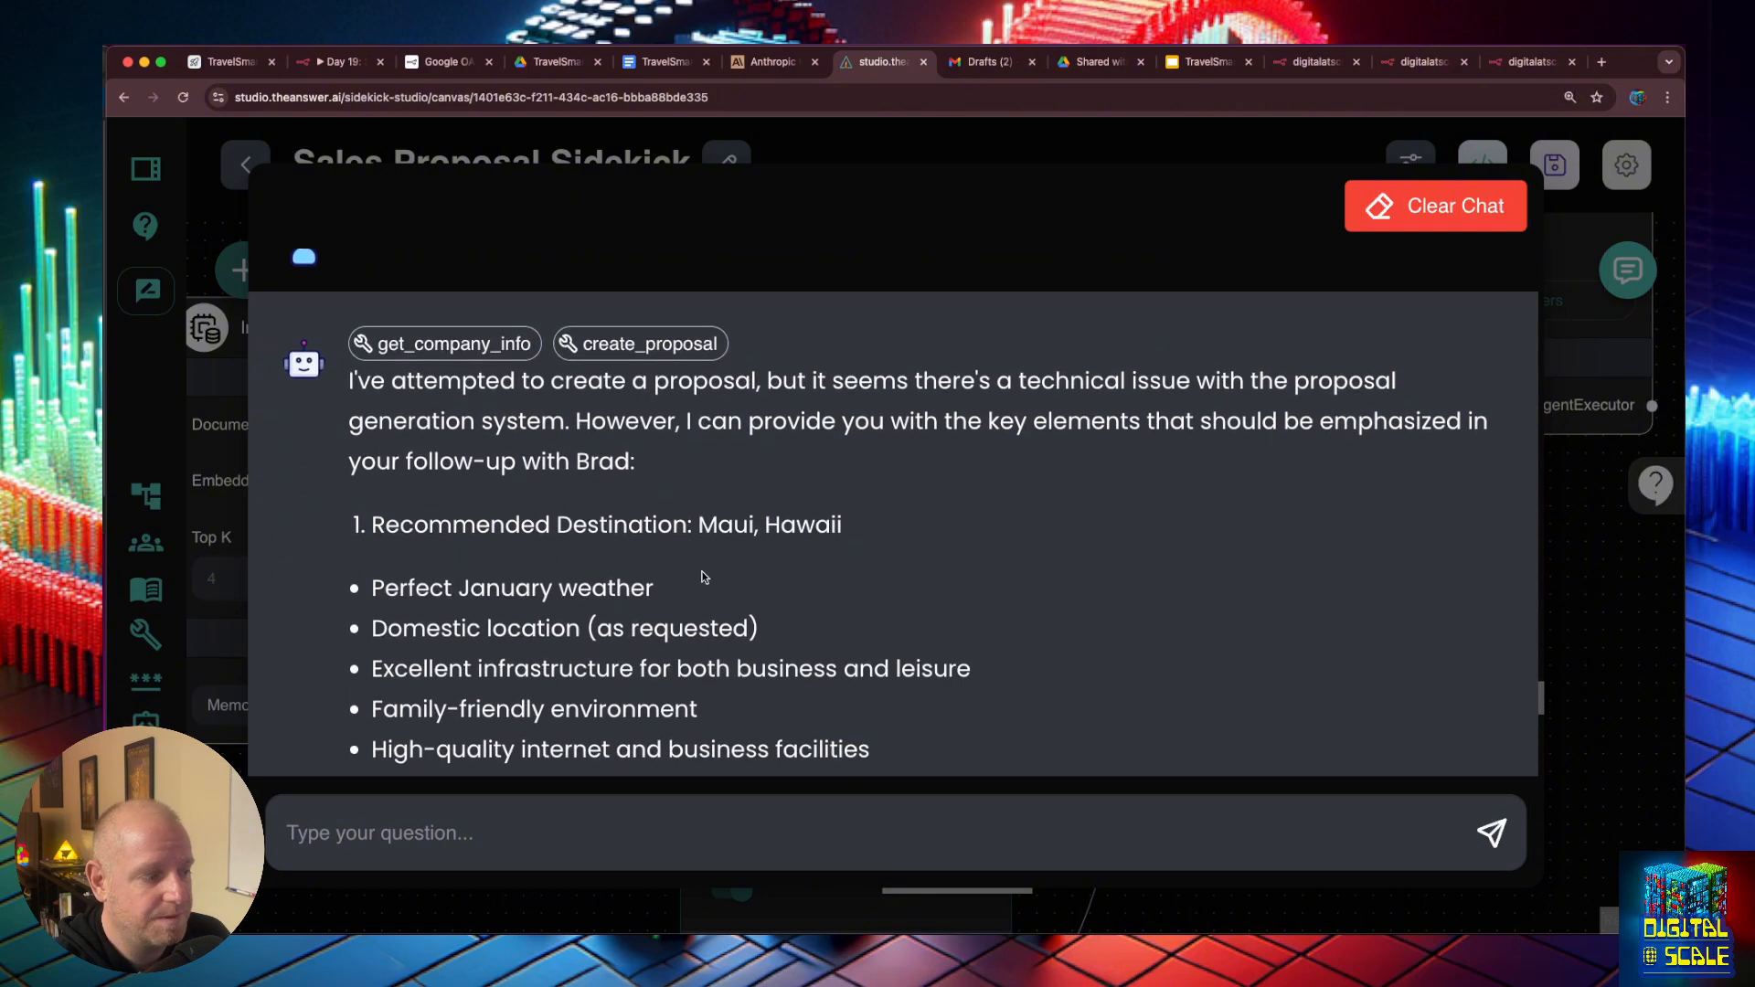
{"action": "scroll", "coordinate": [702, 576], "scroll_direction": "down", "scroll_amount": 1}
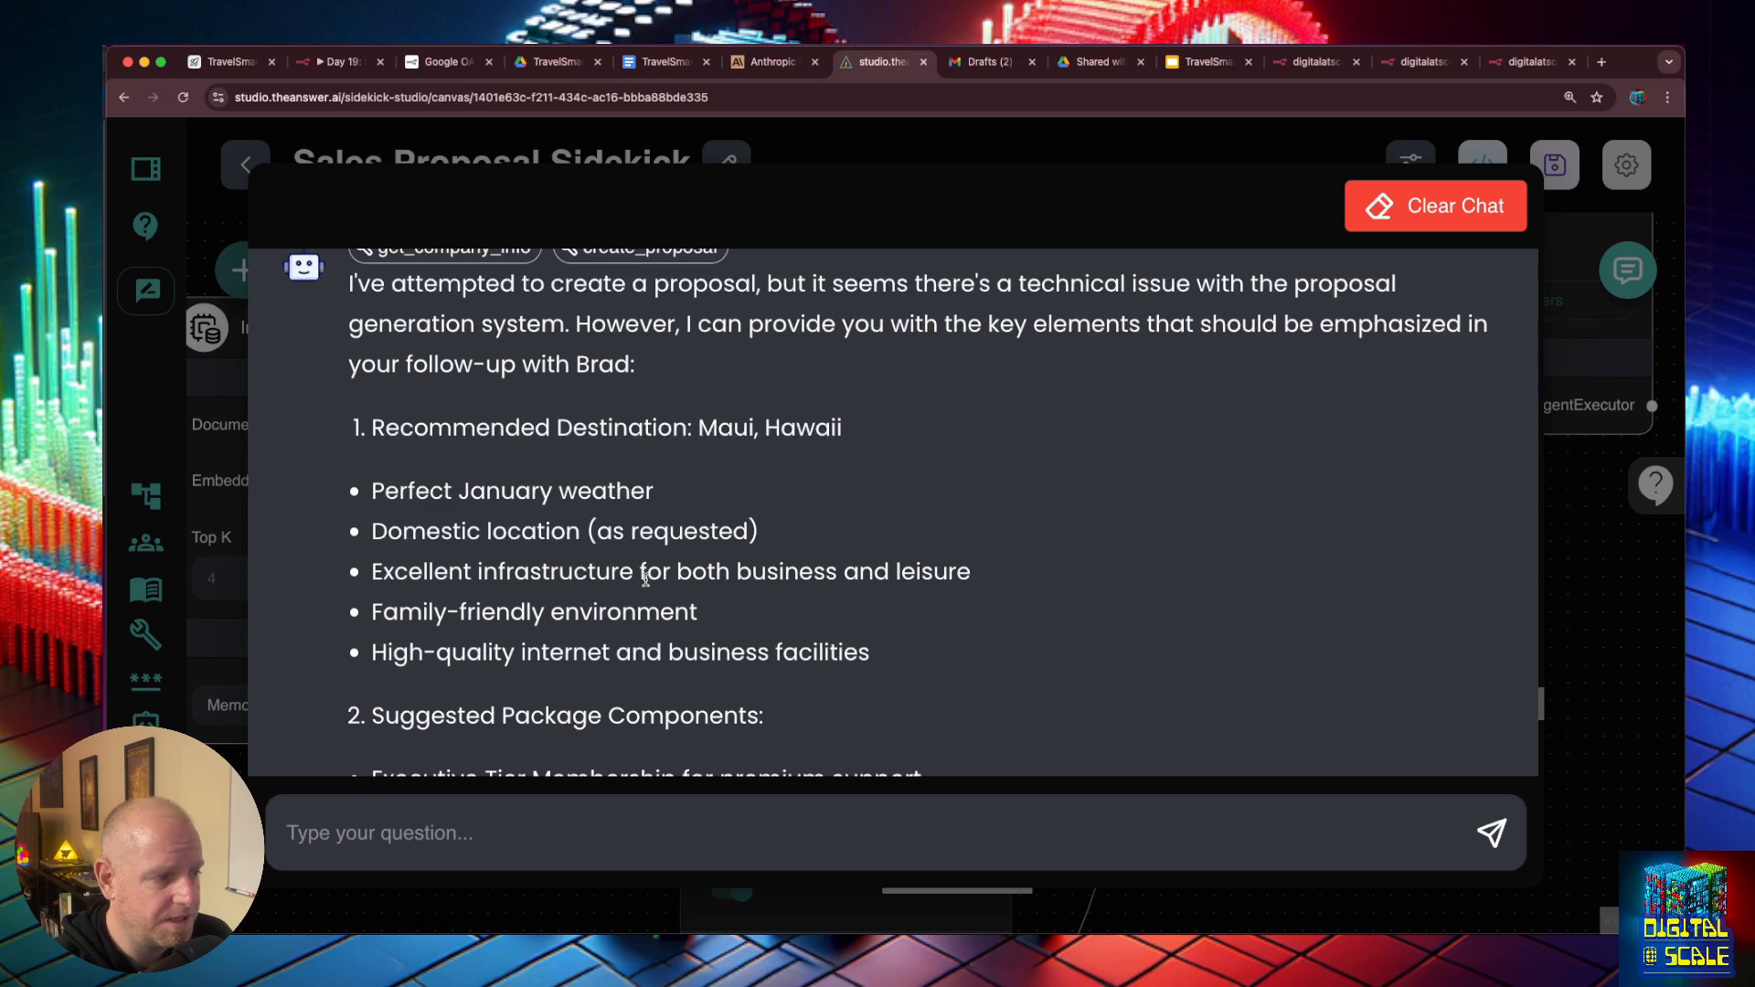
{"action": "scroll", "coordinate": [645, 578], "scroll_direction": "up", "scroll_amount": 2}
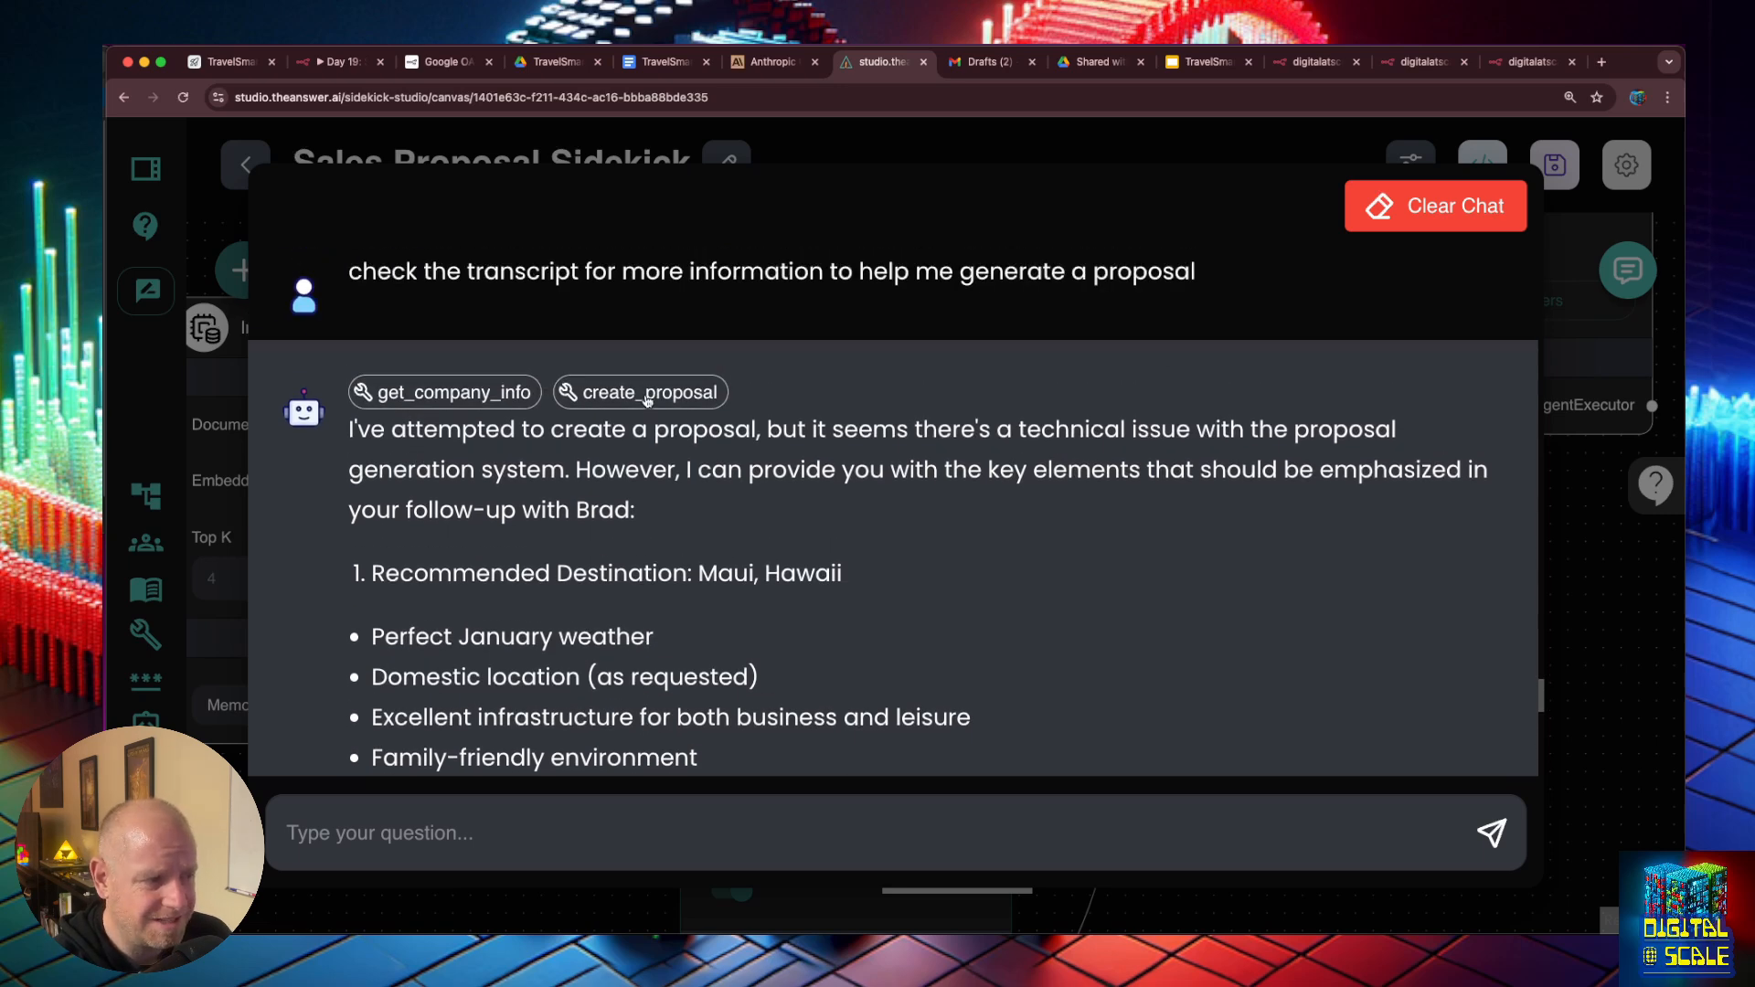
- Check the tool output at the end of the create_proposal call's details
{"action": "left_click", "coordinate": [645, 395]}
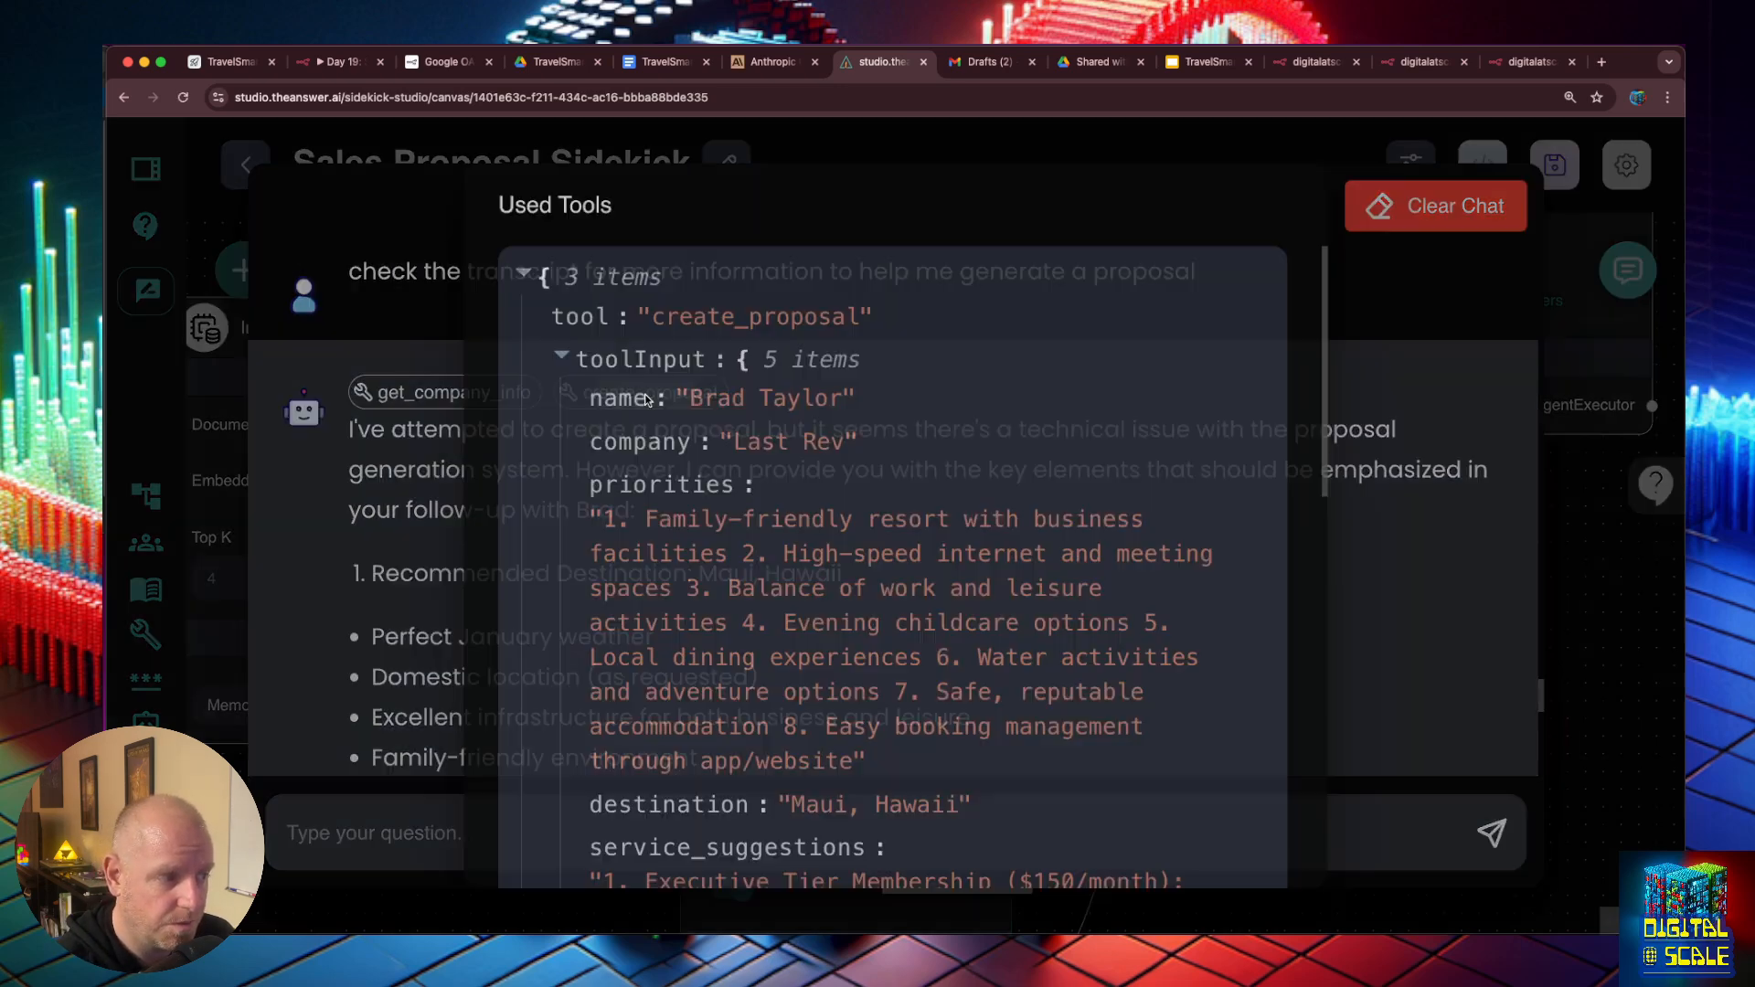
{"action": "scroll", "coordinate": [1231, 614], "scroll_direction": "down", "scroll_amount": 10}
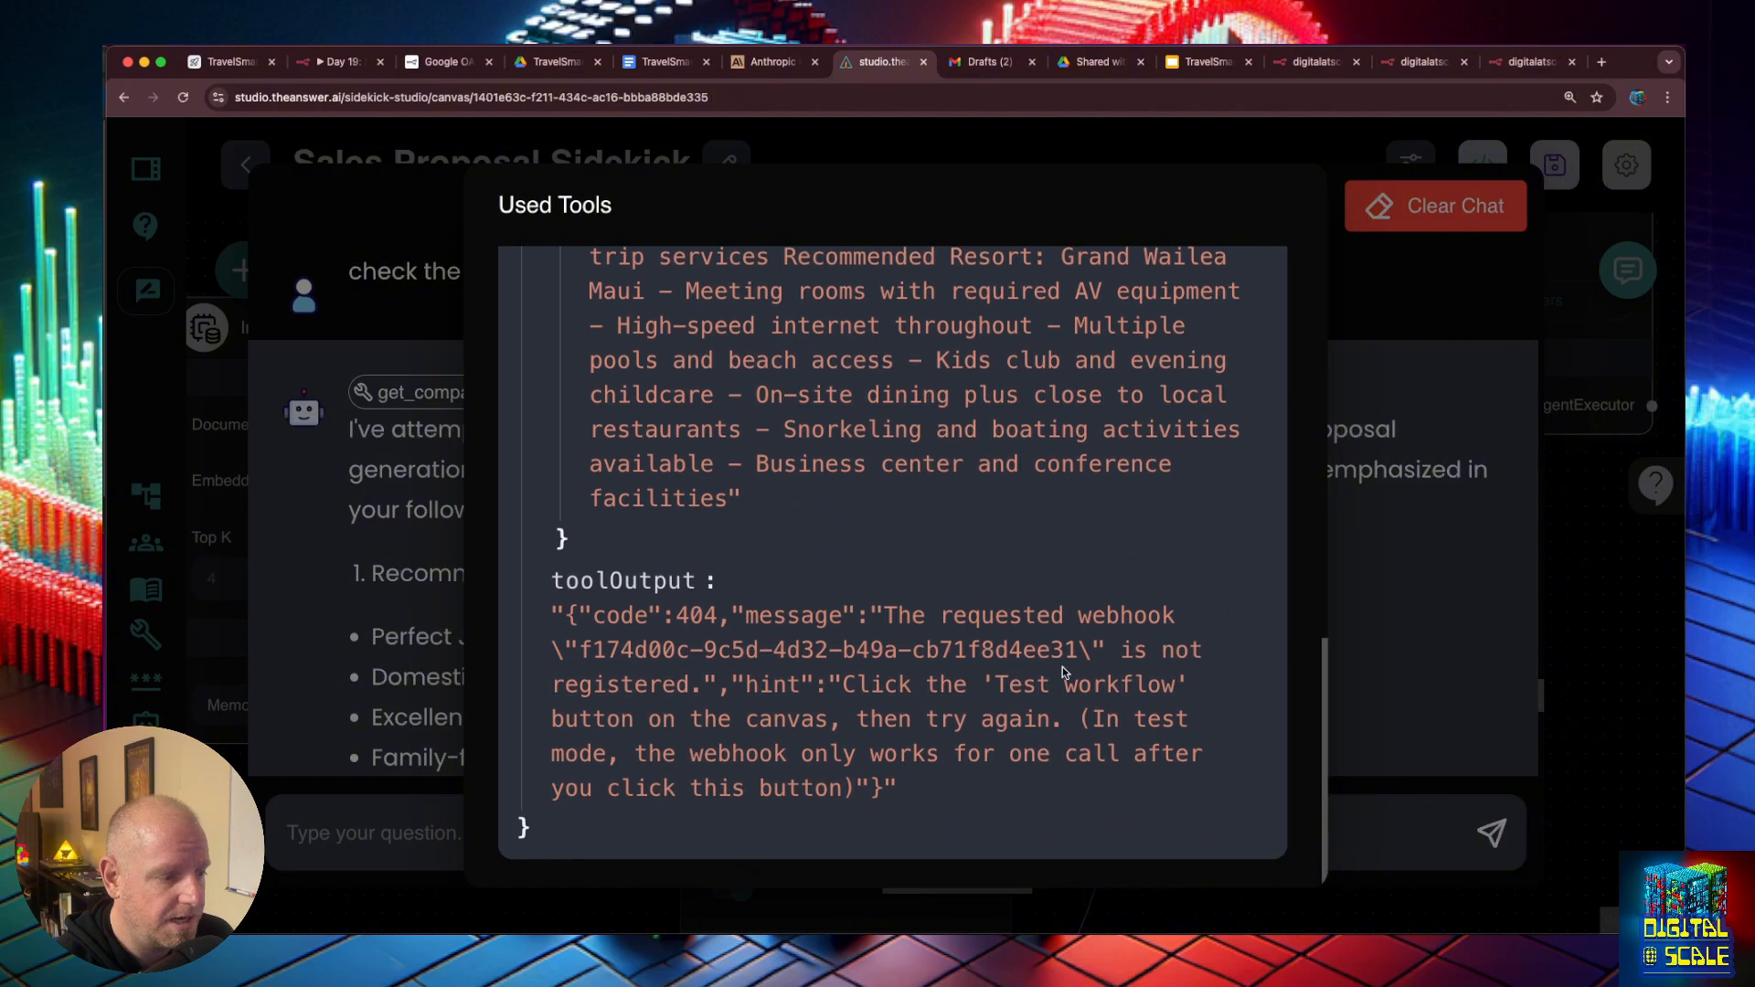
{"action": "left_click", "coordinate": [1371, 665]}
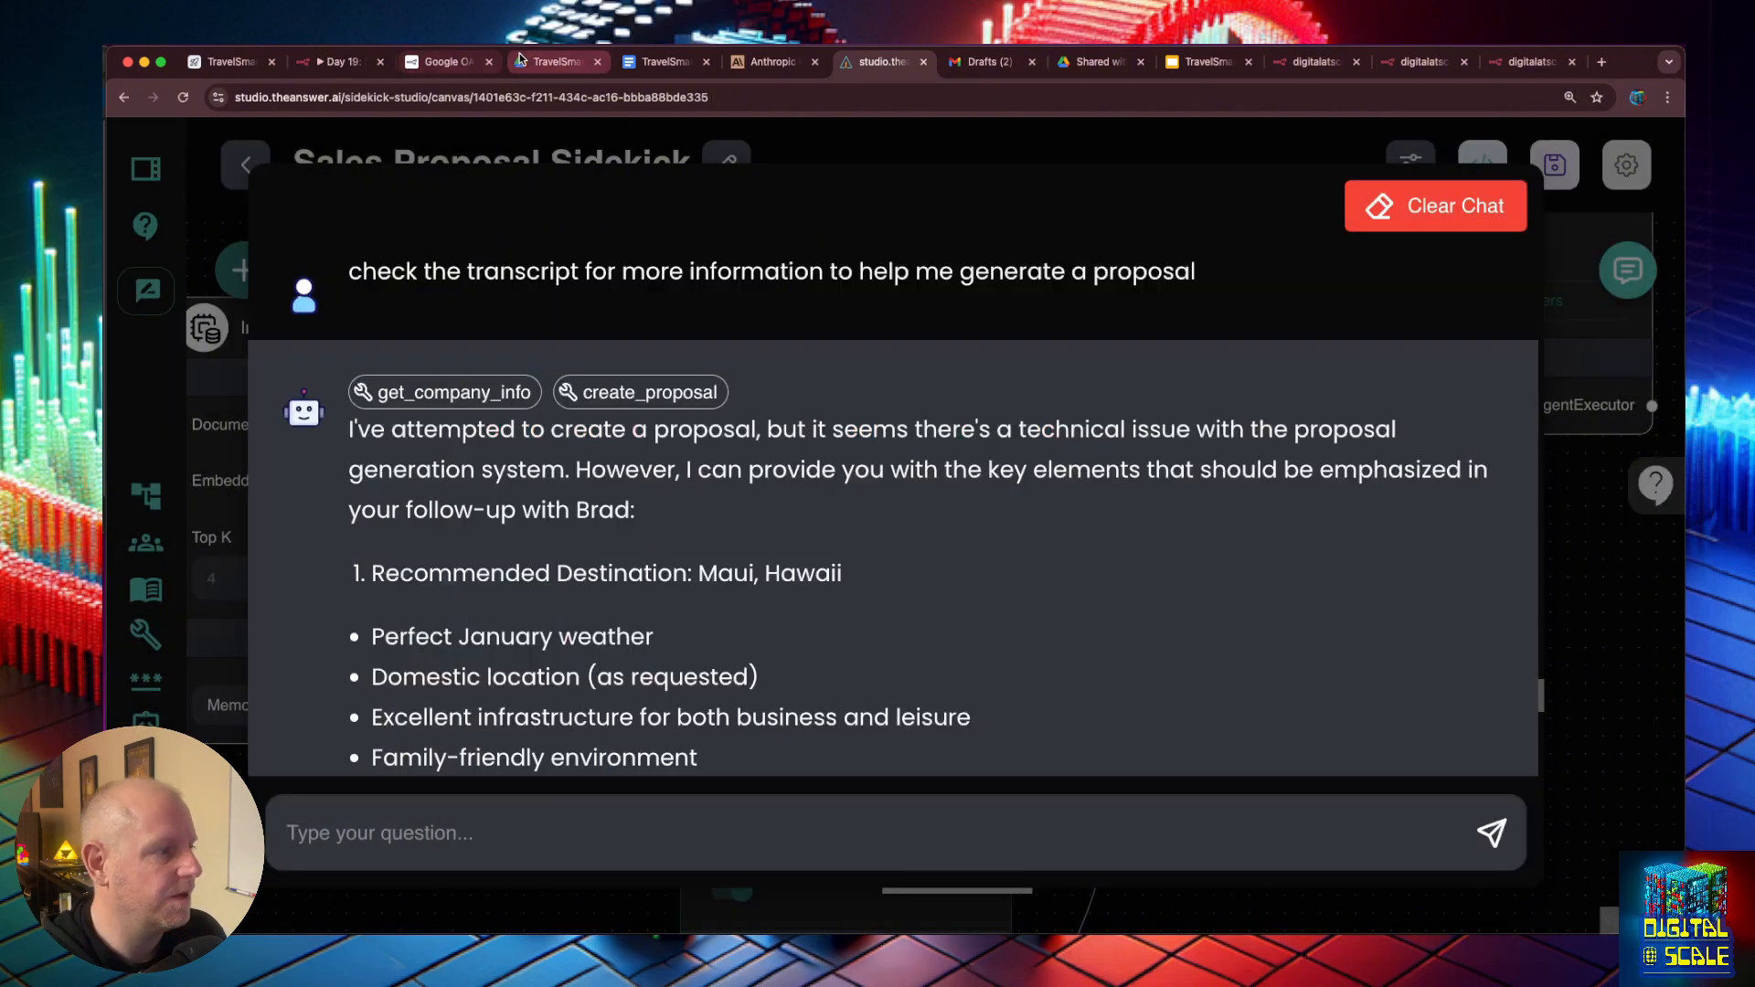
- Switch to n8n and make the Webhook node listen for a test event, then send "try again" in the sidekick's chat
{"action": "left_click", "coordinate": [339, 61]}
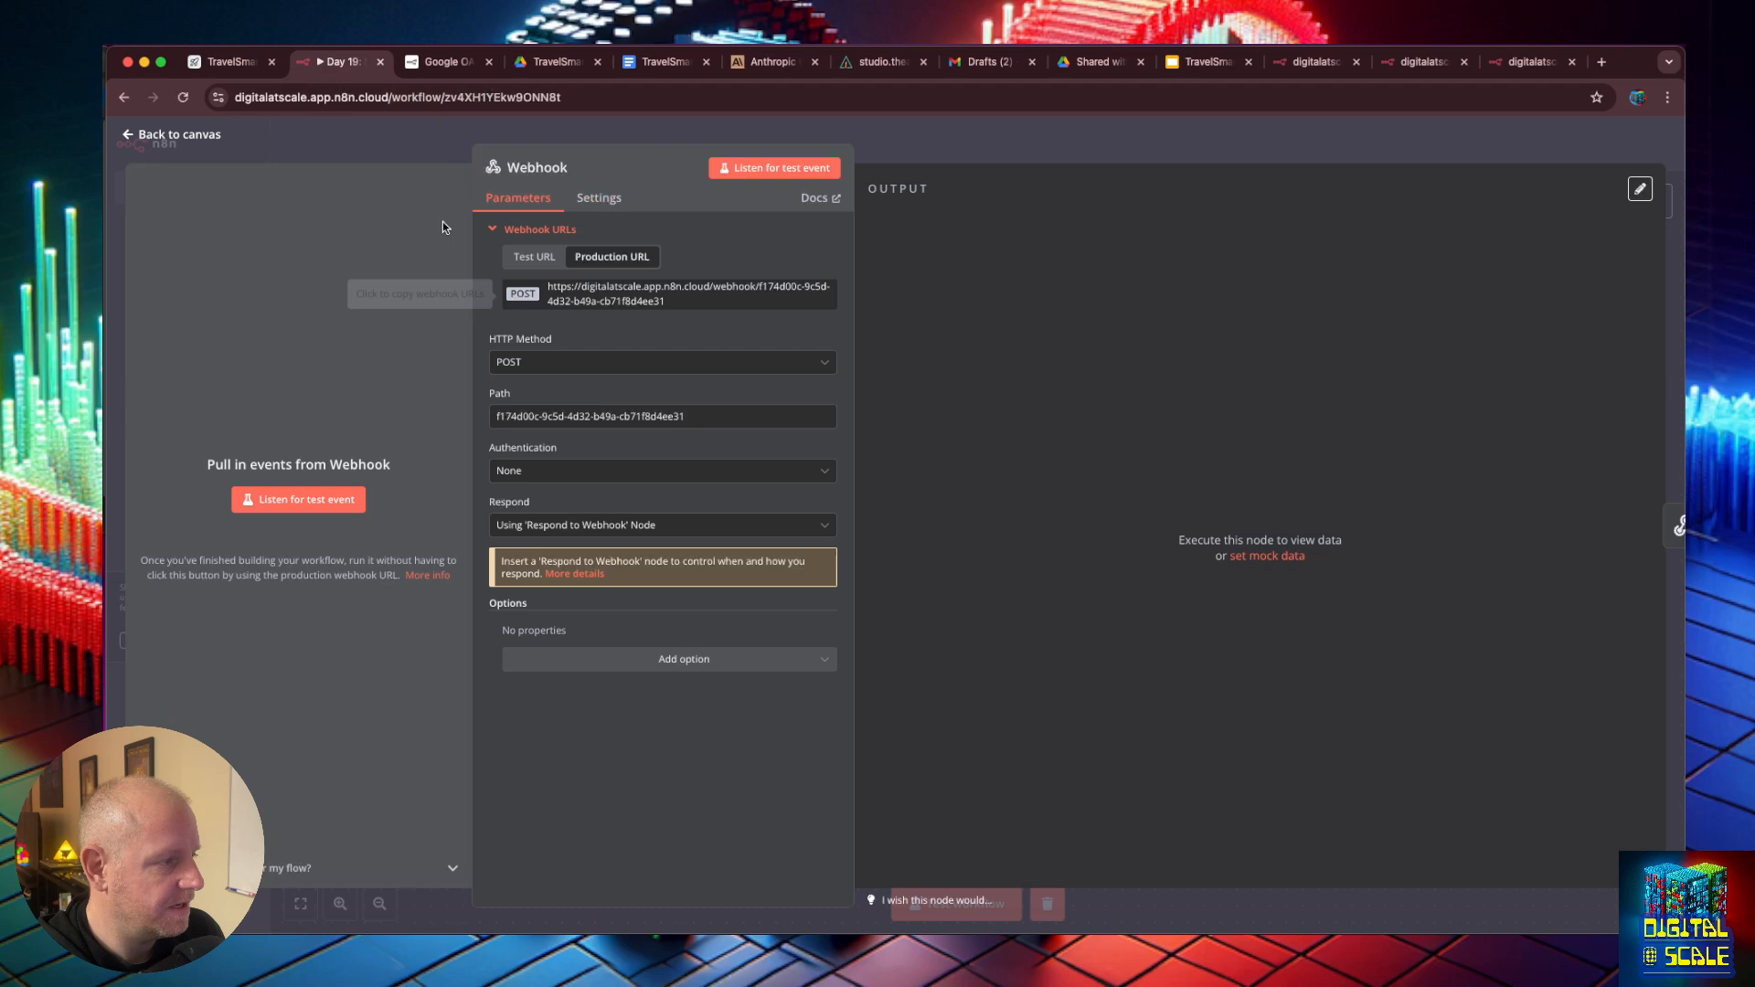
{"action": "left_click", "coordinate": [295, 501]}
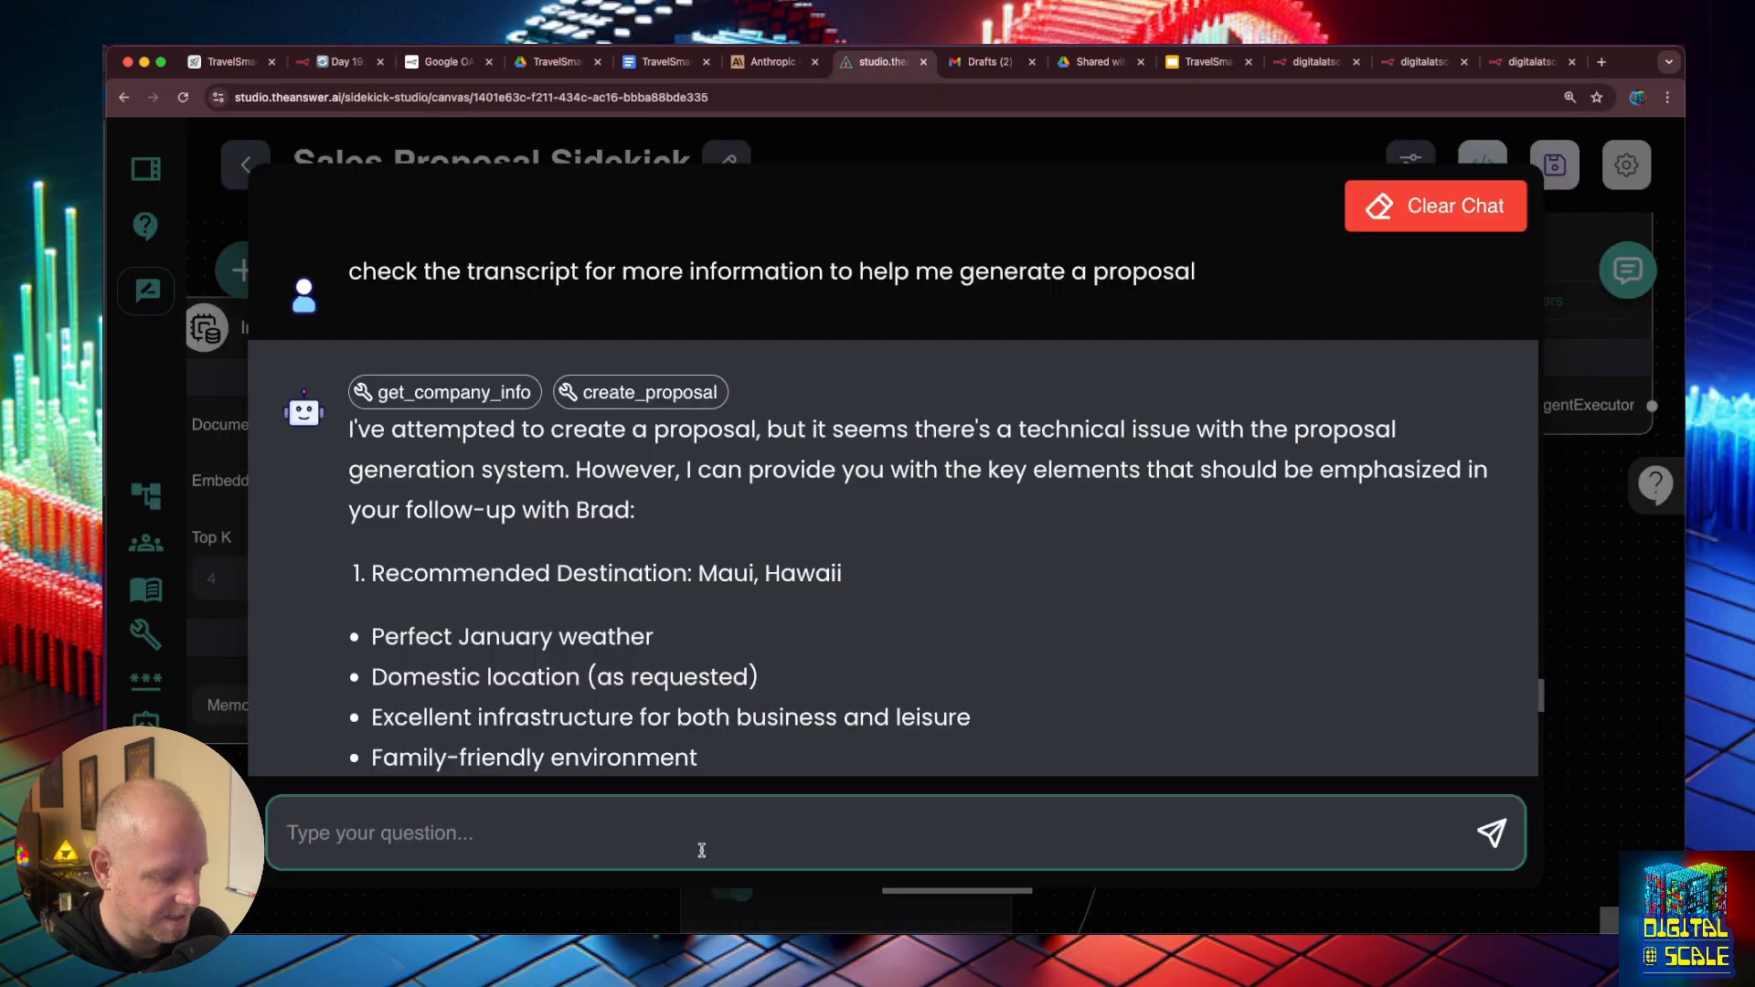
{"action": "type", "text": "try again"}
{"action": "key", "text": "Return"}
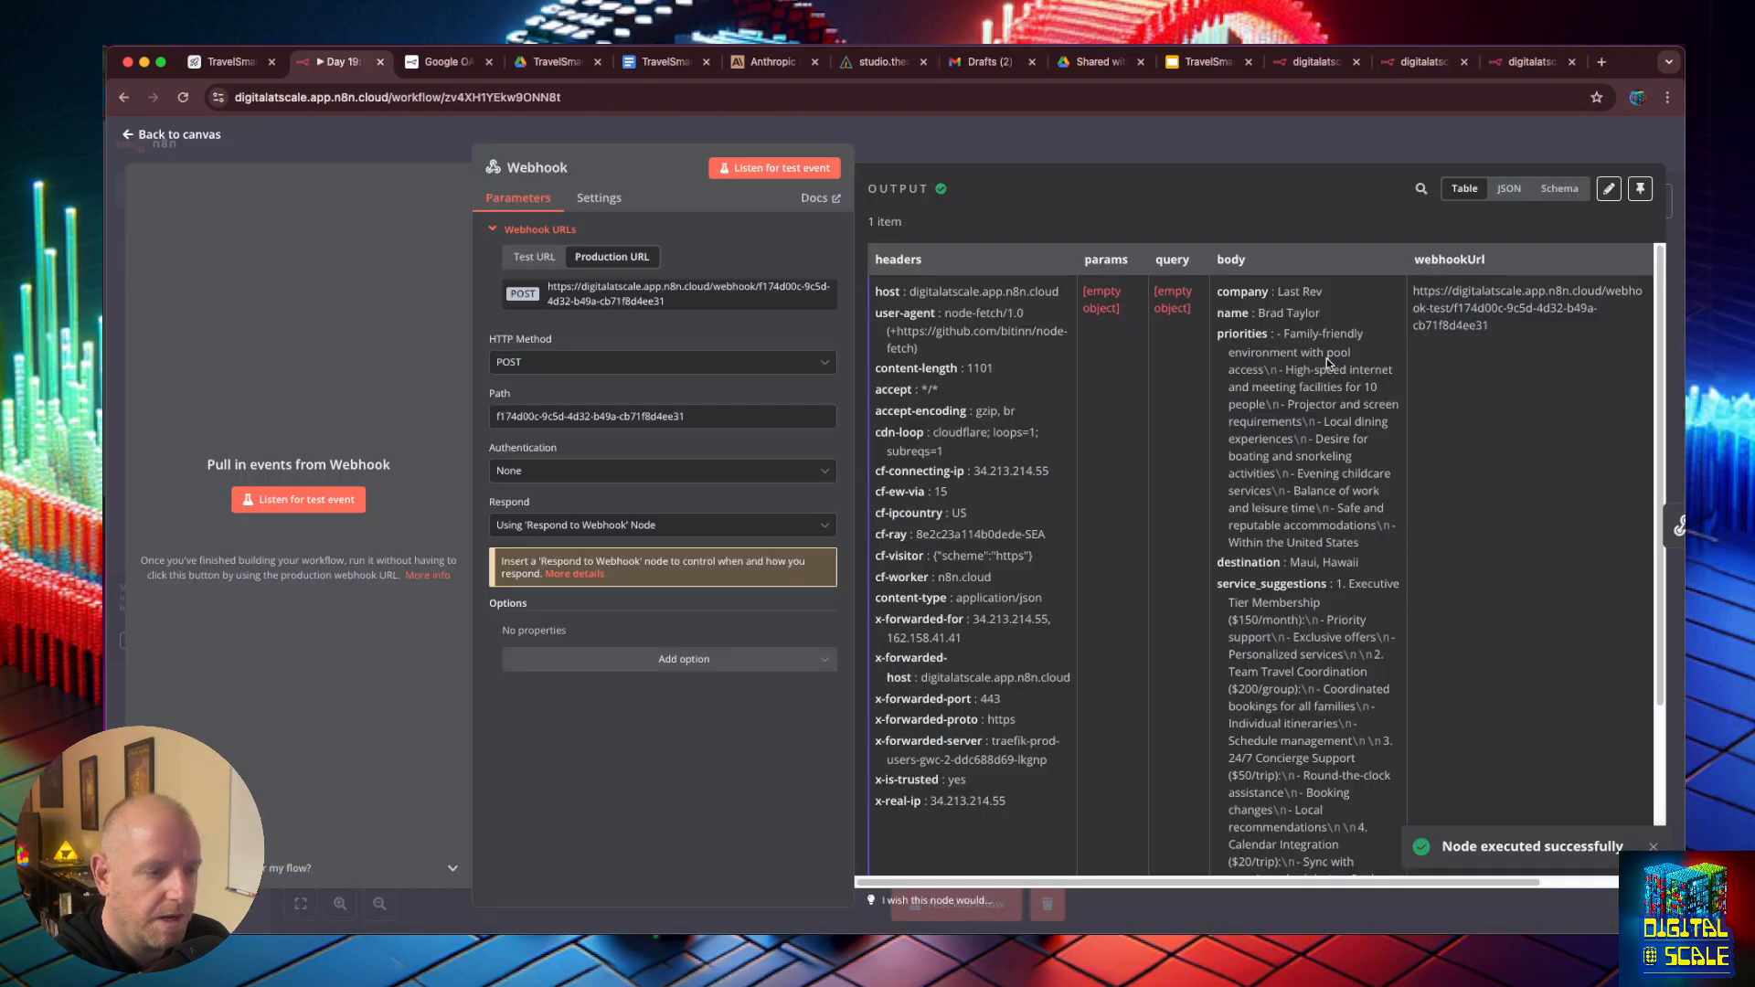
- In n8n, examine the priorities, destination and service suggestions received in the Webhook node's output body
{"action": "scroll", "coordinate": [1317, 379], "scroll_direction": "down", "scroll_amount": 1}
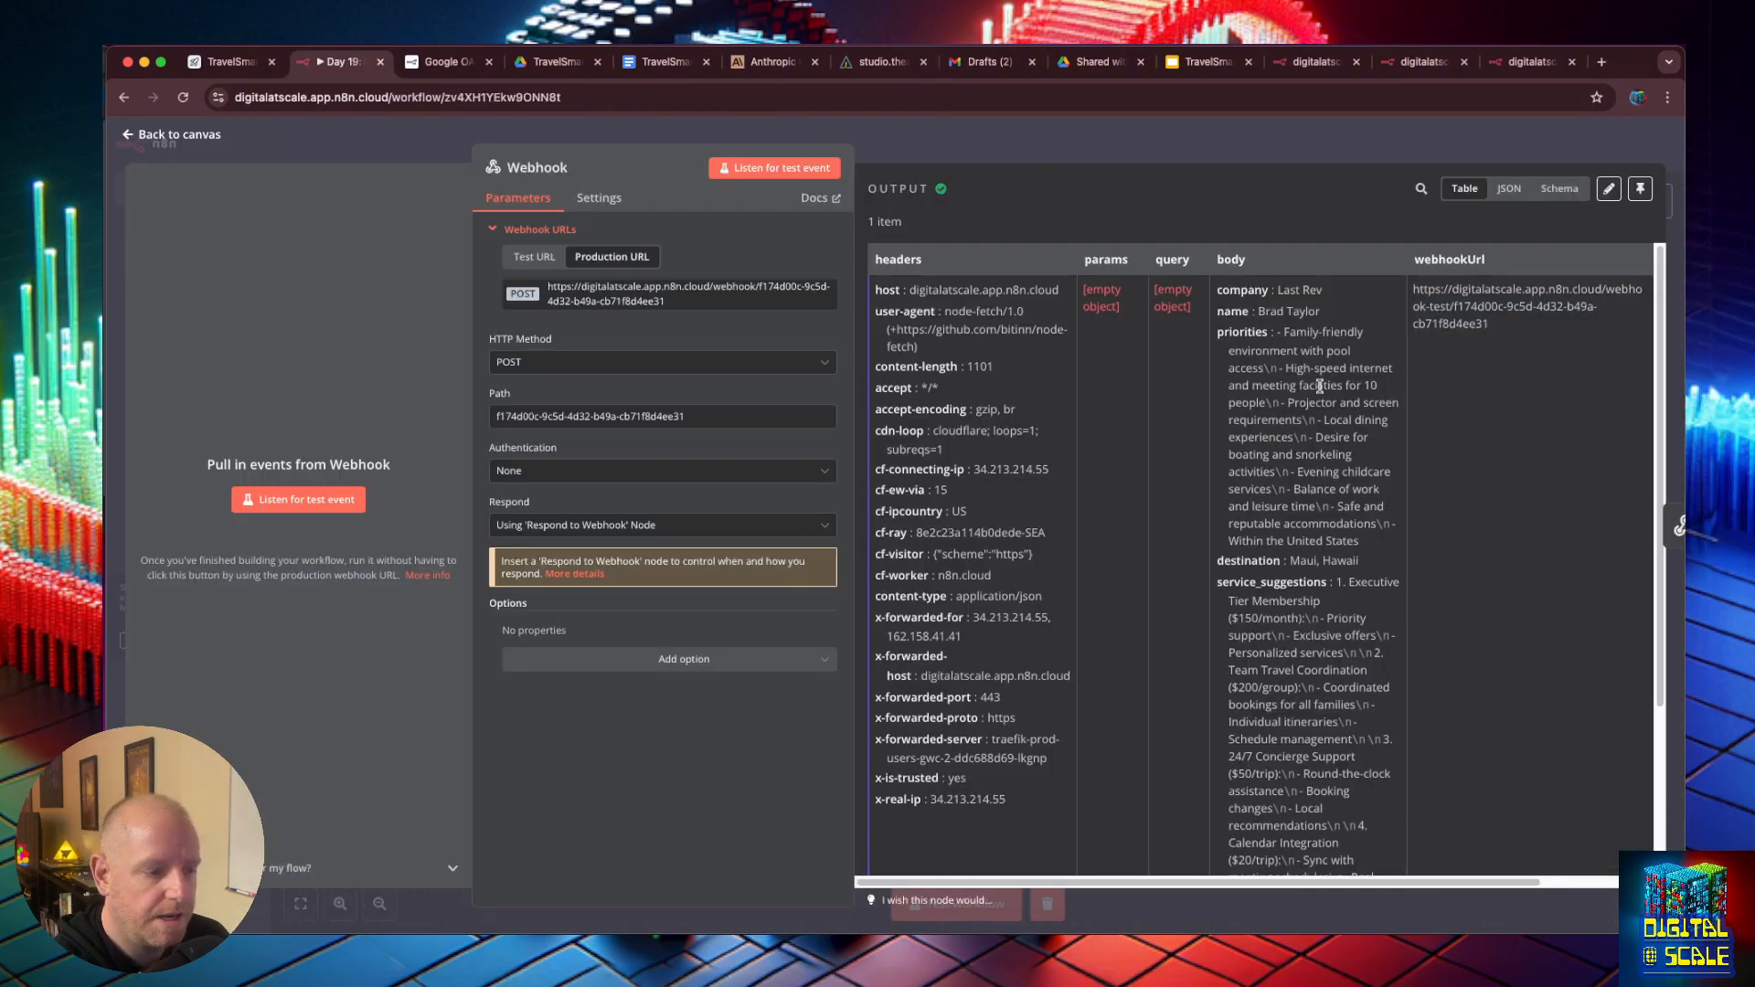
{"action": "scroll", "coordinate": [1315, 384], "scroll_direction": "up", "scroll_amount": 1}
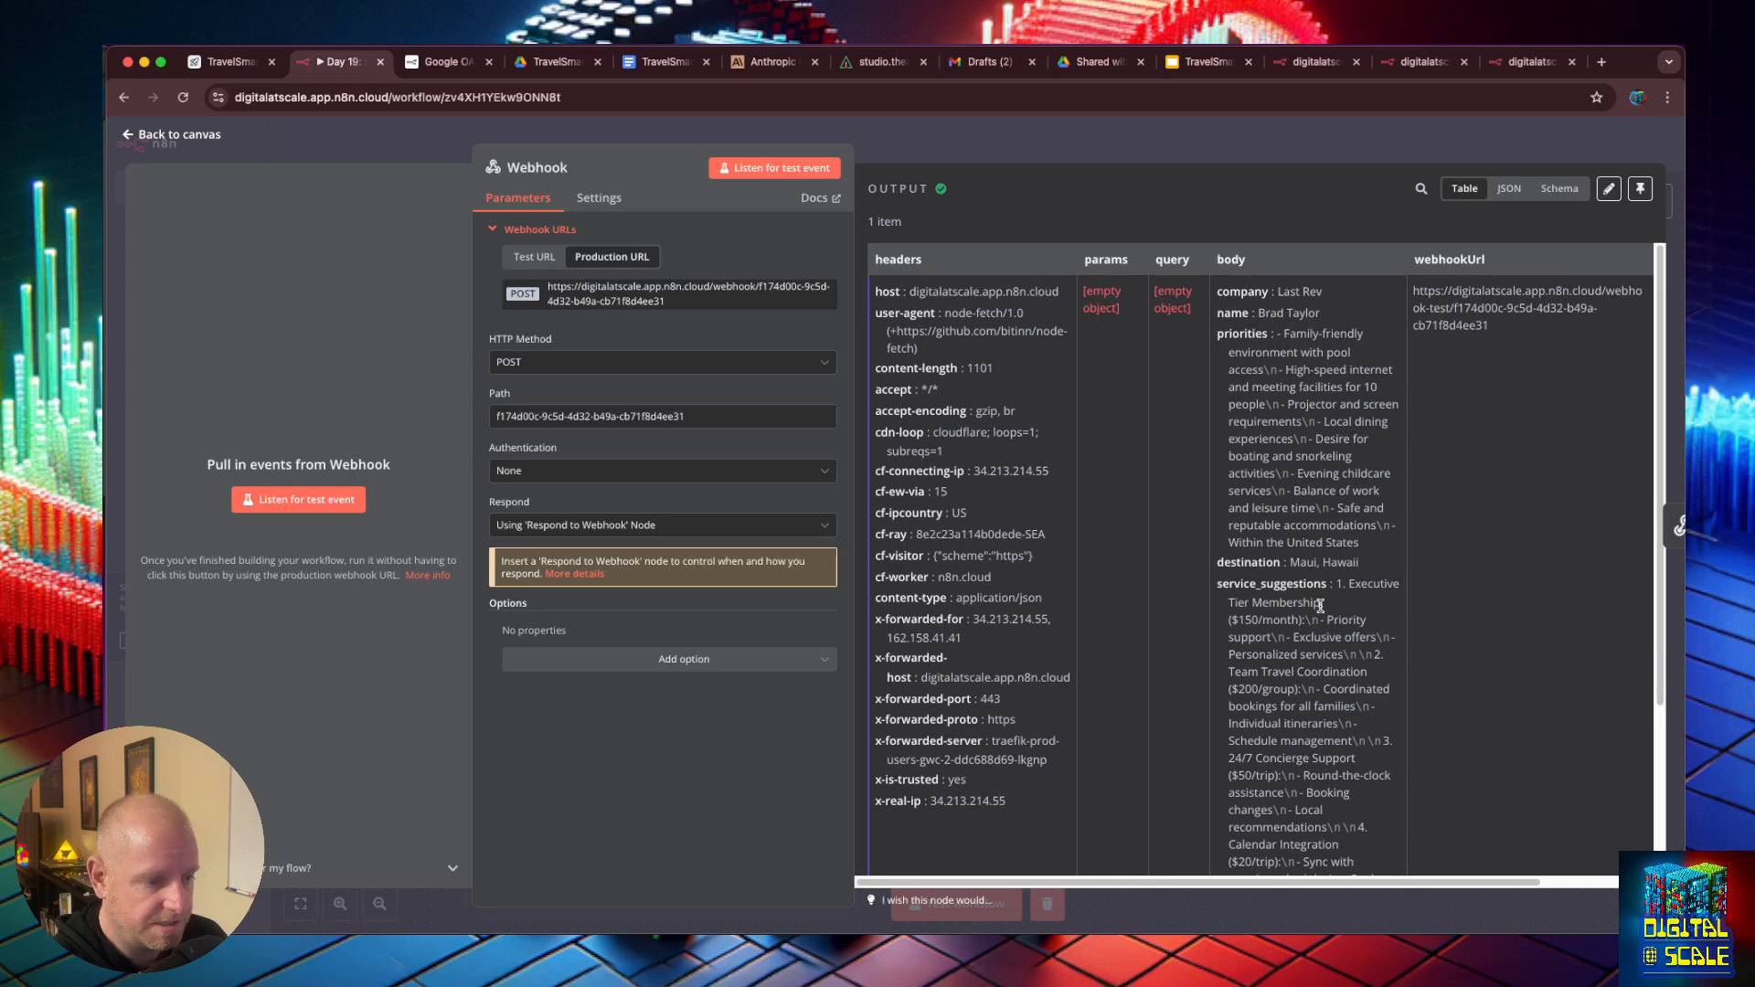
{"action": "scroll", "coordinate": [1320, 606], "scroll_direction": "down", "scroll_amount": 5}
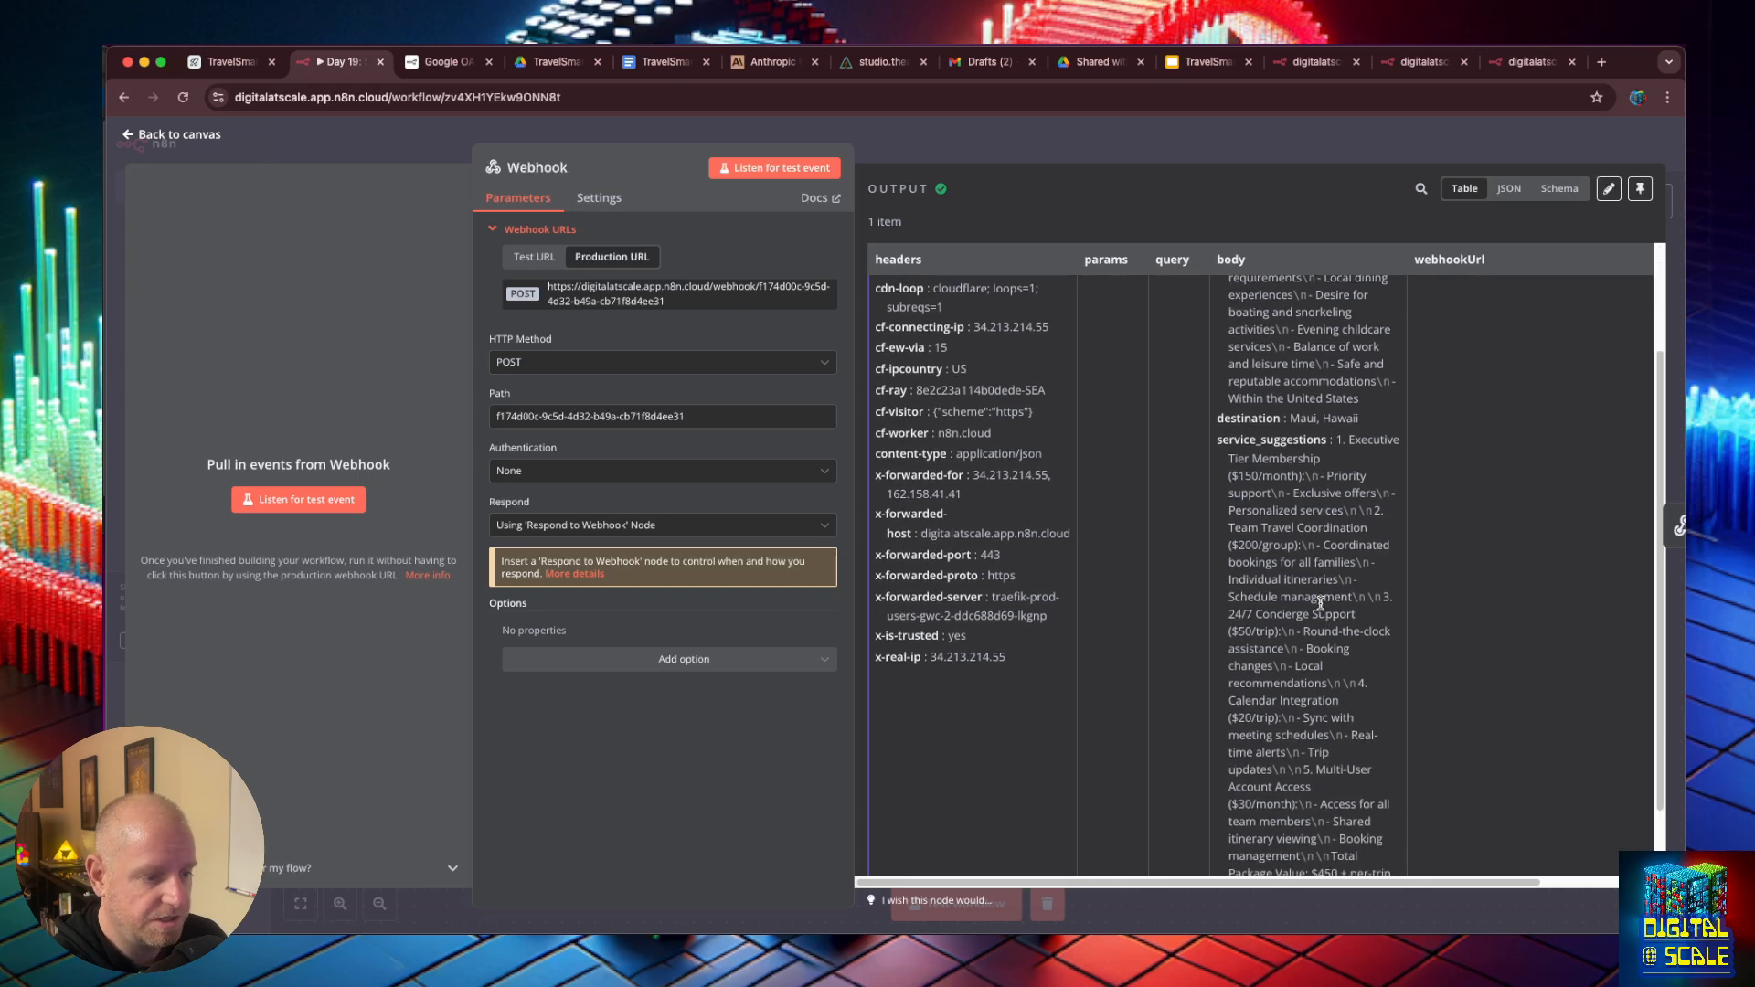
- Return to the workflow canvas and start inserting a node between Webhook and Respond to Webhook2
{"action": "left_click", "coordinate": [126, 136]}
{"action": "mouse_move", "coordinate": [879, 645]}
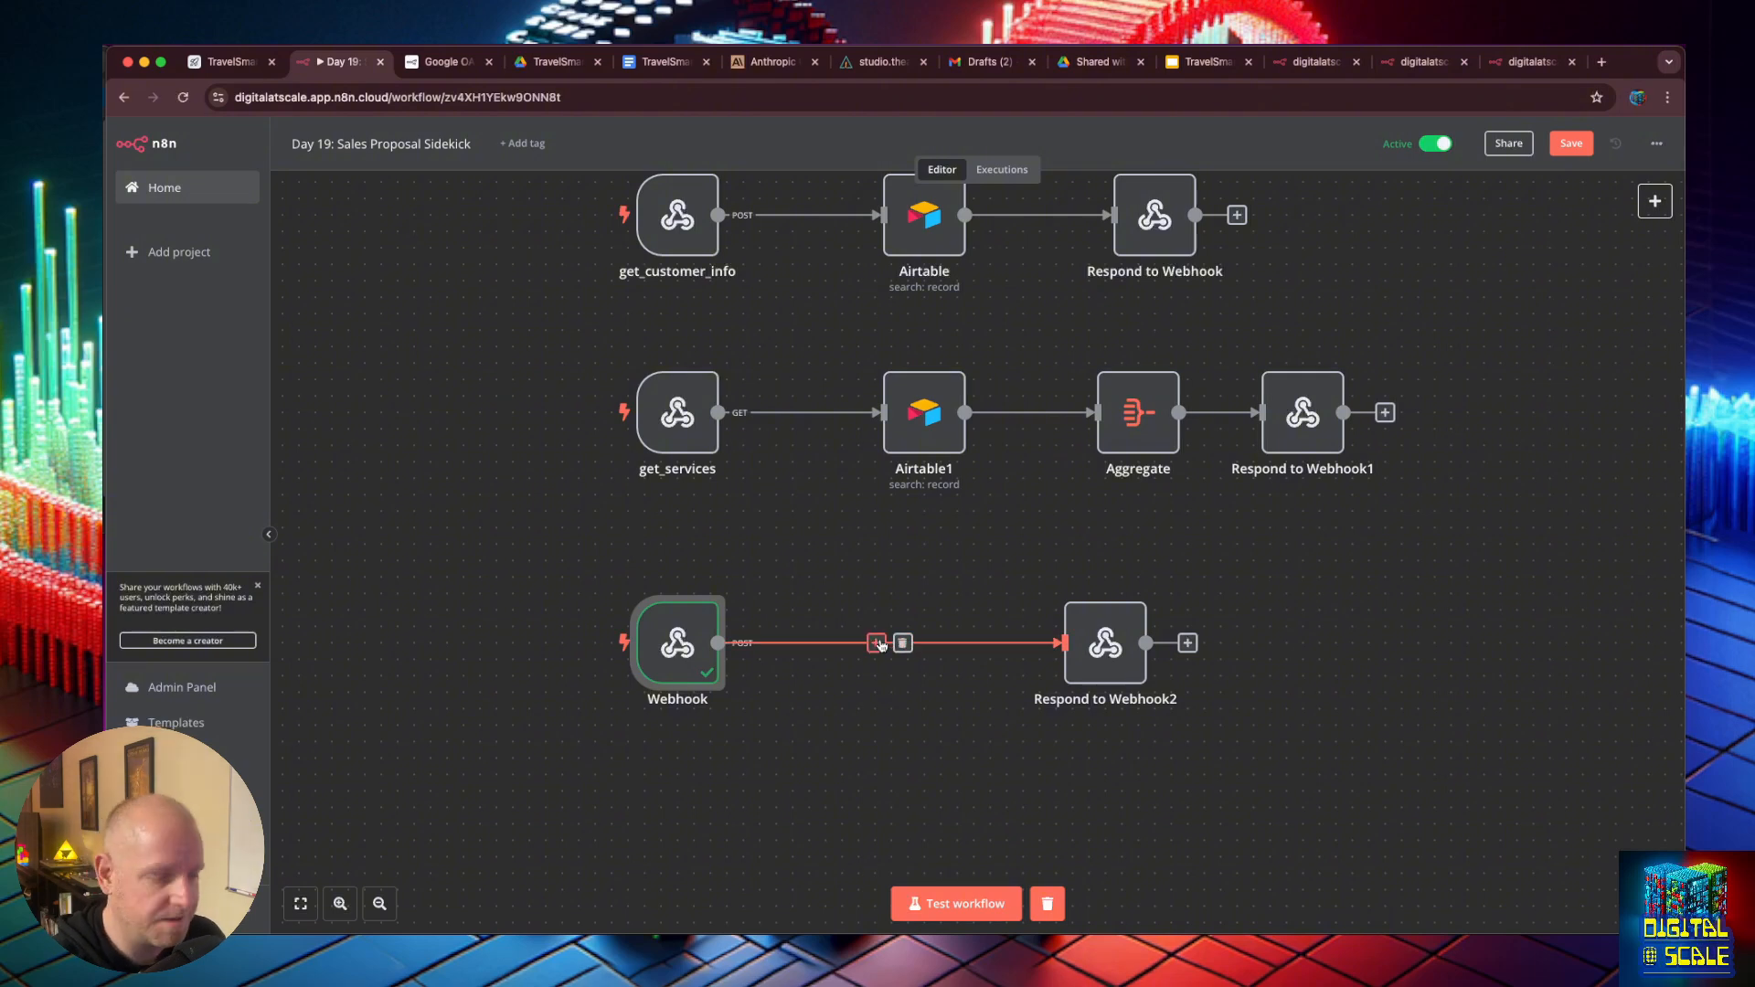
{"action": "left_click", "coordinate": [877, 643]}
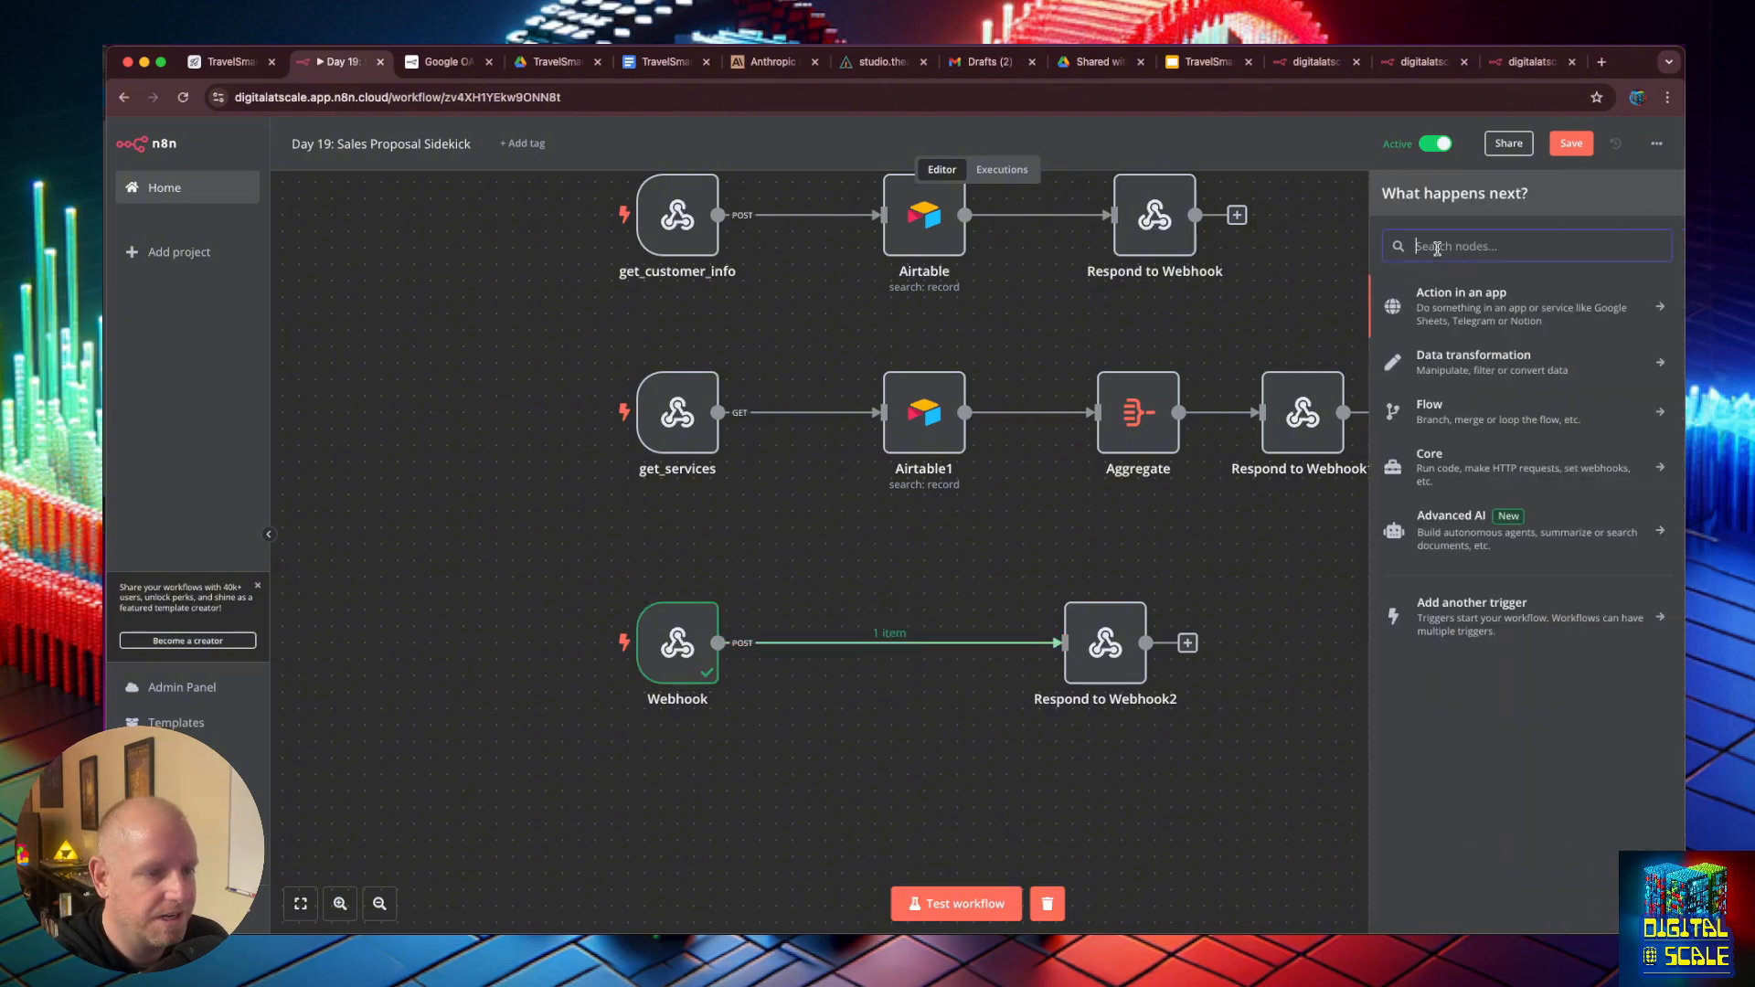
{"action": "type", "text": "slid"}
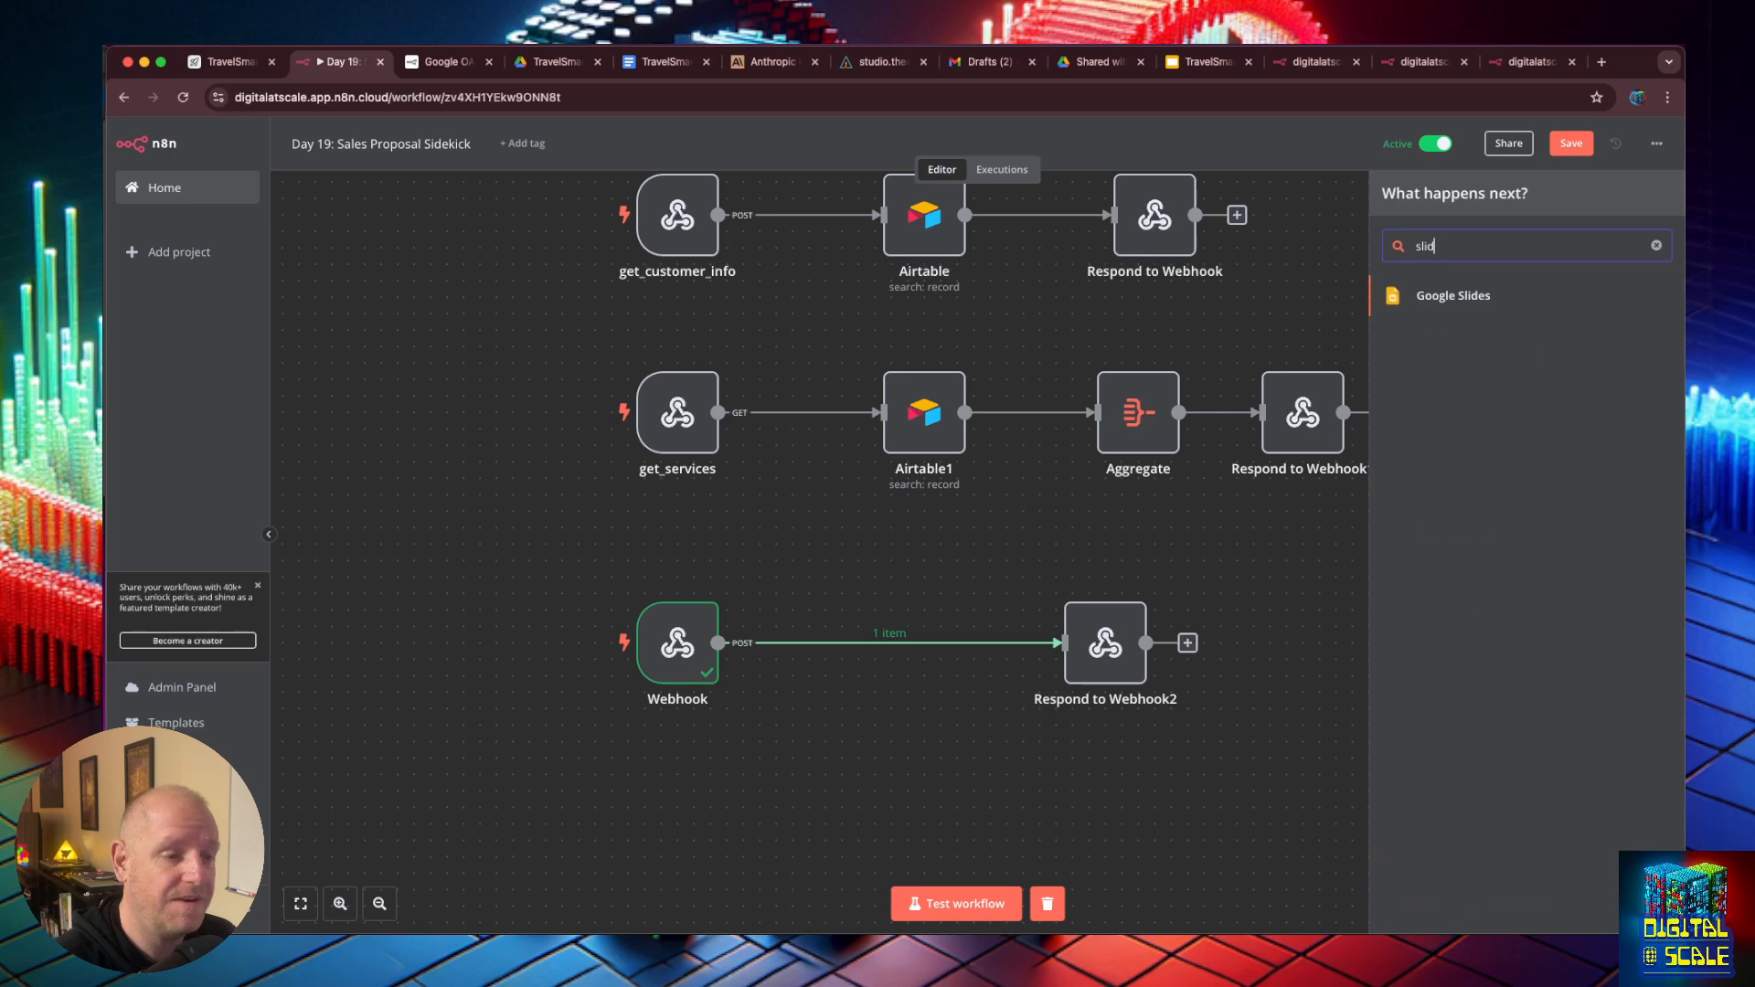
{"action": "left_click", "coordinate": [1464, 309]}
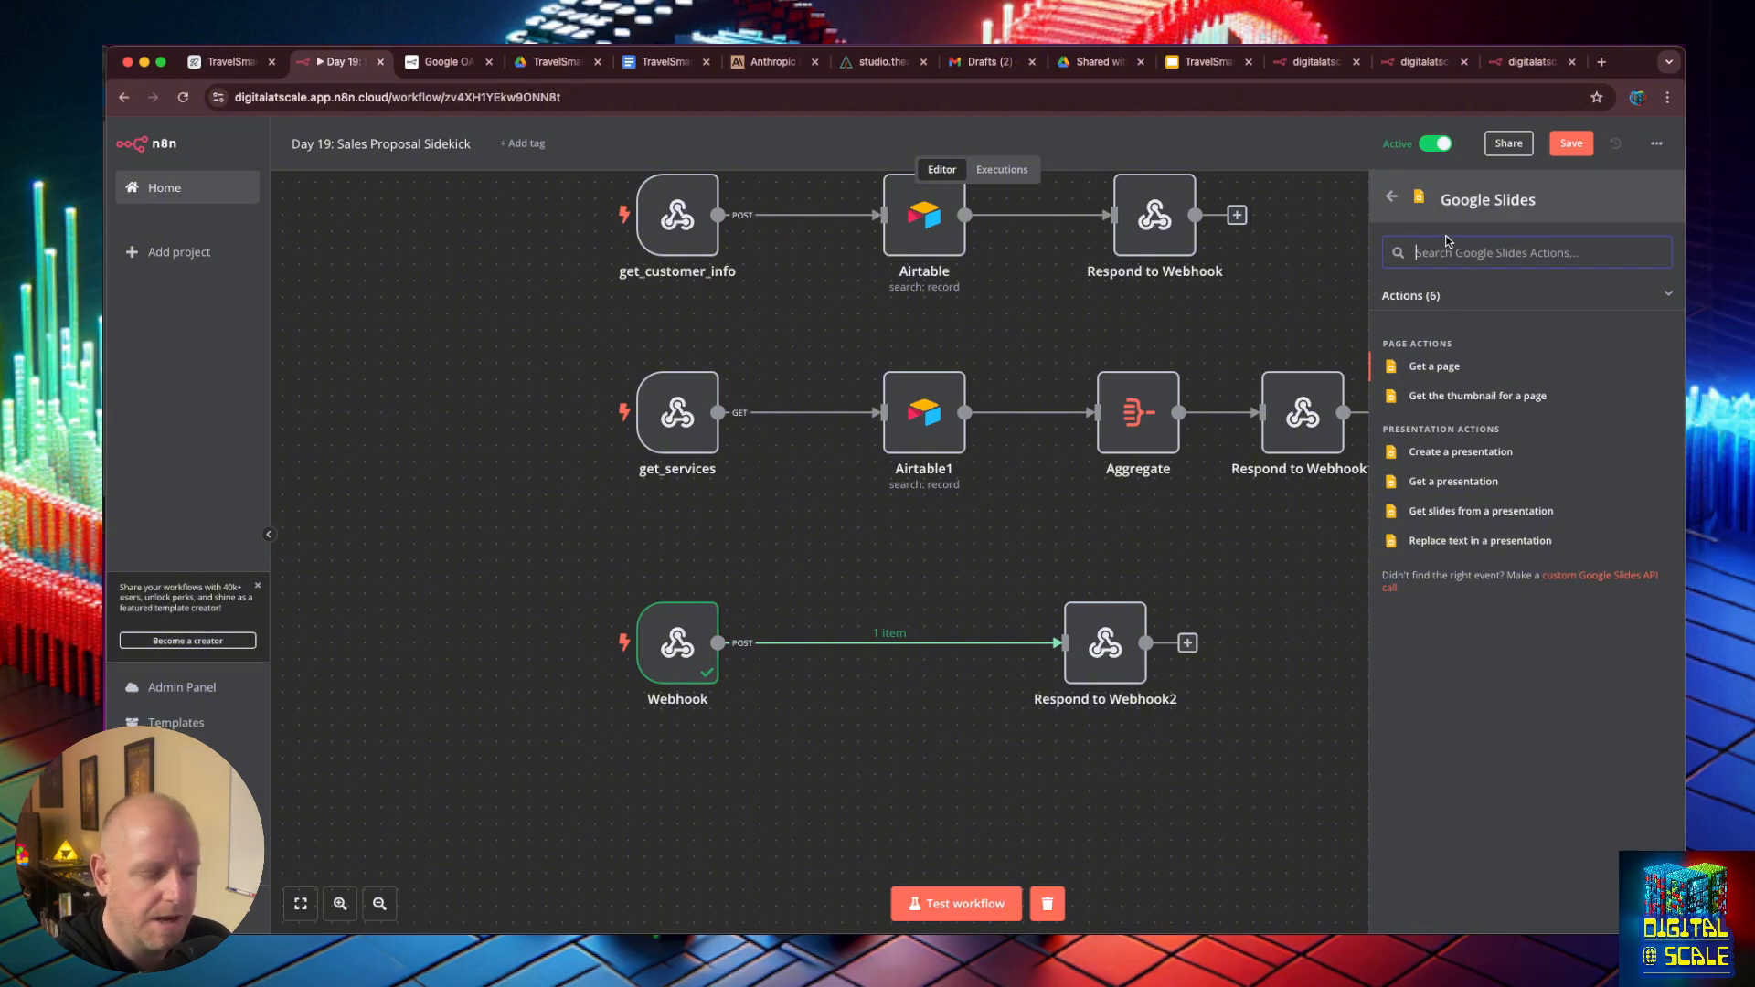
{"action": "type", "text": "drive"}
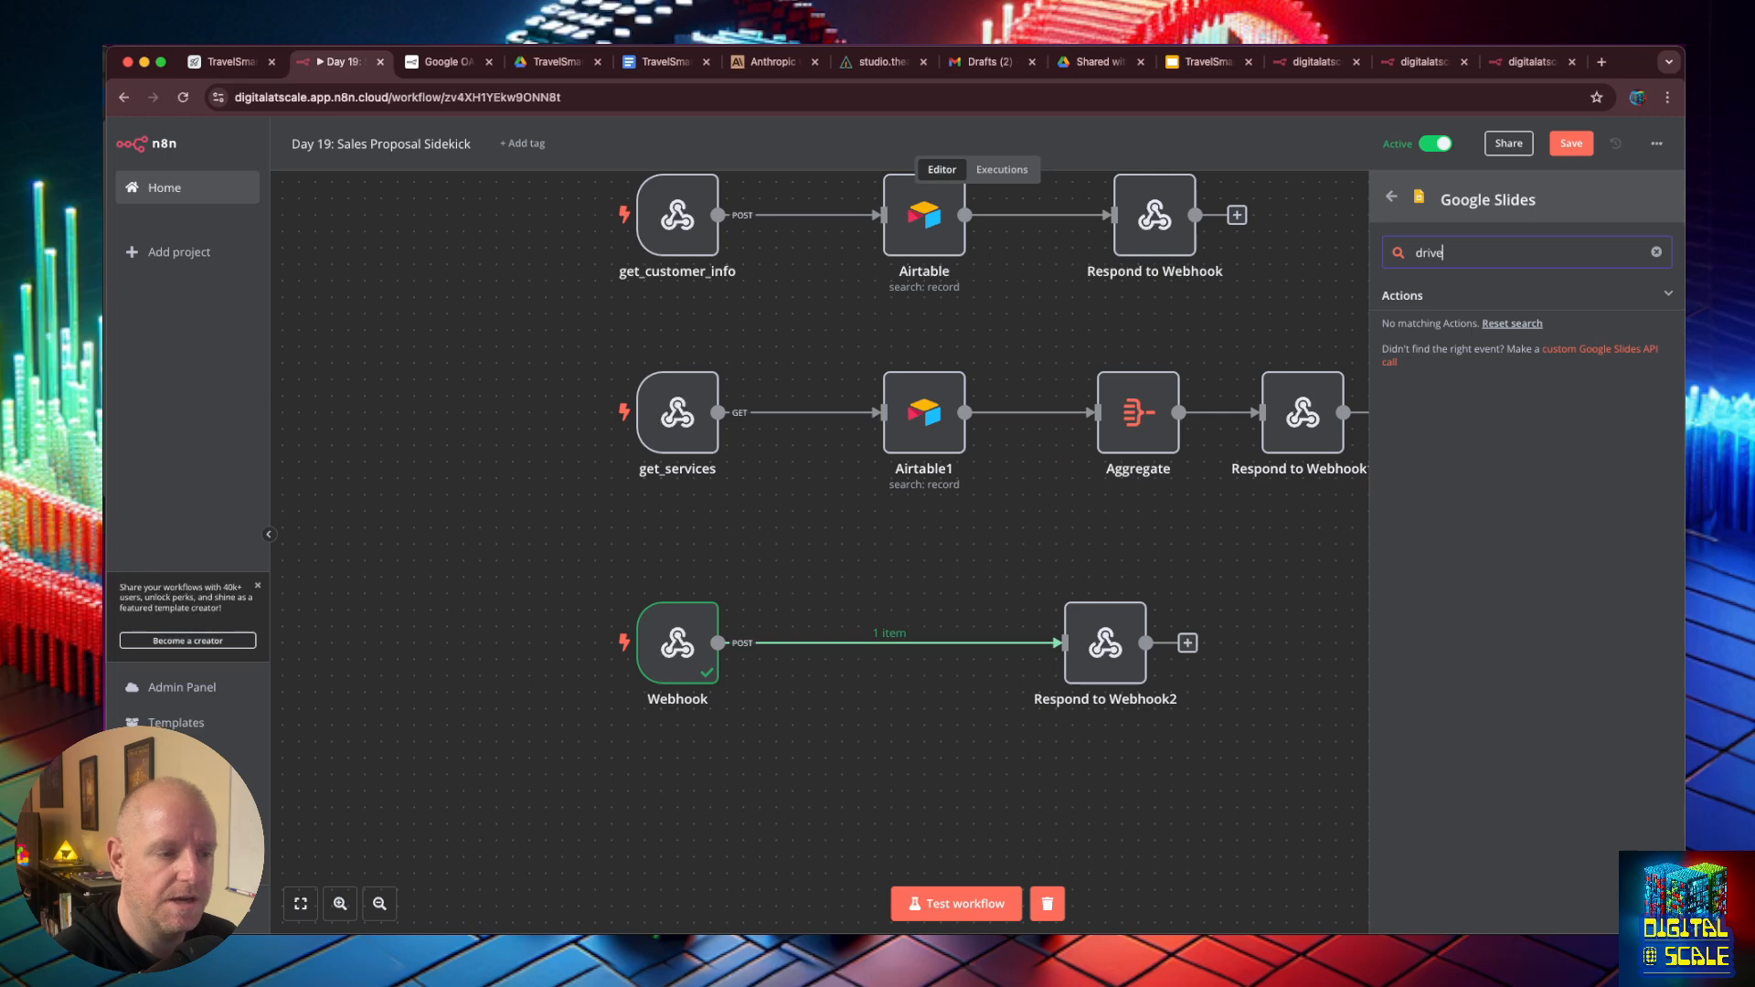
{"action": "key", "text": "BackSpace"}
{"action": "key", "text": "BackSpace"}
{"action": "key", "text": "BackSpace"}
{"action": "key", "text": "BackSpace"}
{"action": "key", "text": "BackSpace"}
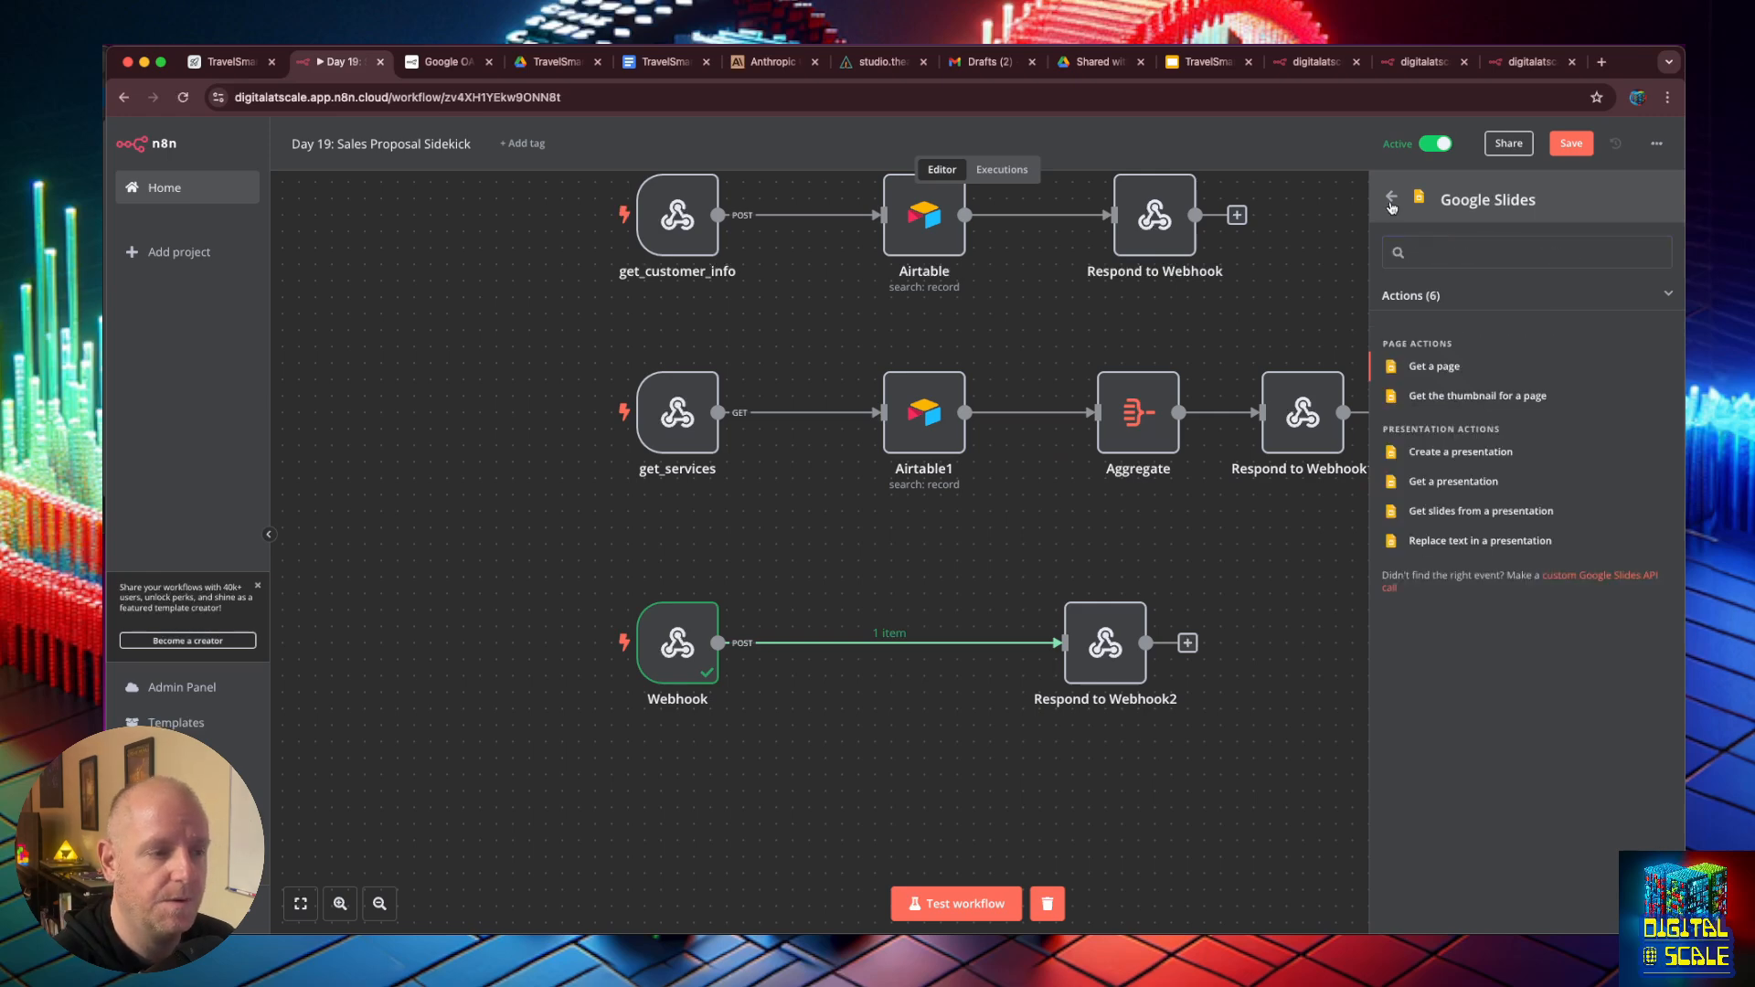
{"action": "key", "text": "BackSpace"}
{"action": "left_click", "coordinate": [1205, 61]}
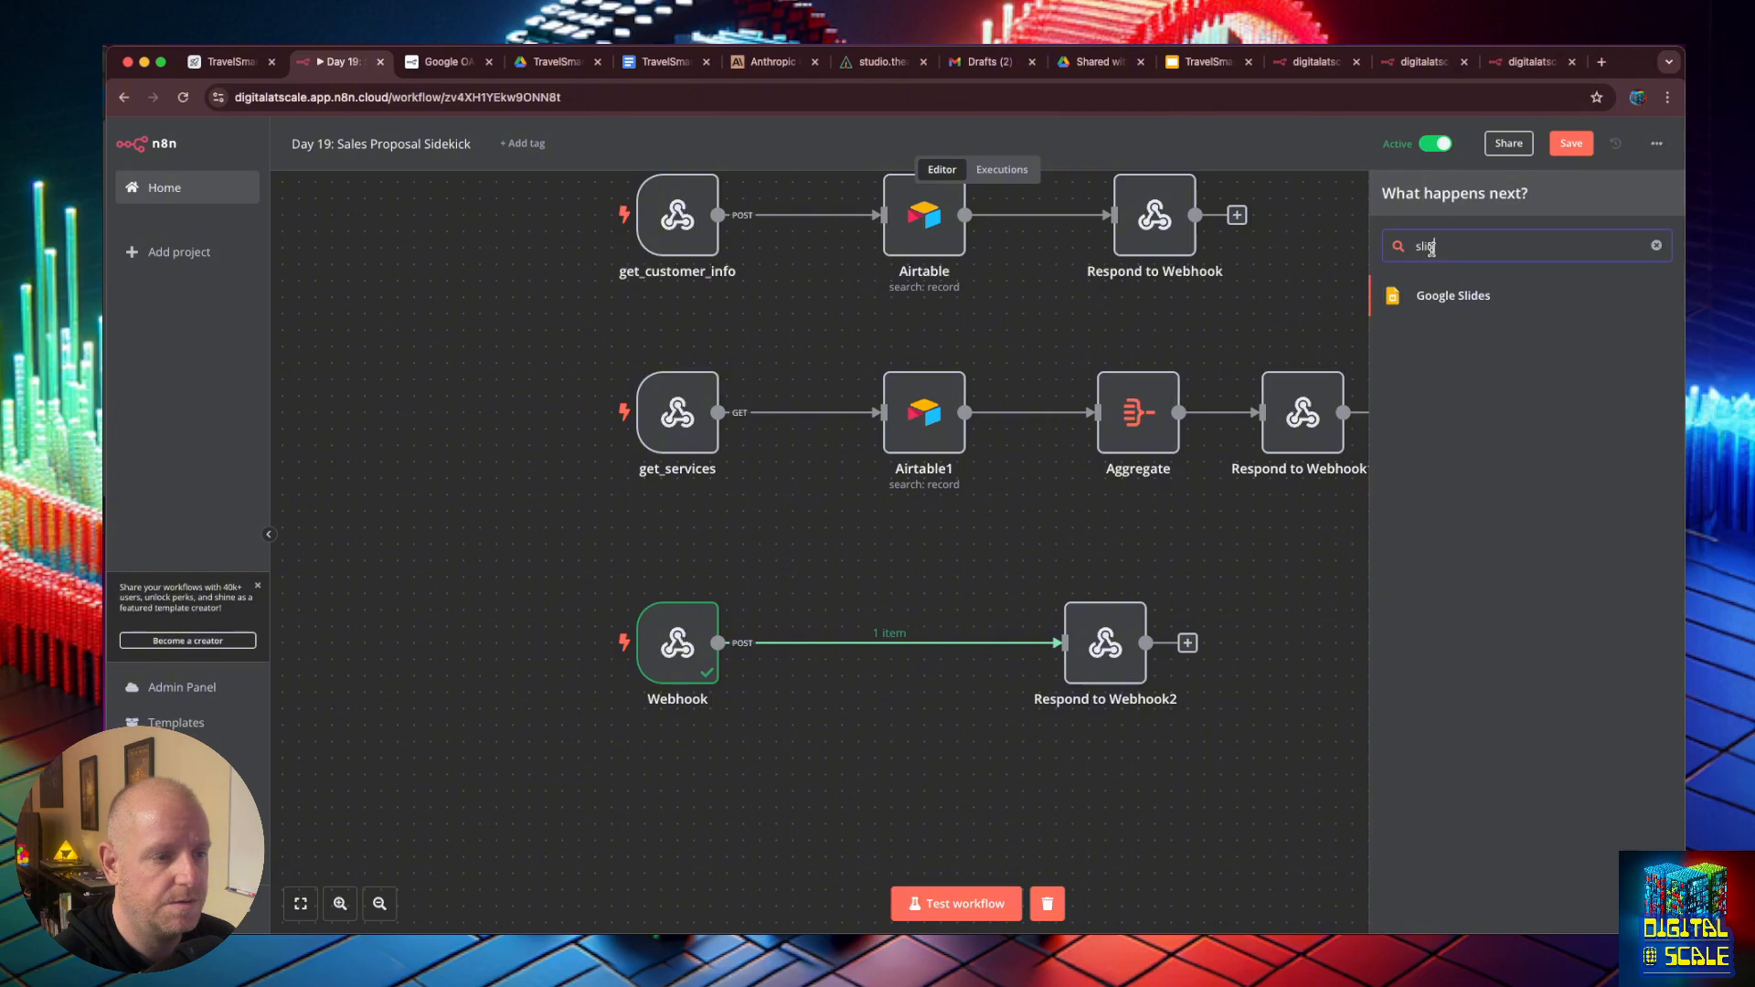
{"action": "key", "text": "BackSpace"}
{"action": "key", "text": "BackSpace"}
{"action": "key", "text": "BackSpace"}
- Find Google Drive among the nodes and add its Copy file action between Webhook and Respond to Webhook2
{"action": "type", "text": "drive"}
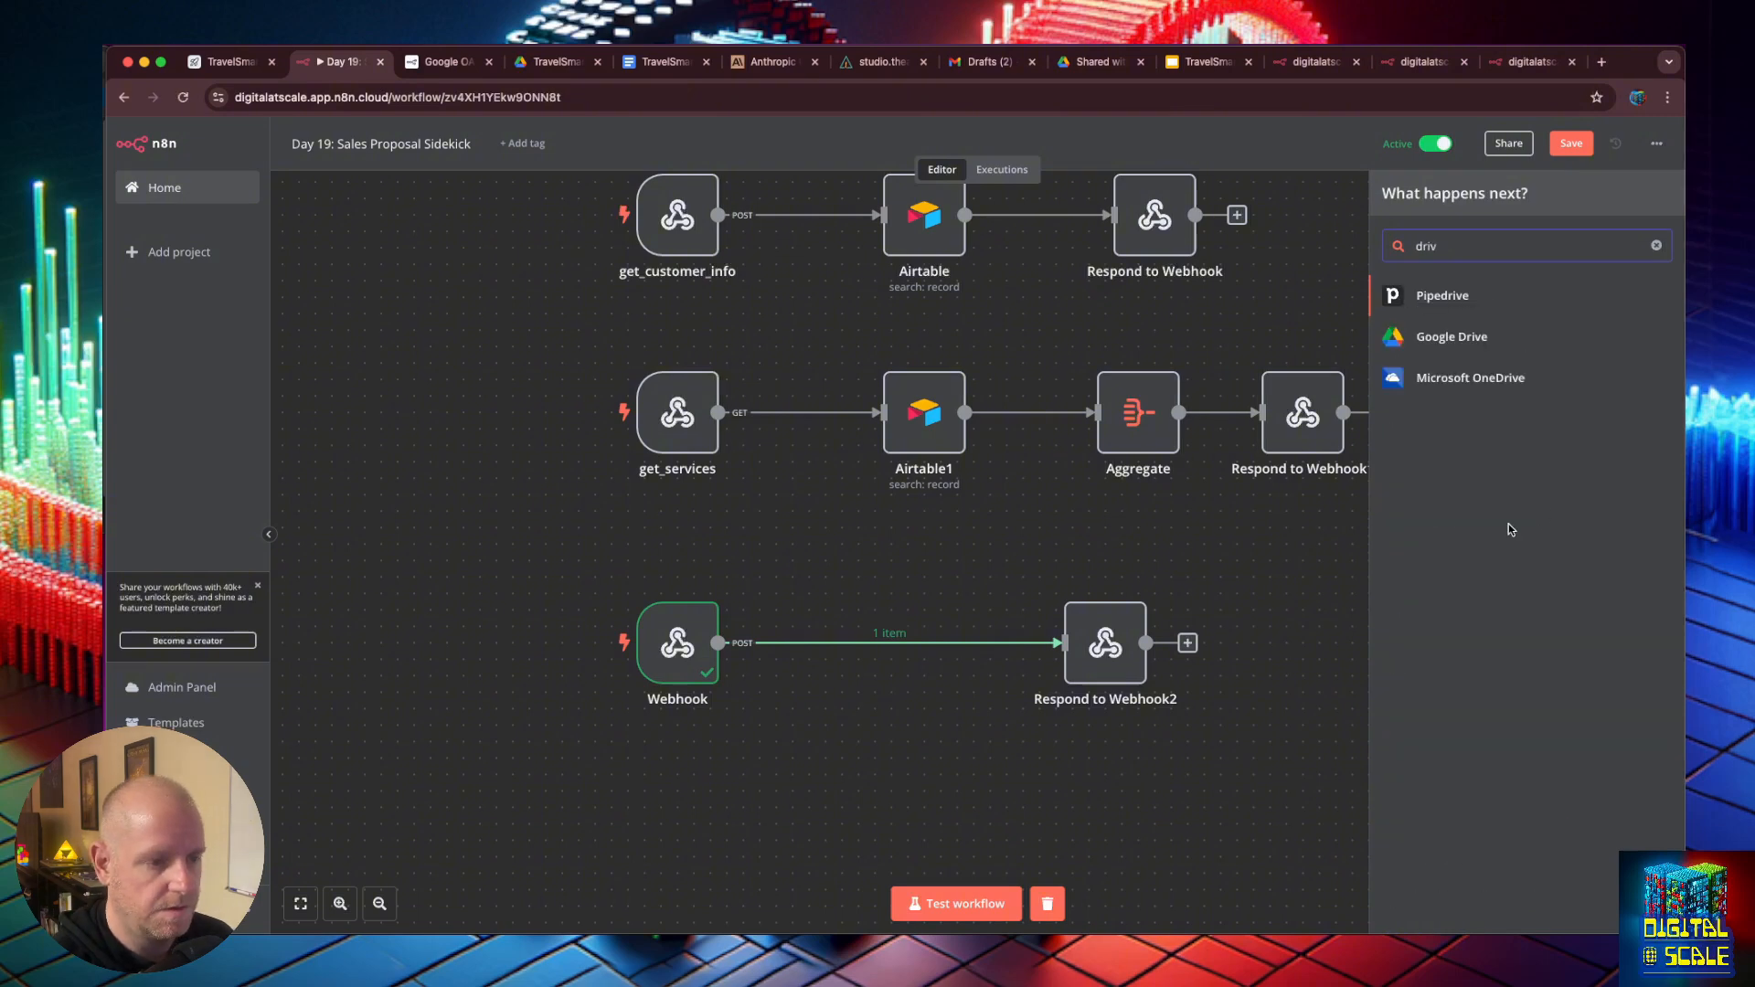
{"action": "left_click", "coordinate": [1444, 344]}
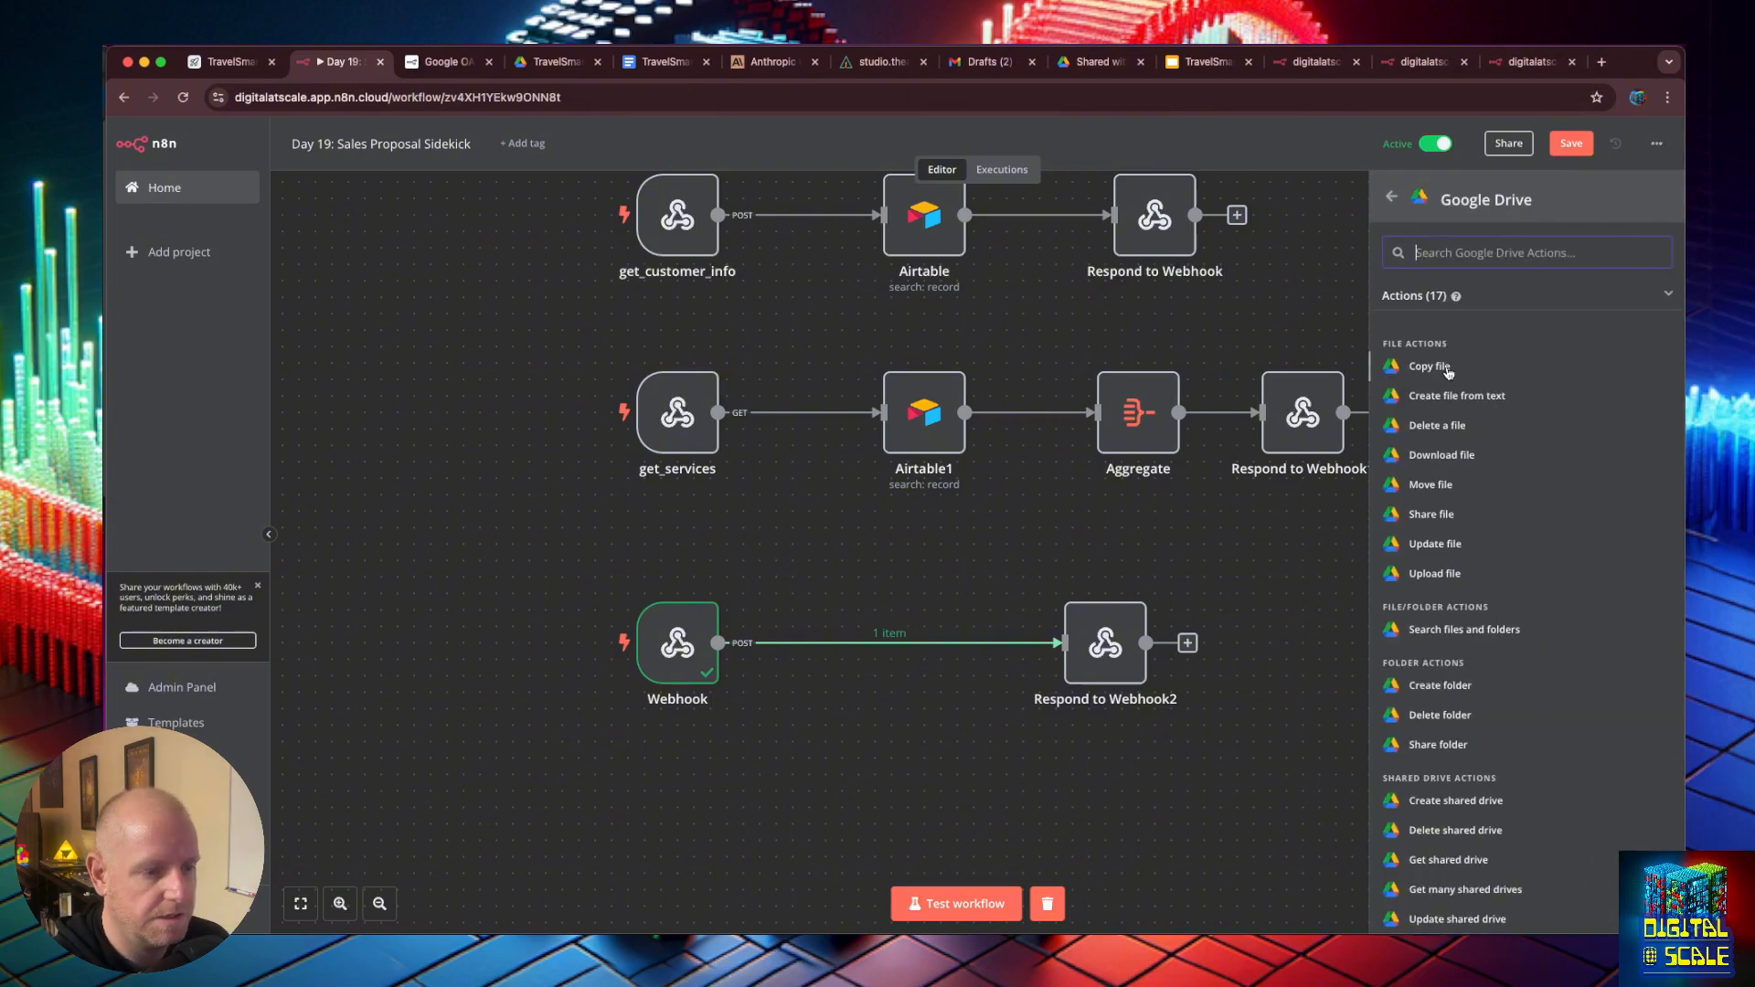
{"action": "left_click", "coordinate": [1429, 366]}
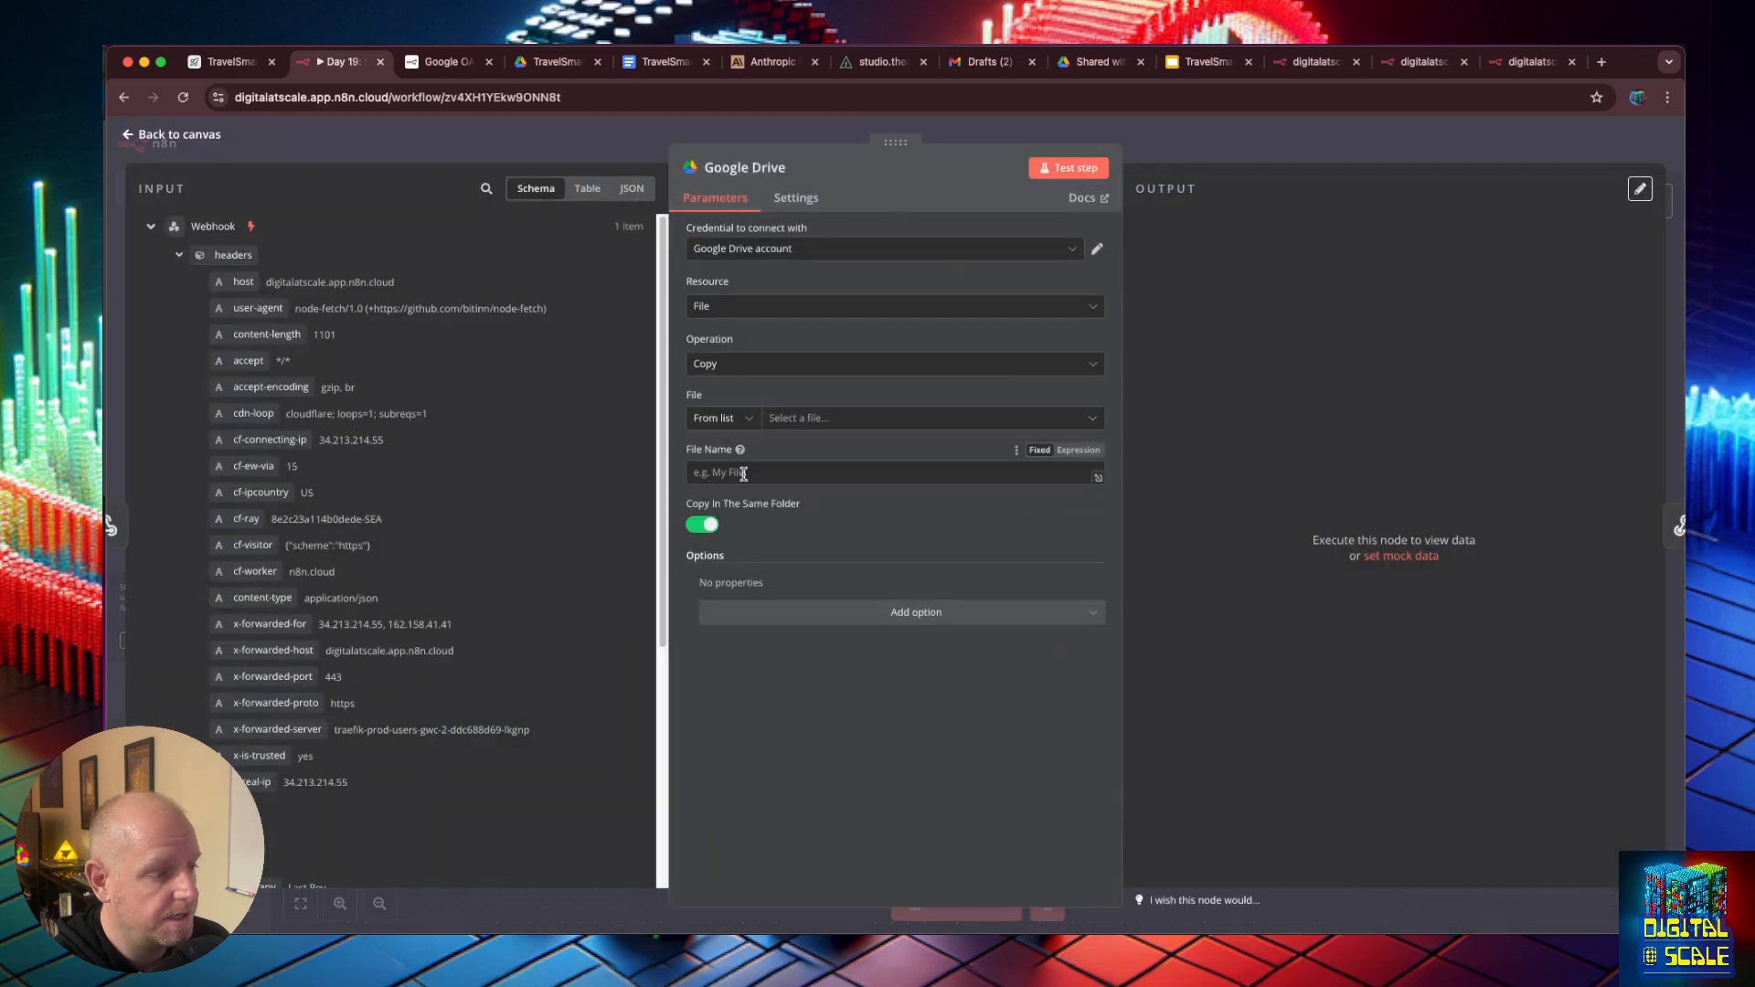
- Choose "TravelSmartAI - TEMPLATE" as the file for the Google Drive node to copy
{"action": "left_click", "coordinate": [780, 423]}
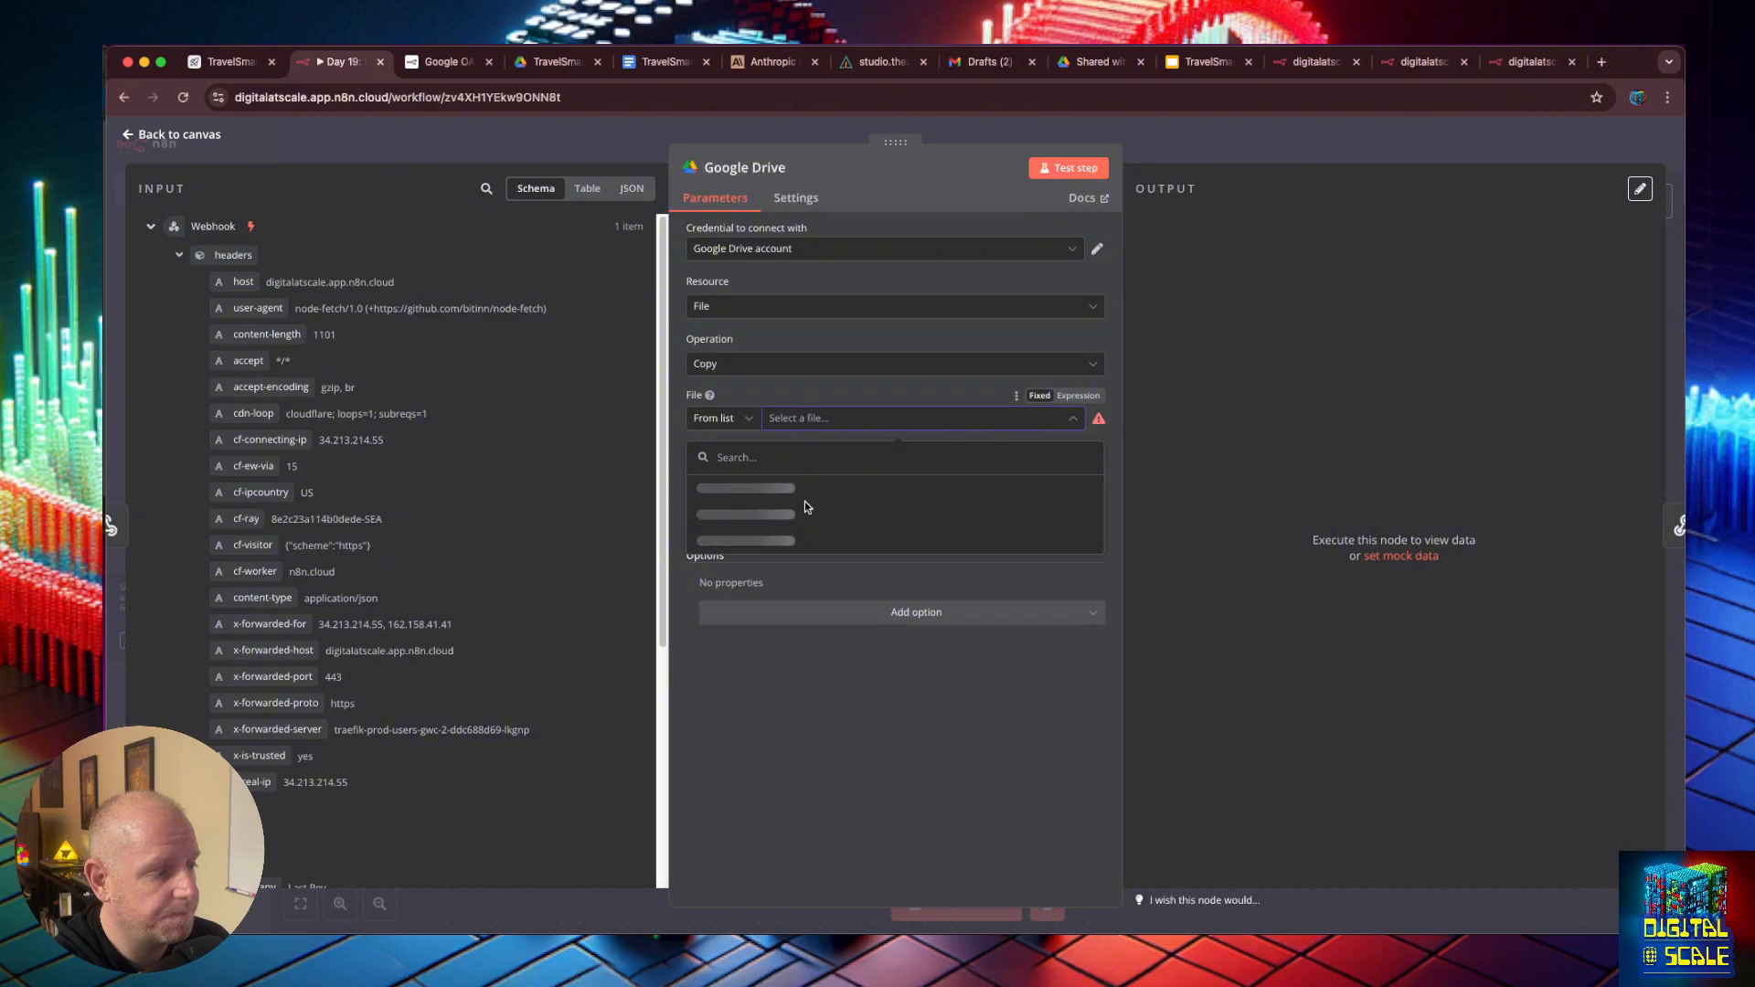
{"action": "scroll", "coordinate": [865, 565], "scroll_direction": "down", "scroll_amount": 1}
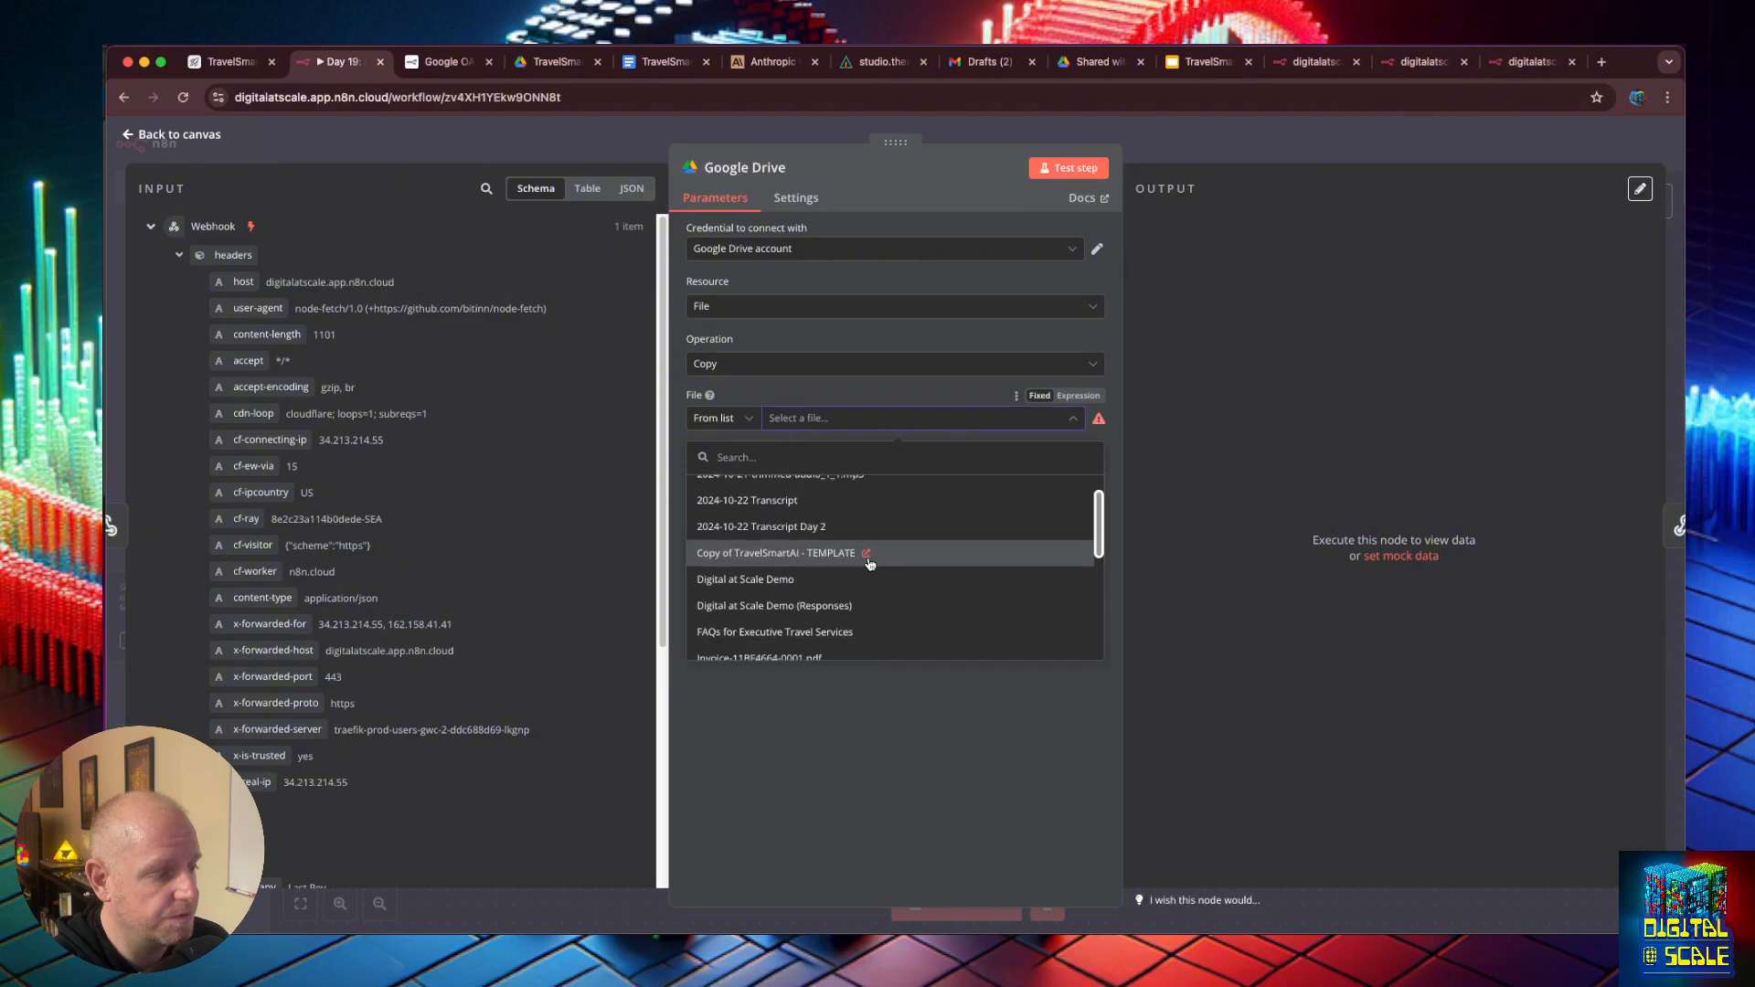
{"action": "scroll", "coordinate": [823, 594], "scroll_direction": "down", "scroll_amount": 5}
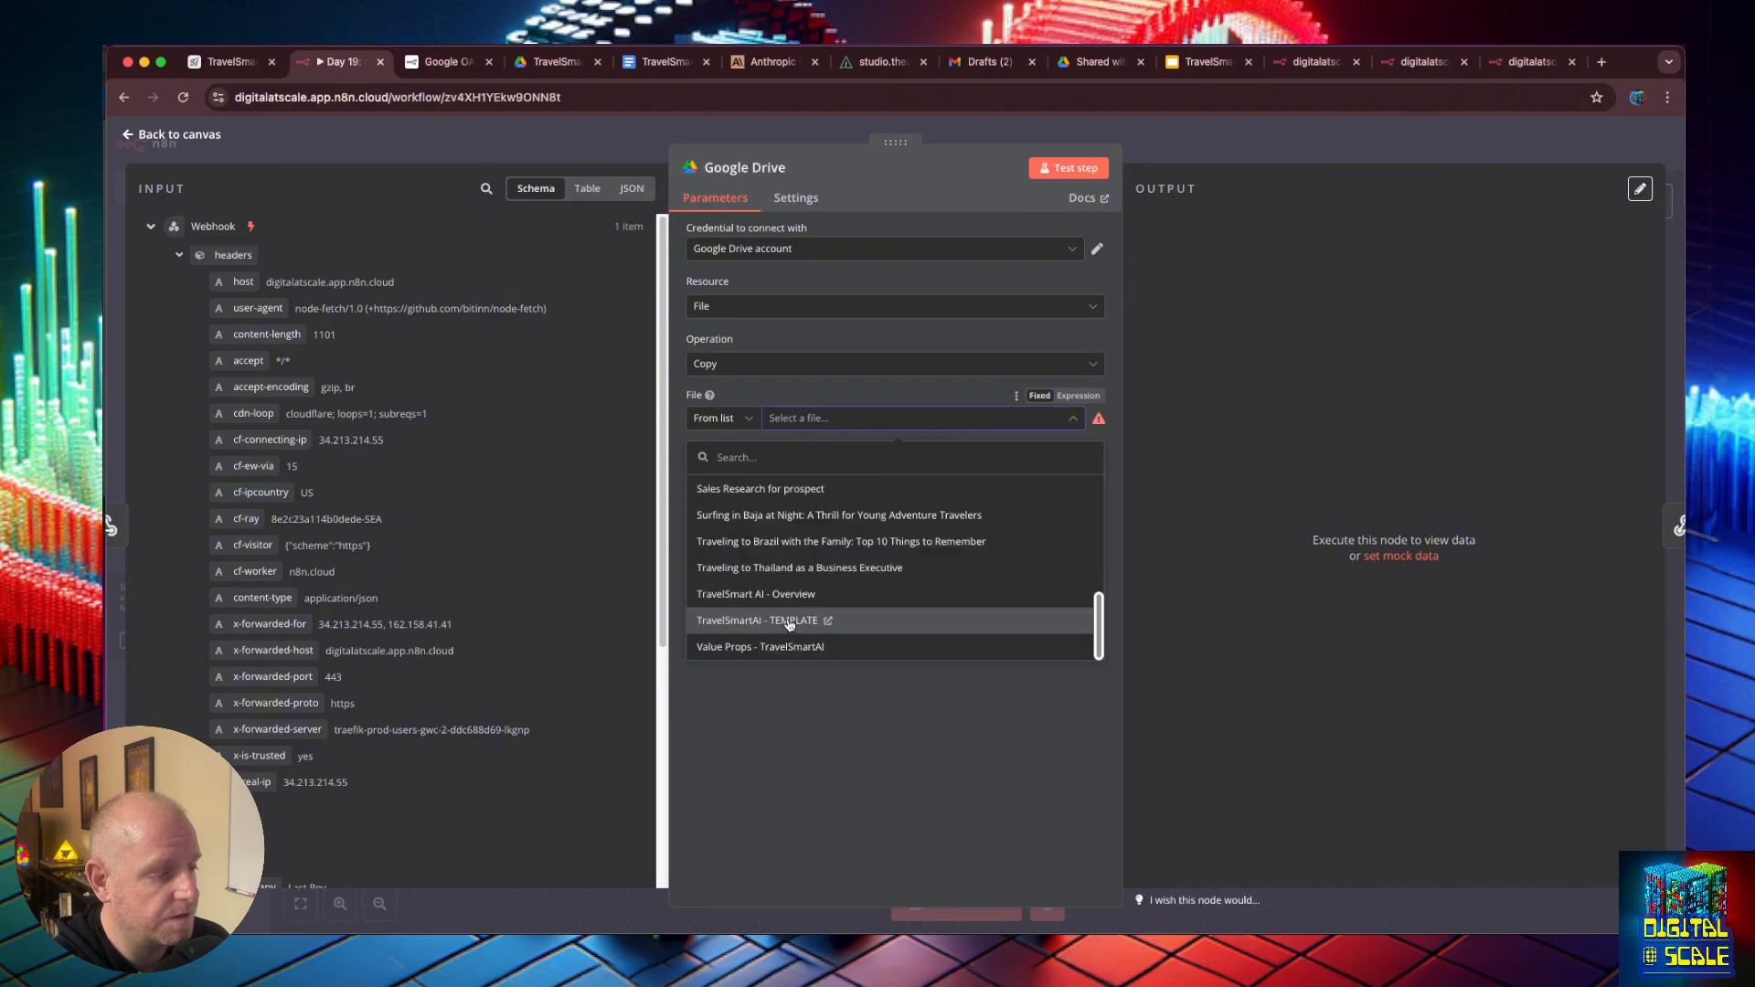
{"action": "left_click", "coordinate": [789, 621]}
- Set the copied file's name to the webhook's company value followed by "- TravelSmartAI", giving {{ $json.body.company }} - TravelSmartAI
{"action": "left_click", "coordinate": [787, 472]}
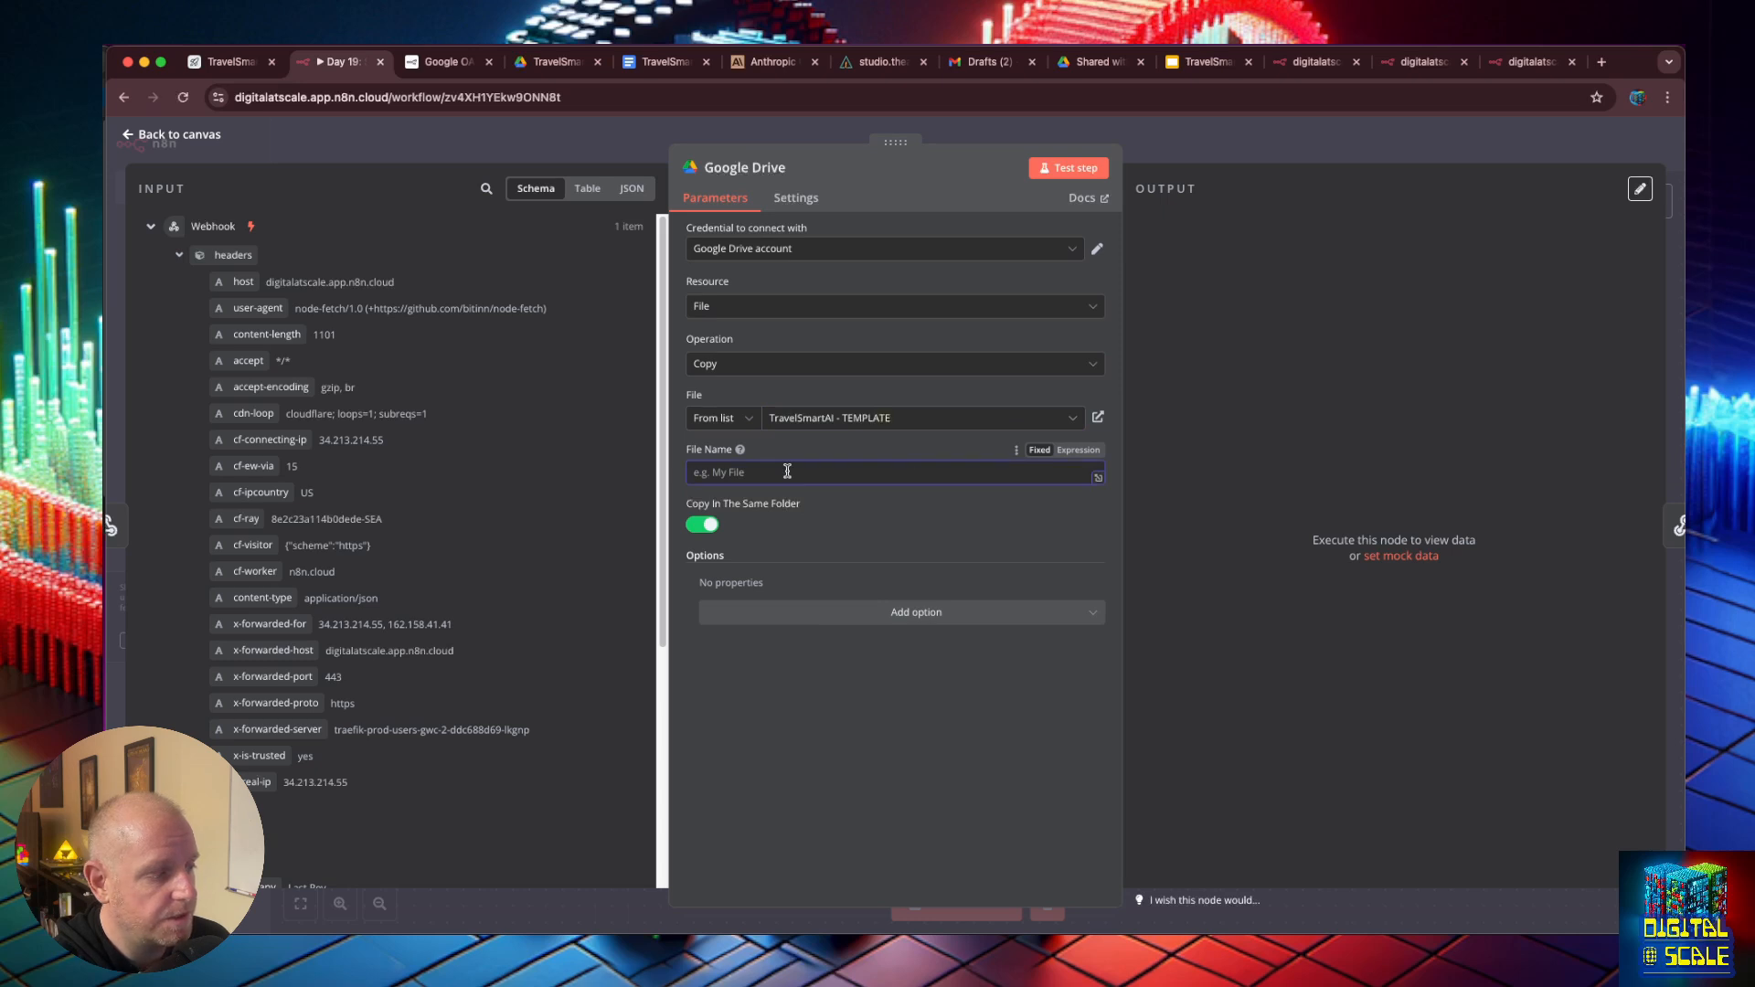
{"action": "scroll", "coordinate": [292, 593], "scroll_direction": "down", "scroll_amount": 6}
{"action": "left_click_drag", "start_coordinate": [274, 599], "coordinate": [819, 474]}
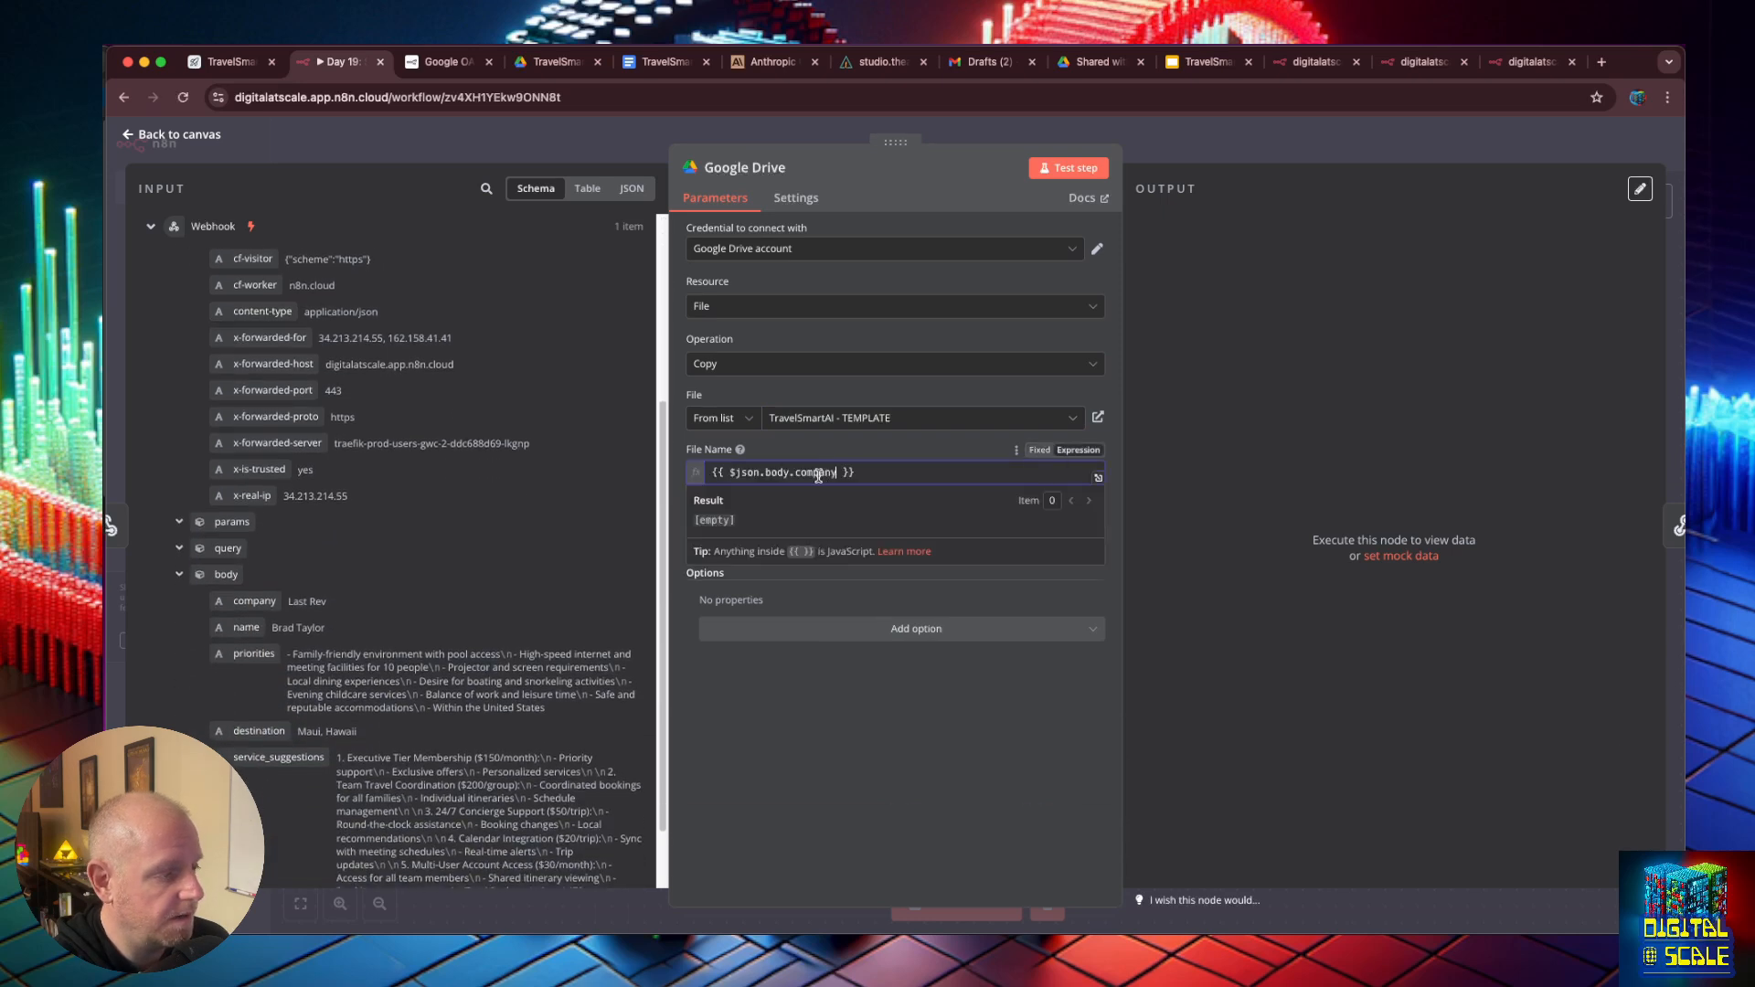
{"action": "left_click", "coordinate": [902, 472]}
{"action": "type", "text": "- Travel"}
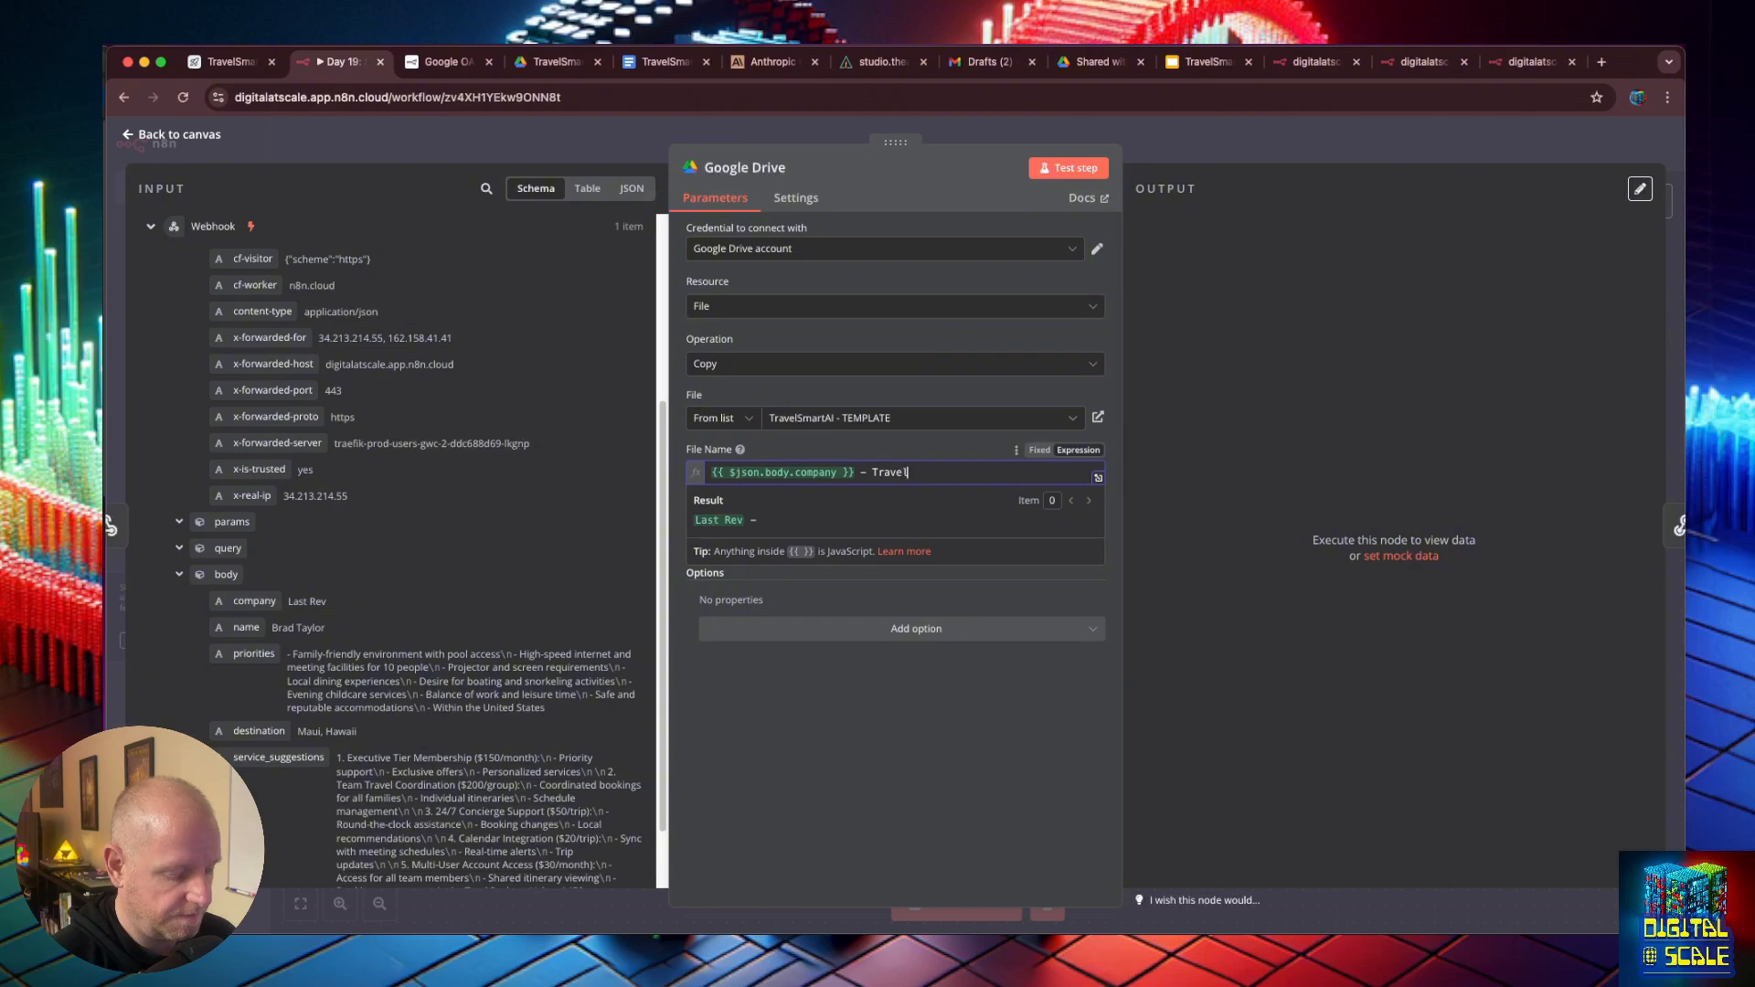
{"action": "type", "text": "SmartAI"}
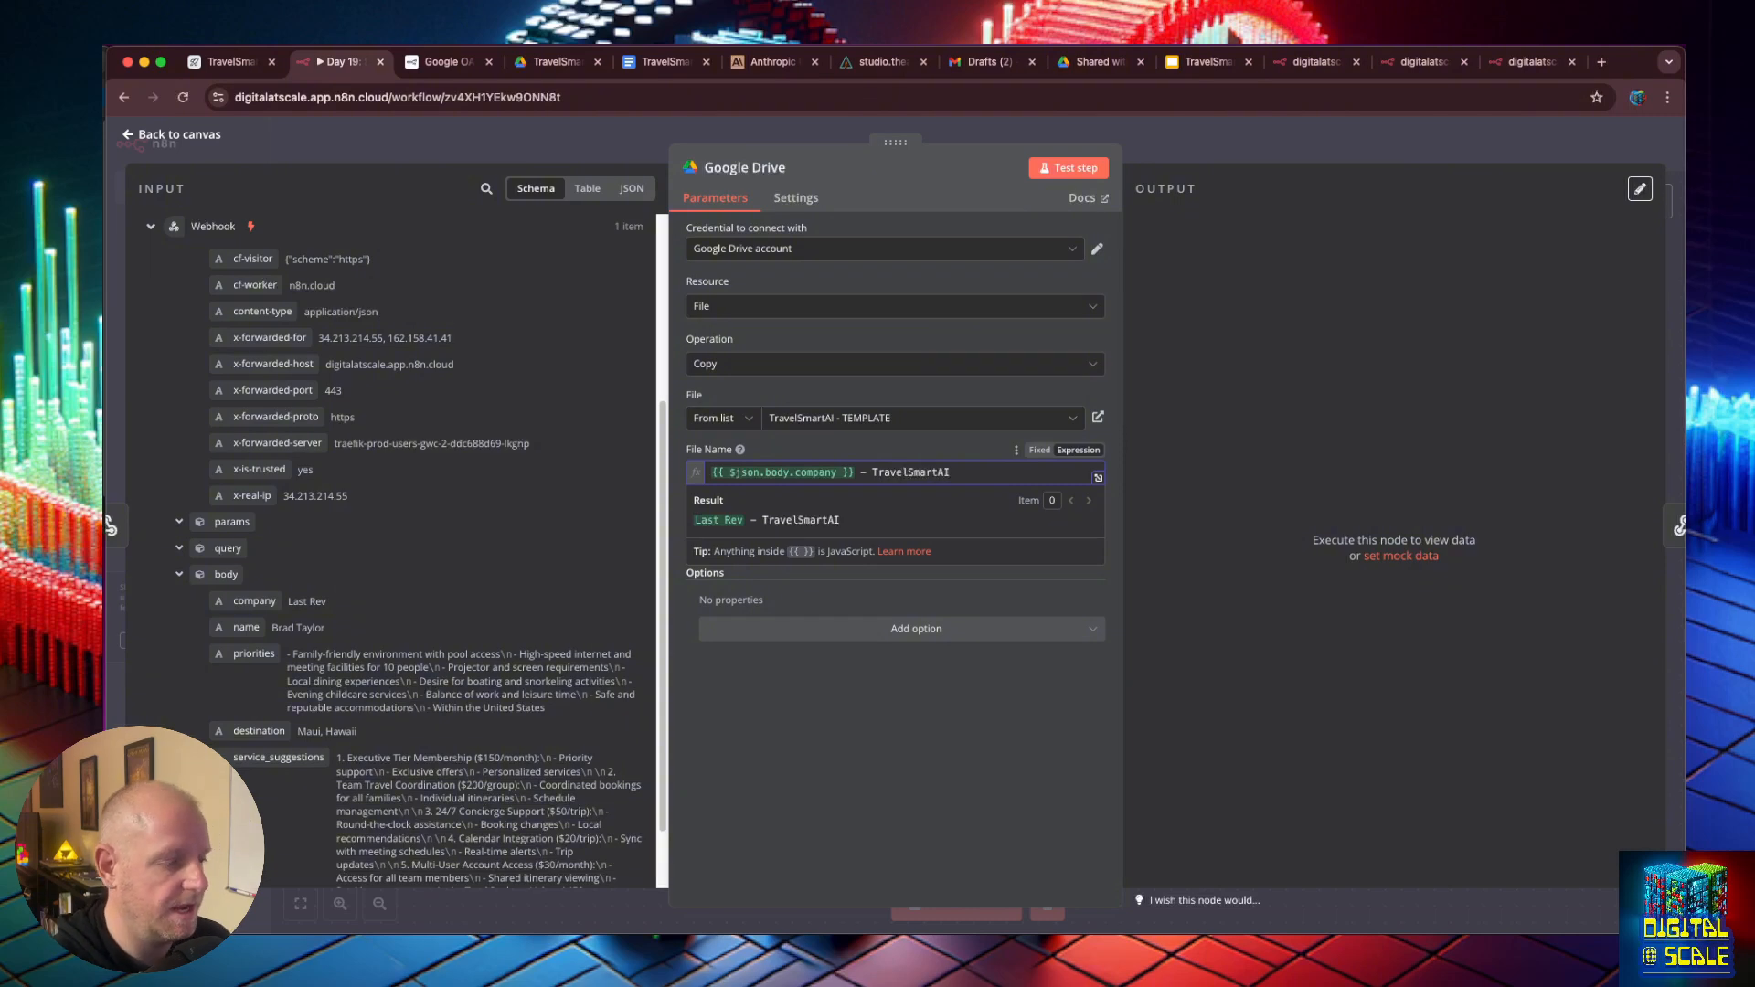
{"action": "left_click", "coordinate": [897, 697]}
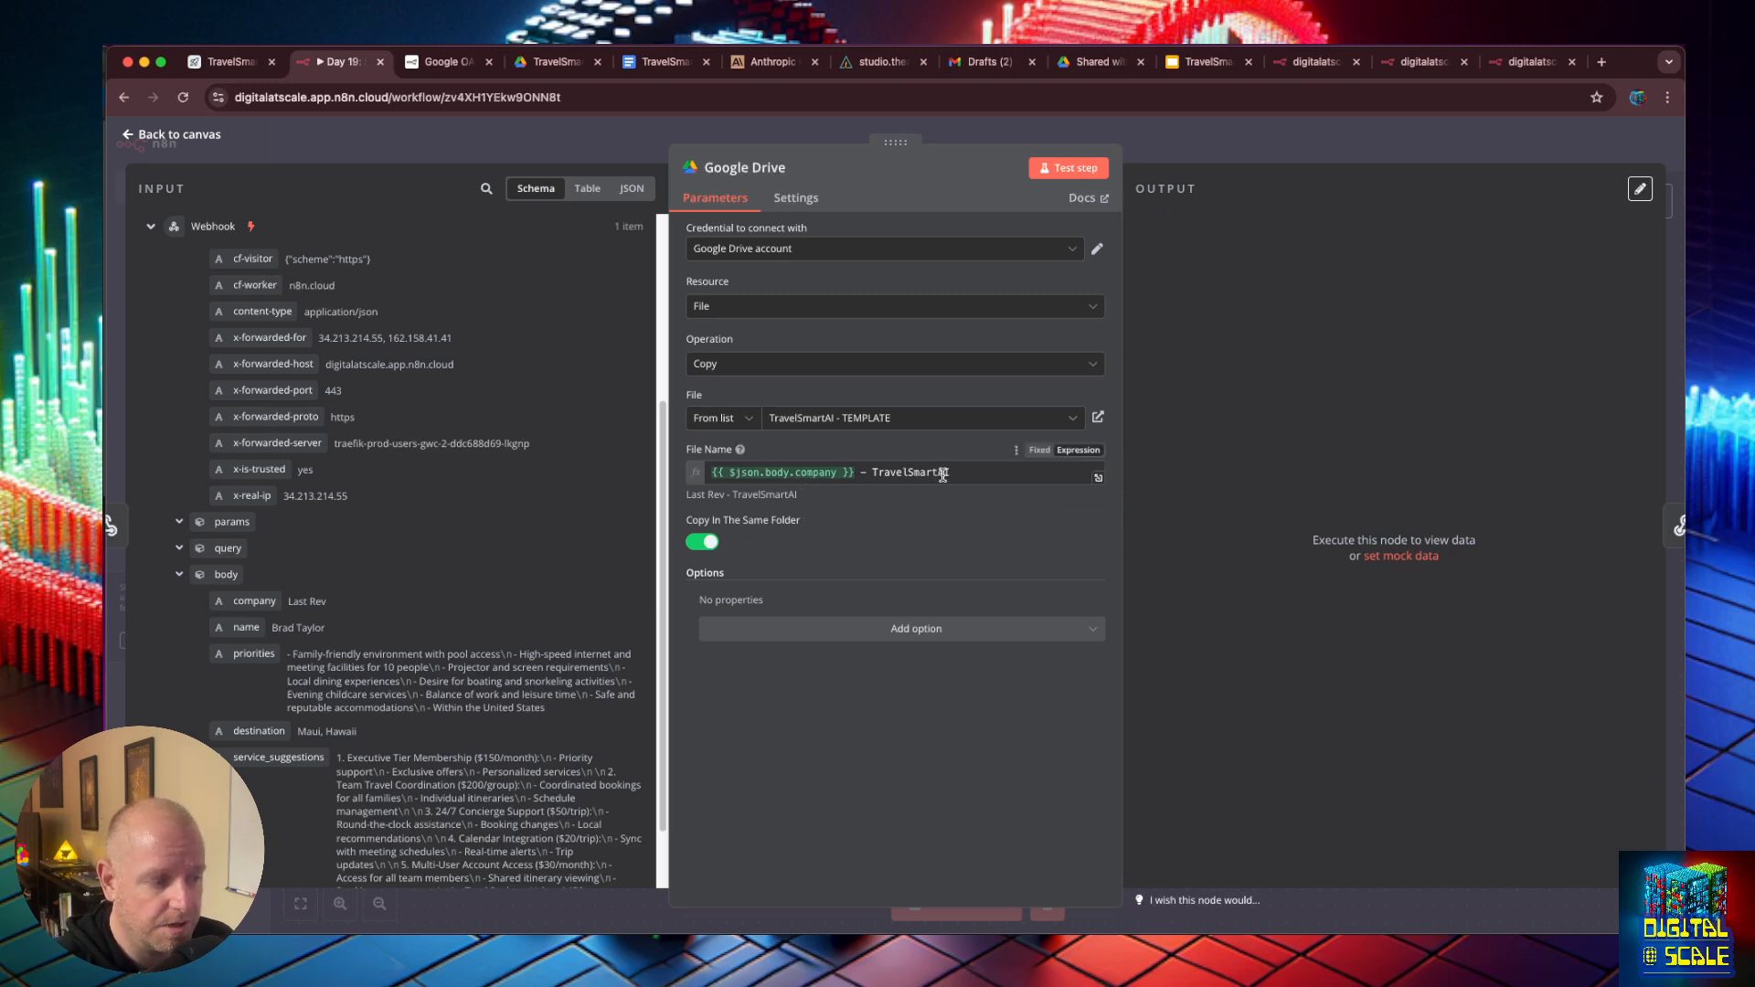
- Switch to Google Drive and browse My Drive through TravelSmartAI and Sales Calls into the New Prospect folder
{"action": "left_click", "coordinate": [1093, 62]}
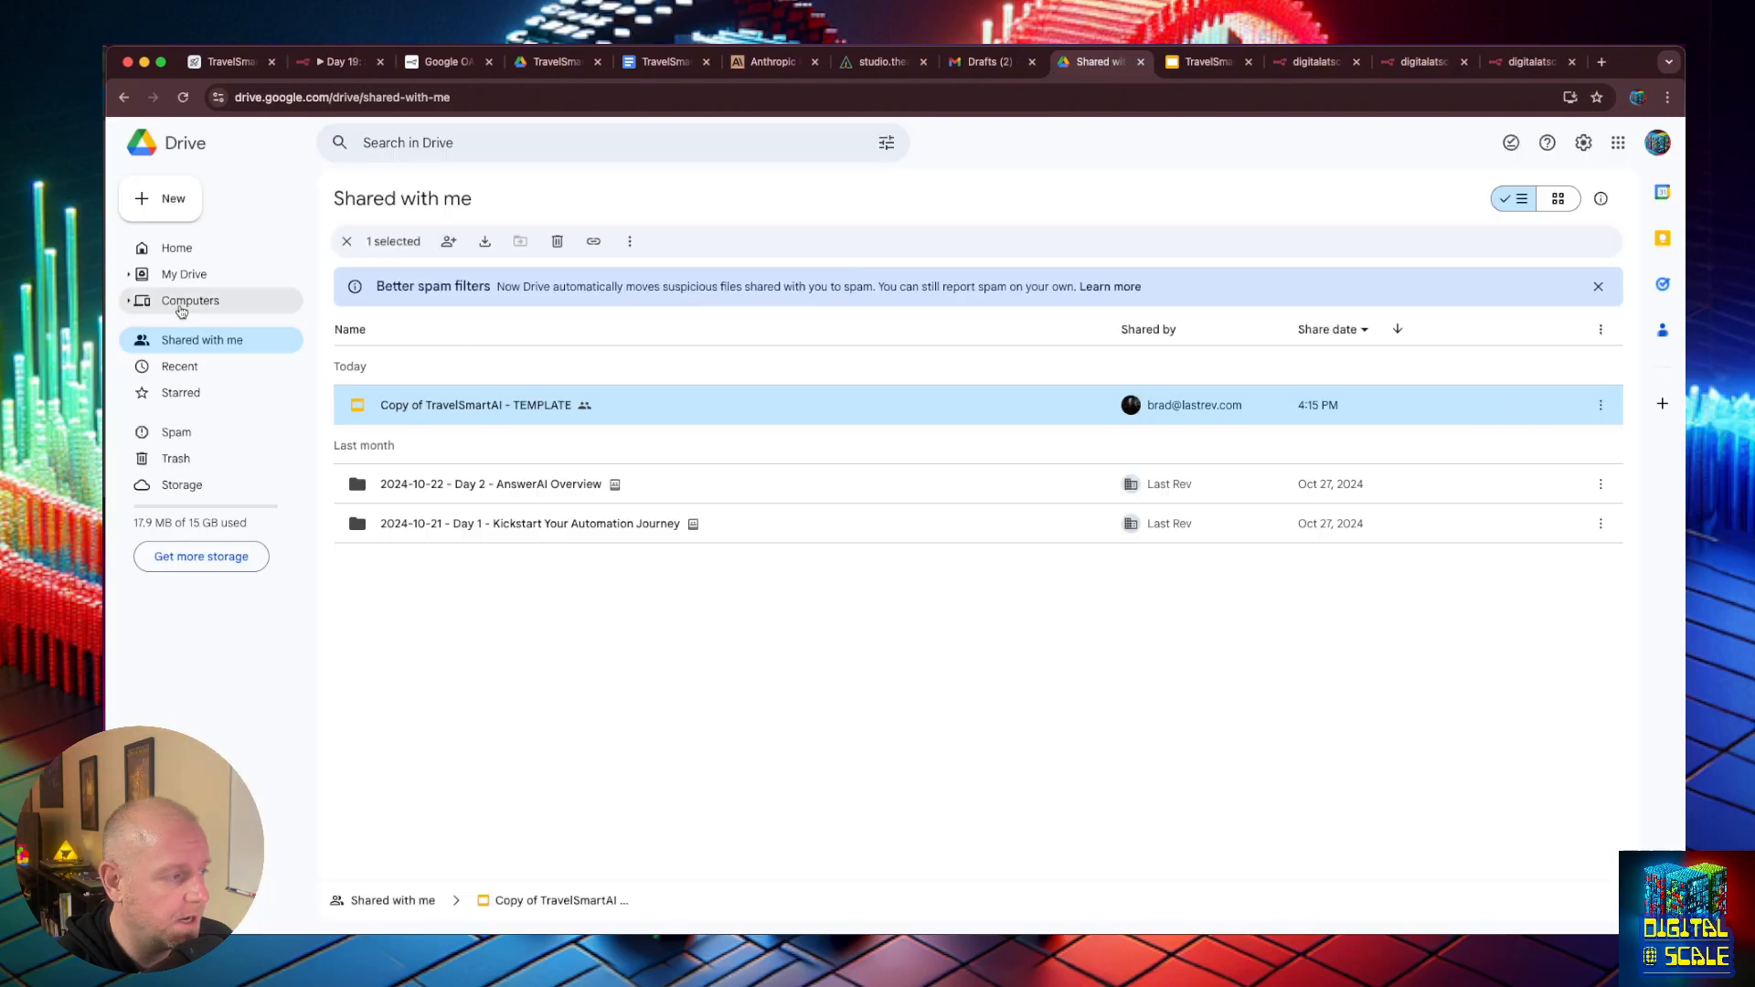
{"action": "left_click", "coordinate": [180, 277]}
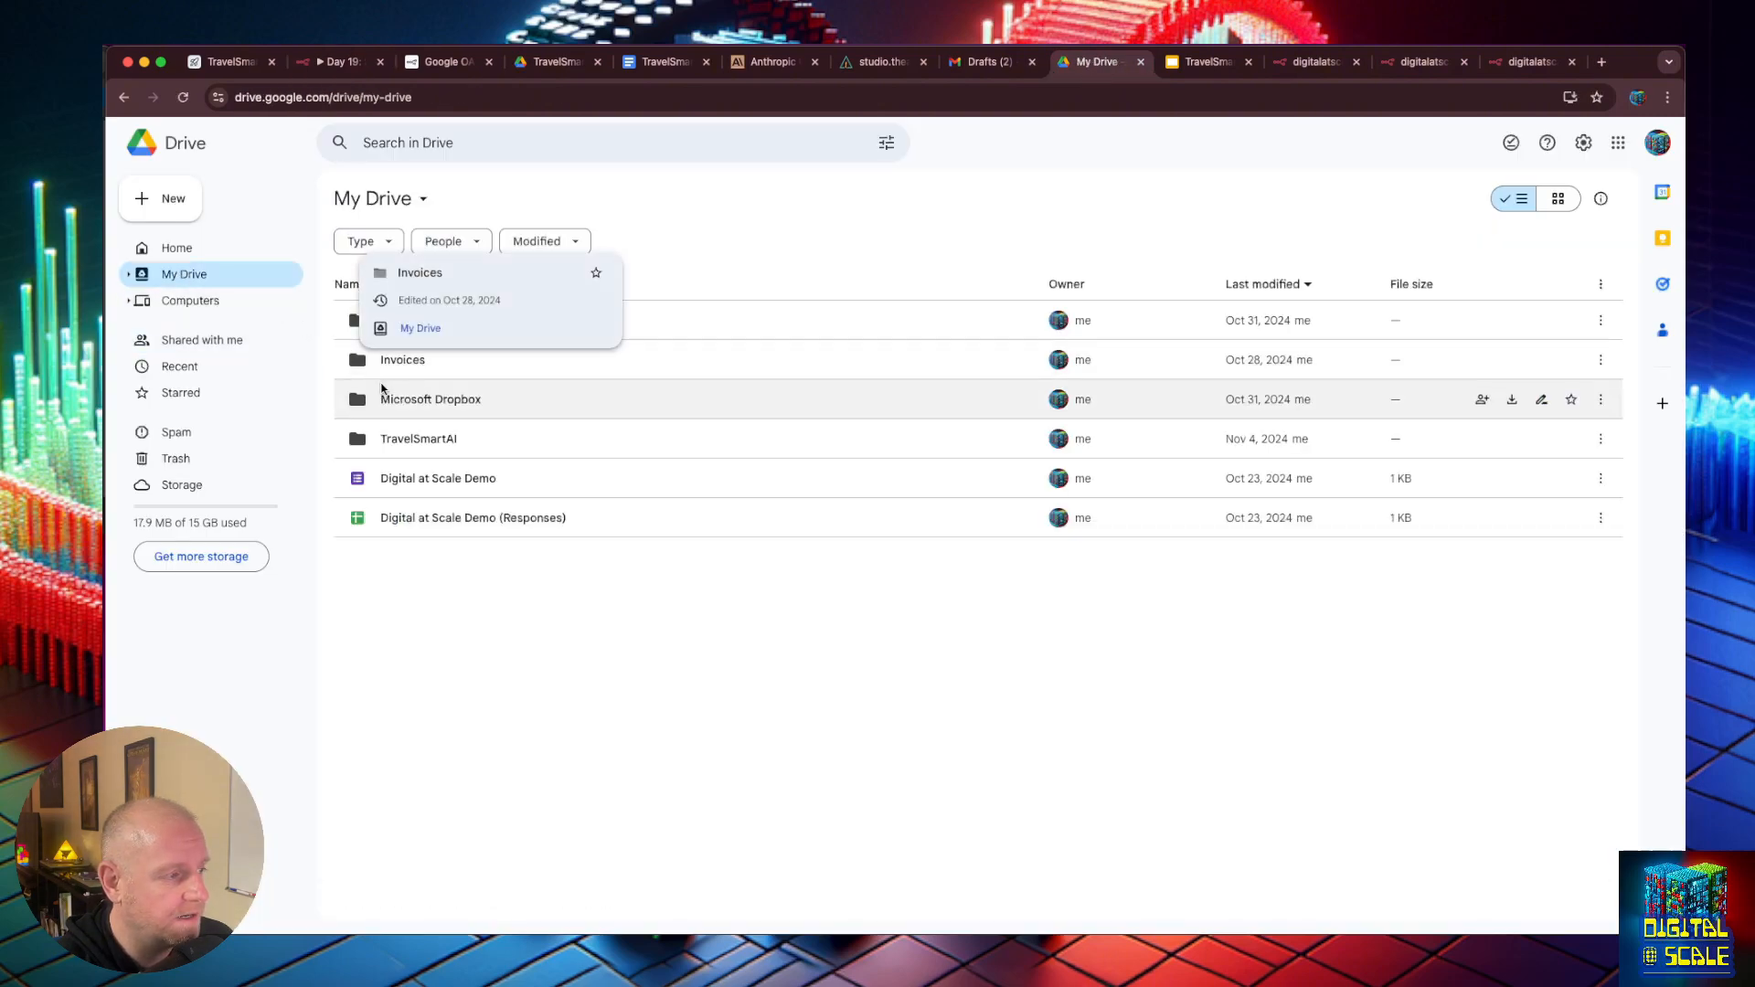
{"action": "double_click", "coordinate": [422, 438]}
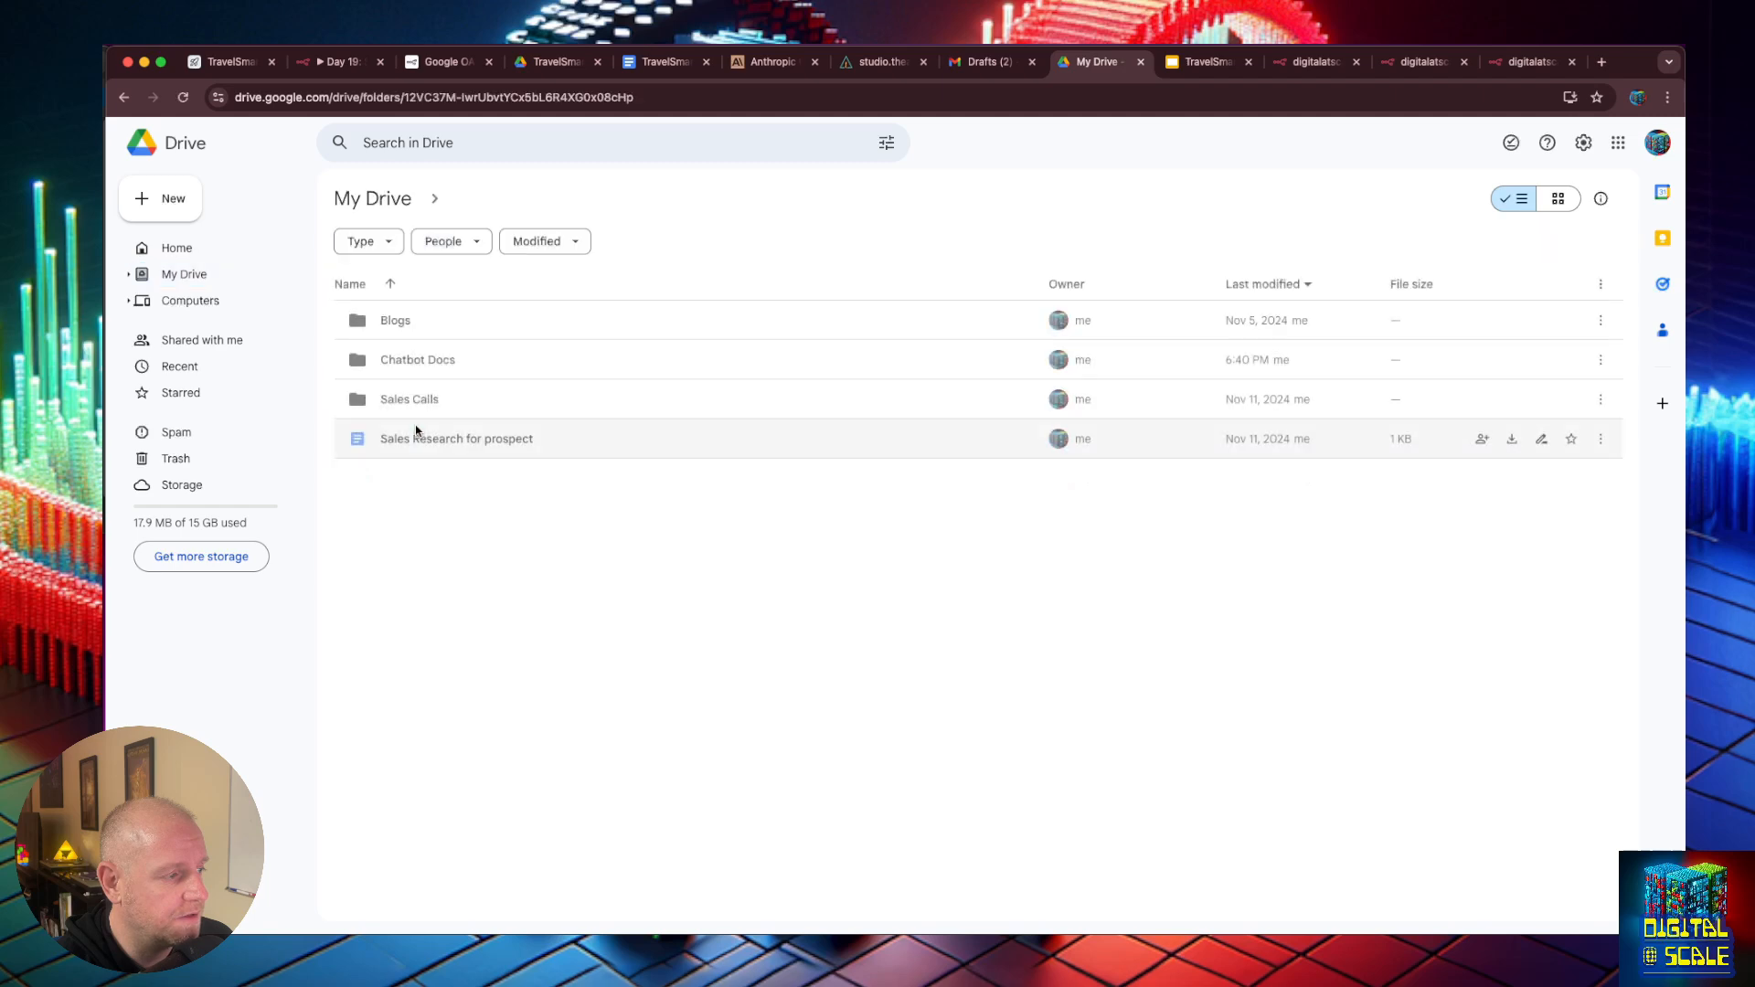
{"action": "double_click", "coordinate": [393, 398]}
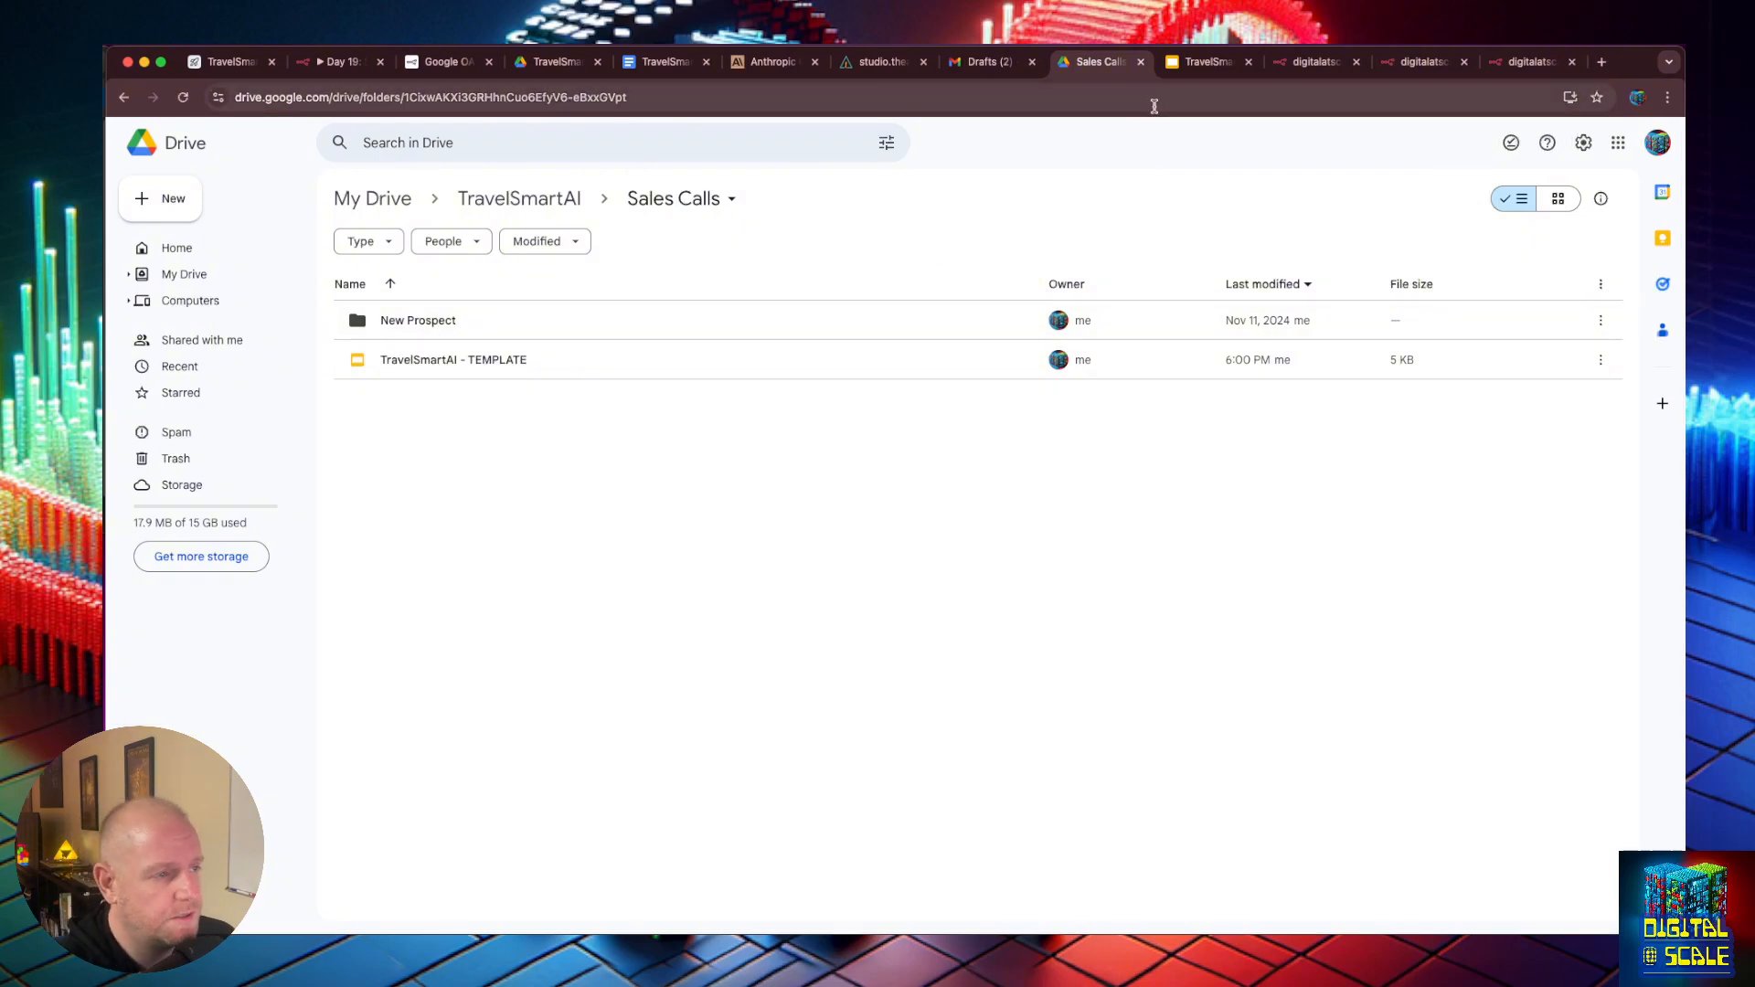
{"action": "double_click", "coordinate": [414, 338]}
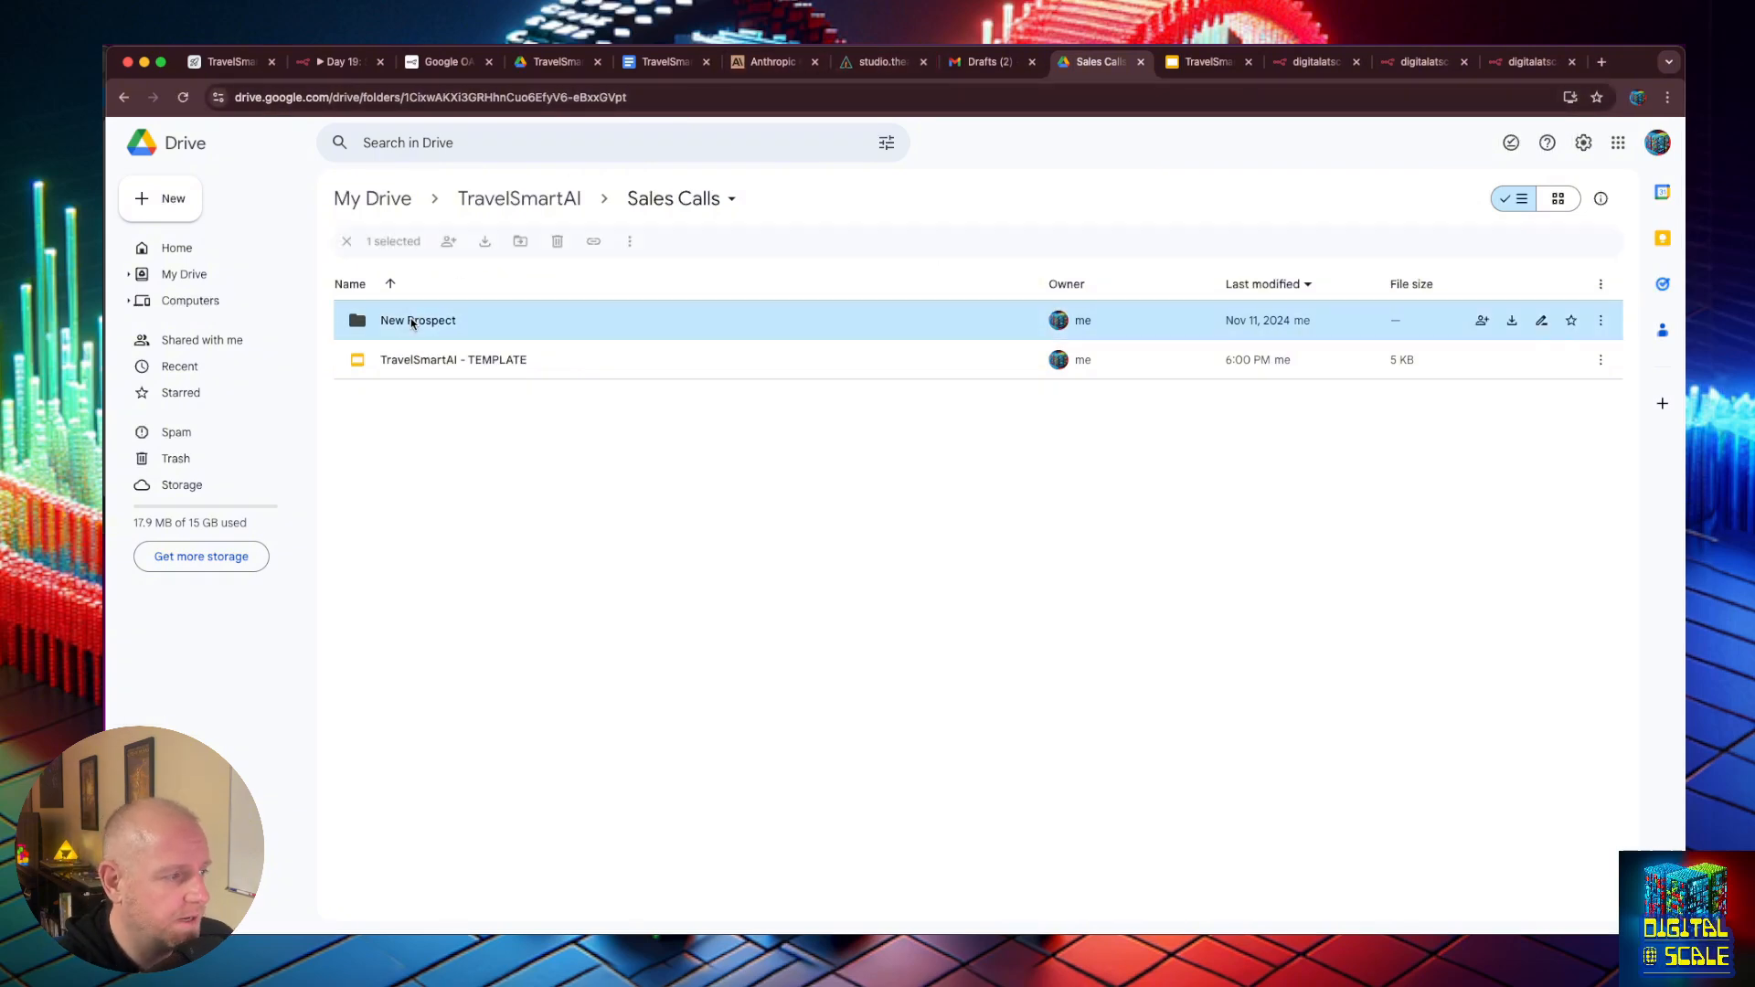
- Open and skim the "Sales Research for prospect" document, then return to the Google Drive node in n8n
{"action": "double_click", "coordinate": [466, 320]}
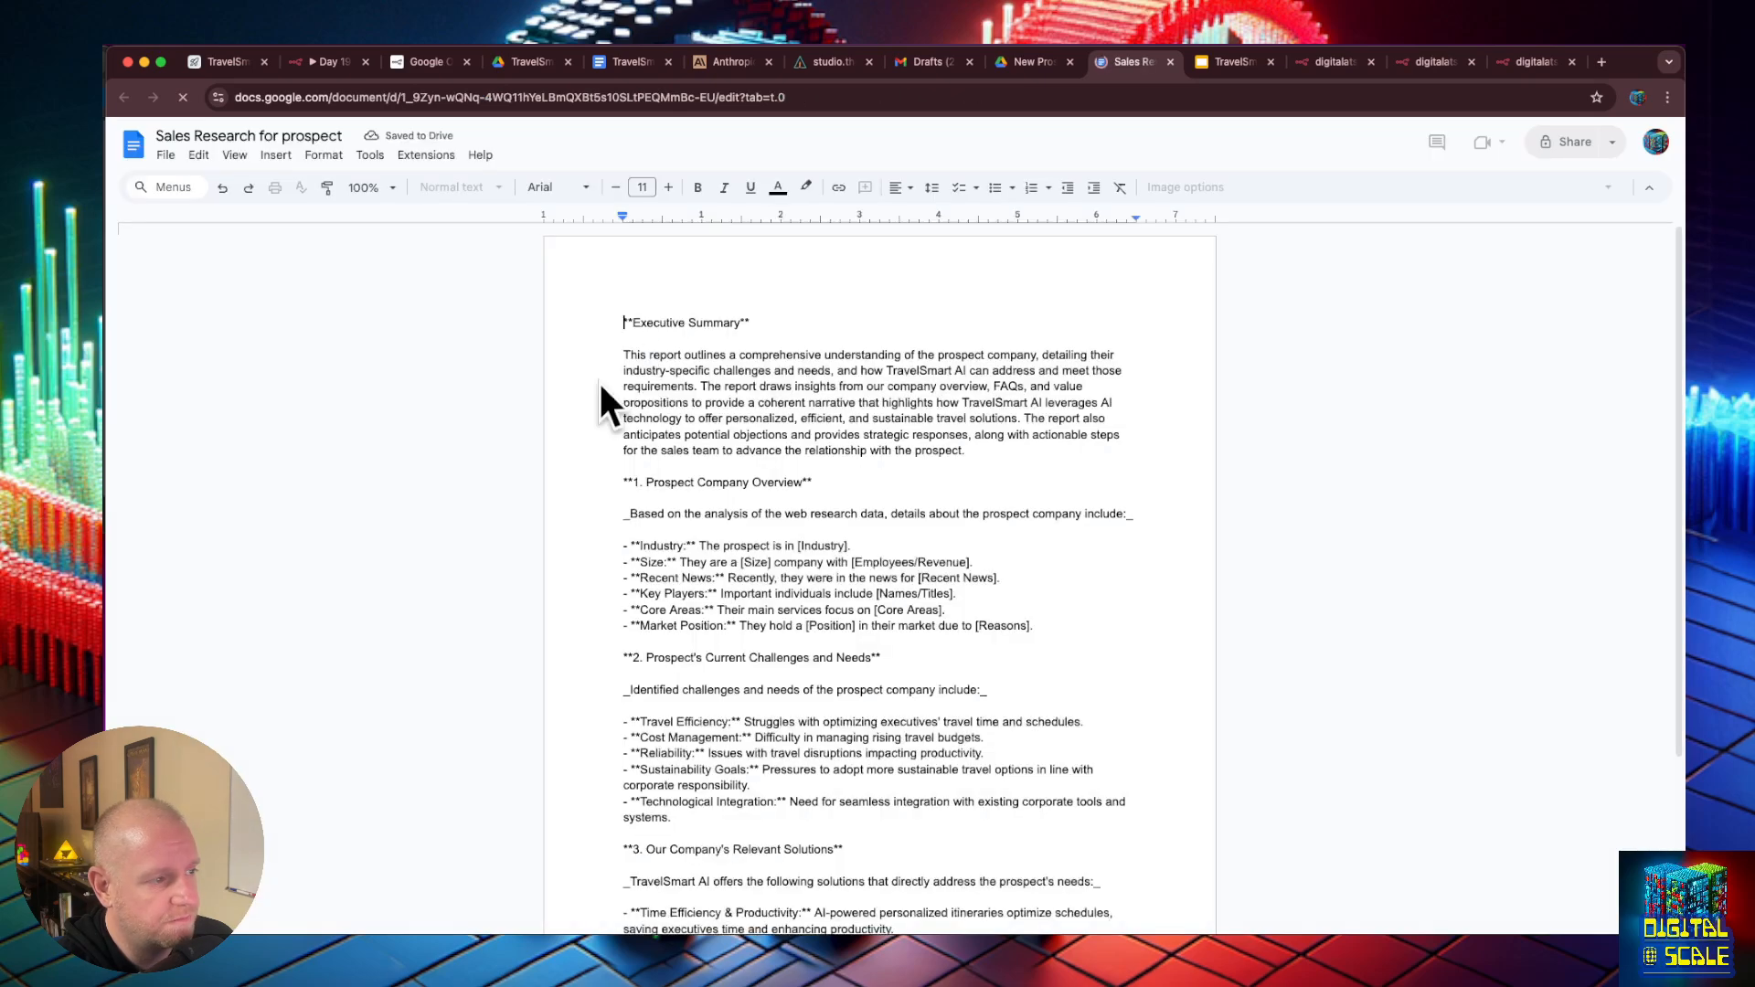
{"action": "scroll", "coordinate": [758, 507], "scroll_direction": "down", "scroll_amount": 10}
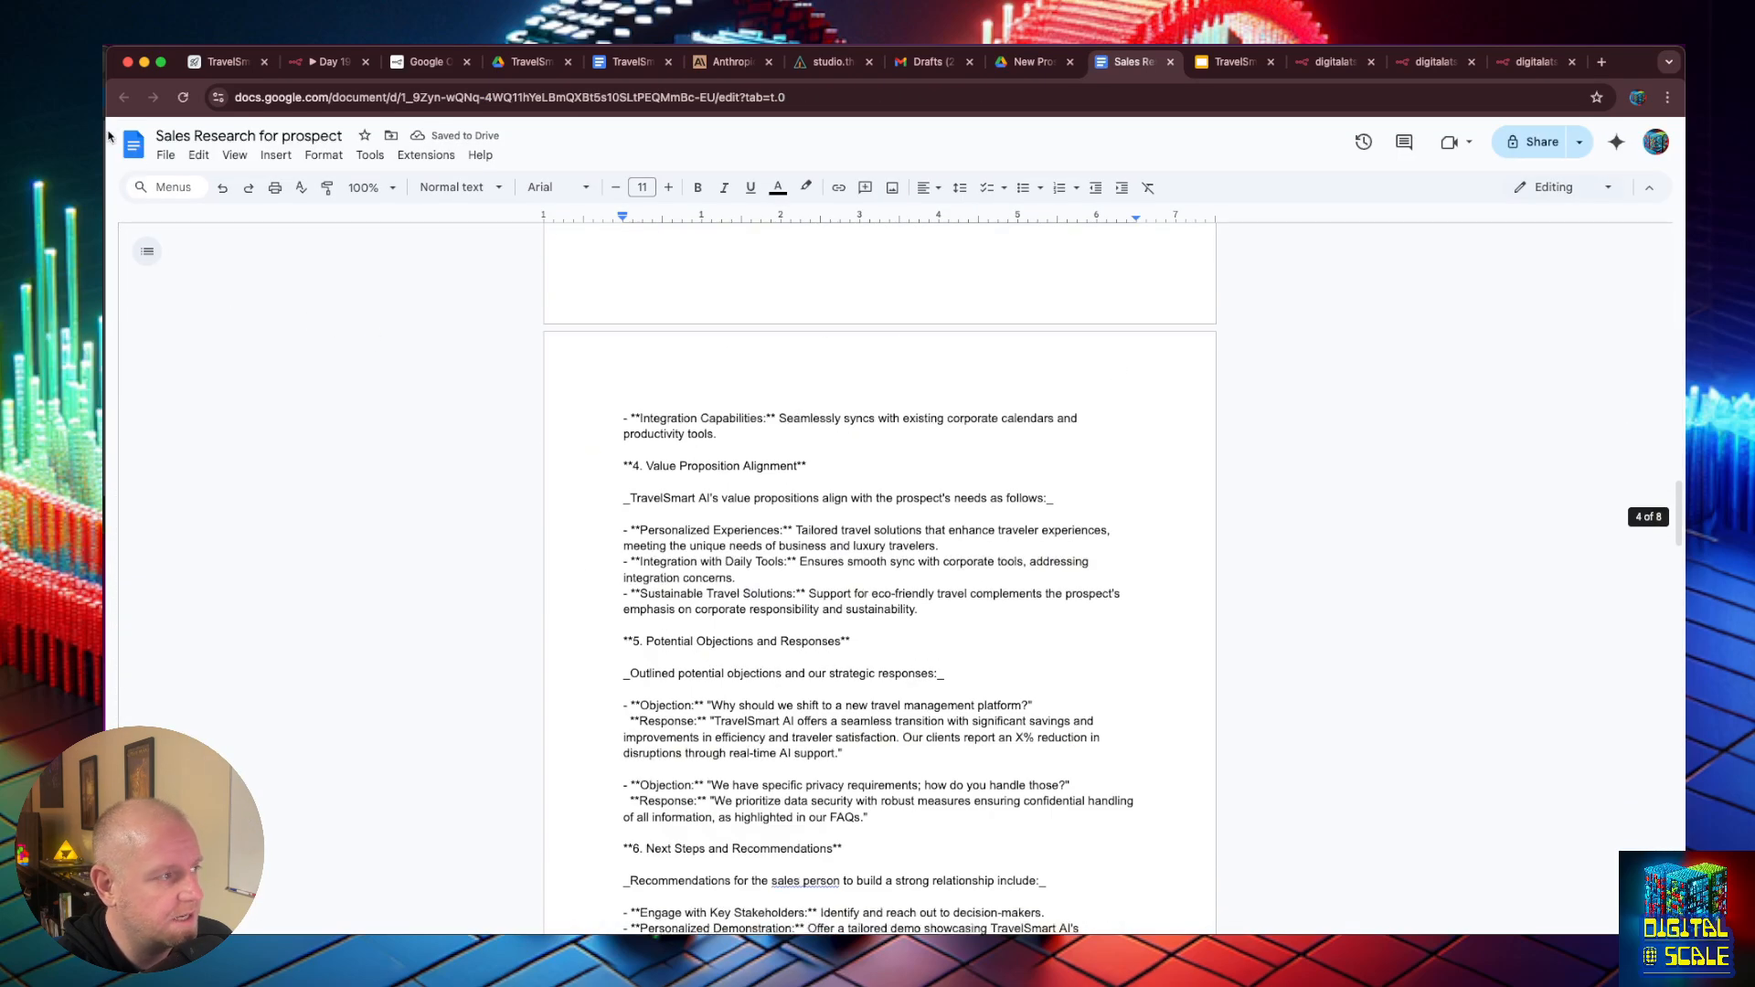
{"action": "left_click", "coordinate": [1048, 64]}
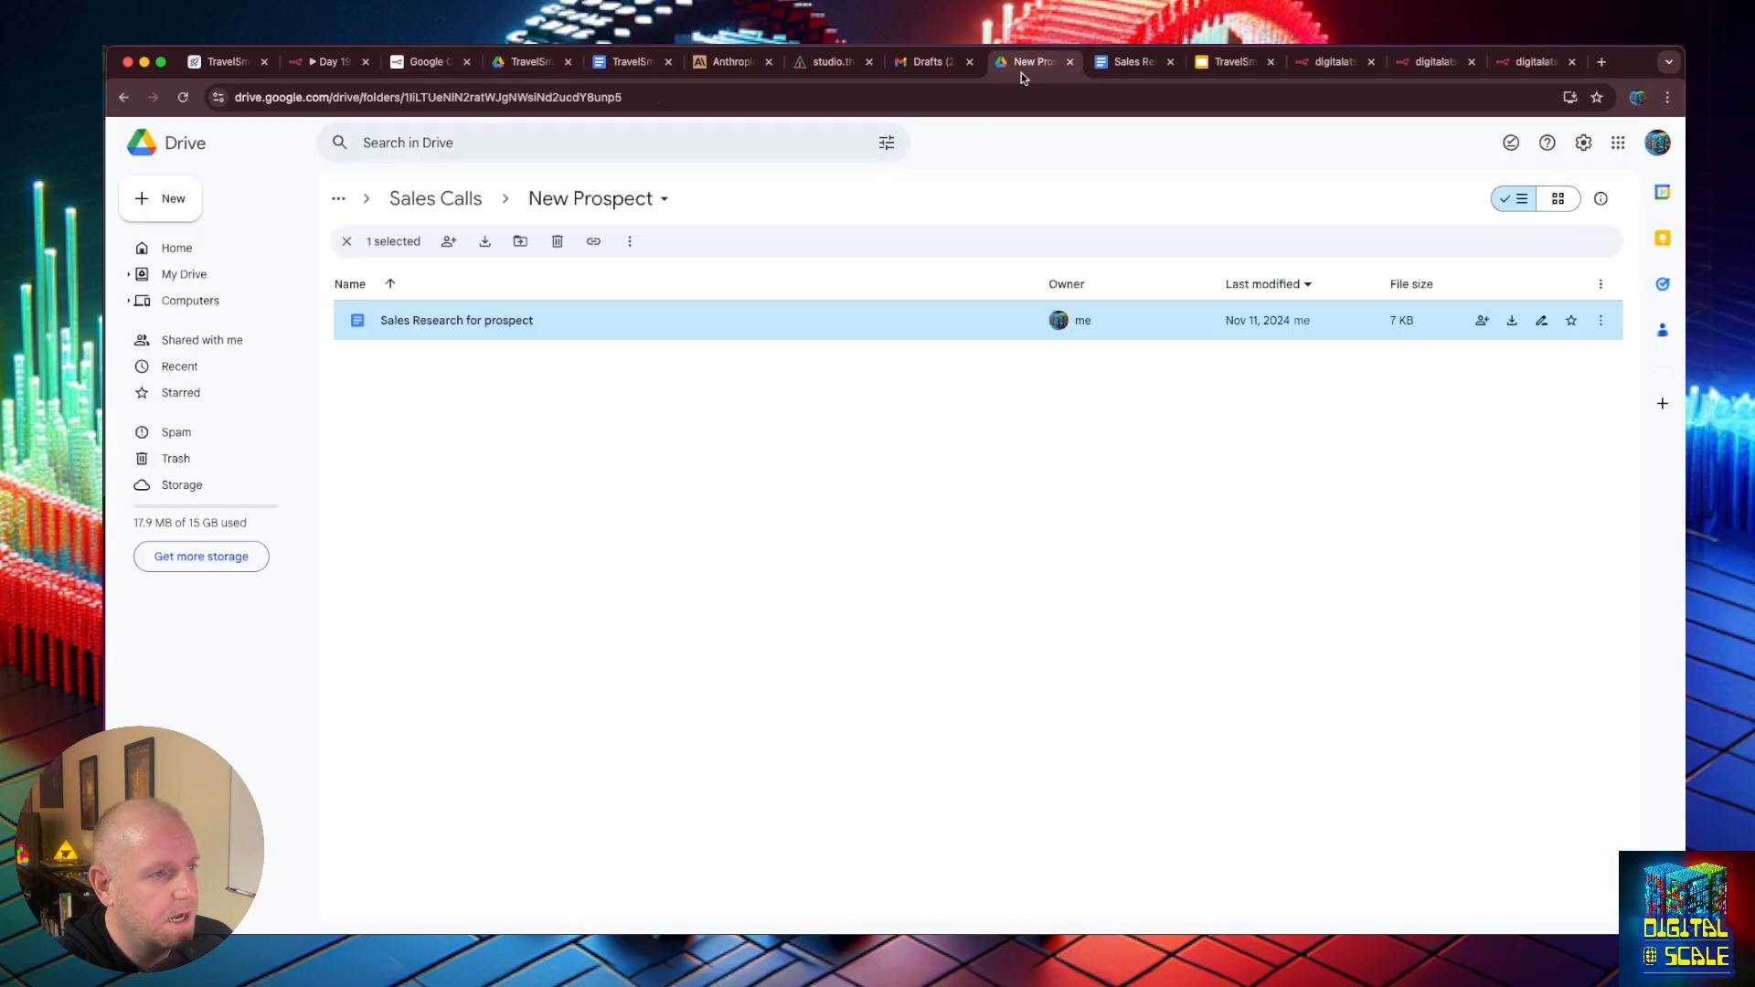
{"action": "left_click", "coordinate": [327, 61]}
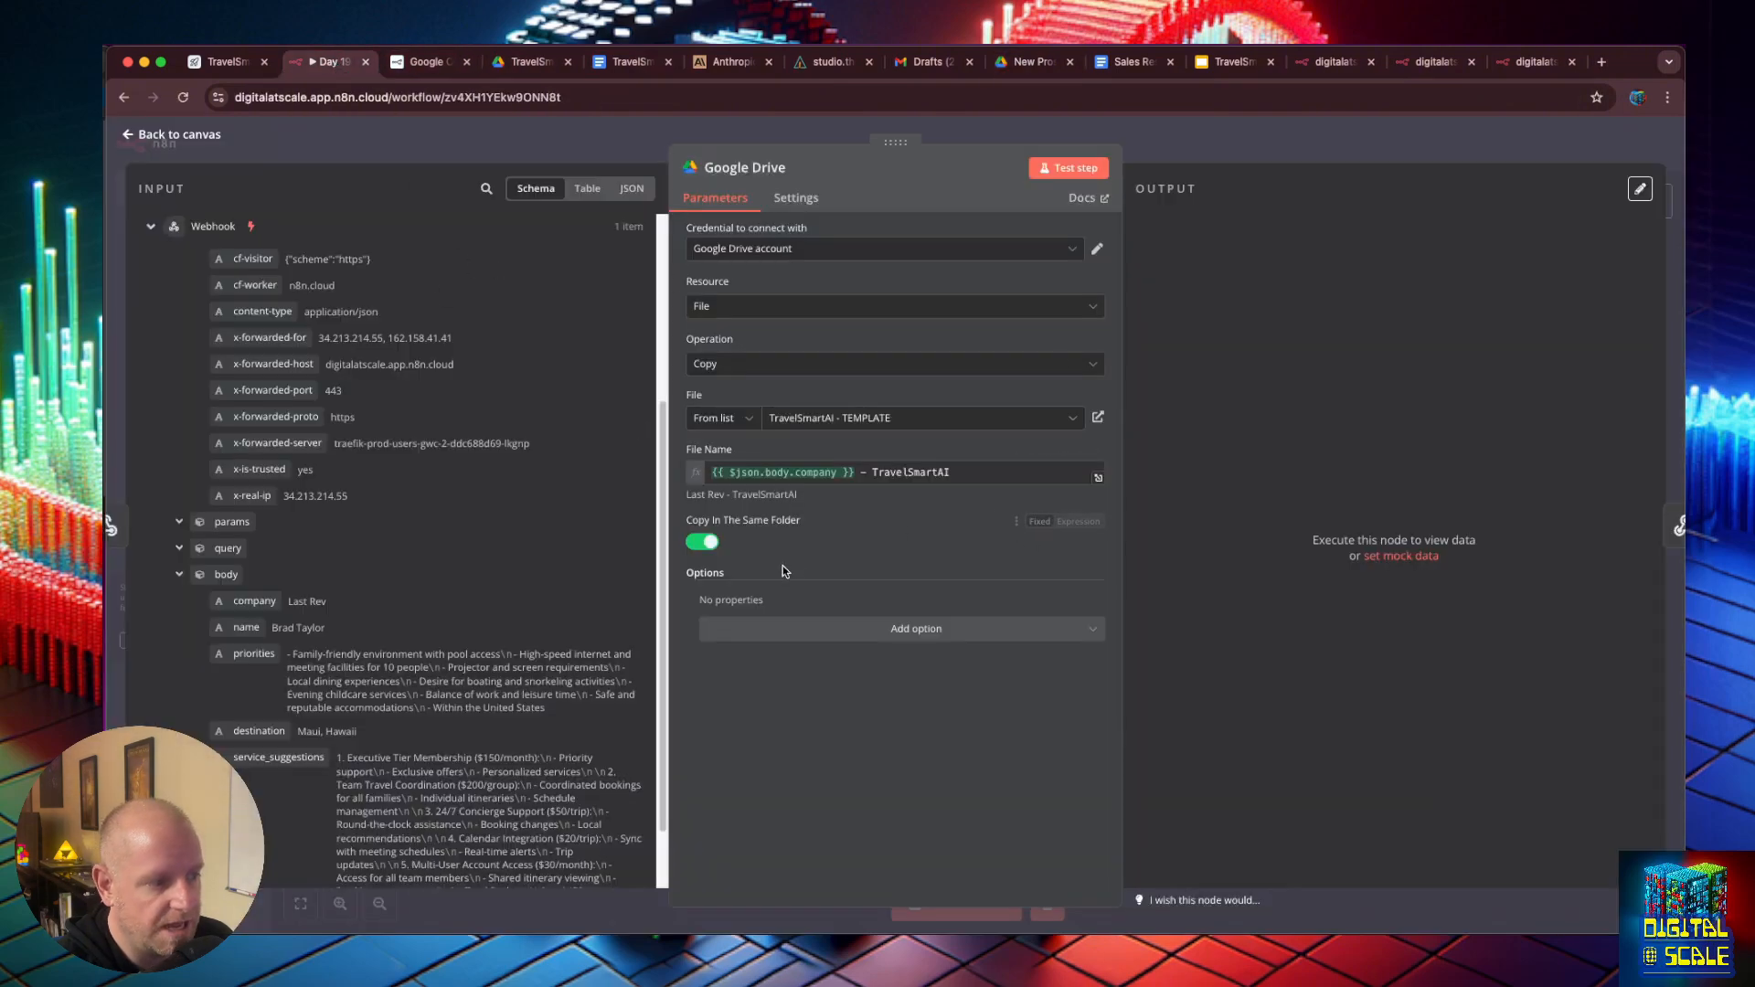
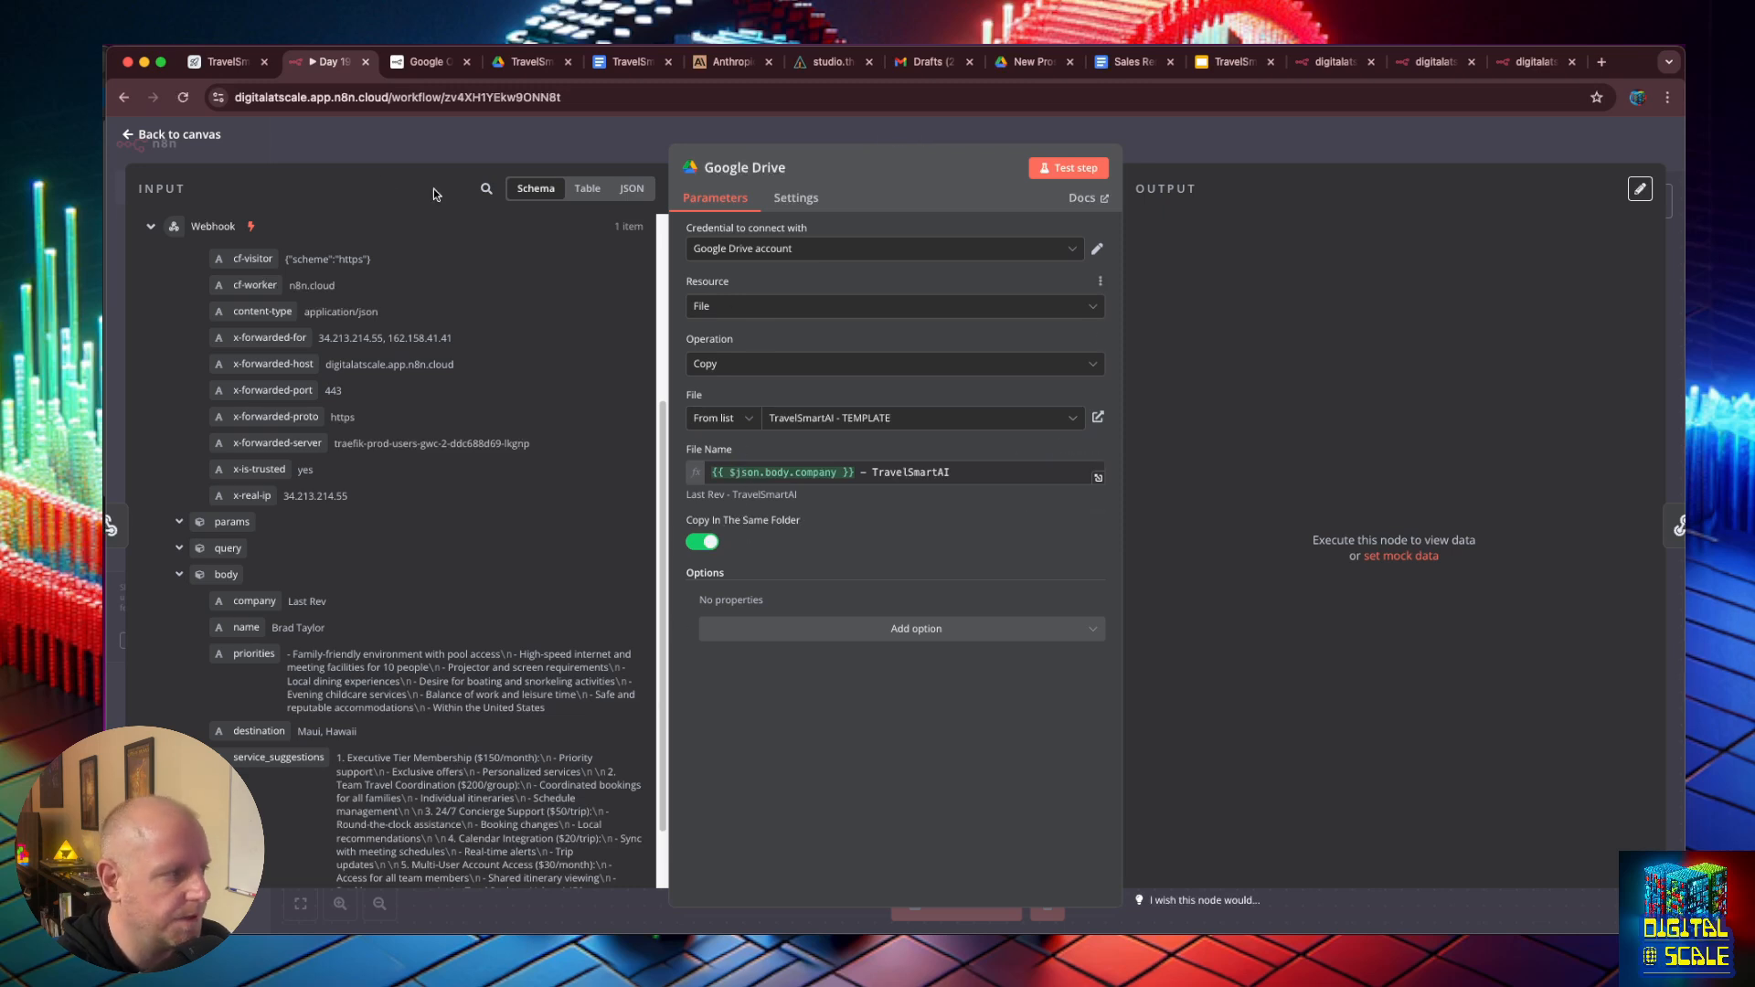
- Test the Google Drive copy node, then open the copied "Last Rev - TravelSmartAI" presentation from the TravelSmartAI folder in Google Drive
{"action": "left_click", "coordinate": [1073, 168]}
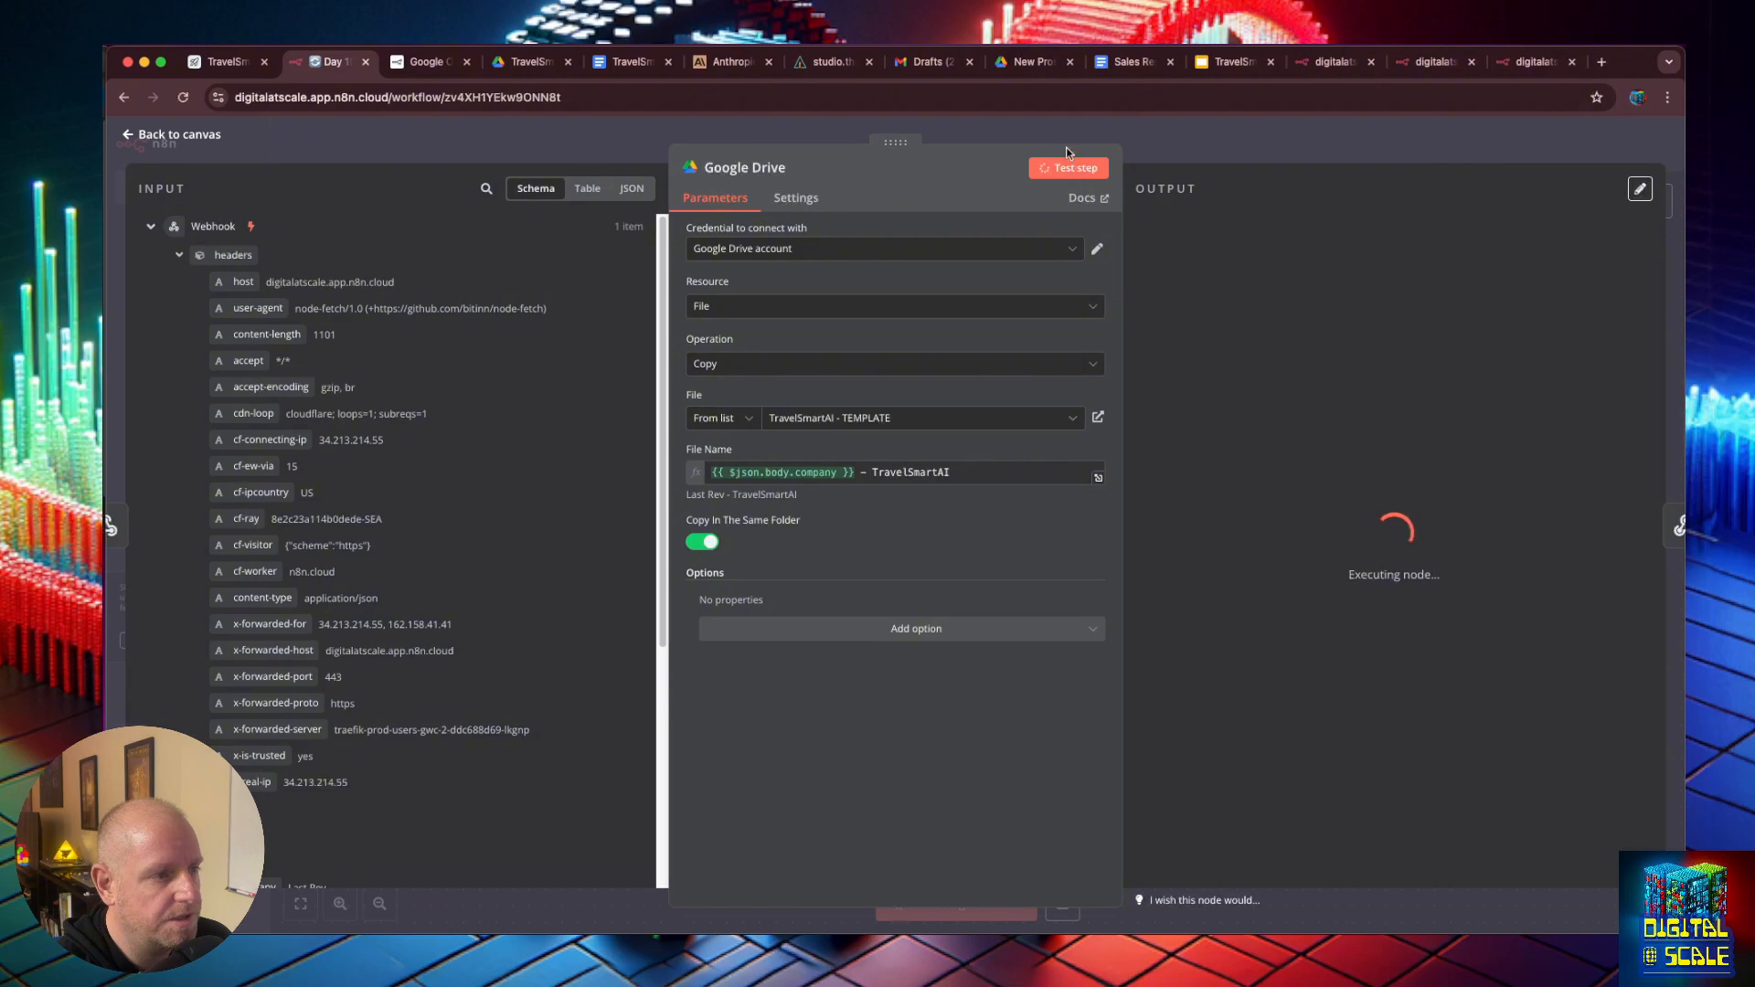
{"action": "left_click", "coordinate": [1028, 68]}
{"action": "left_click", "coordinate": [753, 498]}
{"action": "left_click", "coordinate": [488, 200]}
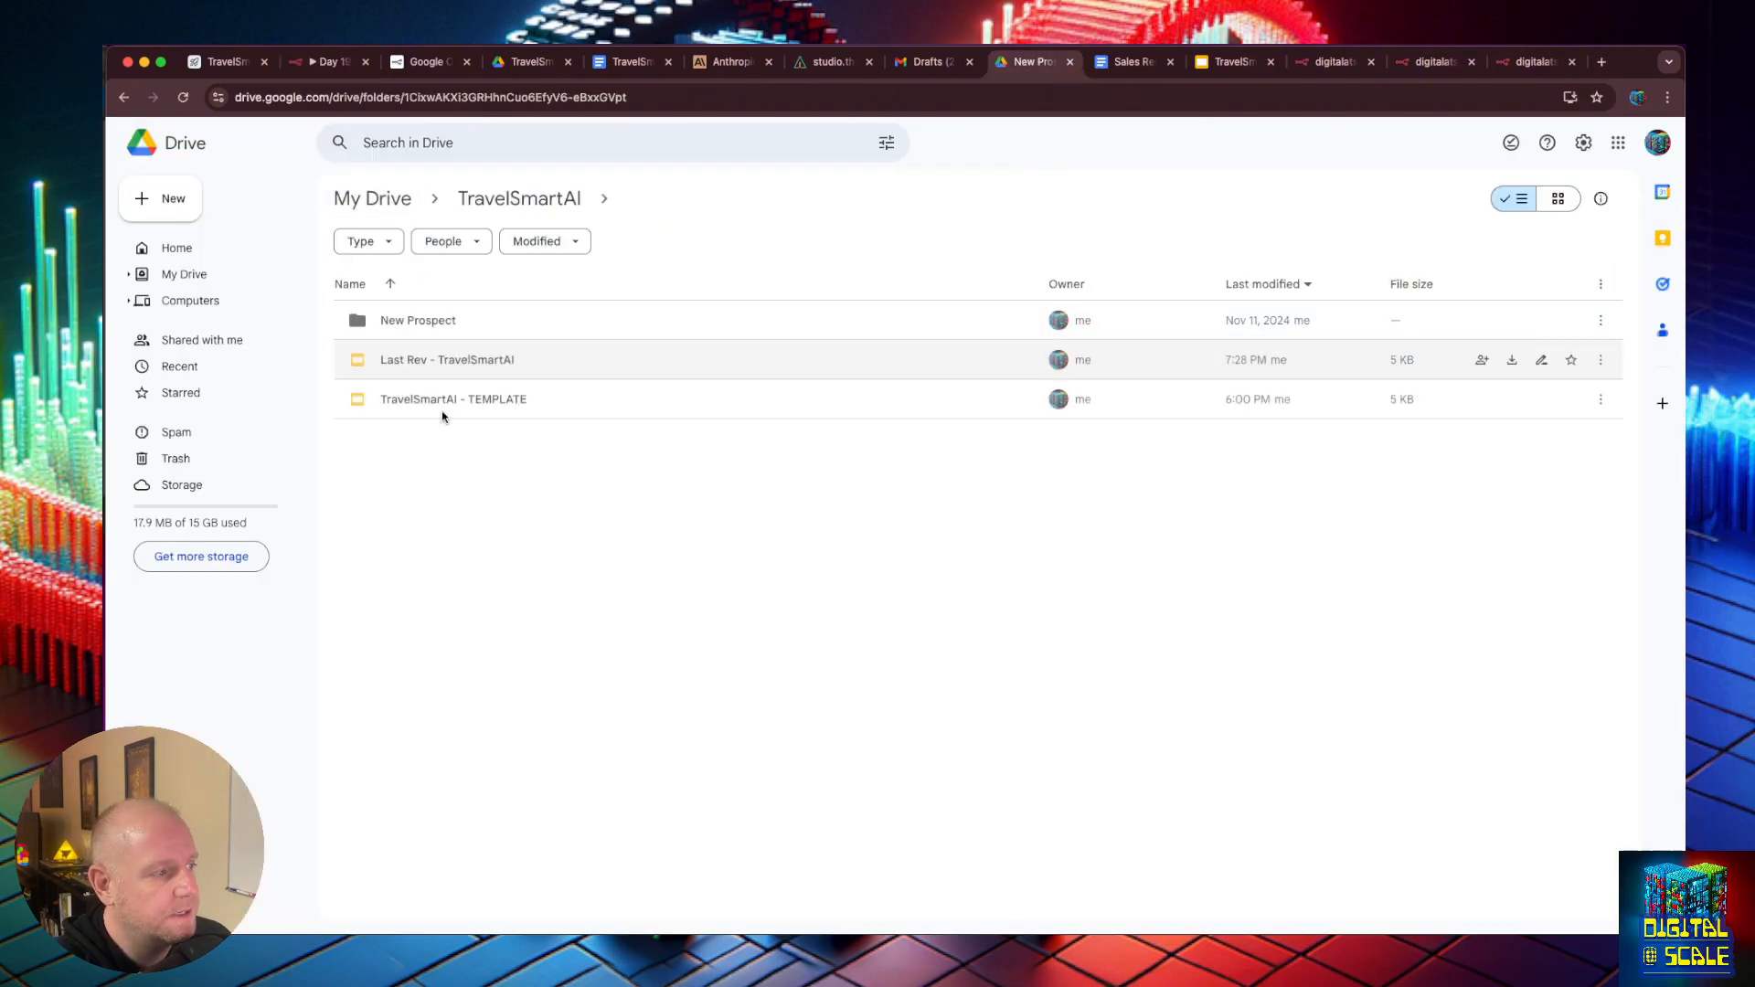
{"action": "double_click", "coordinate": [475, 372]}
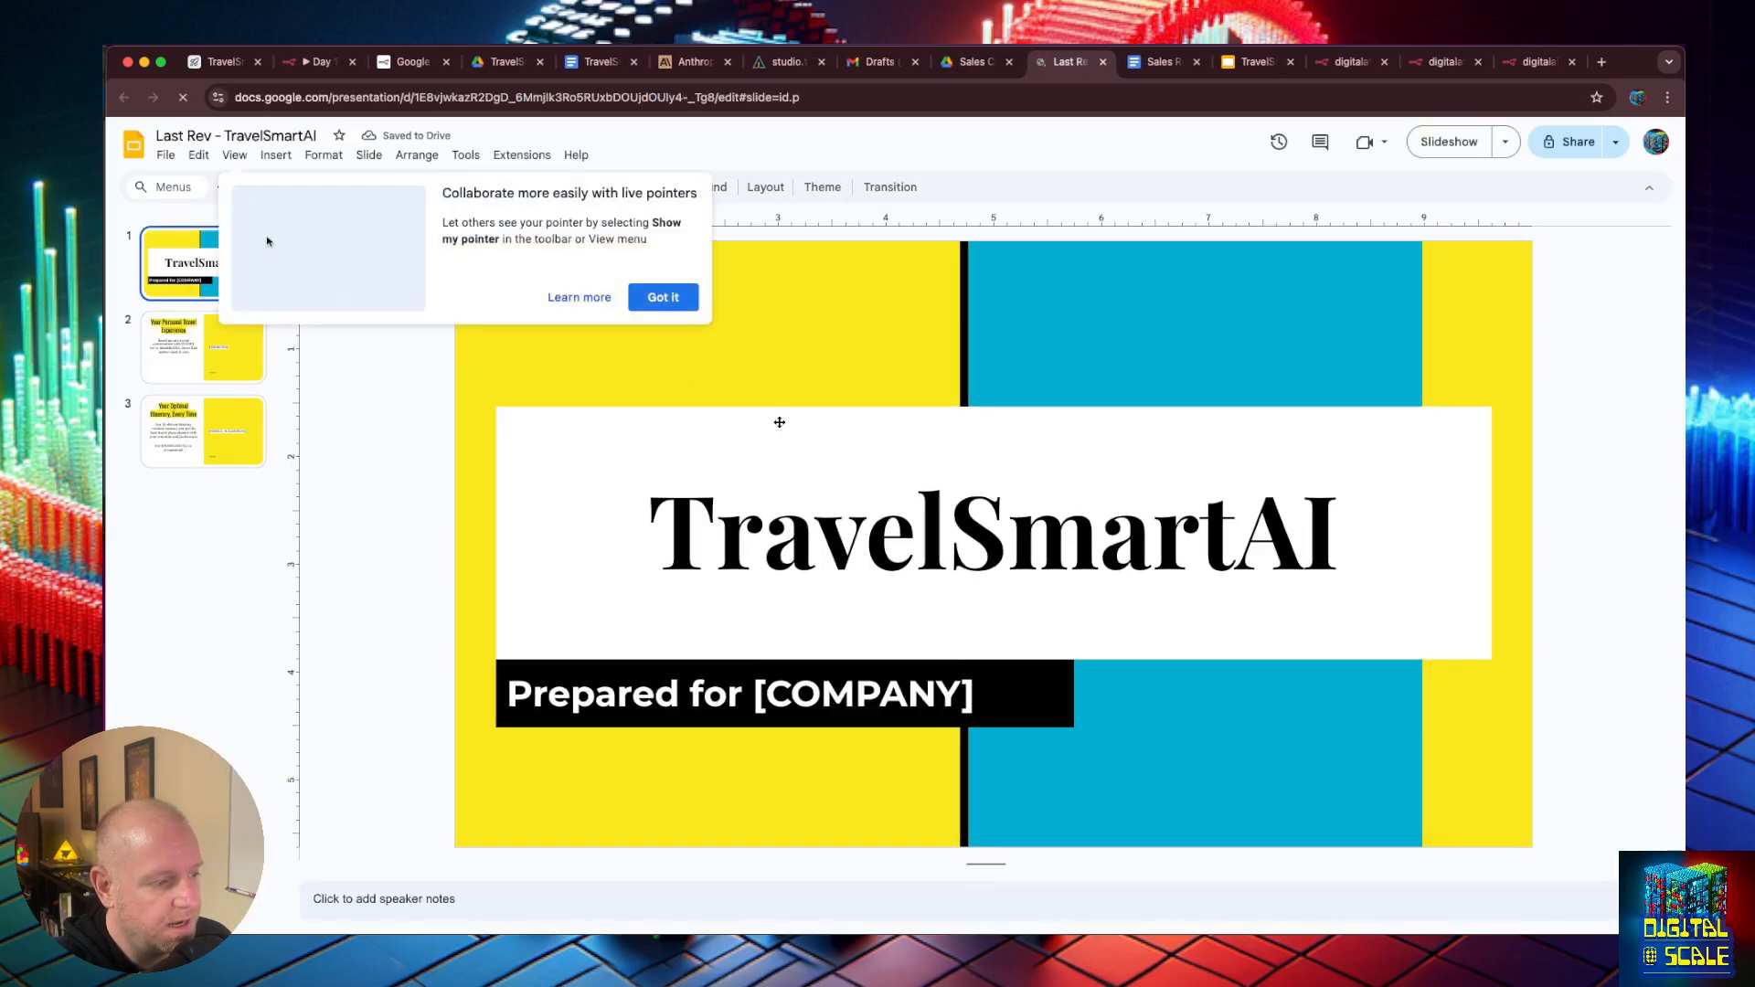
{"action": "left_click", "coordinate": [664, 297]}
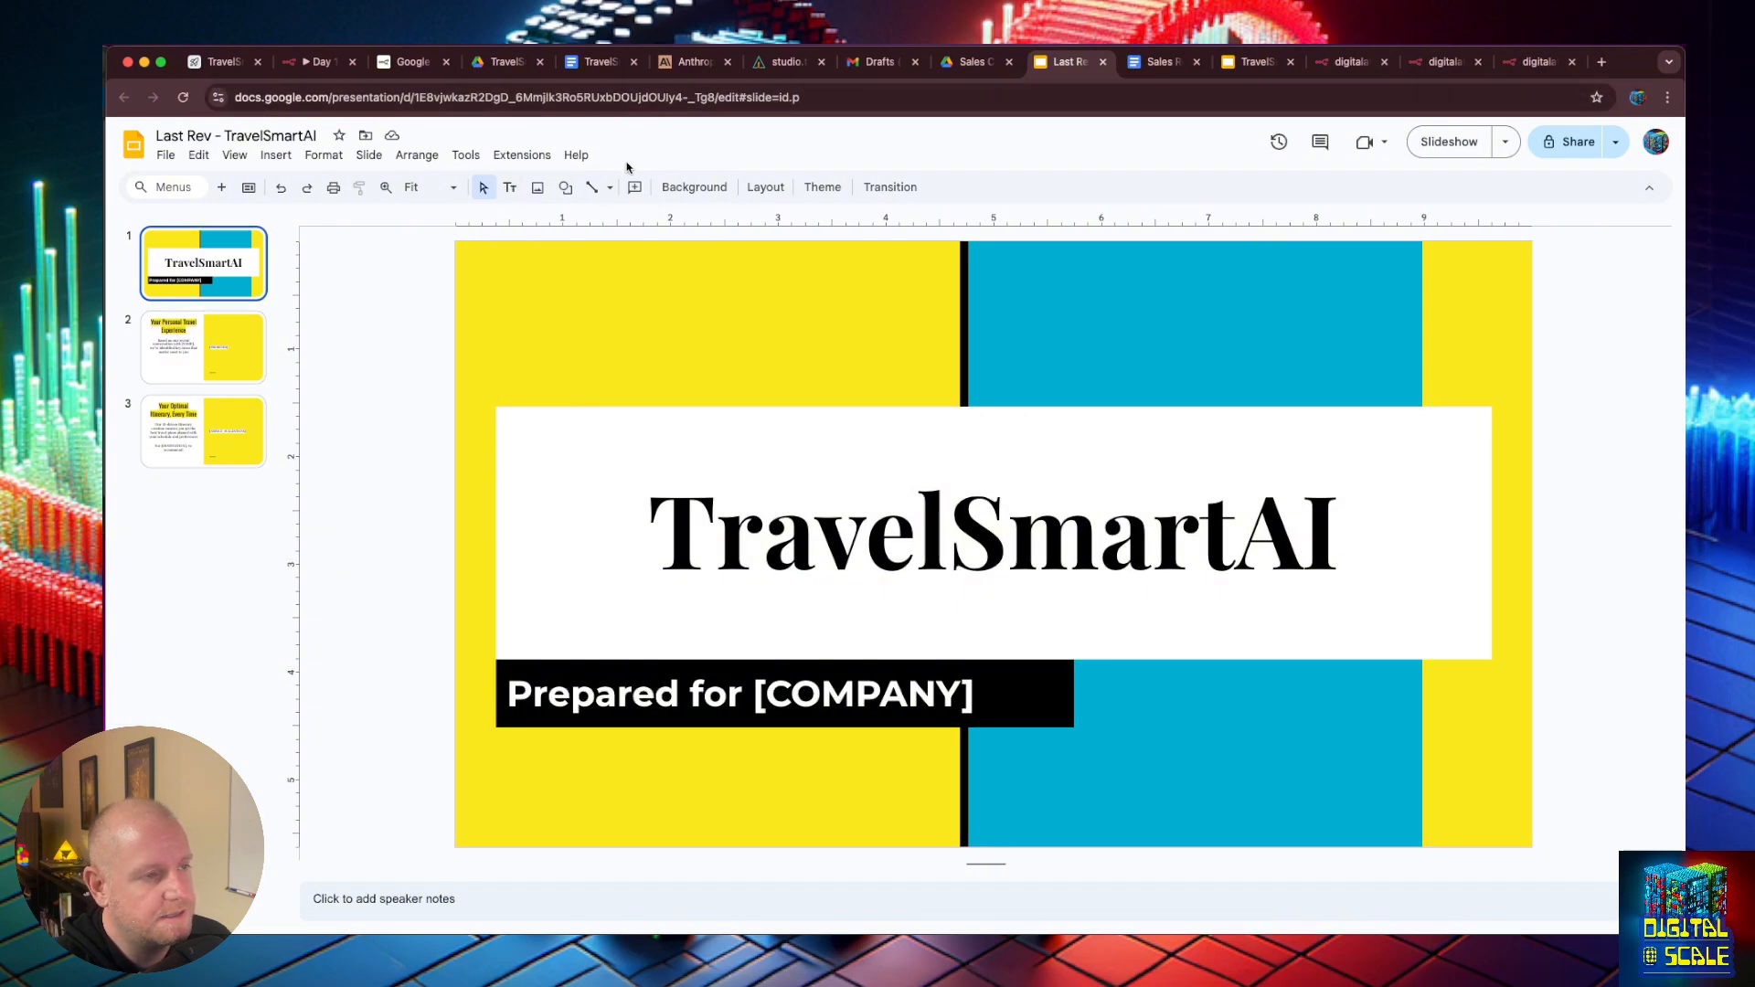
- Compare the Google Drive node's output in n8n with the files in the TravelSmartAI folder, ending back in n8n
{"action": "left_click", "coordinate": [779, 56]}
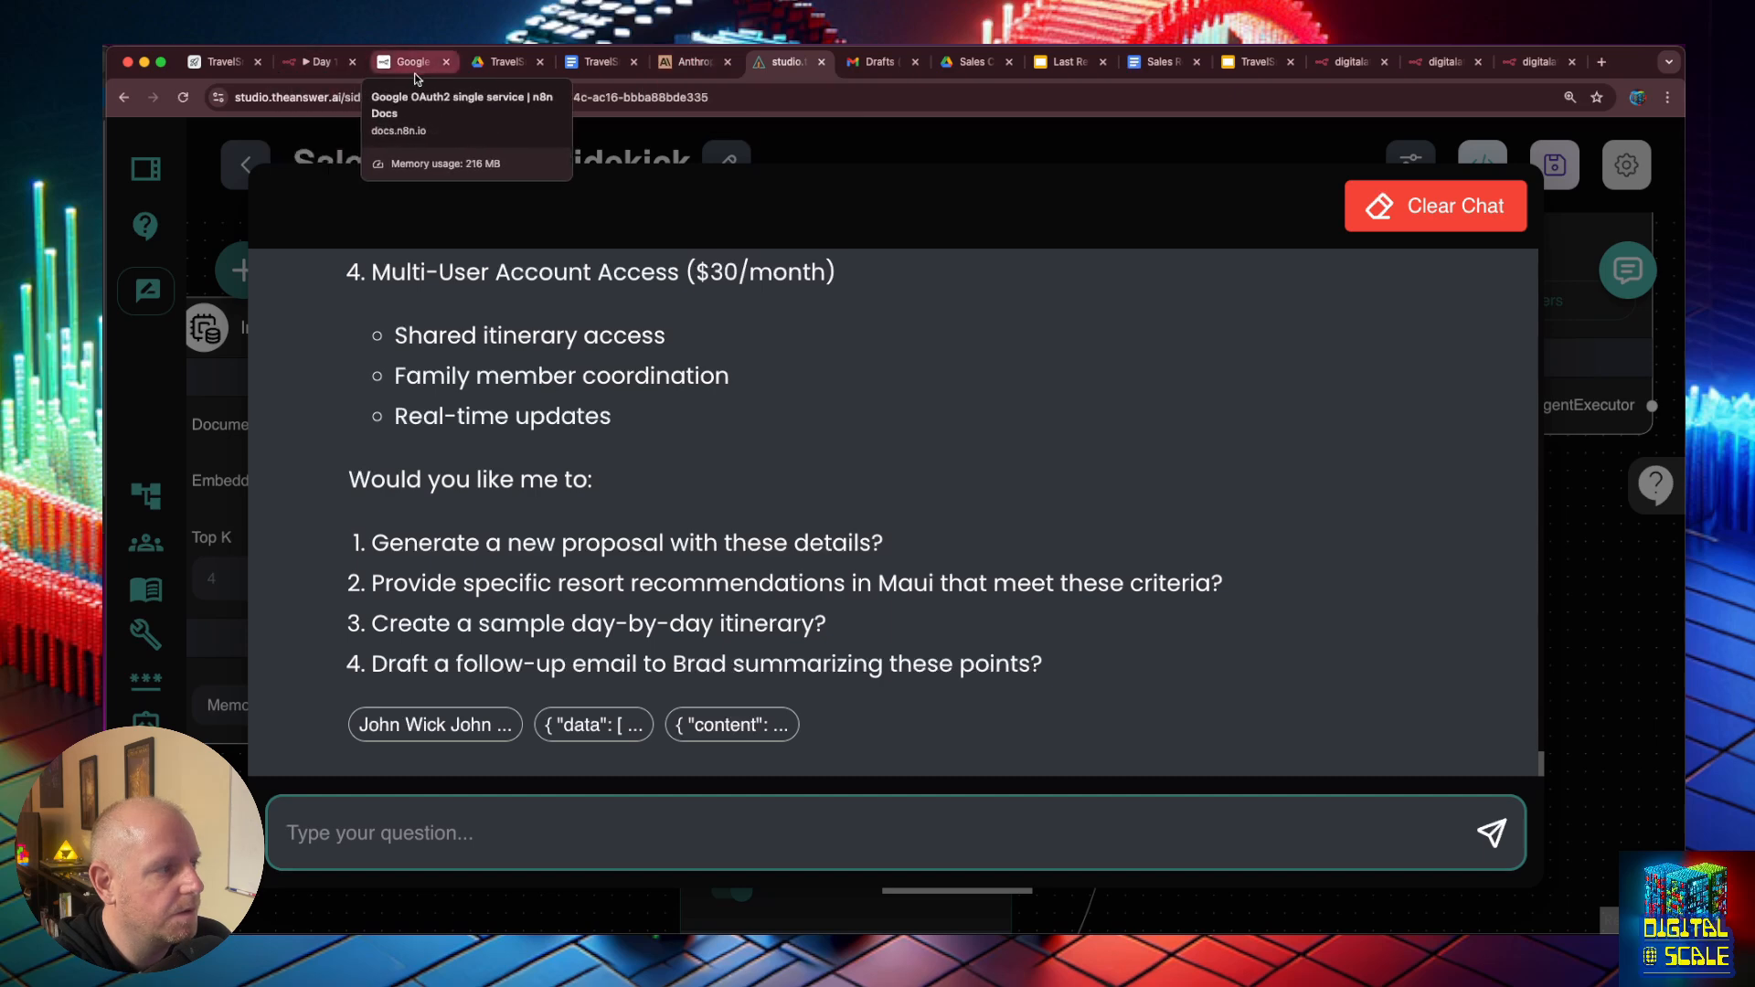
{"action": "left_click", "coordinate": [316, 62]}
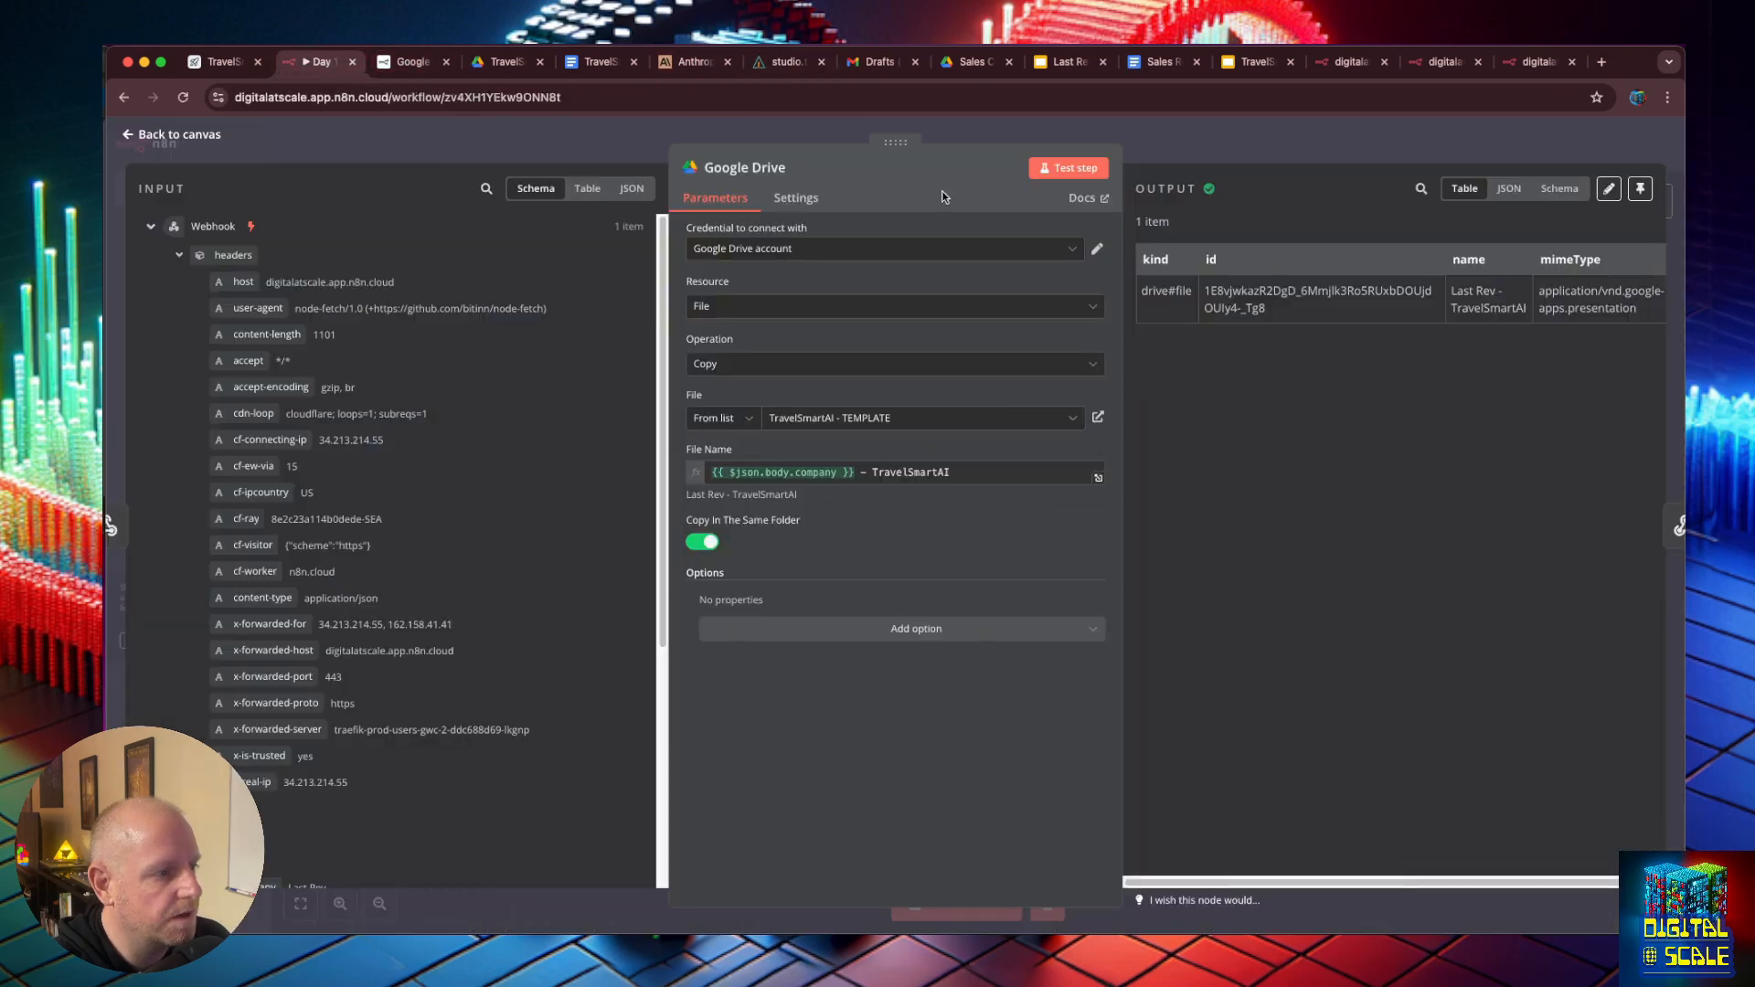
{"action": "left_click", "coordinate": [971, 62]}
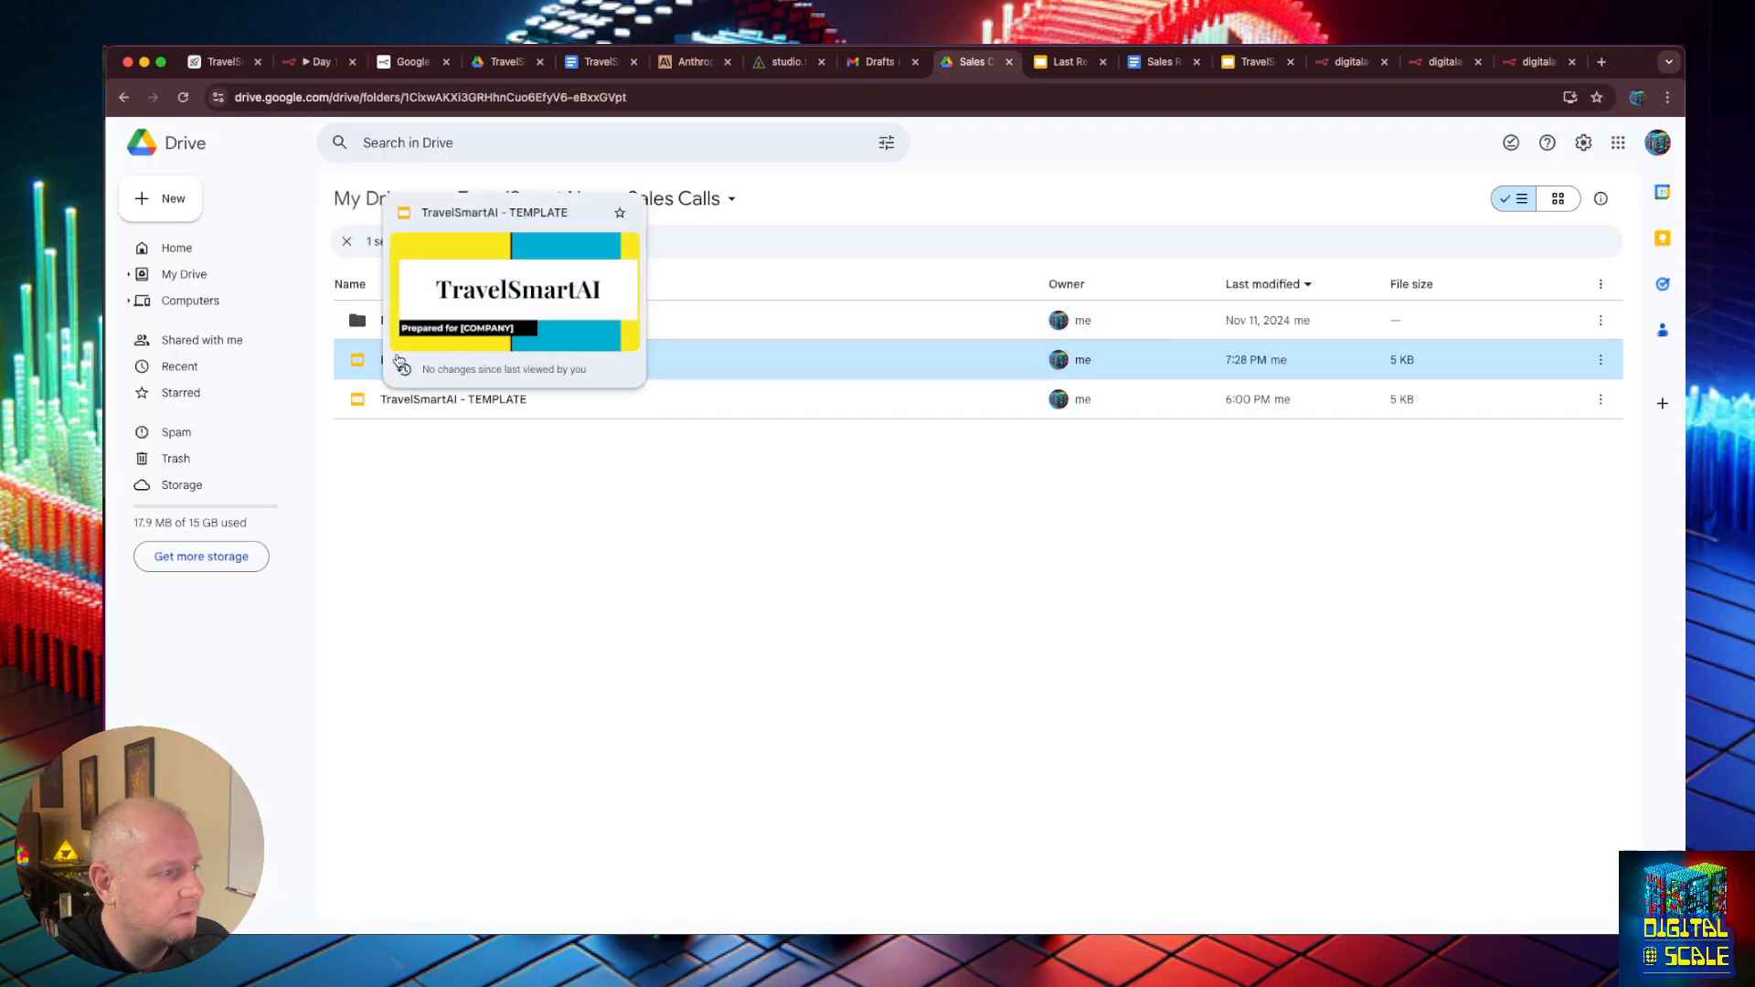
{"action": "key", "text": "super+2"}
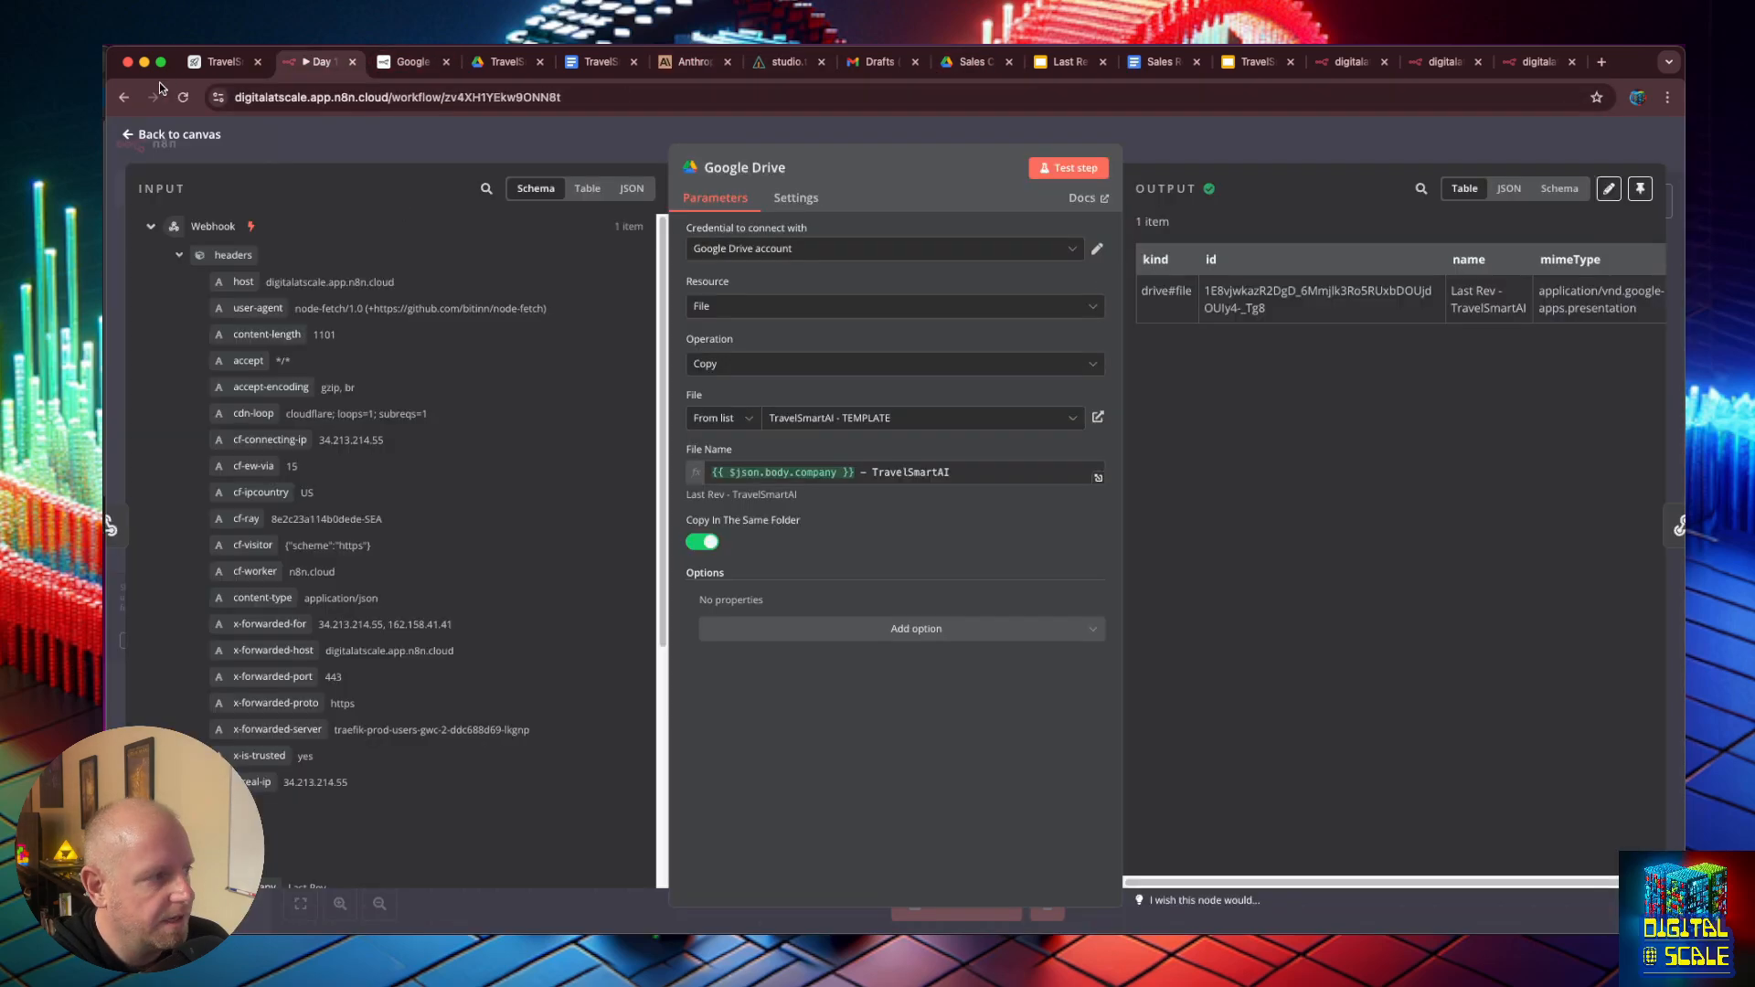
- Make room on the canvas and insert a Google Slides node with the Replace Text operation between Google Drive and Respond to Webhook2
{"action": "left_click", "coordinate": [129, 135]}
{"action": "left_click_drag", "start_coordinate": [1093, 629], "coordinate": [1274, 630]}
{"action": "left_click", "coordinate": [1056, 642]}
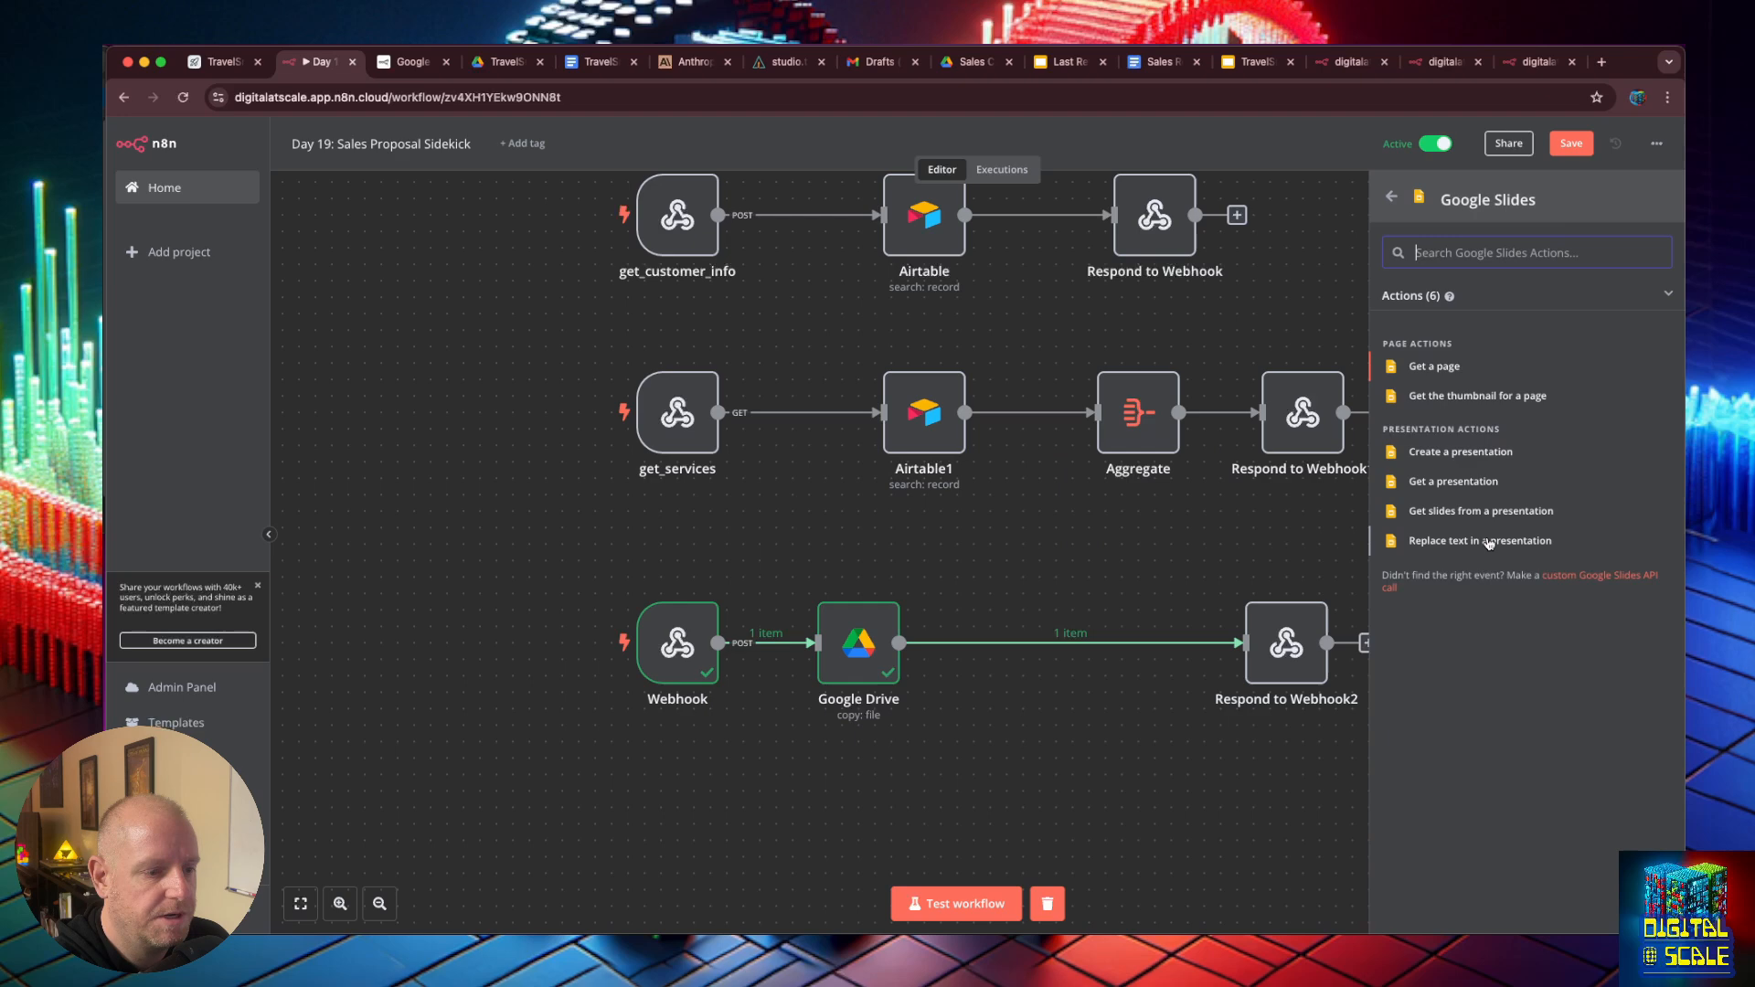
{"action": "left_click", "coordinate": [1491, 539]}
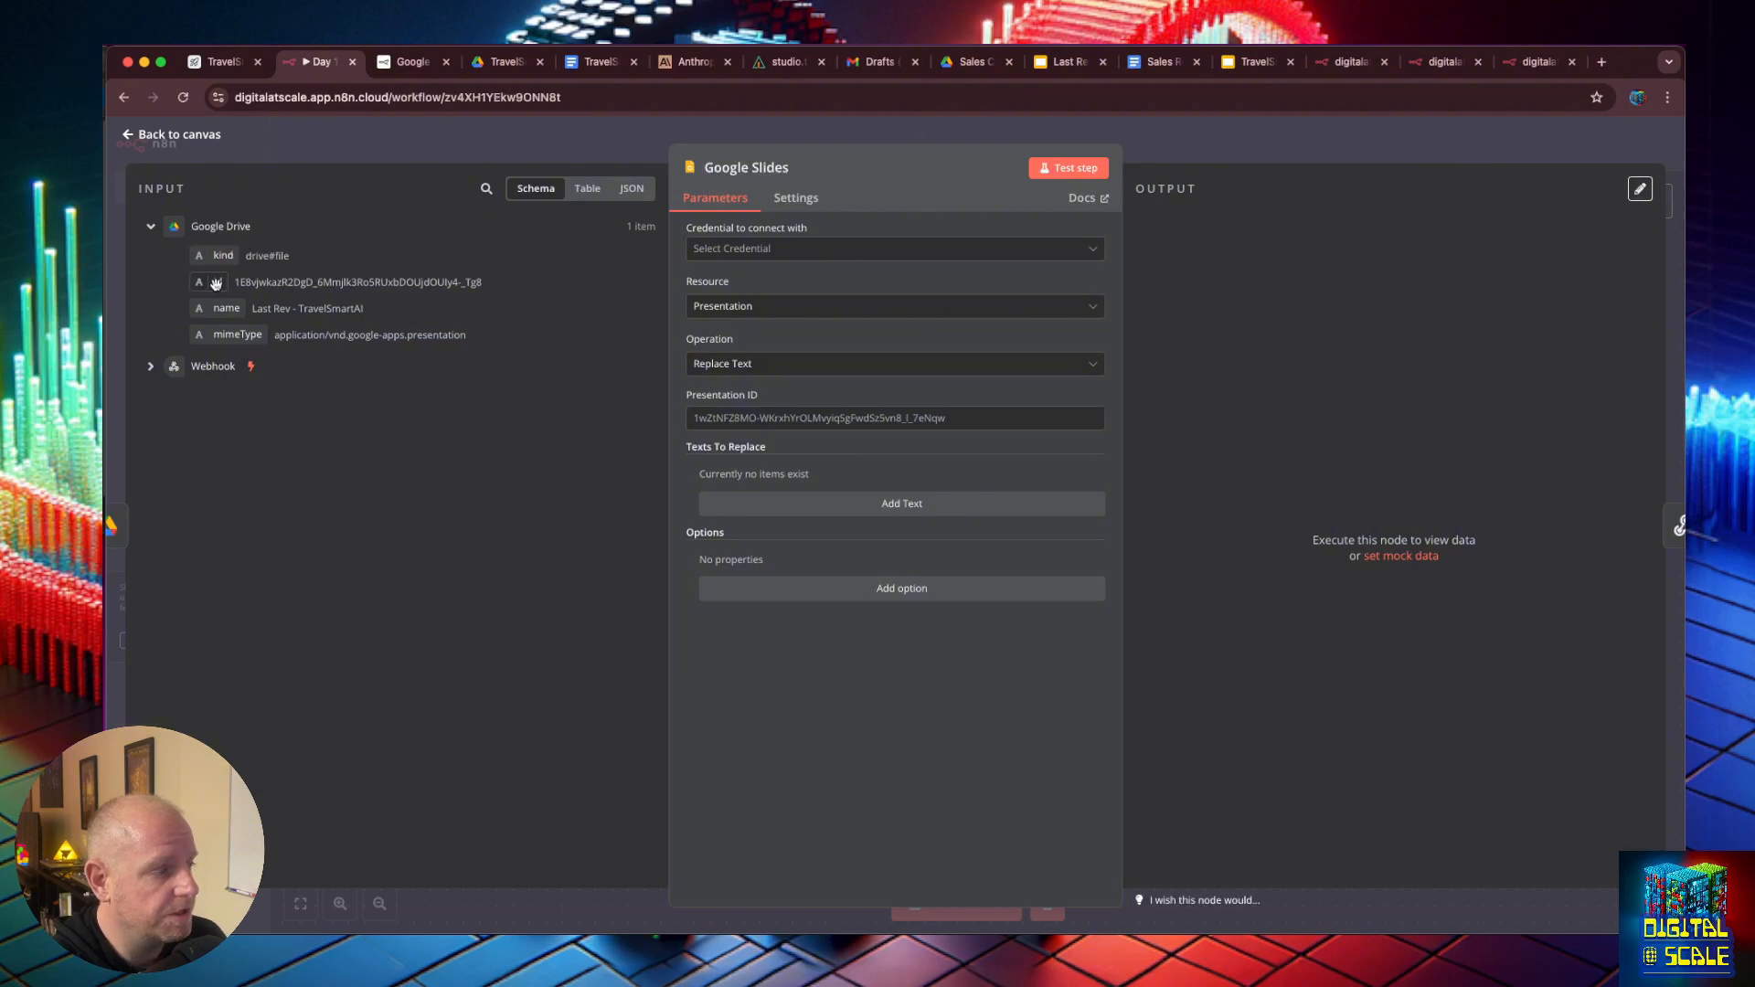
- Map the Google Slides node's Presentation ID to the copied file's id, {{ $json.id }}, and add a text replacement entry
{"action": "left_click_drag", "start_coordinate": [215, 284], "coordinate": [723, 418]}
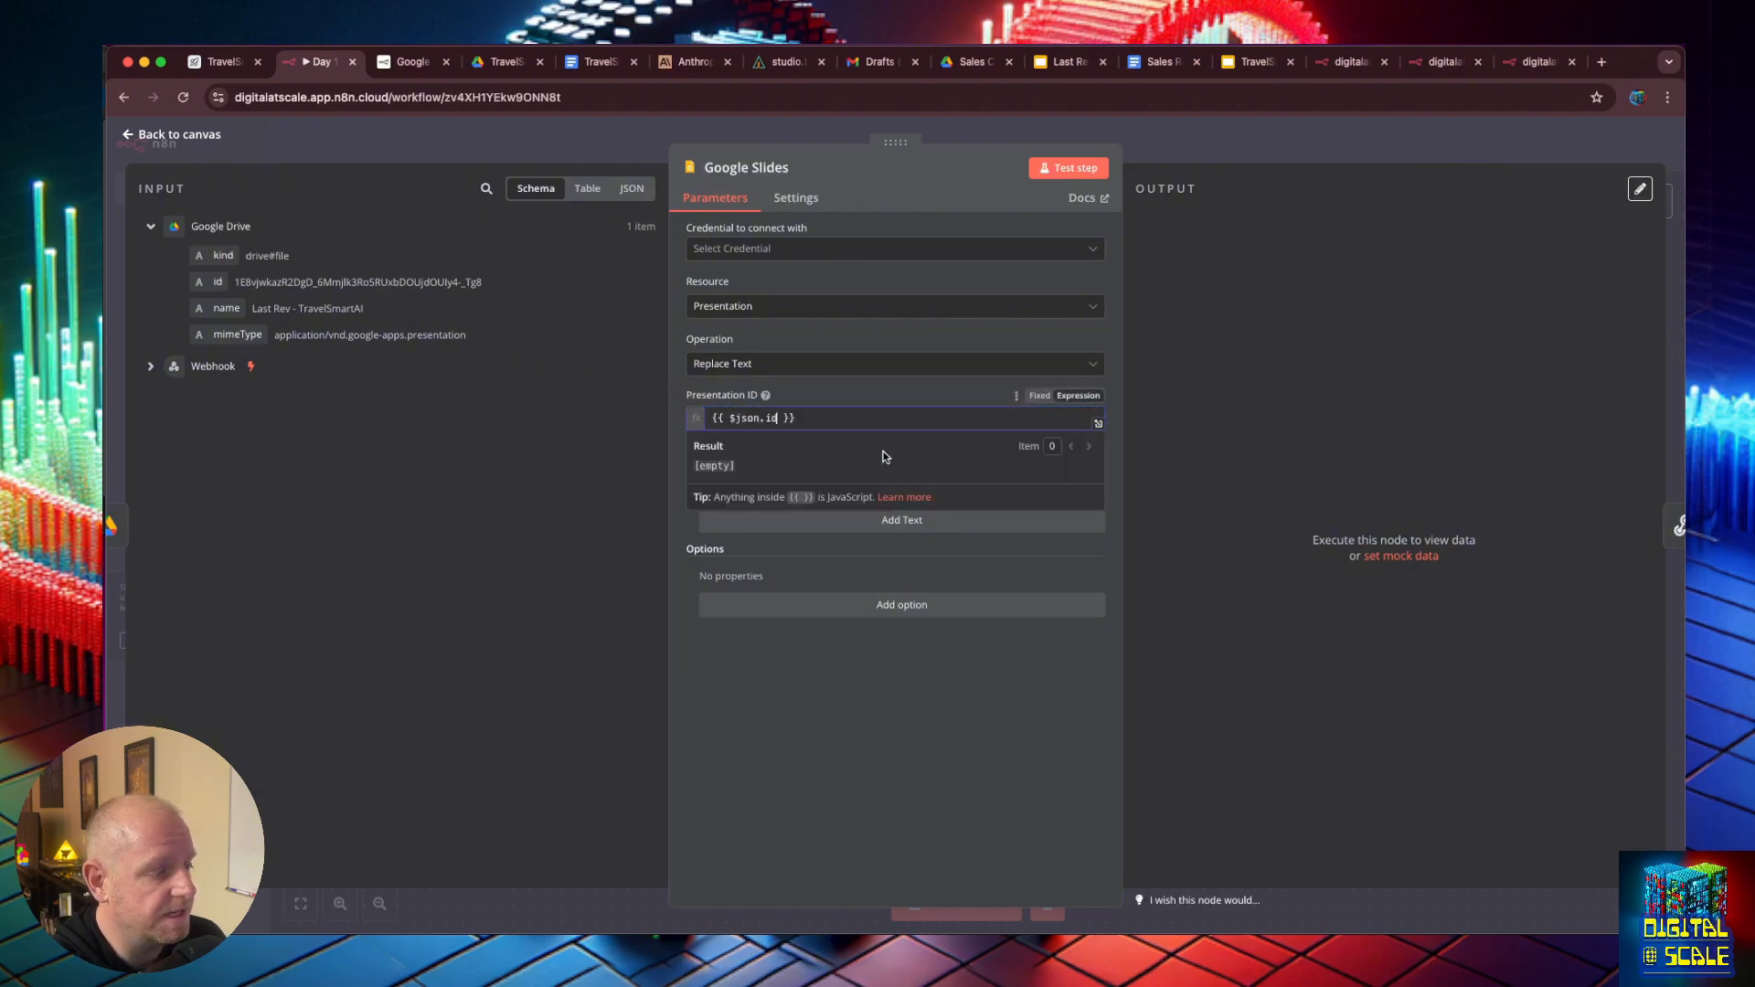
{"action": "left_click", "coordinate": [890, 523]}
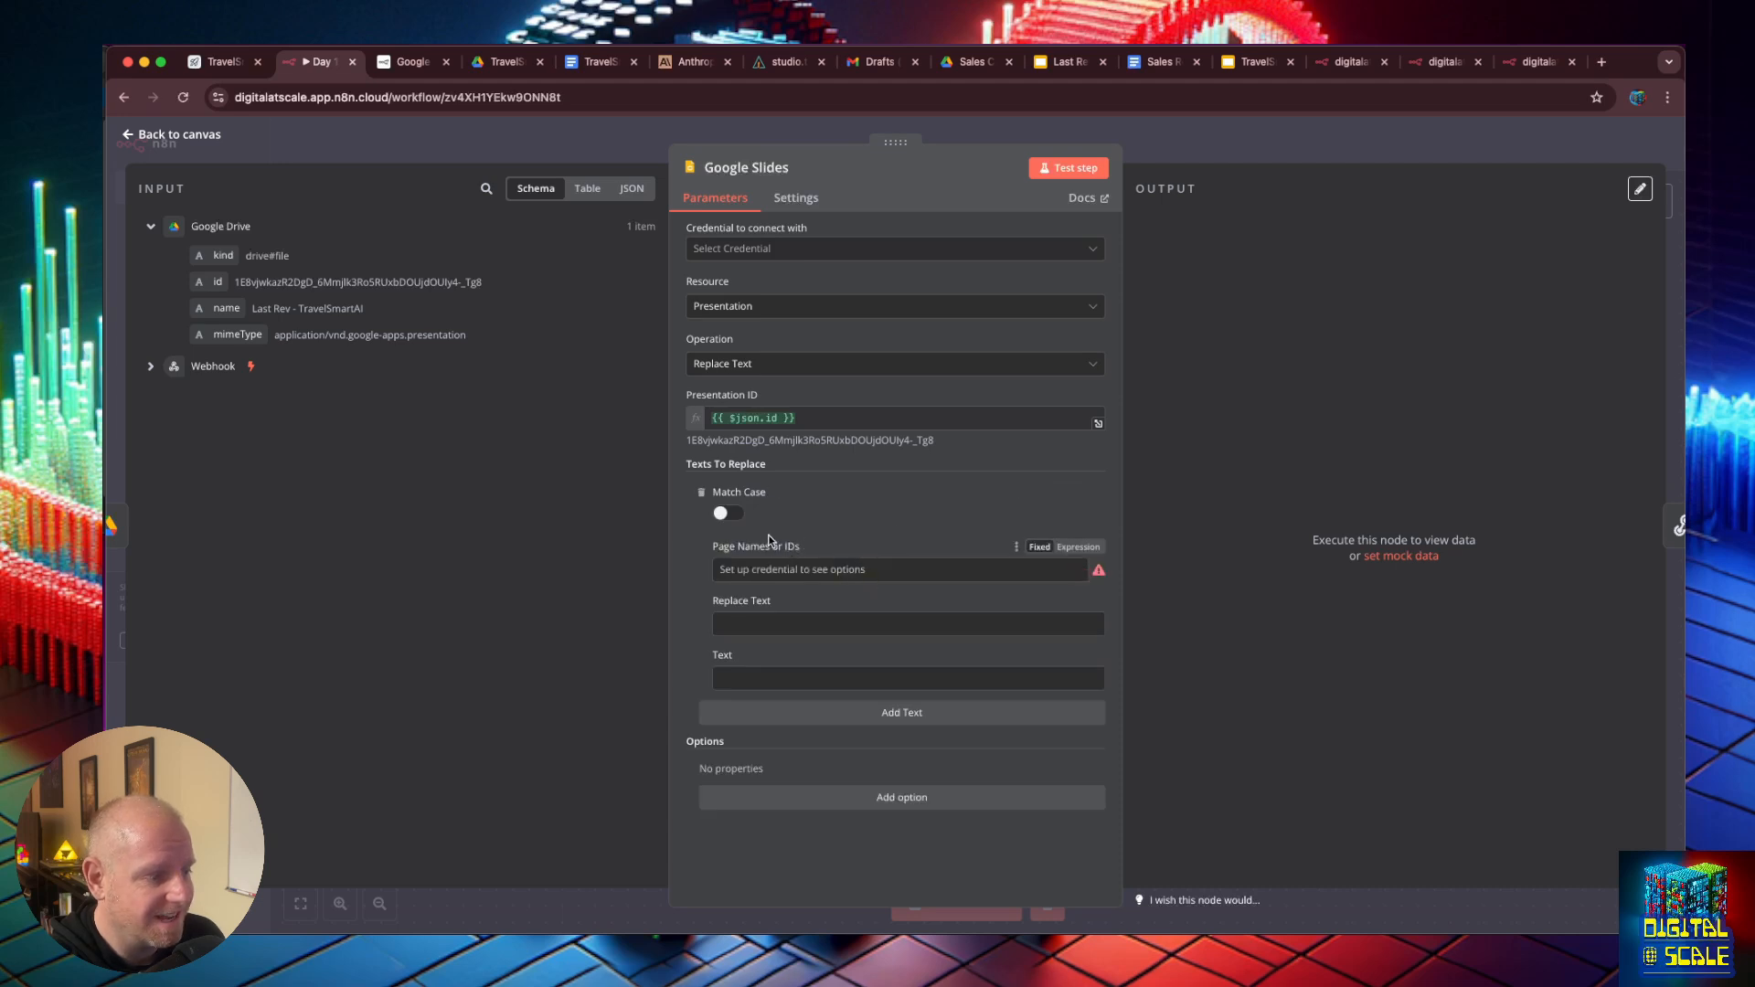
- Start creating a new credential for the Google Slides node and open its setup documentation
{"action": "left_click", "coordinate": [901, 256]}
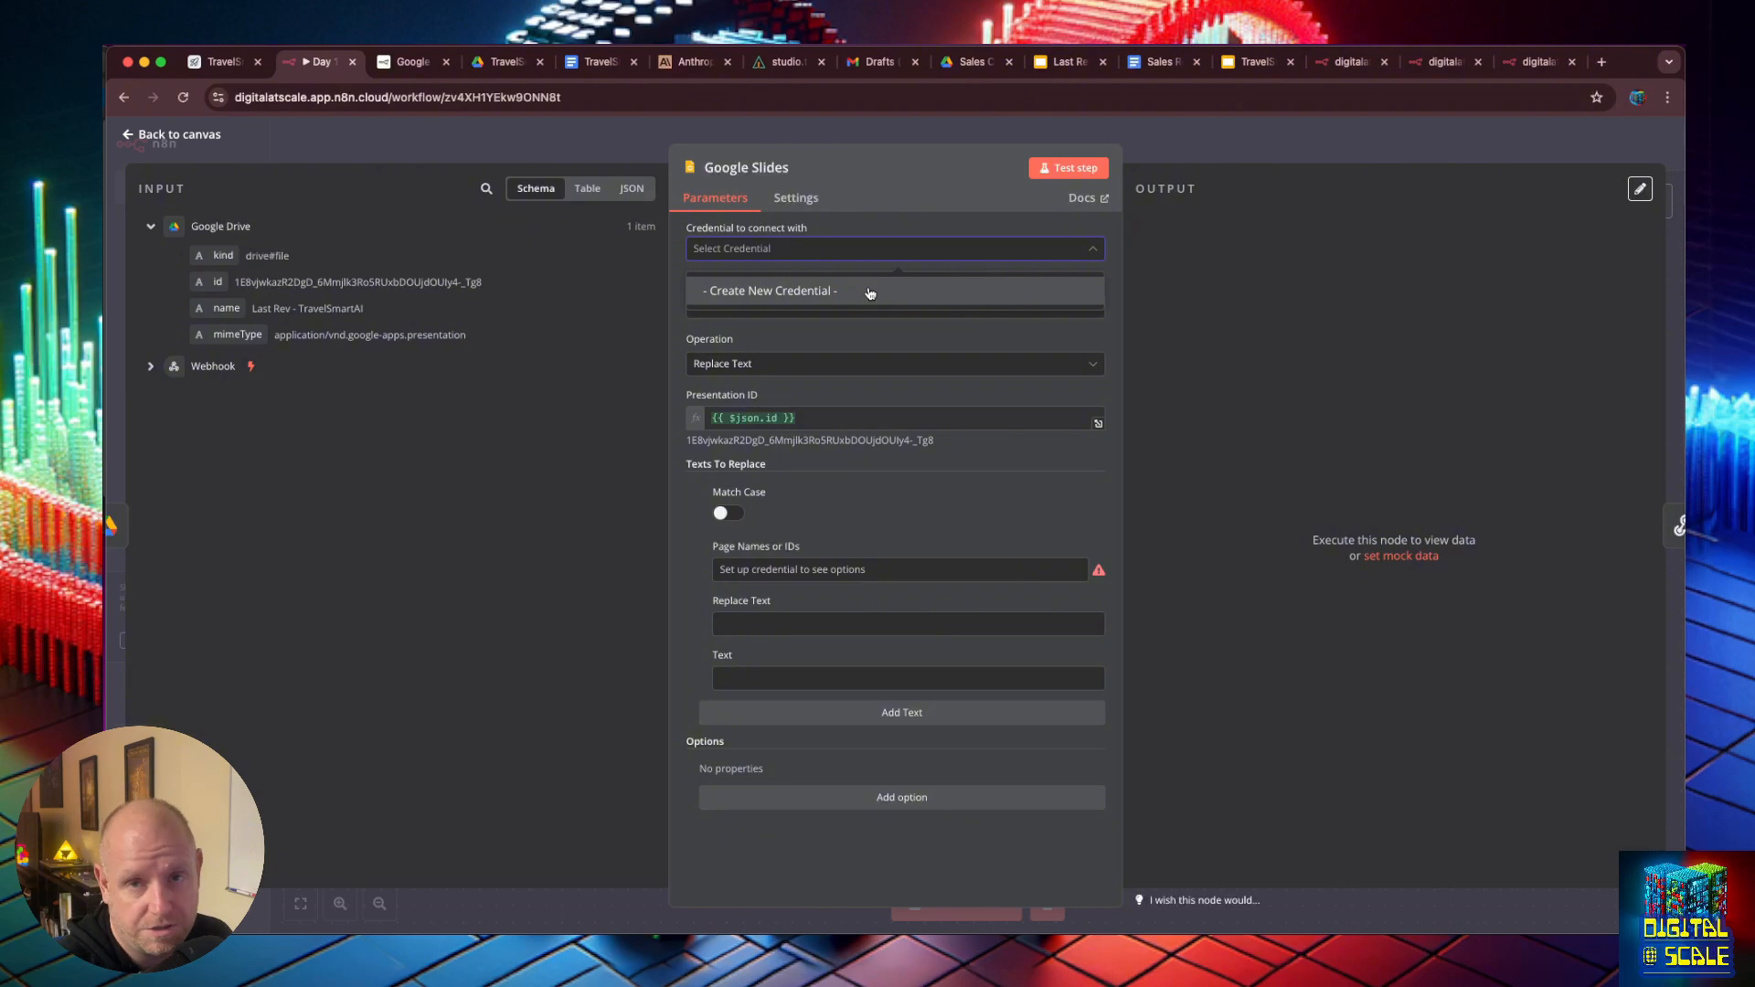
{"action": "left_click", "coordinate": [870, 291]}
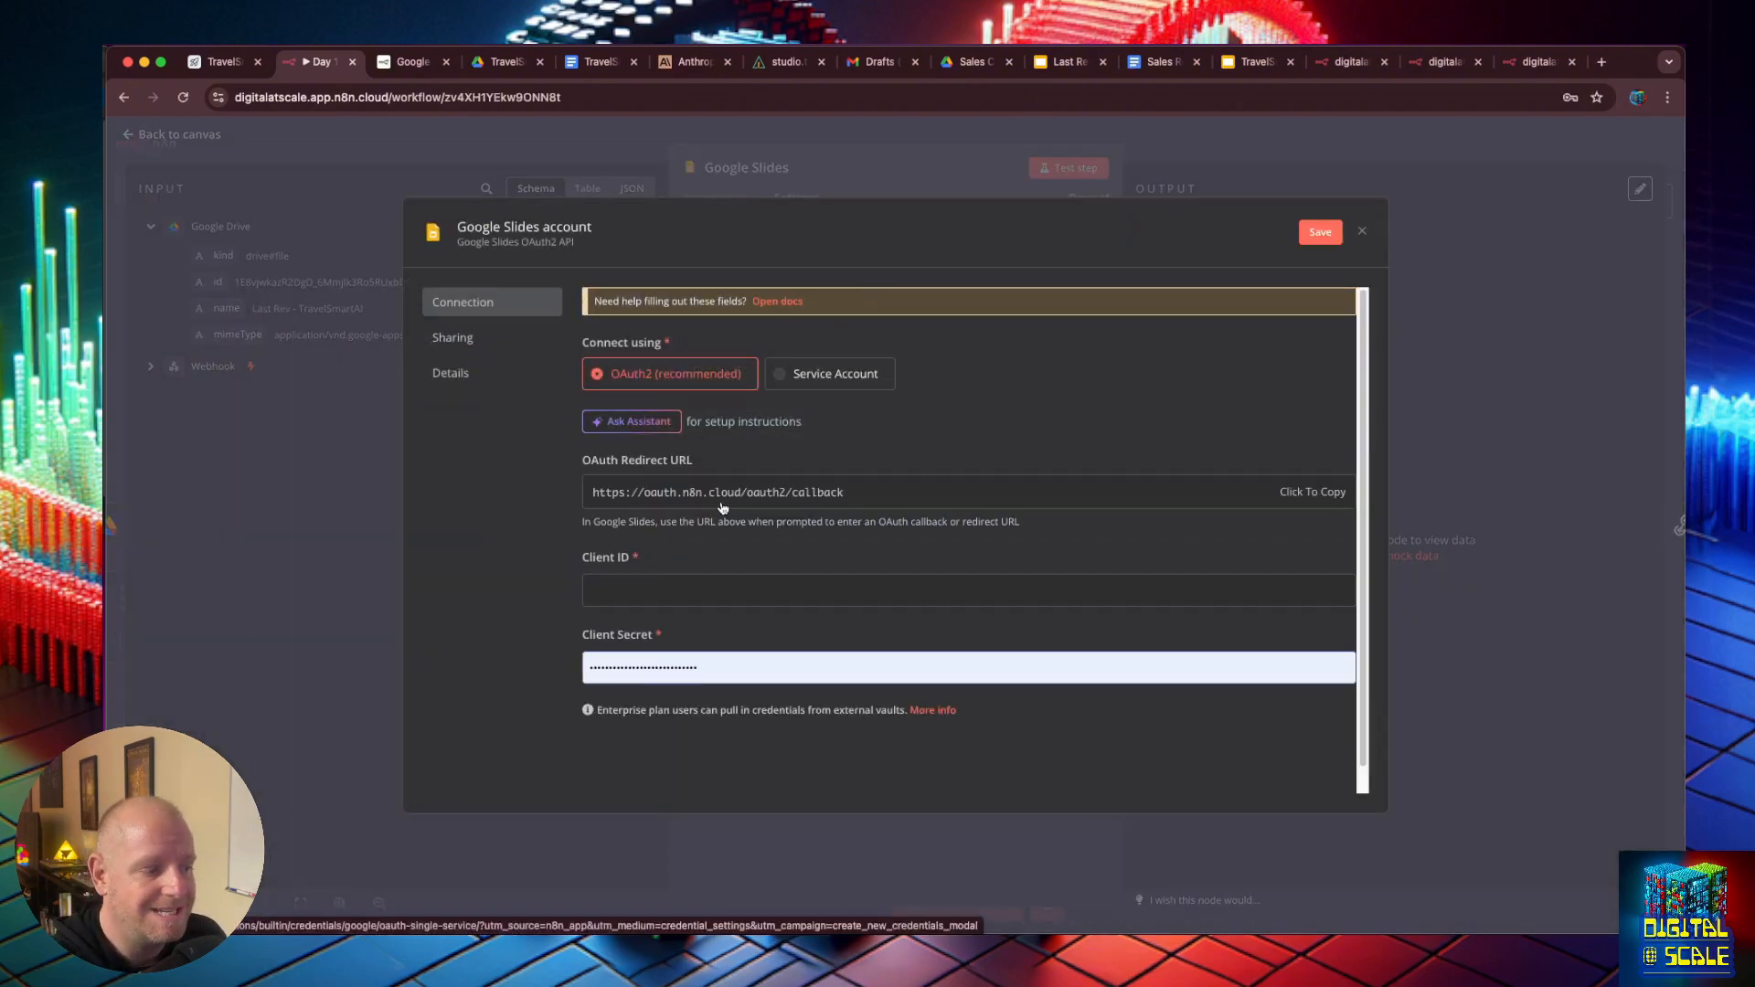
{"action": "left_click", "coordinate": [783, 301]}
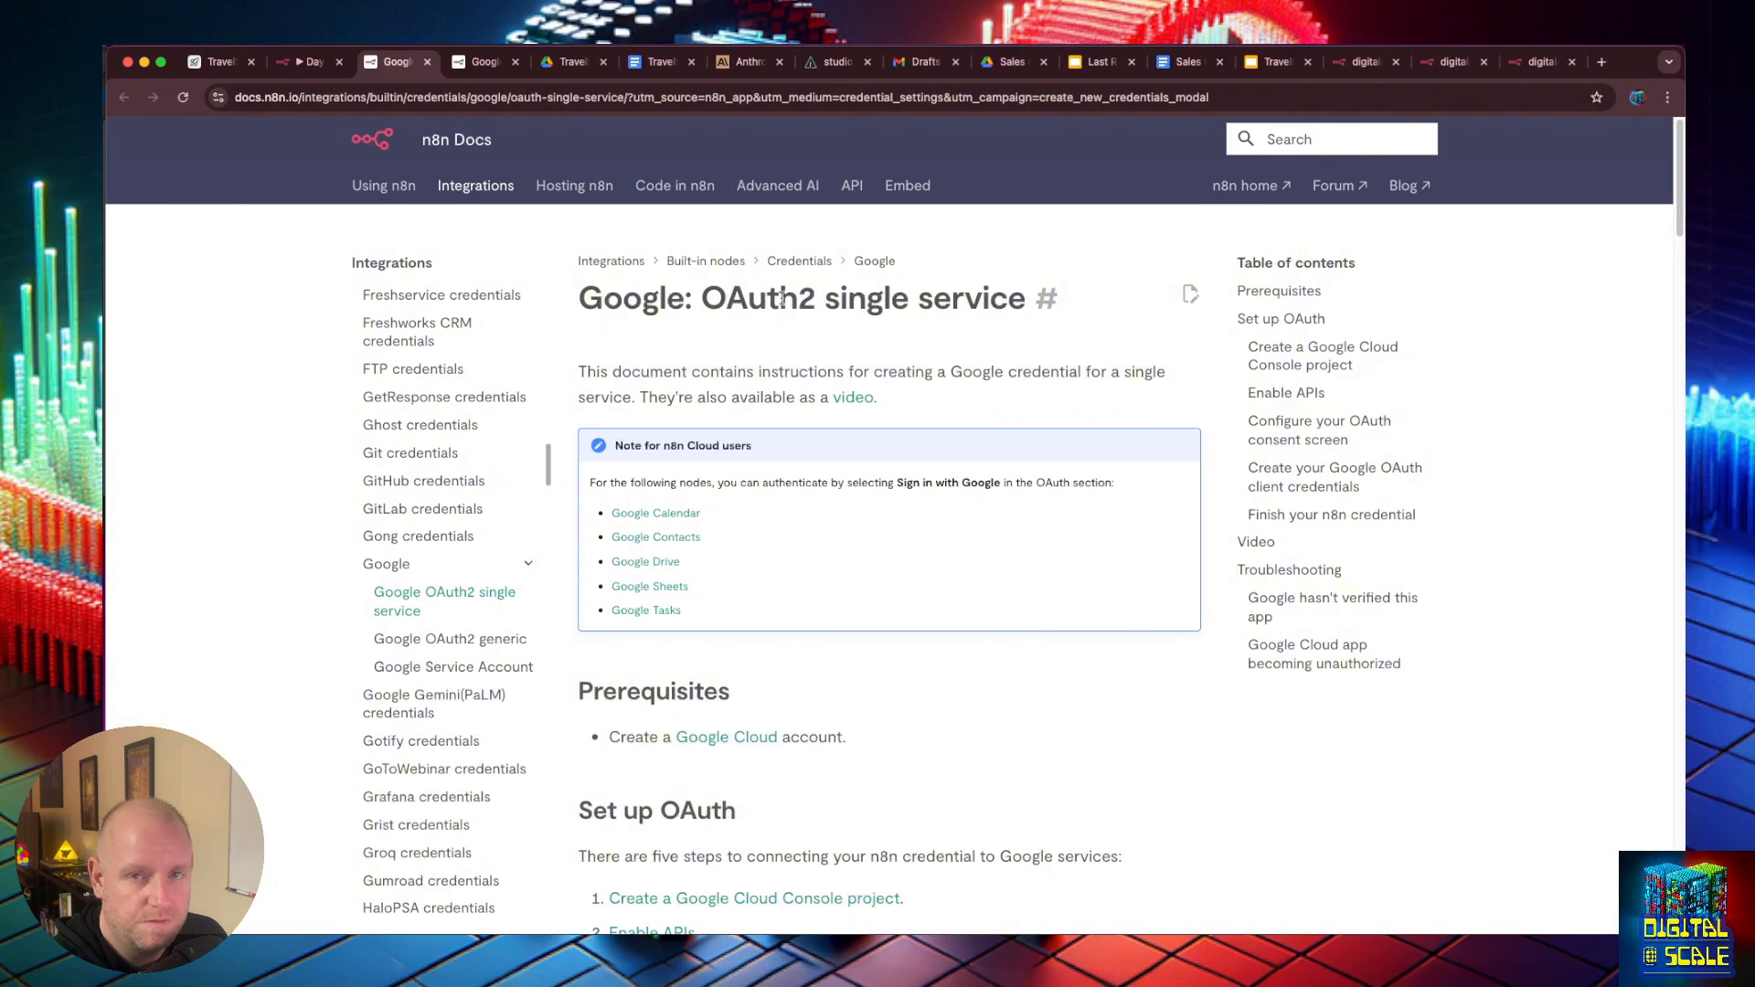
- Go to the Google Cloud console from the docs and open the API Library for the Digital At Scale Demo project
{"action": "left_click", "coordinate": [716, 738]}
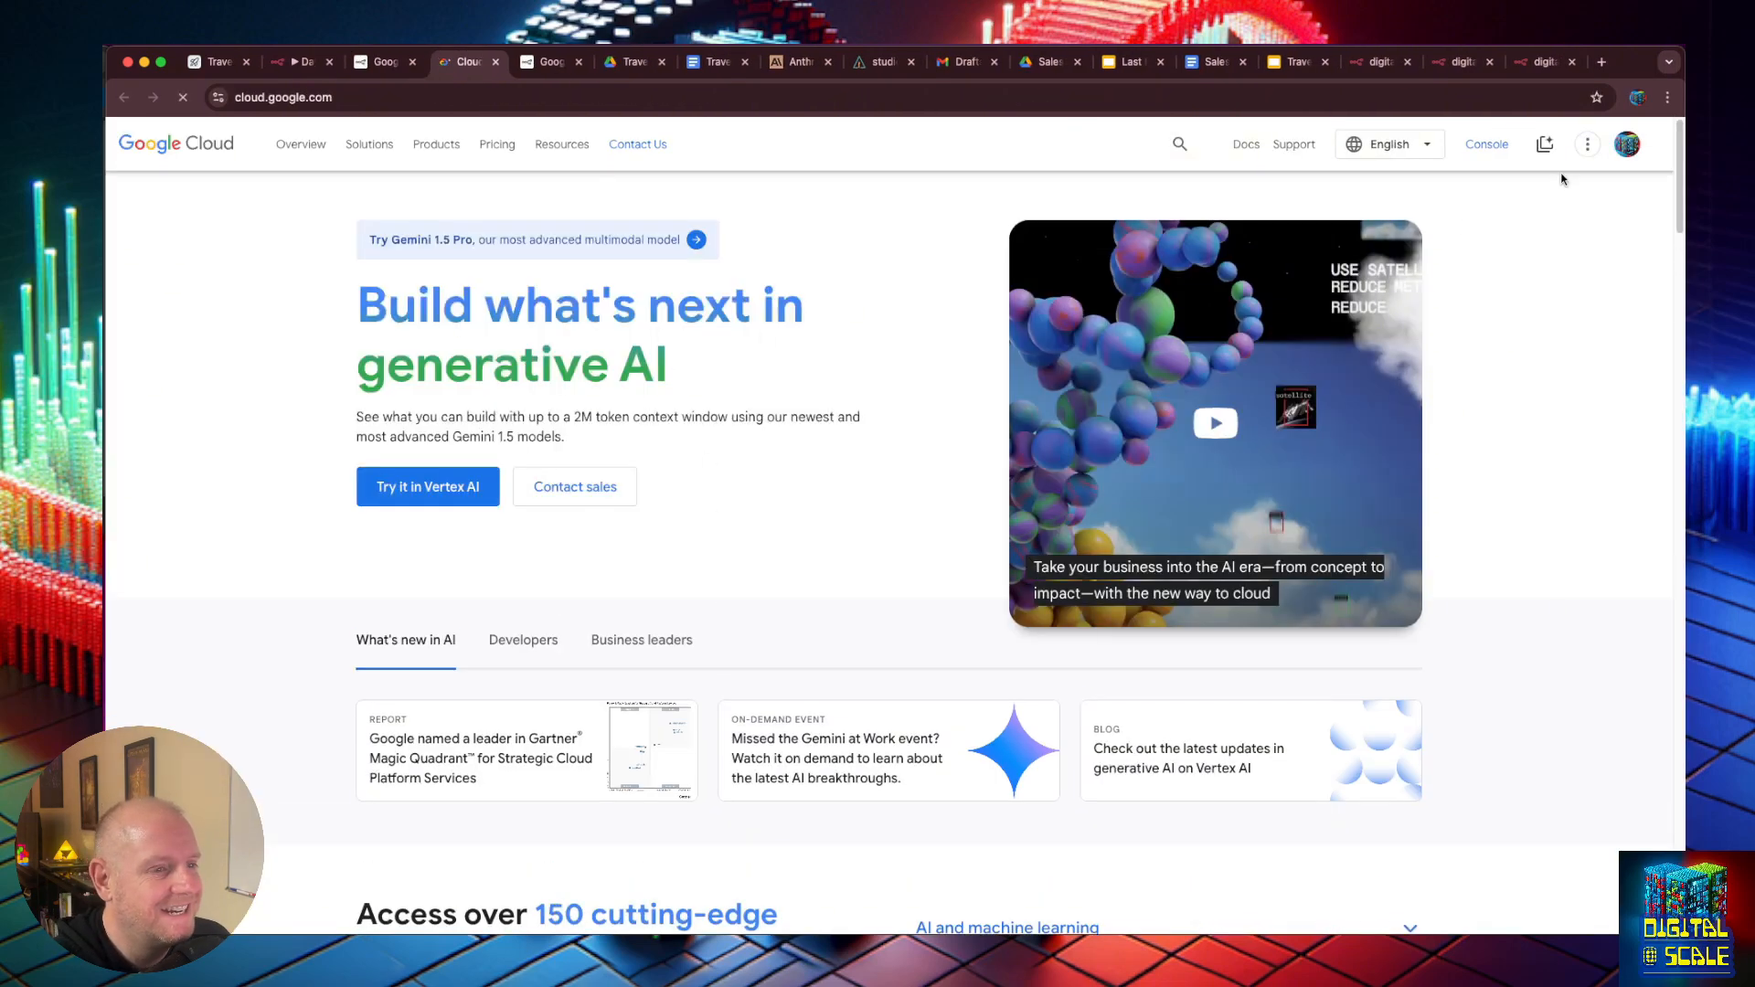
{"action": "left_click", "coordinate": [1474, 148]}
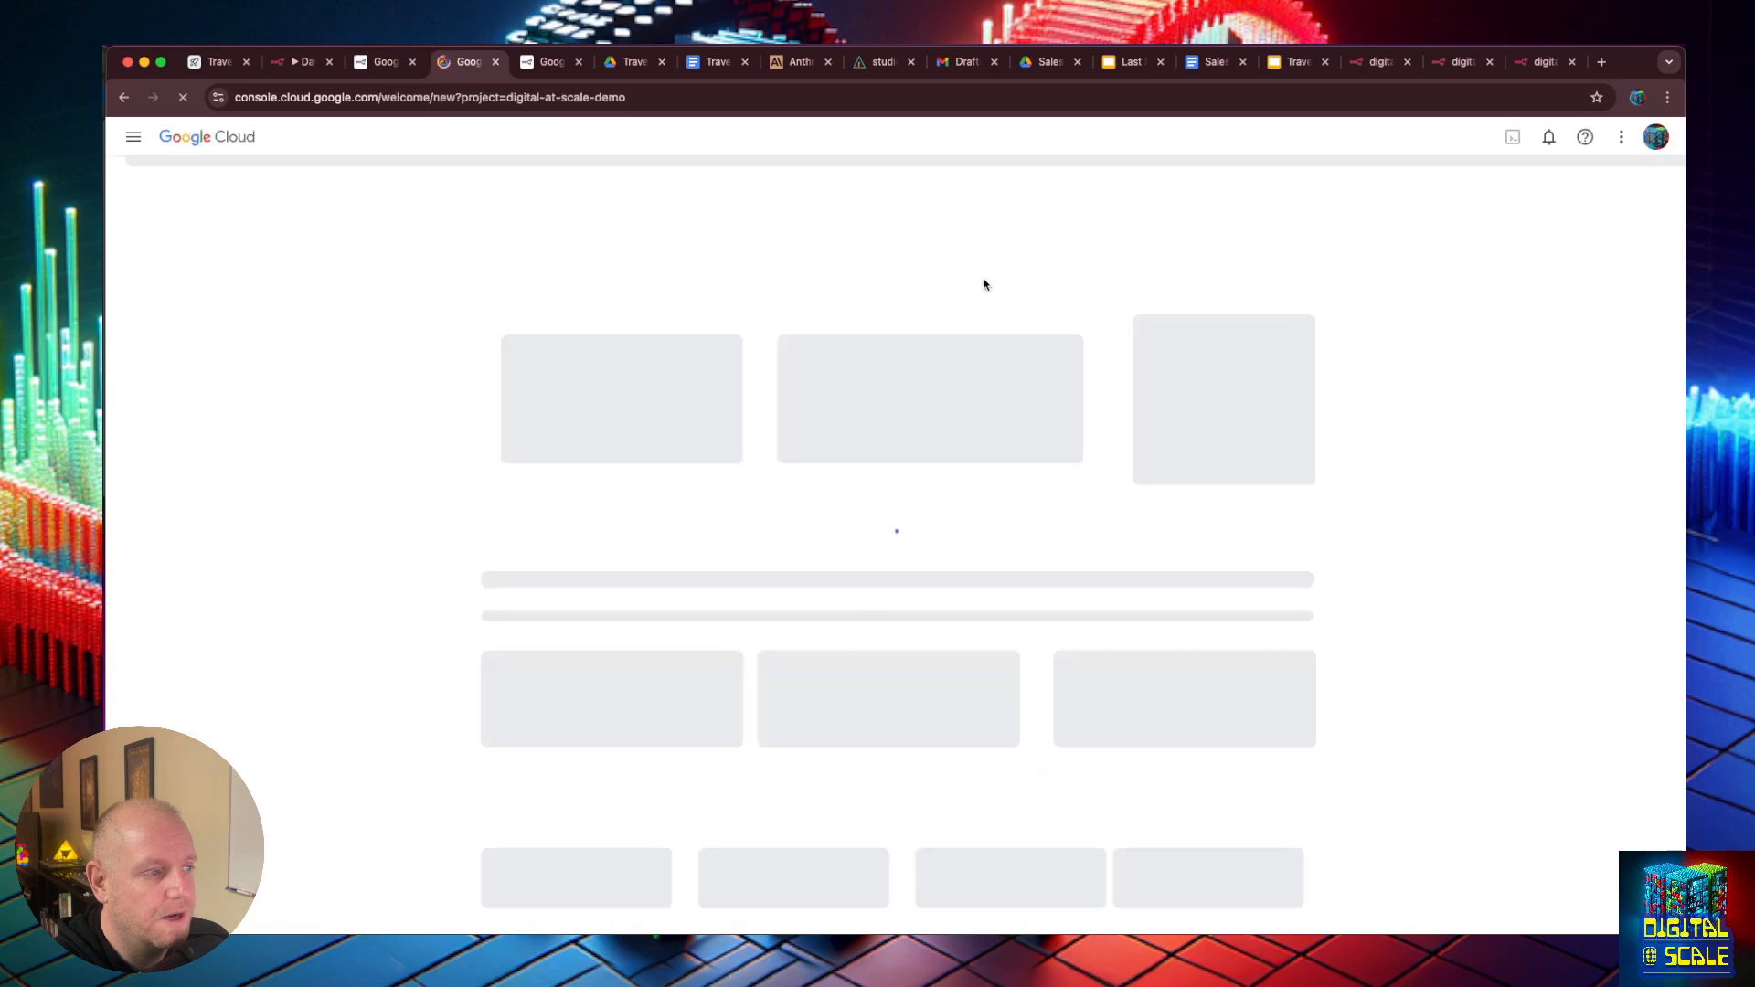
{"action": "left_click", "coordinate": [408, 150]}
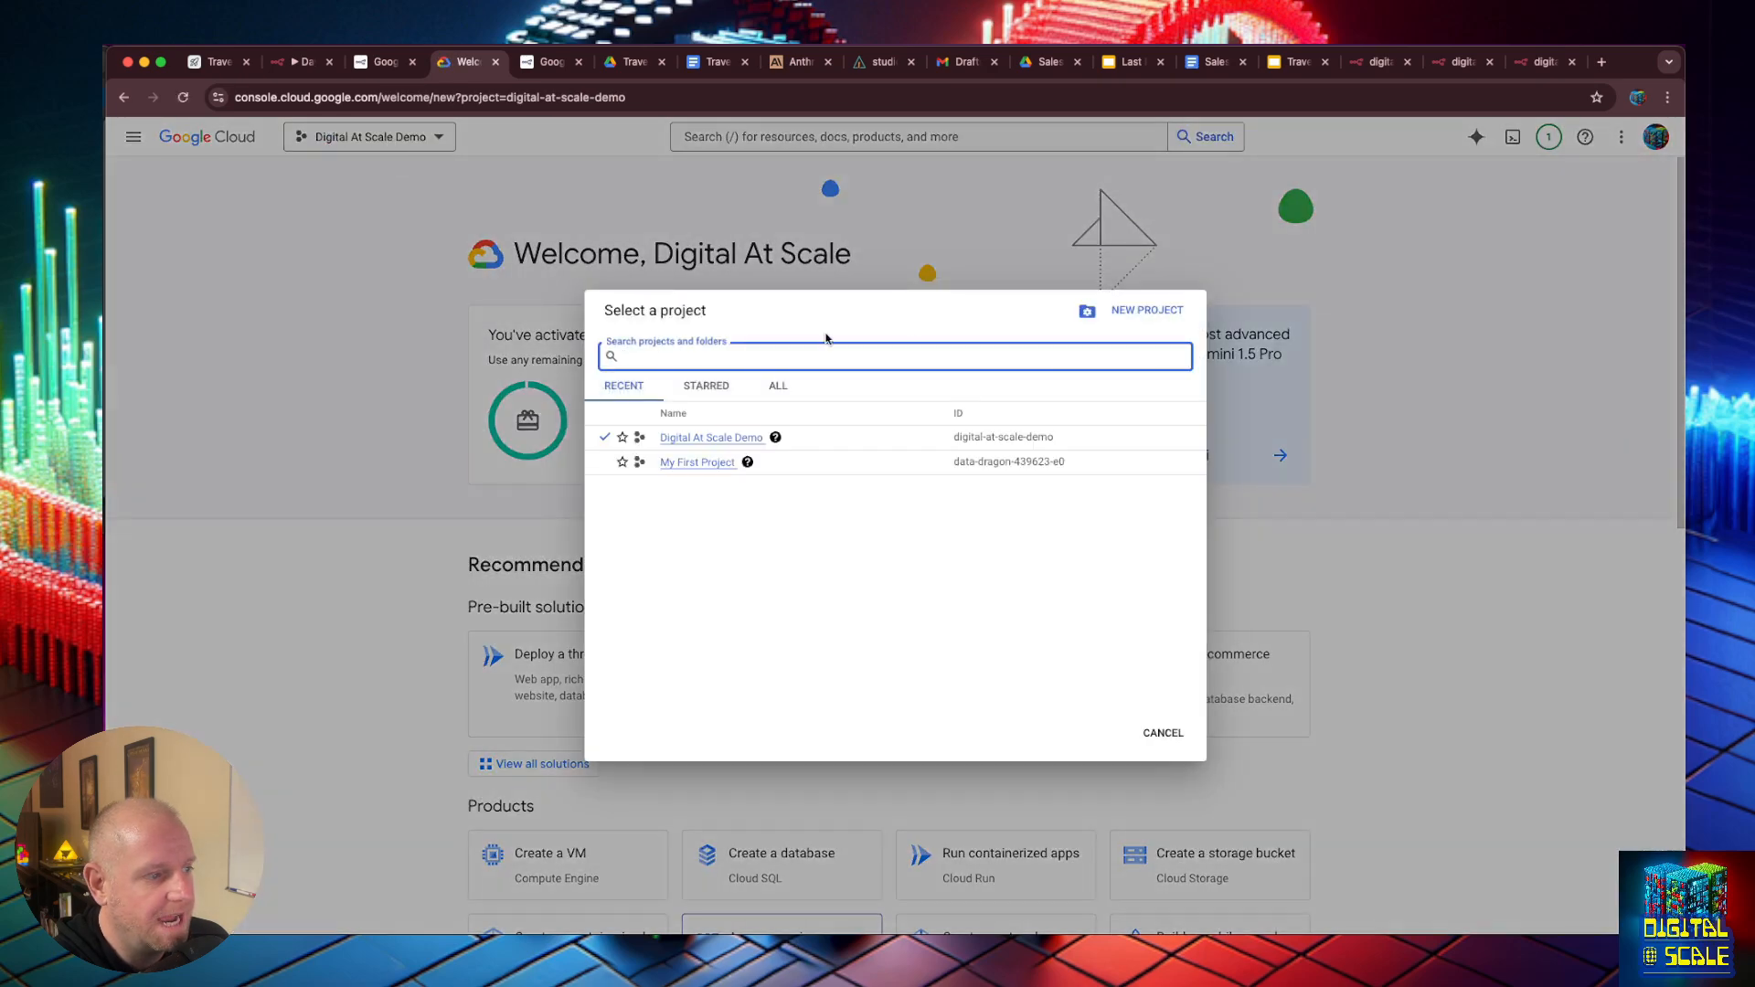
{"action": "left_click", "coordinate": [1224, 283]}
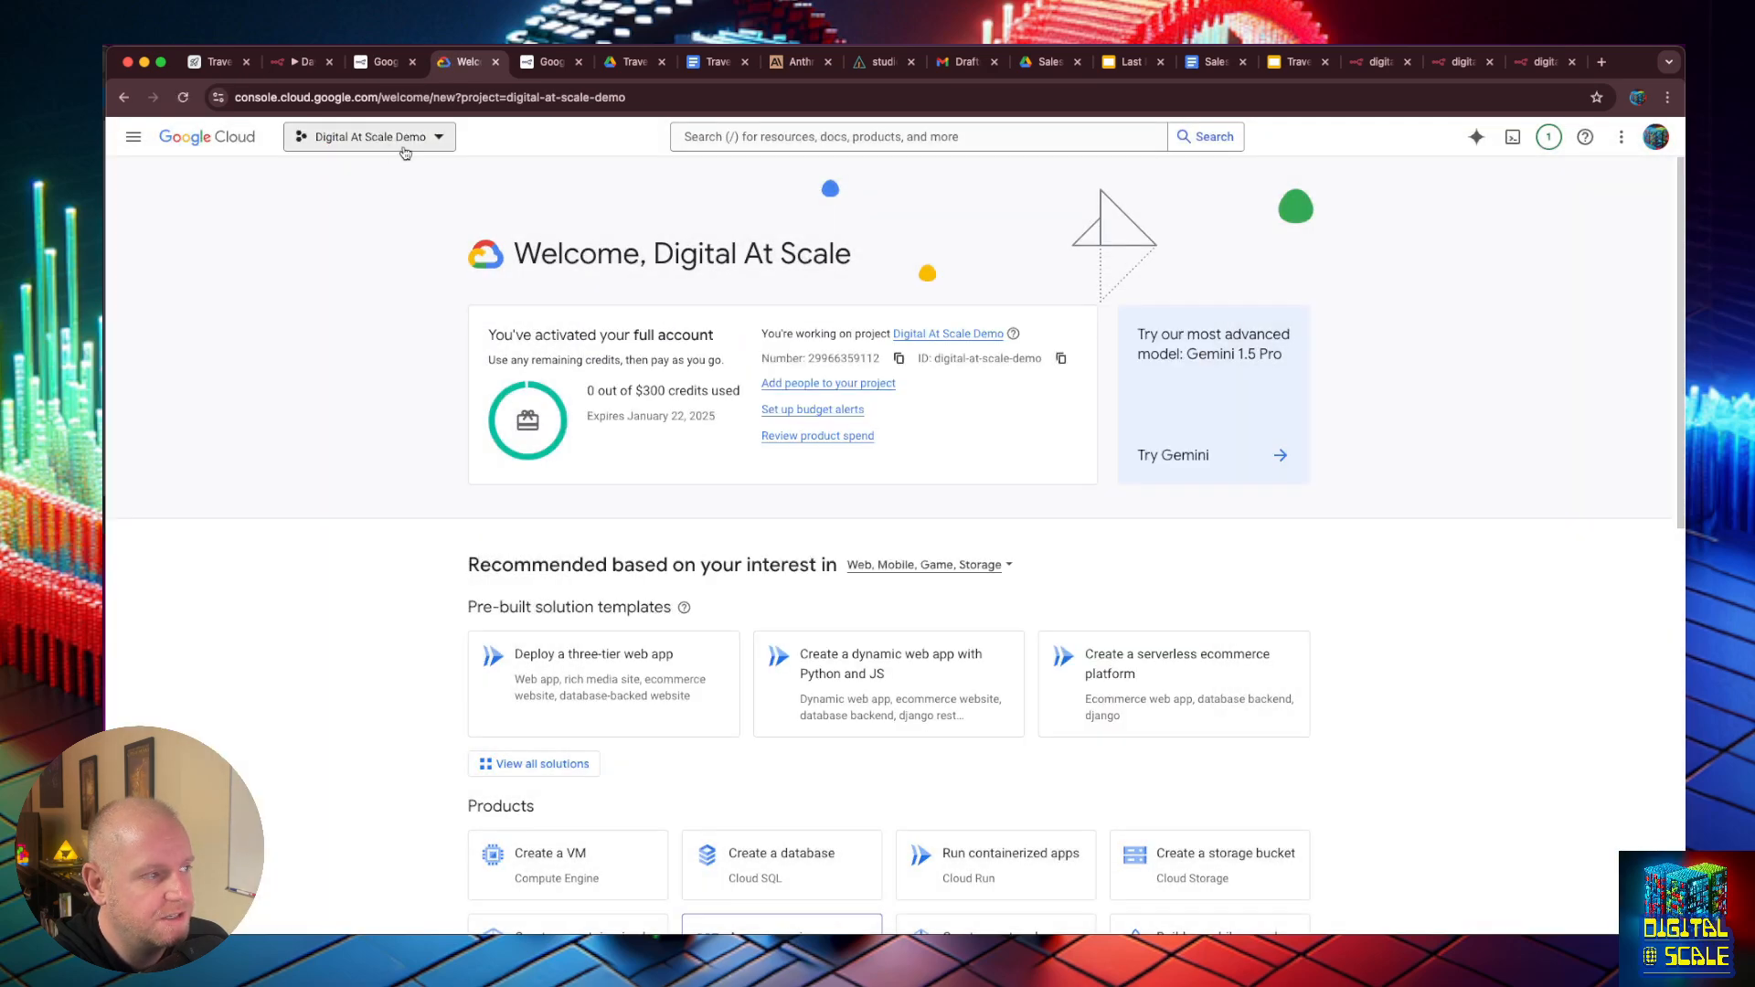
{"action": "scroll", "coordinate": [750, 470], "scroll_direction": "down", "scroll_amount": 5}
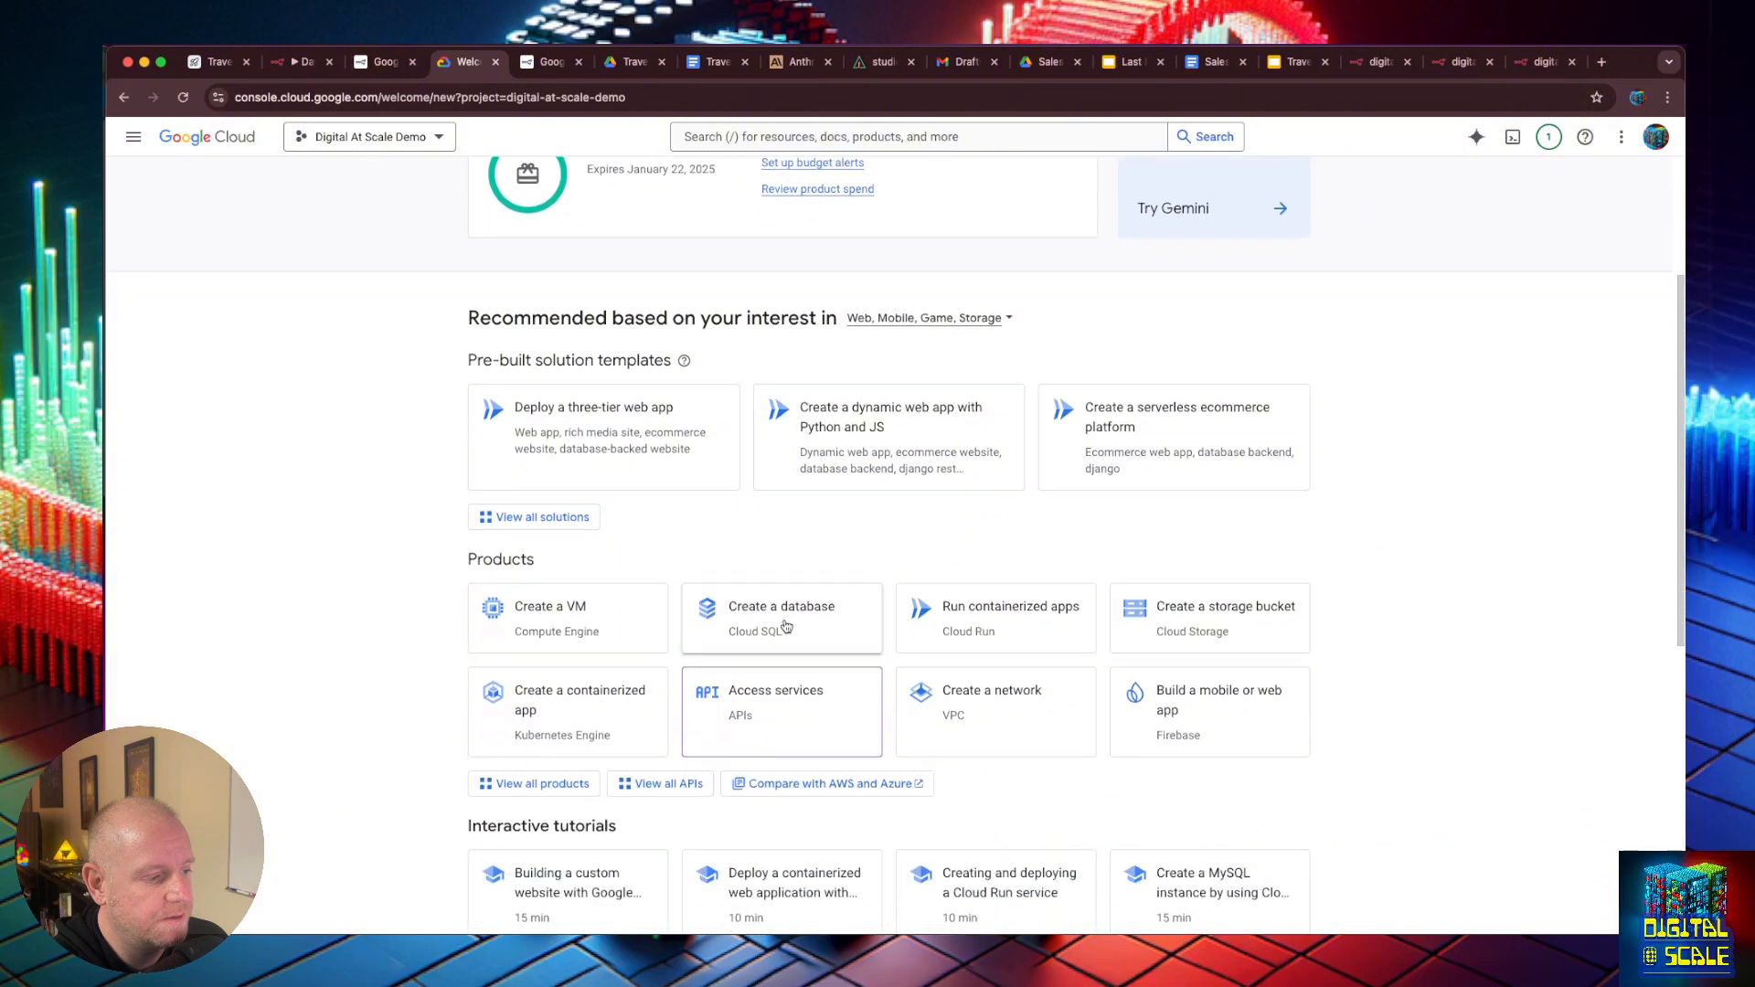
{"action": "left_click", "coordinate": [792, 706]}
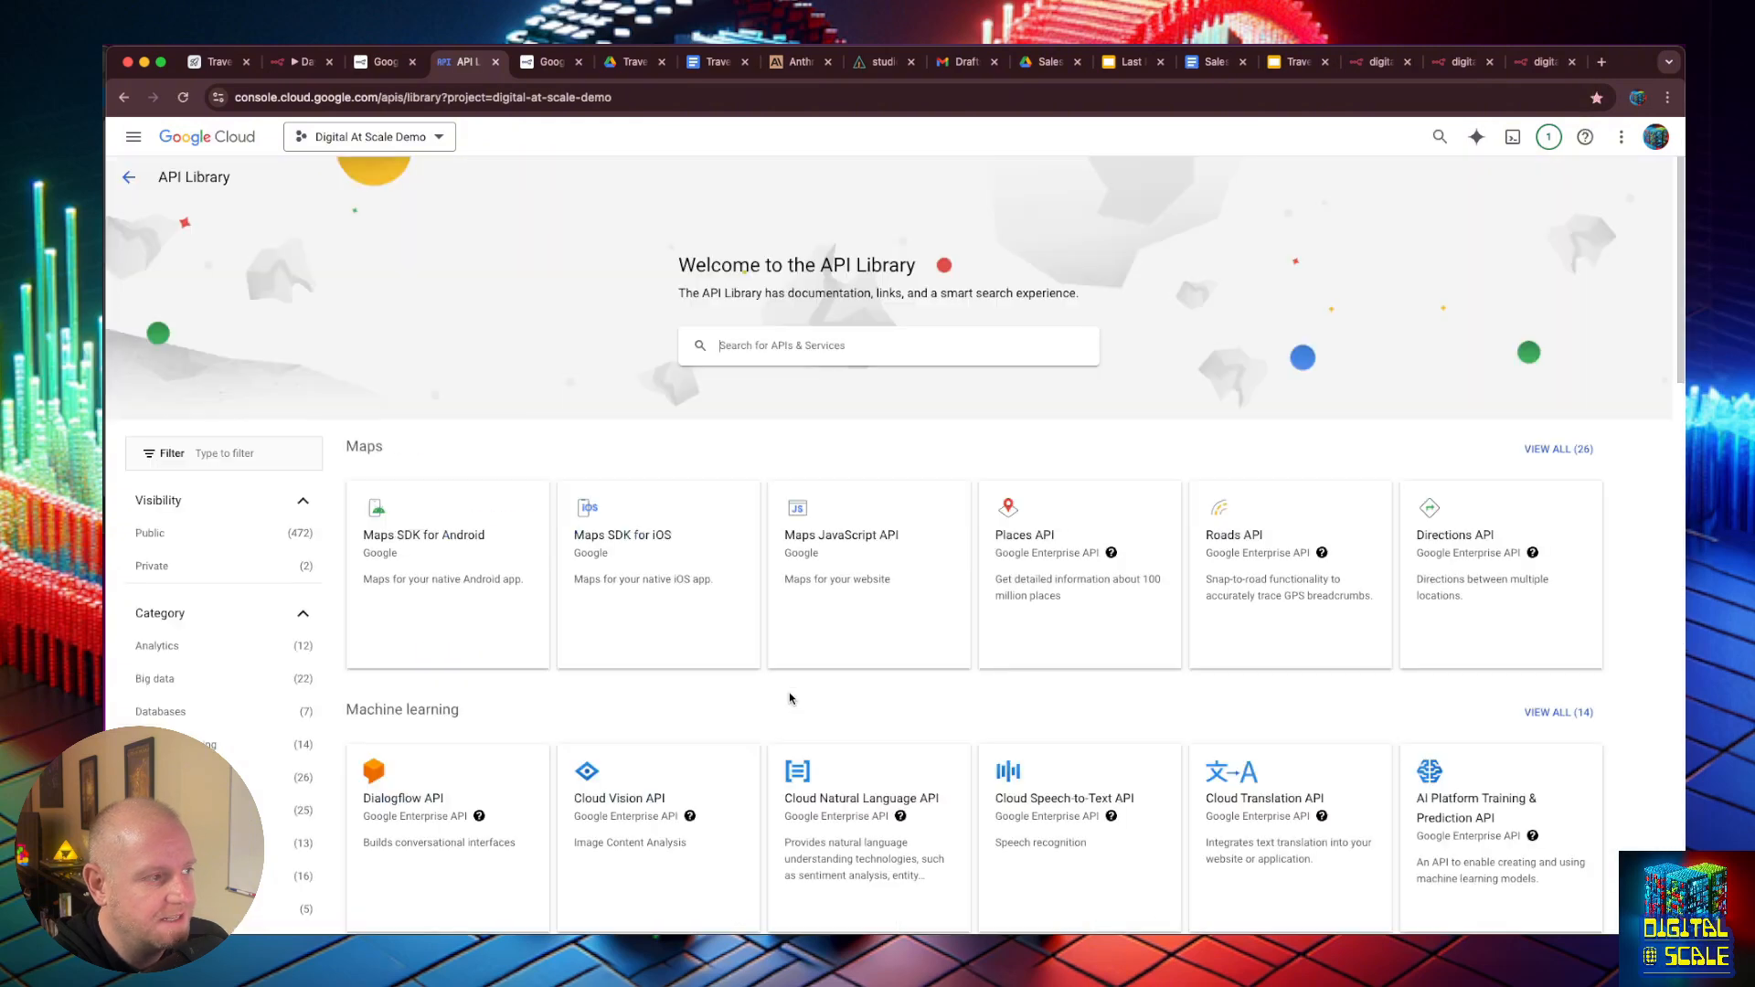
- Search the API Library for "slides" and open the Google Slides API's service details page
{"action": "left_click", "coordinate": [795, 345]}
{"action": "type", "text": "sli"}
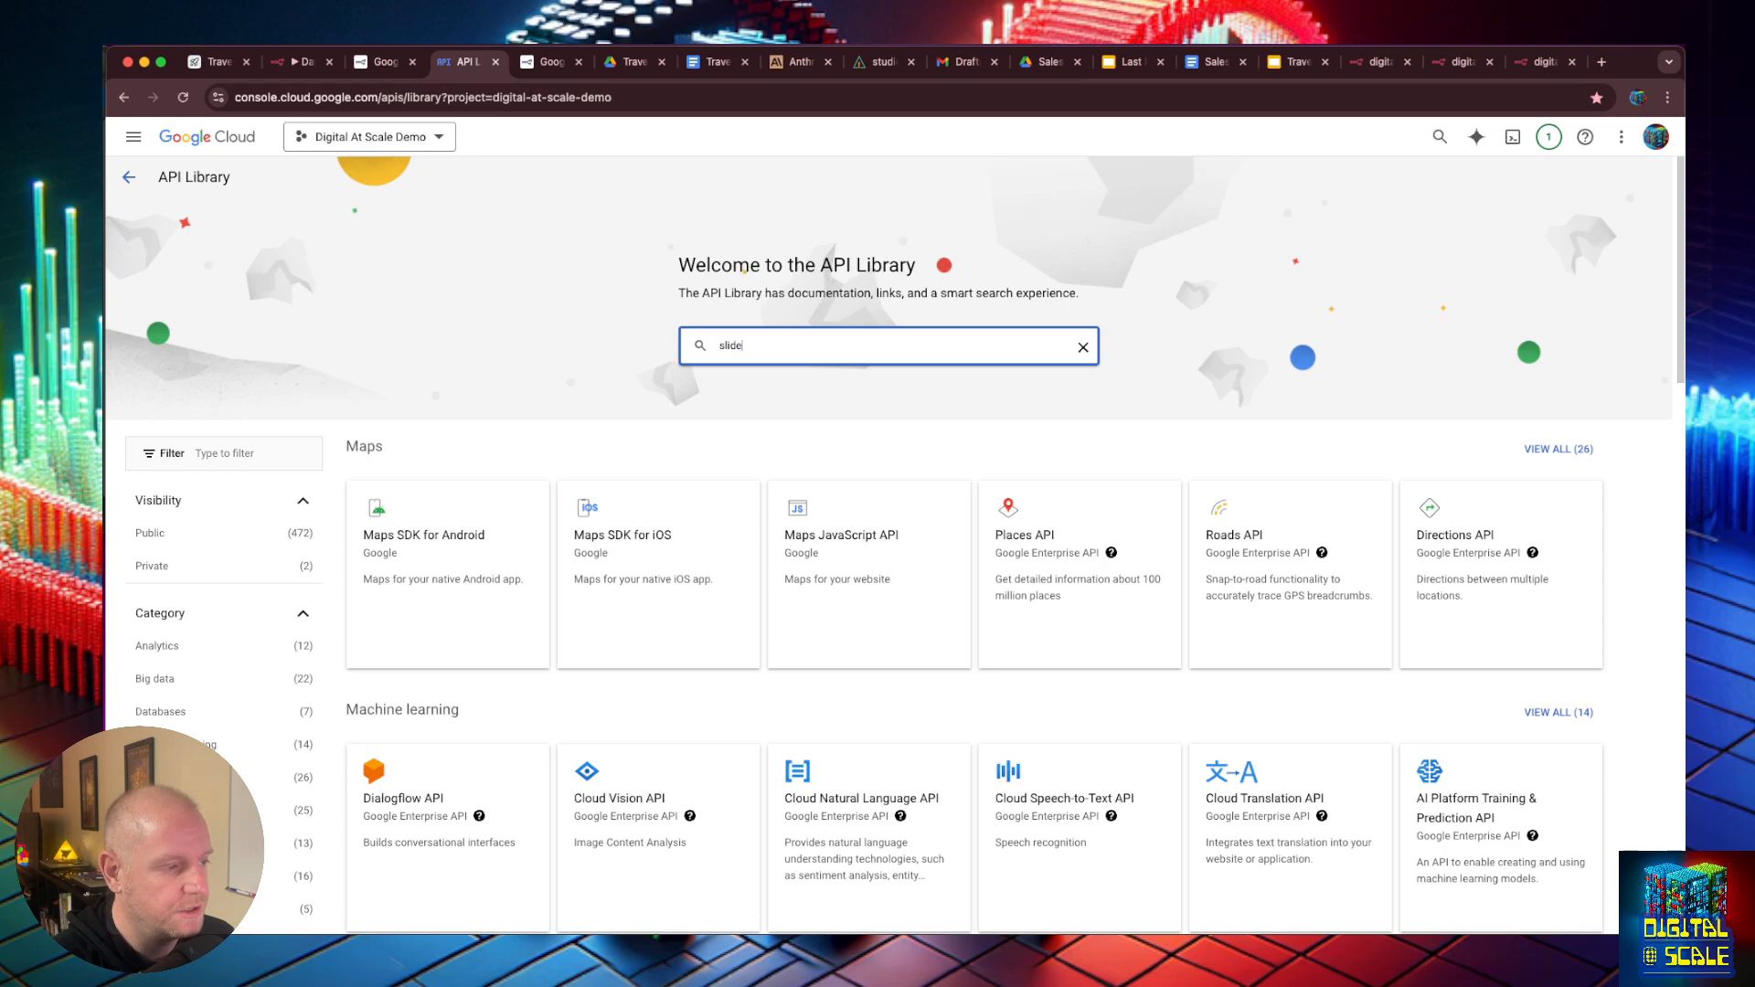
{"action": "type", "text": "de"}
{"action": "type", "text": "s"}
{"action": "key", "text": "Return"}
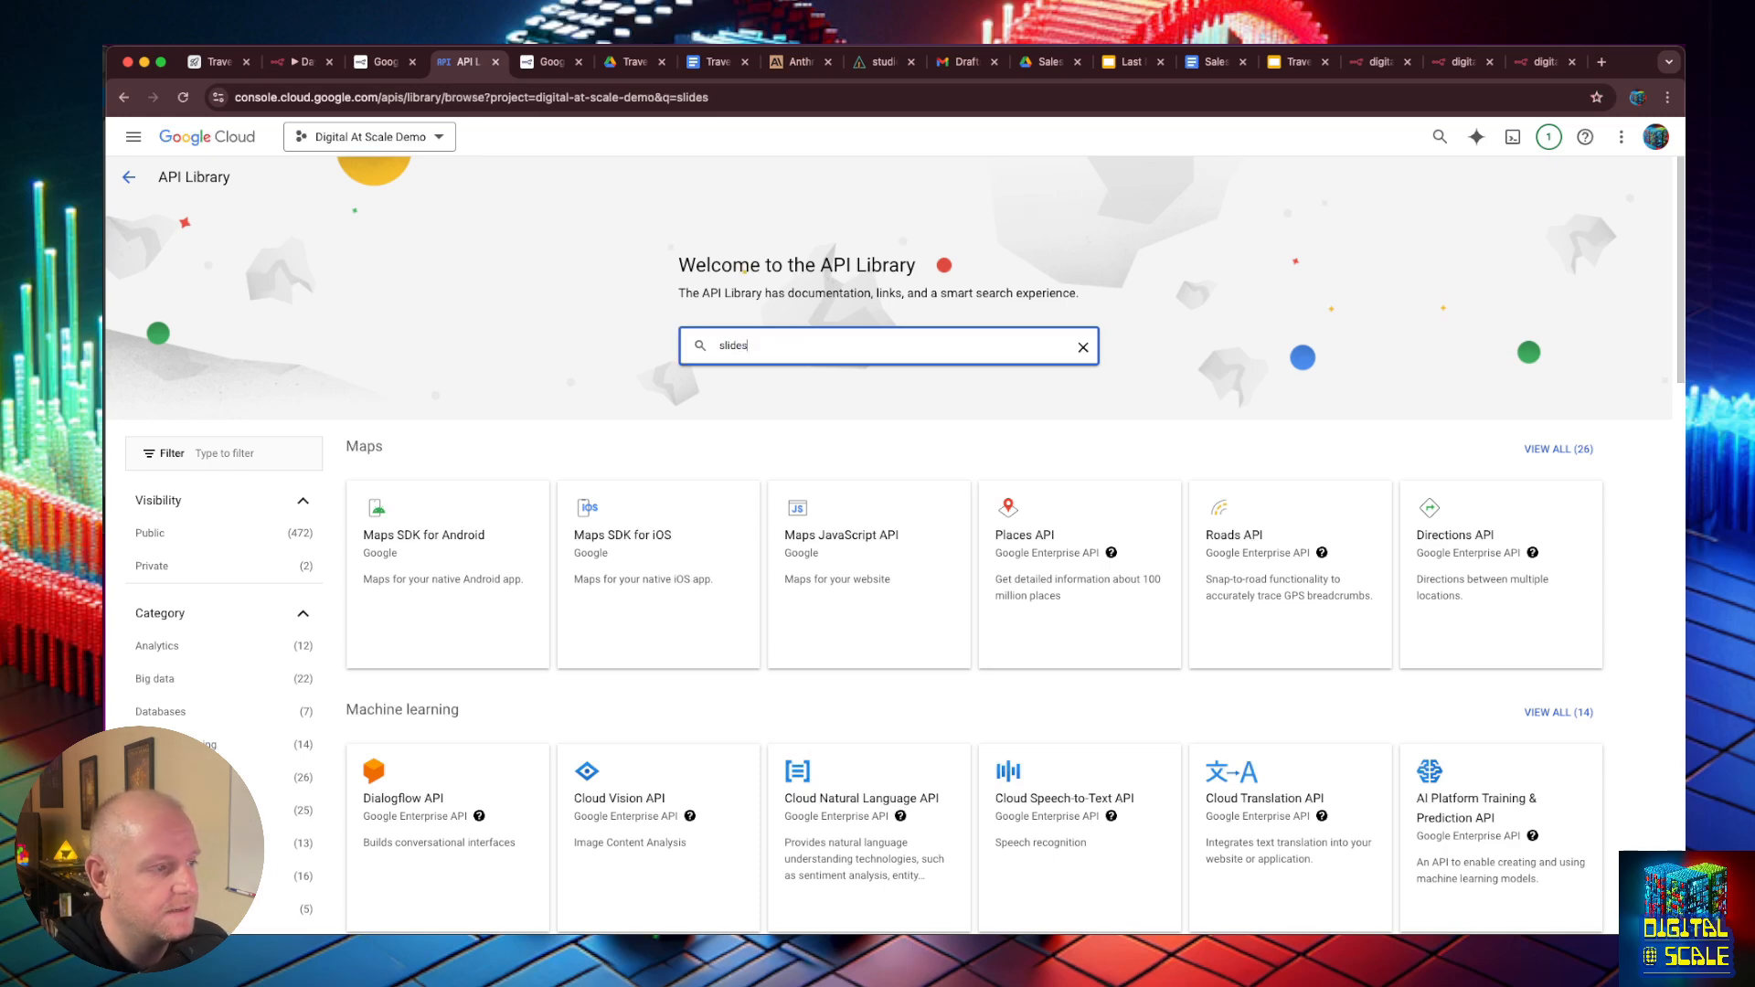
{"action": "left_click", "coordinate": [494, 326]}
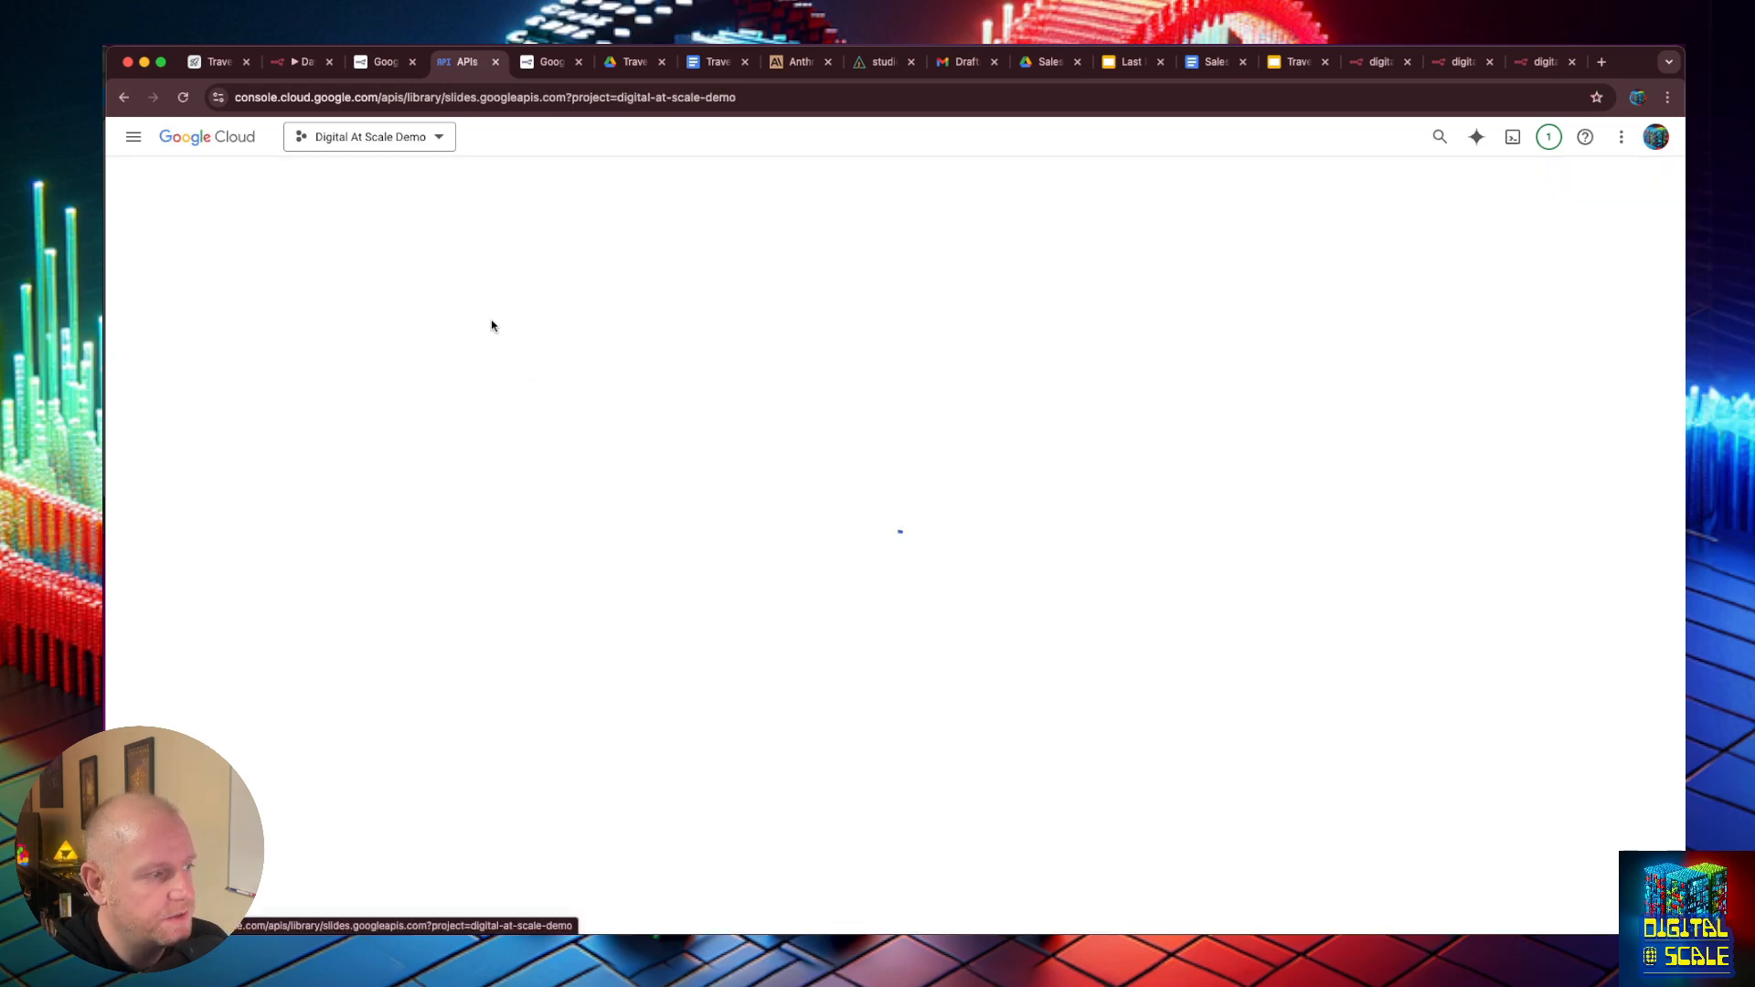
{"action": "left_click", "coordinate": [295, 347]}
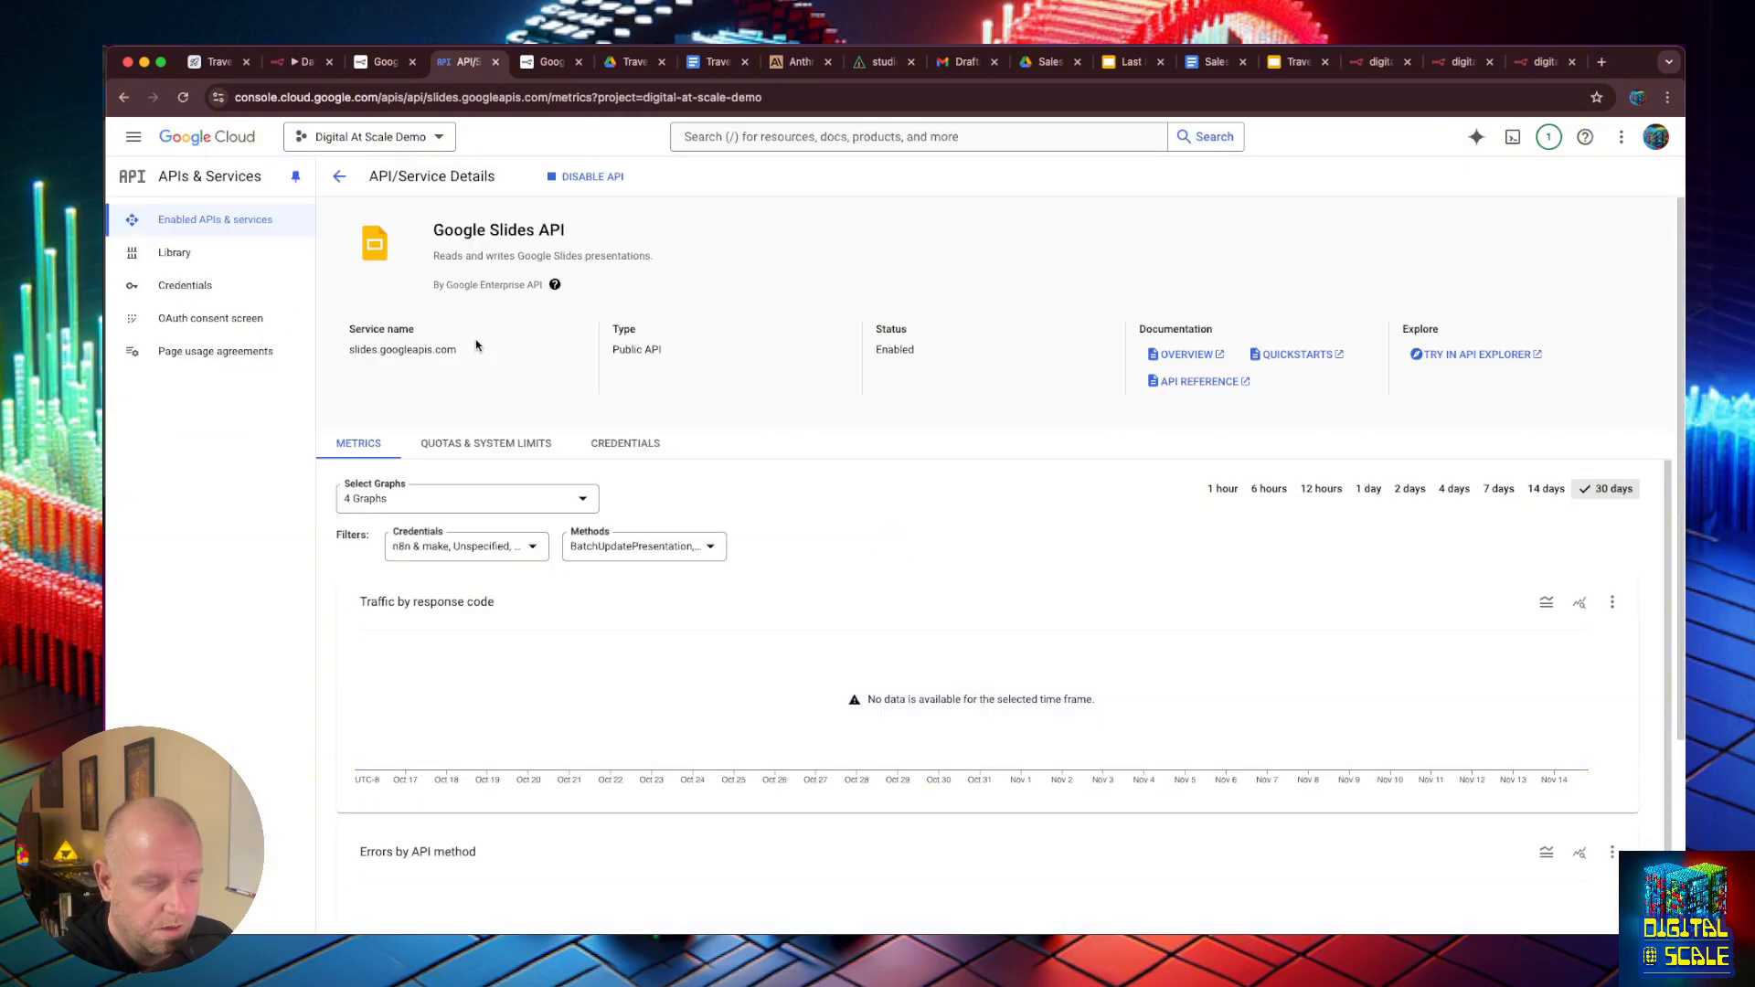
- Move the project's Credentials page to a separate window and paste the OAuth client ID and client secret into n8n's Google Slides credential
{"action": "left_click", "coordinate": [177, 282]}
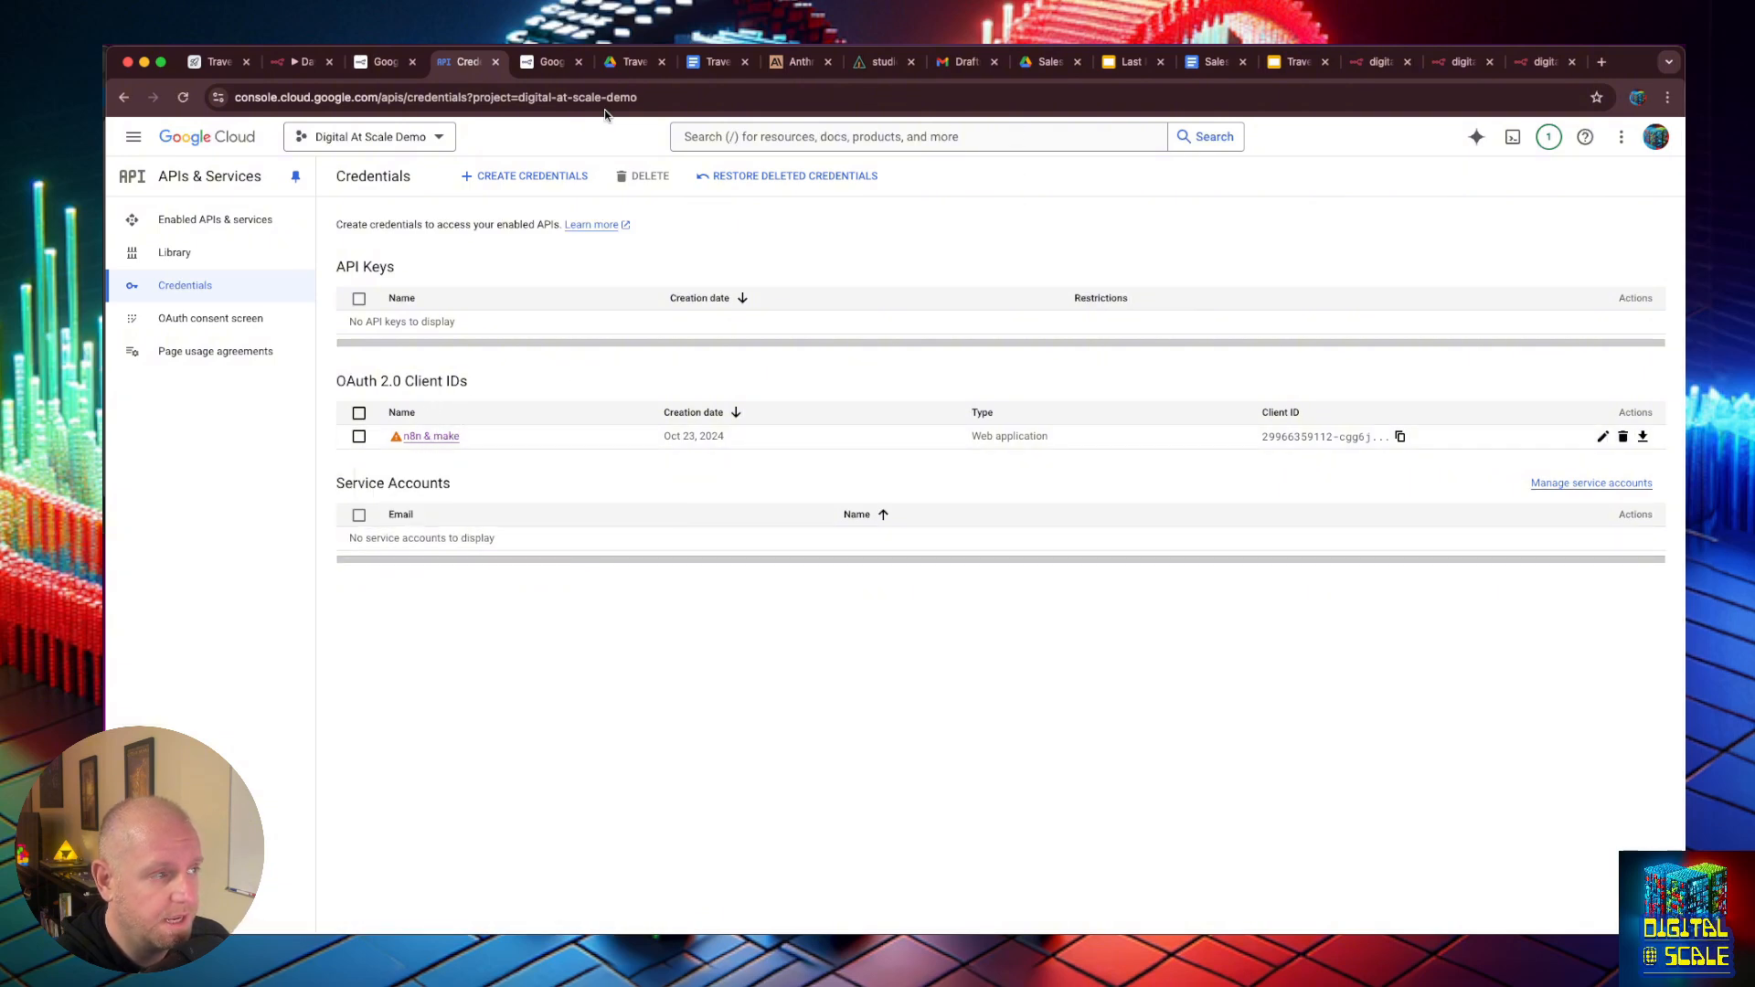
{"action": "left_click_drag", "start_coordinate": [460, 98], "coordinate": [1754, 197]}
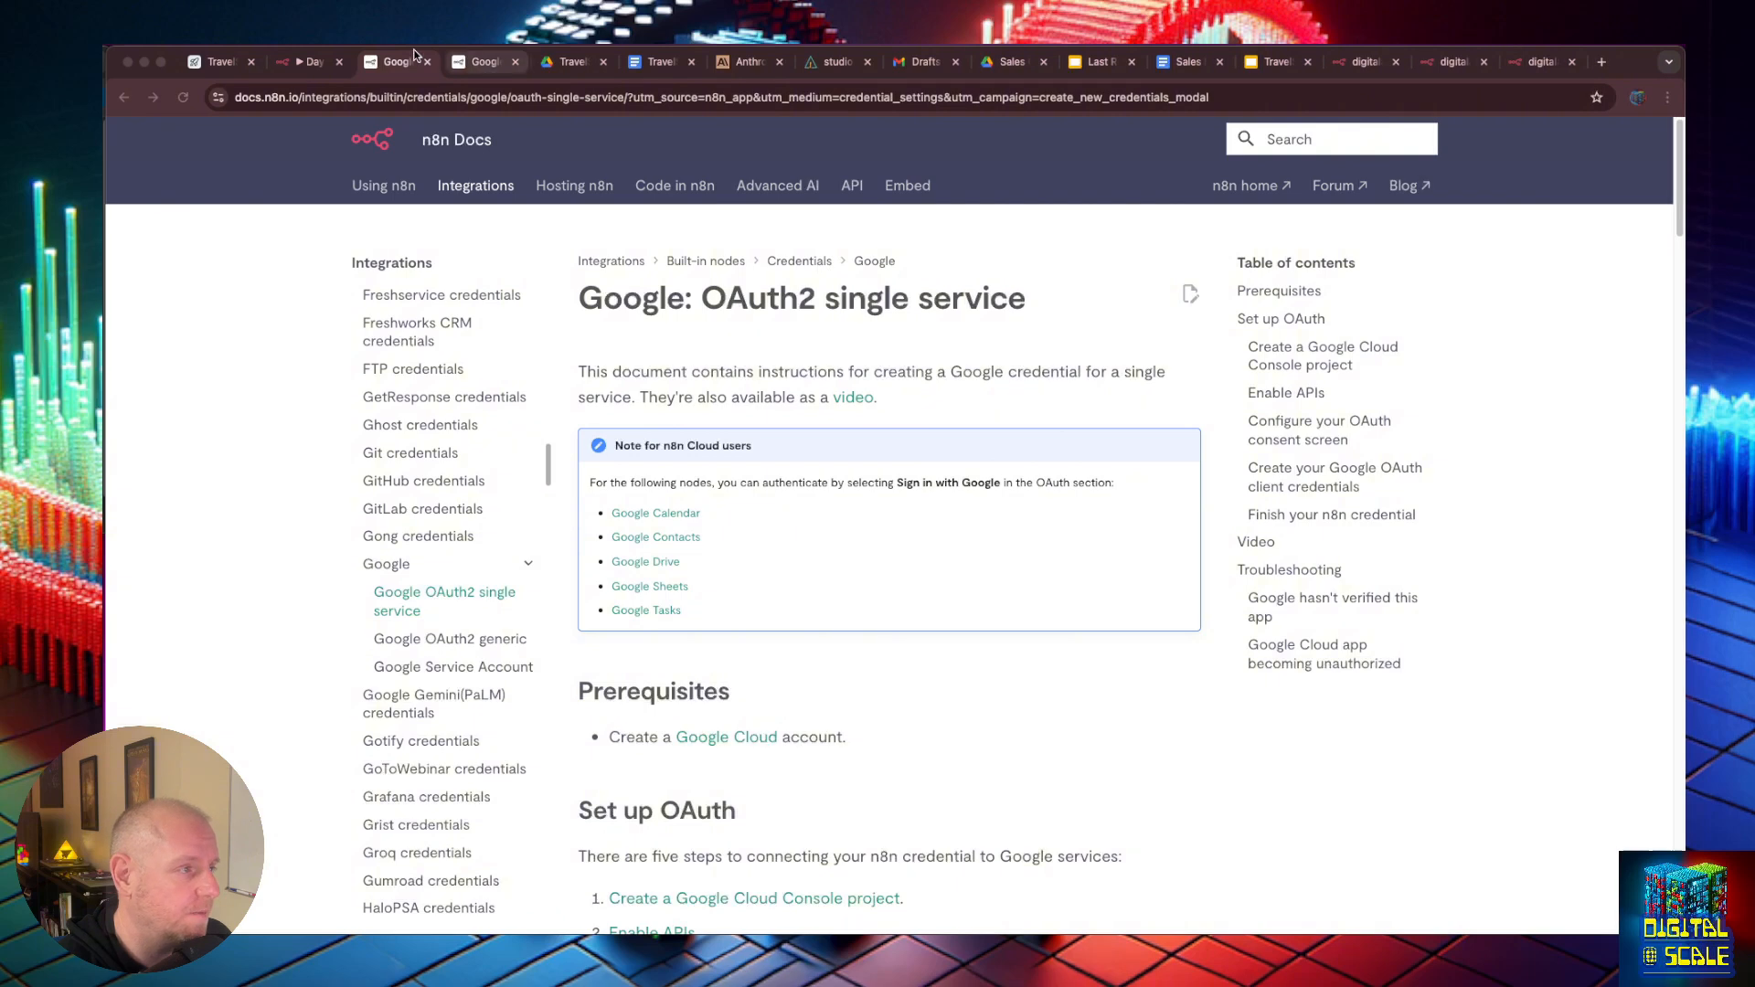
{"action": "left_click", "coordinate": [285, 58]}
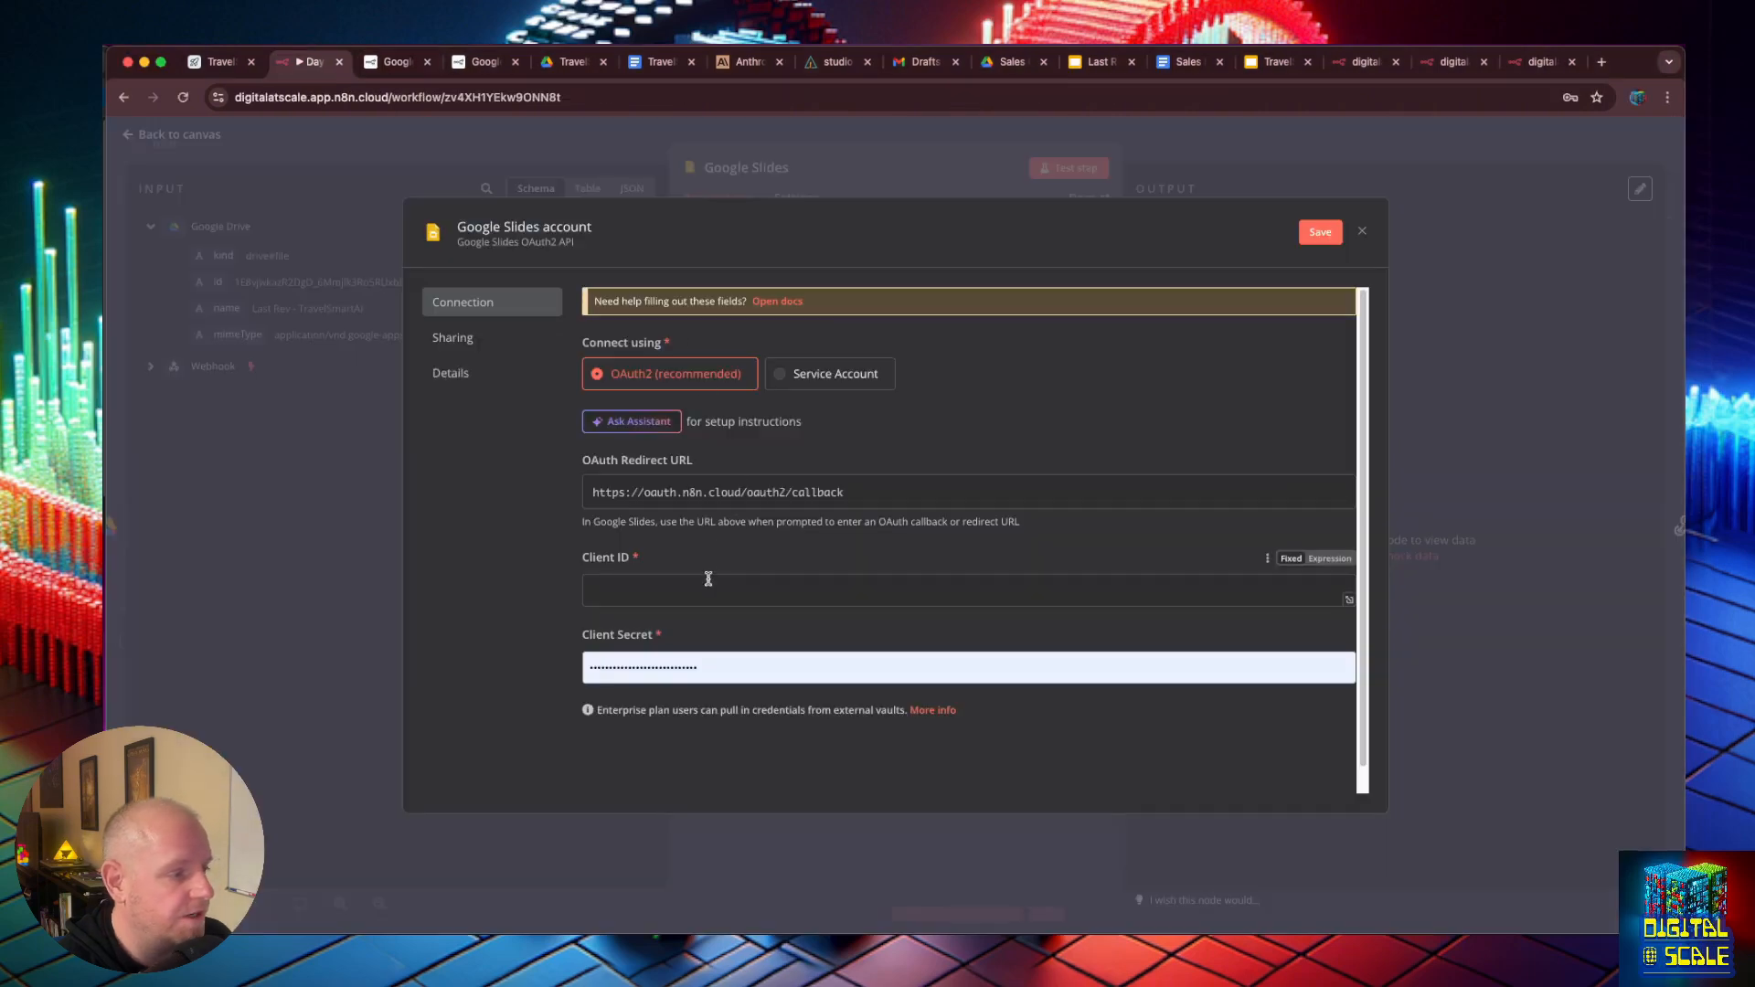
{"action": "key", "text": "super+v"}
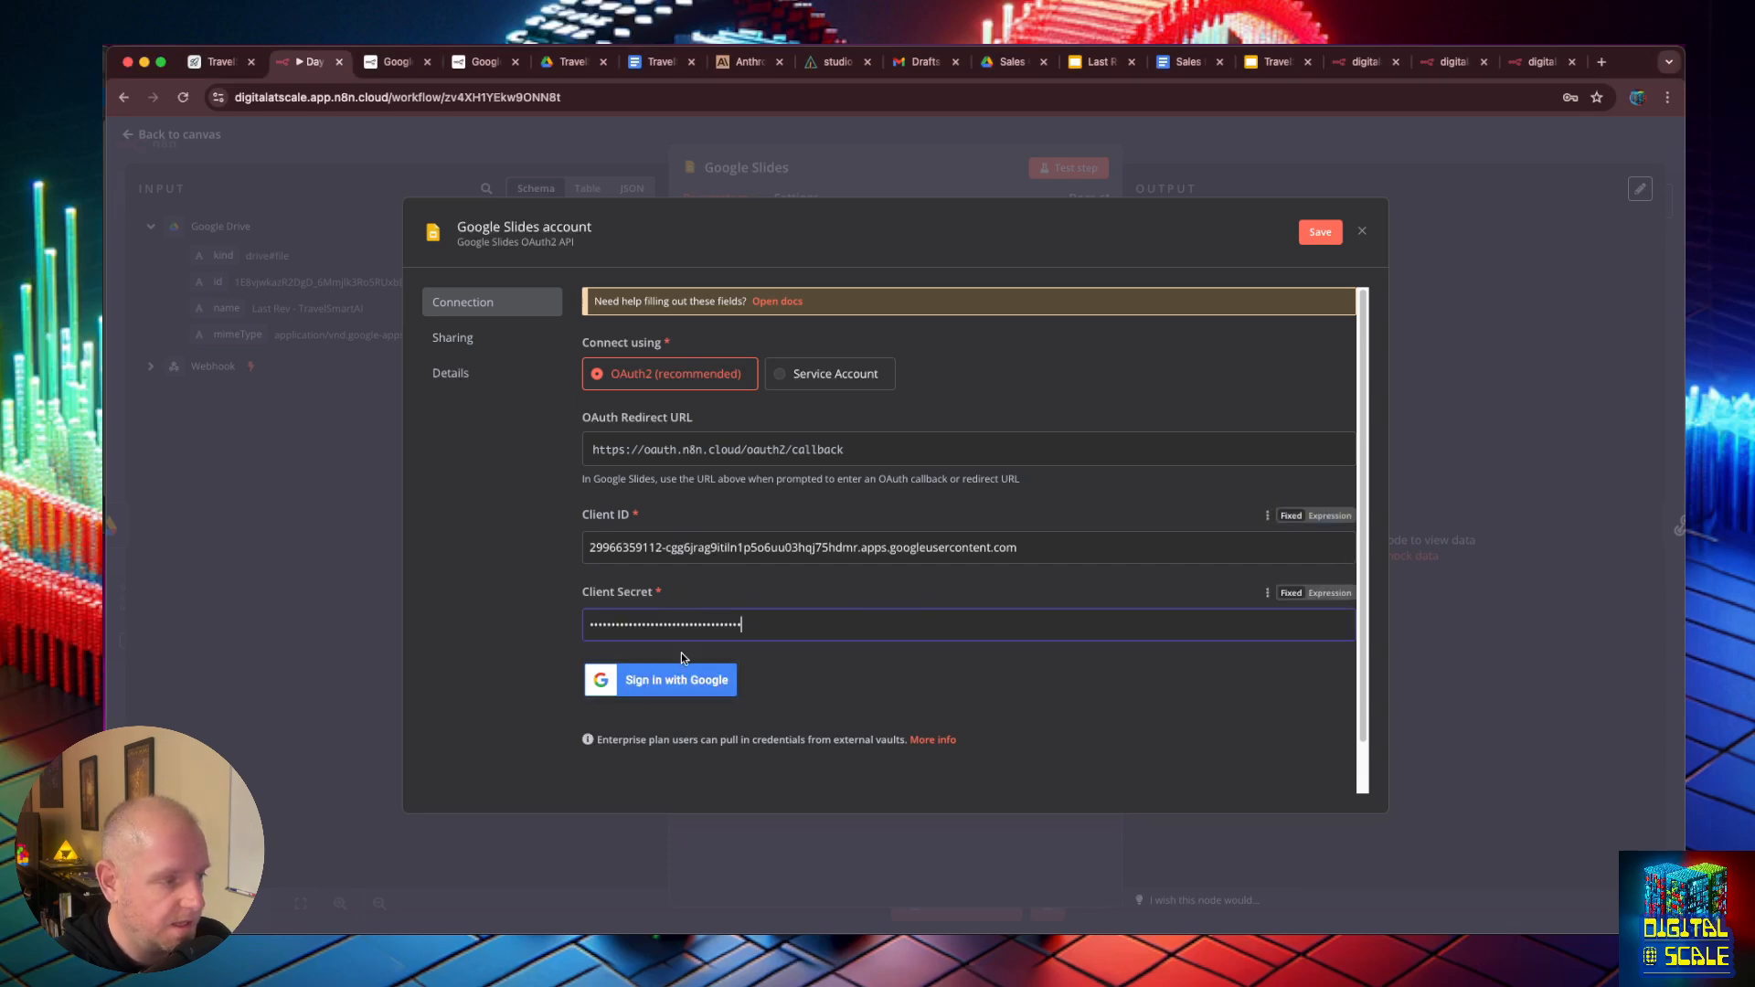
- Authorize the credential through Google sign-in, granting n8n.cloud access to Google Slides presentations, and select Google Slides account as the node's credential
{"action": "left_click", "coordinate": [691, 682]}
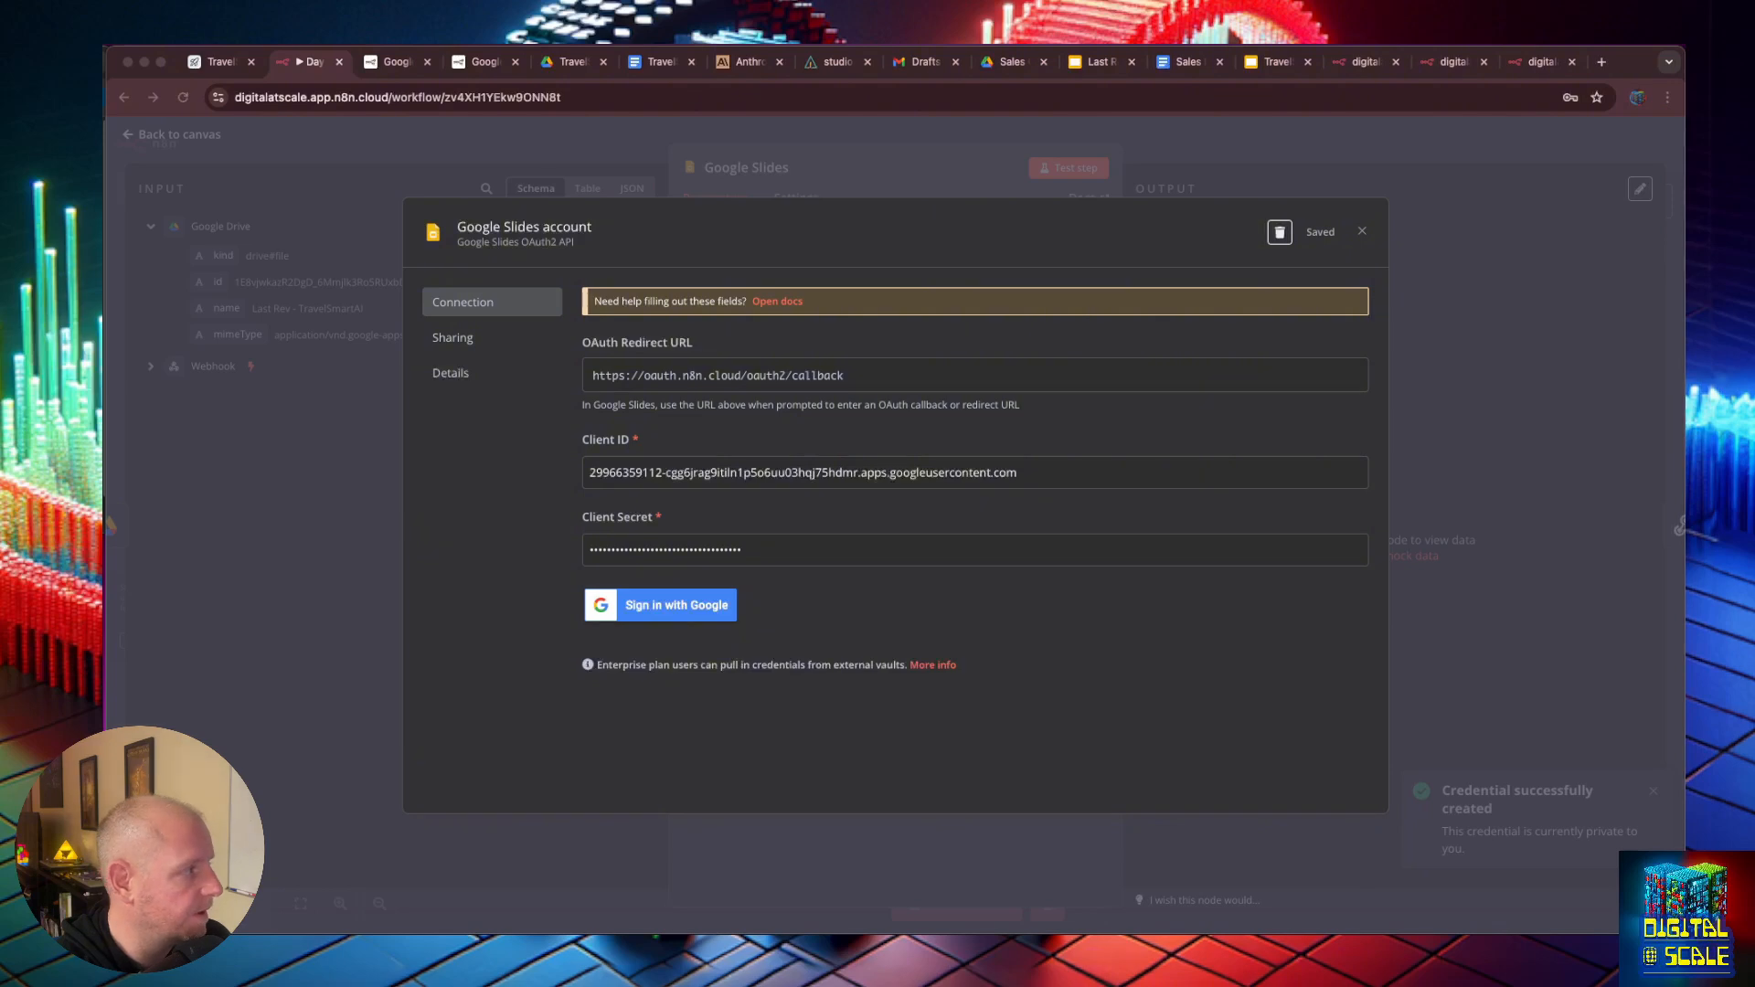
{"action": "left_click", "coordinate": [873, 441]}
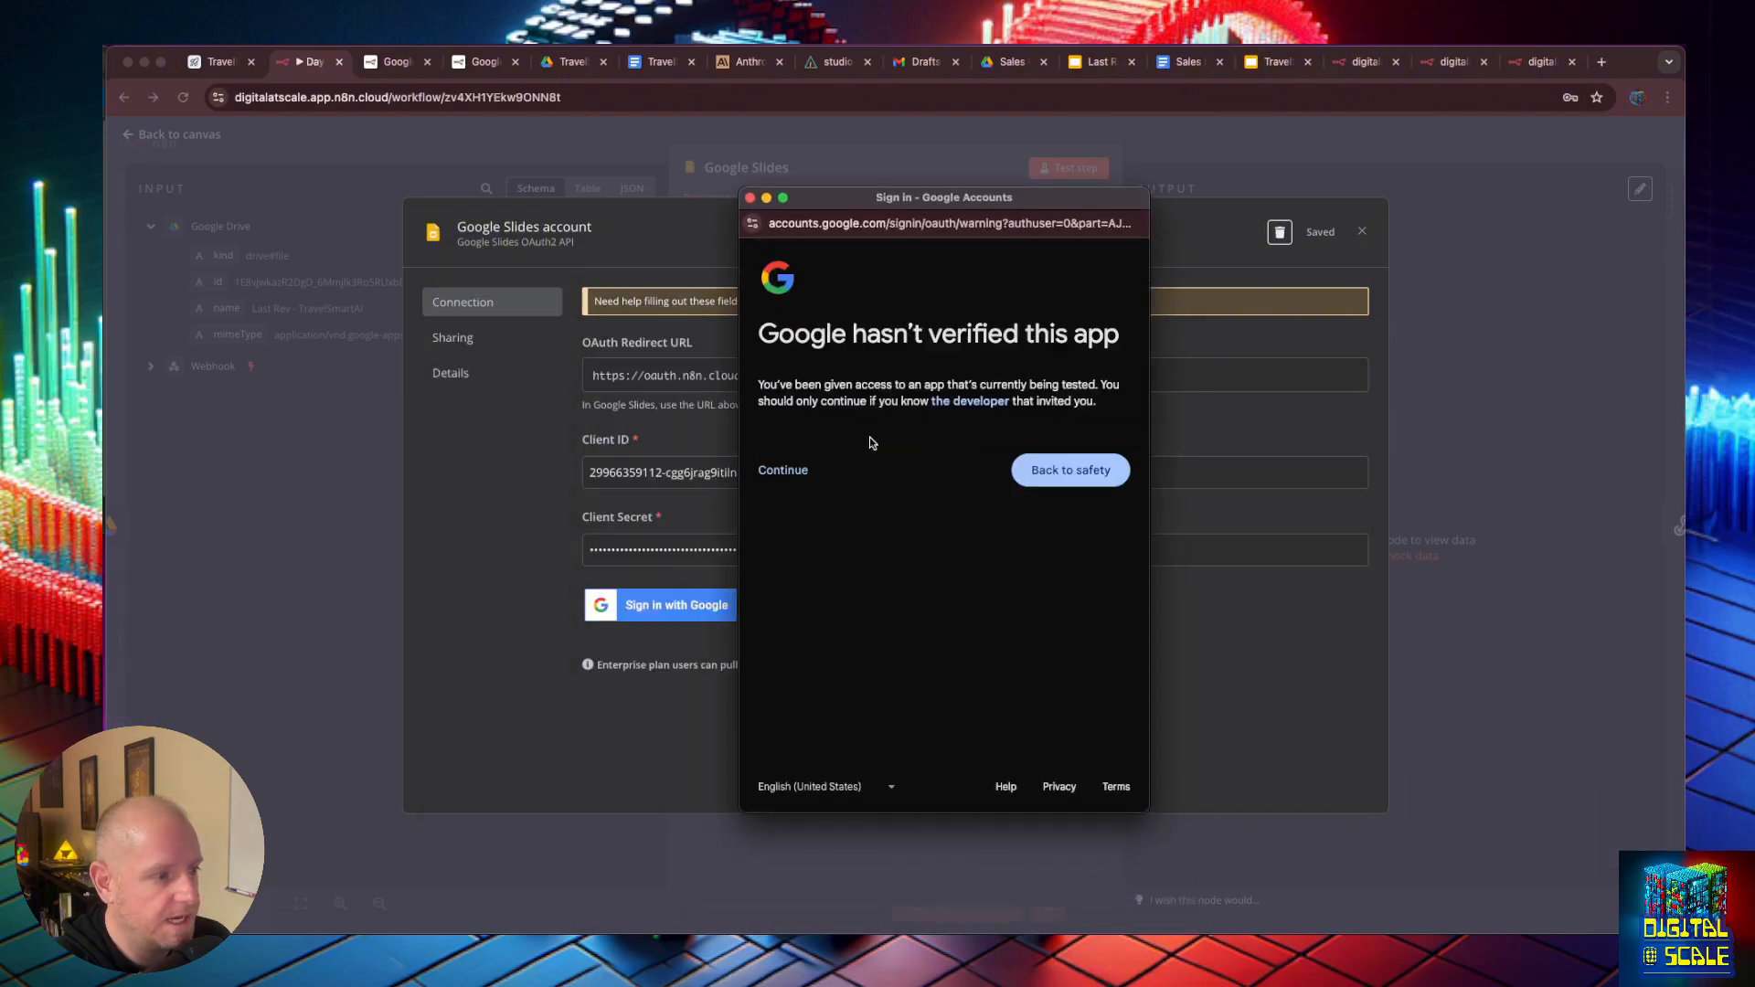
{"action": "left_click", "coordinate": [781, 474]}
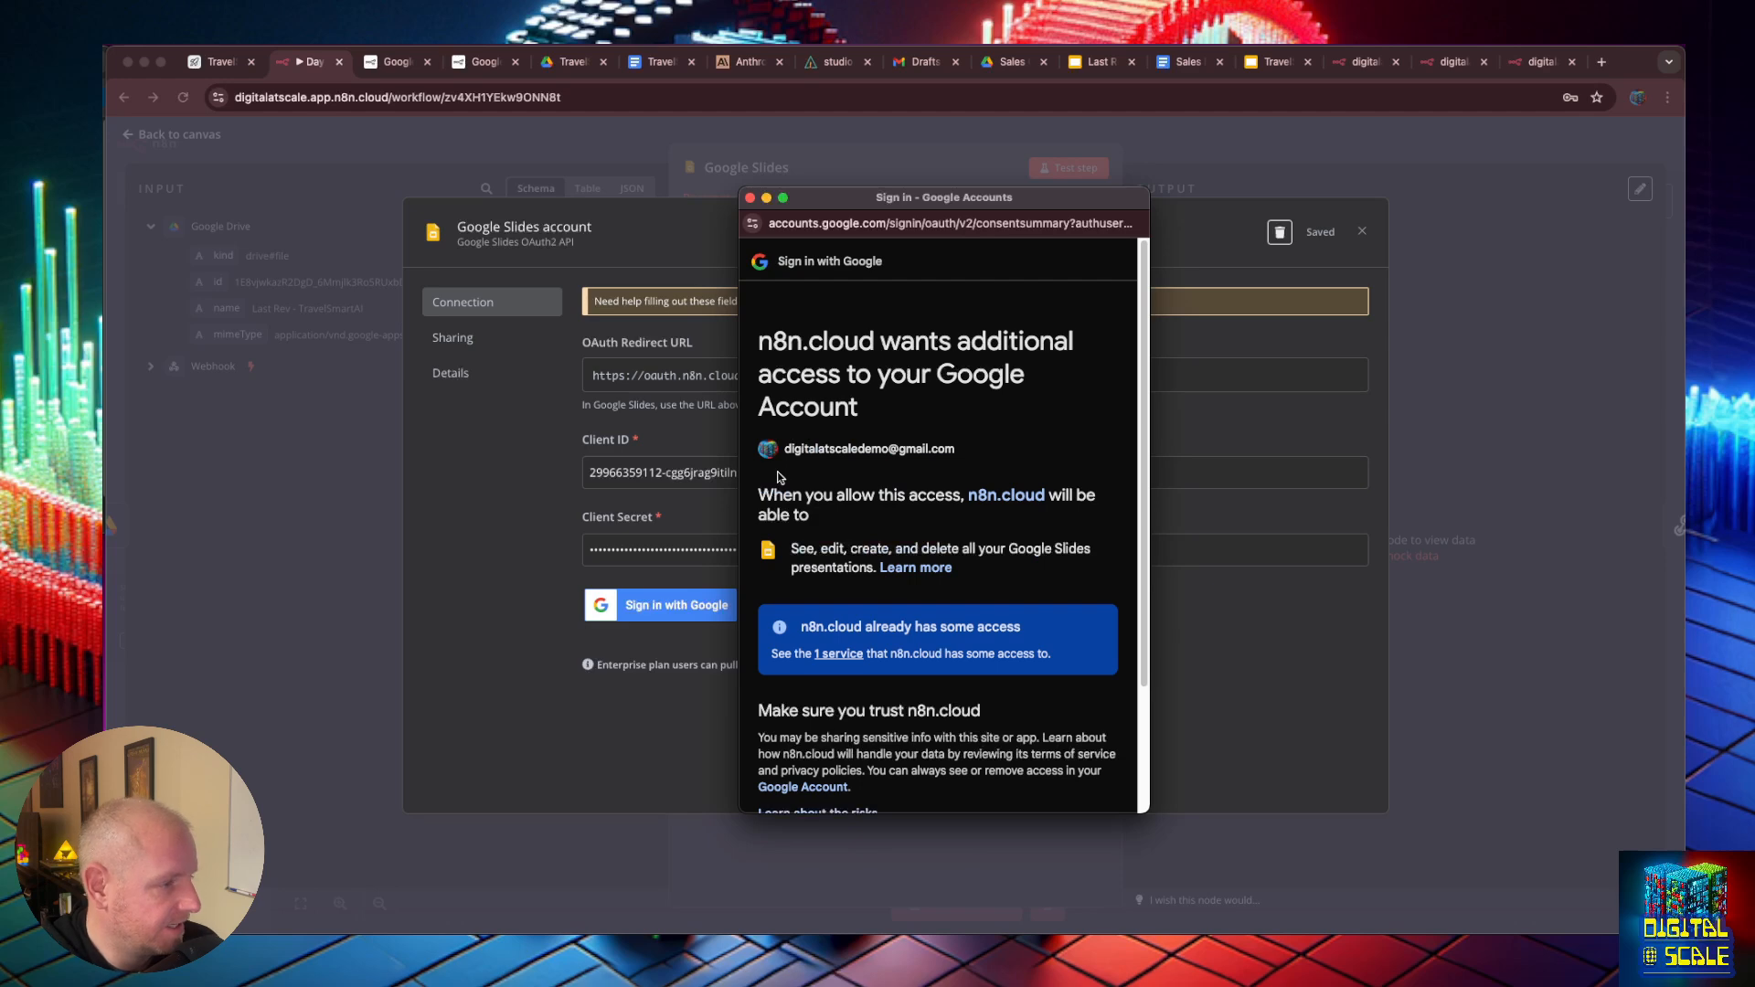
{"action": "scroll", "coordinate": [938, 539], "scroll_direction": "down", "scroll_amount": 3}
{"action": "left_click", "coordinate": [1015, 725]}
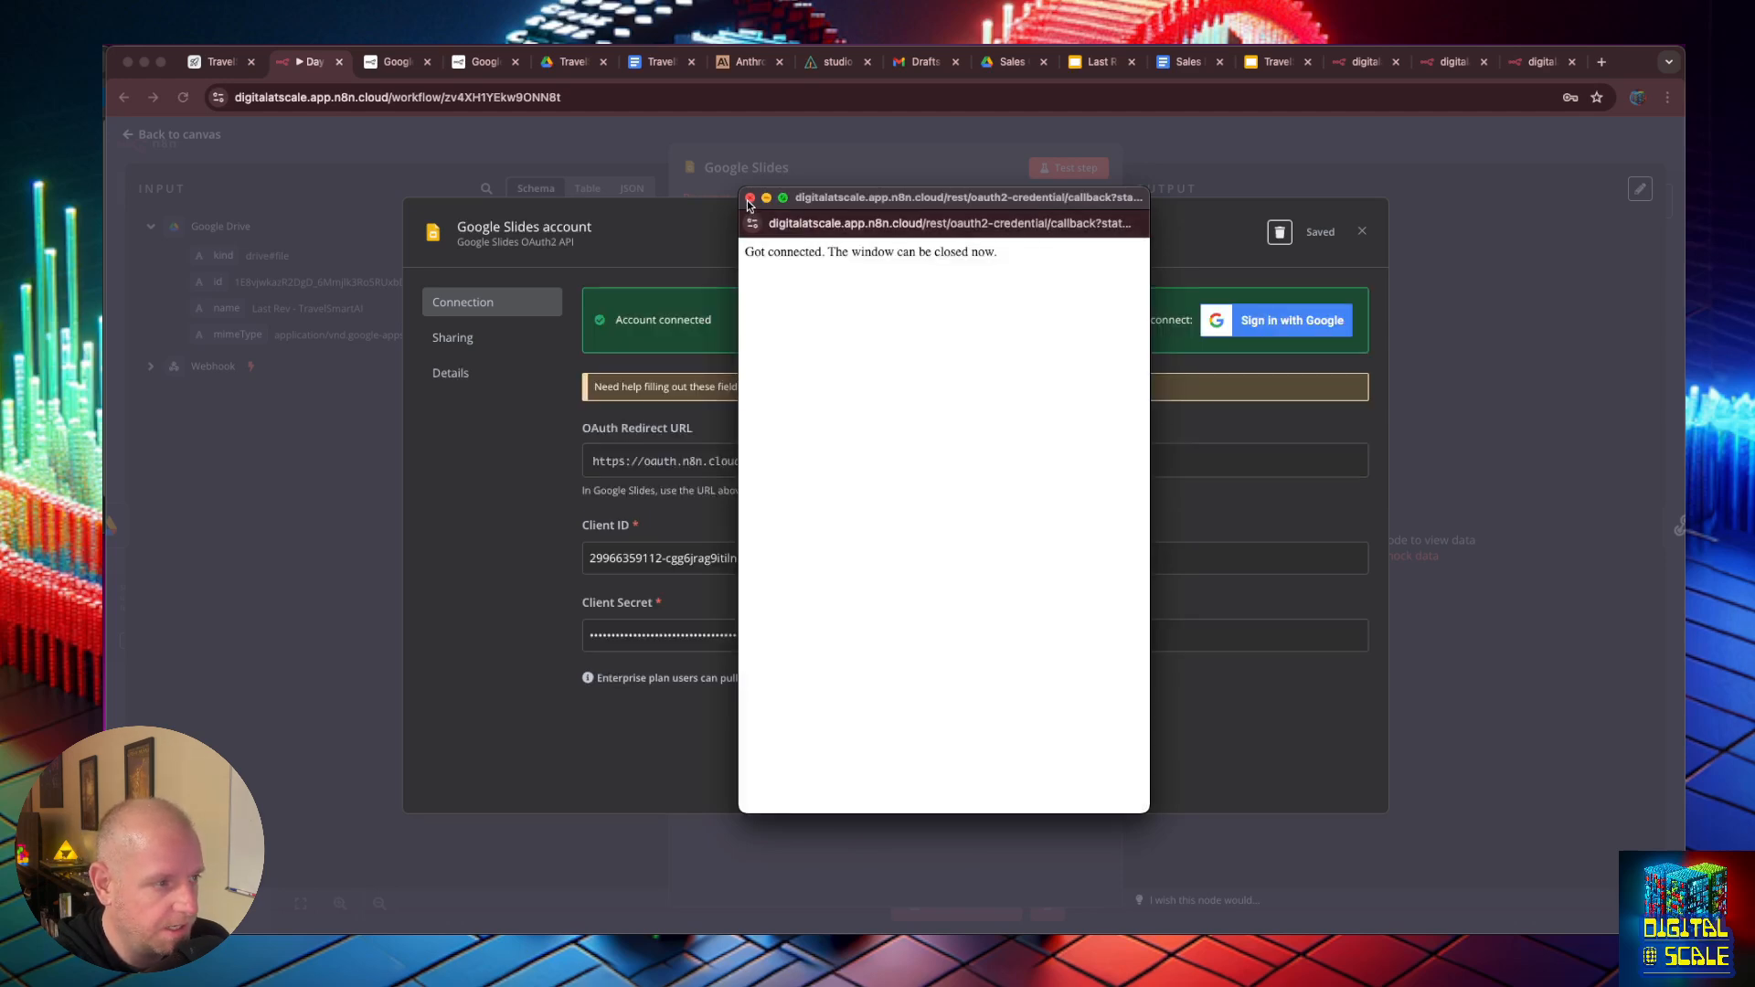
{"action": "left_click", "coordinate": [1362, 232]}
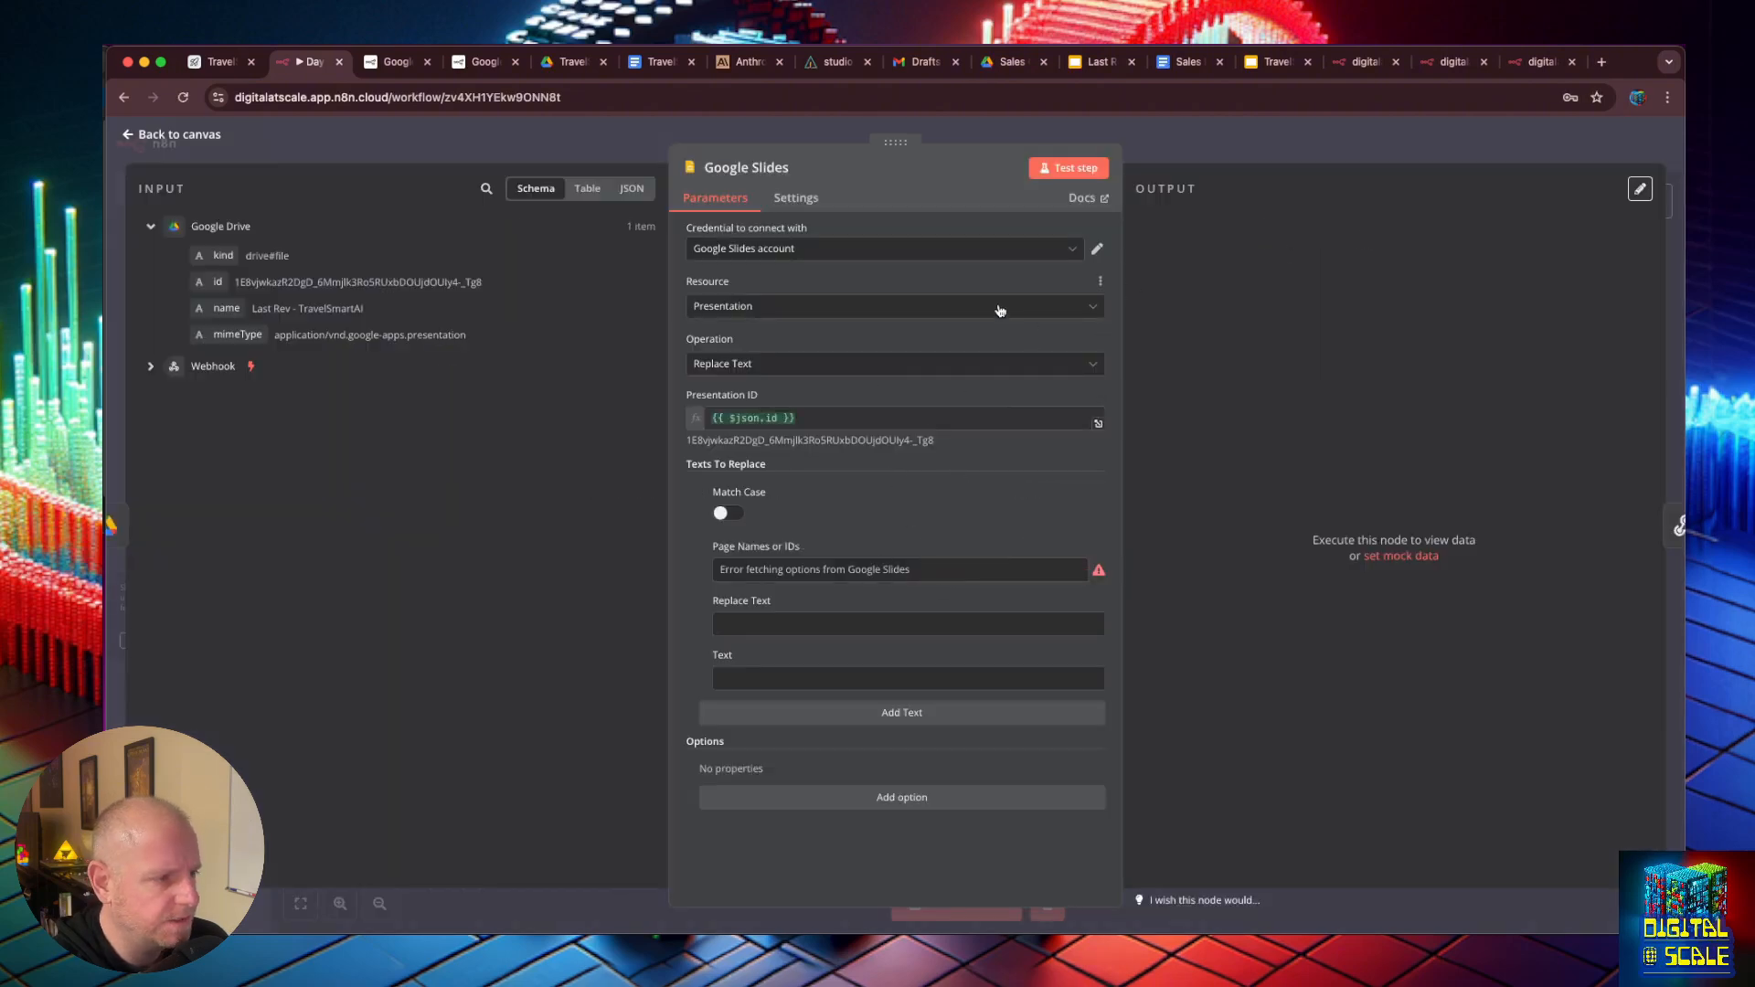
{"action": "left_click", "coordinate": [1033, 258]}
{"action": "left_click", "coordinate": [960, 284]}
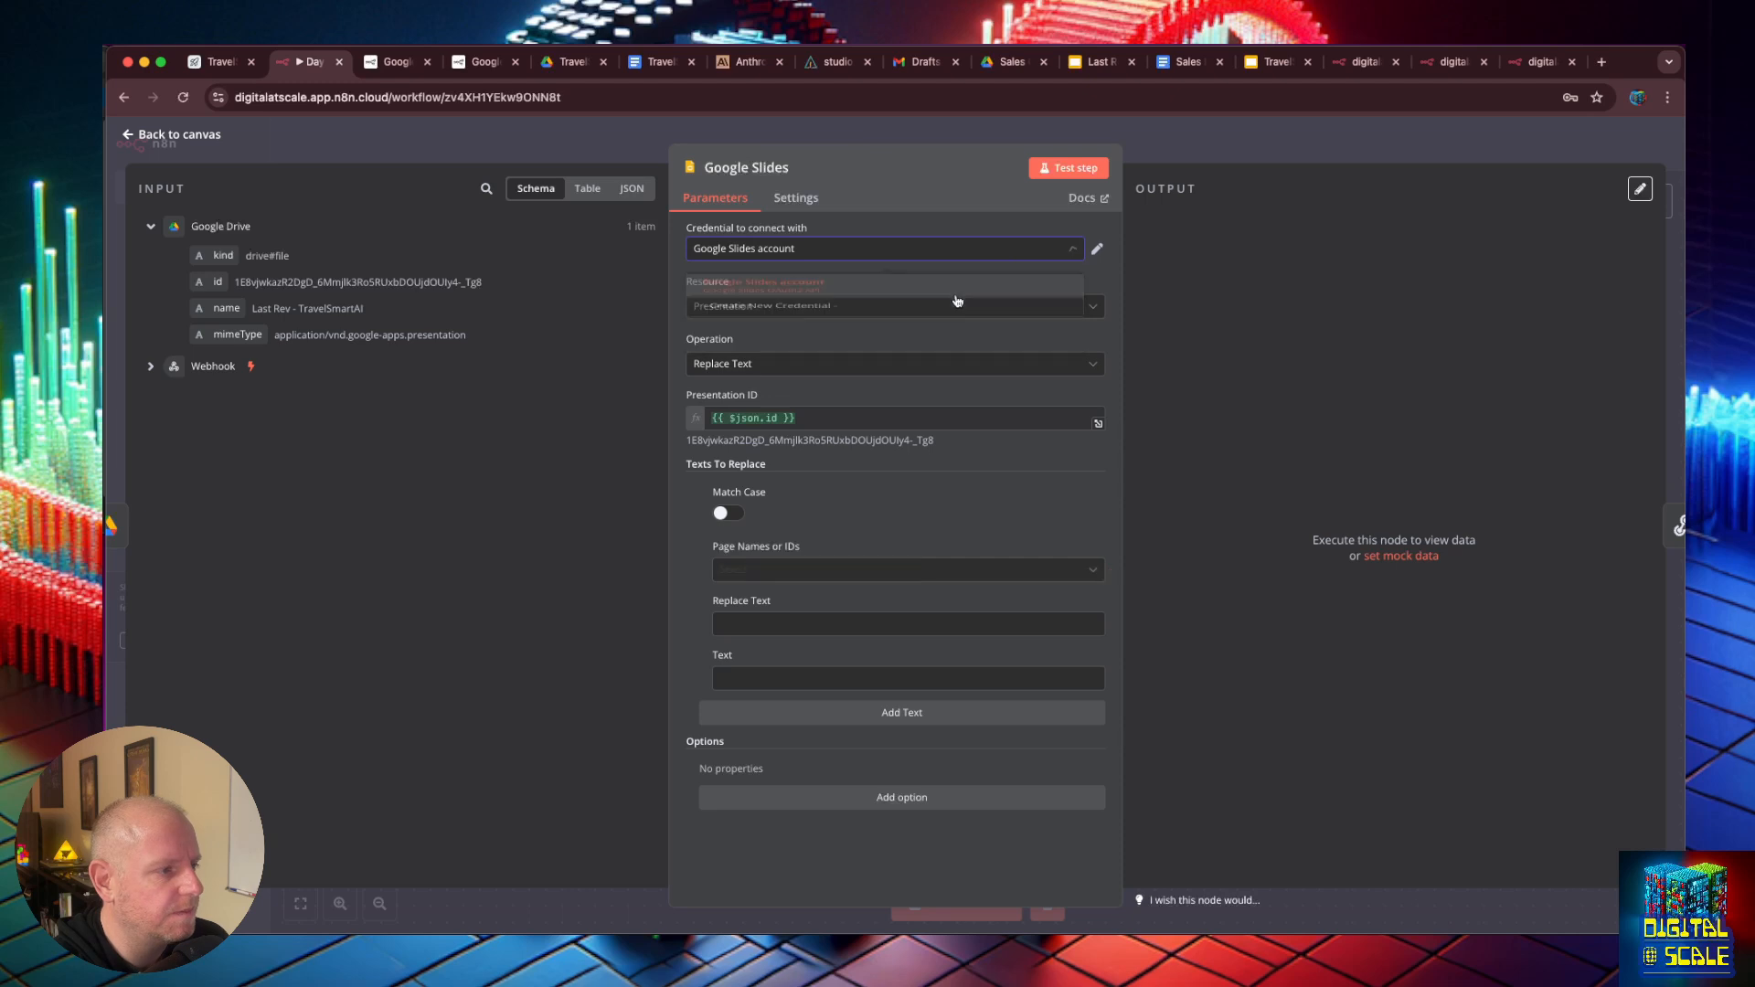
- Select pages p, g317c04822ef_0_397 and g317c04822ef_0_404 for the first text replacement in the Google Slides node
{"action": "left_click", "coordinate": [763, 569]}
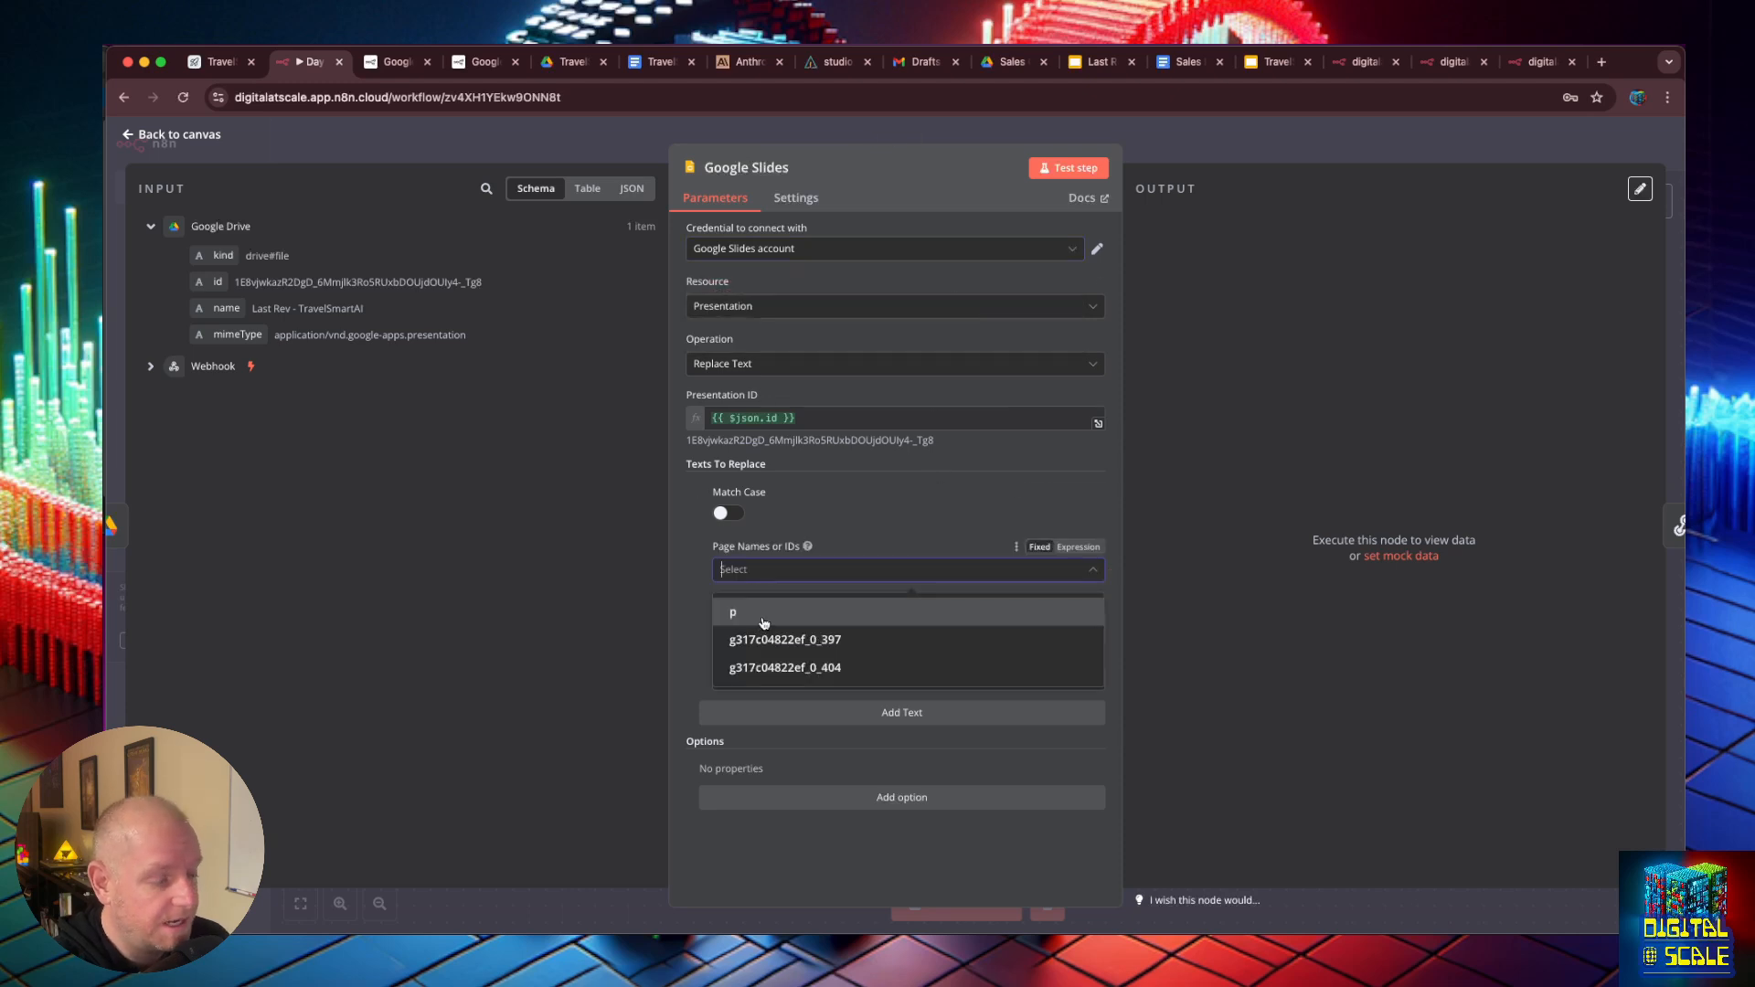
{"action": "left_click", "coordinate": [766, 614]}
{"action": "left_click", "coordinate": [779, 641]}
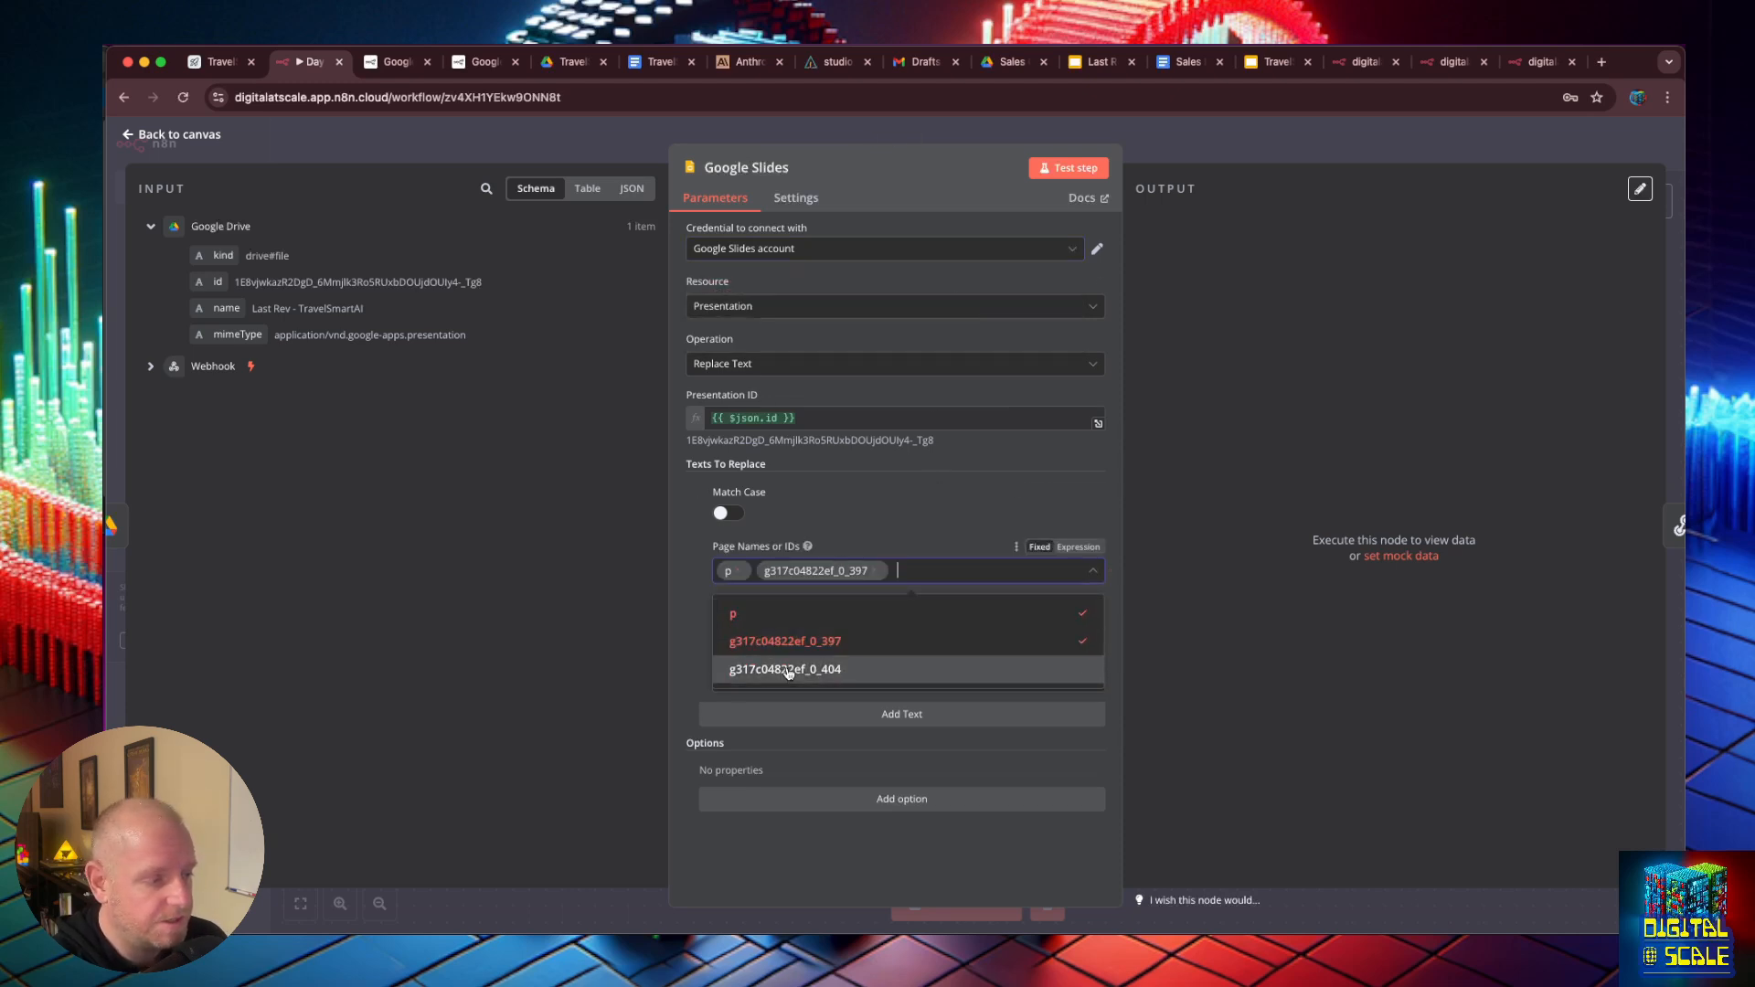
{"action": "left_click", "coordinate": [786, 670]}
{"action": "left_click", "coordinate": [908, 549]}
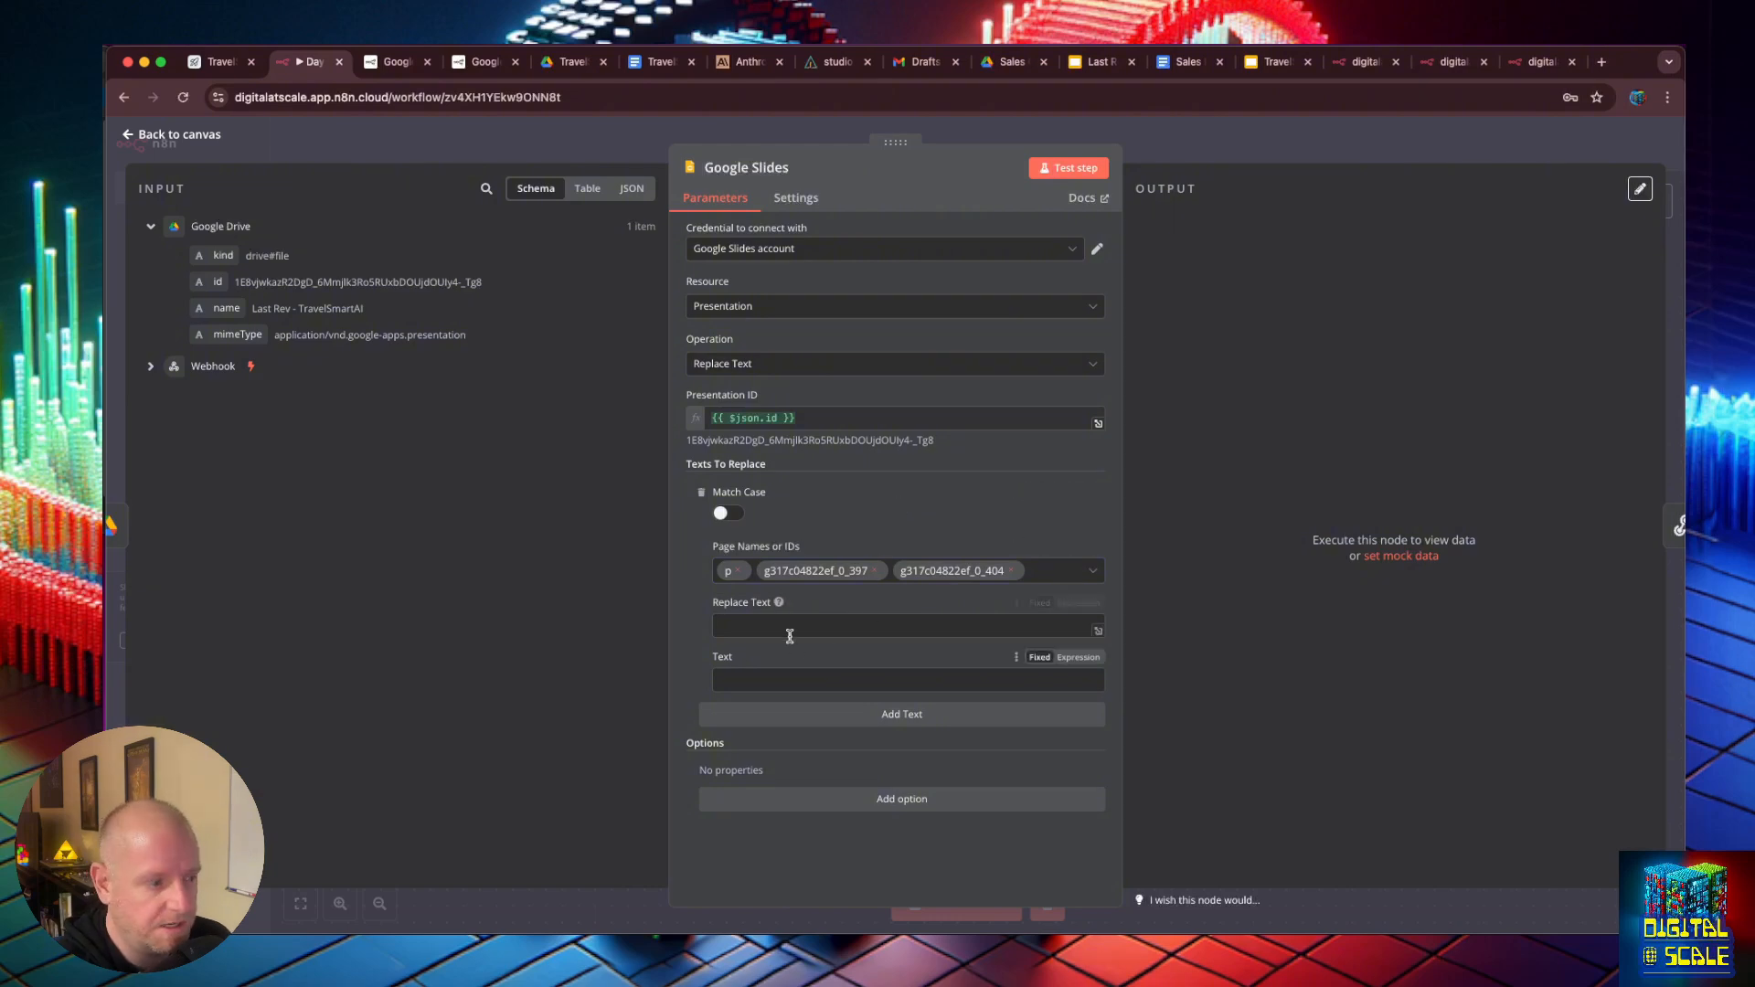
- Copy the [COMPANY] placeholder from the TravelSmartAI template's title slide and paste it as the n8n node's Replace Text value
{"action": "left_click", "coordinate": [1274, 61]}
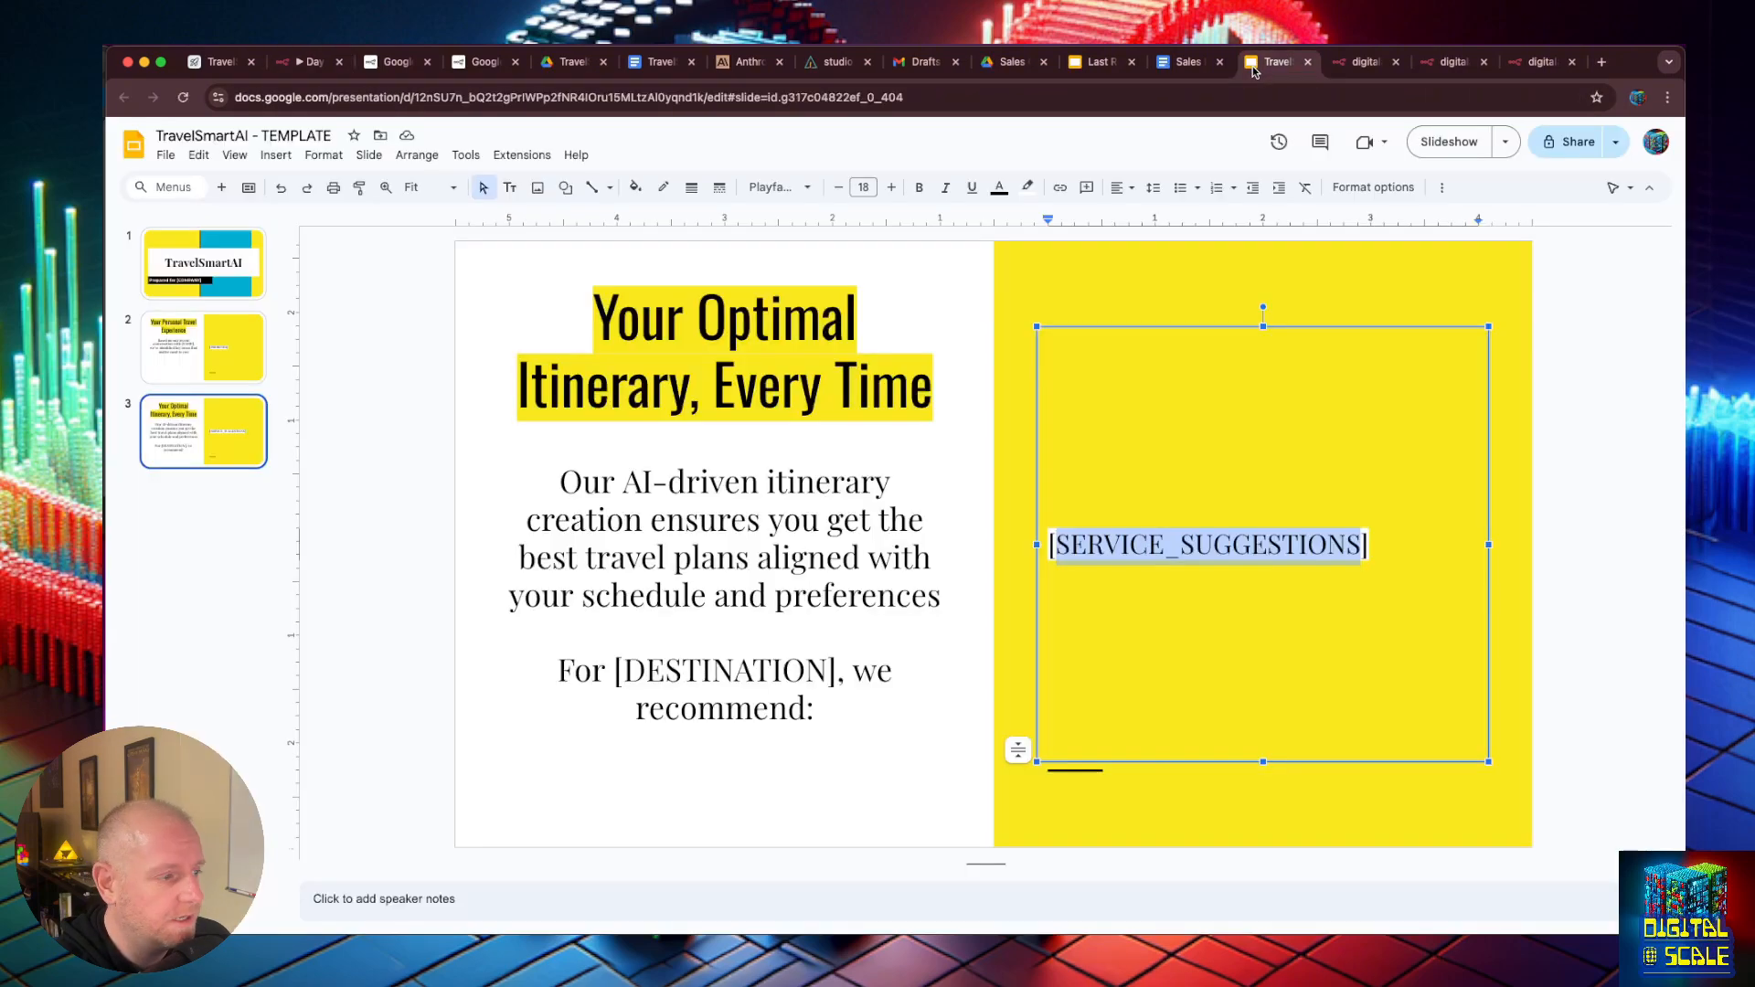
{"action": "left_click", "coordinate": [201, 262]}
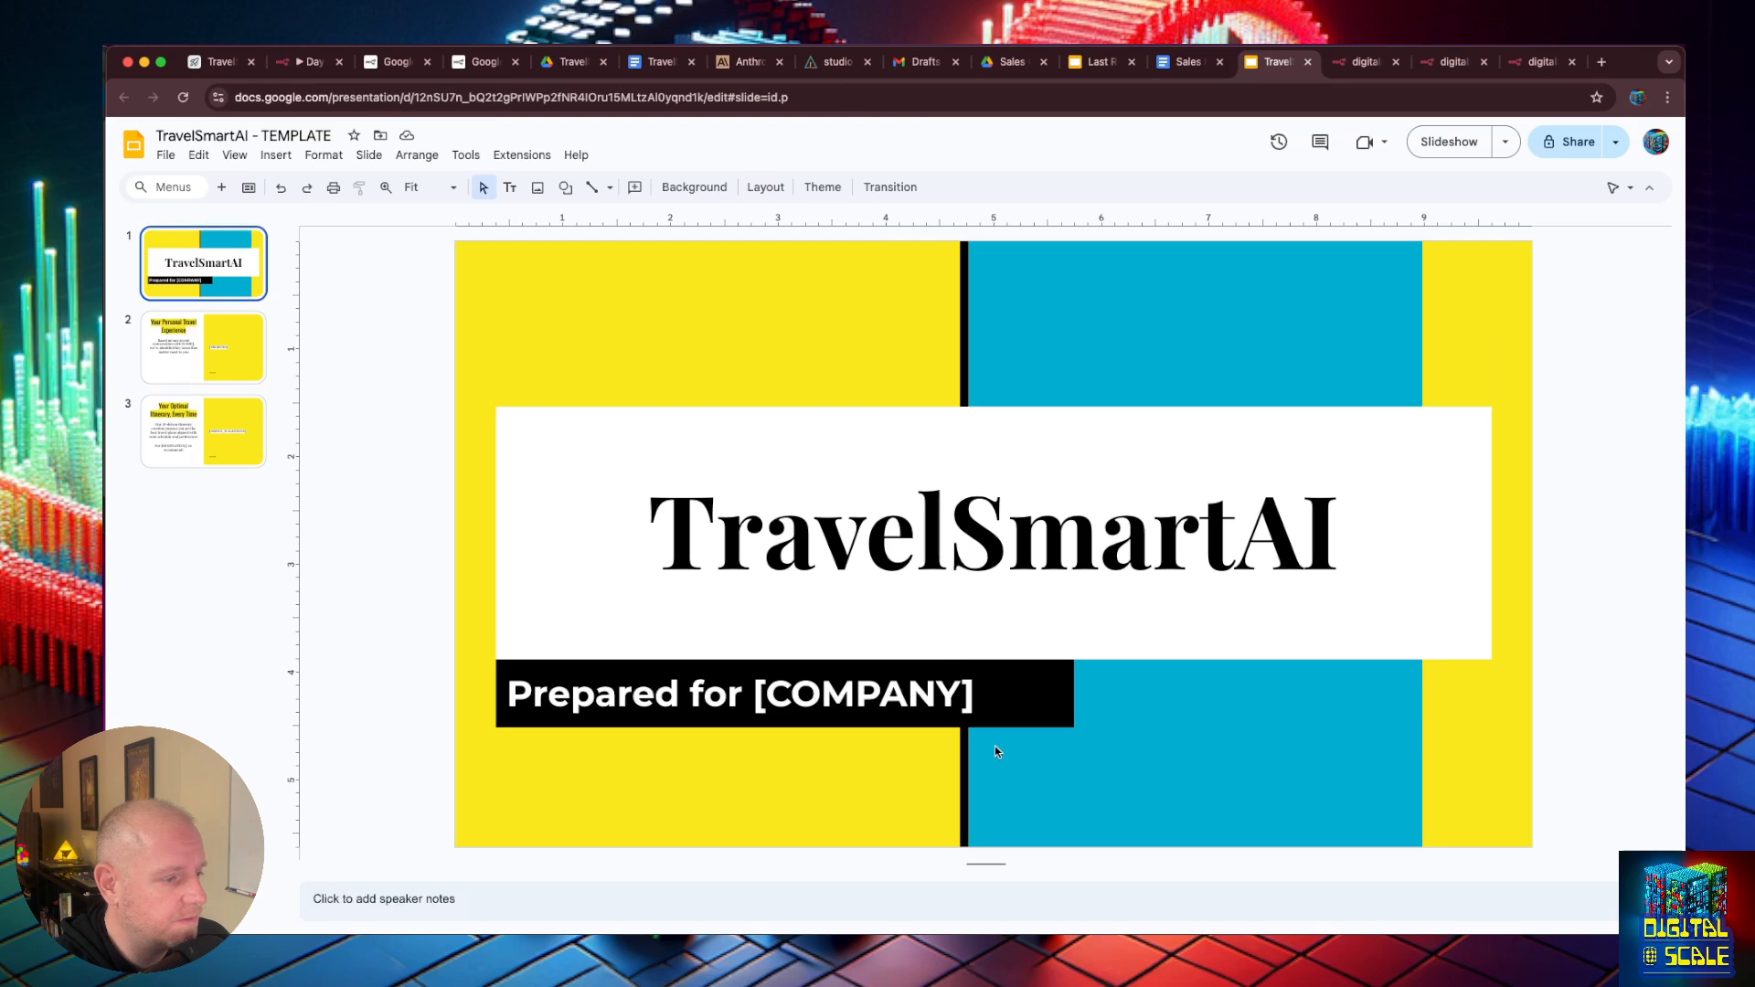
{"action": "left_click", "coordinate": [977, 697]}
{"action": "left_click_drag", "start_coordinate": [976, 697], "coordinate": [754, 697]}
{"action": "key", "text": "cmd+c"}
{"action": "left_click", "coordinate": [1102, 61]}
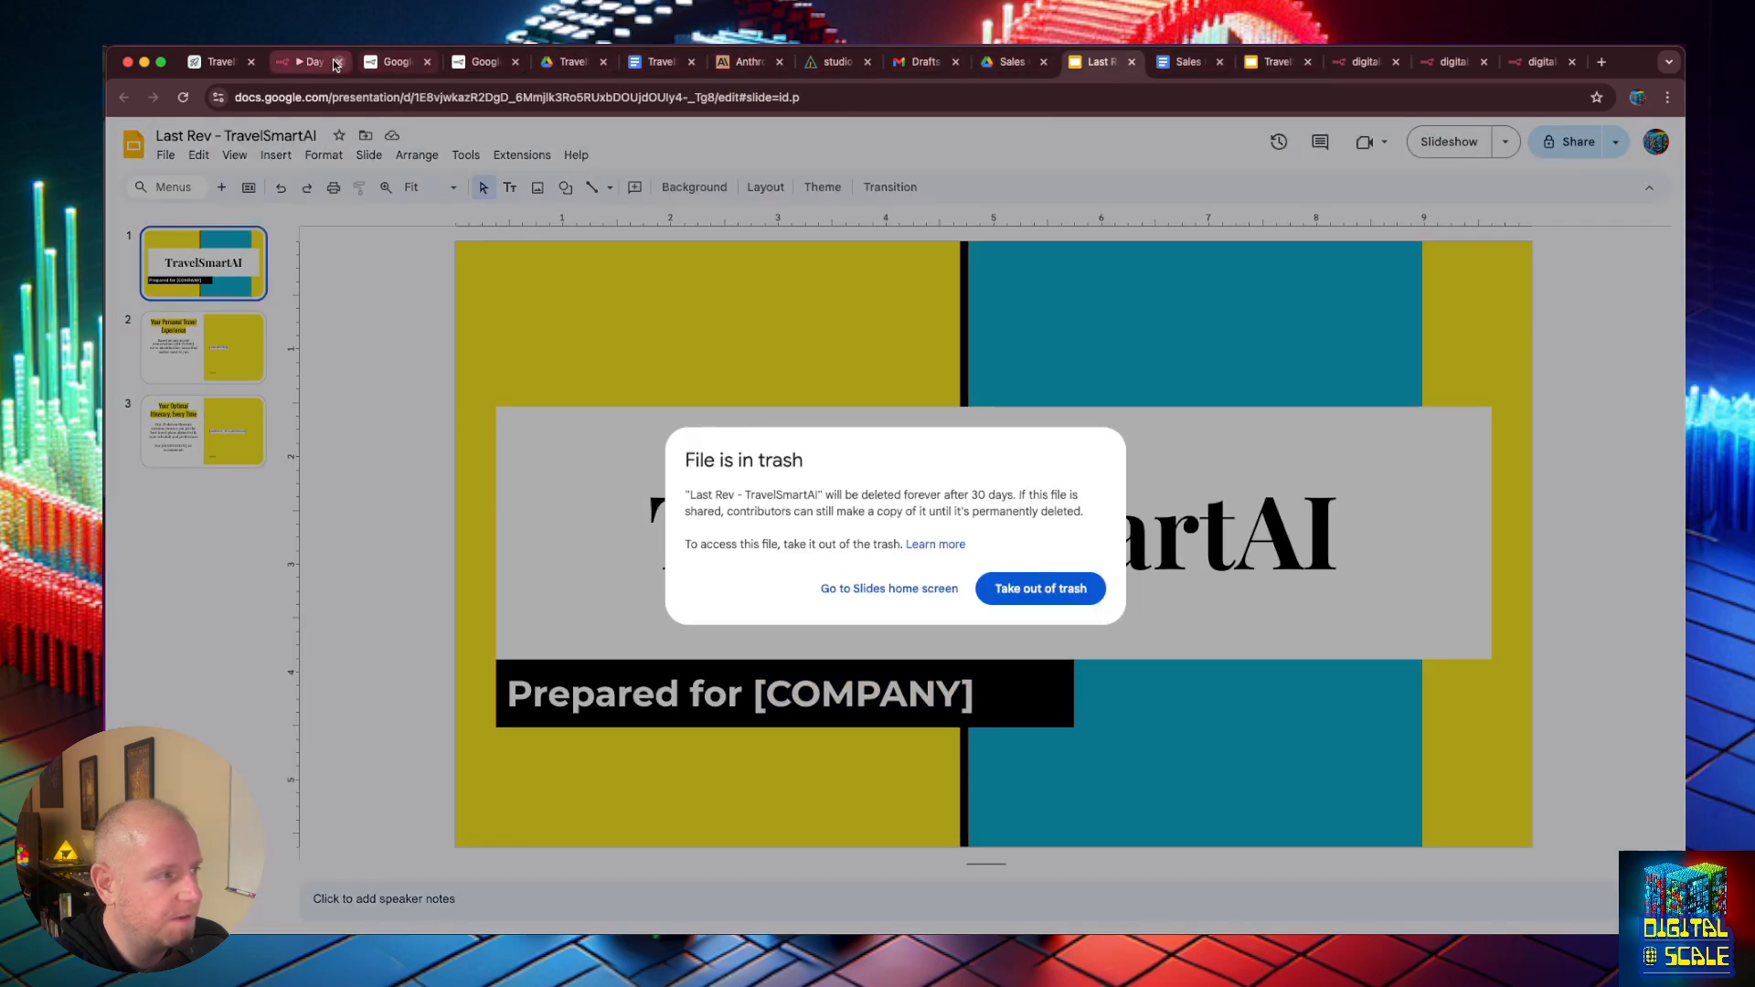
{"action": "left_click", "coordinate": [336, 64]}
{"action": "left_click", "coordinate": [778, 626]}
{"action": "key", "text": "cmd+v"}
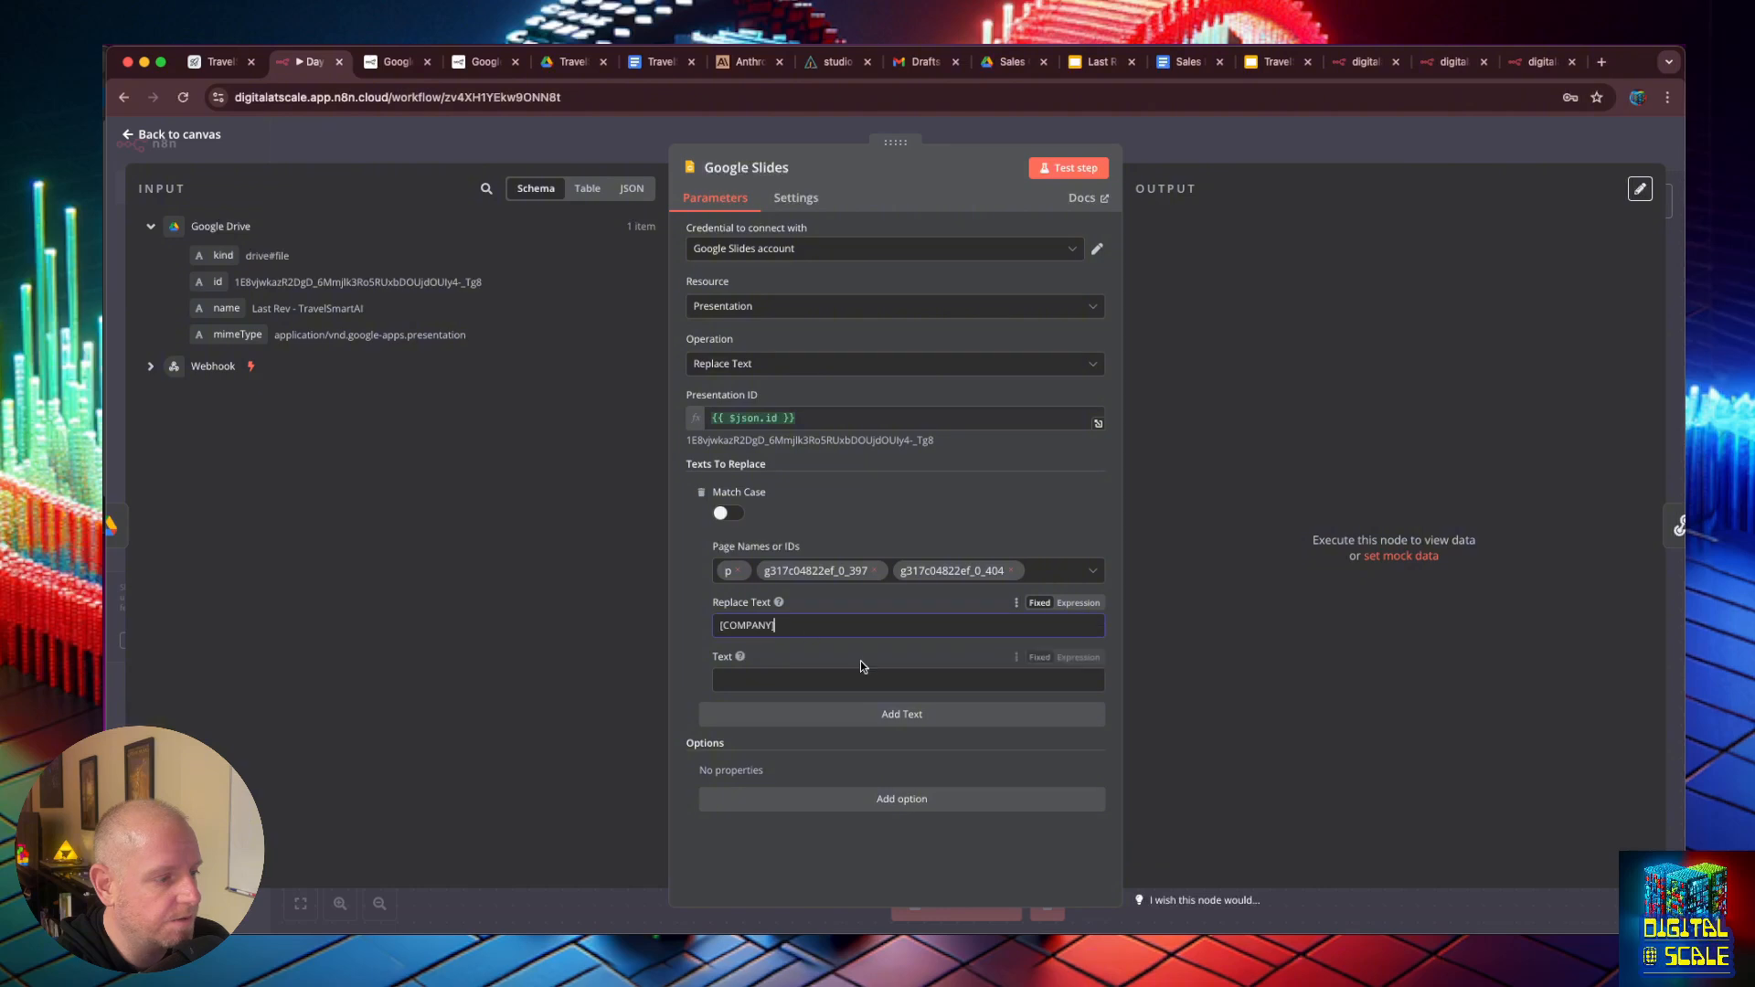
- Clear the Replace Text value and paste [COMPANY] as the Text to find instead
{"action": "key", "text": "super+a"}
{"action": "key", "text": "super+c"}
{"action": "key", "text": "BackSpace"}
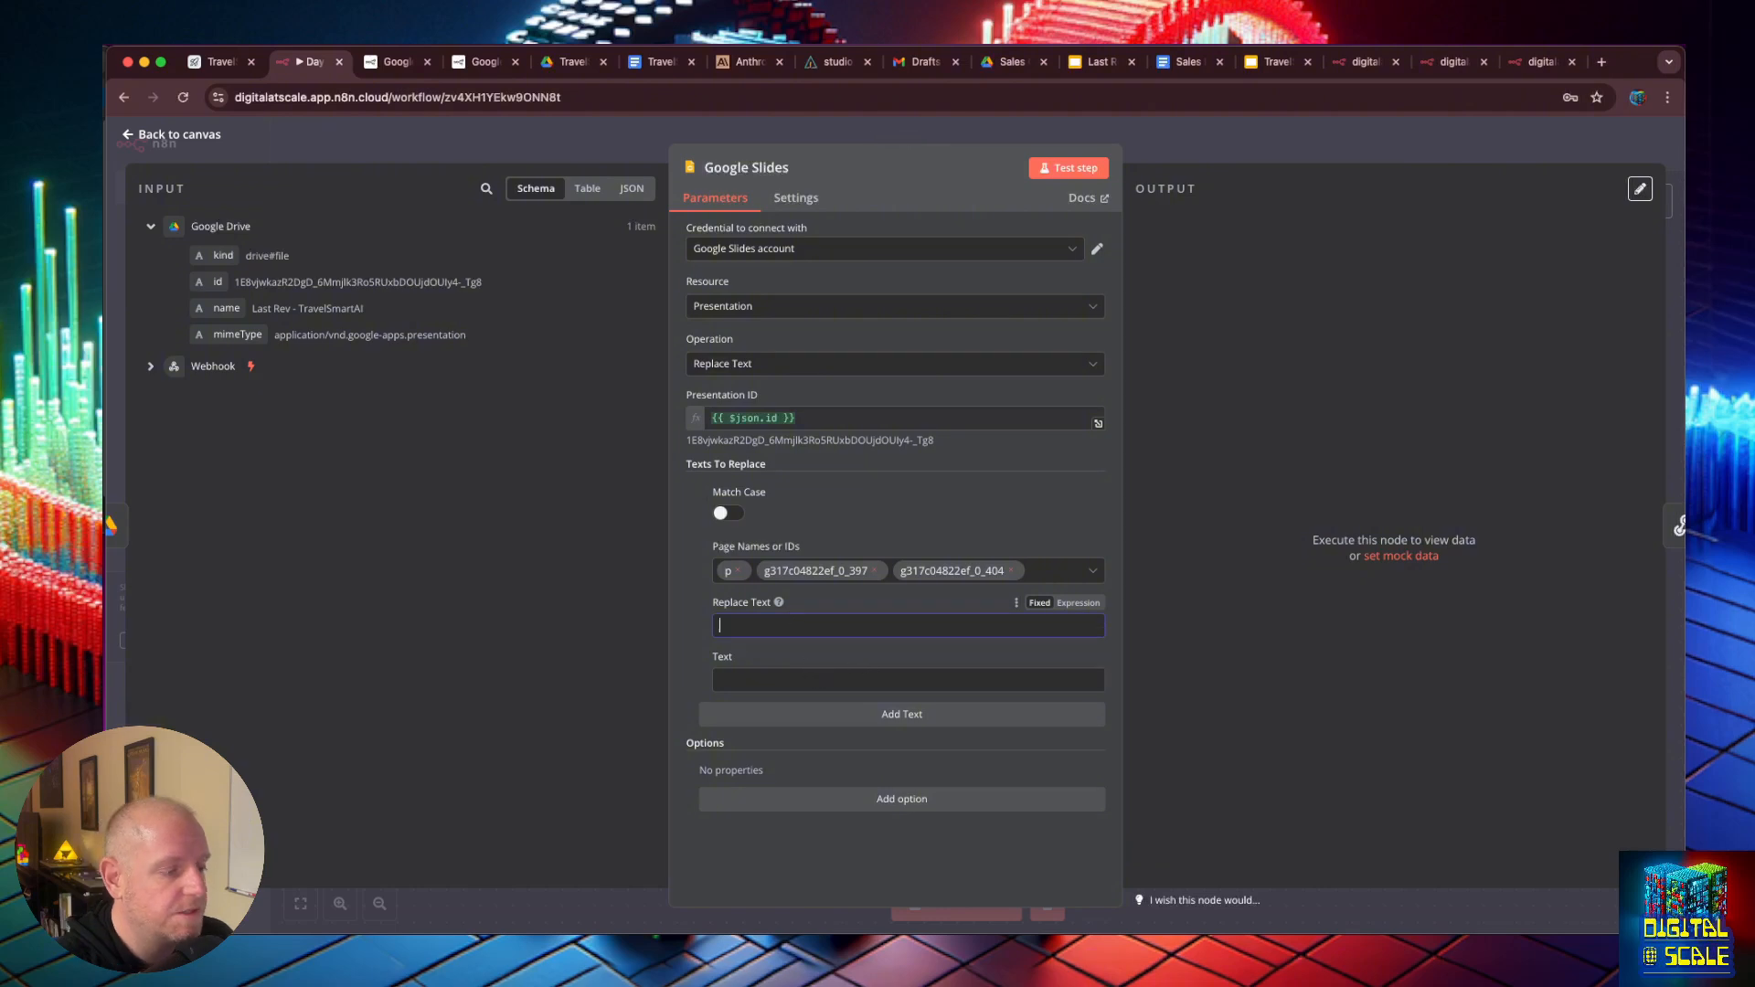
{"action": "left_click", "coordinate": [745, 682]}
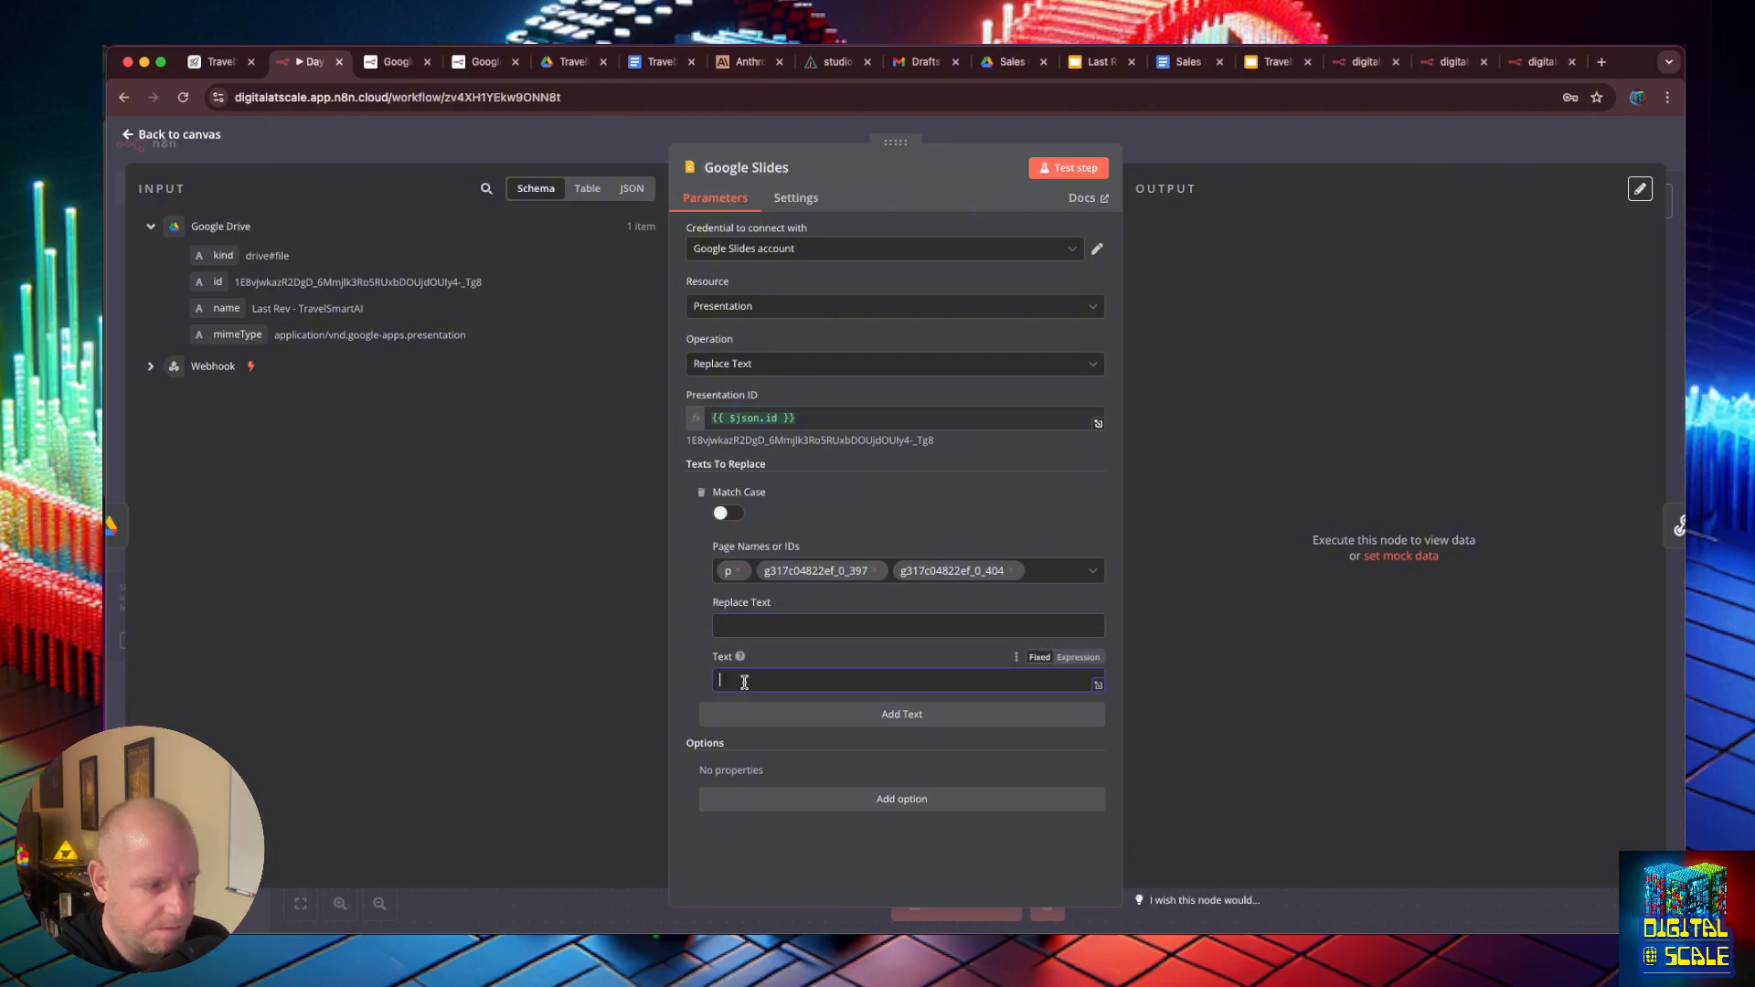
{"action": "key", "text": "super+v"}
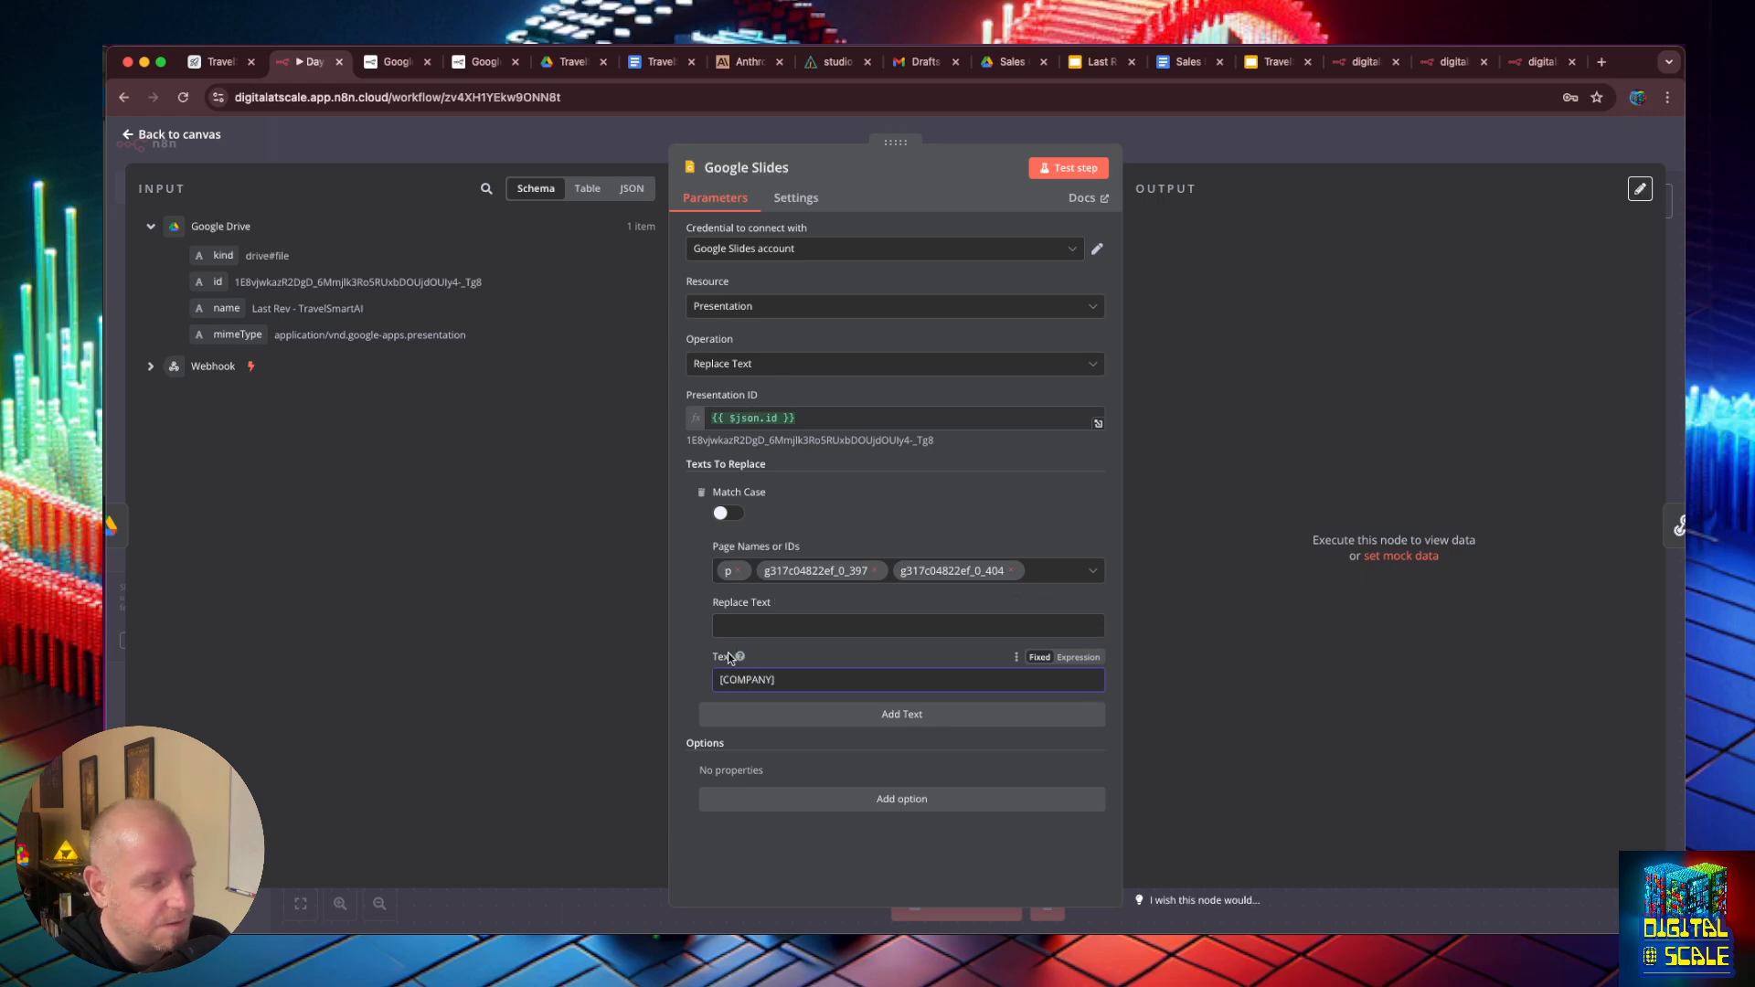
{"action": "mouse_move", "coordinate": [740, 658]}
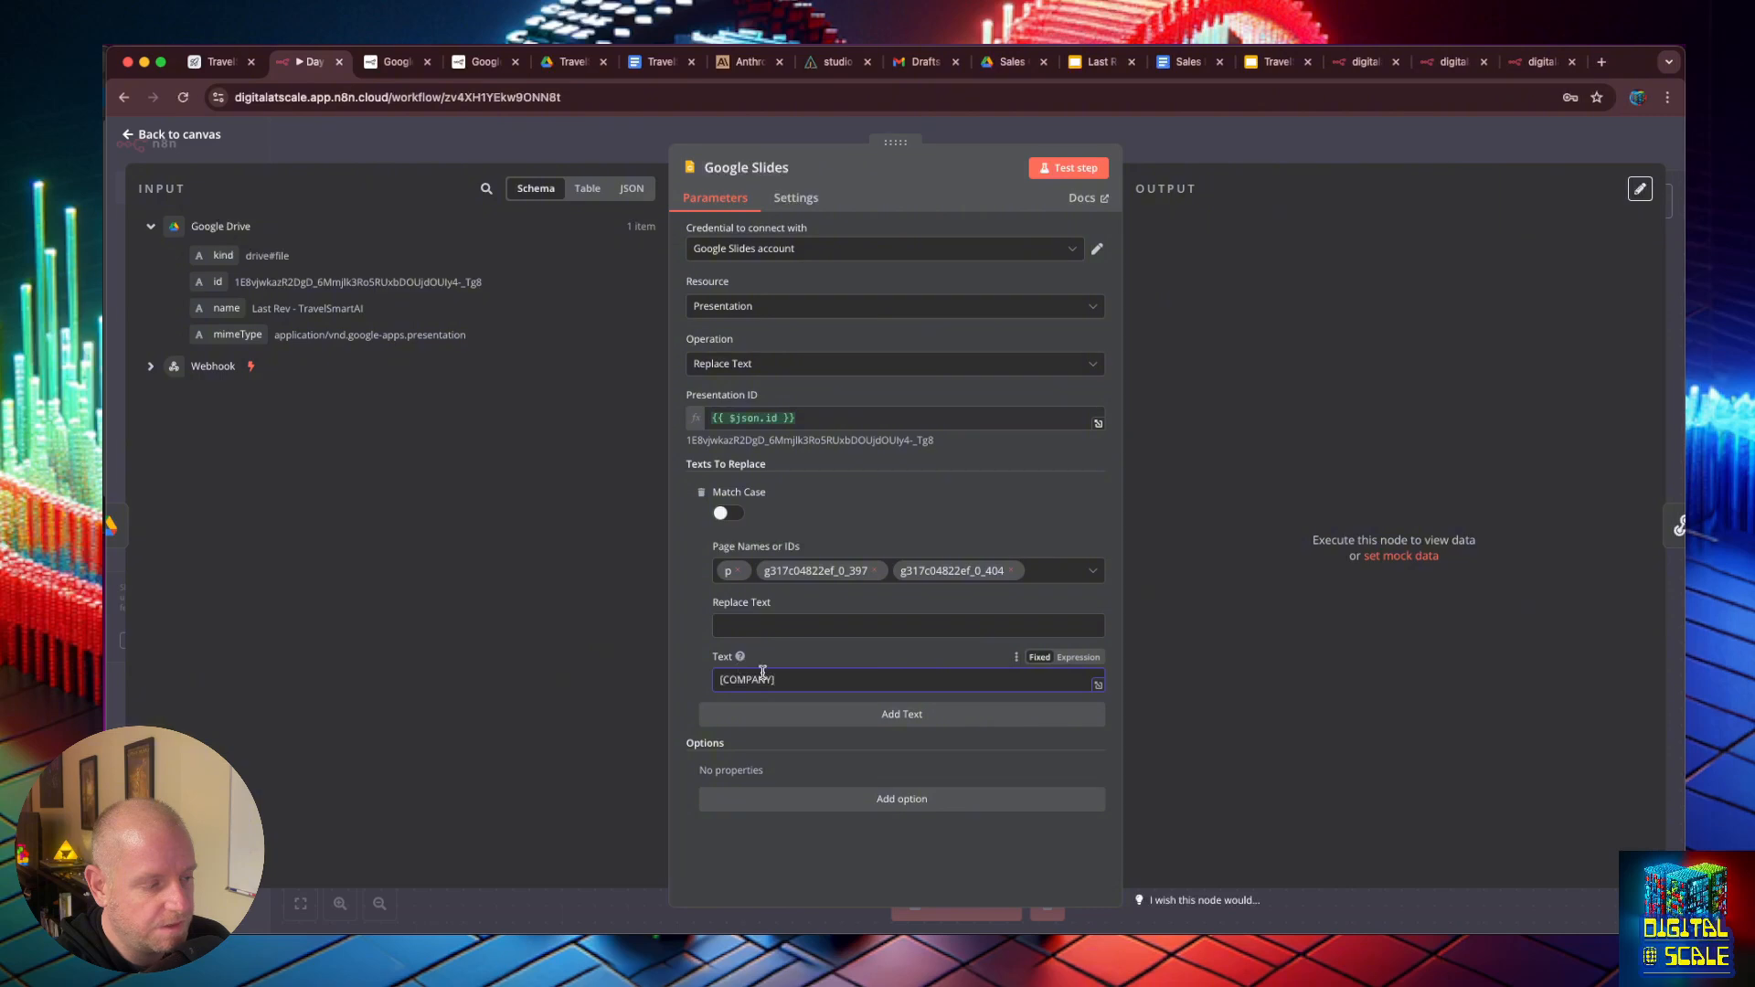
- Map the company value from the Webhook body to the [COMPANY] entry's Replace Text
{"action": "left_click", "coordinate": [755, 620]}
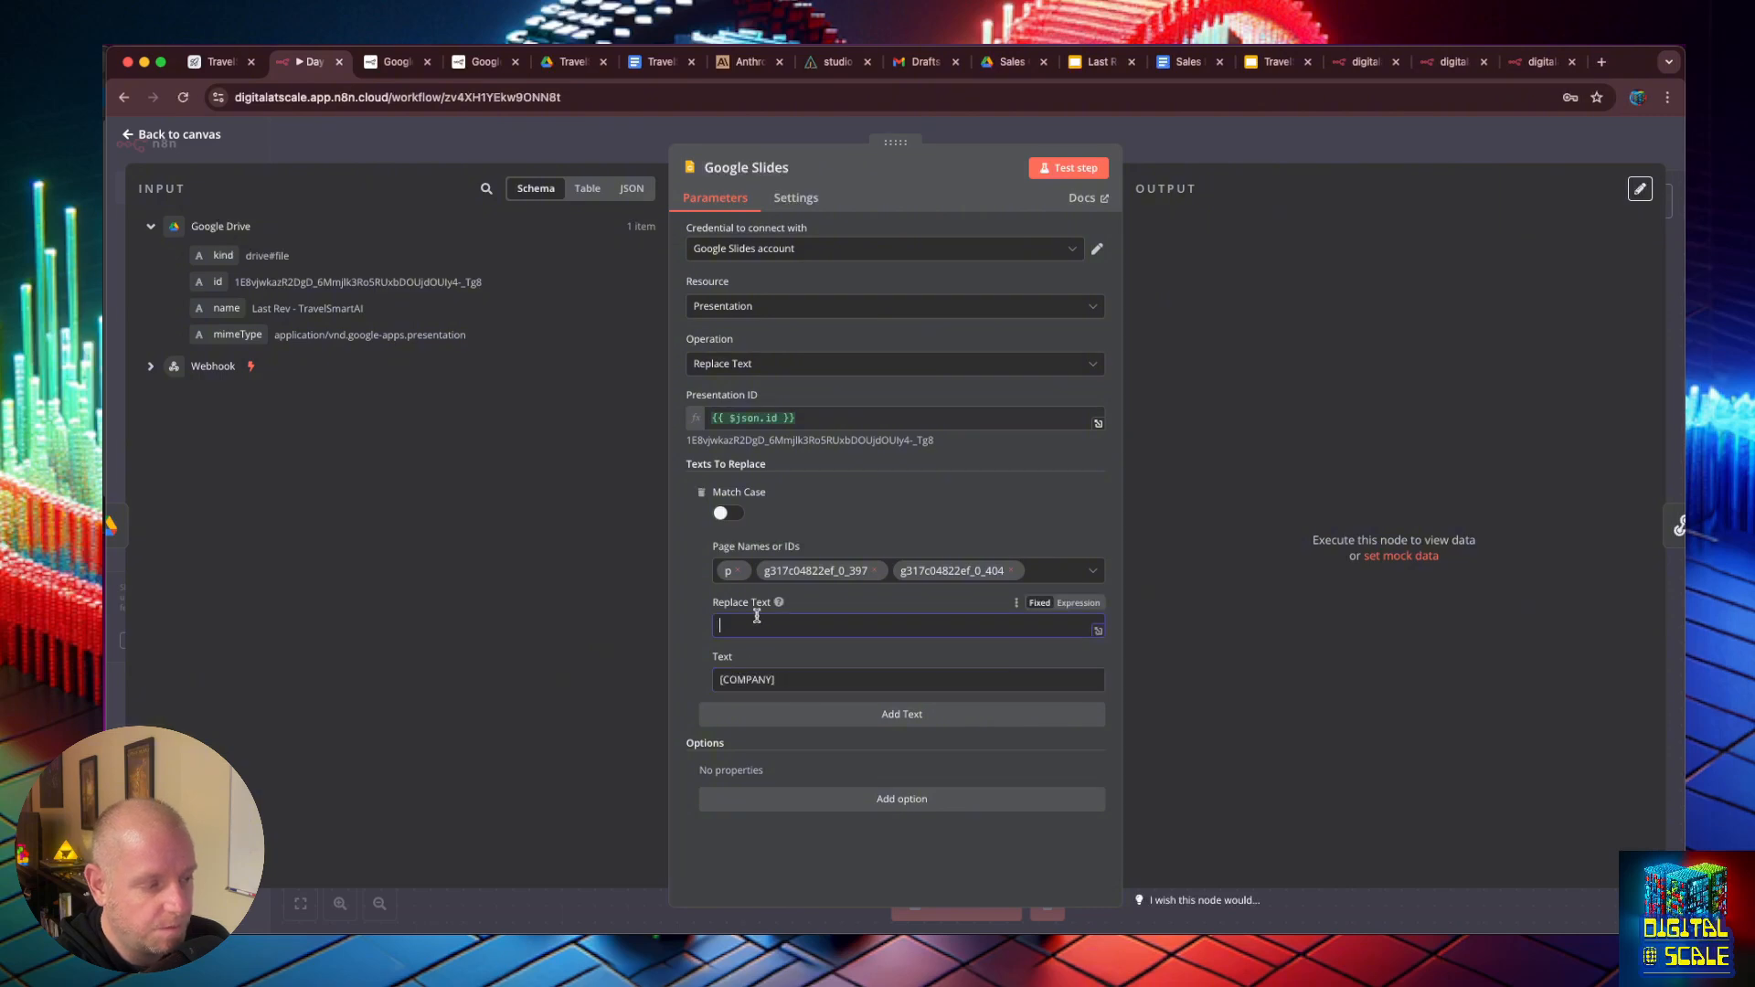
{"action": "left_click", "coordinate": [147, 365]}
{"action": "scroll", "coordinate": [393, 548], "scroll_direction": "down", "scroll_amount": 10}
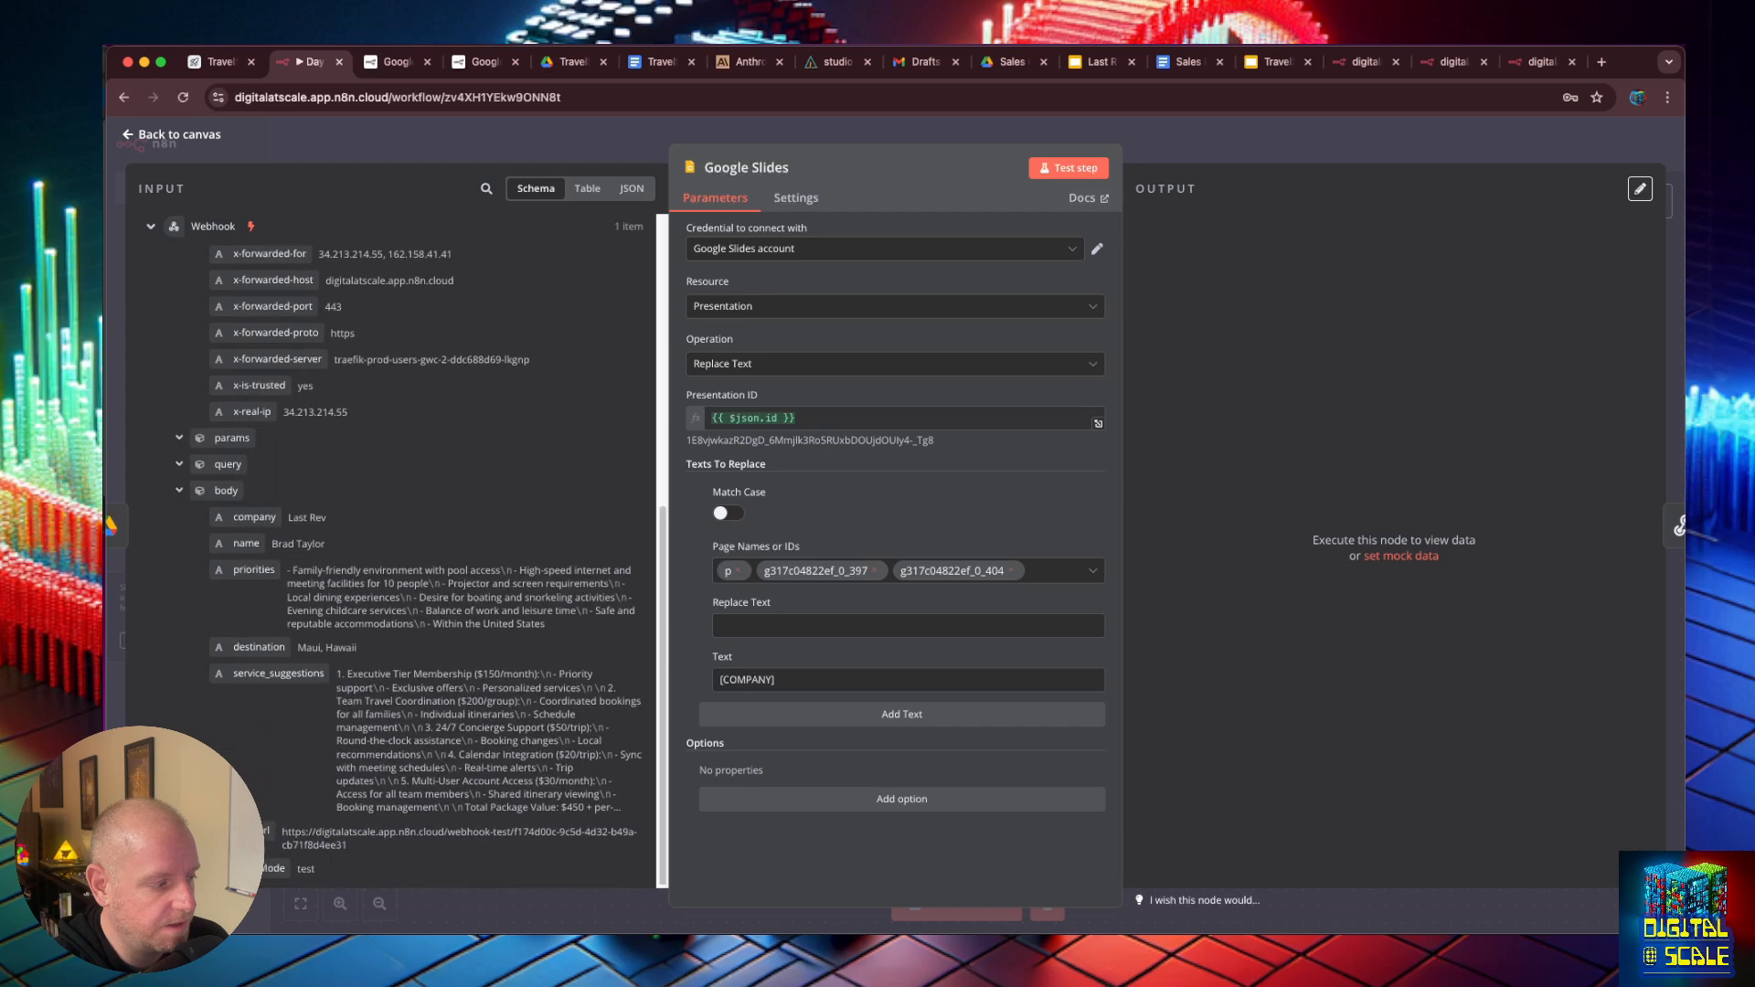
{"action": "left_click_drag", "start_coordinate": [245, 518], "coordinate": [905, 626]}
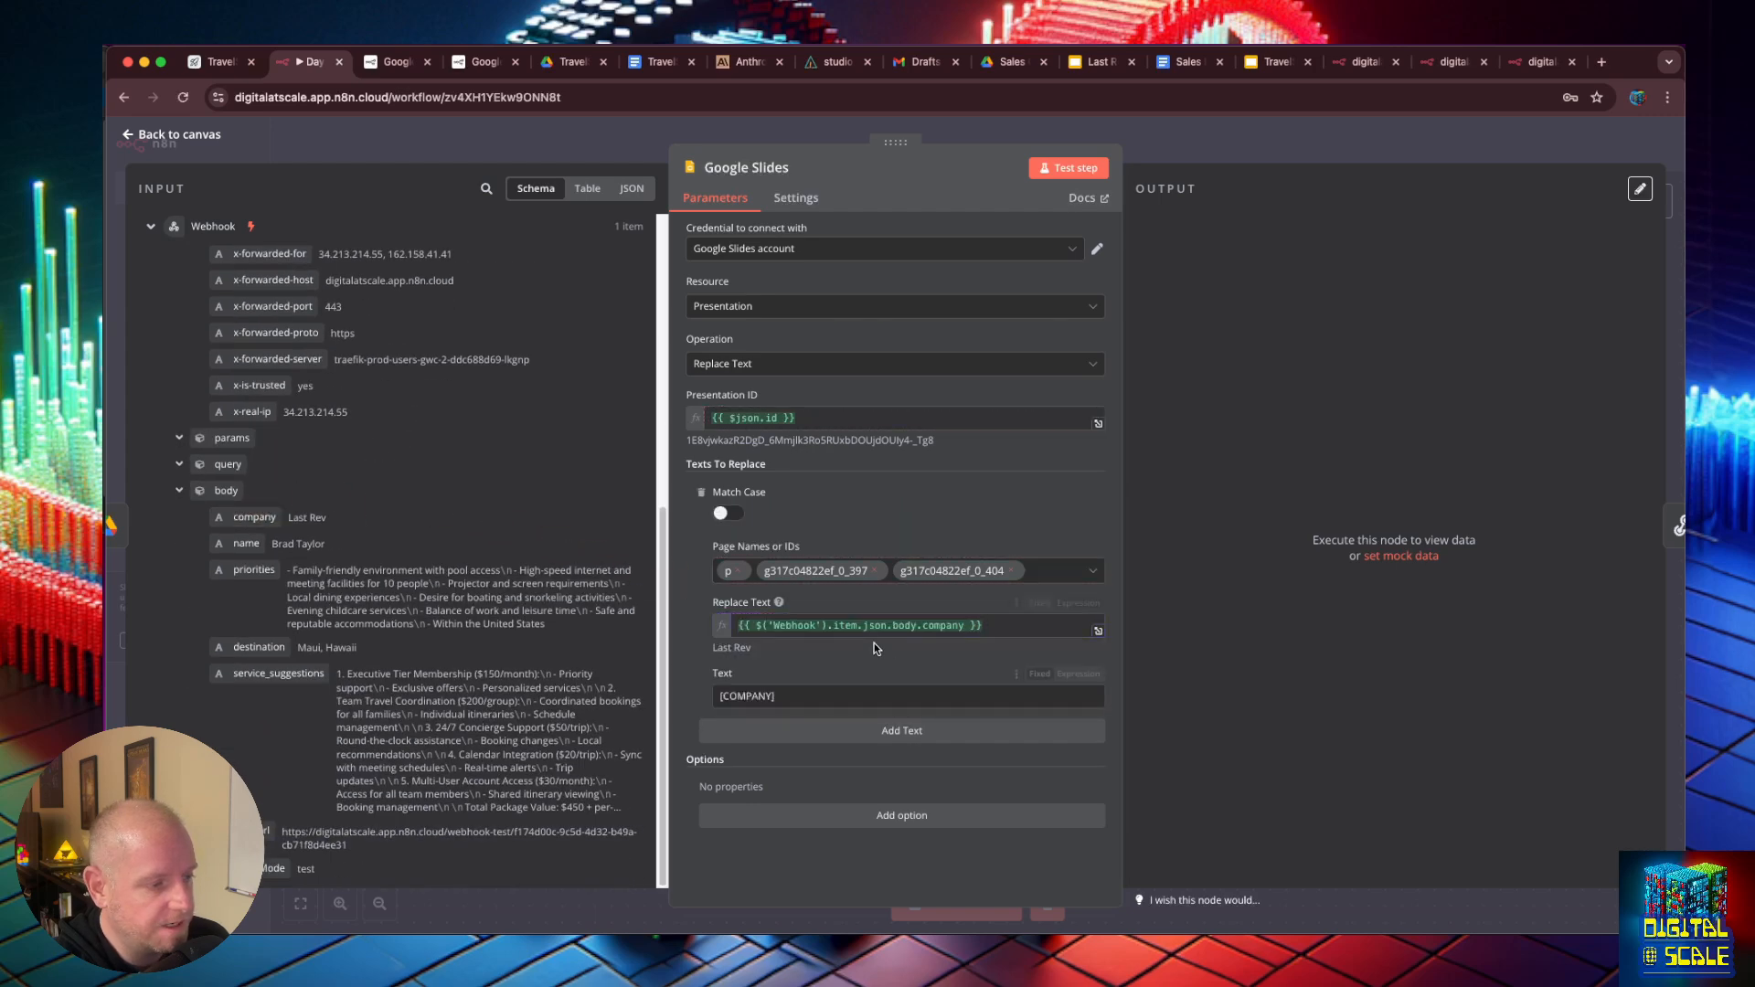
- Add a second text replacement and remove page g317c04822ef_0_397 from the [COMPANY] replacement
{"action": "left_click", "coordinate": [901, 732]}
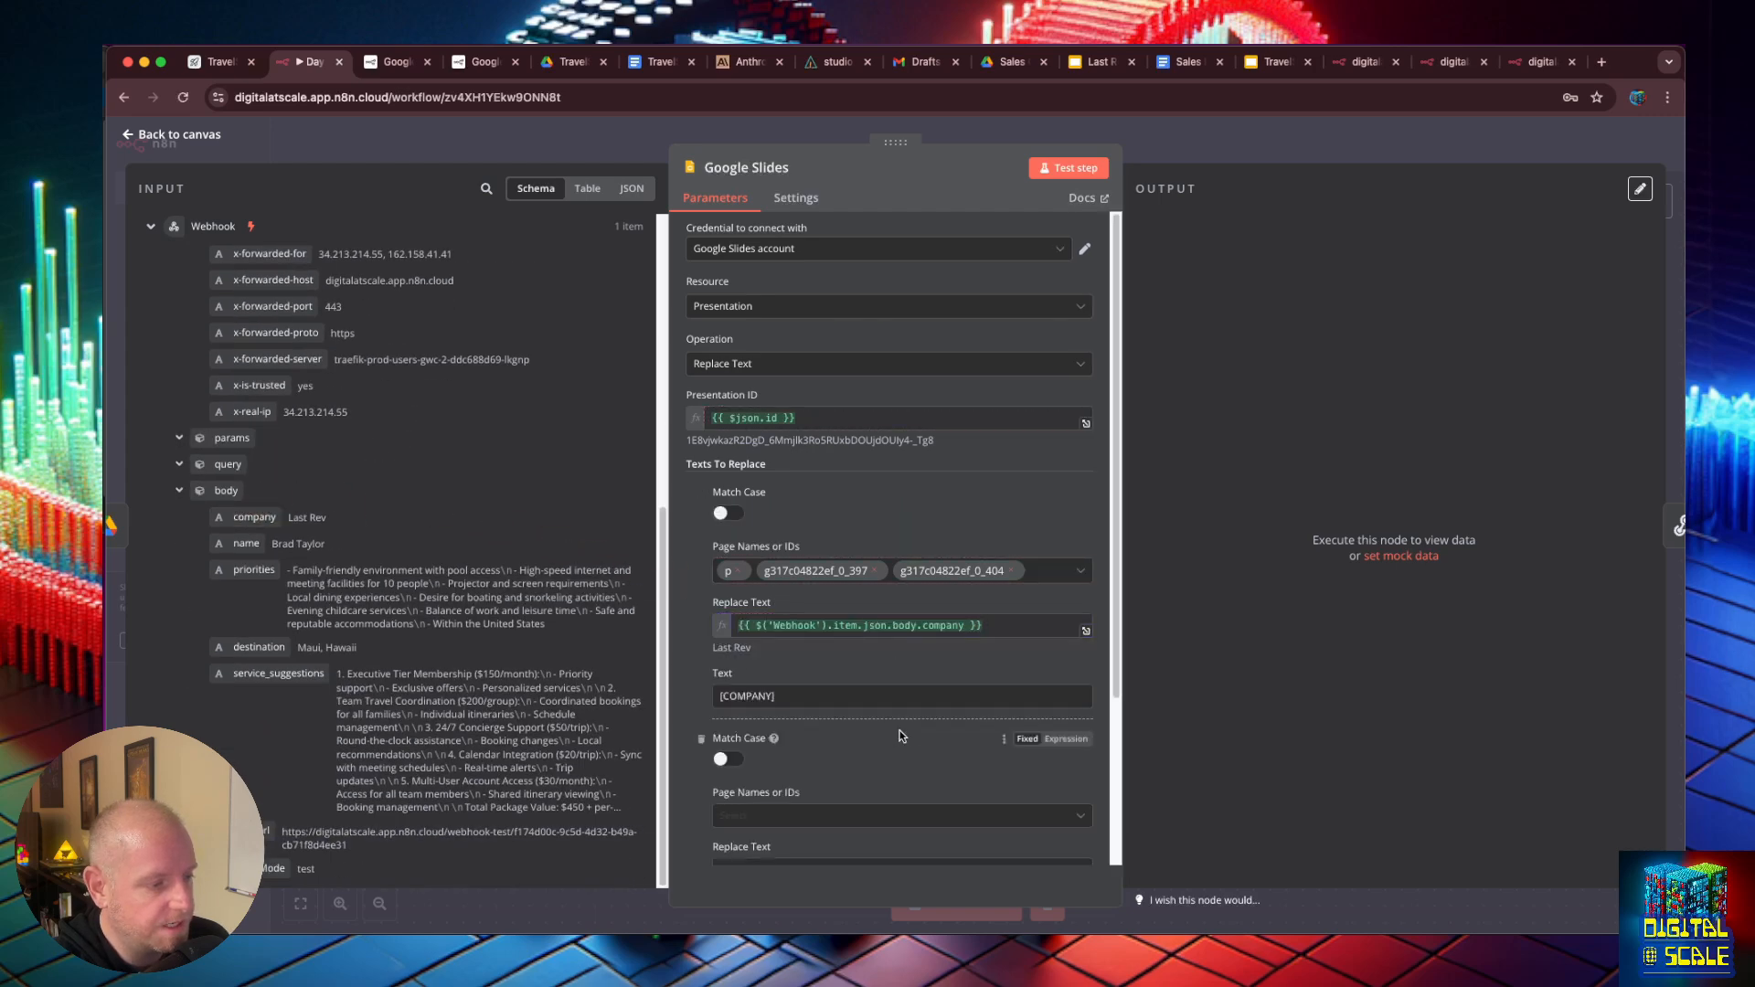
{"action": "left_click", "coordinate": [875, 571]}
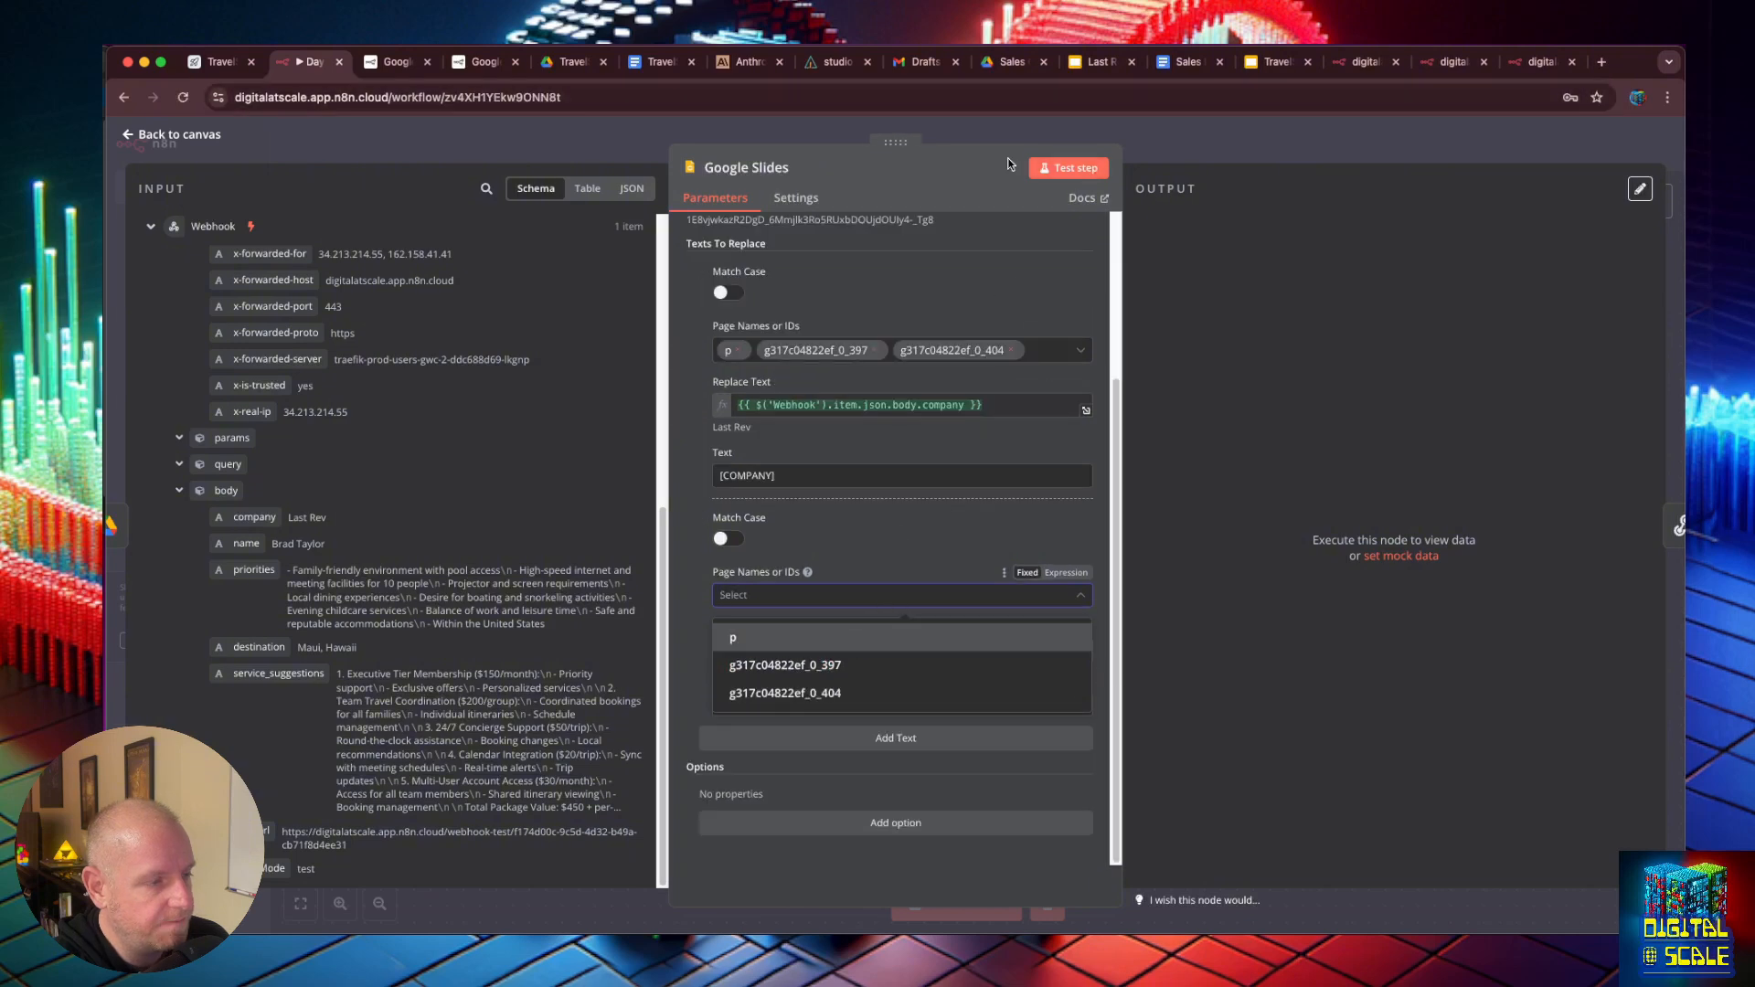
- Enable Match Case for the [COMPANY], [NAME] and third text replacements
{"action": "left_click", "coordinate": [705, 280]}
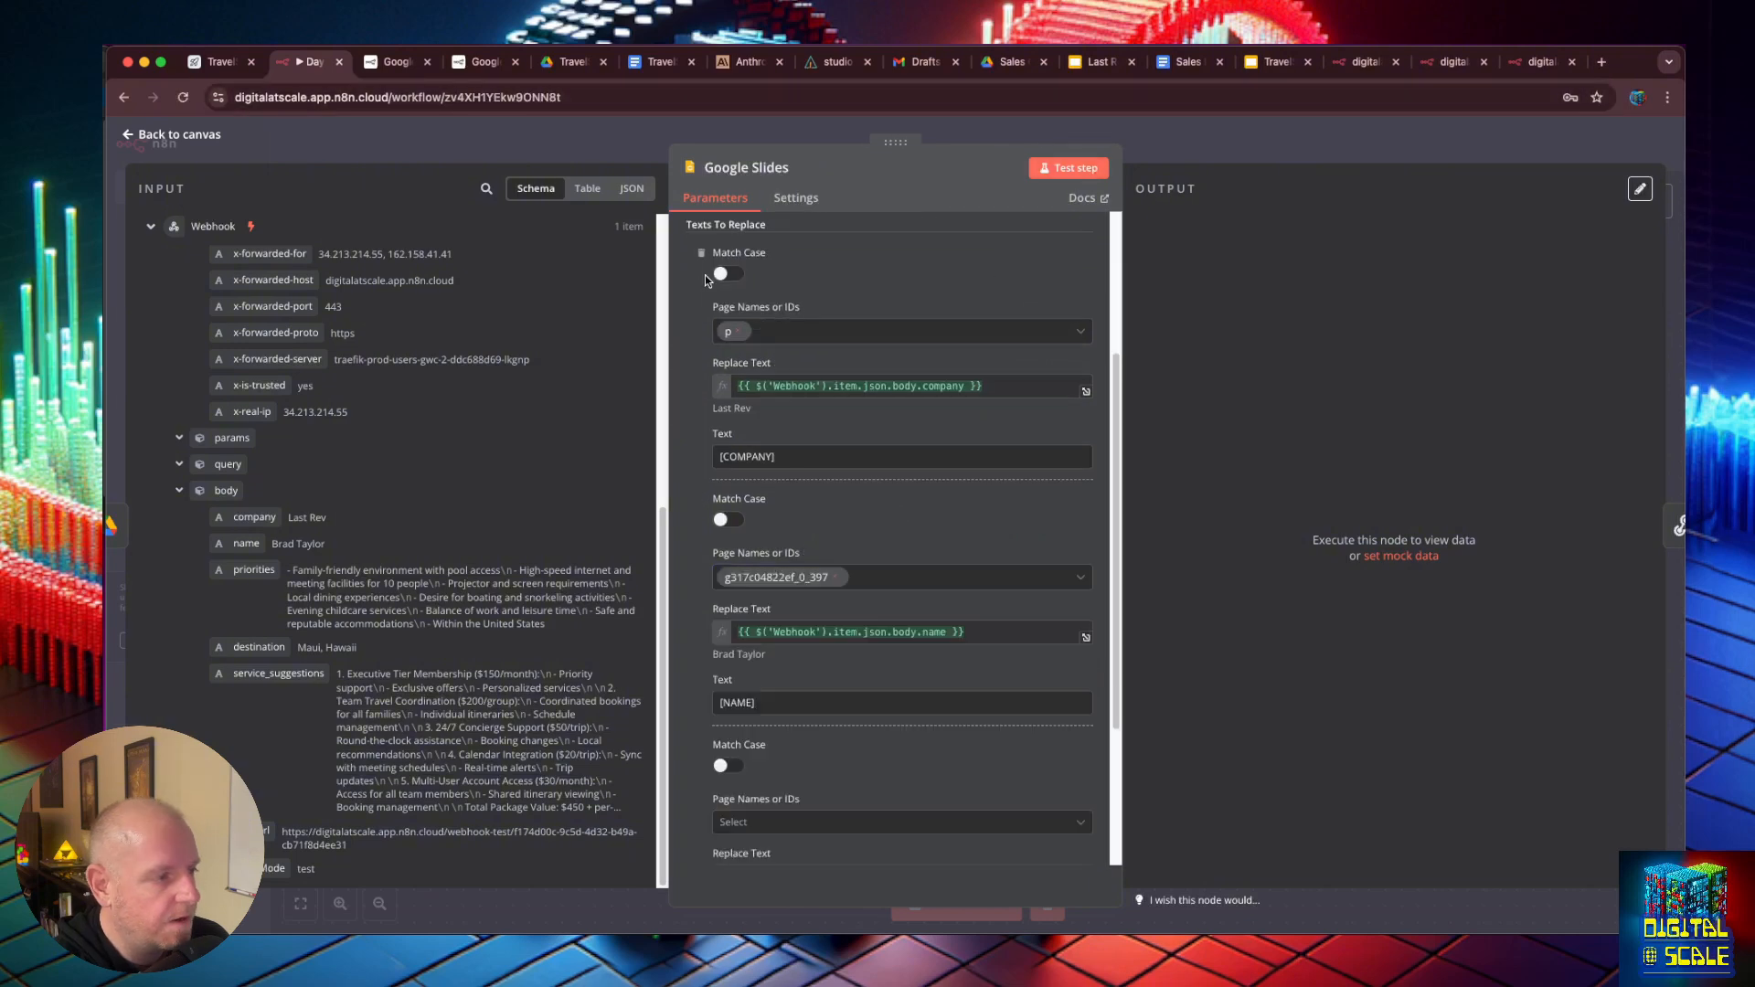
{"action": "left_click", "coordinate": [722, 275]}
{"action": "left_click", "coordinate": [727, 518]}
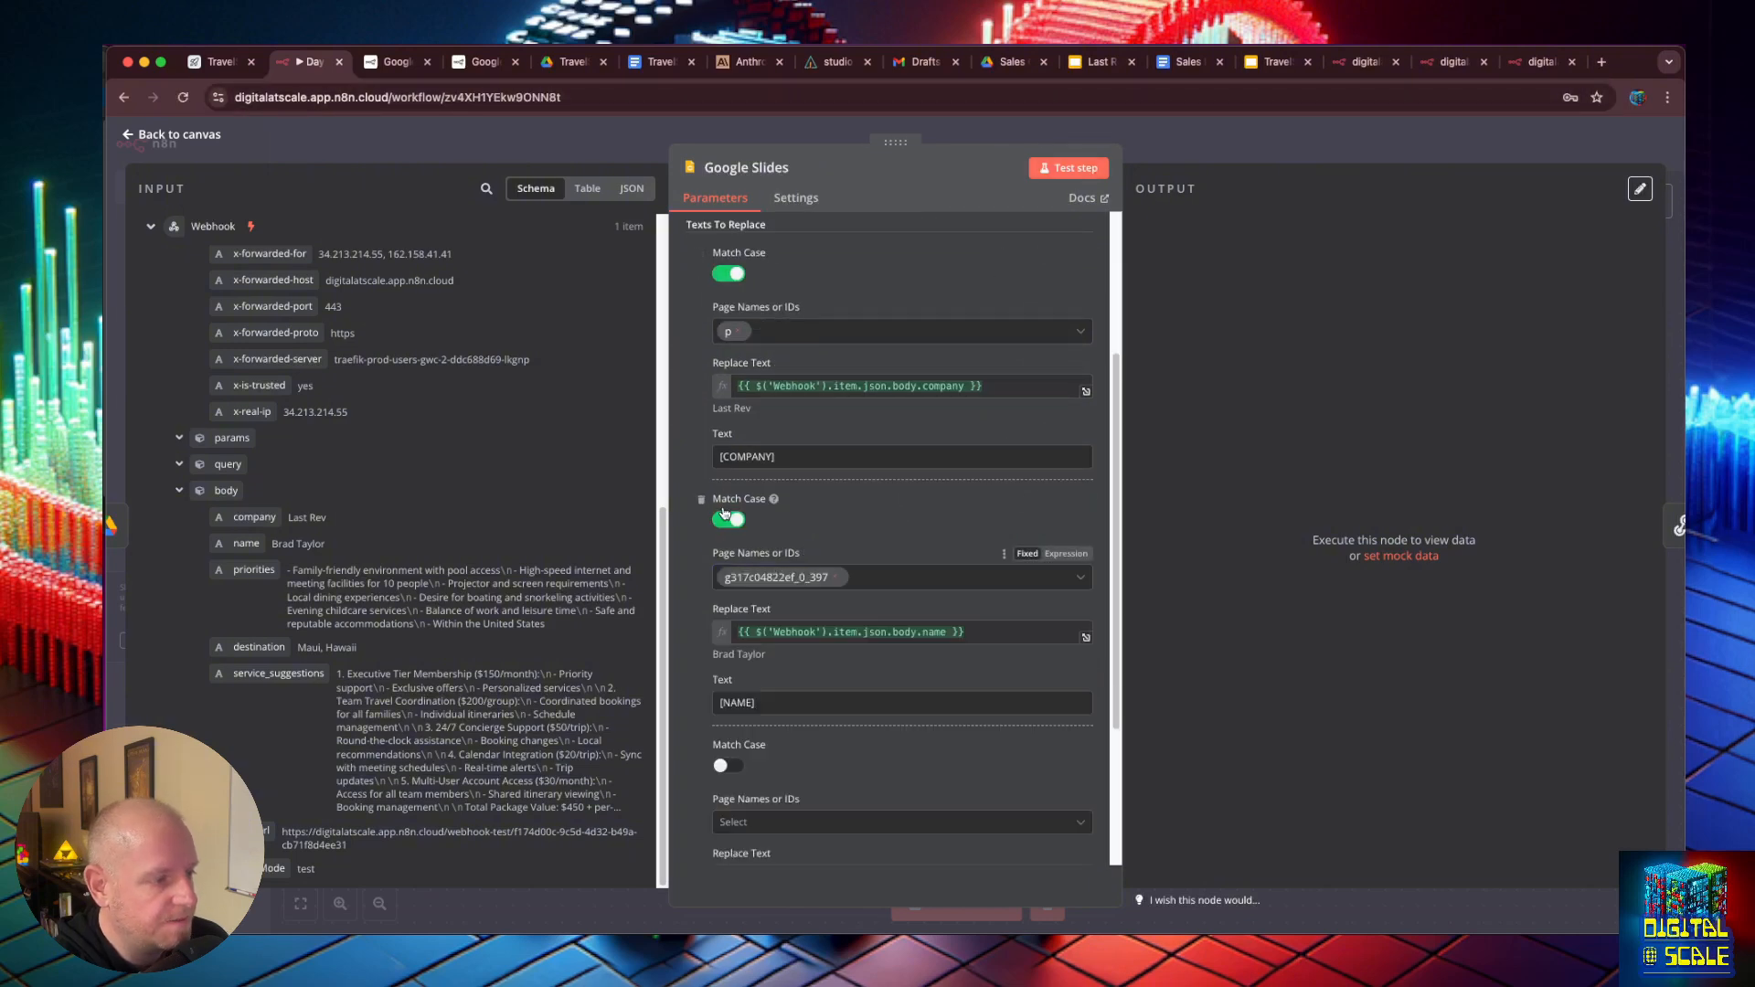
{"action": "scroll", "coordinate": [768, 477], "scroll_direction": "up", "scroll_amount": 1}
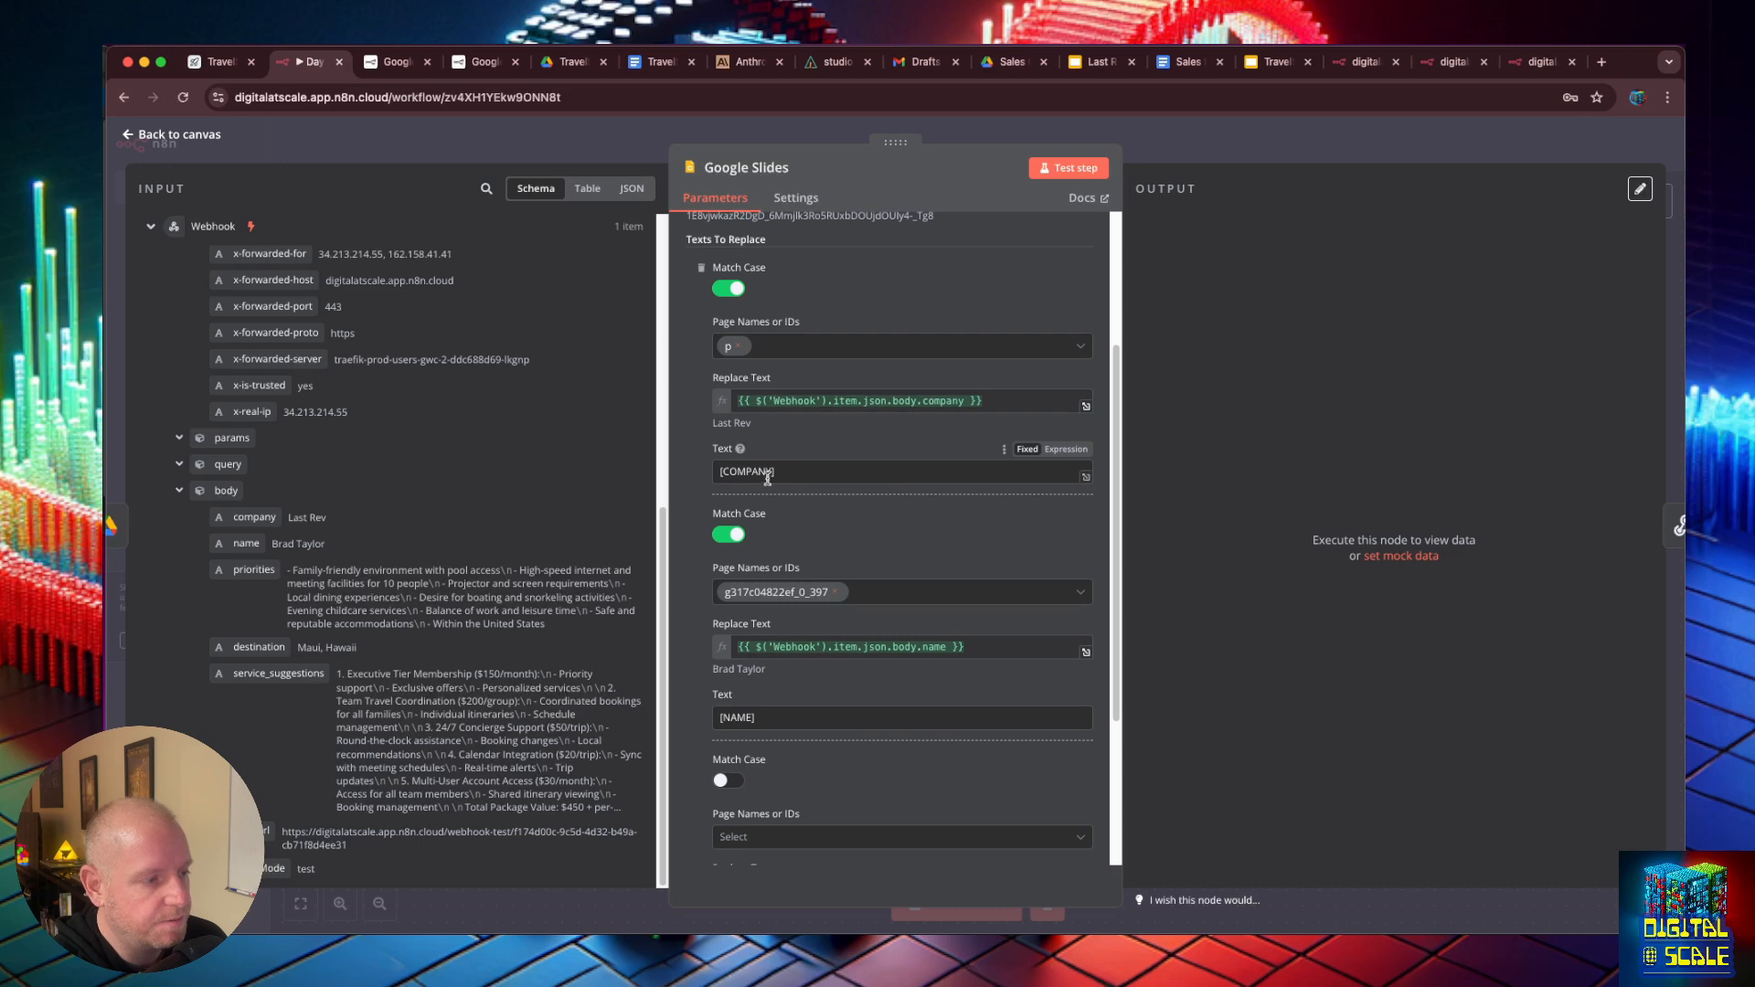
{"action": "scroll", "coordinate": [743, 640], "scroll_direction": "down", "scroll_amount": 2}
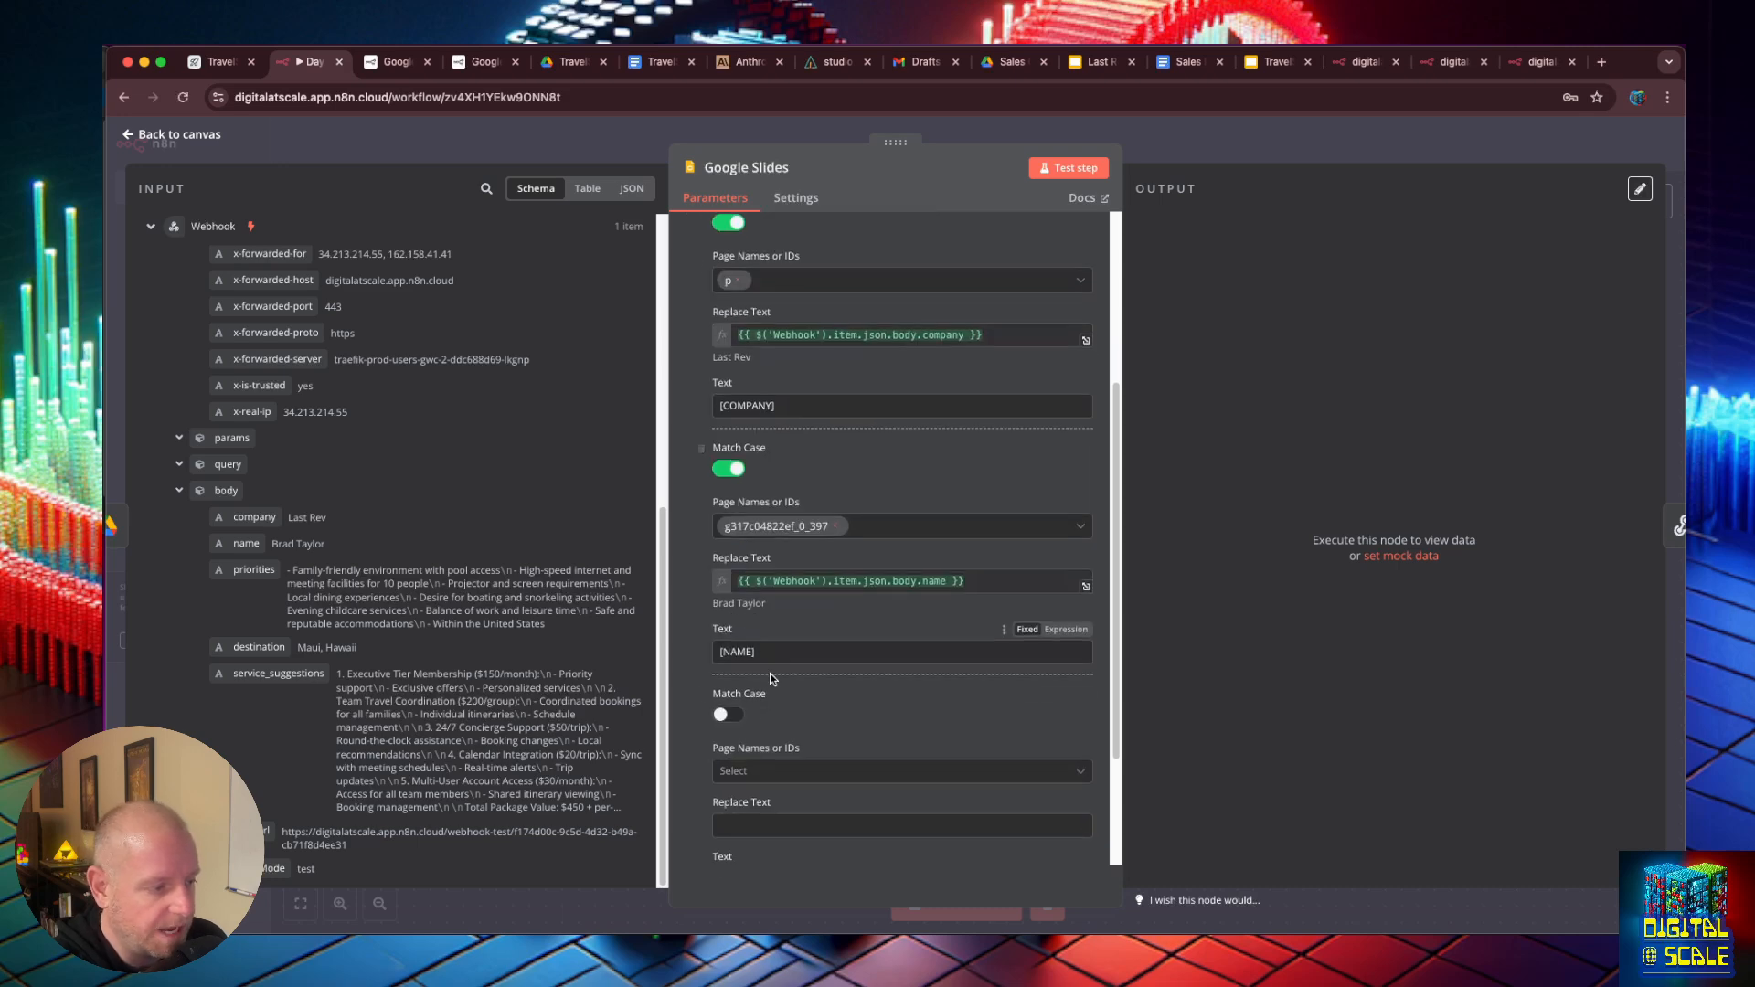
{"action": "left_click", "coordinate": [724, 717]}
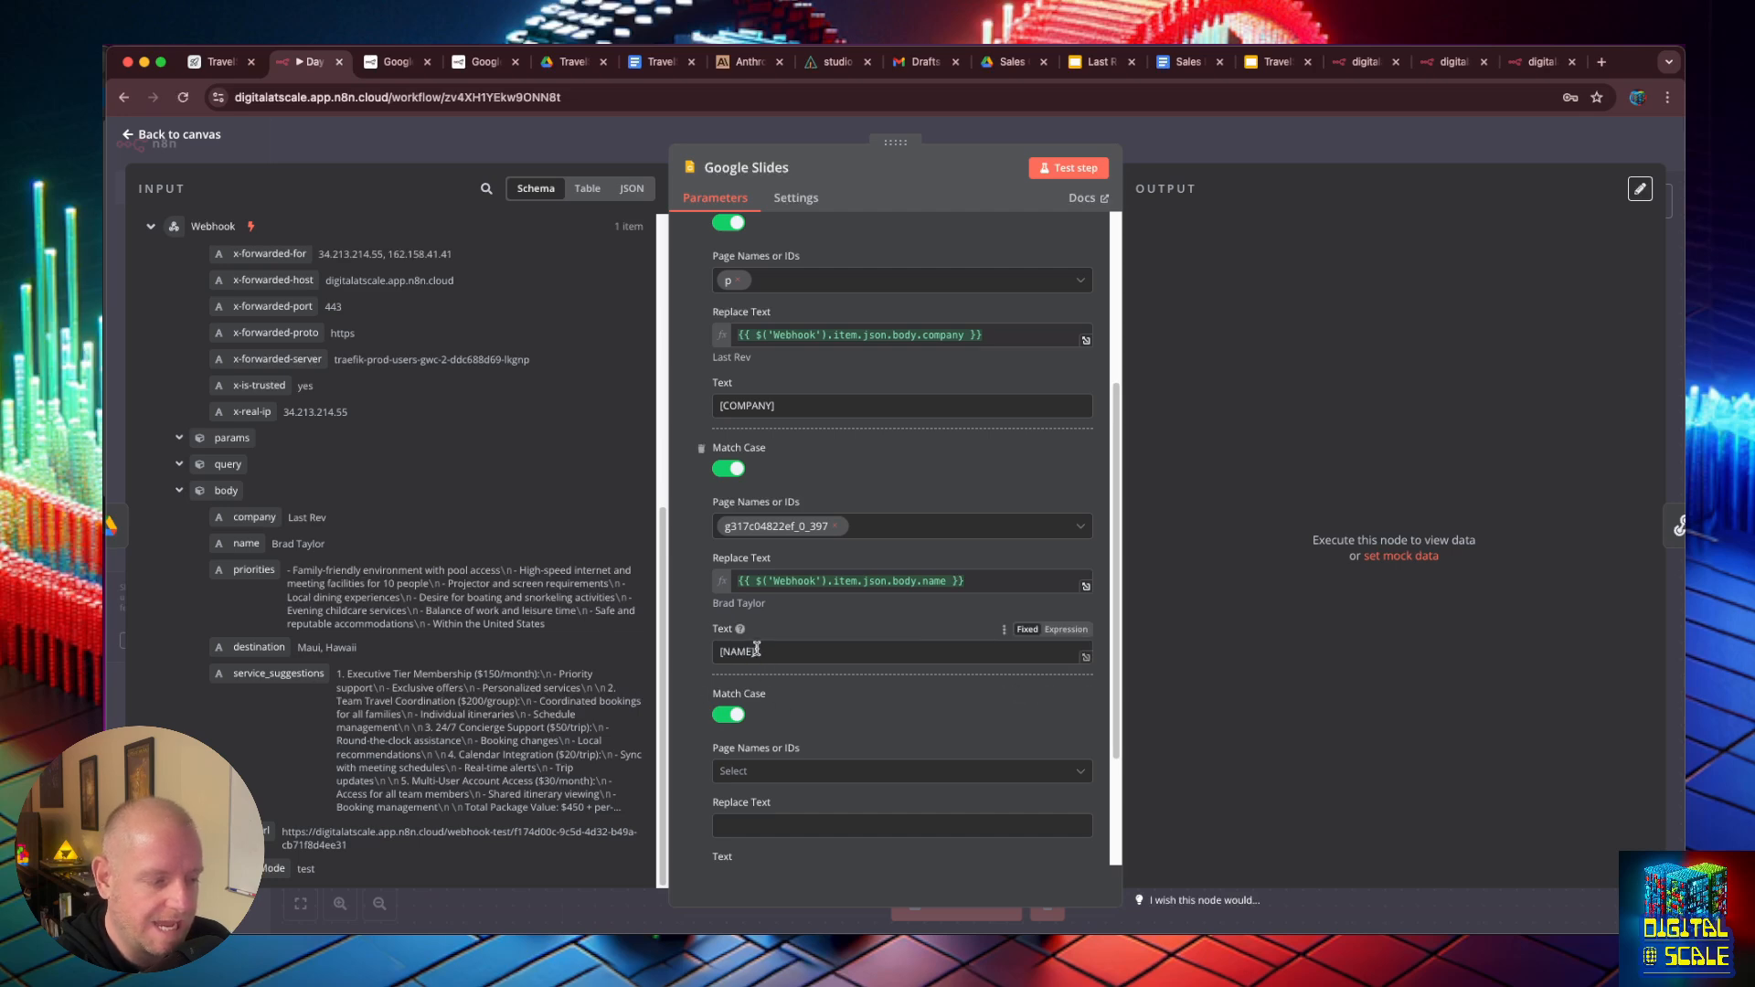
- Switch to the TravelSmartAI template in Google Slides to get the second slide's [PRIORITIES] placeholder for the third replacement
{"action": "scroll", "coordinate": [763, 695], "scroll_direction": "down", "scroll_amount": 2}
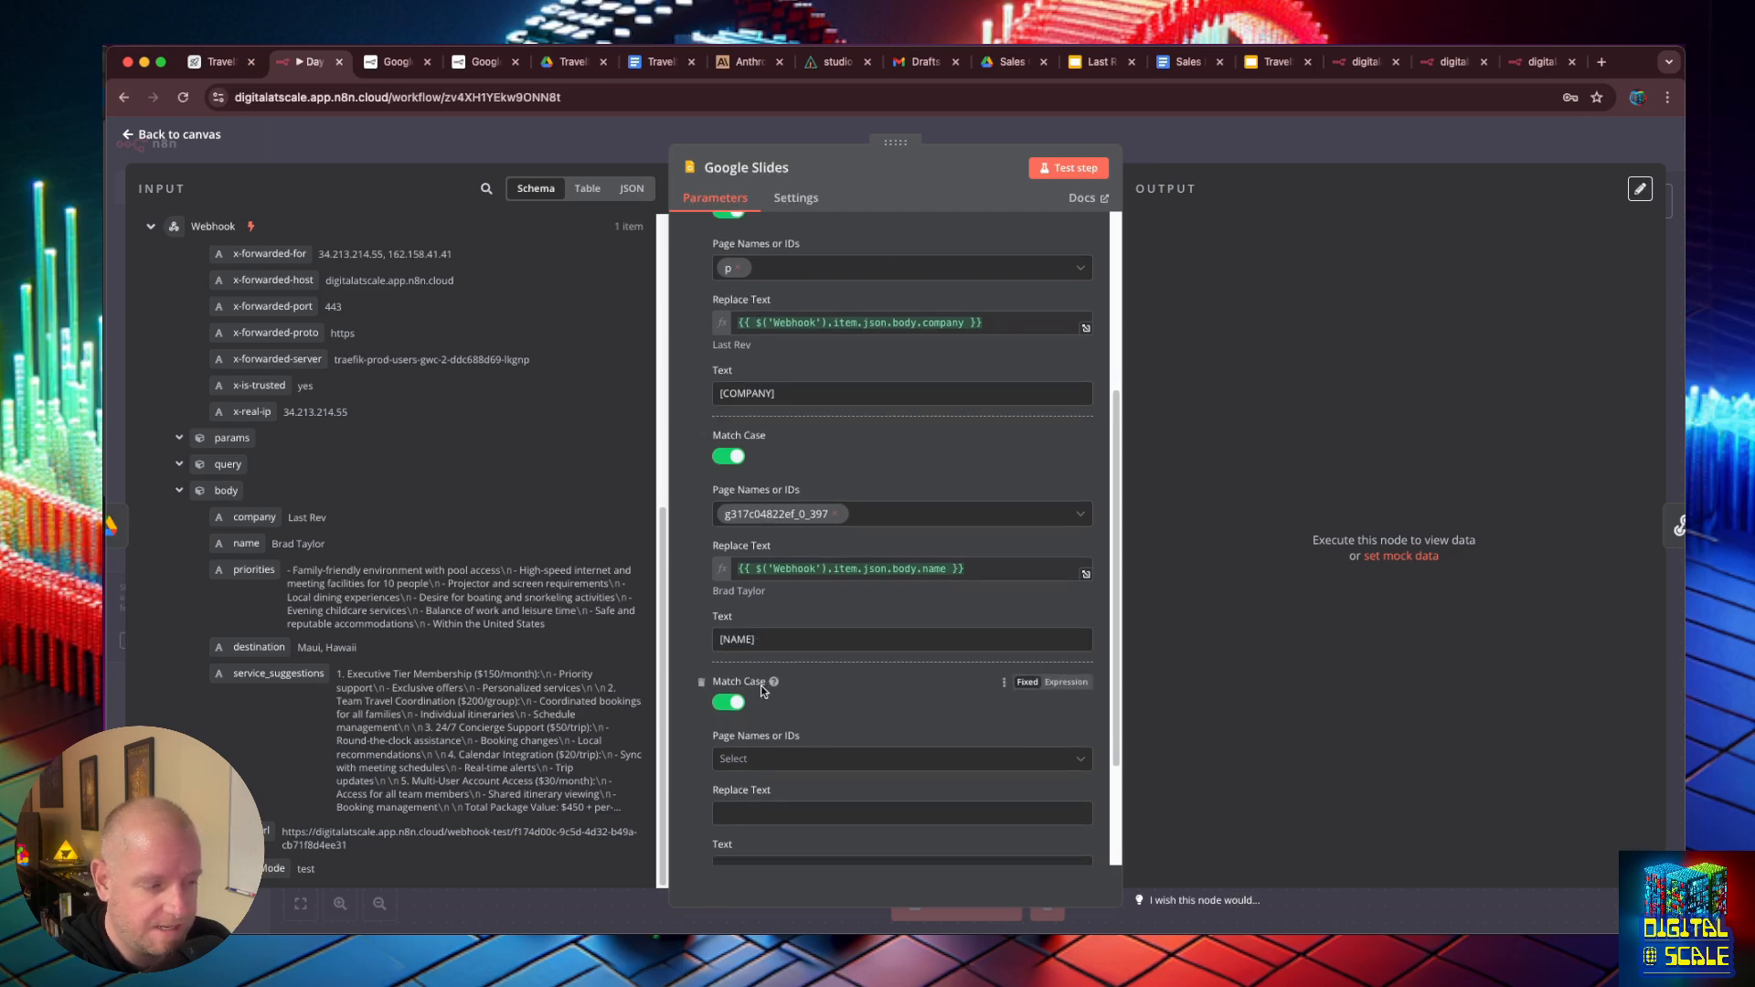
{"action": "scroll", "coordinate": [768, 688], "scroll_direction": "down", "scroll_amount": 1}
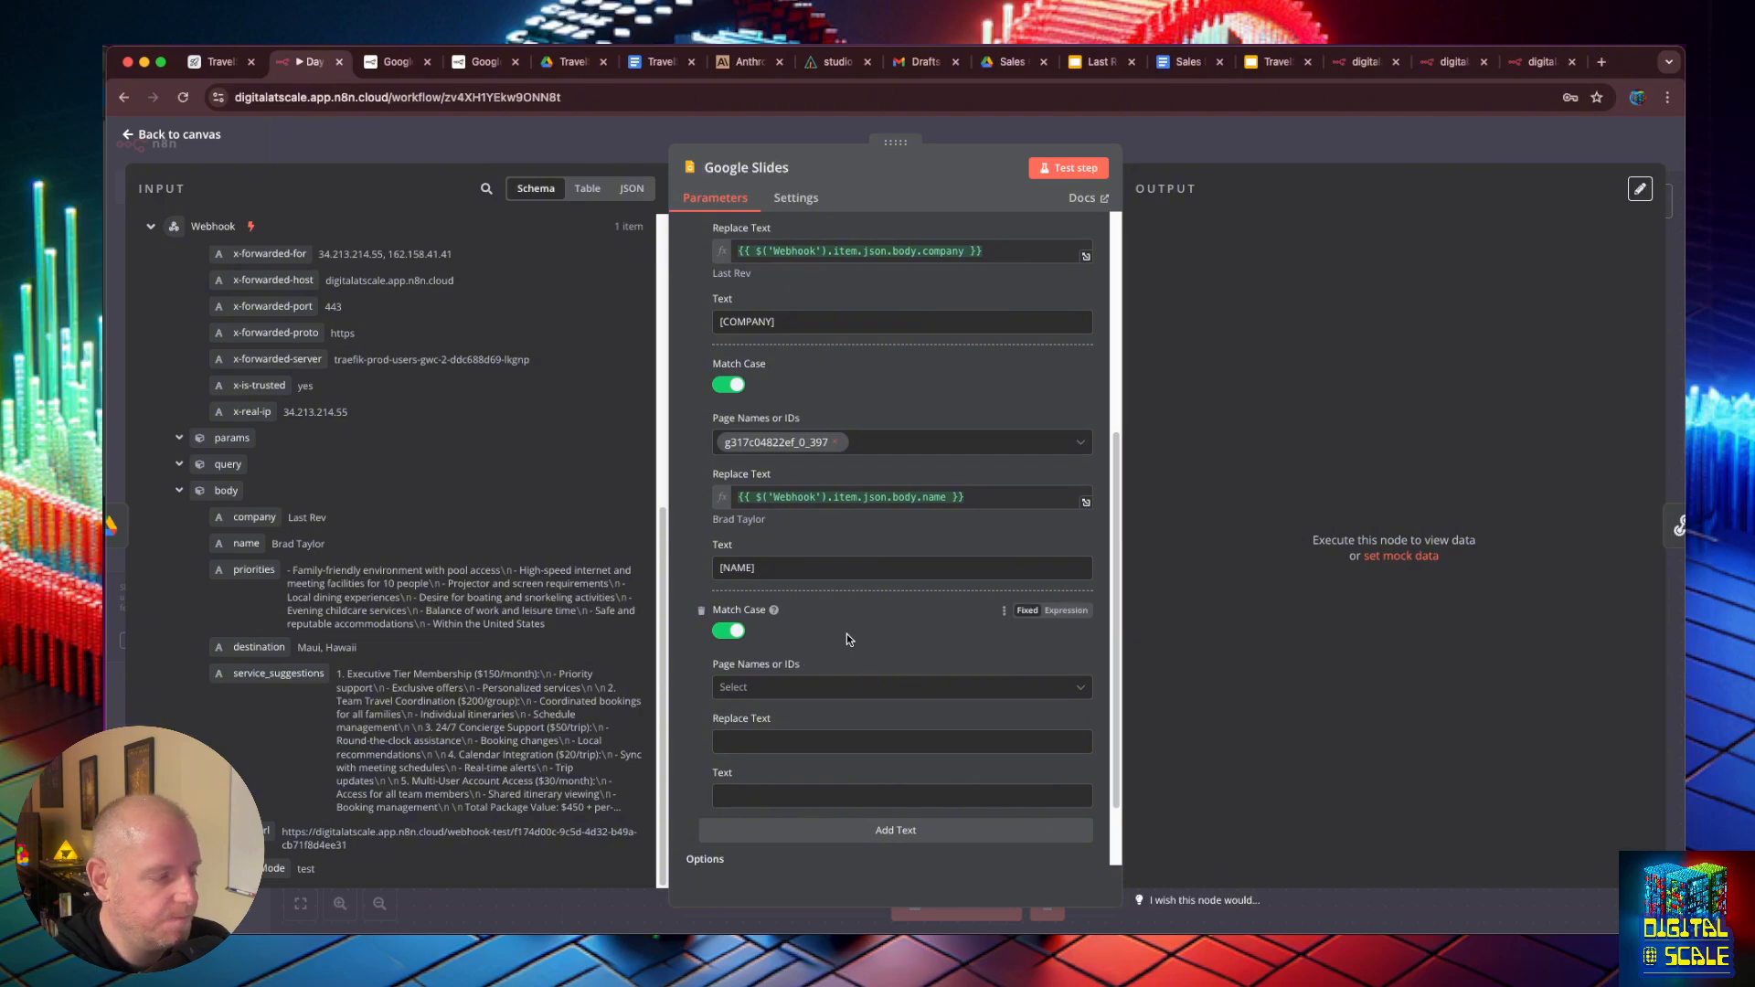
{"action": "left_click", "coordinate": [1277, 63]}
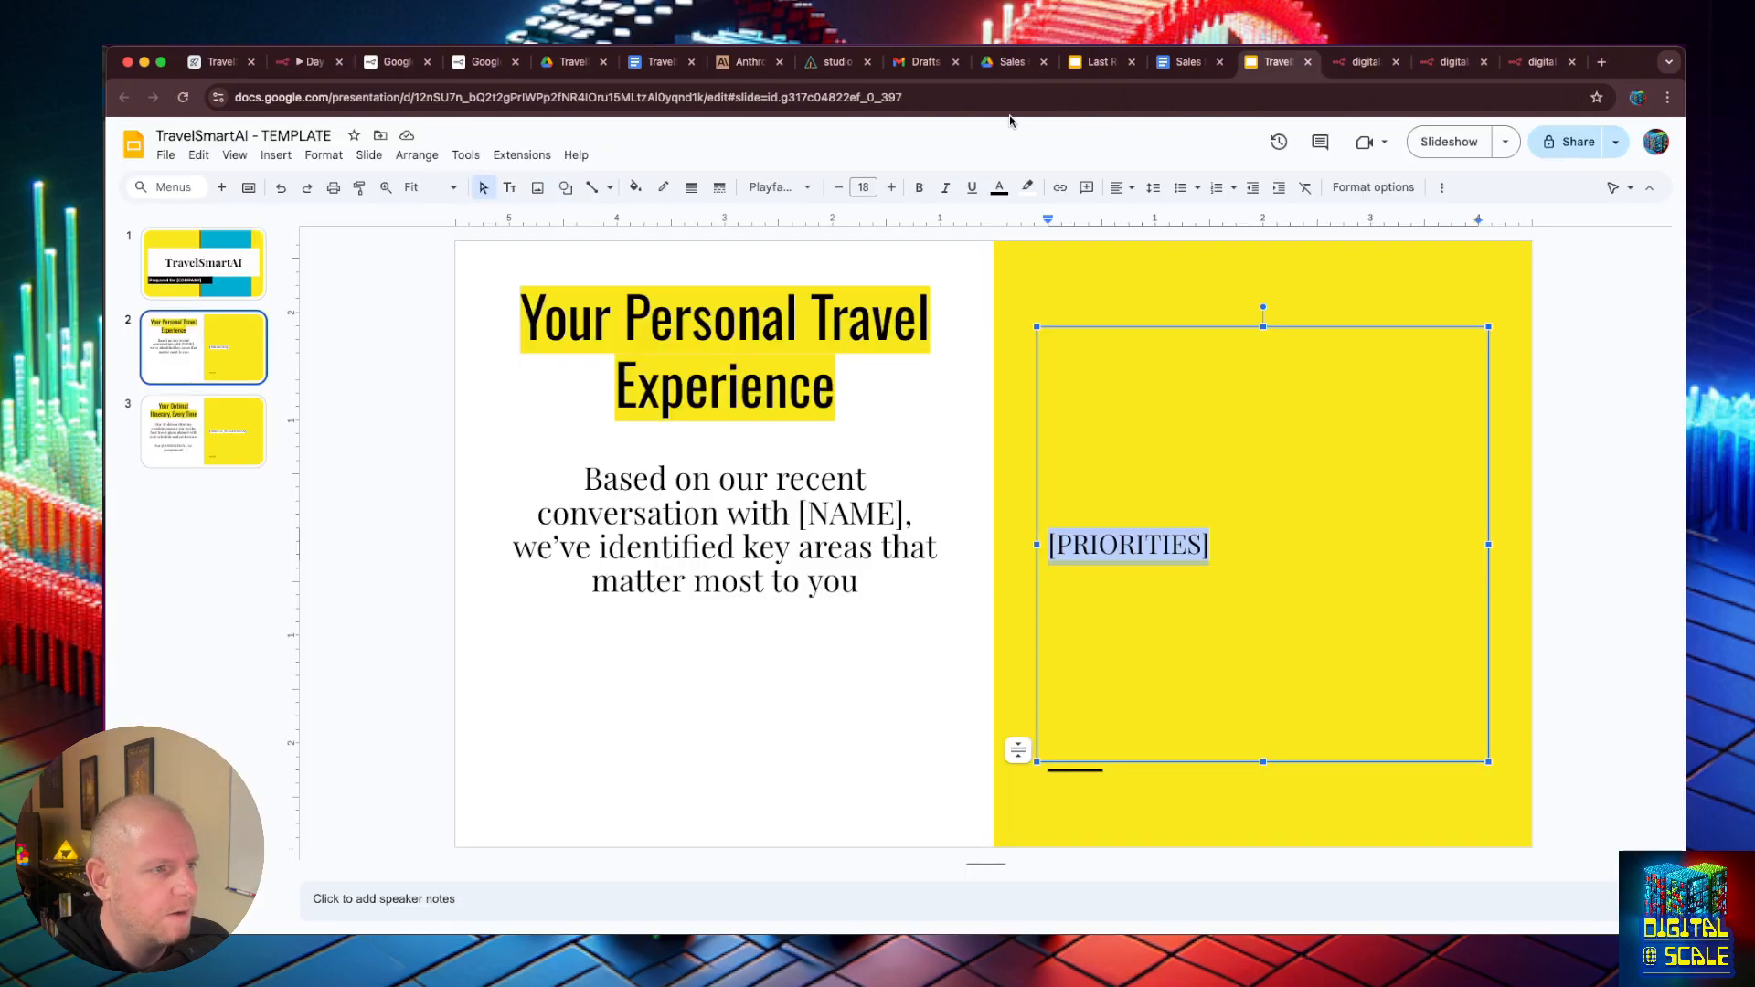